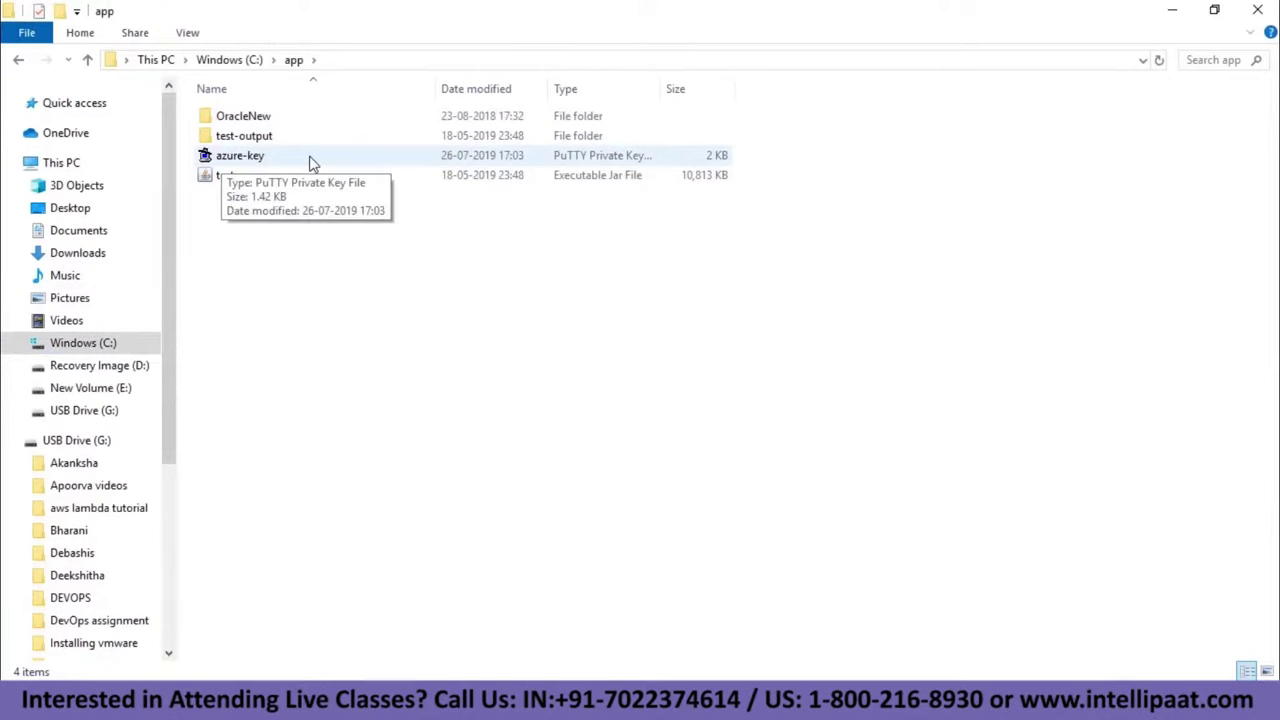
Step: Enter azure as the VM administrator username, alongside the pasted SSH public key
key("alt+Tab")
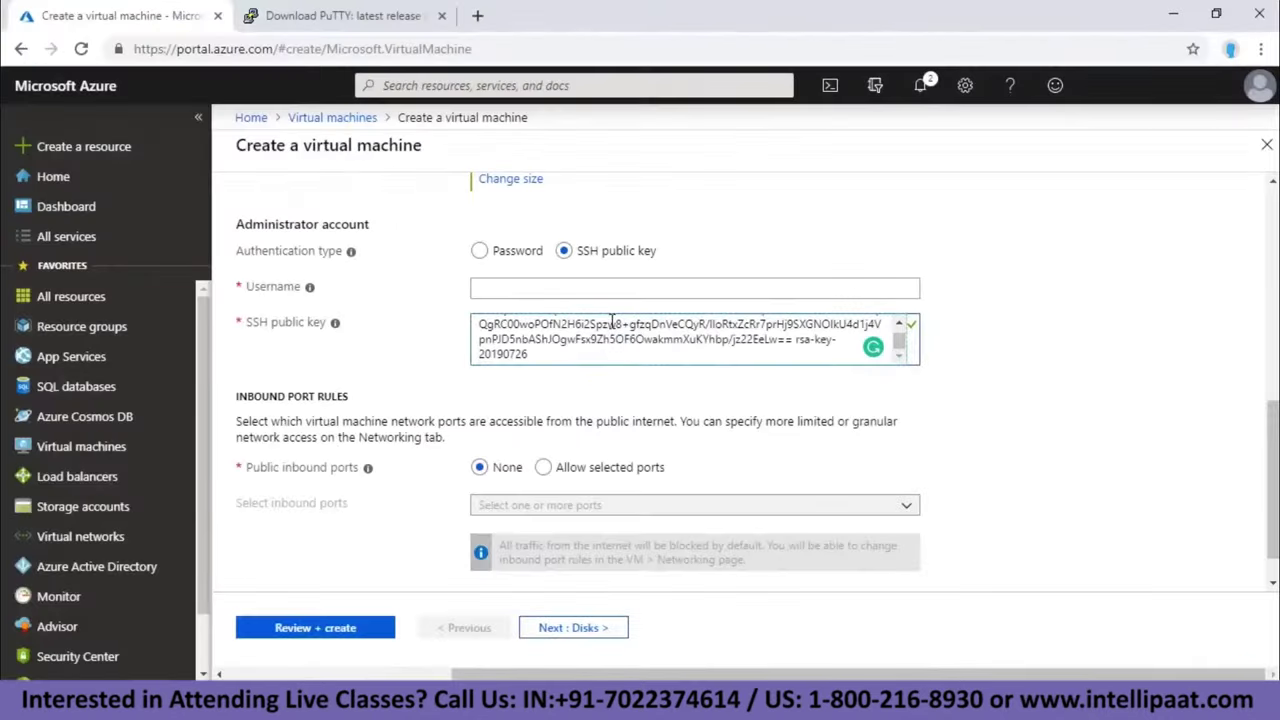
left_click(538, 289)
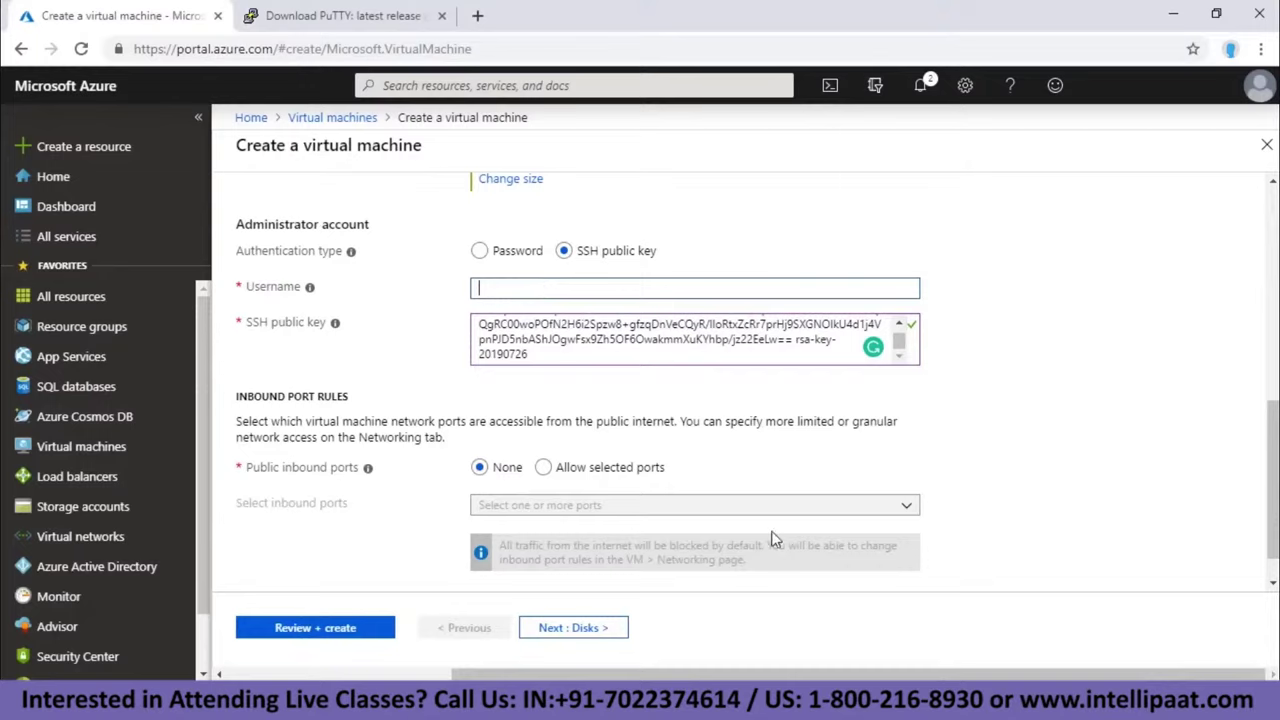
type("azure")
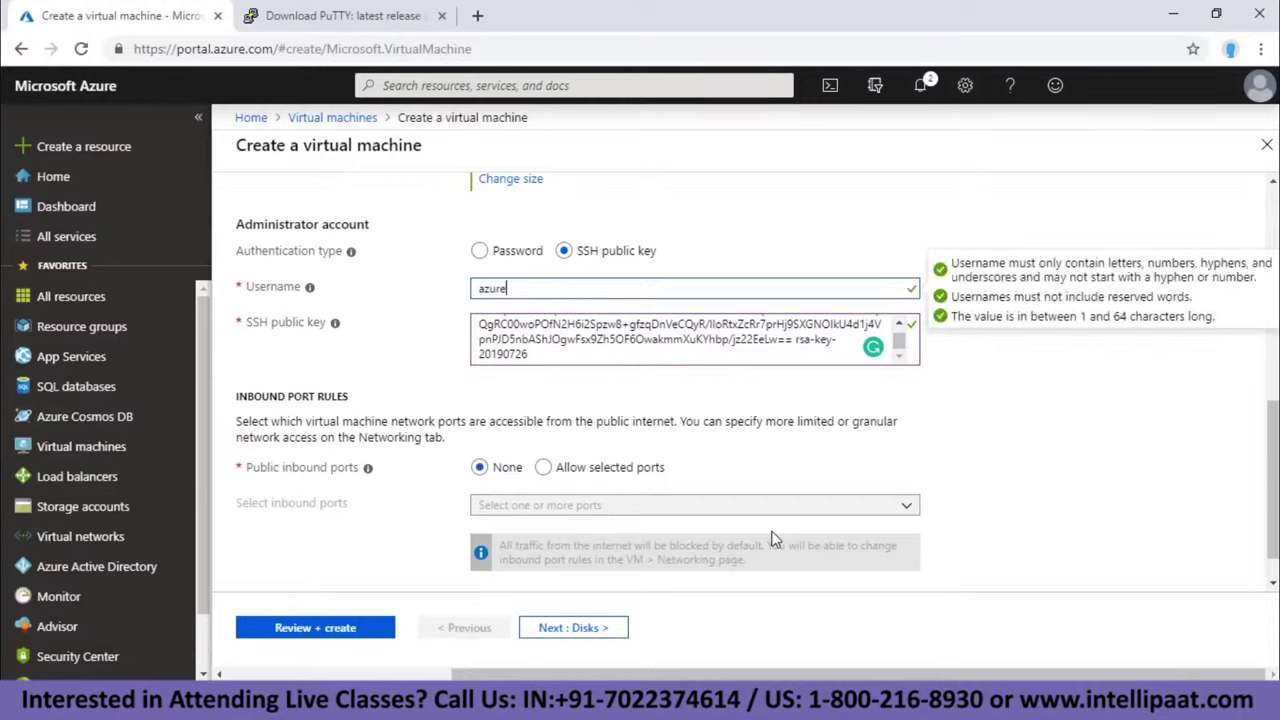
left_click(700, 460)
scroll(700, 460, "down", 1)
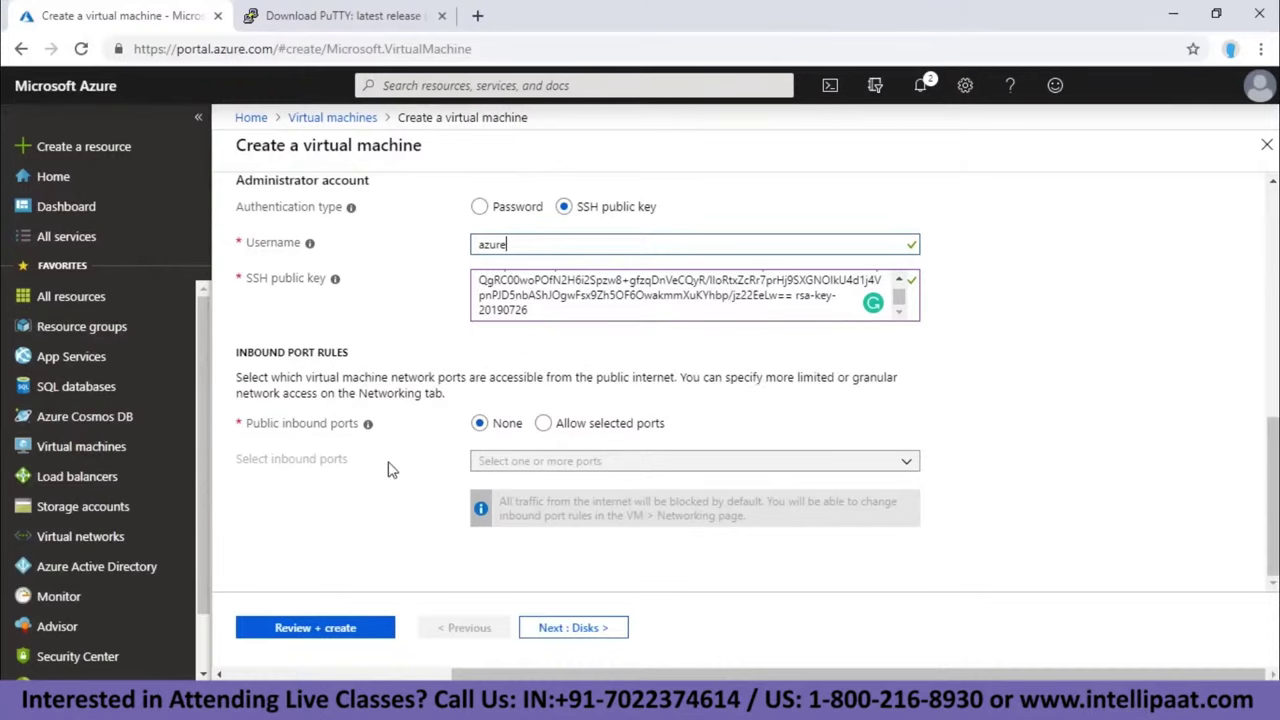
Step: Choose 'Allow selected ports' and tick SSH (22) and HTTP (80) as inbound ports
left_click(545, 424)
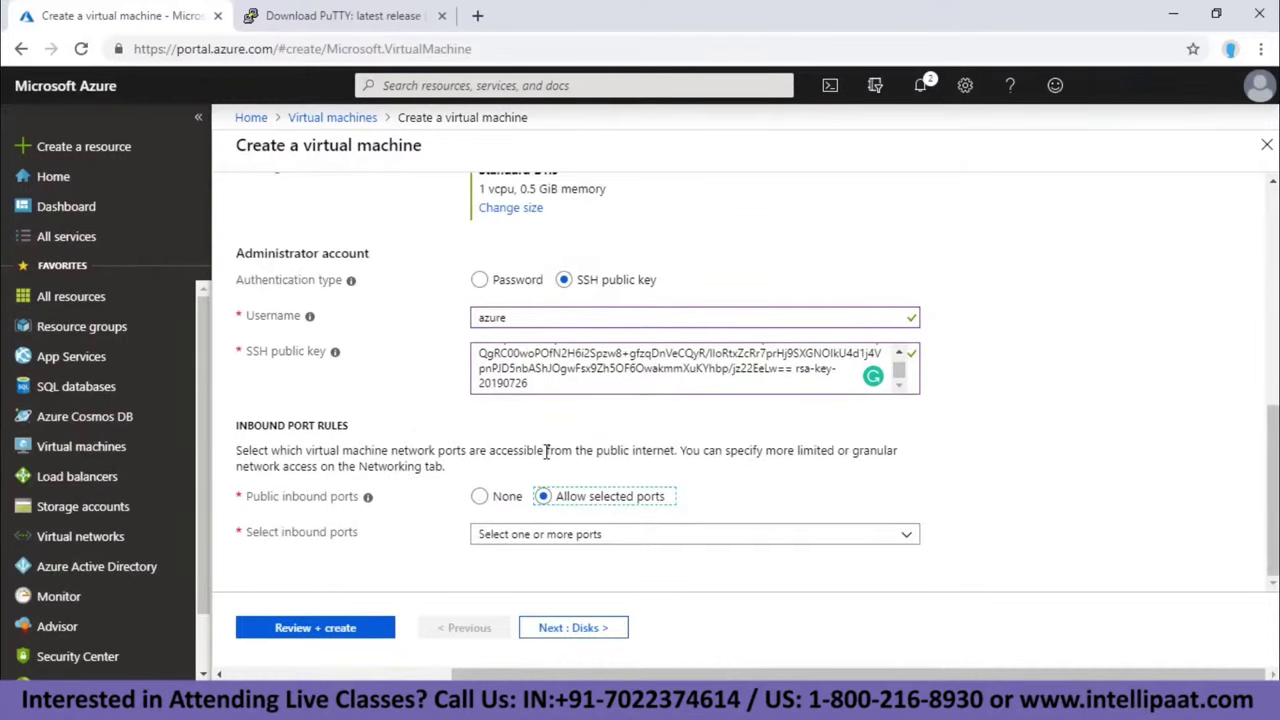
left_click(564, 538)
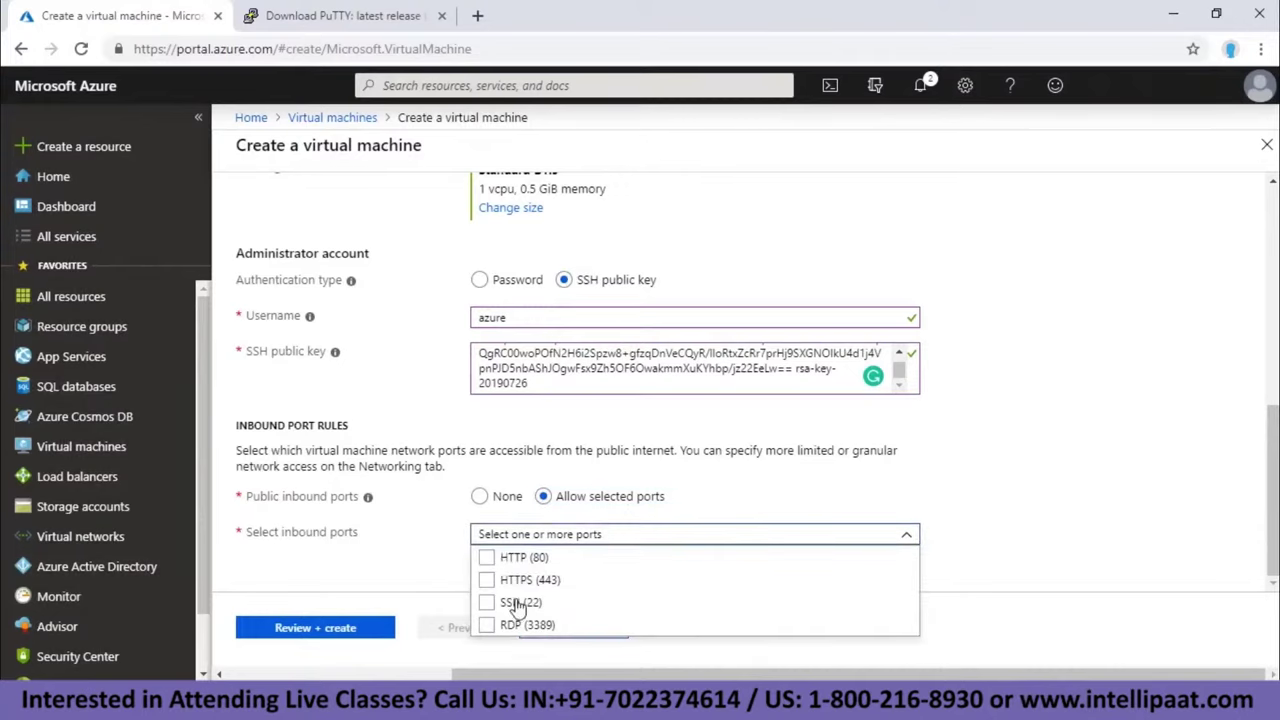
left_click(486, 603)
scroll(488, 610, "down", 1)
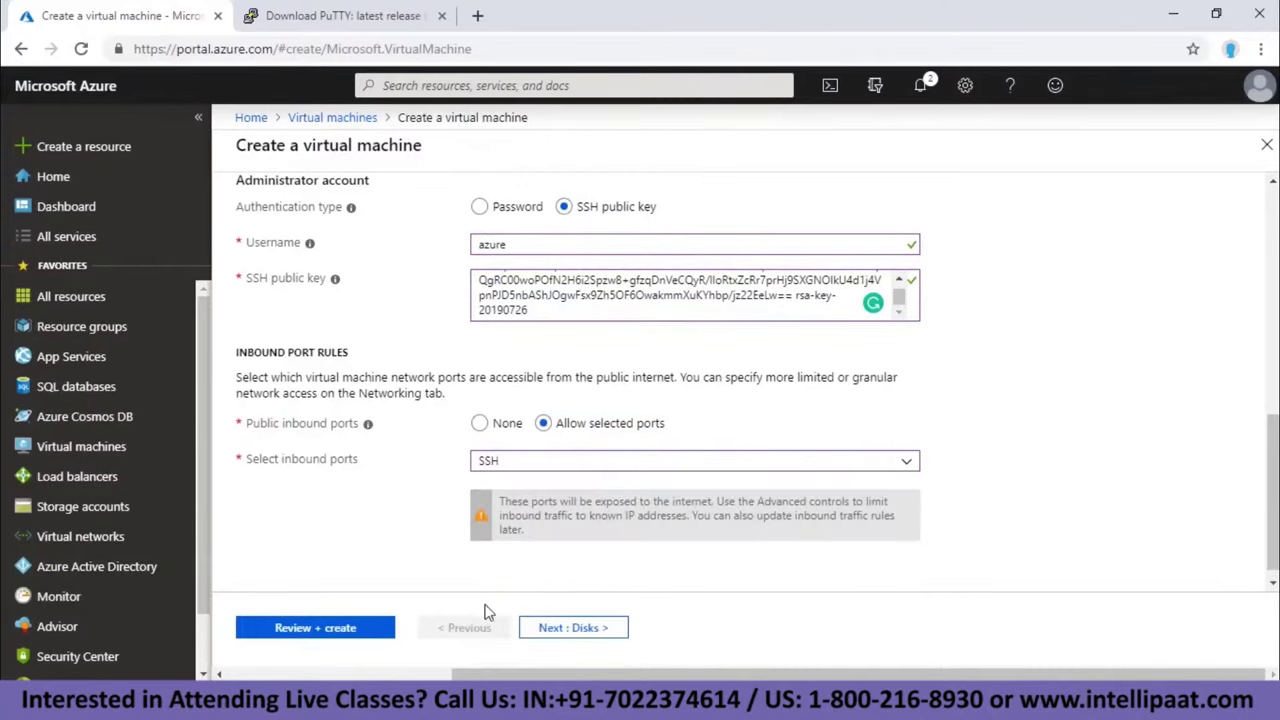
left_click(592, 462)
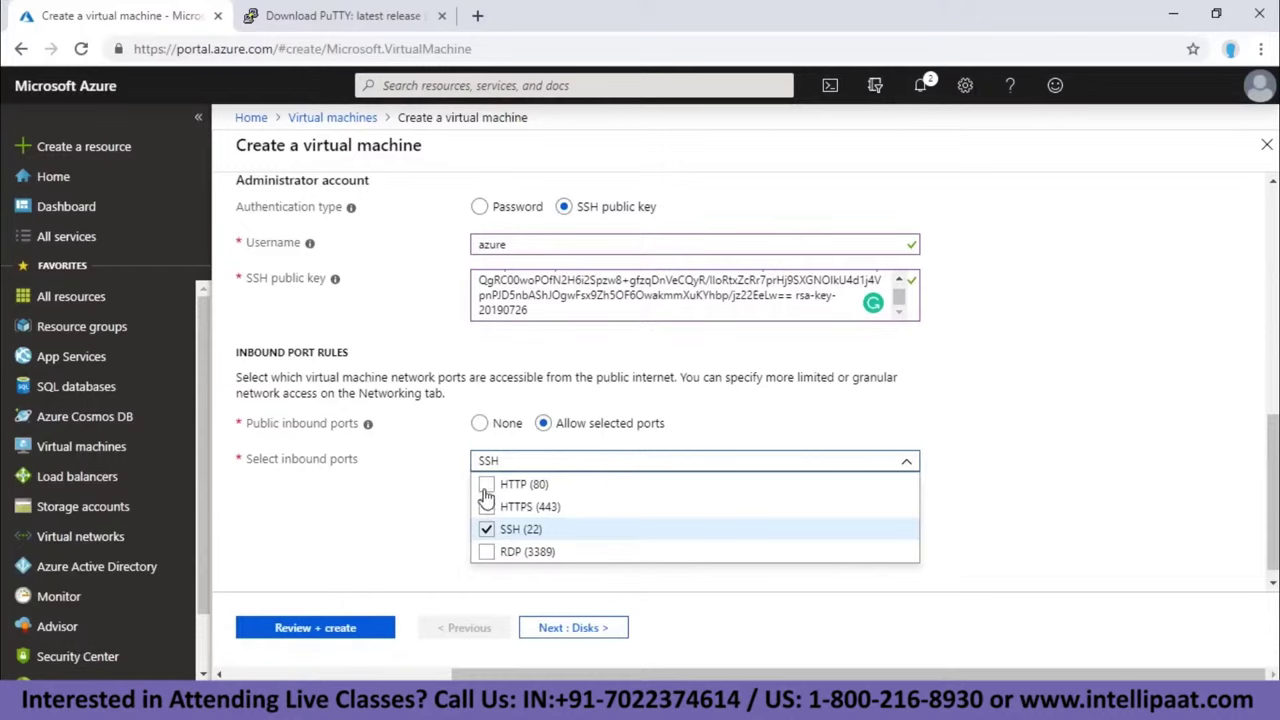
left_click(486, 486)
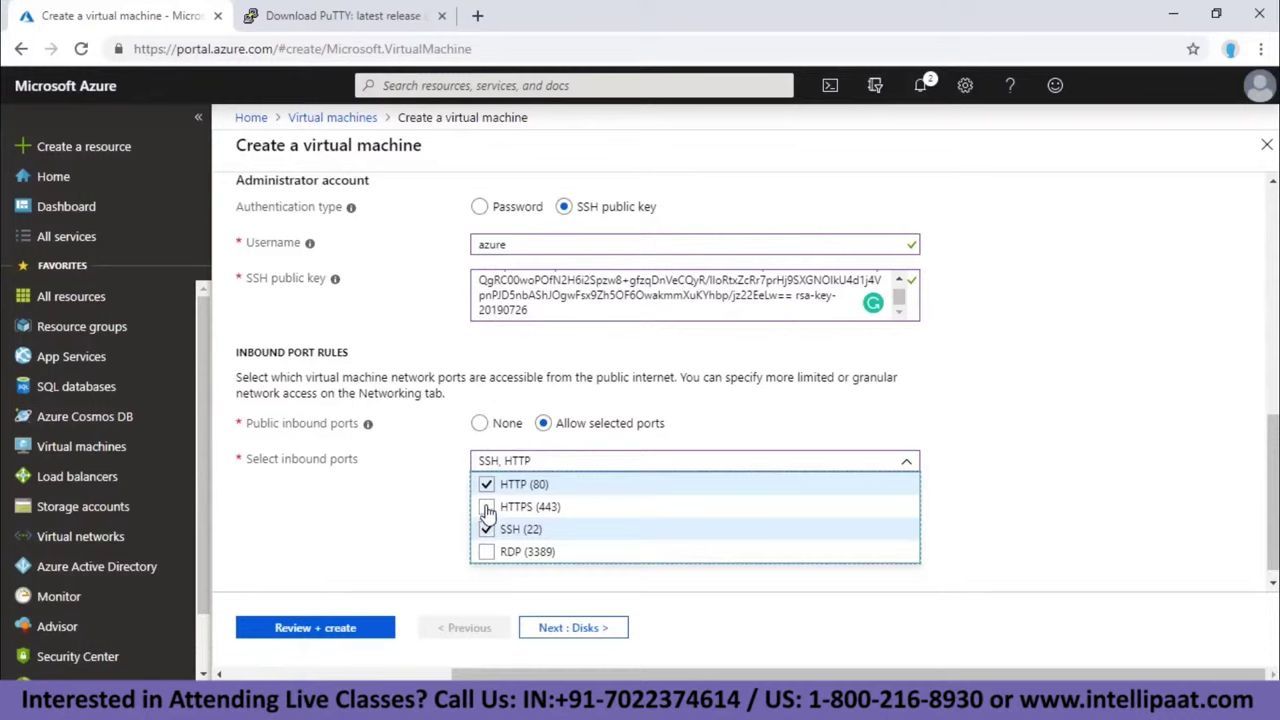
left_click(441, 559)
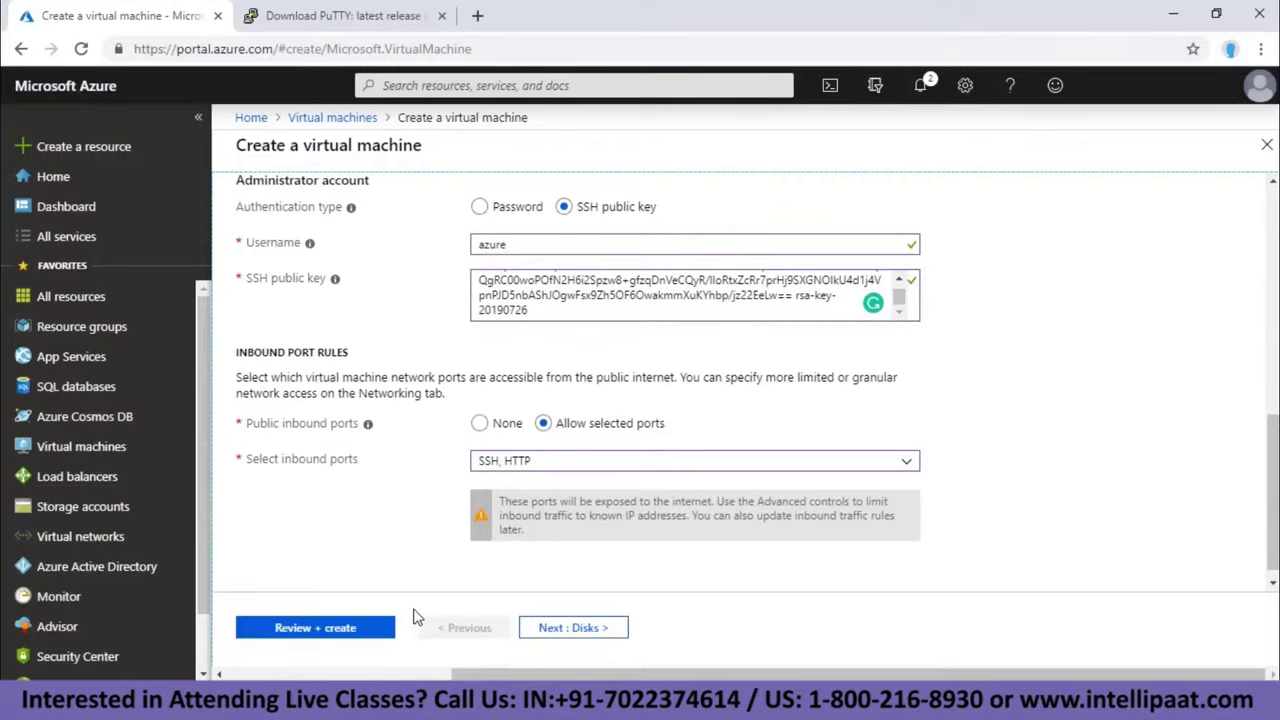
Step: Run Review + create validation and check the Ubuntu Server 18.04 LTS image in the summary
left_click(352, 632)
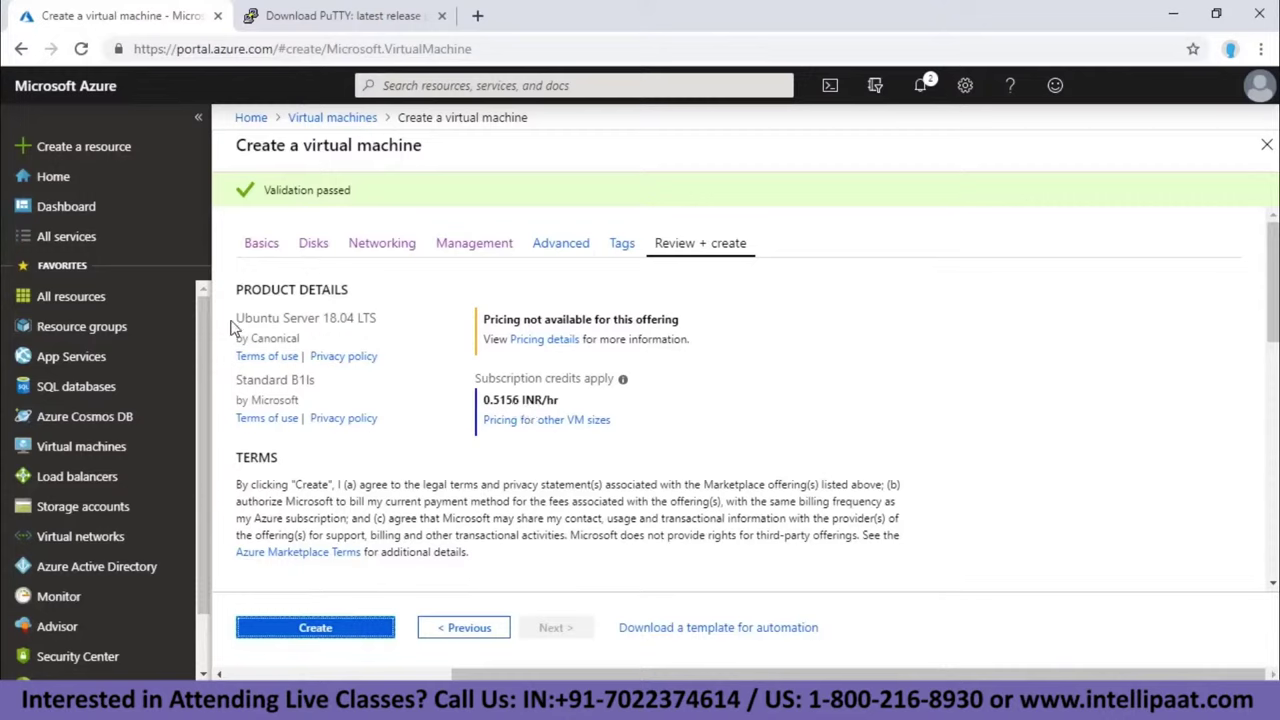
left_click_drag(236, 318, 378, 335)
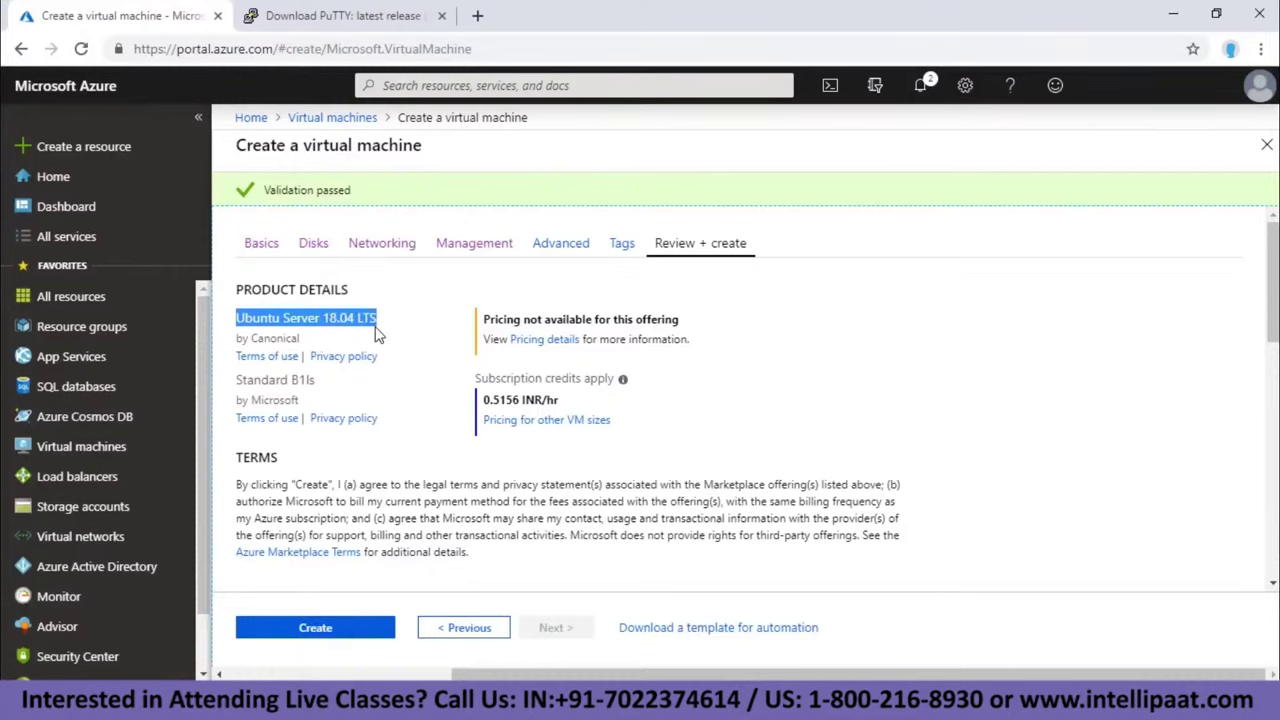
scroll(400, 340, "down", 3)
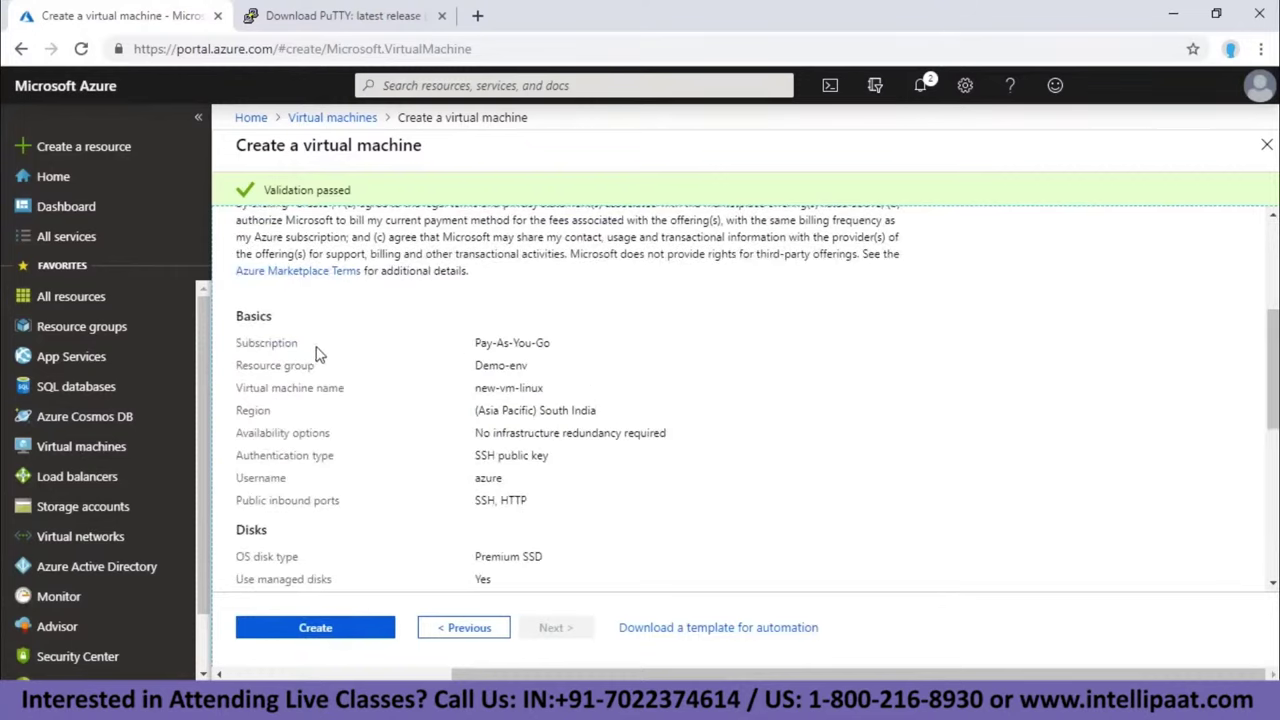
scroll(324, 400, "down", 1)
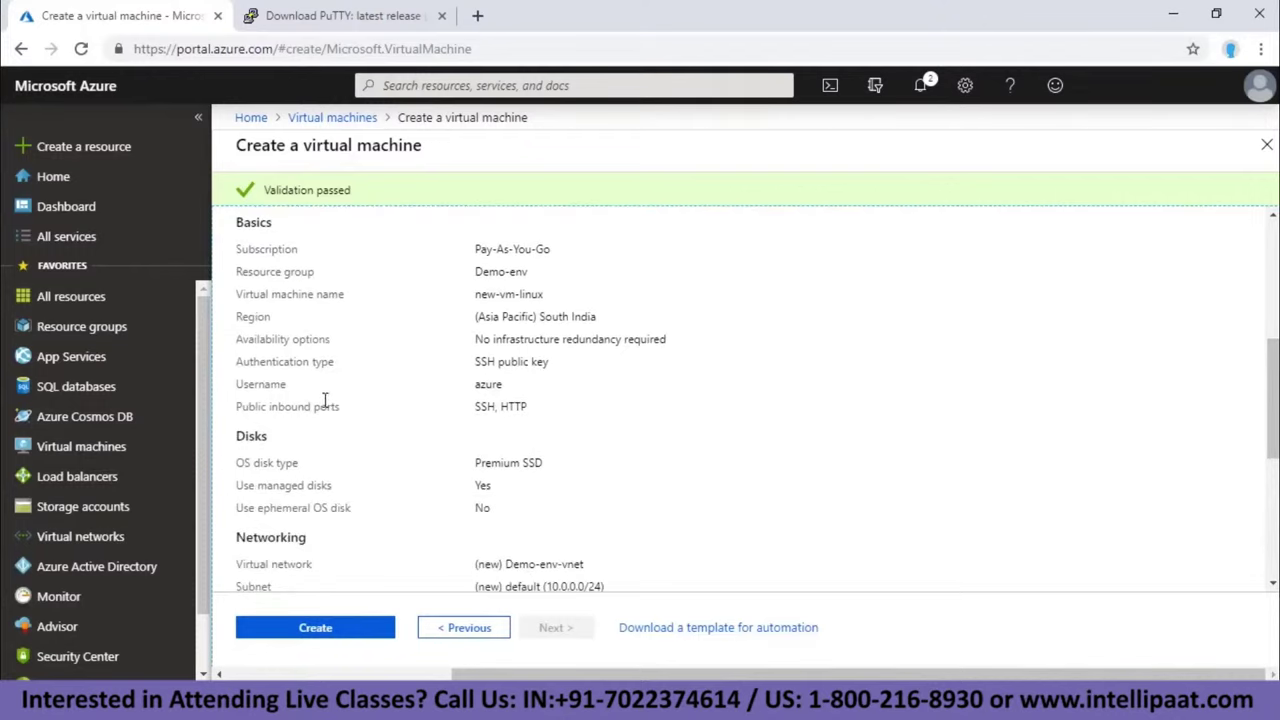
Step: Check the summary's username, HTTP inbound port, SSD managed OS disk and Demo-env virtual network
left_click_drag(477, 384, 500, 383)
double_click(318, 410)
left_click(479, 410)
double_click(520, 407)
scroll(440, 365, "down", 2)
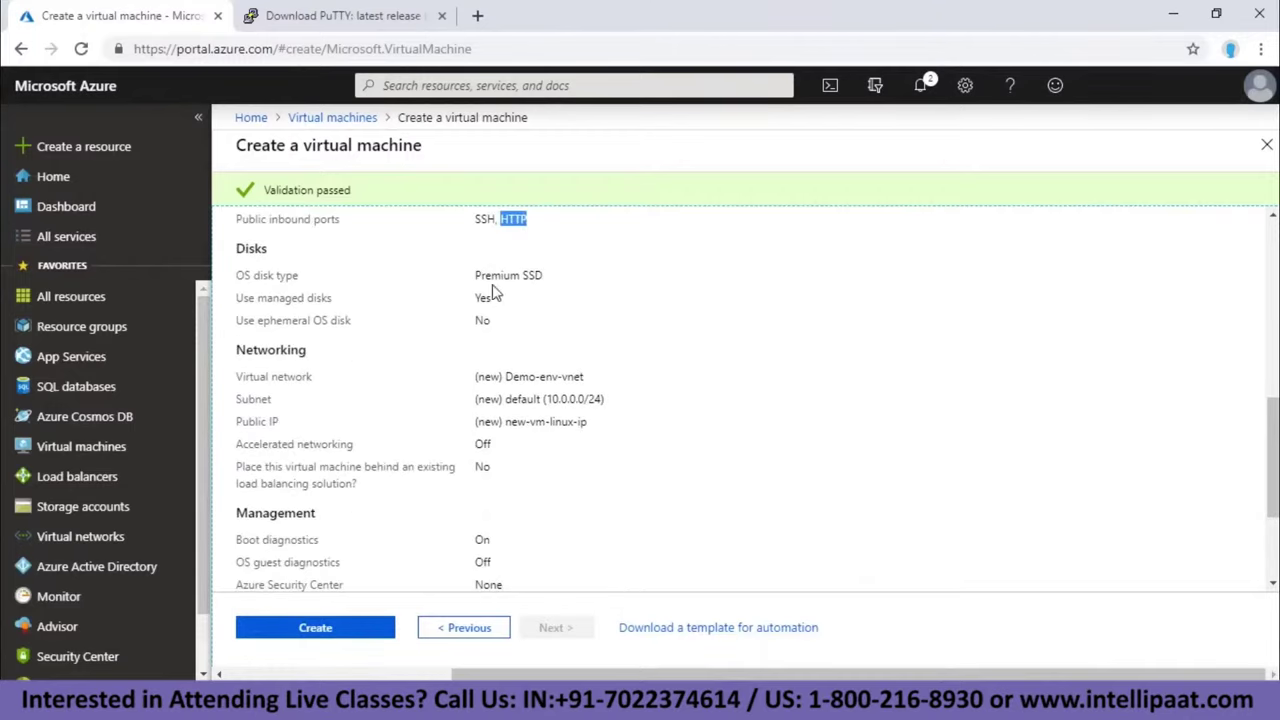
double_click(532, 275)
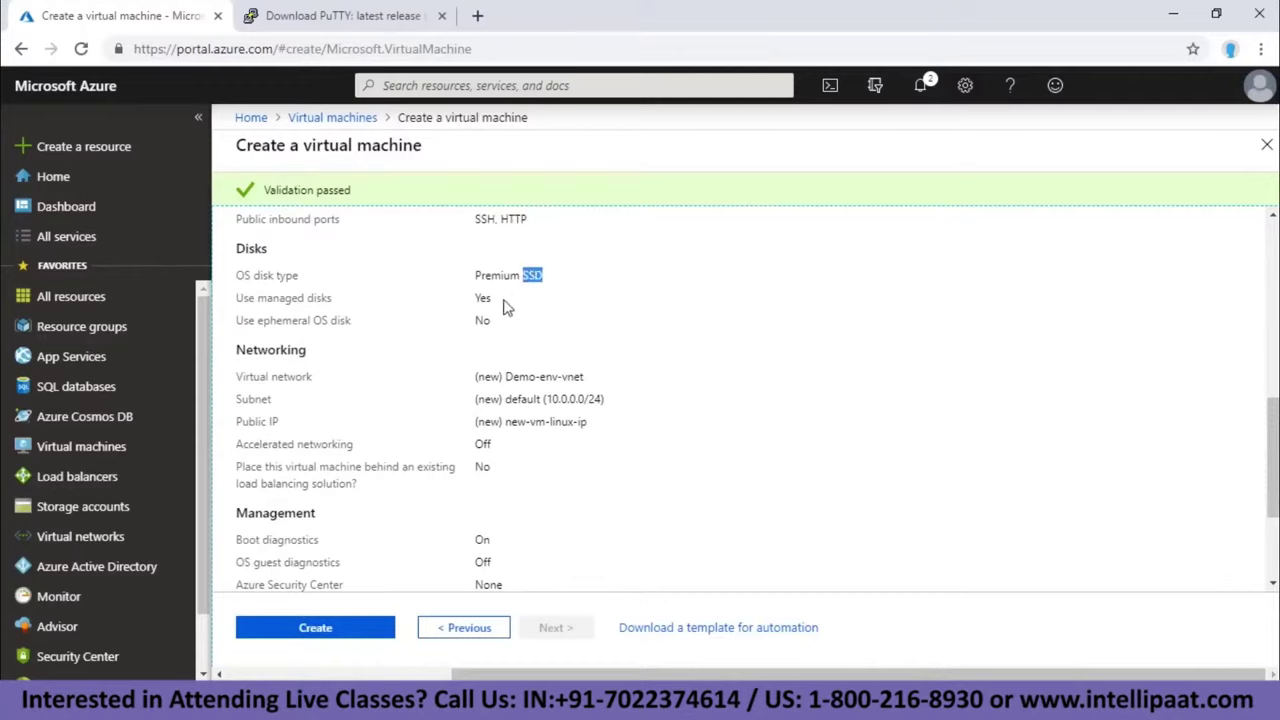
double_click(483, 297)
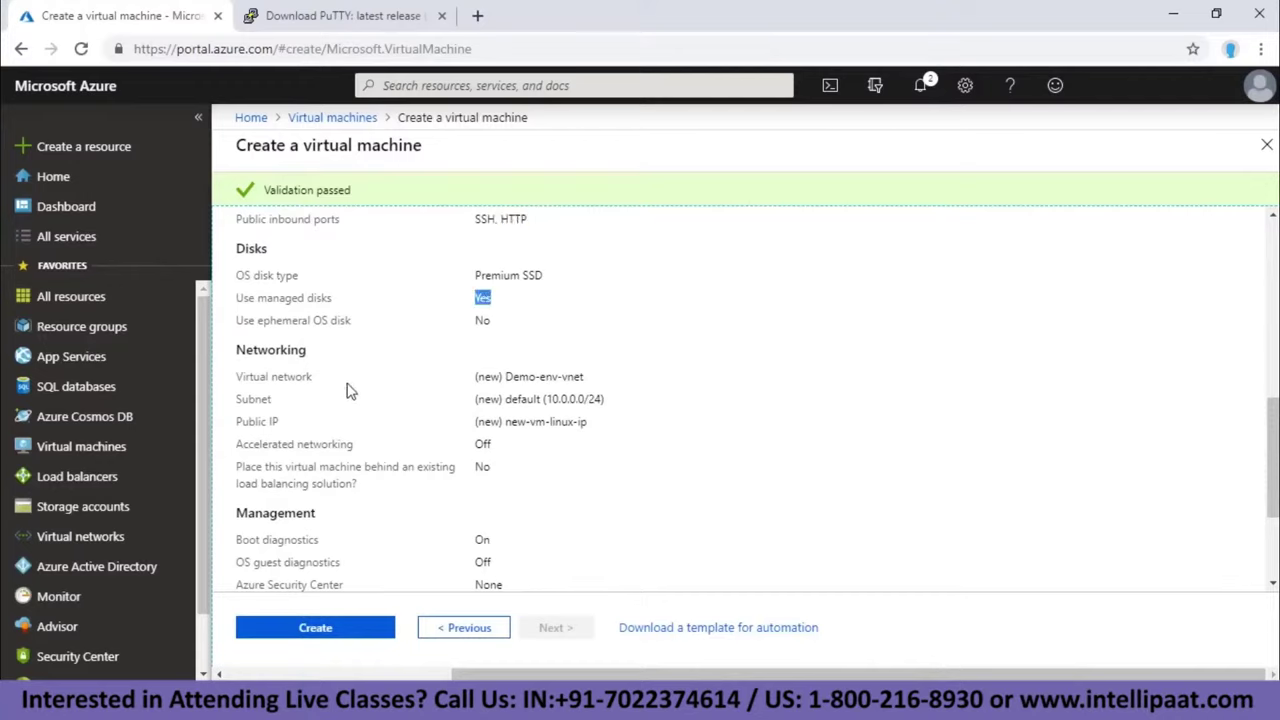
left_click_drag(507, 376, 583, 376)
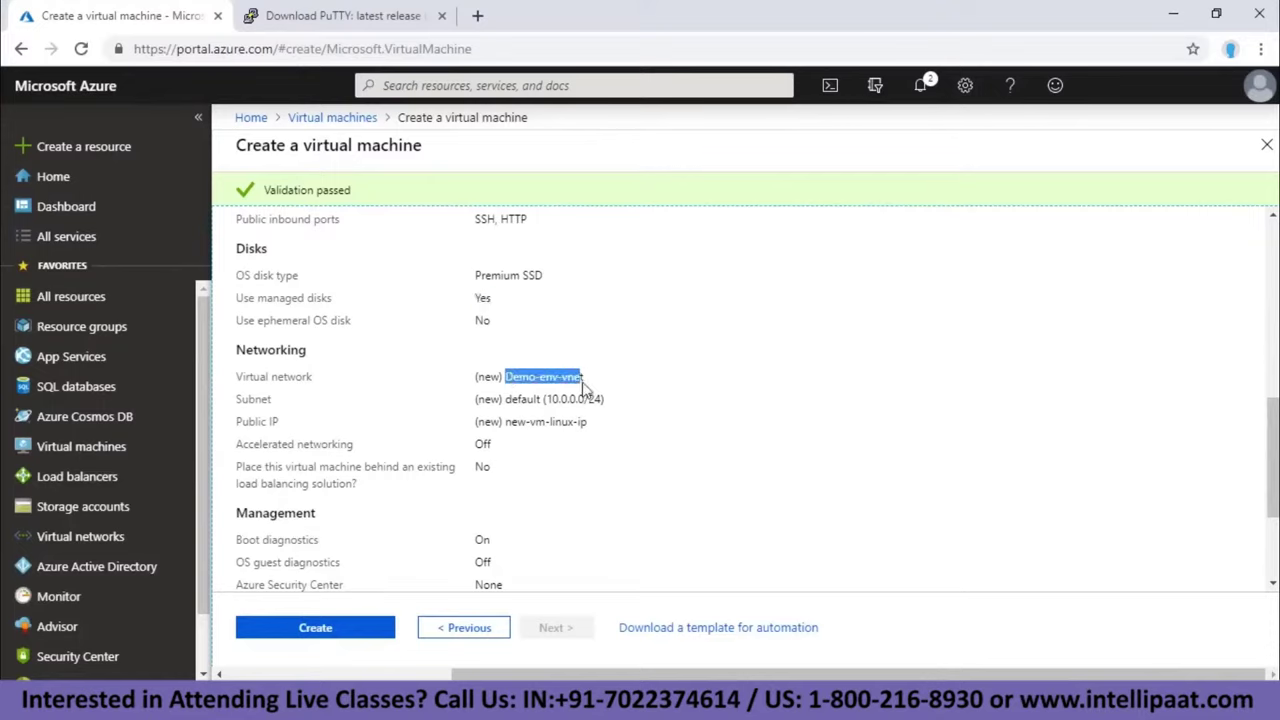
left_click(560, 377)
left_click_drag(560, 377, 507, 381)
scroll(392, 356, "up", 5)
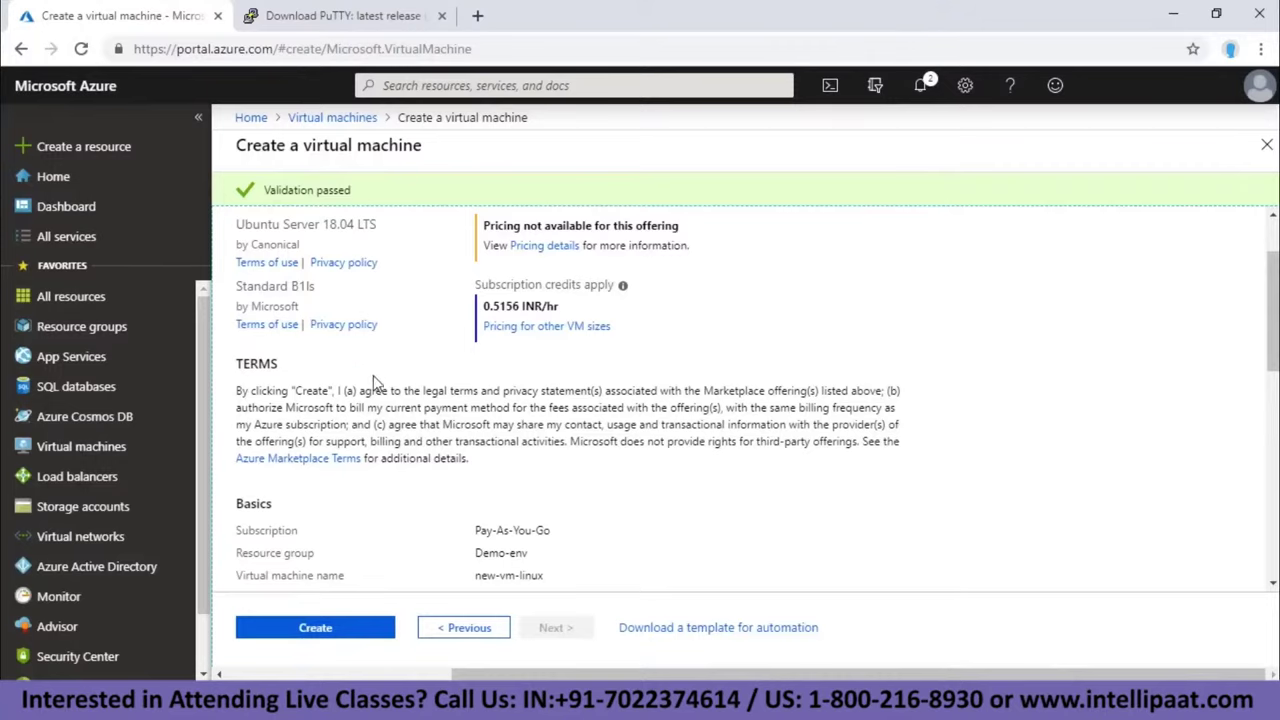
Step: Create the Ubuntu VM and refresh until Demo-env shows 'Your deployment is complete'
left_click(330, 630)
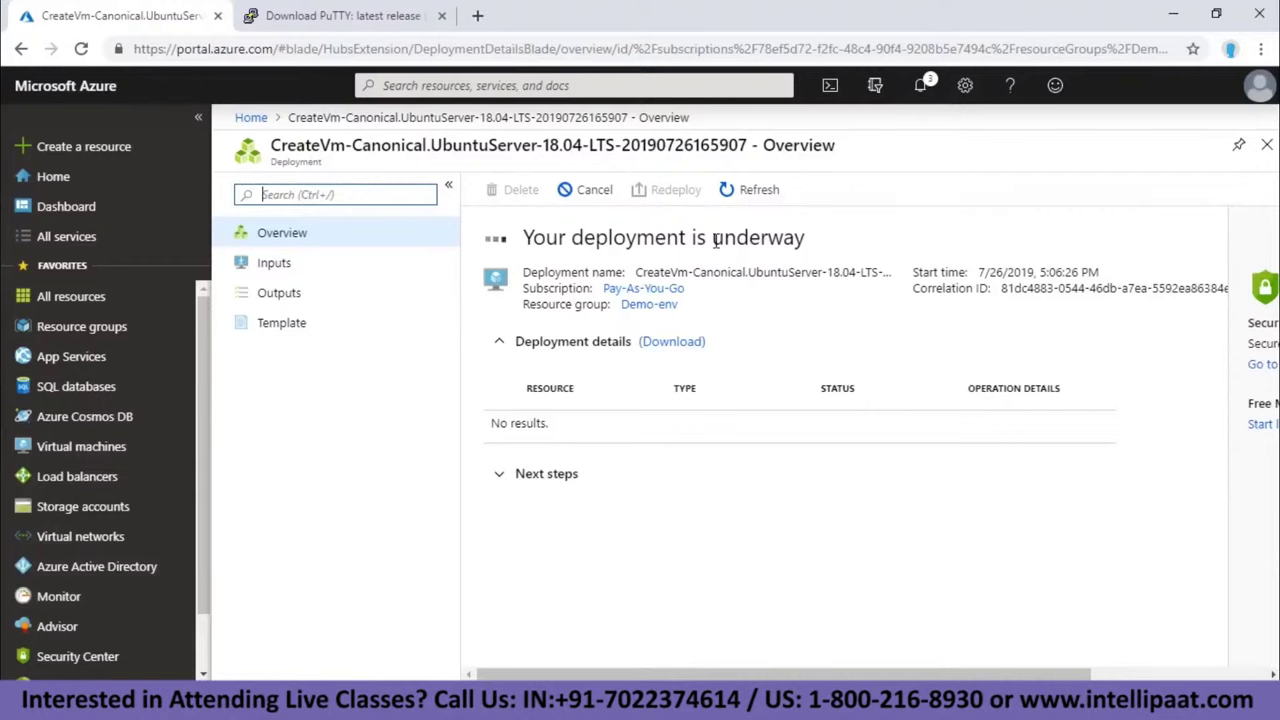
left_click(735, 196)
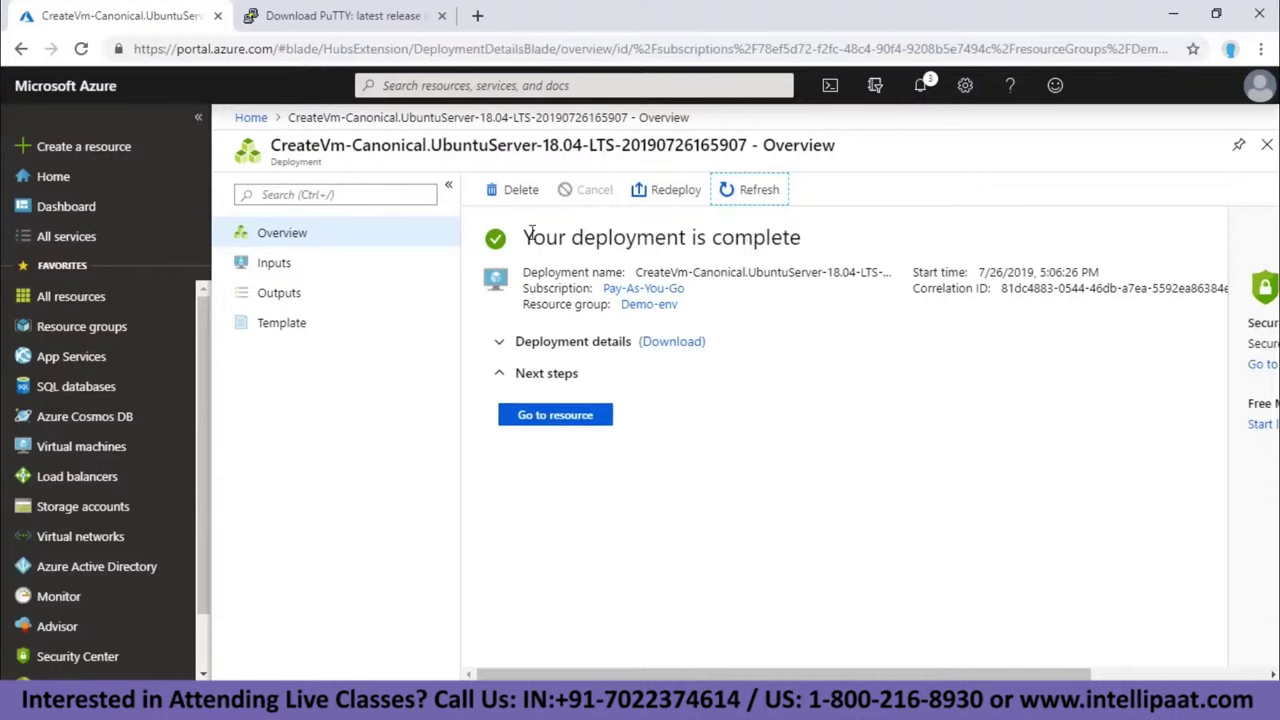
left_click_drag(538, 236, 805, 240)
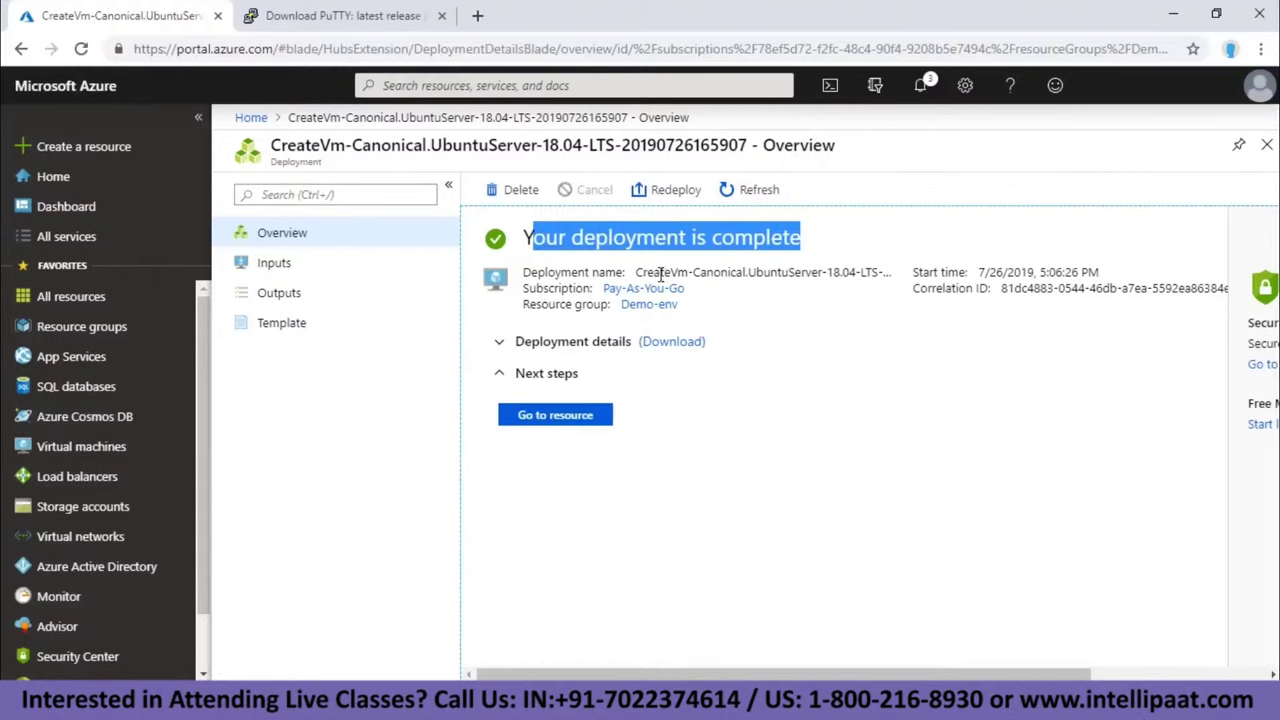
Step: Open new-vm-linux from the Demo-env resource group and copy its public IP 52.172.26.141
left_click(130, 330)
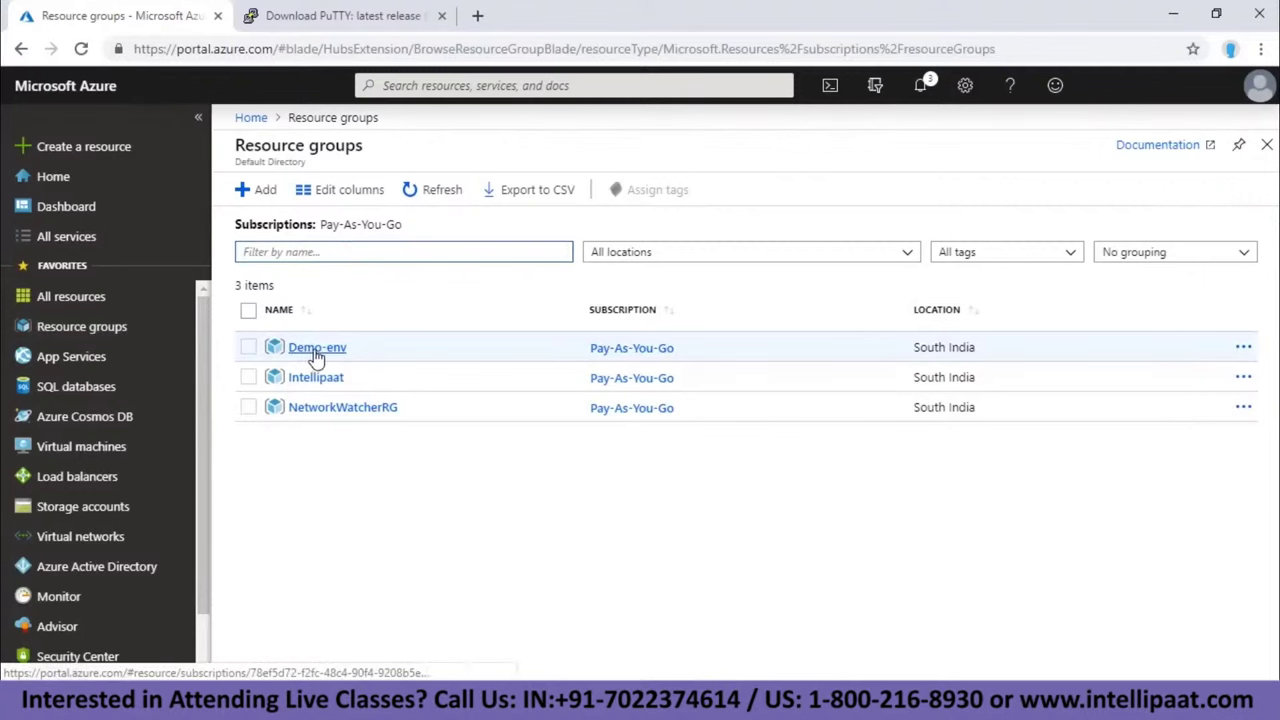
left_click(316, 353)
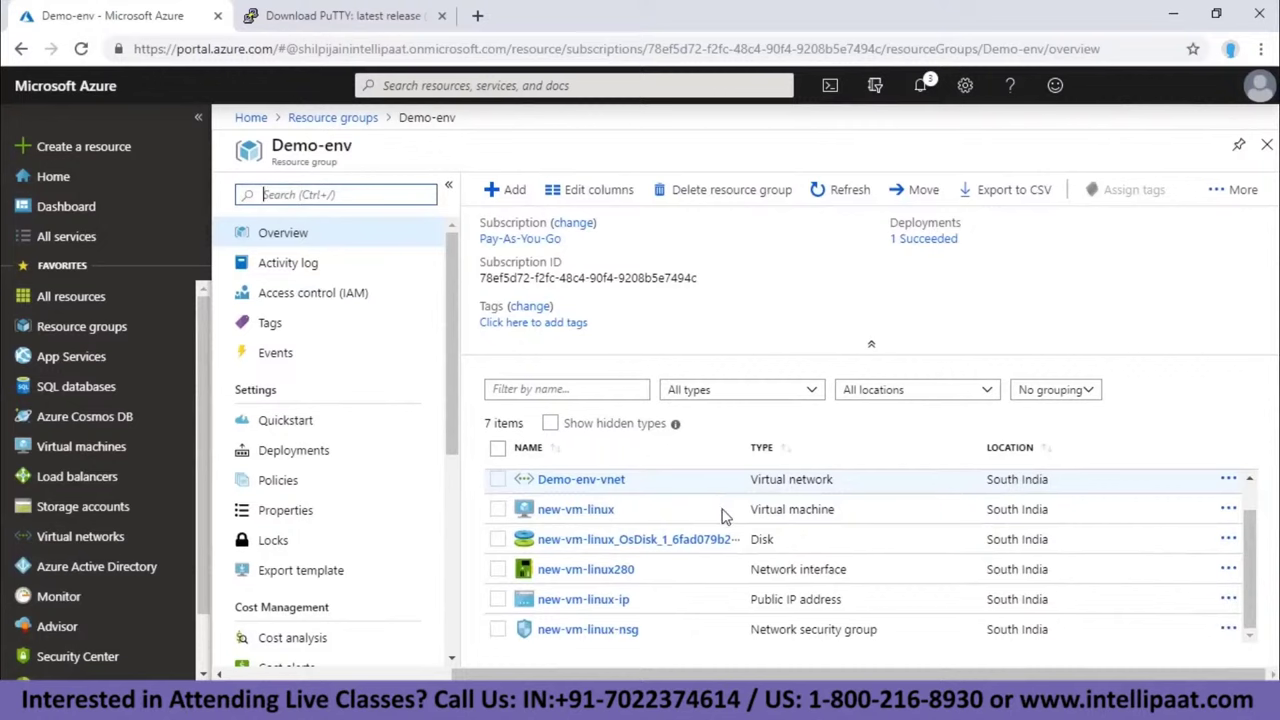
scroll(608, 625, "up", 2)
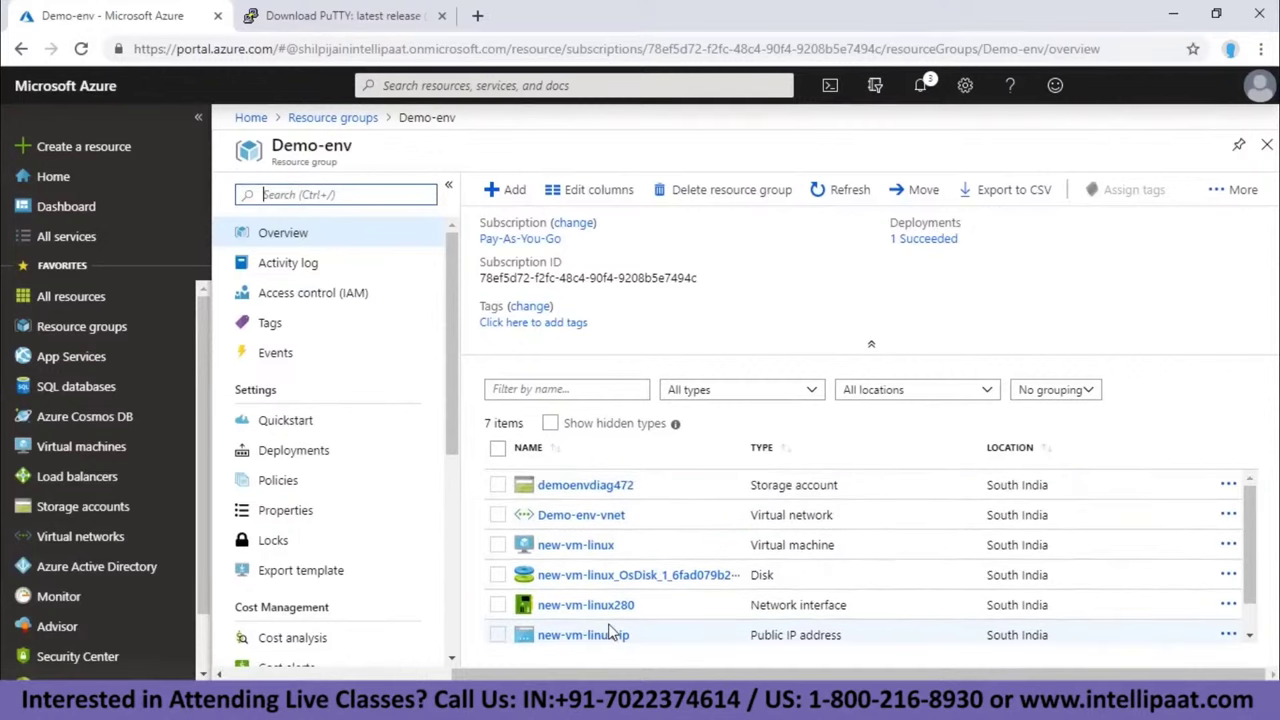
scroll(615, 540, "down", 2)
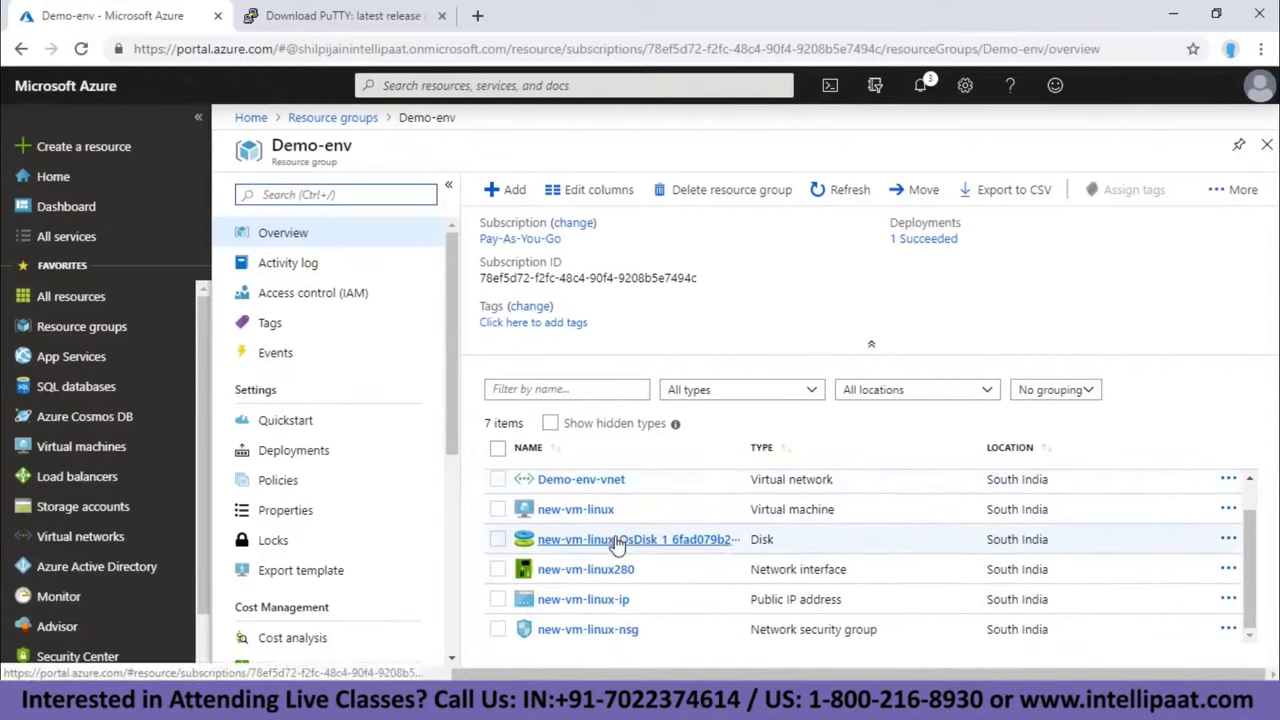
scroll(621, 582, "up", 1)
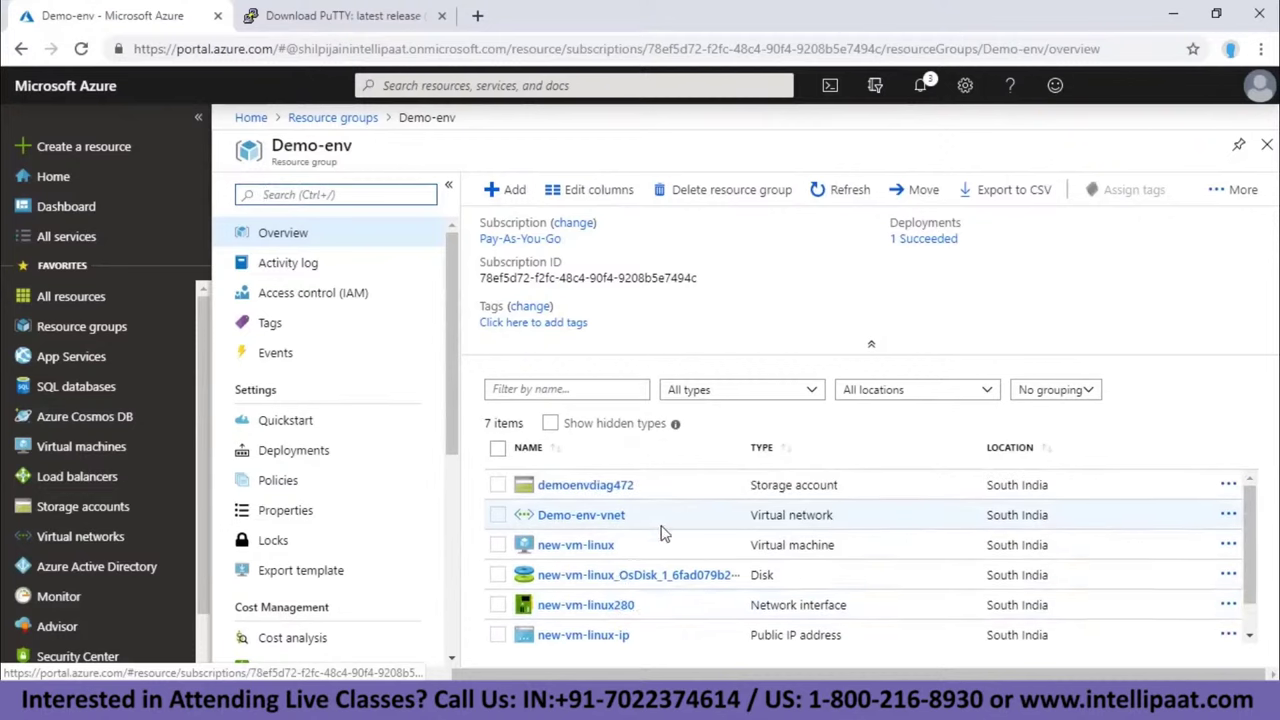
left_click(756, 544)
double_click(756, 544)
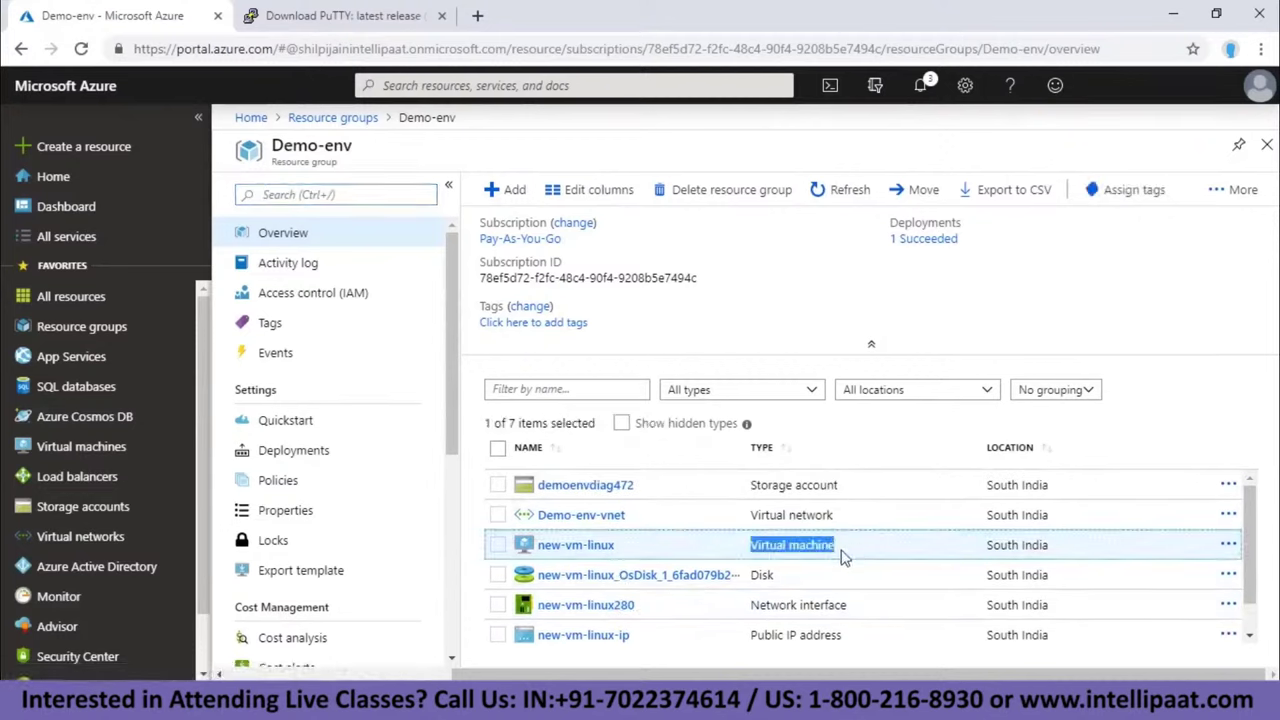
left_click(578, 546)
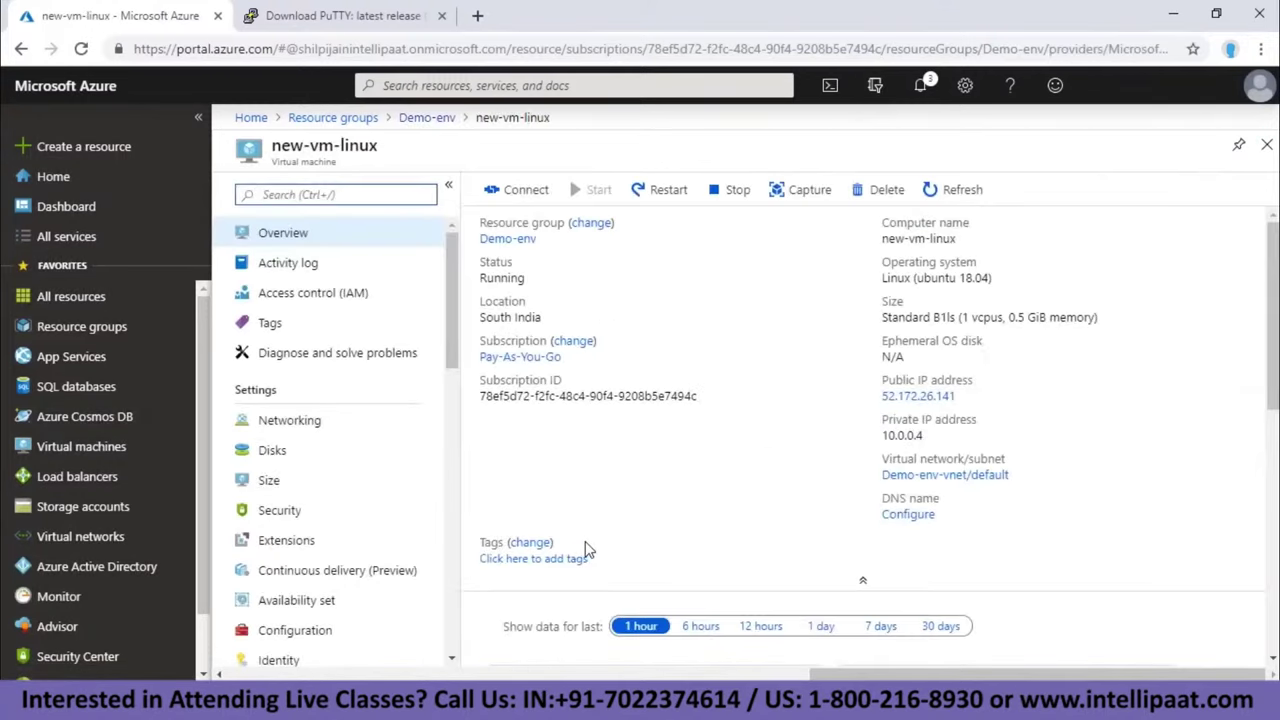
mouse_move(895, 405)
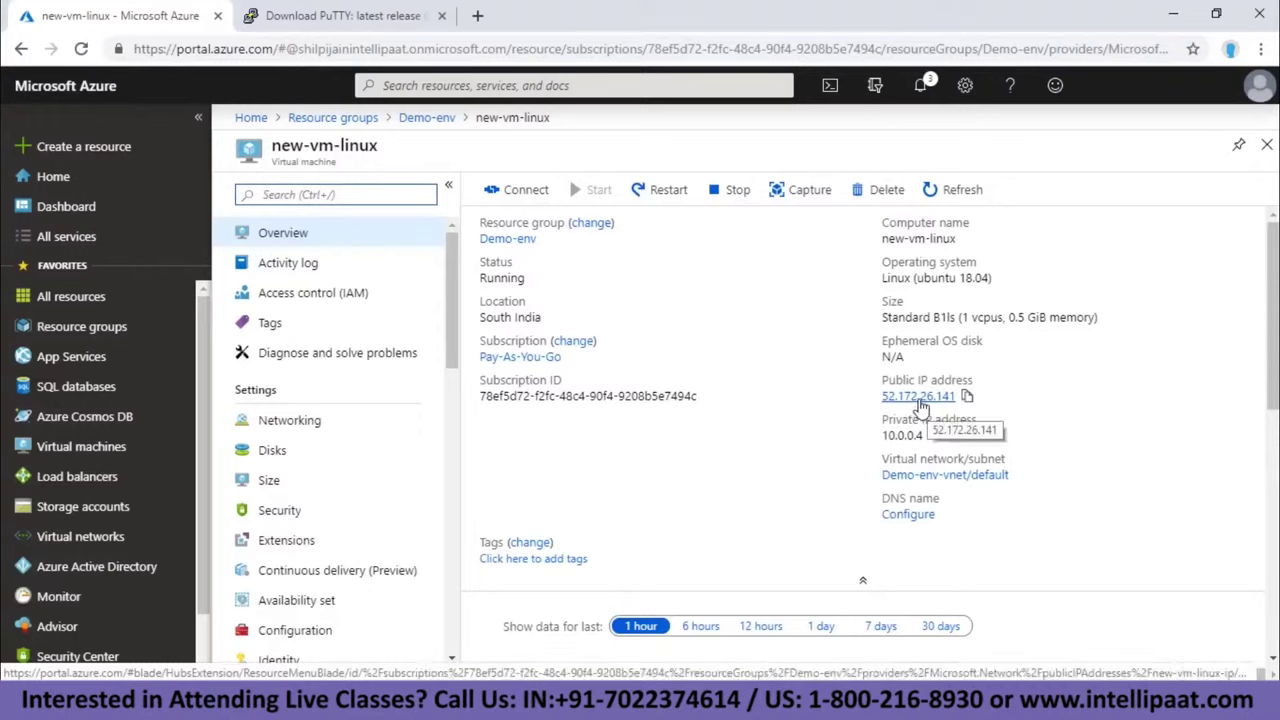
left_click(967, 397)
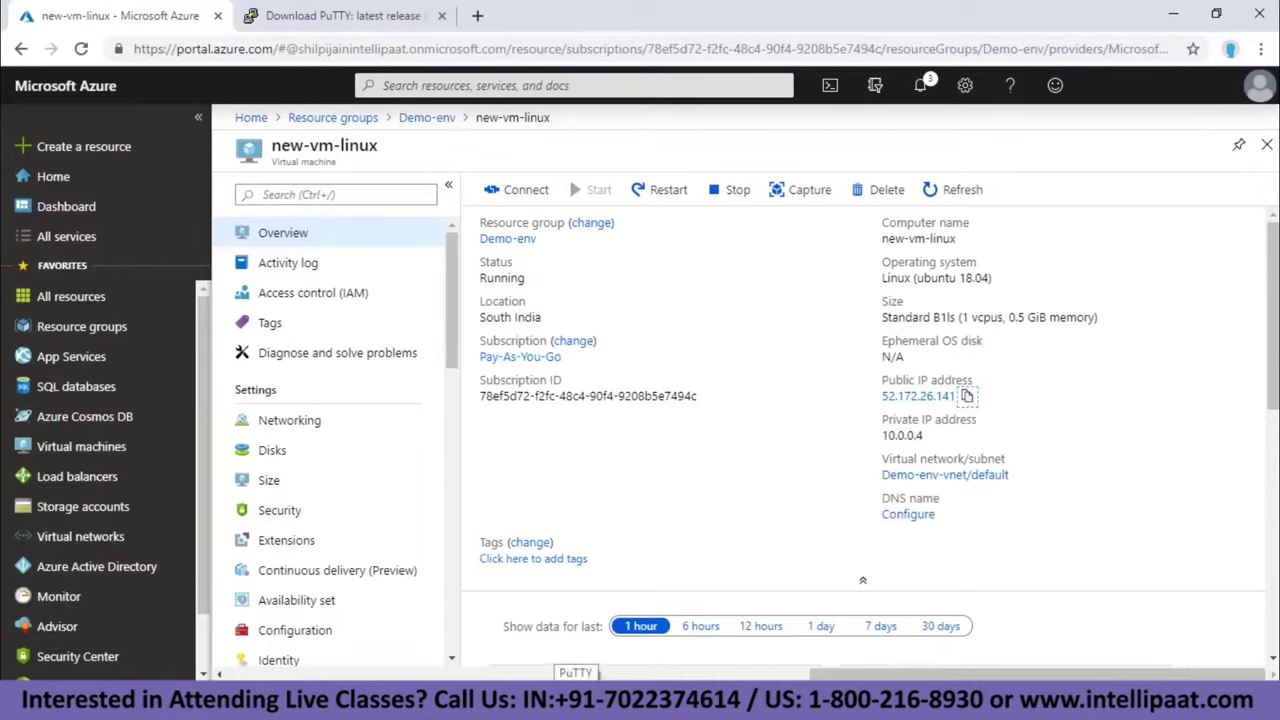
Step: Close PuTTYgen and enter 52.172.26.141 as the PuTTY host name
left_click(575, 700)
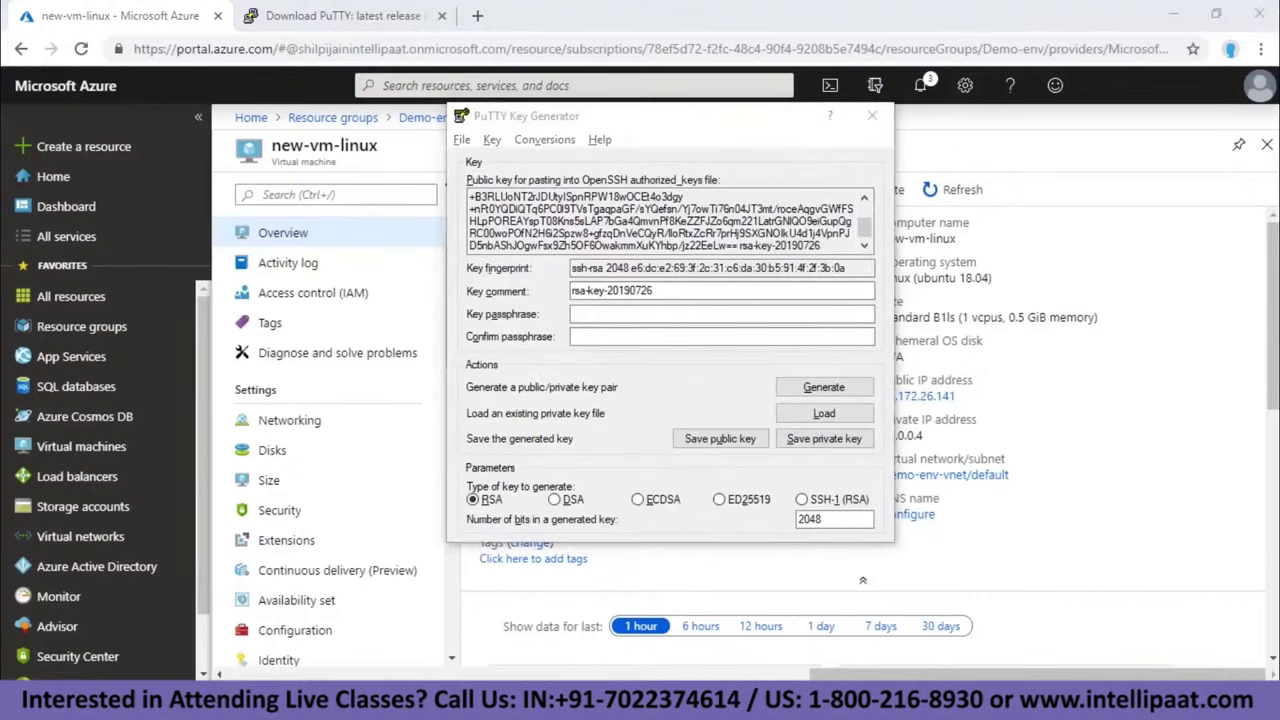
left_click(871, 115)
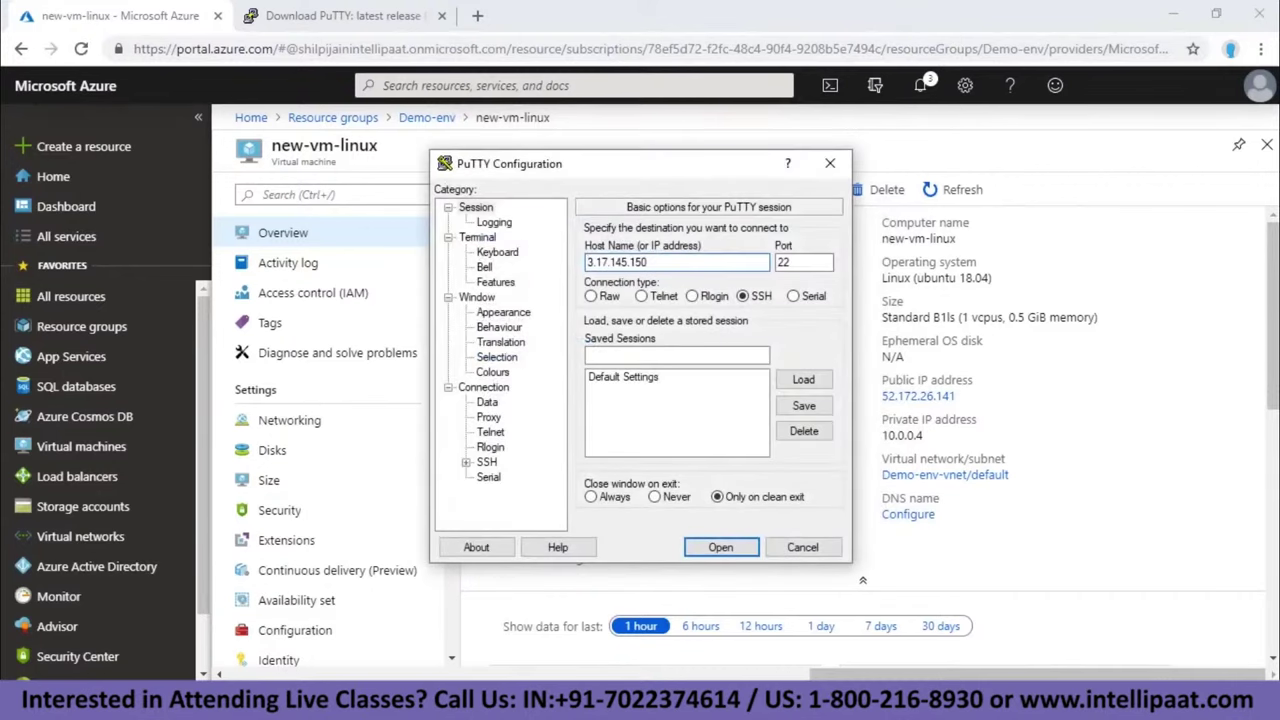
left_click(389, 15)
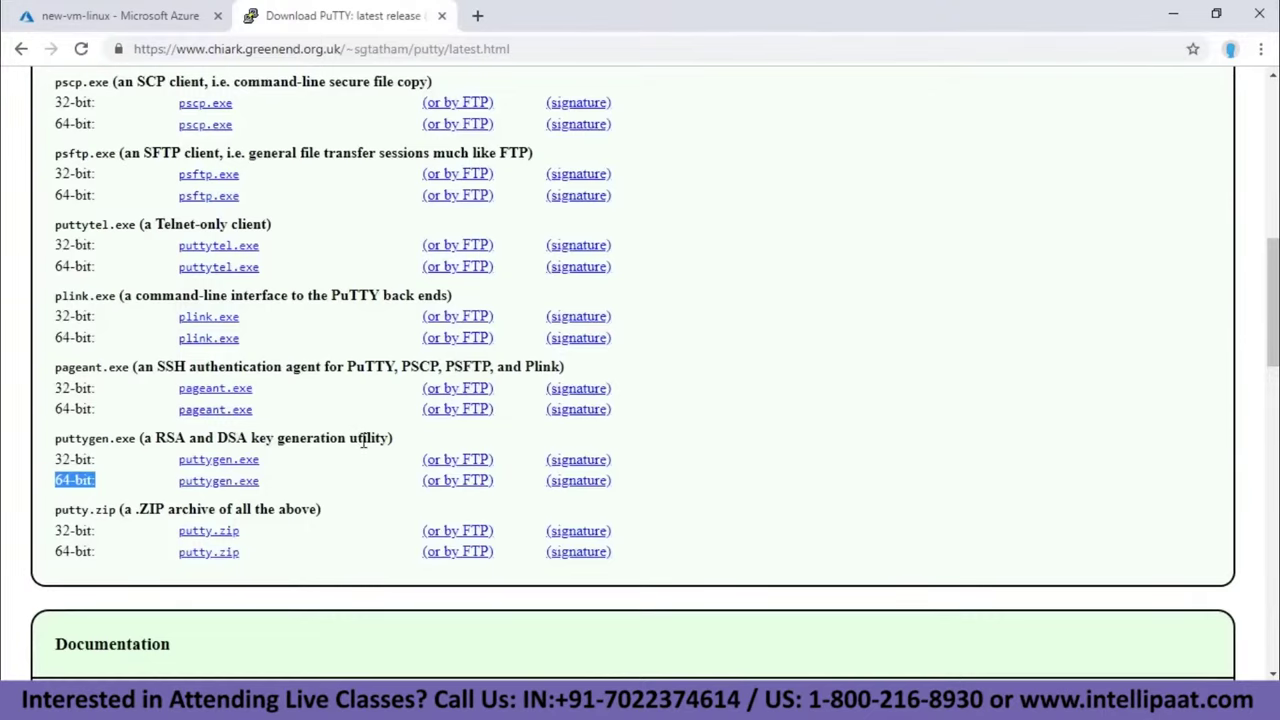
scroll(362, 443, "up", 3)
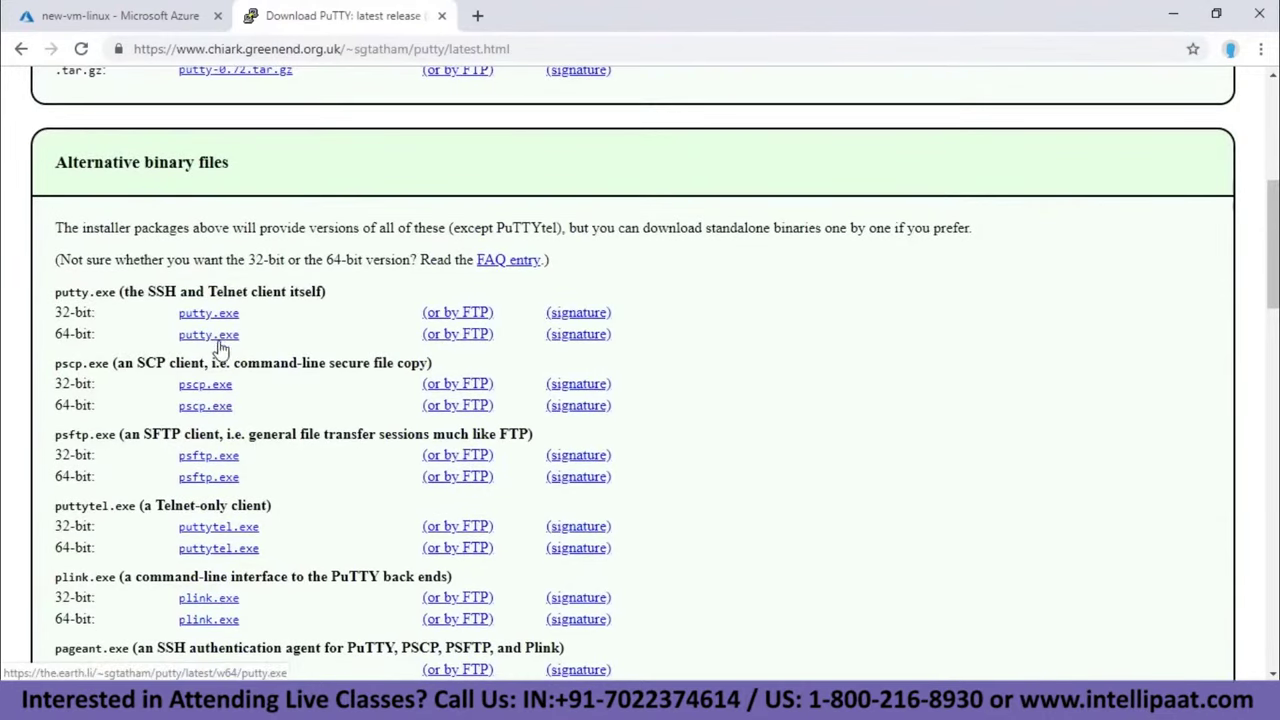
left_click_drag(122, 291, 318, 290)
left_click(272, 336)
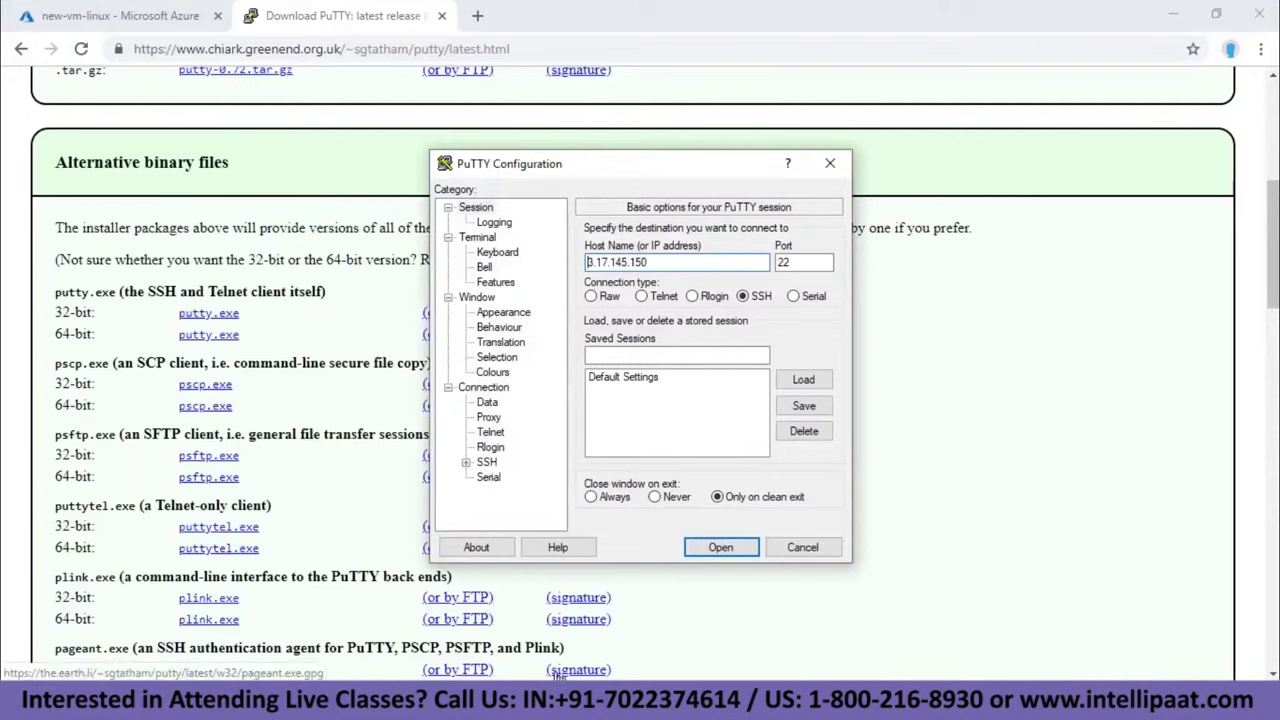
key("ctrl+a")
key("ctrl+v")
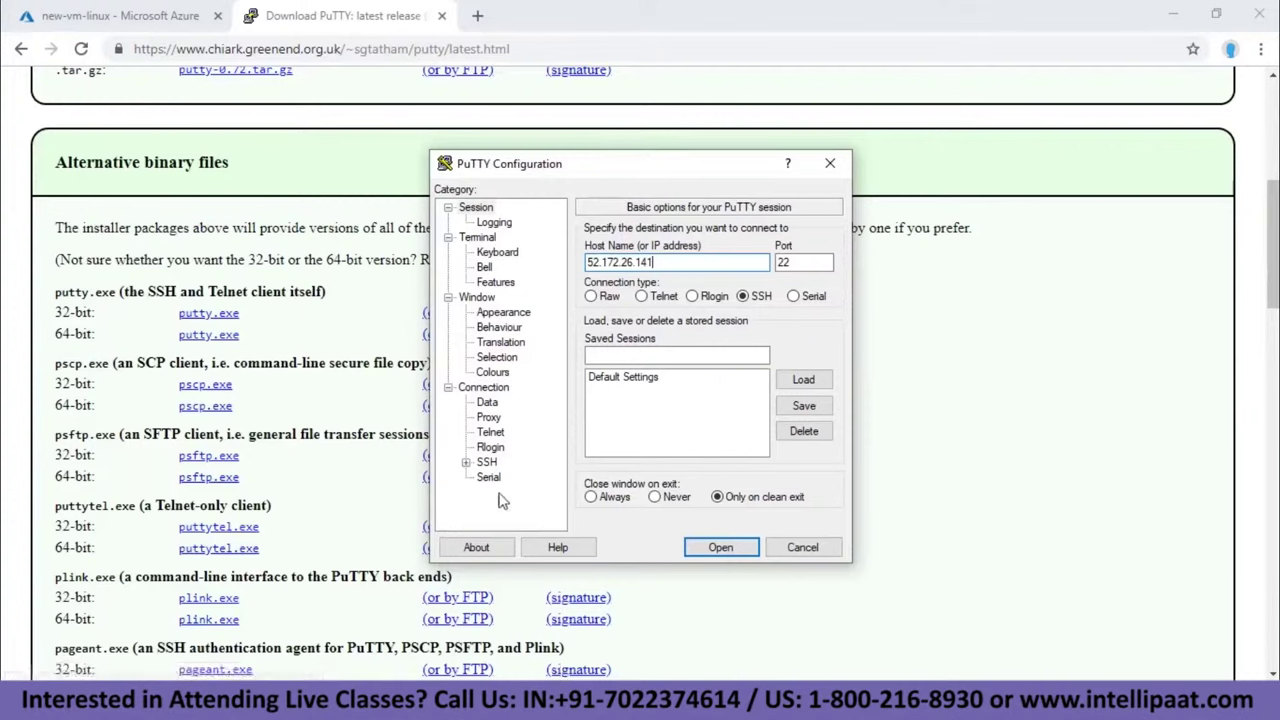
Step: Set C:\app\azure-key.ppk as the SSH Auth private key and return to Session settings
left_click(487, 462)
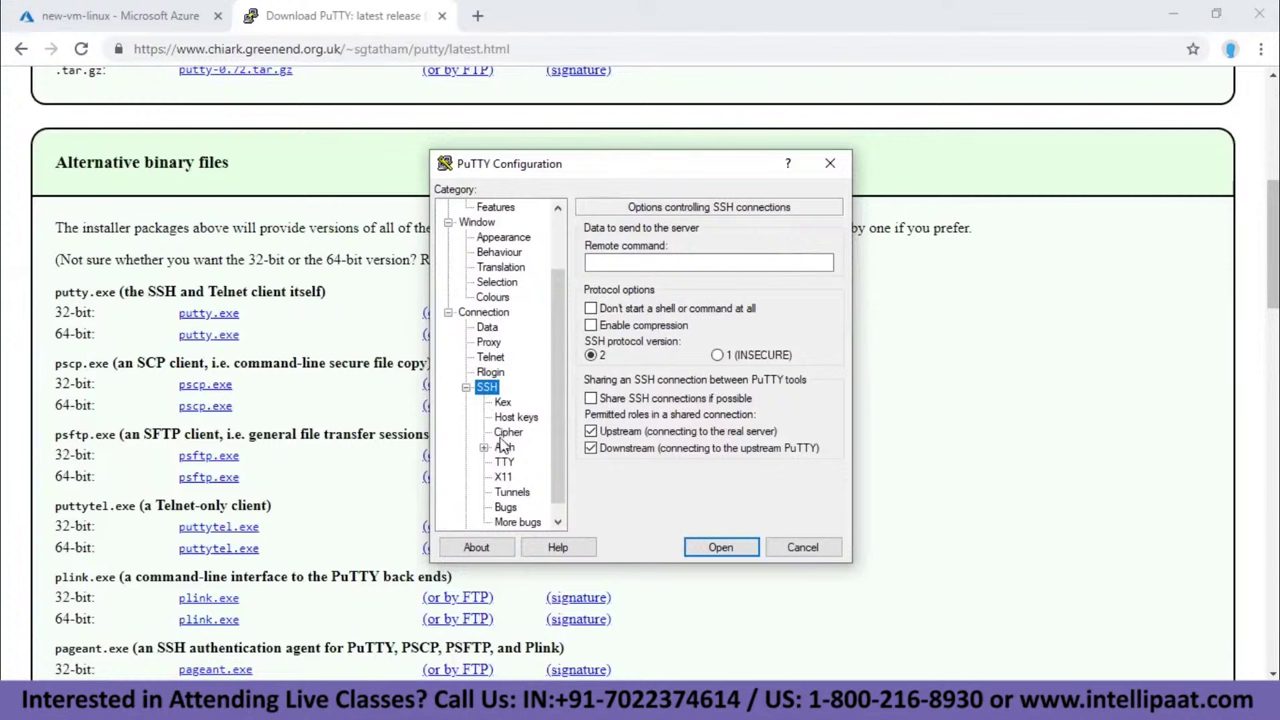
left_click(504, 447)
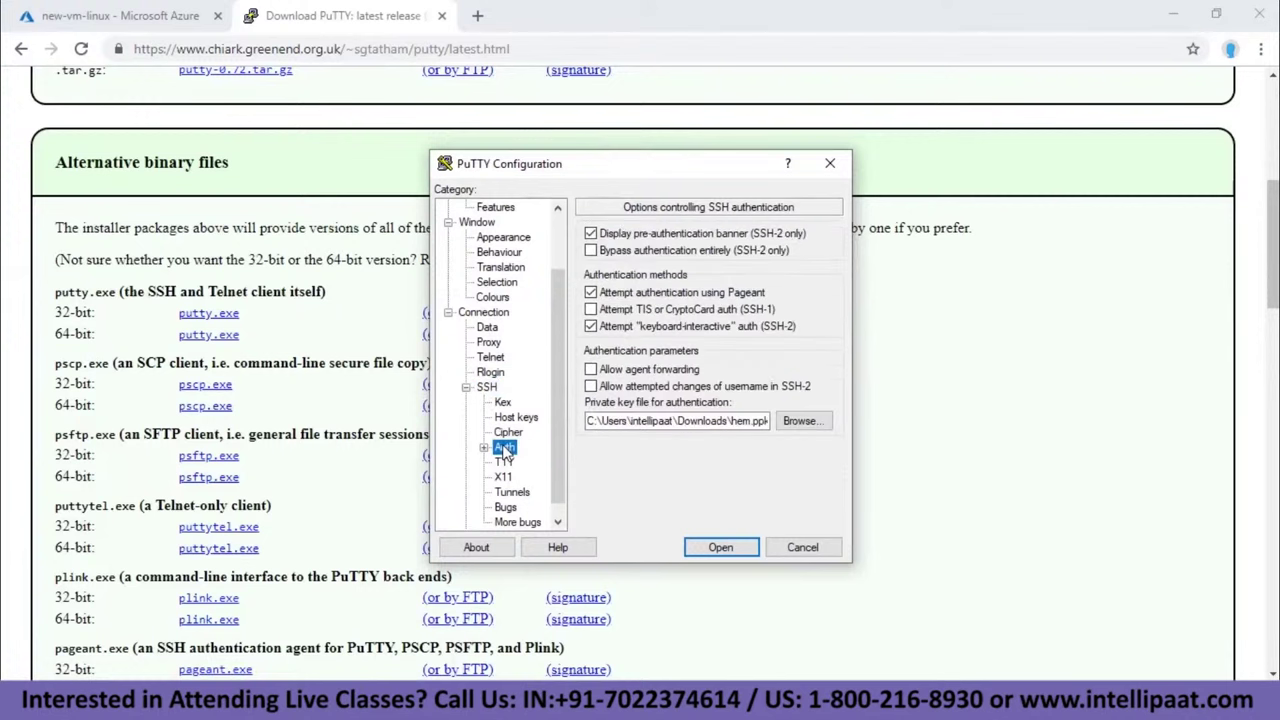
left_click(792, 432)
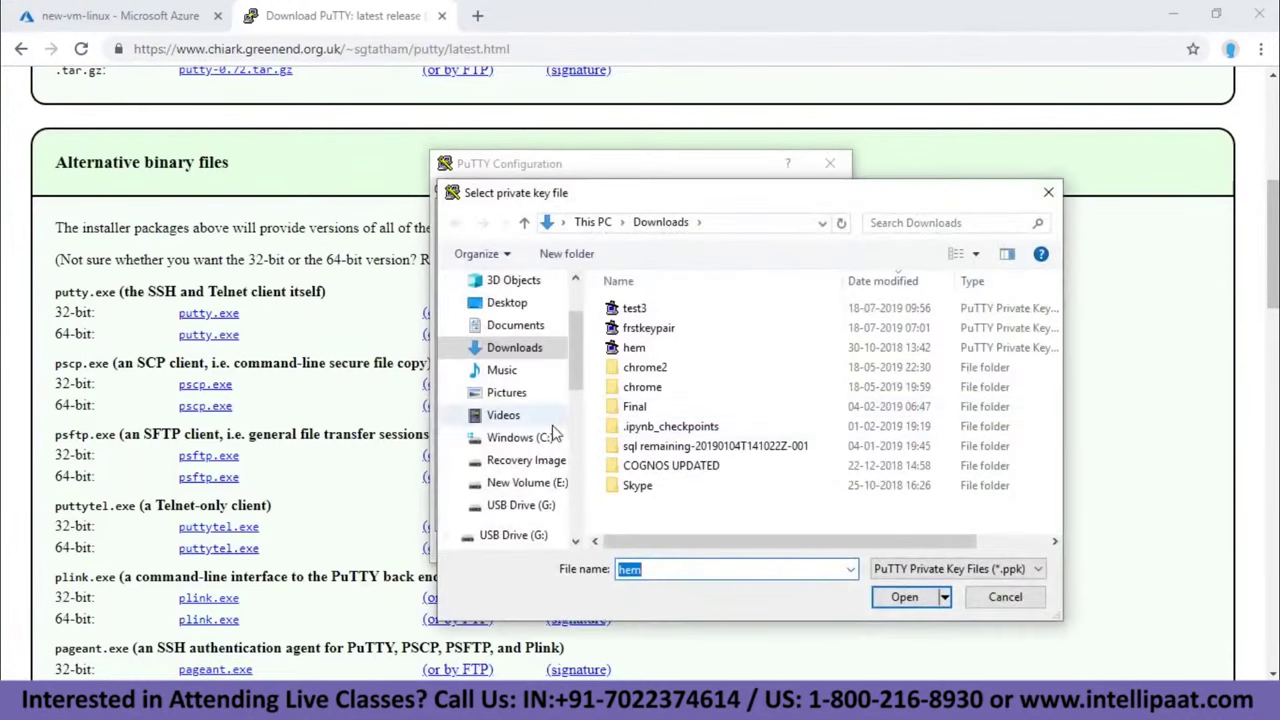
left_click(552, 437)
double_click(680, 306)
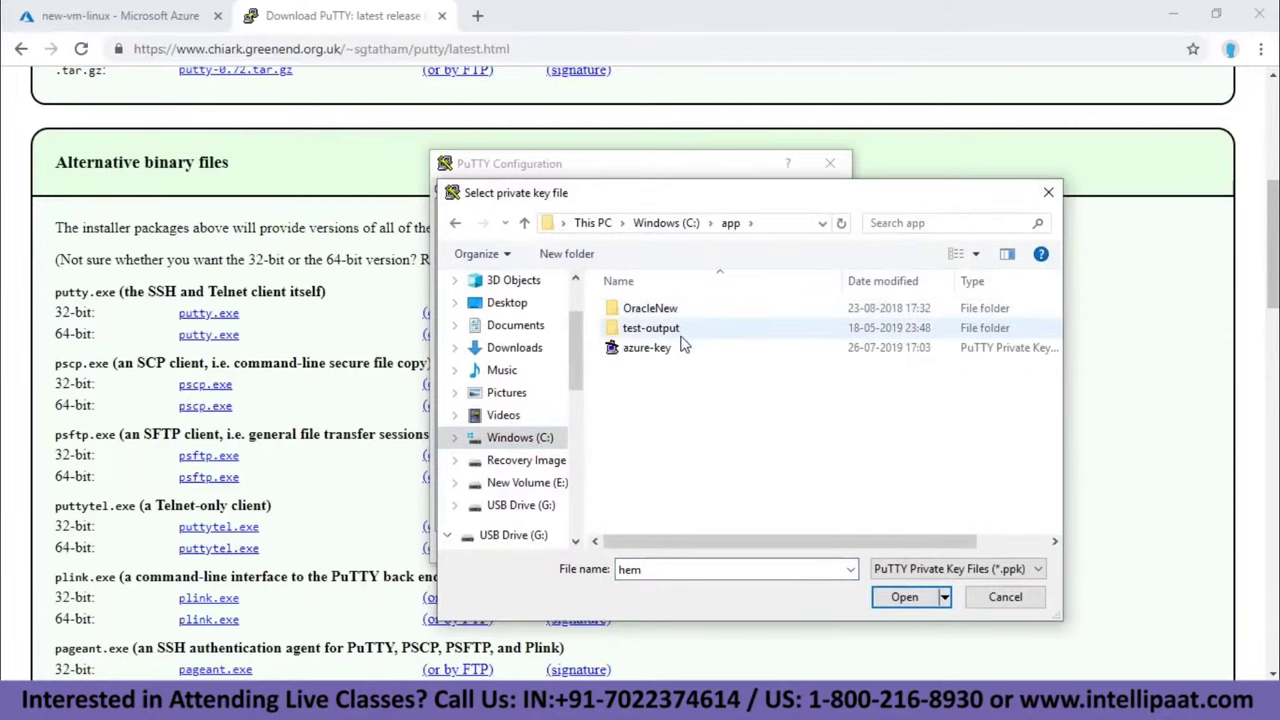
left_click(684, 348)
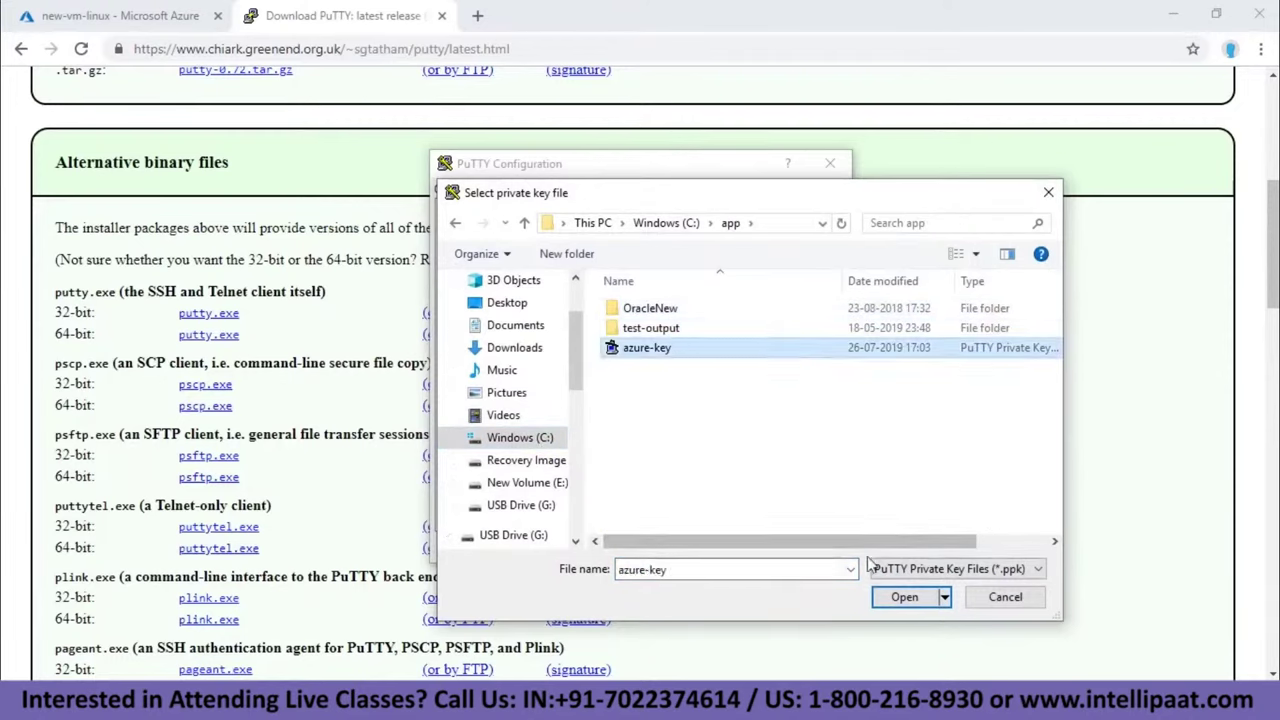
left_click(879, 598)
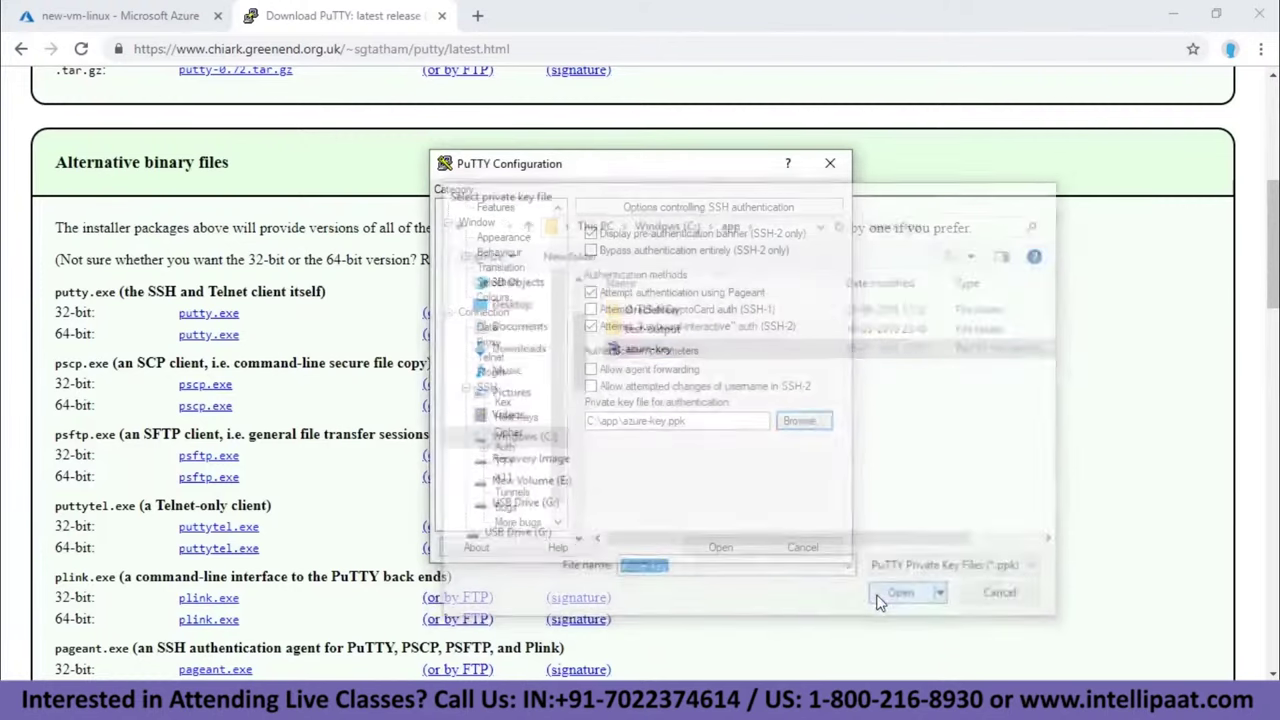
left_click_drag(639, 169, 762, 154)
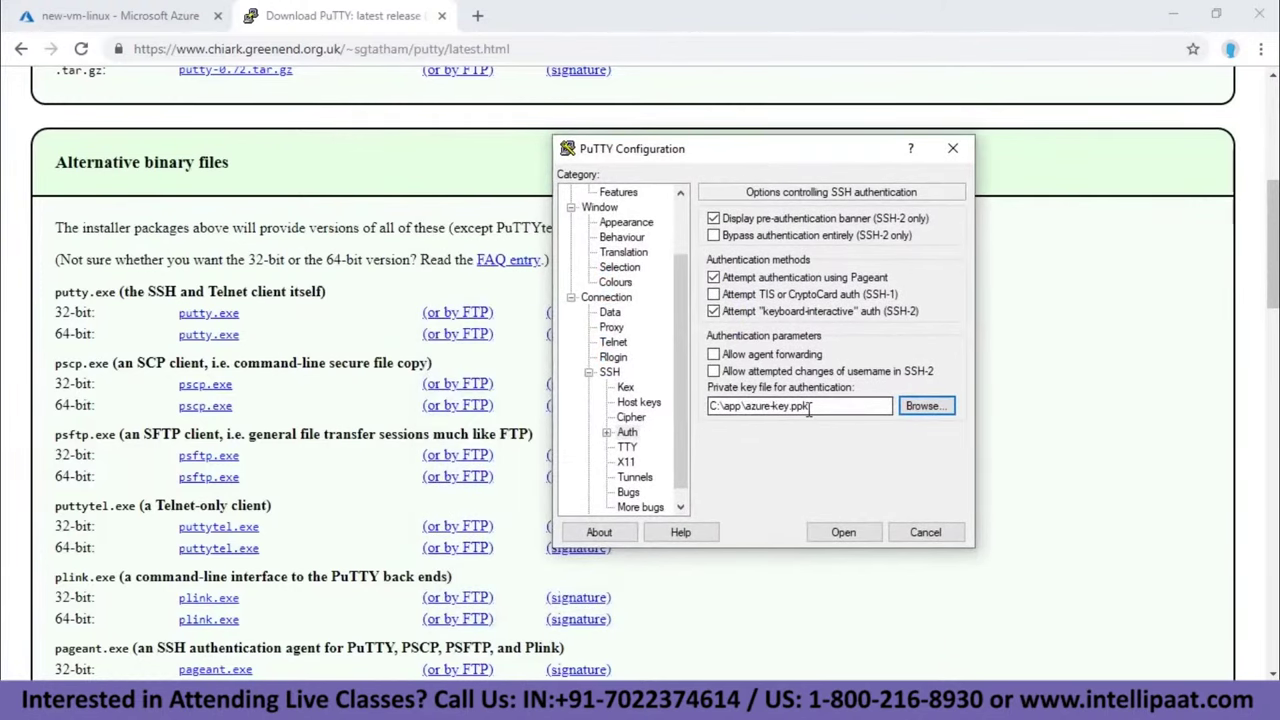
scroll(602, 238, "up", 2)
left_click(605, 192)
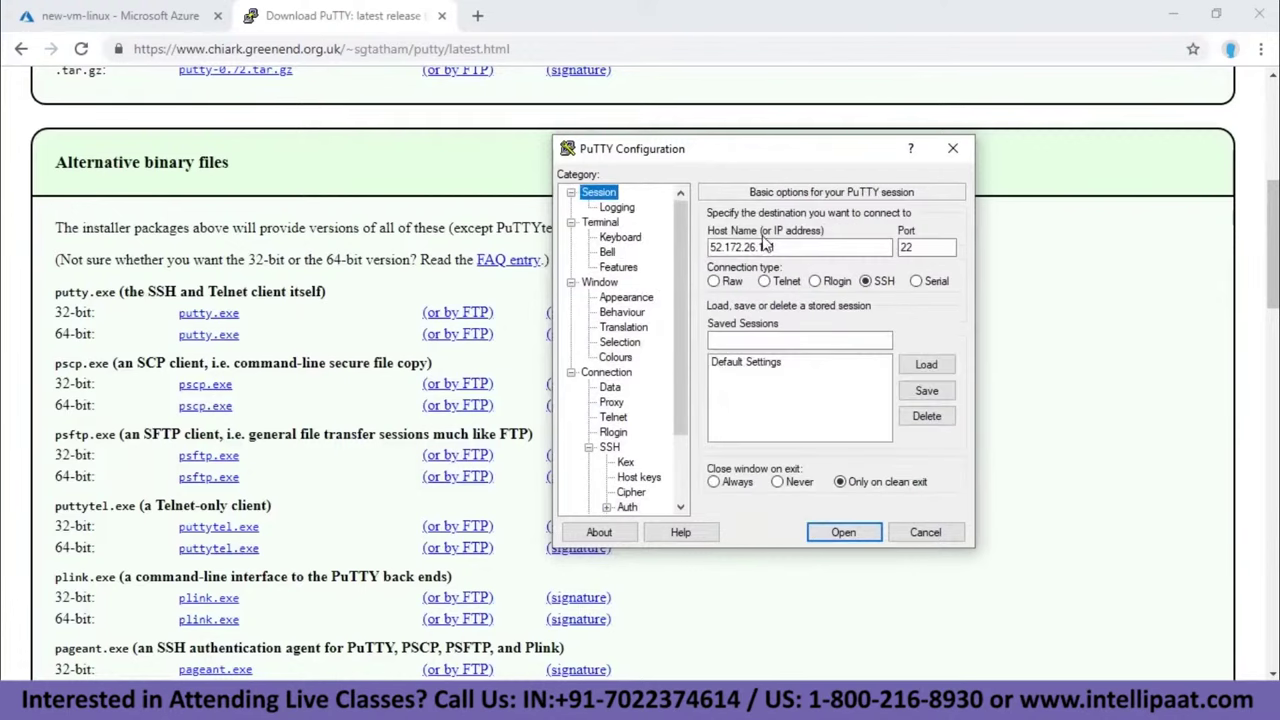
Step: Open the connection, accept the host key, log in as azure and clear the screen
left_click(840, 532)
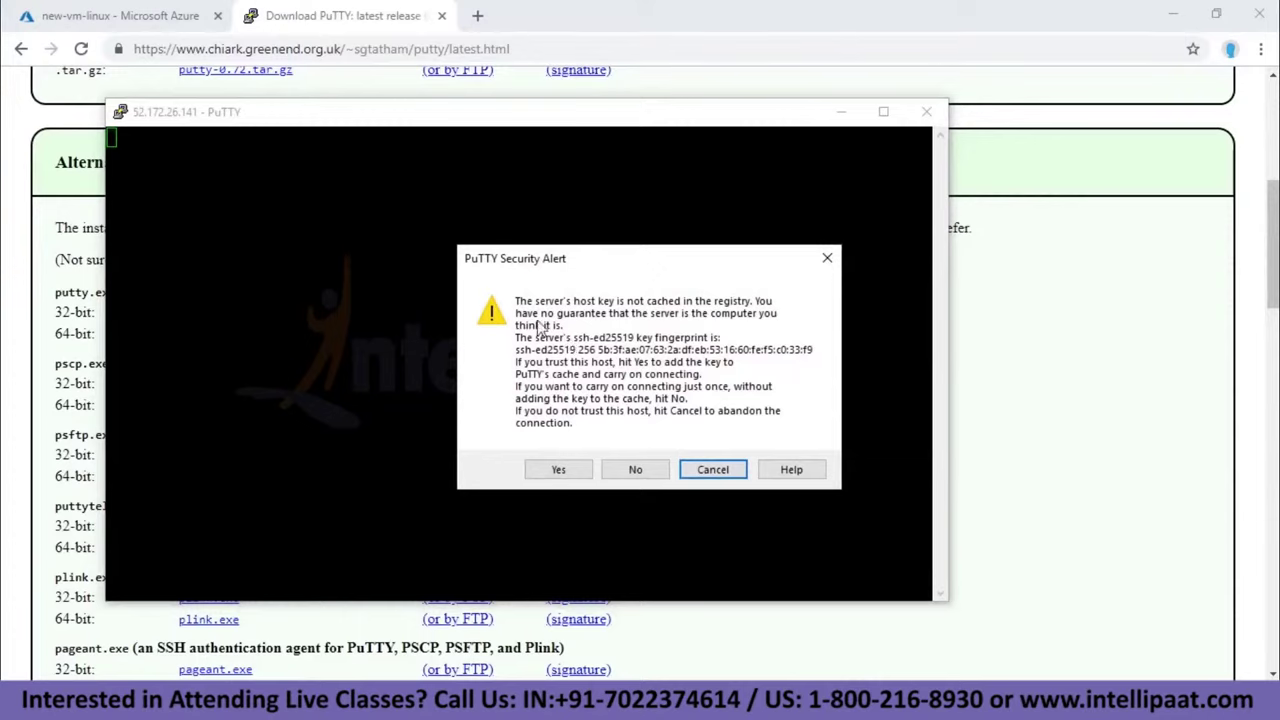
left_click(547, 471)
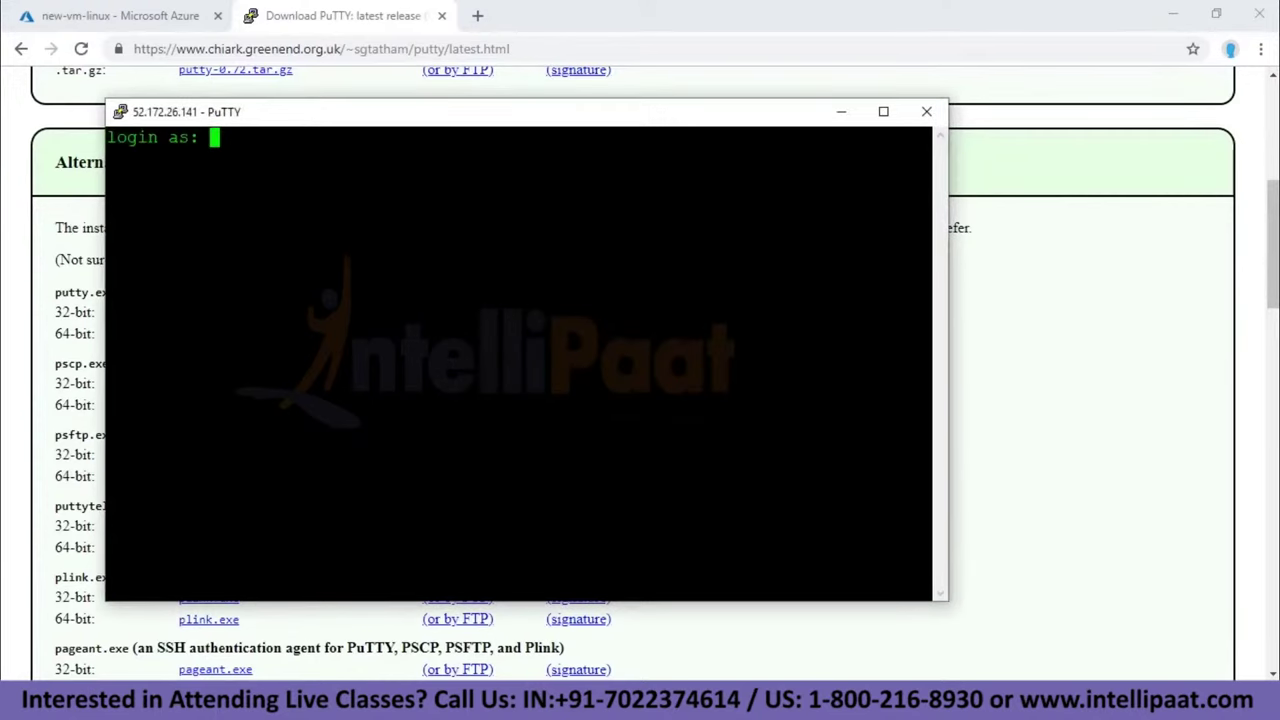
left_click_drag(404, 118, 593, 105)
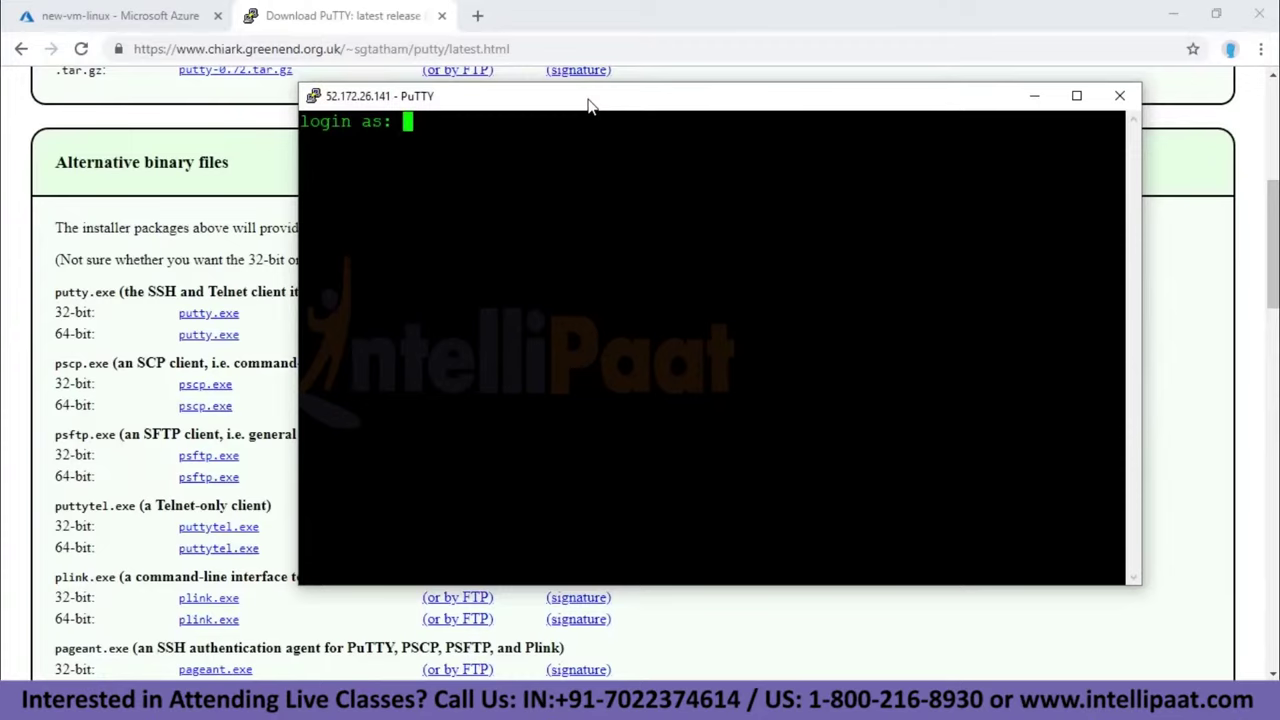
type("azure")
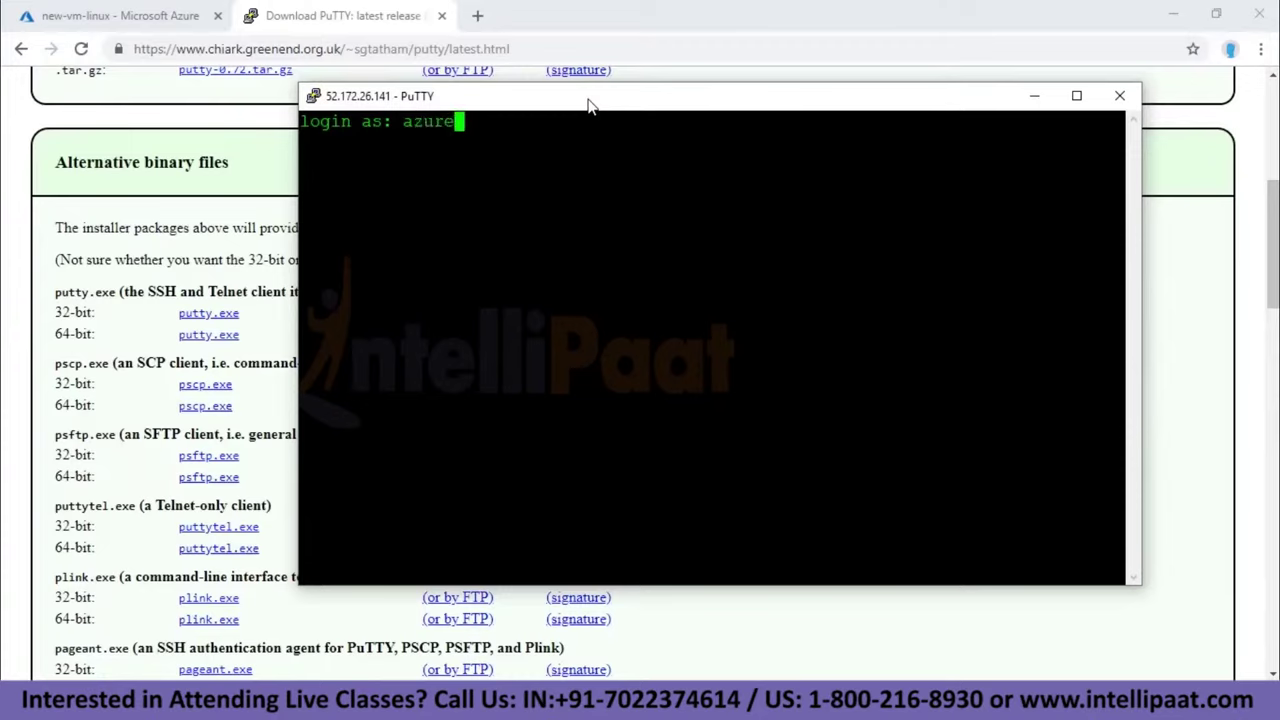
key("Return")
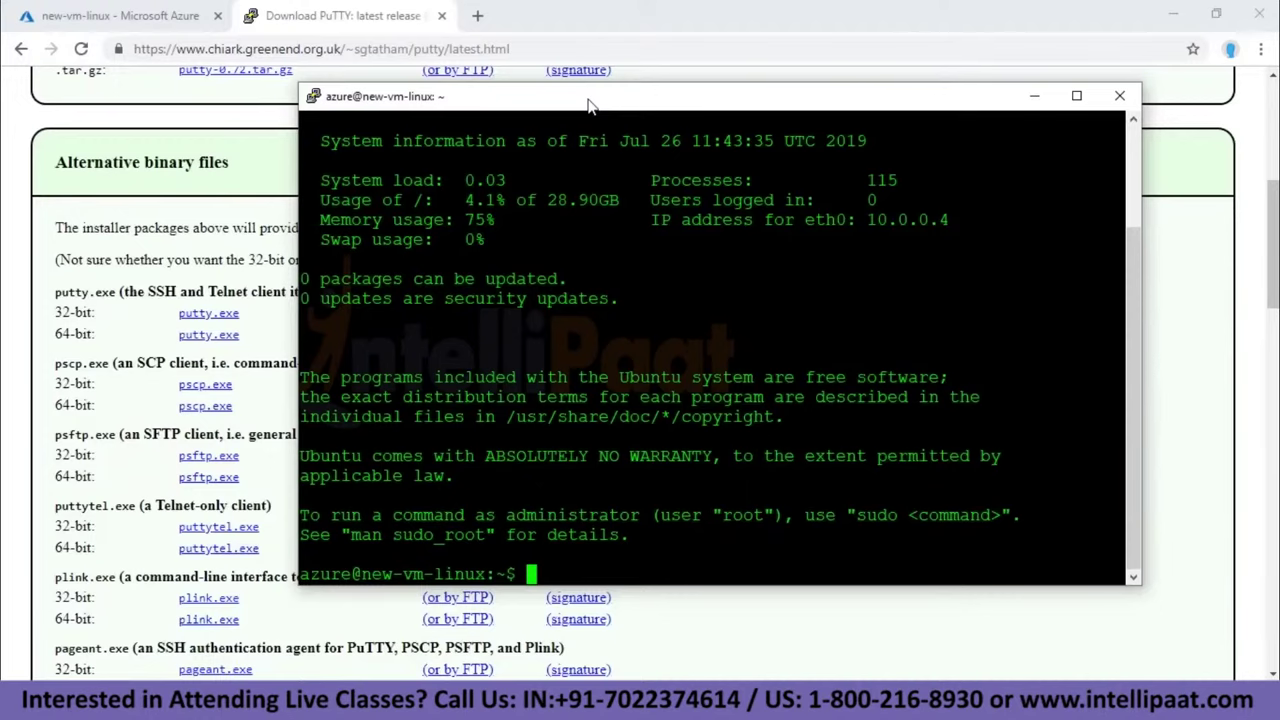
type("clear")
key("Return")
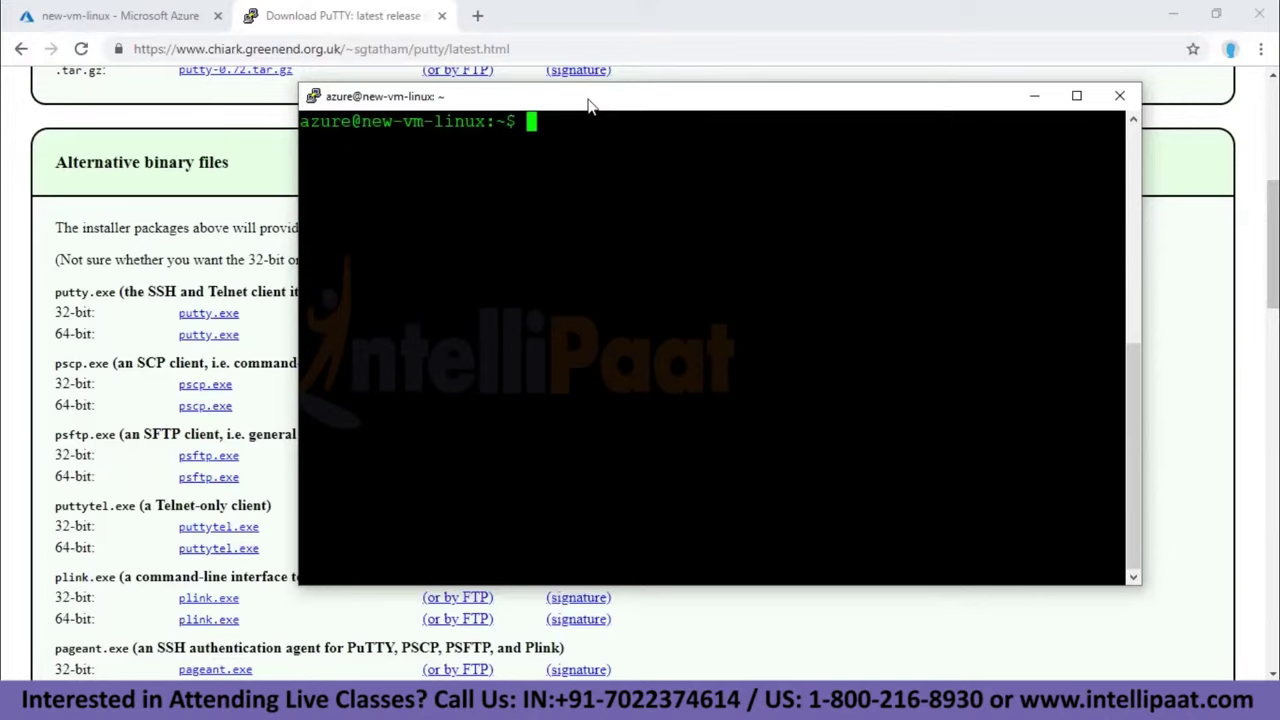
Step: Run sudo apt-get update to fetch the package lists, then clear the screen
type("sudo apt-")
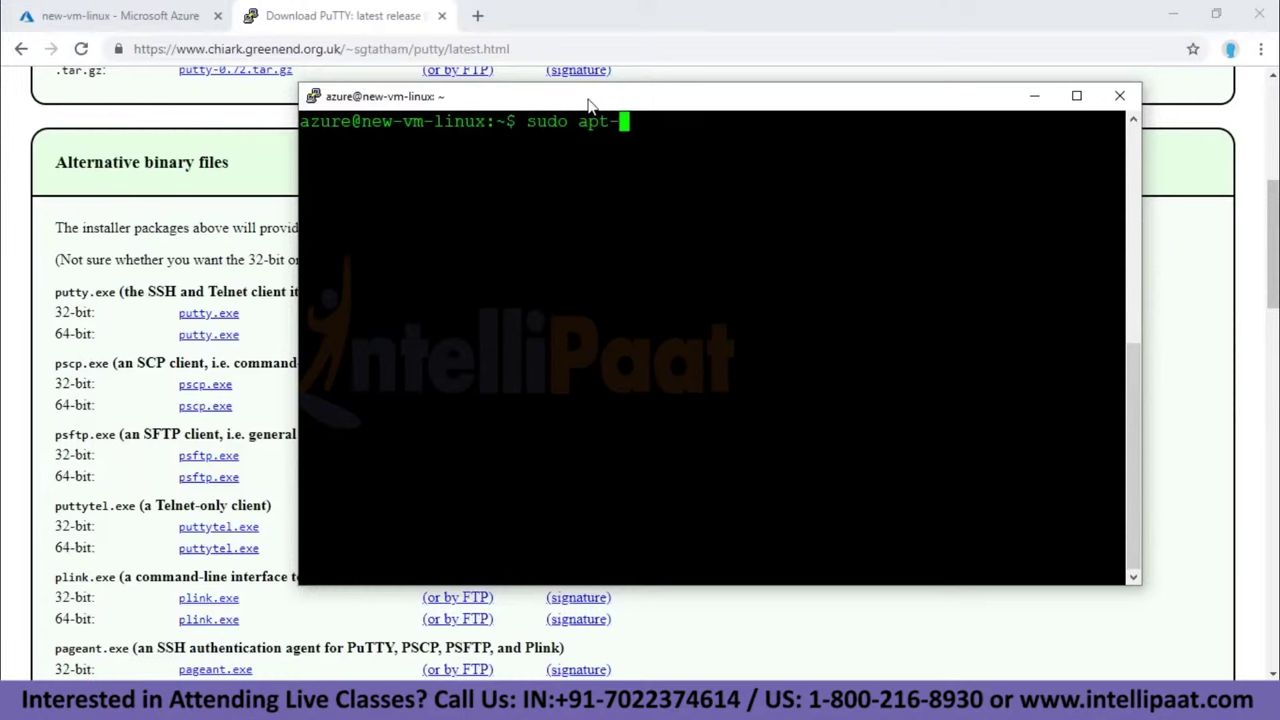
type("get update")
key("Return")
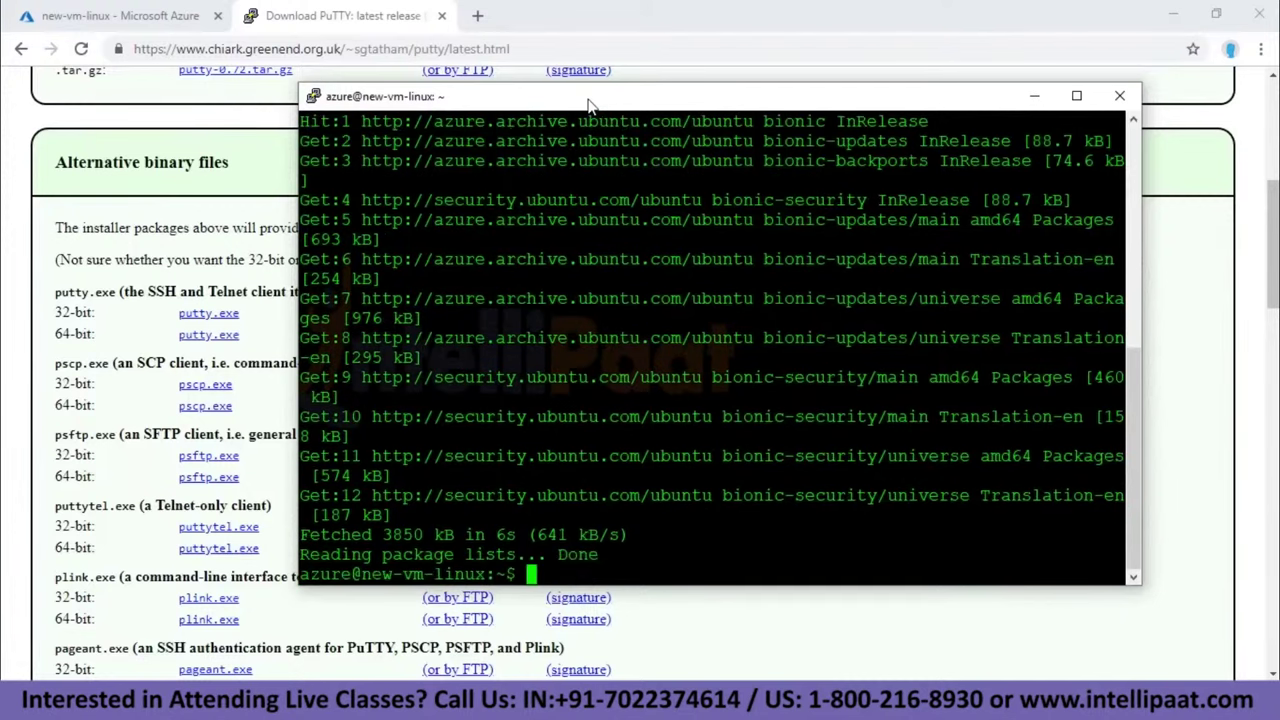
type("clear")
key("Return")
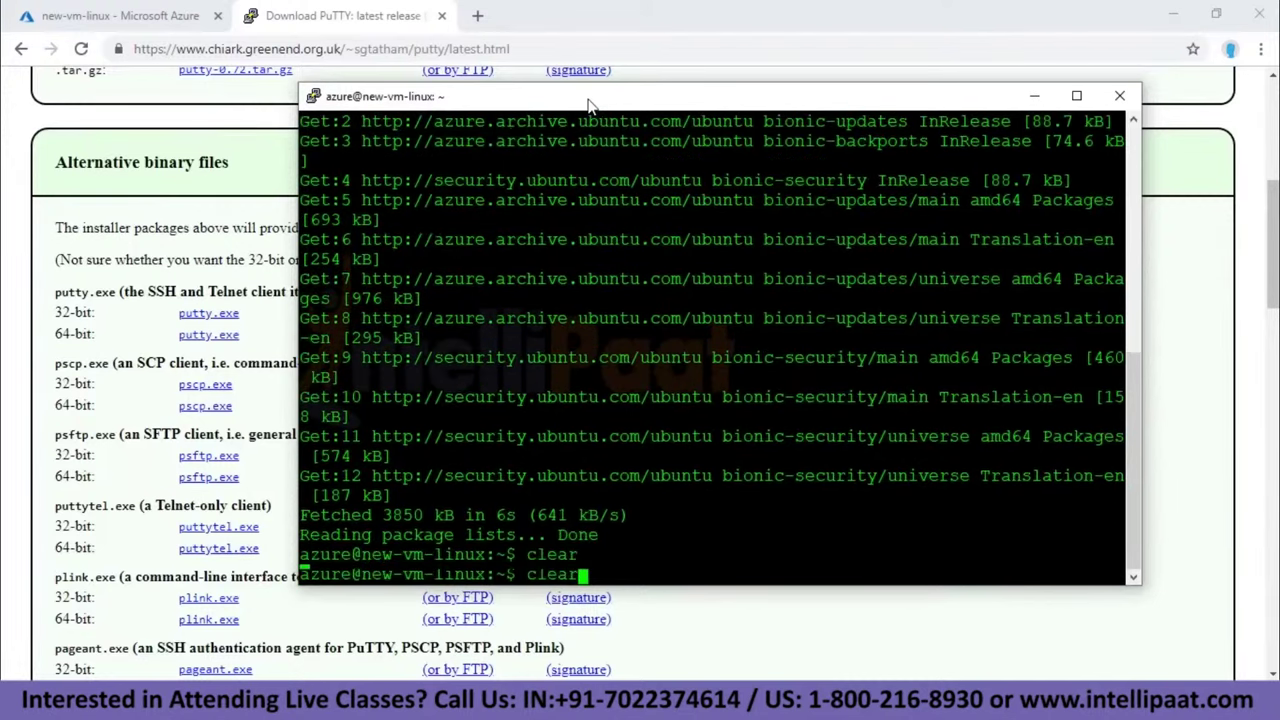
Step: Run sudo apt-get install apache2, confirm with y, then return to the Azure VM page
type("sd")
key("BackSpace")
key("BackSpace")
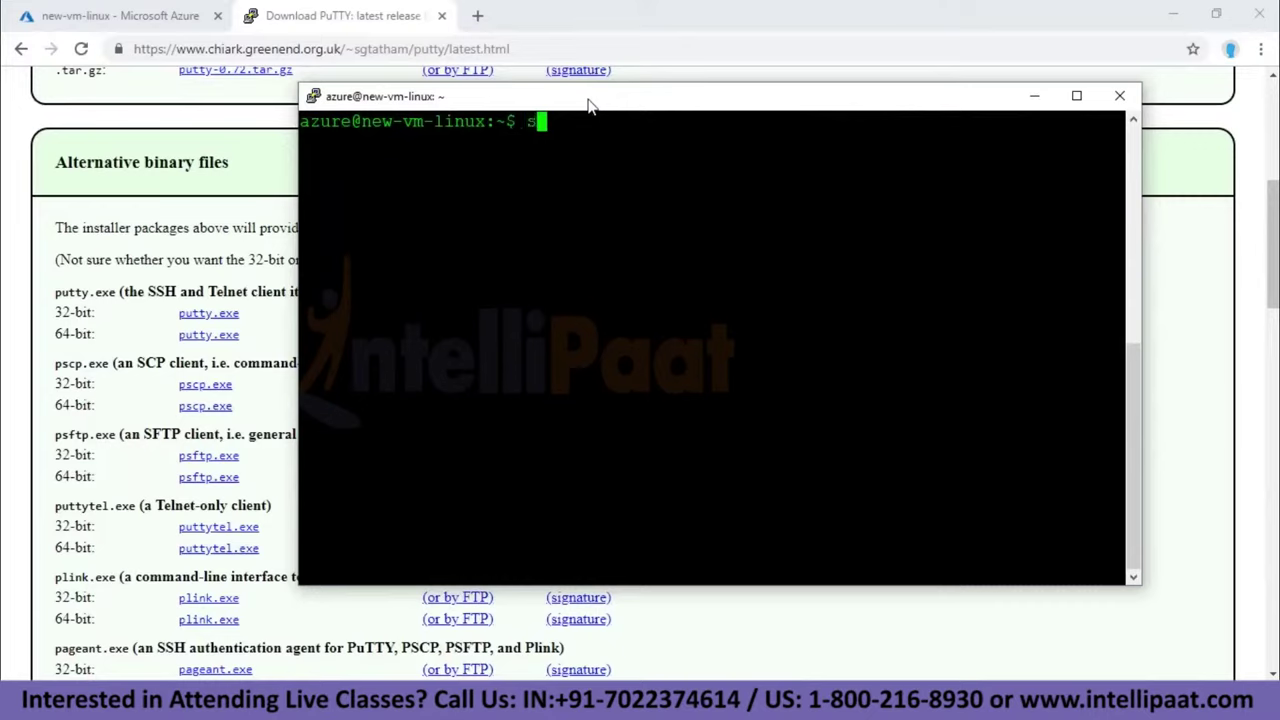
type("sudo apt")
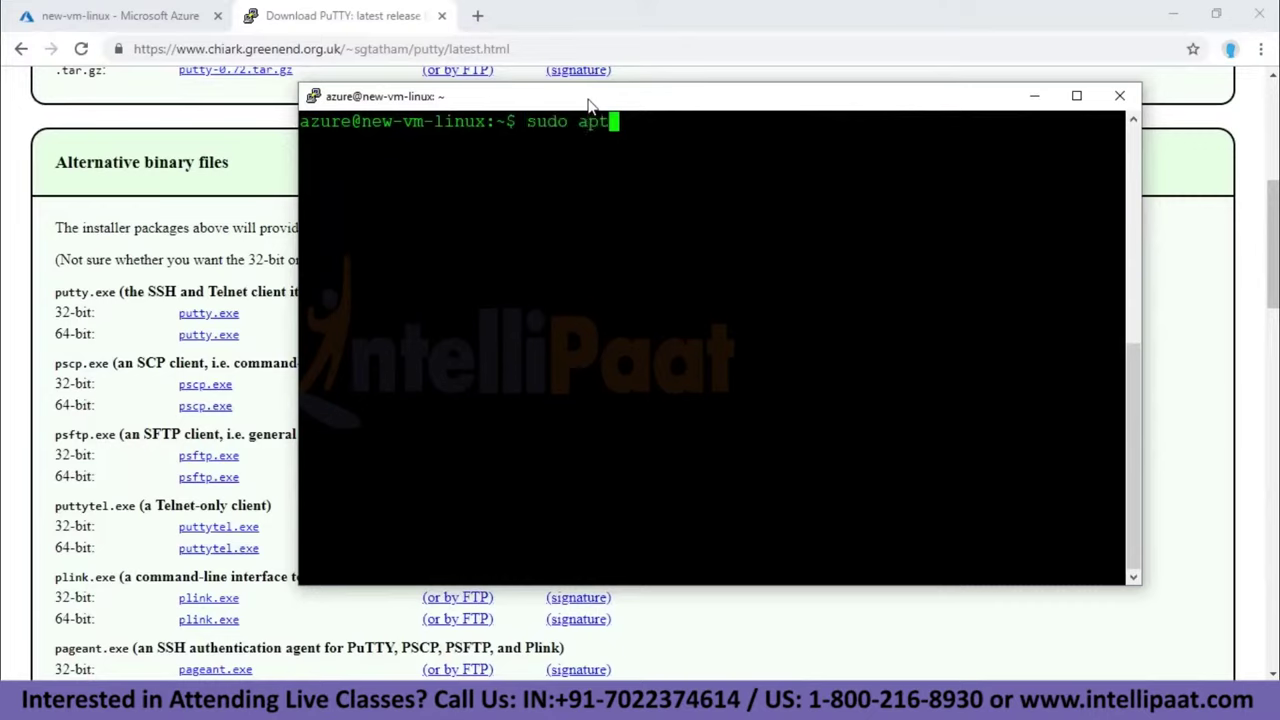
type("-get insta")
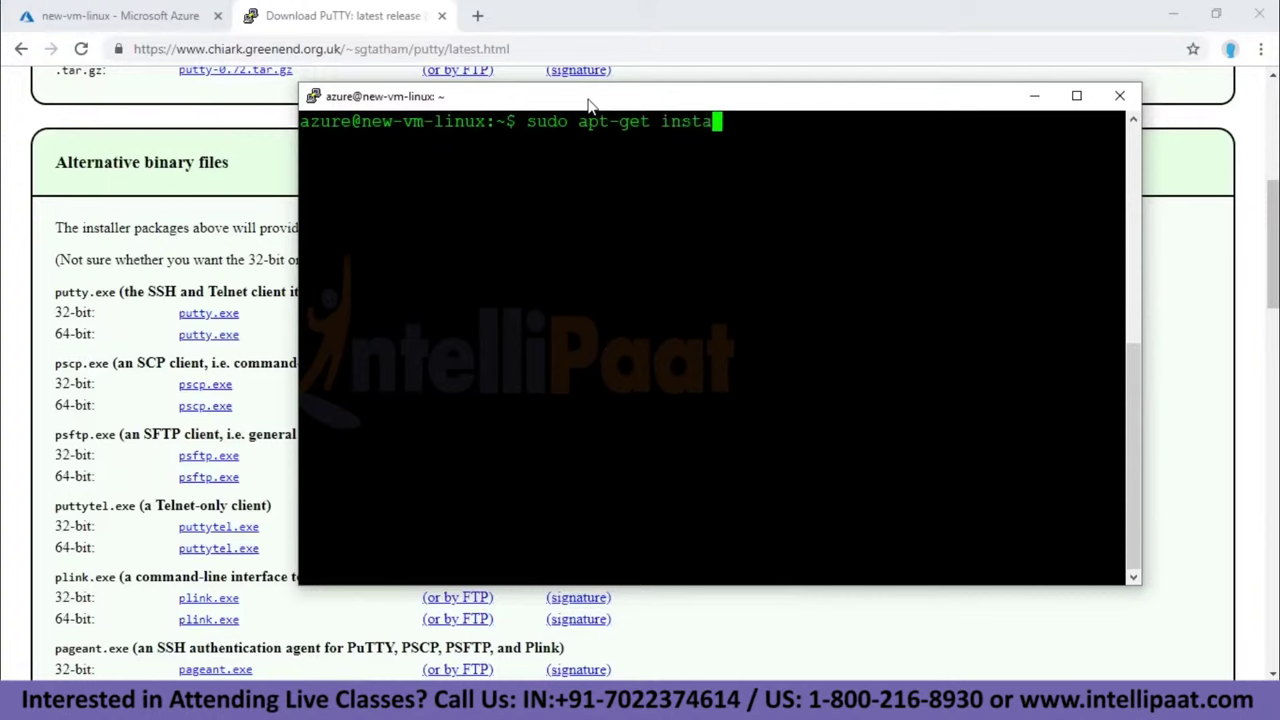
type("ll apache2")
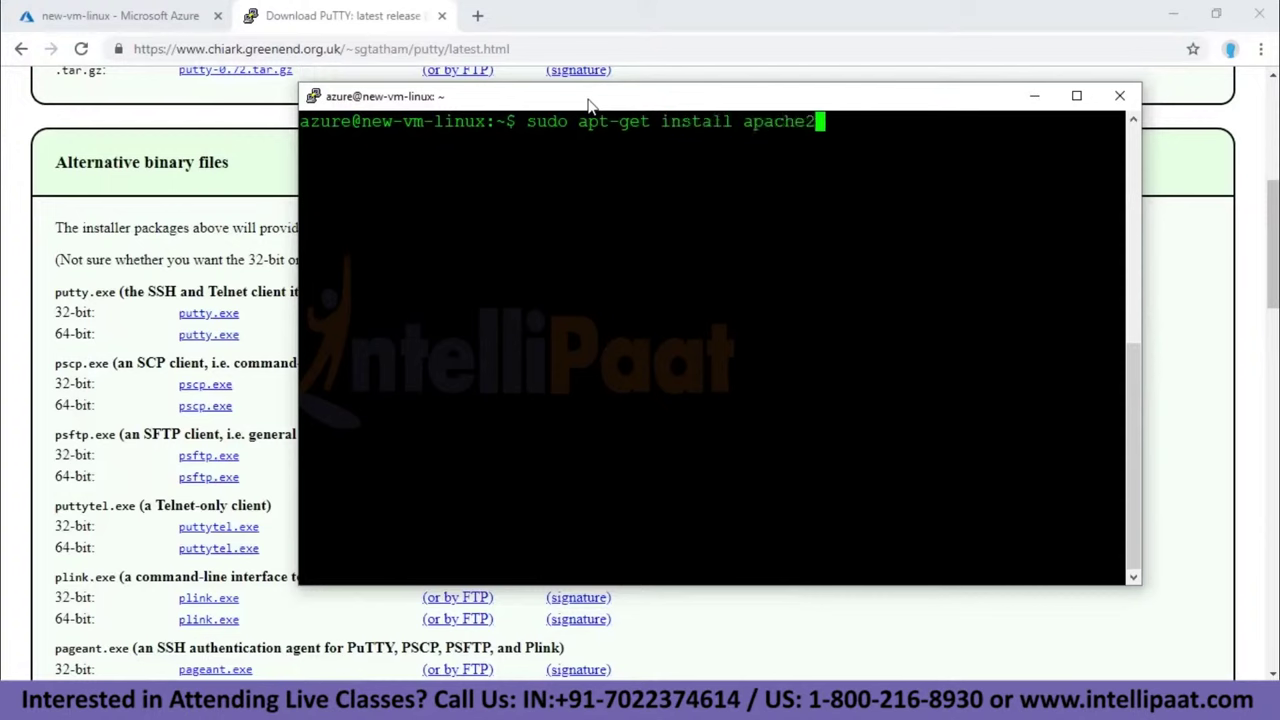
key("Return")
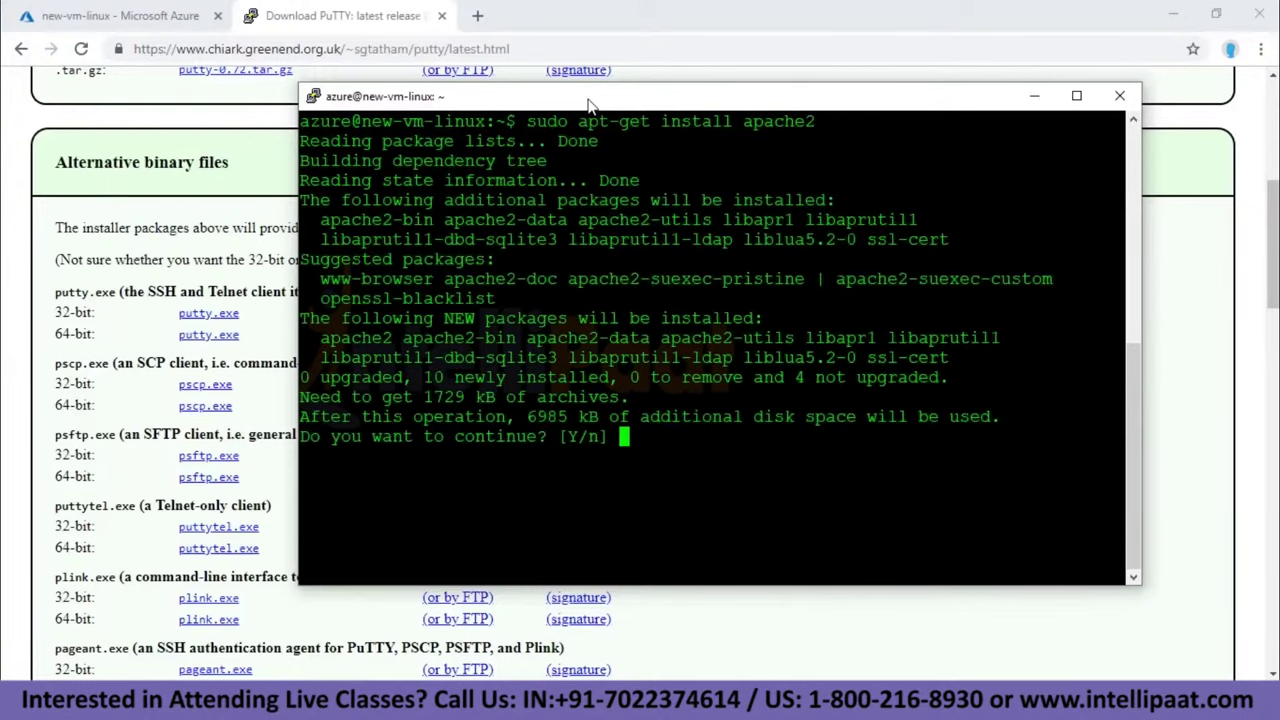
type("y")
key("Return")
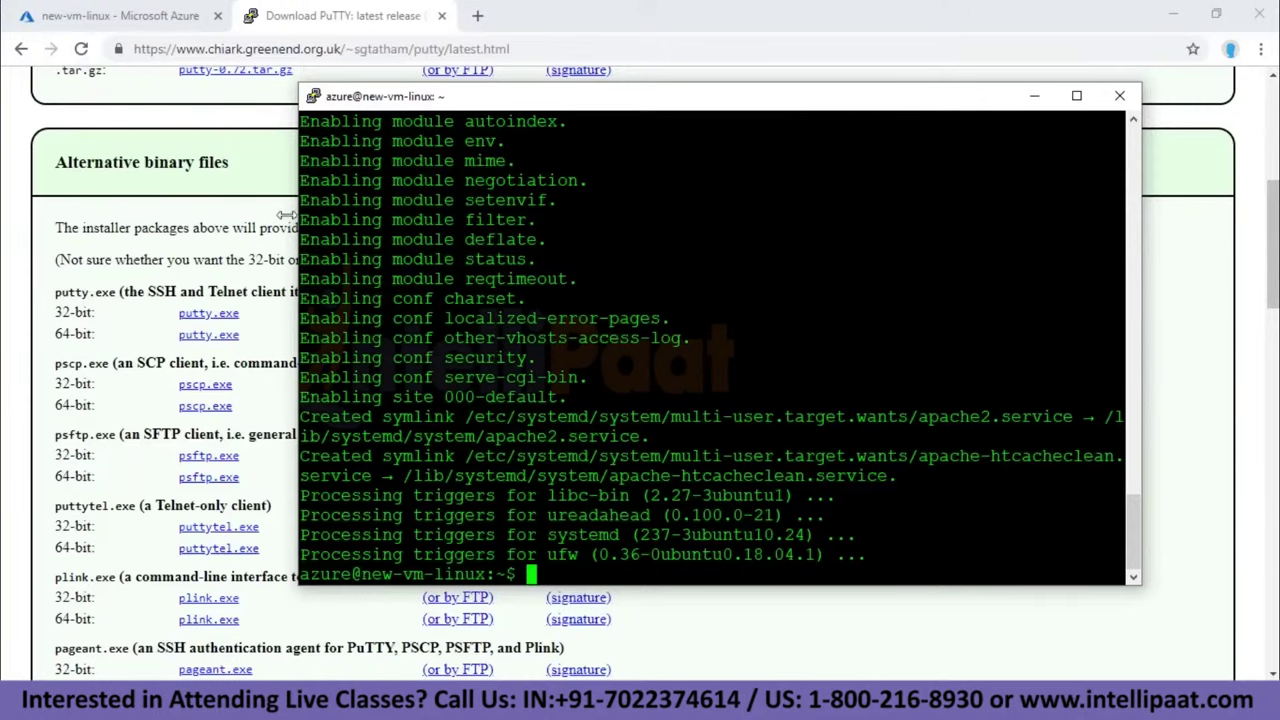
left_click(118, 17)
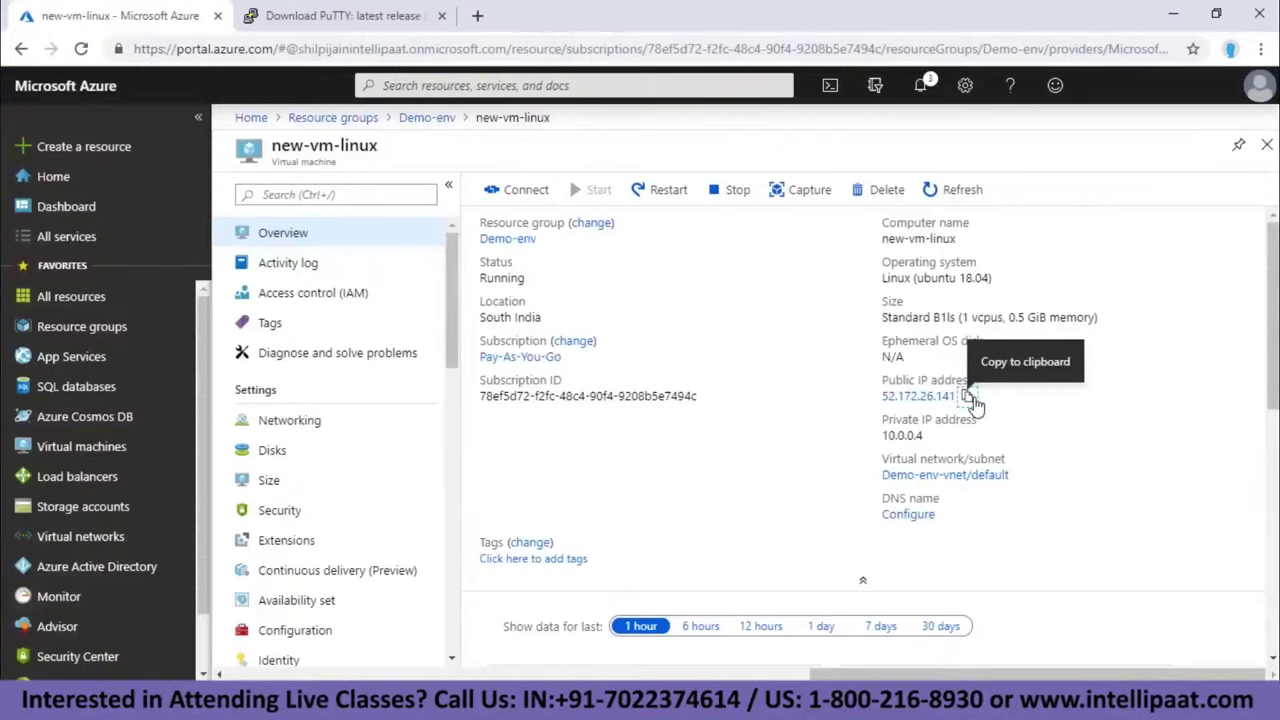
Step: Paste 52.172.26.141 into a new tab to load the Apache2 'It works!' default page
left_click(970, 398)
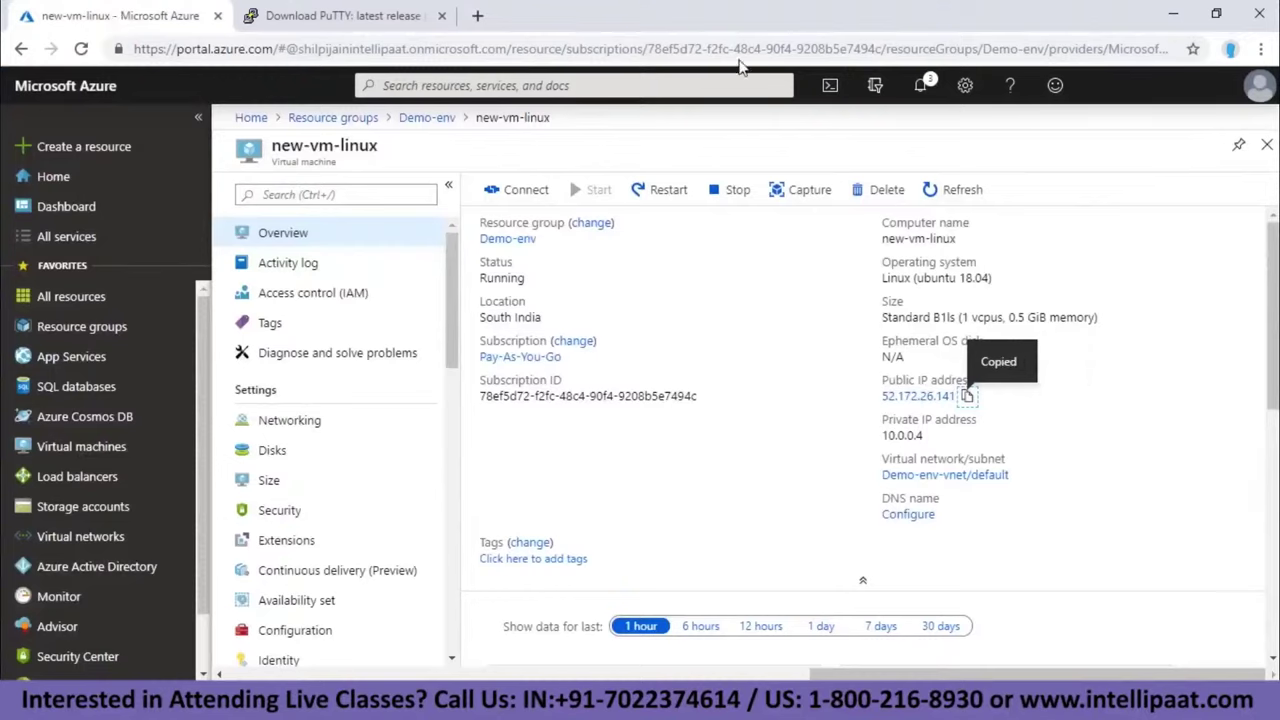
left_click(476, 17)
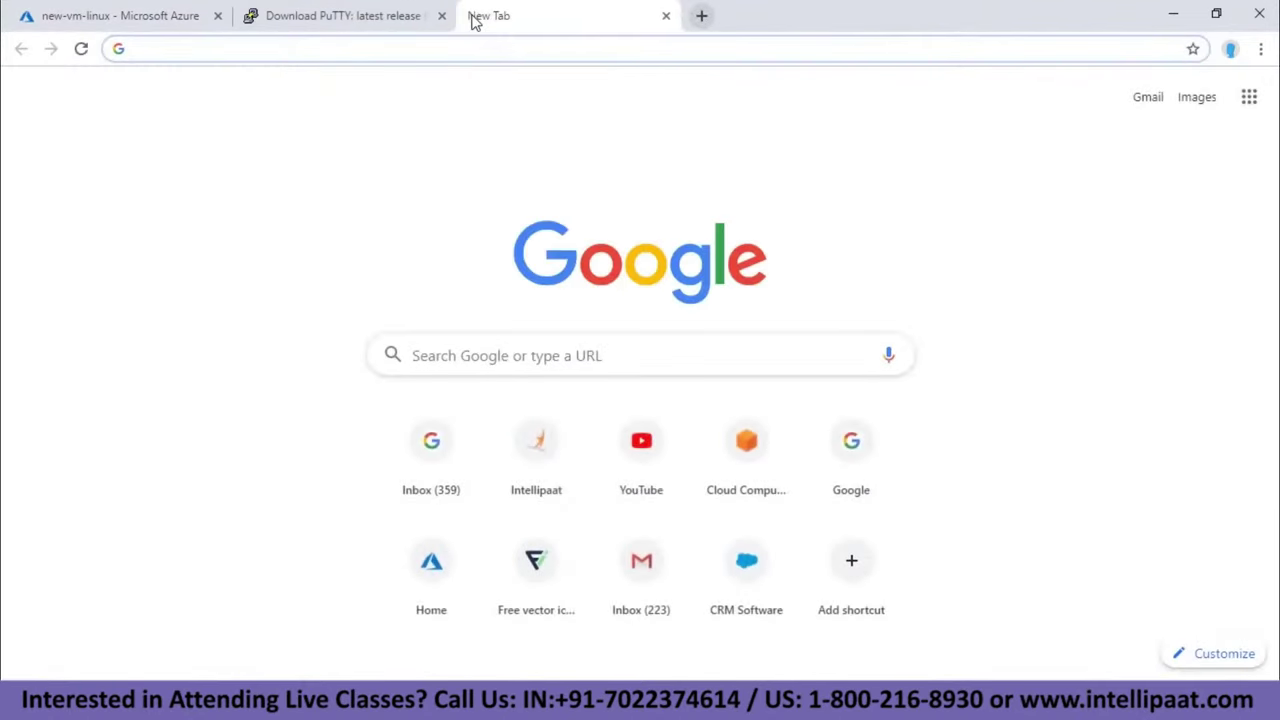
key("ctrl+v")
key("Return")
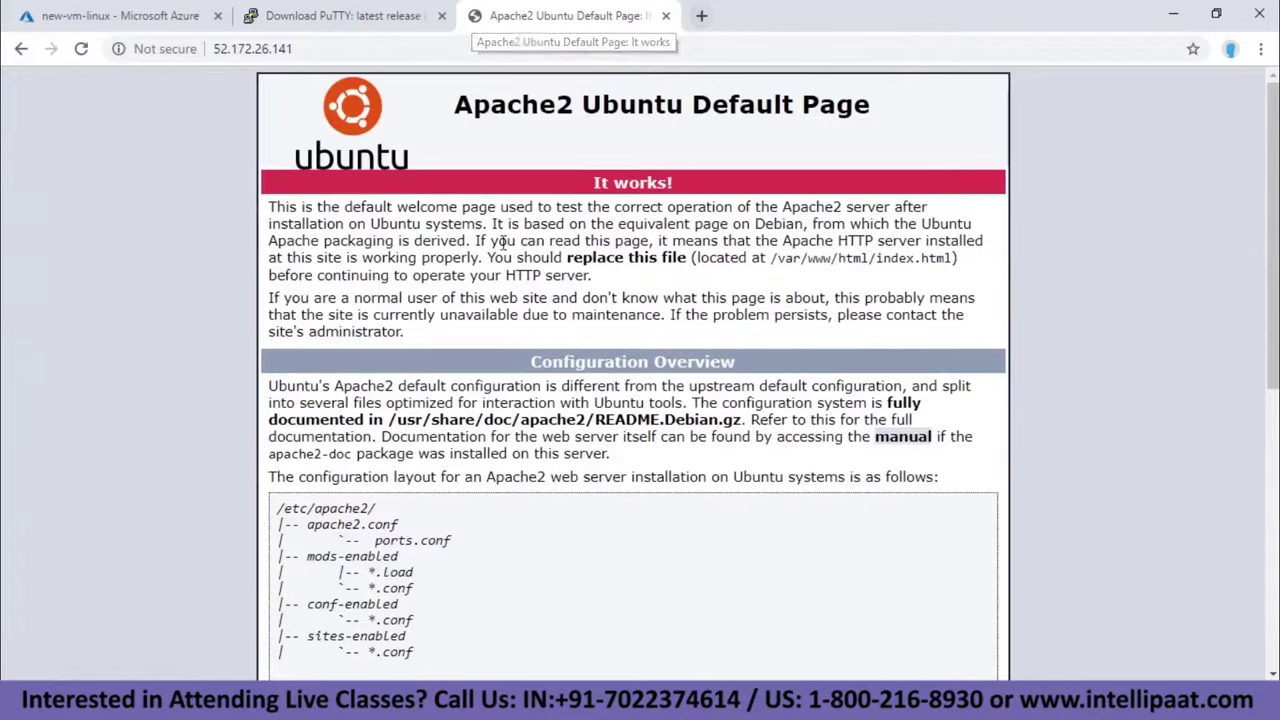
scroll(483, 163, "down", 5)
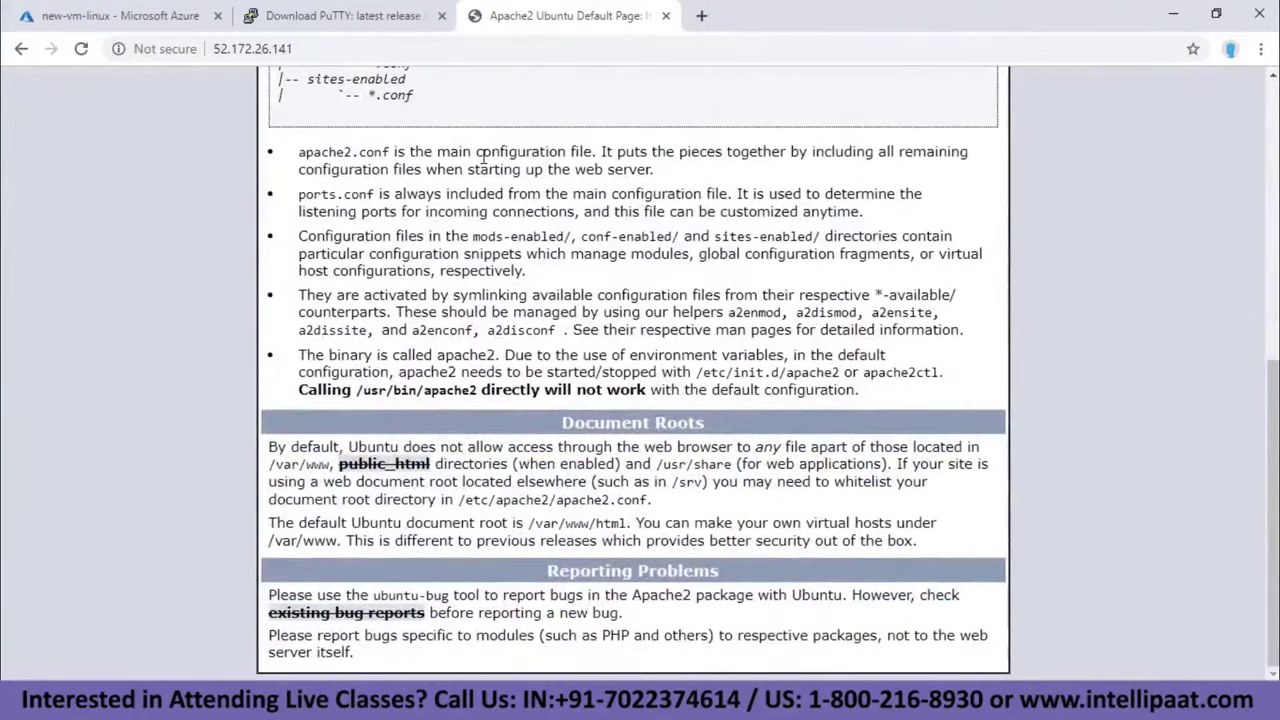
scroll(483, 168, "up", 5)
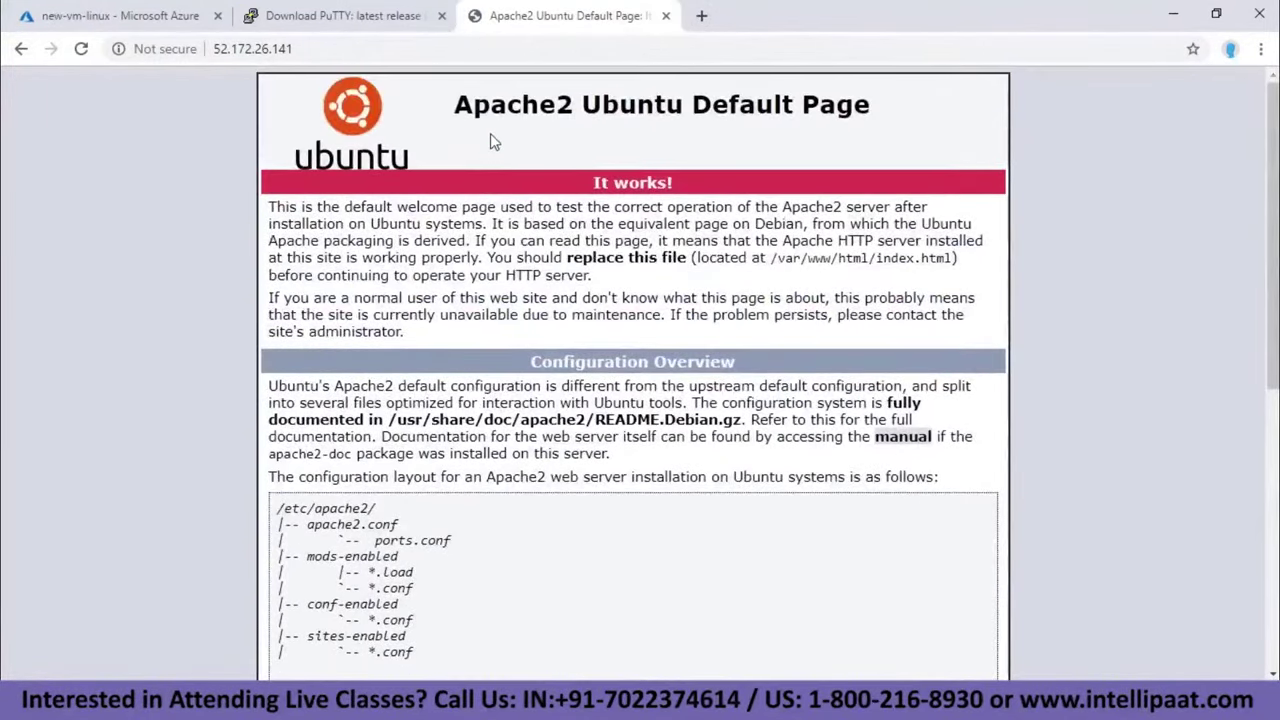
left_click_drag(470, 104, 574, 104)
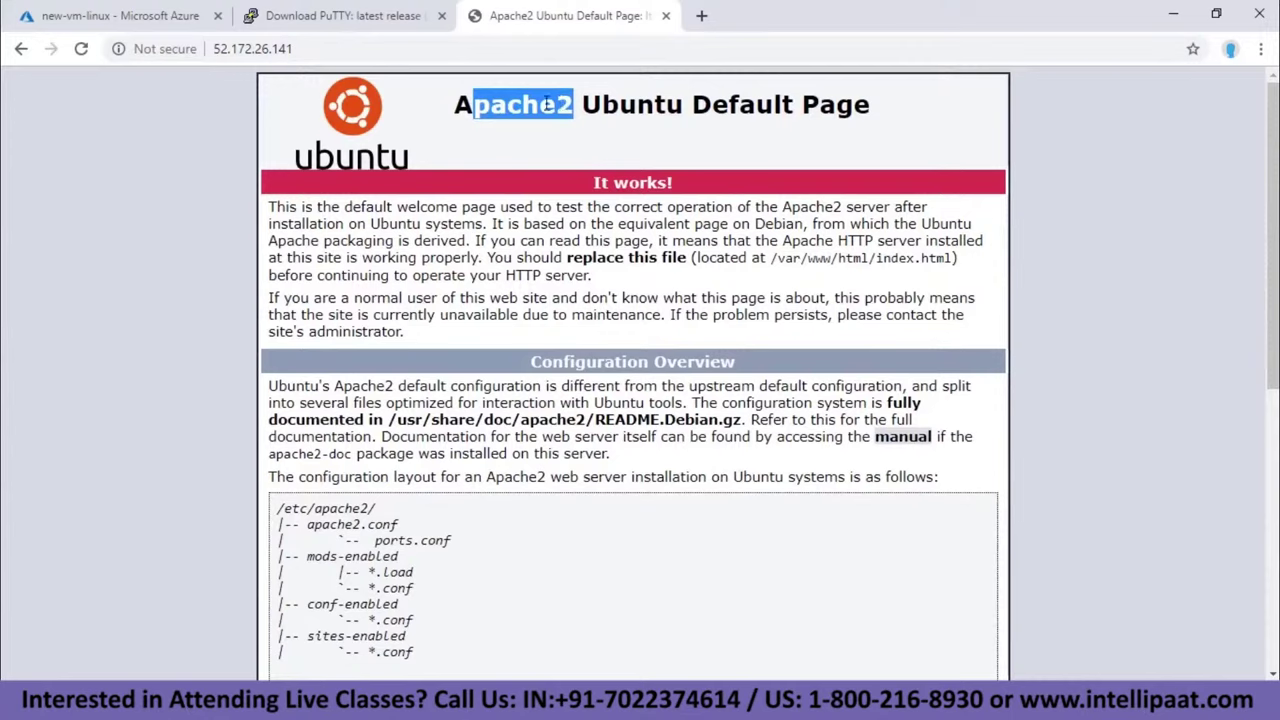
left_click(215, 48)
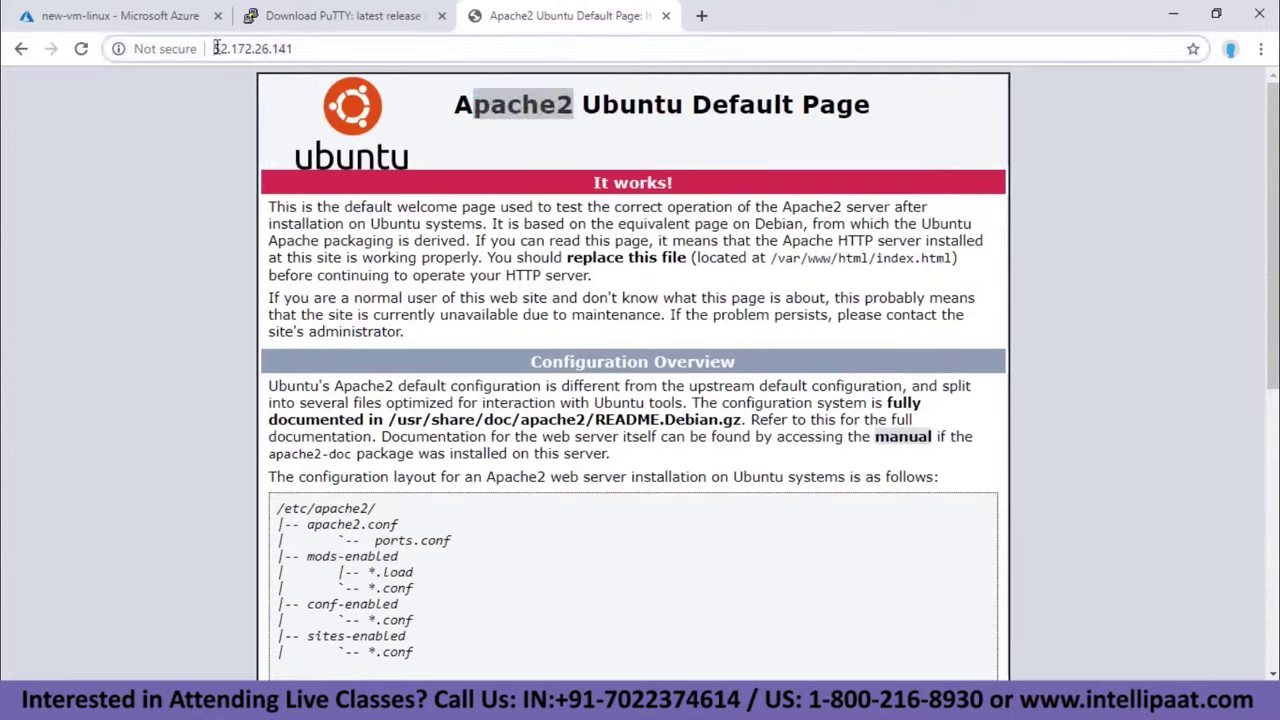
left_click_drag(215, 48, 316, 47)
left_click(125, 15)
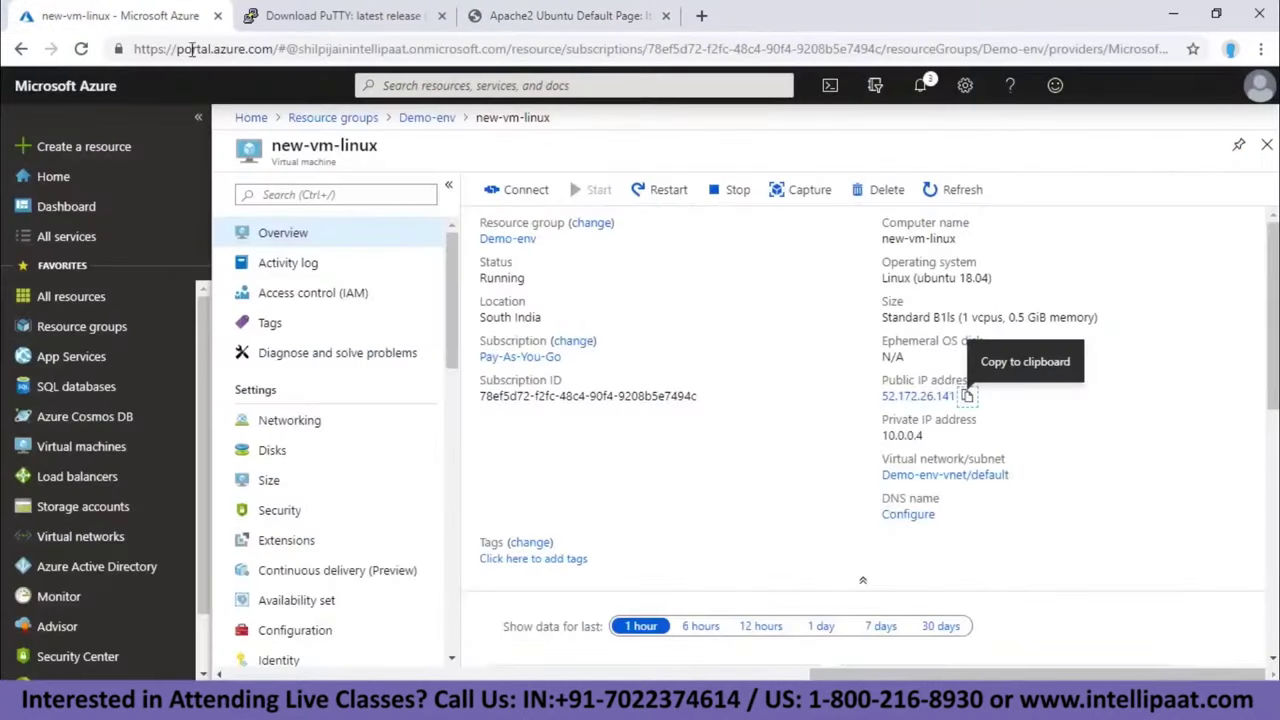
left_click(536, 15)
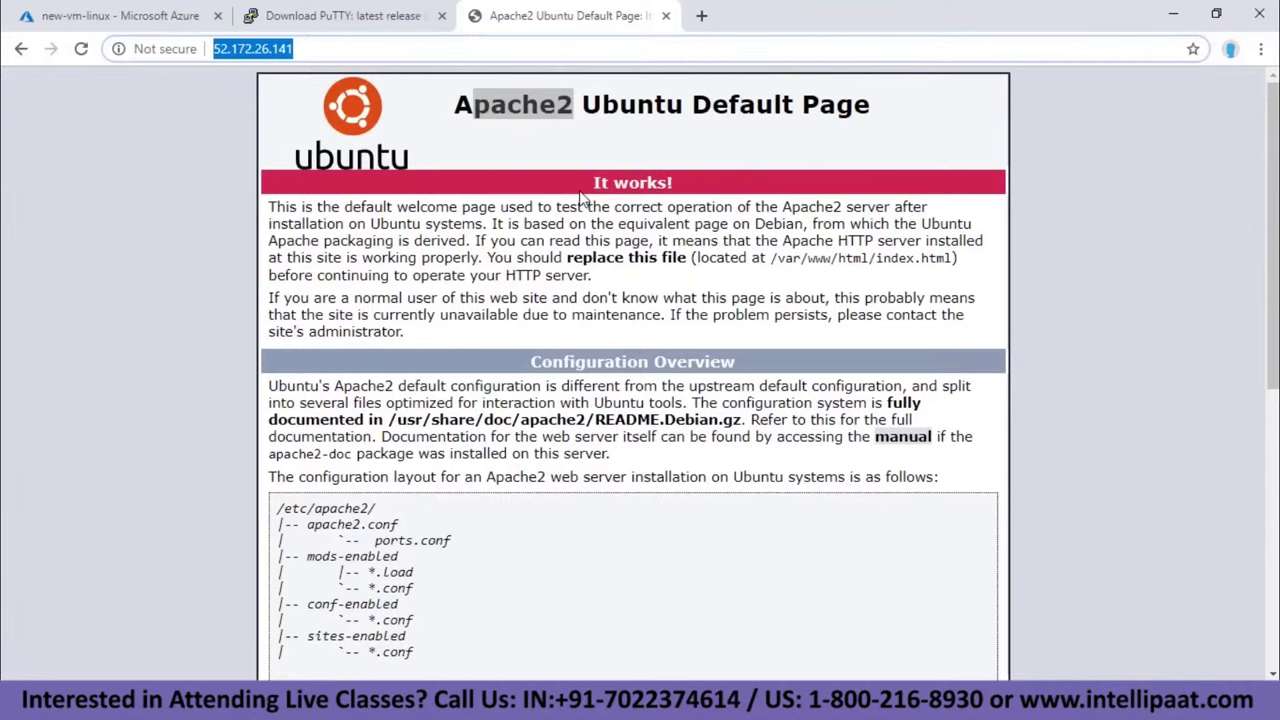
Step: Clear the terminal, move into /var/www/html and list its files
key("alt+Tab")
type("clear")
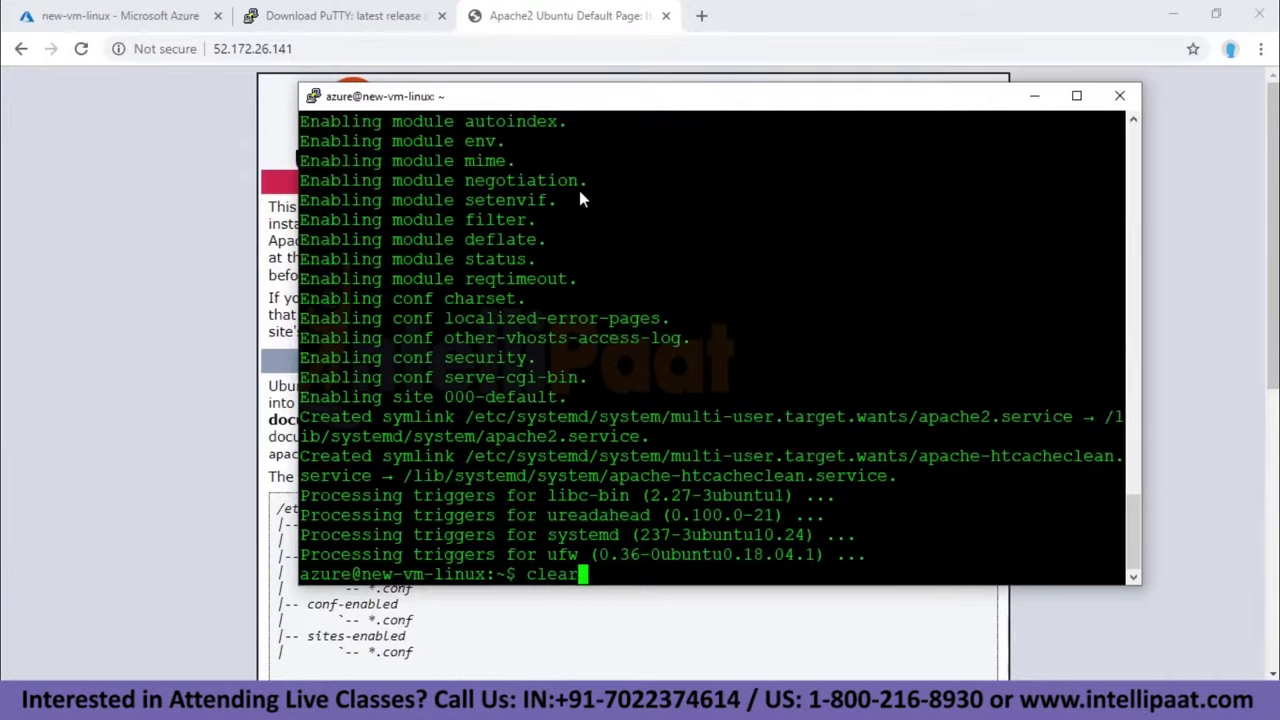
key("Return")
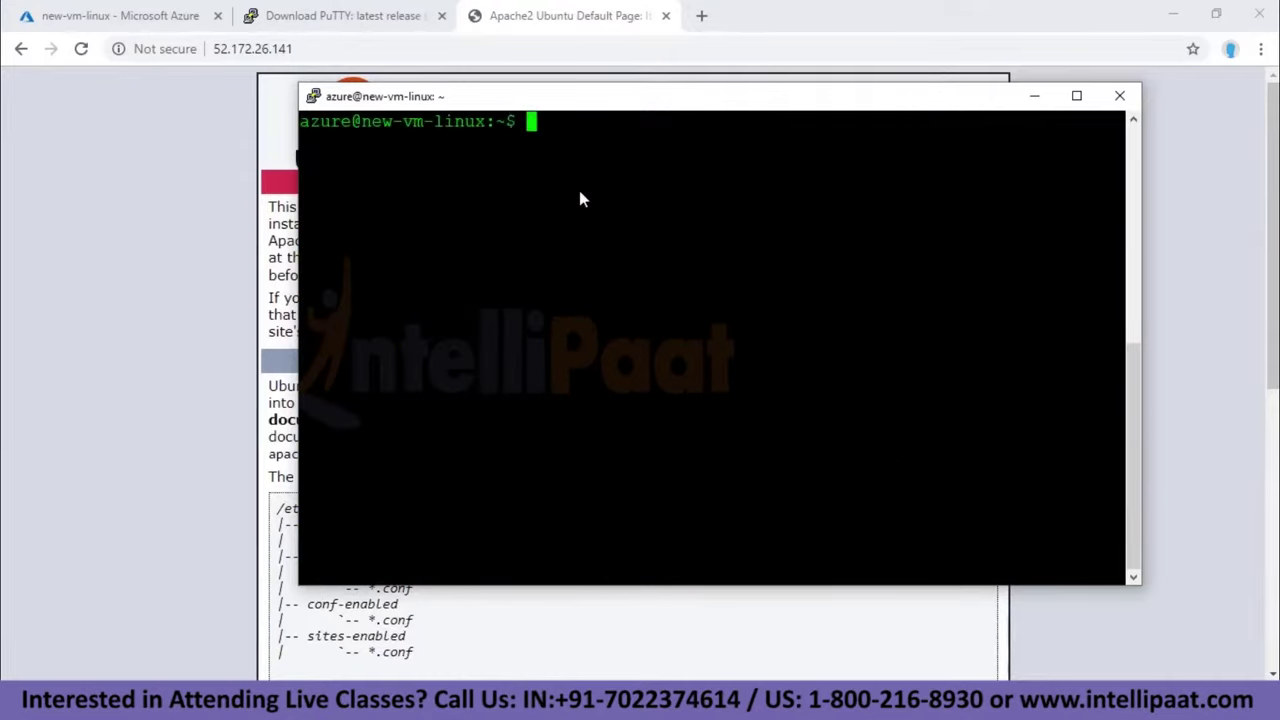
type("cd /var/")
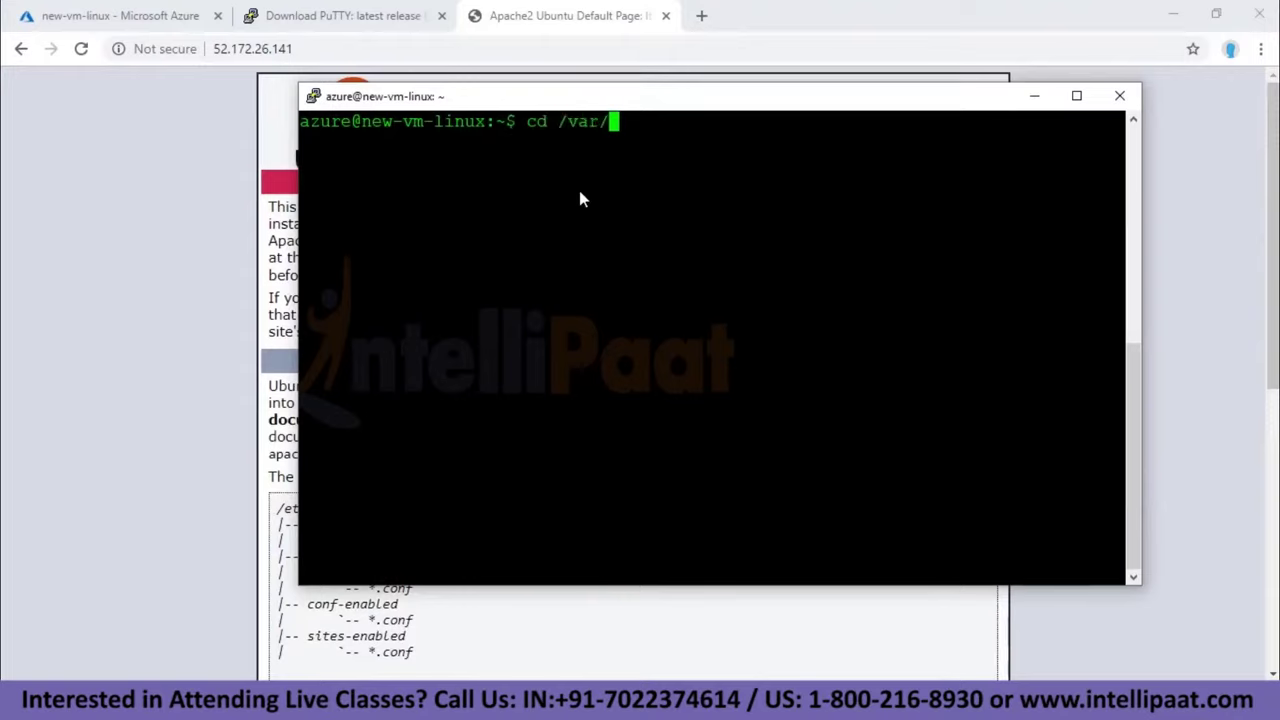
type("www/html")
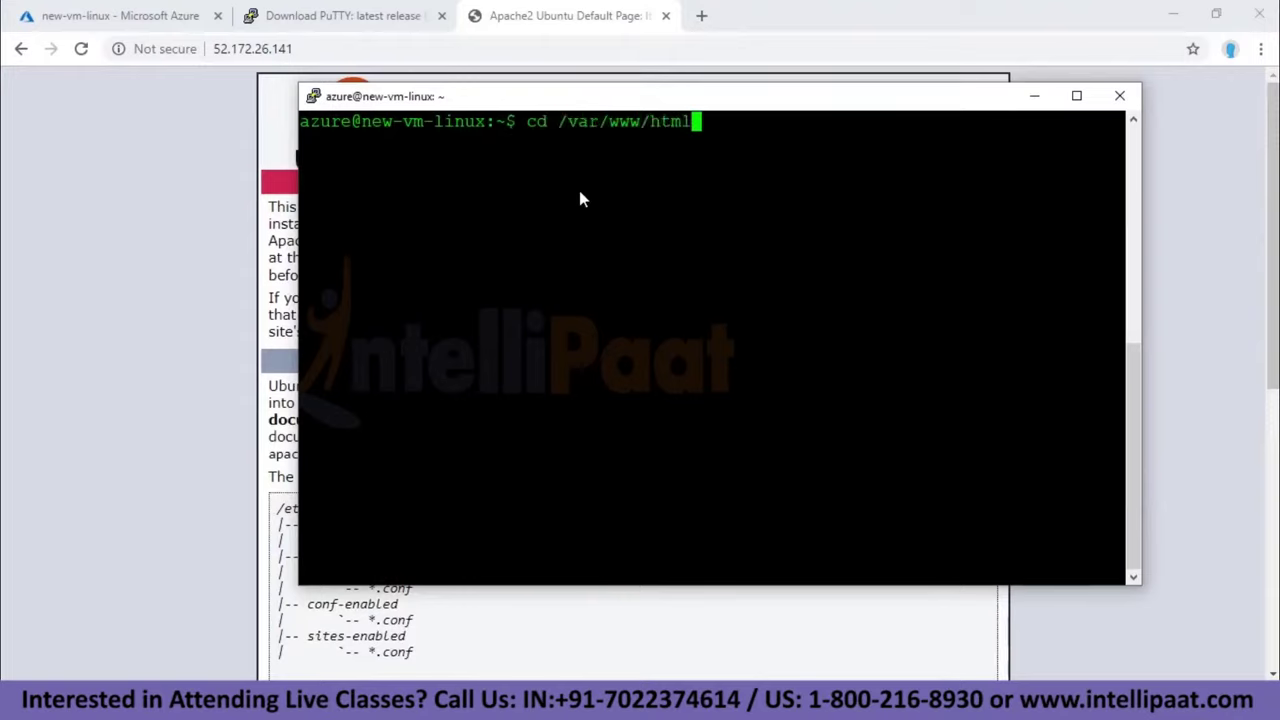
key("Return")
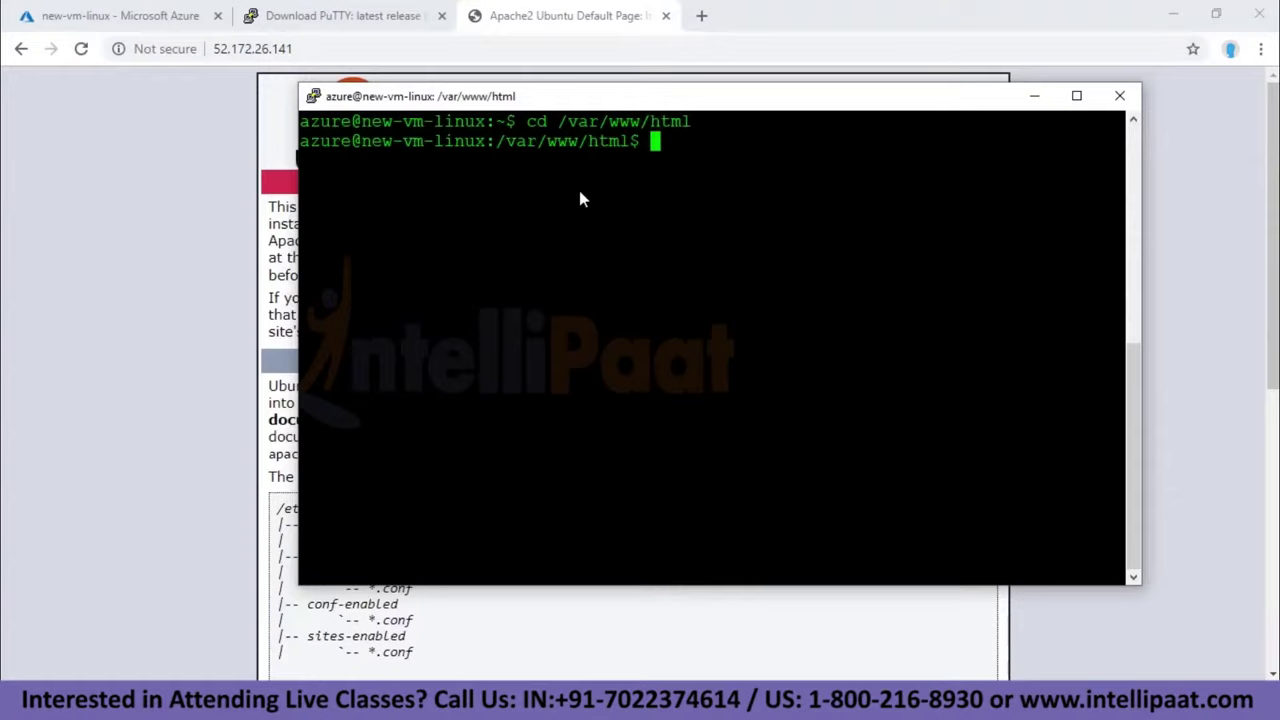
type("ls")
key("Return")
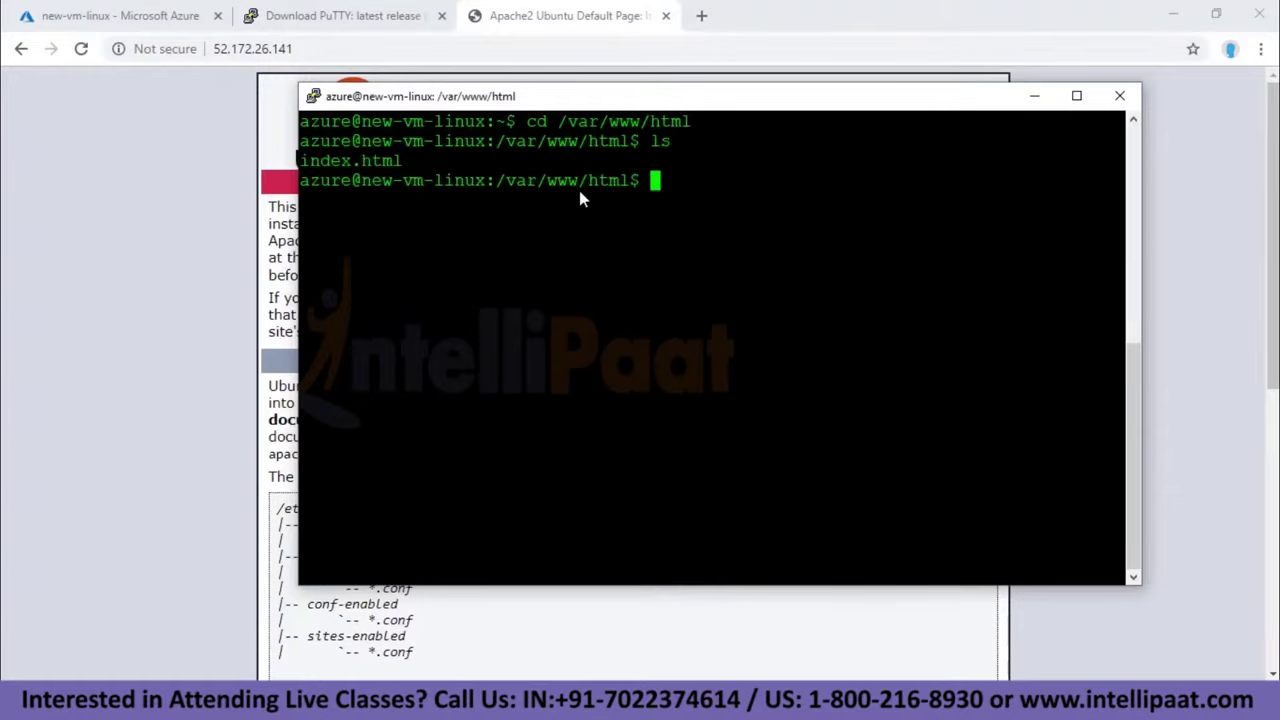
Step: Rename index.html to 1.html with sudo and open a new index.html in nano
key("alt+Tab")
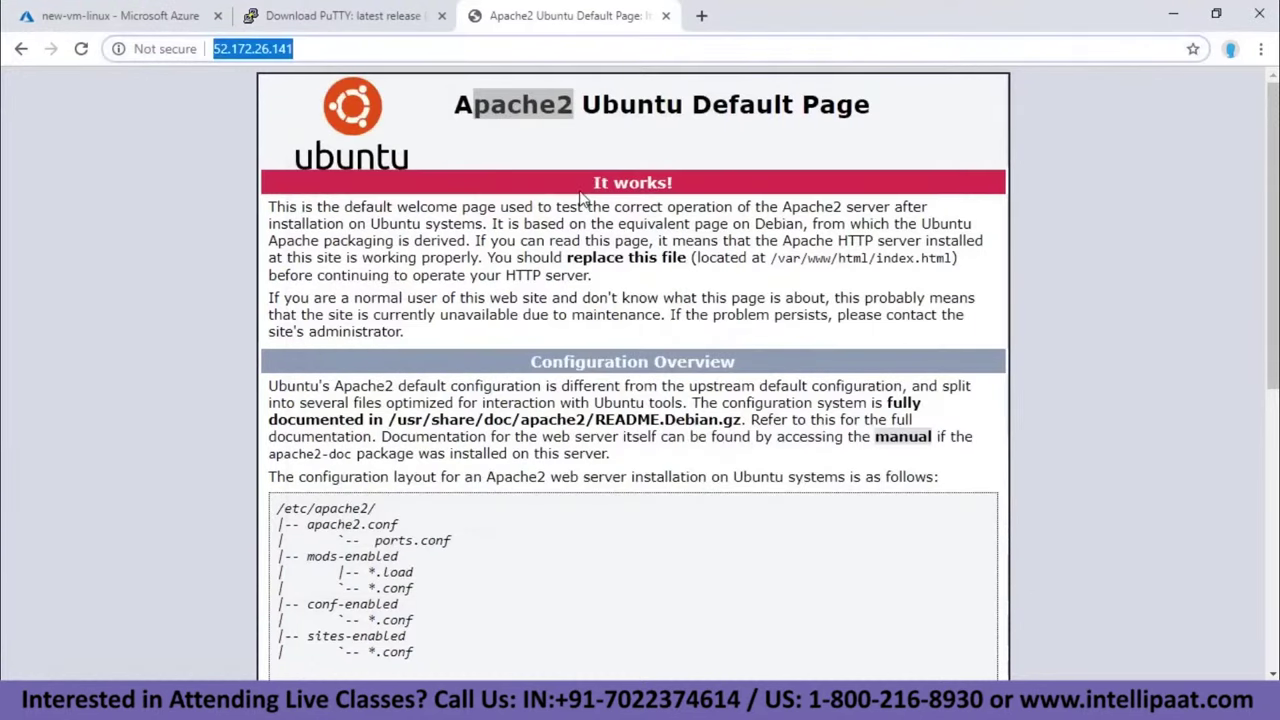
key("alt+Tab")
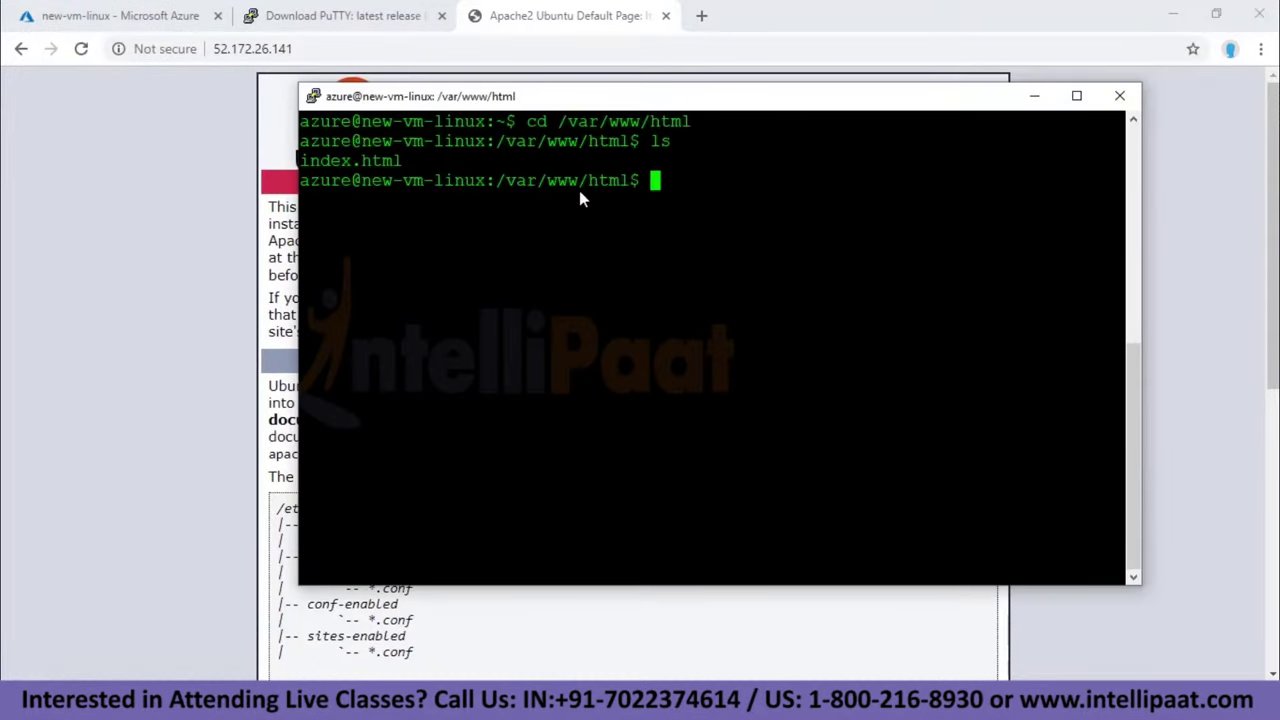
type("mv index.html ")
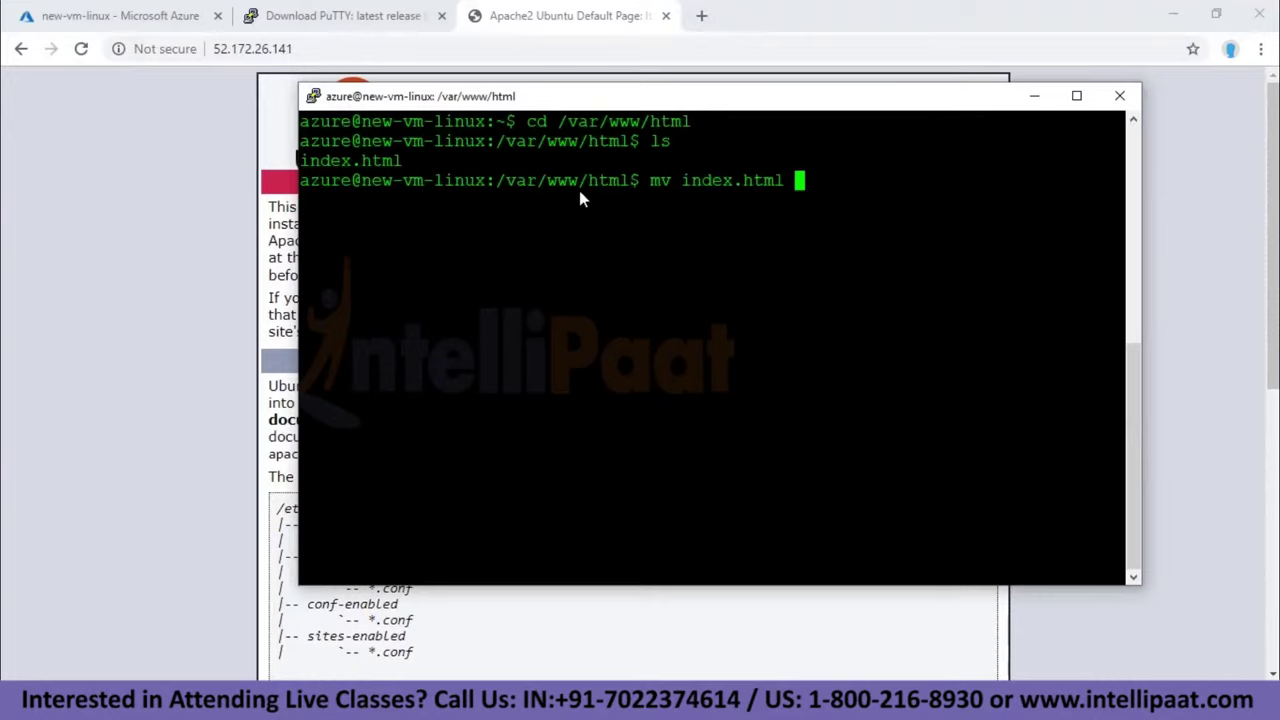
type("1.html")
key("Return")
key("Up")
key("Home")
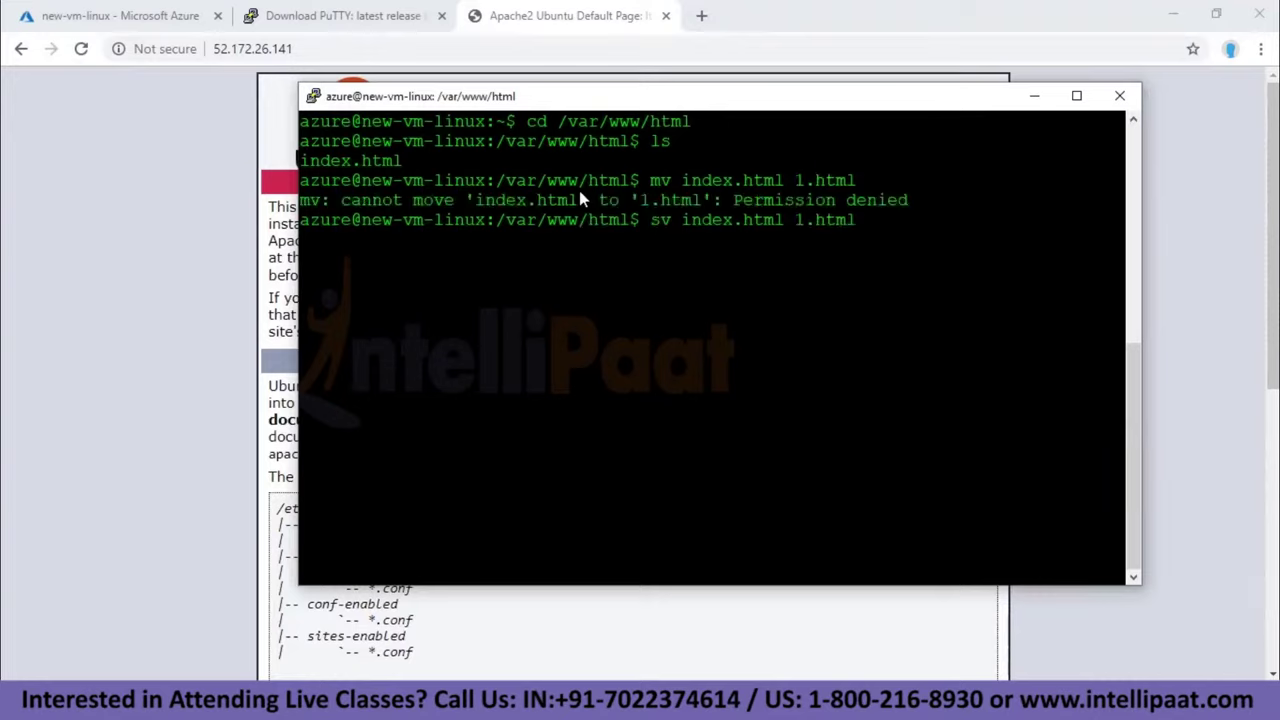
type("sudo m")
key("Return")
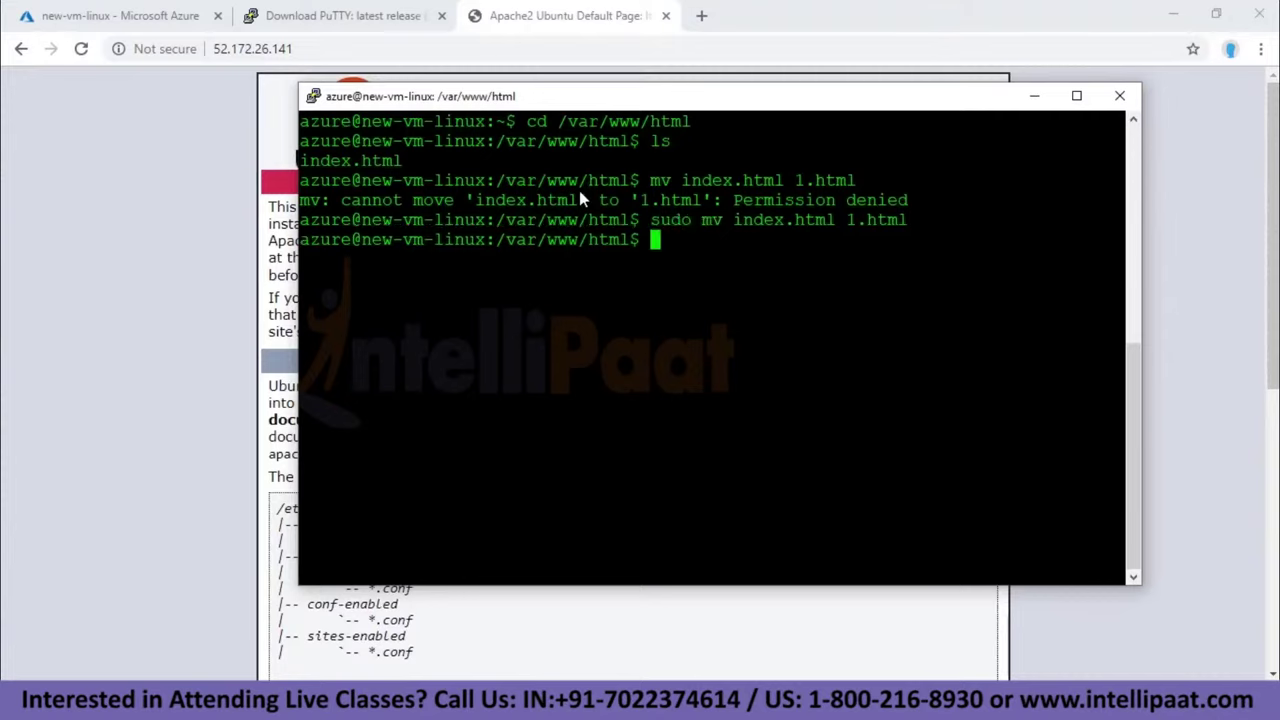
type("sudo nano")
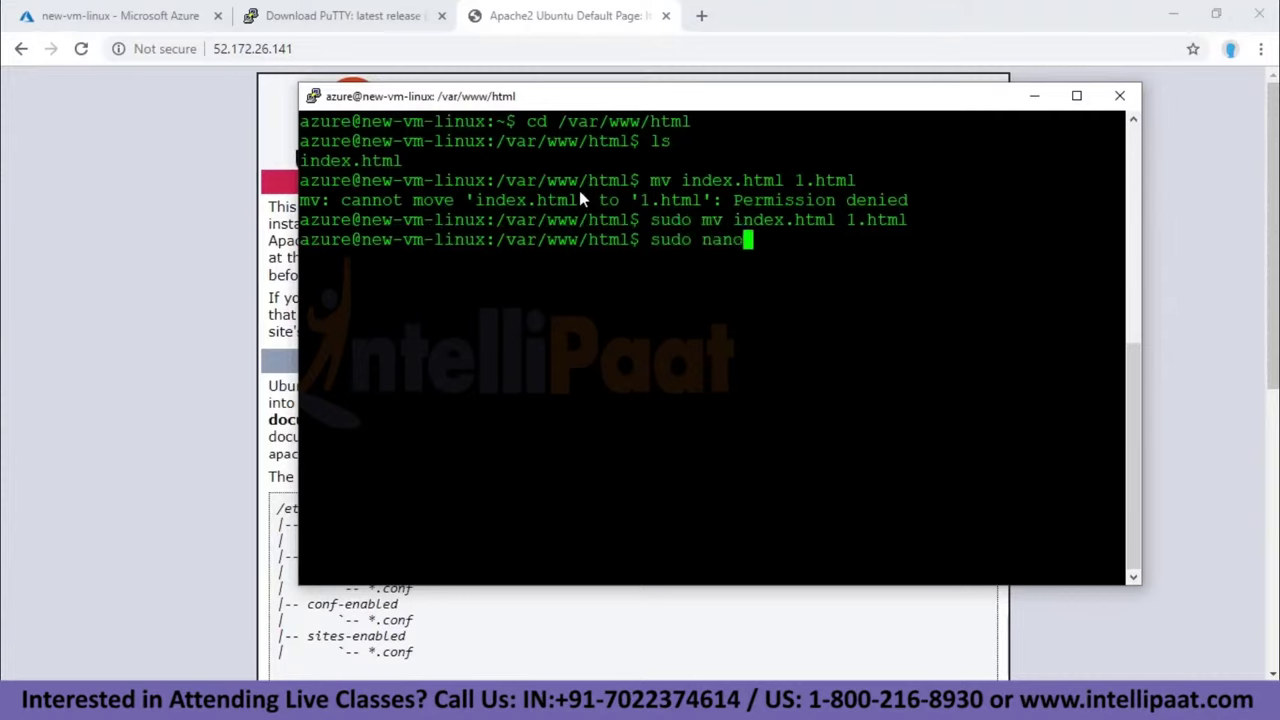
type(" index.htm")
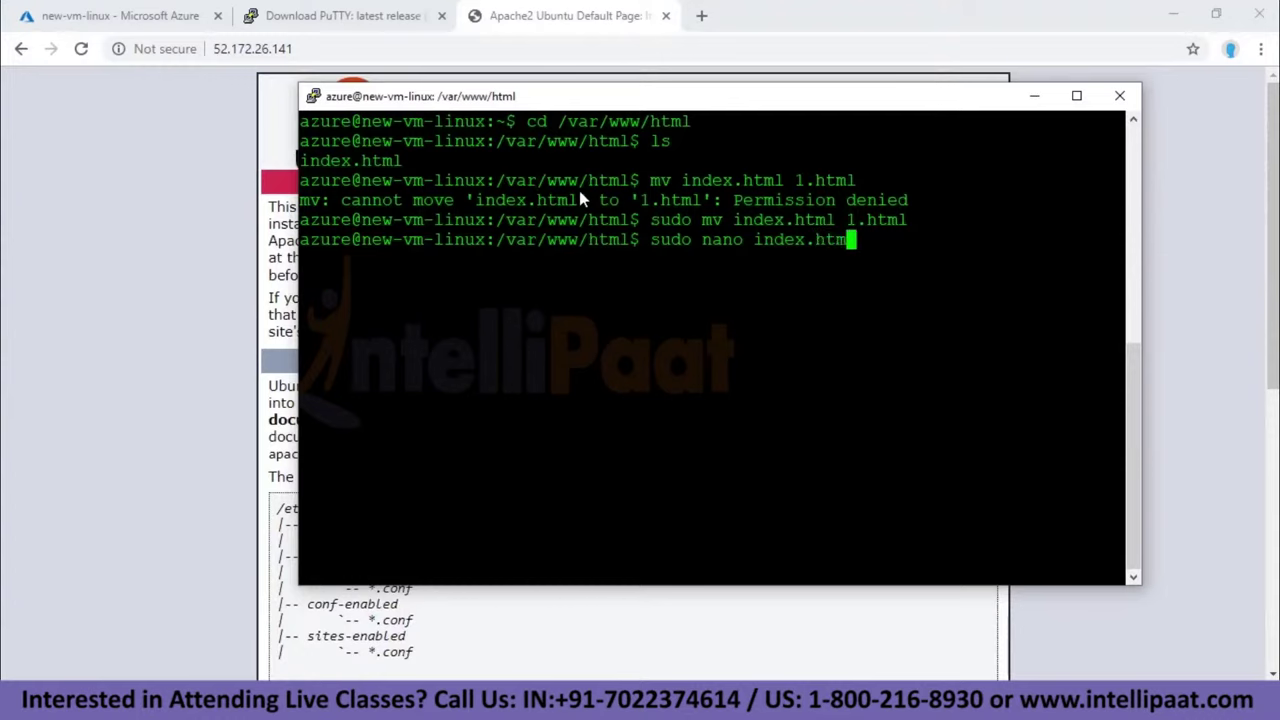
type("l")
key("Return")
Step: Write an HTML page titled 'Demo Website' with heading 'Welcome to Intellipaat's Azure Training'
type("<html>")
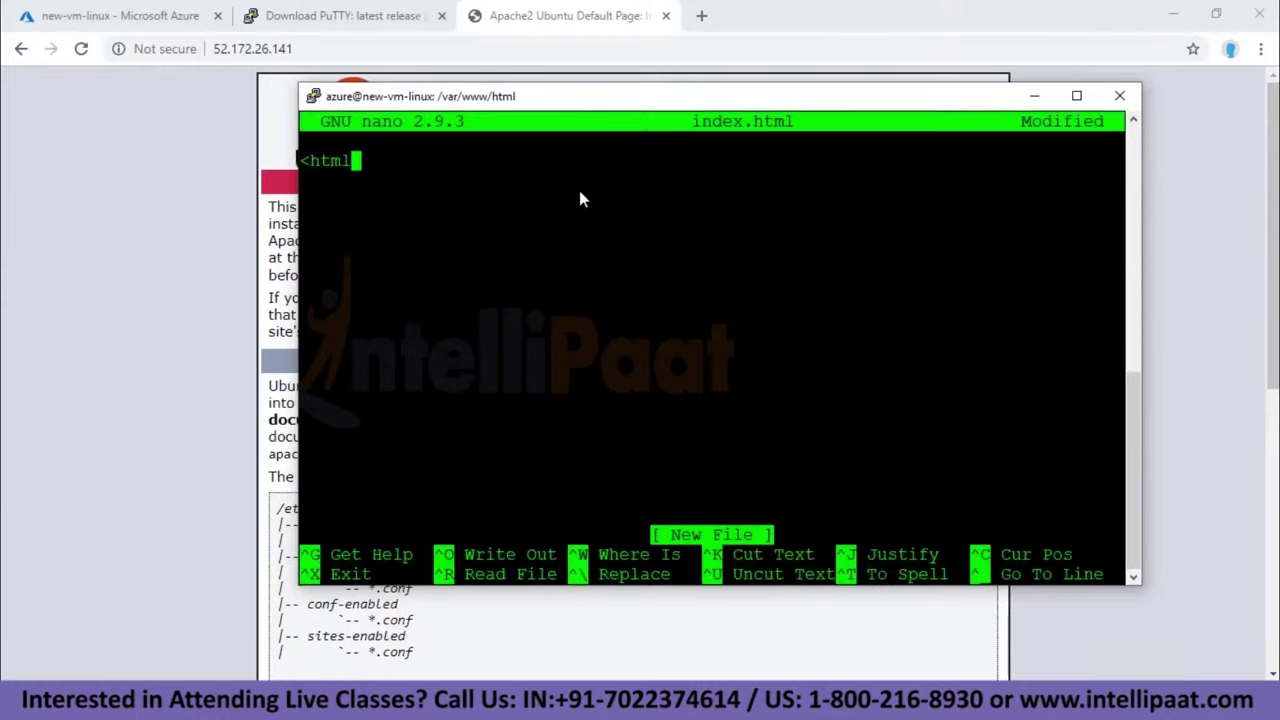
key("Return")
type("<title?")
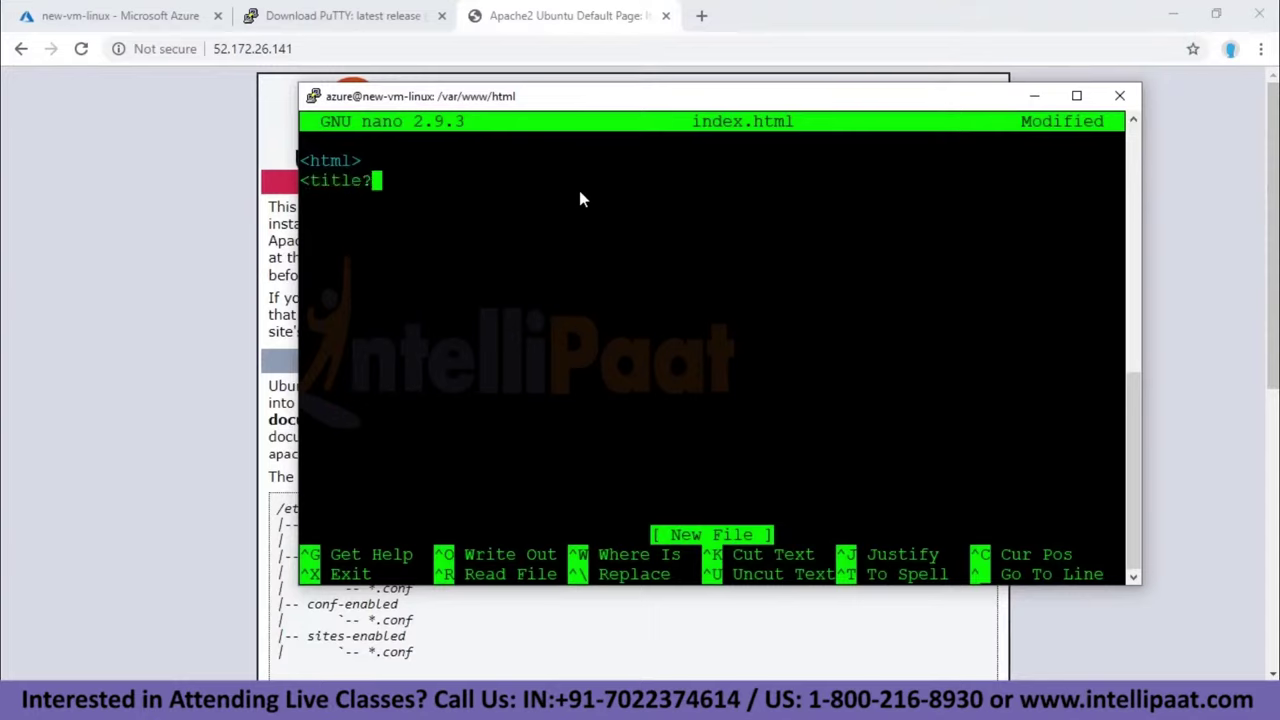
key("BackSpace")
type(">Demo ")
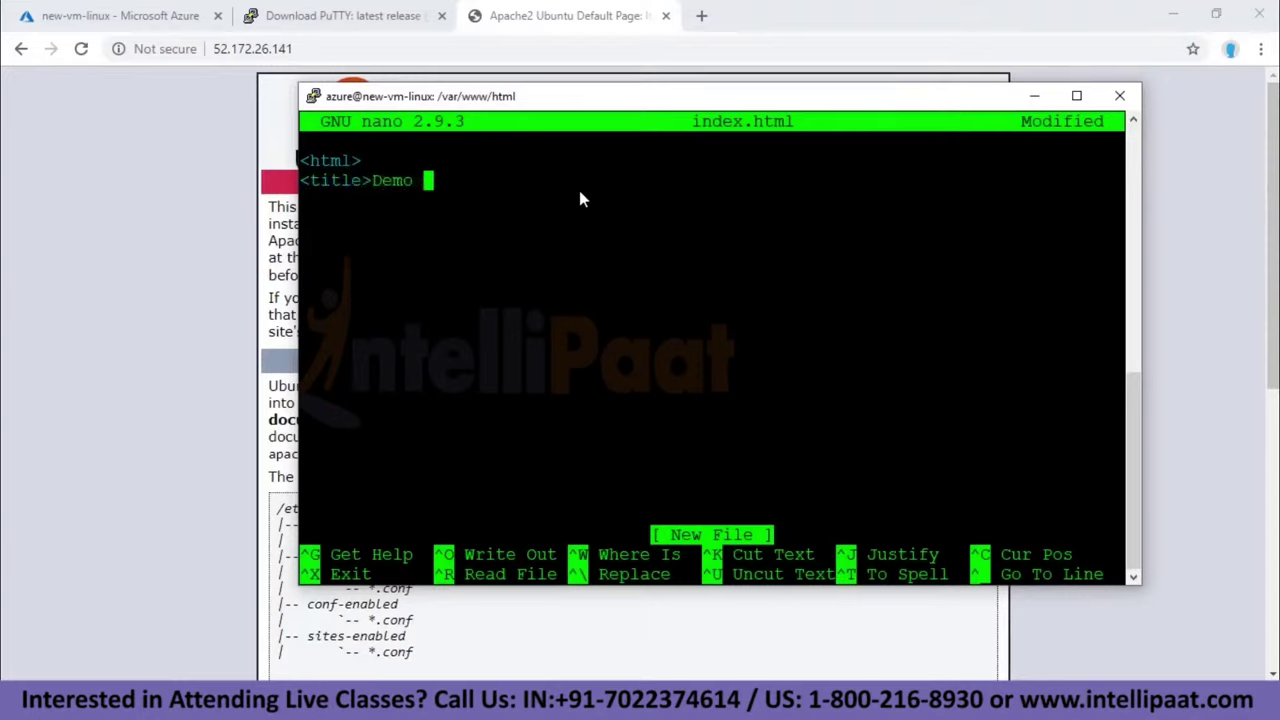
type("Website")
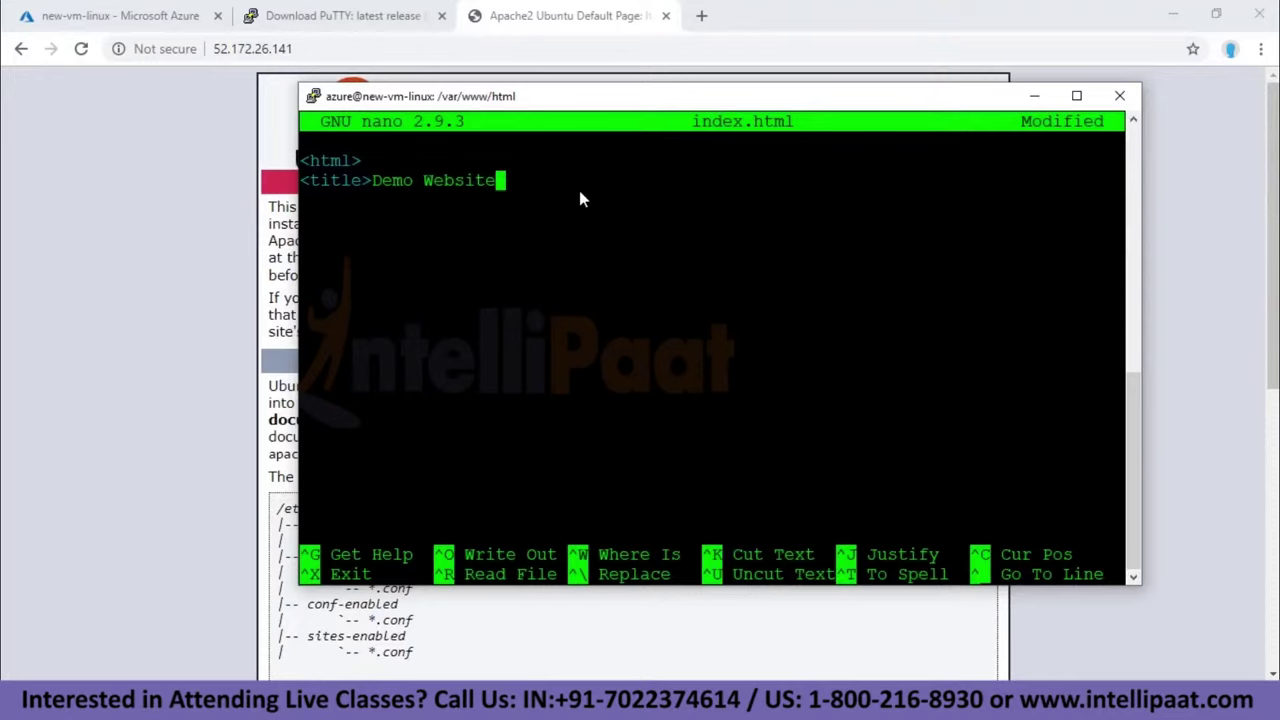
type("</title")
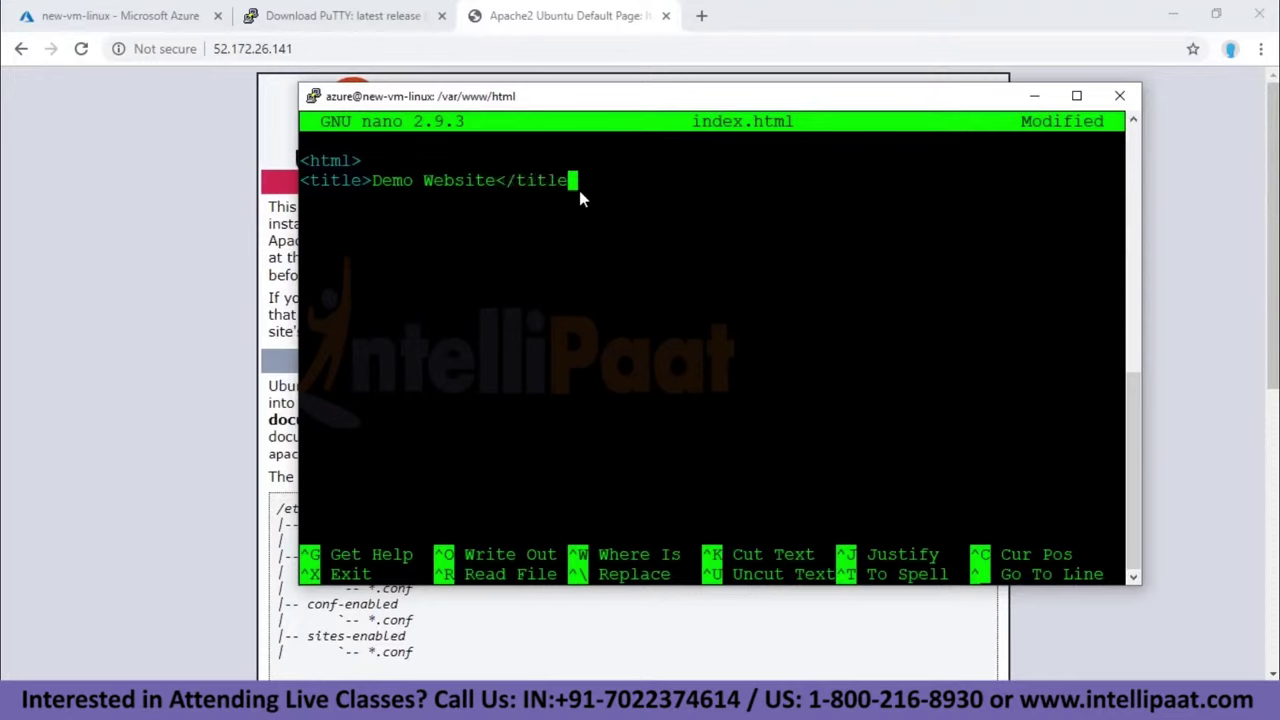
type(">")
key("Return")
type("<body>")
key("Return")
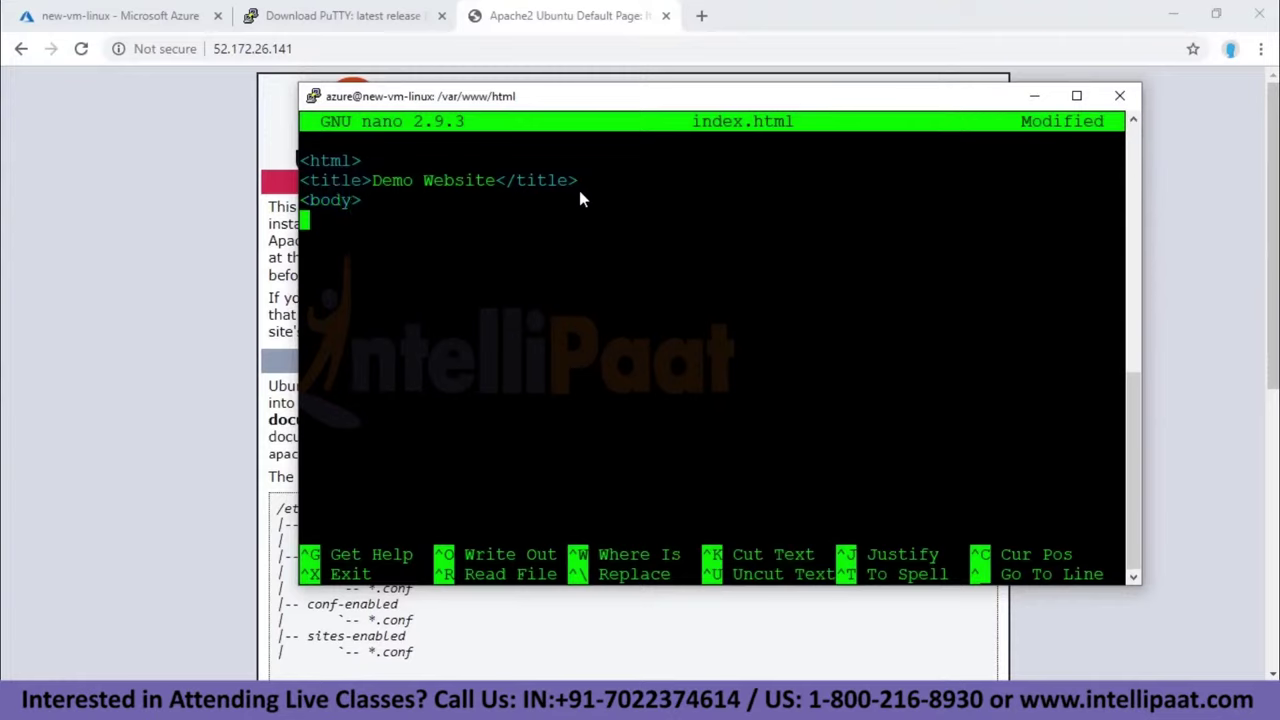
type("<h1> Welcome ")
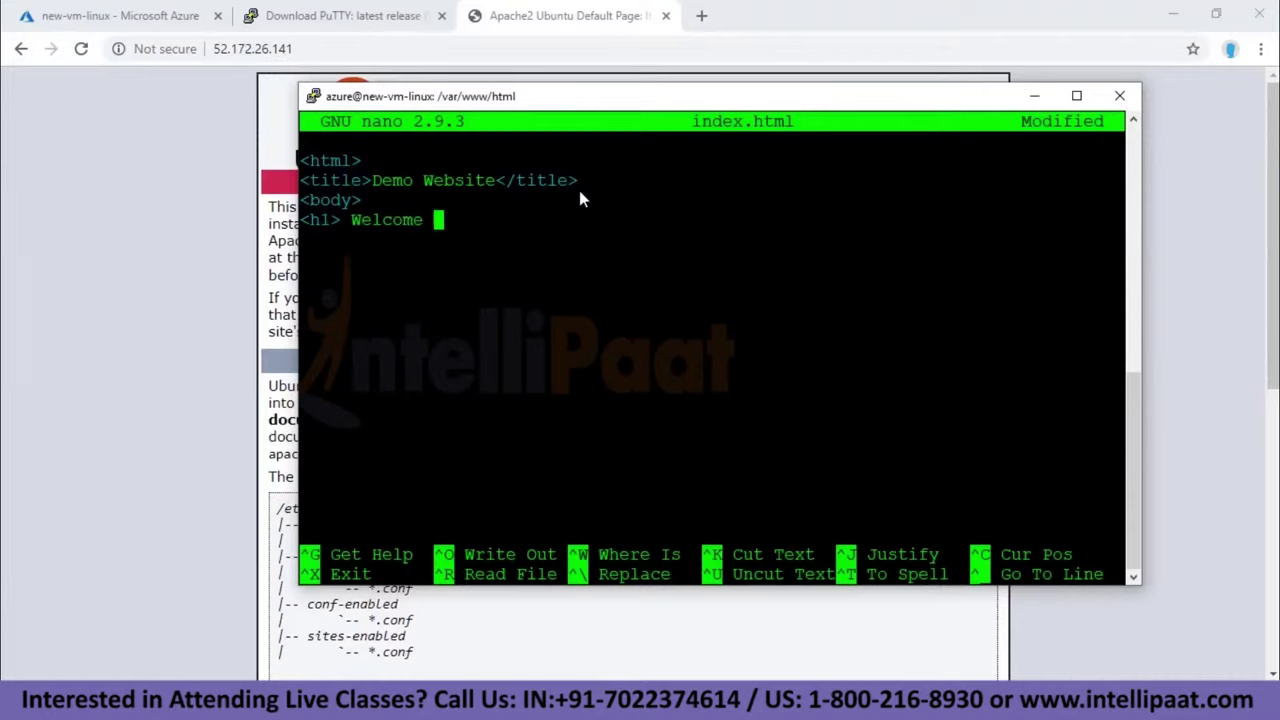
type("to Intell")
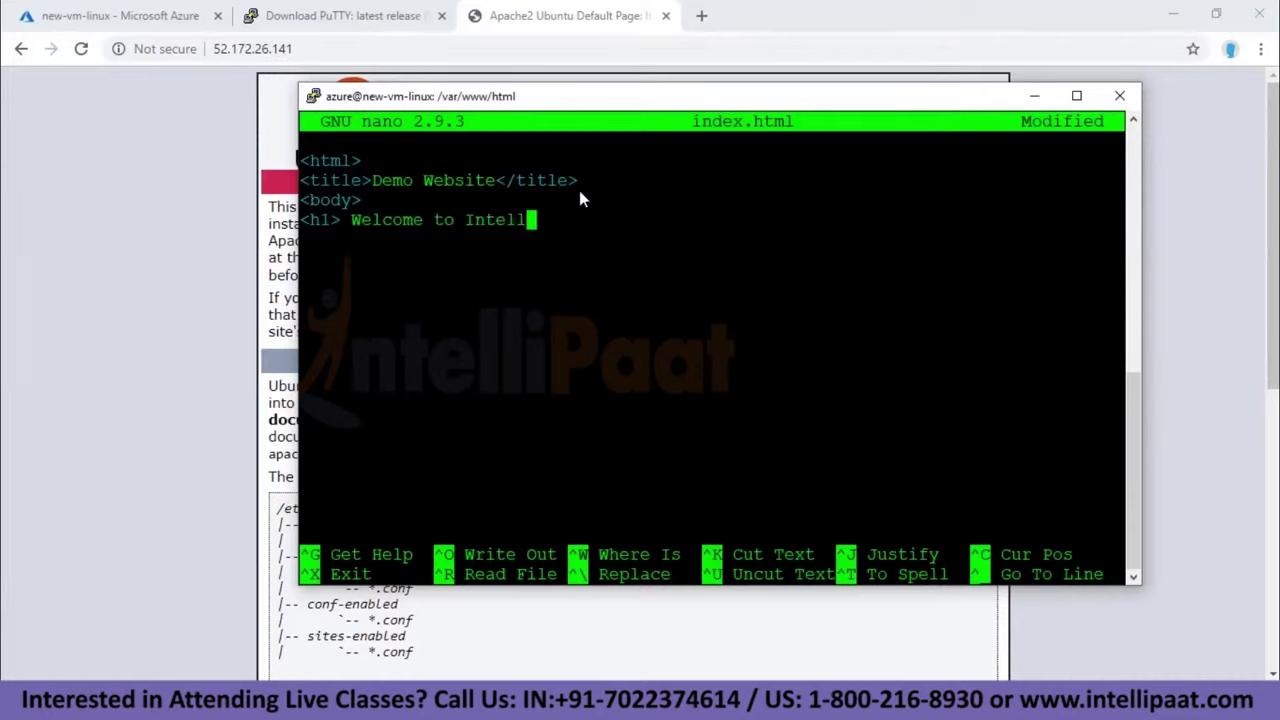
type("ipaat's A")
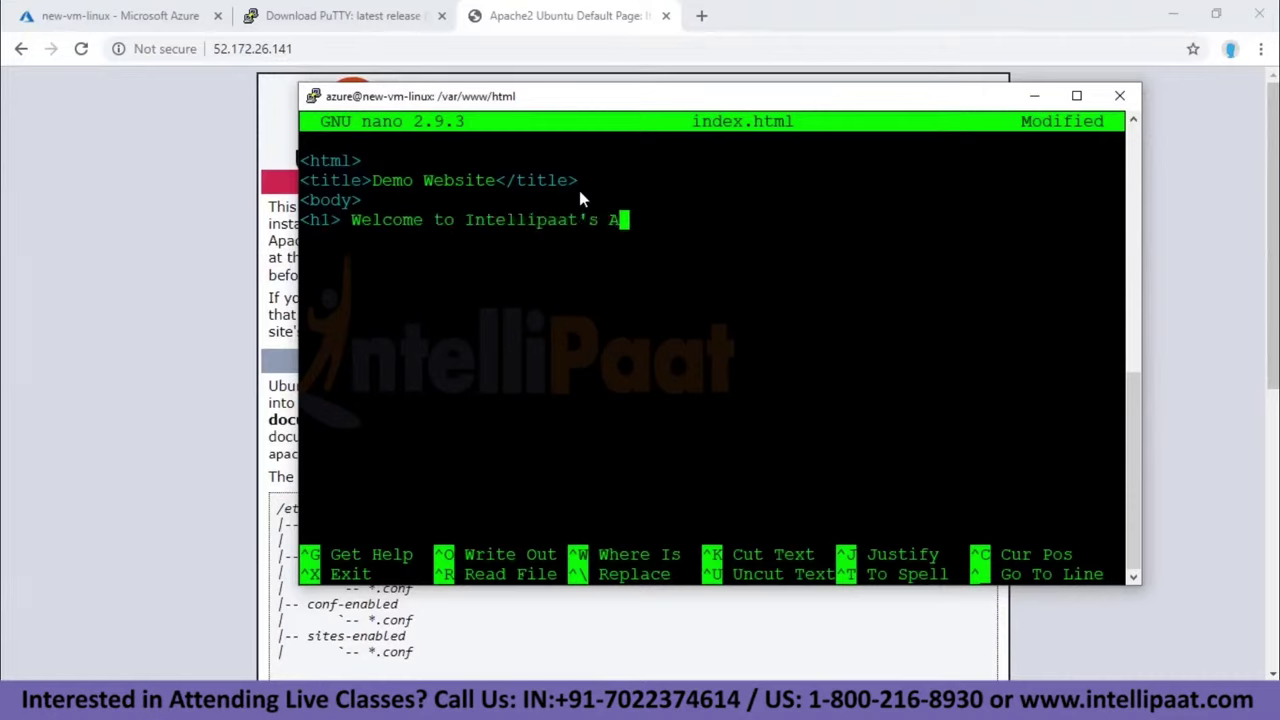
type("zure Training")
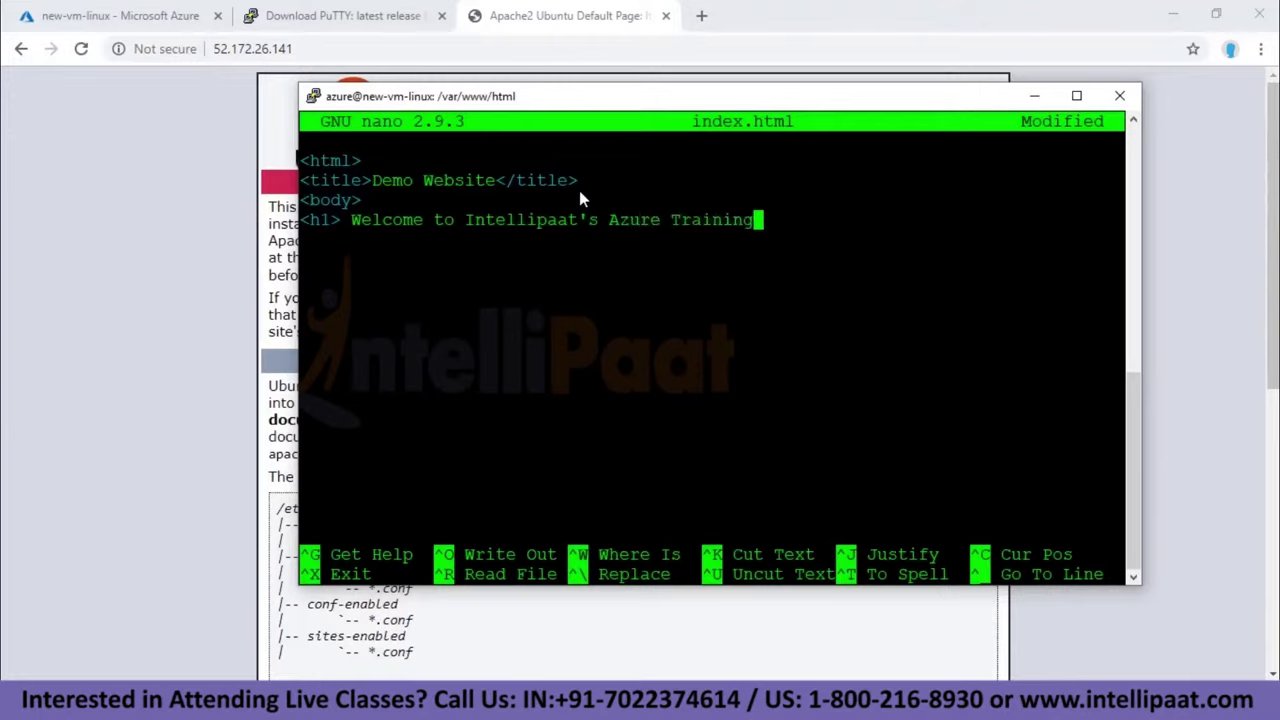
type(" </h1>")
key("Return")
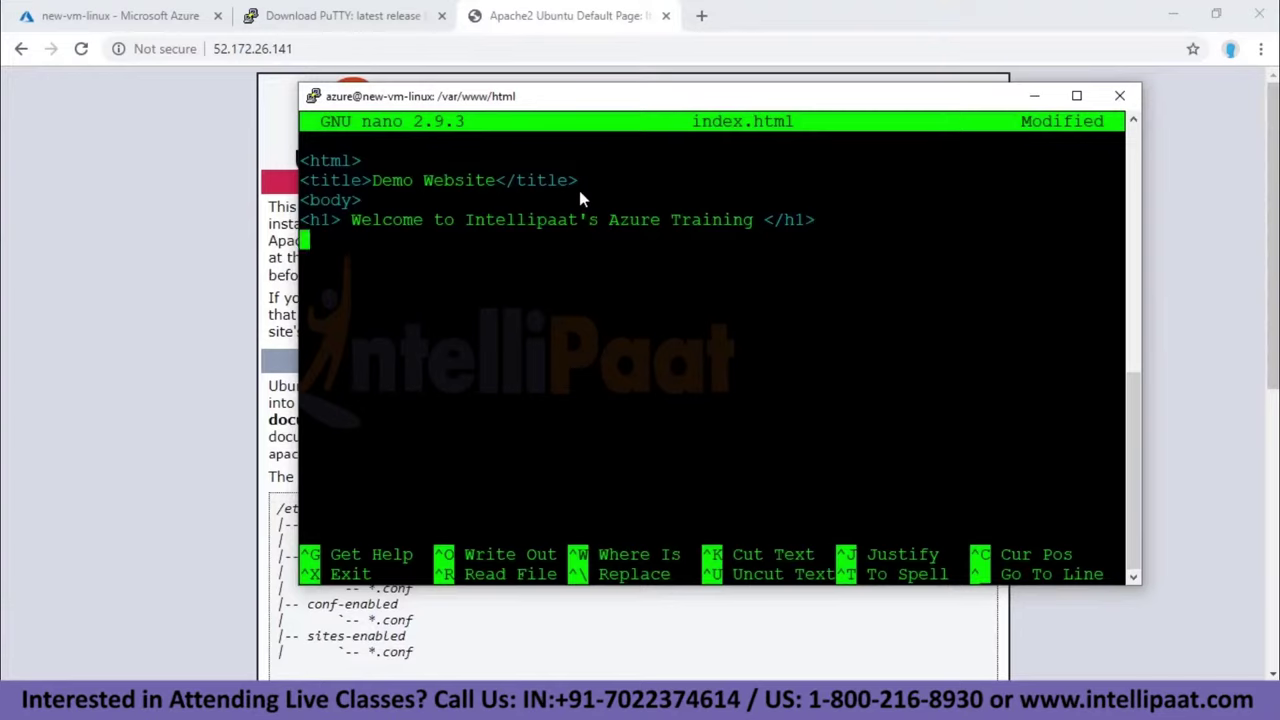
type("</body>")
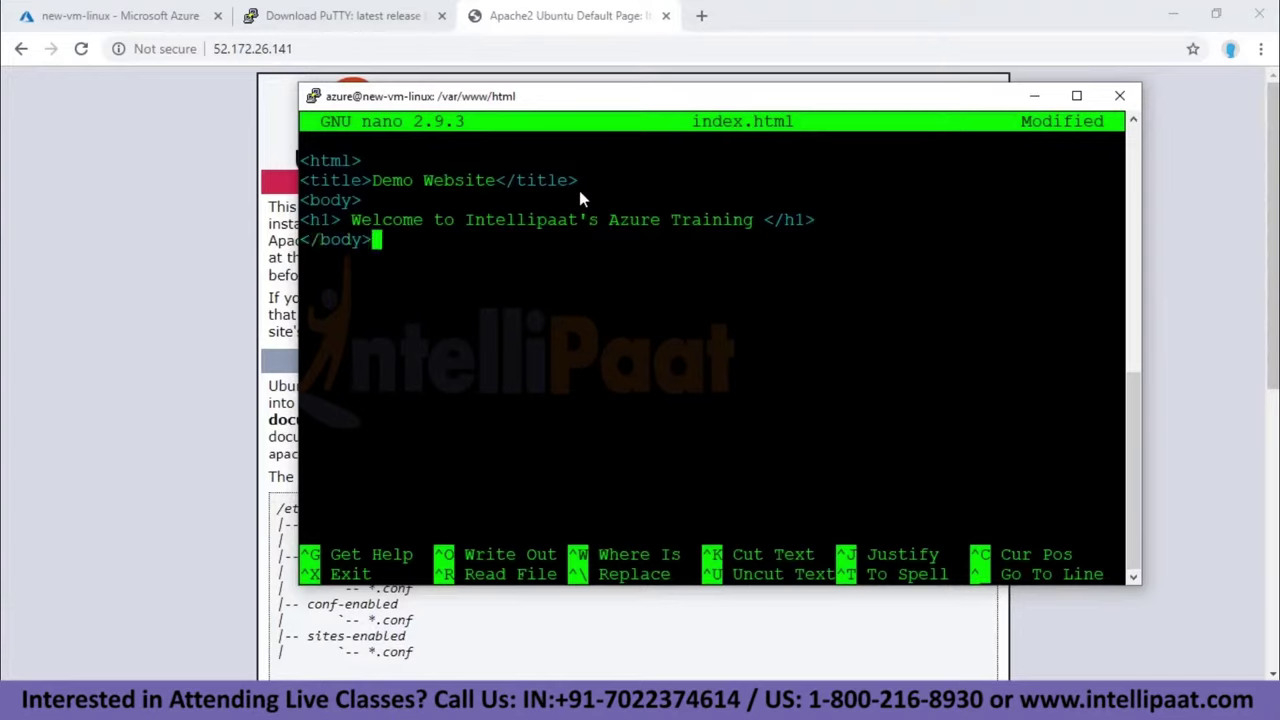
key("Return")
type("</html>")
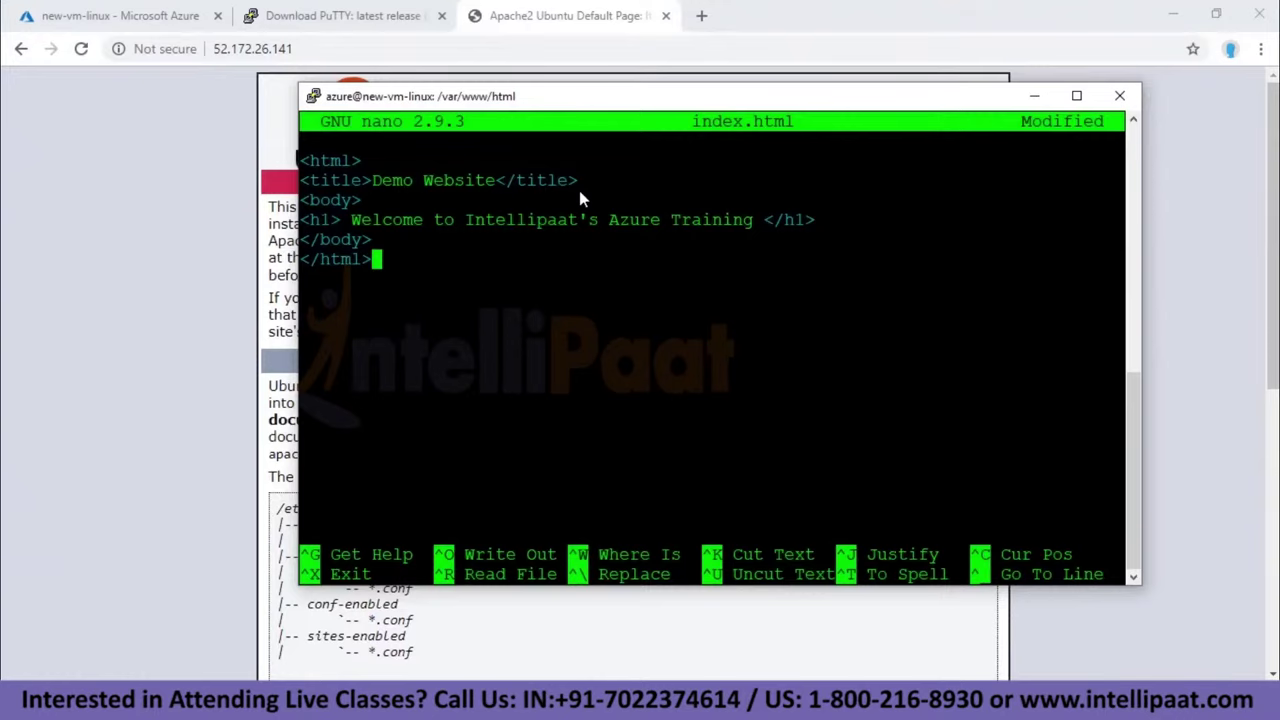
Step: Save index.html, exit nano, and list the folder to confirm 1.html and index.html
key("ctrl+o")
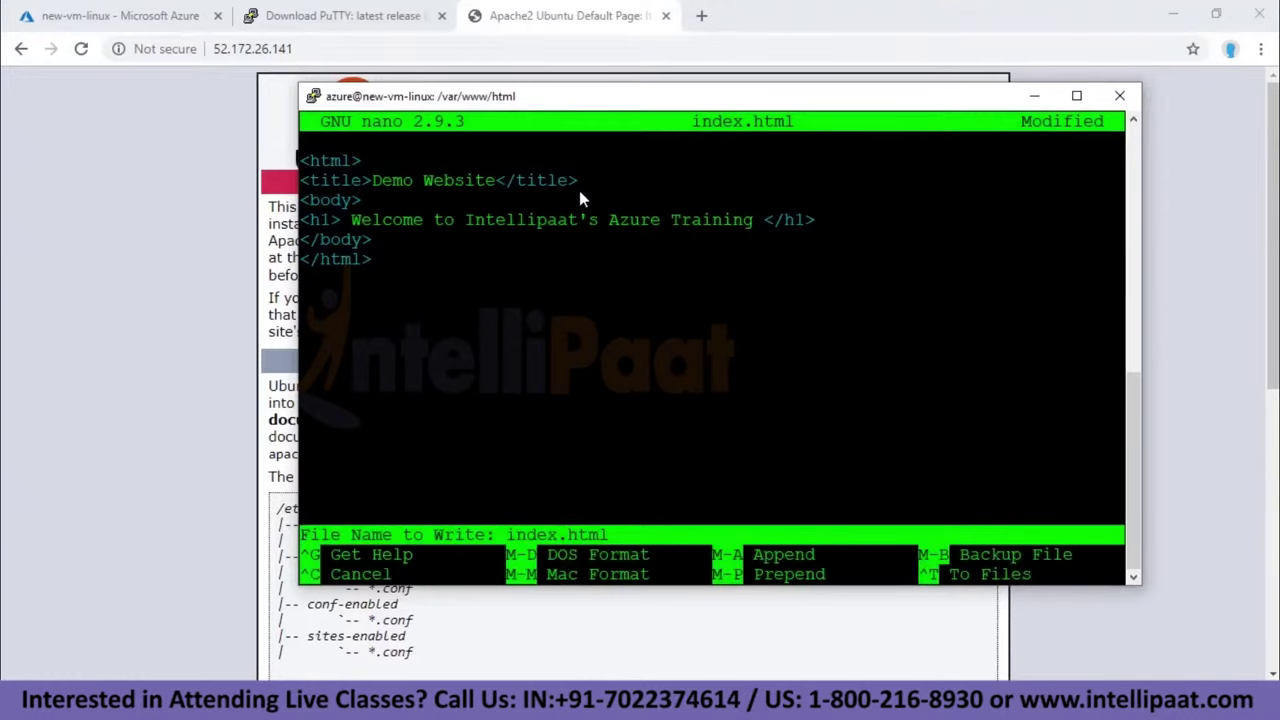
key("Return")
key("ctrl+x")
type("ls")
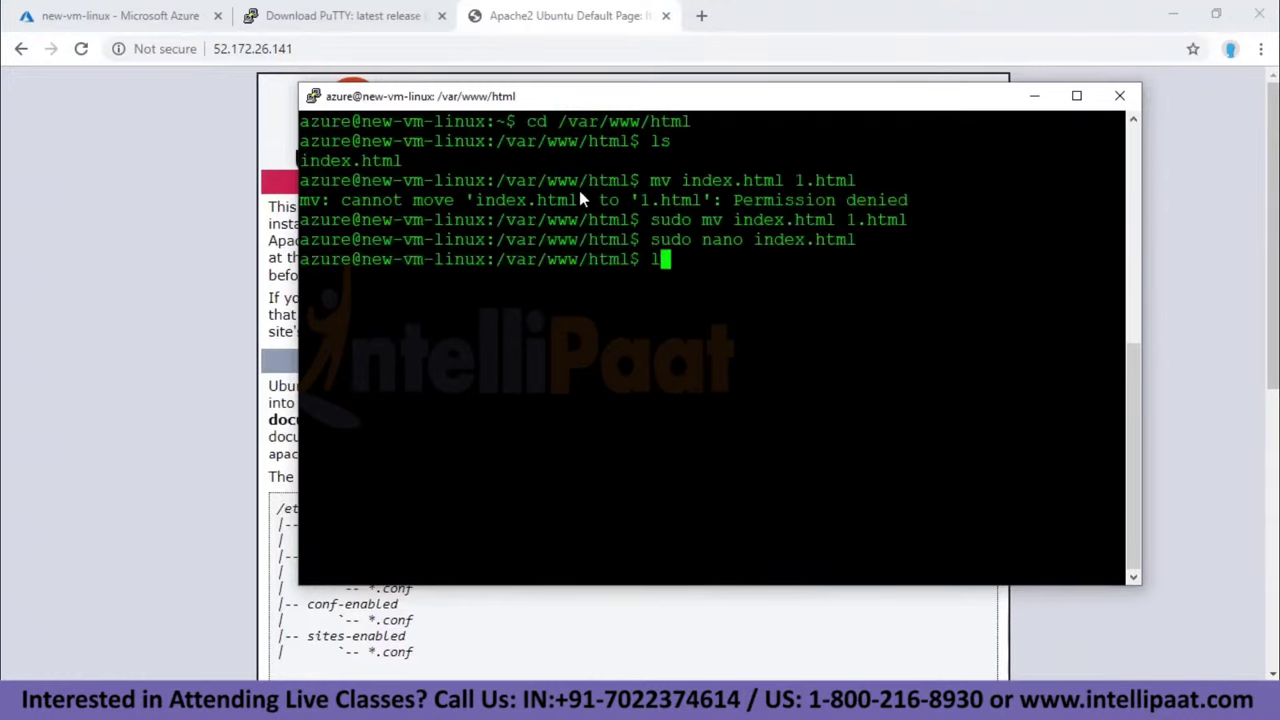
key("Return")
scroll(579, 197, "up", 4)
scroll(579, 197, "down", 4)
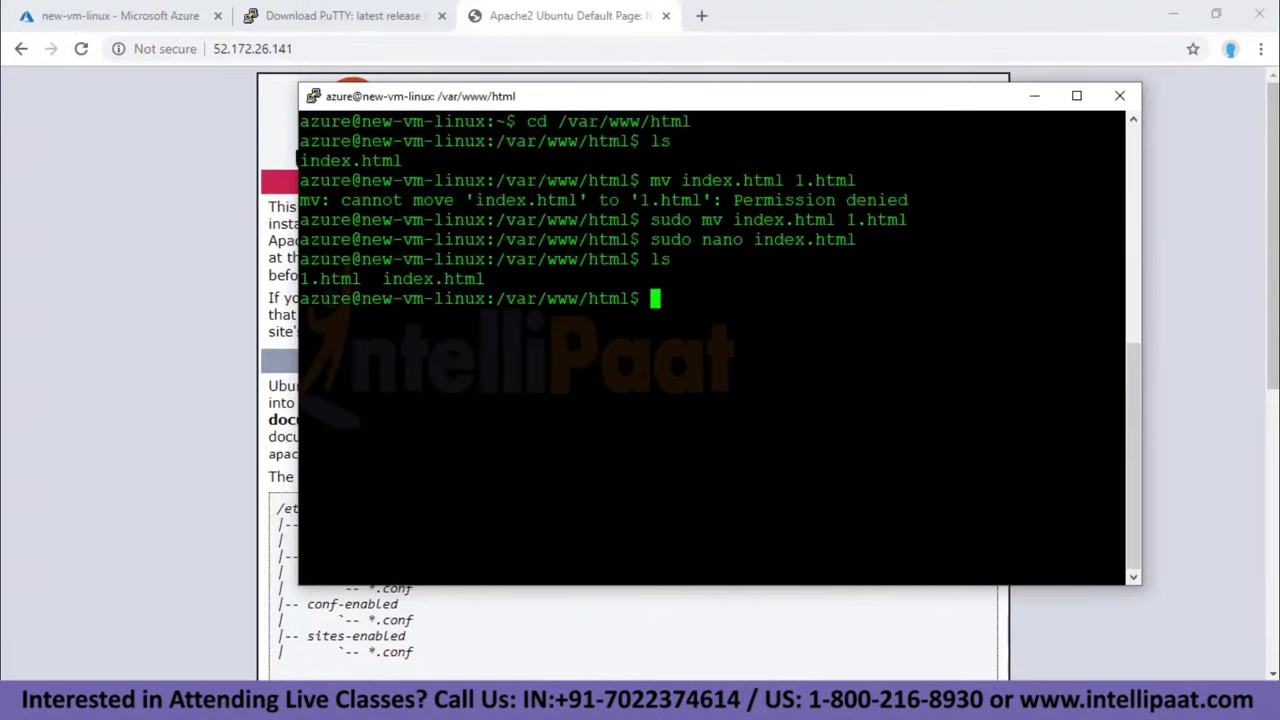
double_click(433, 279)
Step: Reload the site to see the 'Welcome to Intellipaat's Azure Training' heading
left_click(114, 204)
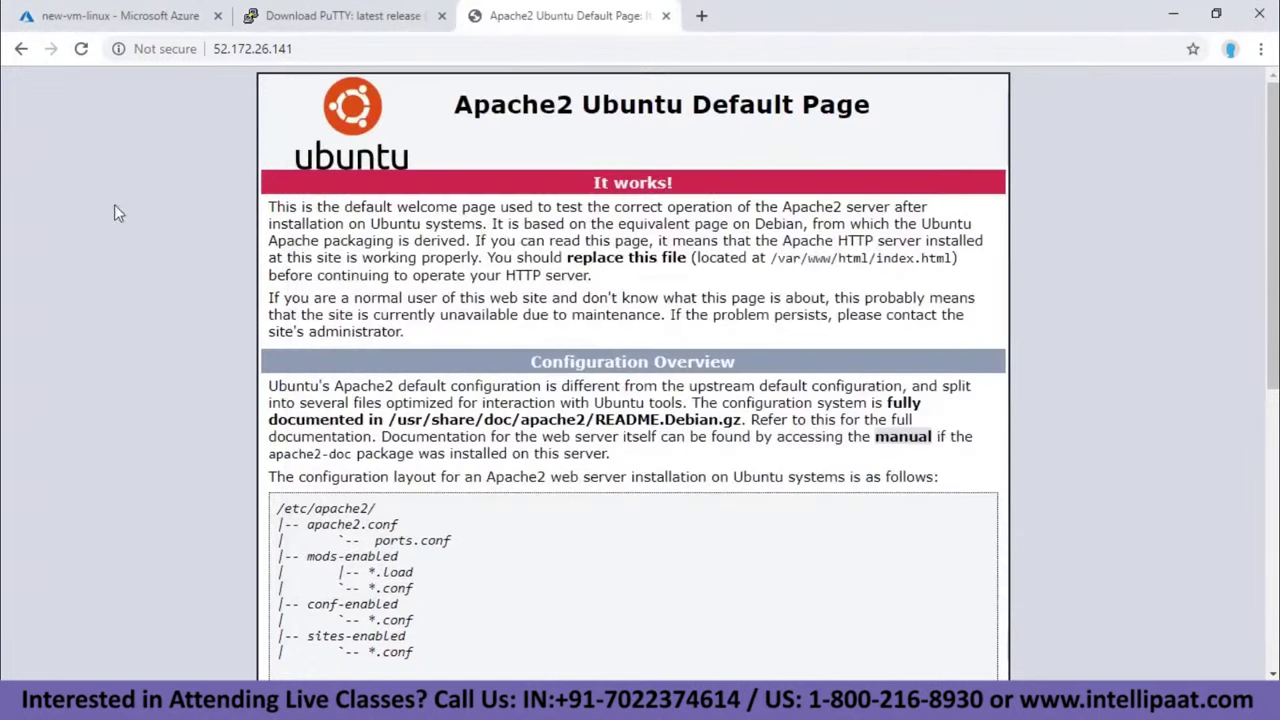
left_click(83, 53)
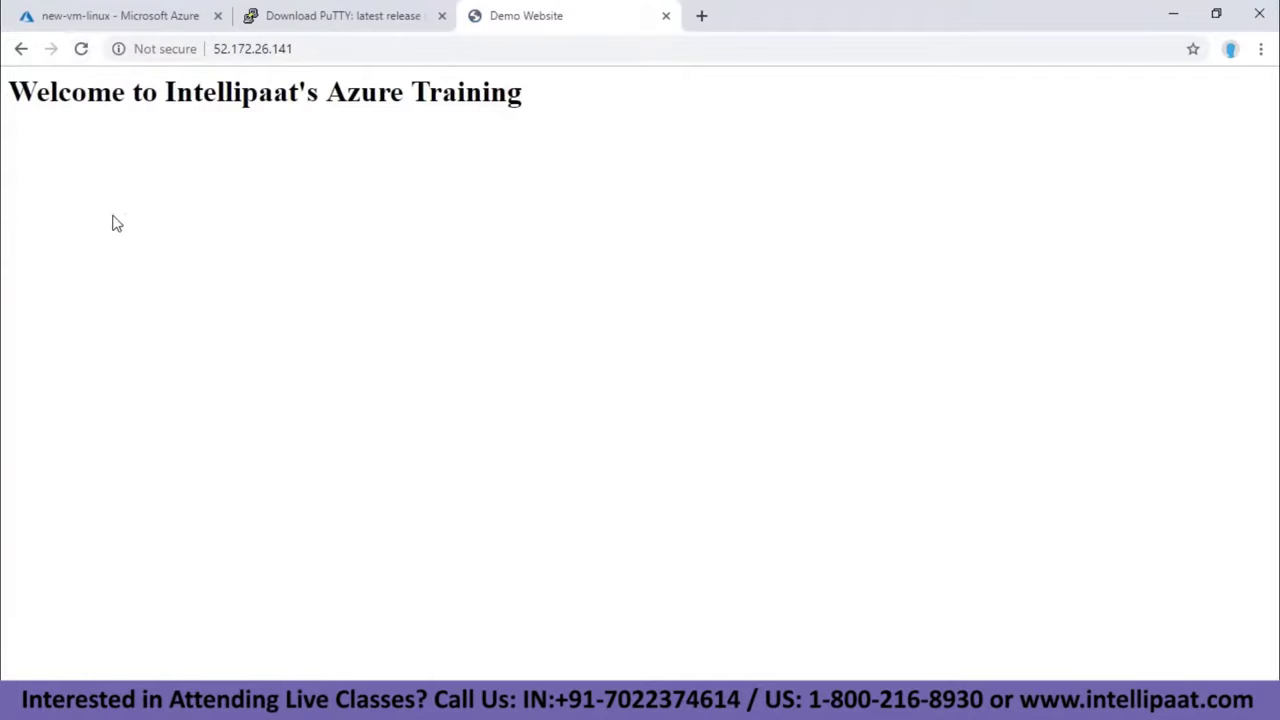
left_click_drag(18, 95, 537, 98)
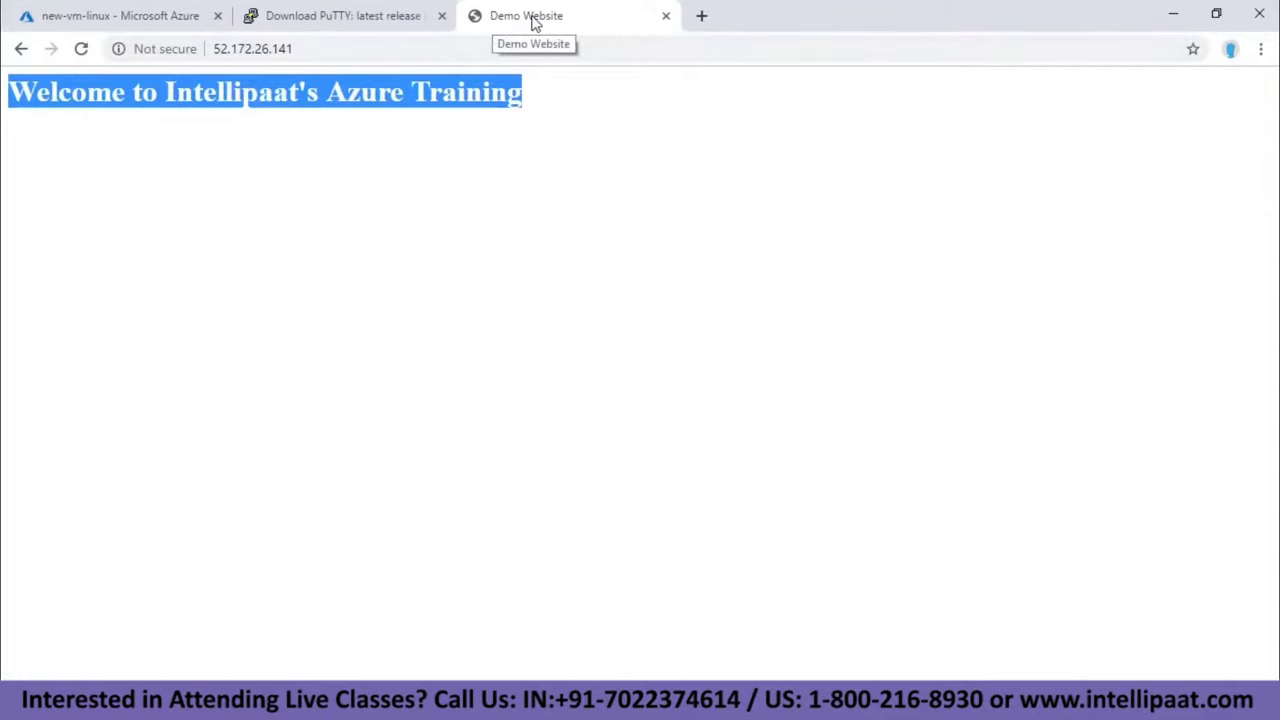
left_click(563, 160)
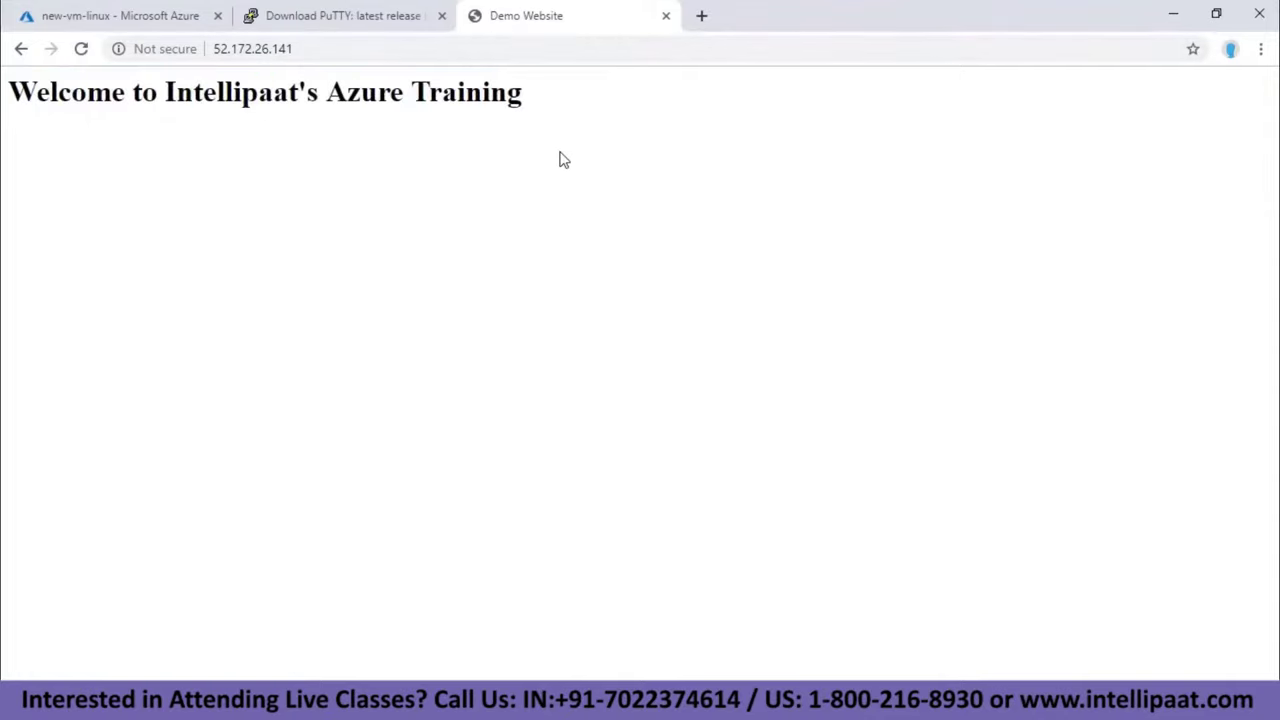
Step: Load 52.172.26.141/1.html to see the Apache default page, then return to the main address
left_click(383, 51)
left_click(383, 51)
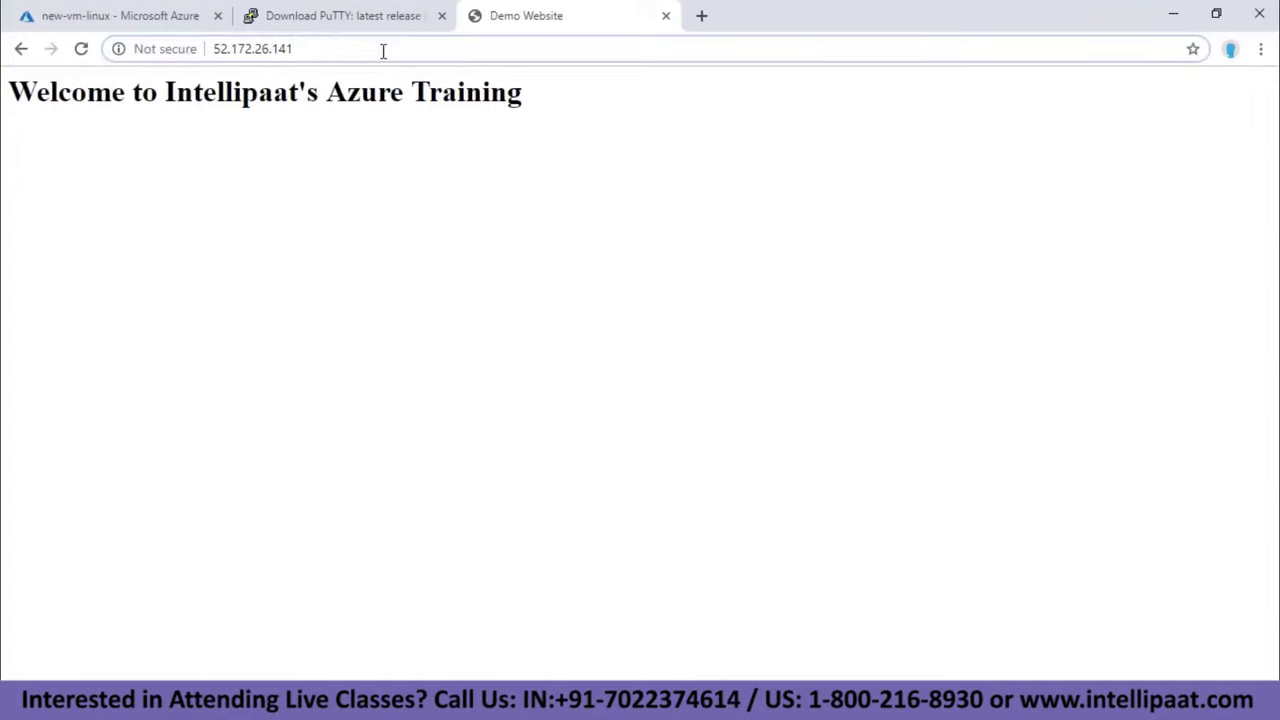
type("/1html")
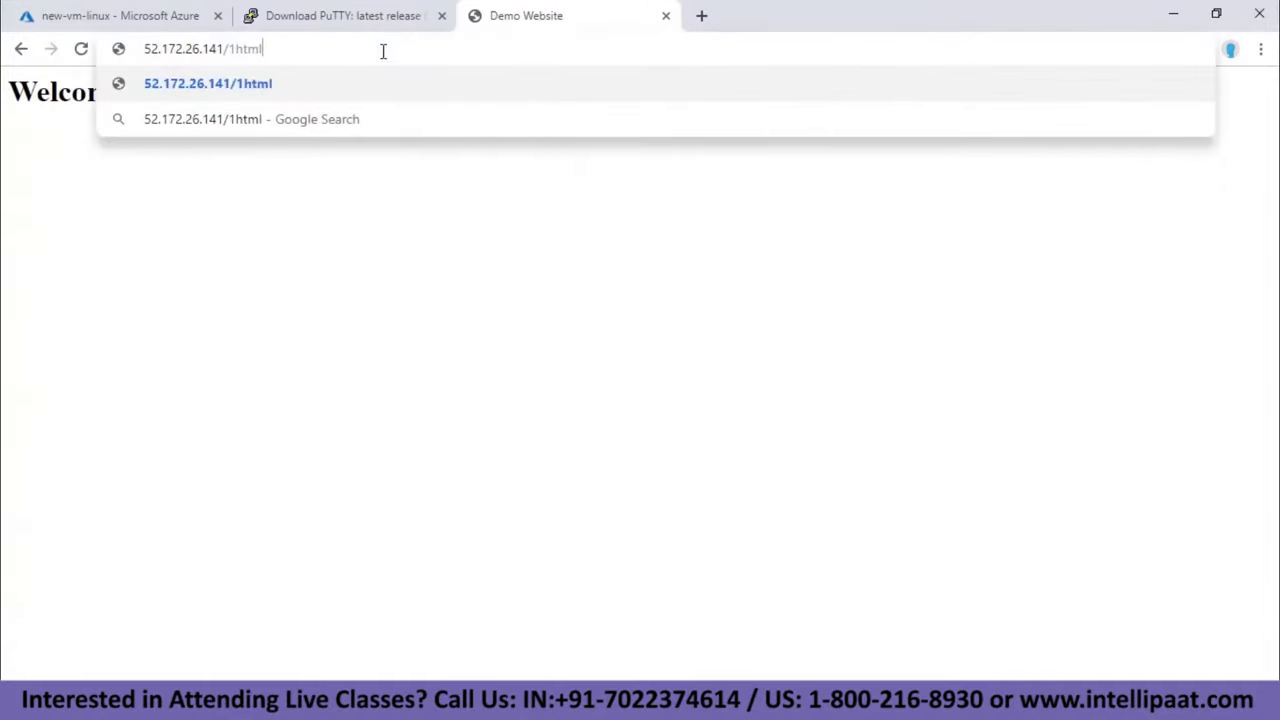
type(".")
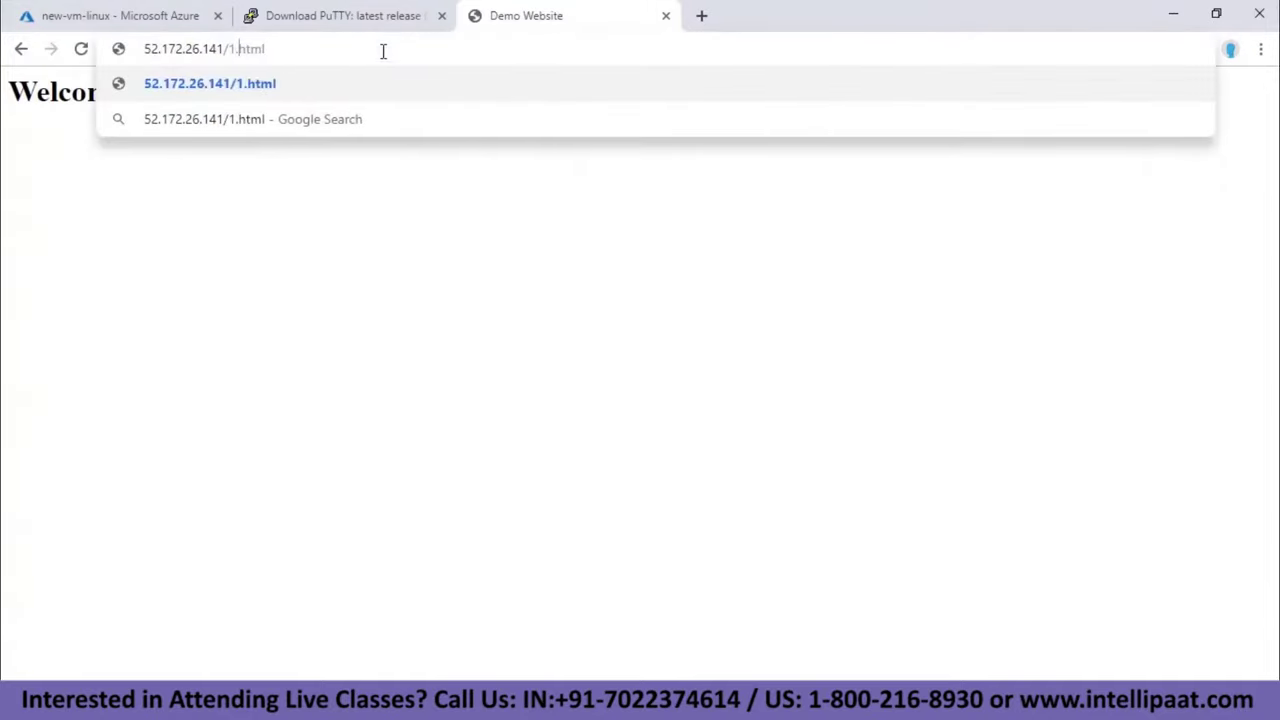
key("Return")
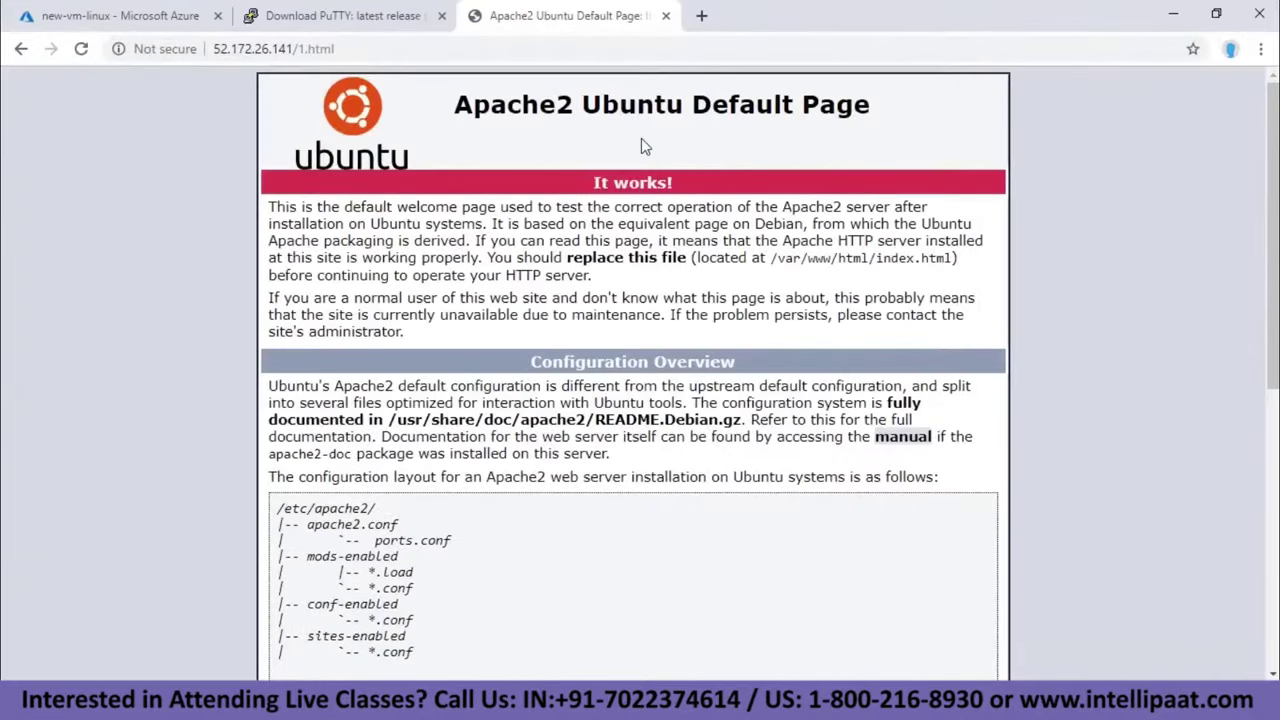
left_click_drag(293, 49, 361, 49)
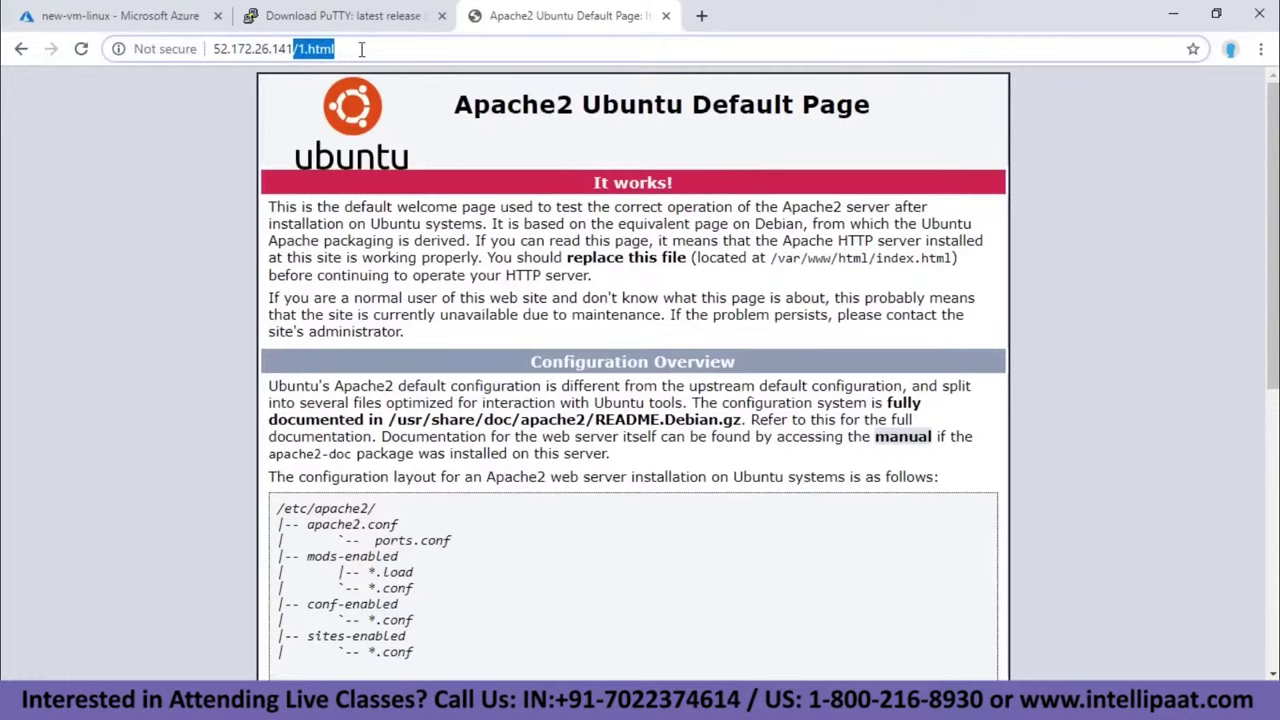
key("BackSpace")
key("Return")
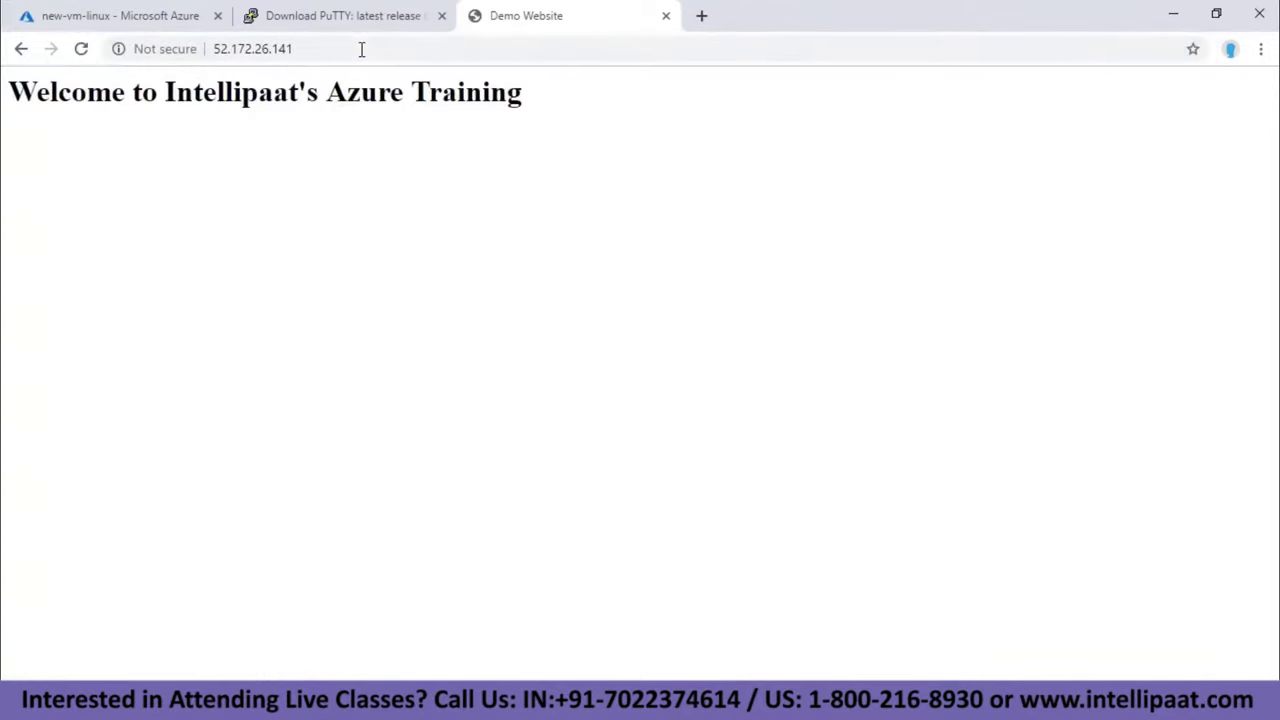
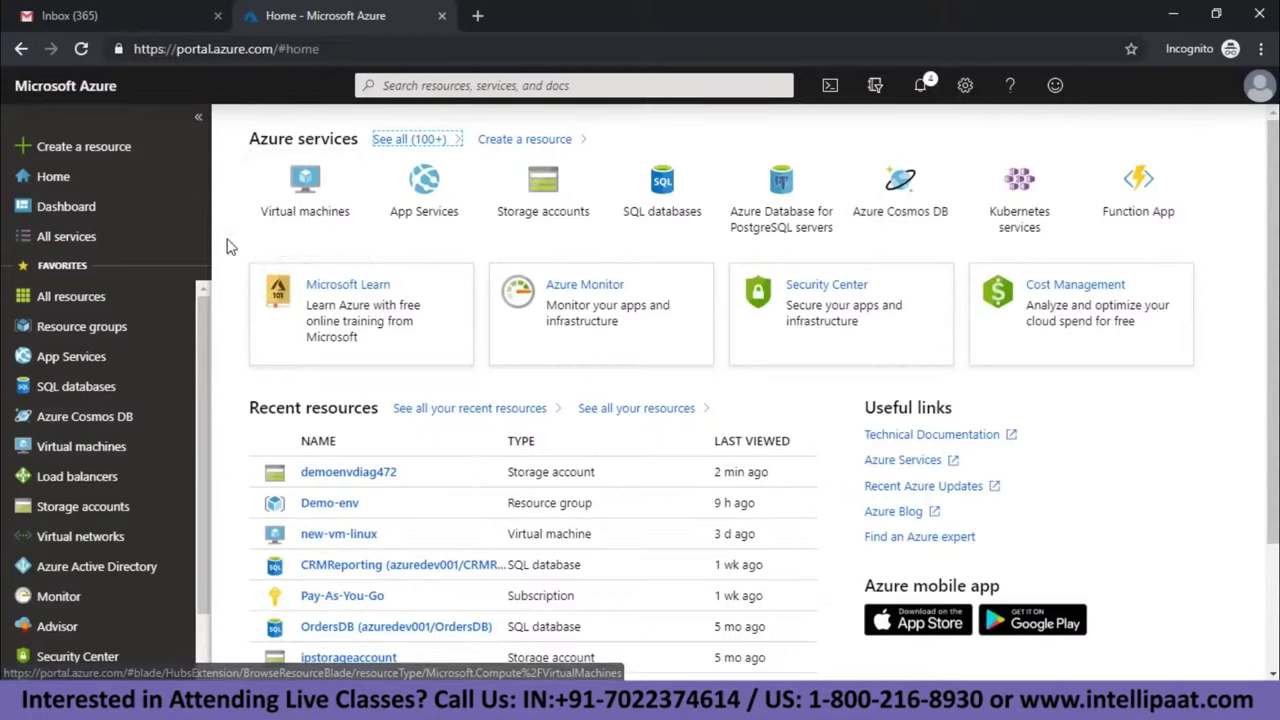
Step: Browse demoenvdiag472's bootdiagnostics blob container, then go back to the Storage accounts list
left_click(88, 509)
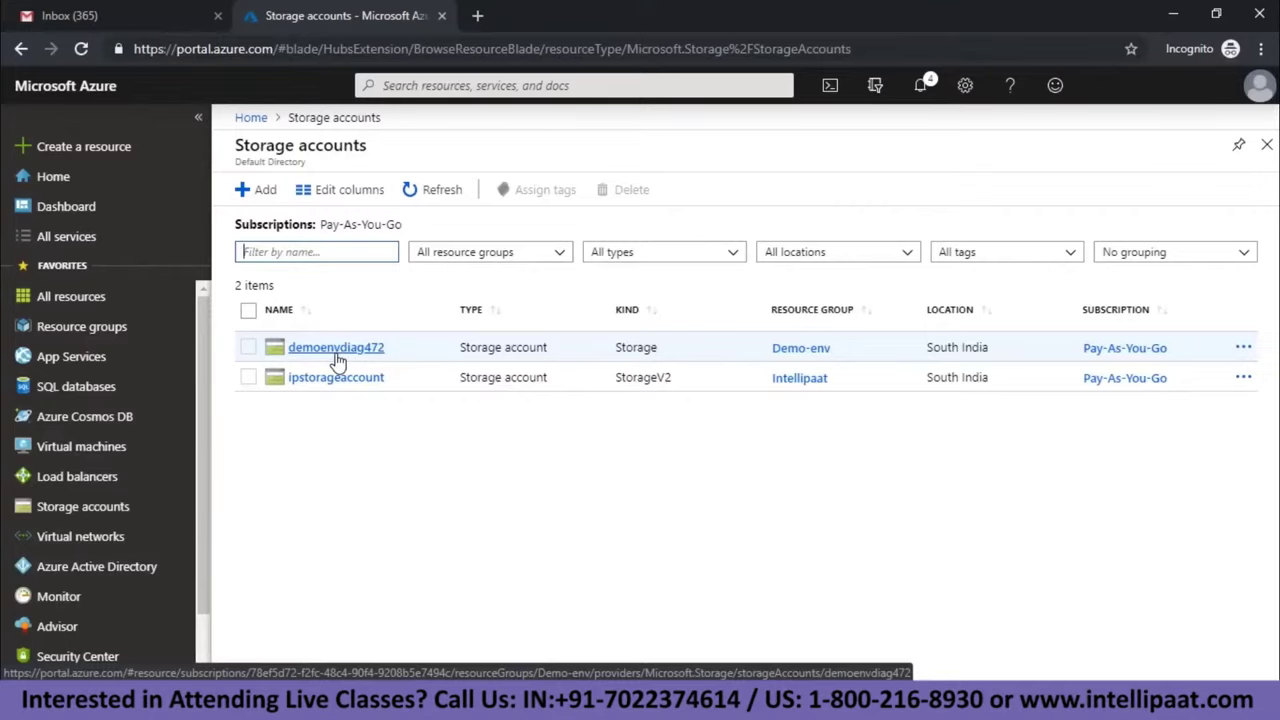
left_click(337, 352)
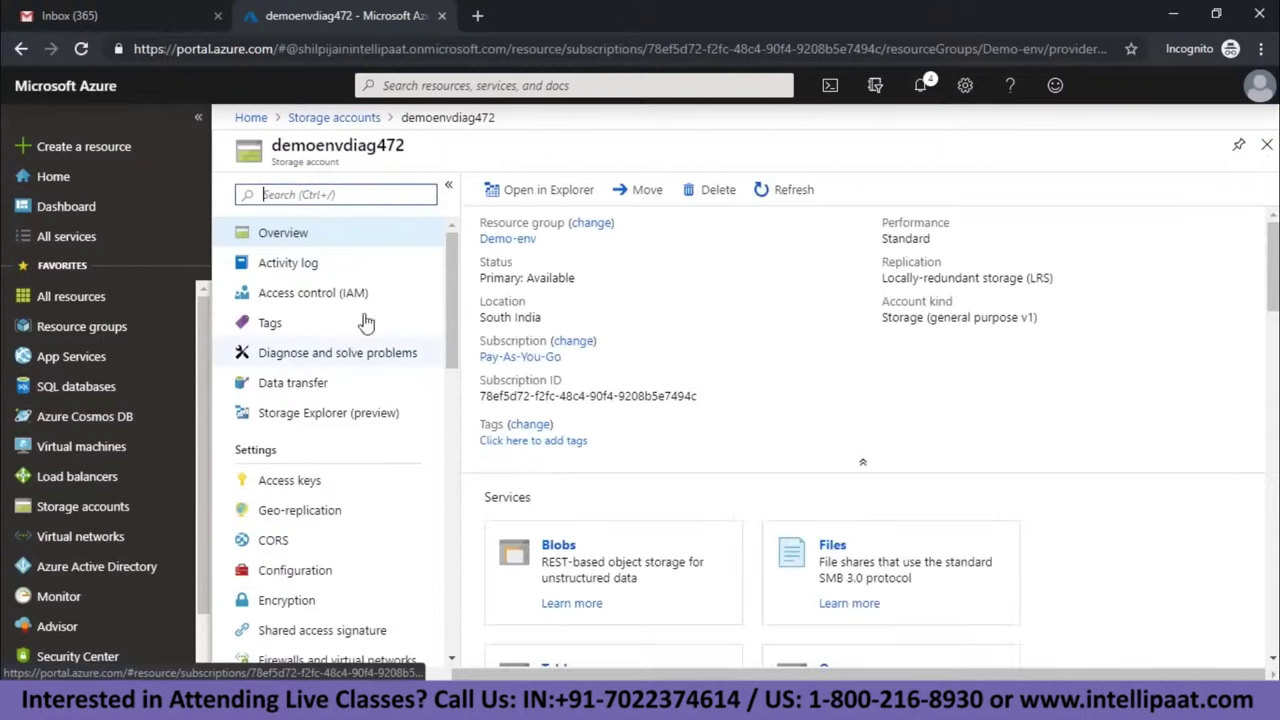
scroll(738, 365, "down", 5)
scroll(738, 365, "up", 2)
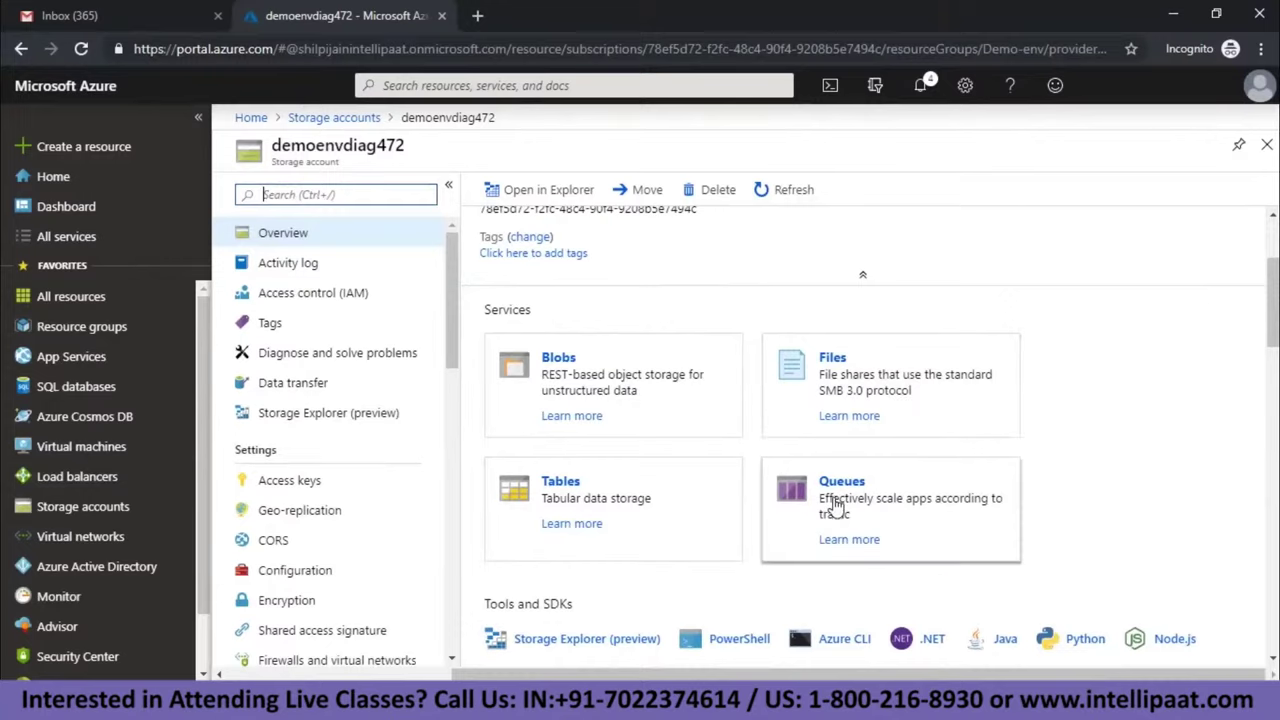
left_click(560, 358)
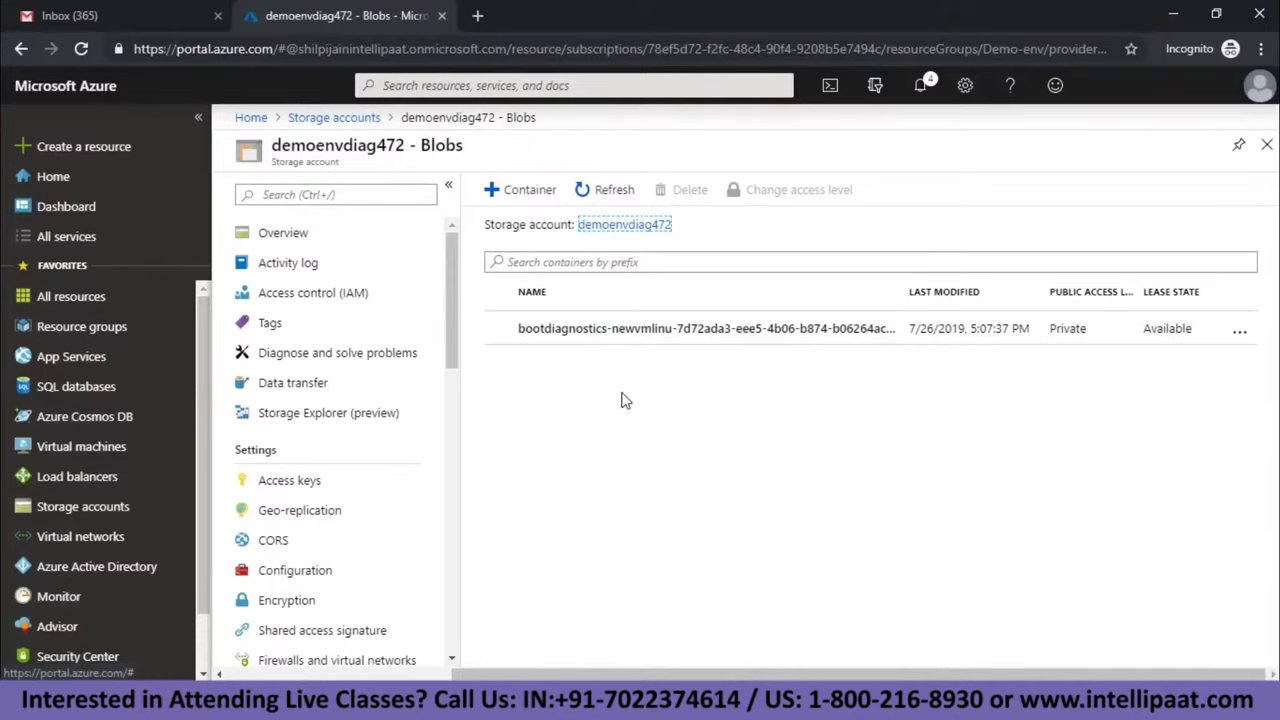
left_click(633, 330)
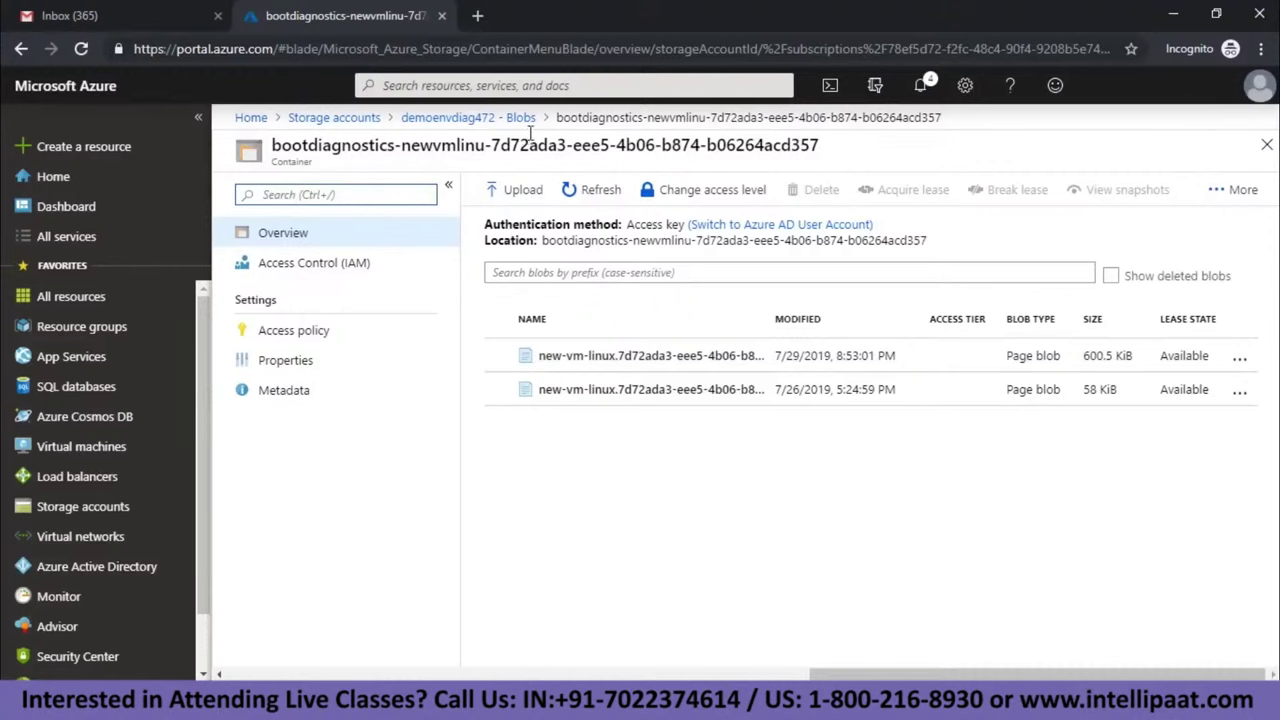
left_click(525, 121)
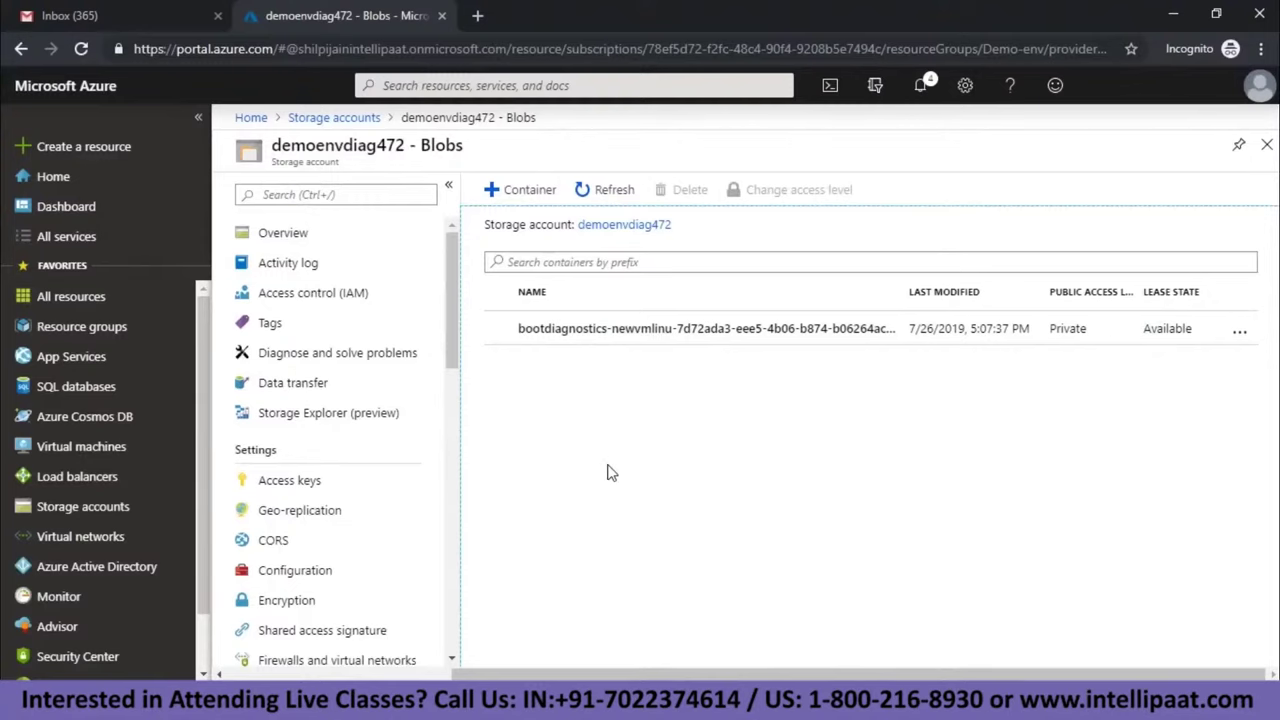
left_click(345, 117)
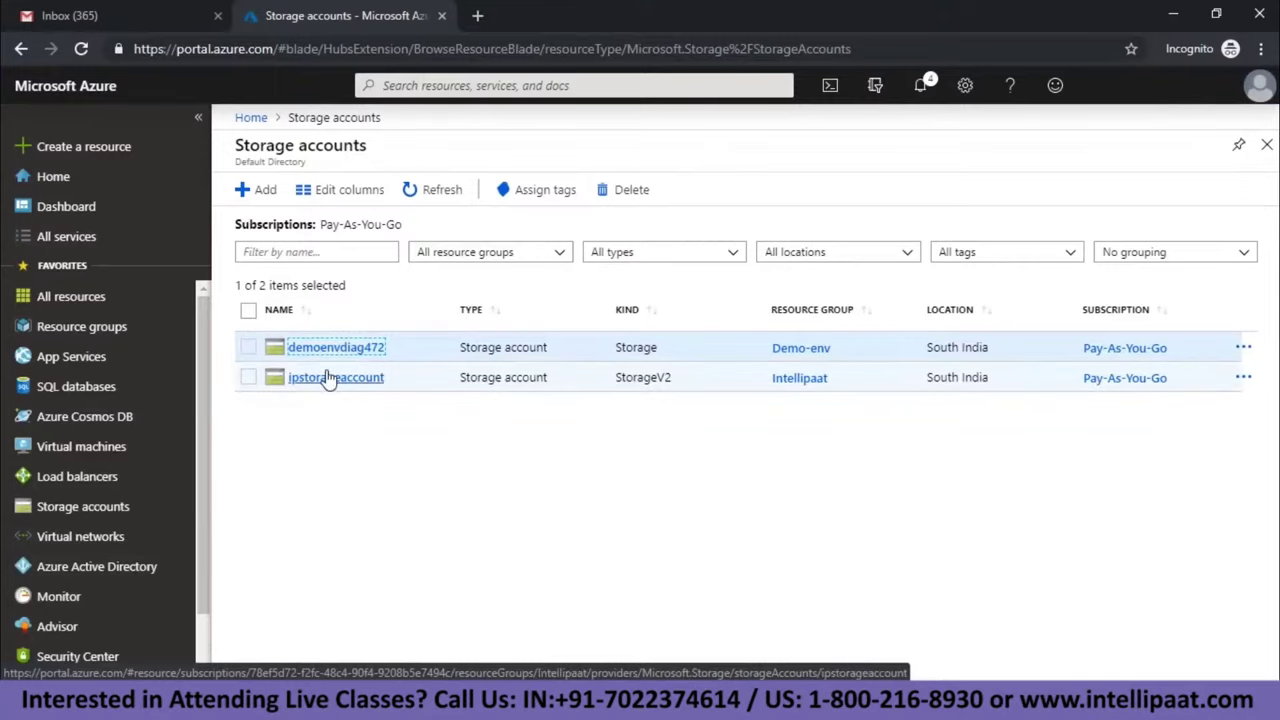
Step: Start a new storage account in resource group Demo-env and enter the name intellipaatazure
left_click(254, 192)
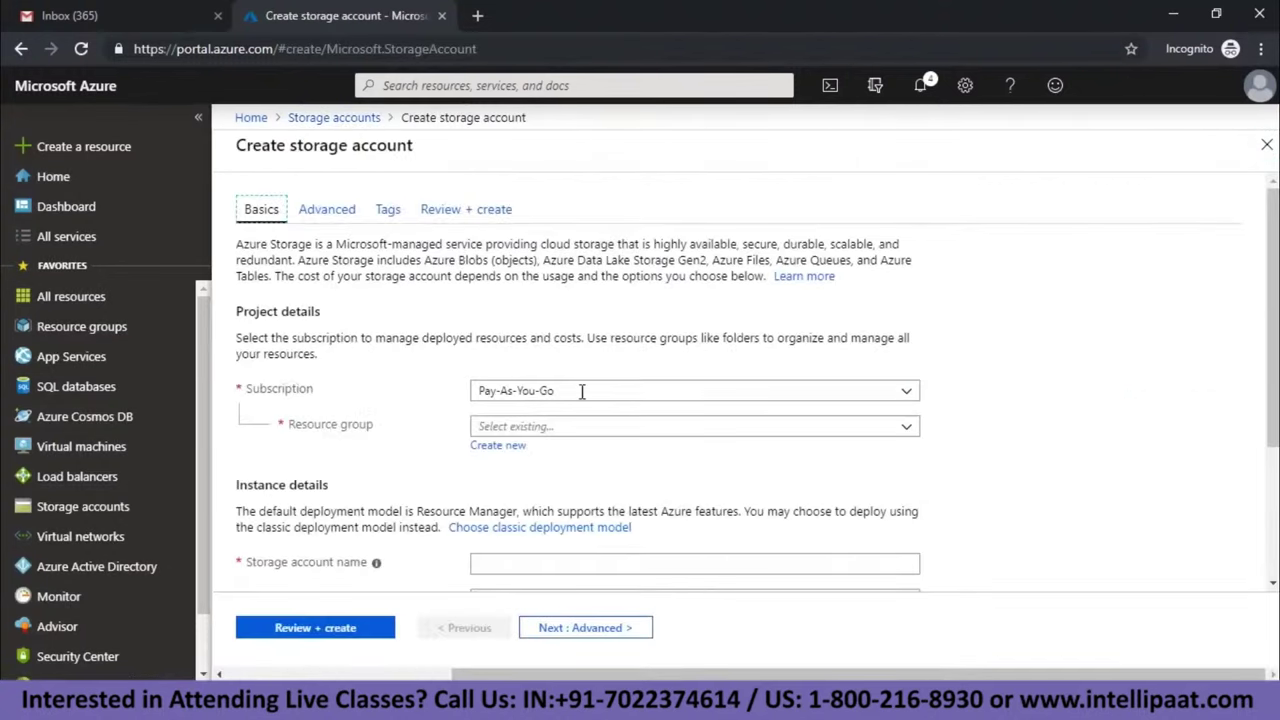
left_click(645, 430)
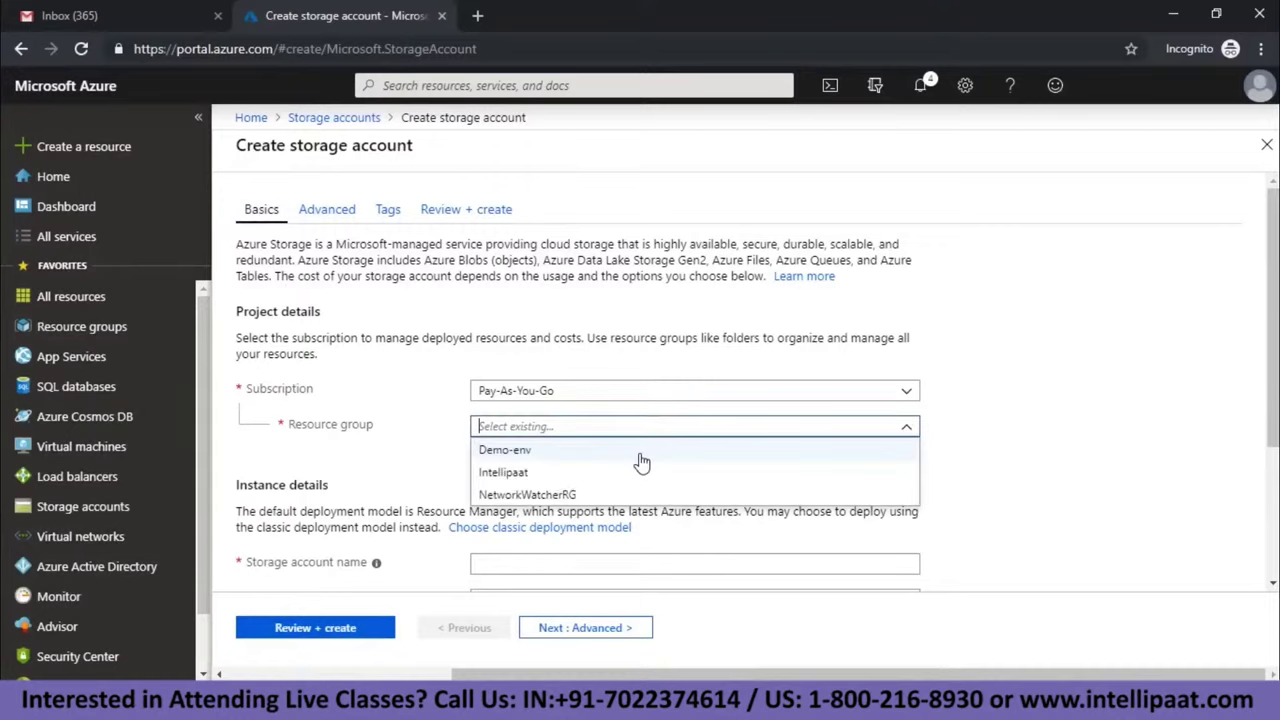
left_click(641, 460)
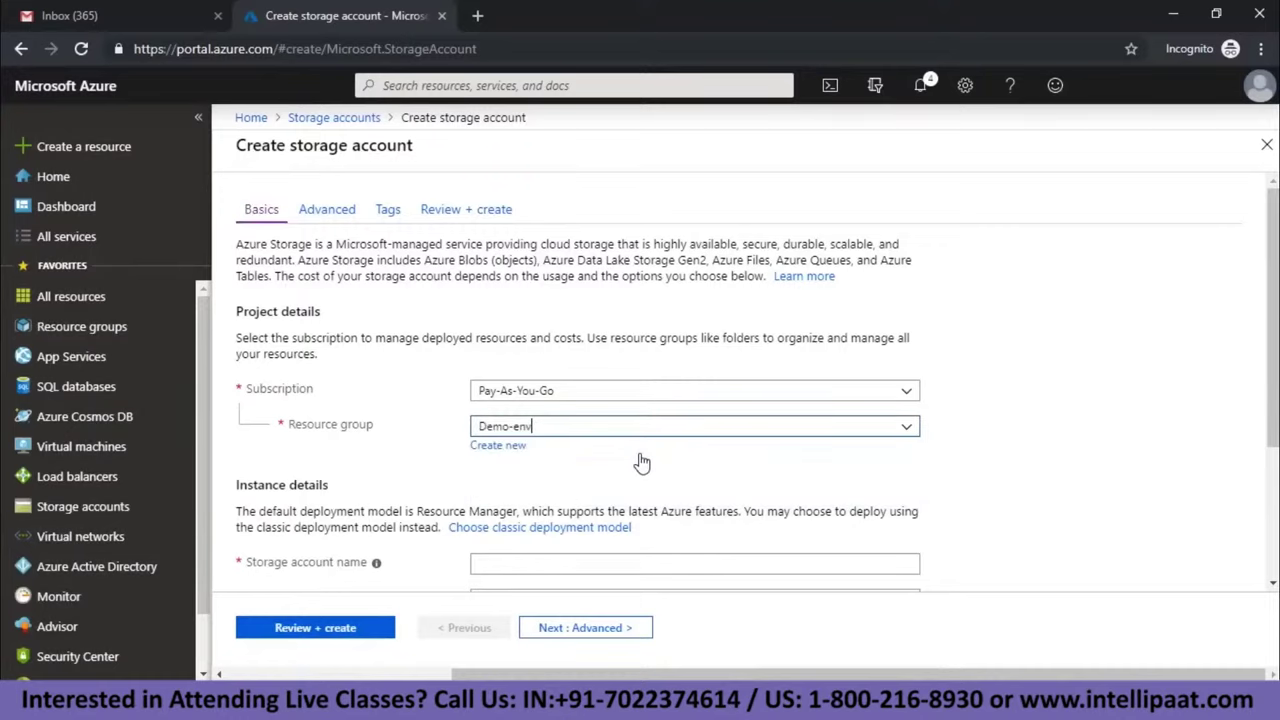
scroll(642, 462, "down", 1)
left_click(613, 473)
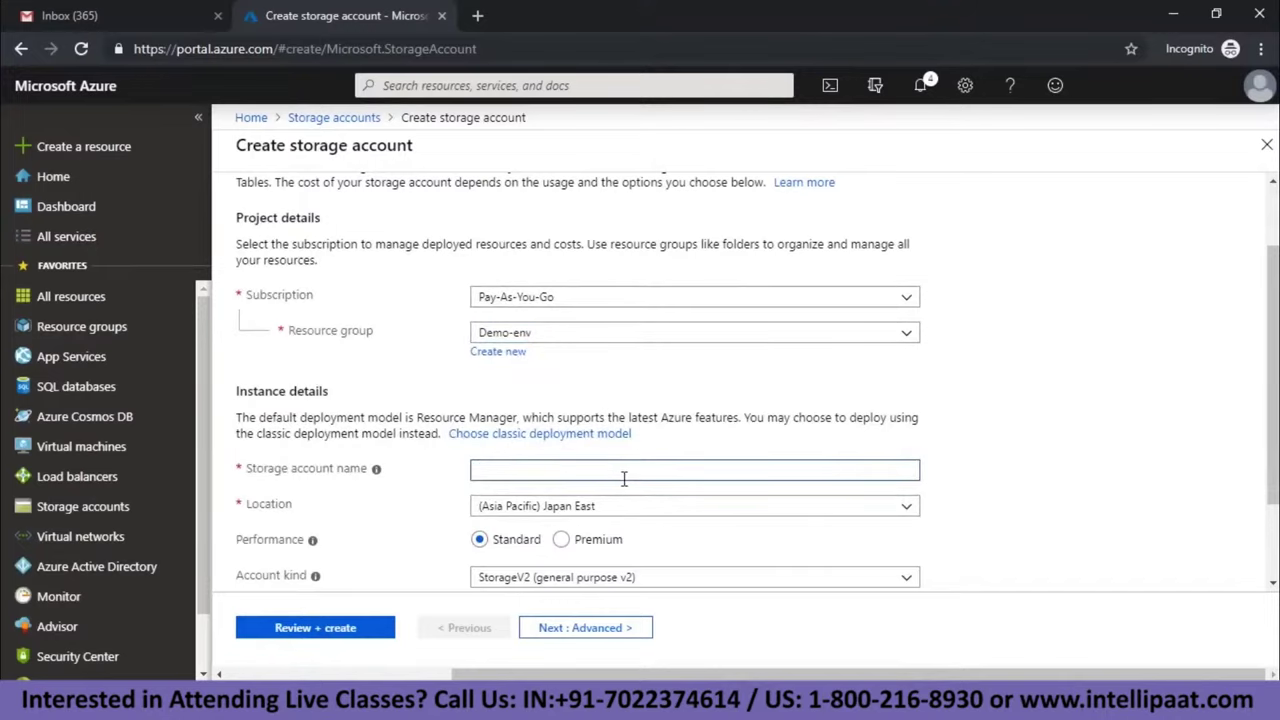
type("int")
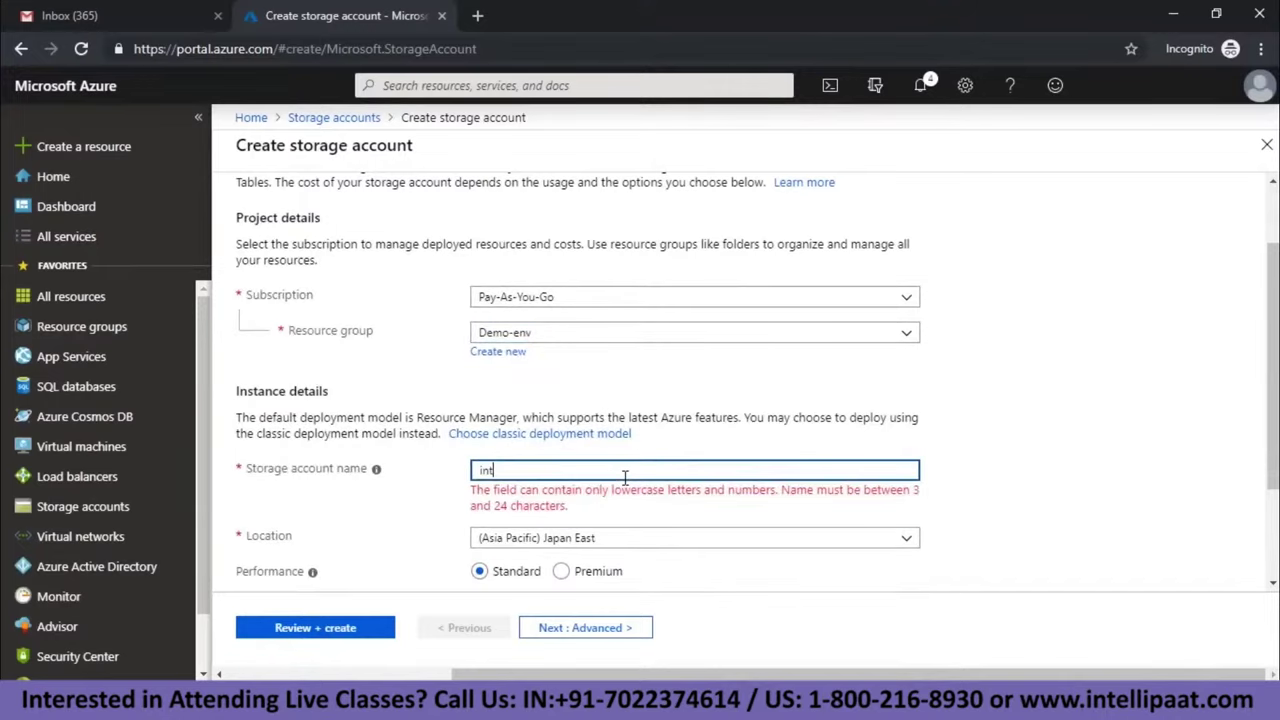
type("ellipaat-")
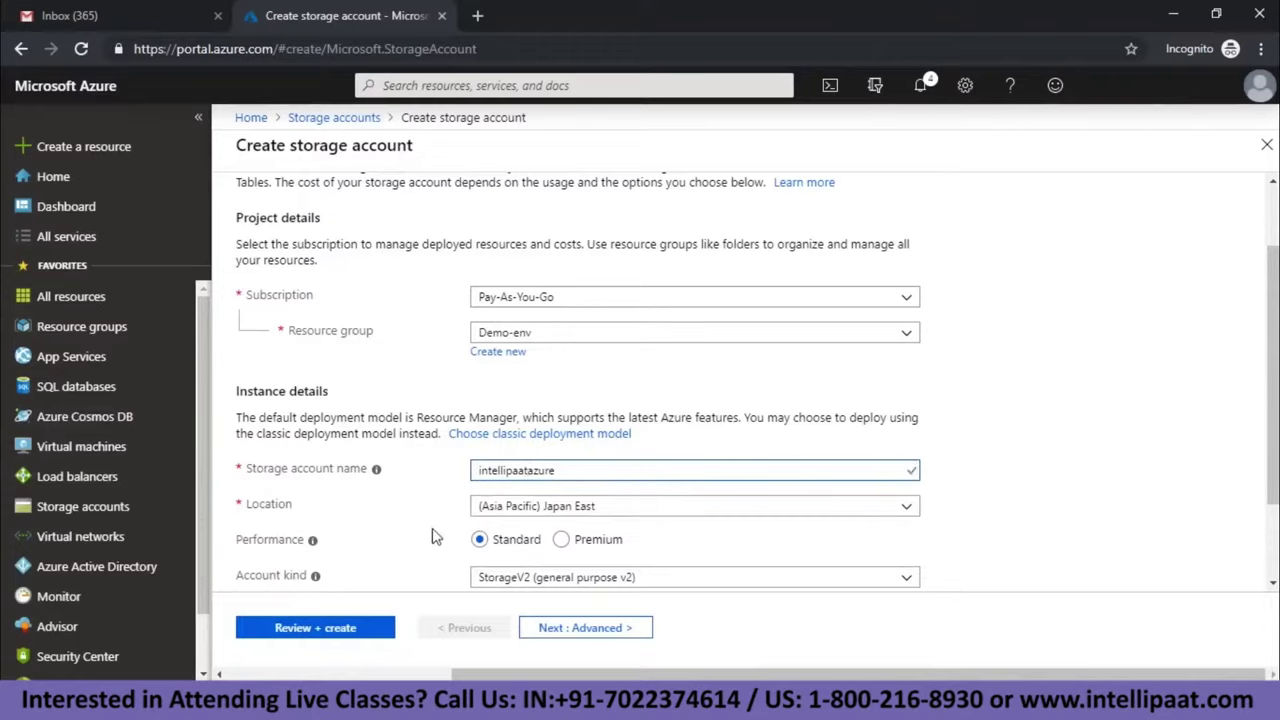
Step: Set the storage account location to South India
left_click(524, 507)
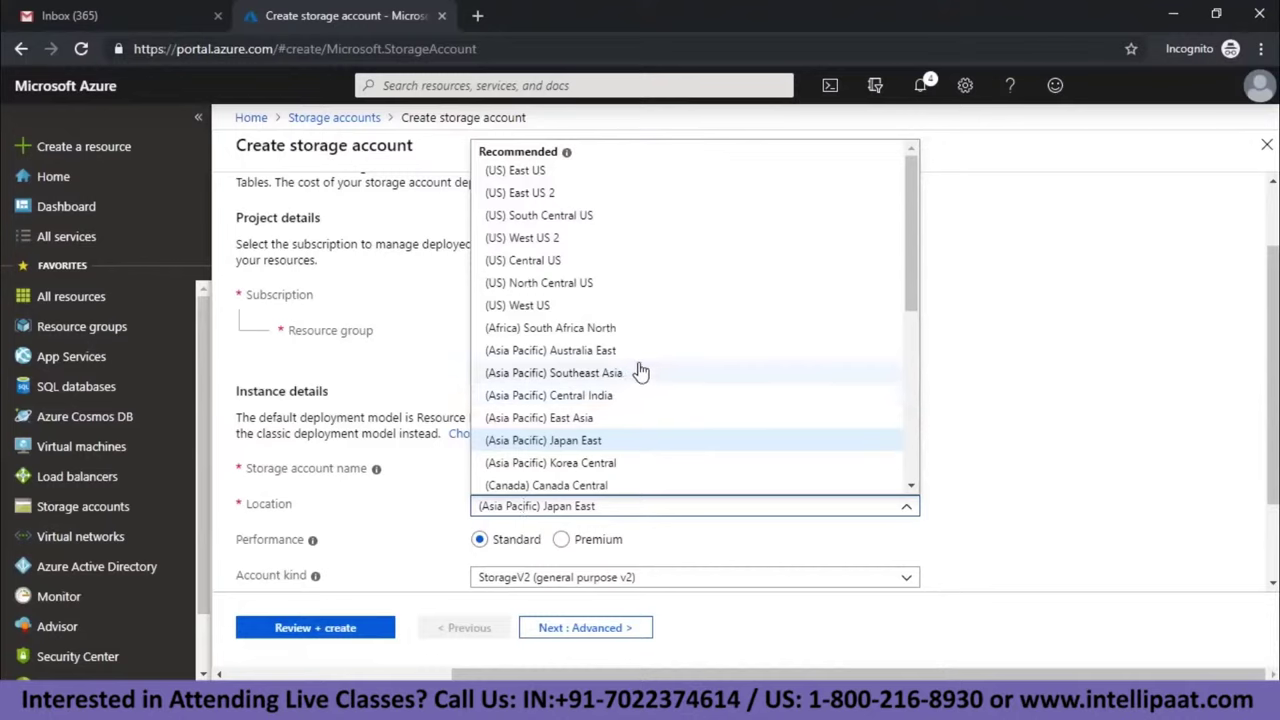
scroll(640, 372, "down", 5)
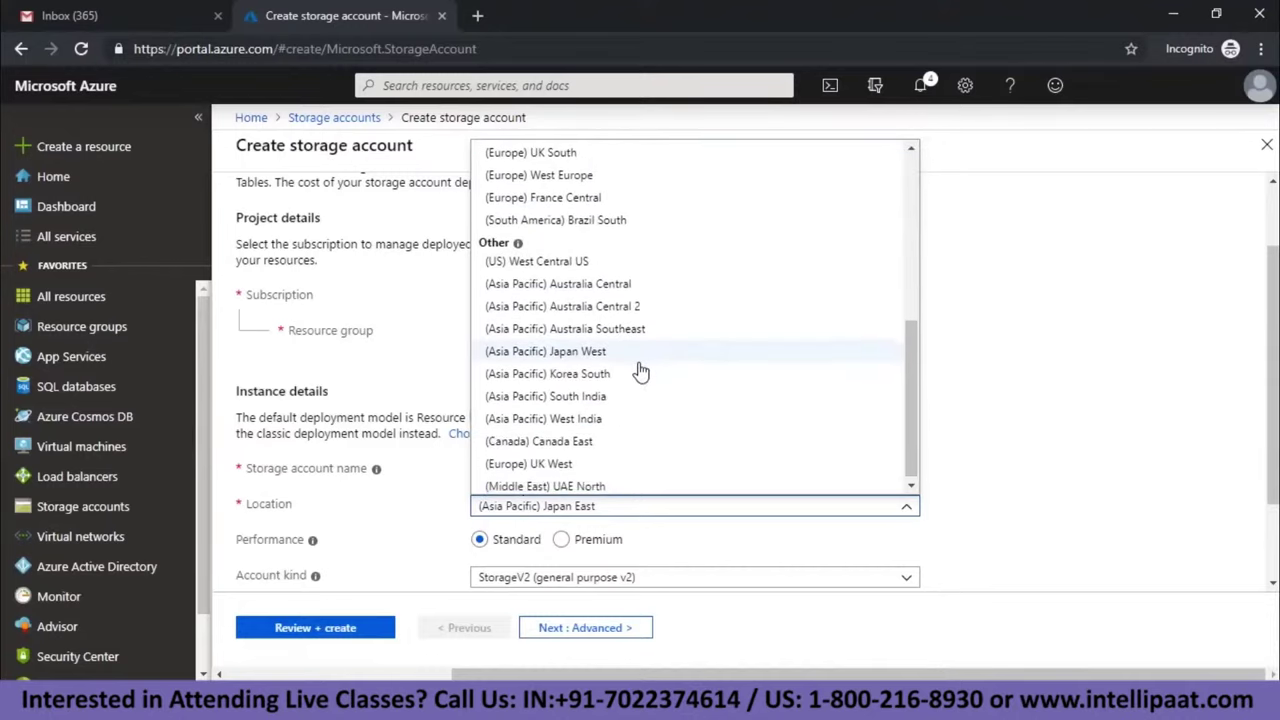
scroll(600, 482, "up", 5)
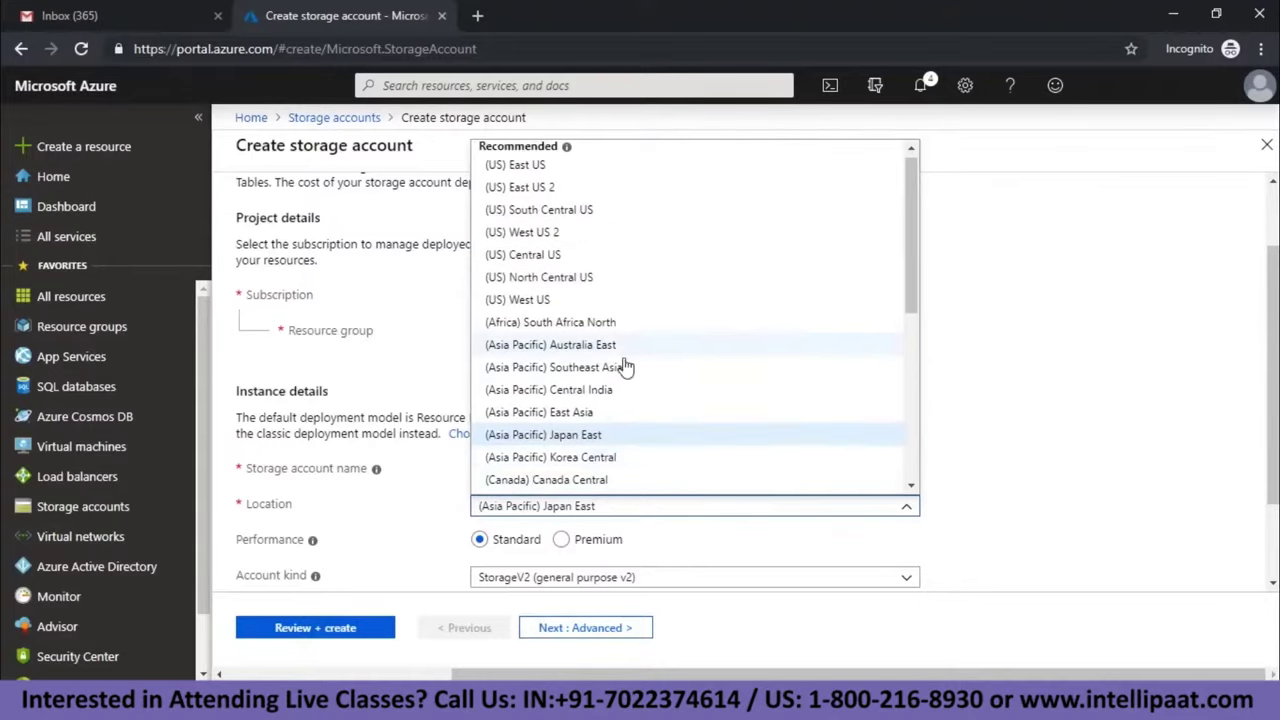
scroll(623, 366, "down", 4)
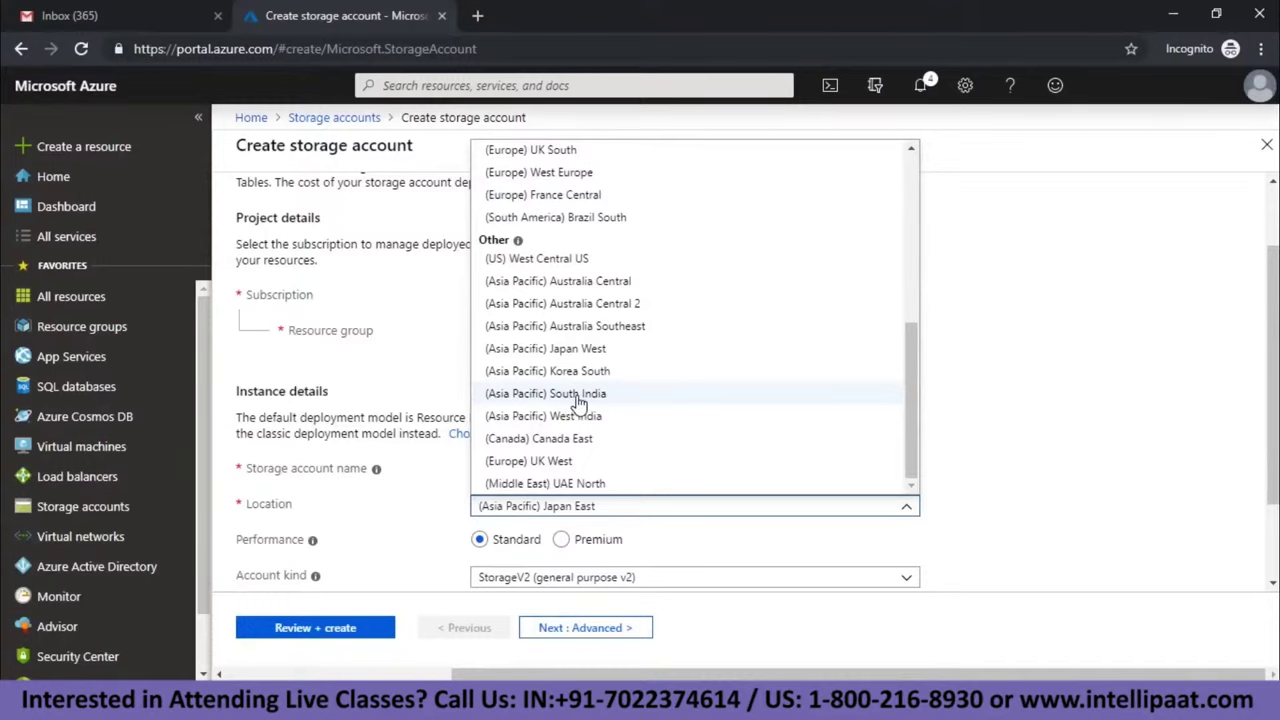
left_click(578, 396)
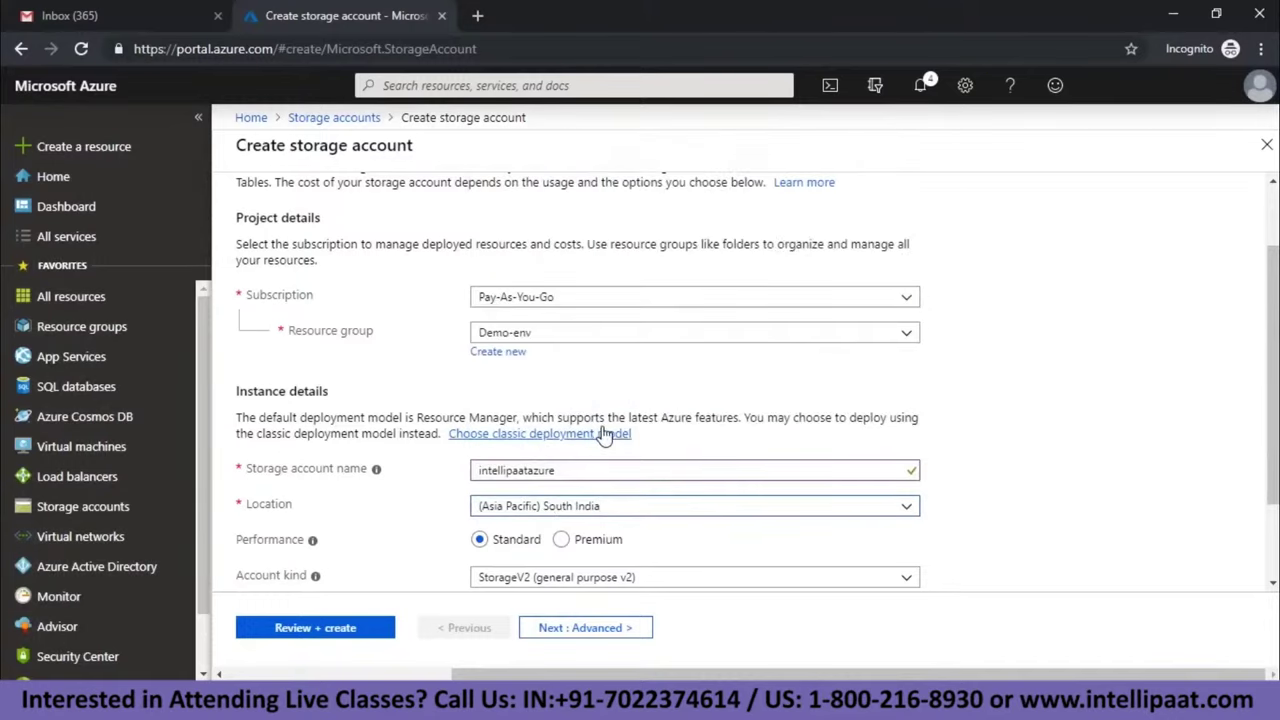
Step: Review the storage account settings and submit it for creation
scroll(606, 434, "down", 2)
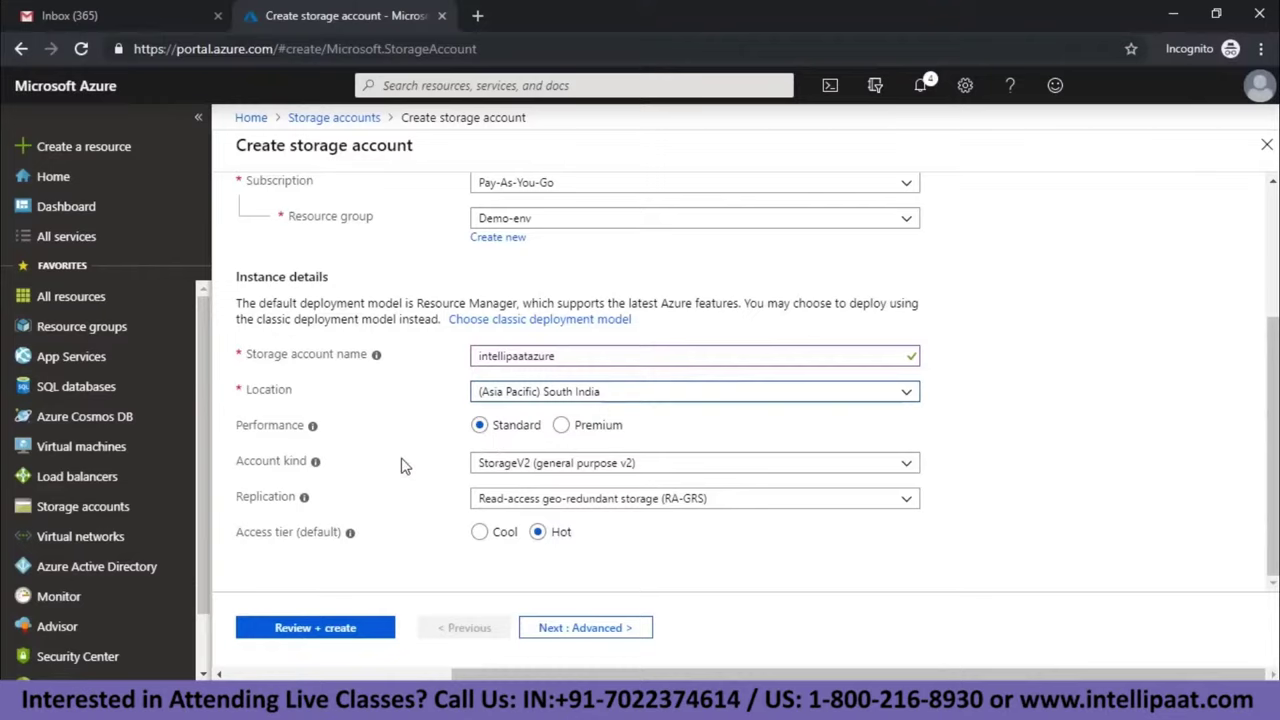
left_click(340, 637)
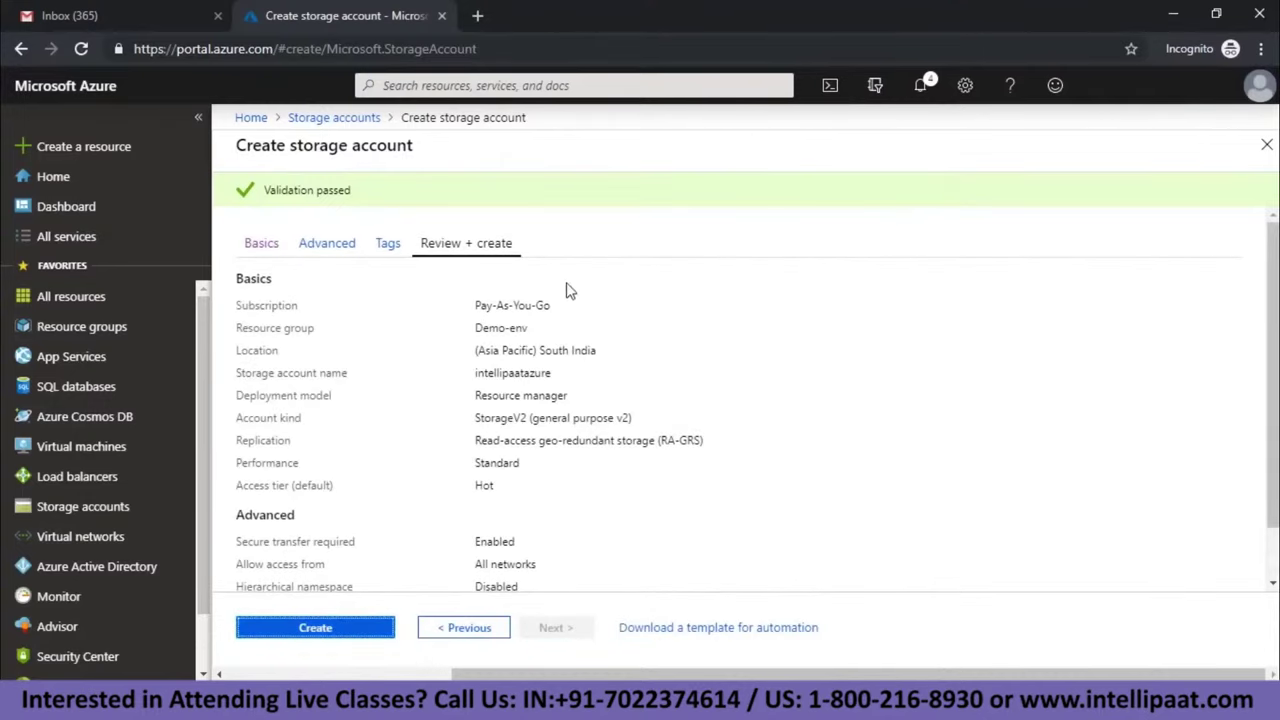
scroll(575, 280, "down", 1)
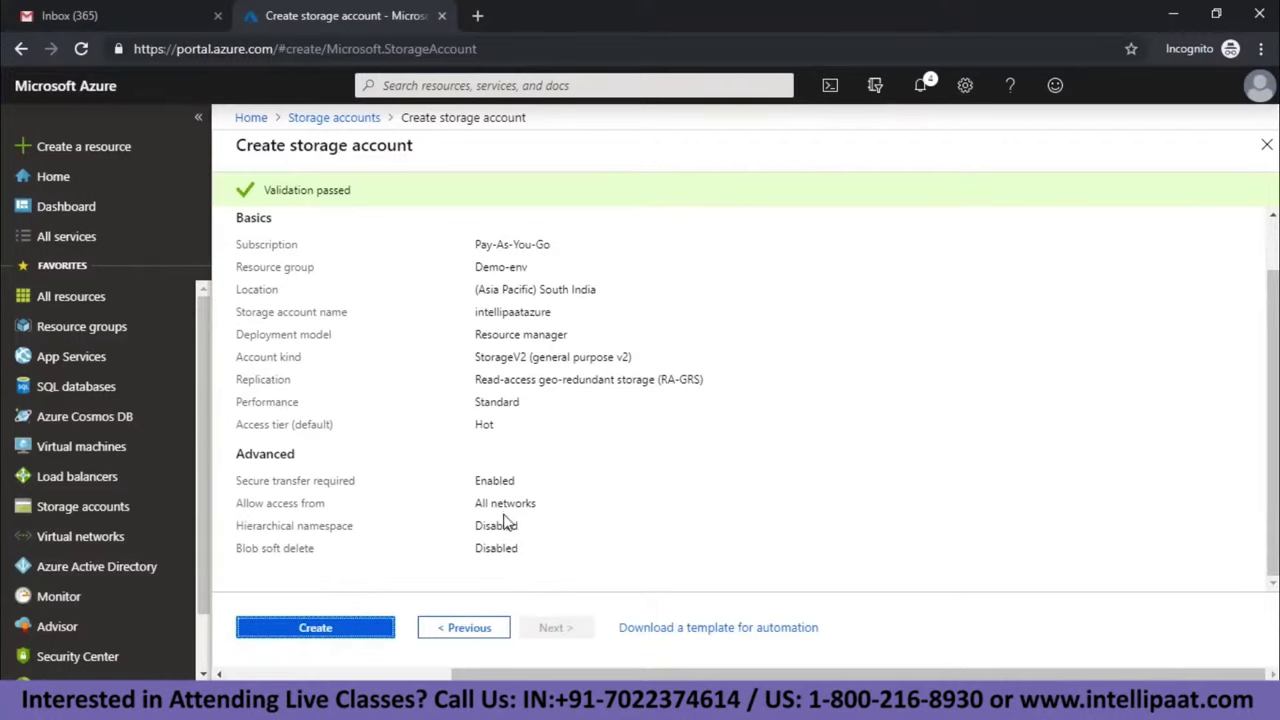
scroll(505, 522, "up", 1)
scroll(505, 522, "down", 1)
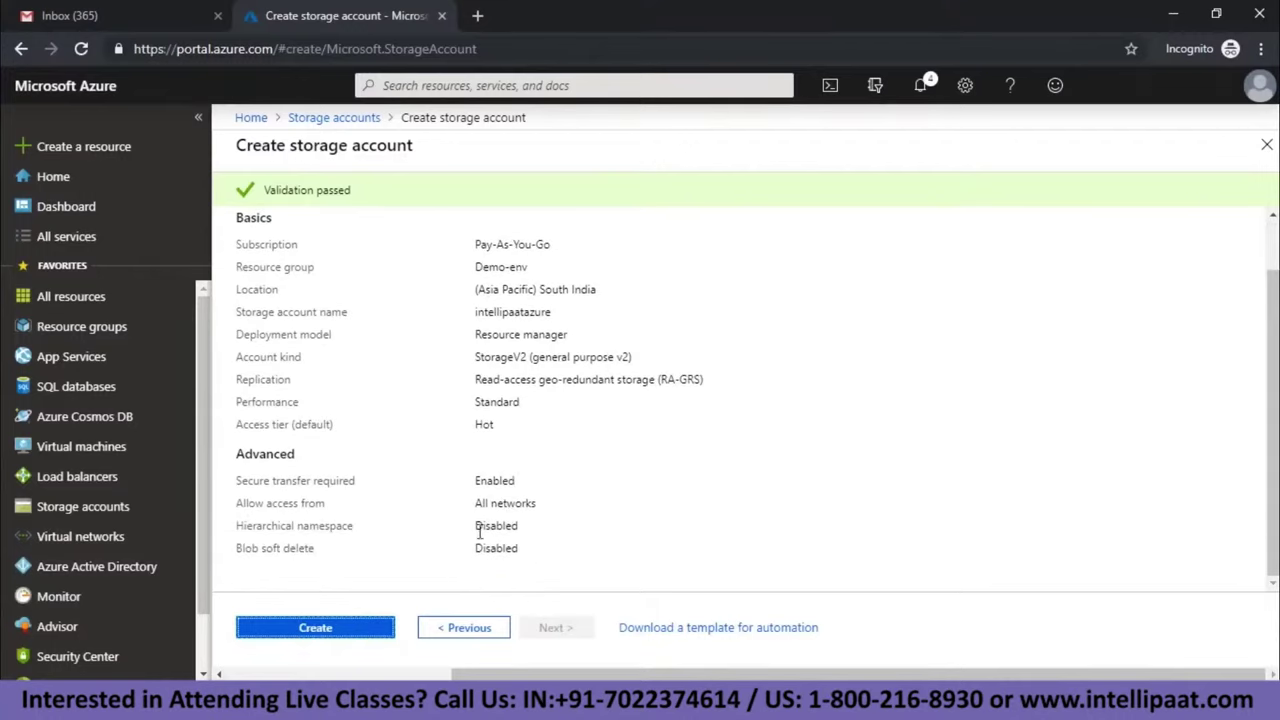
left_click(330, 630)
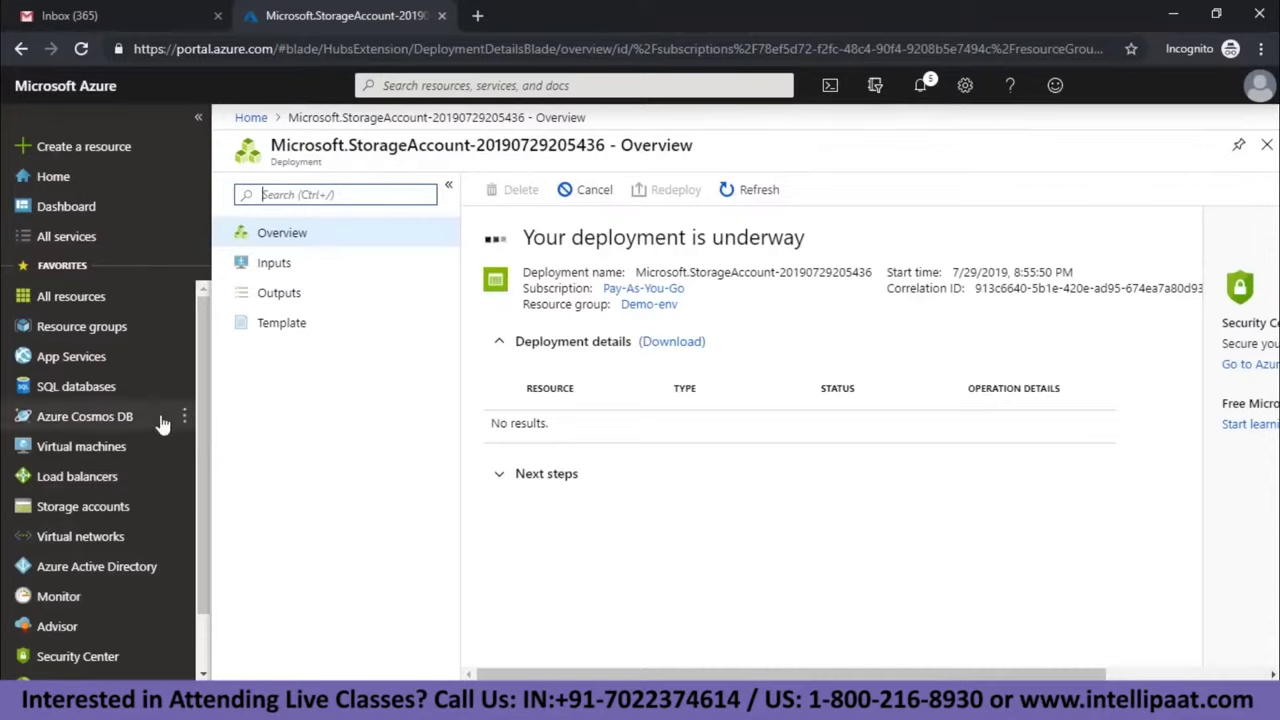
Step: Refresh Demo-env so intellipaatazure appears, then view All resources
left_click(95, 332)
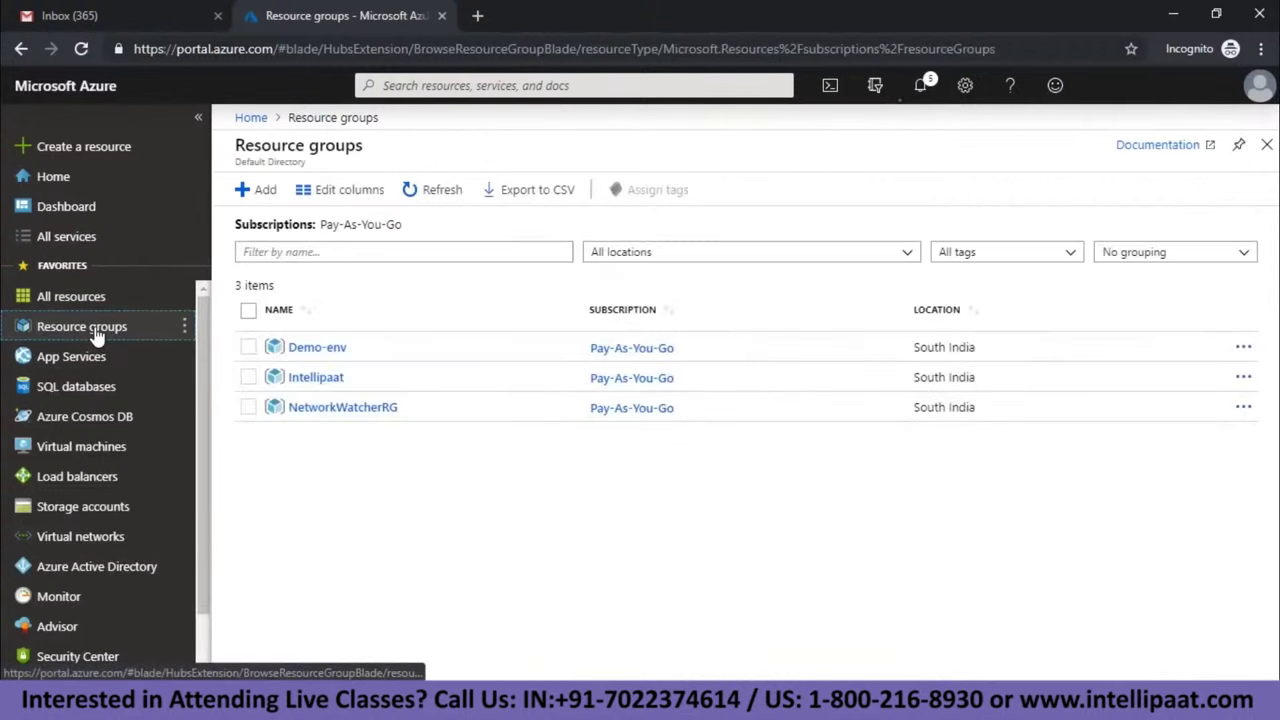
left_click(303, 350)
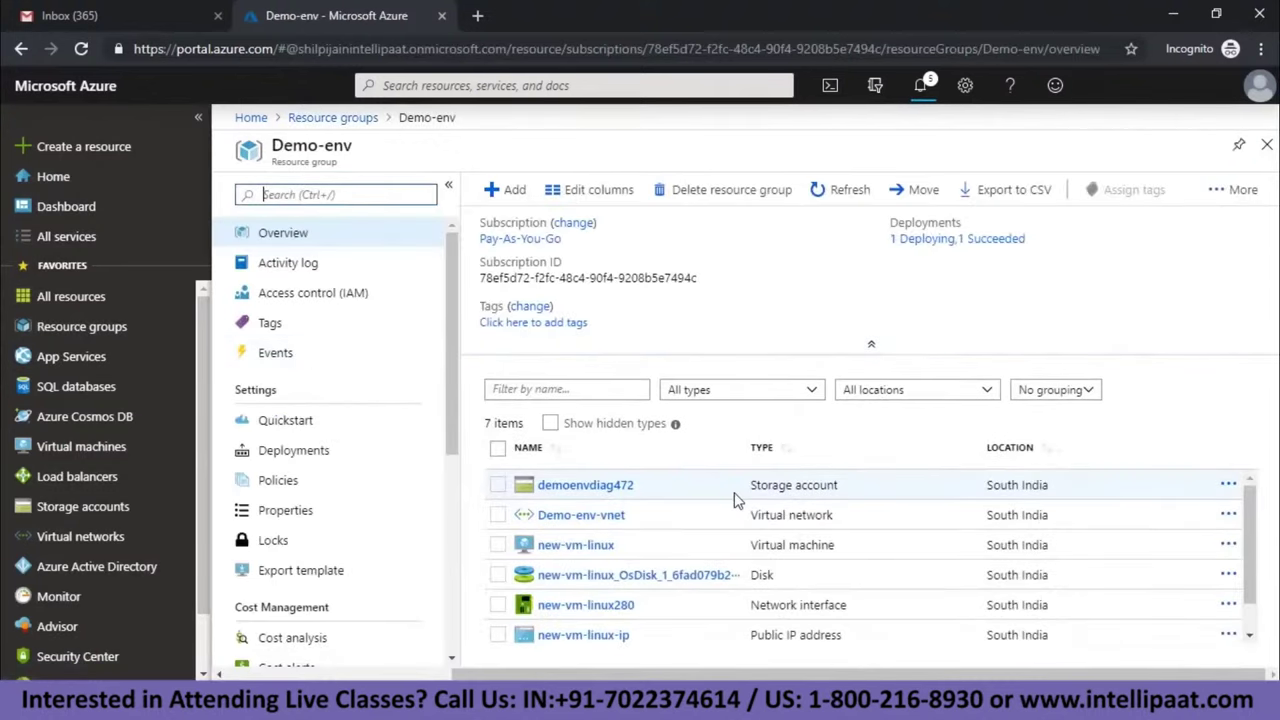
scroll(730, 505, "down", 1)
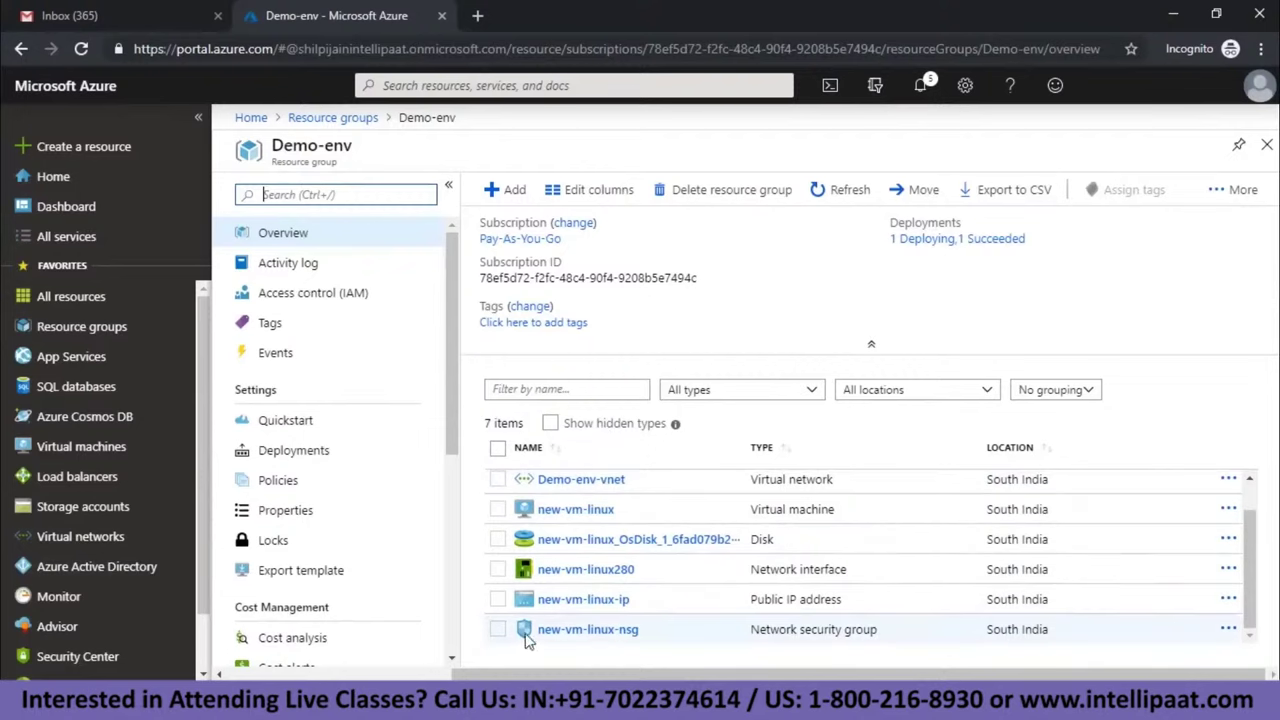
scroll(594, 600, "up", 1)
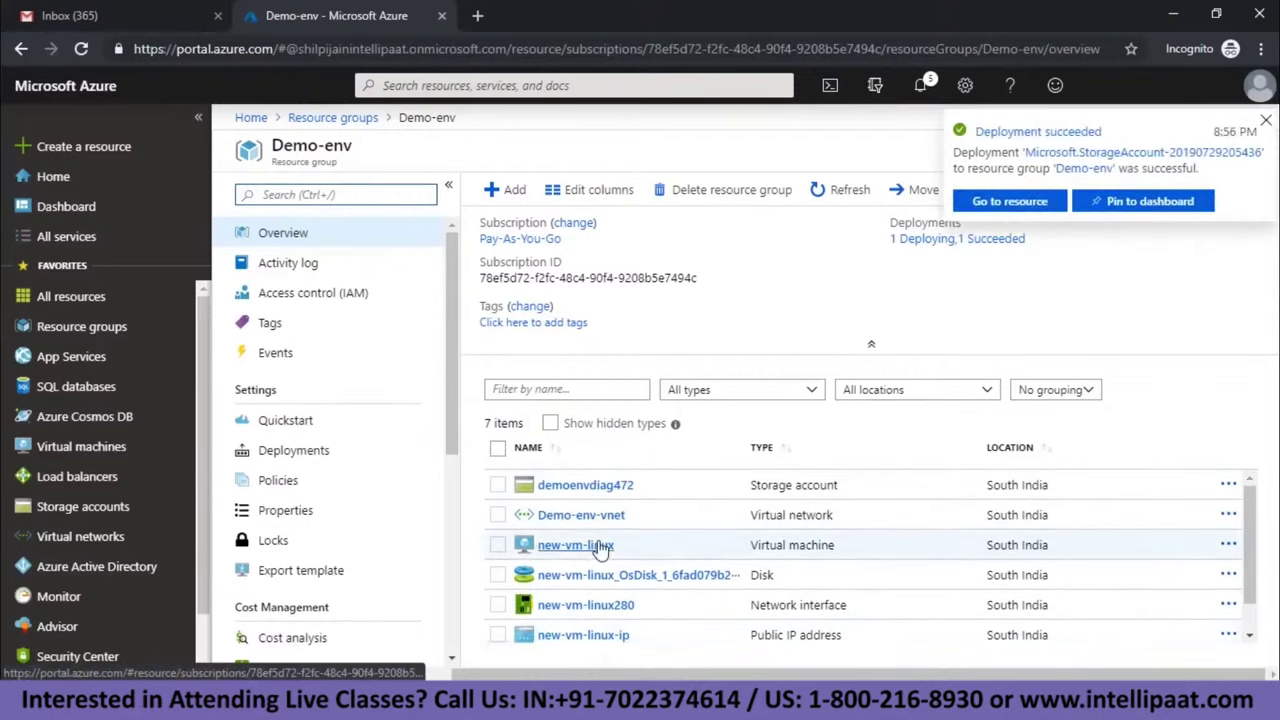
scroll(600, 550, "down", 1)
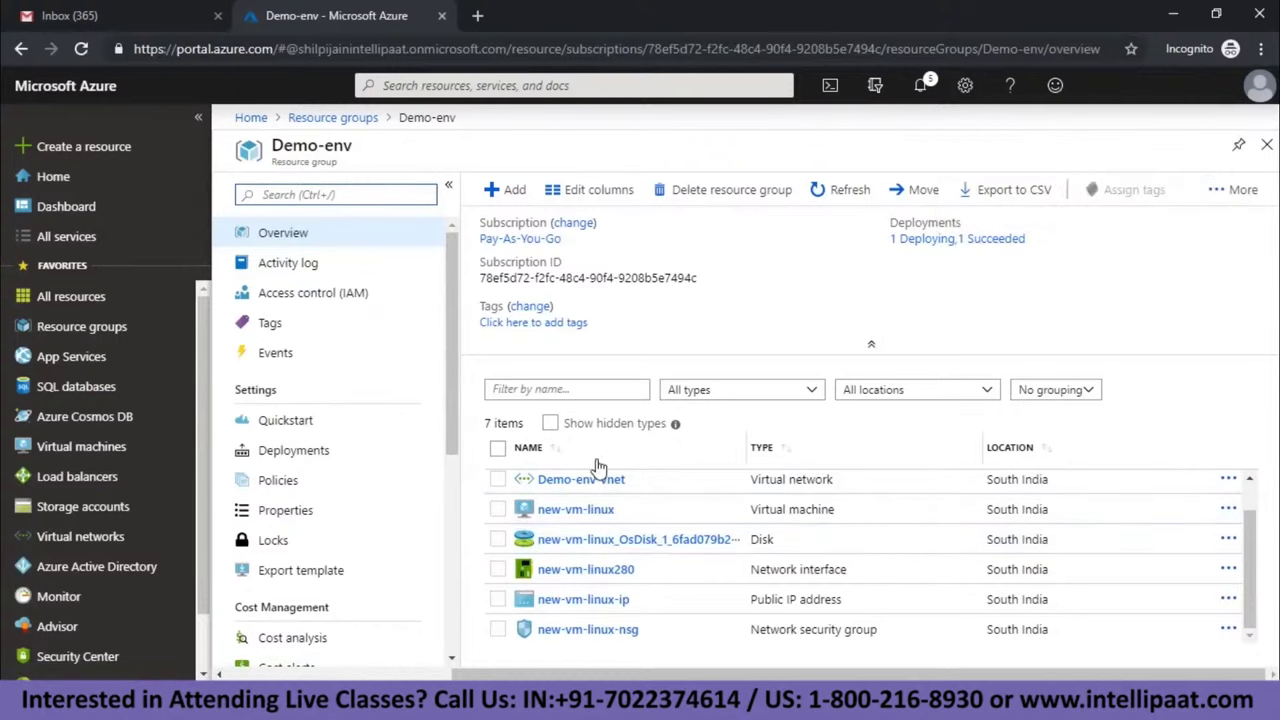
left_click(836, 190)
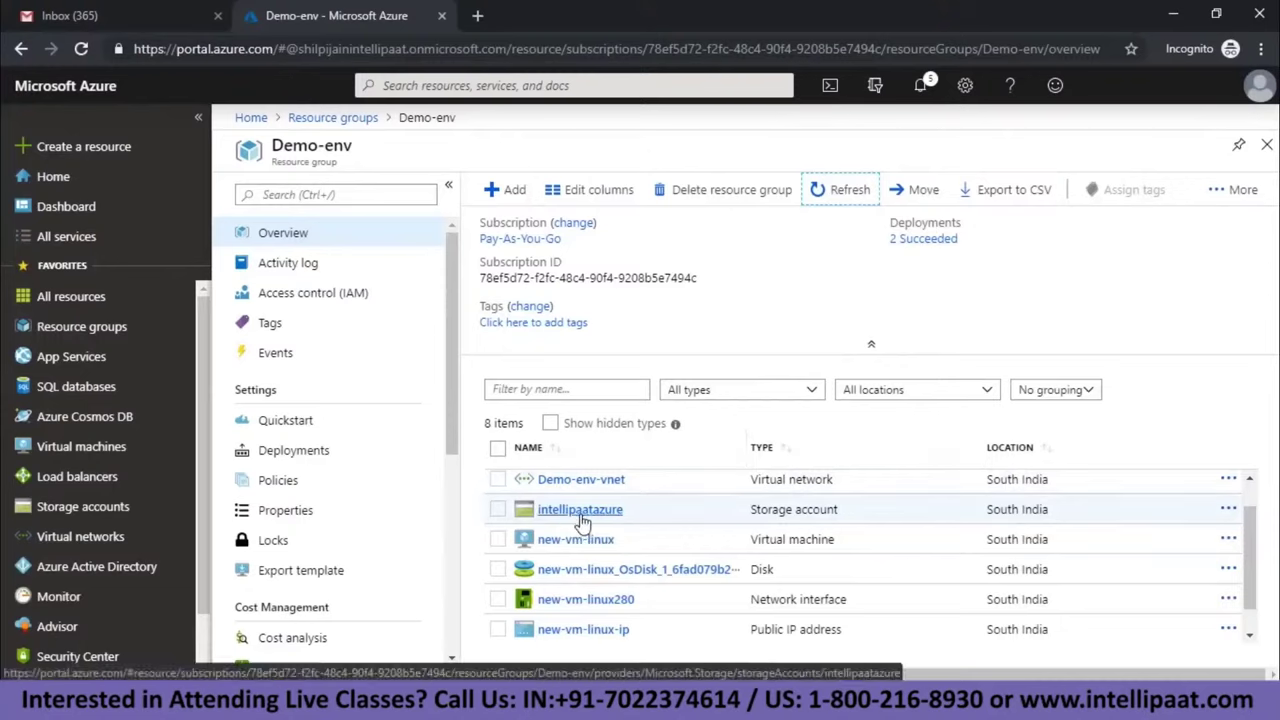
scroll(581, 522, "up", 1)
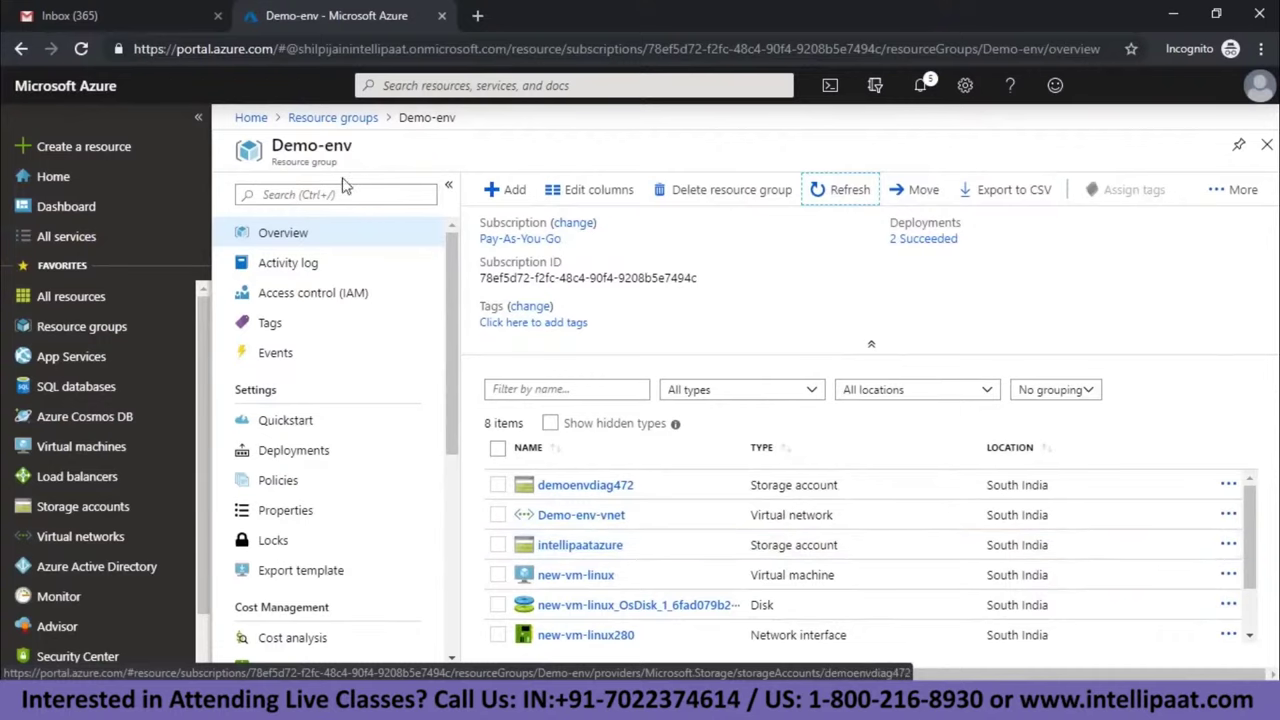
left_click_drag(275, 145, 368, 152)
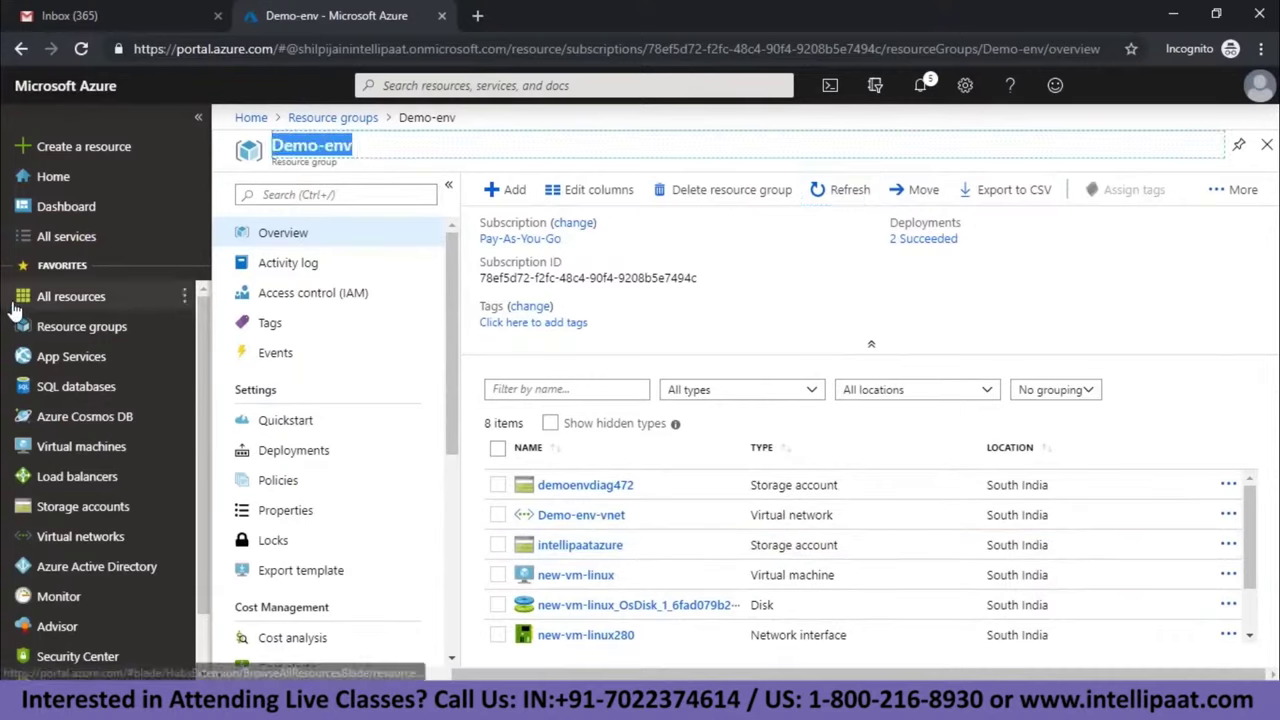
left_click(72, 300)
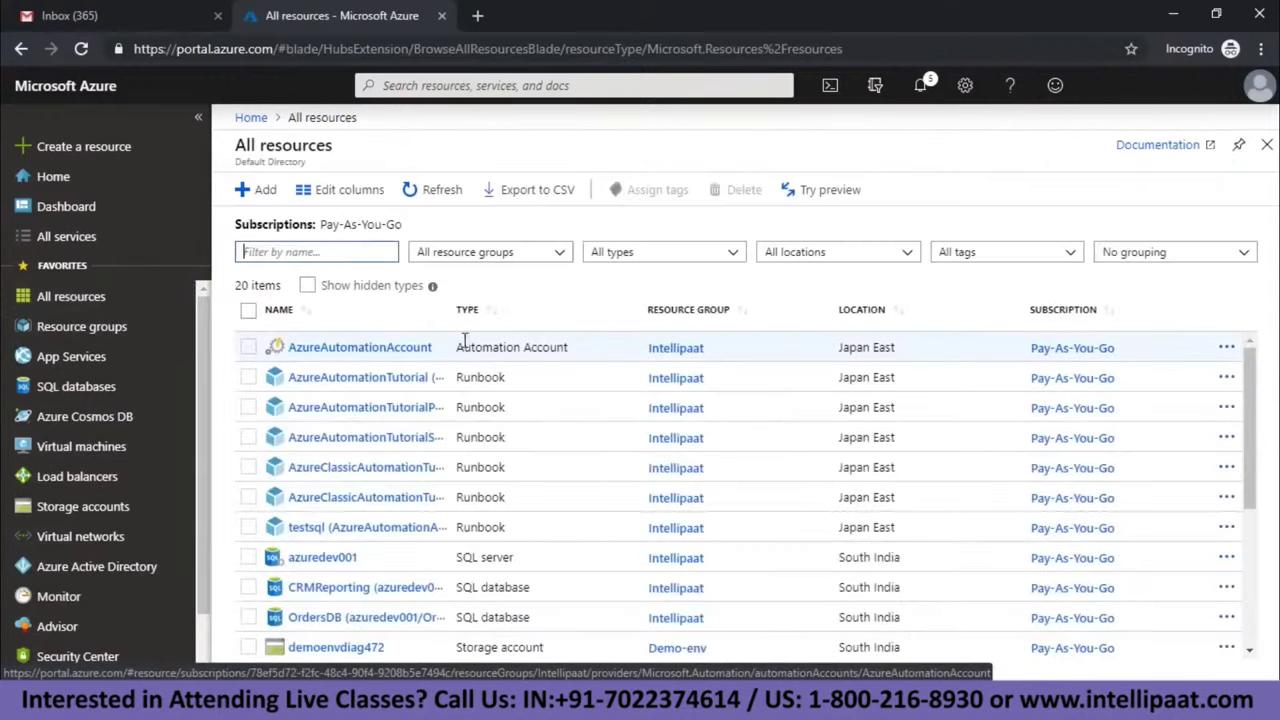
Step: Open the Demo-env resource group from the Resource groups list
scroll(634, 443, "down", 3)
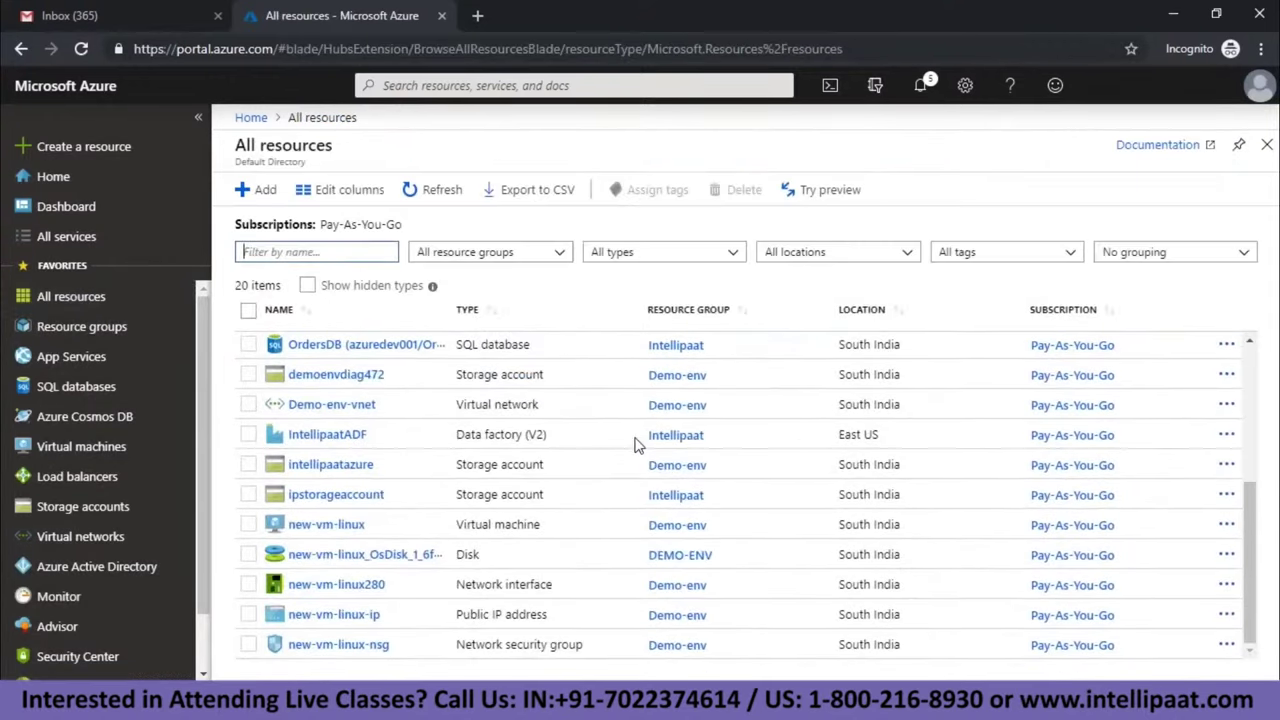
scroll(634, 443, "up", 5)
scroll(634, 444, "down", 3)
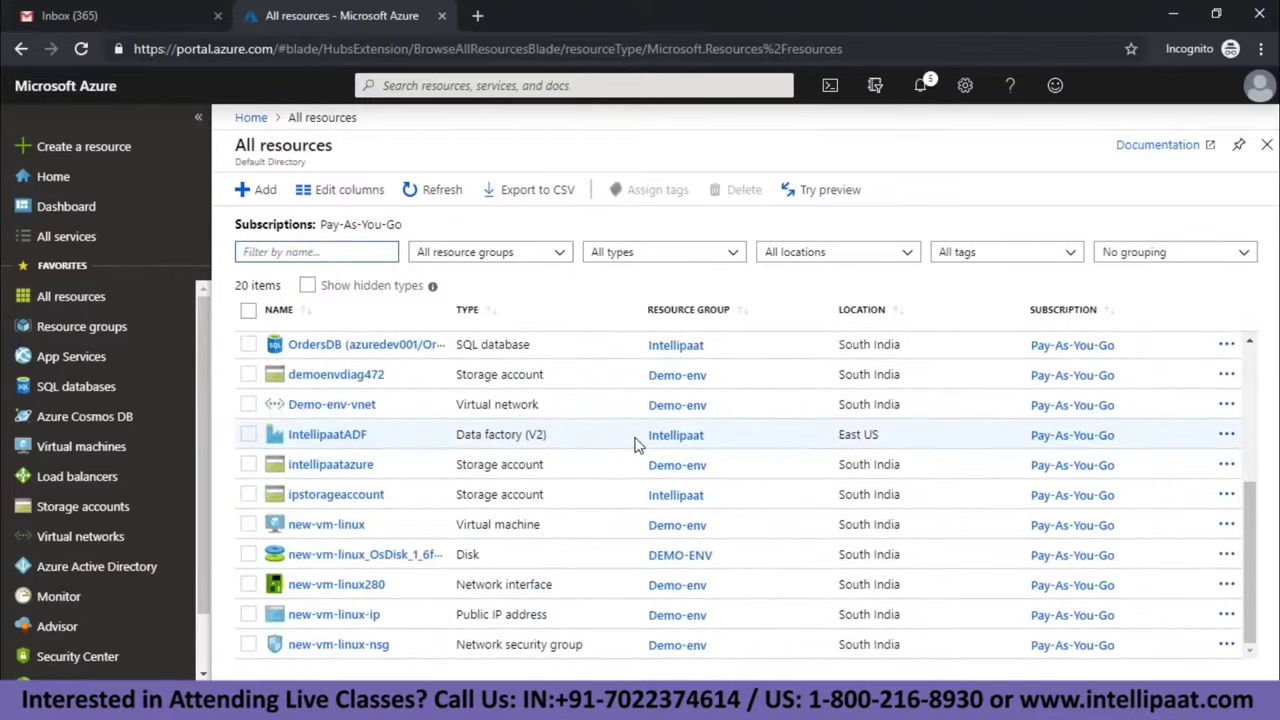
left_click(68, 328)
left_click(334, 352)
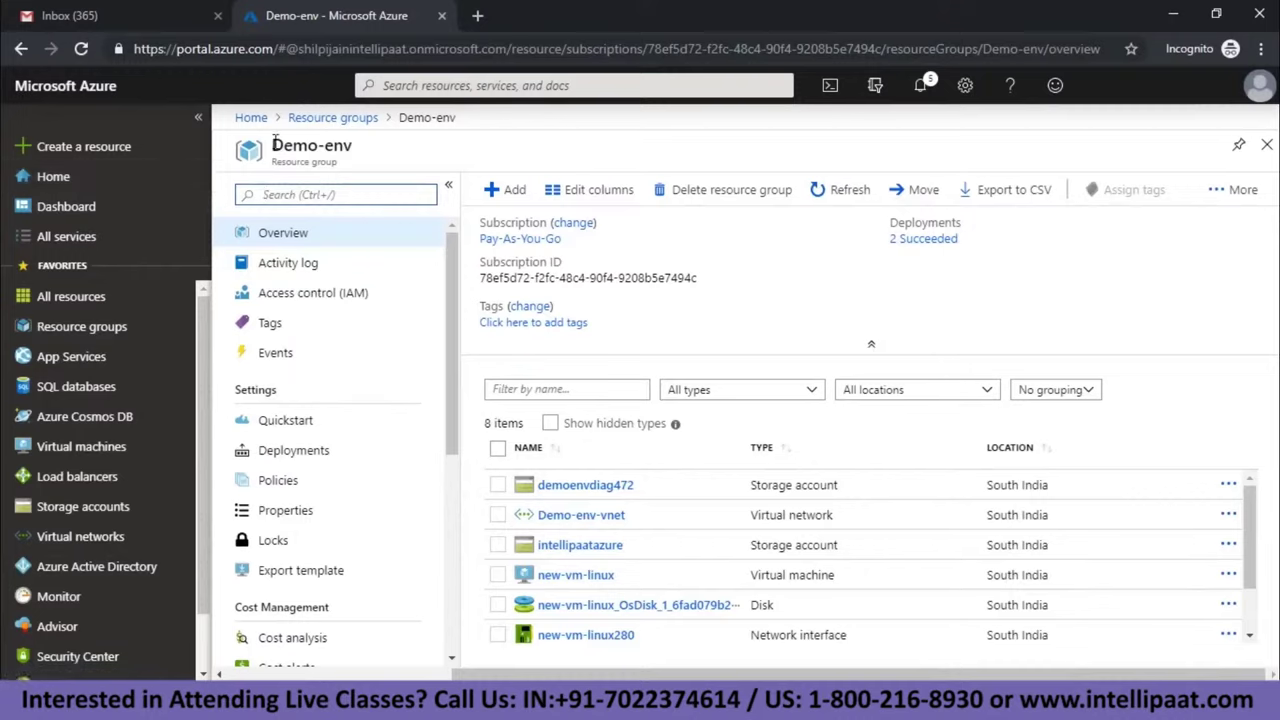
double_click(285, 146)
left_click_drag(338, 146, 343, 146)
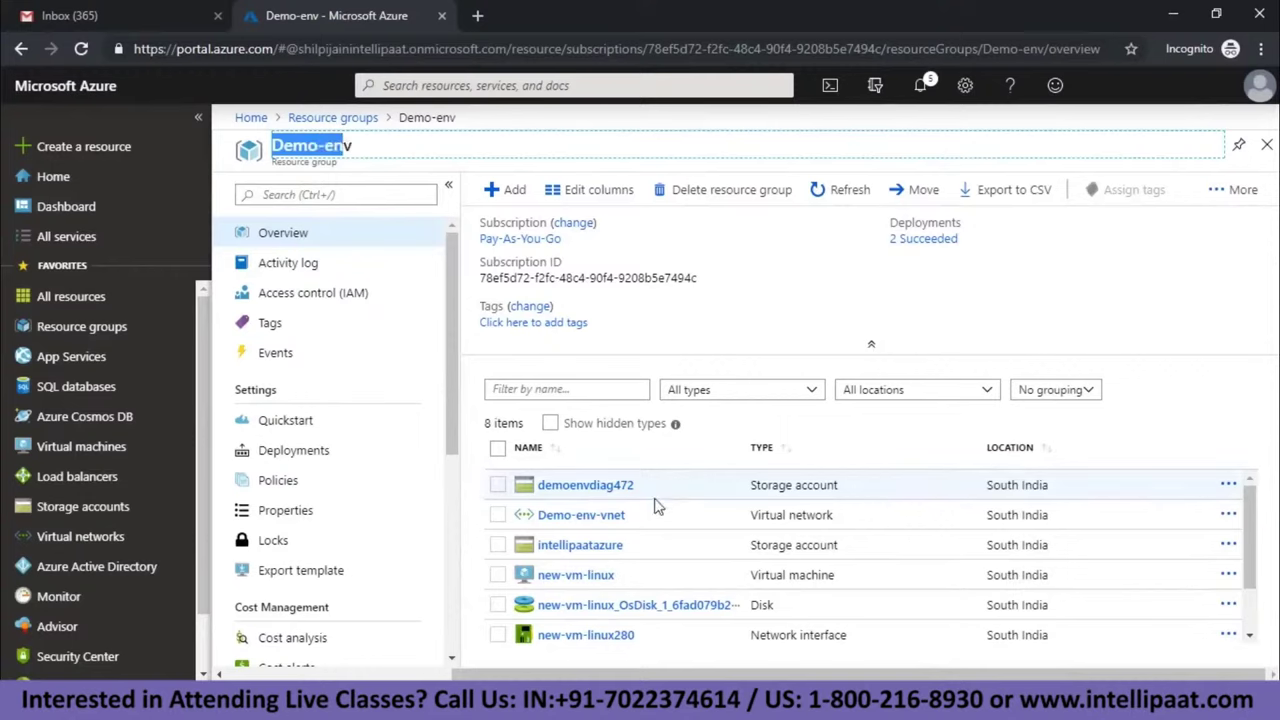
Step: Open the intellipaatazure storage account and its Blobs service
left_click(499, 546)
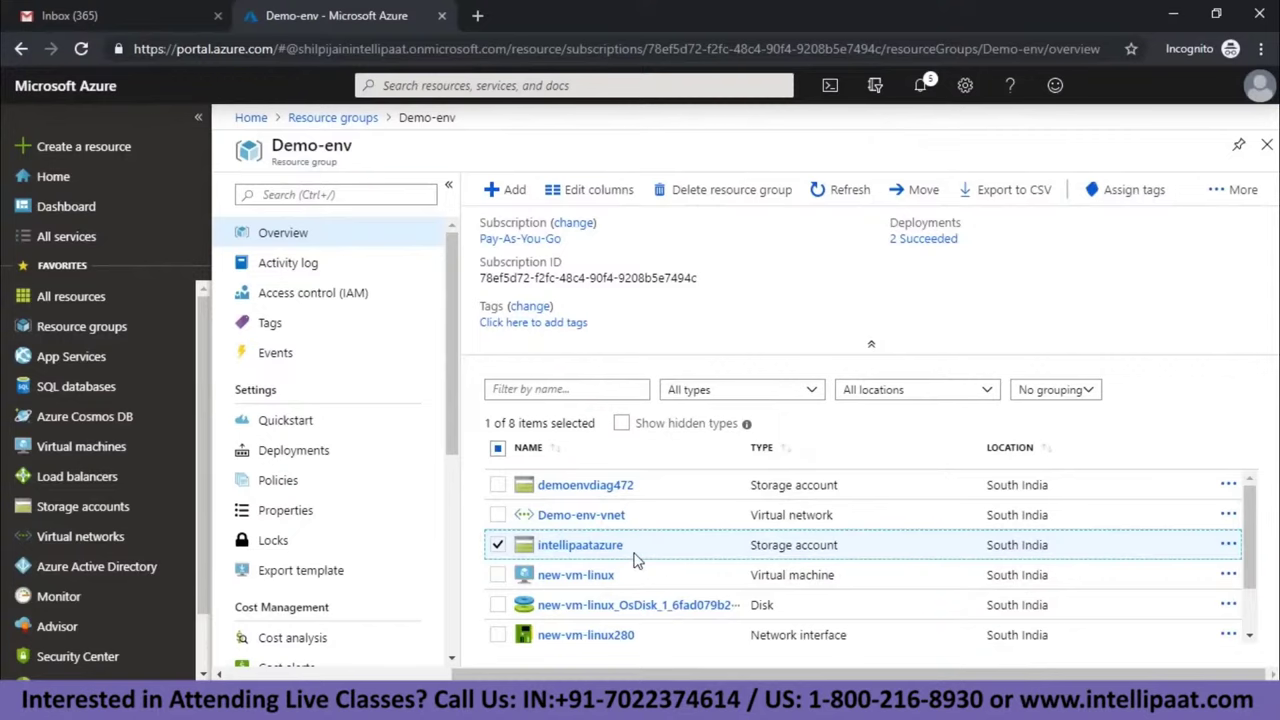
left_click(498, 545)
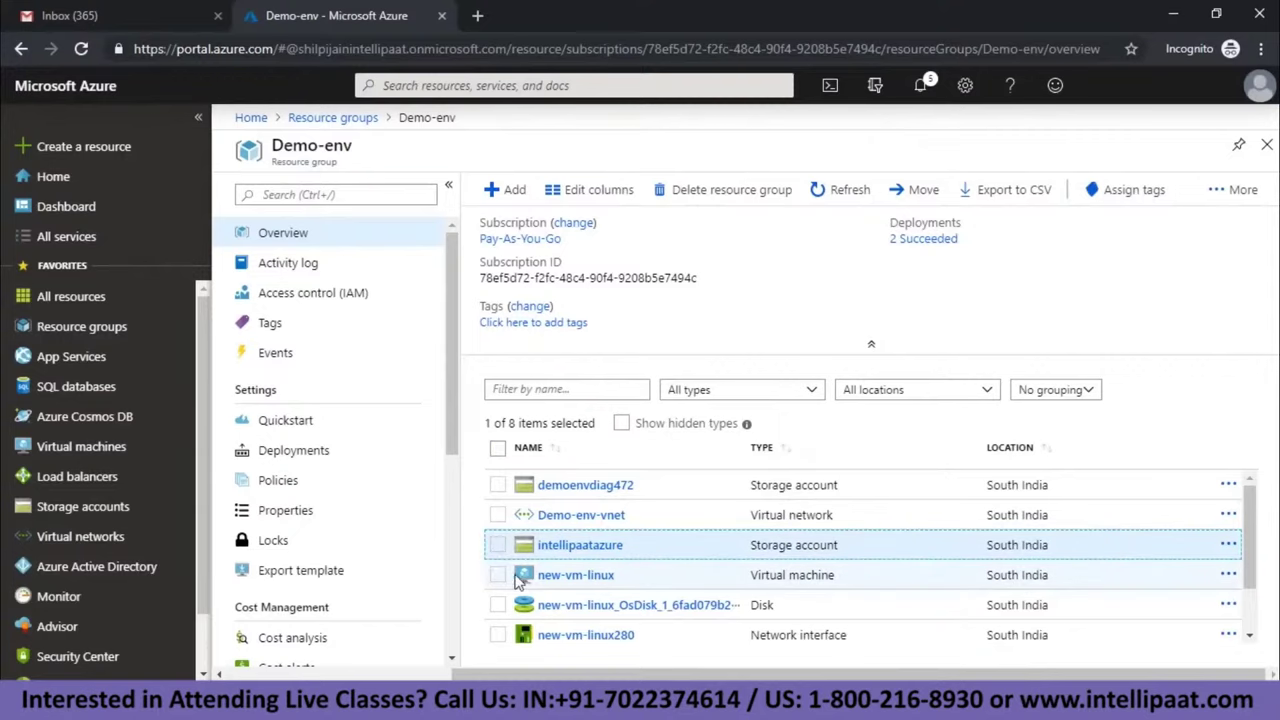
left_click(562, 545)
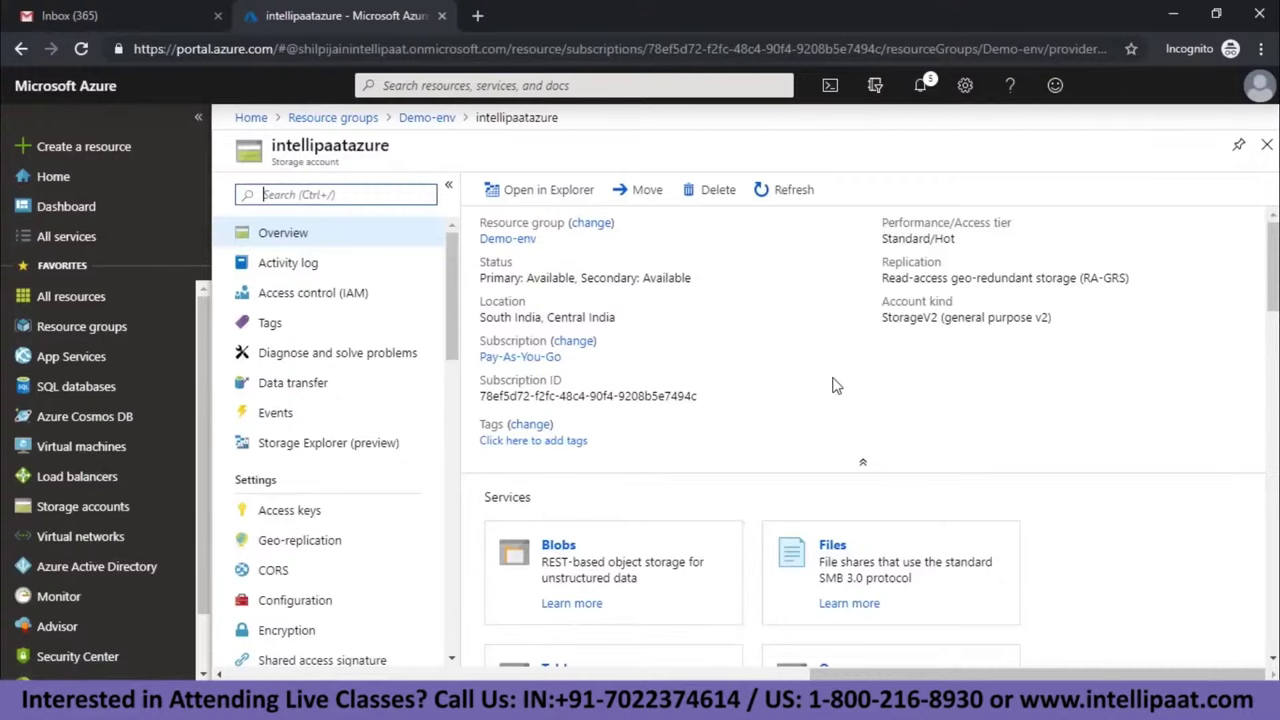
scroll(767, 397, "down", 5)
scroll(767, 397, "up", 5)
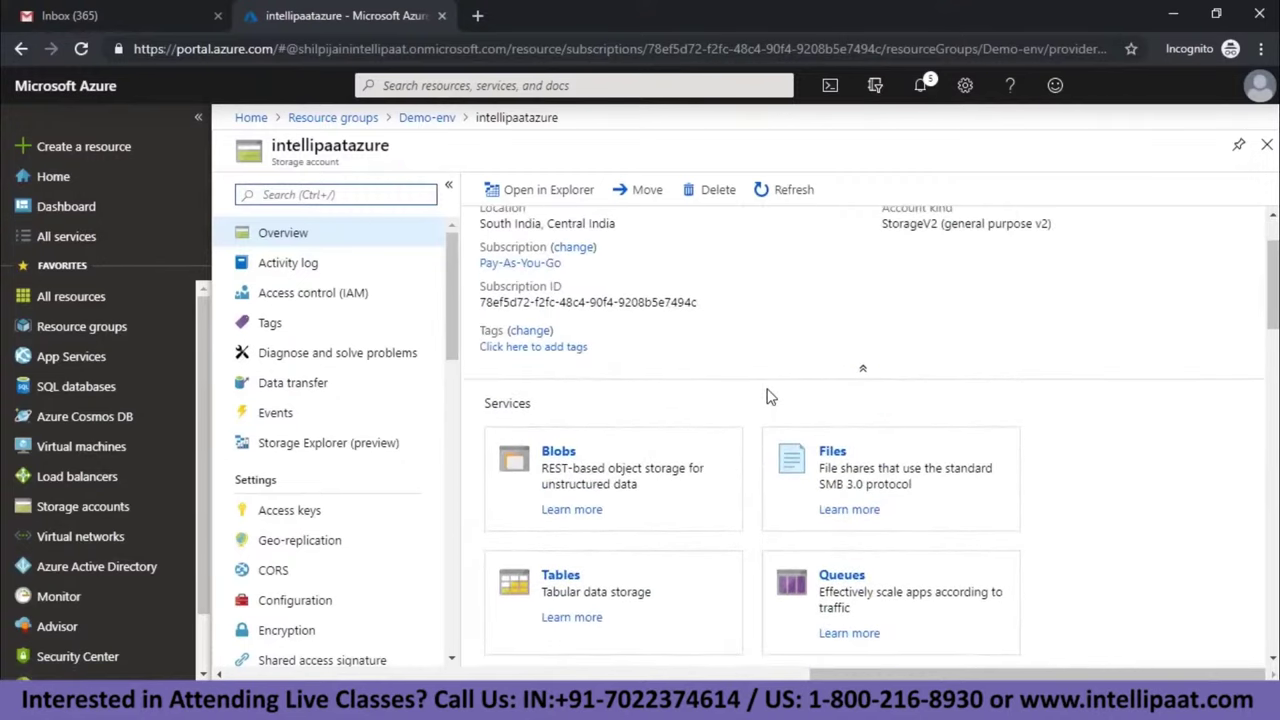
scroll(767, 397, "down", 2)
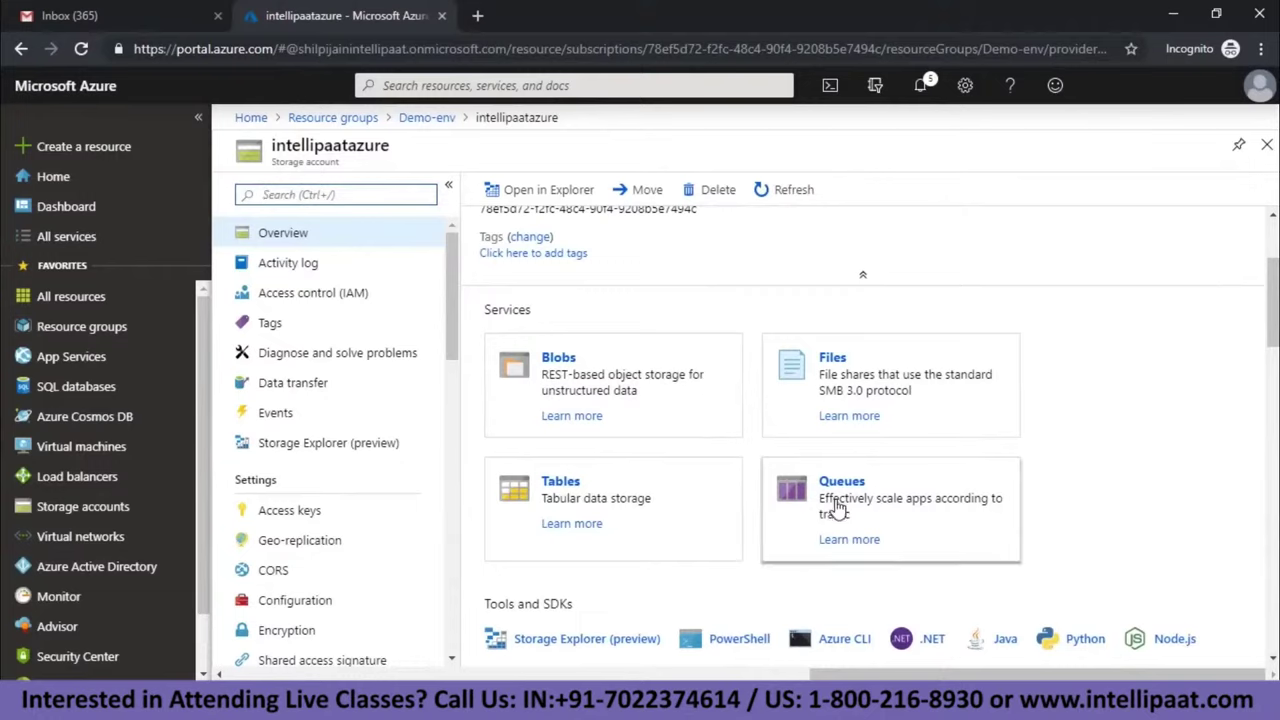
left_click(555, 362)
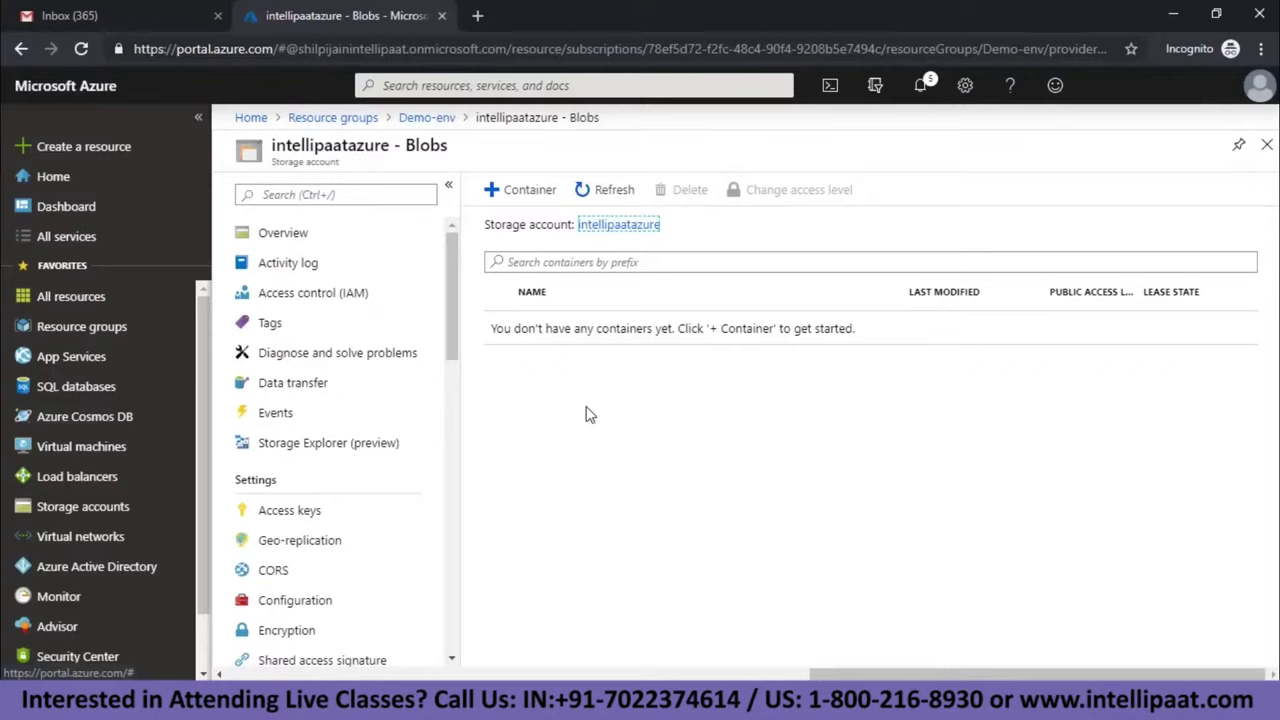
Step: Create a blob container named intellipaat
left_click(539, 196)
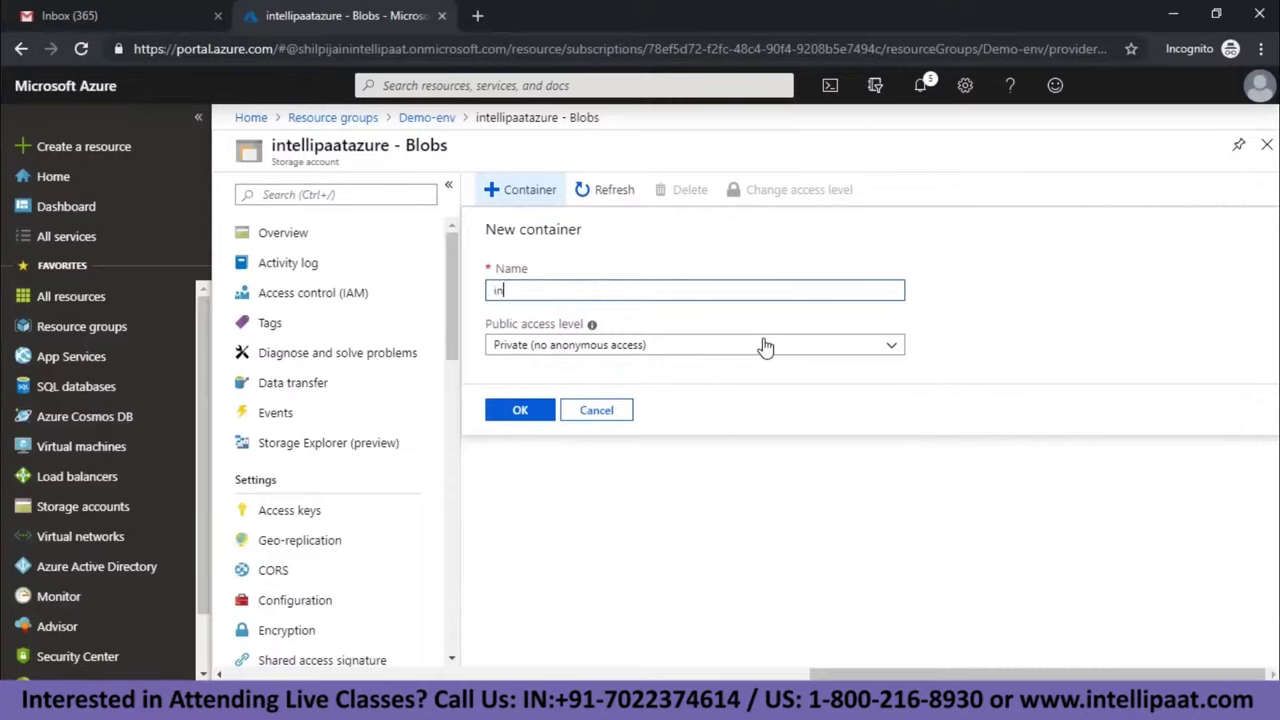
type("intellipaat")
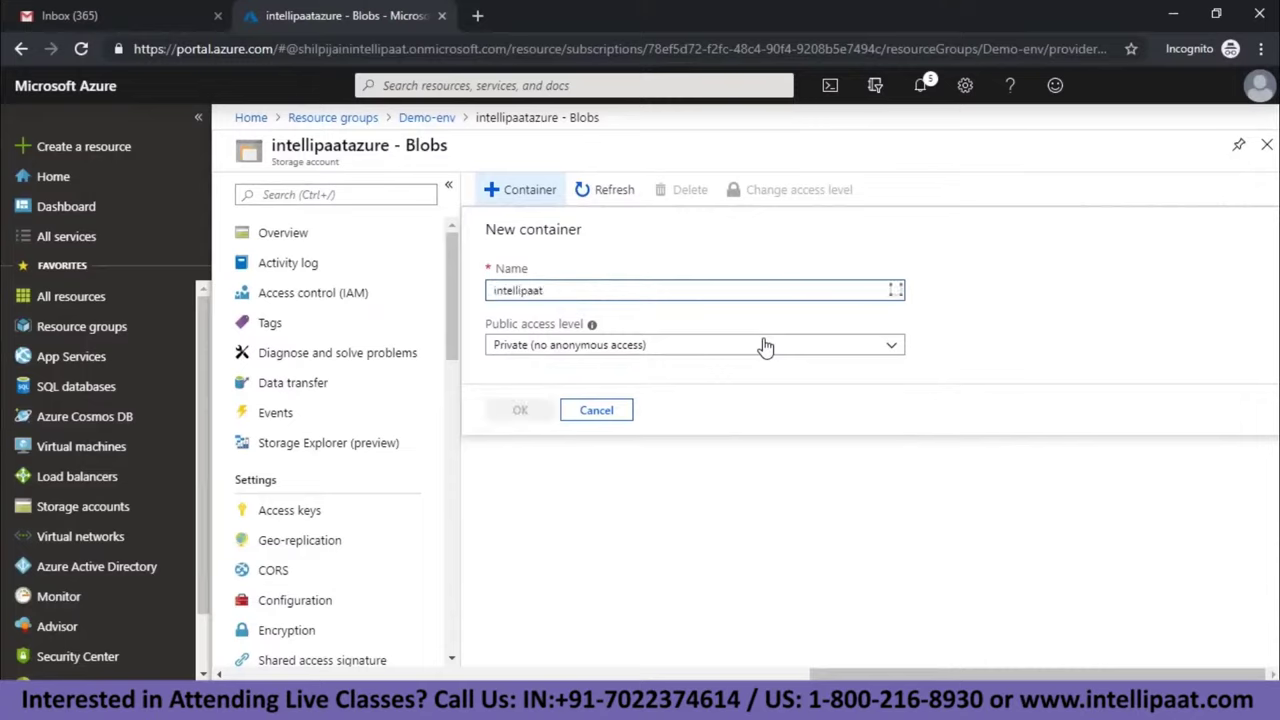
left_click(520, 410)
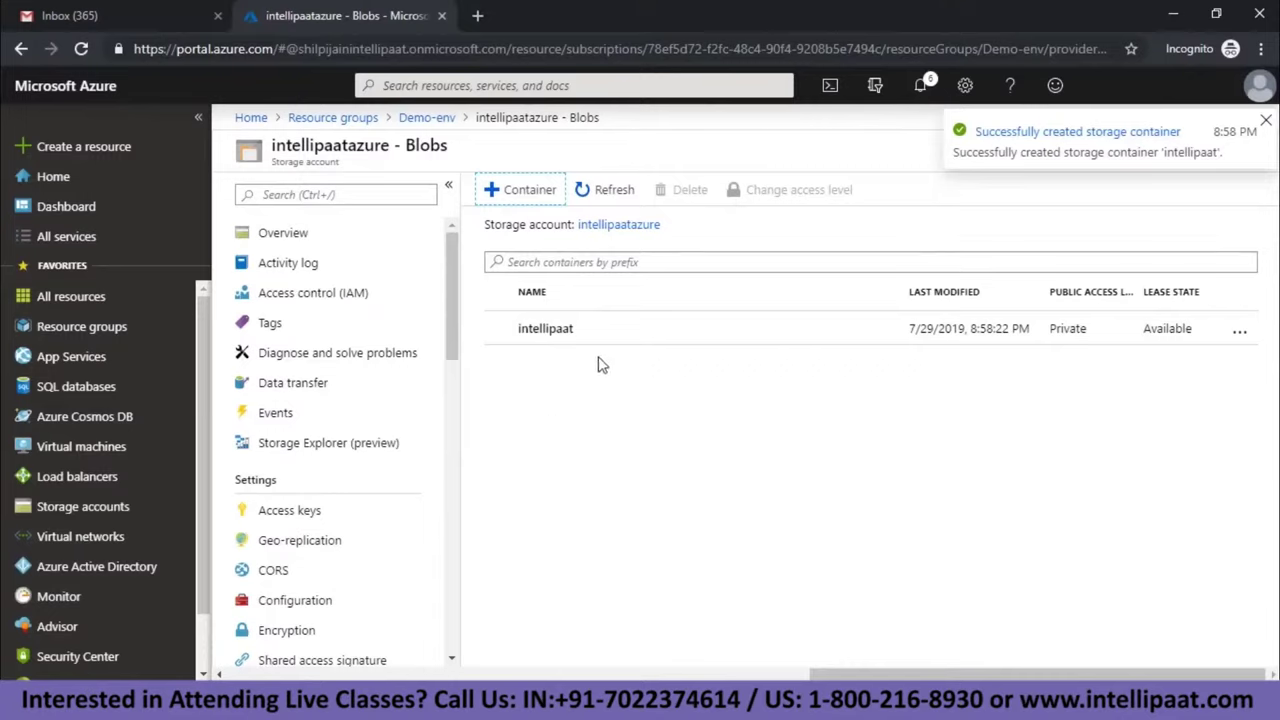
Step: Apply an access level change to the intellipaat container, then open the empty container
left_click(525, 337)
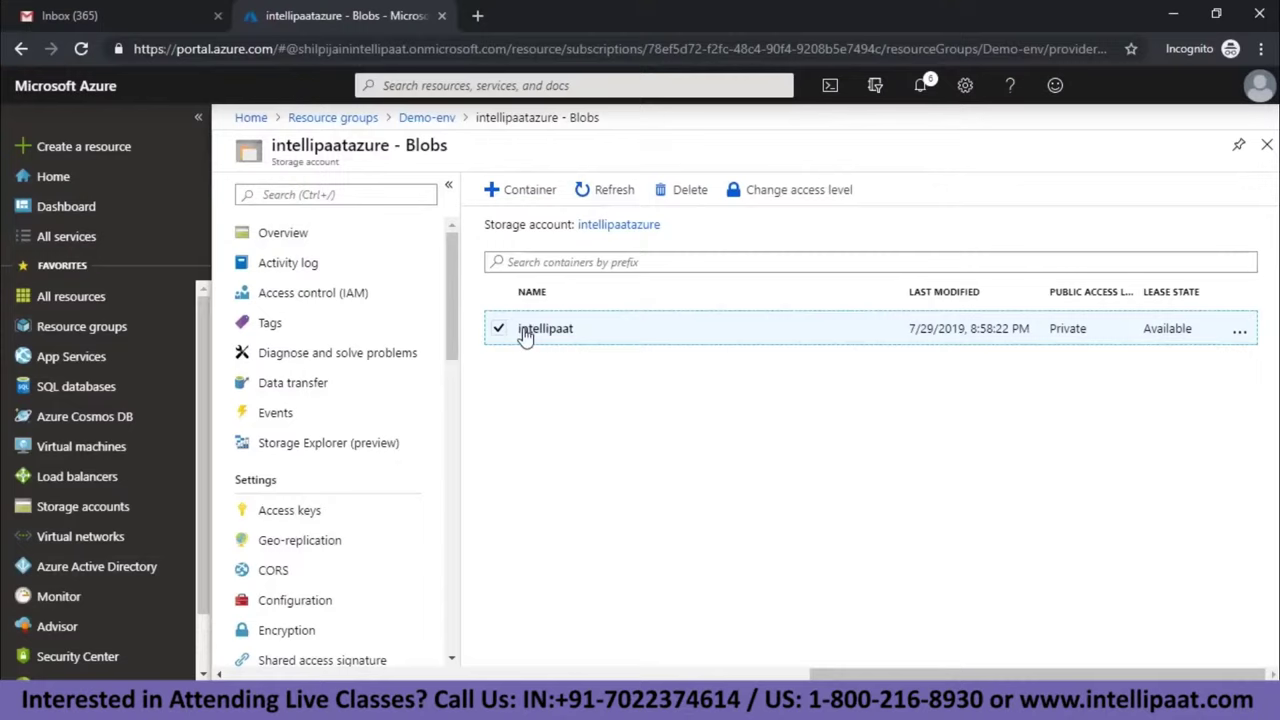
left_click(766, 200)
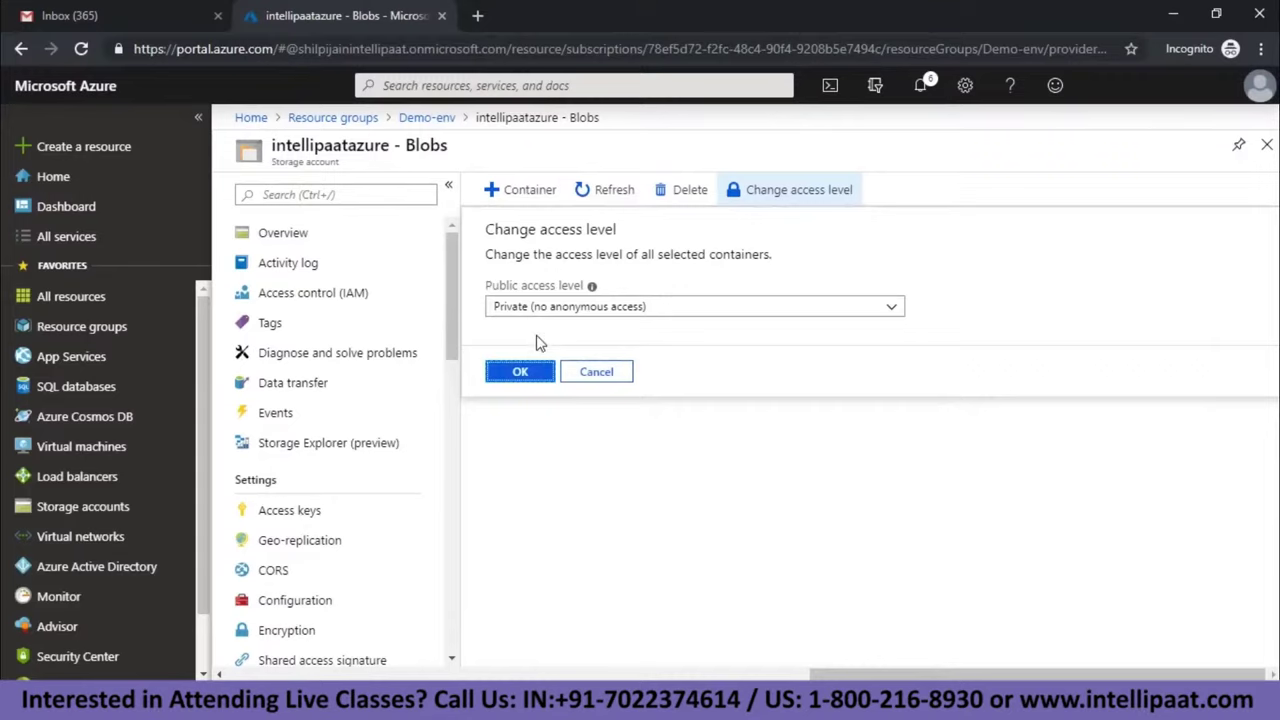
left_click(527, 373)
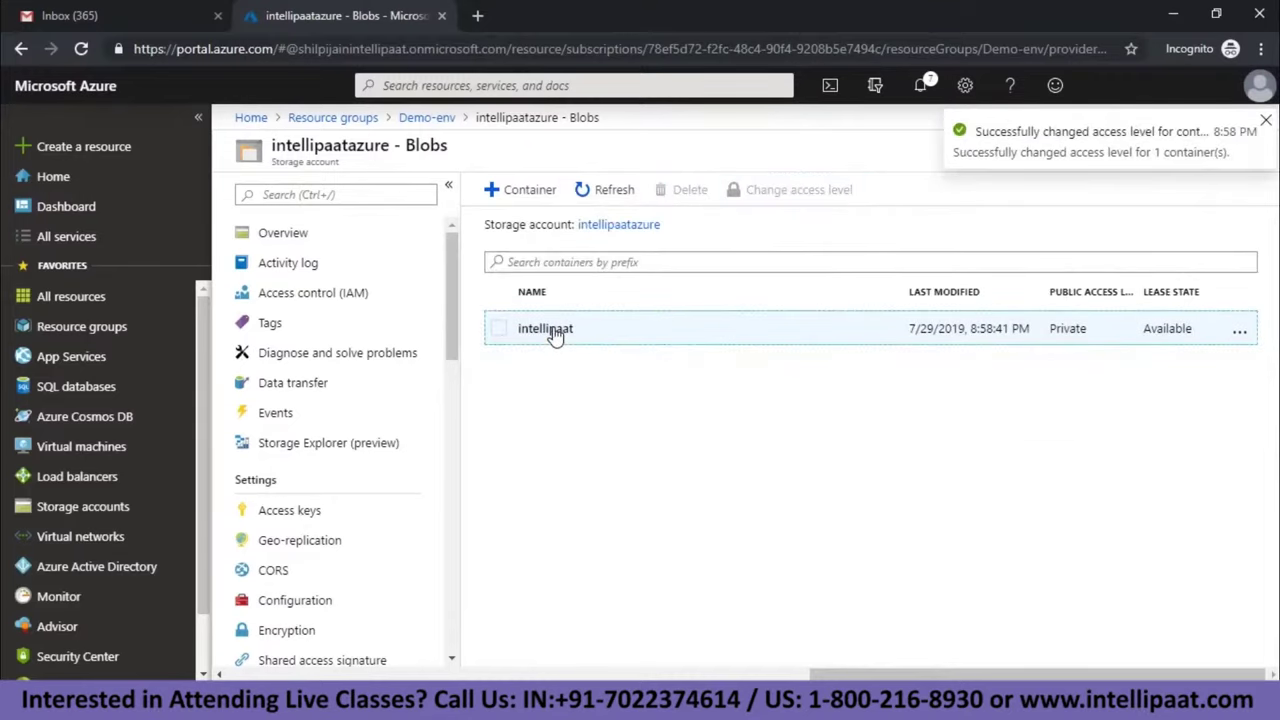
left_click(554, 334)
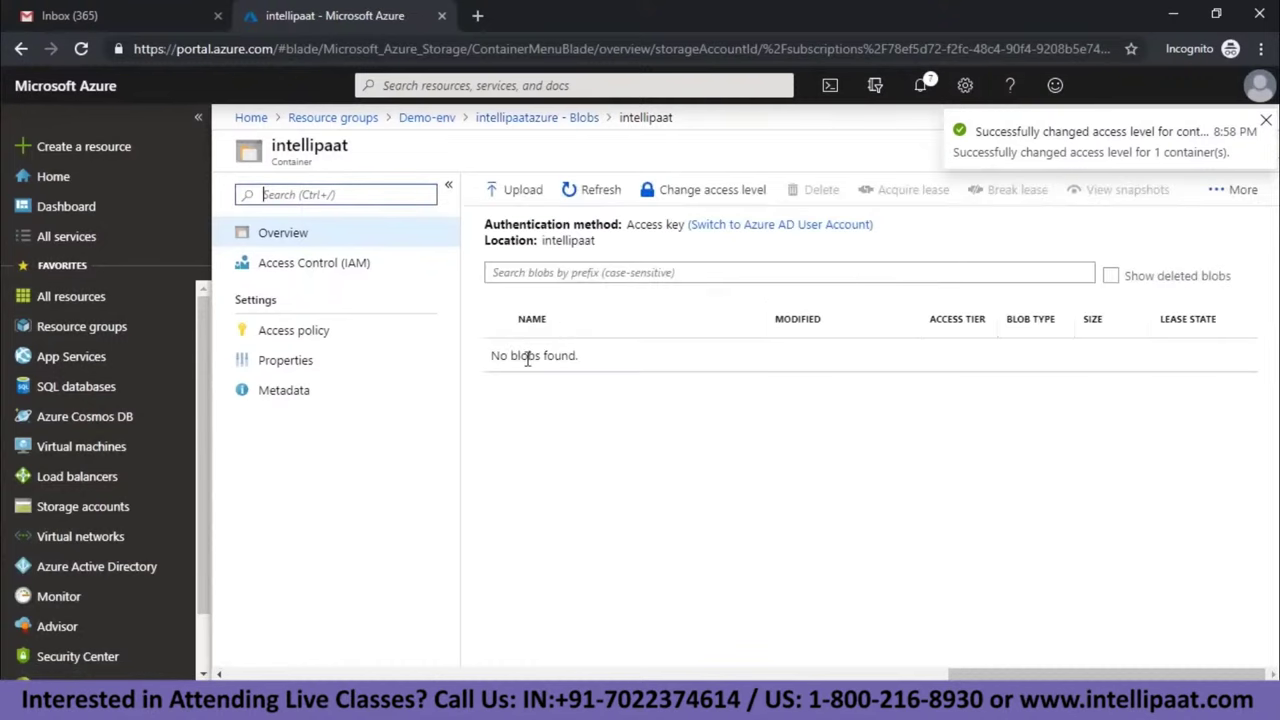
Step: Upload Screenshot (2).png from the computer into the intellipaat container
left_click_drag(496, 357, 600, 364)
left_click(627, 415)
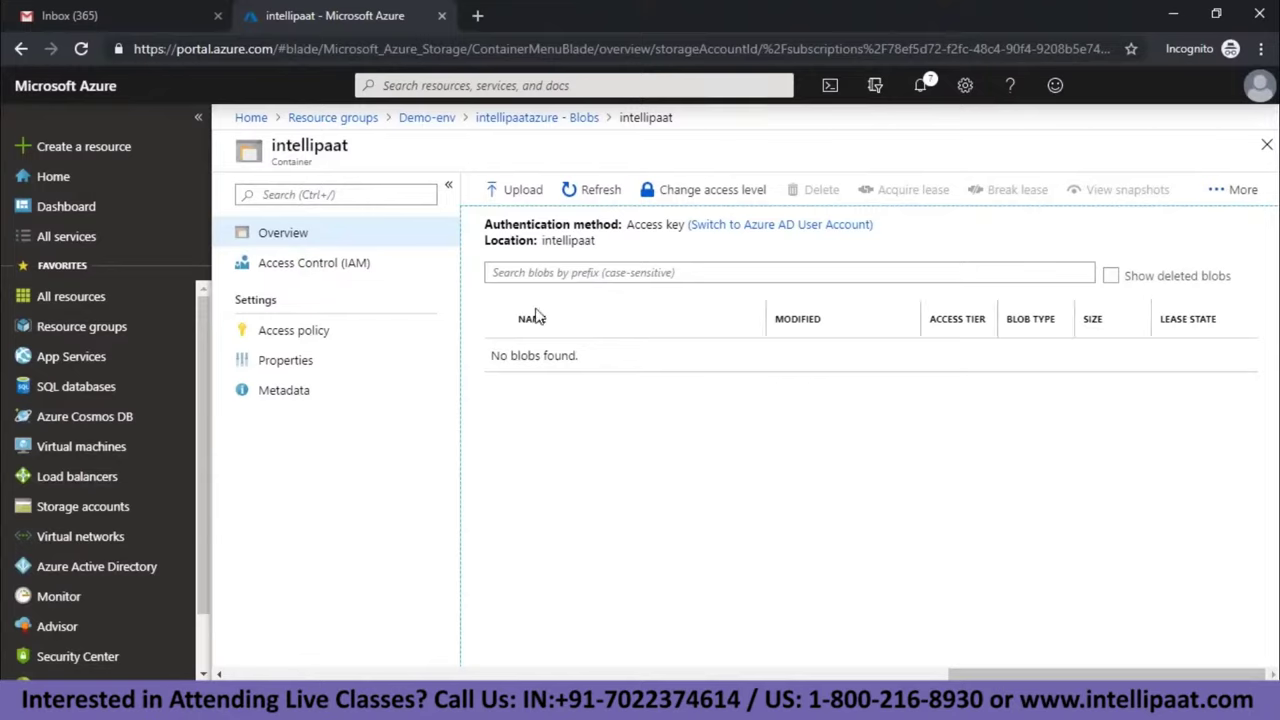
left_click(510, 193)
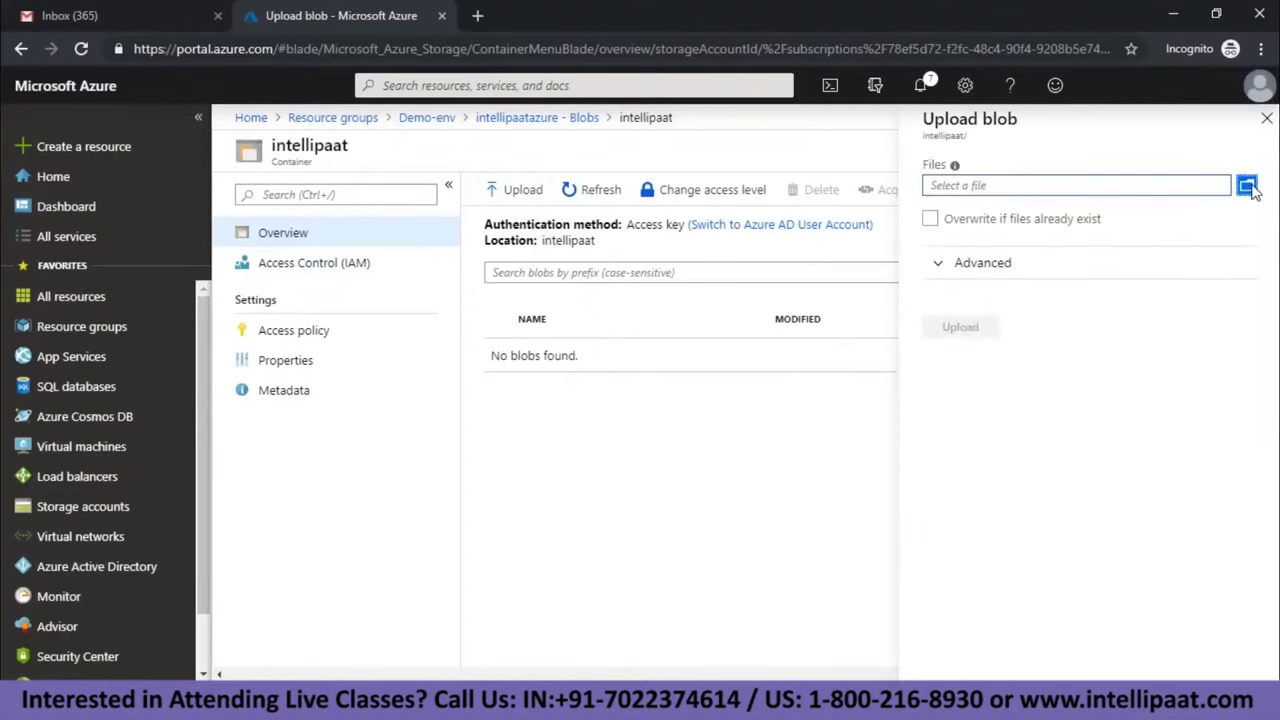
left_click(1247, 186)
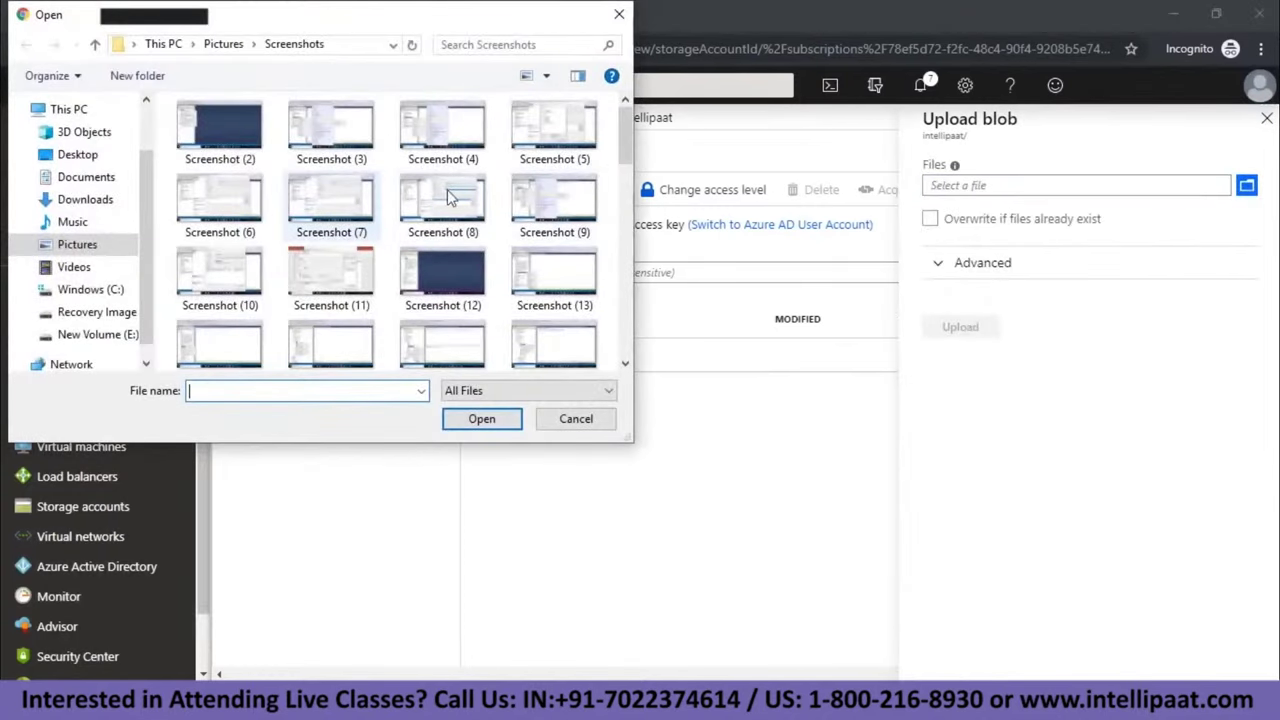
mouse_move(624, 128)
left_mouse_down()
mouse_move(630, 315)
mouse_move(624, 110)
left_mouse_up()
left_click(255, 158)
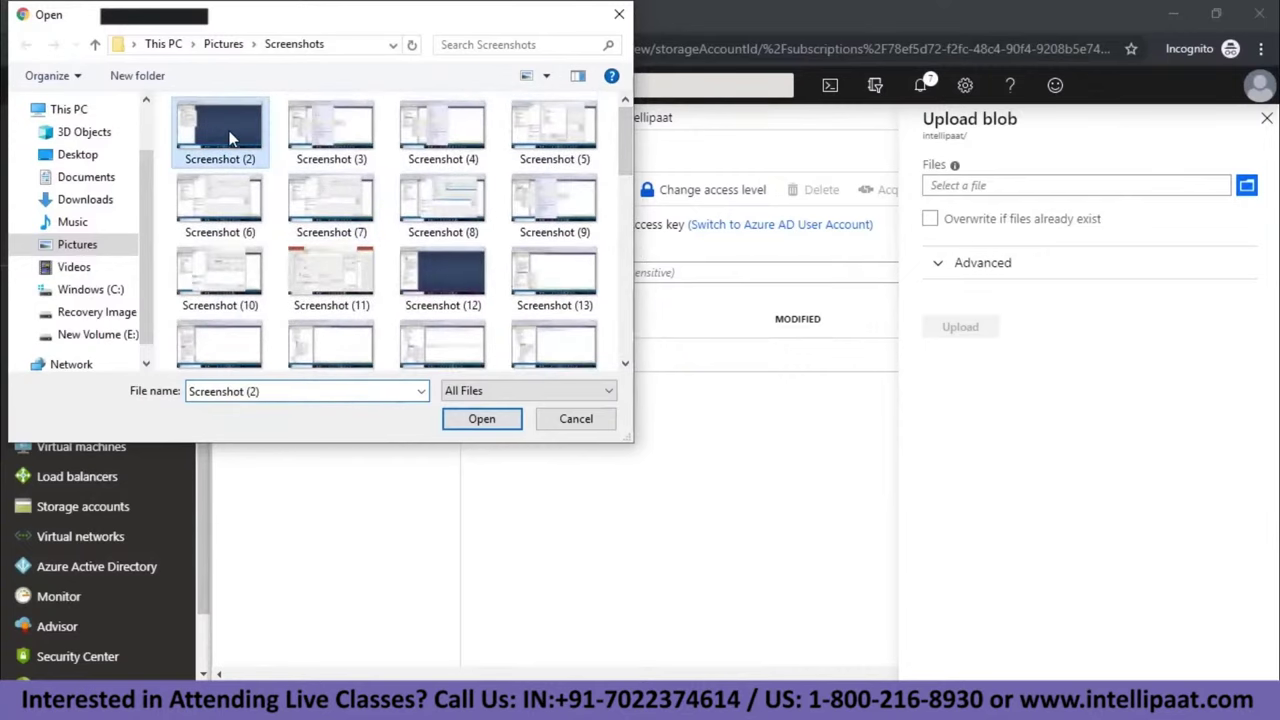
left_click(480, 419)
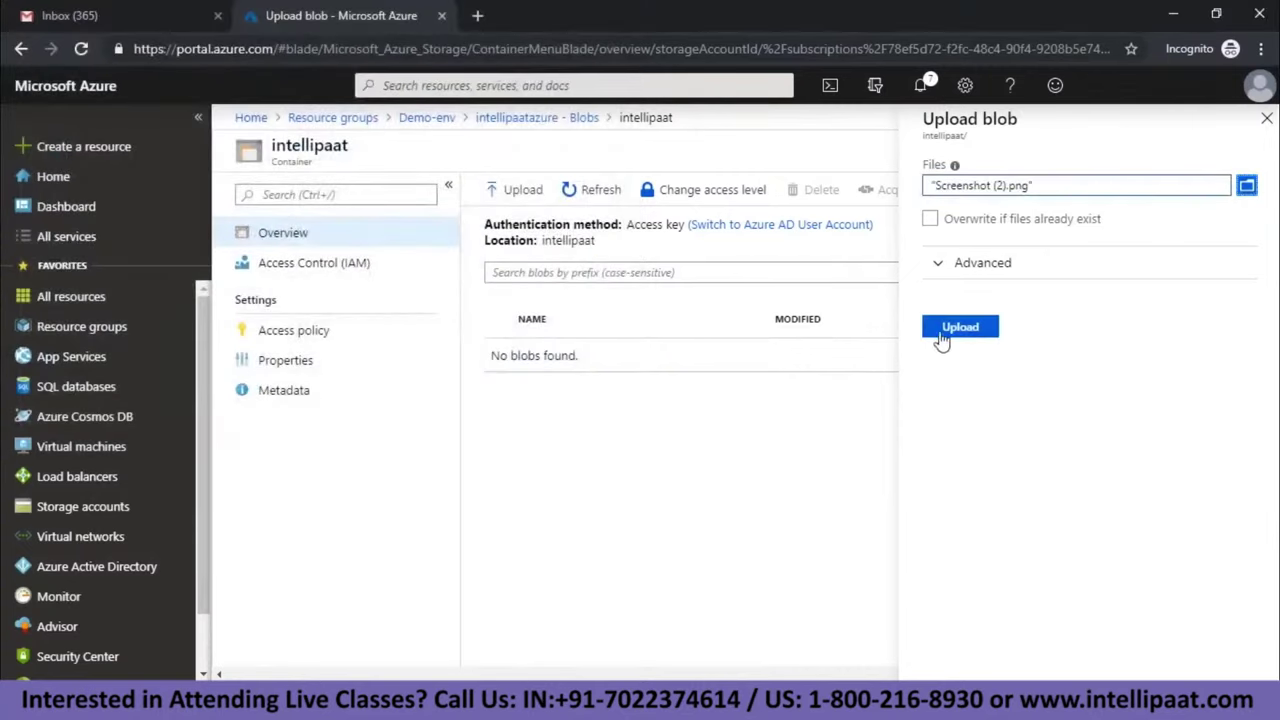
left_click(958, 328)
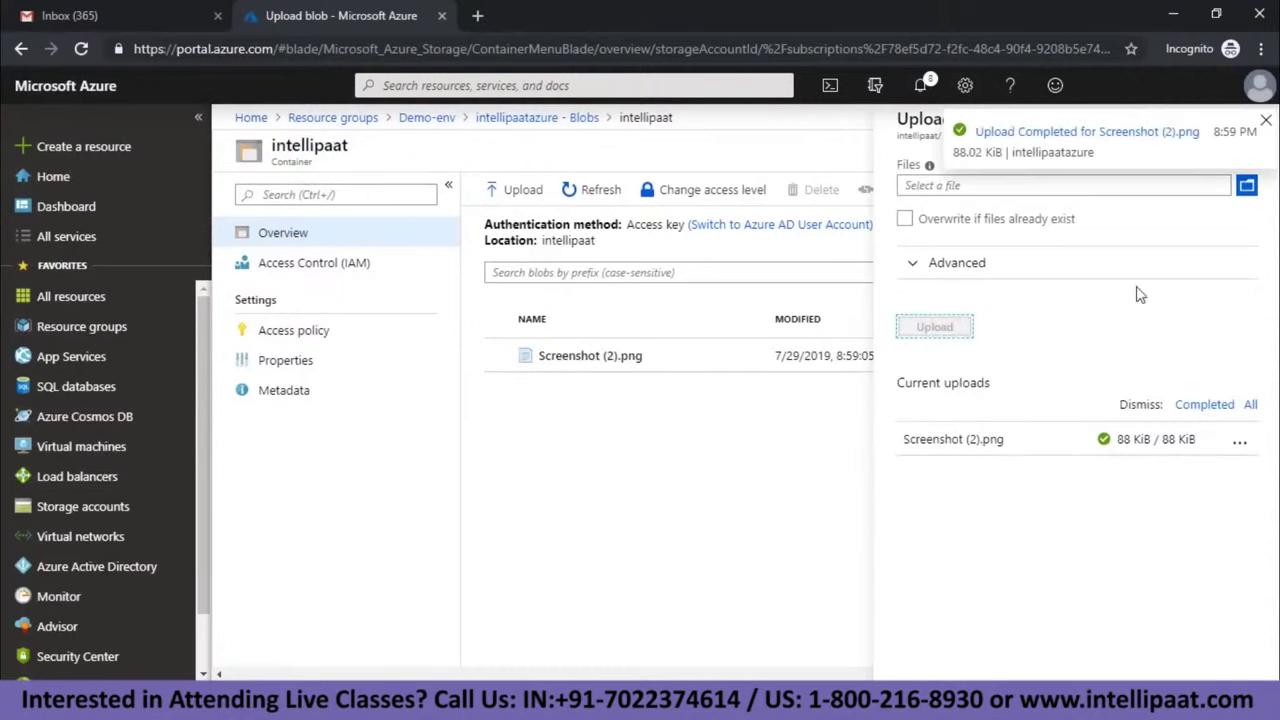
Step: Close the upload notification and panel, then open Screenshot (2).png's properties
left_click(1266, 124)
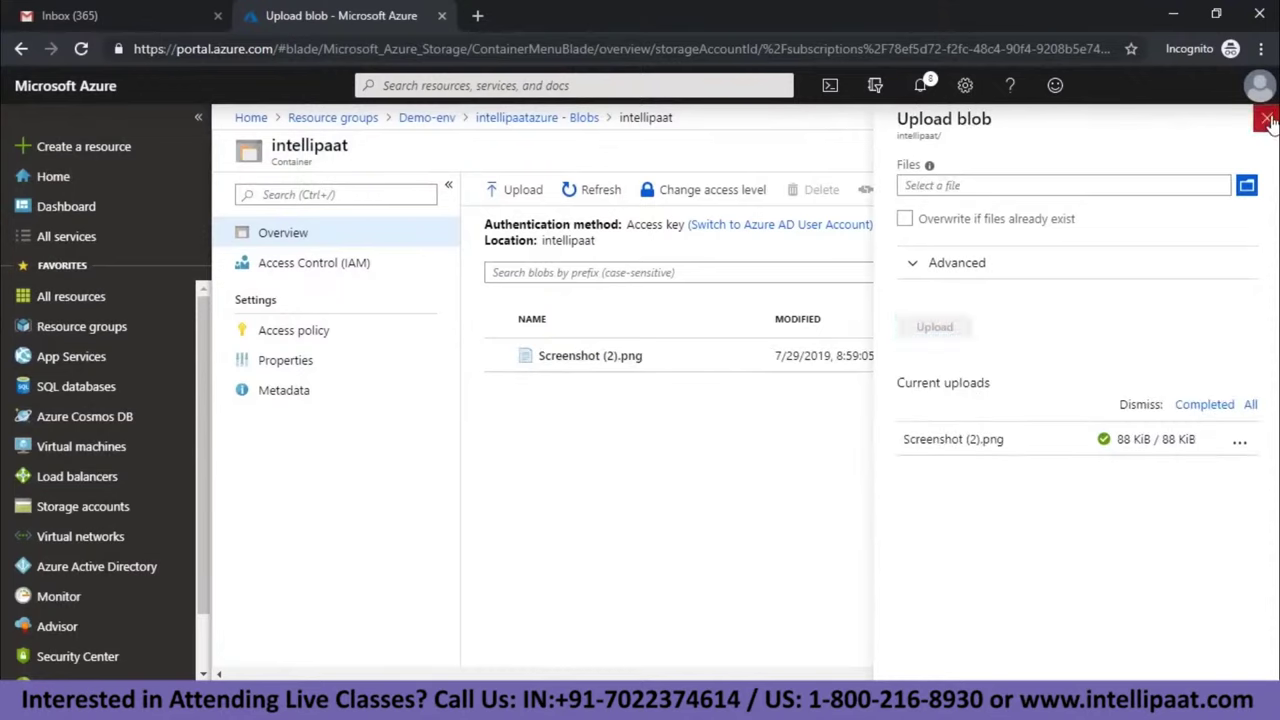
left_click(1265, 120)
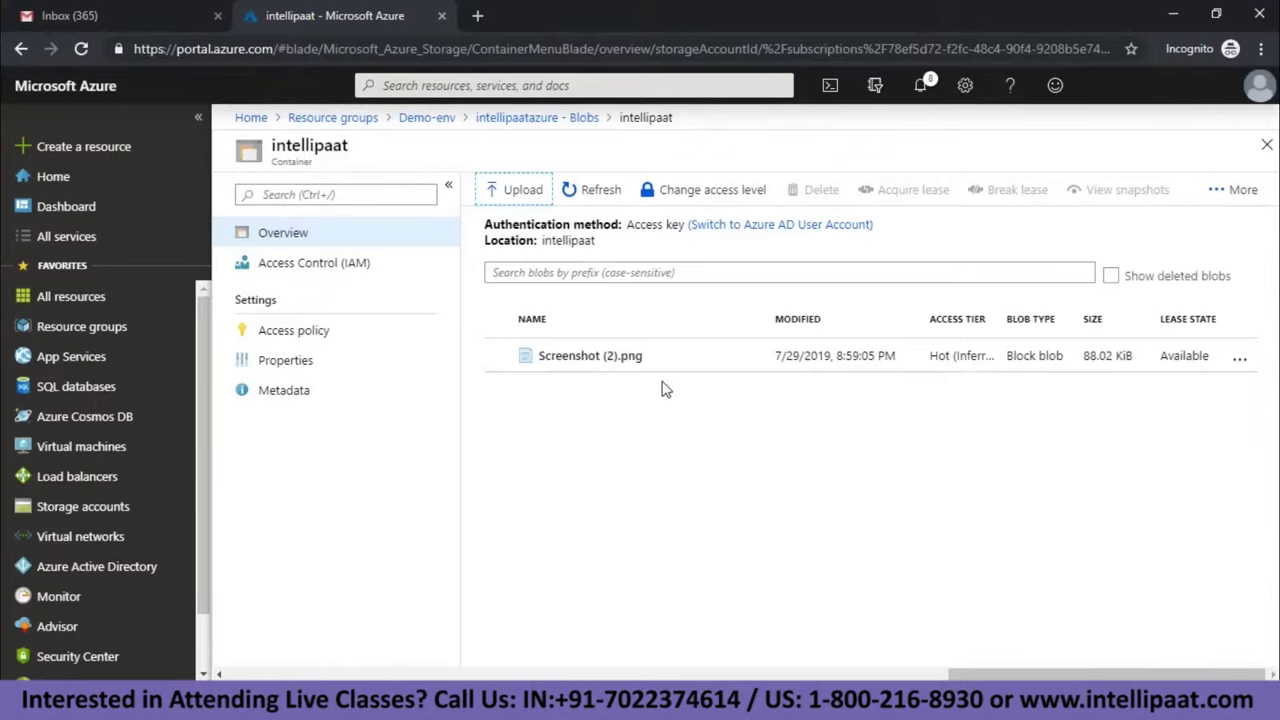
left_click(590, 360)
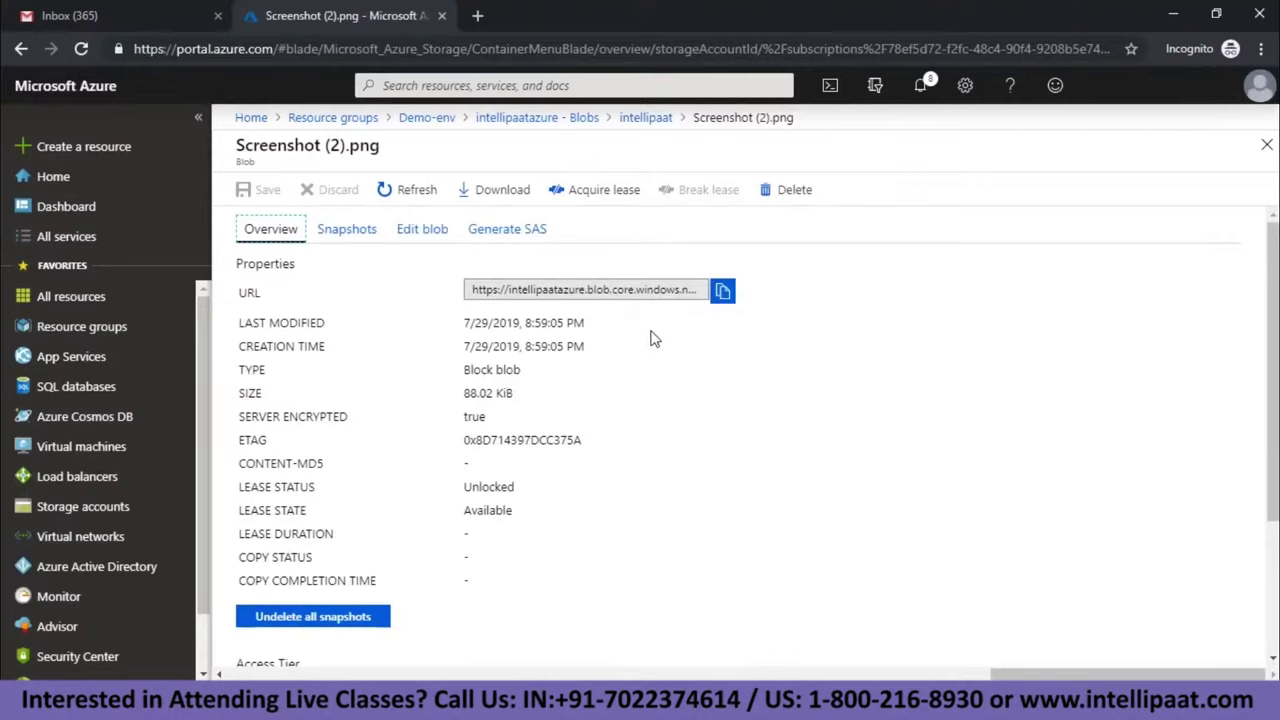
Step: Check the blob's 88.02 KiB size and its last-modified and creation times
scroll(650, 338, "down", 2)
scroll(650, 338, "up", 2)
left_click_drag(466, 394, 524, 405)
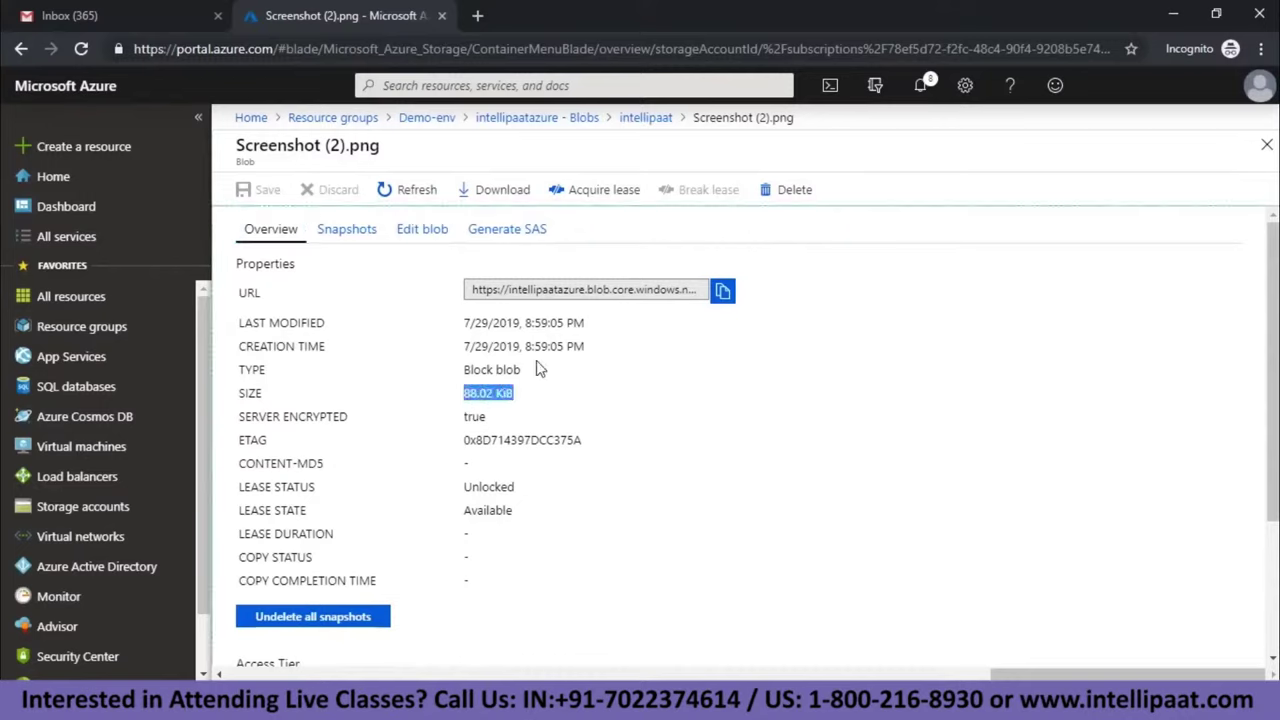
left_click_drag(523, 322, 598, 328)
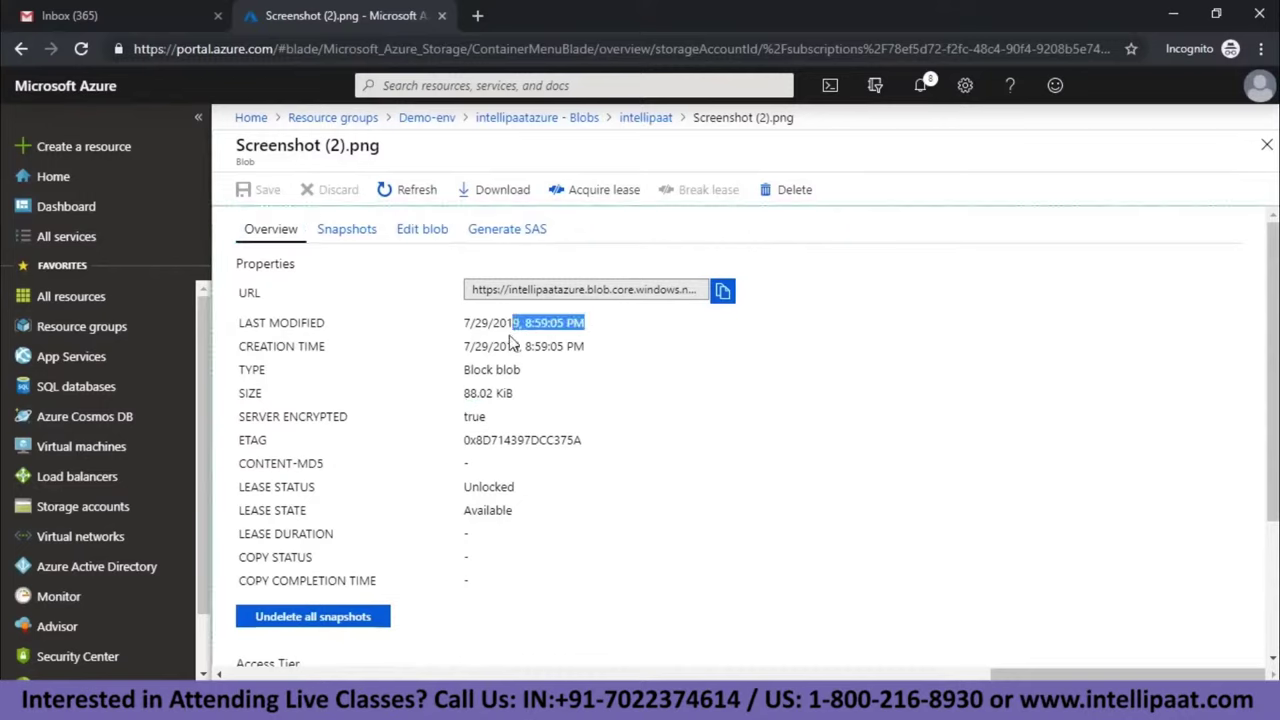
left_click_drag(506, 346, 620, 346)
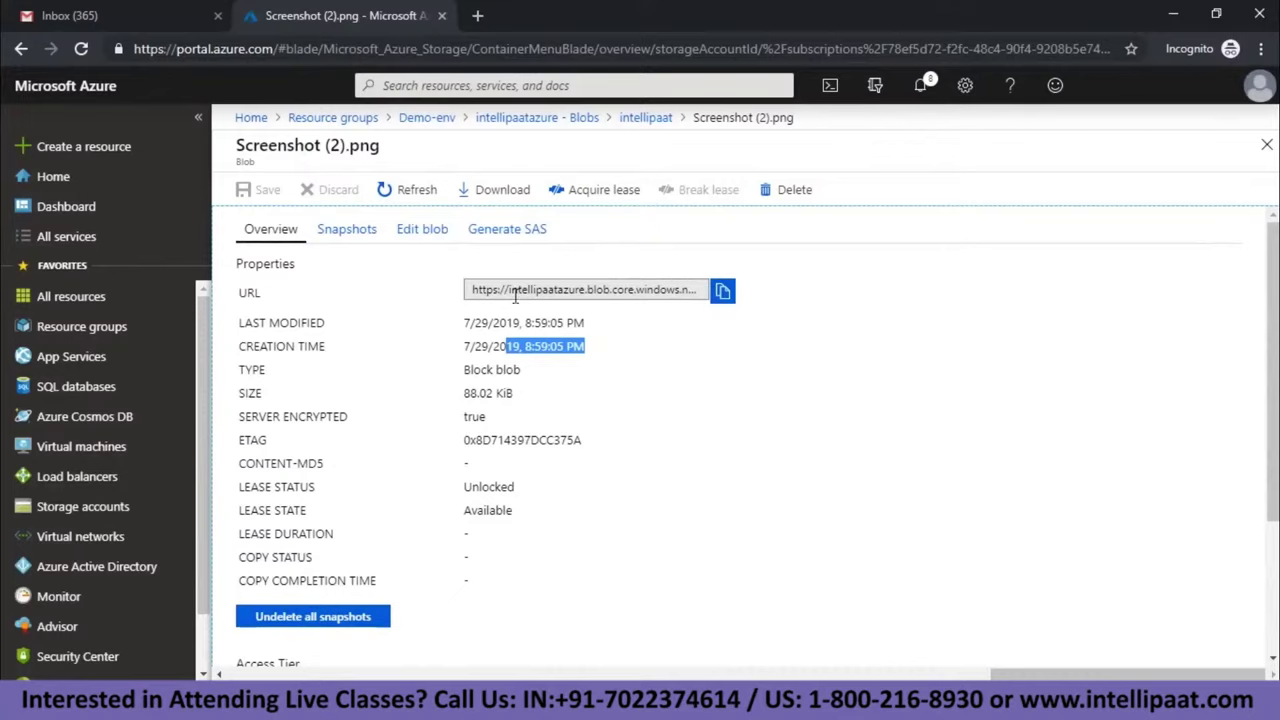
Step: Copy the Screenshot (2).png blob URL to the clipboard and open a new browser tab
left_click_drag(472, 290, 704, 291)
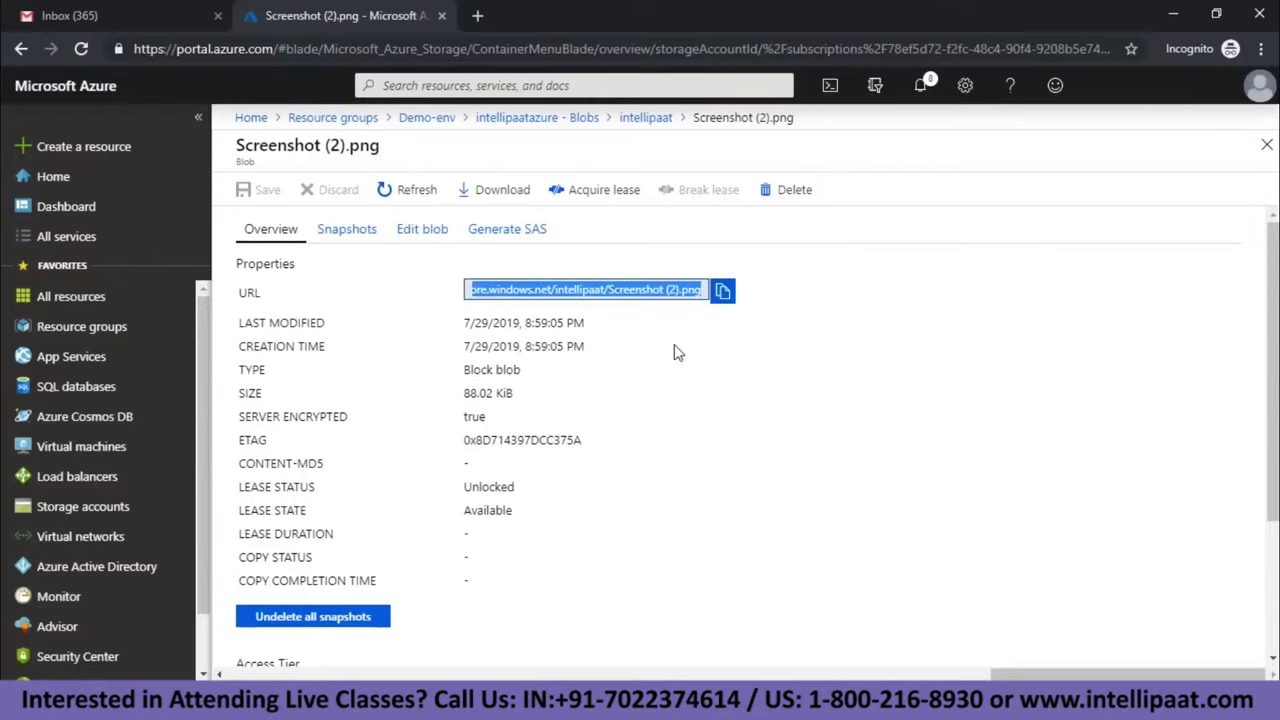
left_click(722, 292)
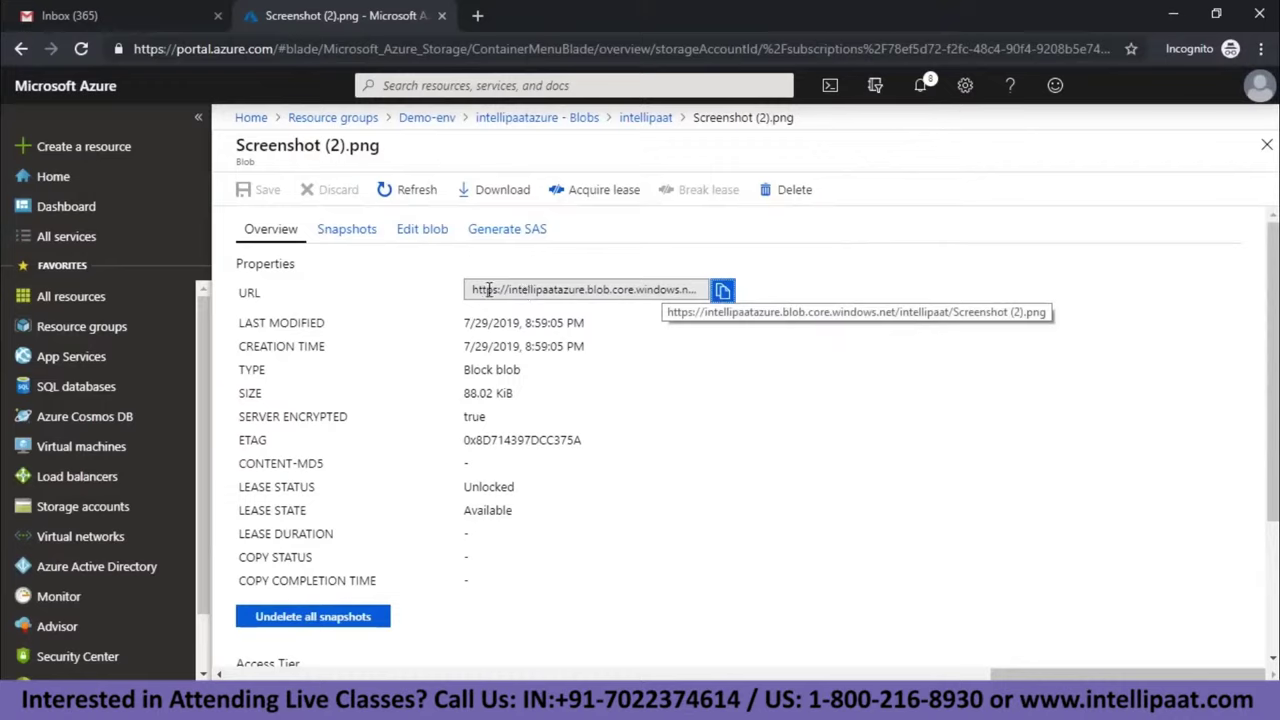
left_click_drag(470, 289, 746, 292)
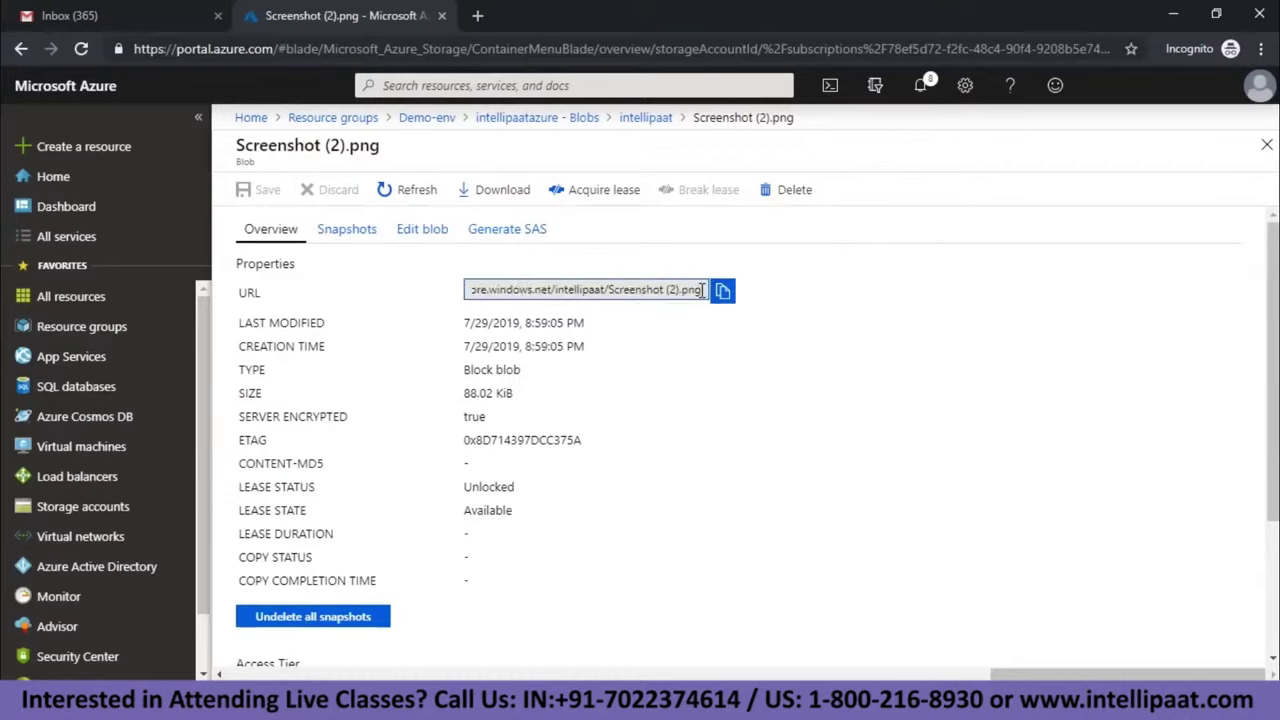
triple_click(693, 289)
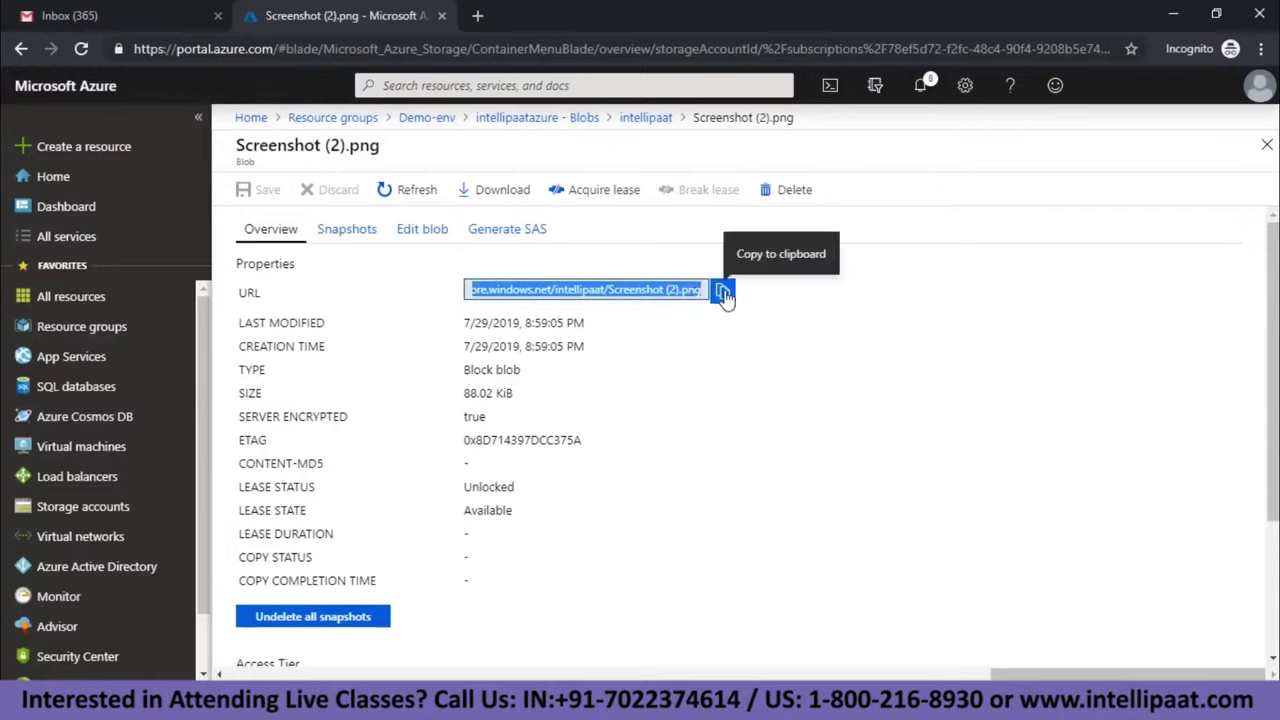
left_click(723, 291)
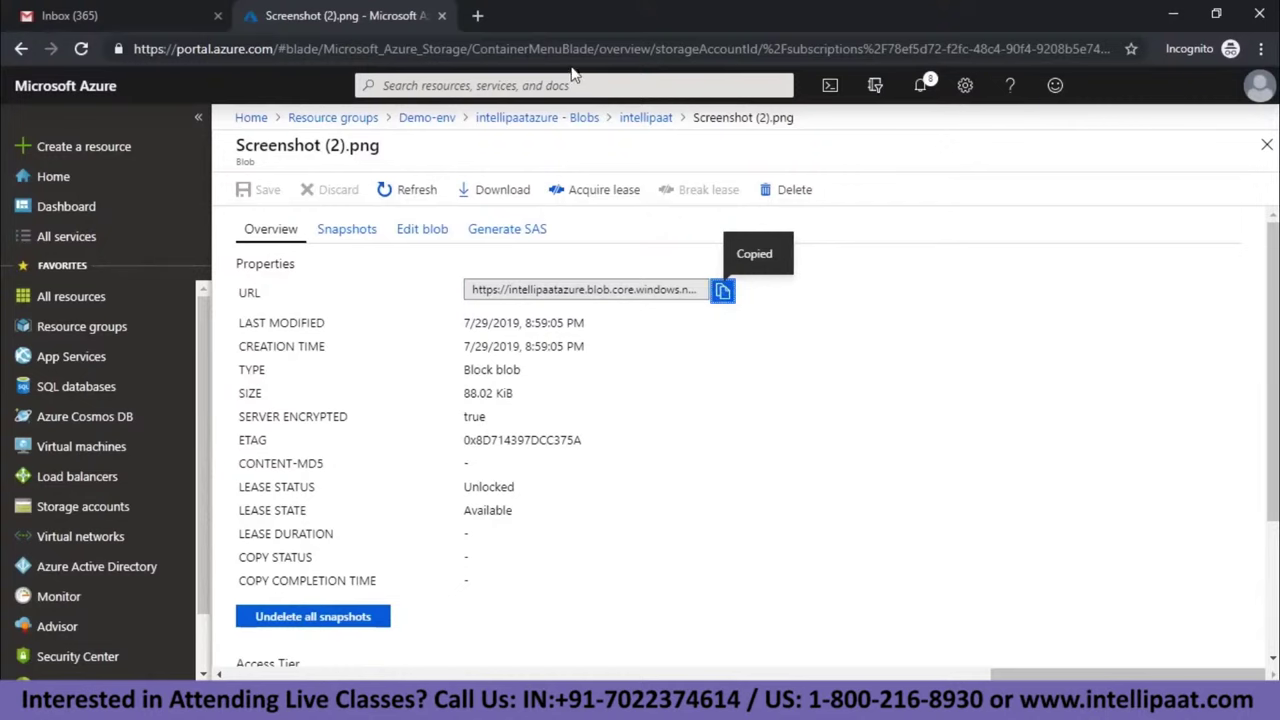
left_click(477, 15)
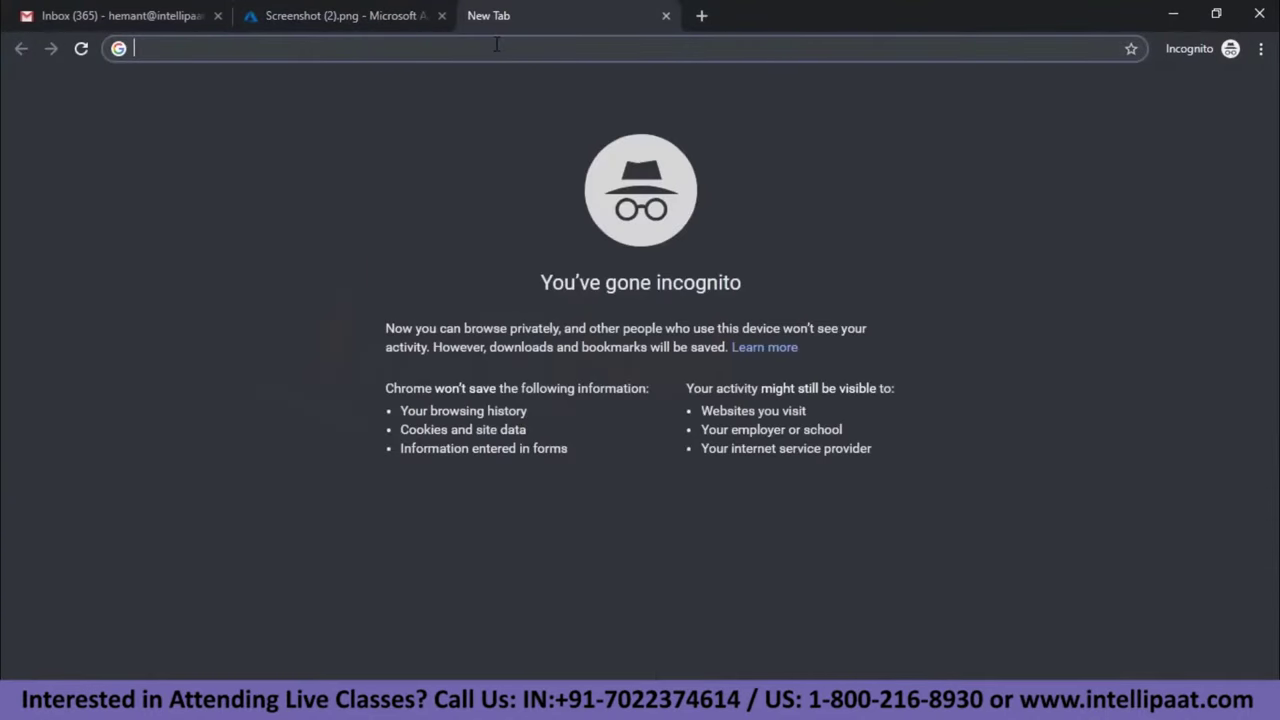
Step: Load the pasted blob URL, note the ResourceNotFound error, and return to the Azure portal tab
key("ctrl+v")
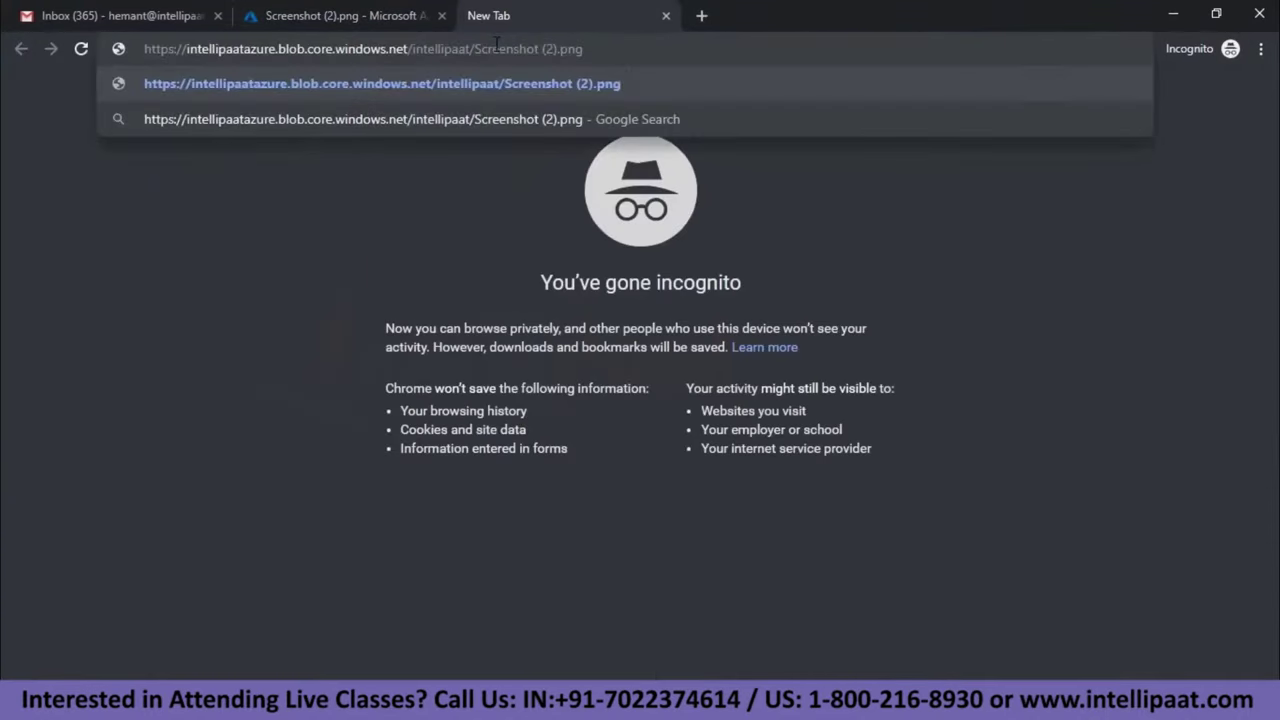
key("Return")
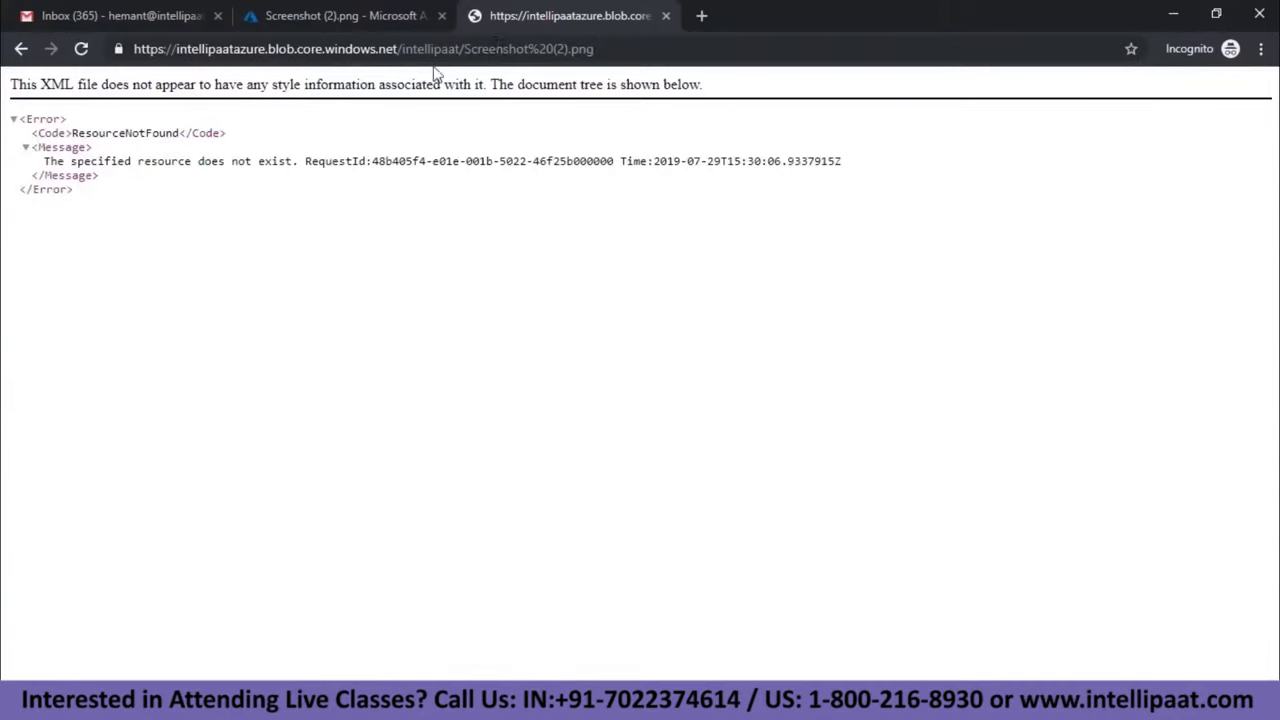
left_click_drag(85, 133, 130, 136)
left_click_drag(43, 161, 398, 163)
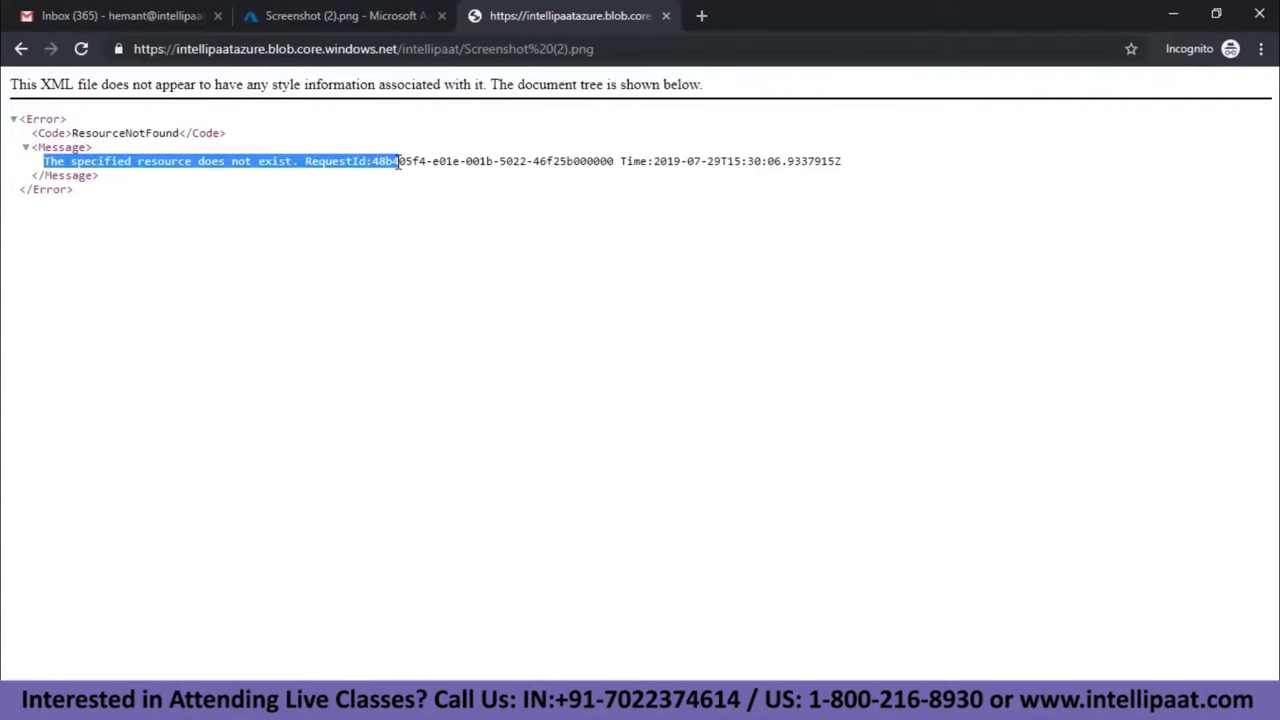
left_click(355, 11)
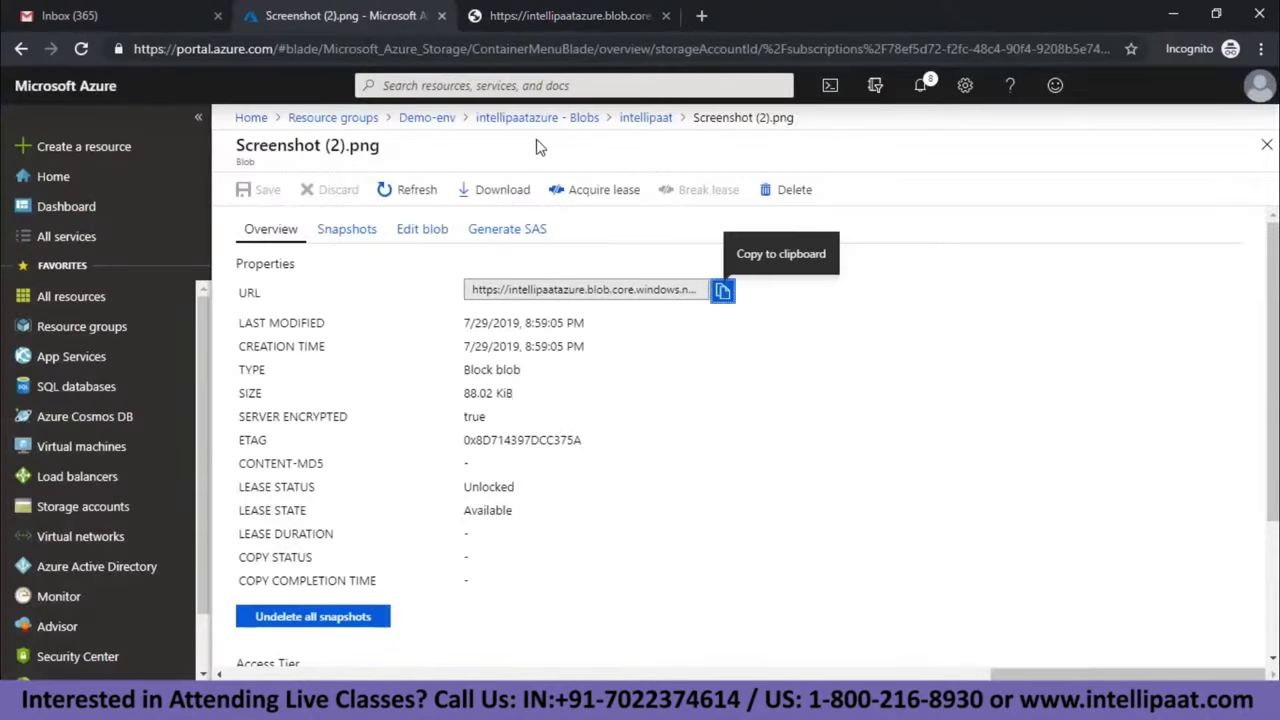
Step: Go back to intellipaatazure's container list and open the intellipaat container's access level settings
left_click(640, 118)
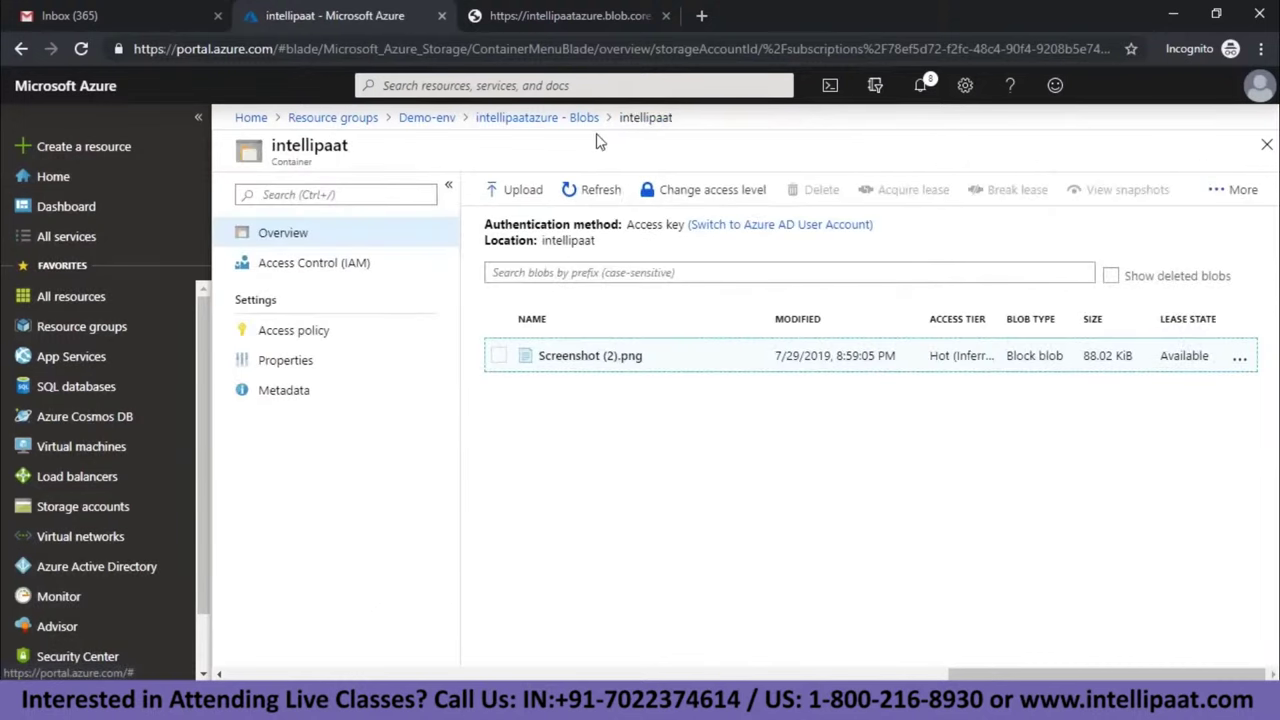
left_click(560, 118)
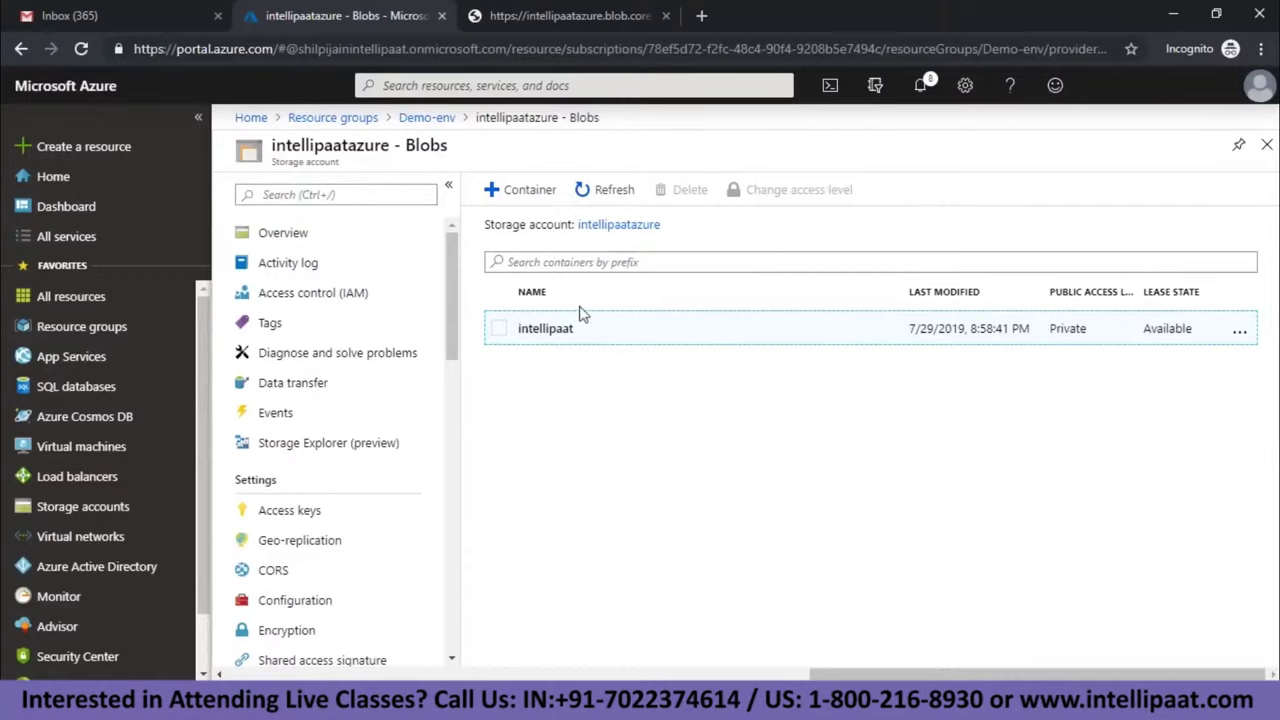
left_click(498, 333)
left_click(777, 199)
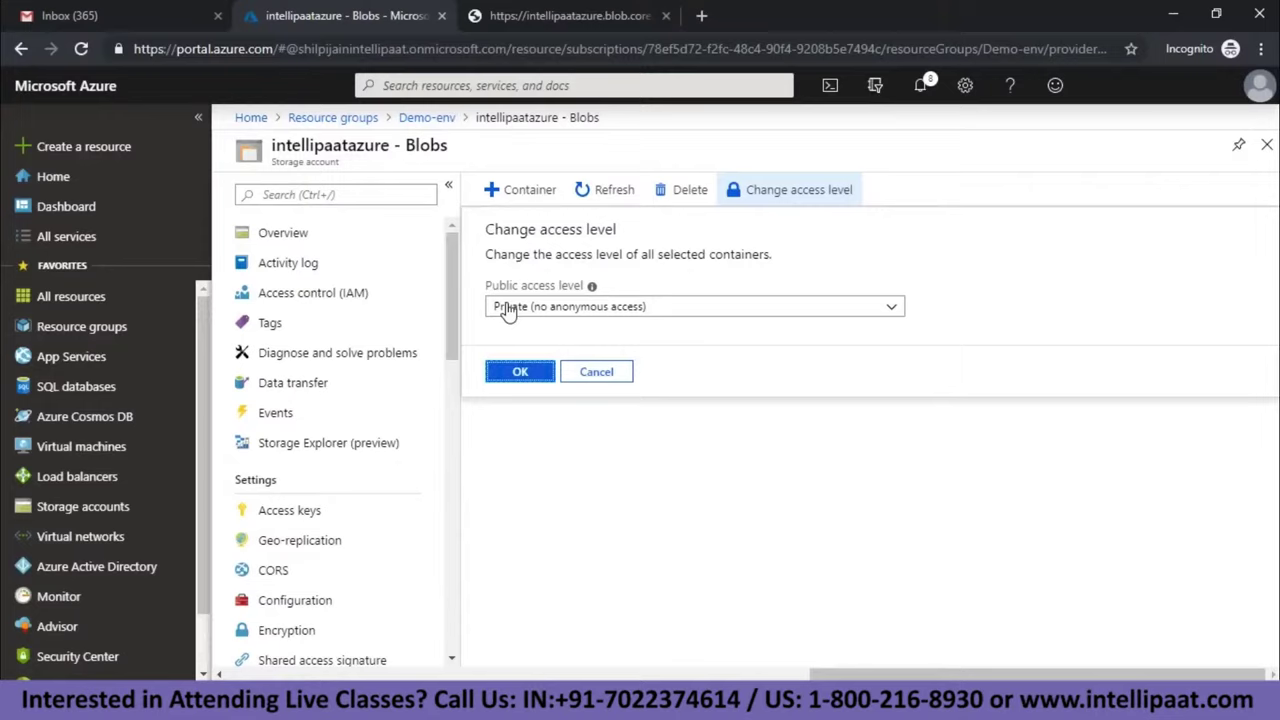
Step: Set the intellipaat container to Blob (anonymous read for blobs only), then return to the error-page tab
left_click(508, 308)
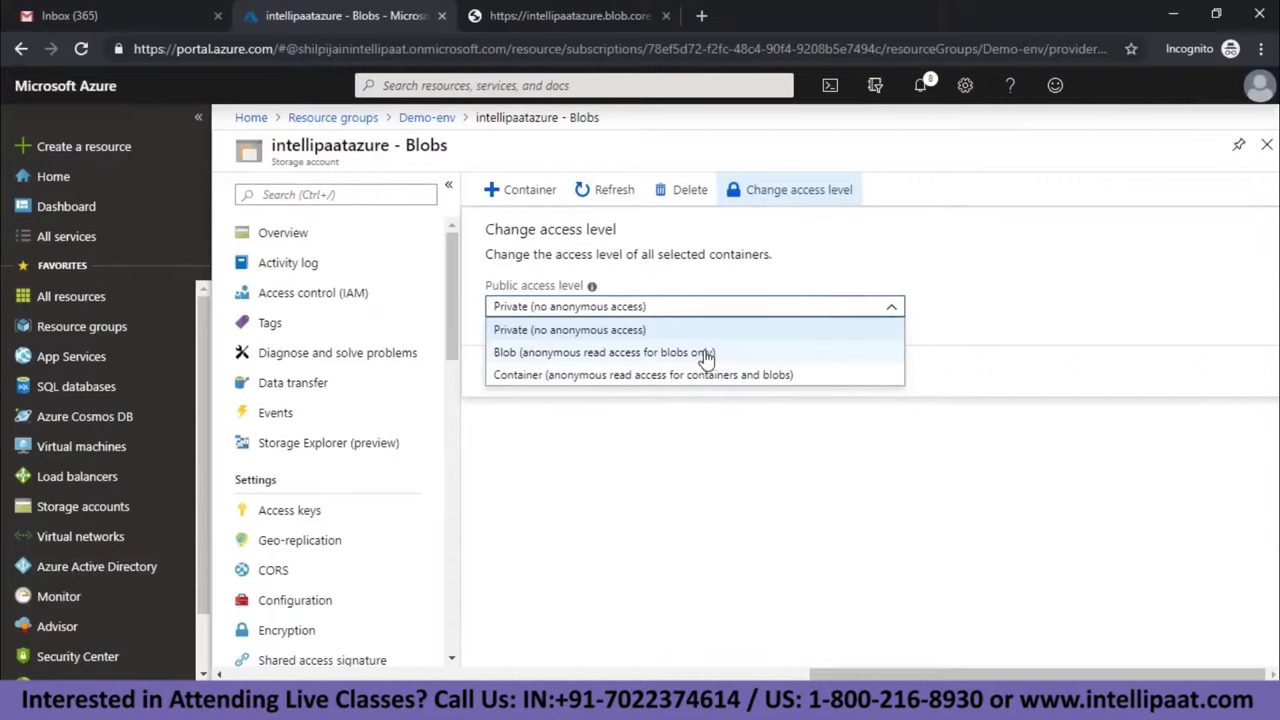
left_click(600, 353)
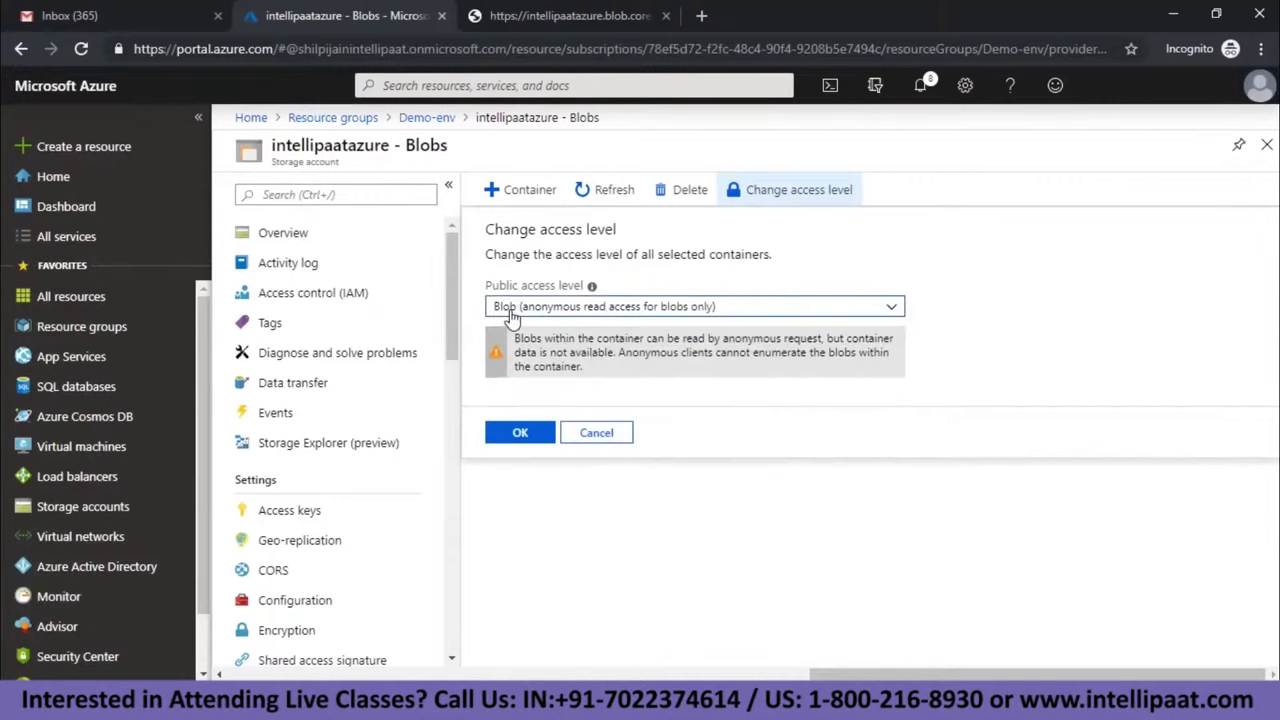
left_click(524, 438)
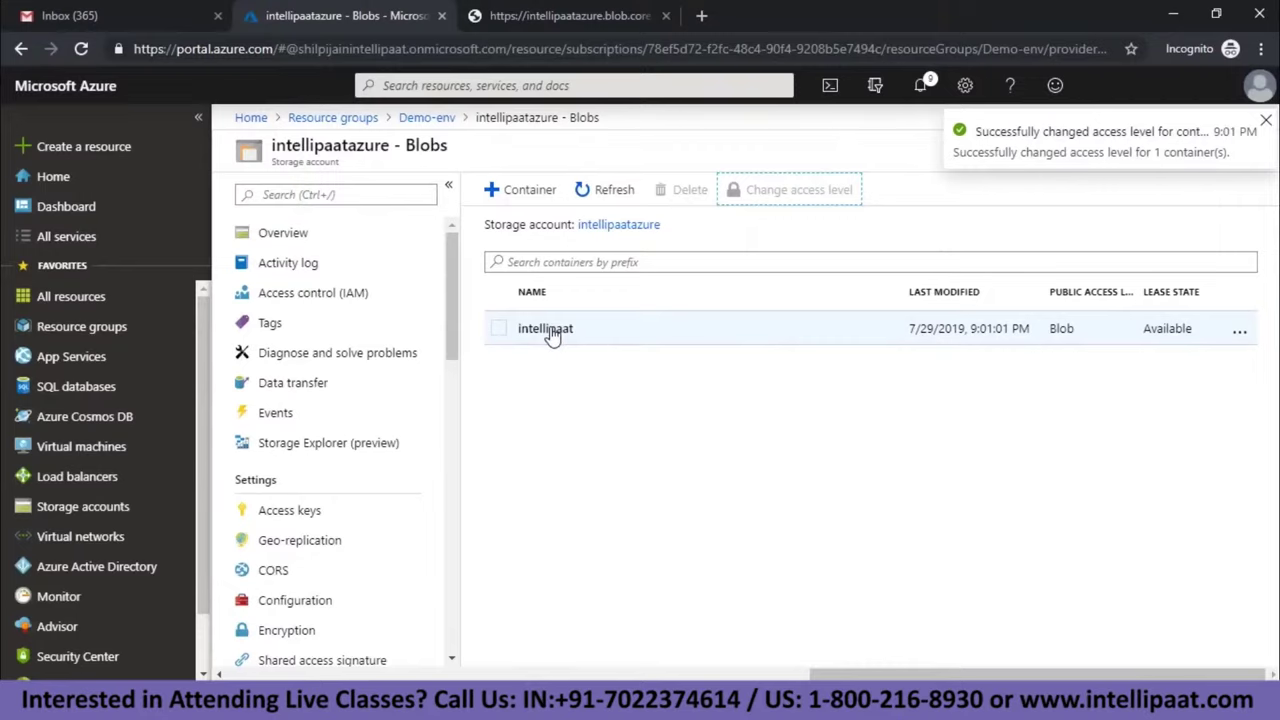
left_click(545, 15)
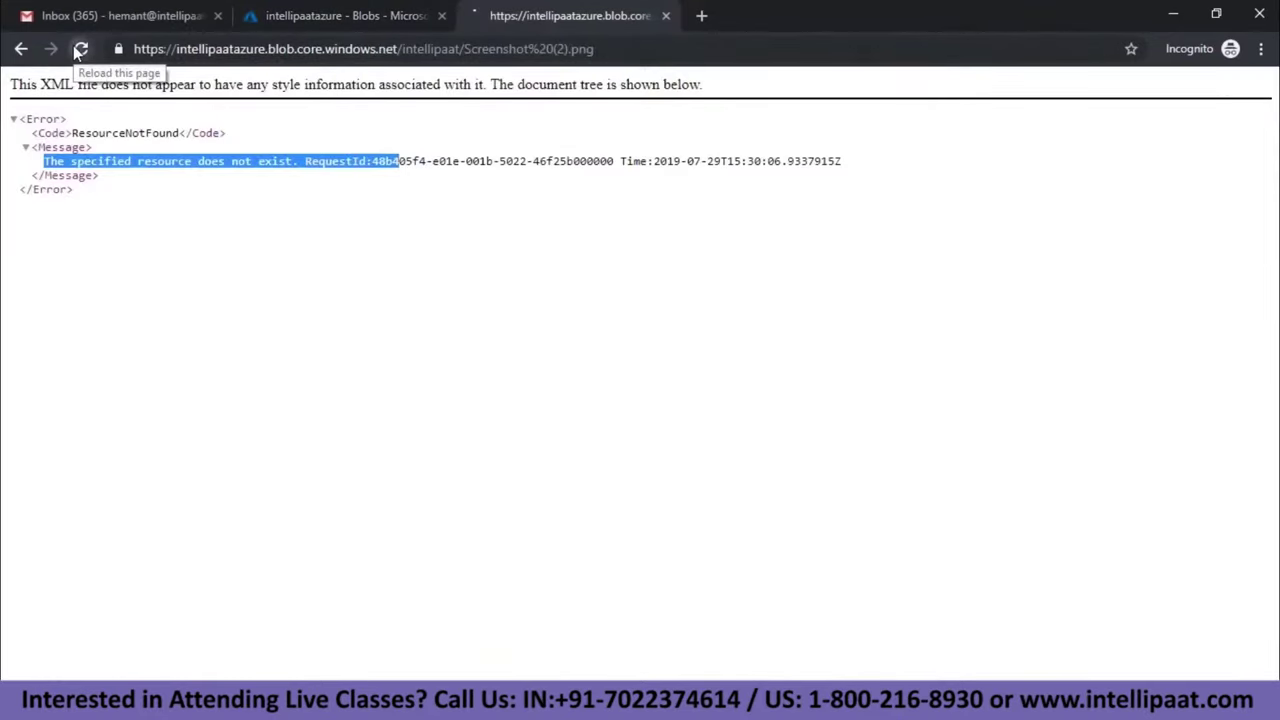
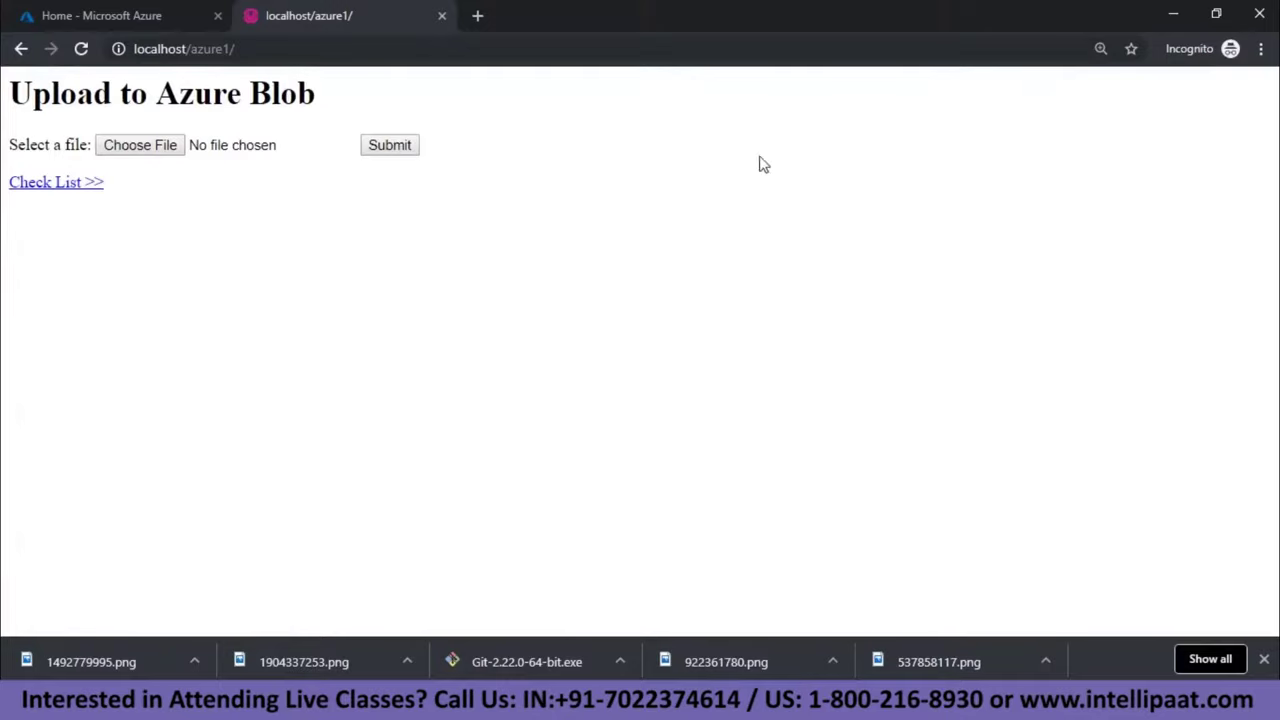
Step: Launch the WampServer MySQL console and log in as root with an empty password
left_click(1053, 702)
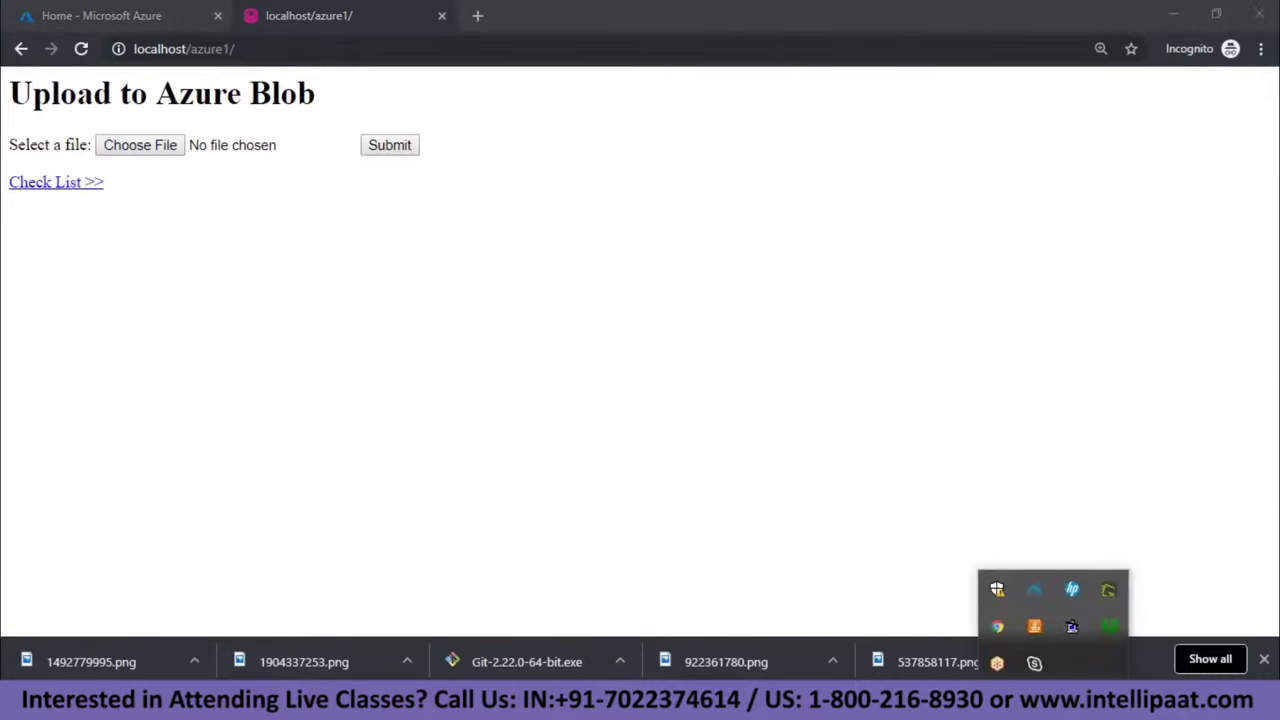
left_click(1108, 618)
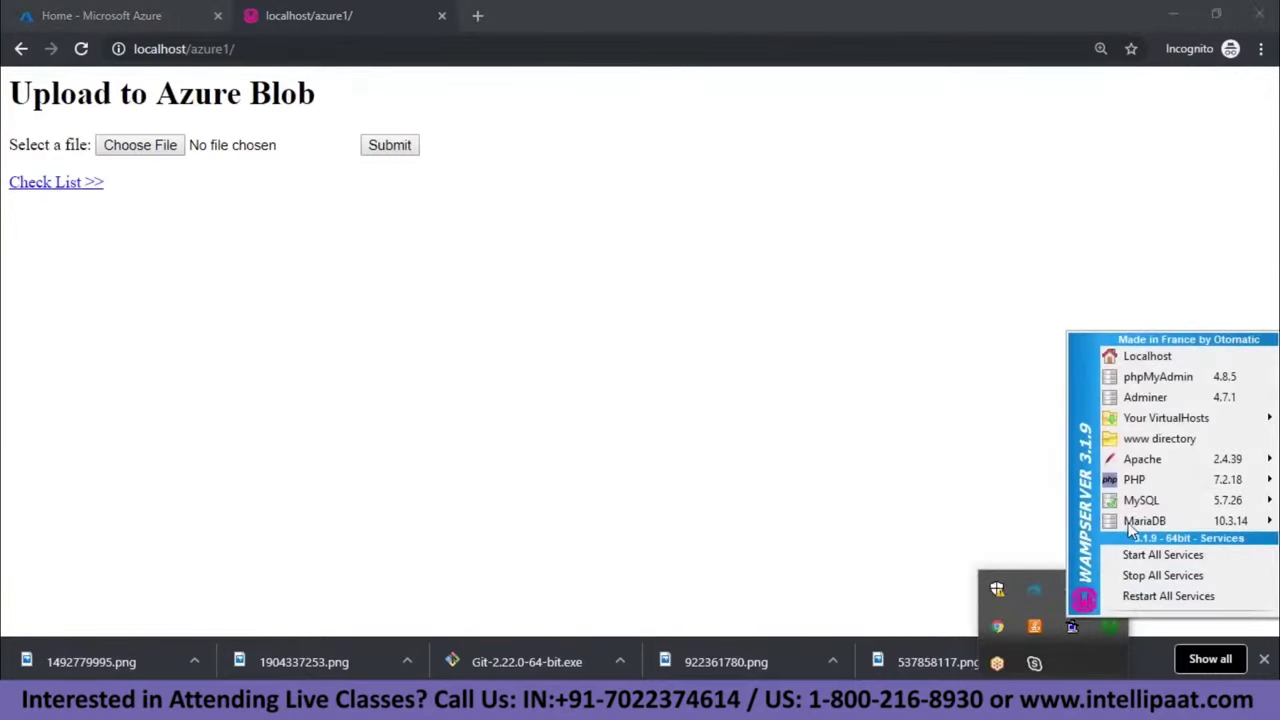
mouse_move(1133, 510)
left_click(940, 560)
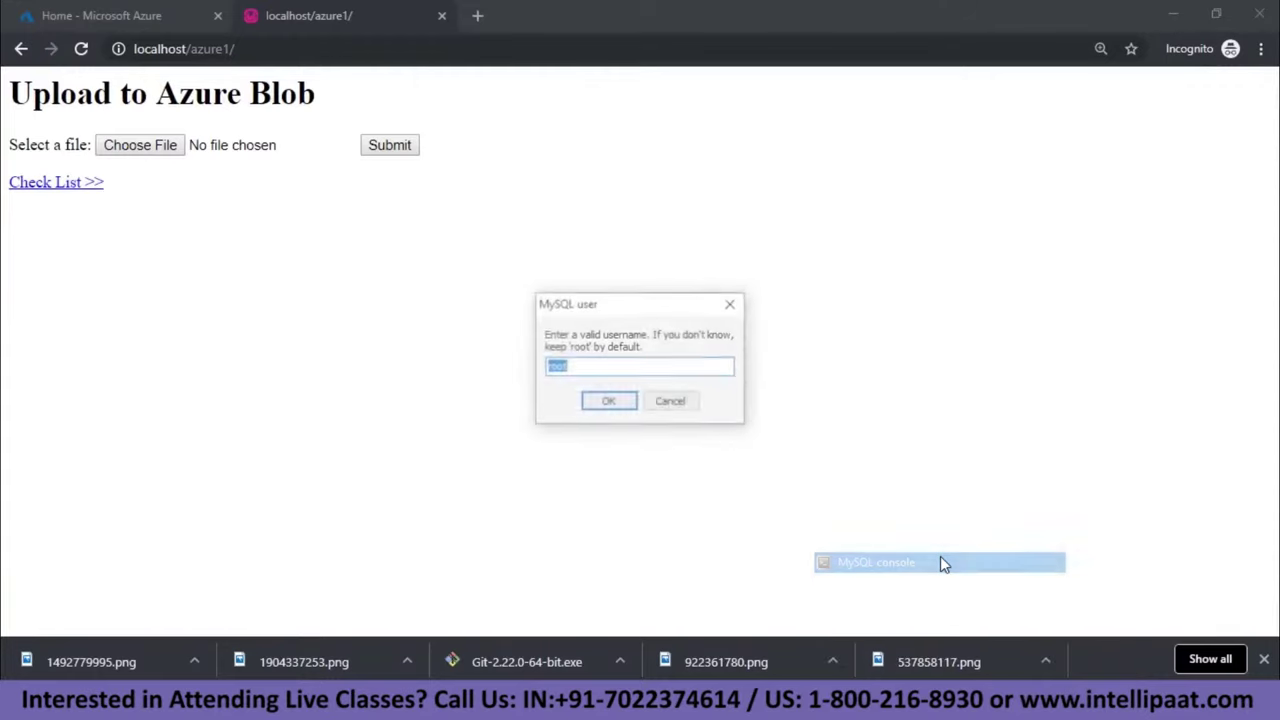
left_click(622, 403)
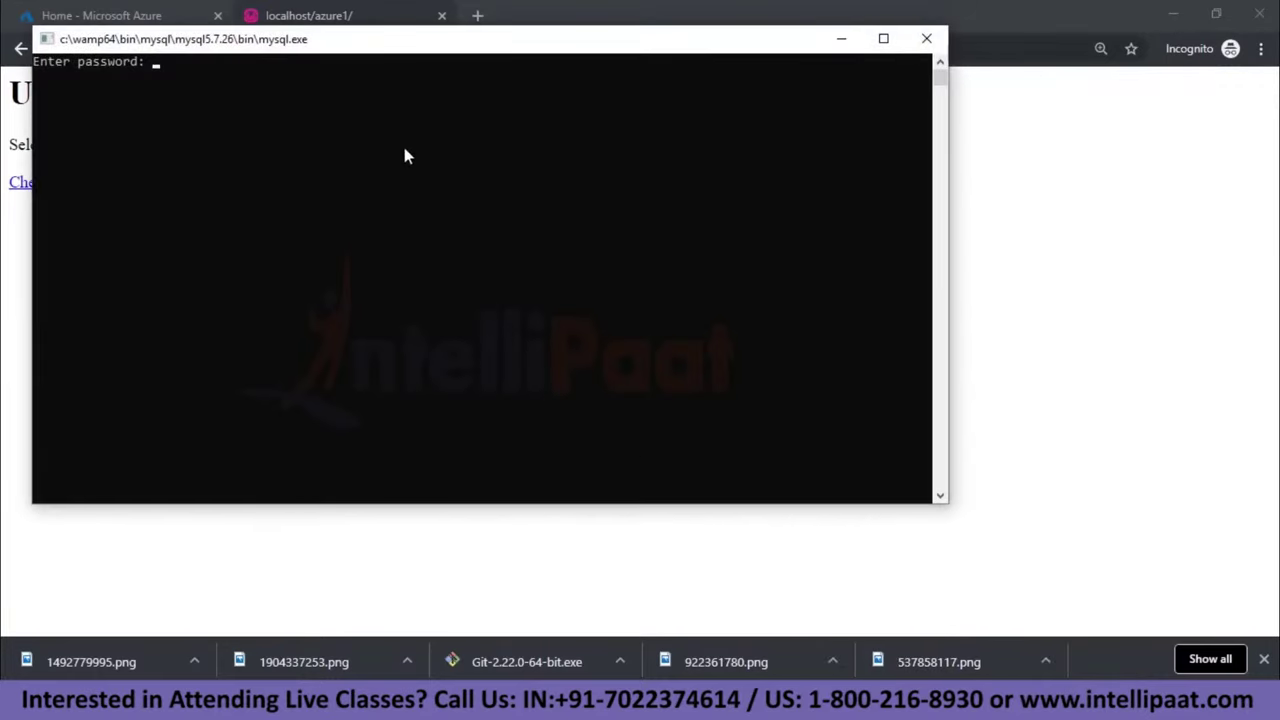
left_click_drag(395, 49, 838, 81)
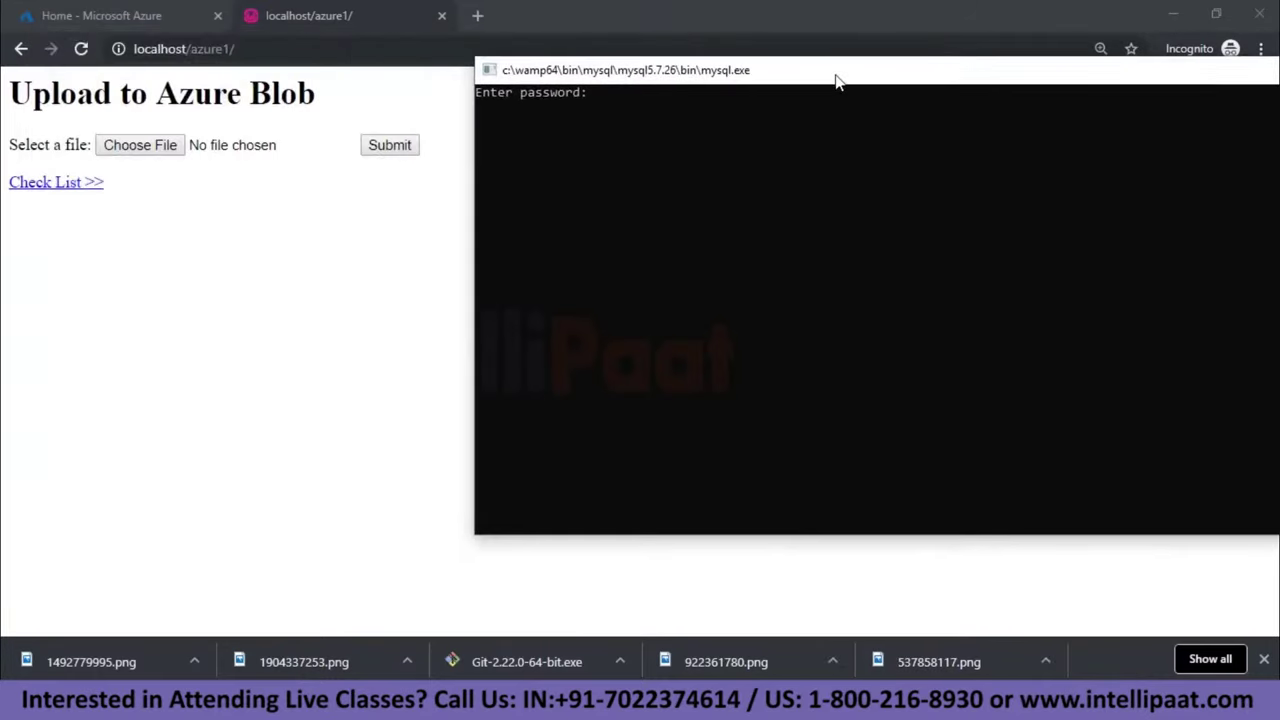
key("Return")
type("clear")
key("Return")
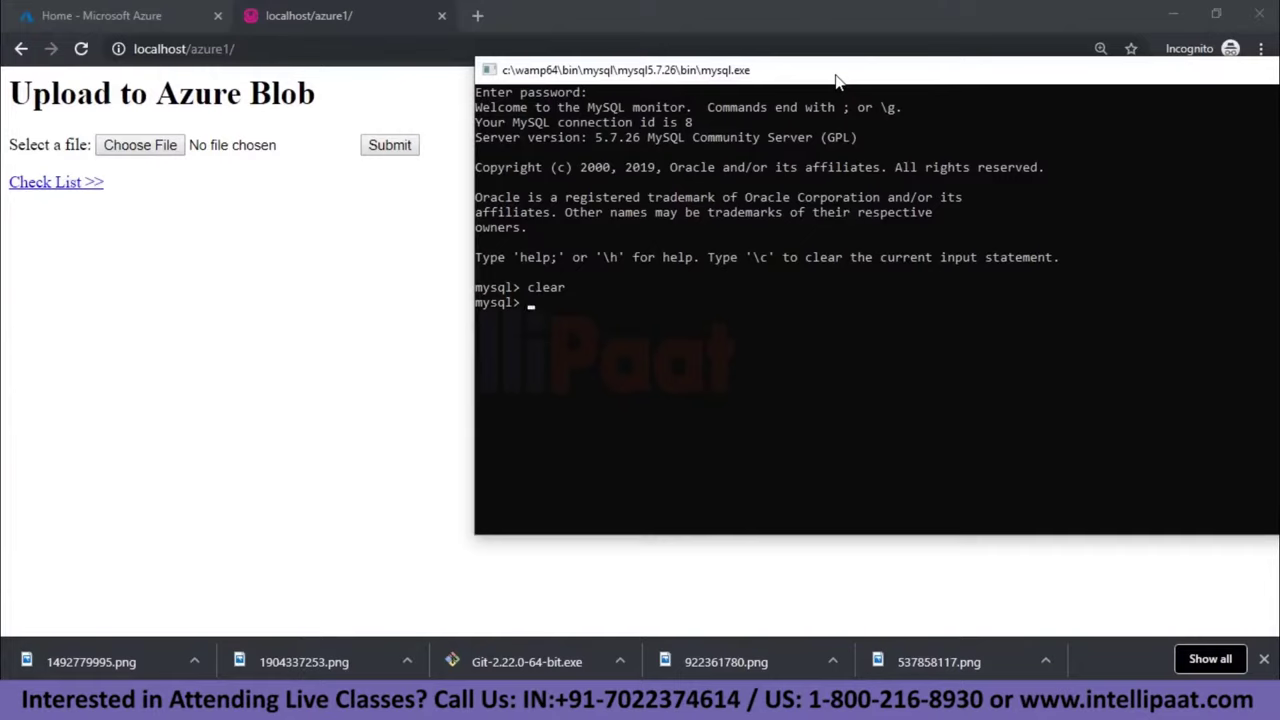
Step: List the server's databases with show databases; and switch to the images database
type("show databases;")
key("Return")
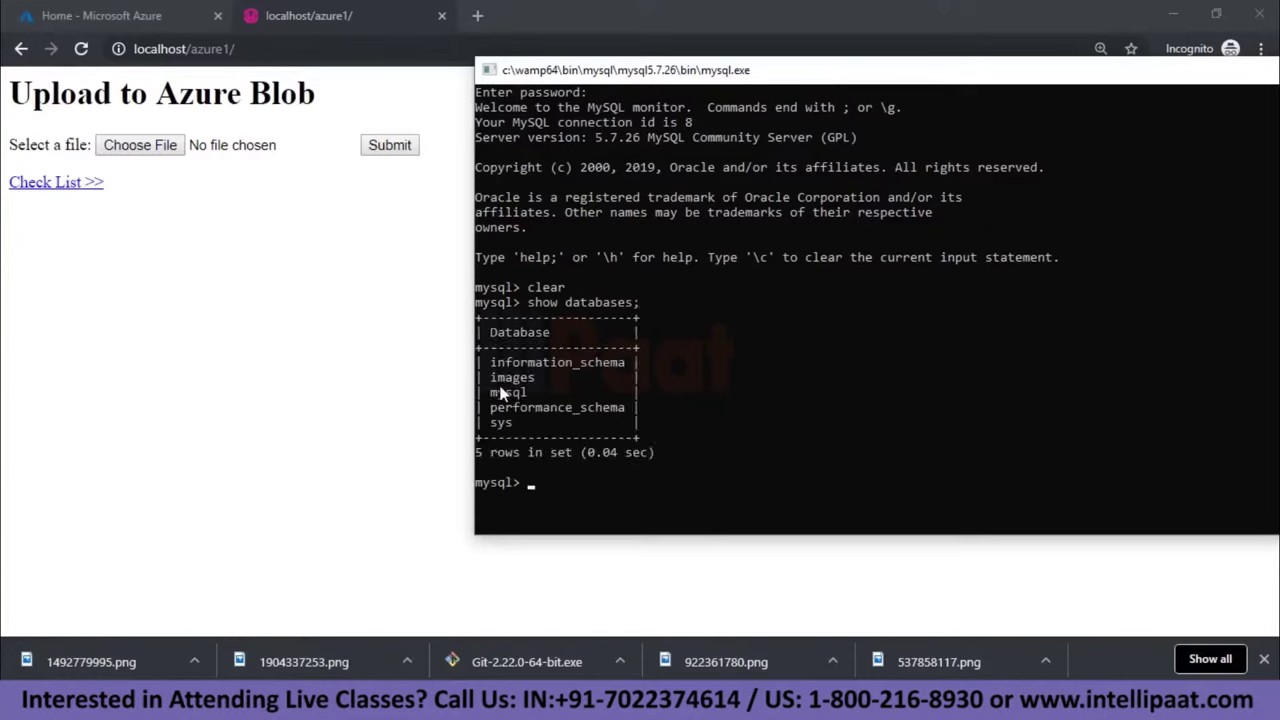
left_click_drag(491, 378, 540, 378)
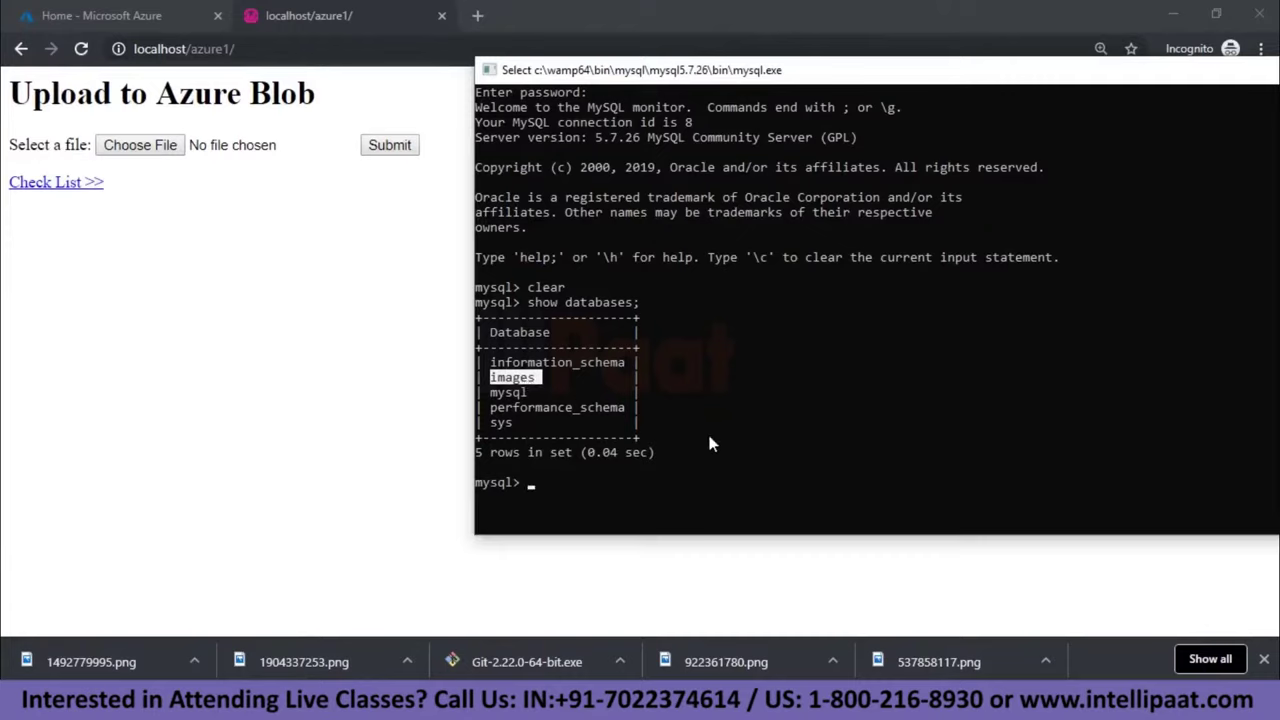
type("use im")
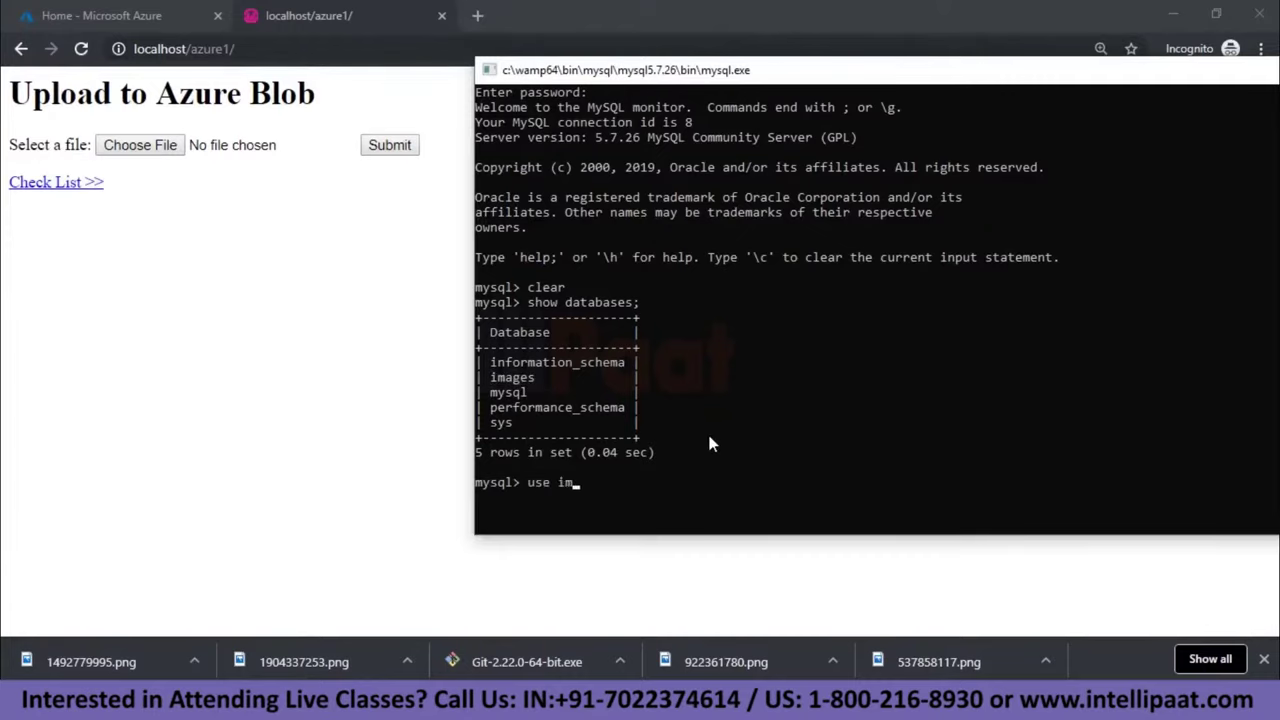
type("ages;")
key("Return")
Step: Run show tables; and select * from names; to confirm the names table is empty
type("c")
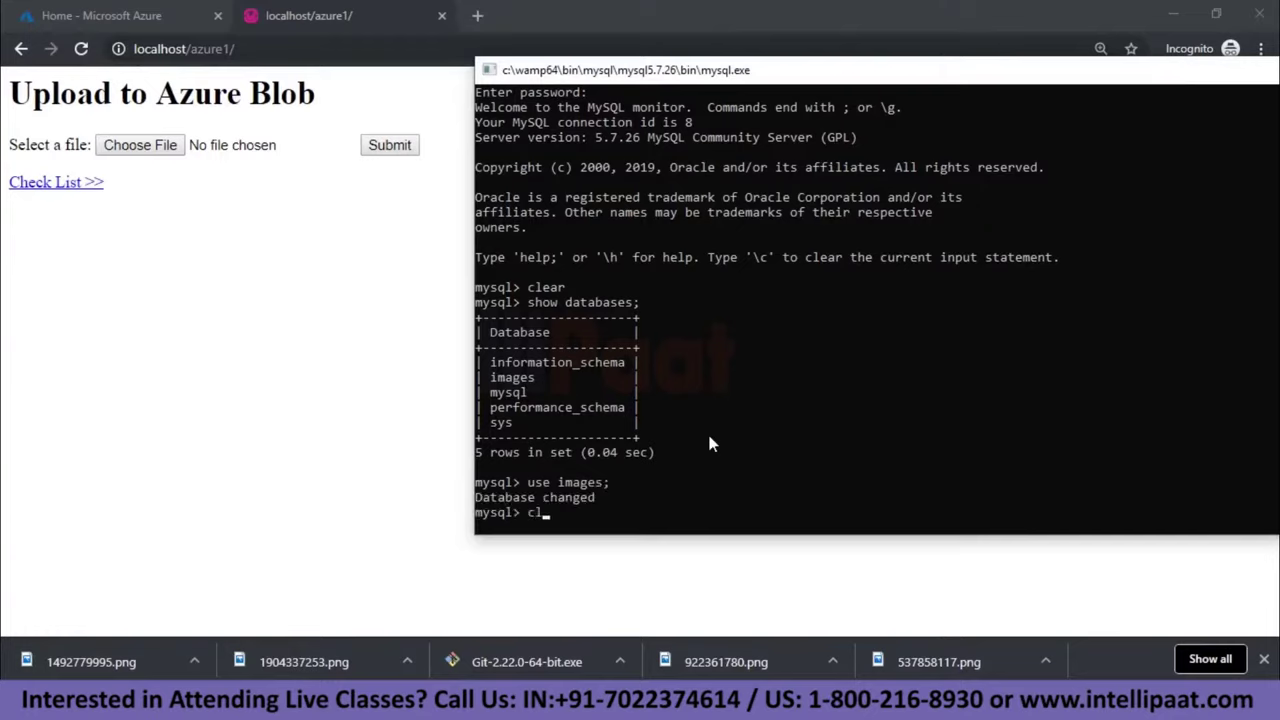
key("BackSpace")
type("show tables;")
key("Return")
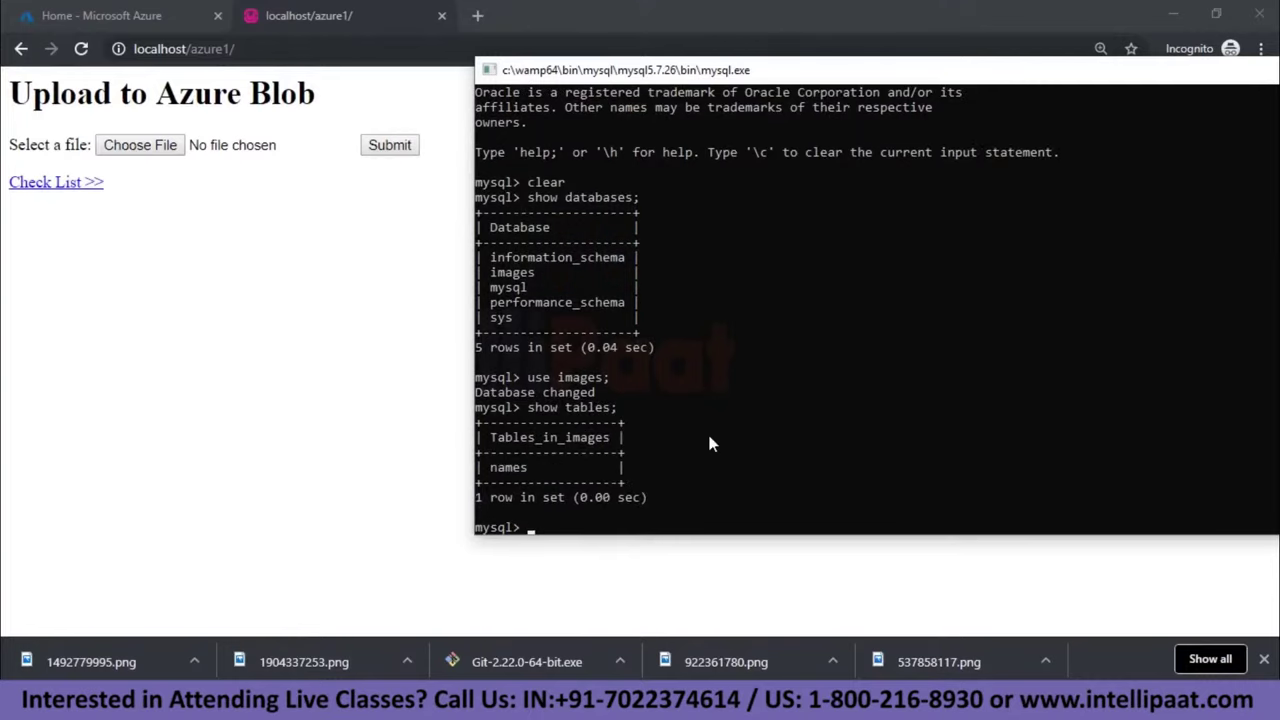
left_click_drag(490, 466, 534, 470)
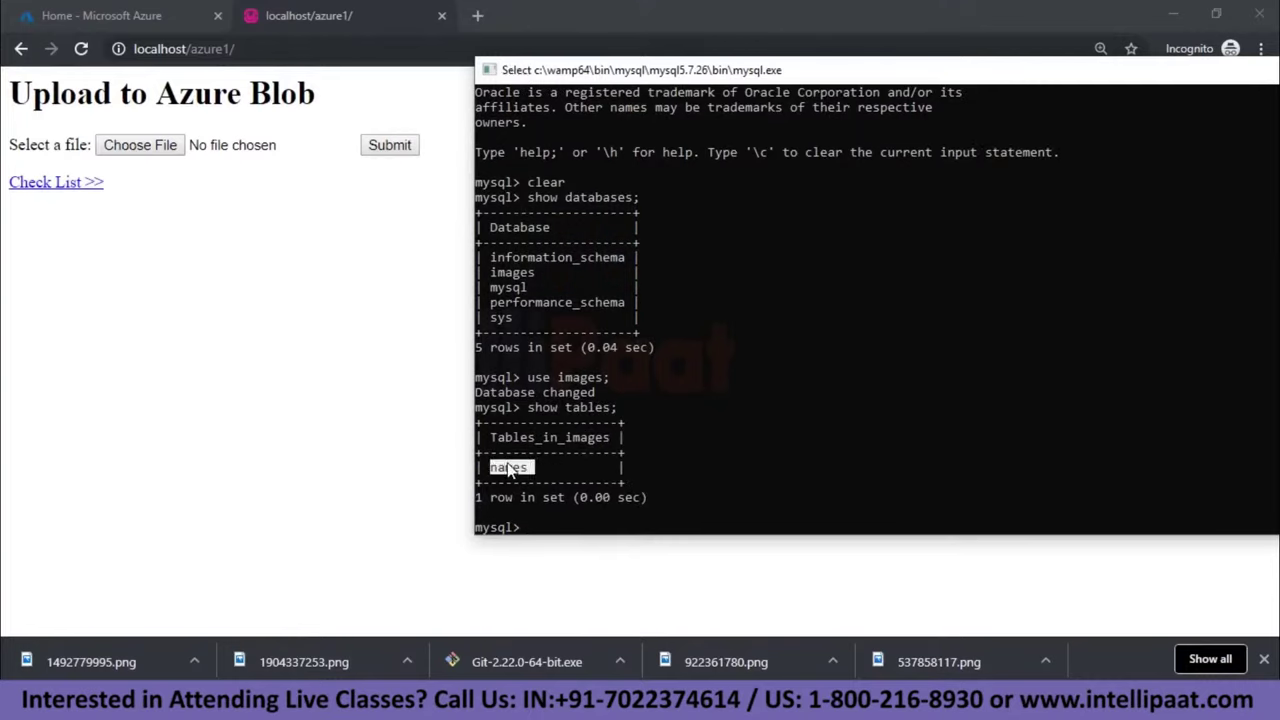
left_click(779, 467)
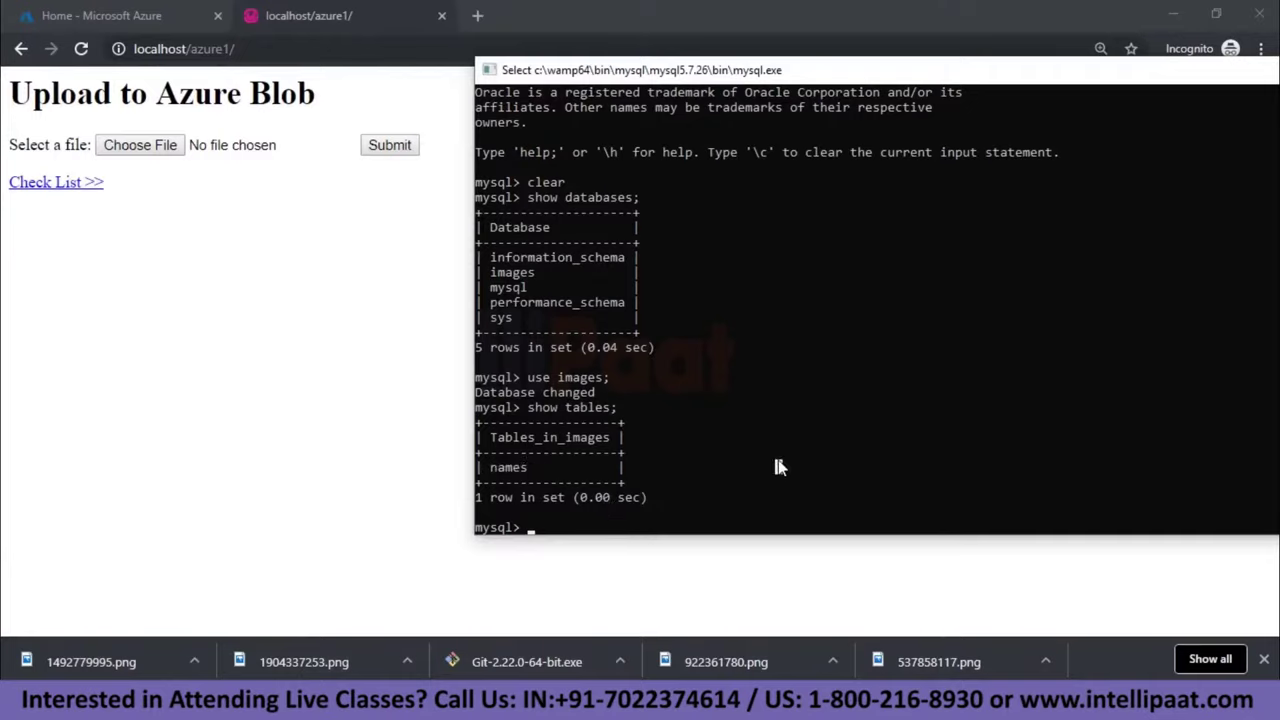
type("select *")
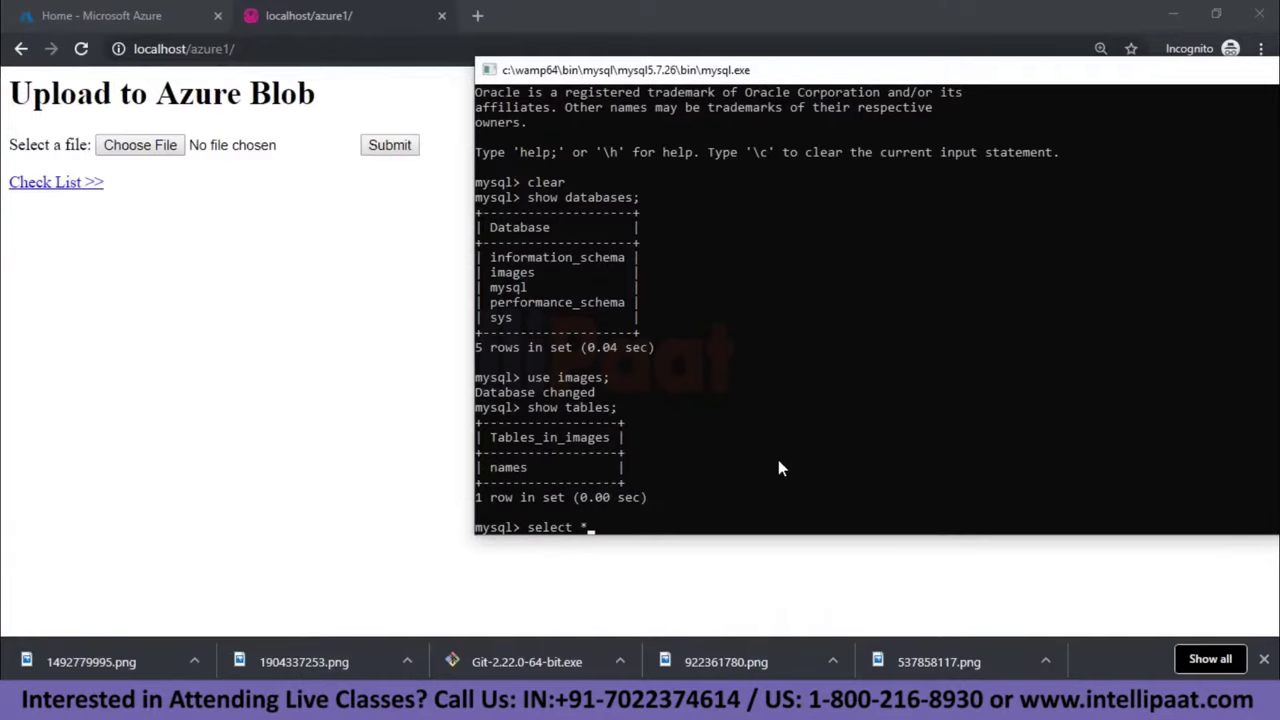
type(" from names;")
key("Return")
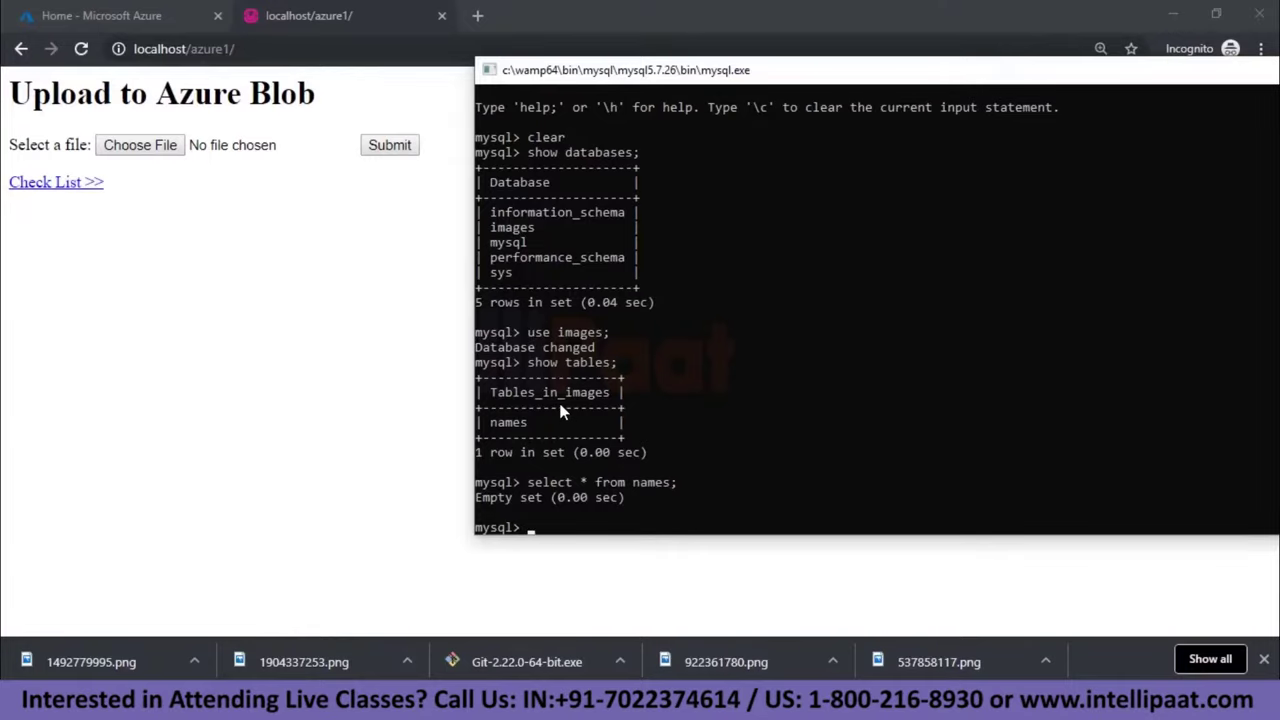
Step: Open index.php from wamp64\www\azure1 in VS Code, closing the Release Notes tab
left_click(401, 343)
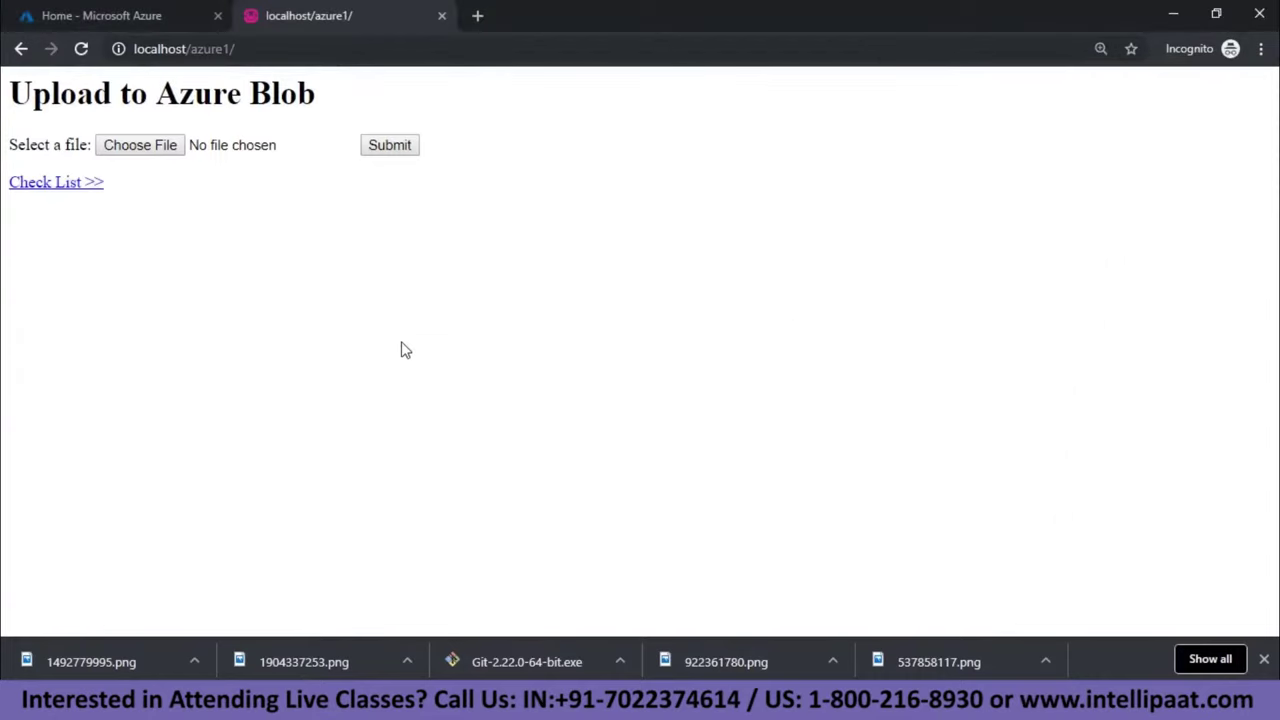
left_click(375, 705)
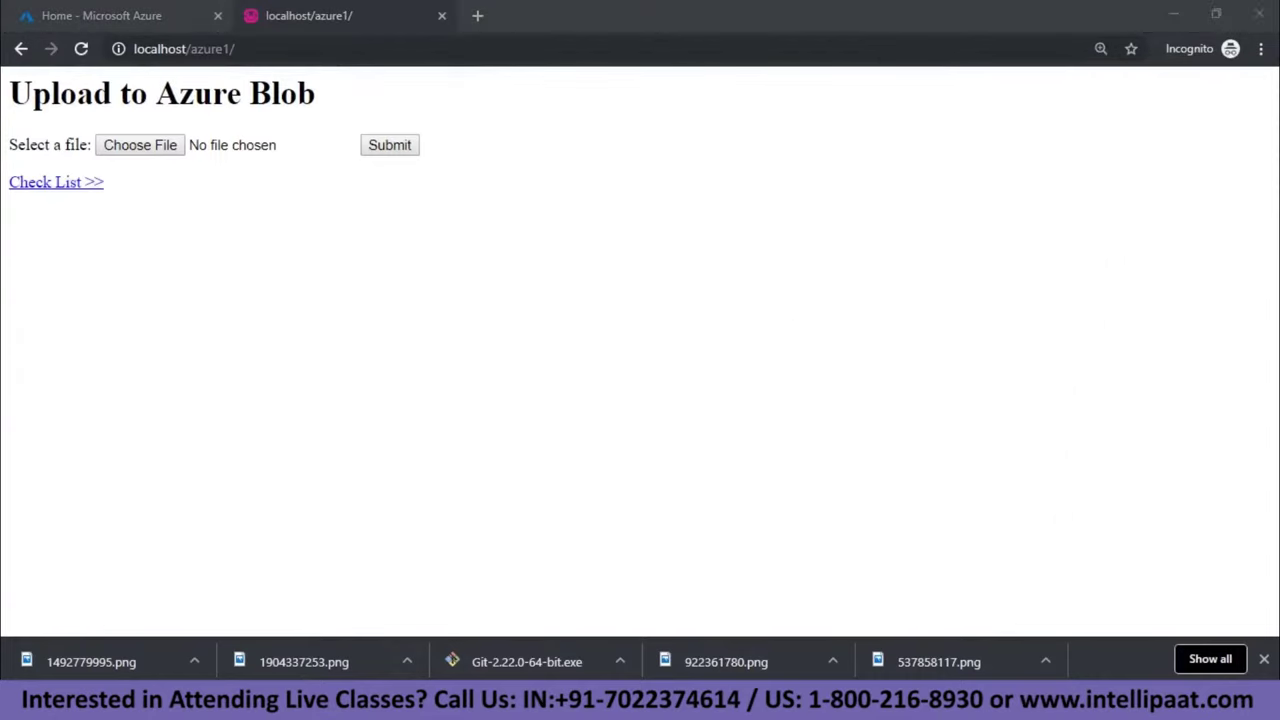
left_click(260, 145)
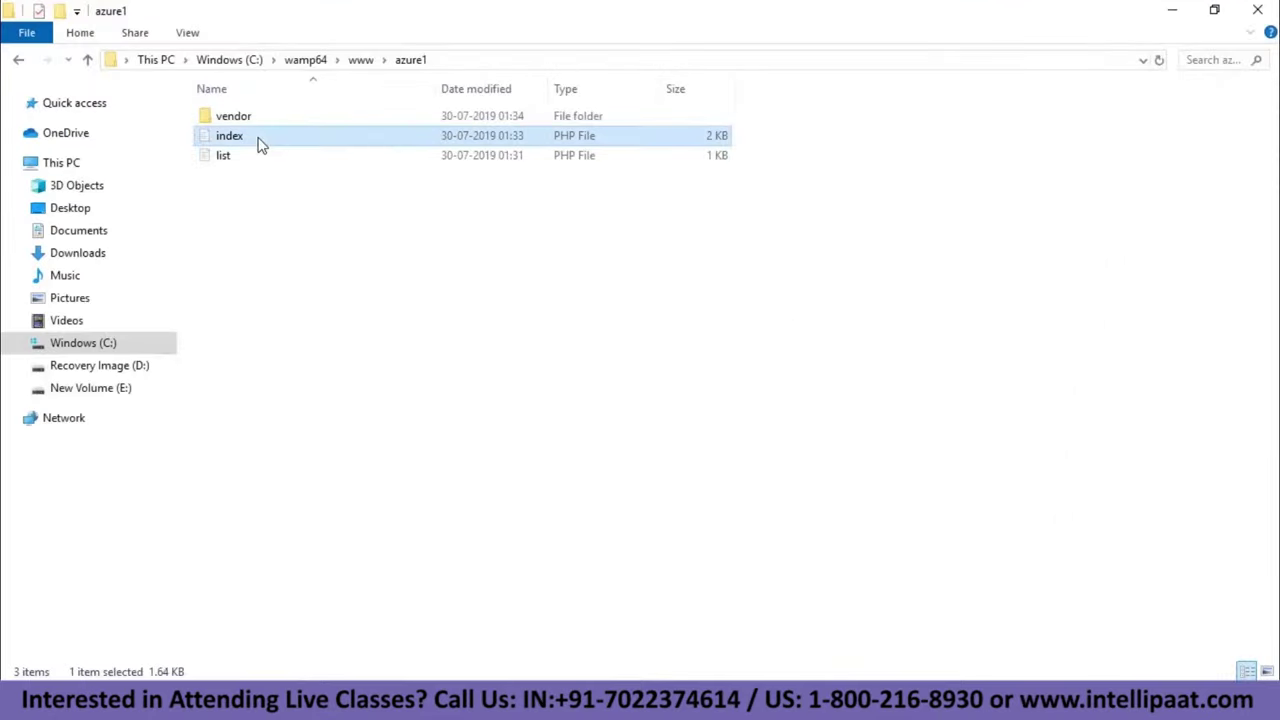
double_click(258, 143)
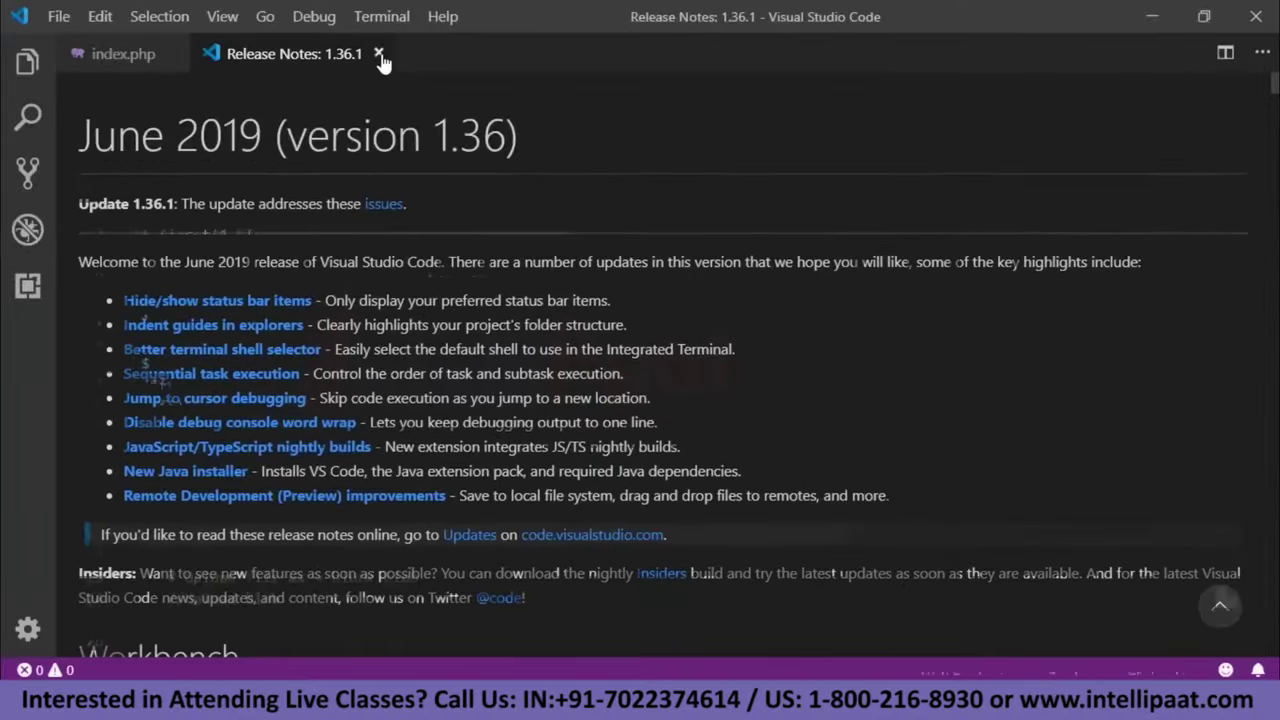
left_click(378, 53)
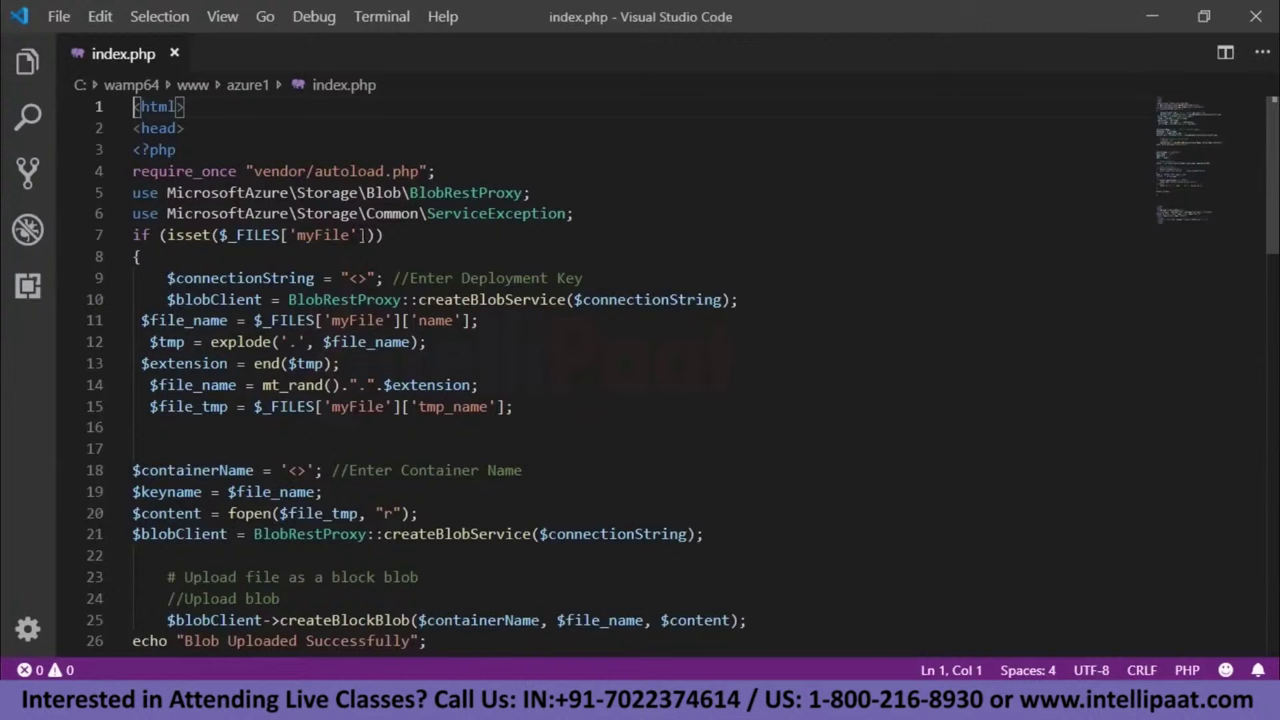
Step: Locate the connection string placeholder on line 9 and the container name placeholder on line 18
scroll(388, 245, "down", 3)
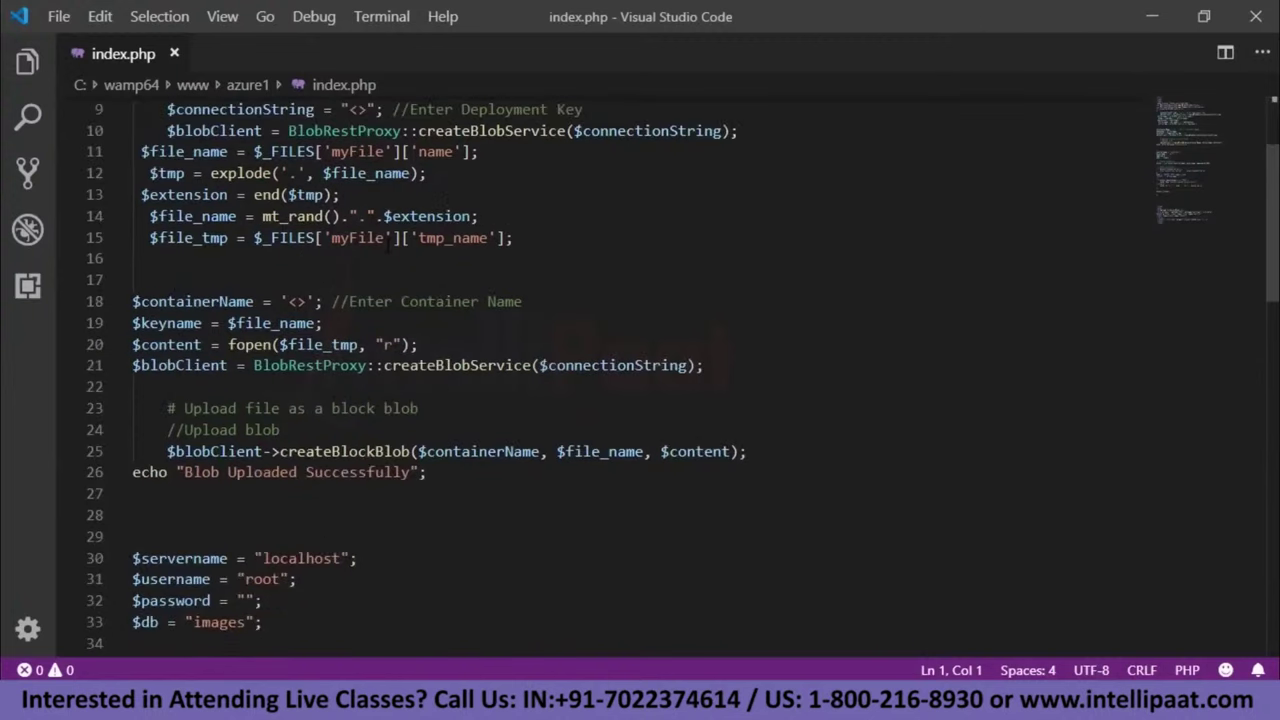
scroll(364, 263, "up", 3)
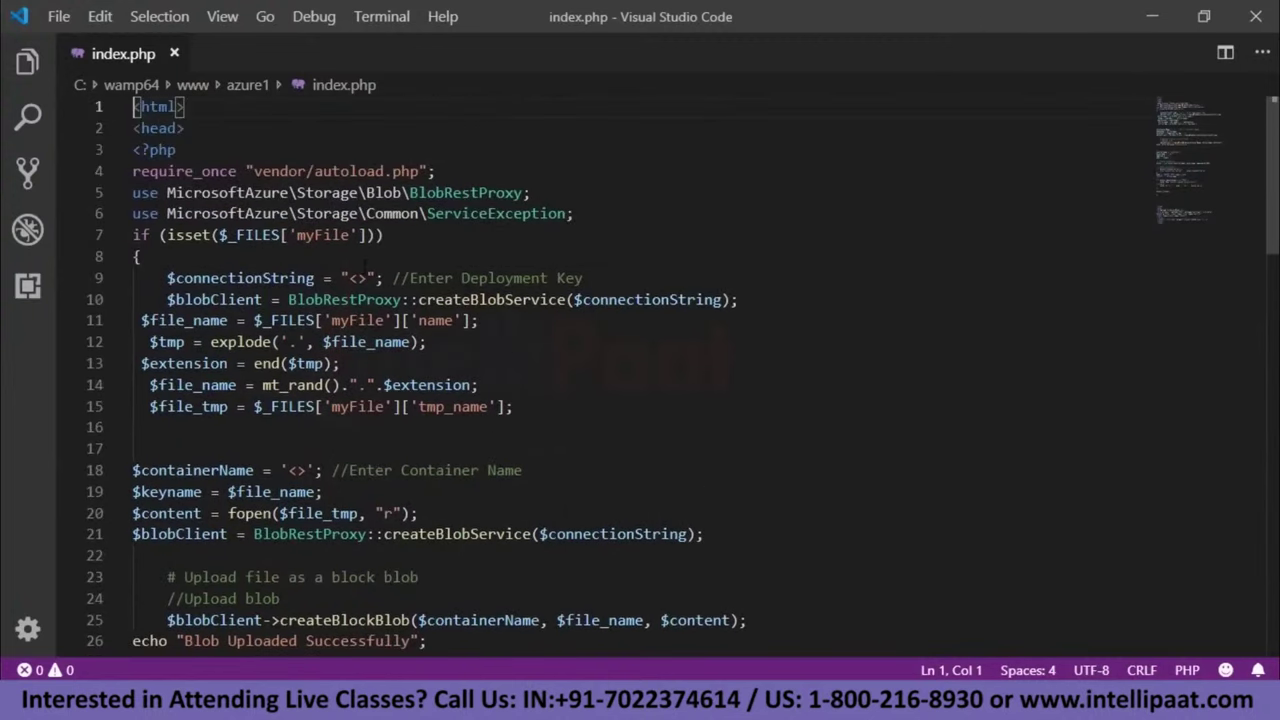
left_click_drag(399, 278, 578, 278)
left_click(357, 278)
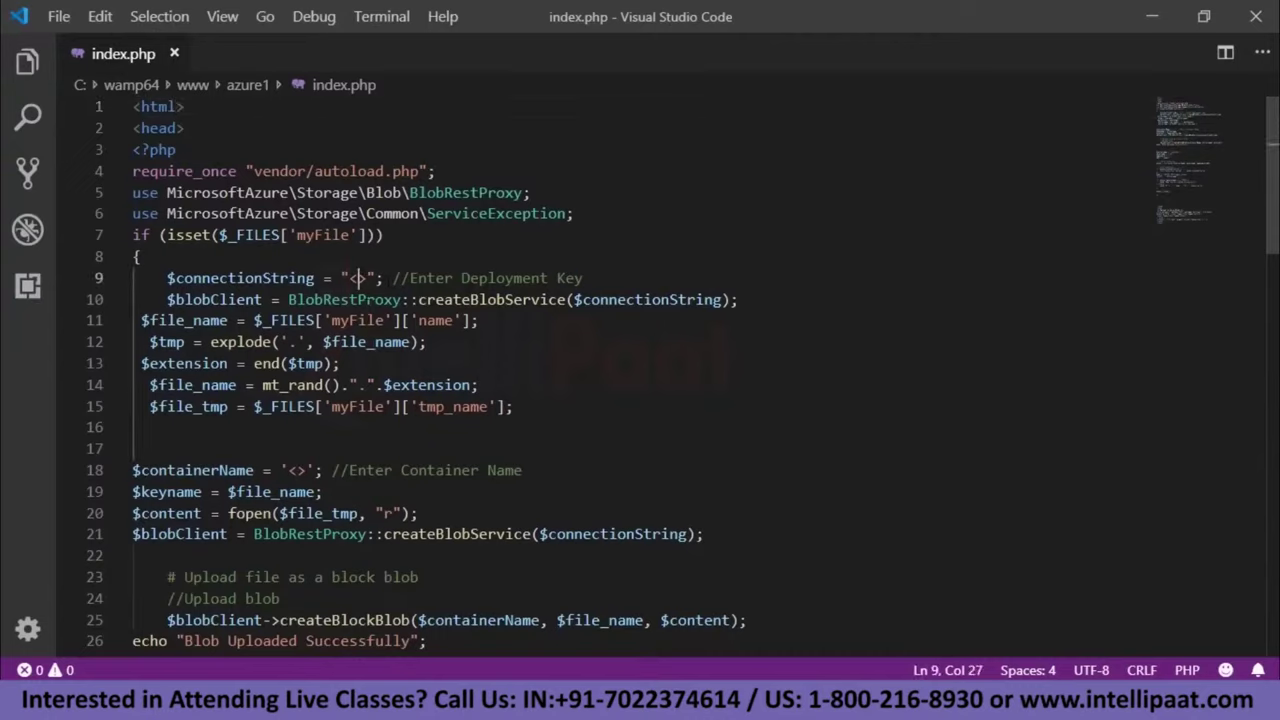
scroll(400, 370, "down", 2)
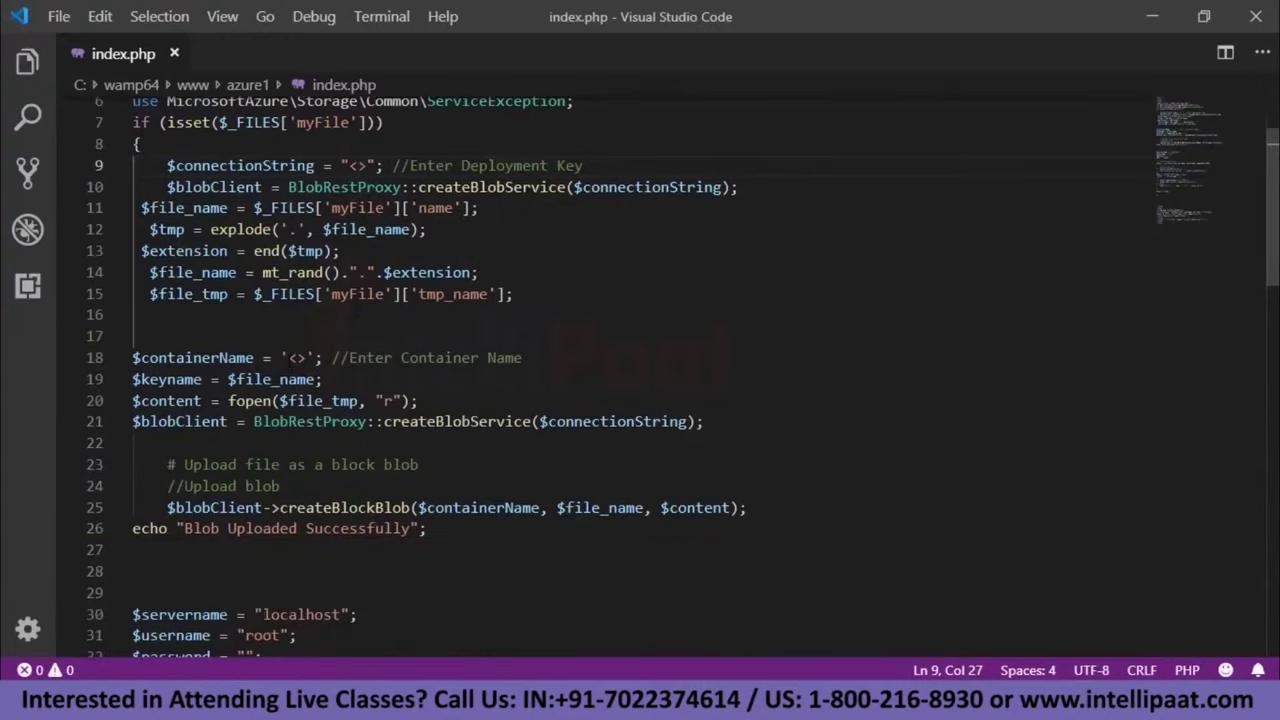
left_click_drag(289, 357, 307, 357)
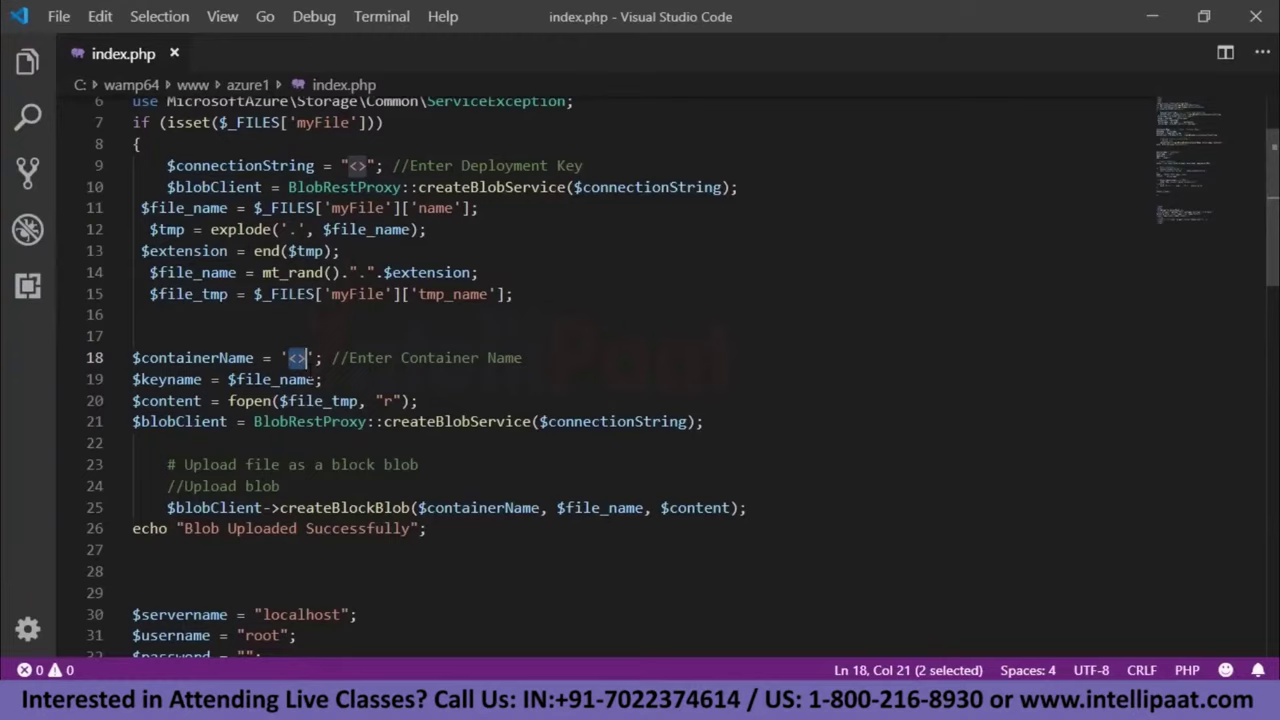
left_click(348, 357)
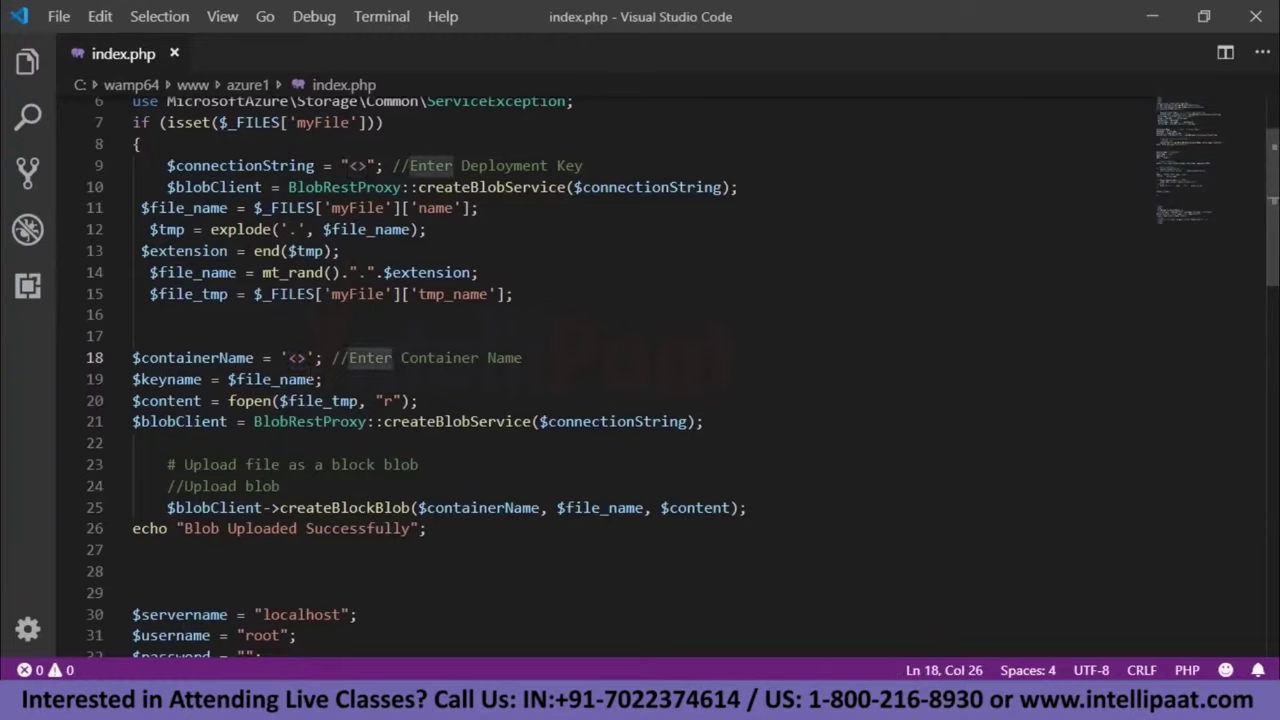
key("alt+Tab")
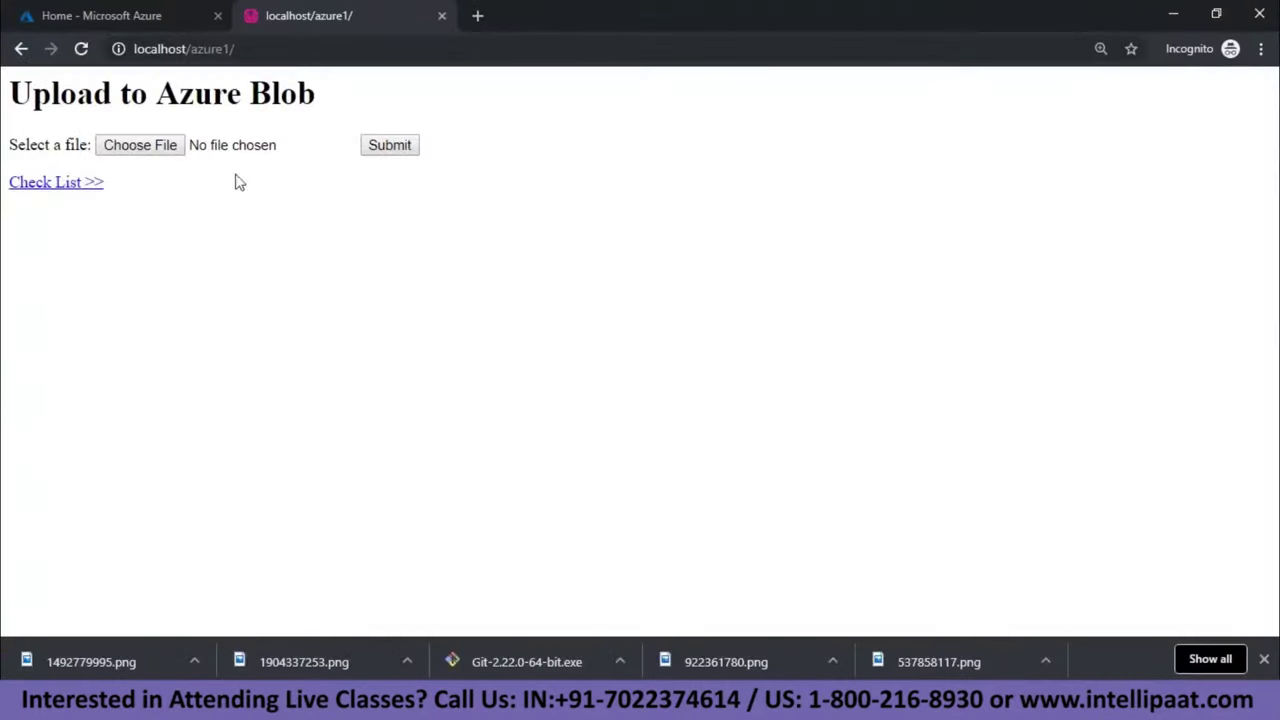
Step: Copy key1's connection string from the intellipaatazure storage account's Access keys page
left_click(126, 20)
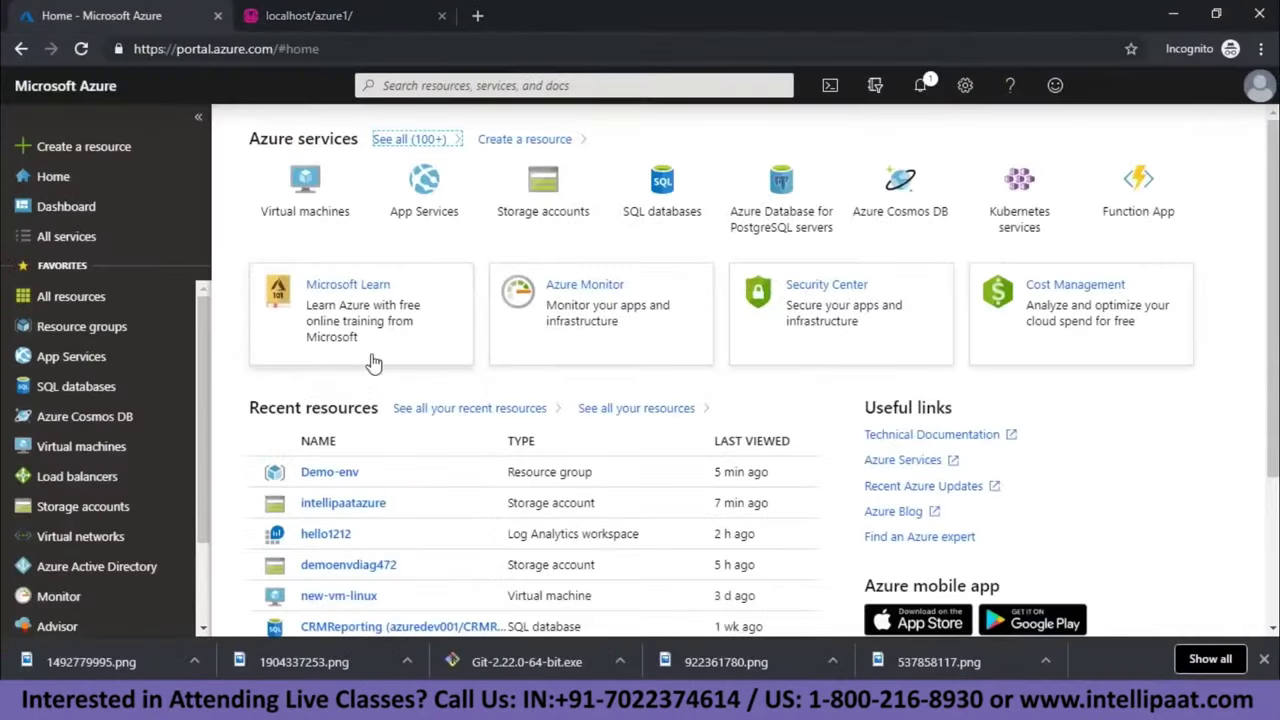
left_click(373, 508)
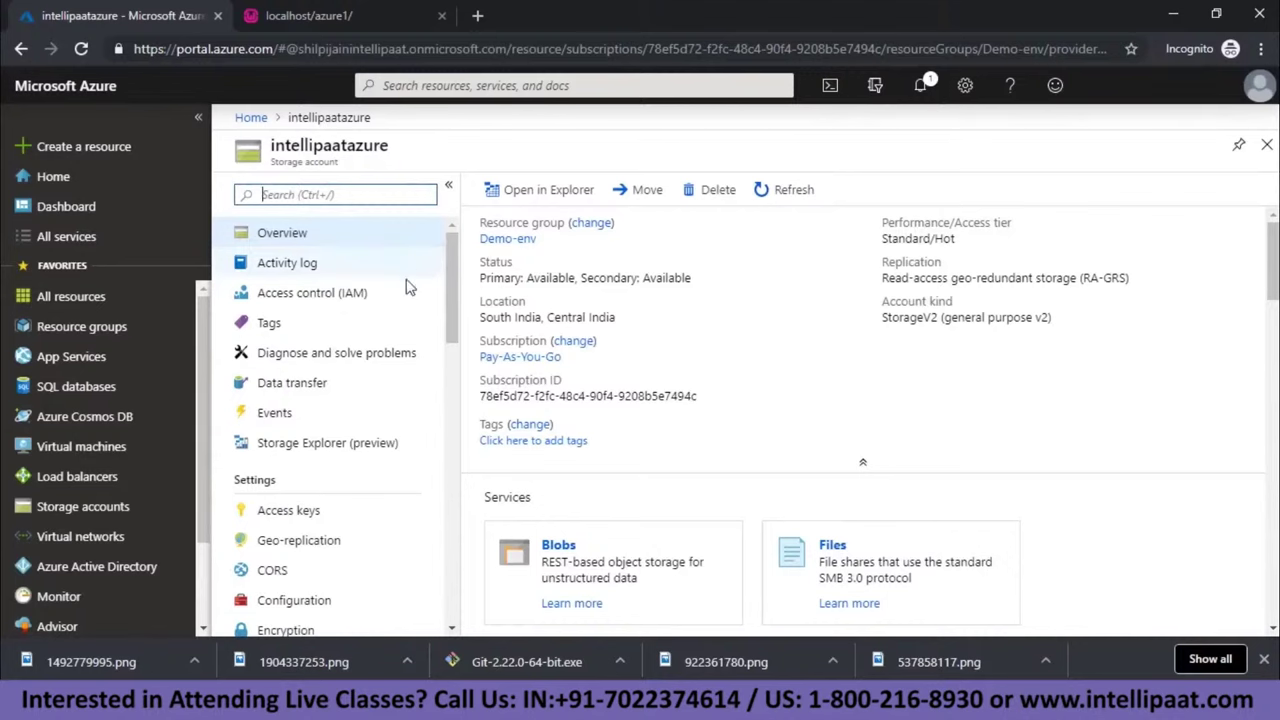
scroll(390, 330, "down", 1)
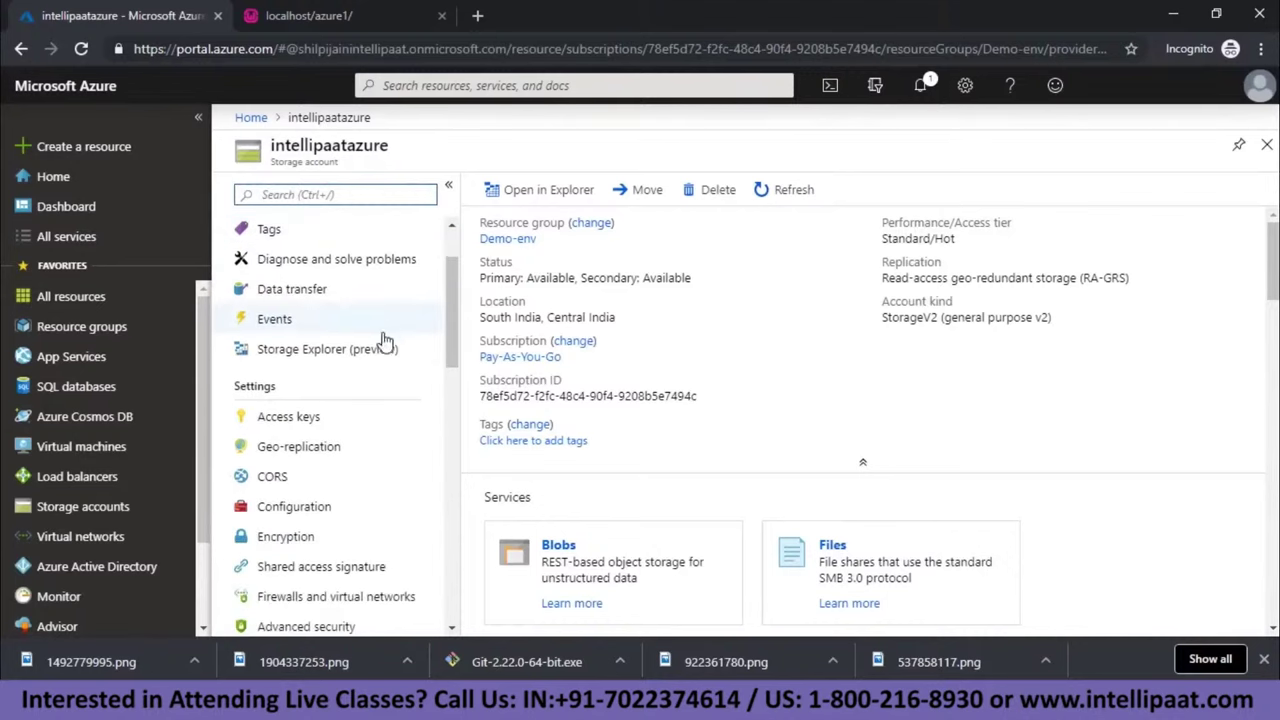
left_click(345, 424)
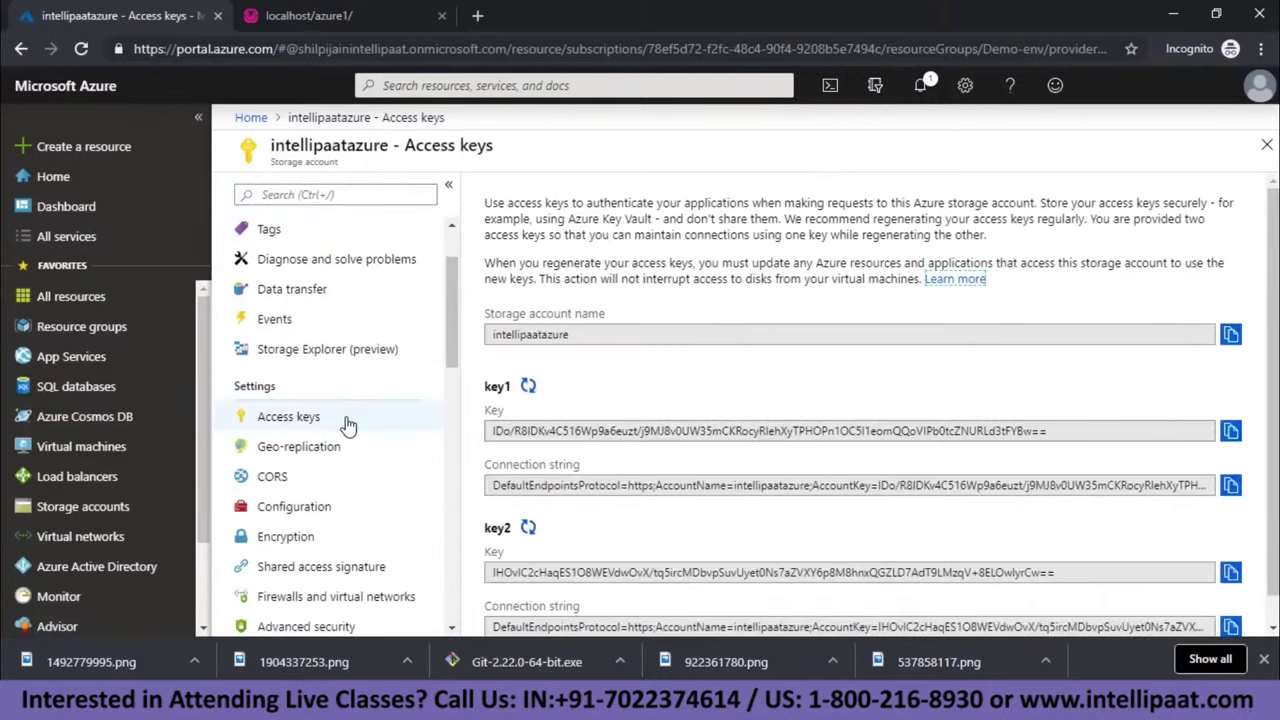
scroll(700, 455, "down", 1)
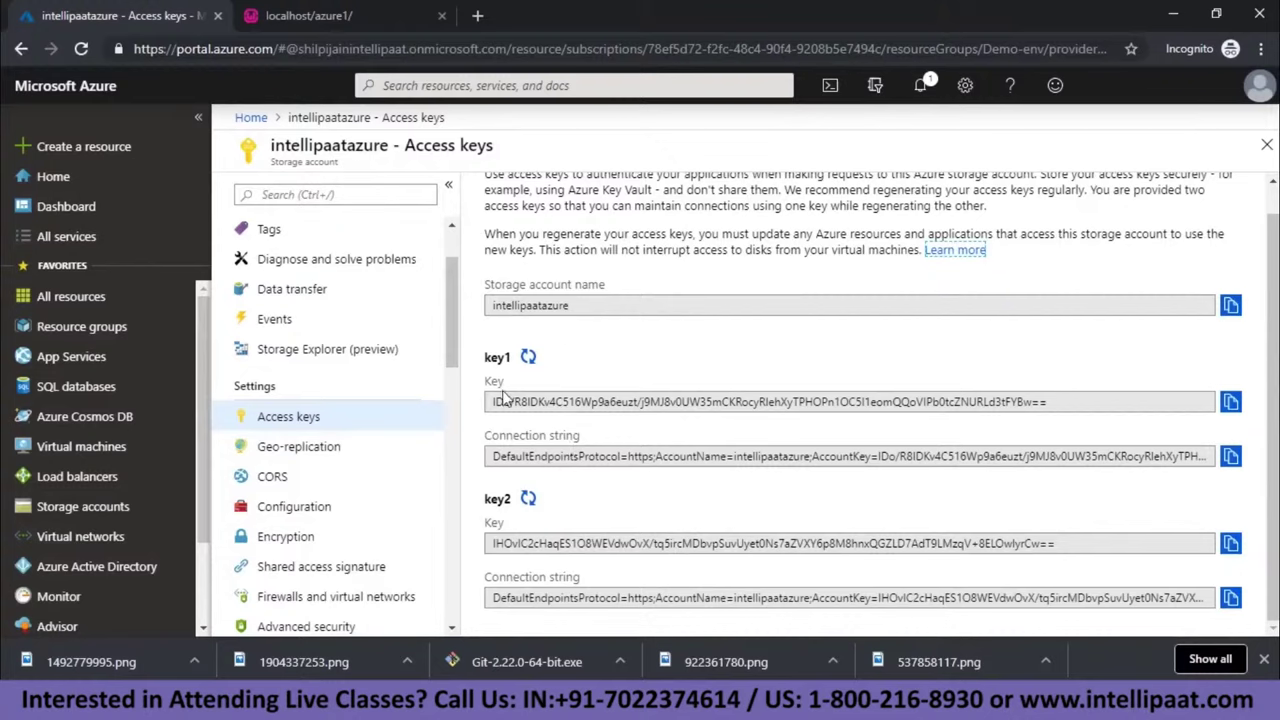
left_click(560, 456)
left_click(1232, 458)
key("alt+Tab")
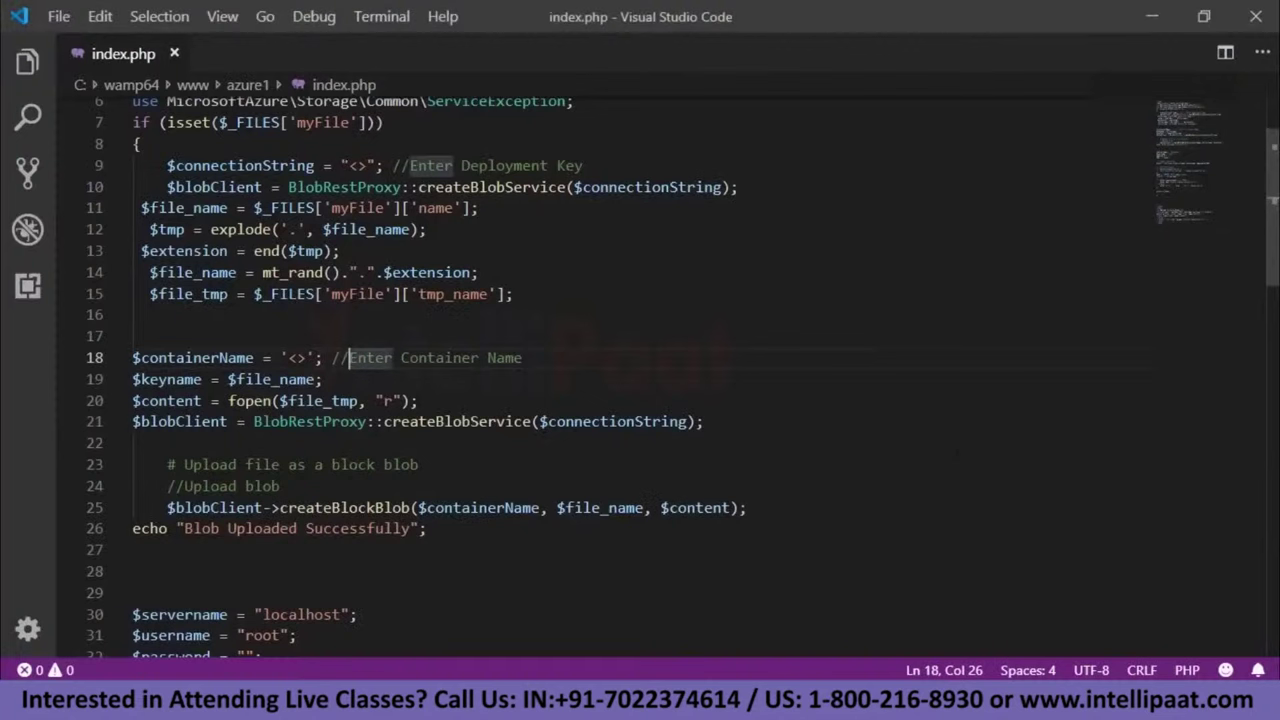
Step: Paste the connection string over the <> on line 9 and delete ';EndpointSuffix=core.windows.net'
left_click_drag(348, 165, 367, 165)
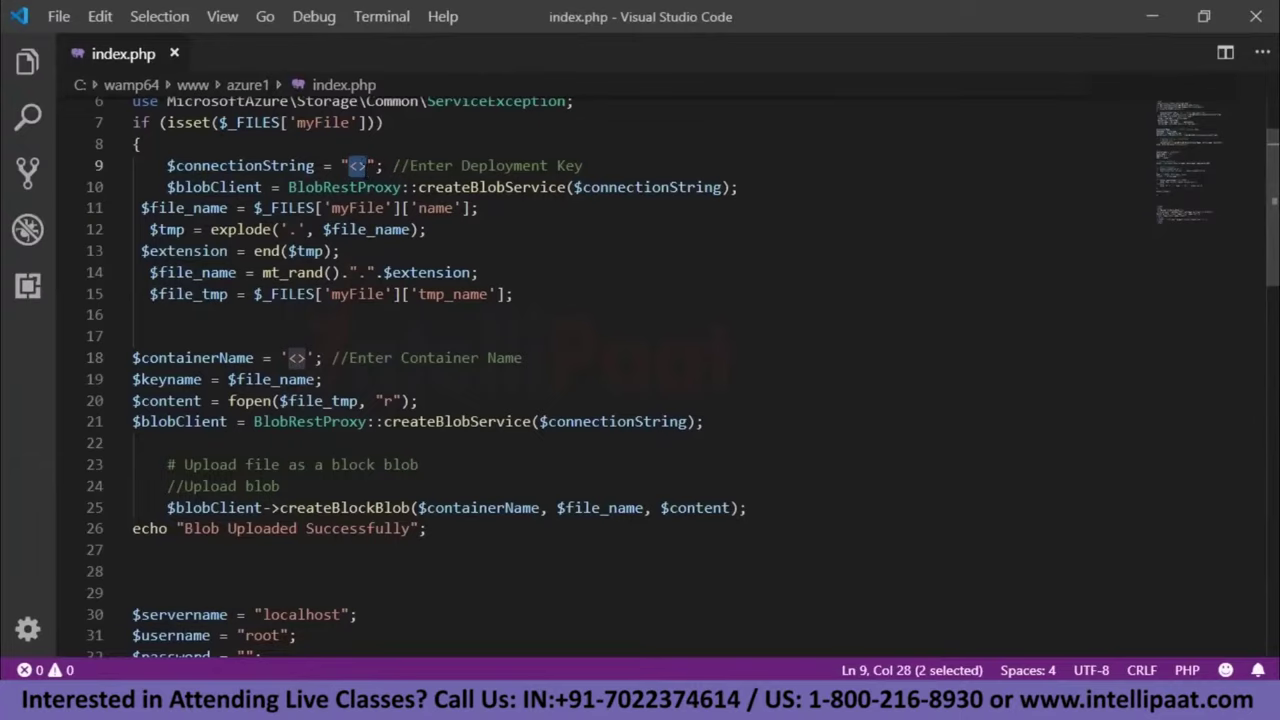
key("ctrl+v")
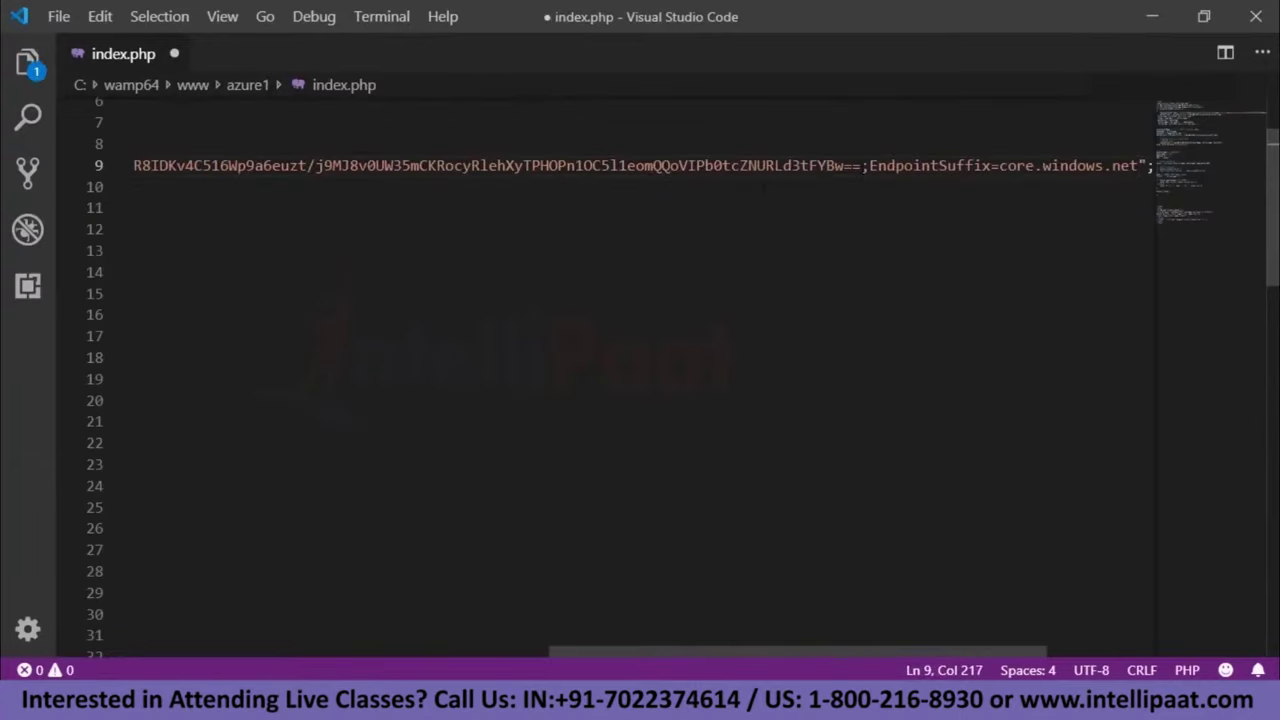
left_click_drag(862, 165, 922, 165)
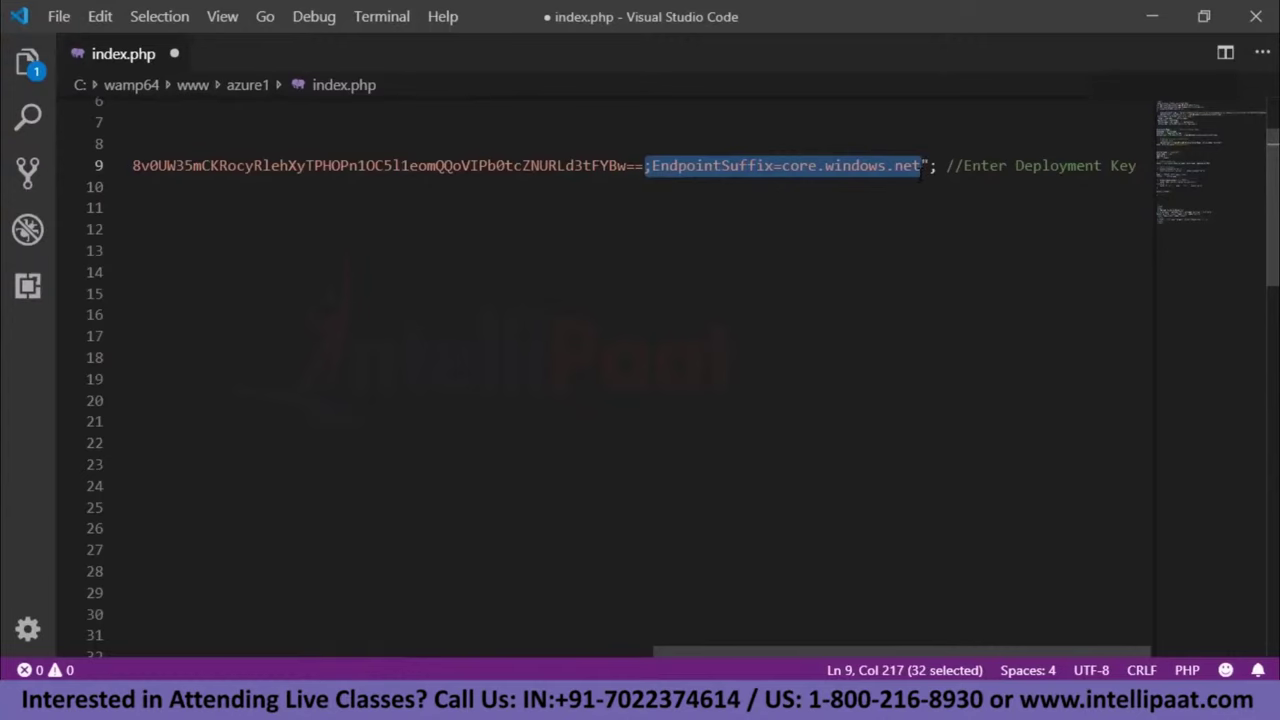
key("BackSpace")
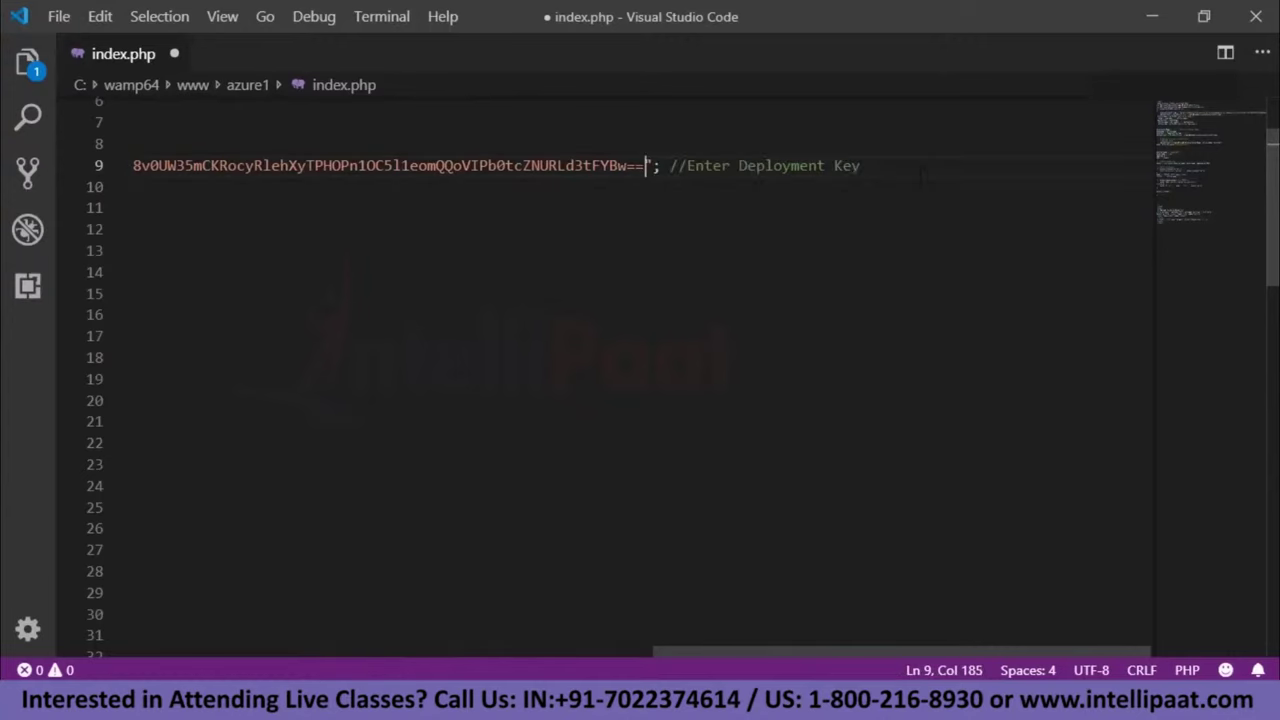
left_click_drag(834, 655, 281, 656)
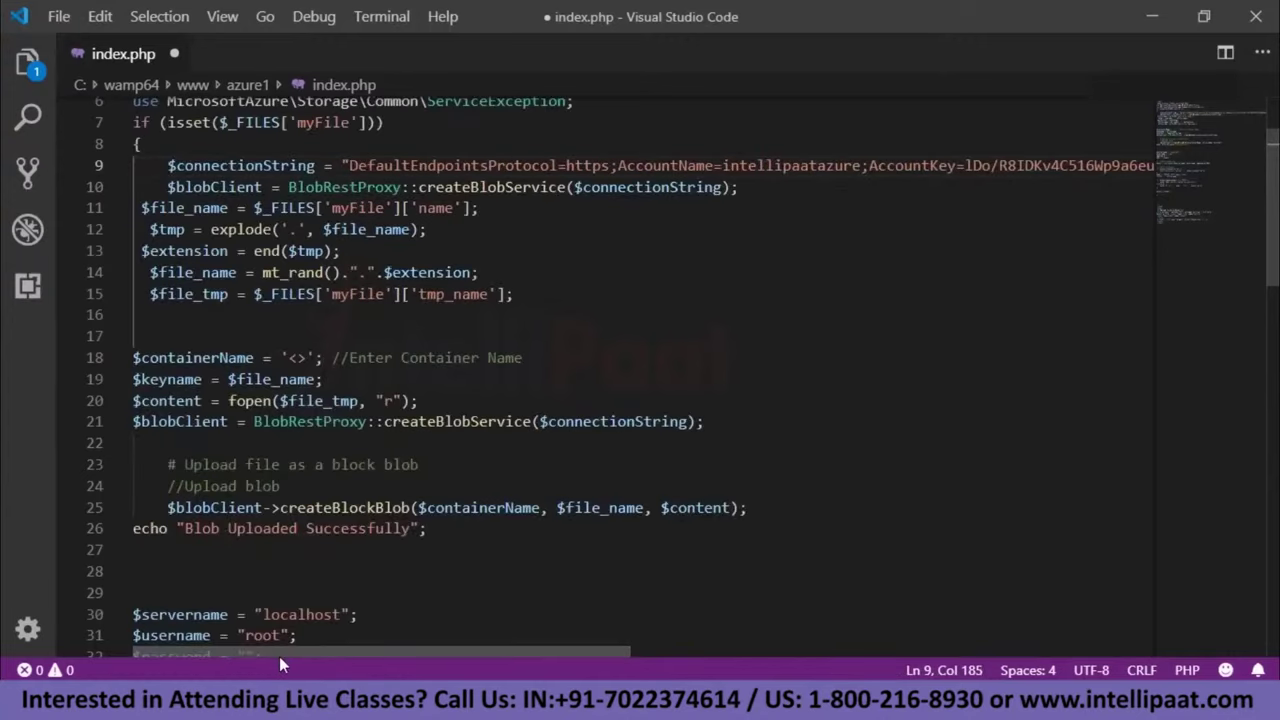
left_click(297, 357)
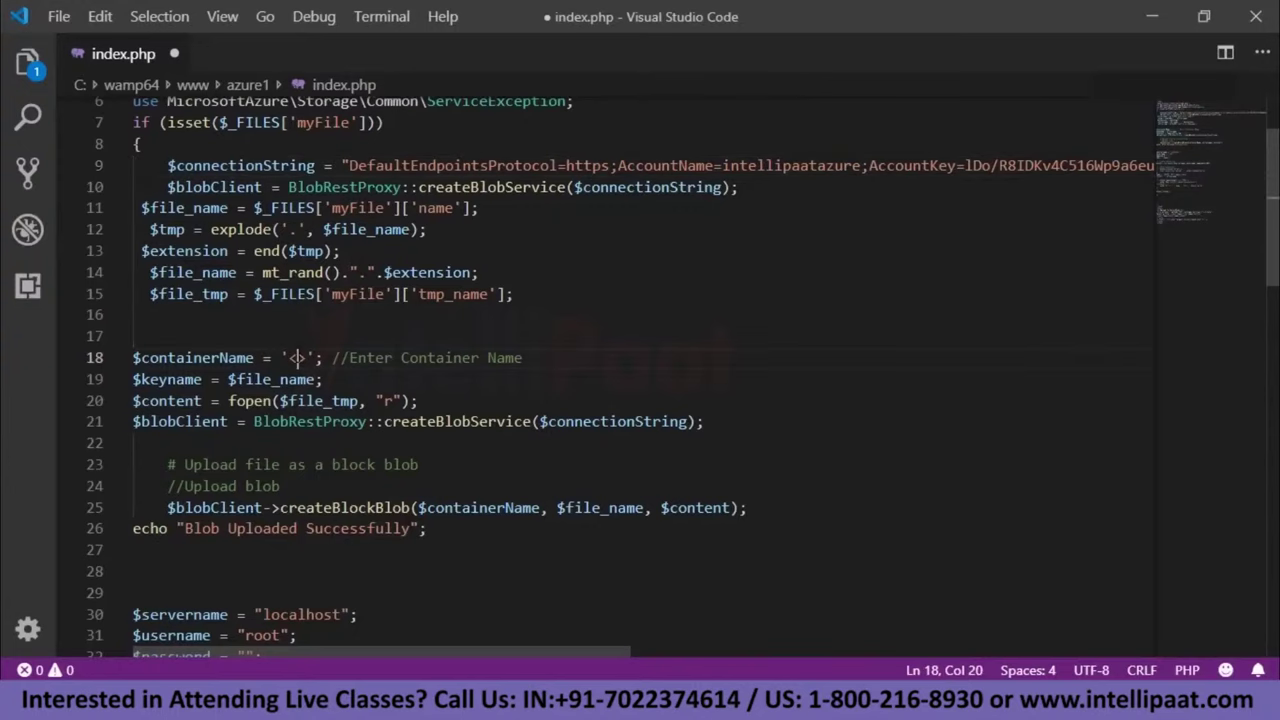
key("alt+Tab")
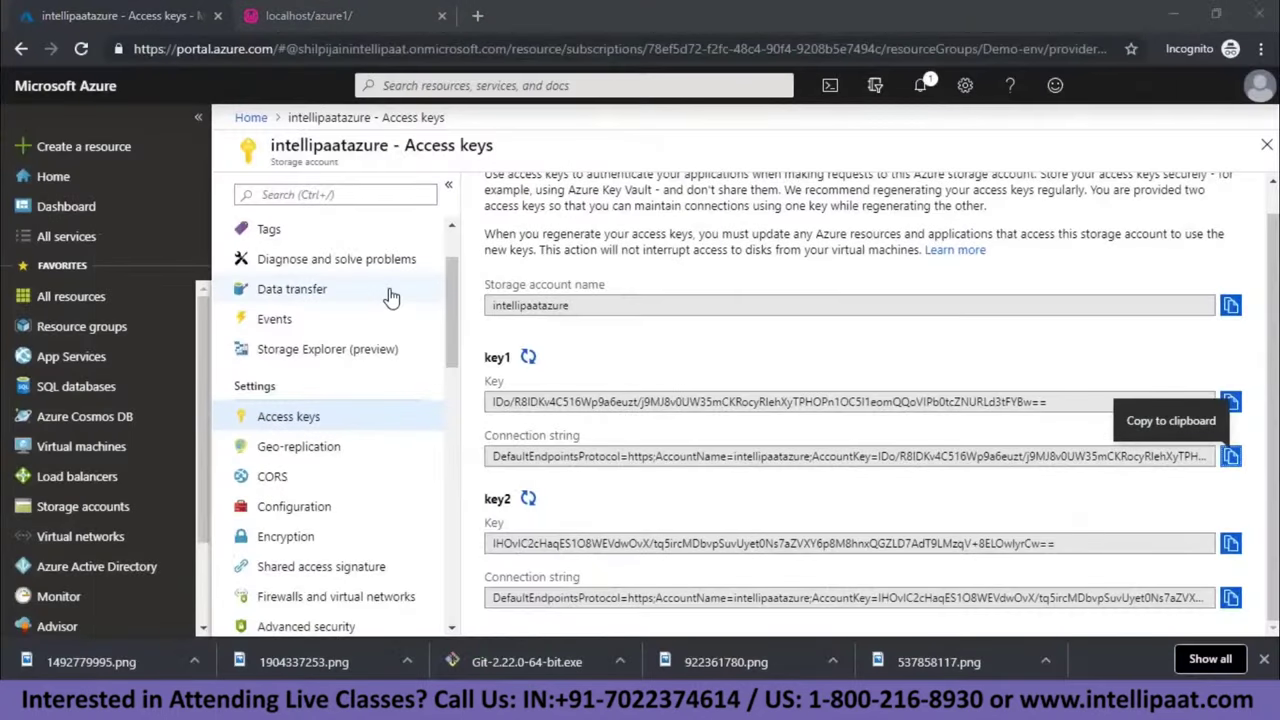
key("alt+Tab")
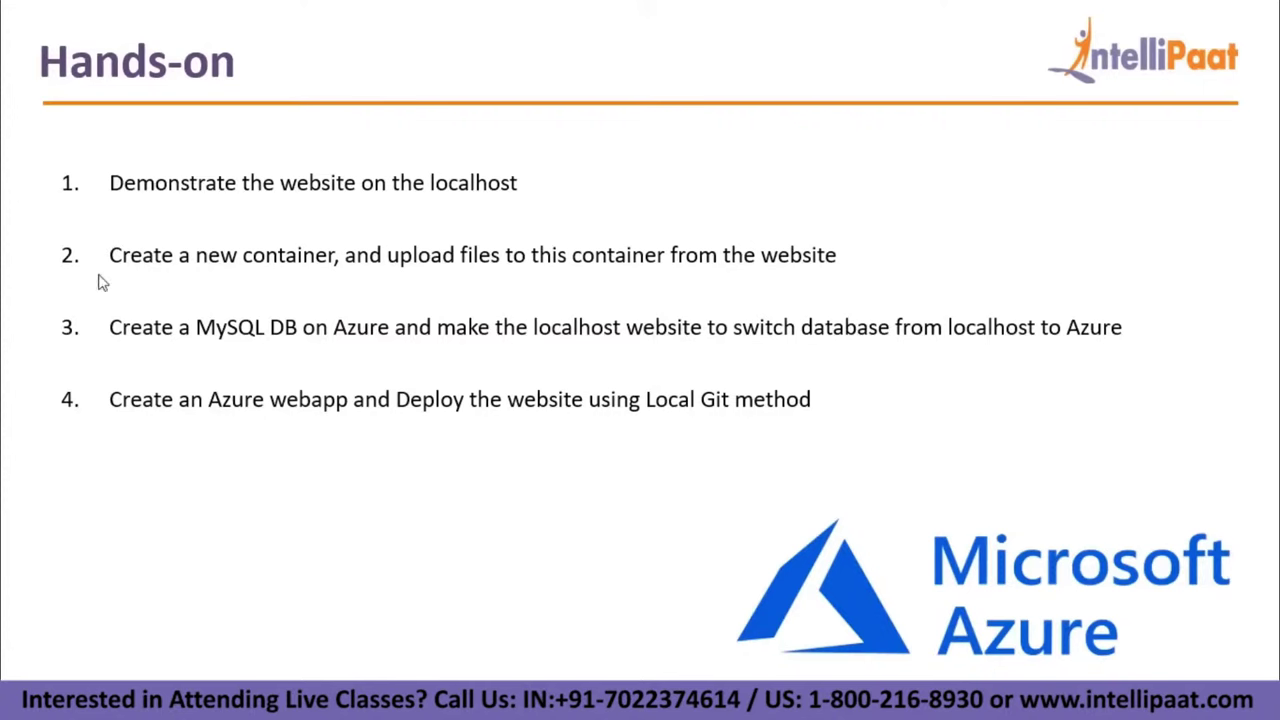
Step: Create a container named 'new' with Blob public access level in intellipaatazure's Blobs
key("alt+Tab")
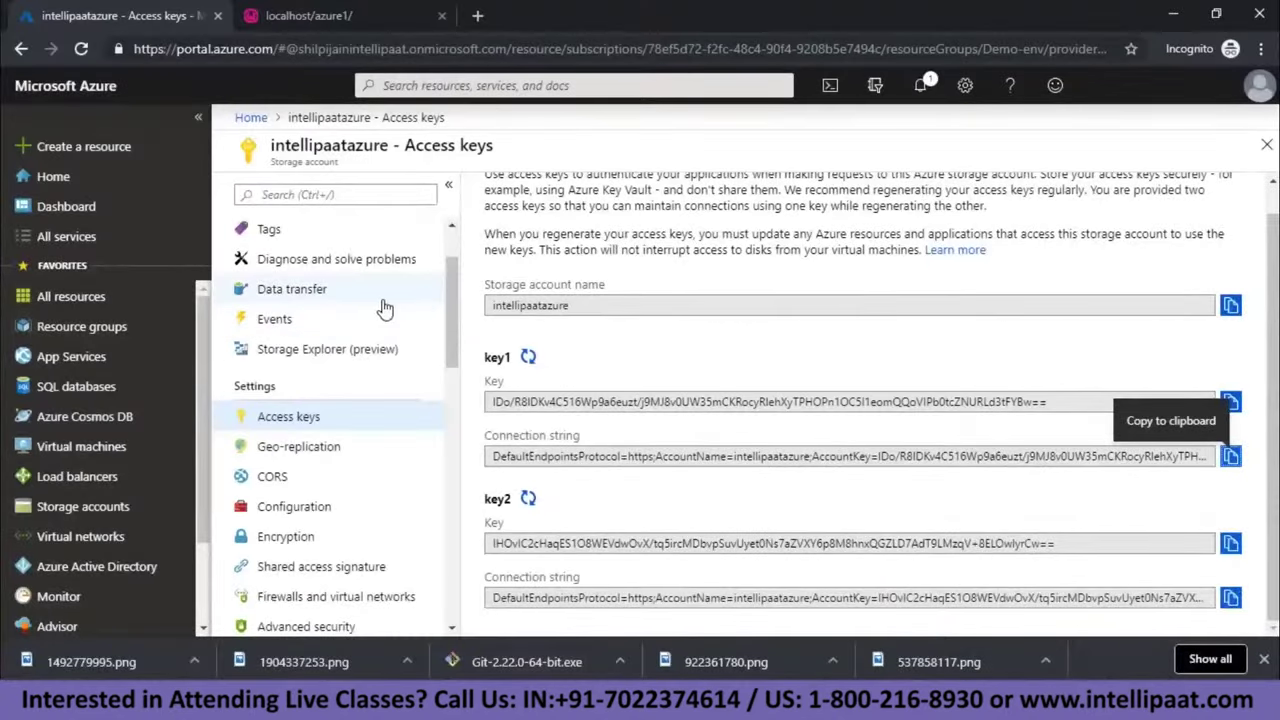
scroll(348, 265, "up", 1)
left_click(343, 240)
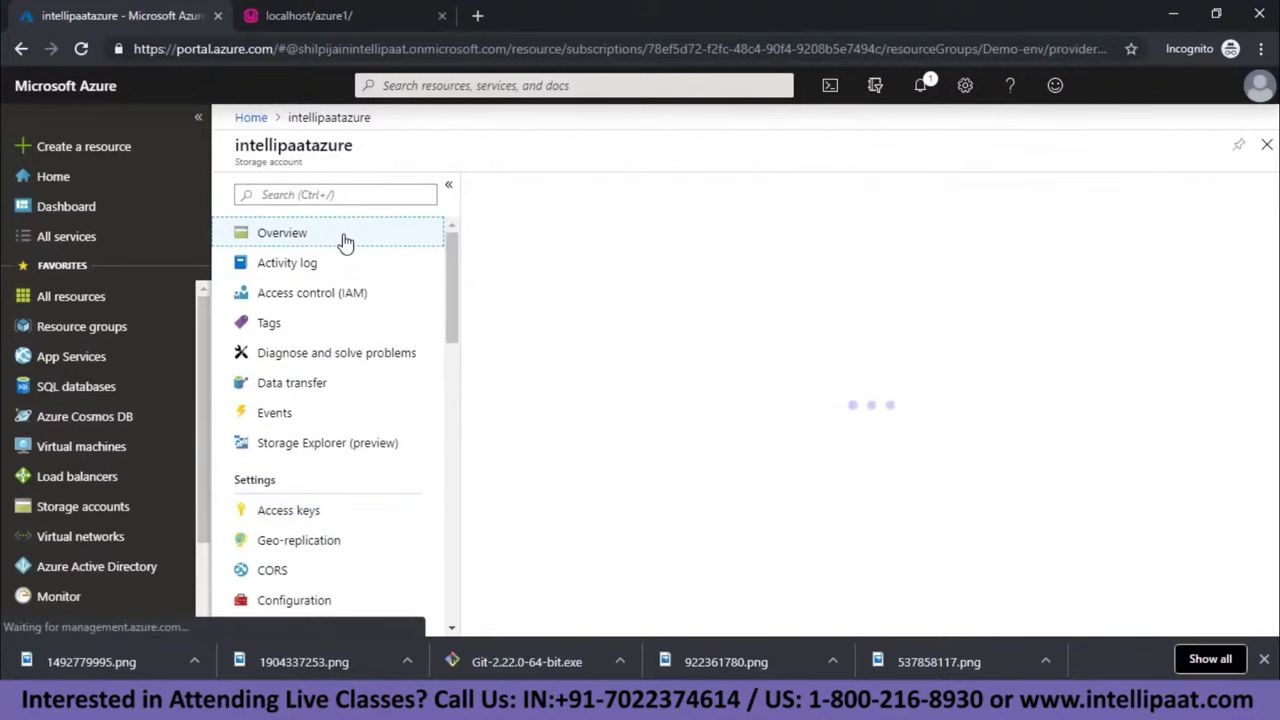
scroll(650, 408, "down", 1)
left_click(560, 362)
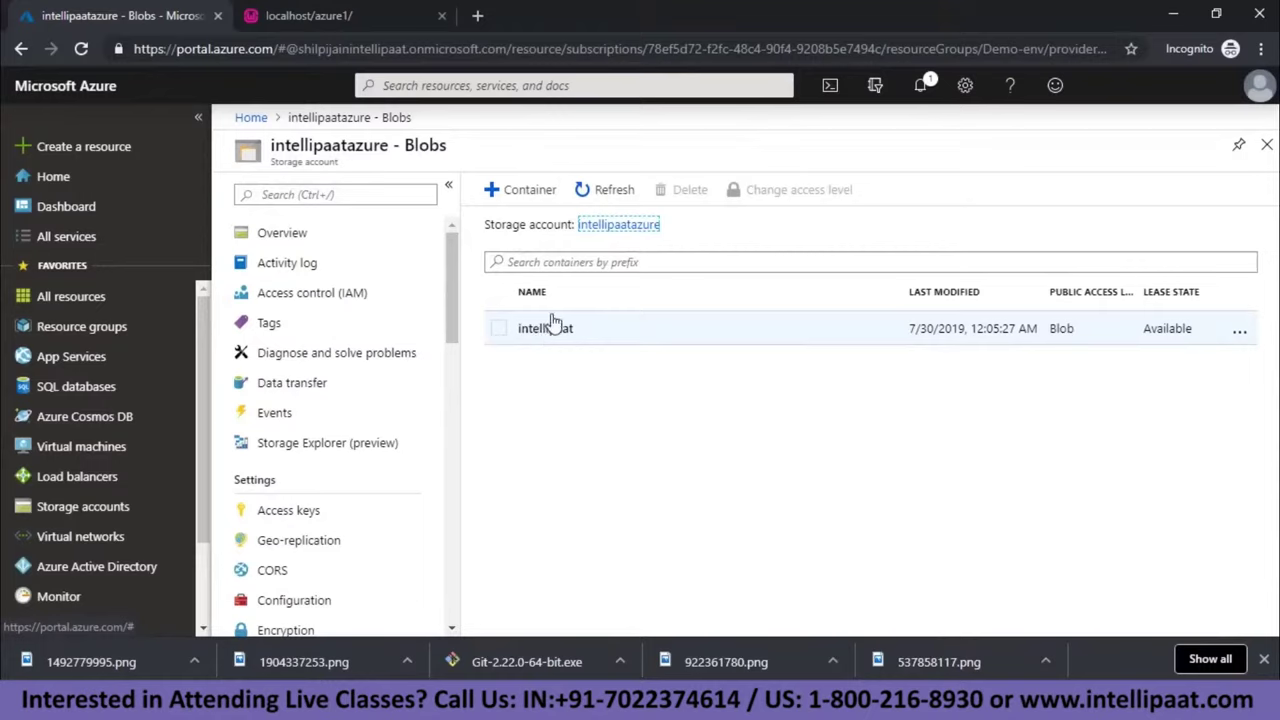
left_click(522, 189)
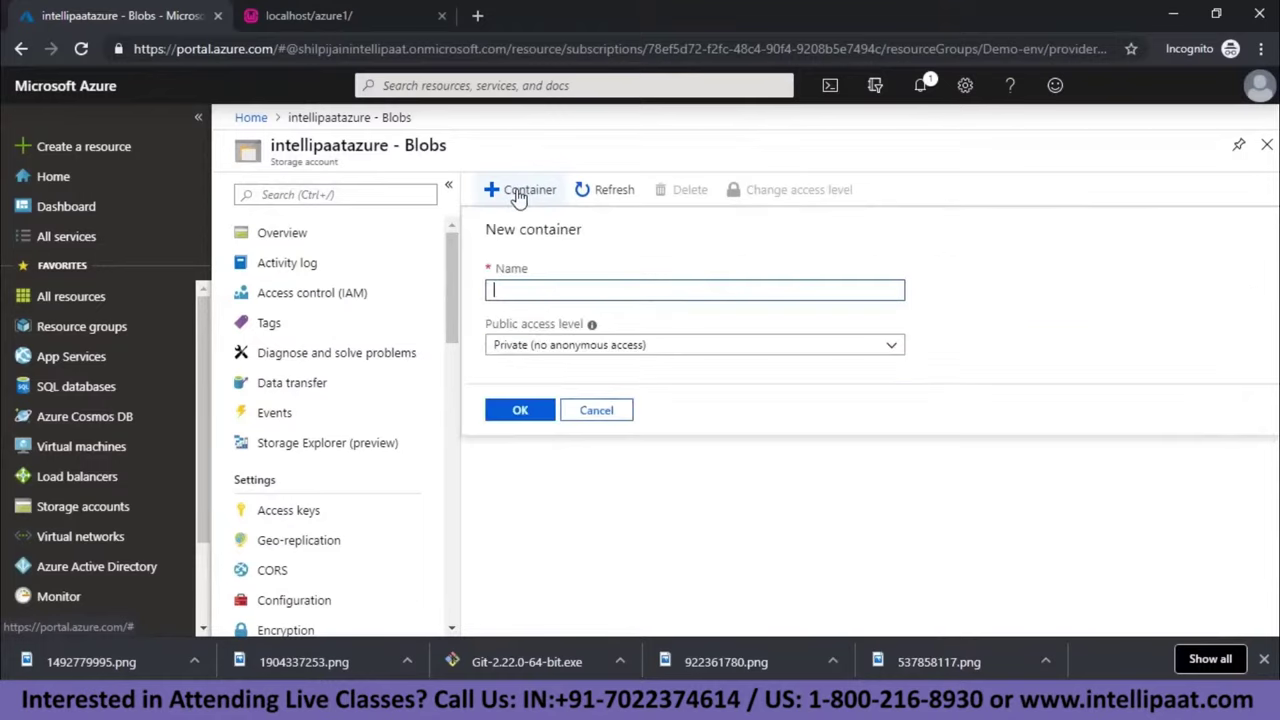
type("new")
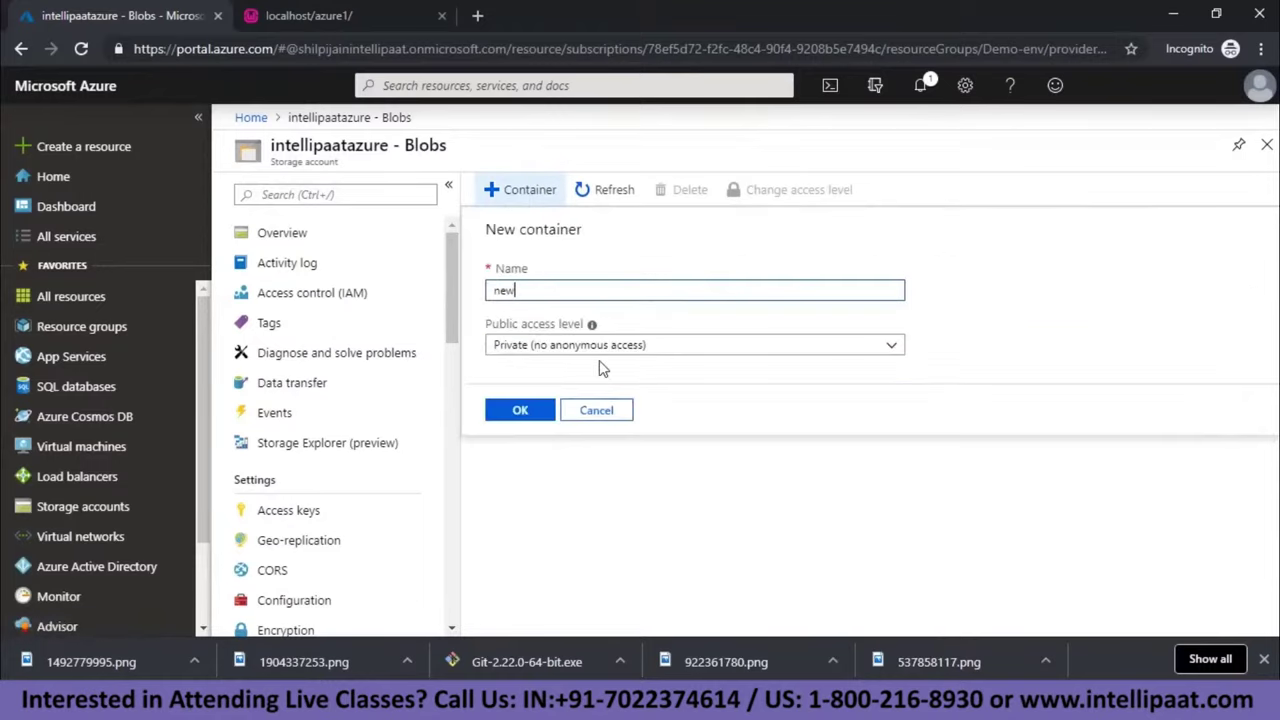
left_click(619, 344)
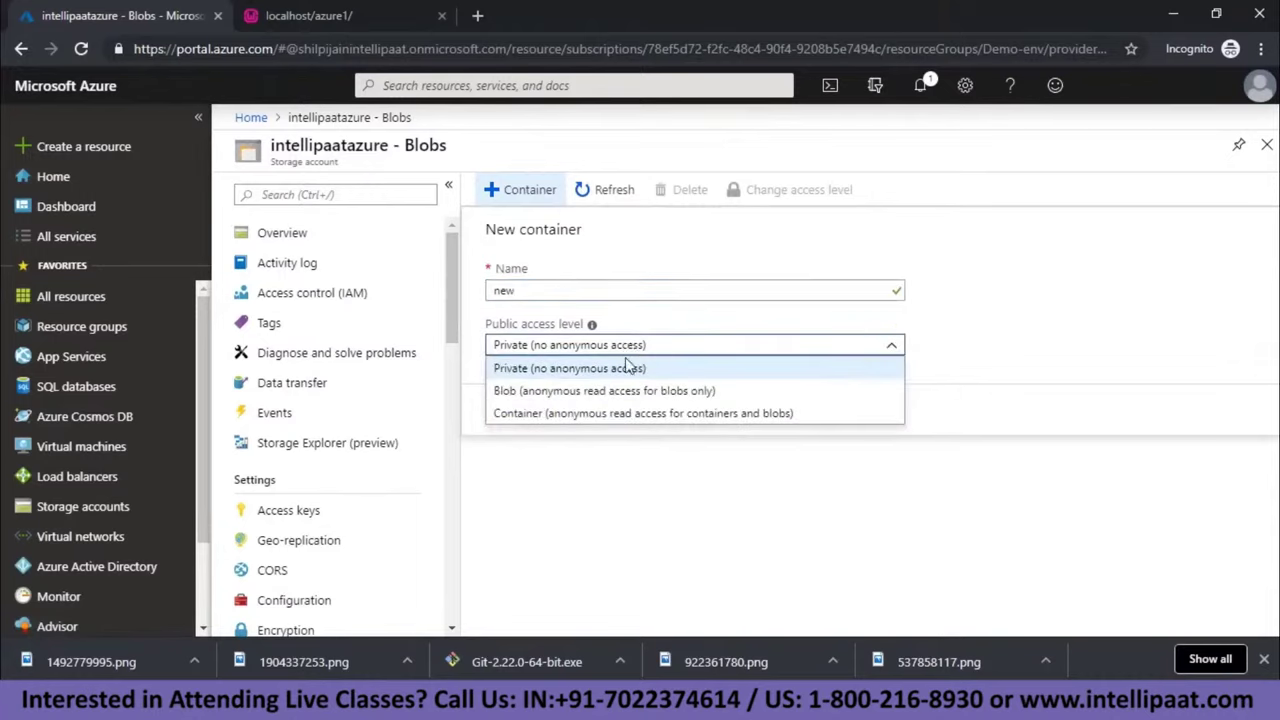
left_click(622, 393)
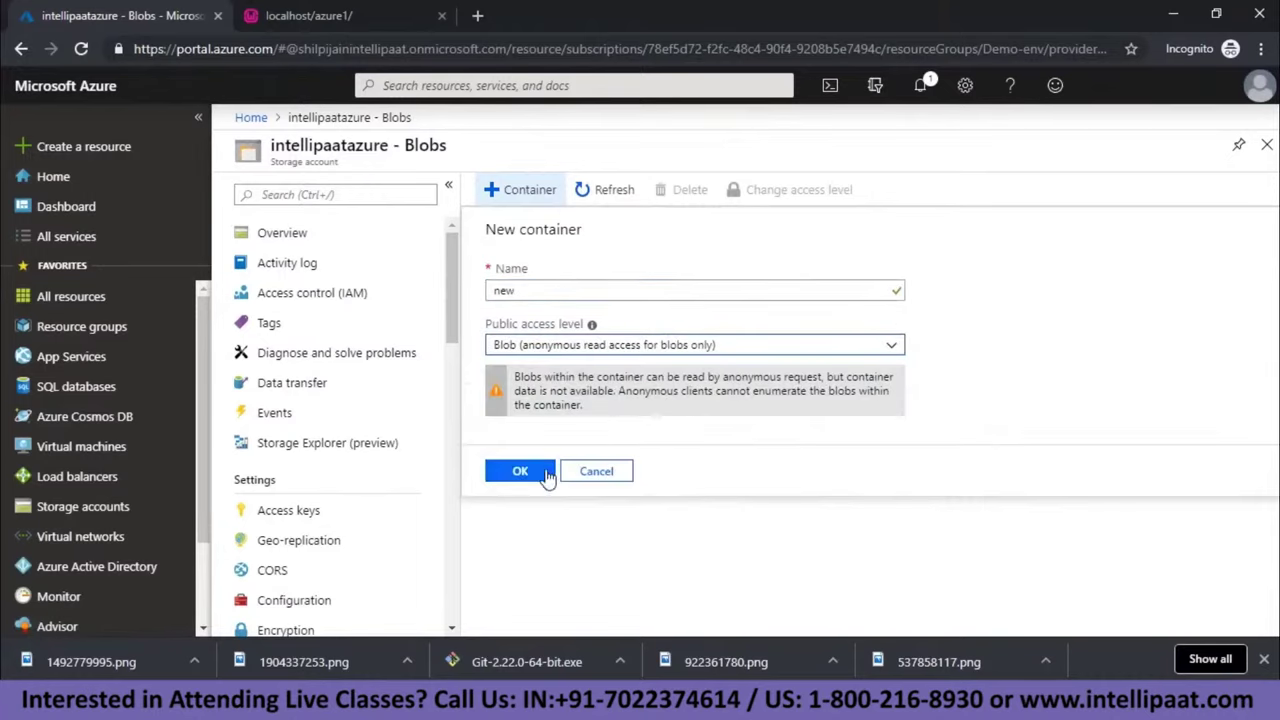
left_click(546, 474)
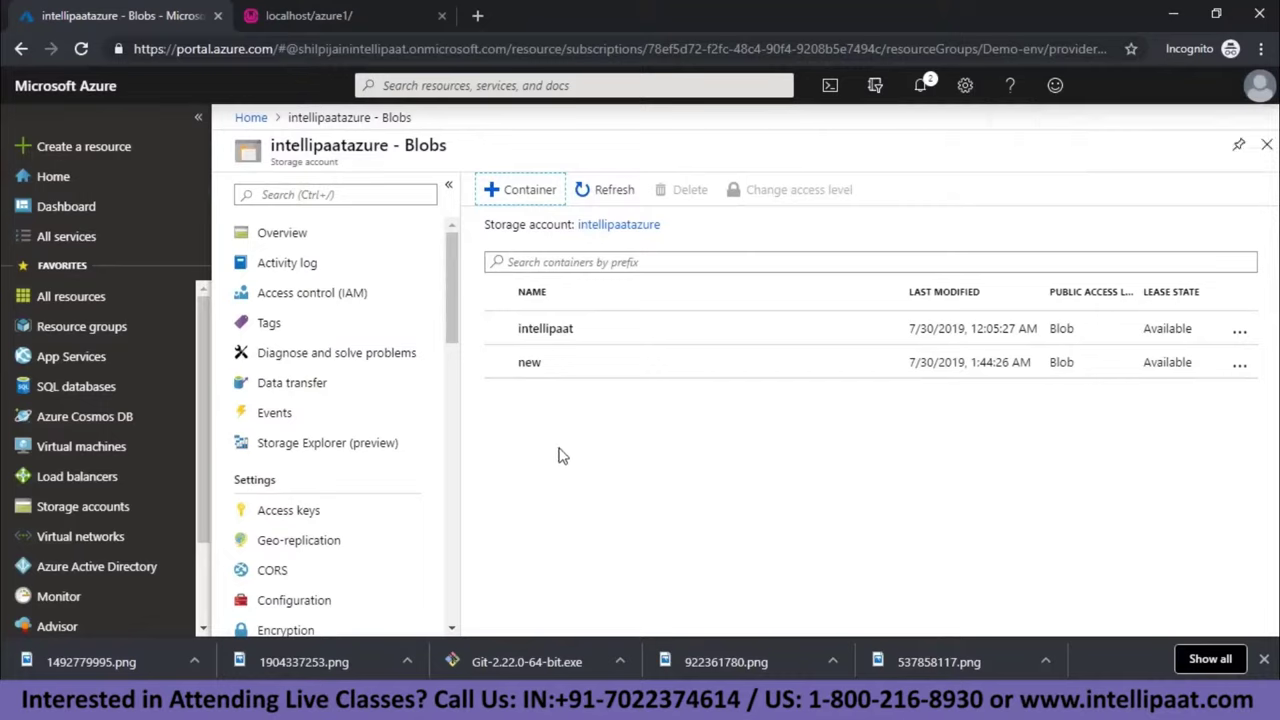
Step: Replace the <> container name placeholder on line 18 with new
key("alt+Tab")
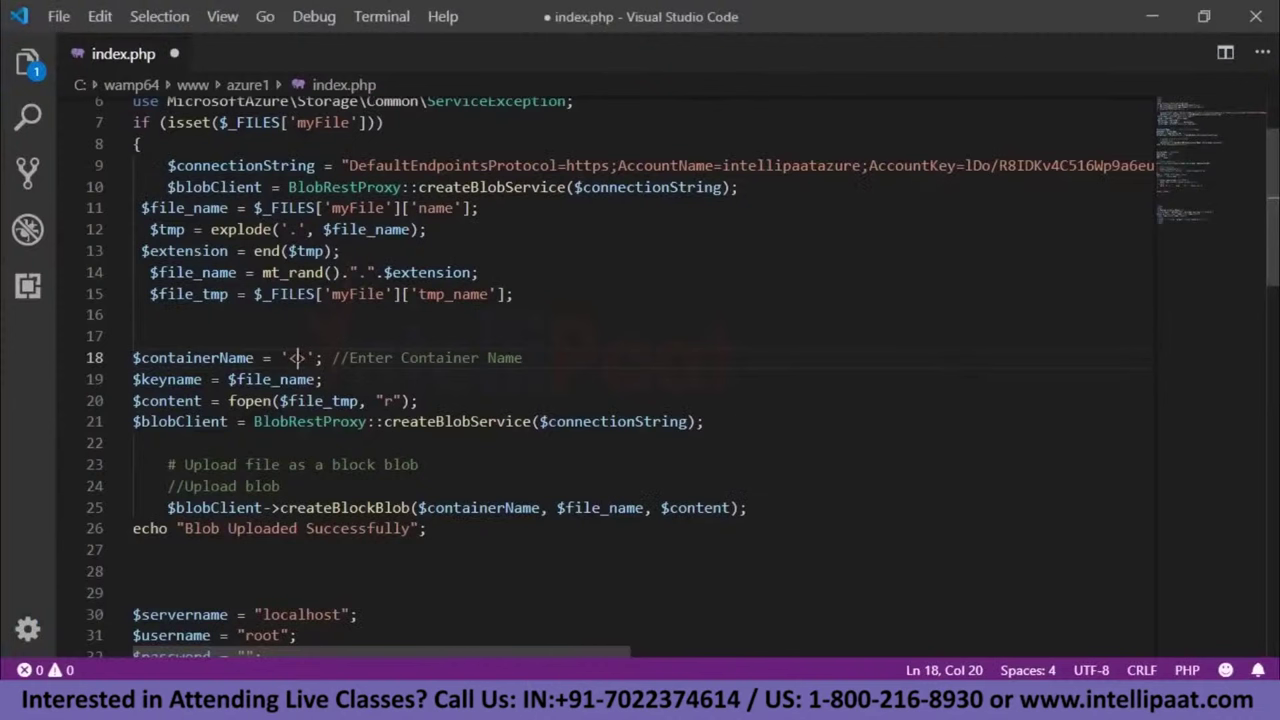
left_click_drag(306, 357, 288, 357)
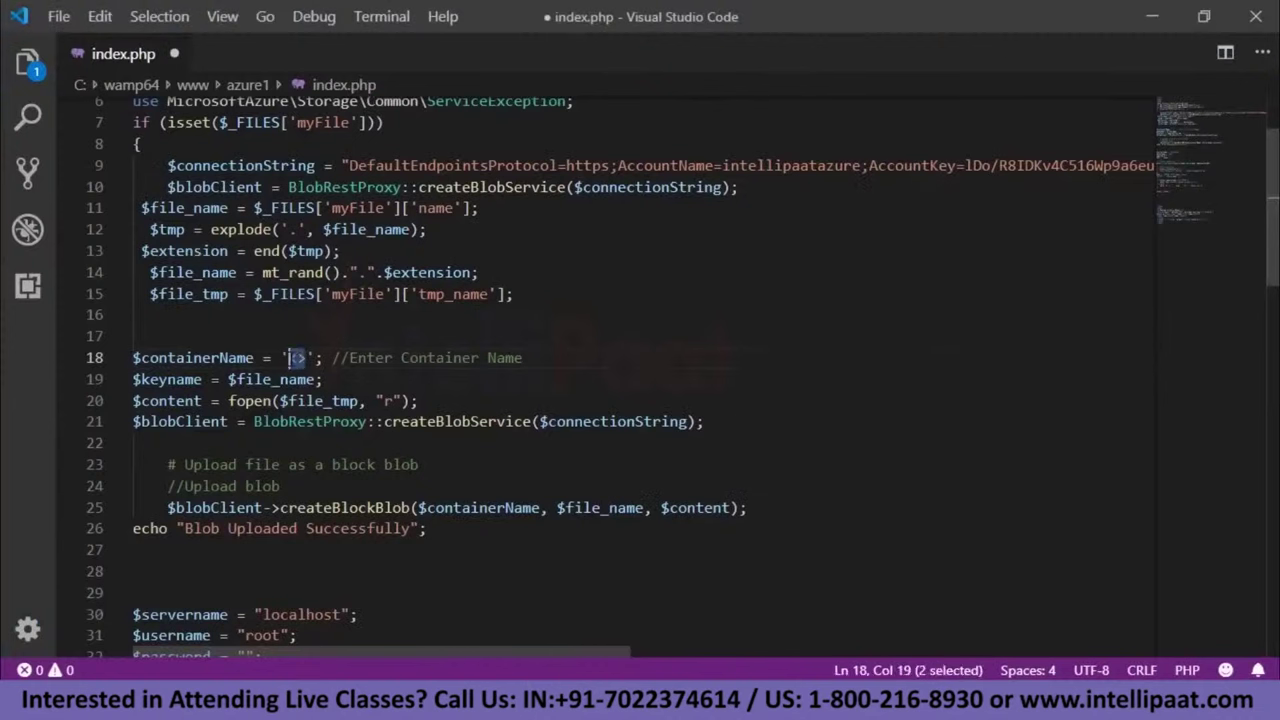
type("new")
scroll(608, 397, "down", 4)
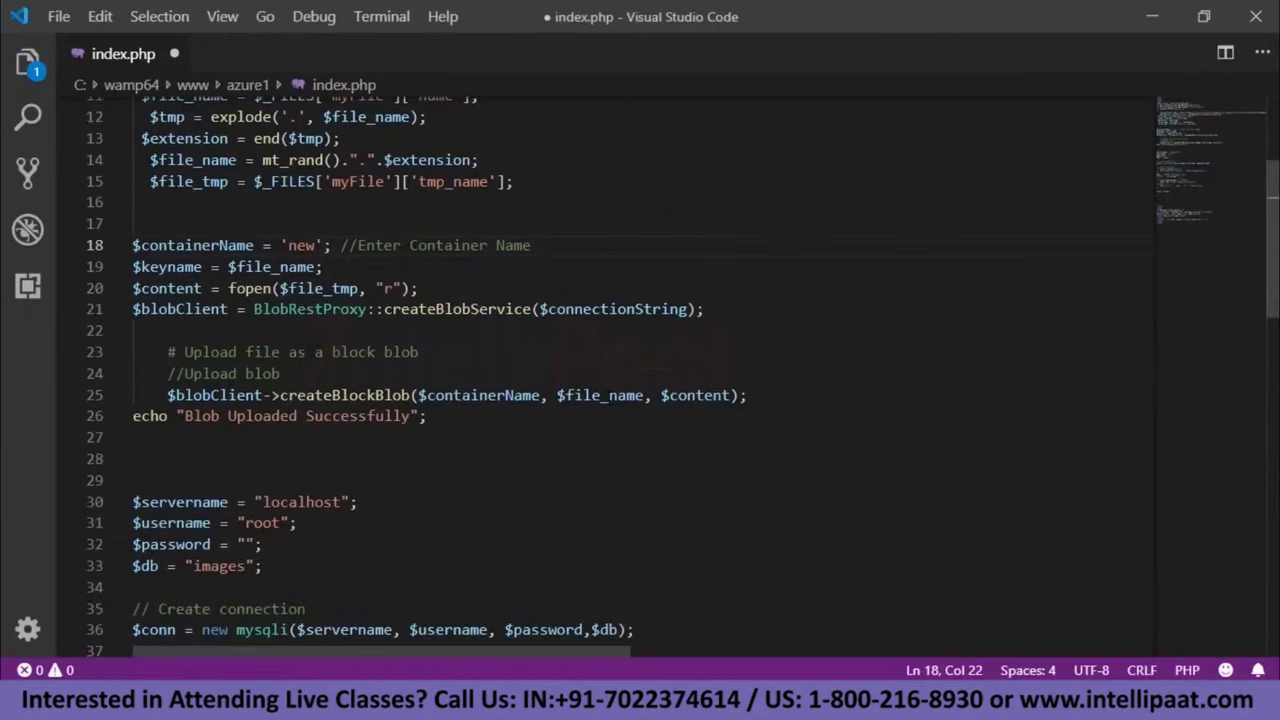
Step: Review the MySQL connection settings on lines 30–32 and save index.php
left_click_drag(263, 333, 340, 333)
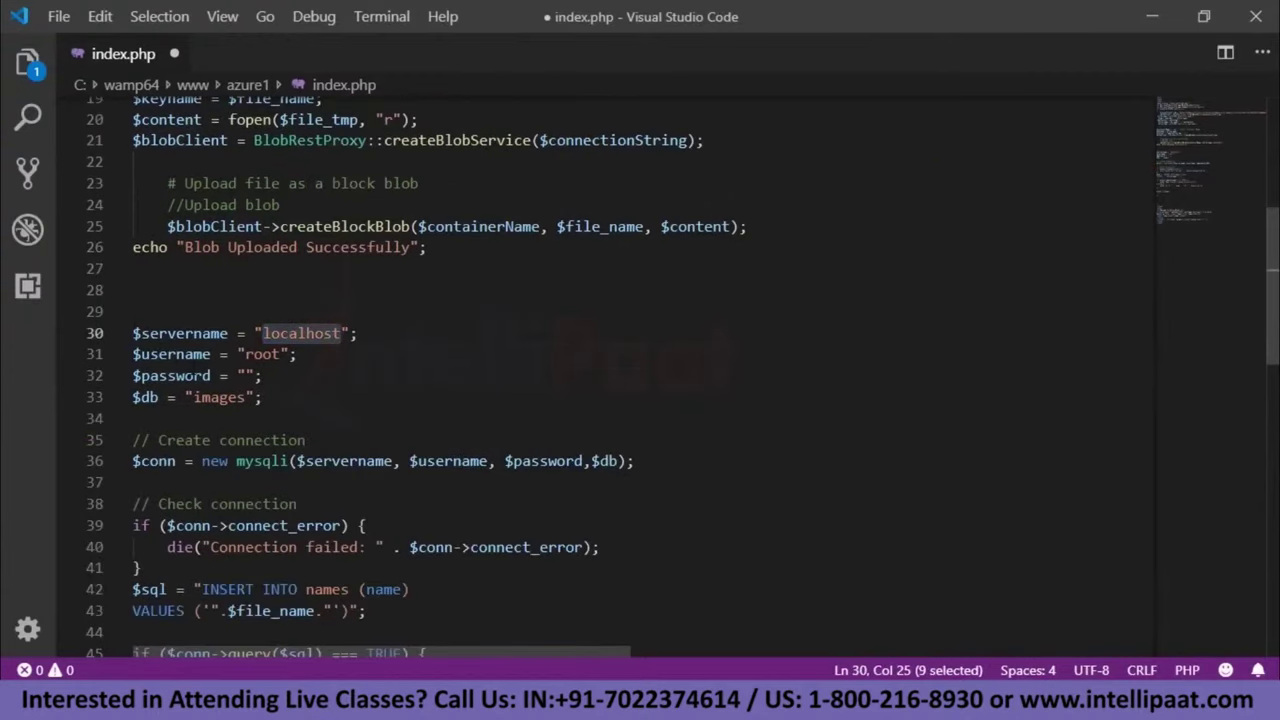
left_click_drag(262, 375, 133, 333)
left_click(193, 354)
double_click(294, 334)
scroll(640, 370, "down", 5)
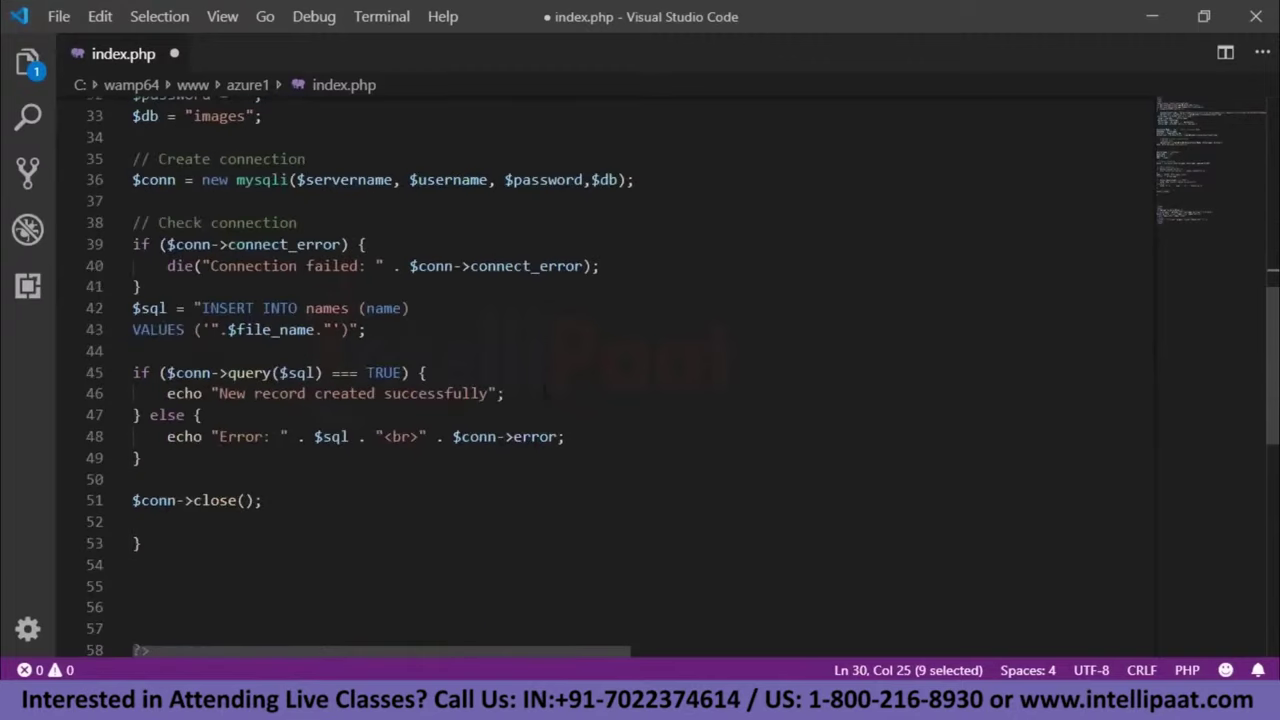
scroll(640, 370, "up", 10)
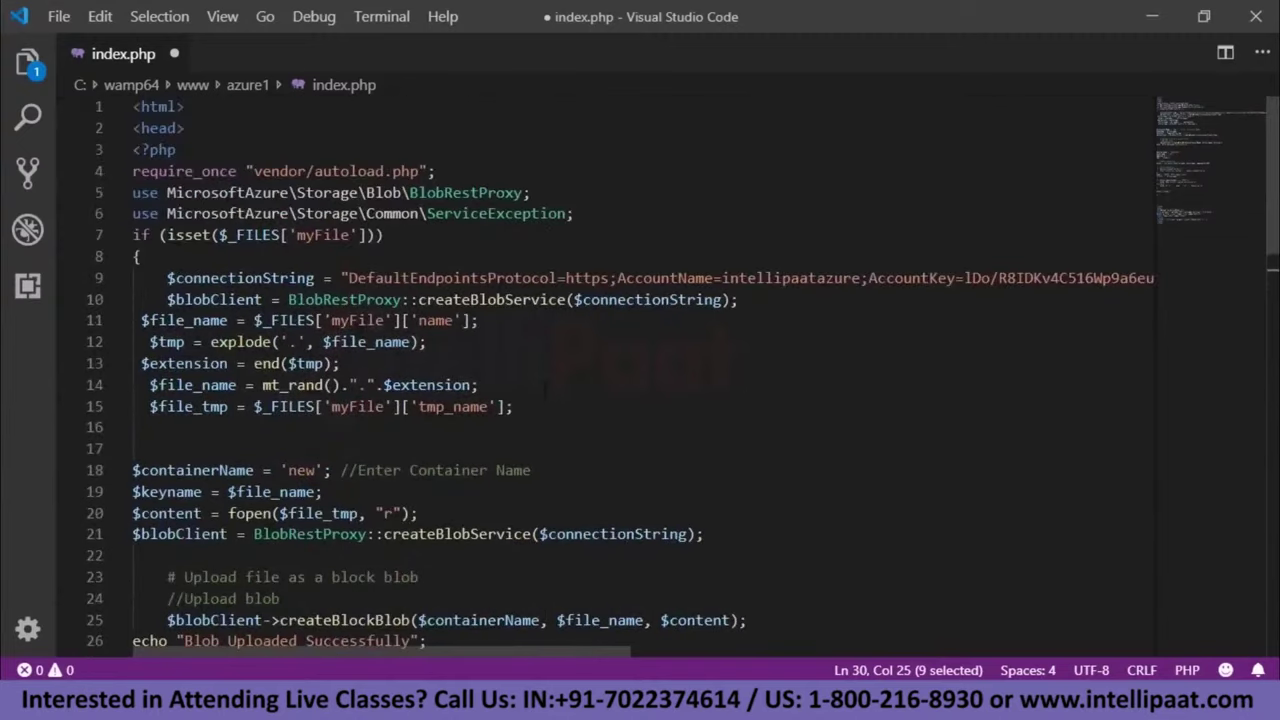
left_click(545, 385)
key("ctrl+s")
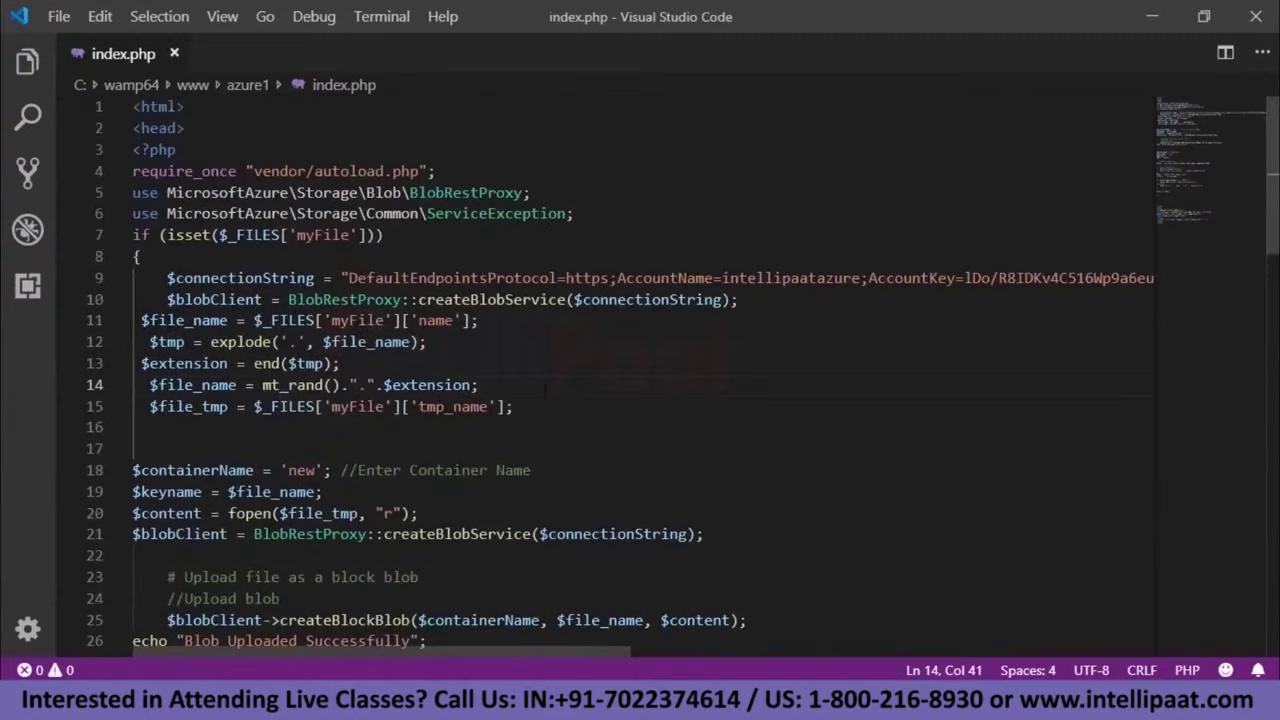
key("alt+Tab")
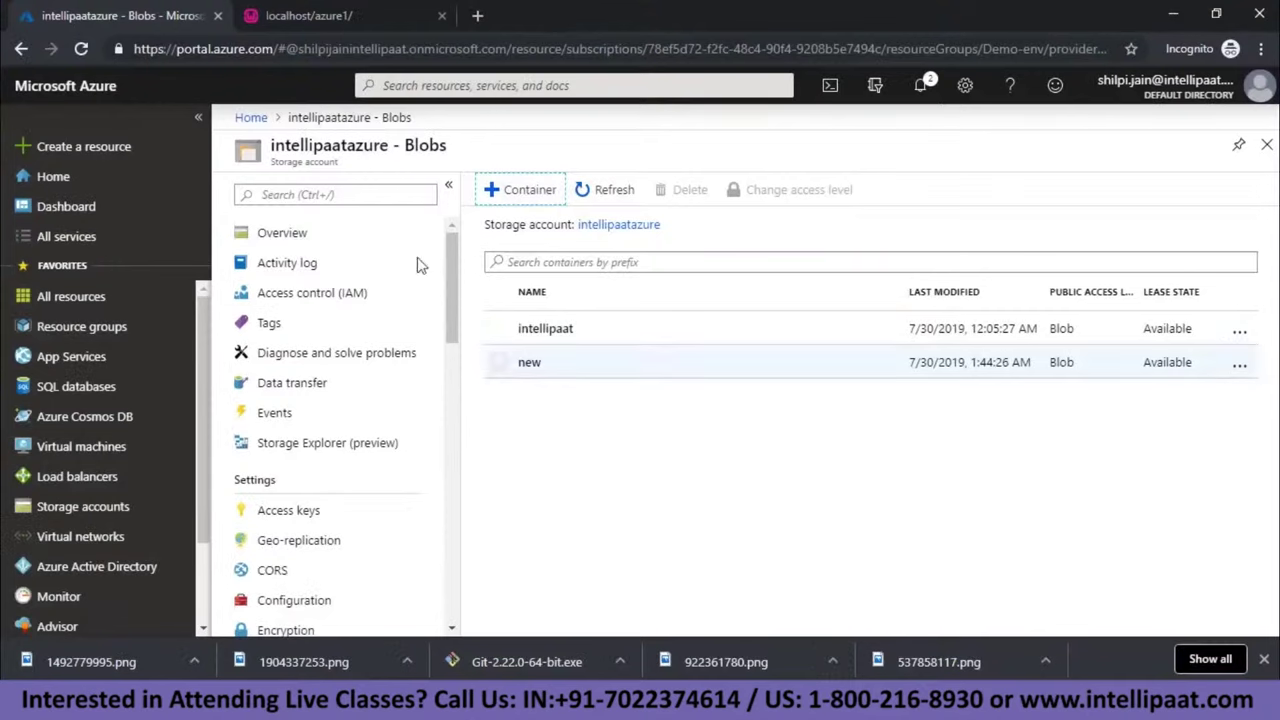
Step: Reload the localhost/azure1 upload page so it runs the updated code
left_click(323, 20)
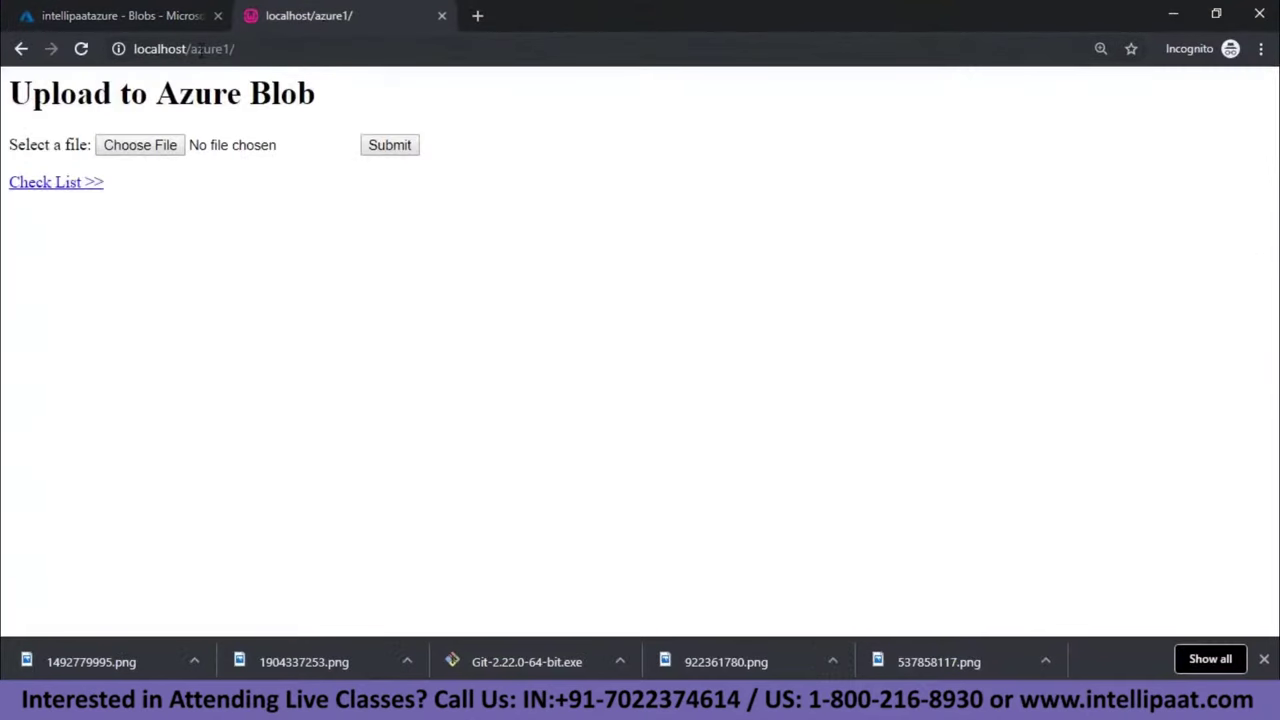
left_click(251, 55)
left_click(80, 50)
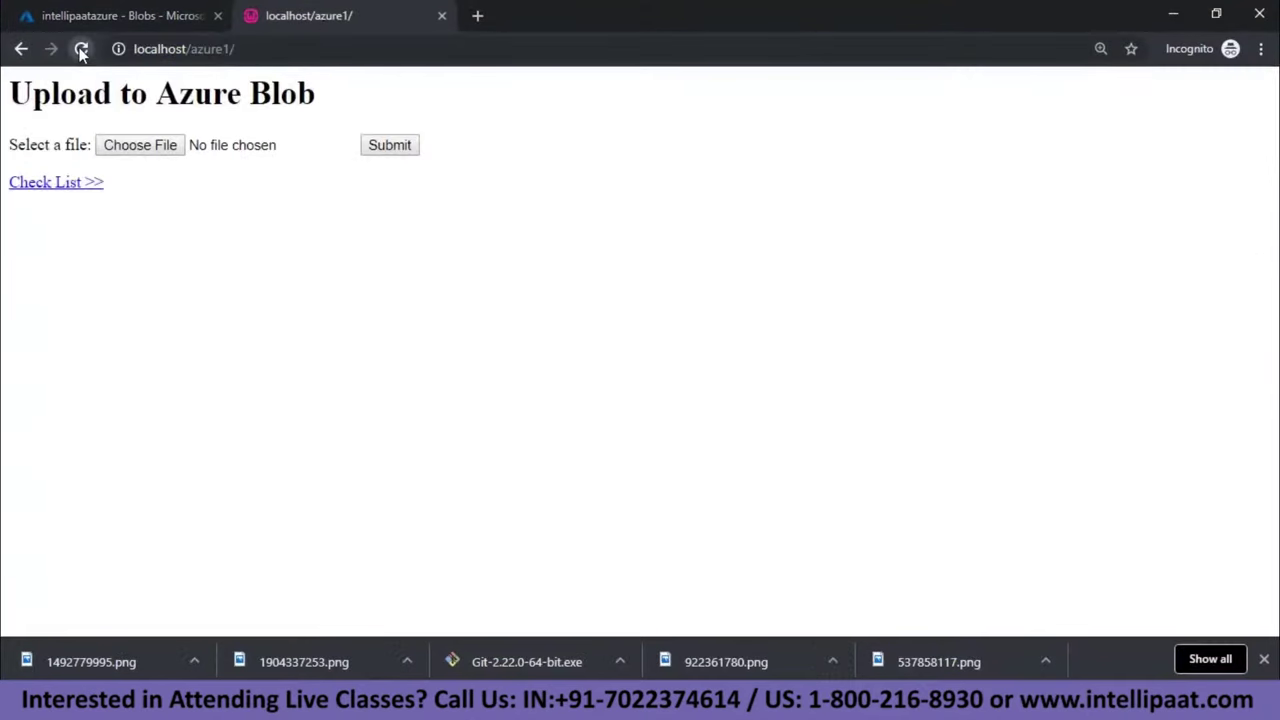
Step: Upload database (13).png, getting 'Blob Uploaded Successfully' and 'New record created successfully'
left_click(155, 158)
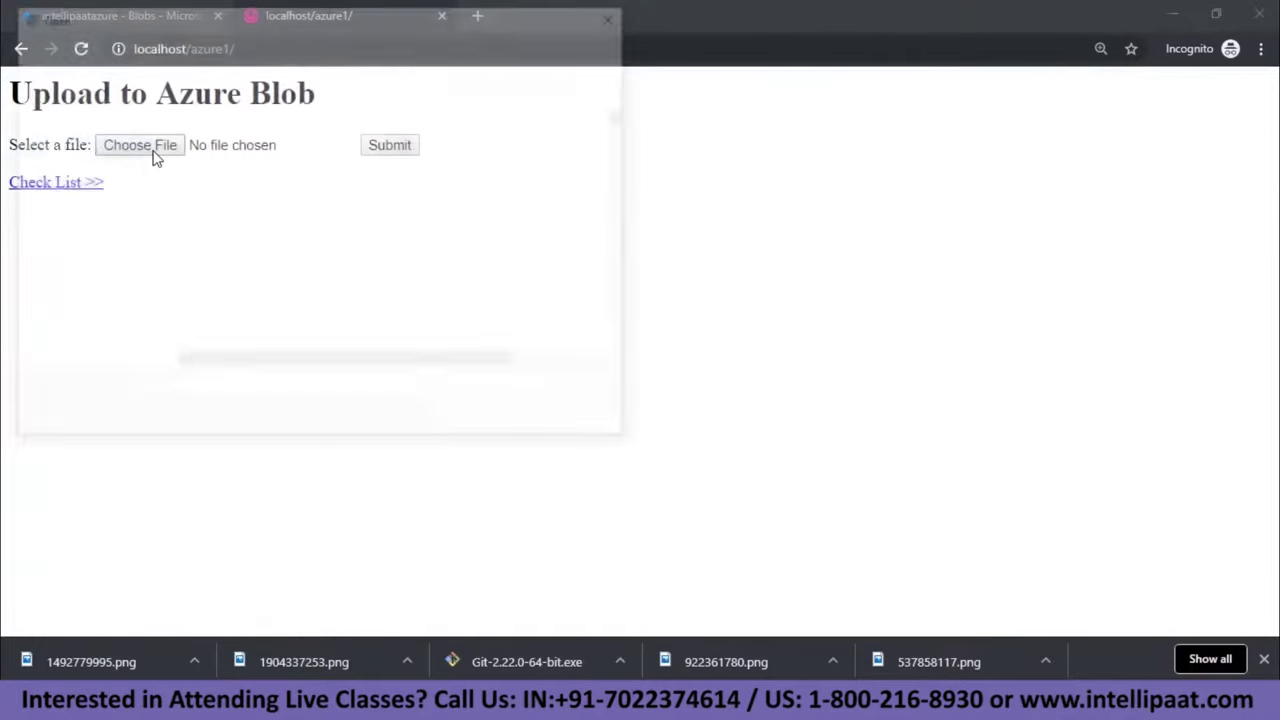
left_click_drag(390, 22, 793, 59)
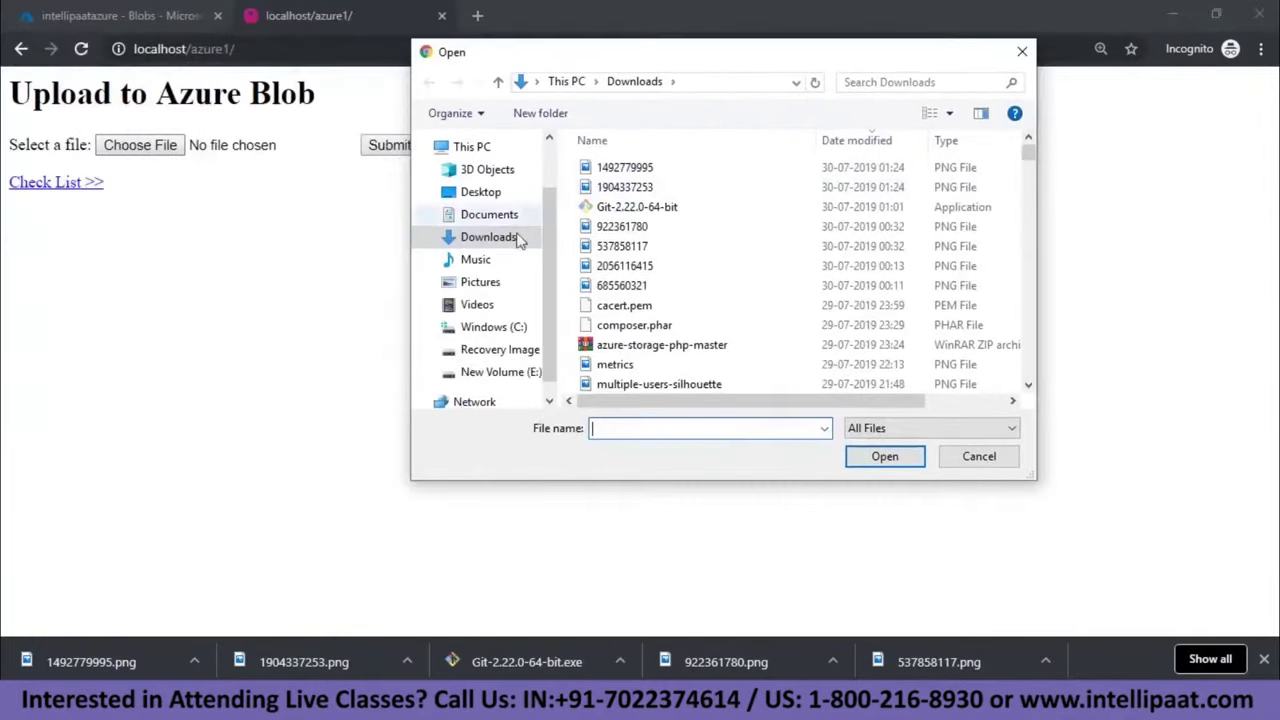
scroll(720, 266, "down", 3)
scroll(731, 266, "down", 2)
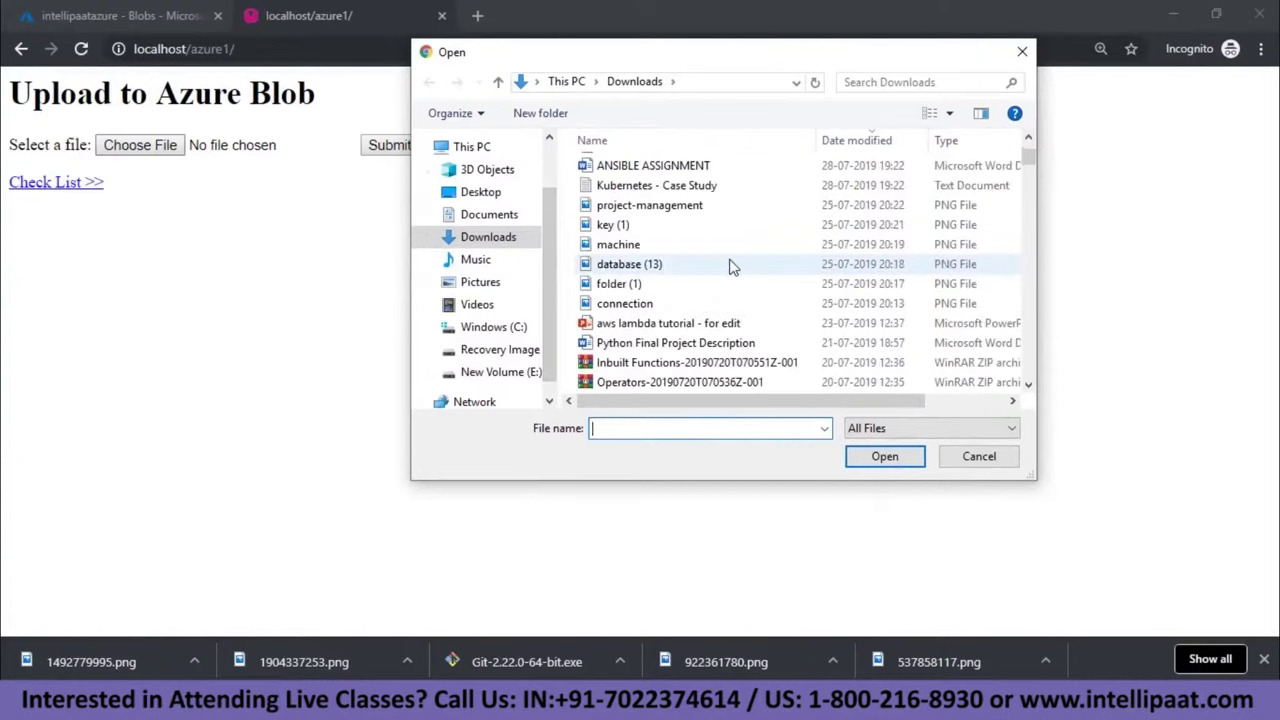
left_click(706, 265)
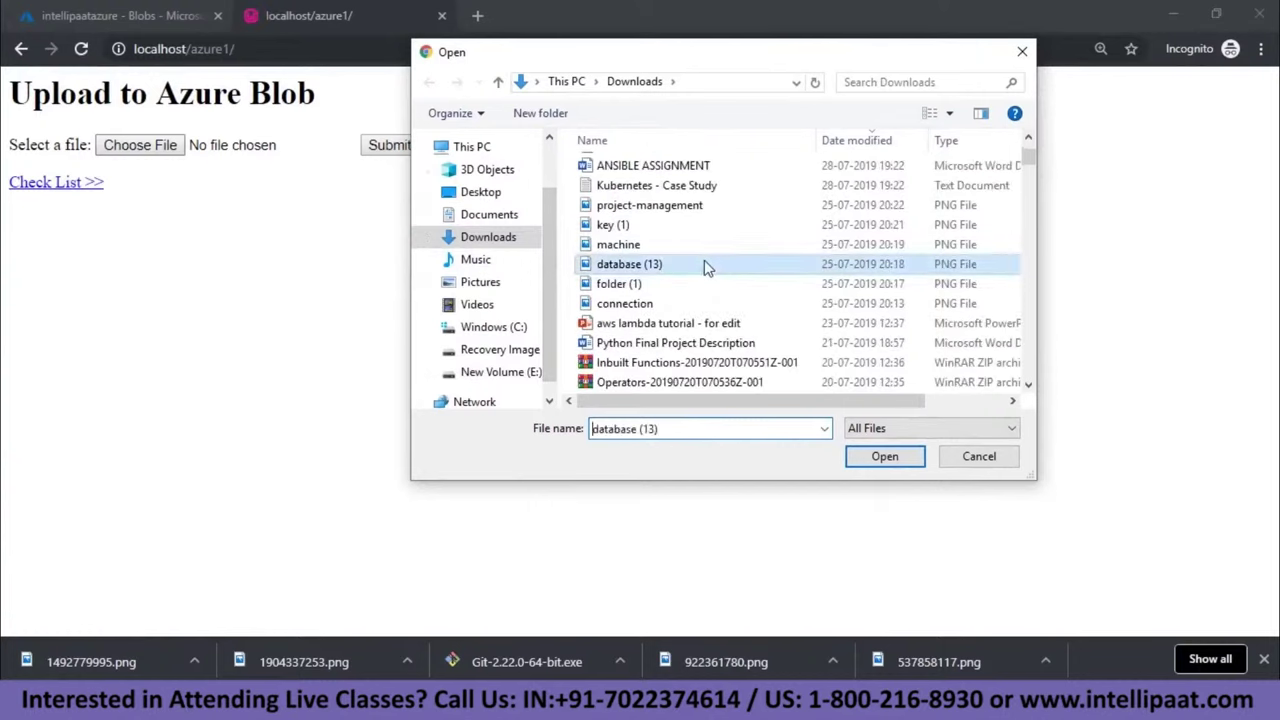
double_click(621, 274)
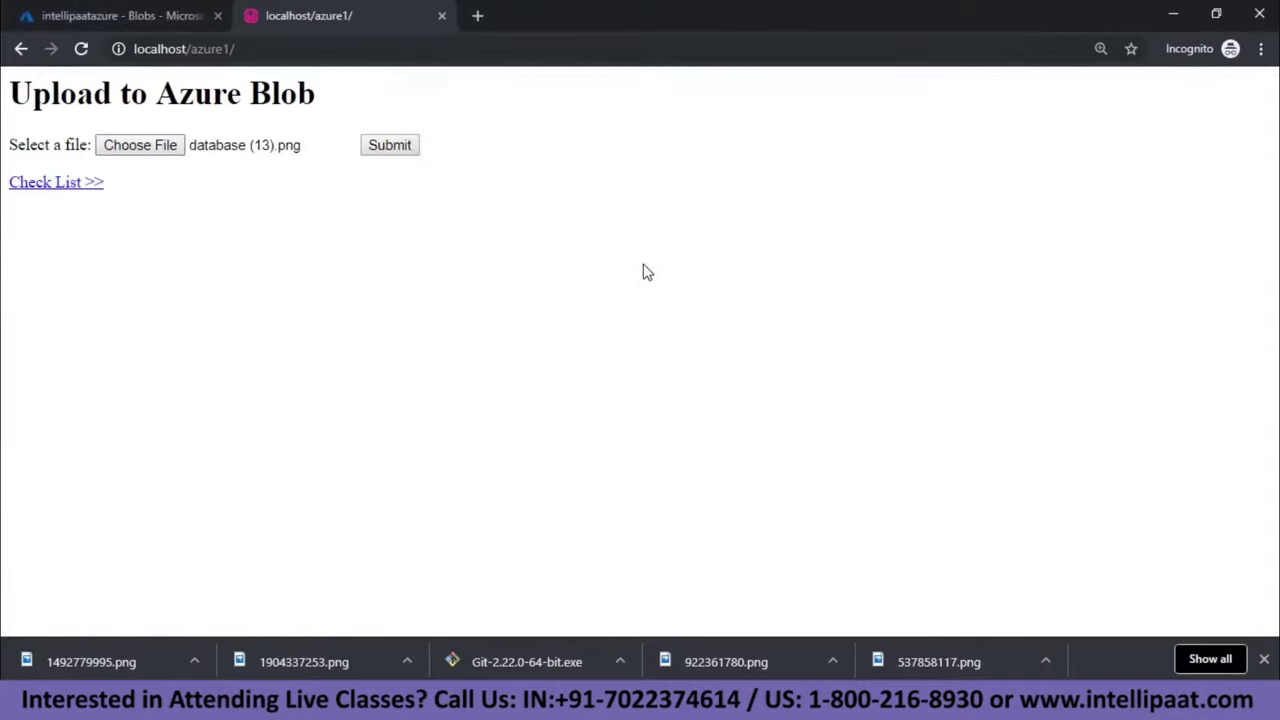
left_click(390, 146)
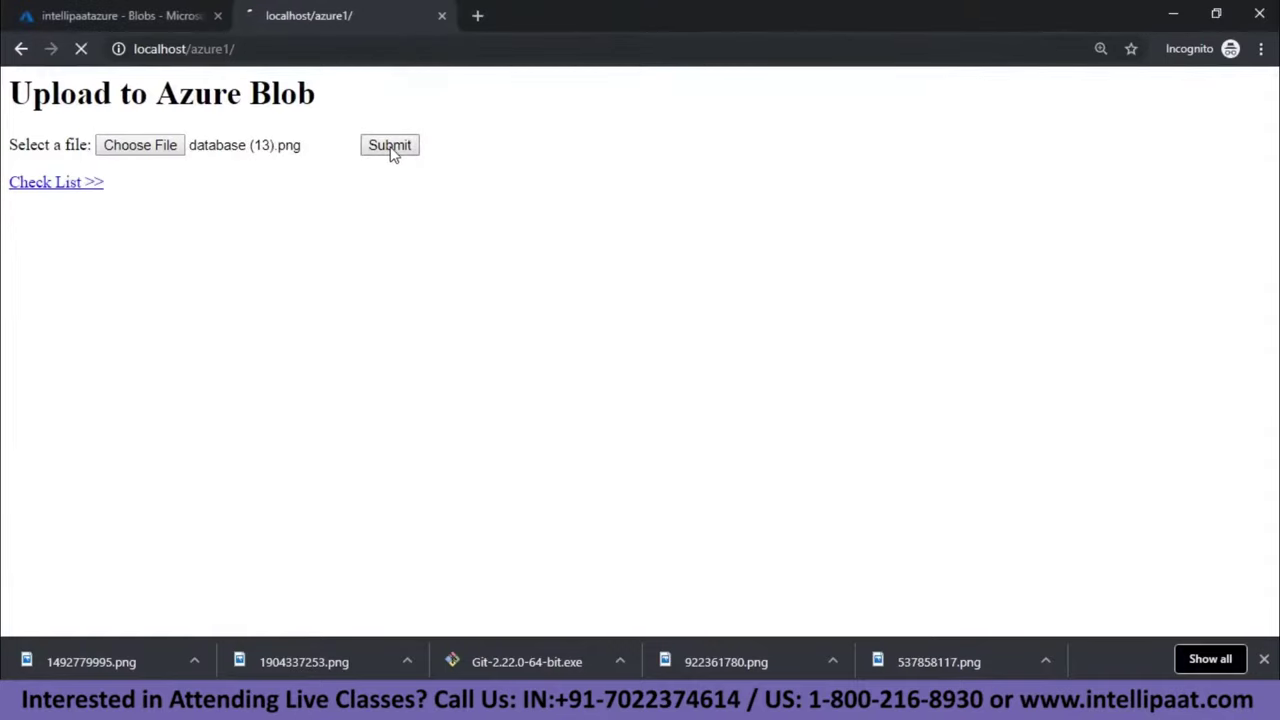
left_click_drag(9, 82, 408, 104)
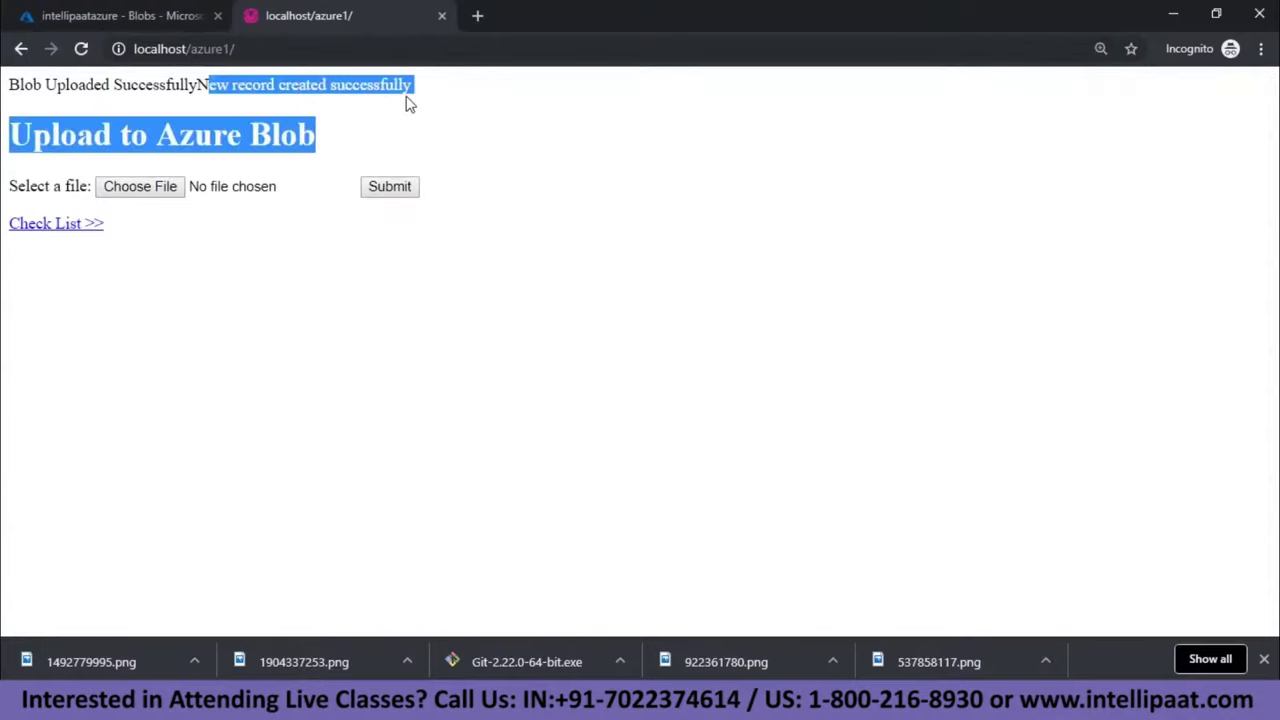
Step: Re-run select * from names; in the MySQL console, which now returns 680345573.png
key("alt+Tab")
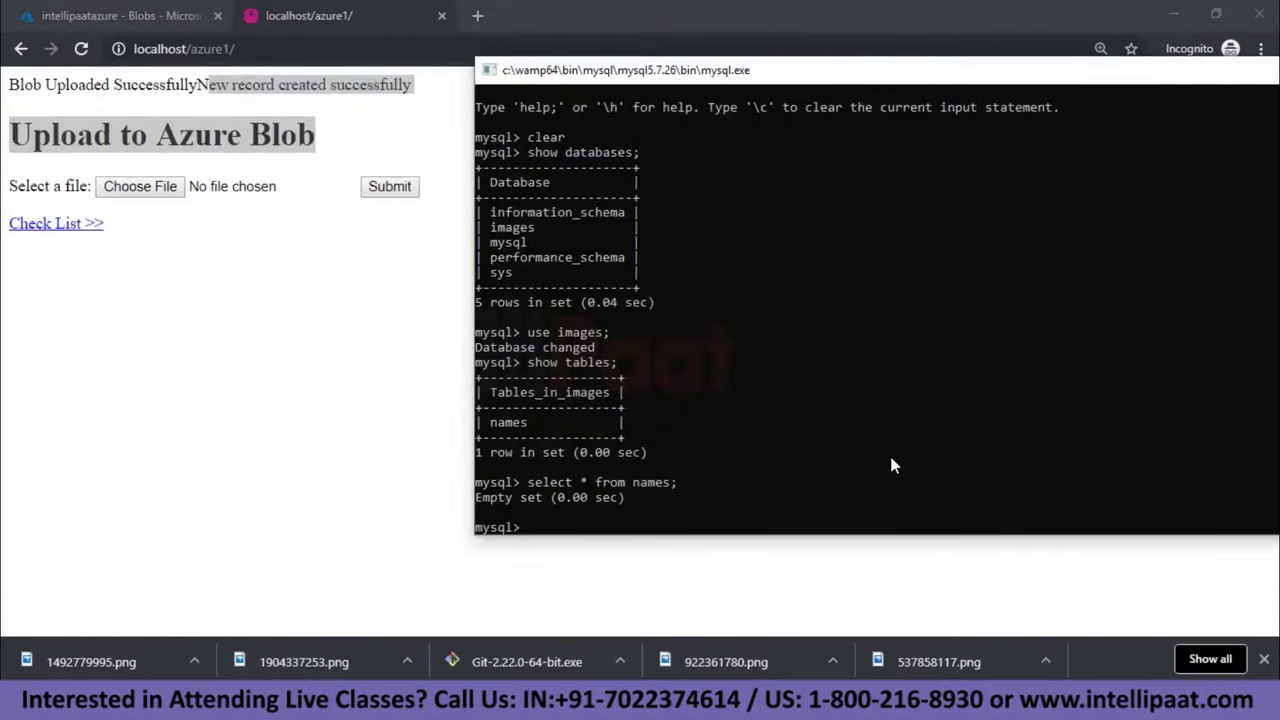
key("Up")
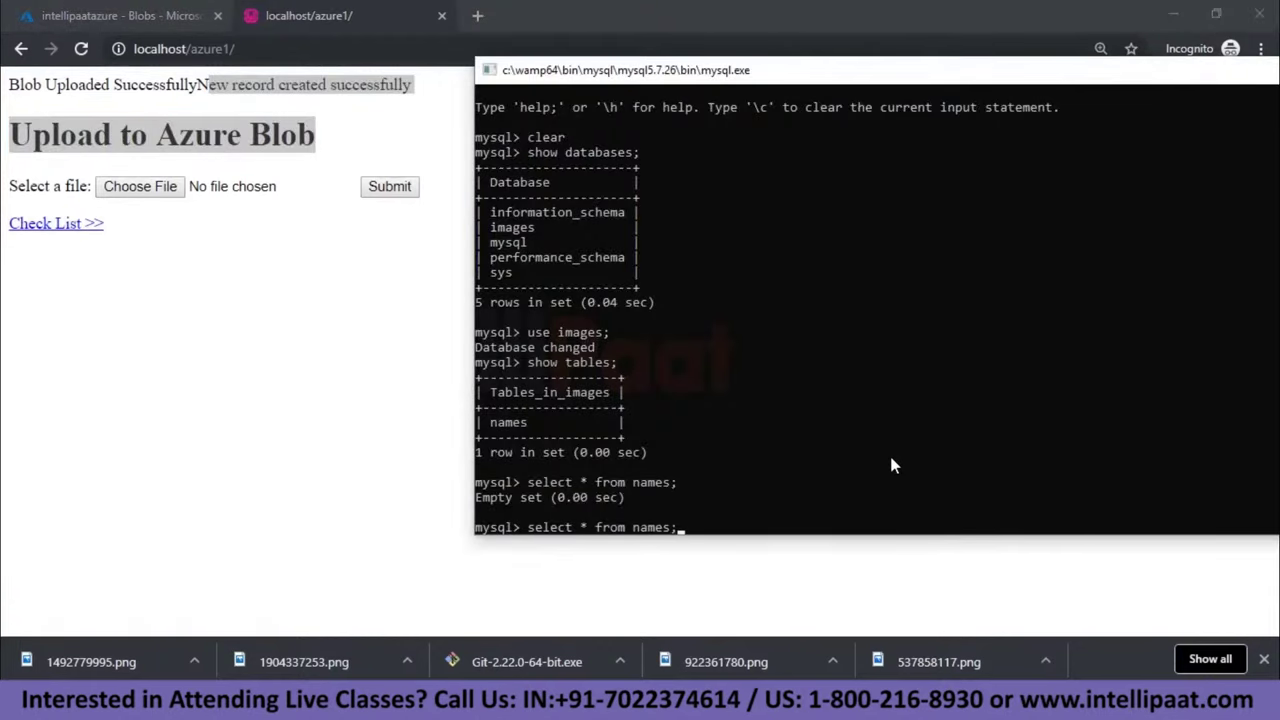
key("Return")
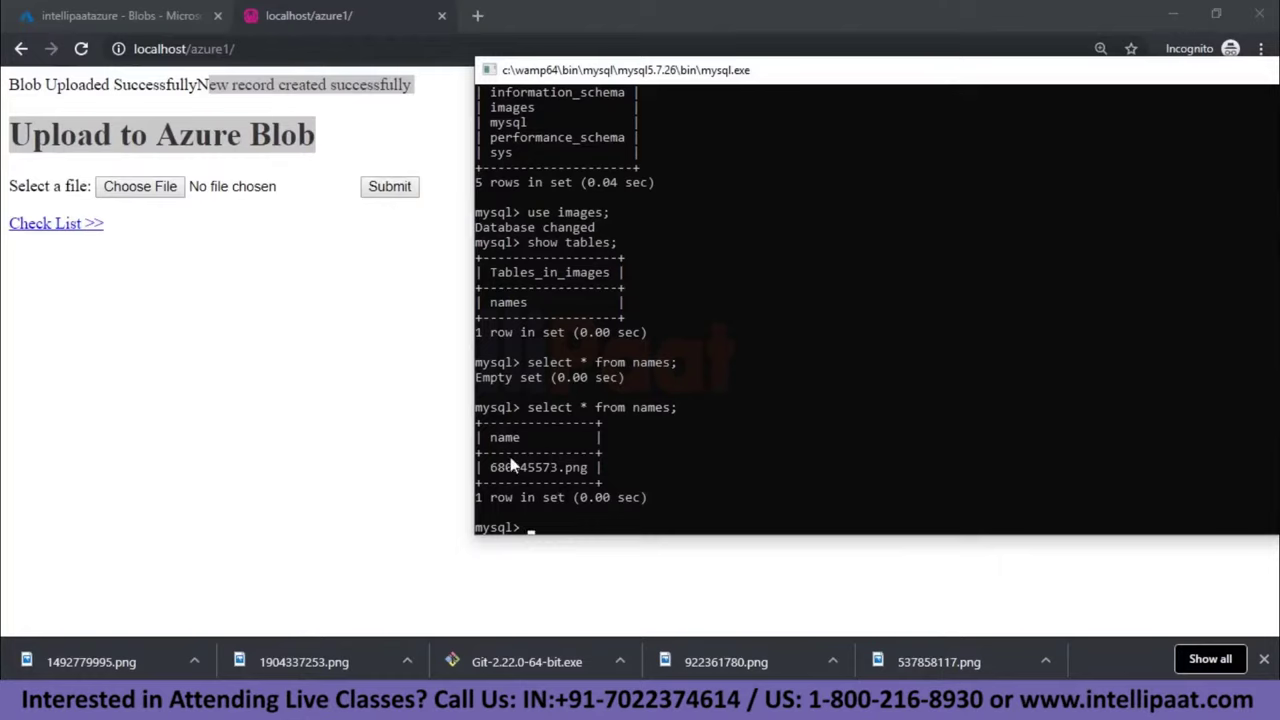
left_click(414, 437)
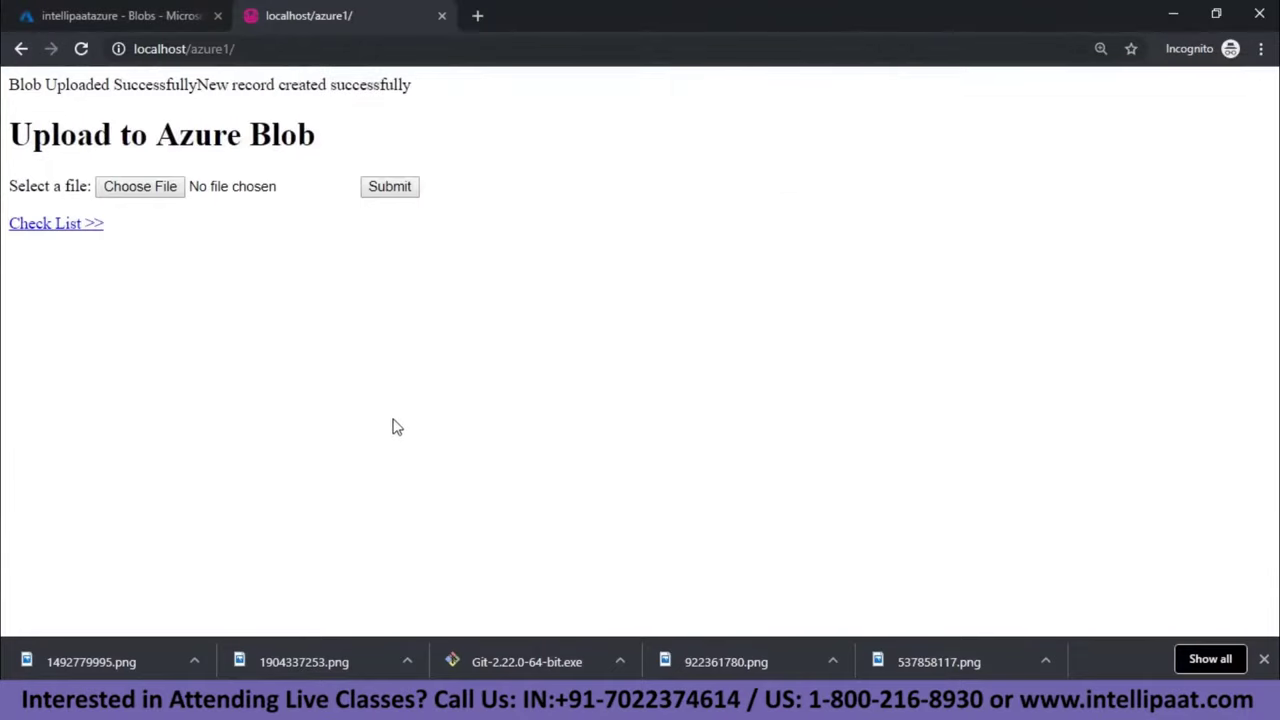
Step: Follow the 680345573.png link from the image list, revealing a BlobNotFound error from list.php
left_click(48, 228)
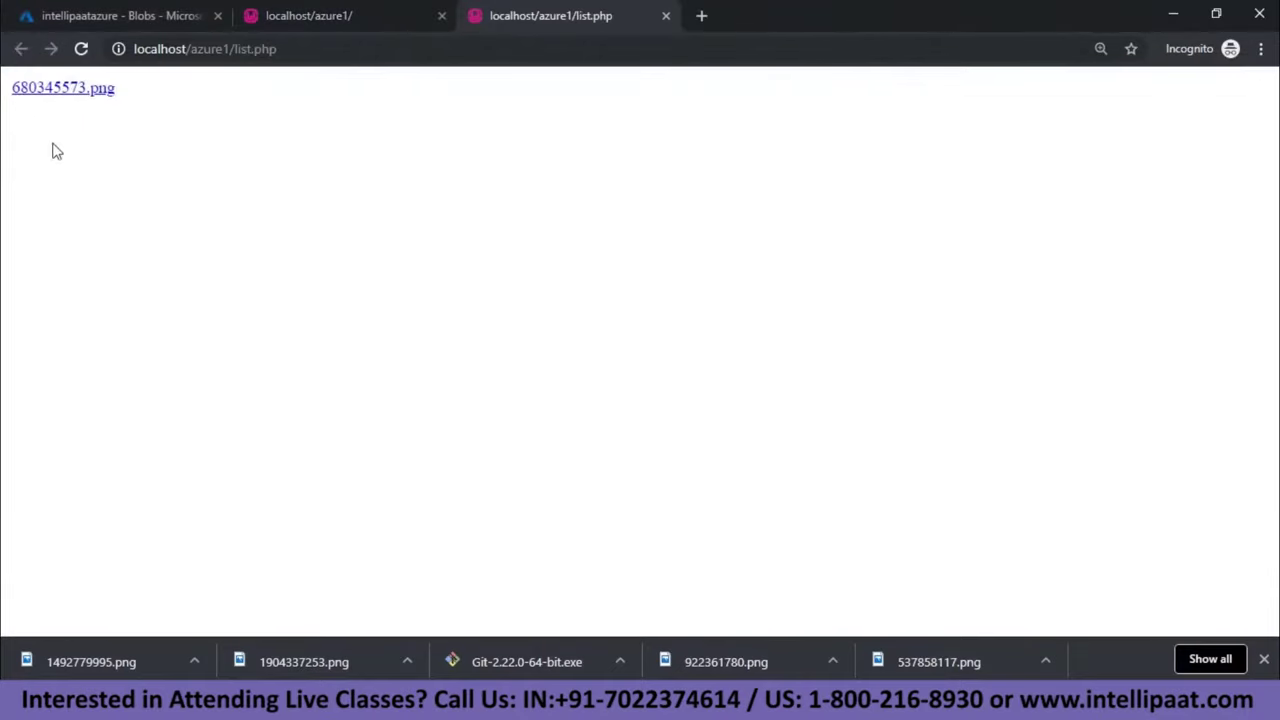
left_click(90, 94)
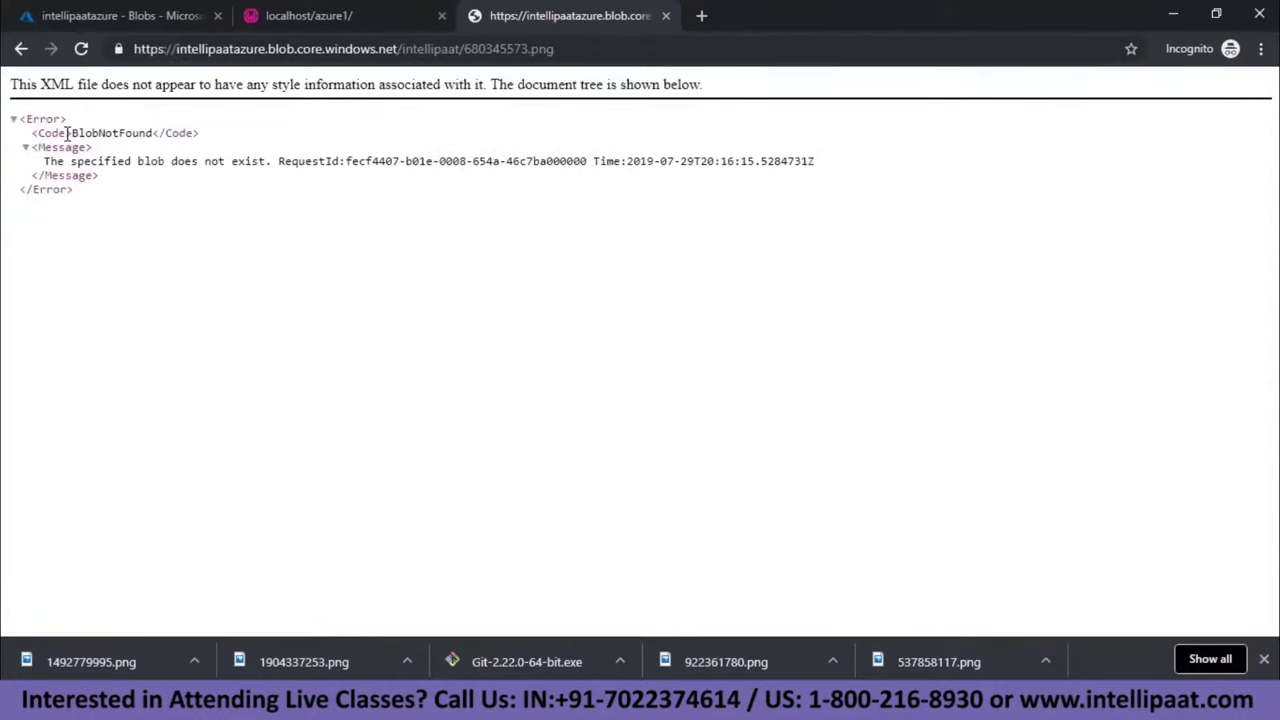
left_click_drag(72, 133, 149, 133)
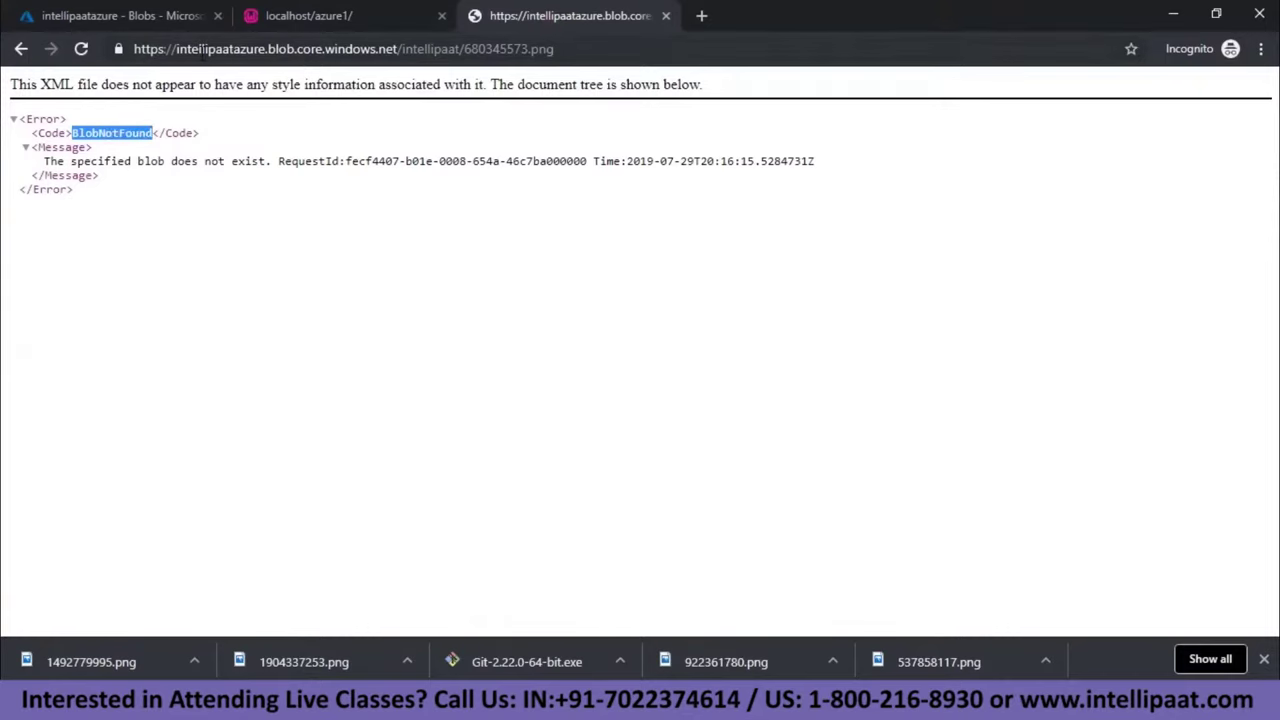
left_click(265, 22)
left_click(147, 22)
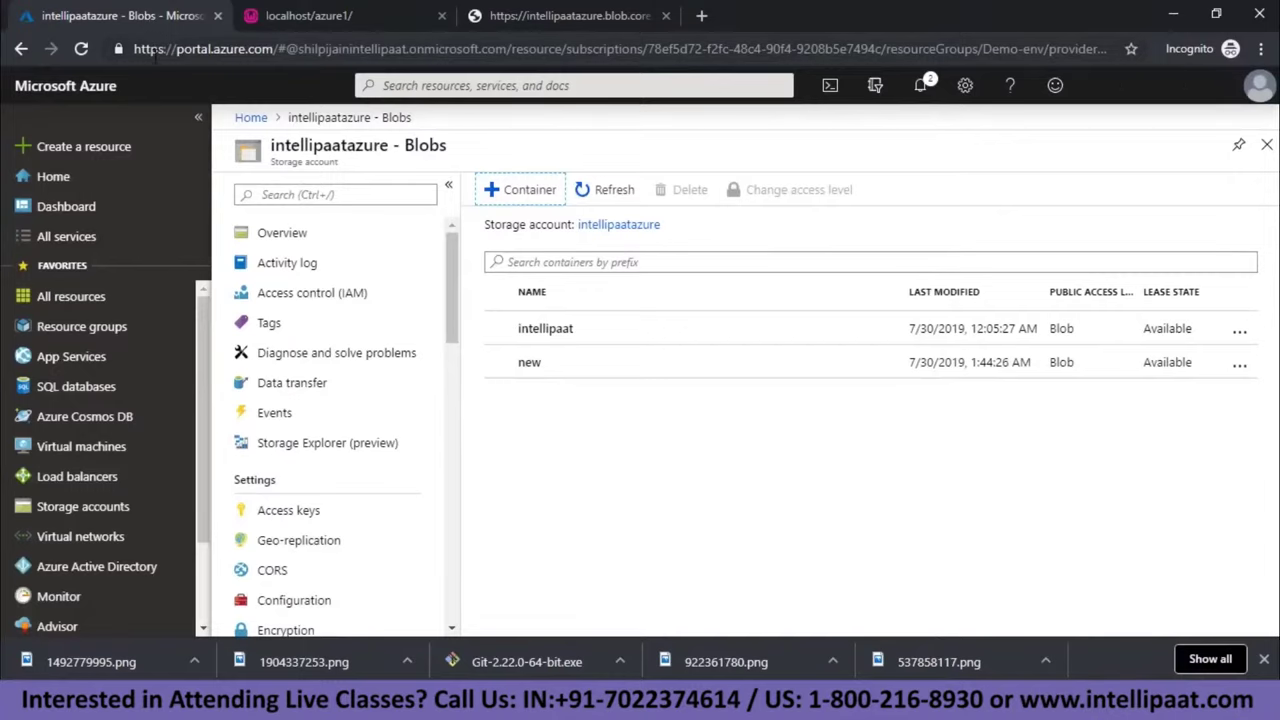
left_click(340, 17)
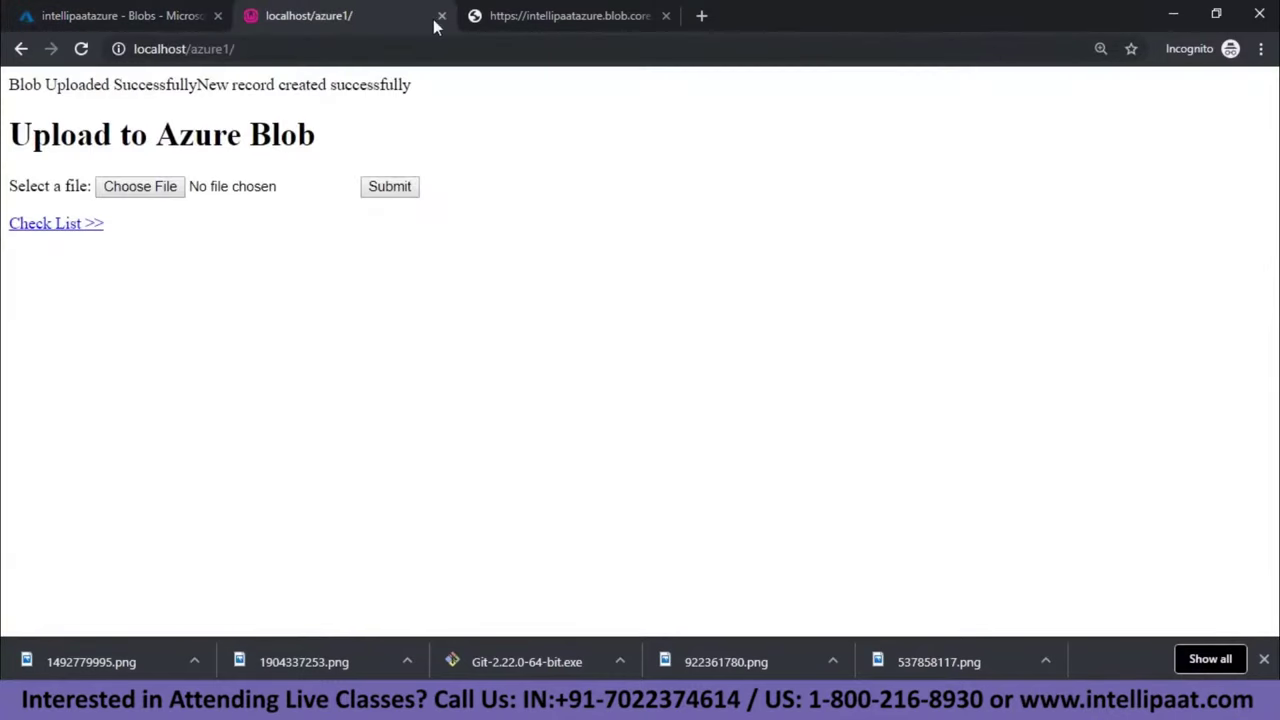
left_click(515, 16)
left_click(308, 20)
left_click(83, 228)
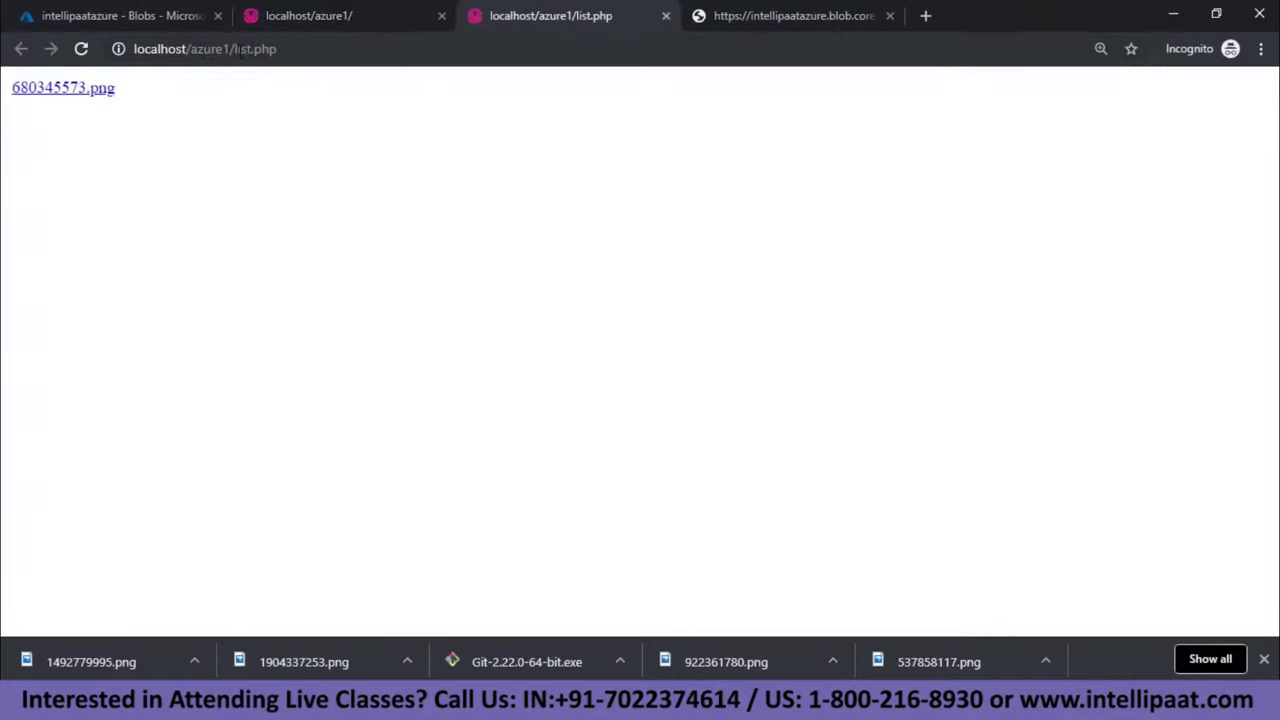
left_click_drag(237, 49, 280, 49)
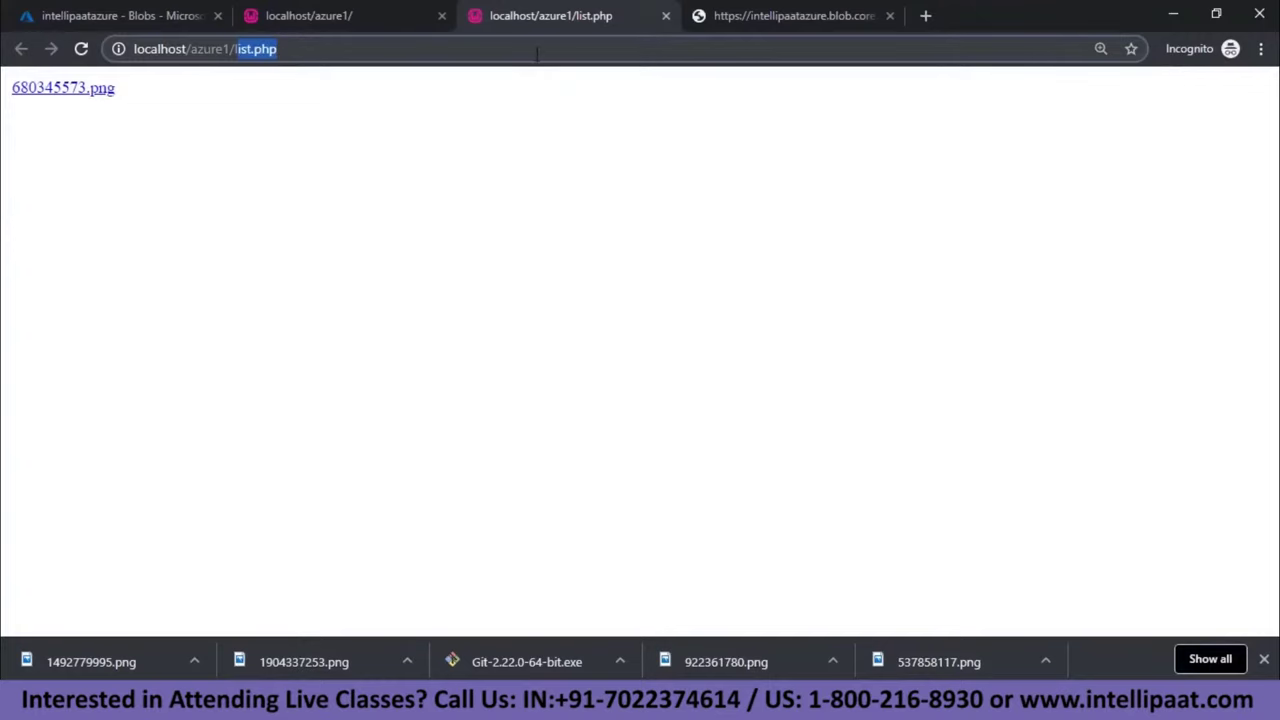
Step: Copy the URL of blob 680345573.png in container 'new' into a new browser tab
left_click(150, 15)
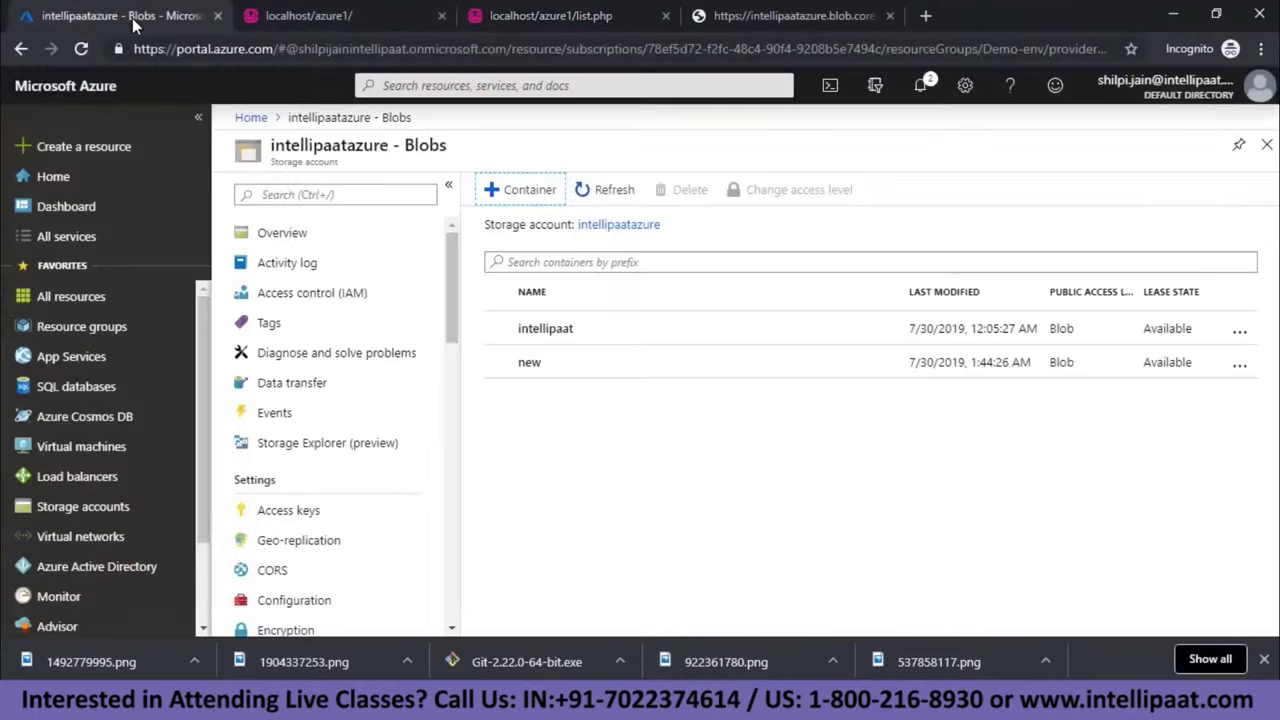
left_click(535, 370)
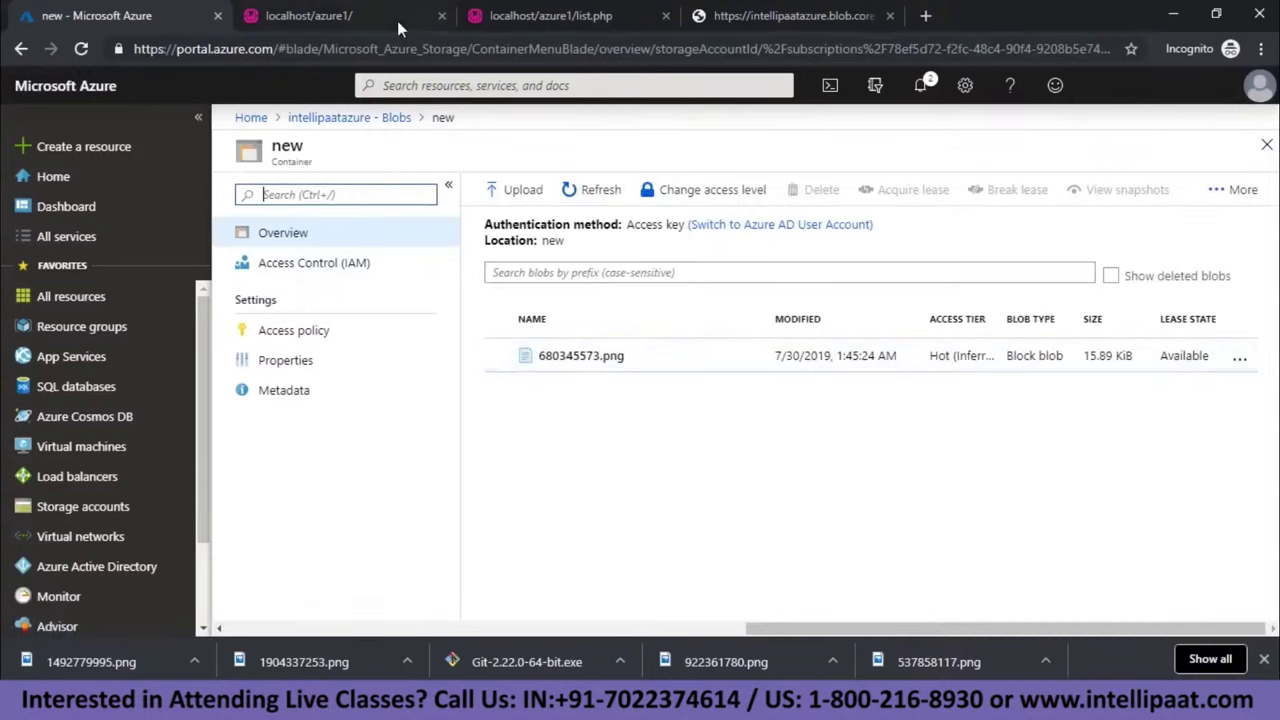
left_click(550, 15)
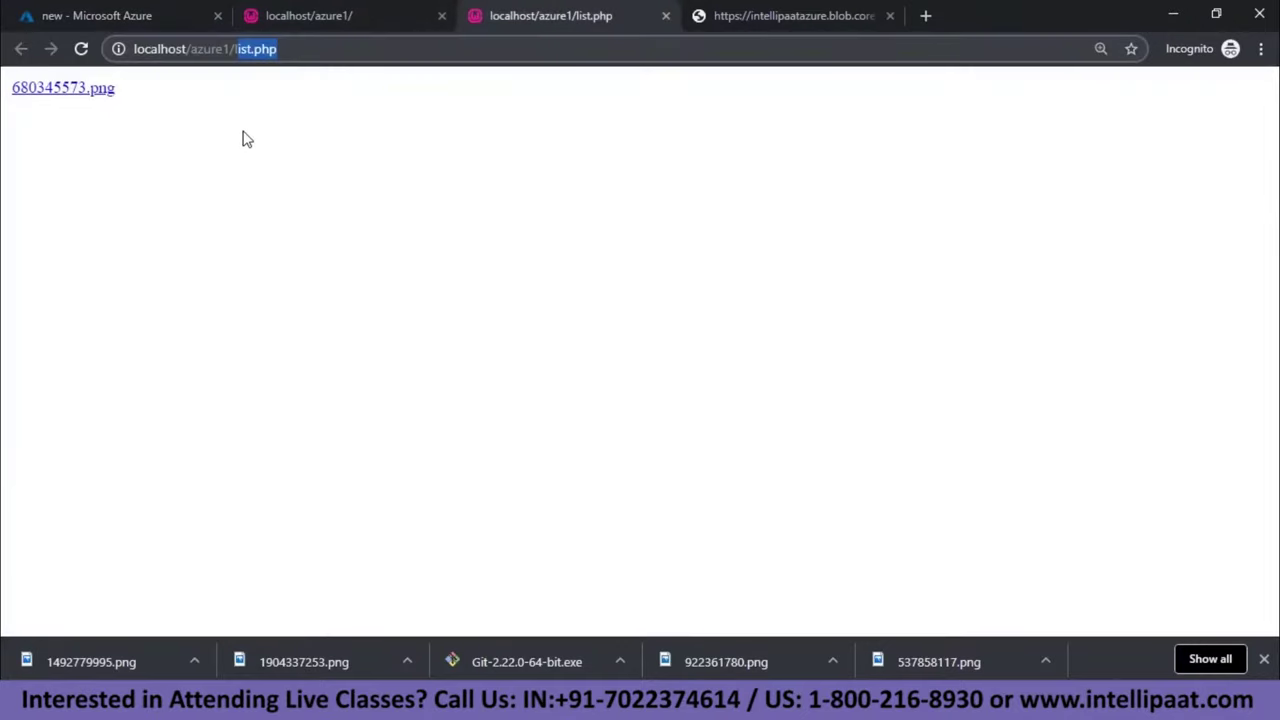
left_click(138, 18)
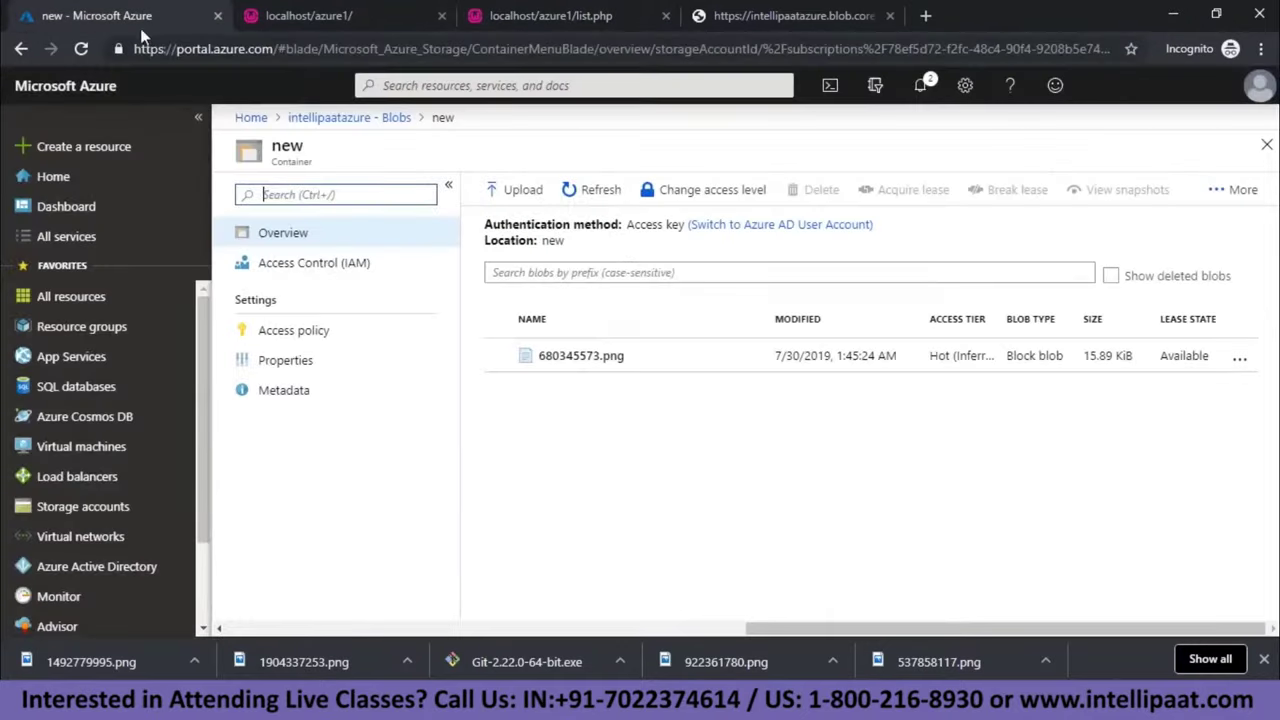
left_click(606, 362)
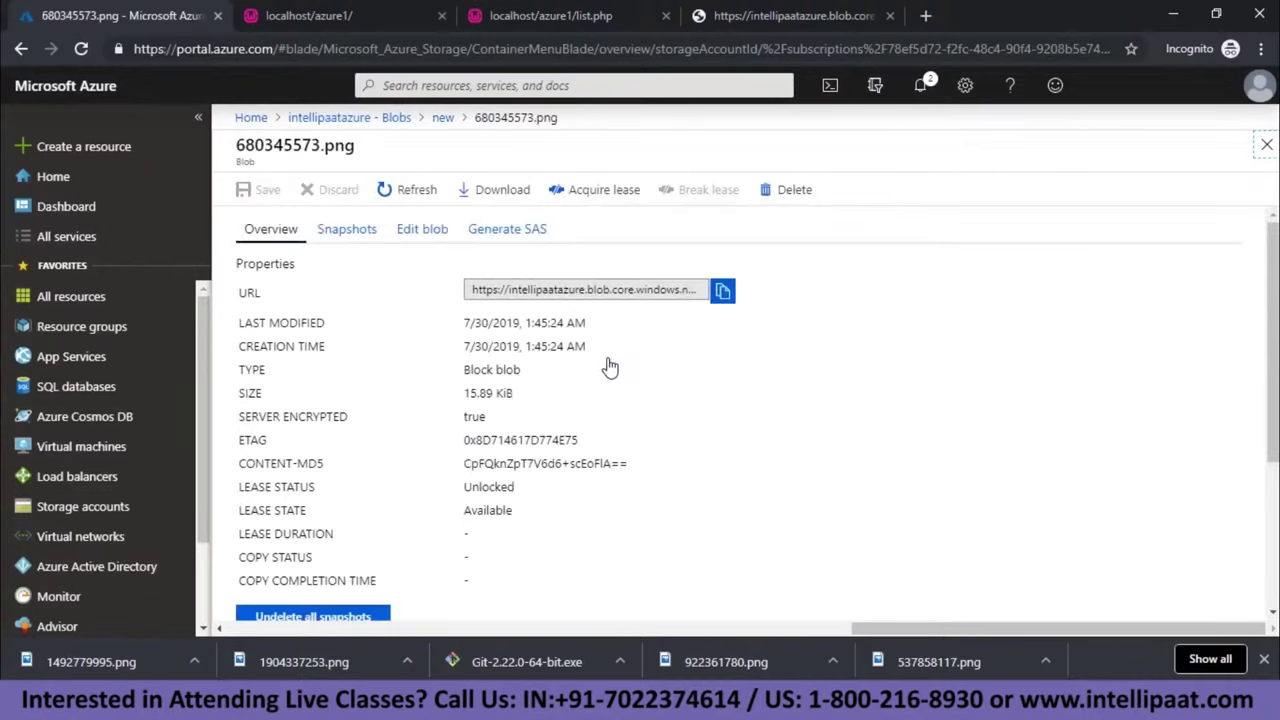
left_click(722, 291)
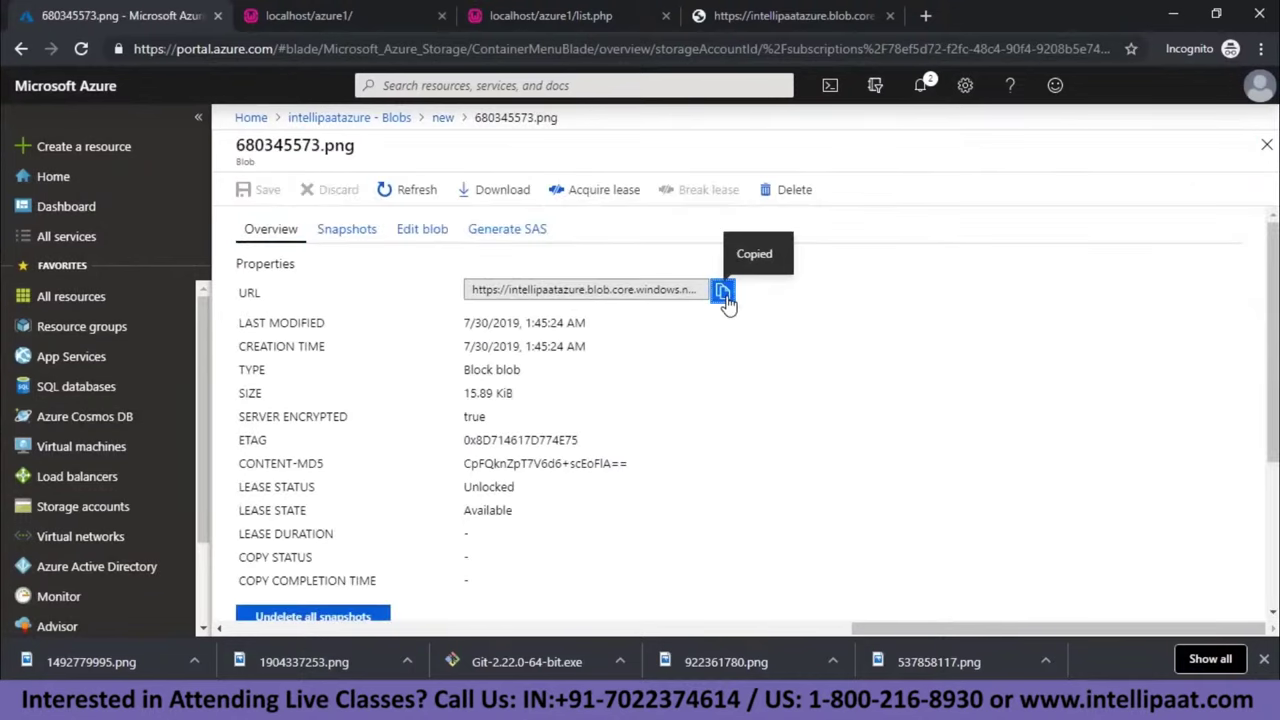
left_click(925, 15)
key("ctrl+v")
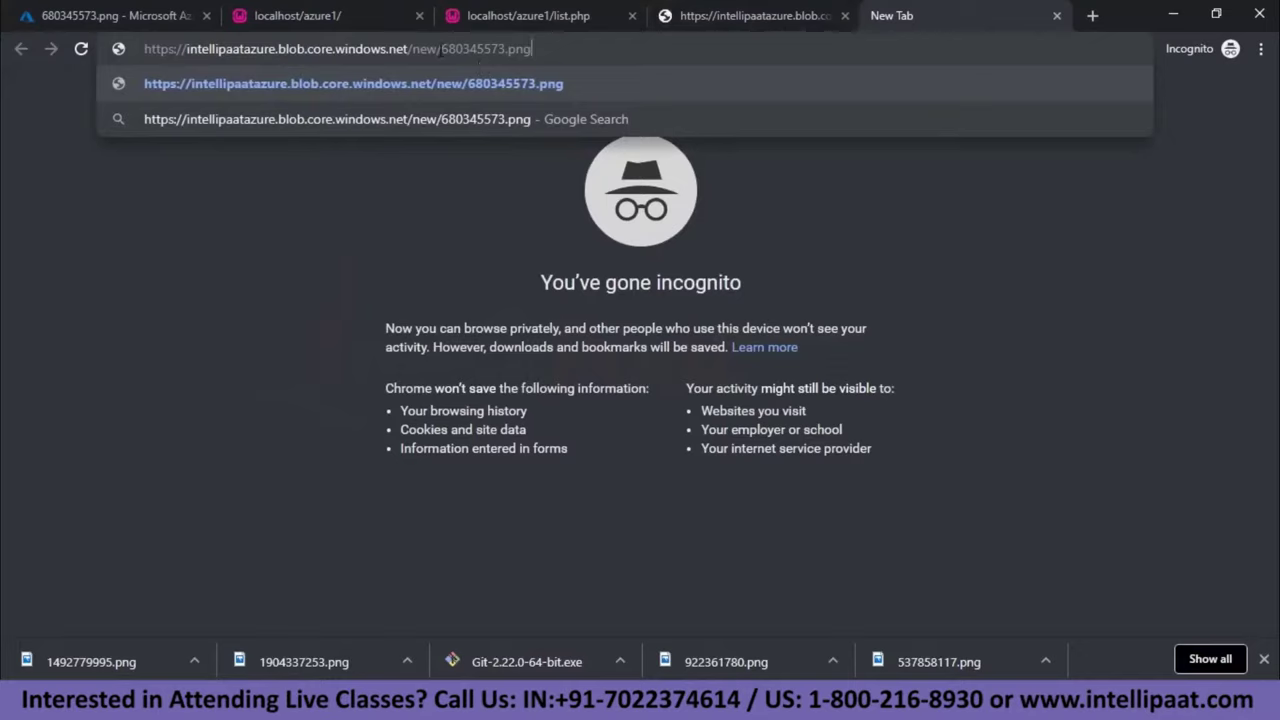
left_click_drag(437, 49, 138, 49)
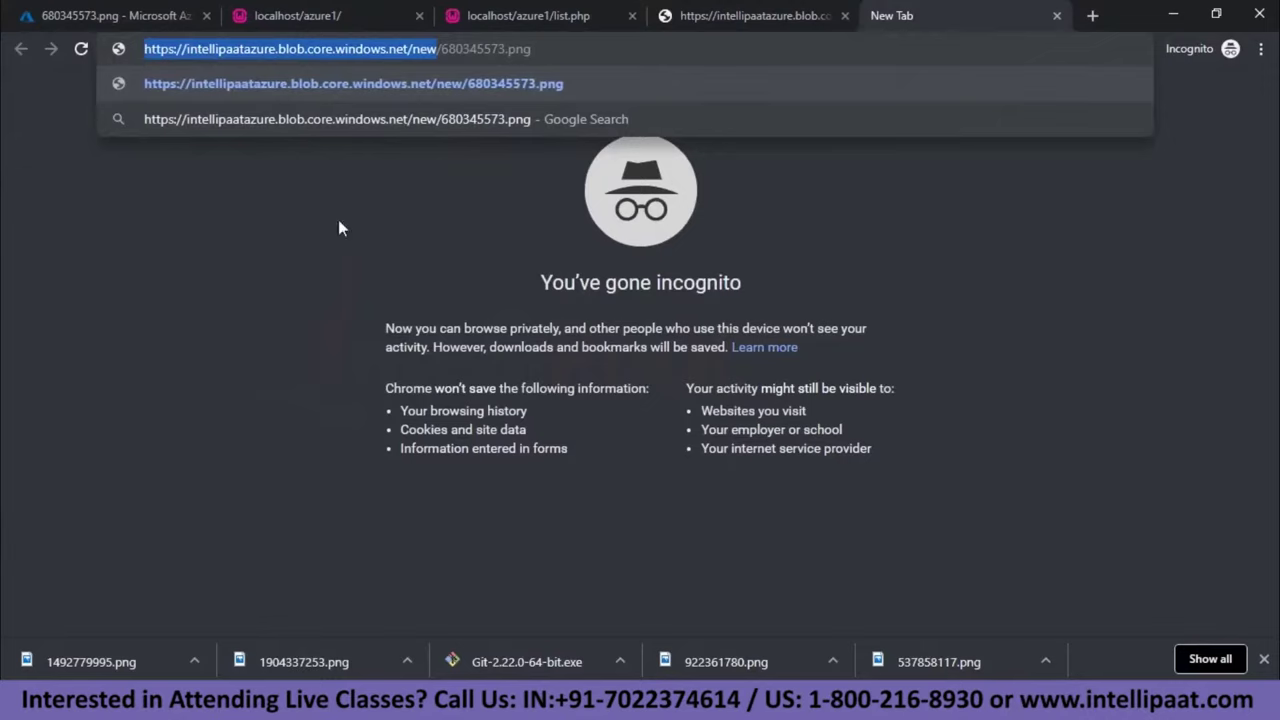
left_click(435, 705)
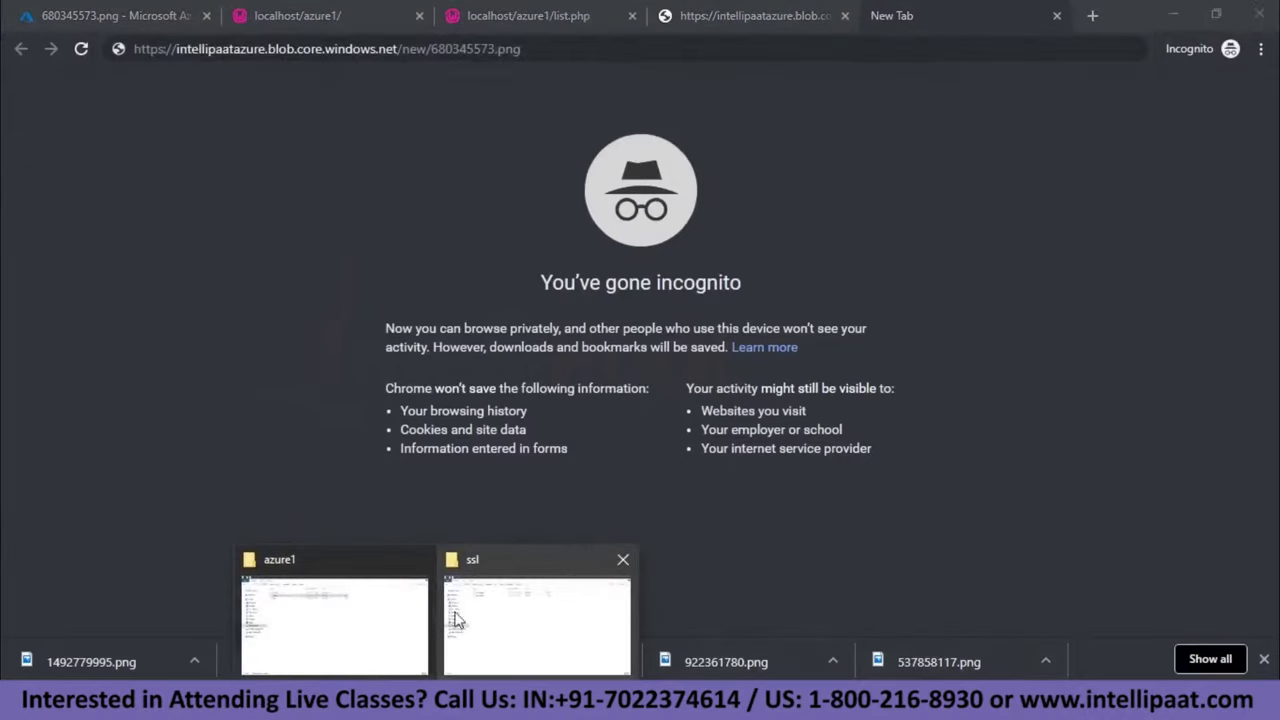
Step: In list.php, replace the intellipaat blob URL on line 23 with the 'new' container URL and save
left_click(362, 600)
left_click(328, 167)
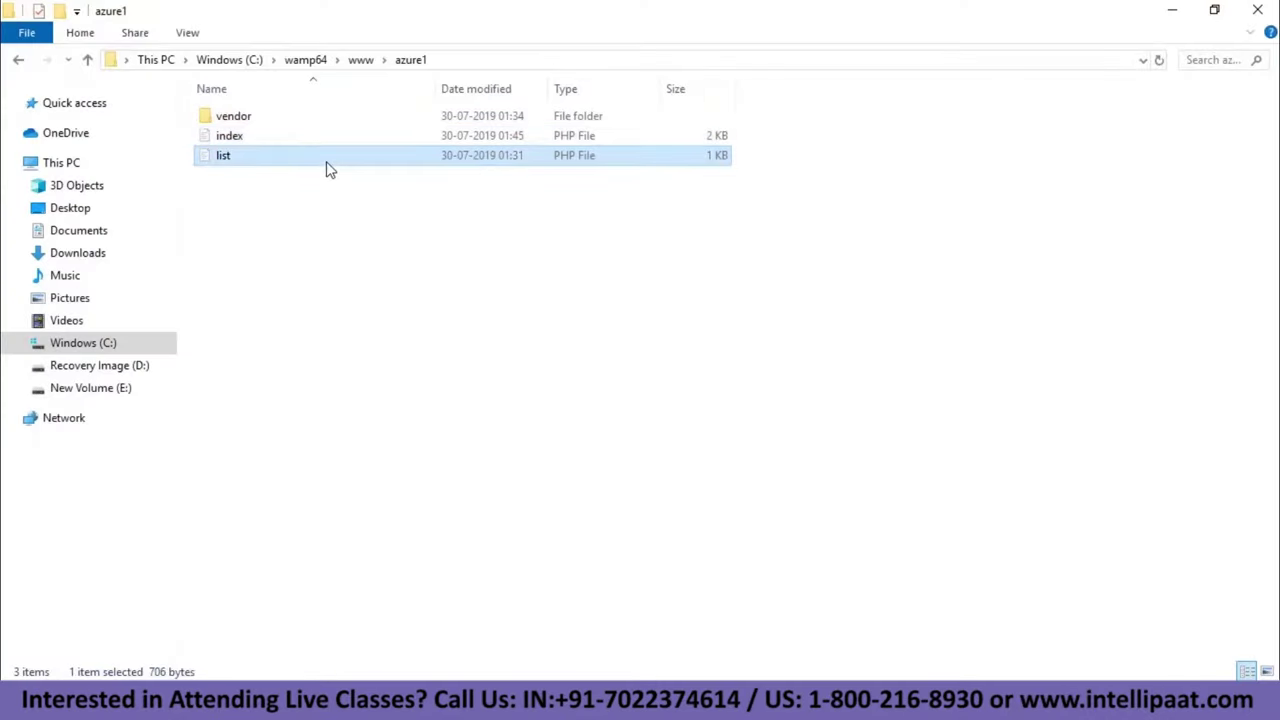
double_click(328, 167)
scroll(330, 165, "down", 2)
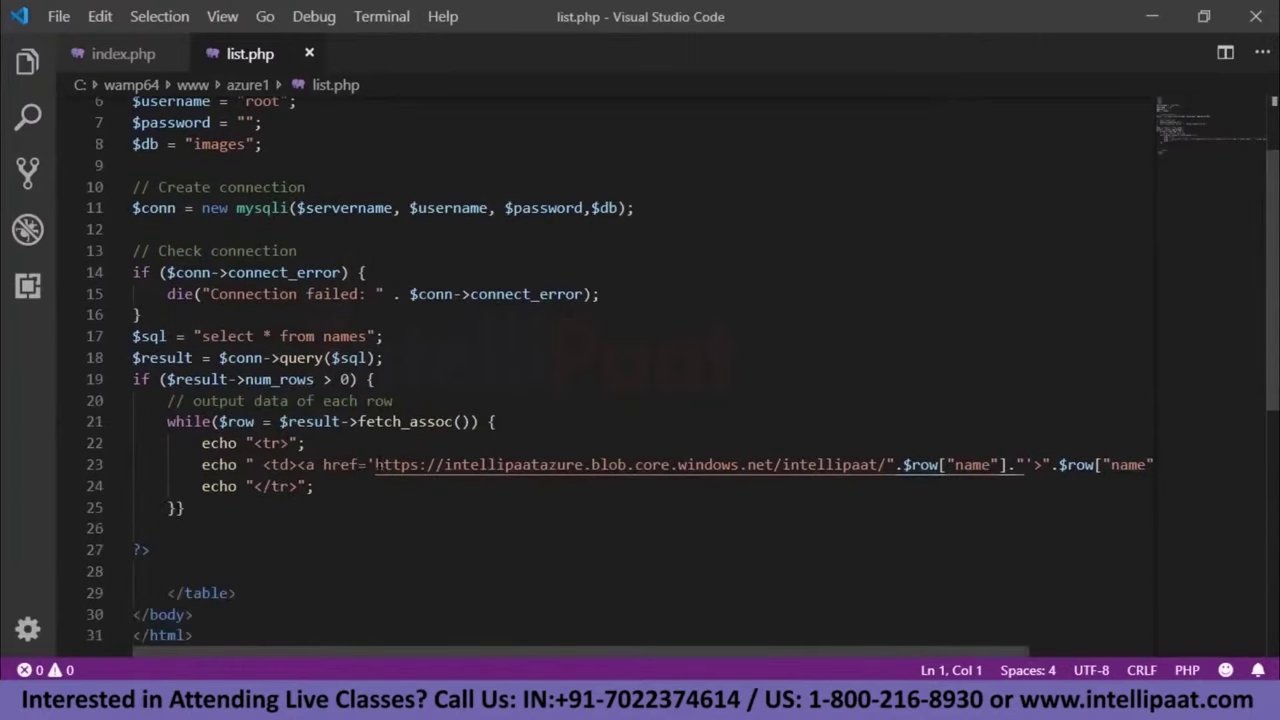
left_click_drag(376, 465, 880, 465)
key("ctrl+v")
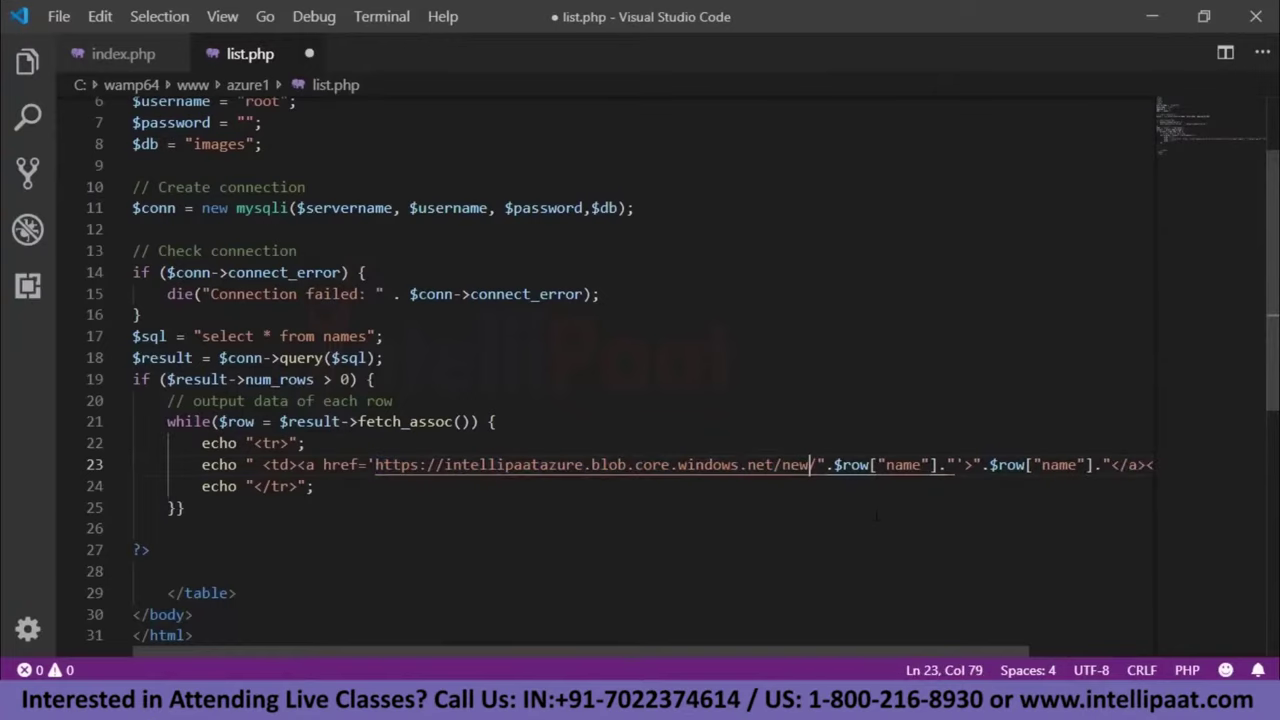
key("ctrl+s")
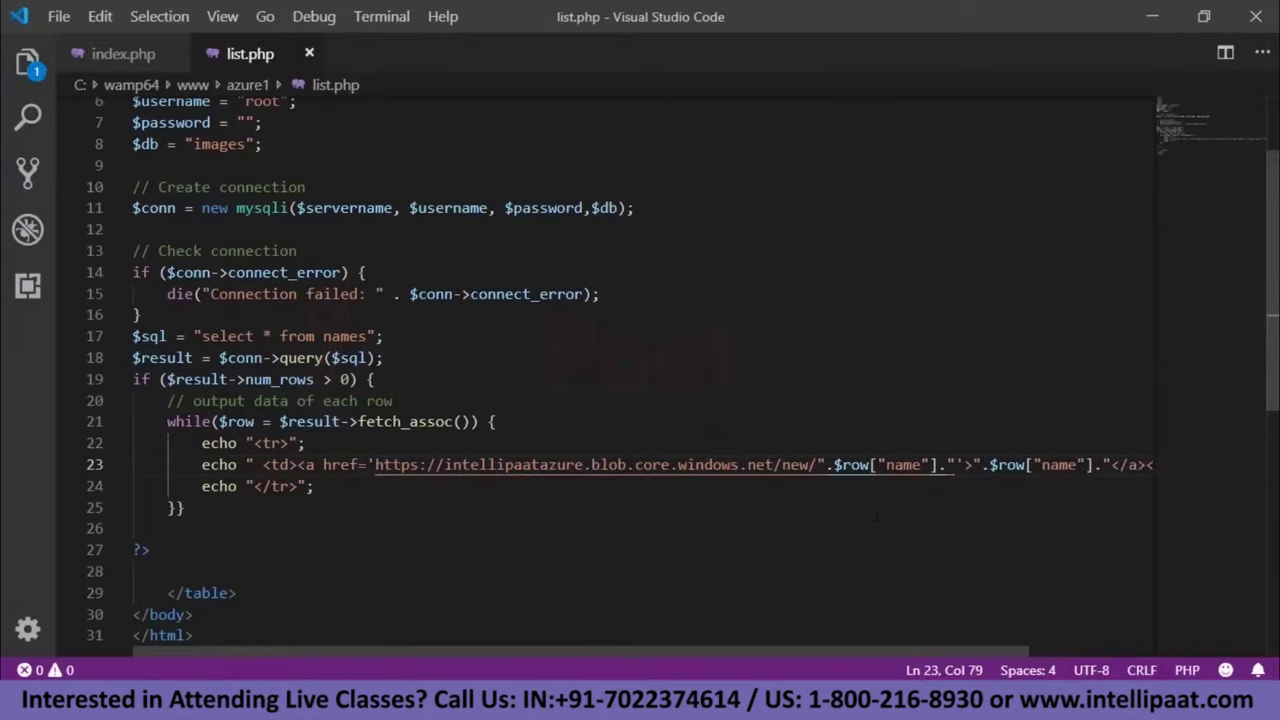
key("alt+Tab")
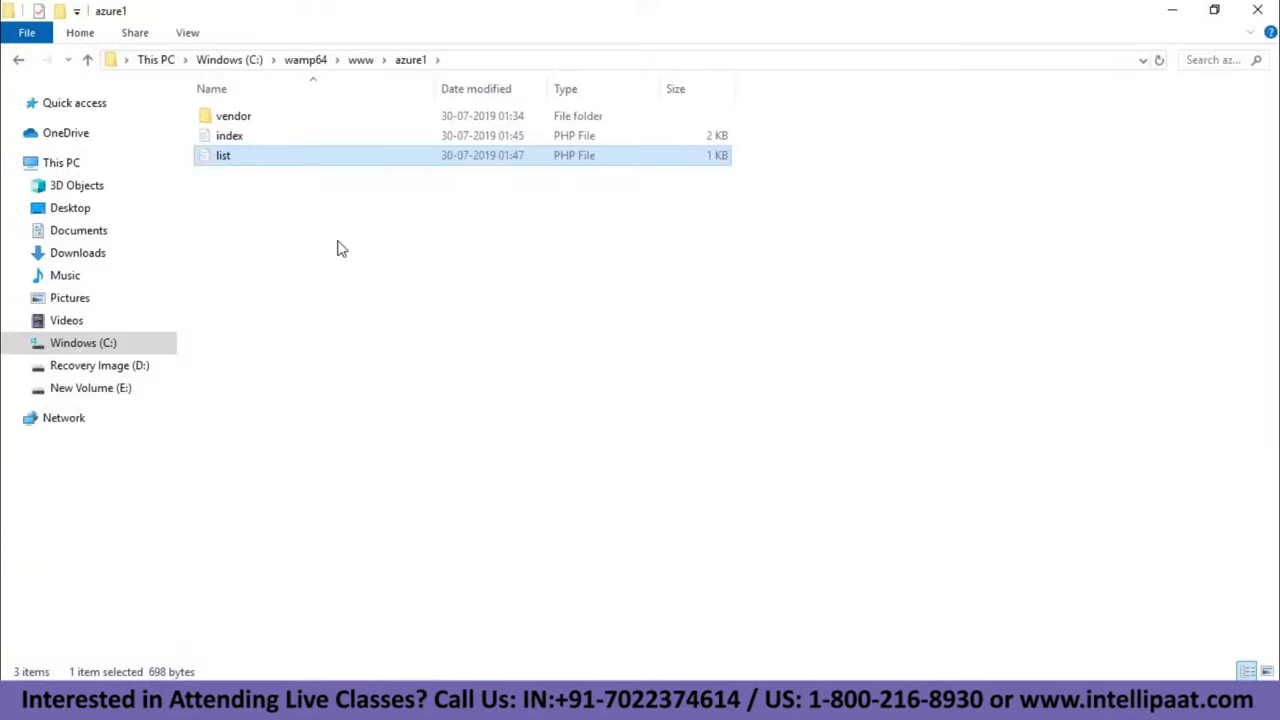
Step: Reload the image list page and view the downloaded 680345573.png image
key("alt+Tab")
left_click(467, 16)
left_click(410, 50)
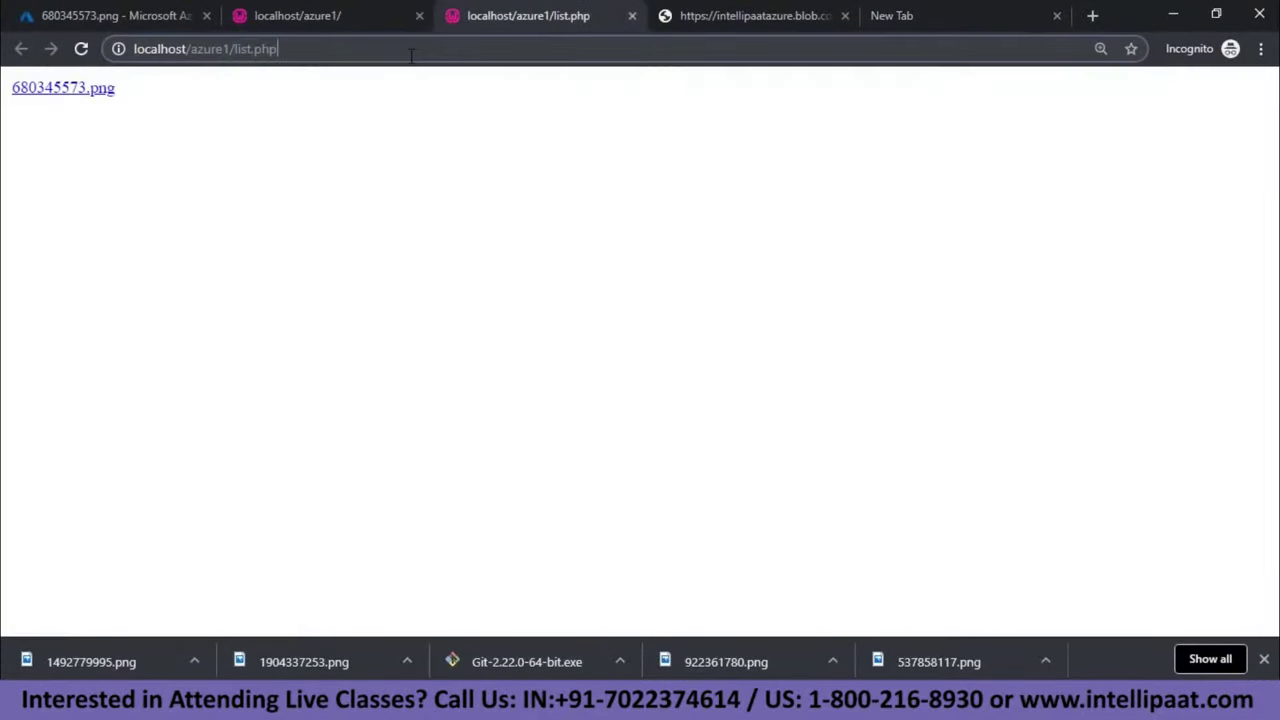
key("Return")
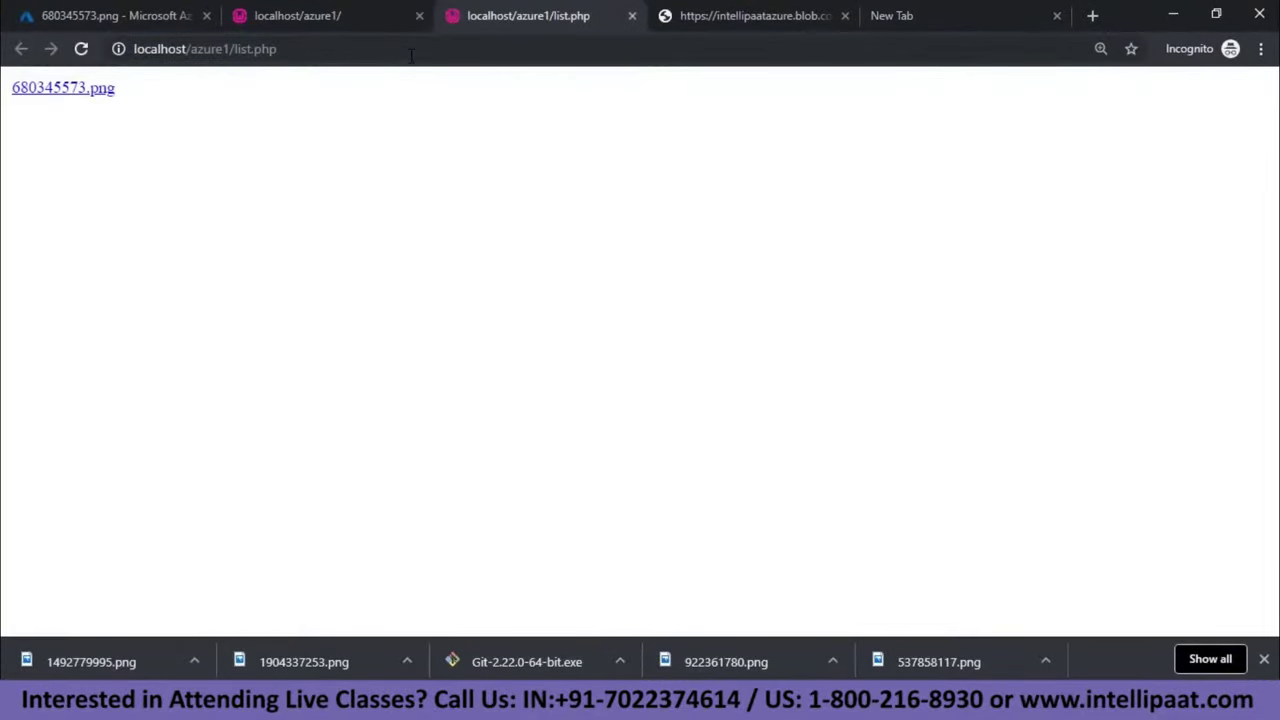
left_click(86, 92)
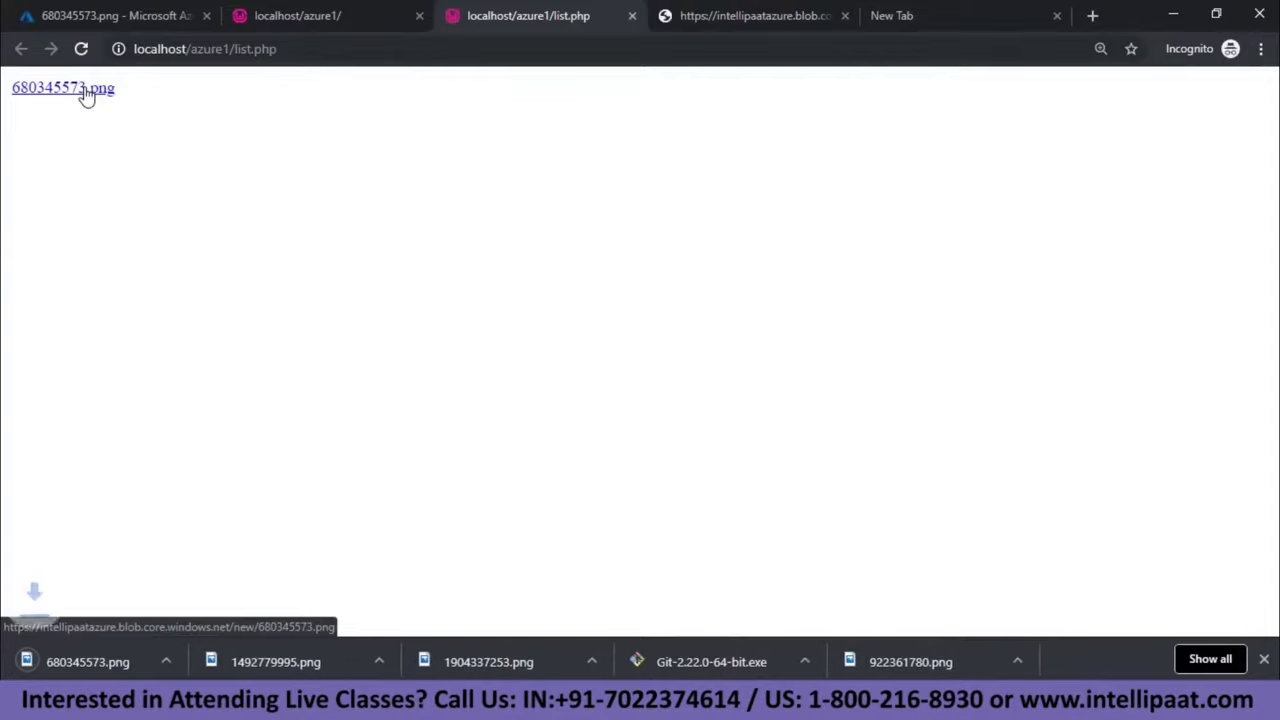
left_click(63, 662)
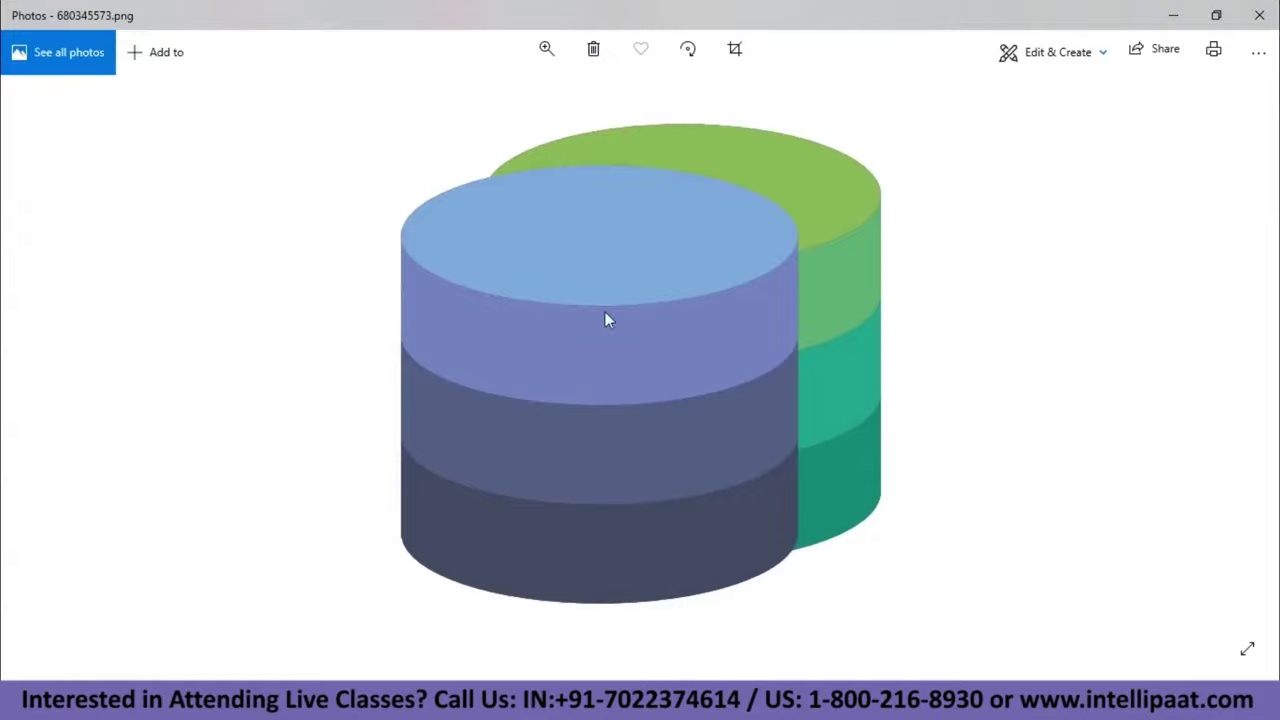
left_click(1258, 12)
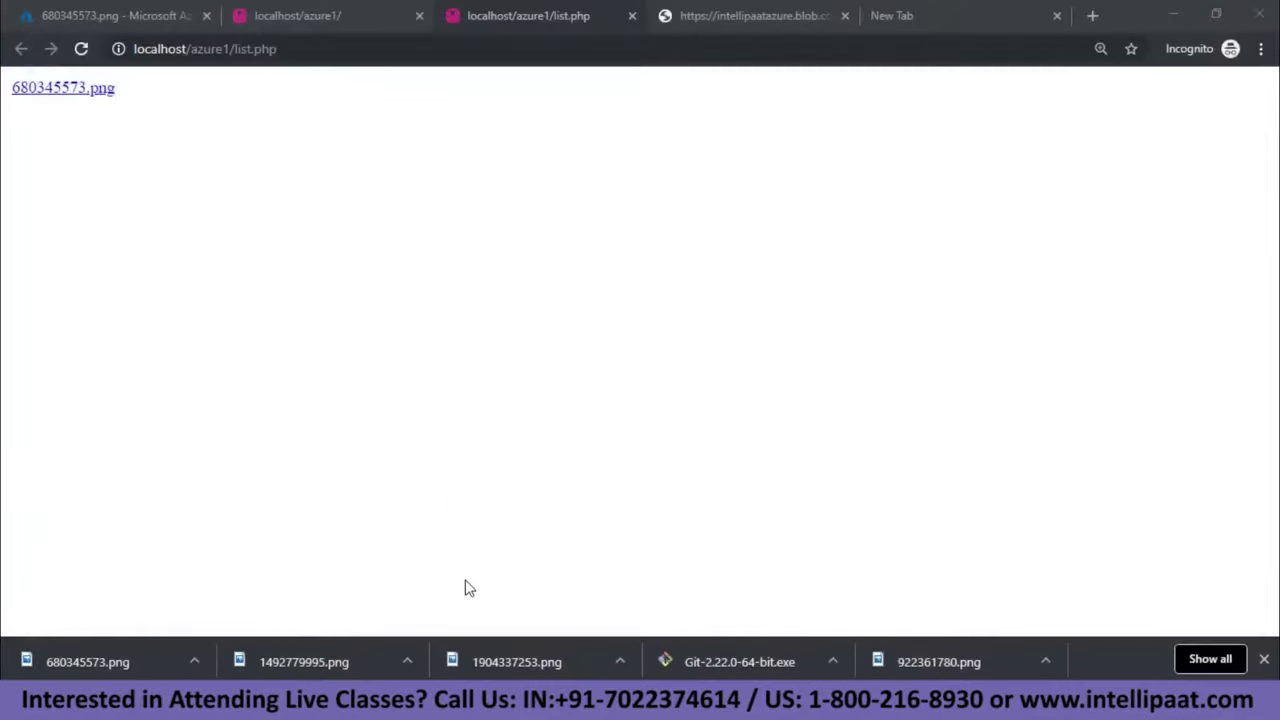
Step: Preview machine.png from the Downloads folder in File Explorer
key("alt+Tab")
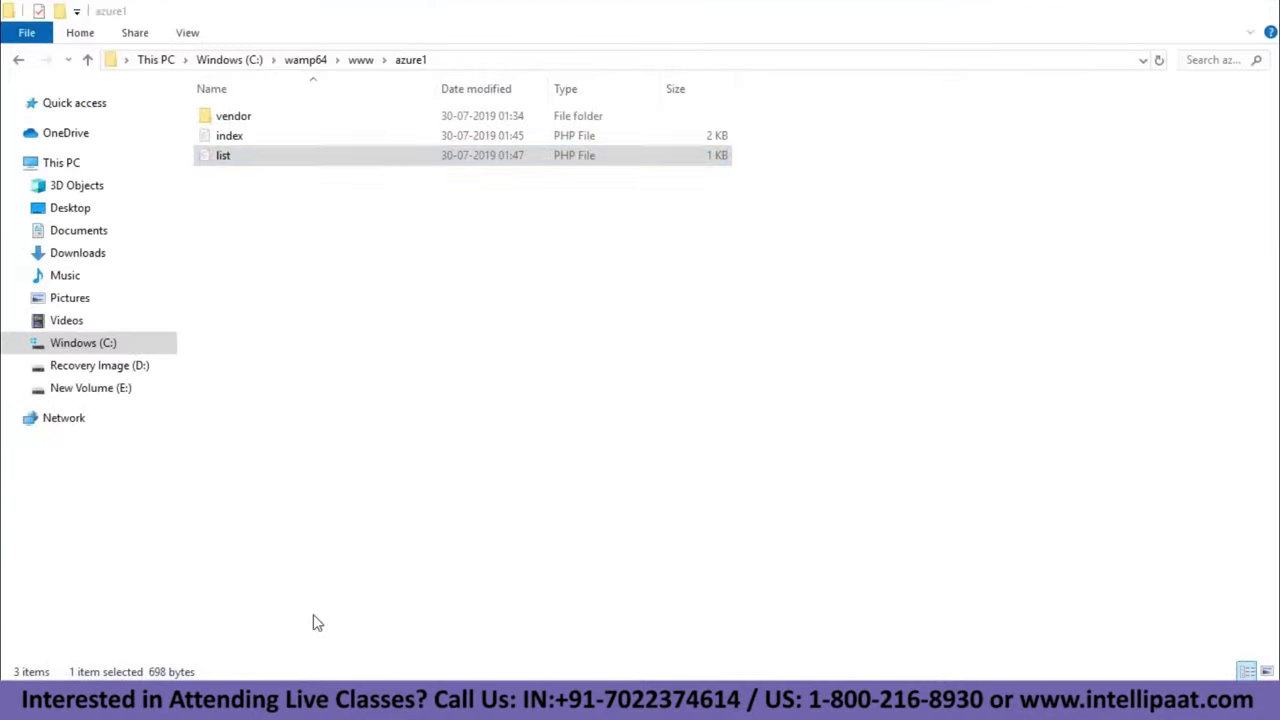
left_click_drag(350, 32, 686, 64)
left_click(567, 288)
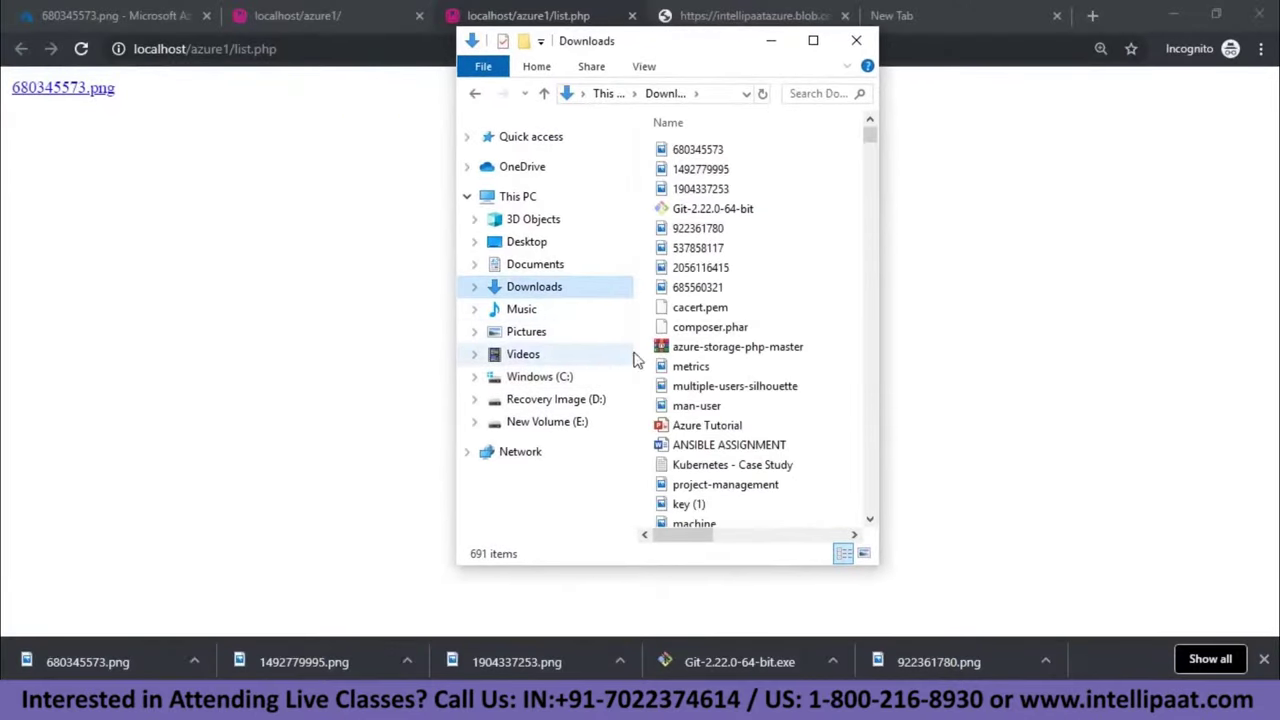
scroll(754, 393, "down", 2)
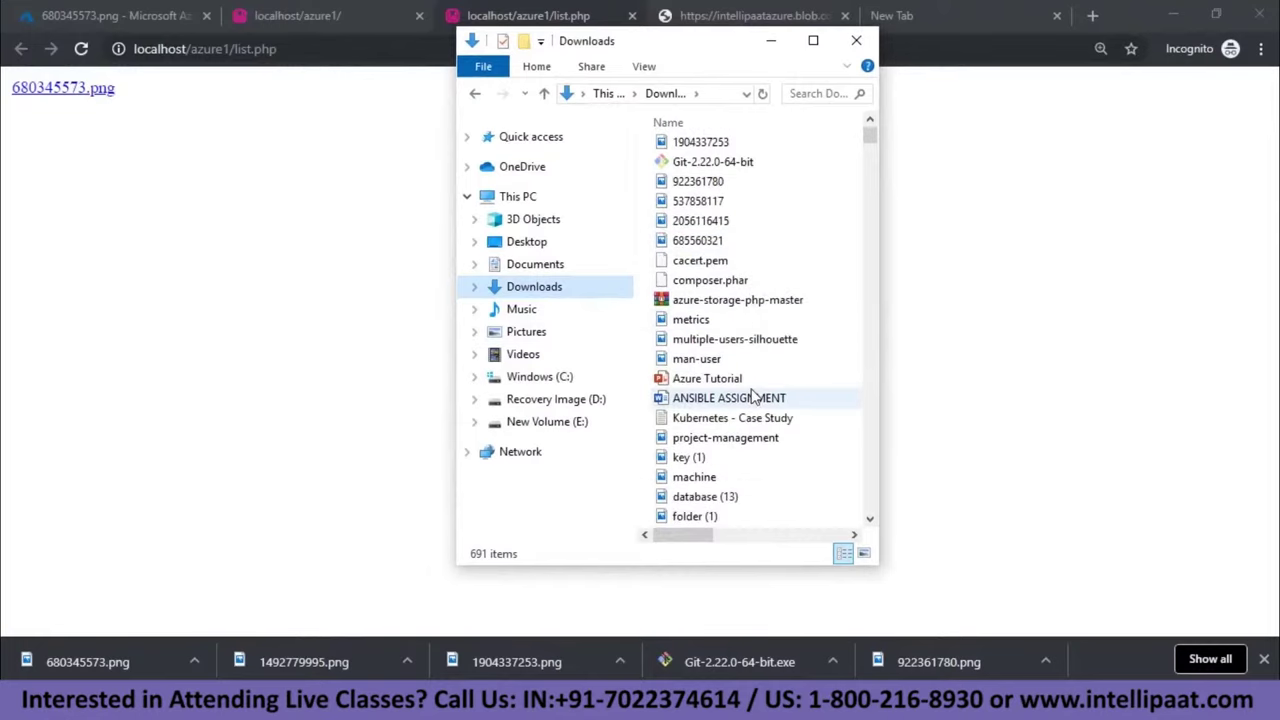
double_click(729, 417)
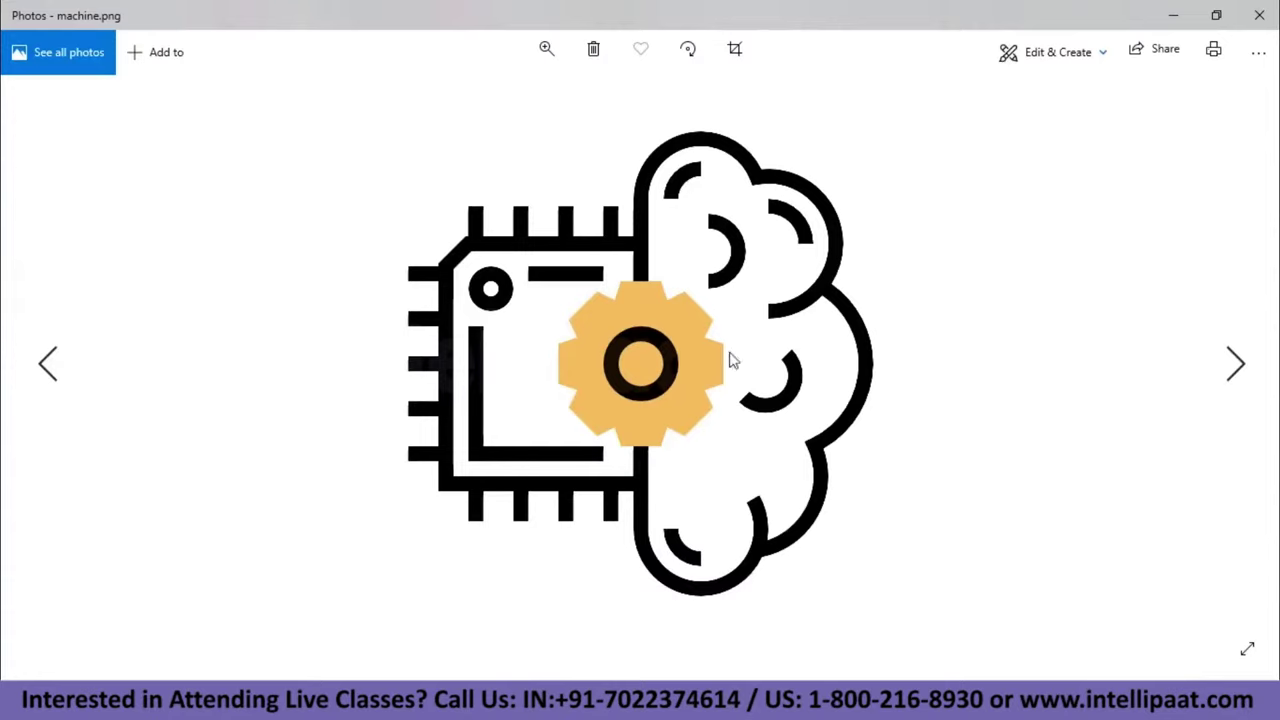
left_click(1259, 15)
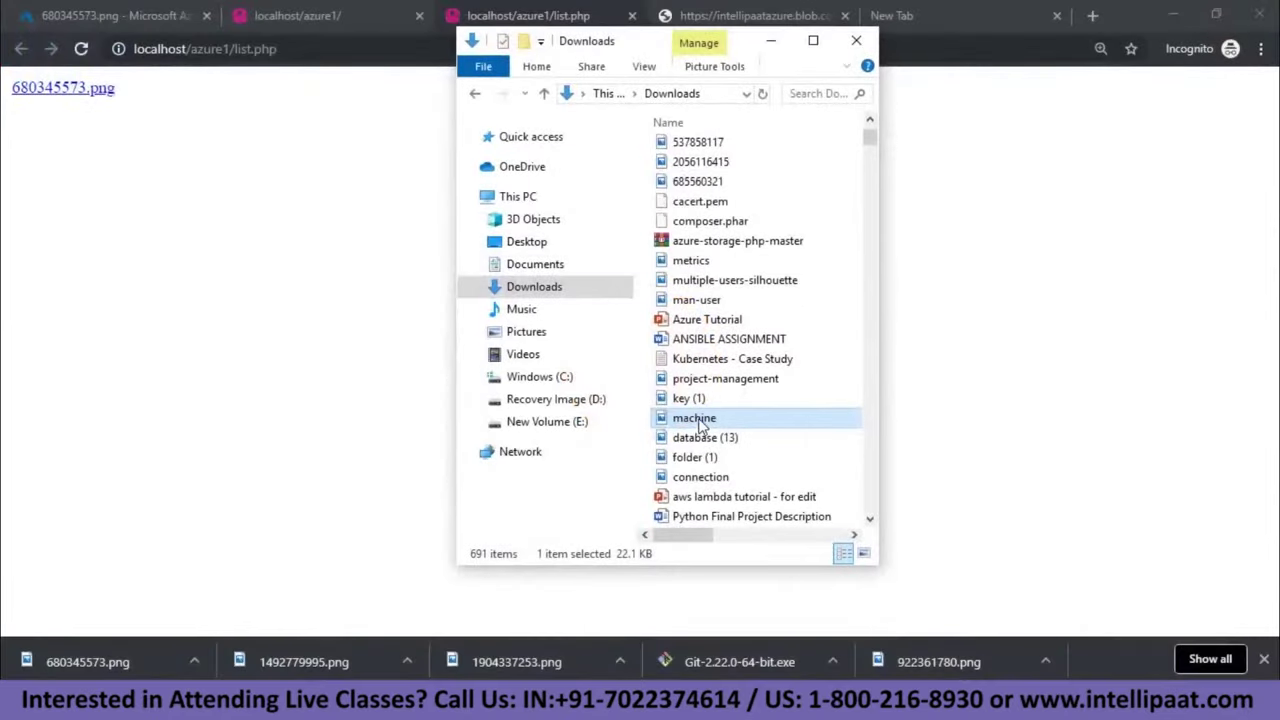
Step: Choose machine.png on the Upload to Azure Blob page and submit it
left_click(308, 18)
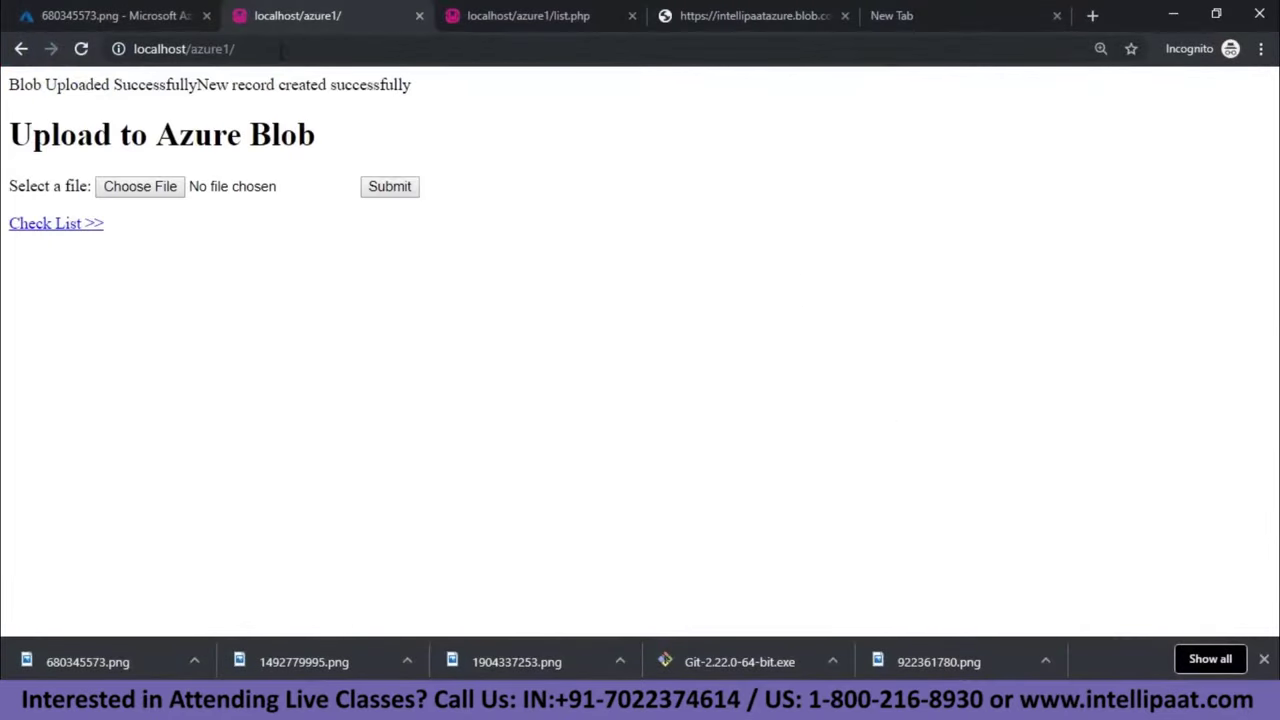
left_click(160, 188)
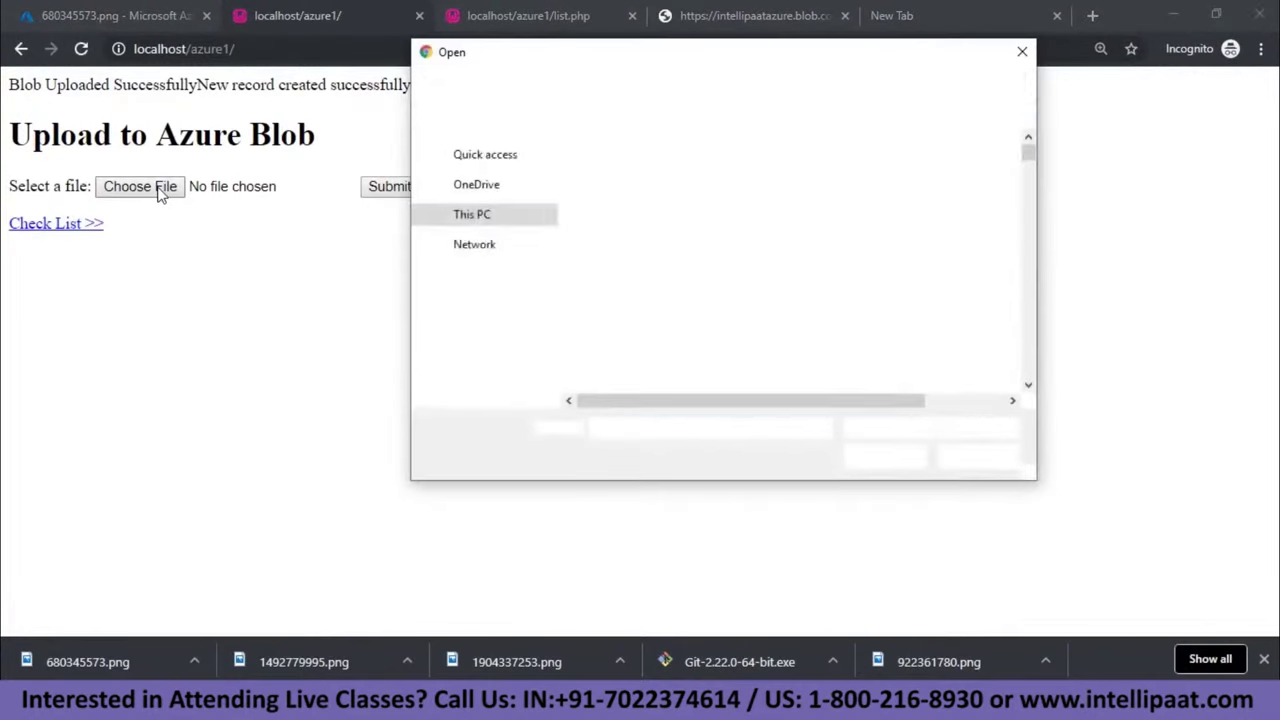
scroll(650, 300, "down", 2)
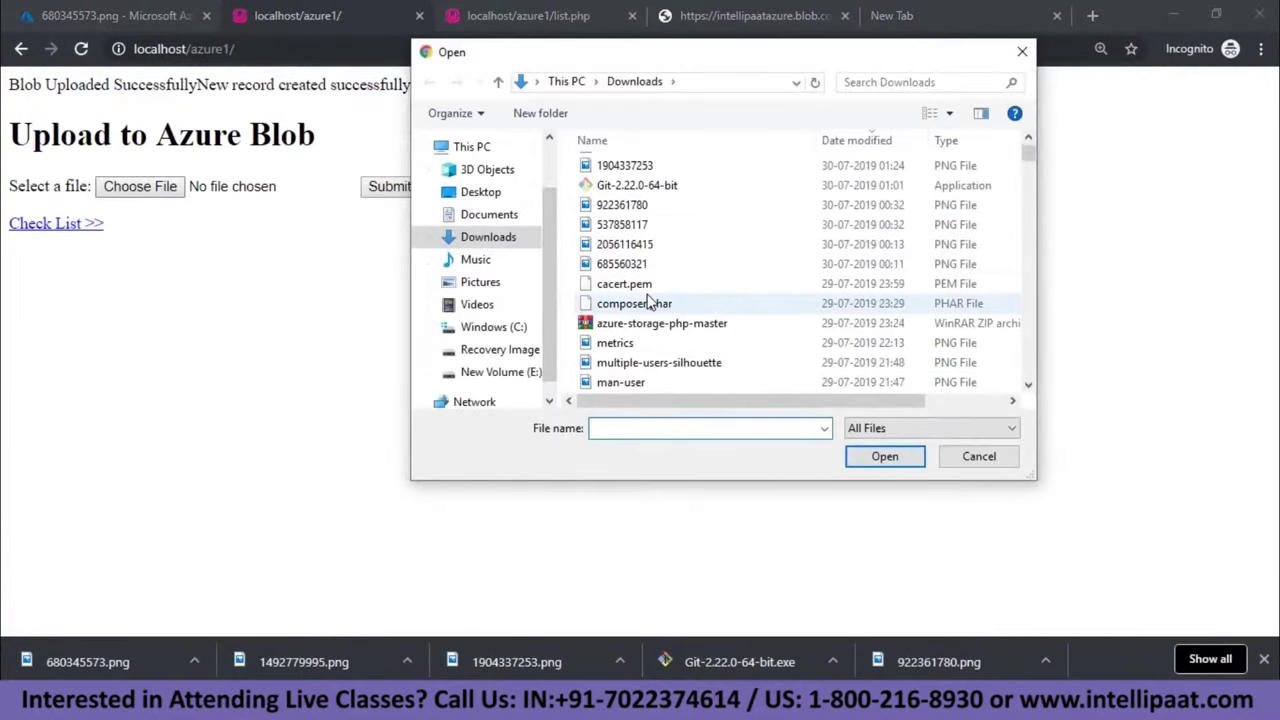
scroll(715, 308, "down", 2)
left_click(660, 323)
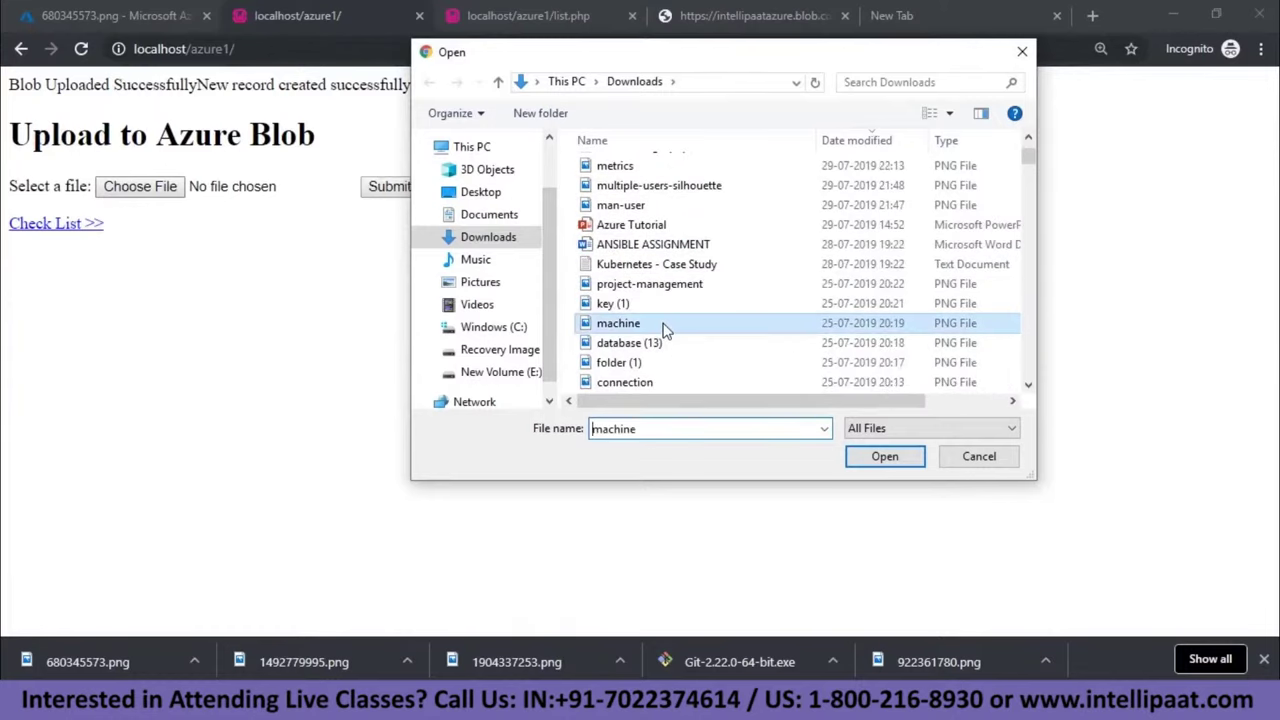
left_click(866, 460)
left_click(408, 197)
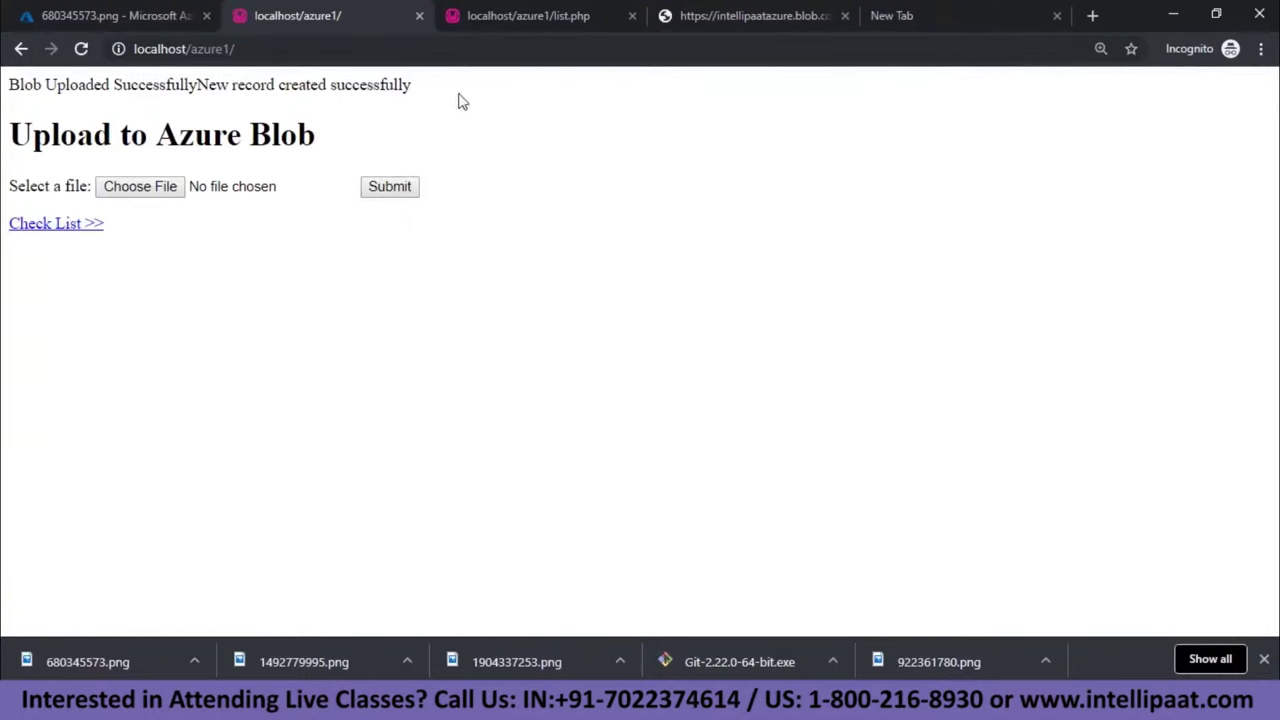
Step: Refresh the 'new' container's blob list and rerun the mysql query listing stored names
left_click(97, 18)
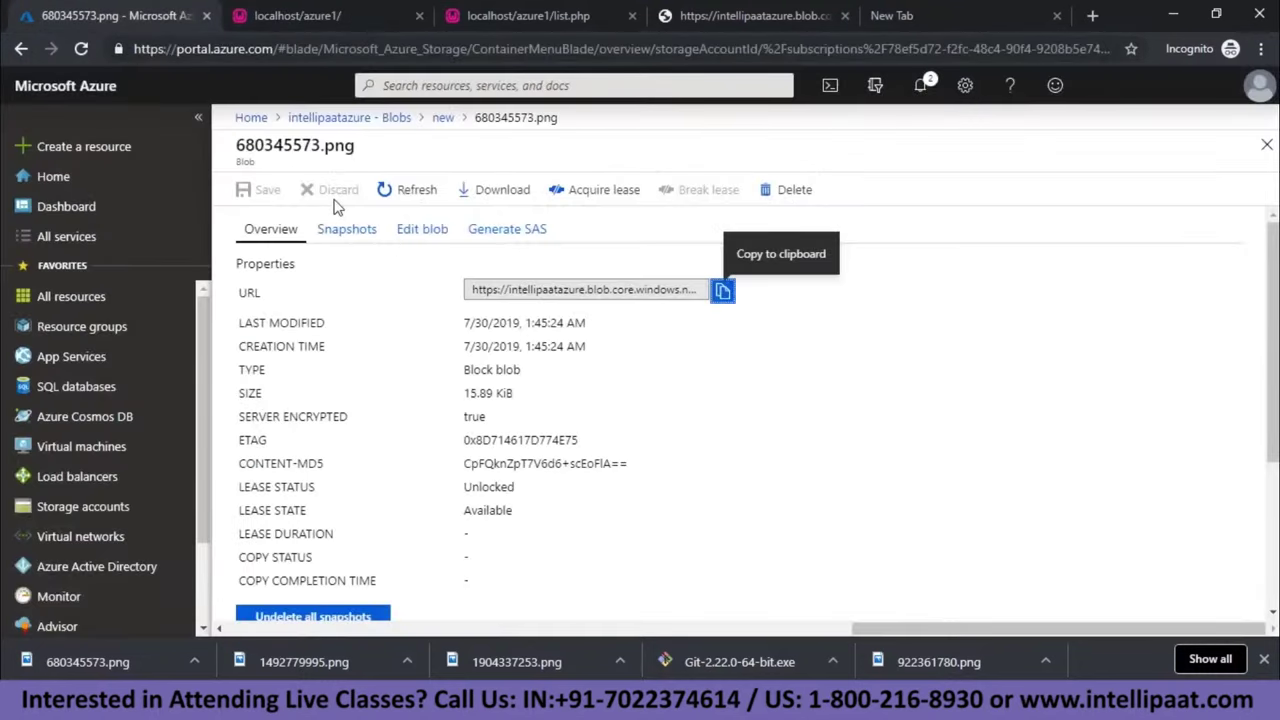
left_click(437, 118)
left_click(599, 190)
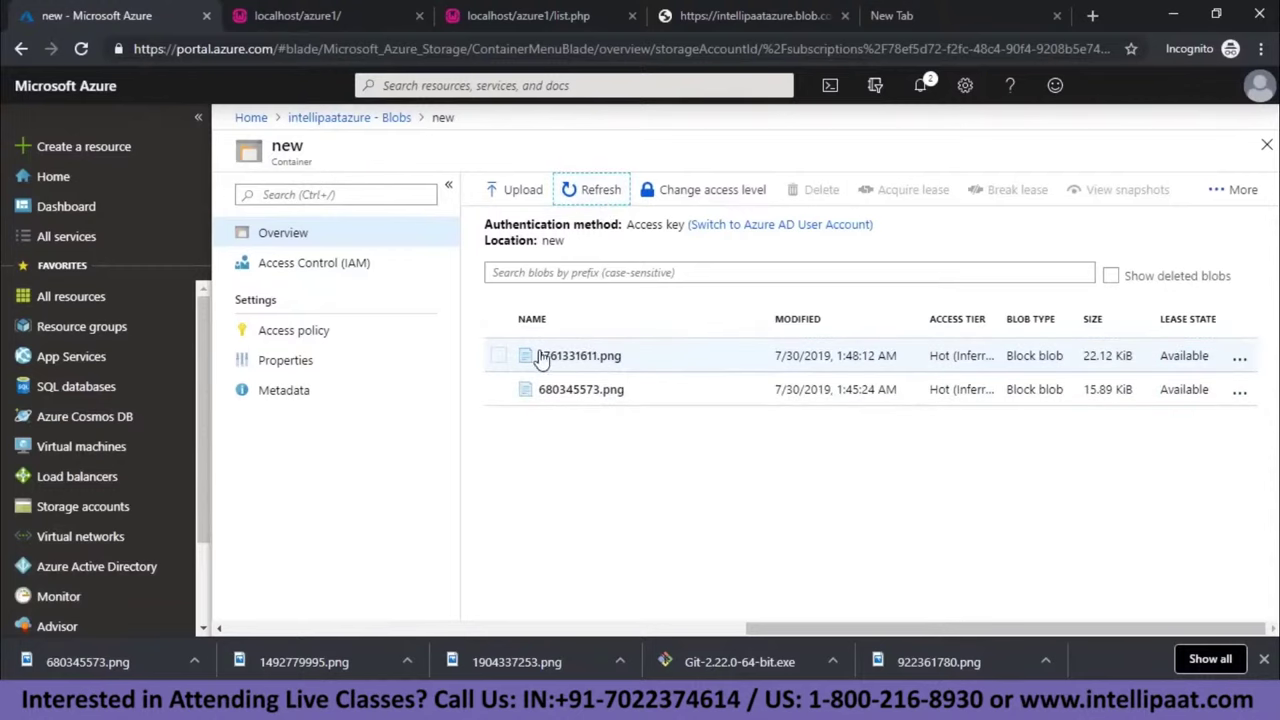
key("alt+Tab")
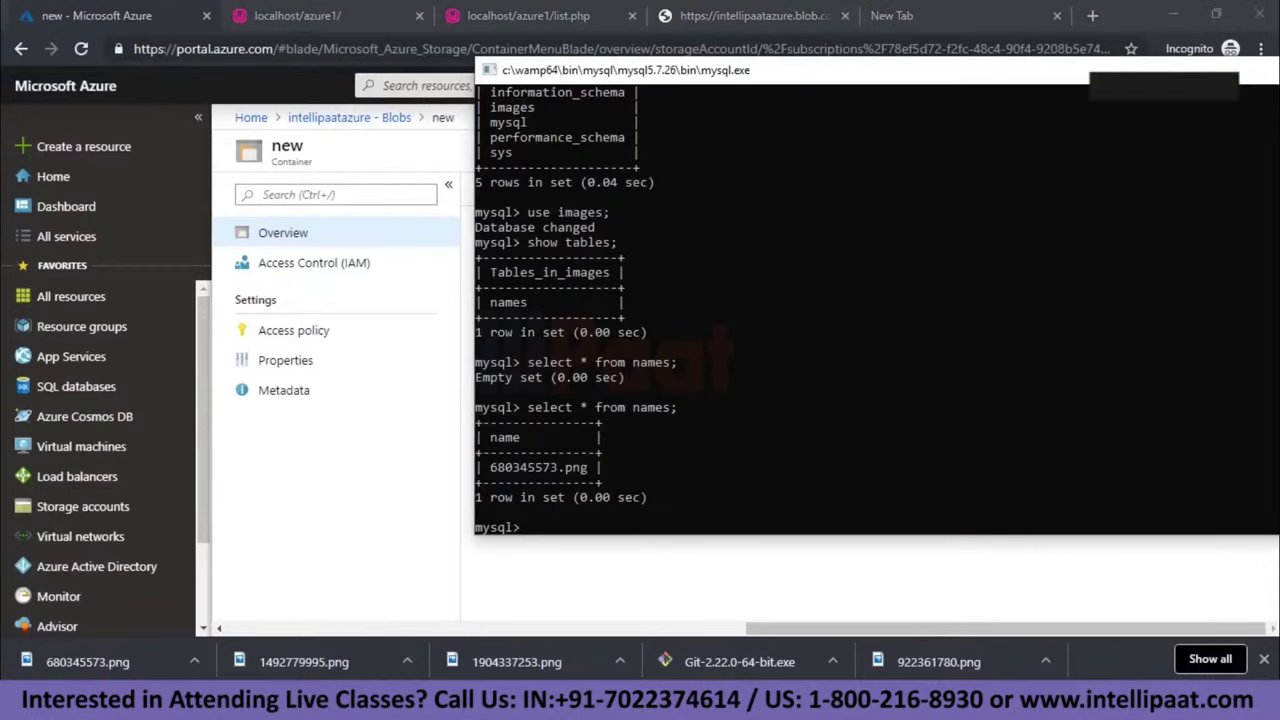
key("Up")
key("Return")
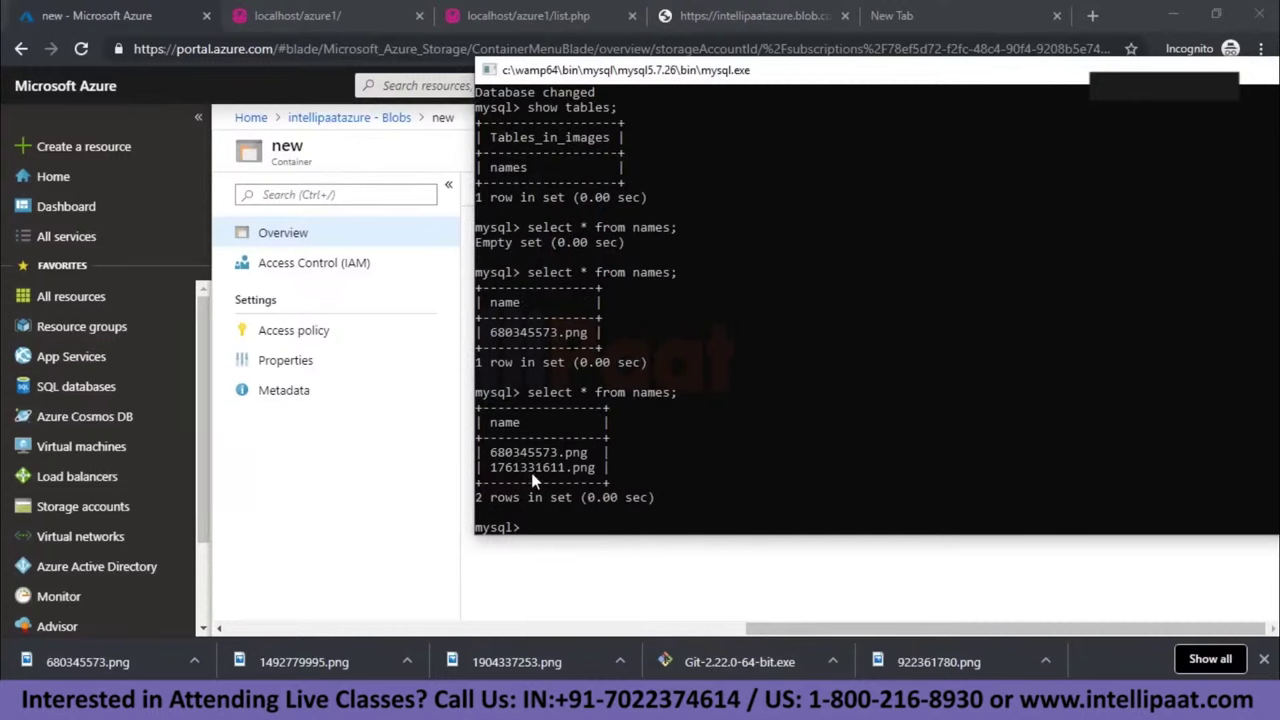
left_click(557, 587)
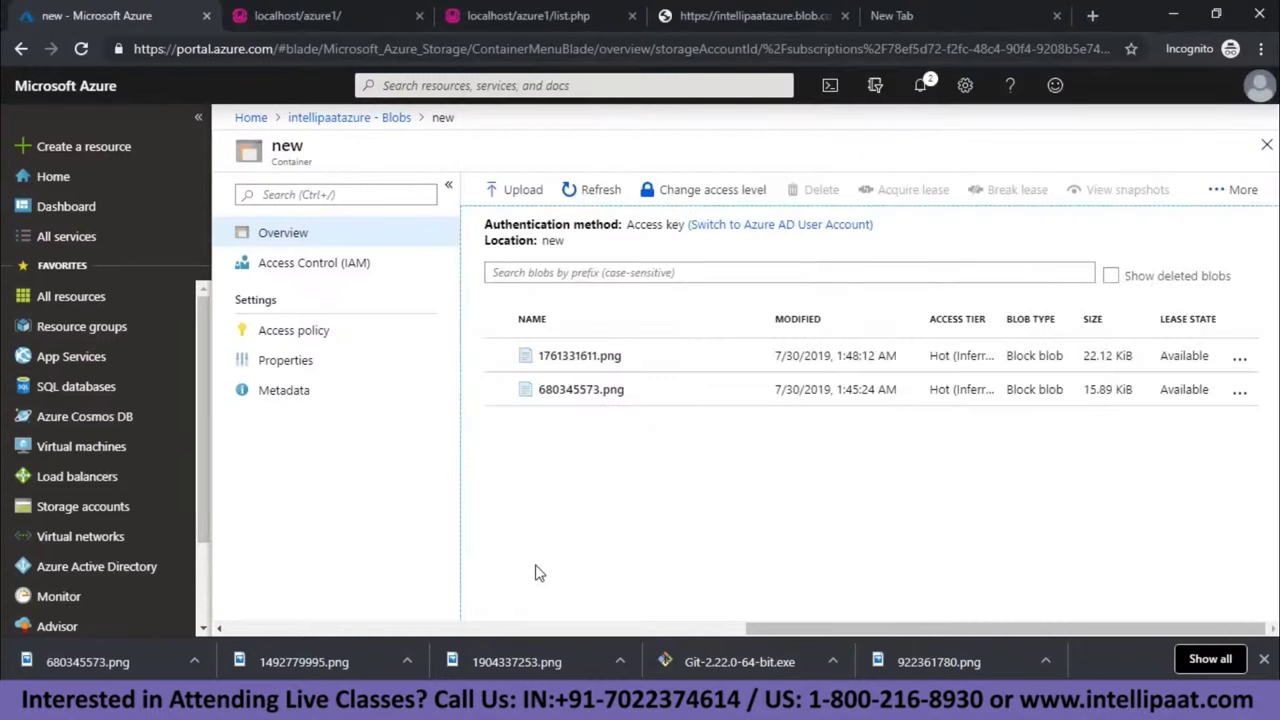
Step: Reload list.php and download and open 1761331611.png
left_click(500, 18)
left_click(84, 52)
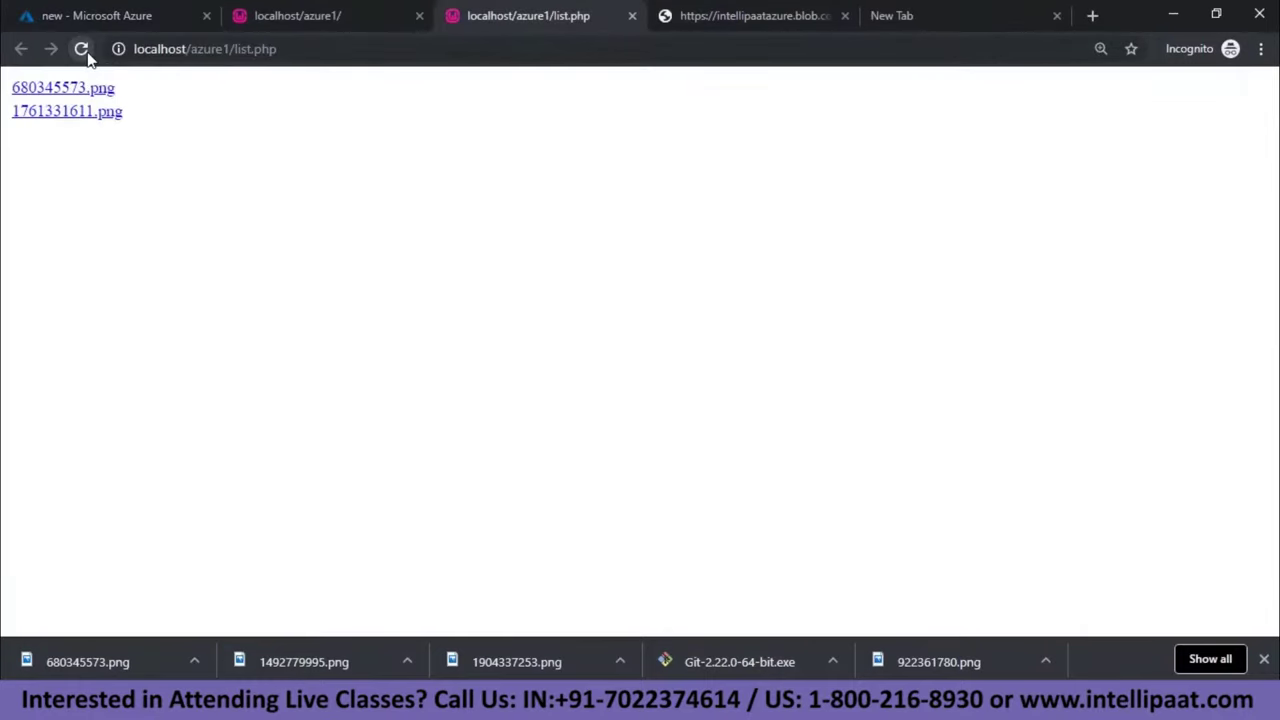
left_click(87, 118)
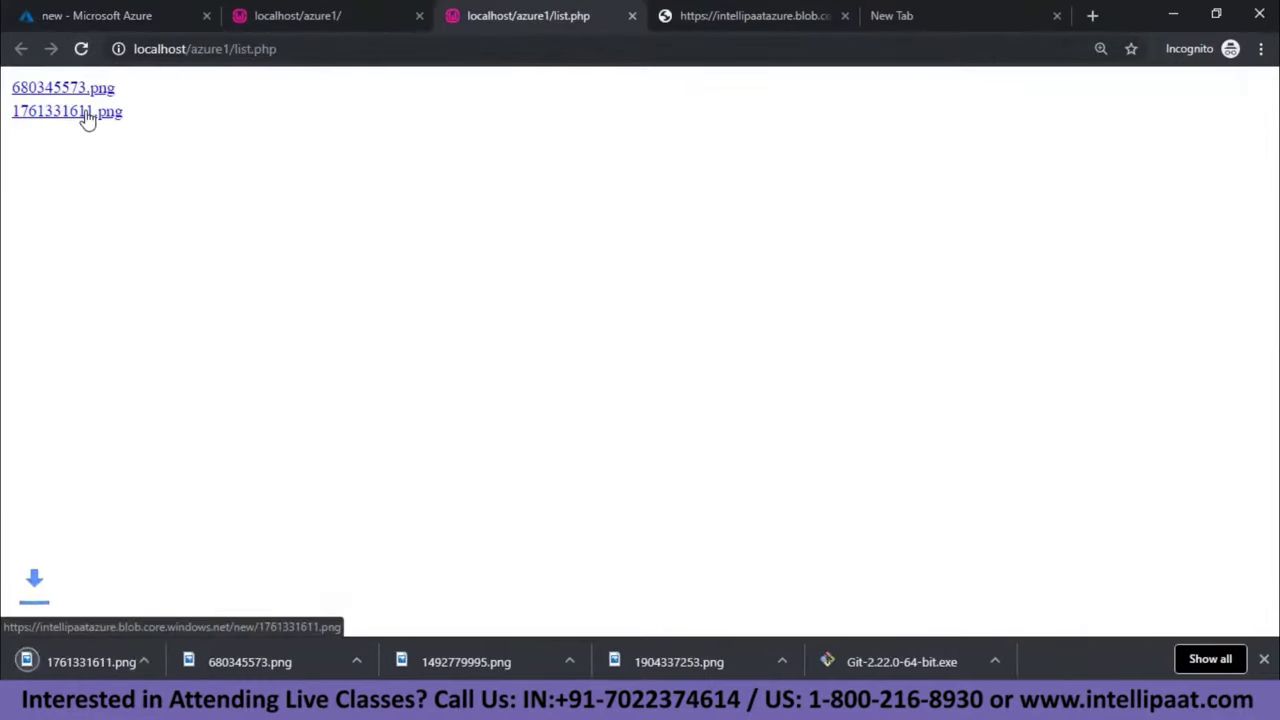
left_click(72, 667)
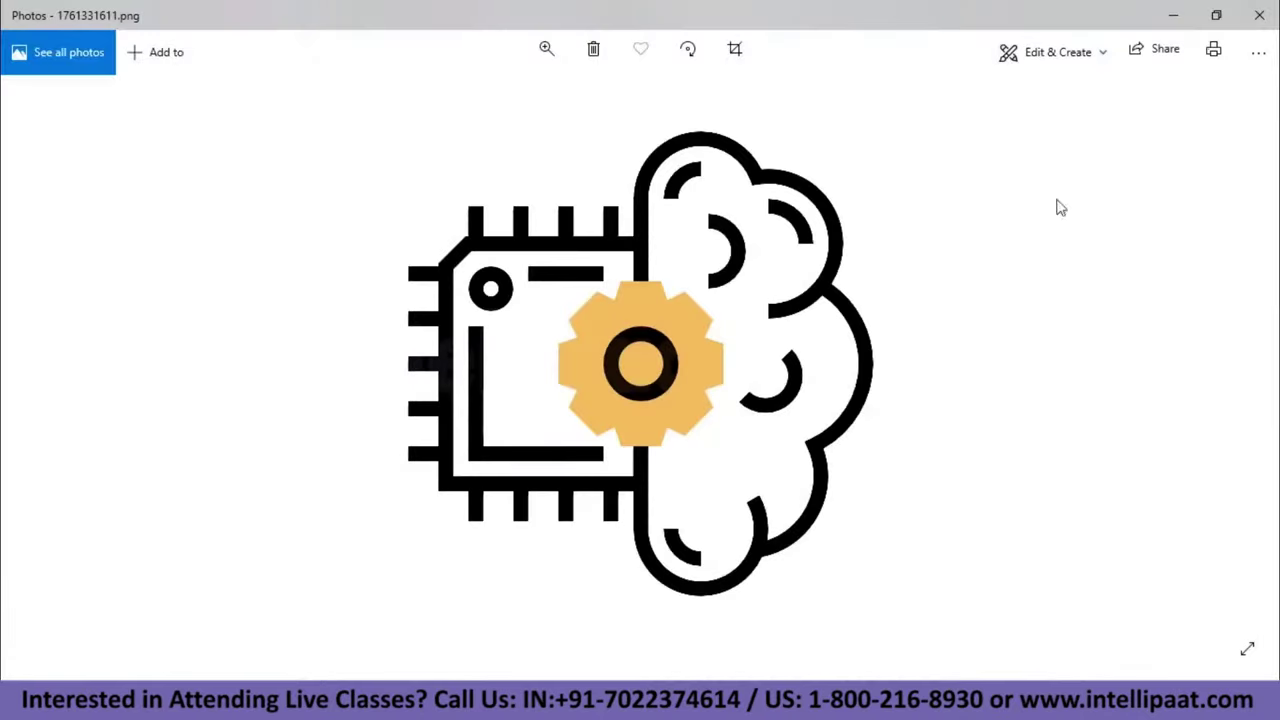
Step: Close the image preview, select the list.php address, and return to the Azure portal
left_click(1259, 15)
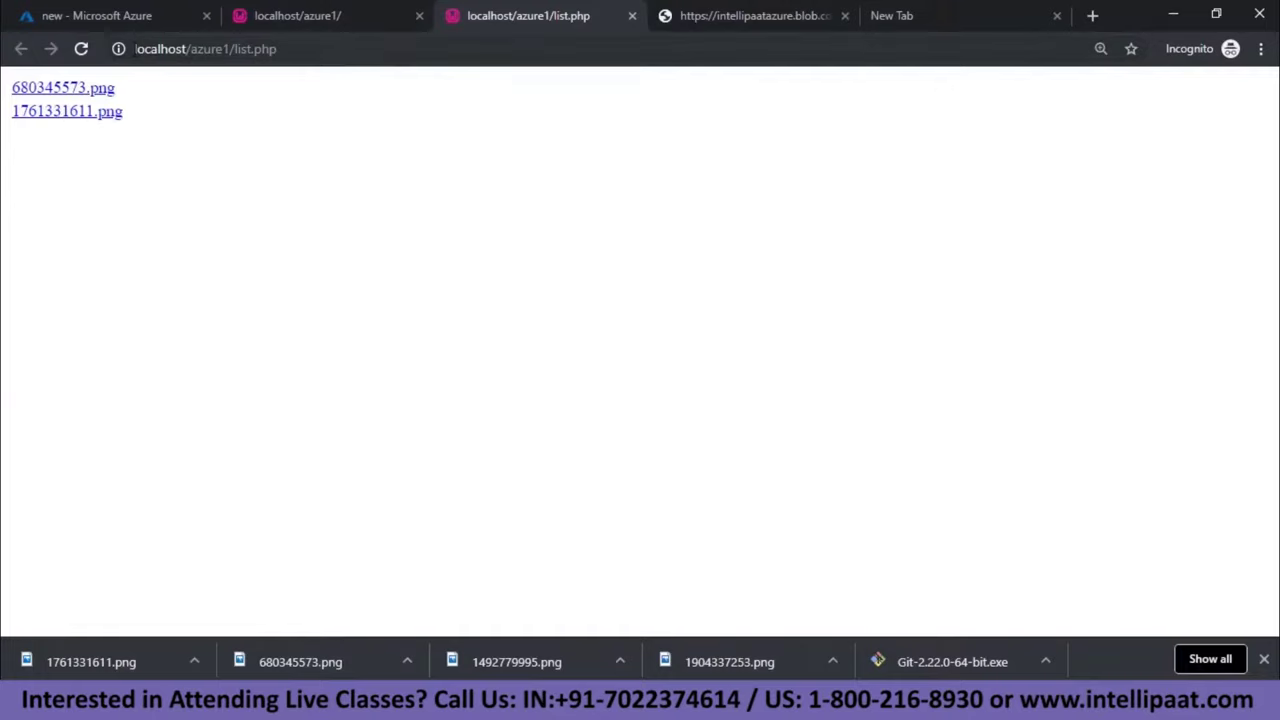
left_click_drag(134, 48, 262, 48)
left_click_drag(283, 51, 285, 51)
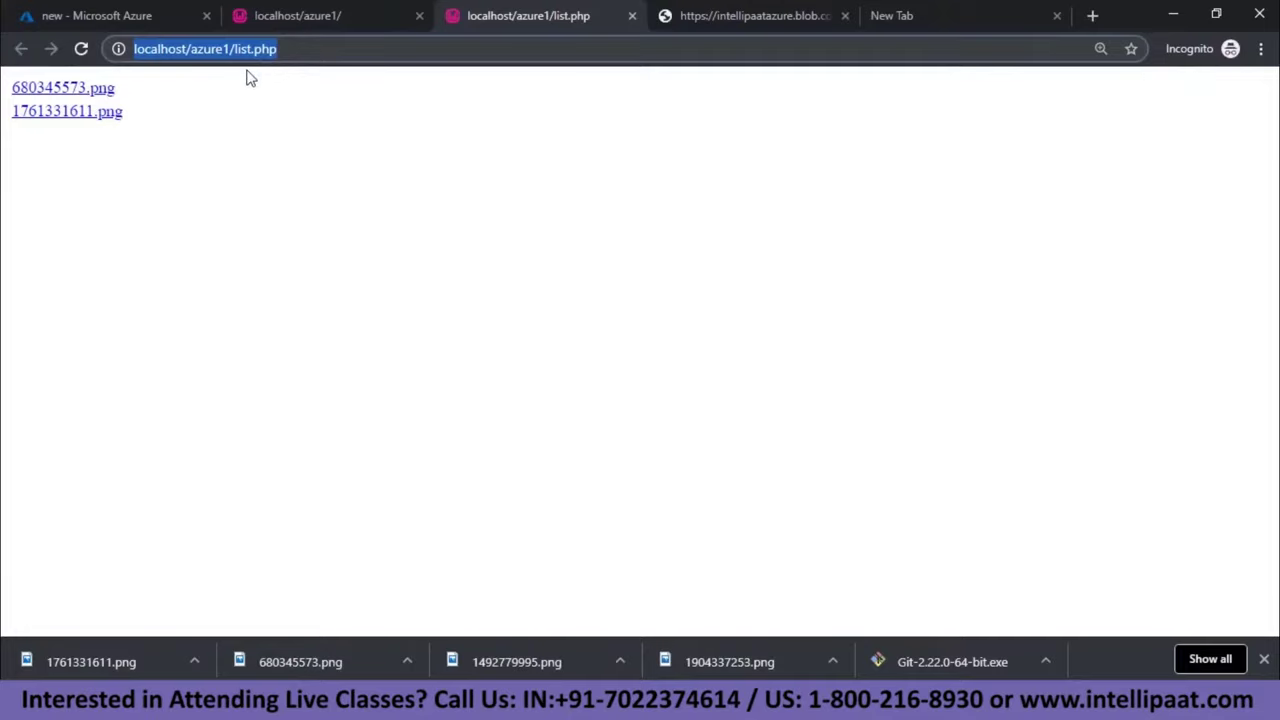
key("alt+Tab")
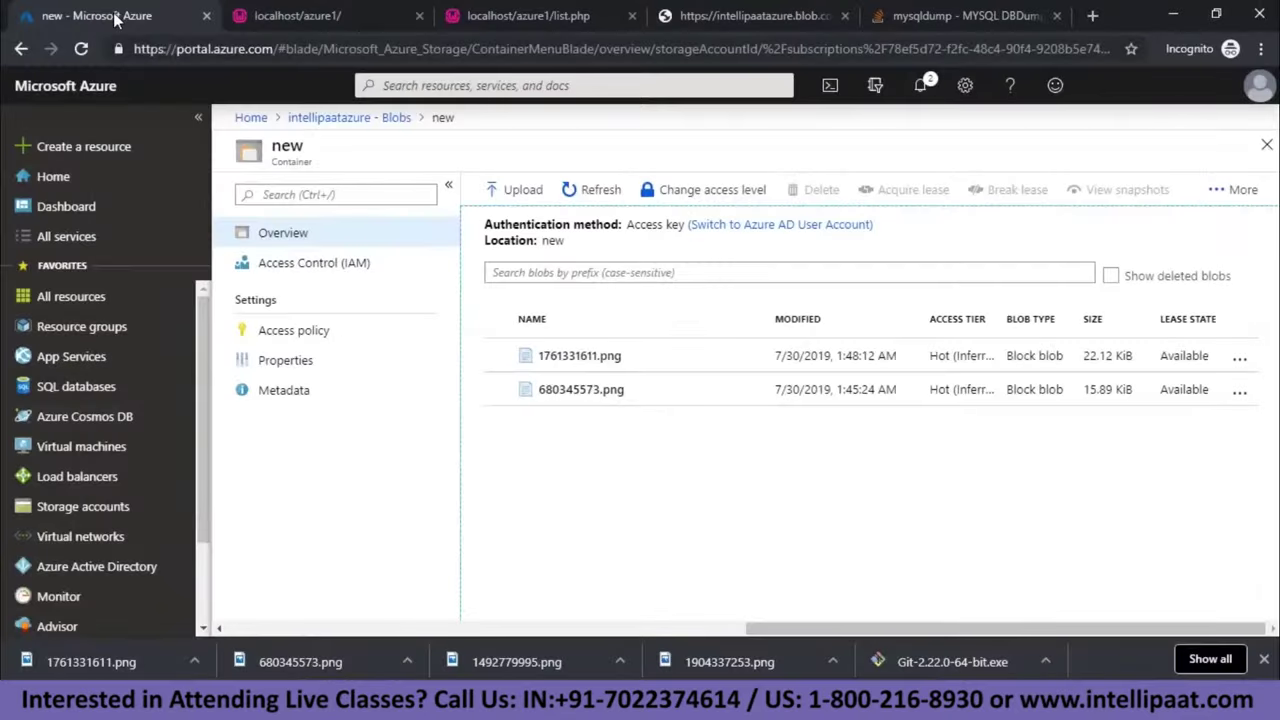
Step: Start a new Azure Database for MySQL server in the Demo-env resource group
left_click(101, 180)
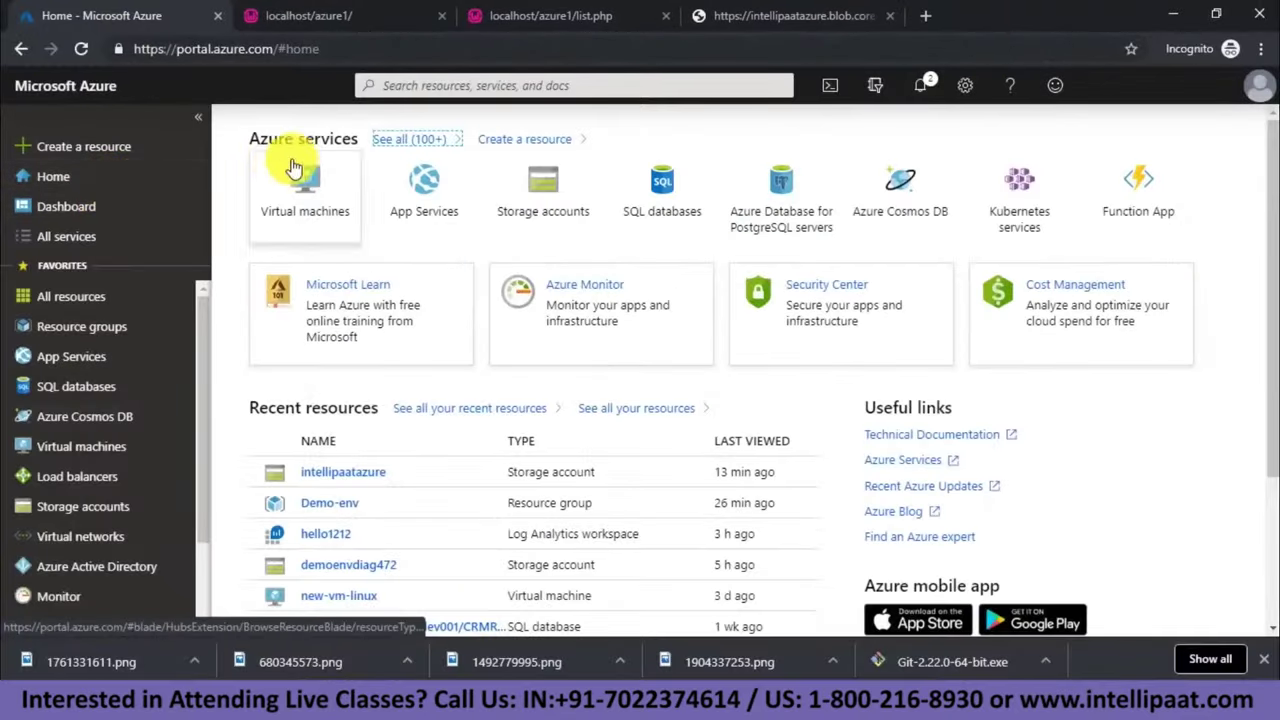
left_click(378, 142)
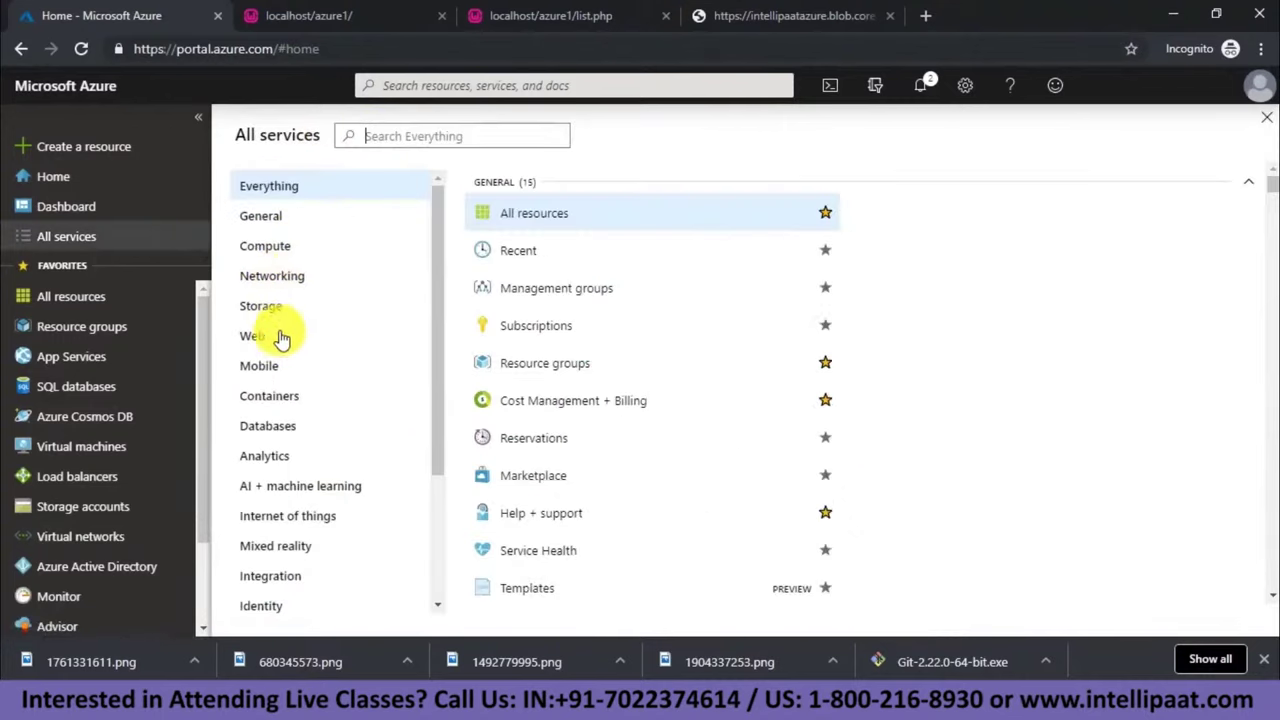
left_click(276, 428)
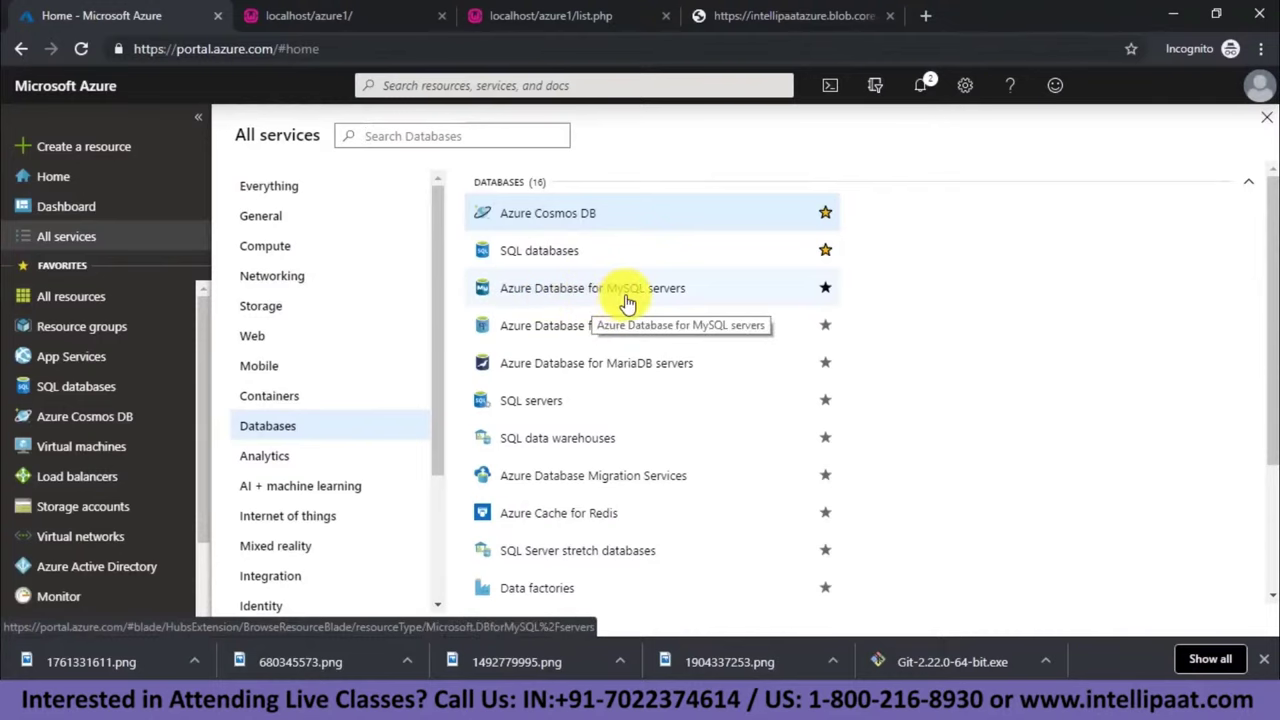
key("Escape")
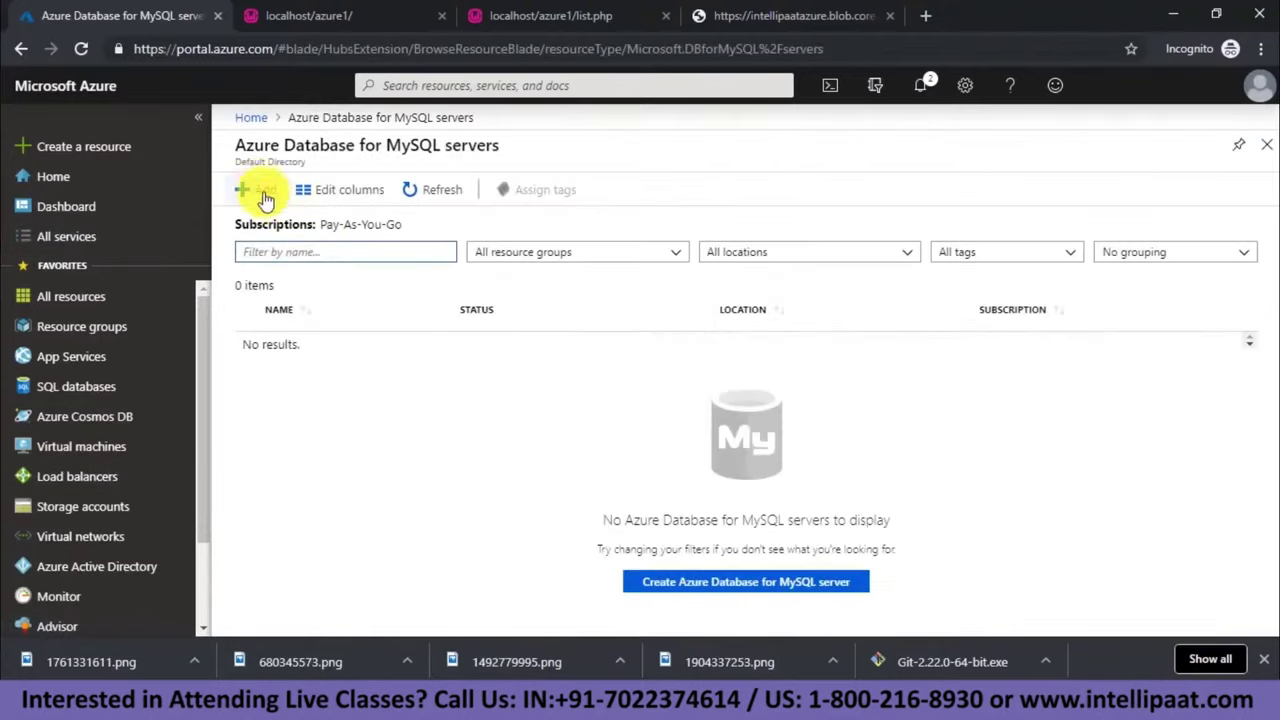
left_click(256, 190)
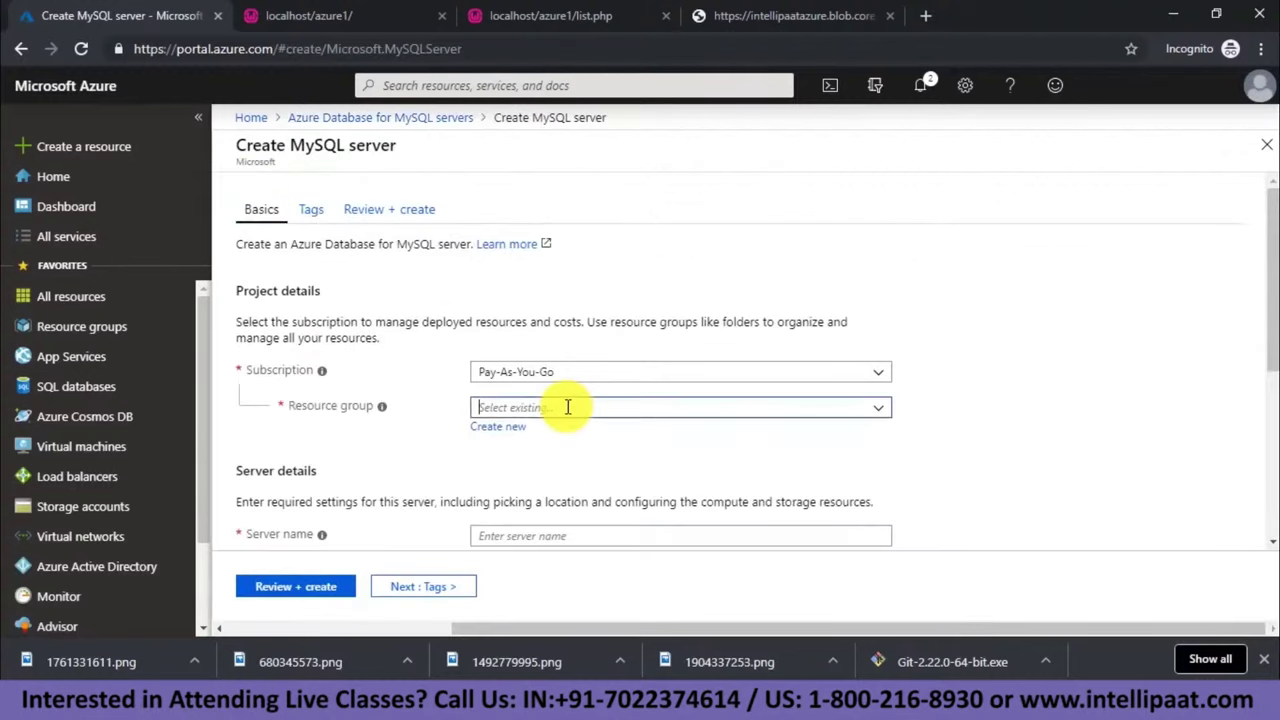
left_click(569, 406)
left_click(567, 432)
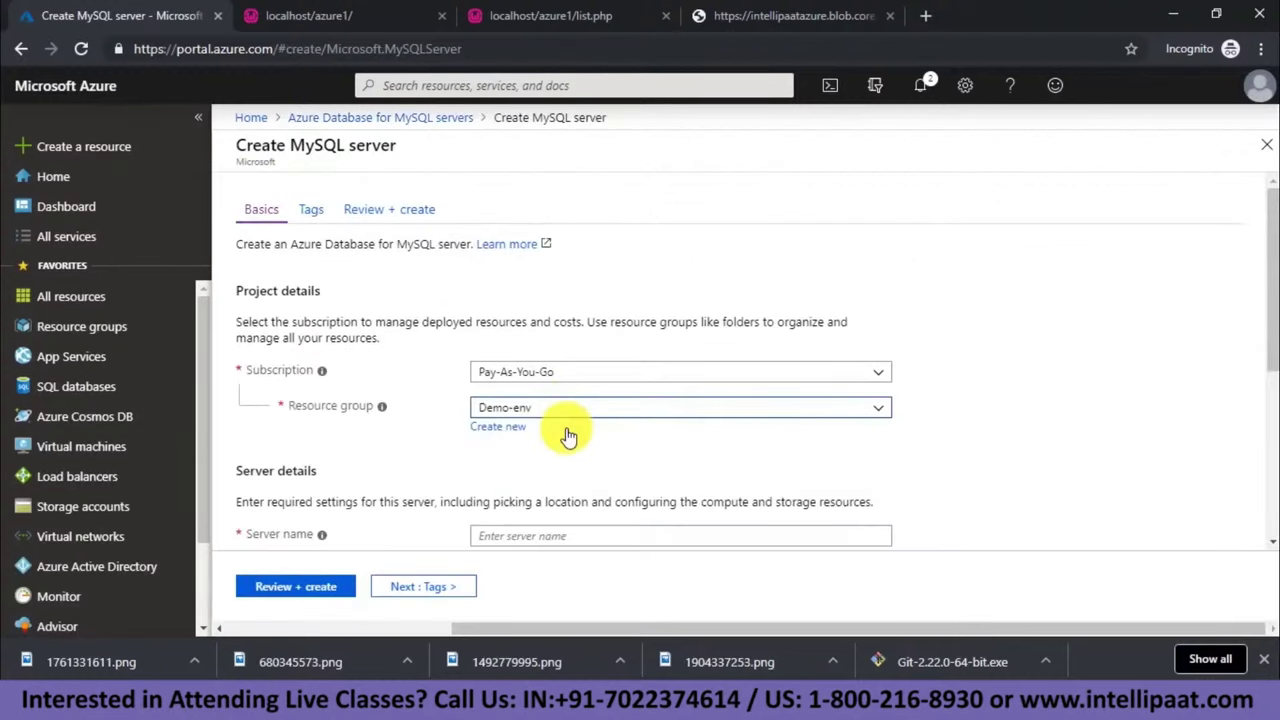
Step: Enter server name intel1, an admin username, and a matching password in both password fields
scroll(567, 432, "down", 2)
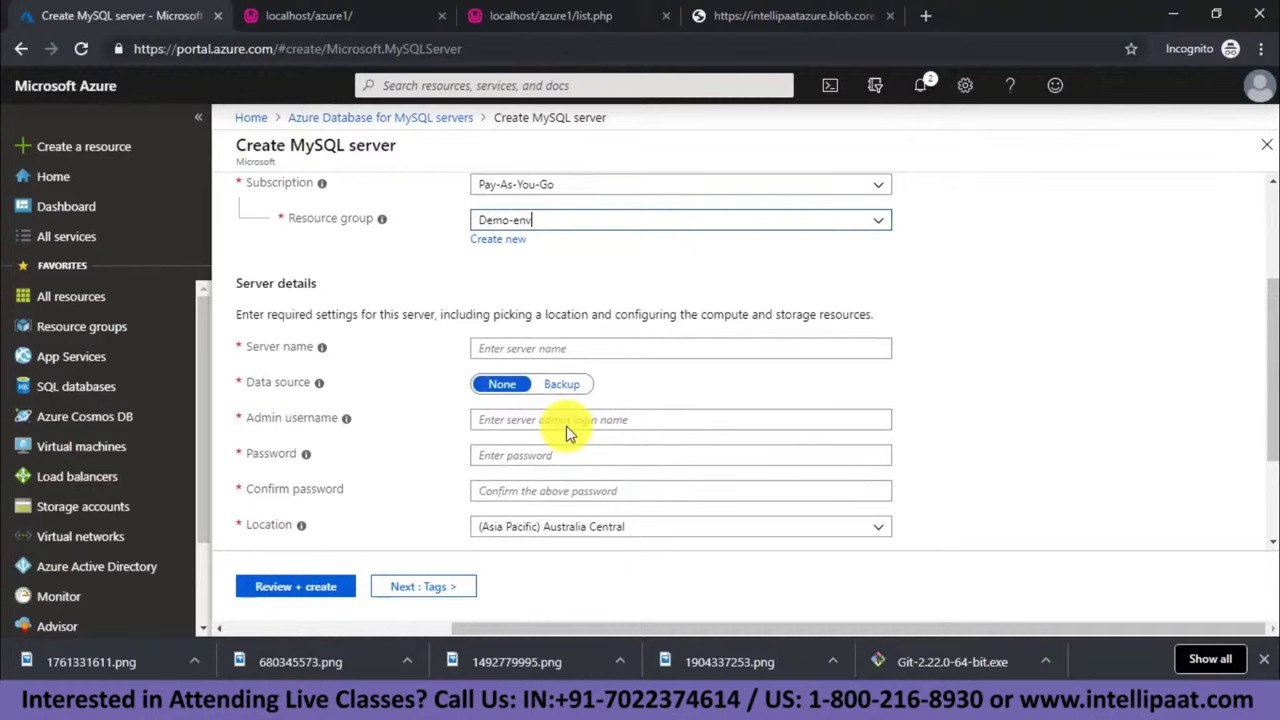
left_click(581, 349)
type("inte")
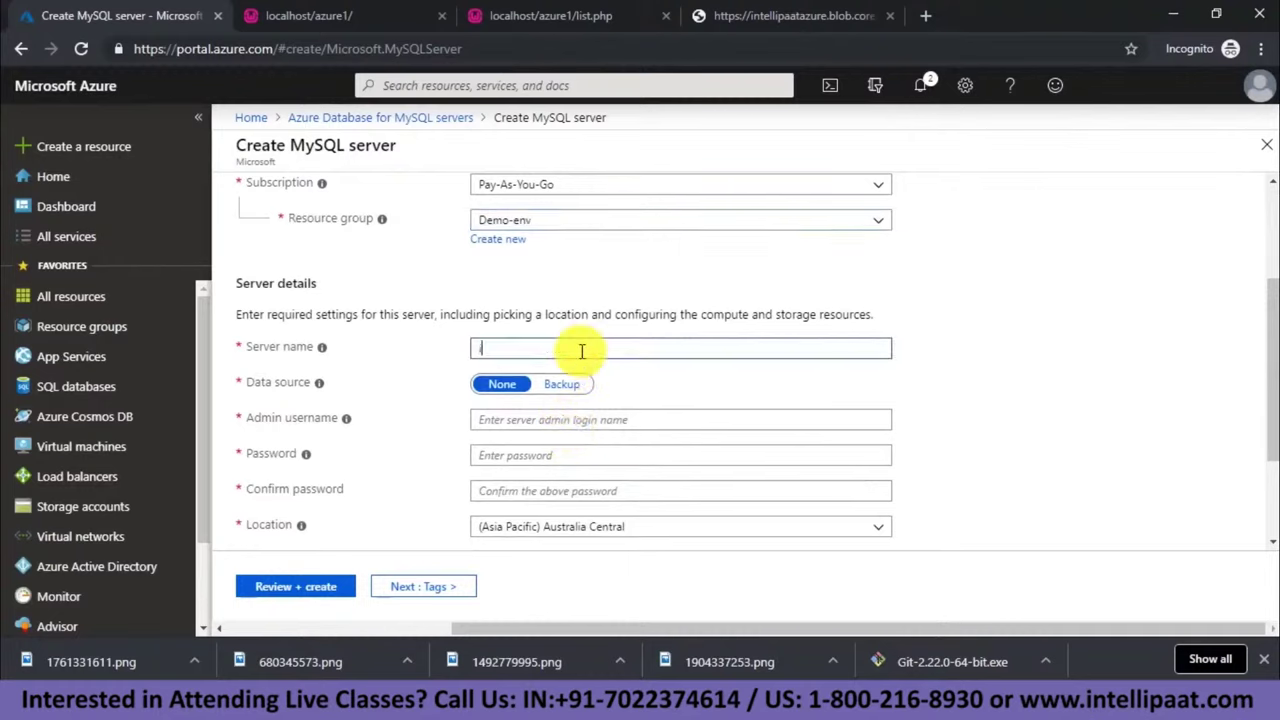
type("l1")
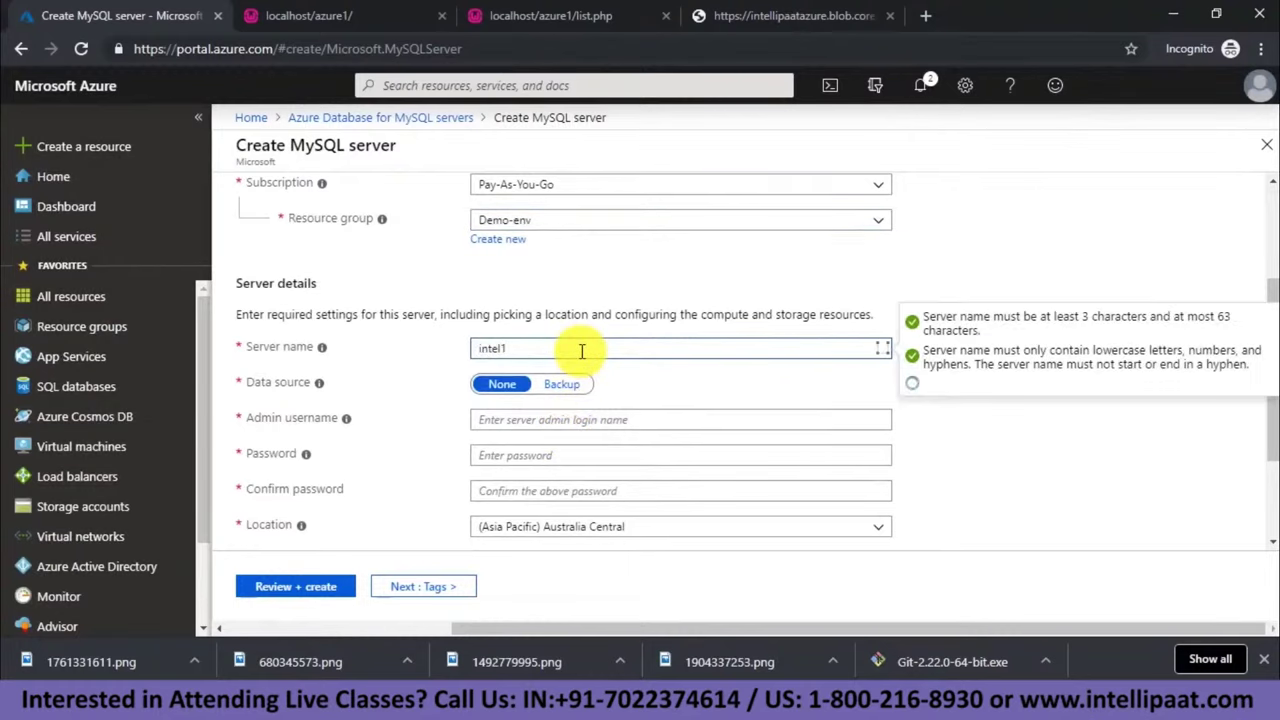
left_click(534, 419)
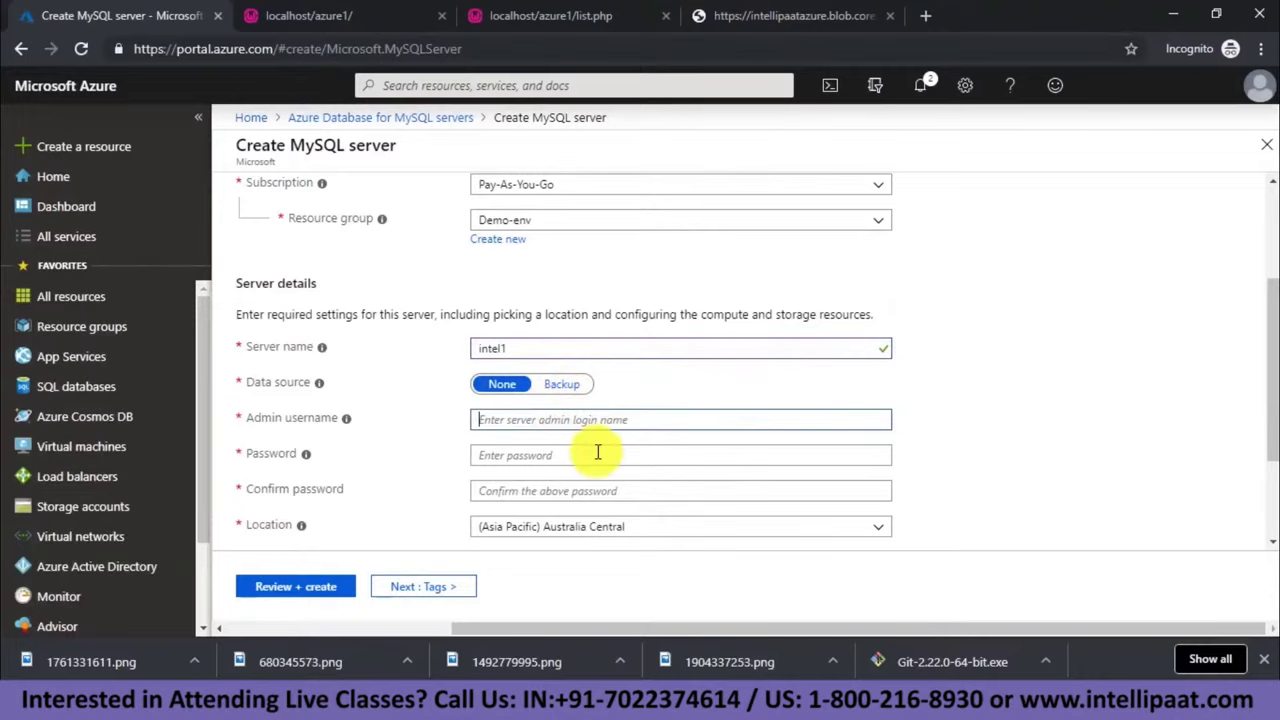
type("intel")
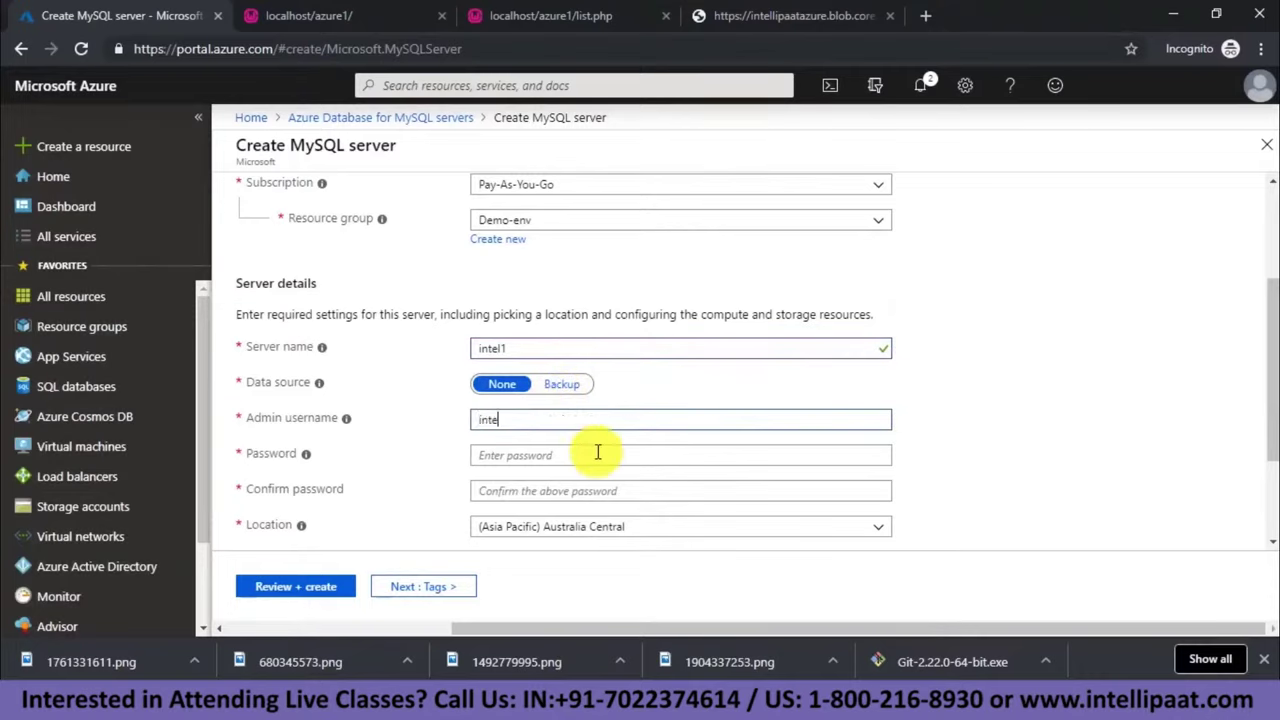
left_click(598, 453)
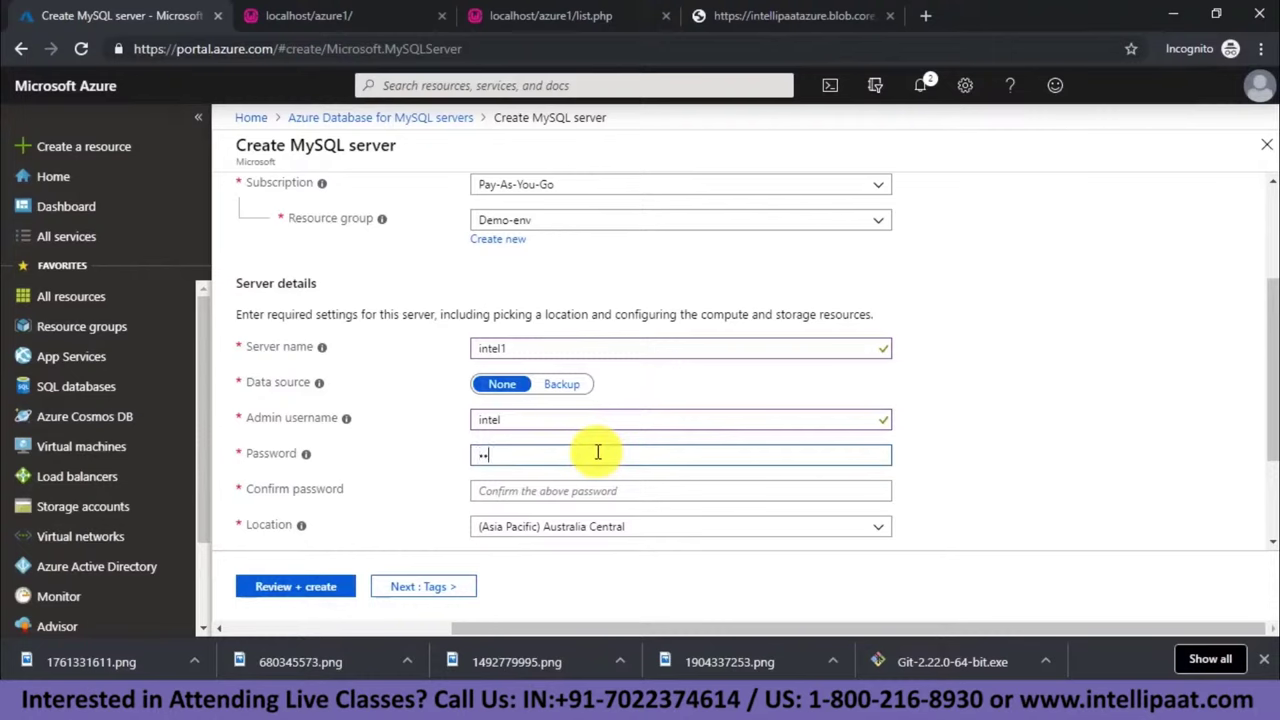
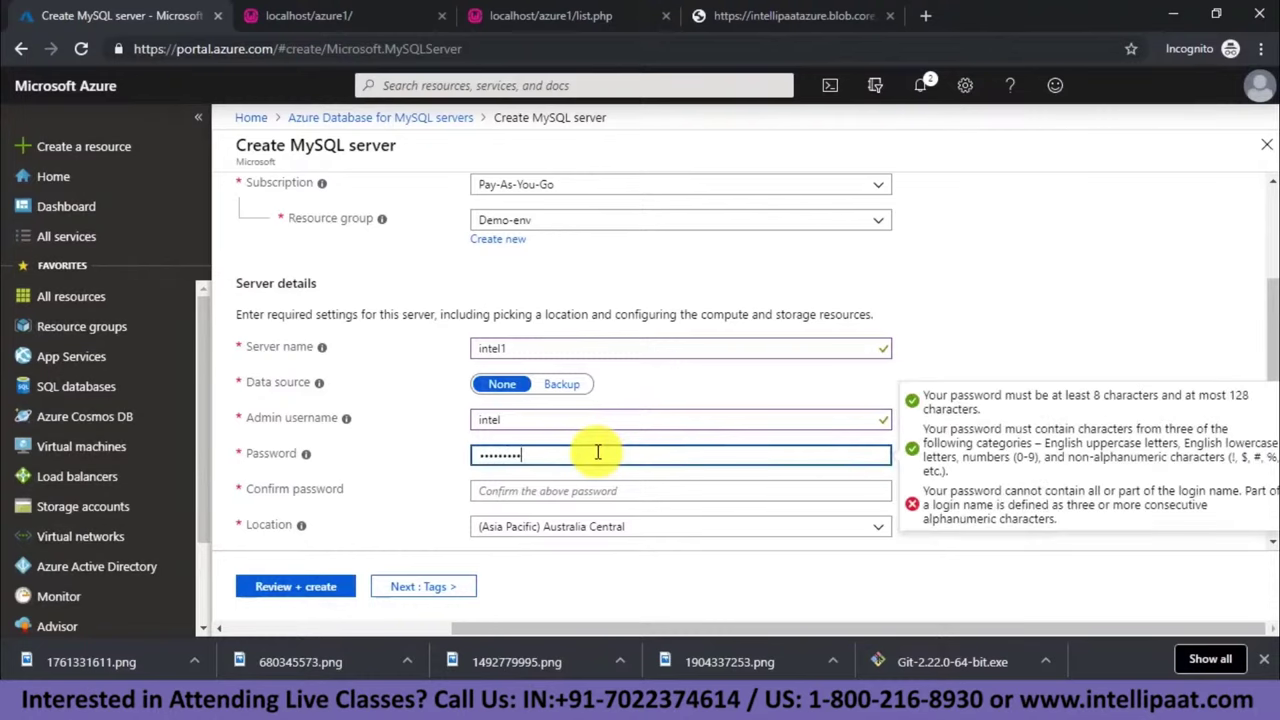
key("Tab")
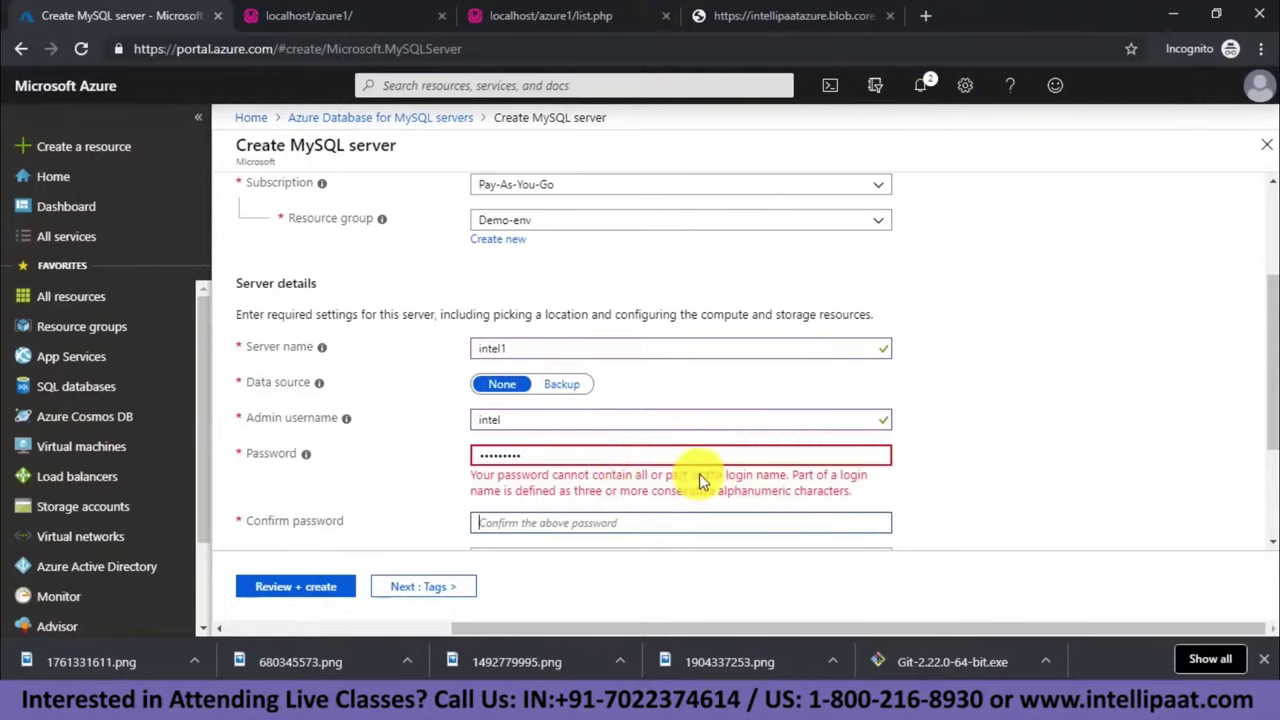
left_click_drag(600, 456, 452, 458)
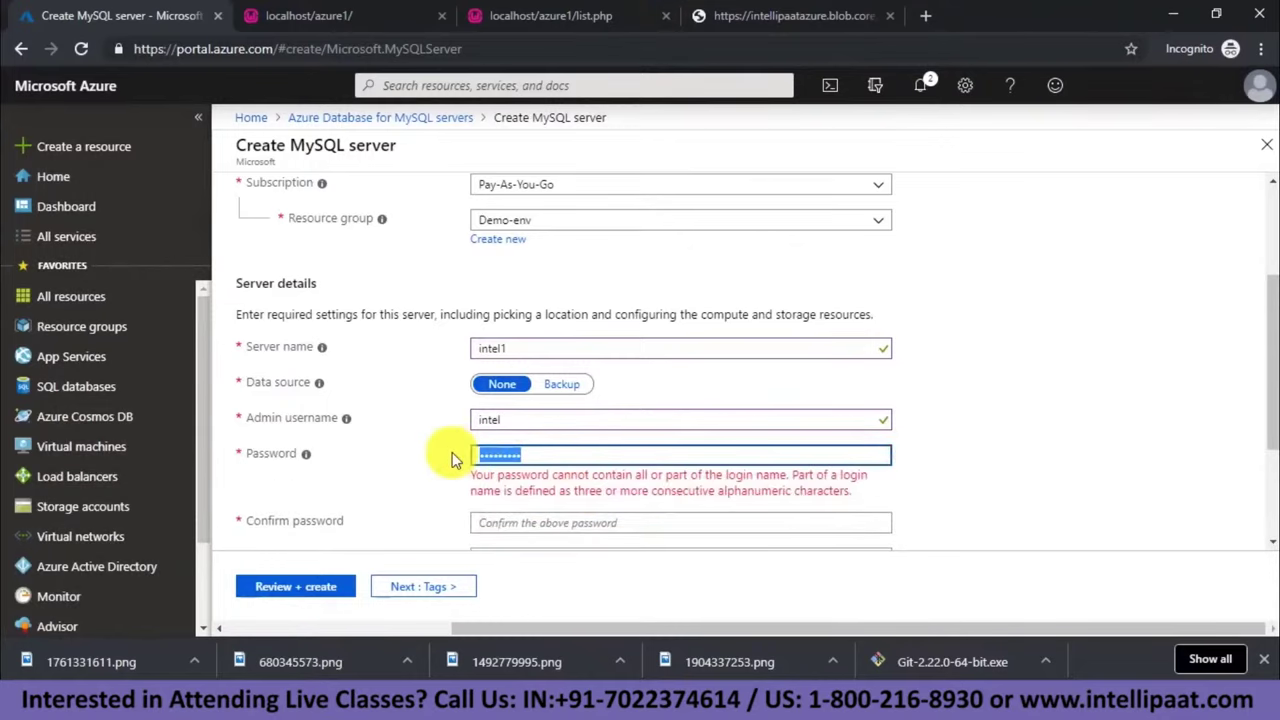
key("Tab")
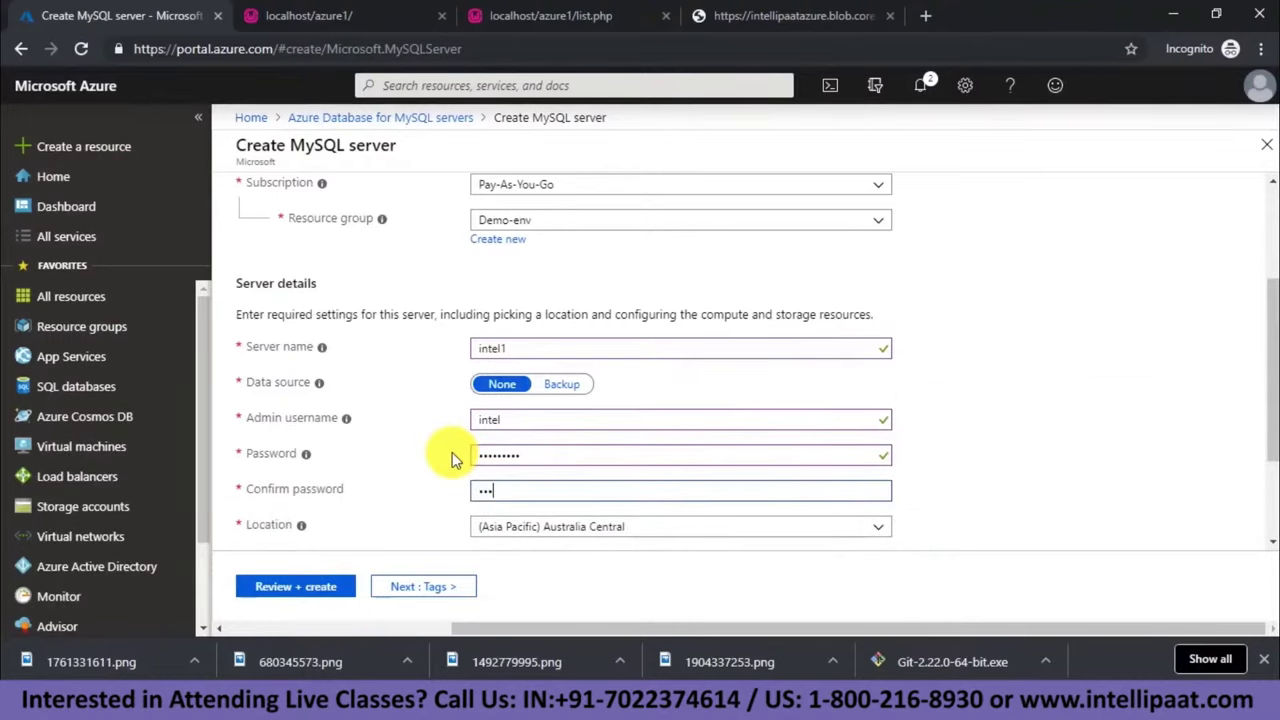
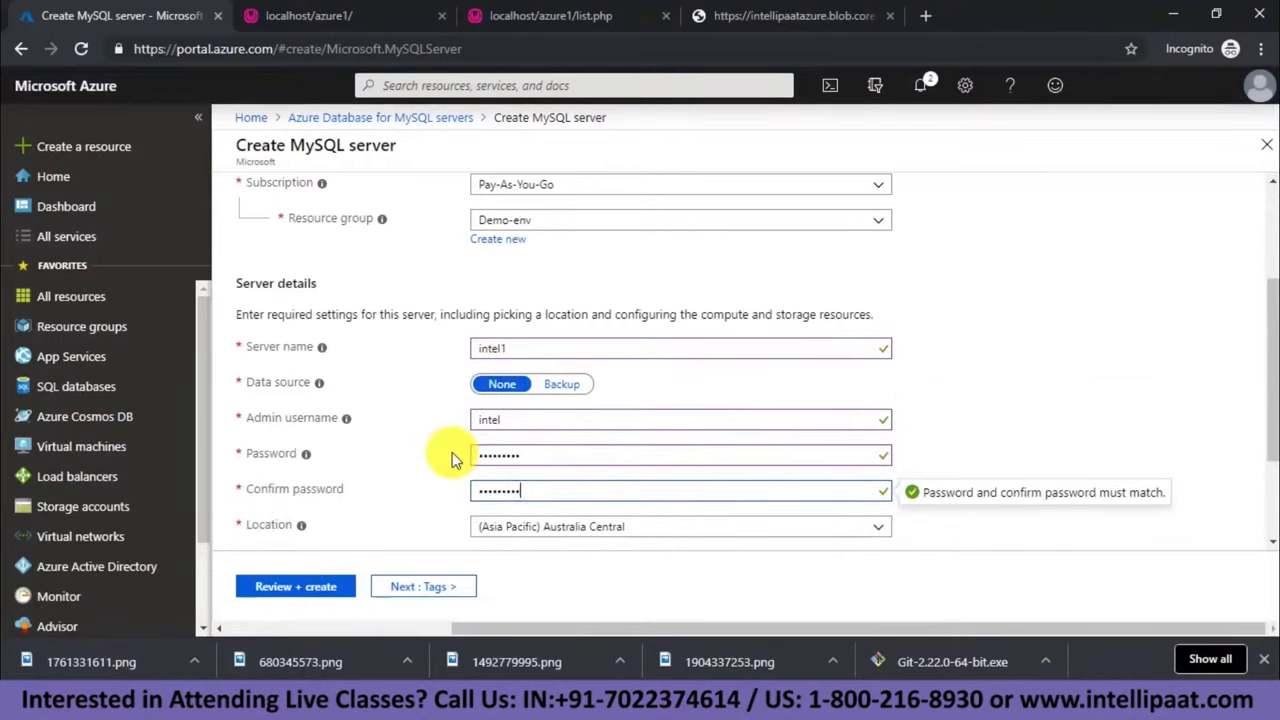
Step: Set the server location to (Asia Pacific) South India
scroll(585, 452, "down", 2)
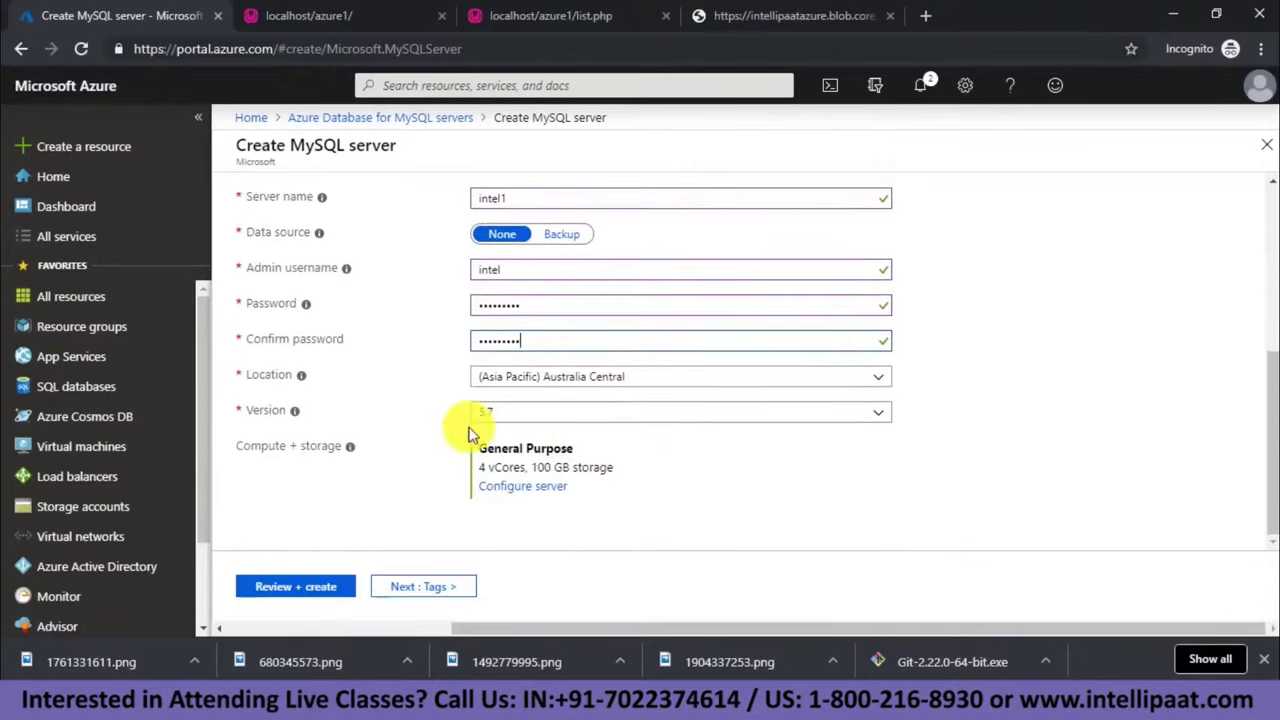
left_click(627, 378)
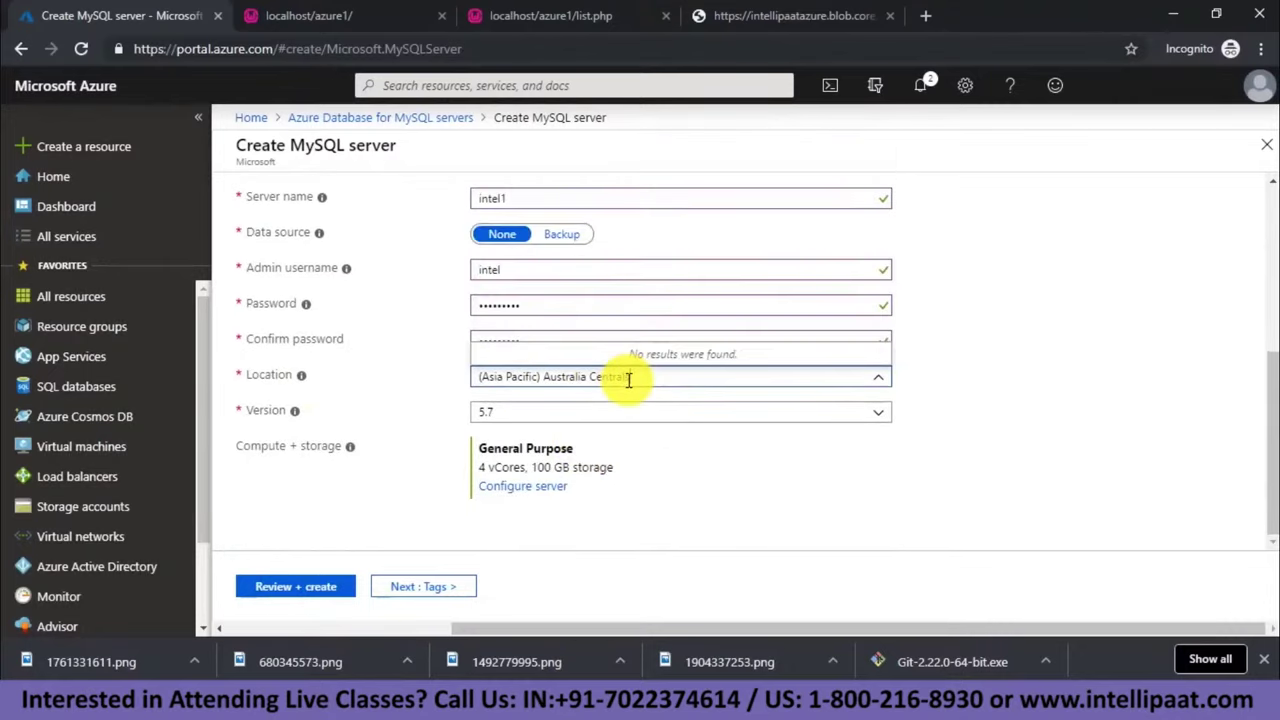
triple_click(628, 378)
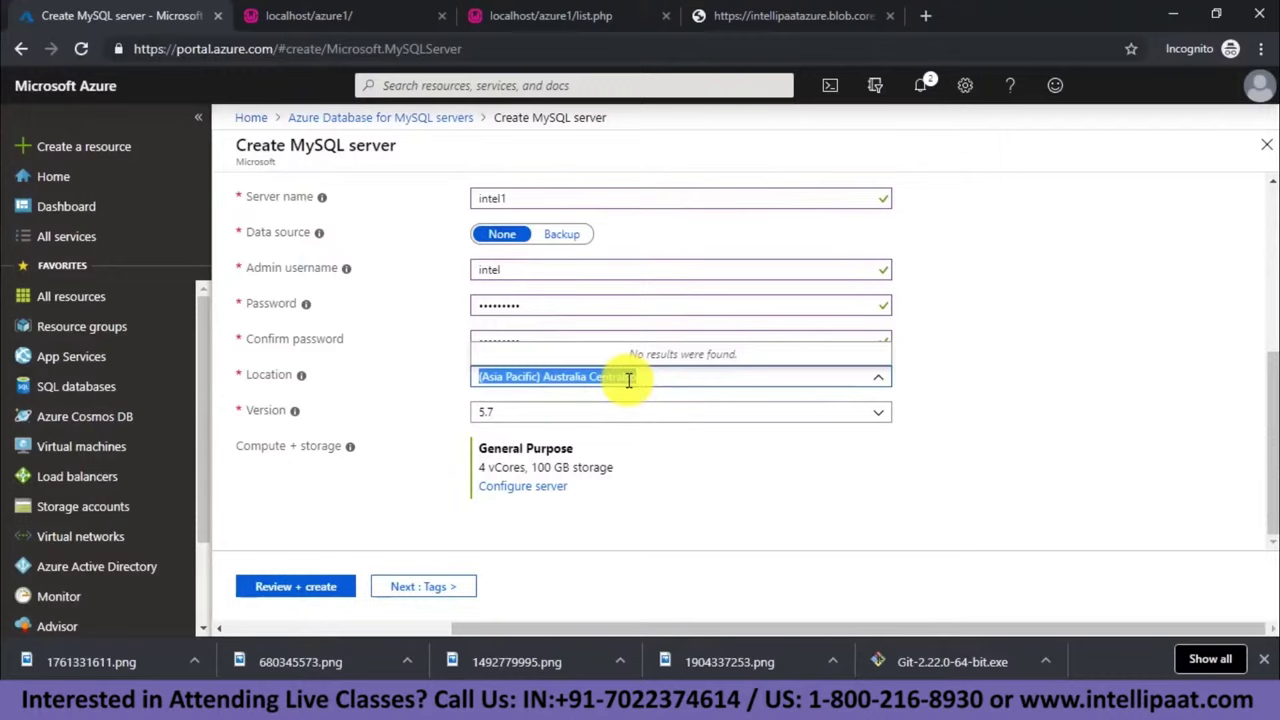
type("south india")
key("Return")
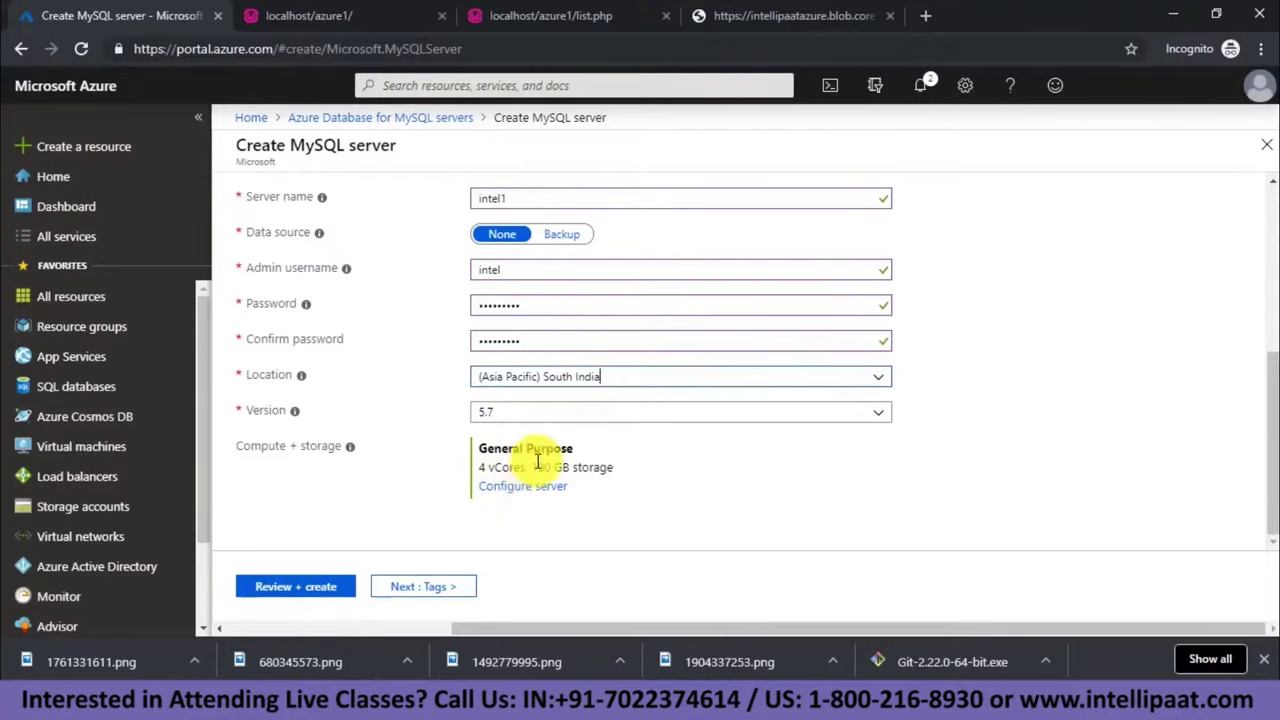
Step: Configure Basic tier compute with 1 vCore, 5 GB storage, and auto-growth turned off
left_click(520, 491)
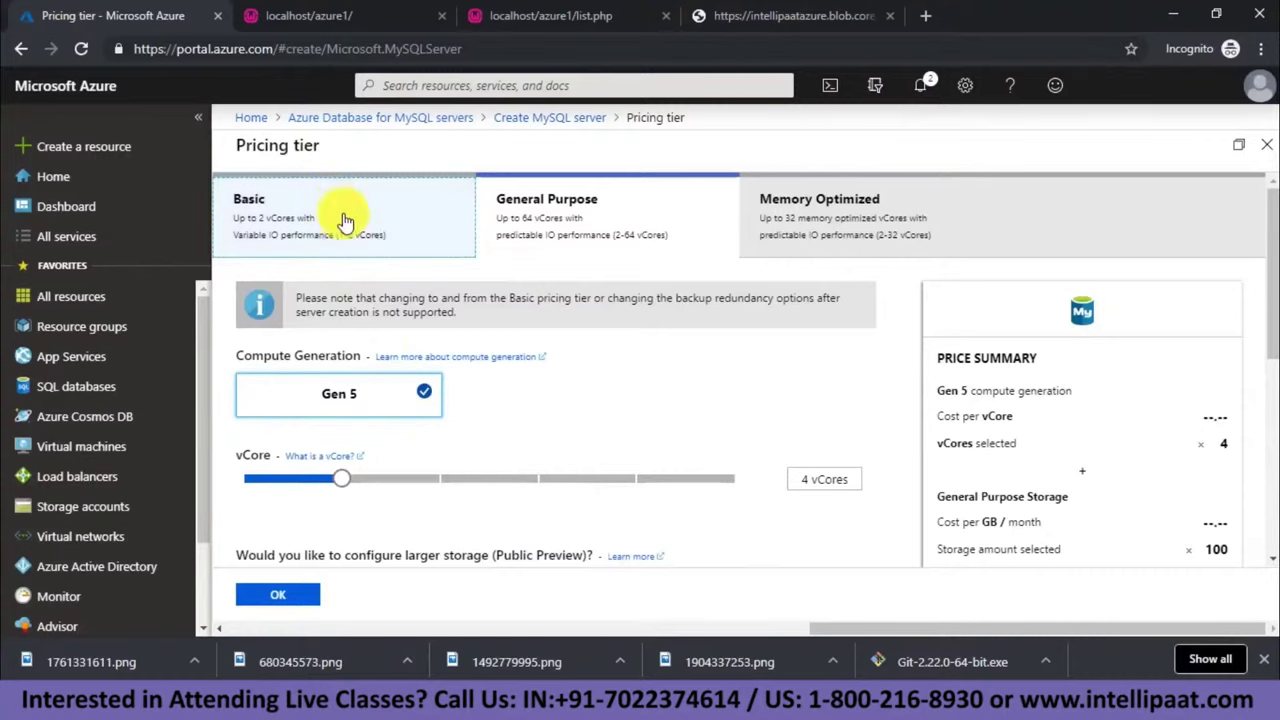
left_click(337, 214)
left_click_drag(743, 480, 262, 478)
scroll(537, 500, "down", 2)
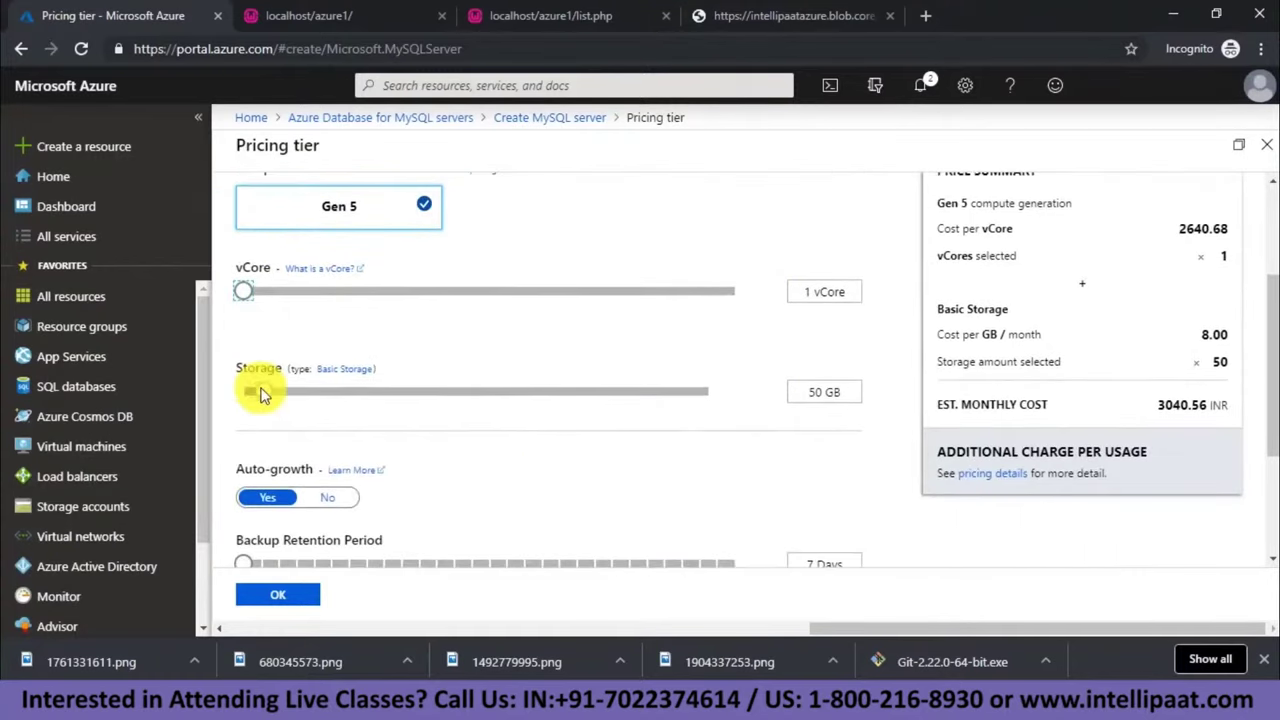
left_click_drag(260, 390, 243, 392)
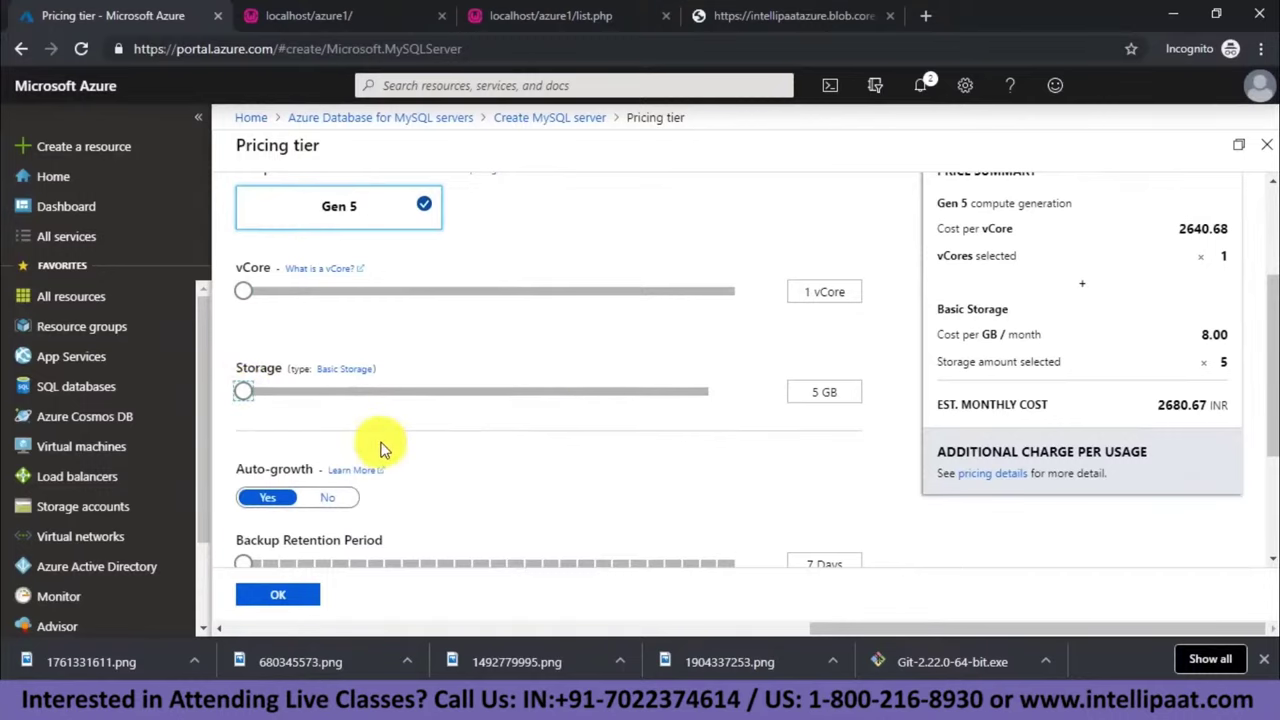
scroll(380, 443, "down", 2)
left_click(321, 311)
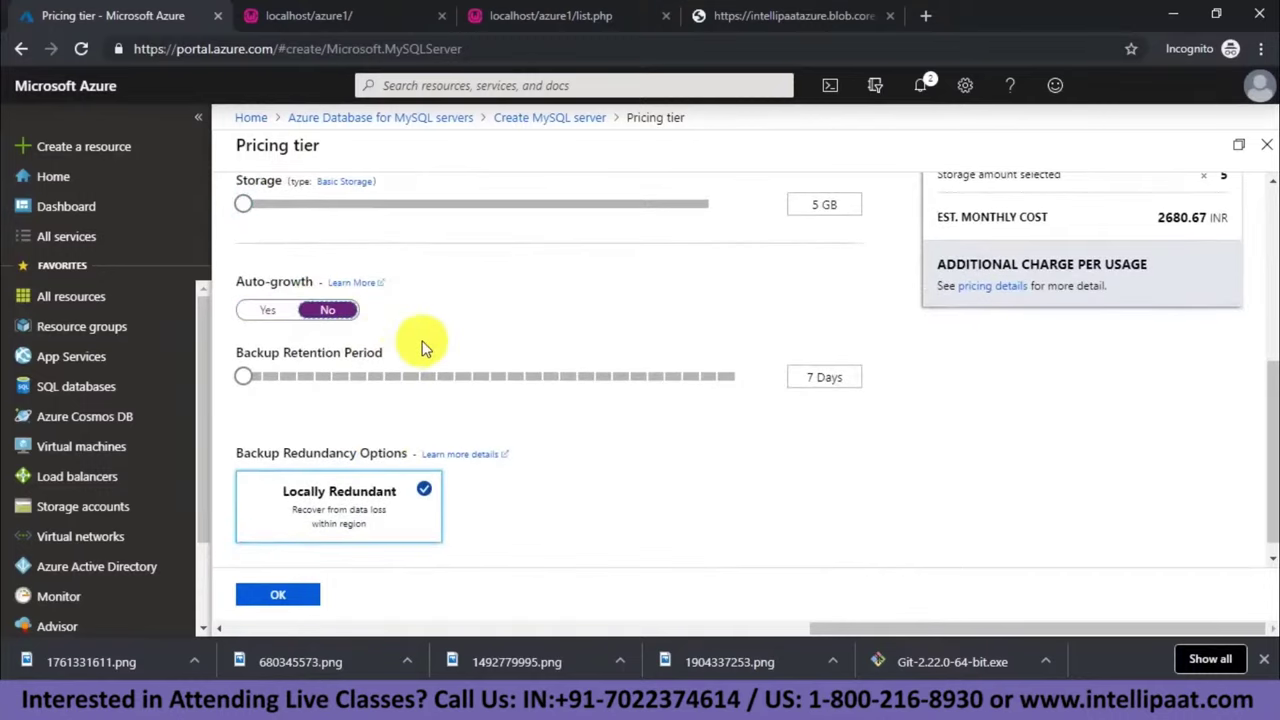
scroll(449, 335, "down", 1)
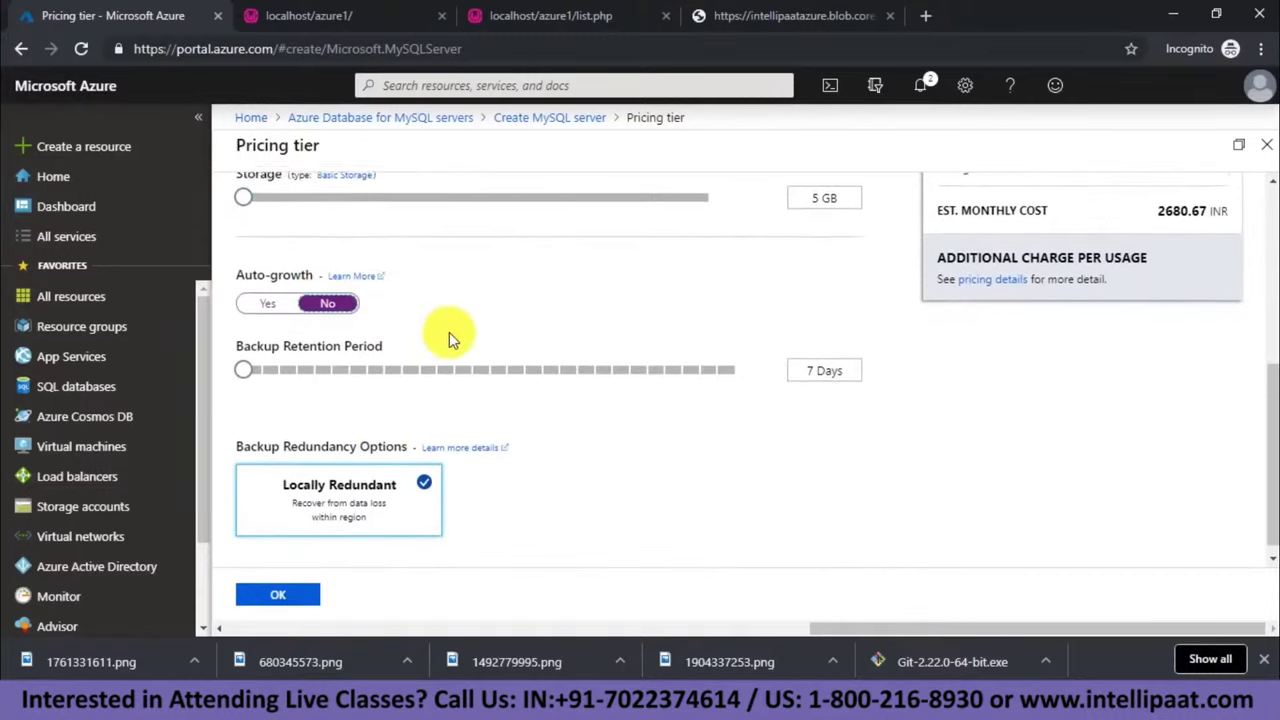
left_click(244, 359)
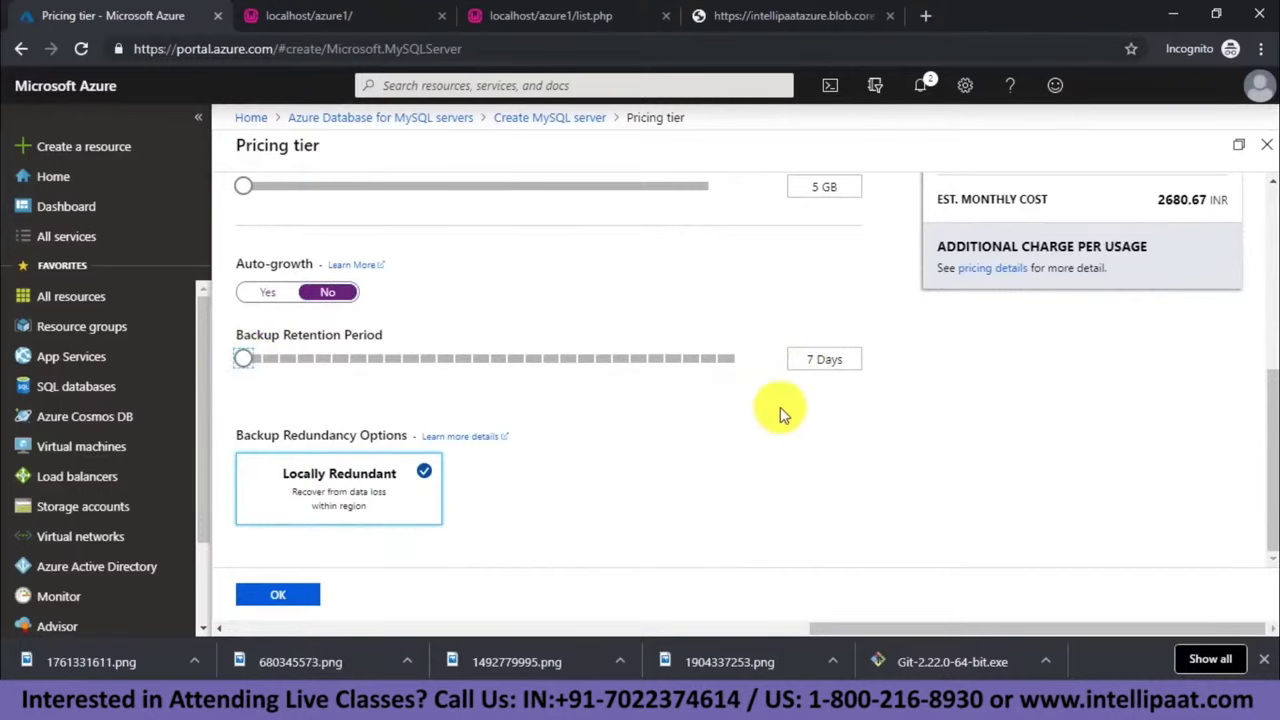
scroll(688, 449, "up", 5)
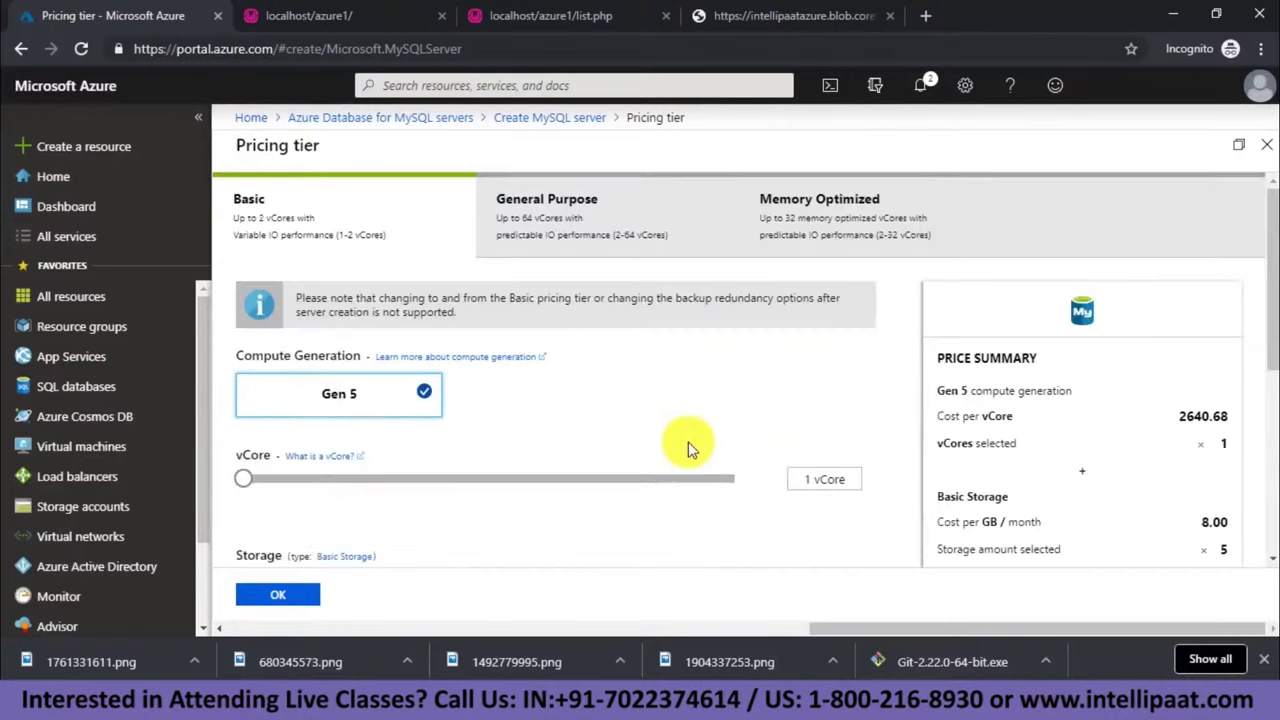
scroll(688, 449, "down", 5)
left_click(280, 594)
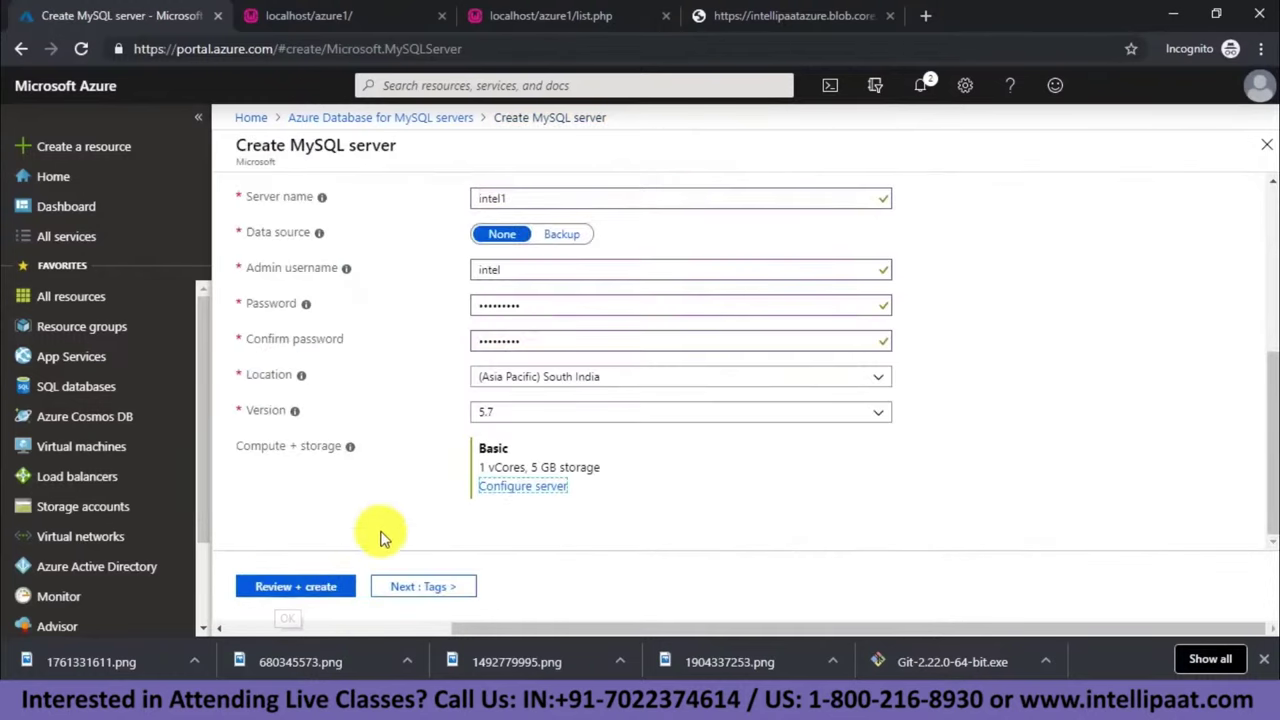
Step: Review the intel1 server summary and create it, waiting for the deployment to finish
left_click(274, 595)
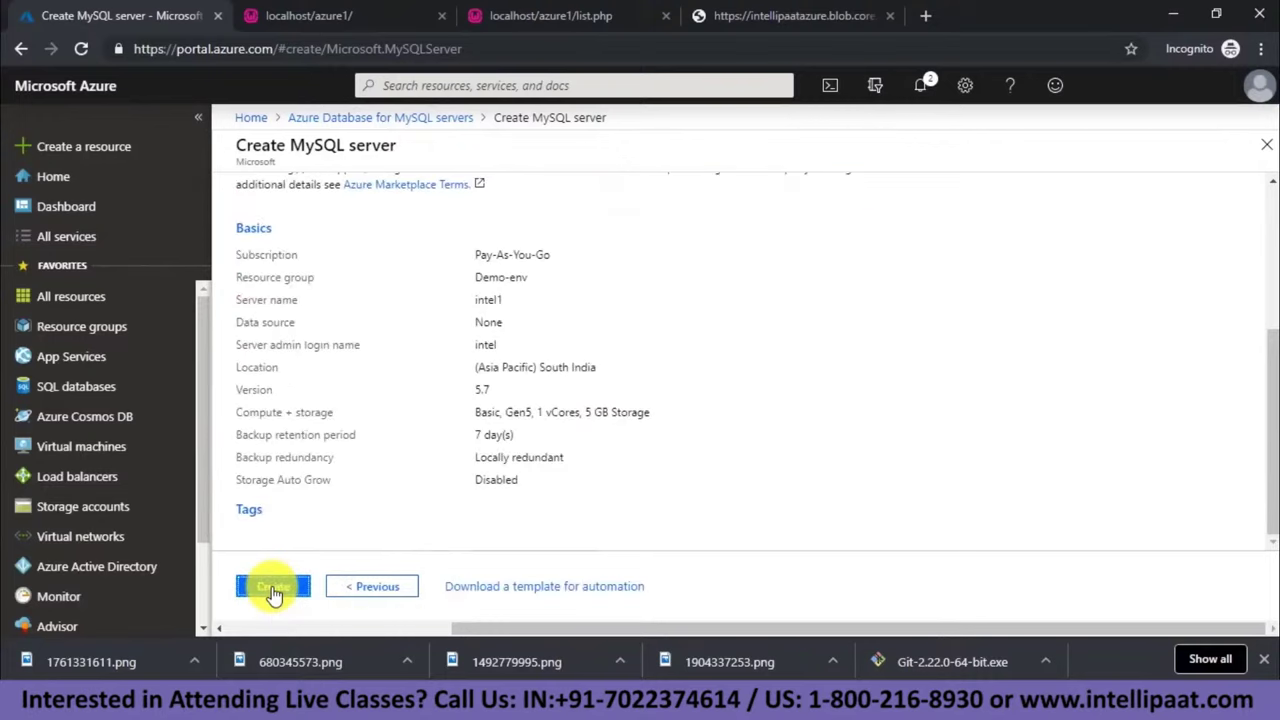
double_click(487, 344)
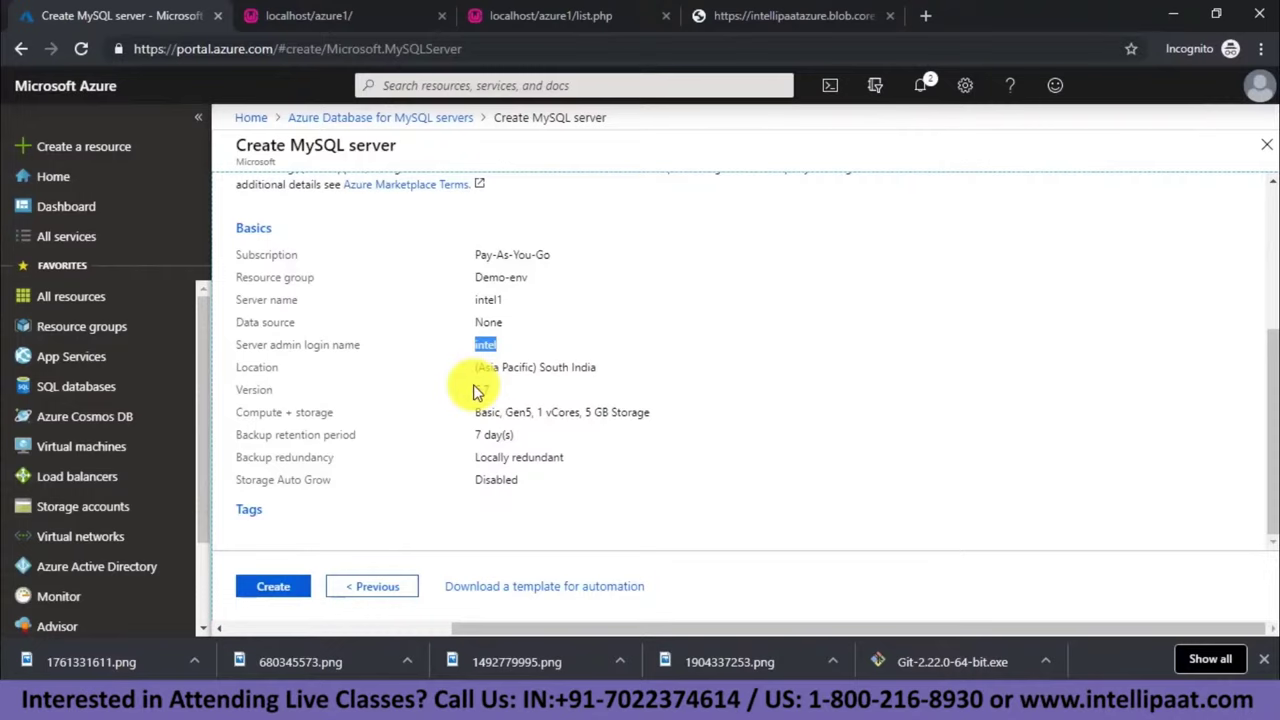
left_click(293, 588)
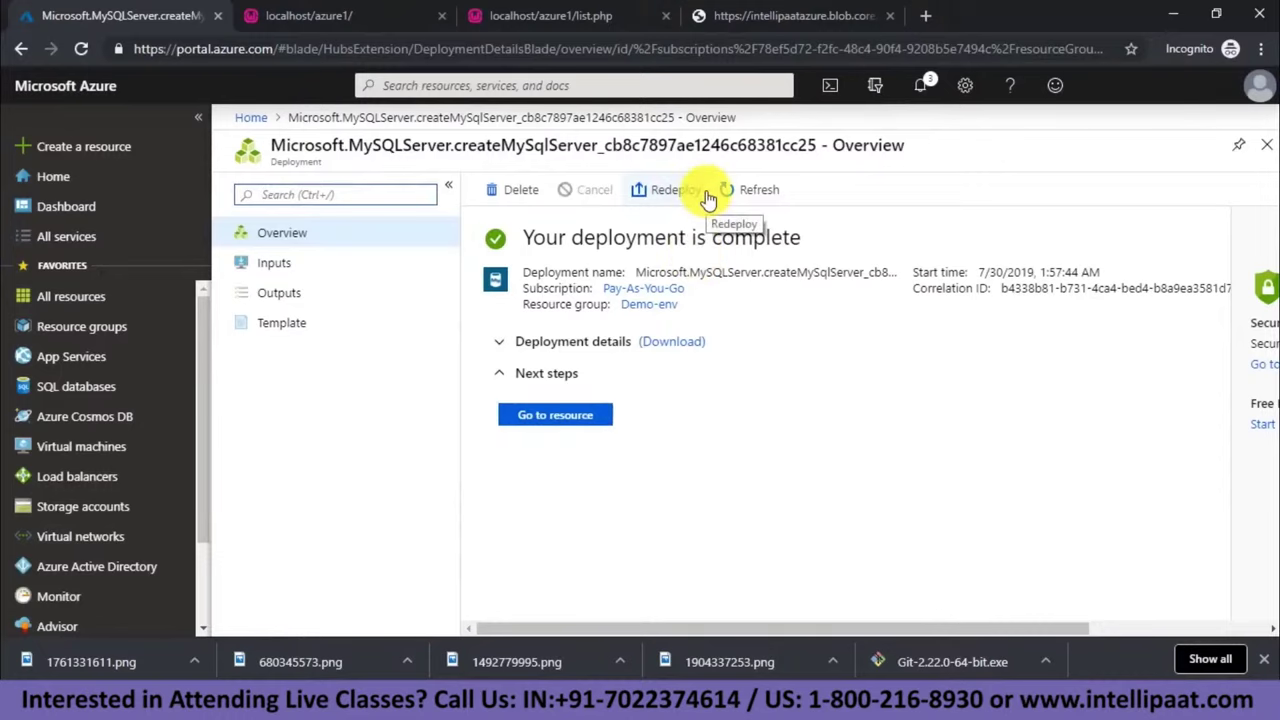
Step: Open the intel1 resource and copy the server name intel1.mysql.database.azure.com
left_click(577, 415)
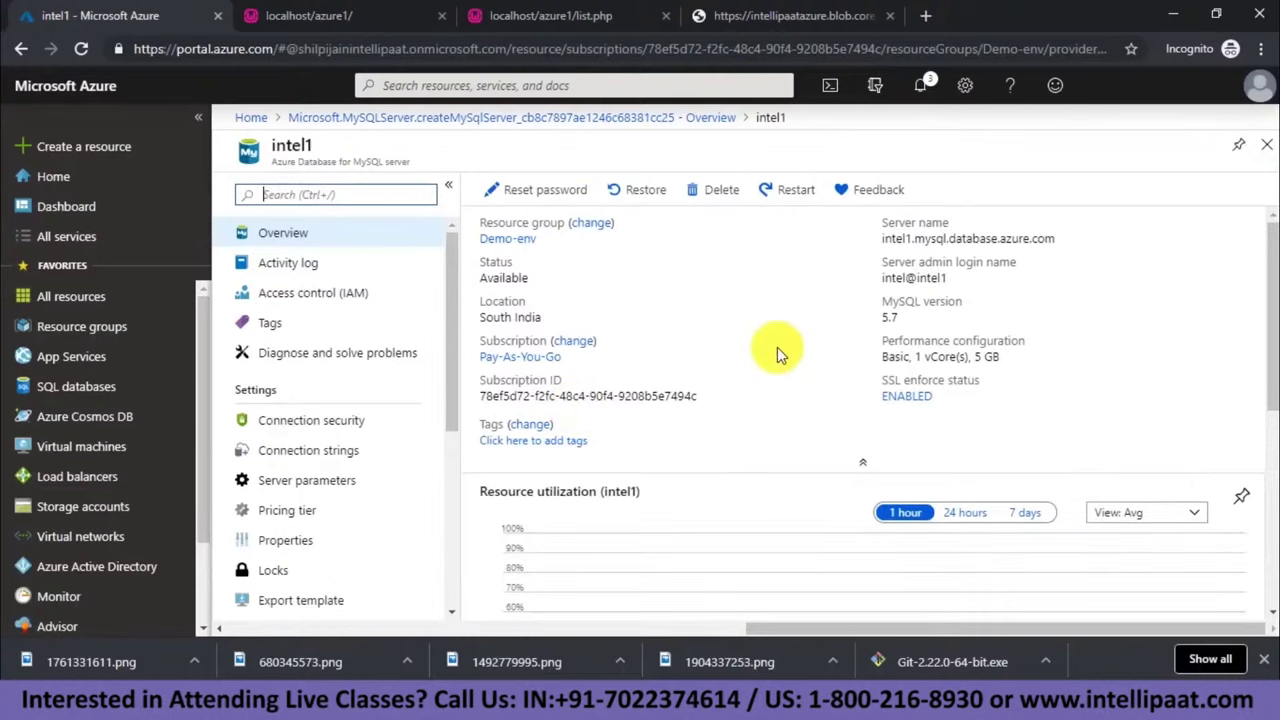
scroll(777, 347, "down", 4)
scroll(777, 347, "up", 5)
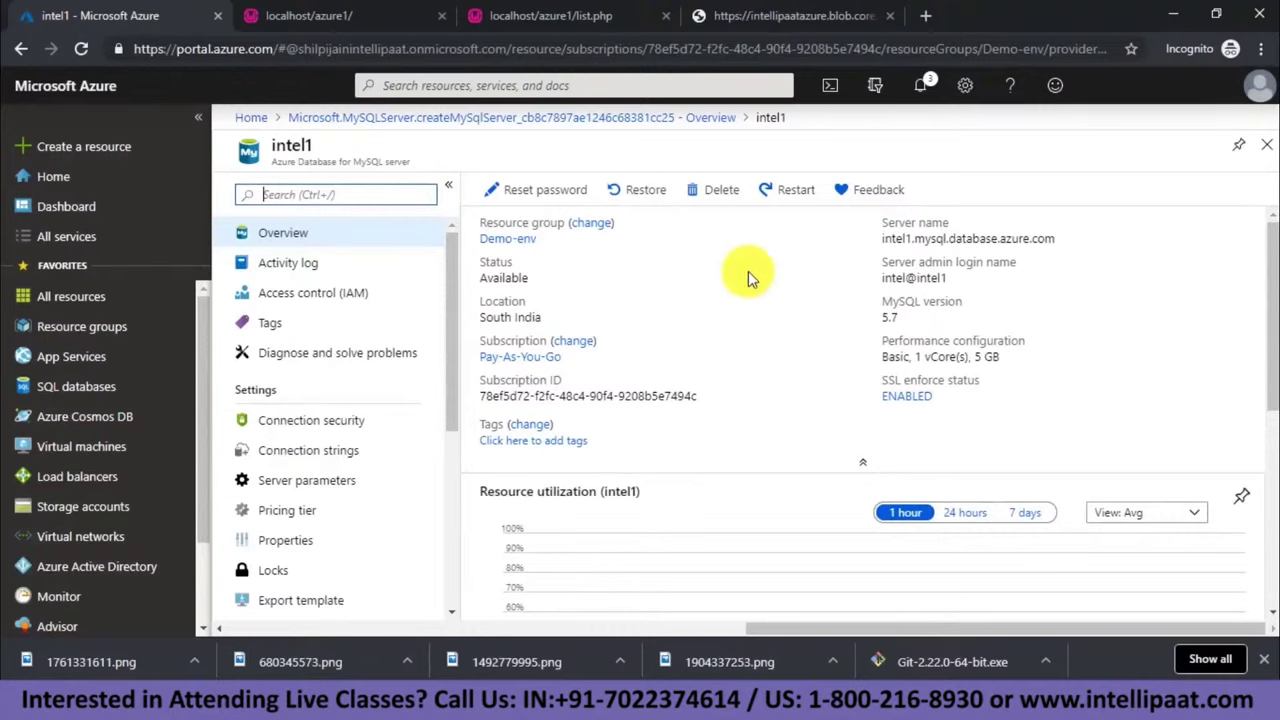
mouse_move(884, 240)
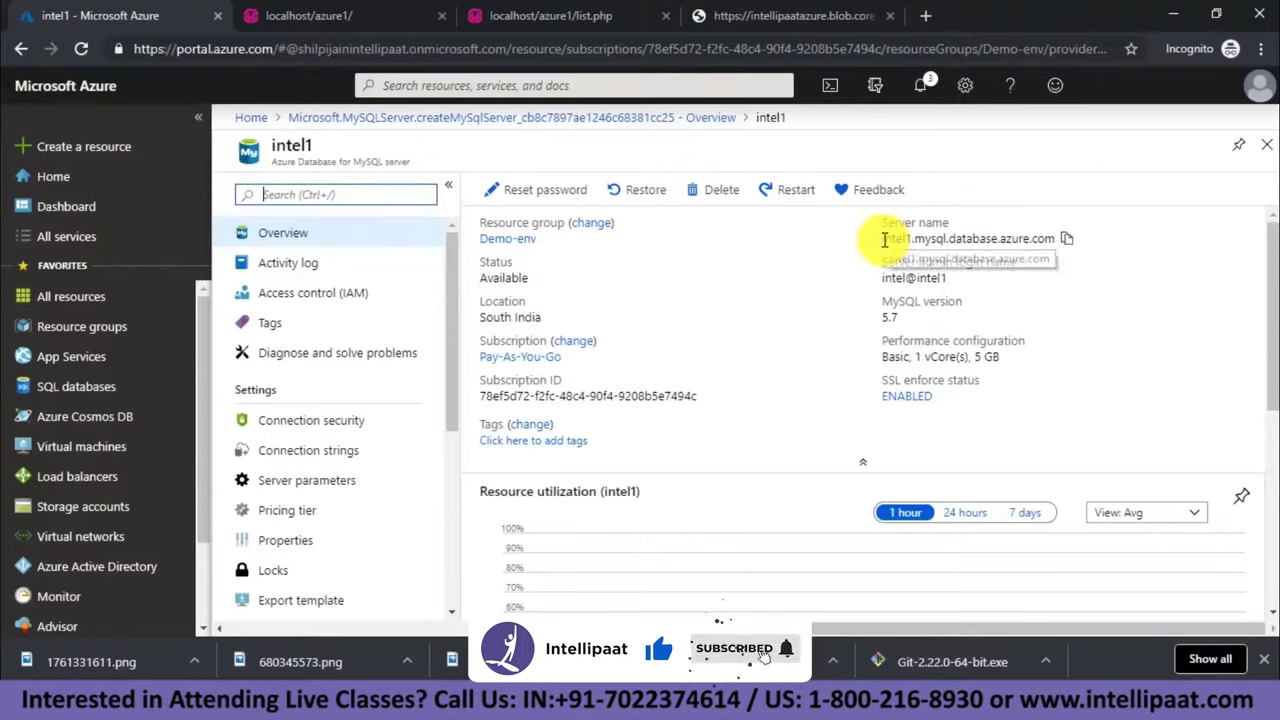
left_click_drag(882, 239, 1052, 239)
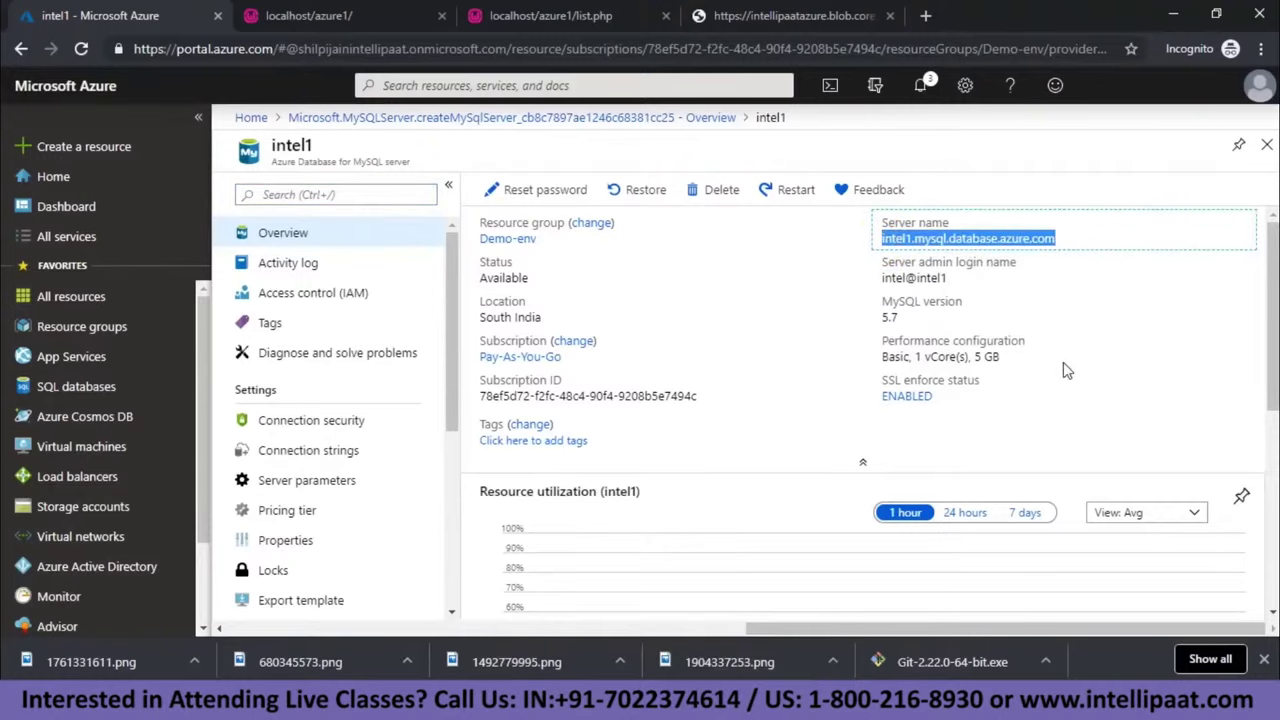
Step: Clear the console and begin a mysql command with host intel1.mysql.database.azure.com and -u
key("alt+Tab")
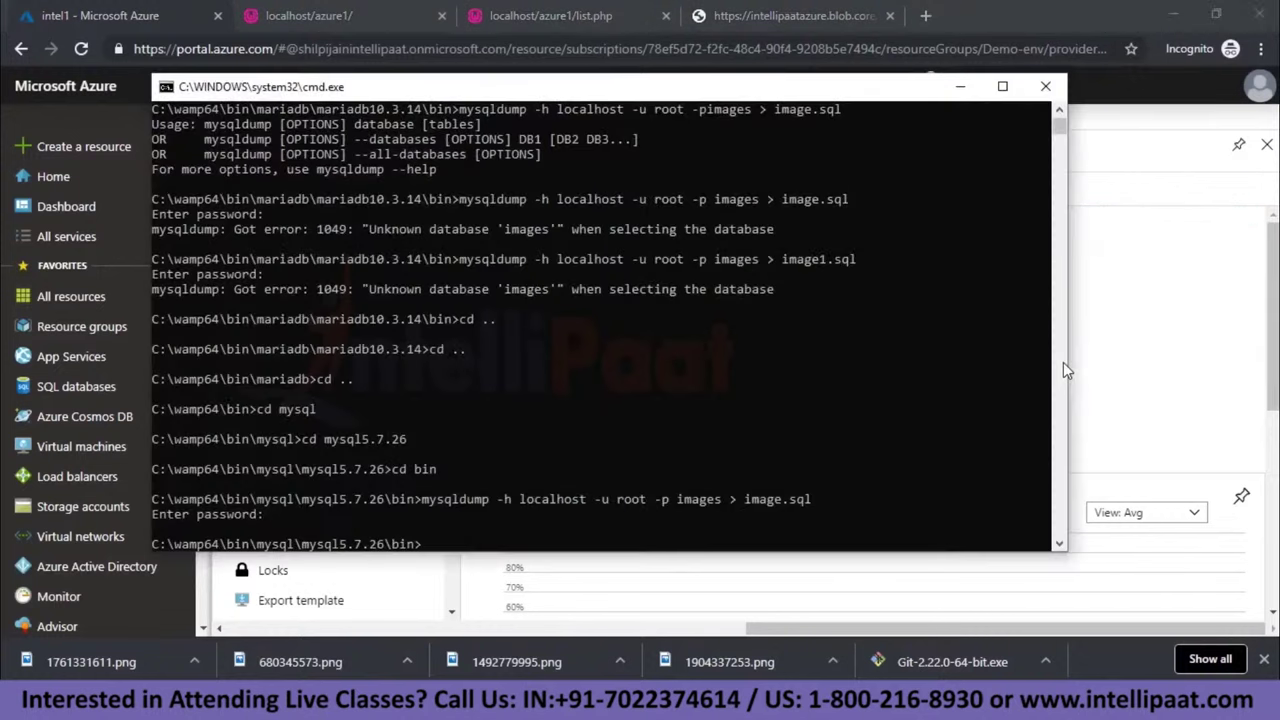
type("cls")
key("Return")
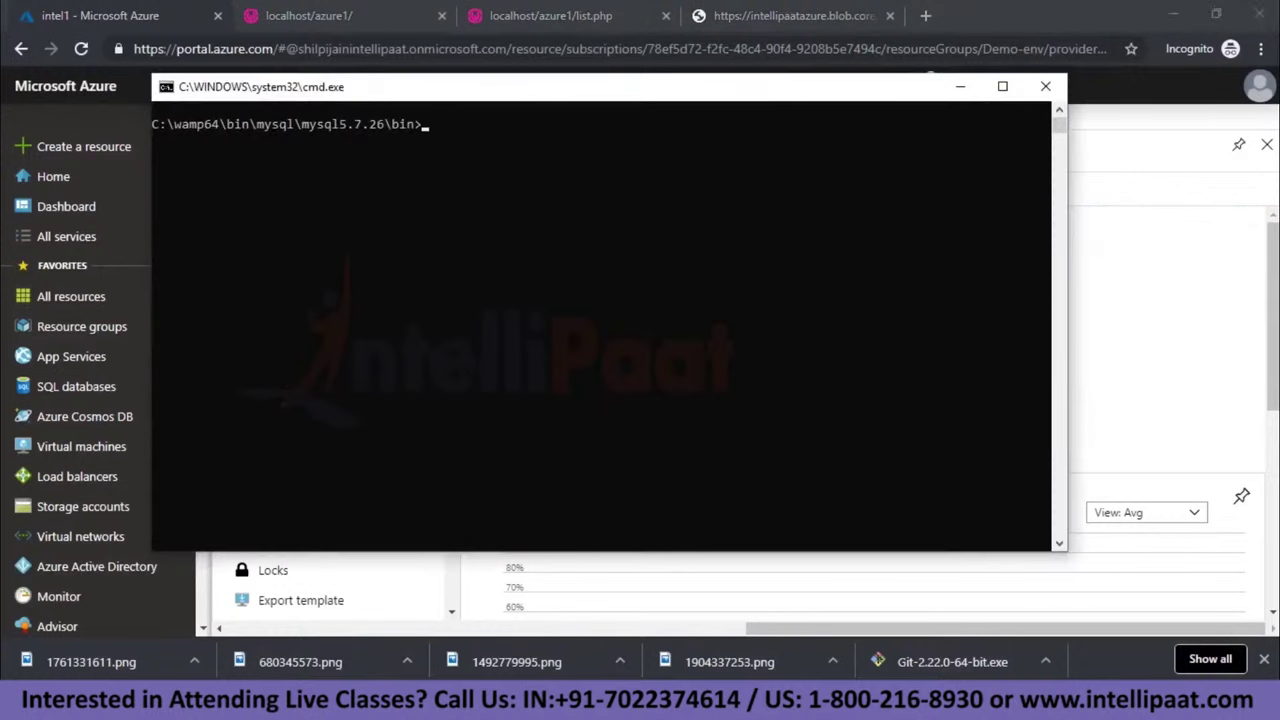
type("mysql -h")
type("intel1.mysql.database.azure.com")
key("Return")
key("Up")
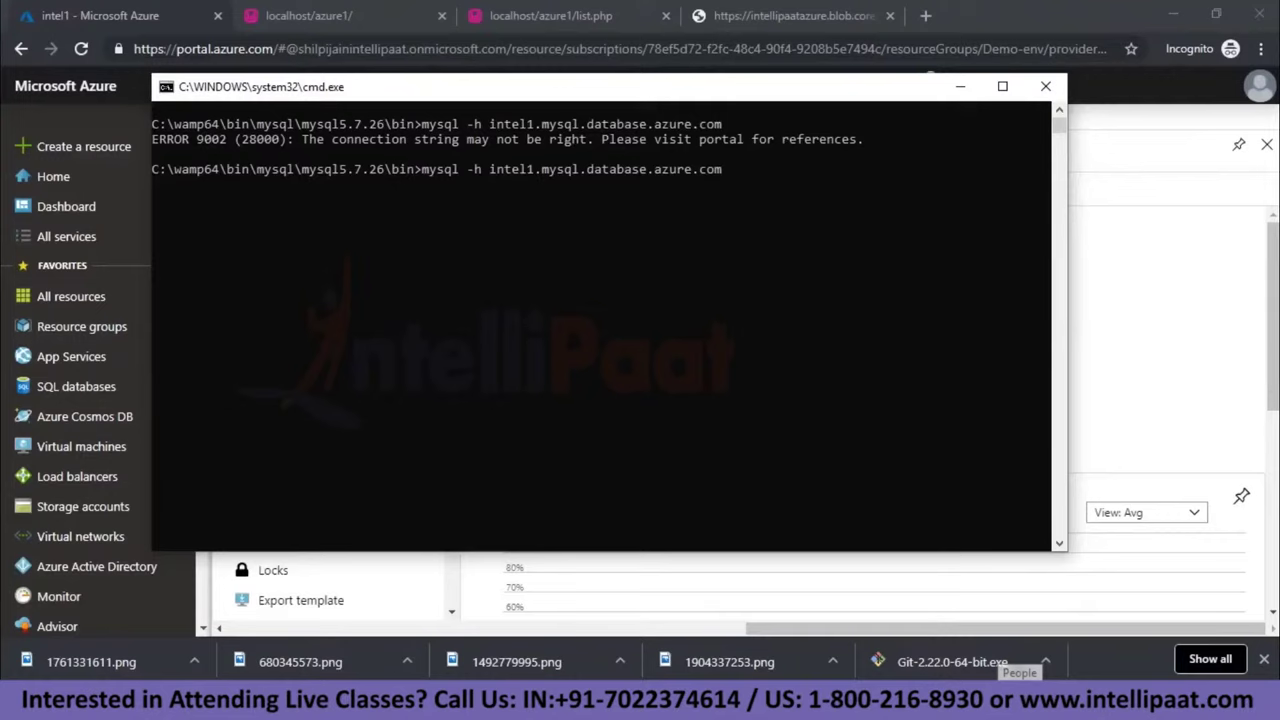
type("-u")
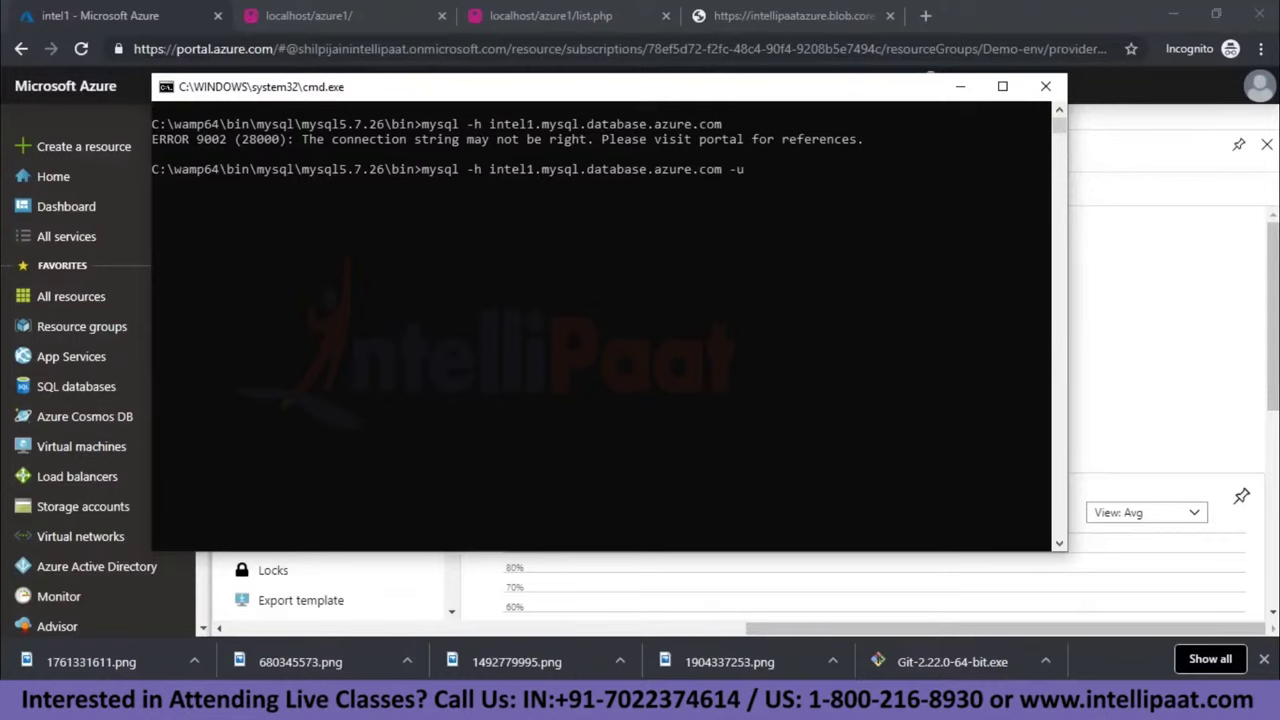
Step: Add the copied admin login and -p, enter the password, and get the client-IP-refused error
key("alt+Tab")
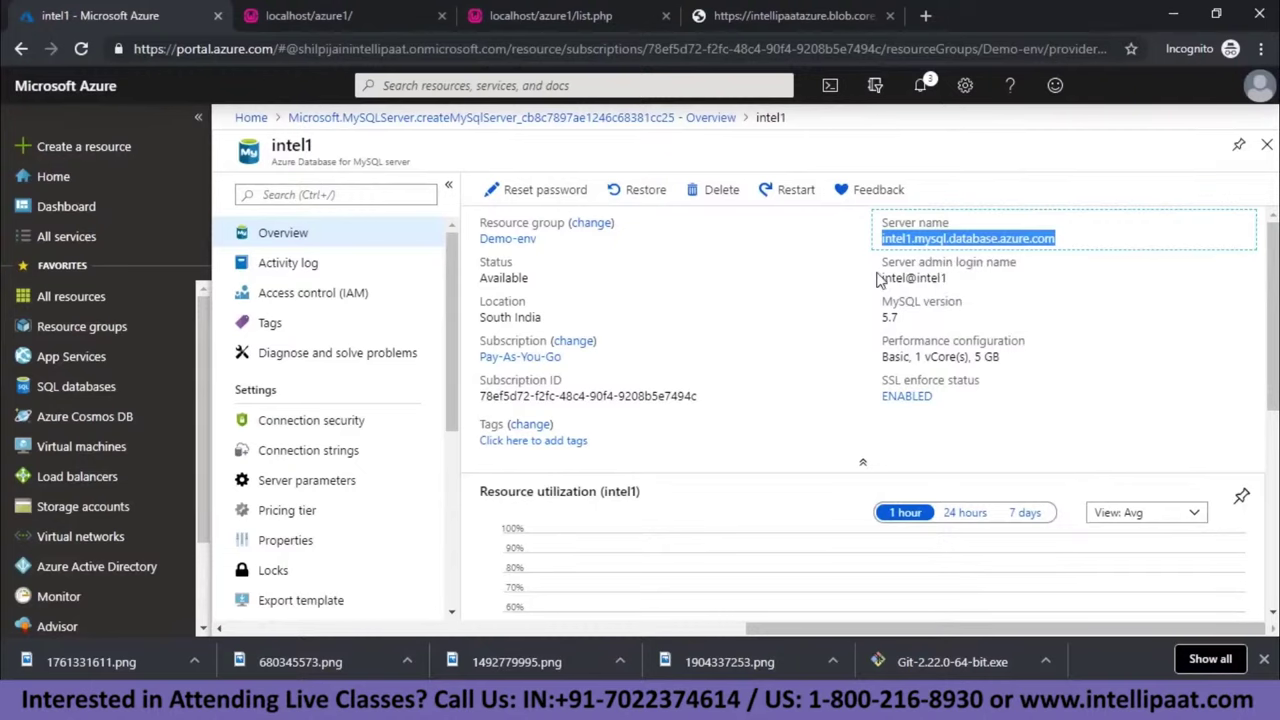
left_click(955, 277)
key("alt+Tab")
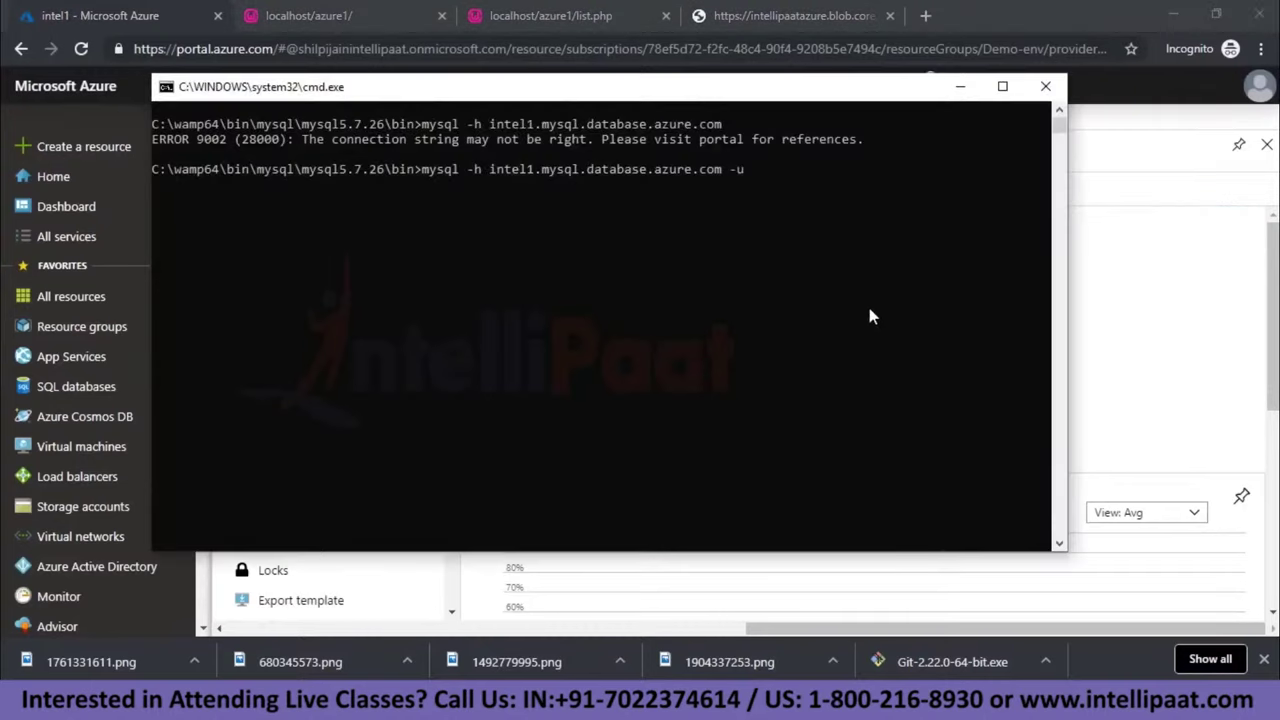
key("ctrl+v")
type("-p")
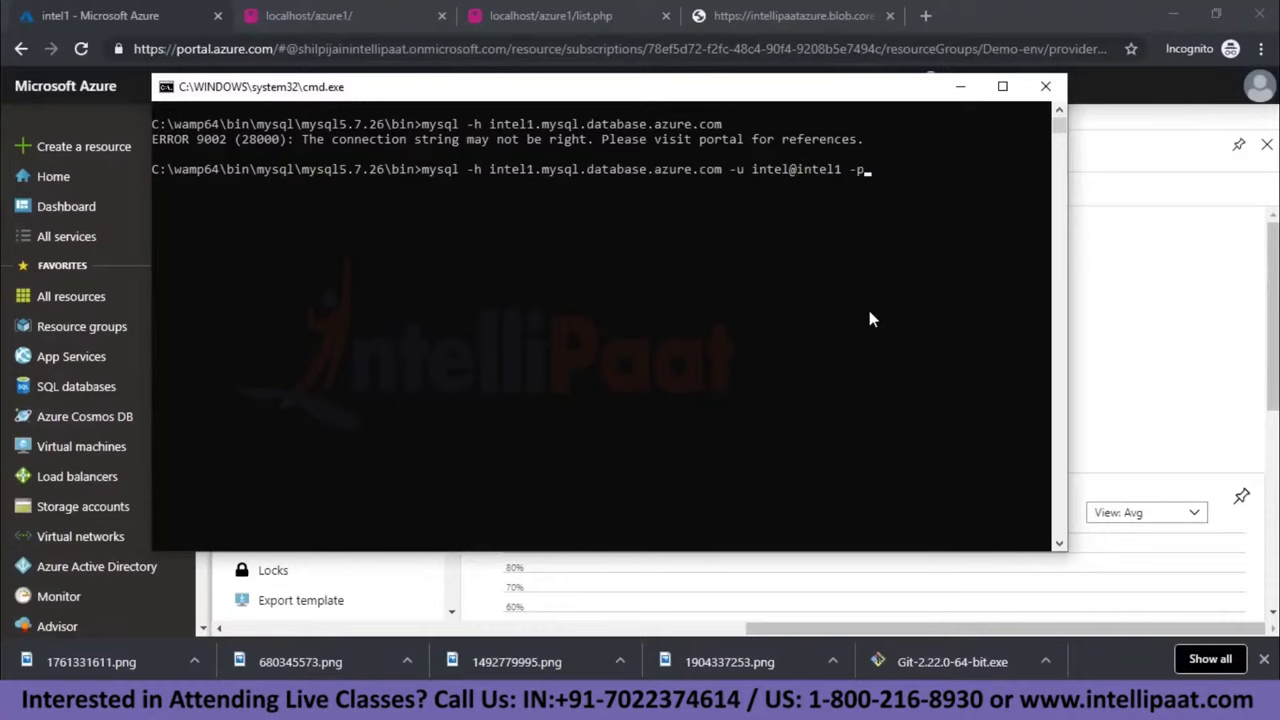
key("Return")
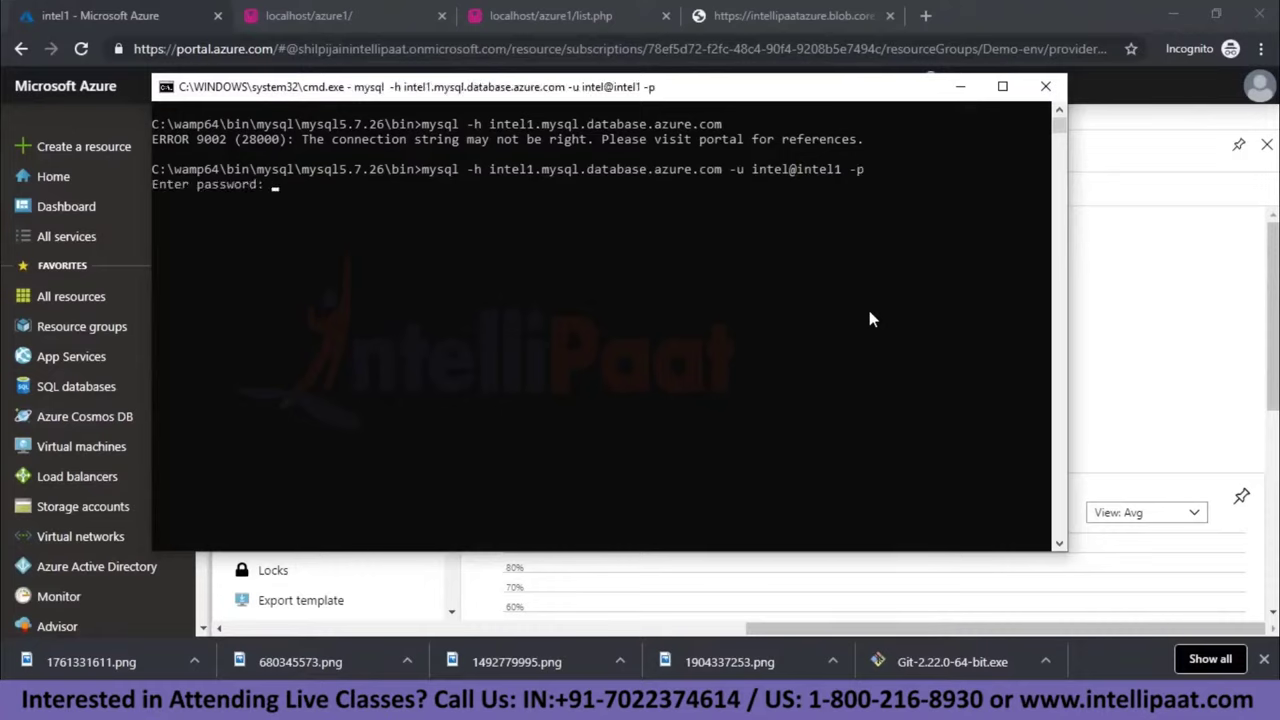
type("*********")
key("Return")
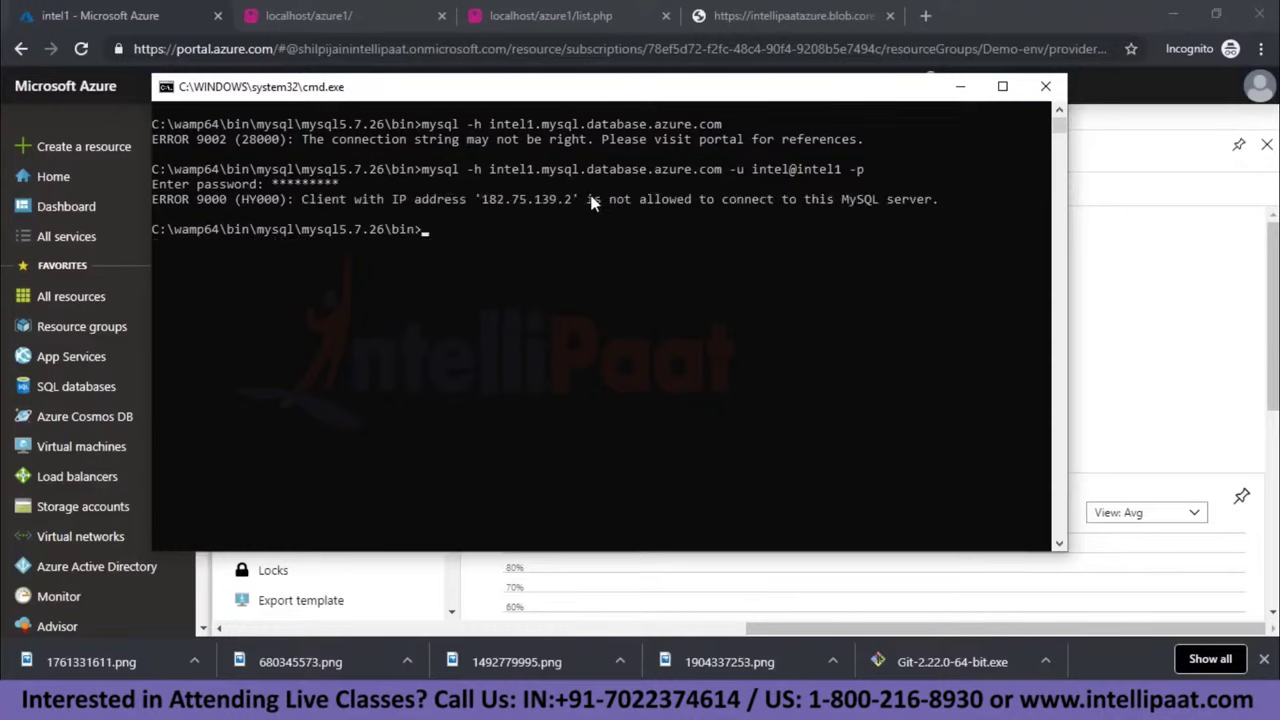
left_click_drag(476, 200, 570, 200)
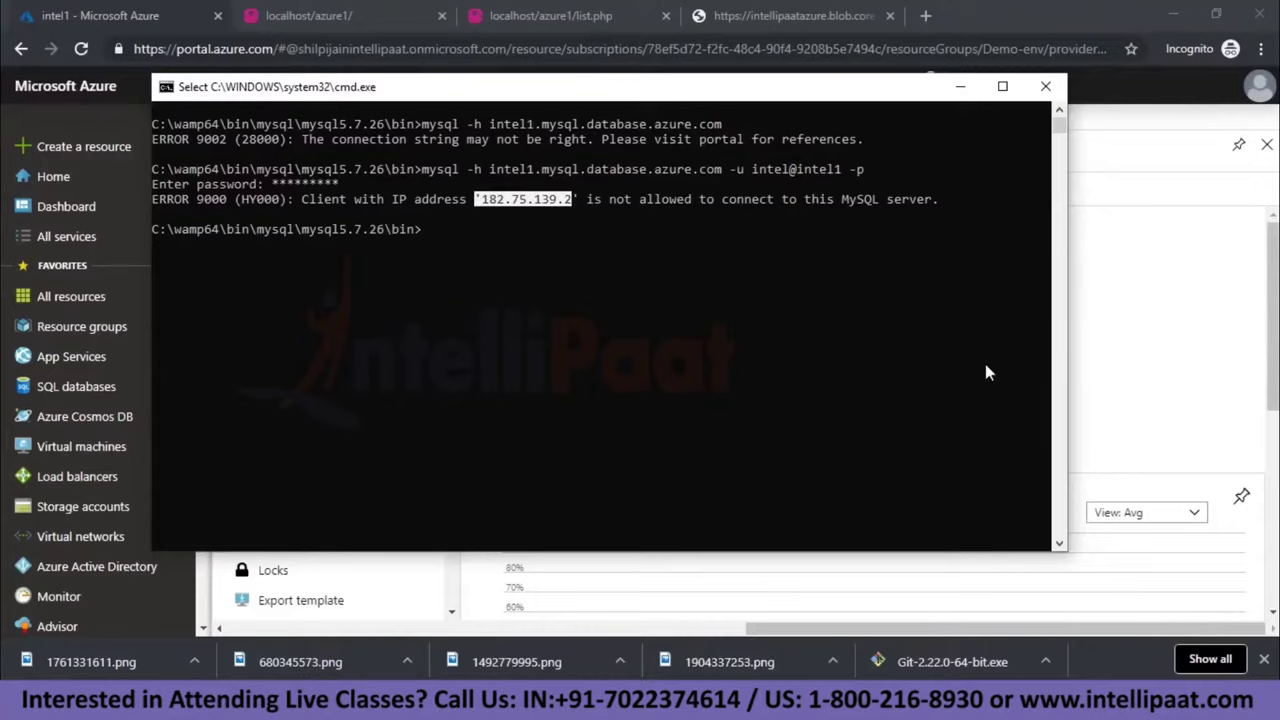
left_click(1232, 332)
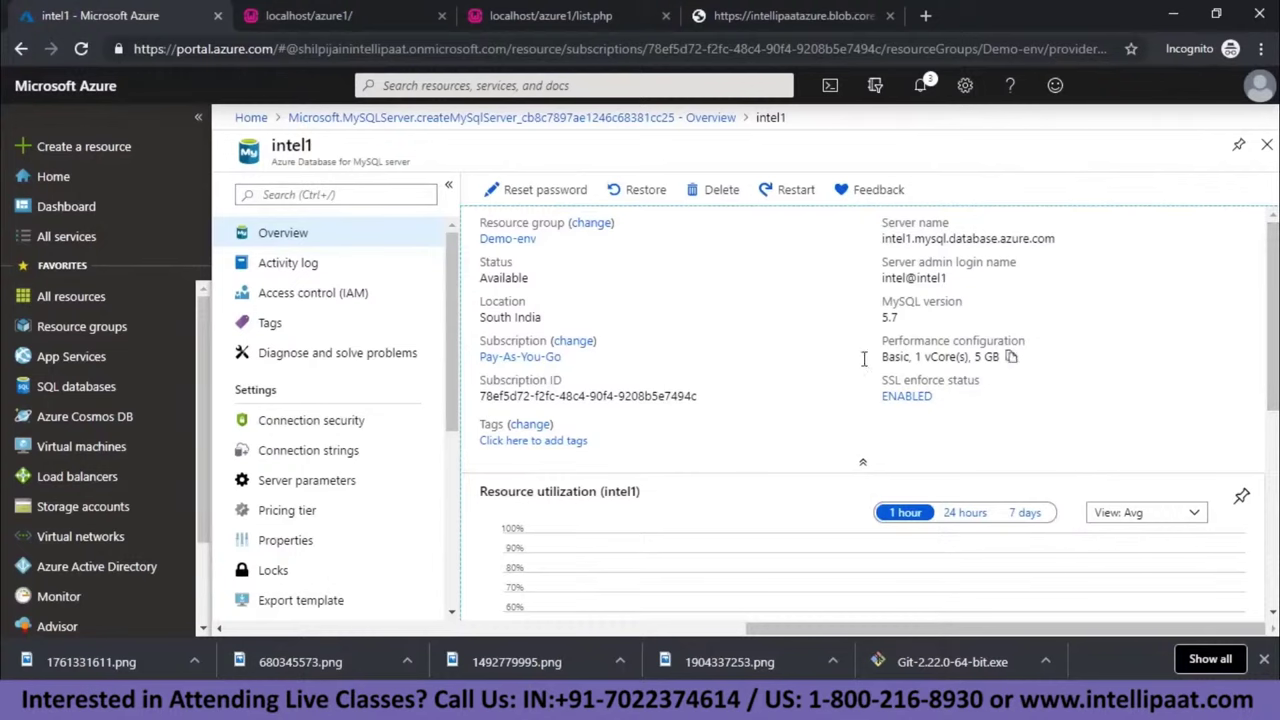
Step: Add a firewall rule for the client IP, disable Enforce SSL connection, and save
left_click(338, 420)
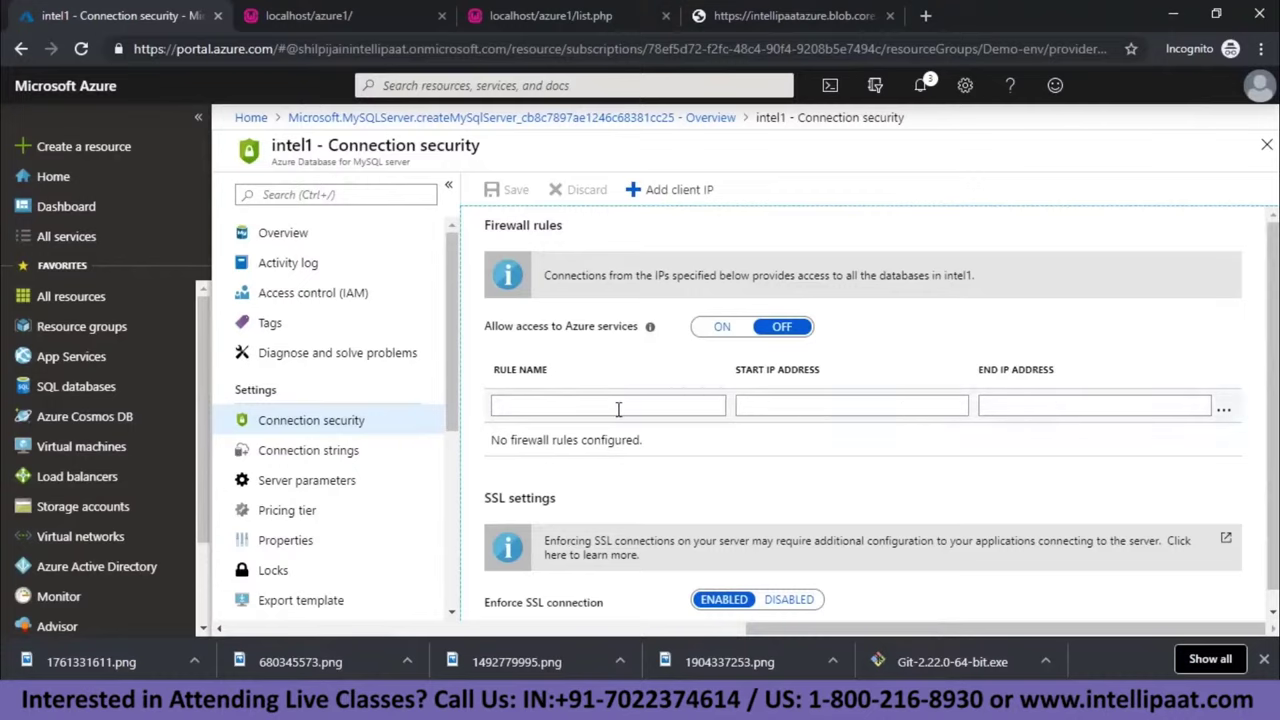
left_click(618, 409)
left_click(678, 190)
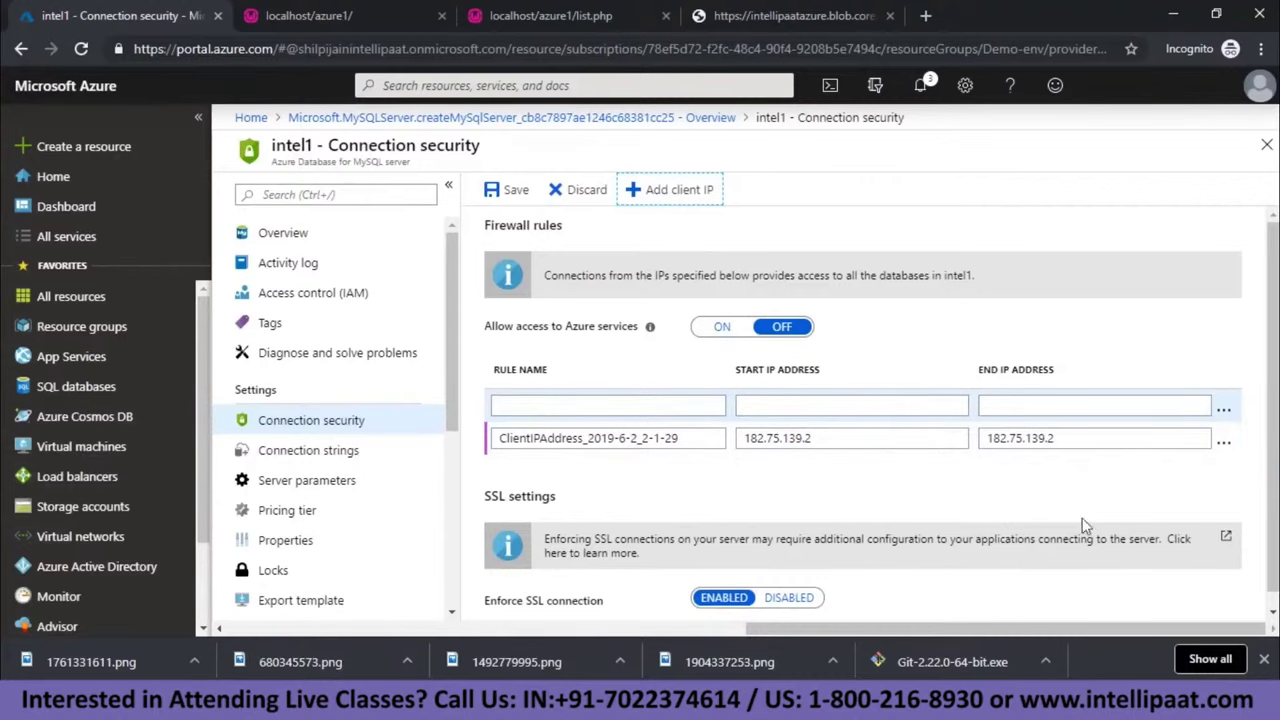
scroll(807, 512, "down", 1)
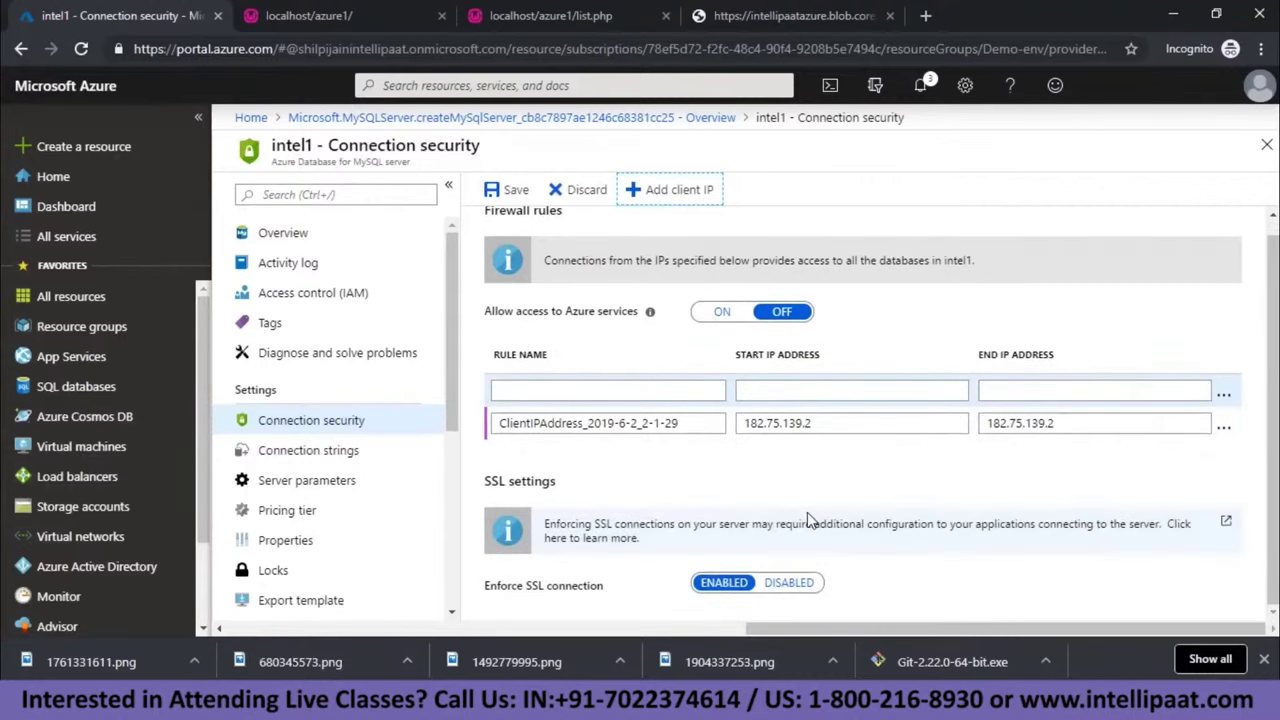
double_click(490, 585)
left_click_drag(538, 585, 606, 587)
left_click(777, 590)
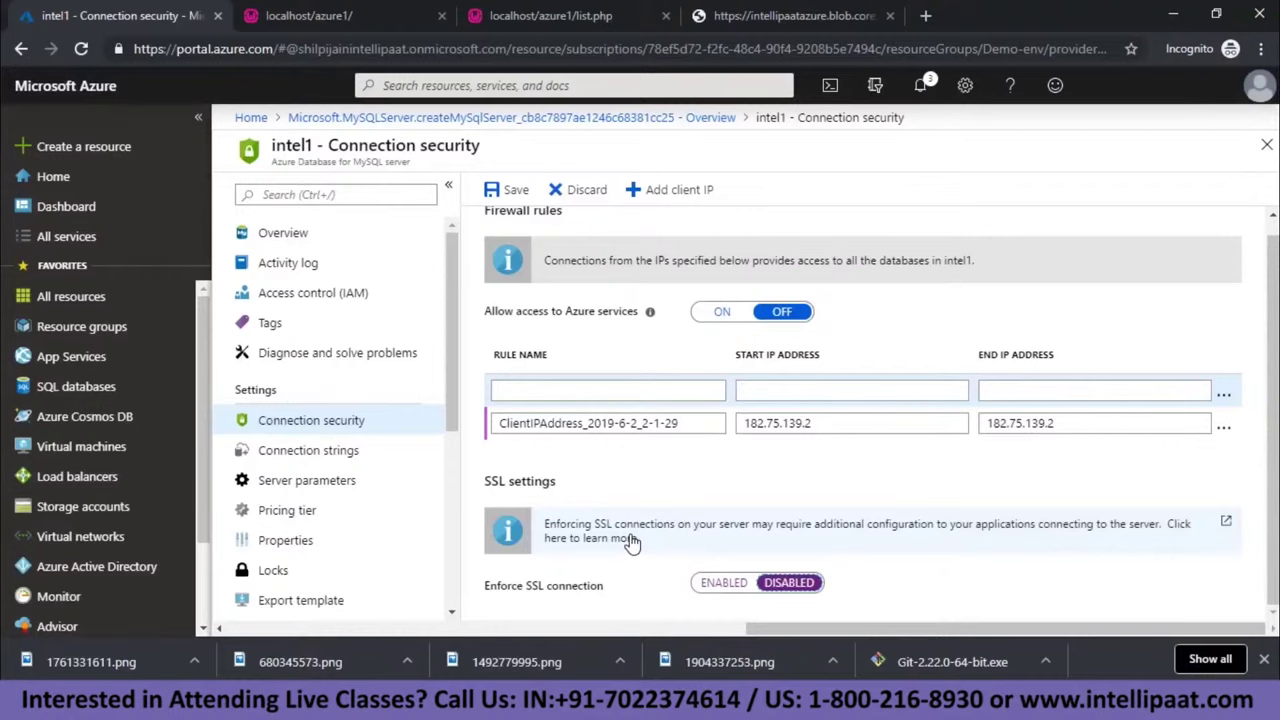
scroll(676, 470, "up", 1)
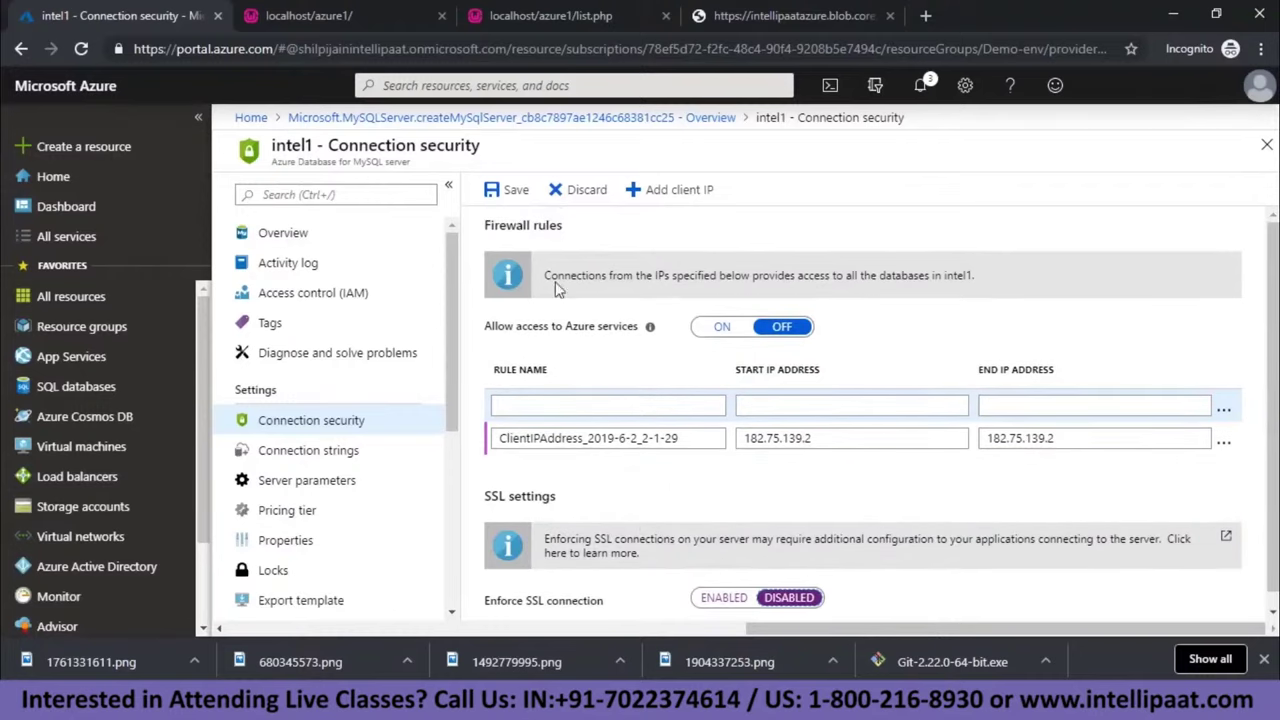
left_click(509, 196)
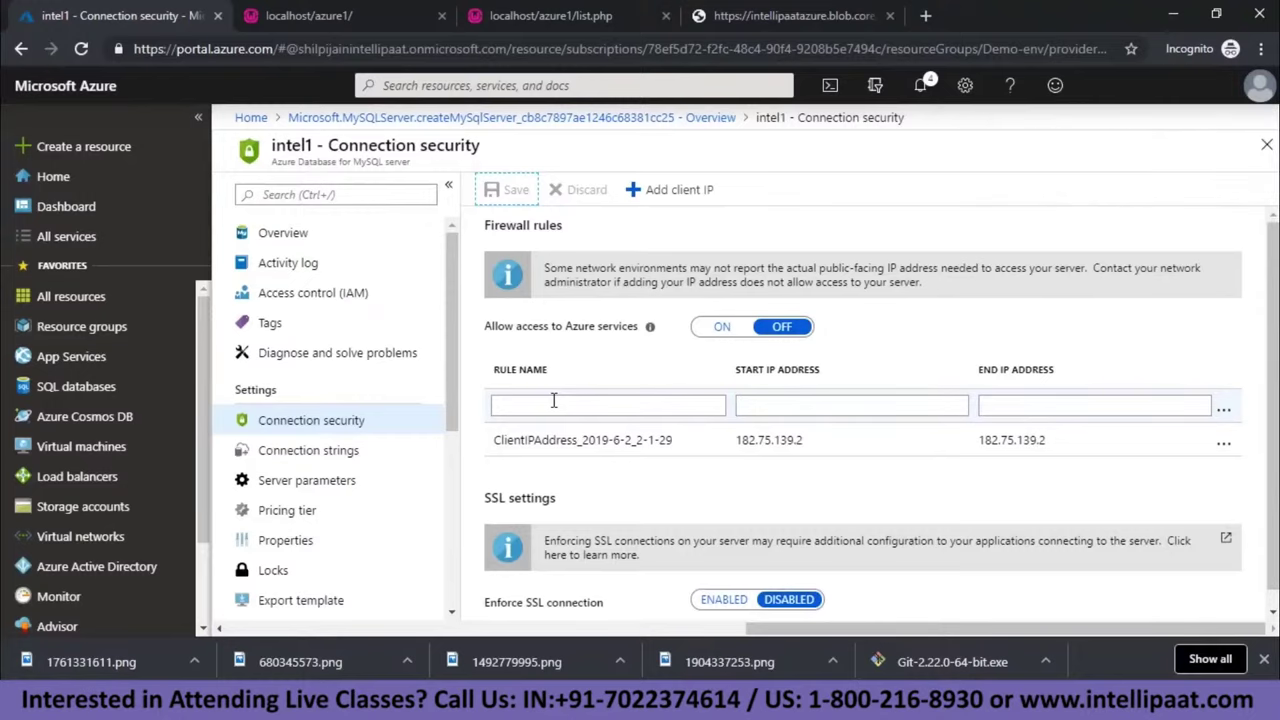
Step: Log in to the intel1 MySQL server and list its databases with show databases;
key("alt+Tab")
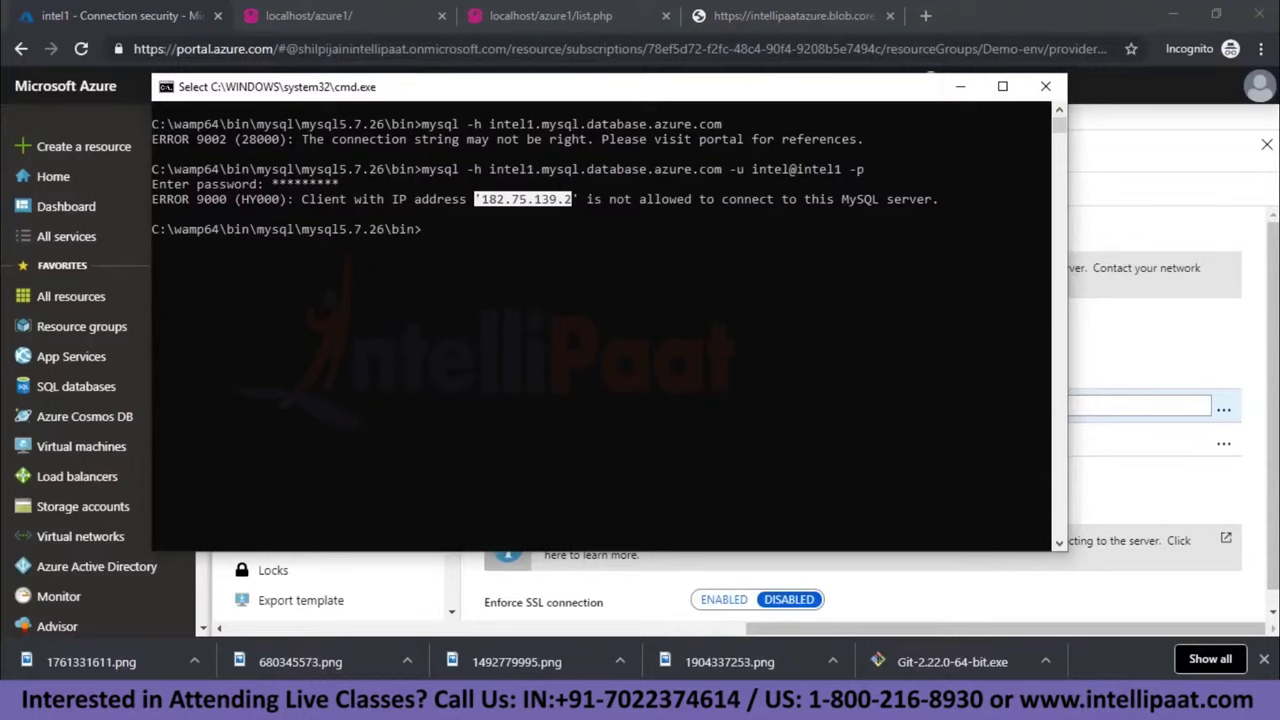
key("Return")
key("Up")
key("Return")
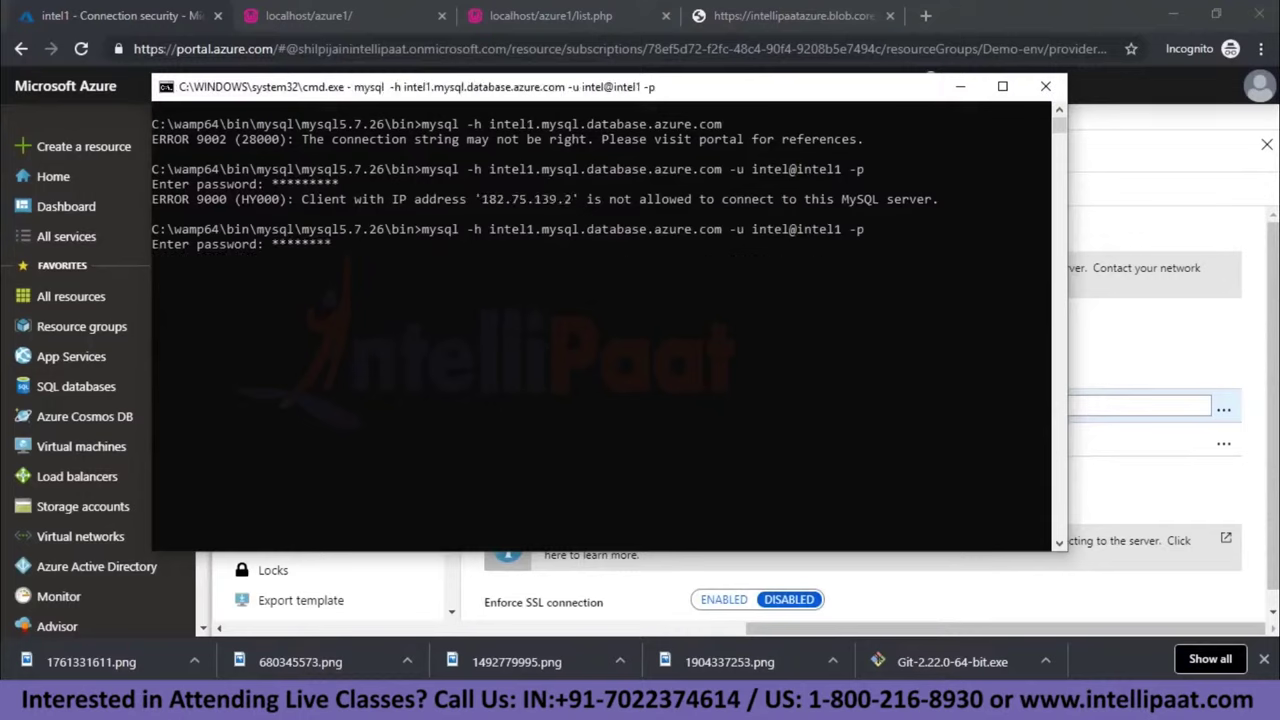
key("Return")
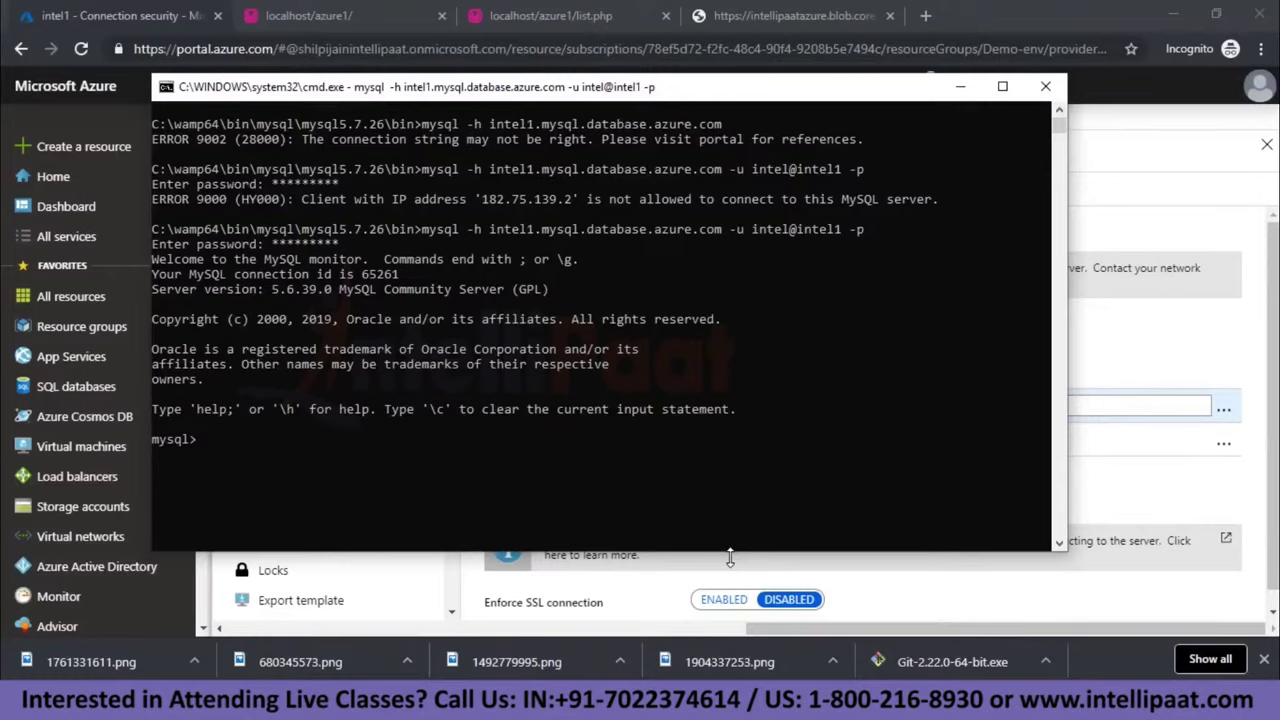
type("show databases;")
key("Return")
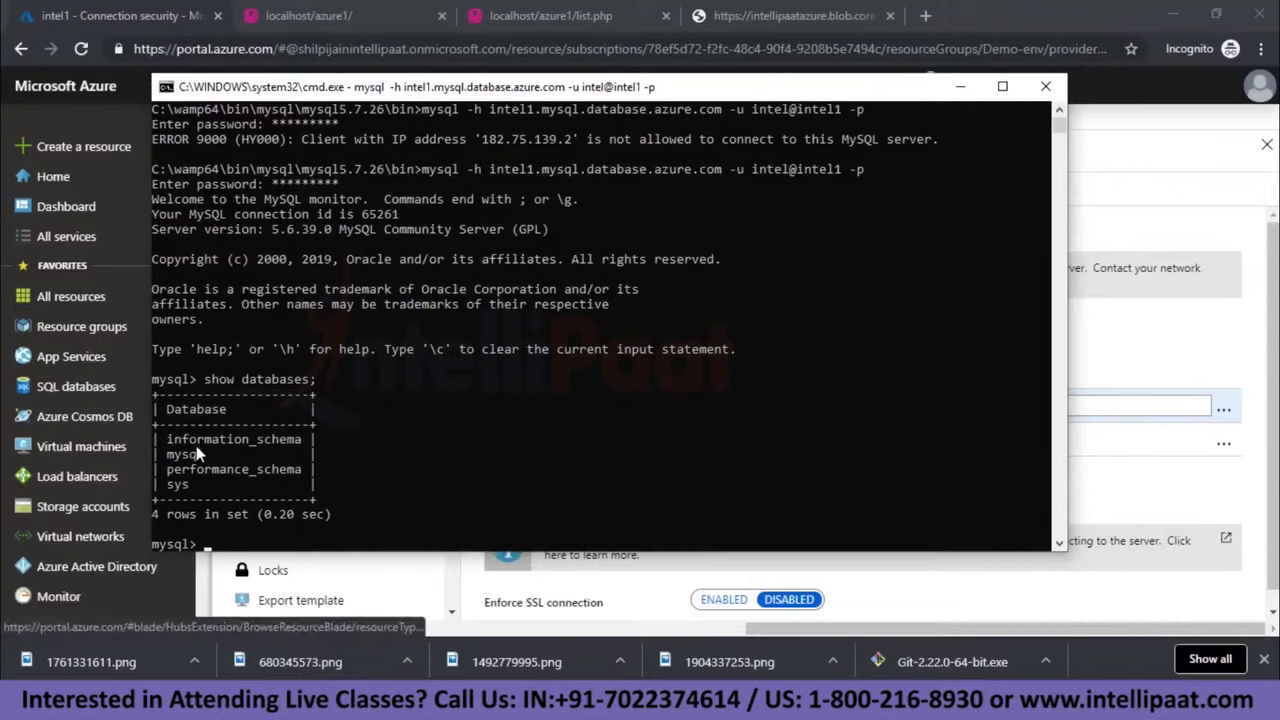
double_click(200, 440)
double_click(185, 454)
double_click(195, 469)
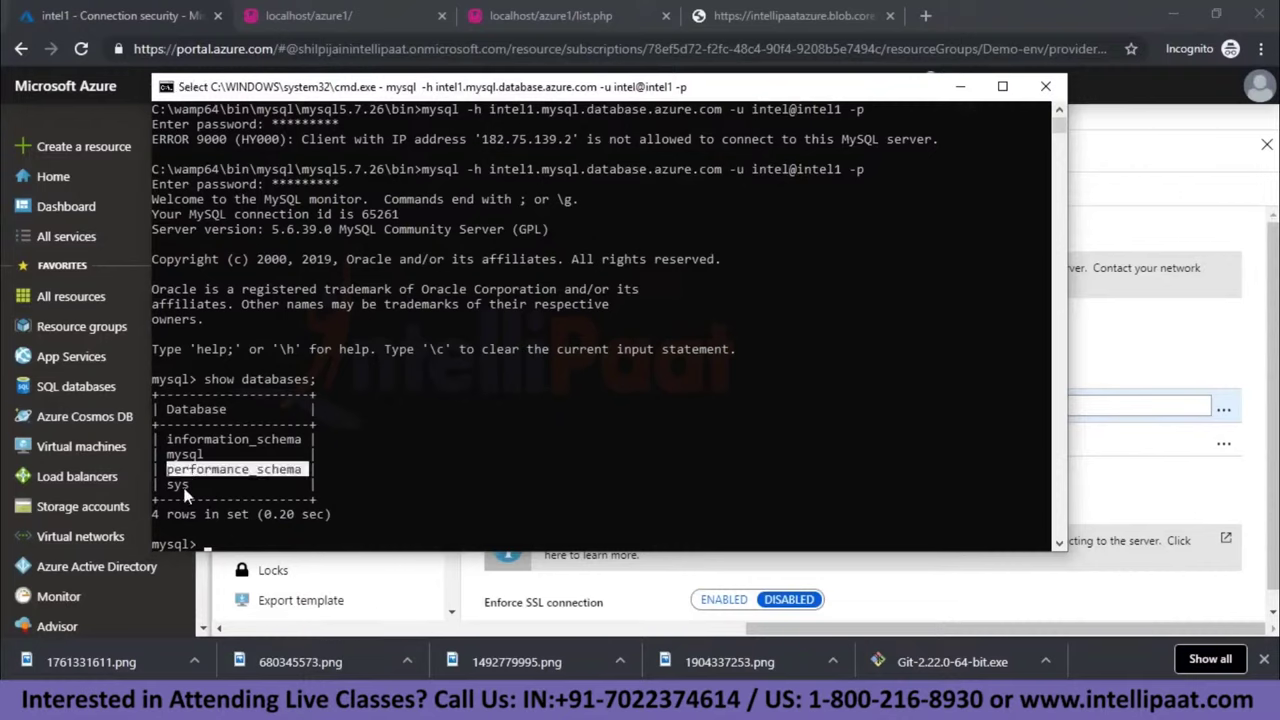
left_click(470, 485)
key("Escape")
Step: Create database images, switch to it, and create table names(name varchar(20))
type("exit")
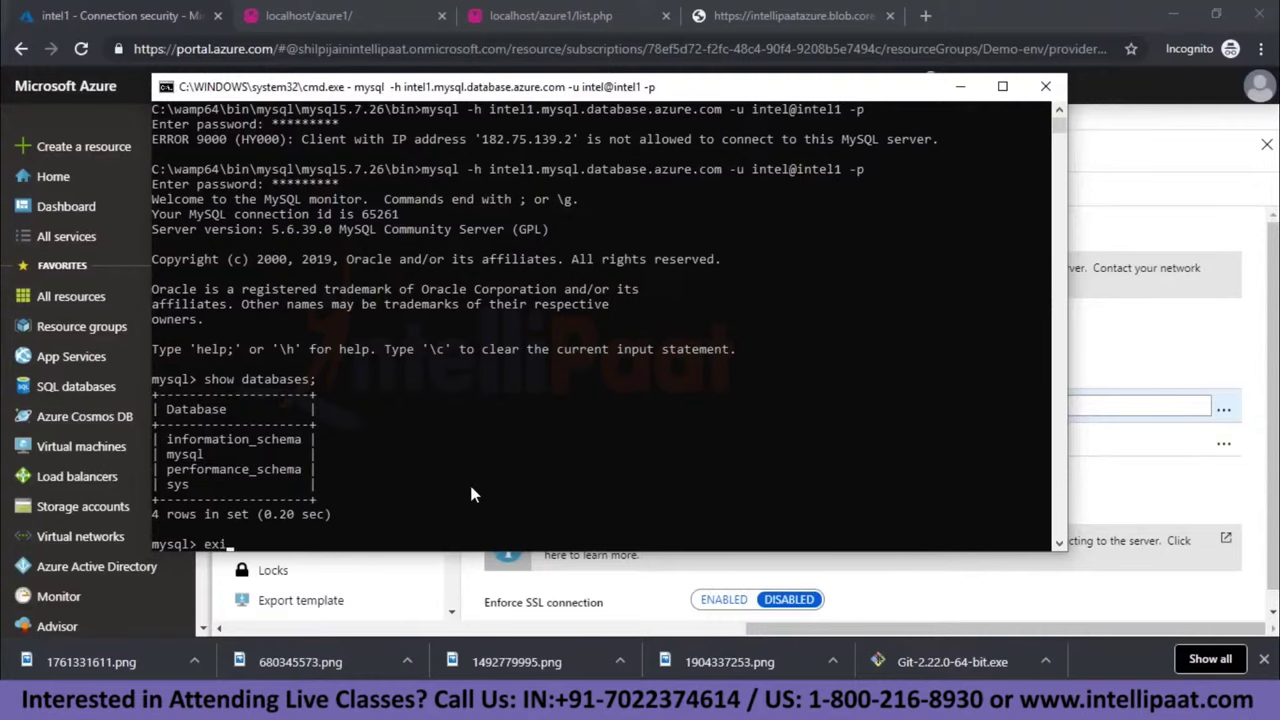
key("BackSpace")
key("BackSpace")
key("BackSpace")
key("BackSpace")
type("create database images")
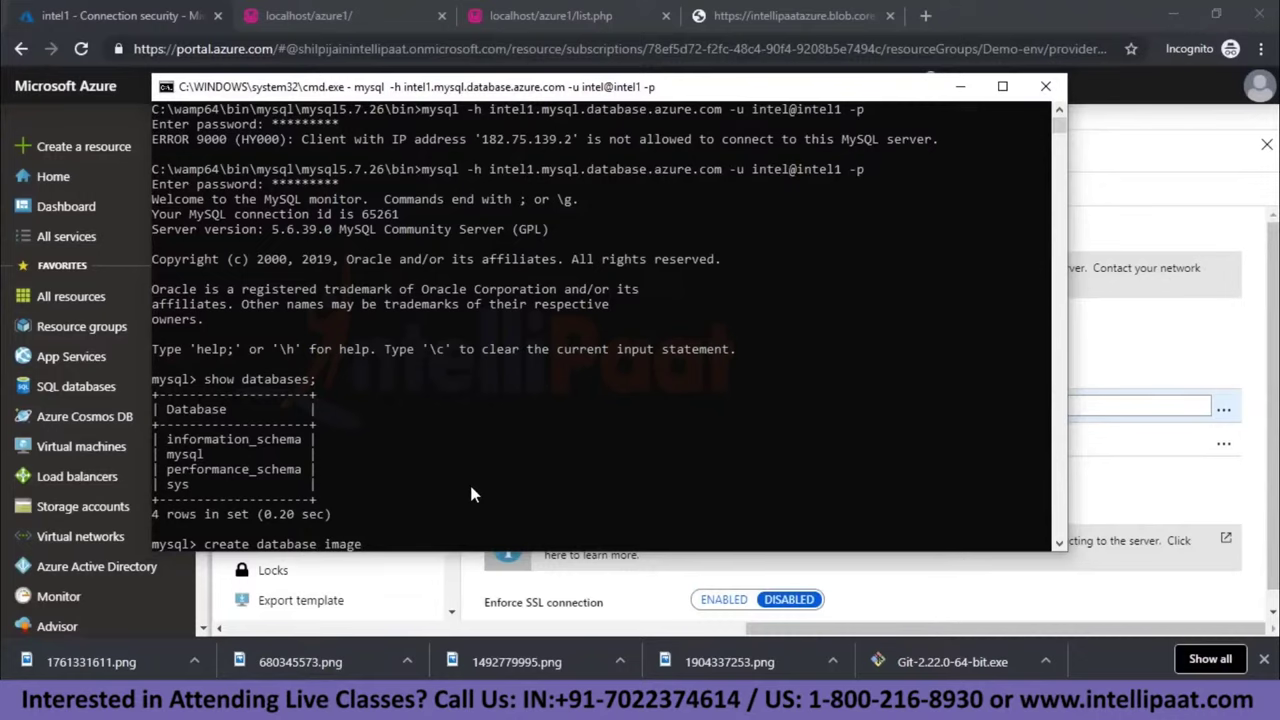
type("use images;")
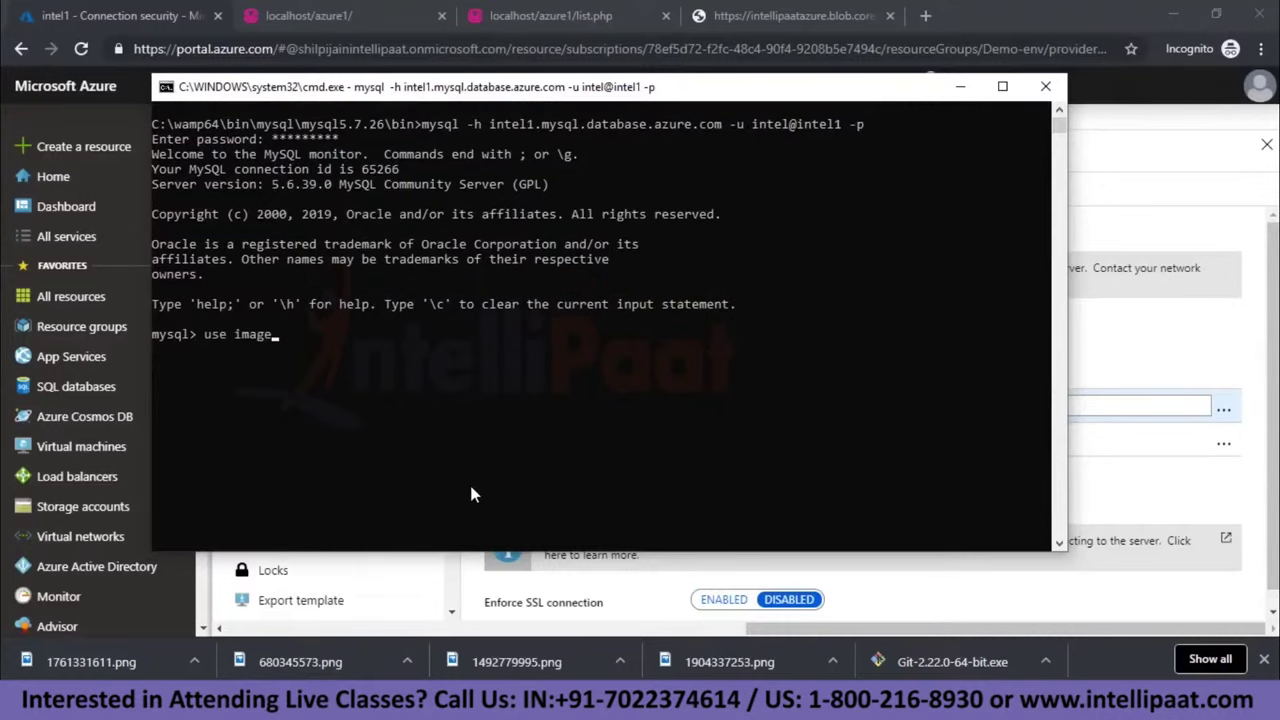
key("Return")
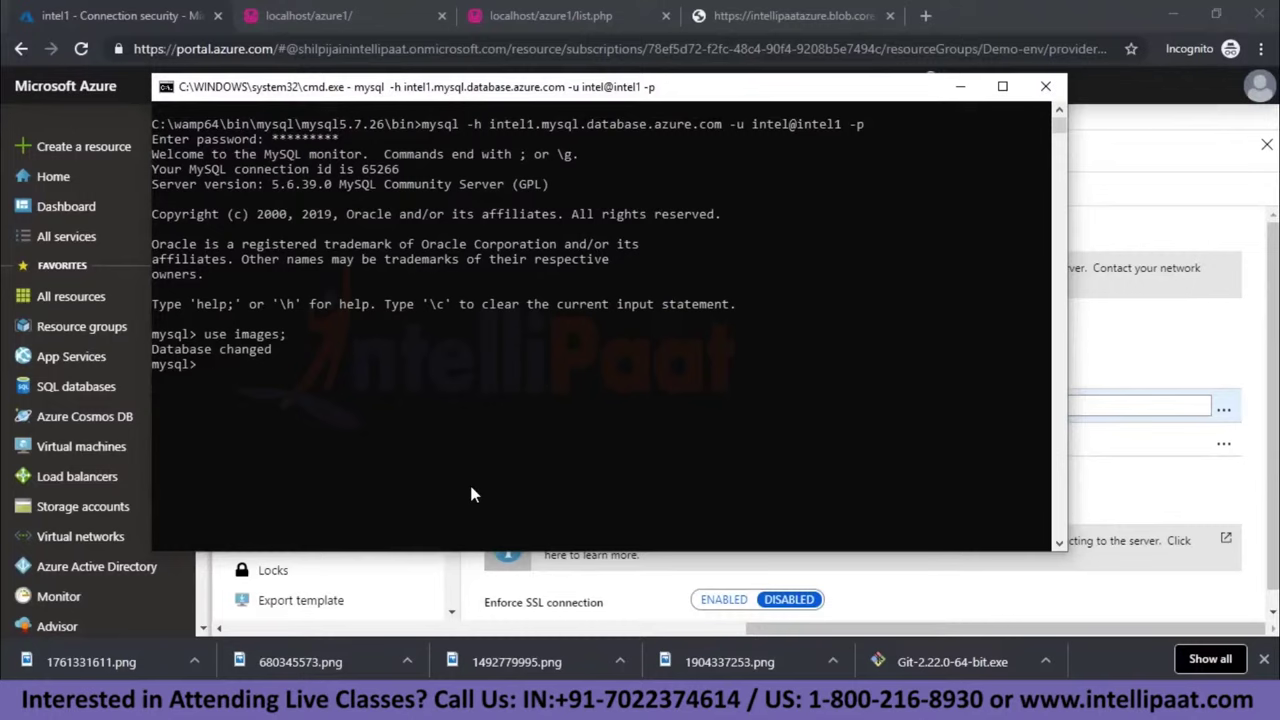
type("create table names(")
key("Return")
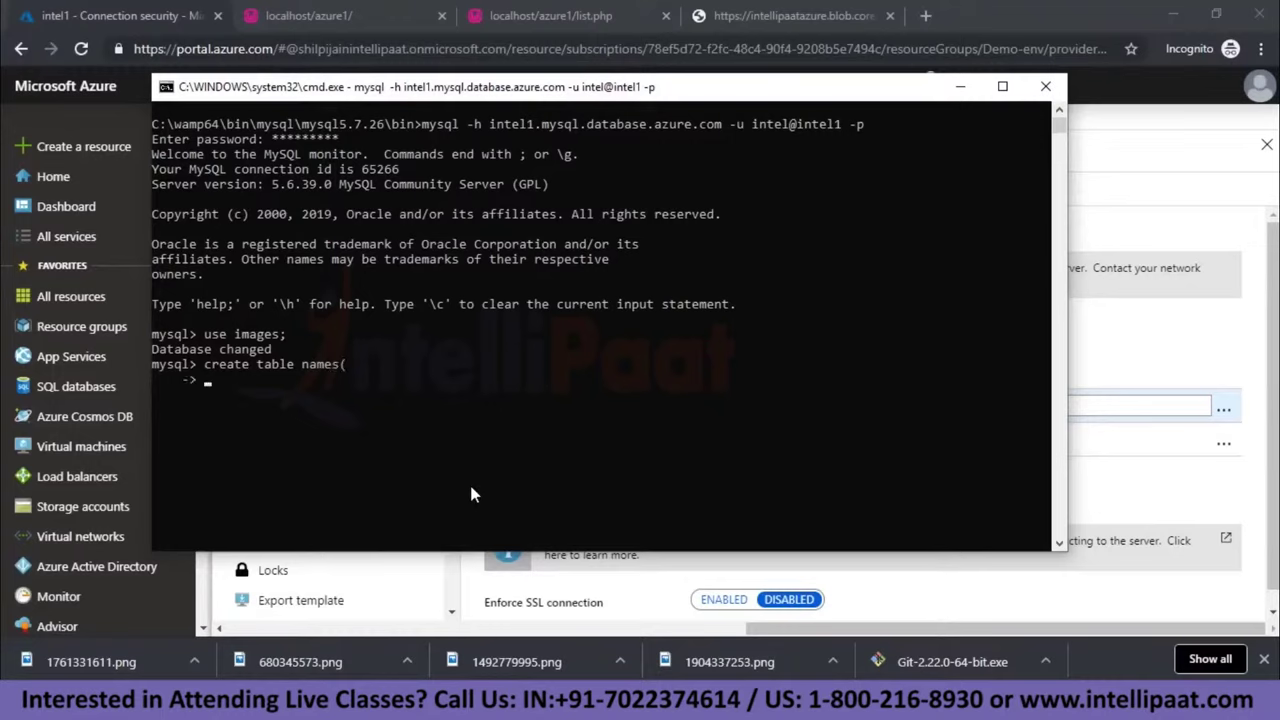
type("name varchar(20));")
key("Return")
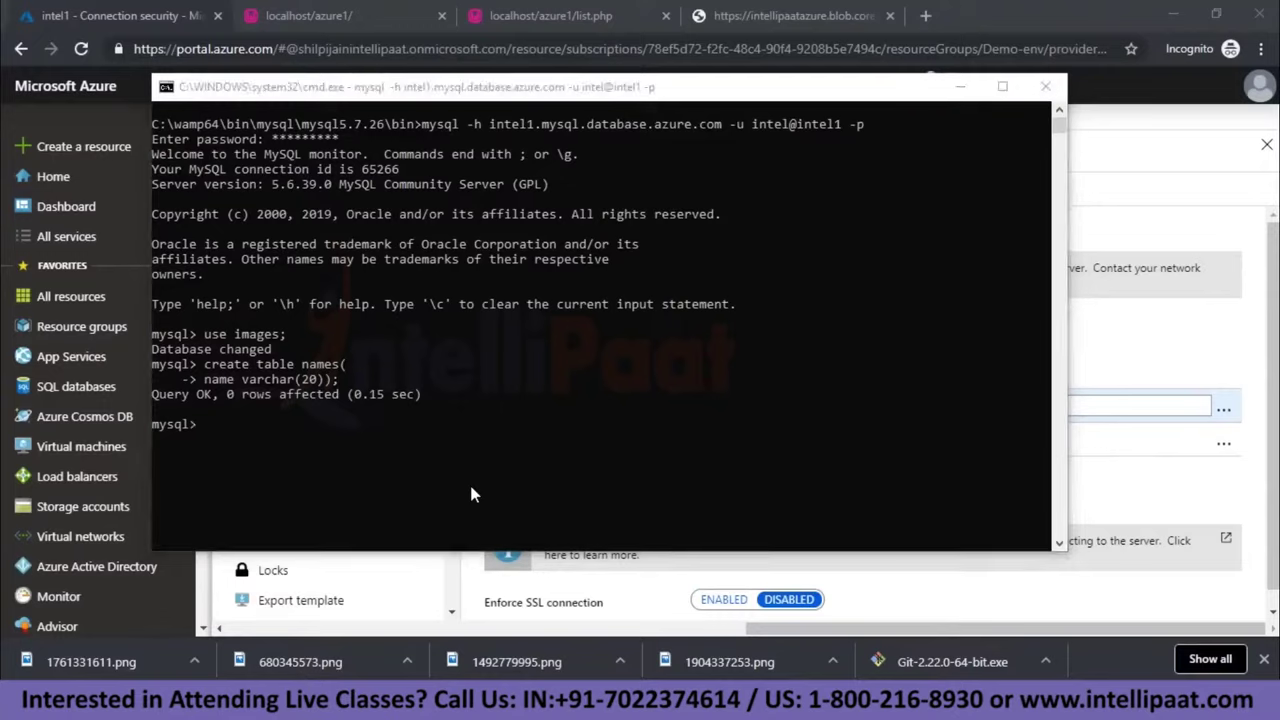
key("alt+Tab")
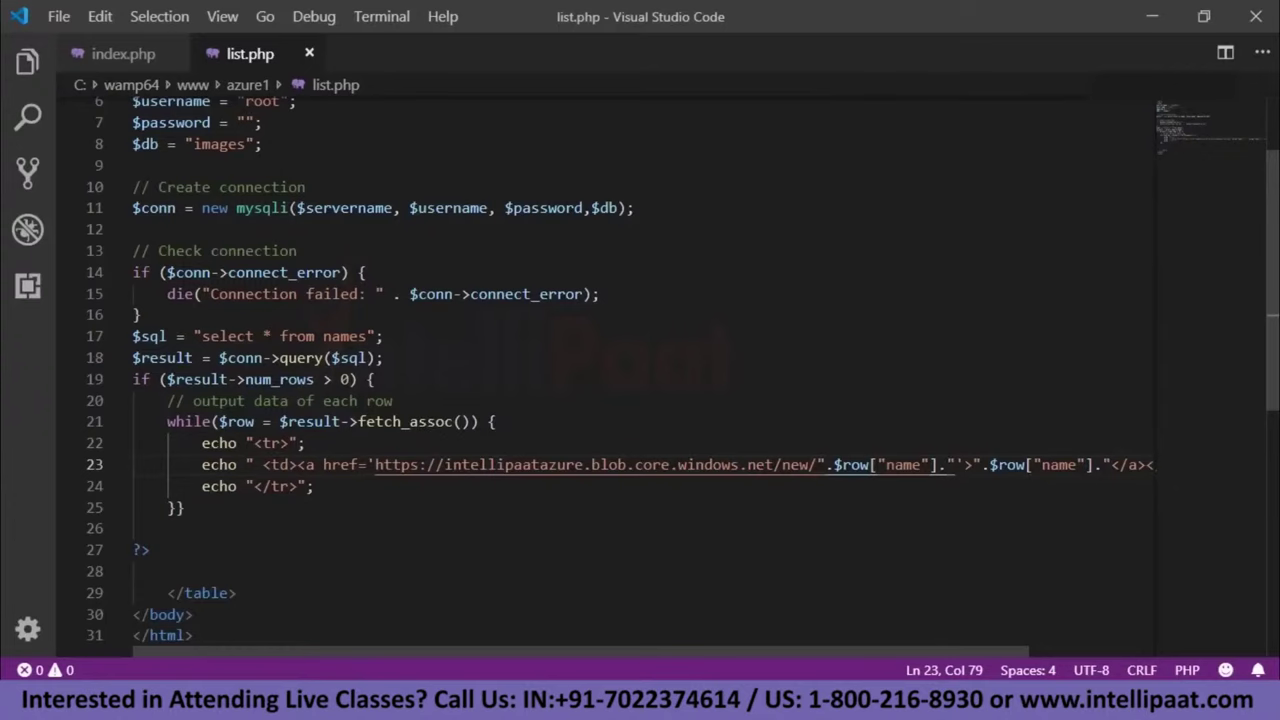
Step: In list.php, replace localhost with the Azure server name intel1.mysql.database.azure.com
scroll(640, 370, "up", 2)
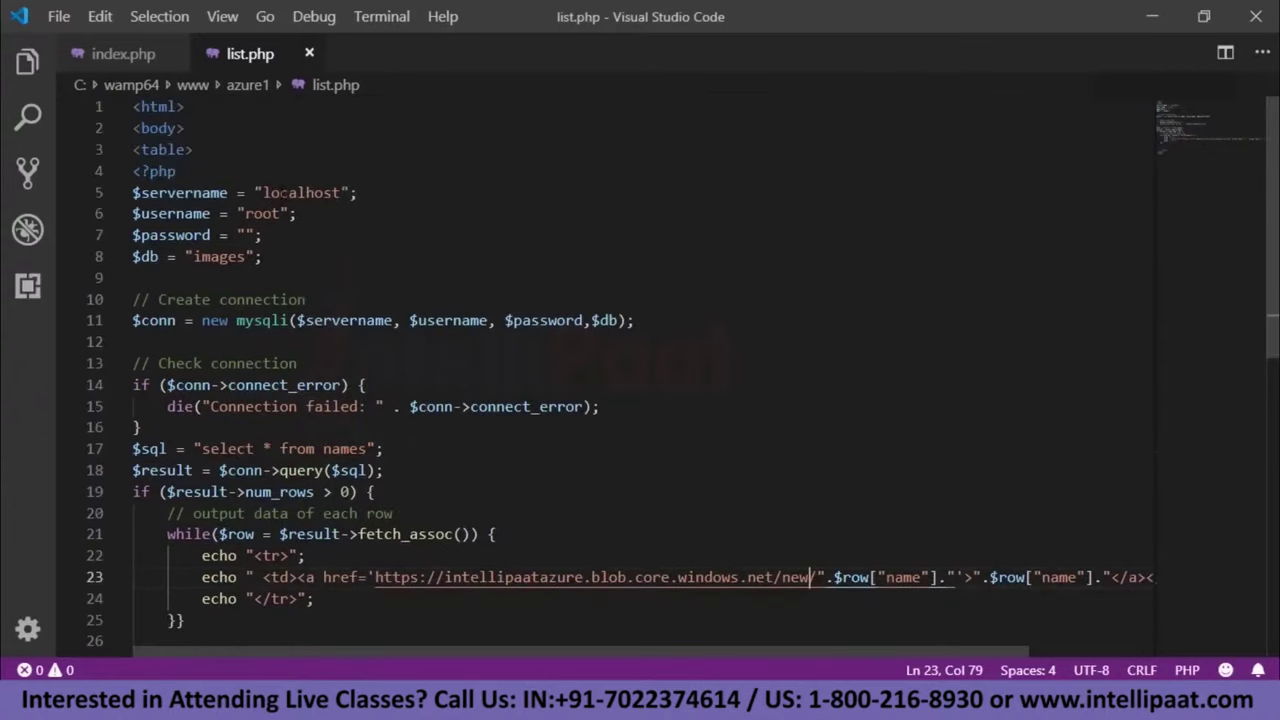
double_click(285, 192)
key("alt+Tab")
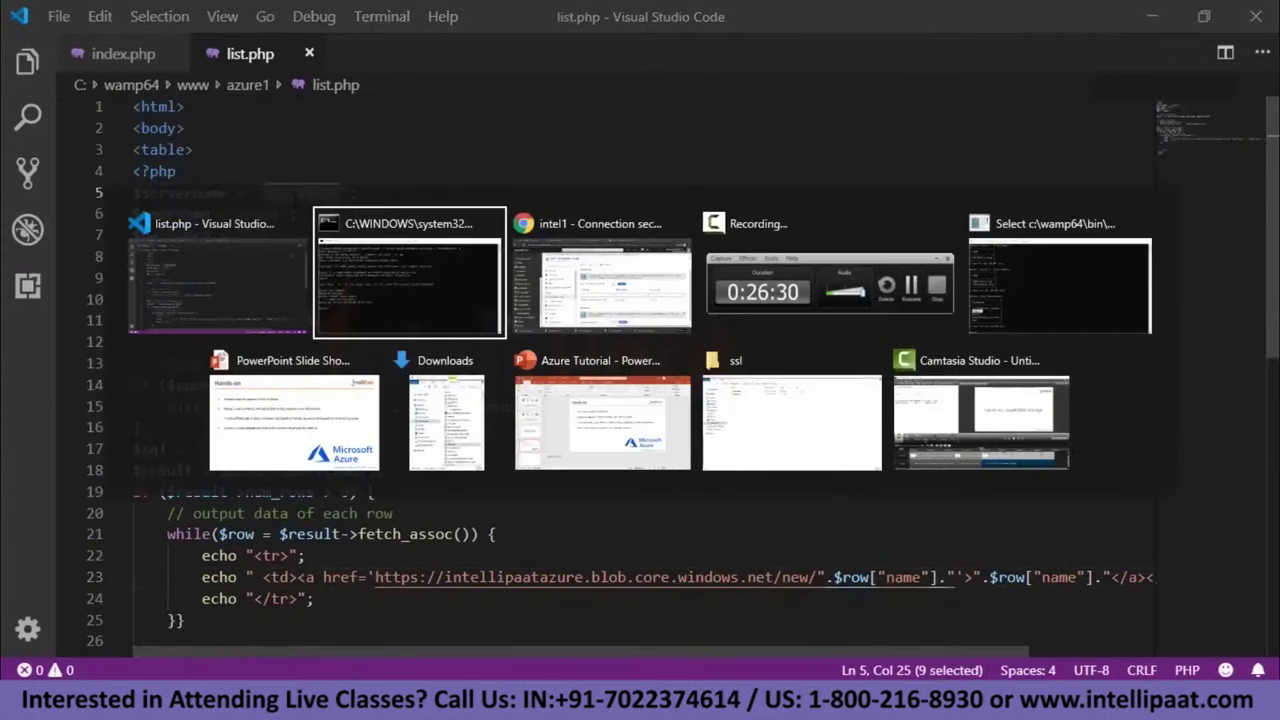
key("alt+Tab")
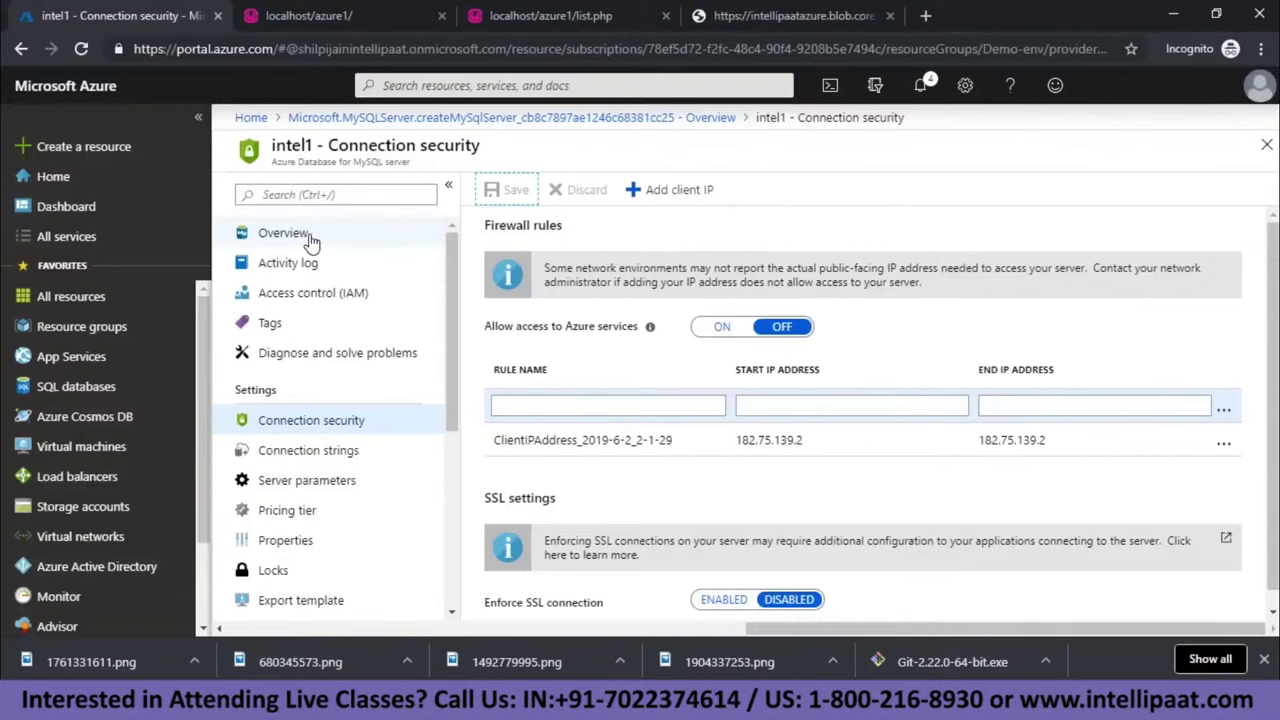
left_click(310, 240)
triple_click(1003, 238)
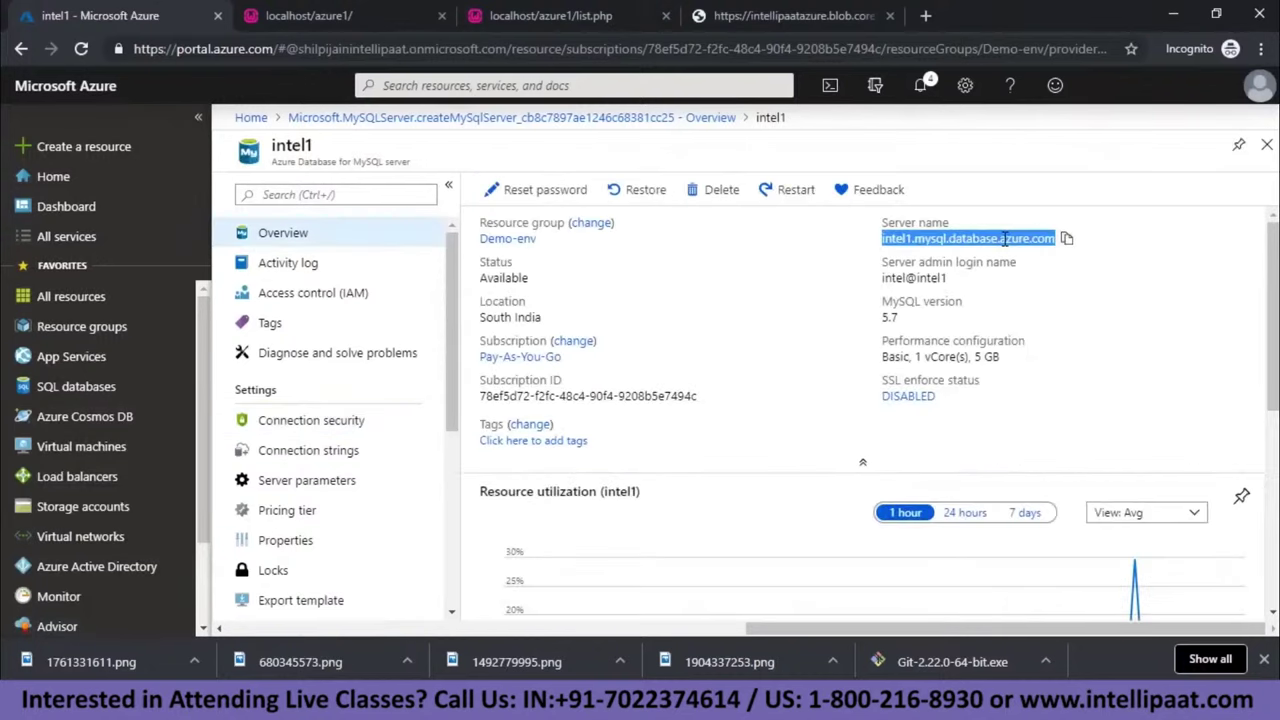
key("ctrl+c")
key("alt+Tab")
key("ctrl+v")
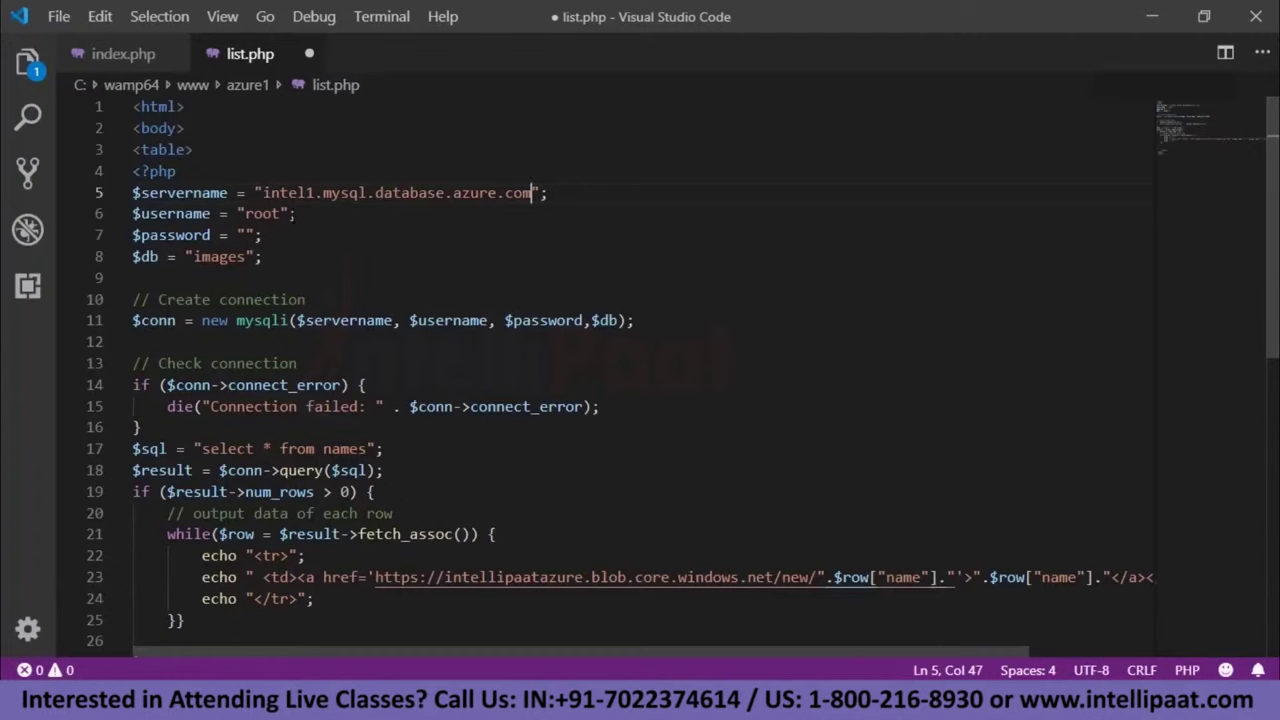
Step: In list.php, swap root for the server admin login, enter the password, and save
double_click(262, 213)
key("alt+Tab")
triple_click(895, 278)
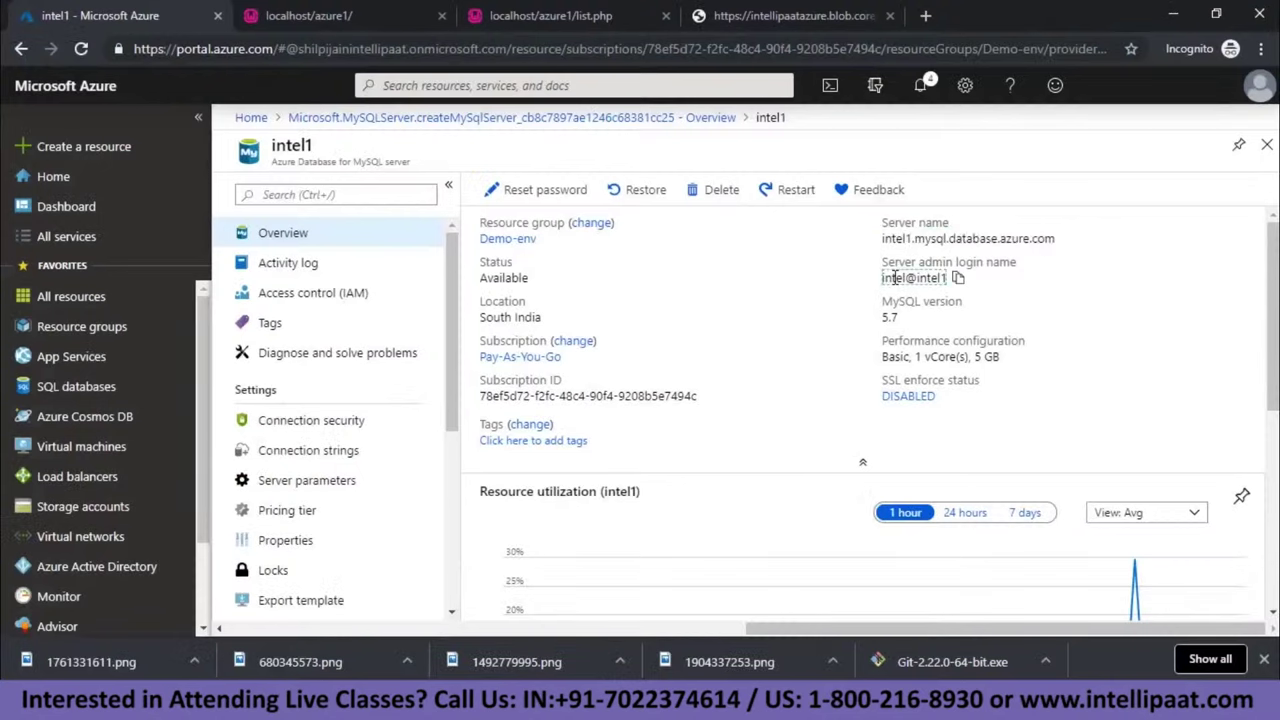
key("ctrl+c")
key("alt+Tab")
key("ctrl+v")
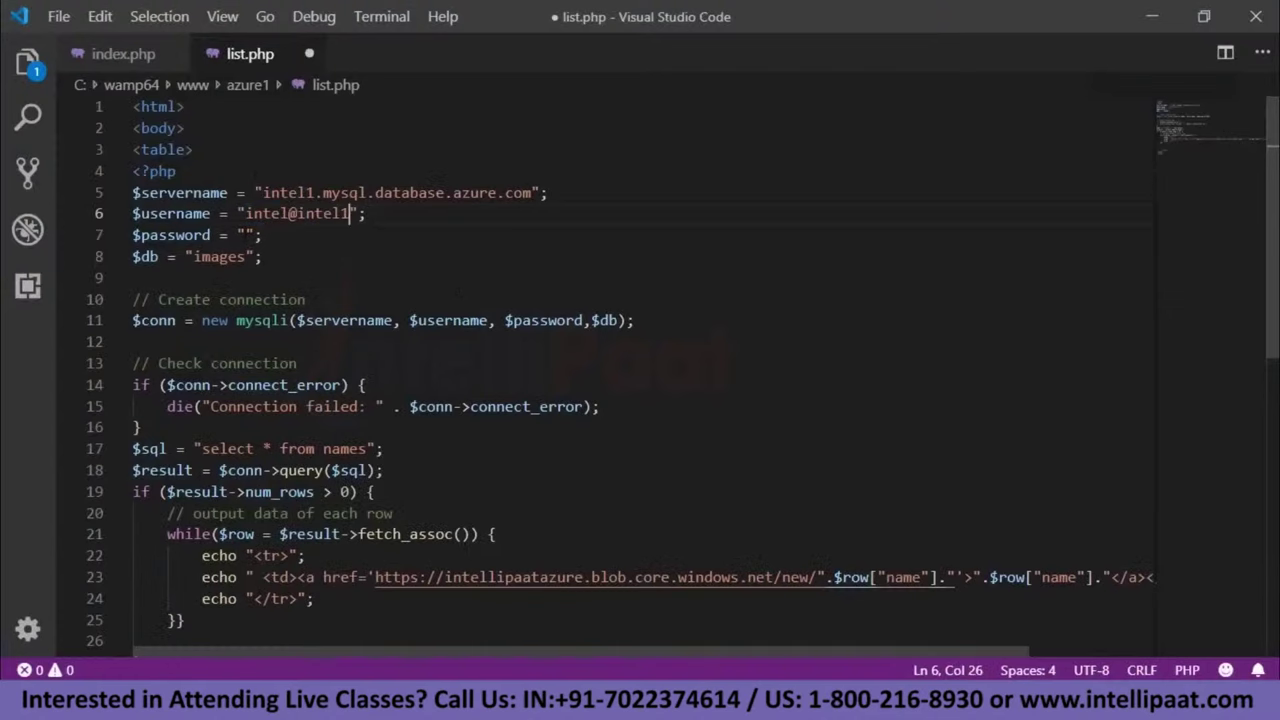
left_click(244, 235)
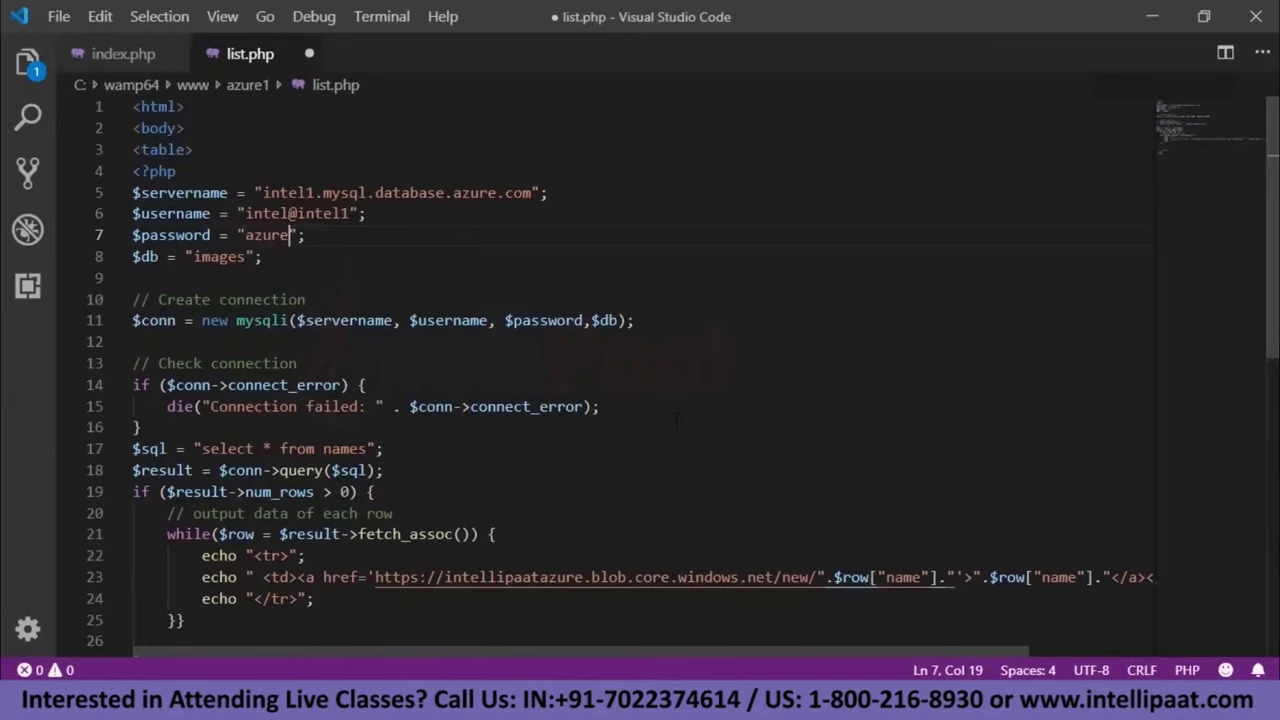
scroll(658, 402, "down", 4)
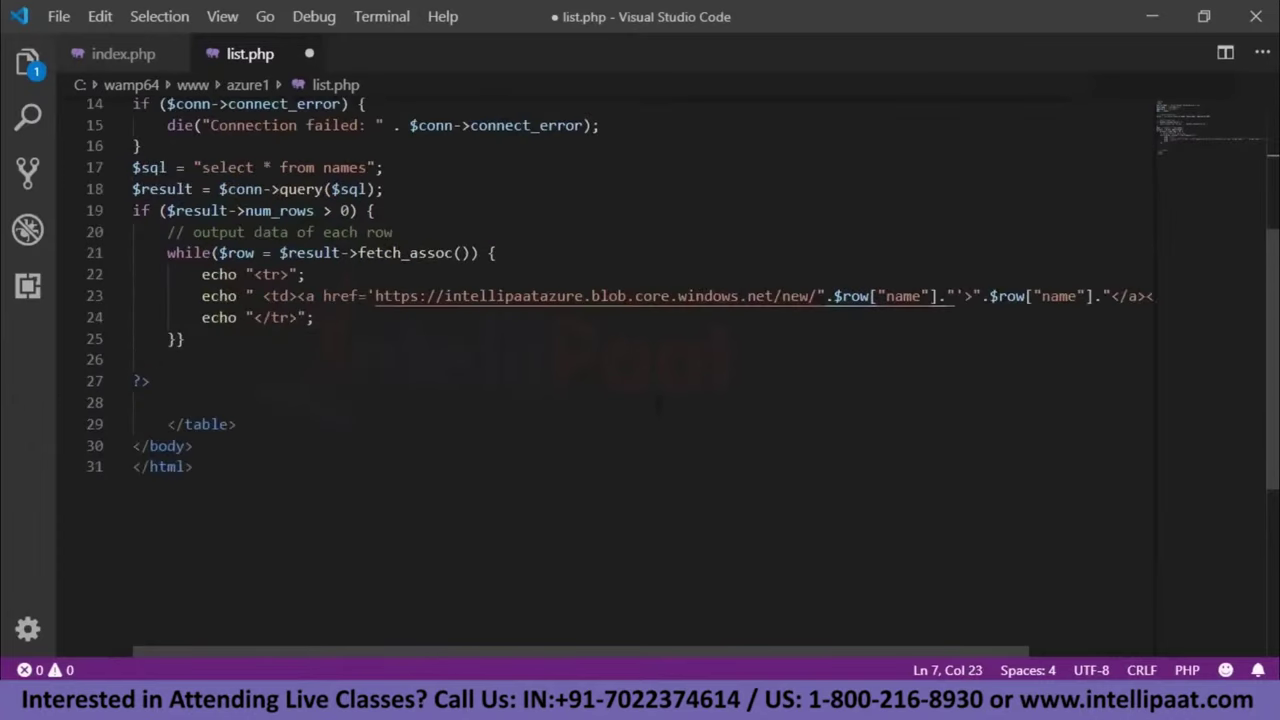
scroll(658, 402, "up", 4)
key("ctrl+s")
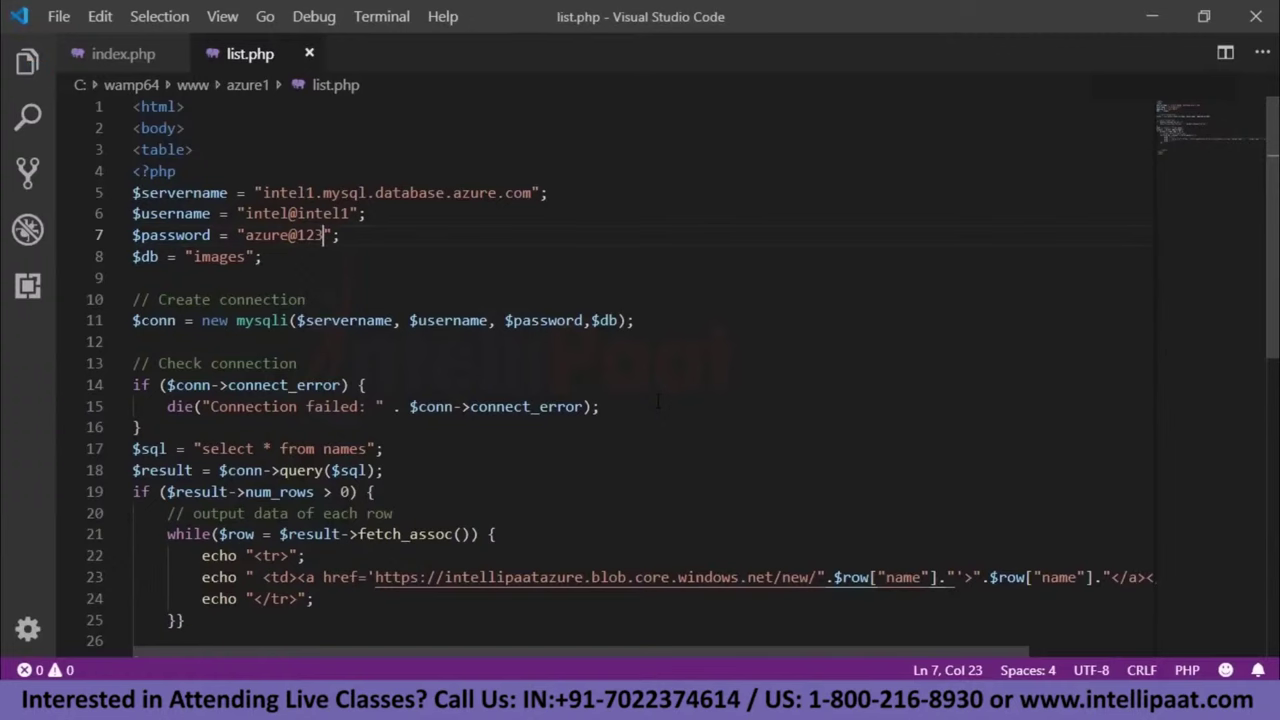
Step: In index.php, replace localhost on line 30 with the Azure MySQL server name
left_click(120, 54)
scroll(428, 292, "down", 8)
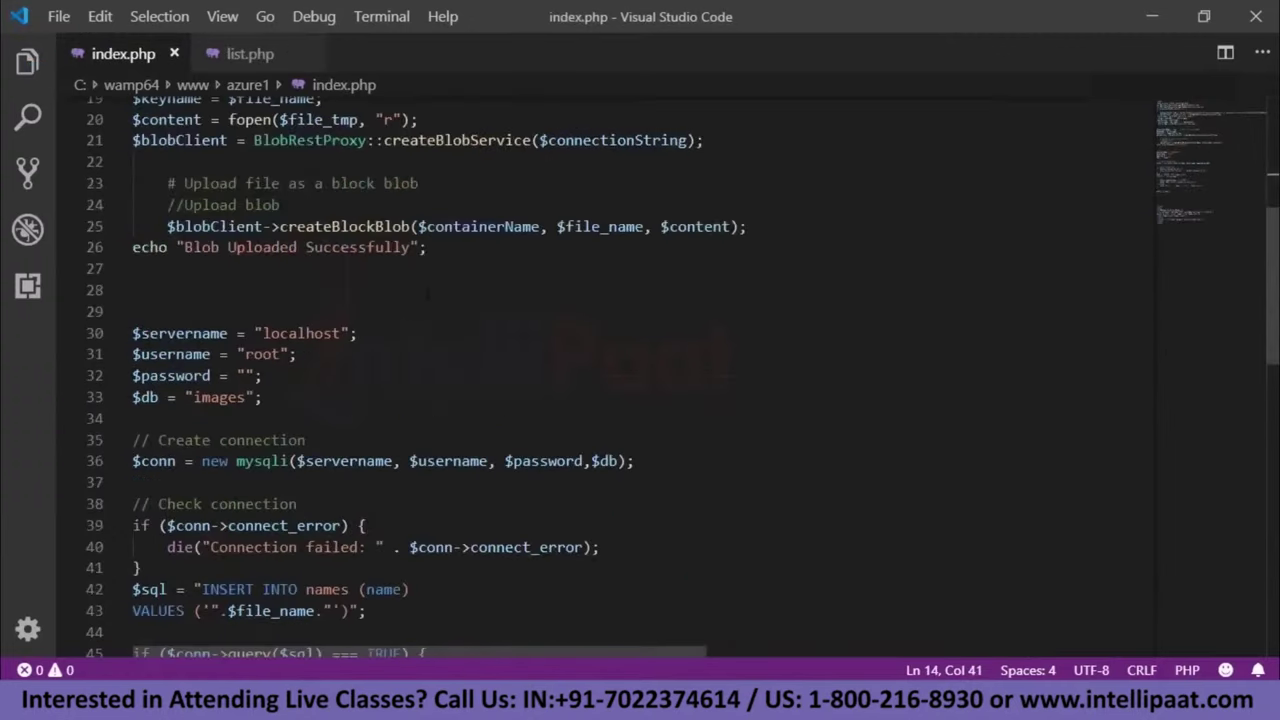
scroll(428, 292, "up", 1)
double_click(305, 277)
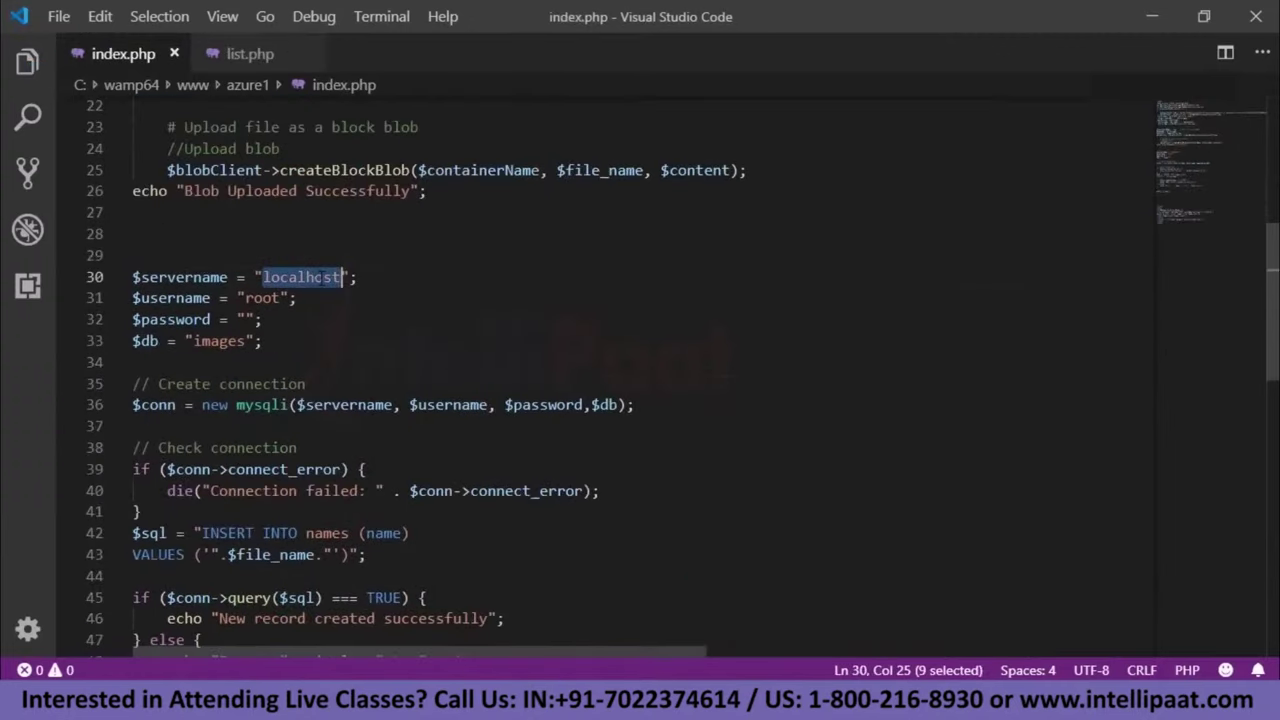
key("alt+Tab")
left_click(1068, 240)
key("alt+Tab")
key("ctrl+v")
Step: In index.php, swap root for the admin login, enter the password, and save
key("alt+Tab")
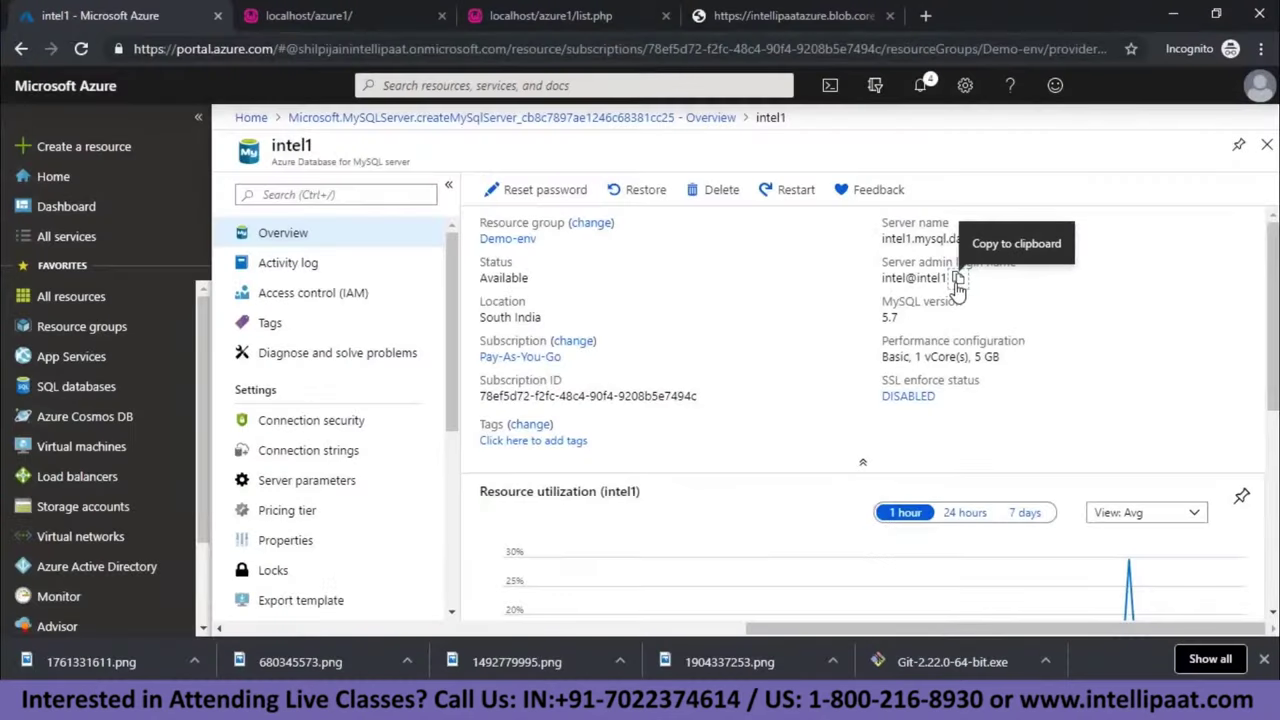
left_click(957, 279)
key("alt+Tab")
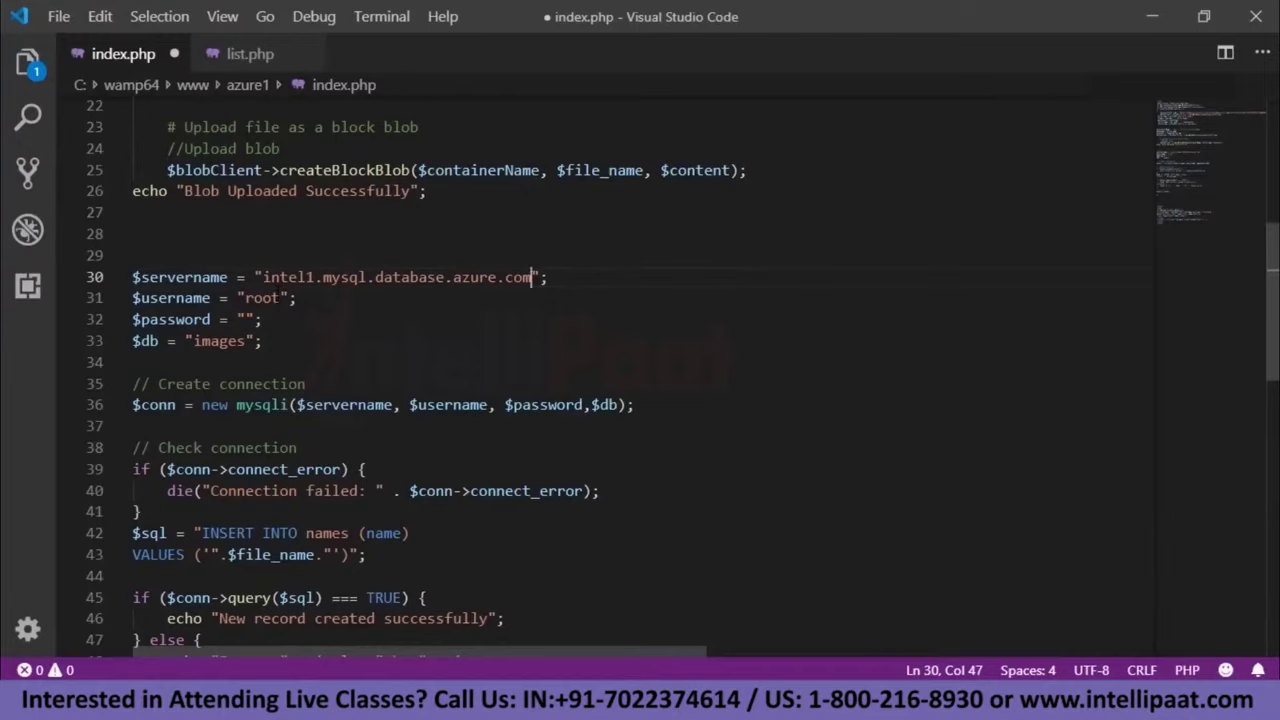
double_click(262, 298)
key("ctrl+v")
left_click(246, 319)
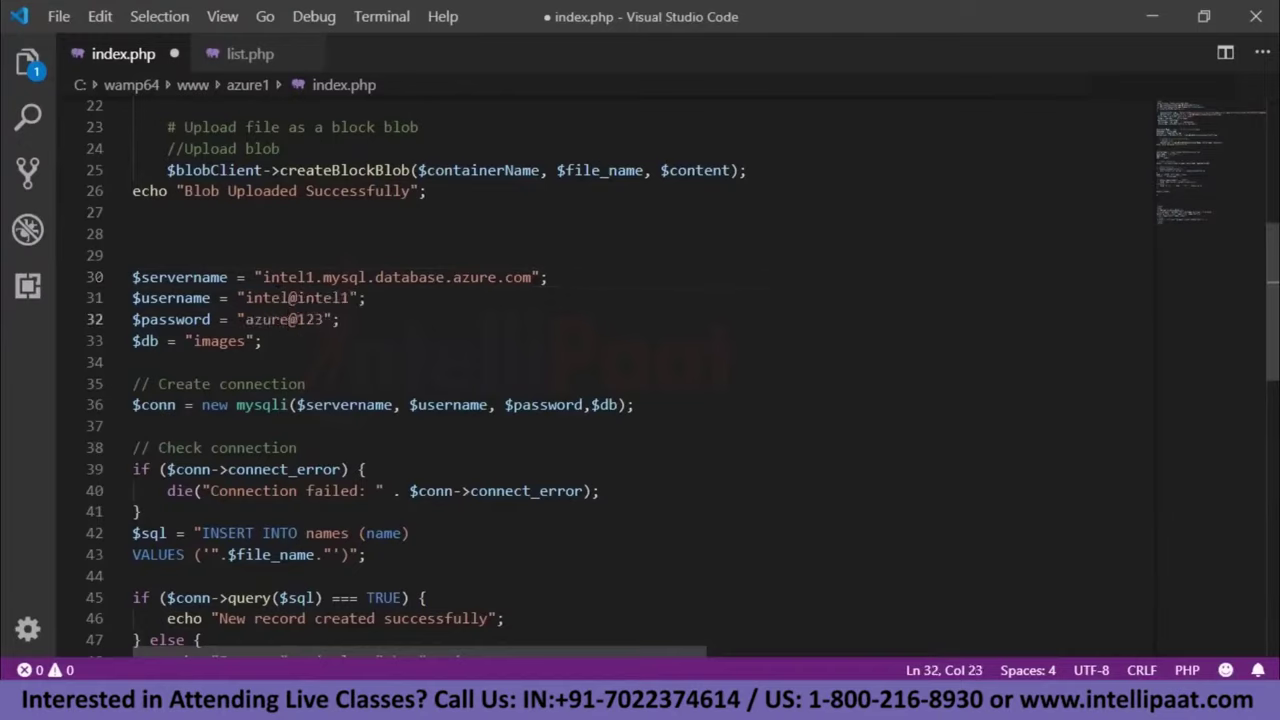
key("ctrl+s")
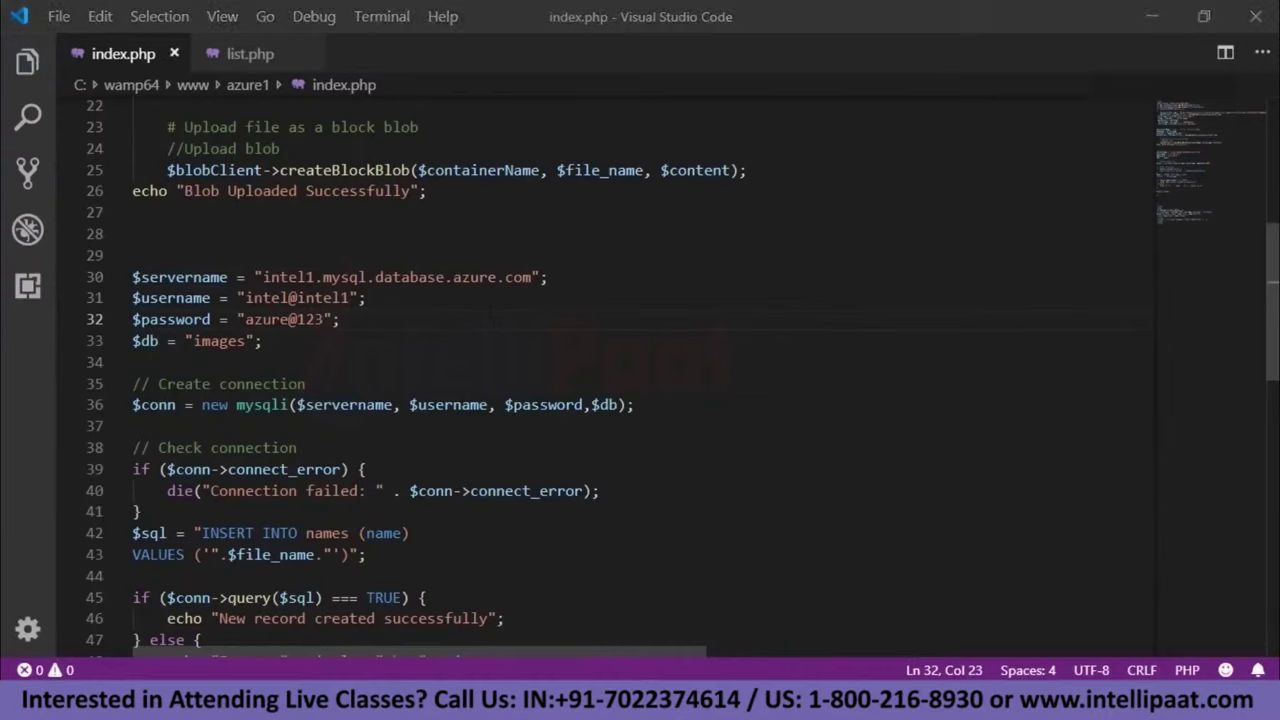
key("alt+Tab")
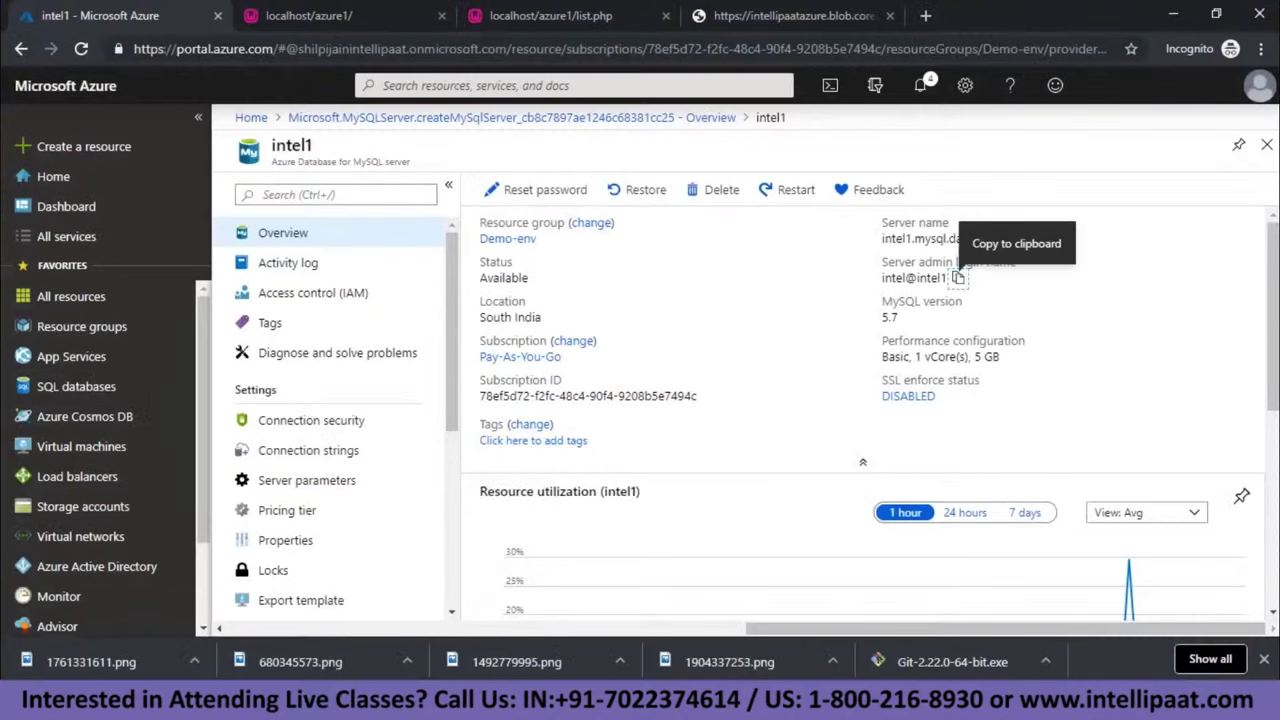
left_click(310, 16)
Step: Close the old image list, recheck the uploaded images list, and return to the upload page
left_click(666, 17)
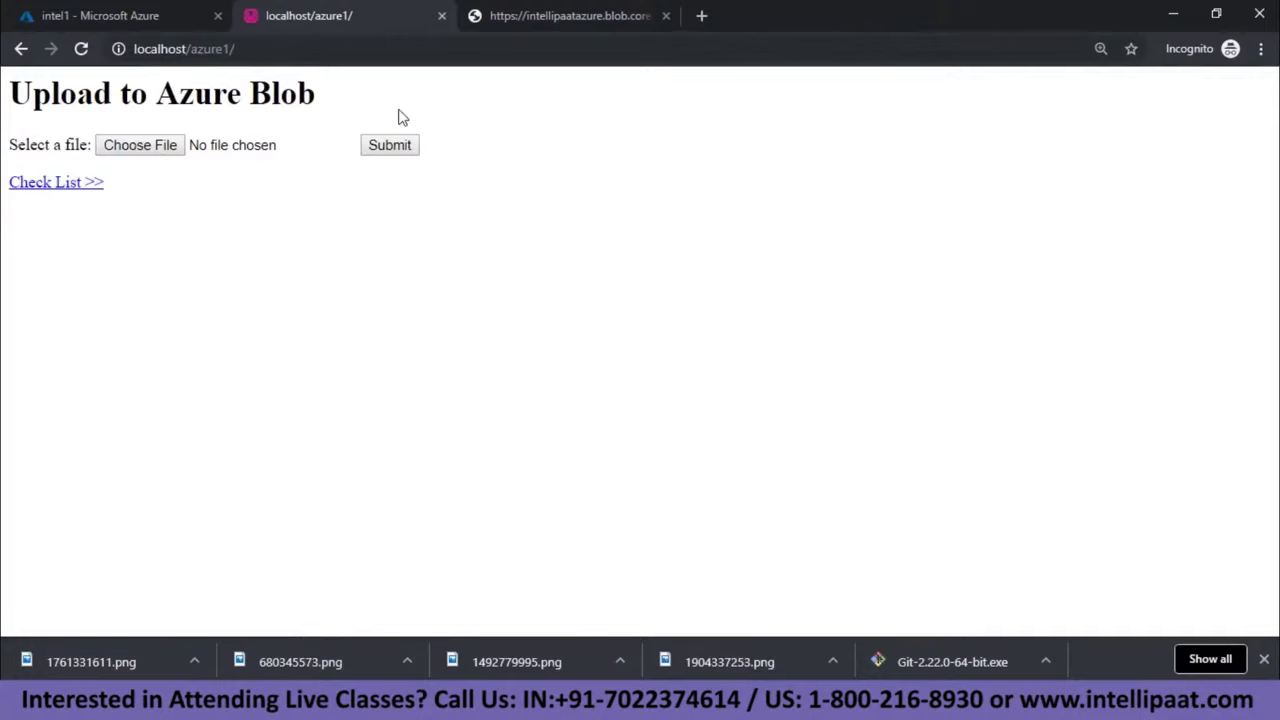
left_click(84, 185)
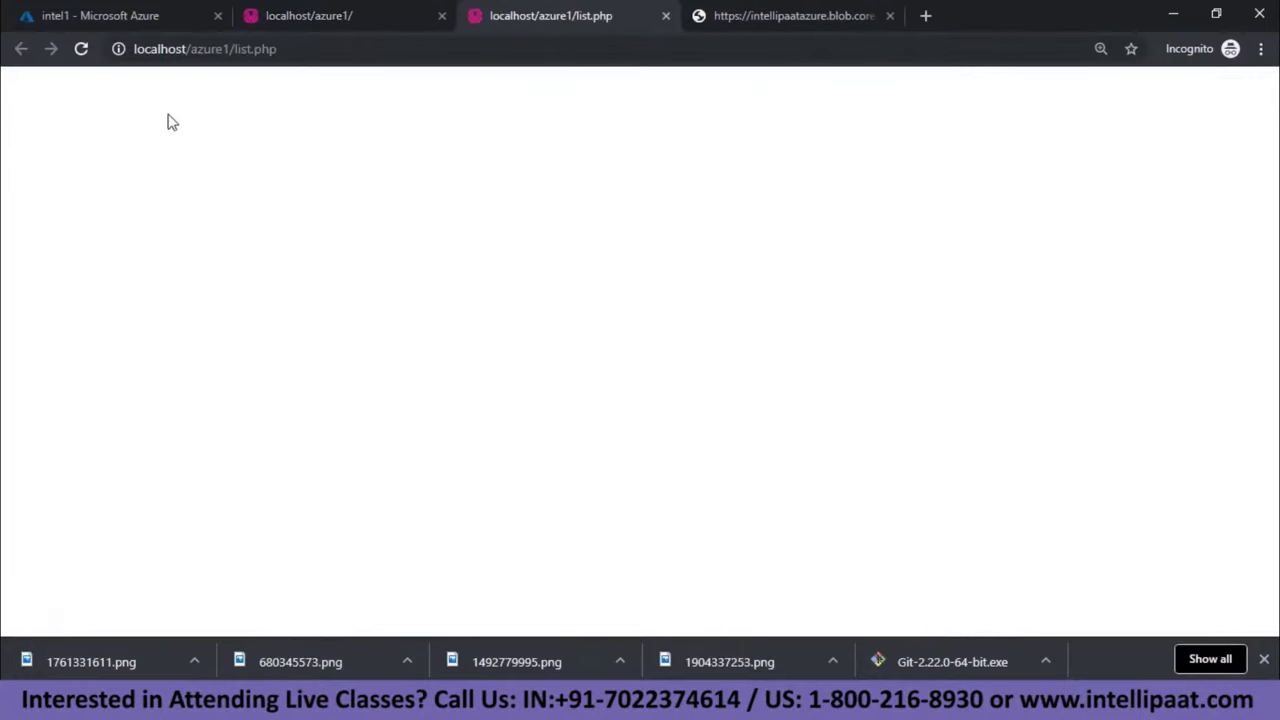
left_click(316, 30)
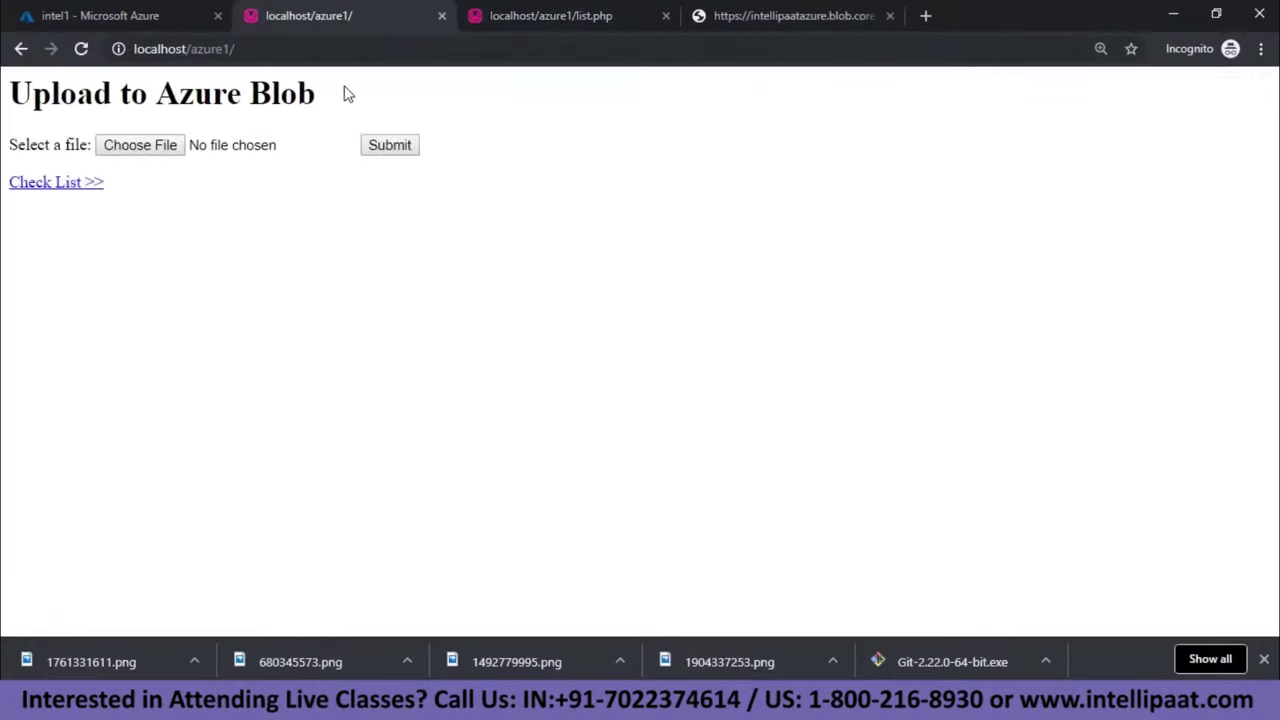
Step: Upload a PNG from Downloads, confirm the new-record message, and enter select * from names; in MySQL
left_click(168, 152)
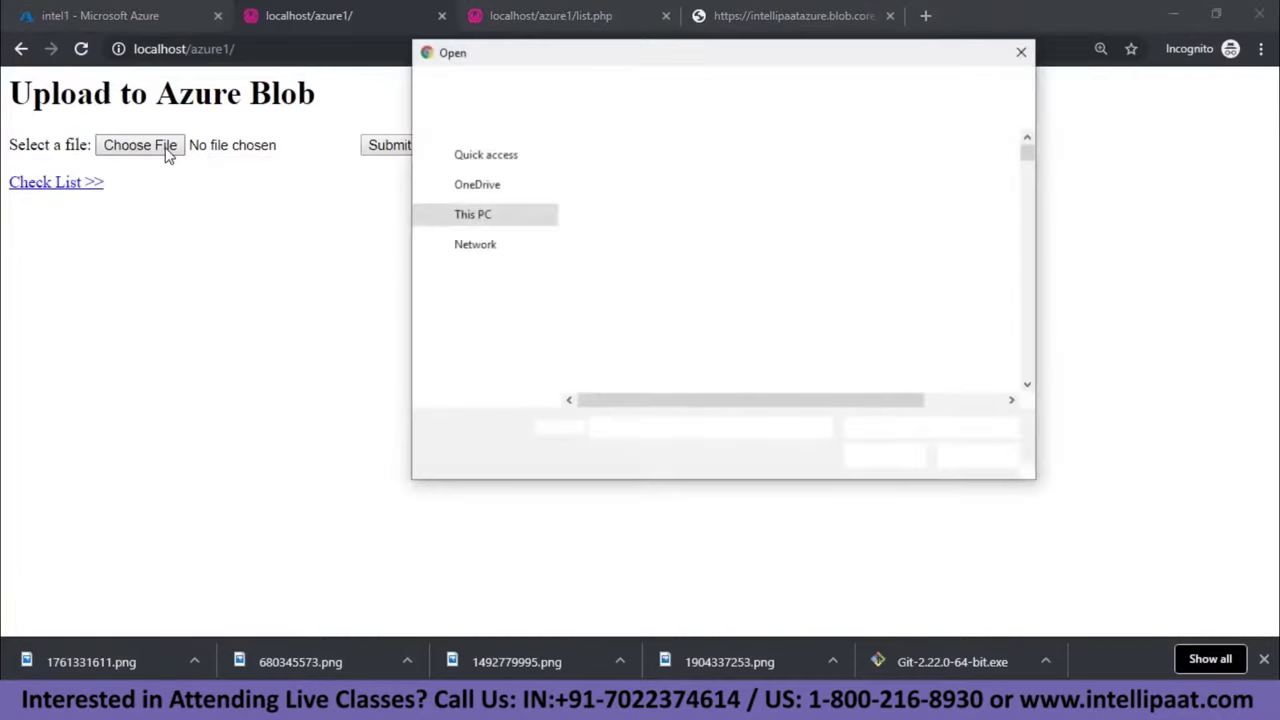
double_click(612, 287)
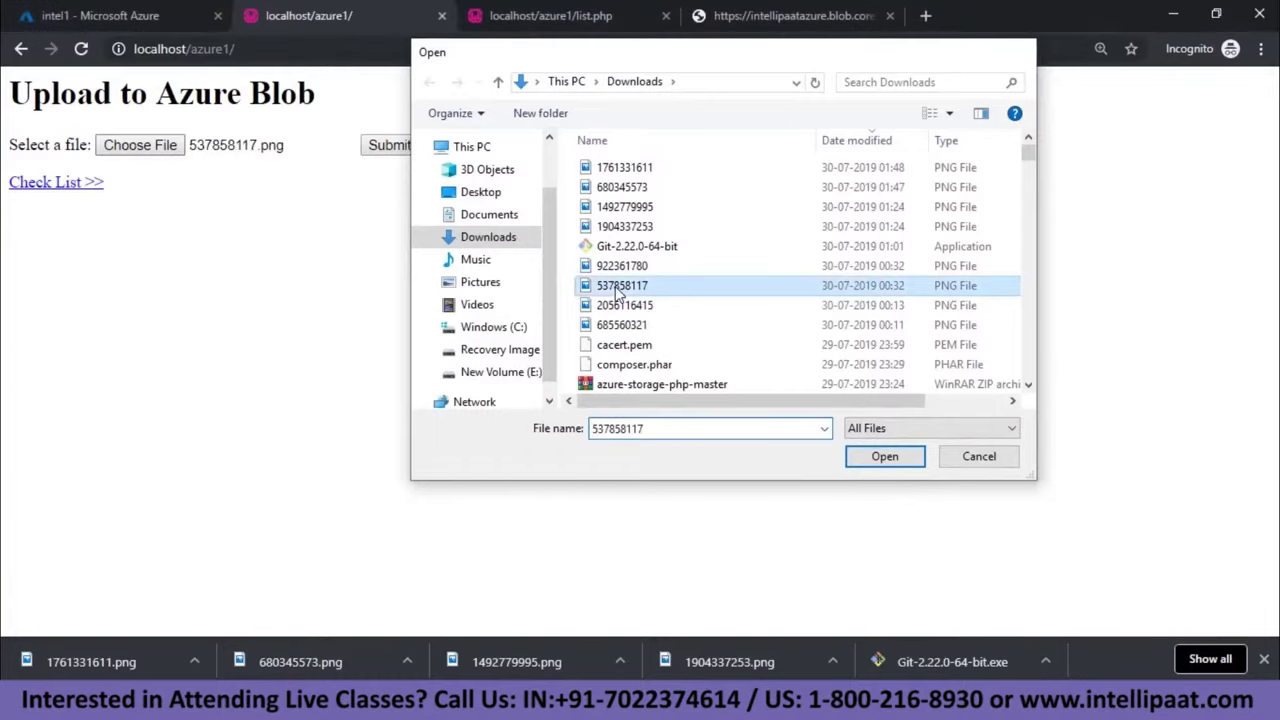
left_click(392, 147)
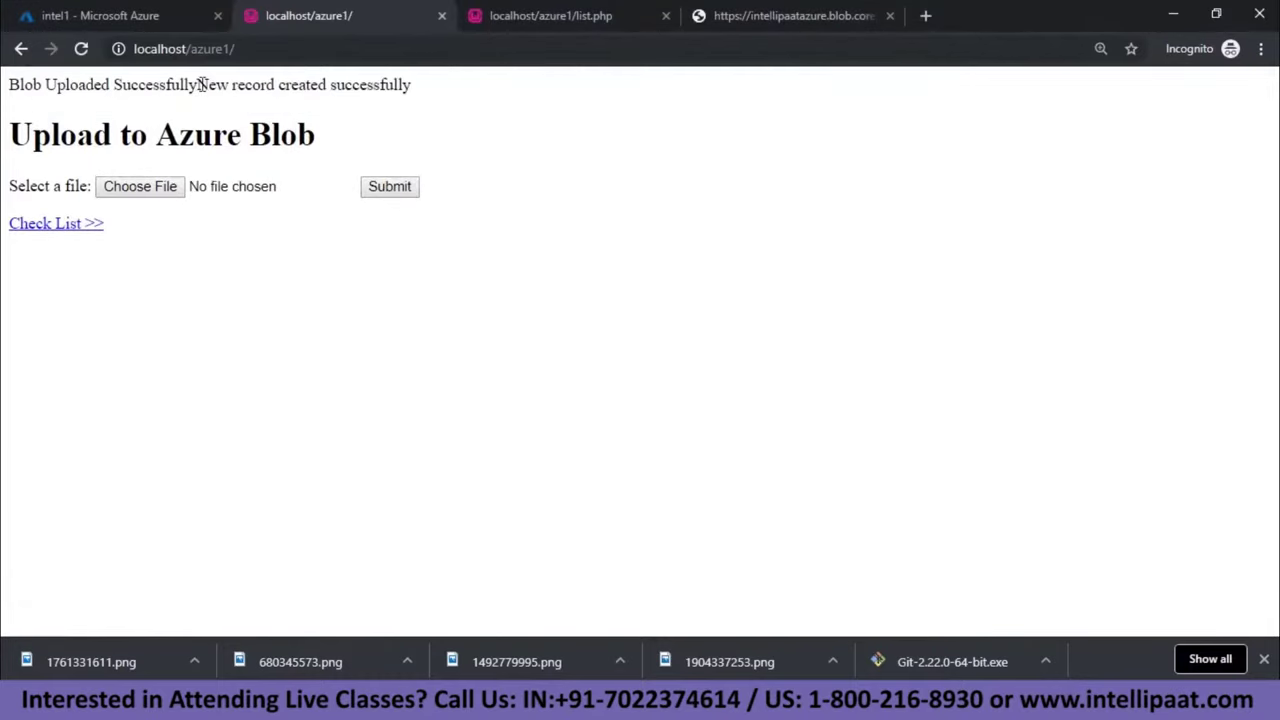
left_click_drag(198, 88, 410, 92)
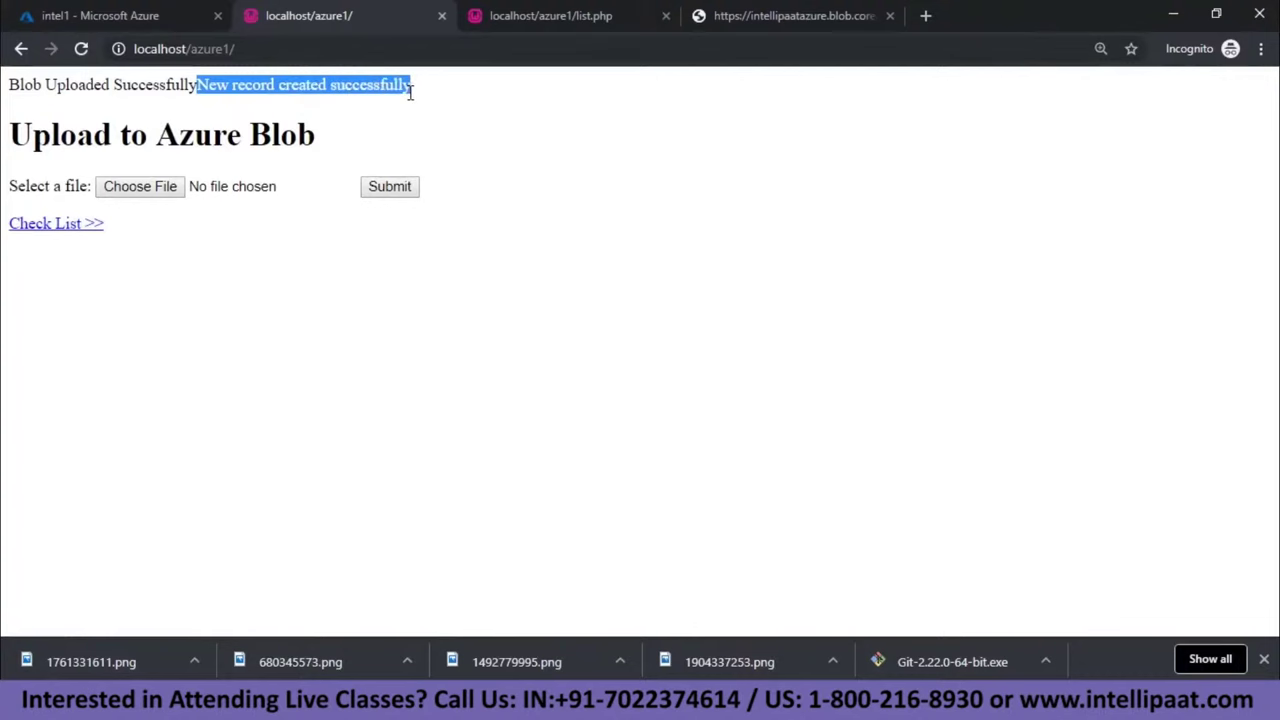
key("alt+Tab")
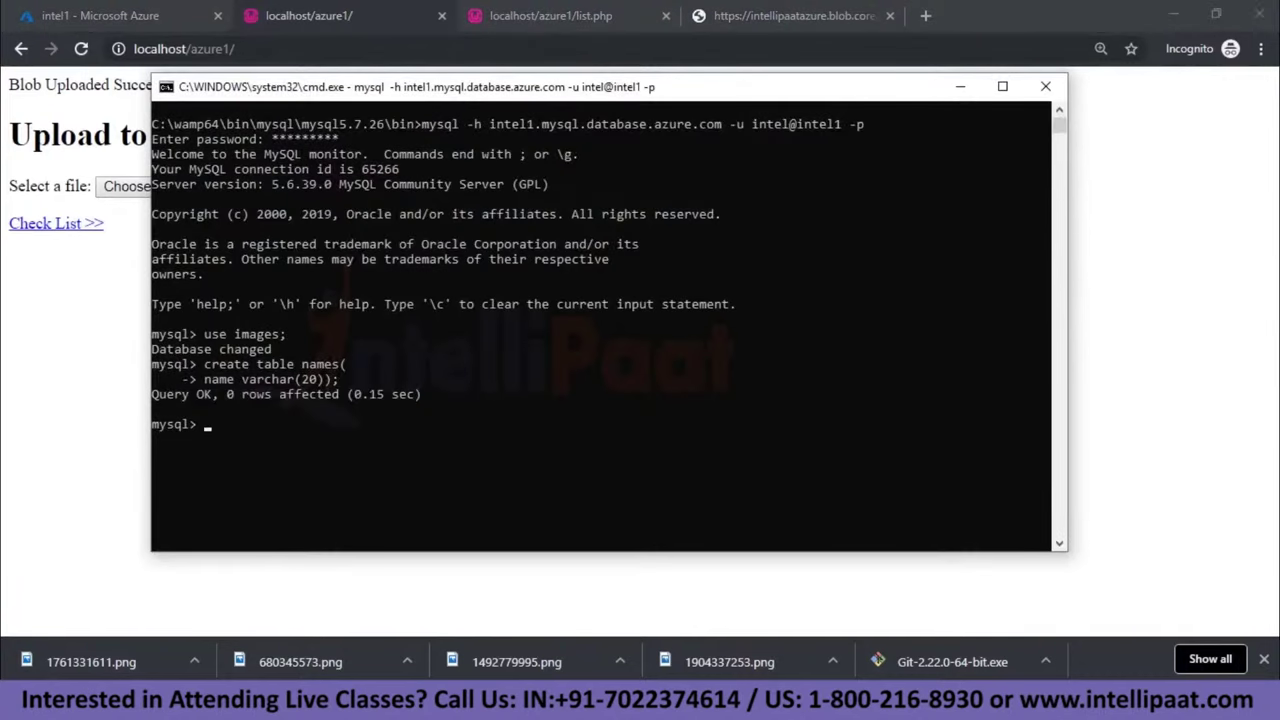
type("select * from names;")
Step: Verify 522354775.png in the names table, then download and view it from the list page
key("Return")
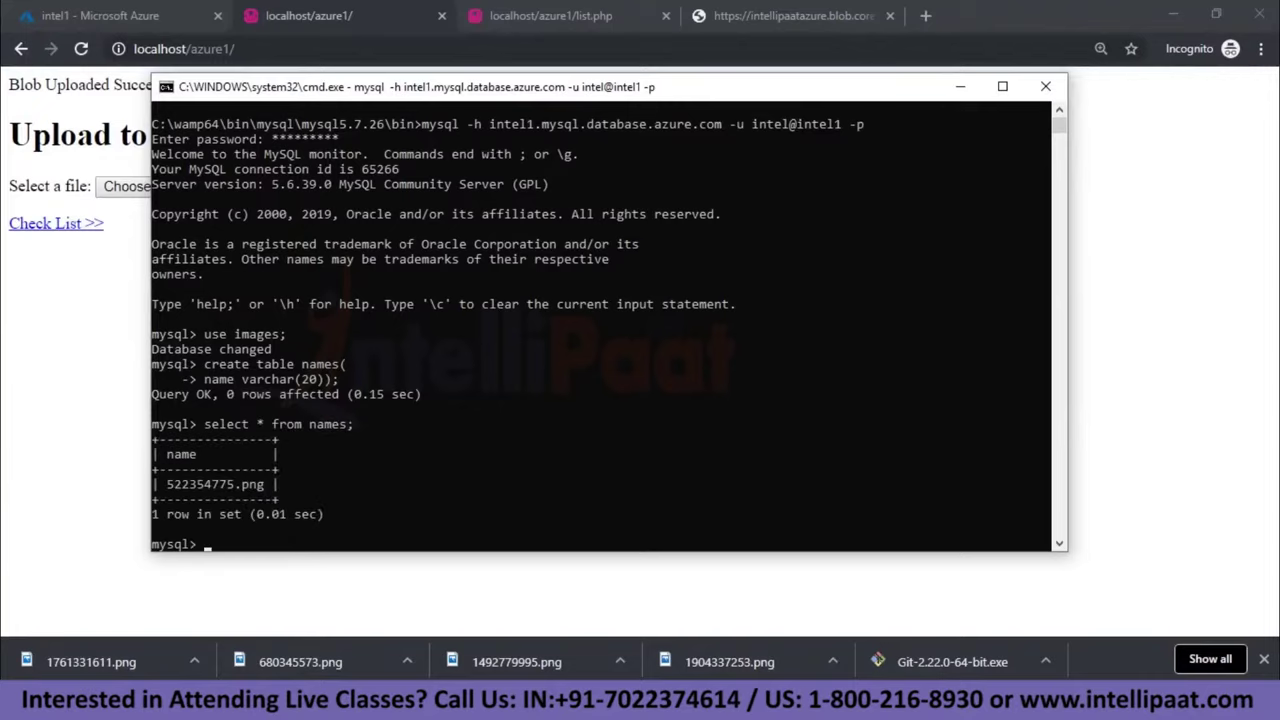
double_click(223, 484)
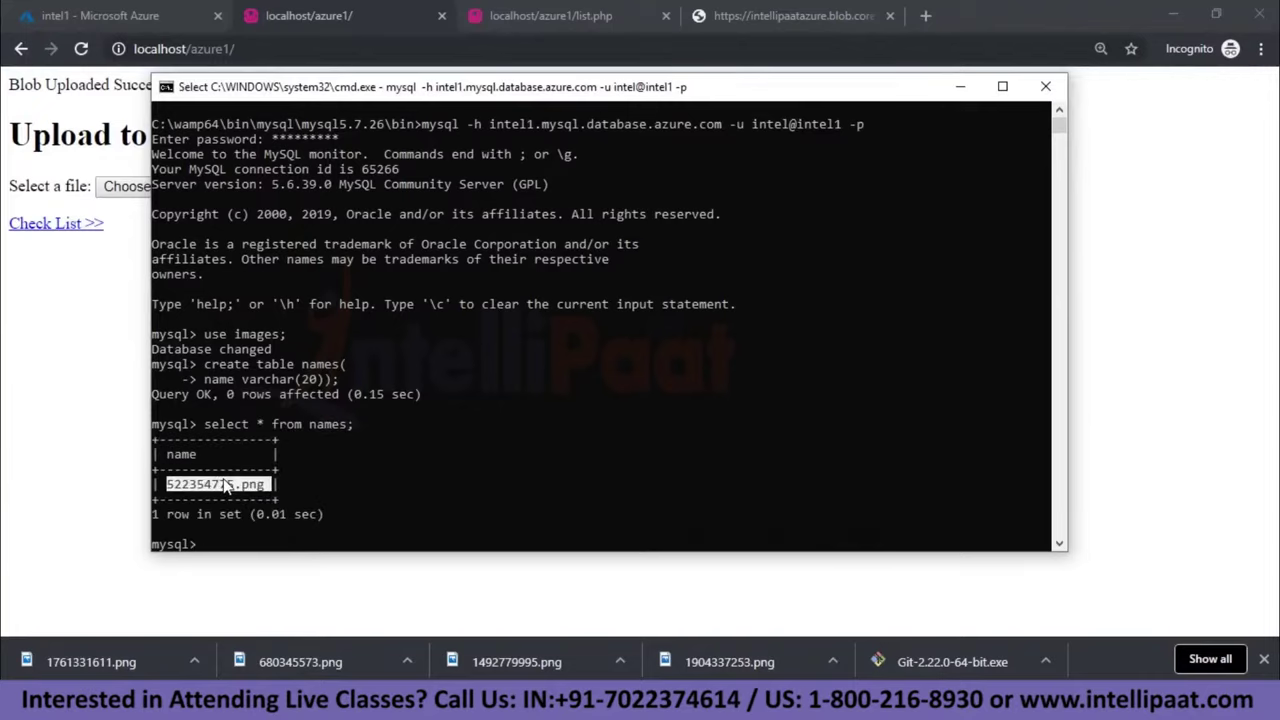
left_click(53, 422)
left_click(85, 223)
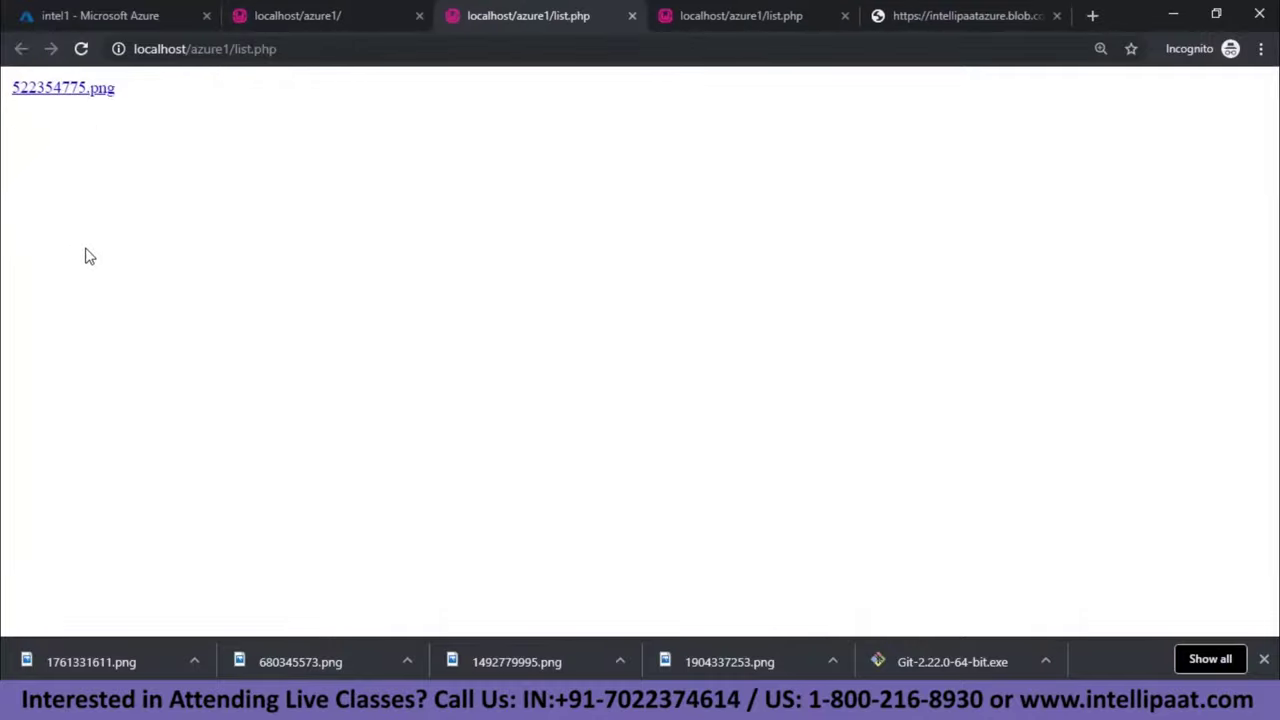
left_click(65, 92)
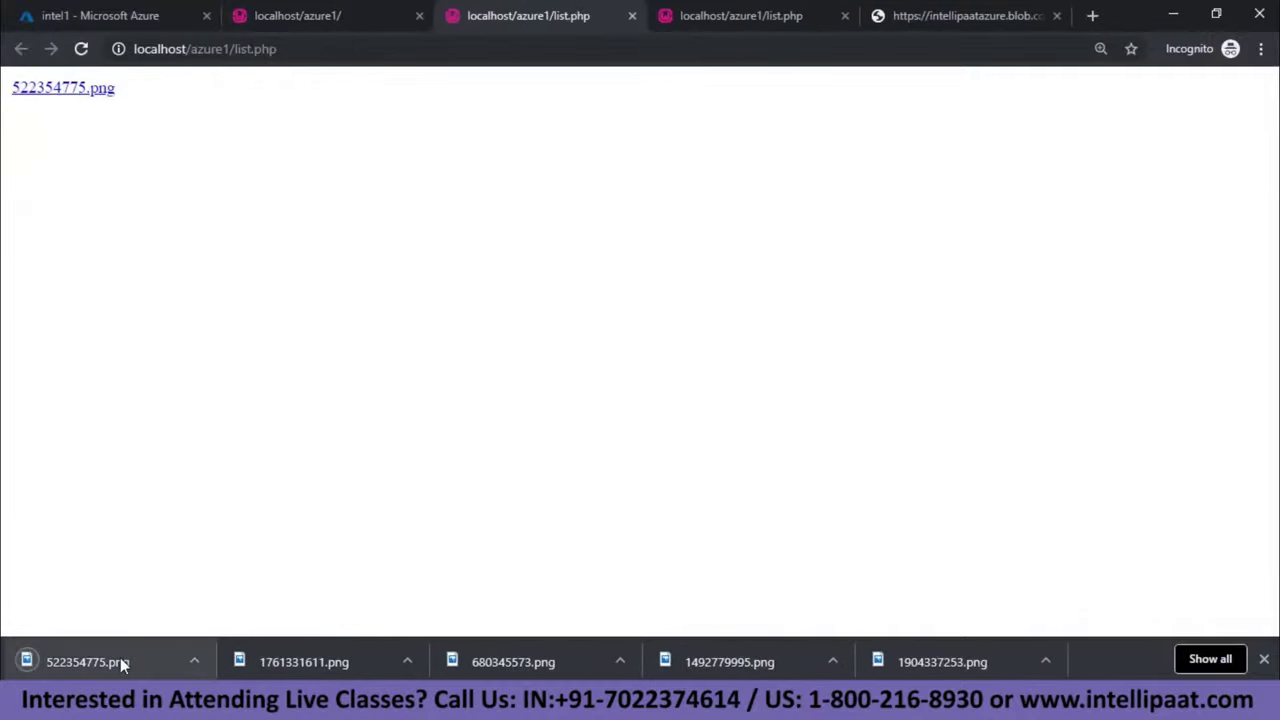
left_click(120, 660)
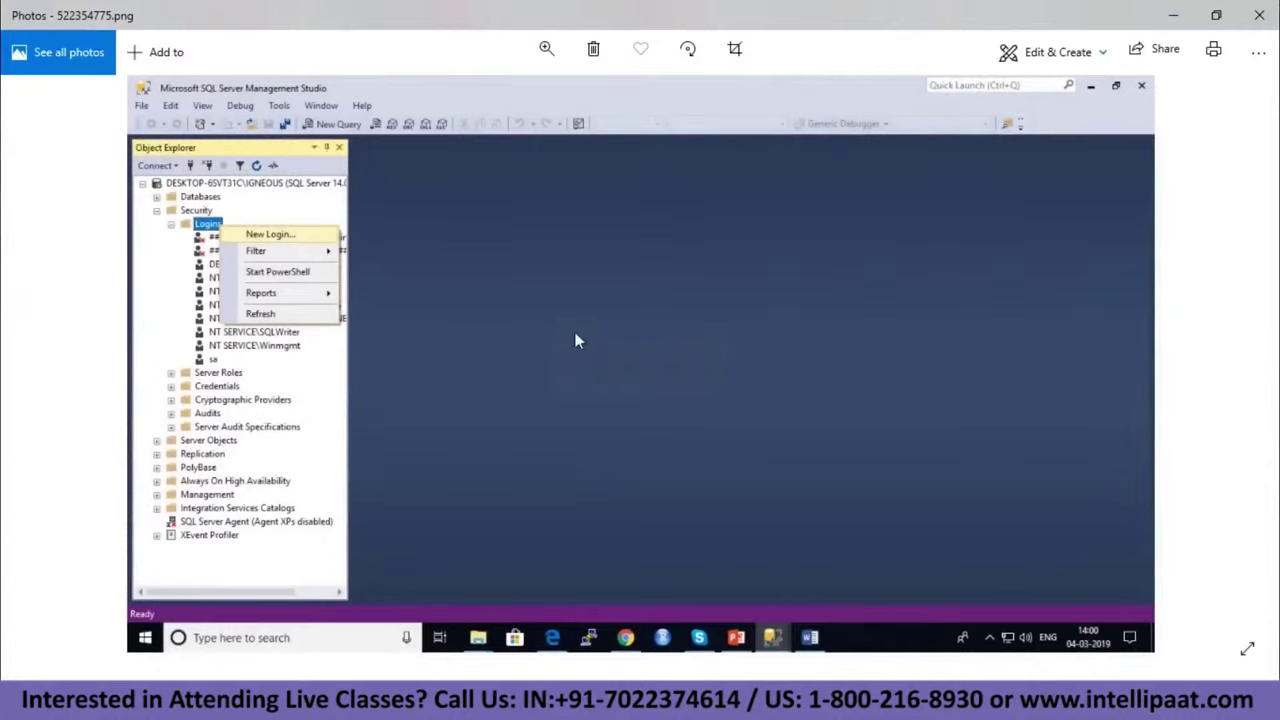
left_click(1266, 18)
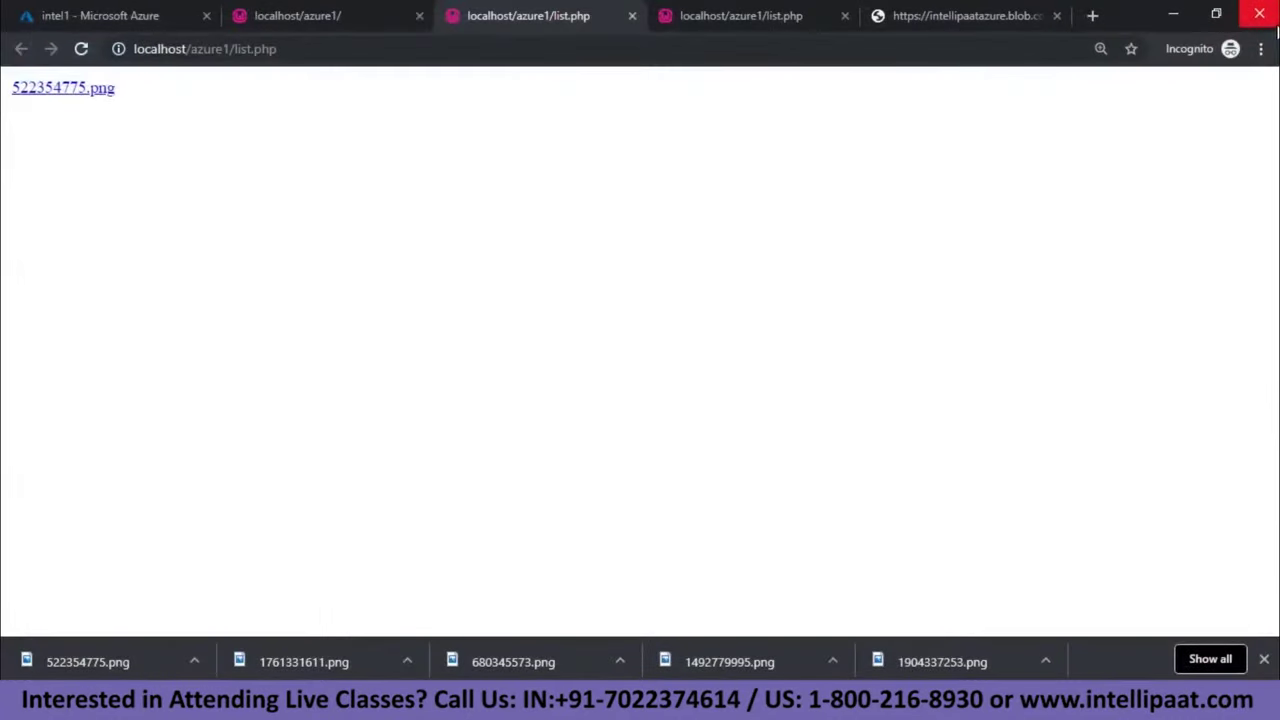
left_click(322, 24)
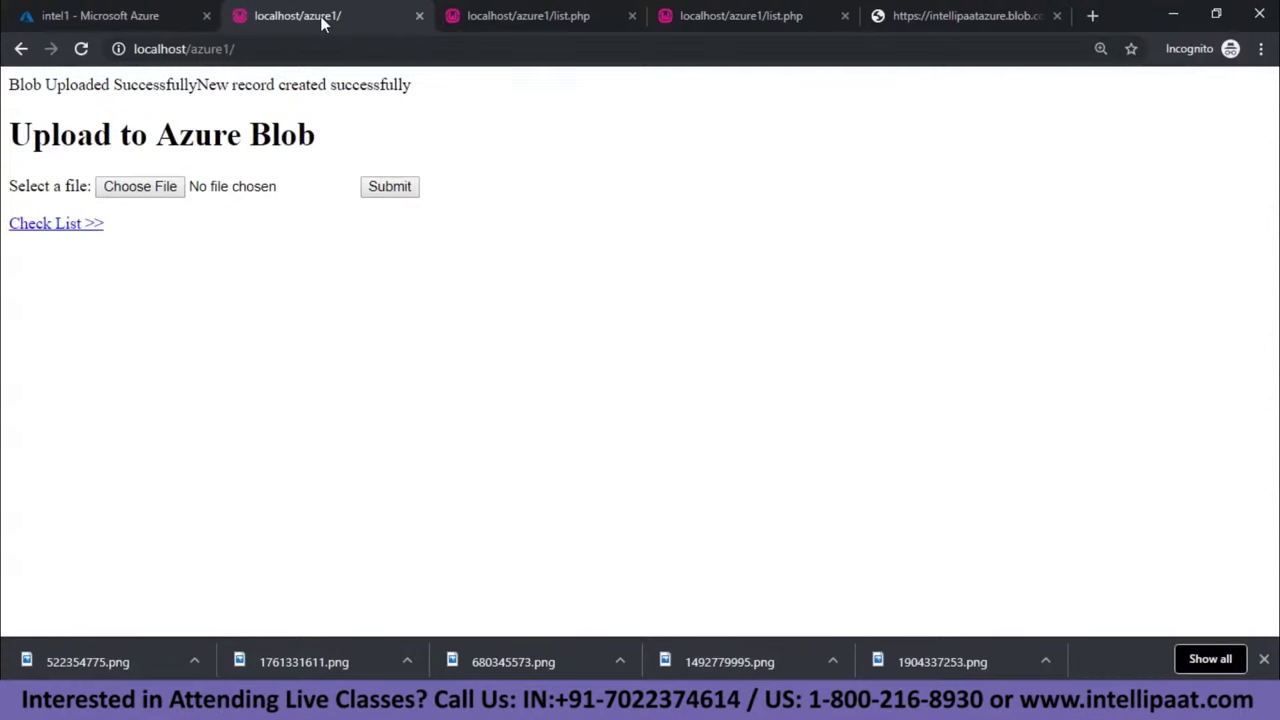
Step: Open the 'new' blob container in the intellipaatazure storage account
left_click(100, 18)
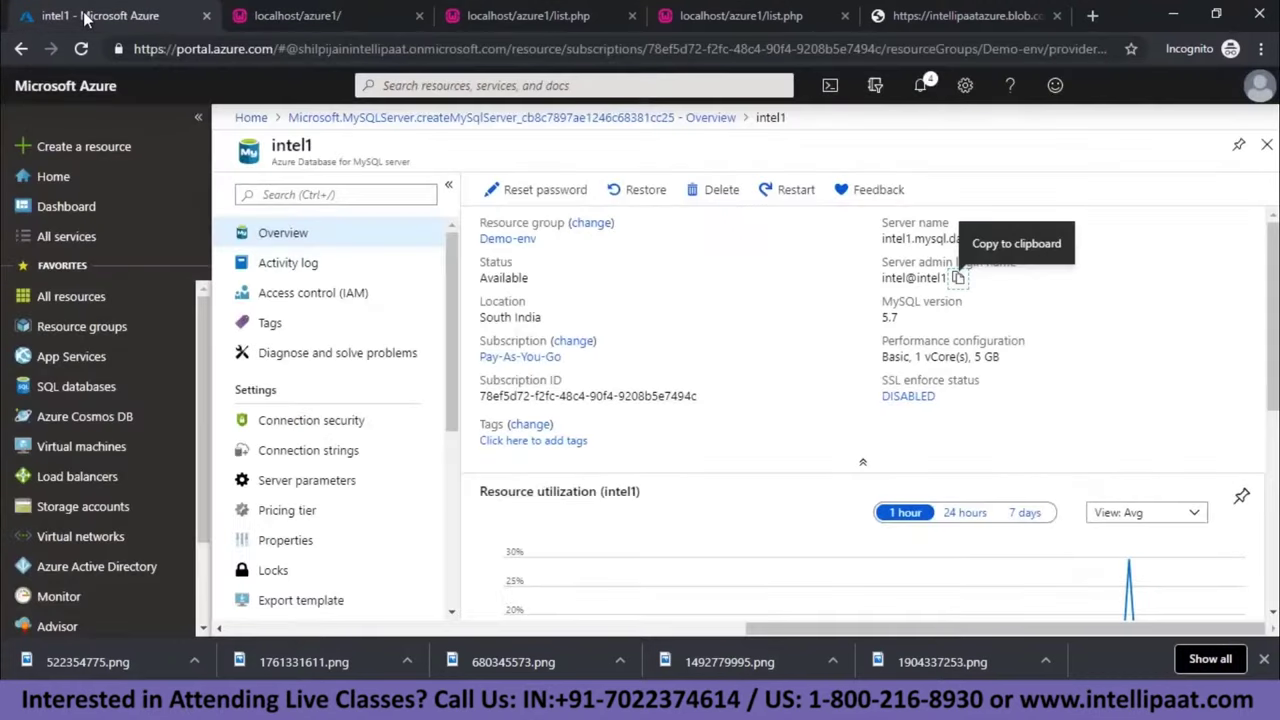
left_click(151, 177)
left_click(318, 306)
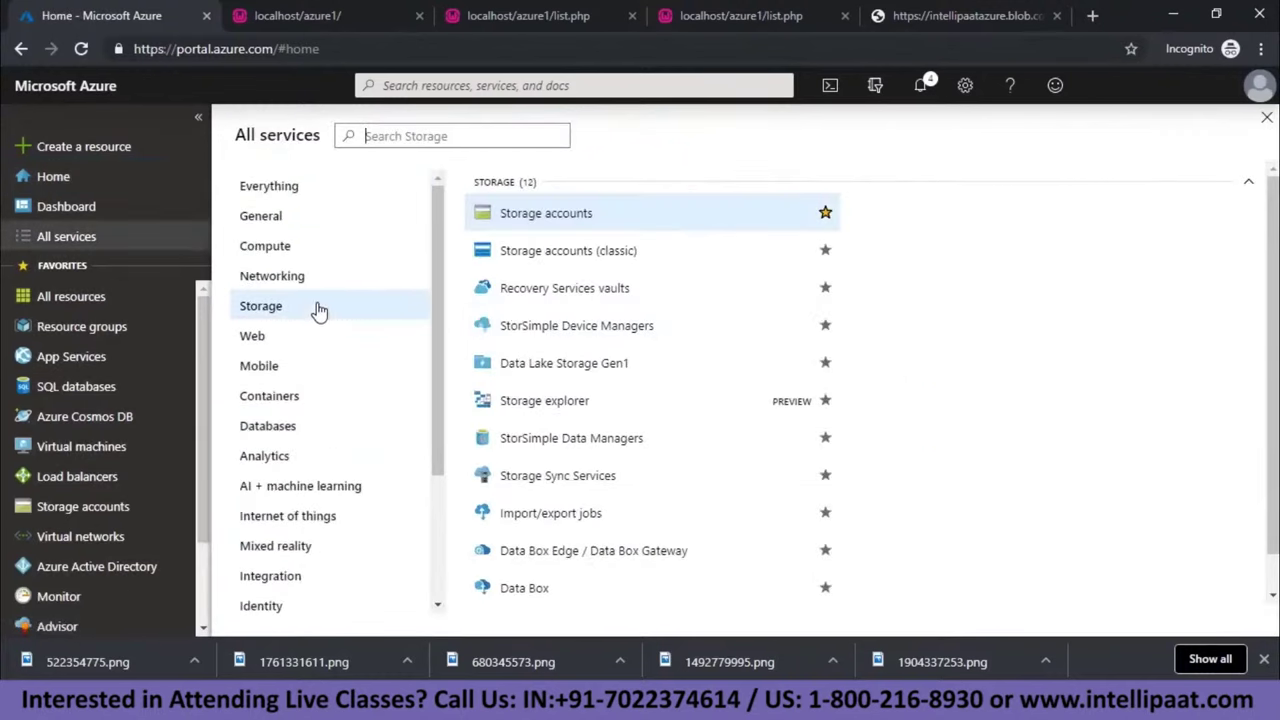
left_click(588, 216)
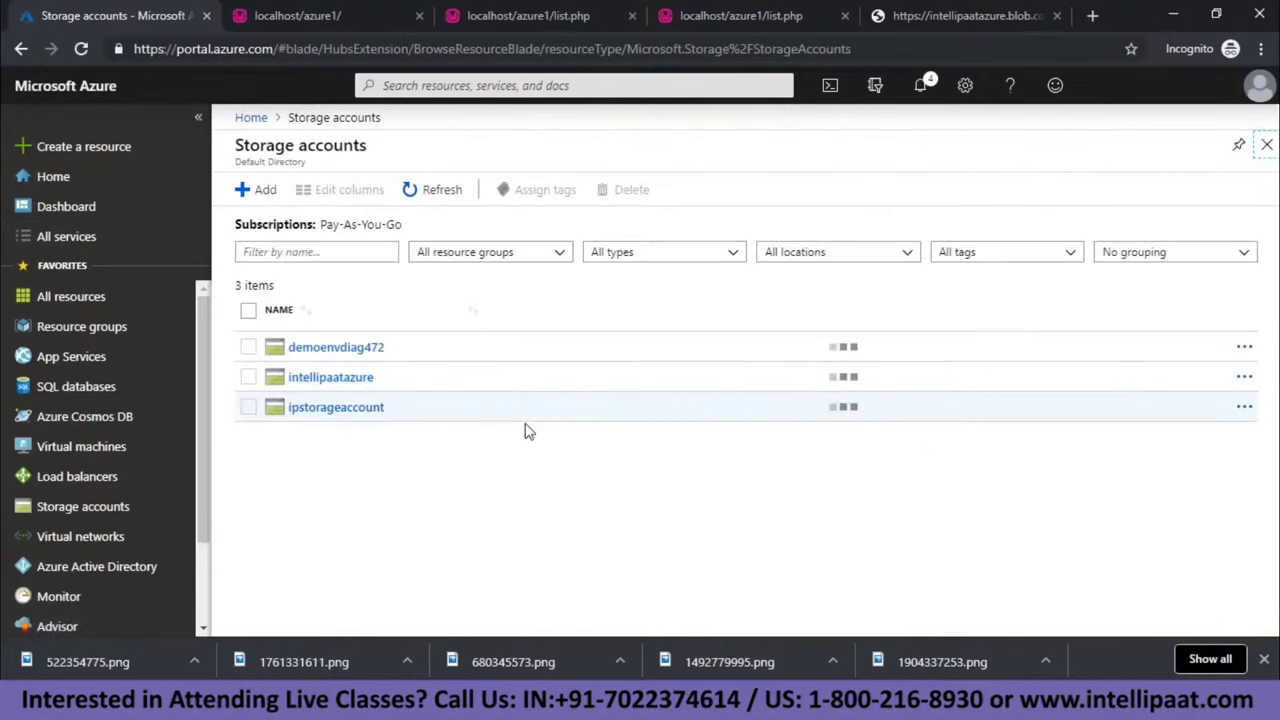
left_click(352, 377)
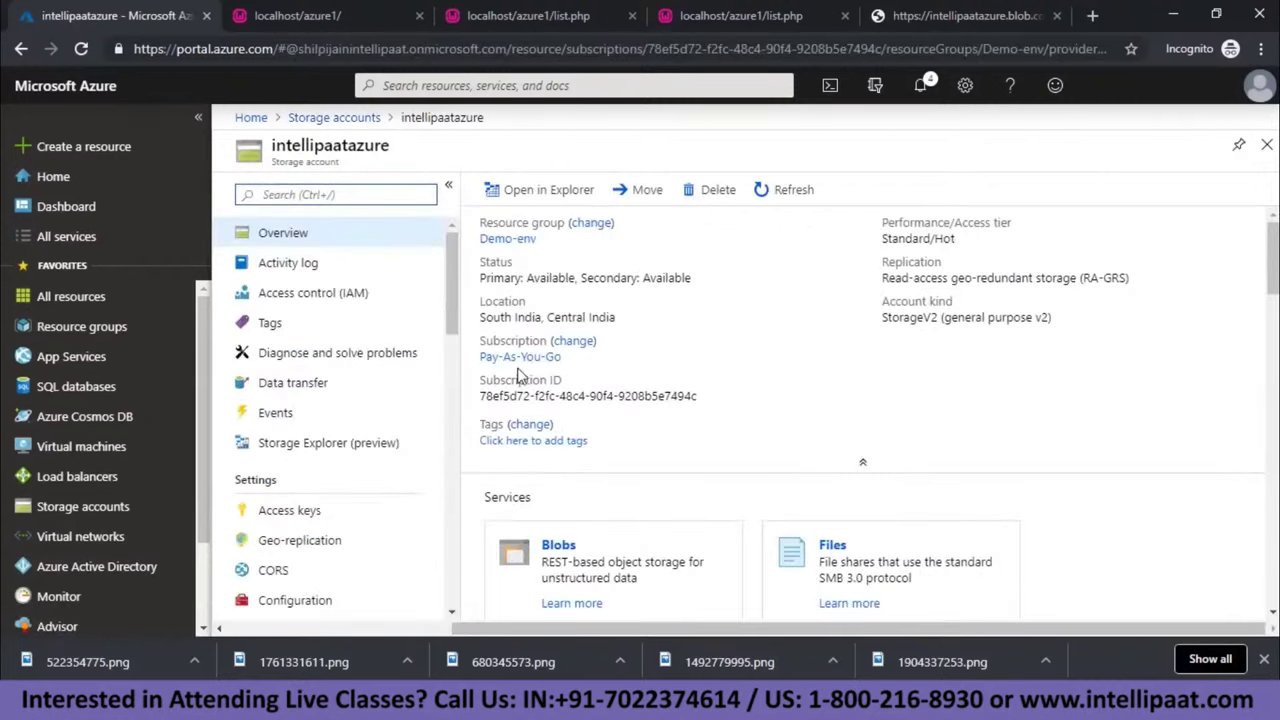
left_click(558, 548)
left_click(533, 367)
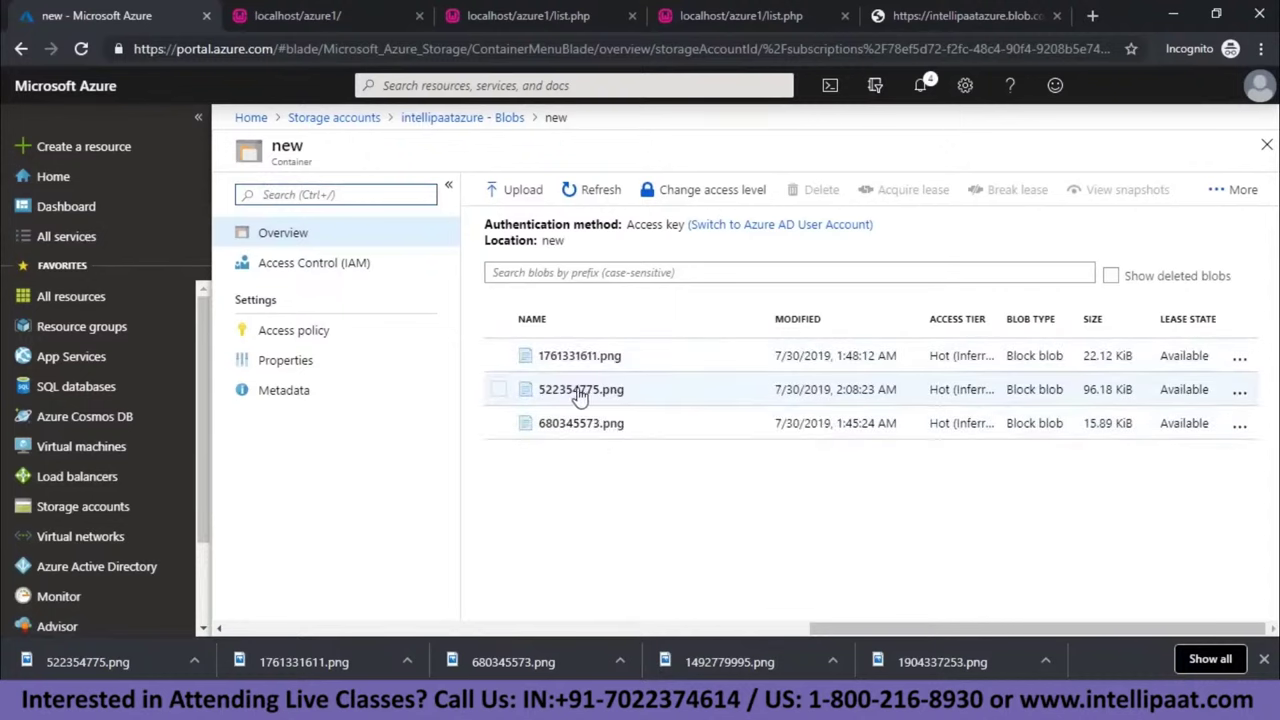
Step: Compare the container's blobs with the MySQL names and upload page, then go to the Home dashboard
left_click(610, 490)
key("alt+Tab")
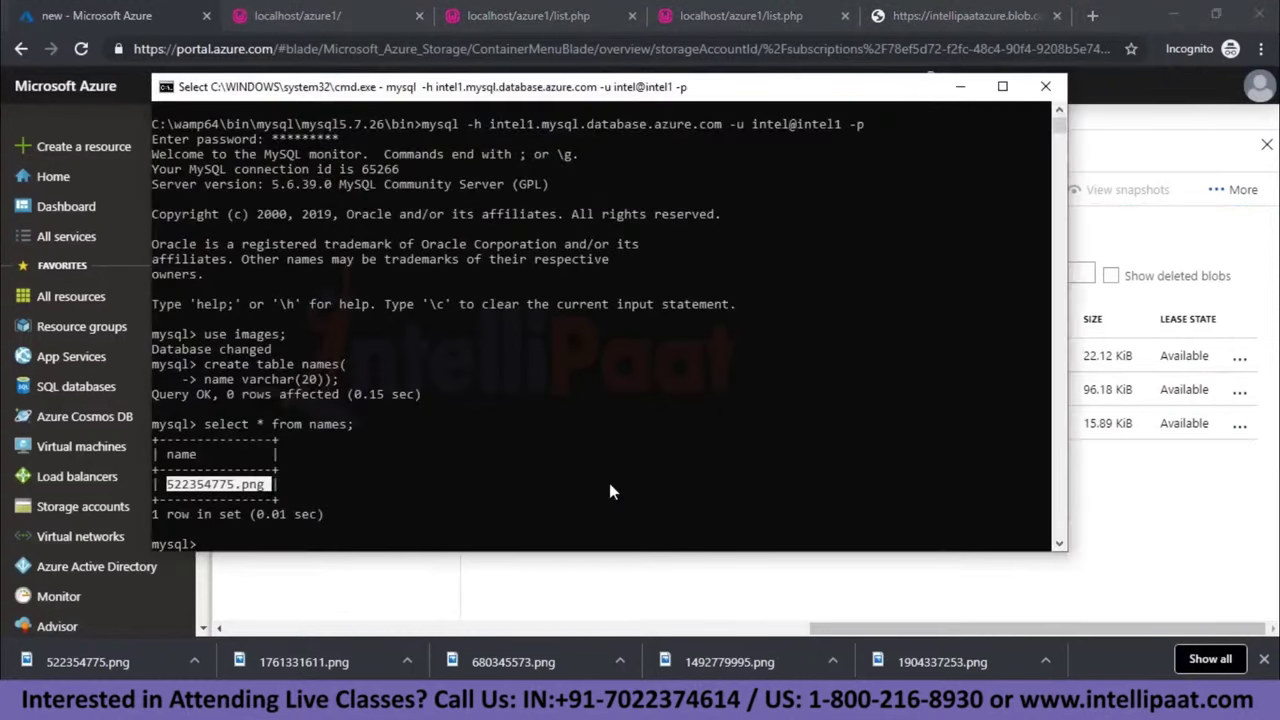
key("alt+Tab")
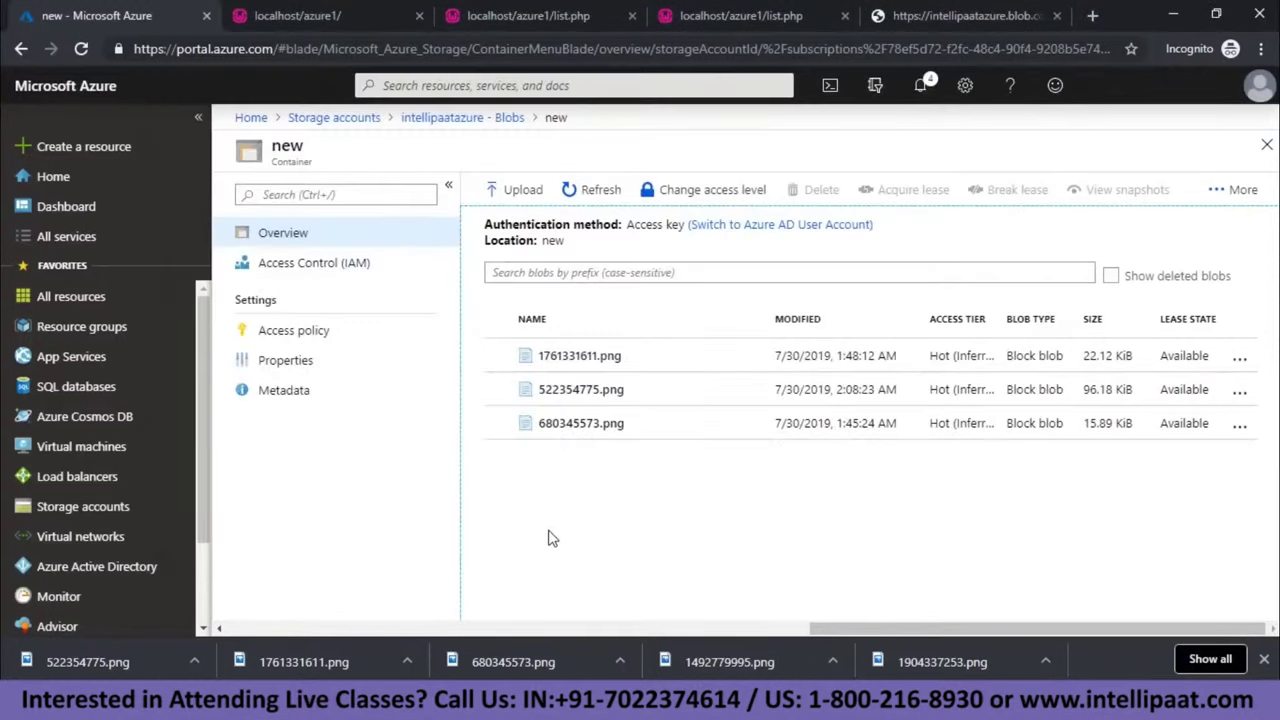
left_click(300, 16)
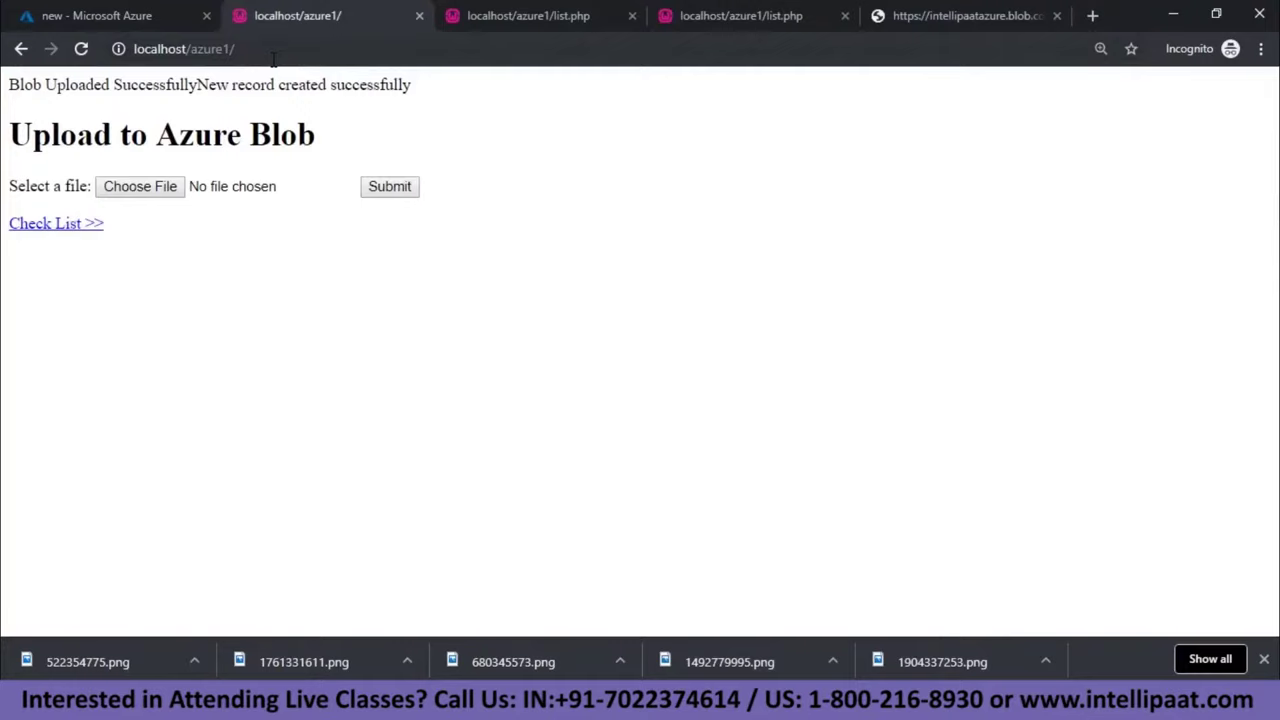
left_click(273, 59)
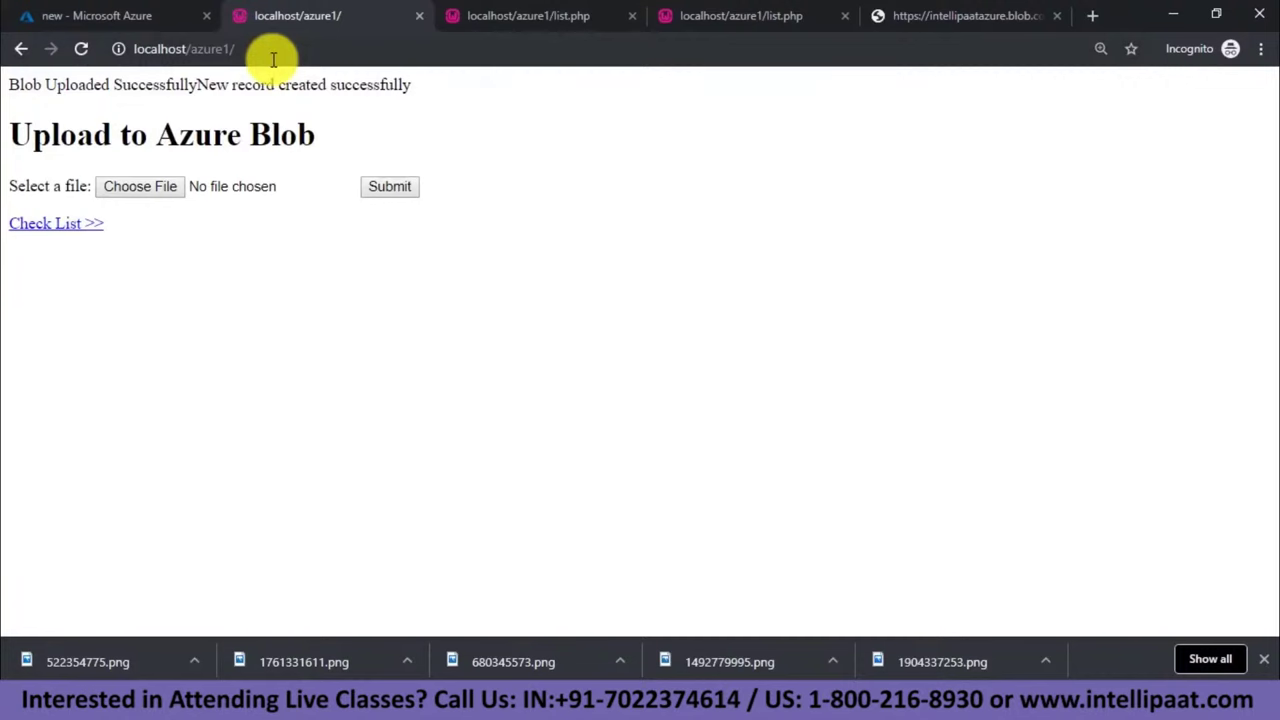
left_click(105, 16)
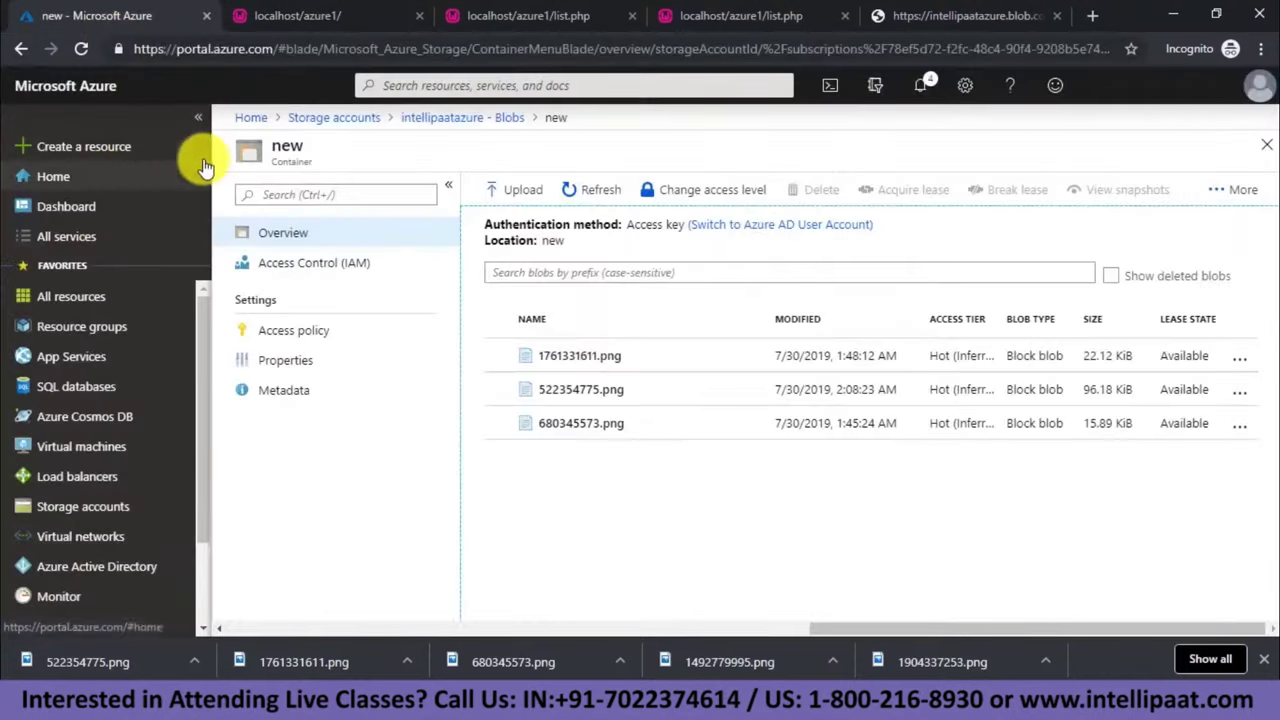
left_click(250, 118)
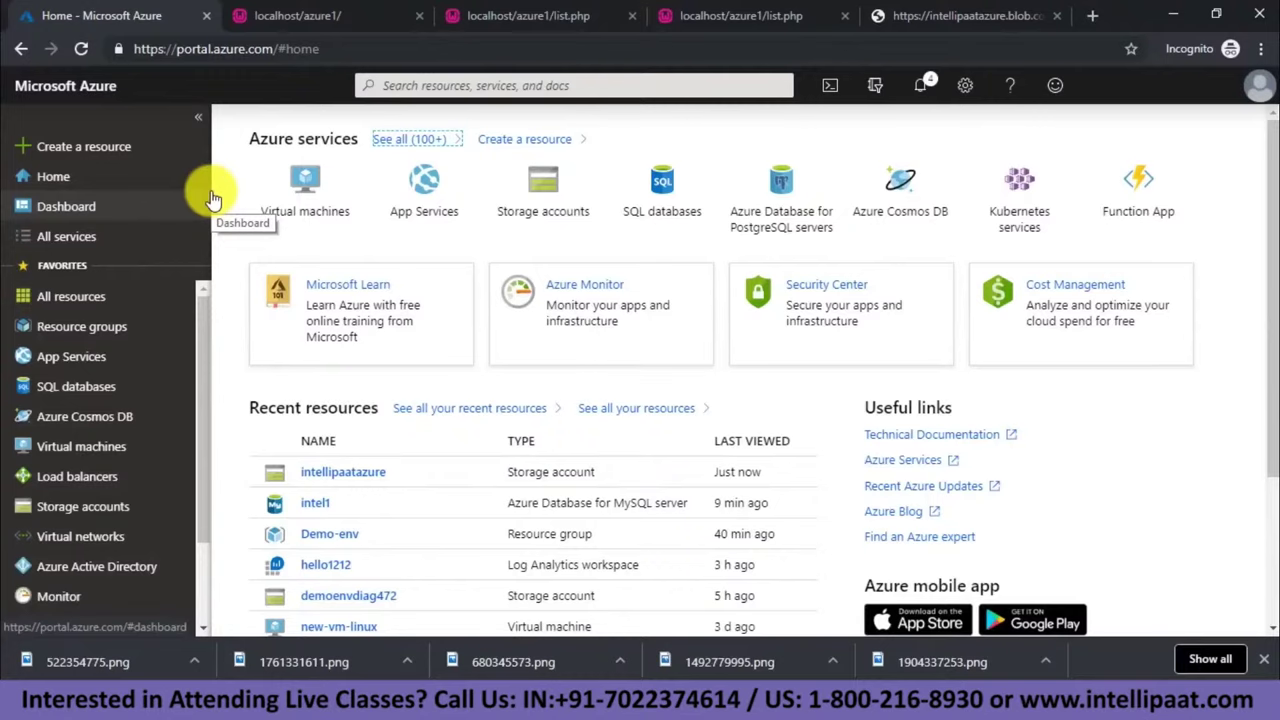
Step: Start a new web app in the Demo-env resource group named intelazure
left_click(127, 358)
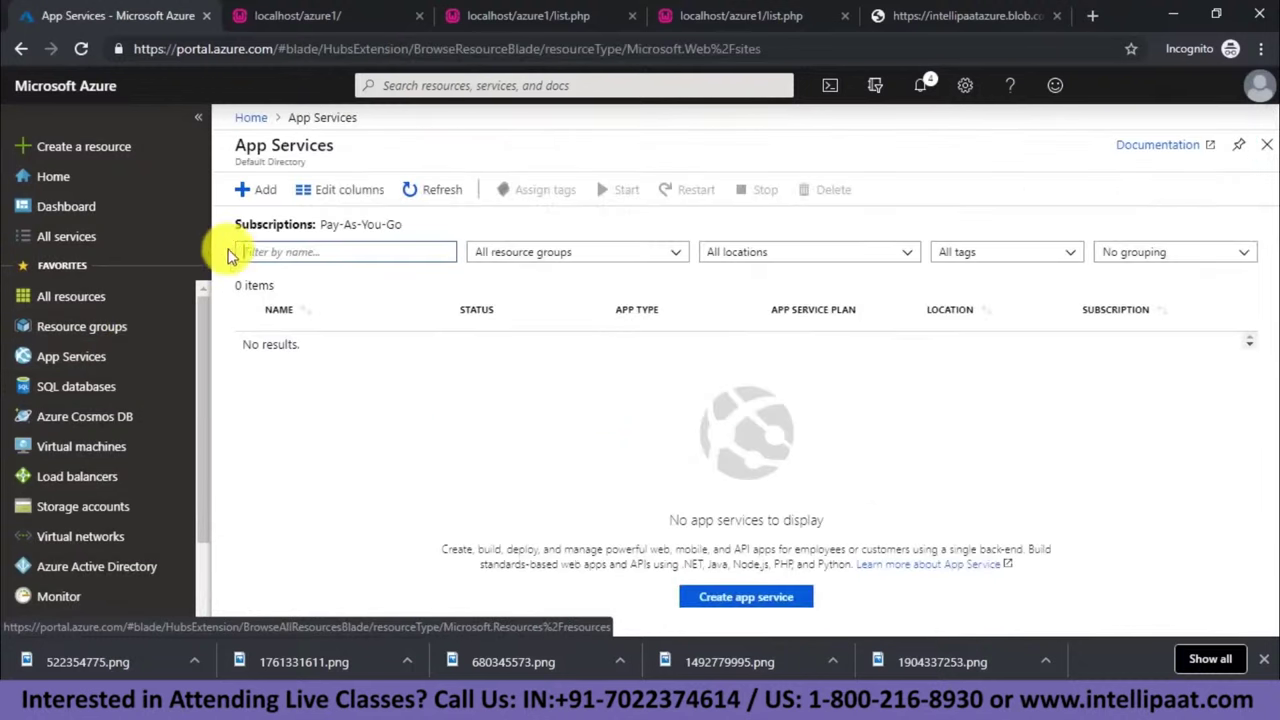
left_click(262, 196)
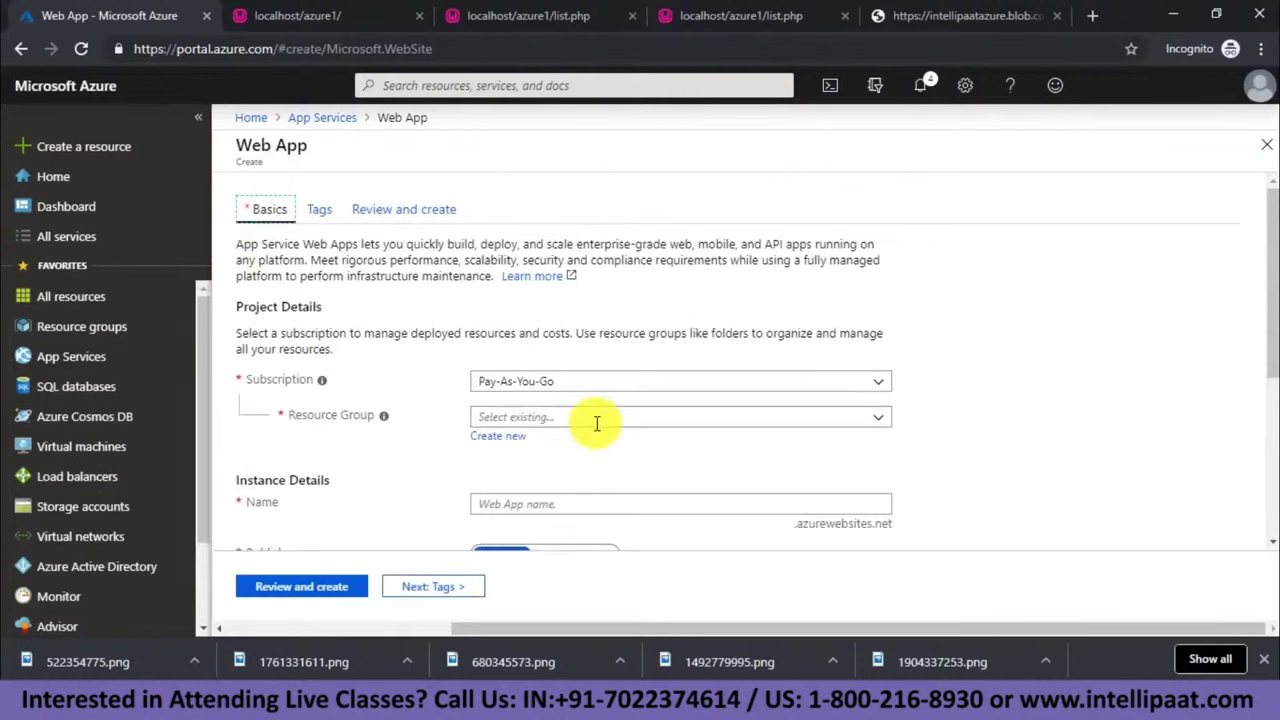
left_click(595, 419)
left_click(586, 442)
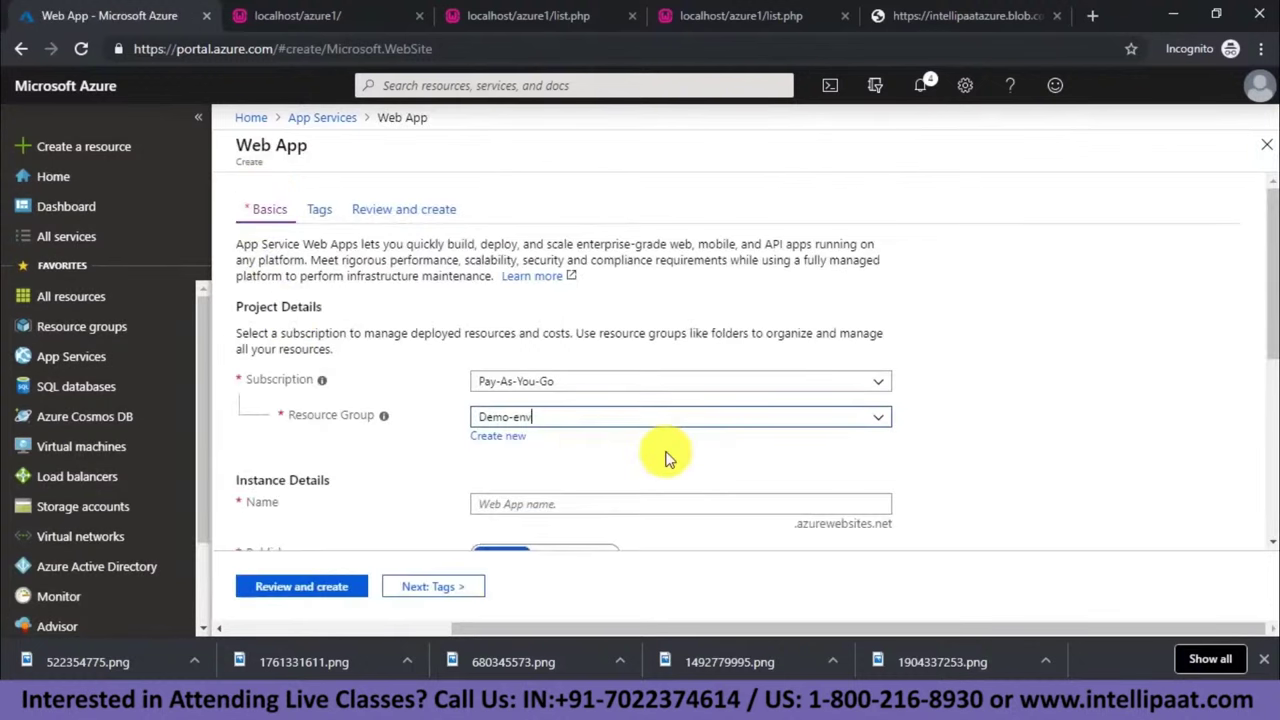
scroll(665, 458, "down", 2)
left_click(626, 315)
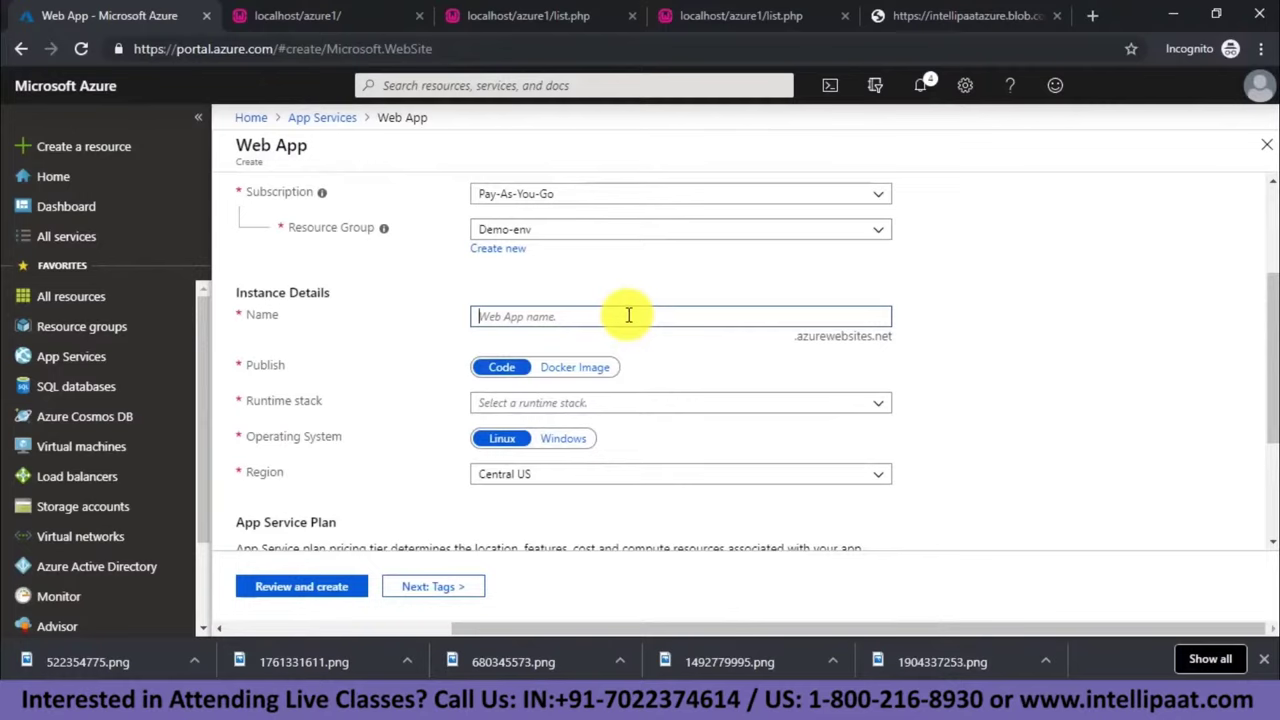
type("inteldemo")
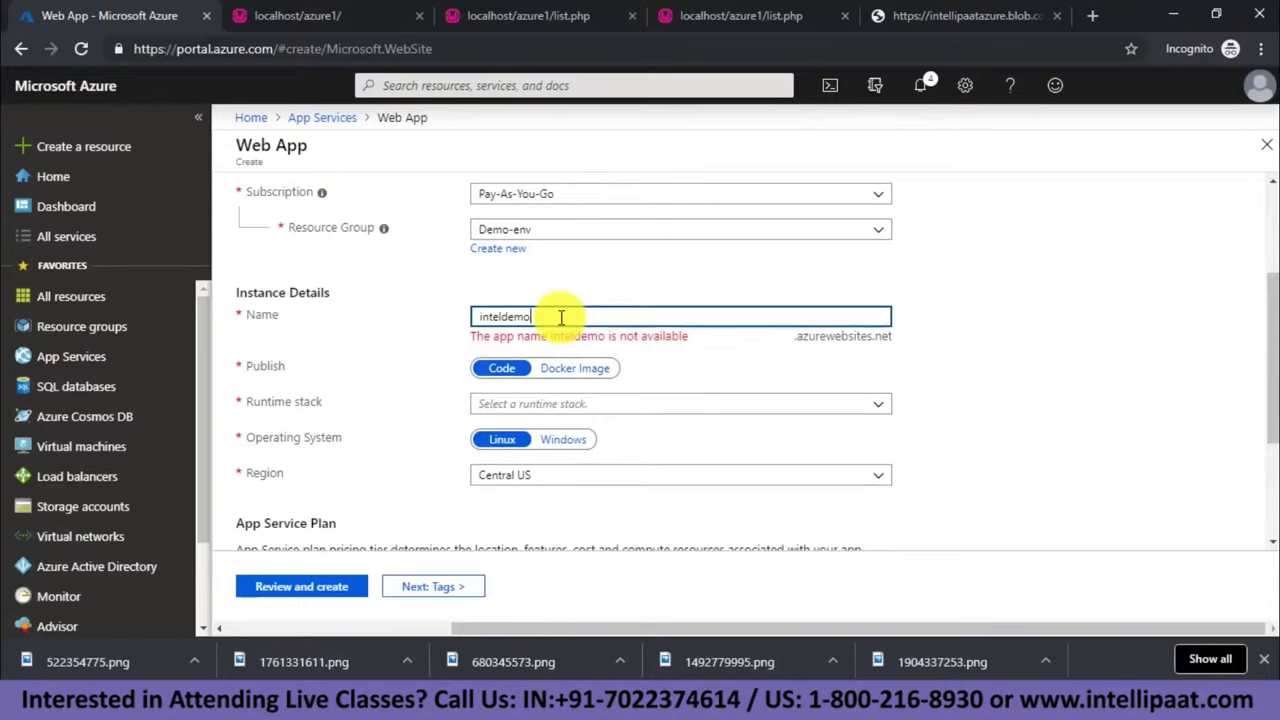
key("BackSpace")
key("BackSpace")
key("BackSpace")
key("BackSpace")
type("azure")
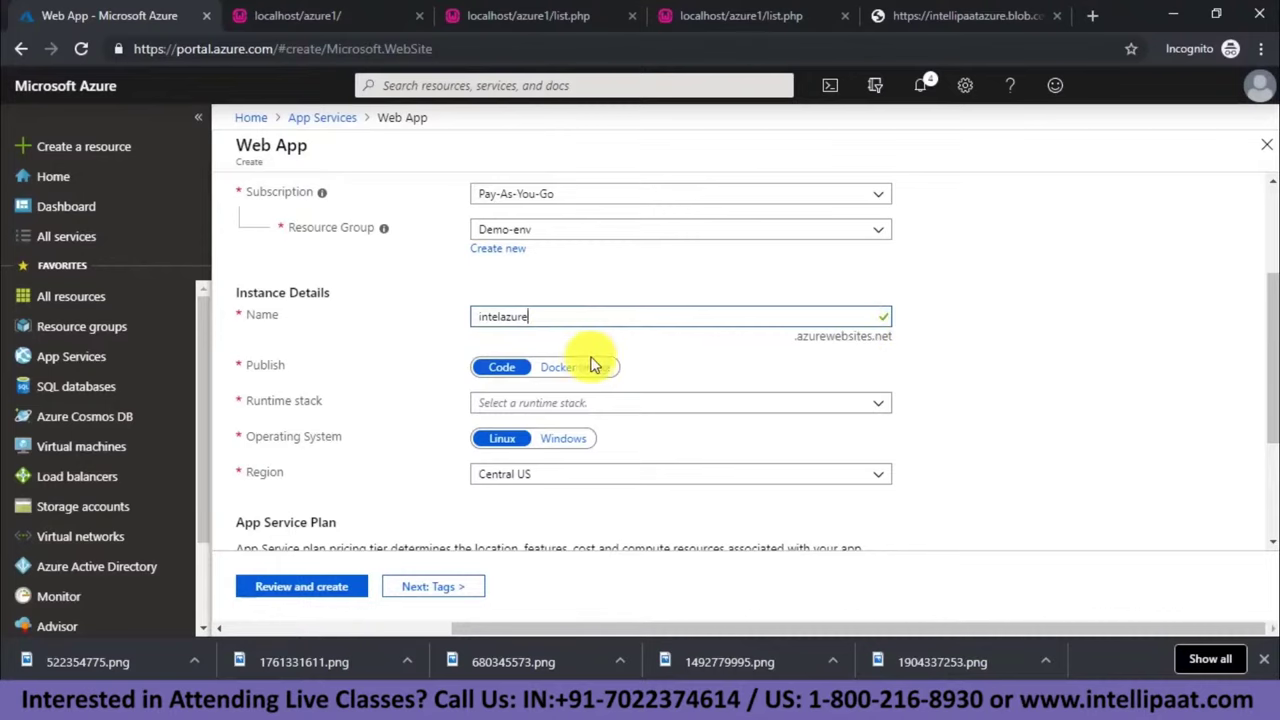
Step: Set the runtime stack to PHP 5.6 and the region to South India
scroll(500, 330, "down", 1)
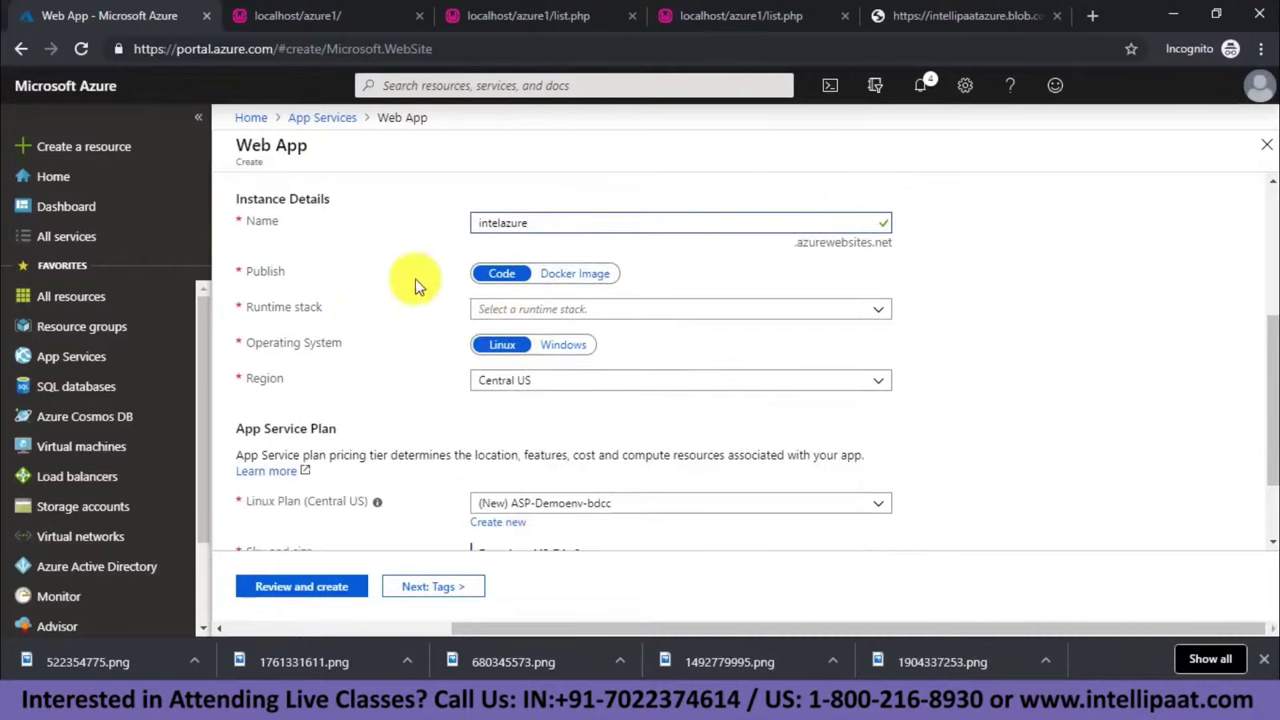
left_click(581, 311)
scroll(609, 431, "down", 10)
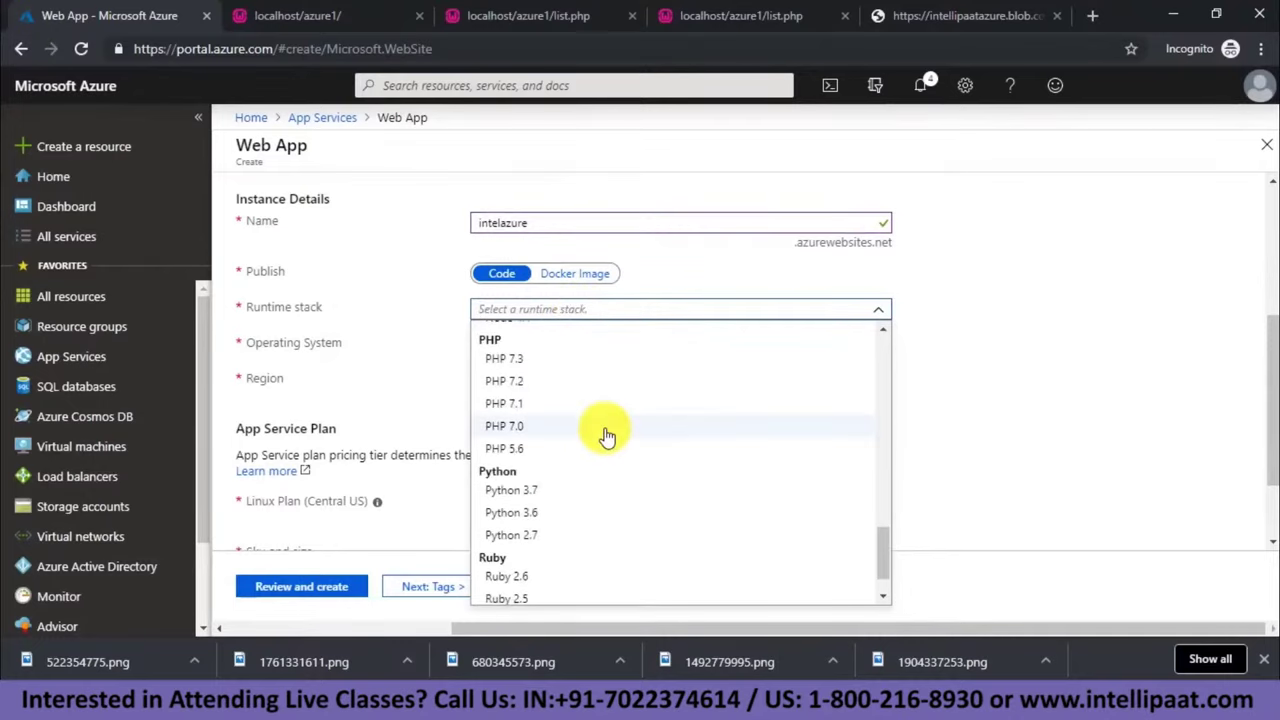
scroll(607, 437, "down", 1)
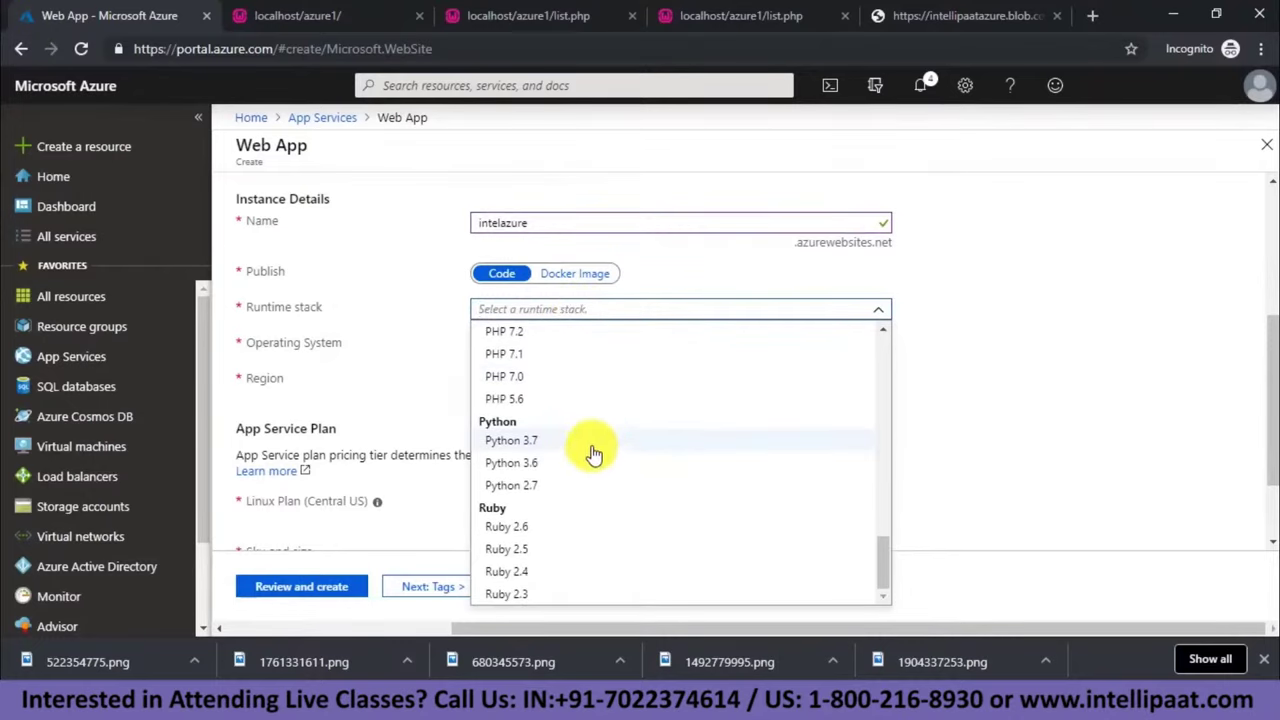
left_click(592, 399)
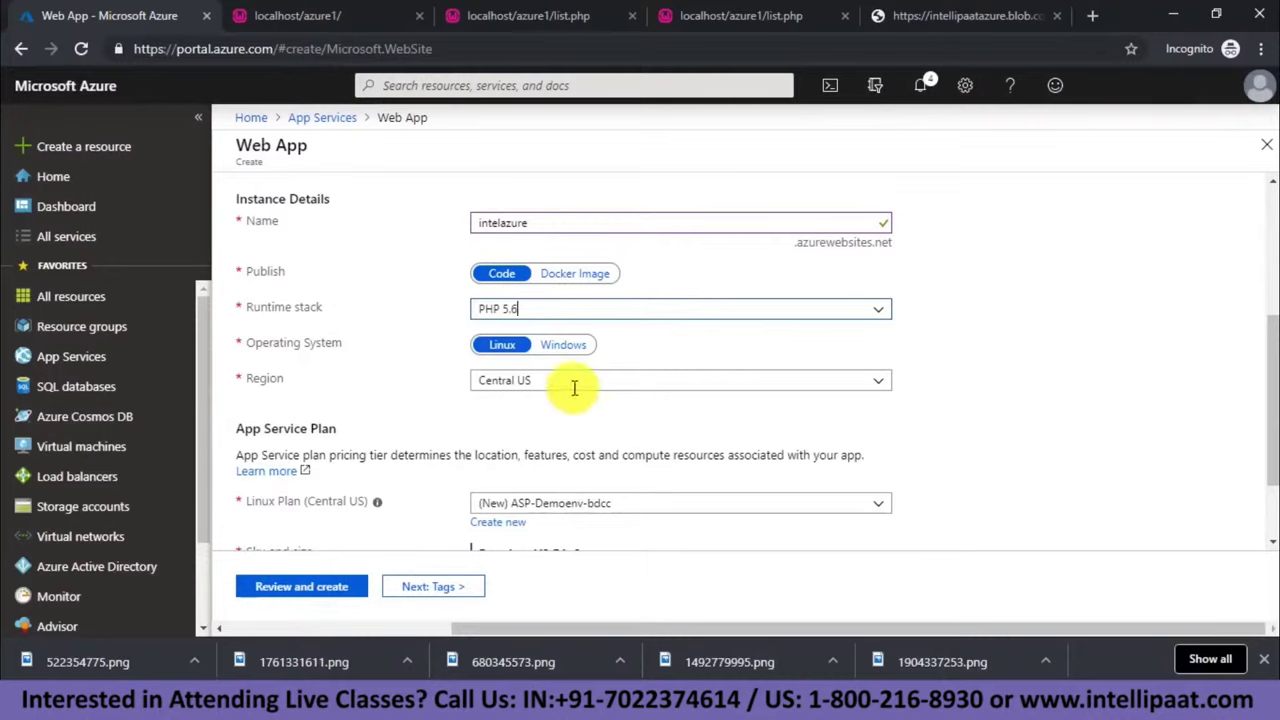
left_click(574, 384)
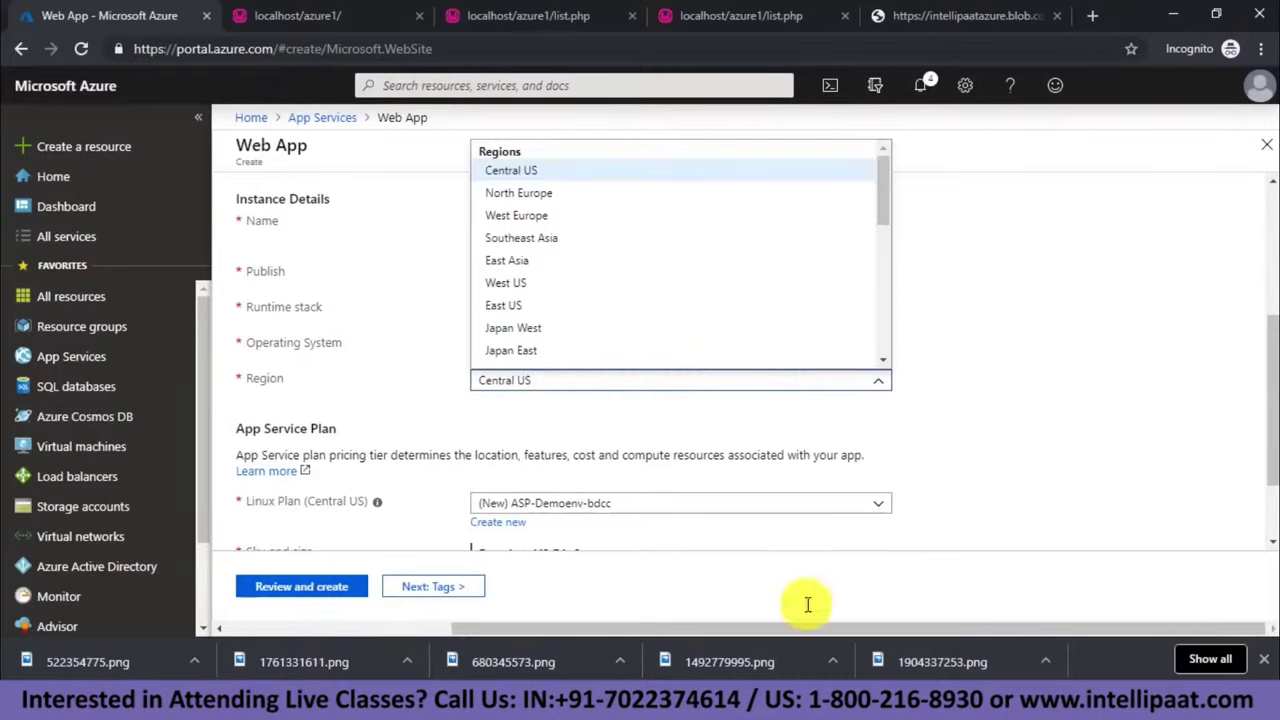
key("BackSpace")
key("BackSpace")
key("BackSpace")
key("BackSpace")
key("BackSpace")
key("BackSpace")
key("BackSpace")
key("BackSpace")
key("BackSpace")
key("BackSpace")
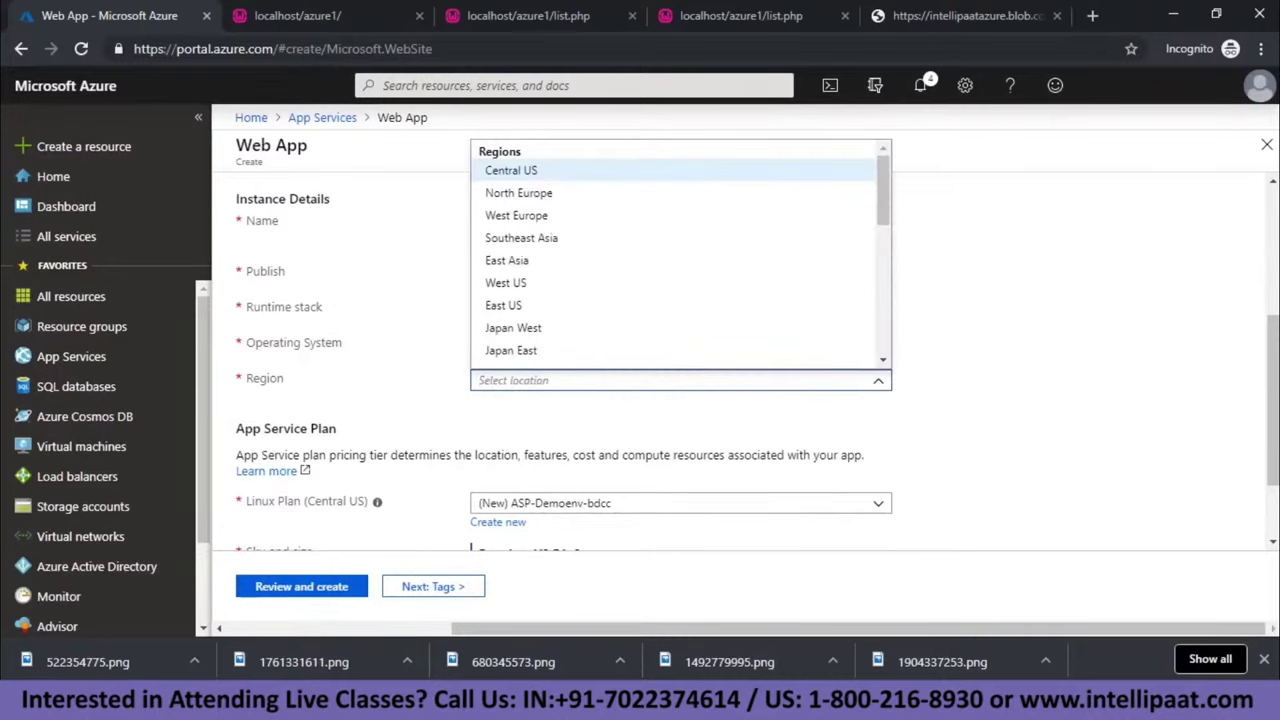
type("south ind")
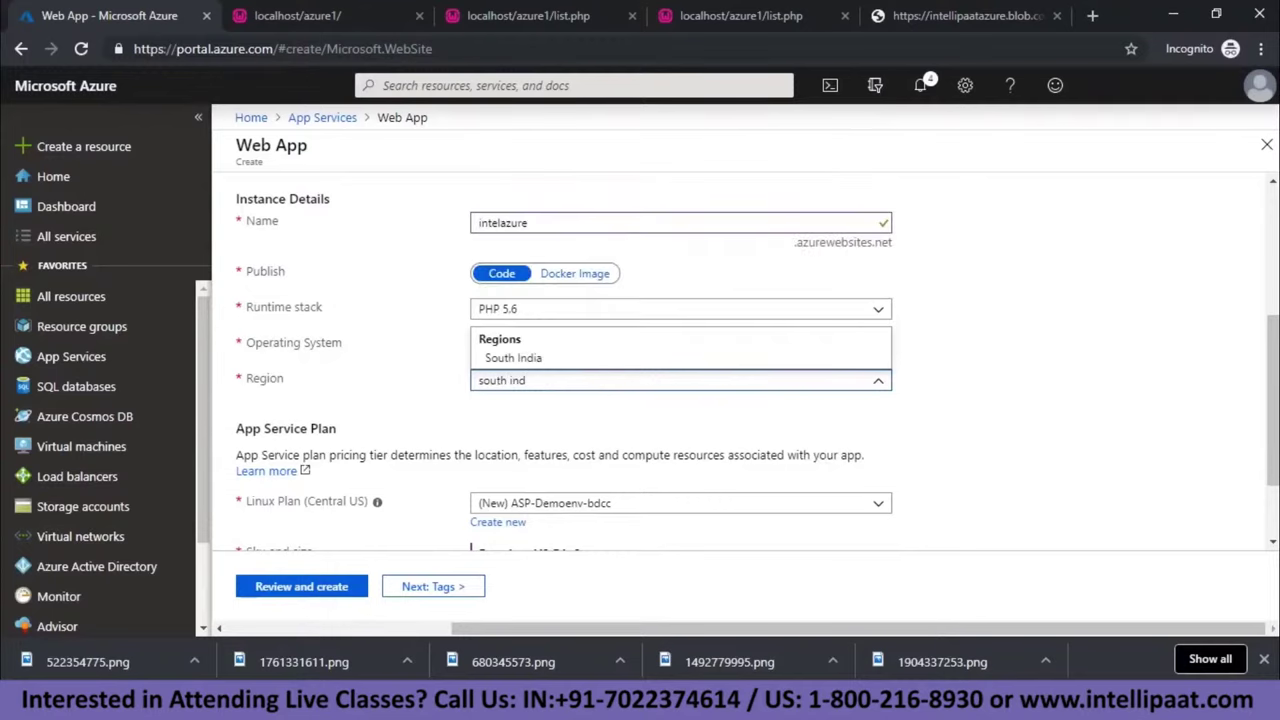
left_click(525, 358)
Step: Change the plan size to the Dev/Test Basic B1 tier
scroll(586, 400, "down", 1)
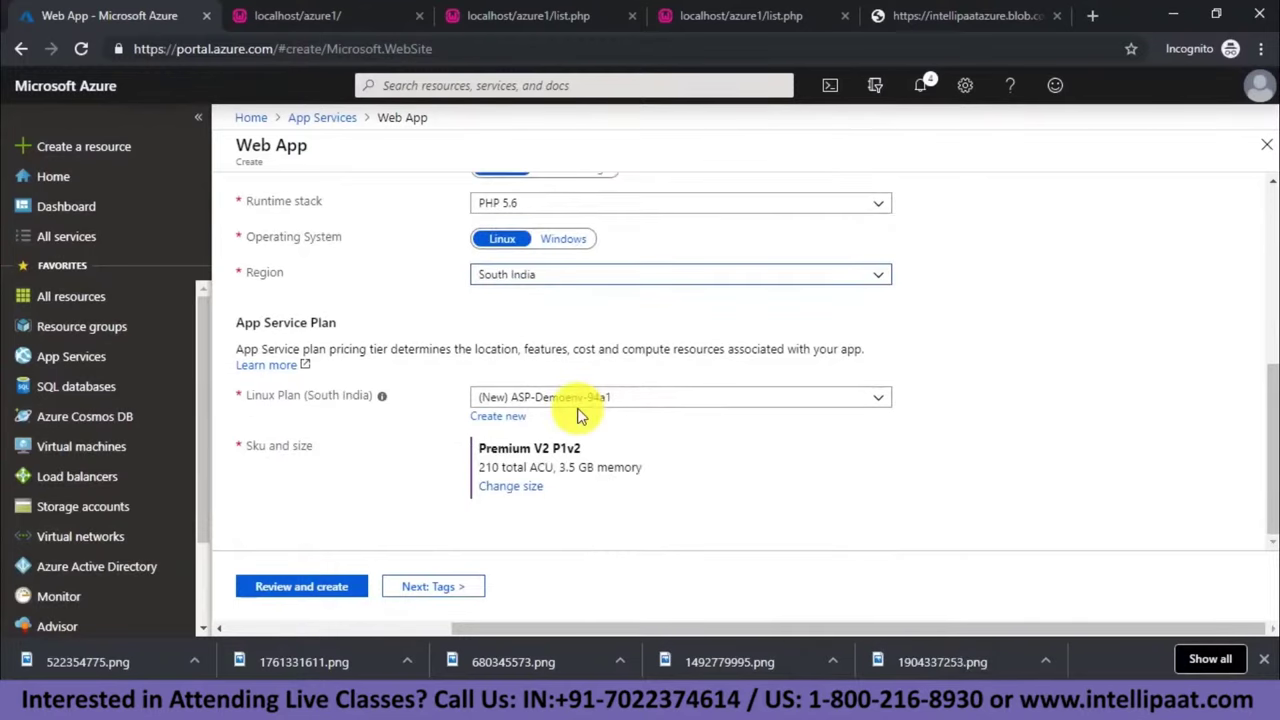
left_click(515, 487)
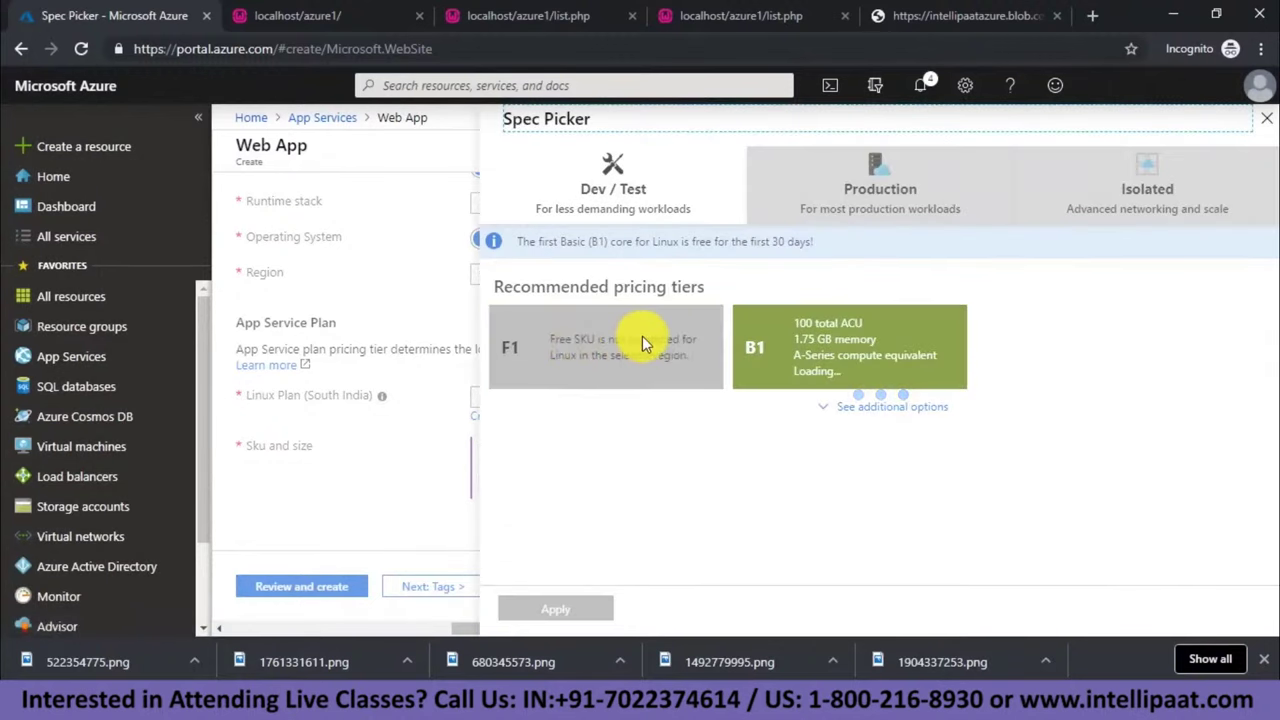
left_click(636, 197)
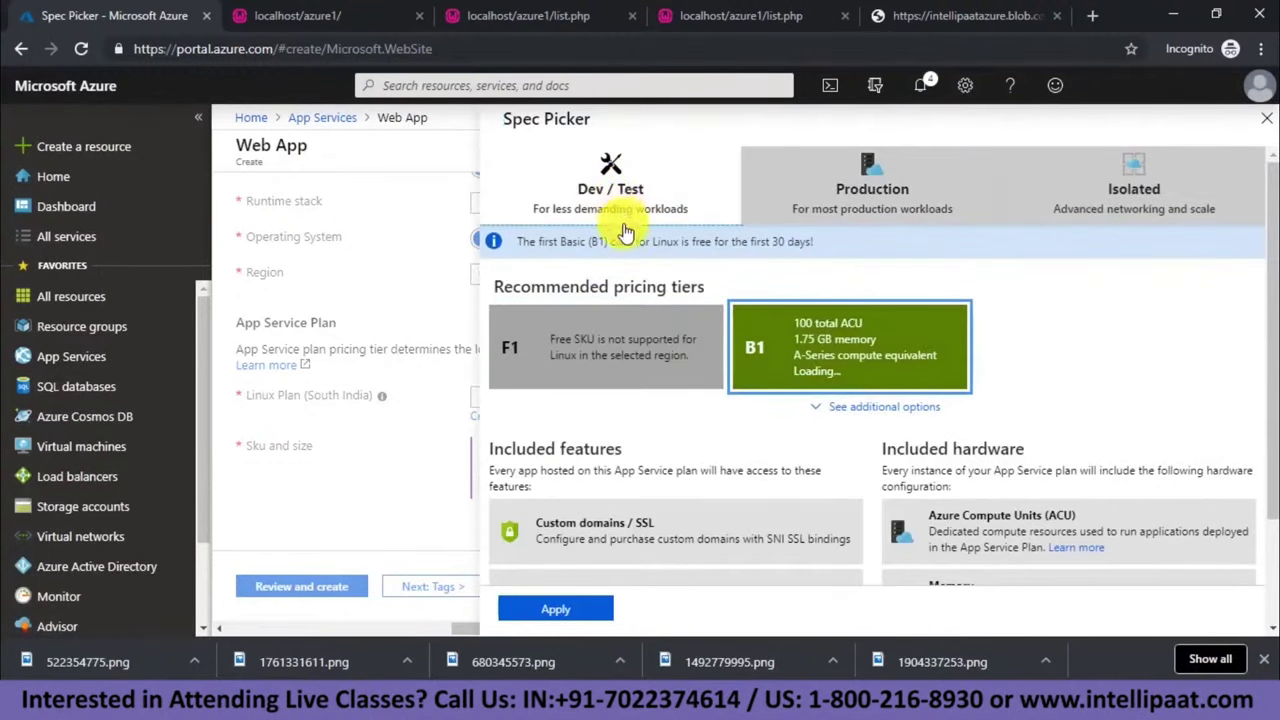
scroll(691, 376, "down", 2)
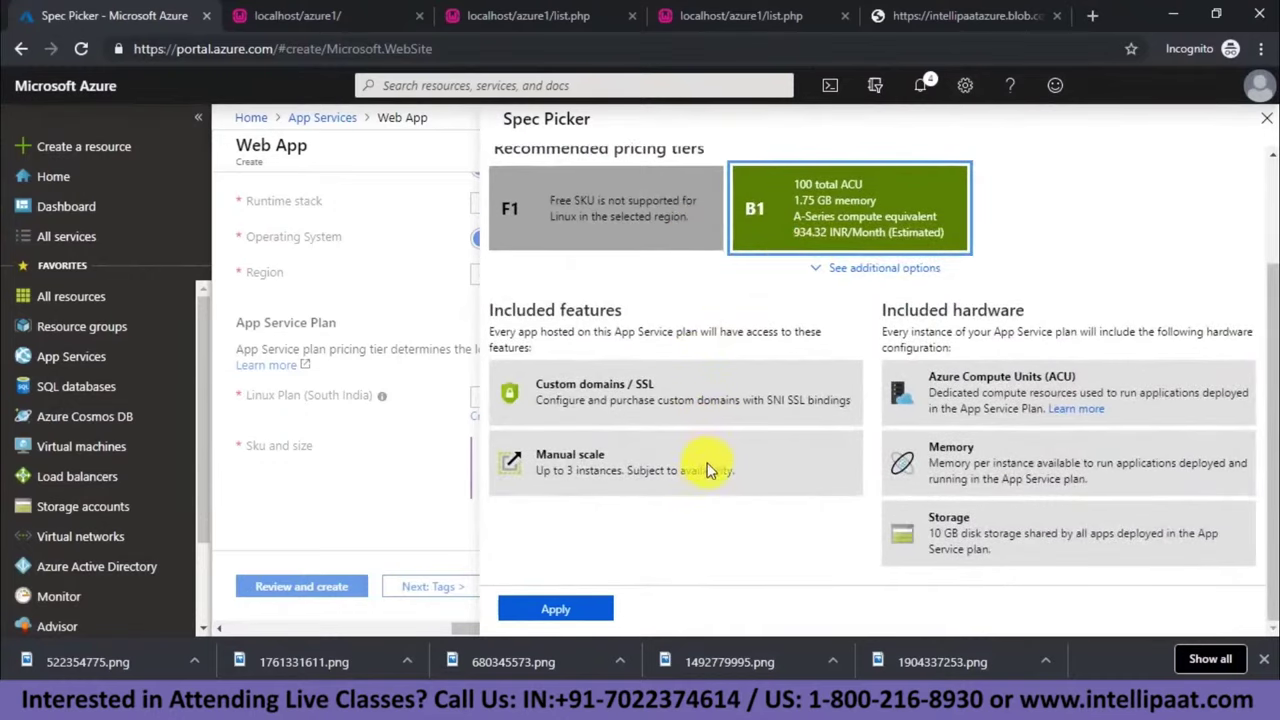
left_click(594, 610)
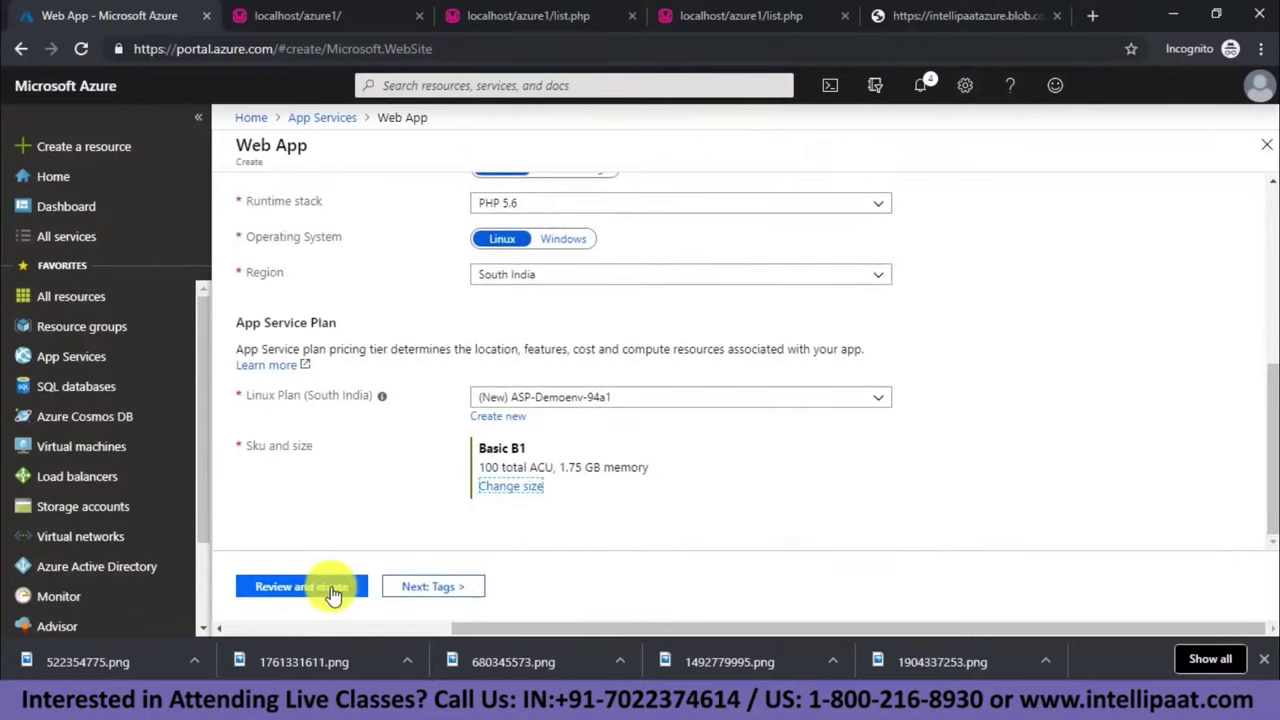
Step: Check the summary shows intelazure with PHP 5.6, then create the web app
left_click(320, 594)
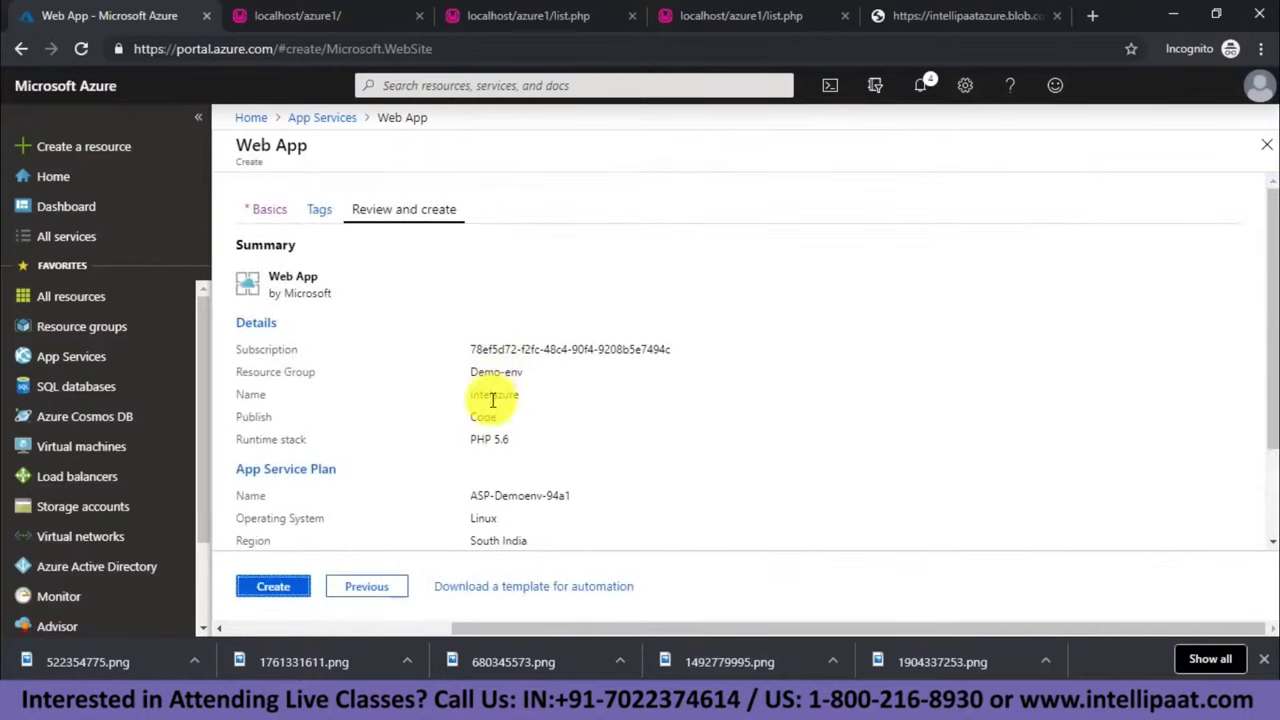
scroll(493, 400, "down", 3)
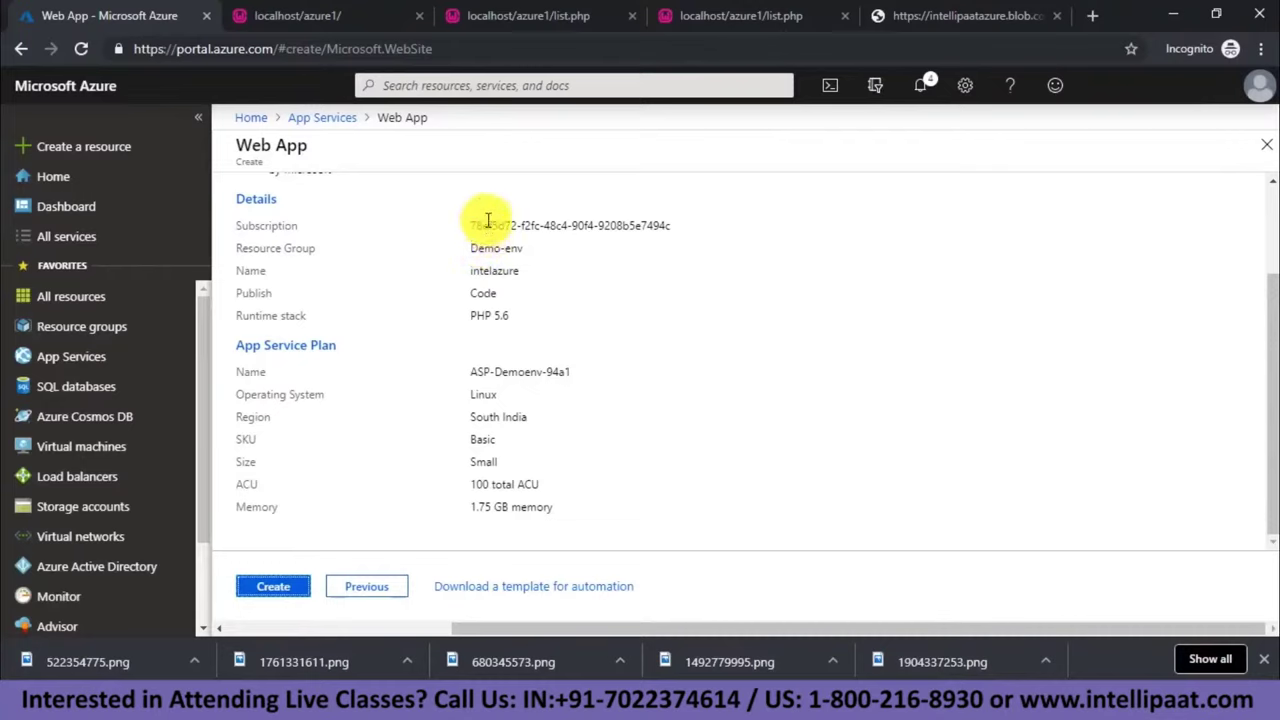
triple_click(473, 314)
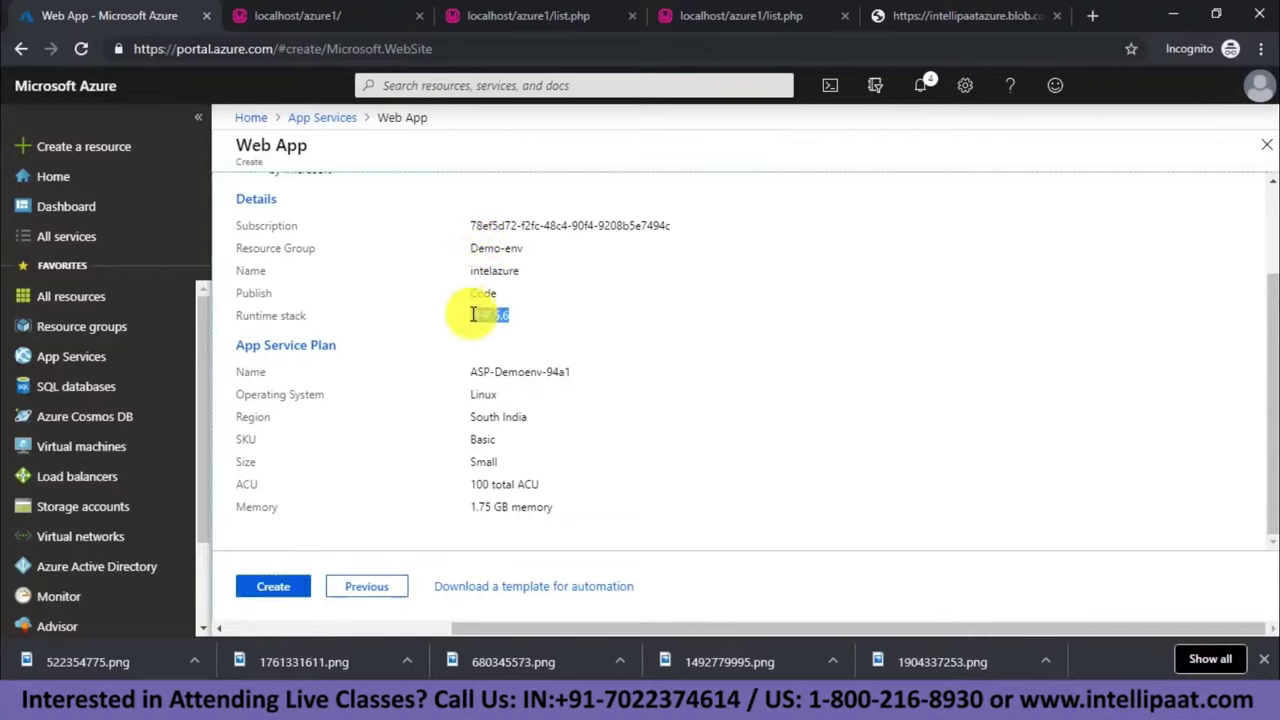
double_click(489, 272)
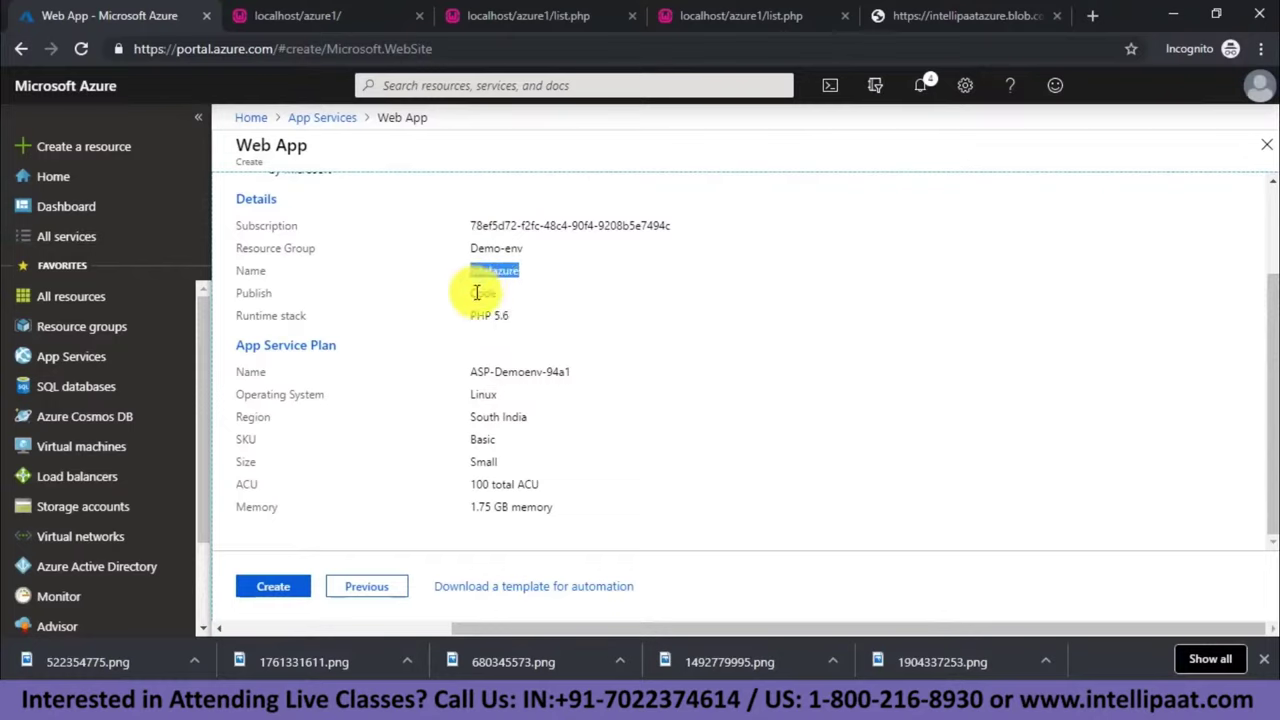
left_click(299, 582)
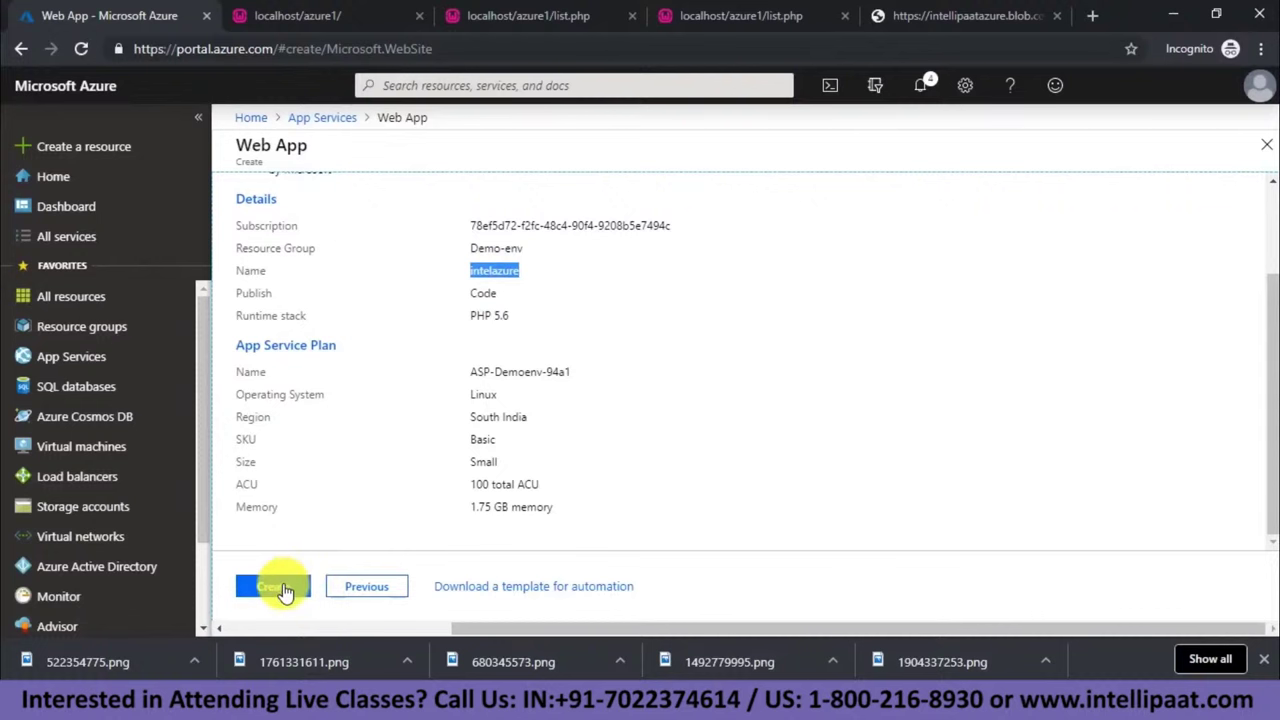
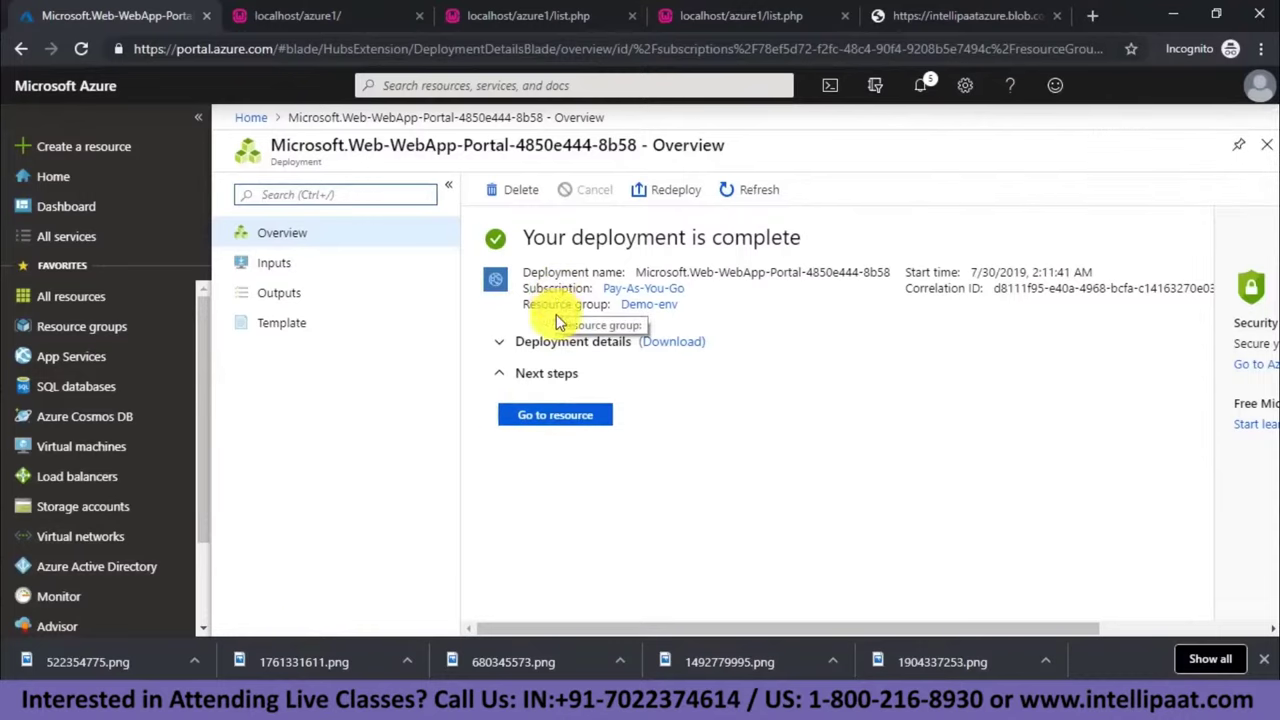
Step: Open the intelazure App Service, confirm its Running status, and browse to intelazure.azurewebsites.net
left_click(548, 414)
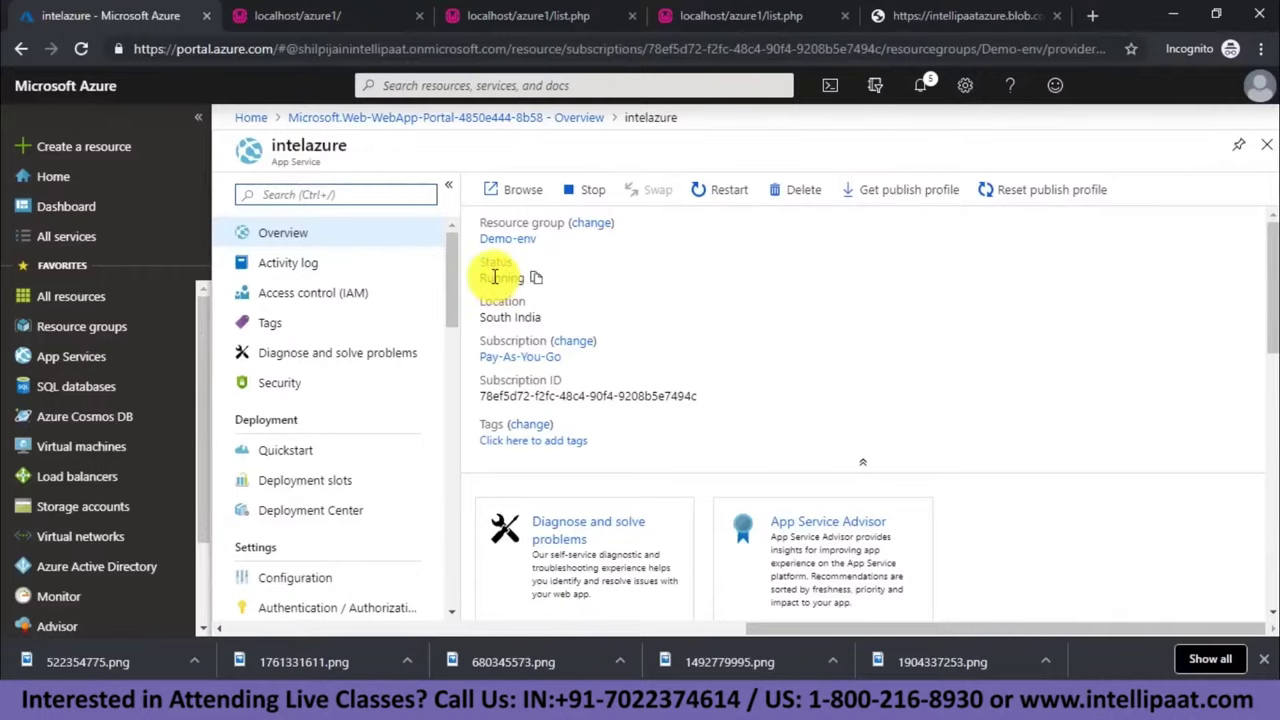
double_click(500, 277)
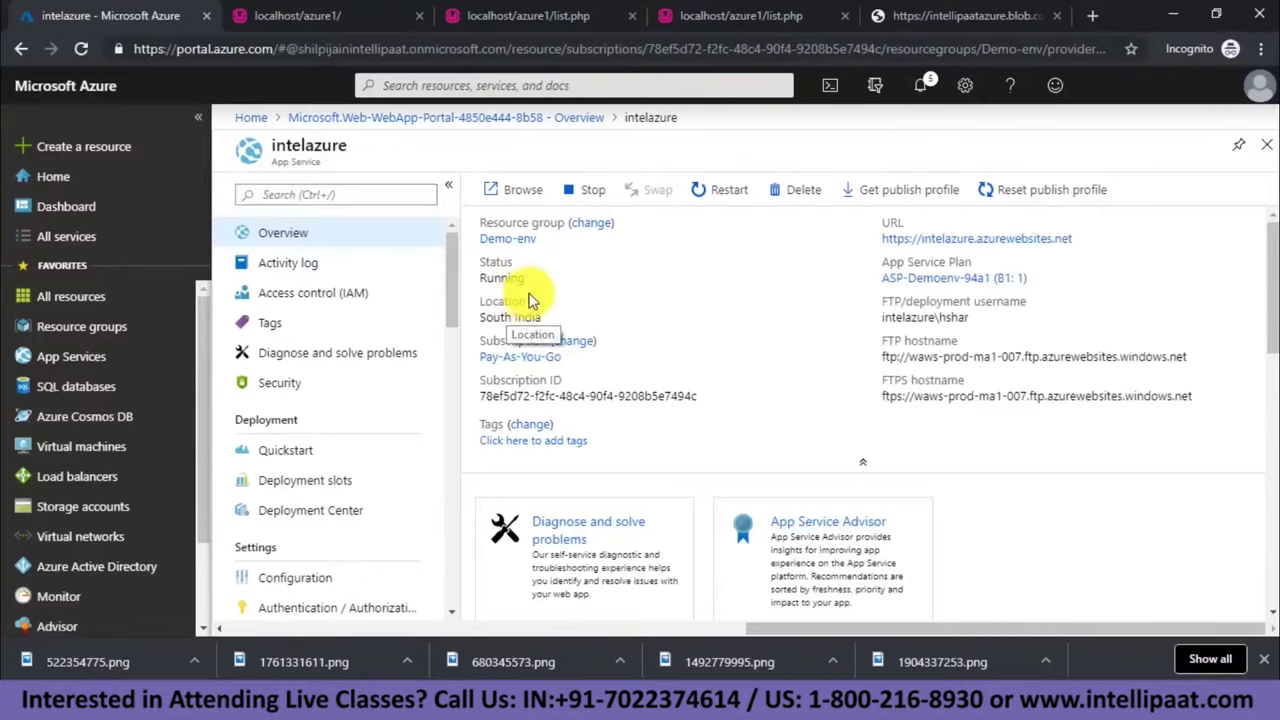
left_click(532, 200)
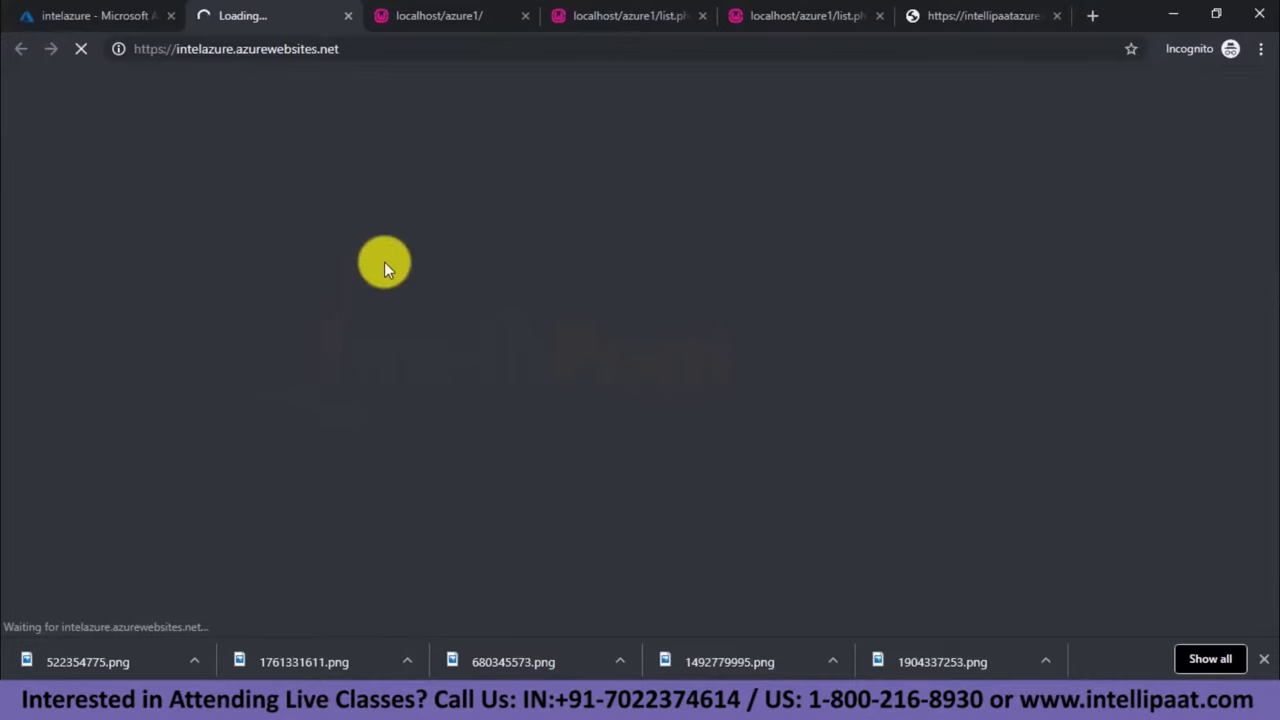
Step: Check the site's default 'up and running' welcome page, highlighting its text, then return to the portal overview
left_click(95, 15)
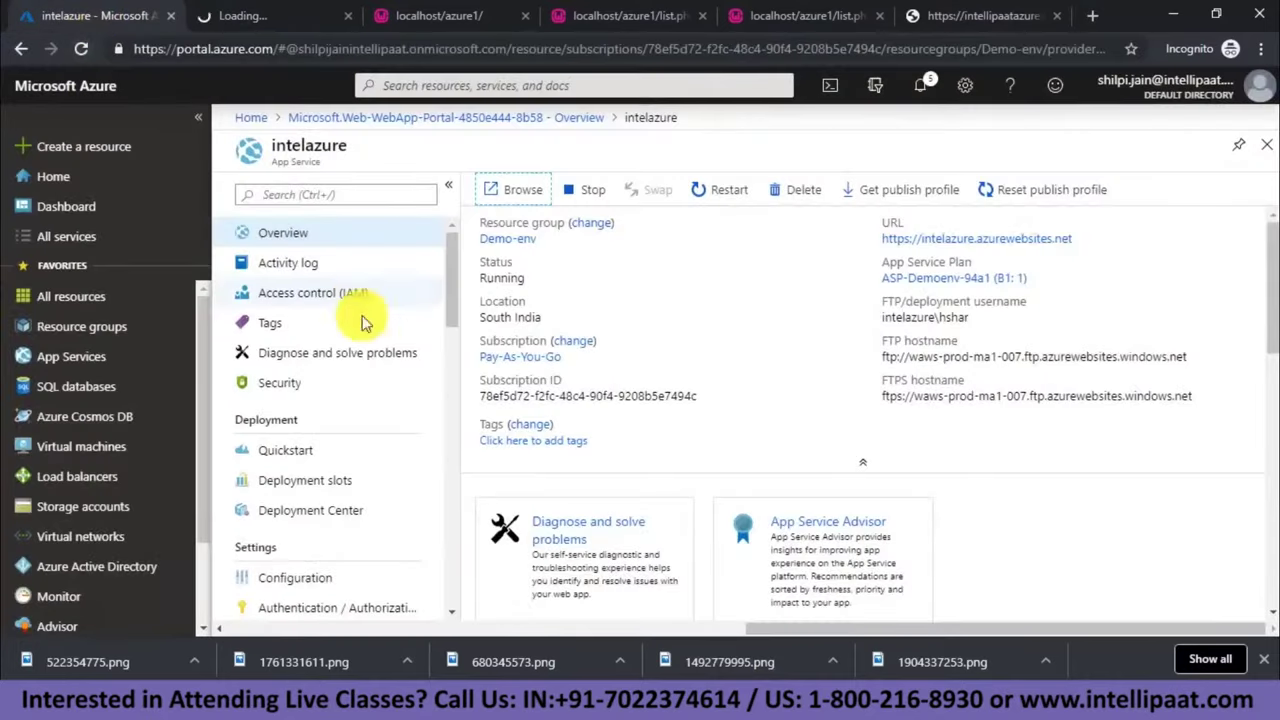
left_click(240, 15)
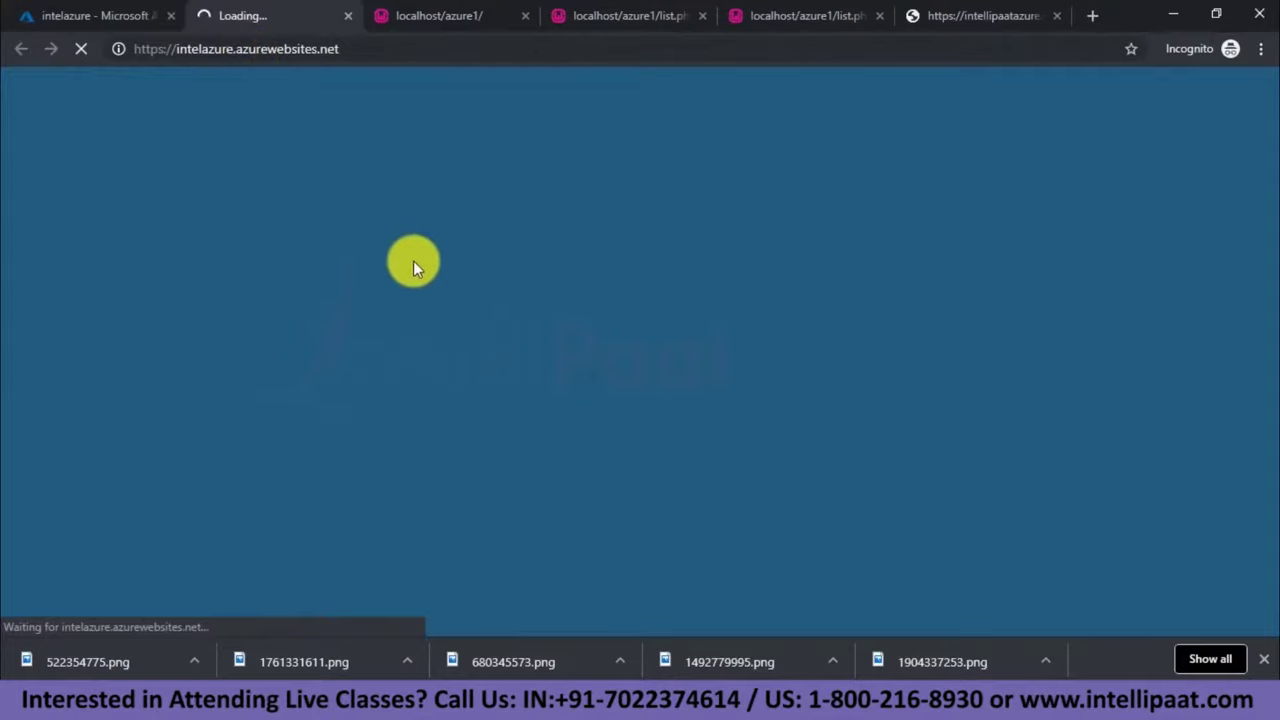
left_click(1264, 659)
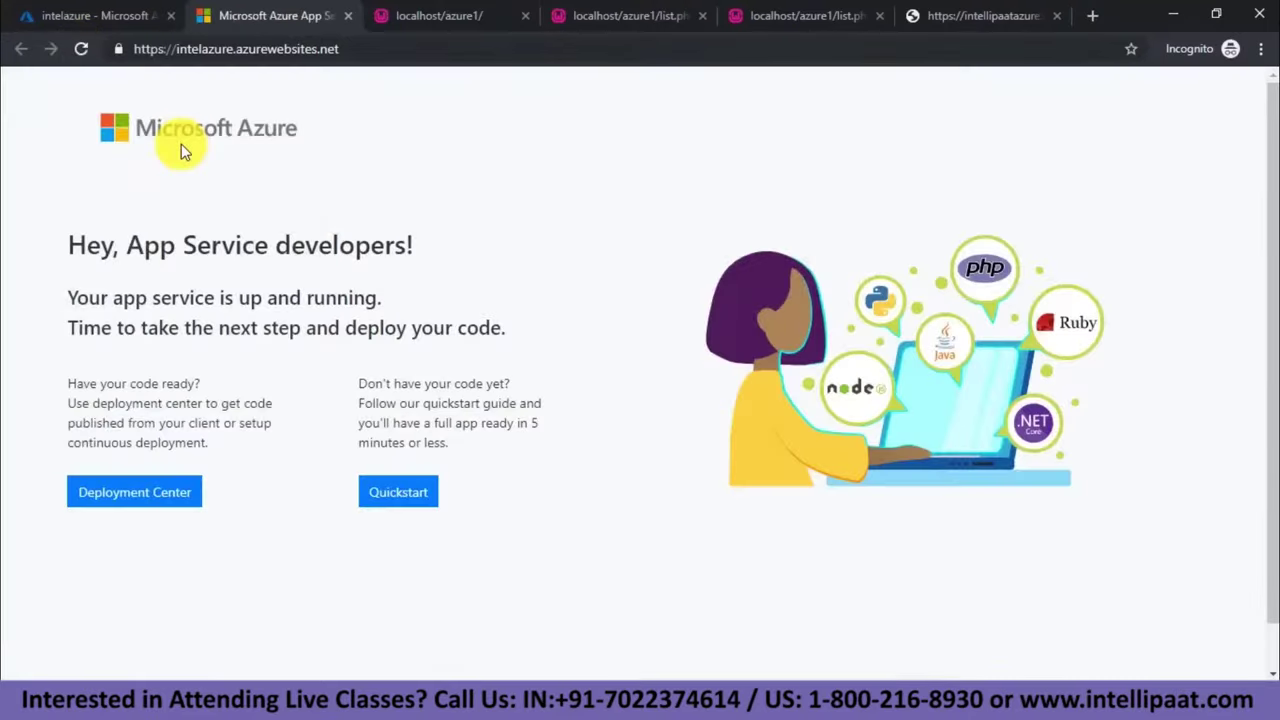
left_click_drag(86, 245, 386, 277)
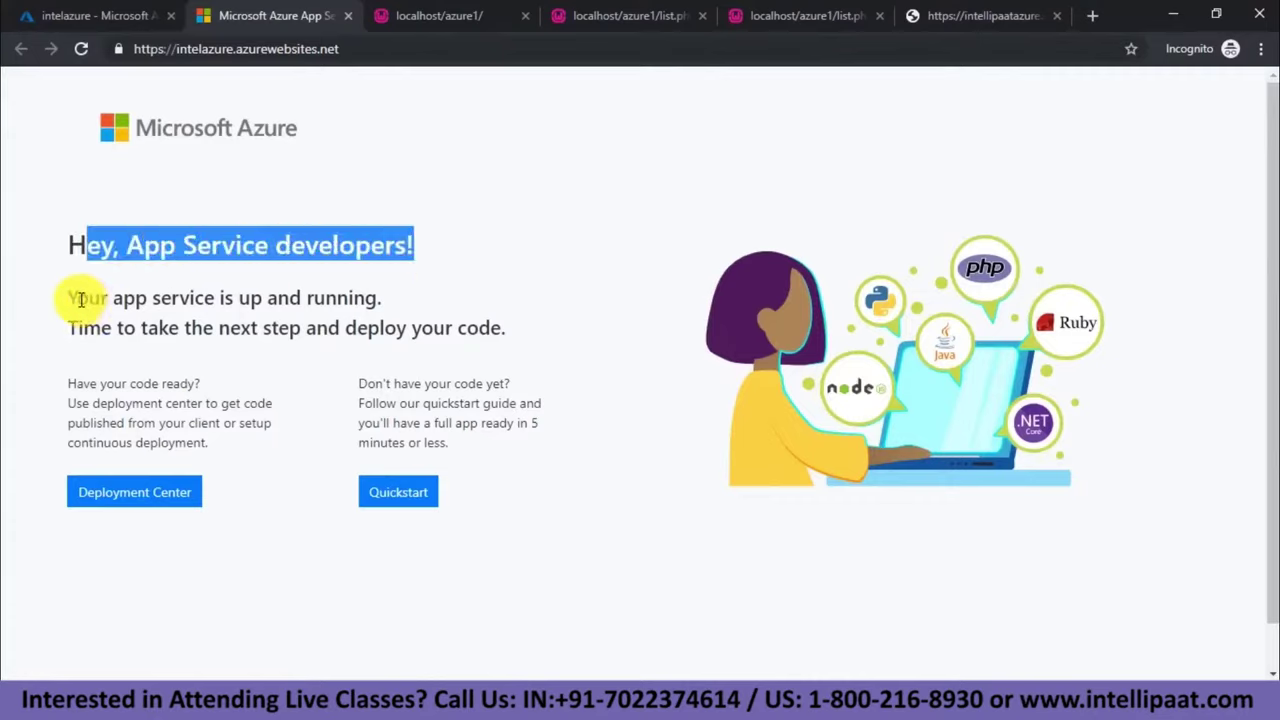
left_click_drag(77, 296, 300, 298)
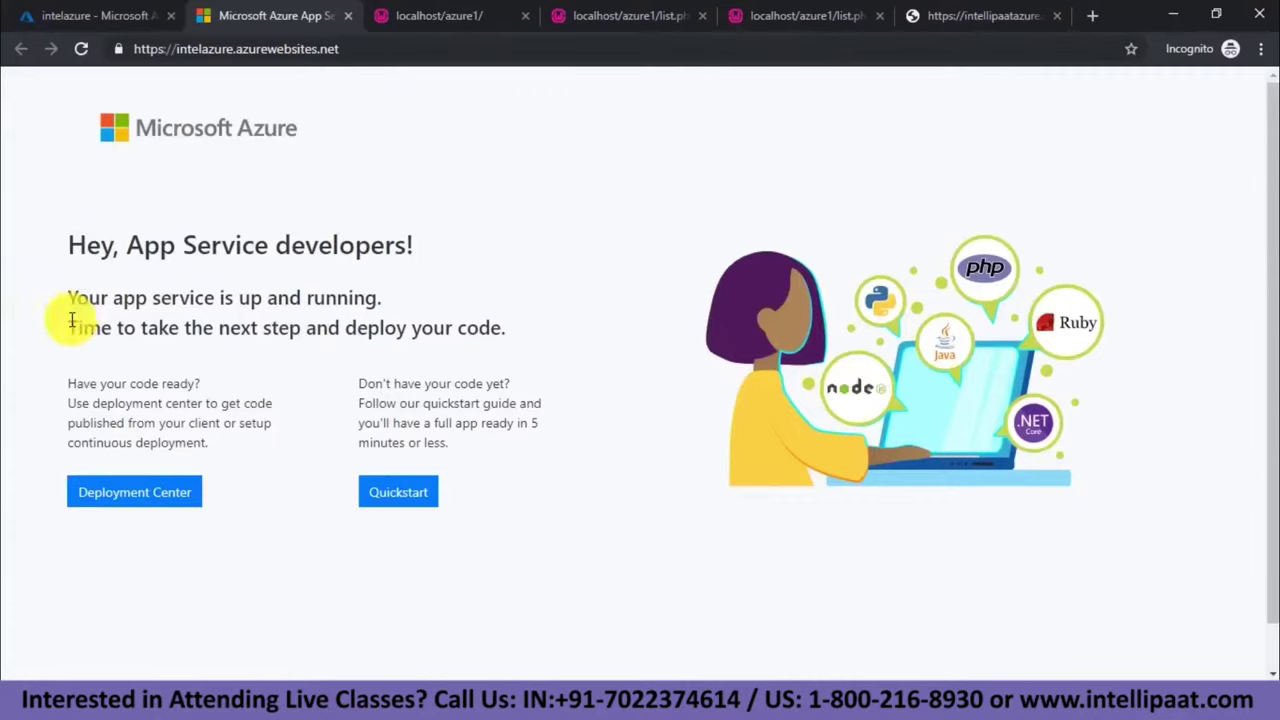
left_click_drag(69, 323, 500, 330)
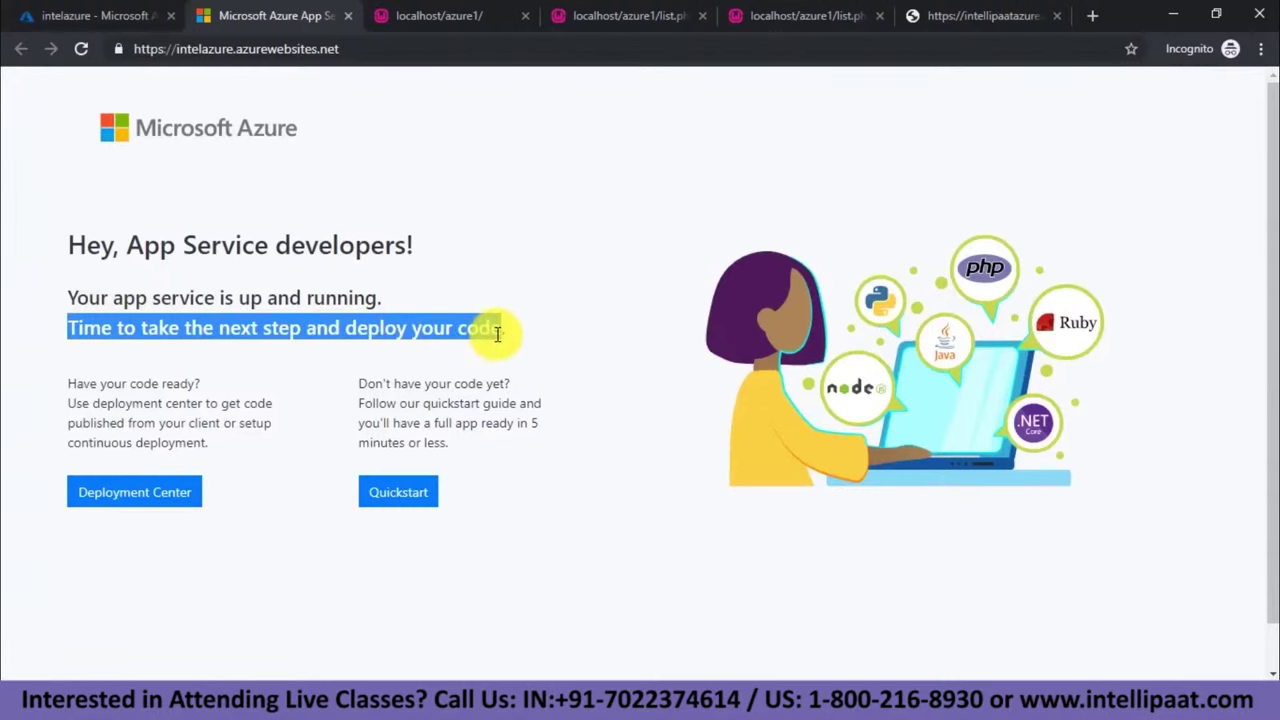
left_click(104, 16)
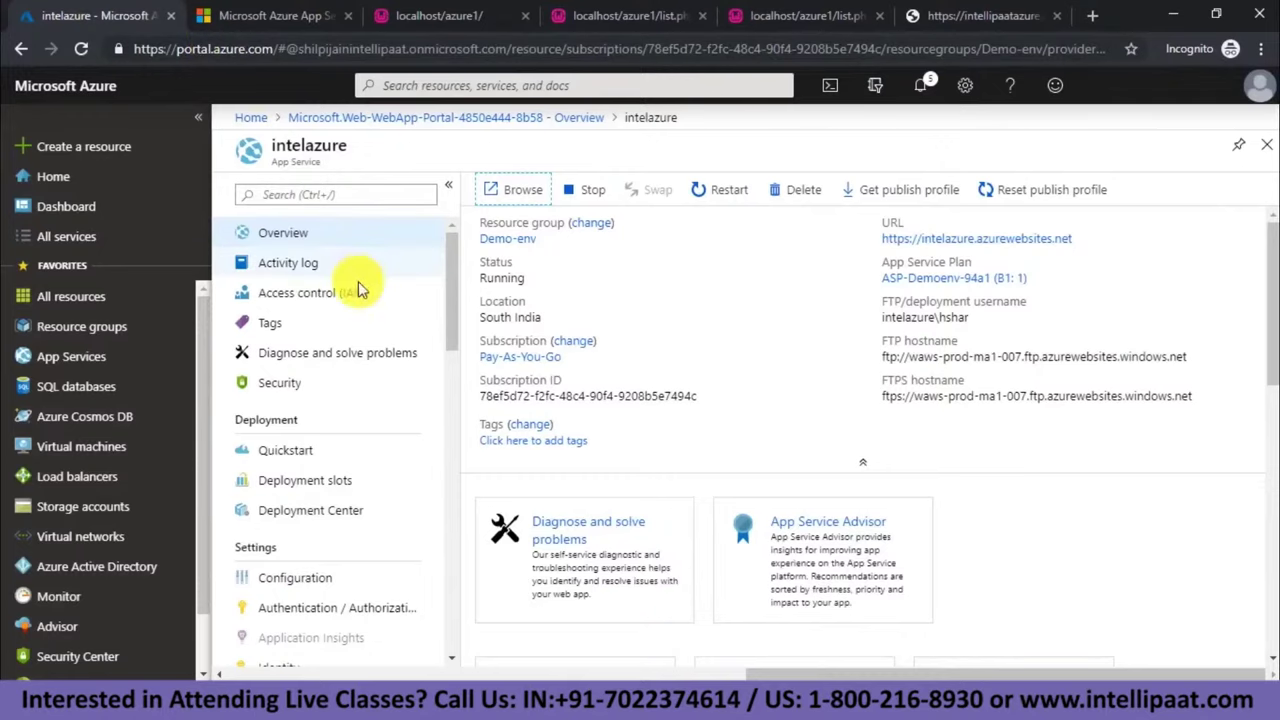
Step: Open intelazure's Deployment Center and scroll down to the Bitbucket, Local Git and FTP options
left_click(355, 520)
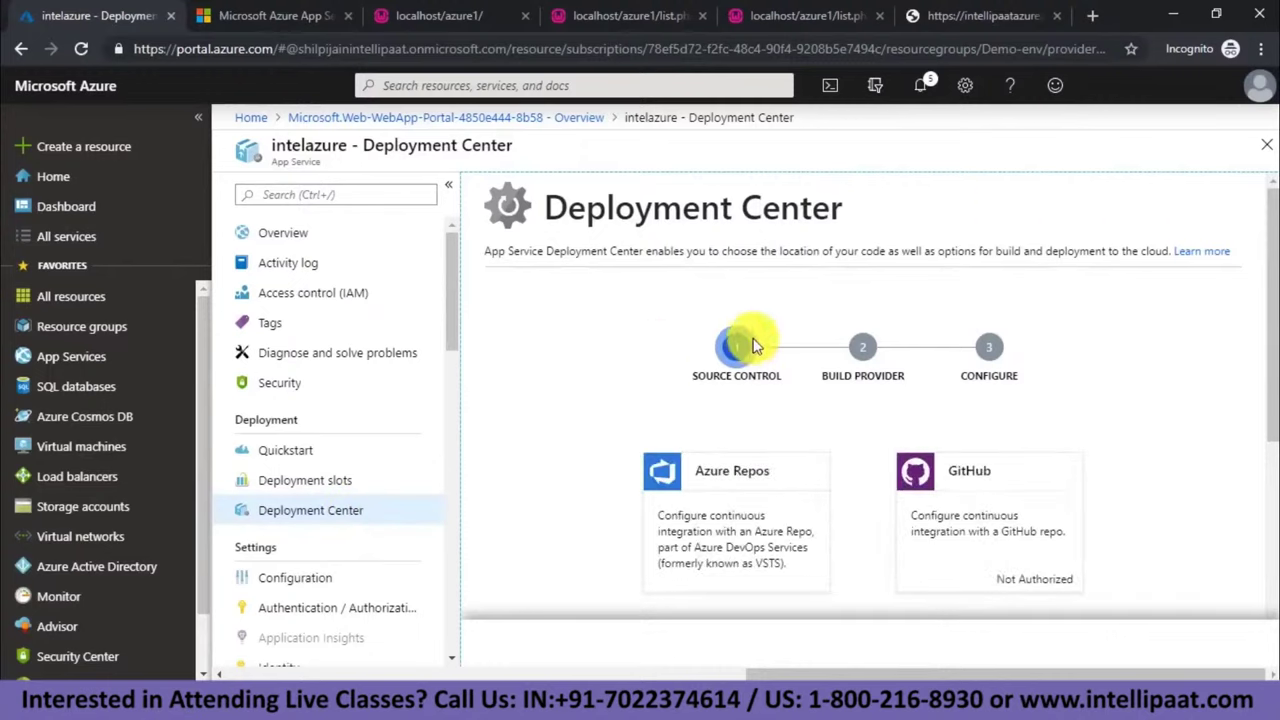
scroll(867, 422, "down", 4)
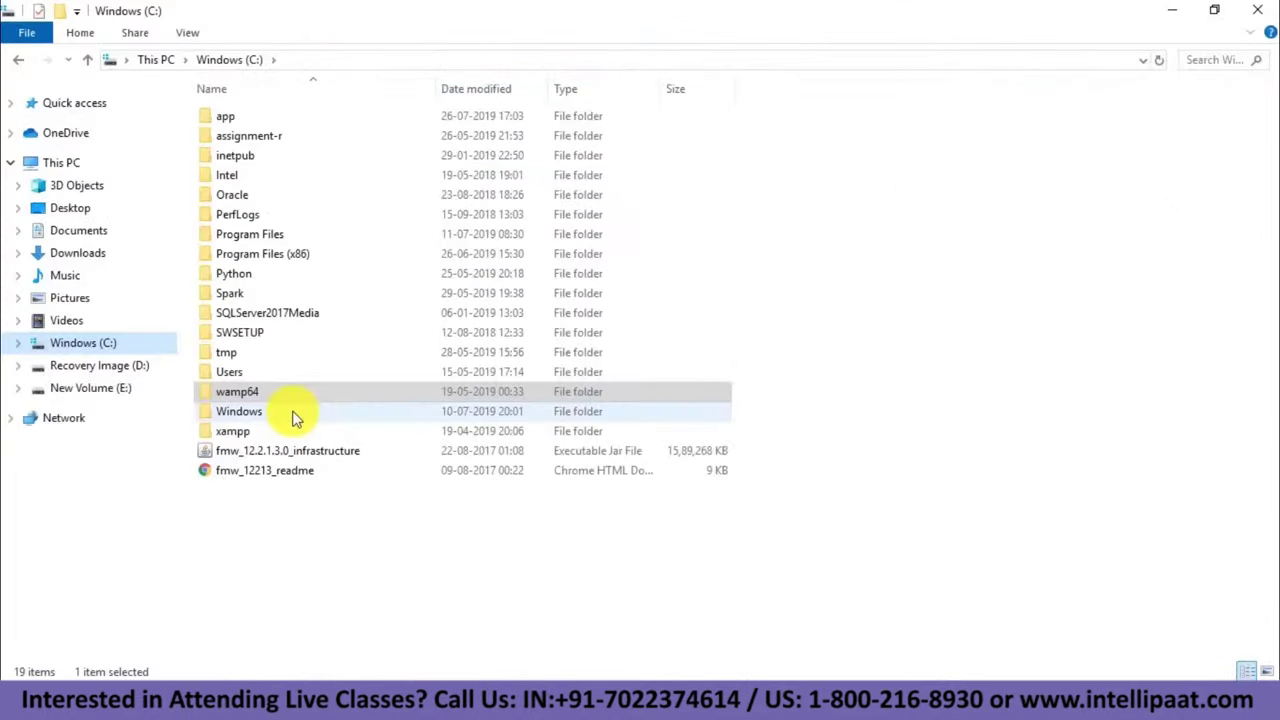
Step: Open a Git Bash terminal in the C:\wamp64\www\azure1 project folder
double_click(283, 387)
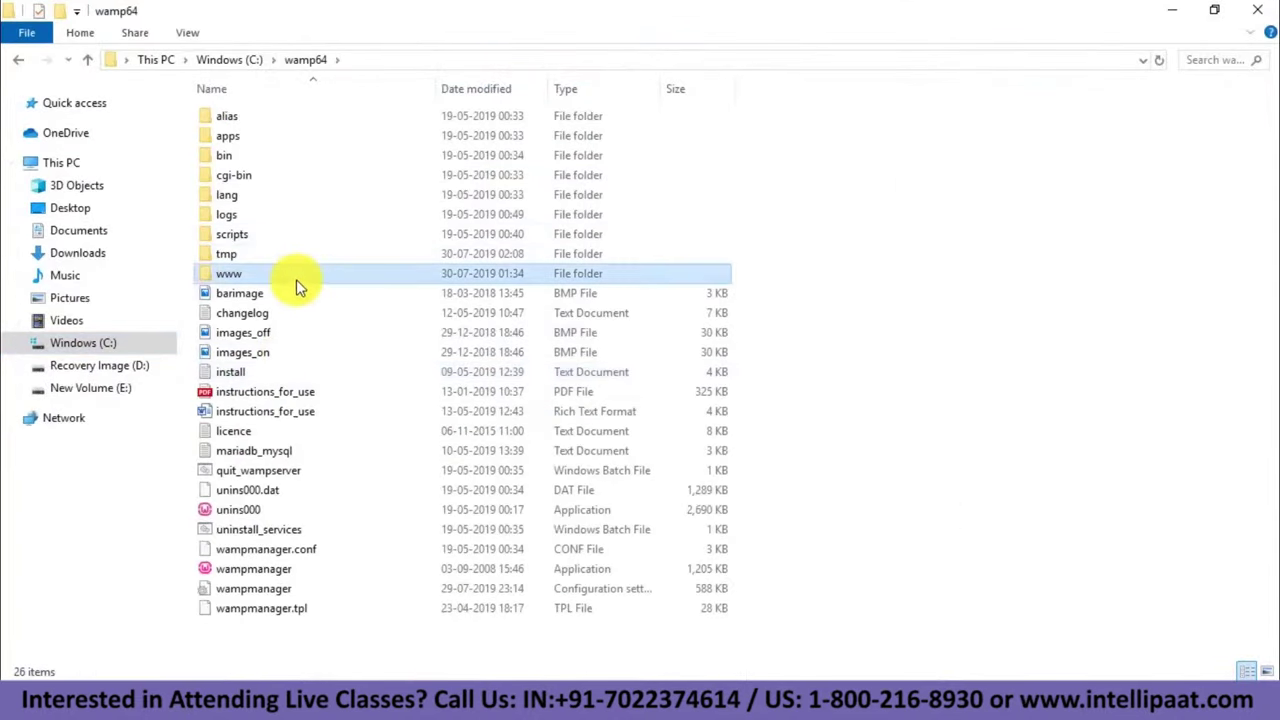
double_click(294, 280)
double_click(271, 140)
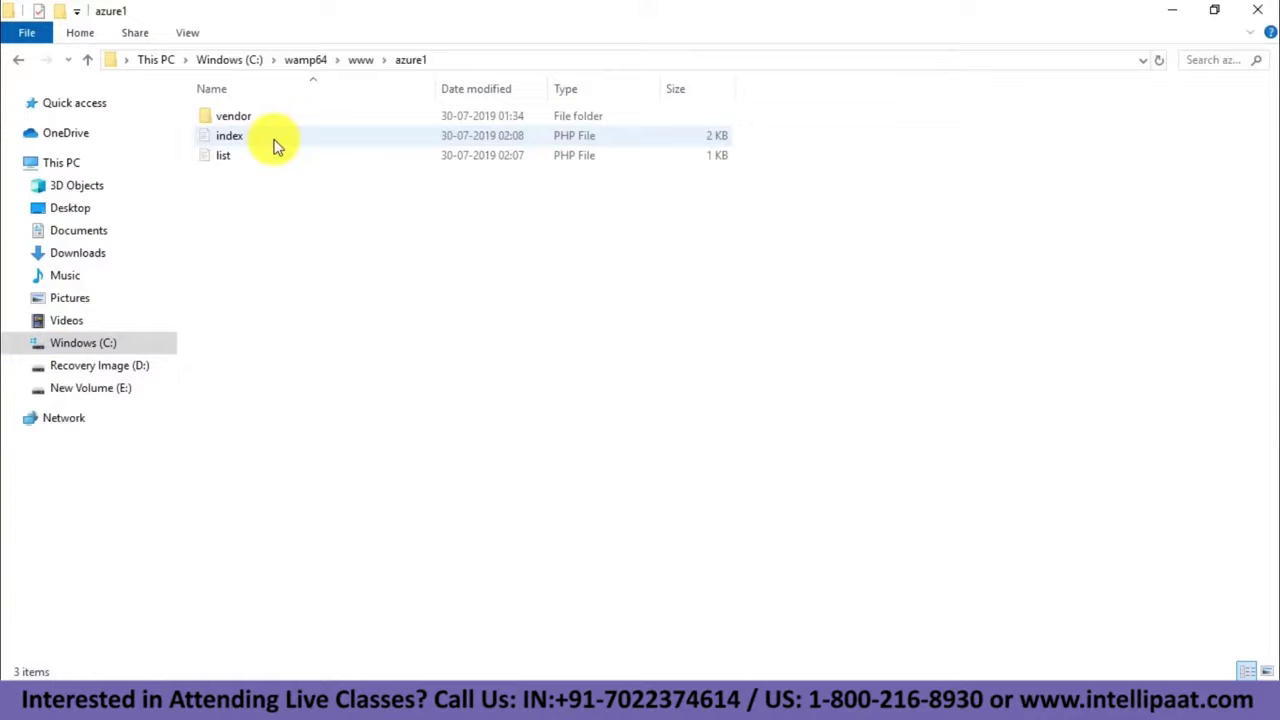
right_click(558, 272)
left_click(638, 505)
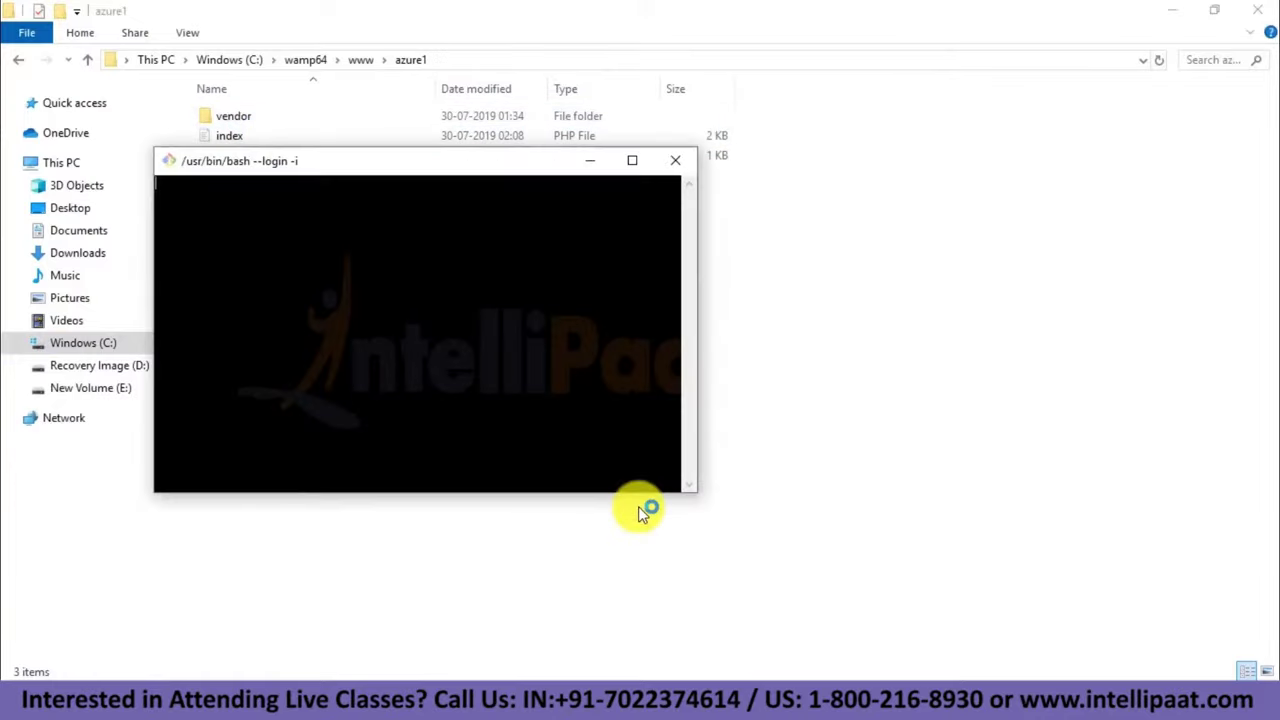
Step: Enlarge the Git Bash terminal font through Options > Text
left_click_drag(437, 163, 579, 142)
right_click(579, 142)
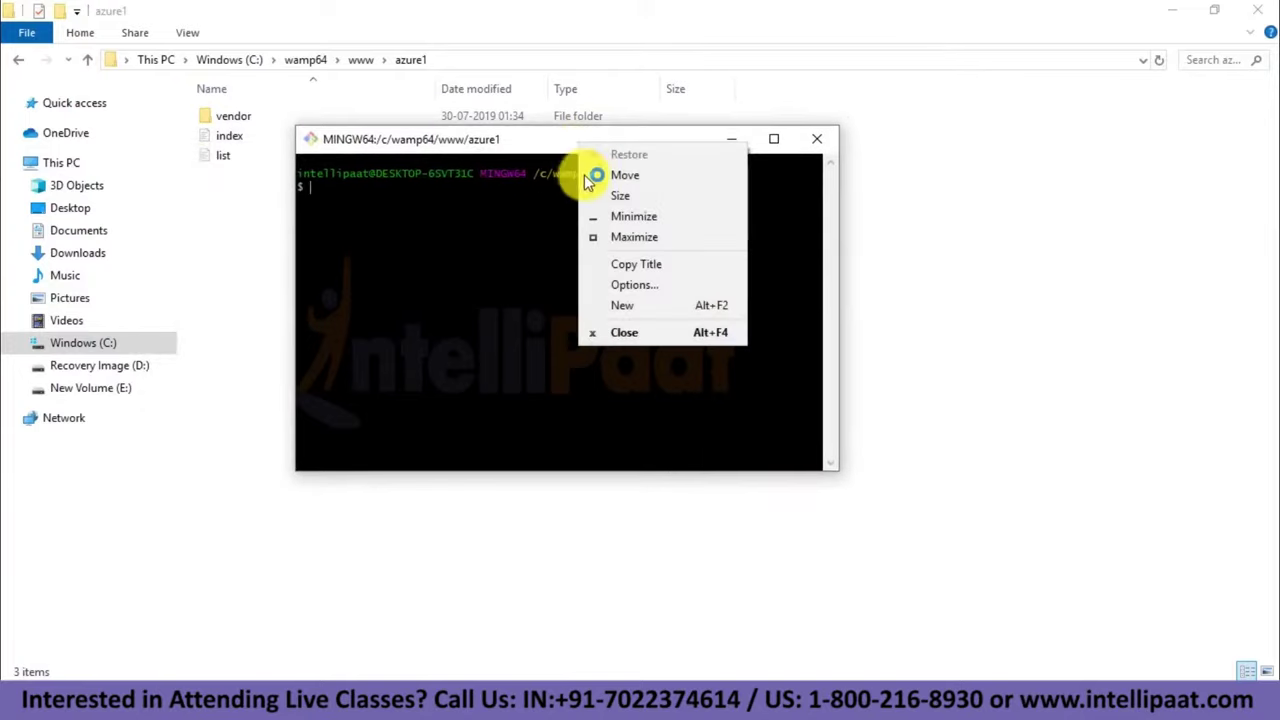
left_click(647, 287)
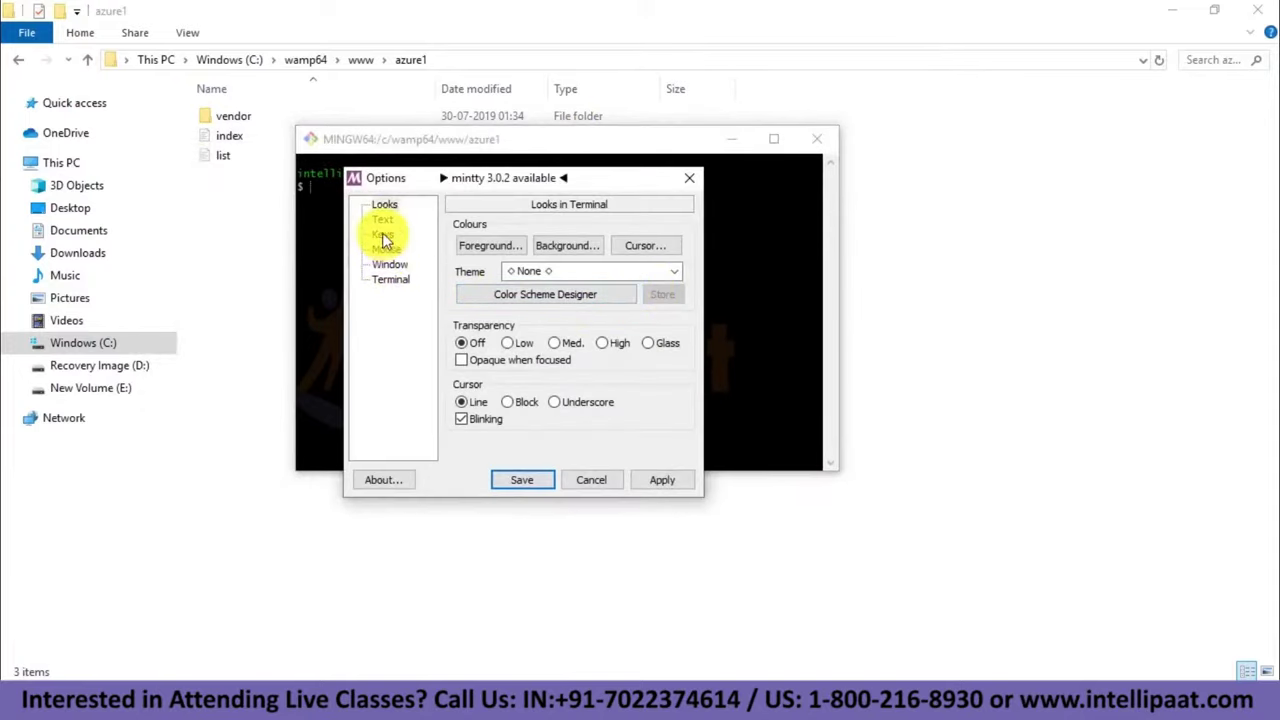
left_click(383, 219)
left_click(657, 245)
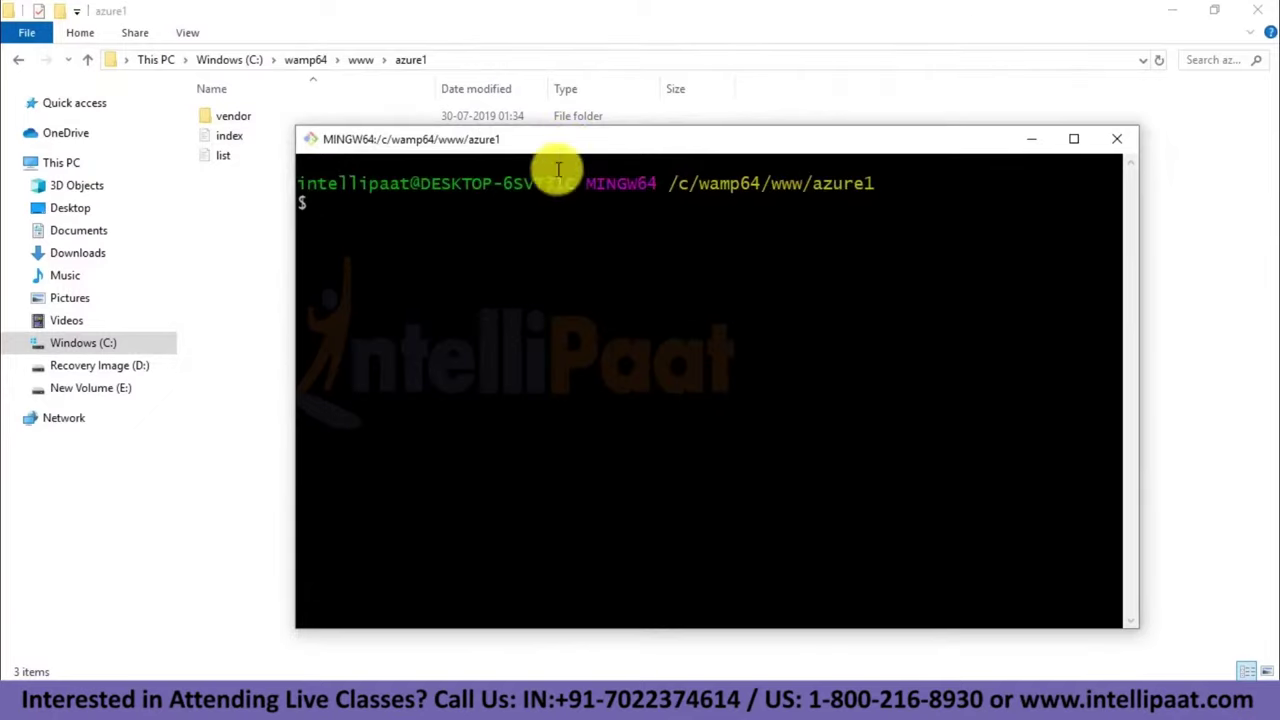
left_click_drag(578, 143, 578, 98)
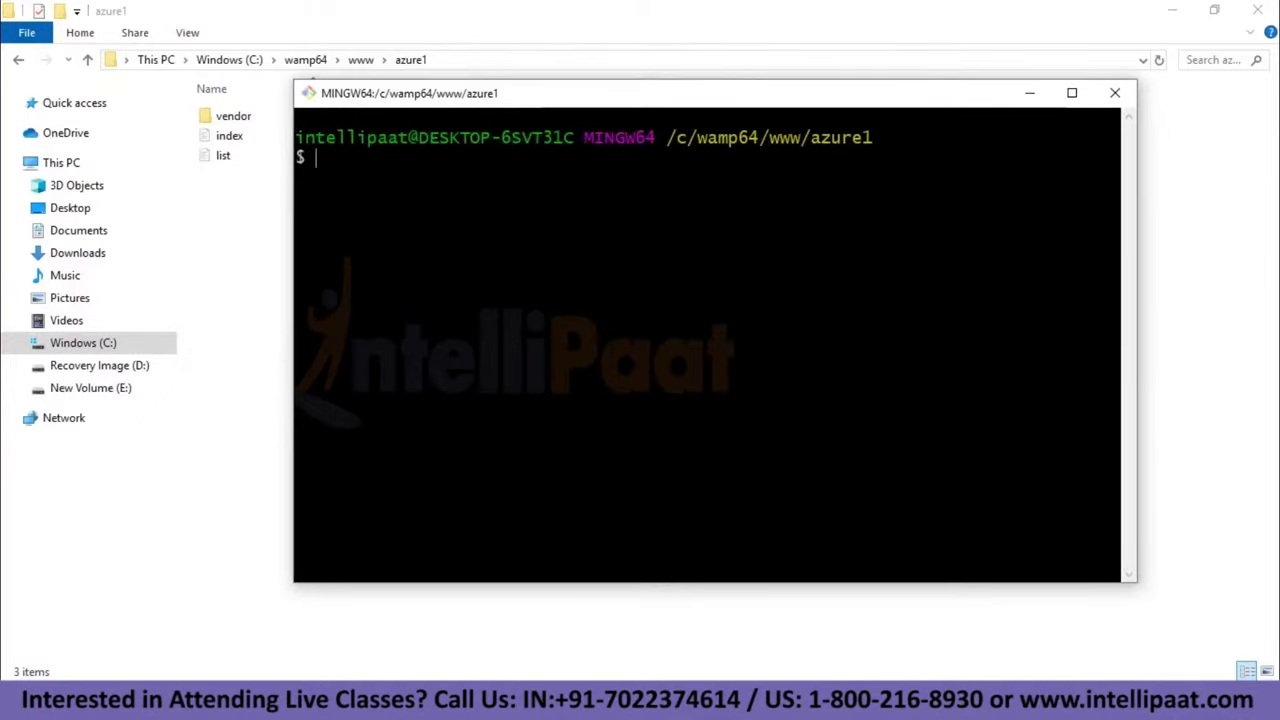
Step: Run git init, git add . and git commit -m "First Commit", then clear the terminal
type("git init")
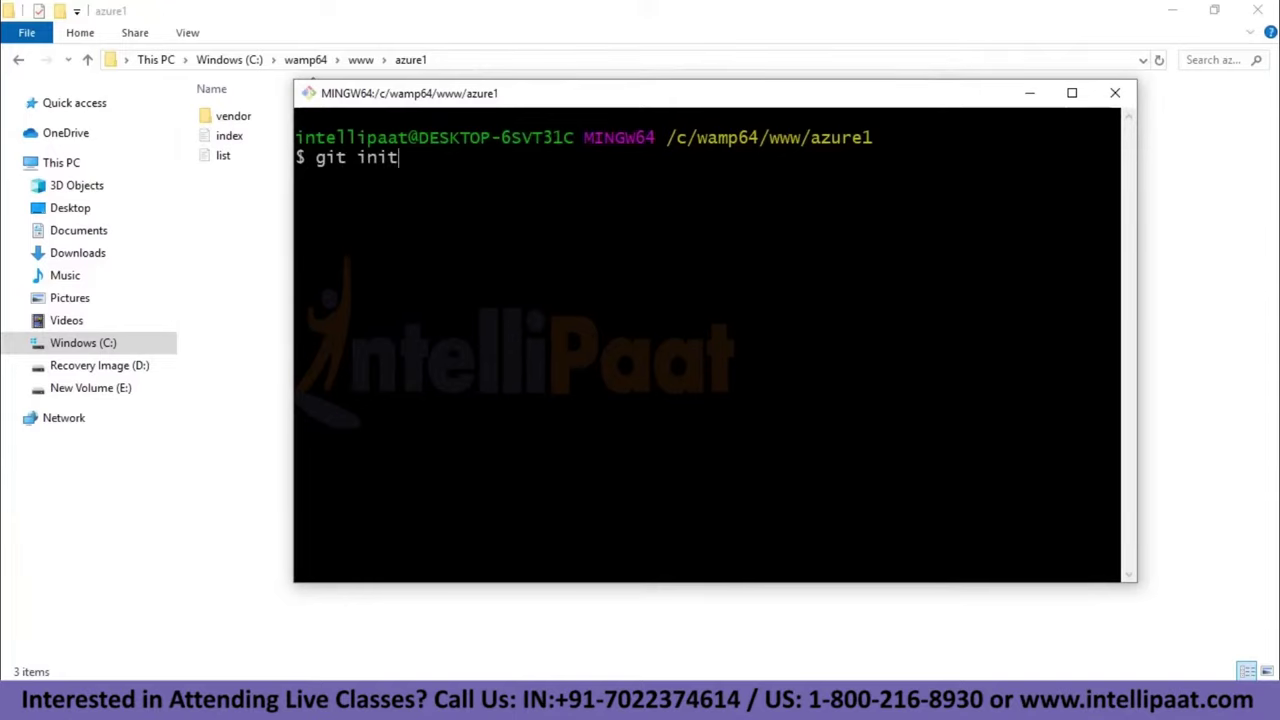
key("Return")
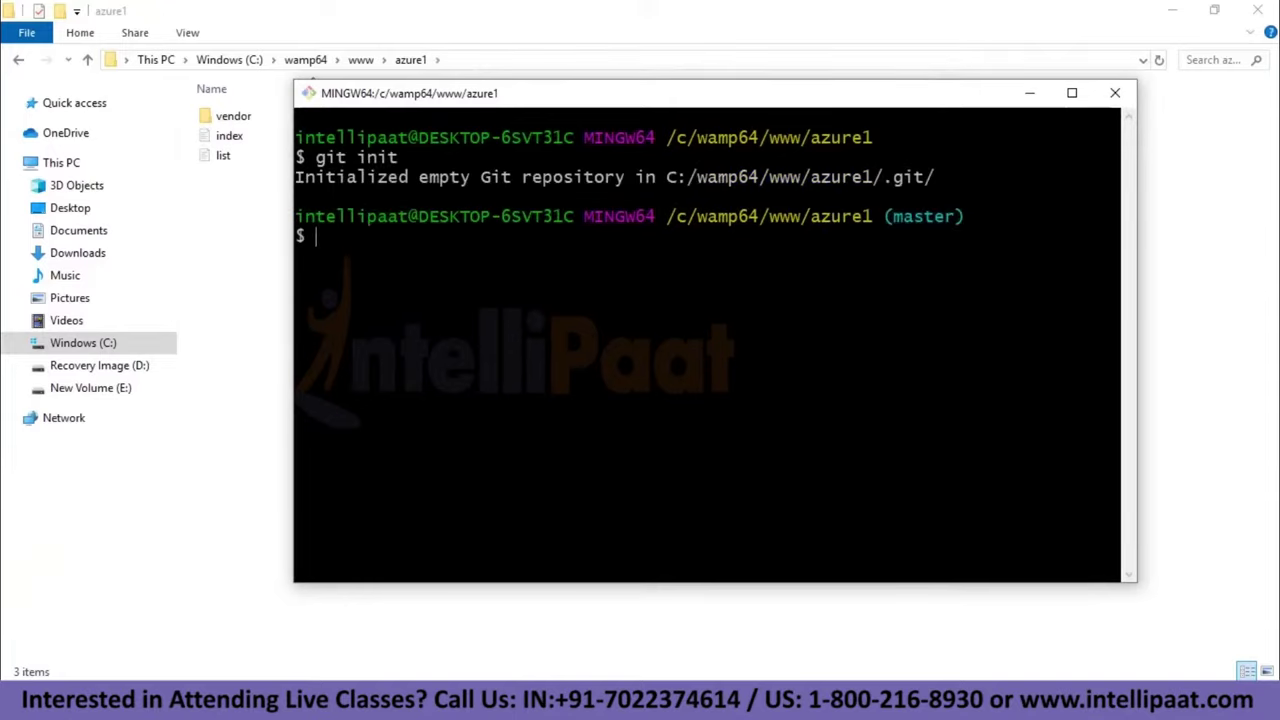
type("git add .")
key("Return")
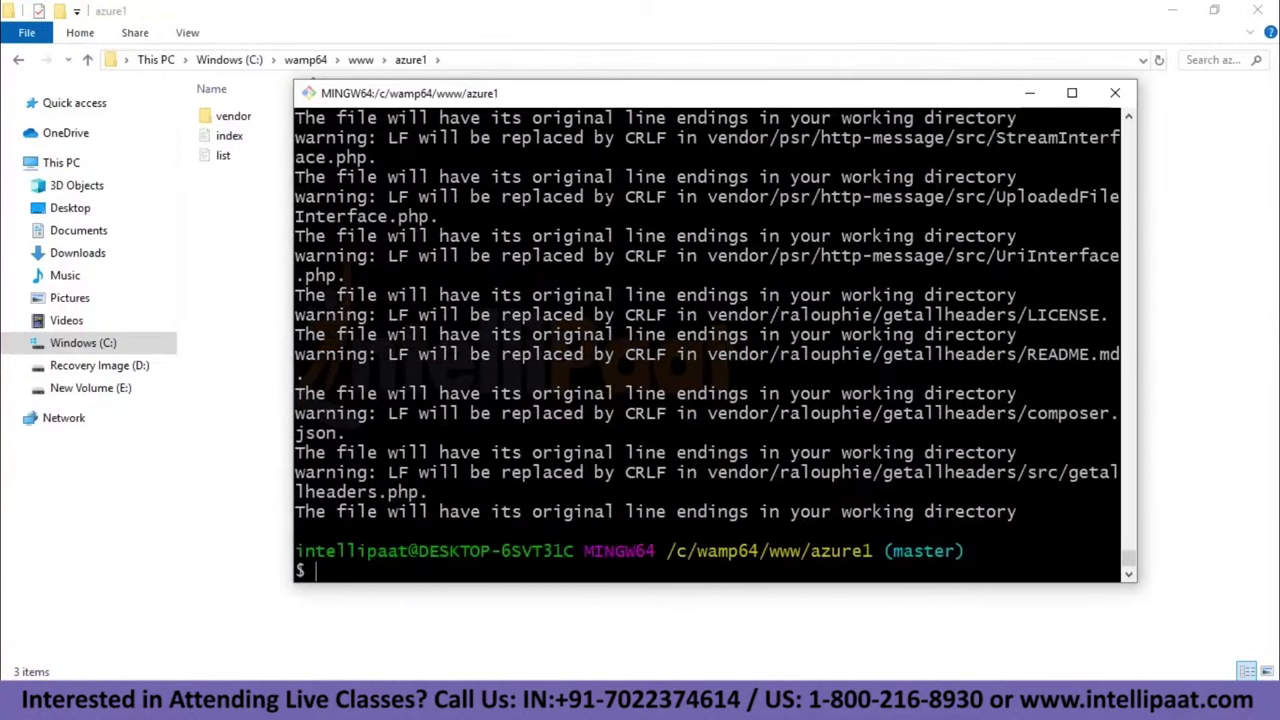
type("git commit")
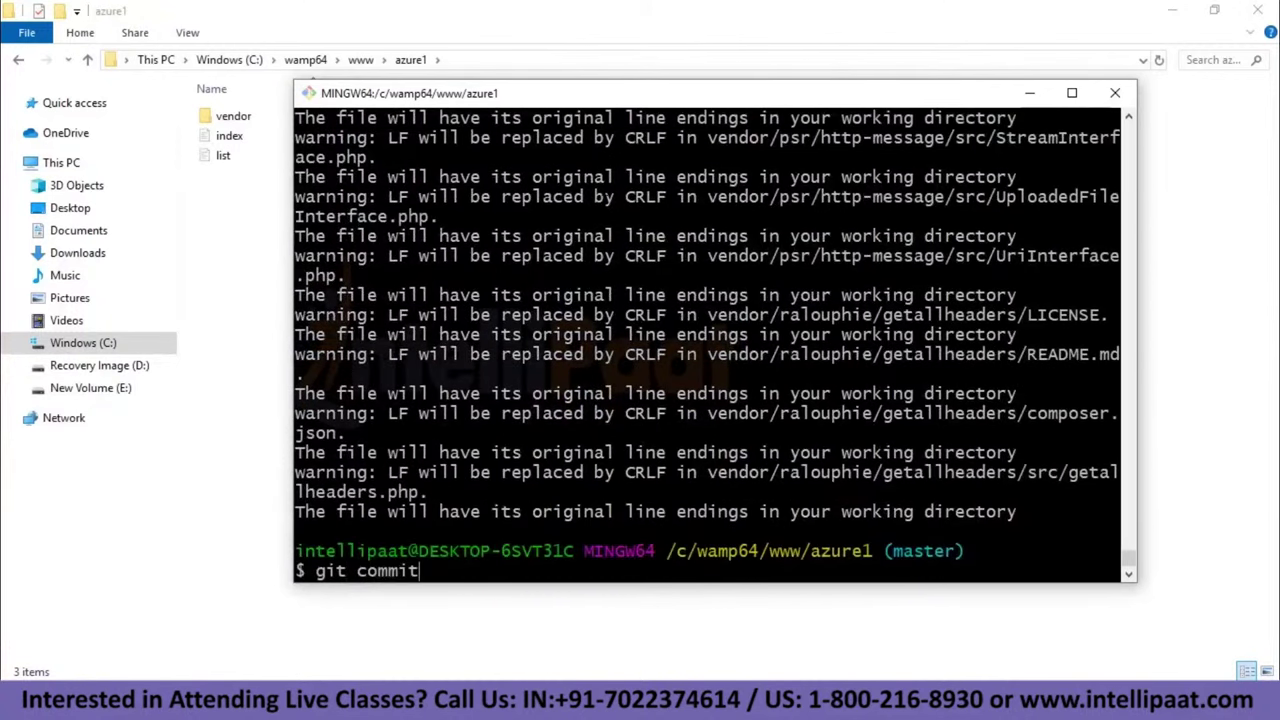
type(" -m \"Firs")
type("t ")
type("Com")
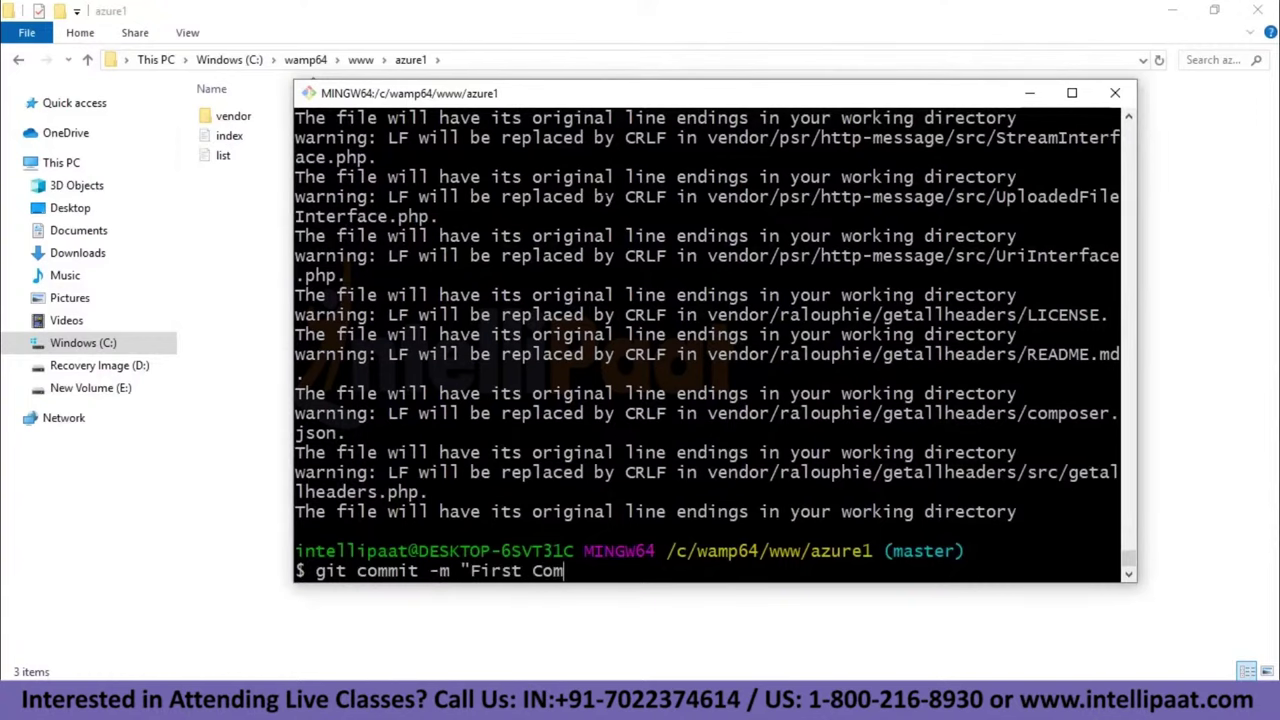
type("mit\"")
key("Return")
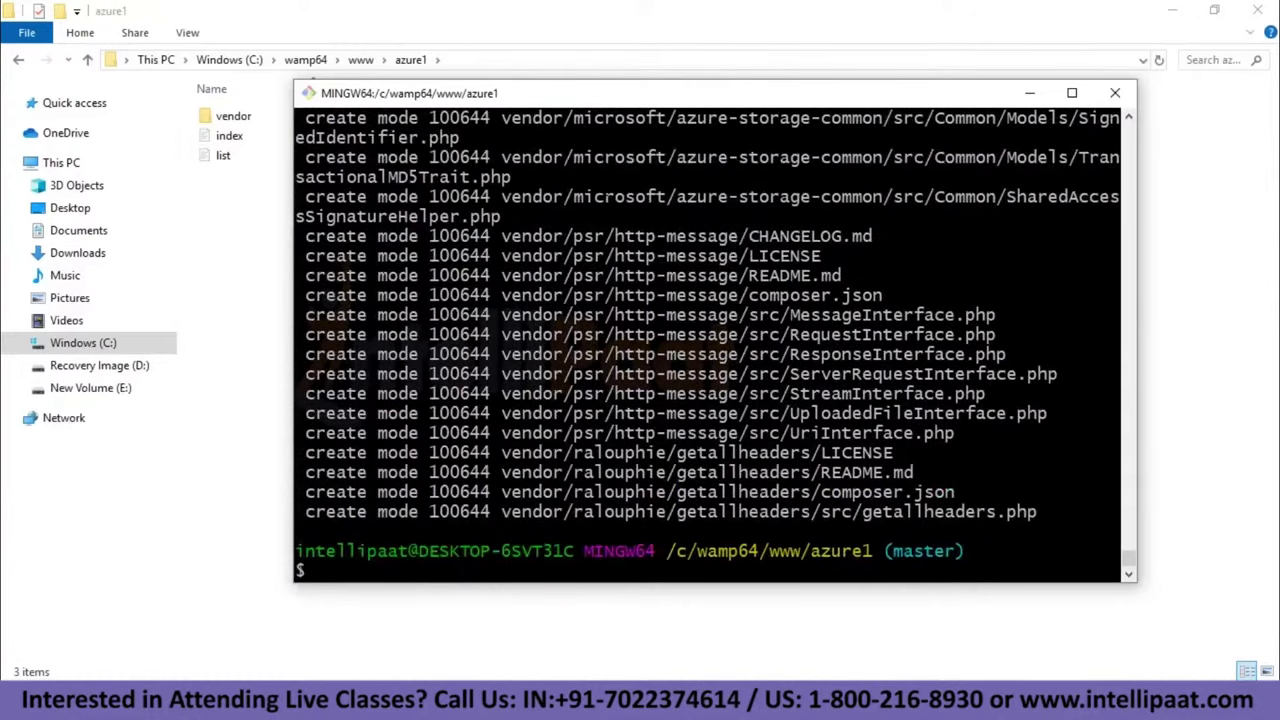
type("clear")
key("Return")
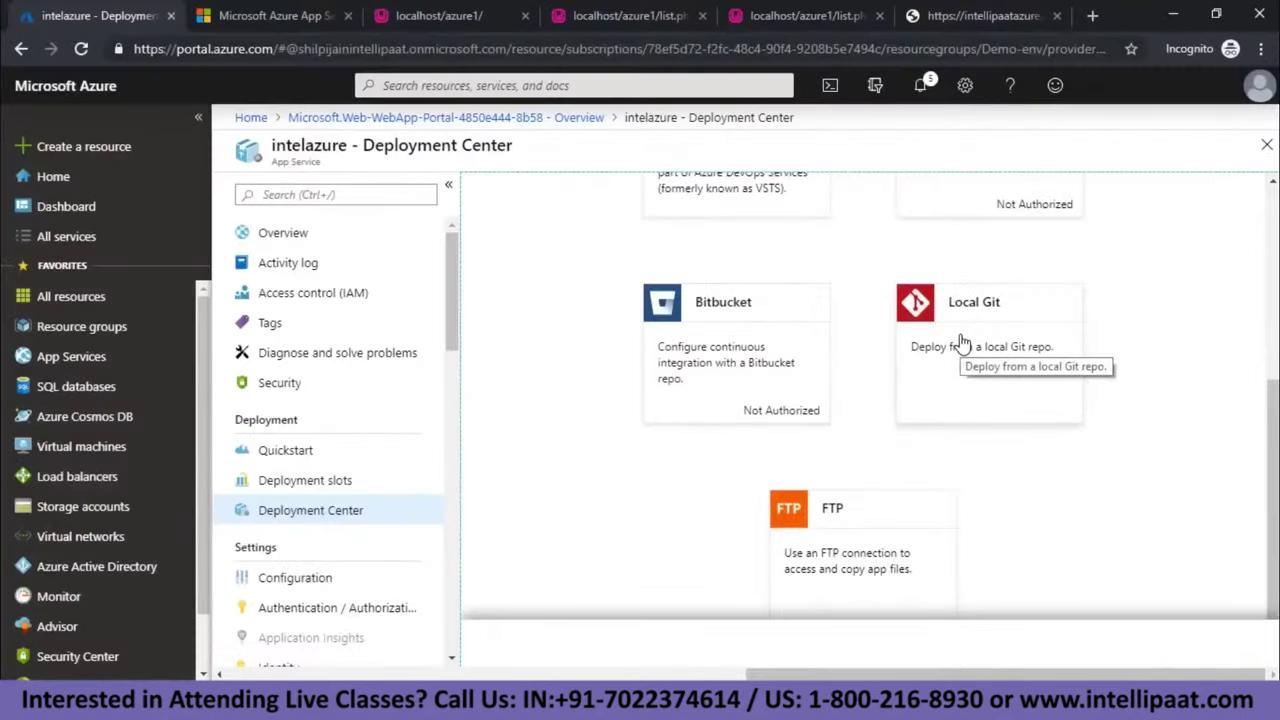
Step: Choose Local Git as the deployment source and continue to the build provider choice
left_click(960, 343)
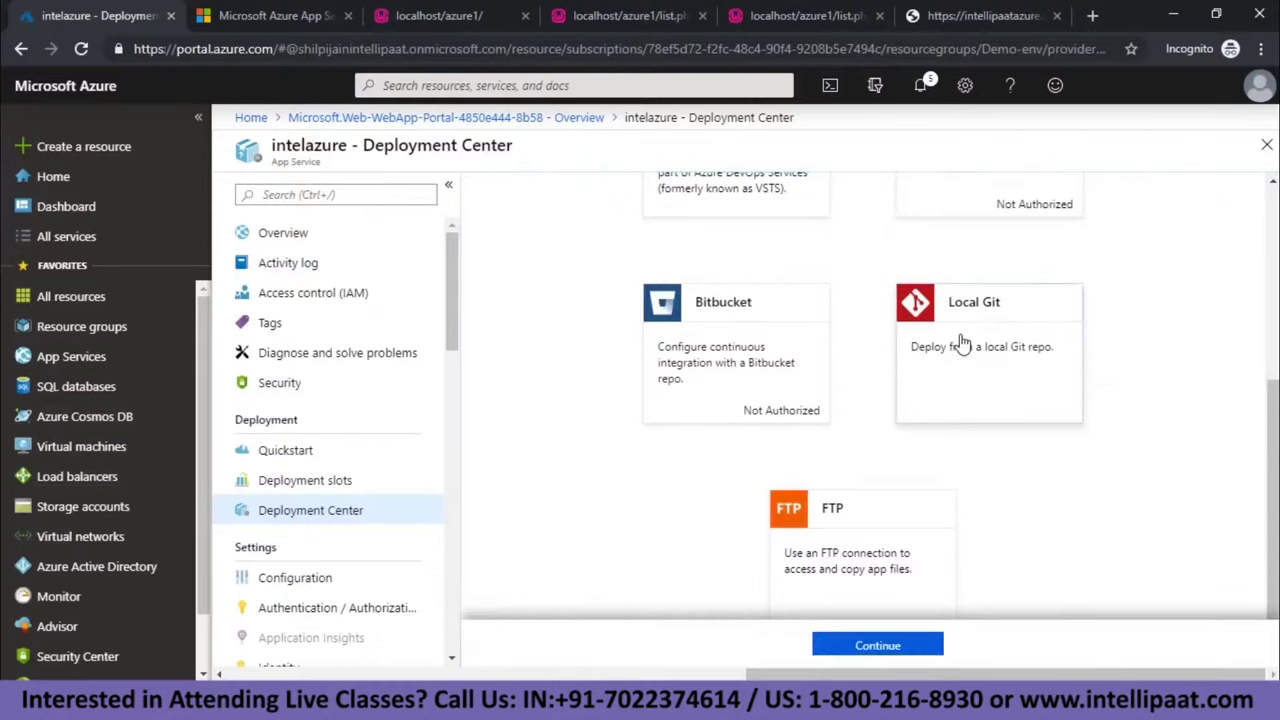
left_click(877, 645)
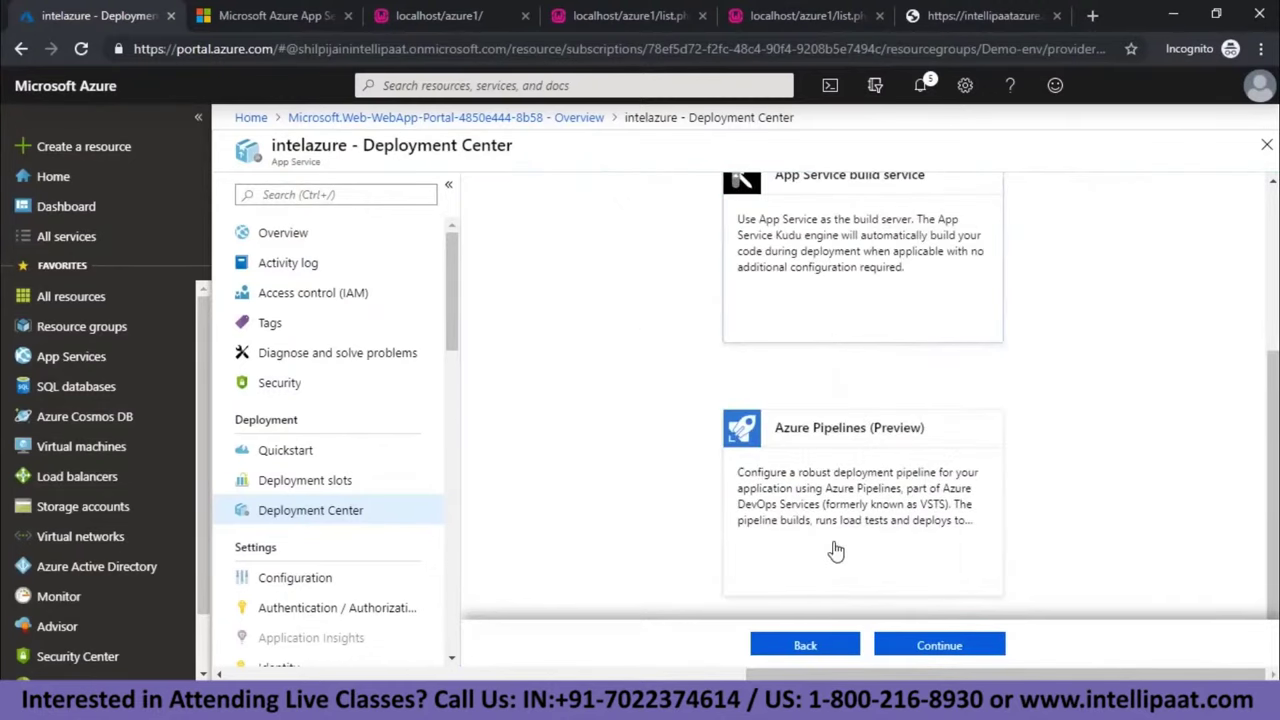
scroll(837, 551, "up", 5)
scroll(910, 408, "down", 3)
scroll(910, 408, "up", 3)
scroll(910, 408, "down", 3)
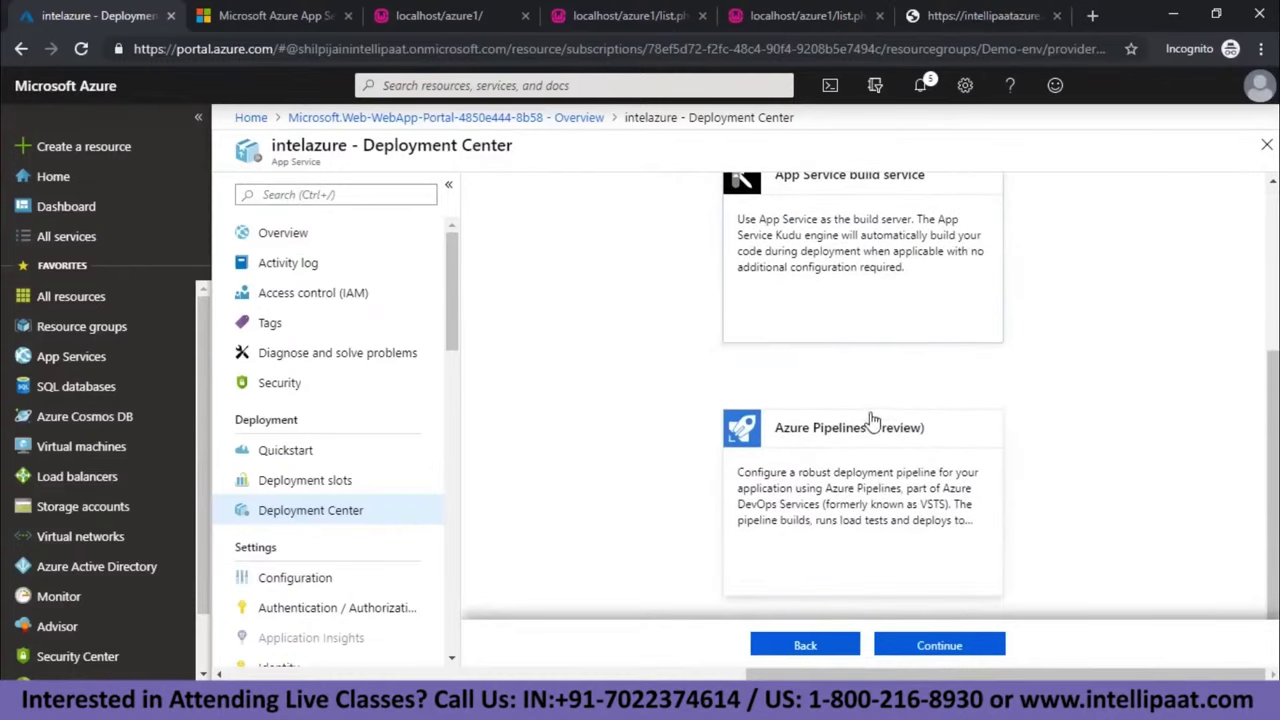
scroll(871, 423, "up", 3)
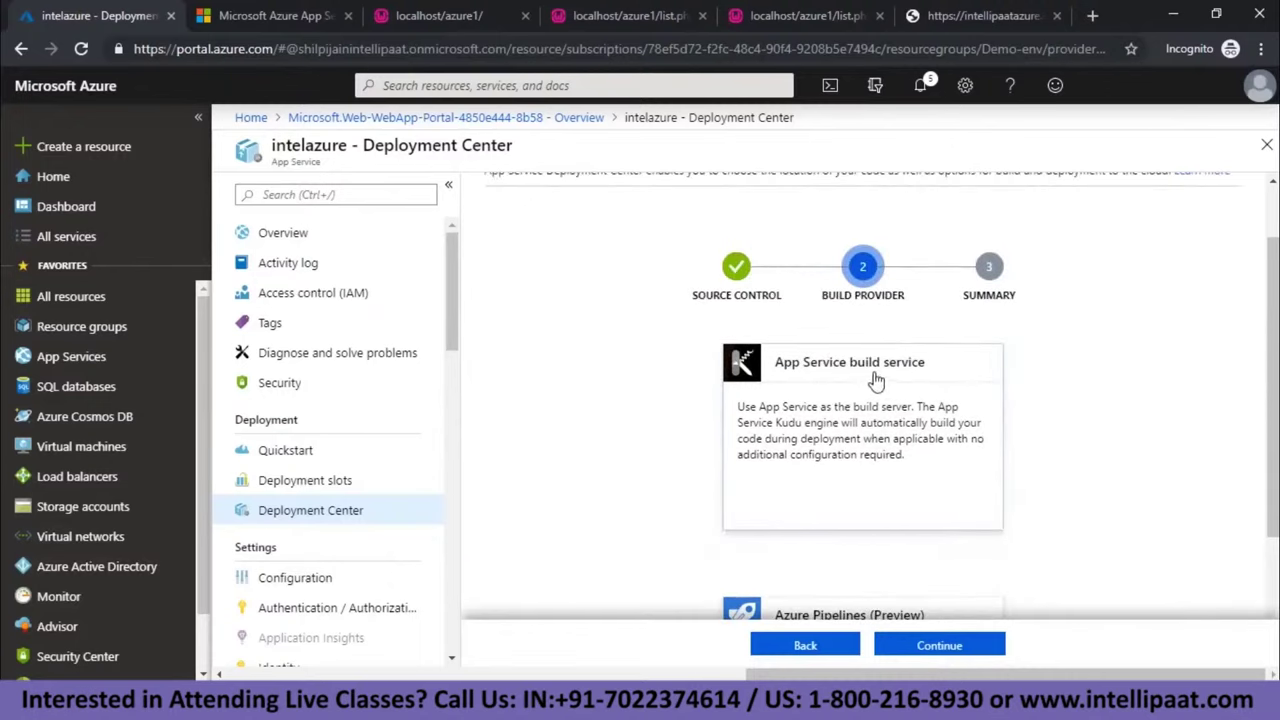
Step: Select App Service build service as the build provider and continue to the Summary
left_click(876, 379)
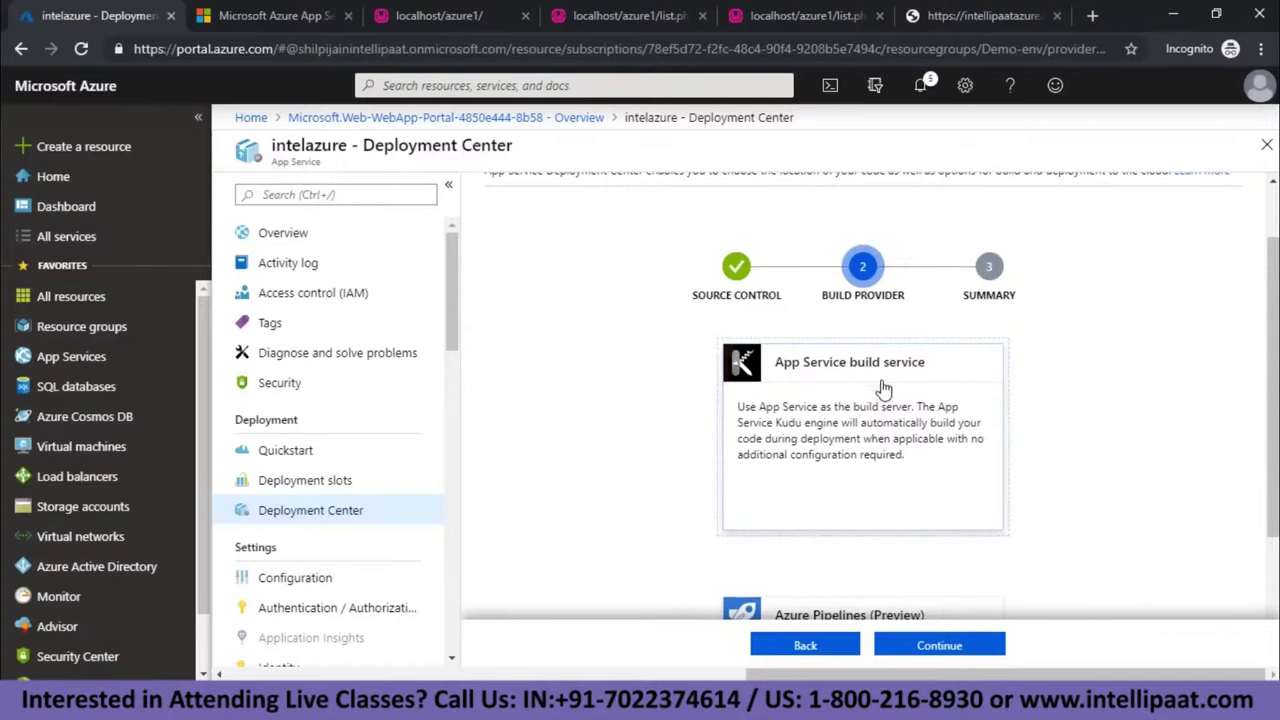
scroll(868, 393, "down", 2)
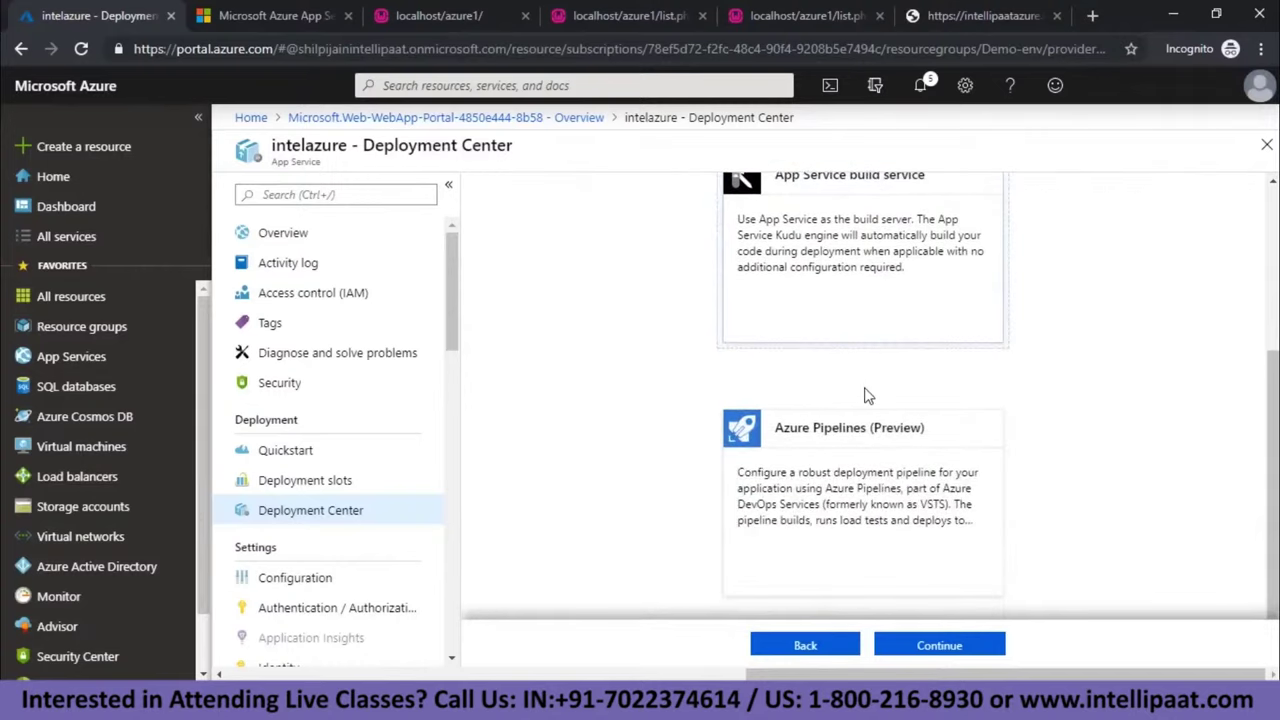
scroll(860, 405, "up", 3)
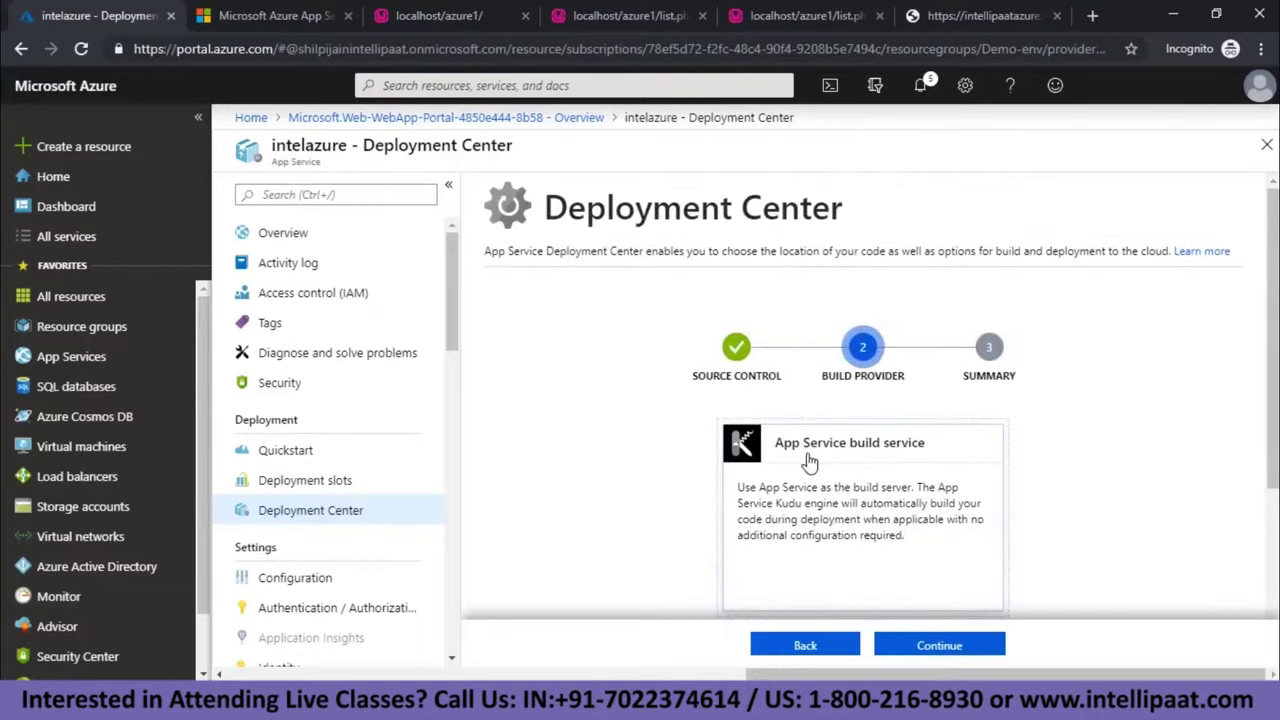
scroll(862, 500, "down", 1)
left_click(922, 645)
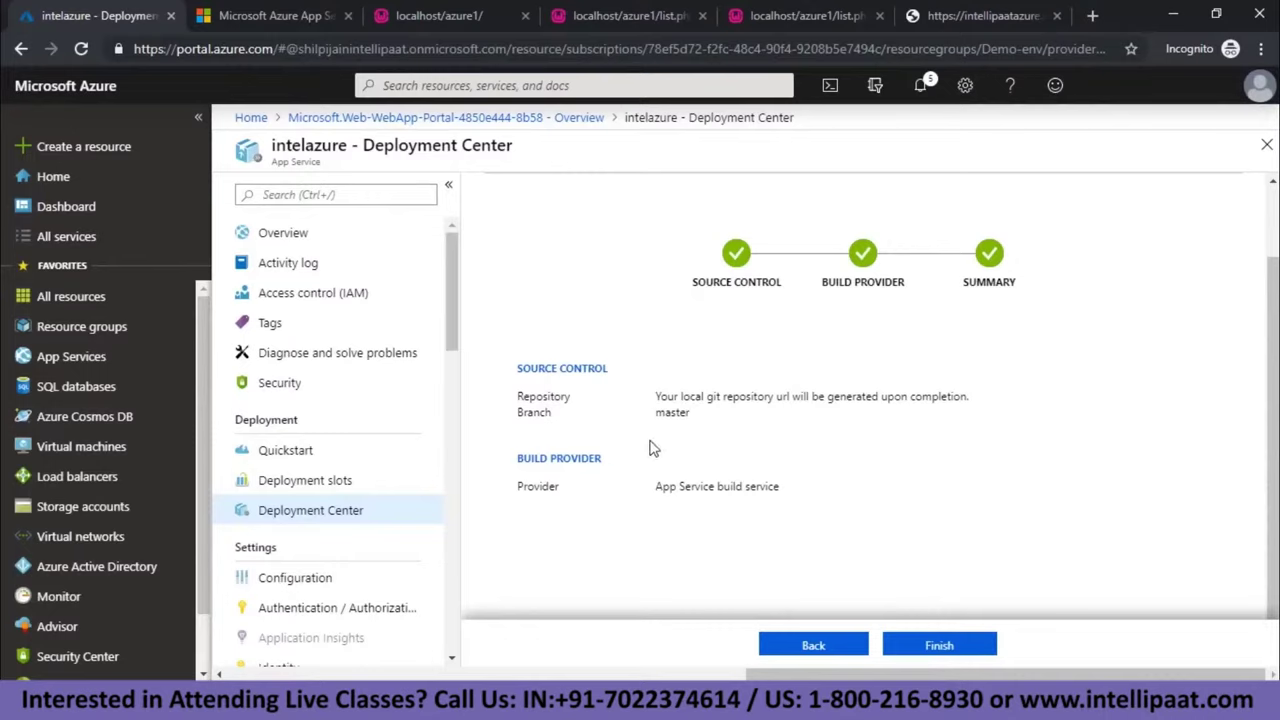
double_click(748, 490)
left_click(918, 648)
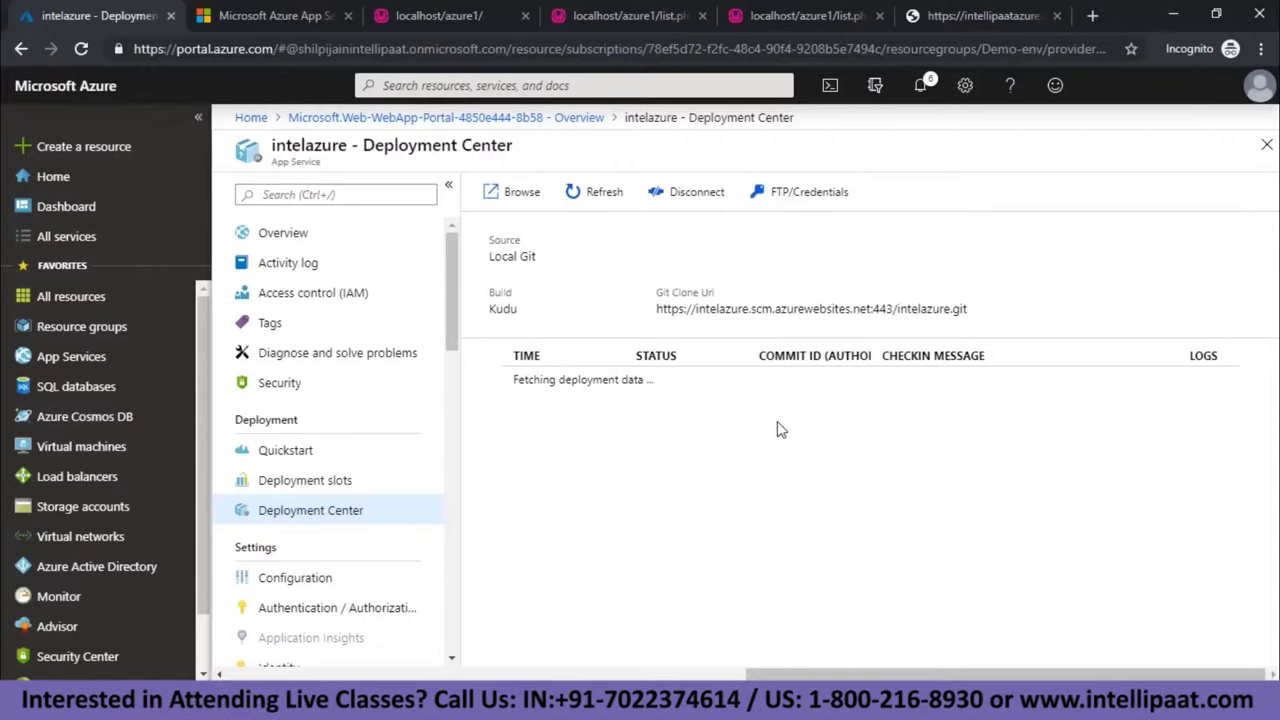
left_click_drag(656, 310, 968, 326)
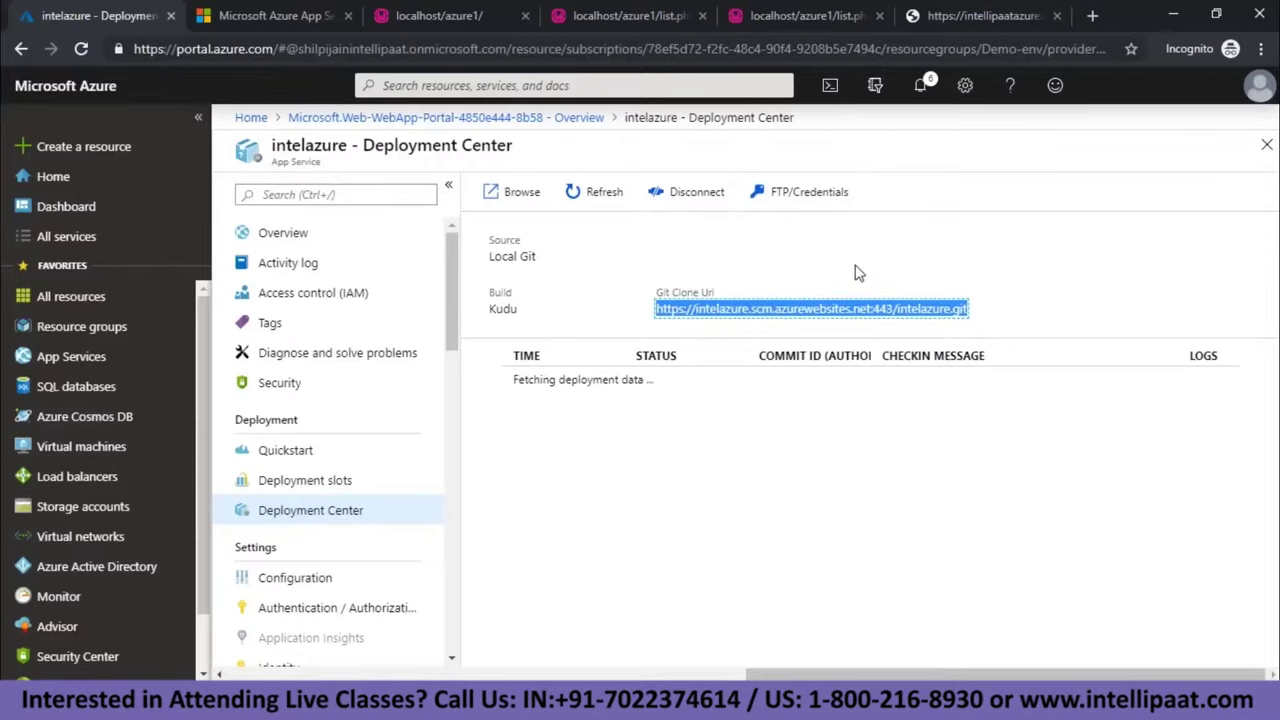
Step: Open FTP/Credentials and switch to the User Credentials section
left_click(833, 207)
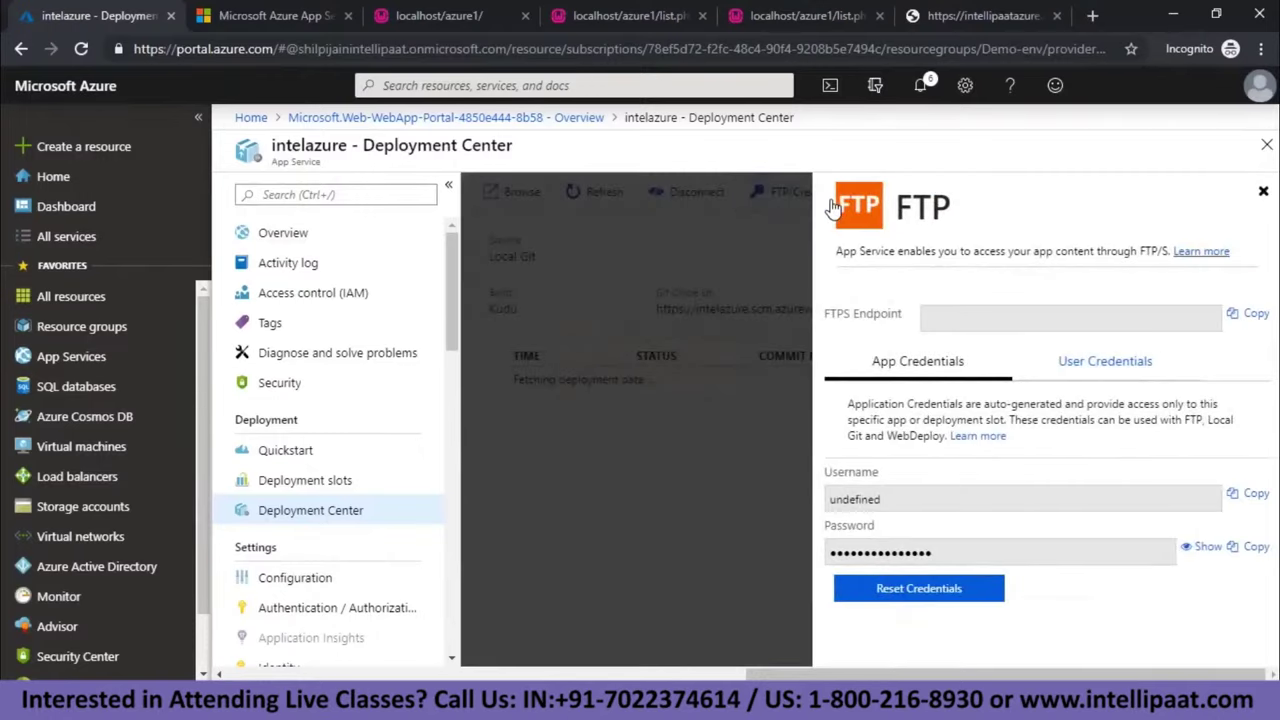
left_click(1097, 371)
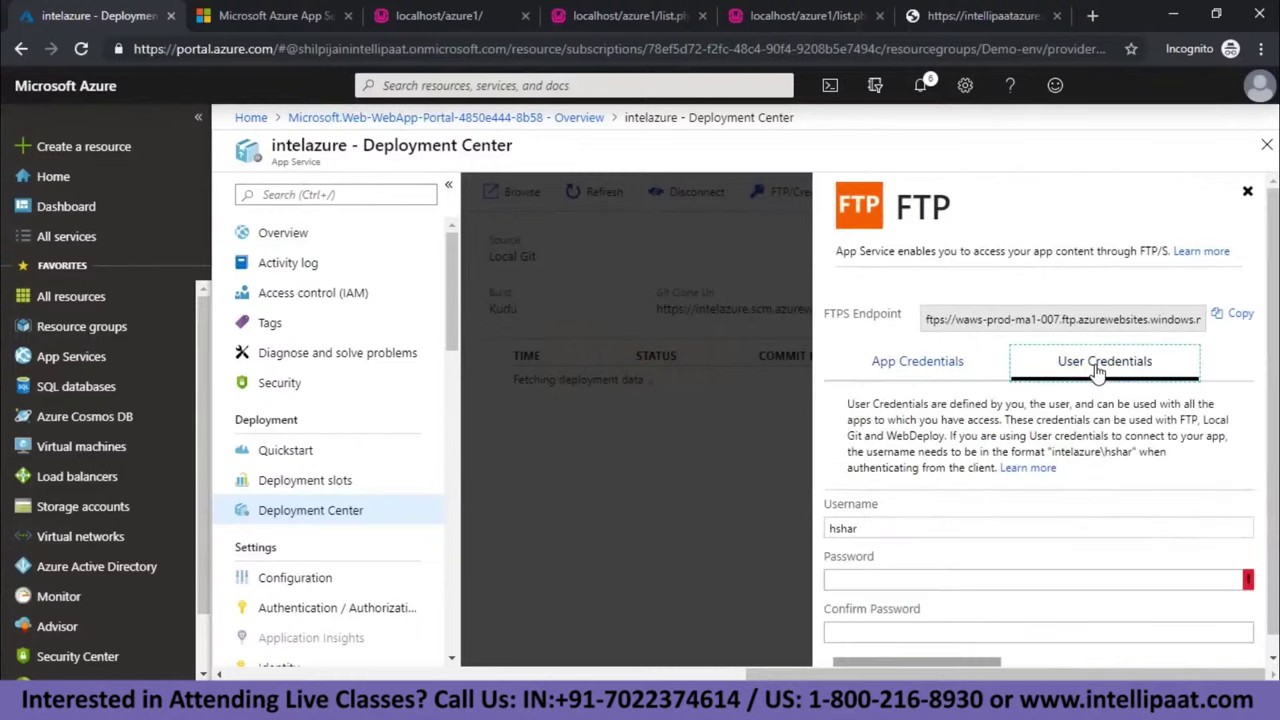
scroll(1000, 450, "down", 1)
left_click_drag(877, 510, 789, 512)
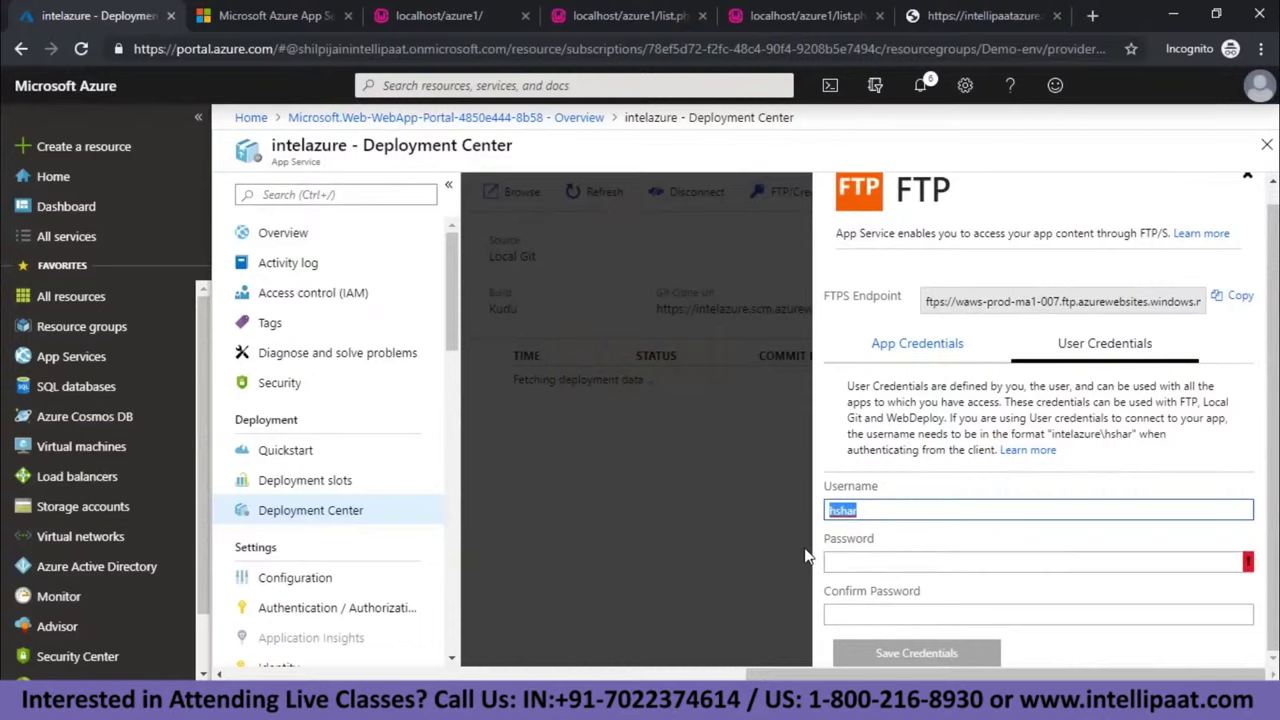
Step: Enter a deployment username, password and confirmation, save them, and dismiss the notification
key("Tab")
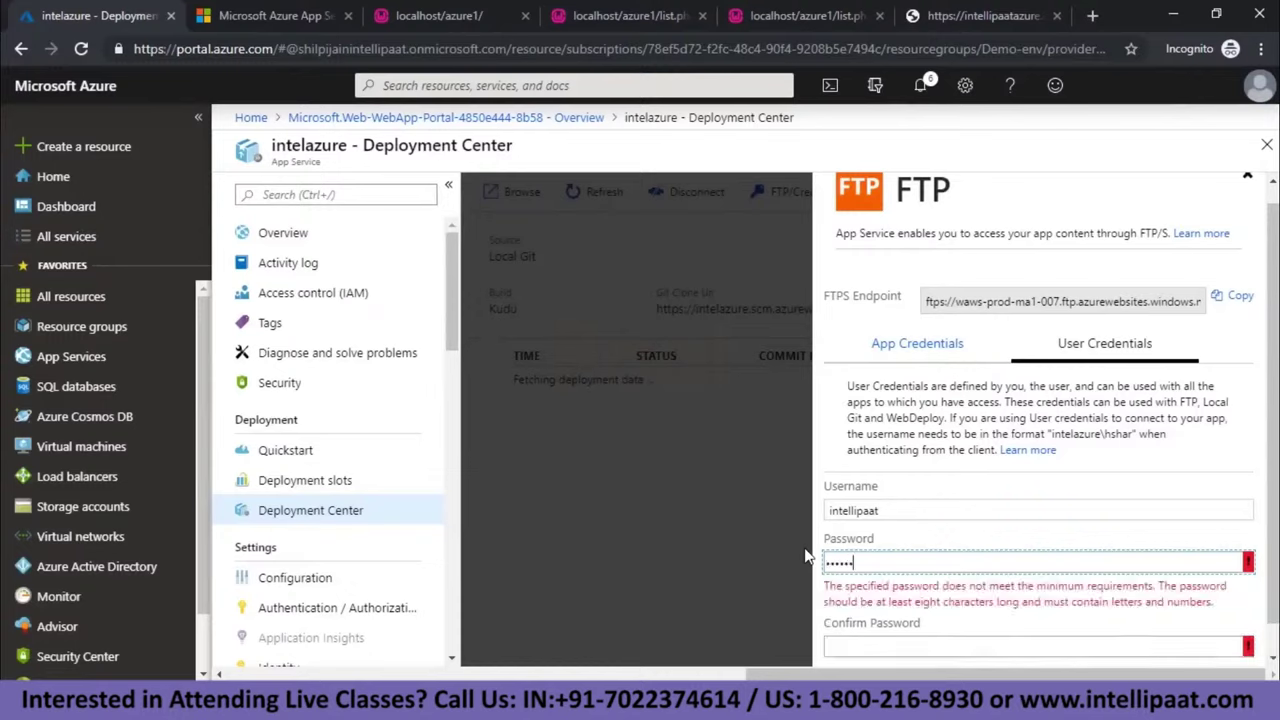
key("Tab")
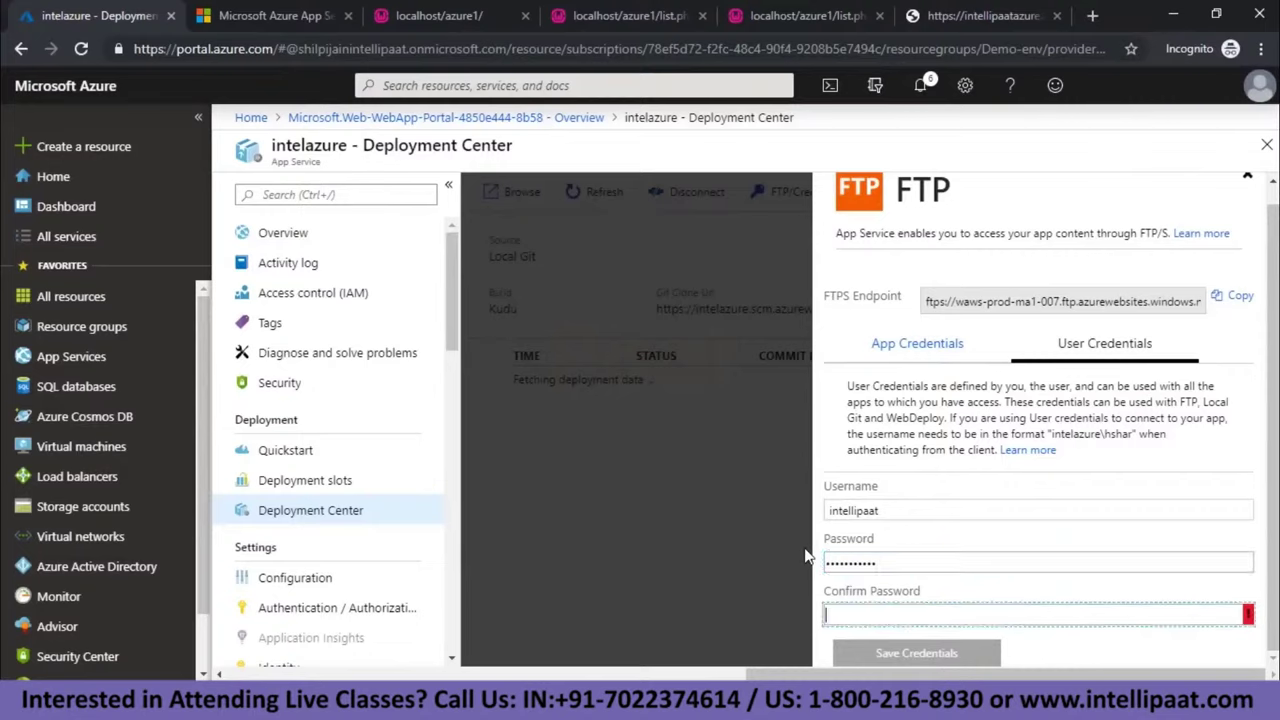
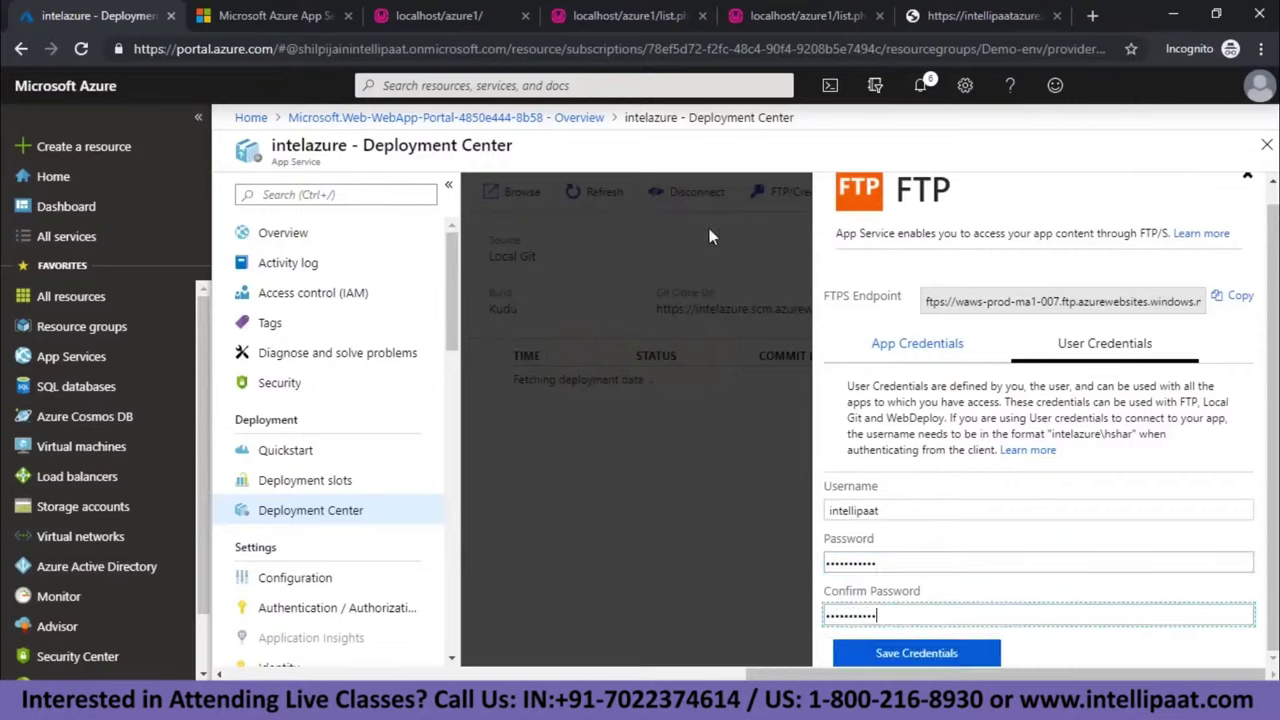
key("Return")
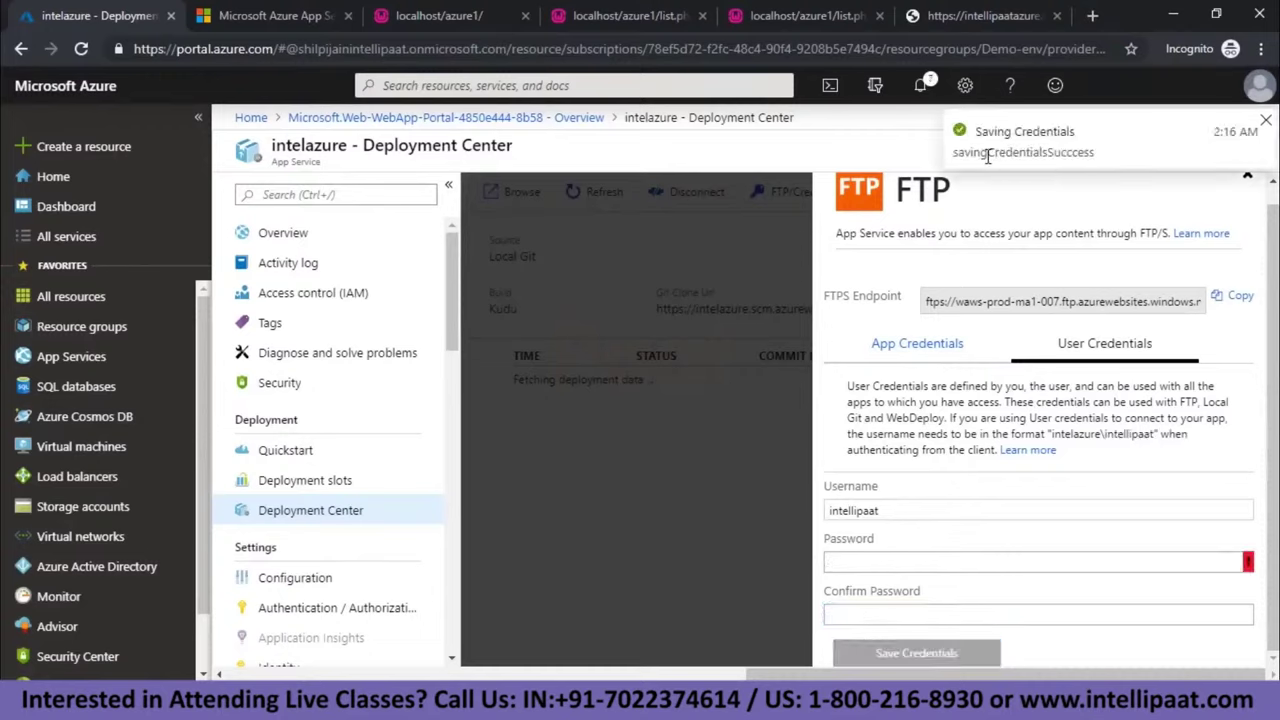
left_click(1264, 121)
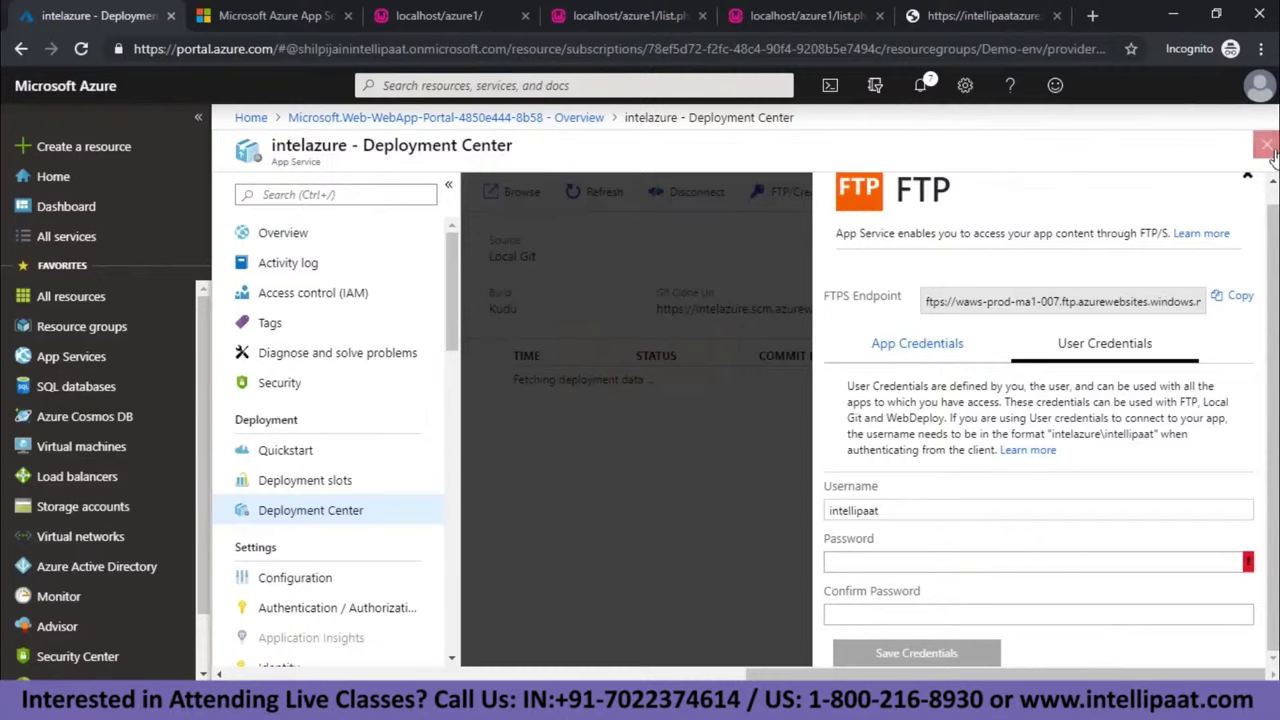
Step: Close the credentials panel, reopen intelazure's Deployment Center and copy its Git clone URL
left_click(1266, 145)
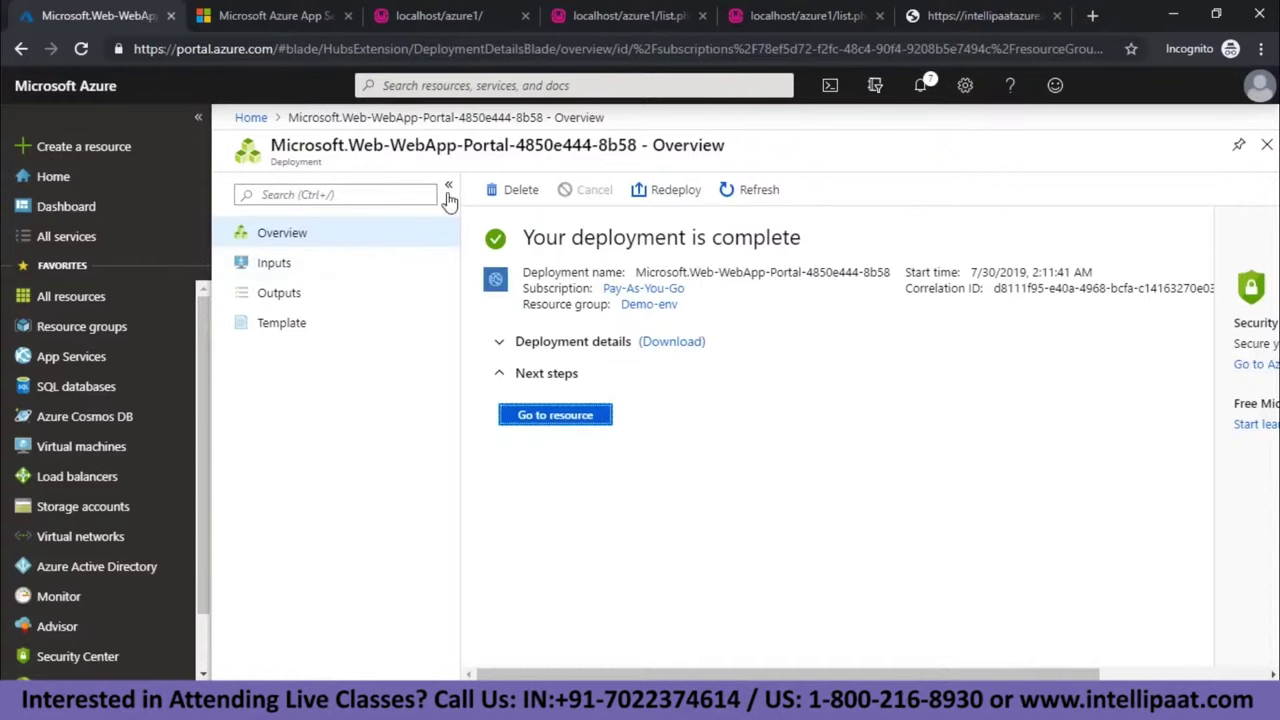
left_click(556, 415)
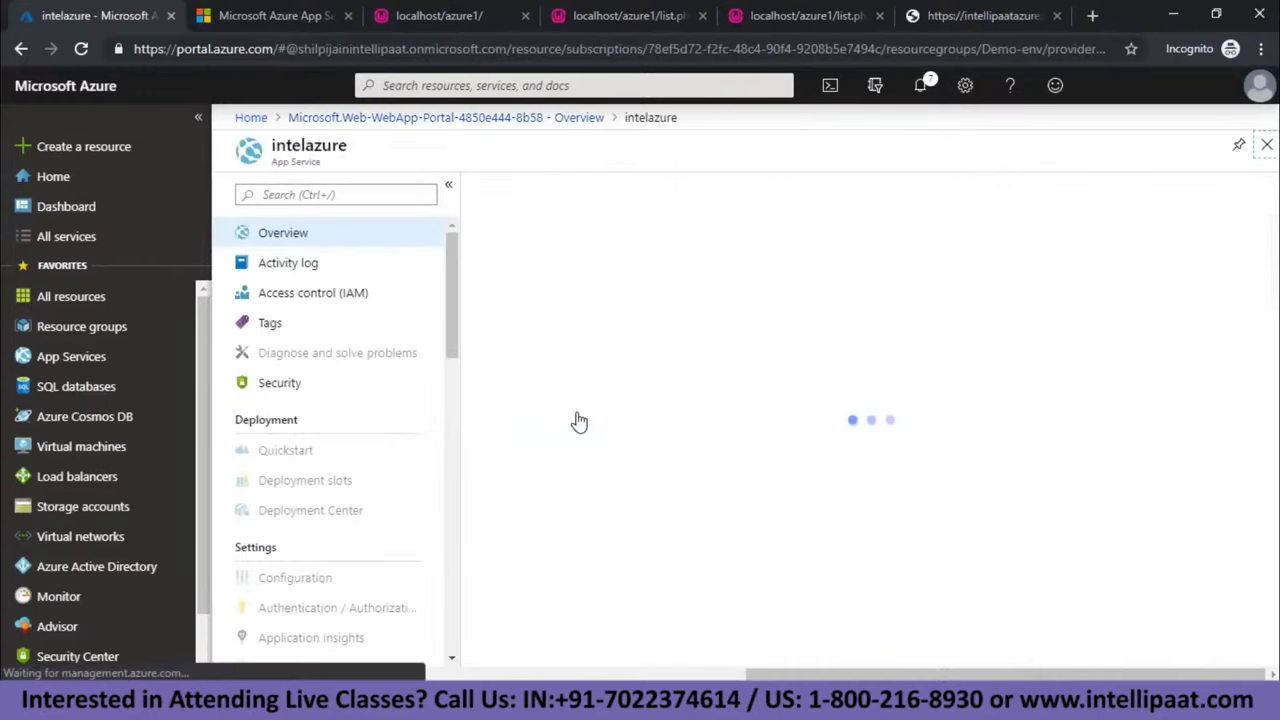
left_click(378, 521)
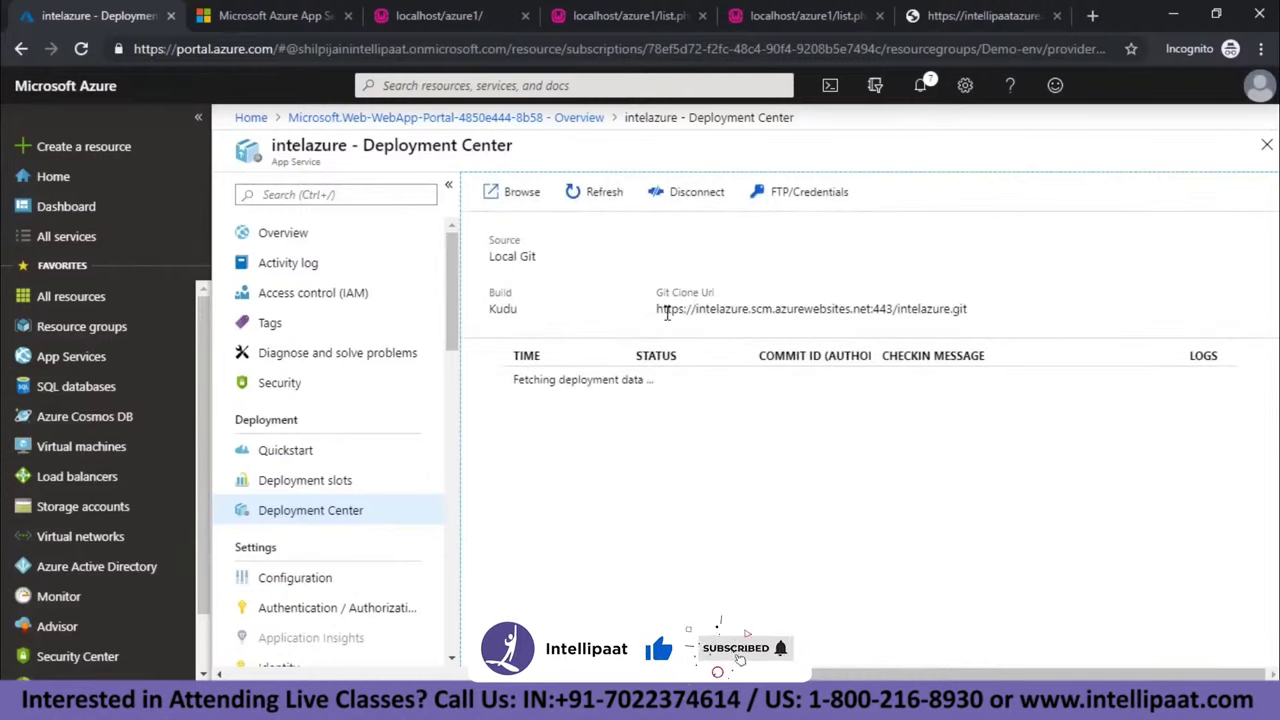
left_click_drag(673, 310, 968, 310)
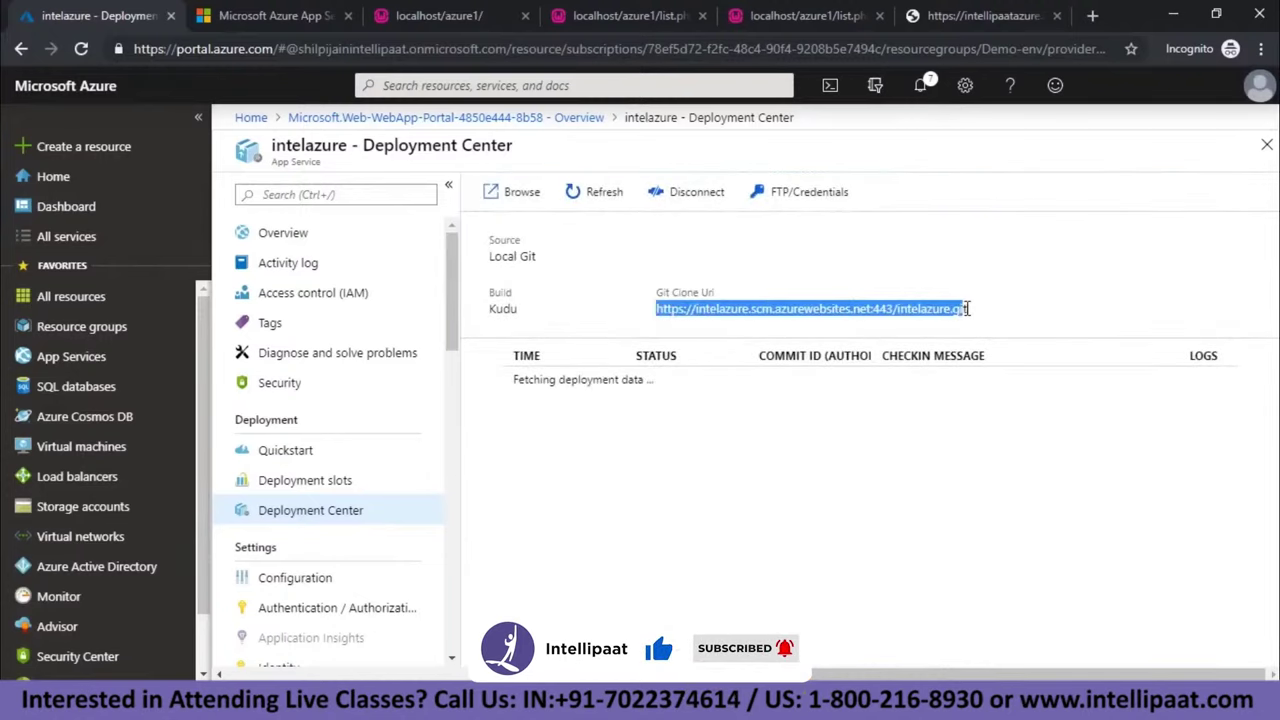
key("alt+Tab")
Step: Add the pasted clone URL as the 'azure' Git remote
type("git ")
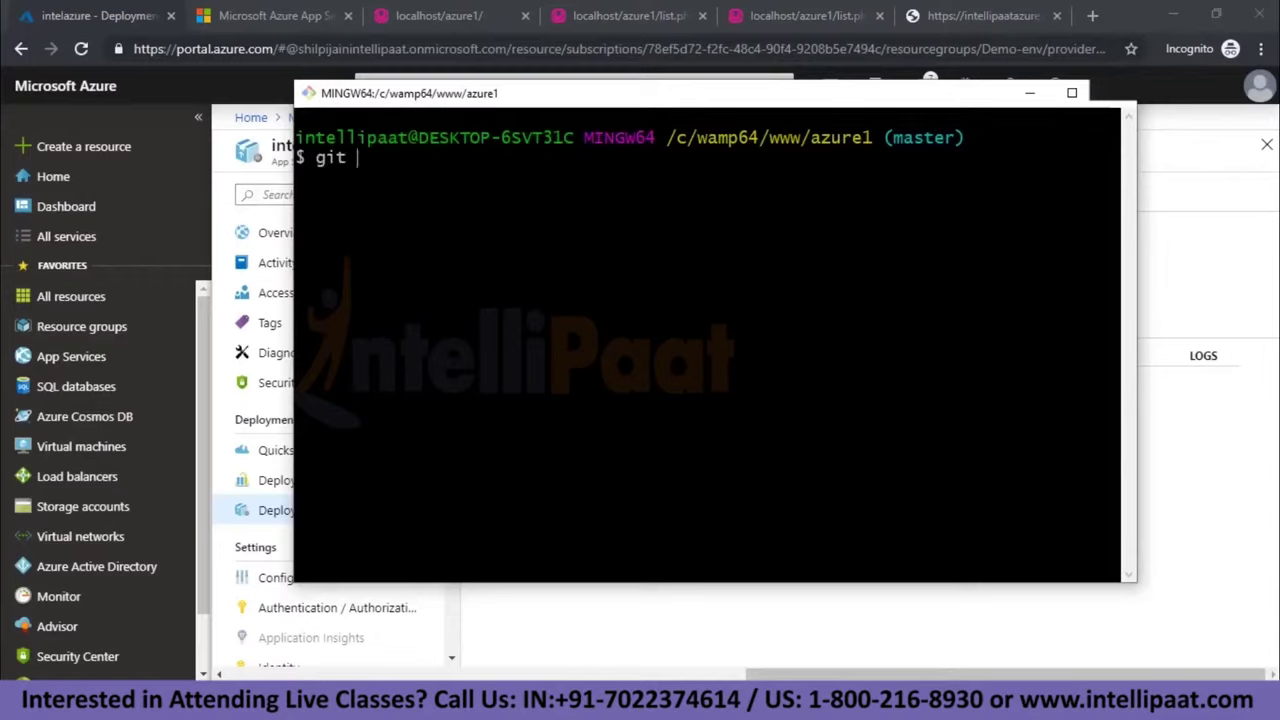
type("remote add azure")
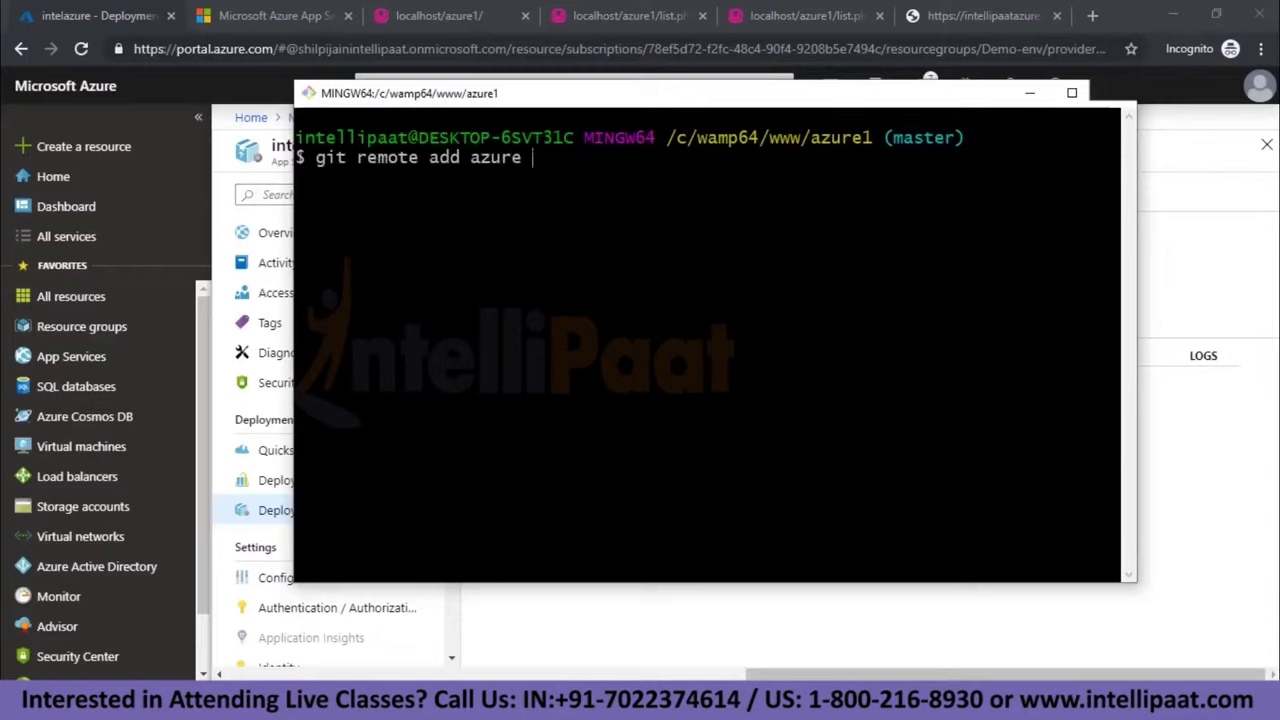
right_click(567, 232)
left_click(612, 287)
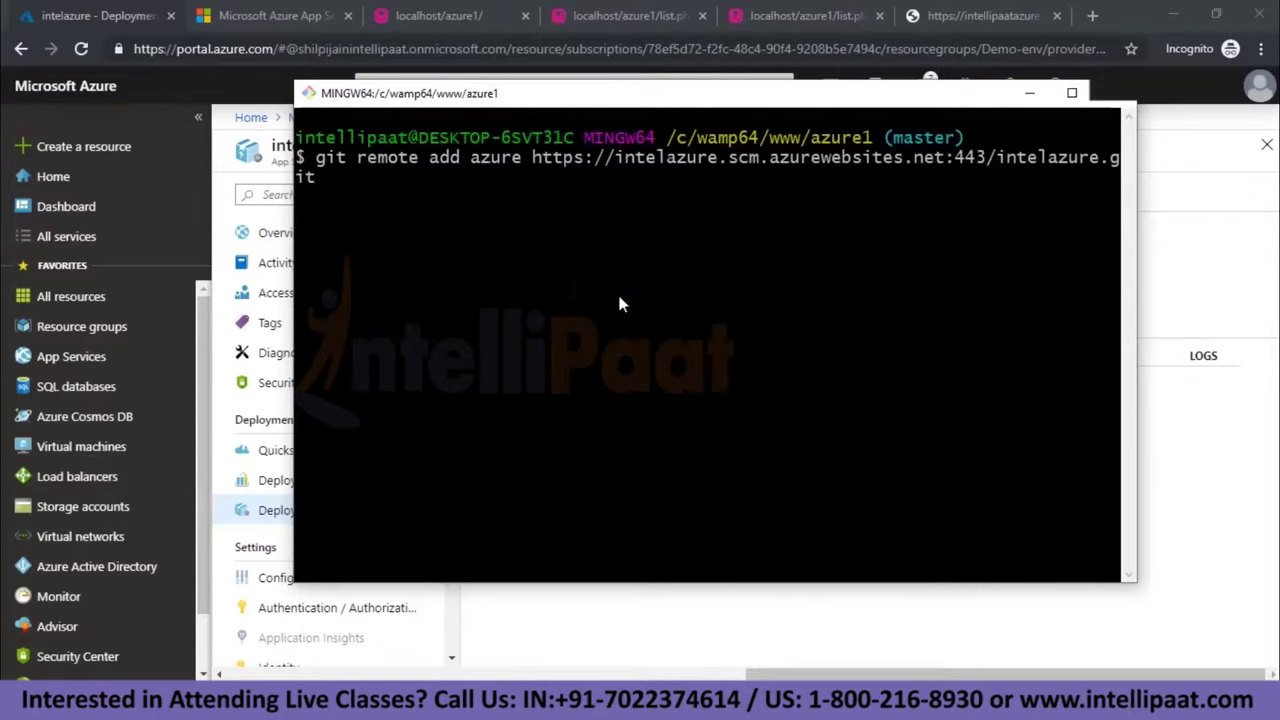
key("Return")
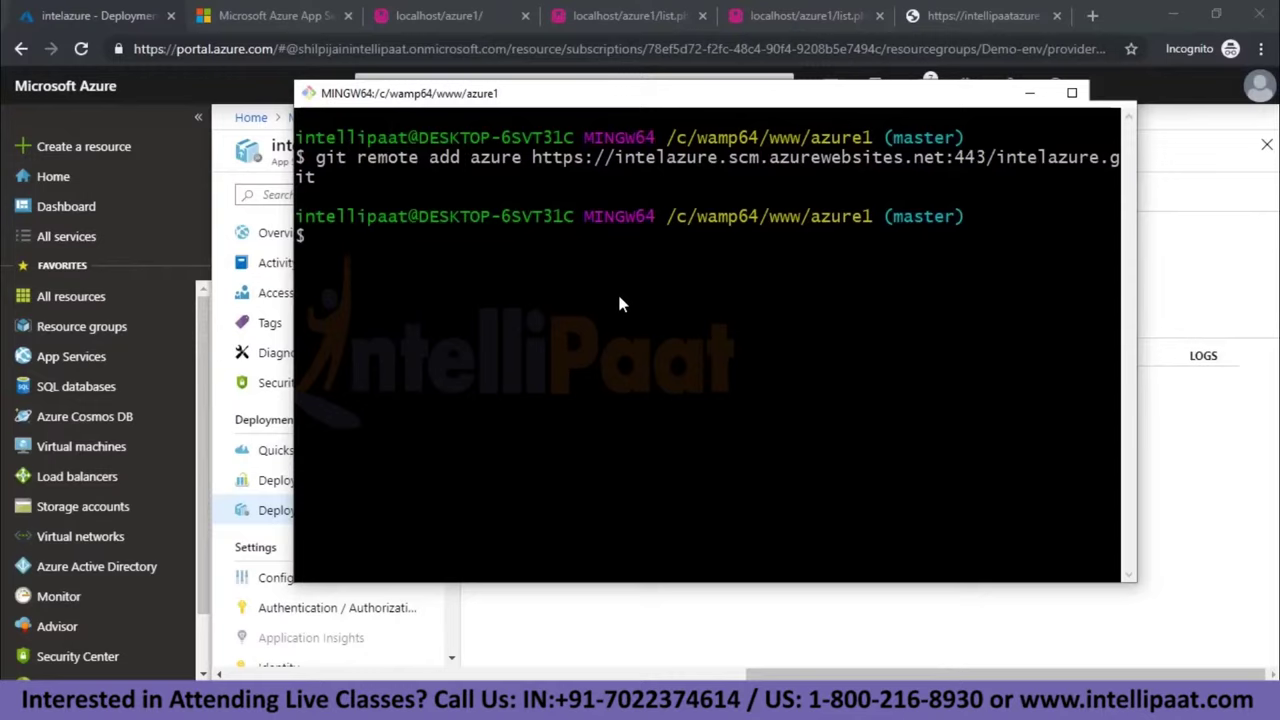
Step: Run git push azure master with the deployment username and password; authentication fails
type("git push azure master")
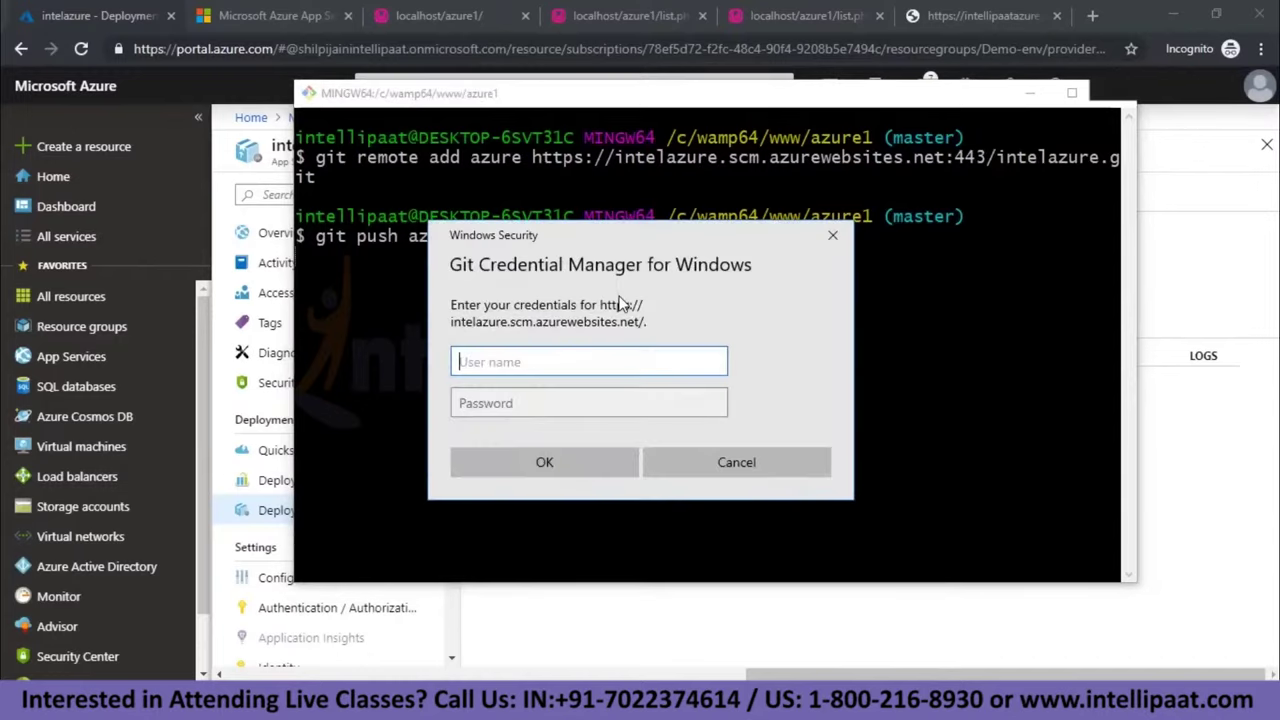
type("intellipaat")
key("Tab")
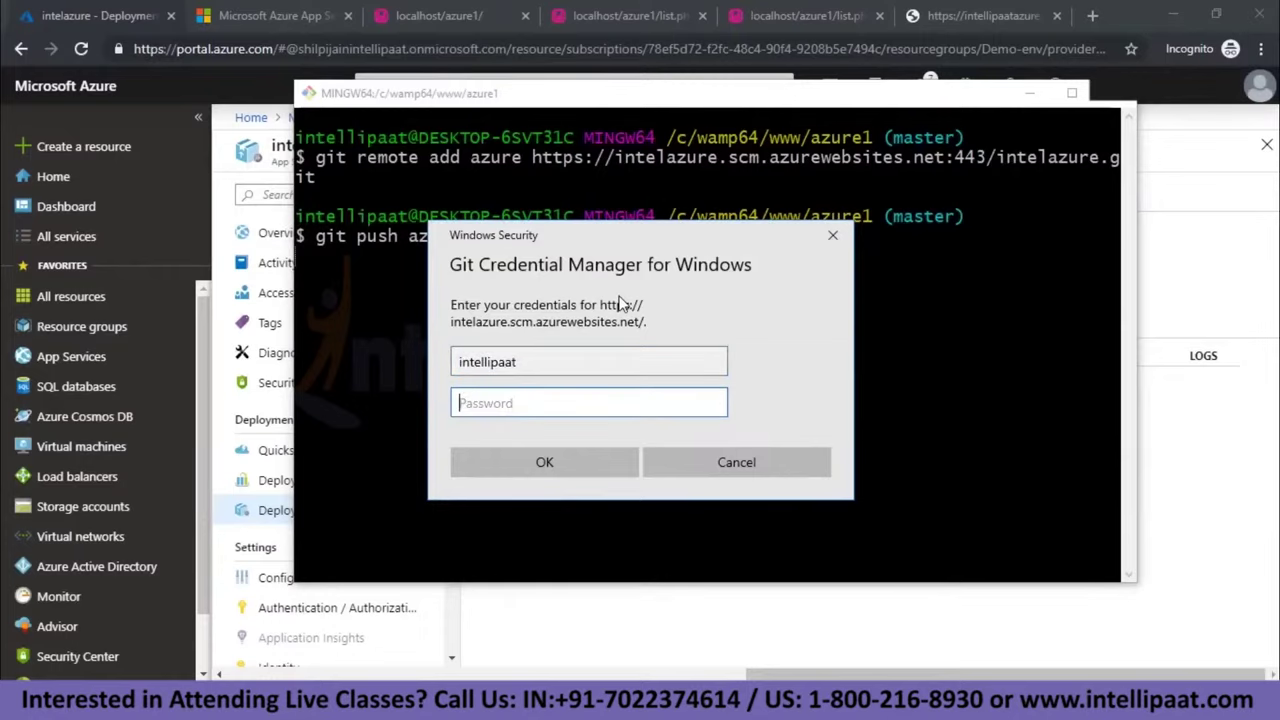
type("**********")
key("Return")
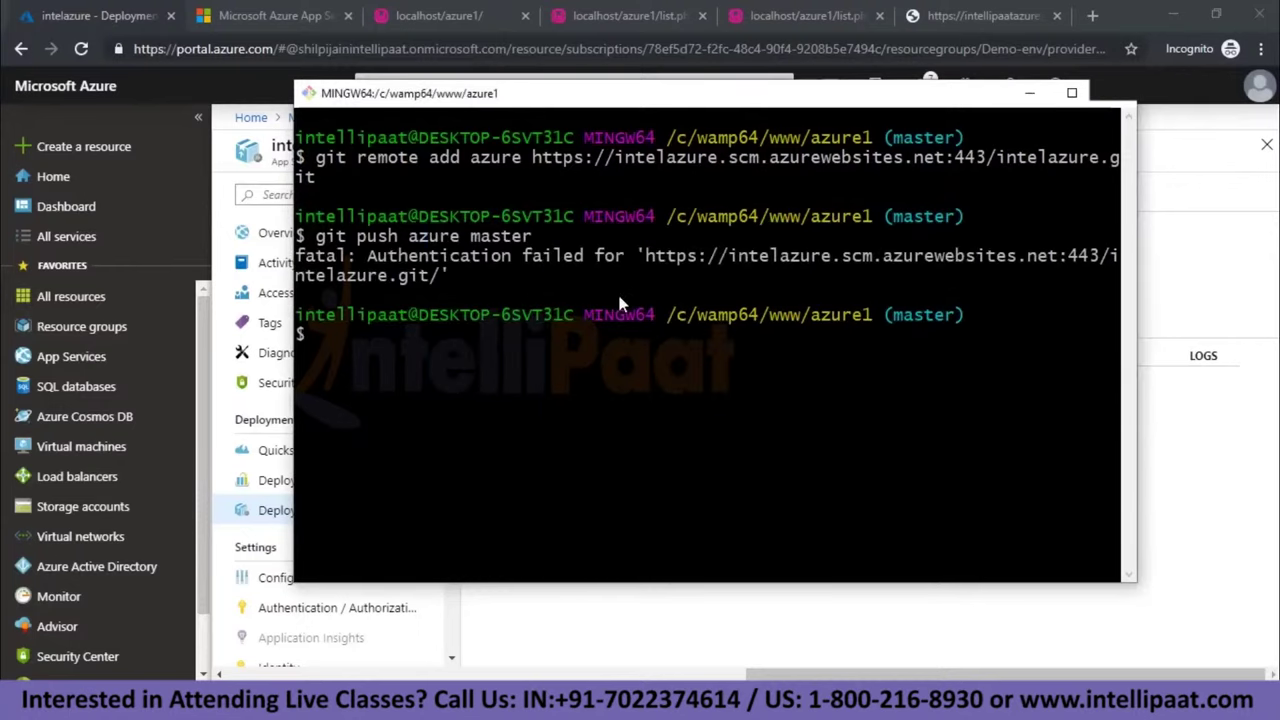
key("alt+Tab")
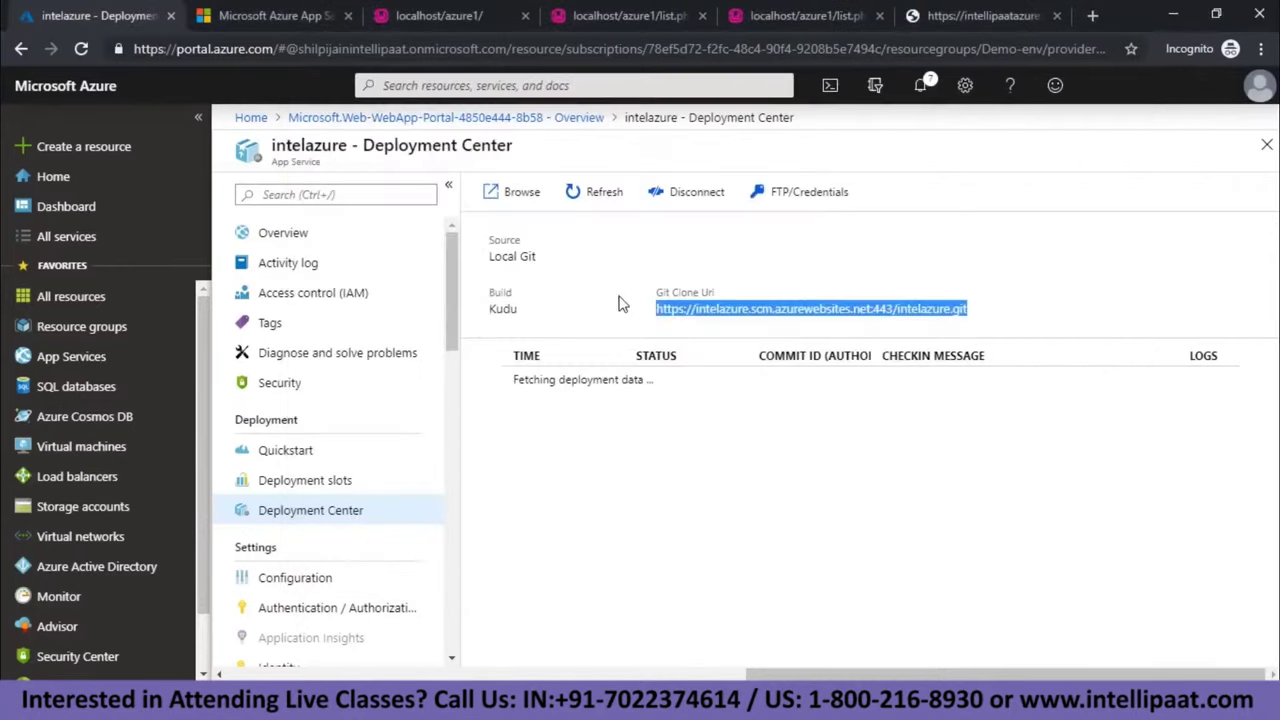
Step: Enter and confirm a new password in intelazure's user-level FTP/Local Git credentials and save it
left_click(800, 193)
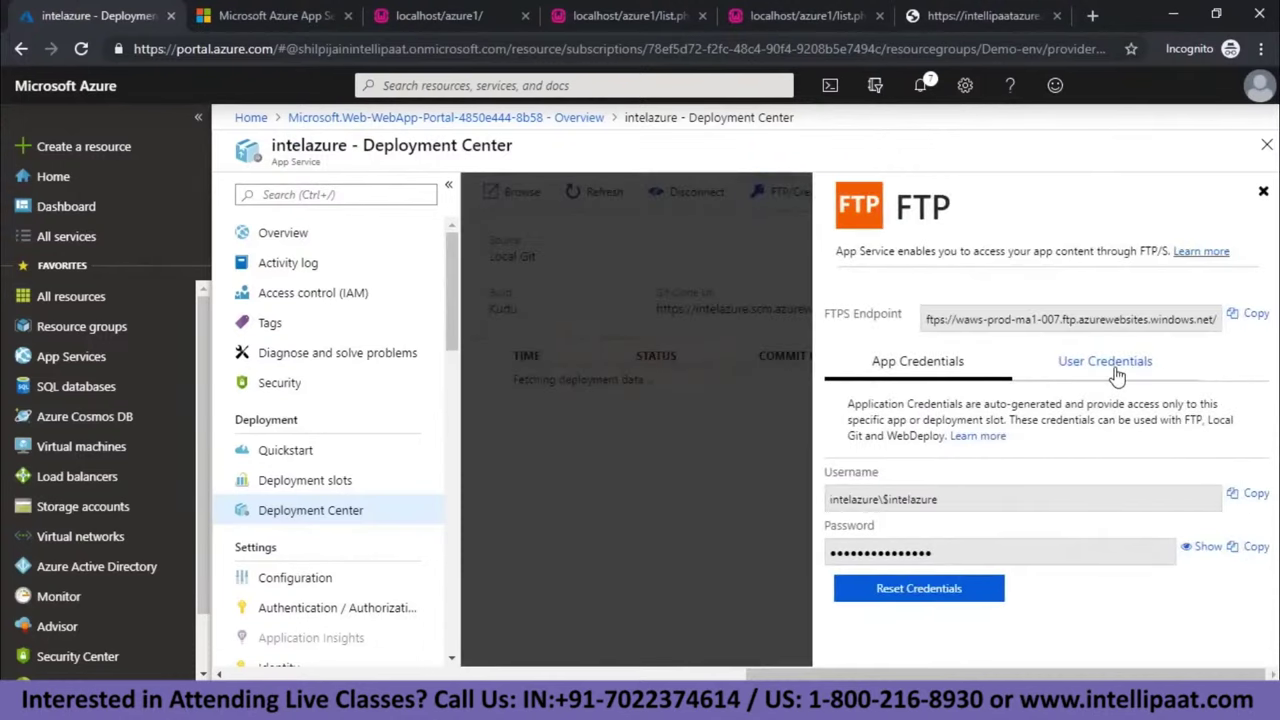
left_click(1110, 370)
left_click(942, 579)
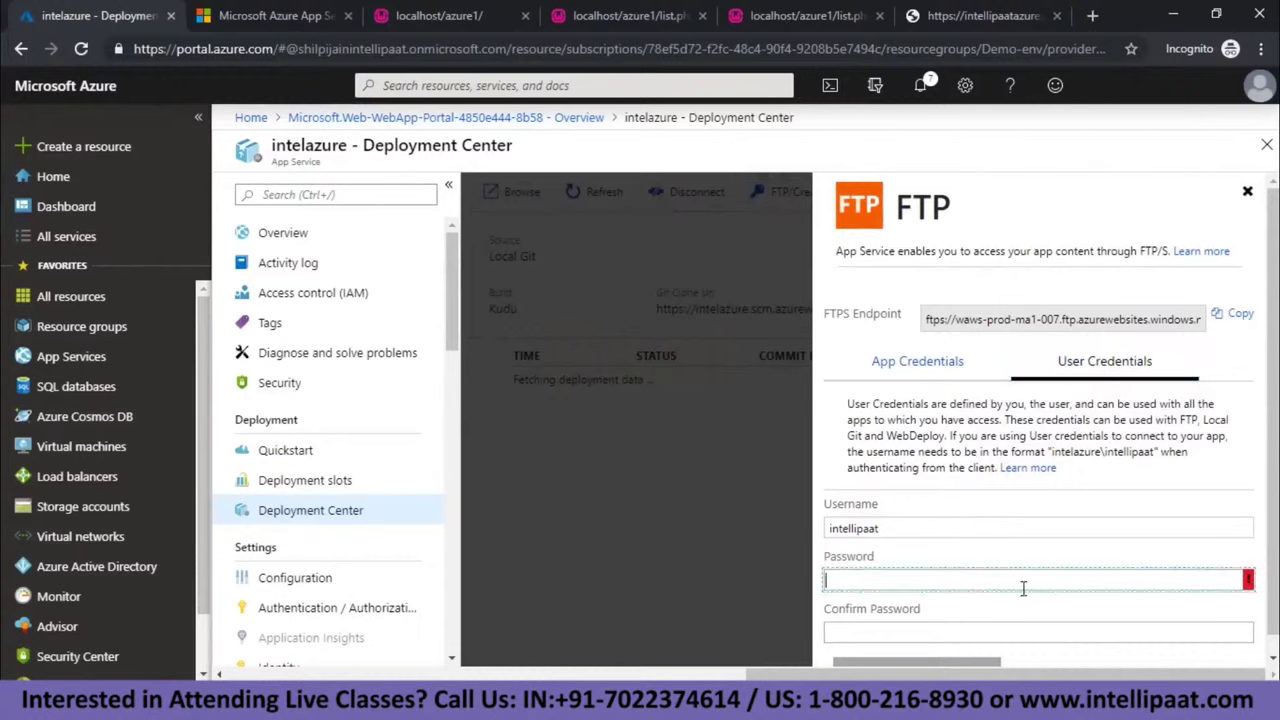
type("•")
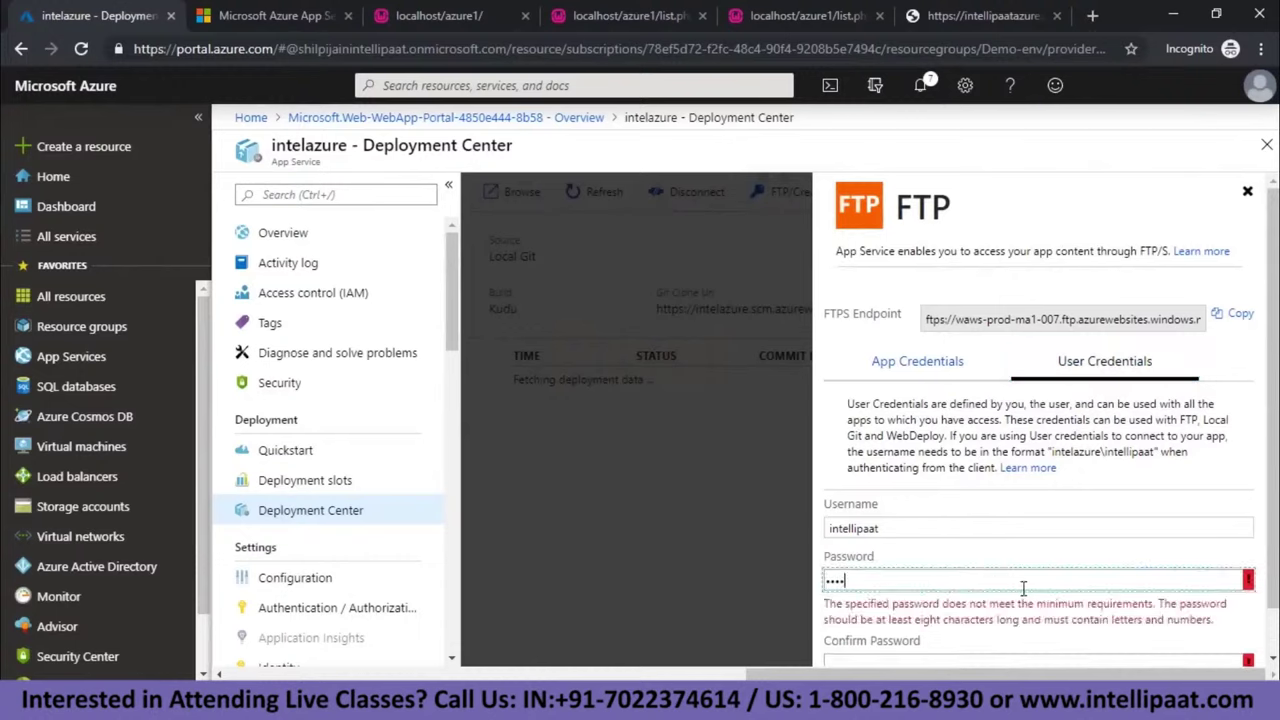
type("•••••••")
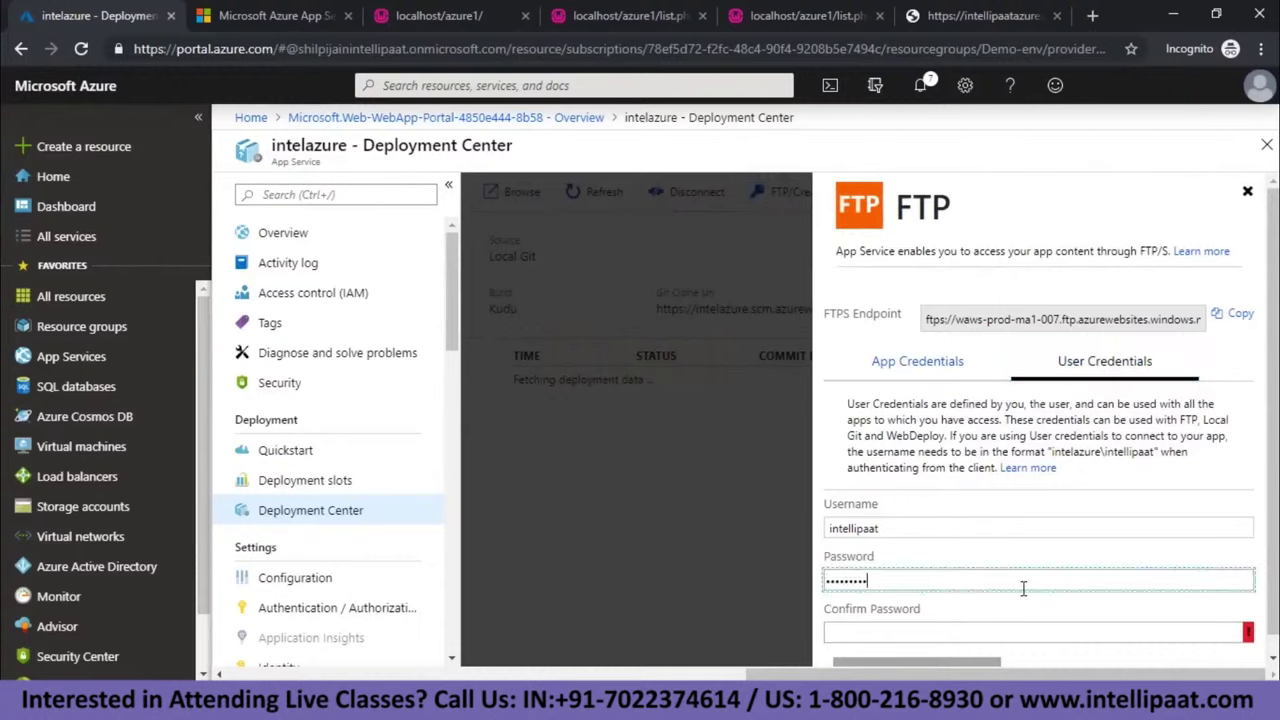
key("Tab")
type("••")
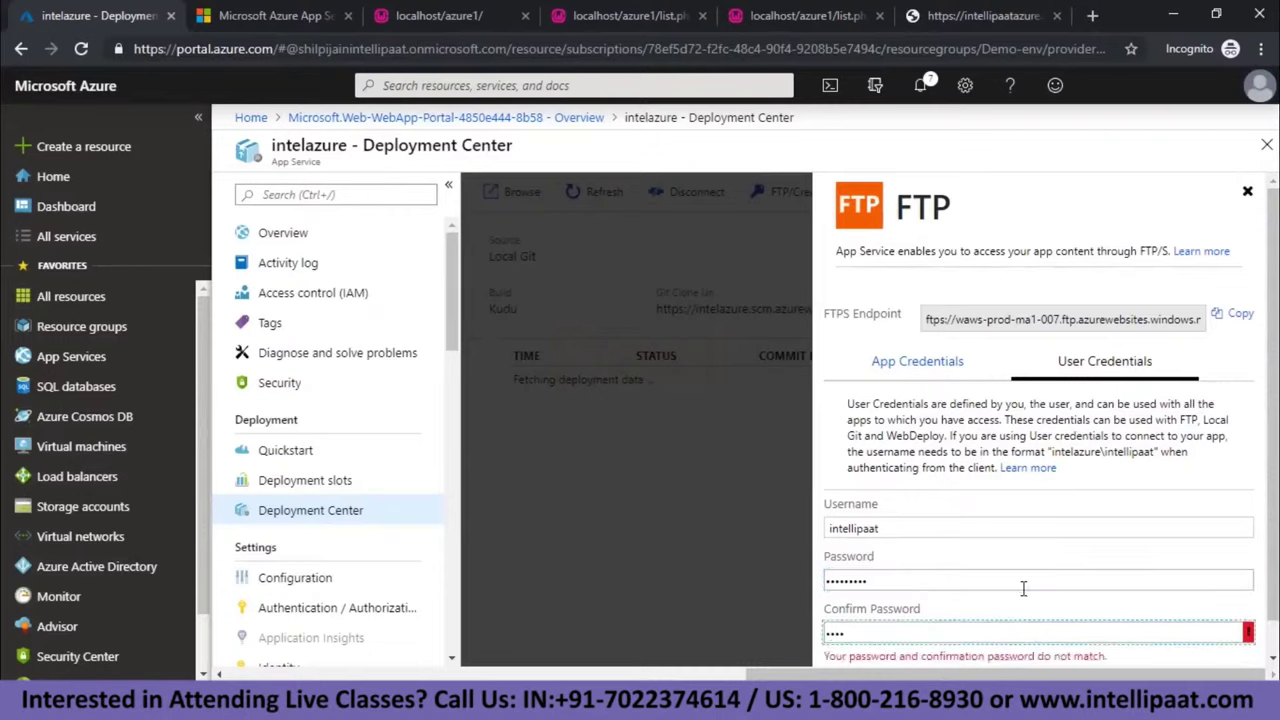
type("•••••••")
scroll(1023, 588, "down", 1)
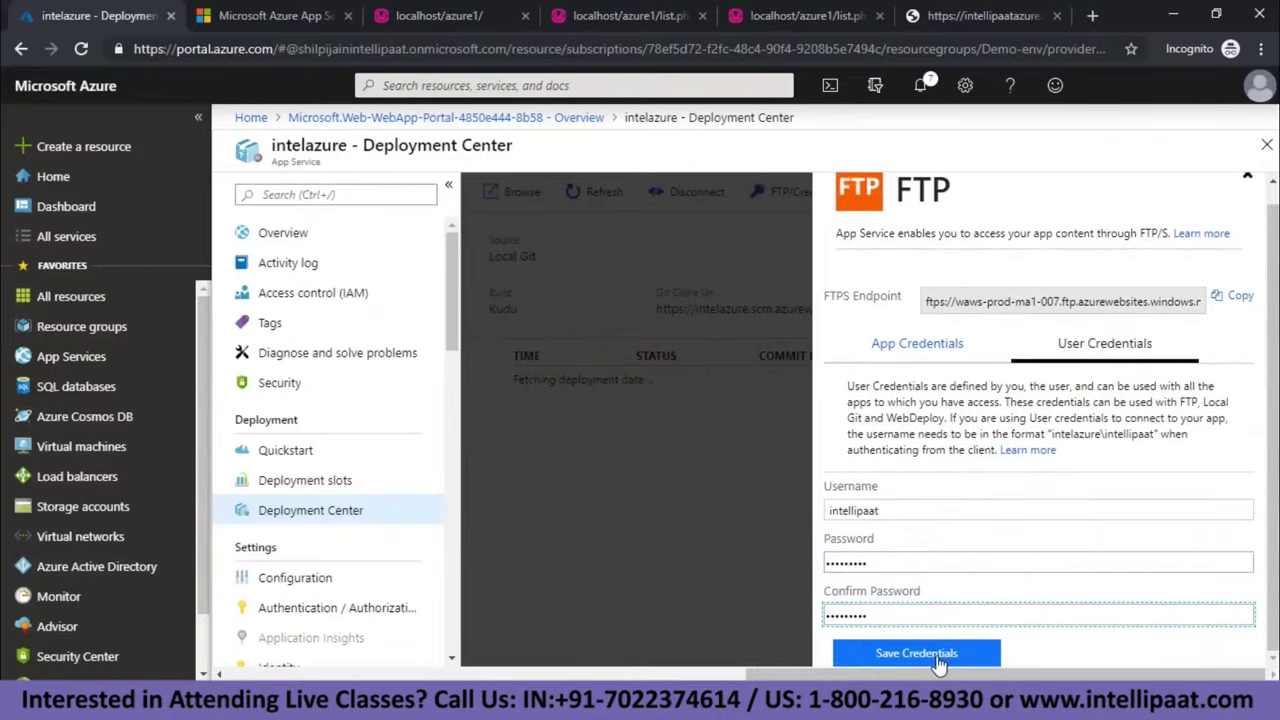
left_click(936, 658)
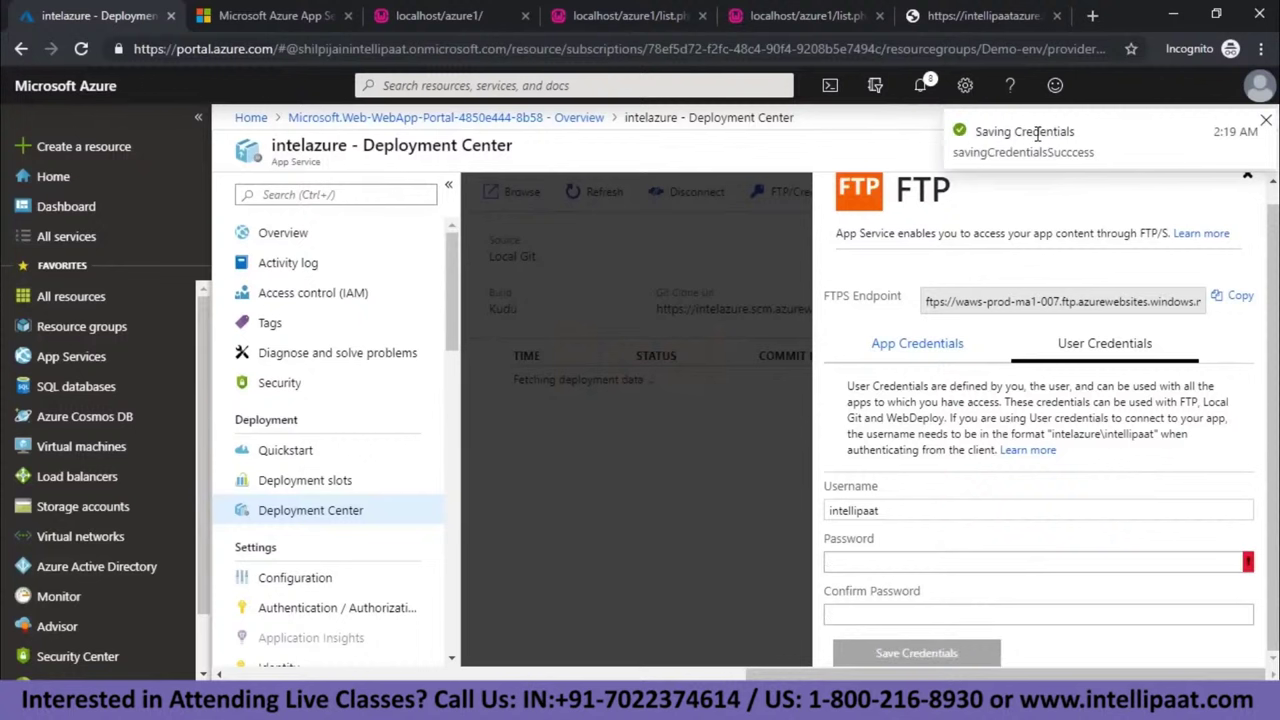
Step: Rerun 'git push azure master' in Git Bash until it reports Deployment successful and the app restart notice
key("alt+Tab")
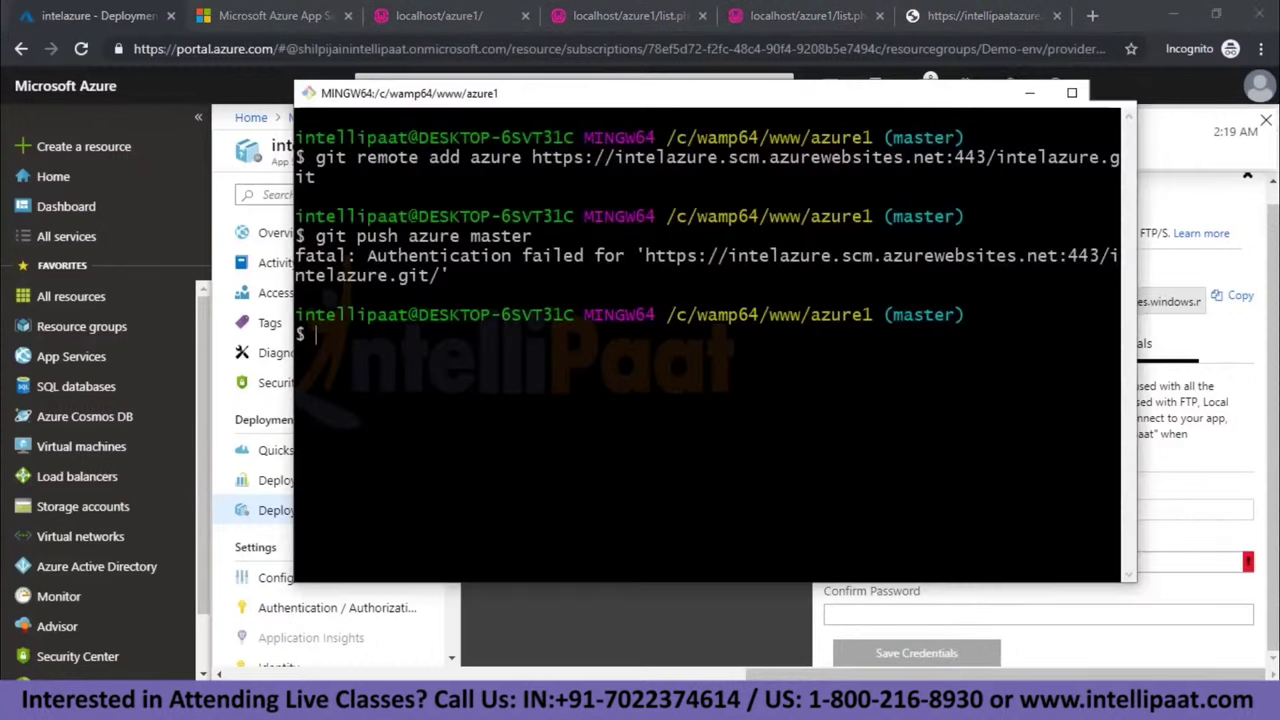
key("Up")
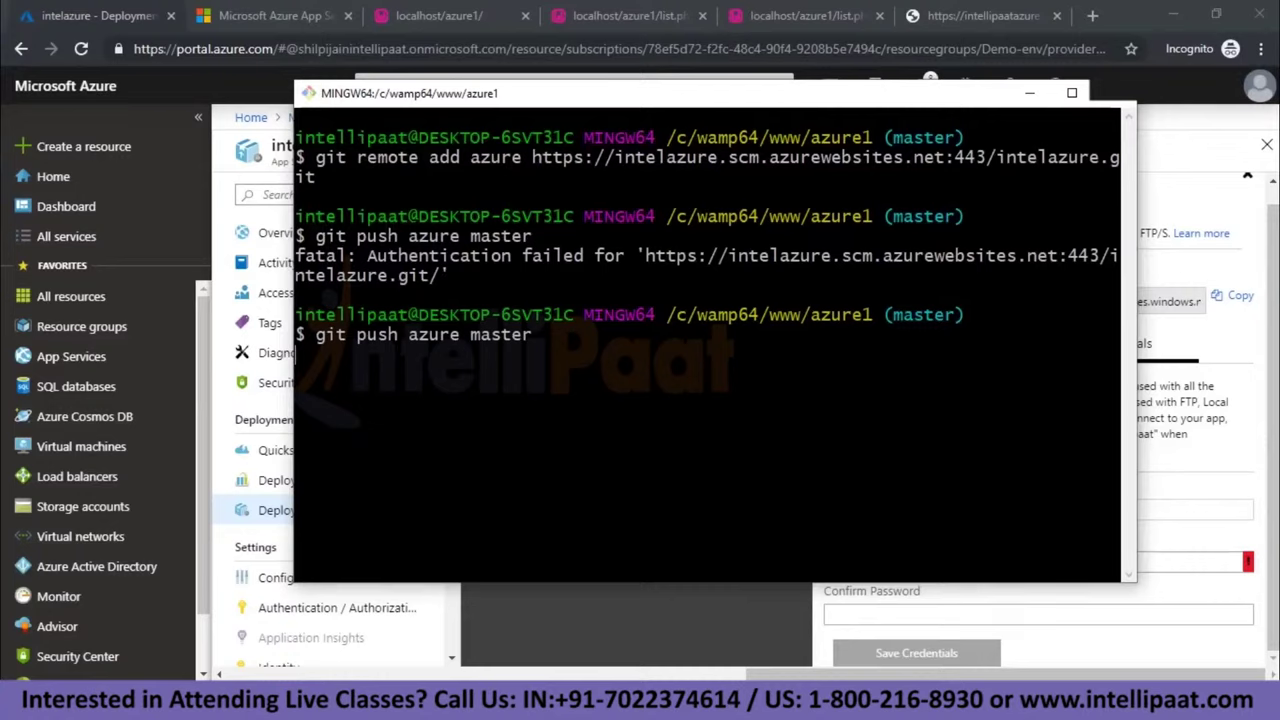
key("Return")
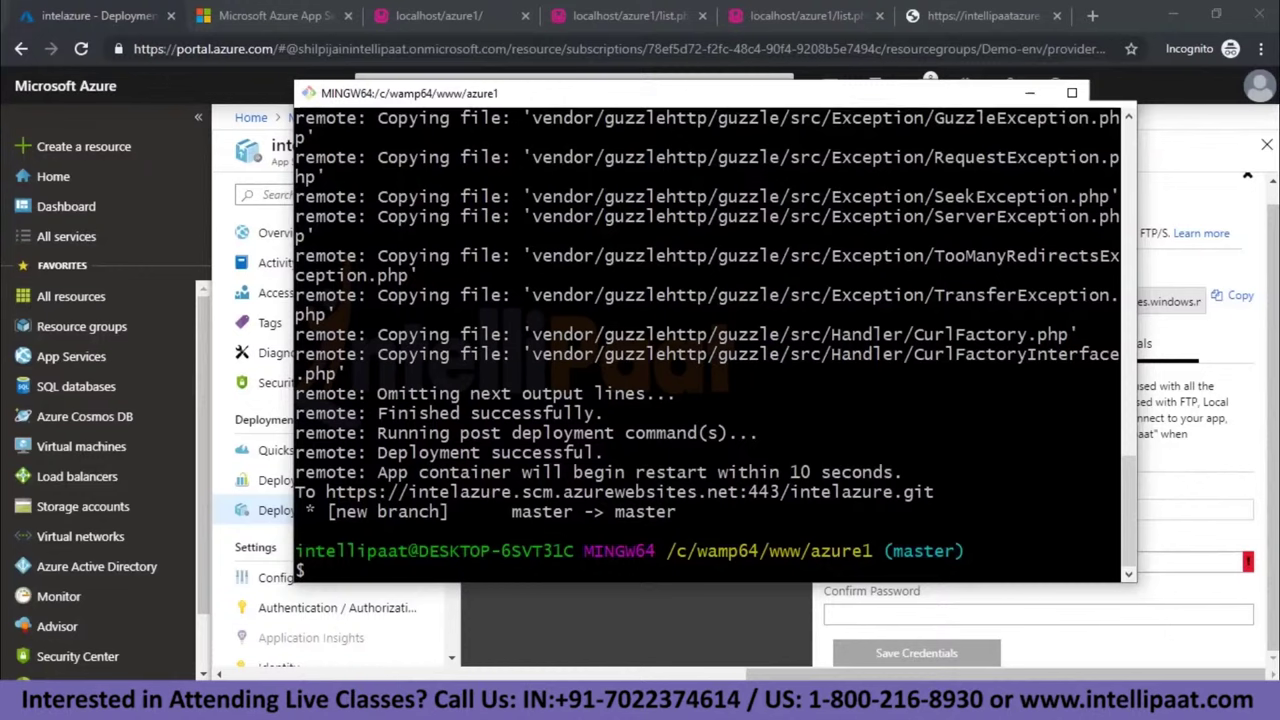
left_click_drag(790, 472, 904, 472)
Step: Reload the intelazure App Service tab to show the deployed Upload to Azure Blob page
left_click(278, 18)
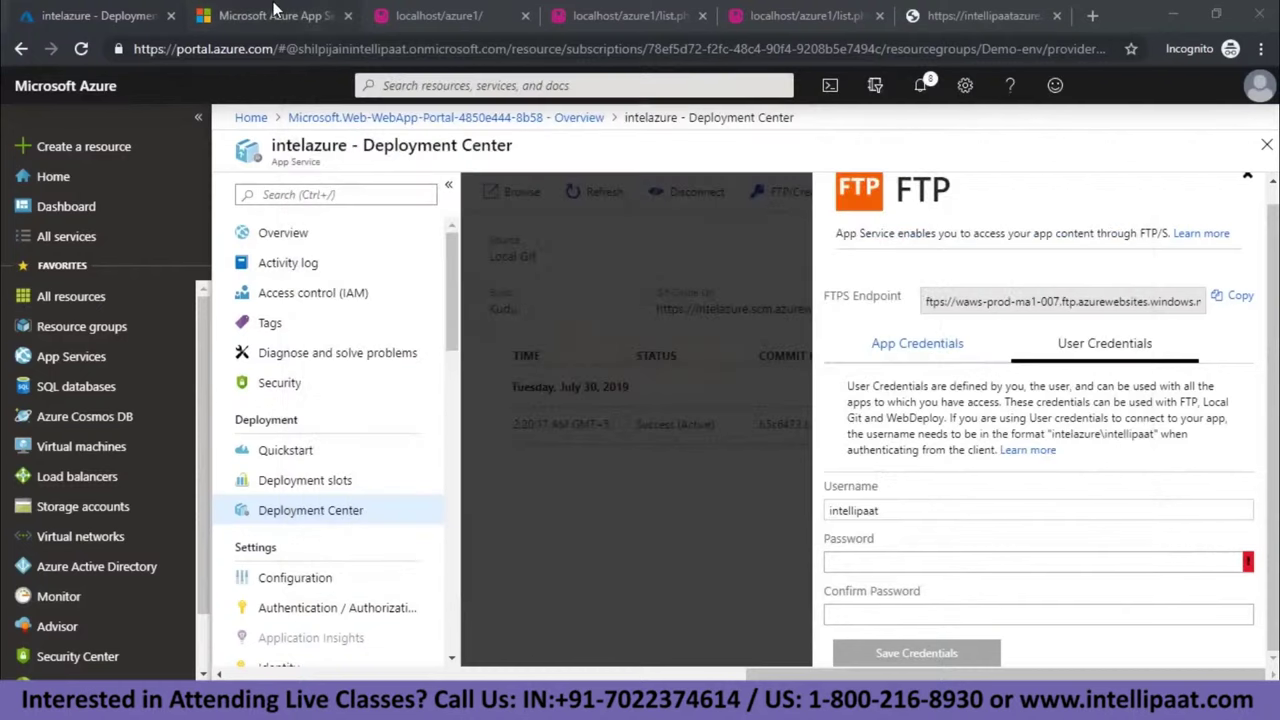
left_click(240, 22)
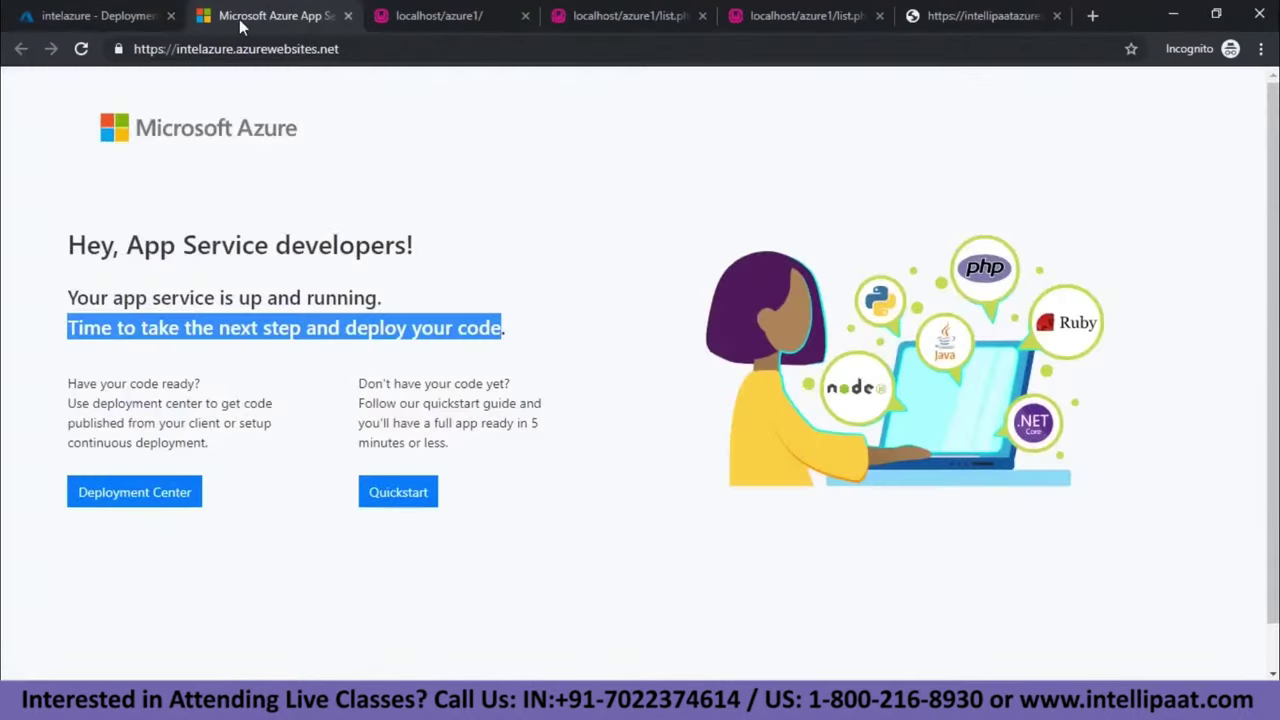
left_click(82, 50)
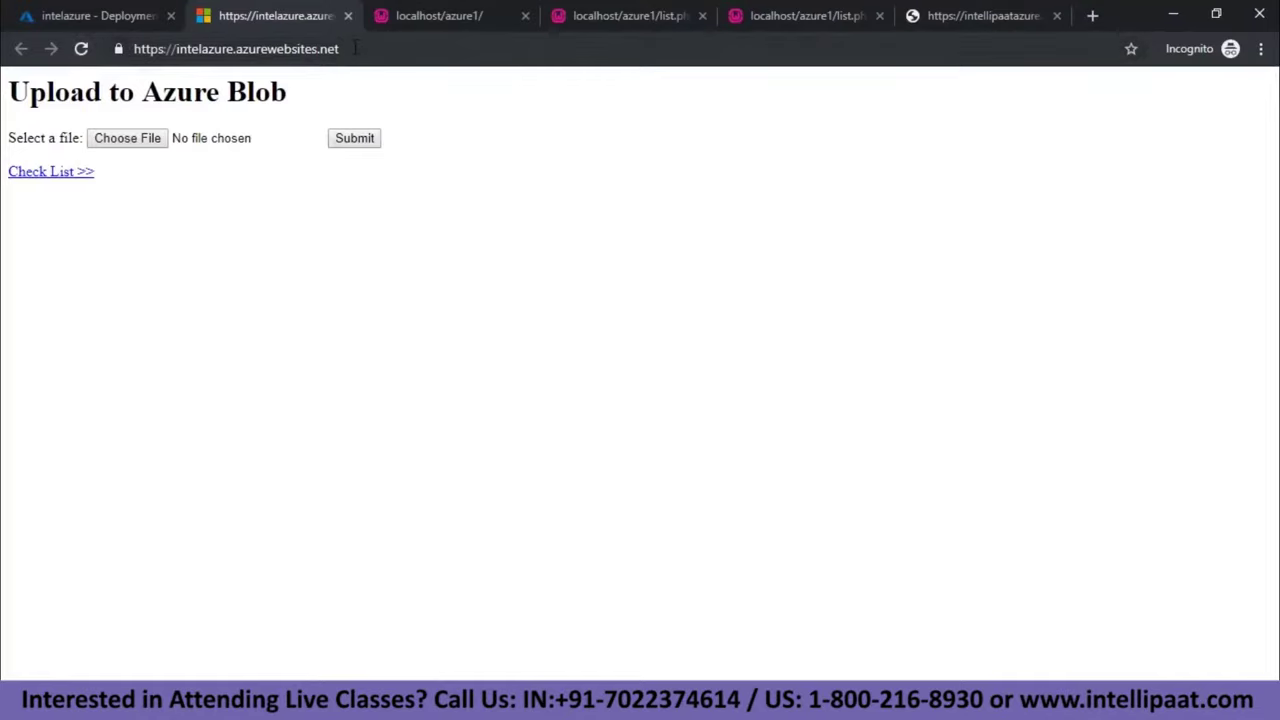
left_click_drag(340, 48, 130, 50)
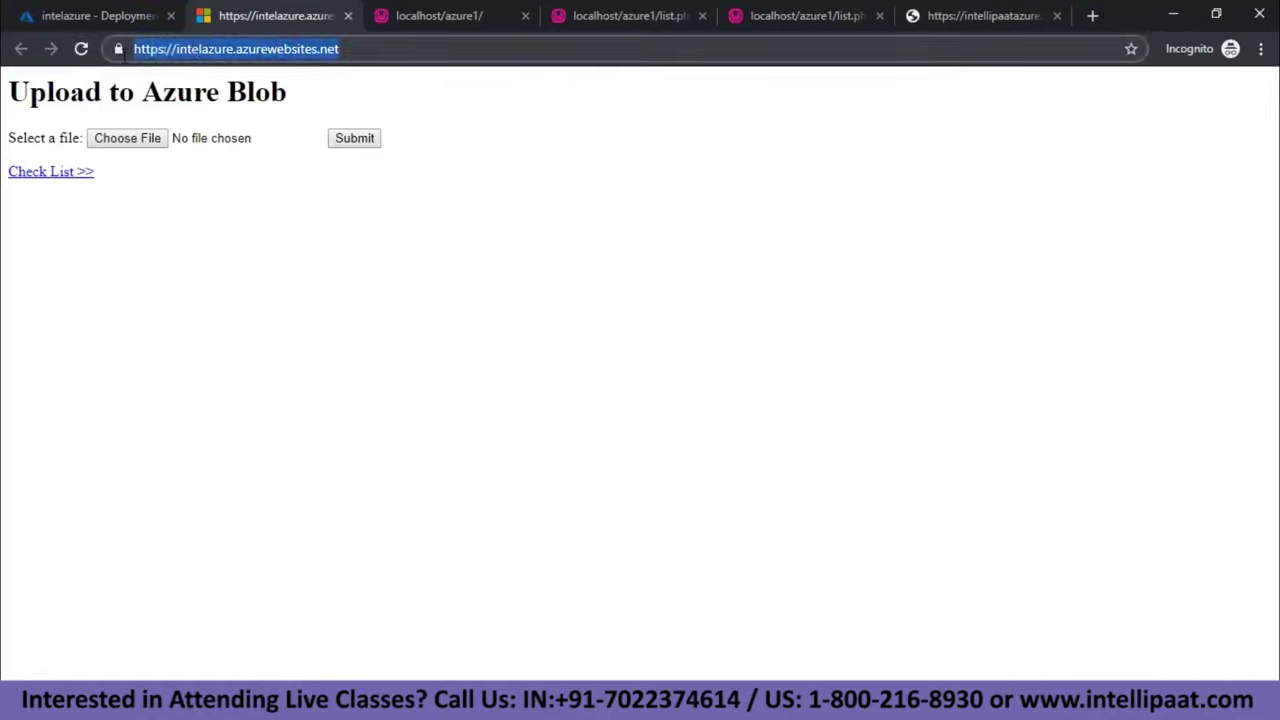
left_click(197, 271)
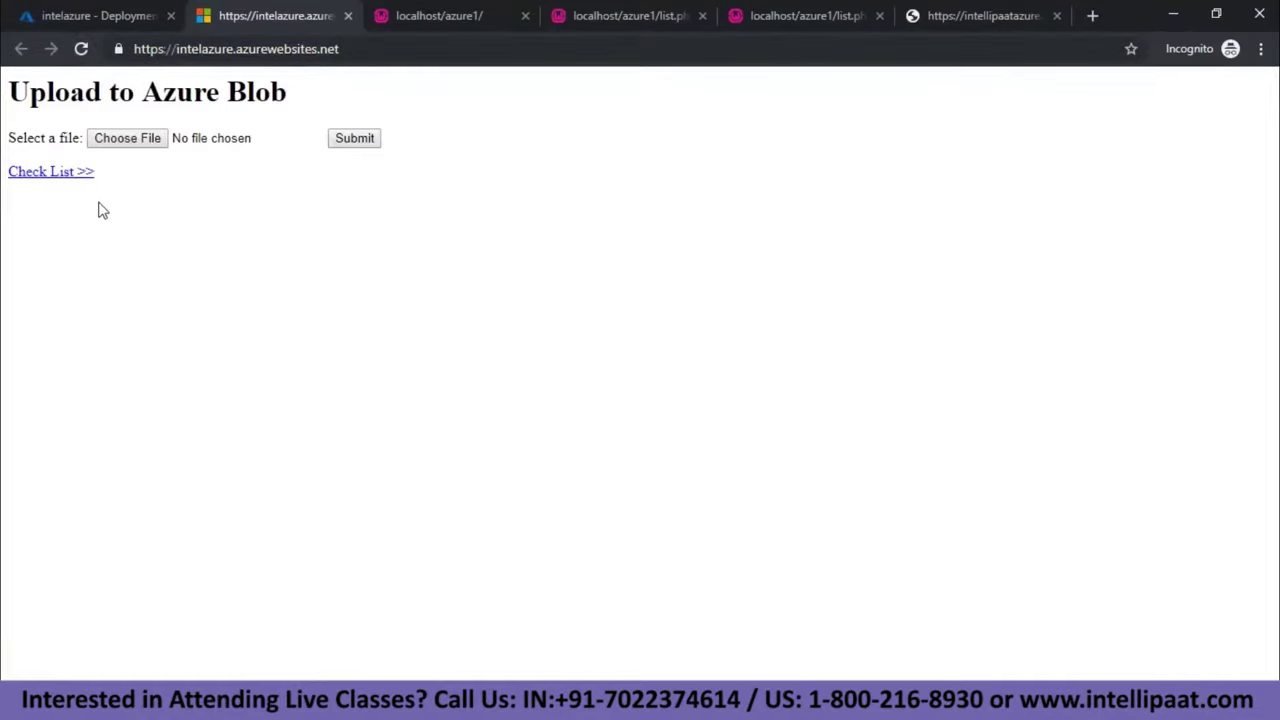
Step: Open the Check List page, which fails with a MySQL connection error
left_click(68, 175)
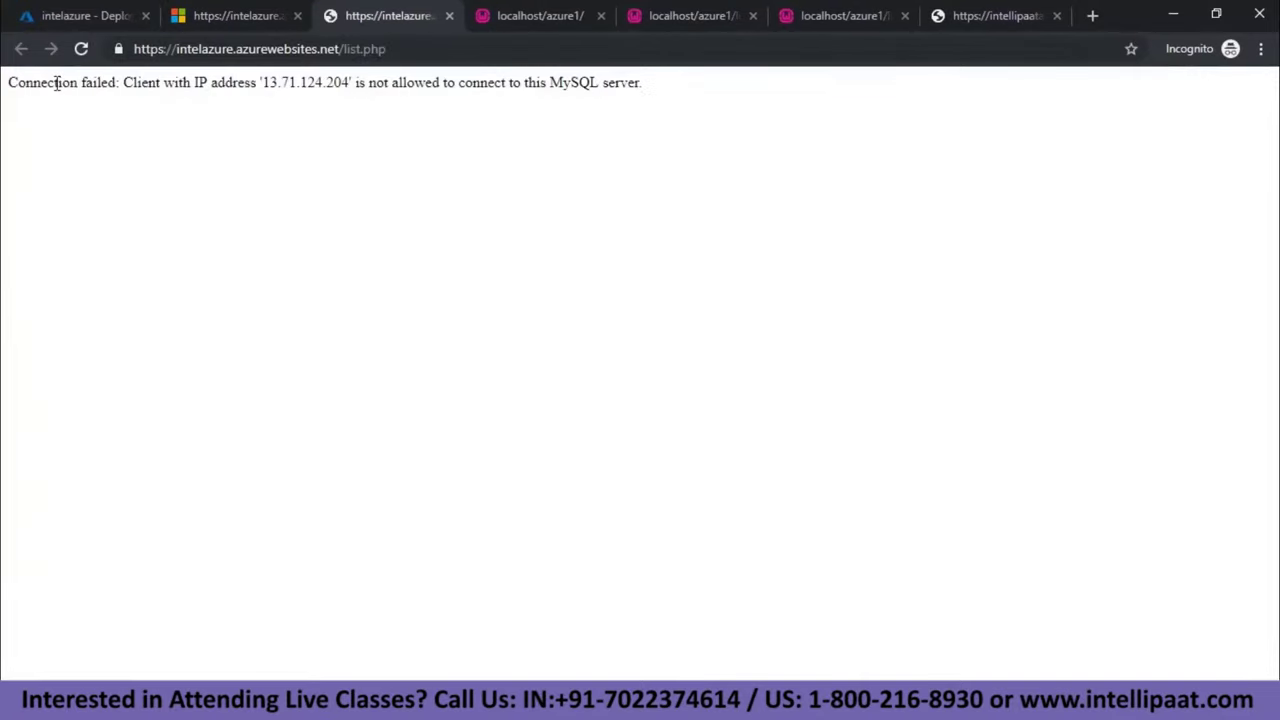
left_click_drag(55, 82, 651, 100)
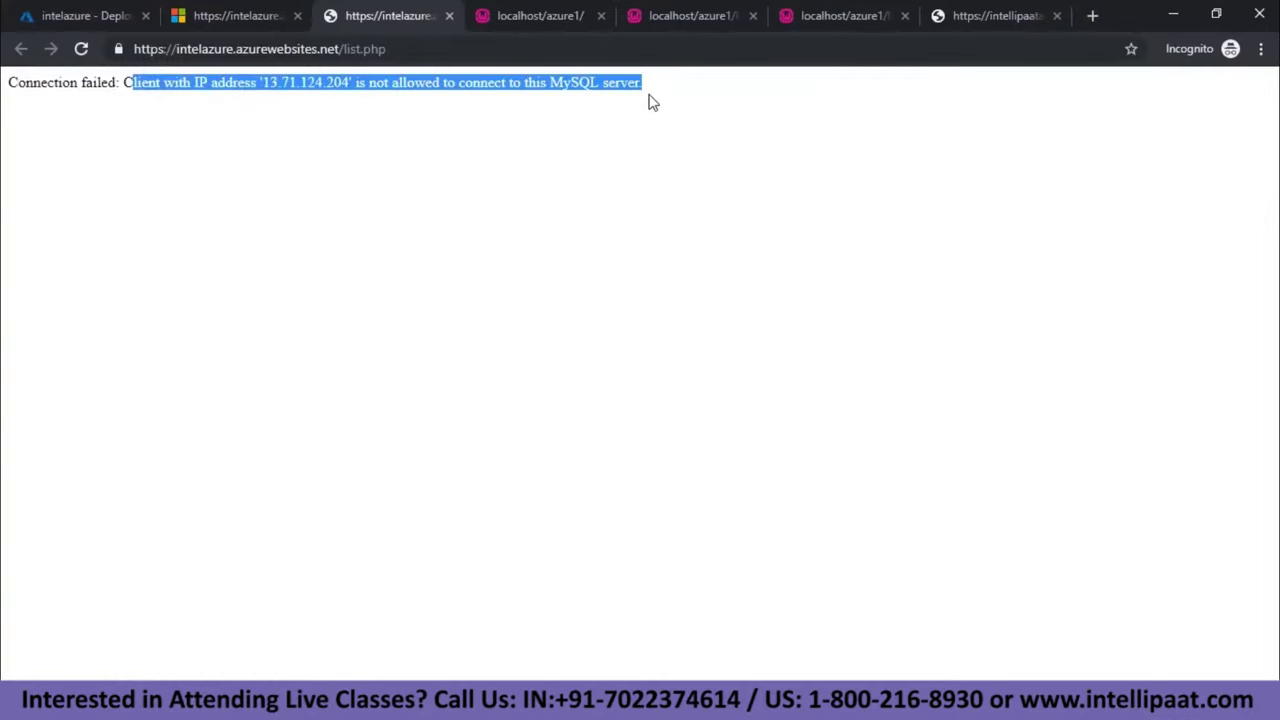
left_click(96, 17)
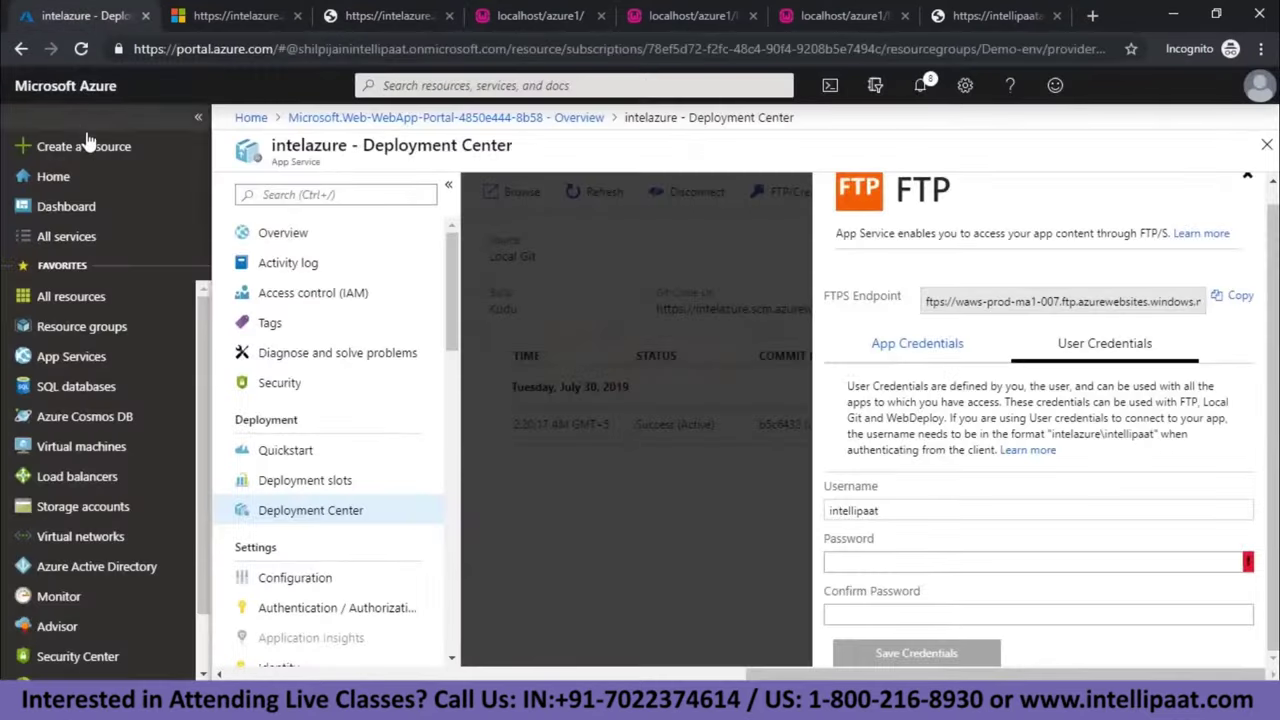
Step: Turn on Azure services access for intel1, delete its ClientIPAddress firewall rule, and save
left_click(110, 188)
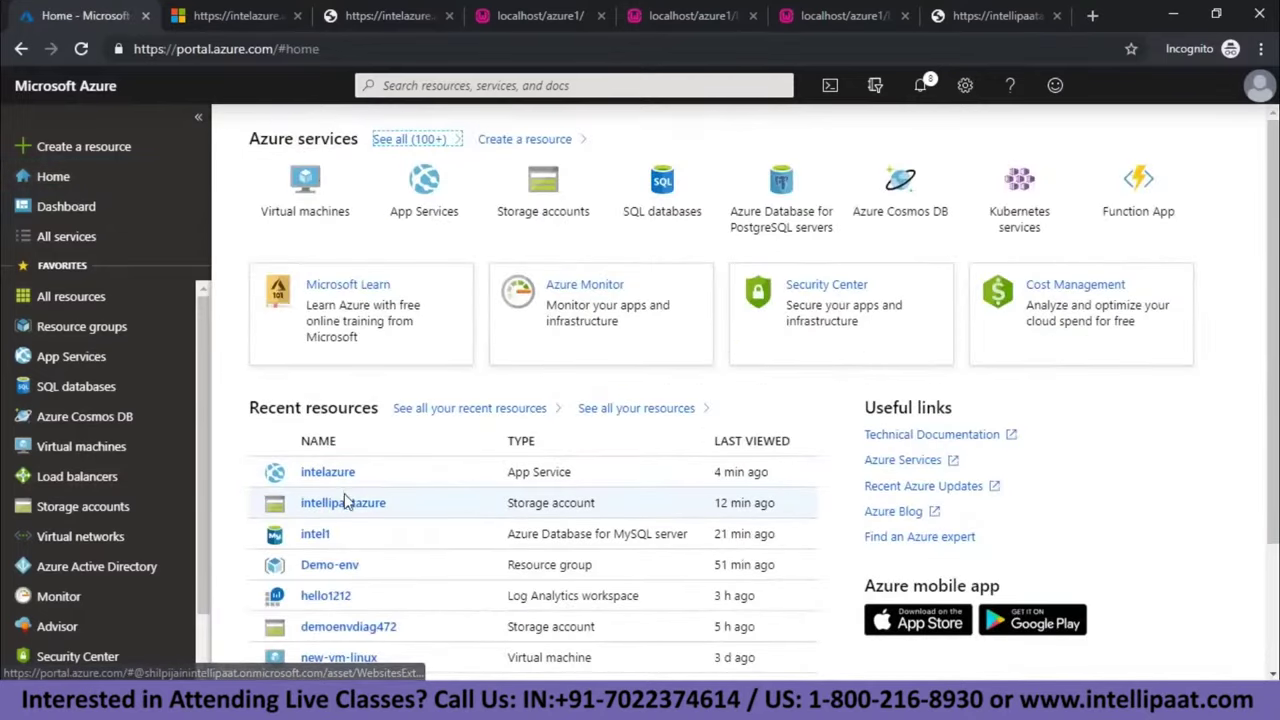
left_click(318, 537)
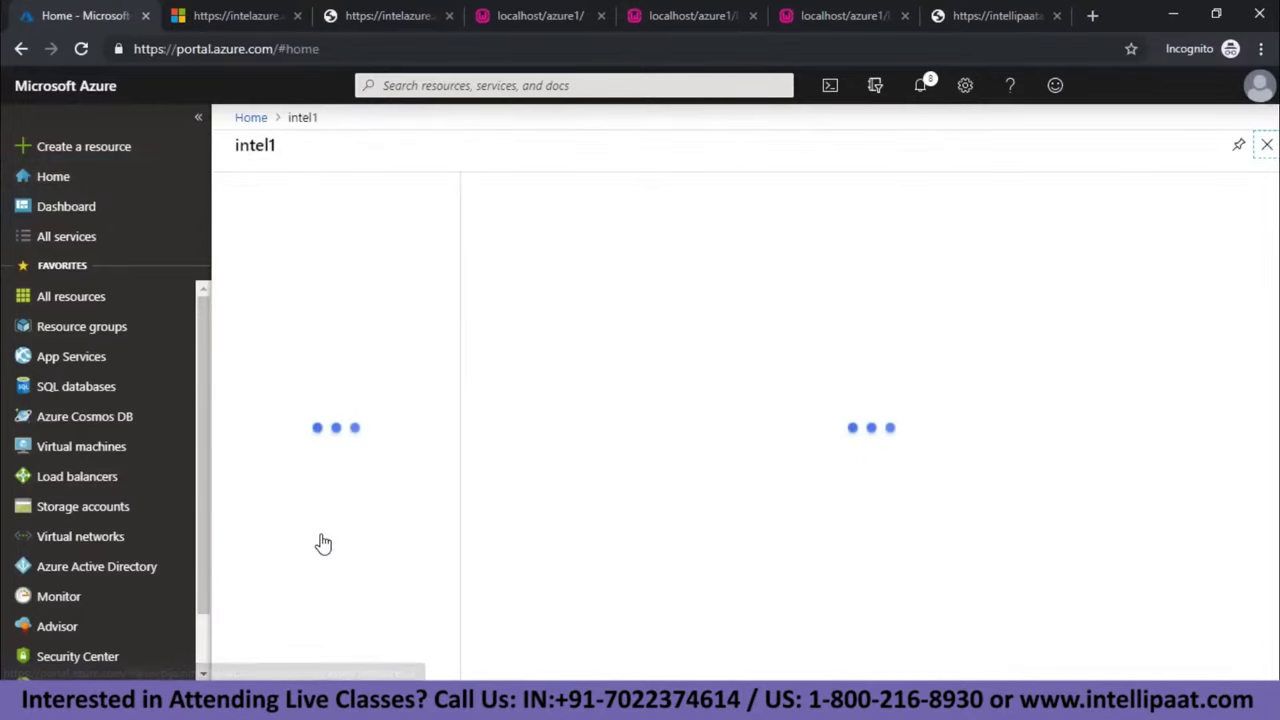
left_click(345, 420)
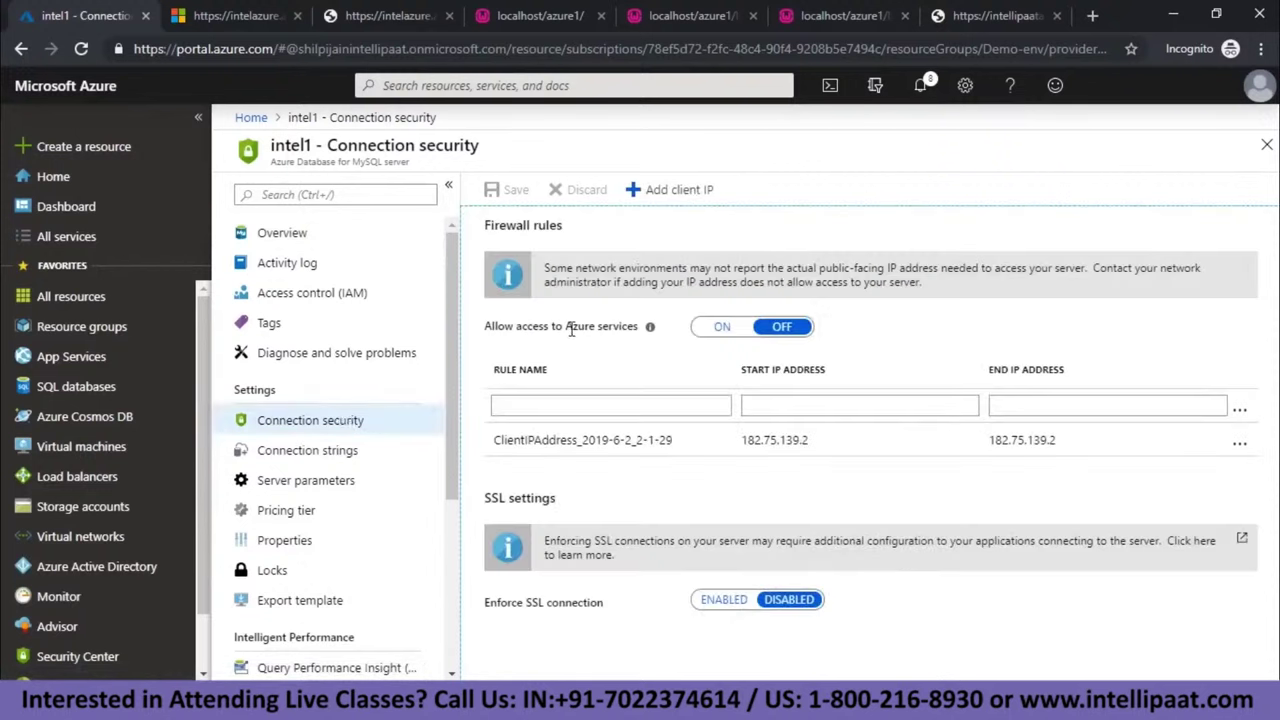
left_click(721, 330)
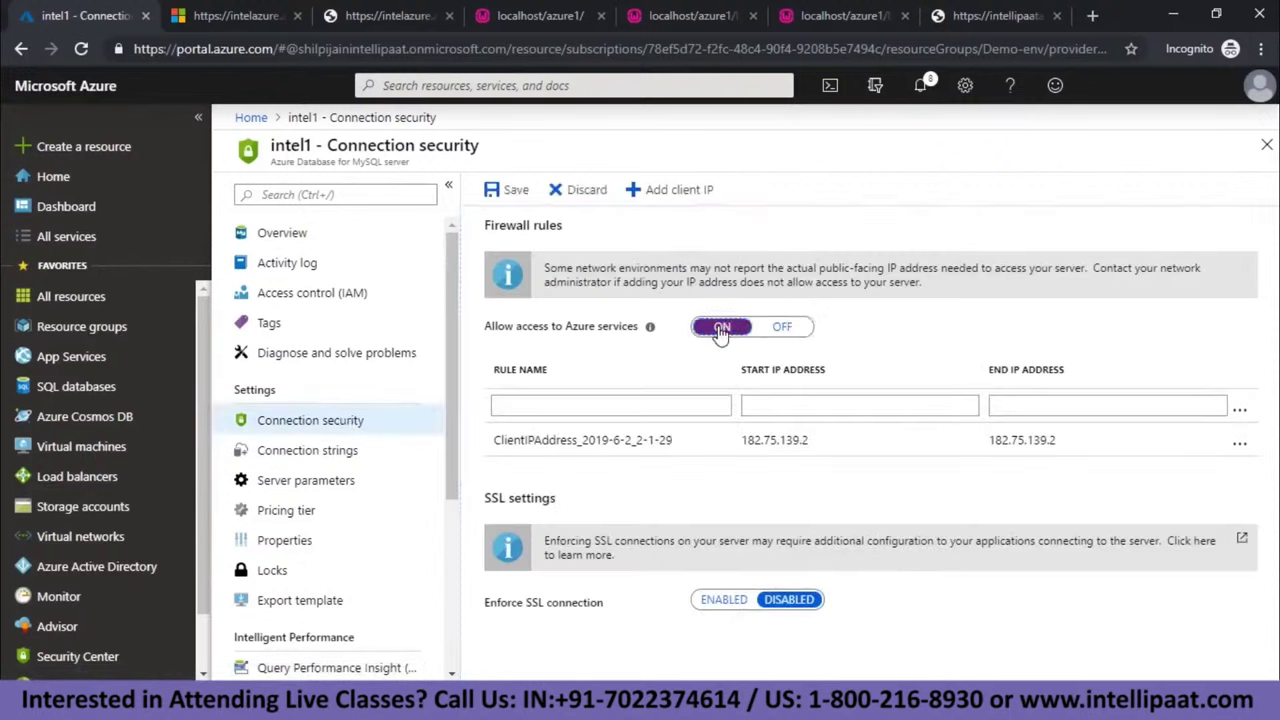
left_click(1240, 446)
left_click(1215, 450)
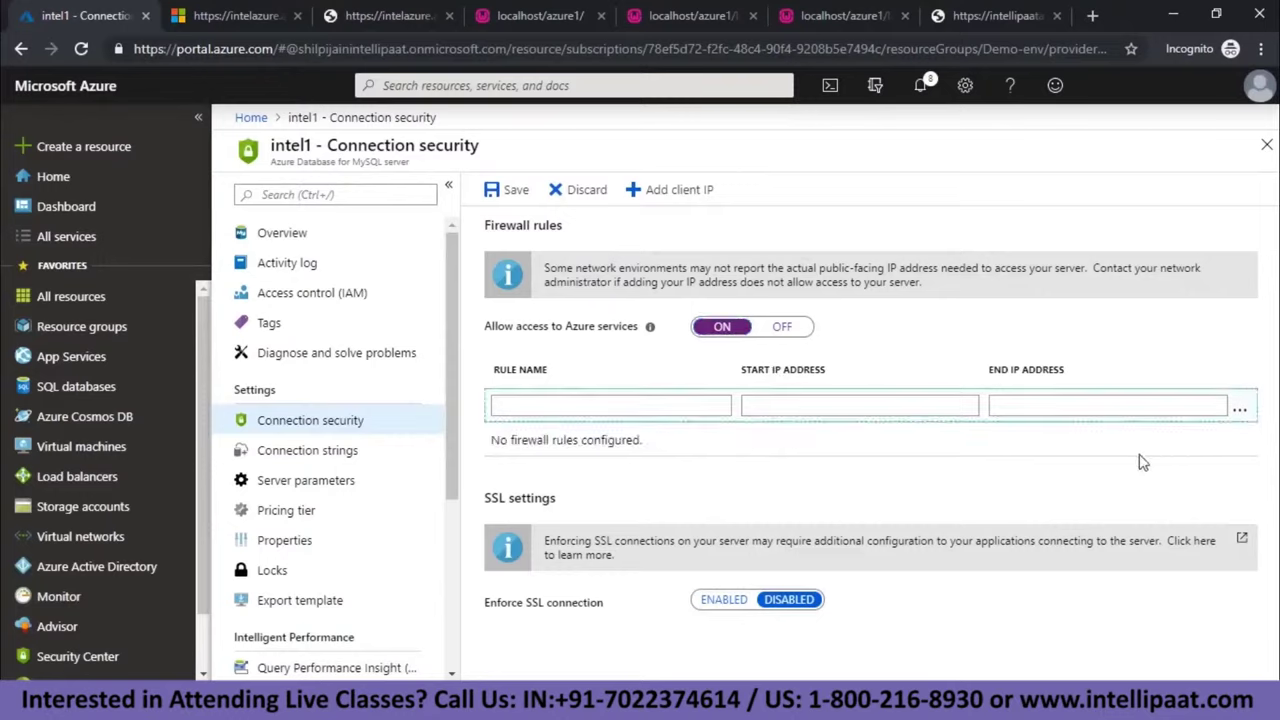
left_click(507, 192)
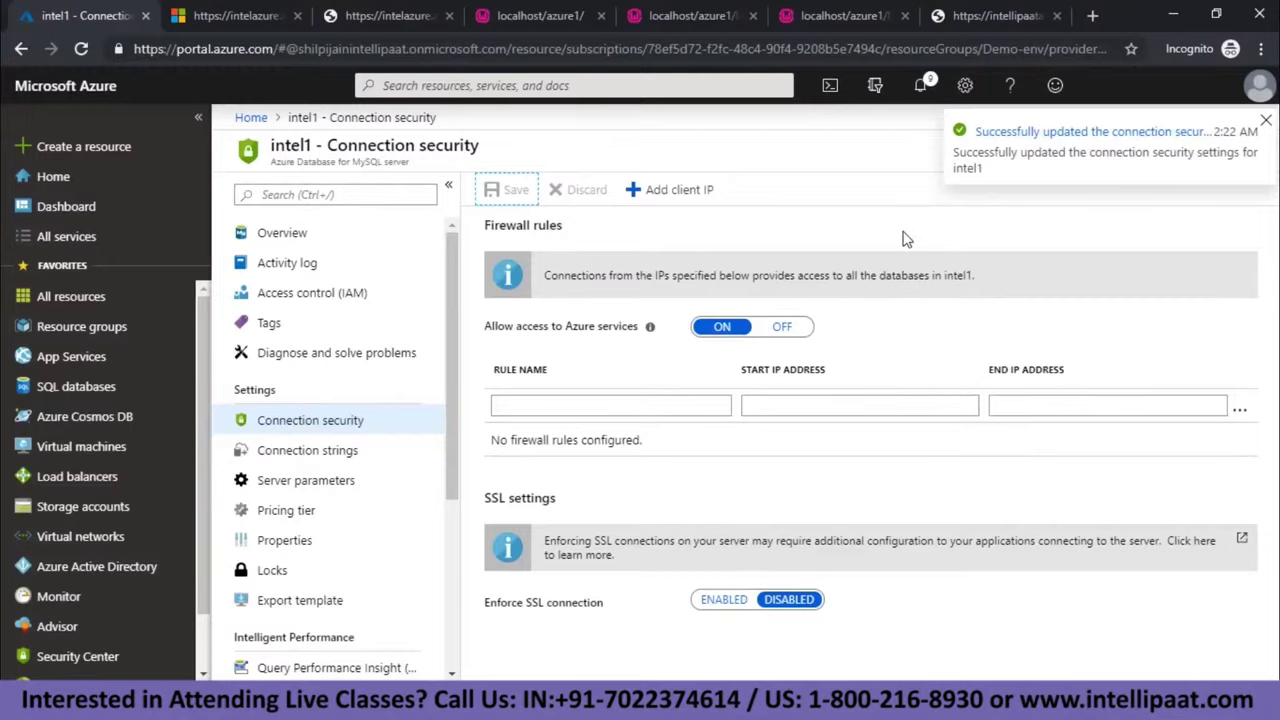
Step: Check that the list.php page now loads the stored files
left_click(231, 23)
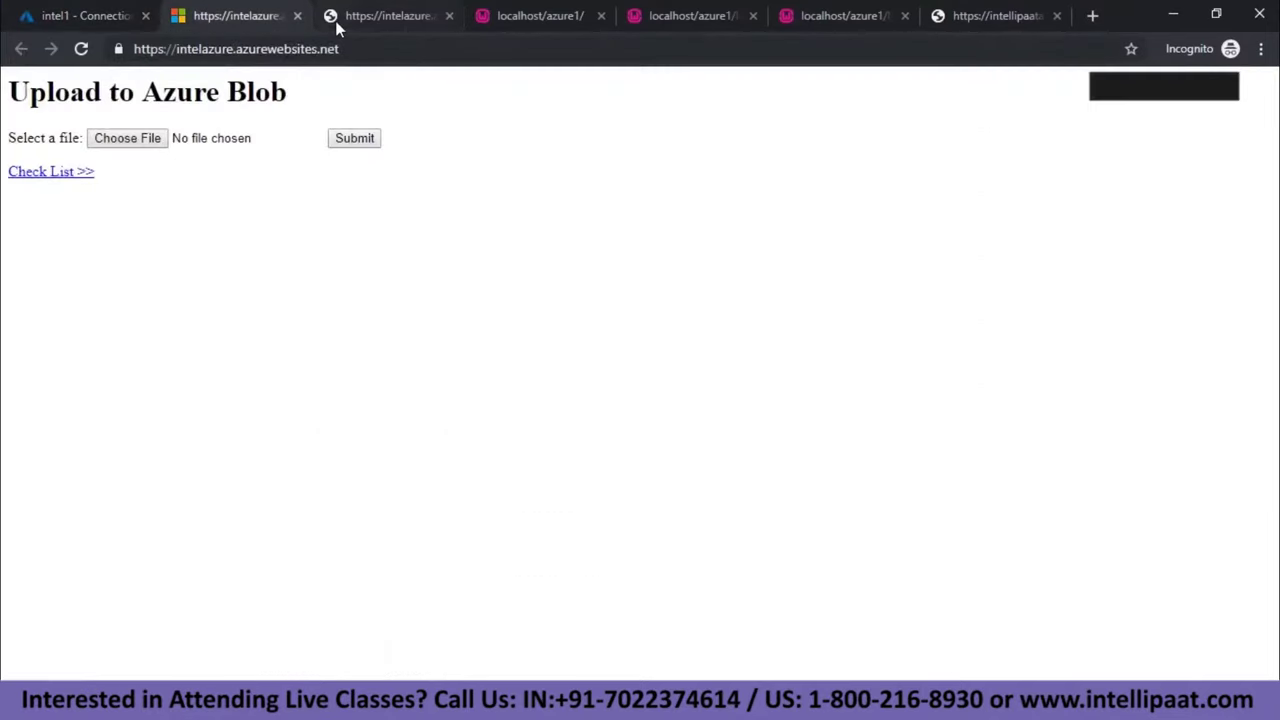
left_click(325, 25)
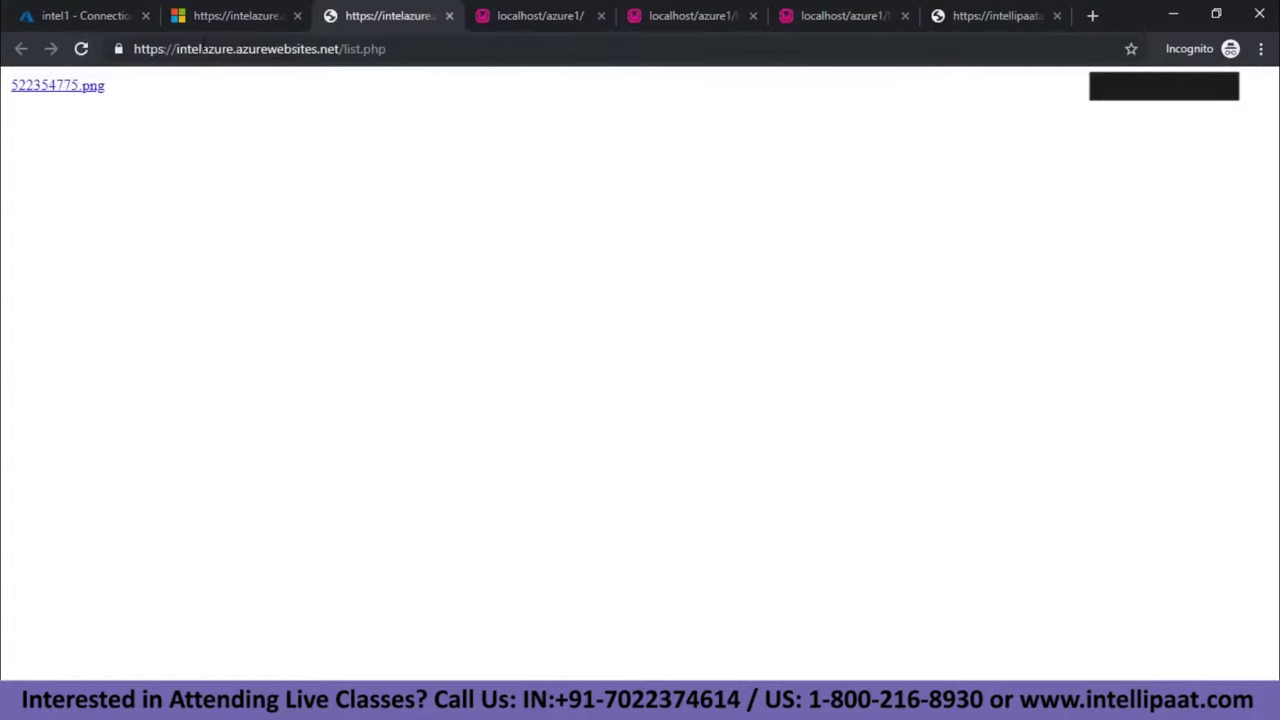
left_click(217, 26)
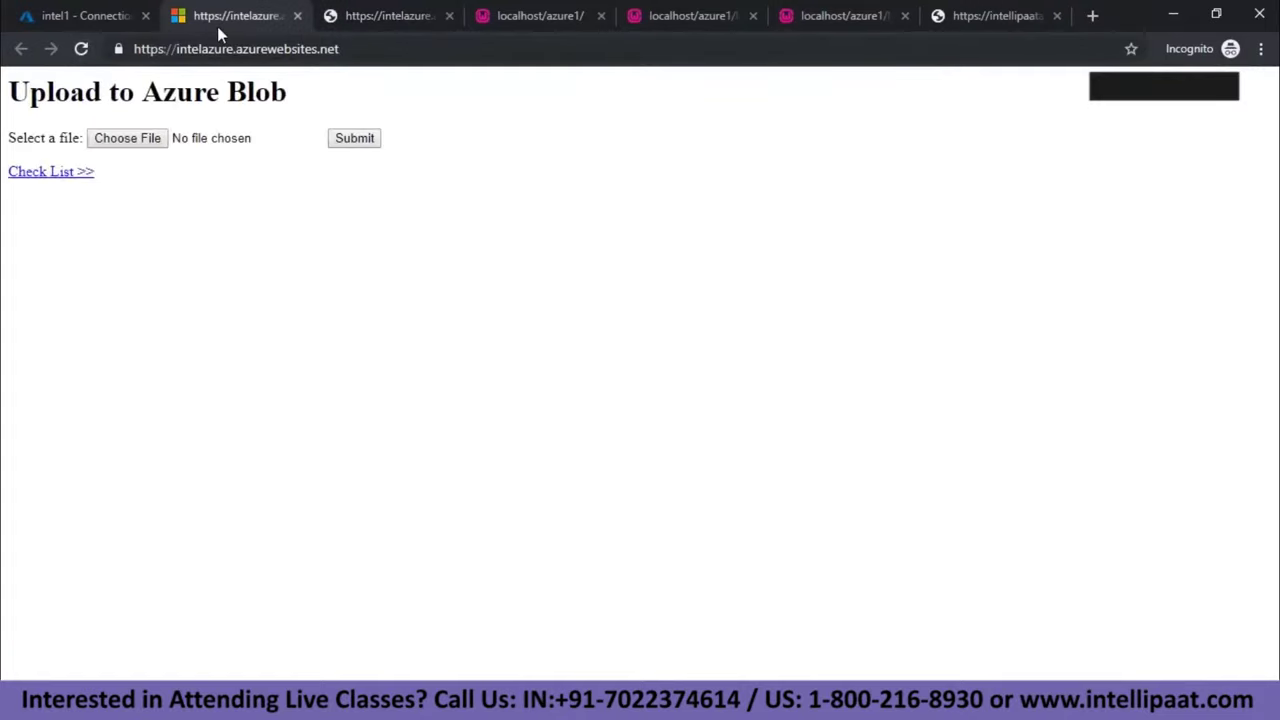
Step: Upload Python Final Project Description.docx through the web app's upload form
left_click(145, 140)
scroll(748, 271, "down", 2)
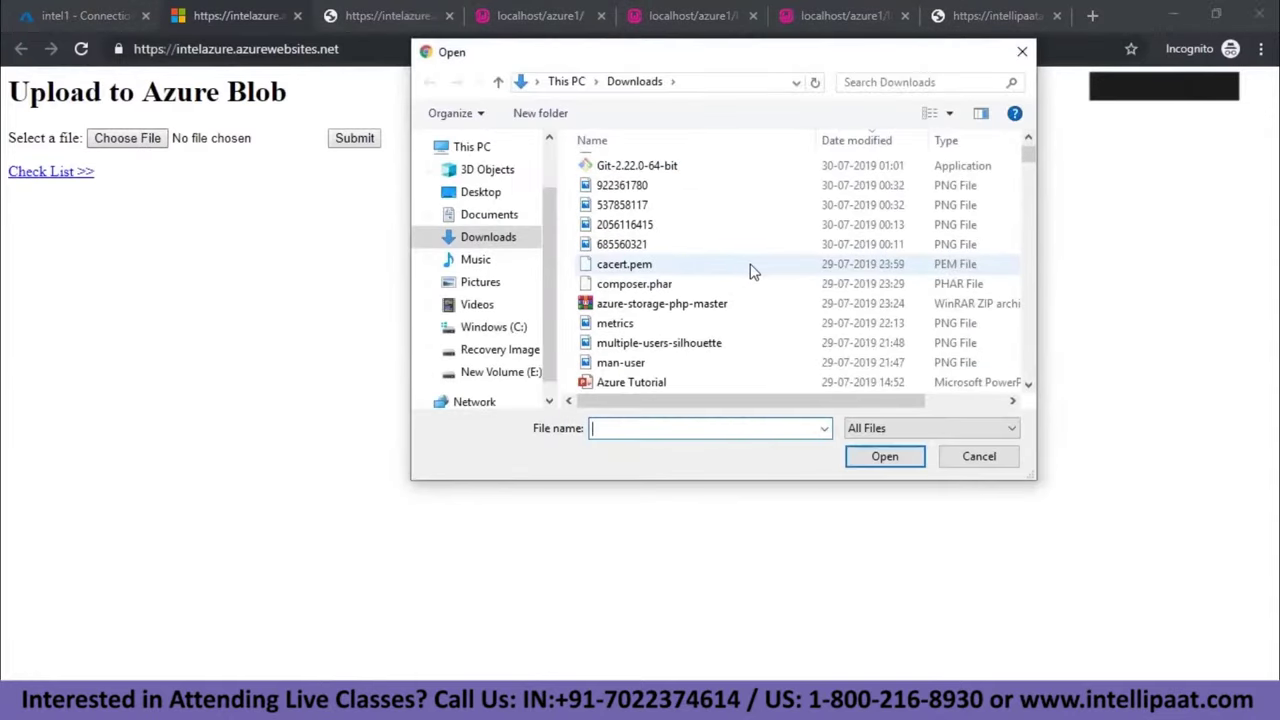
scroll(751, 269, "down", 2)
scroll(709, 269, "down", 3)
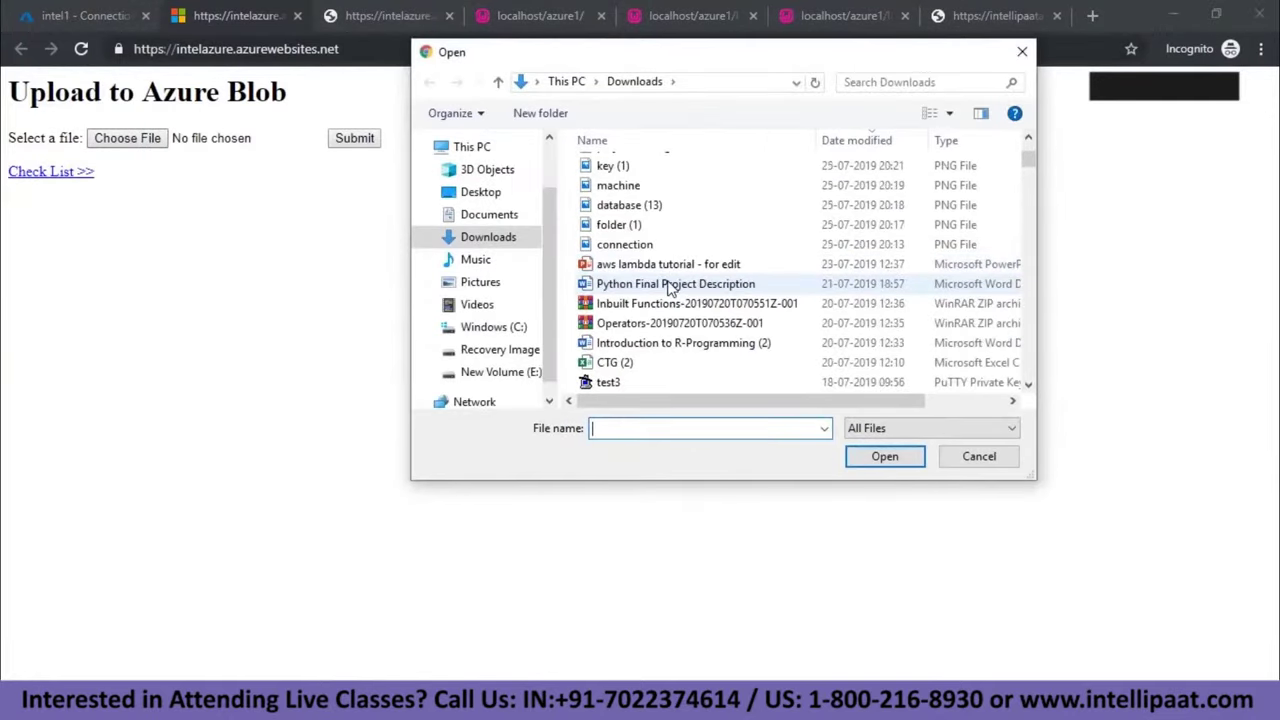
left_click(670, 288)
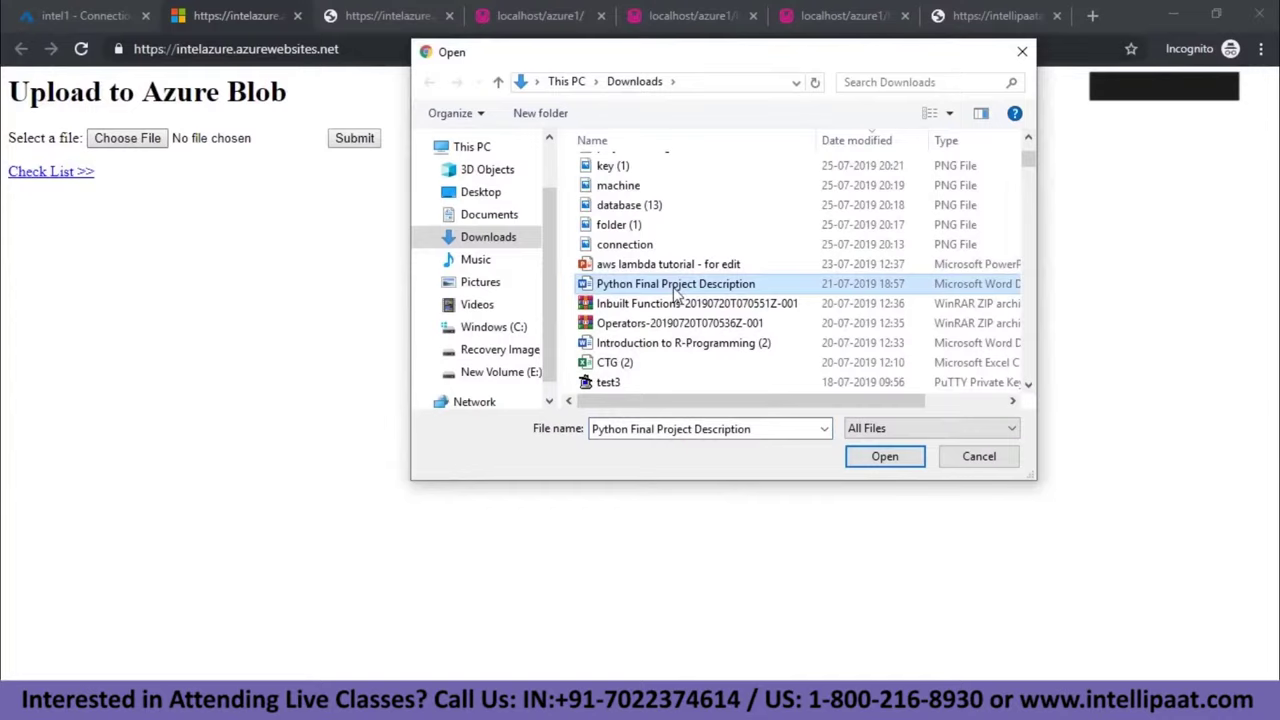
left_click(876, 458)
left_click(352, 142)
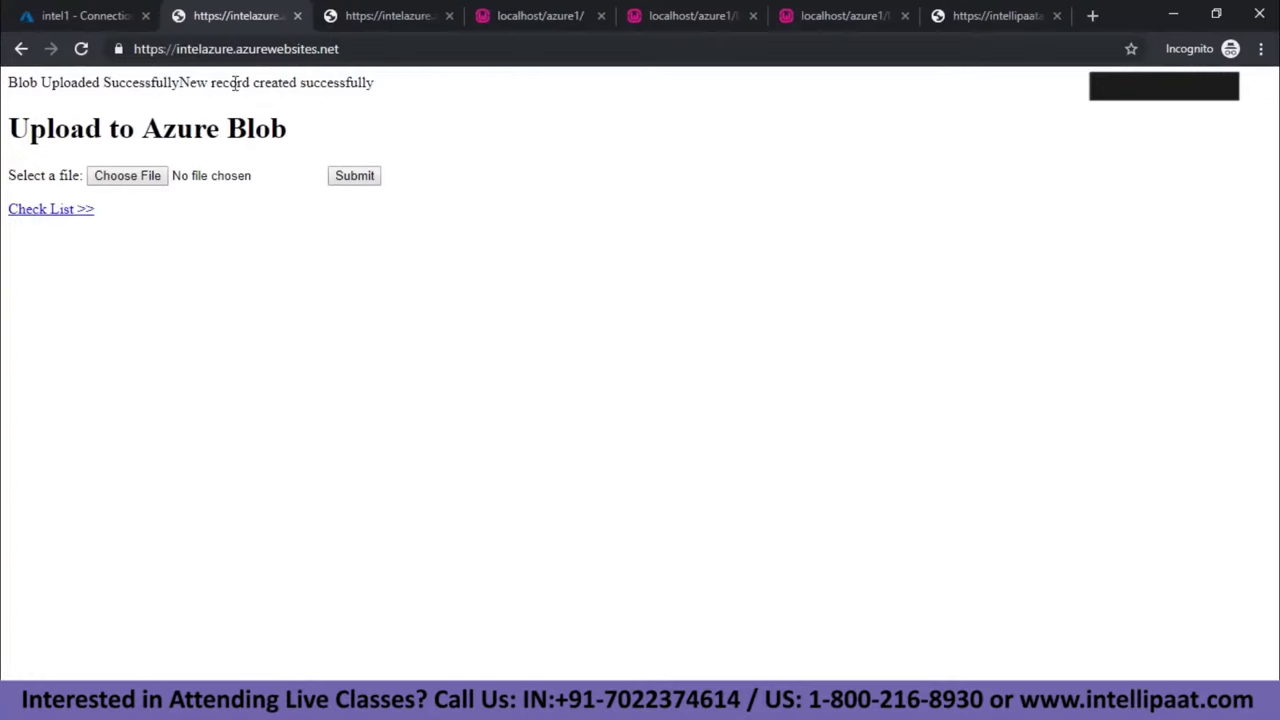
left_click(118, 16)
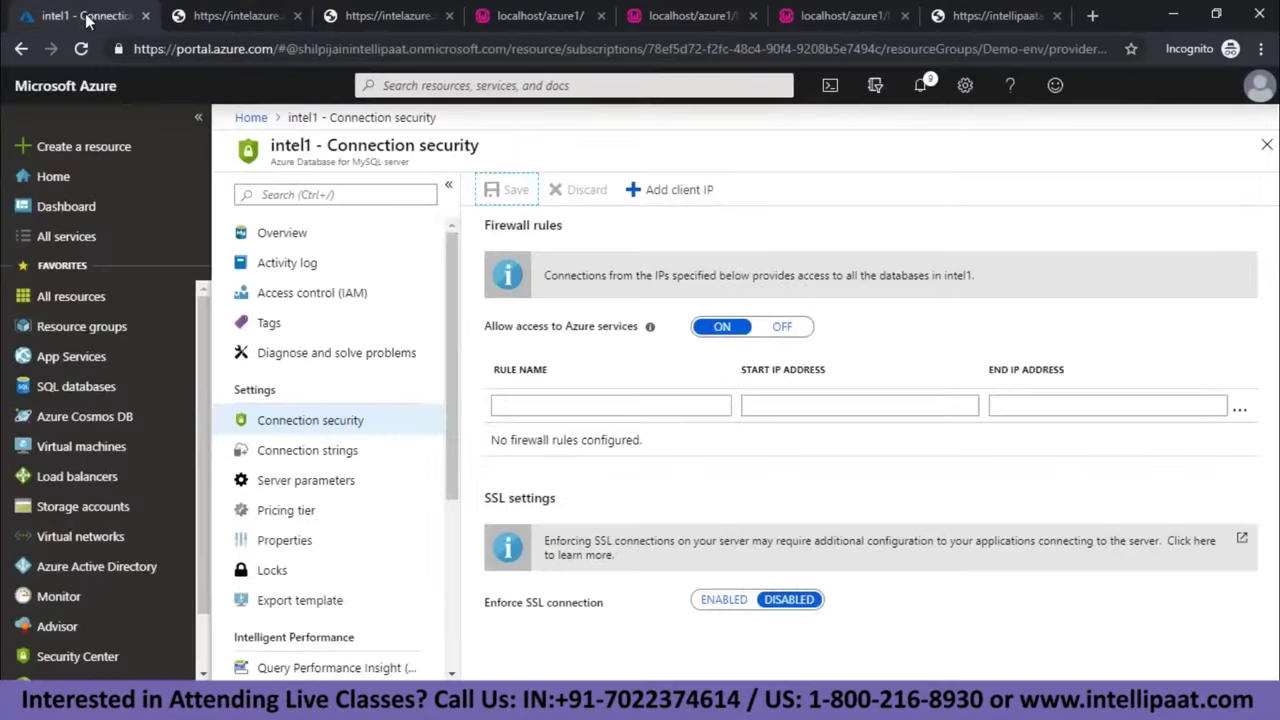
Step: Open the 'new' blob container in the intellipaatazure storage account under Demo-env
left_click(130, 328)
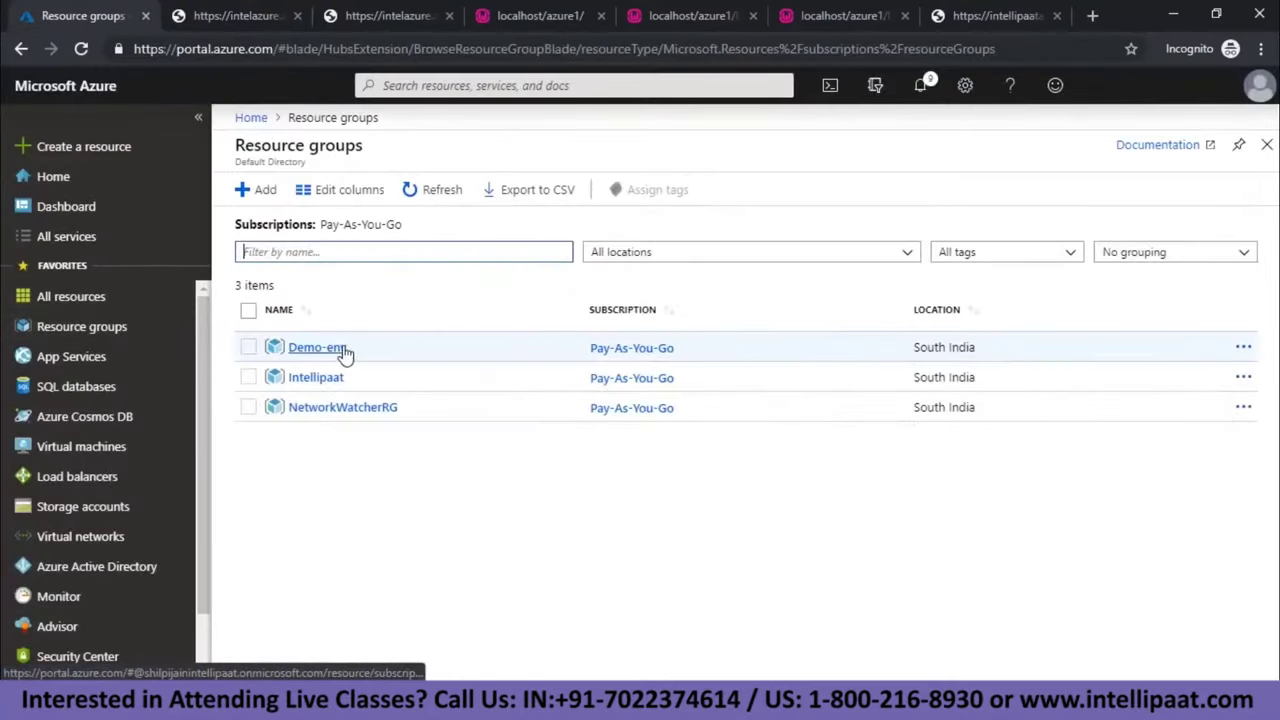
left_click(340, 349)
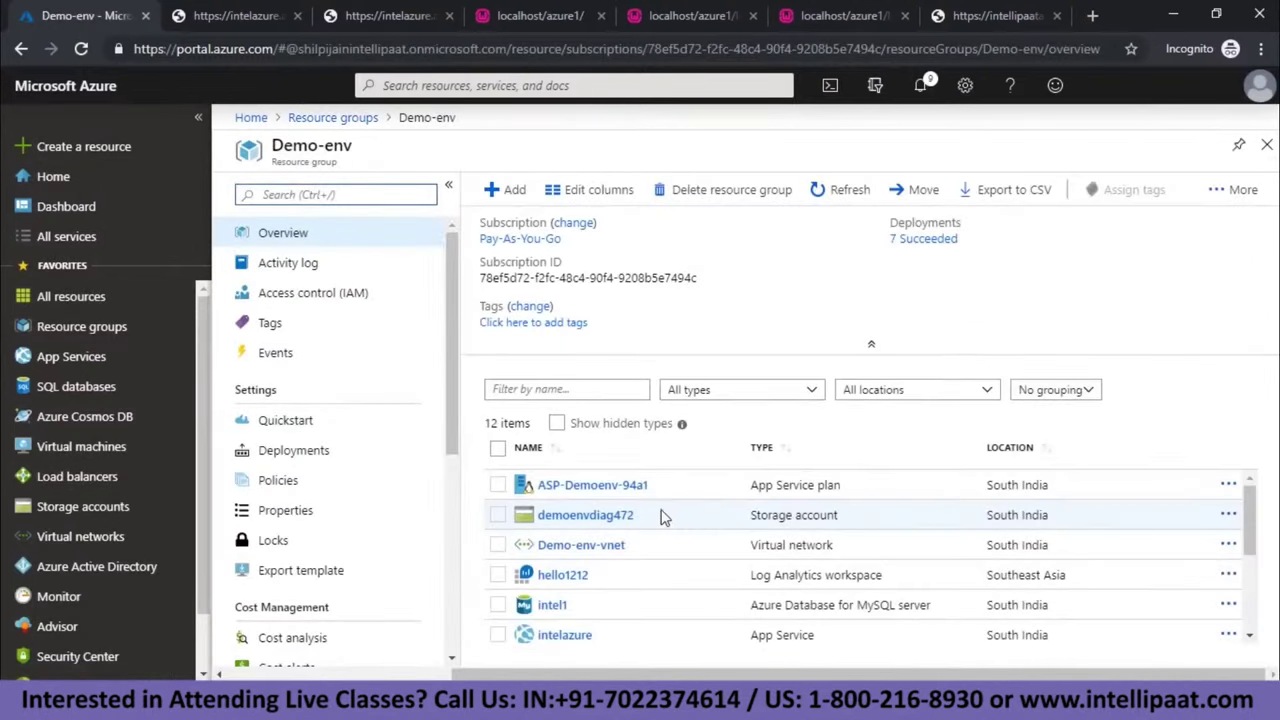
scroll(640, 530, "down", 3)
left_click(595, 485)
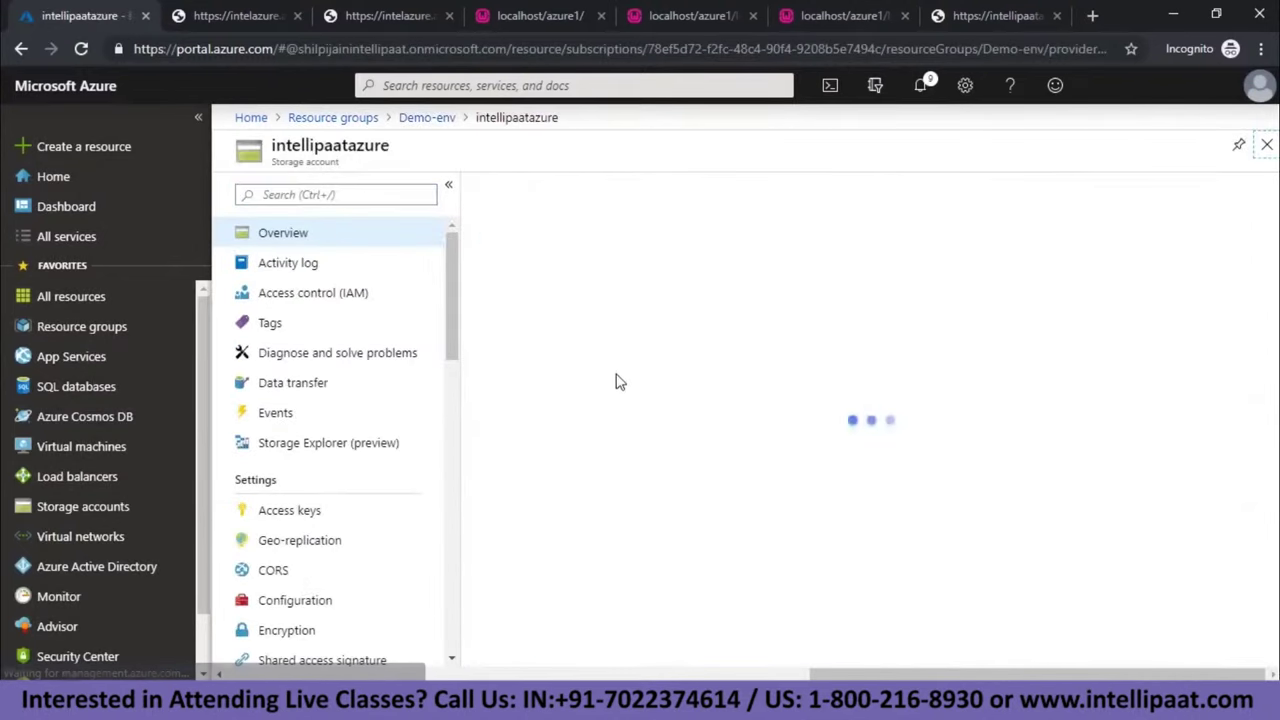
left_click(545, 482)
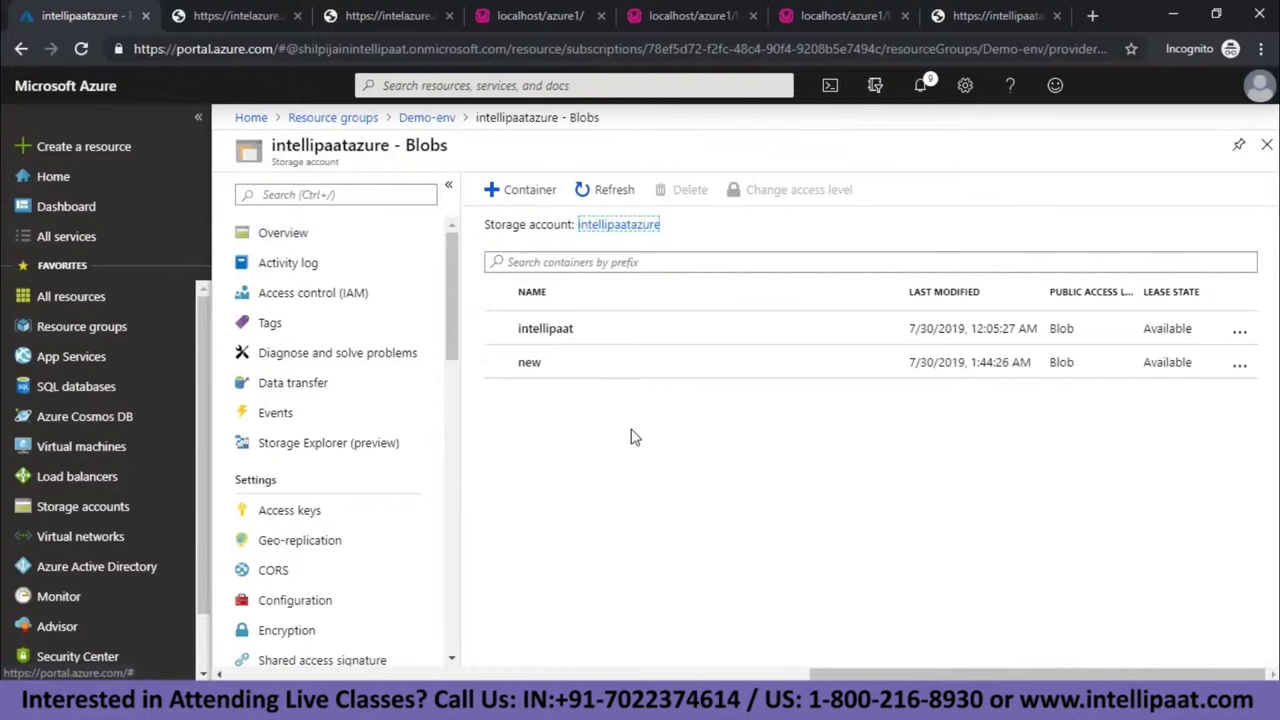
left_click(529, 363)
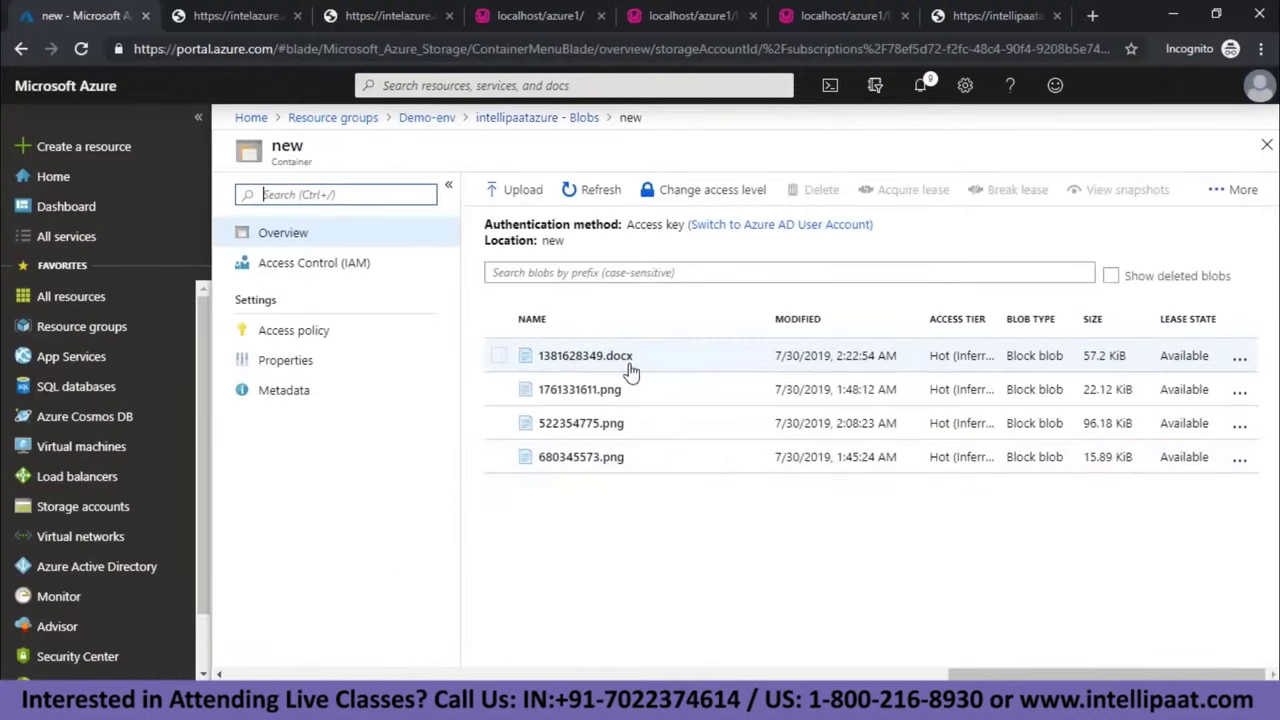
Step: Refresh list.php, download 1381628349.docx, then reload the upload page without resubmitting
left_click(388, 15)
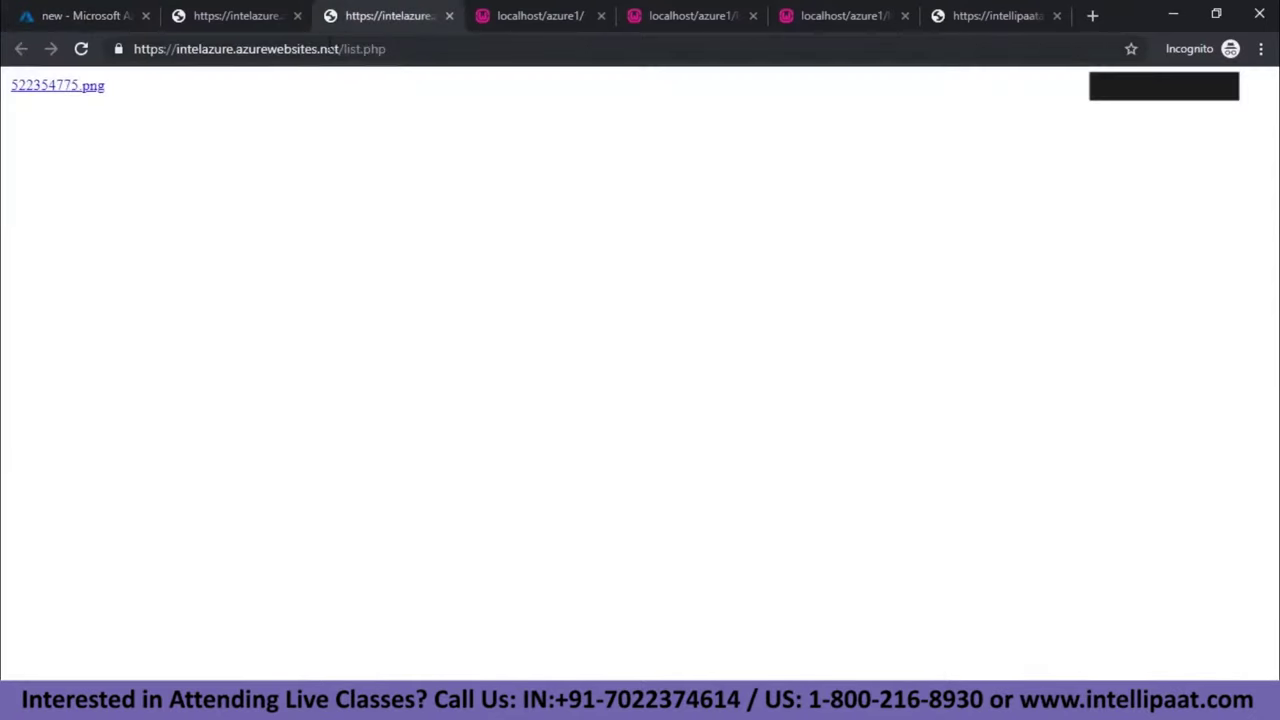
left_click(82, 49)
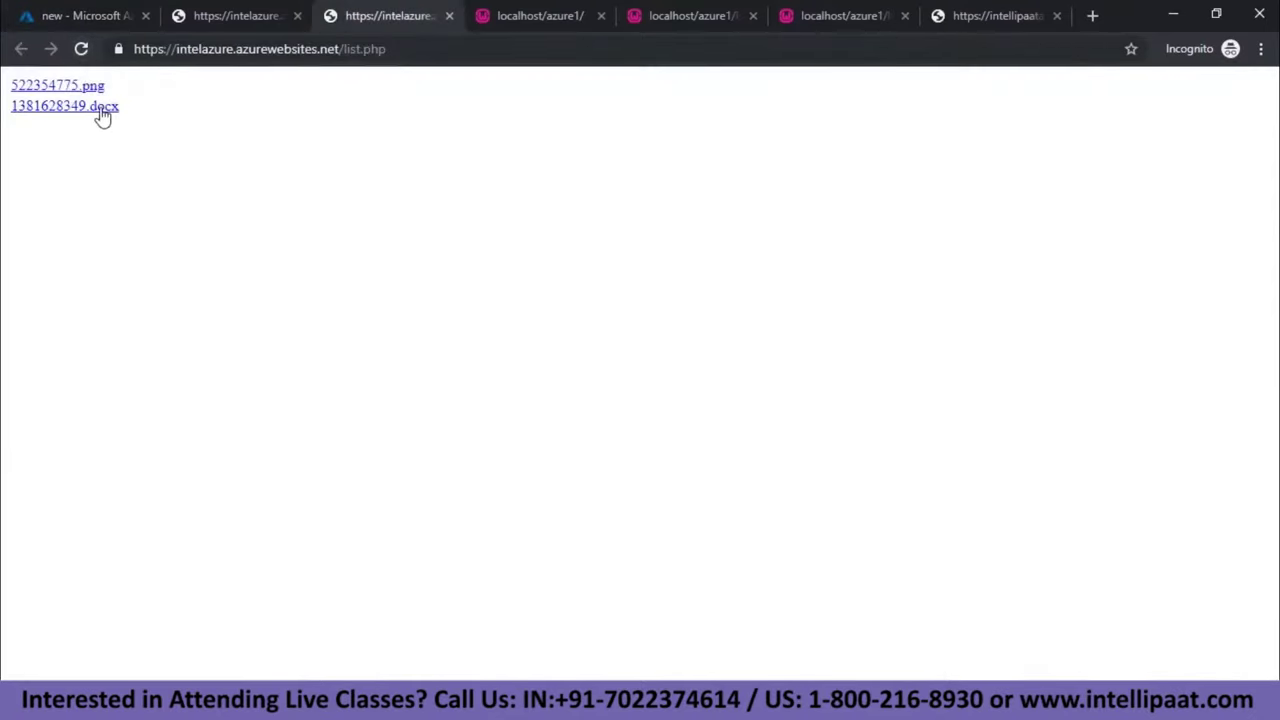
left_click(102, 110)
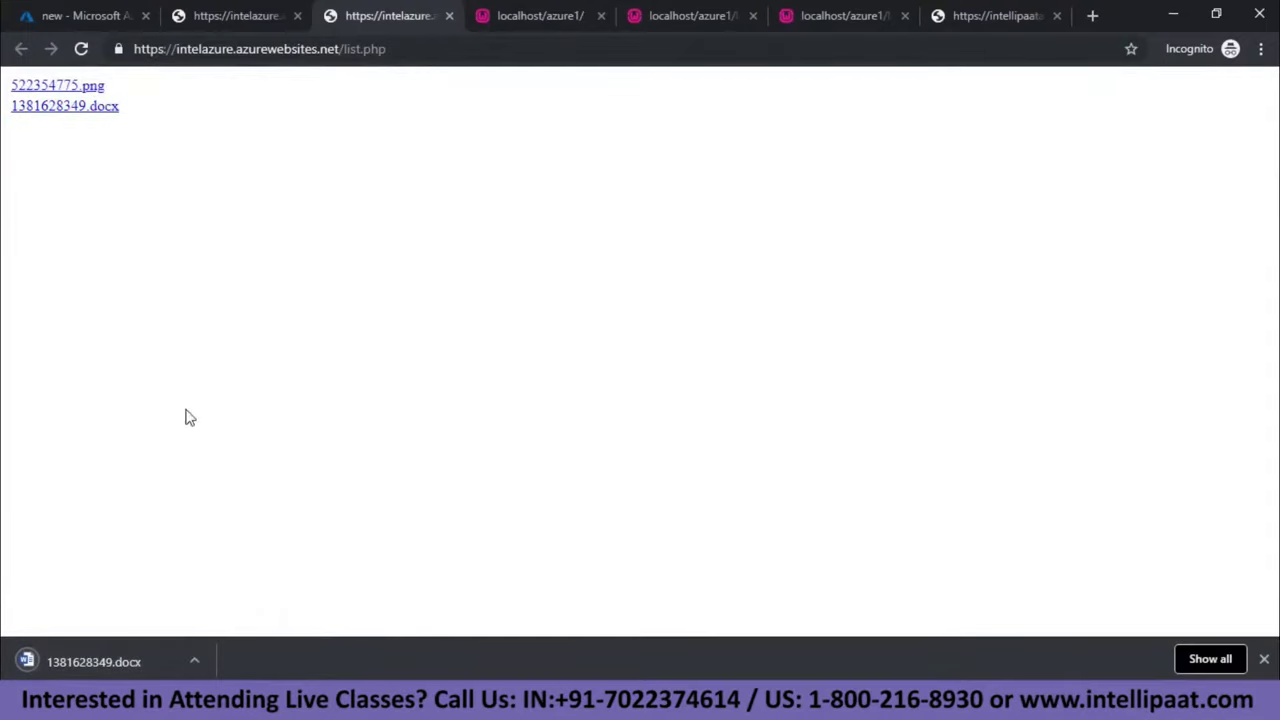
left_click(225, 22)
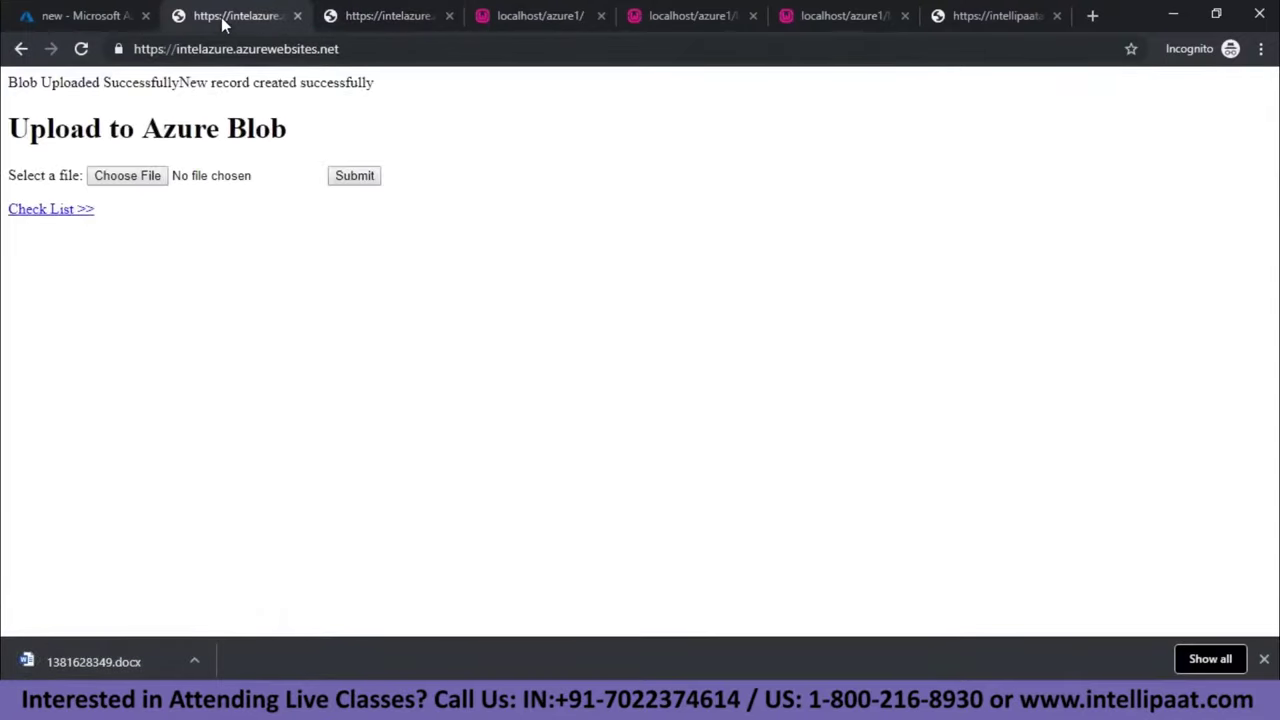
left_click(81, 50)
left_click(797, 189)
Step: Append '| Welcome to Intellipaat!' after 'Upload to Azure Blob' in index.php's h1 and save
key("alt+Tab")
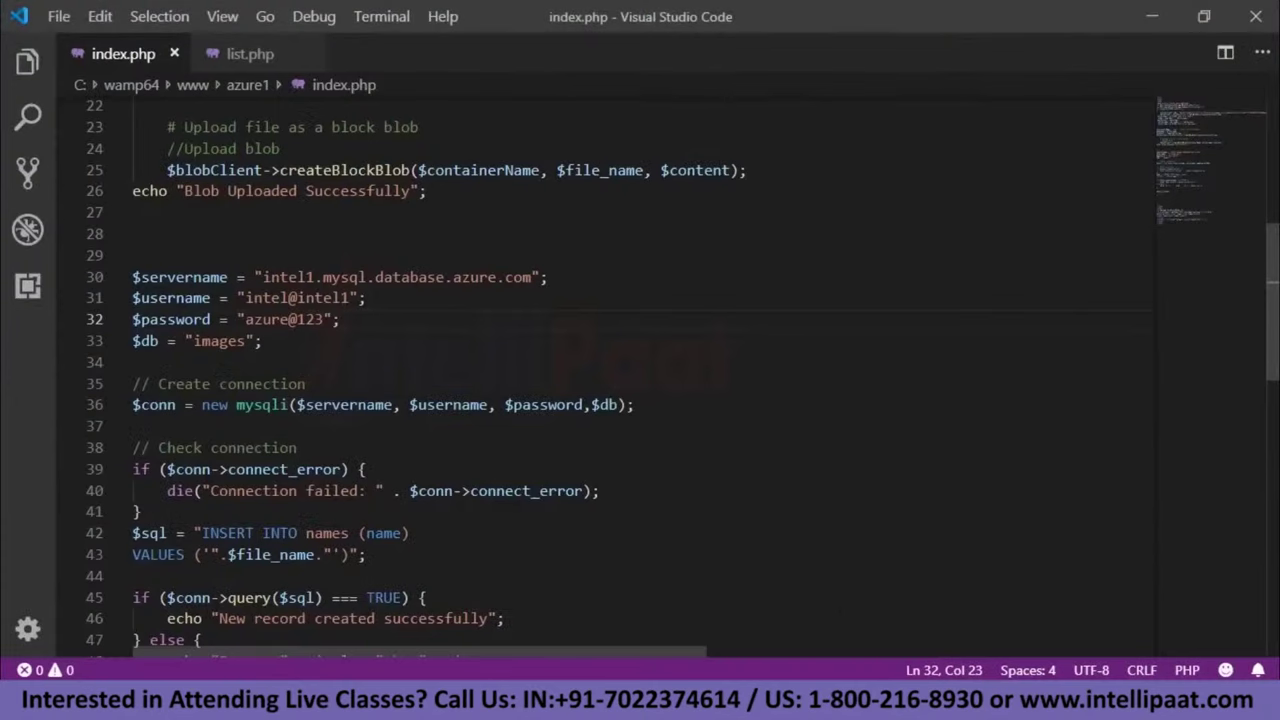
scroll(640, 370, "up", 5)
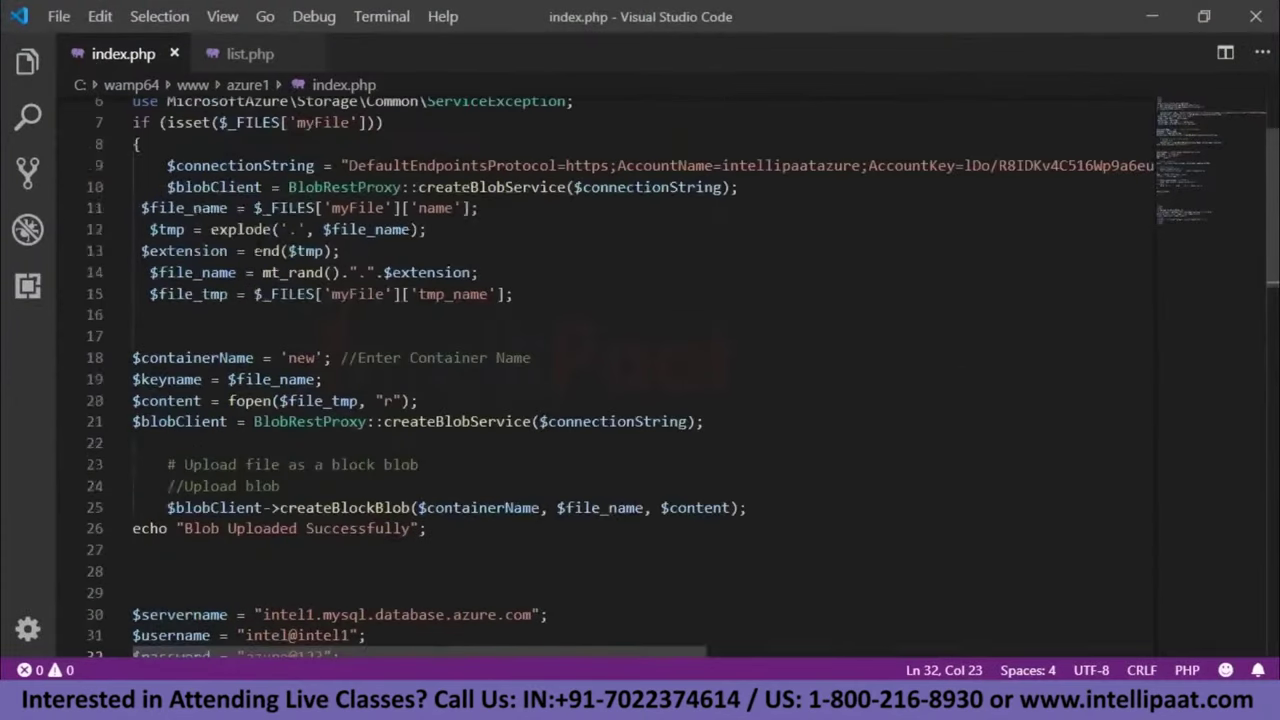
scroll(640, 370, "up", 2)
key("alt+Tab")
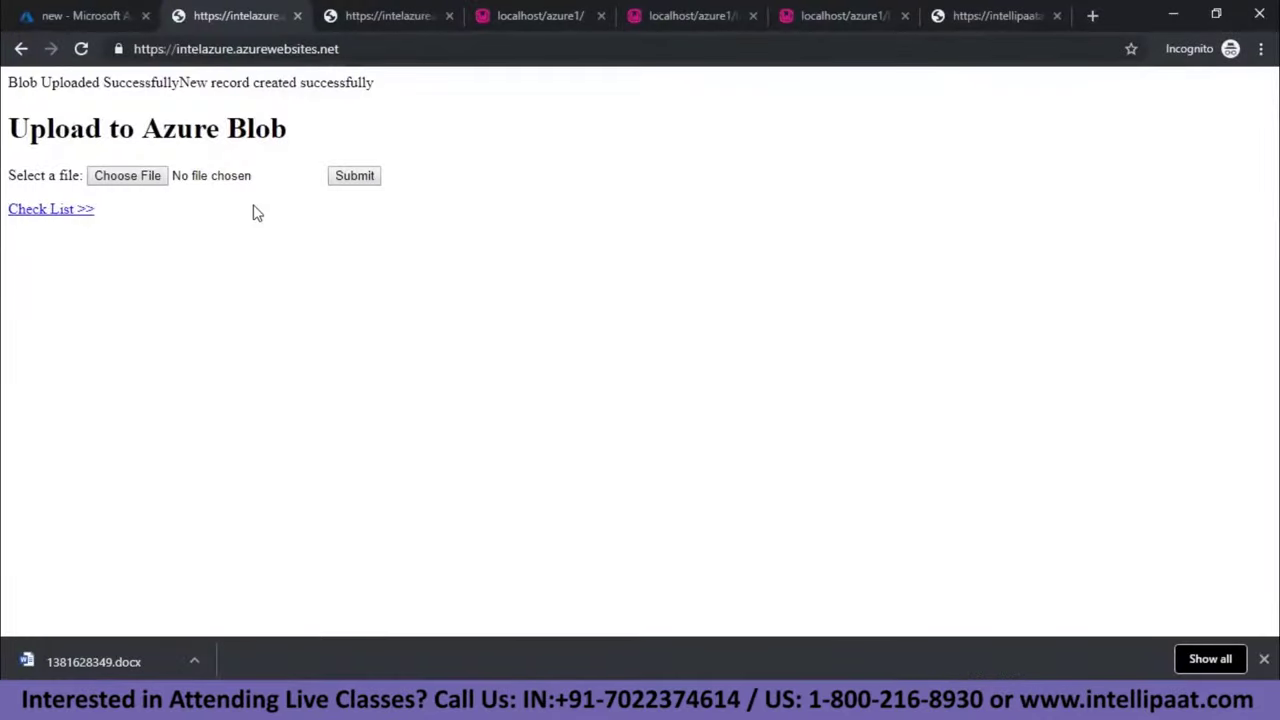
left_click_drag(16, 128, 298, 132)
key("alt+Tab")
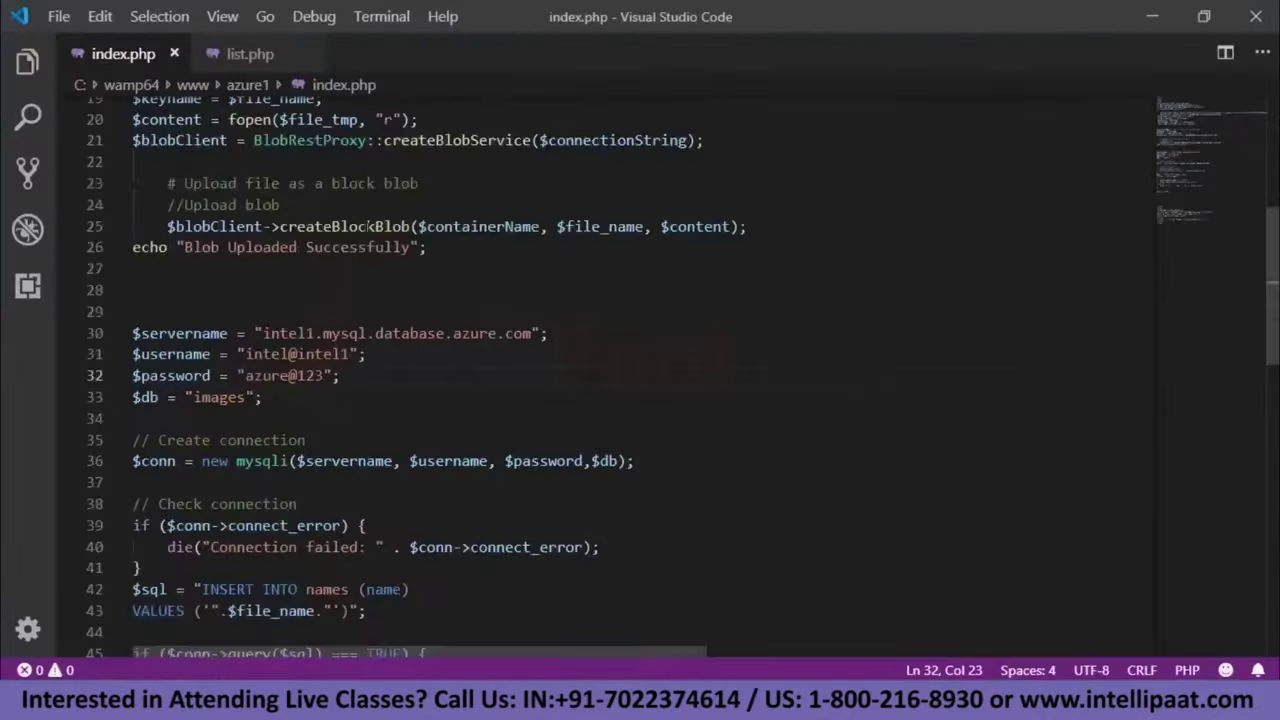
scroll(369, 245, "down", 12)
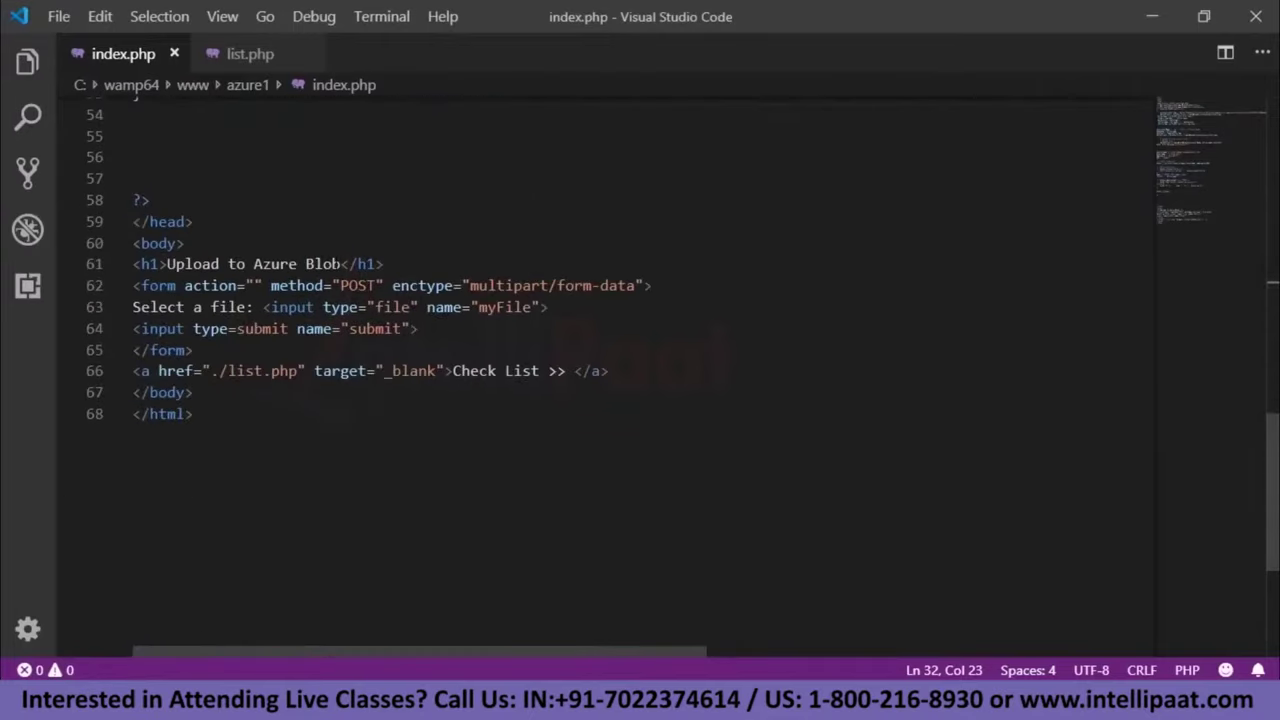
left_click(341, 264)
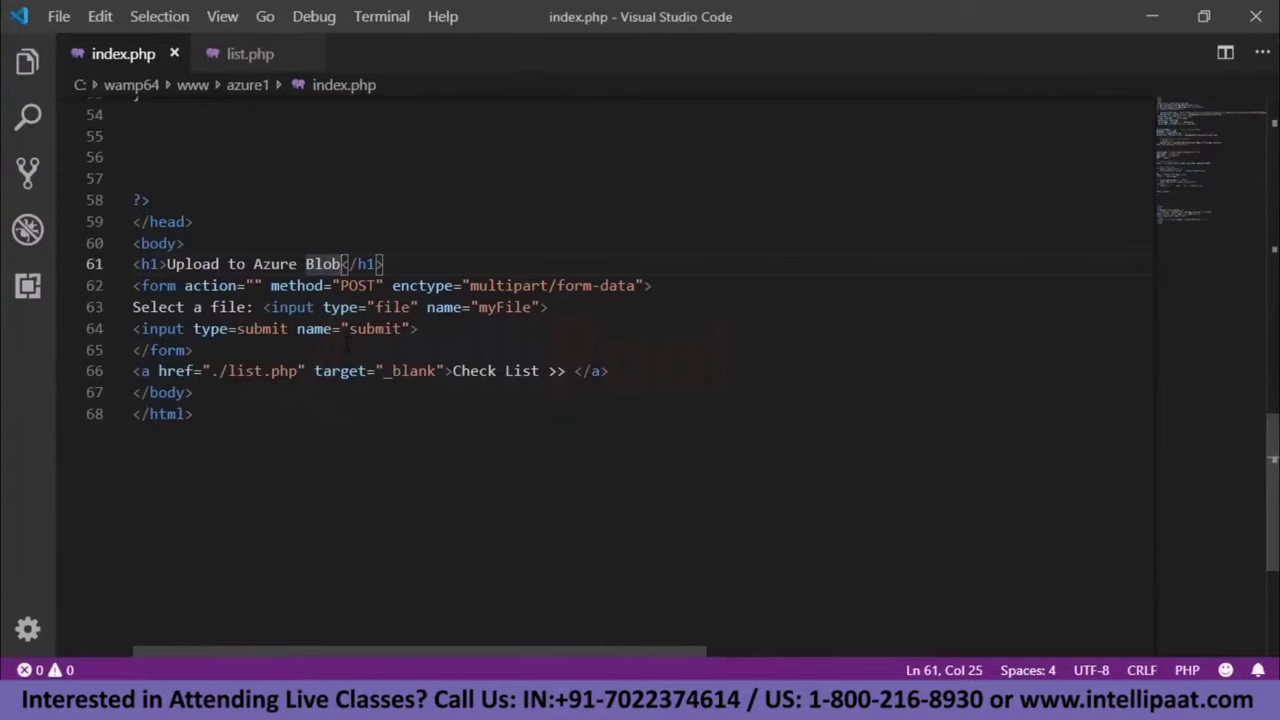
type("| ")
type("Welcome to")
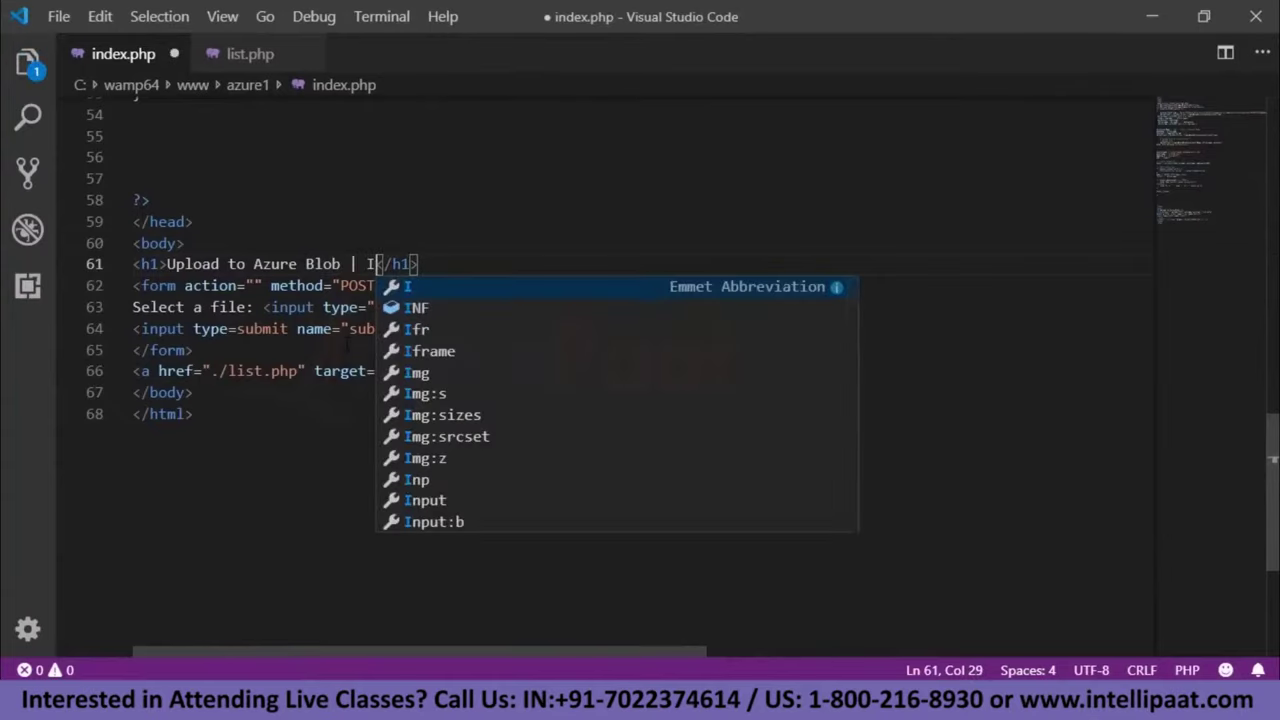
type(" Intellipaat!")
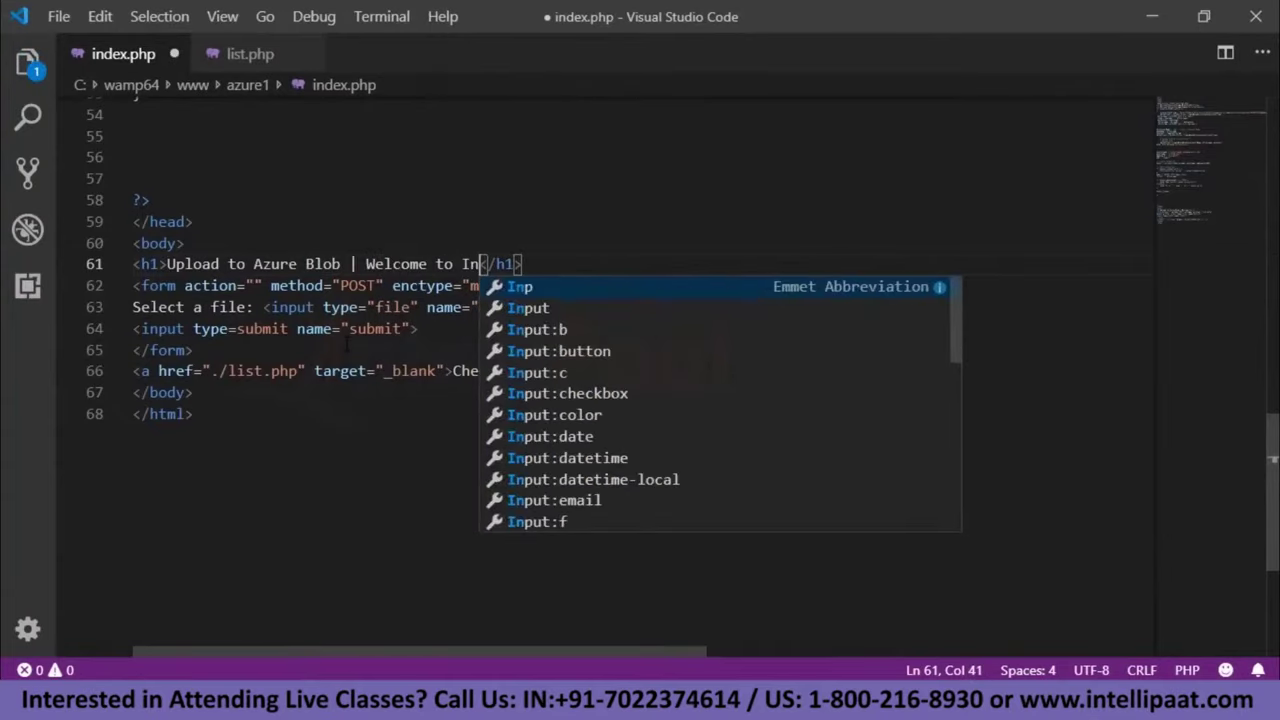
key("ctrl+s")
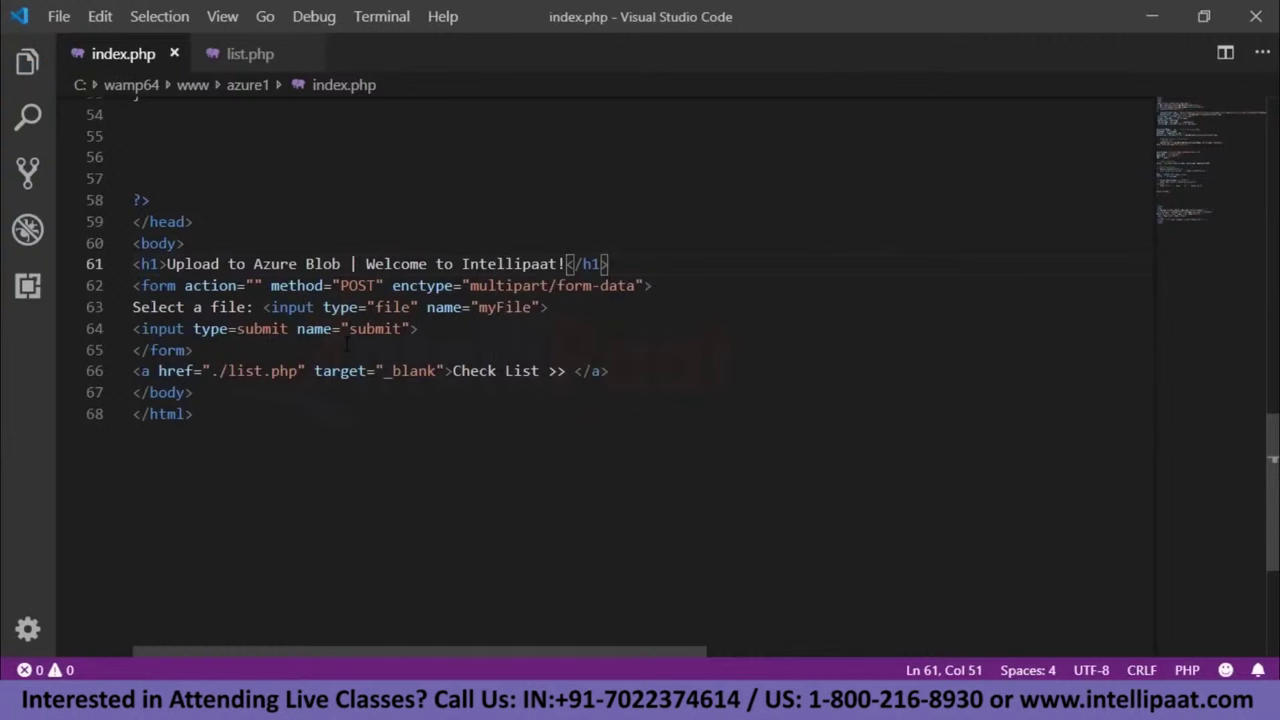
key("alt+Tab")
Step: Check git status and commit the index.php change with message 'Updated Index'
type("clear")
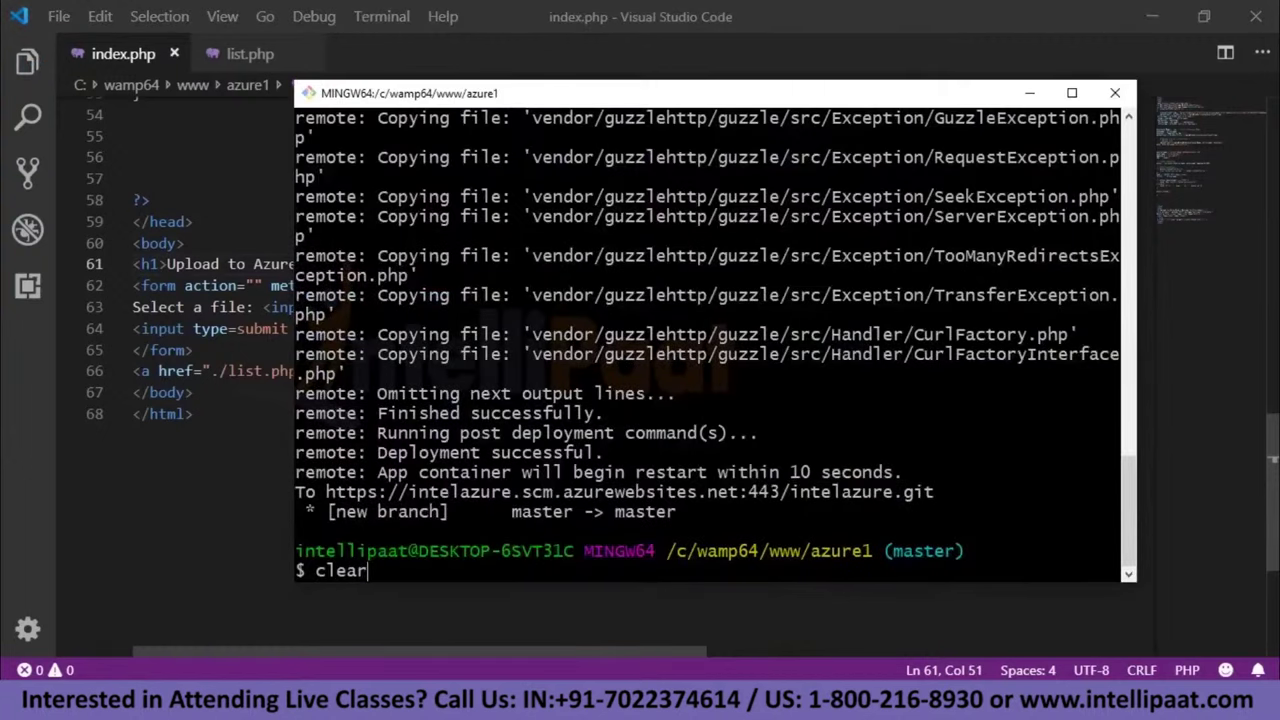
key("Return")
type("git status")
key("Return")
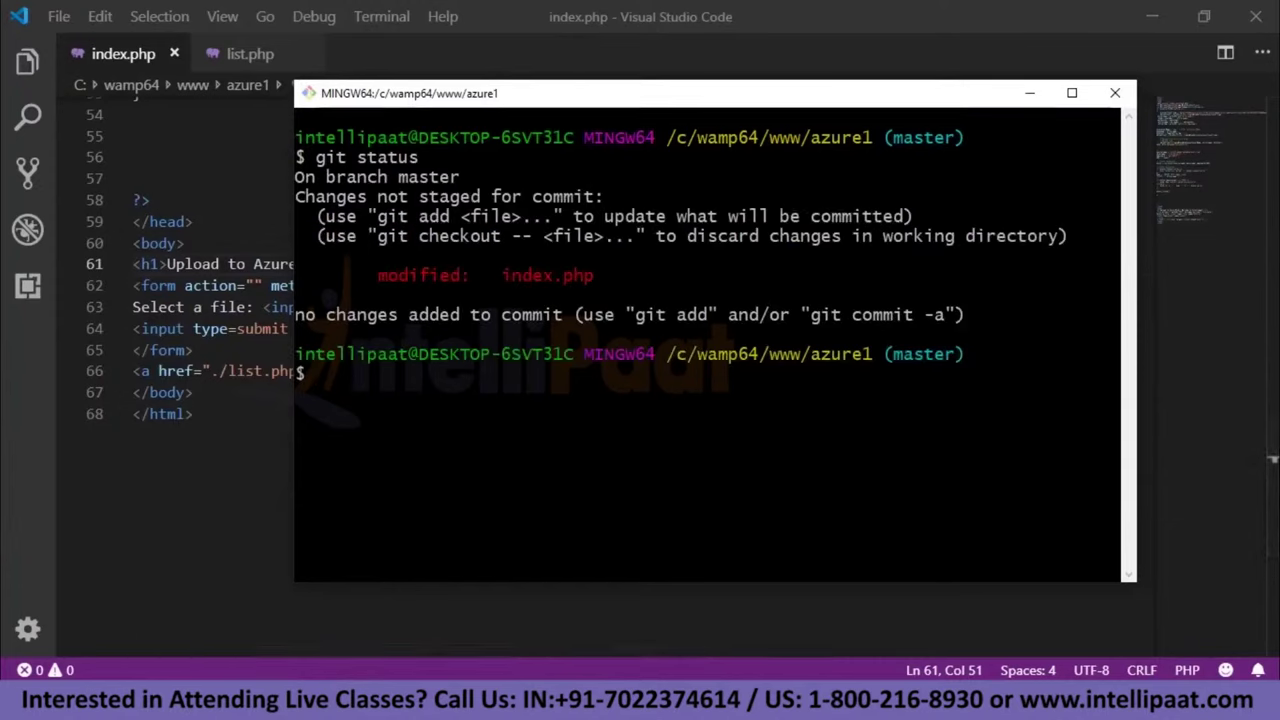
type("git add")
type("git commit")
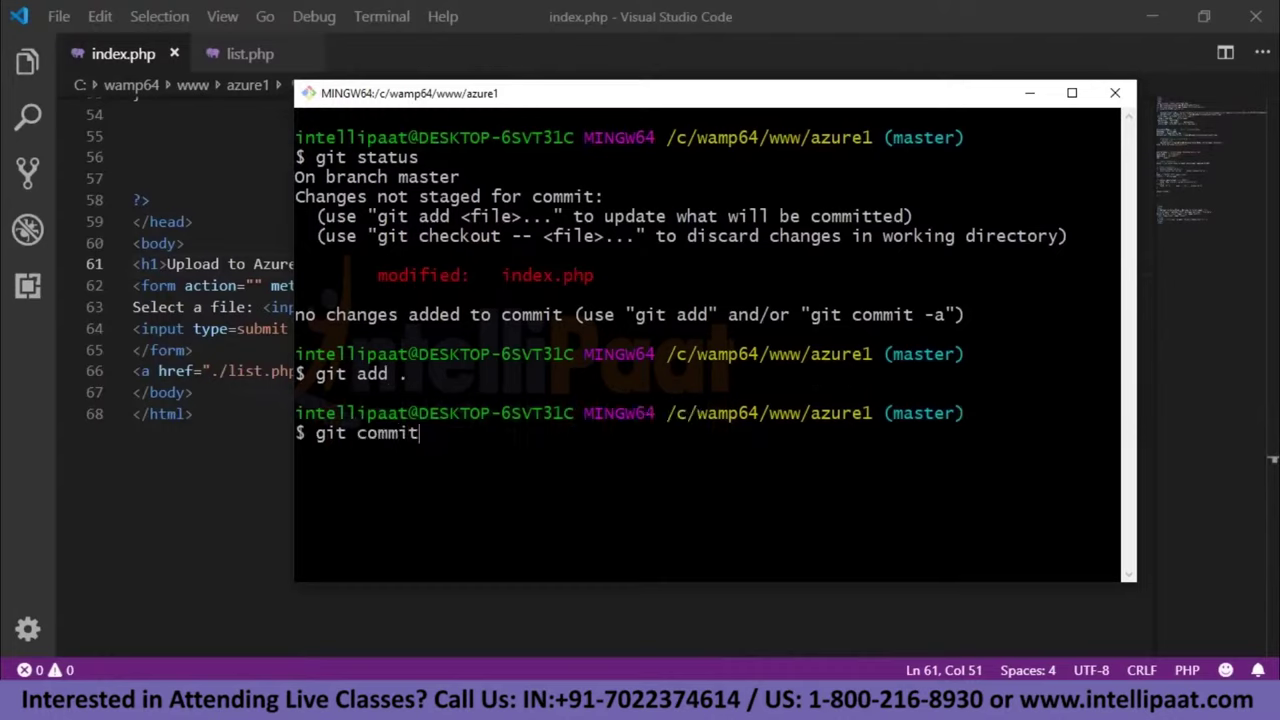
type(" -m \"Updated Index\"")
key("Return")
Step: Clear the terminal and push master to the azure remote
type("clear")
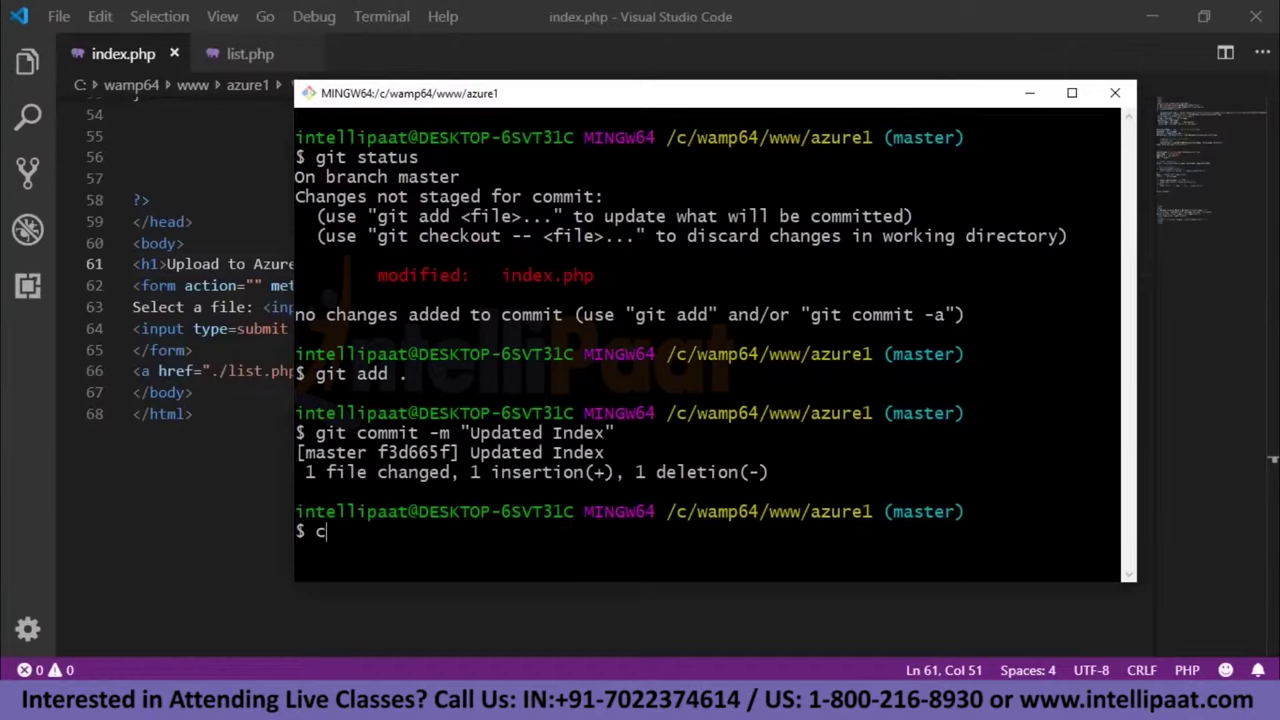
key("Return")
type("git push azure maste")
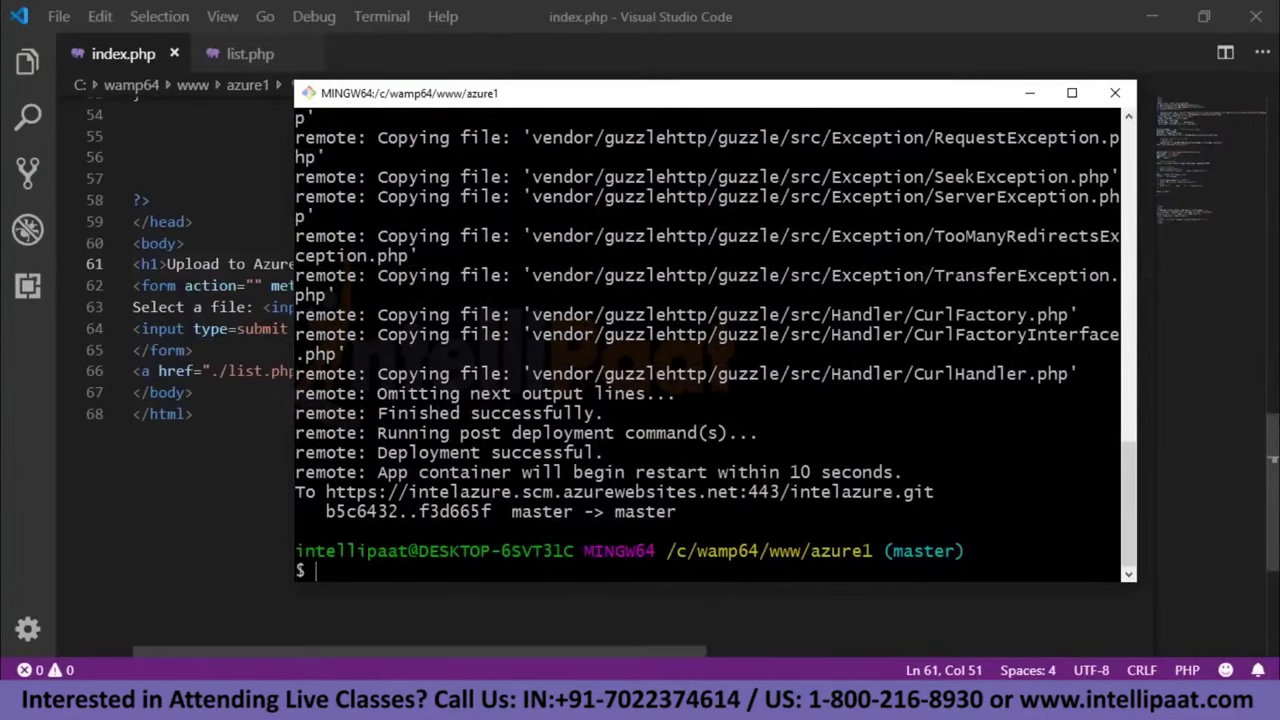
key("alt+Tab")
left_click(208, 244)
Step: Reload intelazure to show the heading 'Upload to Azure Blob | Welcome to Intellipaat!', then return to the Hands-on slide
left_click(240, 48)
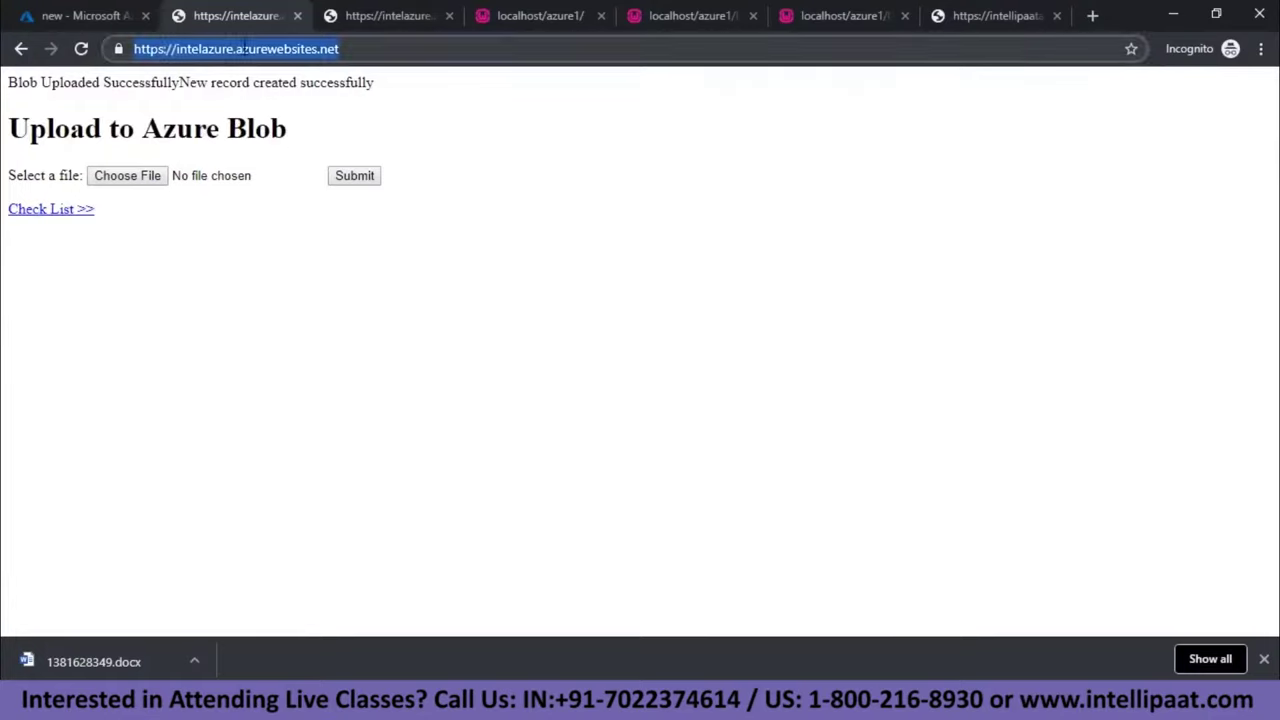
key("Return")
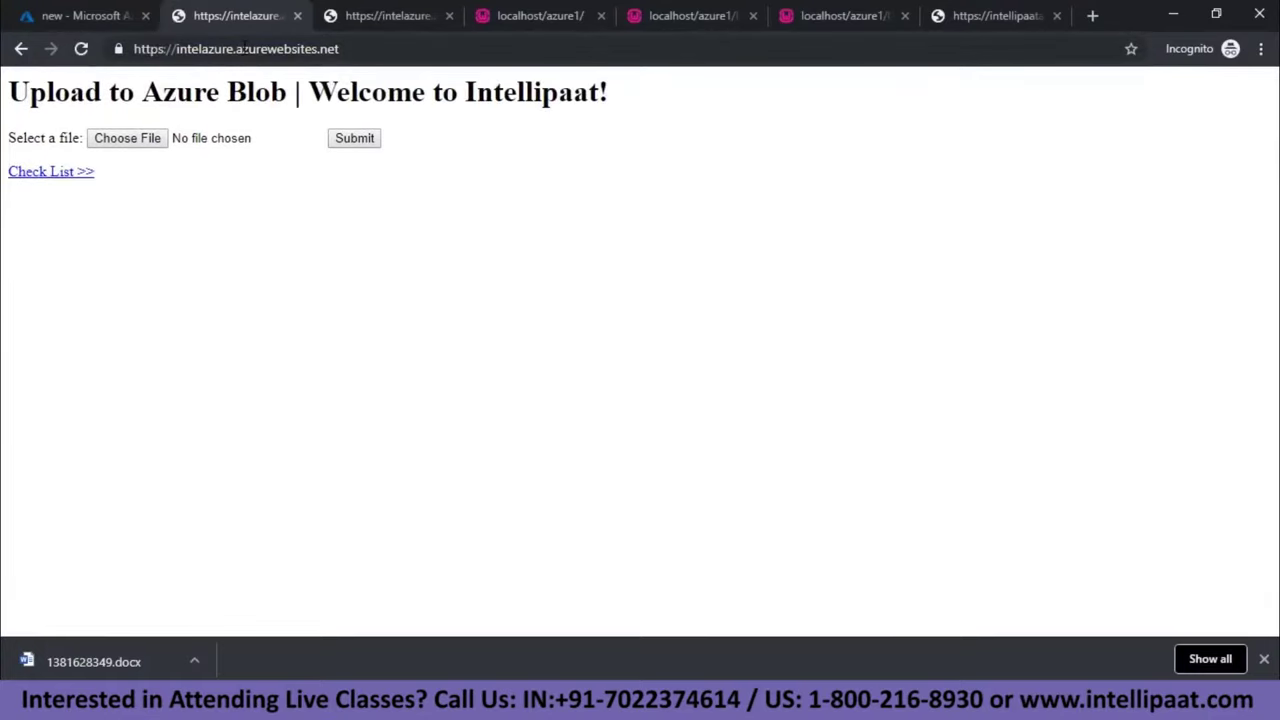
left_click_drag(16, 90, 140, 95)
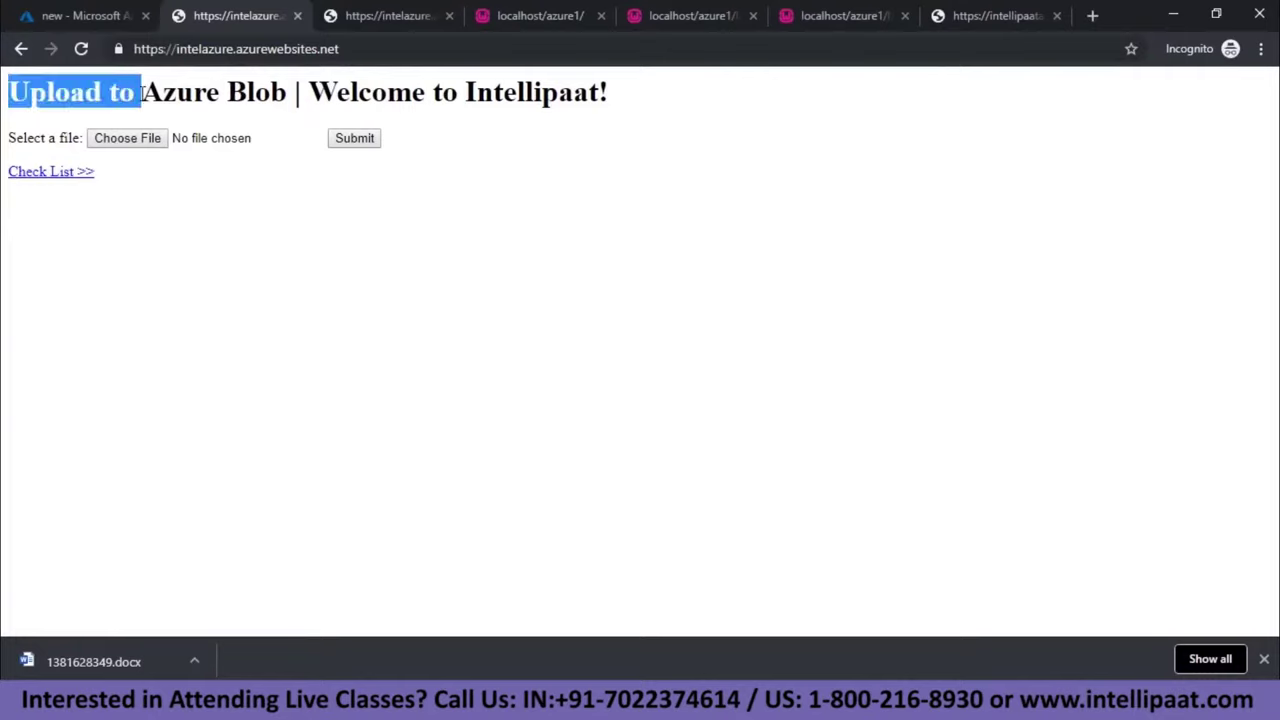
left_click(18, 102)
double_click(18, 100)
double_click(121, 93)
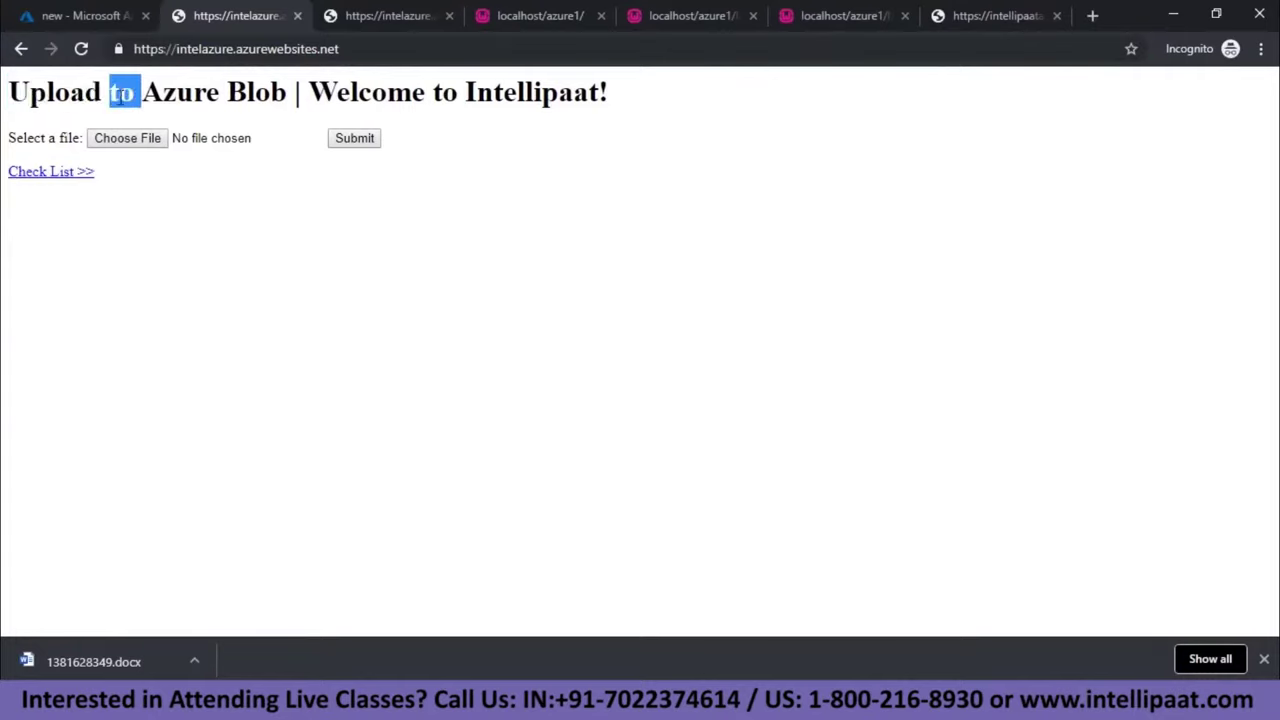
double_click(196, 92)
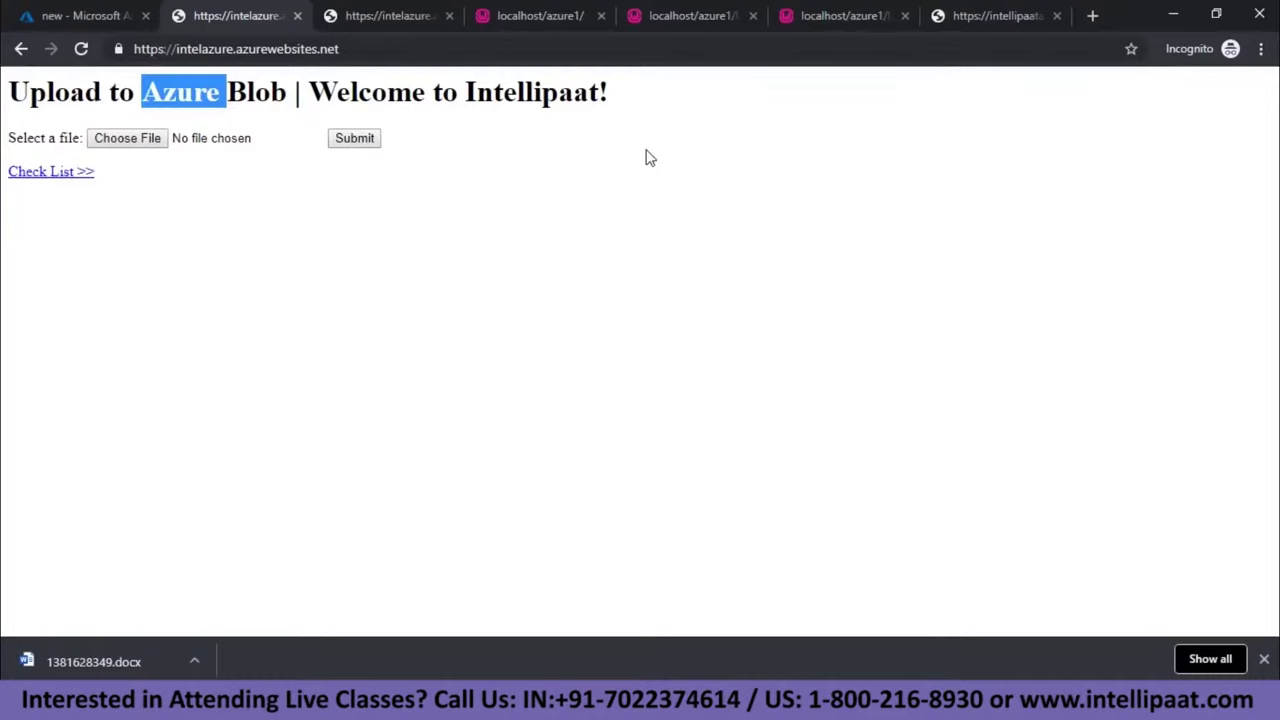
key("alt+Tab")
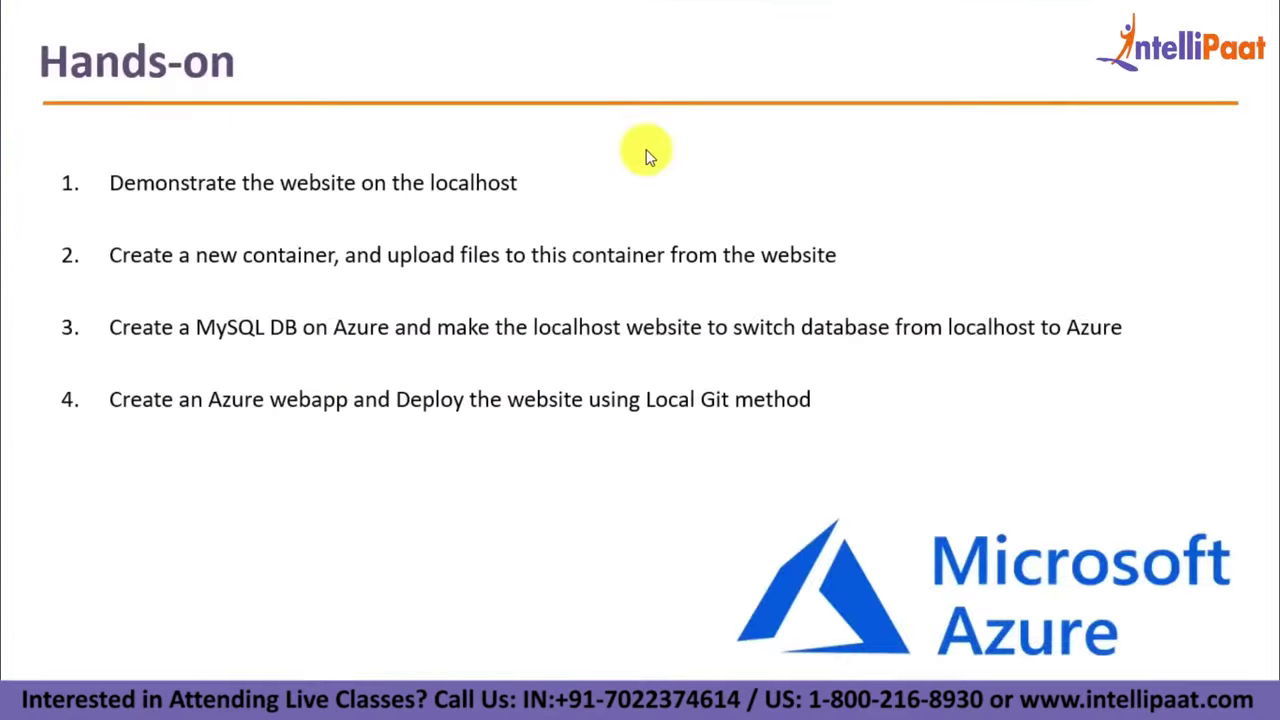
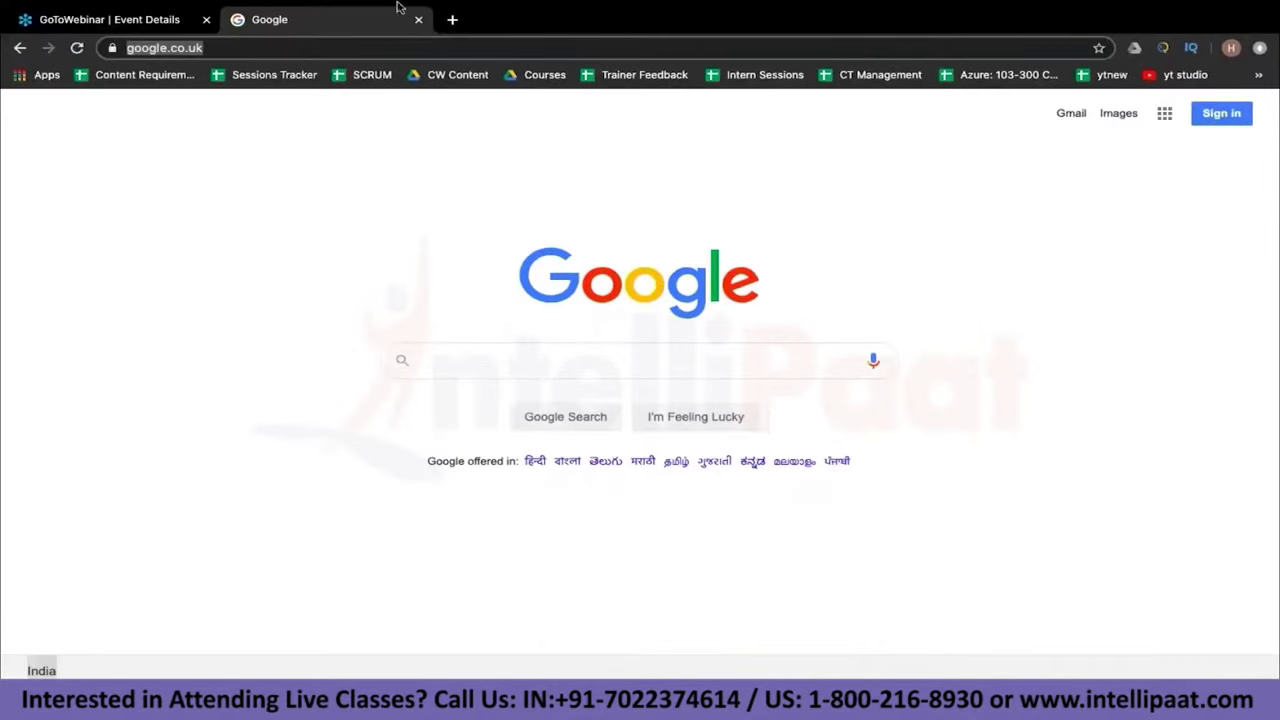
Step: Load portal.azure.com in a new Chrome tab
left_click(452, 19)
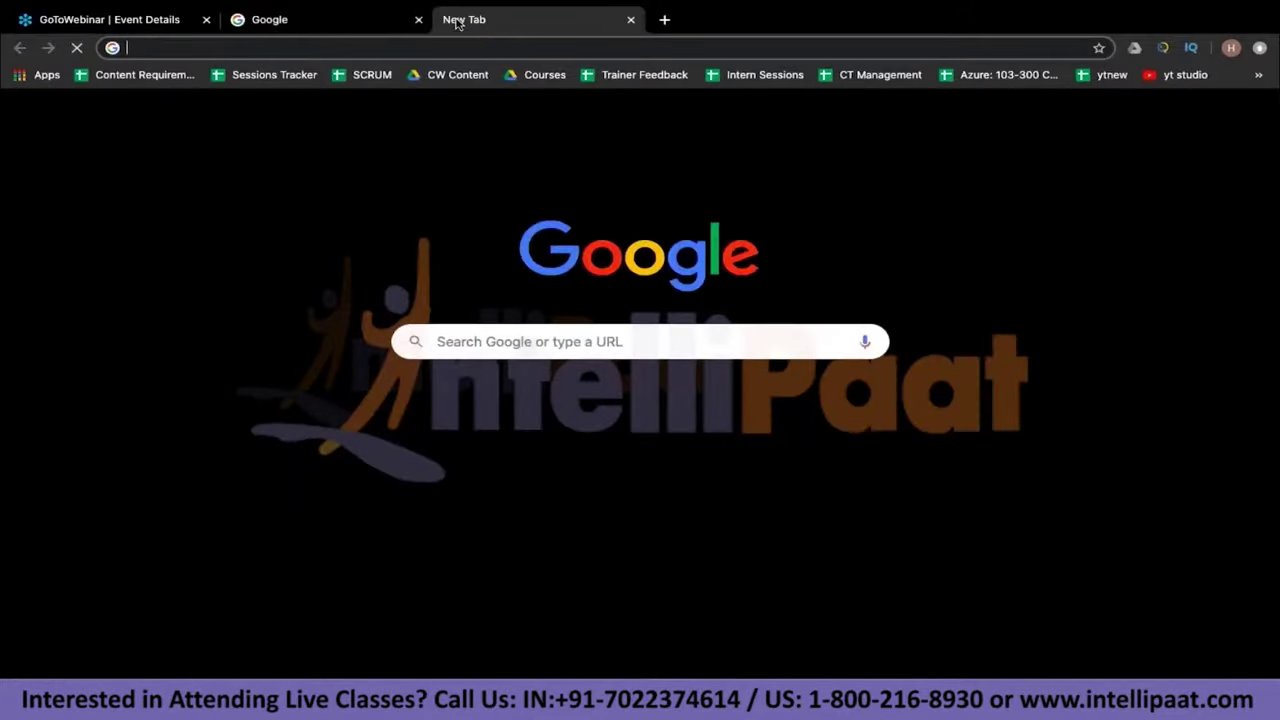
type("porta")
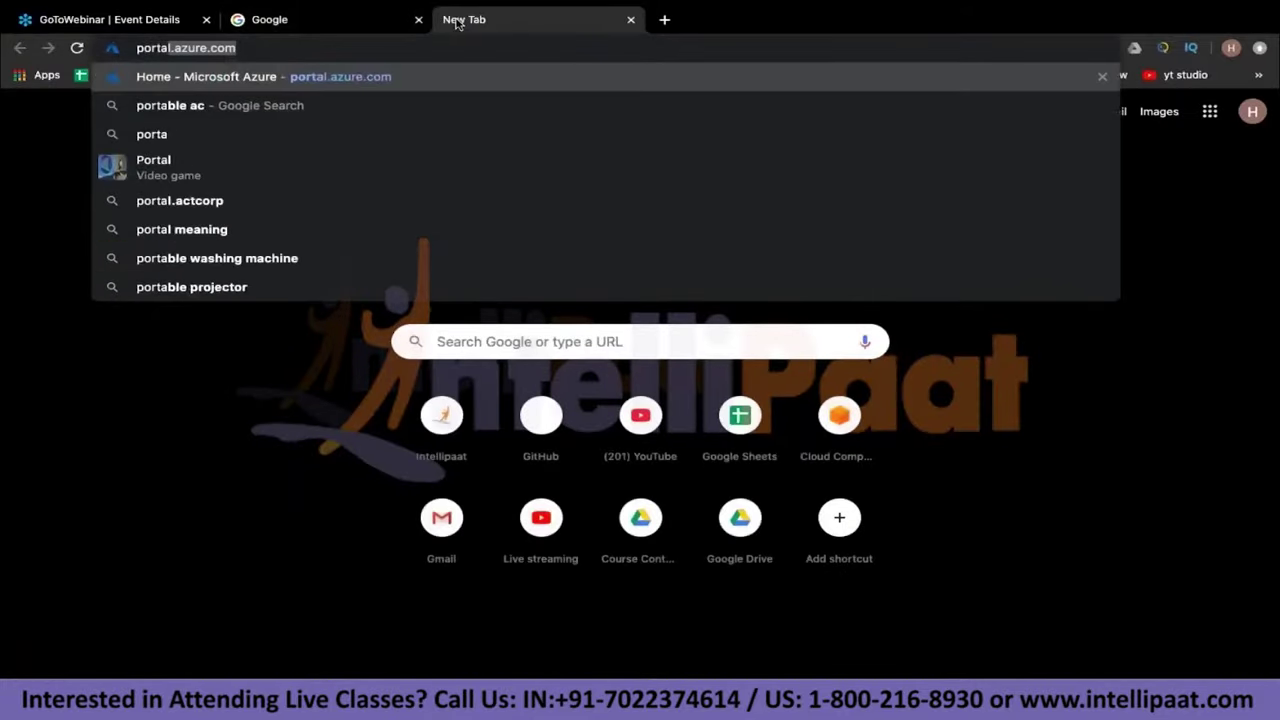
type("l")
key("Return")
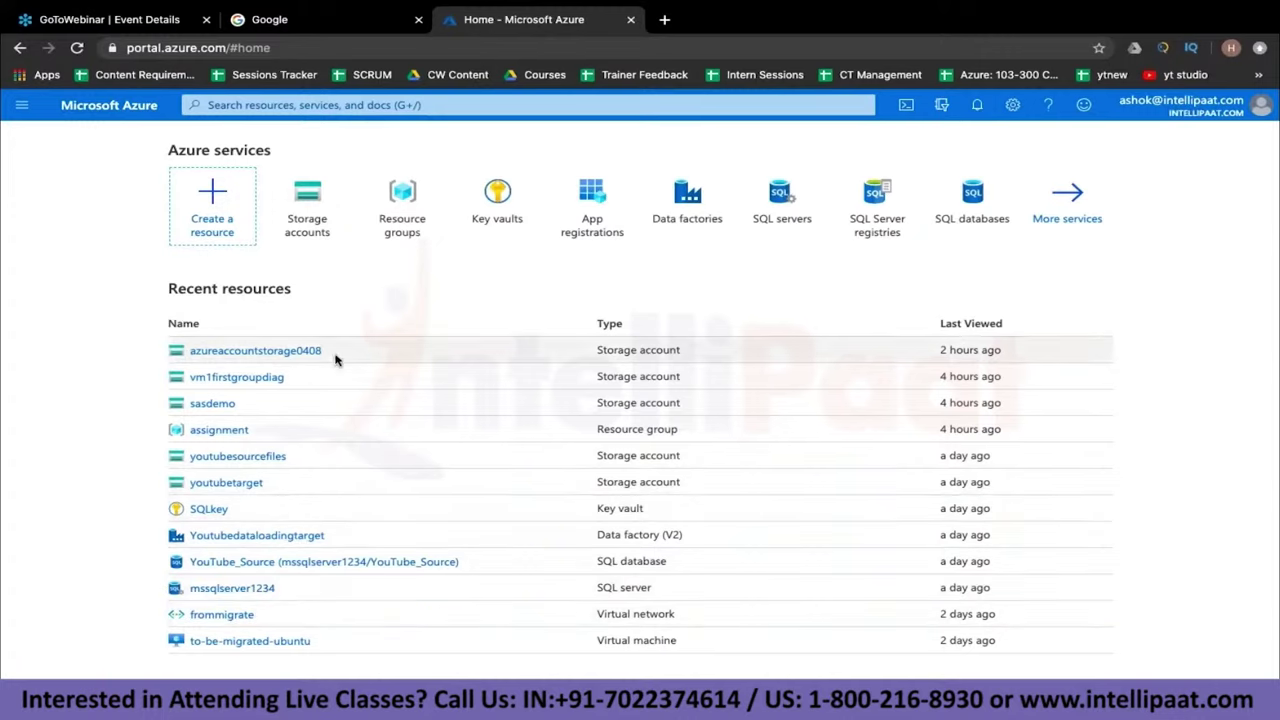
Step: Browse the Create a resource marketplace's Popular offerings, then focus the portal search bar
left_click(211, 224)
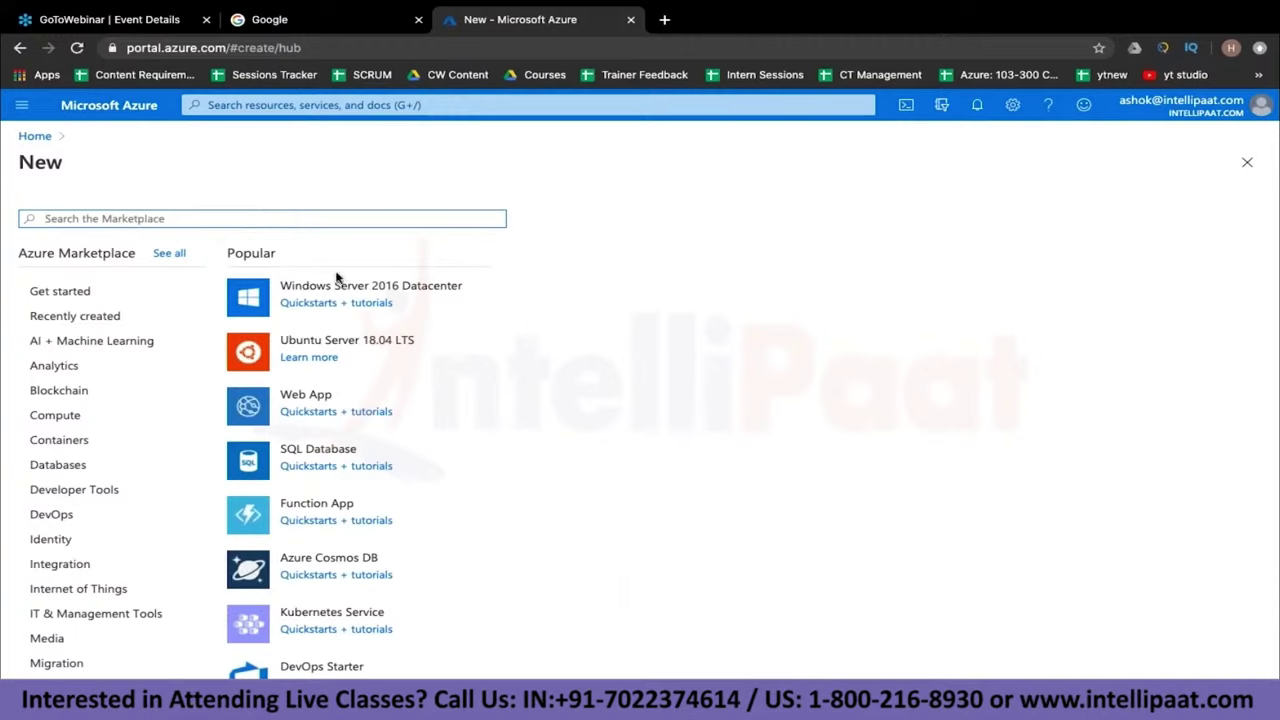
scroll(565, 509, "down", 3)
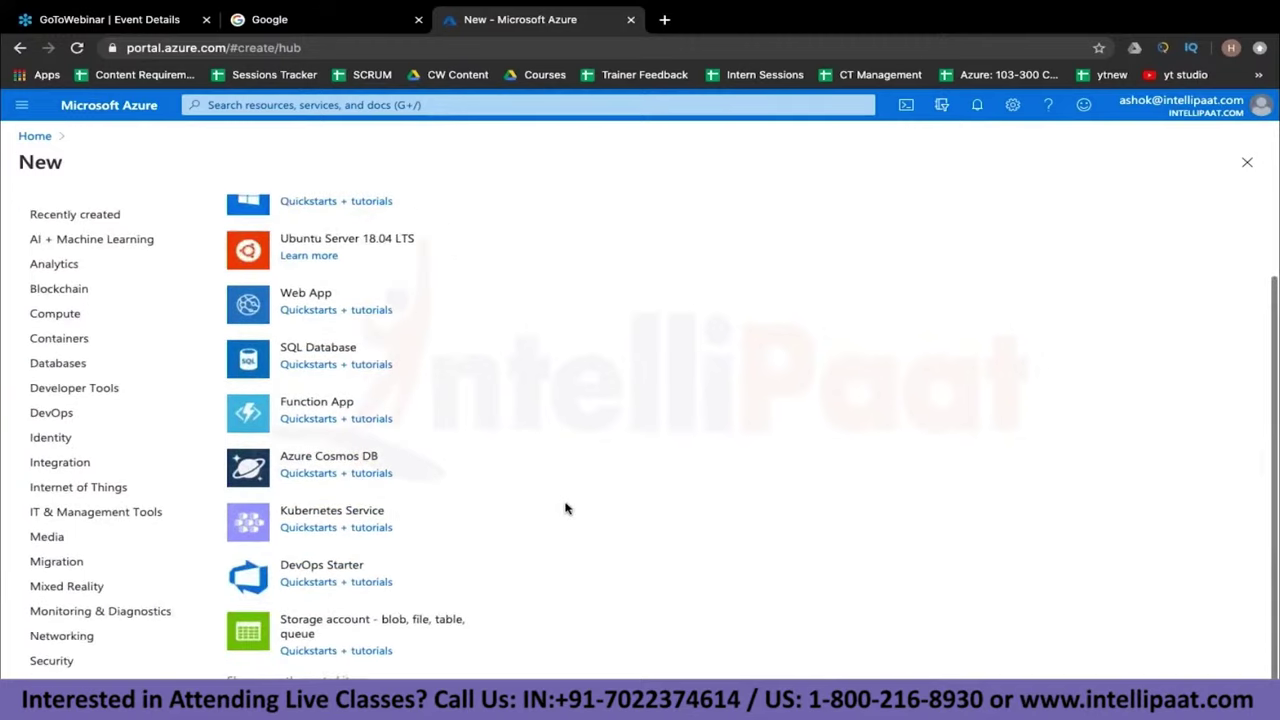
scroll(565, 509, "up", 3)
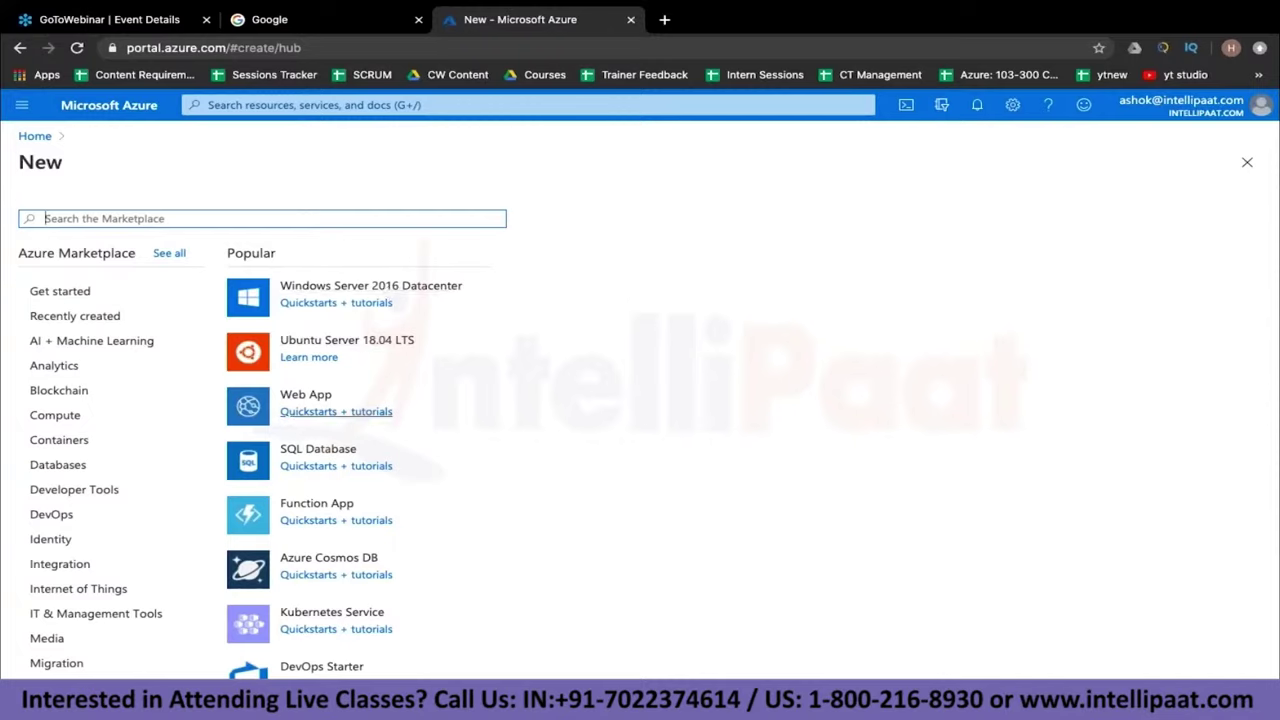
scroll(320, 500, "down", 2)
scroll(320, 450, "up", 2)
scroll(320, 450, "down", 2)
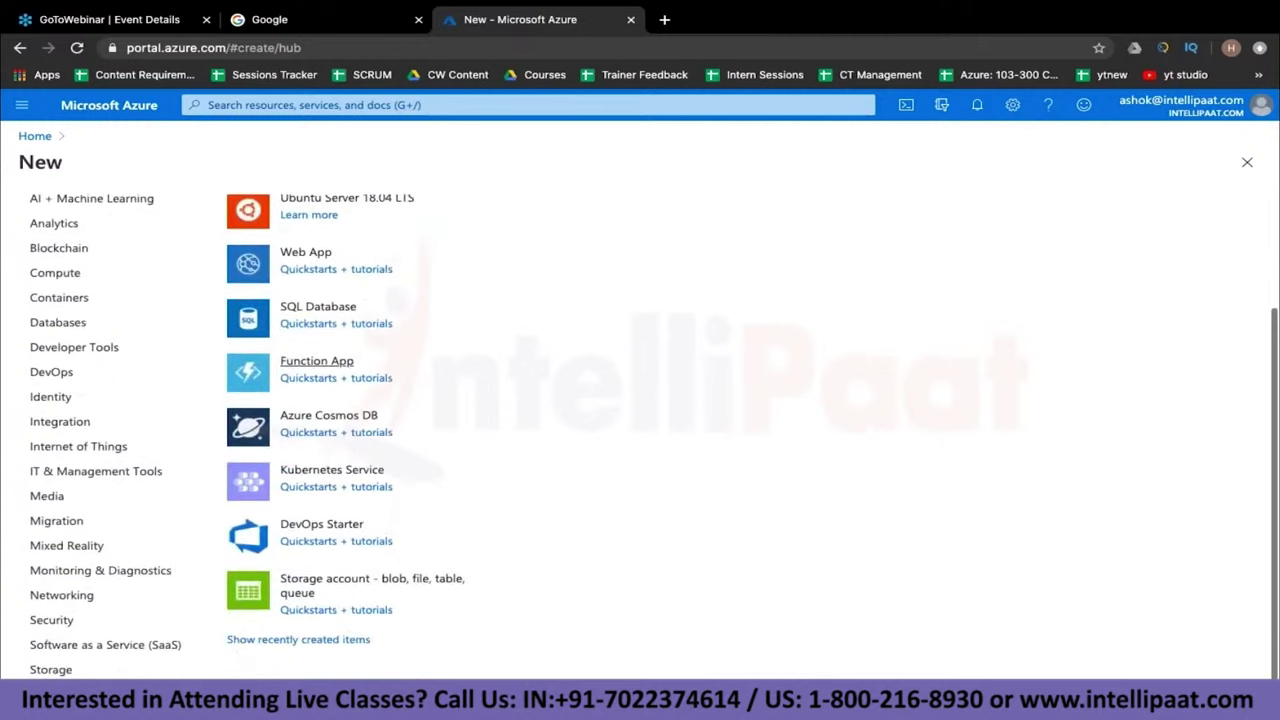
scroll(320, 450, "up", 2)
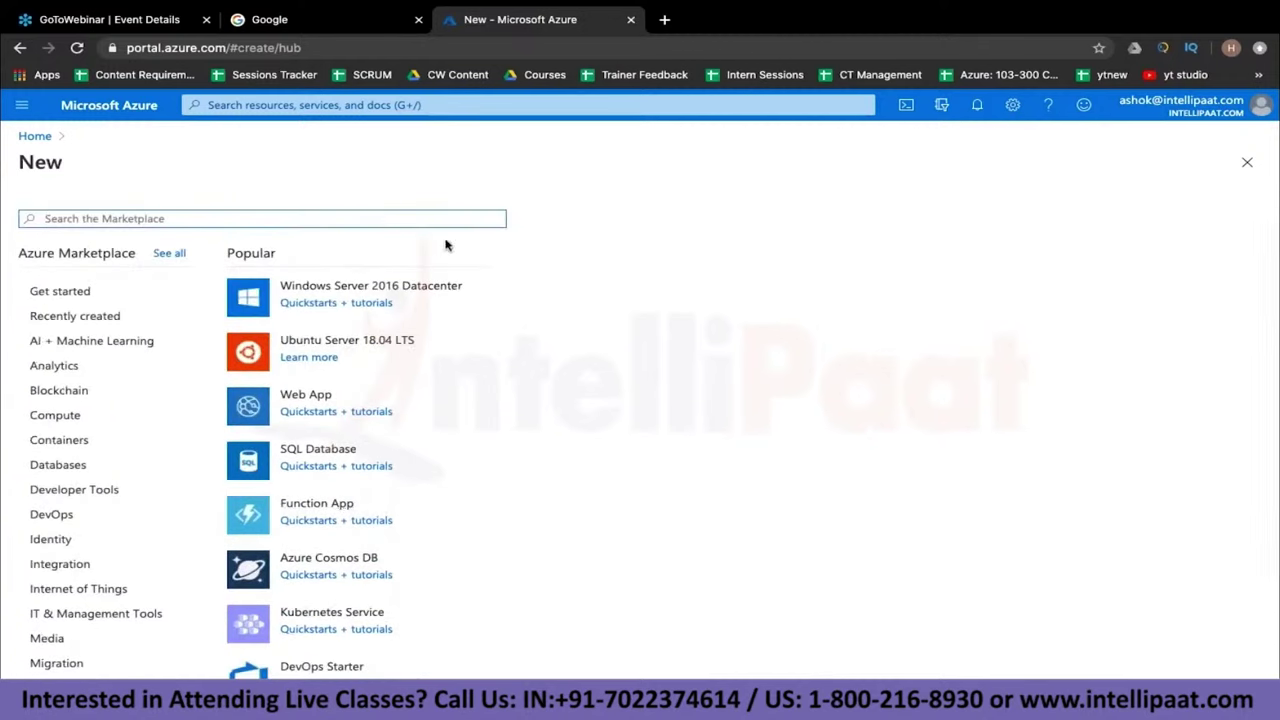
left_click(490, 102)
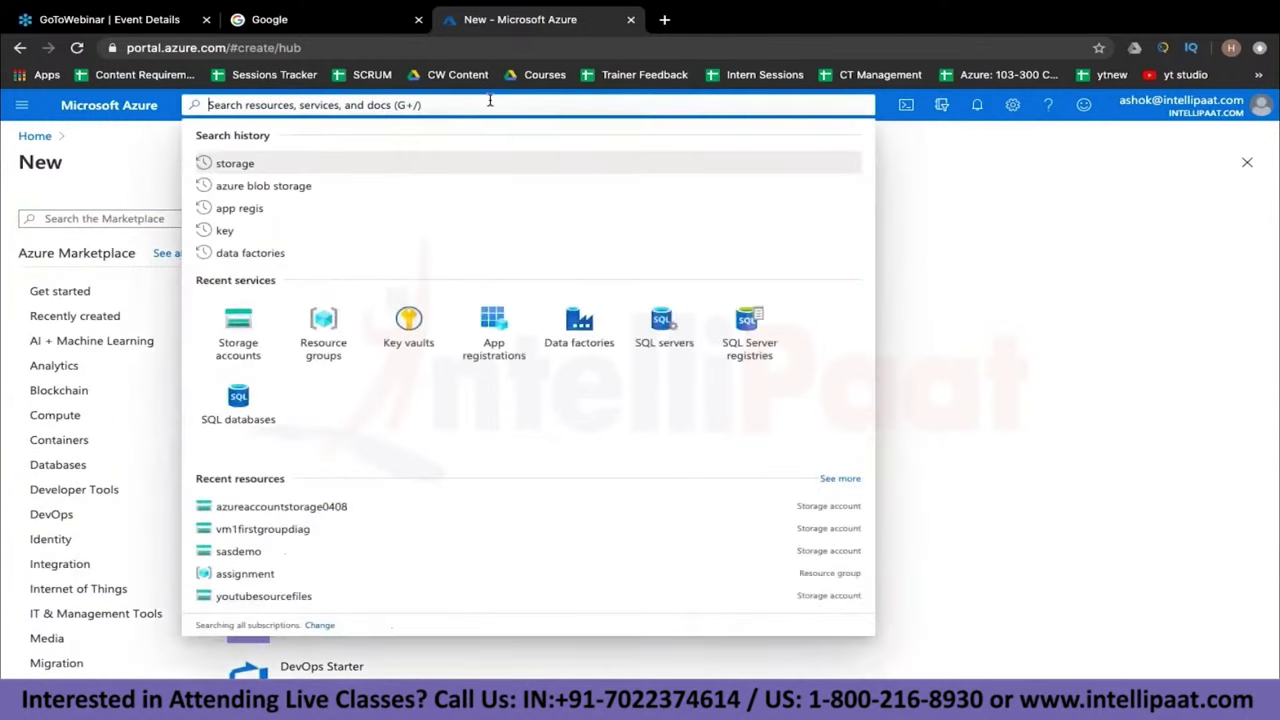
Step: Search 'virtual', go to Virtual machines, and start adding a new VM
type("virtual")
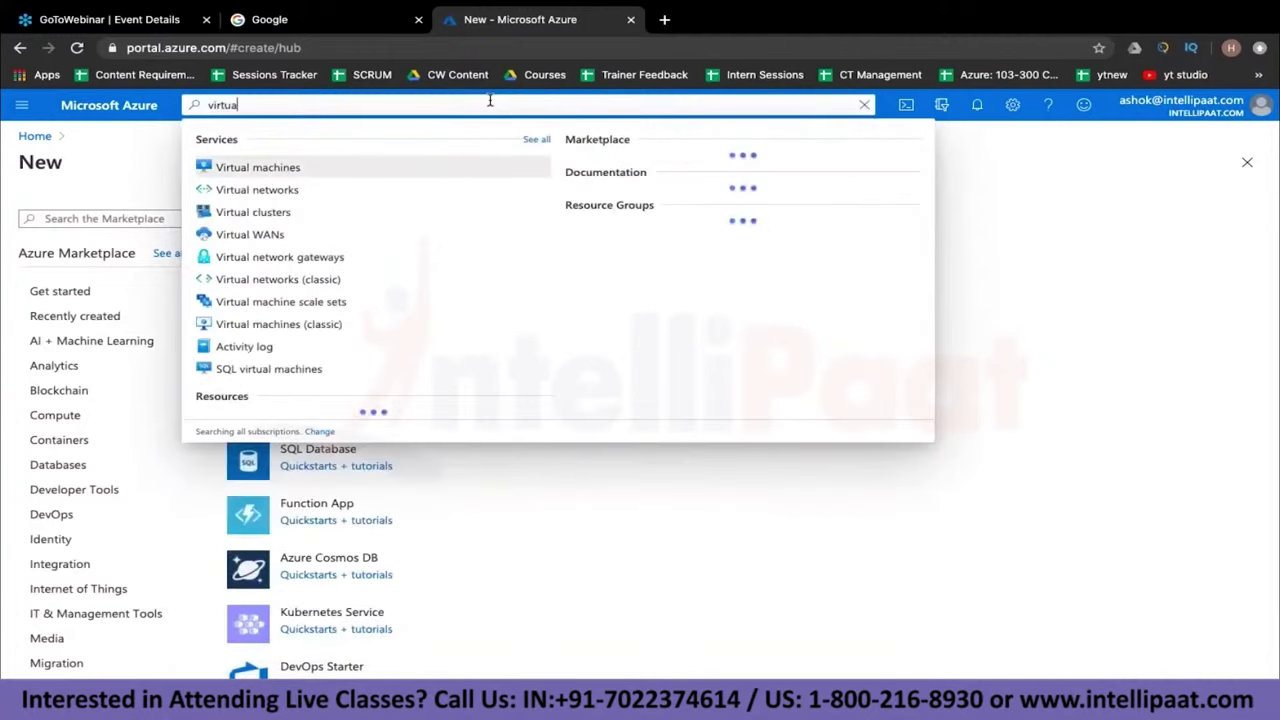
left_click(501, 177)
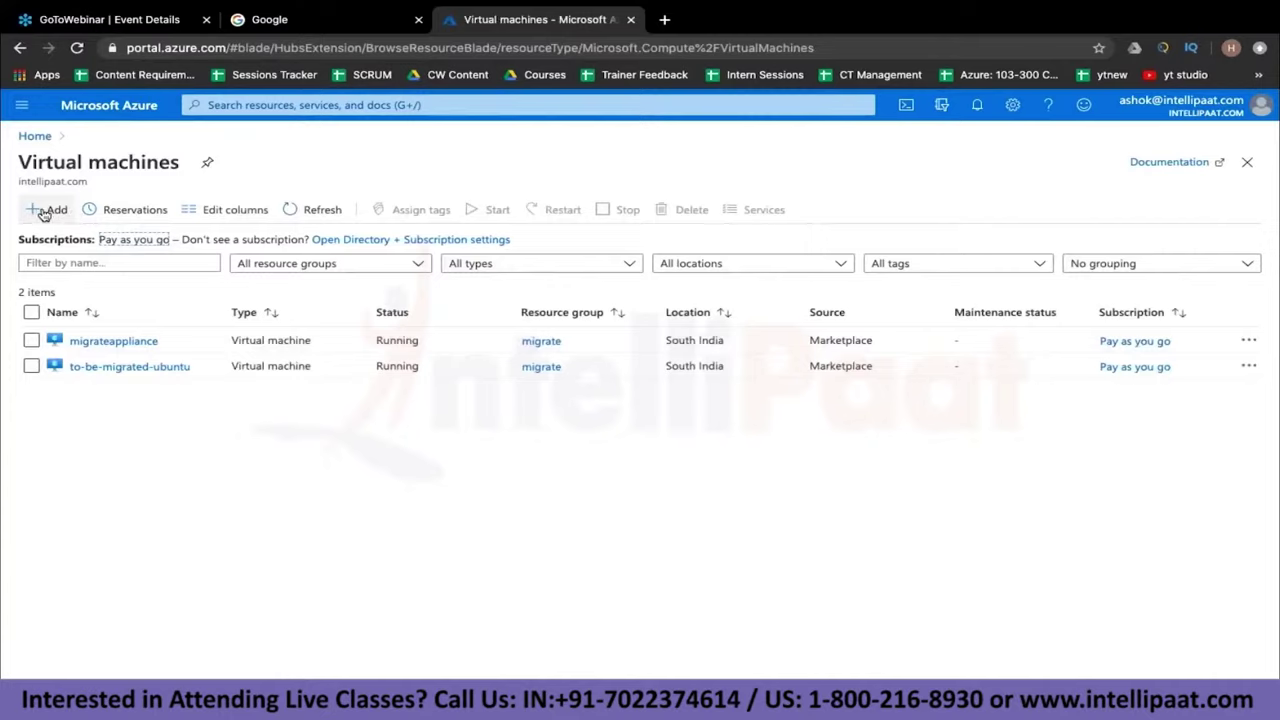
left_click(45, 210)
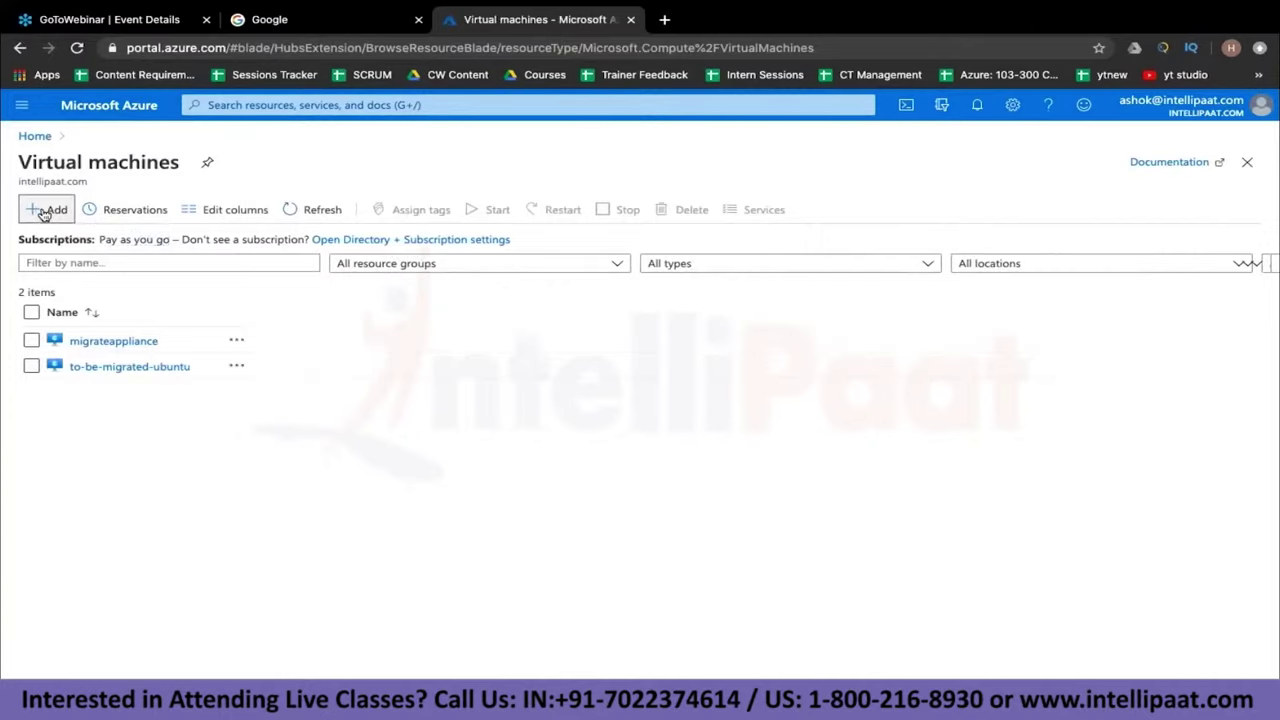
Step: Create a new resource group named demo-webinar for the VM
scroll(640, 430, "down", 3)
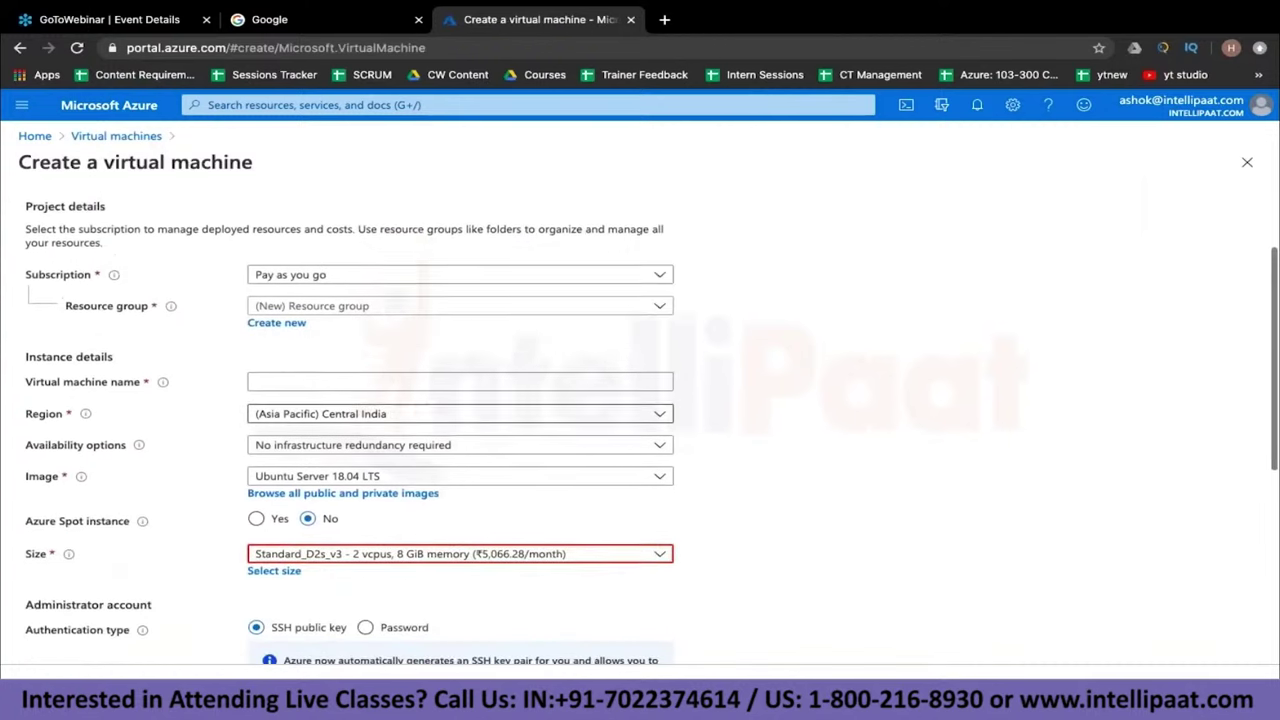
scroll(360, 447, "up", 3)
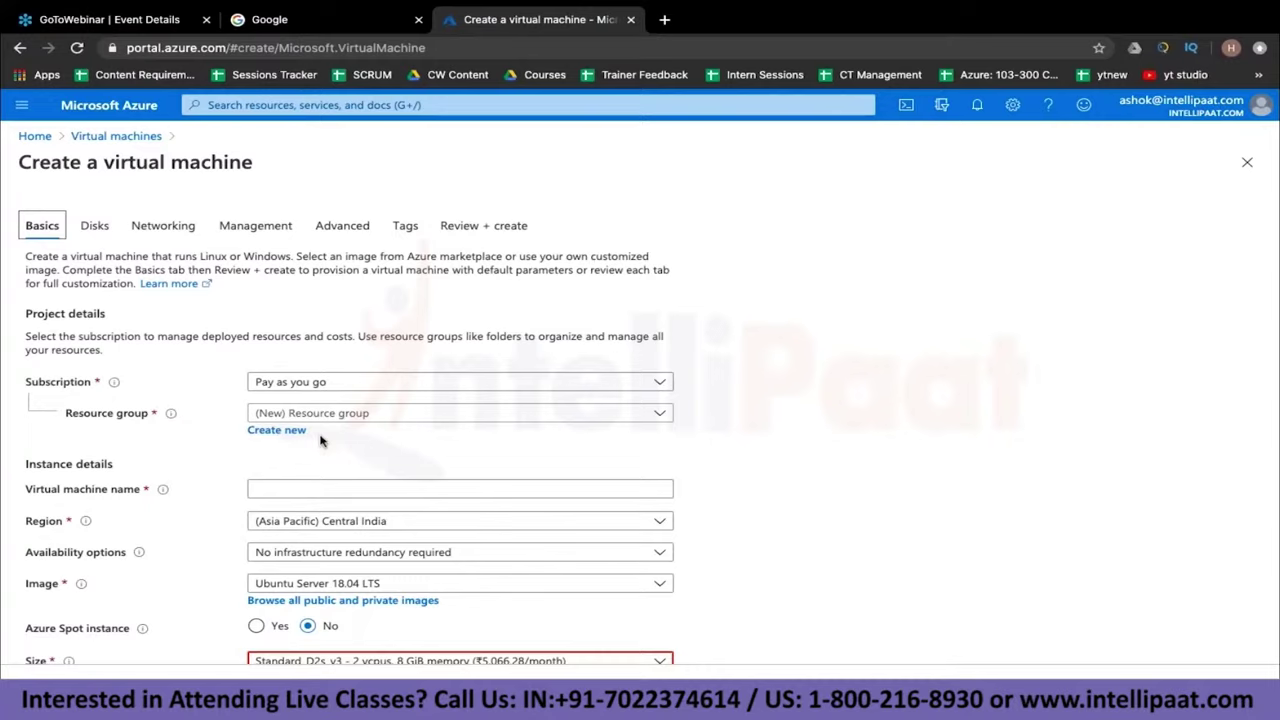
left_click(288, 430)
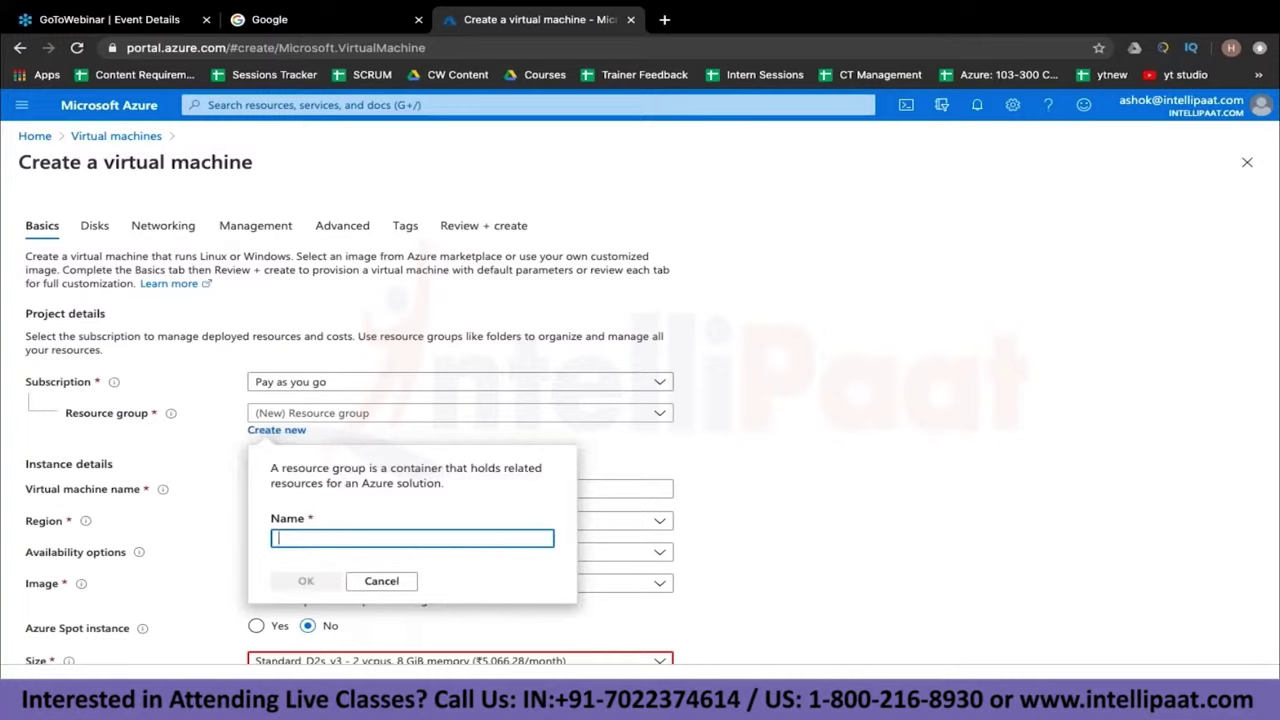
type("demo")
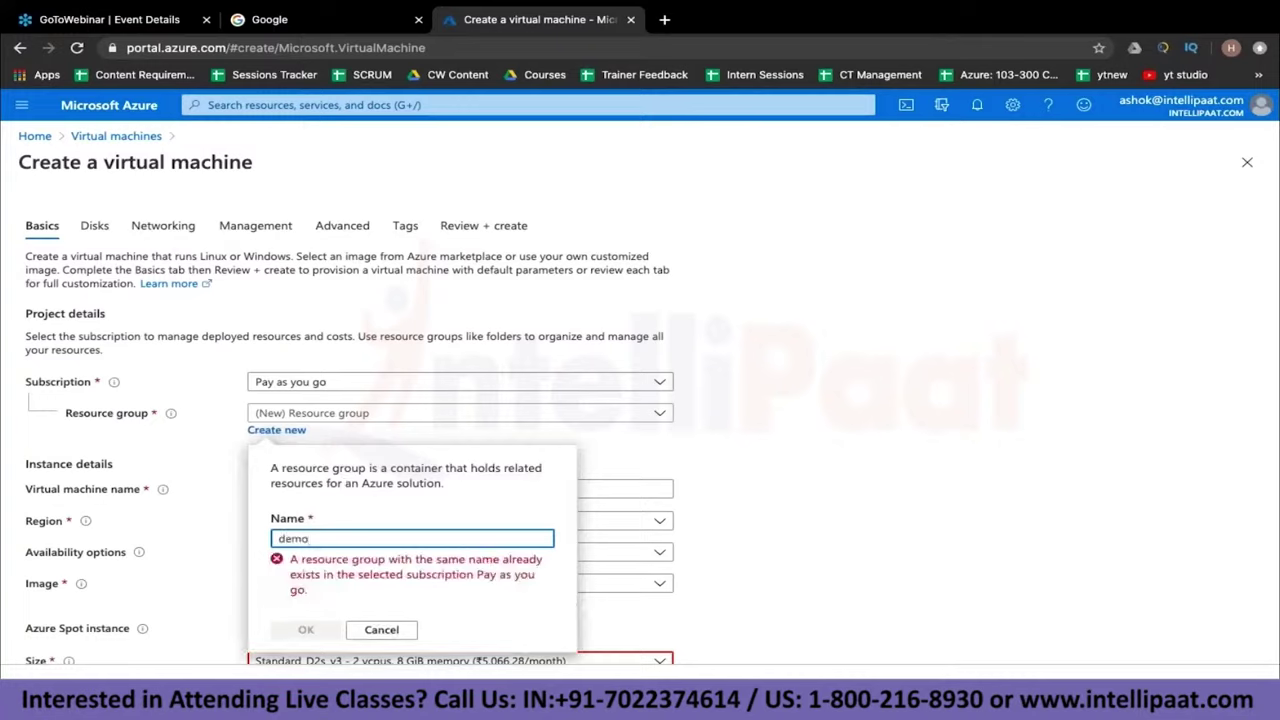
type("-webinar")
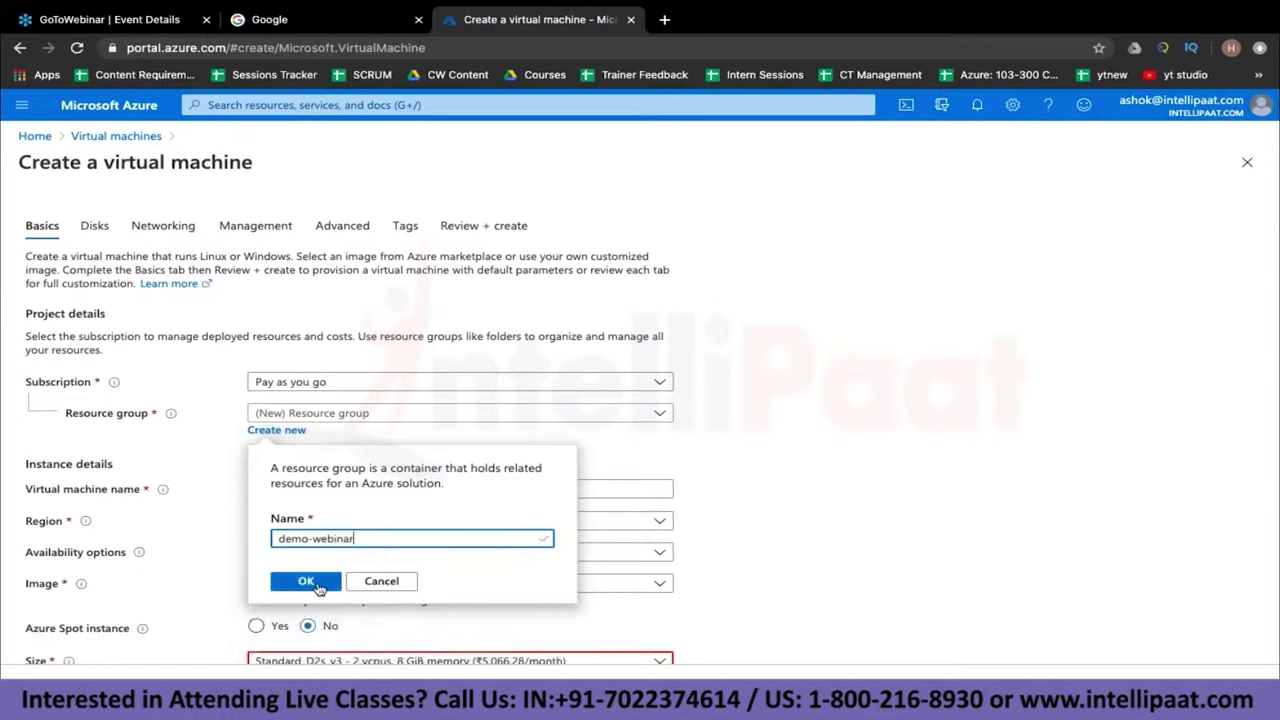
left_click(313, 585)
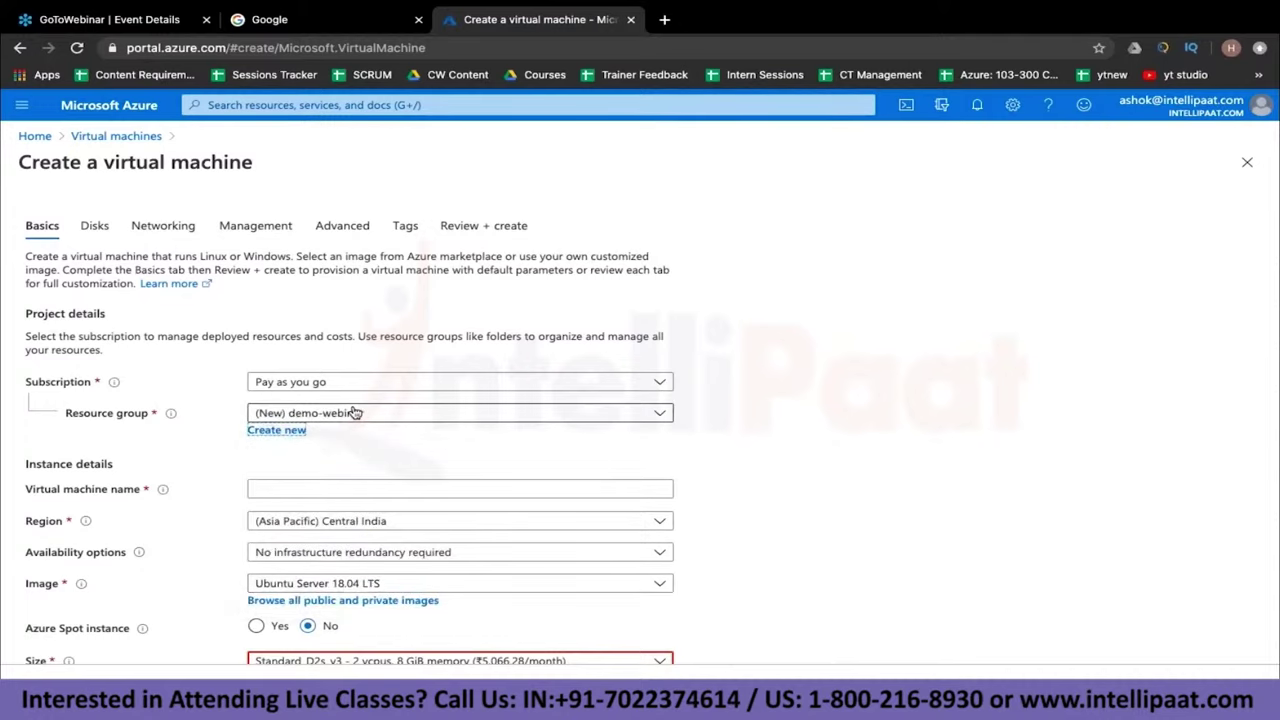
Step: Name the virtual machine indian-server
left_click(353, 490)
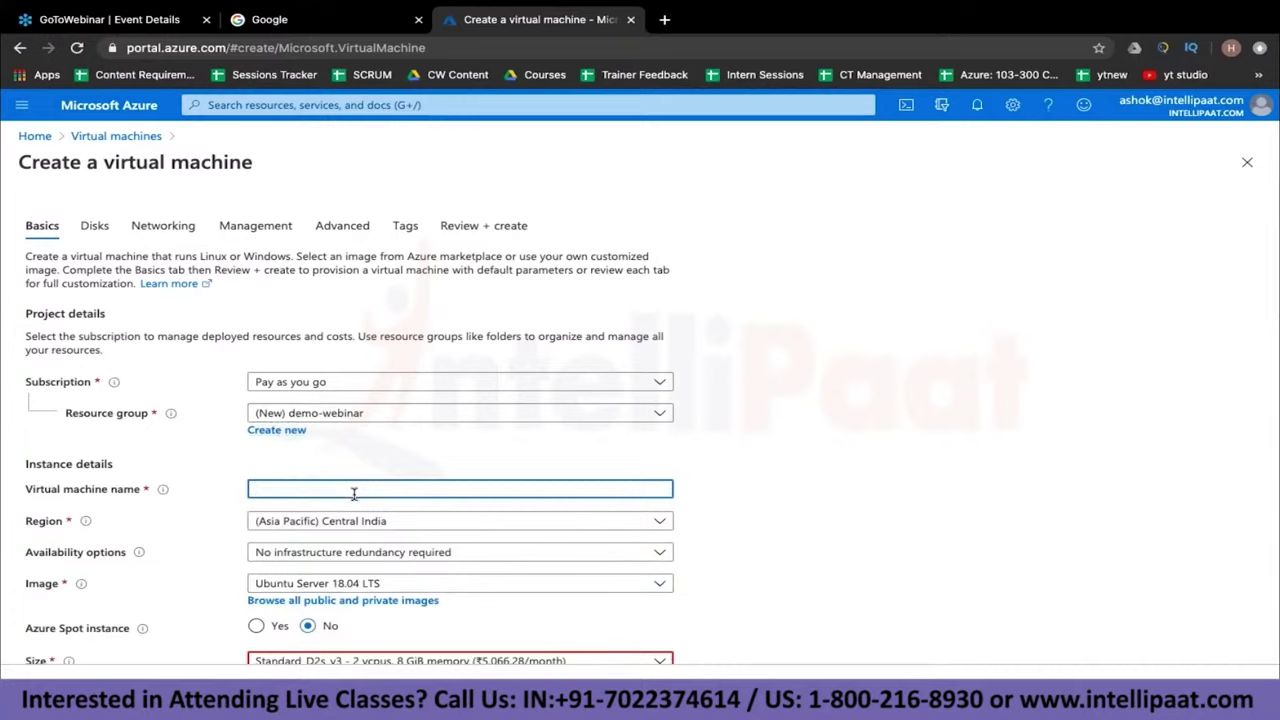
type("indian-server")
left_click(490, 468)
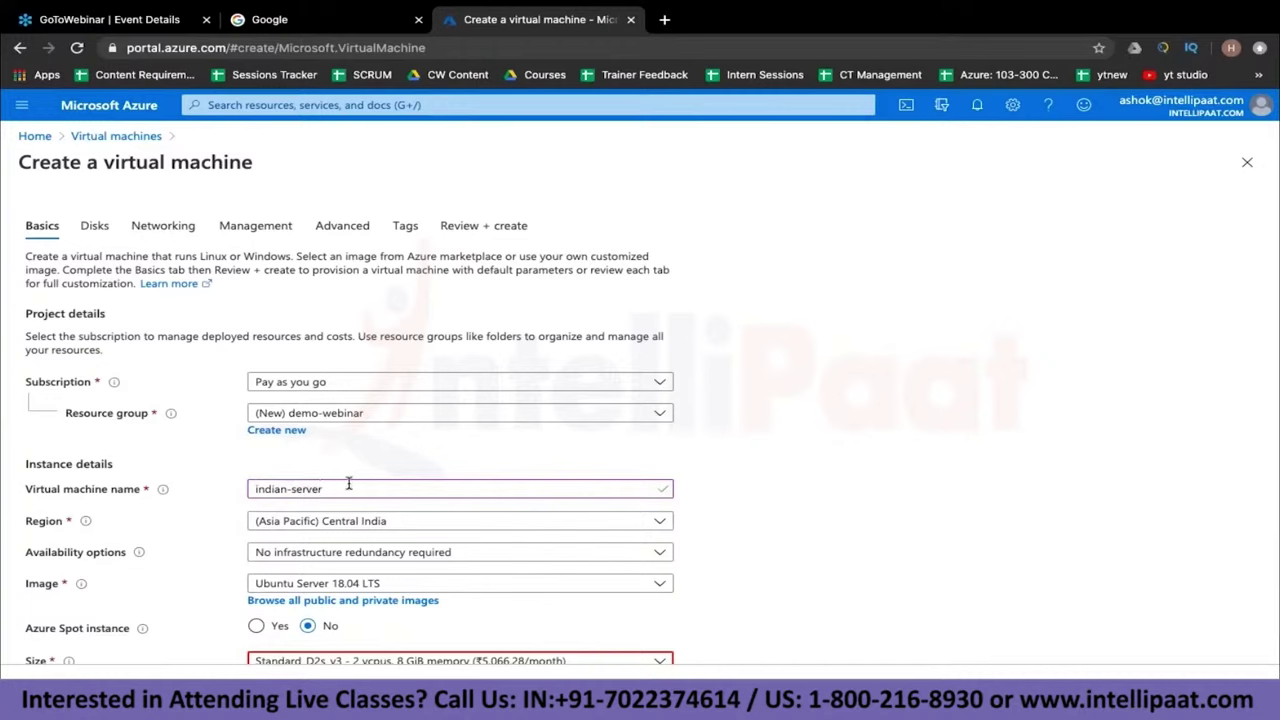
scroll(640, 430, "down", 3)
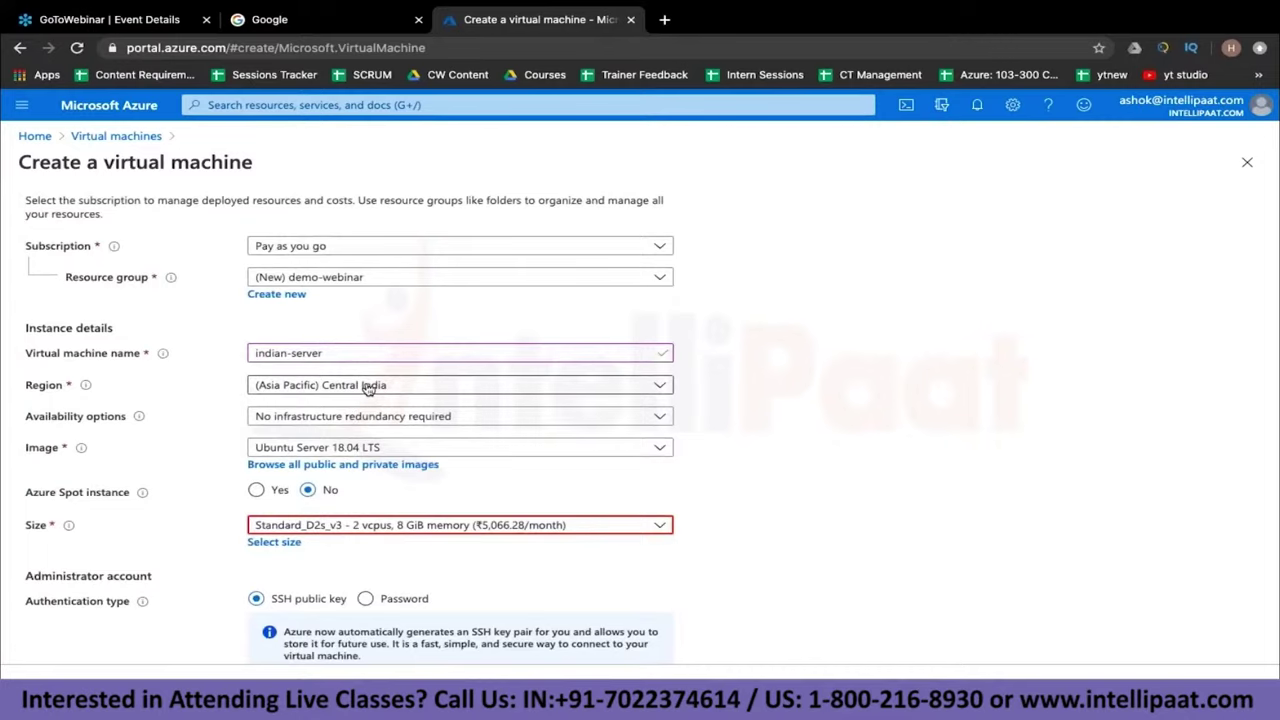
scroll(365, 415, "down", 2)
scroll(327, 342, "down", 2)
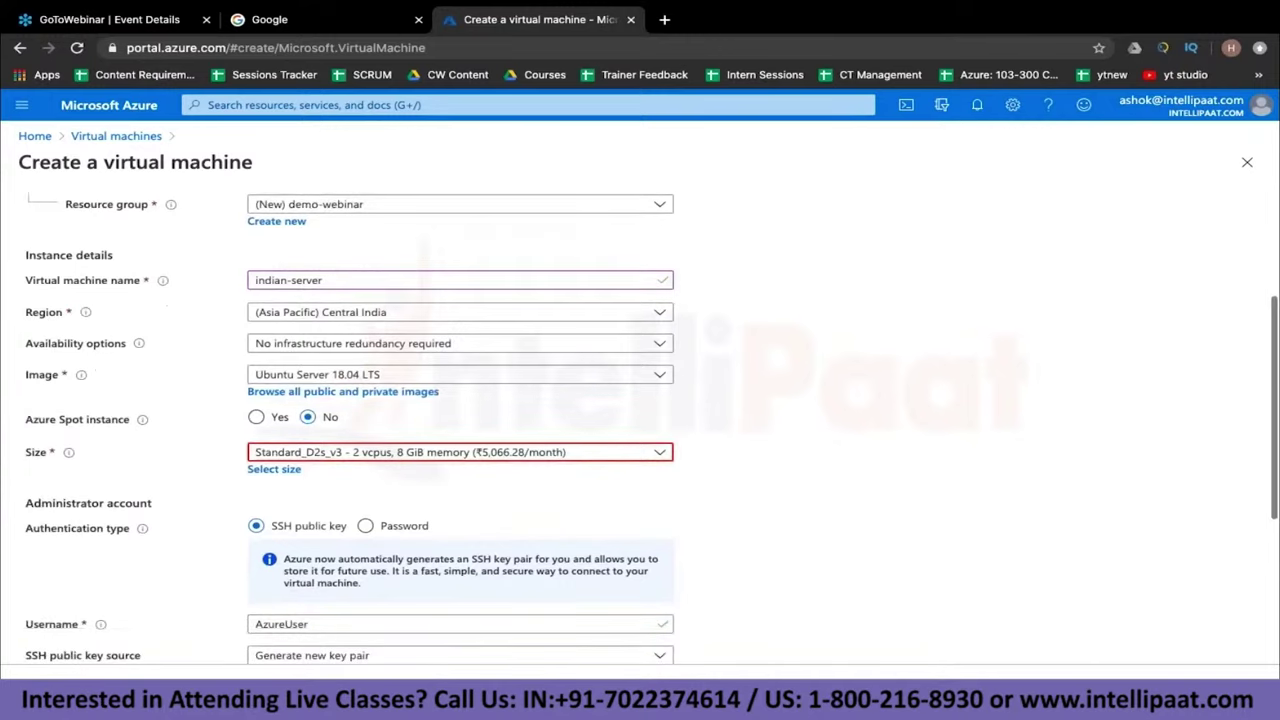
Step: Pick the Ubuntu Server 16.04 LTS image and the cheaper Standard_B1s (1 vcpu, 1 GiB) size
left_click(327, 342)
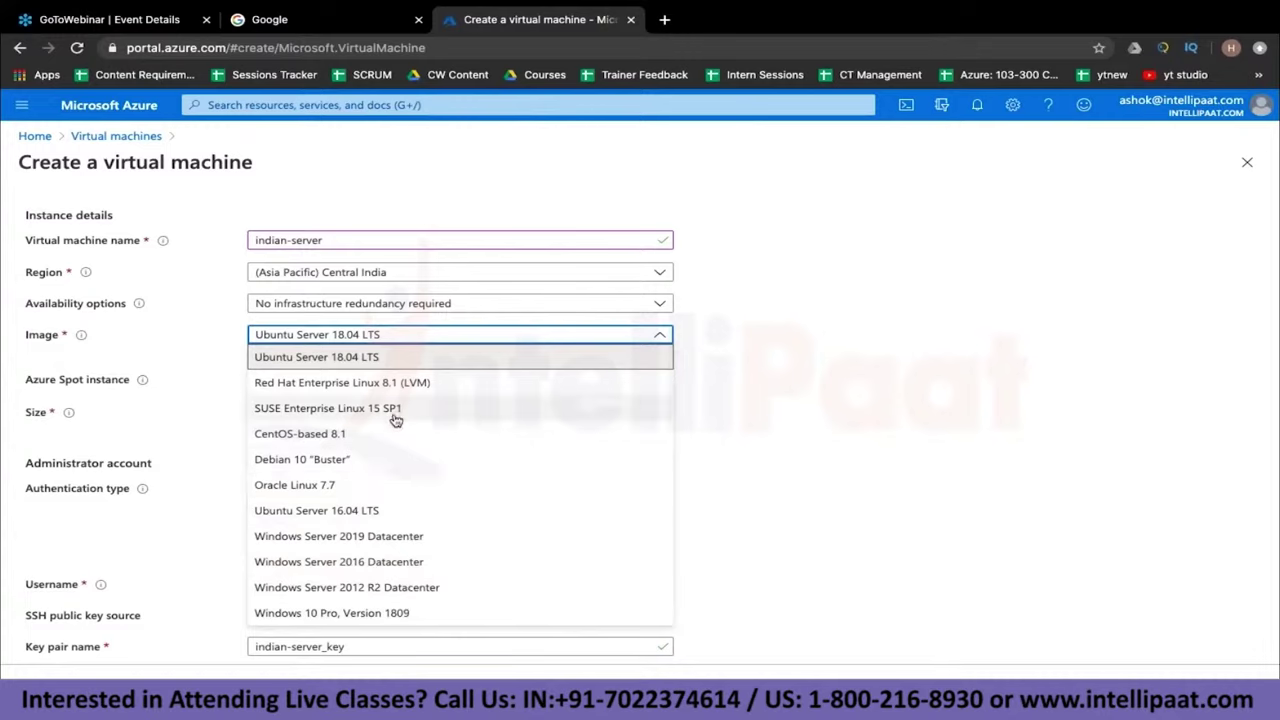
left_click(399, 511)
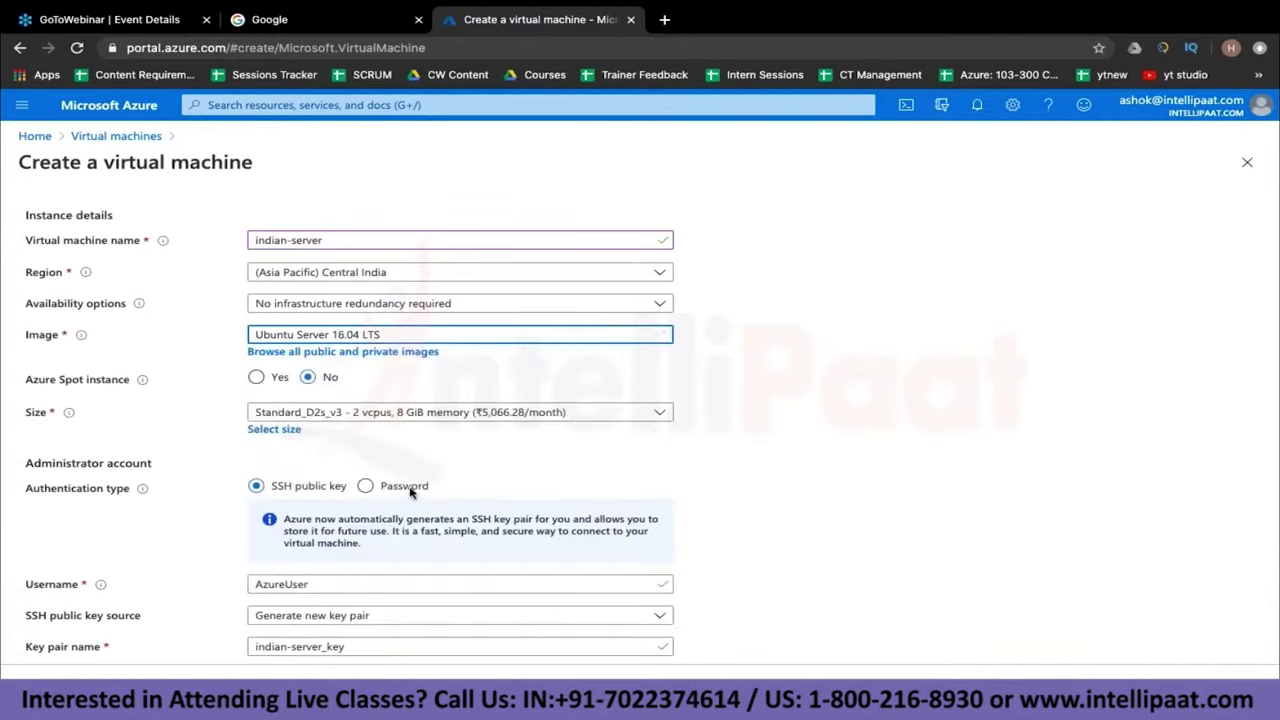
scroll(428, 478, "down", 2)
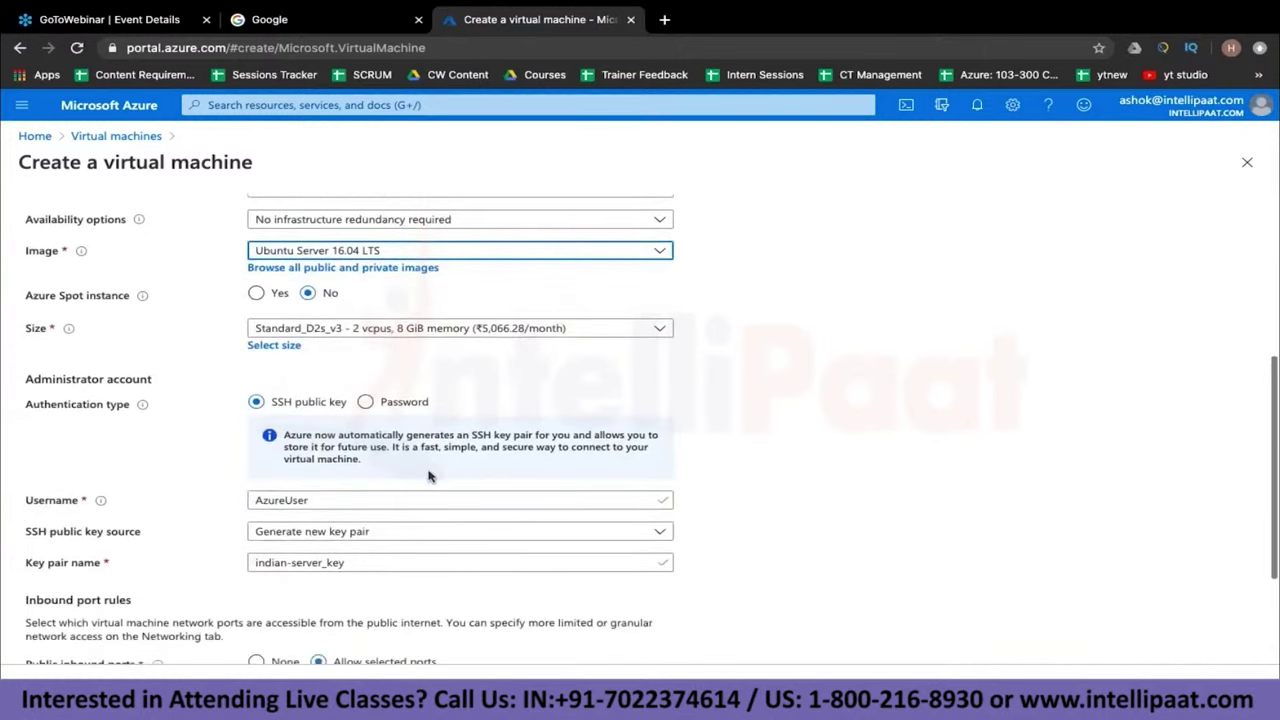
left_click(458, 332)
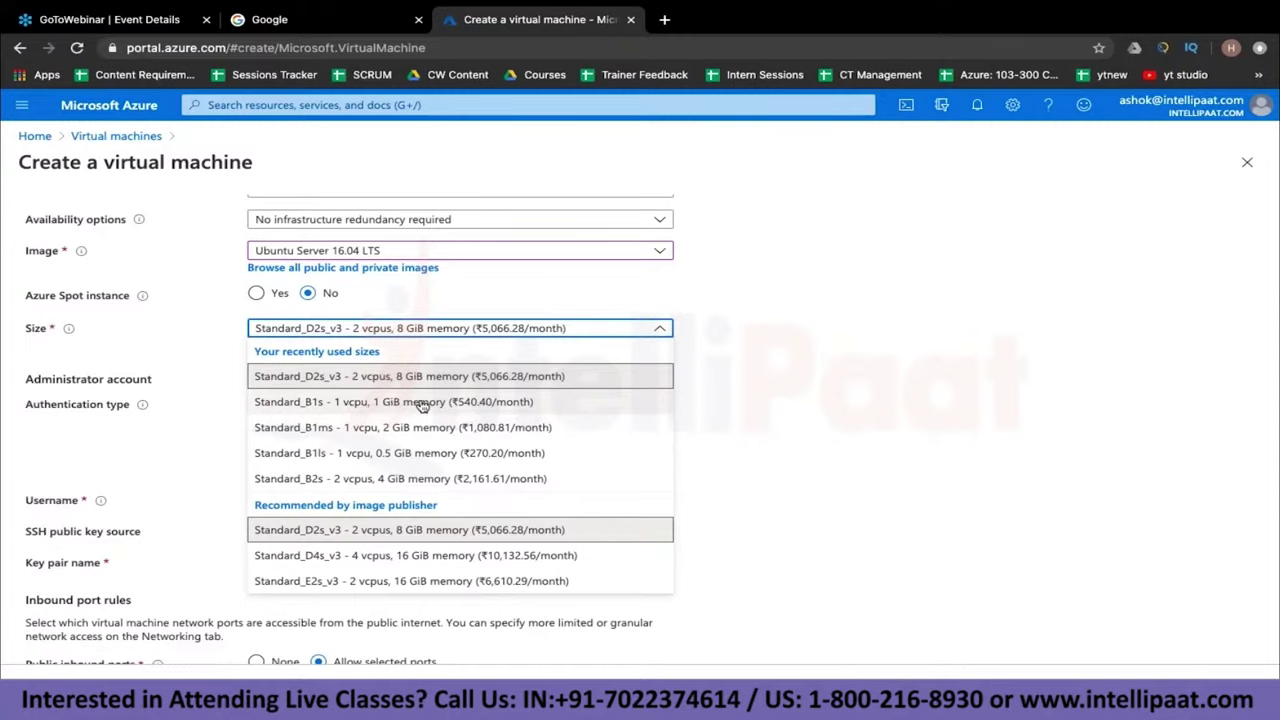
left_click(423, 404)
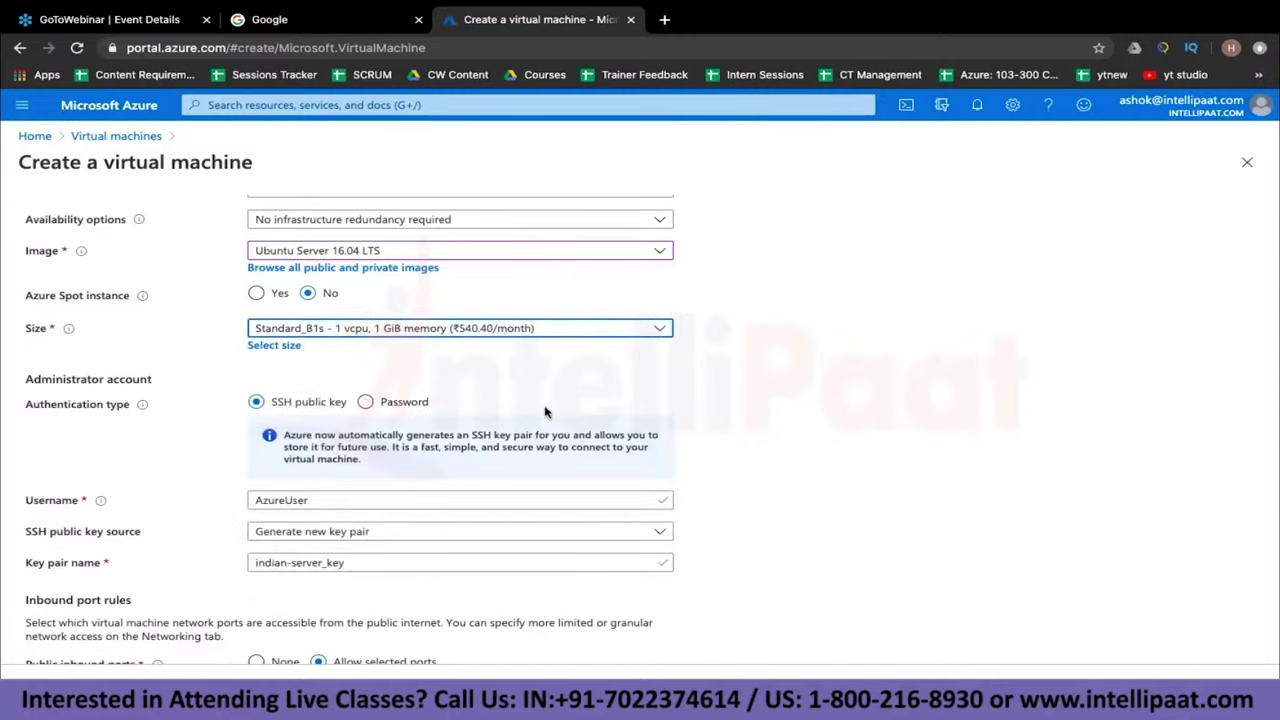
scroll(545, 412, "down", 2)
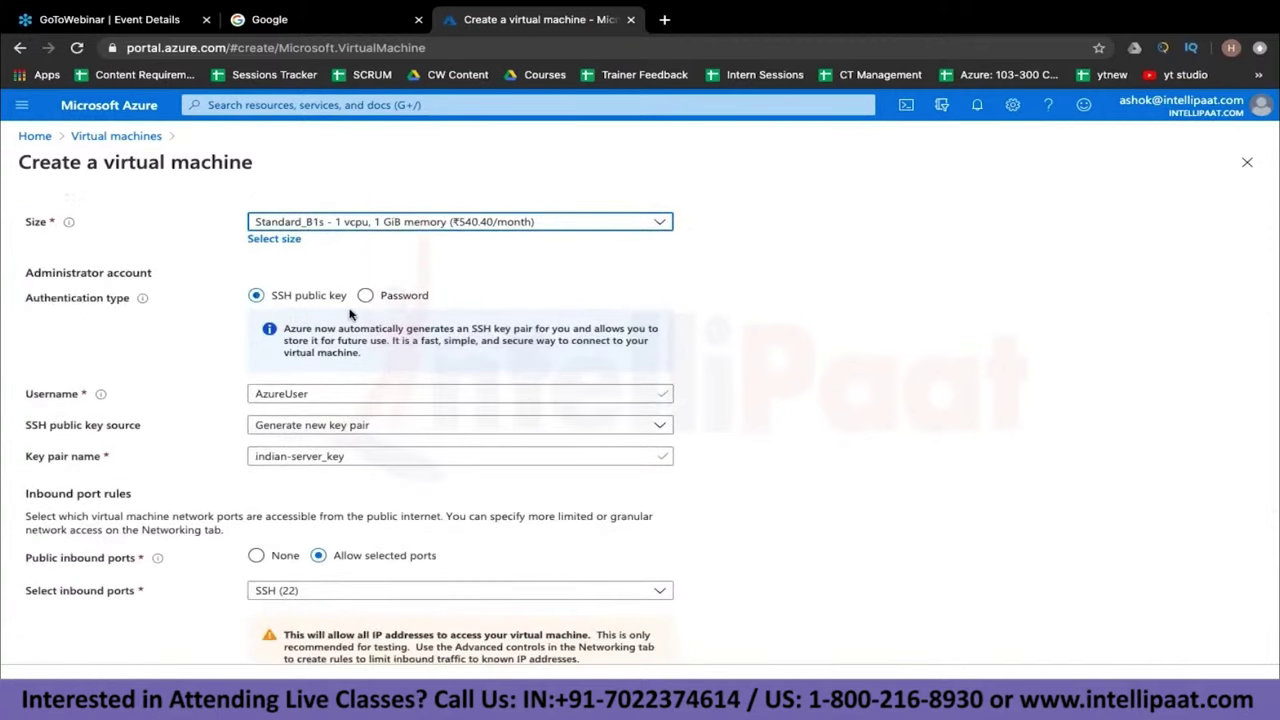
Step: Switch to password authentication and replace the administrator username
left_click(258, 298)
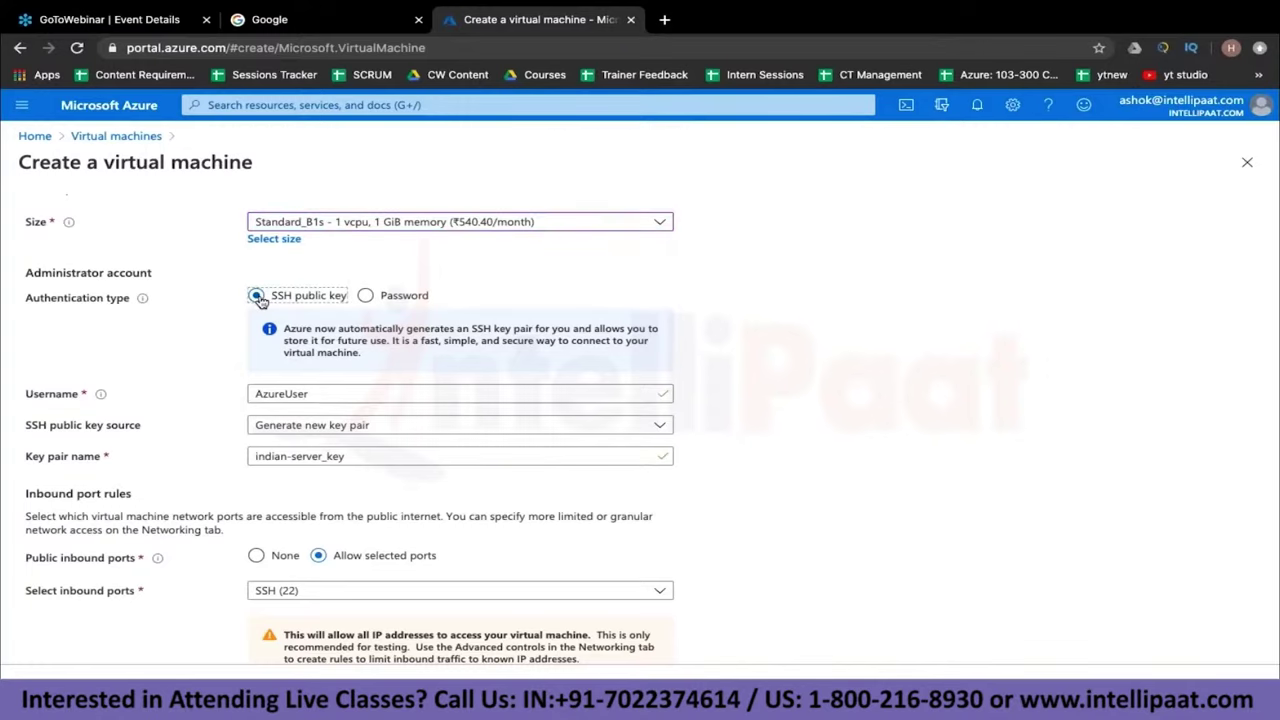
left_click(376, 300)
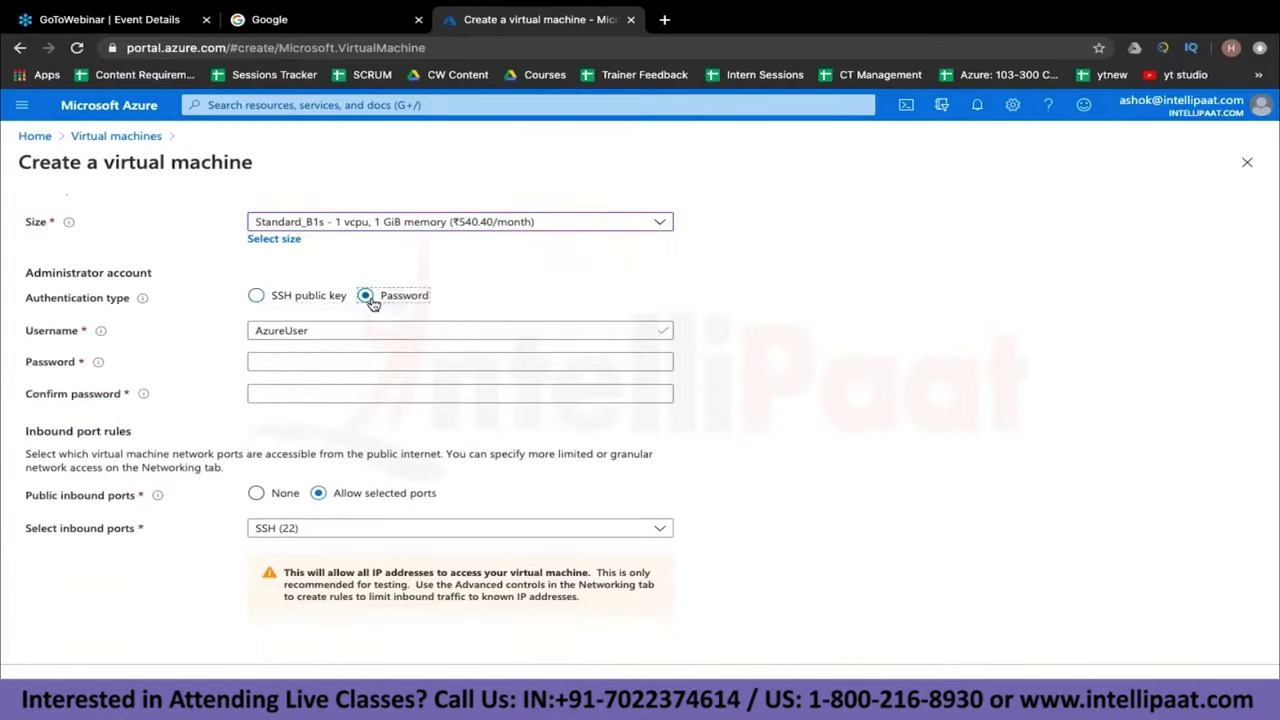
left_click(320, 330)
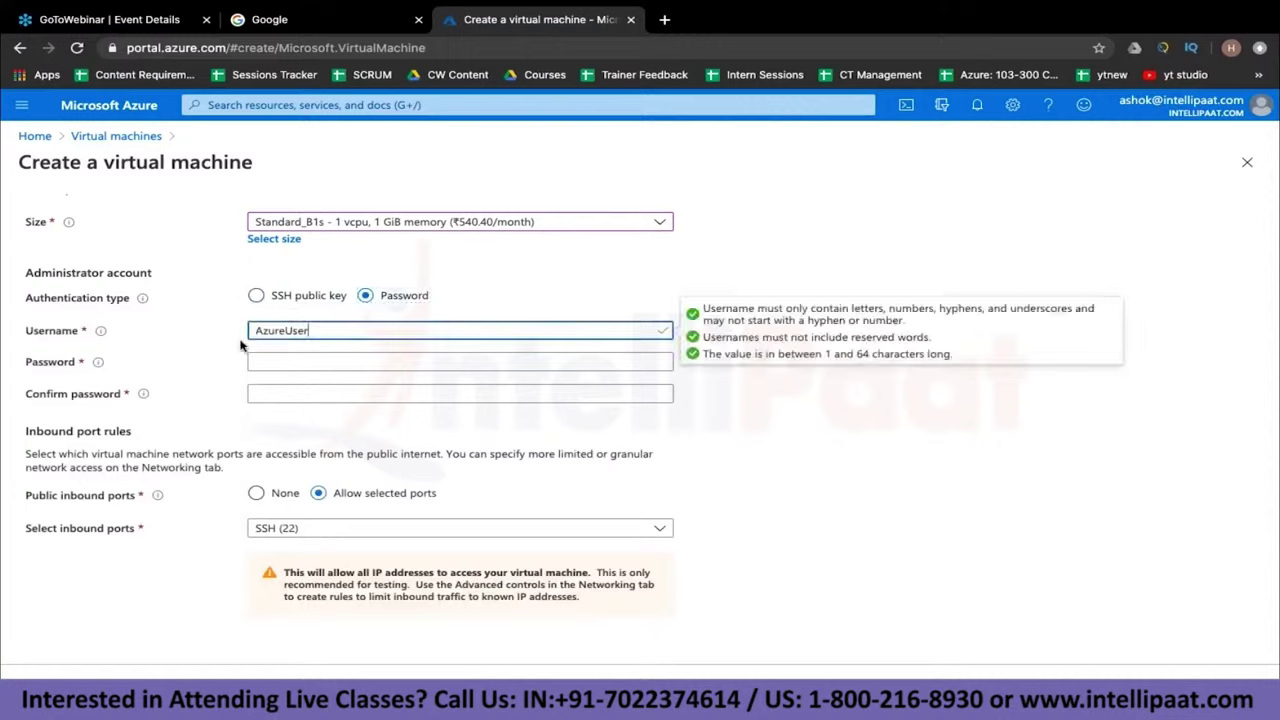
key("ctrl+a")
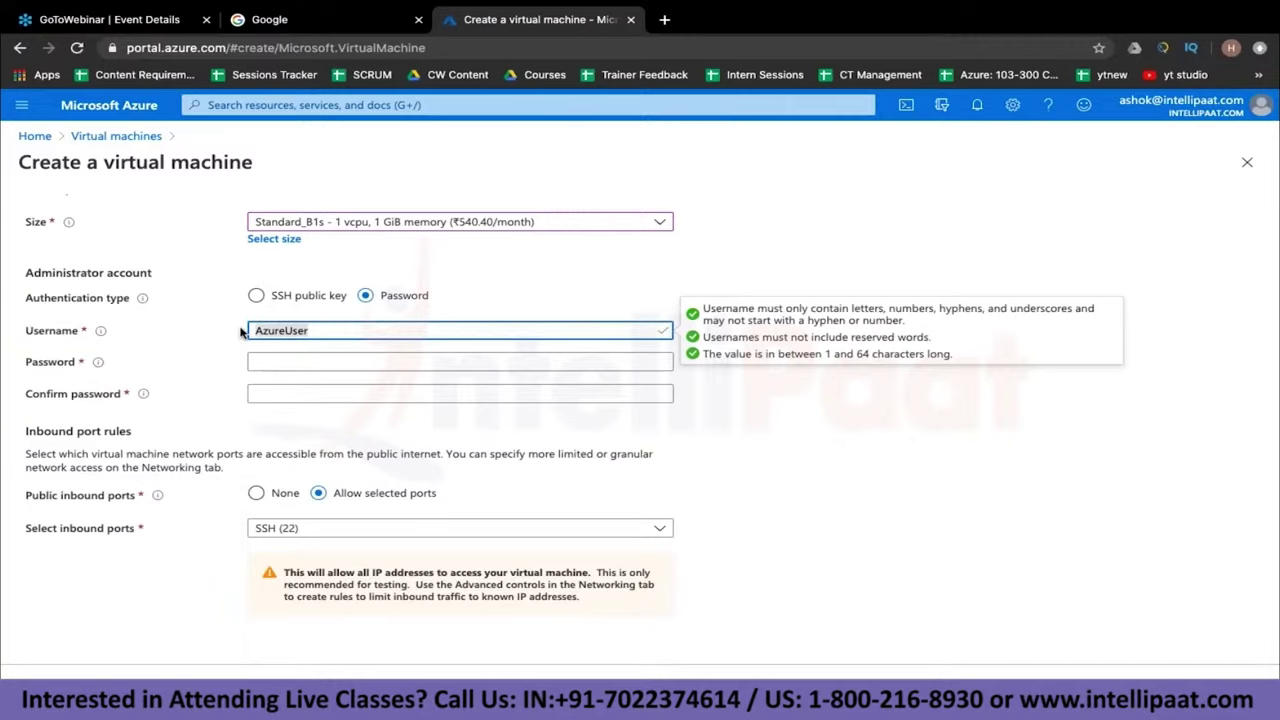
type("intellipaat")
Step: Enter and confirm a complex administrator password of at least 12 characters
left_click(278, 361)
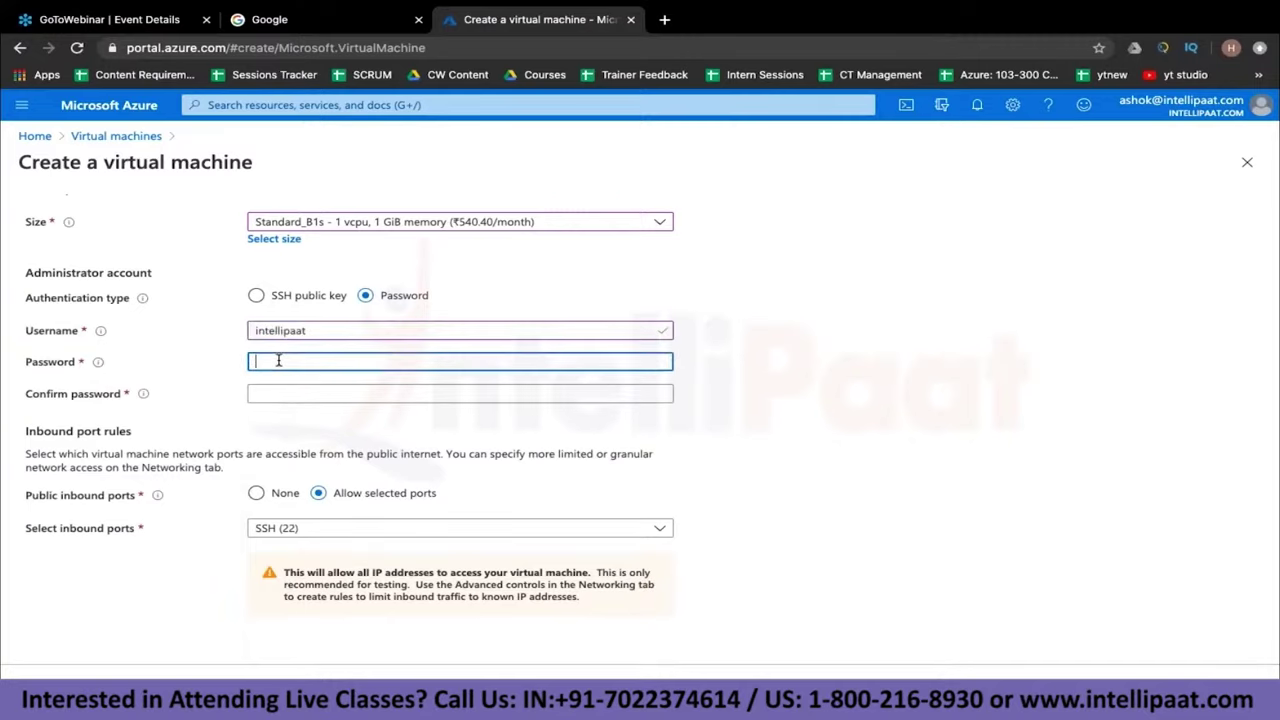
key("Tab")
key("shift+Tab")
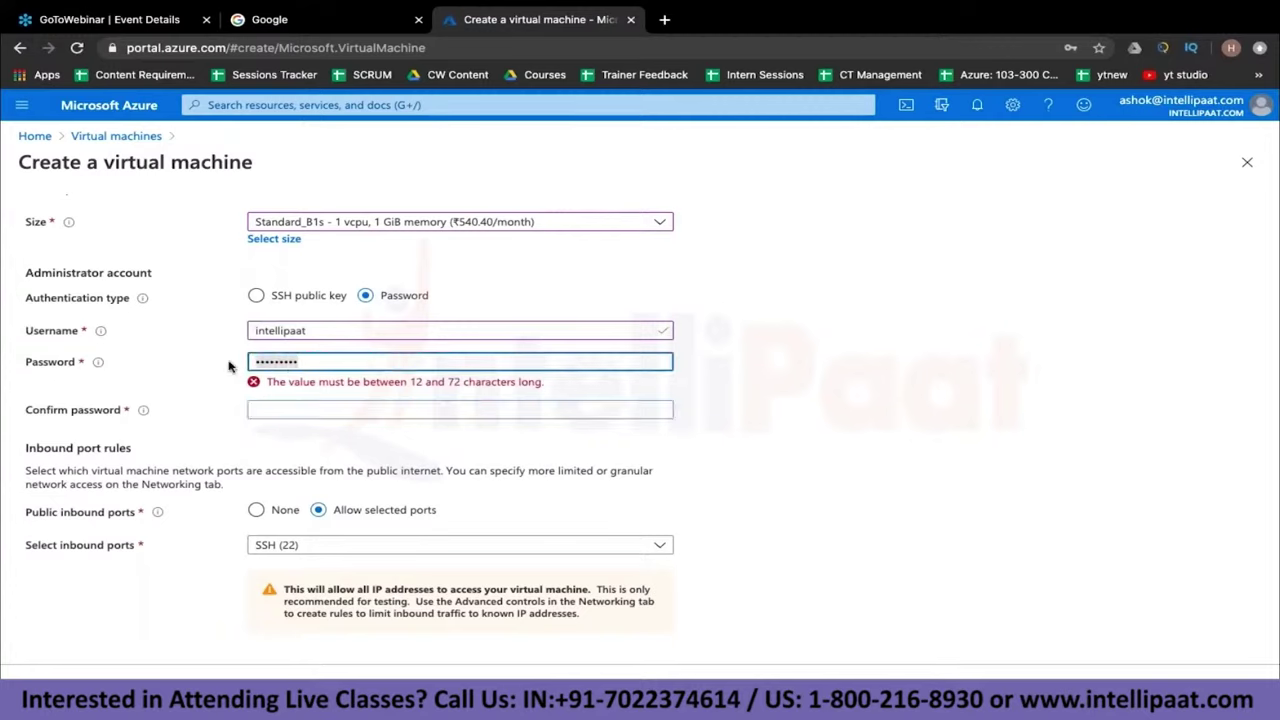
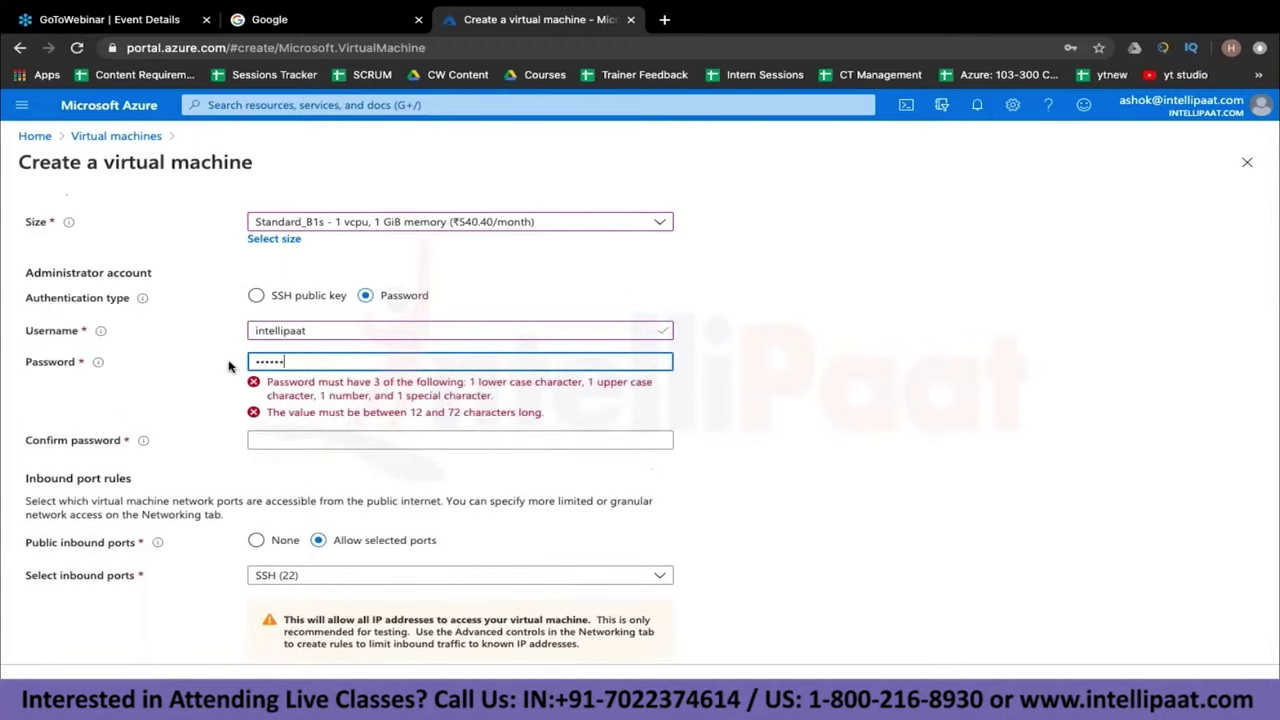
key("Tab")
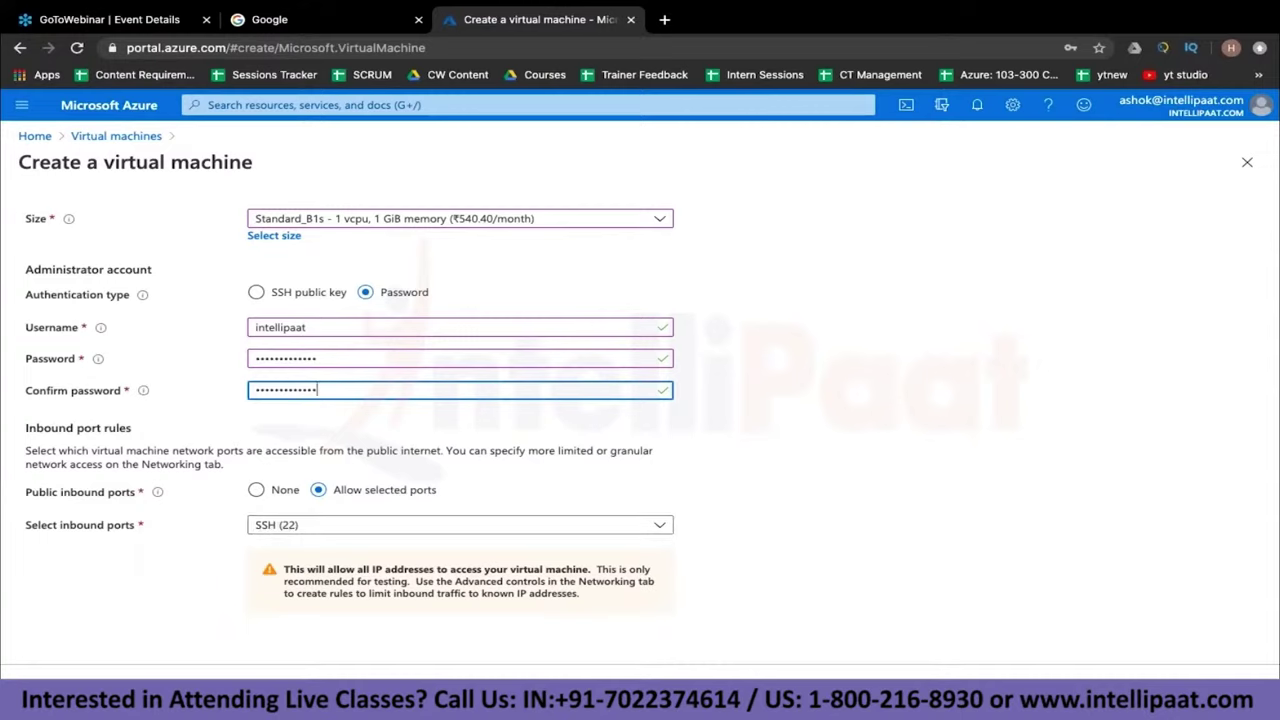
left_click(265, 690)
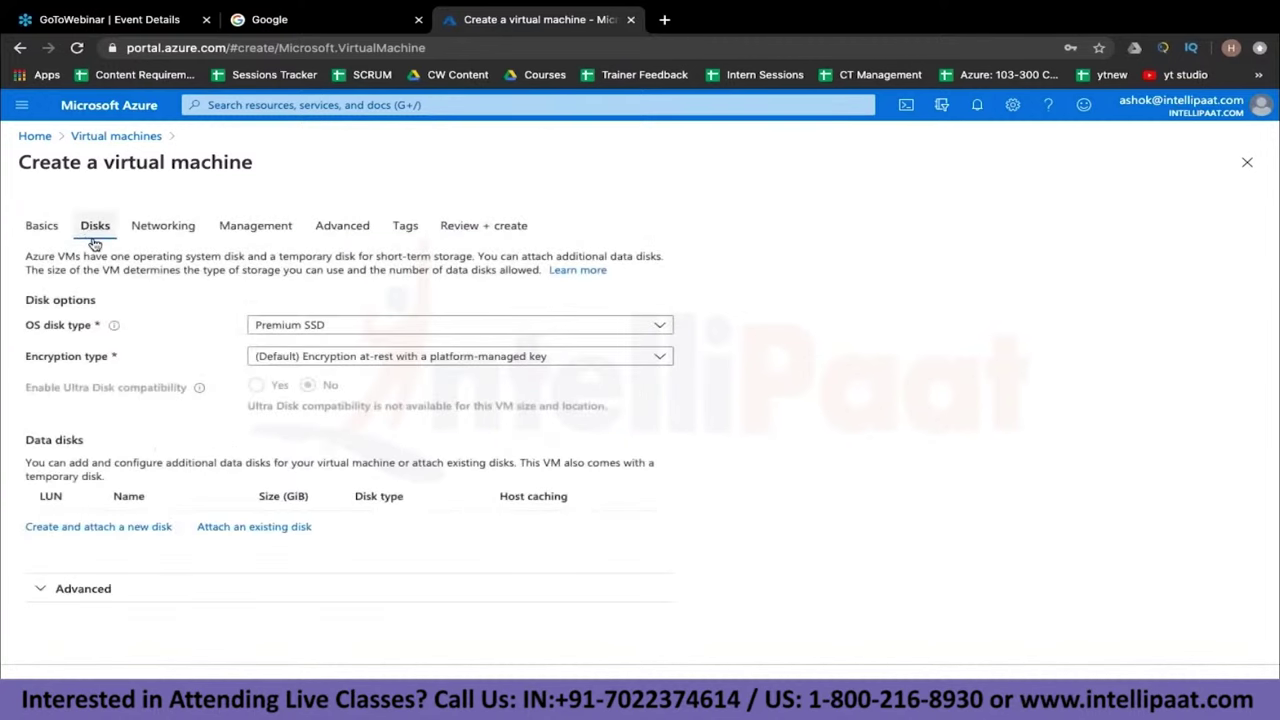
Step: Set the OS disk type to Standard SSD and advance through Networking to Management
left_click(325, 329)
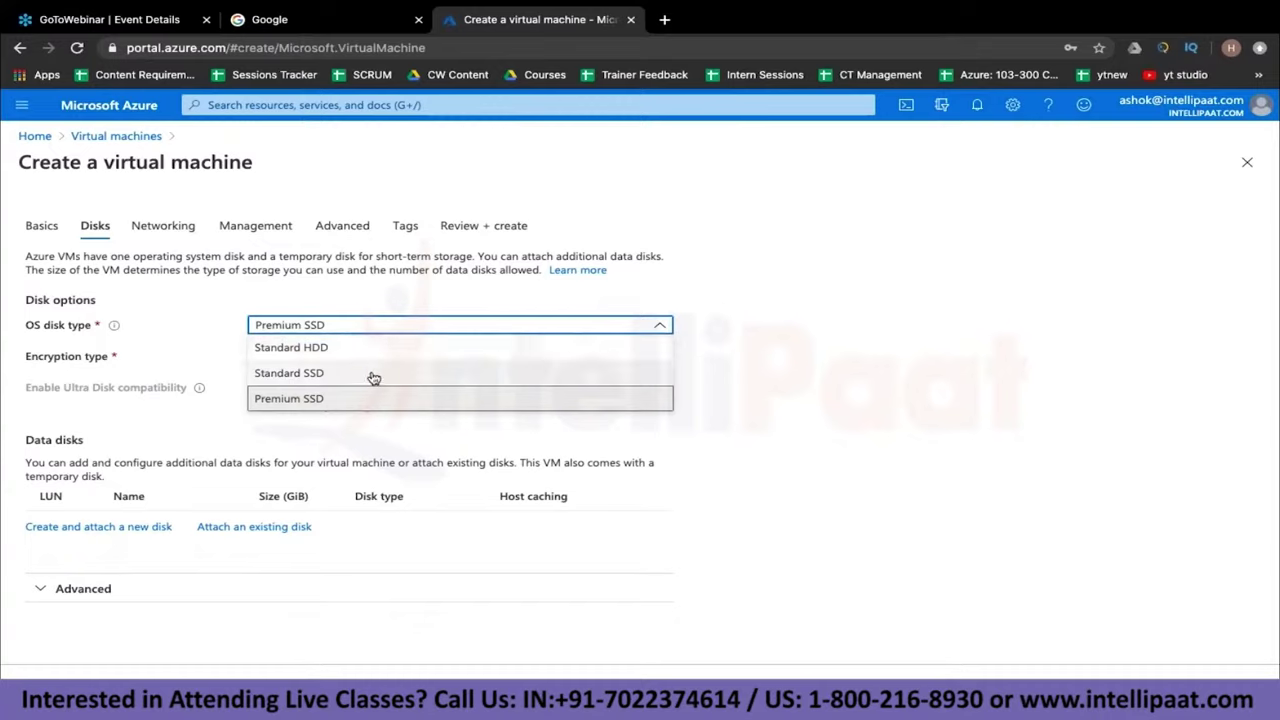
left_click(373, 375)
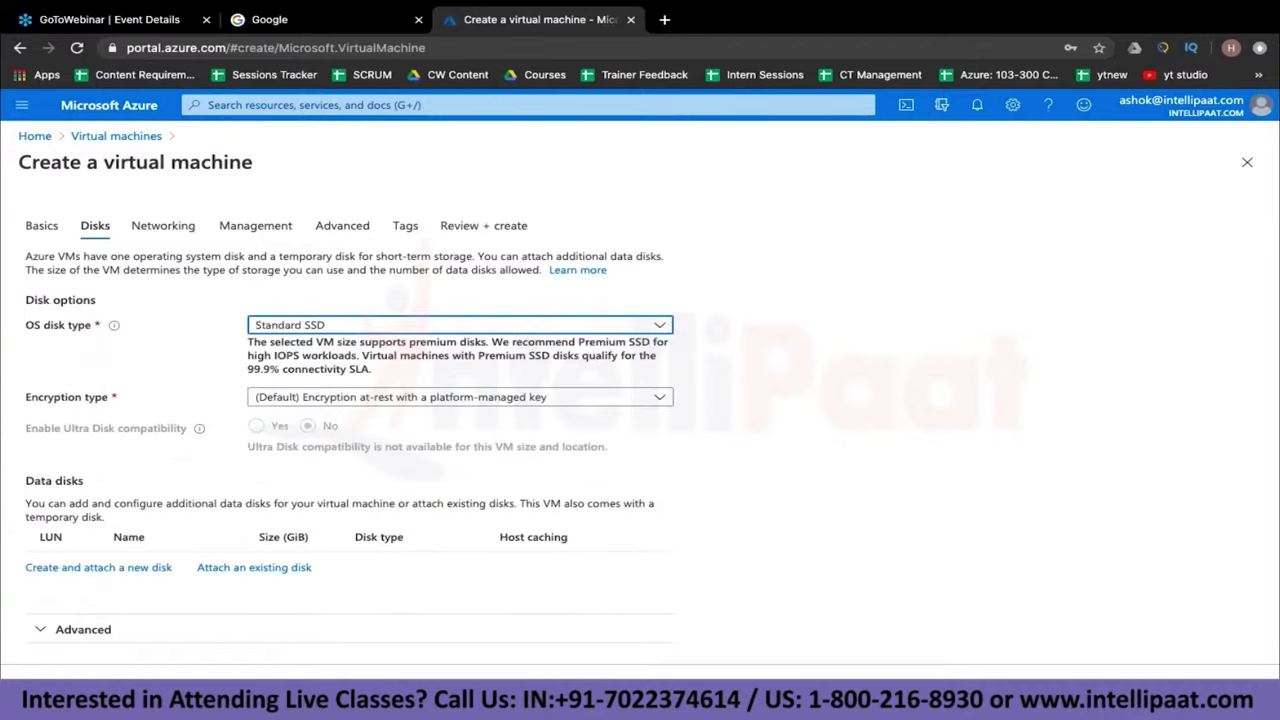
scroll(422, 551, "down", 1)
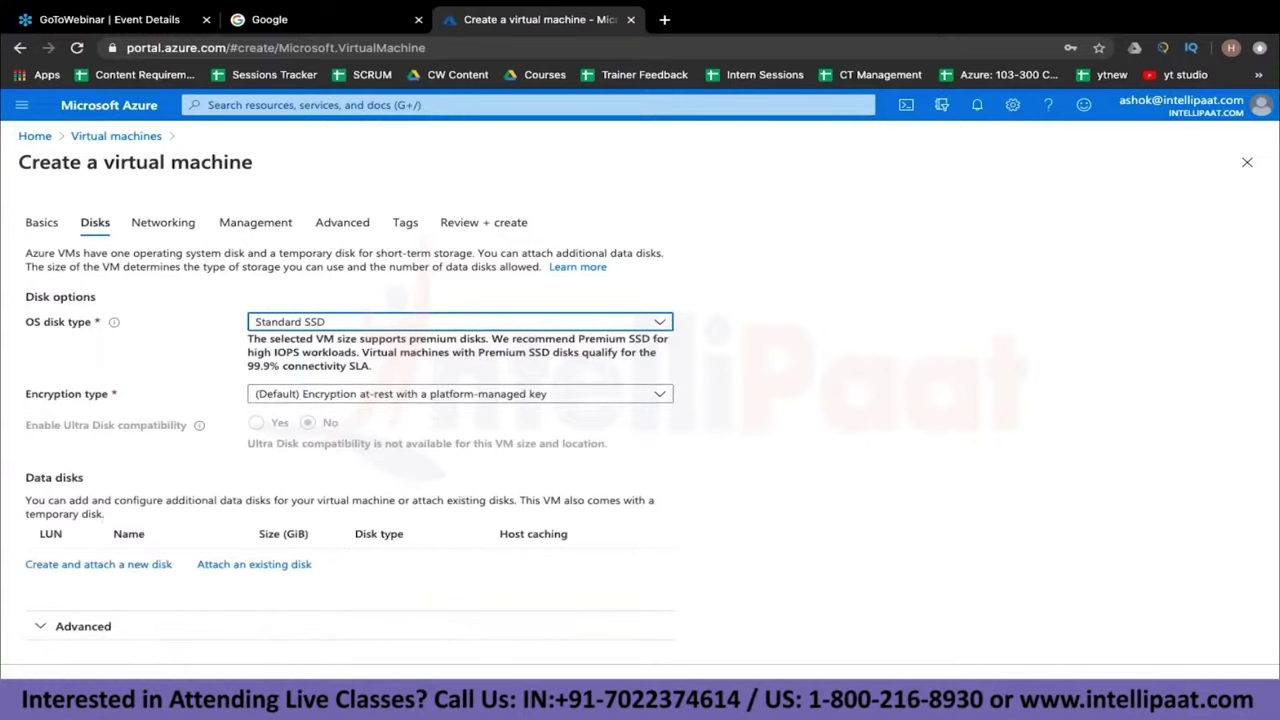
left_click(240, 700)
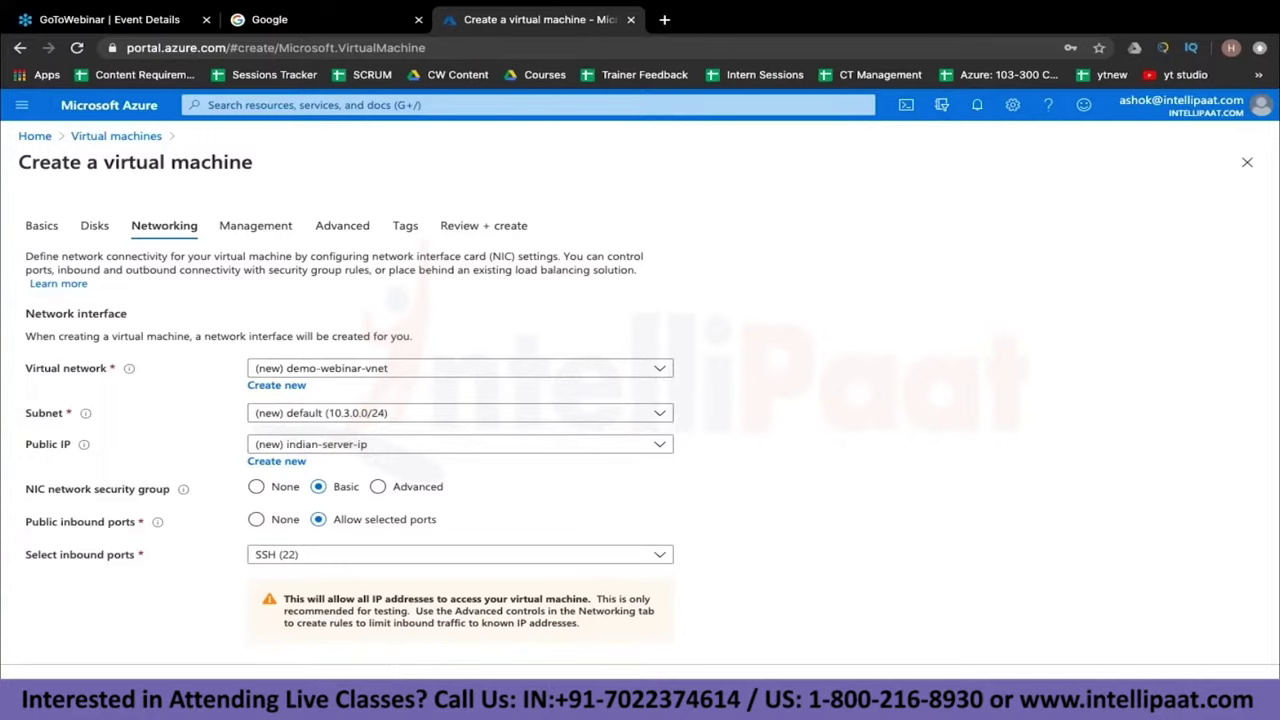
left_click(446, 671)
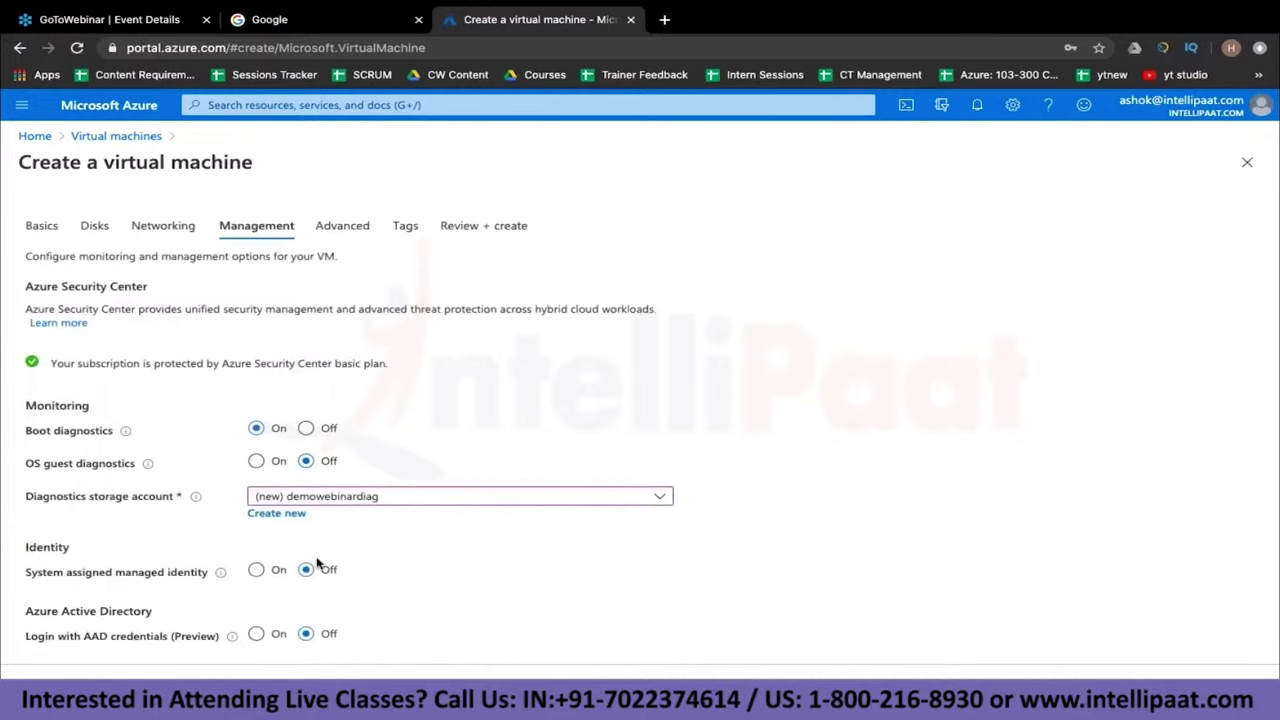
Step: Set Boot diagnostics to Off and advance to the Advanced settings
left_click(307, 430)
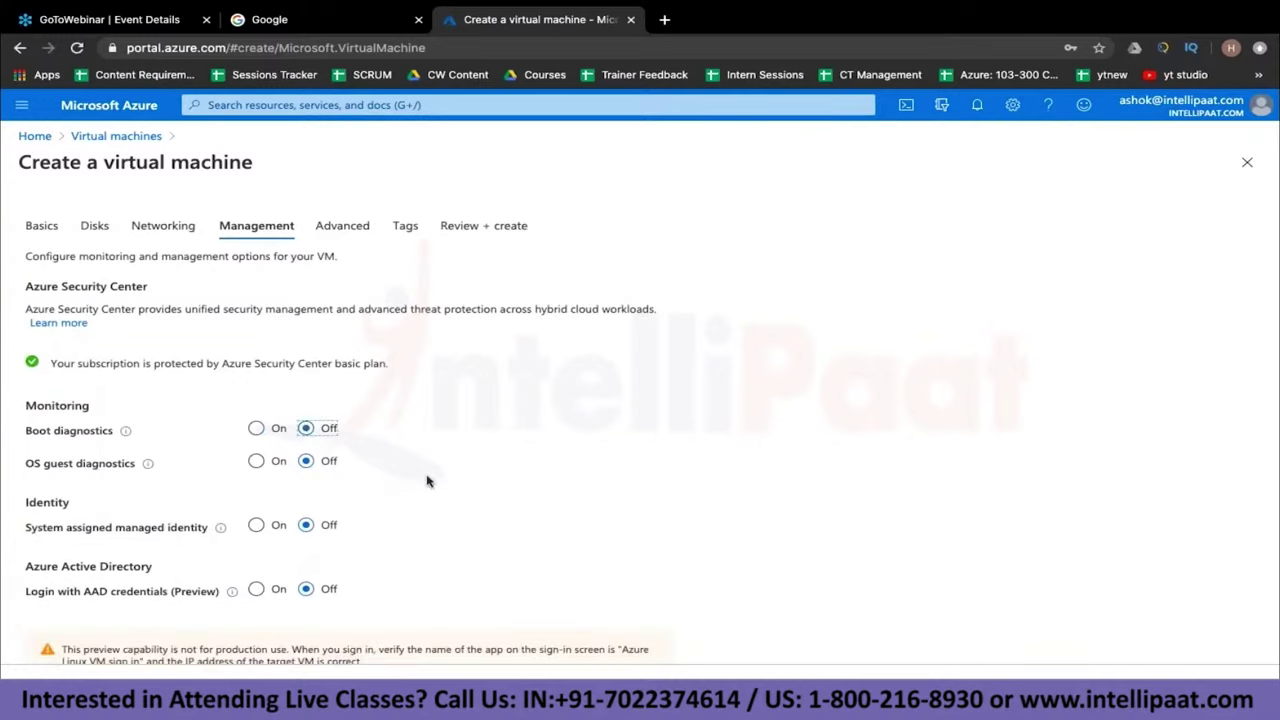
scroll(427, 481, "down", 4)
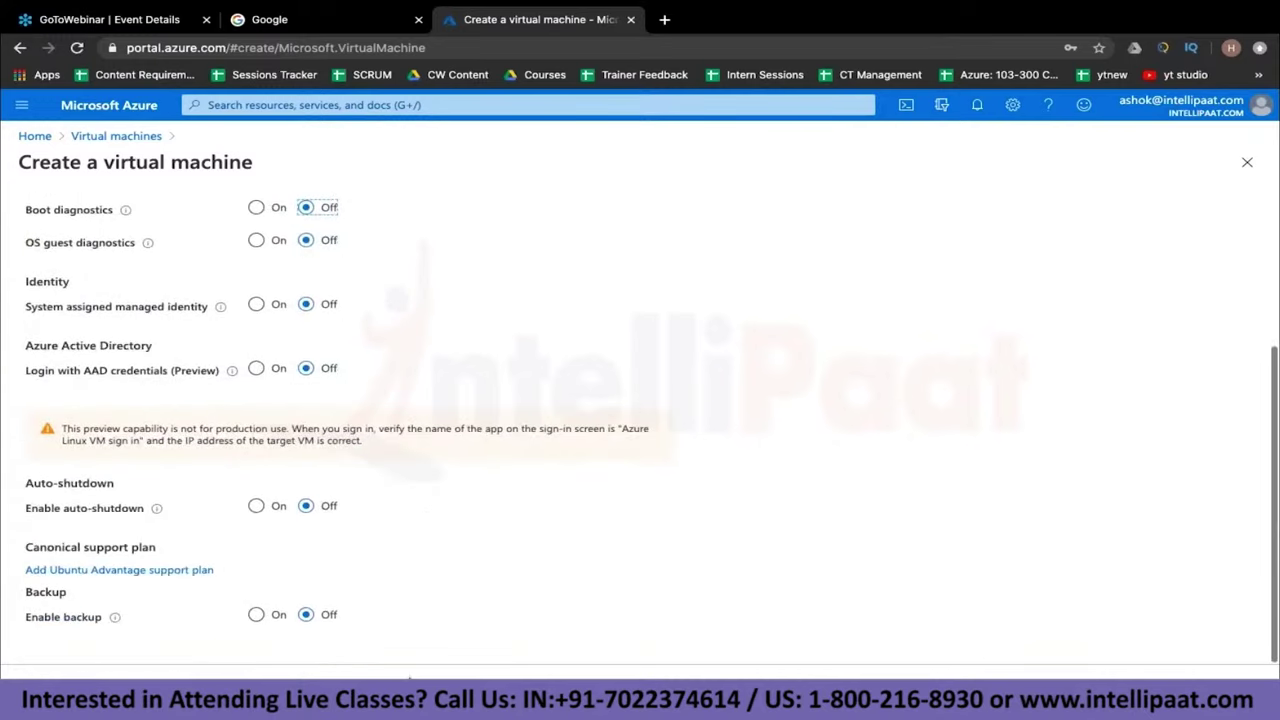
left_click(410, 679)
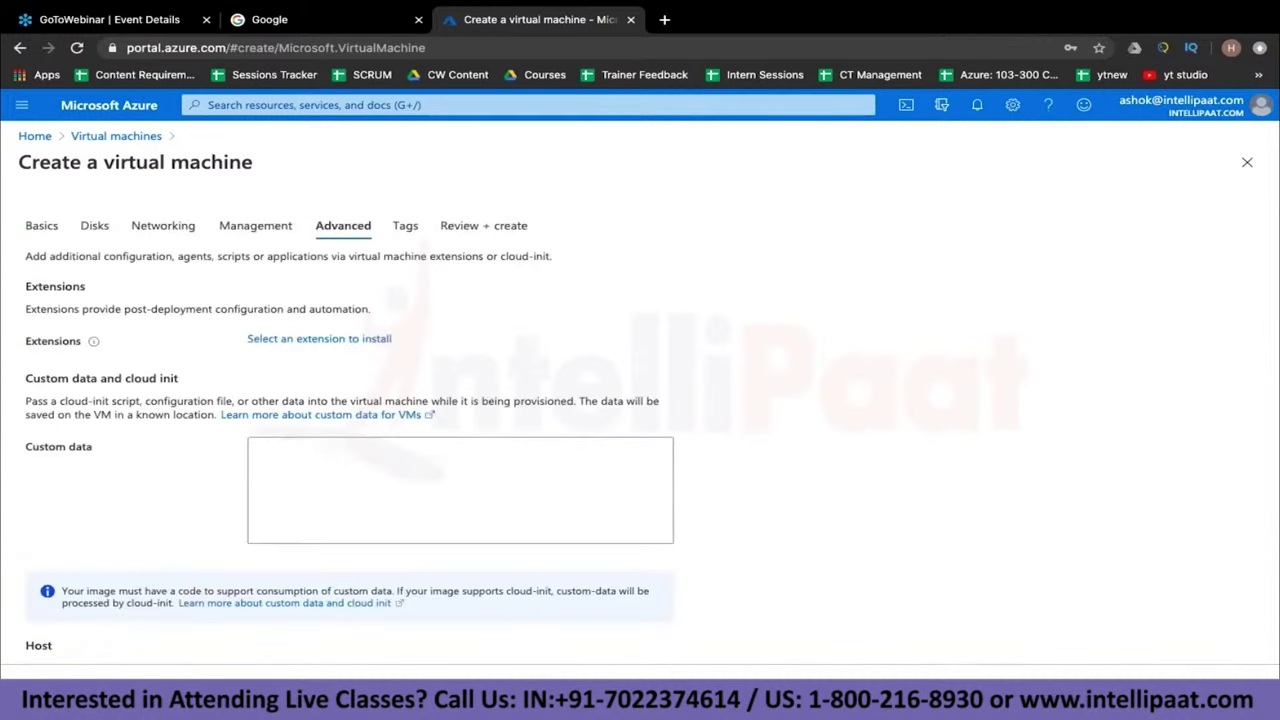
Step: Skip Tags to the Review + create summary and scan its failed validation and 0.7403 INR/hr pricing
left_click(410, 679)
left_click(410, 679)
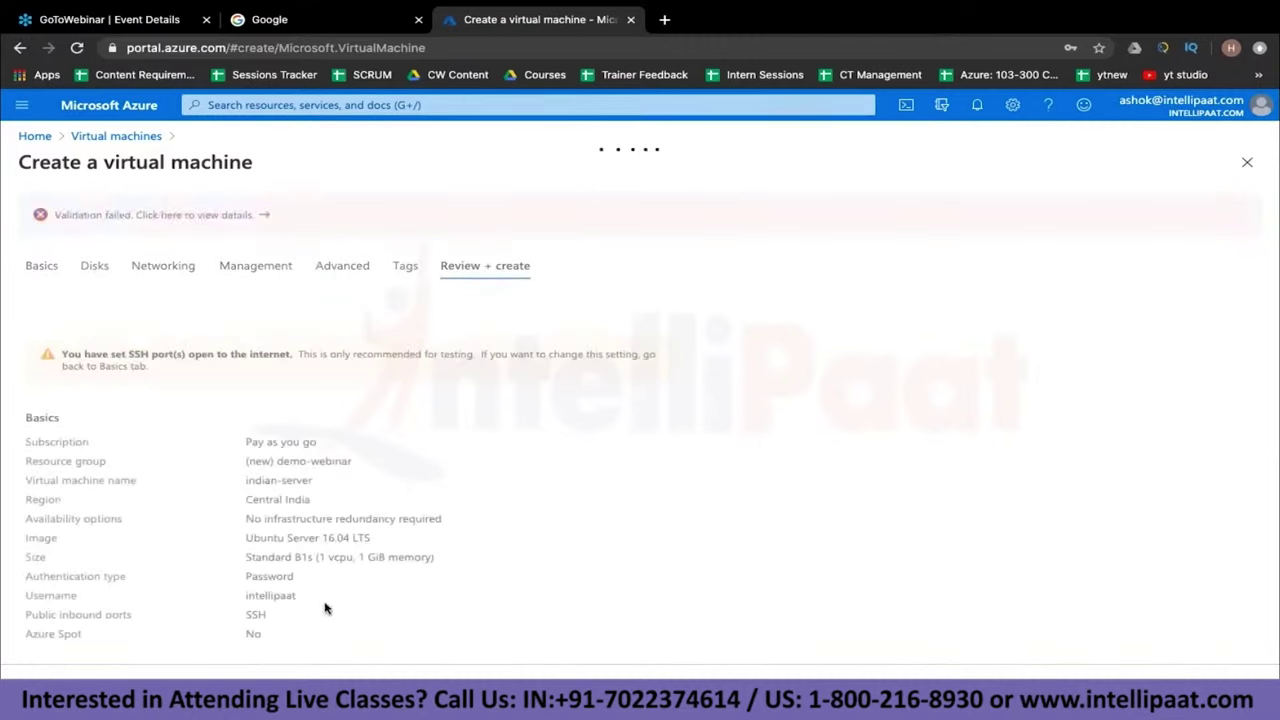
scroll(336, 446, "down", 3)
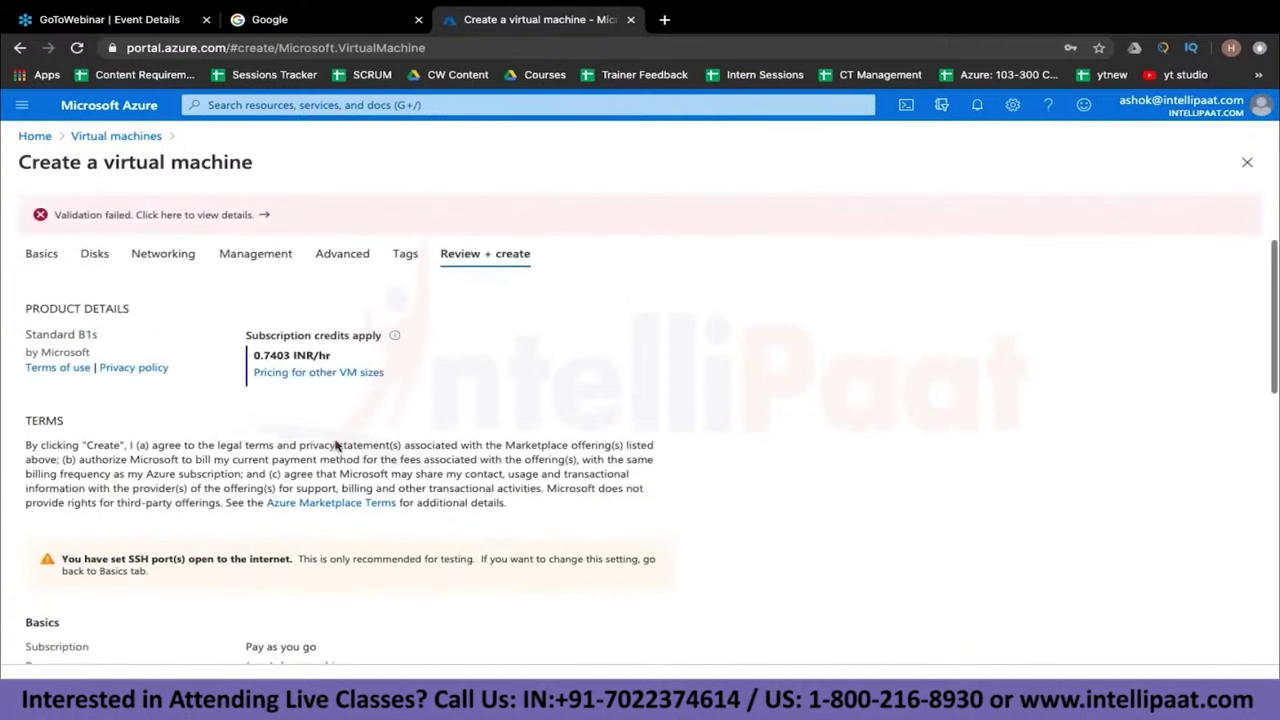
scroll(210, 309, "up", 3)
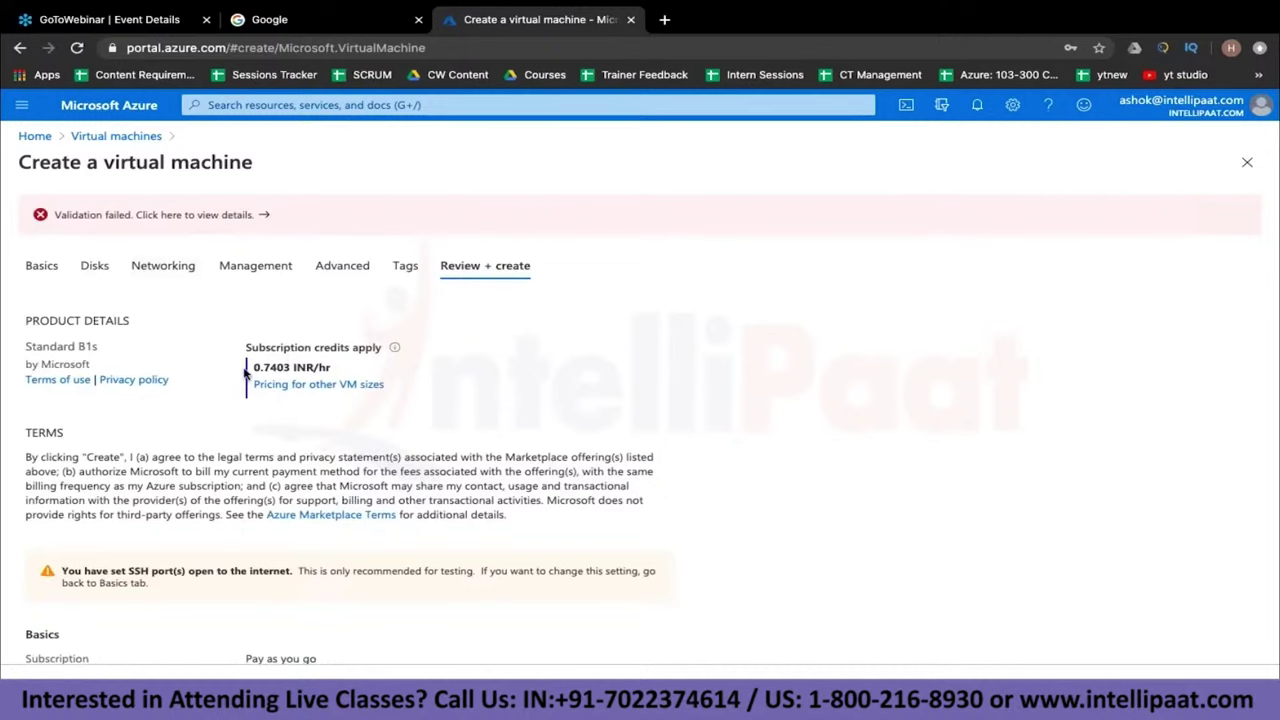
scroll(244, 372, "down", 6)
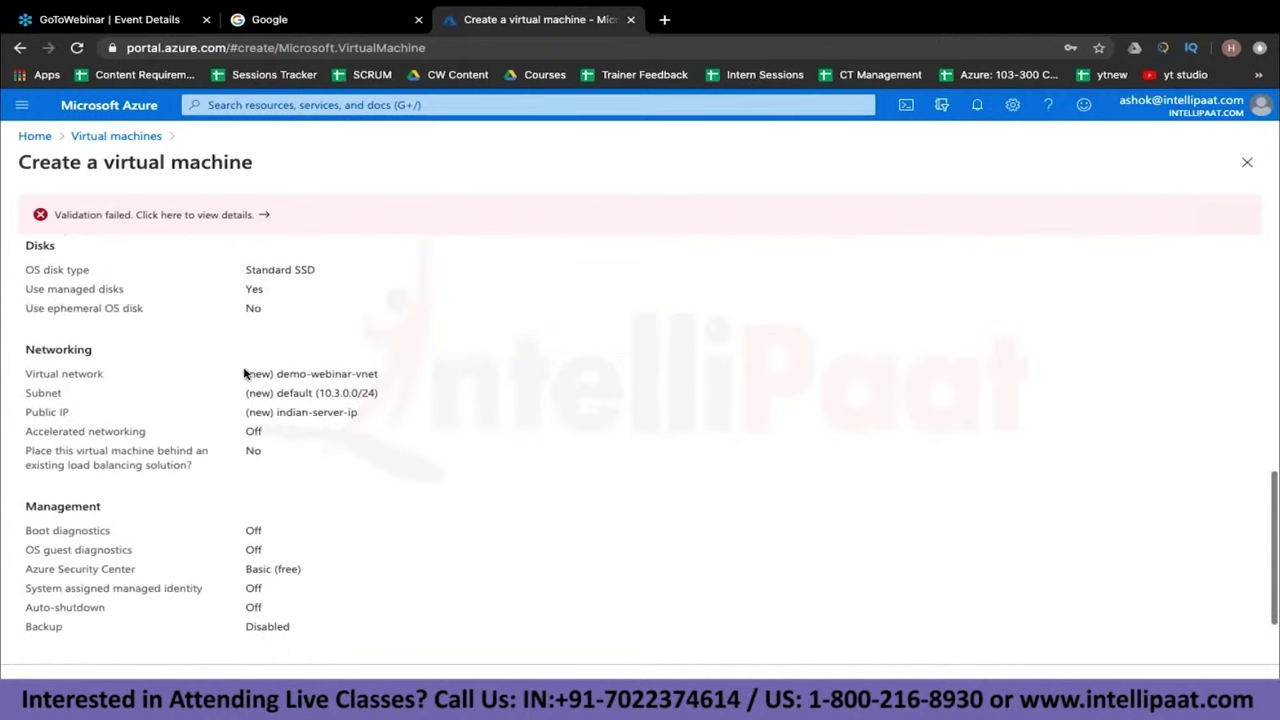
scroll(244, 372, "up", 7)
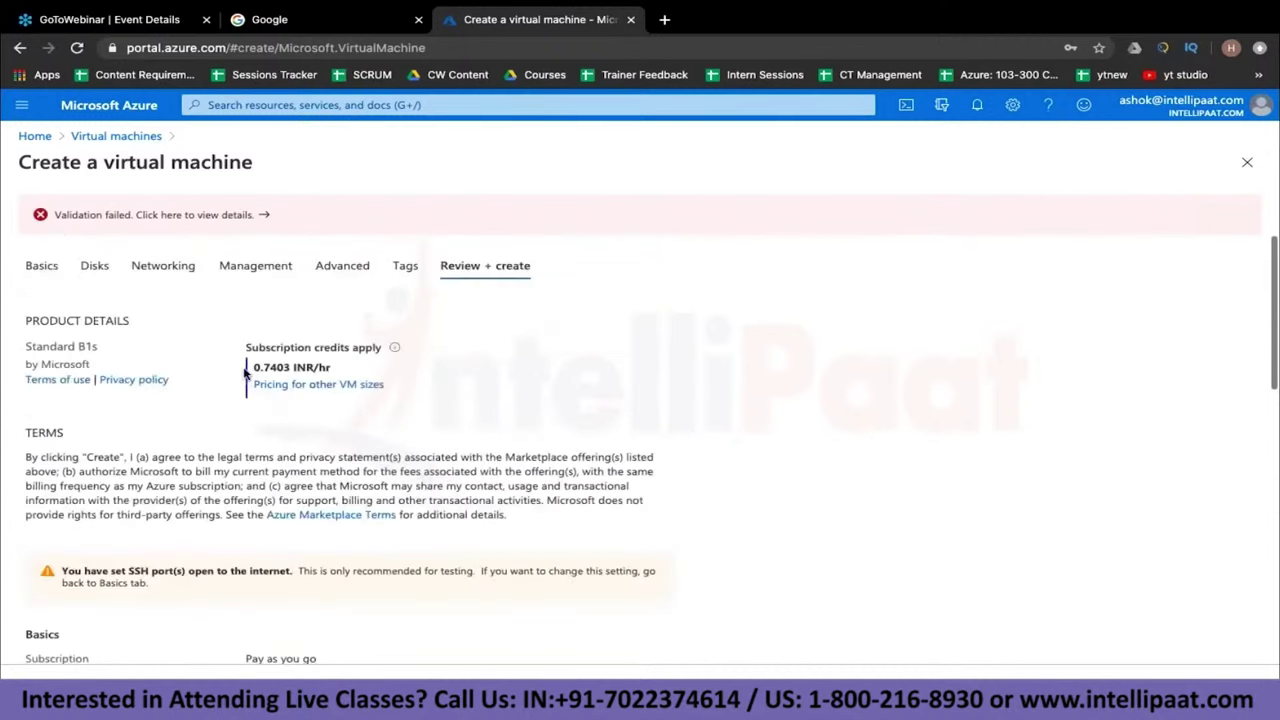
Step: Read the error details showing the requested VM size is unavailable in Central India
left_click(258, 216)
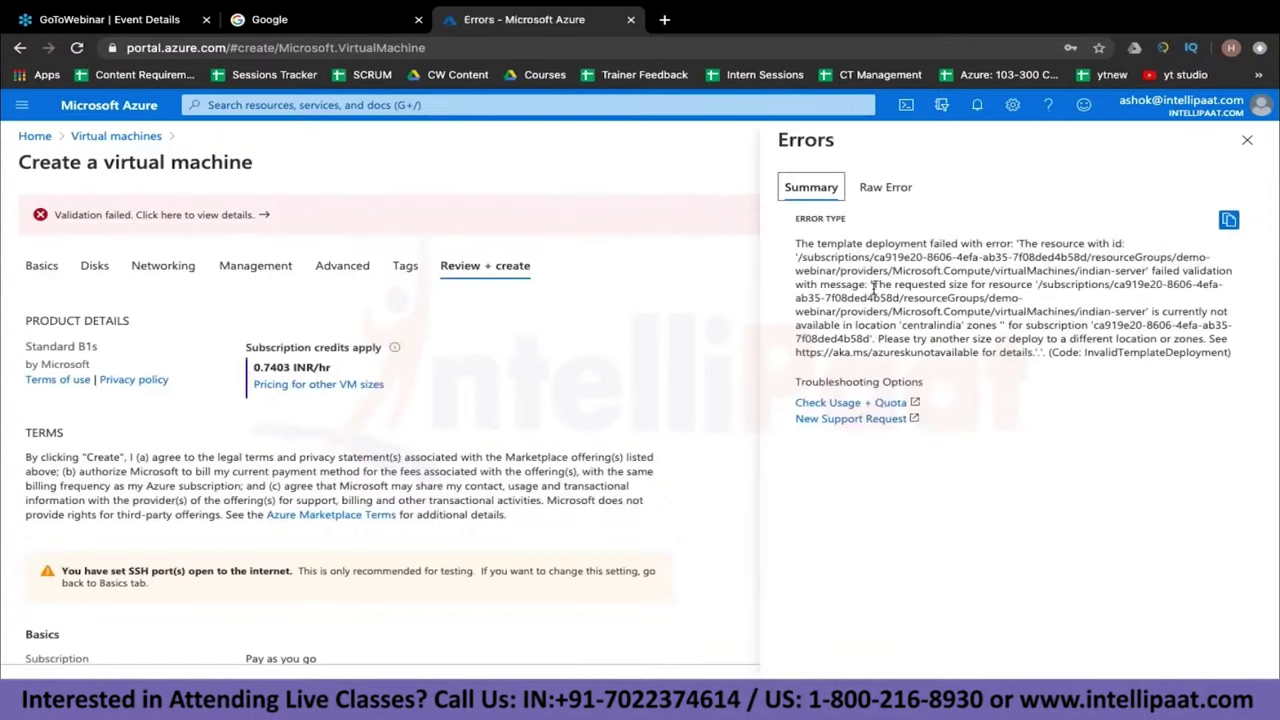
left_click_drag(872, 285, 982, 331)
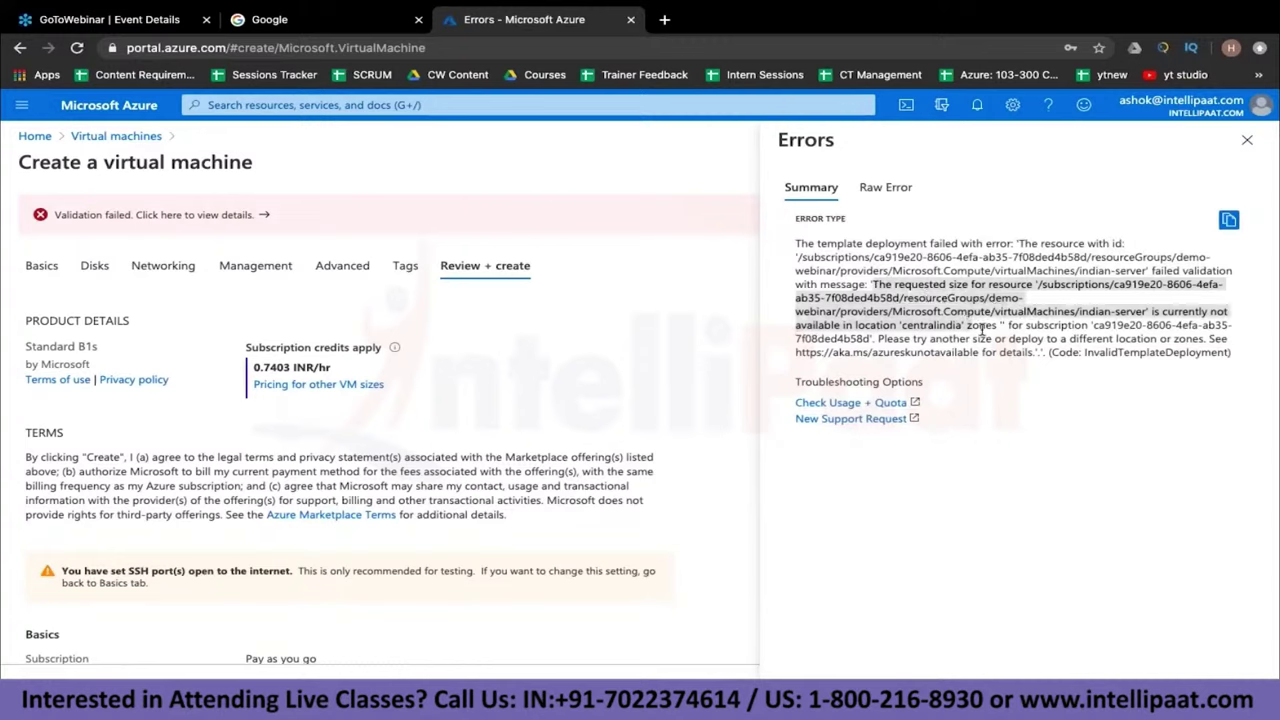
left_click(712, 288)
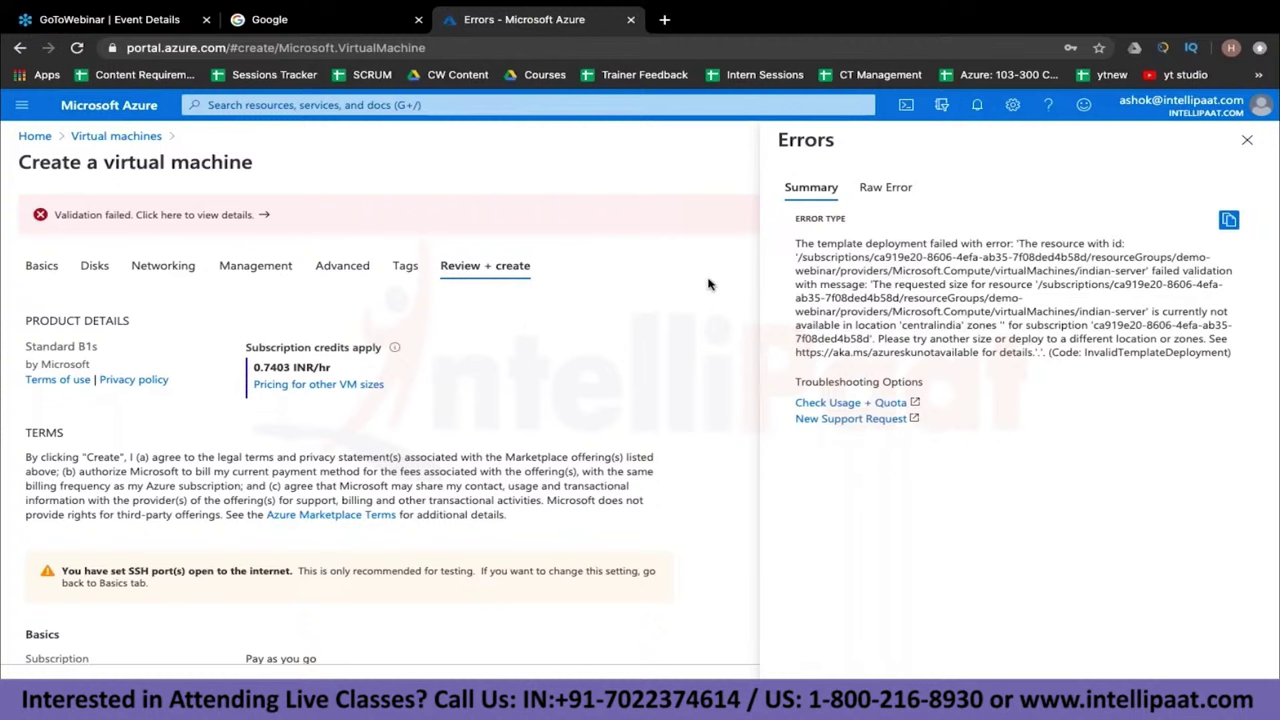
Step: On the Basics tab, change the VM size to Standard_B1ms (1 vcpu, 2 GiB memory)
left_click(42, 266)
scroll(385, 477, "down", 3)
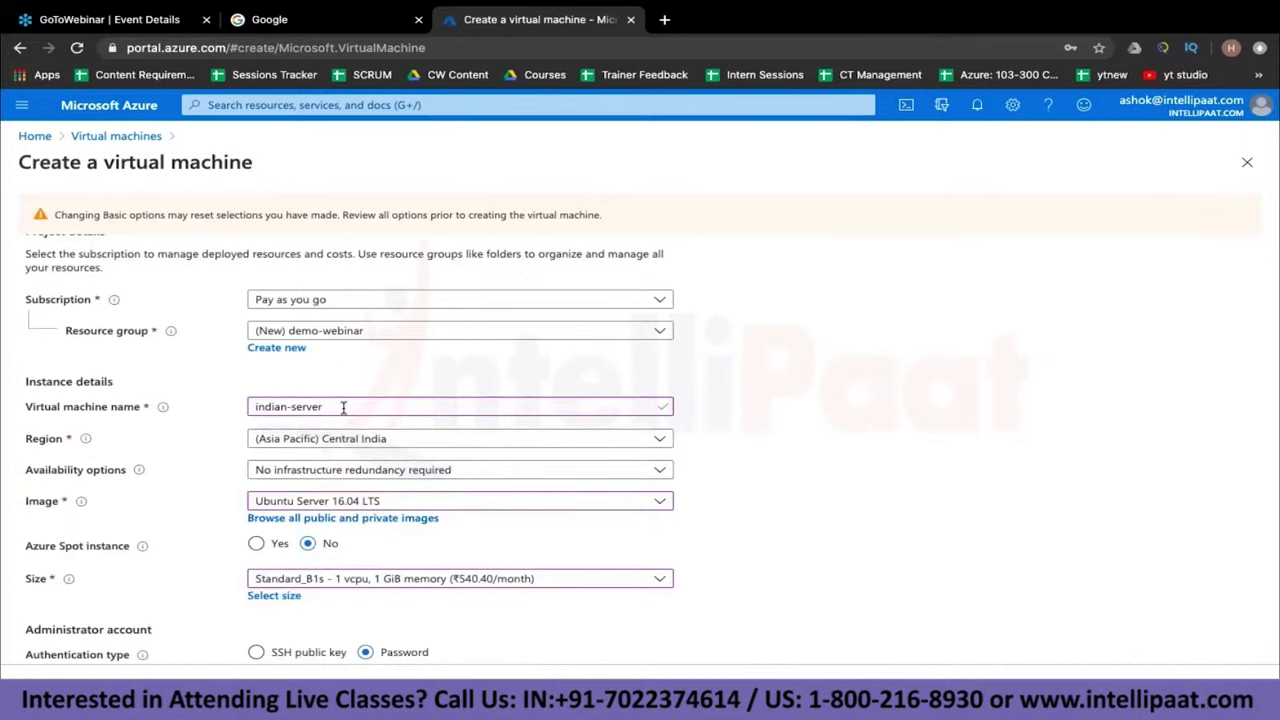
scroll(414, 406, "down", 2)
scroll(329, 480, "down", 2)
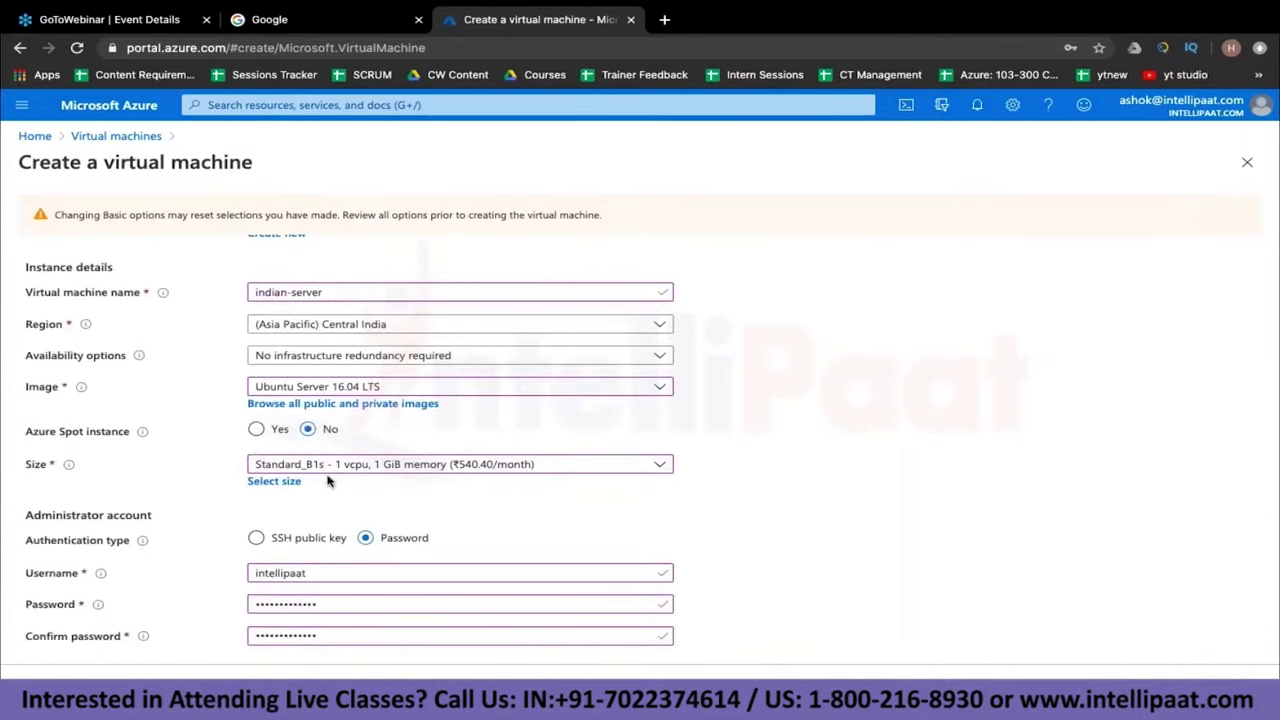
left_click(391, 464)
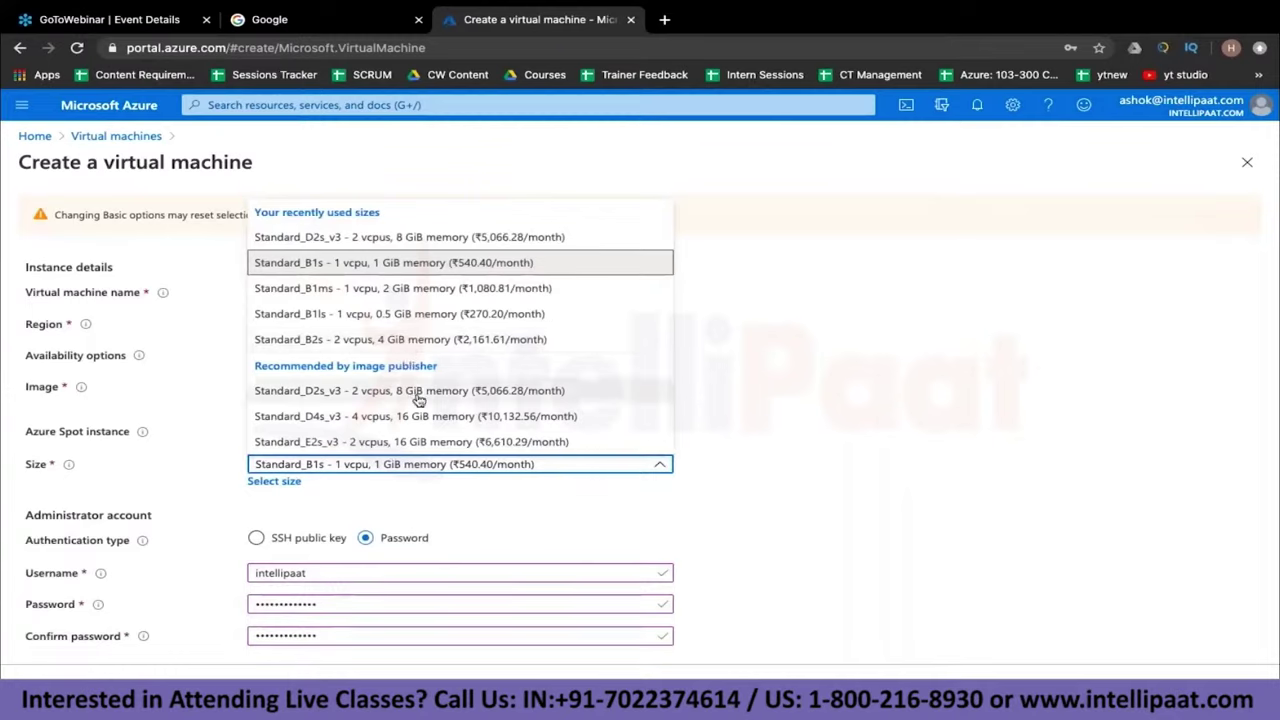
left_click(423, 289)
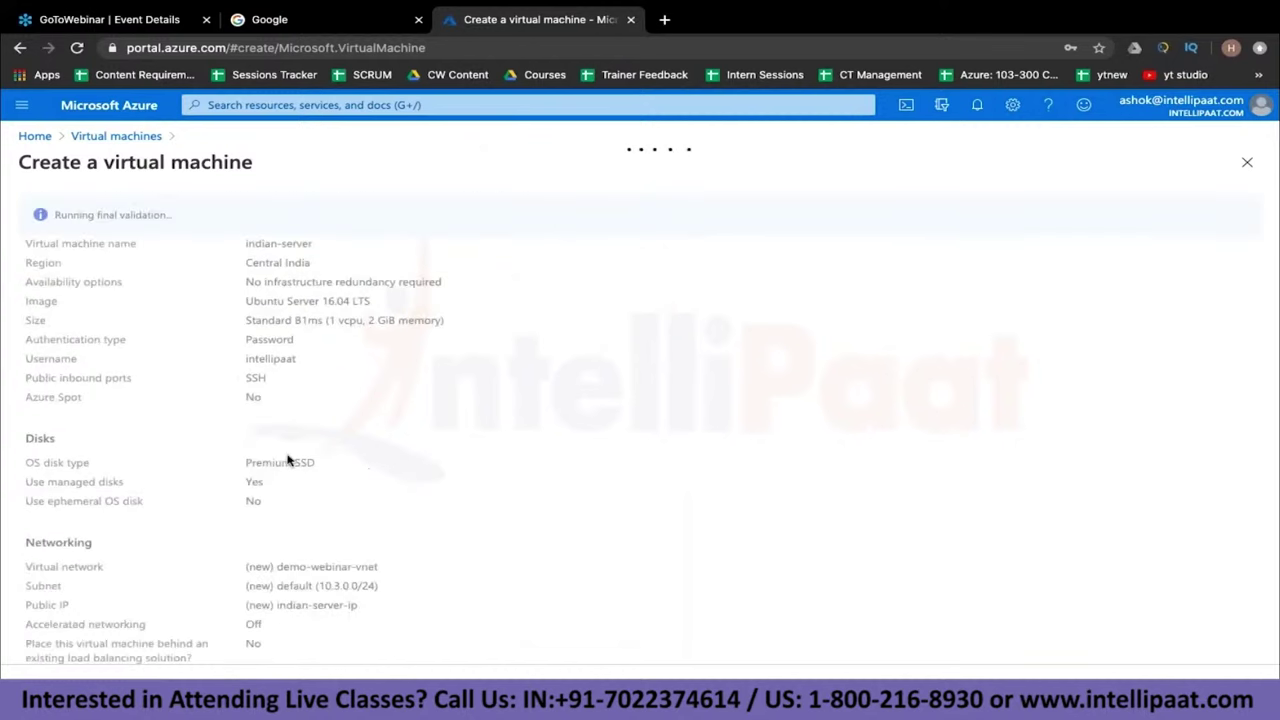
scroll(286, 457, "up", 3)
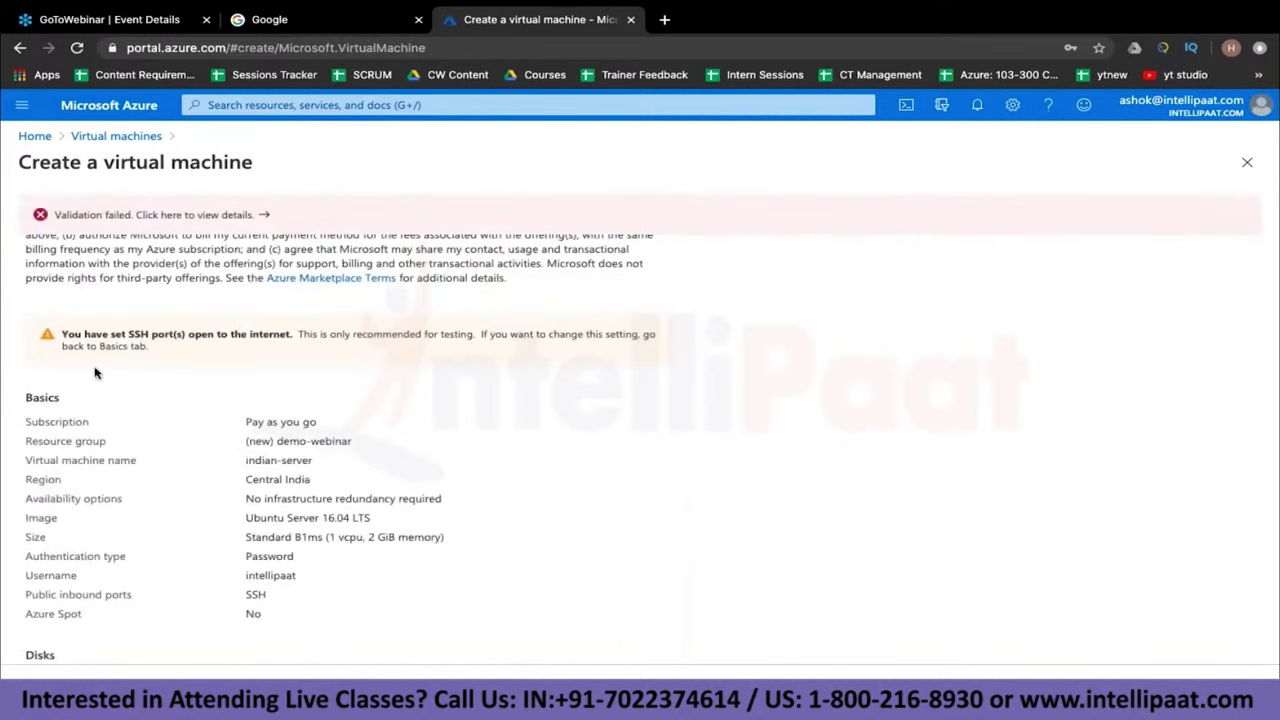
scroll(94, 385, "up", 3)
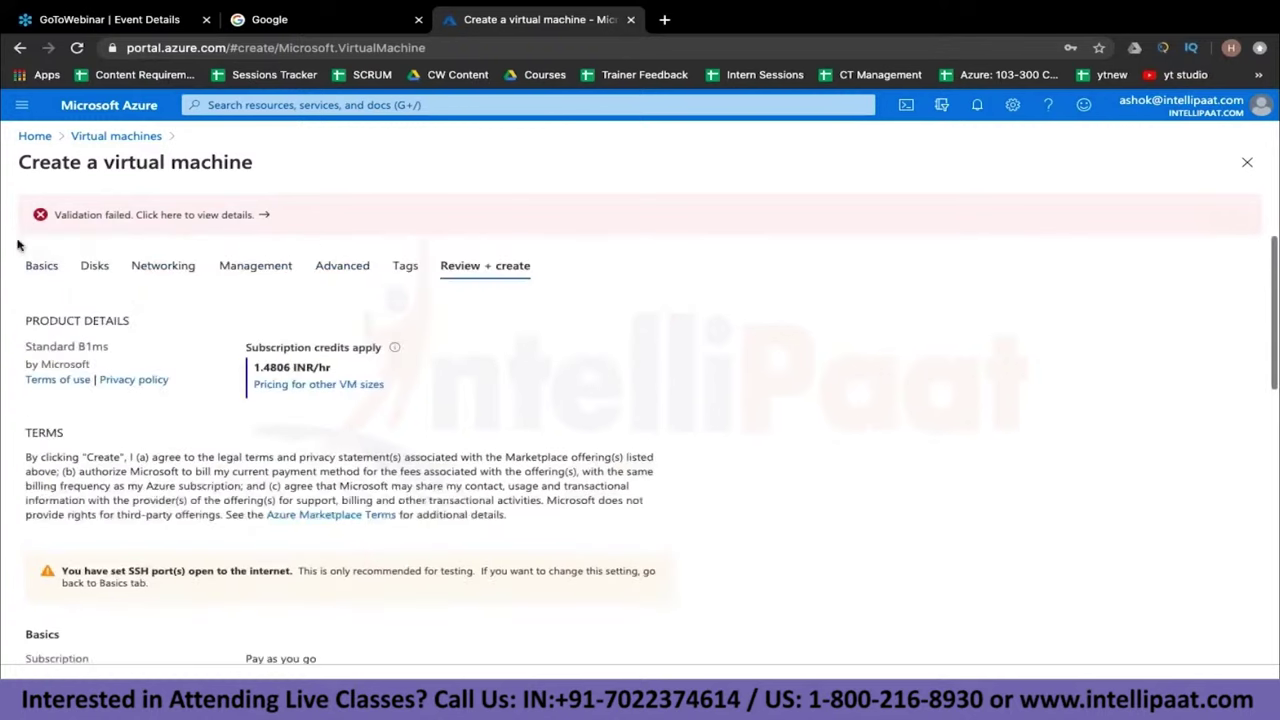
Step: Keep the indian-server name and switch its size to Standard_B1ls (1 vCPU, 0.5 GiB memory)
left_click(58, 270)
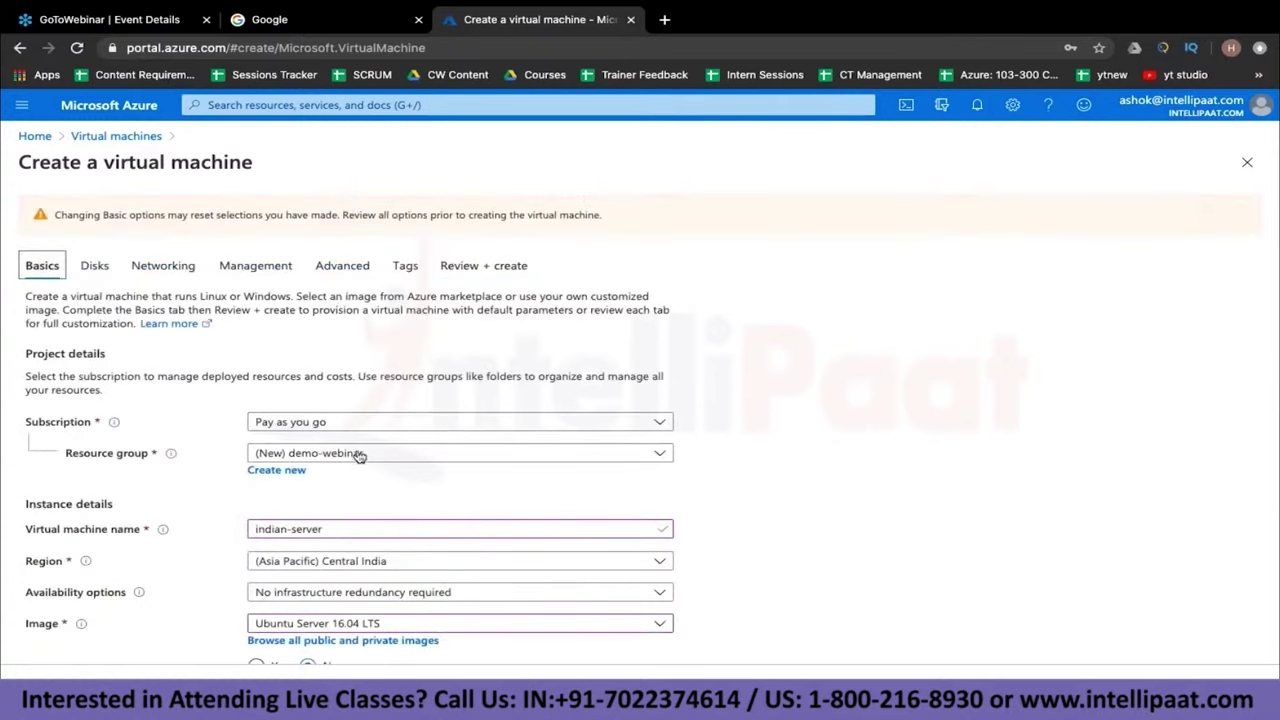
left_click(375, 527)
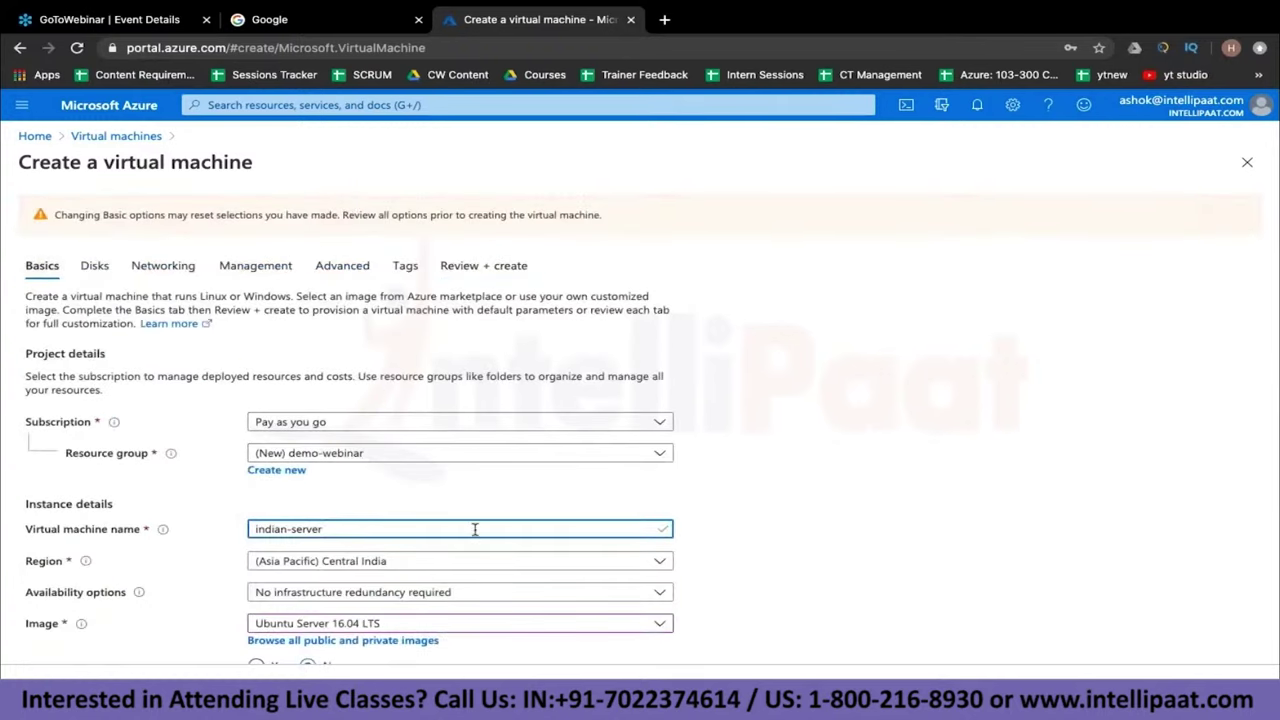
left_click(757, 523)
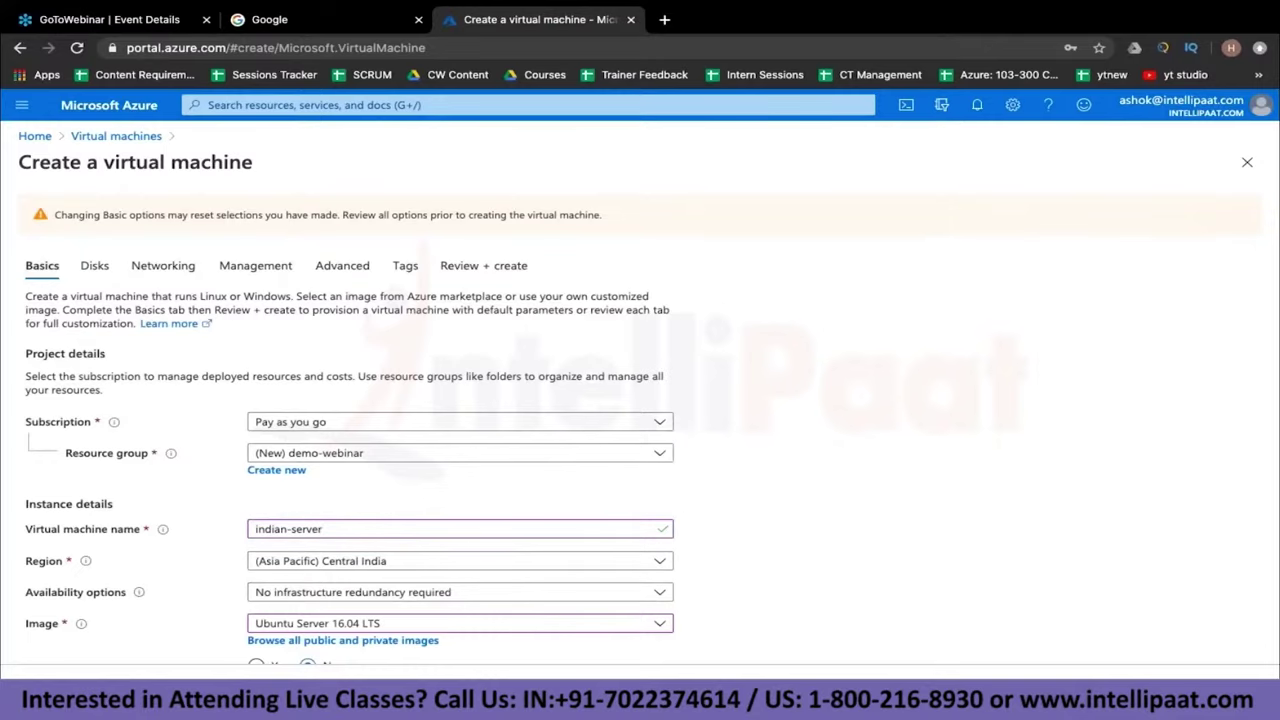
scroll(591, 500, "down", 1)
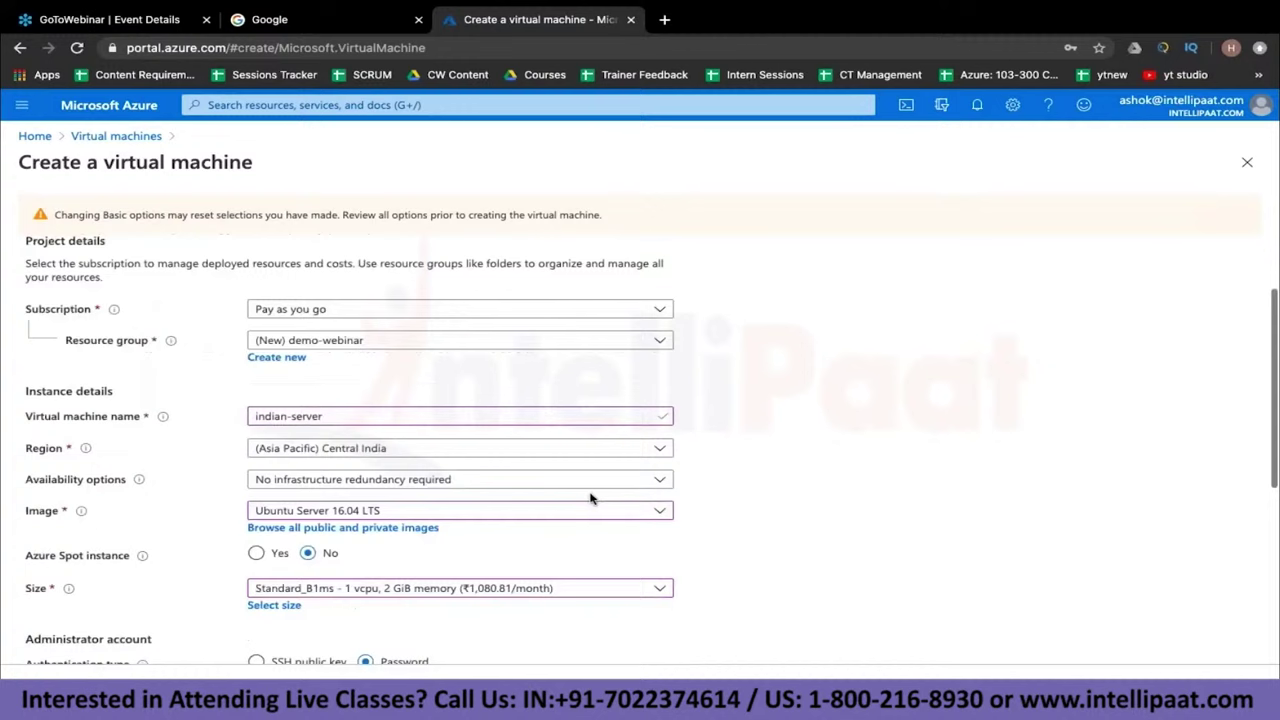
left_click(651, 577)
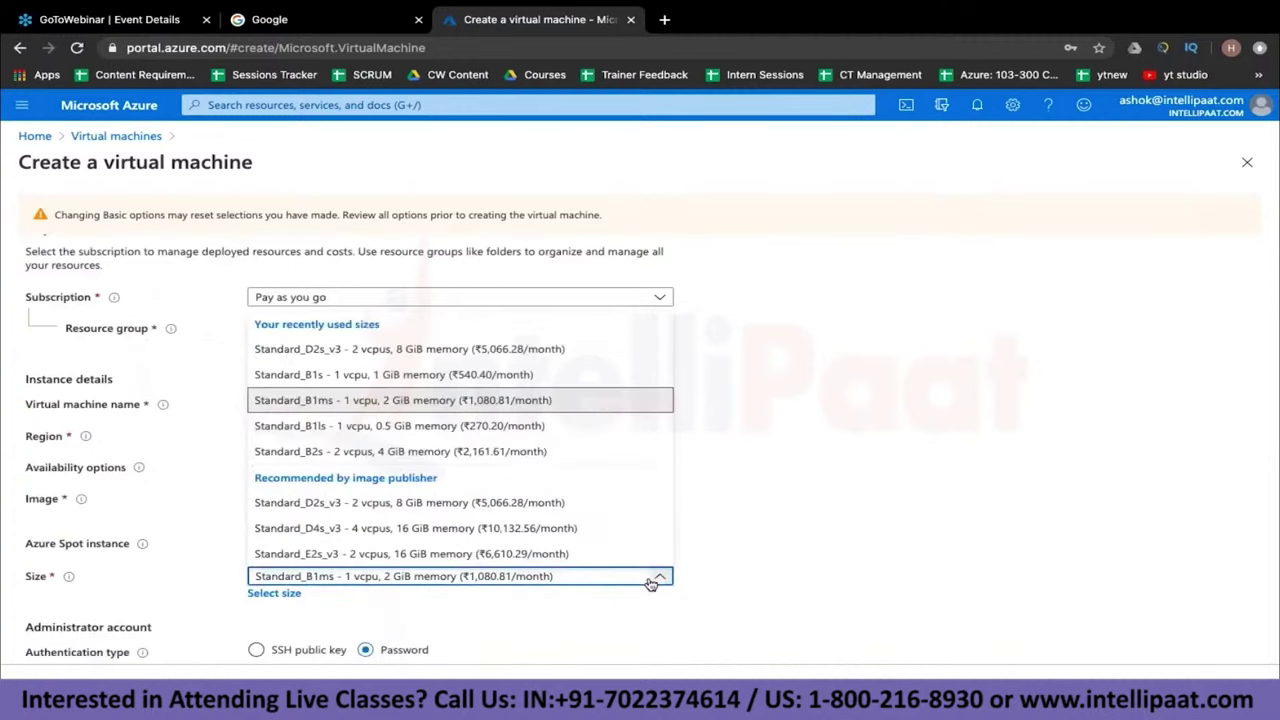
left_click(583, 428)
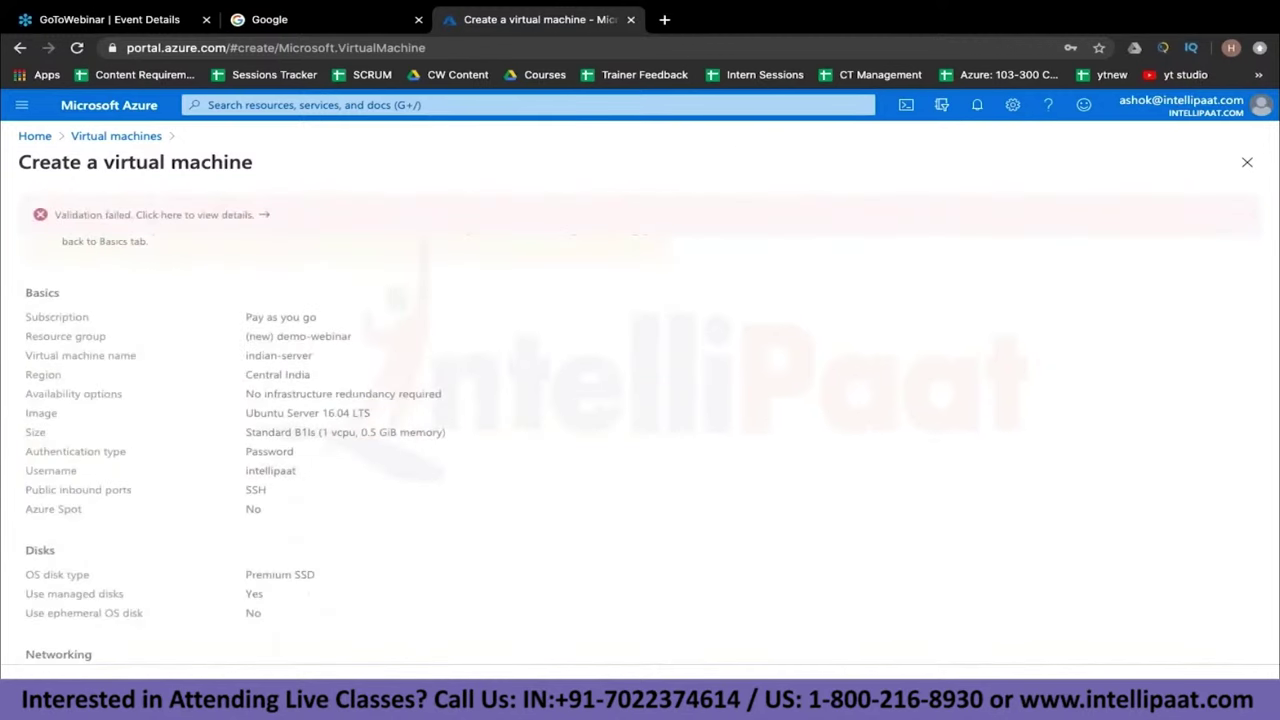
scroll(640, 400, "up", 2)
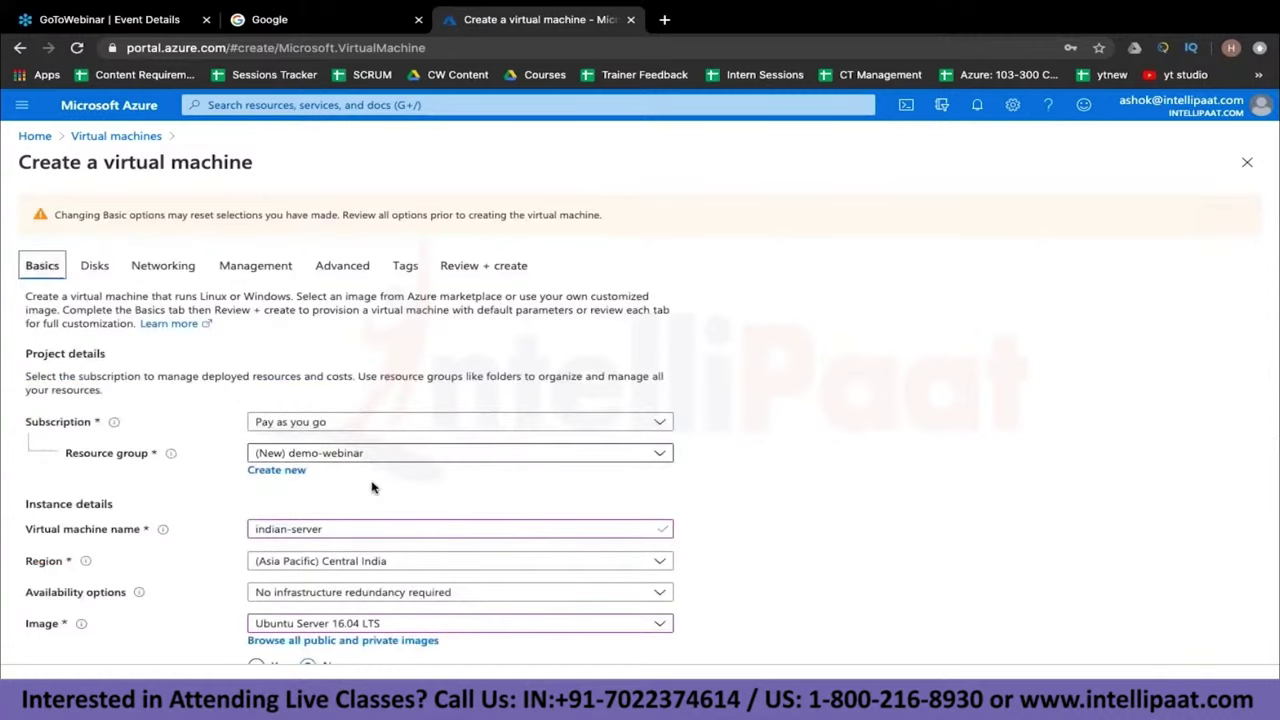
scroll(608, 574, "down", 3)
left_click(610, 578)
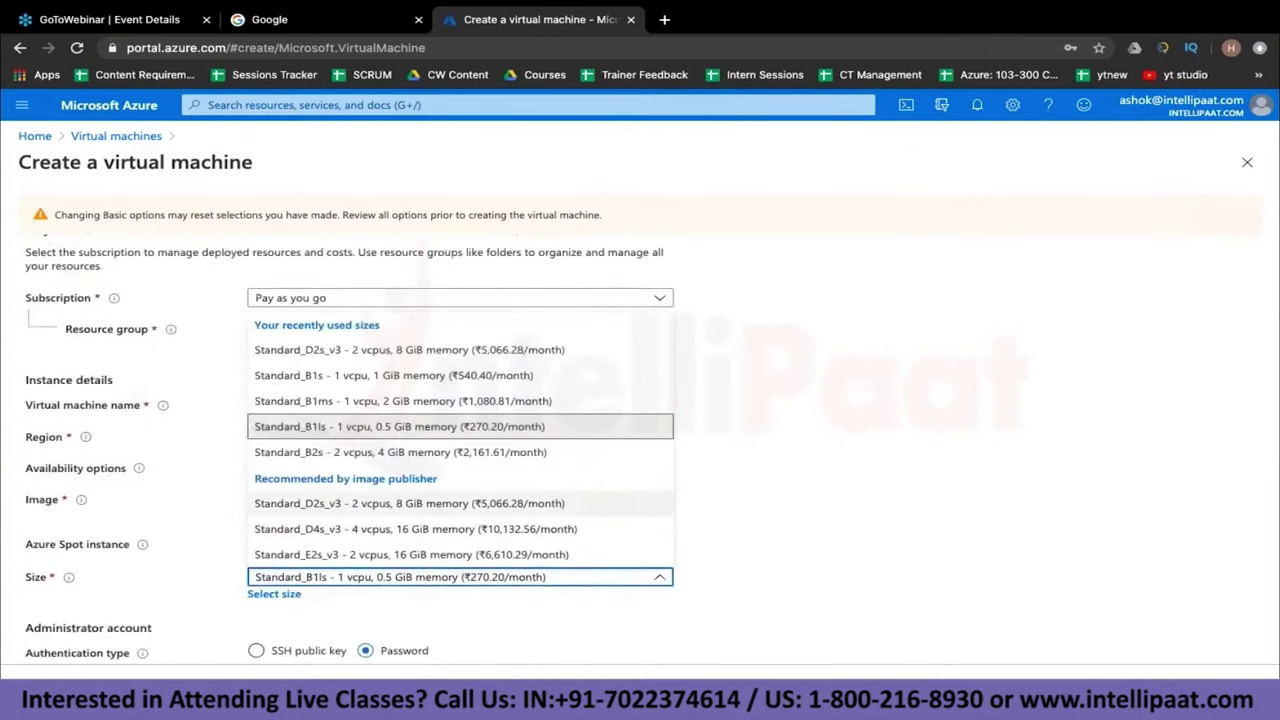
left_click(288, 594)
mouse_move(100, 348)
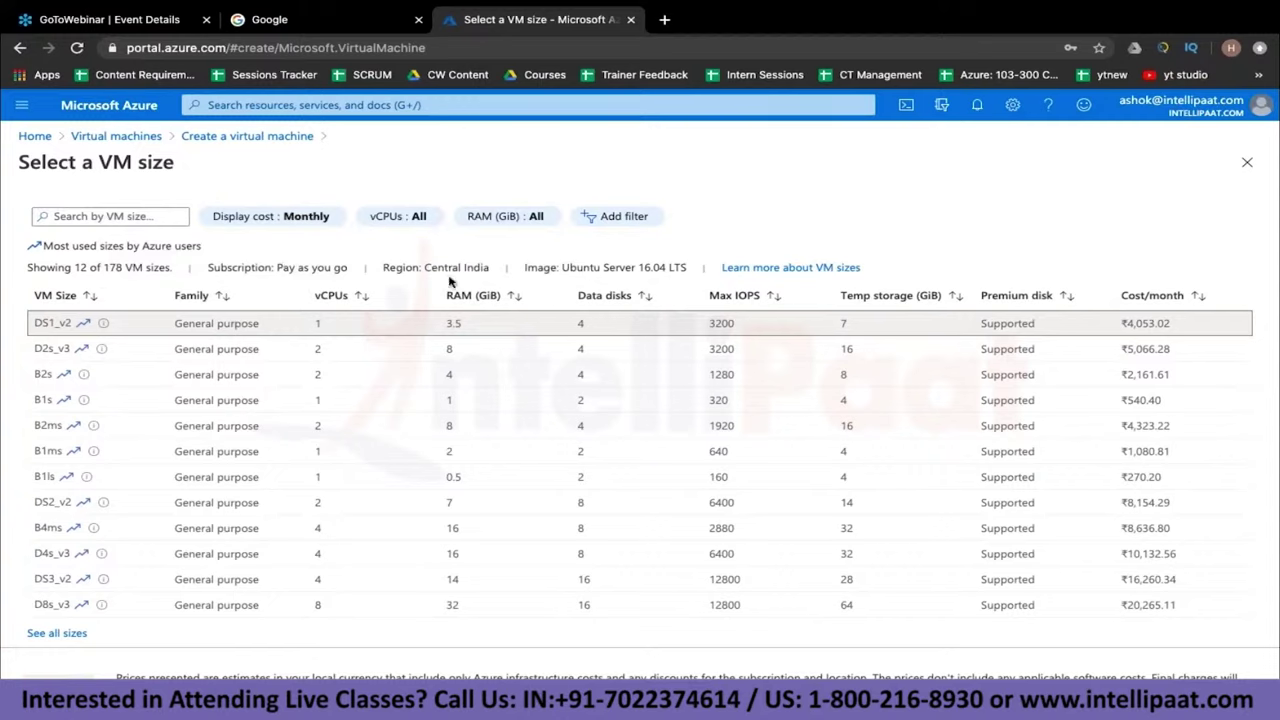
left_click(57, 633)
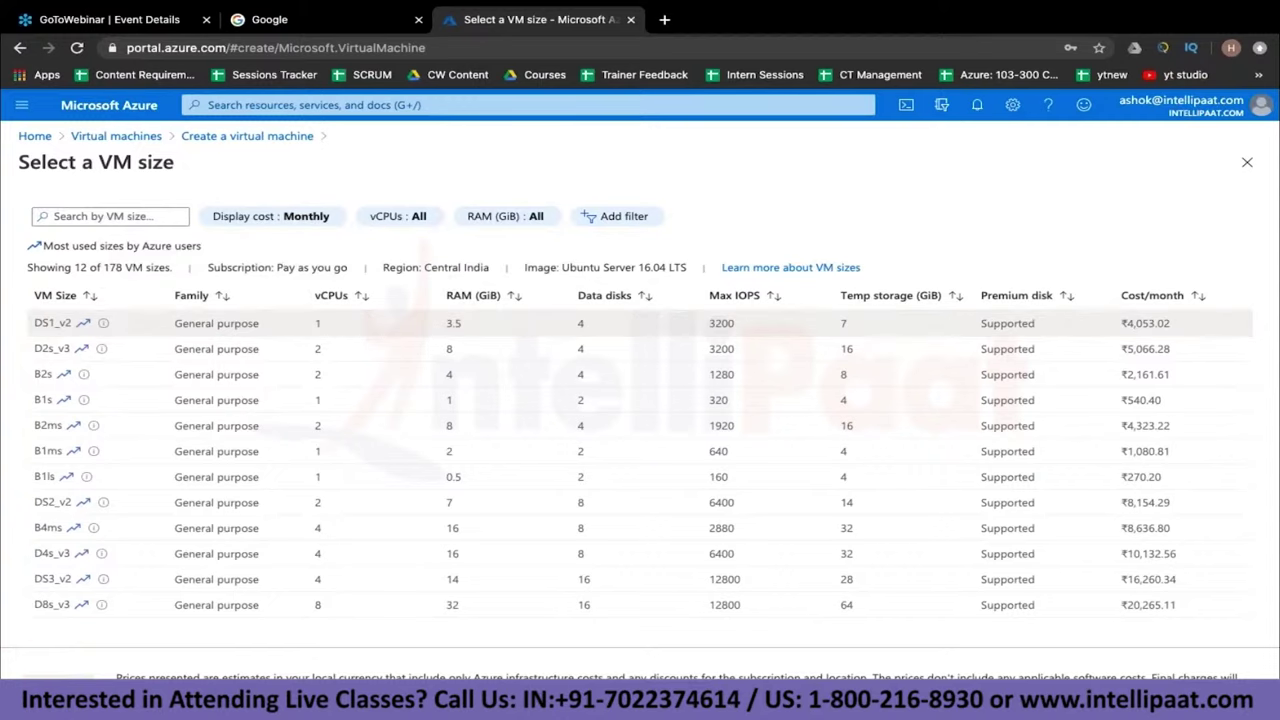
scroll(48, 600, "up", 20)
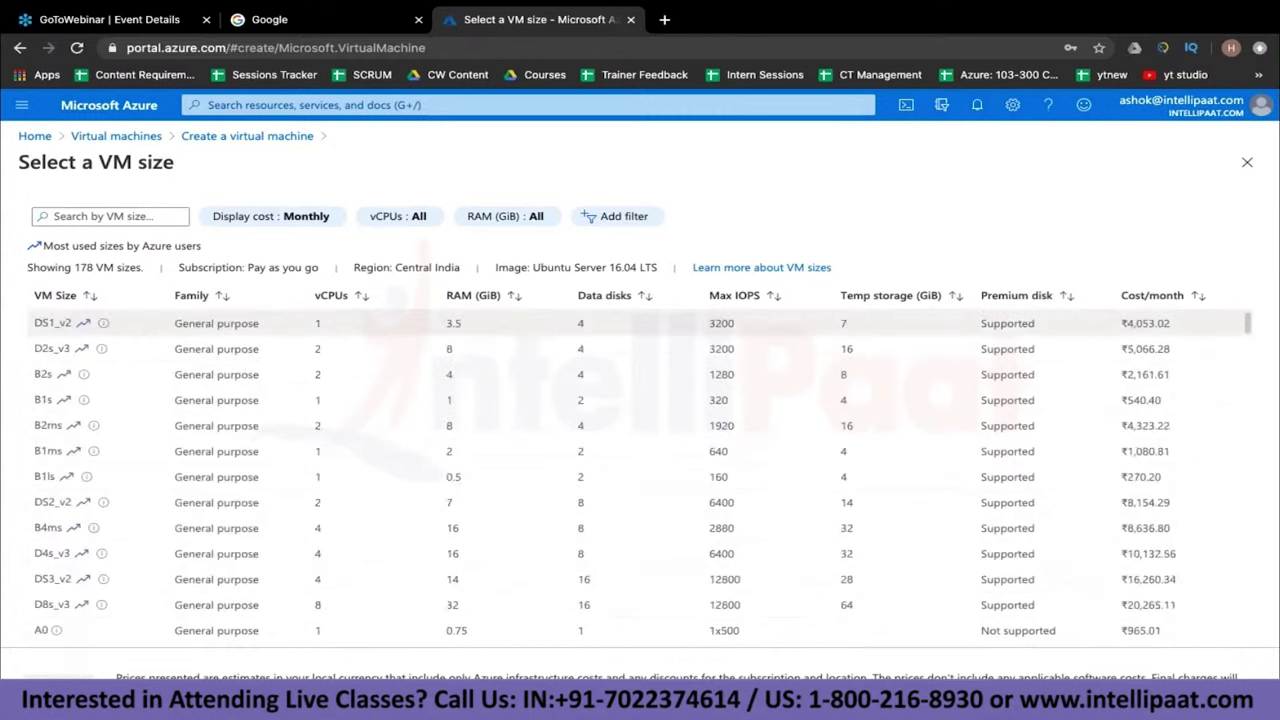
left_click(231, 137)
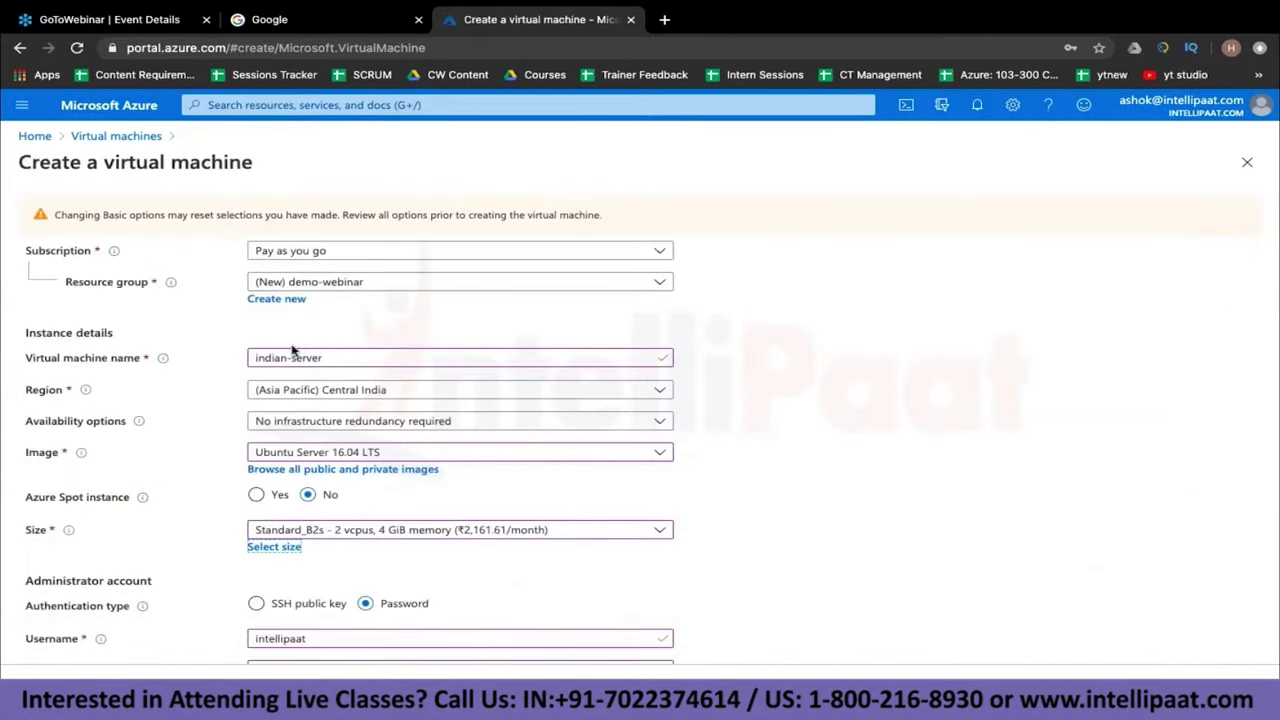
Step: Set the region to (Asia Pacific) South India and show the available VM sizes there
left_click(373, 393)
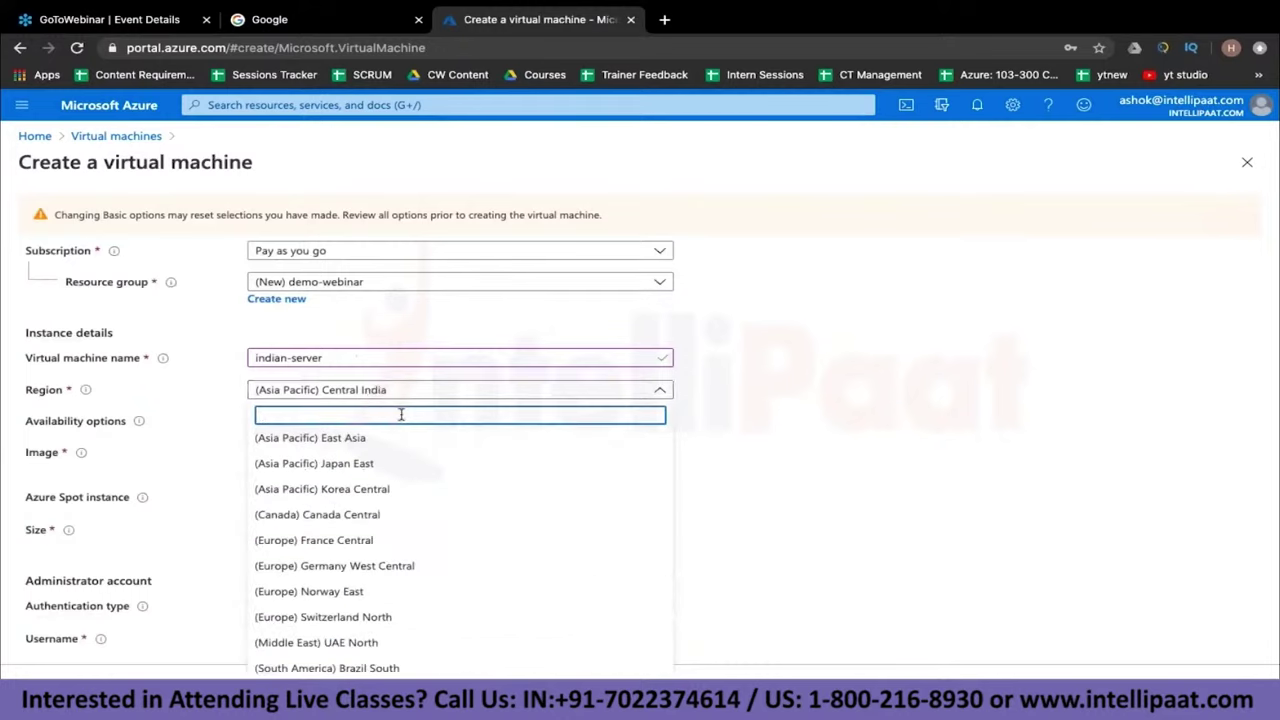
scroll(432, 491, "down", 2)
scroll(432, 493, "down", 3)
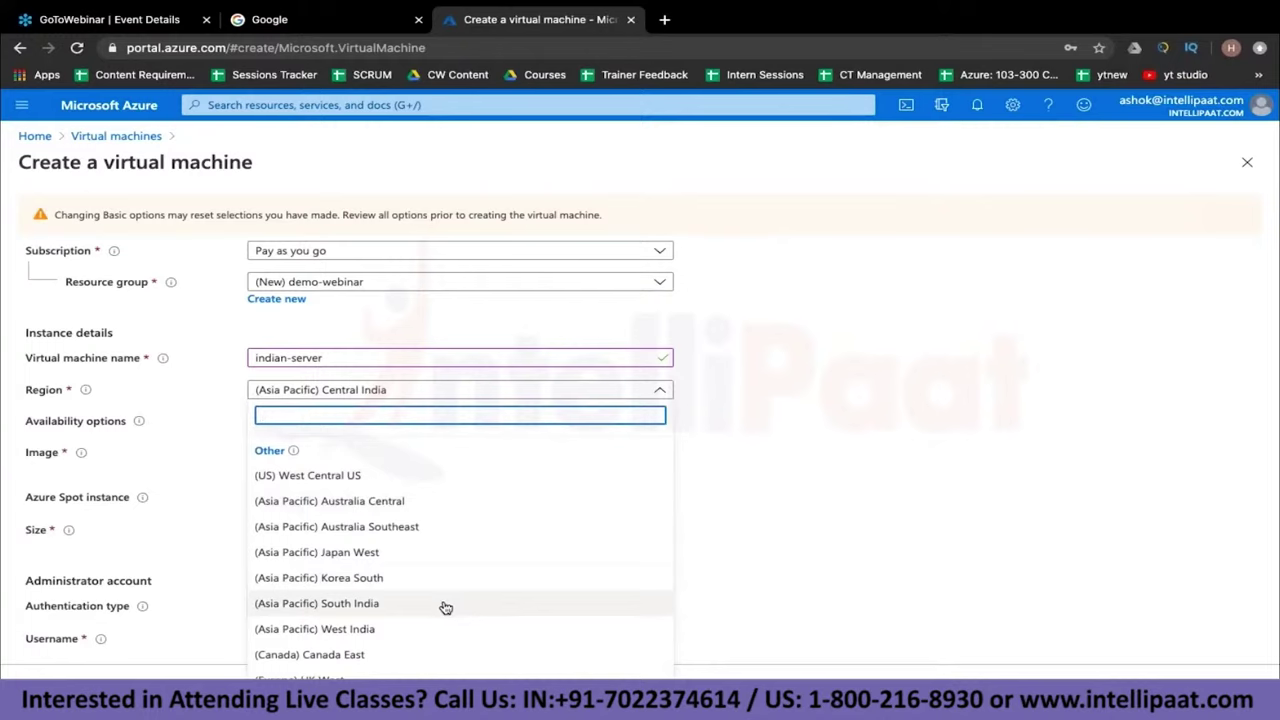
left_click(445, 606)
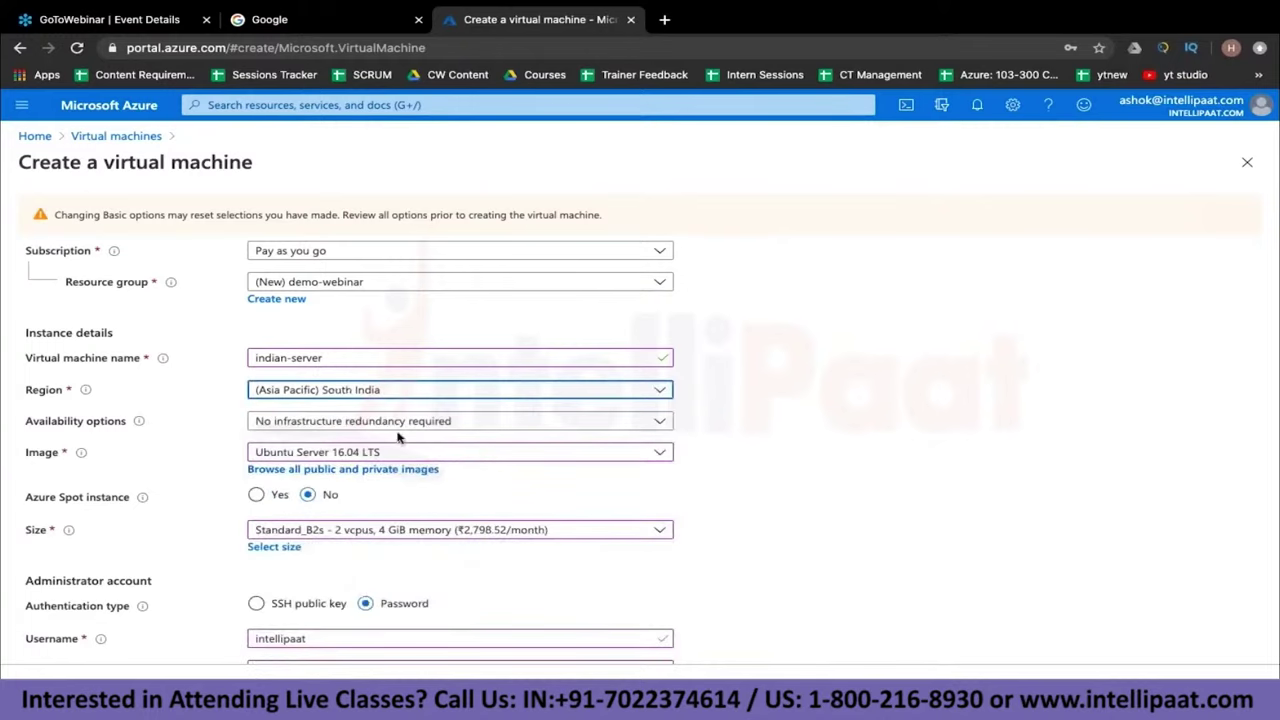
left_click(270, 550)
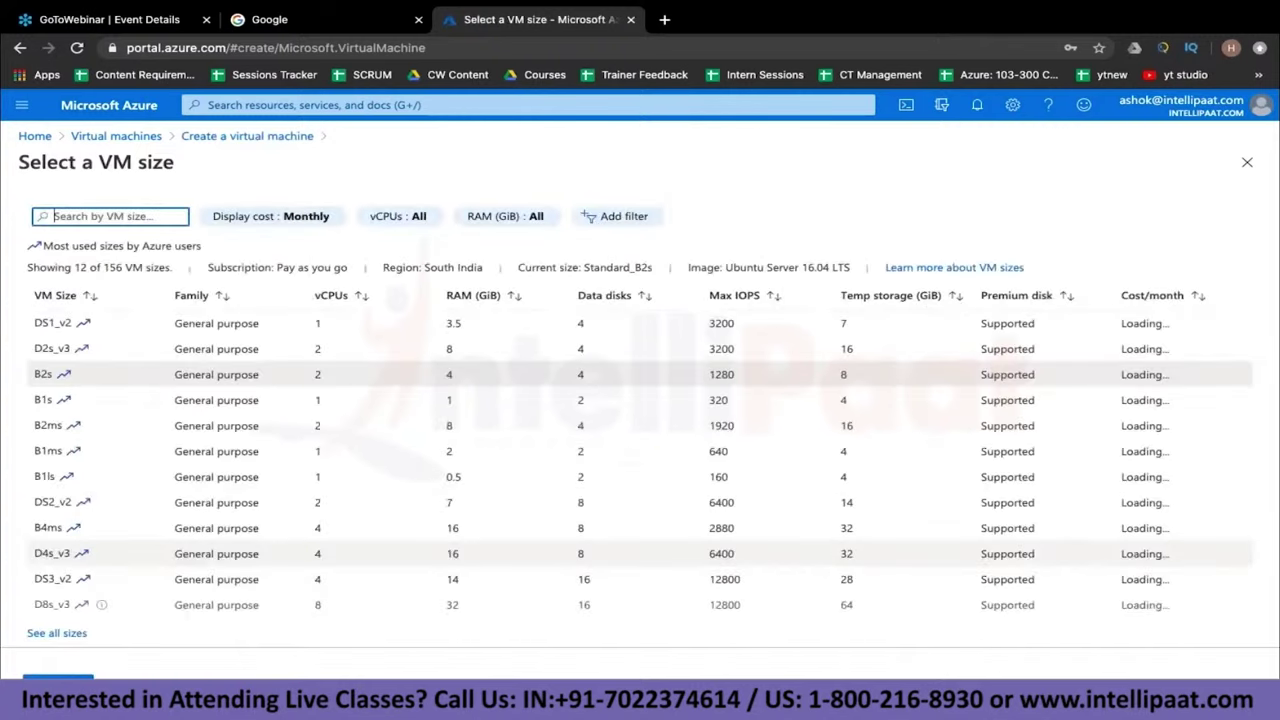
Step: Choose B1s as the indian-server VM size
left_click(337, 399)
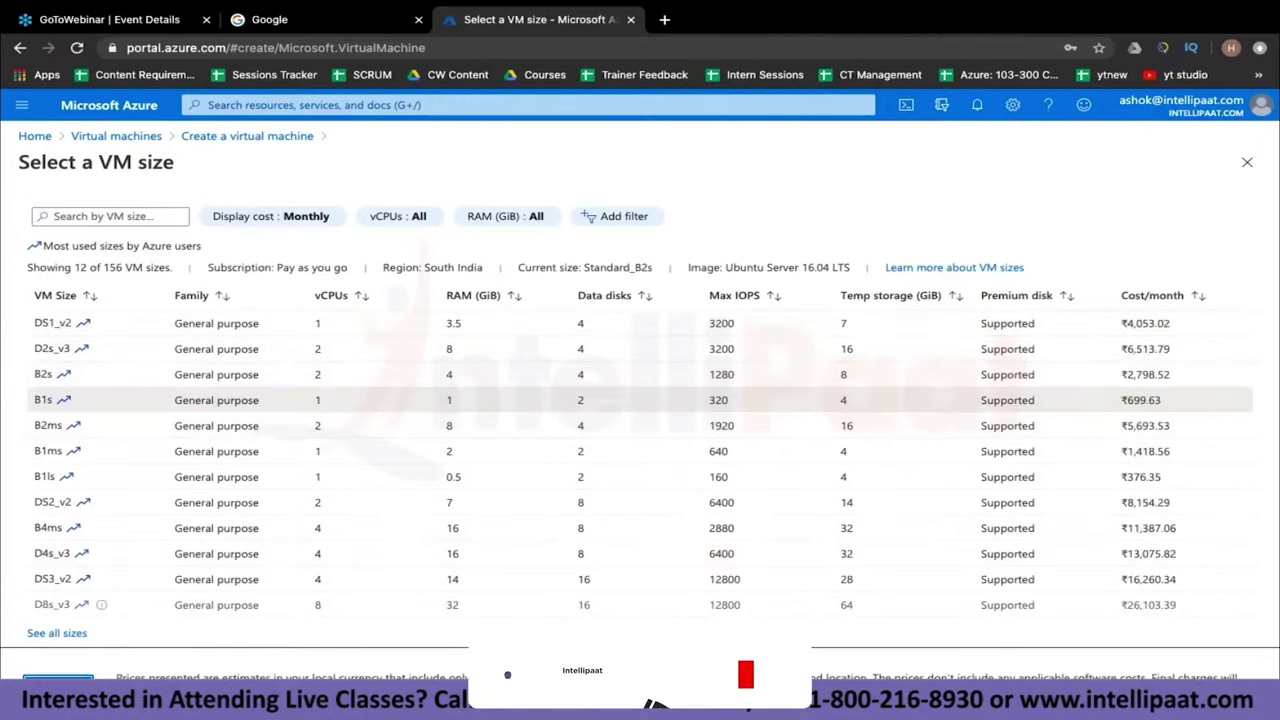
left_click(58, 684)
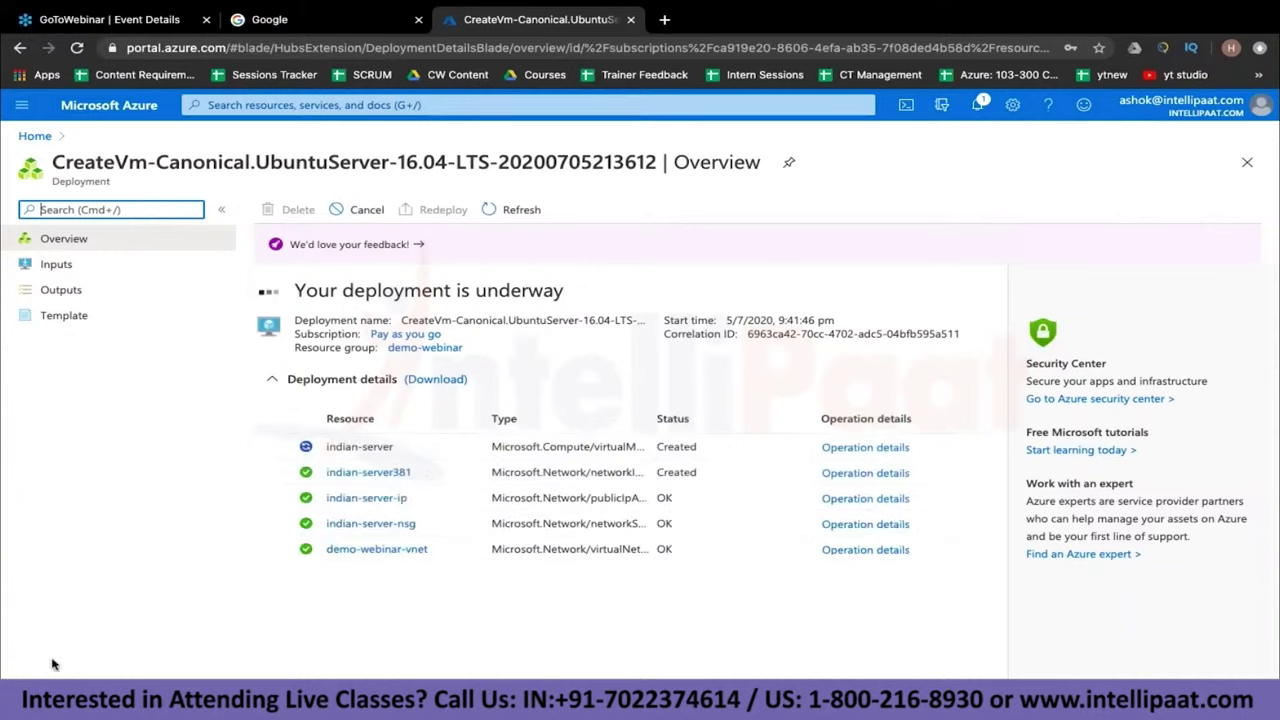
Step: Go from the UbuntuServer deployment overview back to the Azure home page
left_click_drag(258, 162, 398, 163)
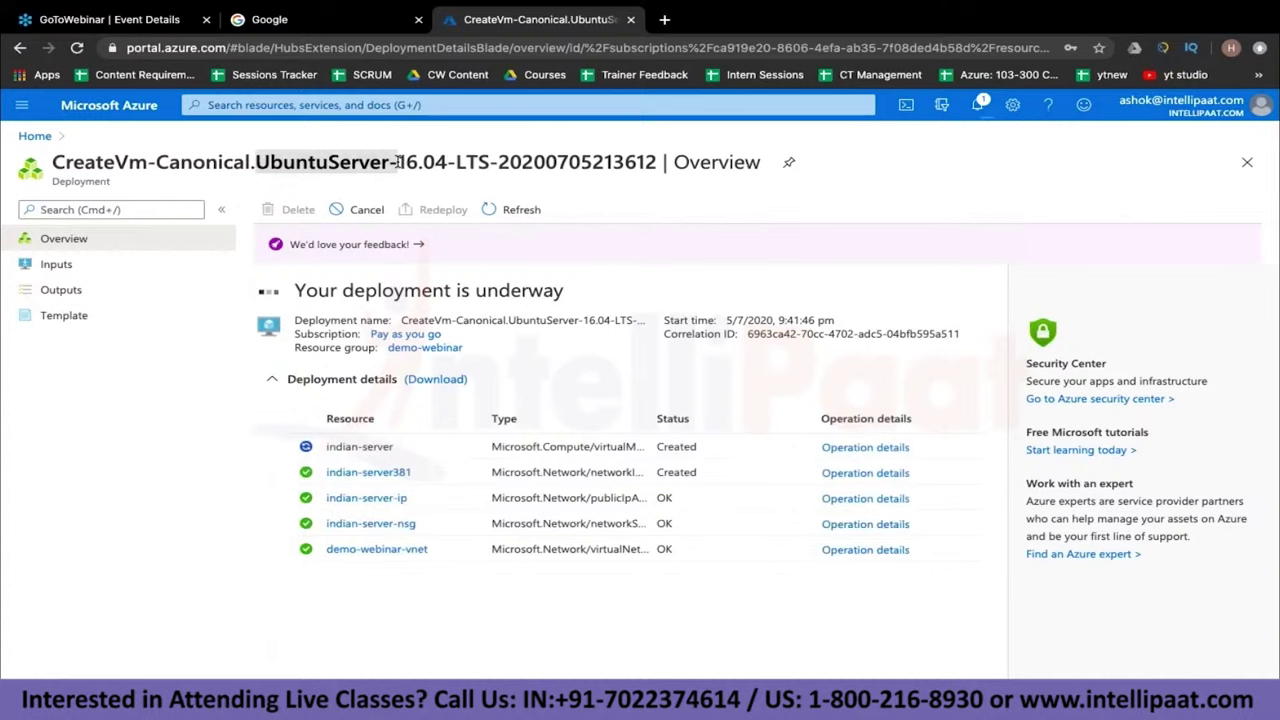
left_click(133, 108)
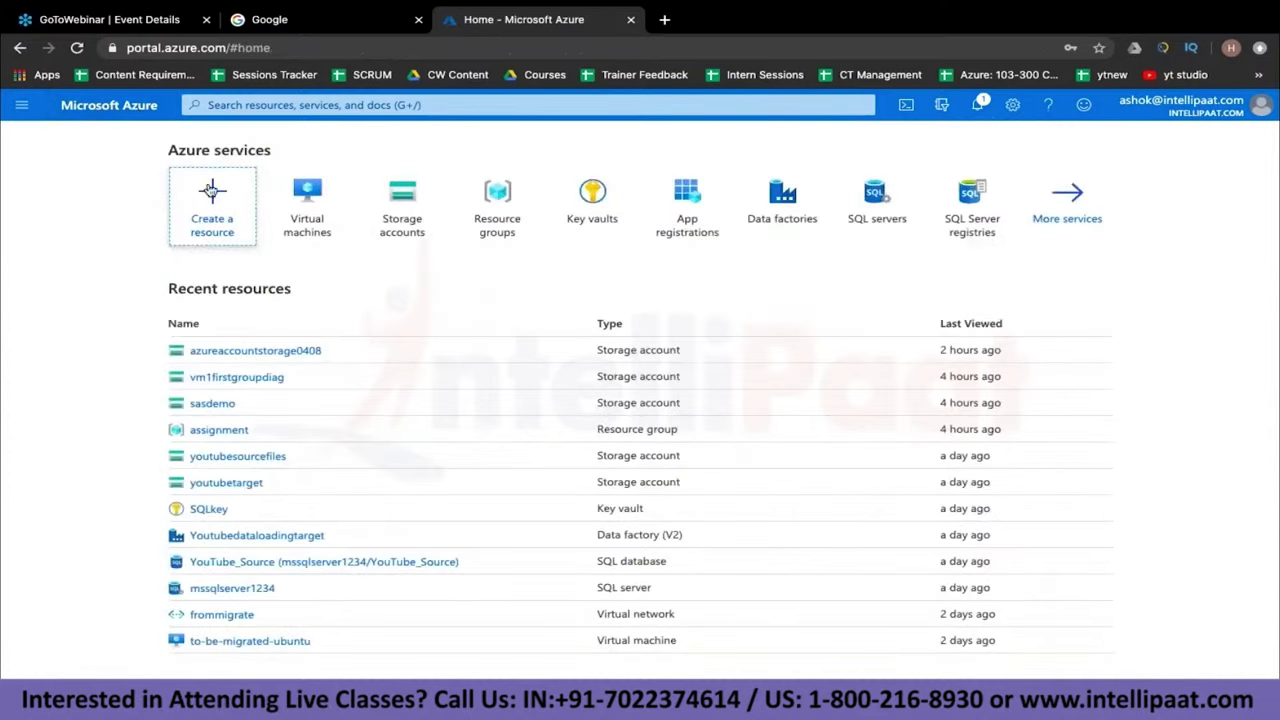
Step: Search 'resour' to bring up the Resource groups list
left_click(374, 105)
type("re")
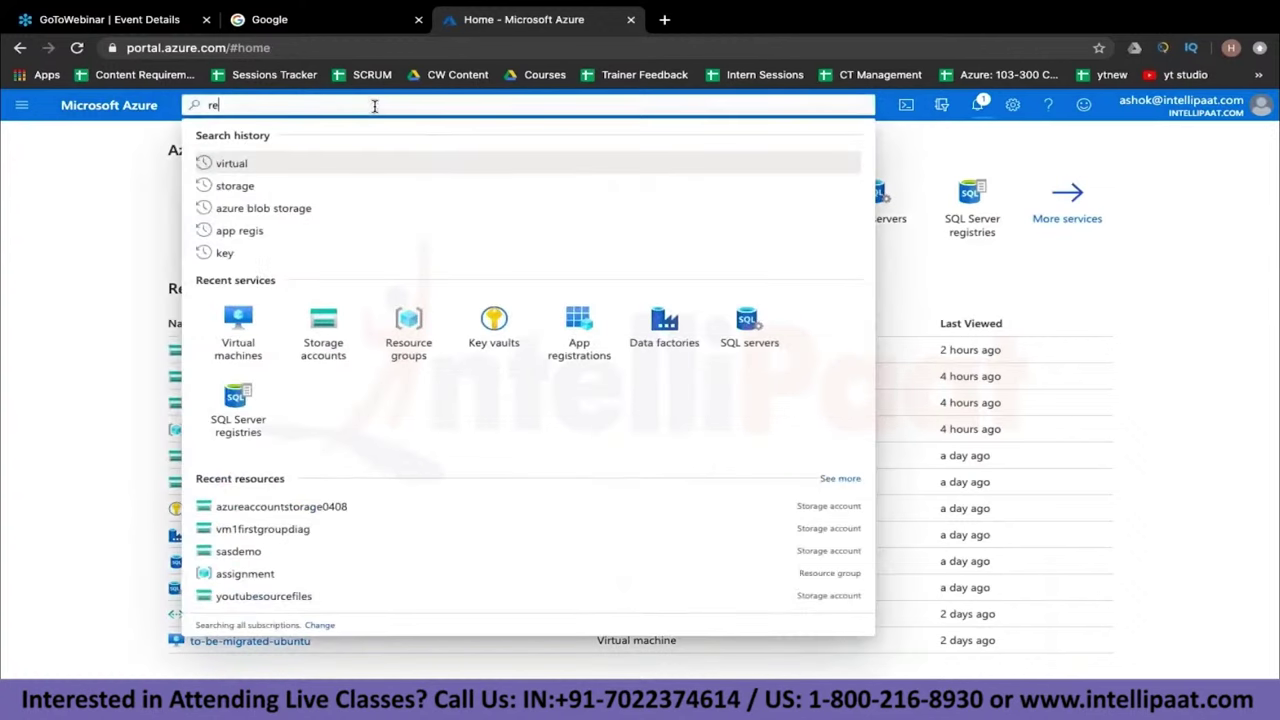
type("sour")
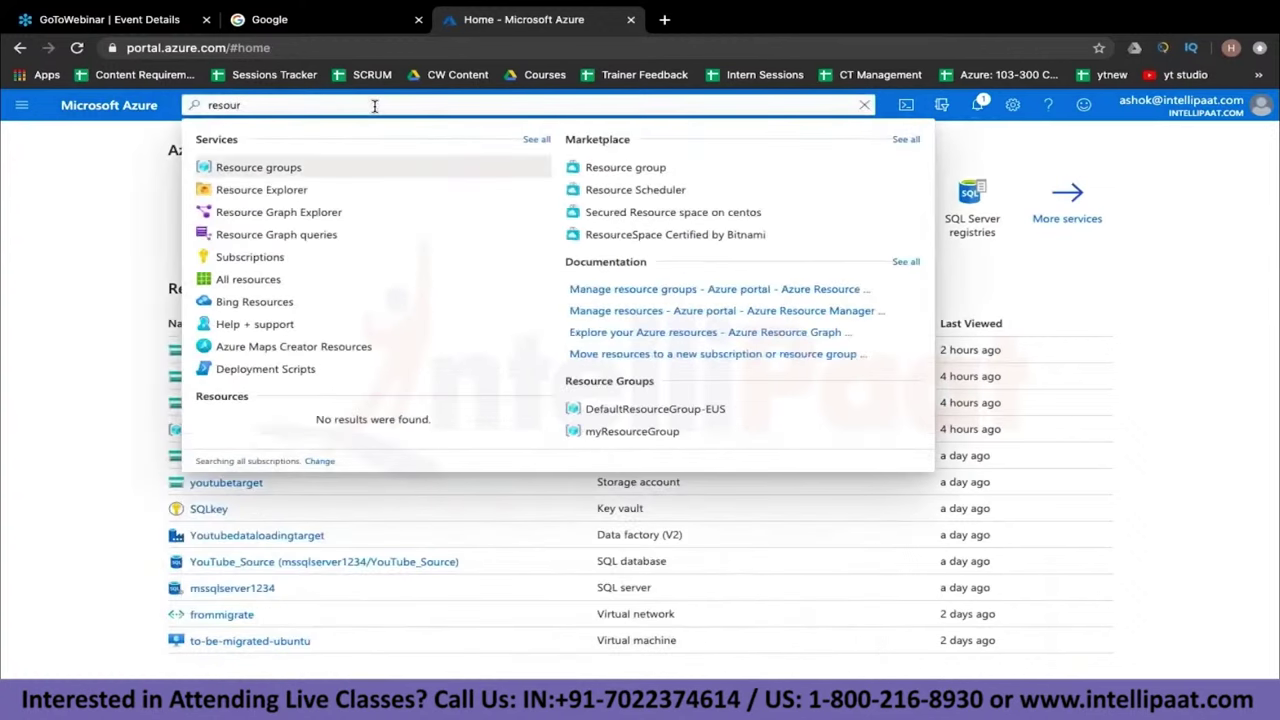
key("Return")
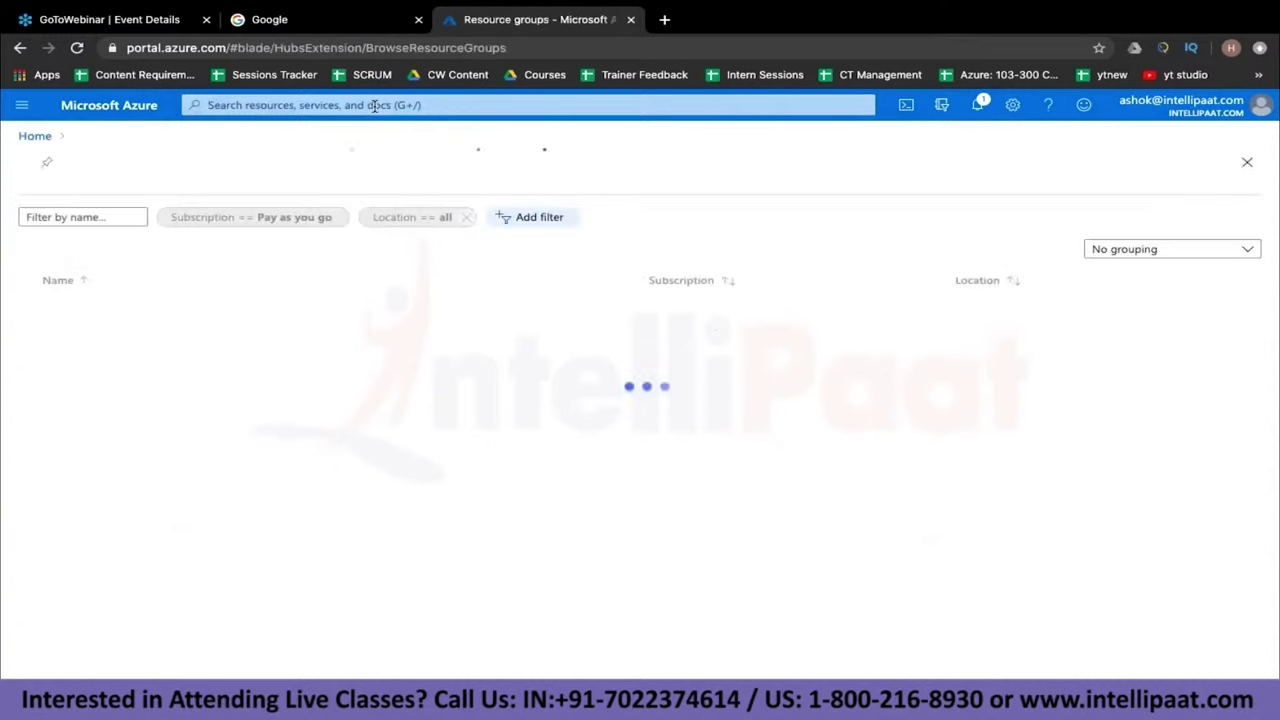
scroll(277, 534, "down", 1)
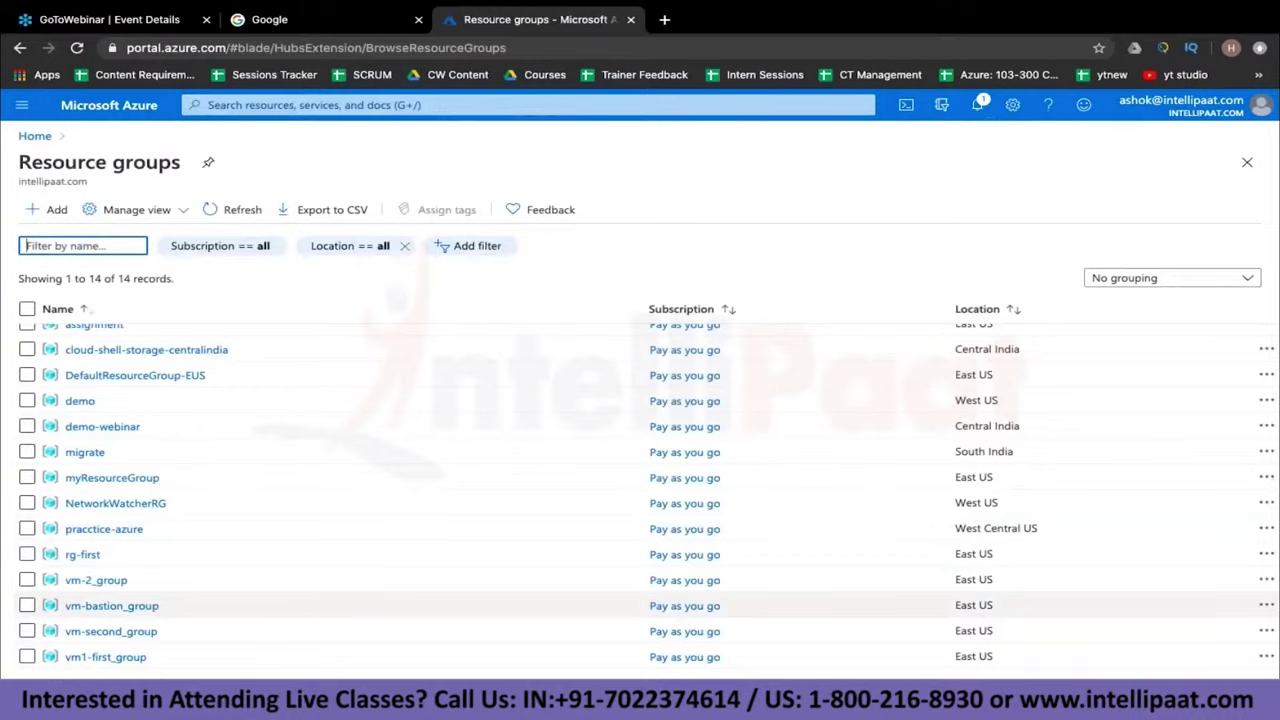
scroll(160, 608, "up", 1)
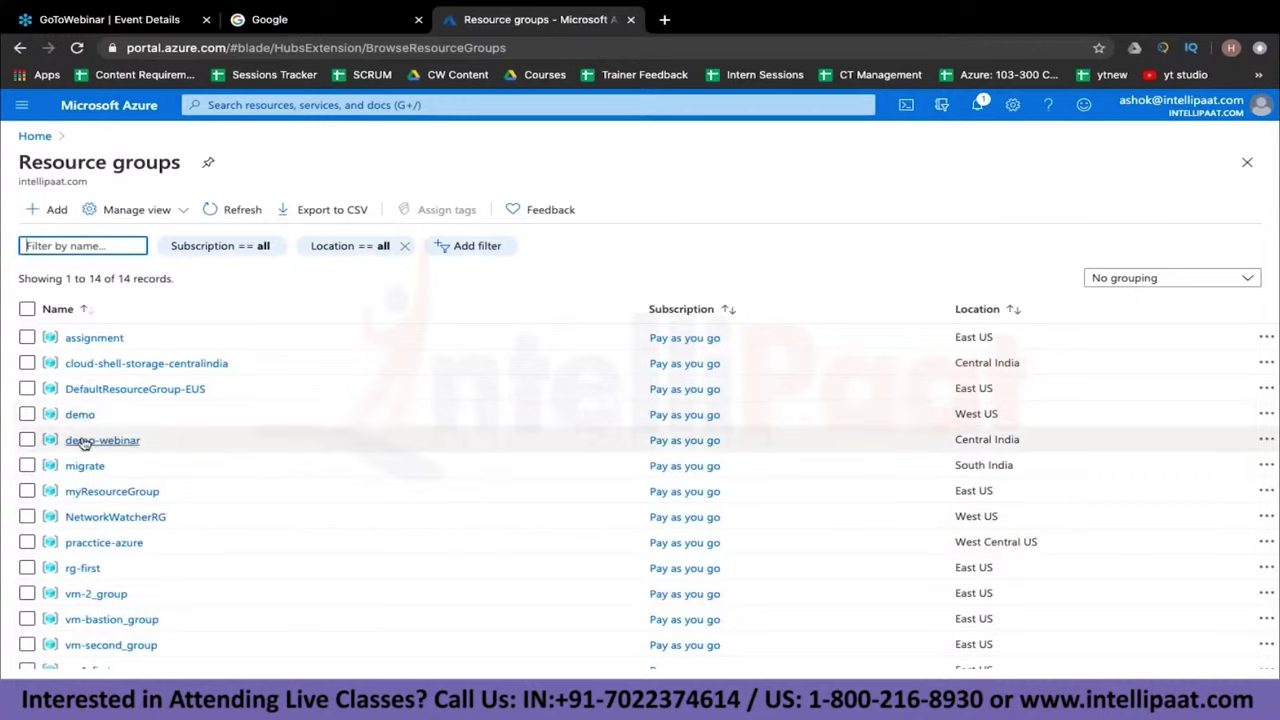
Step: Open the demo-webinar resource group's overview
left_click(27, 440)
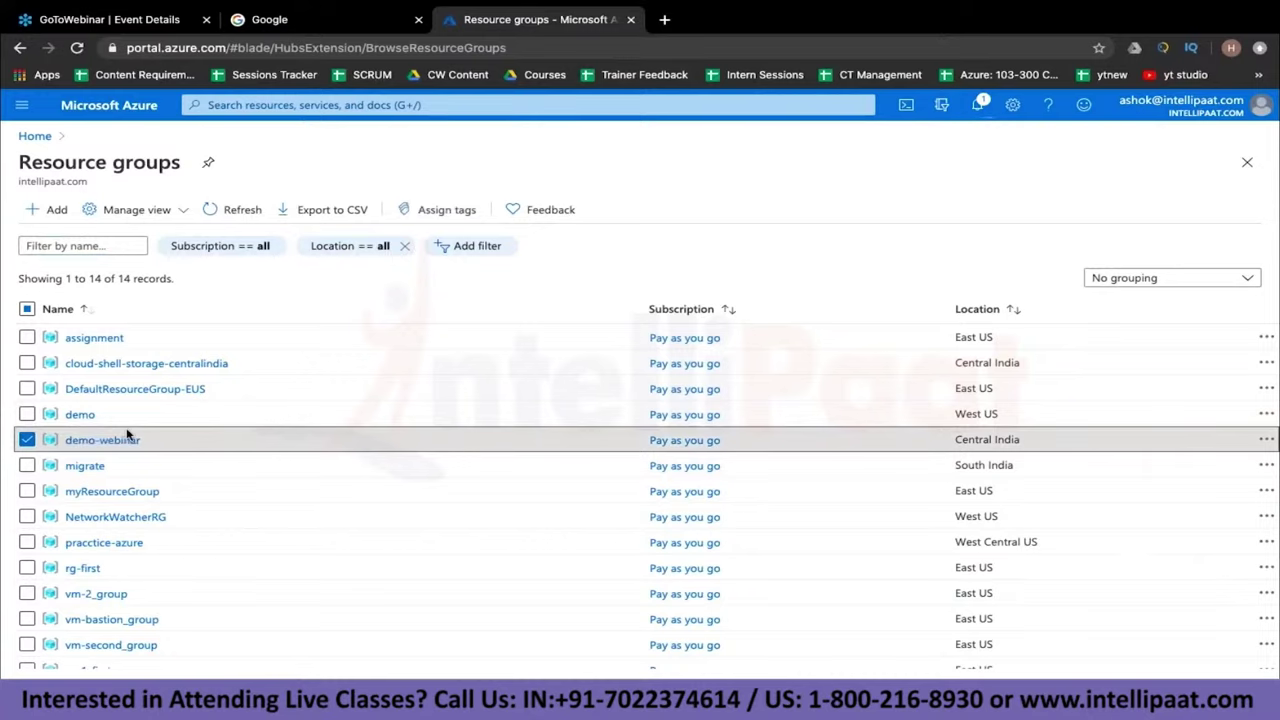
left_click(27, 441)
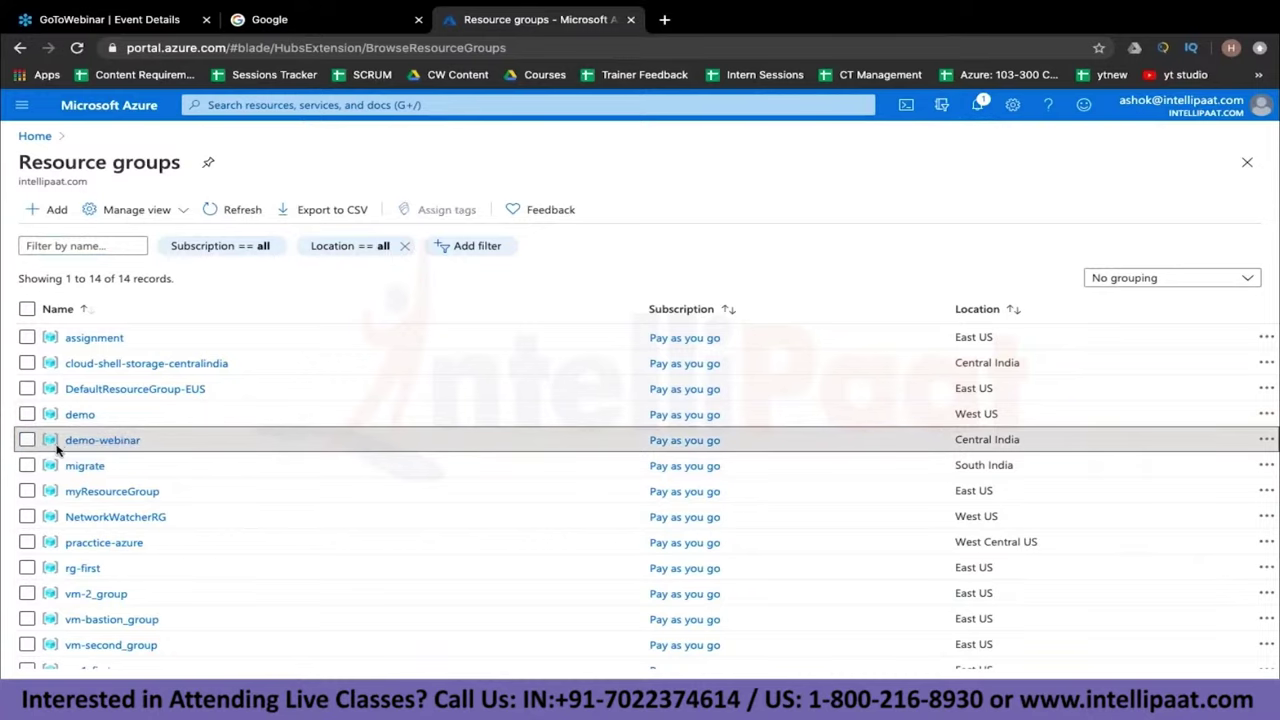
left_click(98, 441)
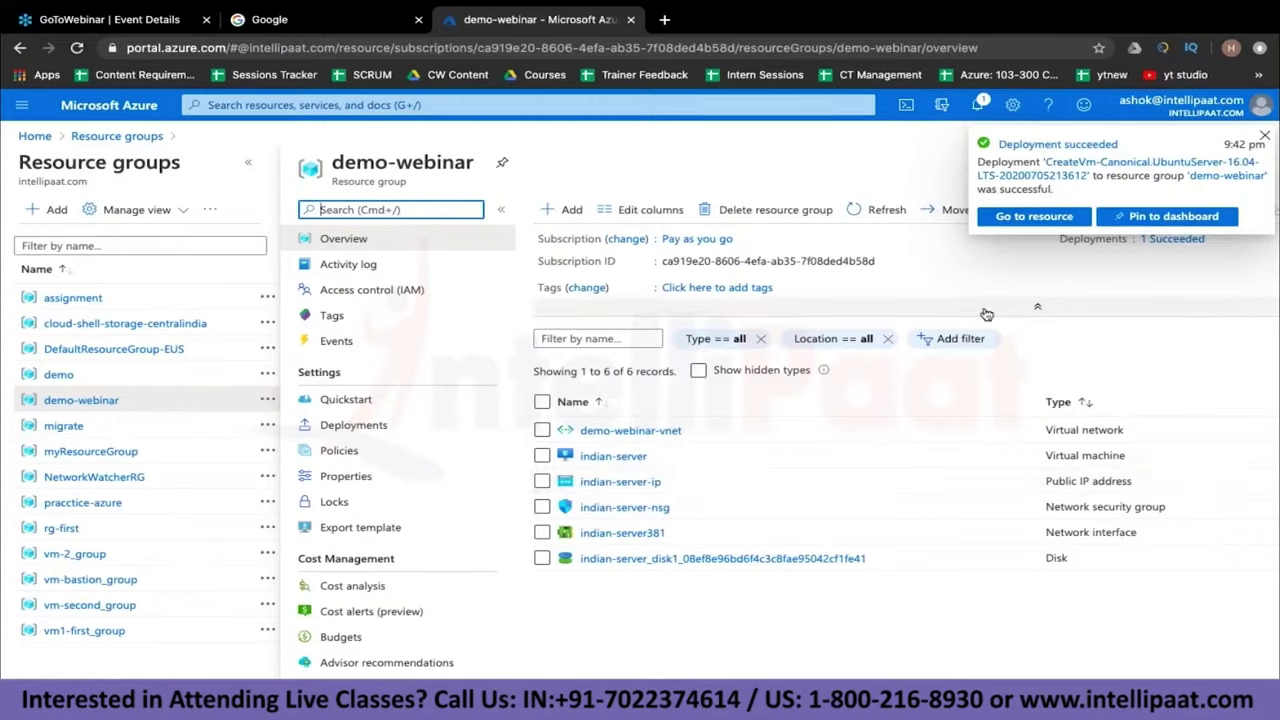
left_click(222, 670)
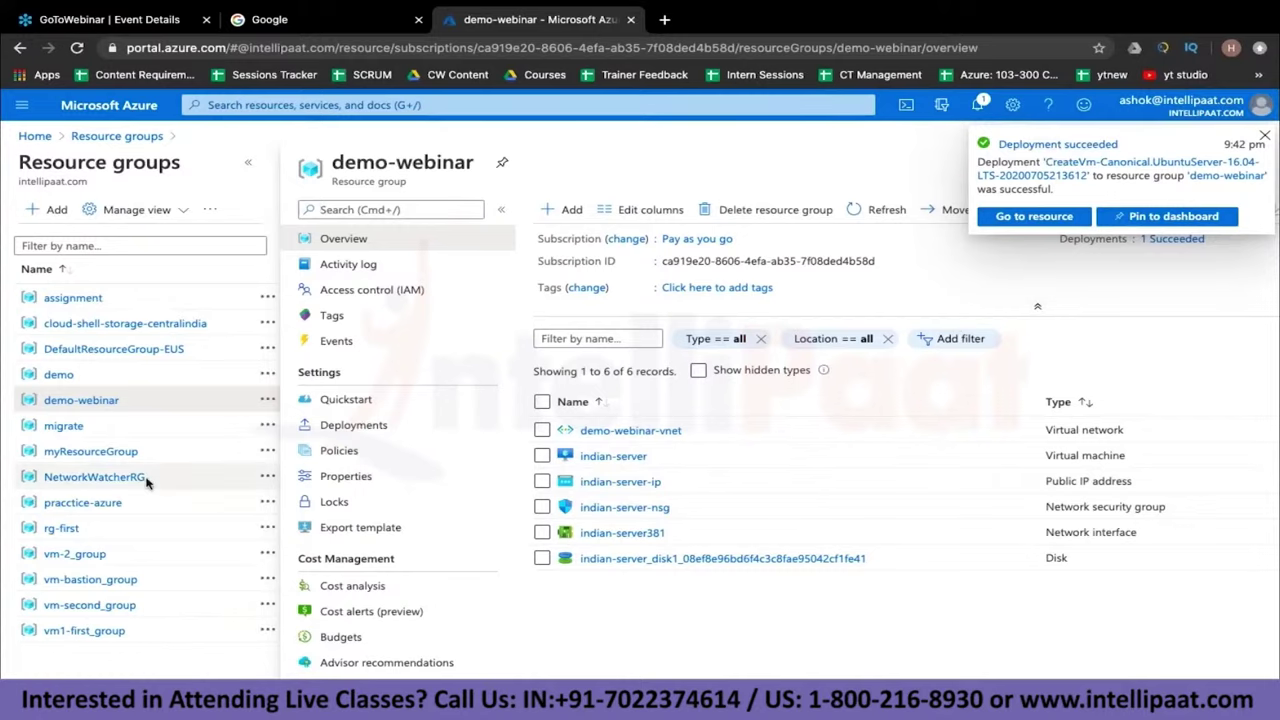
Step: Create a new resource group named us-servers in the West US region
left_click(60, 214)
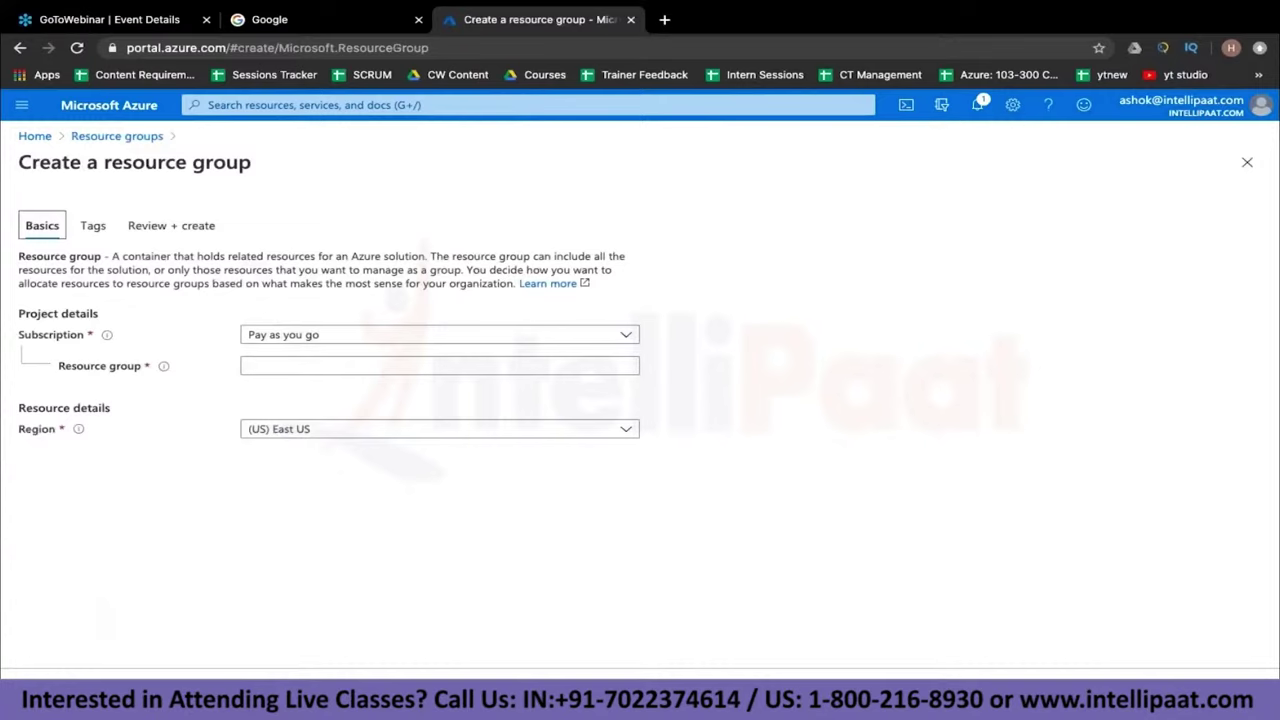
left_click(375, 366)
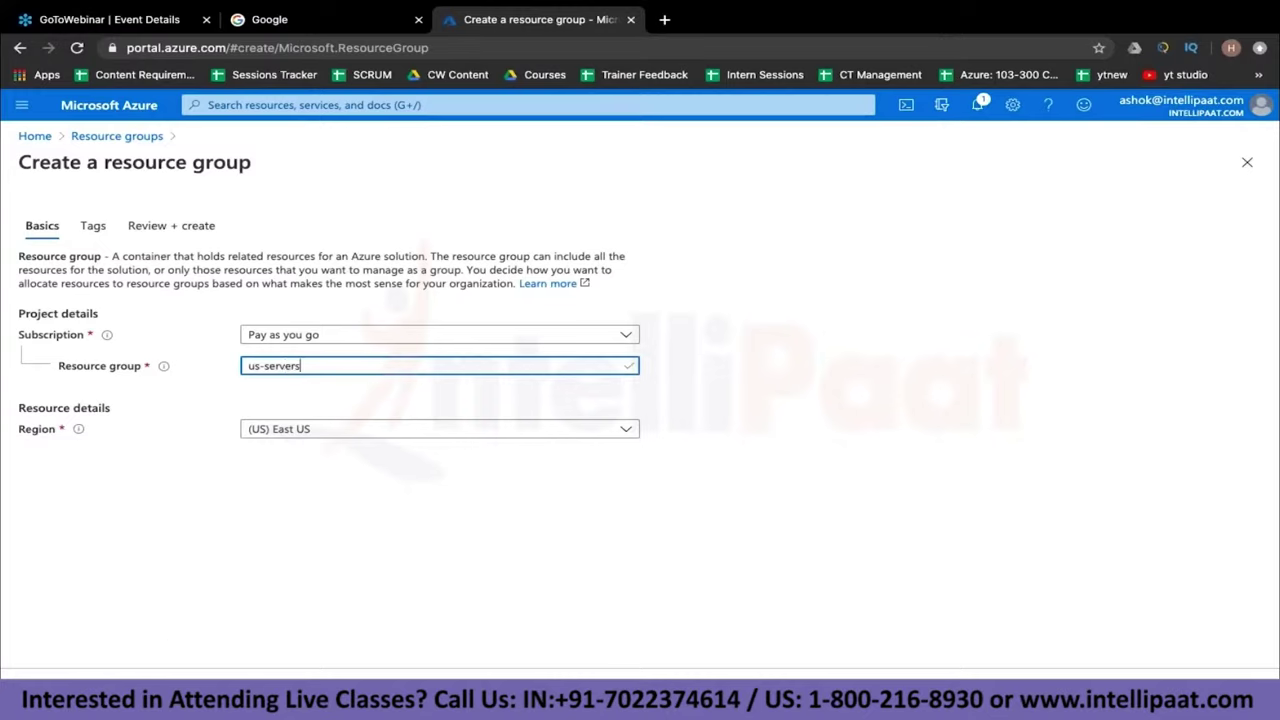
left_click(555, 430)
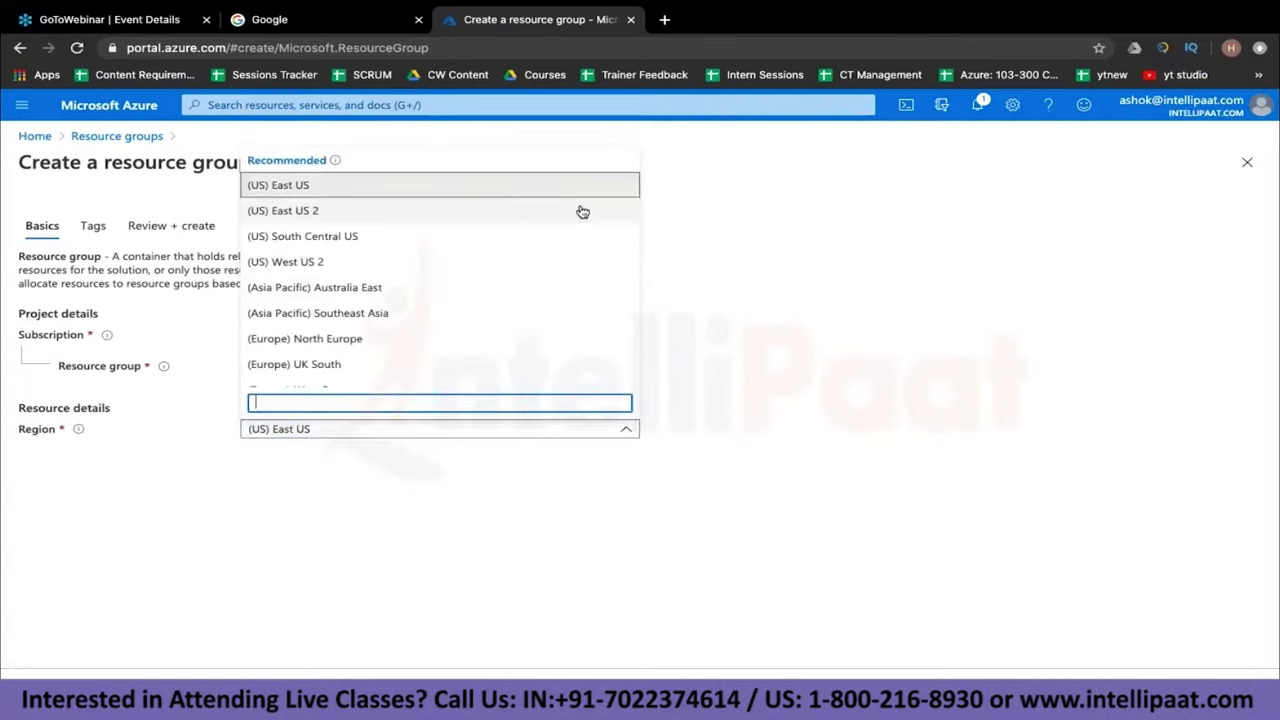
type("west u")
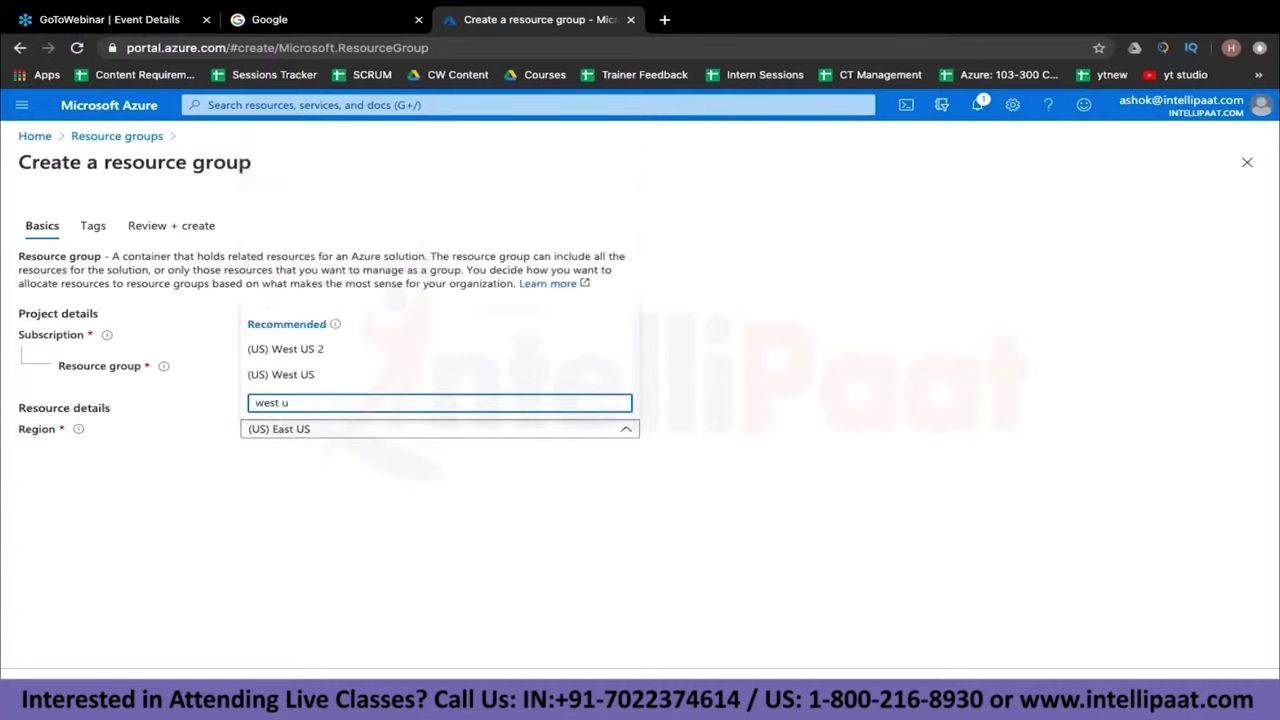
left_click(451, 374)
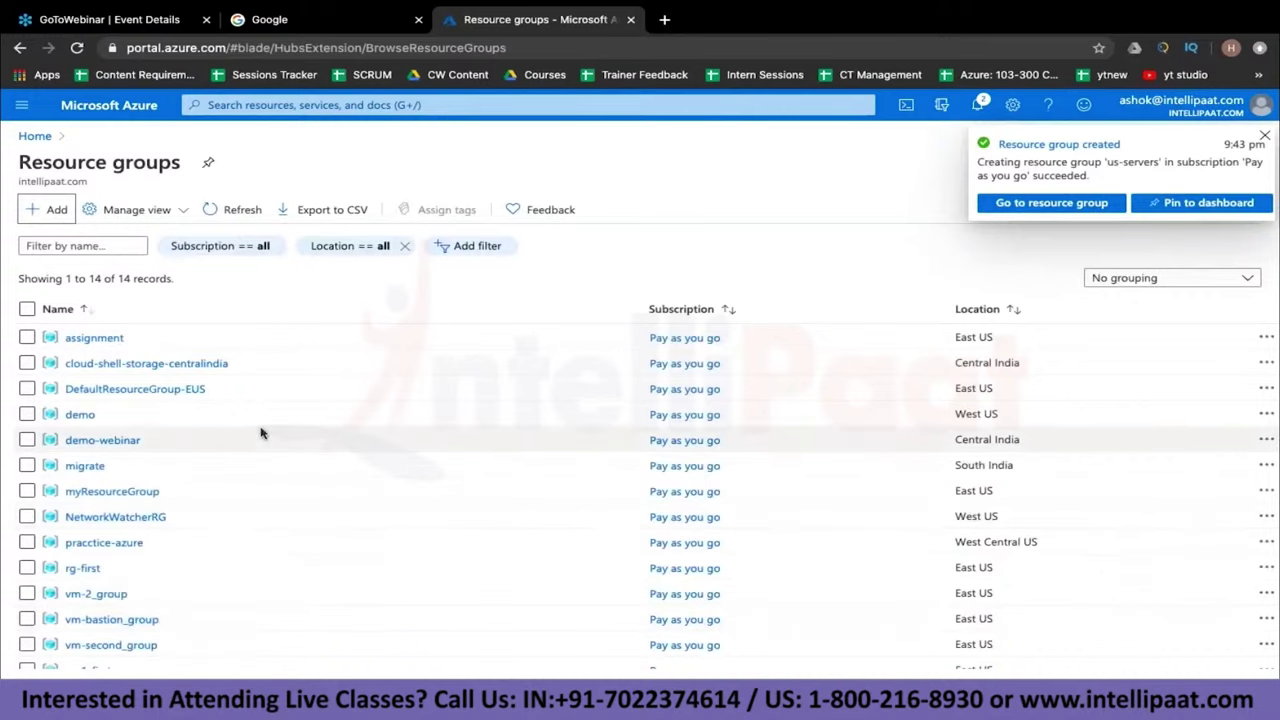
Step: Refresh the resource group list and open us-servers from its creation notification
scroll(259, 432, "down", 1)
left_click(245, 211)
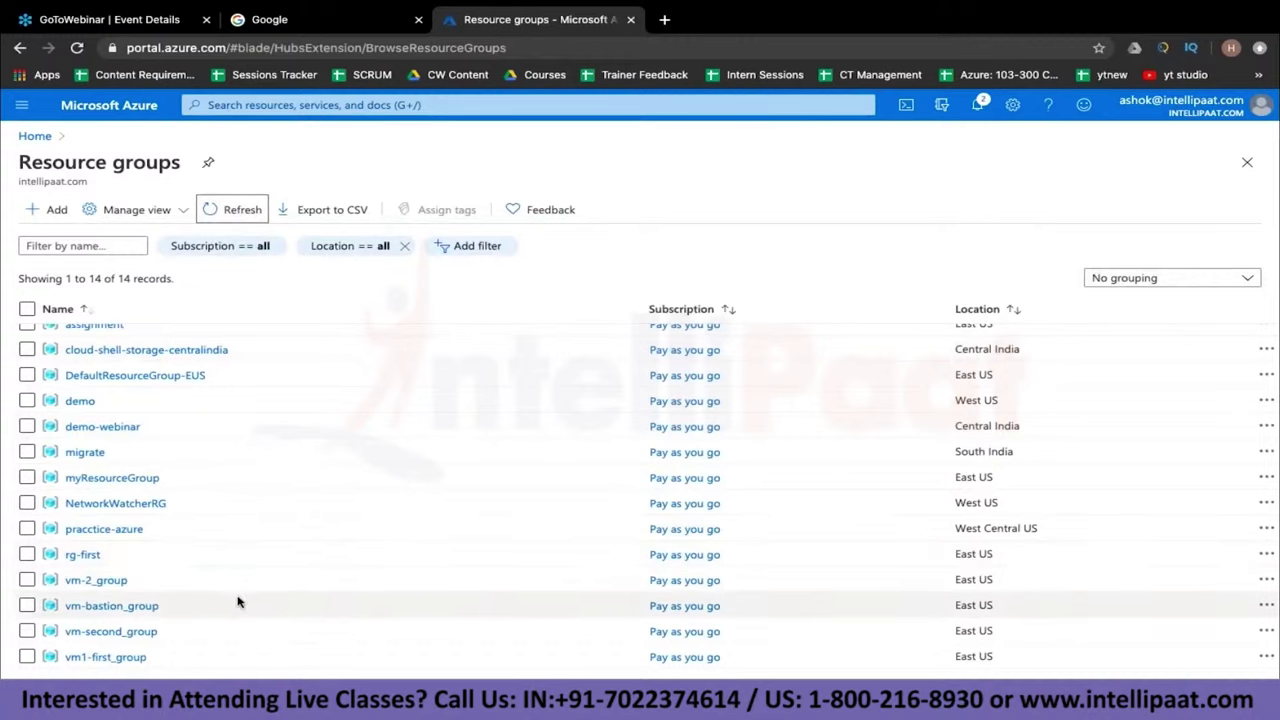
scroll(238, 601, "up", 1)
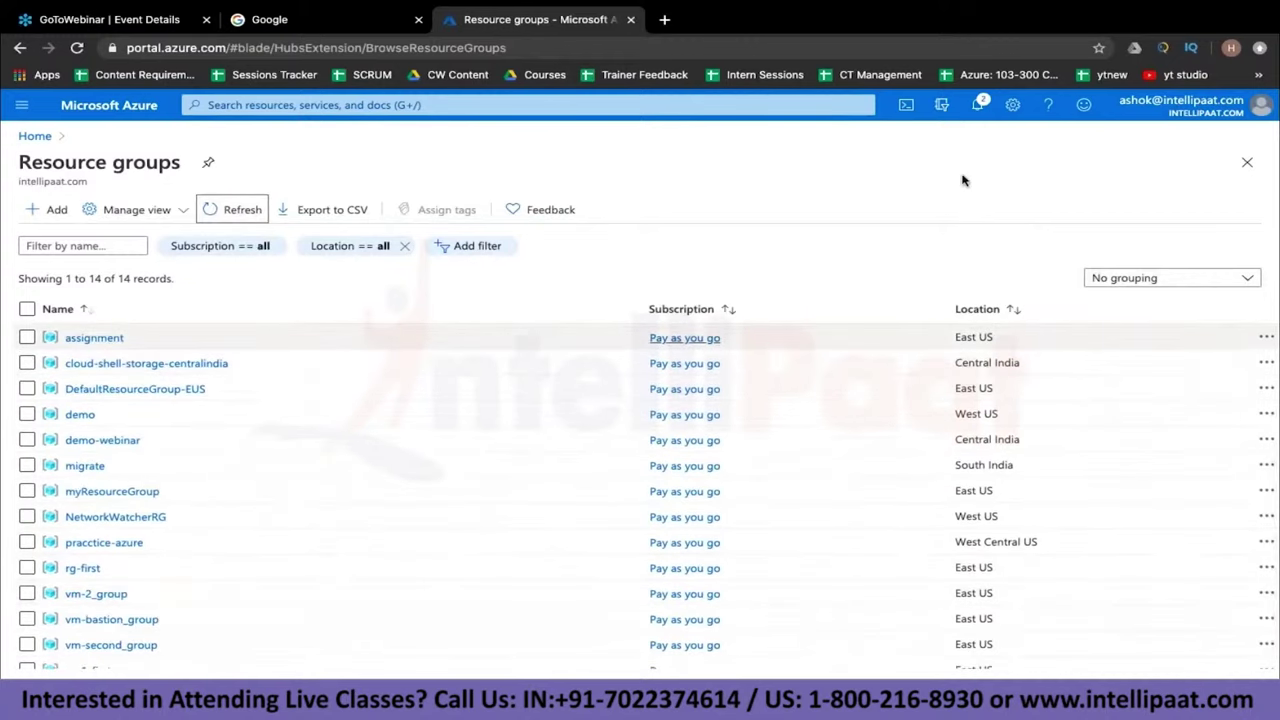
left_click(978, 106)
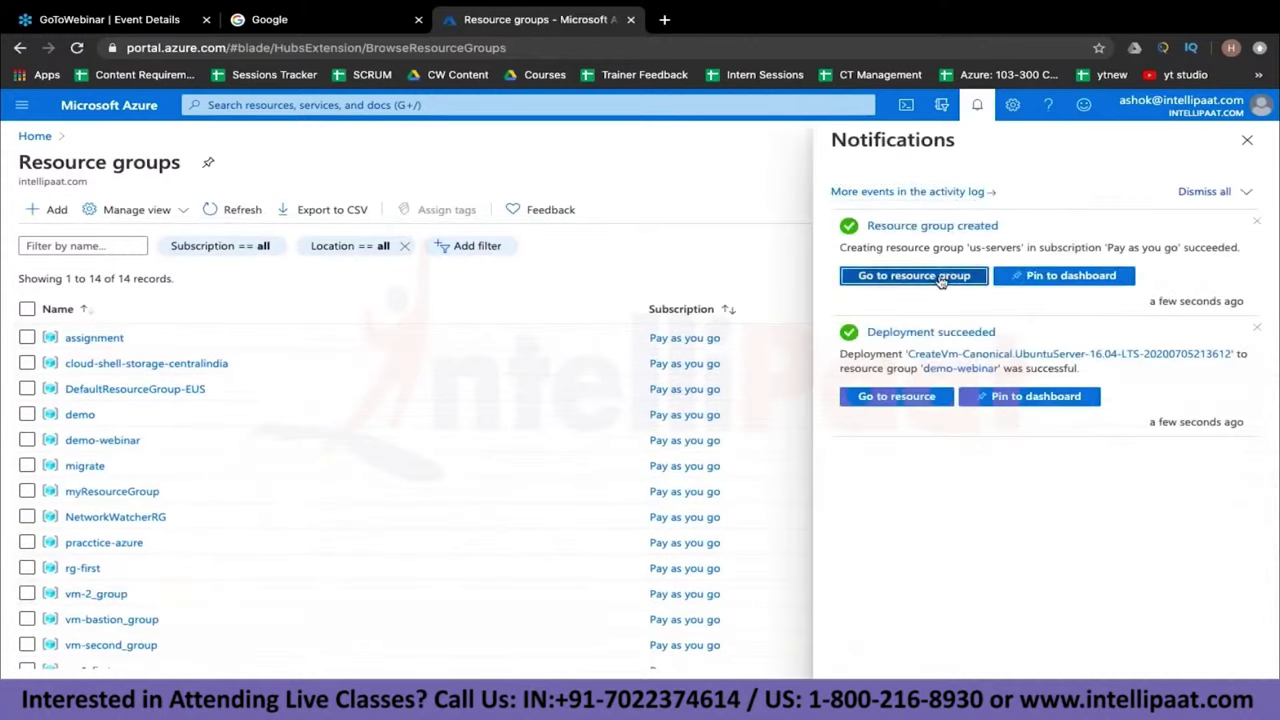
left_click(885, 276)
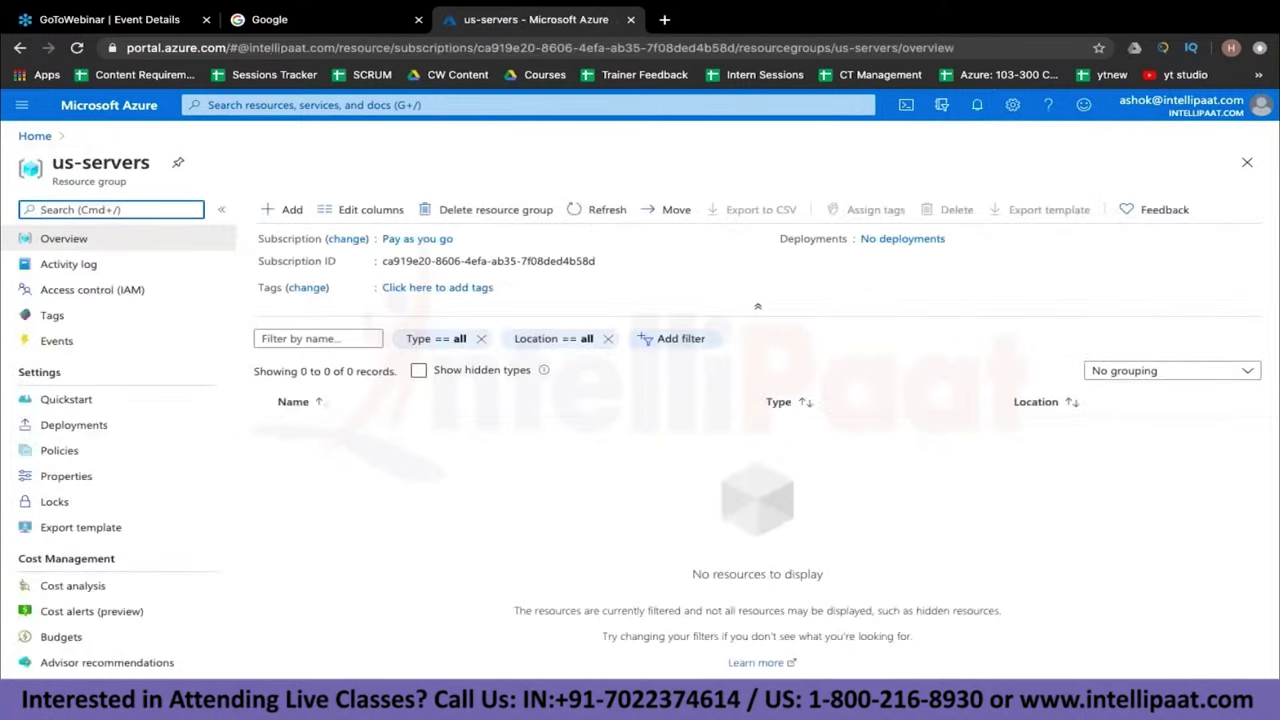
Step: Start a new virtual machine named us-server1 in the (US) West US region
left_click(305, 105)
type("v")
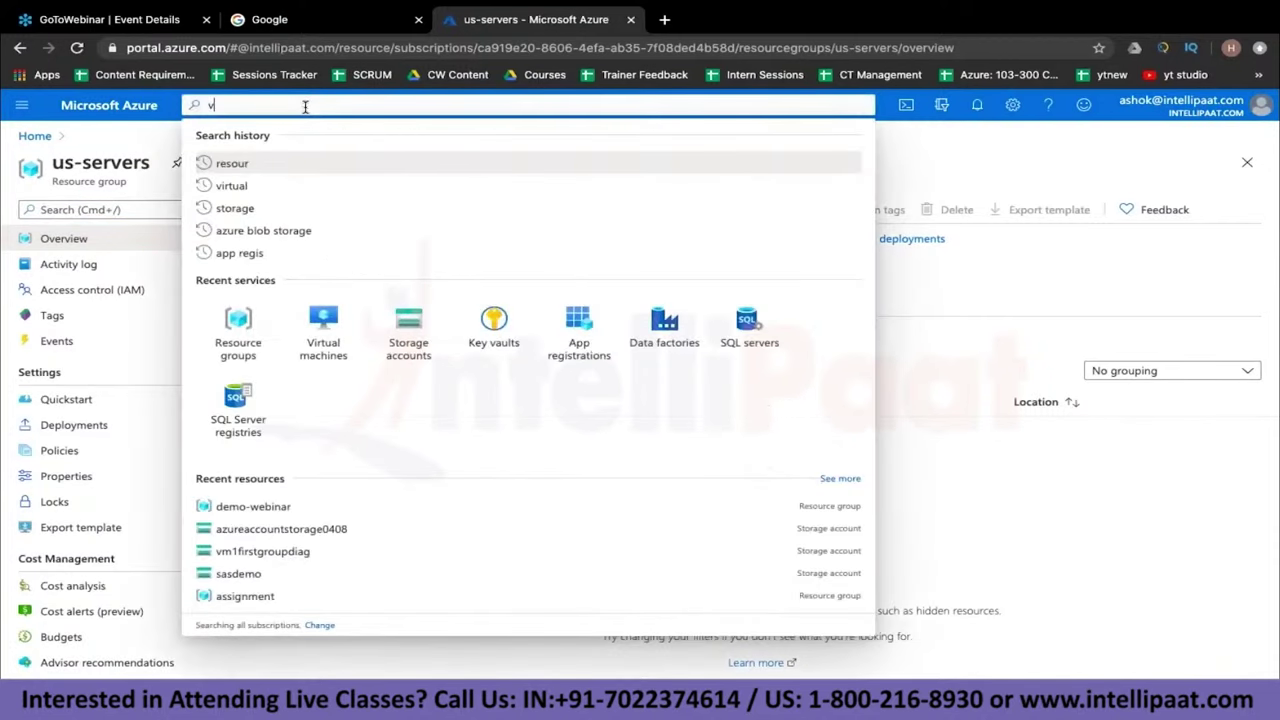
type("irtual")
key("Return")
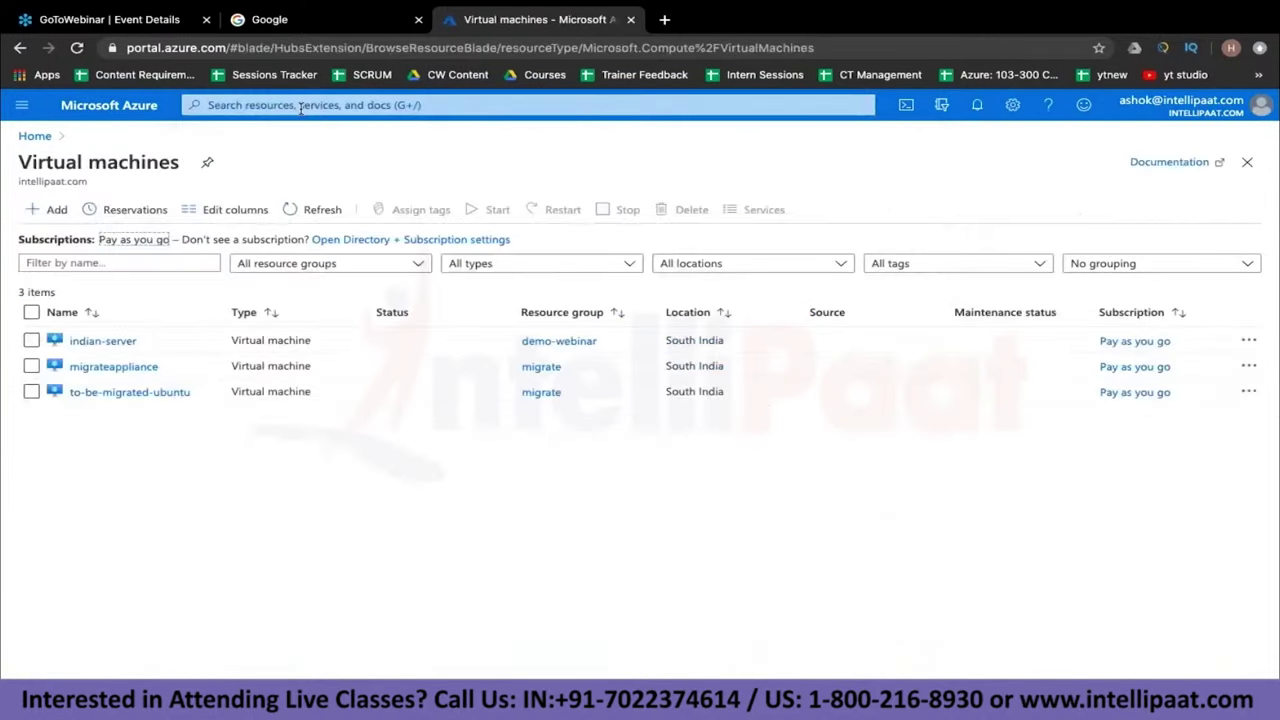
left_click(52, 209)
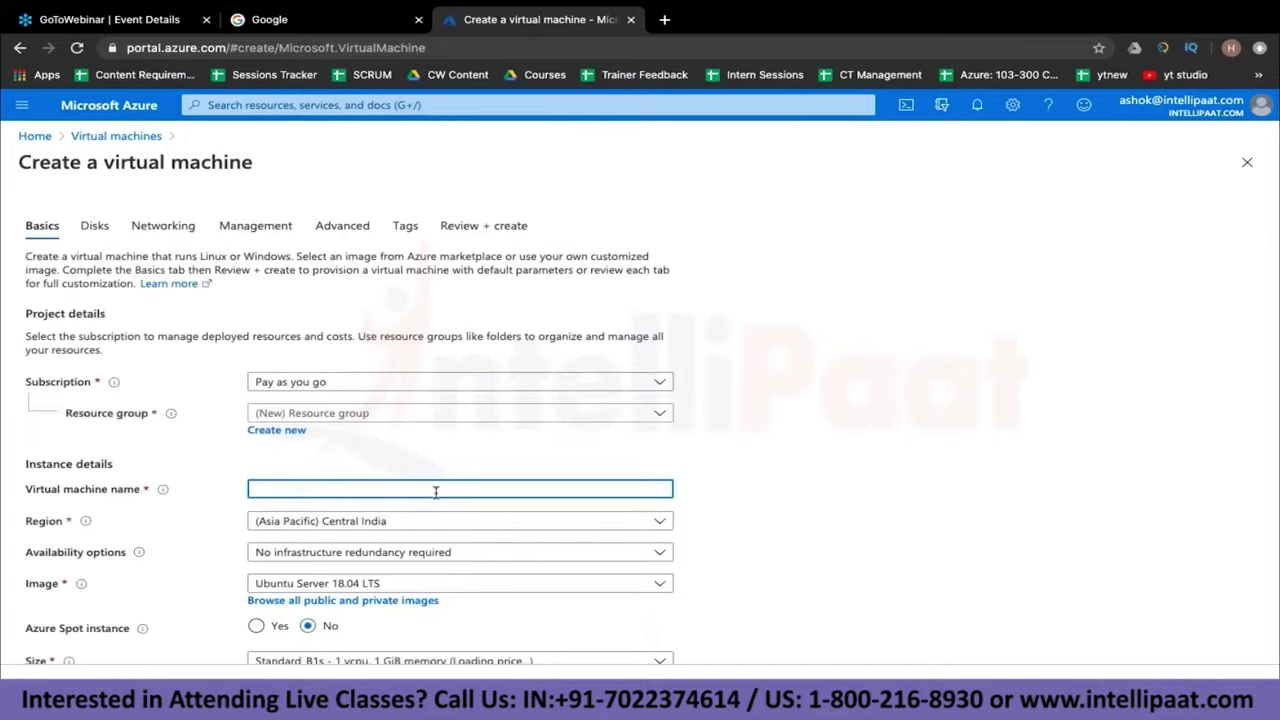
type("-server1")
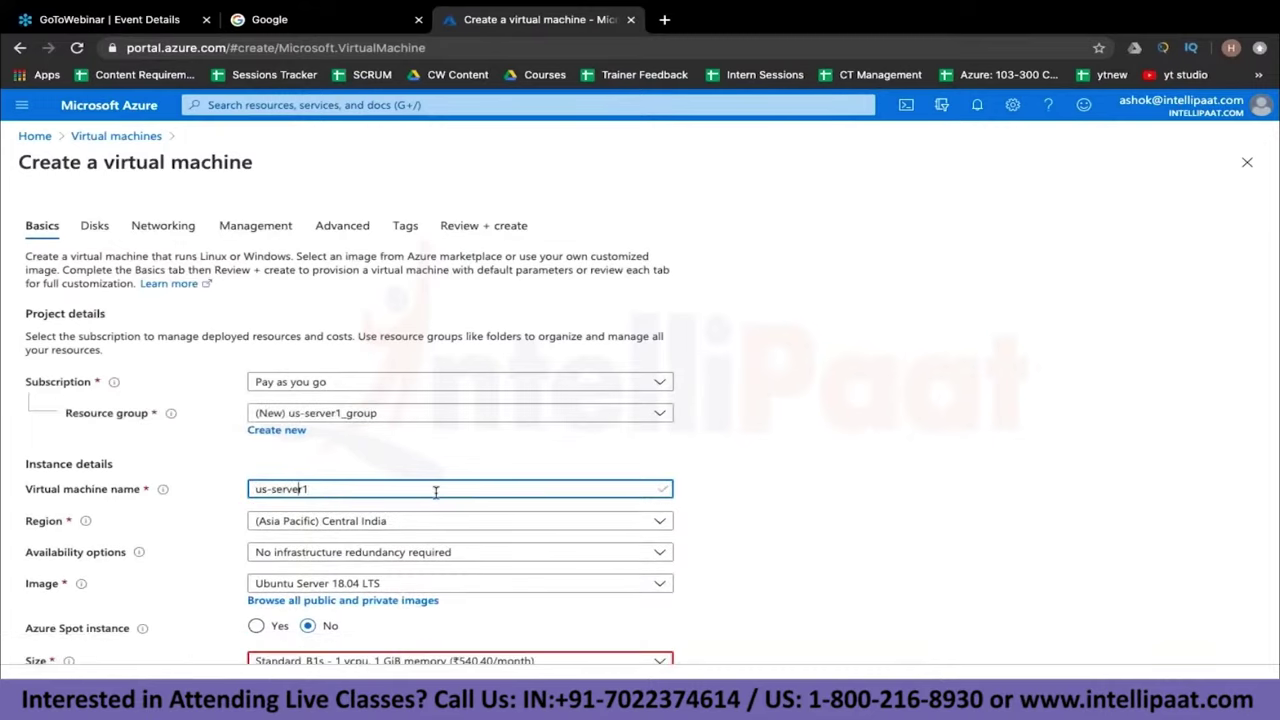
left_click(627, 521)
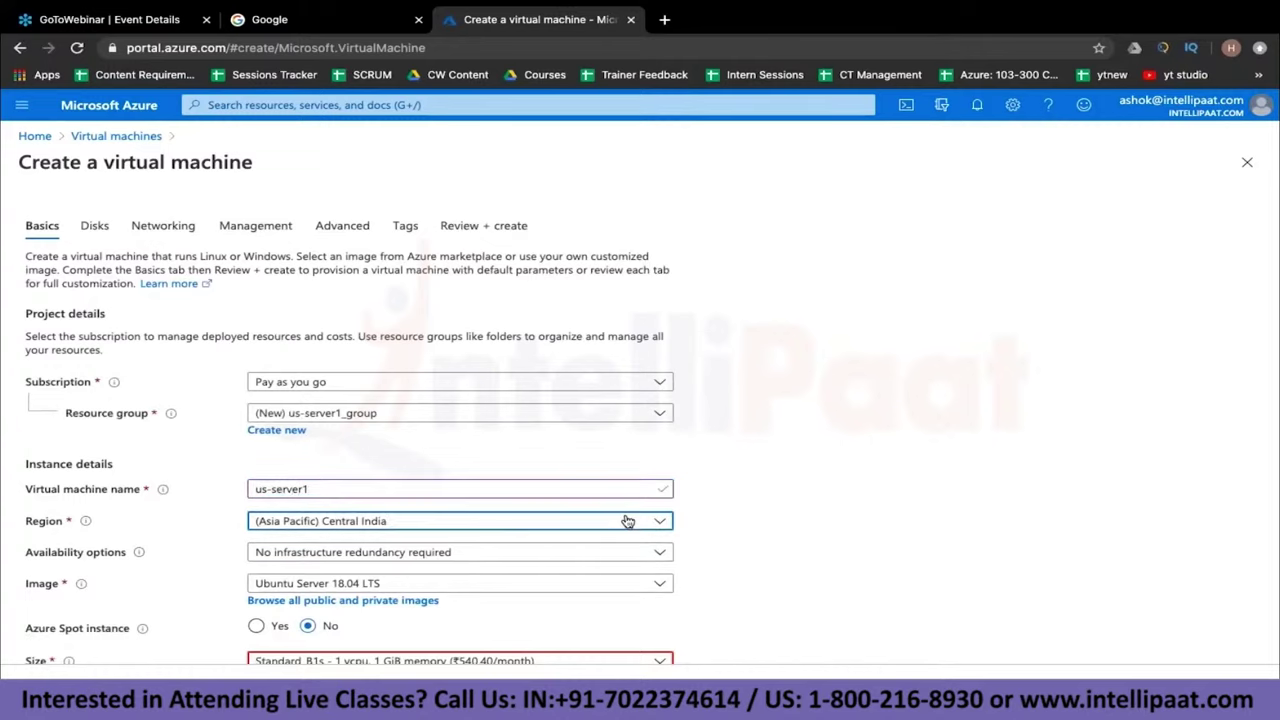
type("west d")
key("BackSpace")
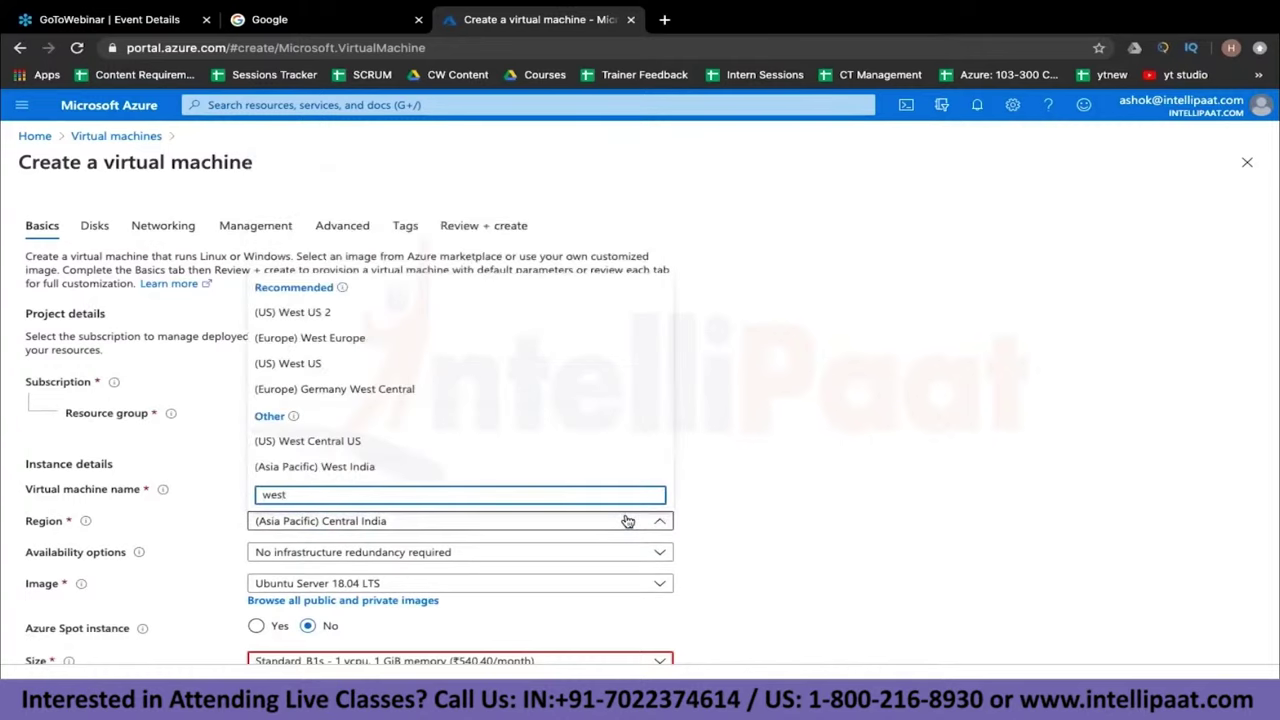
type("us")
left_click(554, 466)
Step: Use password authentication with admin username intellipaat and enter the account password
scroll(554, 466, "down", 1)
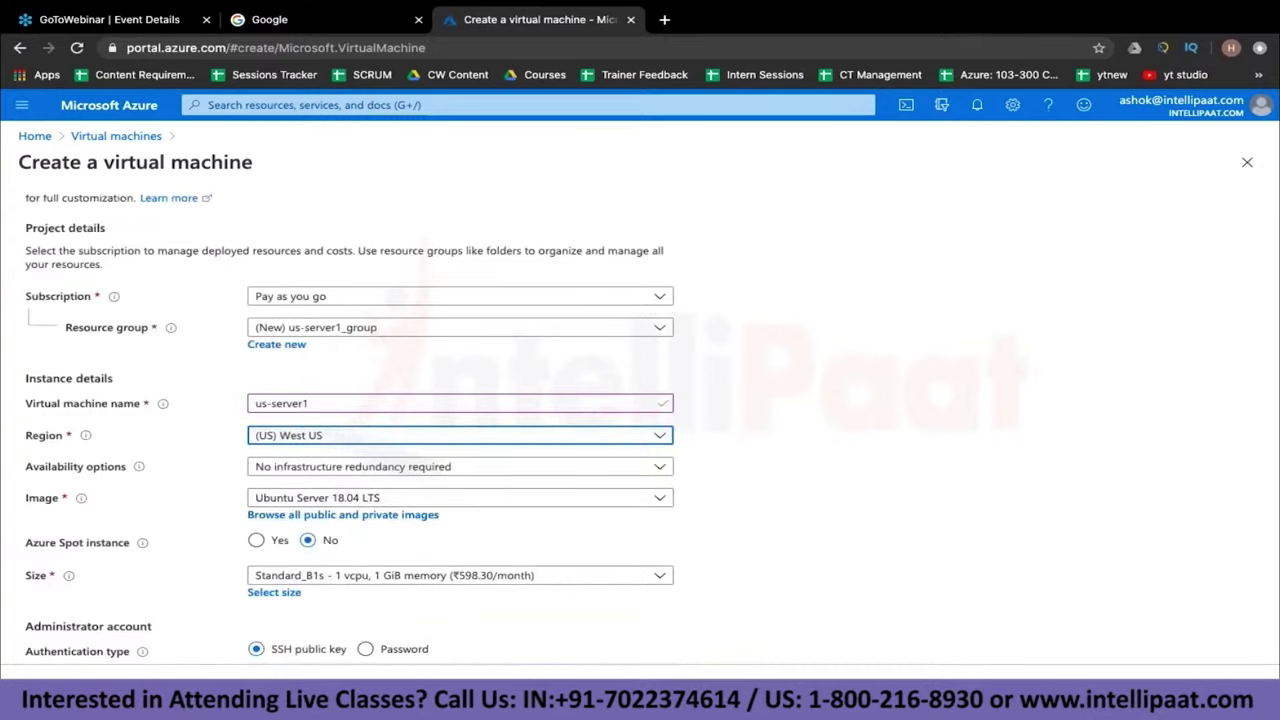
scroll(283, 514, "down", 1)
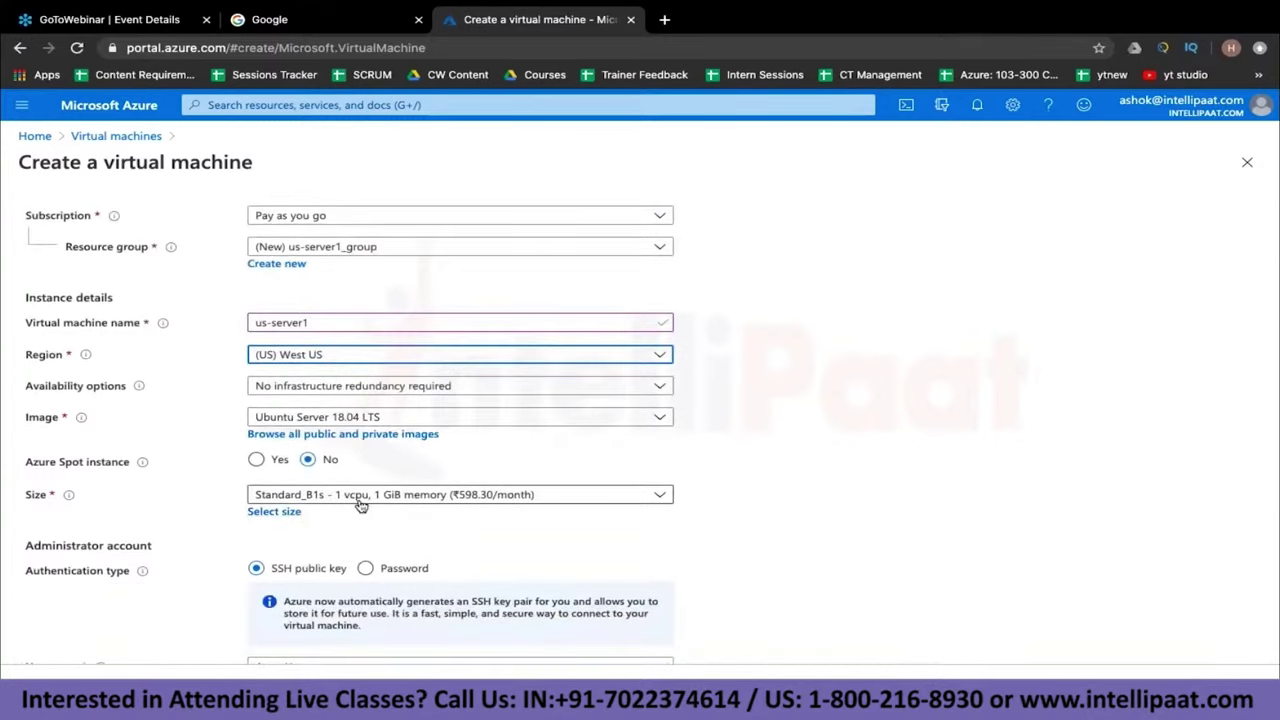
scroll(351, 497, "down", 1)
scroll(460, 430, "down", 3)
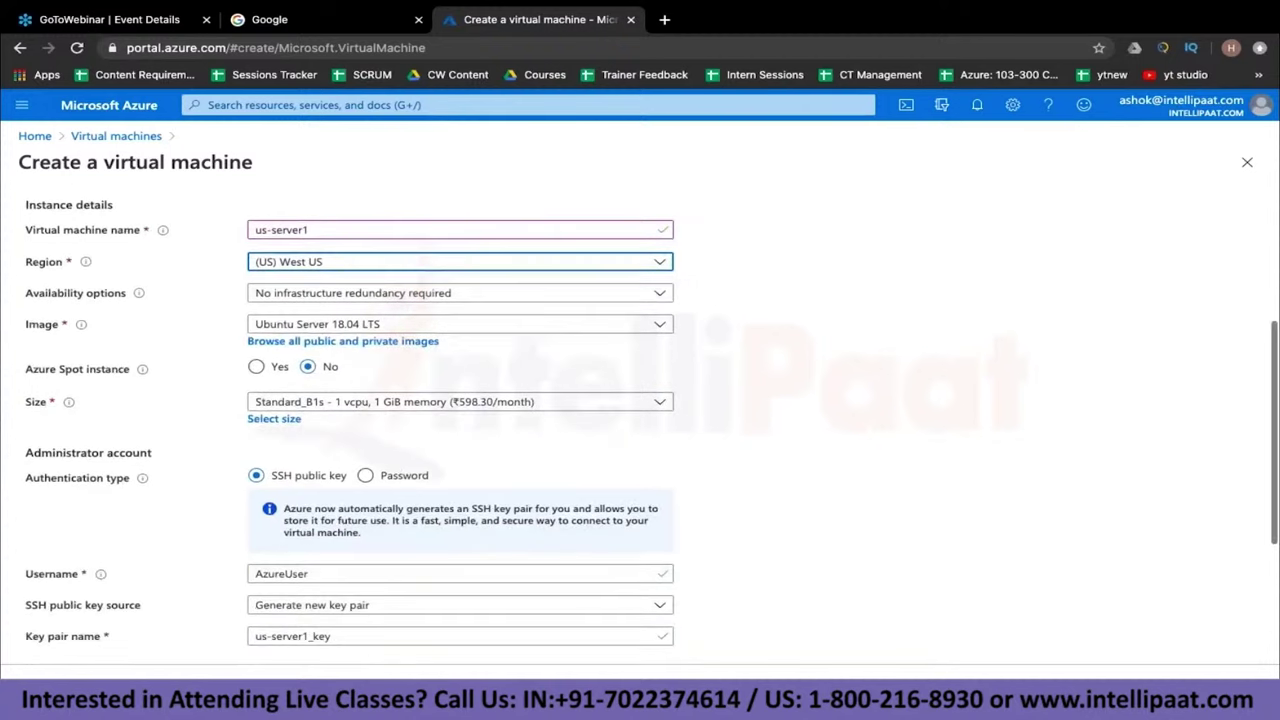
left_click(364, 299)
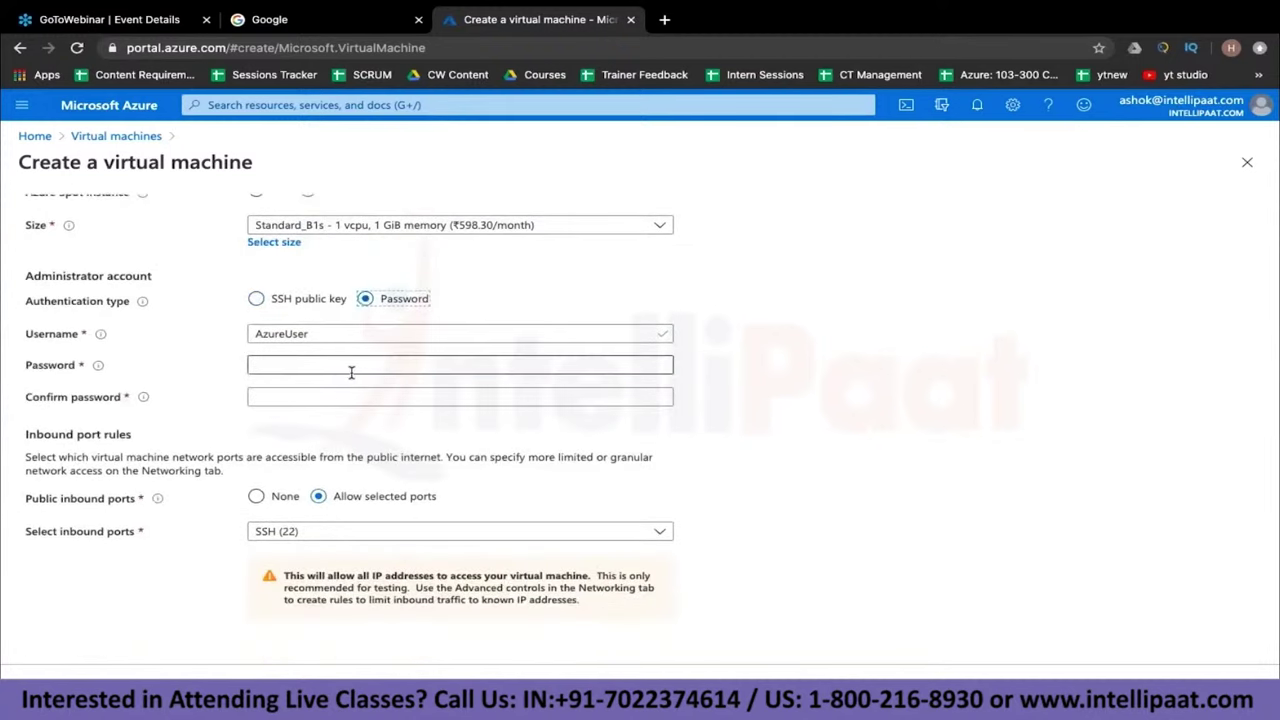
left_click(360, 368)
left_click(346, 333)
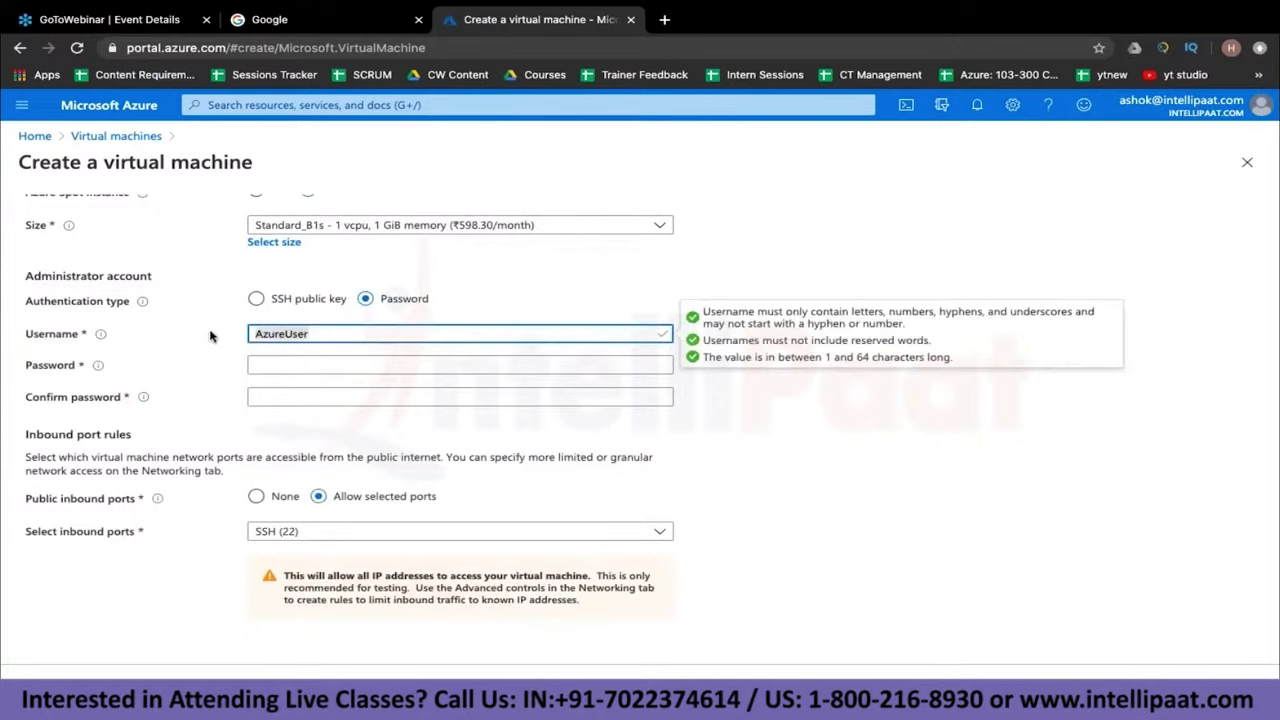
key("Tab")
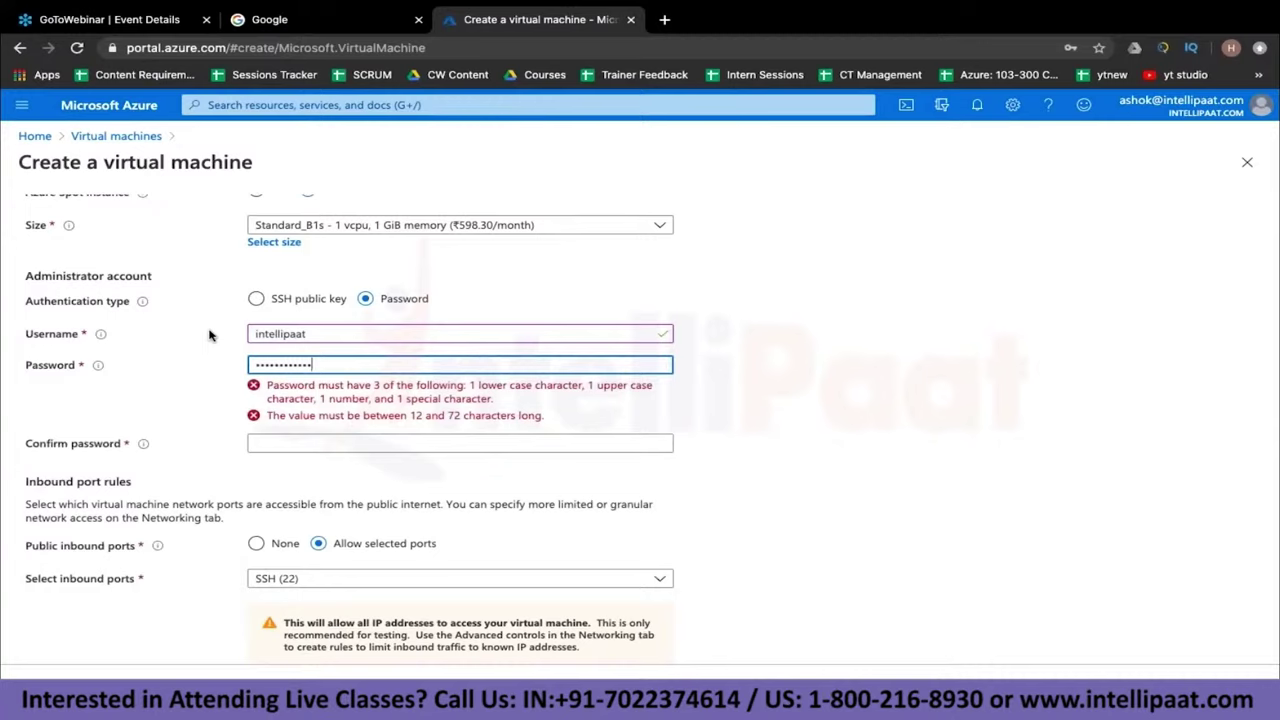
key("Tab")
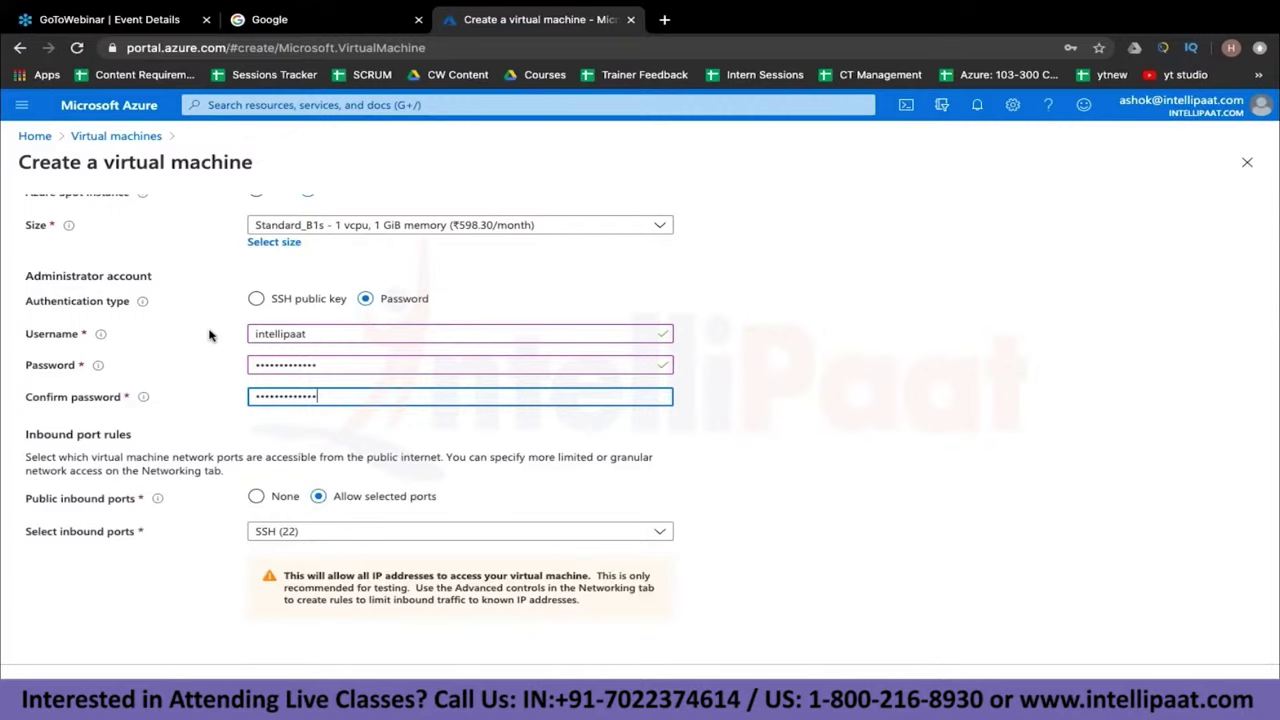
scroll(210, 335, "down", 1)
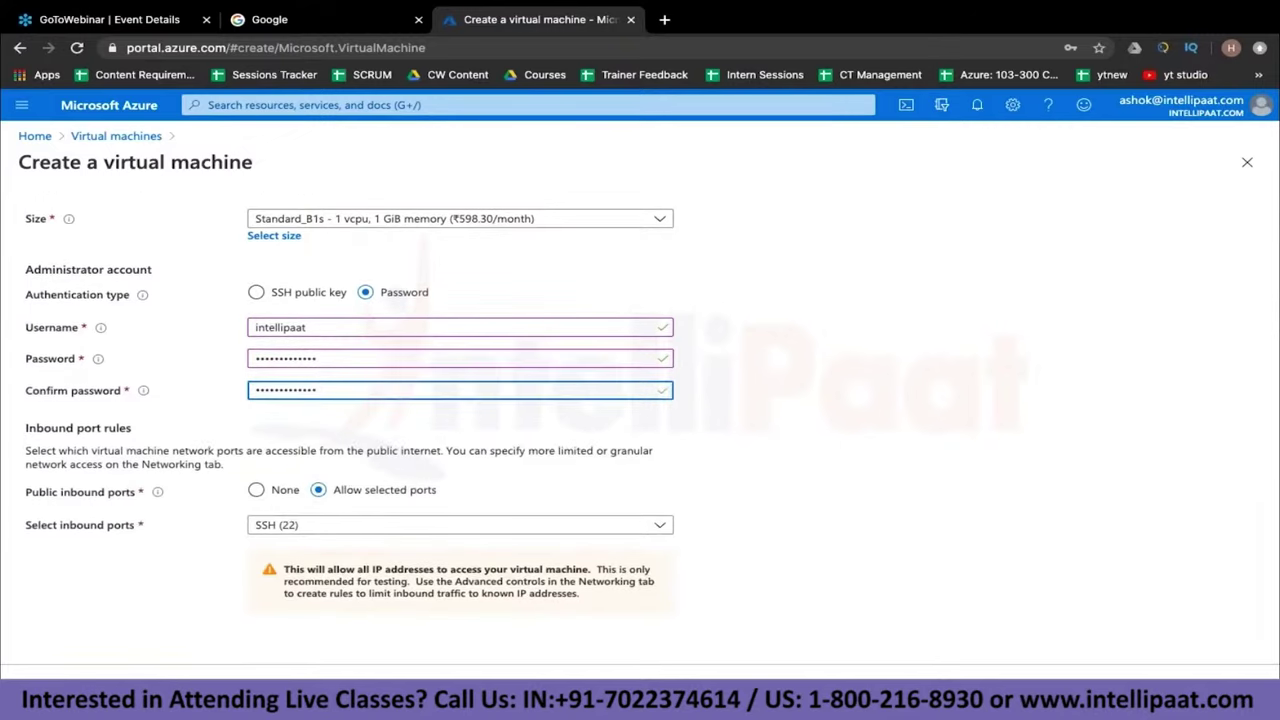
left_click(336, 664)
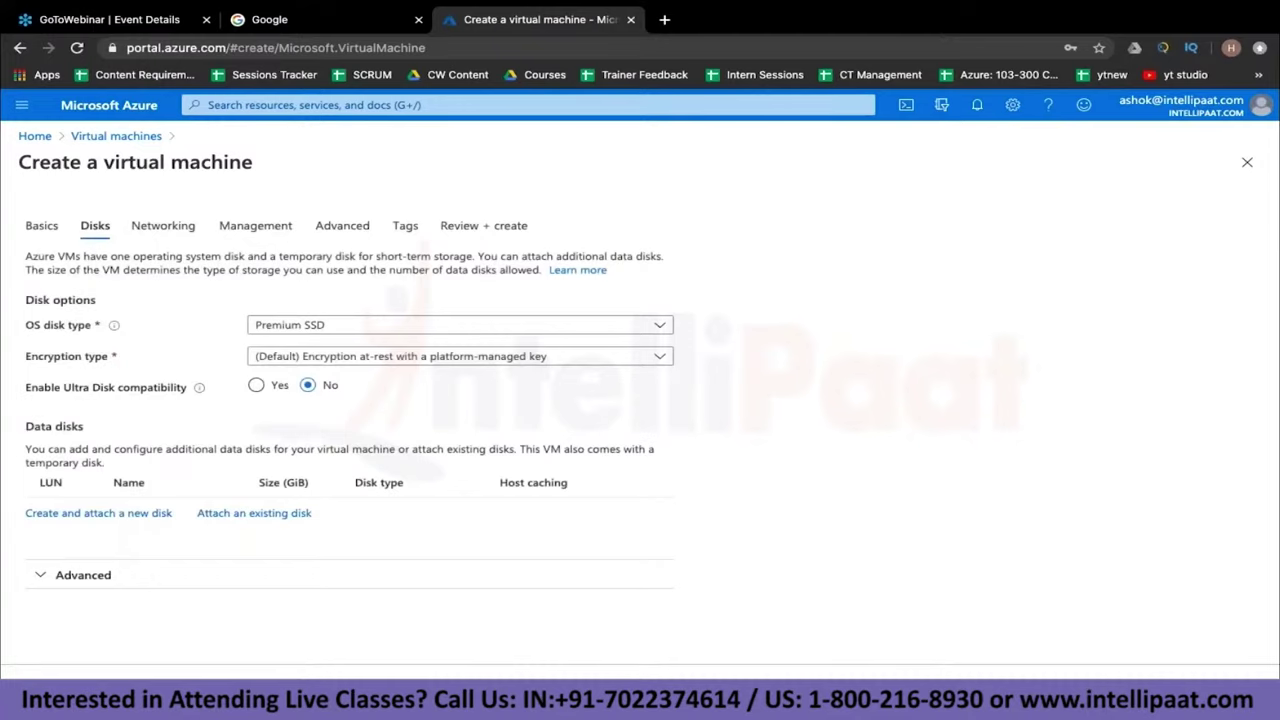
Step: Set Boot diagnostics to Off for us-server1, then review and create it
left_click(336, 664)
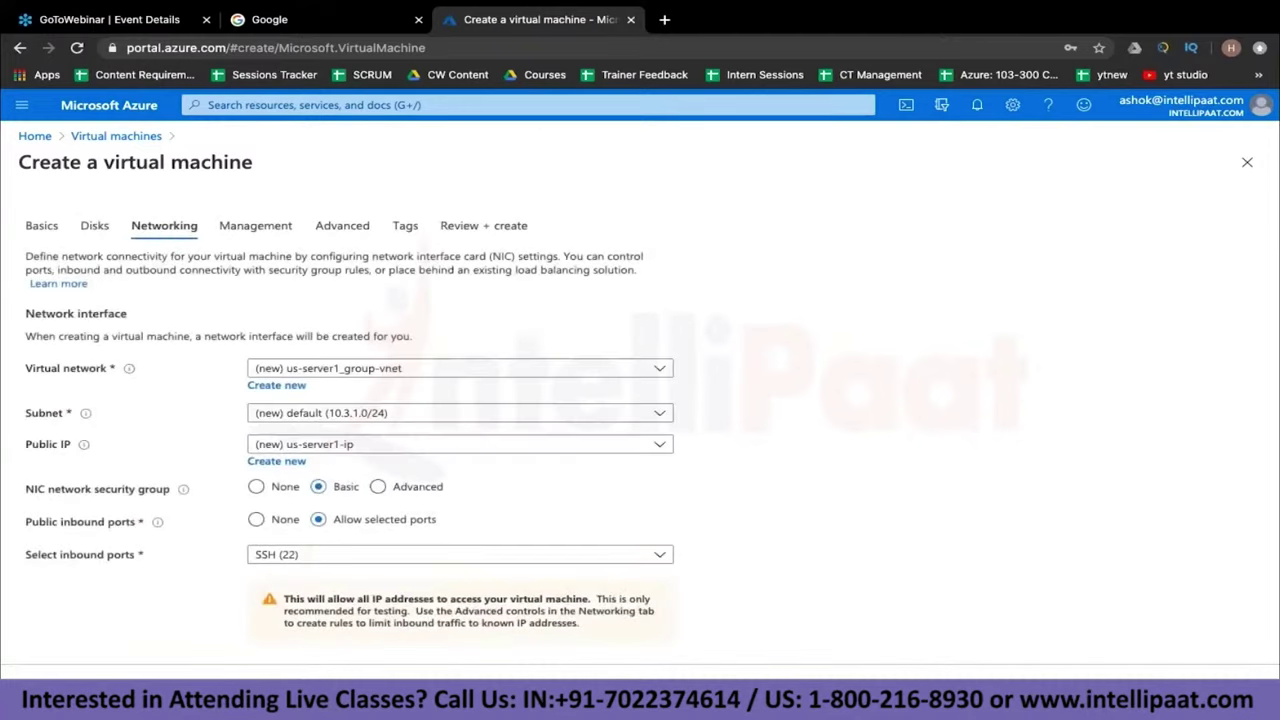
left_click(336, 664)
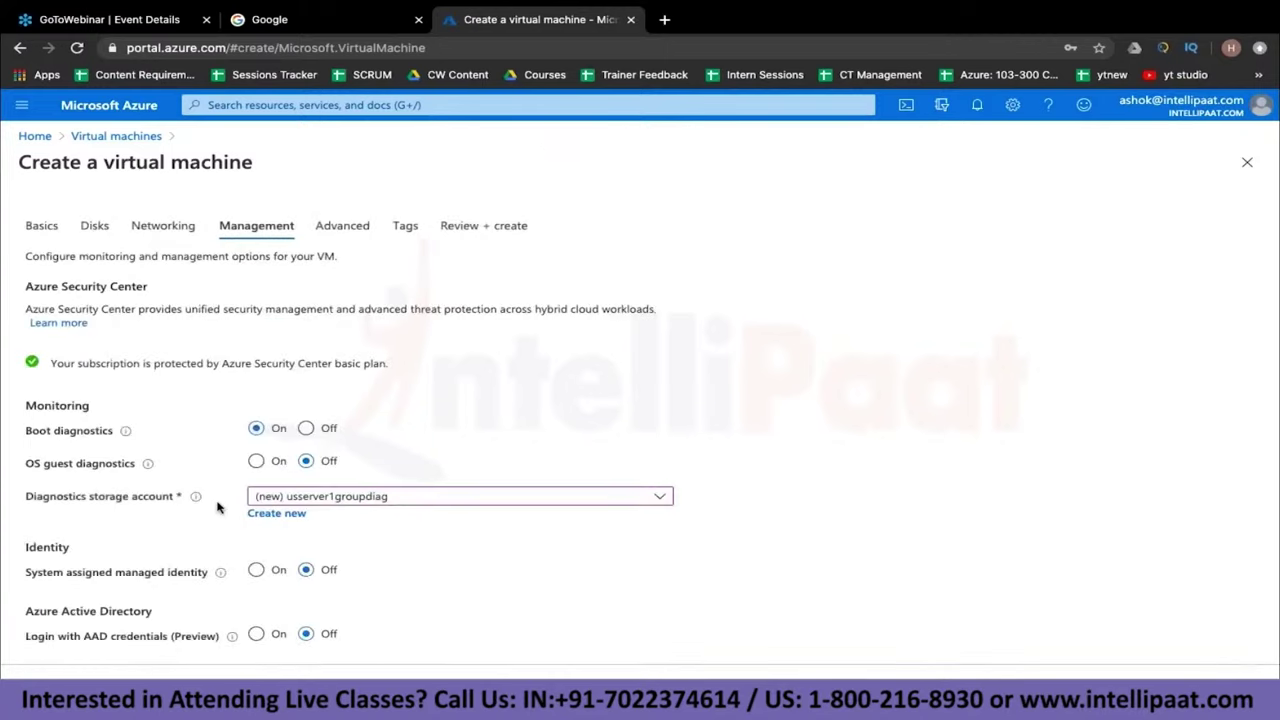
left_click(307, 430)
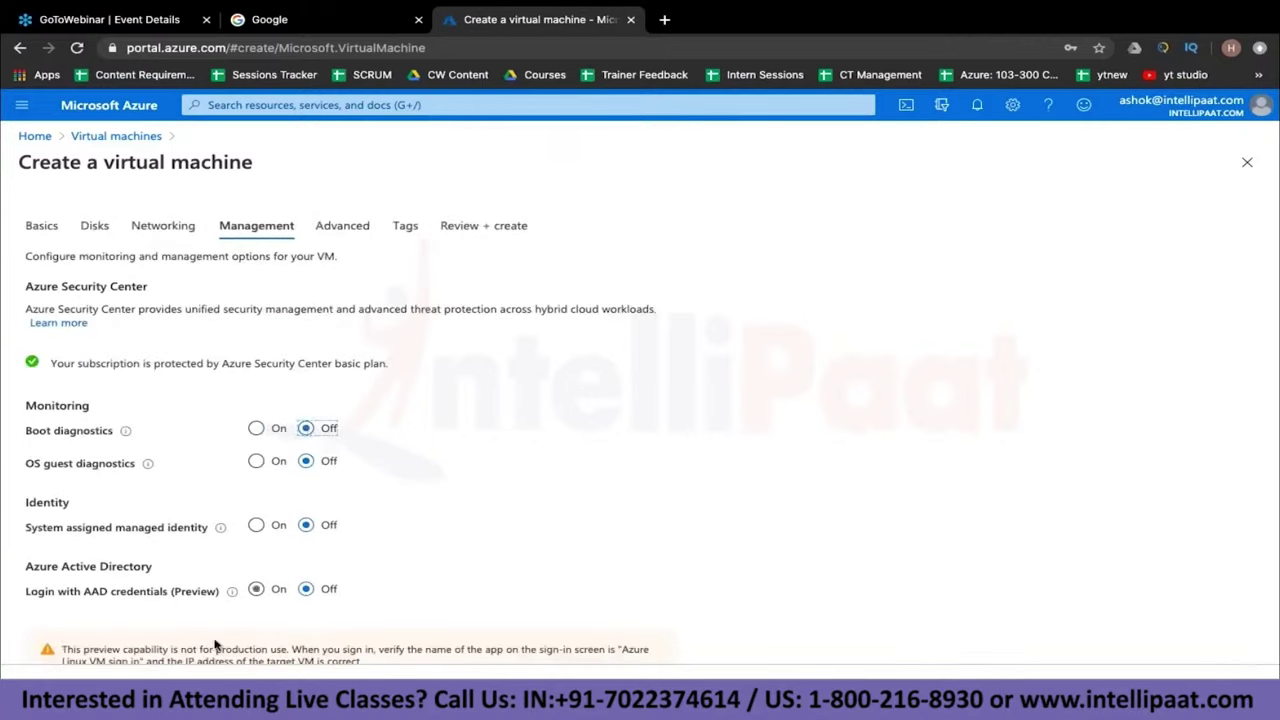
left_click(332, 648)
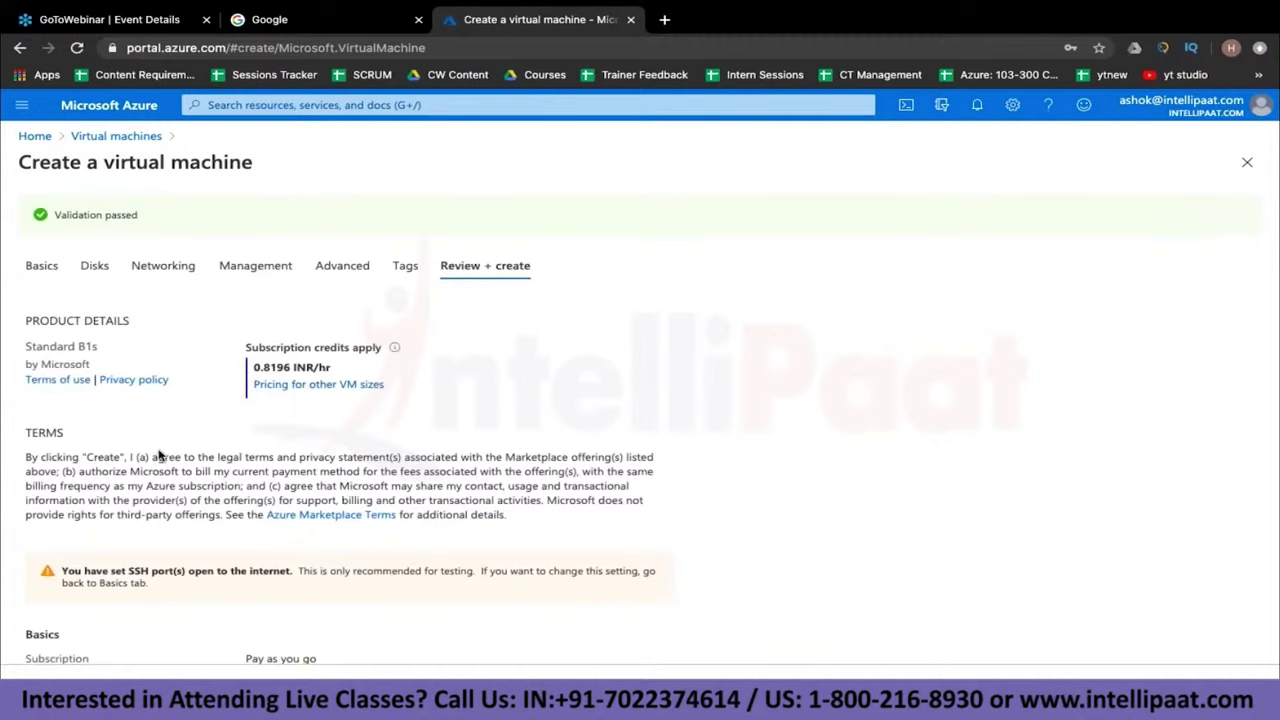
left_click(60, 693)
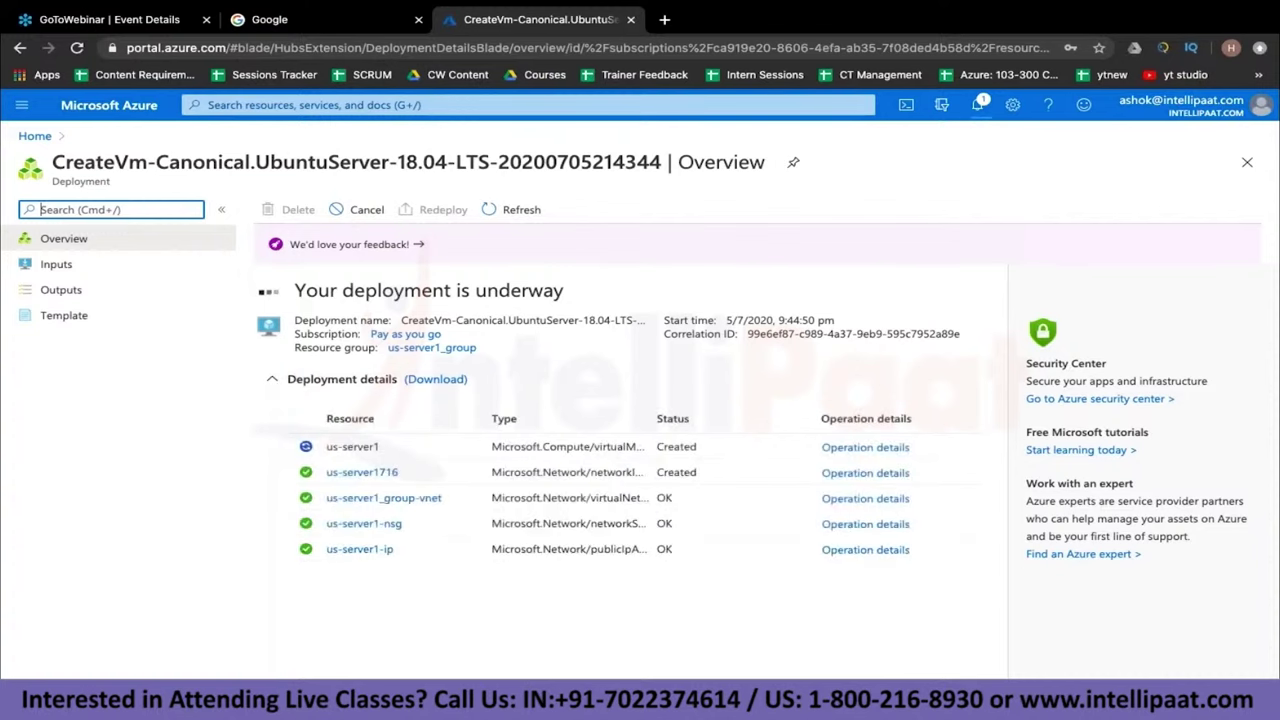
Step: Start another virtual machine in the demo-webinar resource group
left_click(290, 106)
type("vir")
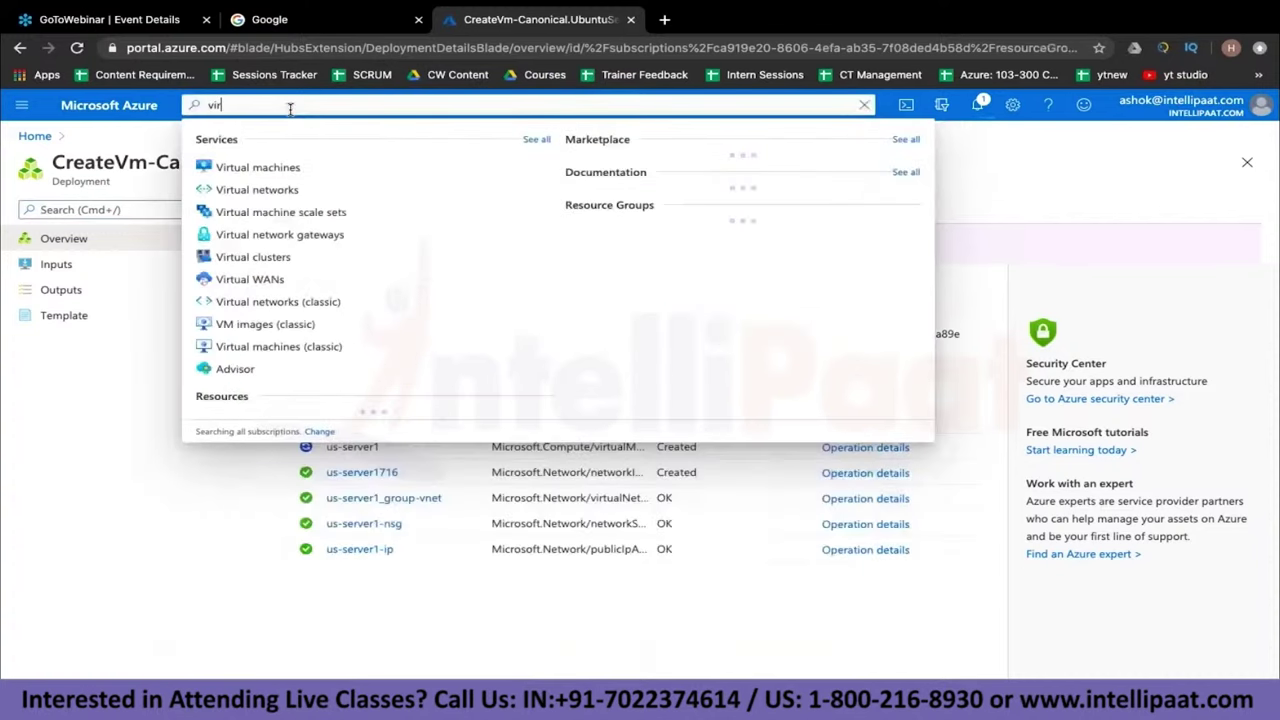
type("tual machine")
key("Return")
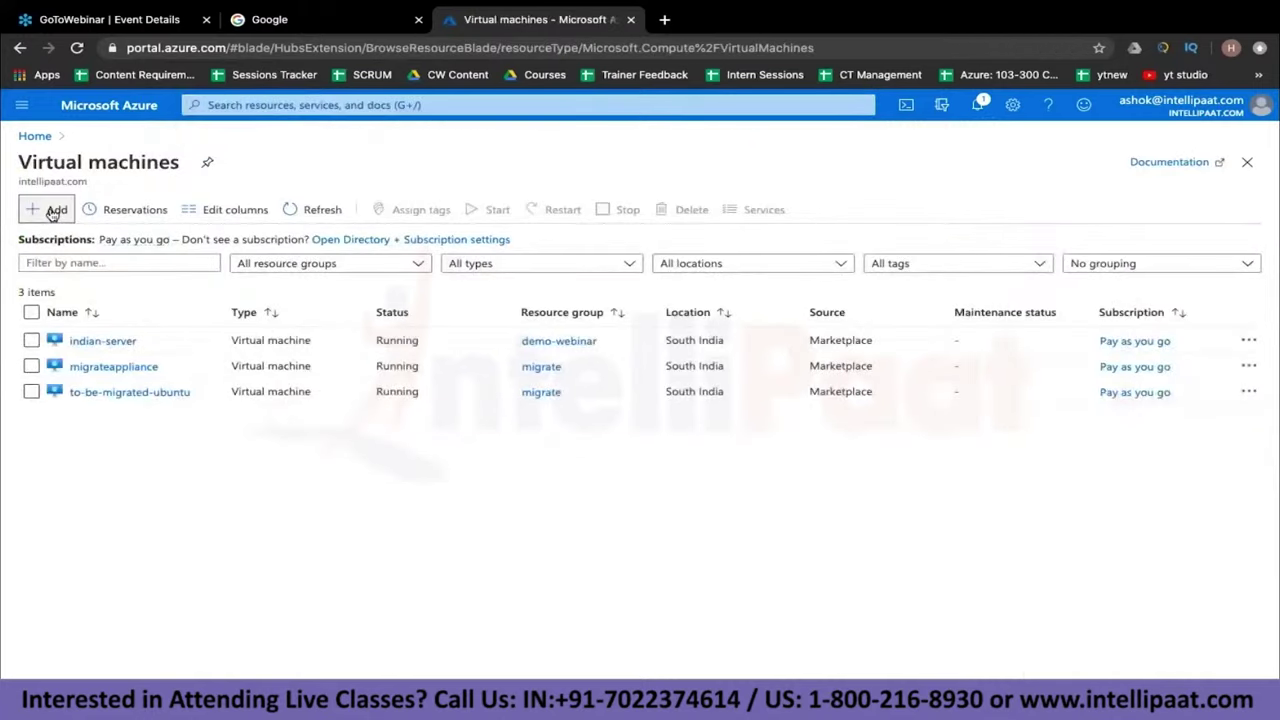
left_click(52, 211)
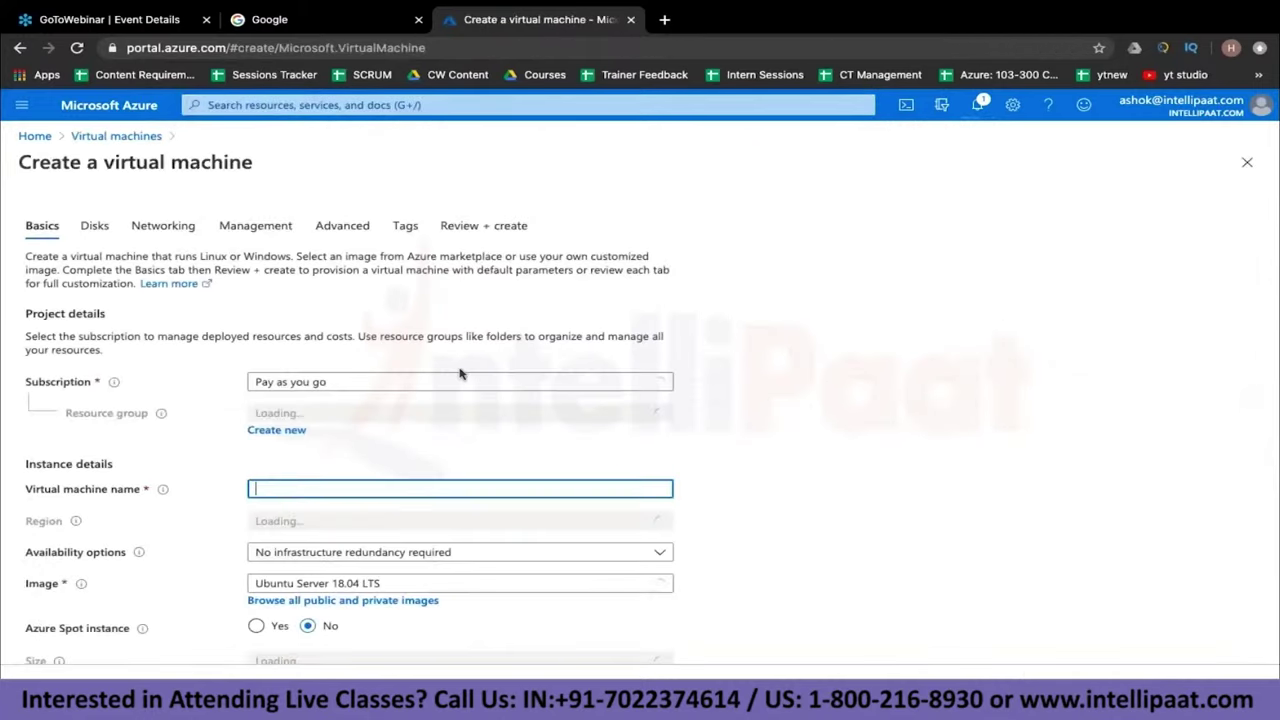
left_click(434, 414)
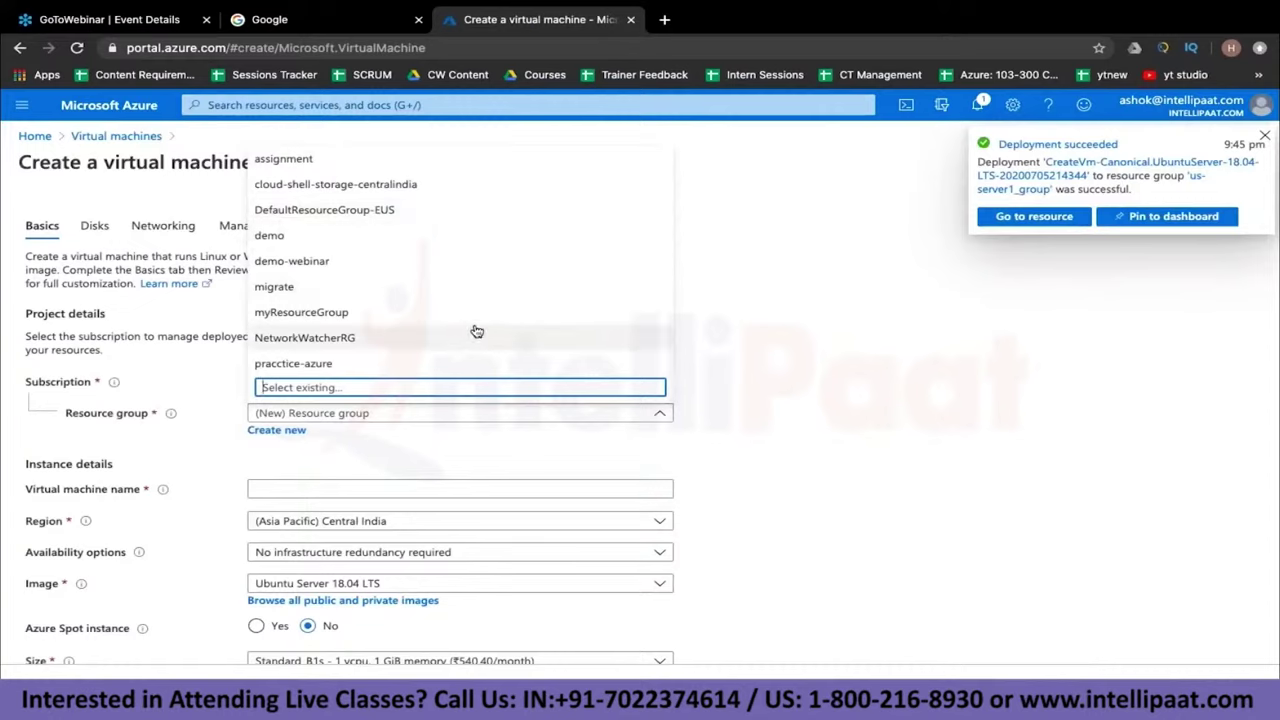
type("demo")
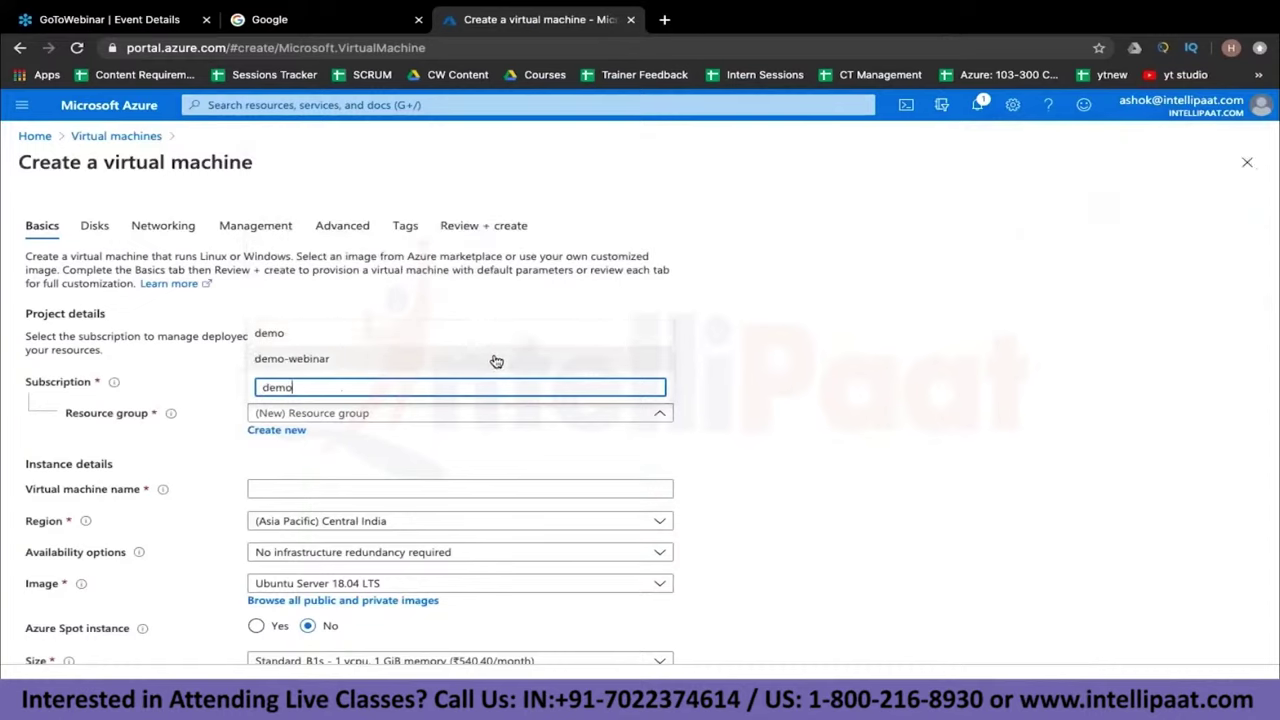
left_click(491, 359)
Step: Name the VM indian2 and set its region to (Asia Pacific) South India
left_click(454, 489)
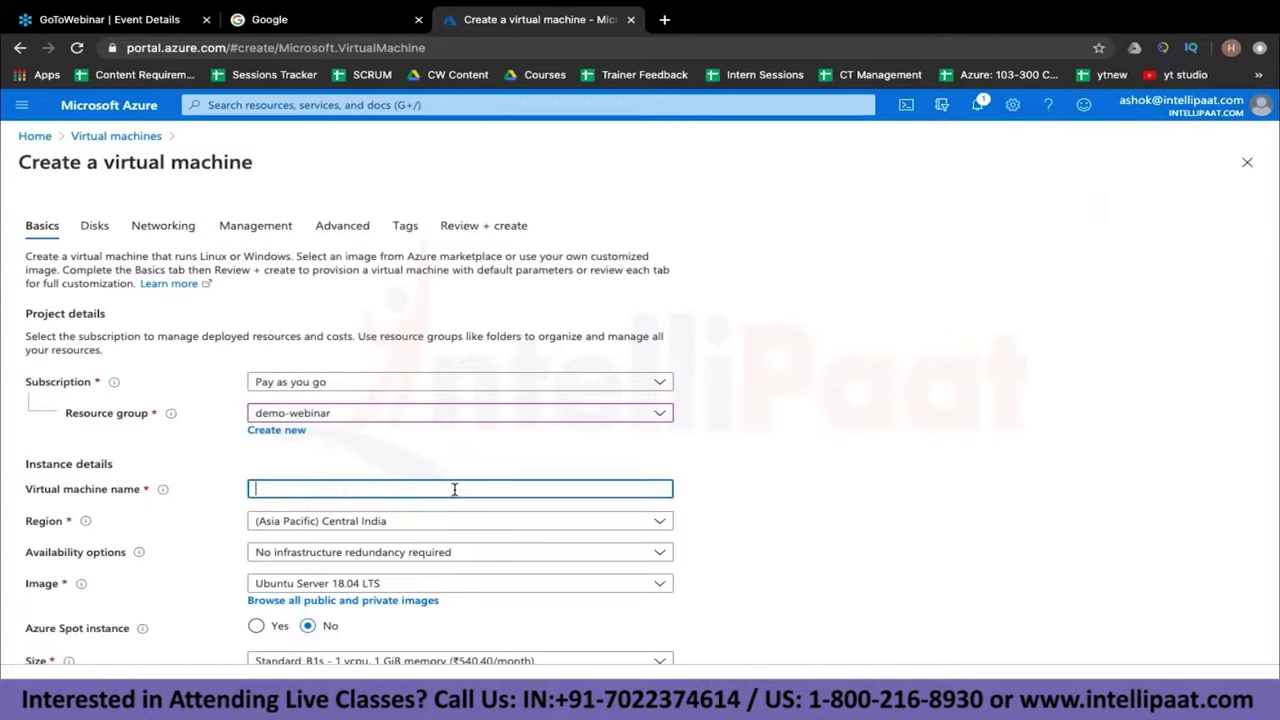
key("BackSpace")
type("indian2")
left_click(523, 522)
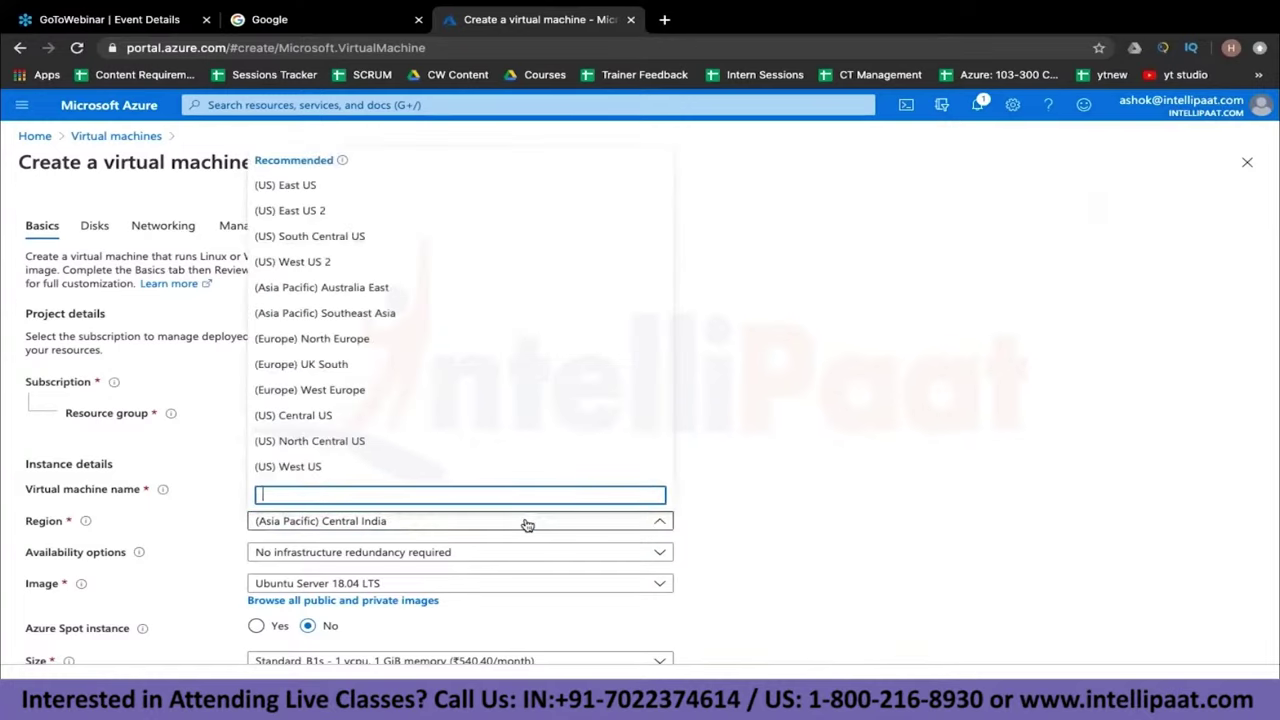
type("south")
left_click(316, 466)
Step: Set admin username intellipaat with password authentication and enter the account password
scroll(490, 470, "down", 2)
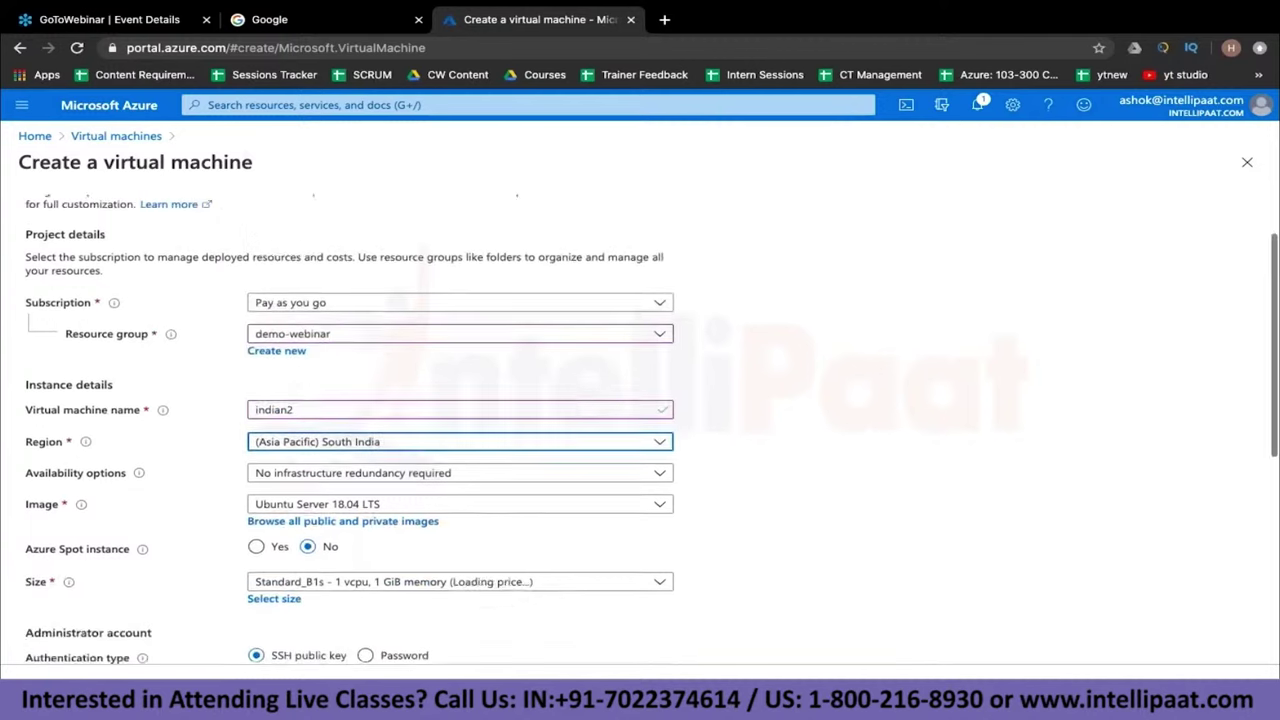
scroll(490, 470, "down", 1)
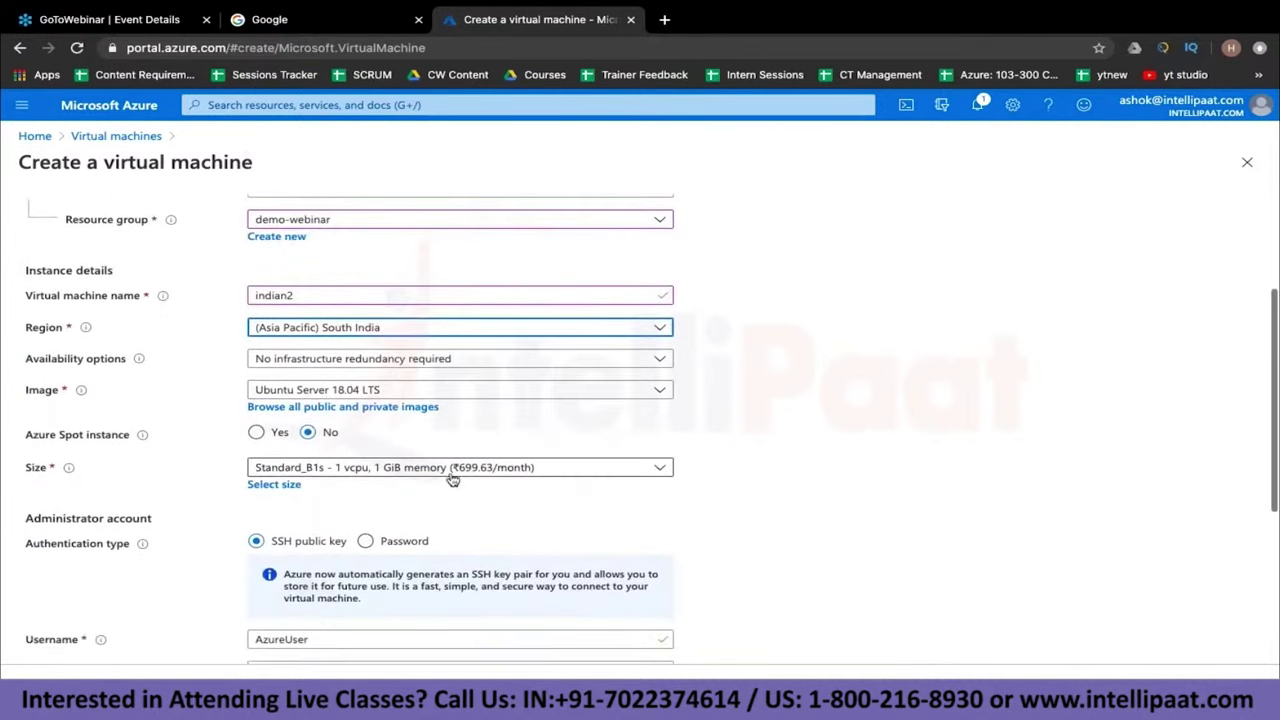
scroll(640, 428, "down", 5)
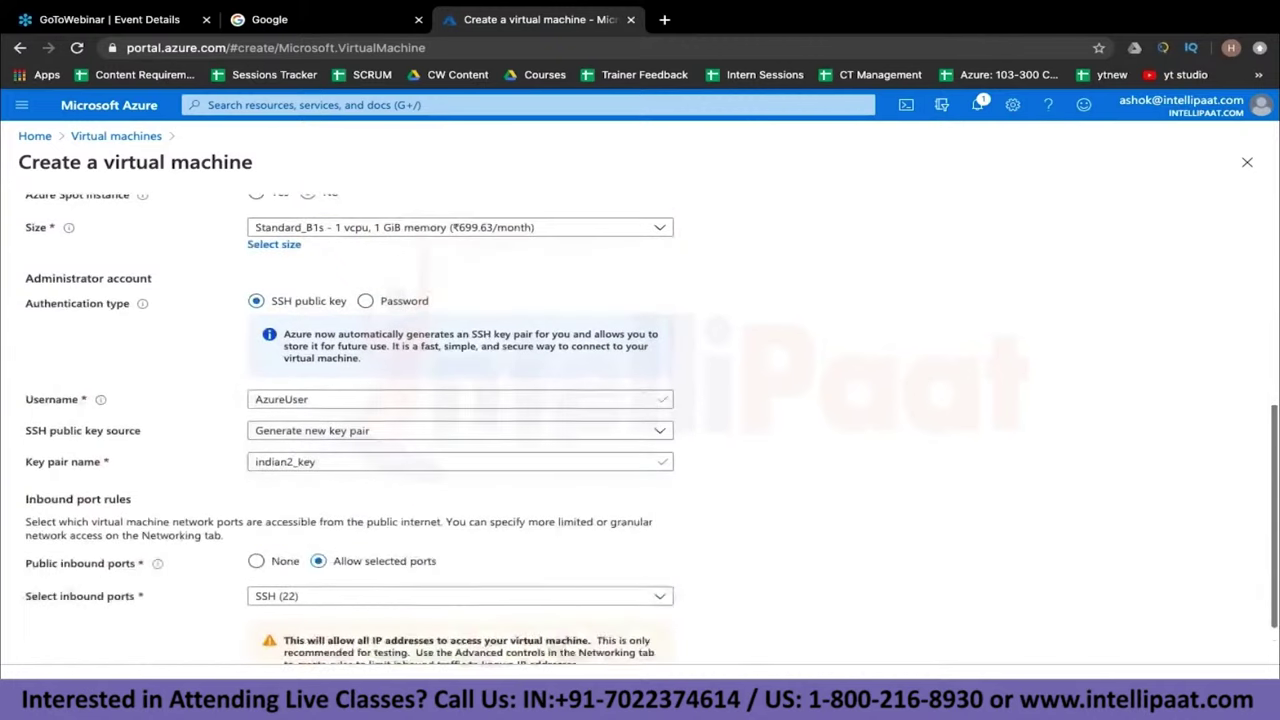
double_click(280, 328)
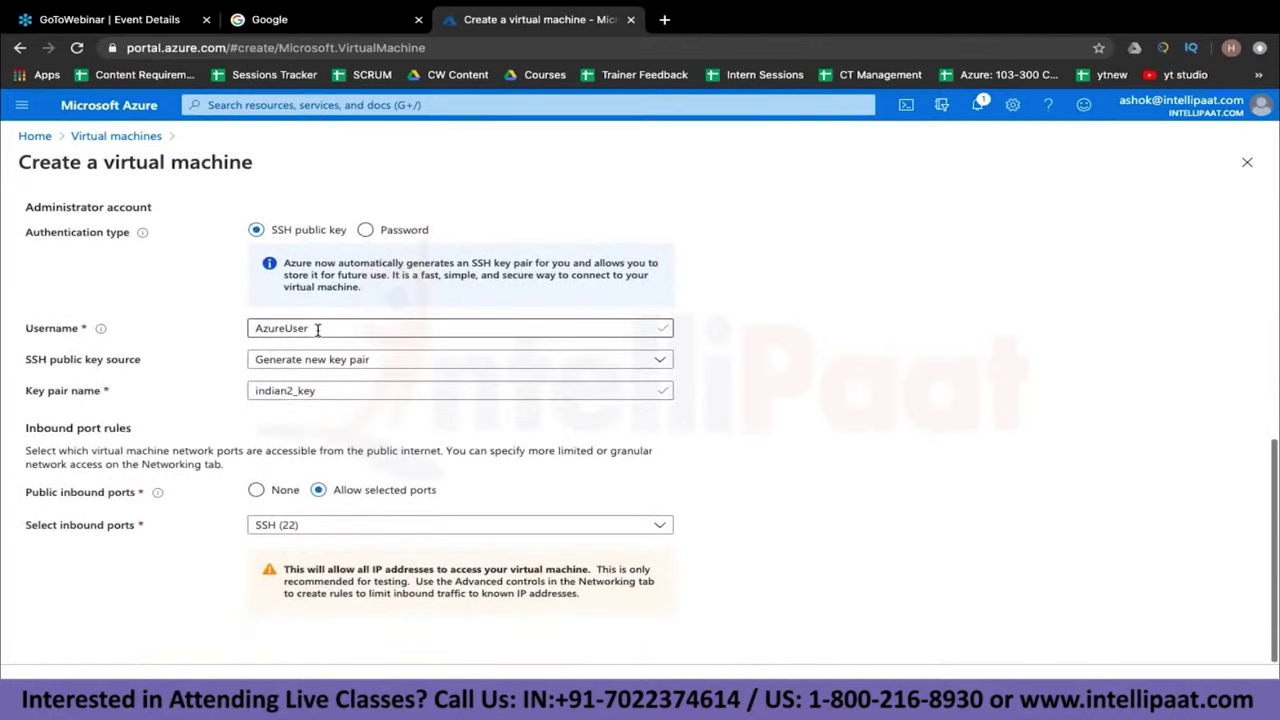
key("BackSpace")
type("Intelli")
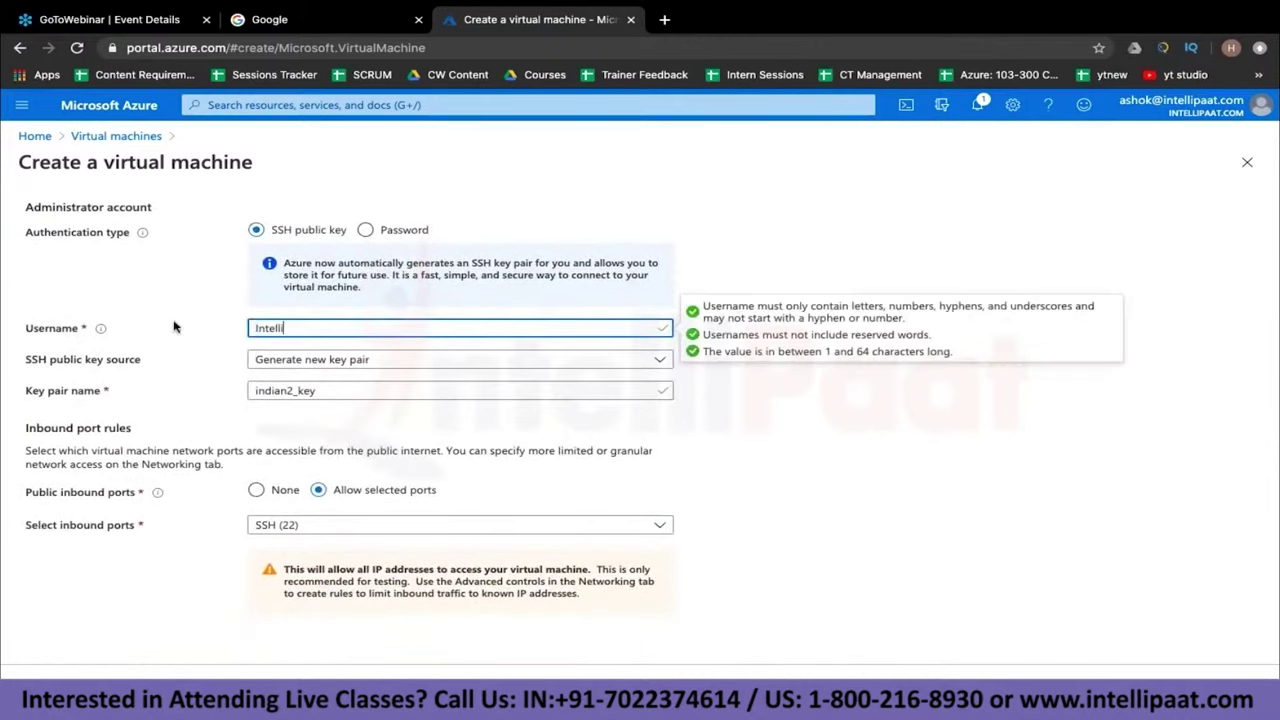
key("BackSpace")
key("BackSpace")
key("BackSpace")
key("BackSpace")
key("BackSpace")
key("BackSpace")
type("intellipaat")
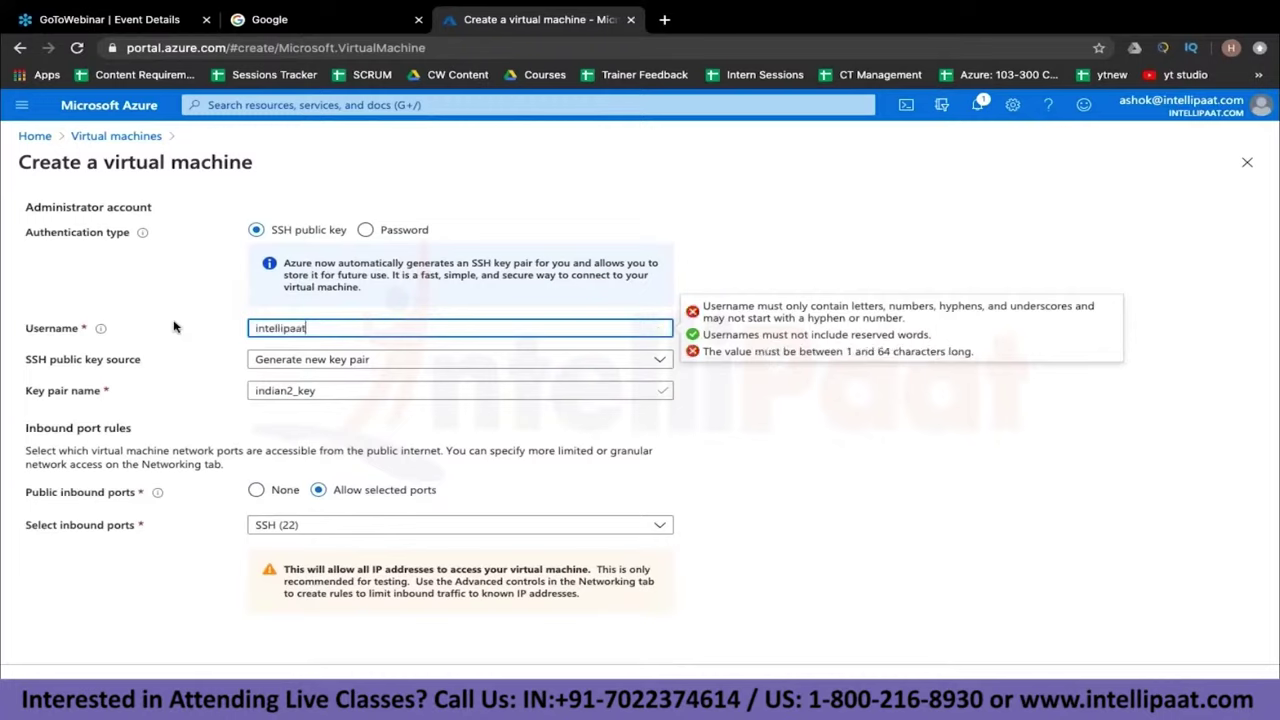
left_click(366, 230)
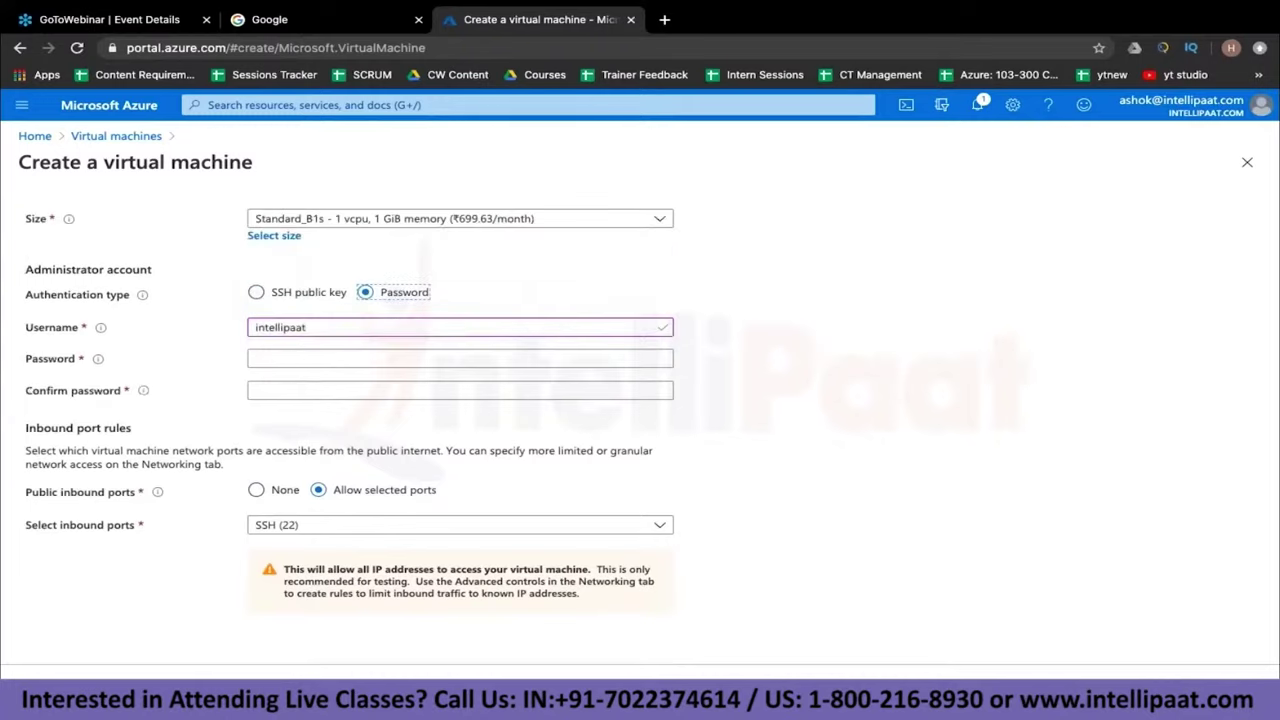
left_click(314, 357)
type("*******")
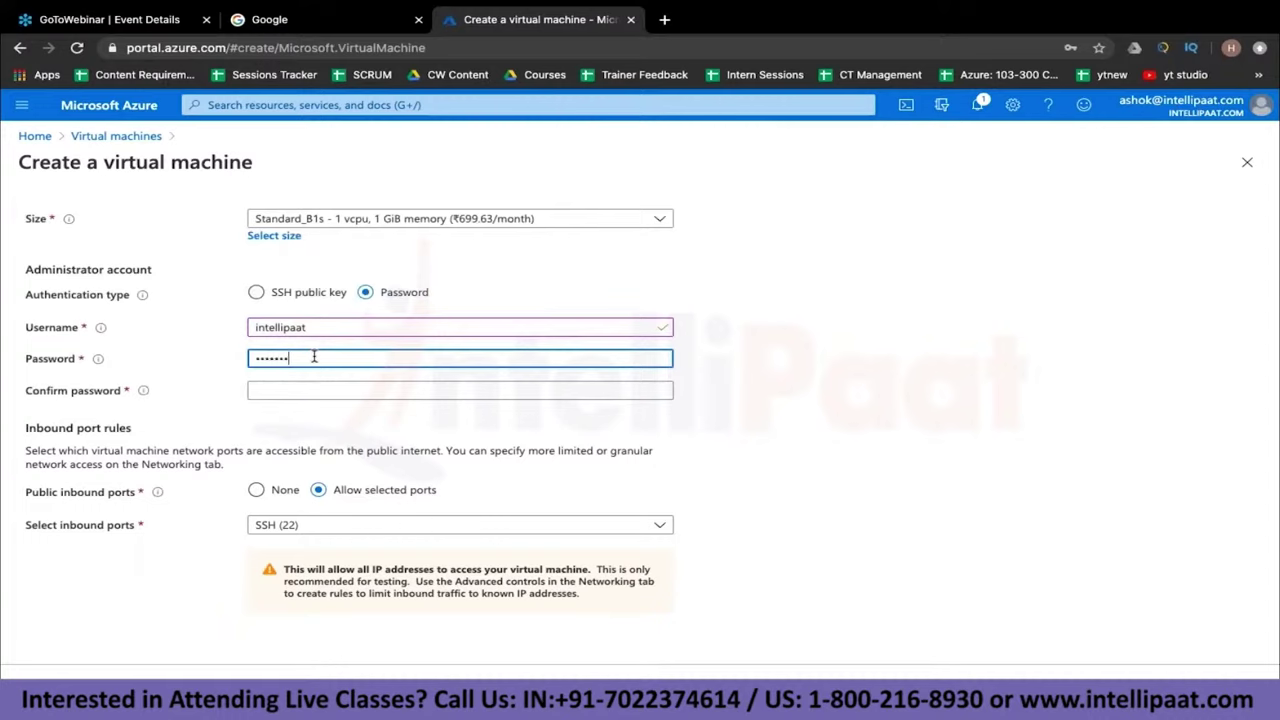
type("******")
key("Tab")
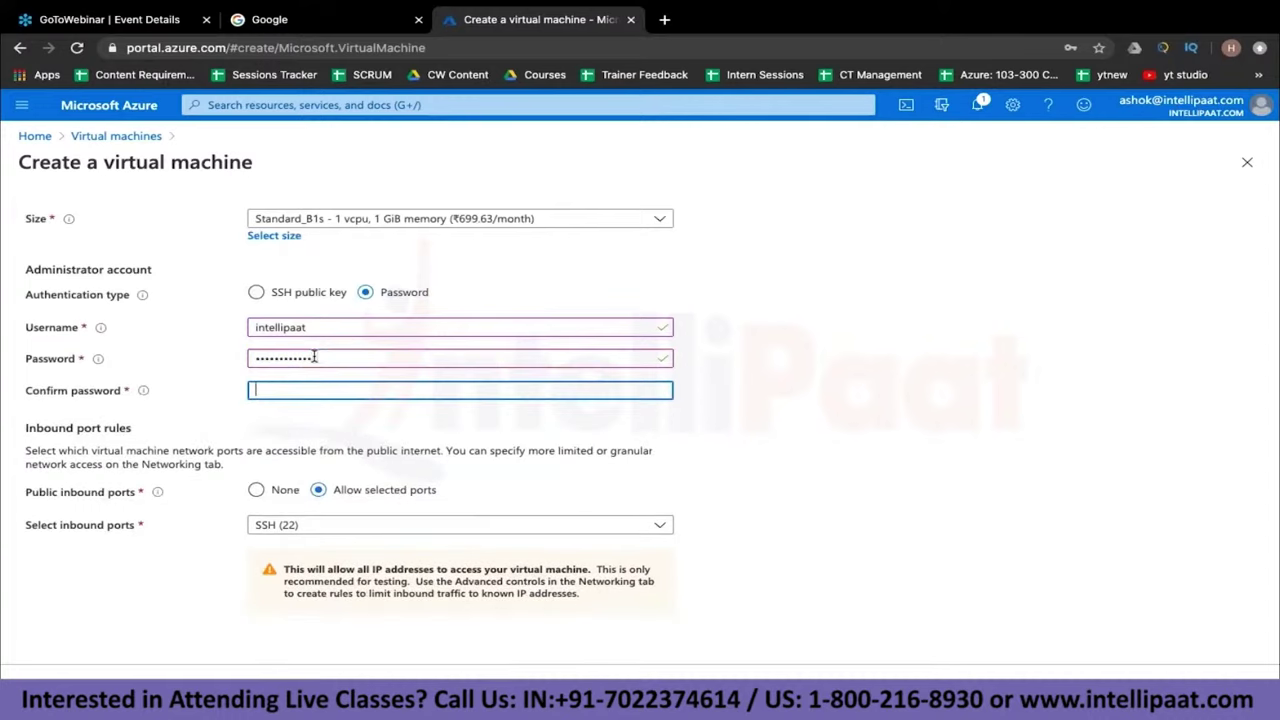
type("*************")
Step: Turn off boot diagnostics and run the review validation
key("Return")
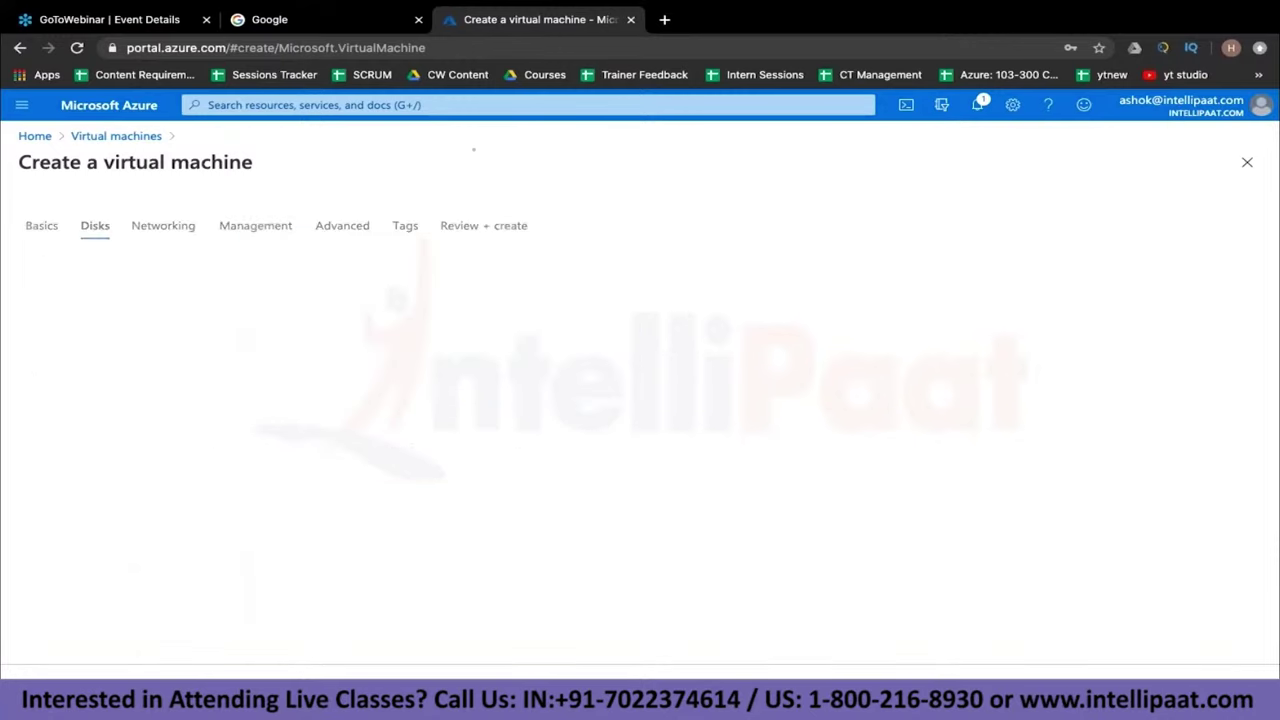
key("Return")
key("Return")
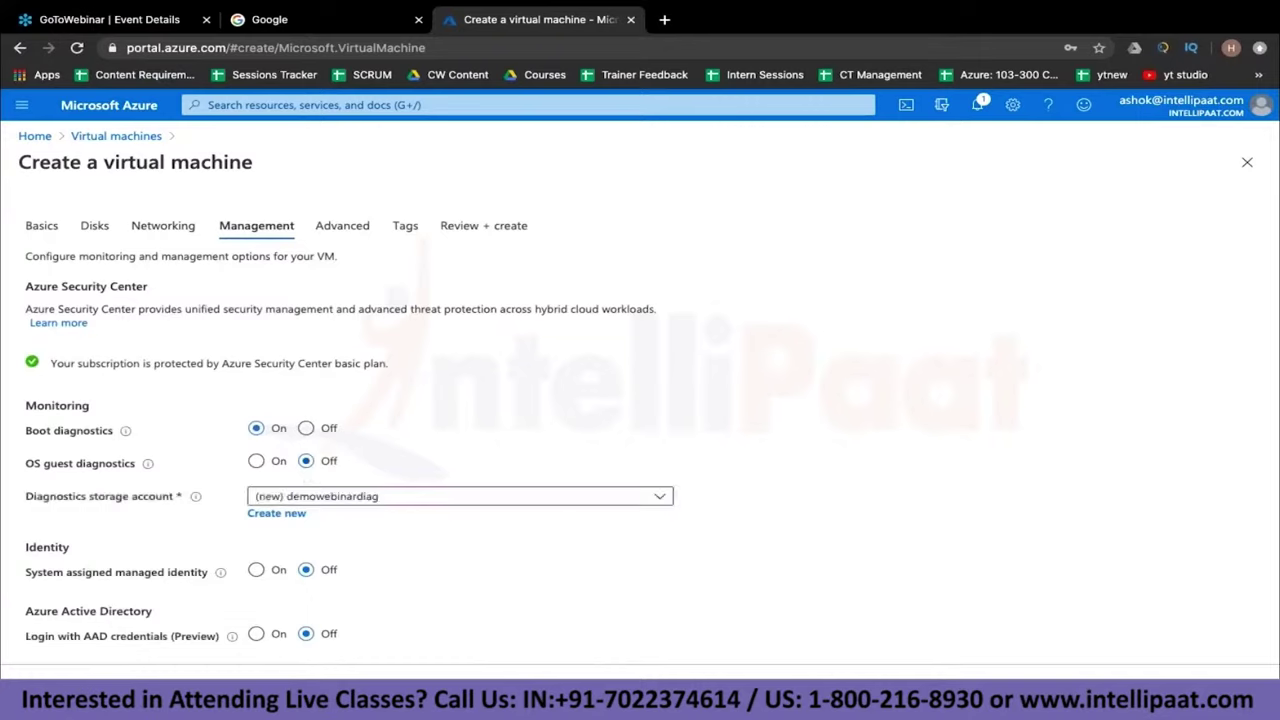
left_click(306, 428)
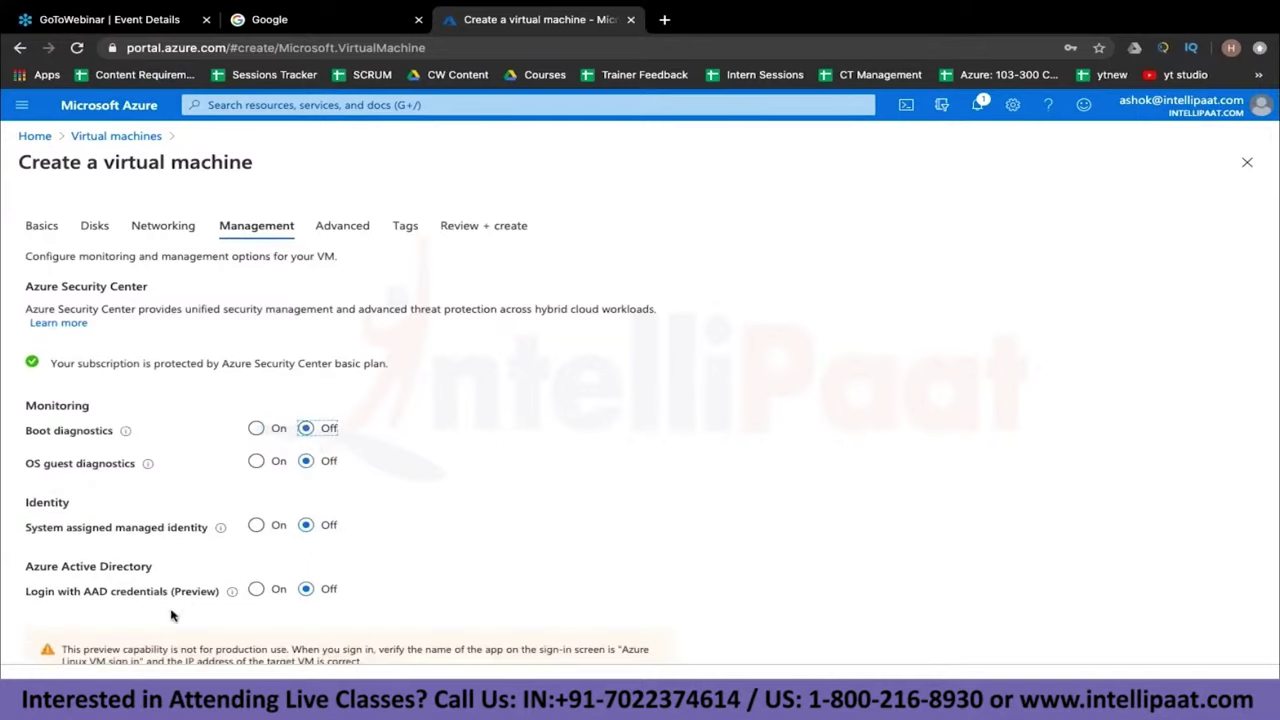
left_click(148, 676)
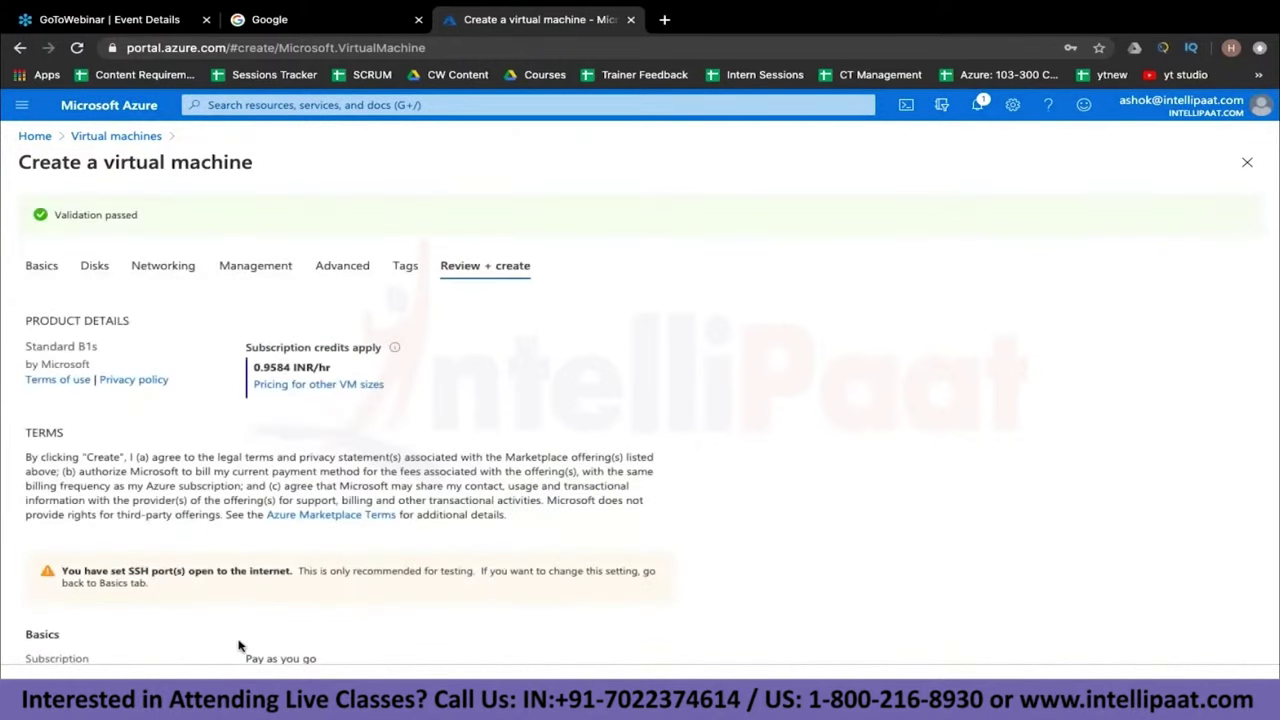
Step: Recheck the networking settings, then create the VM indian2 in the demo-webinar resource group
left_click(163, 265)
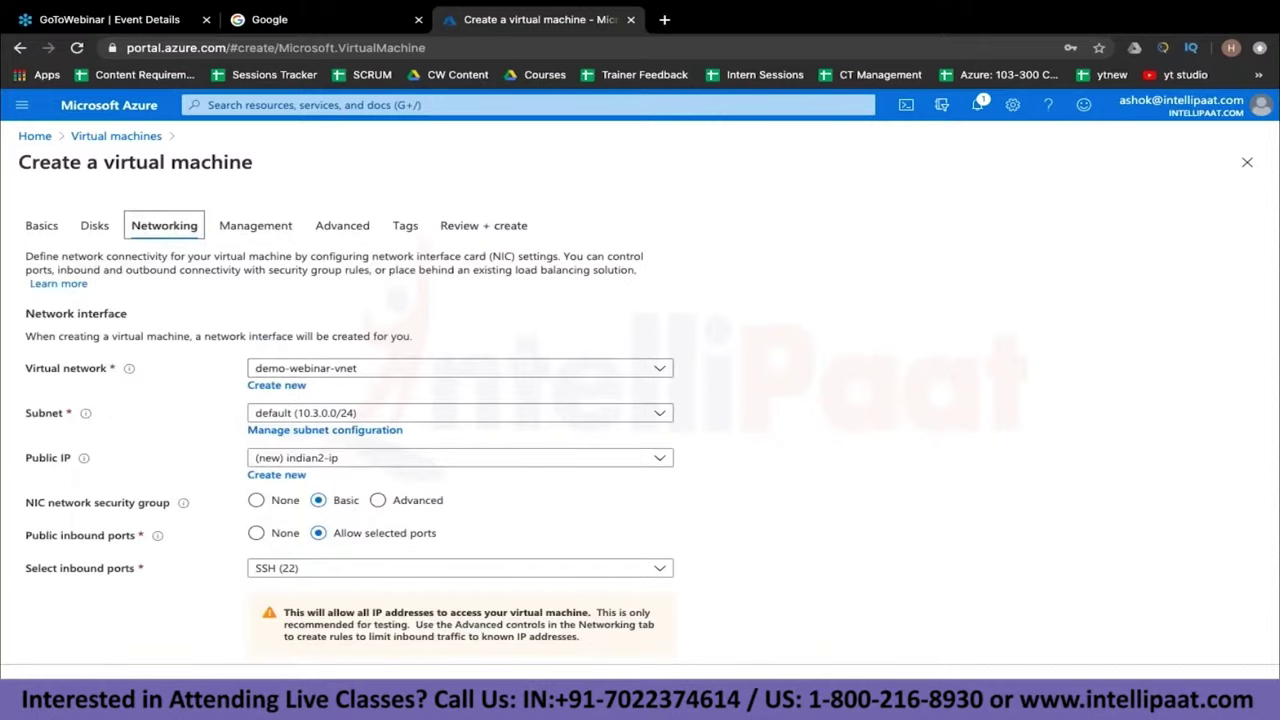
left_click(80, 695)
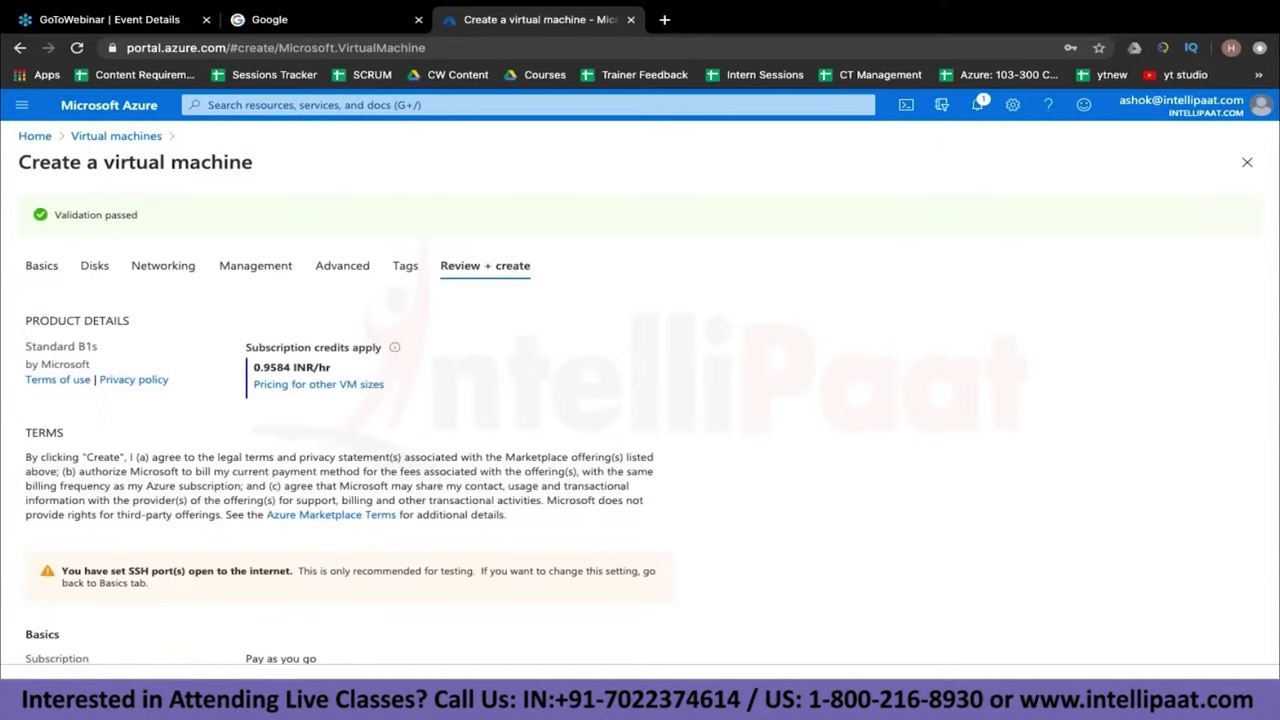
left_click(205, 685)
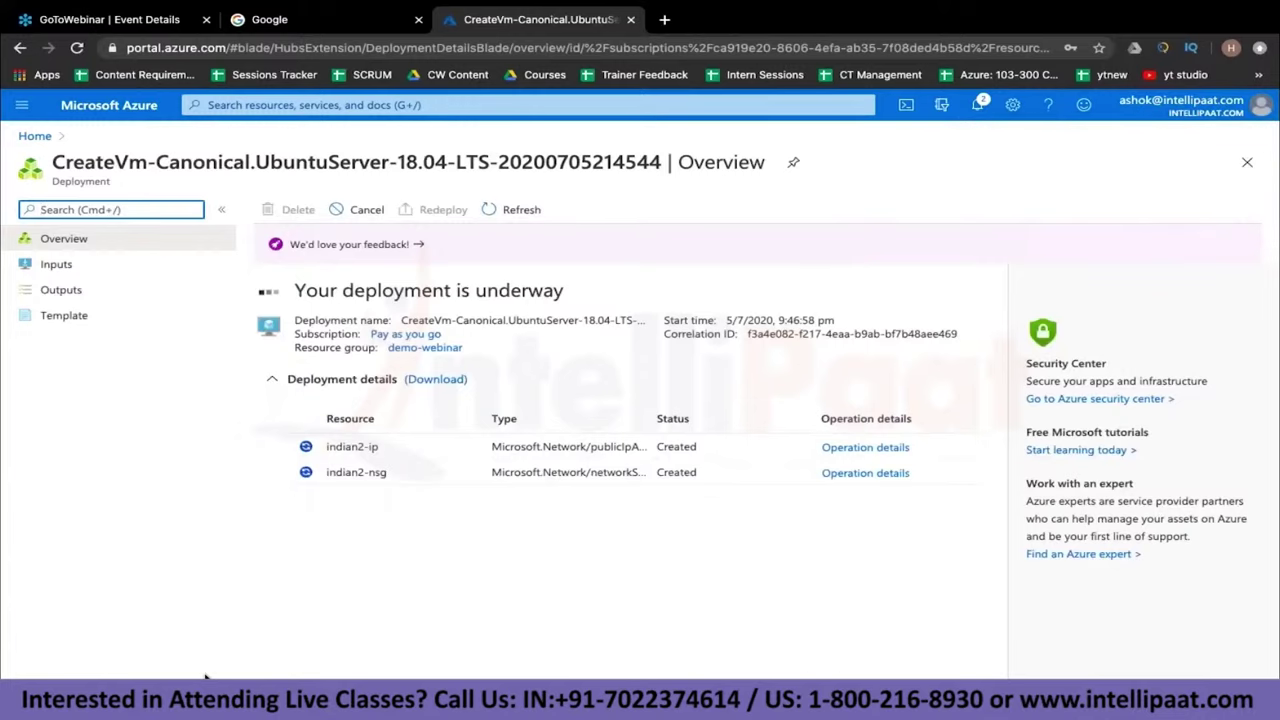
Step: Search 'virtual' to reach the Virtual machines list and begin adding a new VM
left_click(325, 104)
type("virtual")
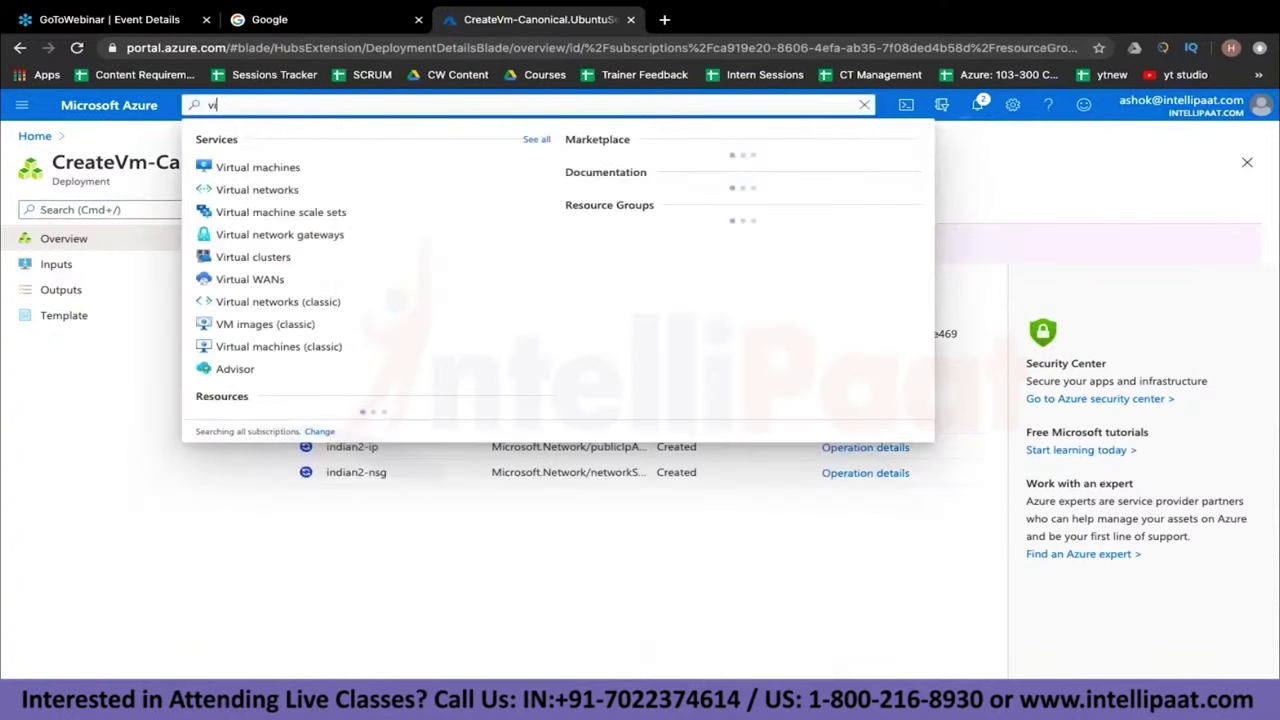
left_click(314, 170)
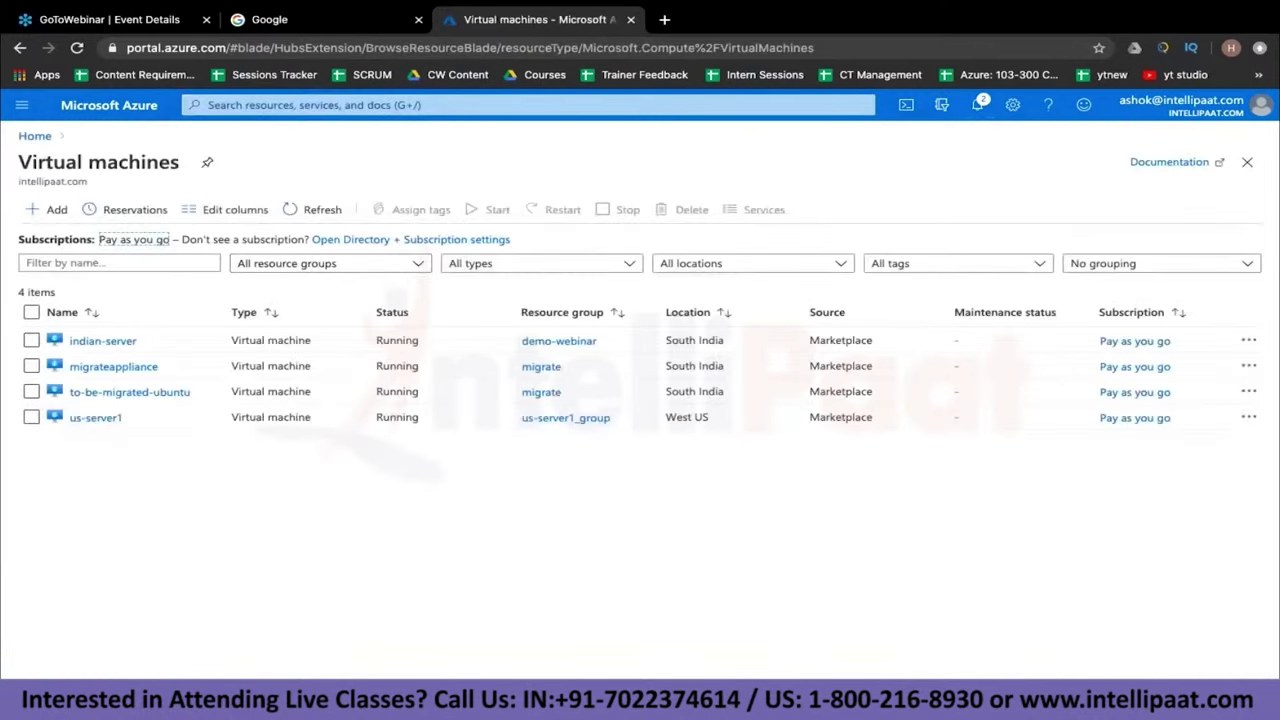
left_click(56, 210)
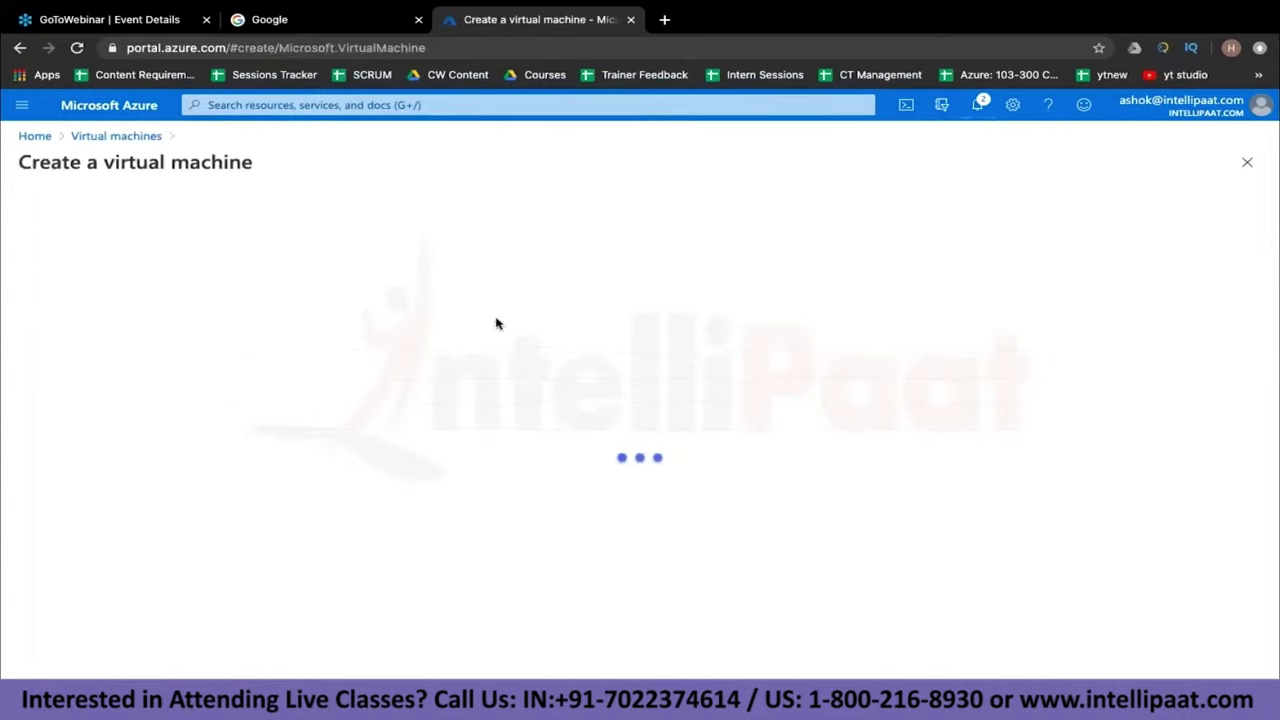
Step: Choose the us-servers resource group and name the virtual machine us-server2
left_click(462, 413)
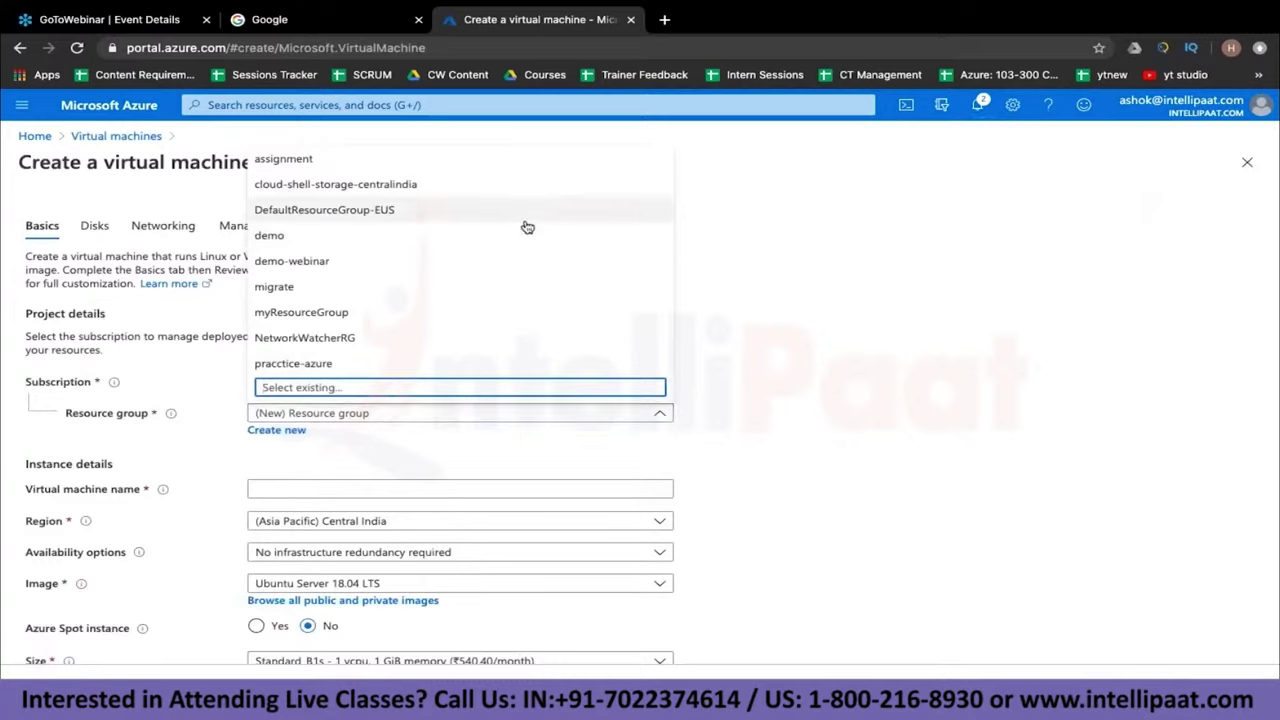
scroll(527, 227, "down", 3)
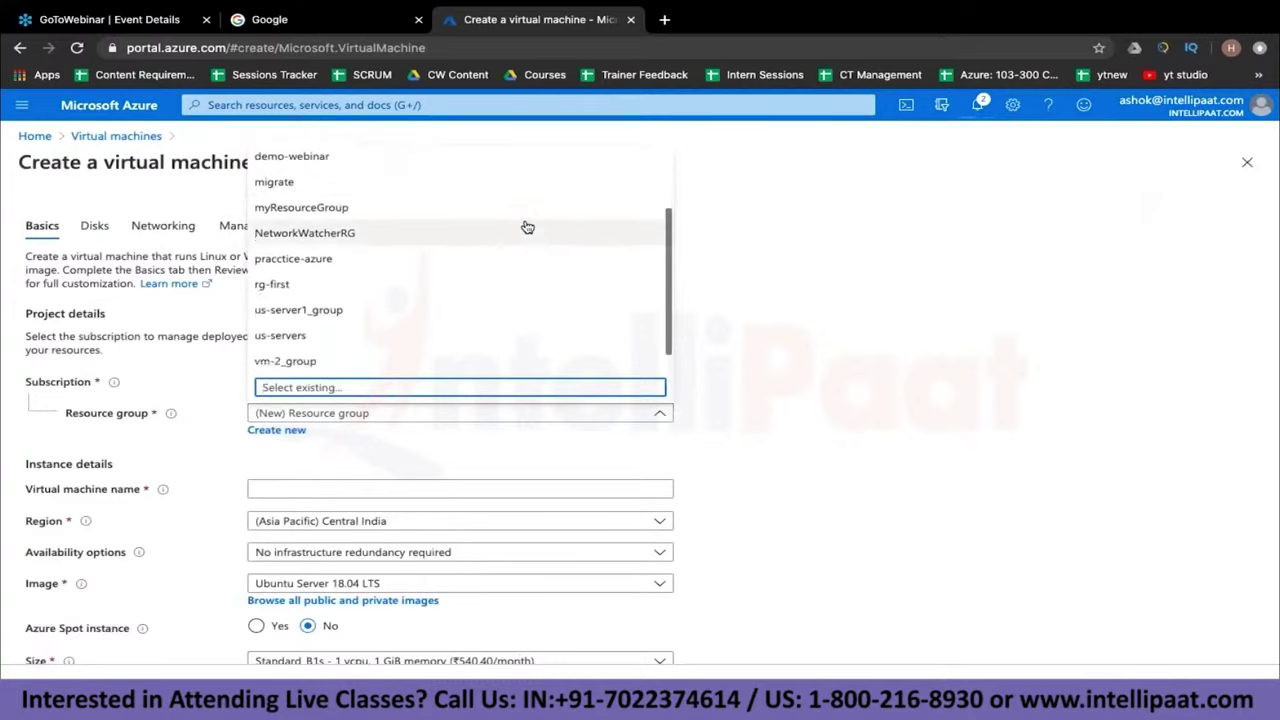
left_click(513, 330)
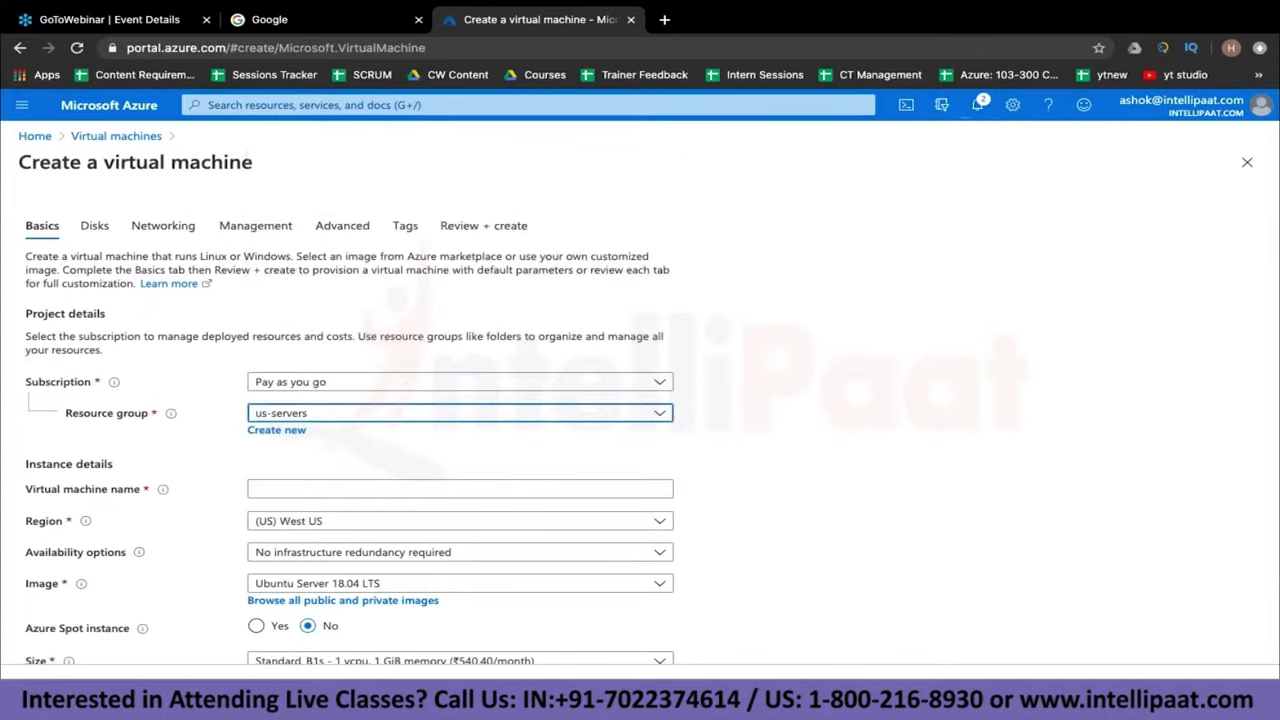
left_click(435, 491)
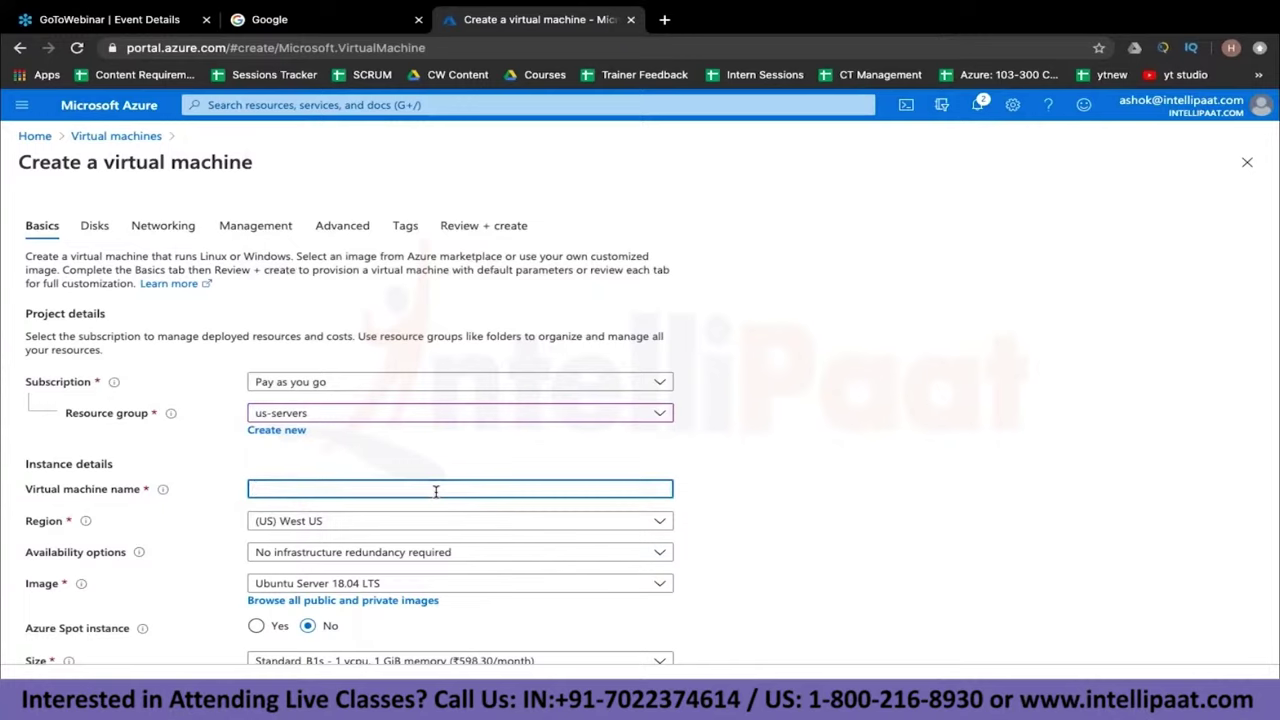
type("us-server2")
scroll(540, 490, "down", 1)
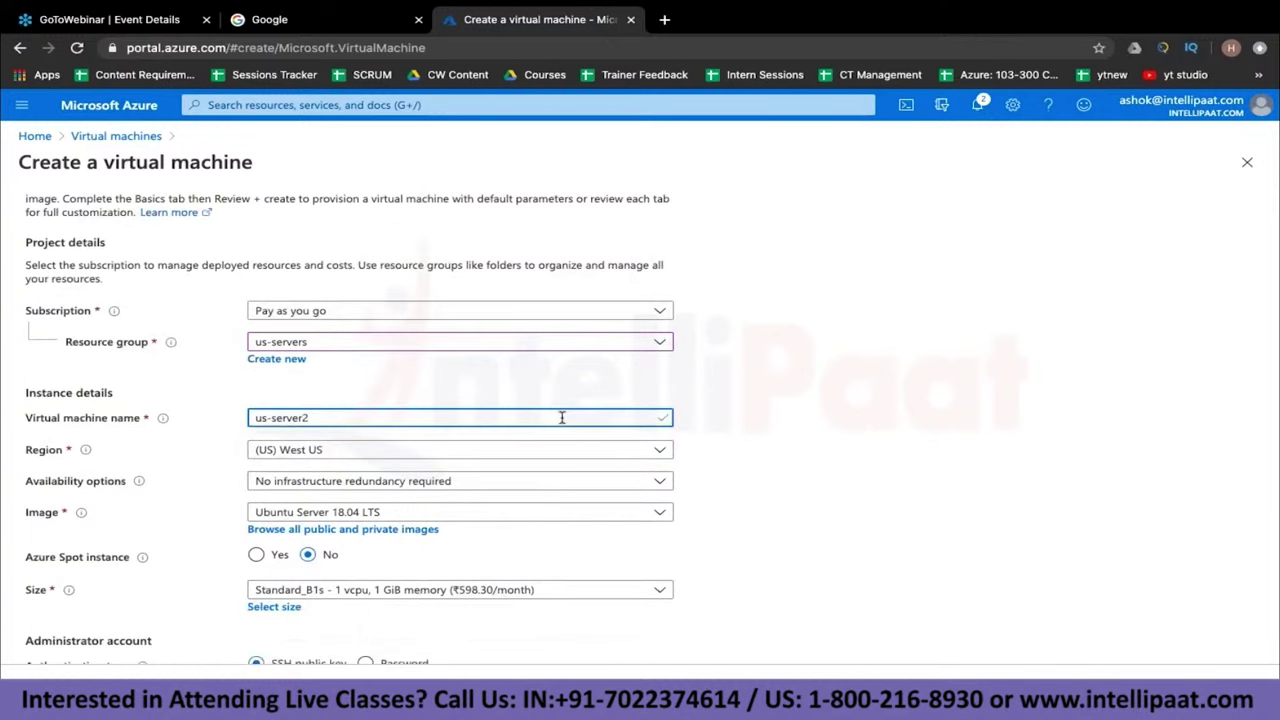
scroll(650, 430, "down", 1)
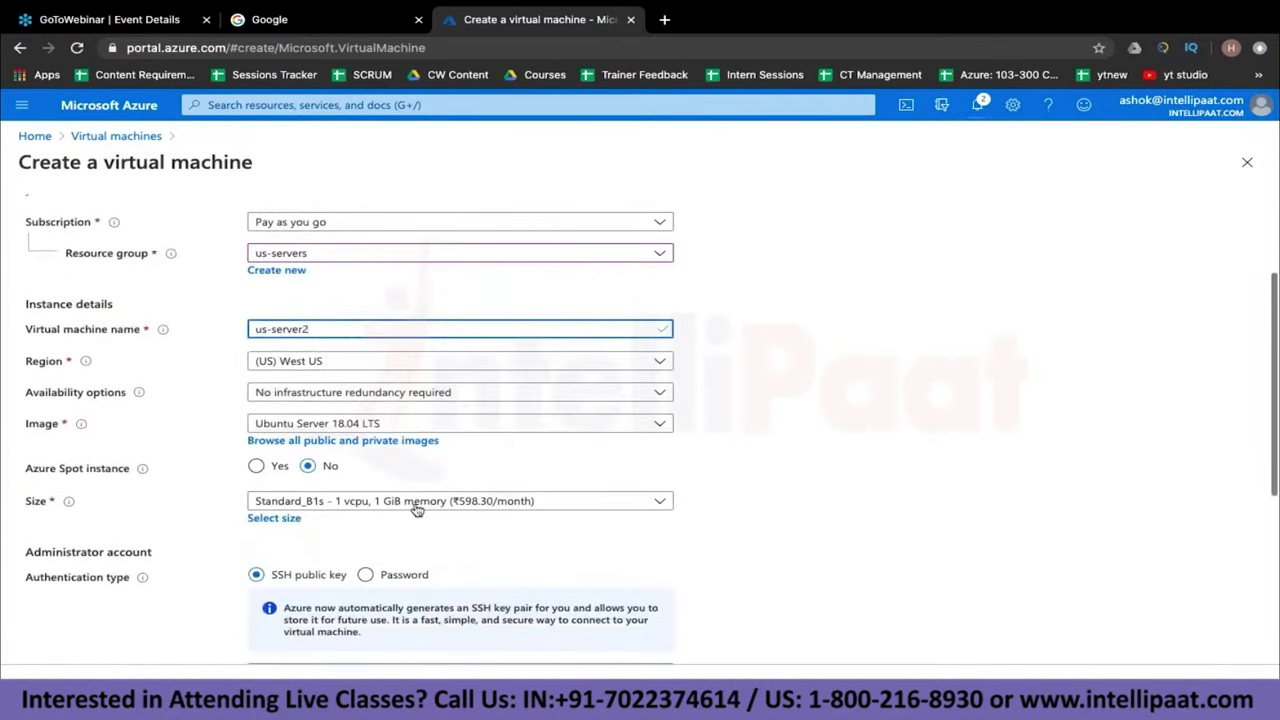
scroll(650, 430, "down", 1)
scroll(460, 430, "down", 4)
Step: Set the admin username to intellipaat with password authentication, entering and confirming the password
double_click(280, 328)
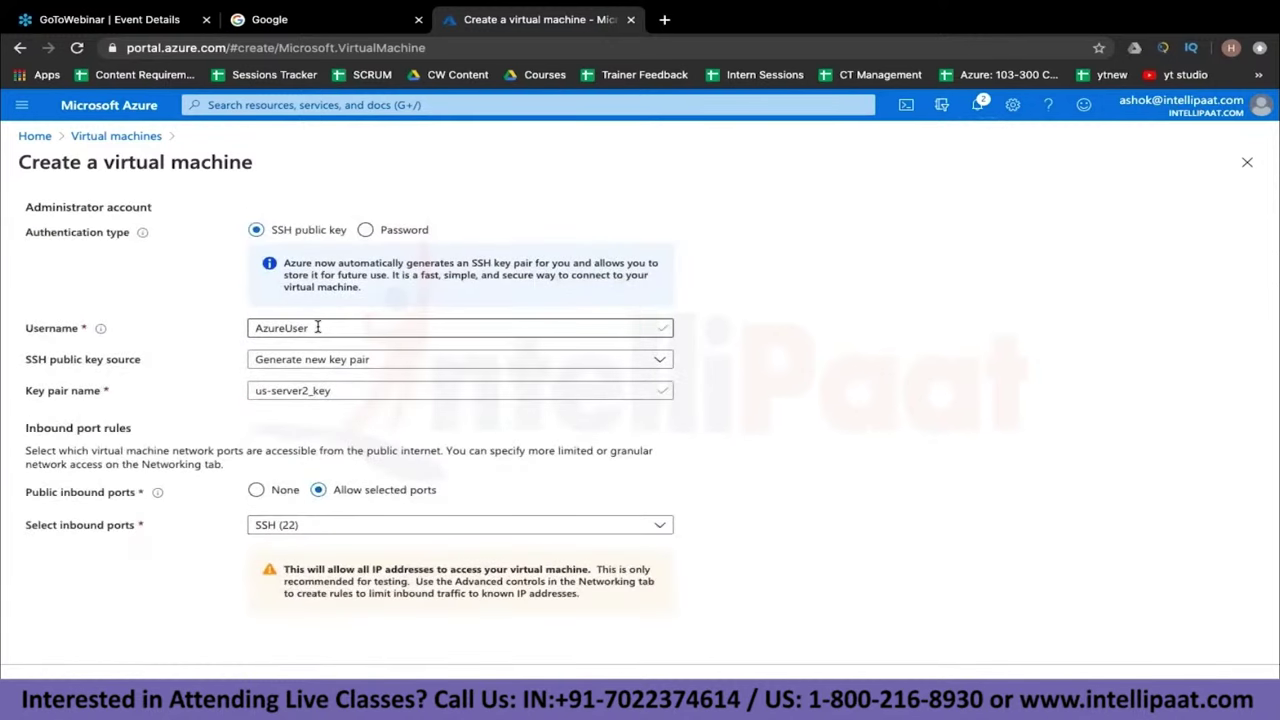
type("intellipaat")
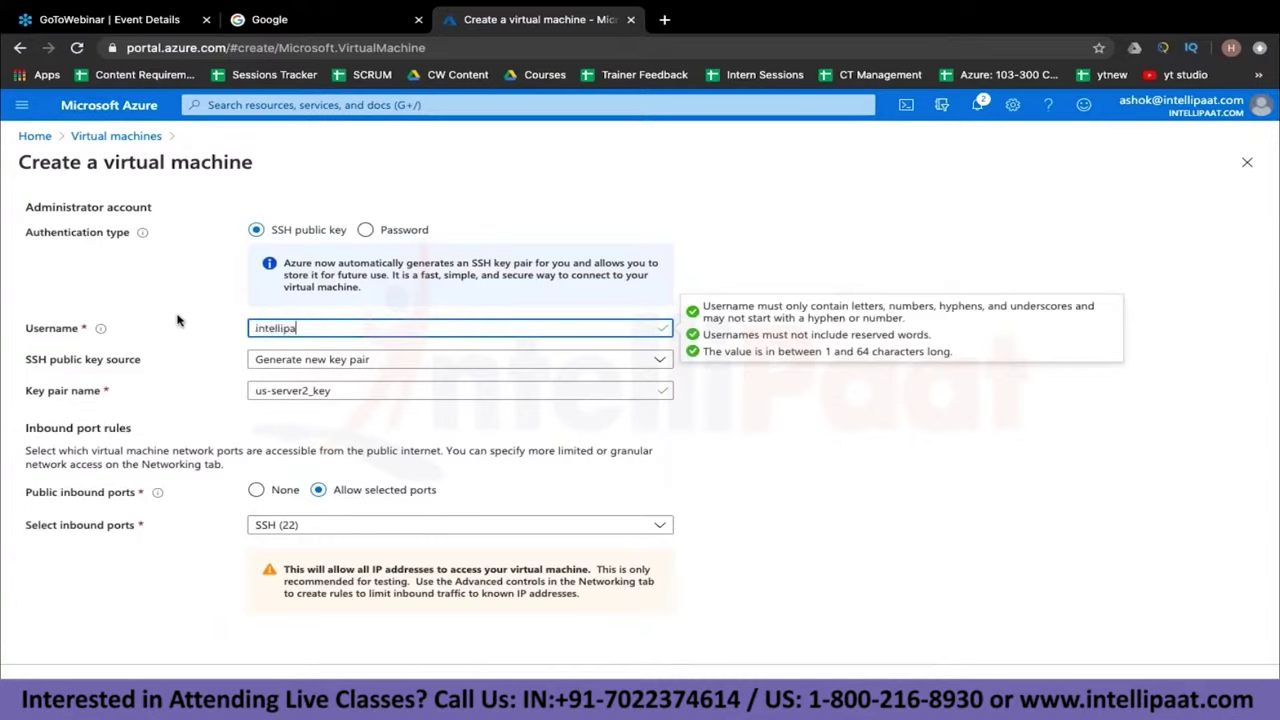
left_click(365, 230)
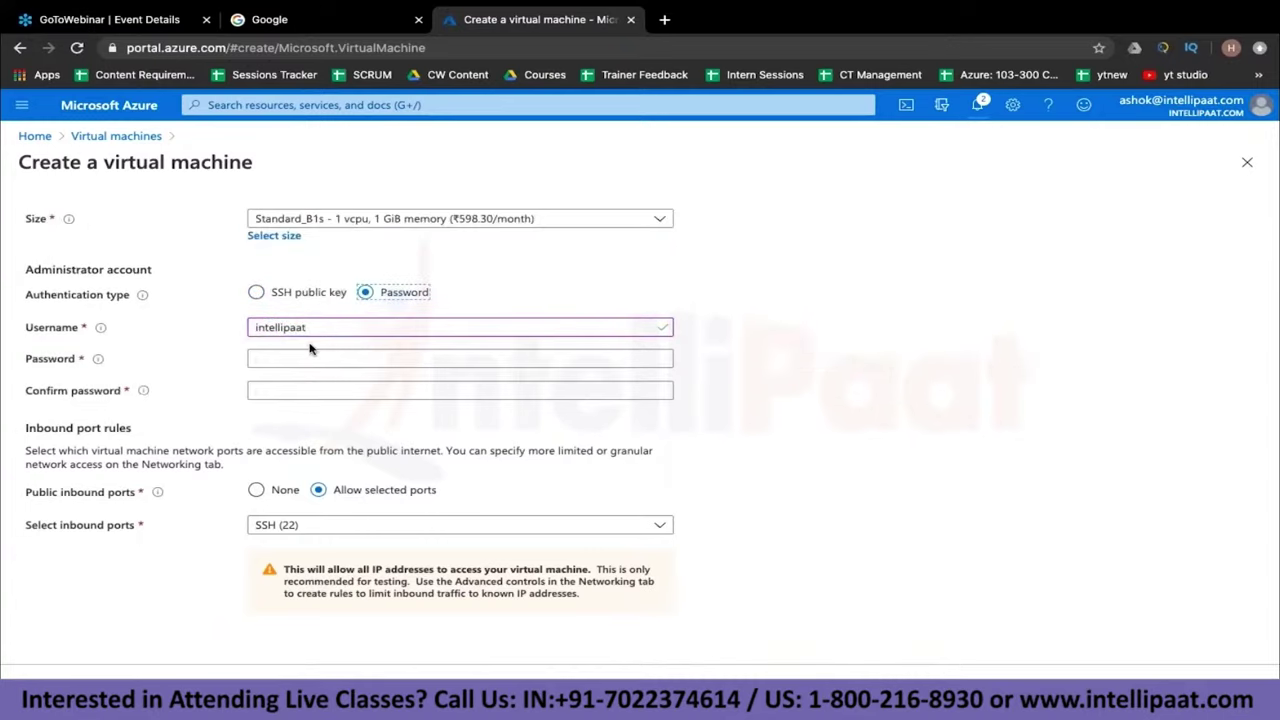
left_click(307, 357)
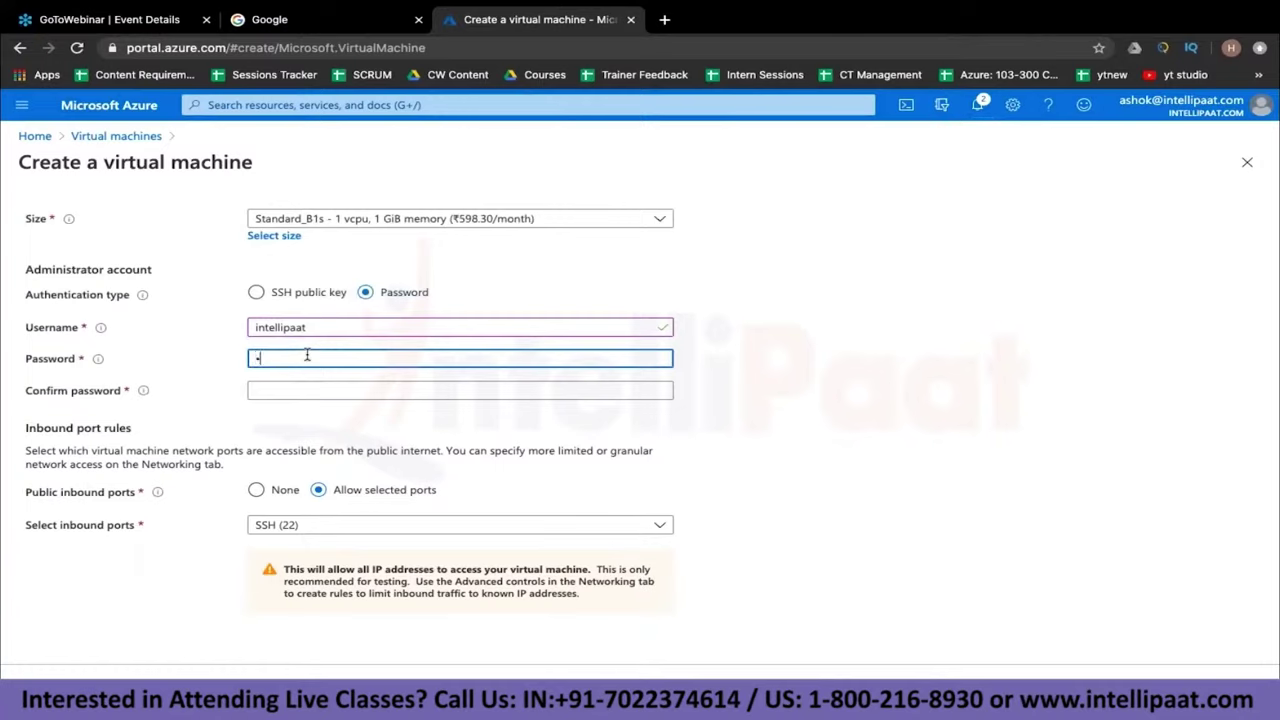
key("Tab")
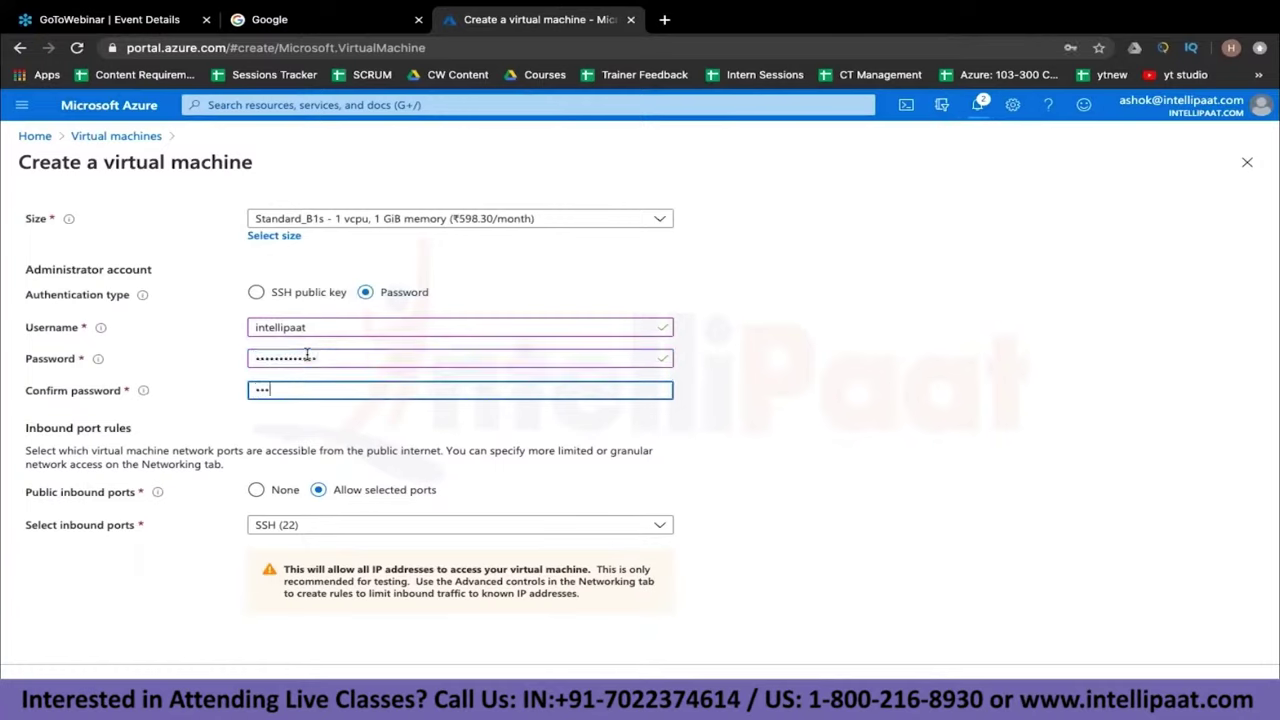
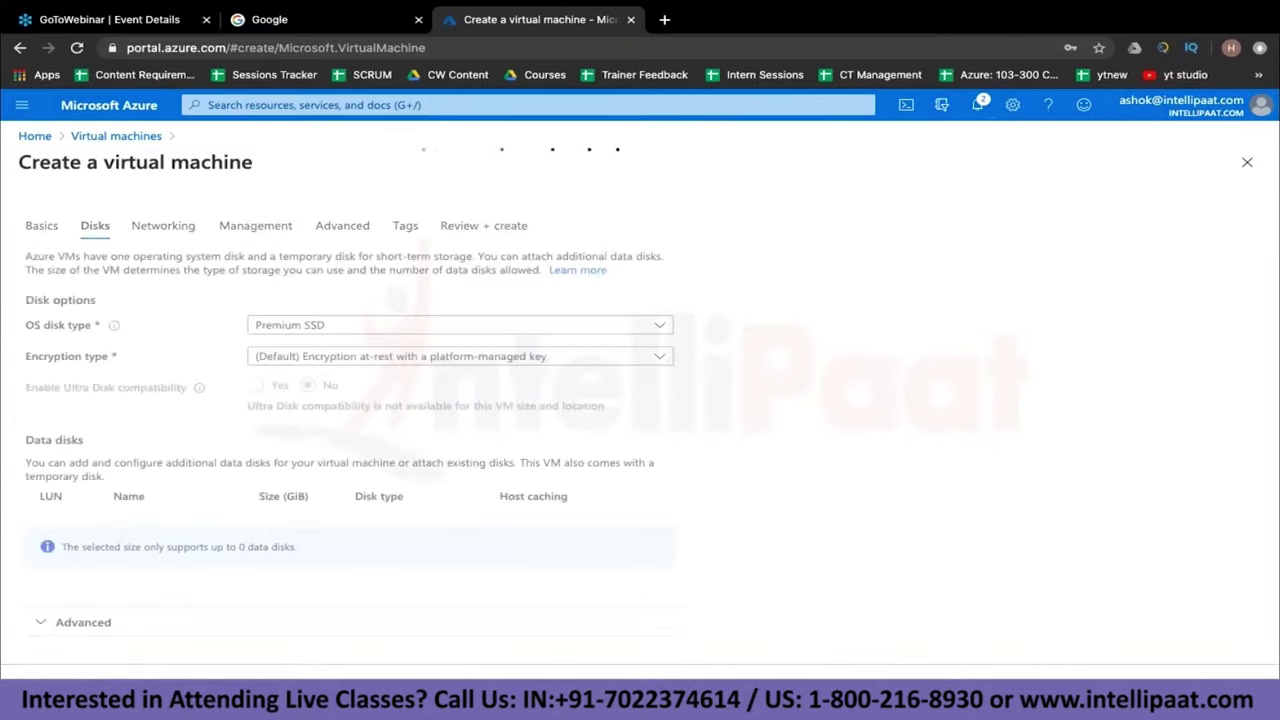
Step: Turn boot diagnostics Off under Management and go to Review + create
left_click(163, 225)
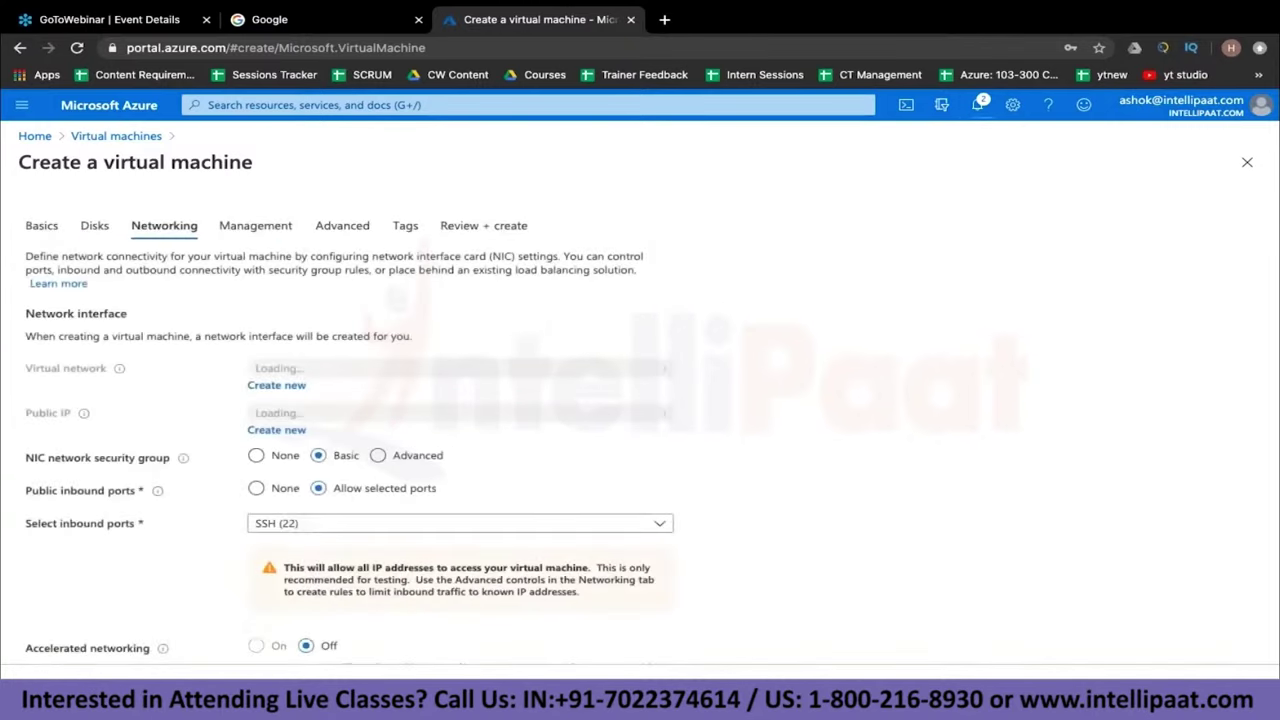
left_click(256, 225)
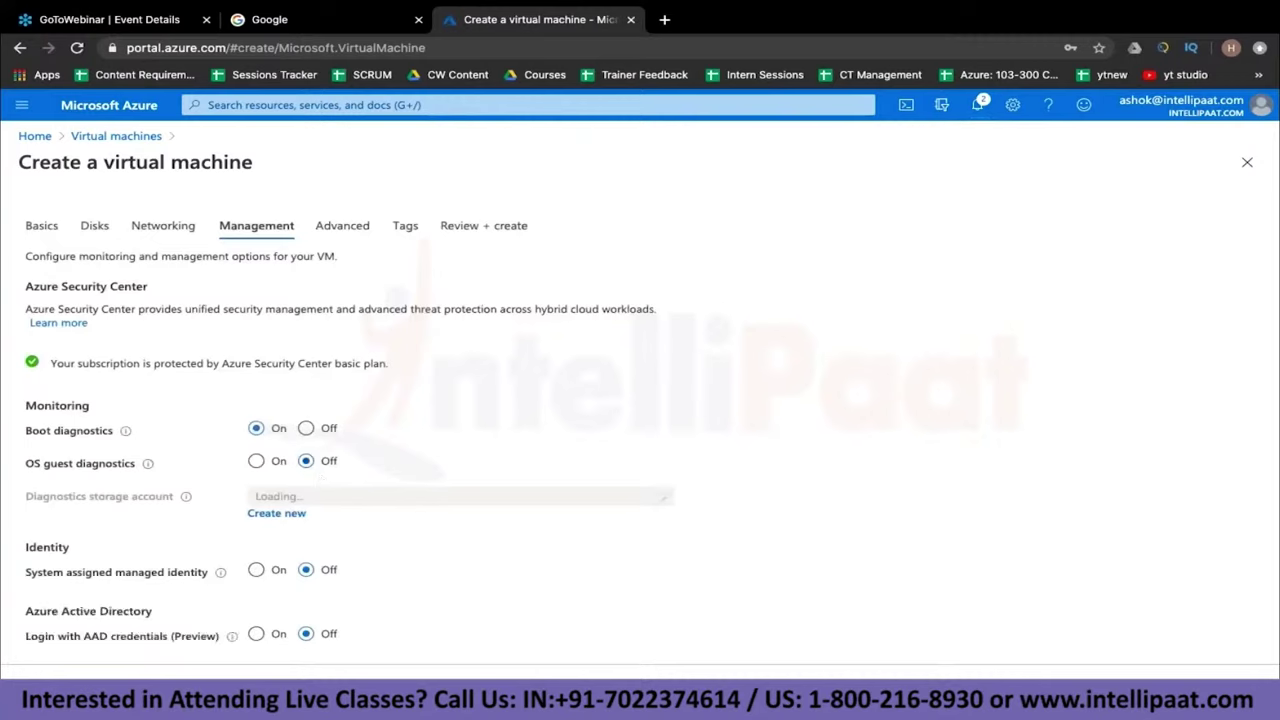
left_click(305, 429)
left_click(70, 694)
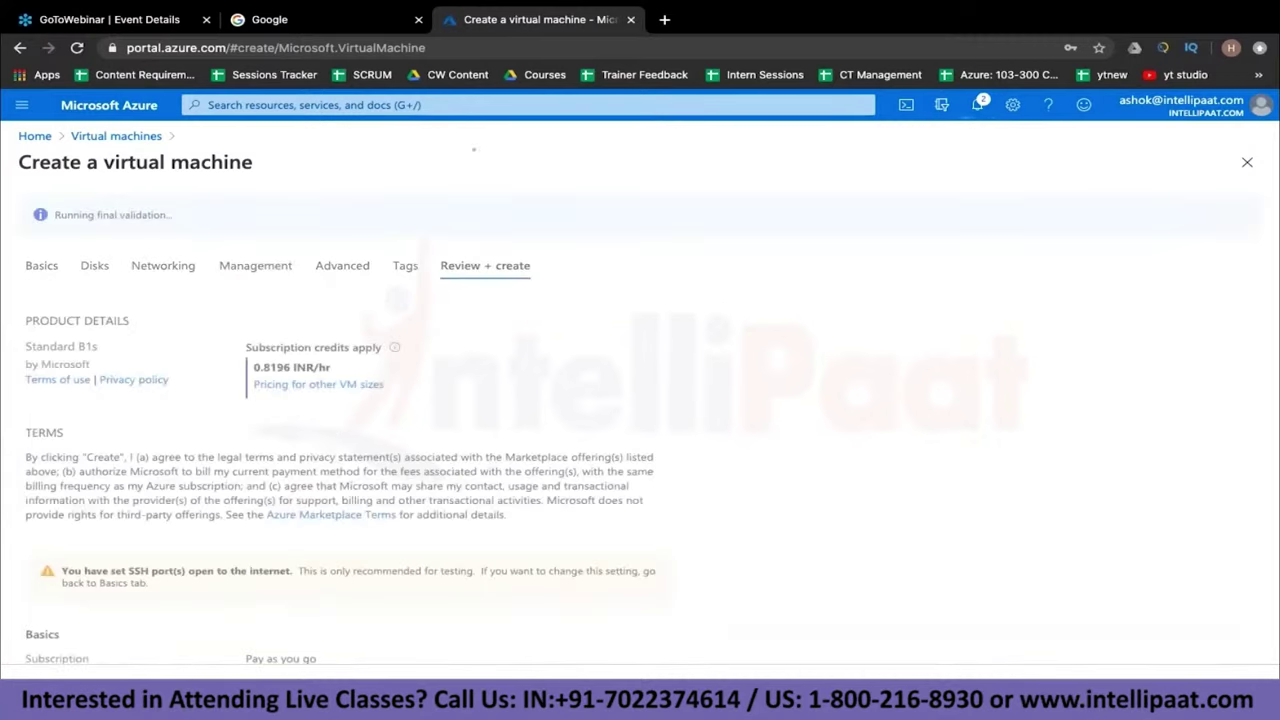
Step: Create the us-server2 VM, then go back to the portal home page
left_click(70, 694)
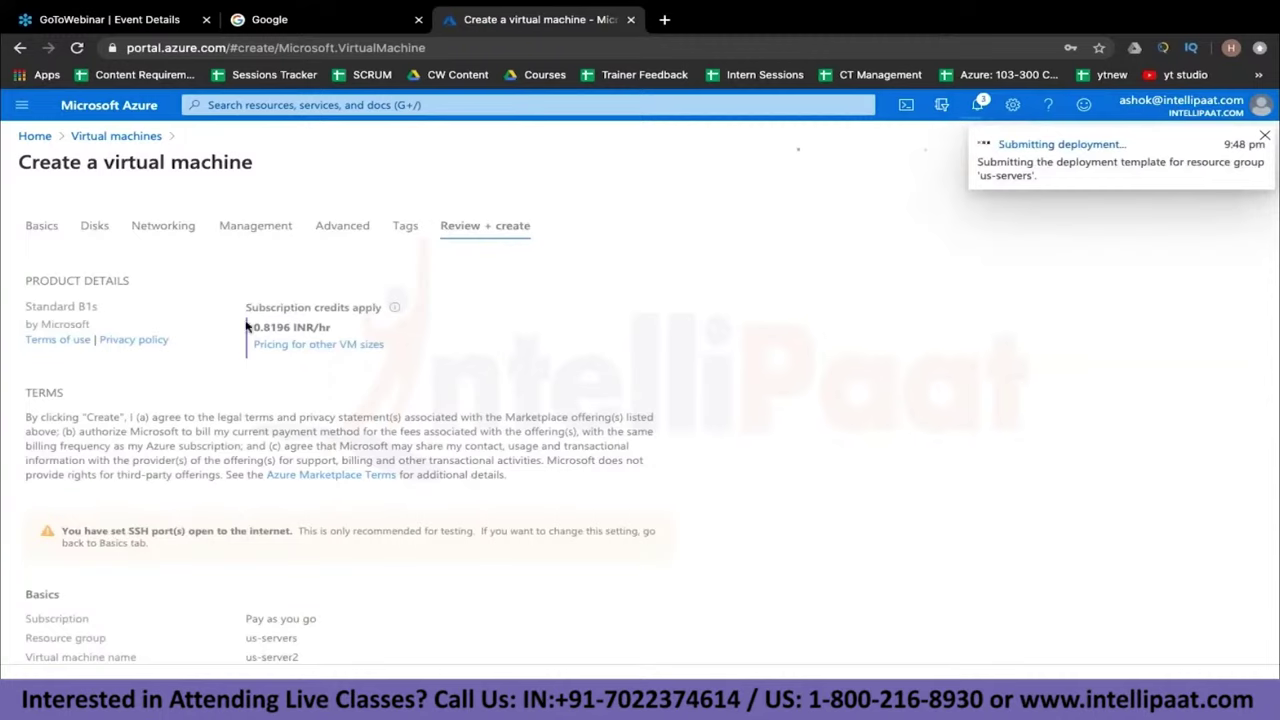
left_click(100, 112)
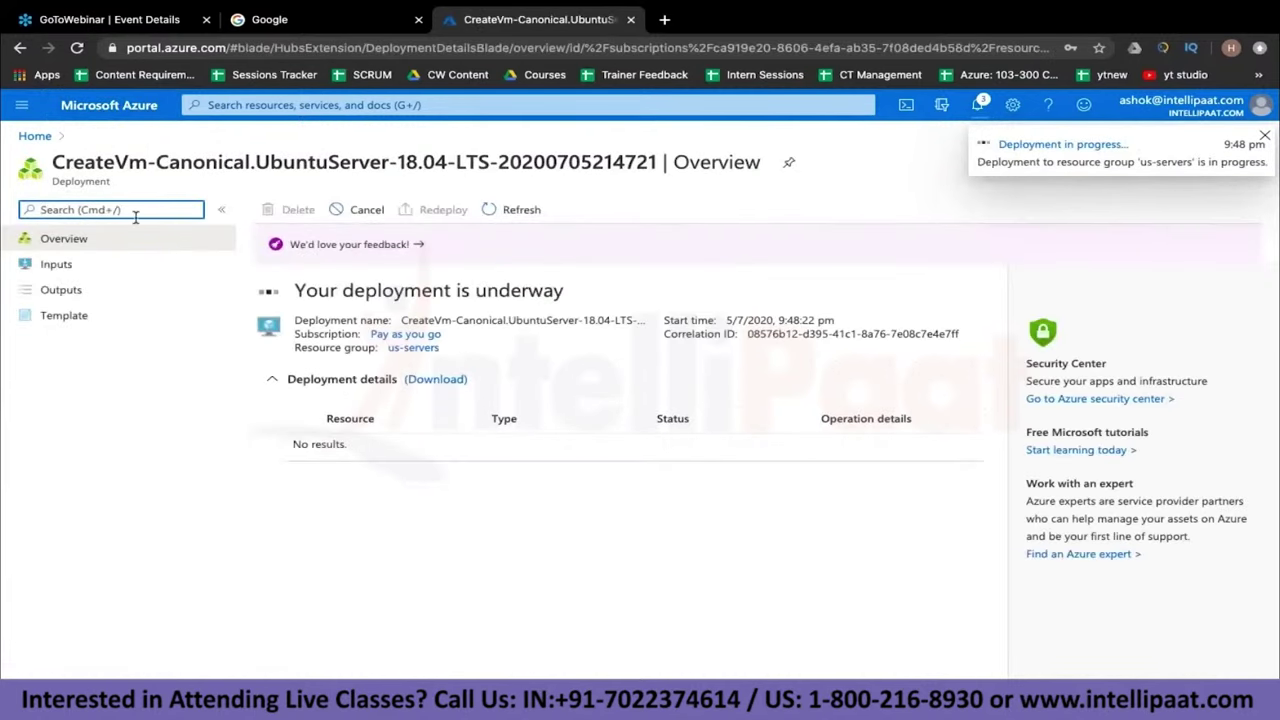
left_click(118, 108)
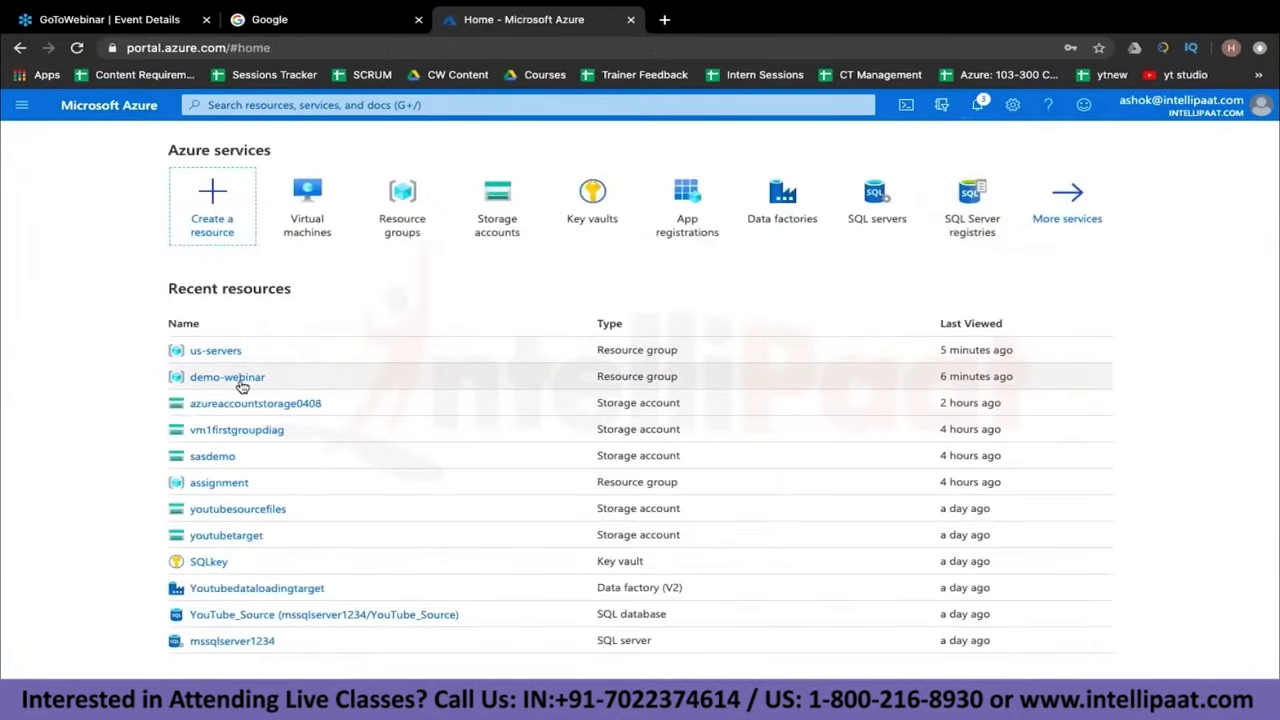
Step: Open indian-server in demo-webinar and copy its public IP 104.211.210.95
left_click(228, 377)
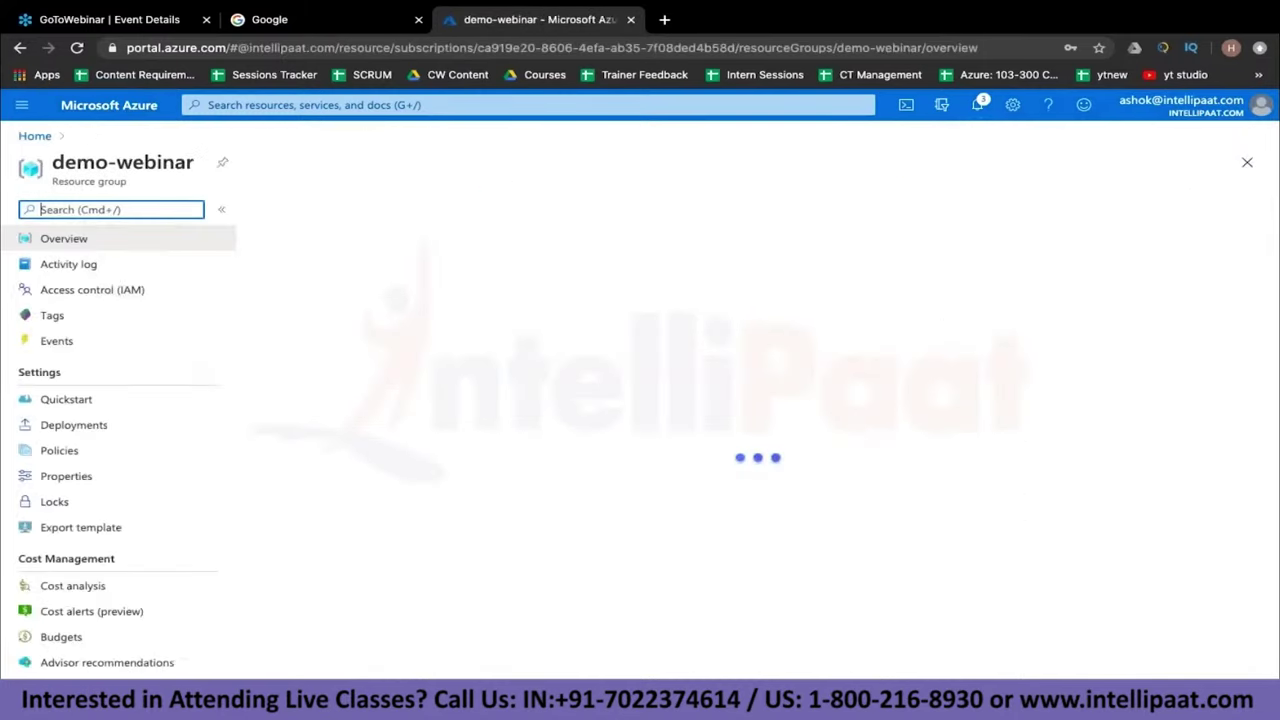
scroll(380, 470, "down", 1)
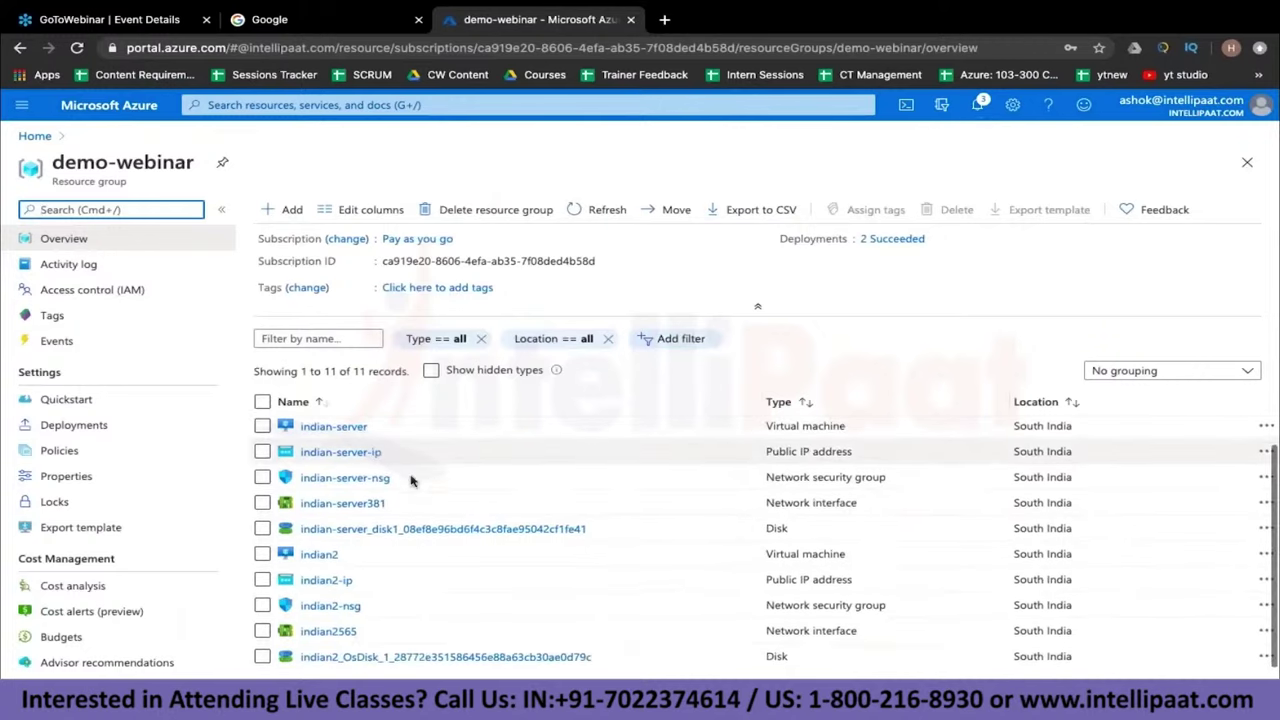
scroll(380, 470, "up", 1)
left_click(333, 456)
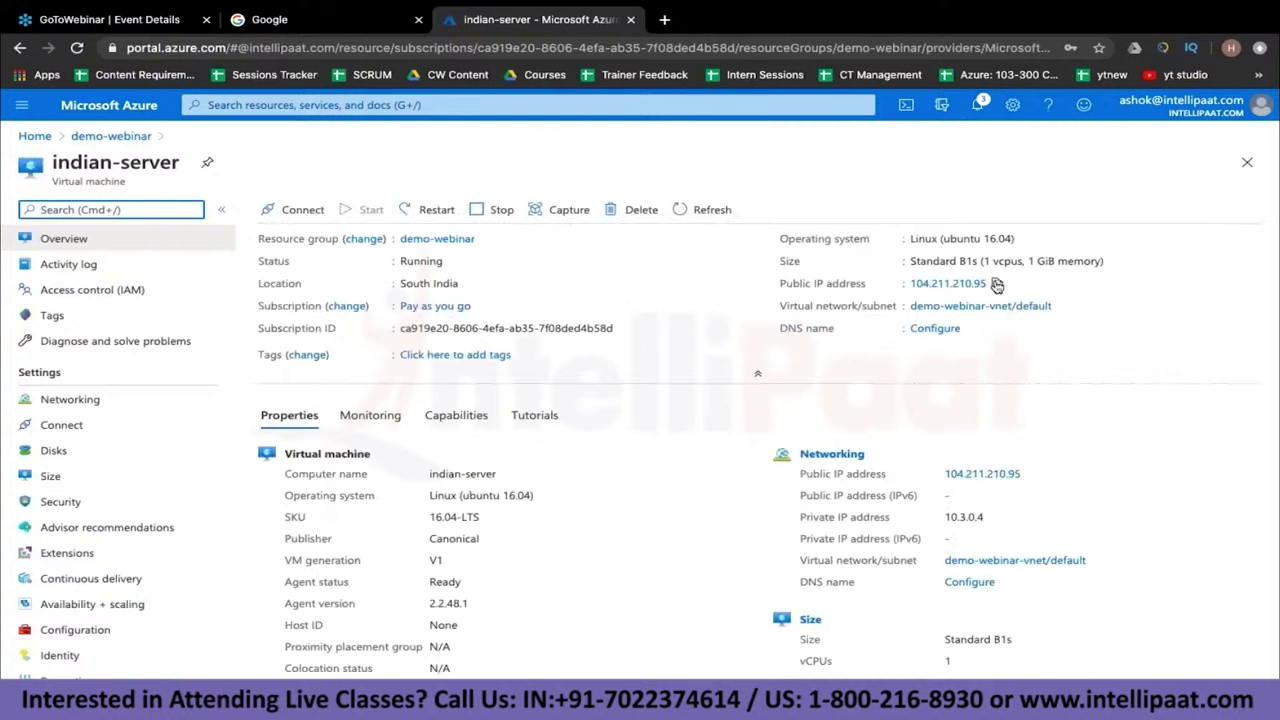
left_click(997, 285)
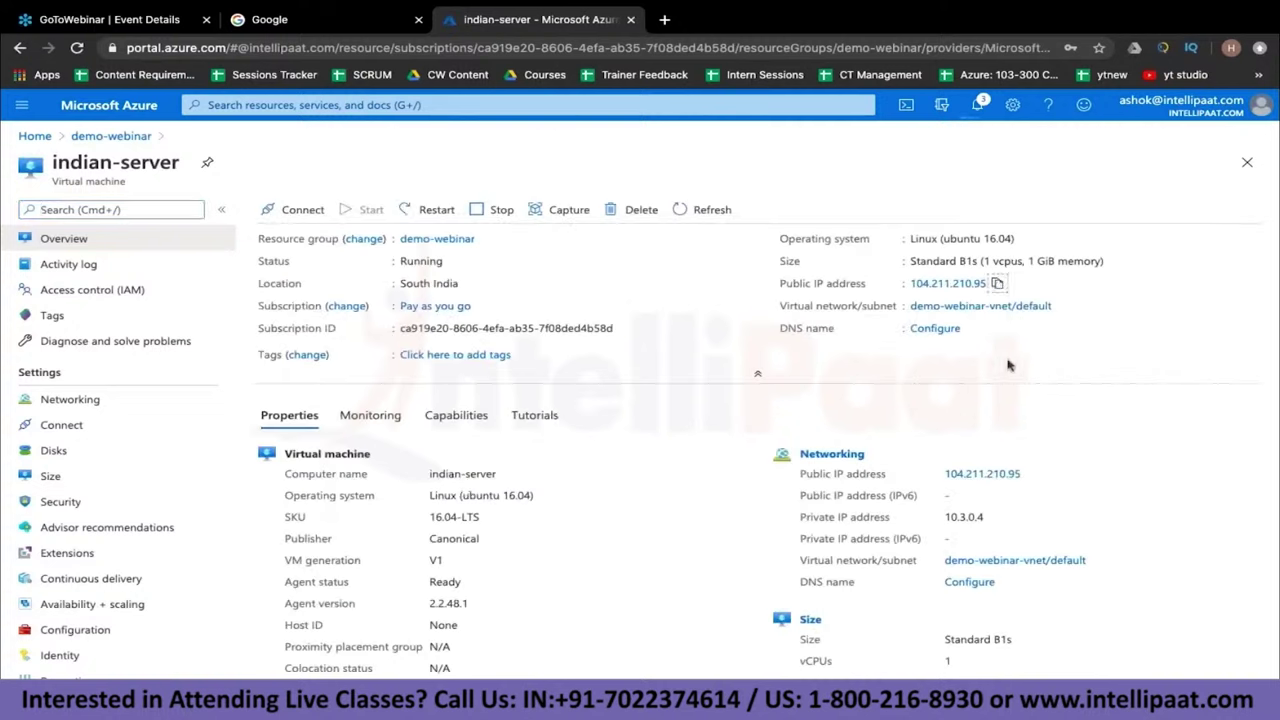
key("super+space")
Step: Launch Terminal from Spotlight, run clear, then switch back to the browser desktop
type("terminal")
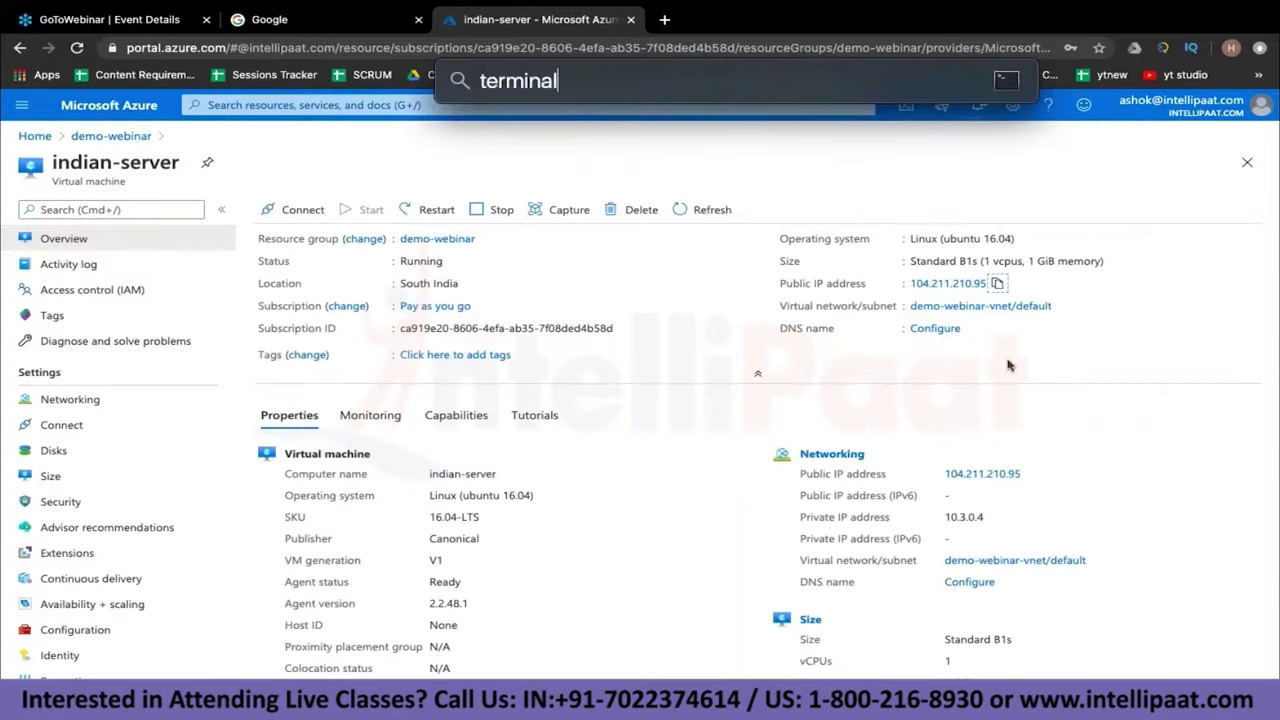
key("Return")
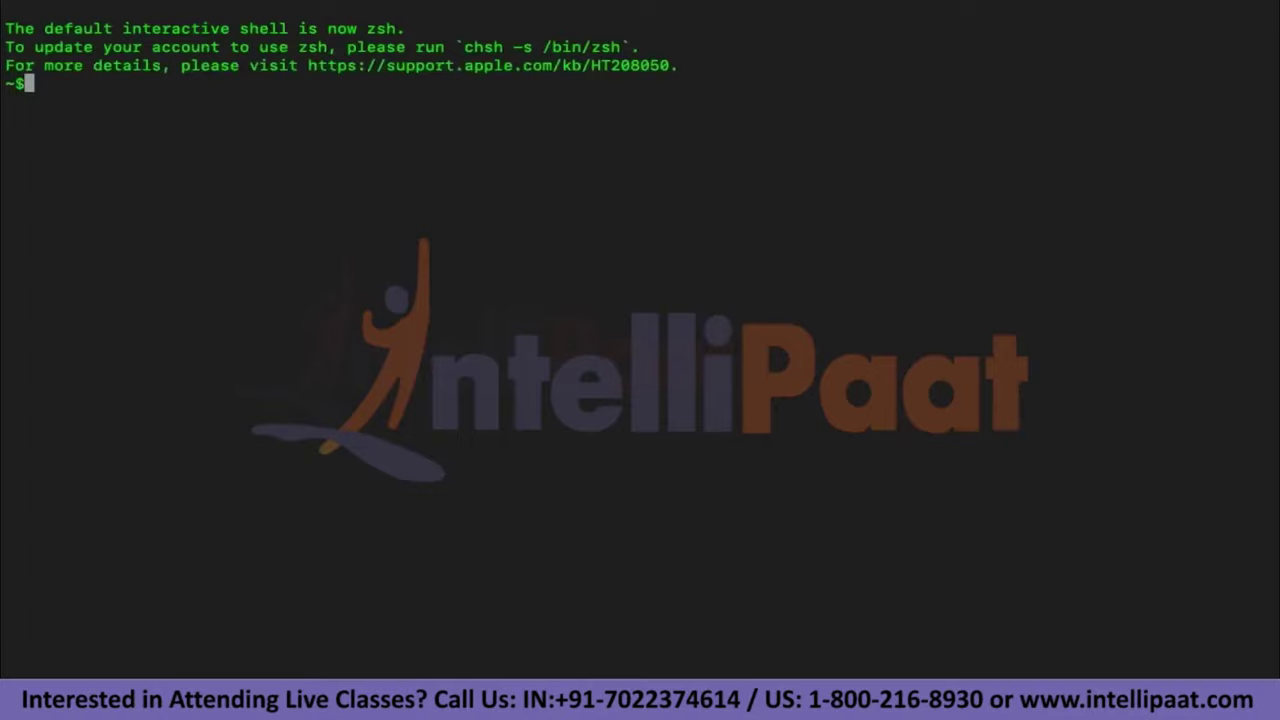
type("clear")
key("Return")
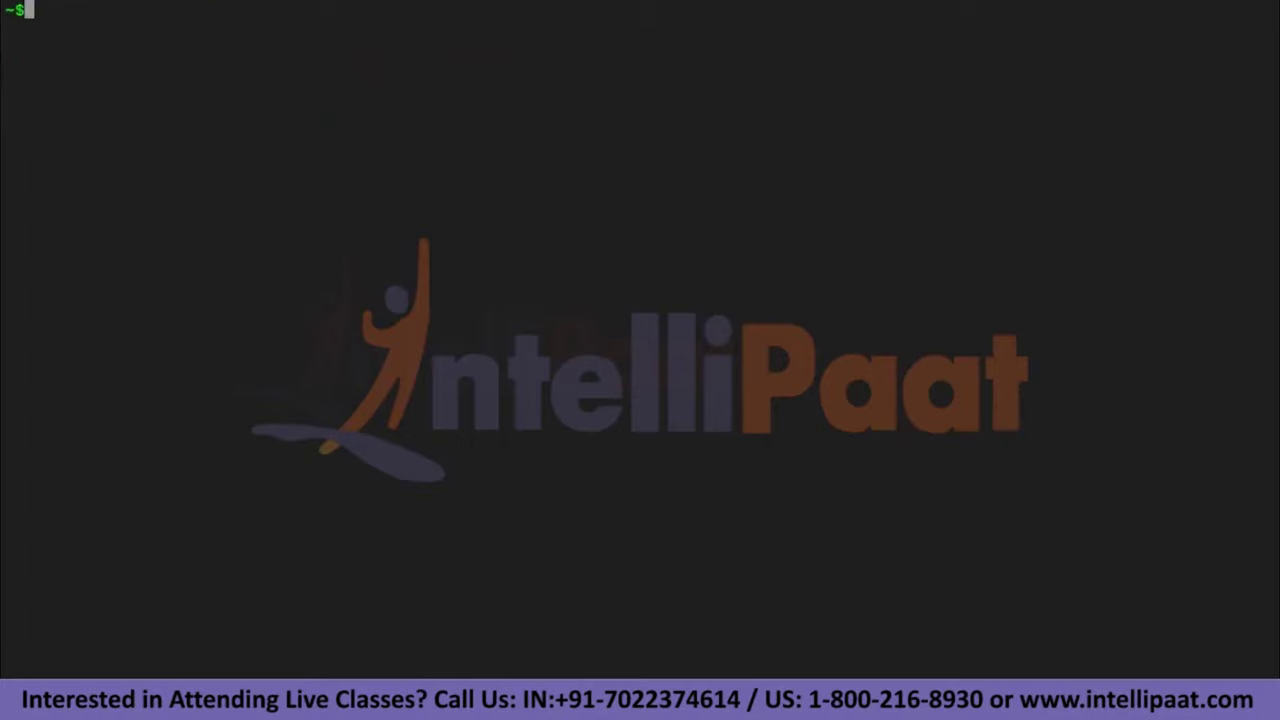
key("ctrl+Right")
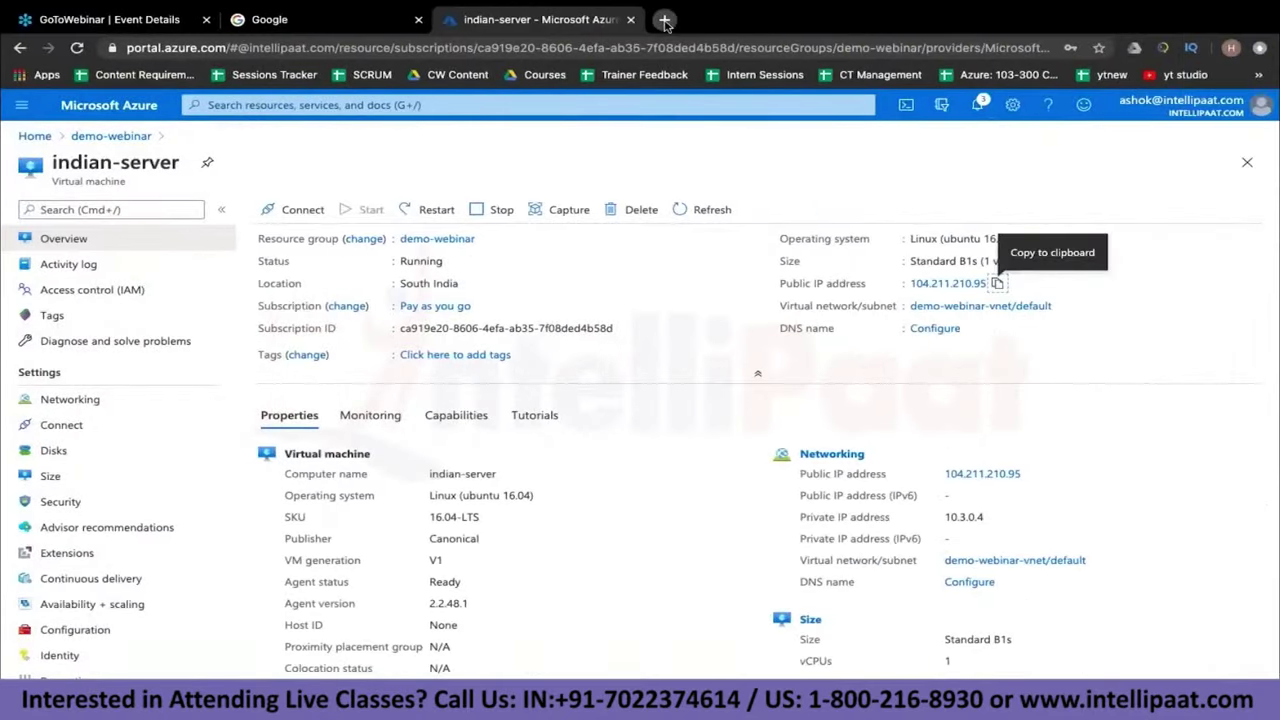
Step: Go to putty.org's download page and highlight the 64-bit installer putty-64bit-0.74-installer.msi
left_click(665, 20)
type("putty")
key("Return")
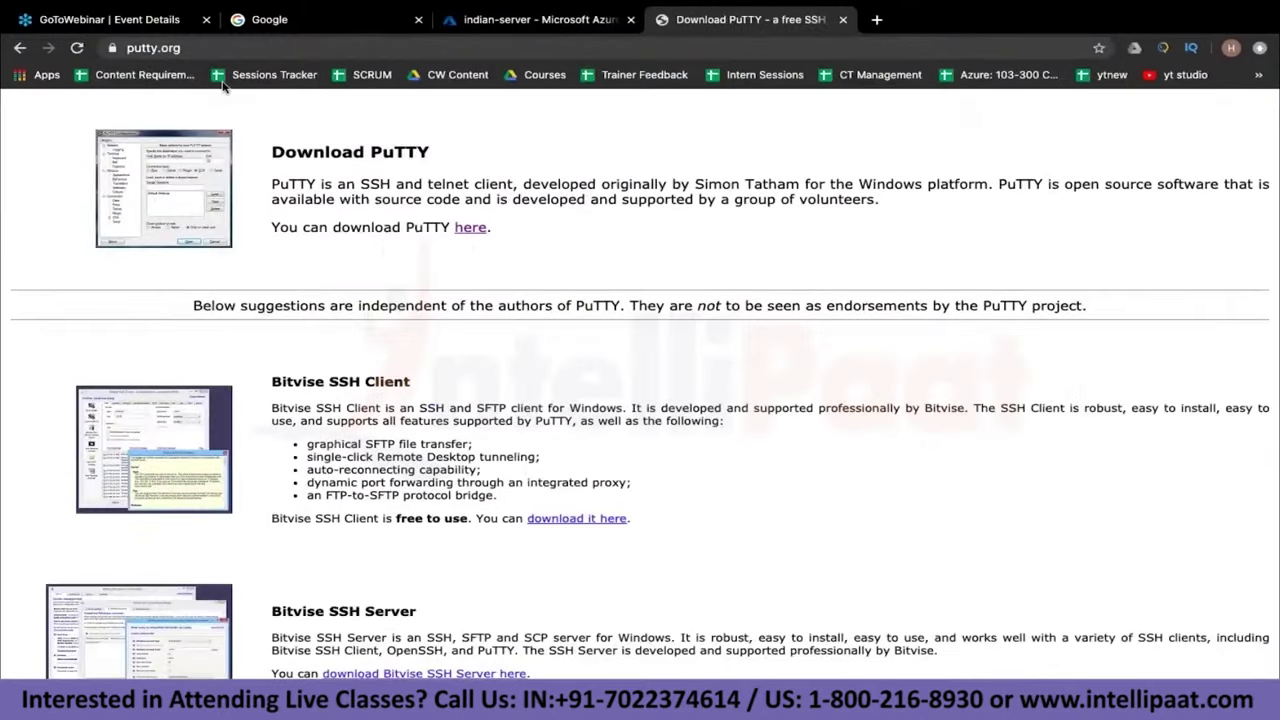
left_click(192, 48)
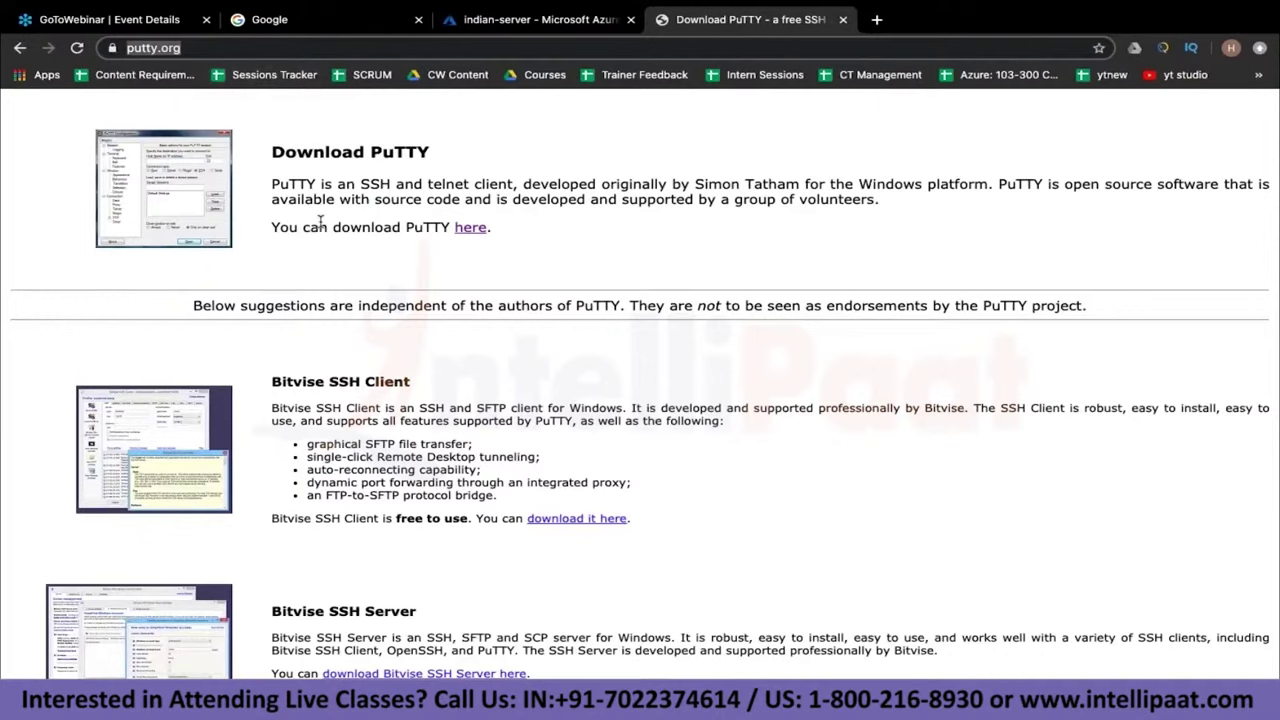
left_click(484, 238)
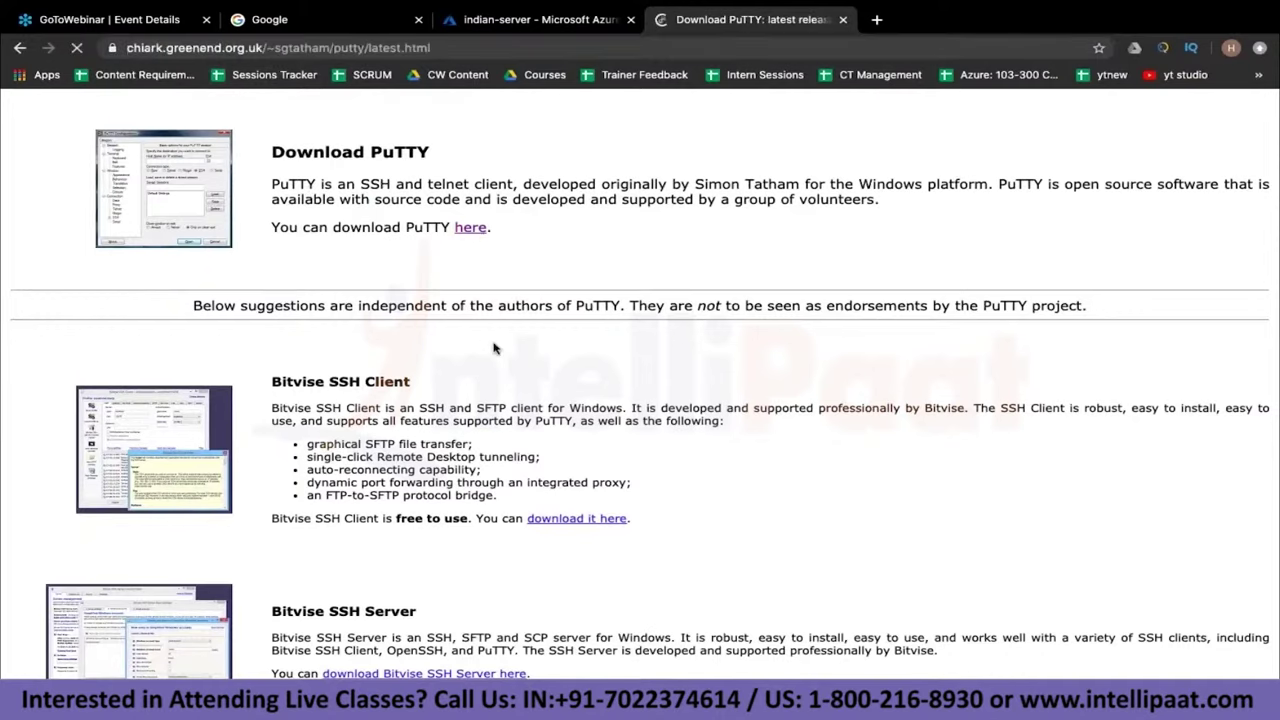
scroll(393, 462, "down", 1)
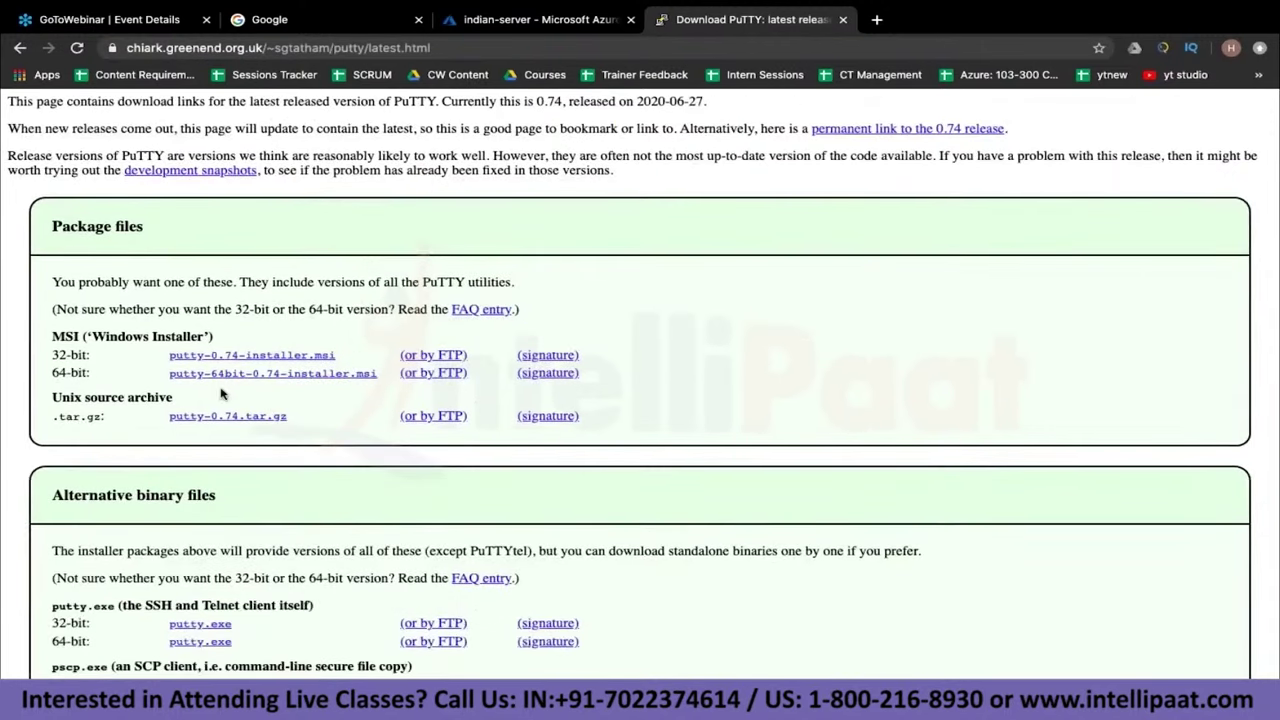
left_click_drag(377, 375, 43, 380)
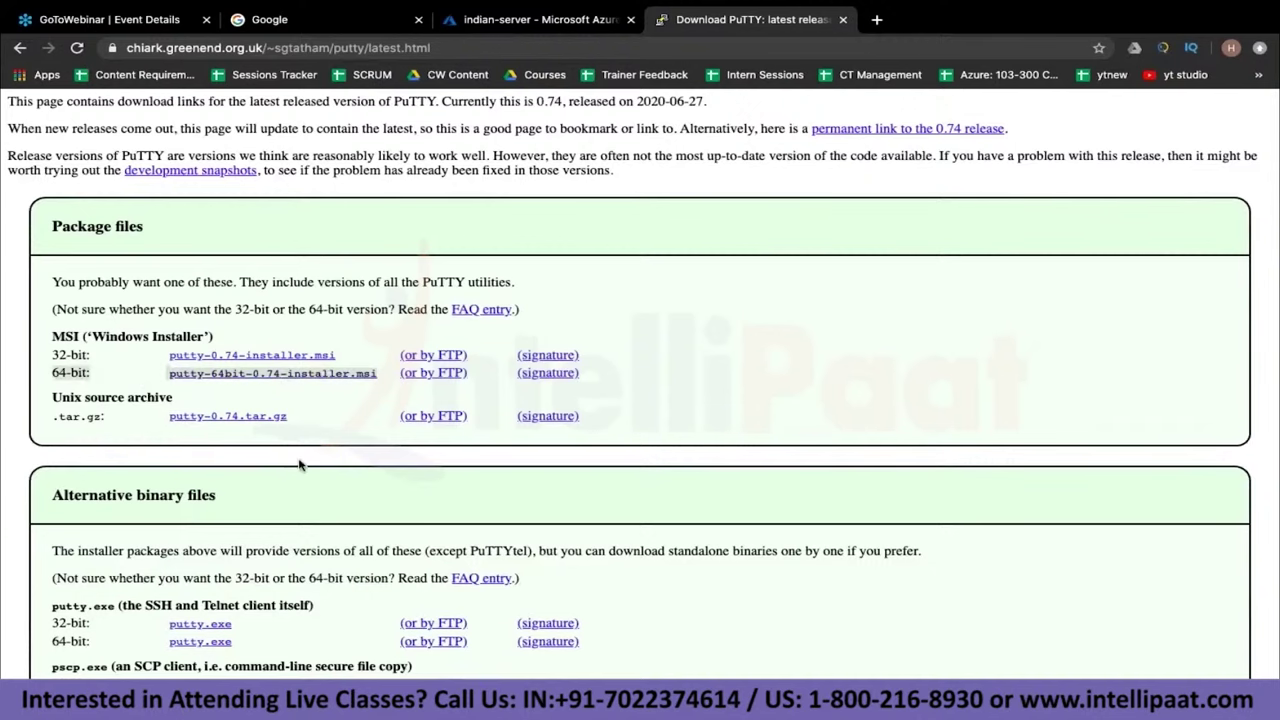
scroll(337, 374, "down", 1)
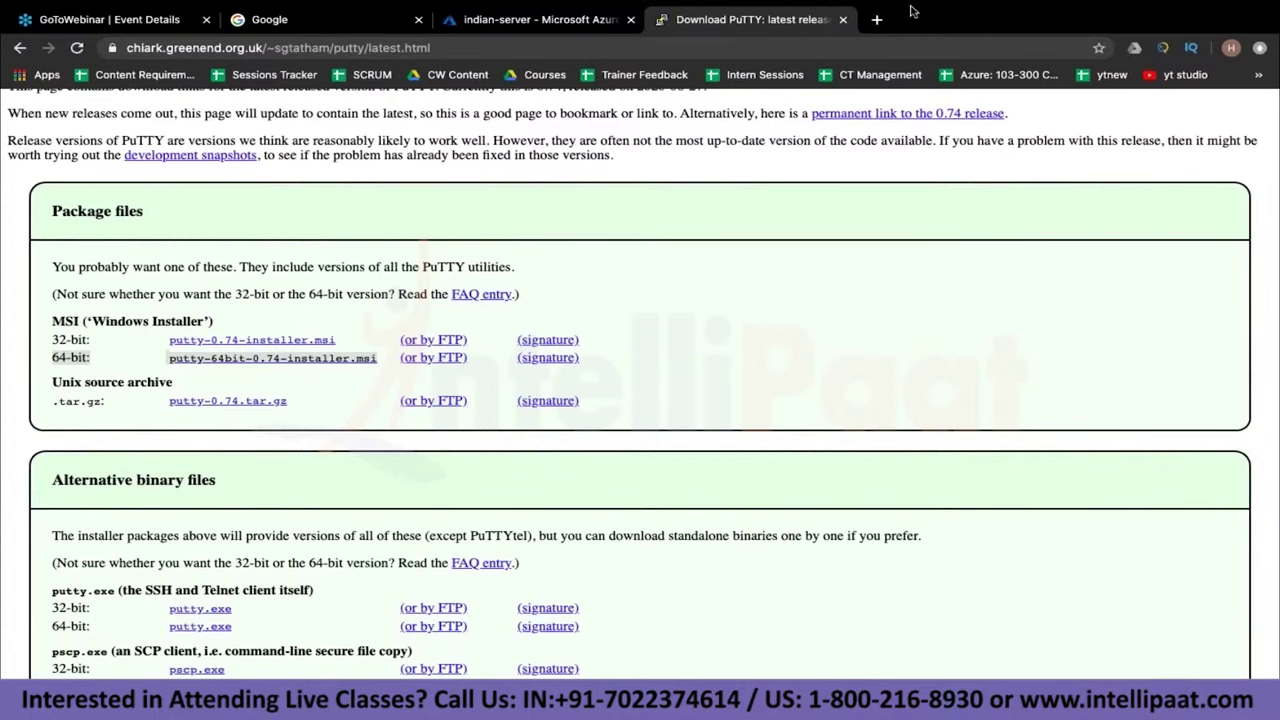
key("ctrl+t")
Step: Preview several Google Images results for 'putty screenshot', then return to the indian-server Azure tab
type("putty screen")
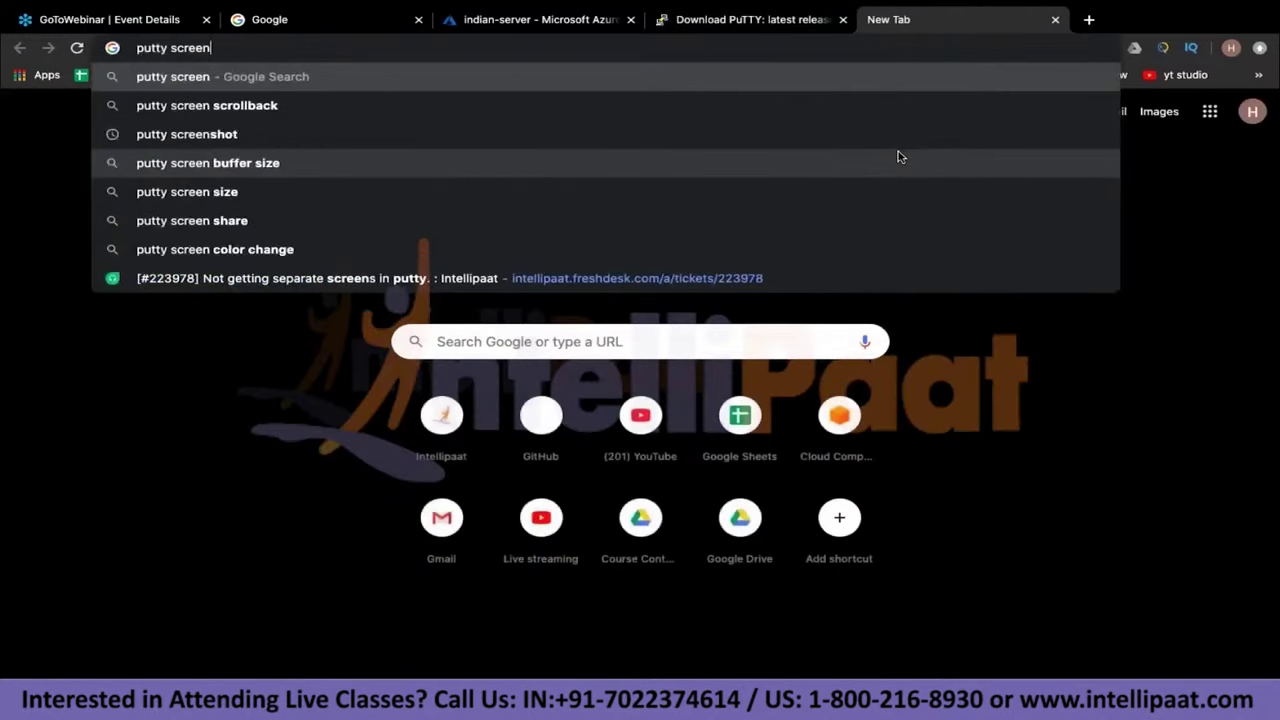
type("shot")
key("Return")
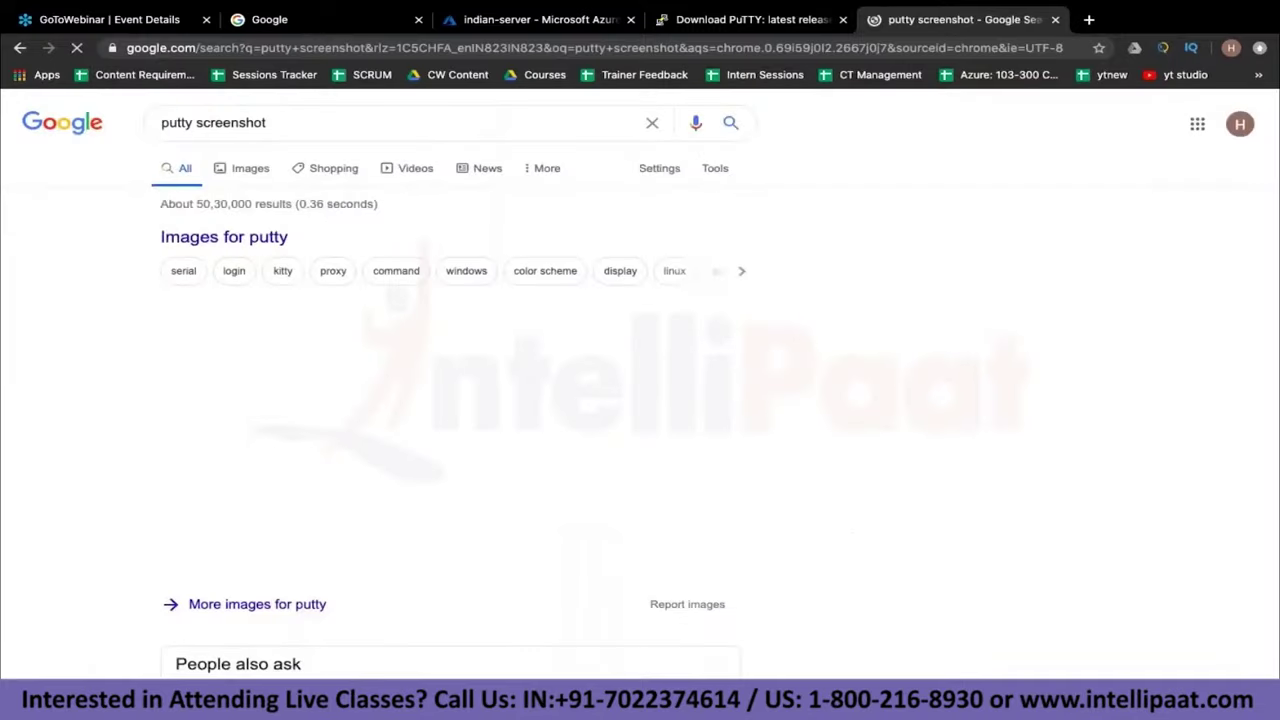
left_click(248, 172)
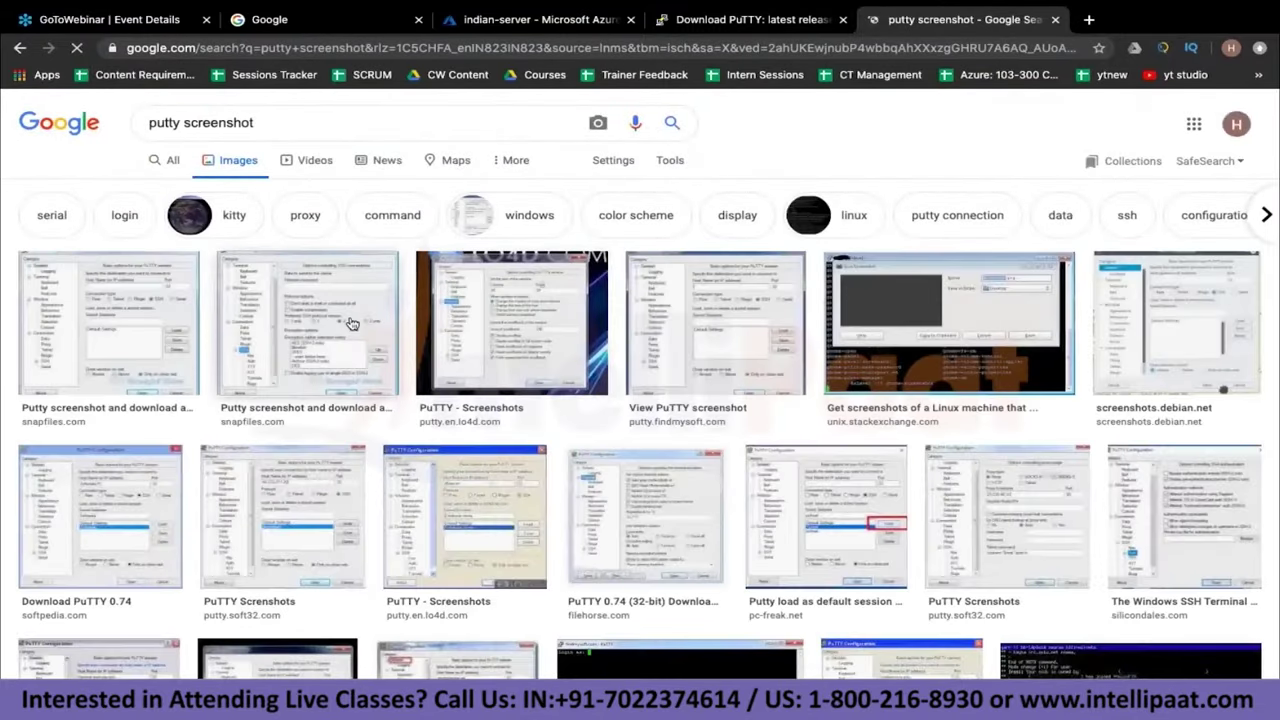
left_click(351, 322)
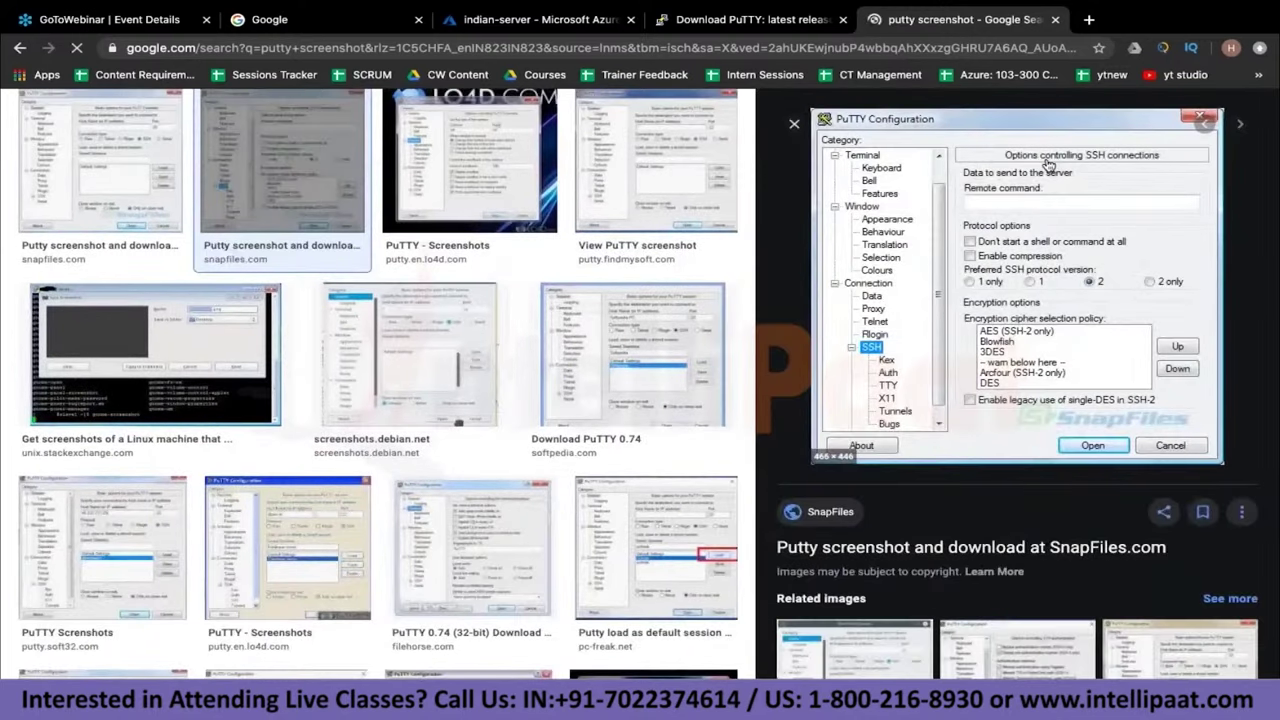
left_click(502, 179)
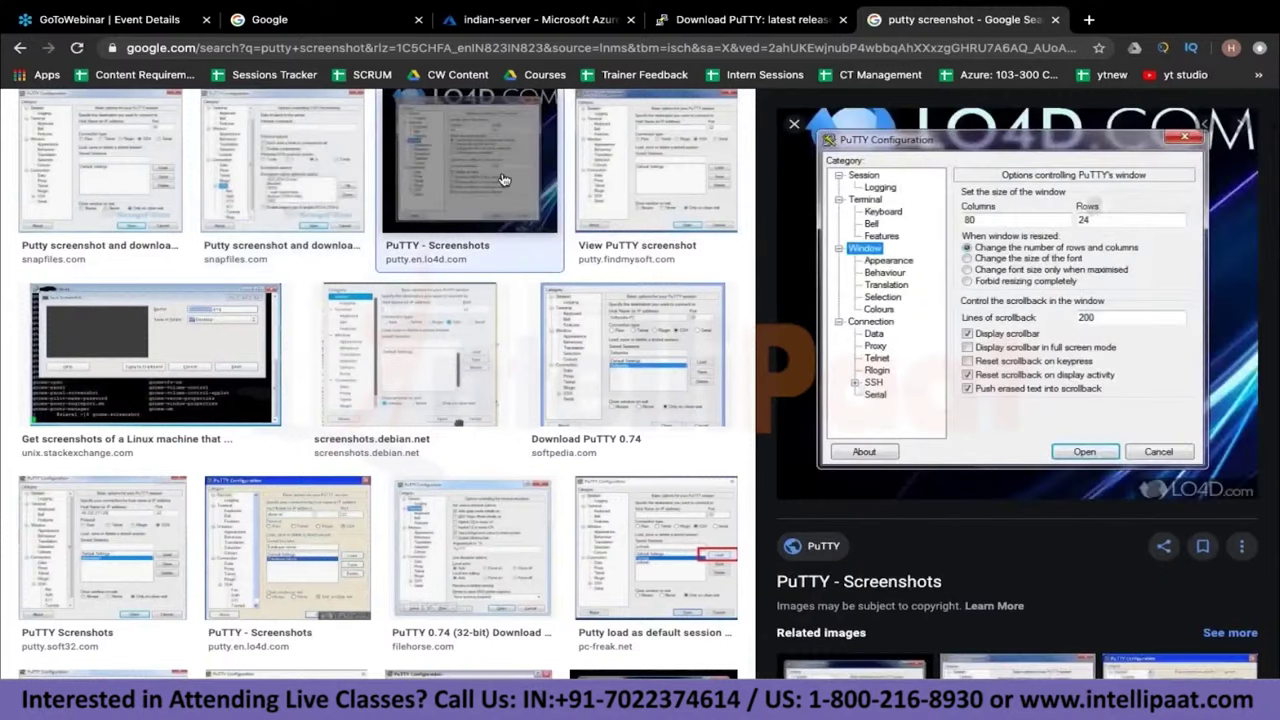
left_click(660, 192)
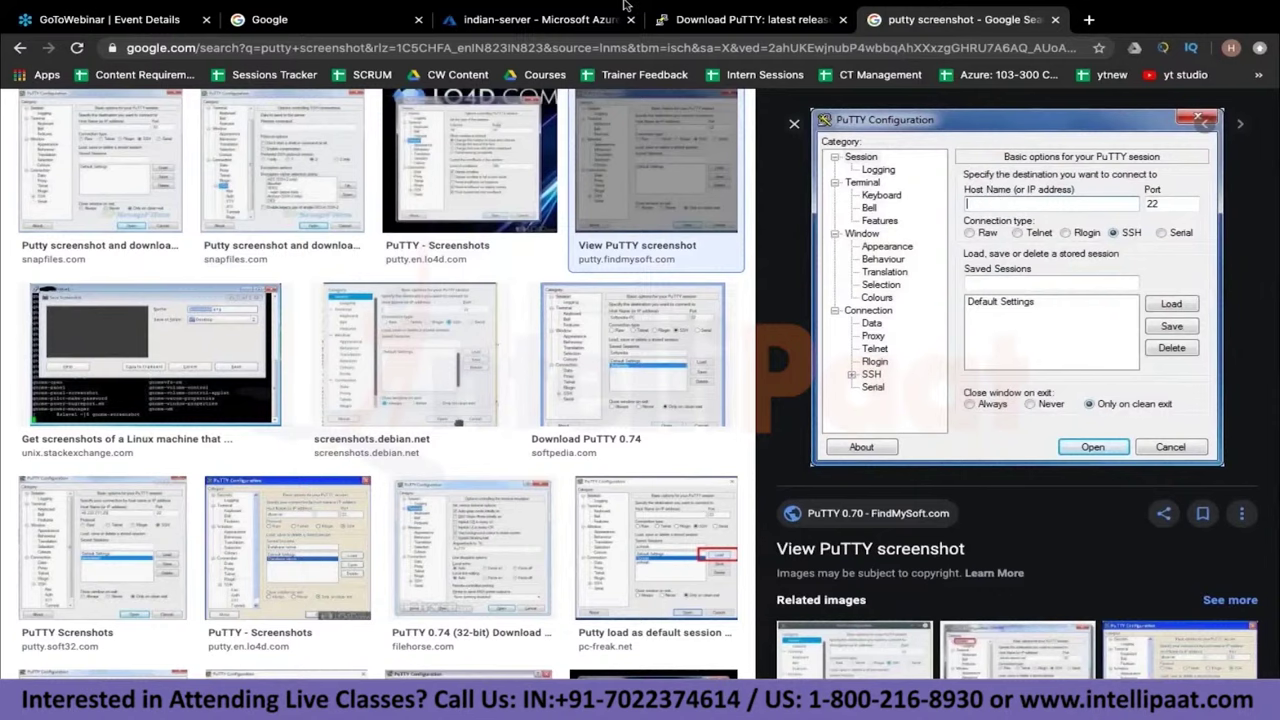
mouse_move(585, 12)
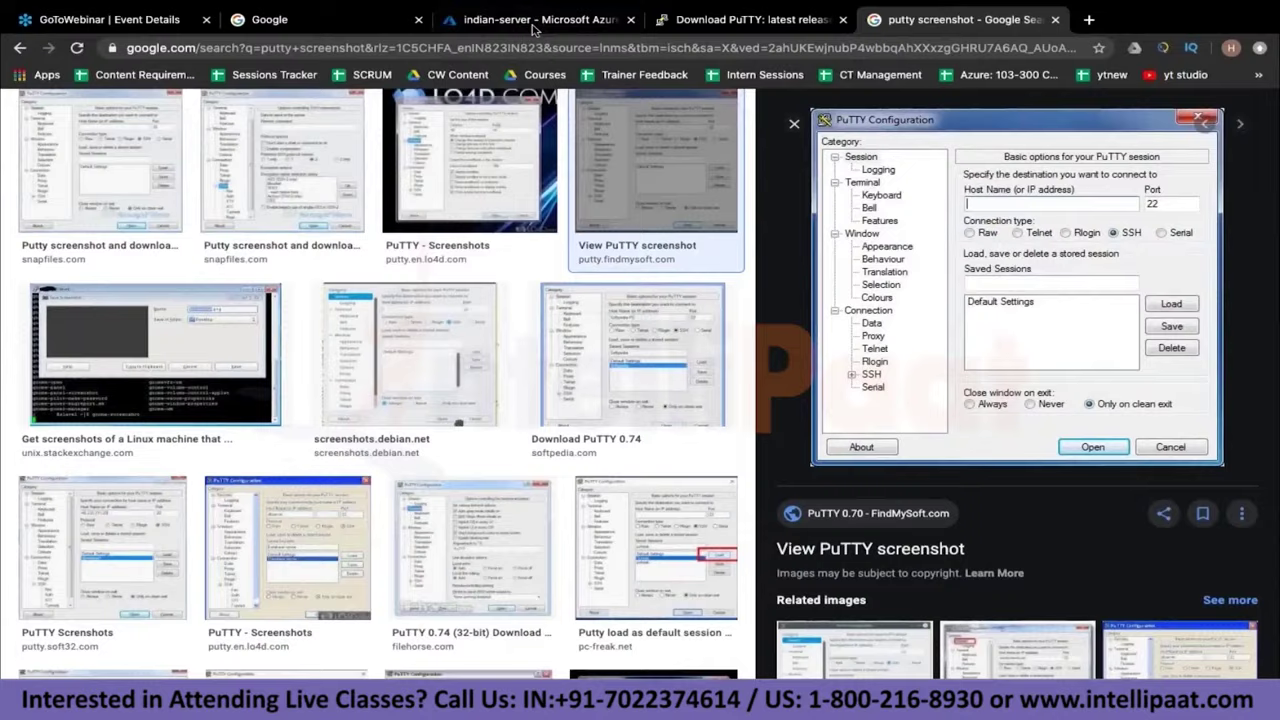
left_click(540, 19)
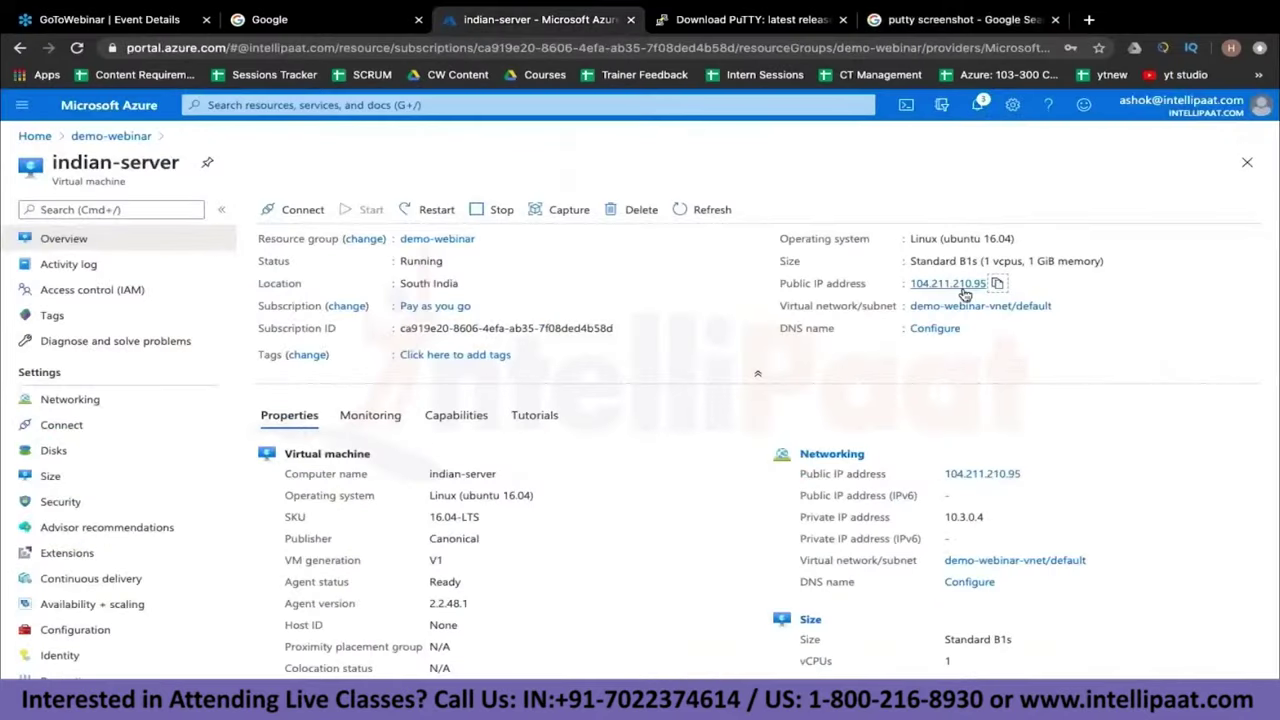
Step: In Terminal, run ssh as the admin user to the pasted IP 104.211.210.95
left_click(778, 22)
left_click(936, 14)
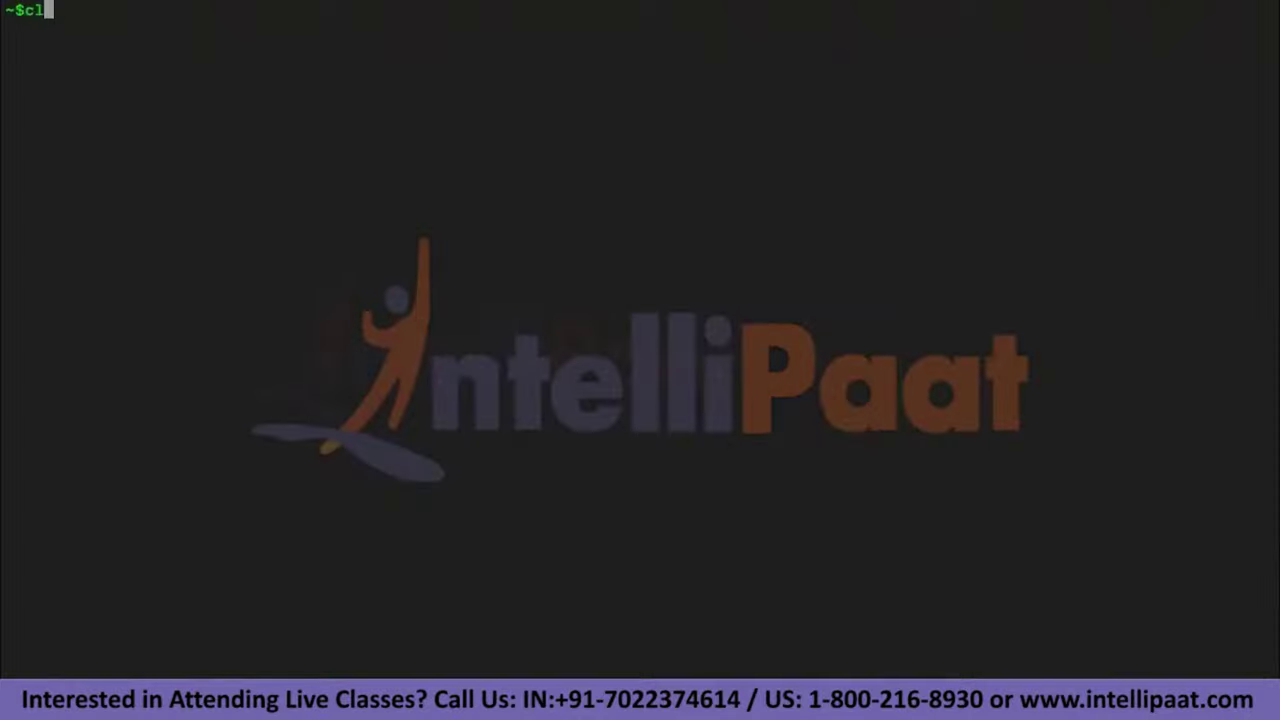
type("ssh")
type("intellipa")
type("ar")
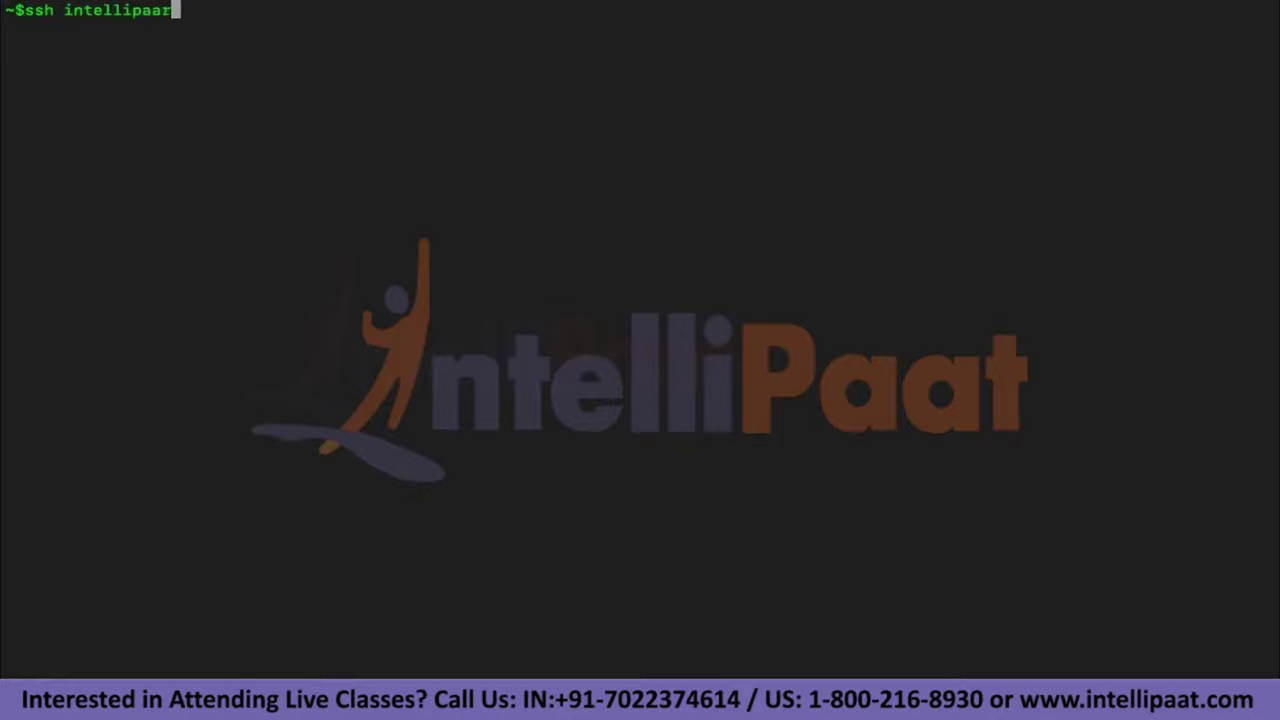
type("@")
type("104.211.210.95")
key("Return")
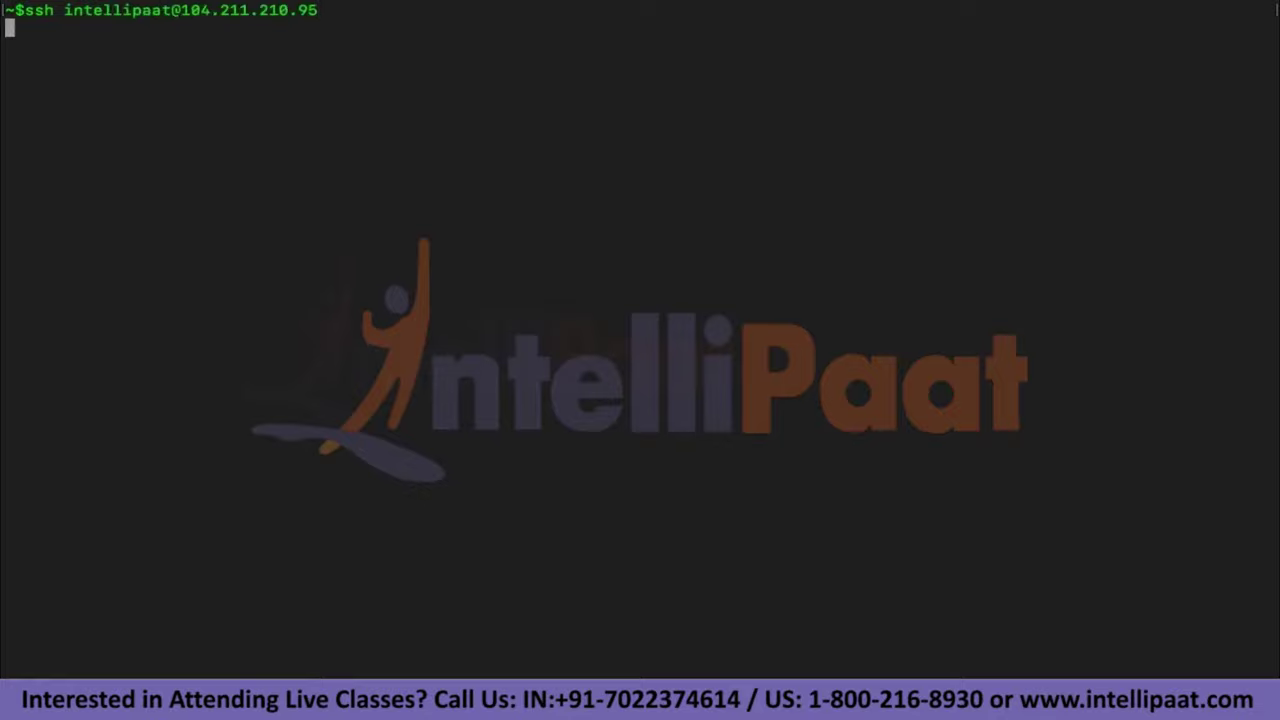
Step: Accept the host key, log in with the password, clear the screen, and open a second terminal
type("yes")
key("Return")
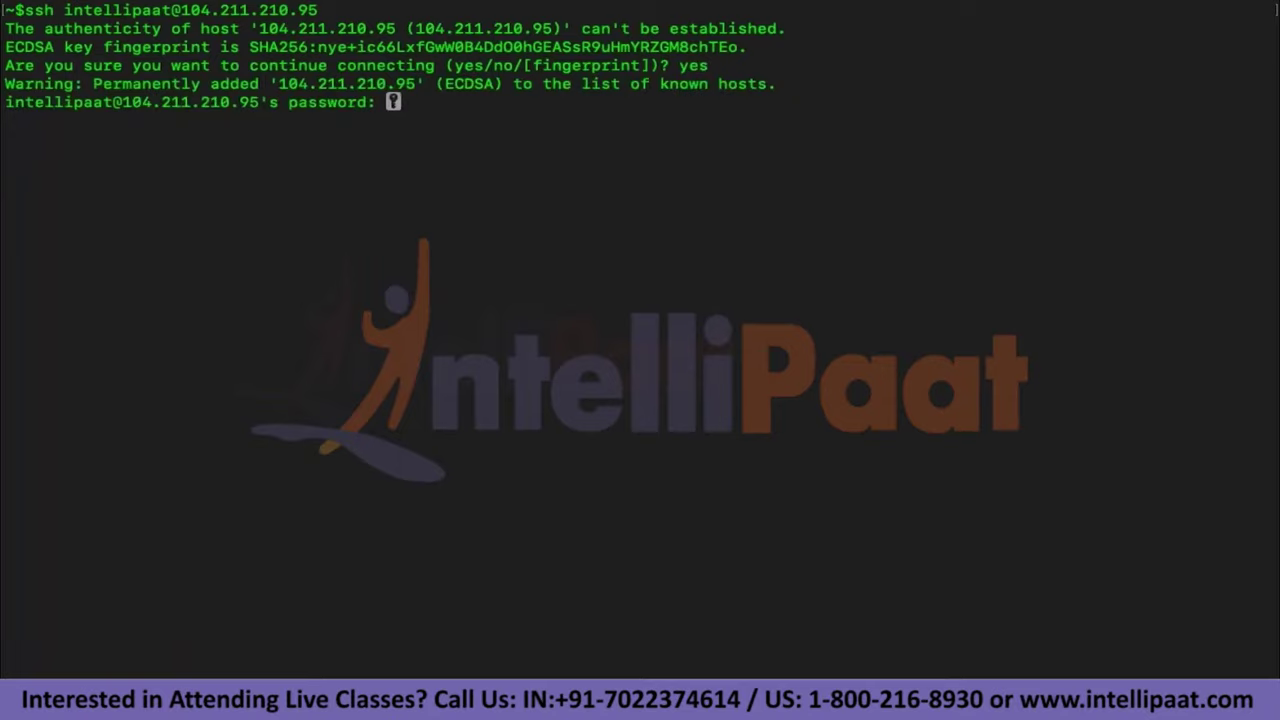
key("Return")
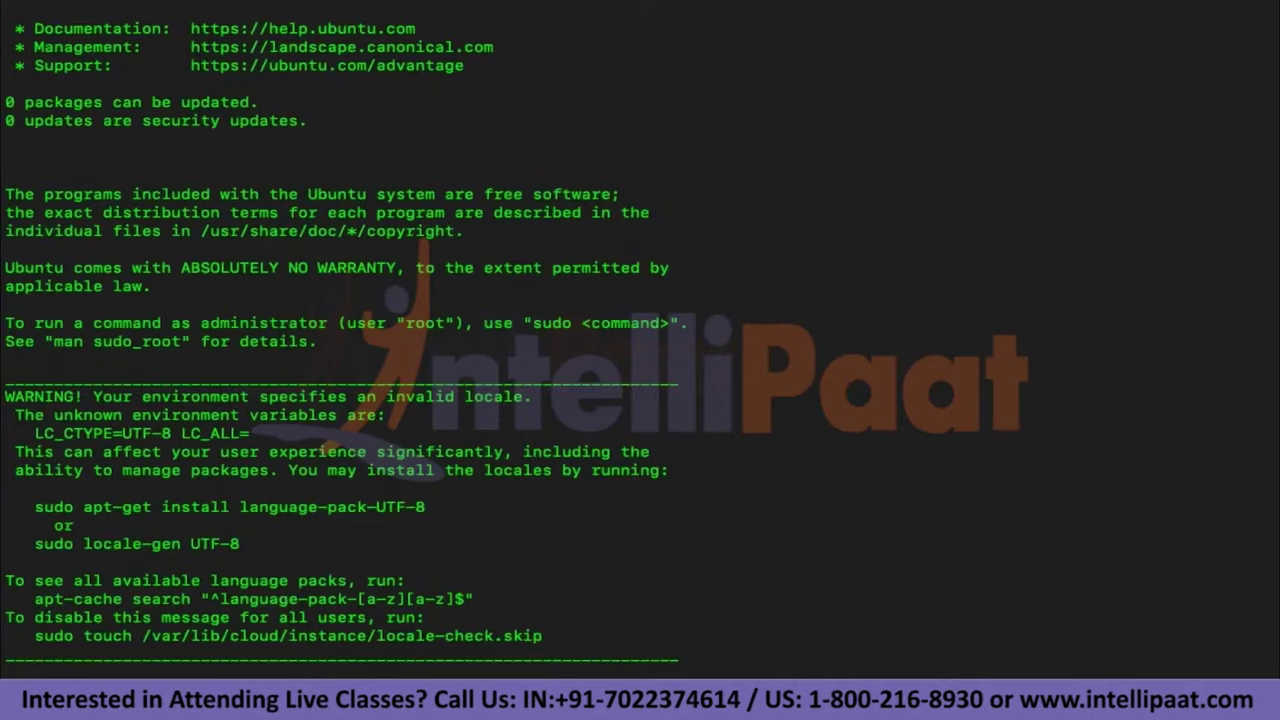
key("ctrl+l")
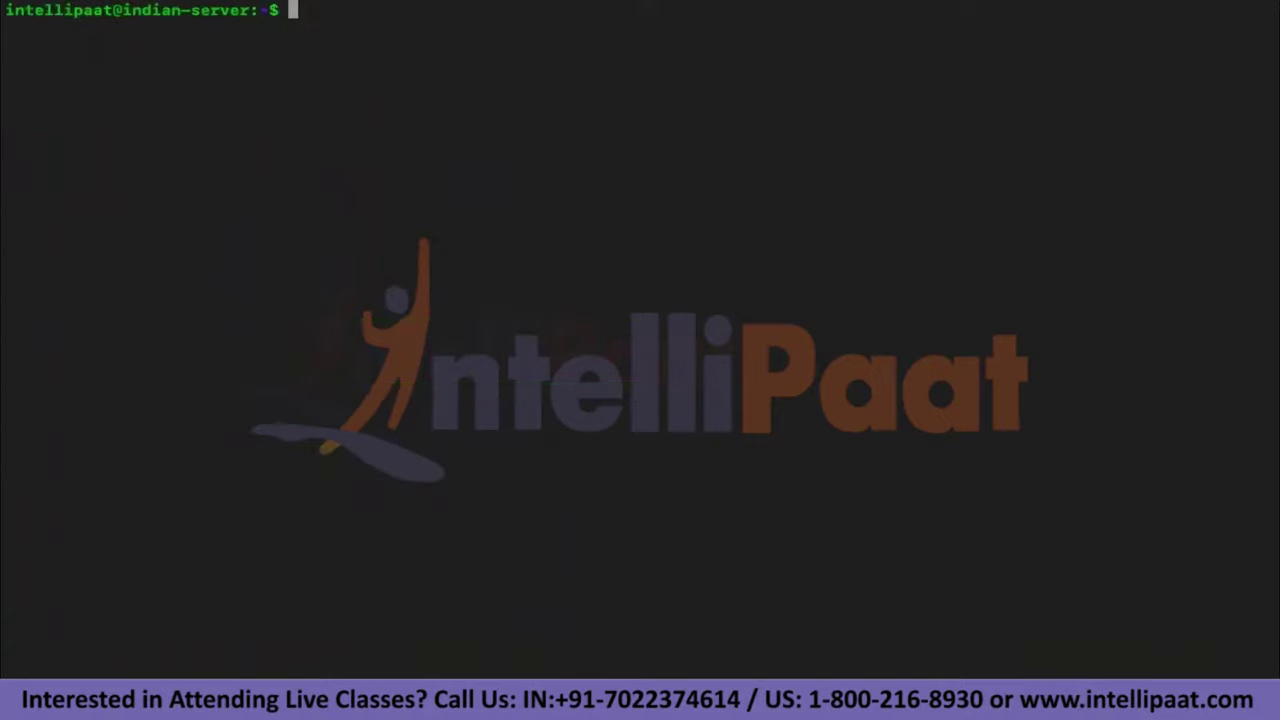
key("super+t")
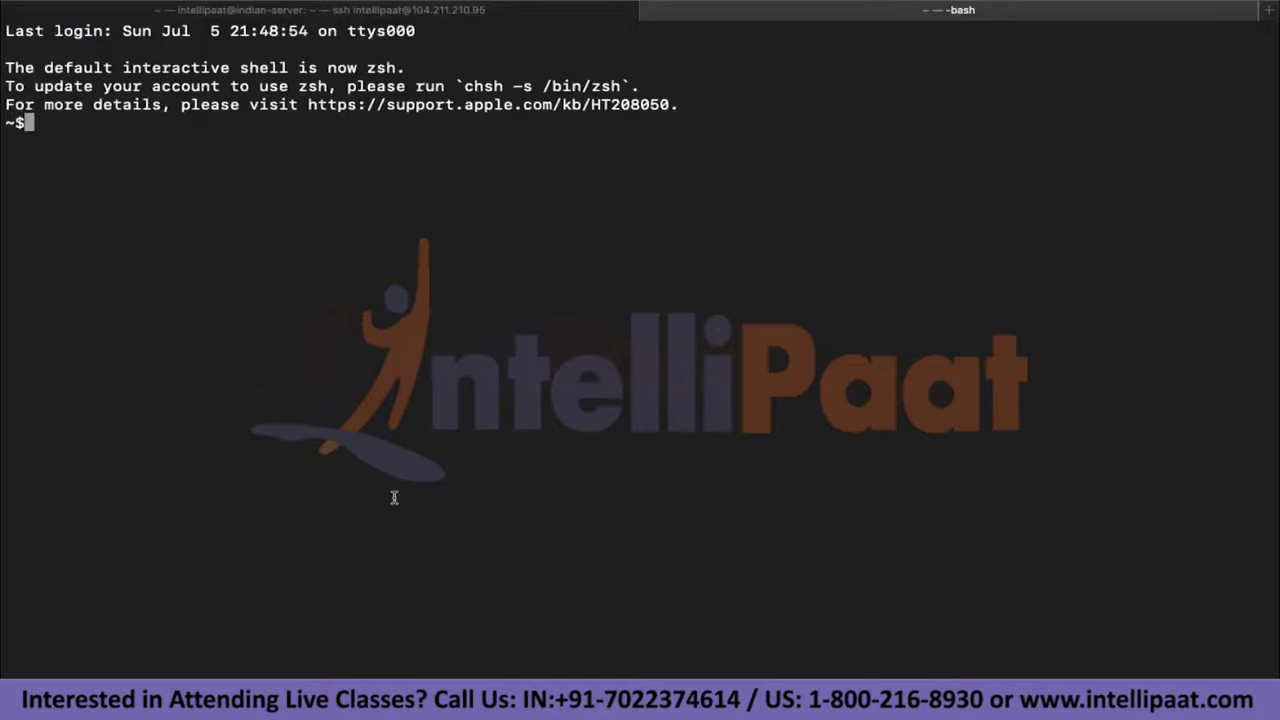
Step: Clear the terminal, begin an ssh command, and copy indian2's public IP 104.211.204.136 from the portal
type("clear")
key("Return")
type("s")
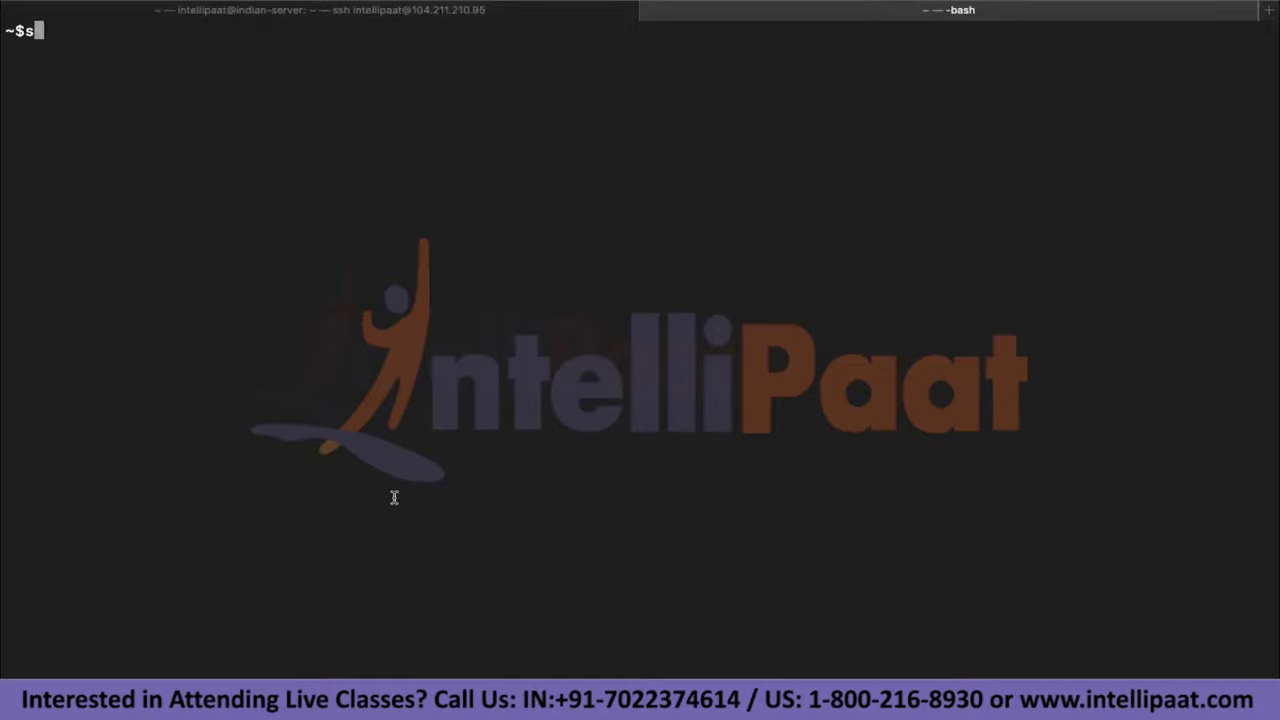
type("sh intellipaat@")
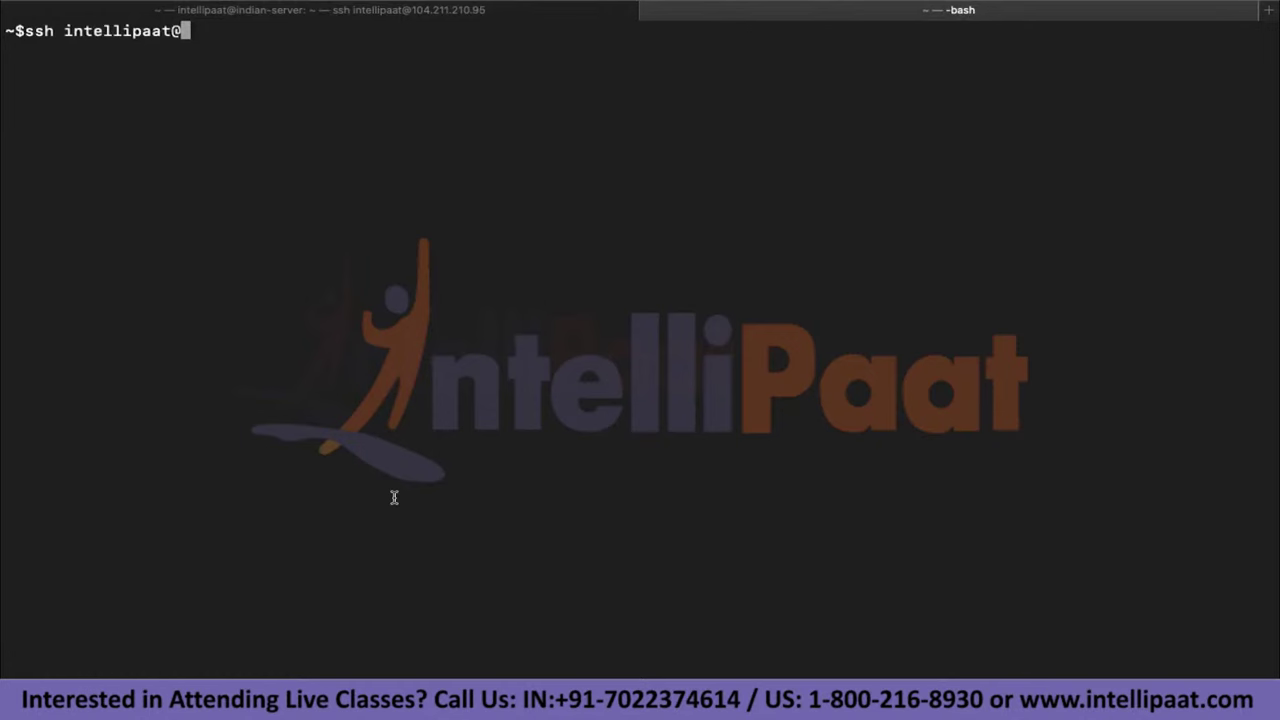
key("ctrl+Right")
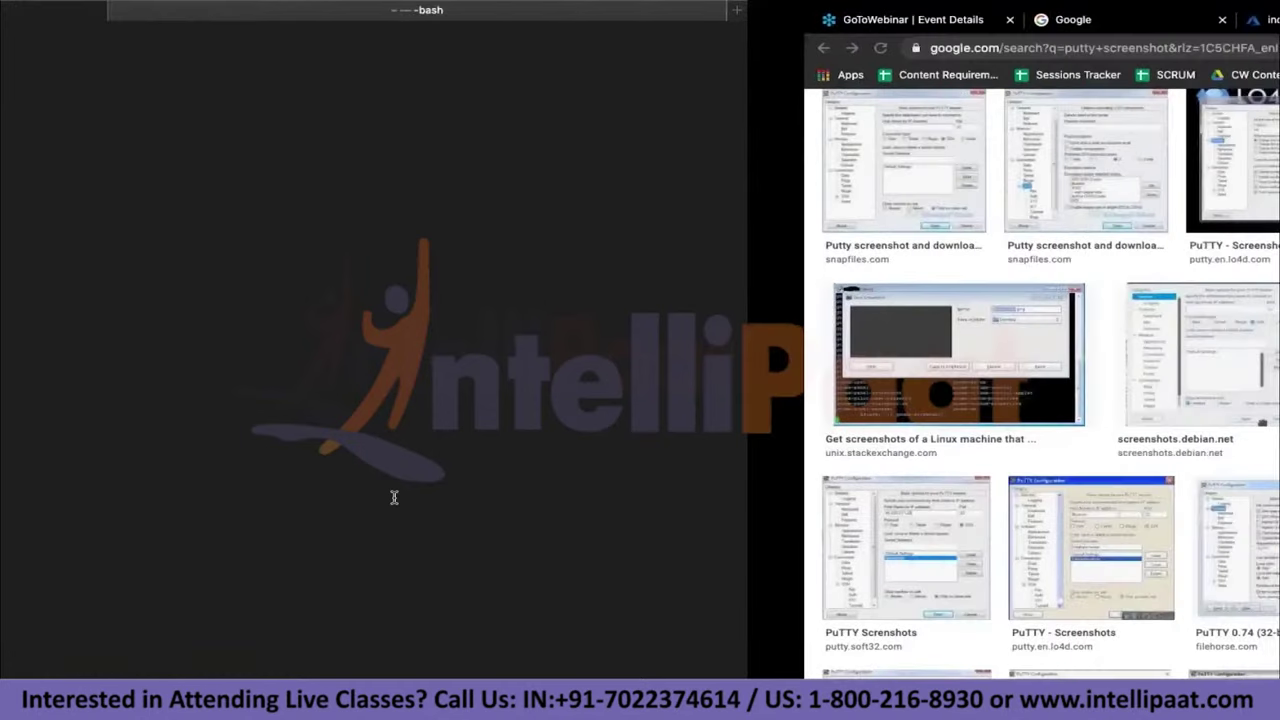
key("ctrl+Right")
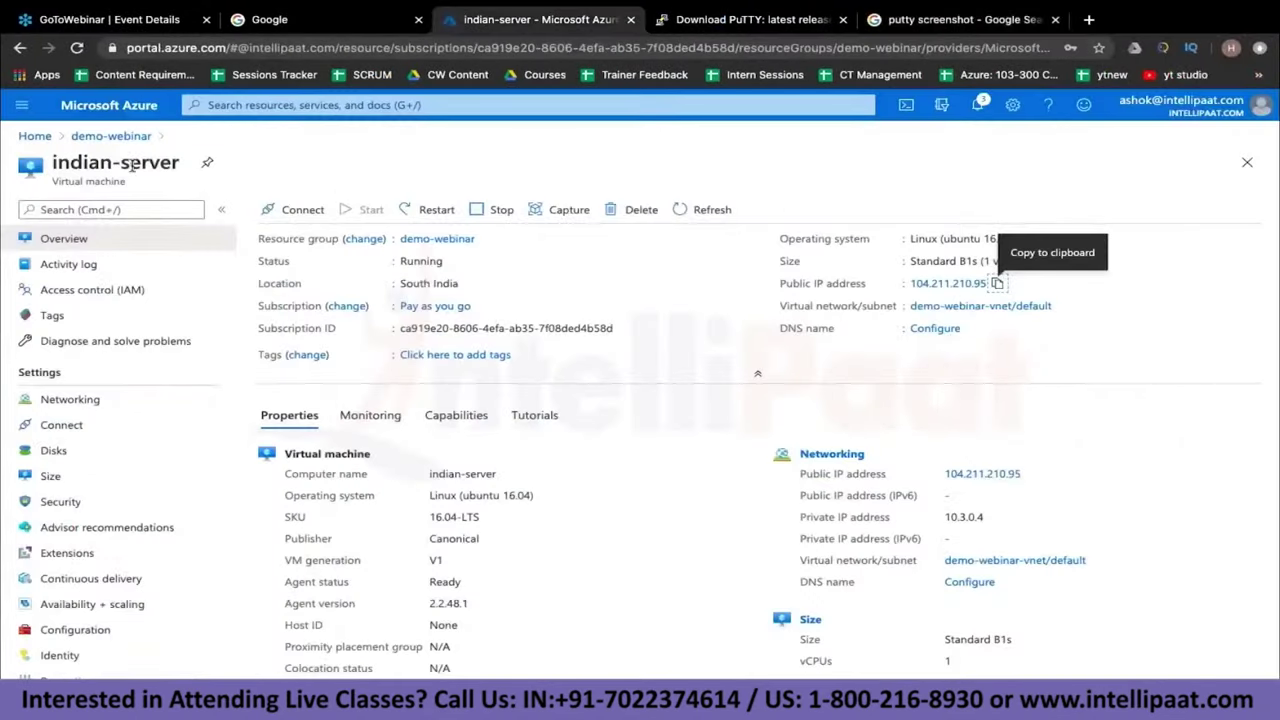
left_click(97, 140)
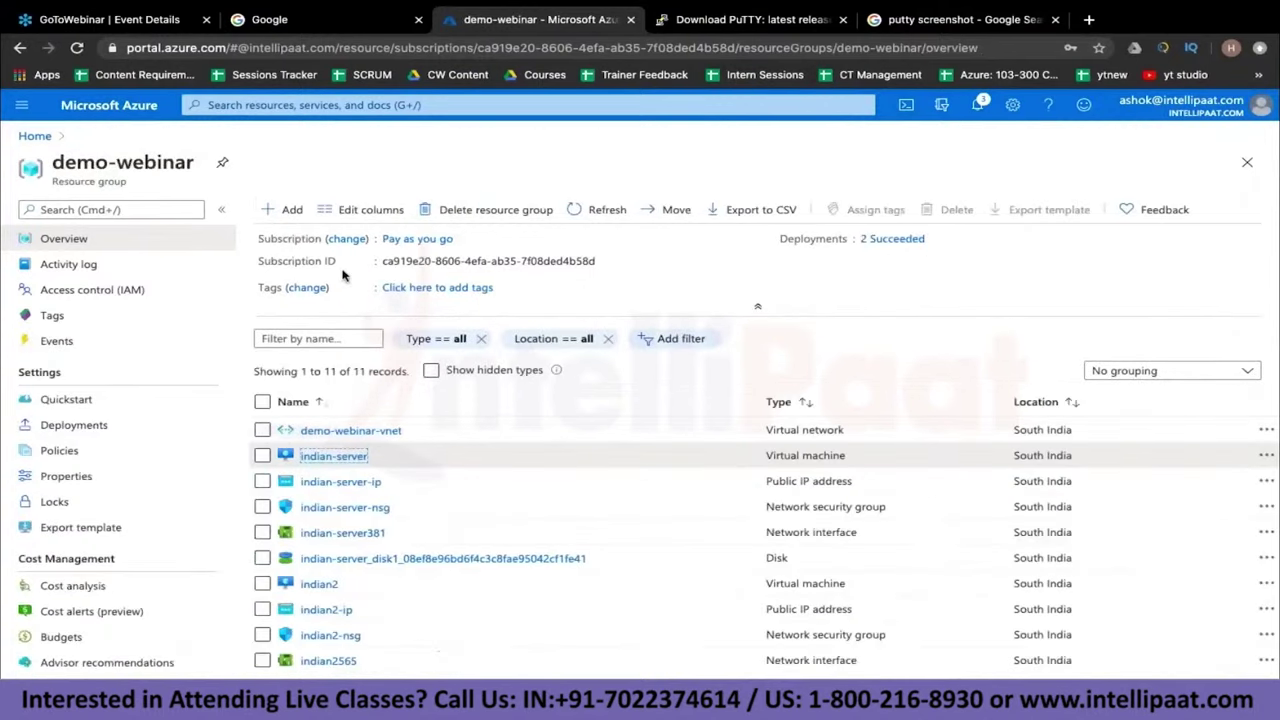
left_click(320, 585)
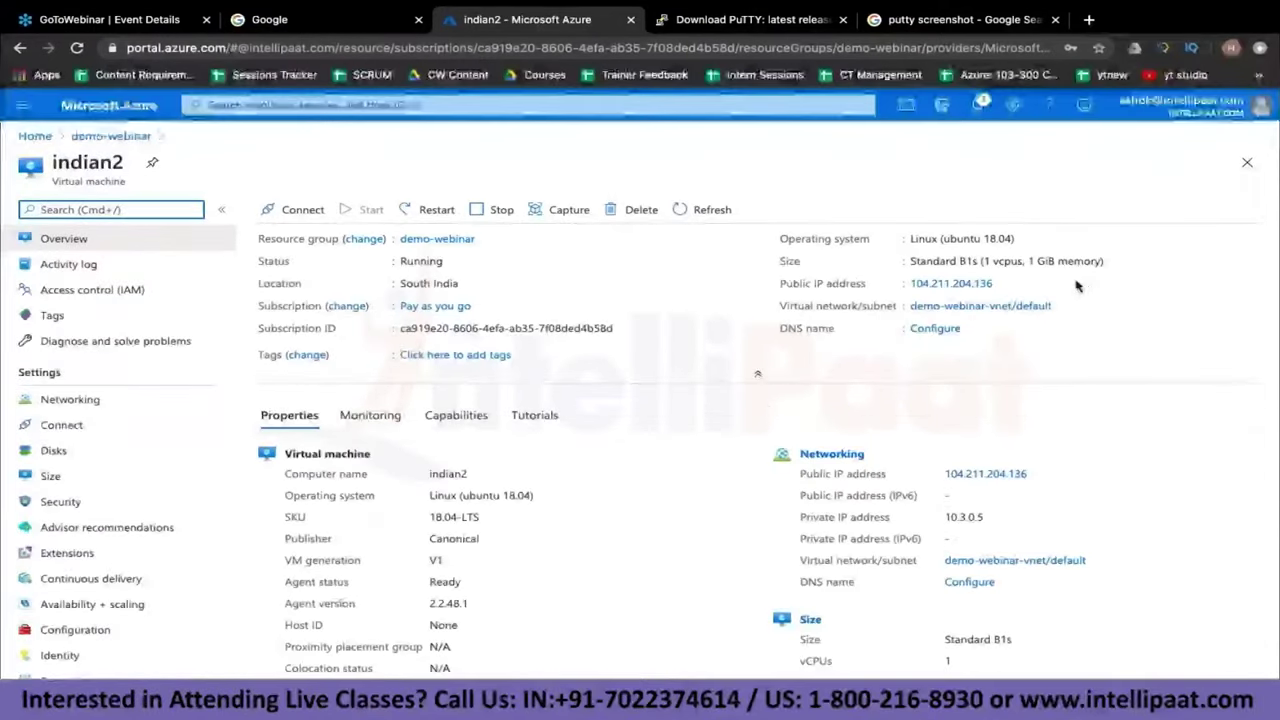
left_click(1004, 287)
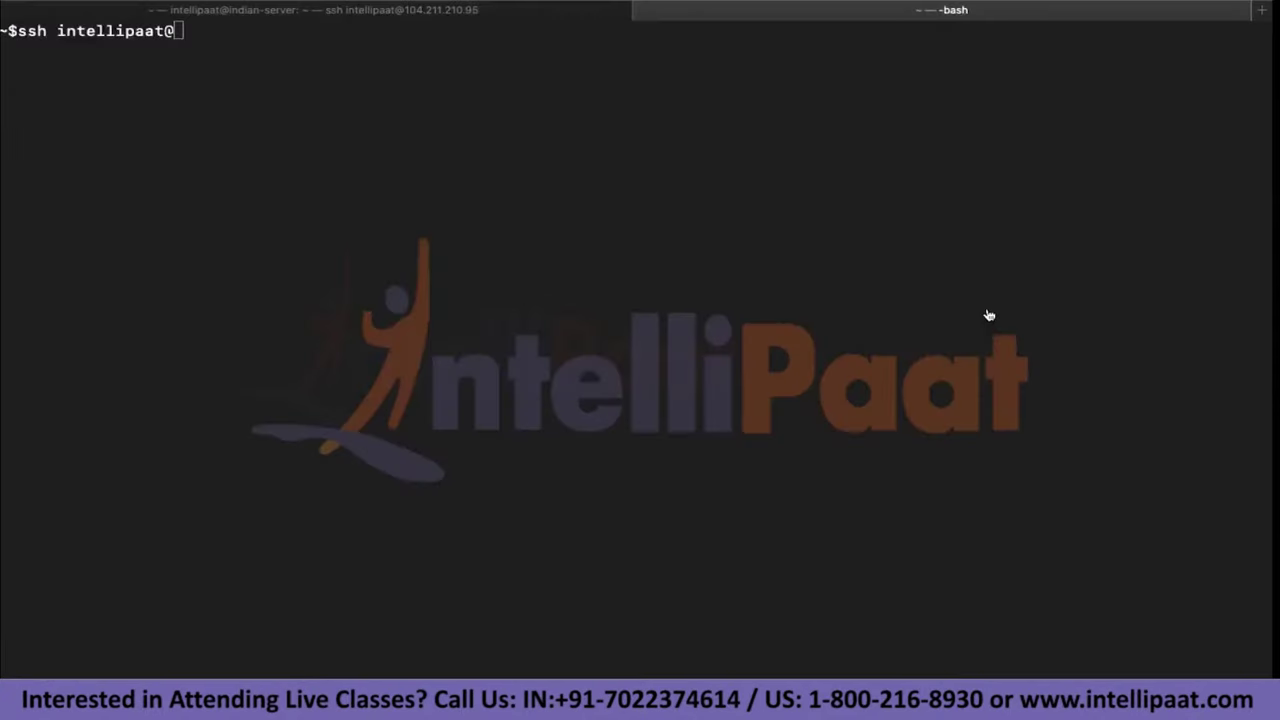
Step: SSH into indian2 at 104.211.204.136, accept the host key, log in with the password, and clear the banner
key("super+Tab")
key("super+v")
key("Return")
type("yes")
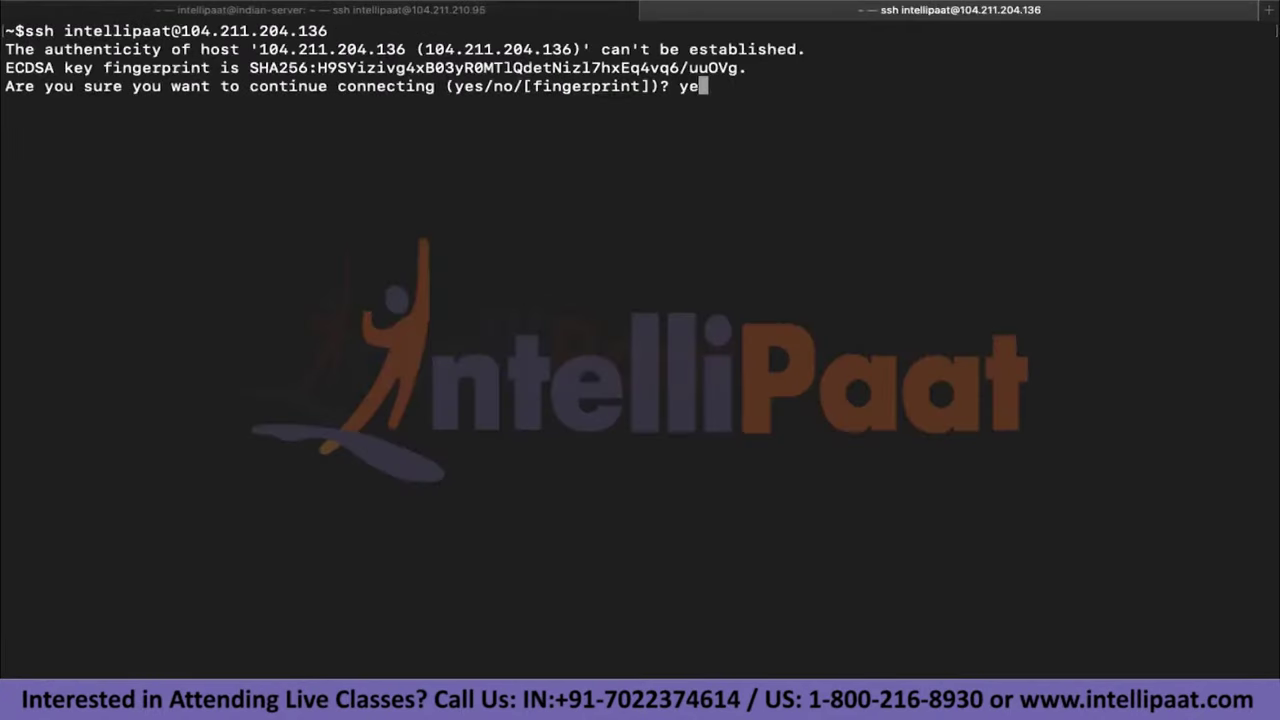
key("Return")
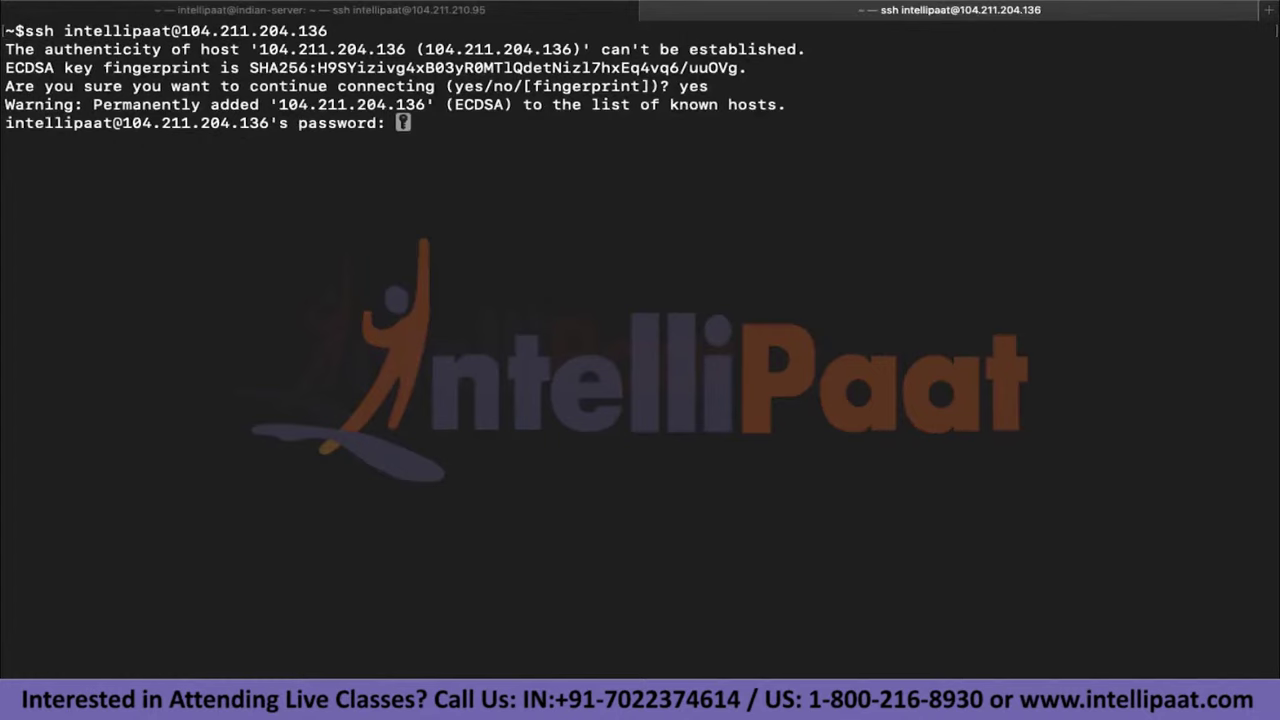
key("Return")
type("clea")
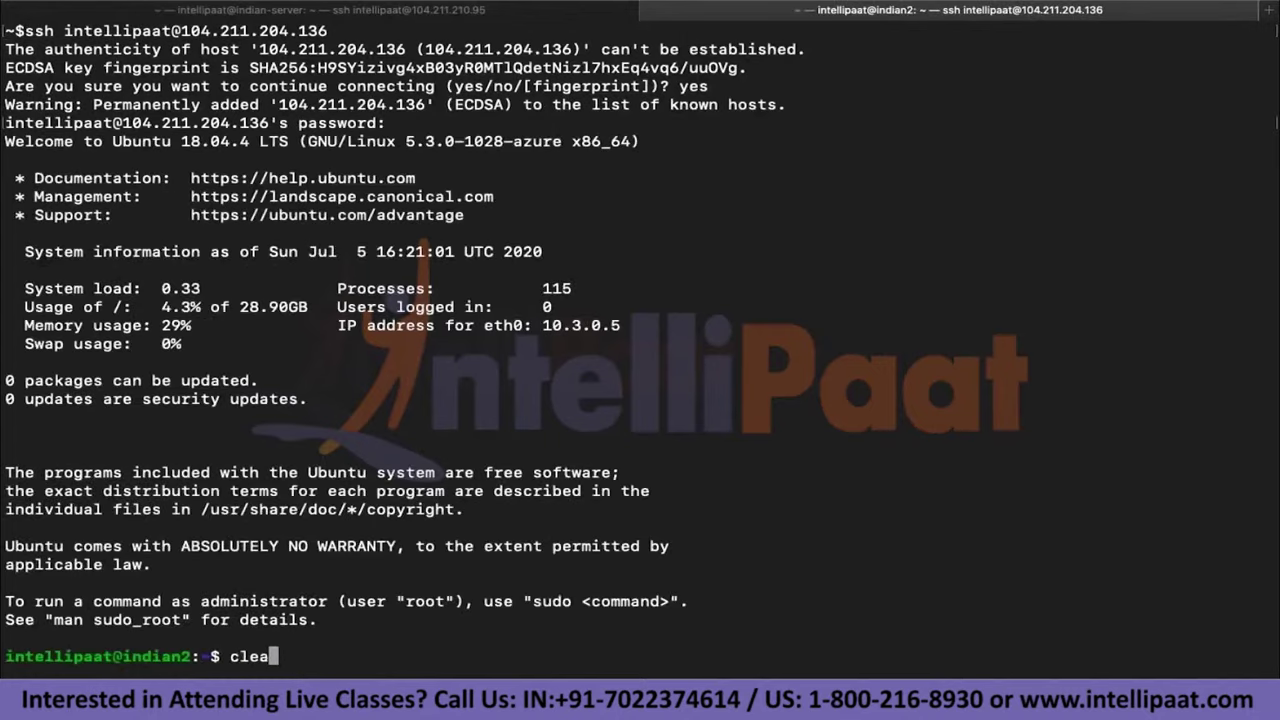
type("r")
key("Return")
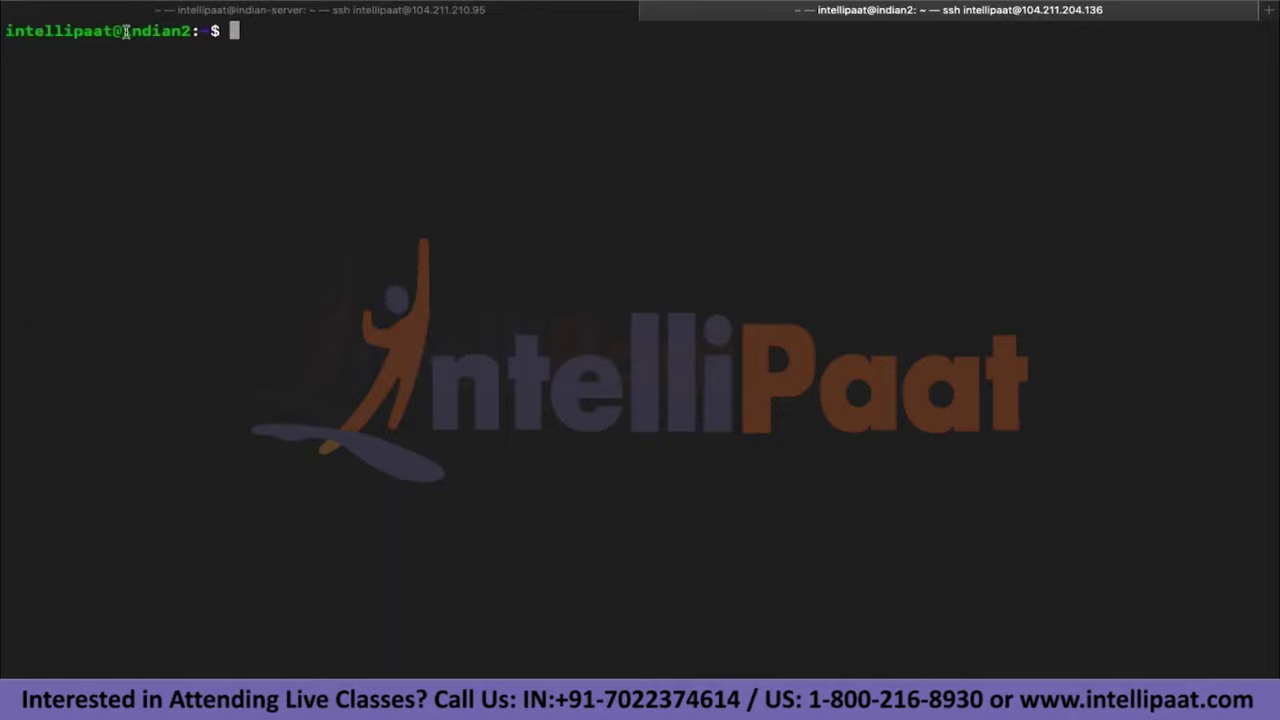
scroll(180, 30, "up", 2)
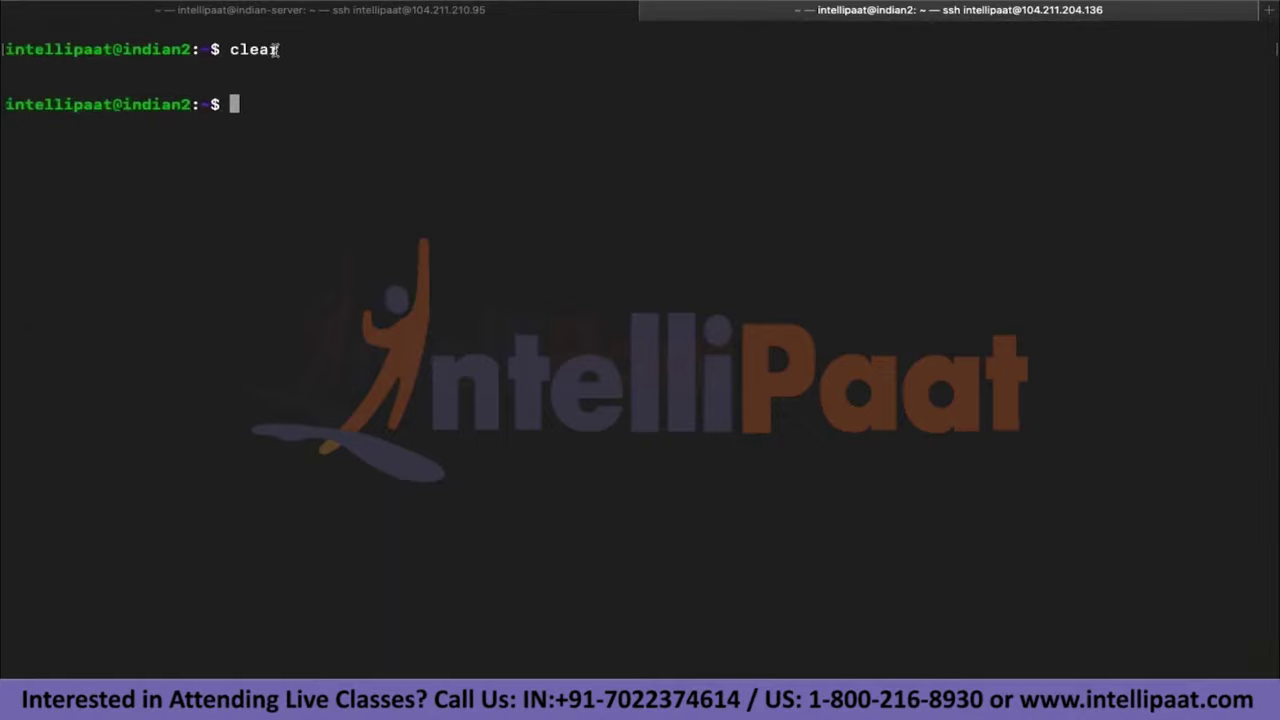
Step: Switch to the indian-server terminal session and wipe its screen to a fresh prompt
left_click(368, 11)
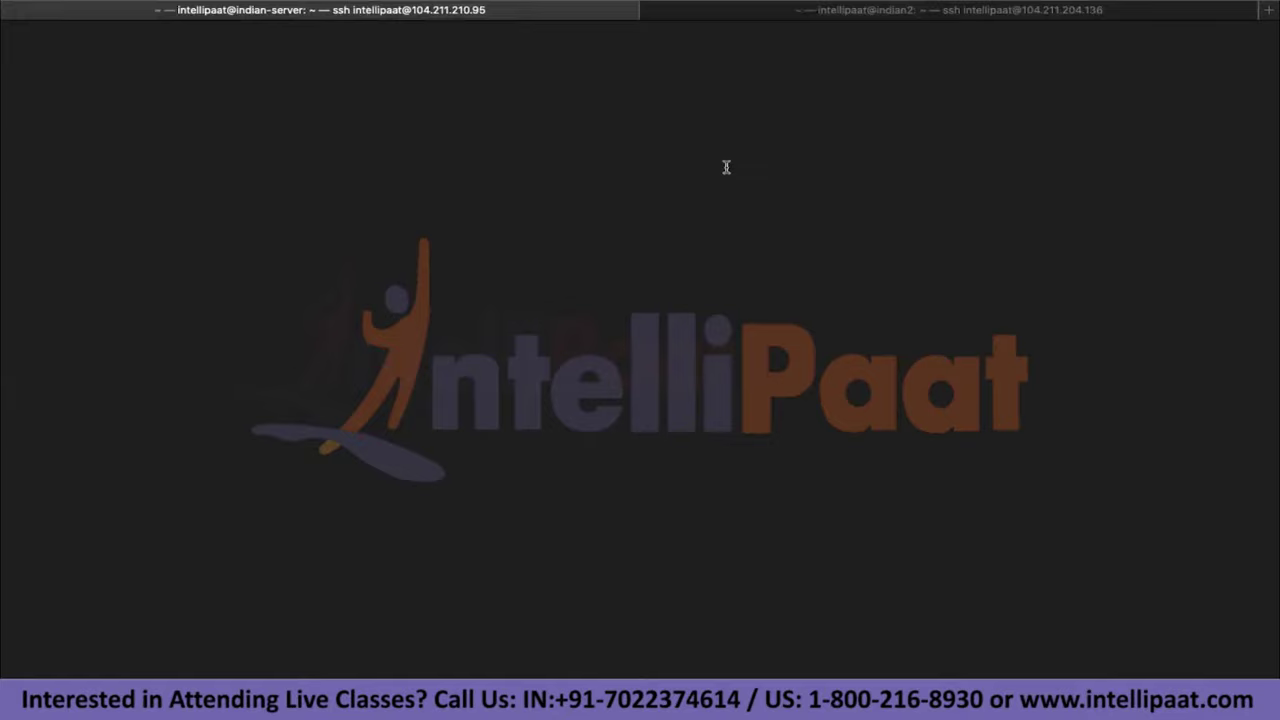
scroll(700, 240, "up", 4)
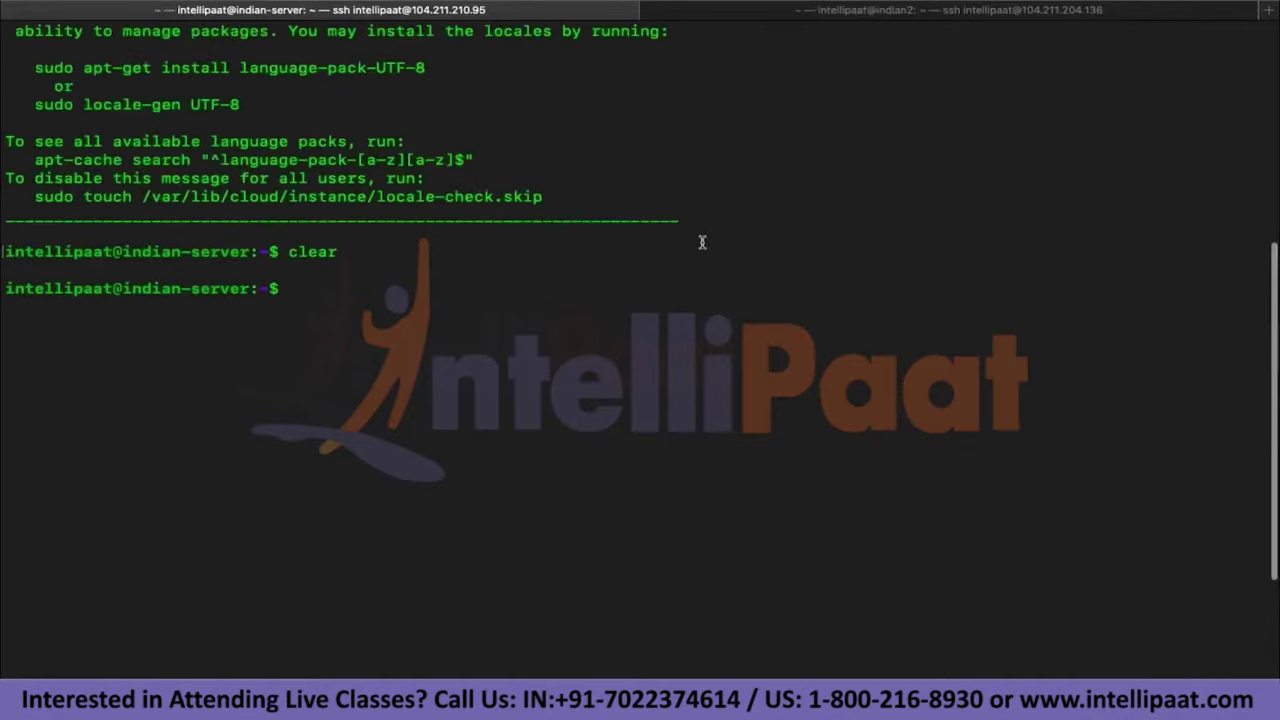
scroll(702, 242, "up", 3)
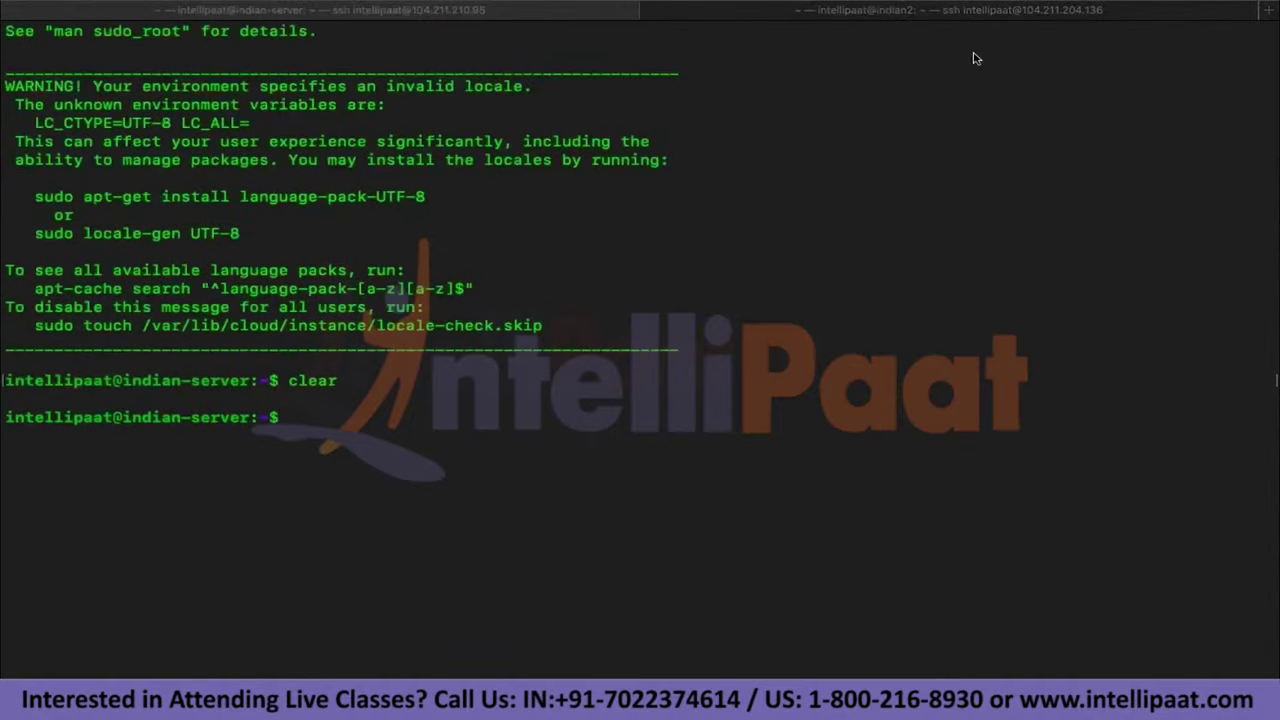
left_click(689, 483)
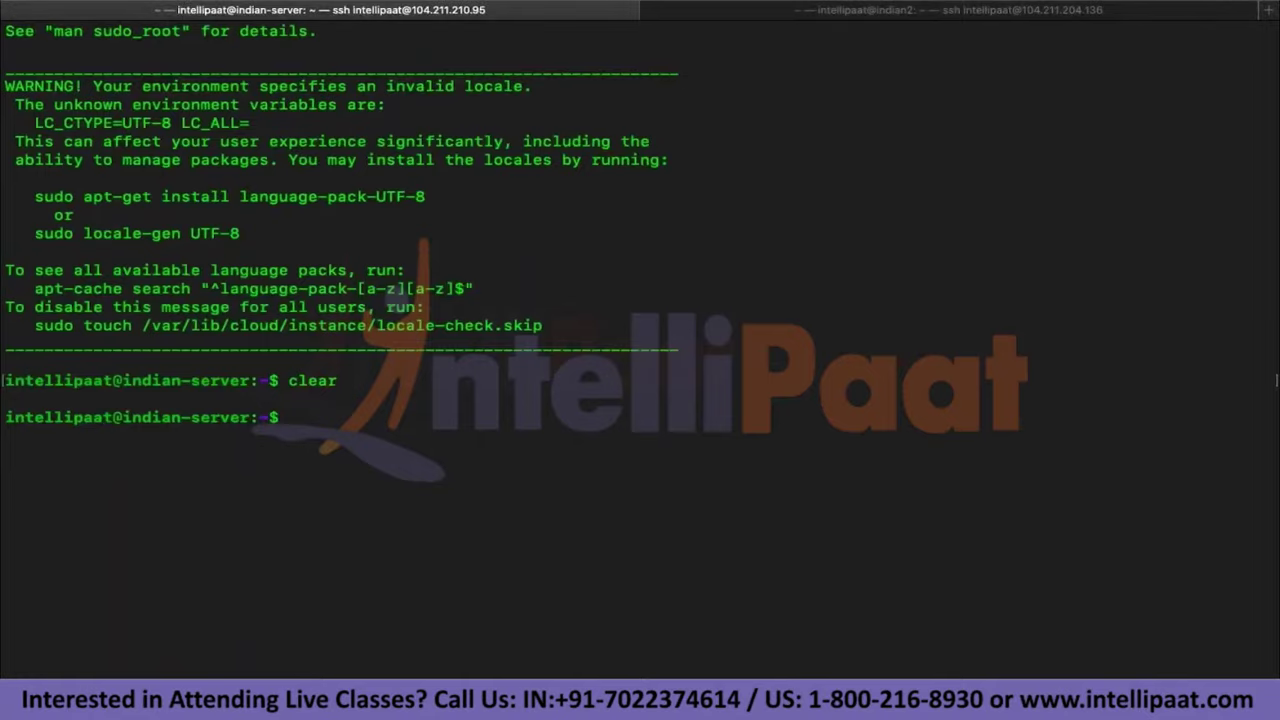
key("super+k")
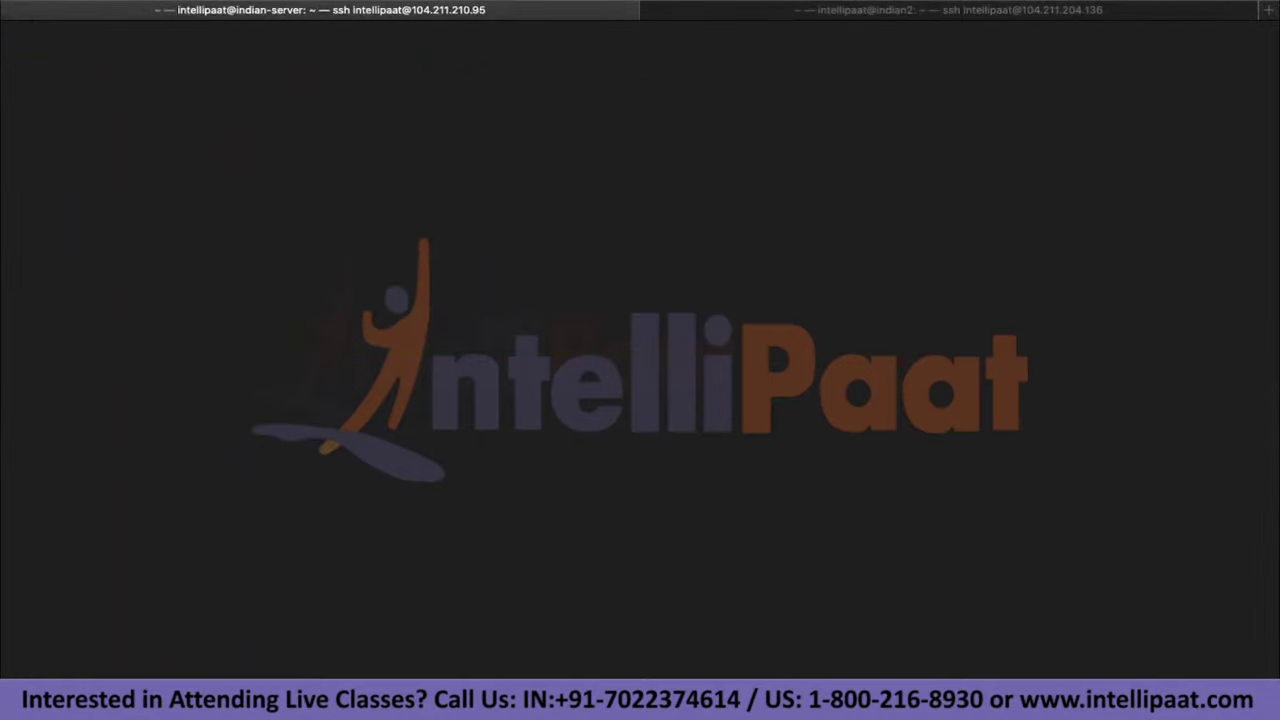
key("Return")
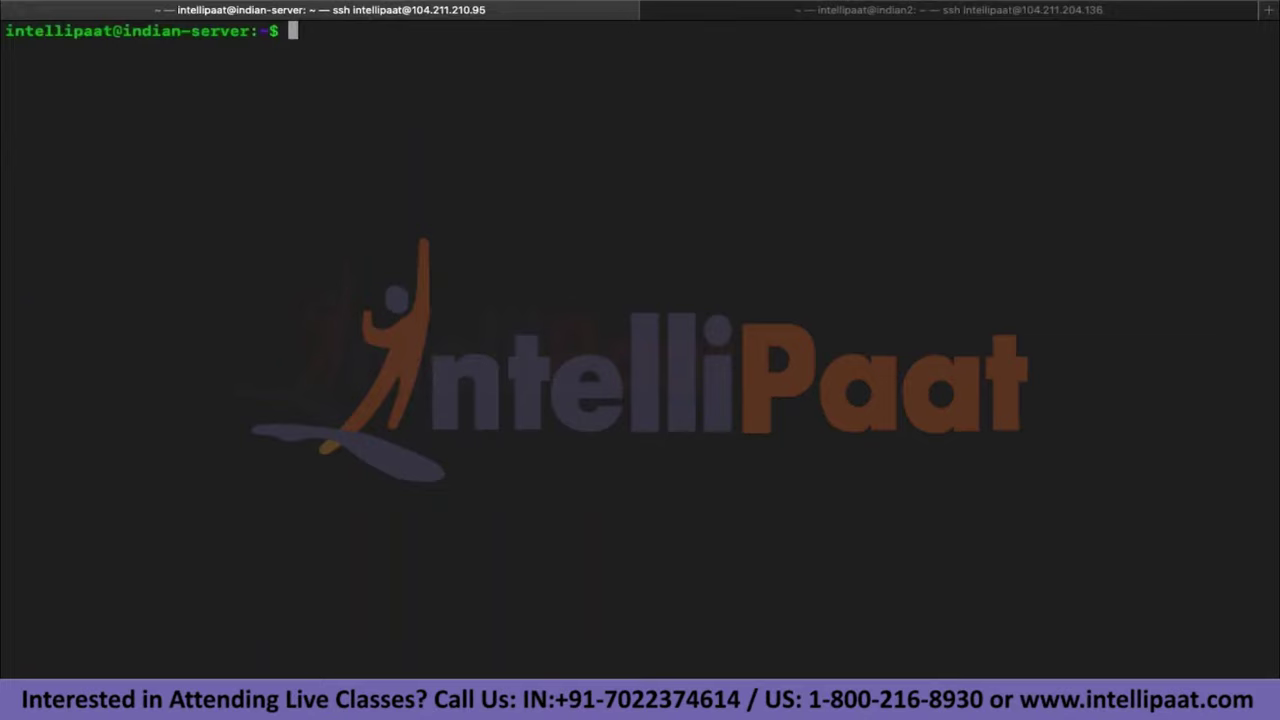
Step: Run sudo apt-get update on indian-server, clear the output, and type sudo apt-get install apache2
type("sudo apt-")
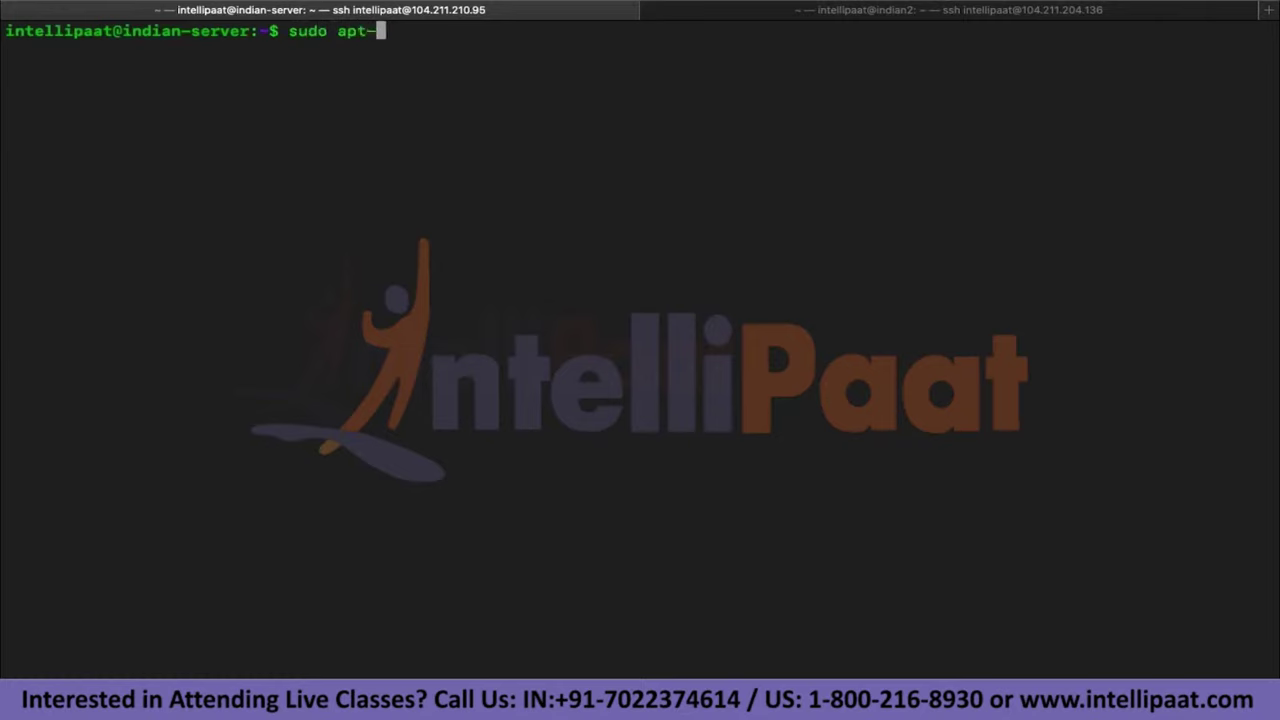
type("get update")
key("Return")
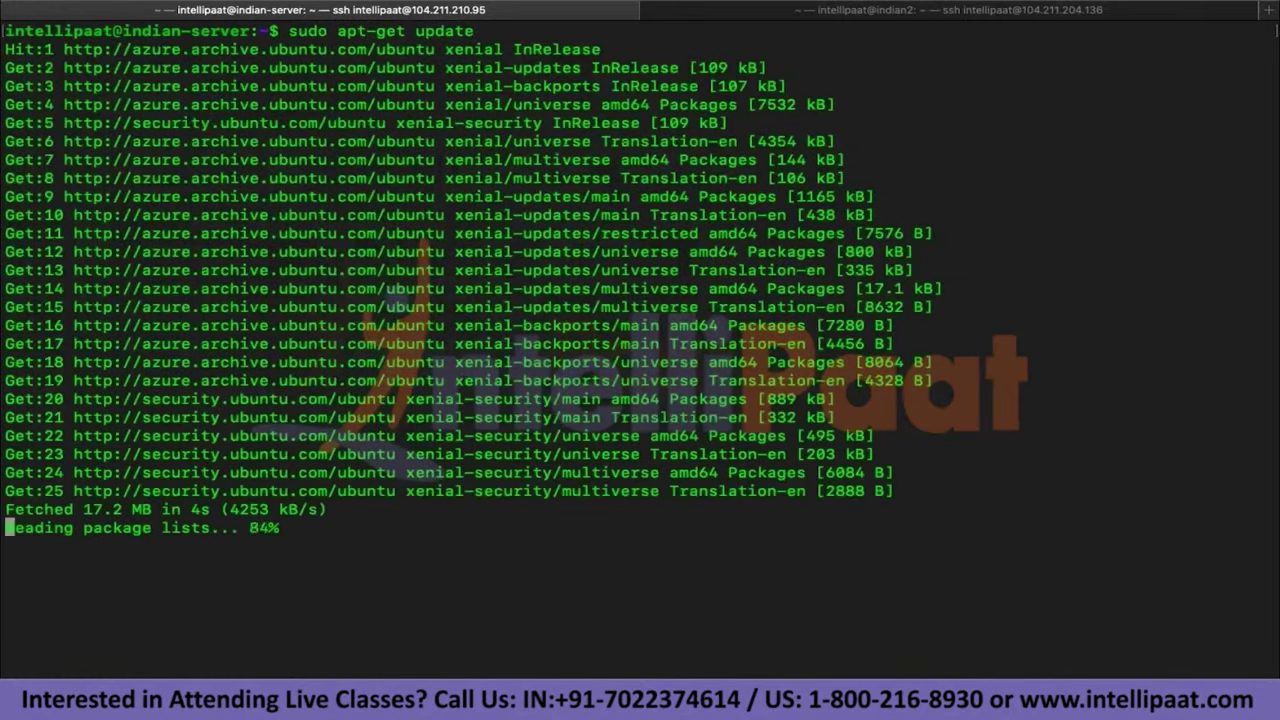
type("clear")
key("Return")
type("s")
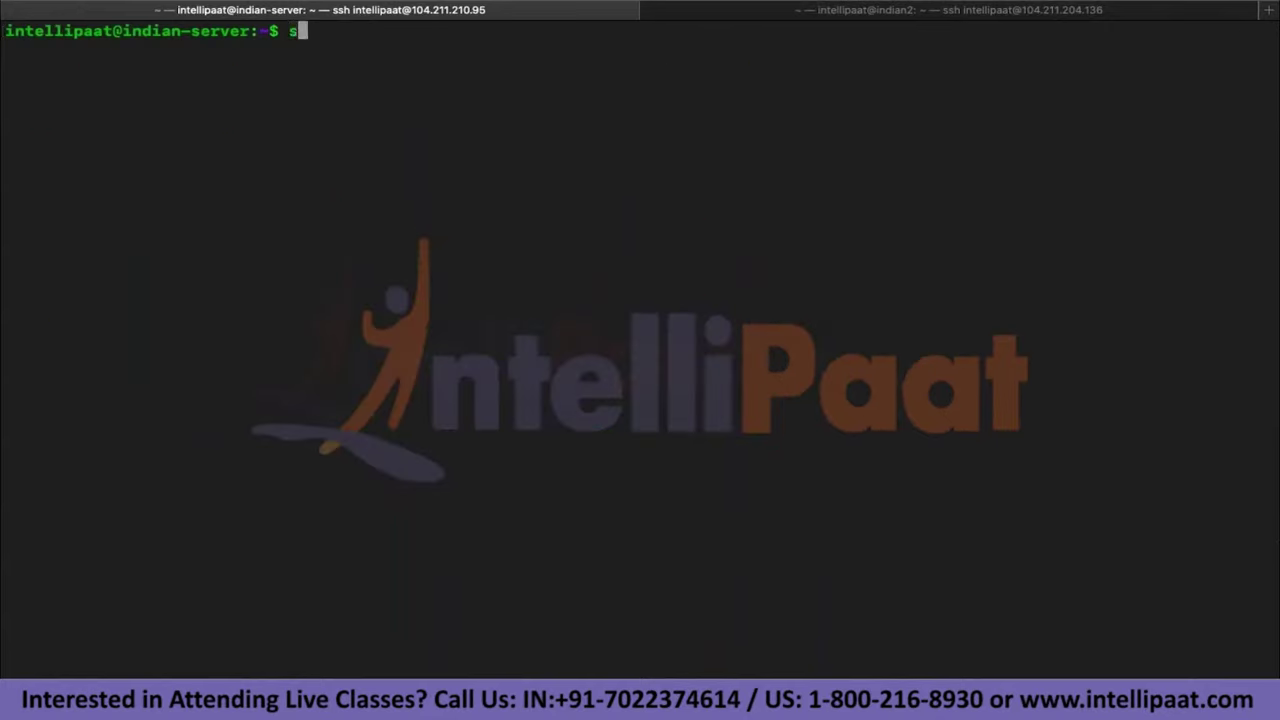
type("udo apt-get ins")
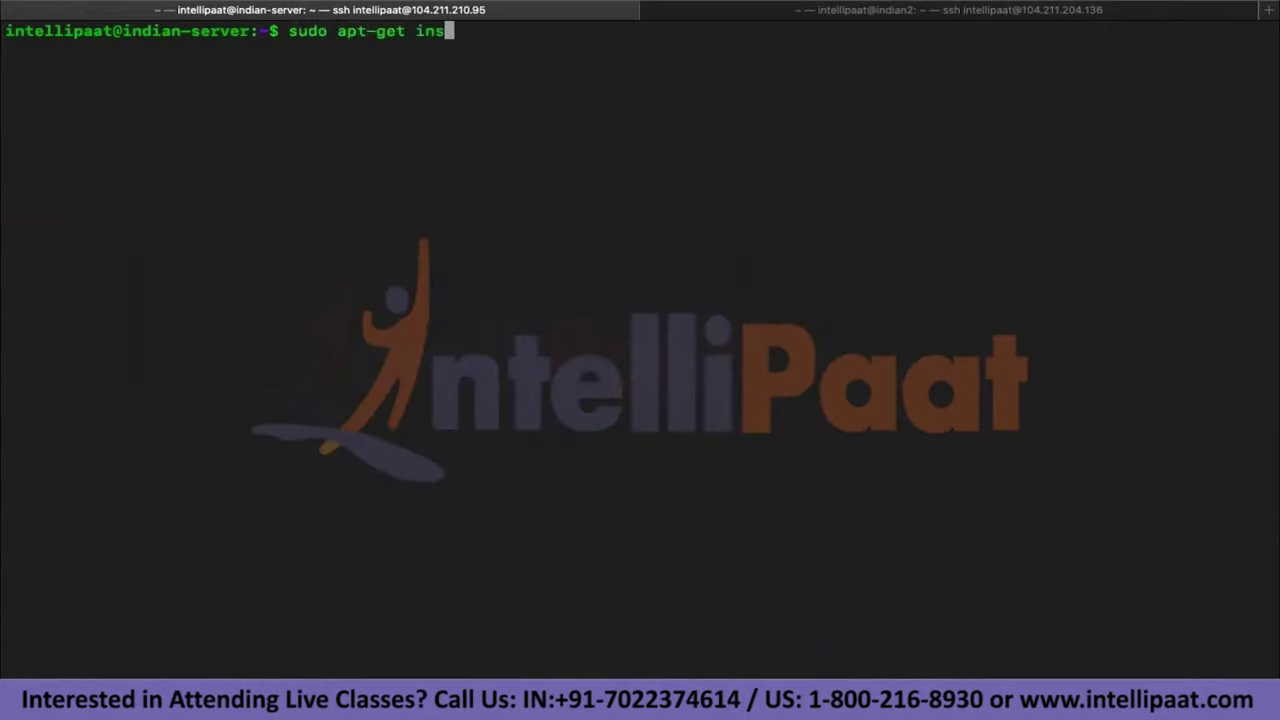
type("tall apache2")
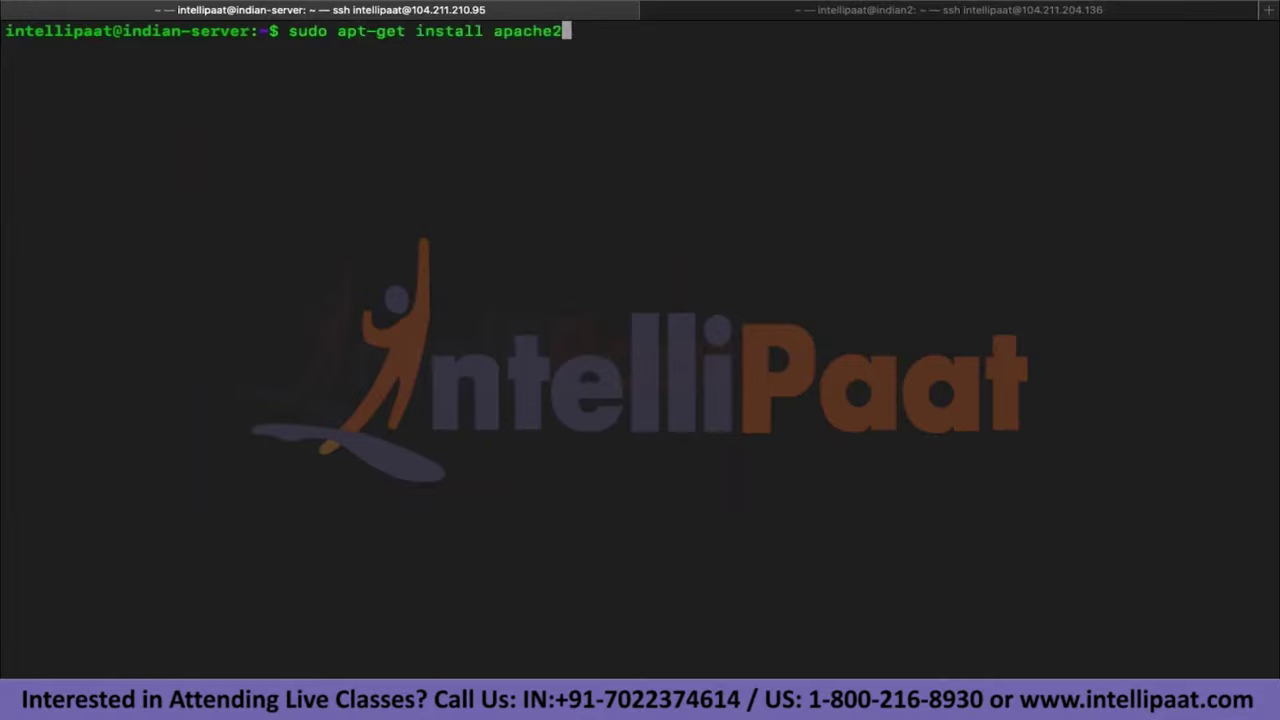
Step: Install apache2 on indian-server, confirming with y
key("Return")
type("y")
key("Return")
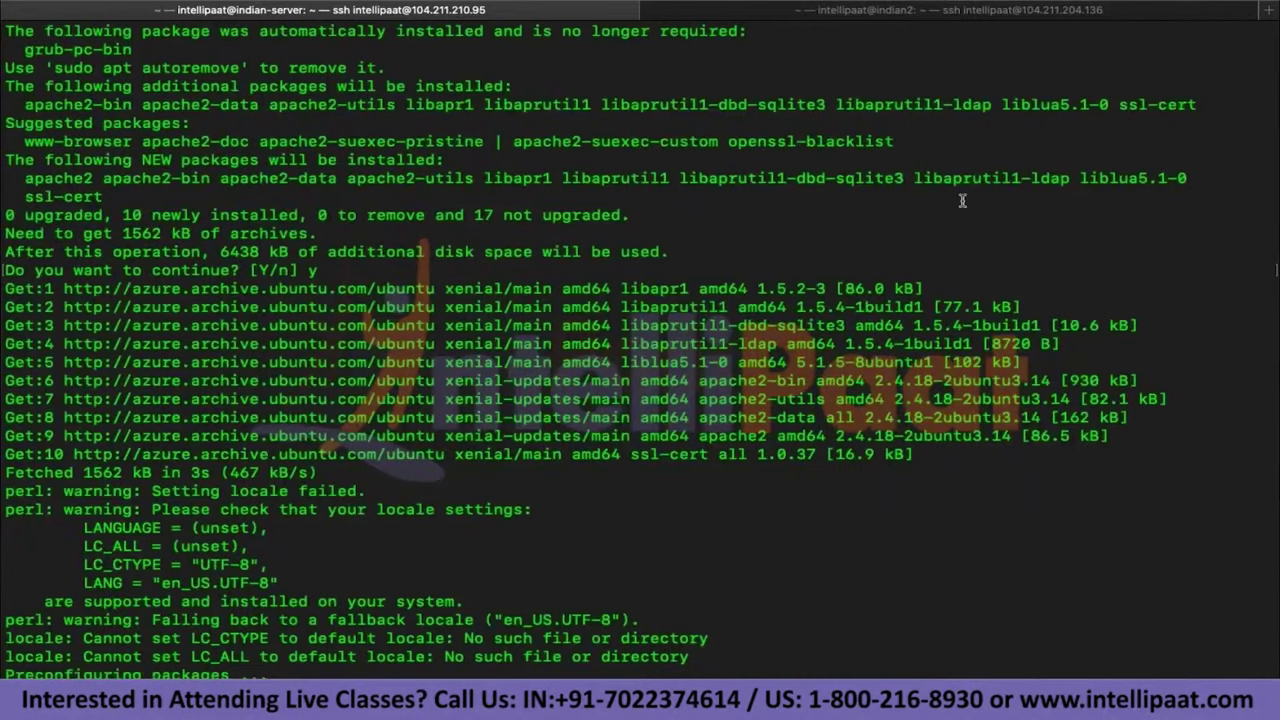
Step: Refresh indian2's package lists with sudo apt-get update and clear the output
left_click(1030, 16)
type("udoa")
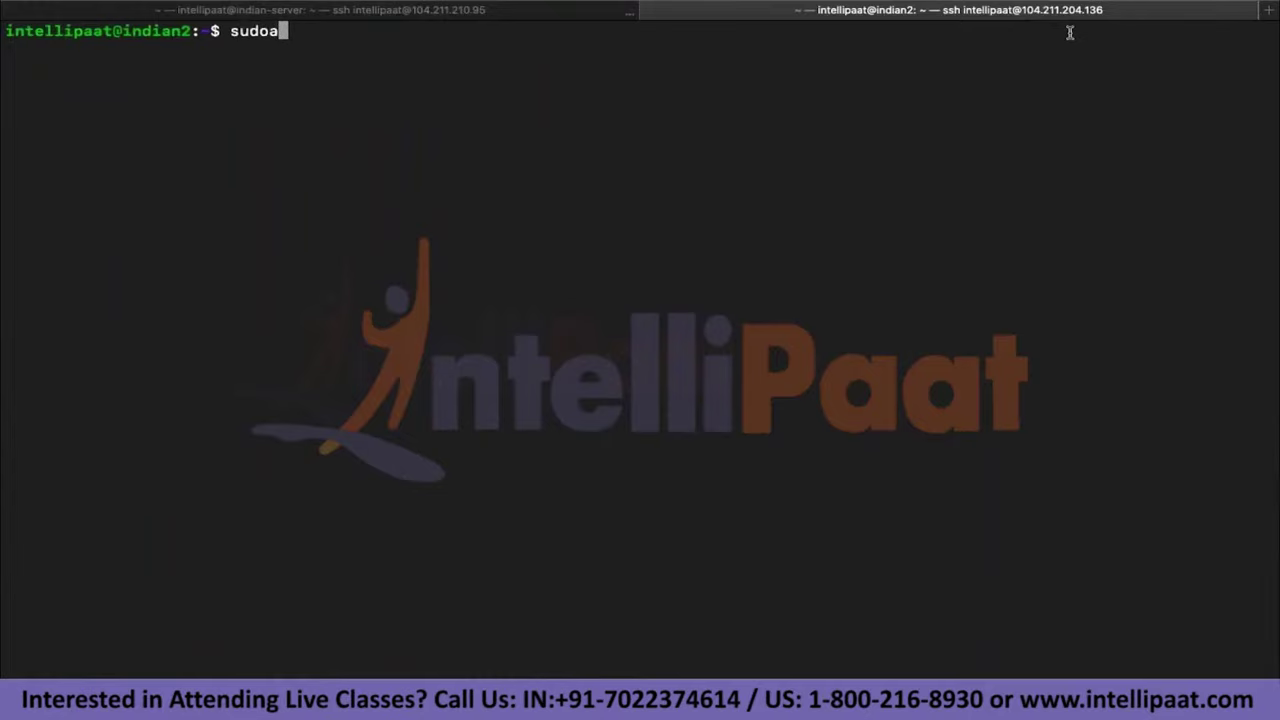
key("BackSpace")
type("apt-")
type("get update")
key("Return")
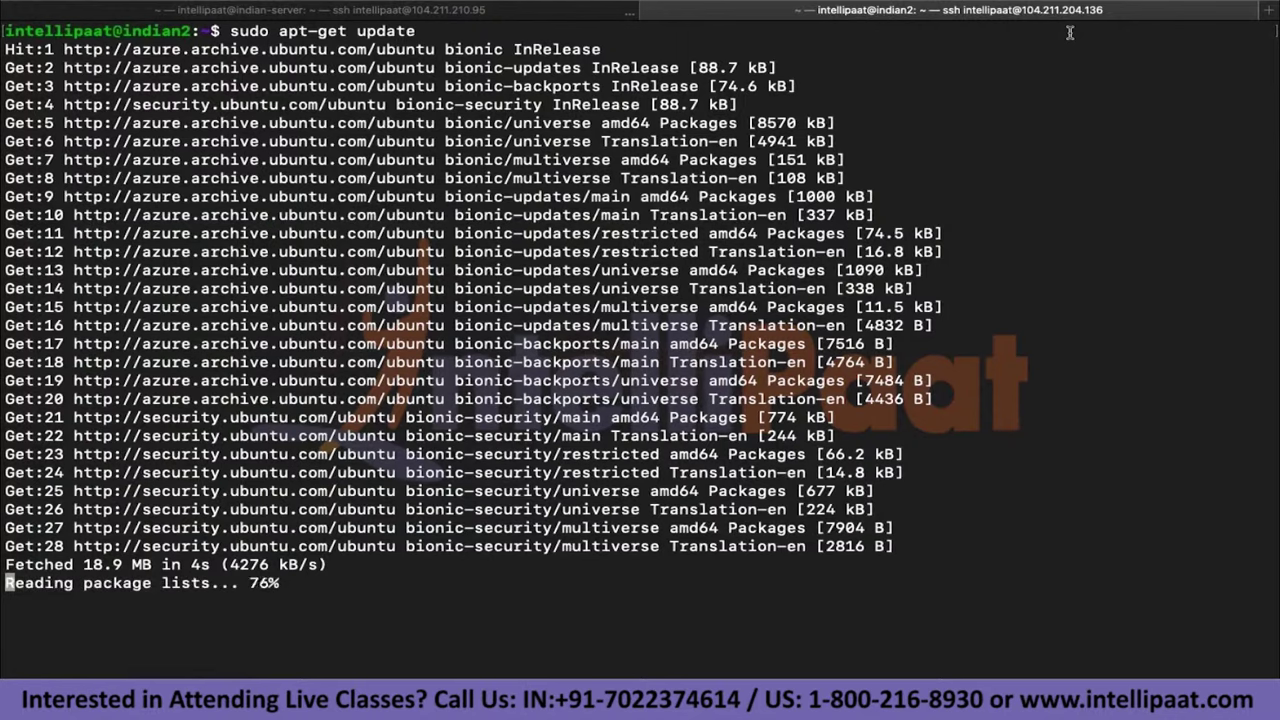
type("cl")
type("ear")
key("Return")
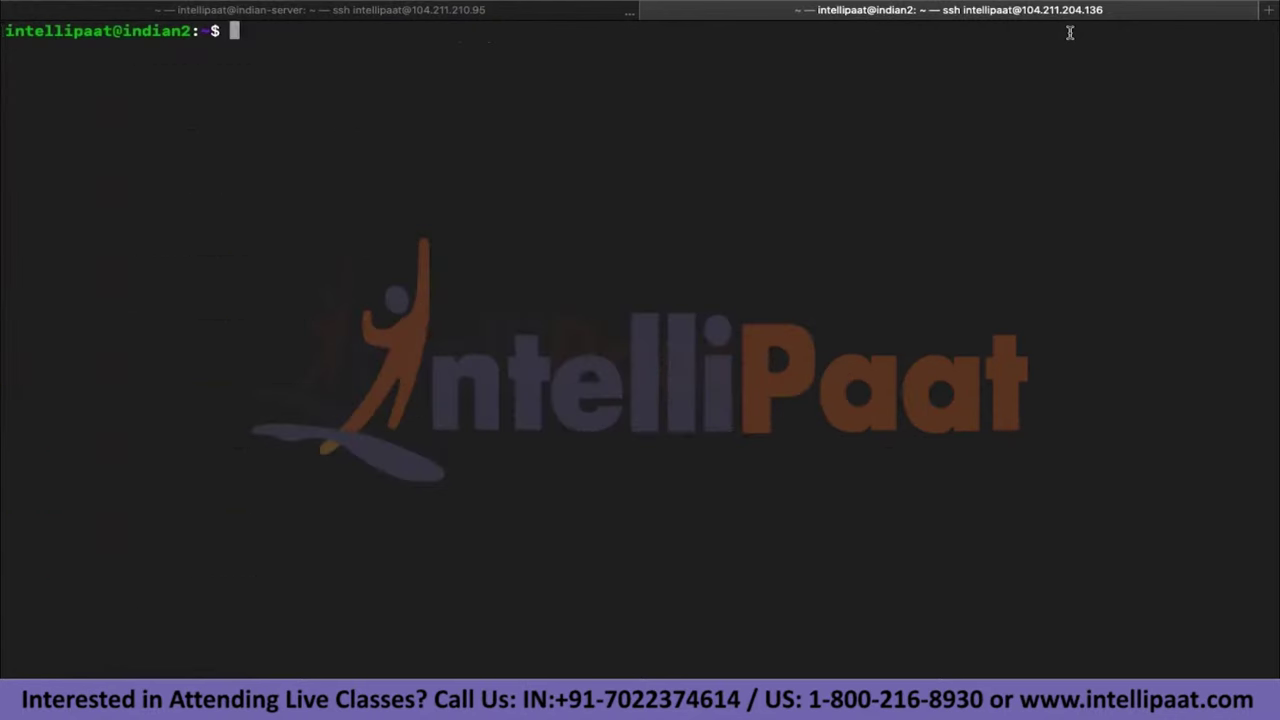
Step: Install apache2 on indian2, confirming with y, then clear the screen and return to indian-server
type("su")
type("do apt-get install apache2")
key("Return")
type("y")
key("Return")
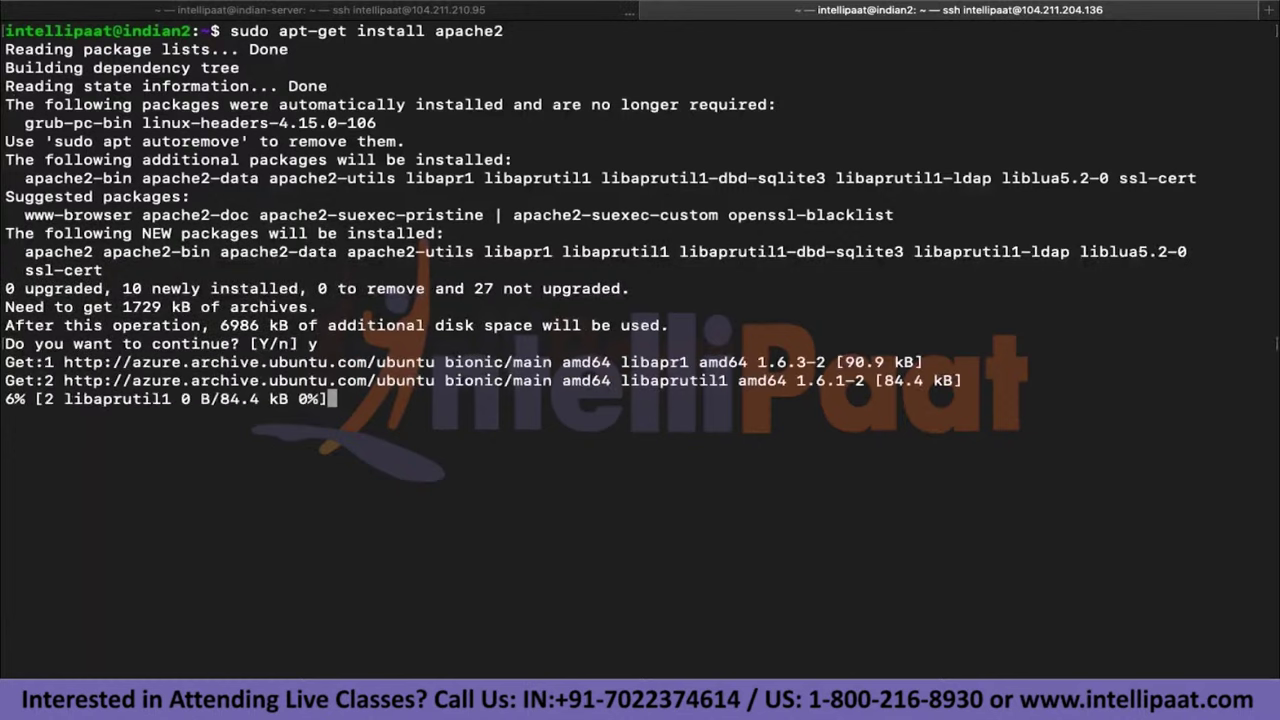
key("ctrl+l")
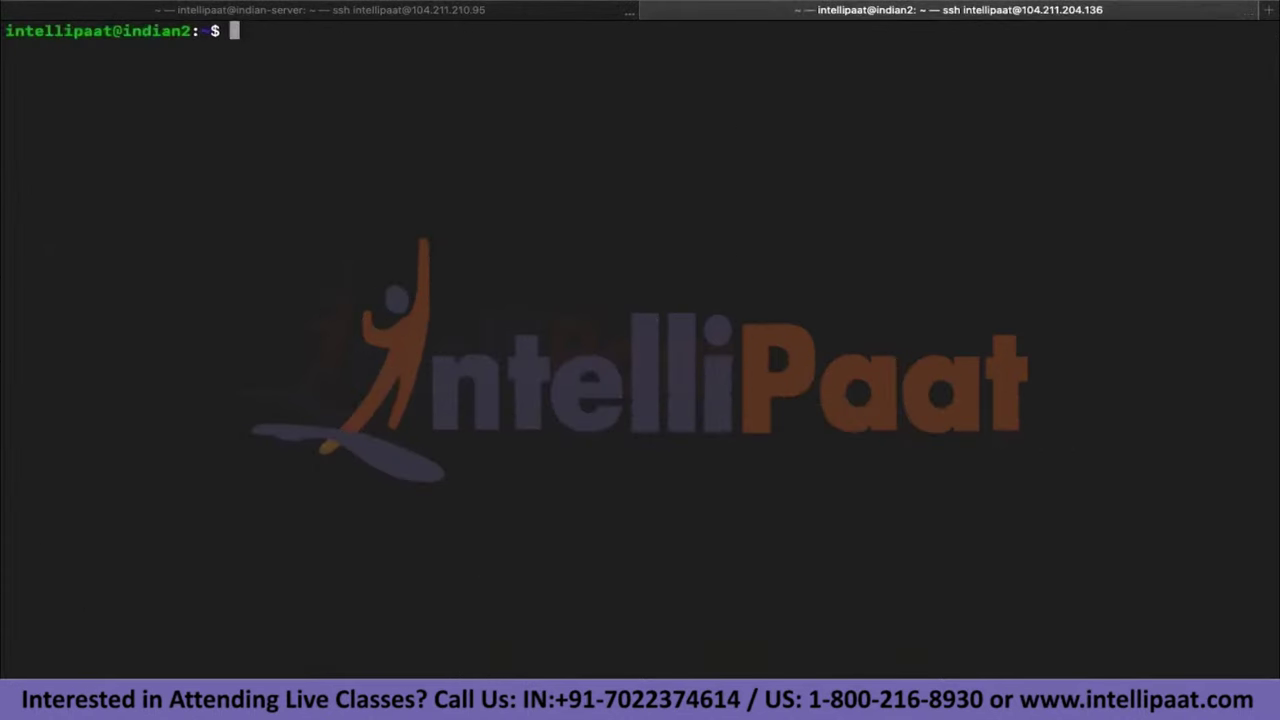
left_click(481, 12)
Step: Clear indian-server's terminal and copy indian2's public IP 104.211.204.136 in the Azure portal
key("ctrl+l")
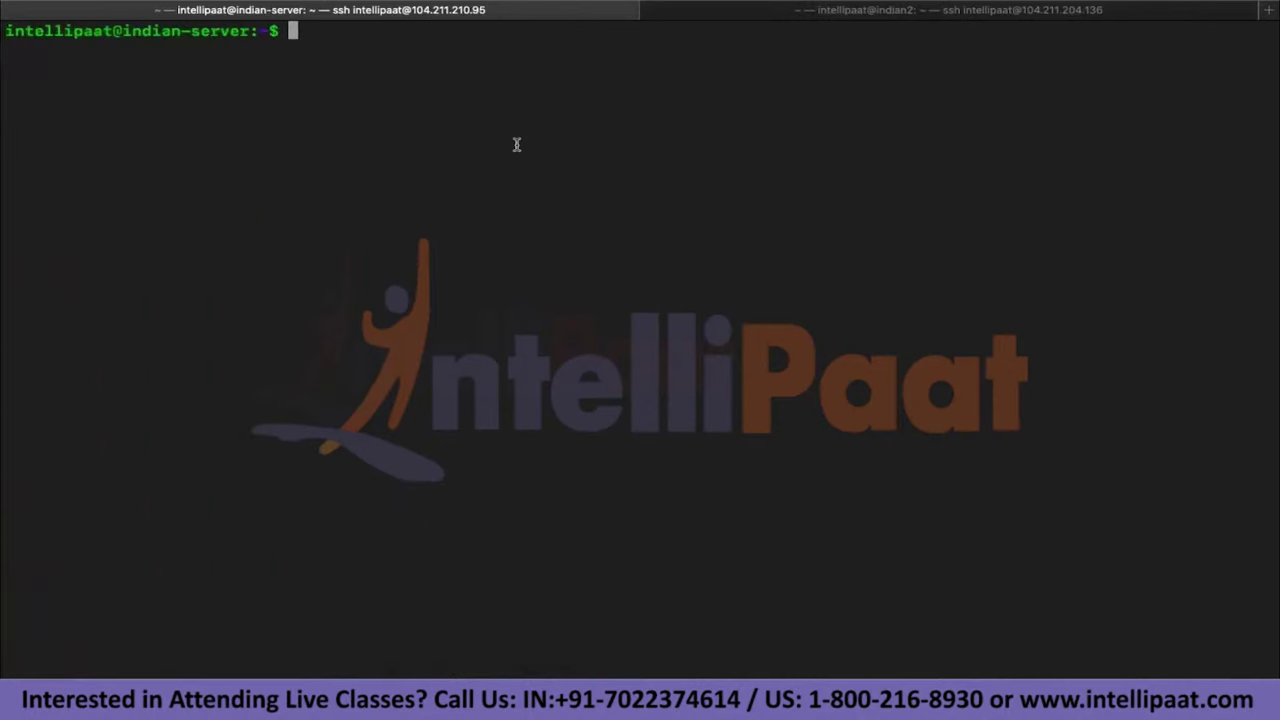
key("ctrl+Right")
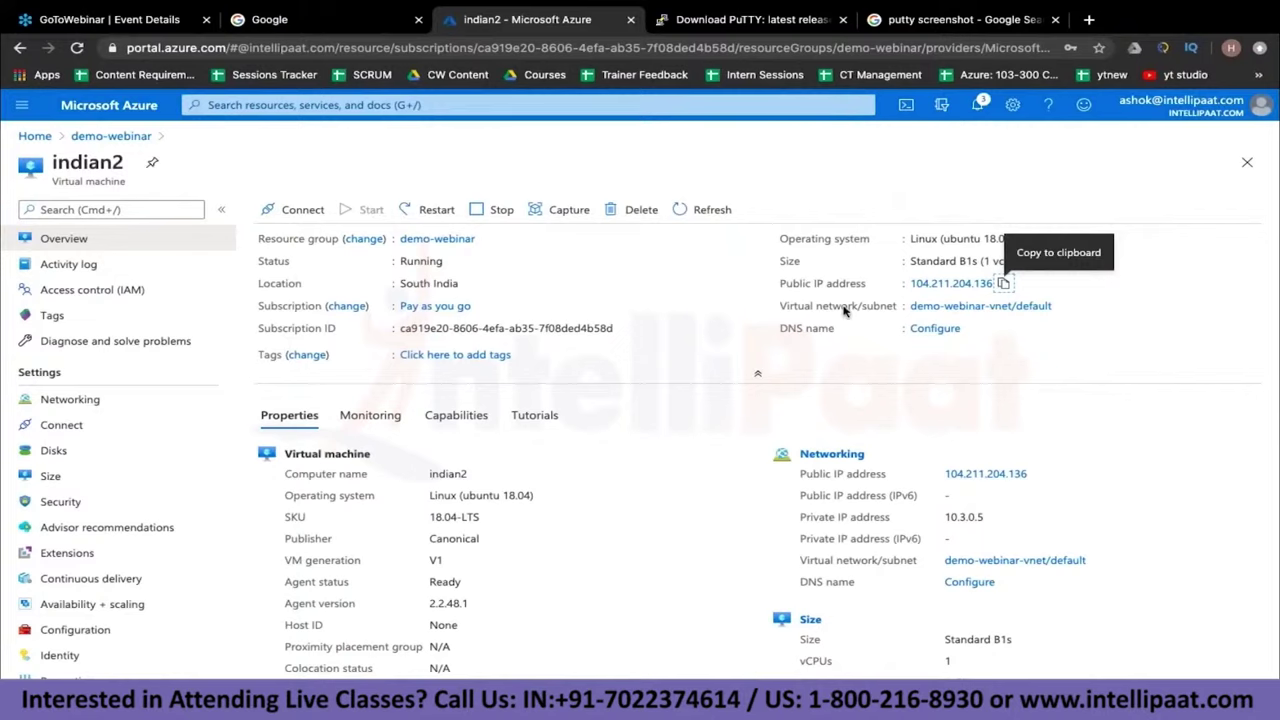
left_click(1004, 285)
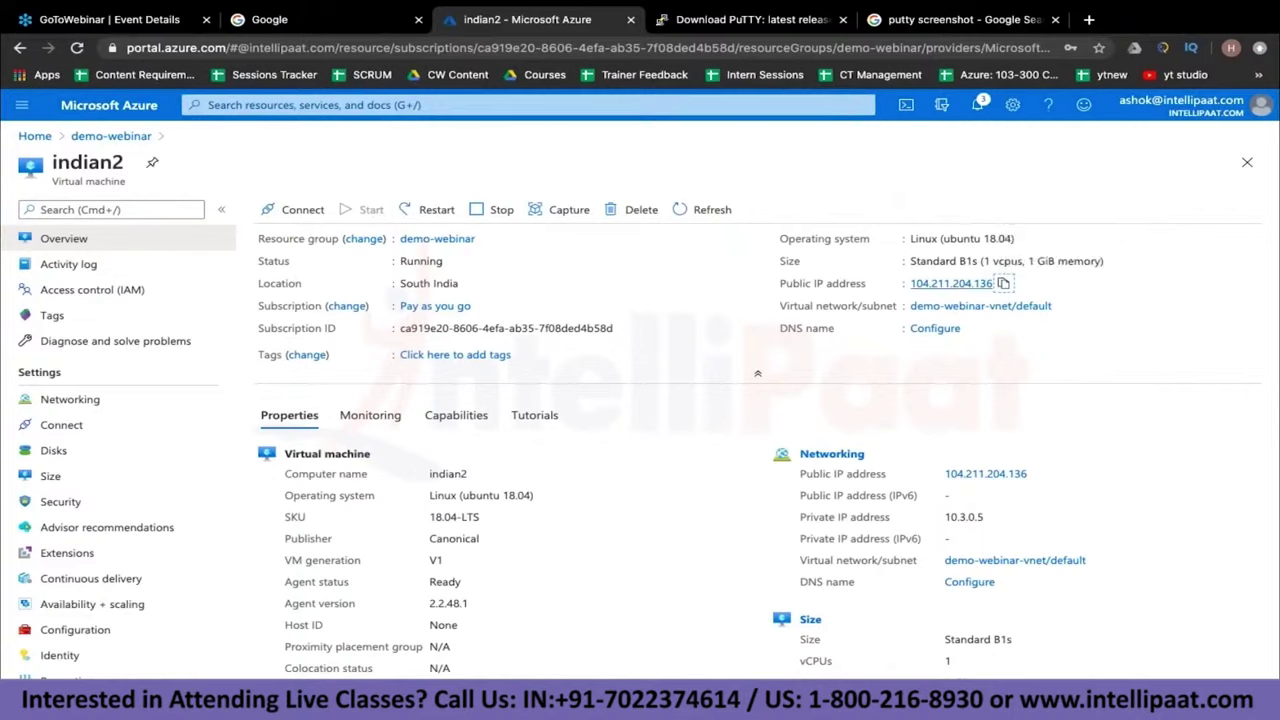
left_click(1004, 285)
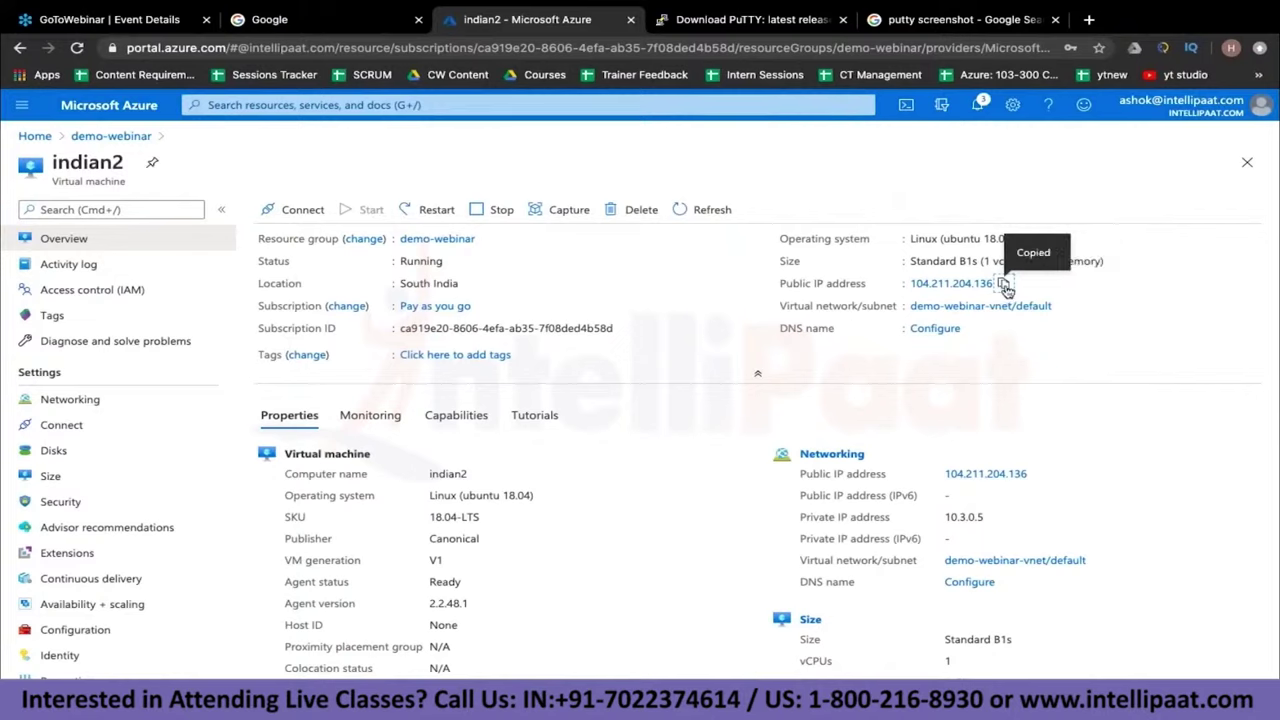
Step: Load 104.211.204.136 in a new Chrome tab, then return to the indian2 portal page
left_click(1089, 19)
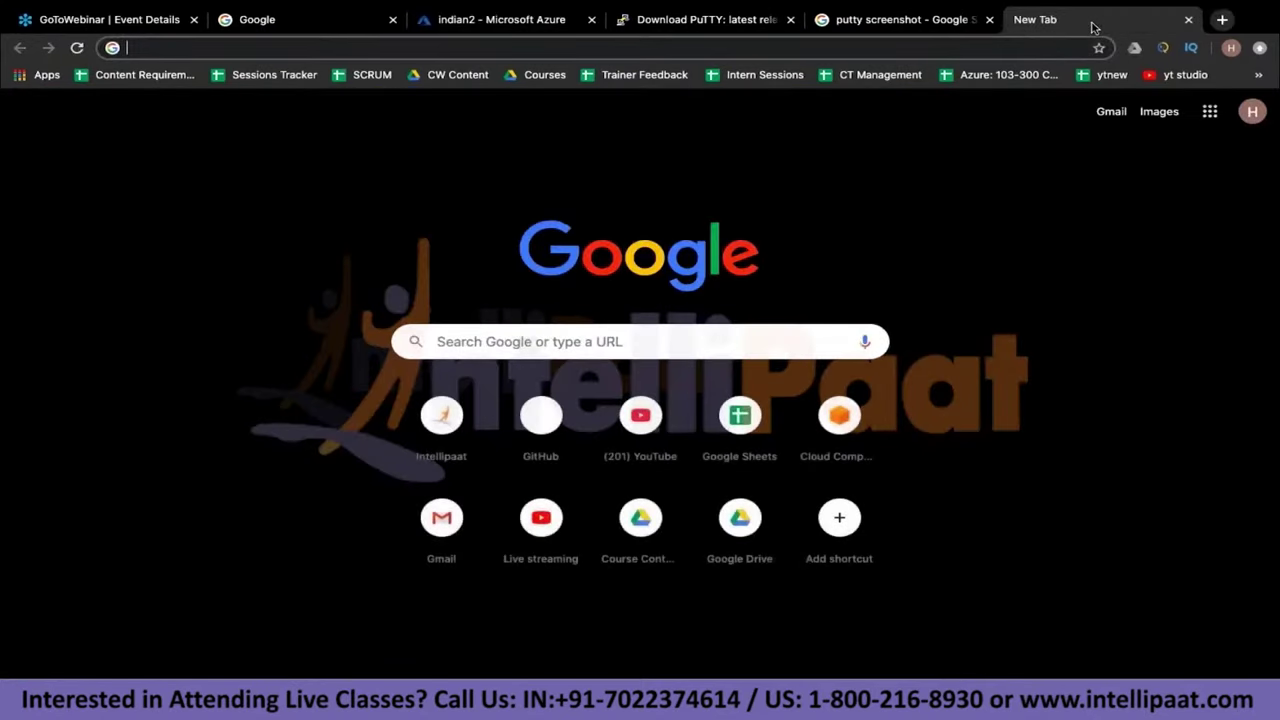
key("ctrl+v")
key("Return")
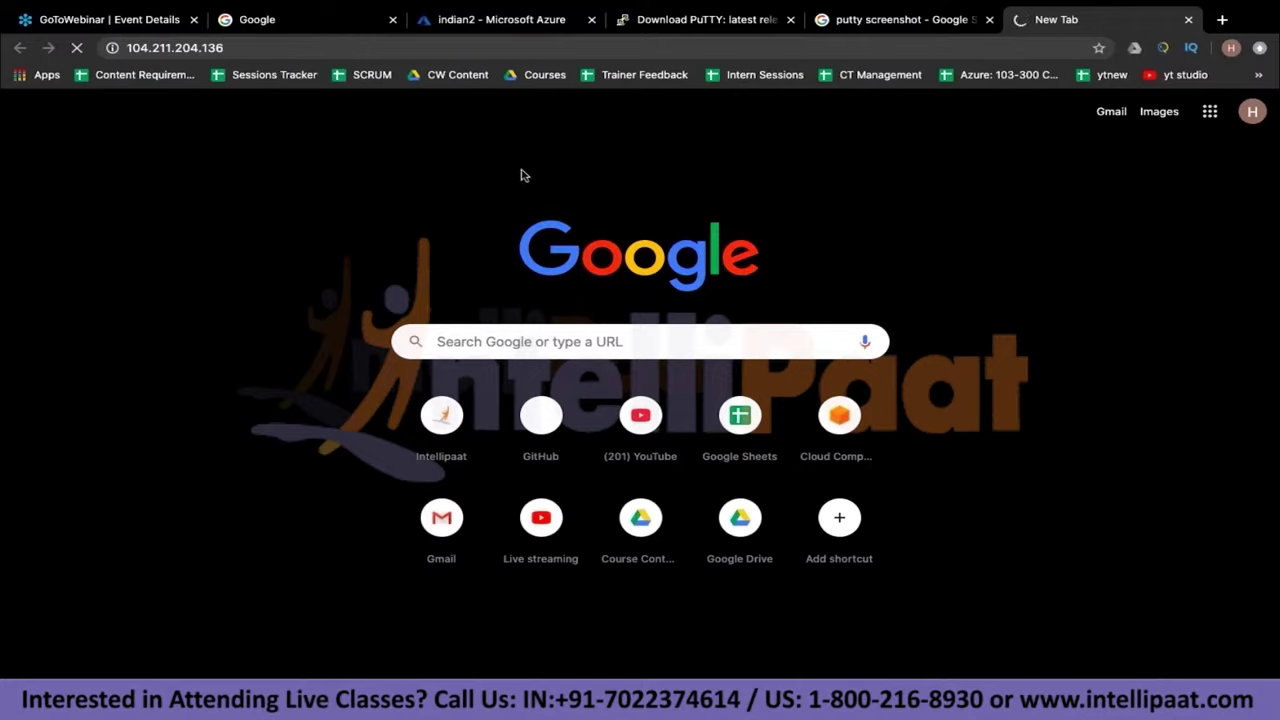
left_click(500, 50)
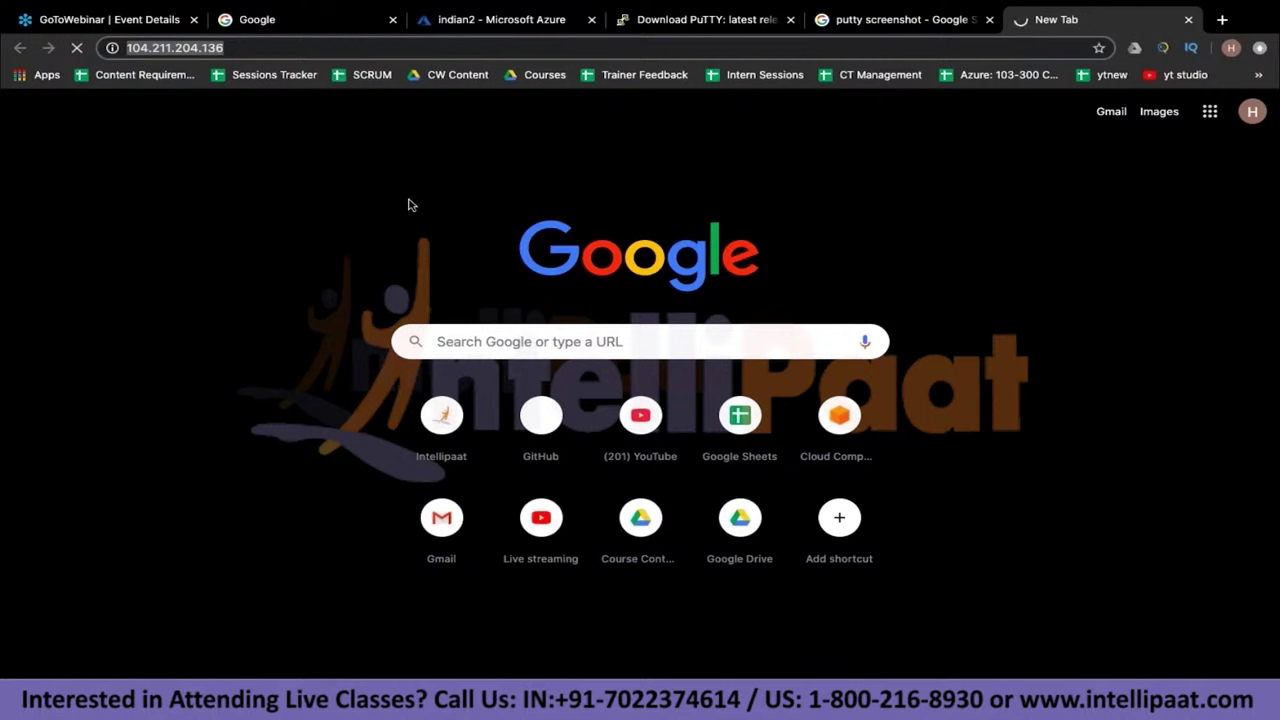
left_click(545, 20)
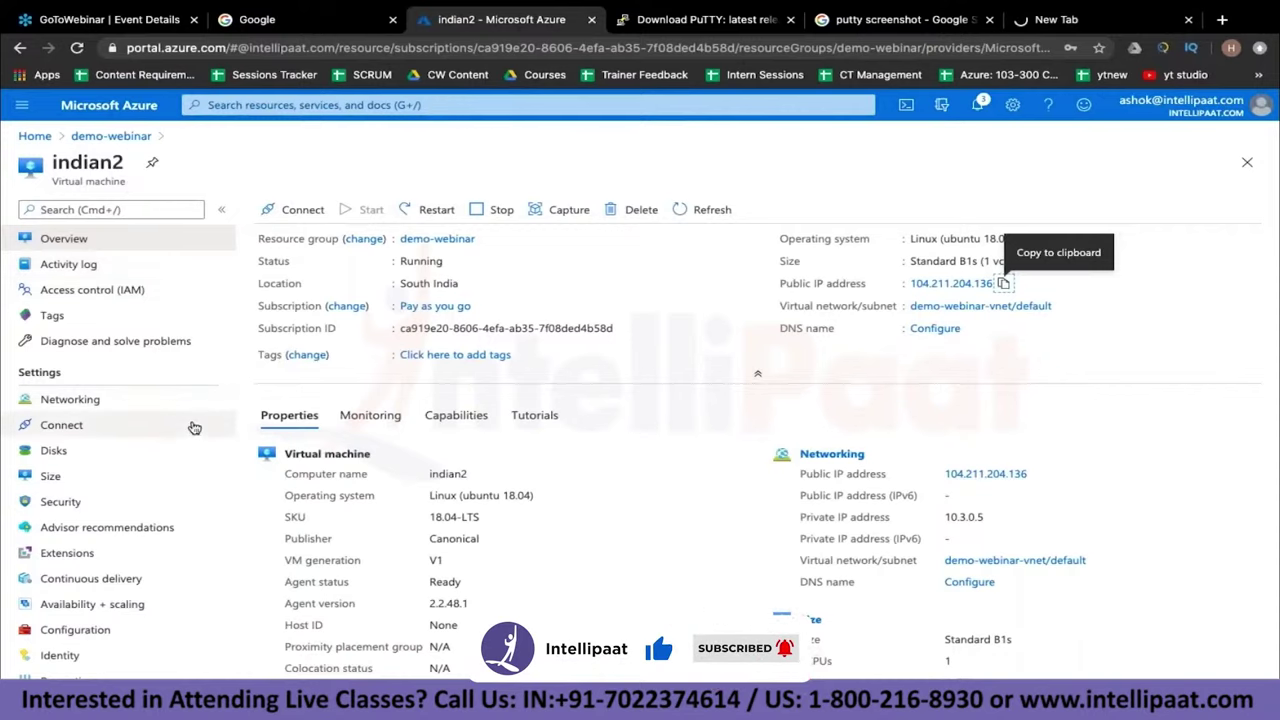
Step: Add inbound rule Port_8080 with destination port 80 in indian2's Networking, then check the IP tab
scroll(194, 428, "down", 2)
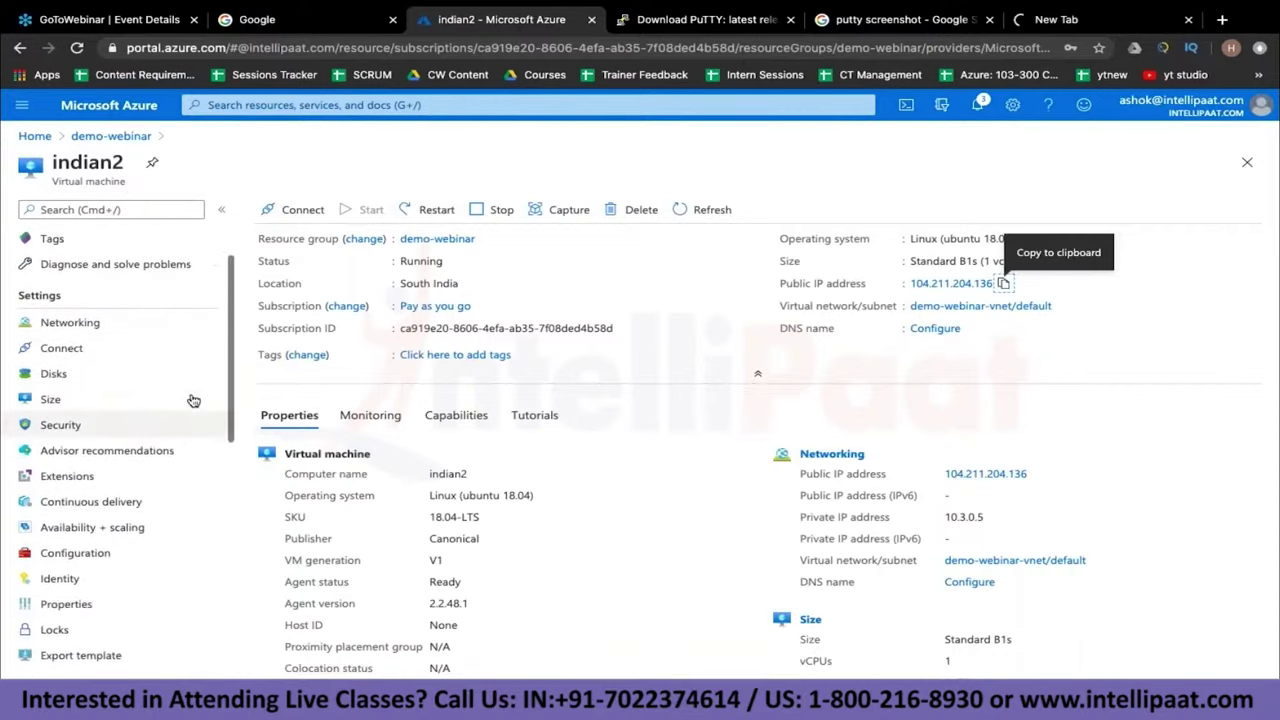
left_click(183, 328)
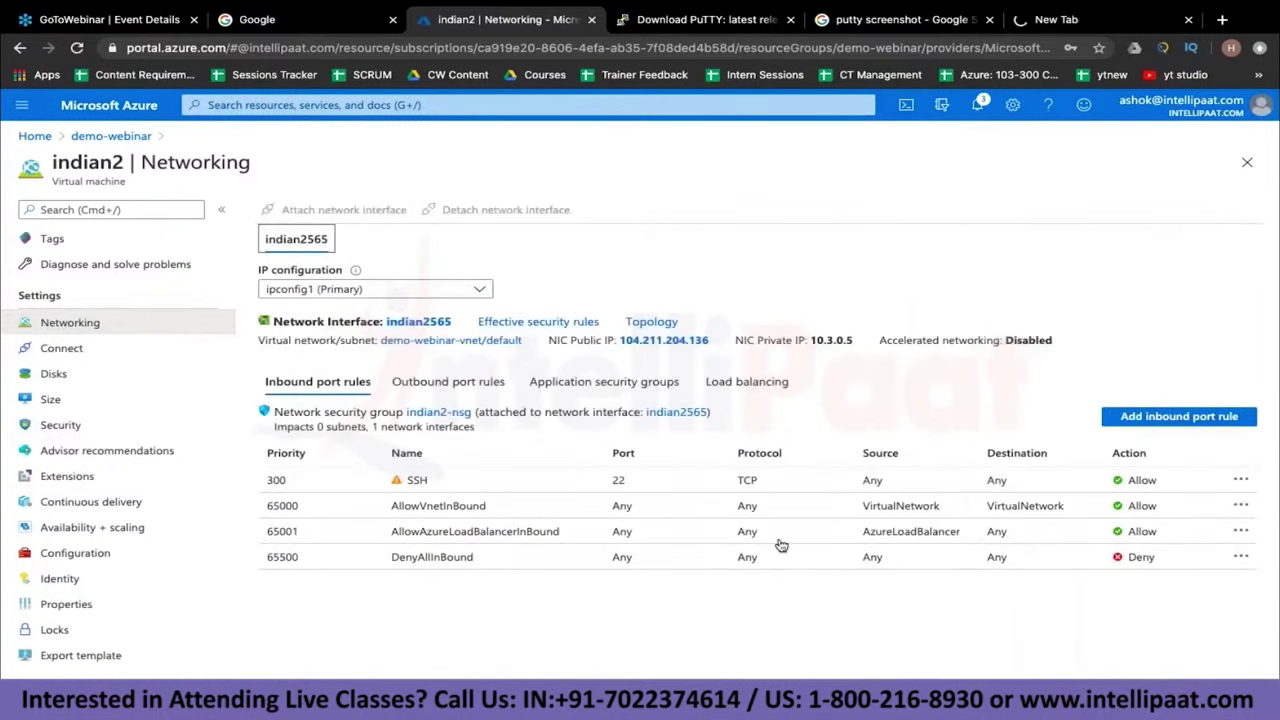
left_click(1153, 421)
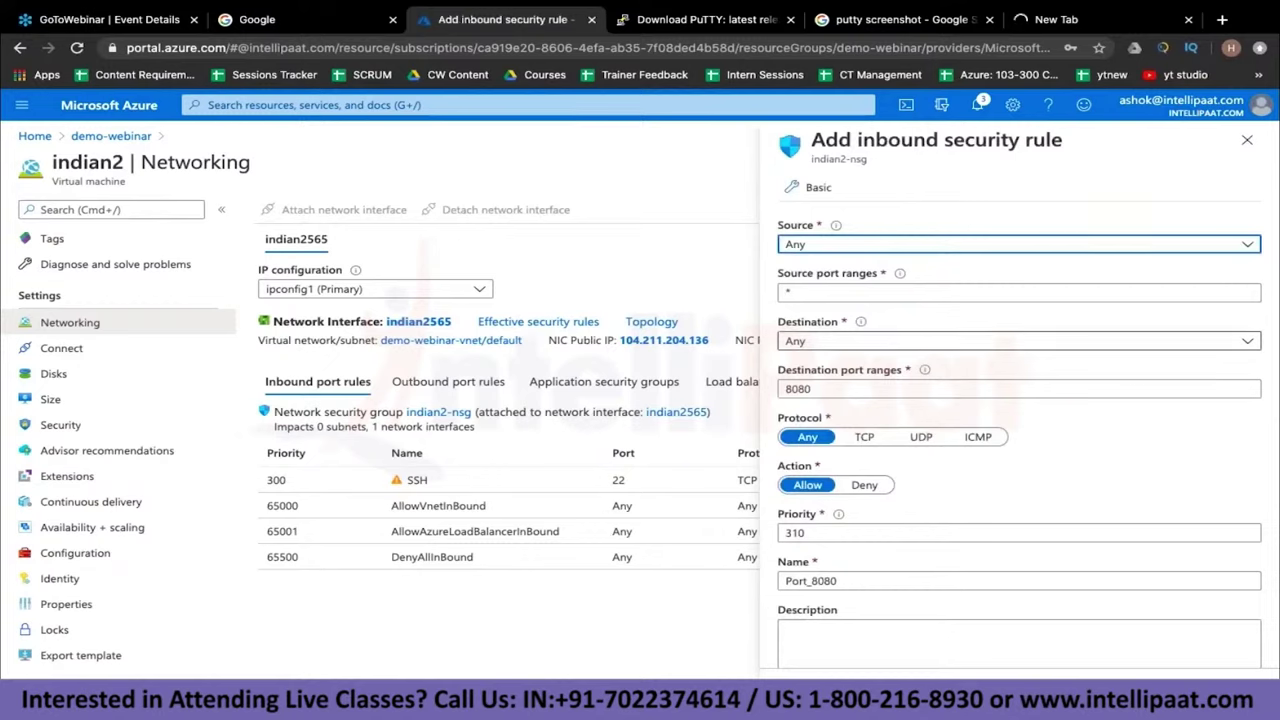
left_click(823, 388)
key("BackSpace")
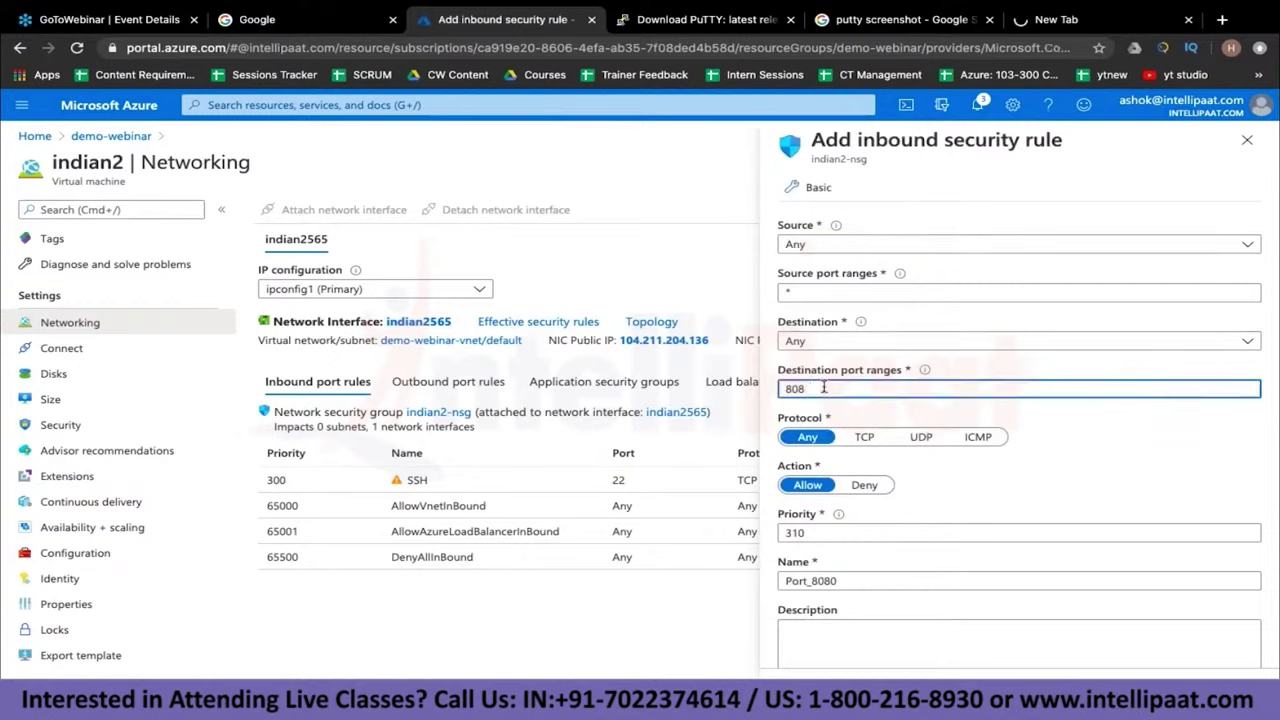
scroll(946, 506, "down", 1)
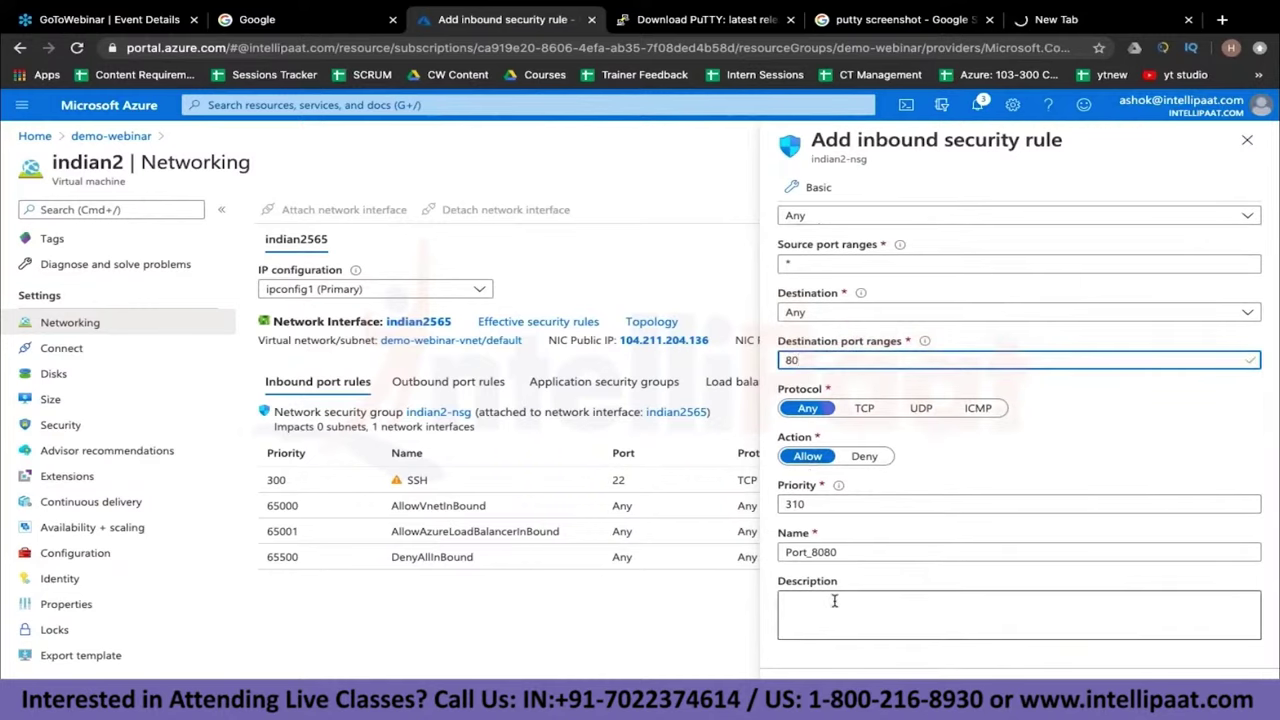
key("Return")
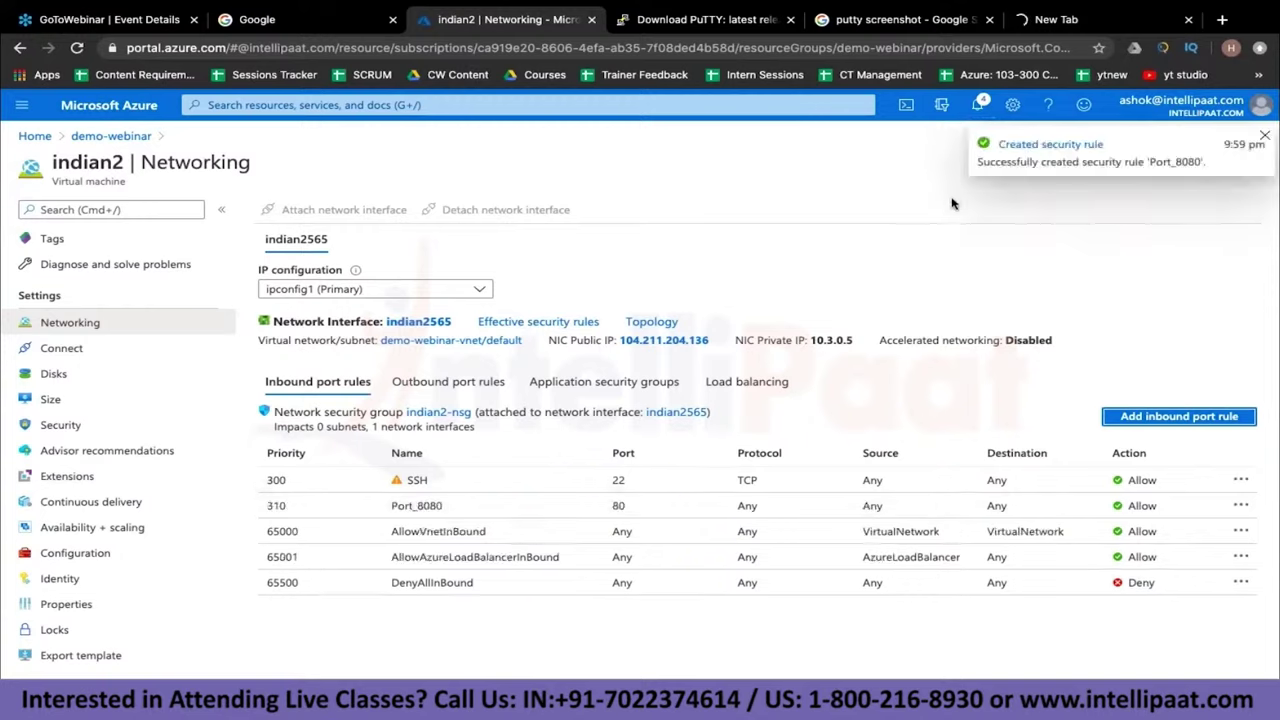
left_click(1052, 17)
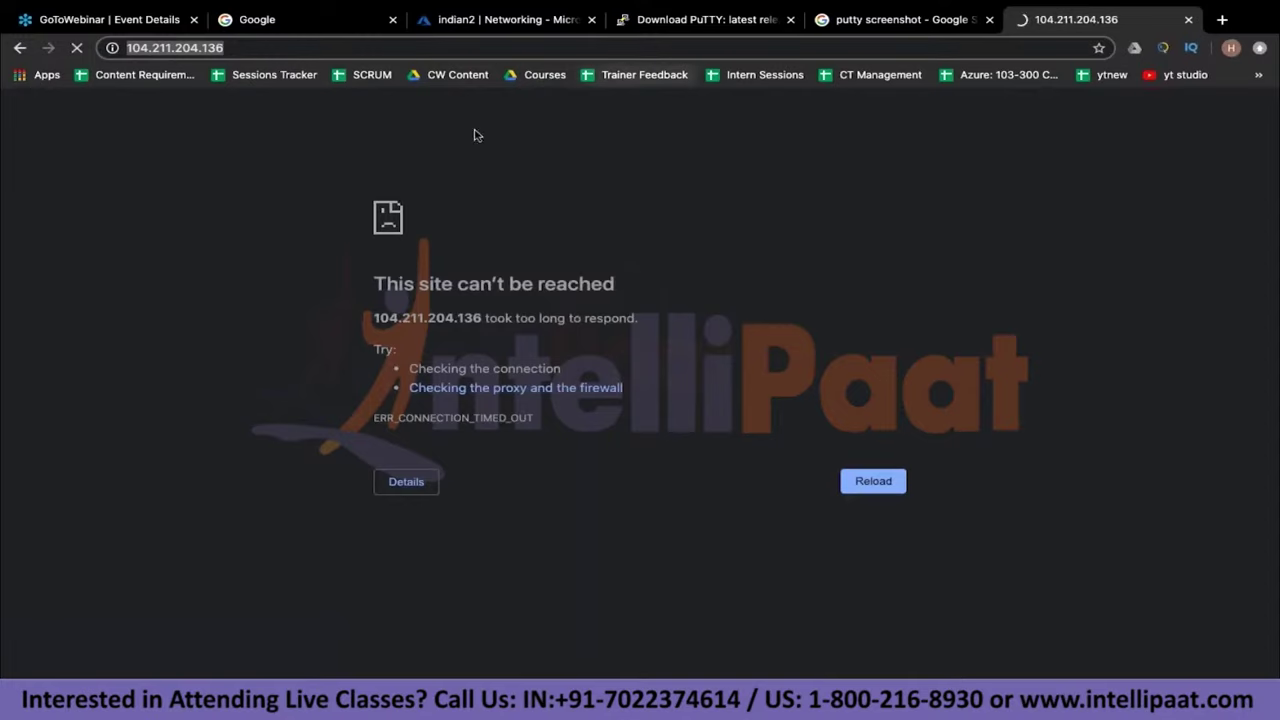
Step: Leave the IP tab and open the indian-server VM from the demo-webinar resource group
left_click(667, 48)
key("Return")
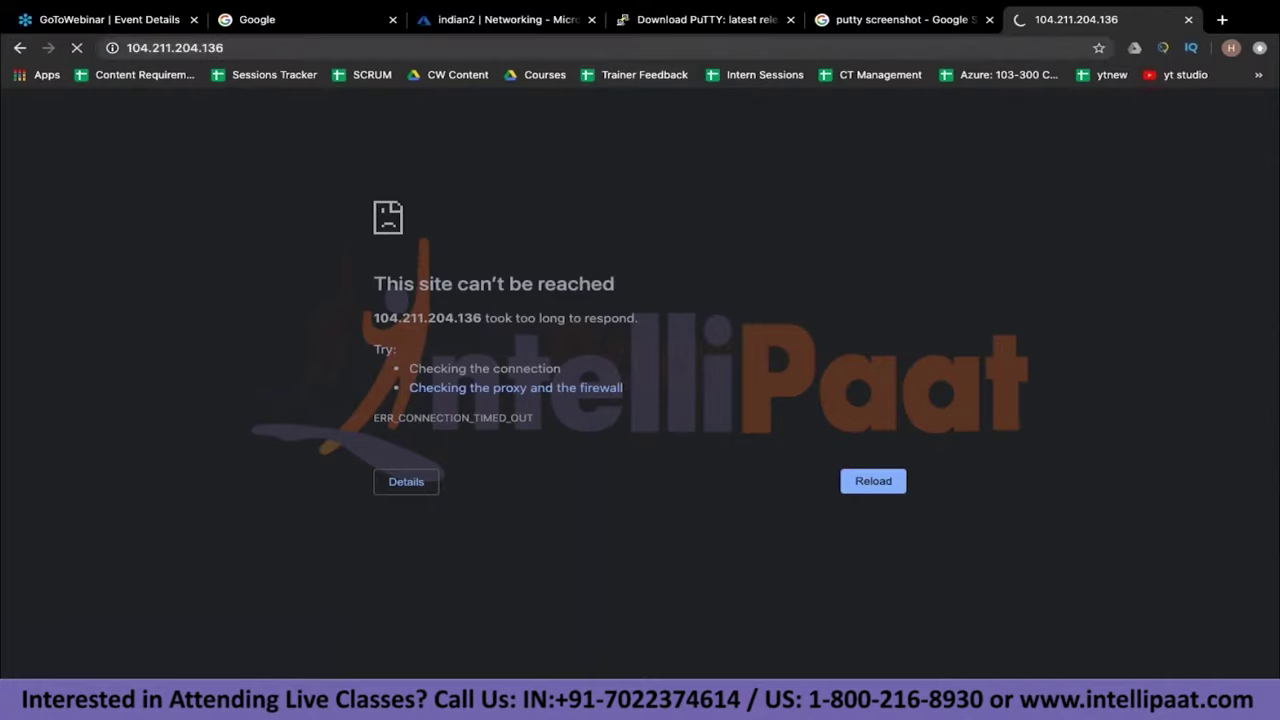
left_click(520, 29)
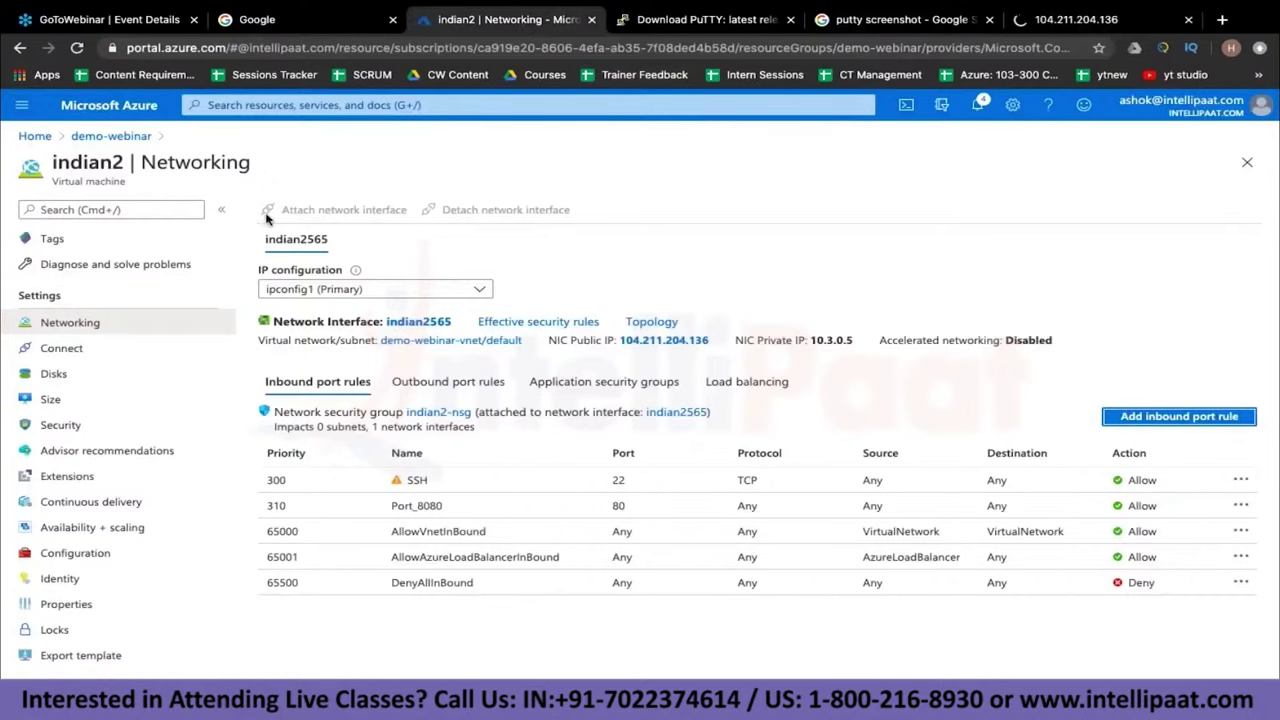
left_click(111, 137)
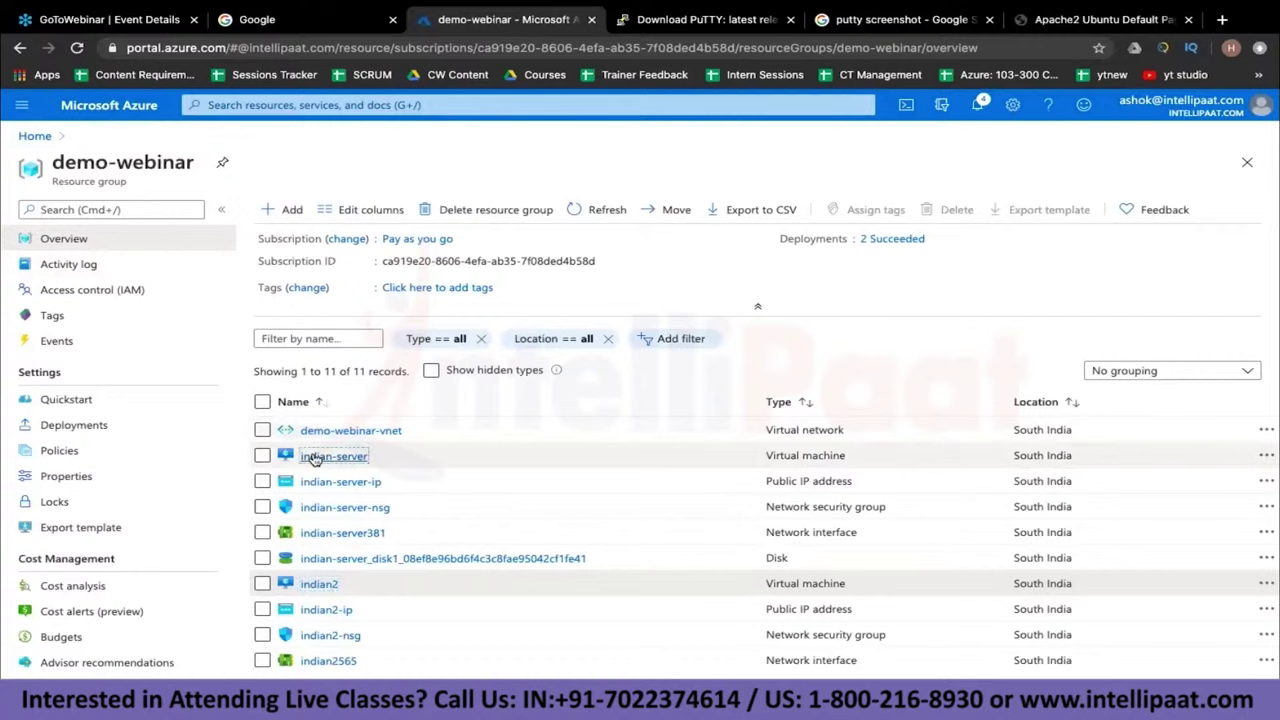
left_click(313, 457)
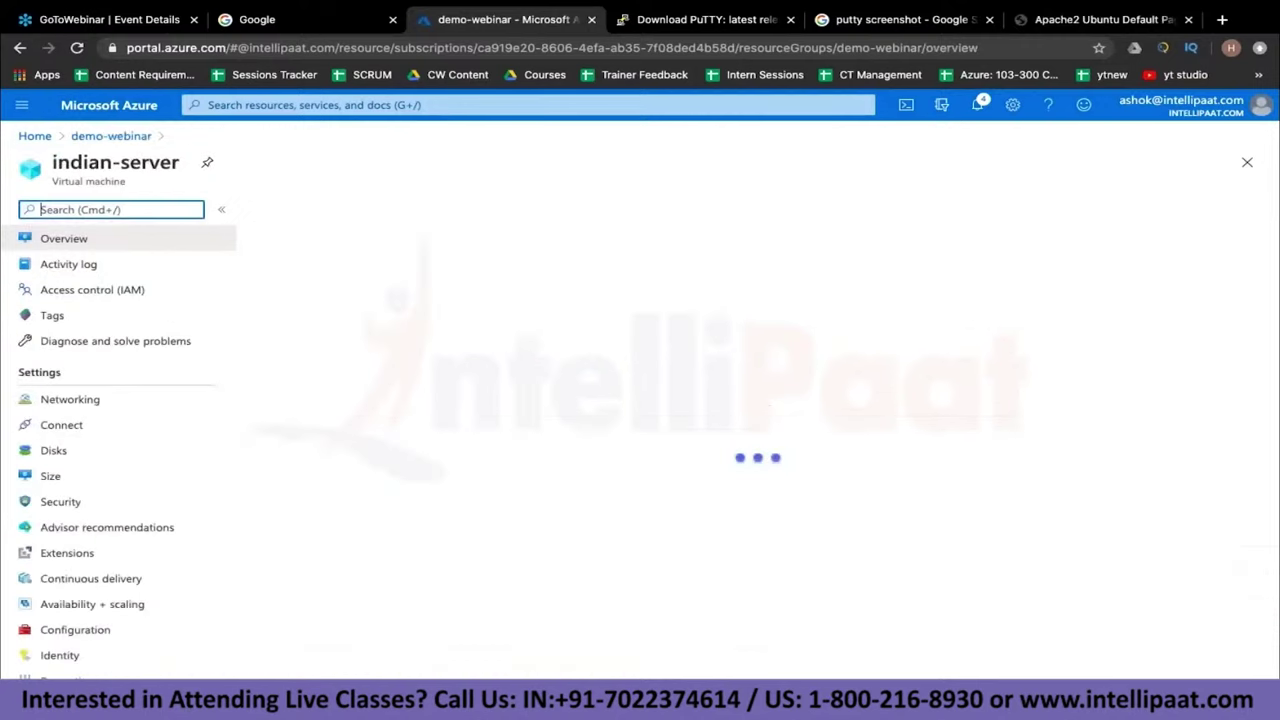
Step: Add inbound rule Port_80 allowing port 80 in indian-server's Networking, then view the IP tab
left_click(161, 406)
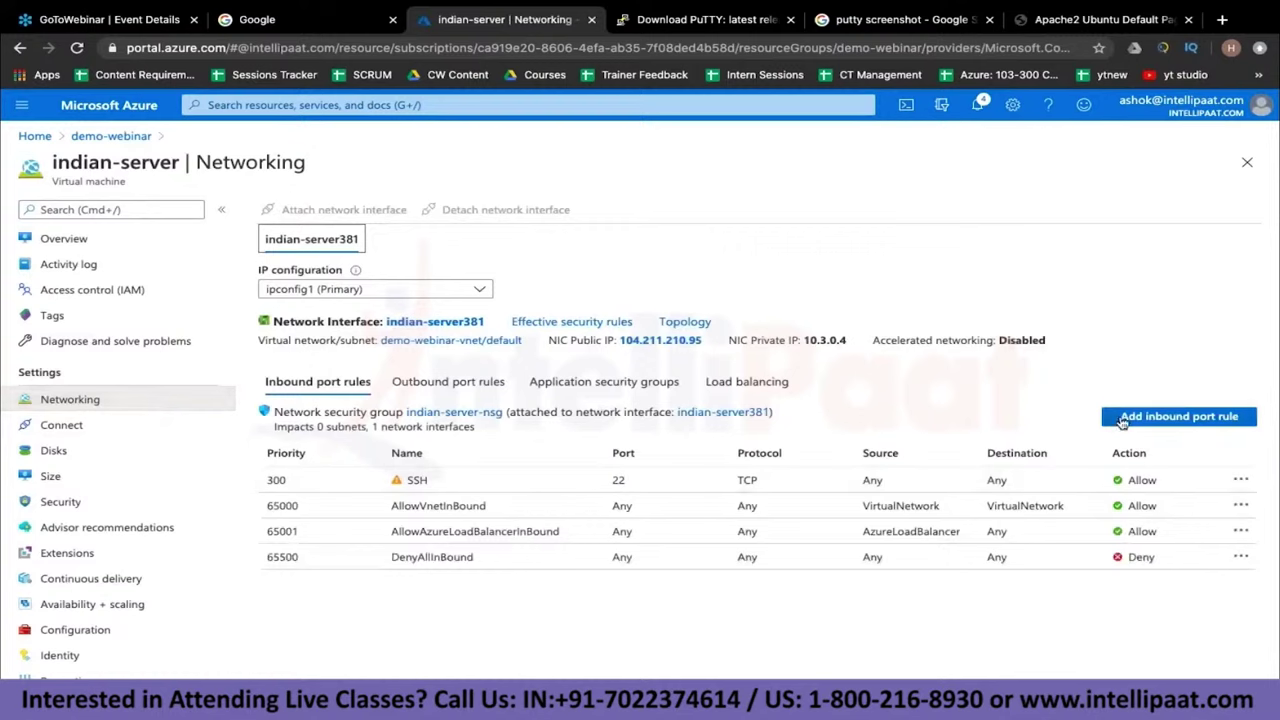
left_click(1122, 418)
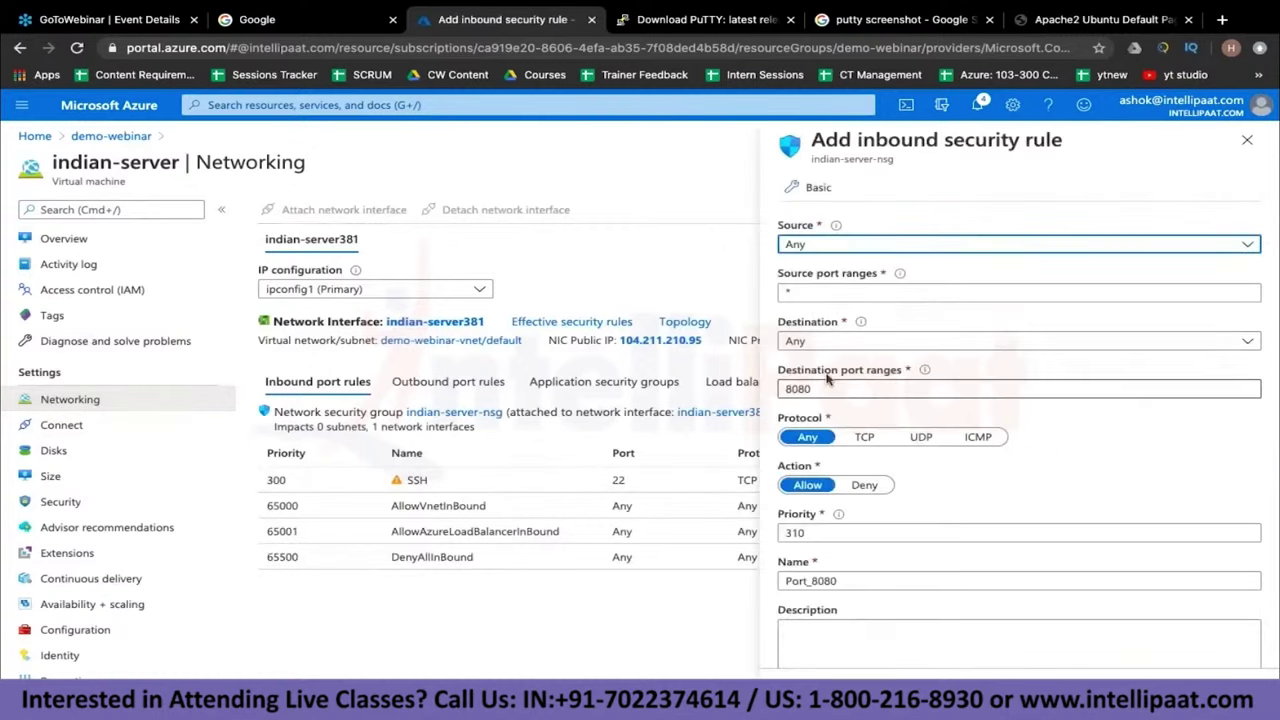
left_click(827, 385)
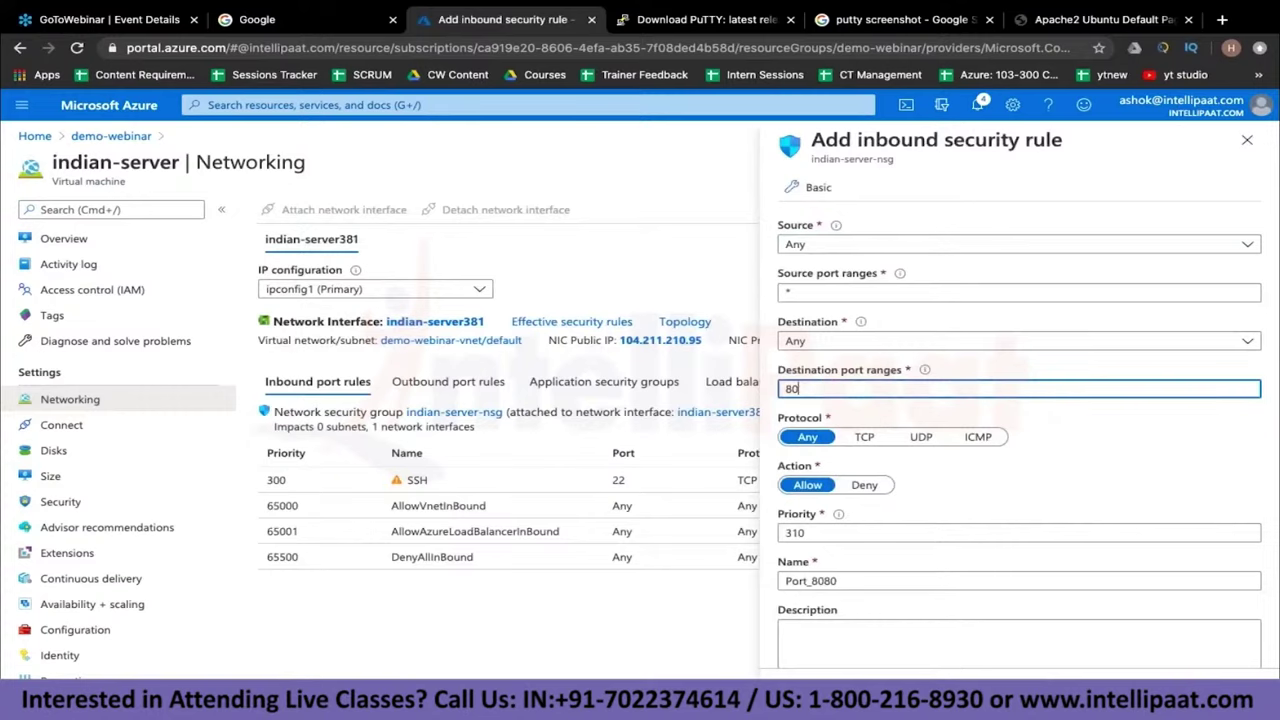
left_click(856, 582)
key("BackSpace")
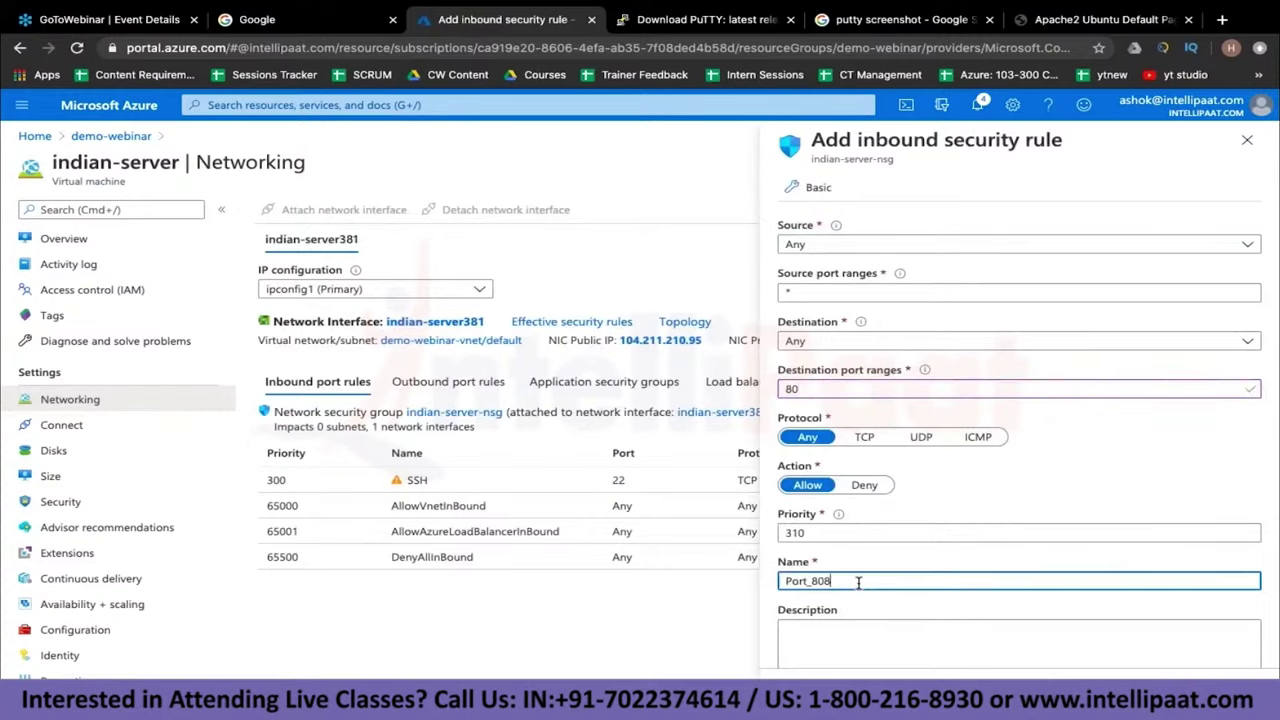
key("Return")
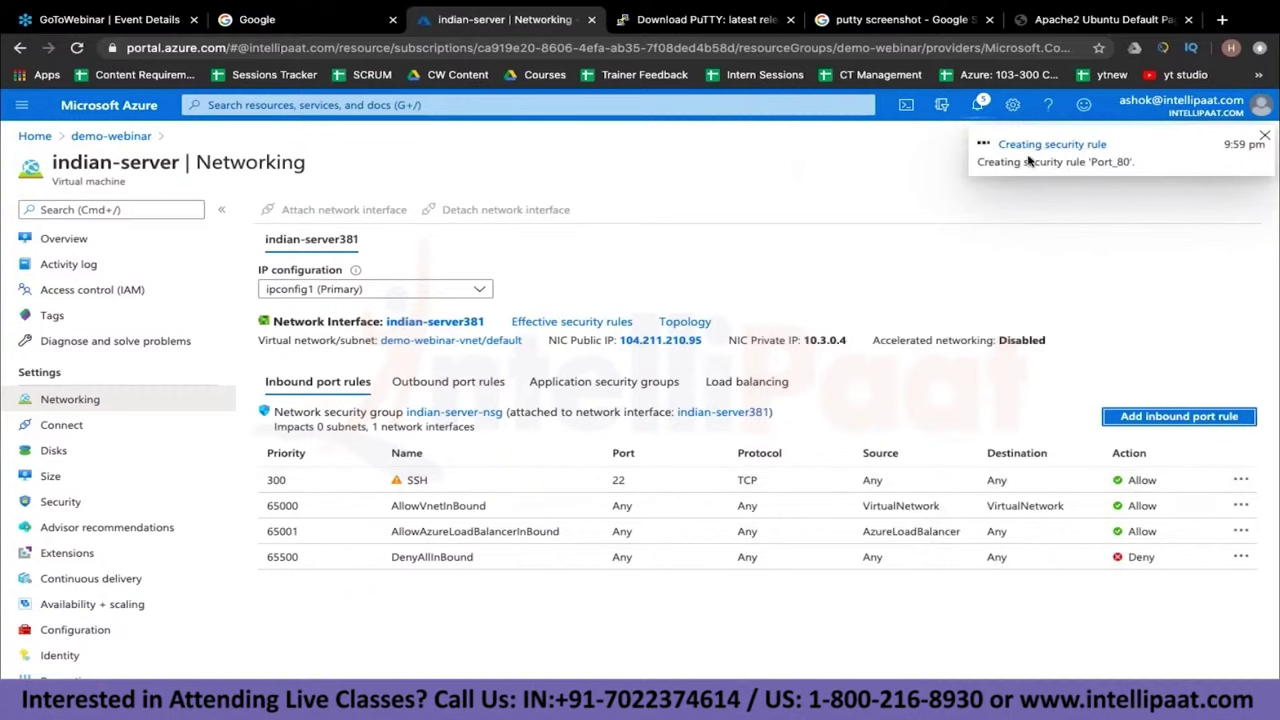
left_click(1095, 20)
Step: Inspect the Apache2 default page at 104.211.204.136, highlighting its /var/www/html/index.html path
left_click(326, 47)
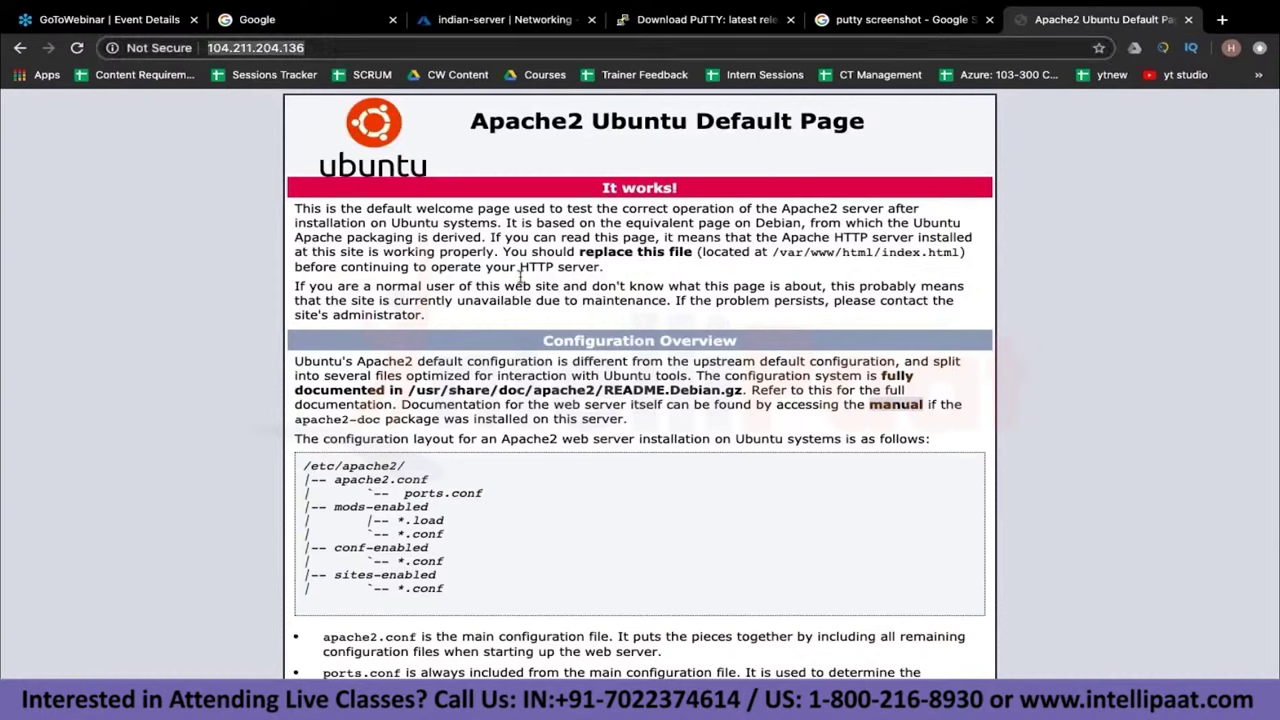
left_click(355, 48)
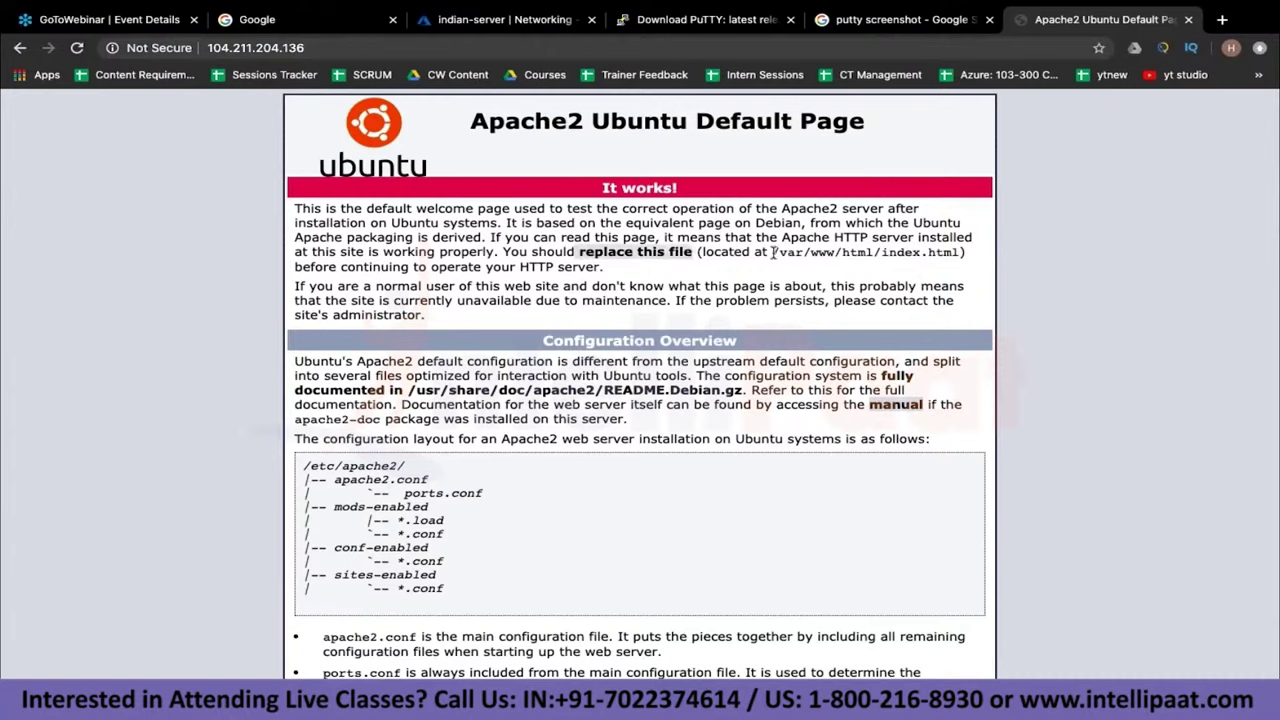
left_click_drag(775, 255, 963, 253)
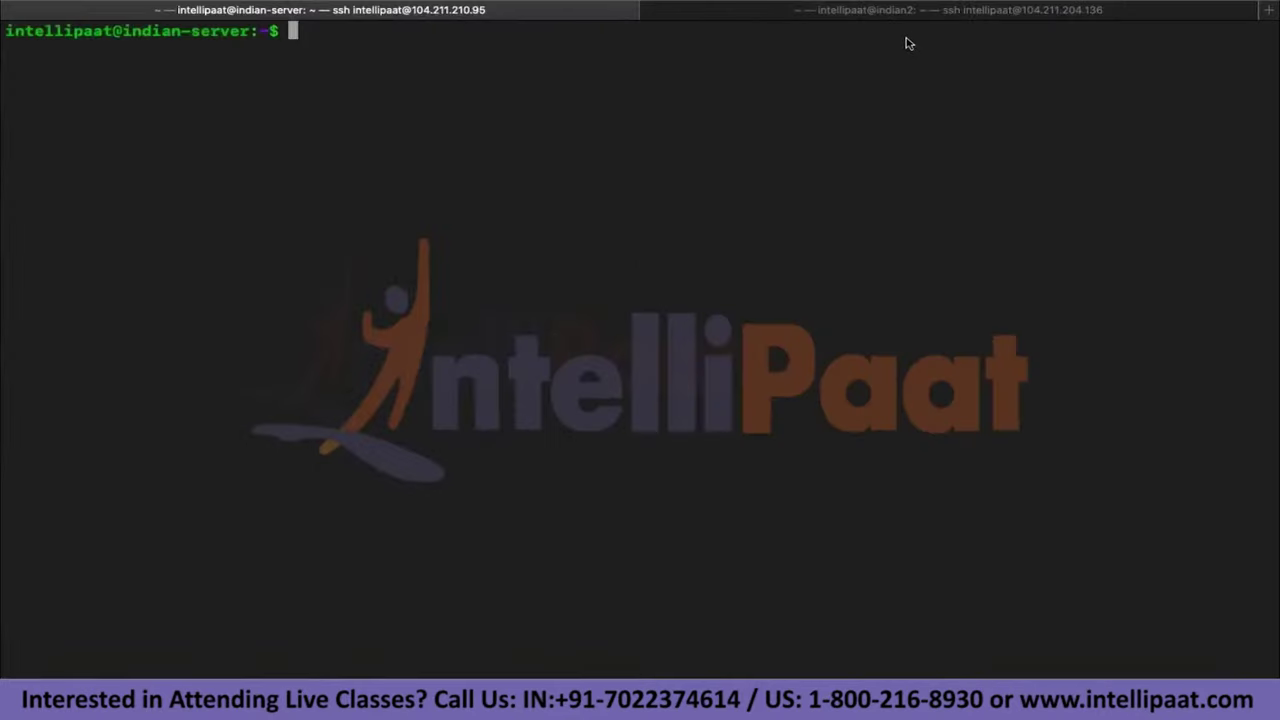
Step: On indian2, cd to /var/www/html, delete index.html with sudo rm, and type sudo nano index.html
left_click(942, 16)
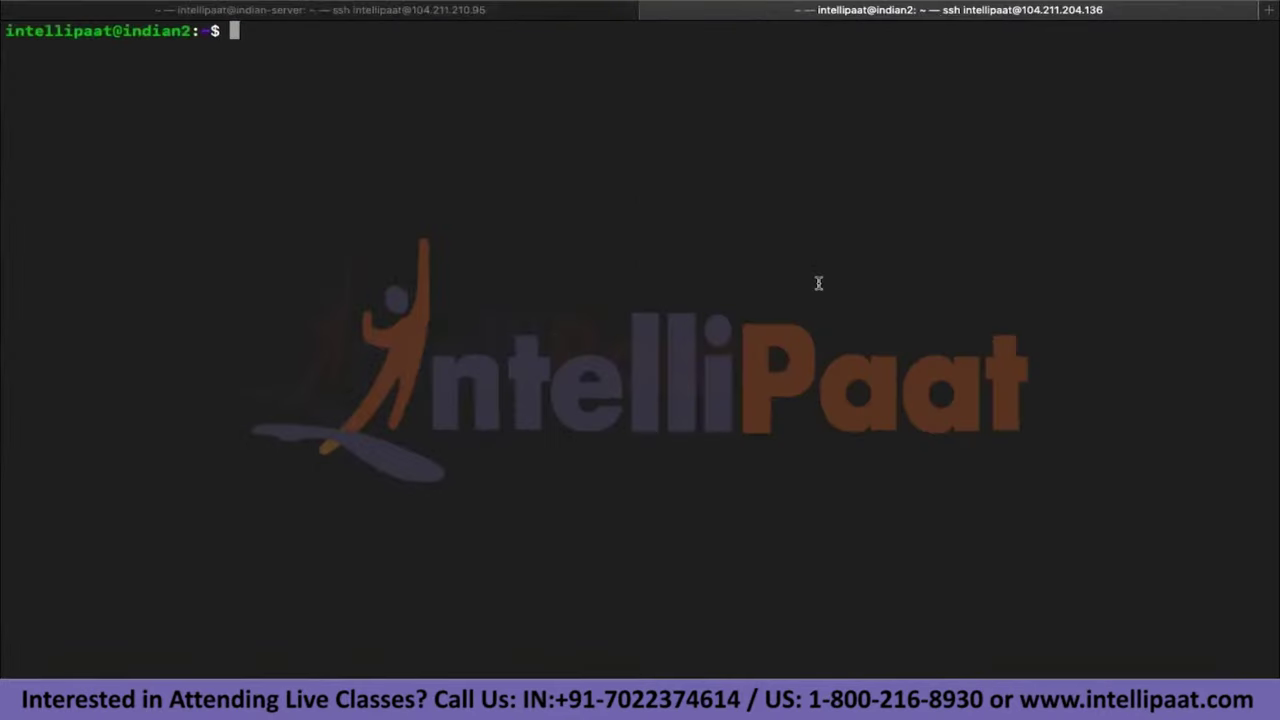
type("cd /var/www/")
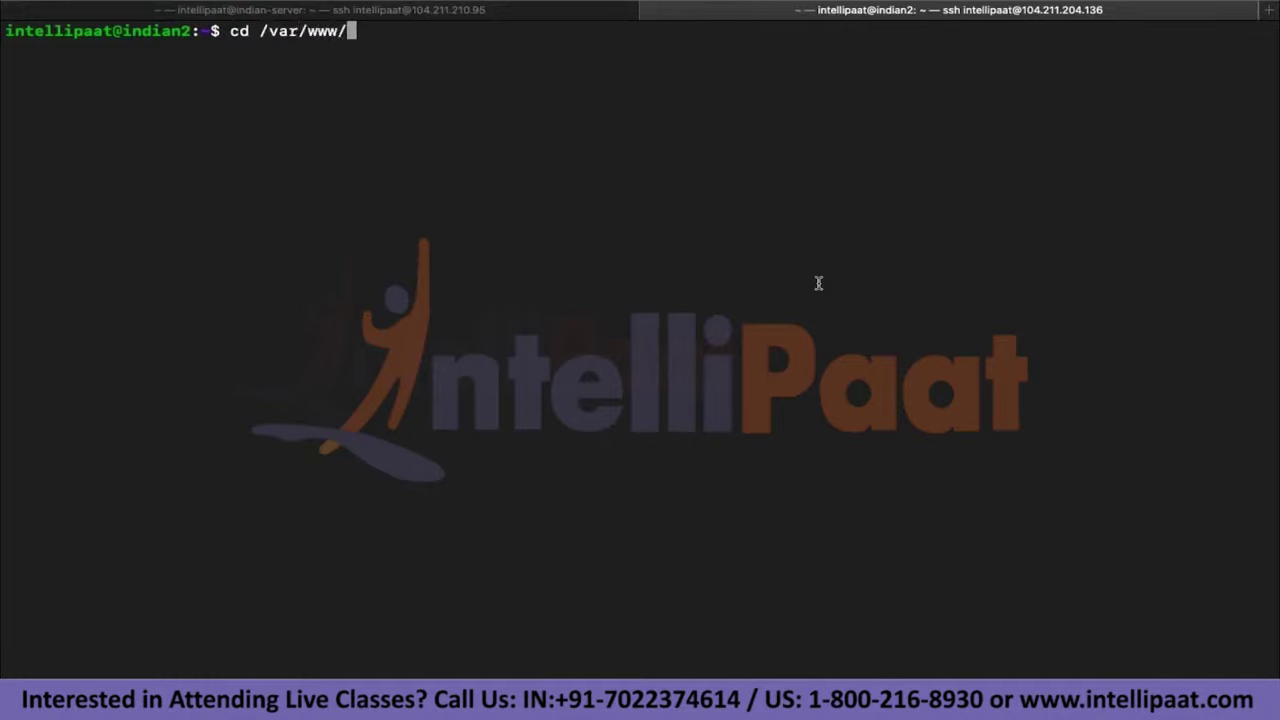
type("html")
key("Return")
type("c")
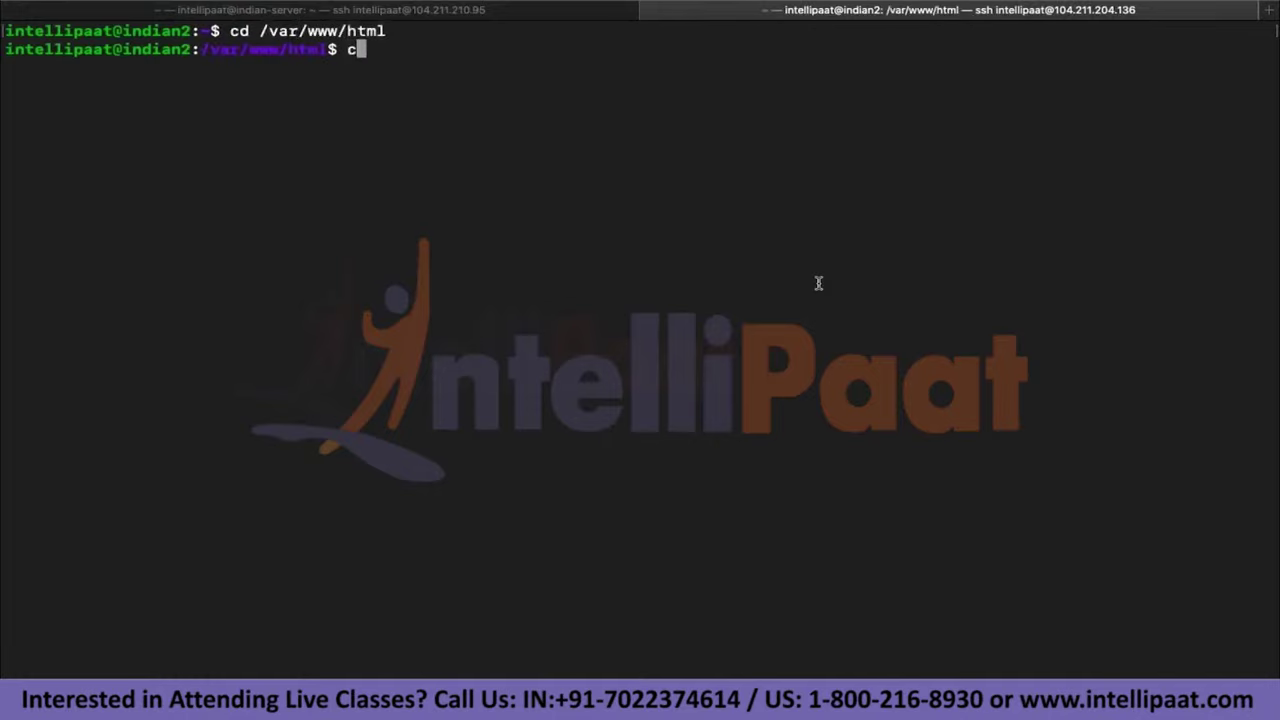
type("lear")
key("Return")
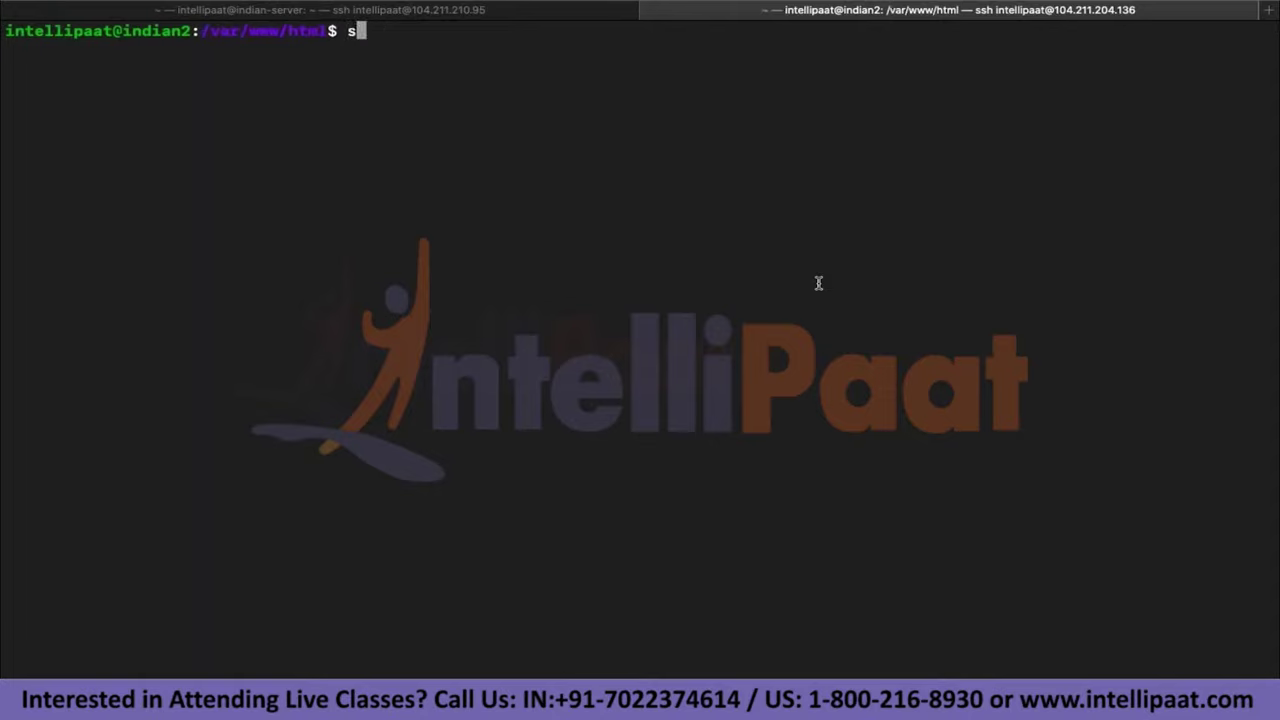
type("sudo rm index.html")
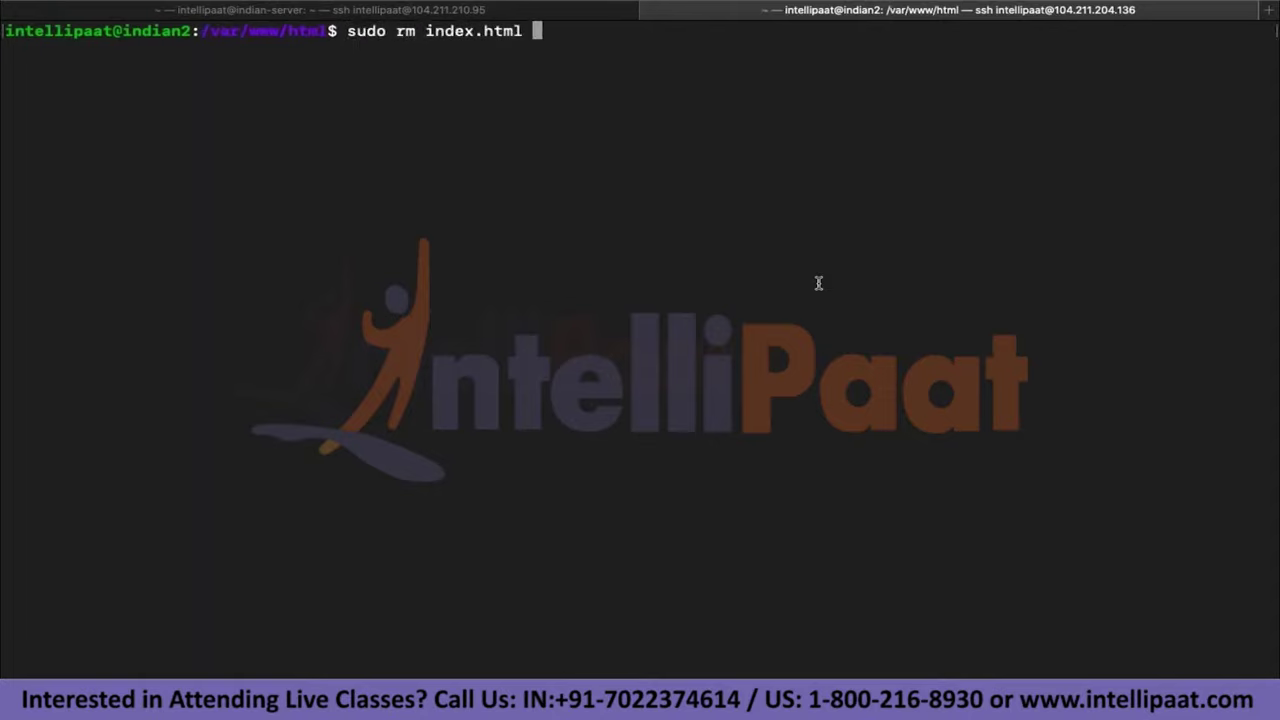
key("Return")
type("sud")
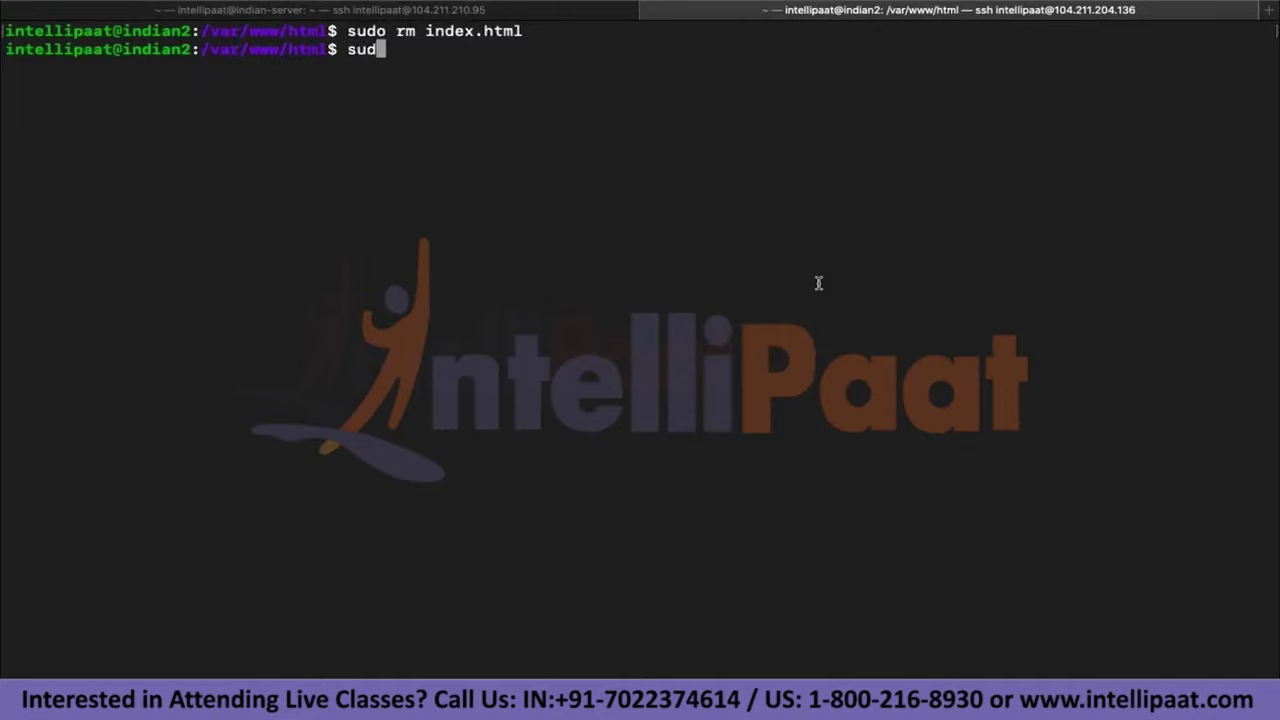
type("o nano index.html")
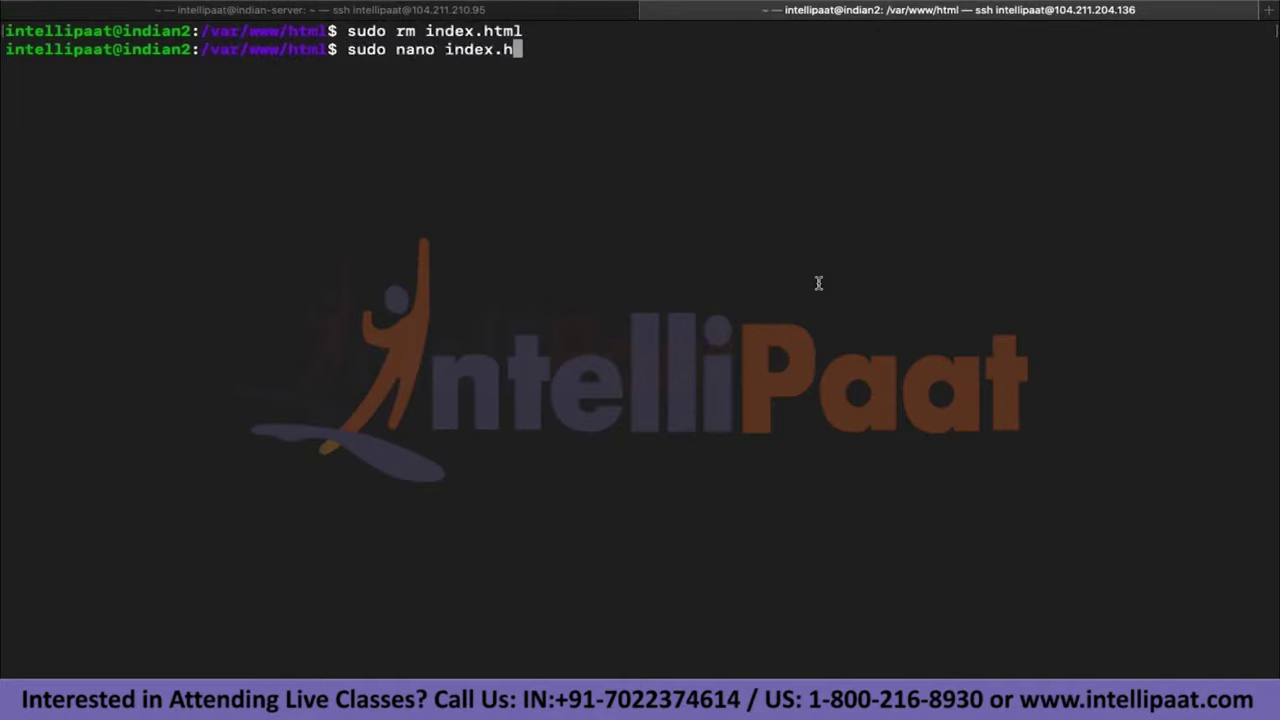
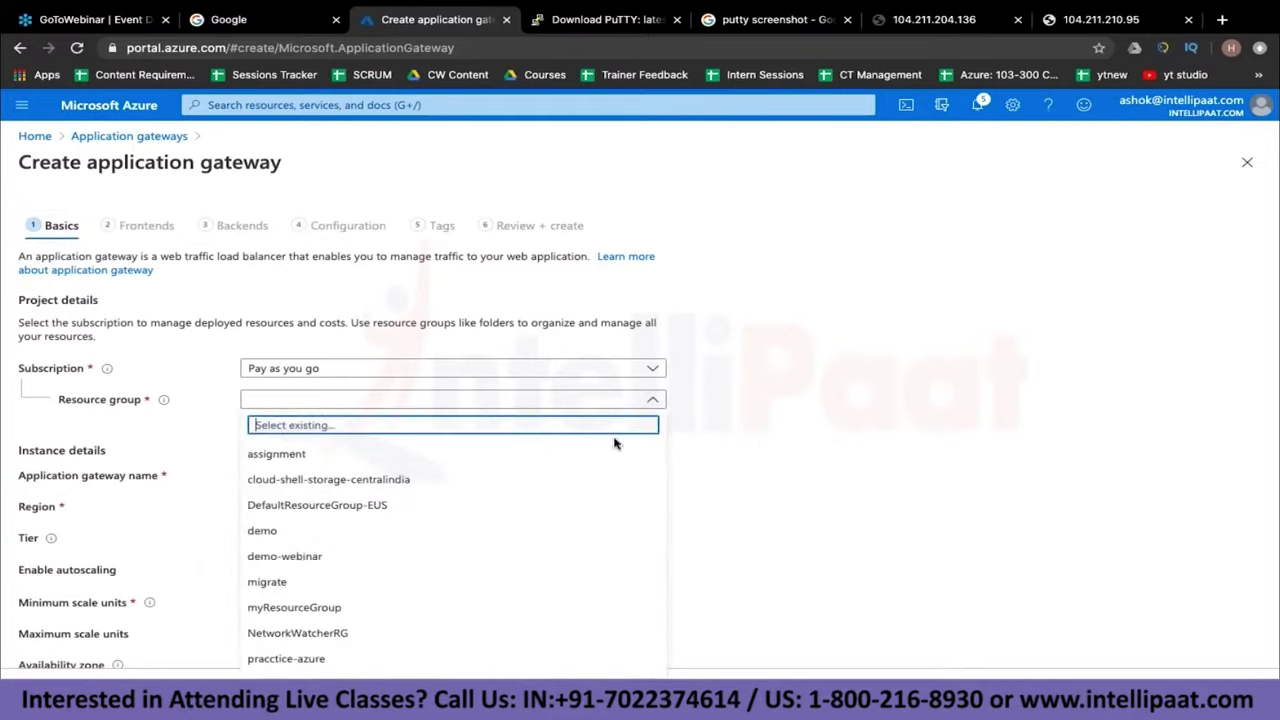
Step: Choose resource group us-servers and name the gateway us-server1
scroll(596, 585, "down", 2)
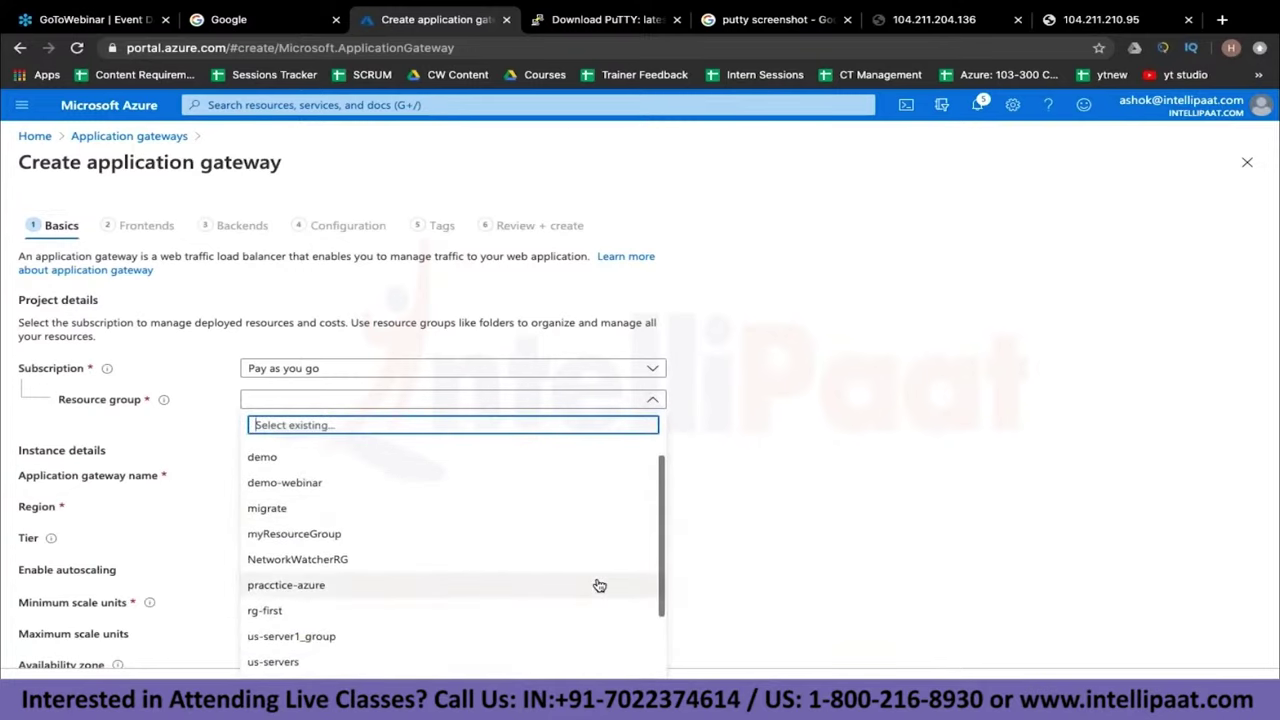
scroll(596, 588, "down", 1)
left_click(589, 607)
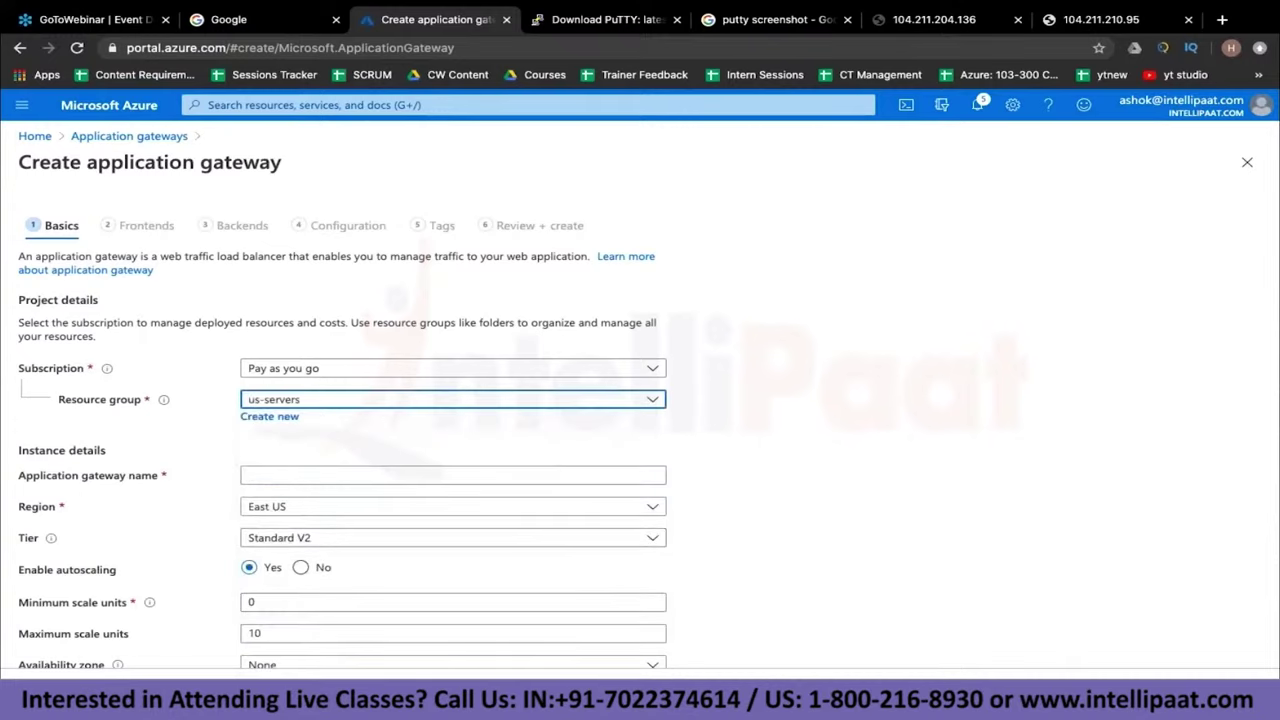
left_click(482, 472)
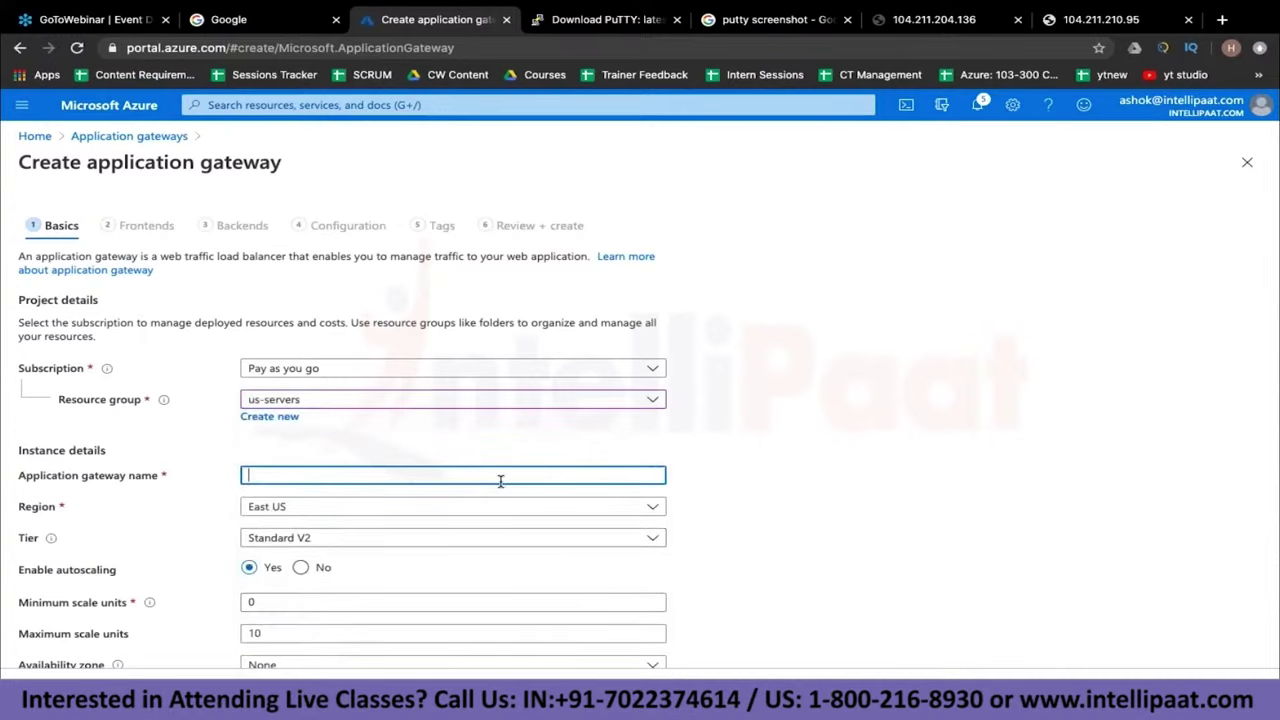
type("us-server1")
scroll(600, 460, "down", 1)
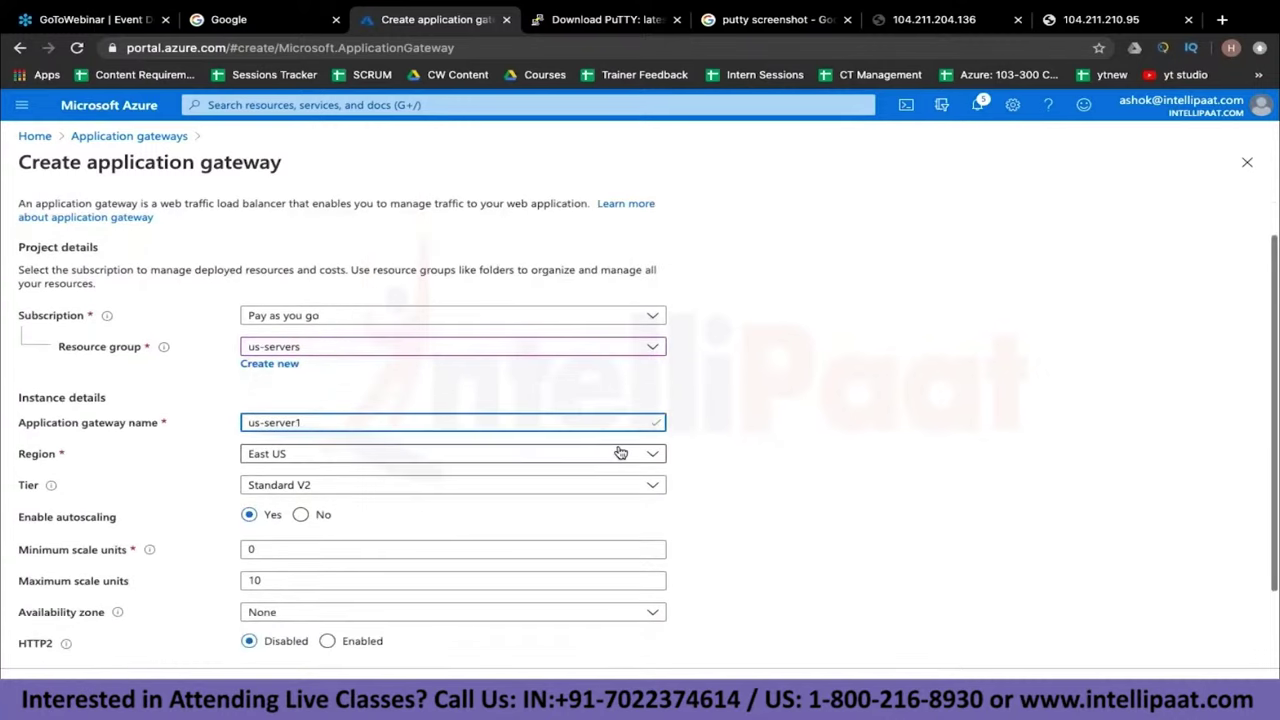
Step: Set the region to West US and the virtual network to us-servers-vnet
left_click(620, 453)
type("west us")
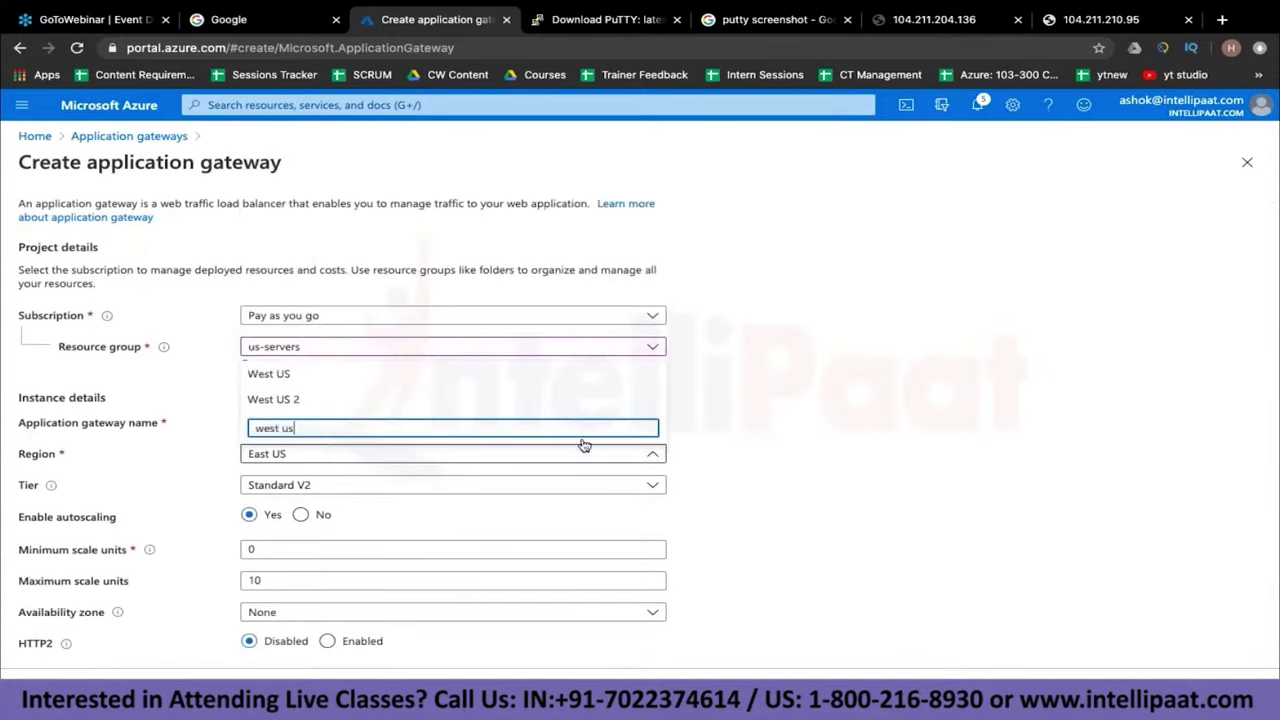
left_click(514, 374)
scroll(543, 525, "down", 1)
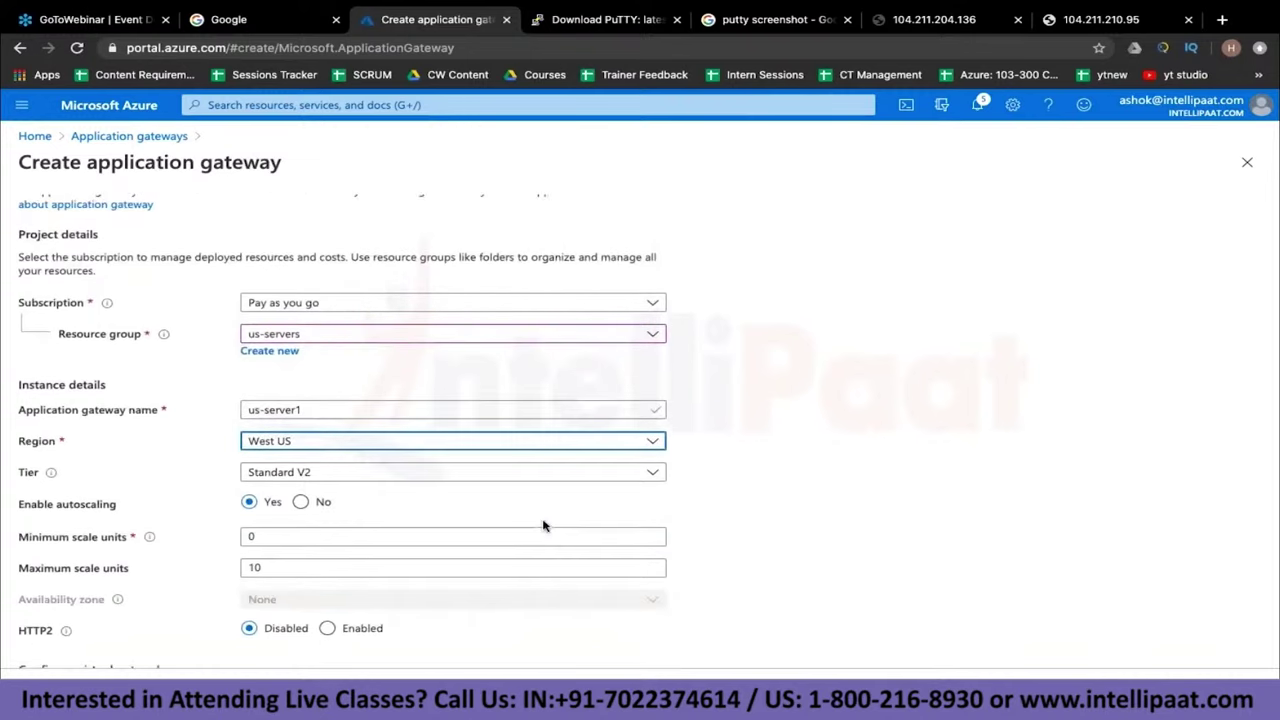
scroll(543, 525, "down", 2)
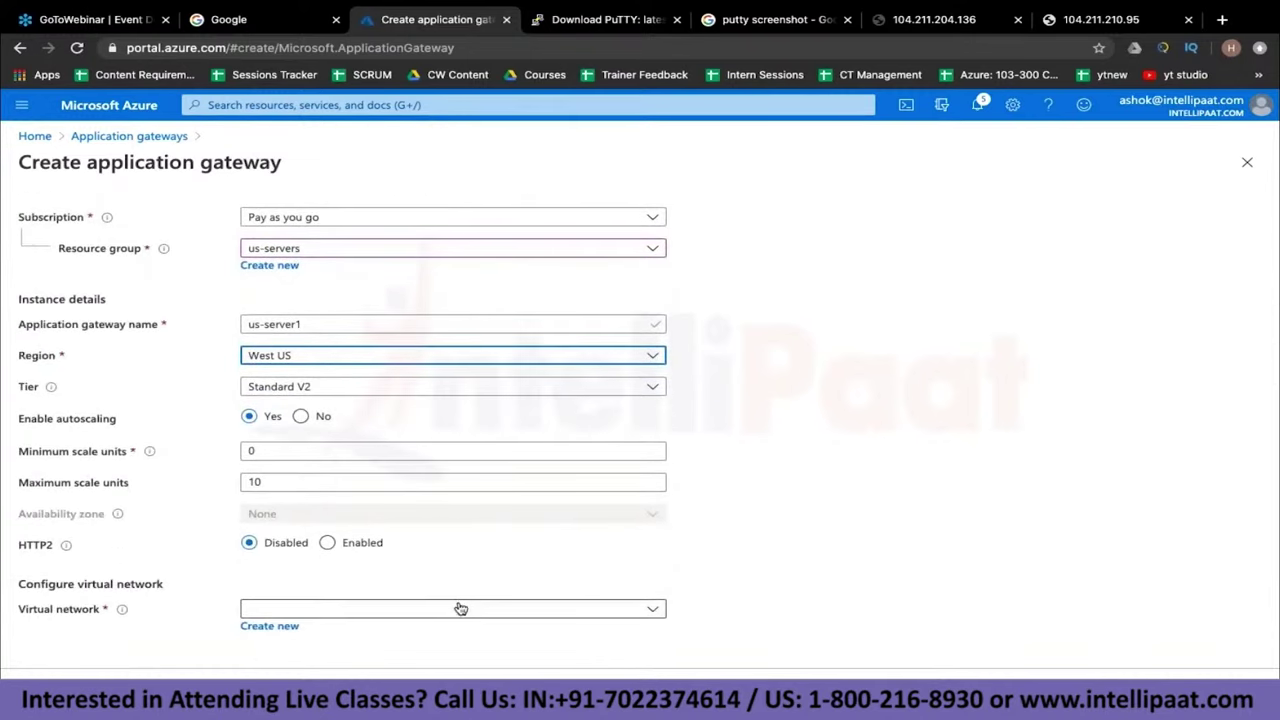
left_click(472, 609)
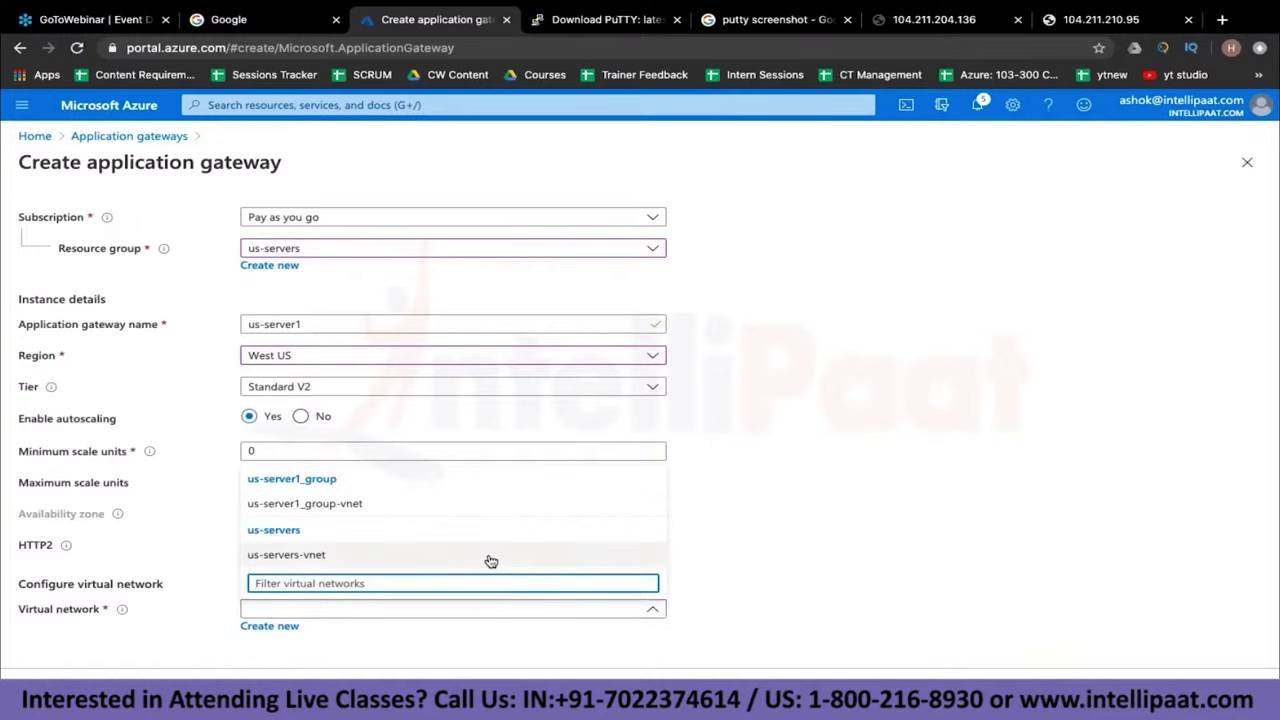
left_click(491, 561)
scroll(481, 620, "down", 1)
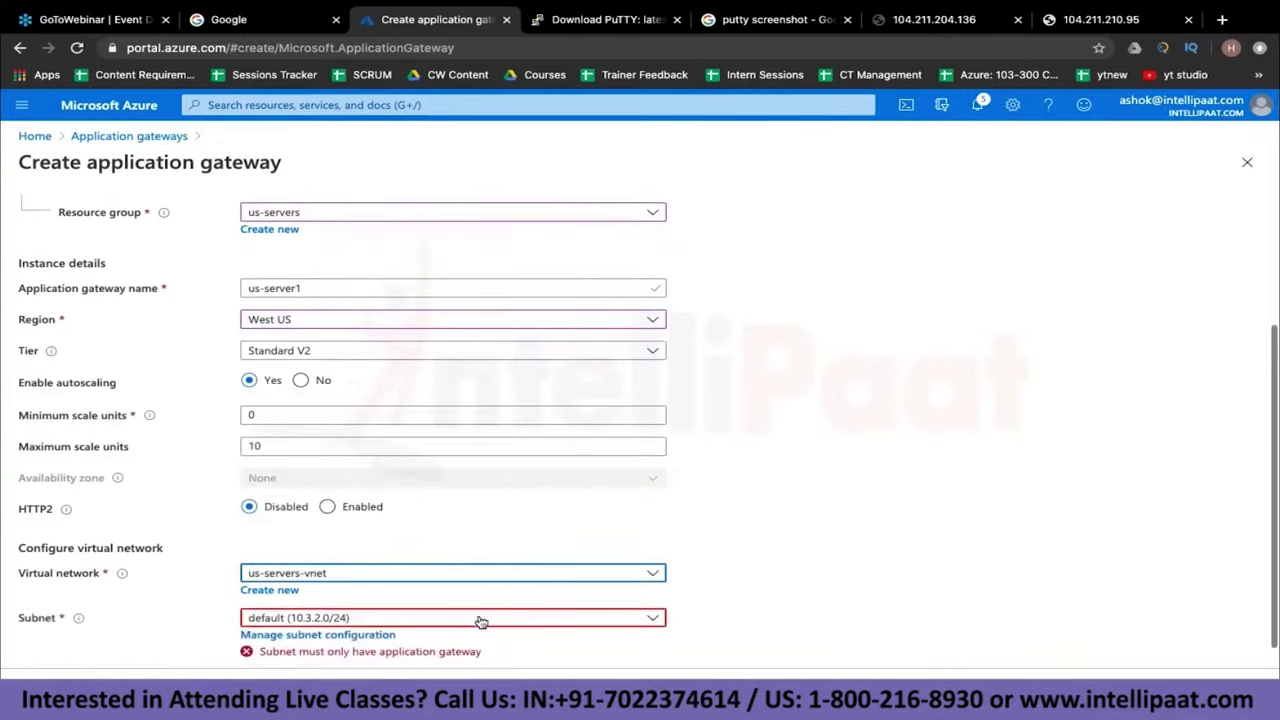
scroll(481, 622, "down", 1)
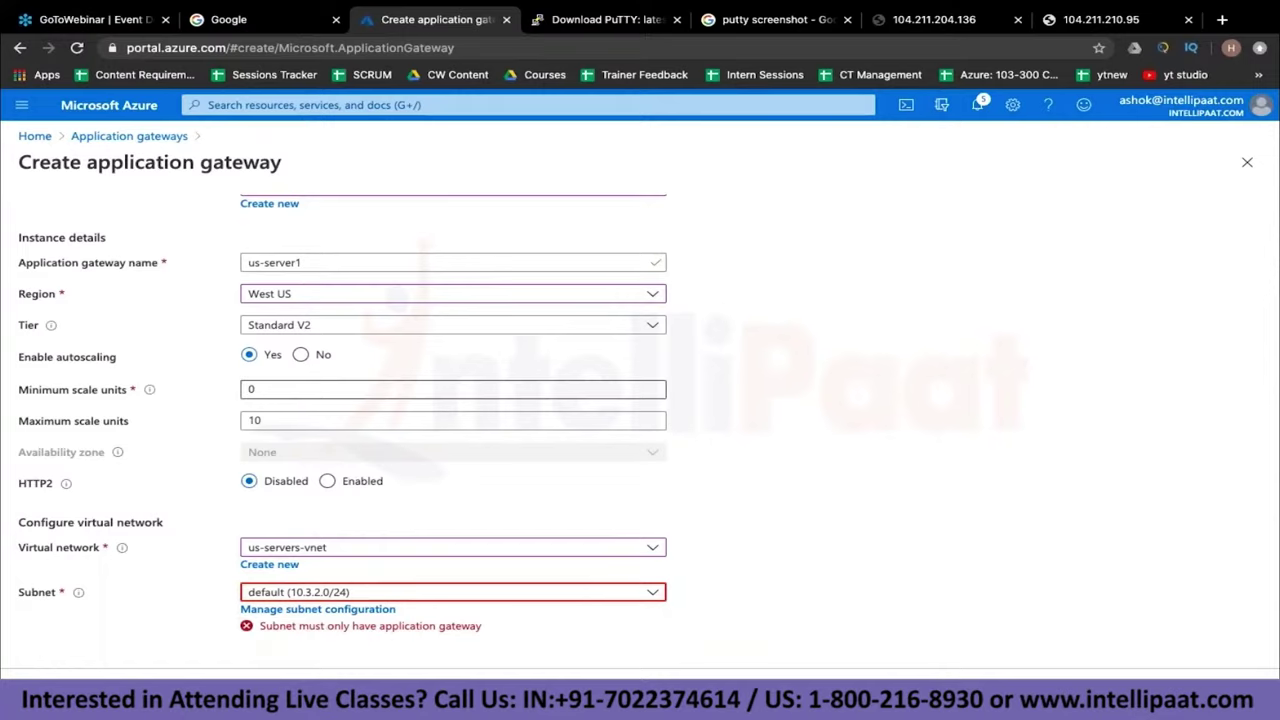
Step: In a new portal tab, find us-servers-vnet via Virtual networks and open its Subnets page
left_click(150, 110, "super")
left_click(490, 30)
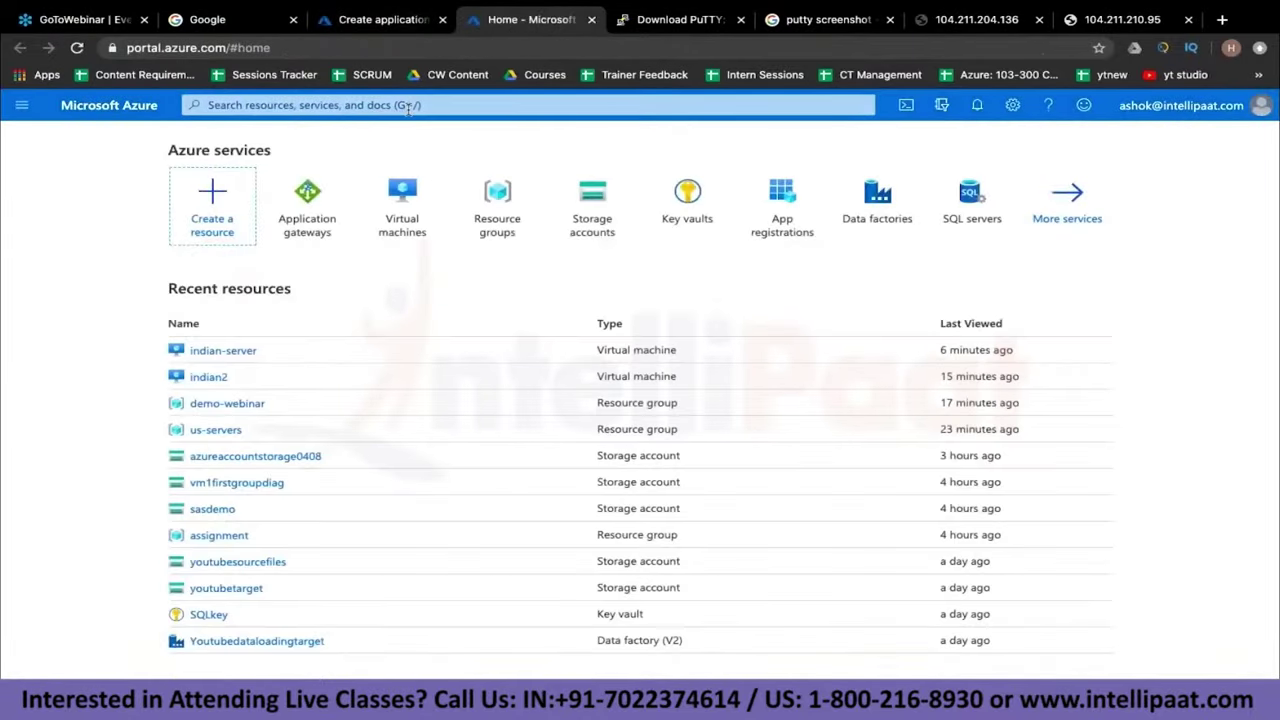
left_click(412, 106)
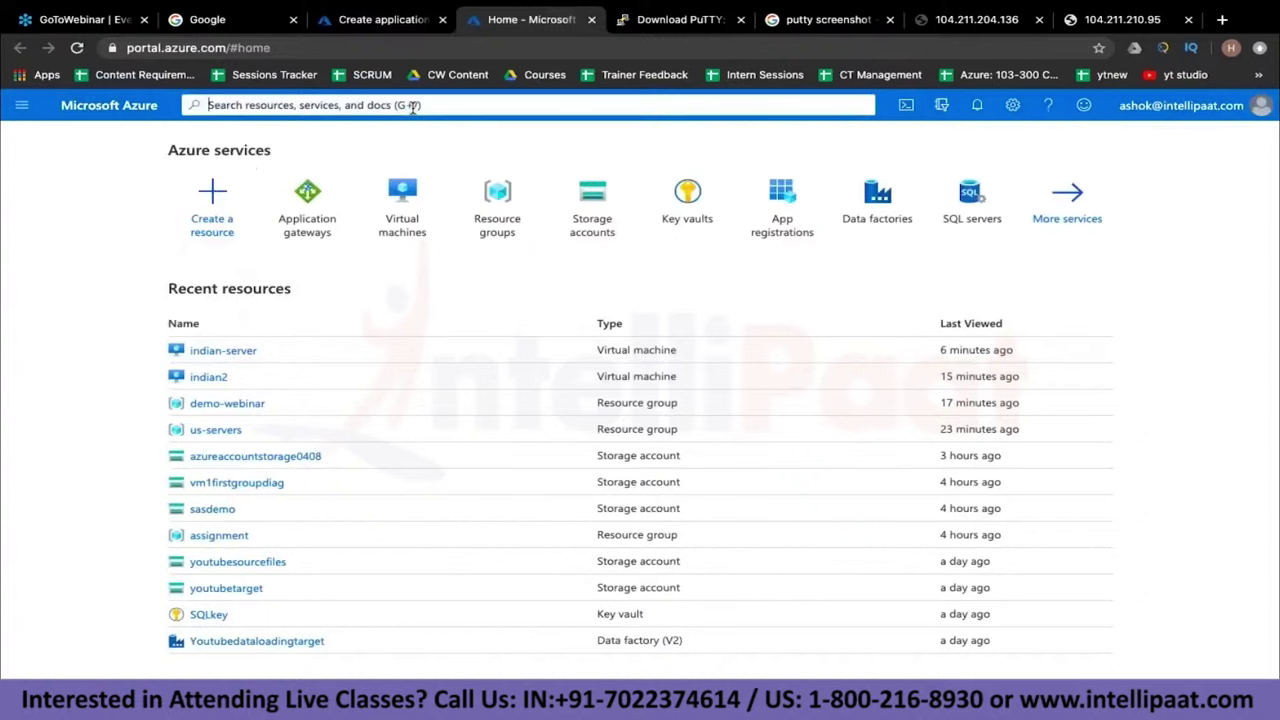
type("virtual")
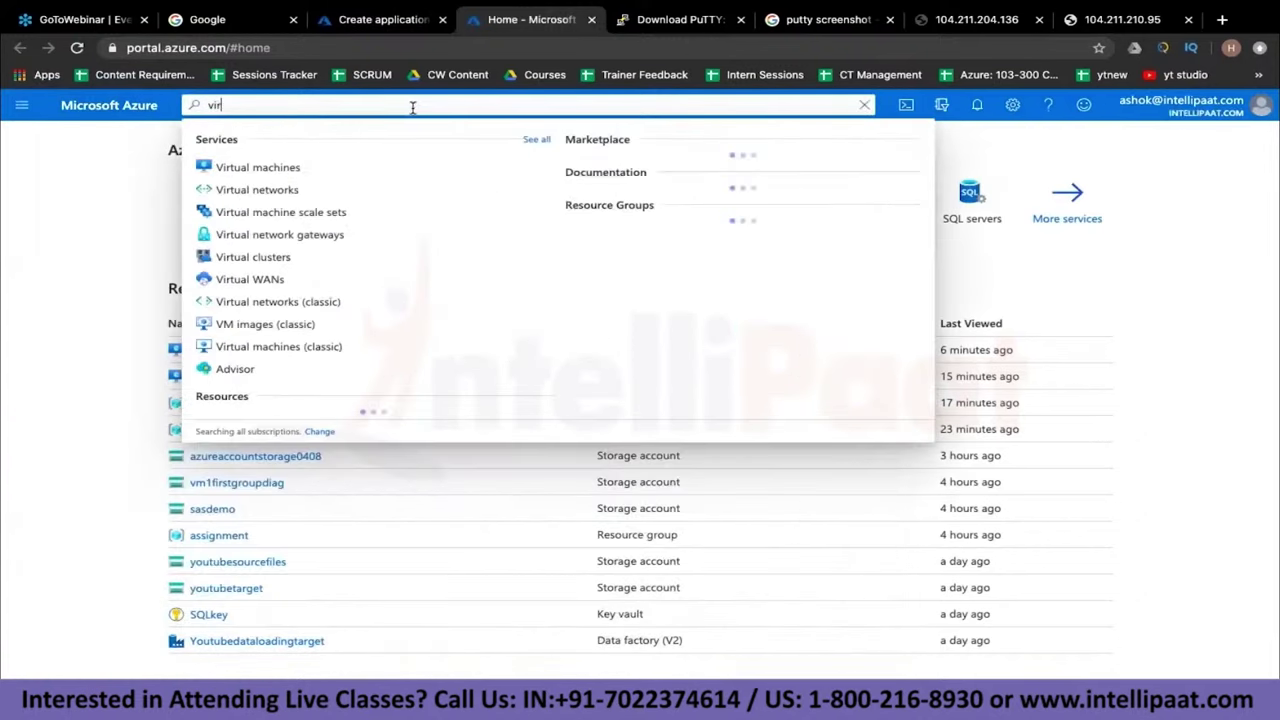
left_click(364, 194)
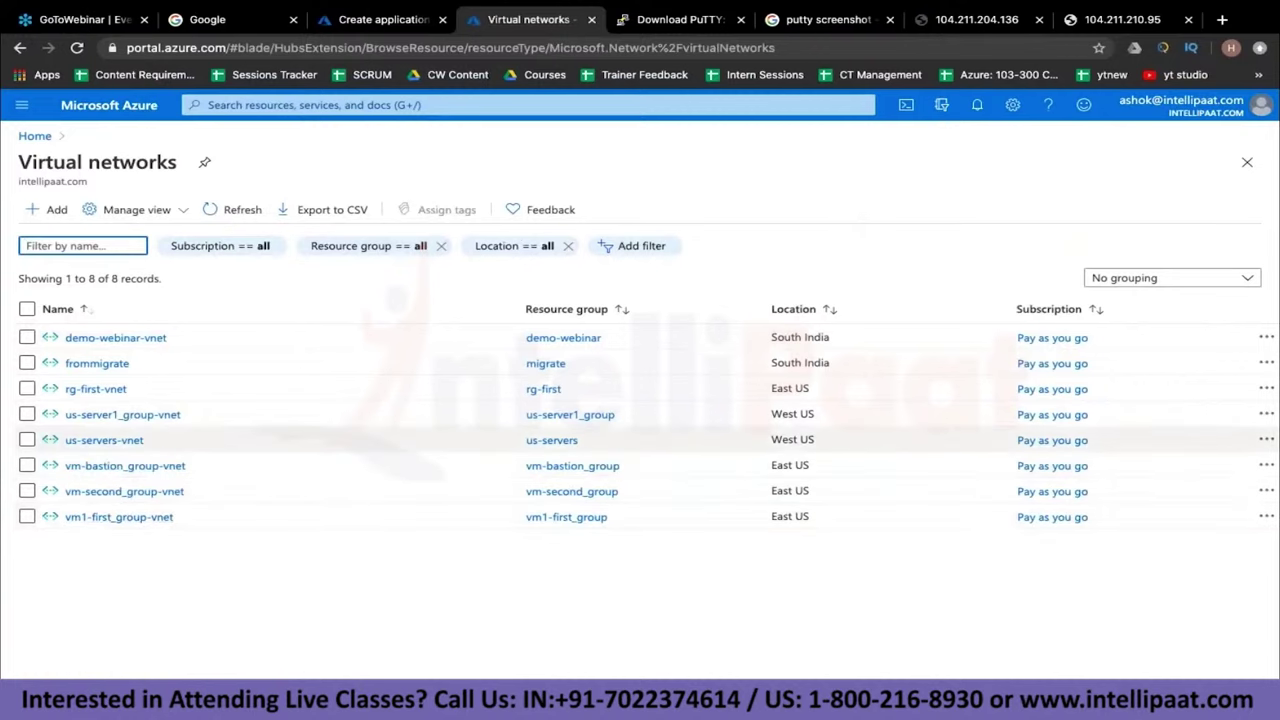
left_click(104, 441)
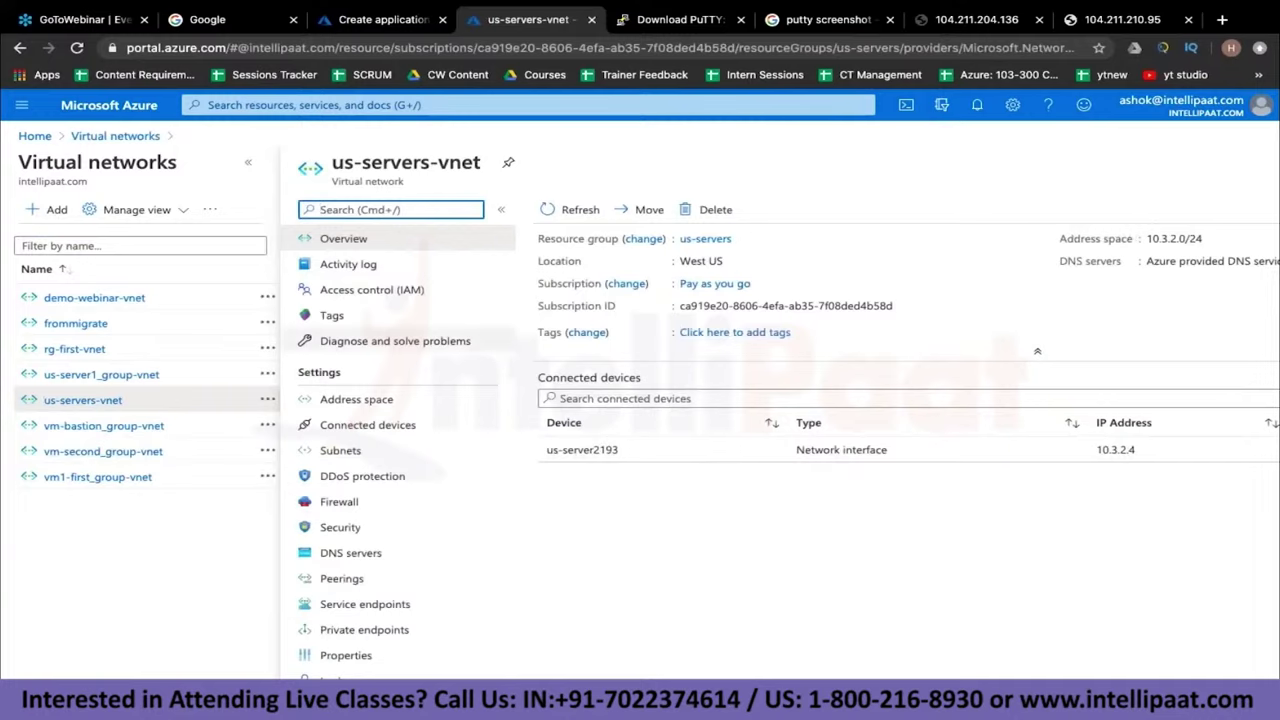
left_click(411, 461)
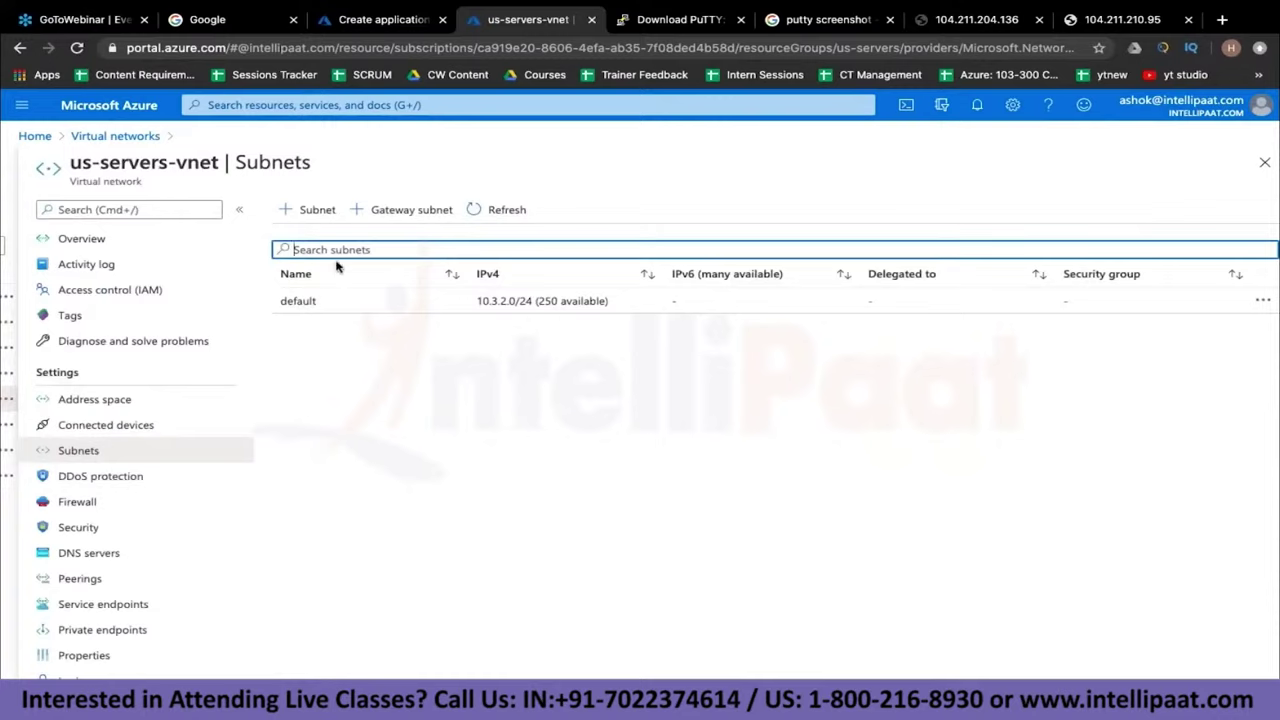
Step: Draft subnet ag-subnet at 10.3.5.0/24, rejected as outside 10.3.2.0/24, then go to Address space
left_click(308, 212)
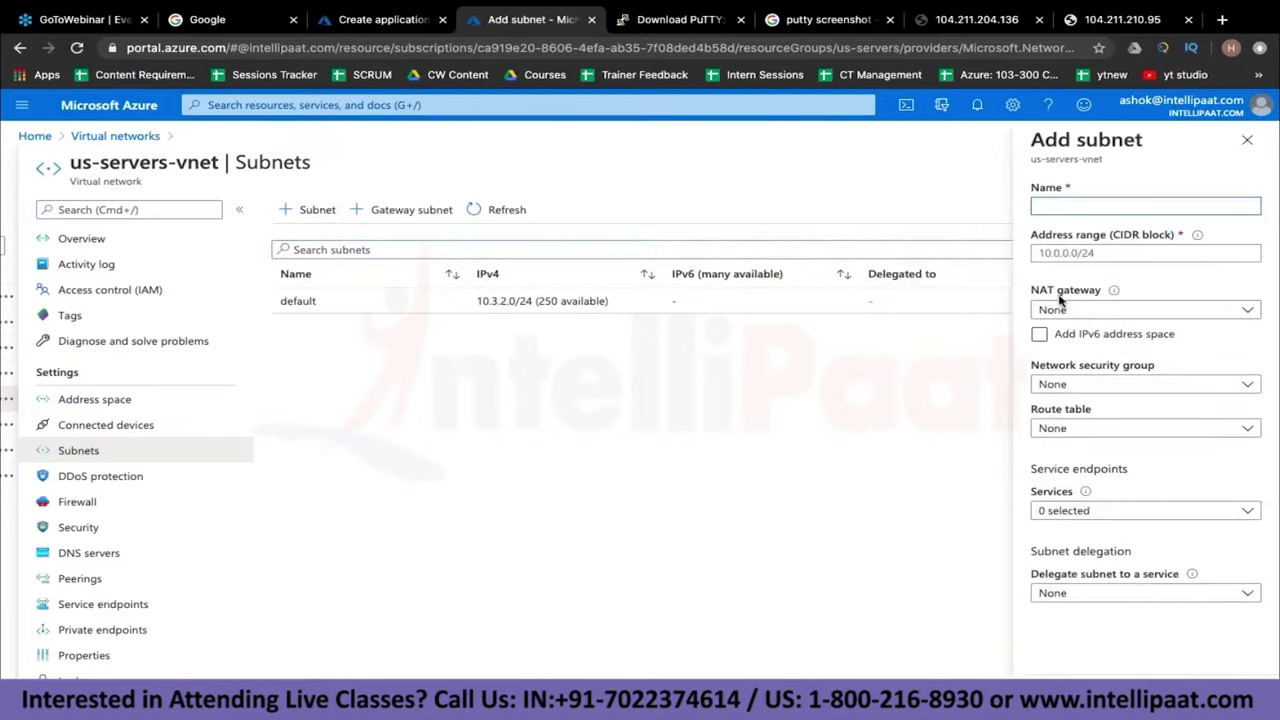
left_click(1108, 253)
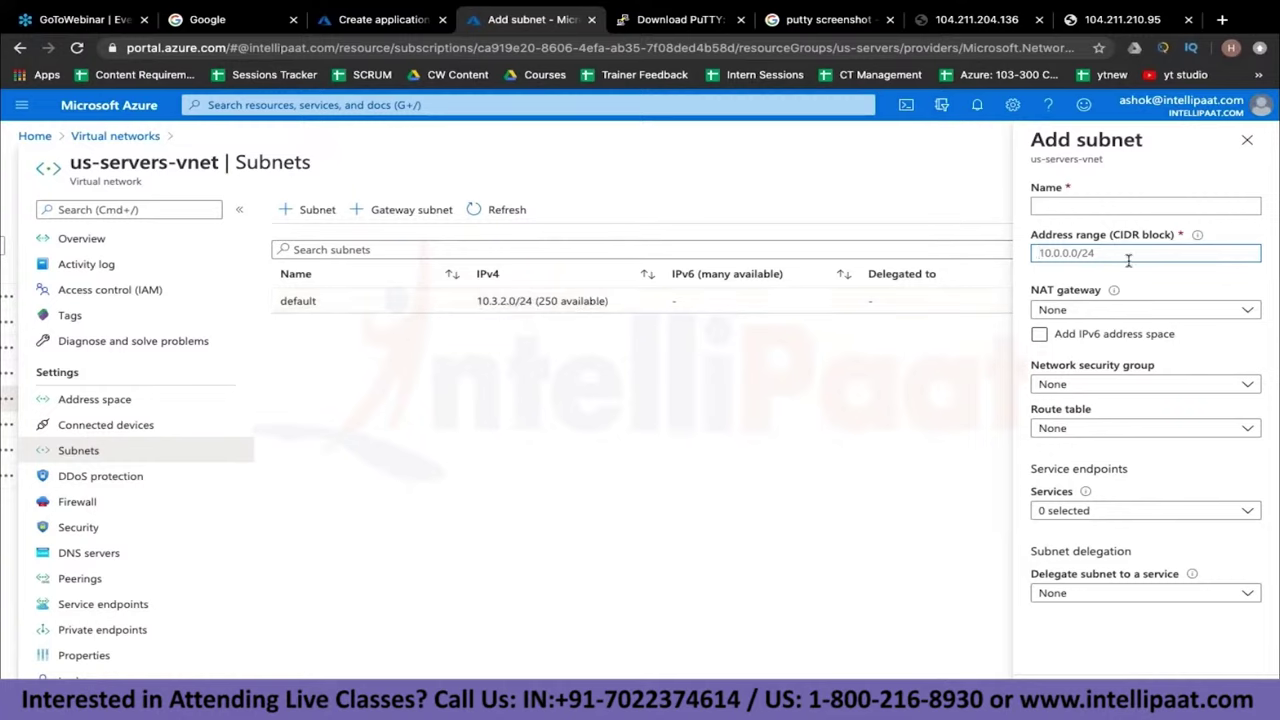
type("10.3.5.0/24")
left_click(1208, 208)
type("ag-subnet")
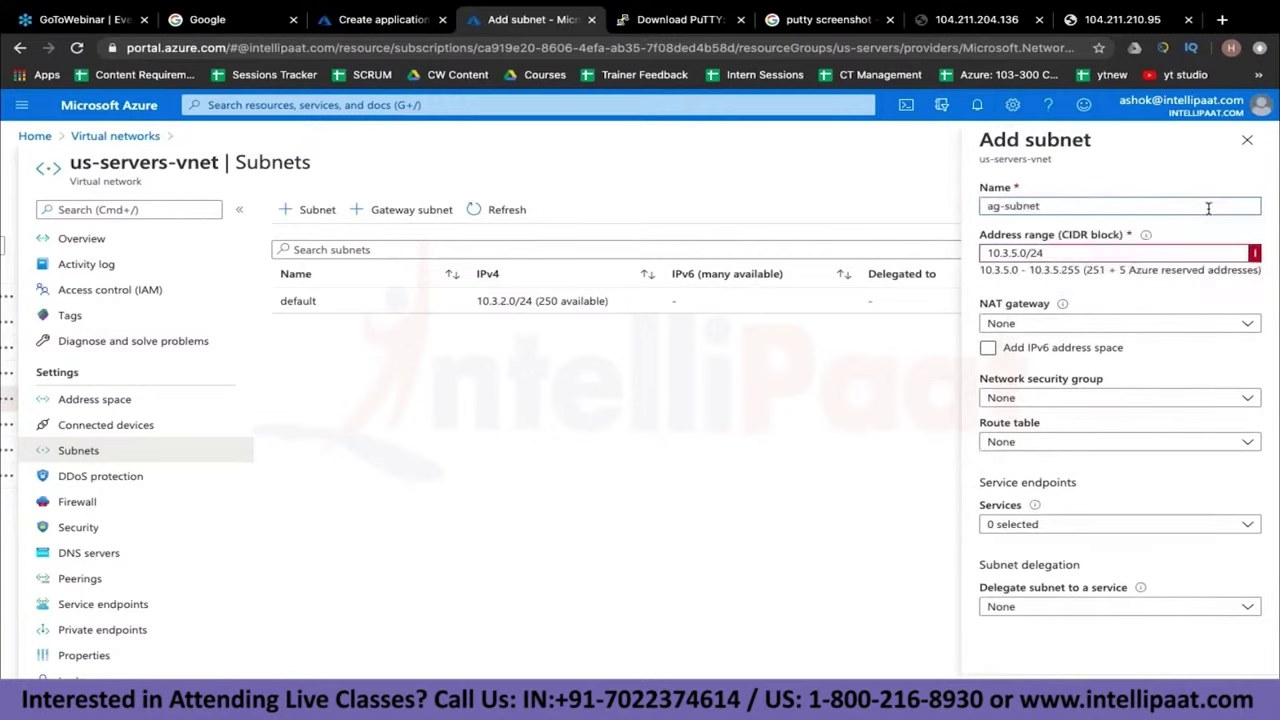
mouse_move(1255, 258)
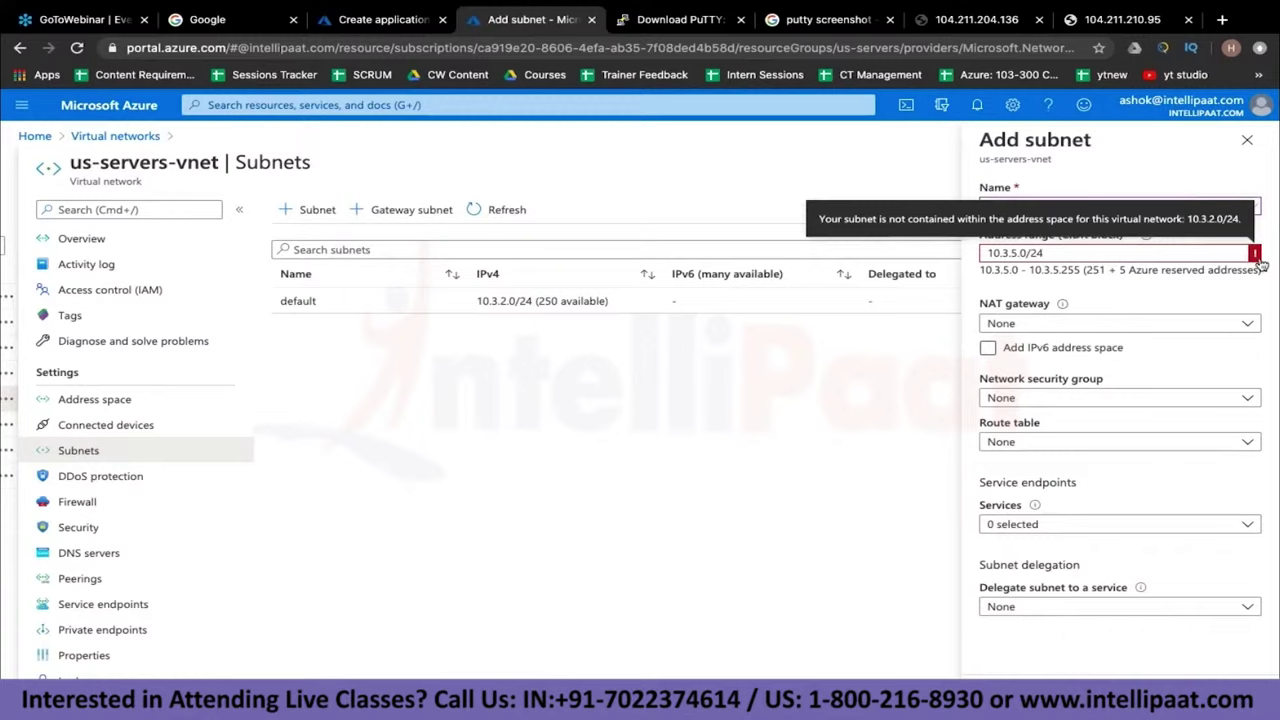
left_click(136, 400)
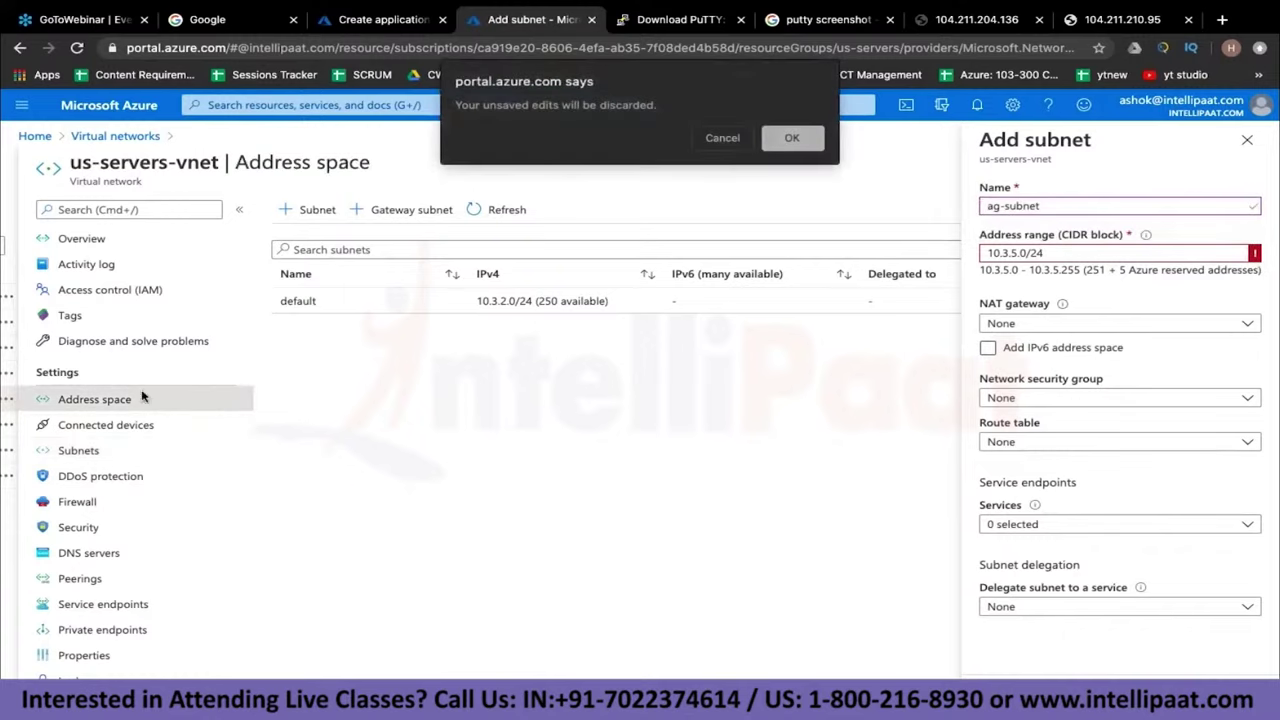
Step: Discard the subnet draft and save the address space as 10.3.0.0/16 instead of 10.3.2.0/24
left_click(792, 137)
key("Return")
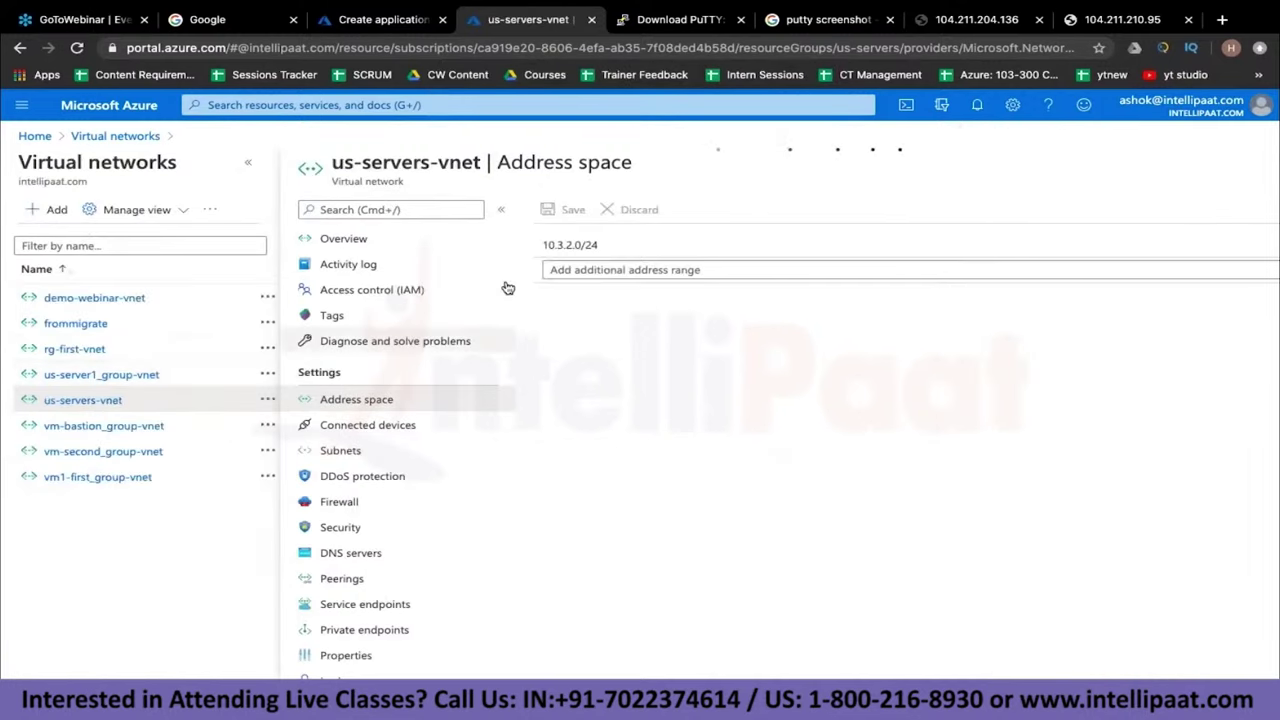
left_click(580, 243)
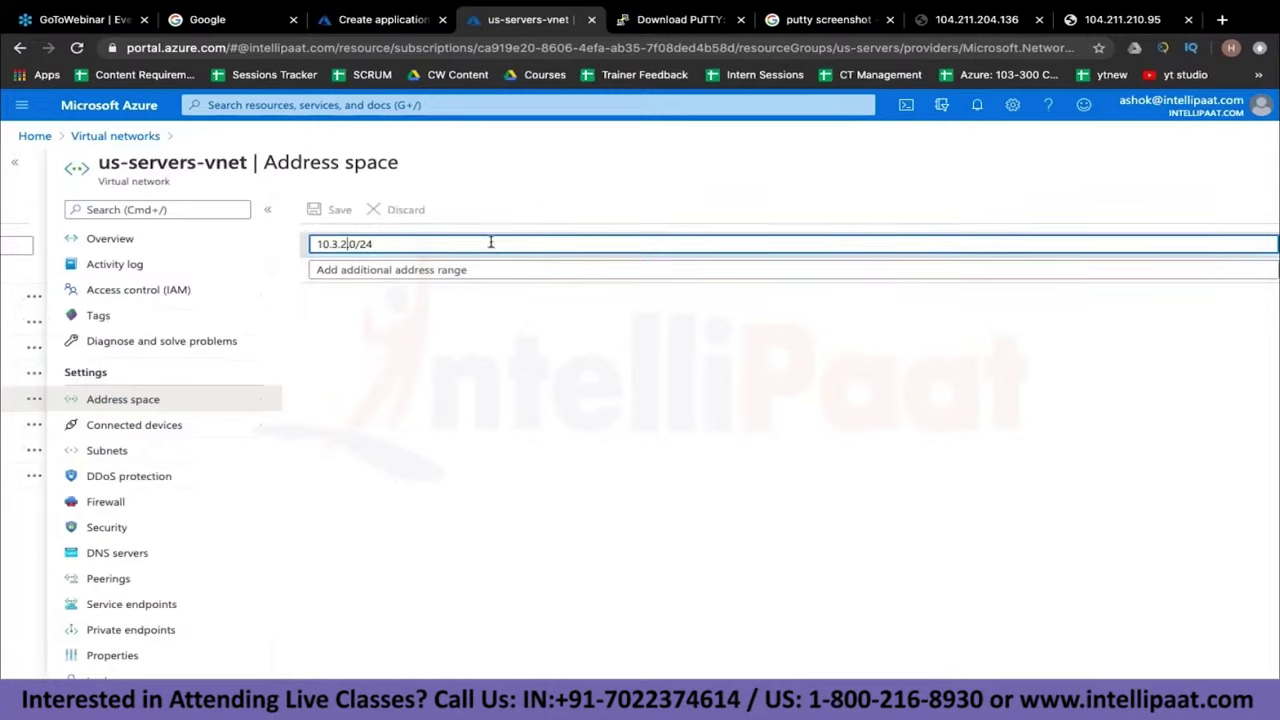
key("BackSpace")
type("0")
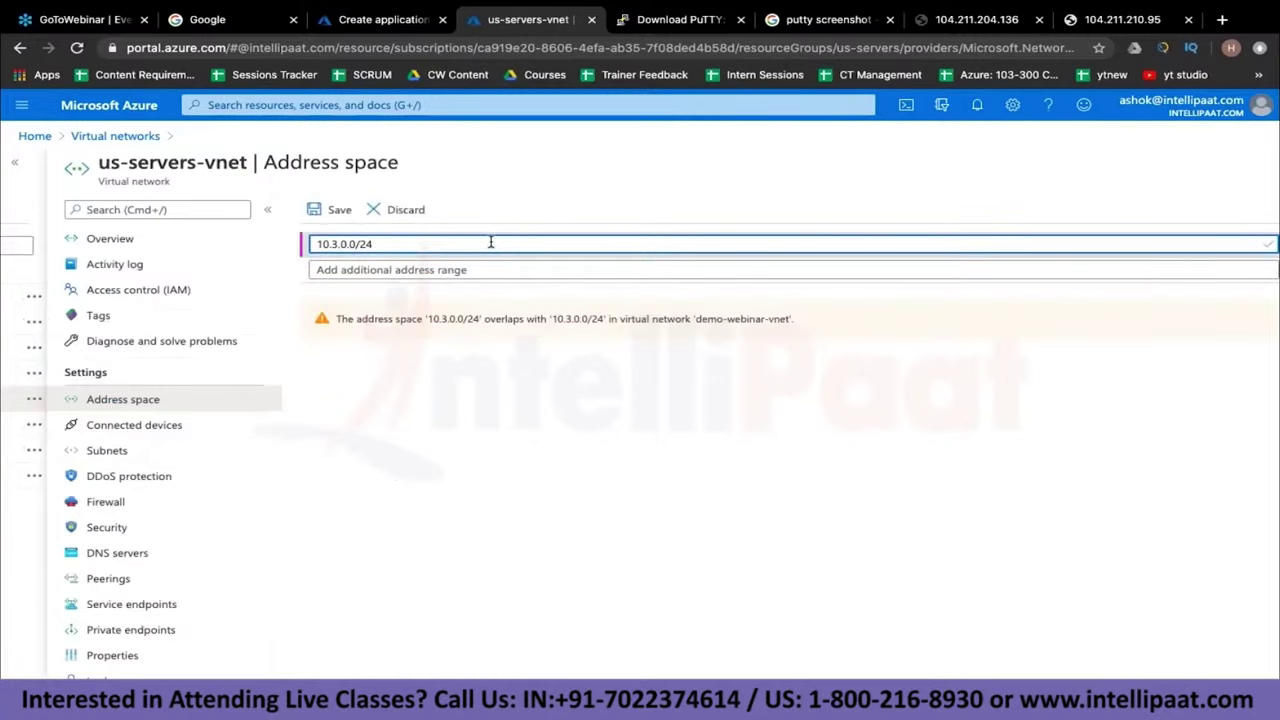
key("BackSpace")
type("0")
key("BackSpace")
key("BackSpace")
type("1")
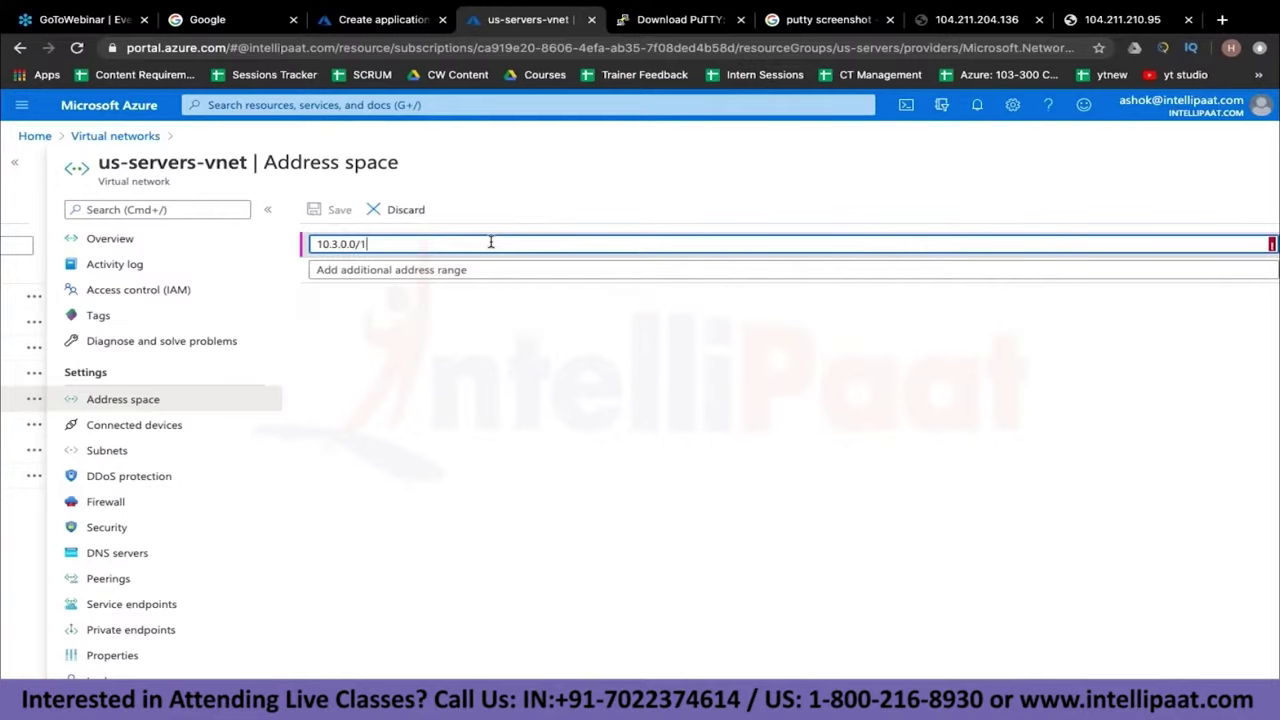
type("6")
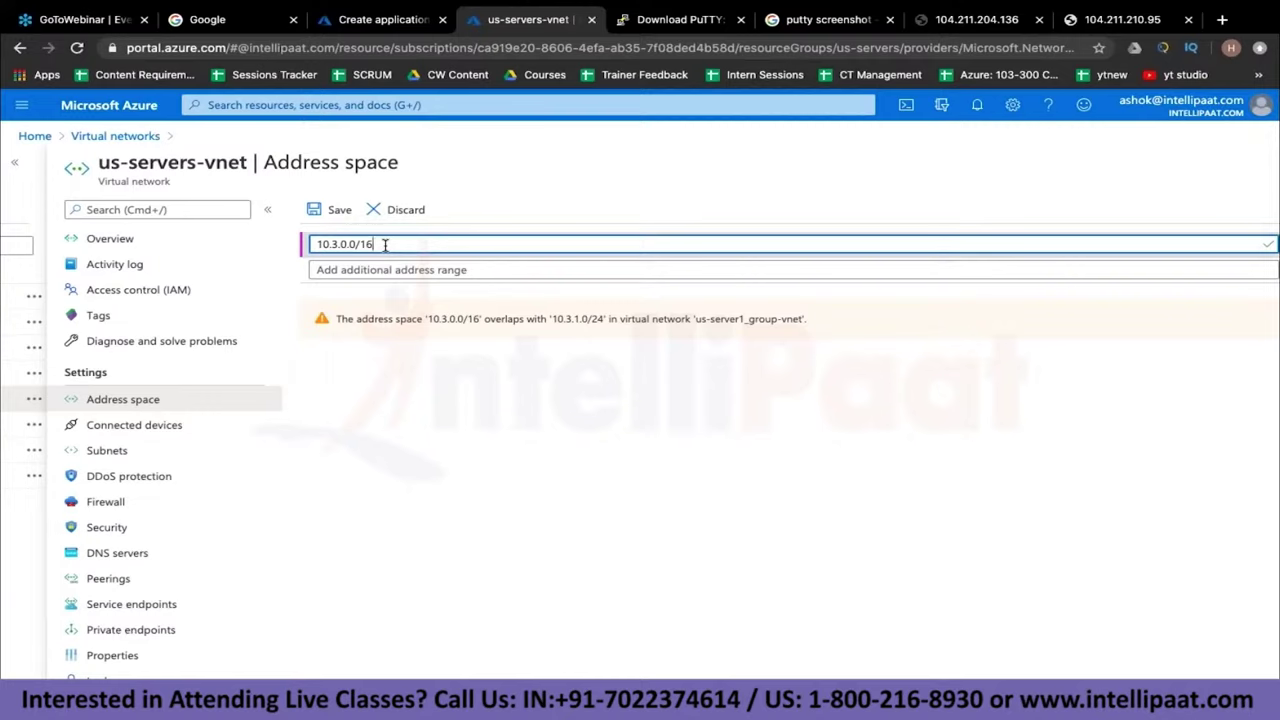
left_click(330, 210)
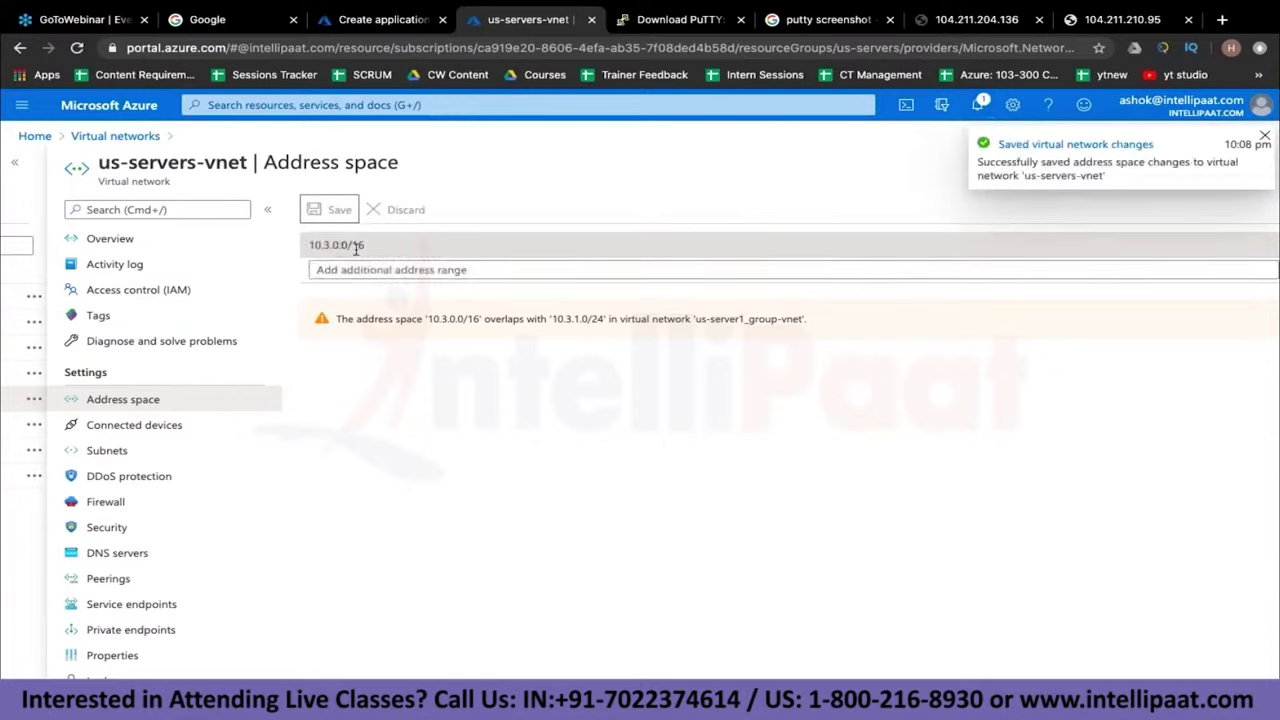
left_click(206, 452)
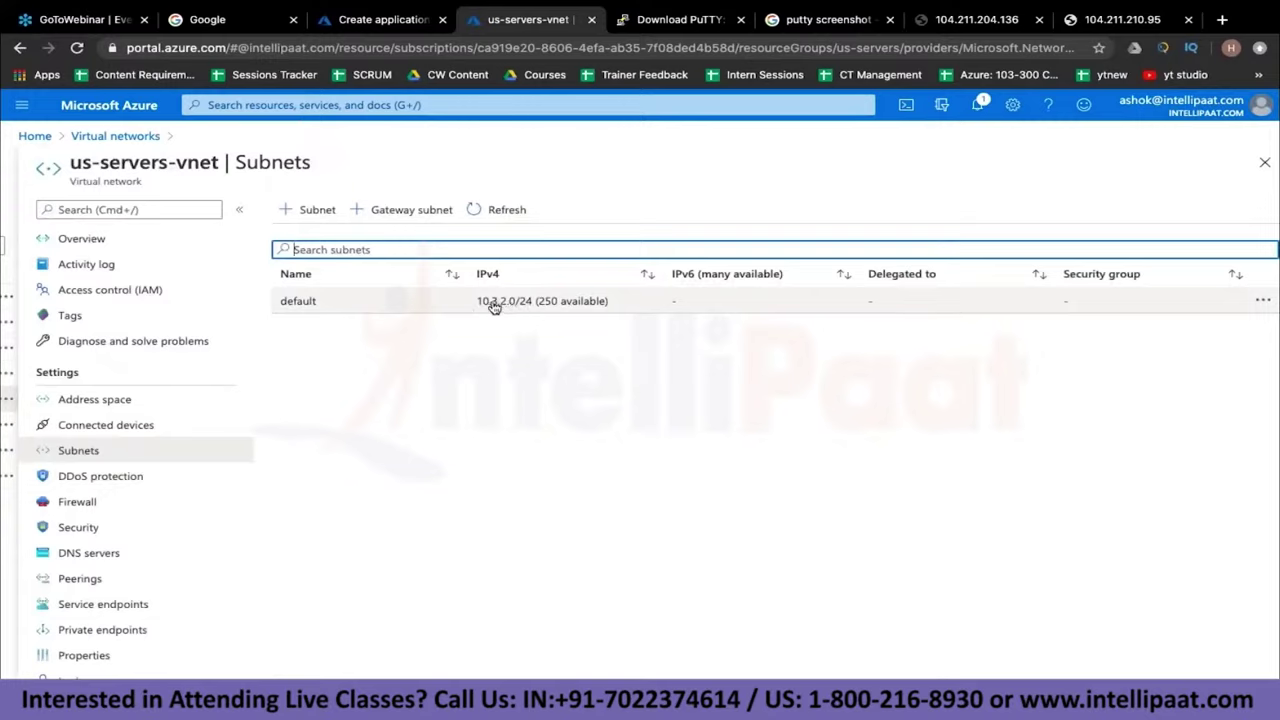
Step: Create subnet ag-subnet with address range 10.3.5.0/24 in us-servers-vnet
left_click(317, 211)
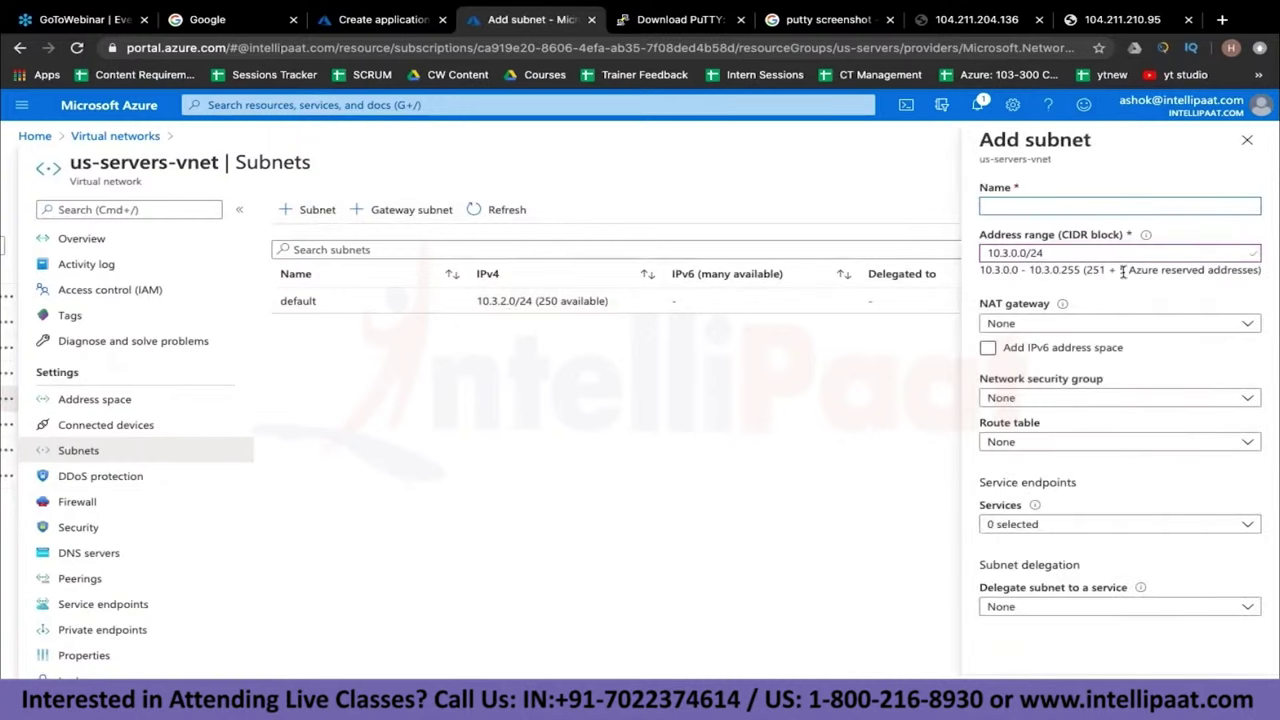
left_click(1018, 252)
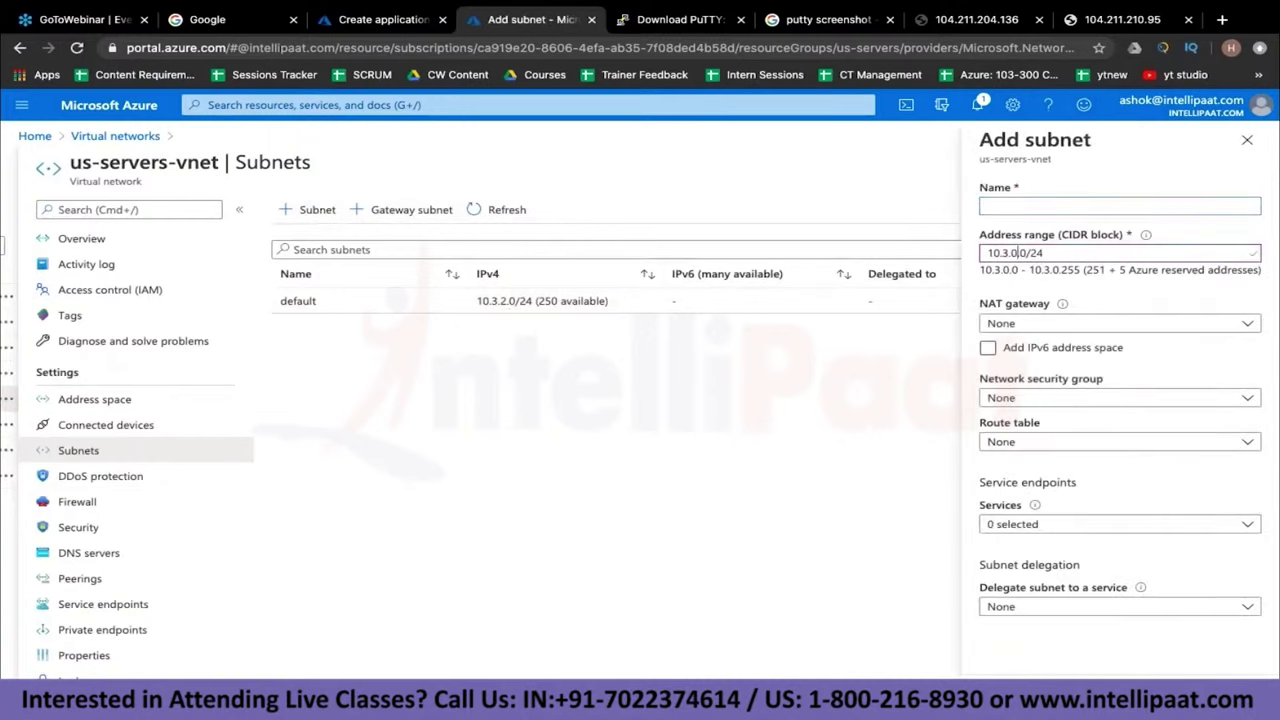
type("5")
left_click(1167, 207)
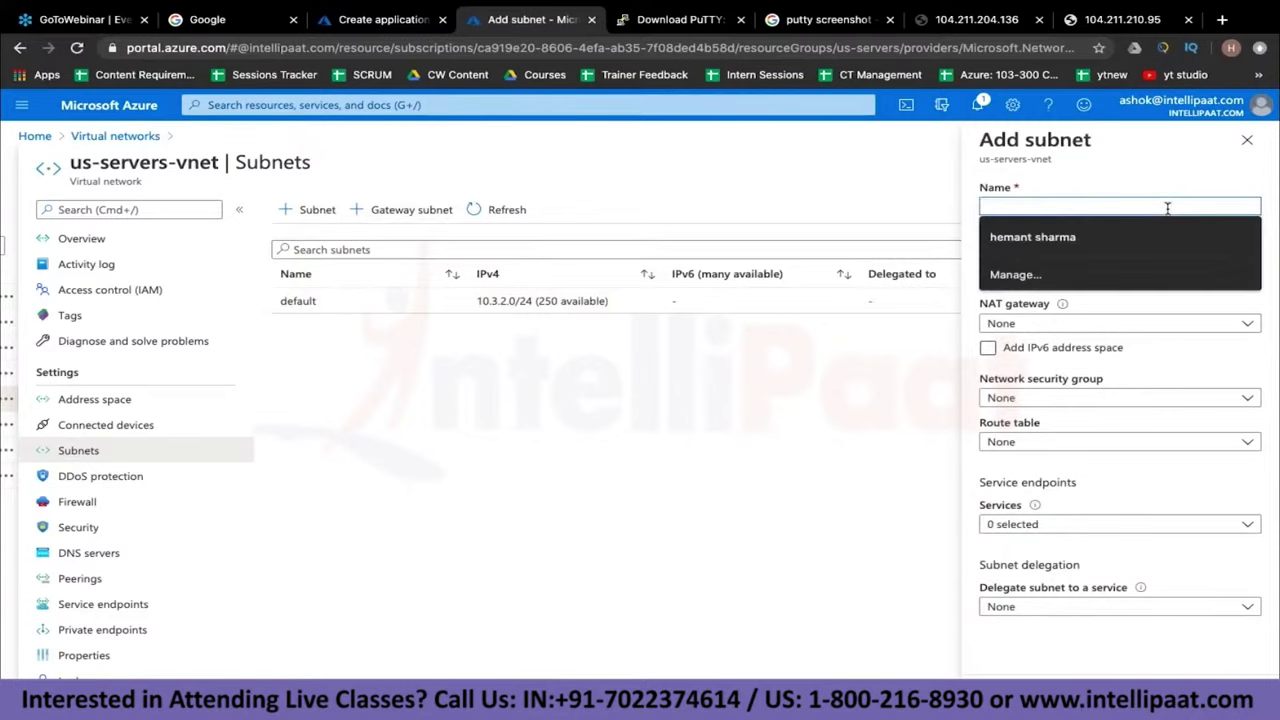
type("ag-subnet")
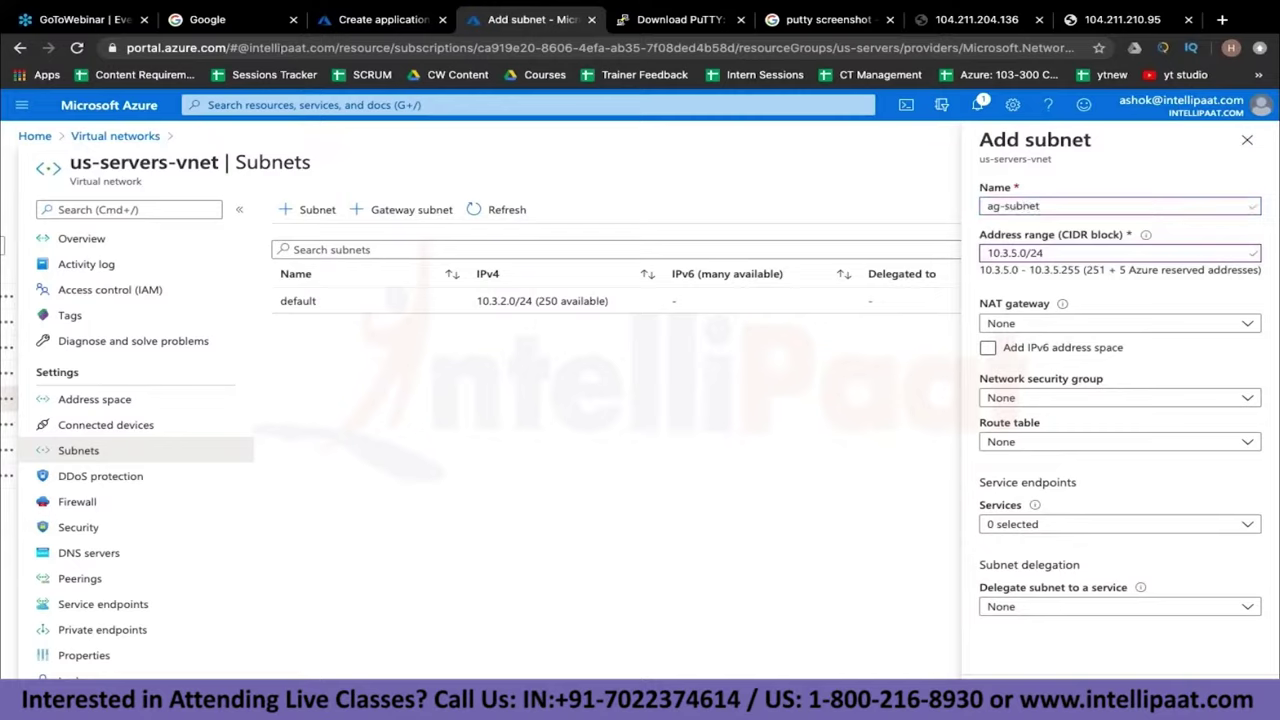
key("Return")
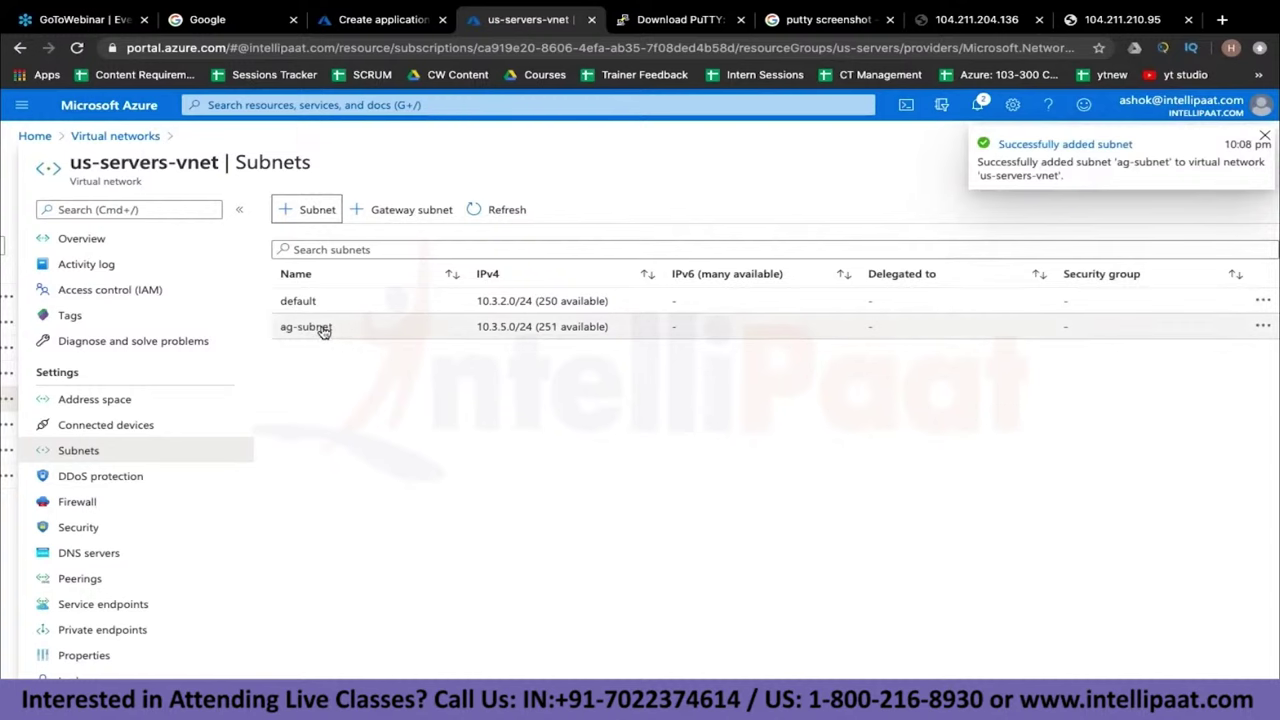
Step: Back in the gateway form, reselect us-servers-vnet so the subnet becomes ag-subnet, then continue to Frontends
left_click(380, 19)
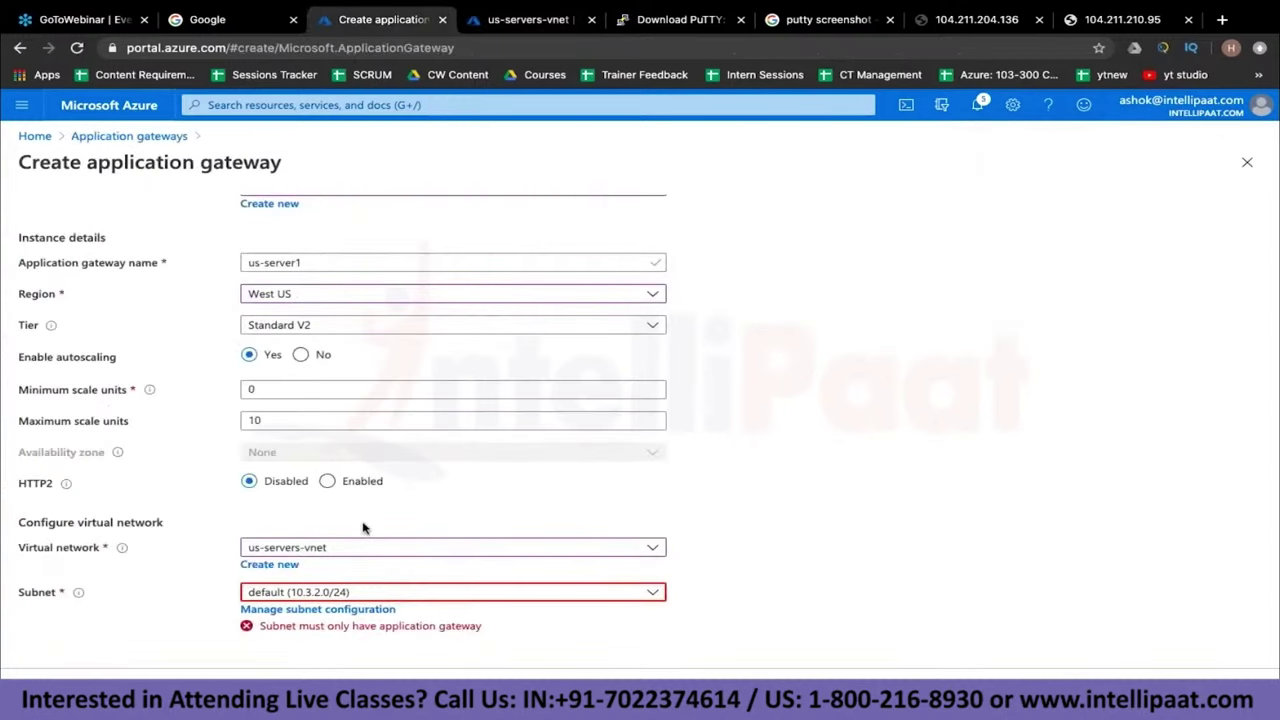
left_click(371, 549)
key("Escape")
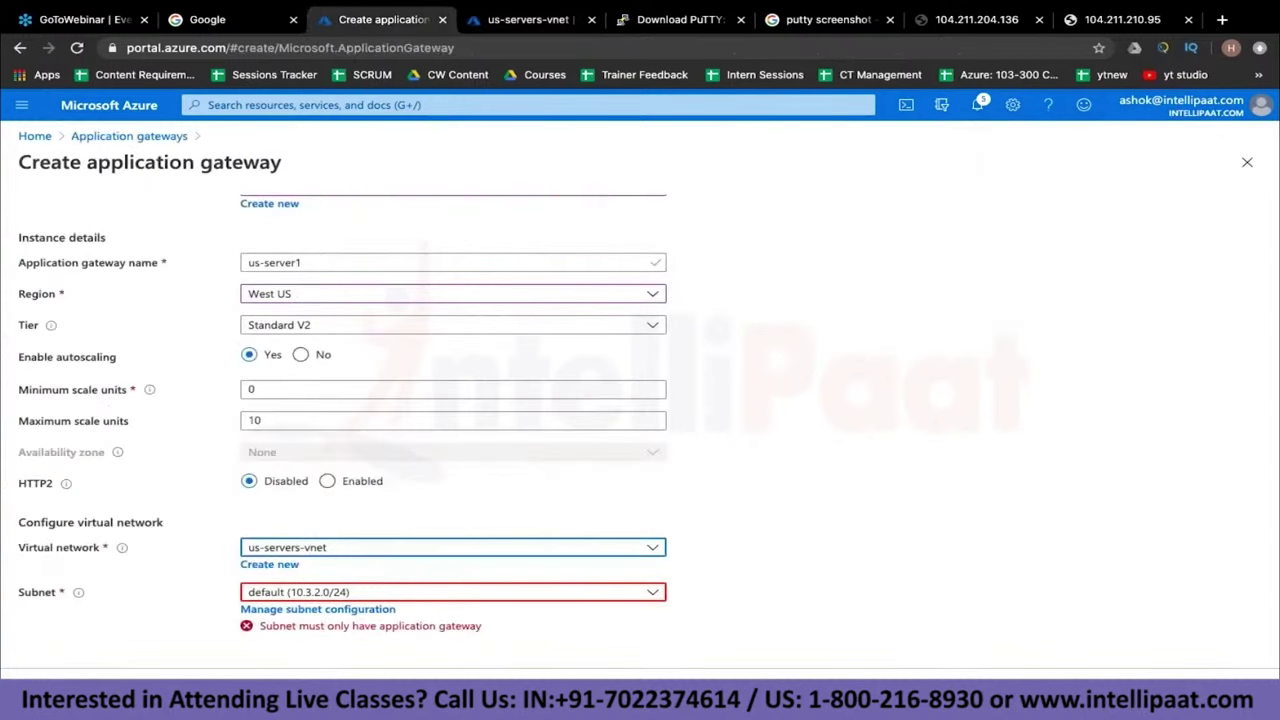
key("Up")
left_click(394, 551)
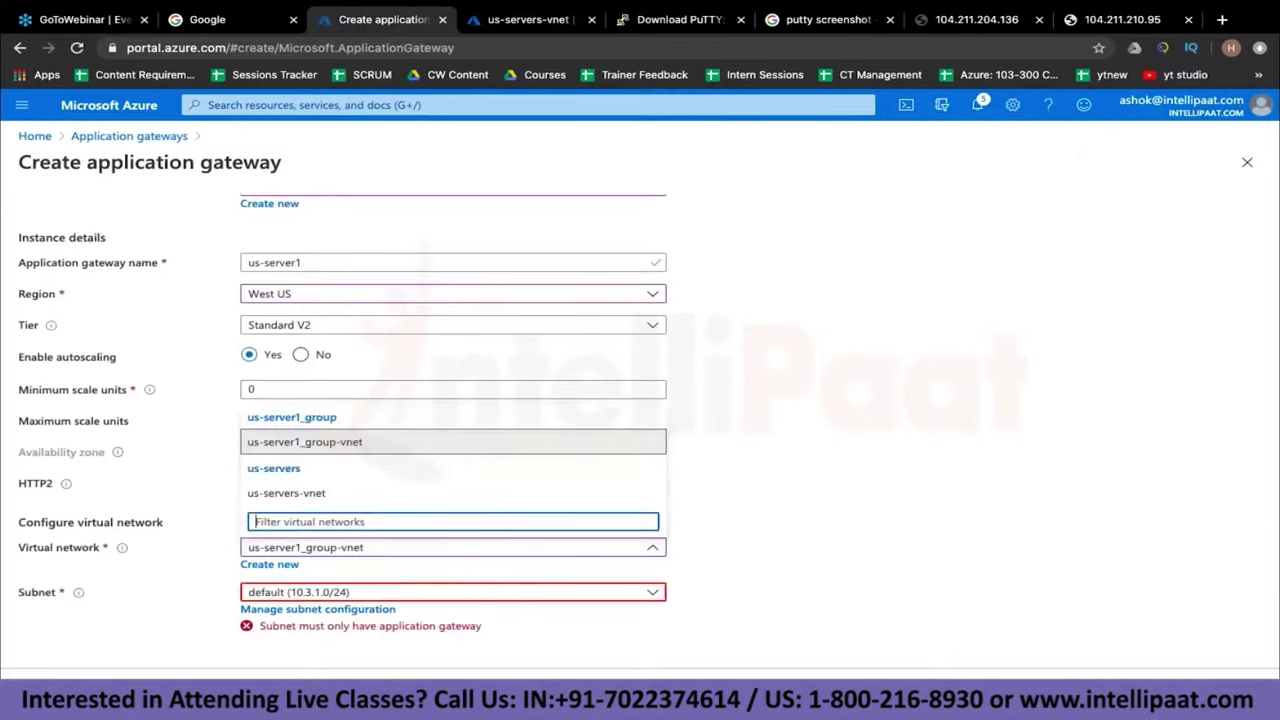
left_click(414, 493)
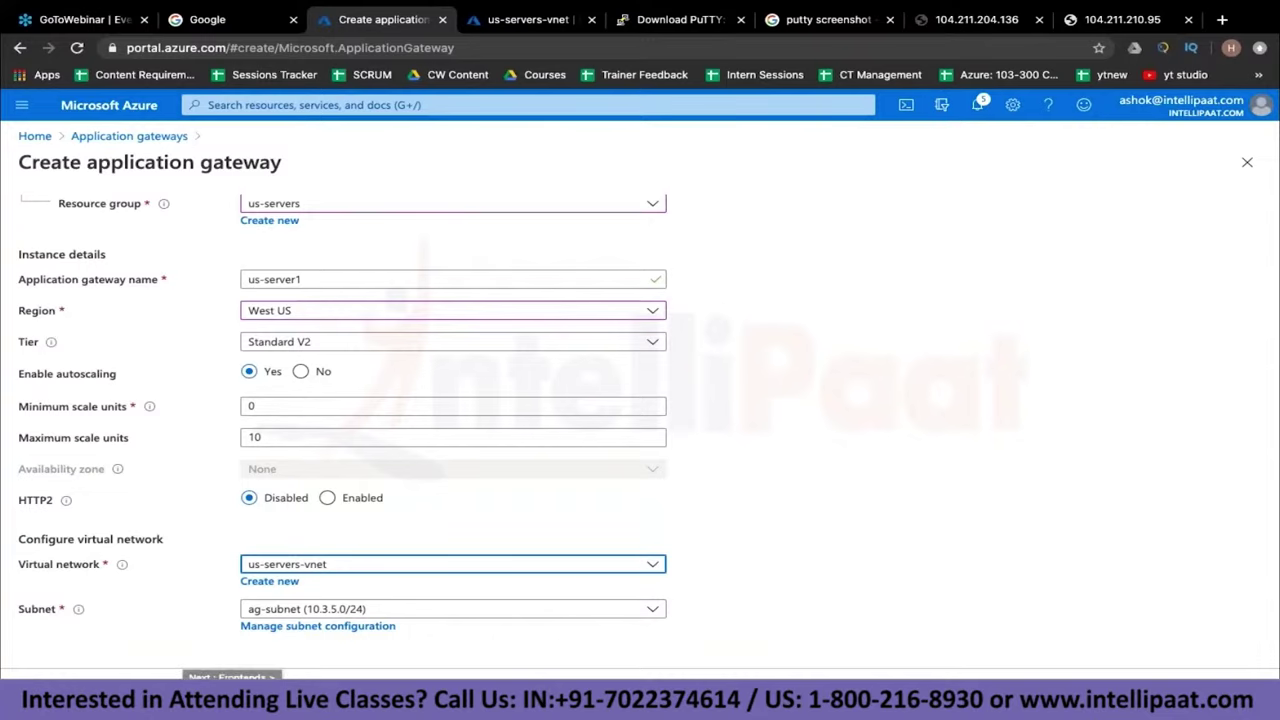
left_click(231, 678)
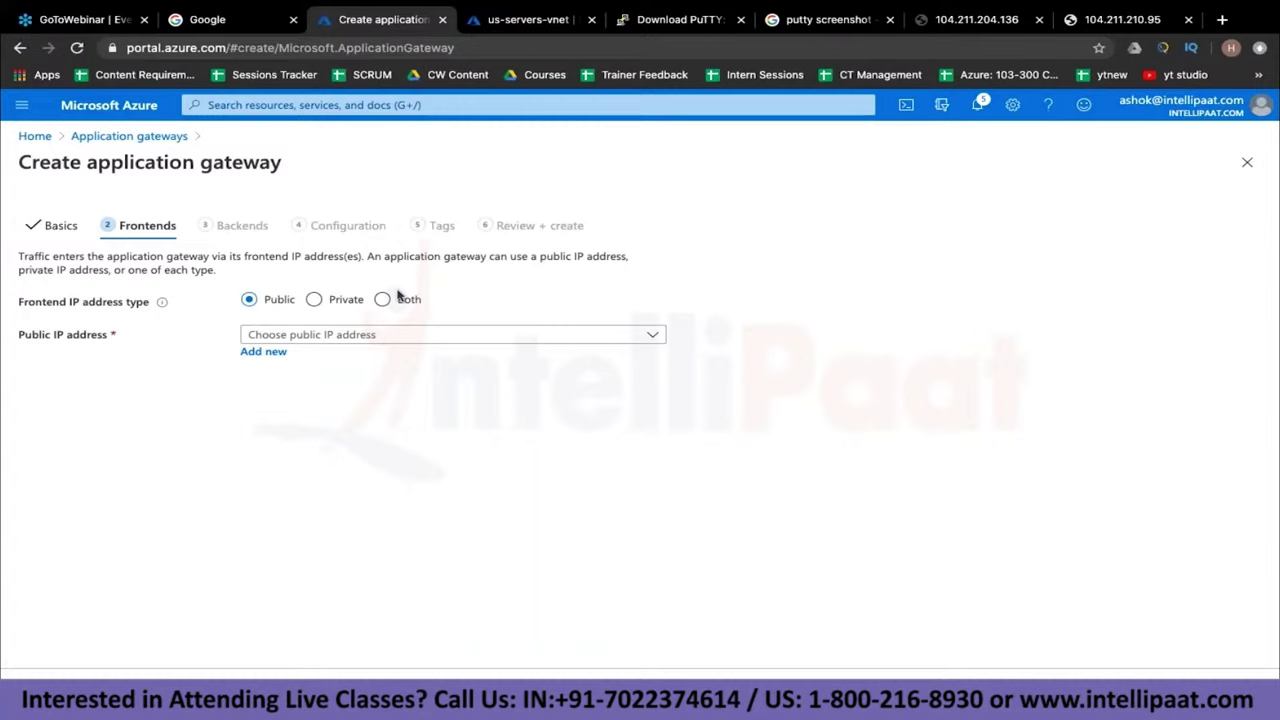
Step: Add a new public IP named ag-ip-us and move on to Backends
left_click(263, 354)
left_click(300, 577)
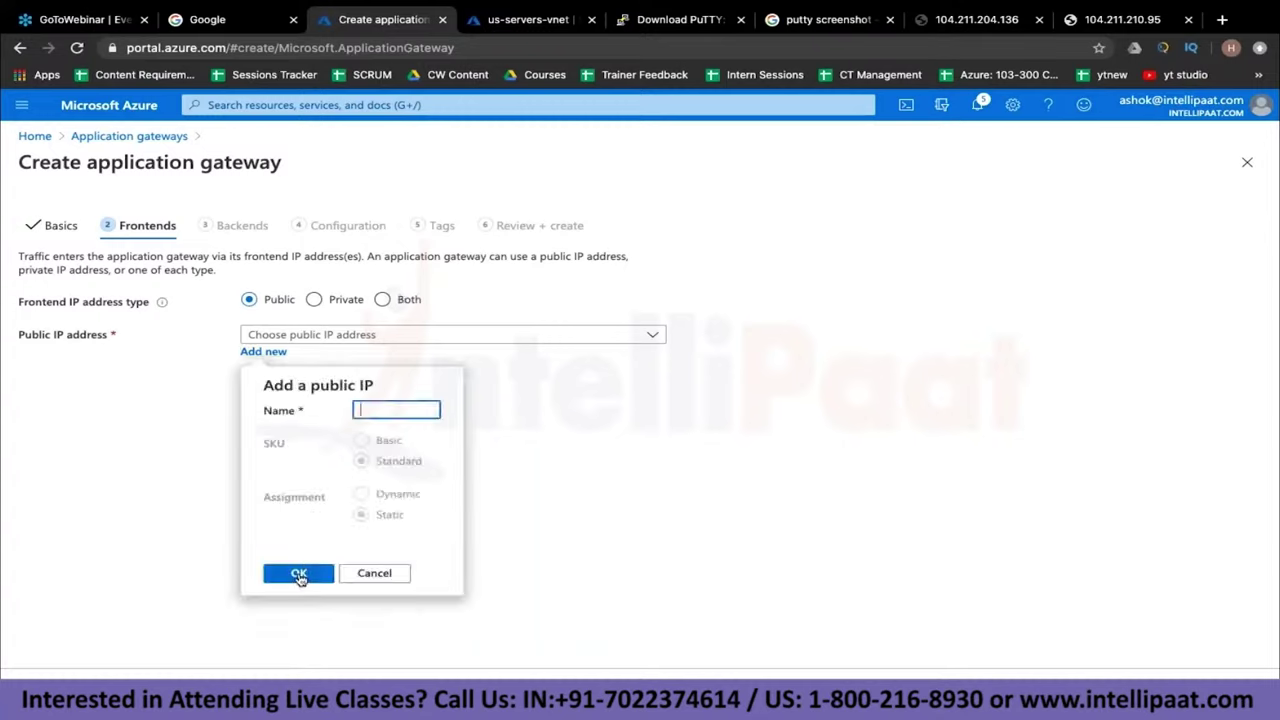
type("ag-ip-us")
left_click(299, 576)
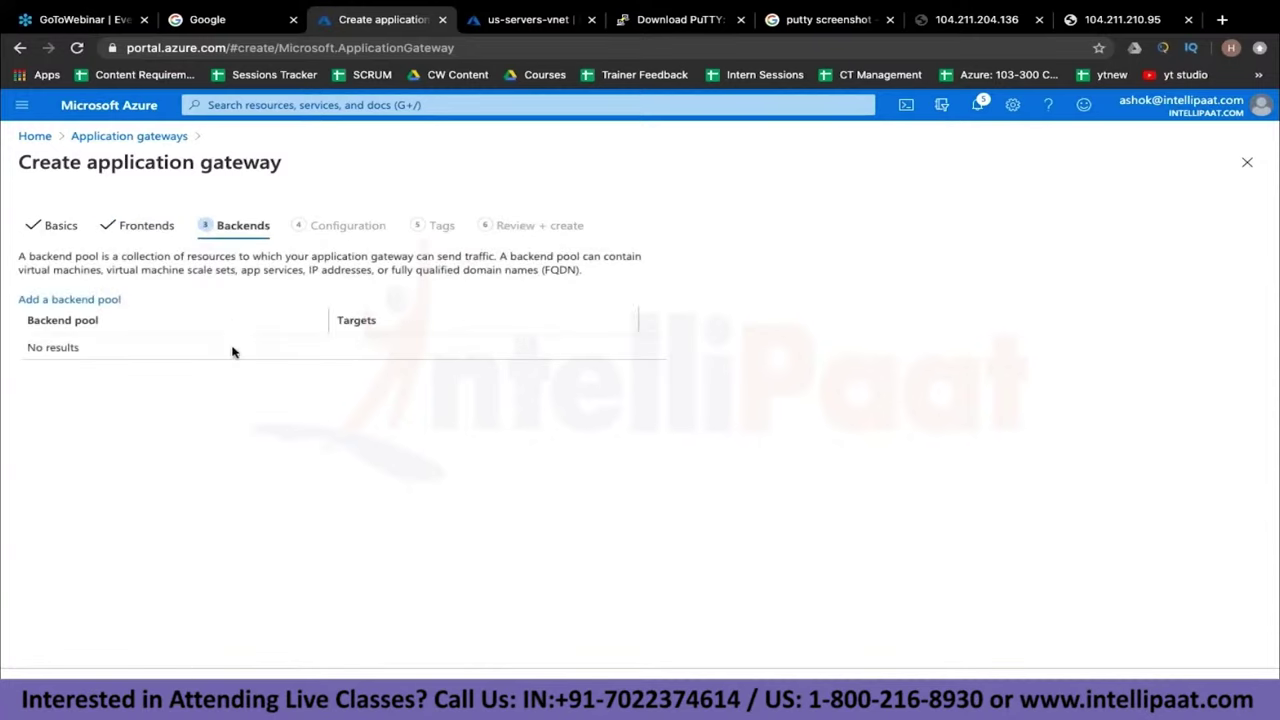
left_click(166, 352)
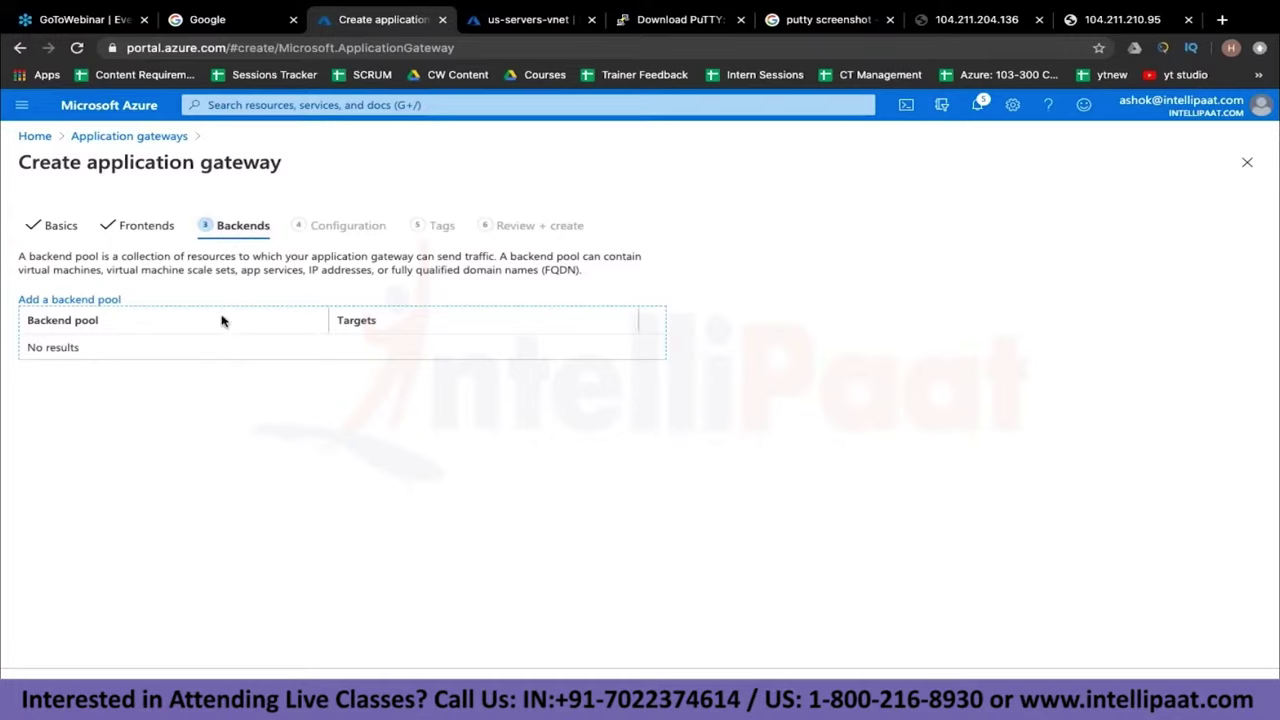
Step: Start backend pool us-pool with virtual machine us-server2193 as its first target
left_click(93, 299)
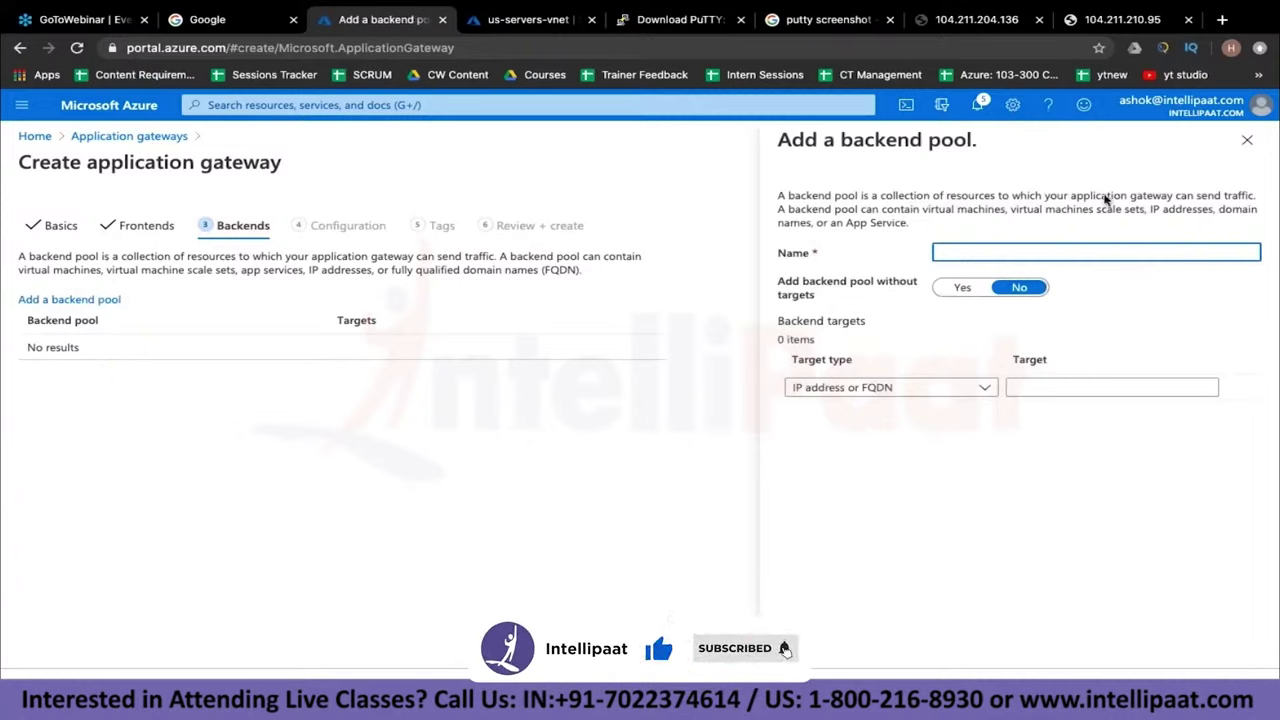
left_click(1039, 251)
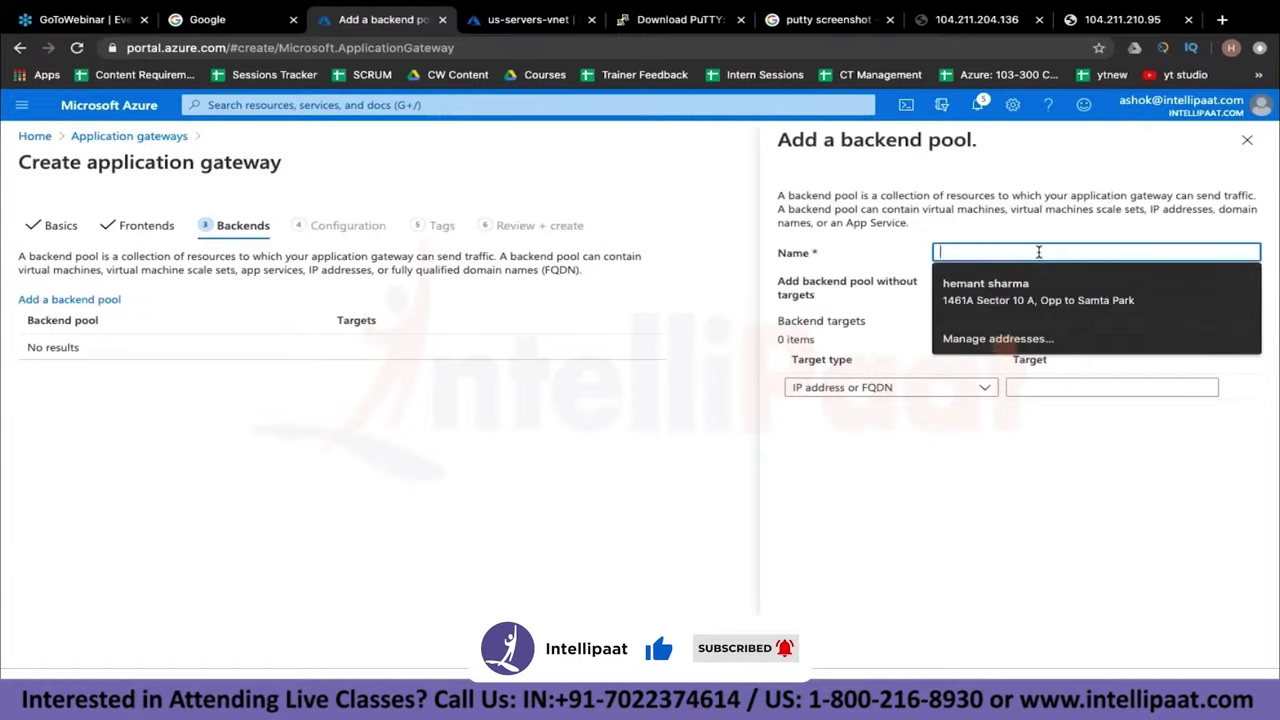
type("us-pool")
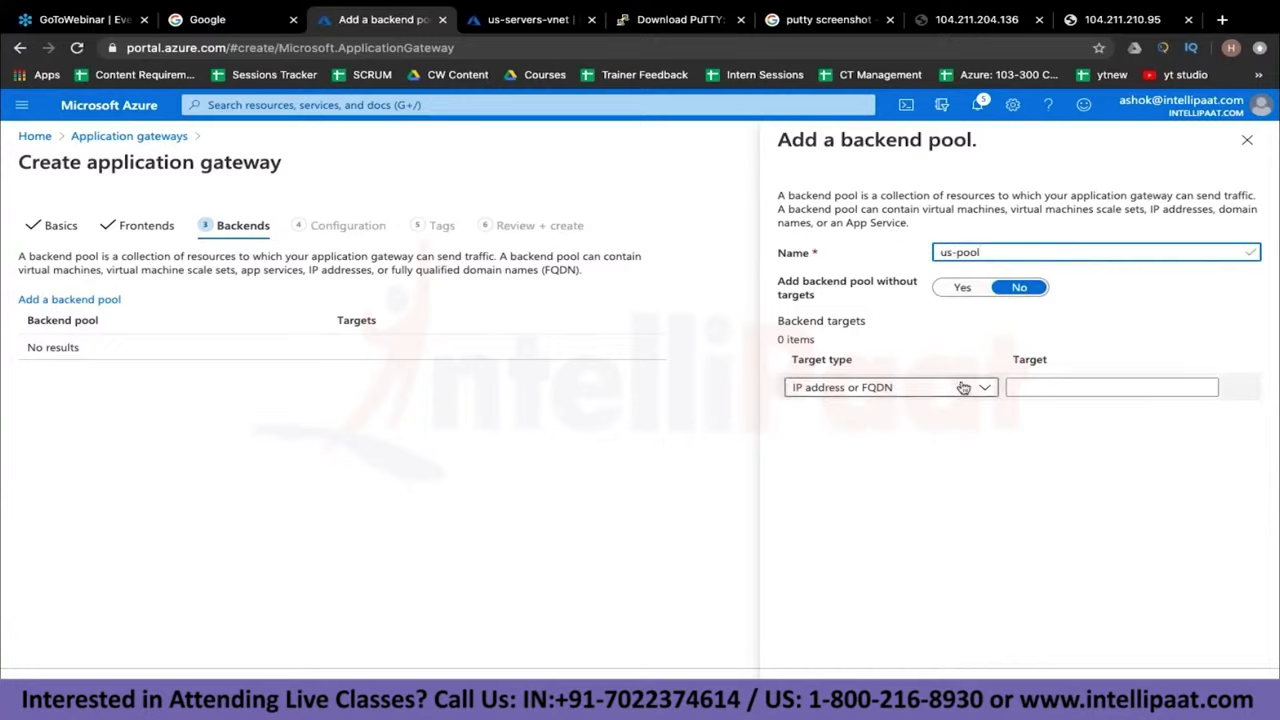
left_click(963, 388)
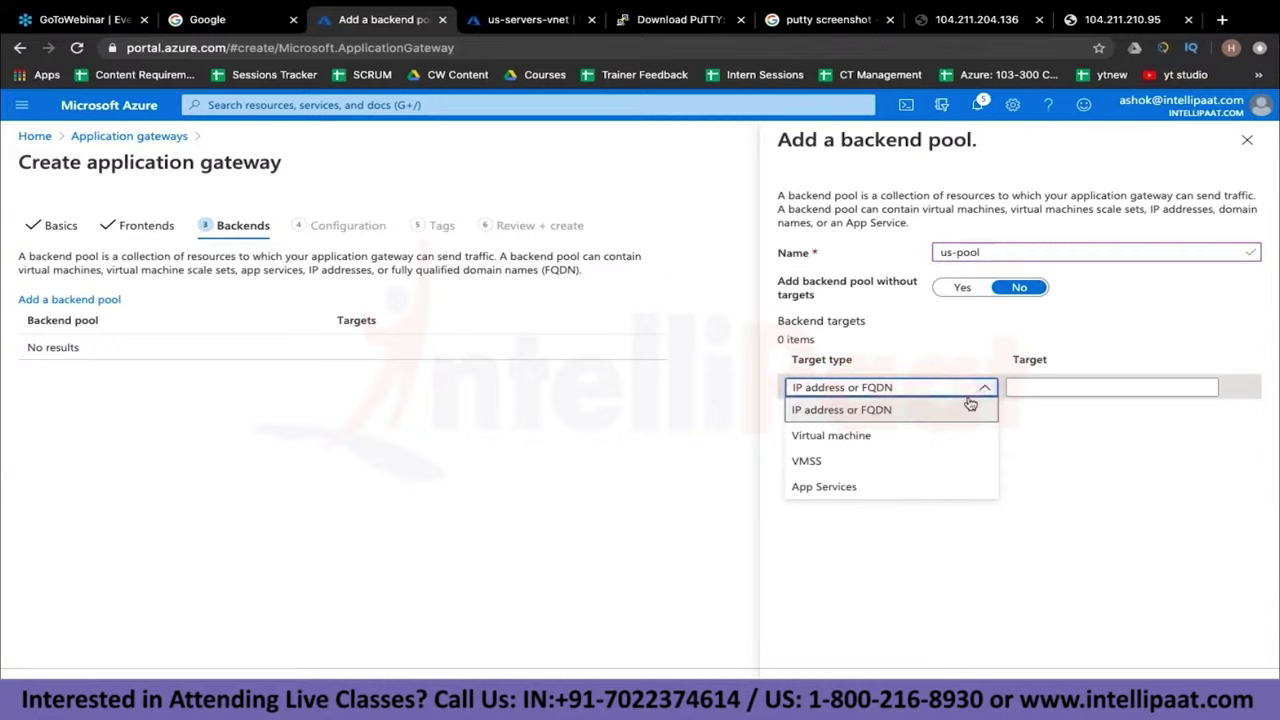
left_click(963, 436)
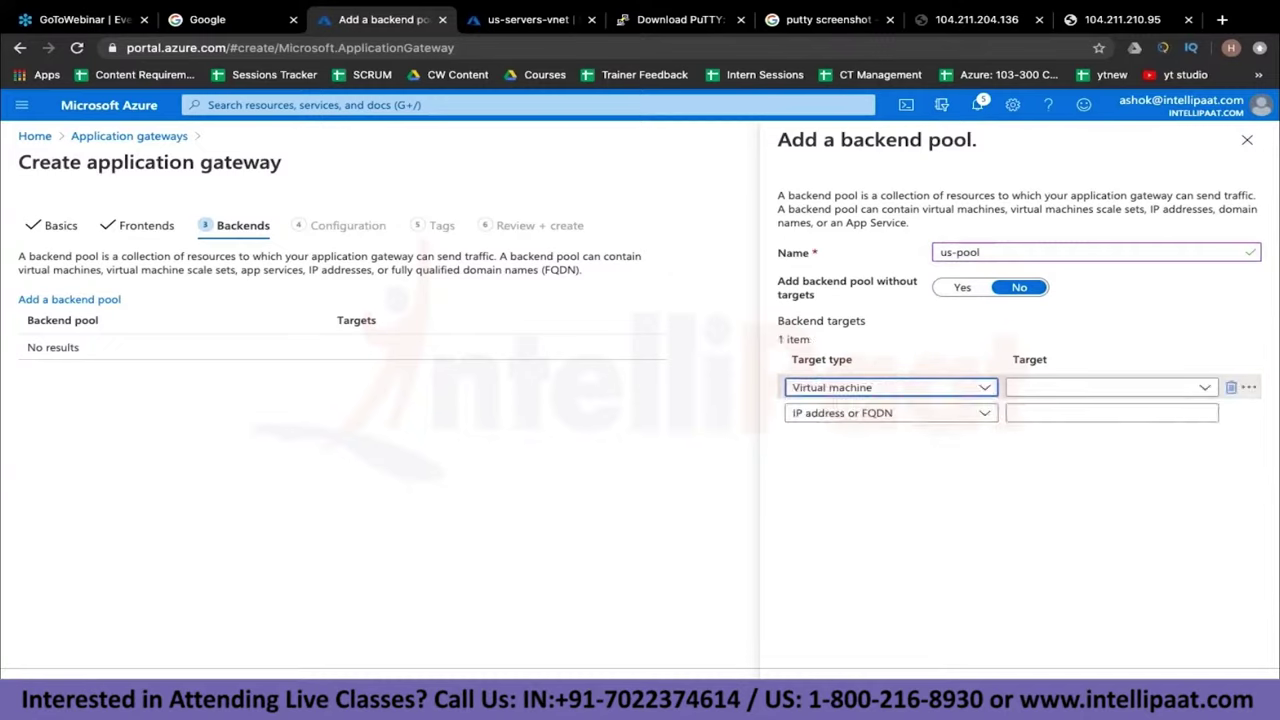
left_click(1081, 390)
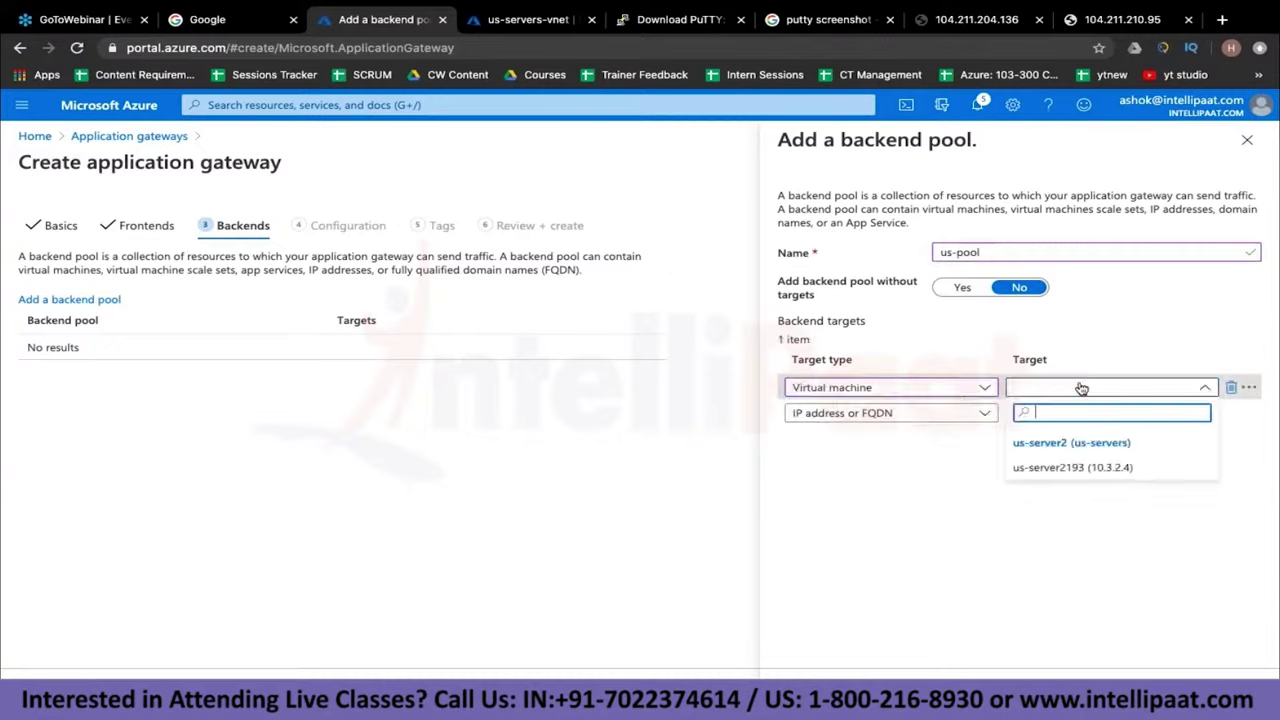
left_click(1093, 470)
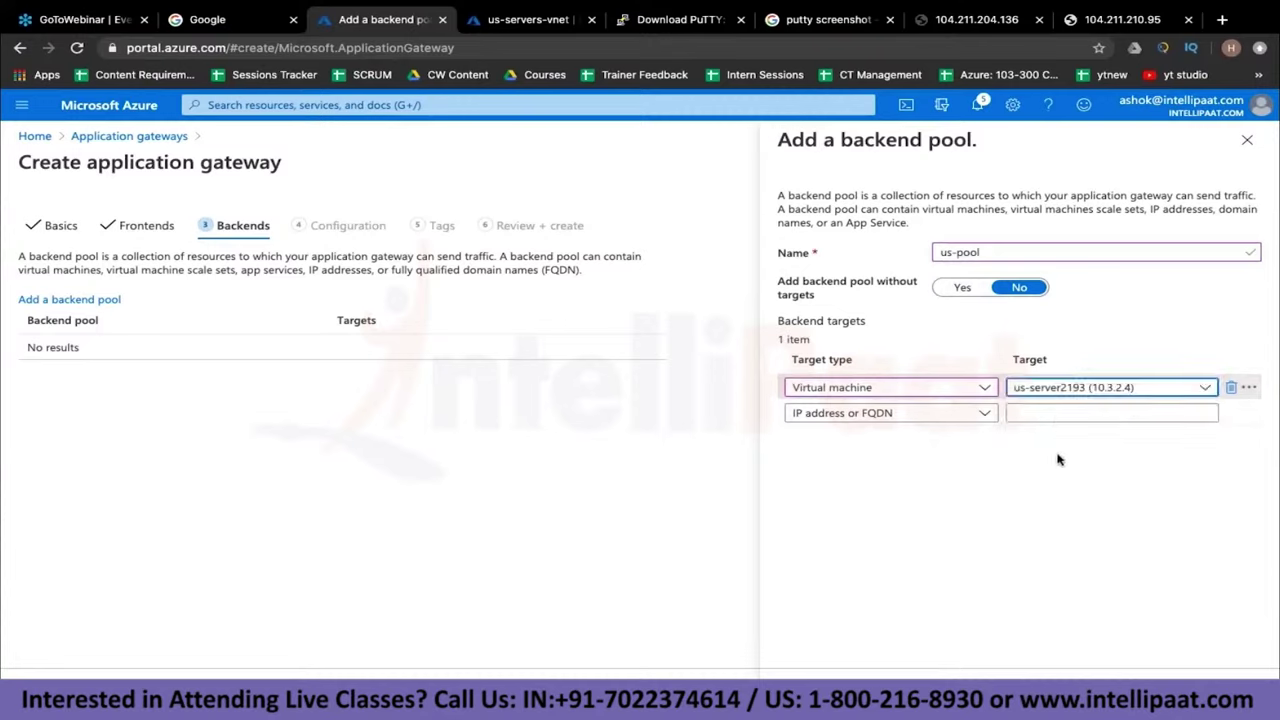
Step: Set a second target row to virtual machine but leave it unchosen, returning to the vnet tab
left_click(937, 417)
left_click(937, 464)
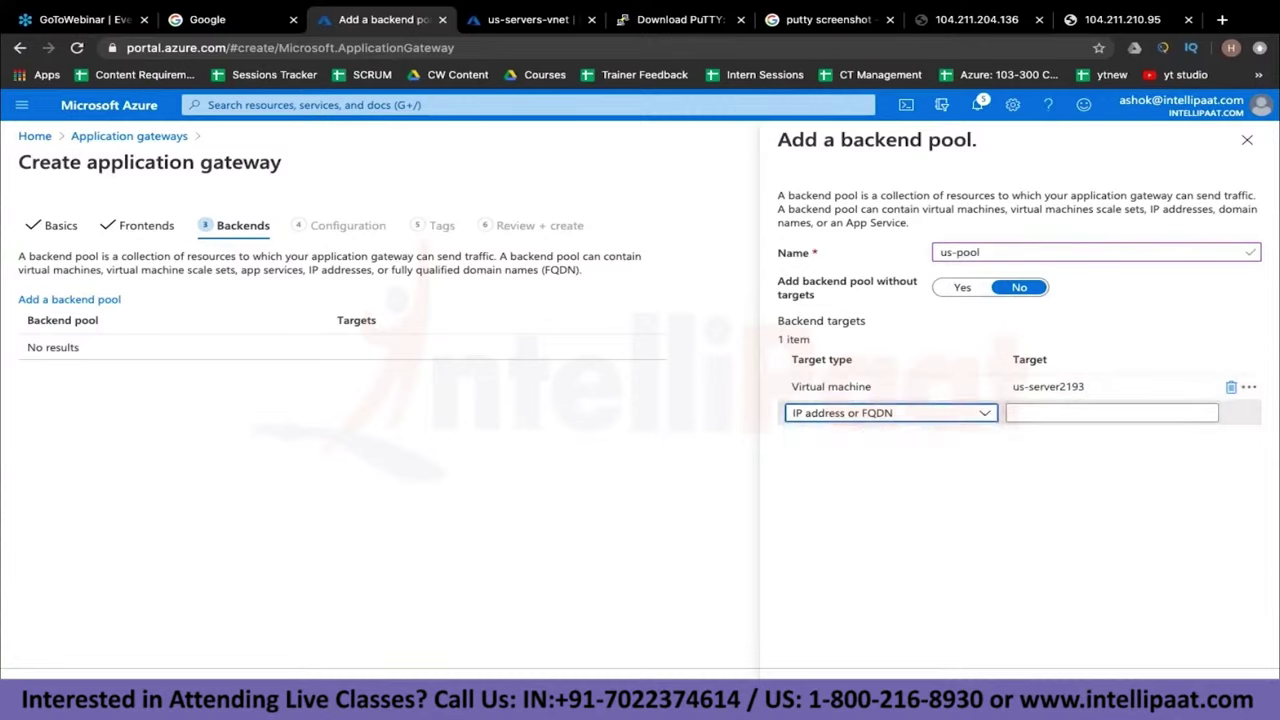
left_click(1067, 418)
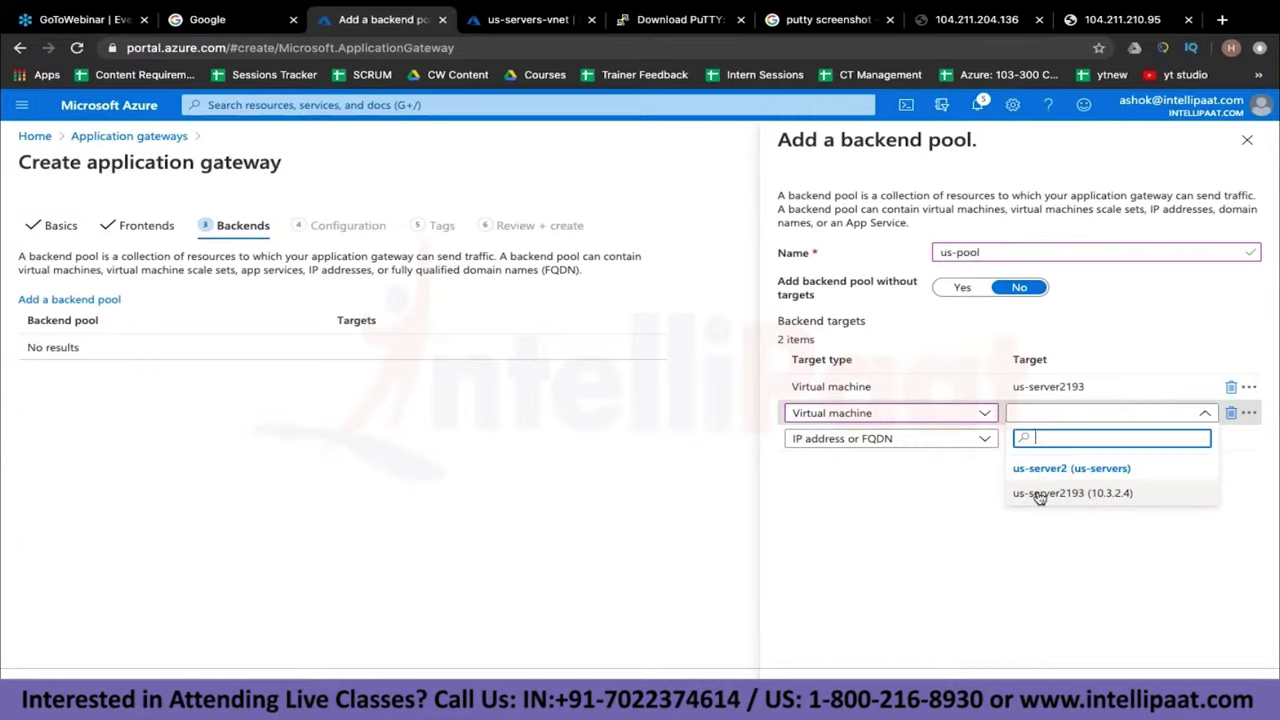
left_click(664, 414)
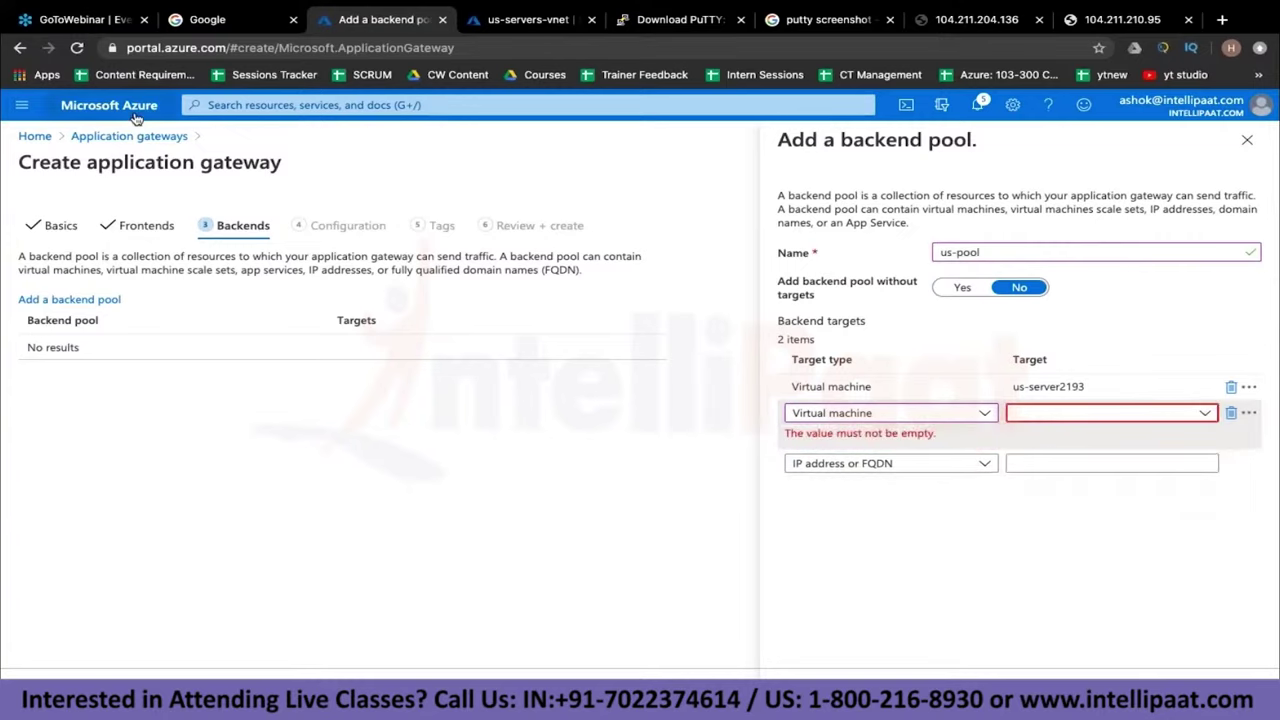
left_click(530, 20)
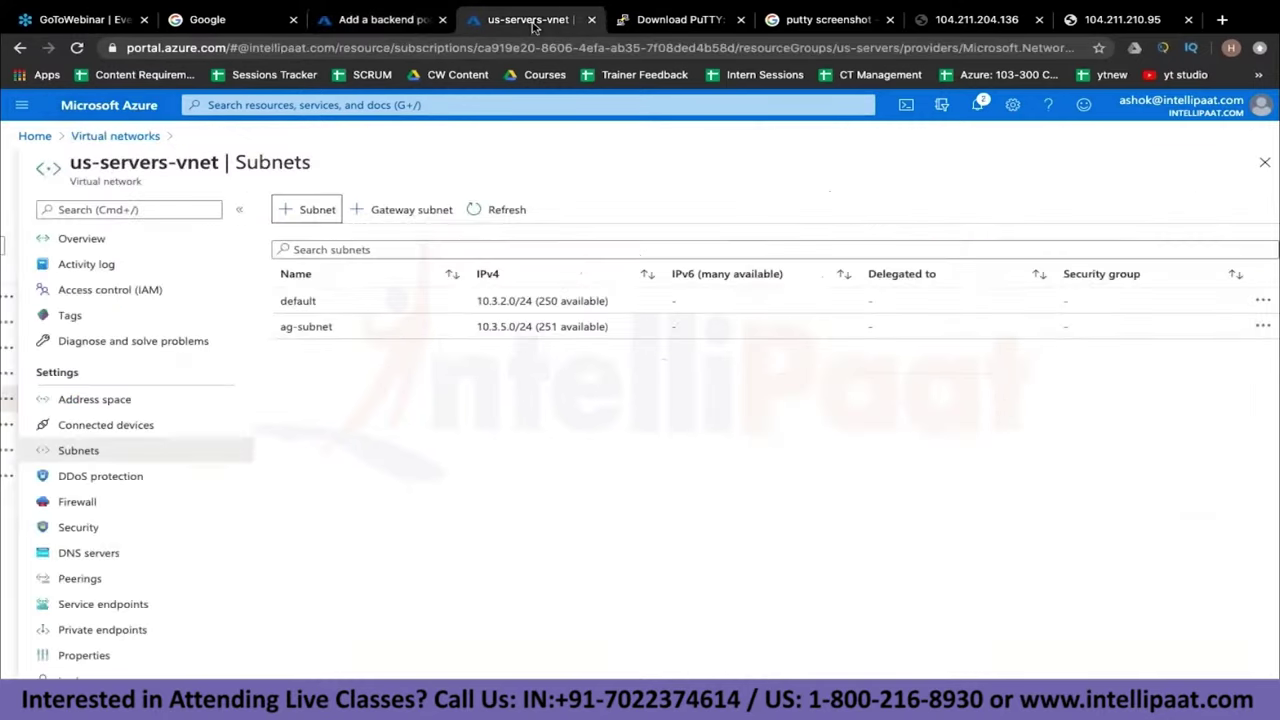
Step: Delete the us-server1 virtual machine from the Virtual machines list and start a new VM
left_click(92, 136)
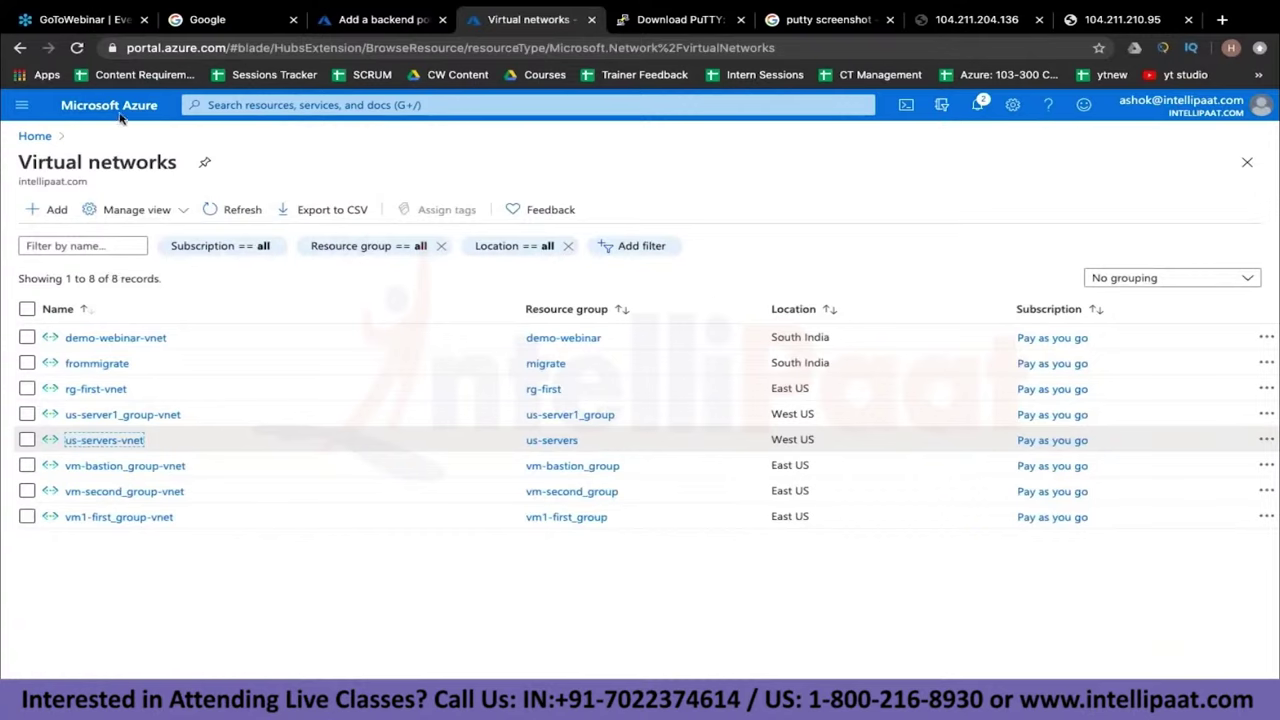
left_click(35, 137)
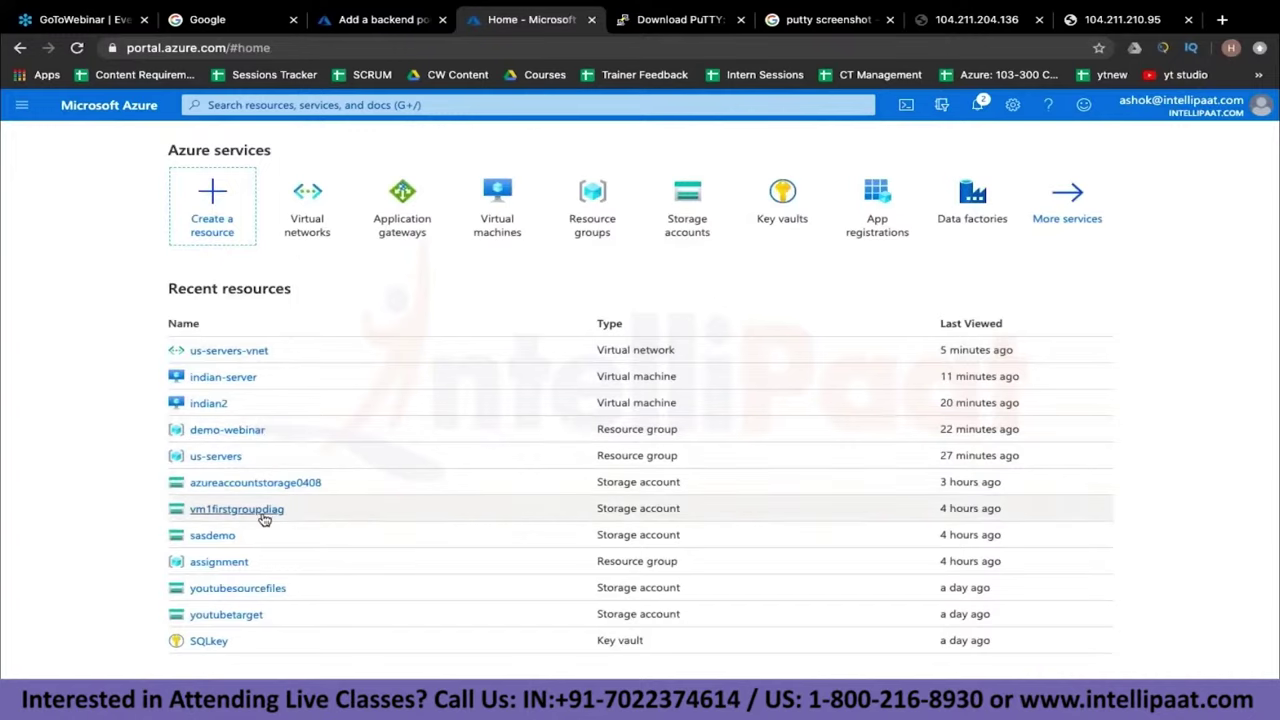
left_click(512, 216)
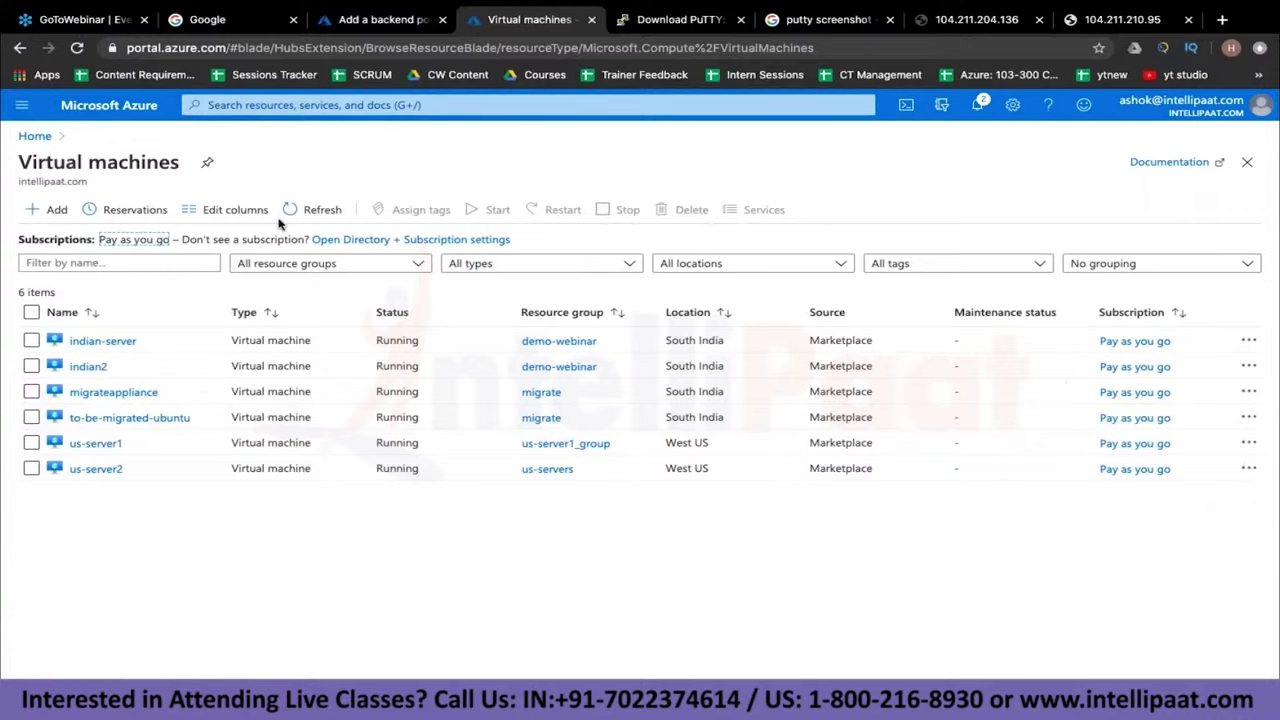
left_click(101, 446)
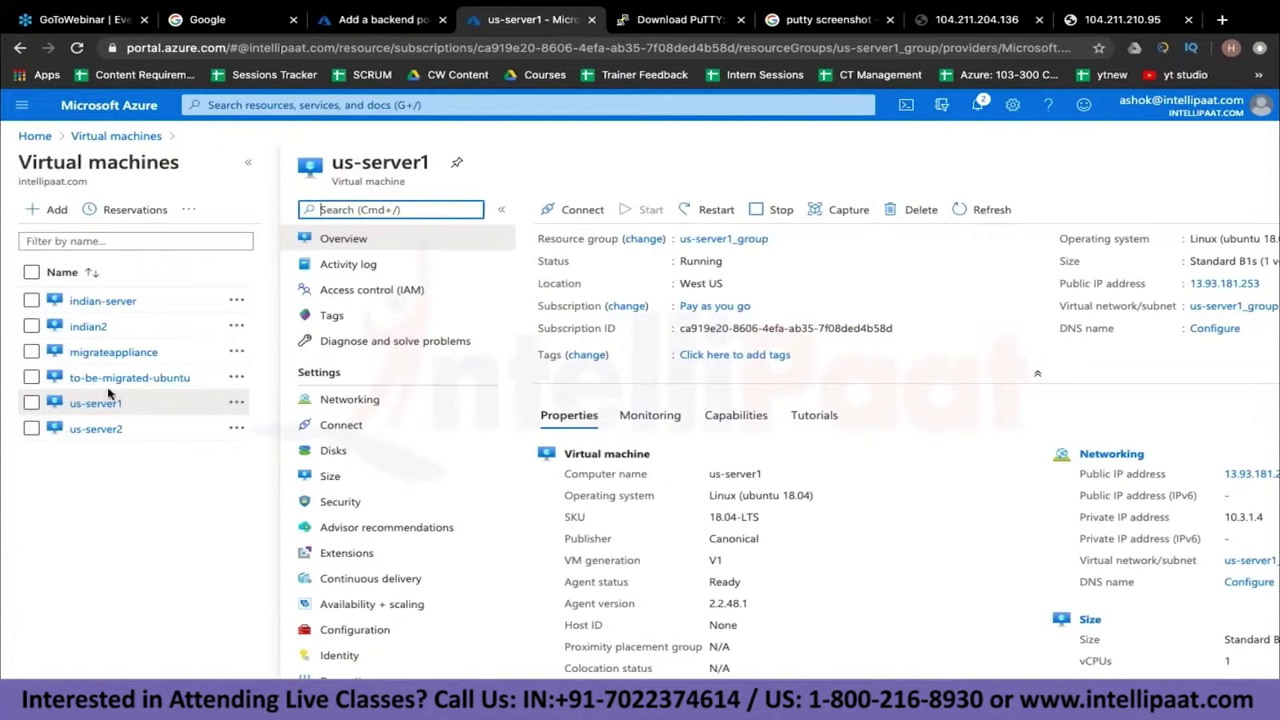
left_click(914, 210)
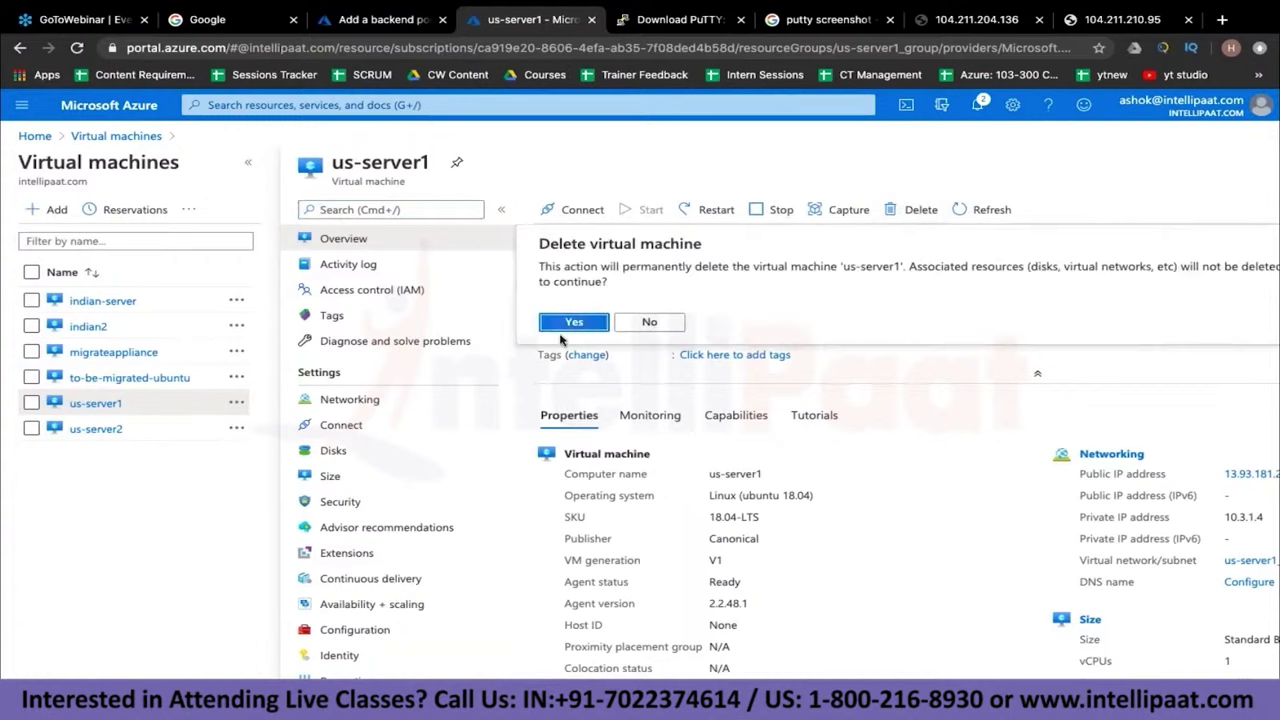
left_click(566, 324)
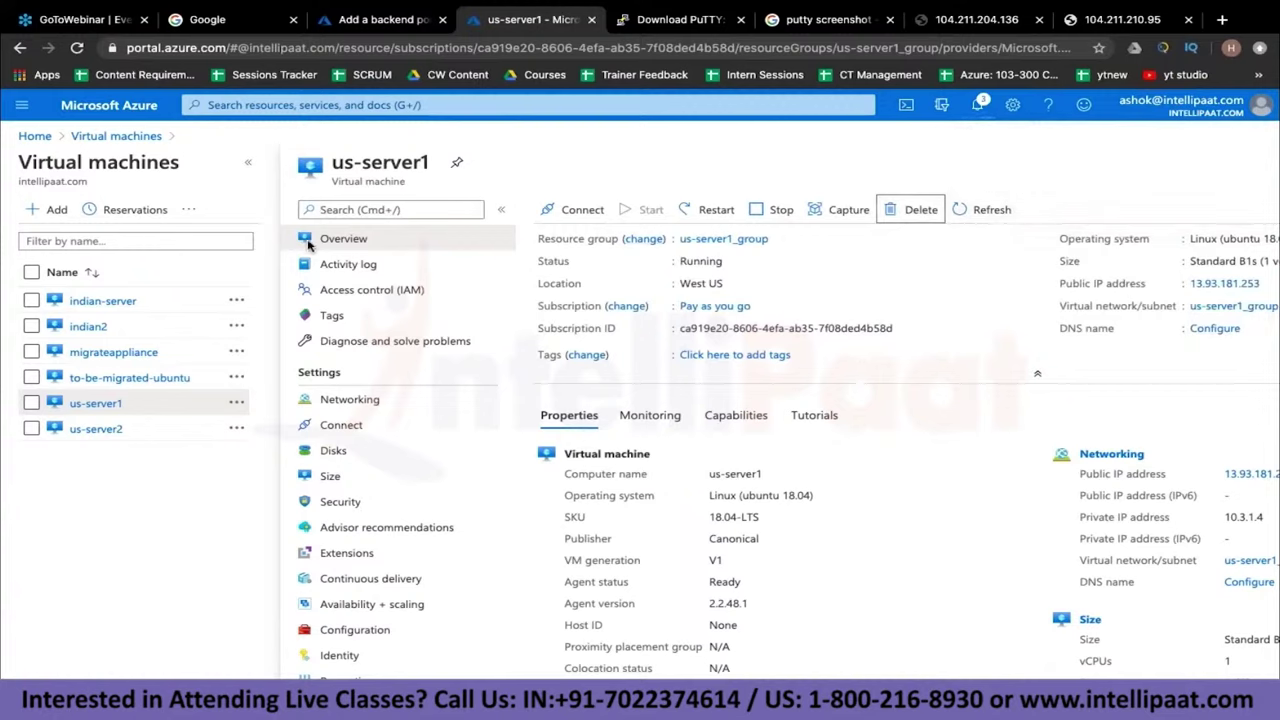
left_click(48, 211)
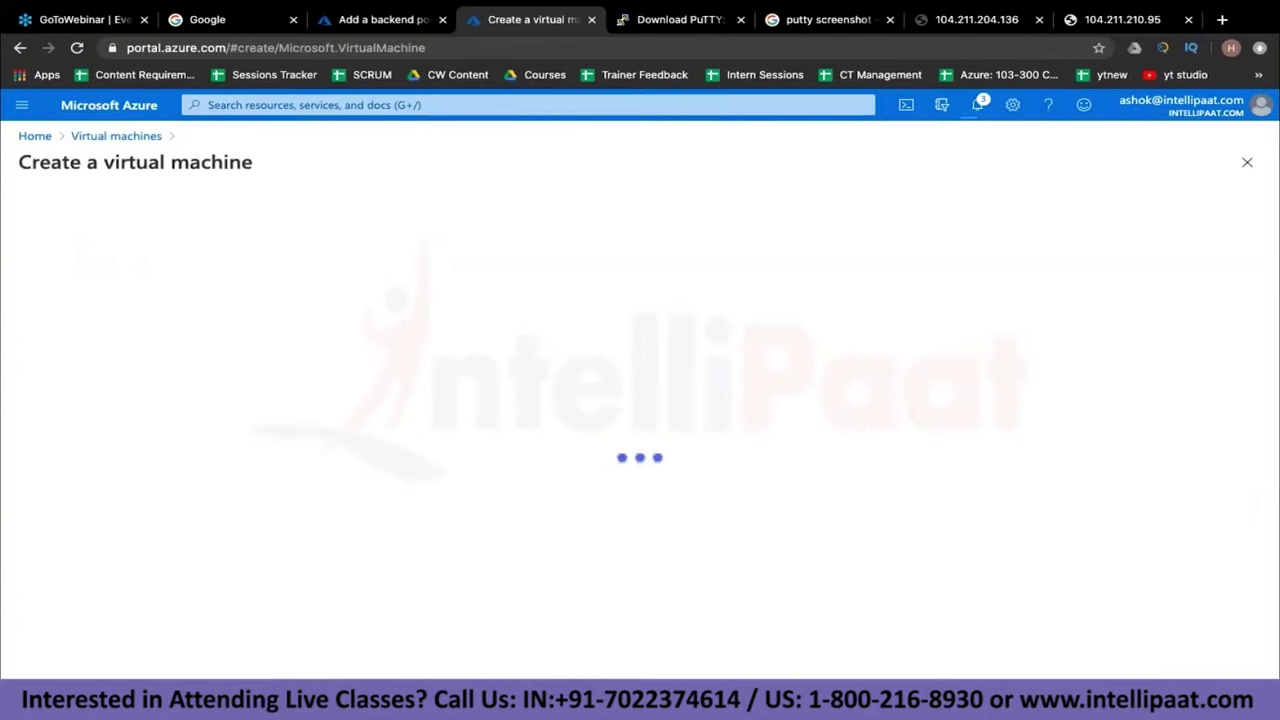
Step: Put the new VM in resource group us-servers and name it usserver1
left_click(360, 416)
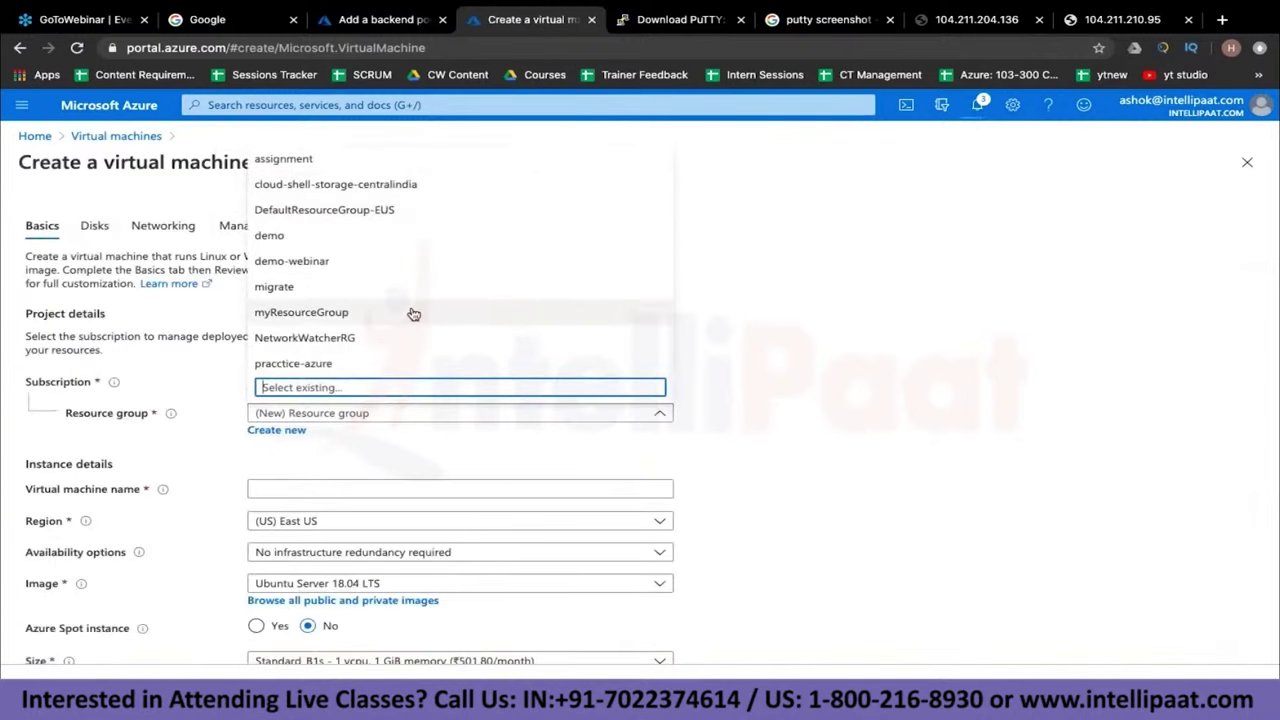
scroll(414, 314, "down", 5)
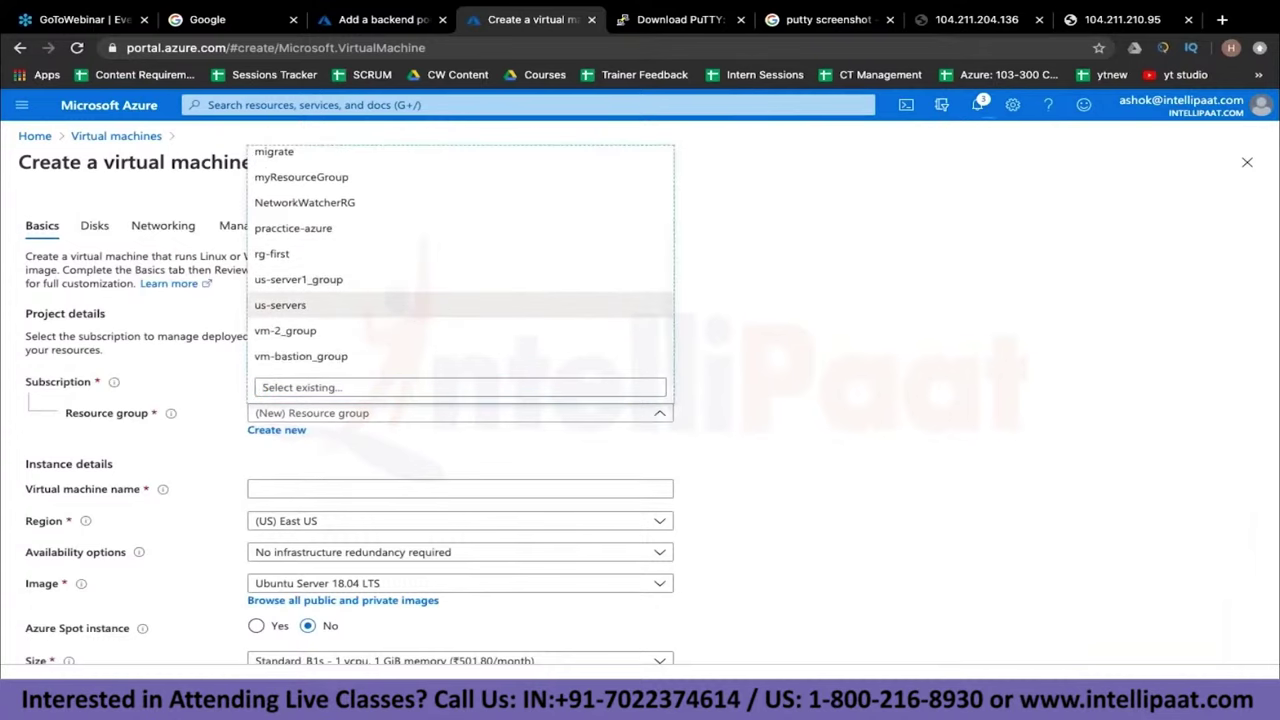
left_click(280, 305)
scroll(443, 414, "down", 2)
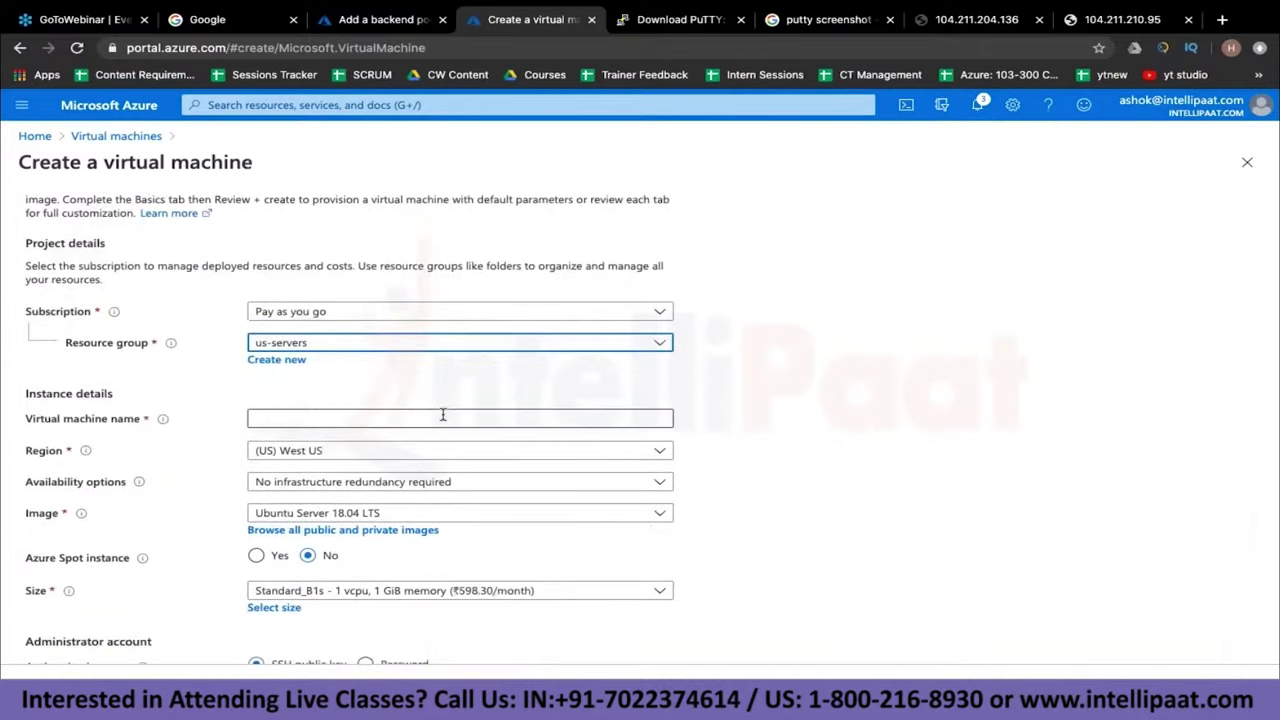
left_click(443, 414)
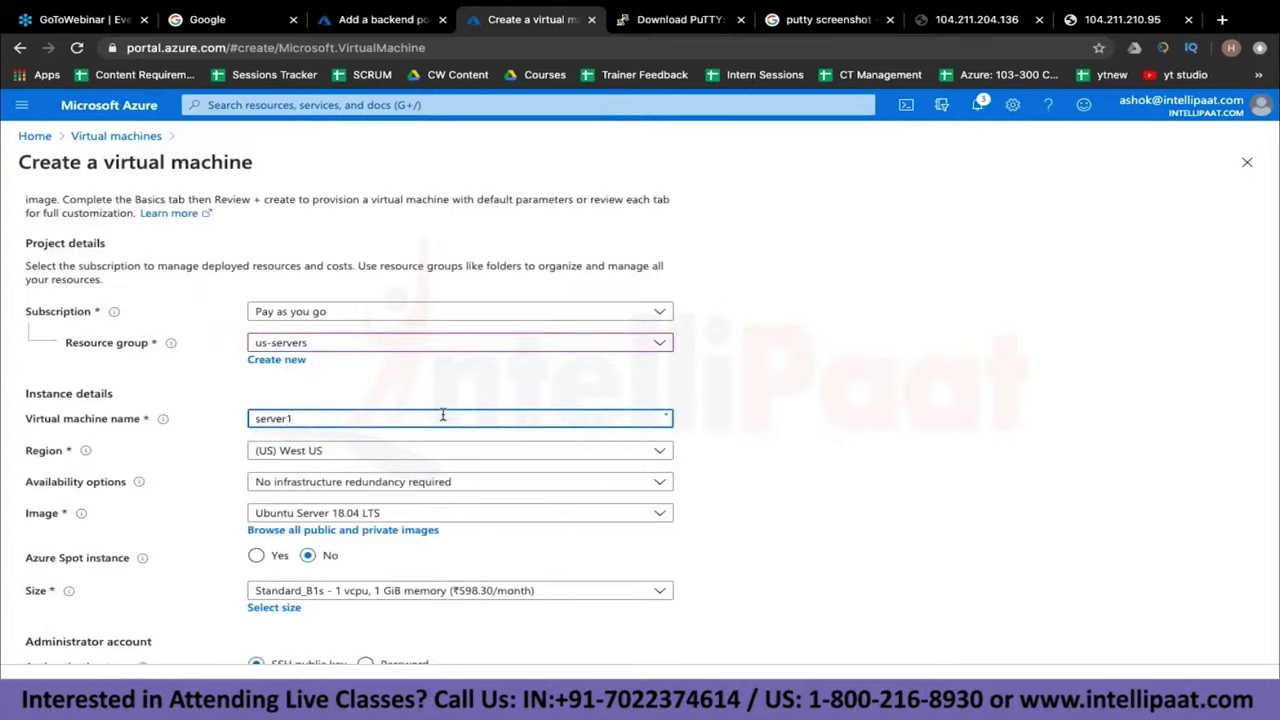
key("ctrl+a")
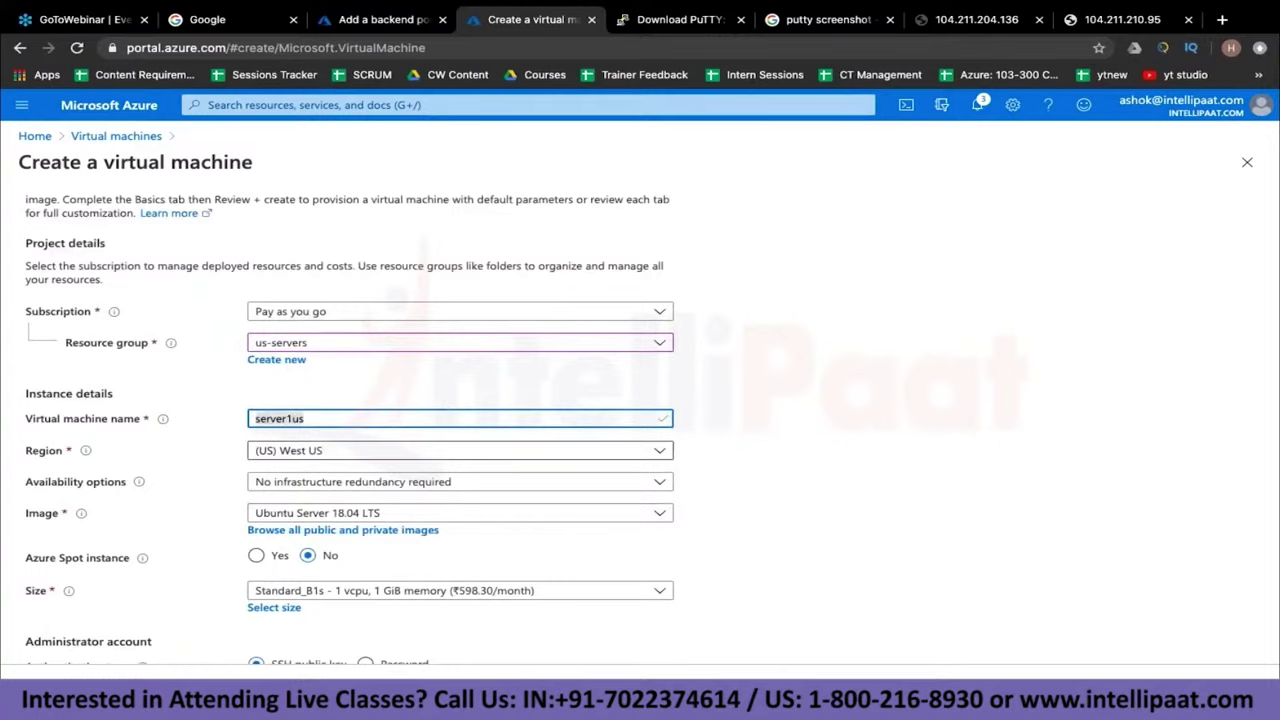
type("us")
scroll(407, 461, "down", 1)
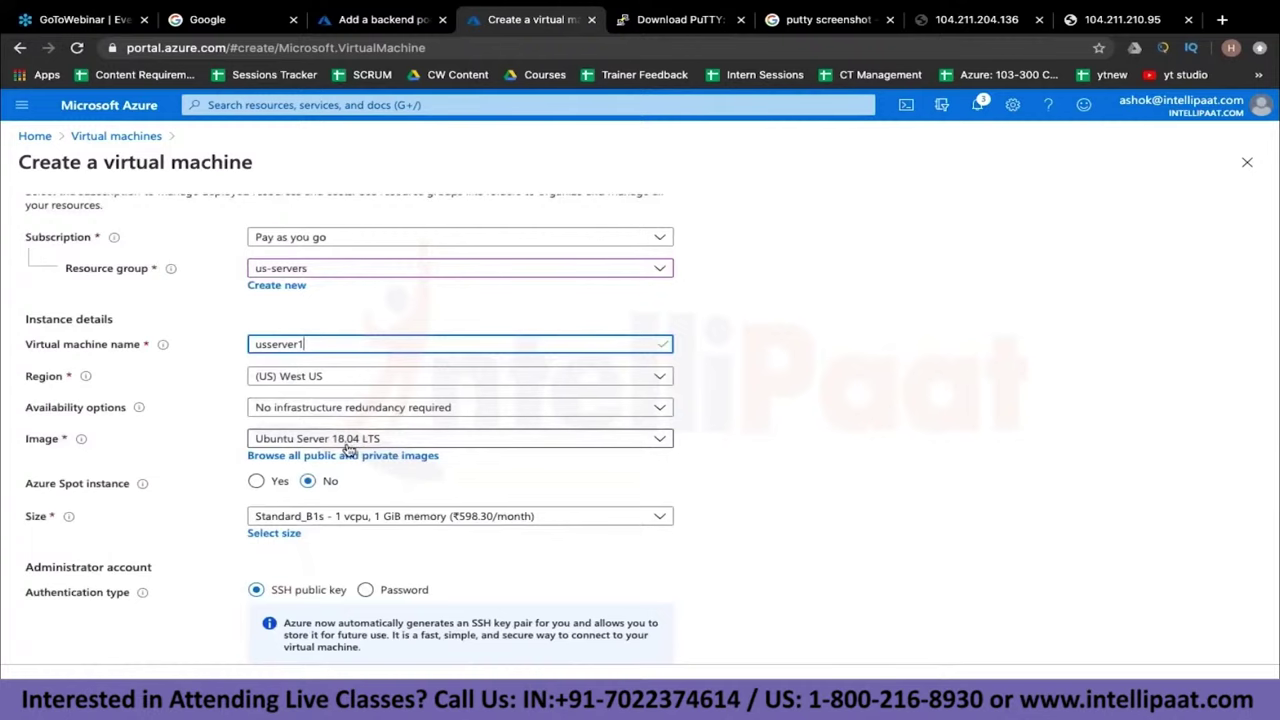
scroll(380, 452, "down", 1)
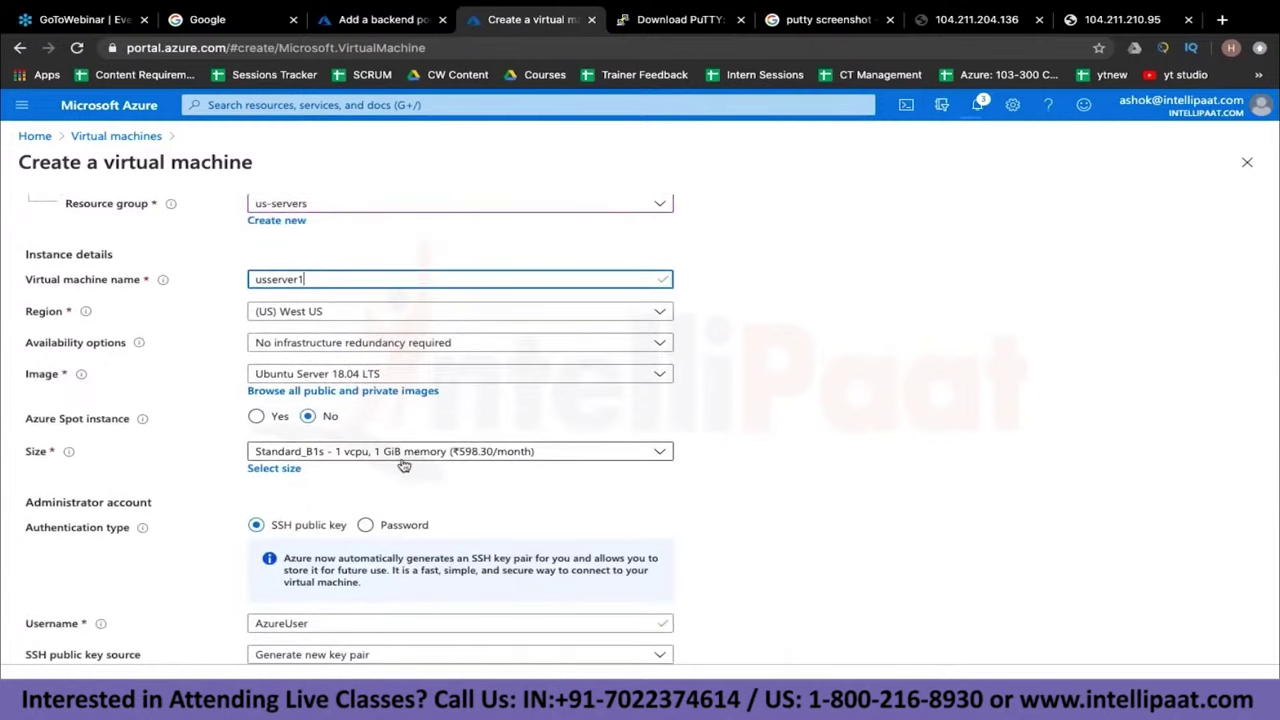
scroll(437, 494, "down", 1)
scroll(437, 494, "down", 1)
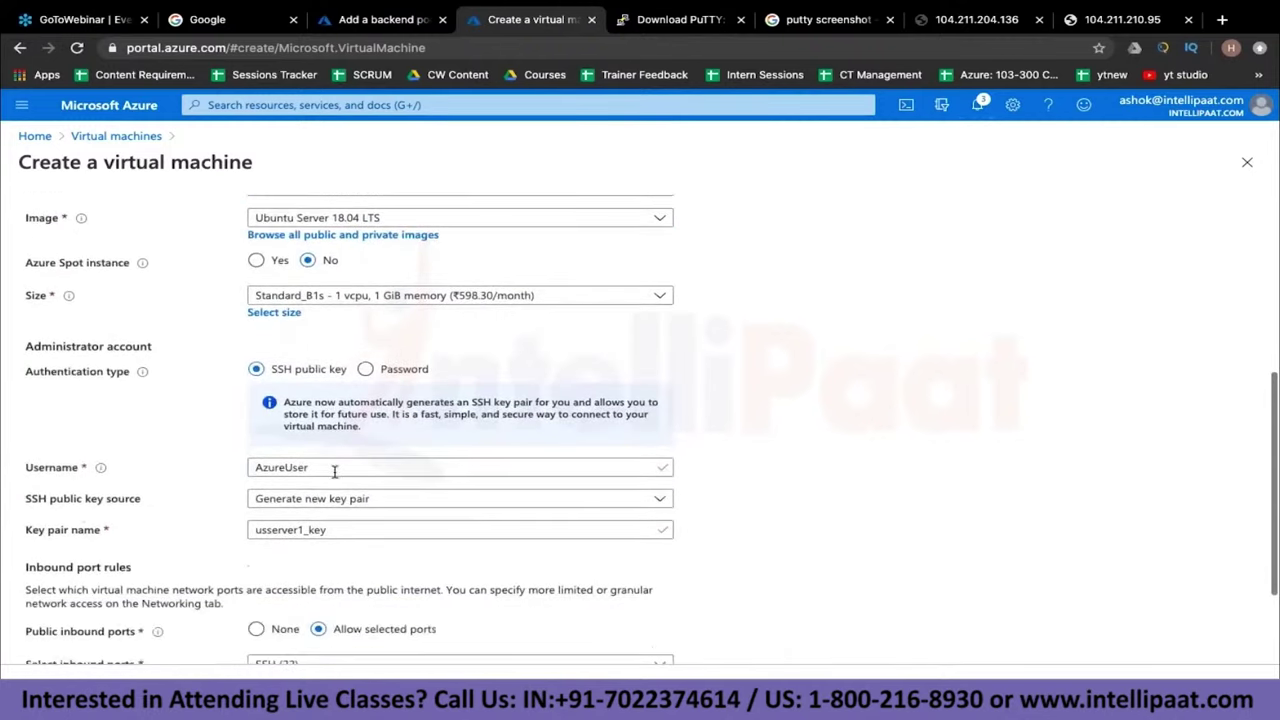
Step: Use password authentication, entering the admin username and the password twice
left_click(320, 468)
type("intellipaat")
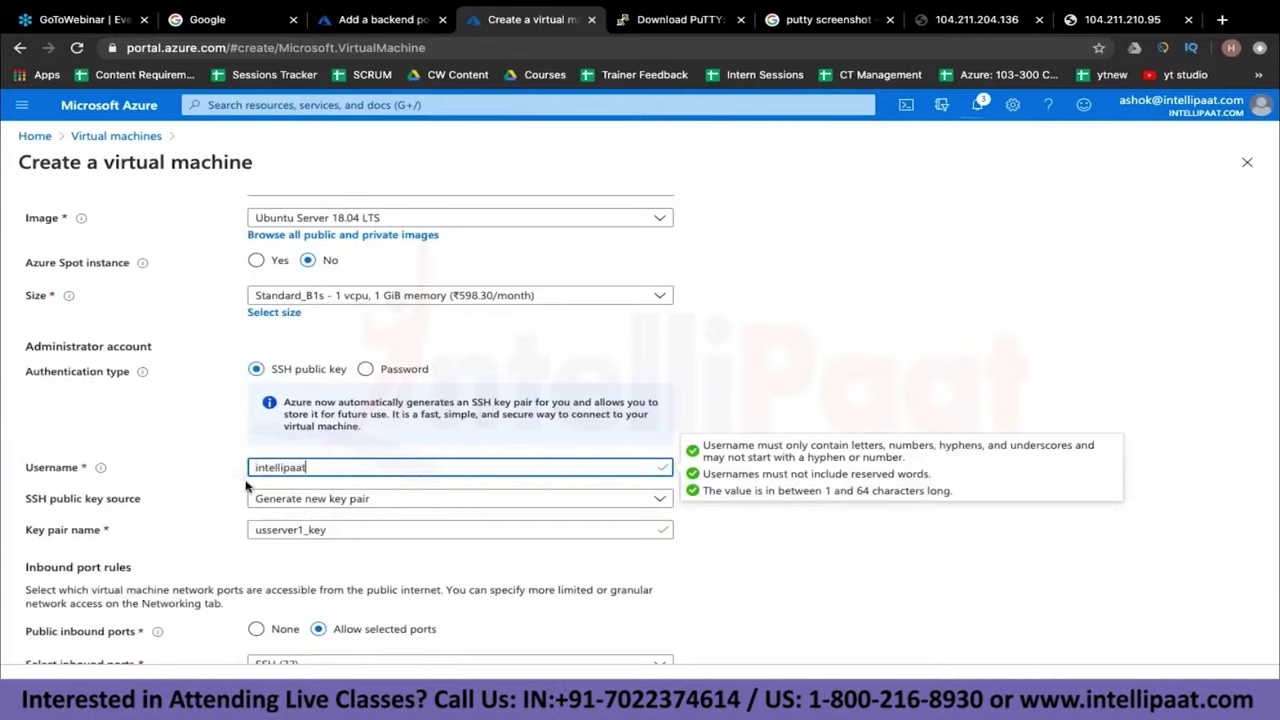
left_click(367, 372)
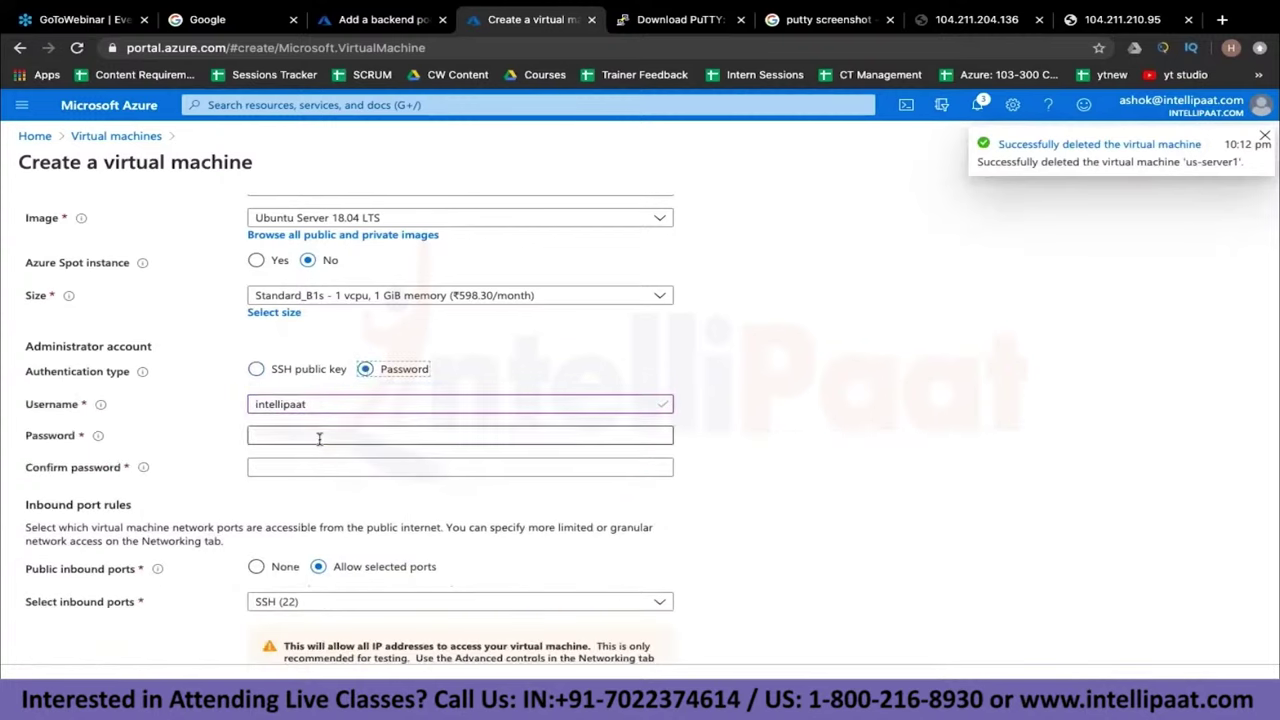
left_click(319, 436)
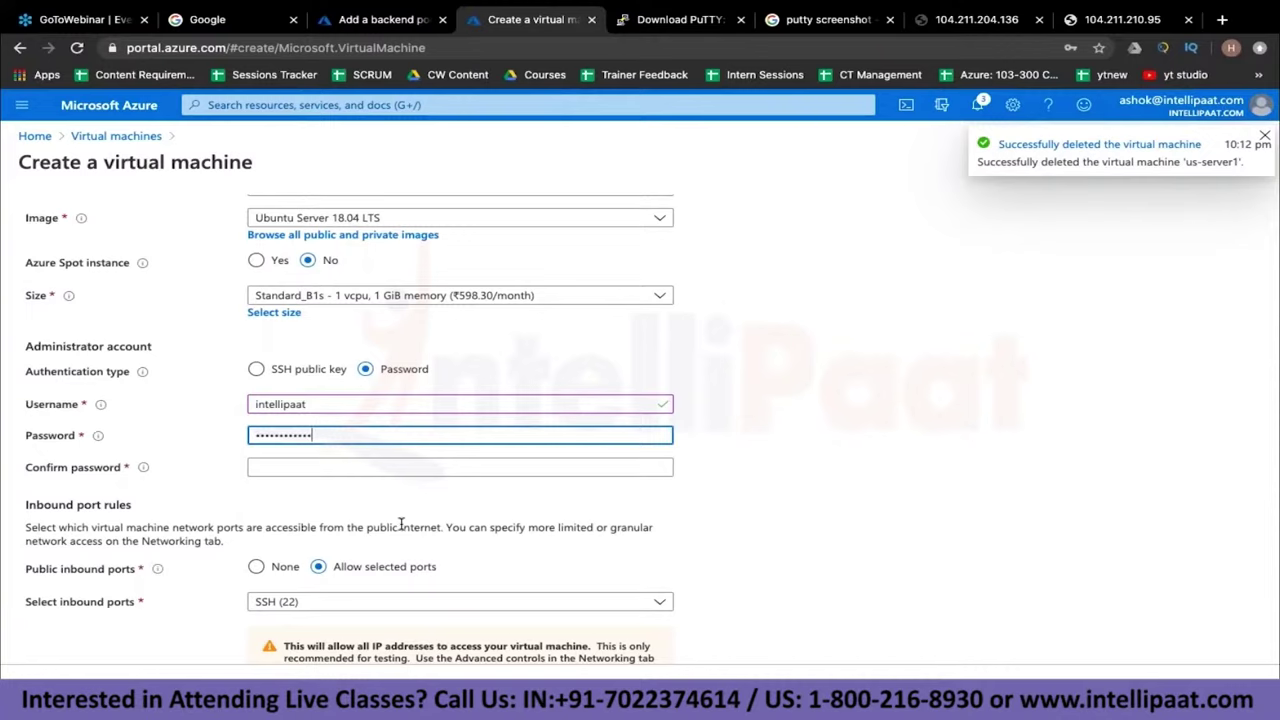
key("Tab")
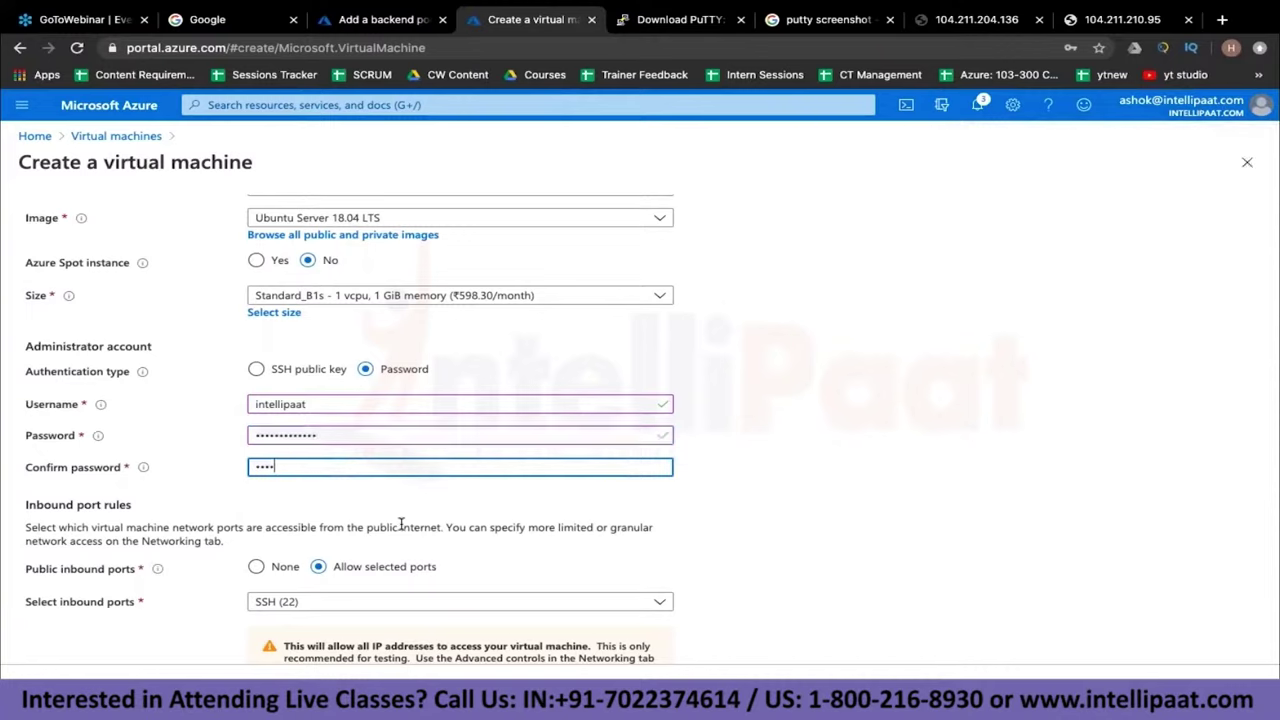
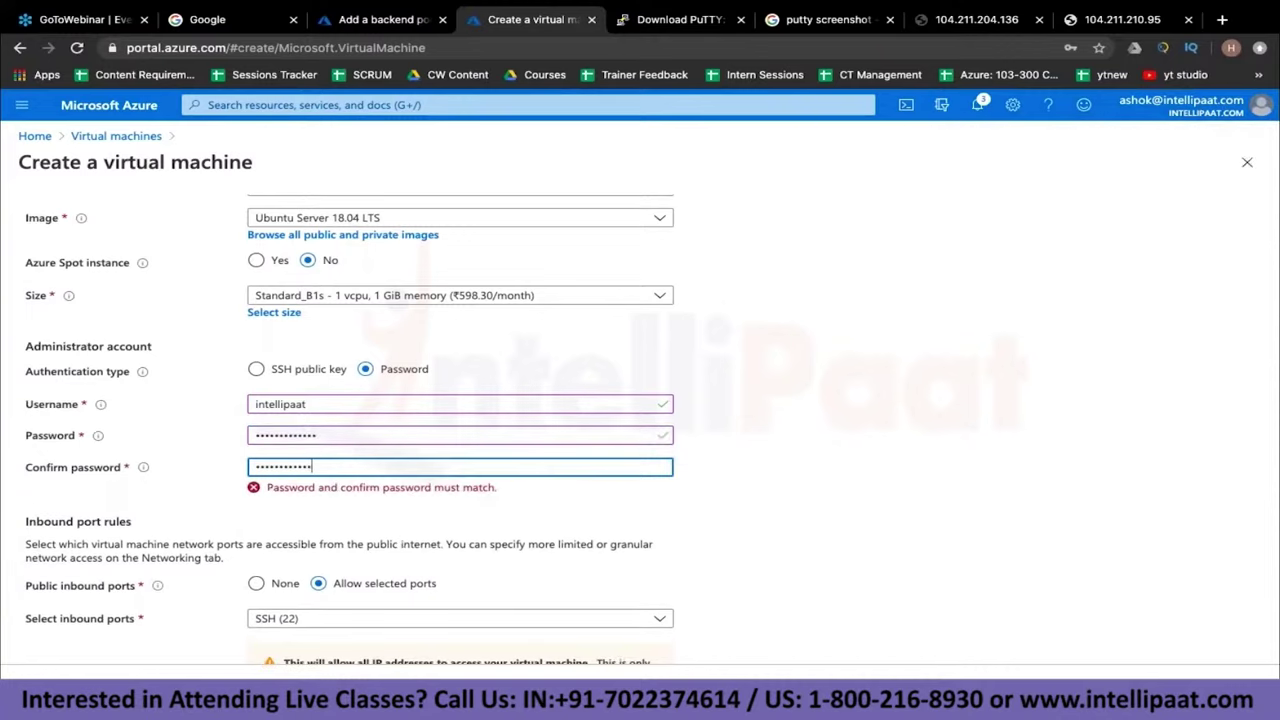
scroll(618, 497, "down", 2)
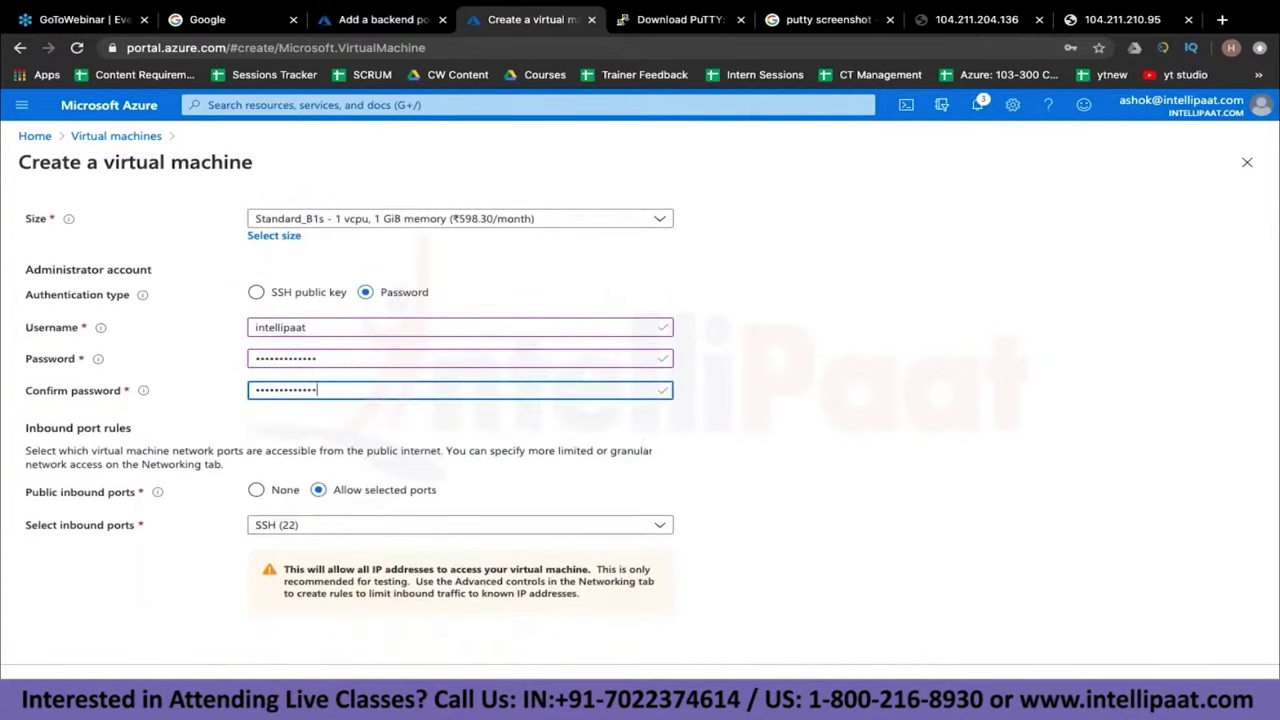
left_click(250, 692)
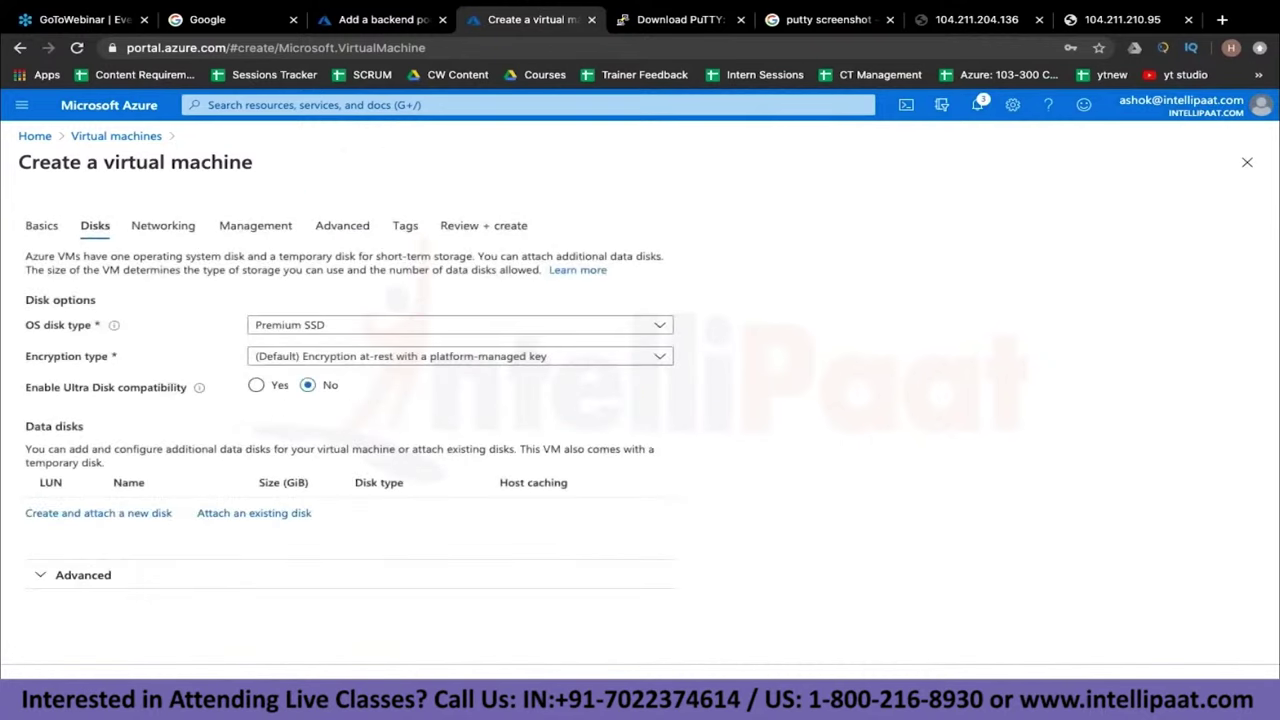
Step: Turn Boot diagnostics off under Management, then review and create the usserver1 VM
left_click(250, 692)
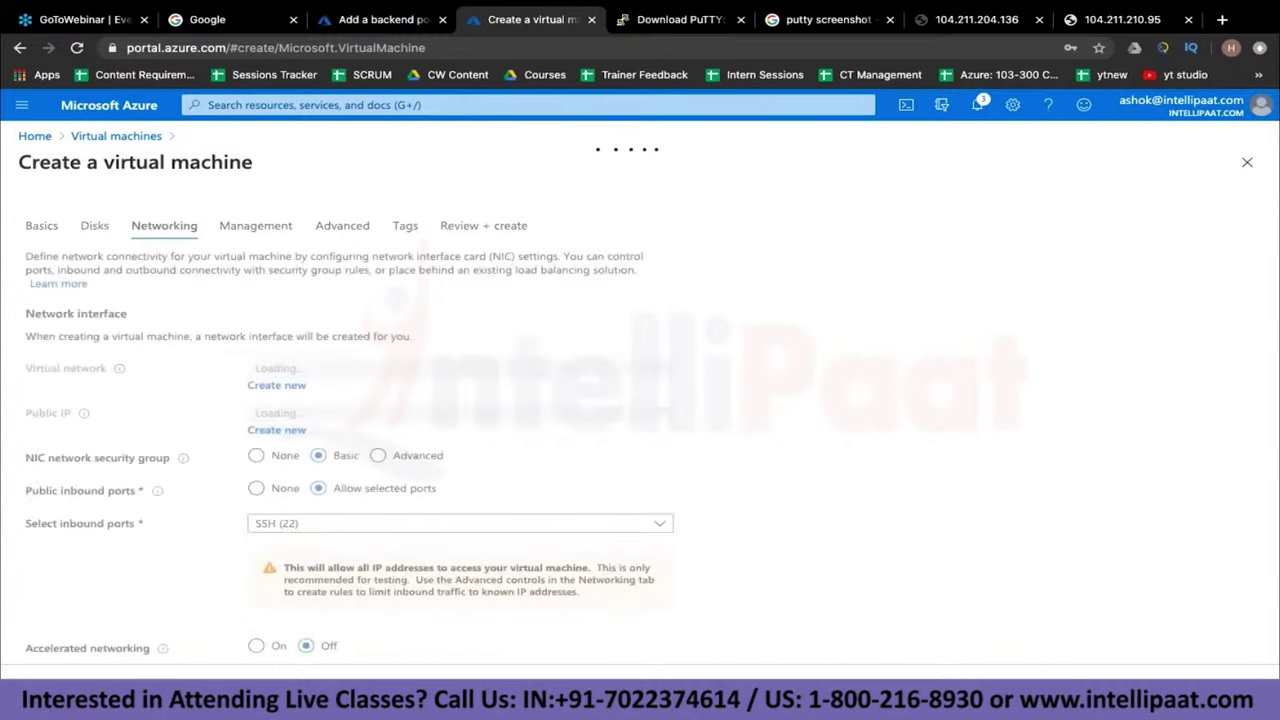
left_click(250, 692)
left_click(306, 429)
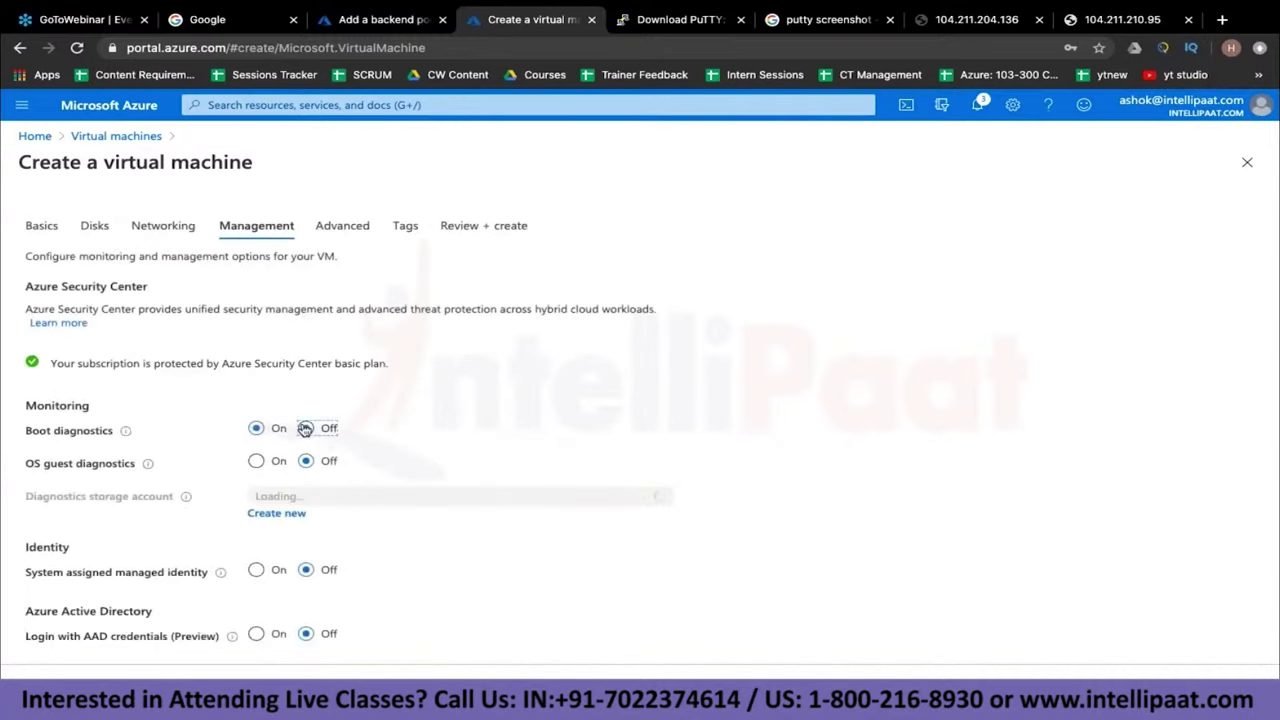
left_click(70, 692)
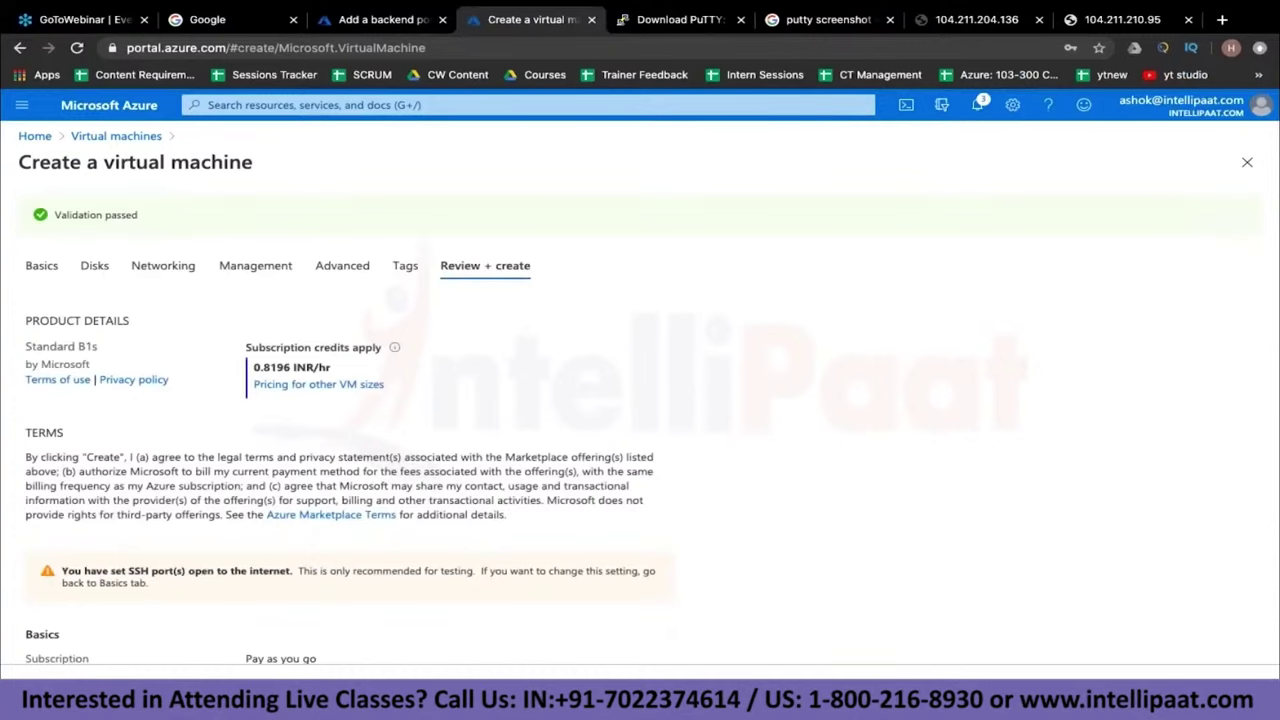
left_click(50, 690)
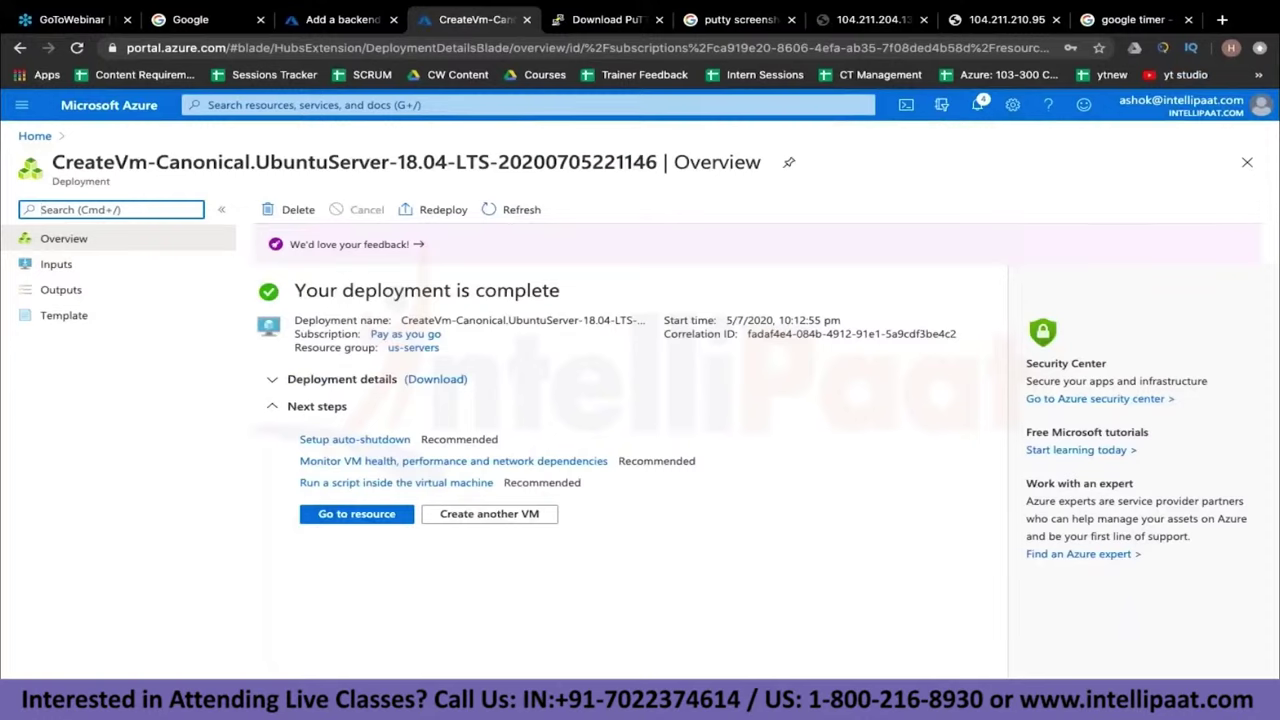
Step: Try opening the us-server1 virtual machine page from the portal home
left_click(40, 139)
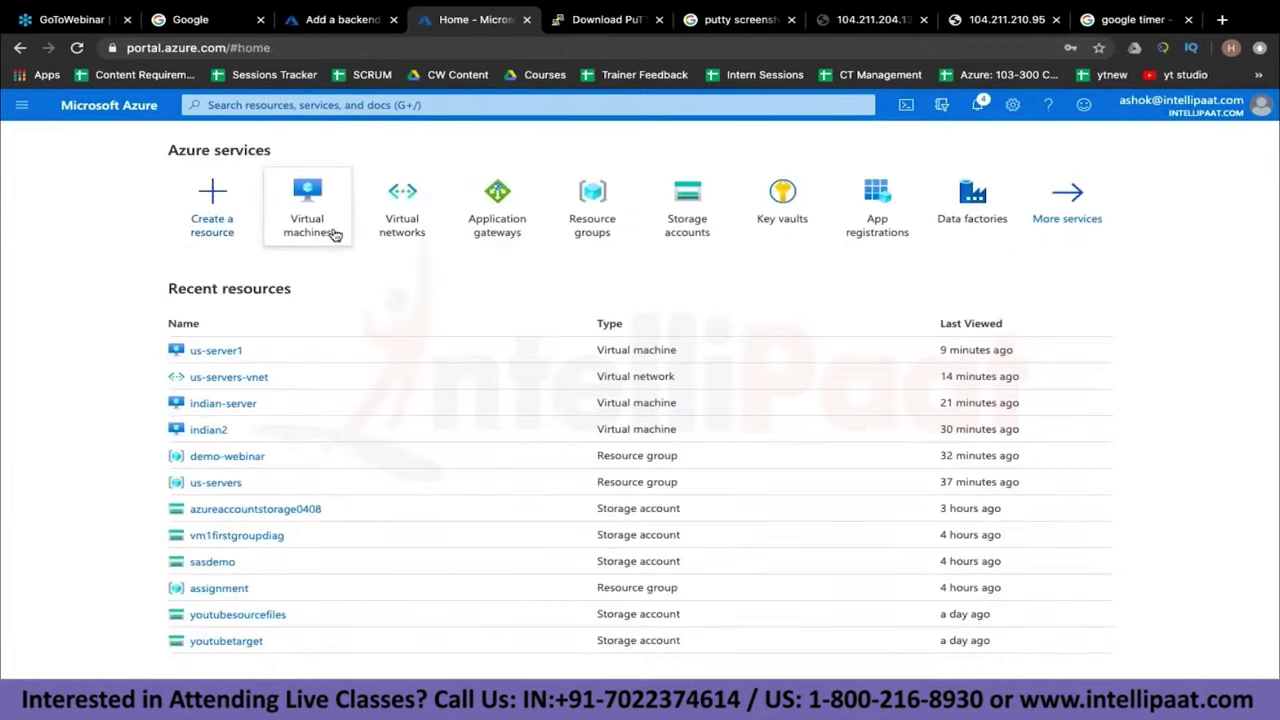
left_click(216, 350)
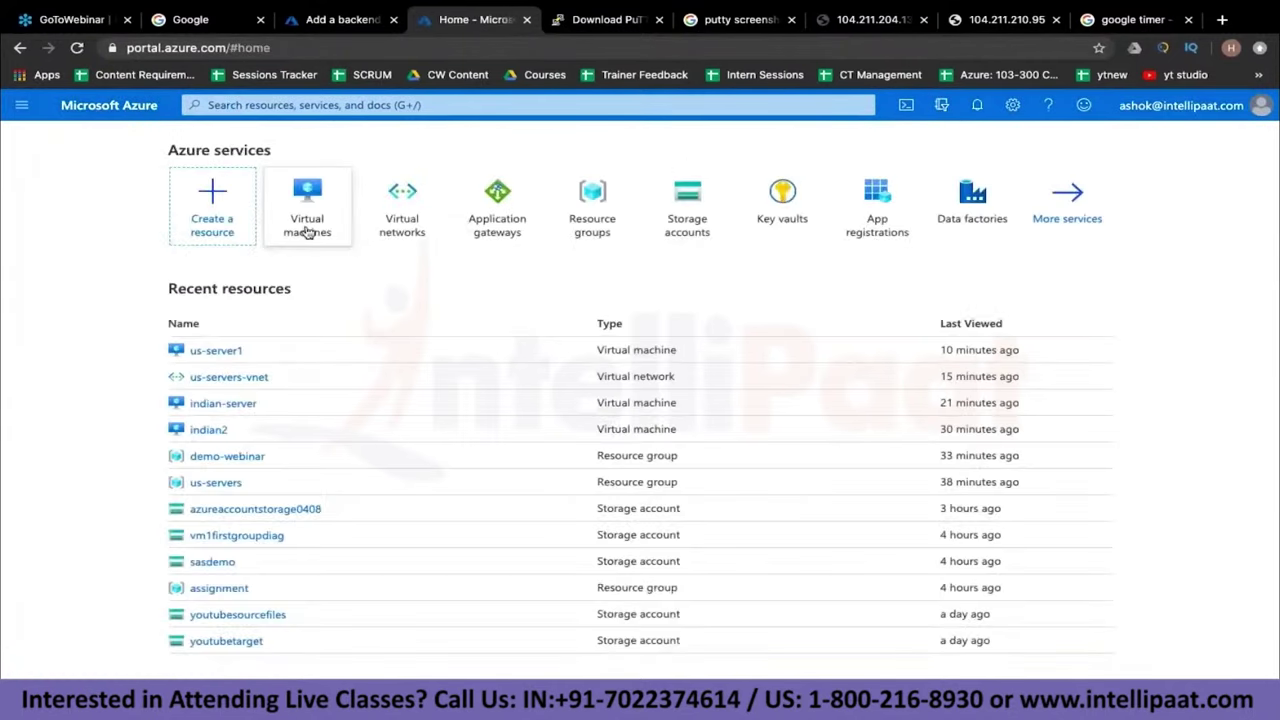
mouse_move(308, 232)
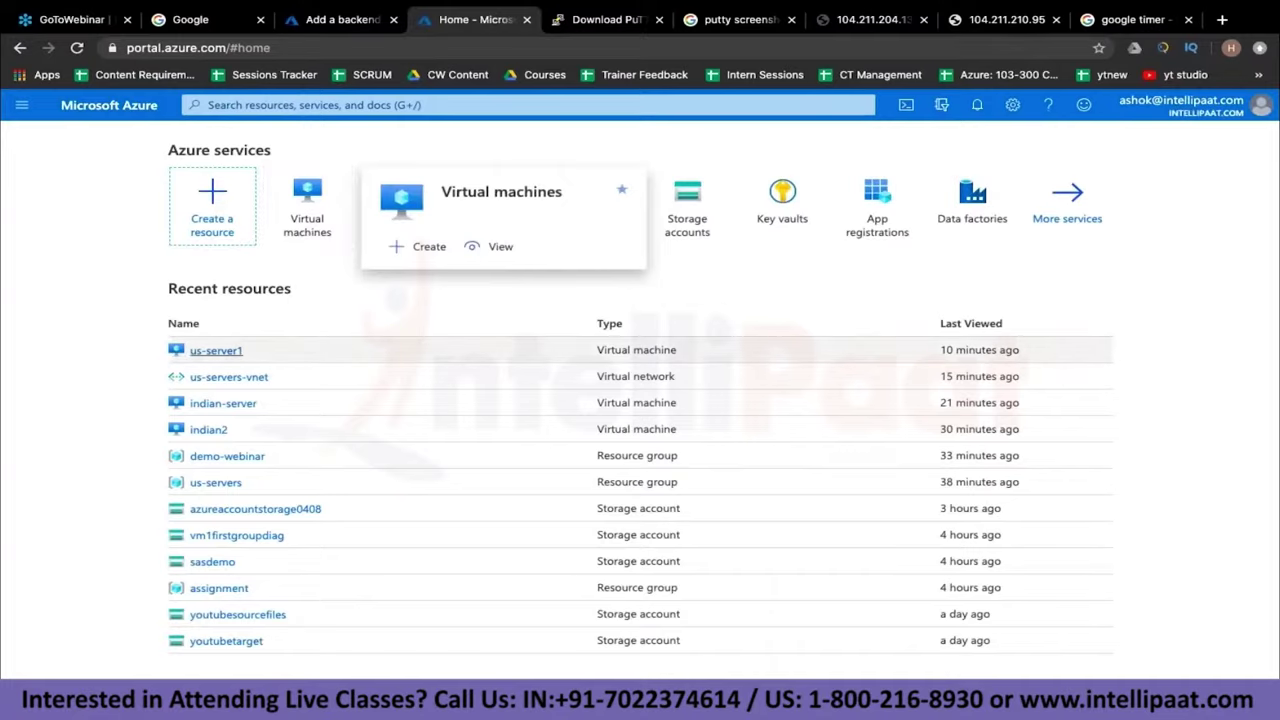
left_click(215, 350)
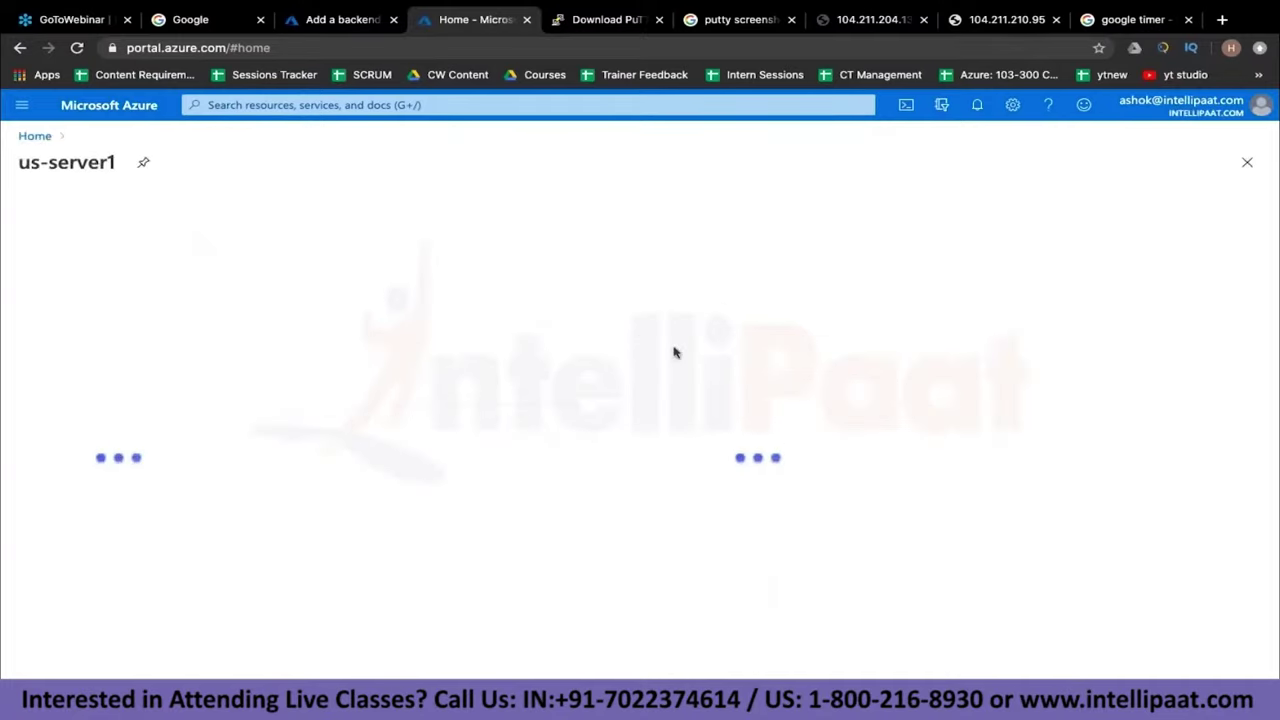
left_click(36, 143)
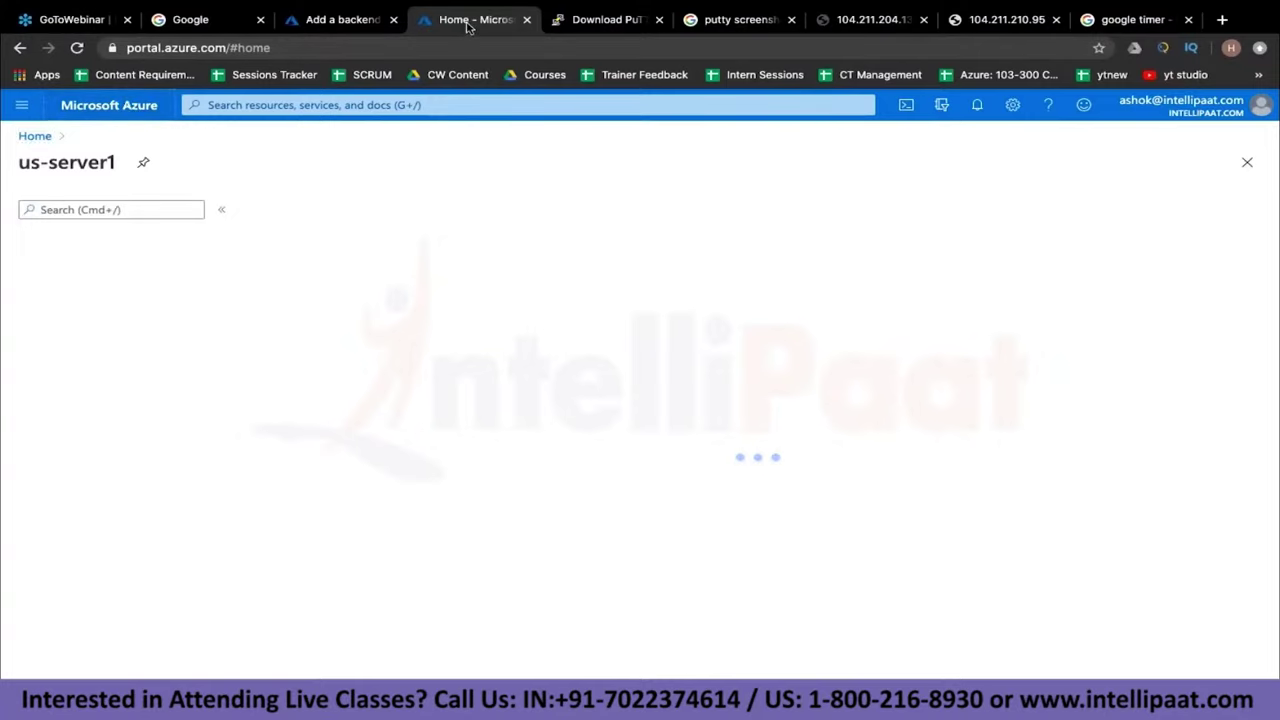
Step: Replace the stuck Azure tab with a fresh portal.azure.com tab in fourth place
left_click_drag(466, 20, 1135, 20)
left_click(400, 47)
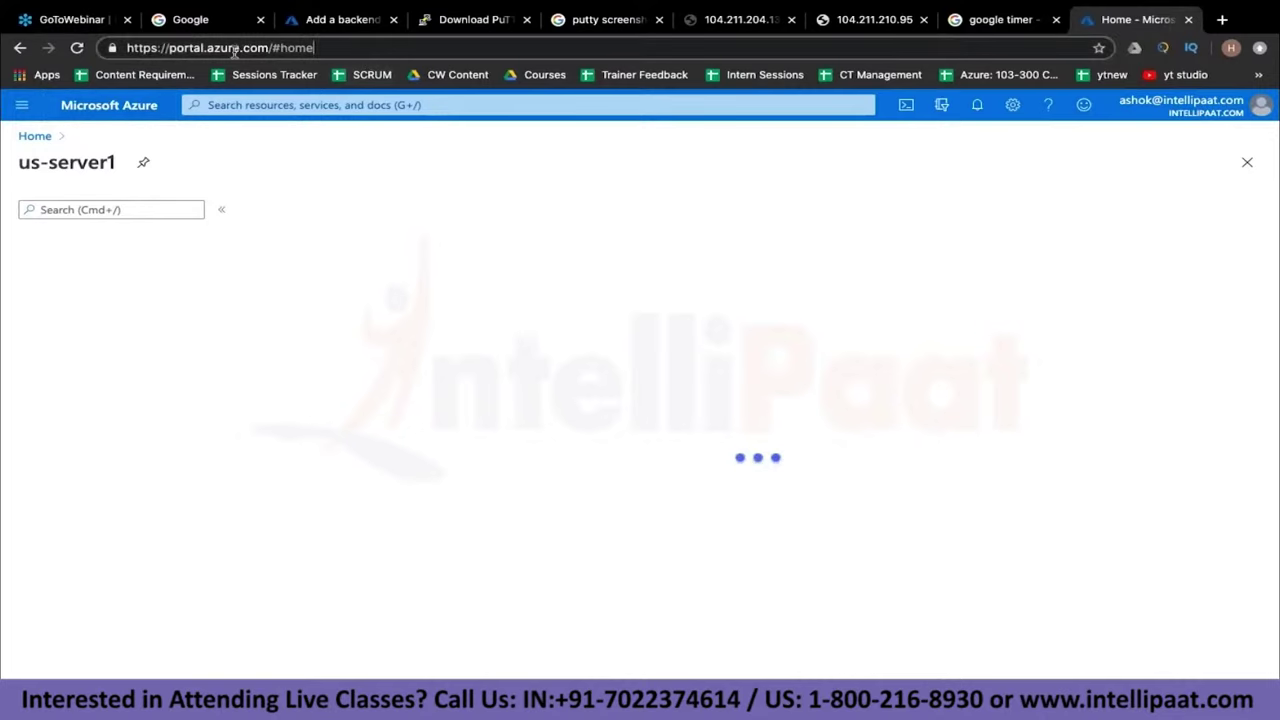
key("BackSpace")
key("BackSpace")
key("BackSpace")
key("BackSpace")
key("BackSpace")
left_click(1188, 19)
left_click(1222, 19)
type("portal.azure.com")
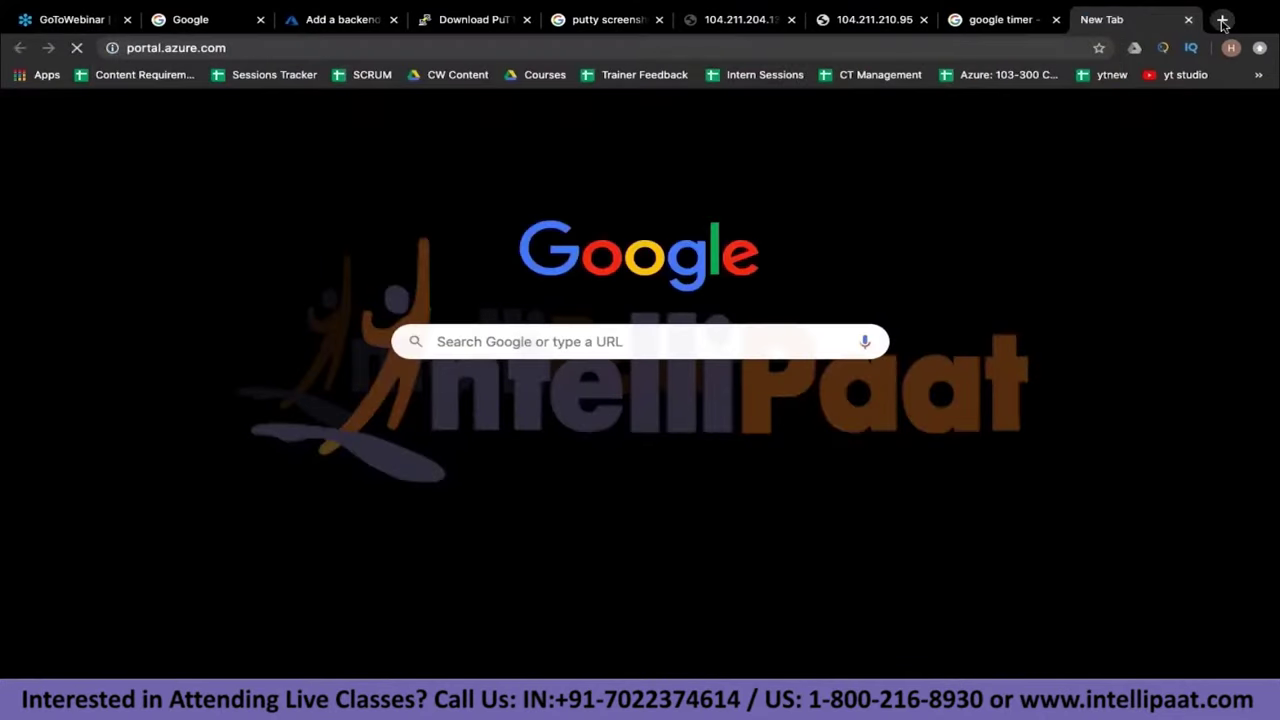
key("Return")
left_click_drag(1087, 17, 530, 19)
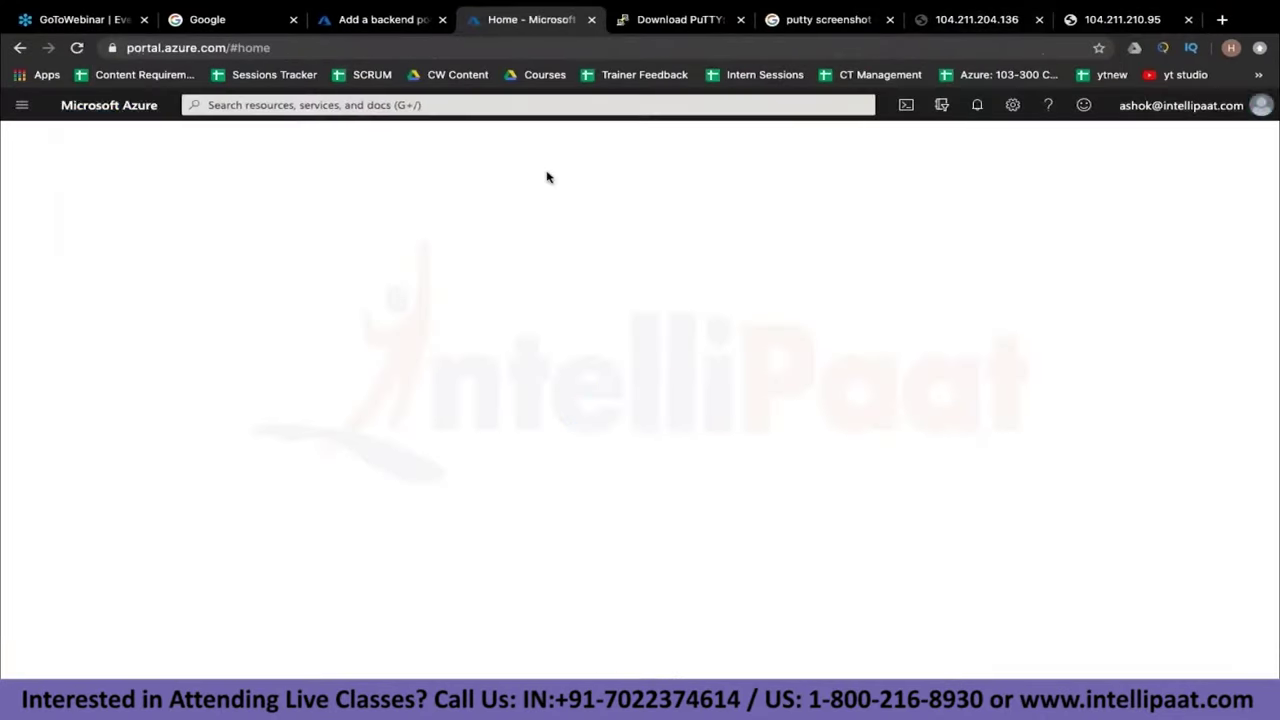
Step: Open usserver1 from the virtual machines list and copy its public IP 23.99.12.32
left_click(300, 229)
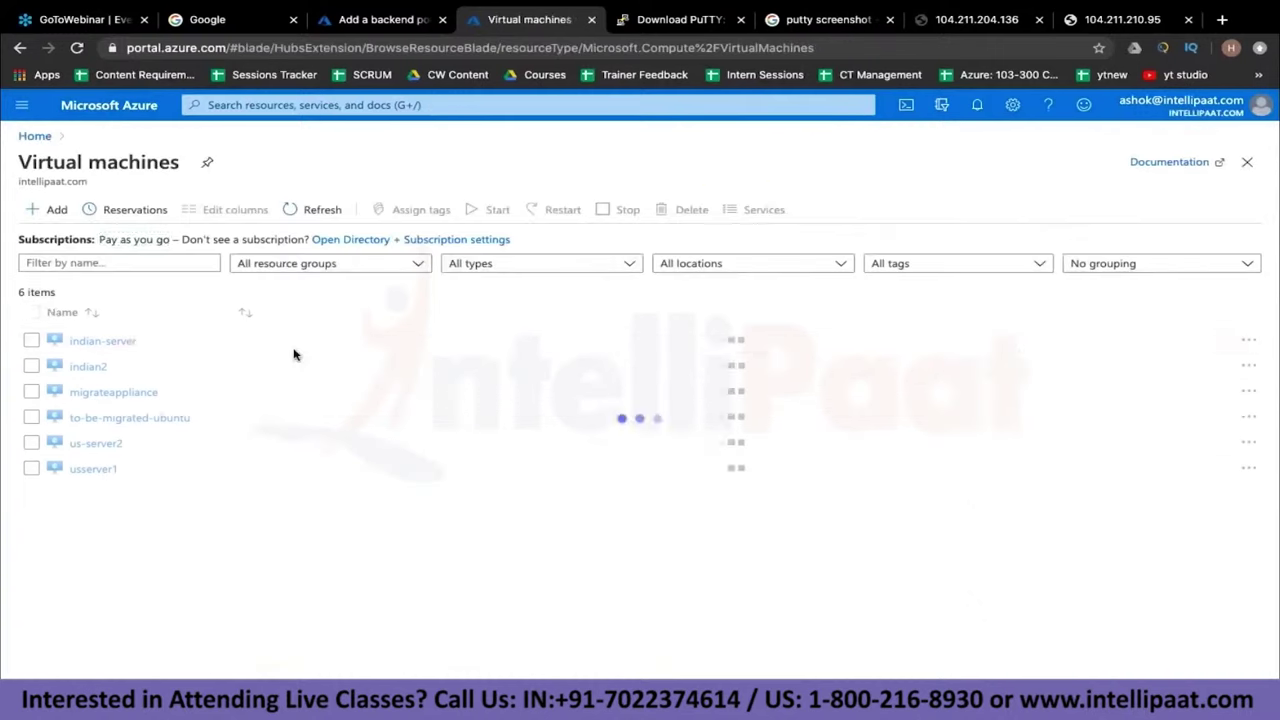
left_click(93, 469)
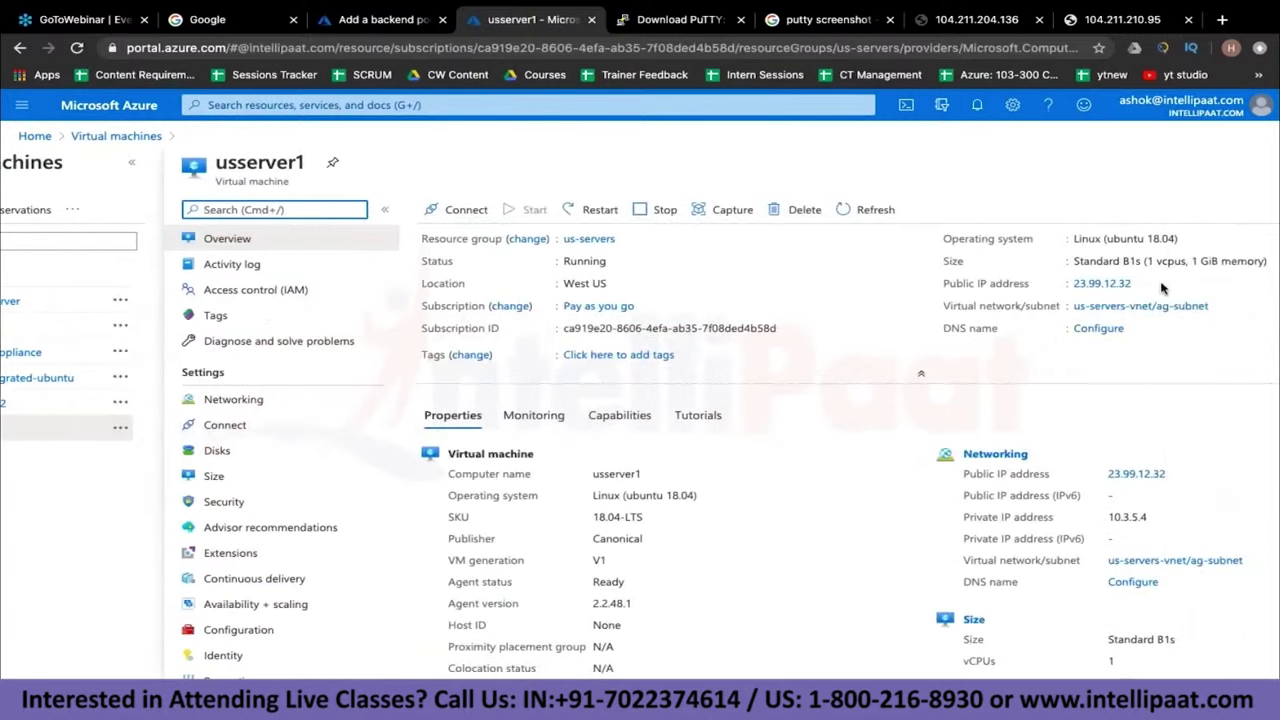
left_click(1142, 284)
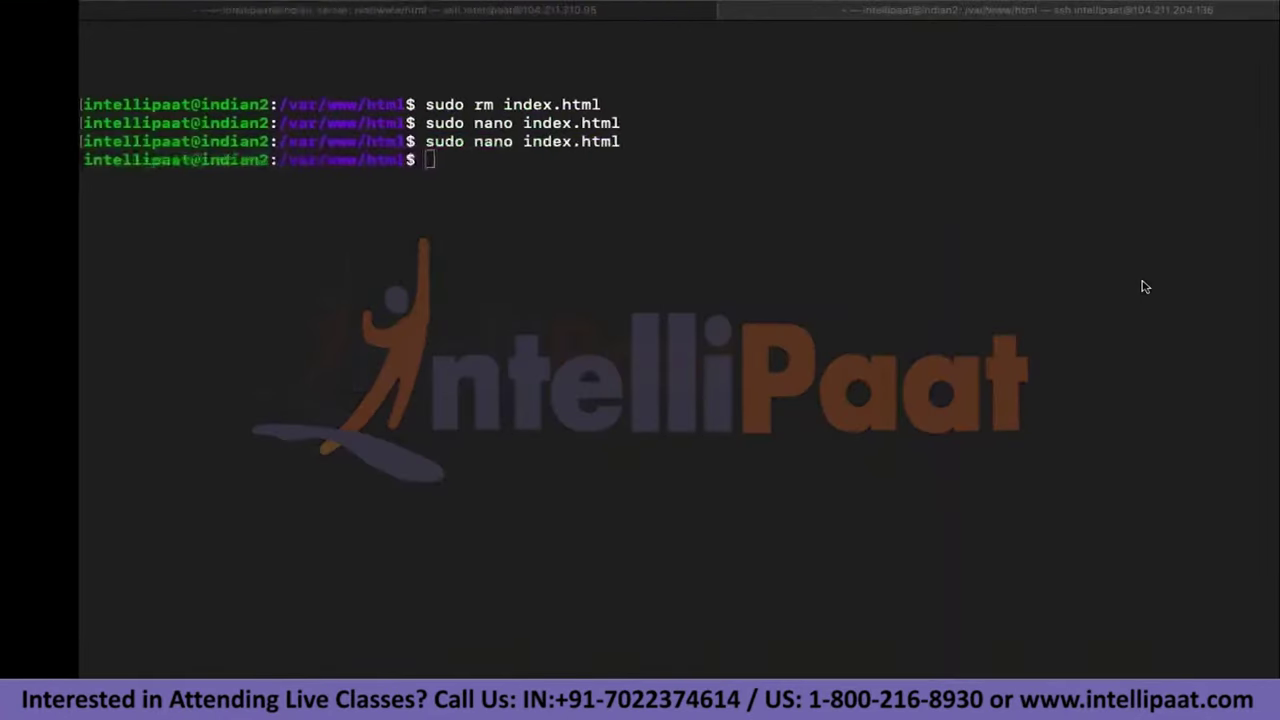
Step: In a new tab, SSH into usserver1 at 23.99.12.32, accept the host key, log in and clear
type("clear")
key("super+t")
type("ssh intellipaat@23.99.12.32")
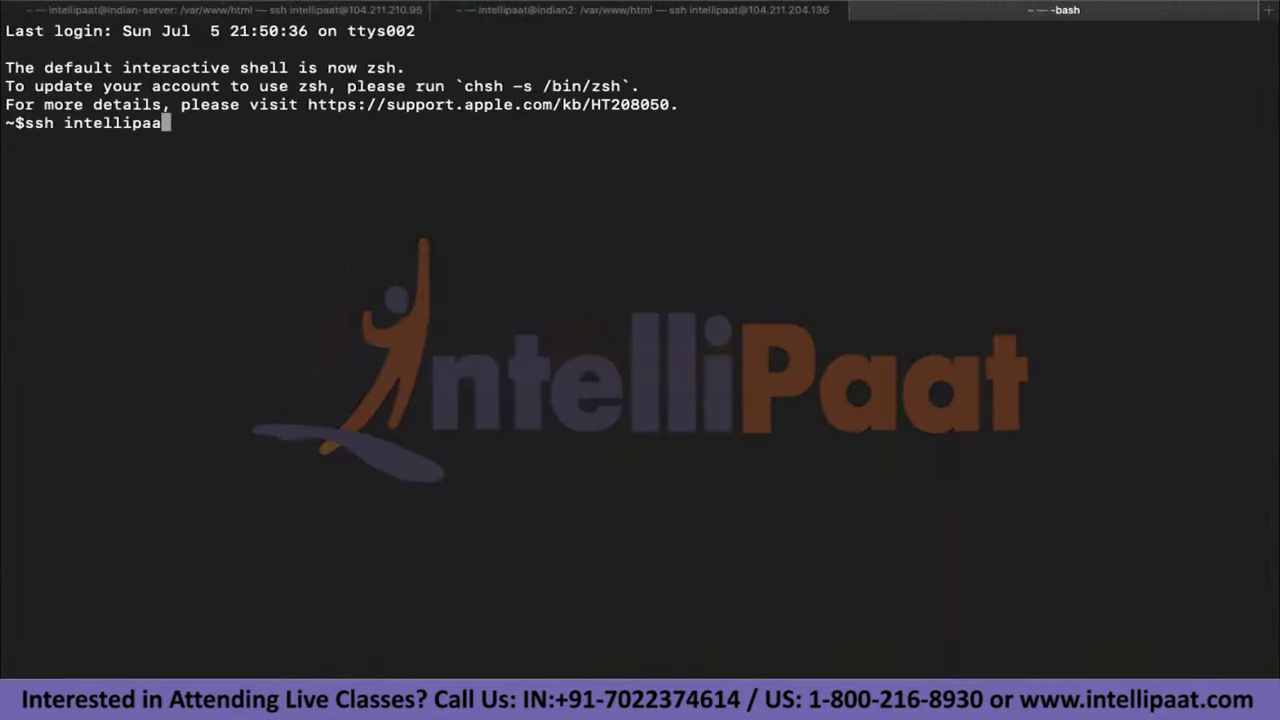
key("Return")
type("yes")
key("Return")
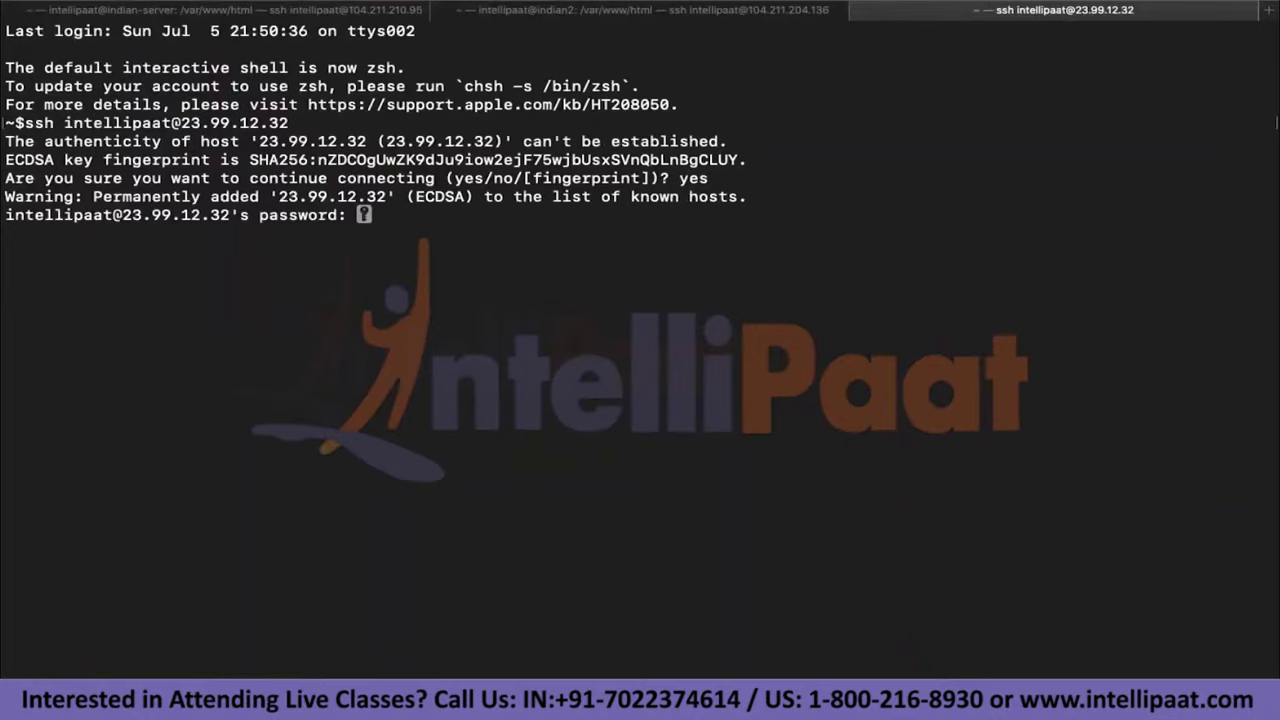
key("Return")
key("ctrl+l")
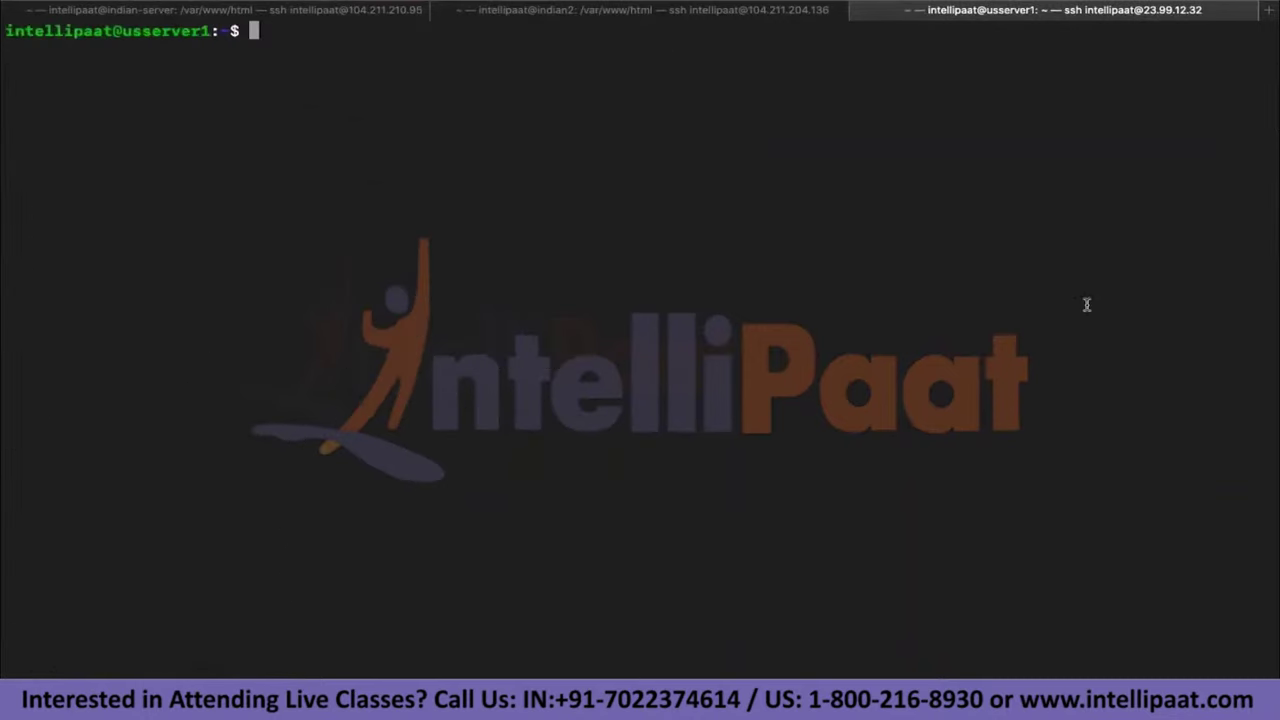
Step: SSH into us-server2 at 23.100.38.15 in another tab, then return to the usserver1 session
key("super+t")
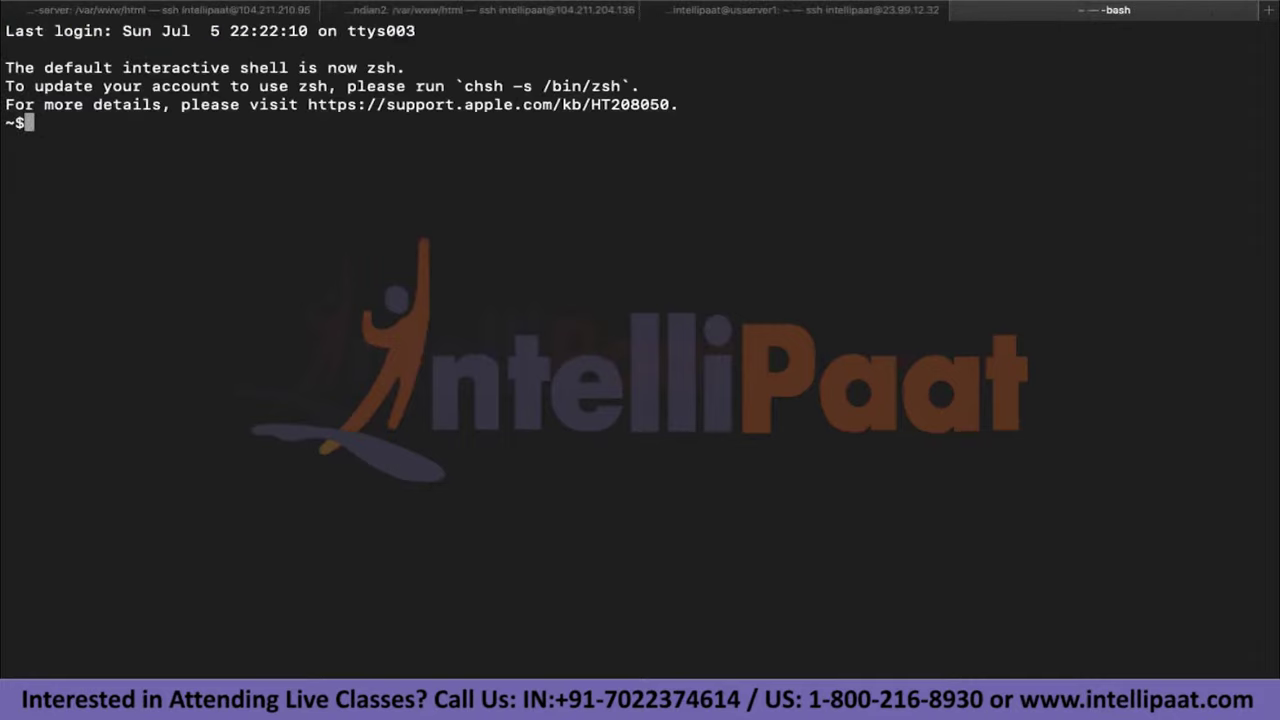
type("ssh intellipaa")
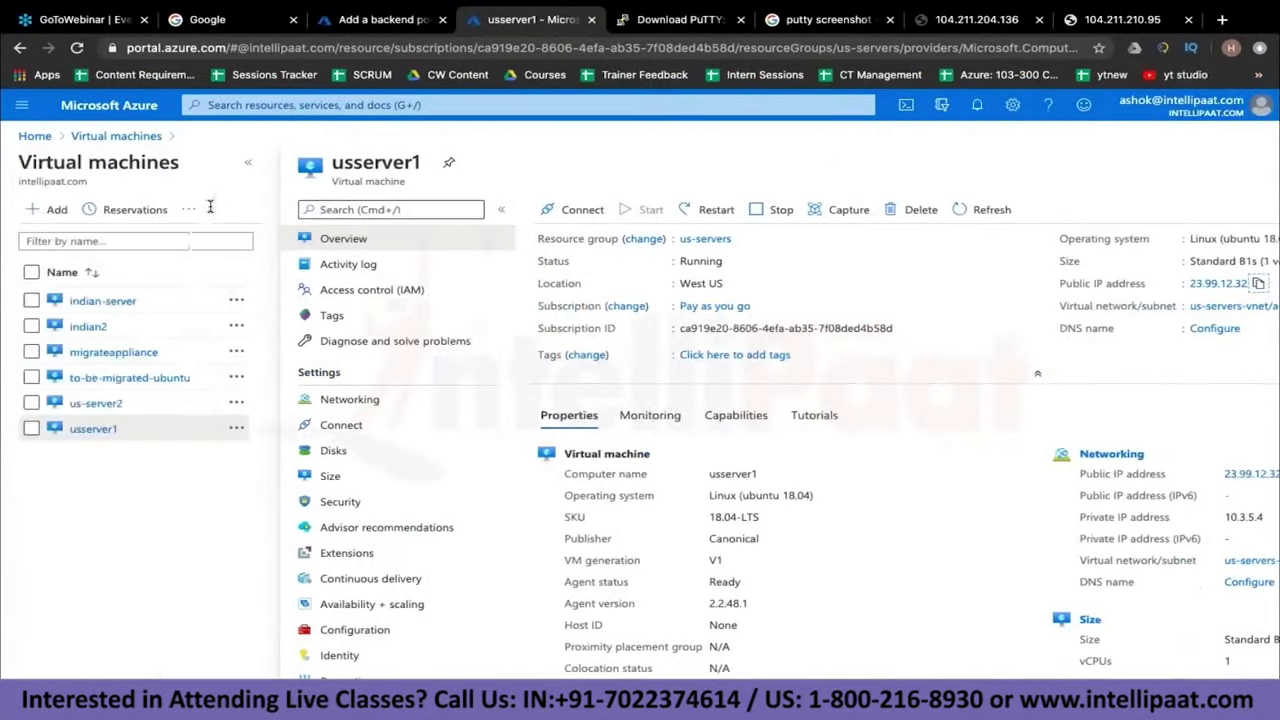
left_click(95, 403)
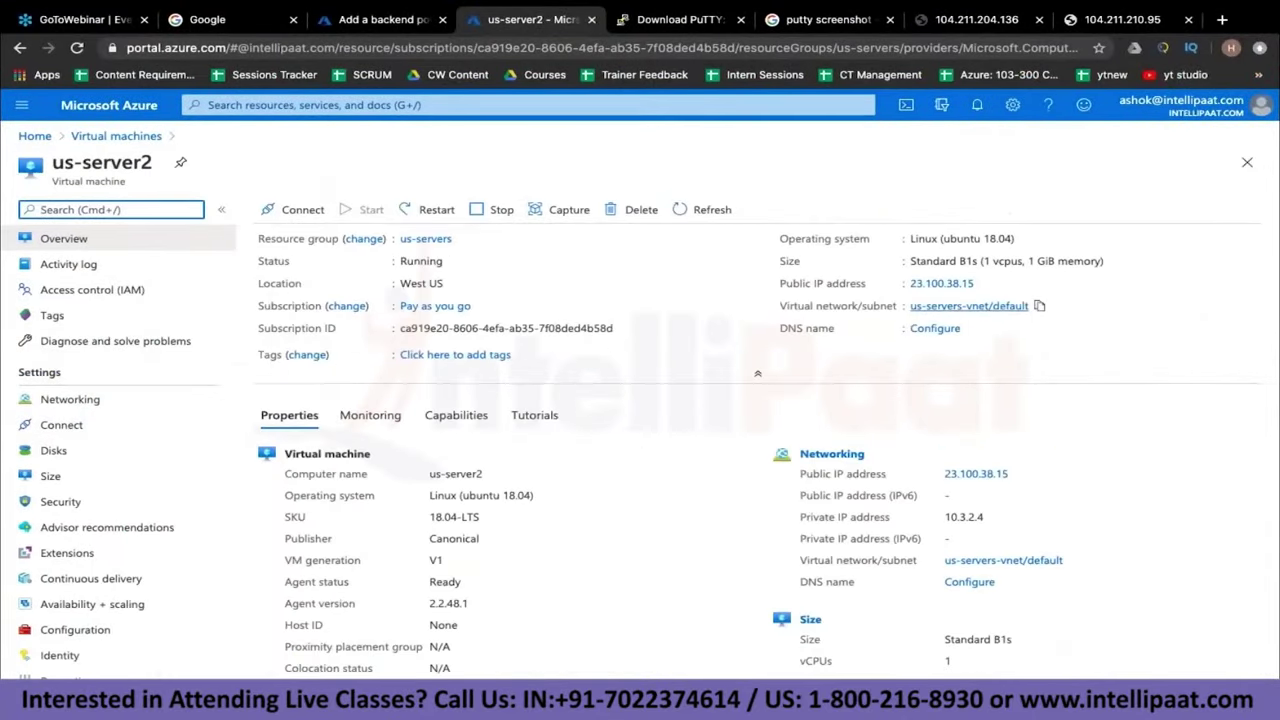
key("ctrl+Right")
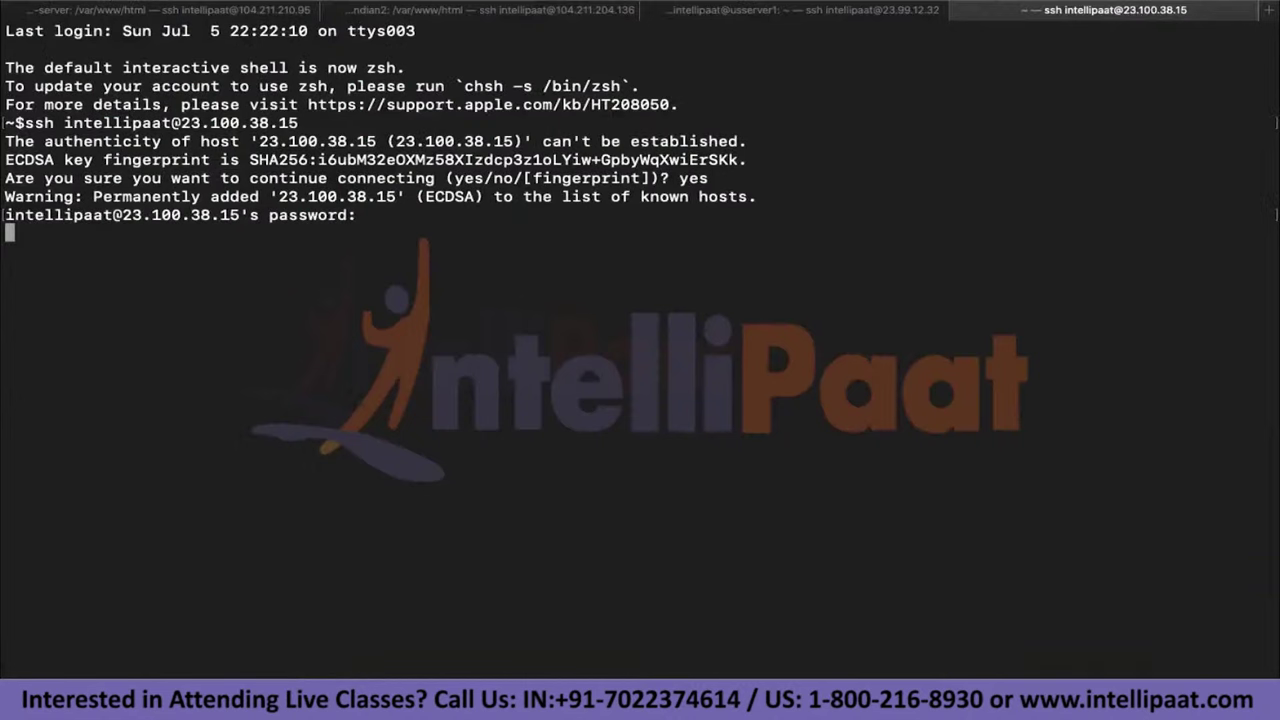
key("Return")
key("ctrl+l")
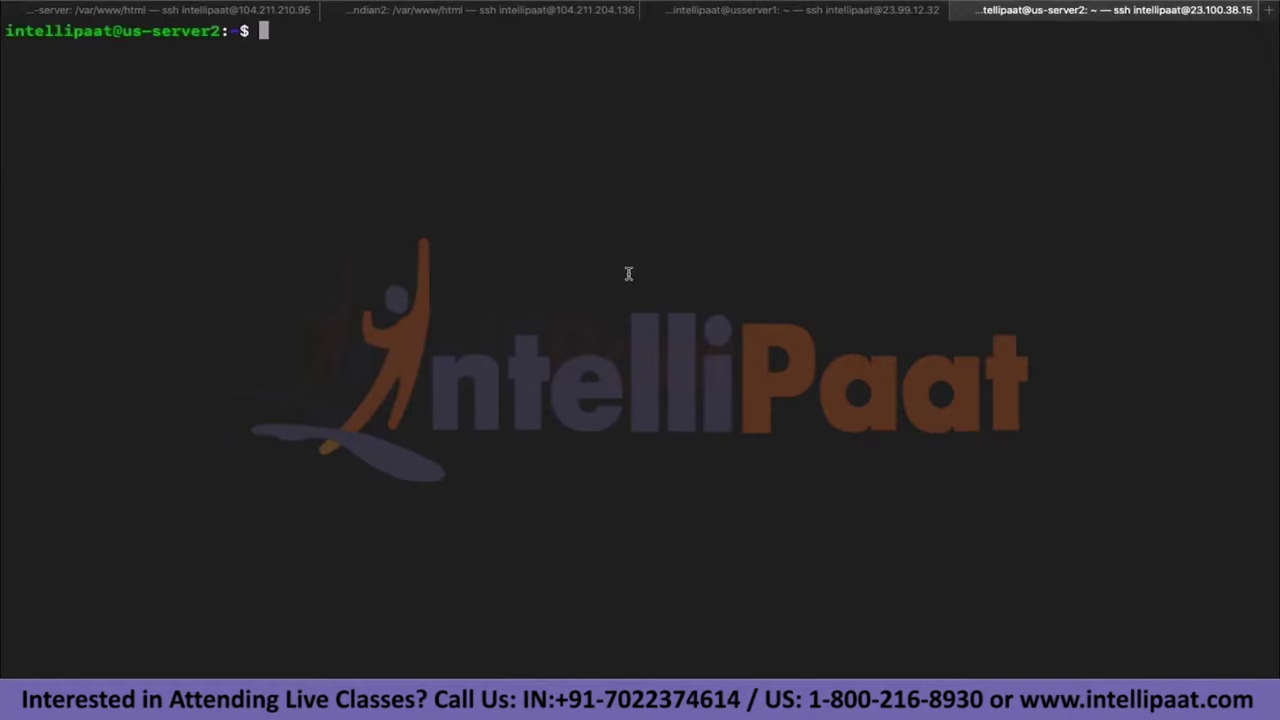
key("ctrl+shift+Tab")
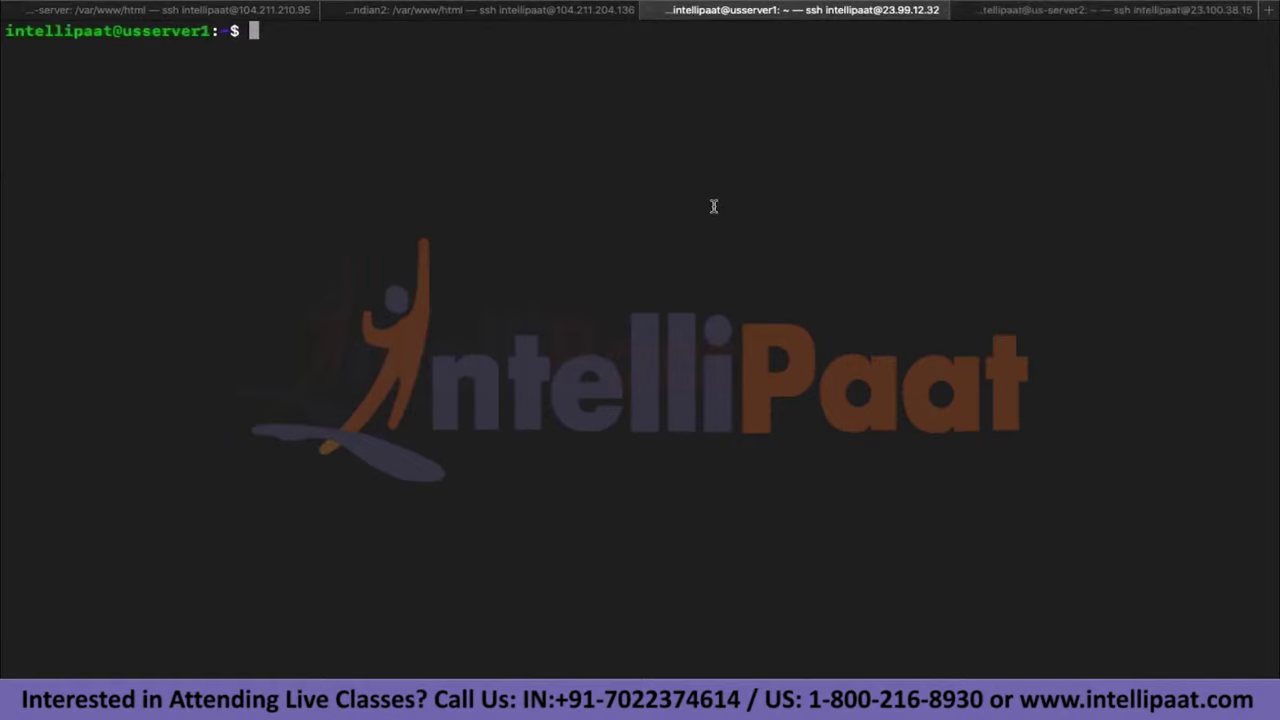
Step: Run sudo apt-get update on both usserver1 and us-server2
type("sudo apt-get up")
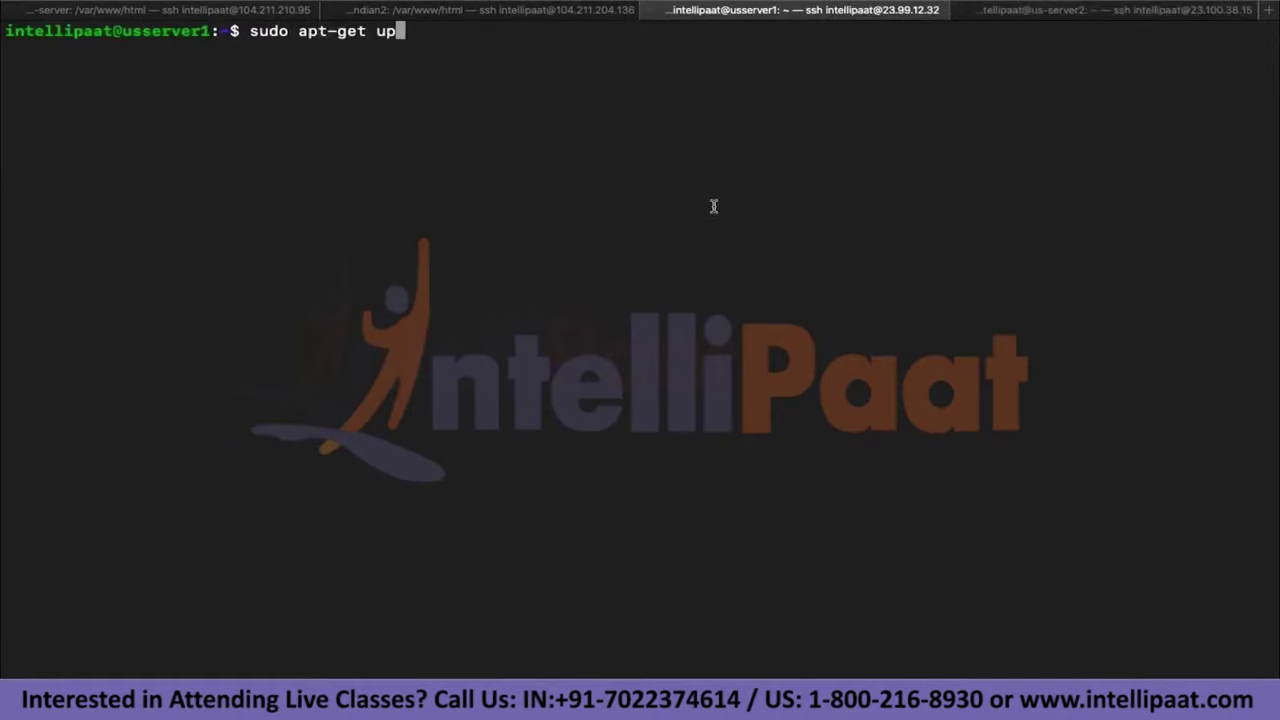
type("date")
key("Return")
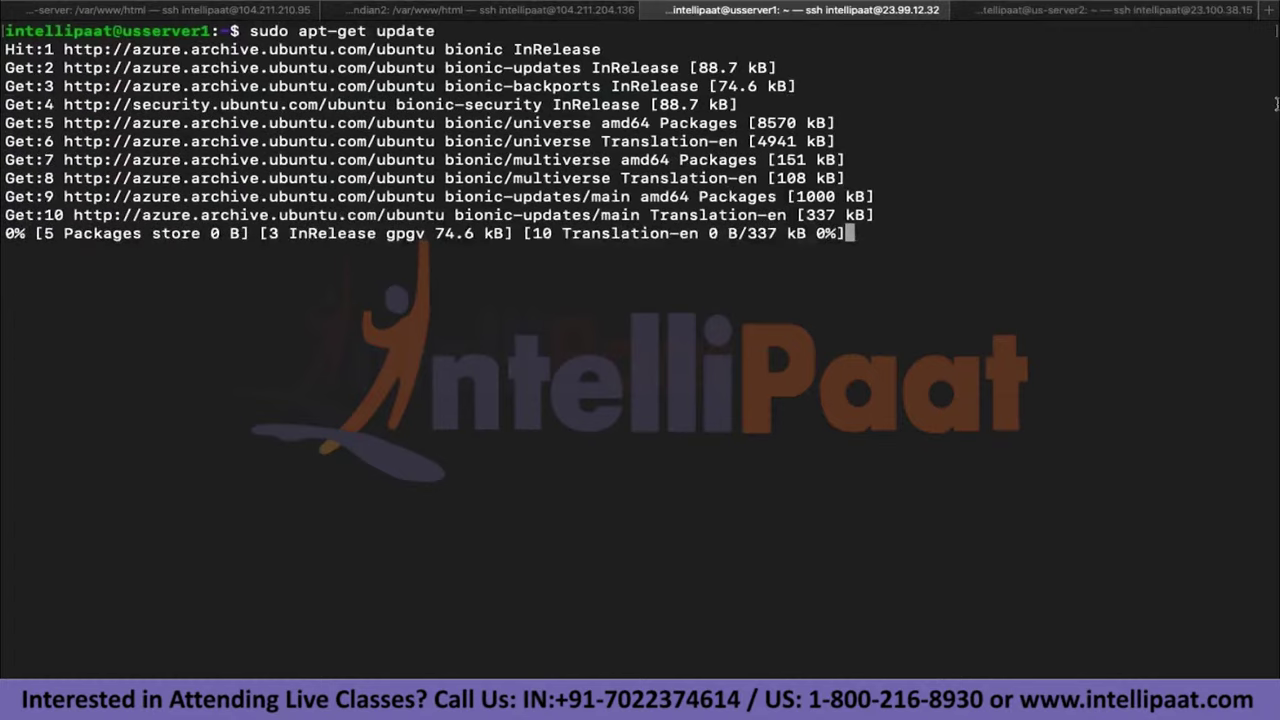
key("ctrl+Tab")
type("sud")
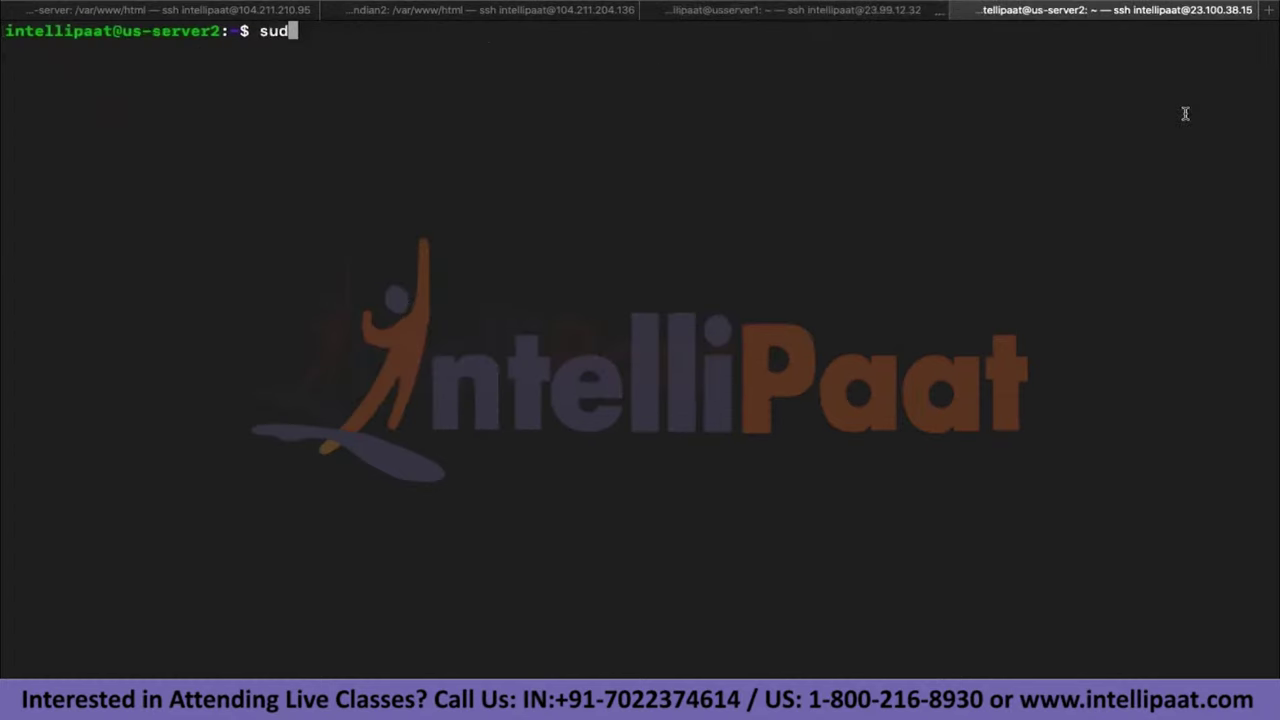
type("o apt-get update")
key("Return")
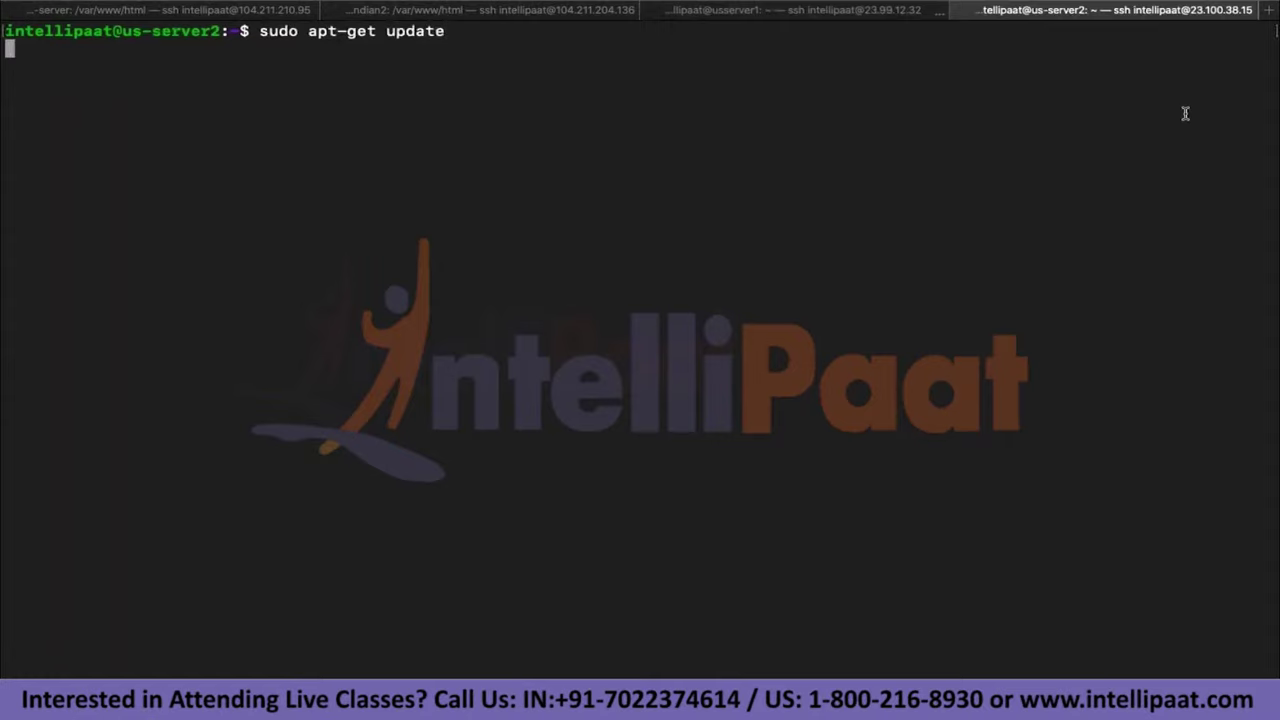
Step: Install apache2 on usserver1 with sudo apt-get install apache2, confirming with y
left_click(846, 15)
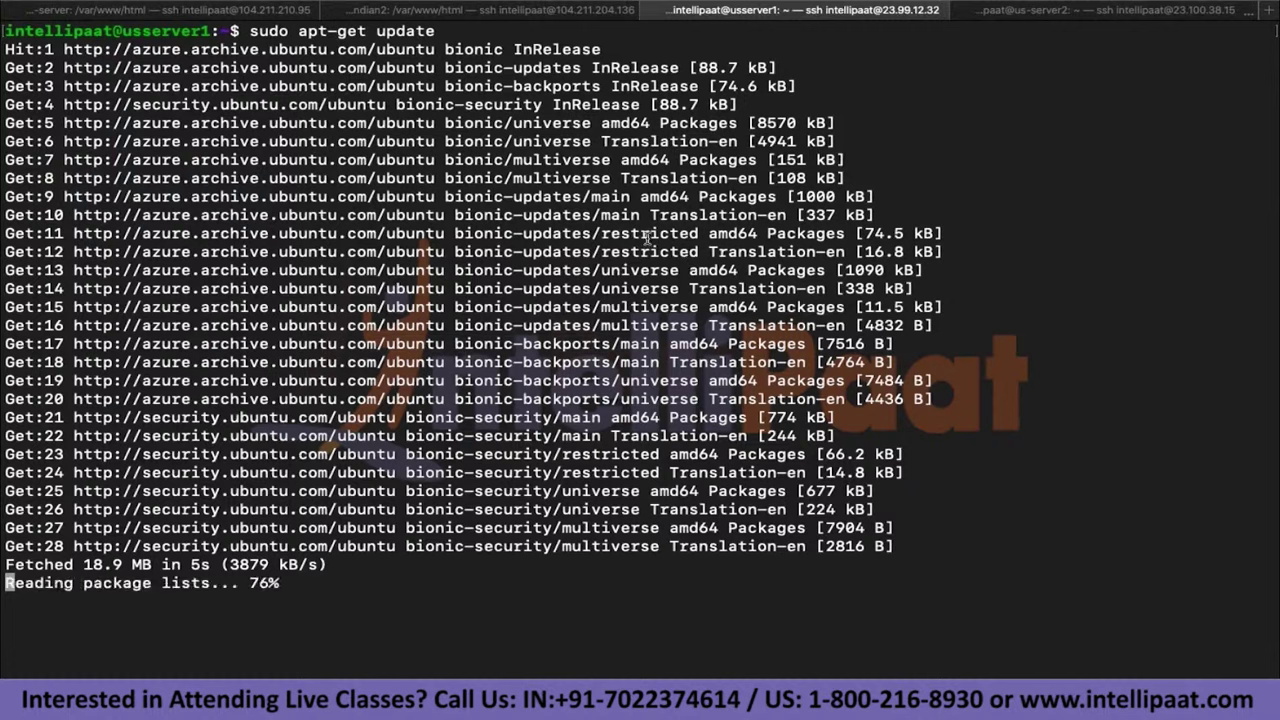
type("sudo ap")
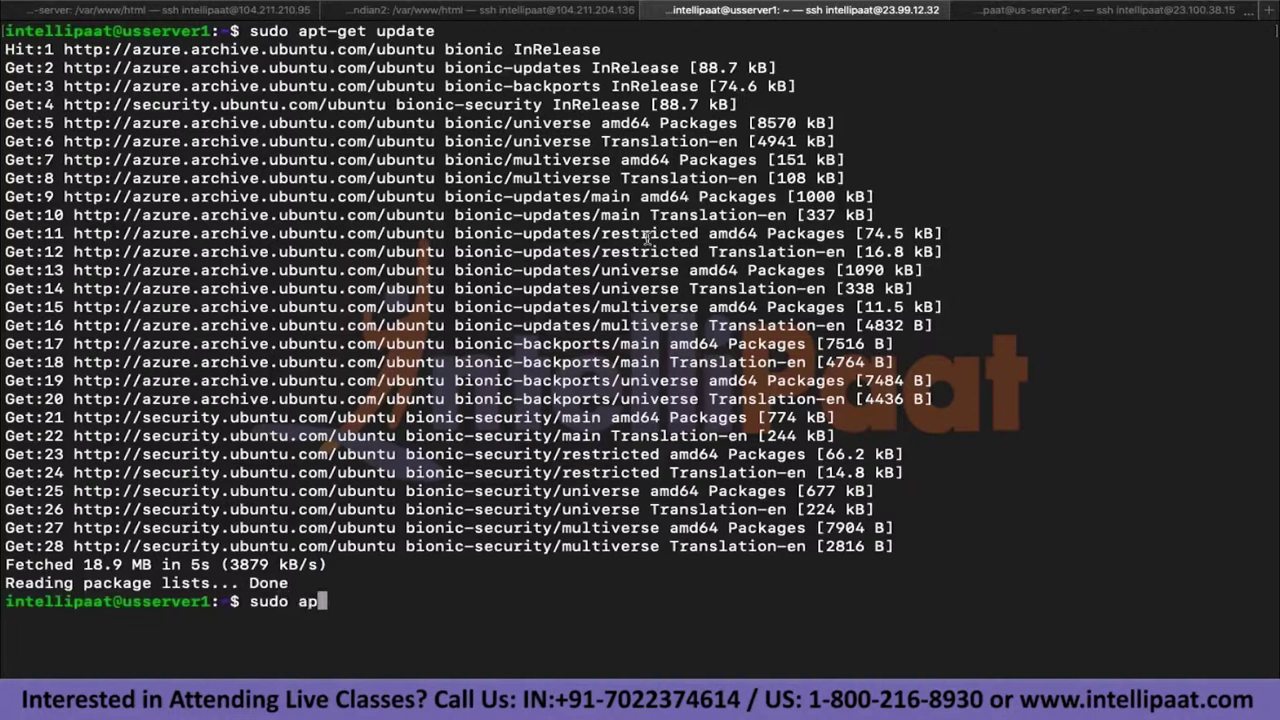
type("t-get install paach")
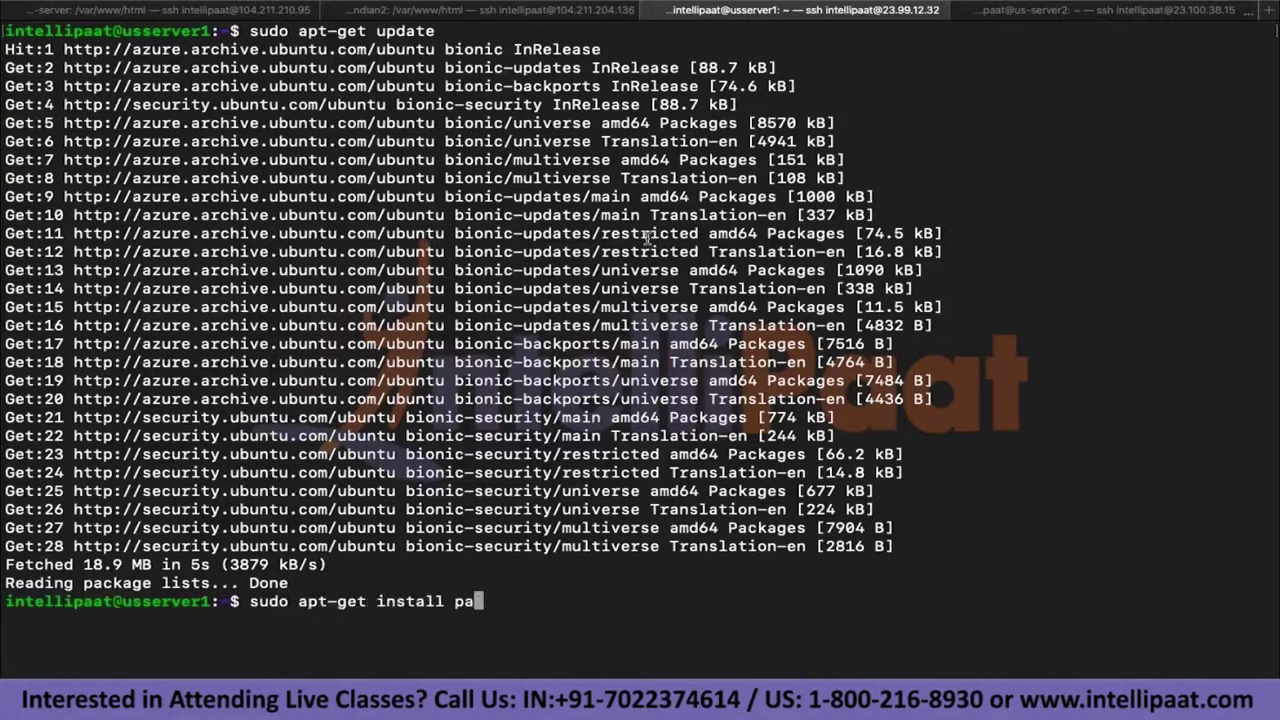
key("BackSpace")
key("BackSpace")
key("BackSpace")
key("BackSpace")
key("BackSpace")
type("apache2")
key("Return")
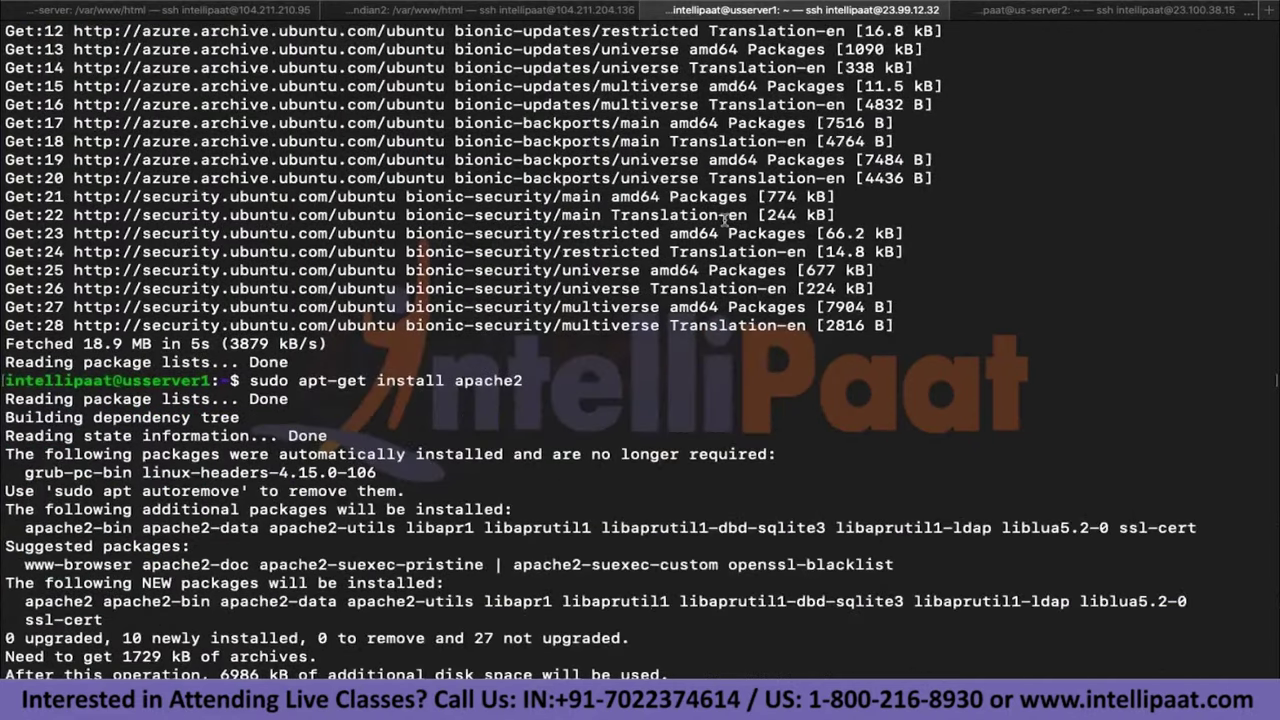
type("y")
key("Return")
Step: Install apache2 on us-server2, then switch to the indian2 session to edit index.html
left_click(1040, 8)
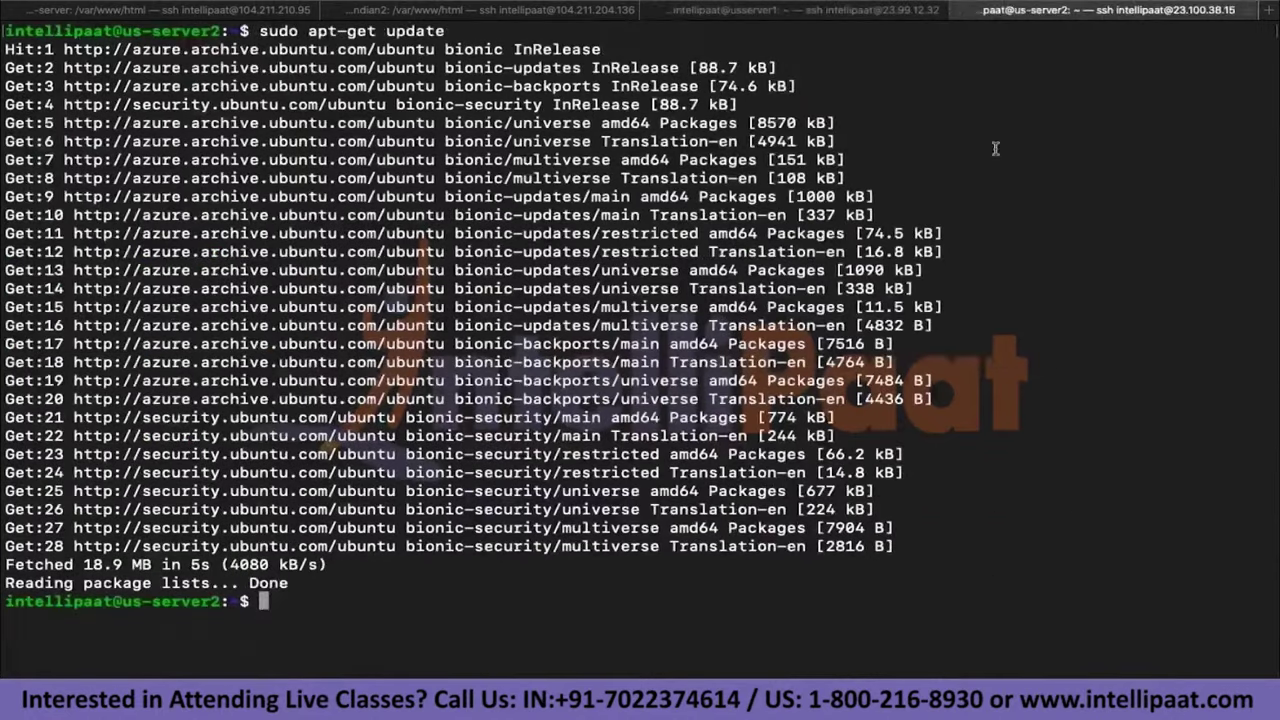
type("sudo apt-get install ap")
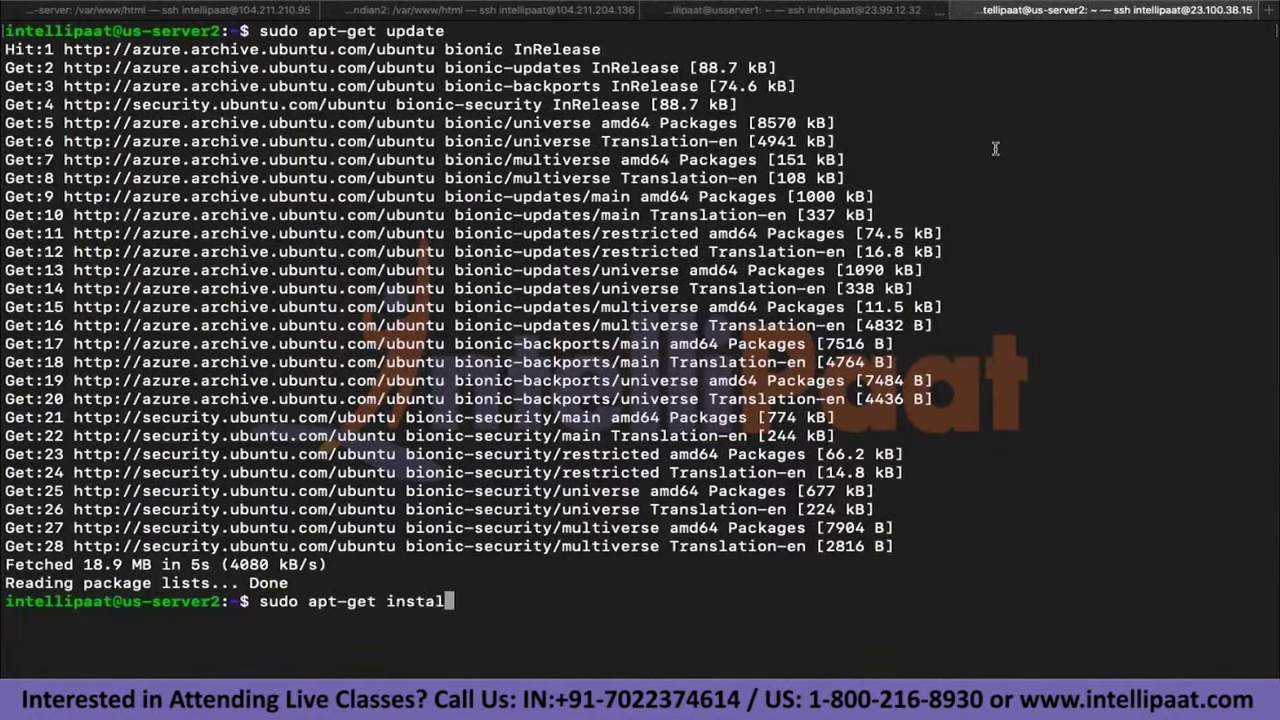
key("BackSpace")
key("BackSpace")
type("apache2")
key("Return")
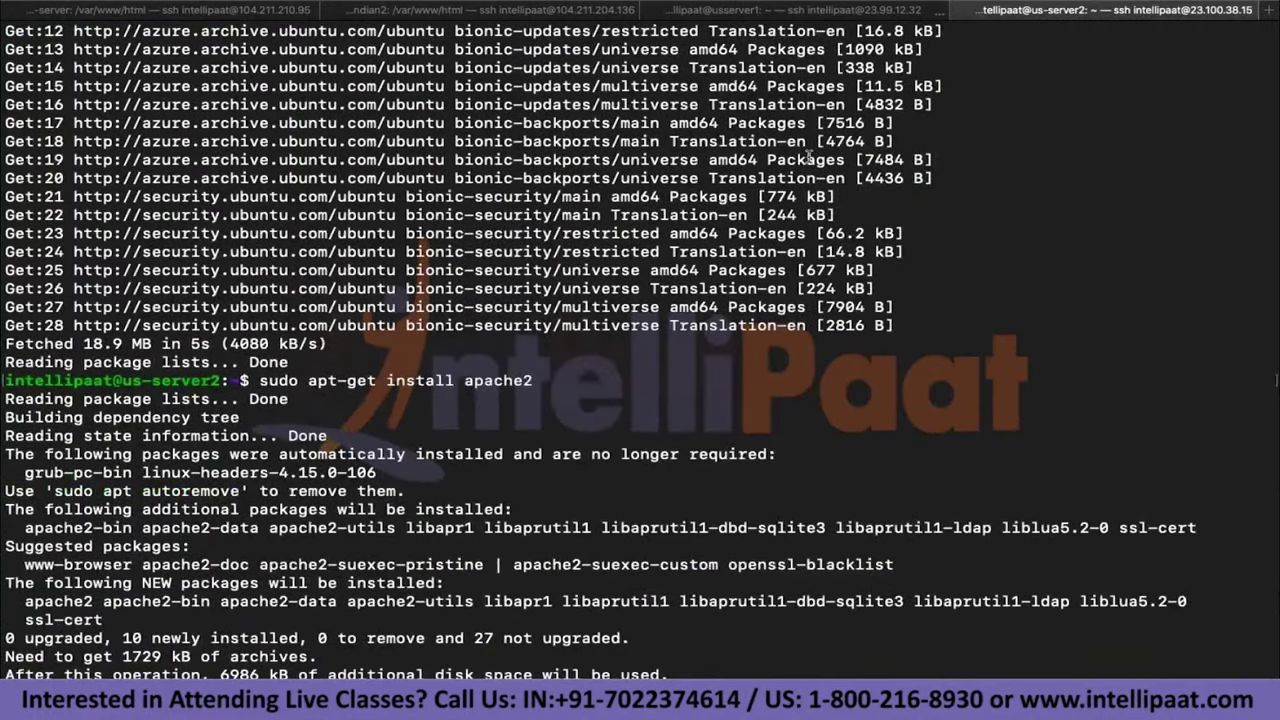
type("y")
key("Return")
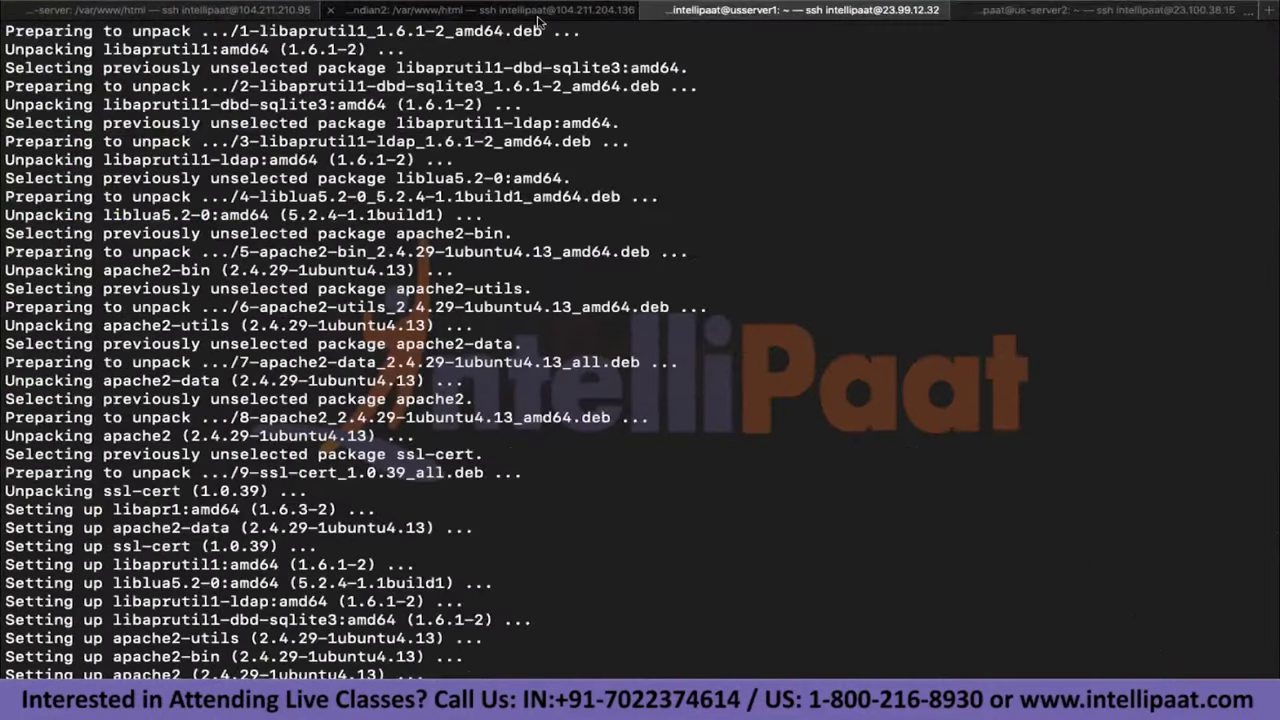
left_click(538, 12)
type("sudo nano")
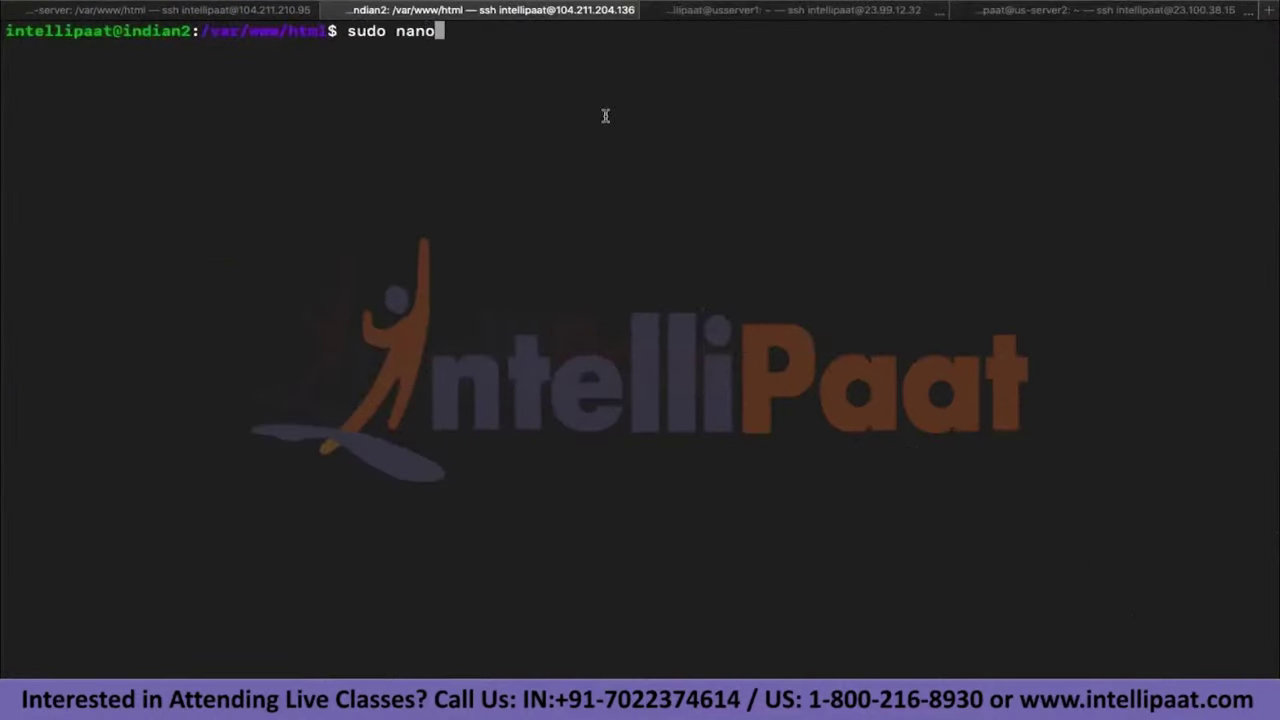
type(" in")
Step: Open indian2's index.html in nano and copy its five lines of HTML
key("BackSpace")
type("ine")
key("BackSpace")
type("dex.html")
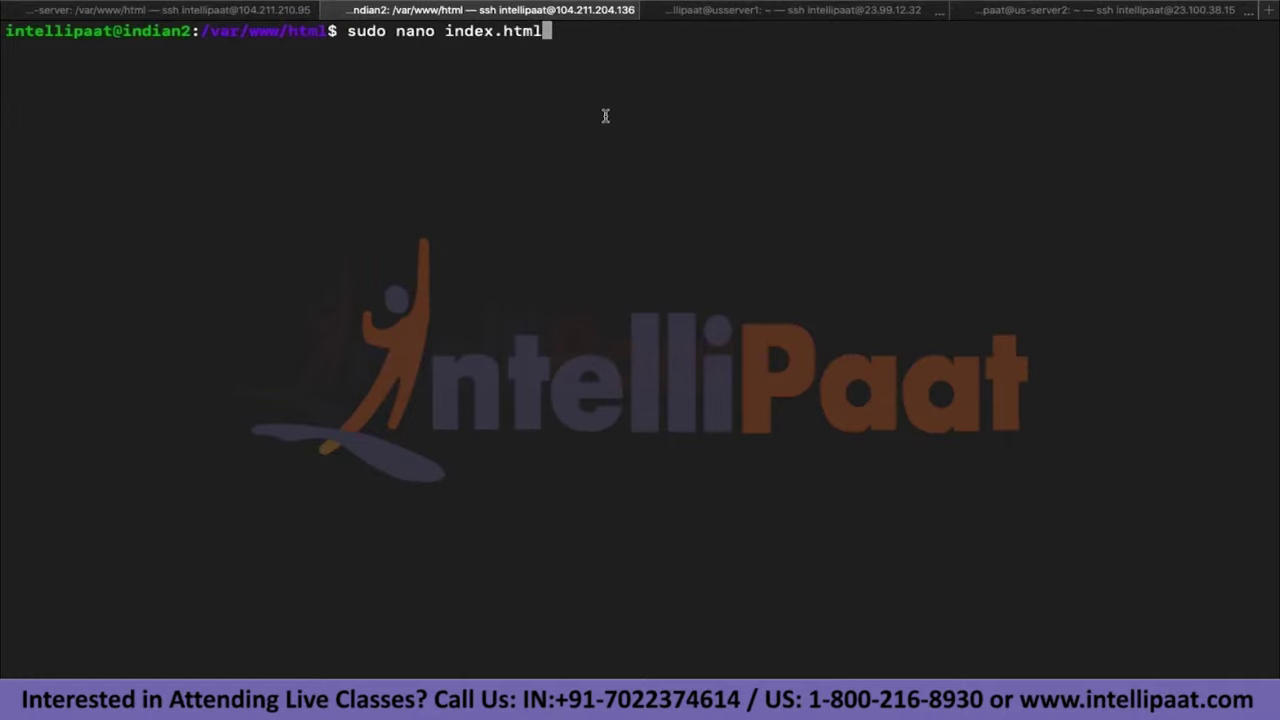
key("Return")
left_click_drag(73, 141, 5, 68)
key("super+c")
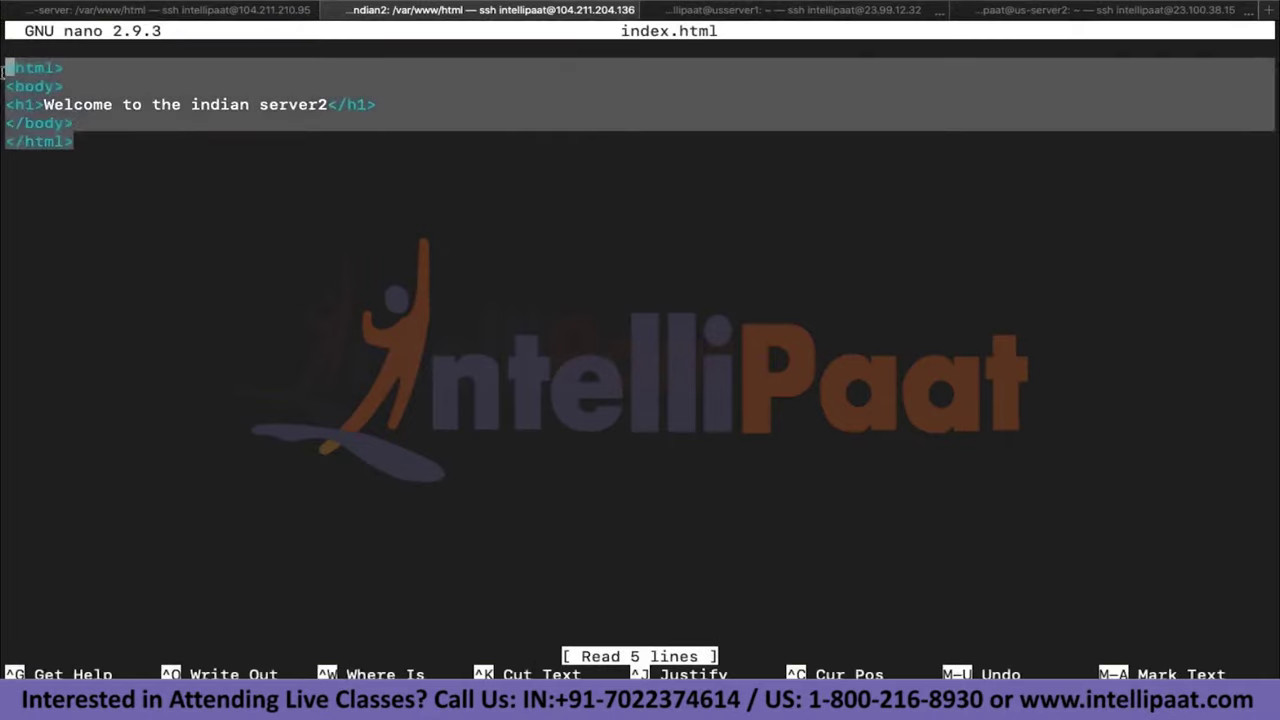
left_click(965, 456)
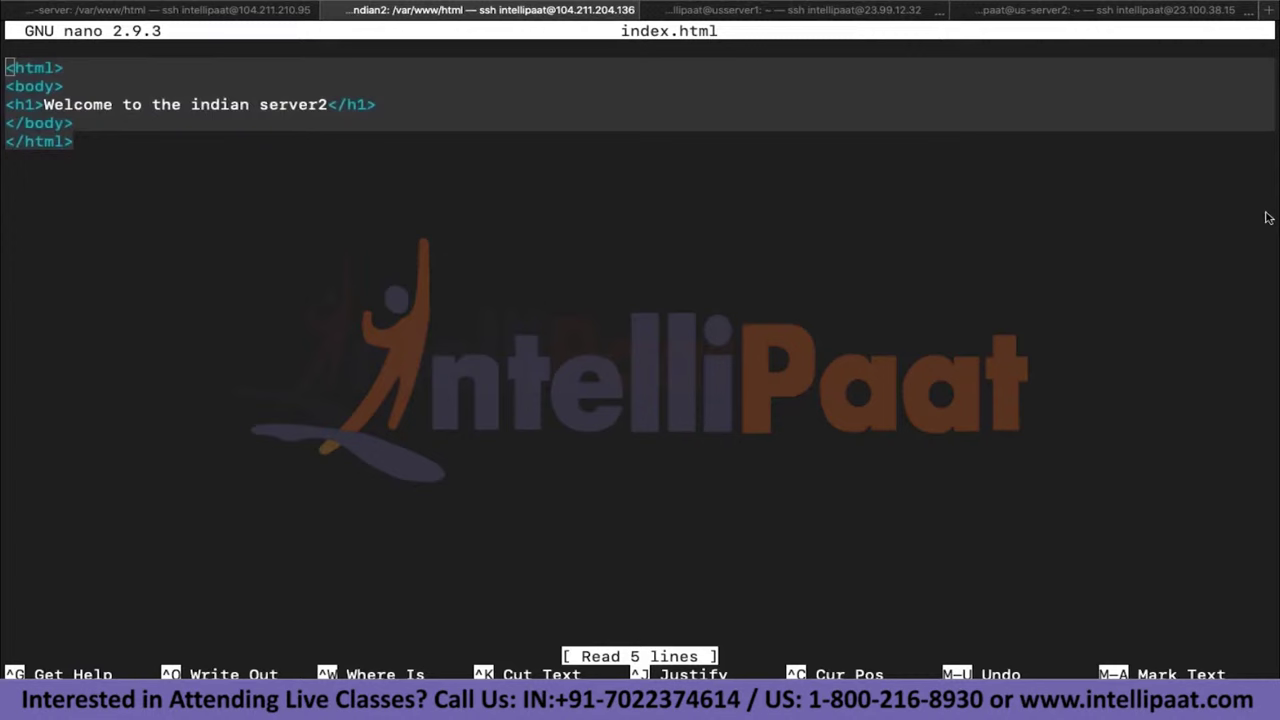
Step: On usserver1, paste the HTML into index.html, change the heading to 'us server1', and save
left_click(795, 10)
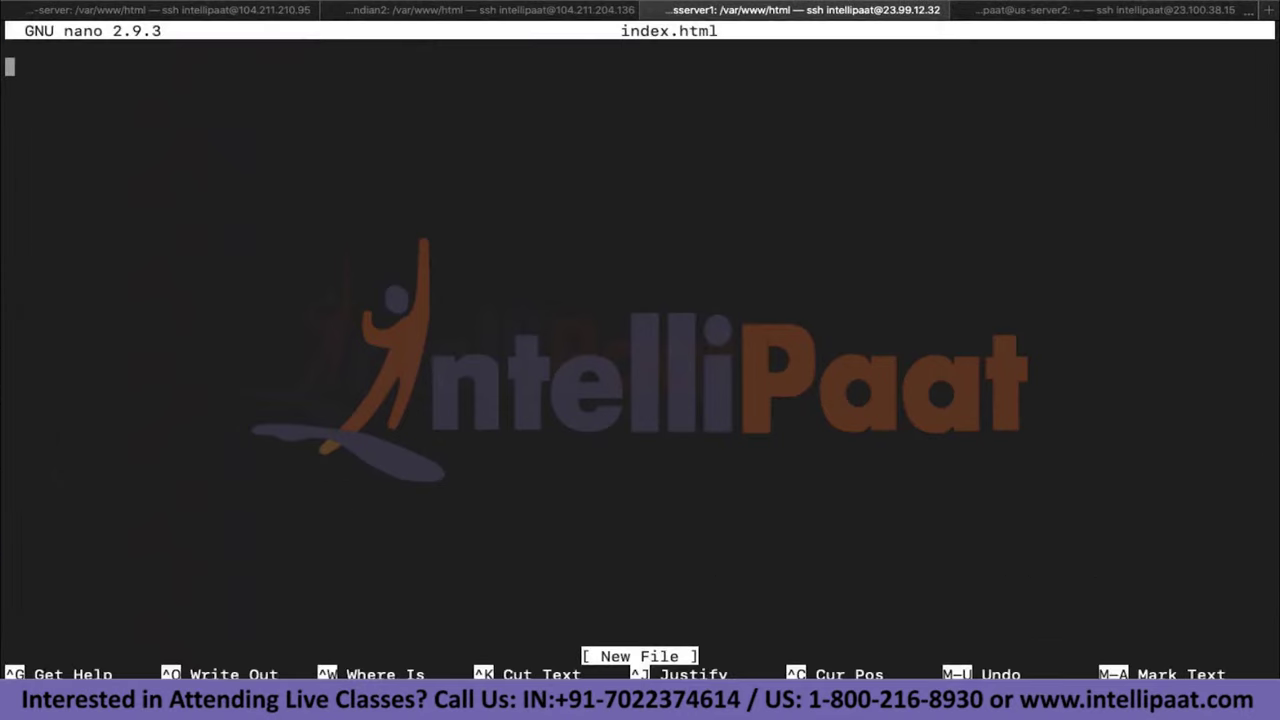
key("super+v")
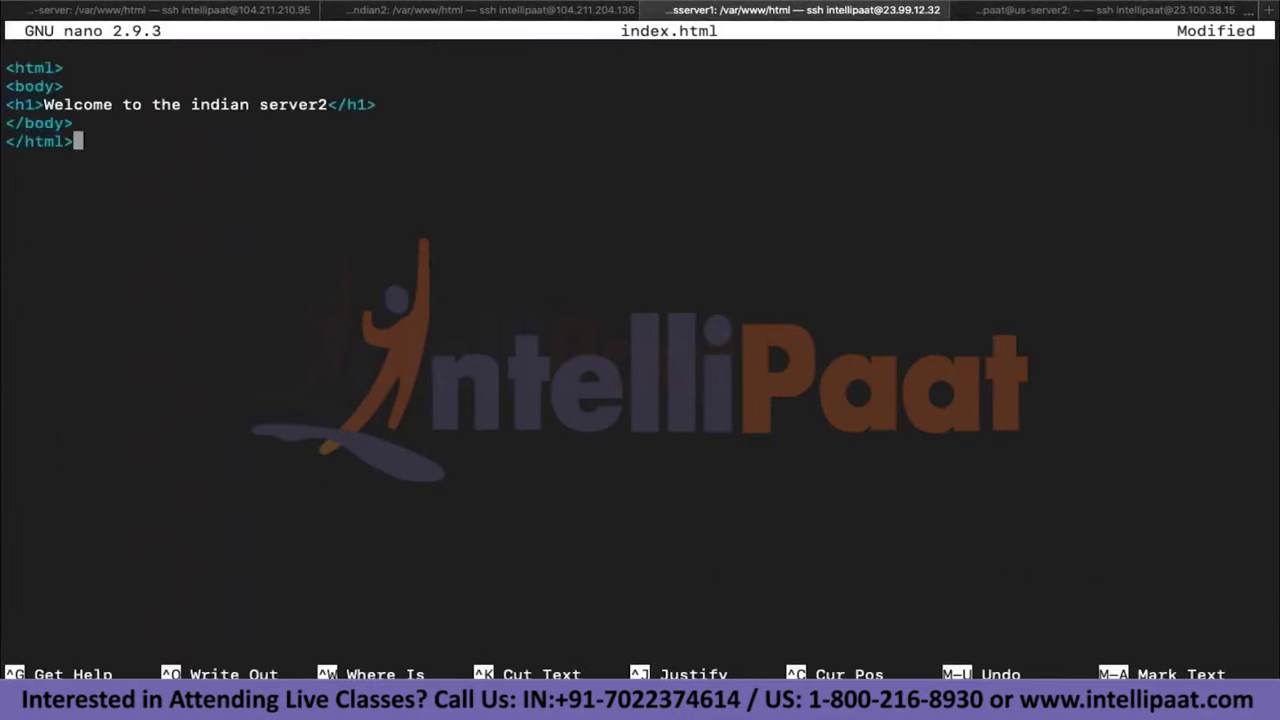
key("Up")
key("Up")
key("Right")
key("Right")
key("Right")
key("Right")
key("Right")
key("Right")
key("Right")
key("Right")
key("Right")
key("Right")
key("Right")
key("Right")
key("Right")
key("Right")
key("Right")
key("Right")
key("Right")
key("Right")
key("BackSpace")
key("BackSpace")
key("BackSpace")
key("BackSpace")
key("BackSpace")
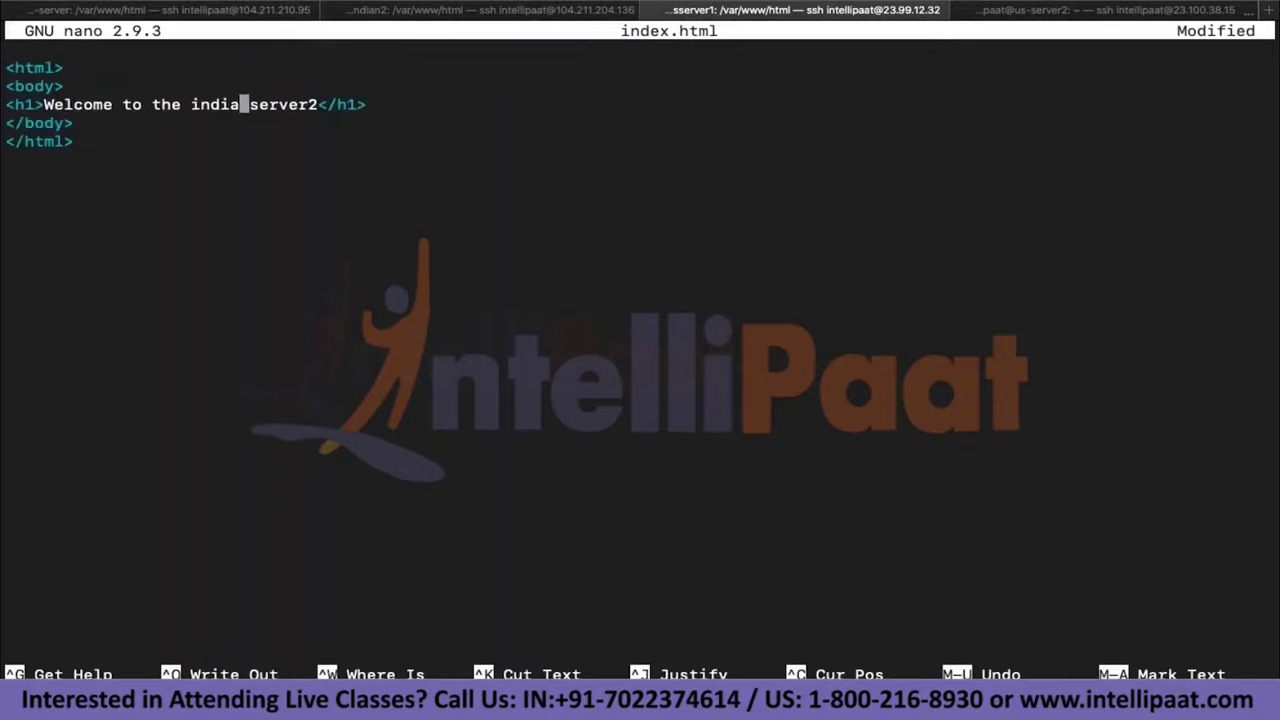
type("us")
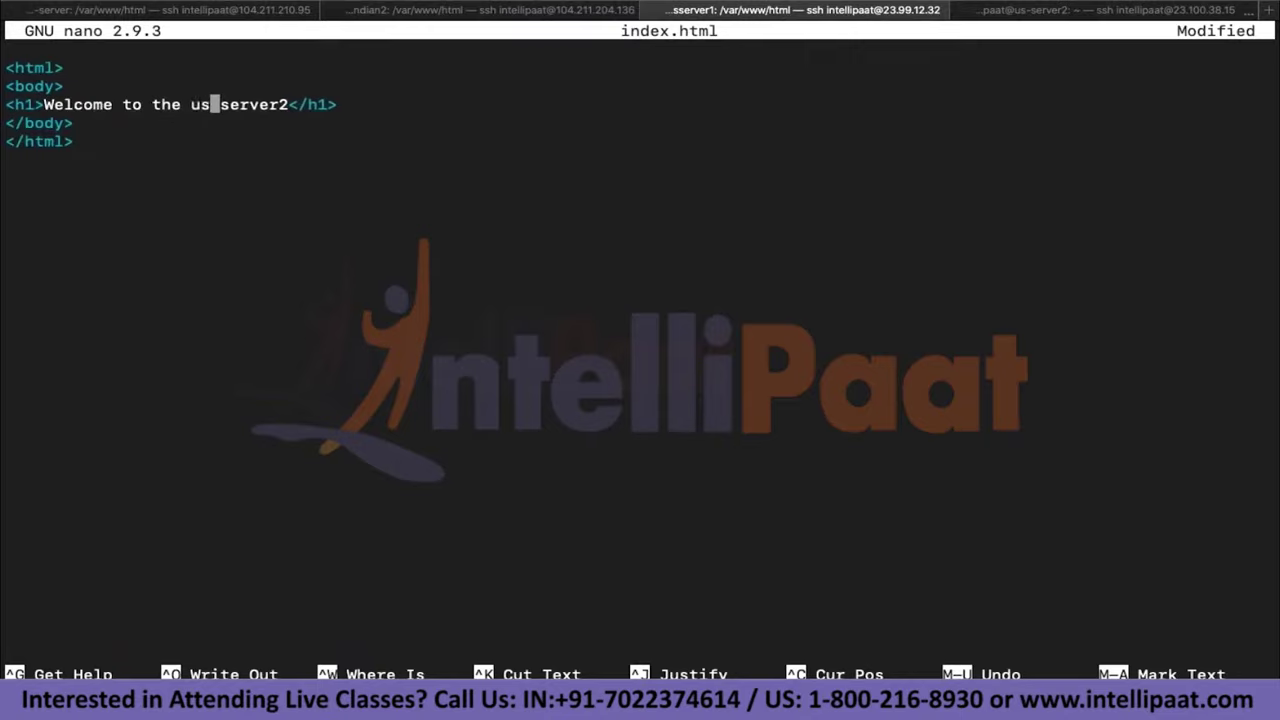
key("Right")
key("Right")
key("Right")
key("Right")
key("Right")
key("Right")
key("Right")
key("ctrl+x")
key("y")
key("Return")
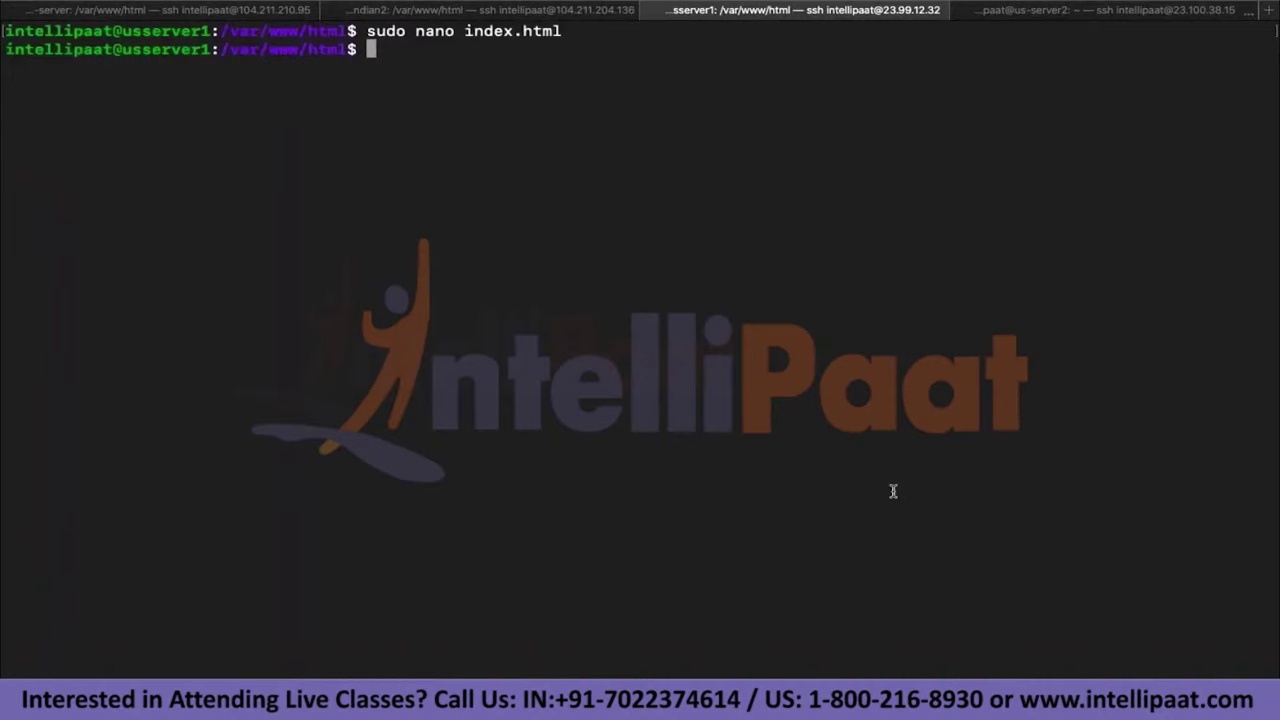
Step: On us-server2, move into /var/www/html and delete the existing index.html
left_click(1140, 14)
key("ctrl+l")
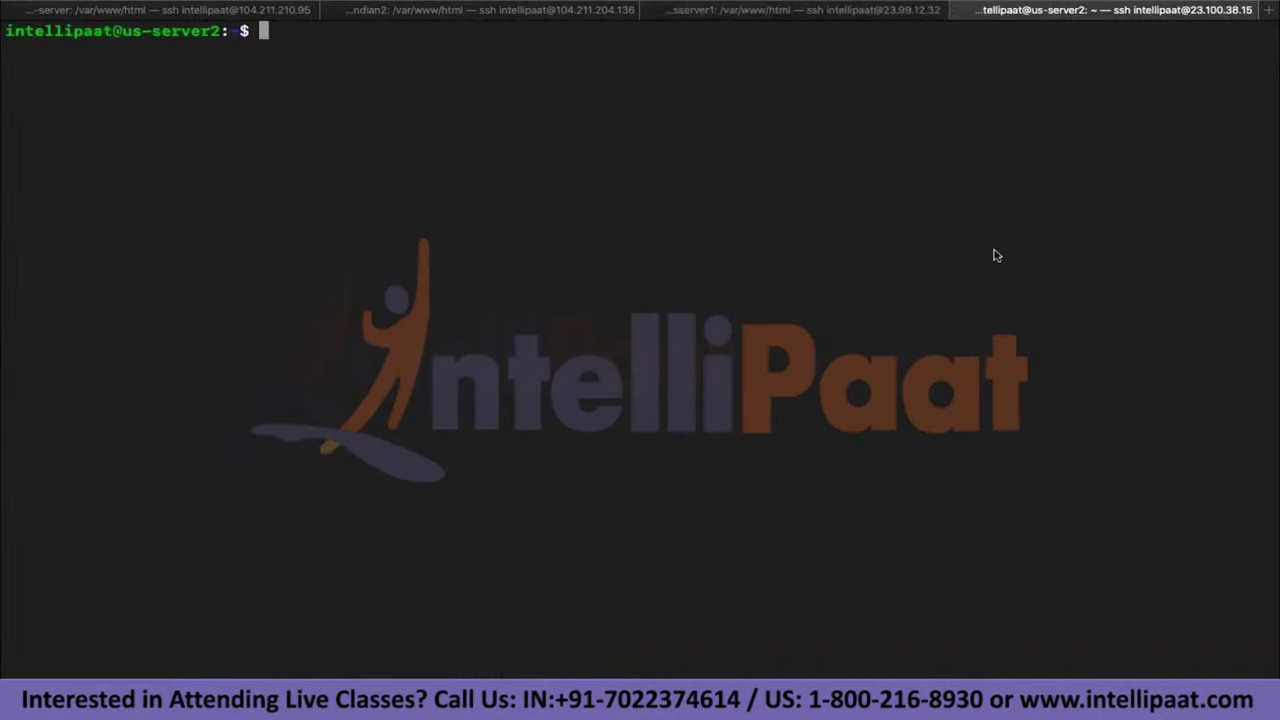
type("sudo nano")
type(" ind")
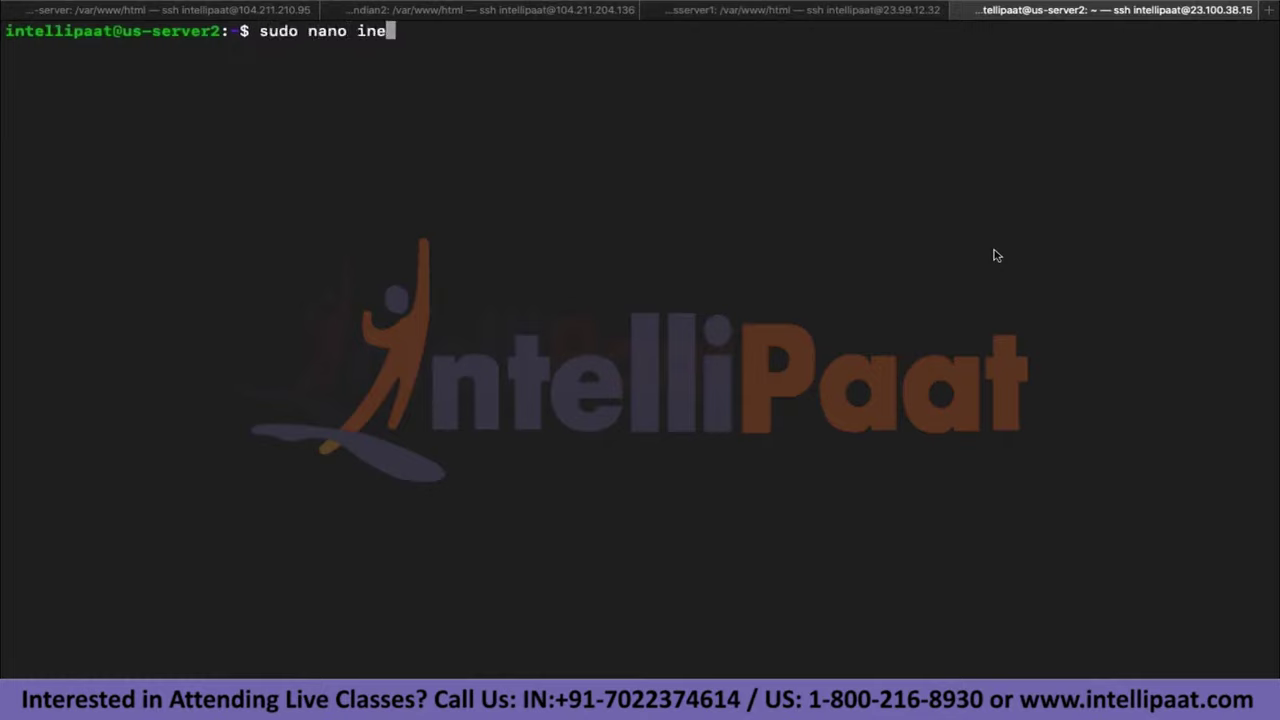
key("BackSpace")
key("BackSpace")
key("BackSpace")
key("BackSpace")
key("BackSpace")
key("BackSpace")
key("BackSpace")
key("BackSpace")
key("BackSpace")
key("BackSpace")
key("BackSpace")
key("BackSpace")
key("BackSpace")
type("cd /var/www/html/")
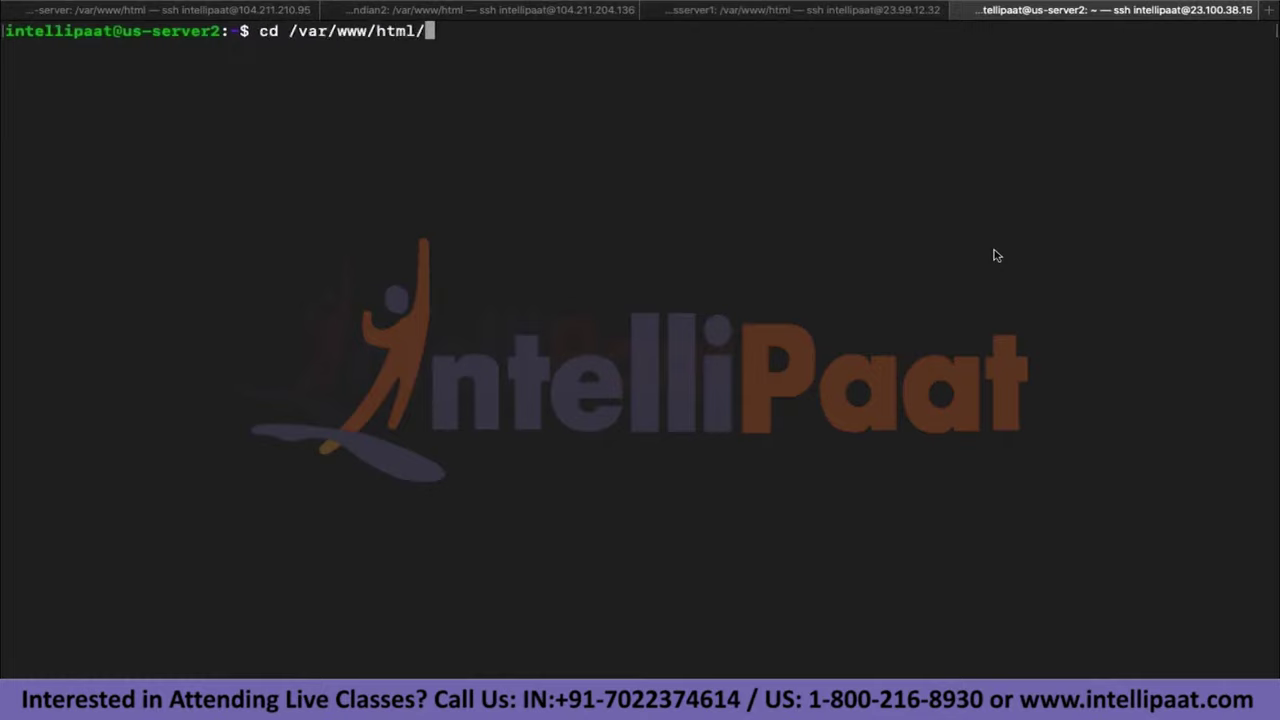
key("Return")
key("ctrl+l")
type("sudo rm index.html")
key("Return")
Step: Create a new index.html from the pasted HTML with heading 'Welcome to the us server2' and save
type("sudo nano index.html")
key("Return")
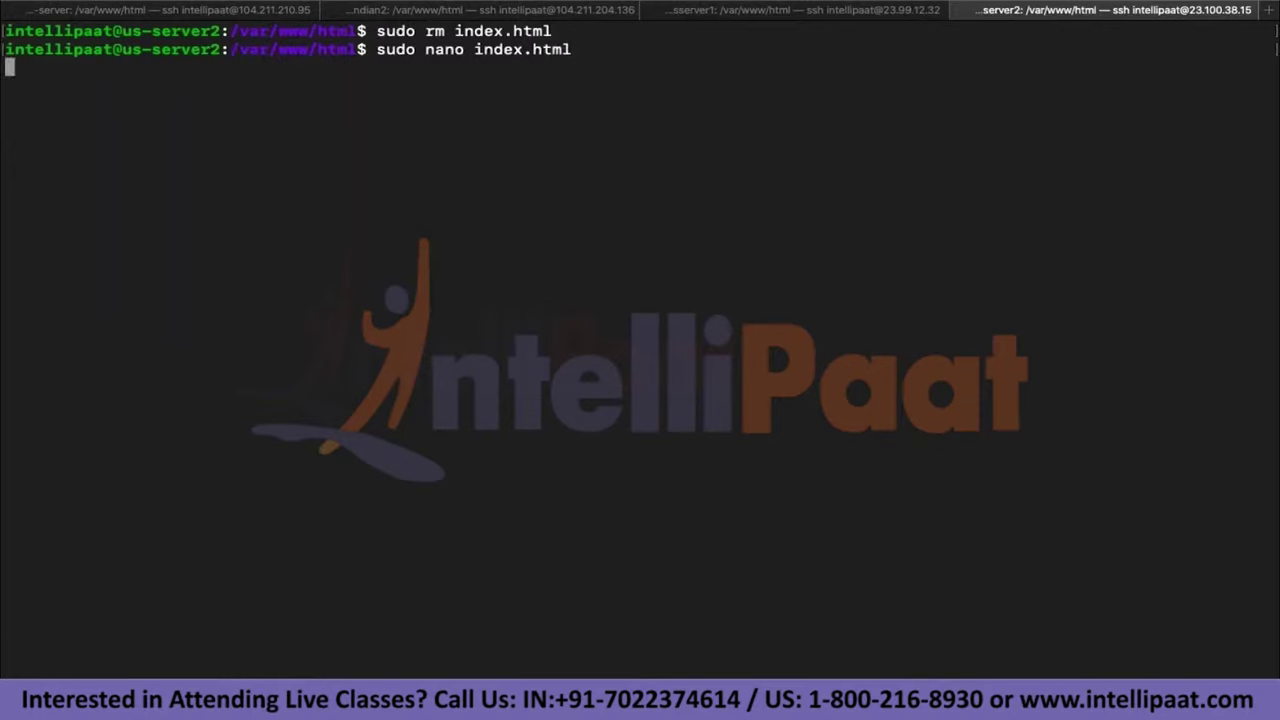
key("super+v")
key("Up")
key("Up")
key("Right")
key("Right")
key("Right")
key("Right")
key("Right")
key("Right")
key("Right")
key("Right")
key("Right")
key("Right")
key("Right")
key("Right")
key("Right")
key("Right")
key("Right")
key("Right")
key("Right")
key("Right")
key("Right")
key("Right")
key("Left")
key("Left")
key("Left")
key("Left")
key("Left")
key("BackSpace")
key("BackSpace")
key("BackSpace")
key("BackSpace")
key("BackSpace")
key("BackSpace")
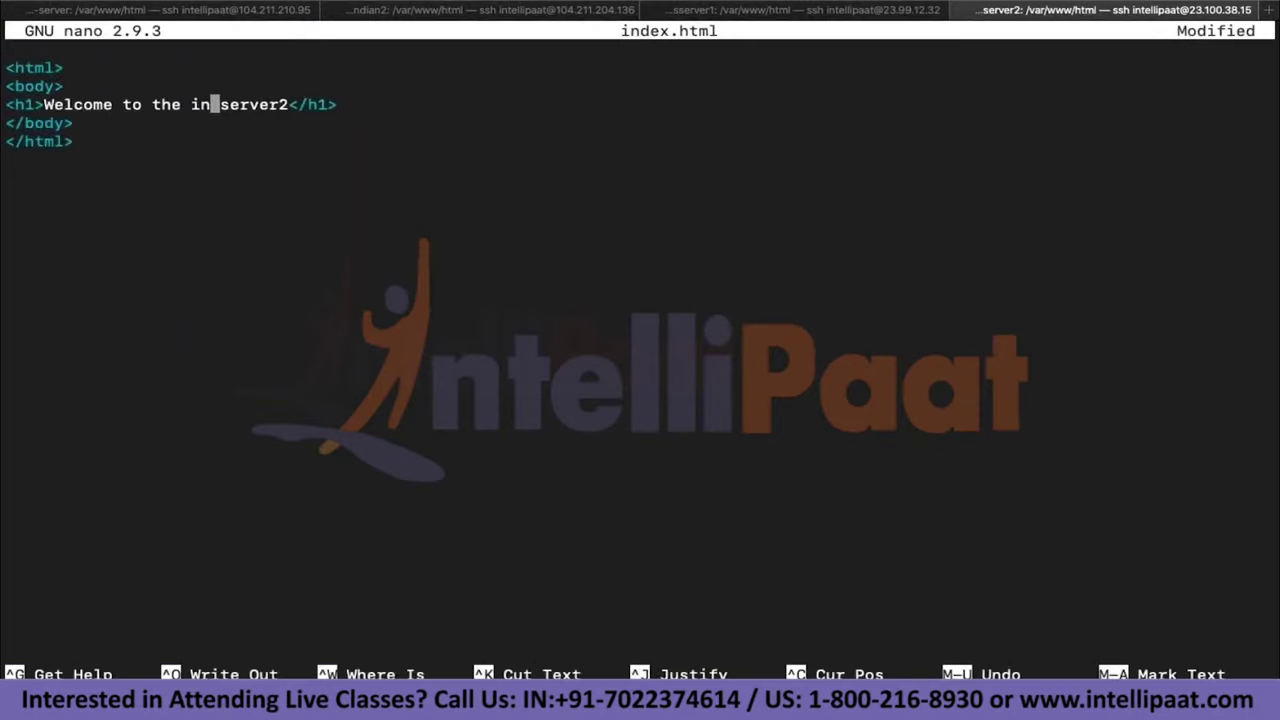
type("us")
key("ctrl+x")
key("y")
key("Return")
key("ctrl+l")
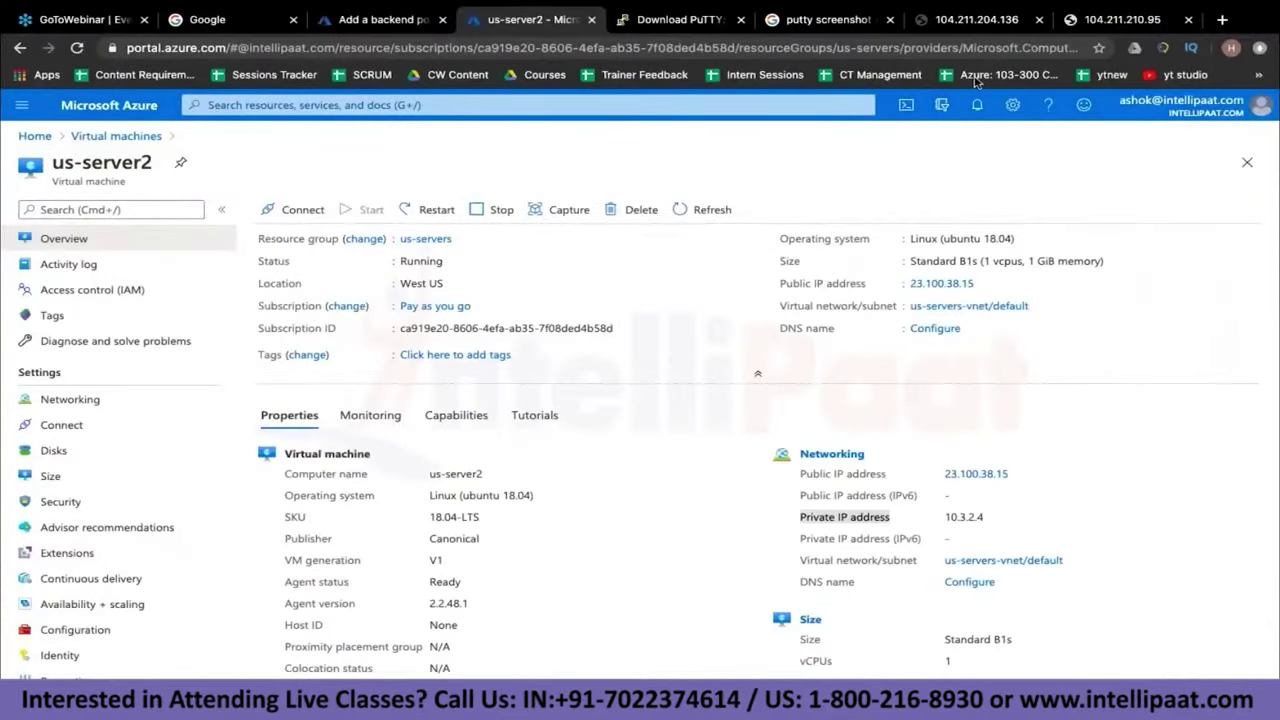
Step: Add an inbound rule Port_80 allowing destination port 80 on us-server2
left_click(115, 403)
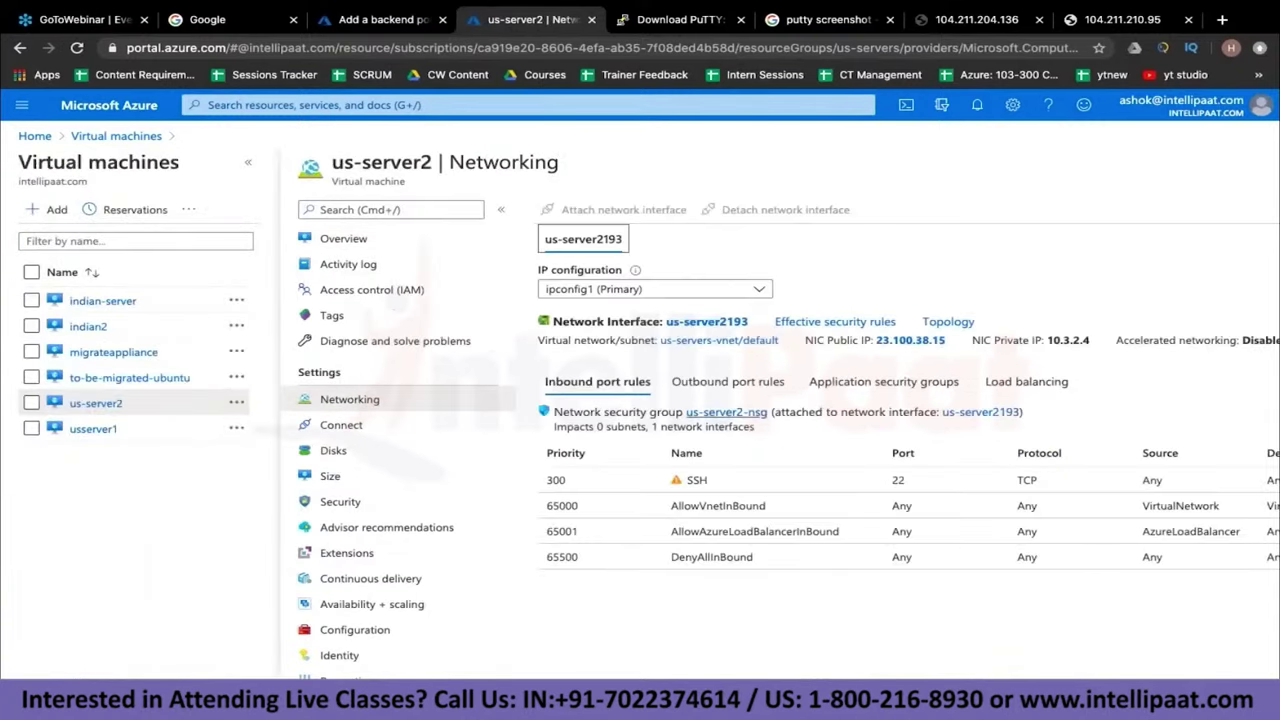
left_click(1185, 414)
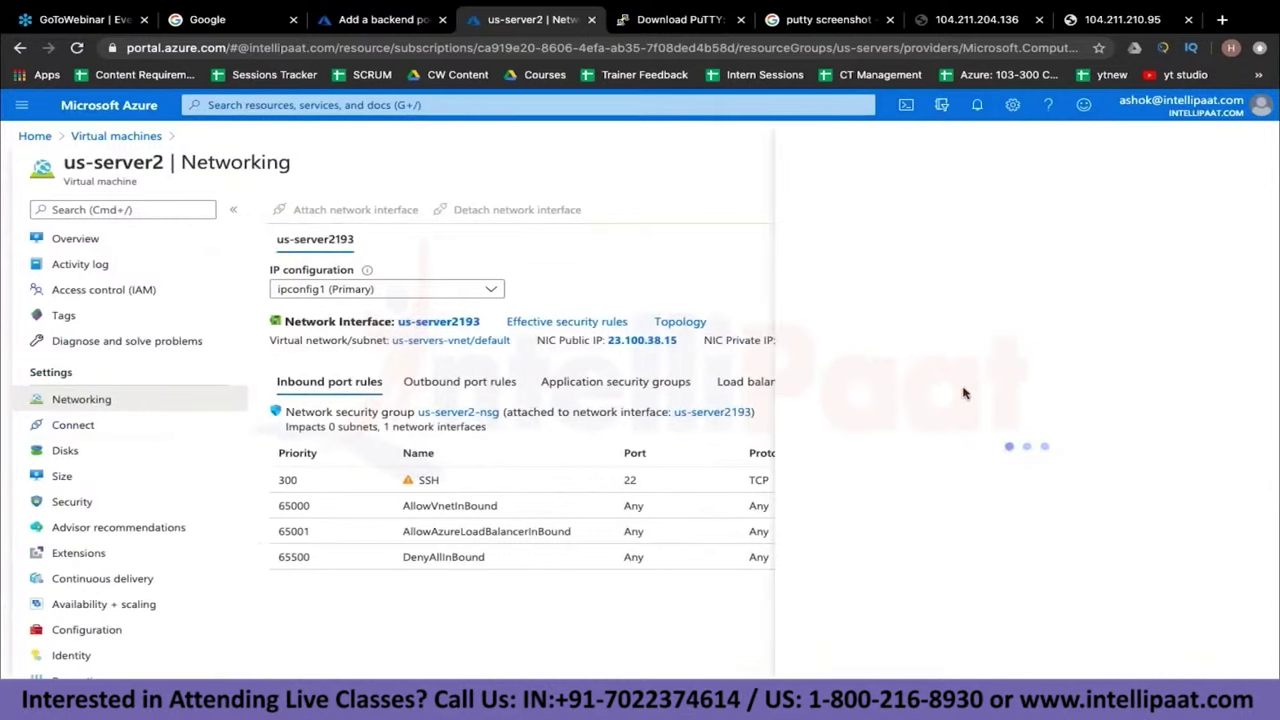
left_click(857, 386)
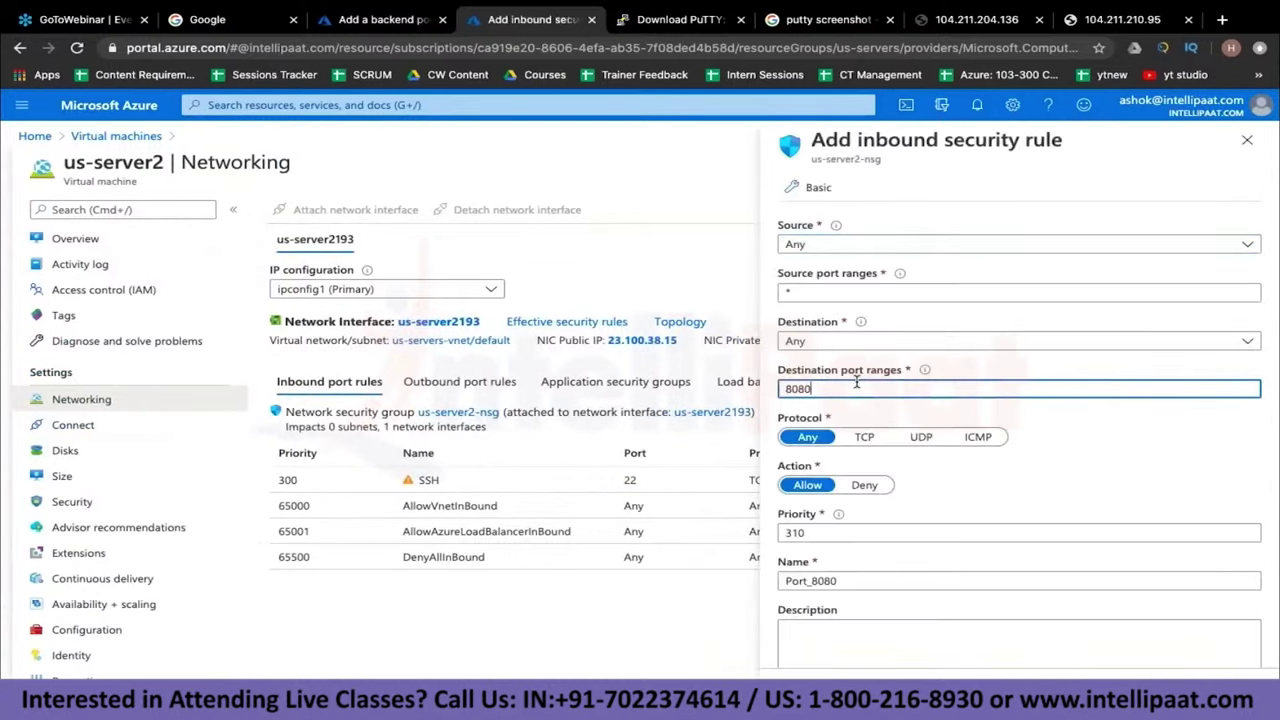
left_click(868, 581)
key("BackSpace")
key("BackSpace")
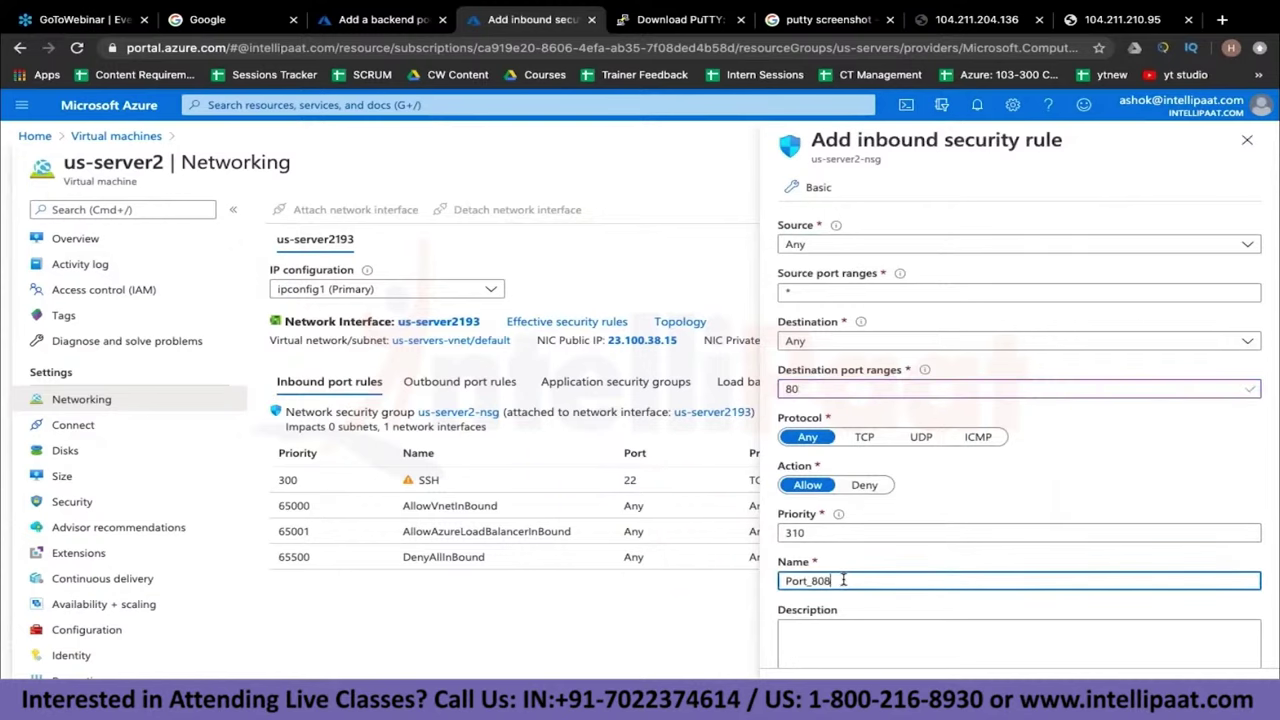
left_click(805, 700)
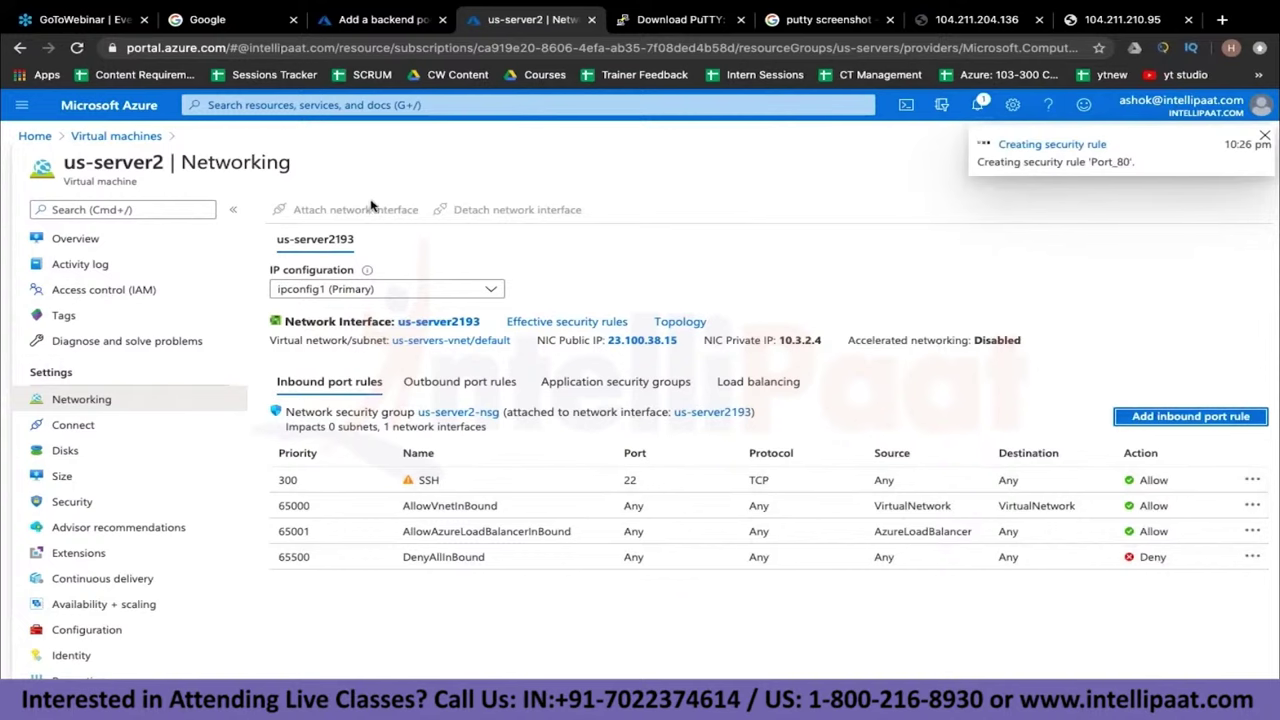
Step: Add a port 80 inbound rule on usserver1 and copy its public IP from Overview
left_click(95, 137)
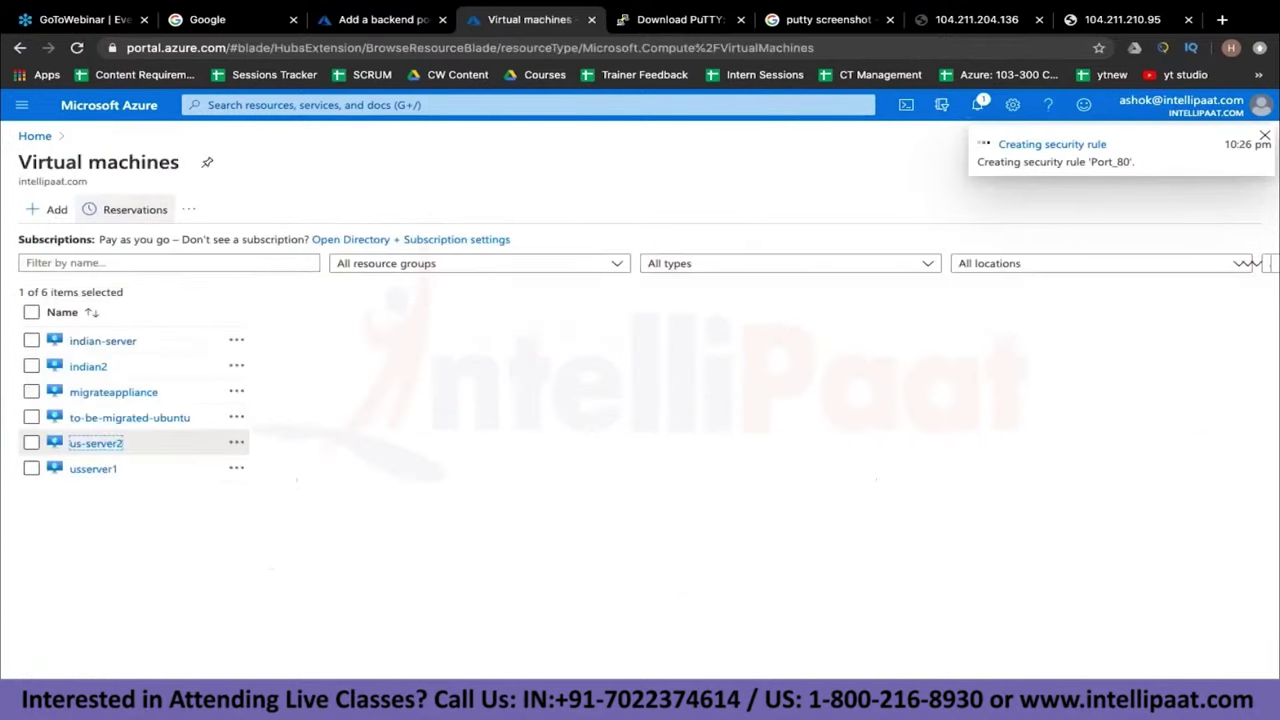
left_click(93, 468)
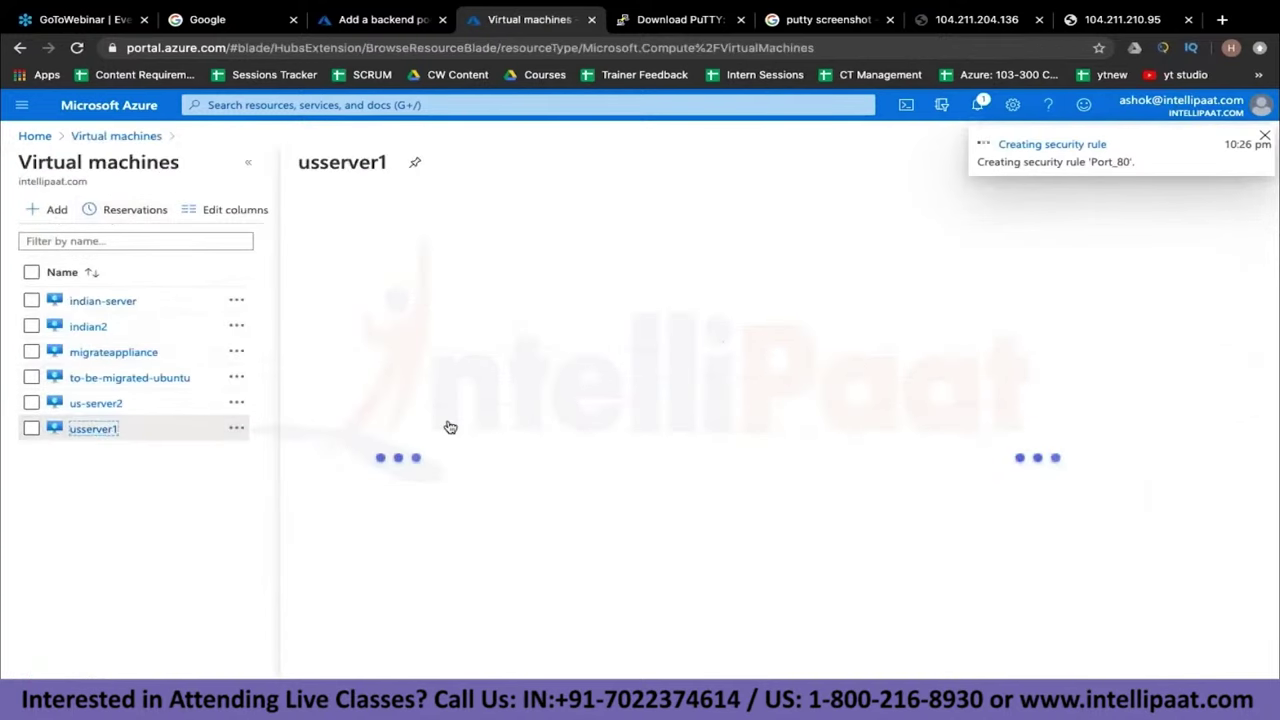
left_click(350, 399)
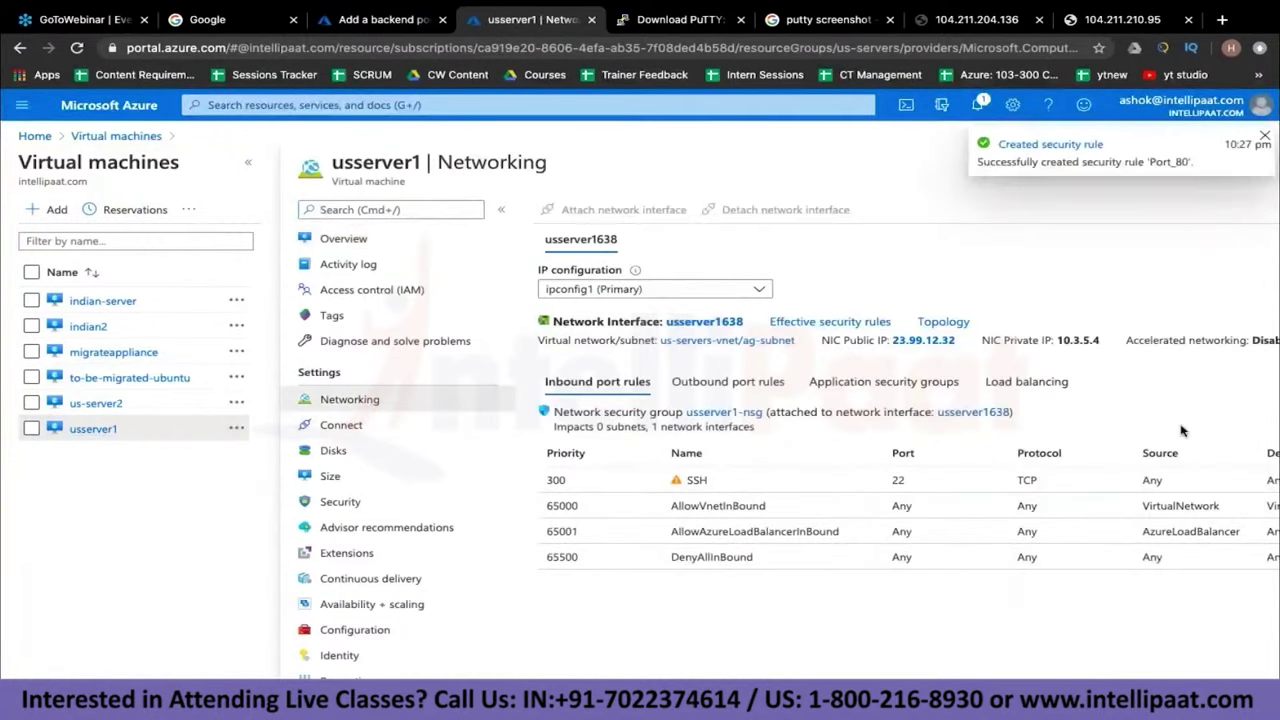
left_click(1186, 427)
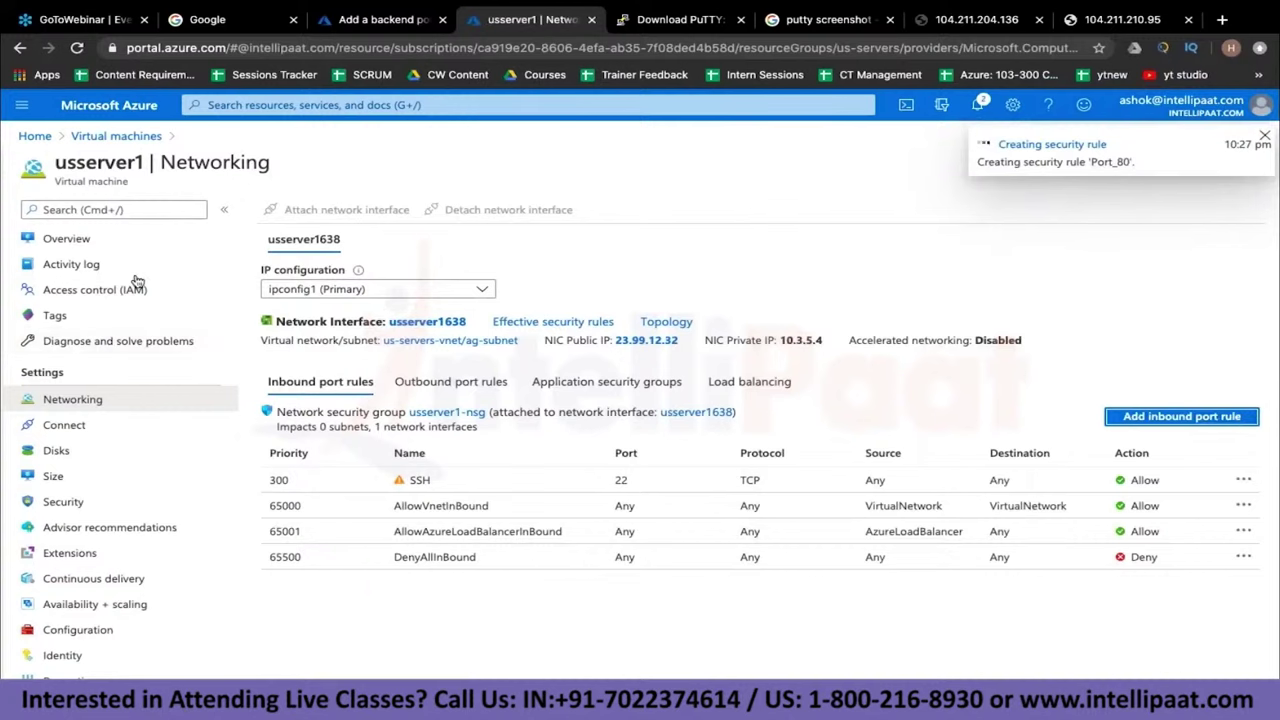
left_click(66, 238)
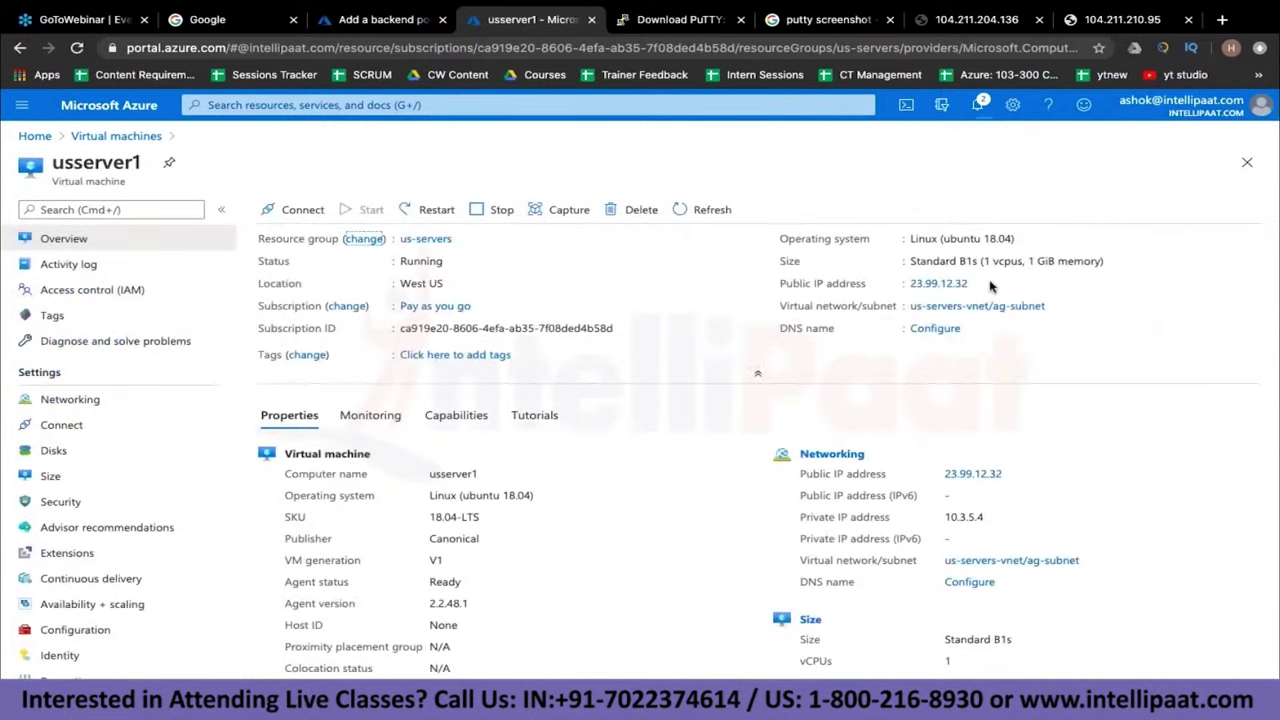
left_click(978, 283)
Step: Load usserver1's web page at 23.99.12.32 in a new tab
left_click(1224, 20)
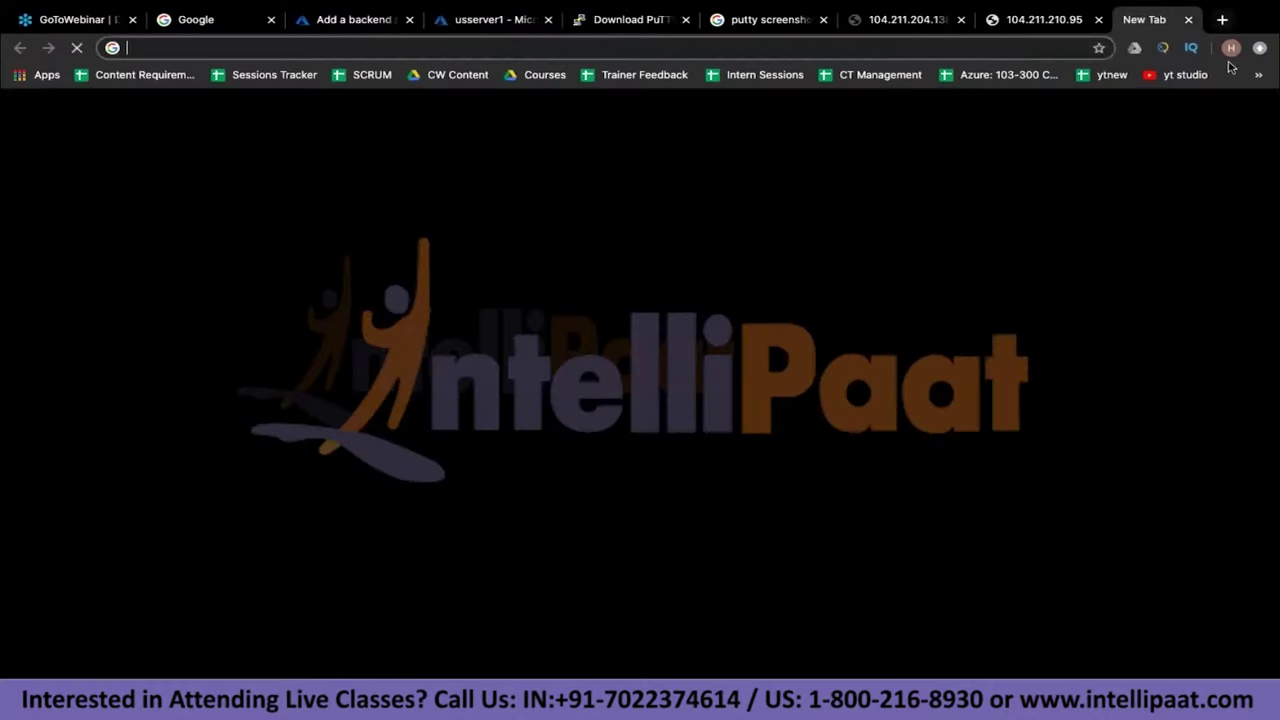
key("ctrl+v")
key("Return")
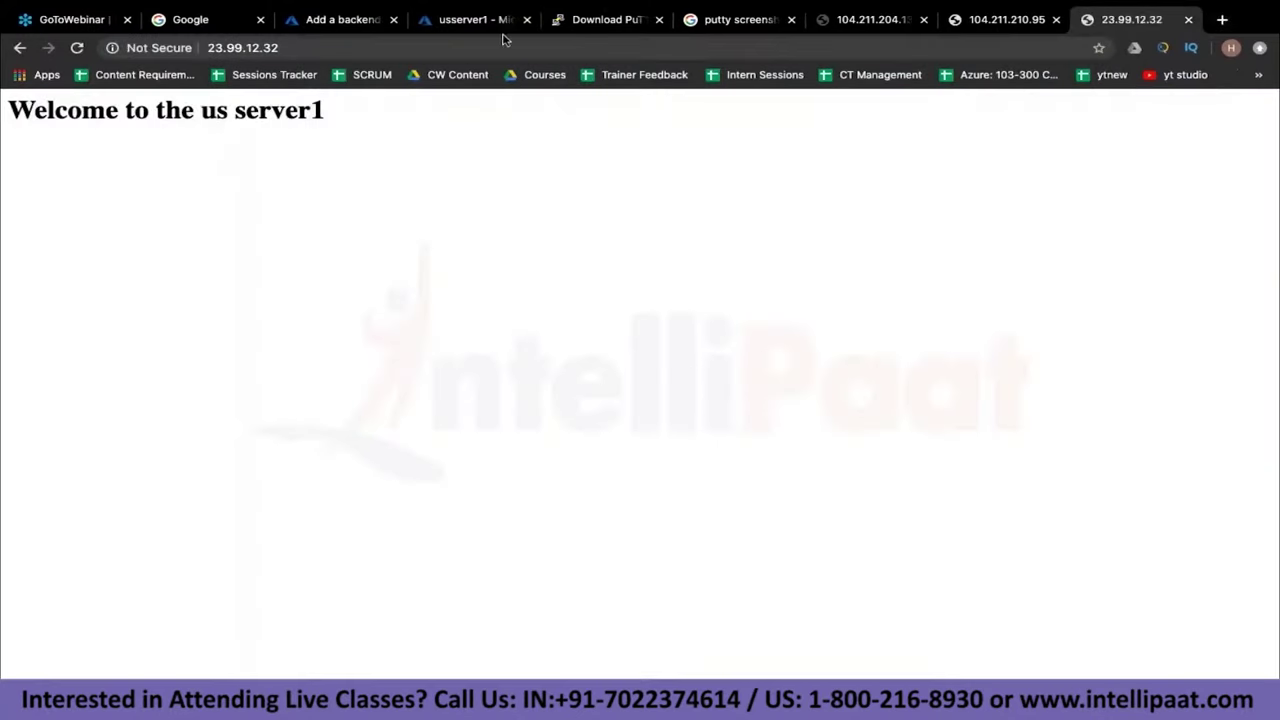
Step: Copy us-server2's public IP and load its page at 23.100.38.15 in a new tab
left_click(467, 20)
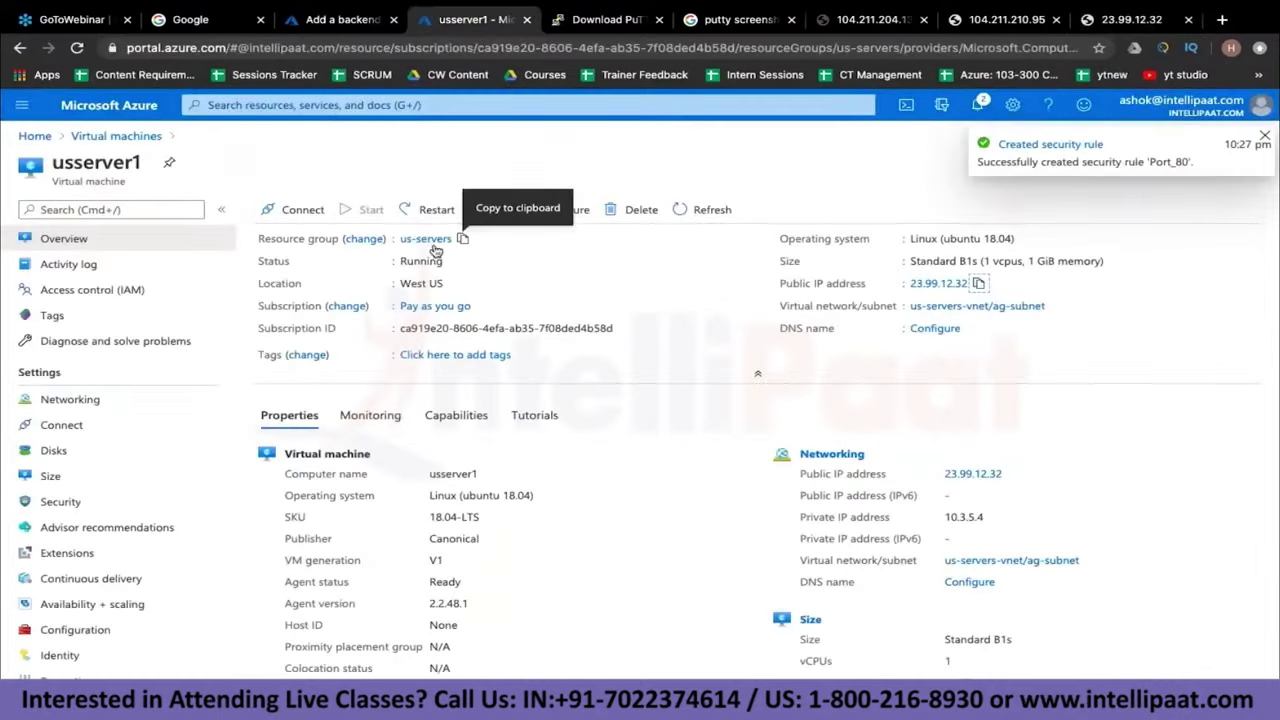
left_click(116, 136)
left_click(98, 443)
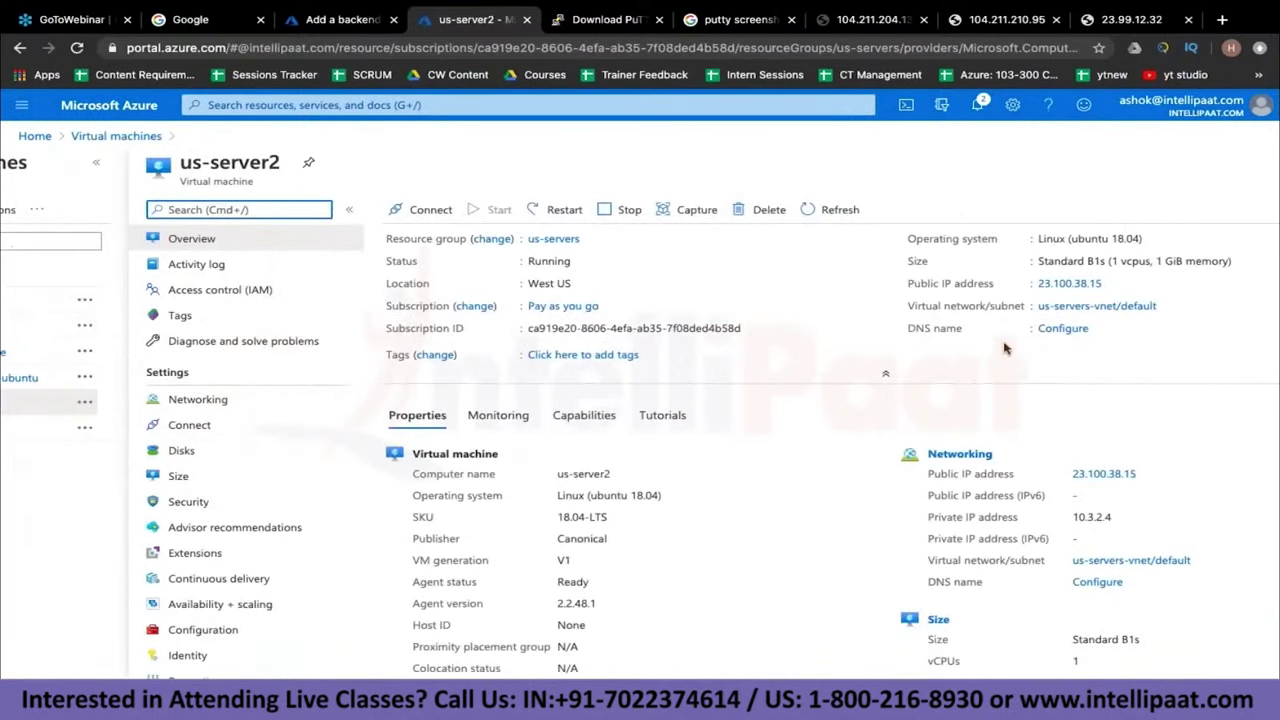
left_click(984, 283)
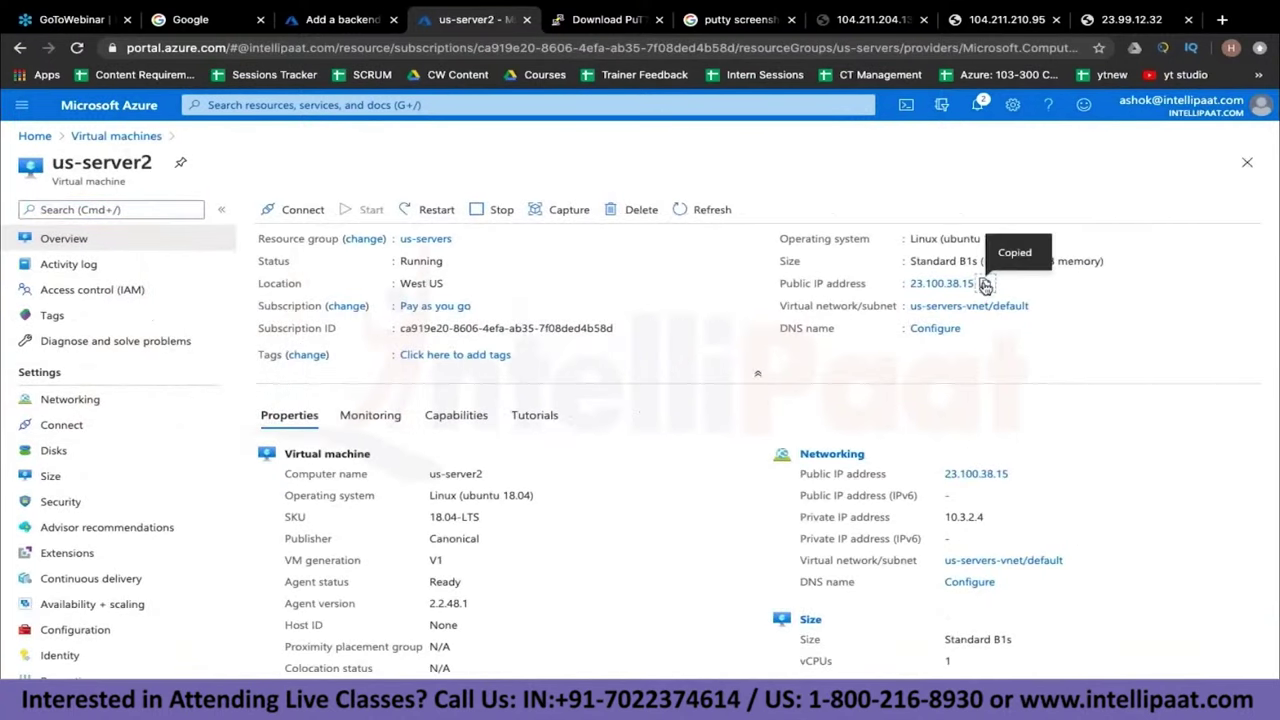
left_click(1218, 20)
key("ctrl+v")
key("Return")
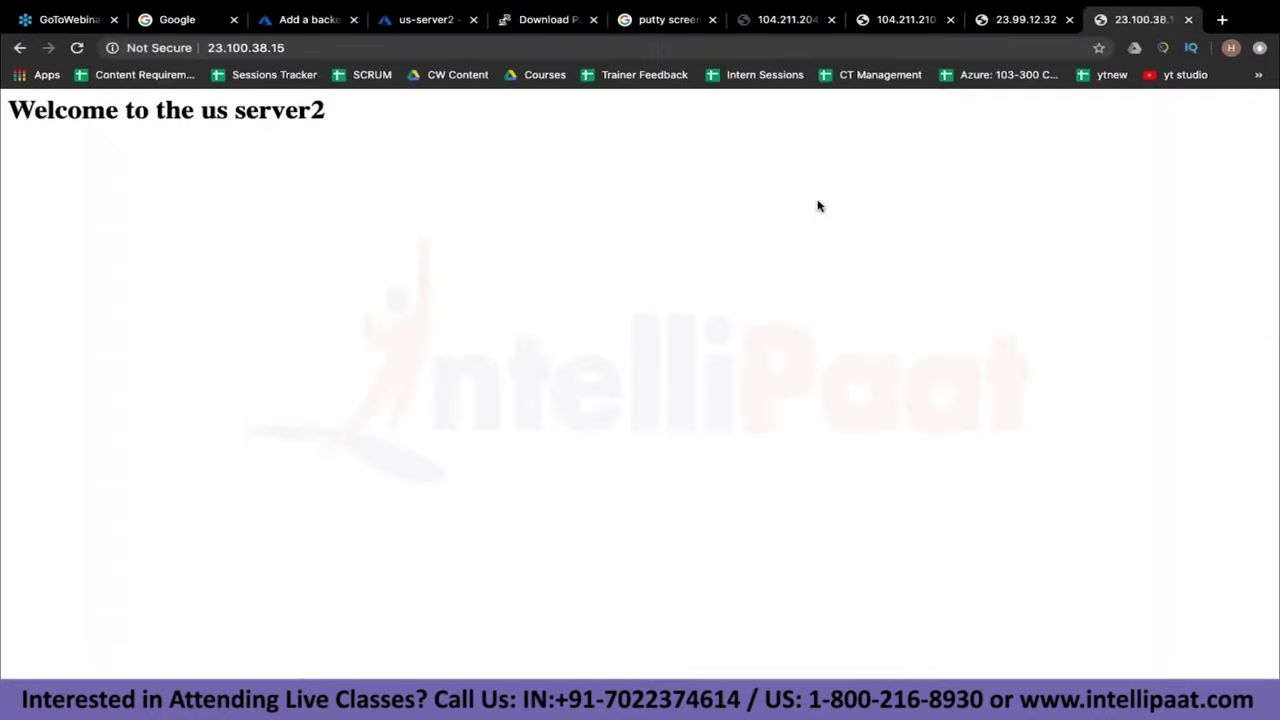
Step: Compare the two us server welcome pages, then return to us-server2's networking settings
left_click(1003, 20)
left_click(1000, 48)
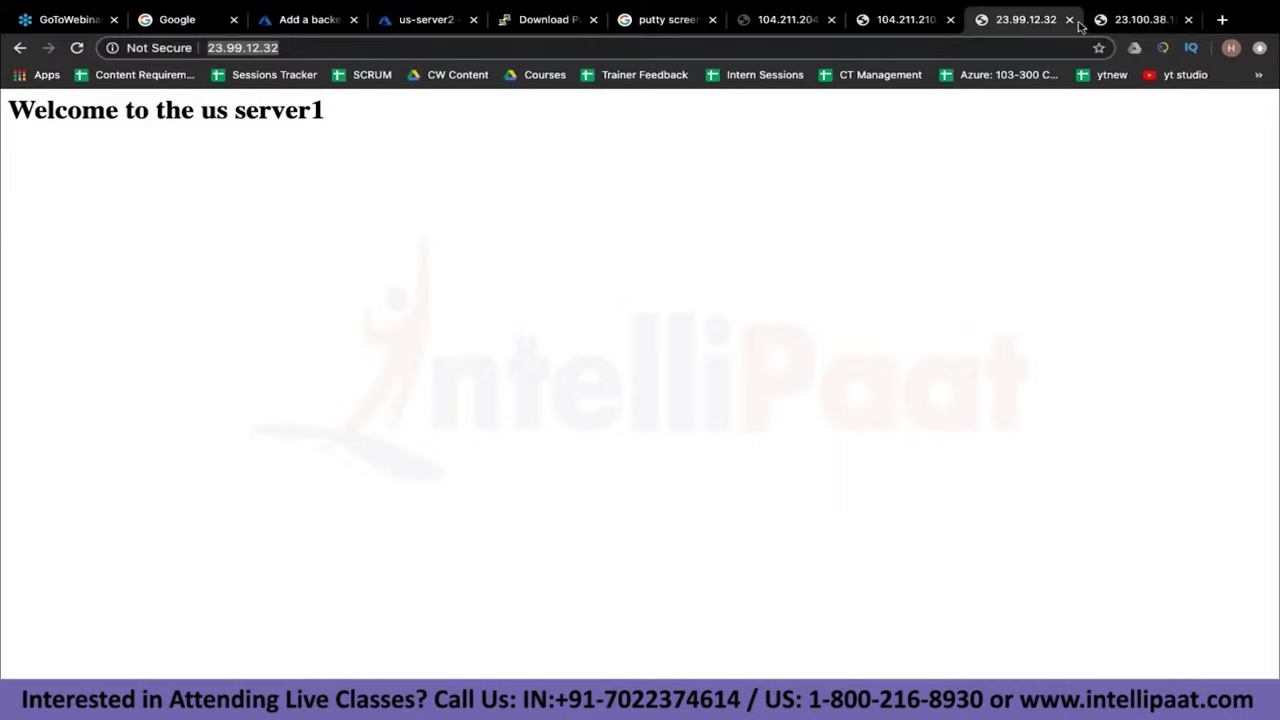
left_click(1128, 20)
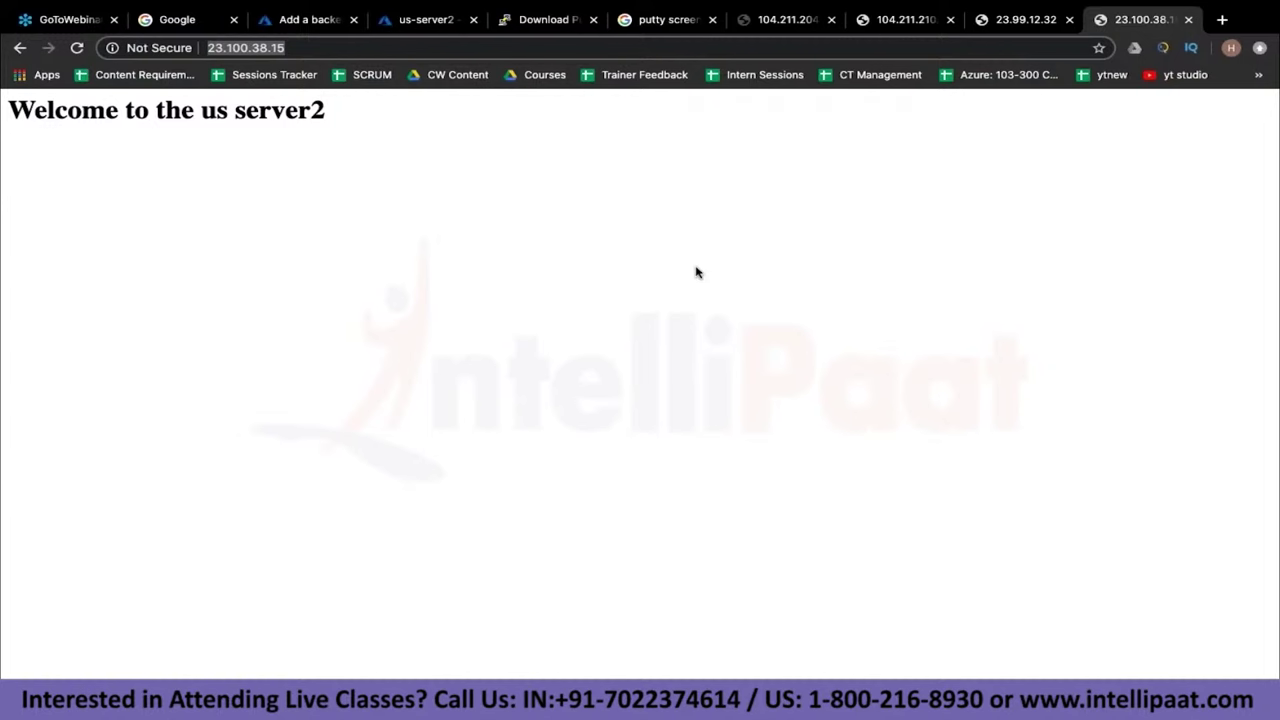
key("super+4")
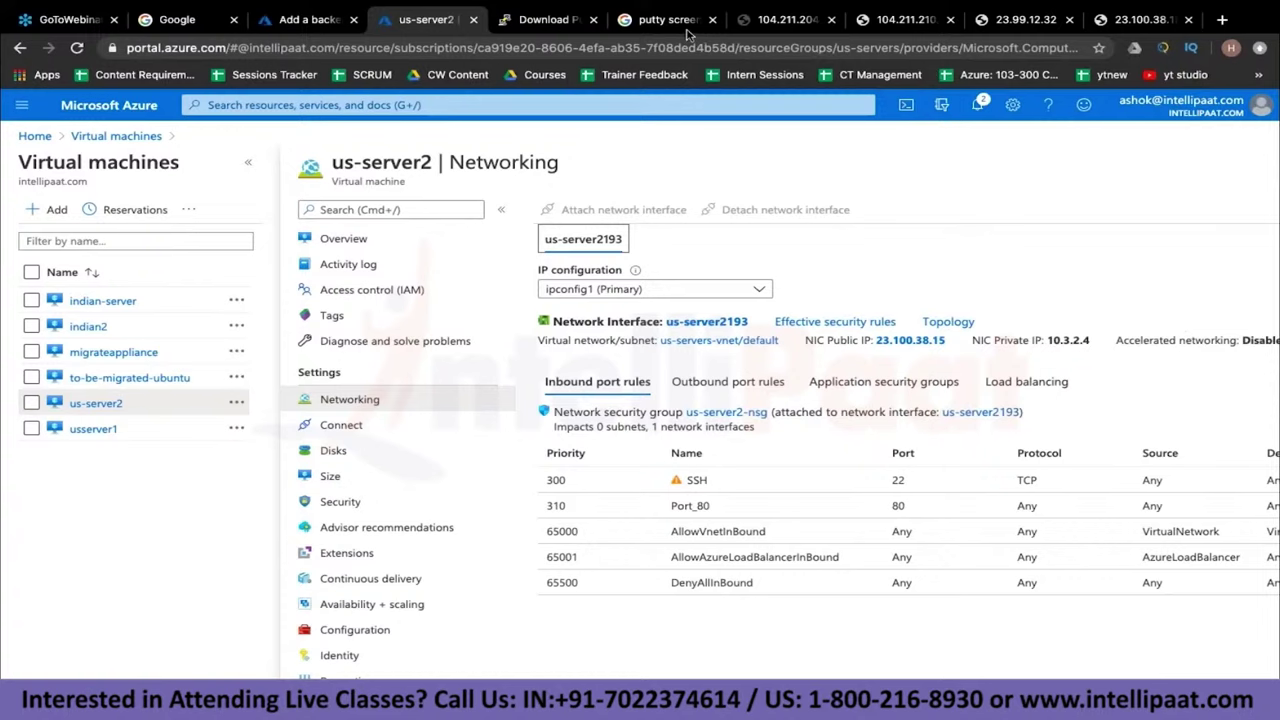
Step: Remove the extra backend target row, then reload the portal, discarding unsaved gateway changes
left_click(313, 23)
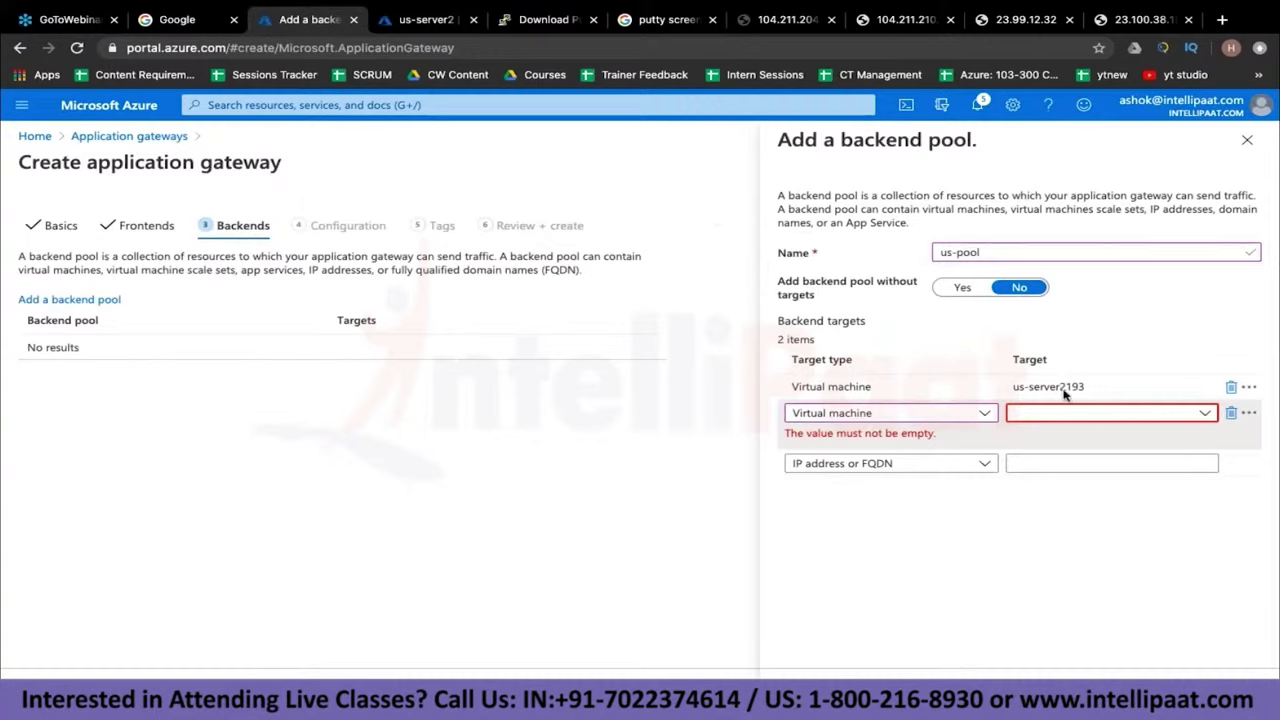
left_click(1232, 414)
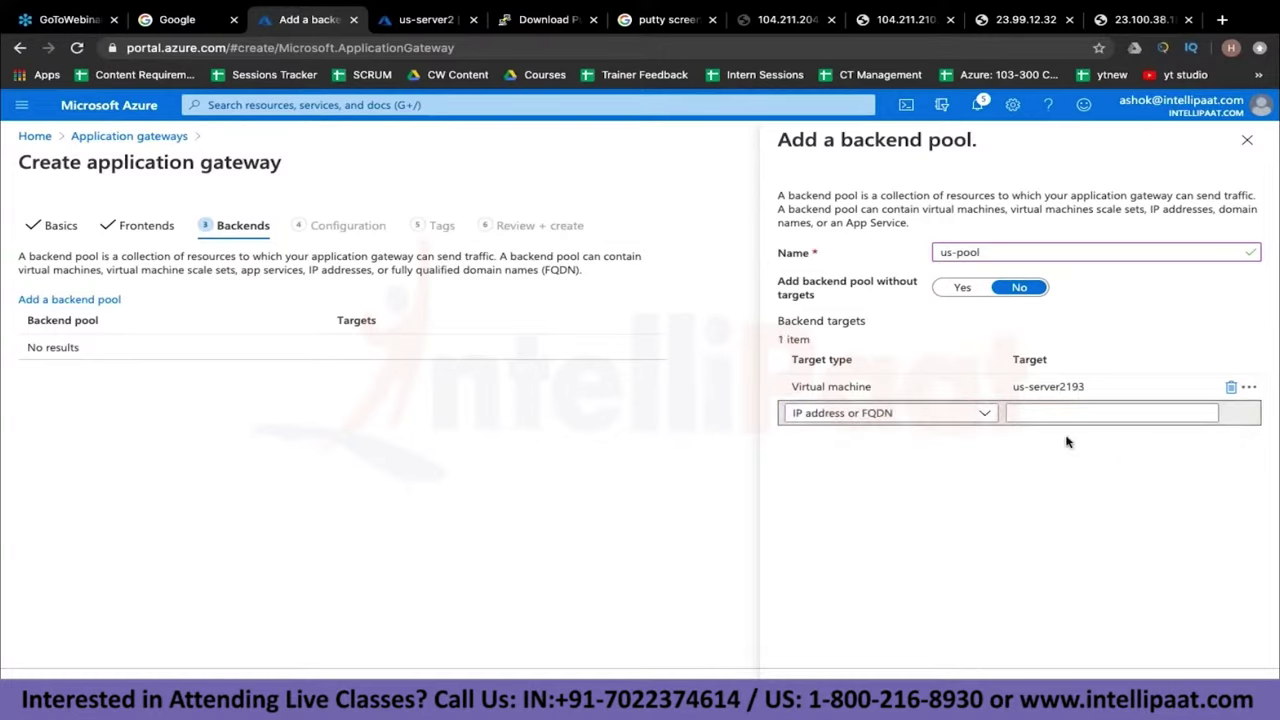
left_click(970, 424)
left_click(831, 461)
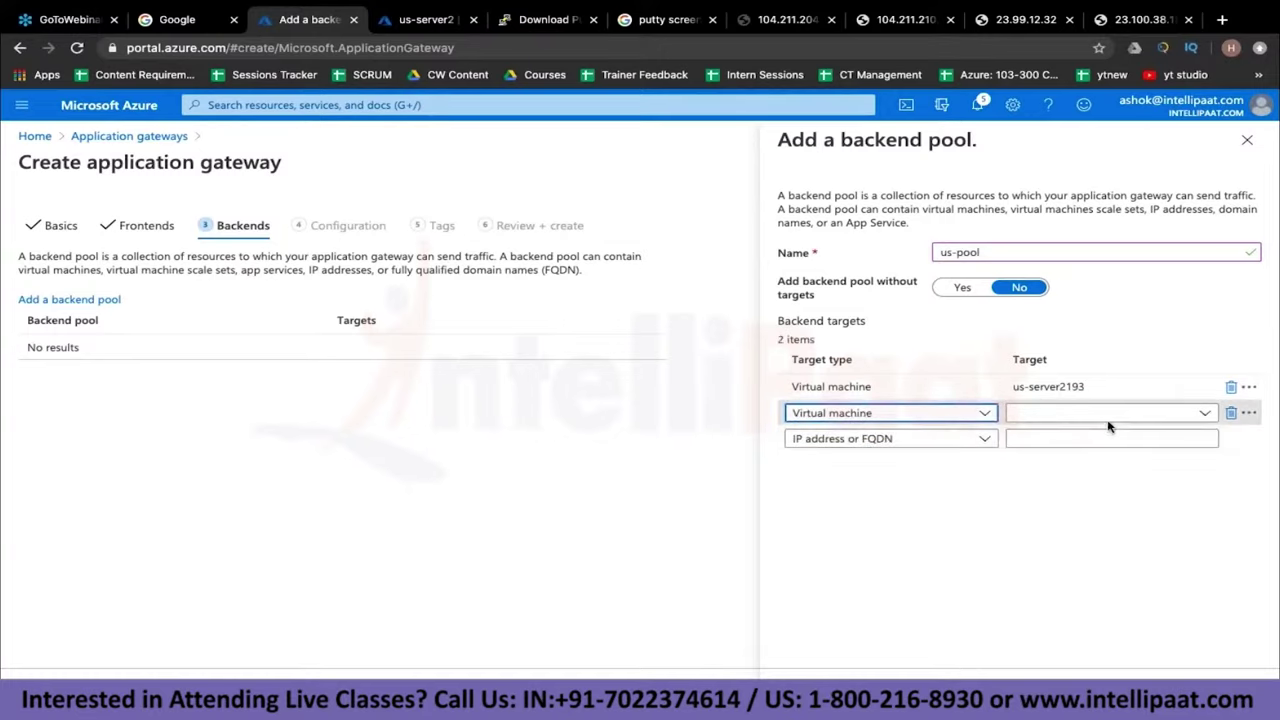
left_click(1110, 413)
left_click(1095, 530)
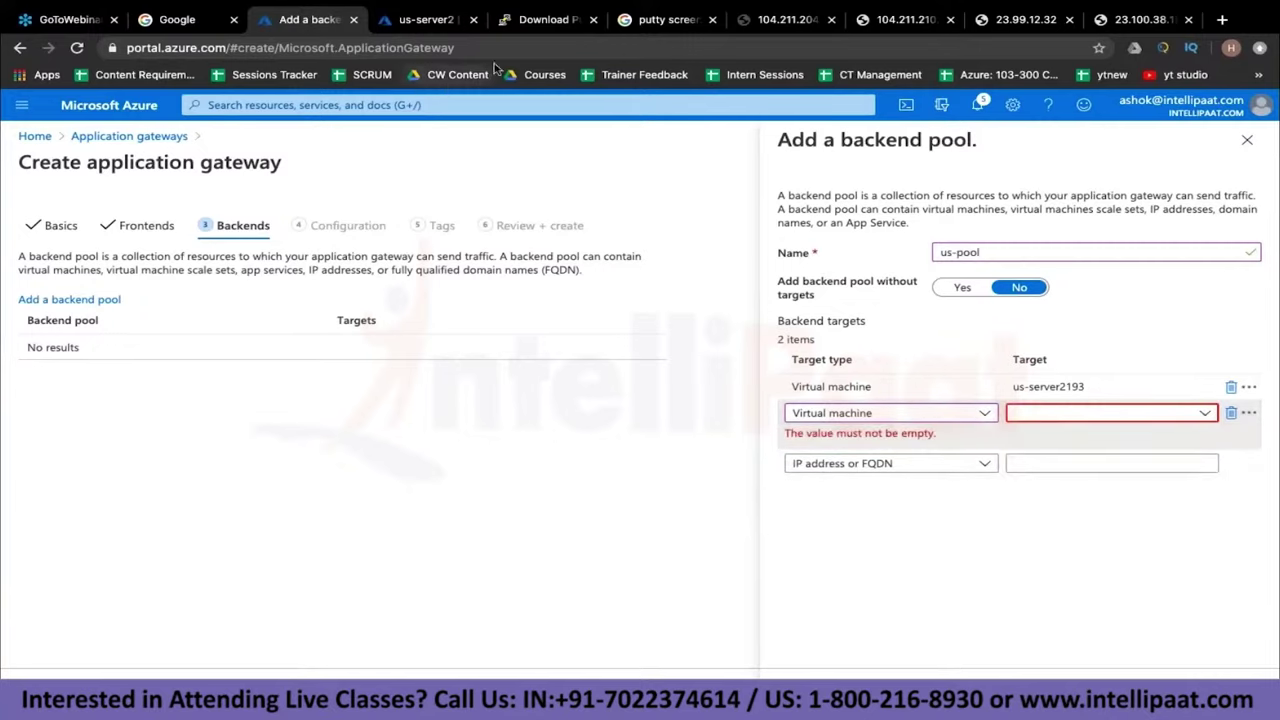
key("super+r")
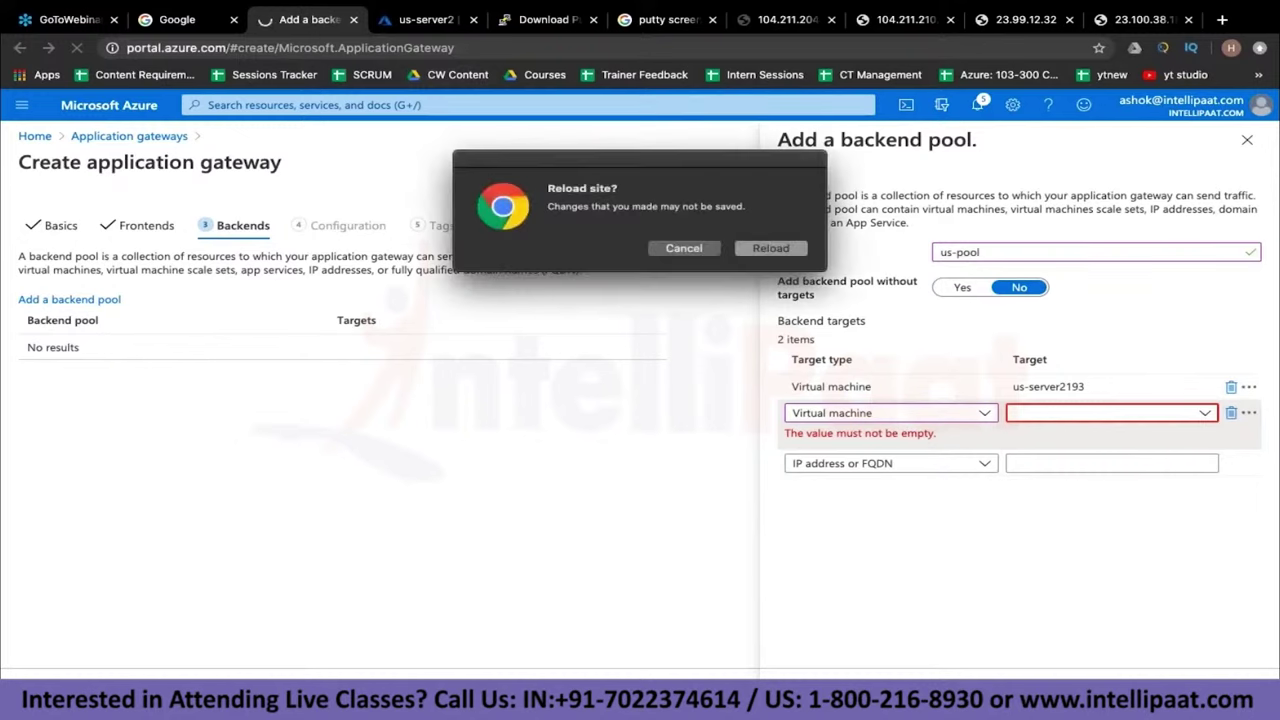
left_click(772, 249)
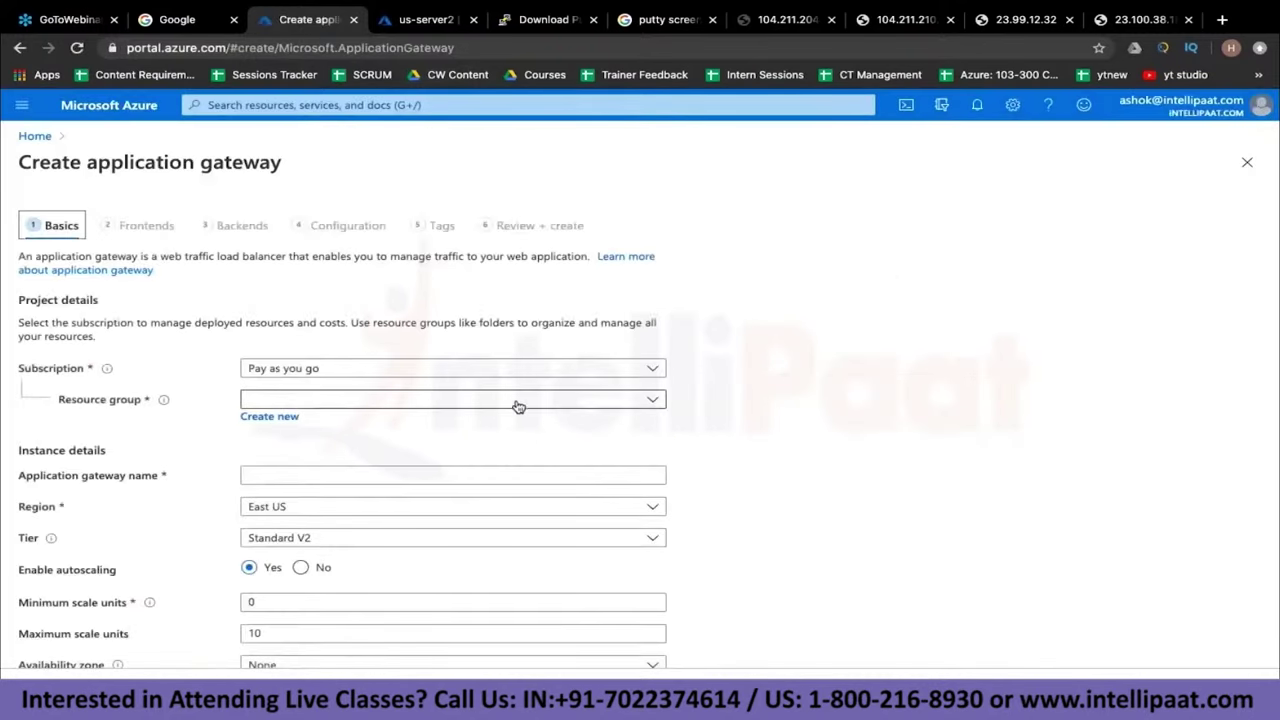
Step: Fill the gateway form with resource group us-servers, name ag-us-servers and region West US
left_click(517, 401)
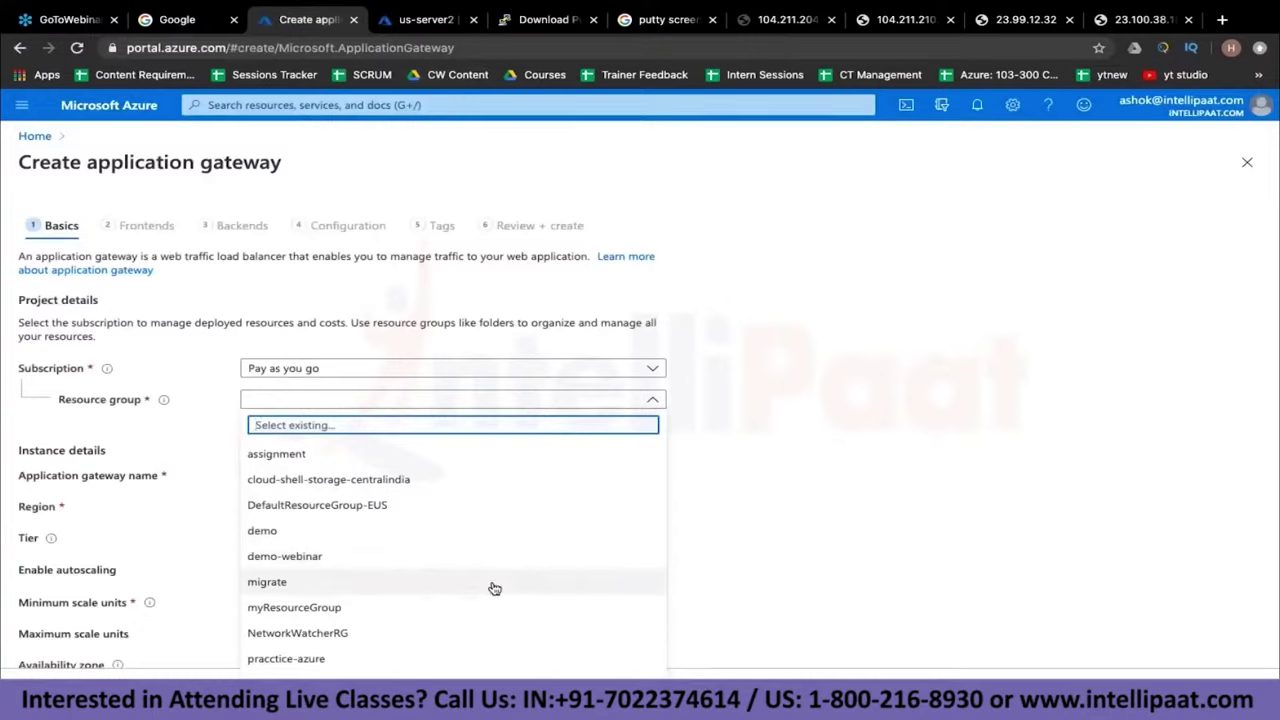
scroll(491, 608, "down", 3)
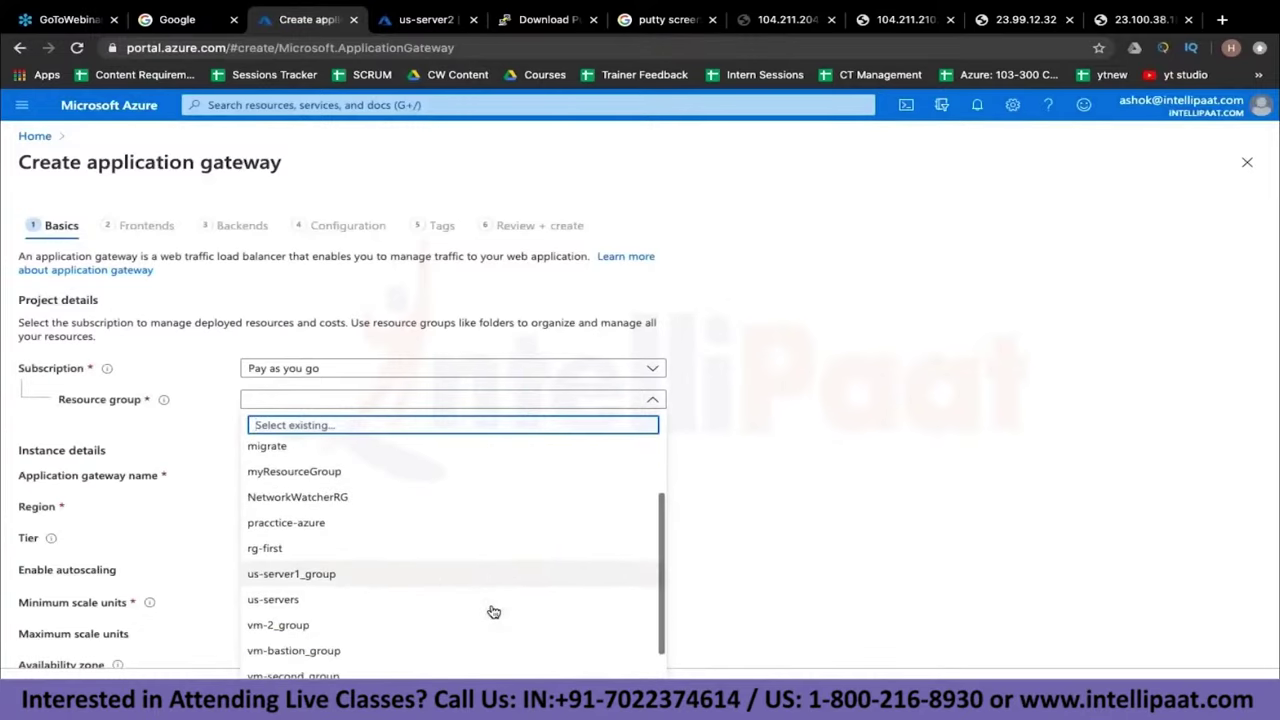
left_click(468, 598)
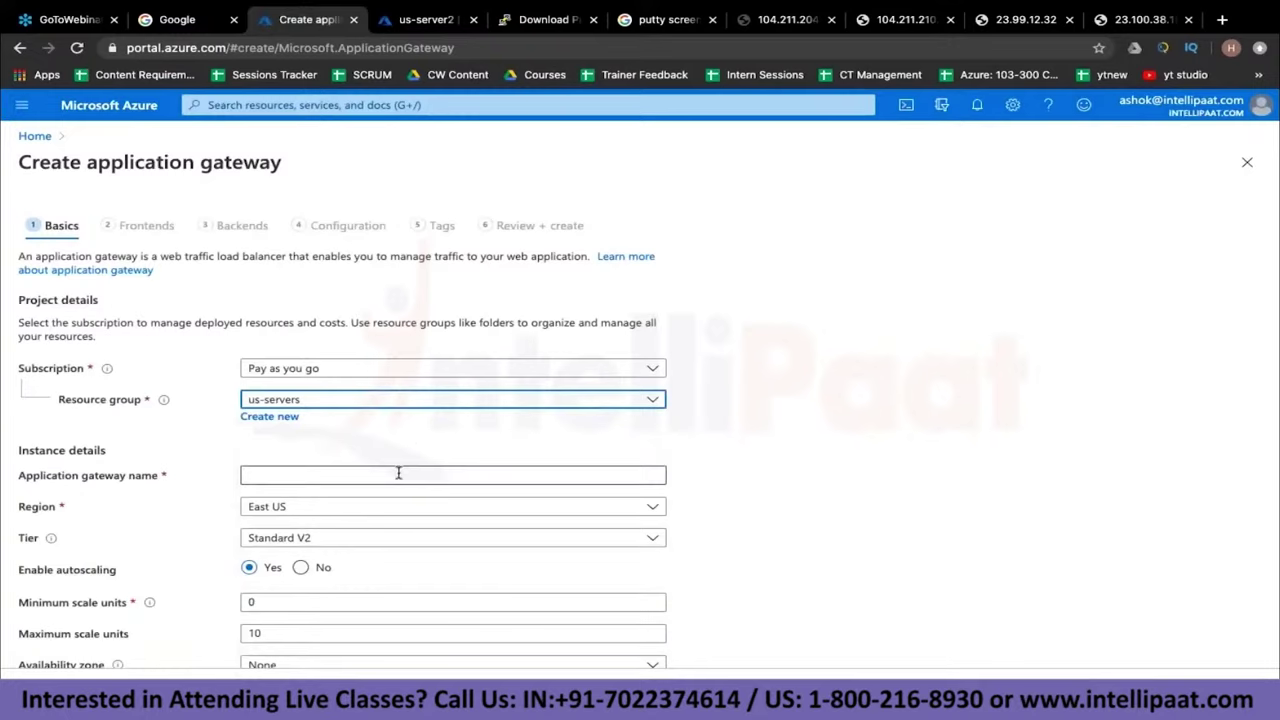
left_click(398, 473)
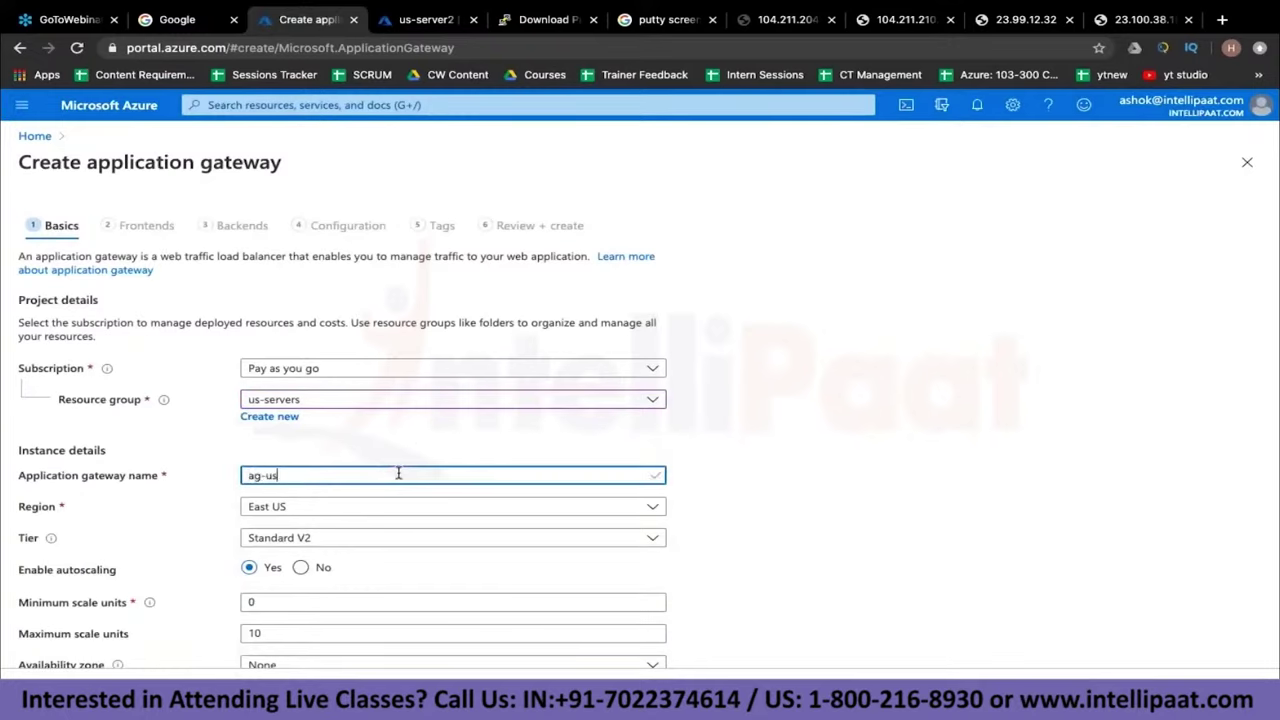
type("ag-us-servers")
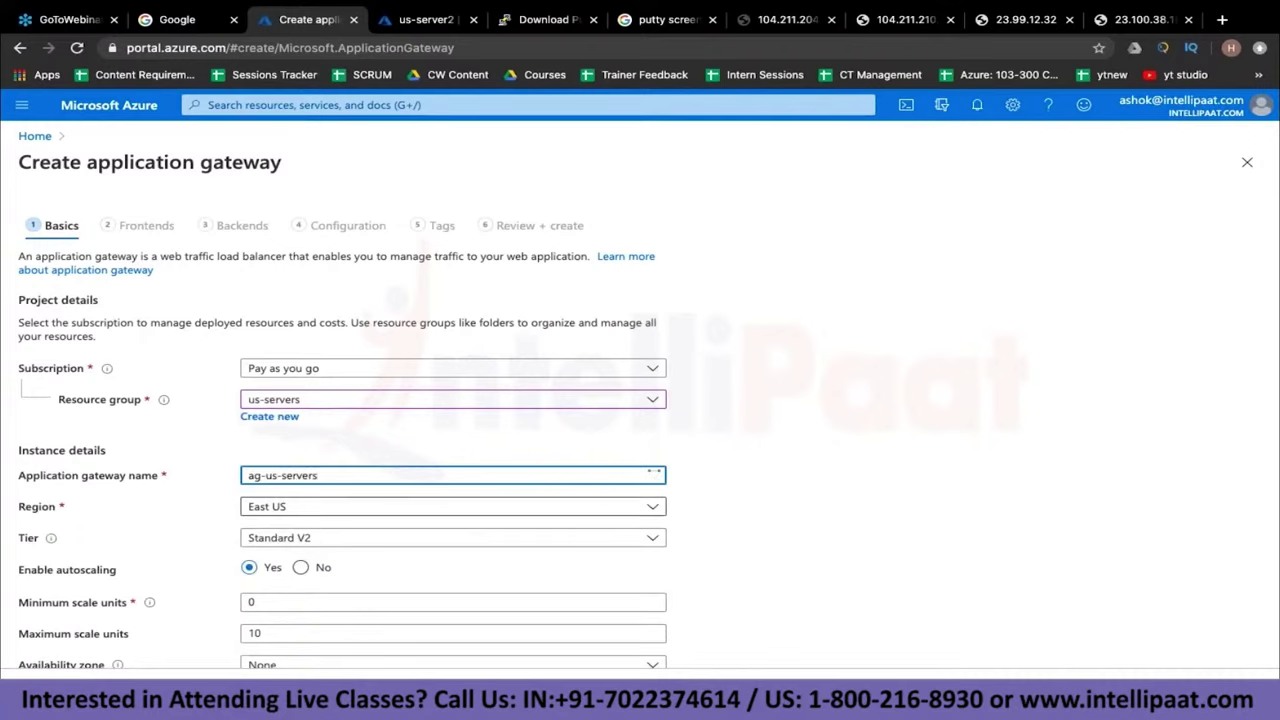
left_click(340, 506)
type("west")
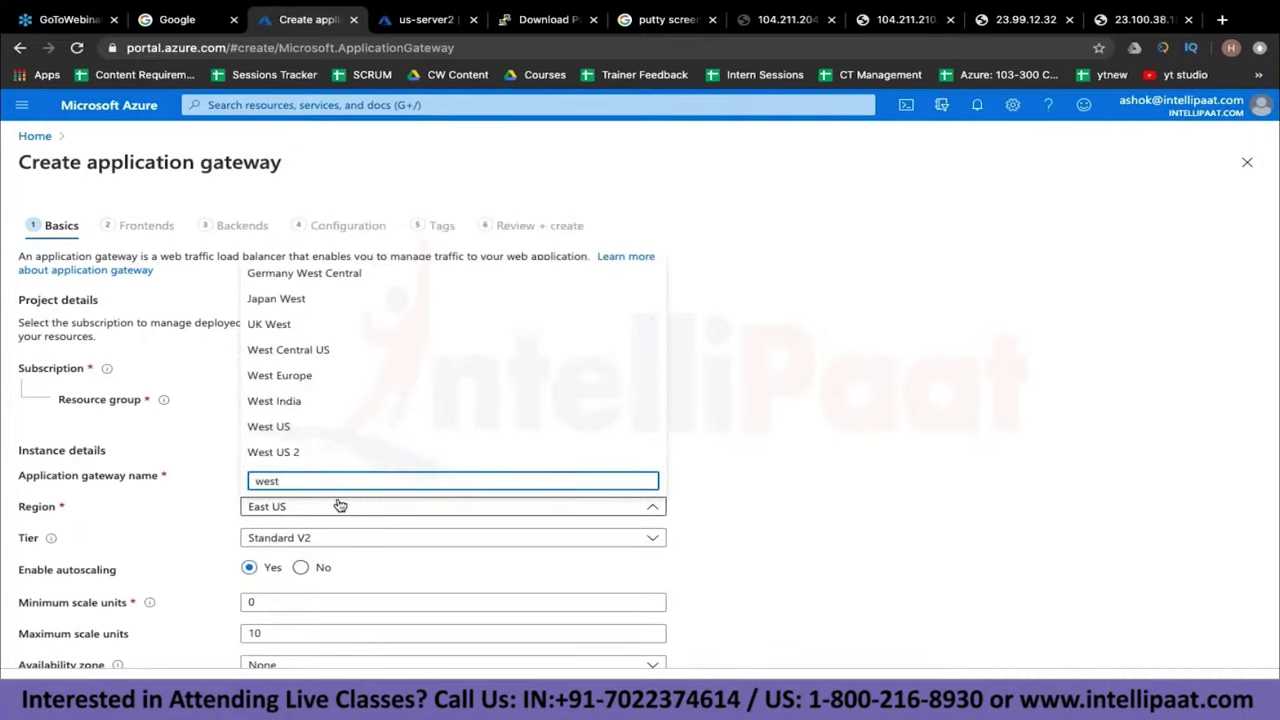
left_click(323, 430)
Step: Choose us-servers-vnet as the gateway's virtual network
scroll(375, 478, "down", 2)
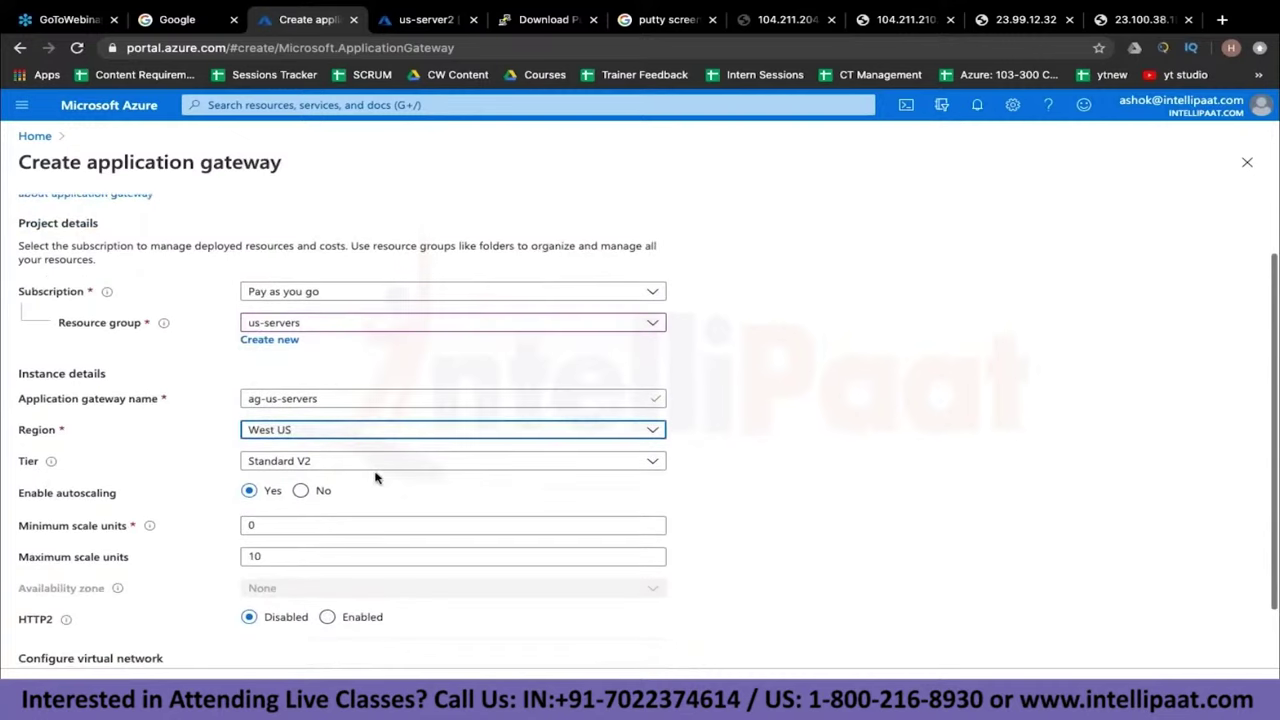
scroll(375, 478, "down", 2)
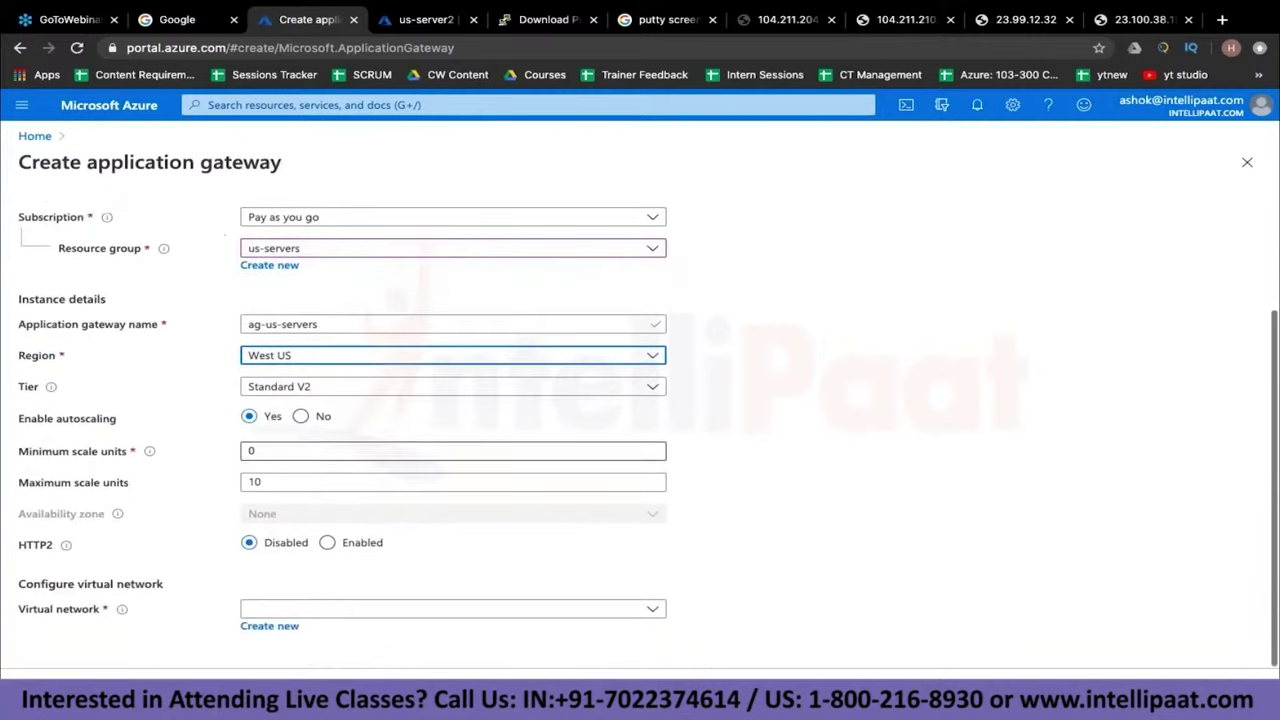
left_click(283, 610)
left_click(343, 560)
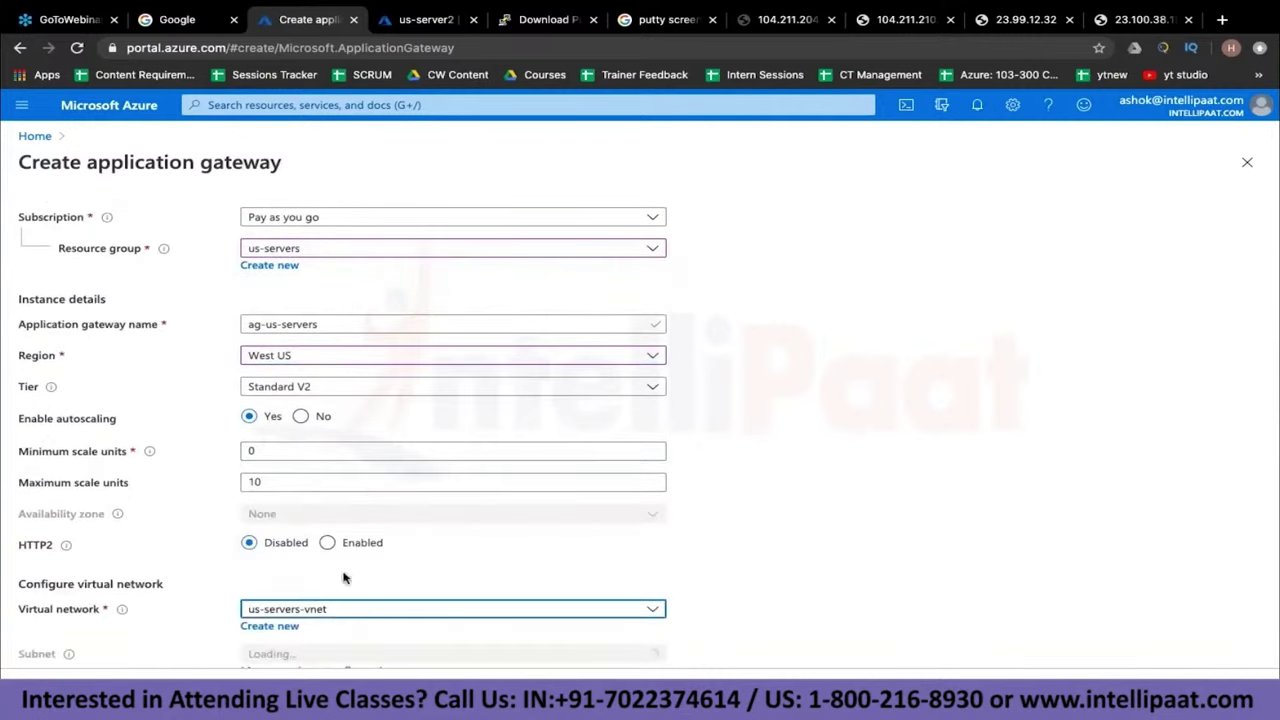
scroll(360, 585, "down", 2)
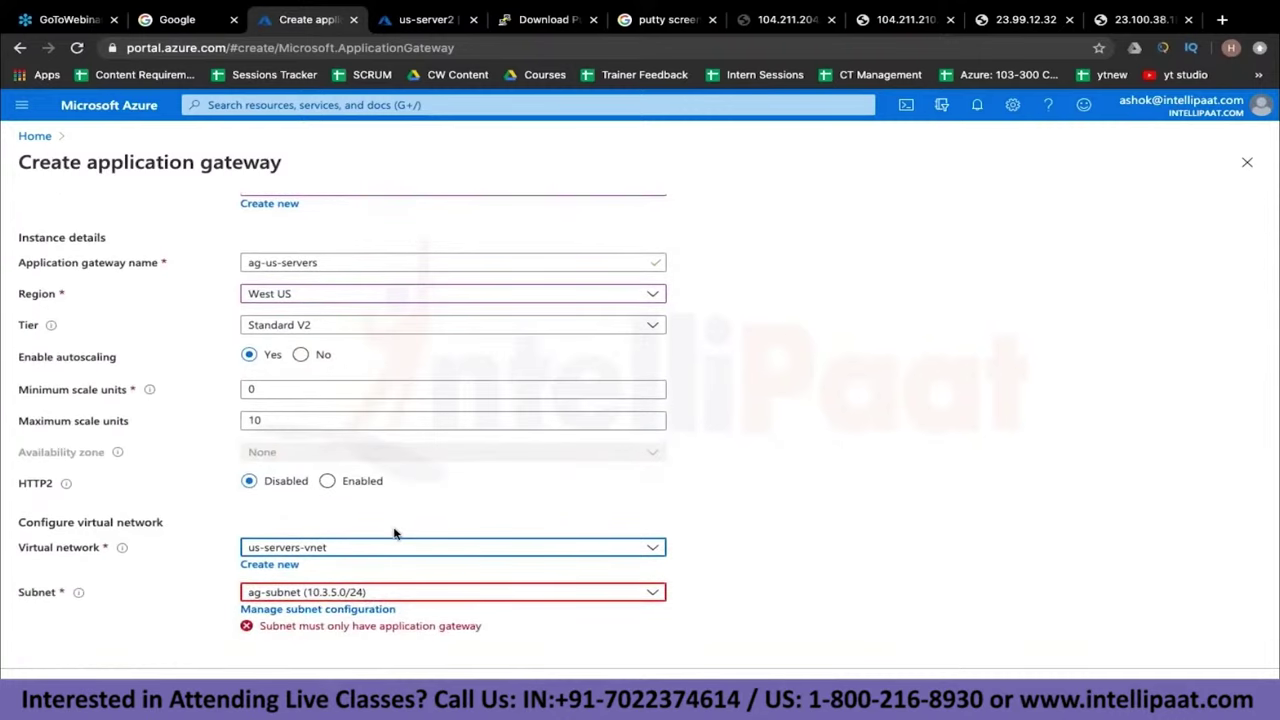
scroll(752, 536, "up", 3)
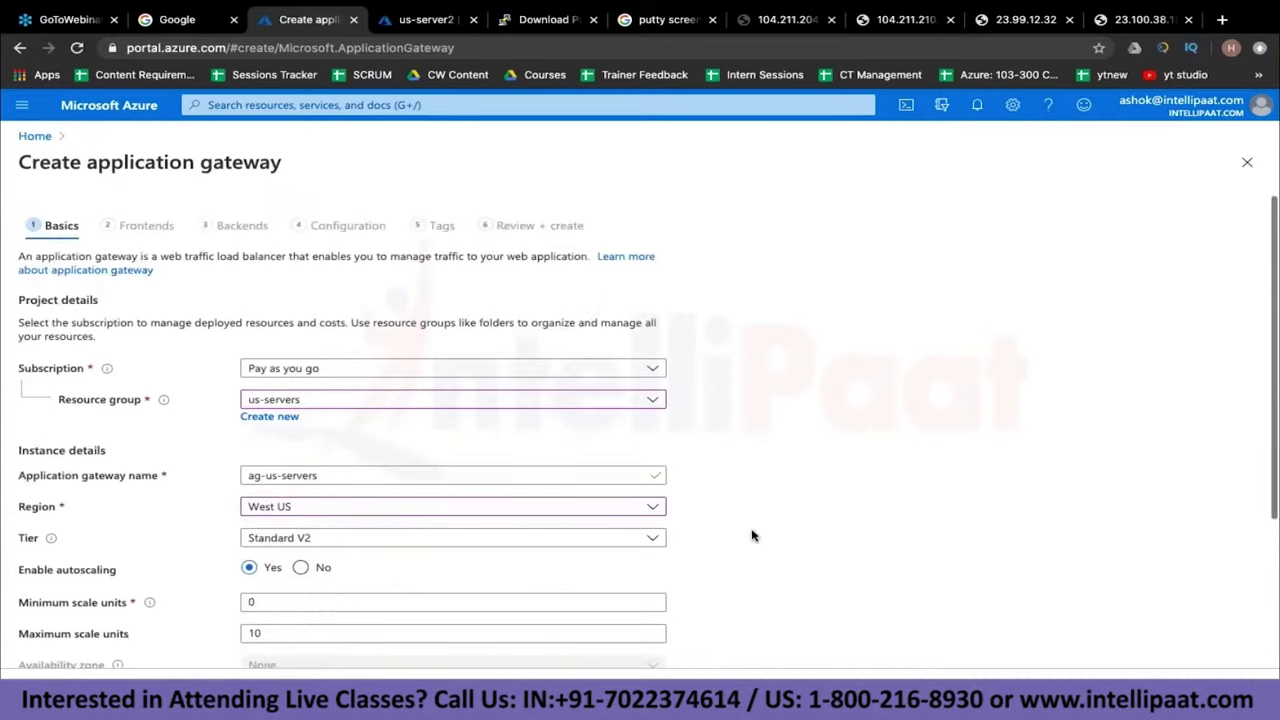
Step: Discard the unsaved gateway form and go to Application gateways via search
left_click(106, 107)
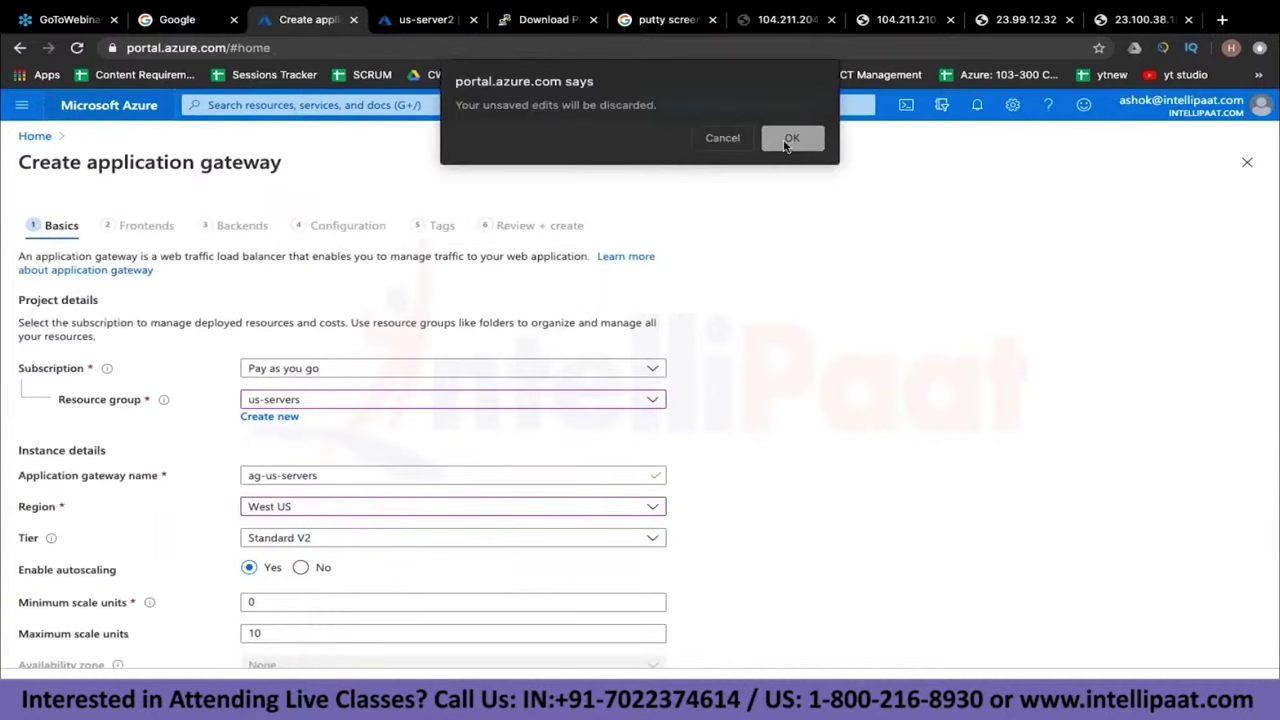
left_click(790, 139)
left_click(409, 105)
type("a")
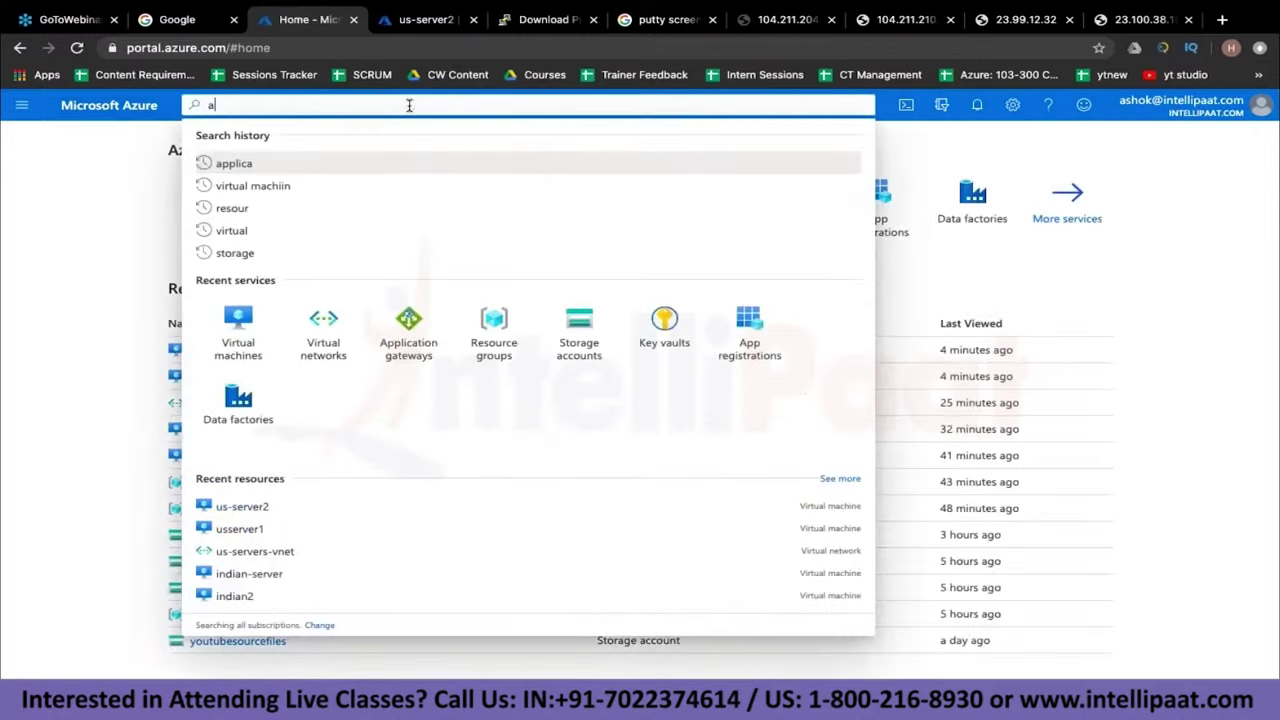
type("pplication")
key("Return")
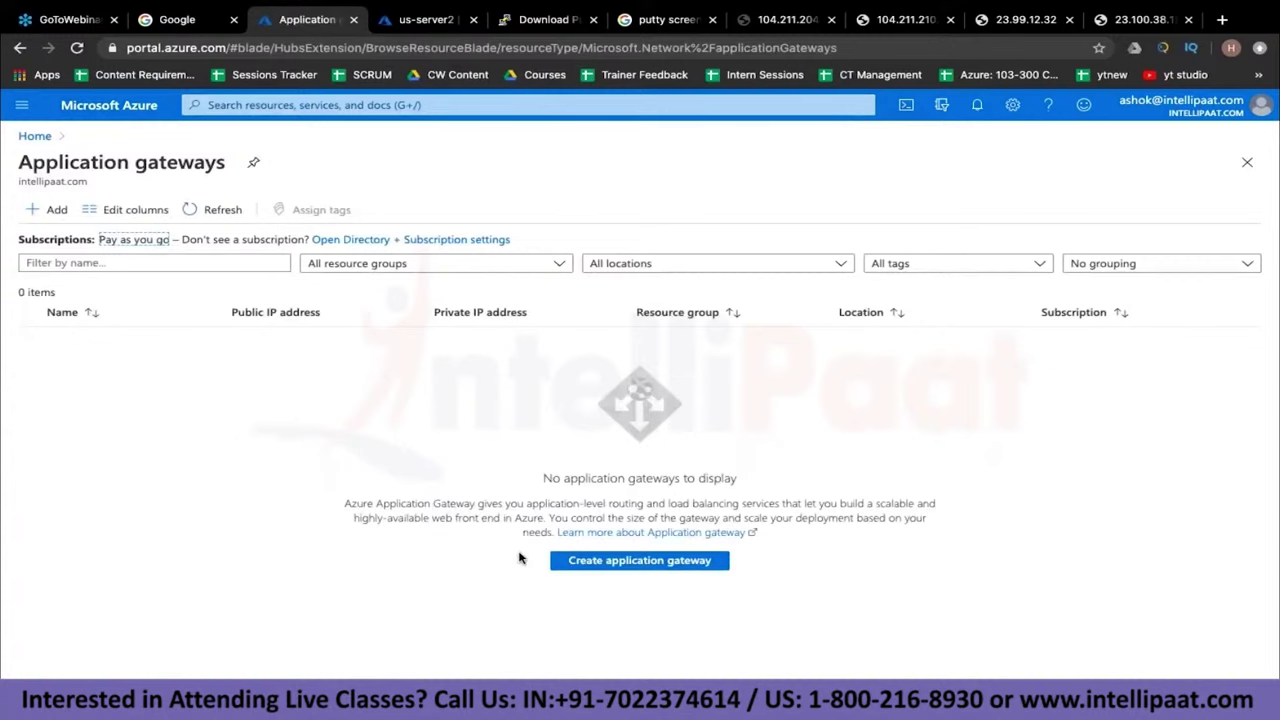
Step: Start a new West US gateway and open us-servers-vnet's subnet configuration
left_click(562, 560)
scroll(392, 672, "down", 2)
left_click(394, 608)
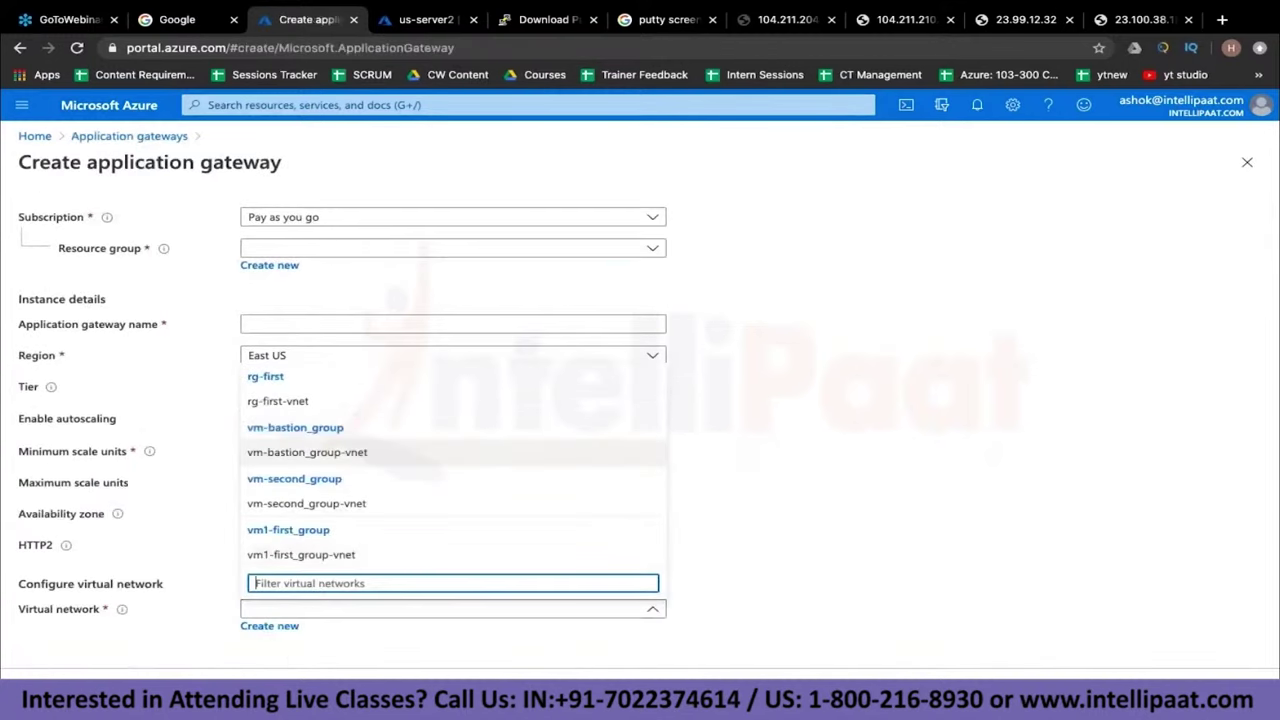
left_click(785, 461)
left_click(600, 356)
type("west us")
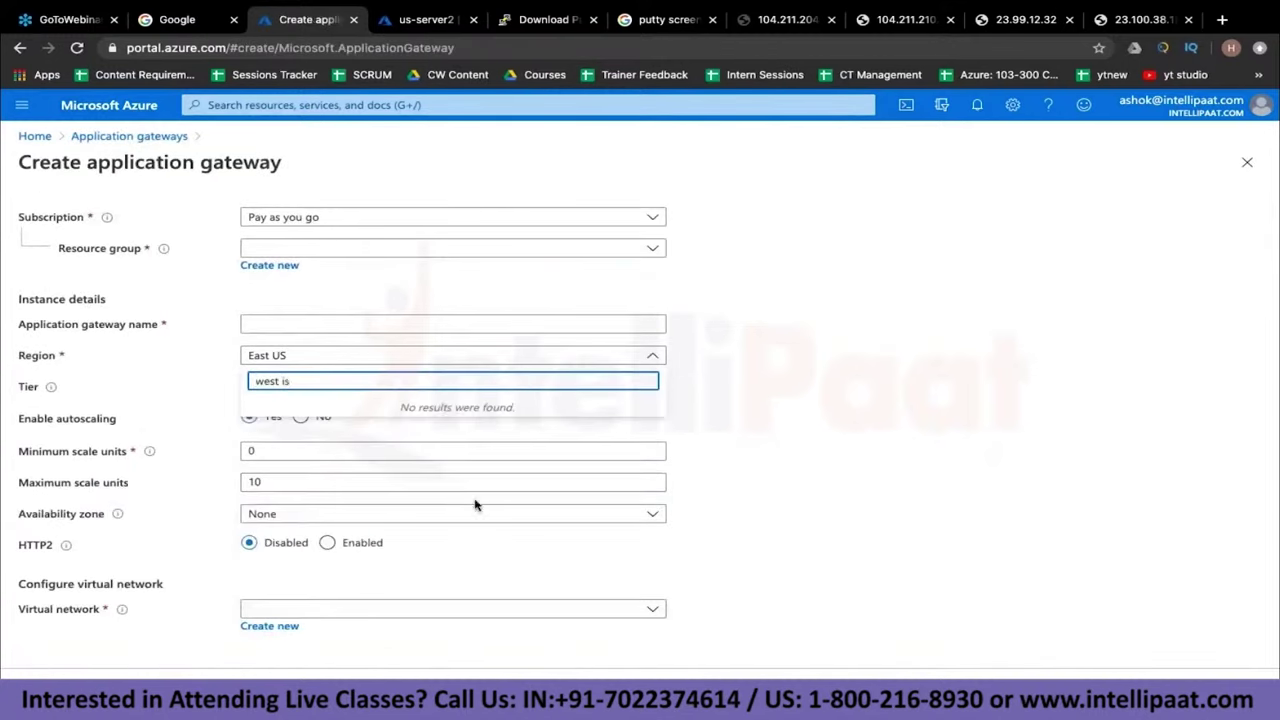
left_click(437, 409)
scroll(400, 640, "down", 1)
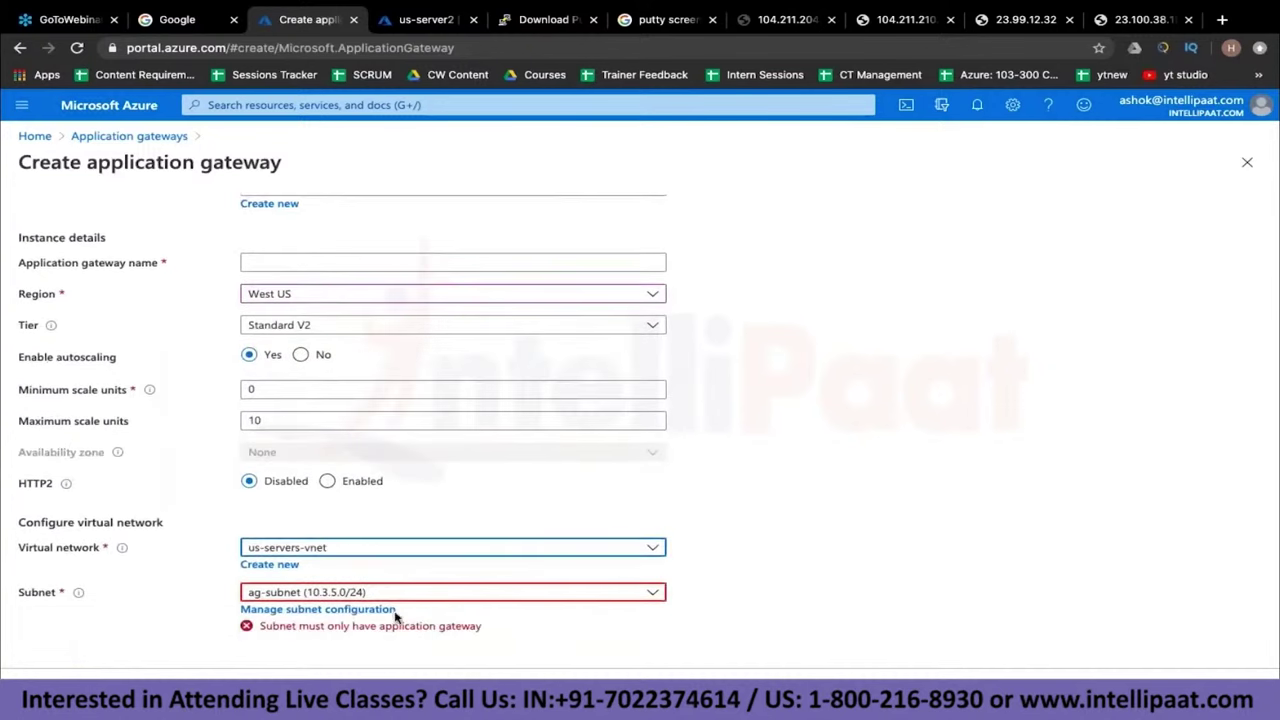
left_click(316, 689)
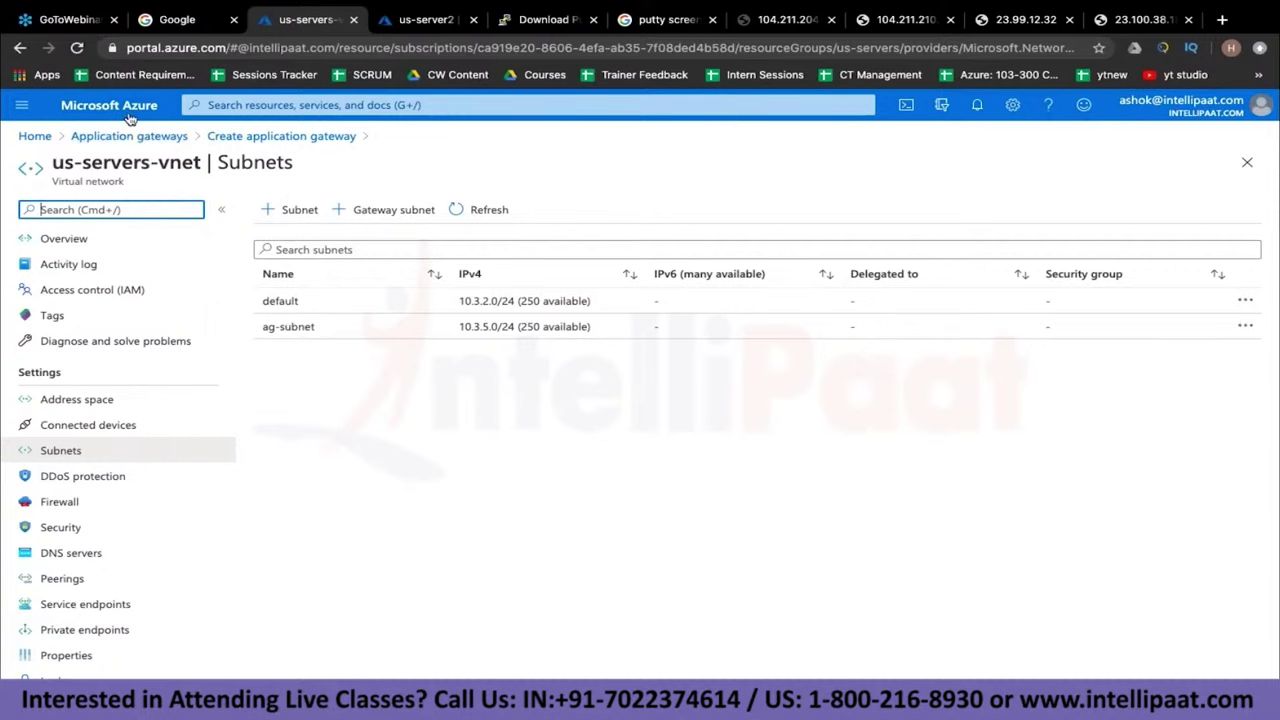
Step: Inspect usserver1's networking, its us-servers-vnet network and the usserver1638 network interface
left_click(420, 19)
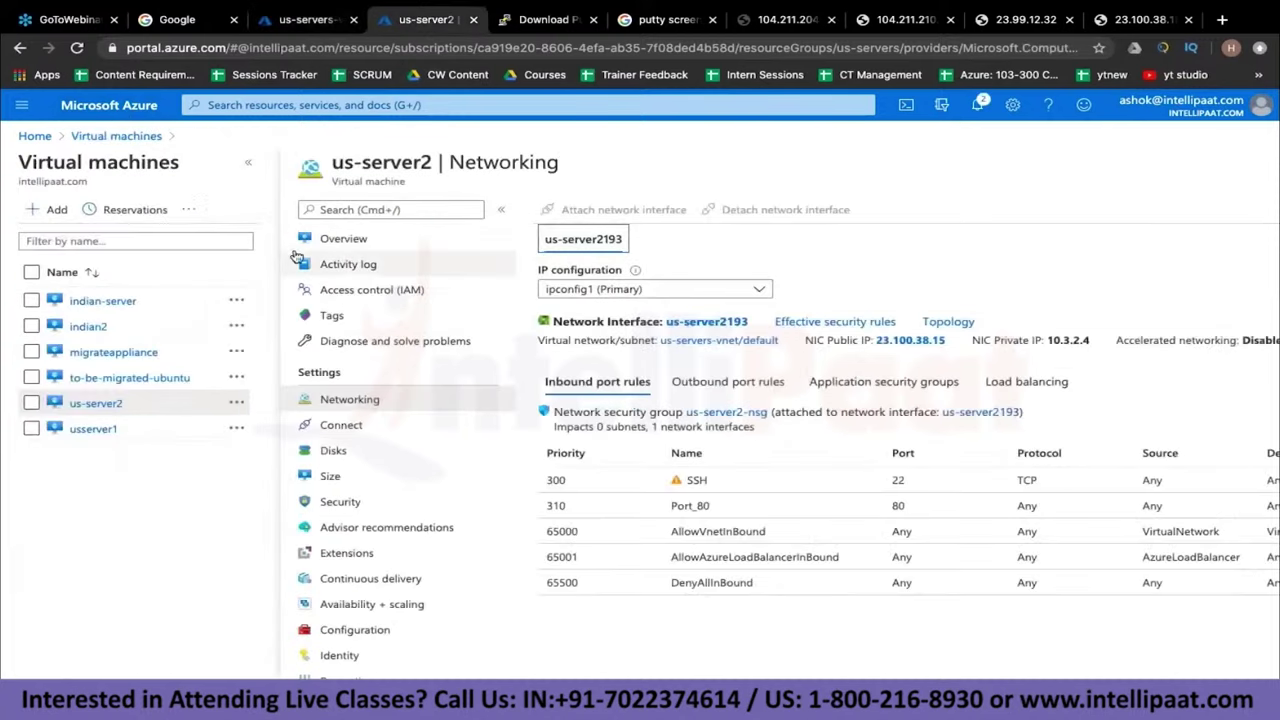
left_click(105, 429)
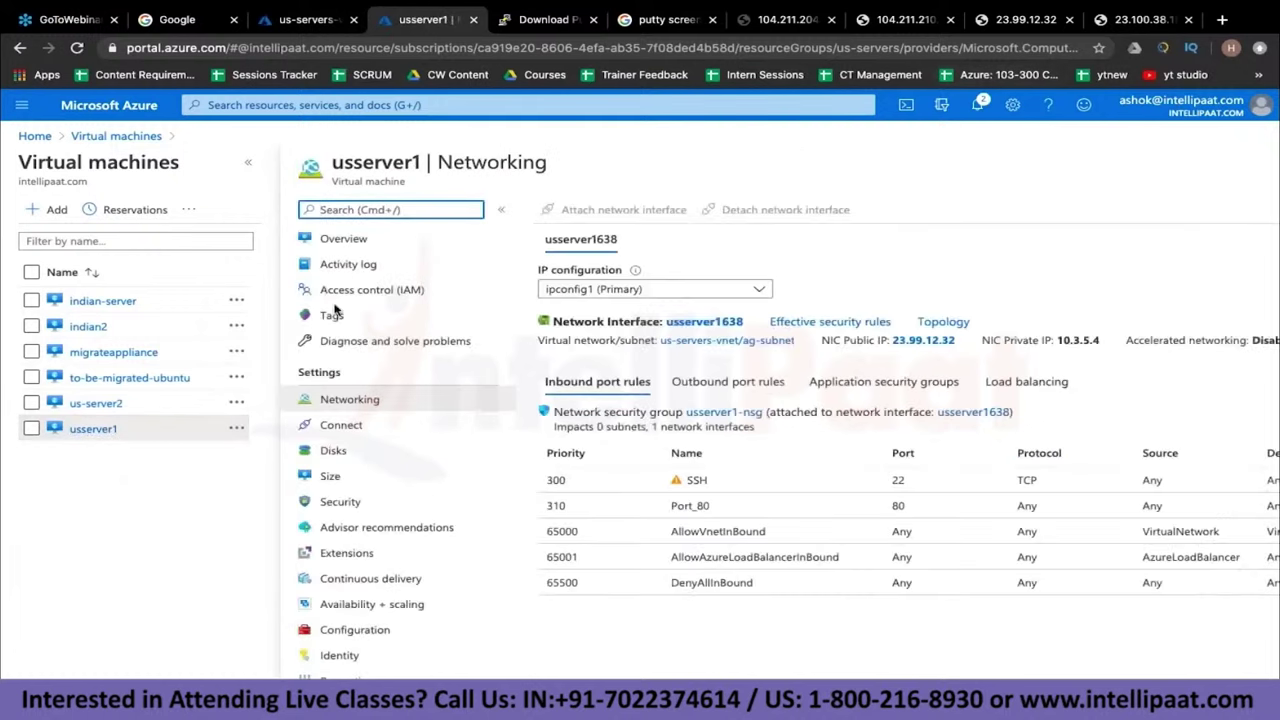
left_click(446, 245)
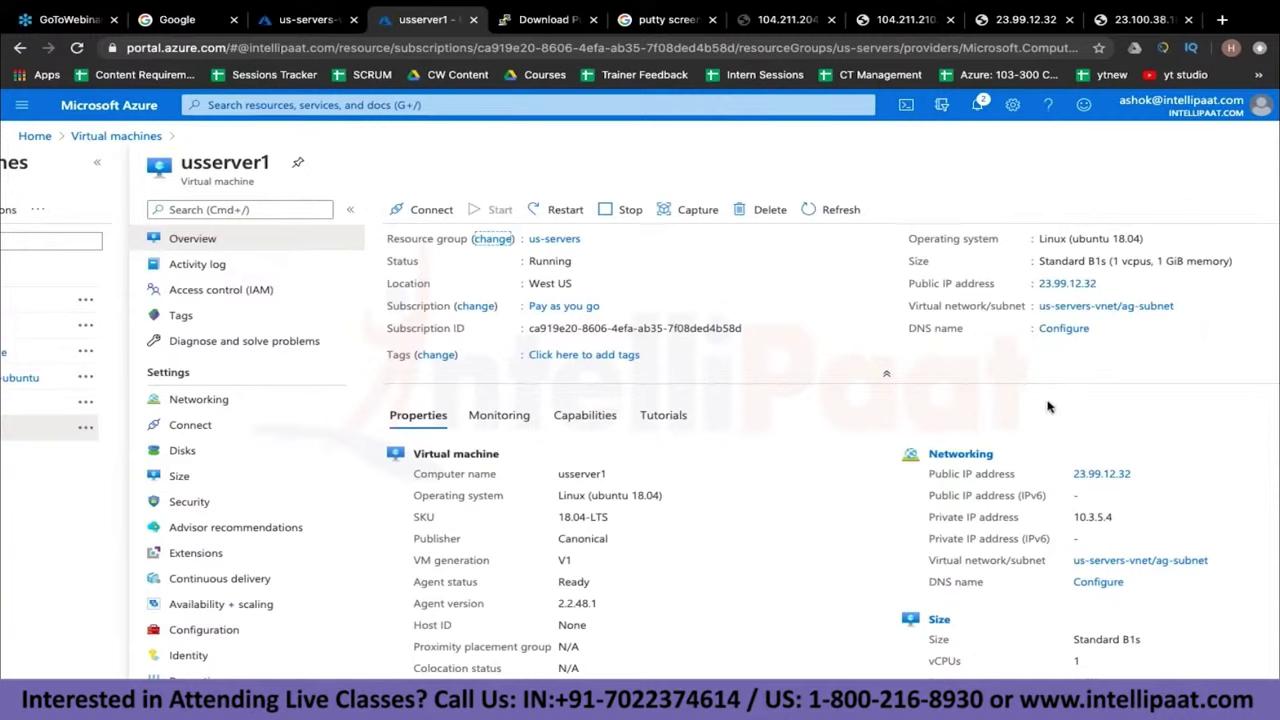
left_click(282, 404)
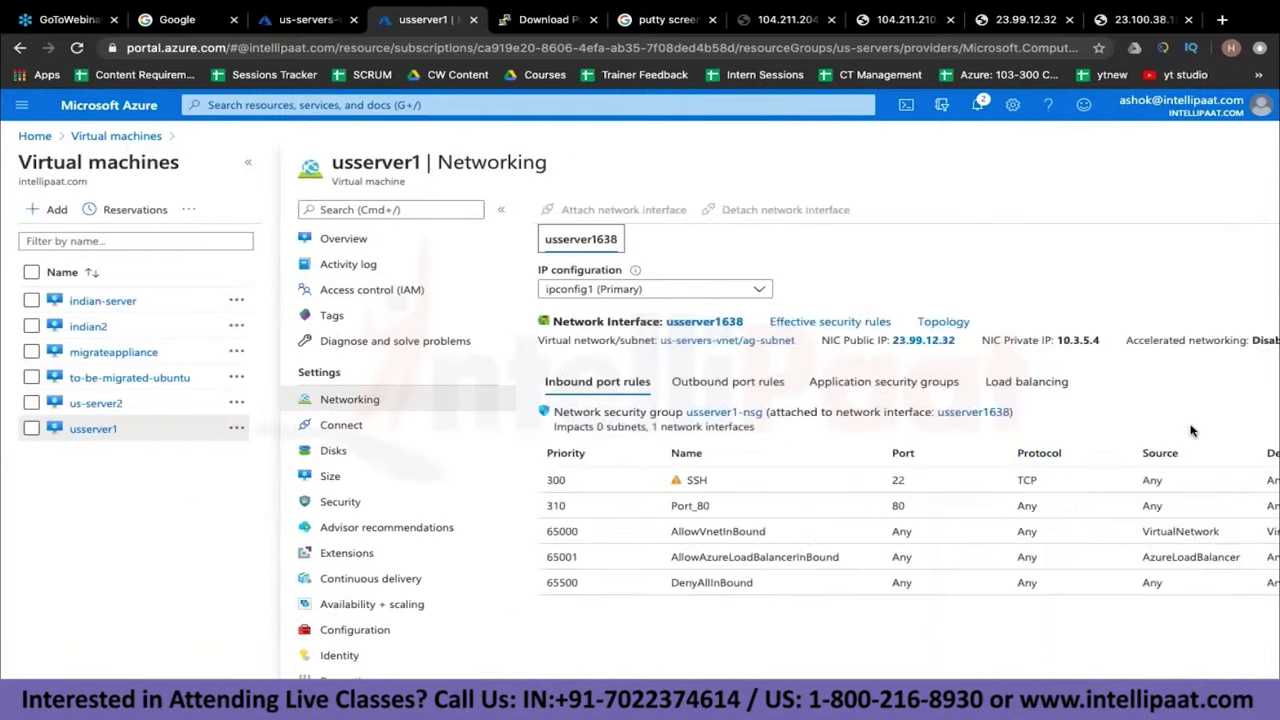
left_click(727, 340)
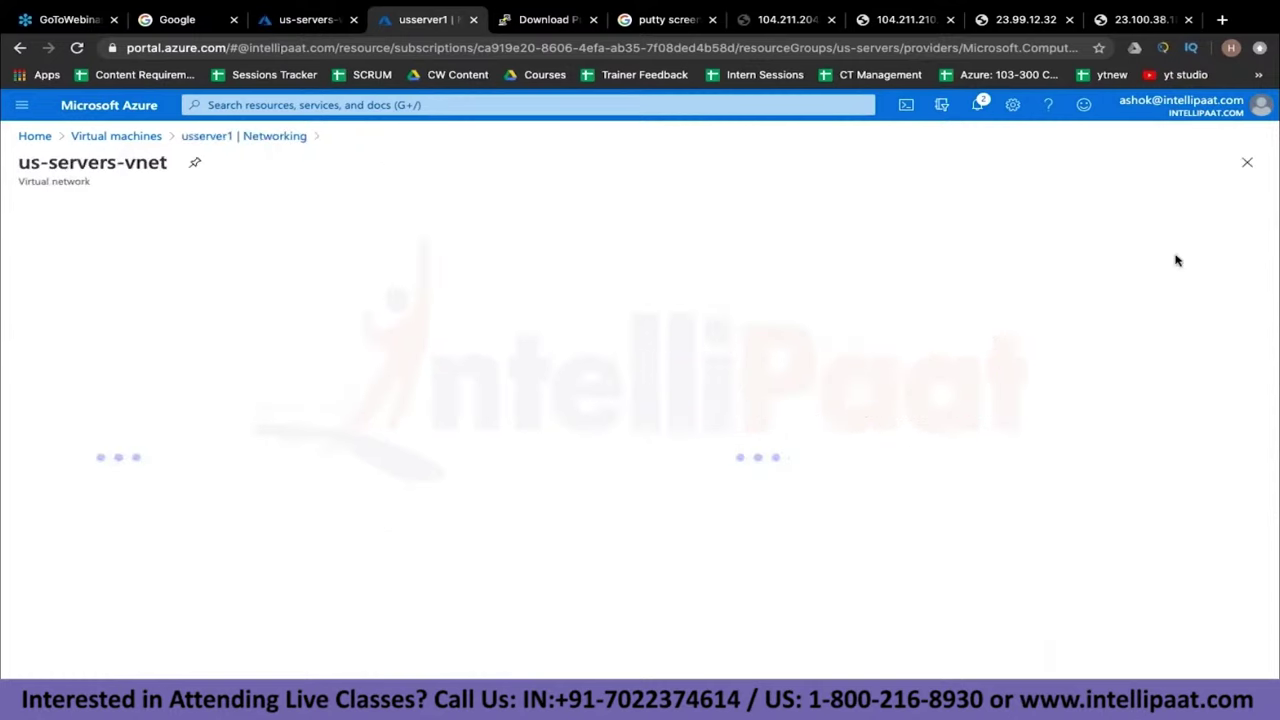
left_click(645, 478)
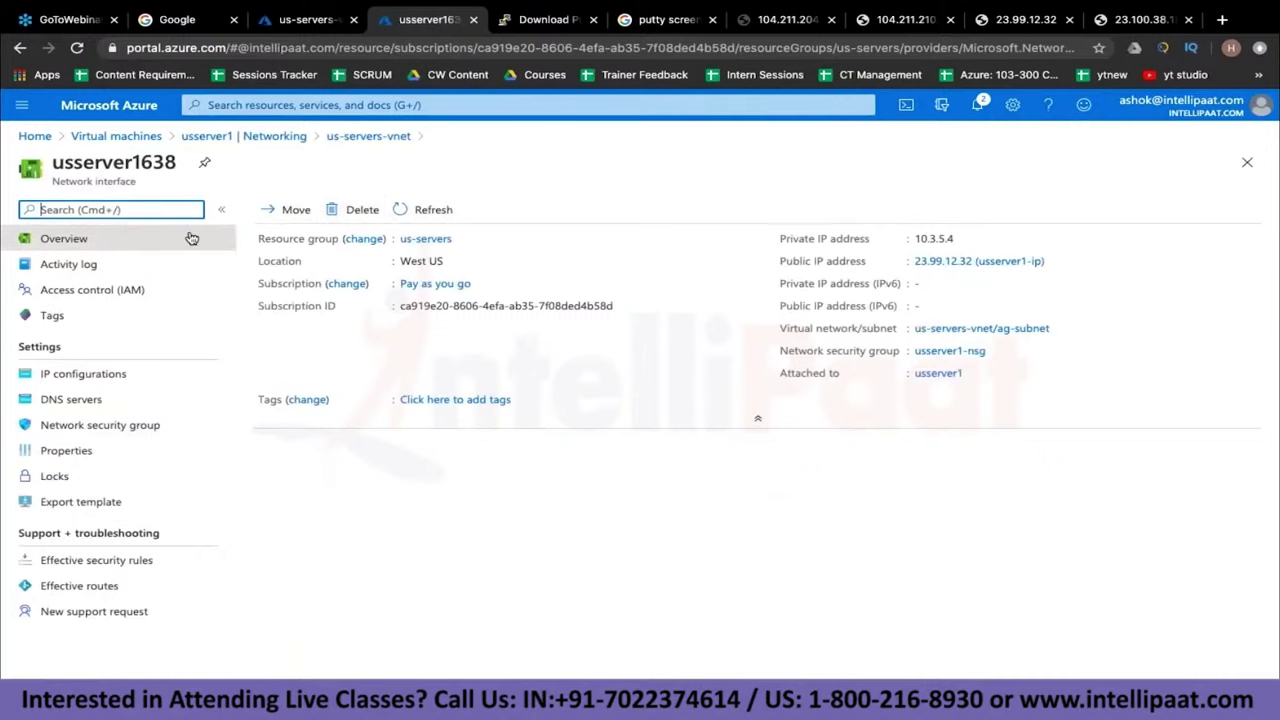
Step: Select usserver1 in the virtual machines list and choose Delete
left_click(115, 136)
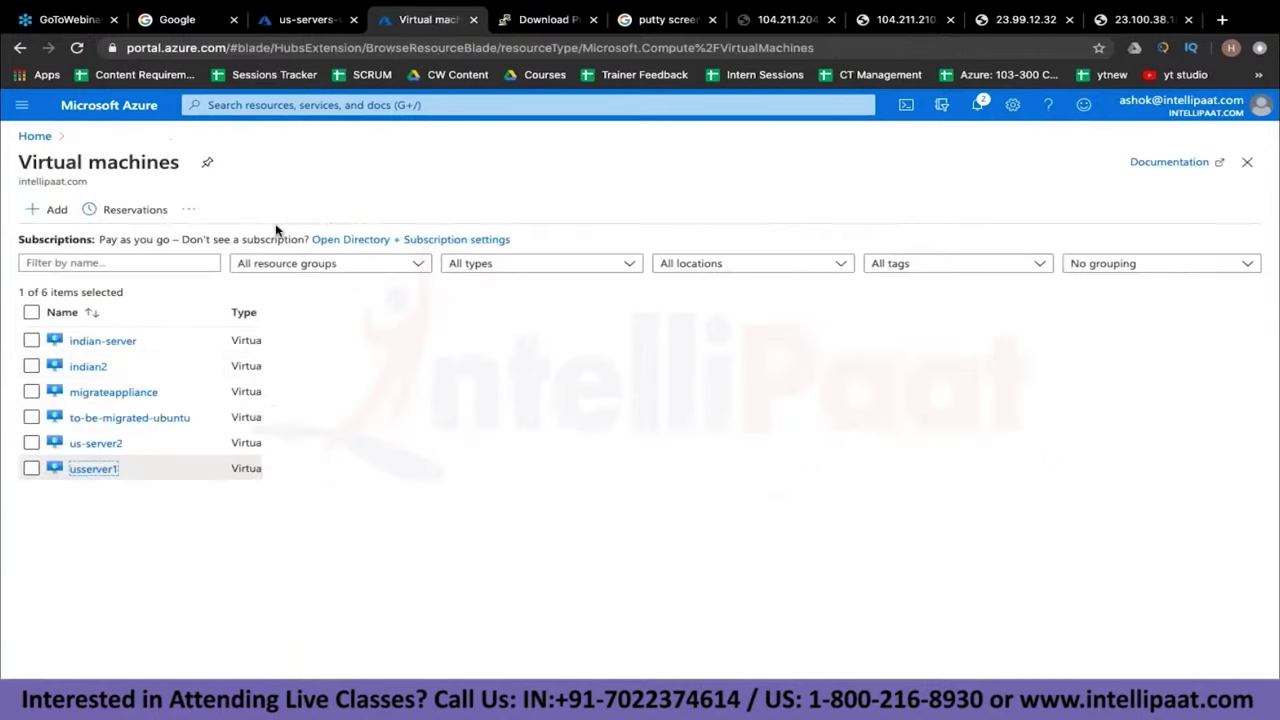
left_click(31, 469)
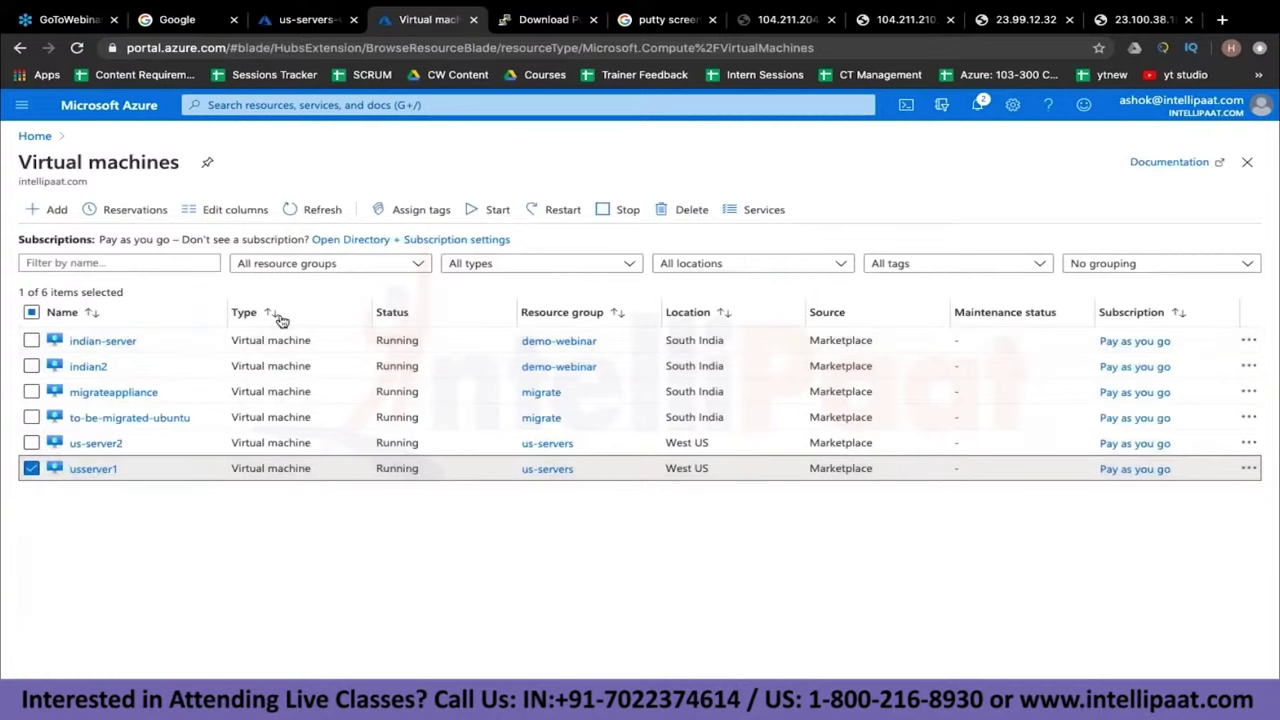
left_click(668, 210)
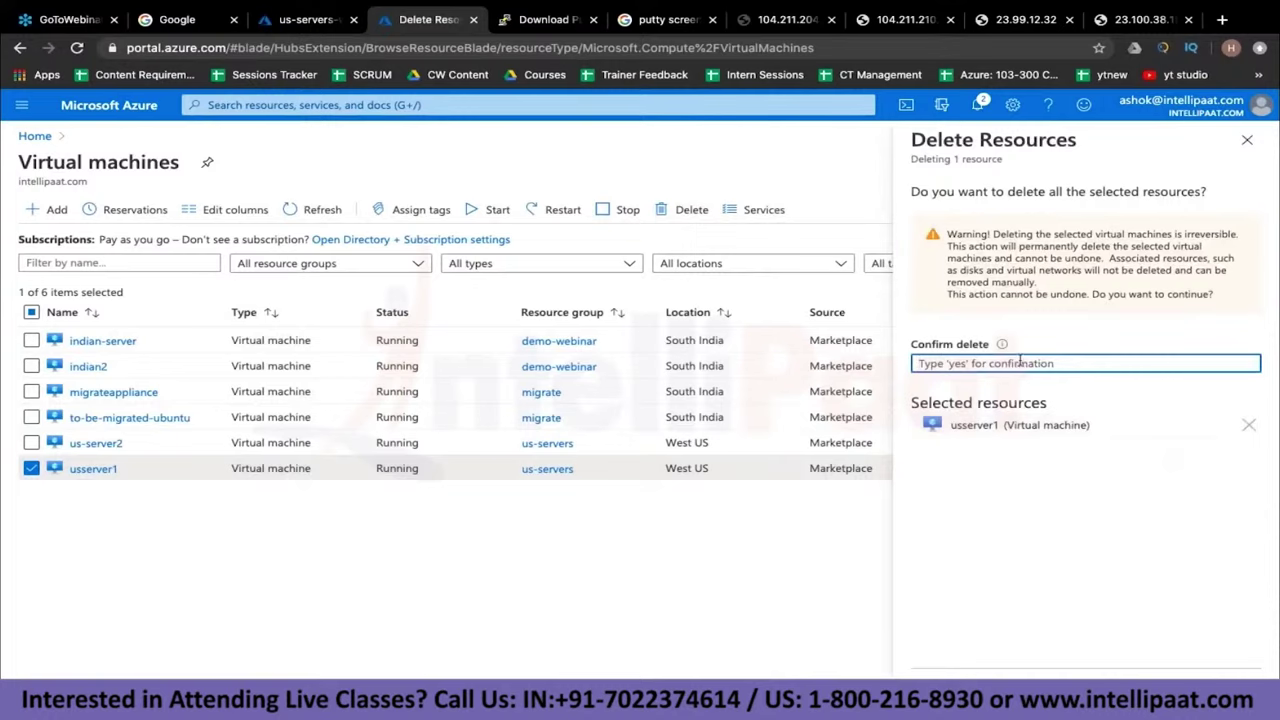
Step: Delete usserver1 by confirming 'yes', then start a new VM in resource group us-servers
type("yes")
key("Return")
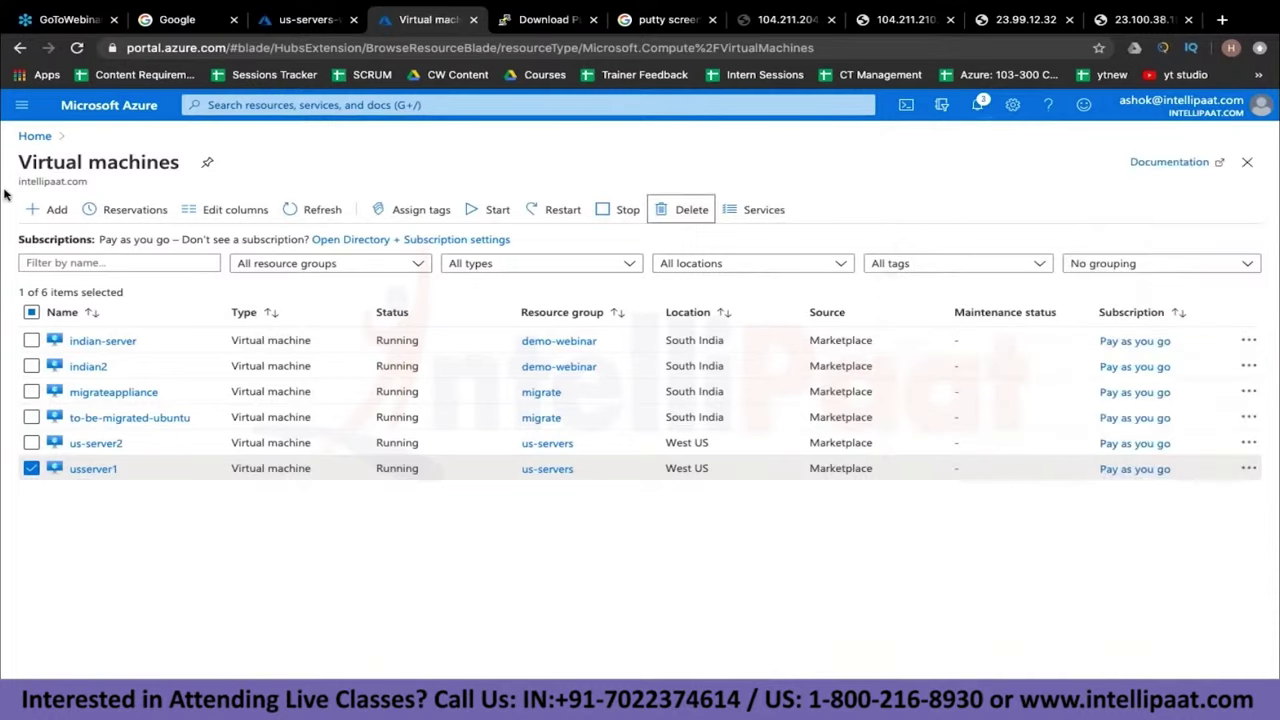
left_click(49, 209)
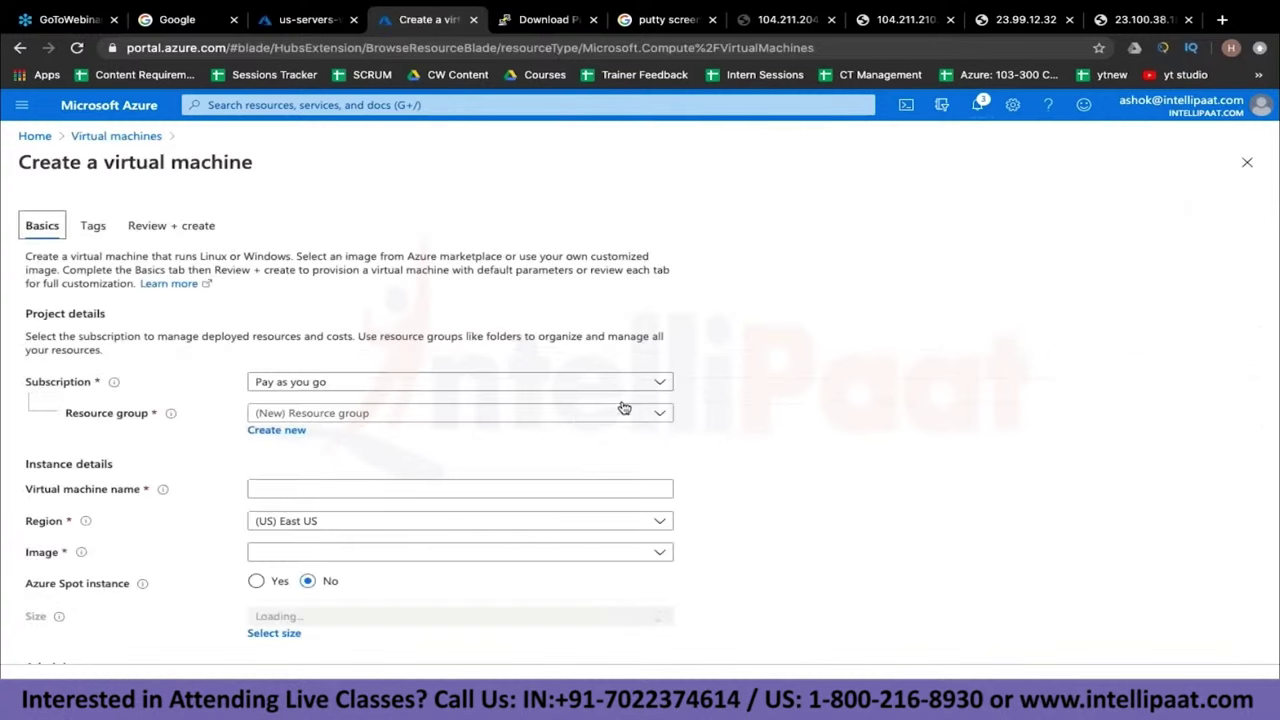
left_click(620, 410)
scroll(569, 334, "down", 3)
scroll(569, 334, "up", 3)
scroll(569, 334, "down", 3)
left_click(460, 280)
Step: Enter the VM name server1-us, then restart the Create a virtual machine form
scroll(500, 420, "down", 1)
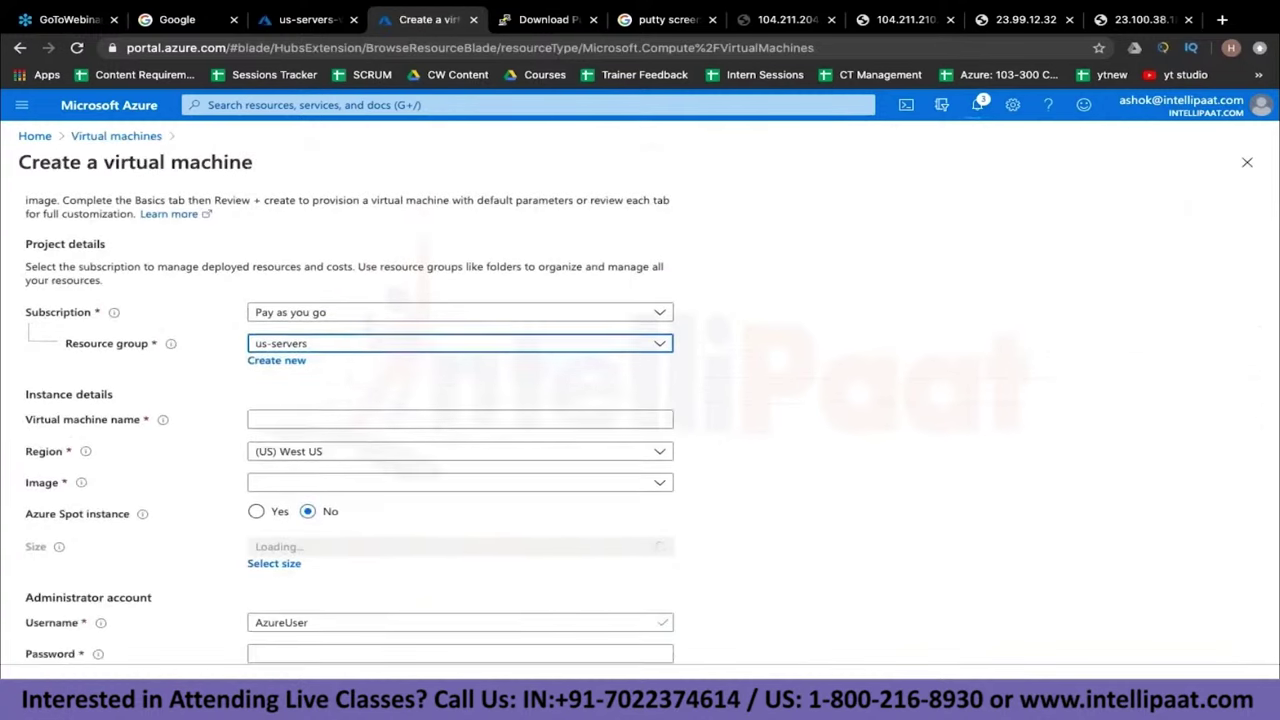
left_click(500, 418)
type("server1-us")
key("Tab")
scroll(757, 474, "down", 1)
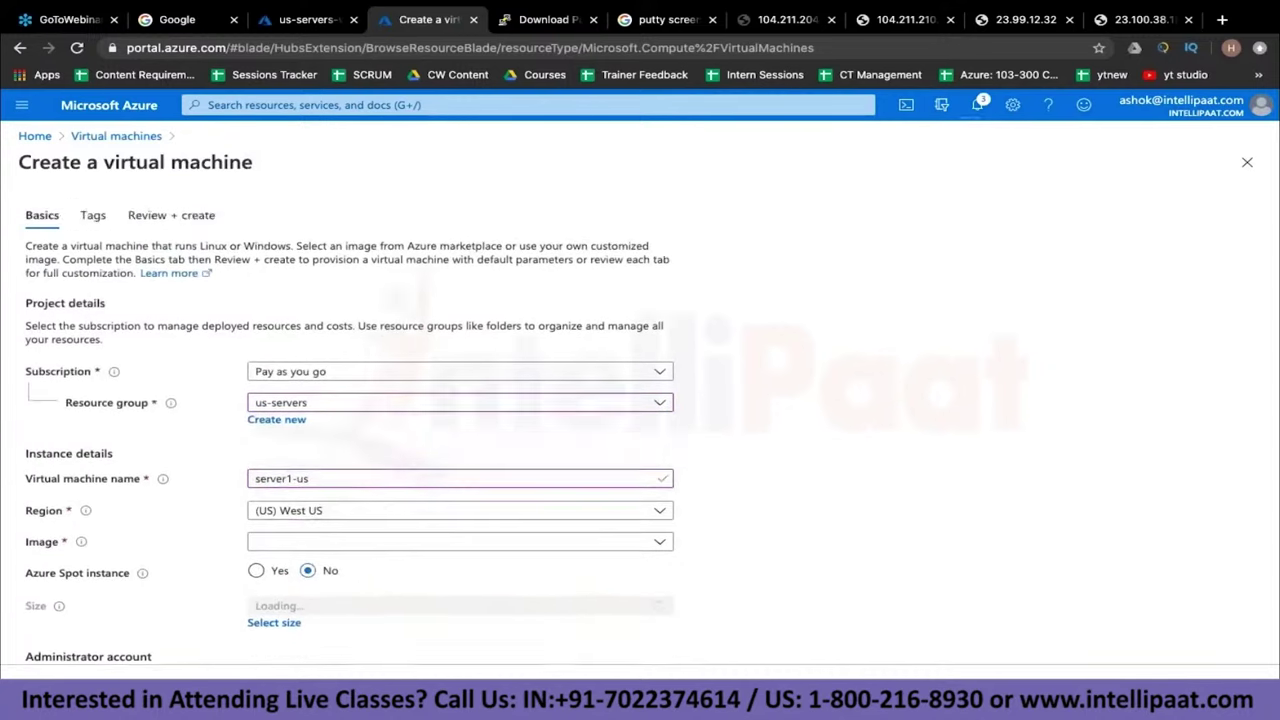
scroll(312, 410, "down", 1)
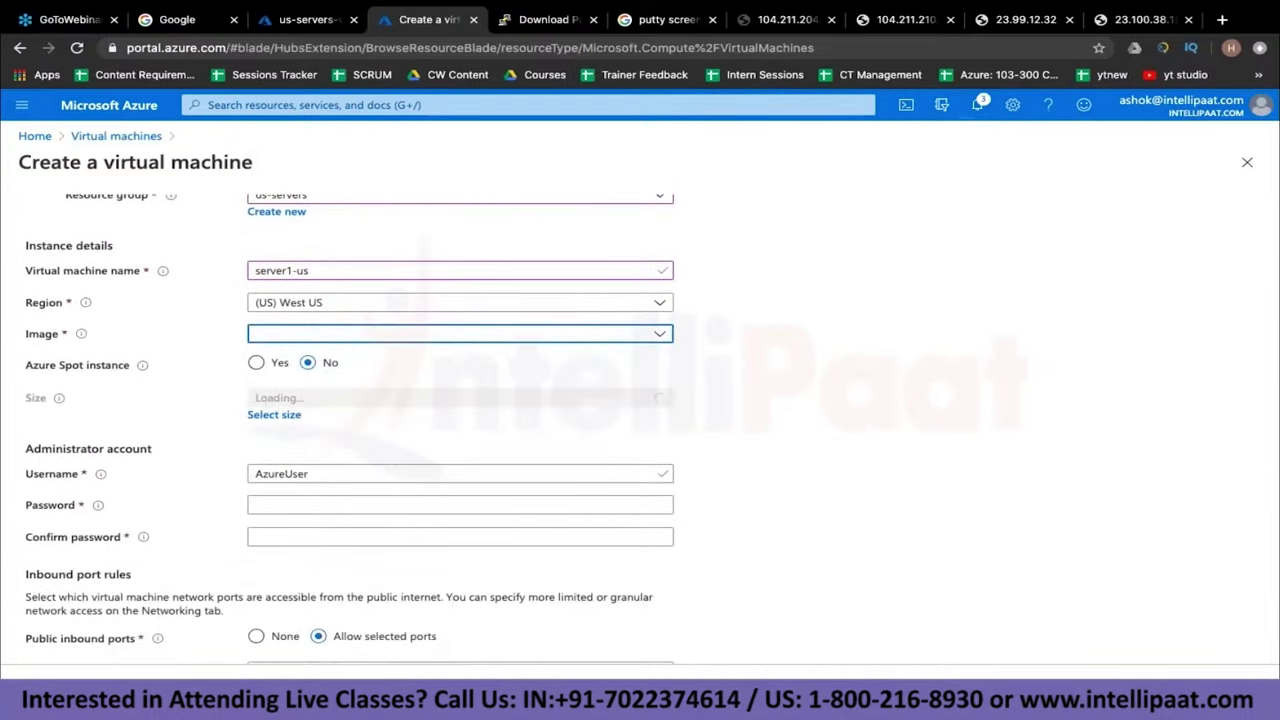
scroll(706, 294, "up", 3)
scroll(707, 297, "down", 1)
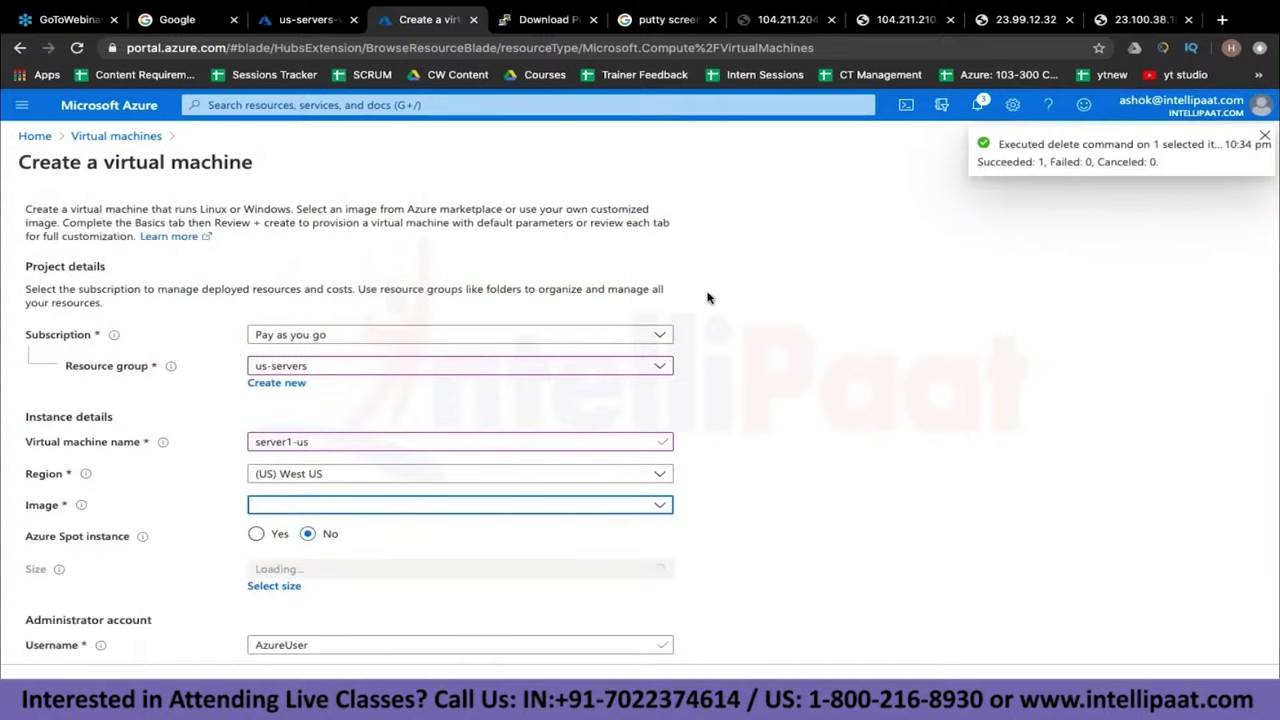
scroll(707, 297, "down", 1)
scroll(1000, 250, "up", 2)
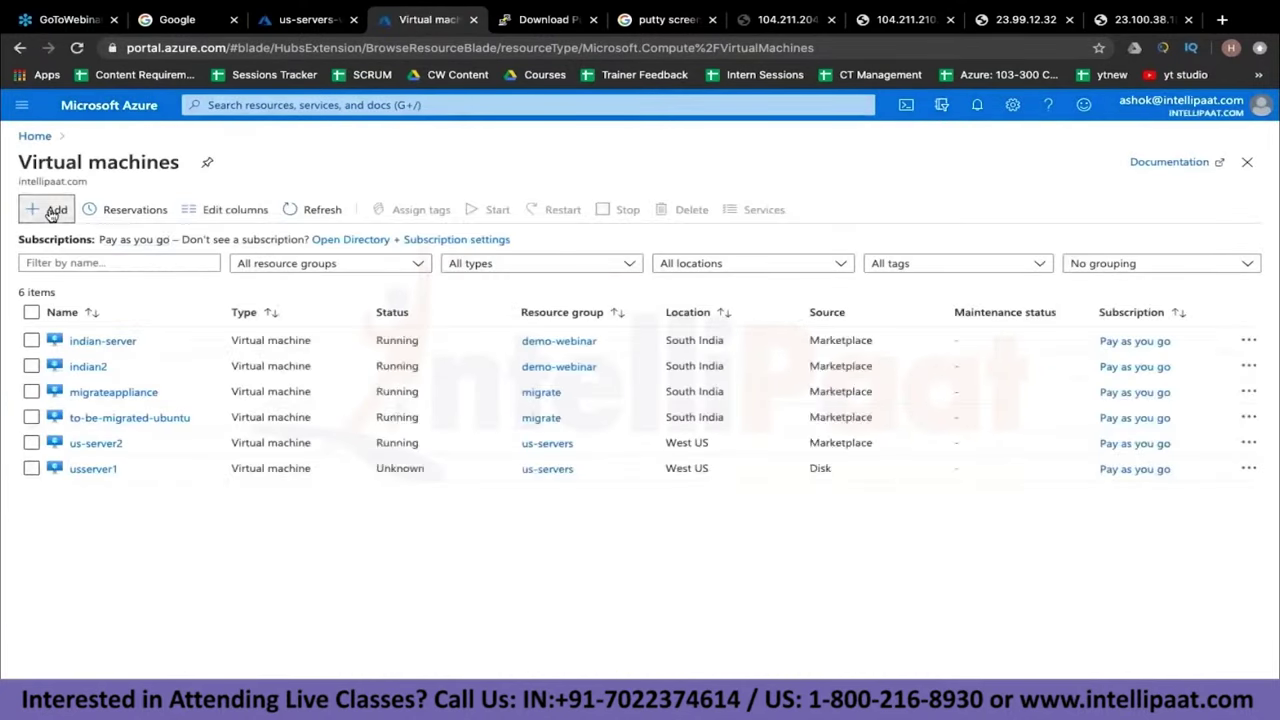
left_click(51, 210)
left_click(357, 411)
Step: Put the VM in us-servers, name it server1-us and switch to password login
left_click(466, 317)
scroll(466, 330, "down", 1)
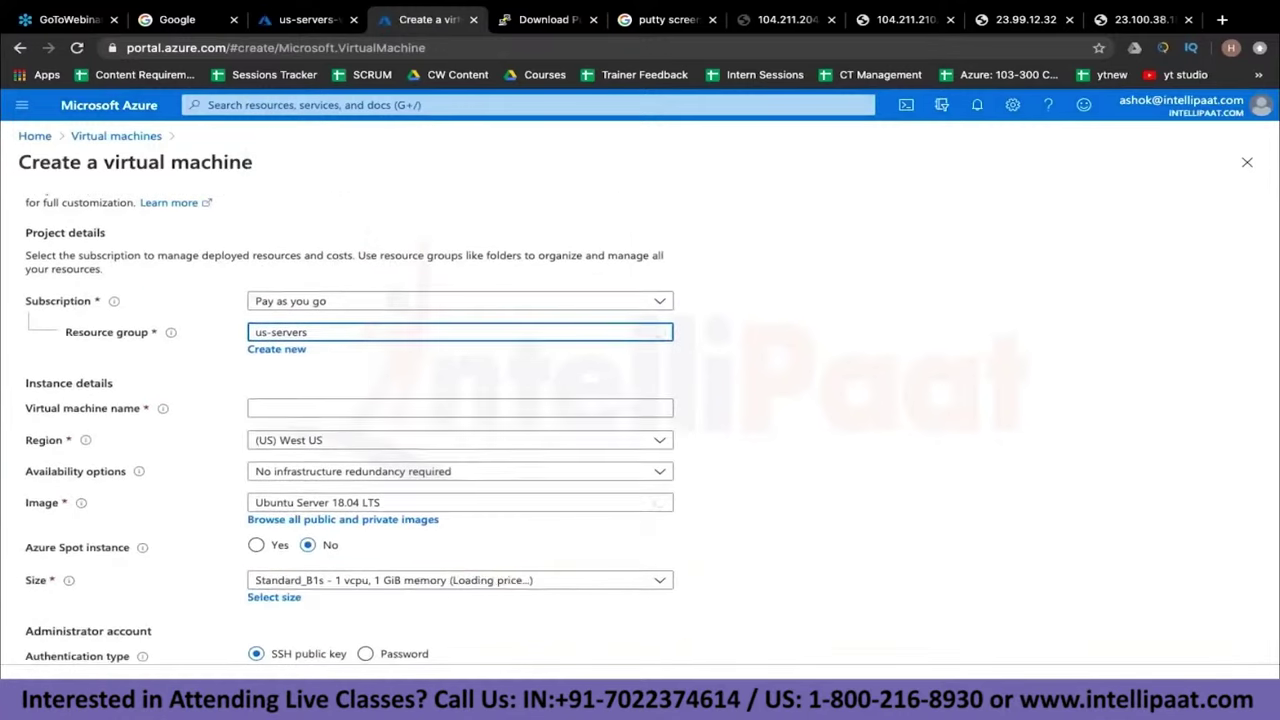
left_click(503, 404)
type("server1-us")
scroll(460, 492, "down", 2)
left_click(365, 484)
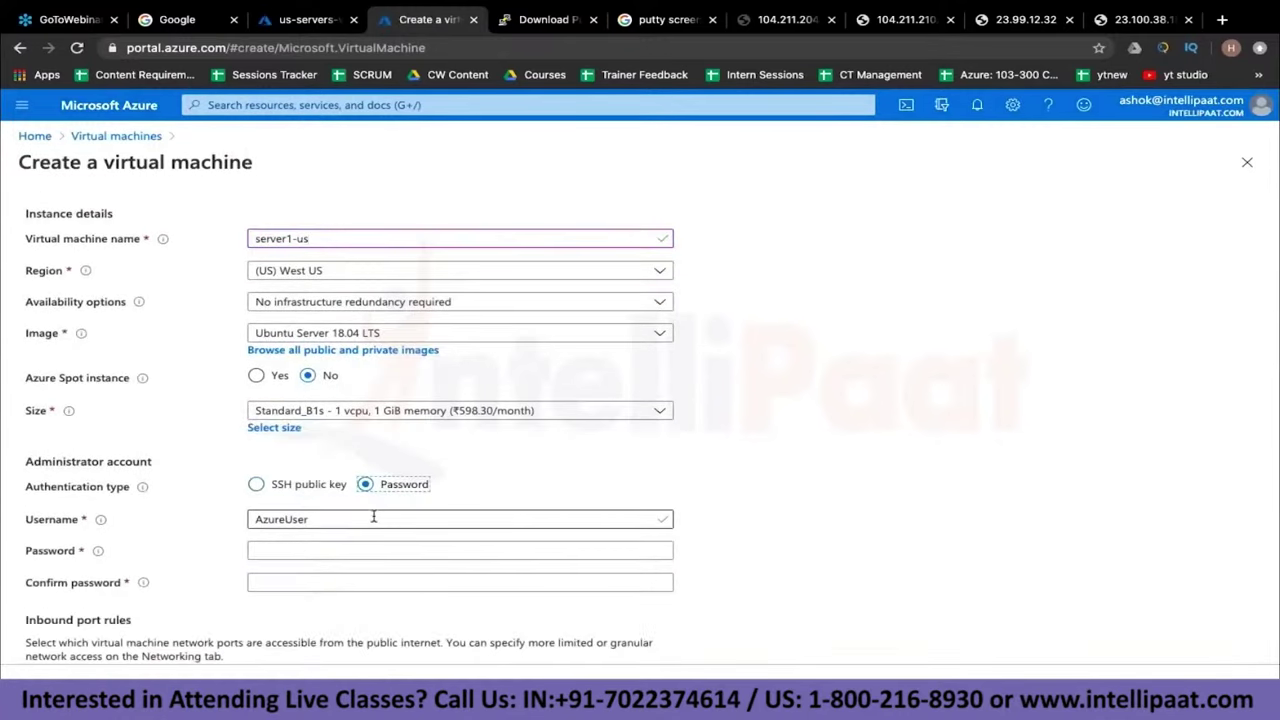
Step: Set the administrator username to intellipaat and enter and confirm the password
left_click(414, 519)
key("ctrl+a")
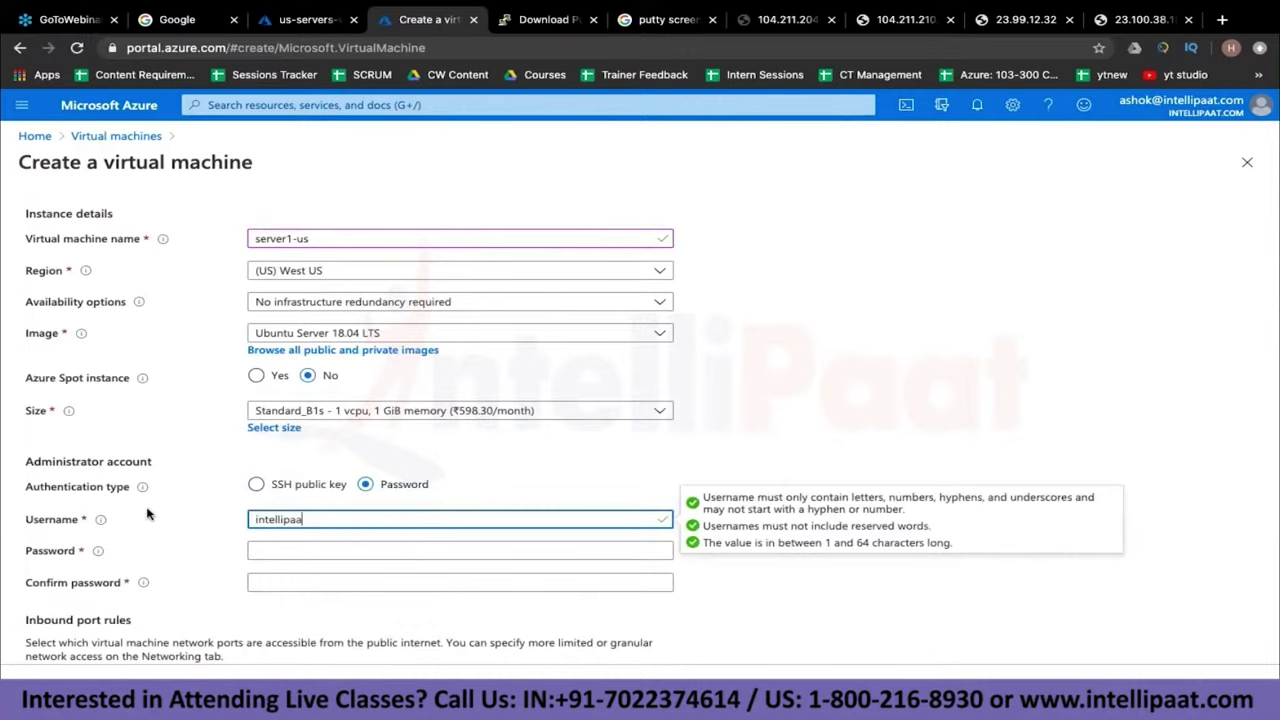
key("Tab")
key("Tab")
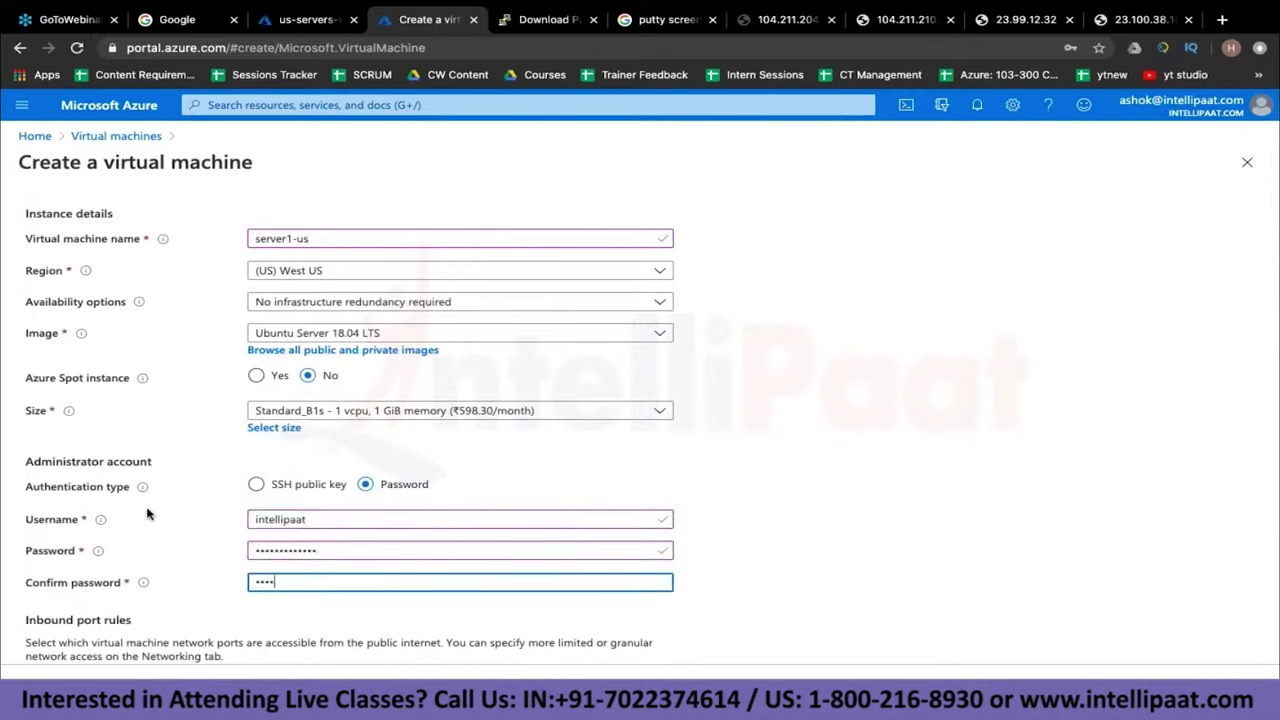
Step: Place the VM on the default subnet in the networking settings
scroll(147, 514, "down", 5)
left_click(275, 690)
left_click(275, 690)
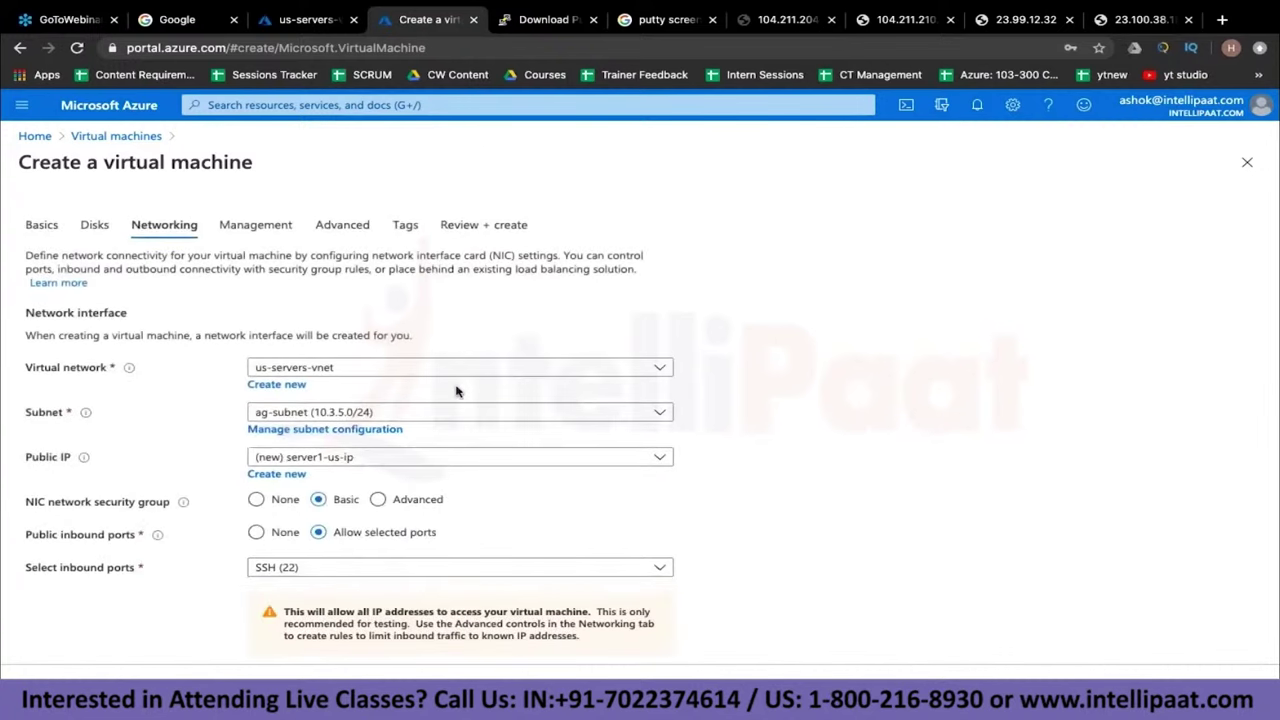
scroll(470, 385, "down", 1)
left_click(485, 374)
left_click(487, 451)
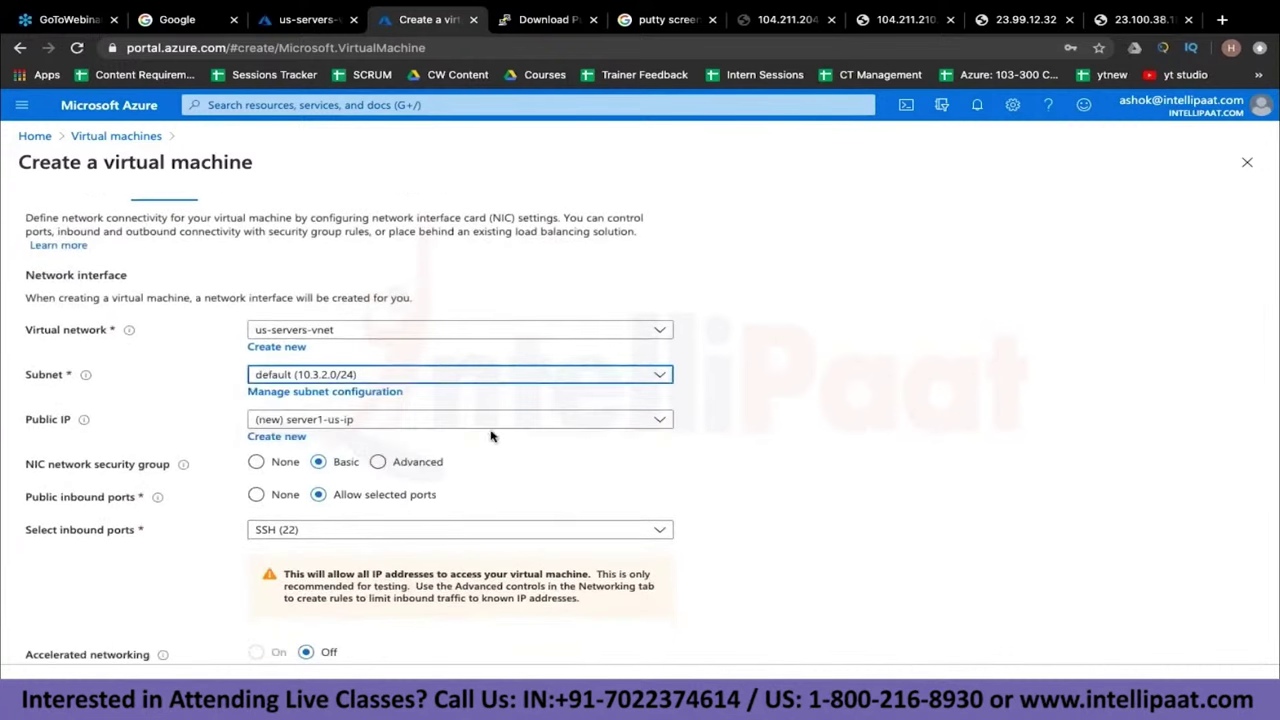
Step: Turn off boot diagnostics, then review and create the VM
scroll(379, 382, "down", 2)
left_click(275, 690)
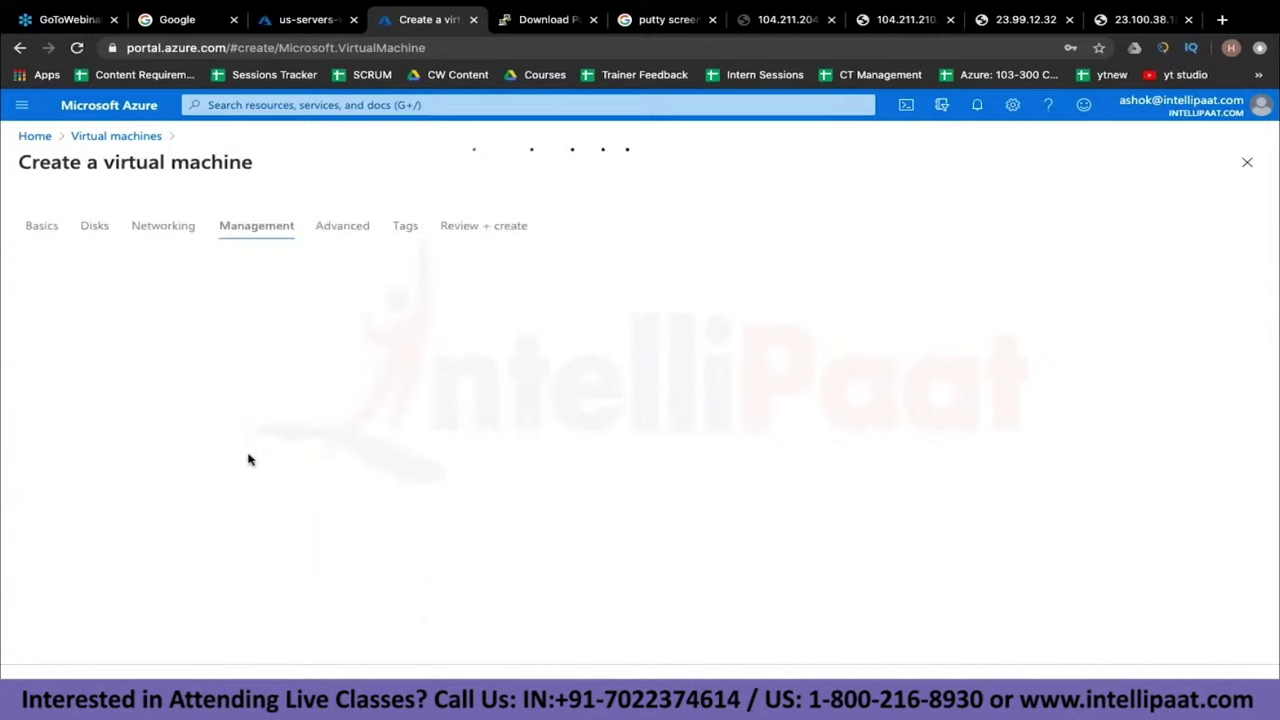
left_click(305, 429)
scroll(305, 429, "down", 3)
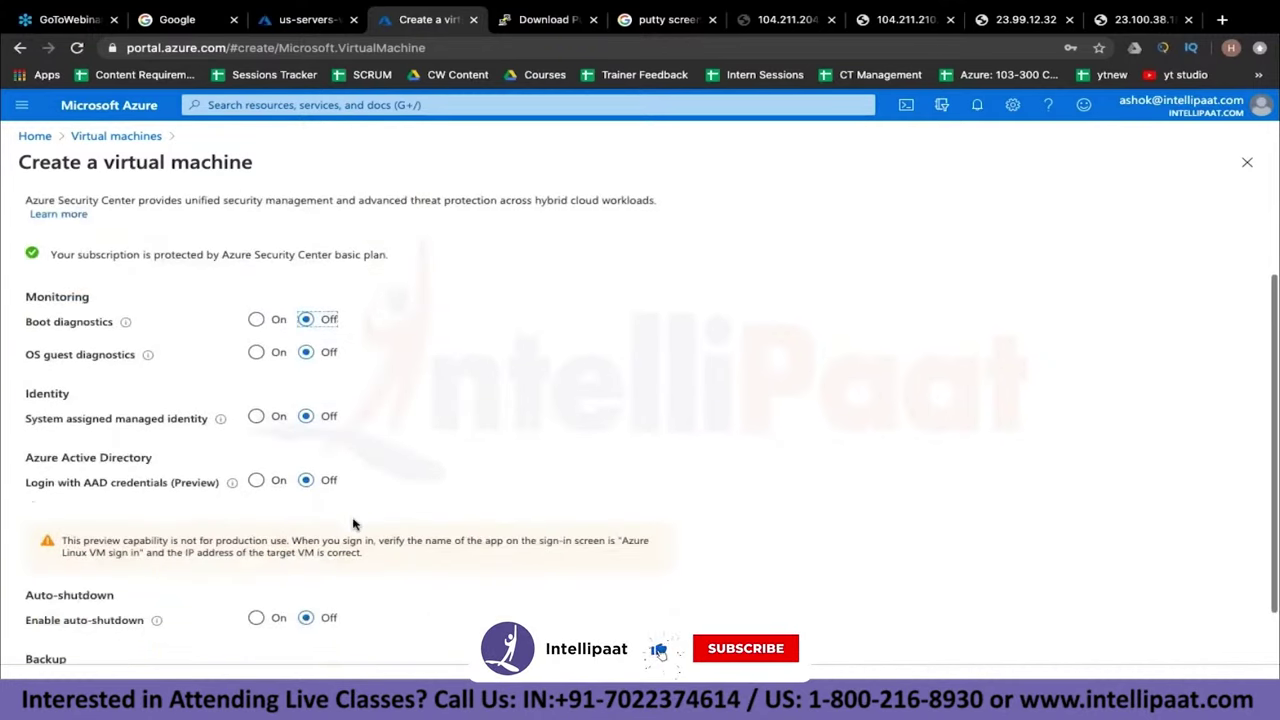
left_click(293, 668)
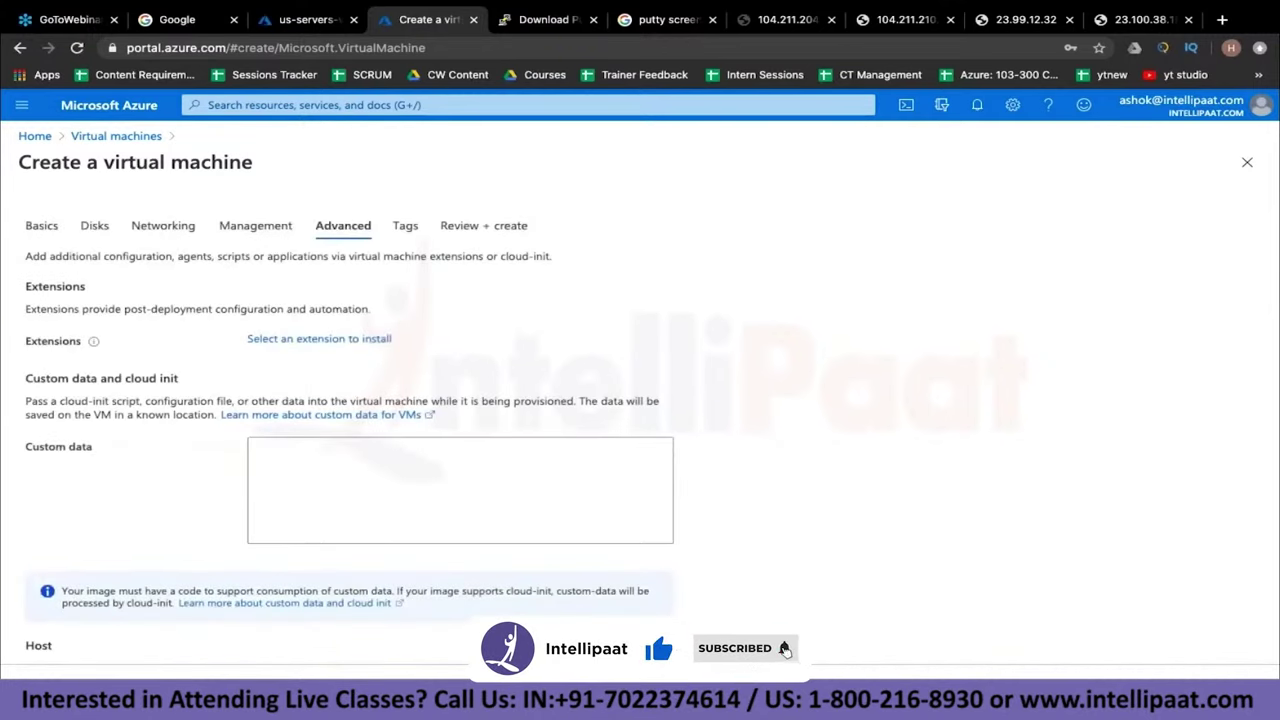
left_click(293, 668)
left_click(293, 668)
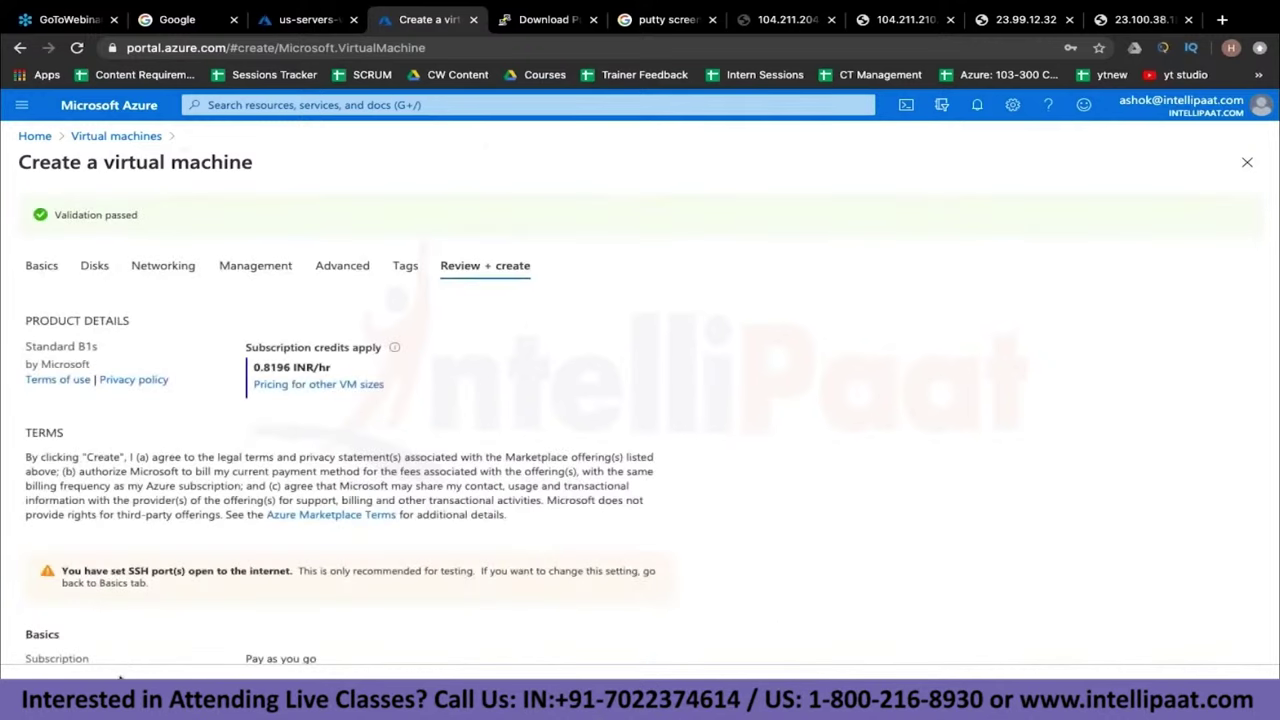
left_click(120, 678)
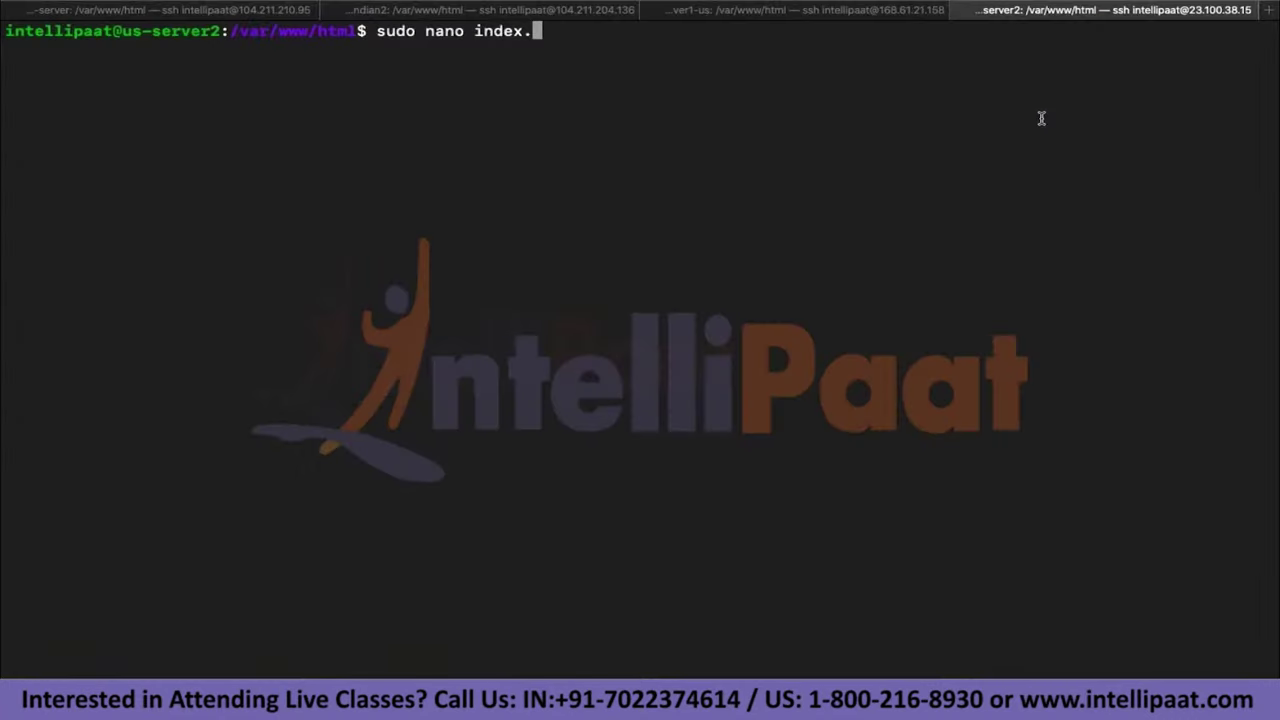
Step: Paste the welcome-page HTML into index.html on server1-us and save it
type("html")
key("Return")
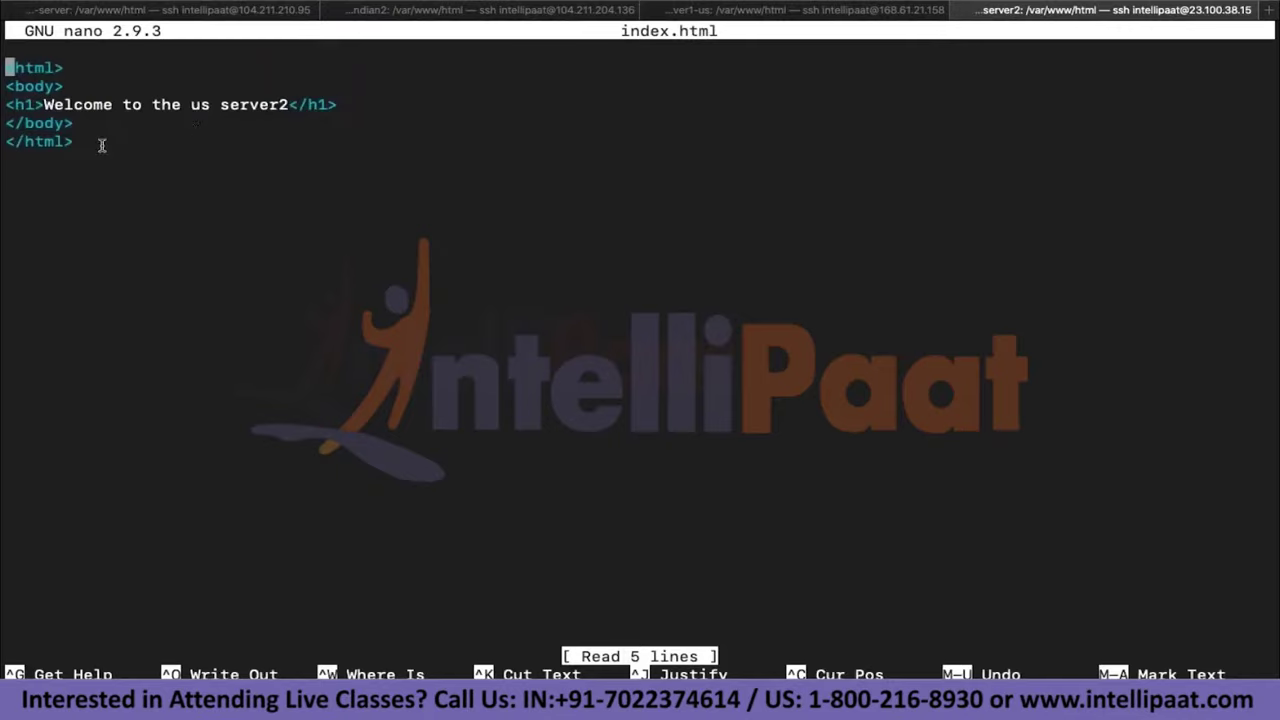
left_click_drag(101, 146, 5, 67)
key("super+c")
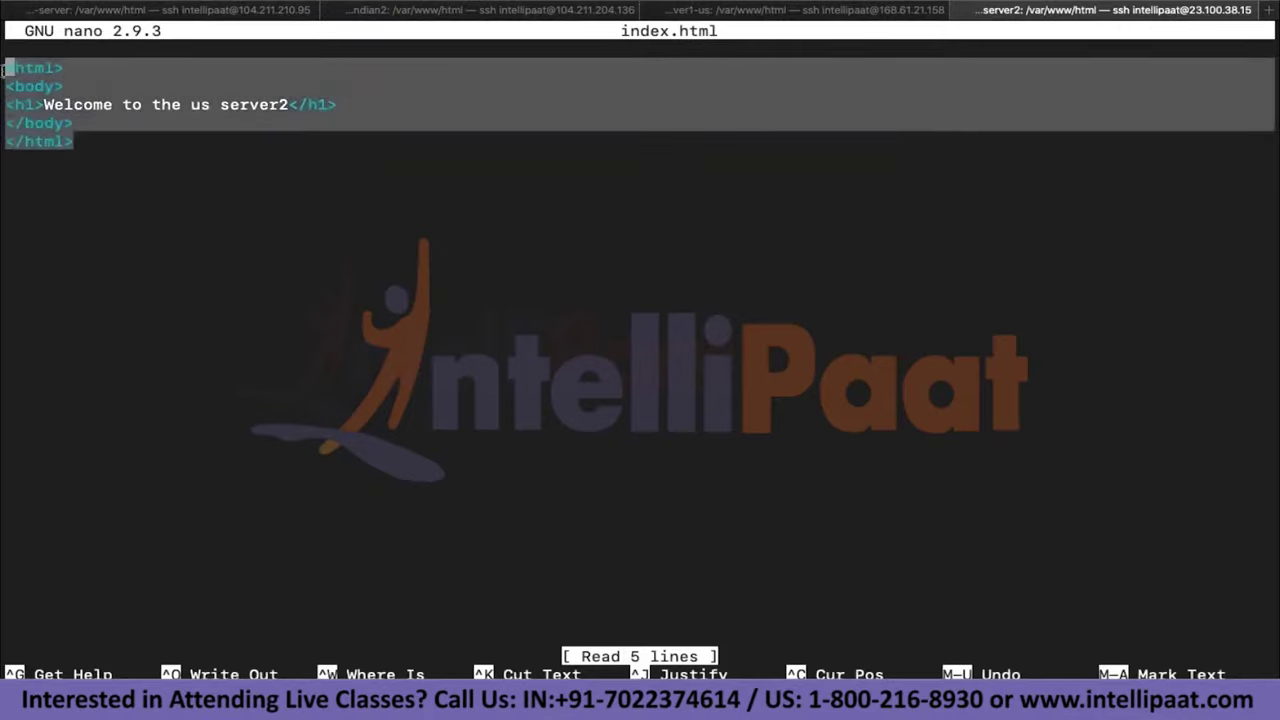
left_click(709, 14)
key("super+v")
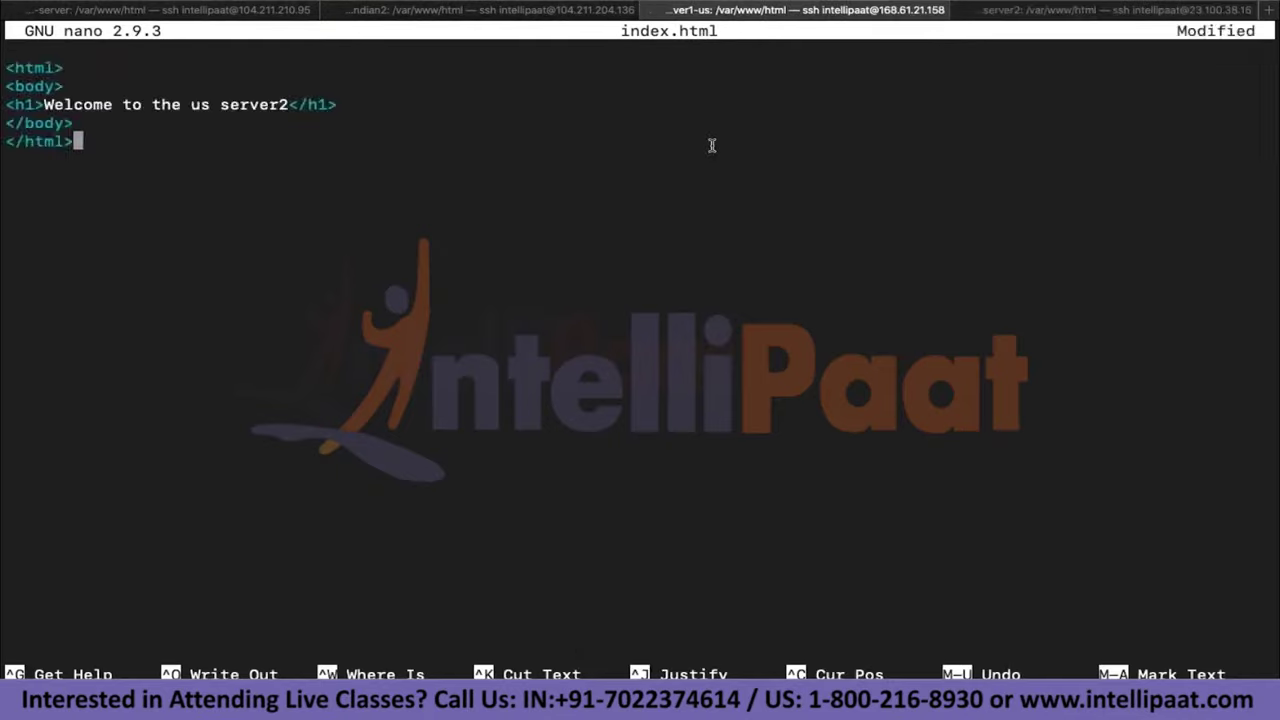
key("Up")
key("Up")
key("Right")
key("Right")
key("Right")
key("Right")
key("ctrl+x")
key("y")
key("Return")
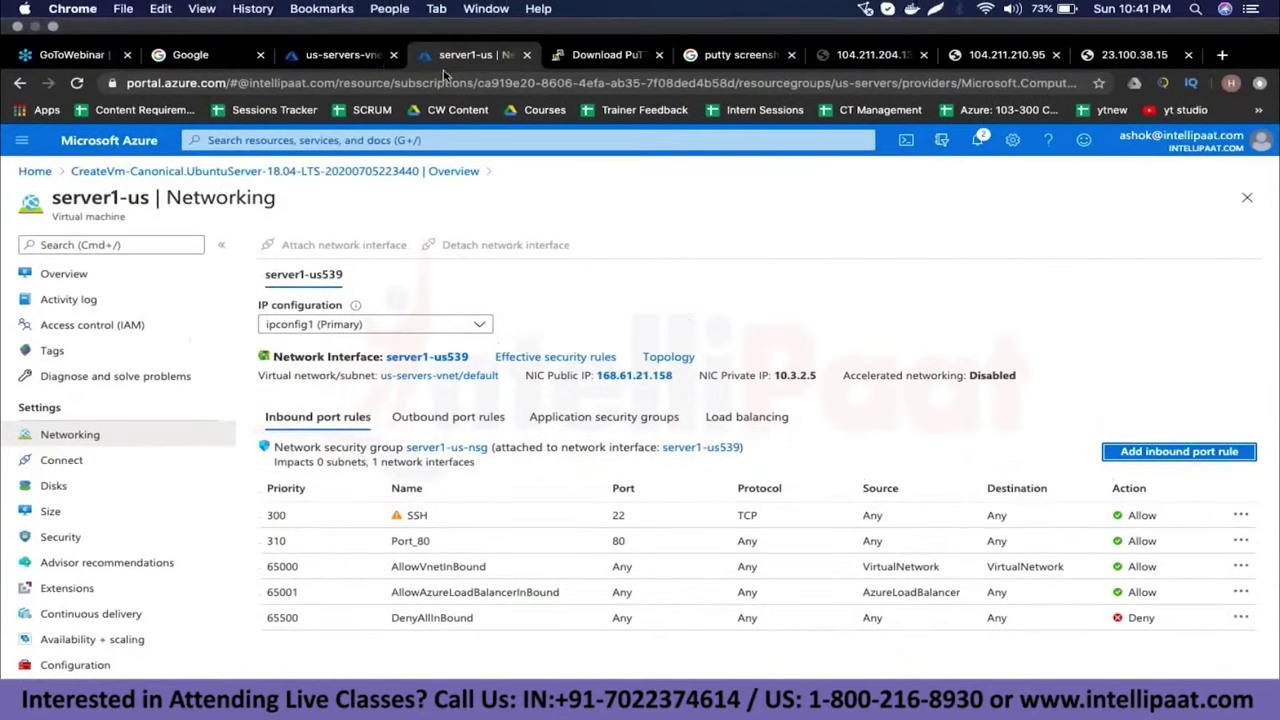
Step: Load server1-us's public IP 168.61.21.158 in a new tab, then return to the subnets page
left_click(352, 60)
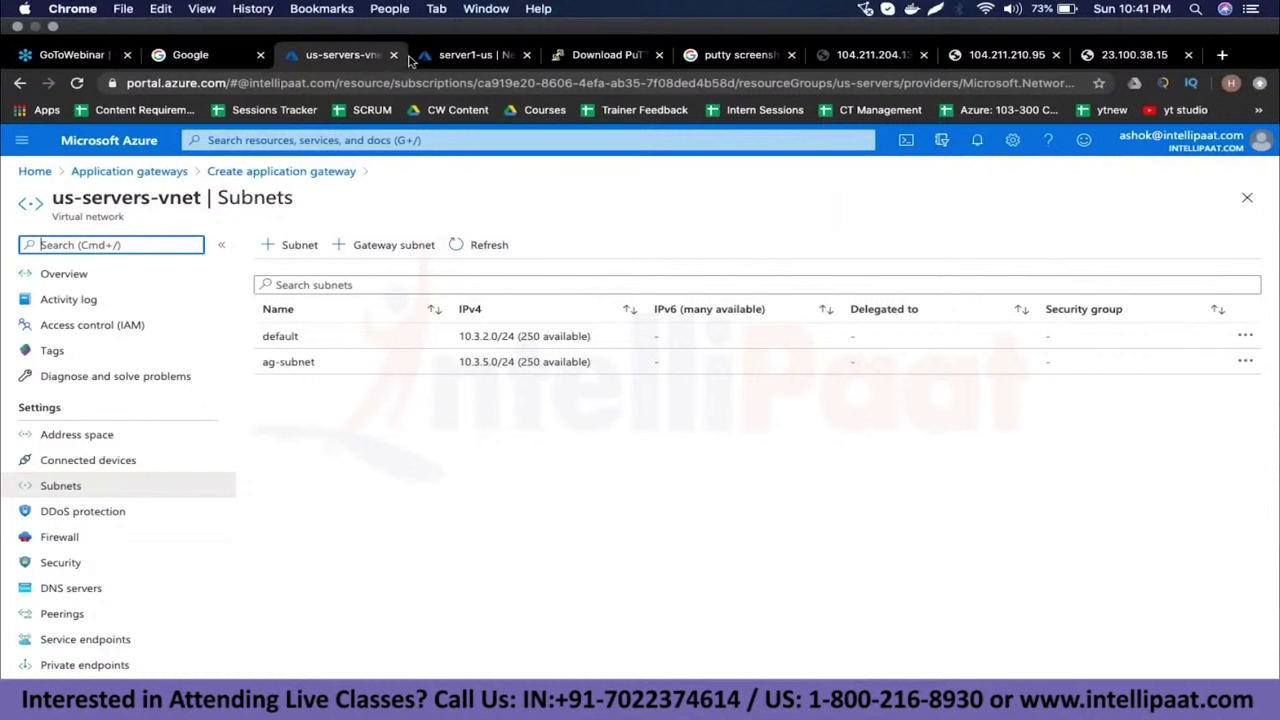
left_click(445, 55)
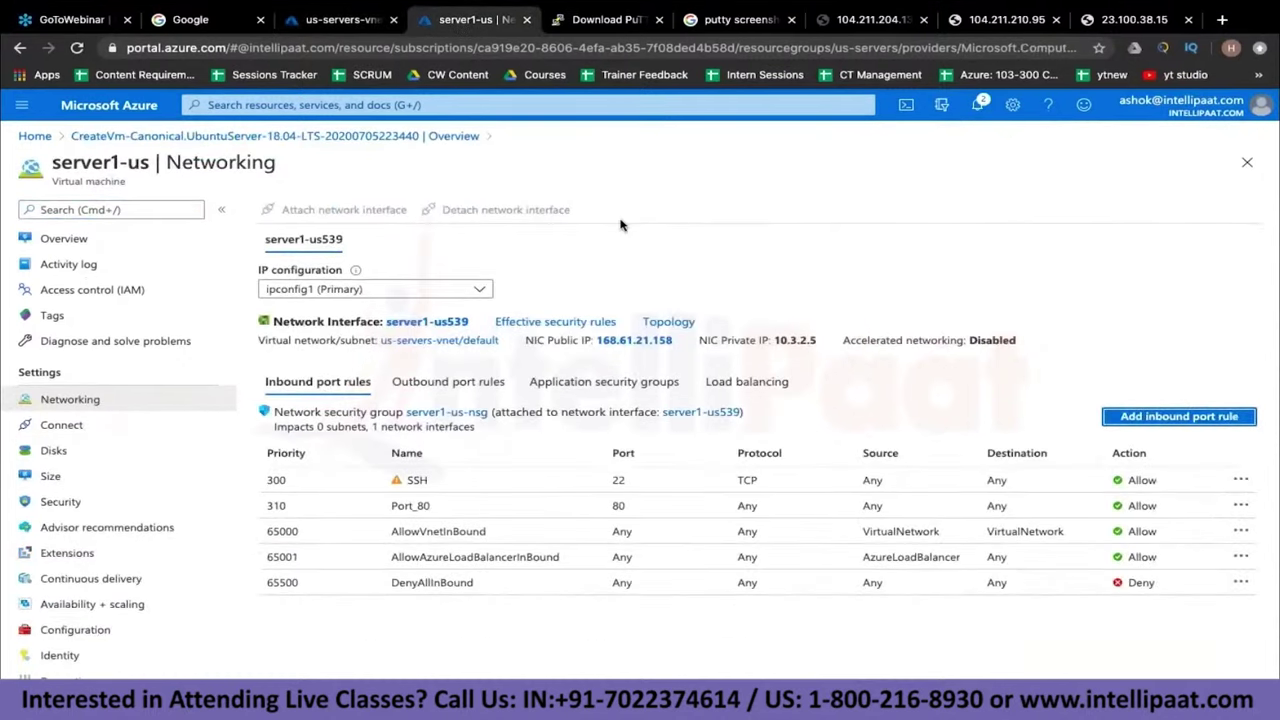
left_click(101, 238)
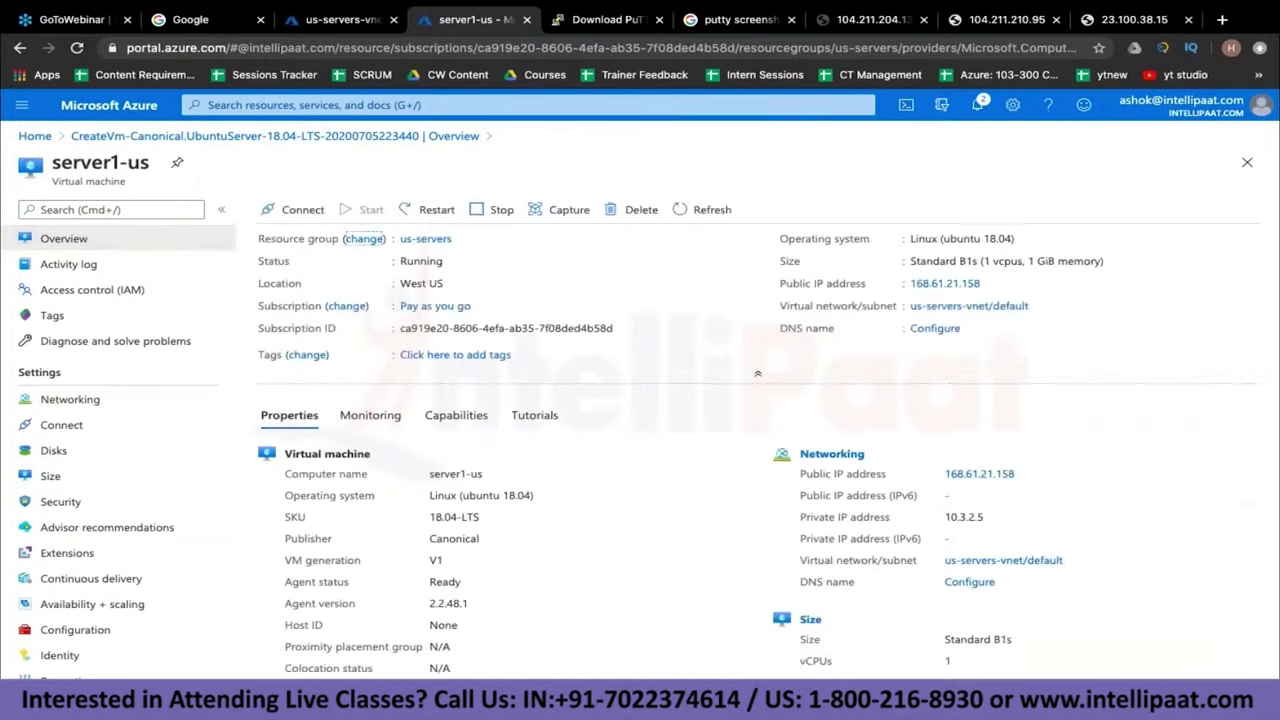
left_click(991, 283)
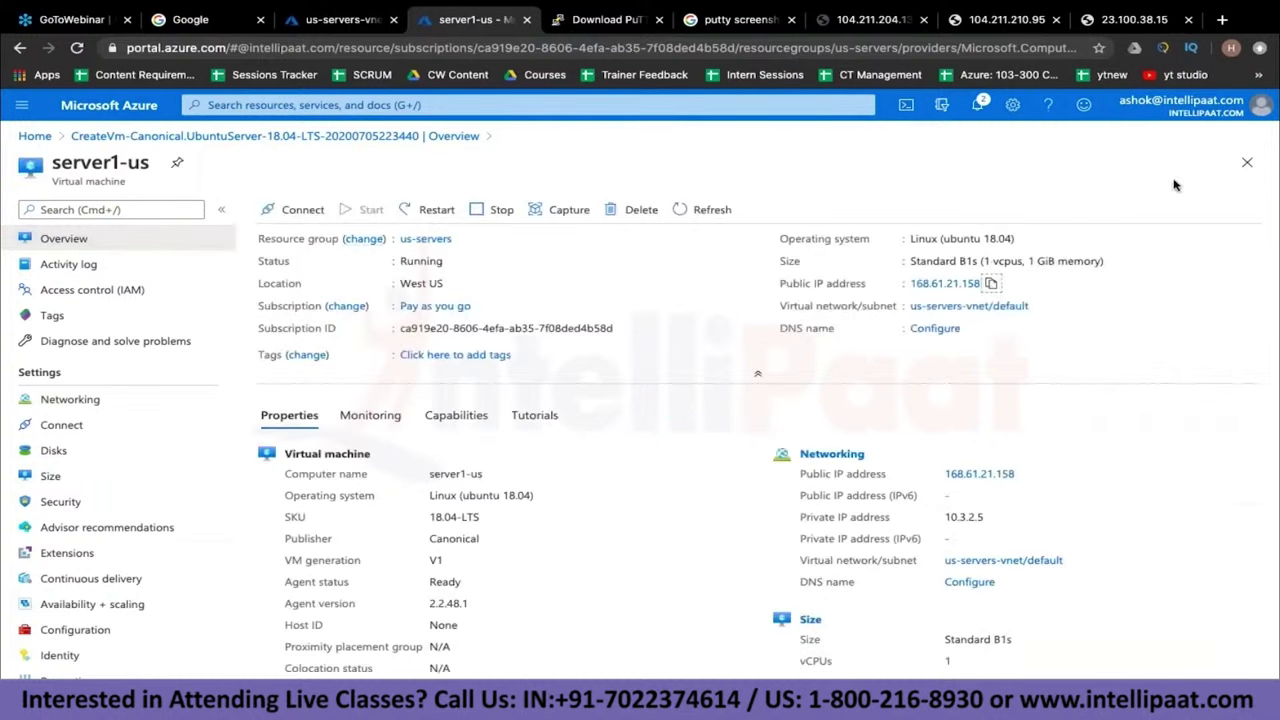
left_click(1222, 20)
key("ctrl+v")
key("Return")
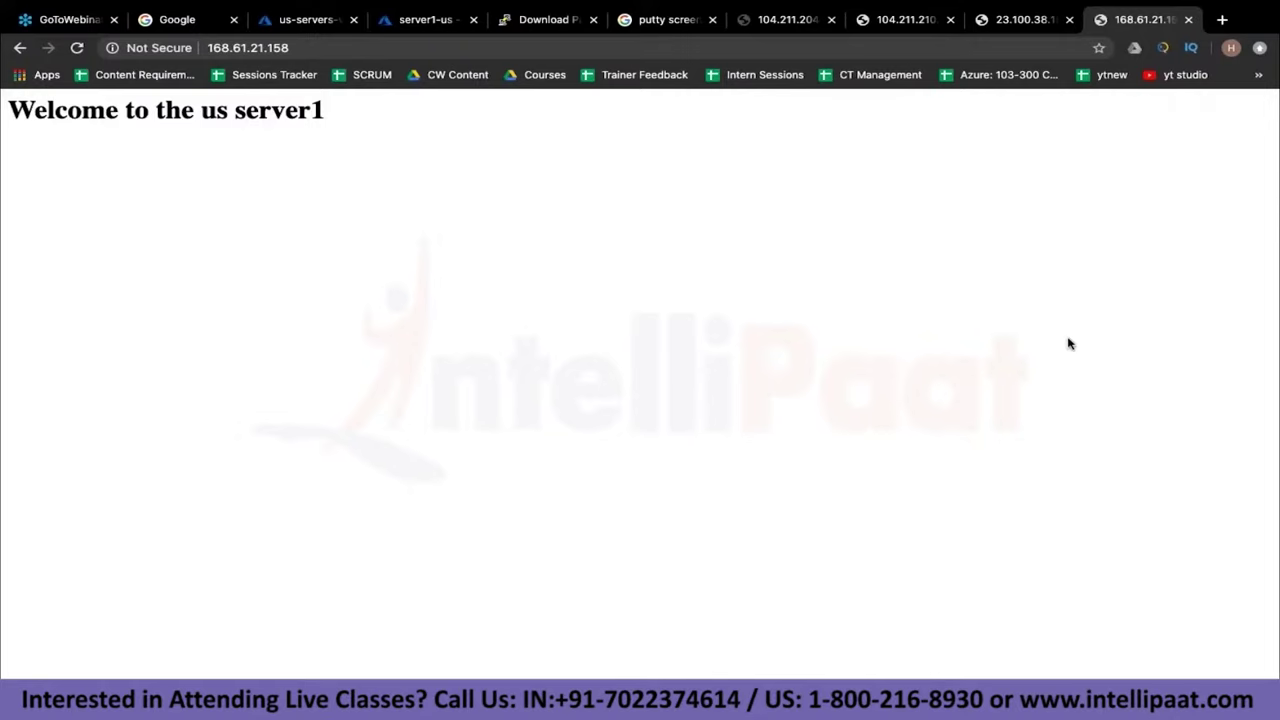
left_click(298, 20)
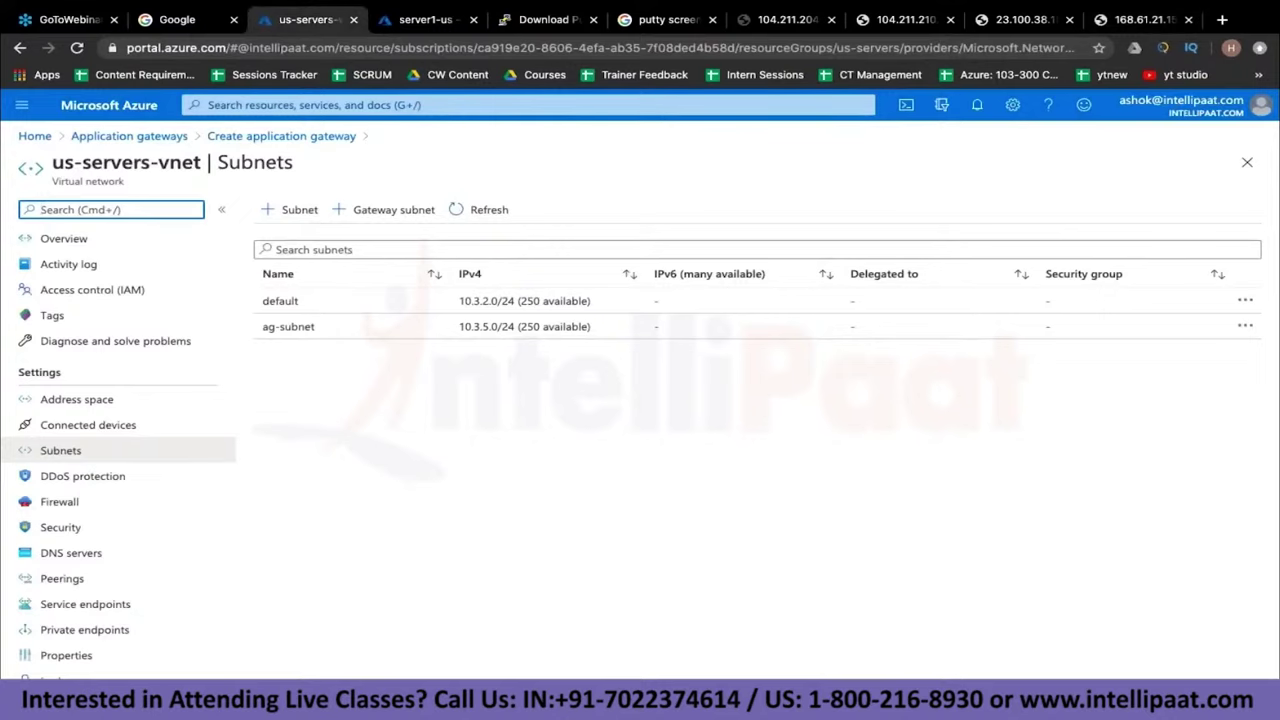
Step: Start a new application gateway ag-us in resource group us-servers
left_click(360, 105)
type("applica")
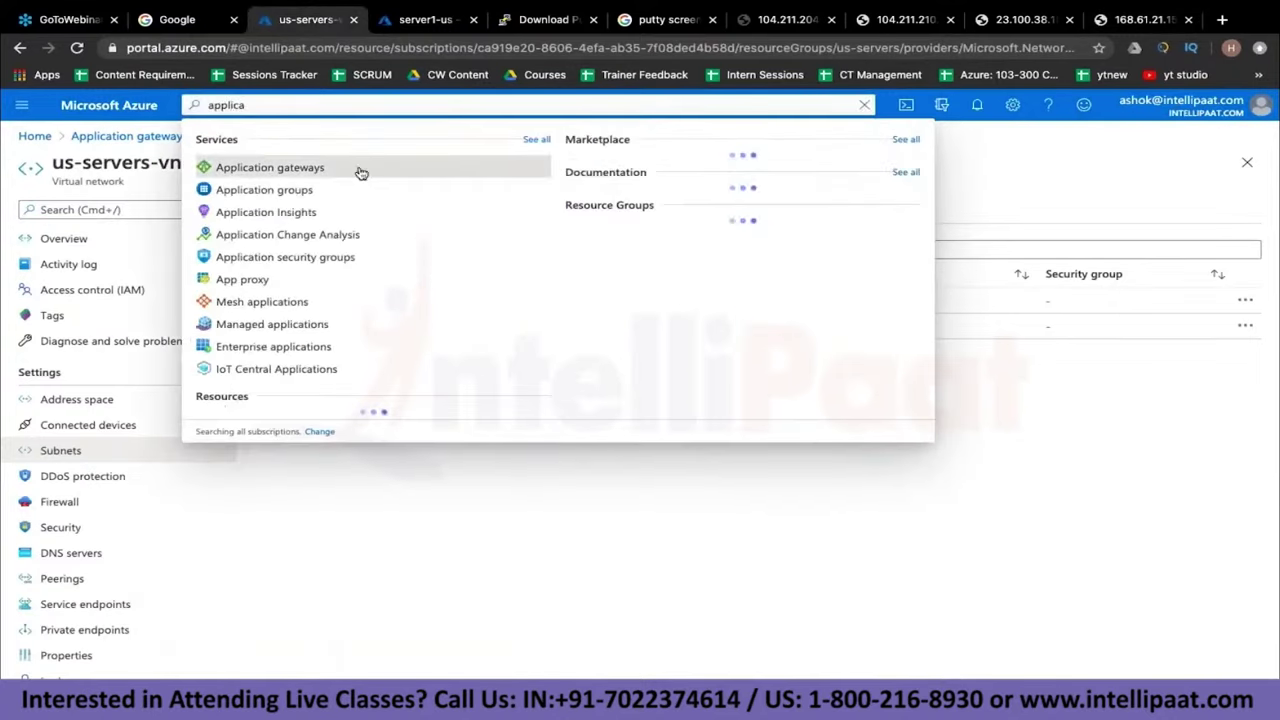
left_click(361, 172)
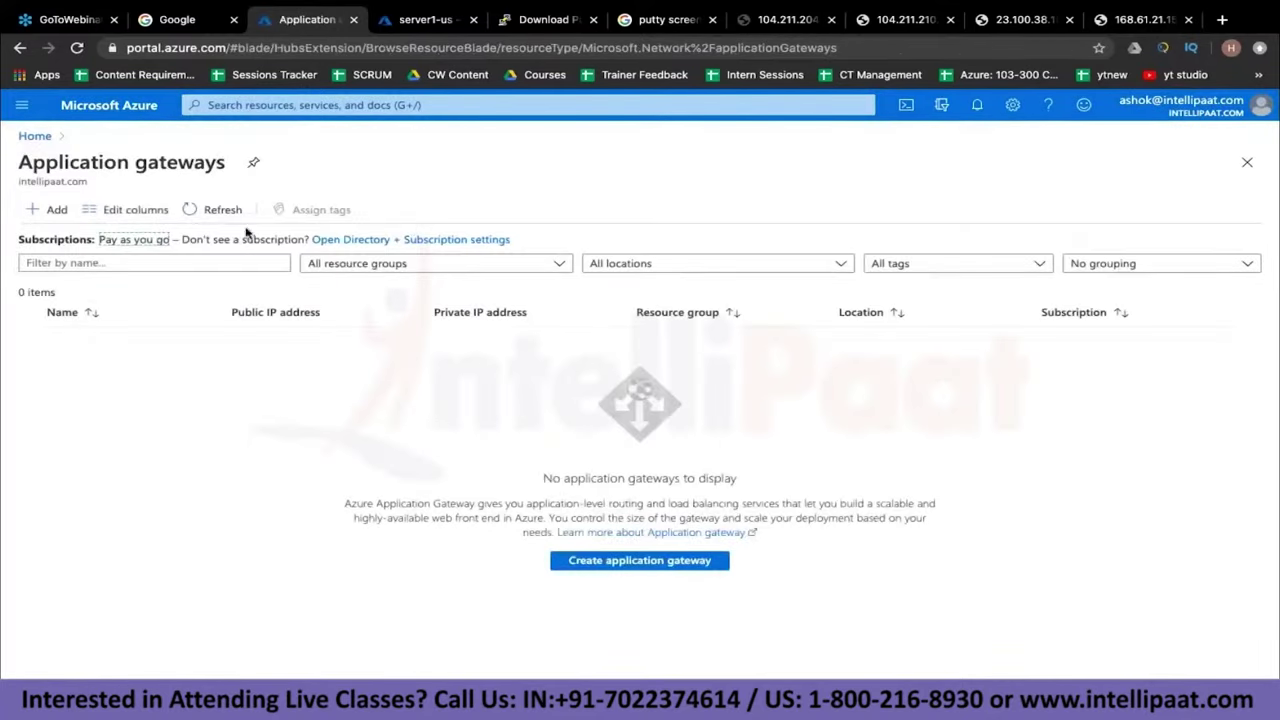
left_click(45, 209)
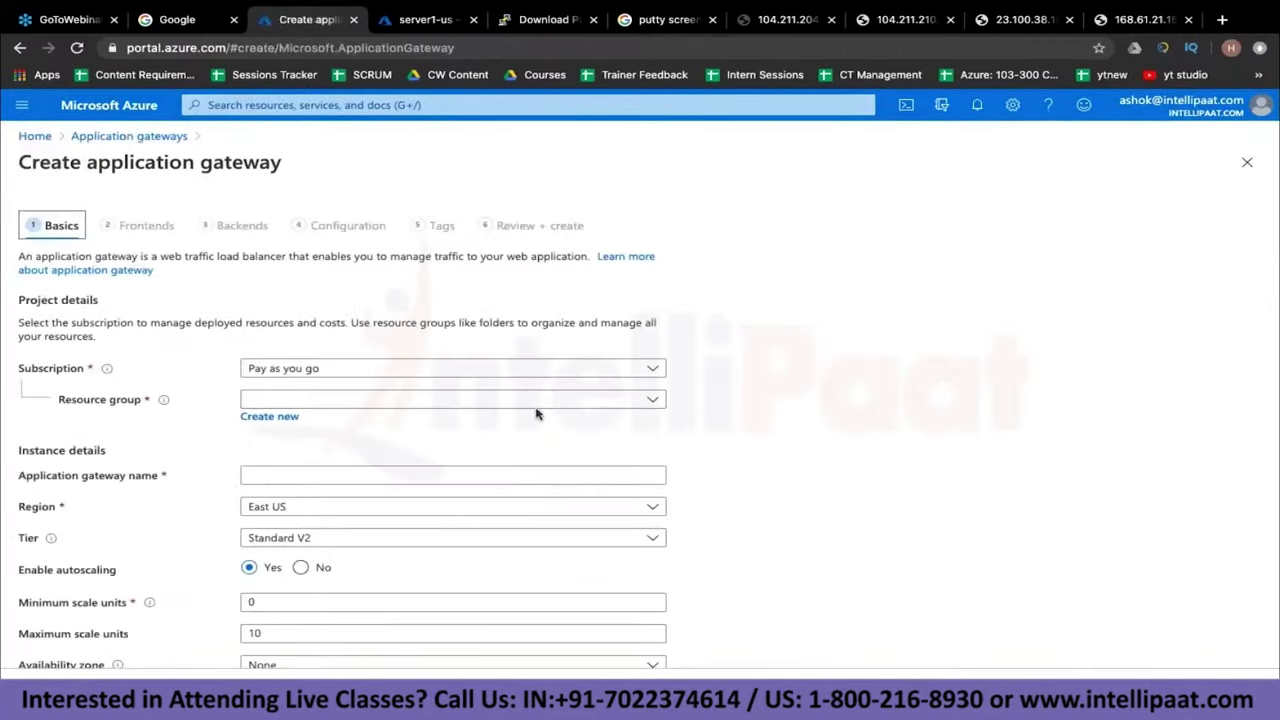
left_click(536, 404)
scroll(523, 589, "down", 3)
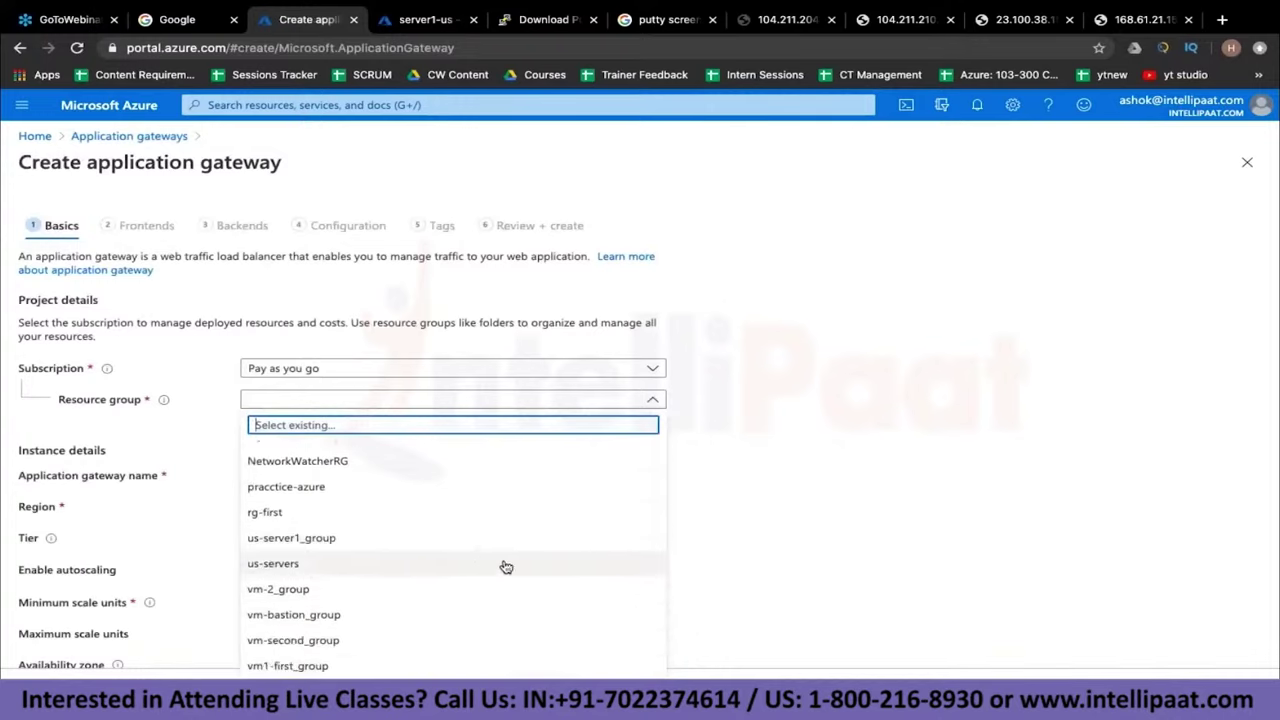
left_click(506, 564)
left_click(515, 477)
type("ag-us")
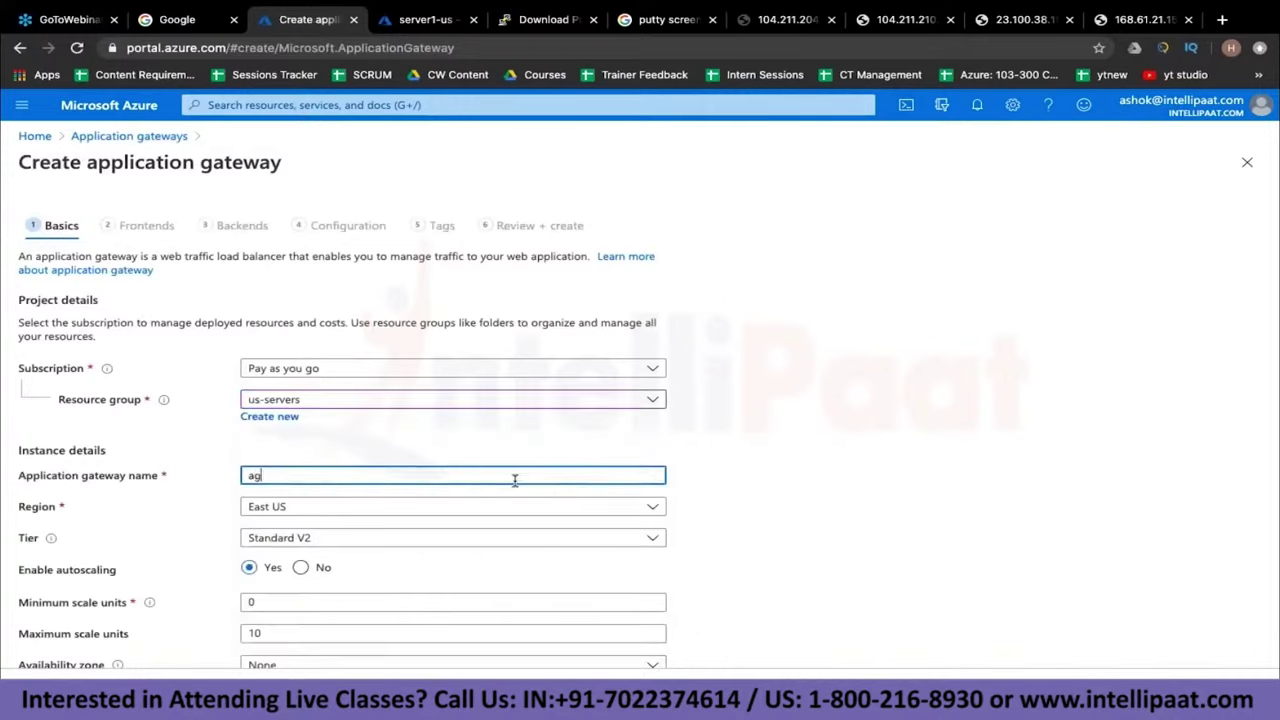
Step: Set the gateway region to West US and network us-servers-vnet, then view server1-us
left_click(465, 507)
type("west us")
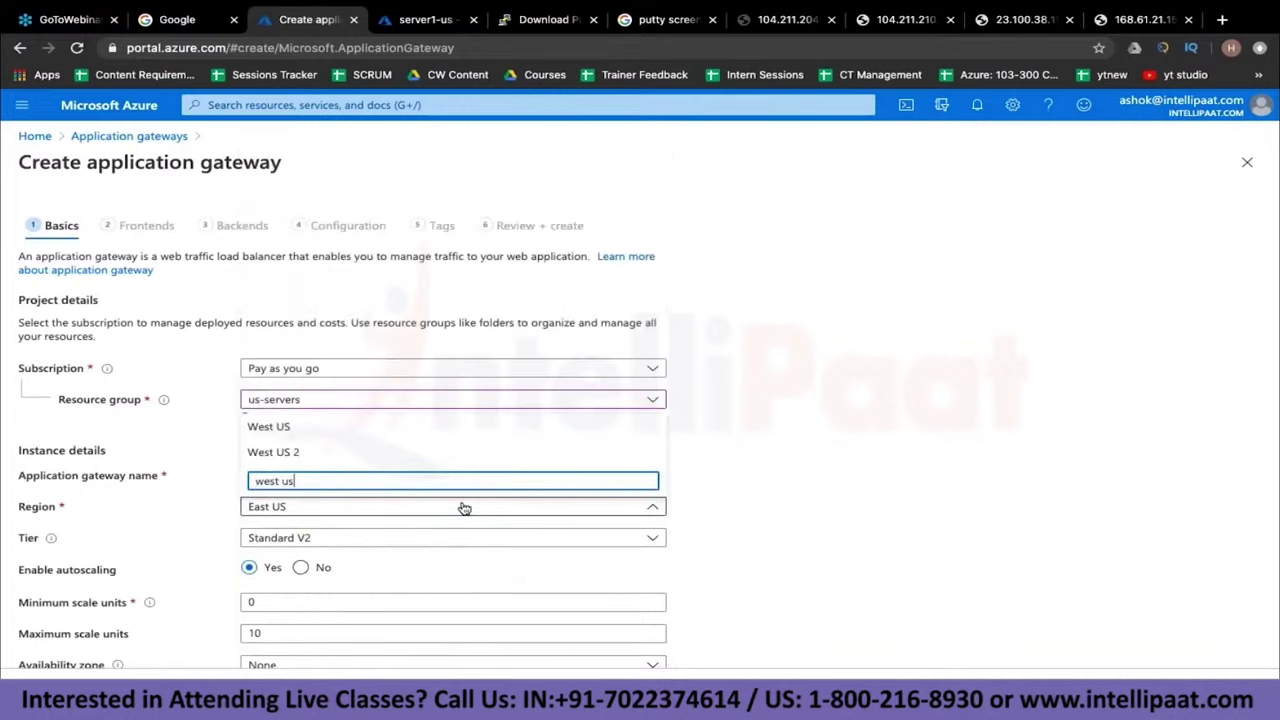
left_click(394, 426)
scroll(394, 426, "down", 2)
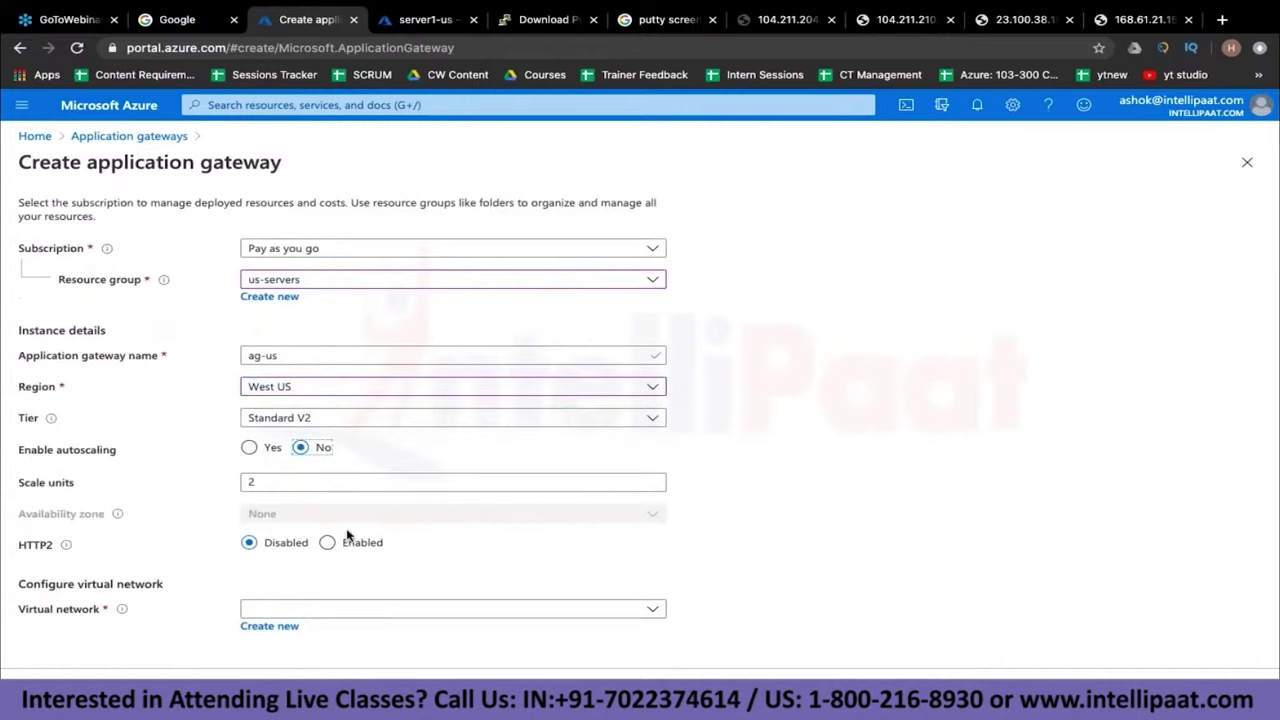
left_click(400, 609)
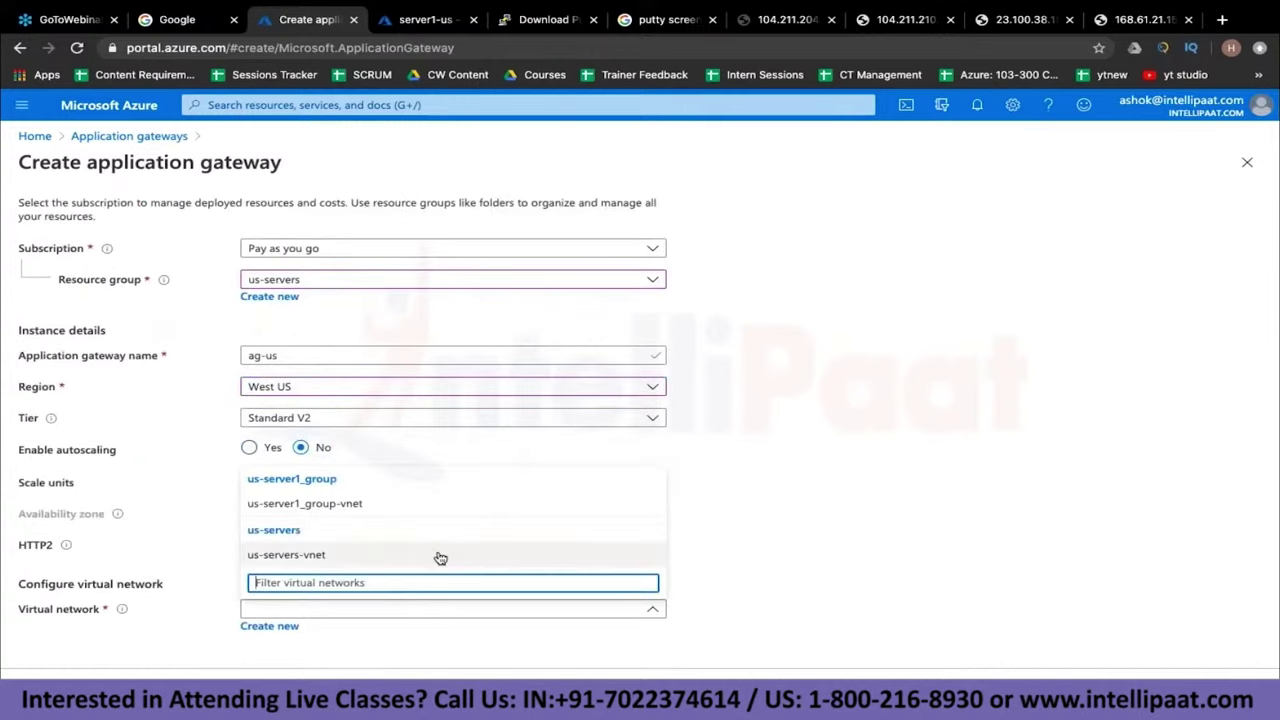
left_click(440, 557)
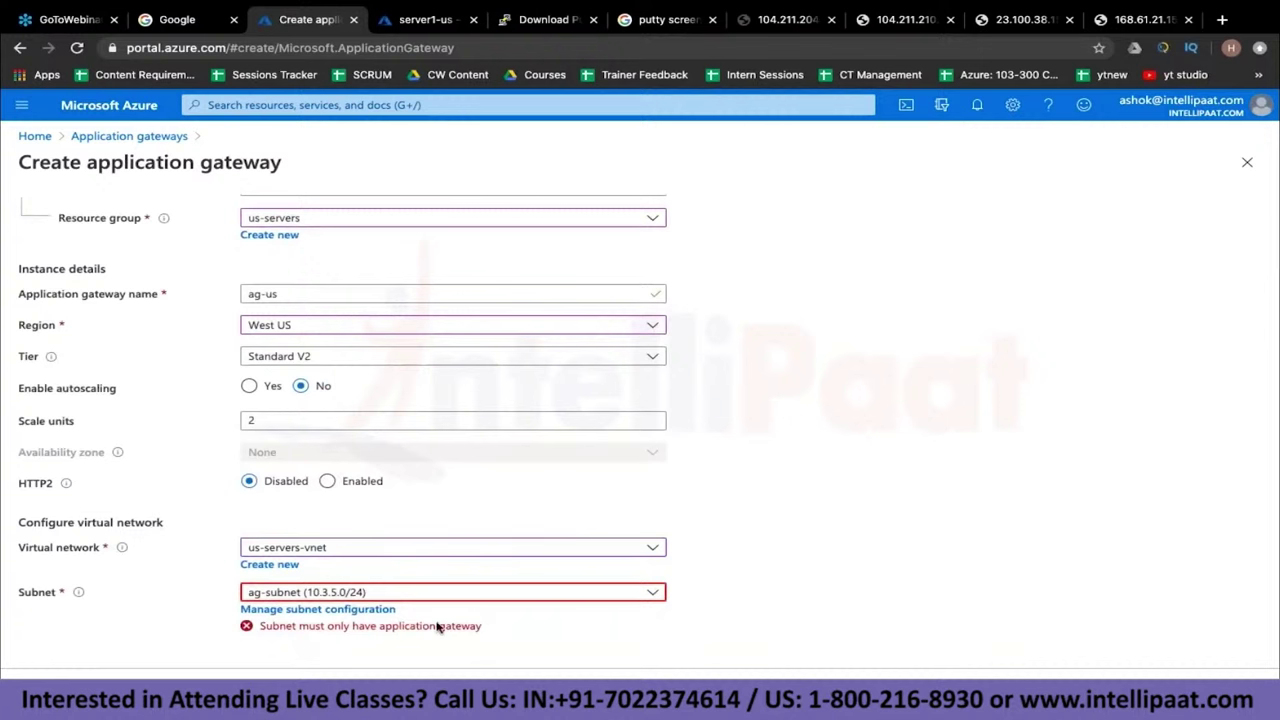
scroll(204, 342, "up", 5)
left_click(425, 19)
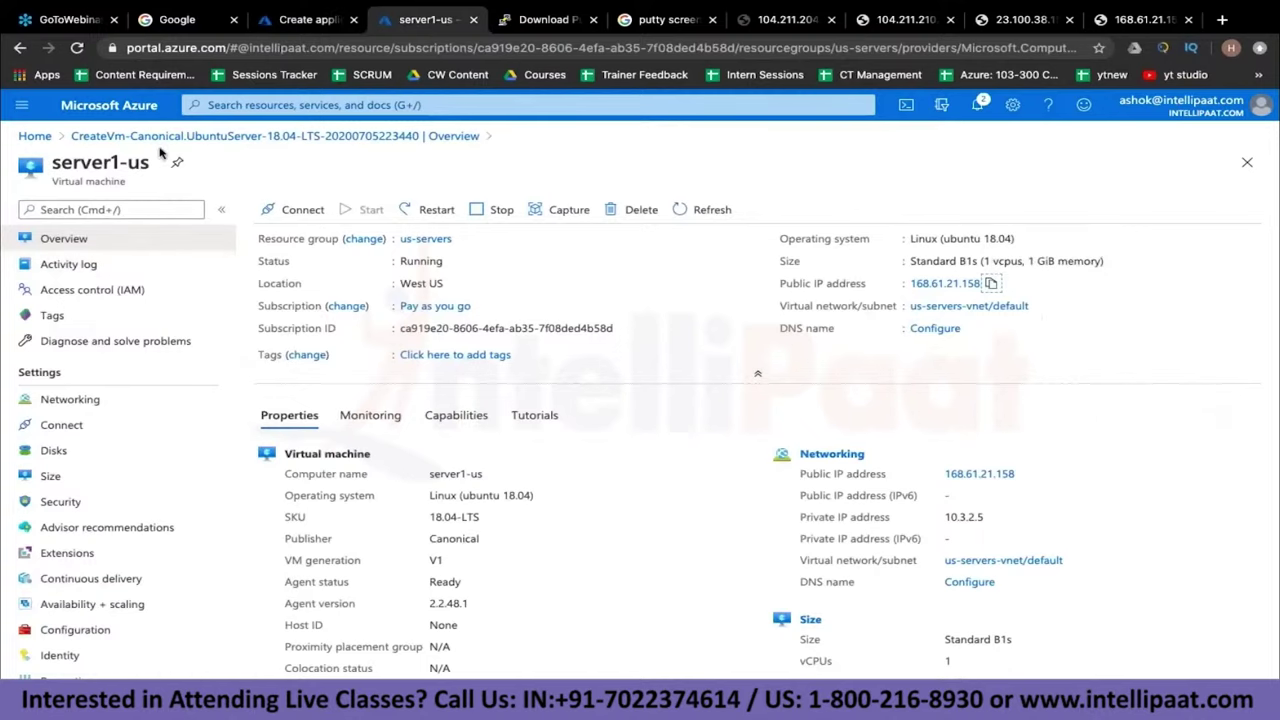
Step: Try deleting ag-subnet from us-servers-vnet and open the resource blocking the deletion
left_click(250, 105)
type("virtual")
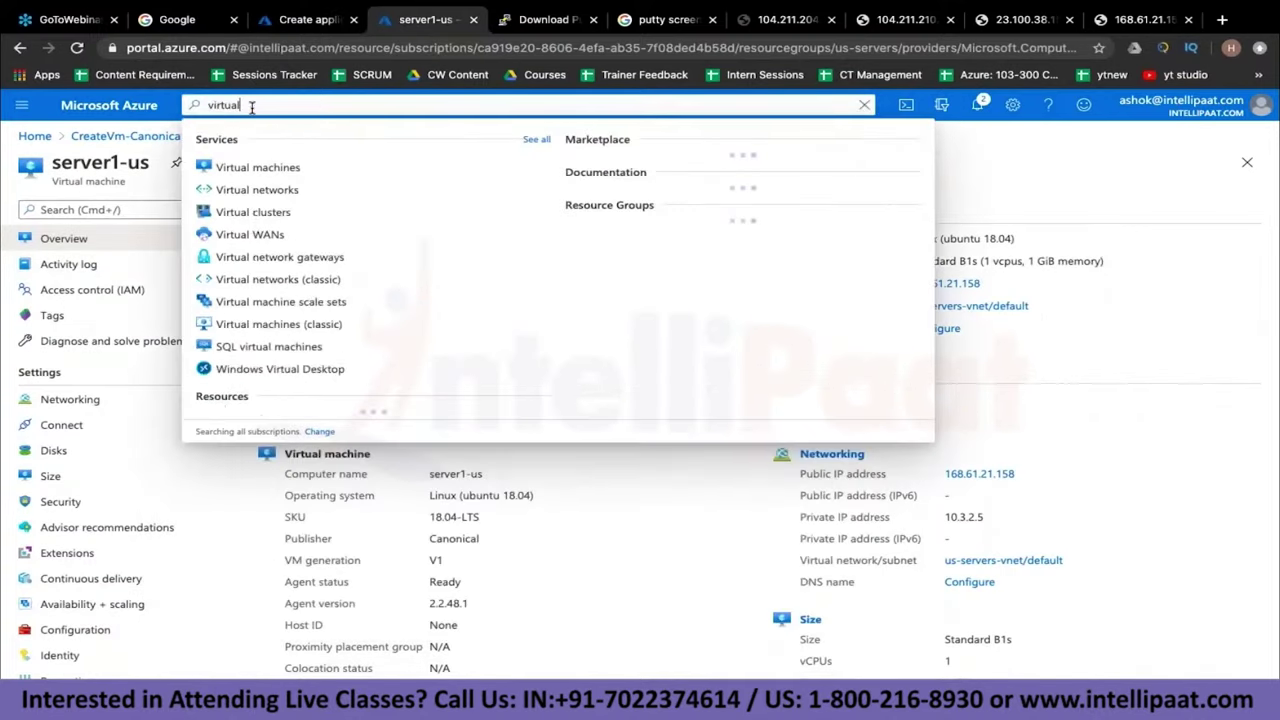
left_click(272, 196)
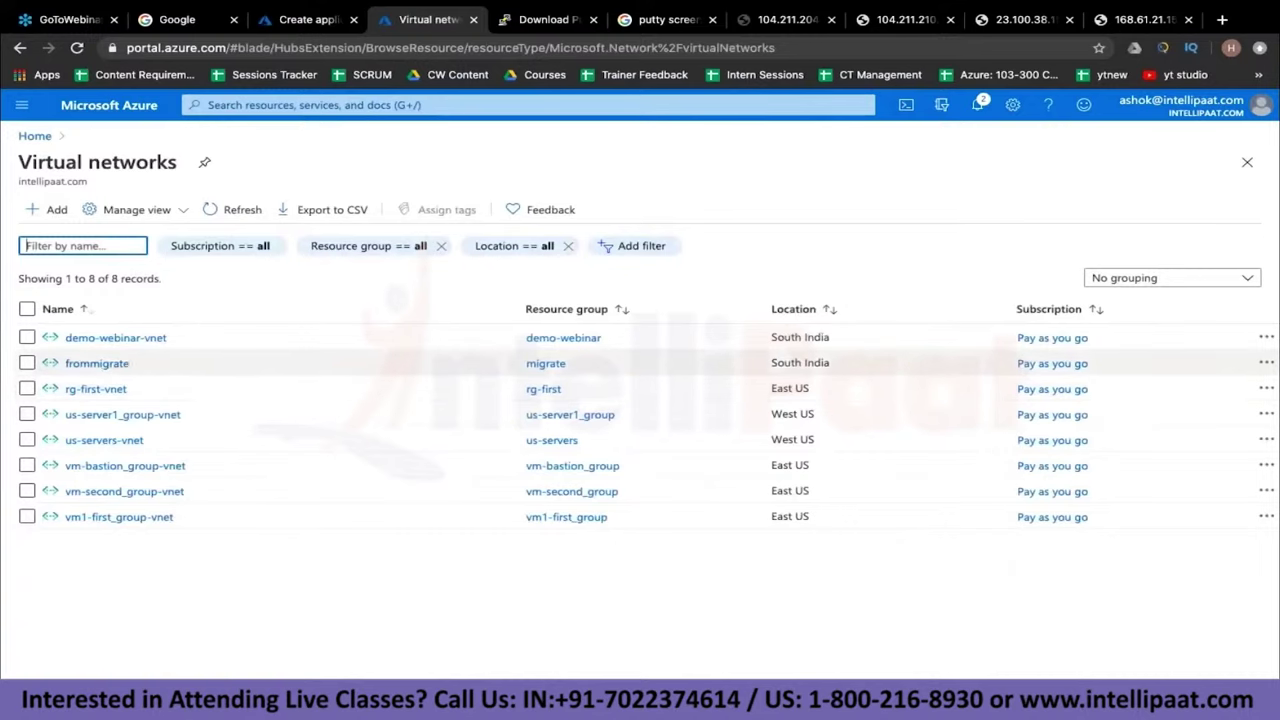
left_click(122, 442)
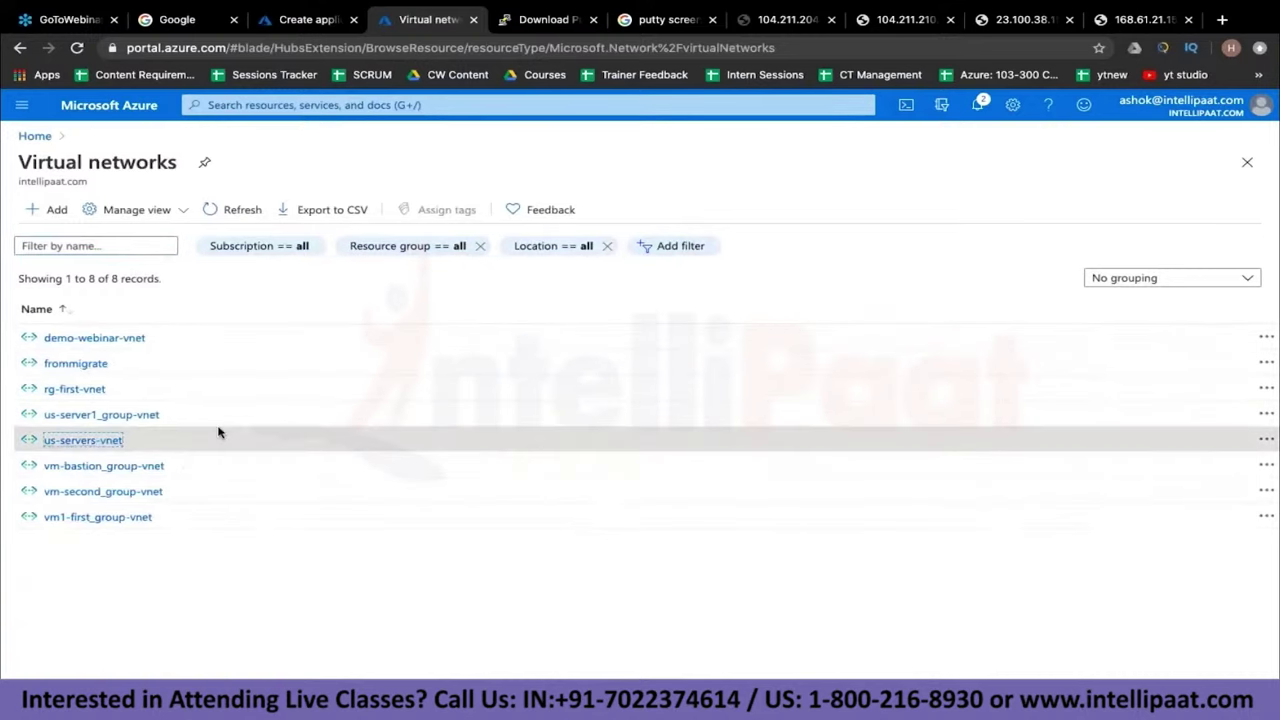
left_click(408, 446)
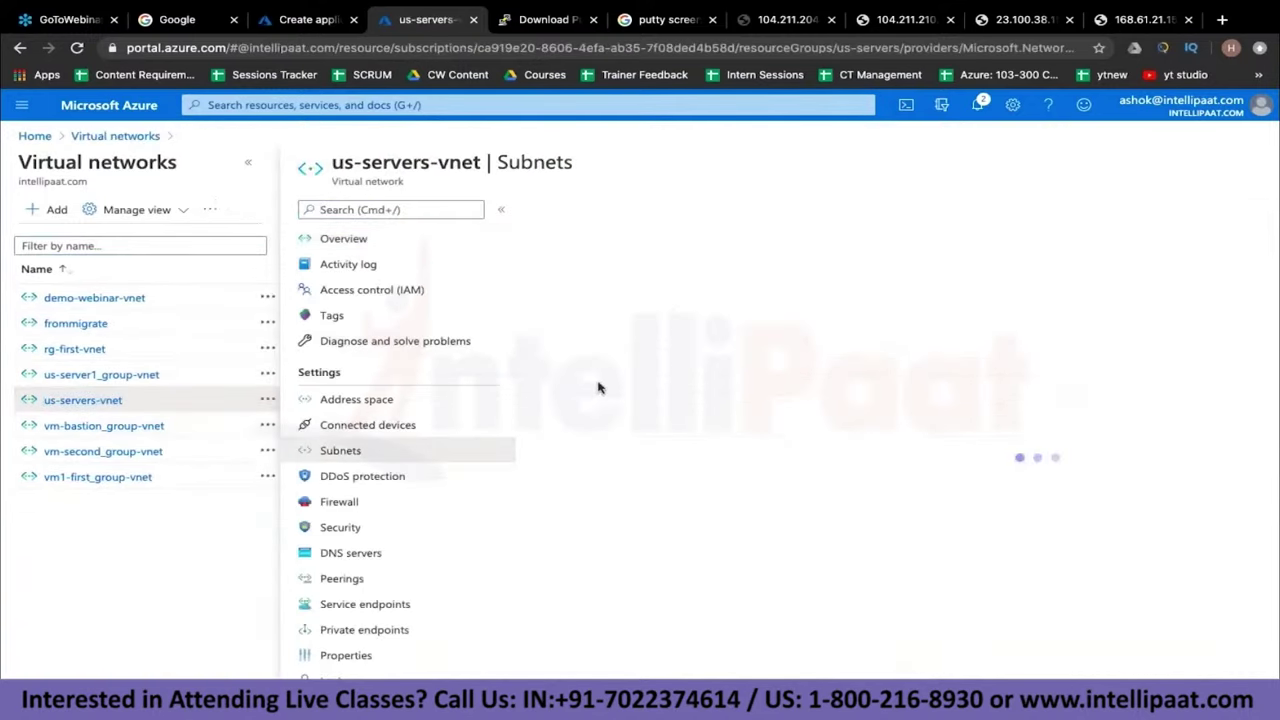
left_click(694, 329)
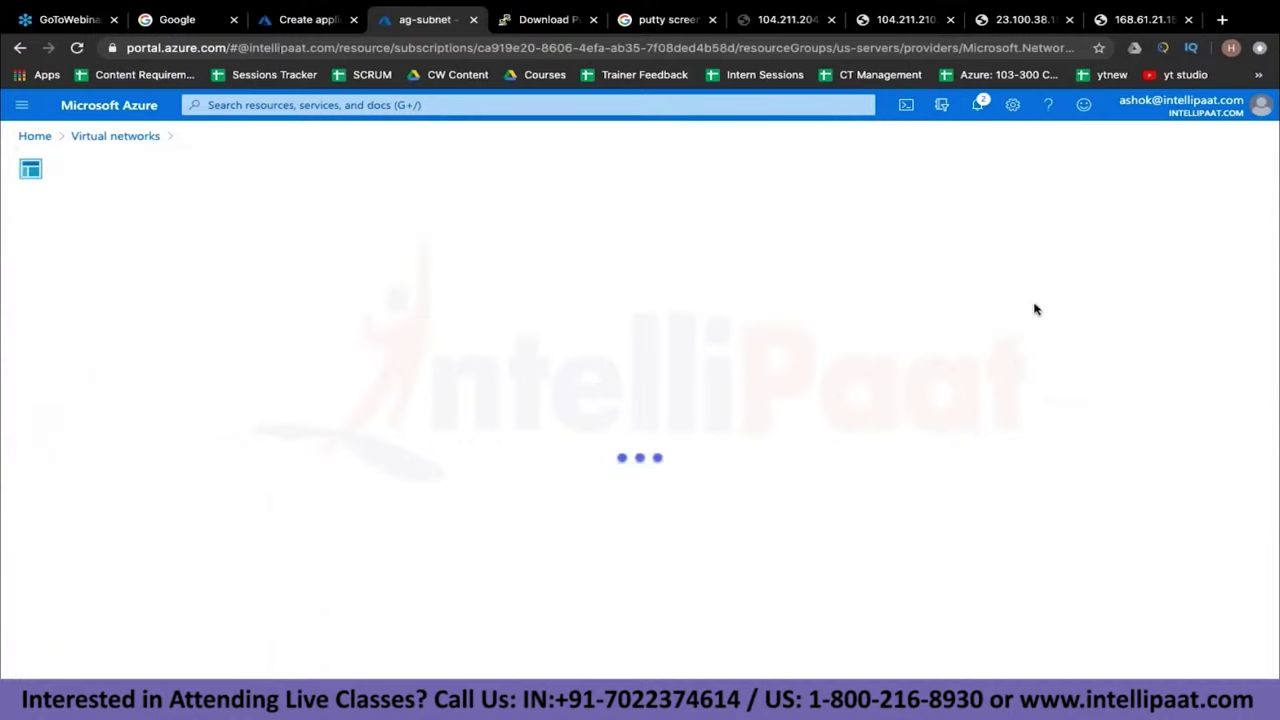
left_click(193, 209)
left_click(92, 311)
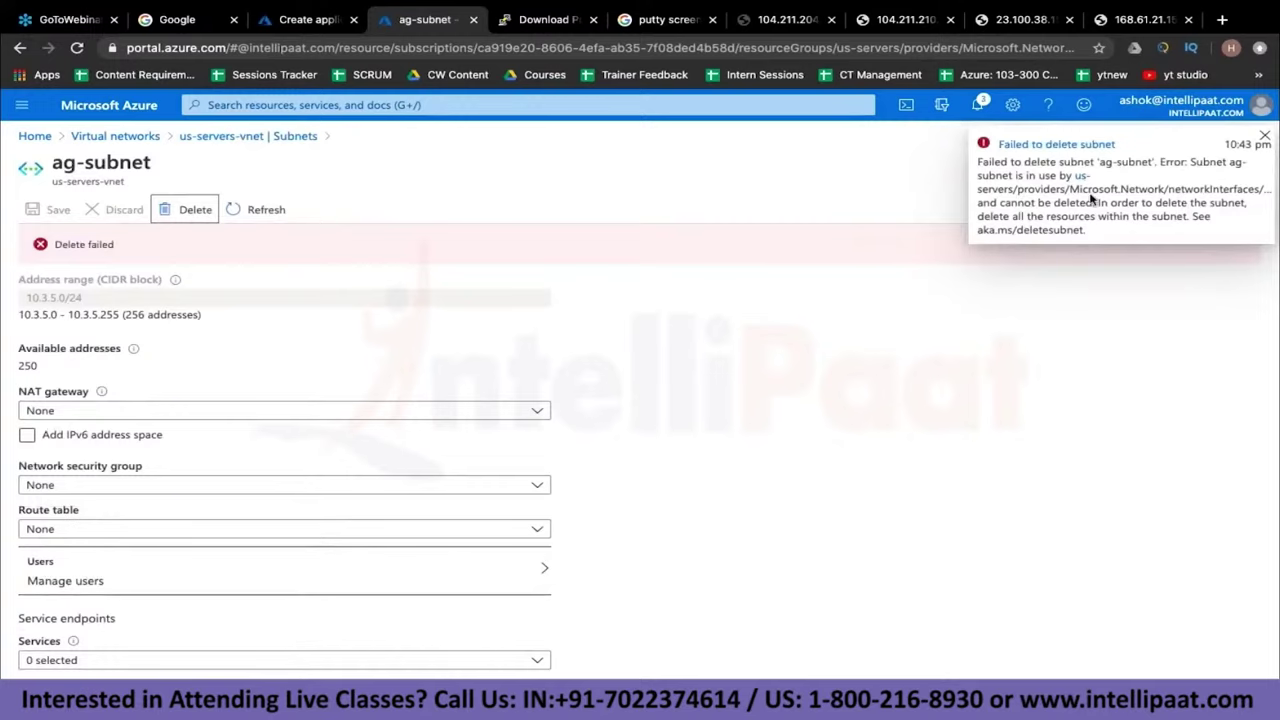
left_click(1083, 181)
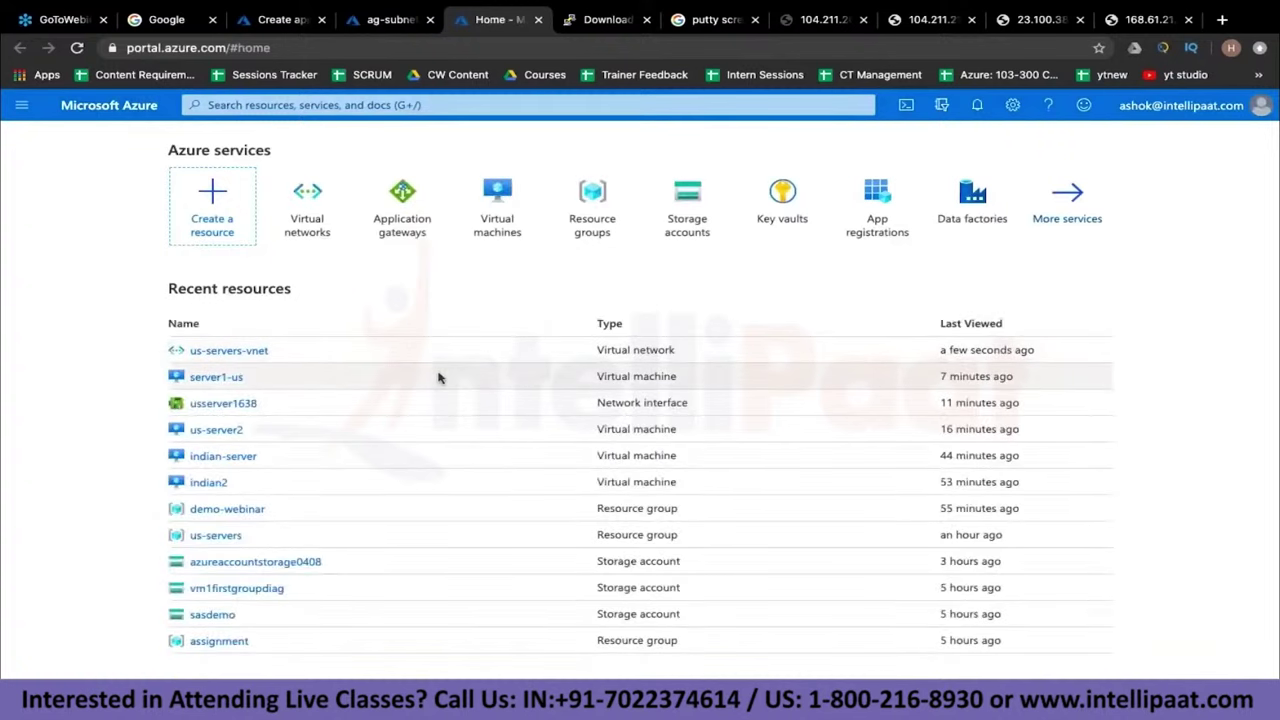
Step: Return to us-servers-vnet's subnets list
left_click(283, 20)
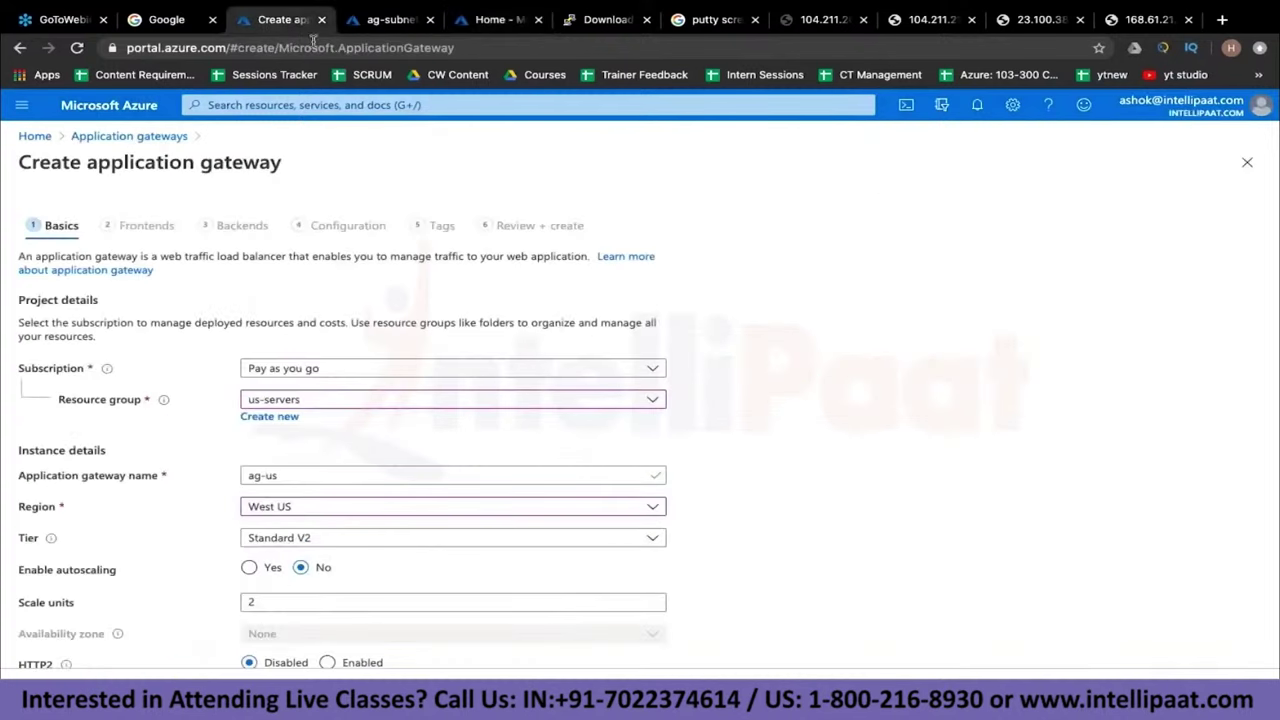
left_click(382, 19)
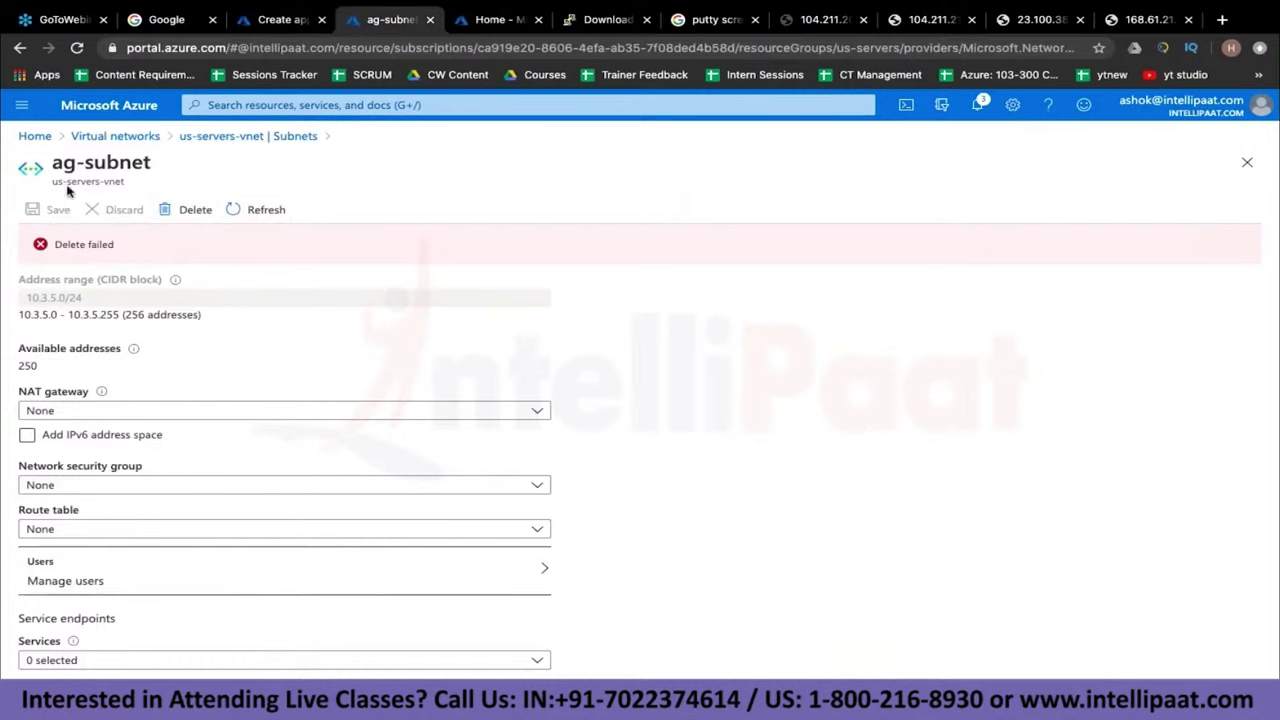
left_click(115, 136)
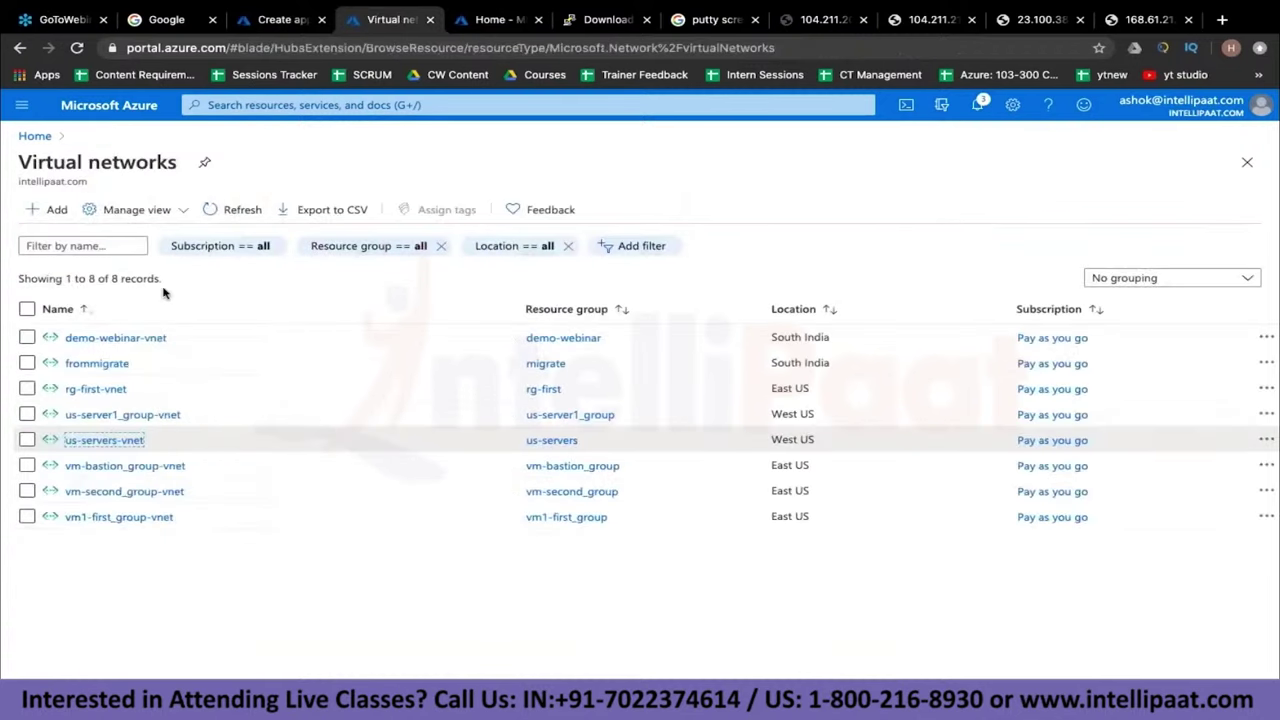
left_click(104, 440)
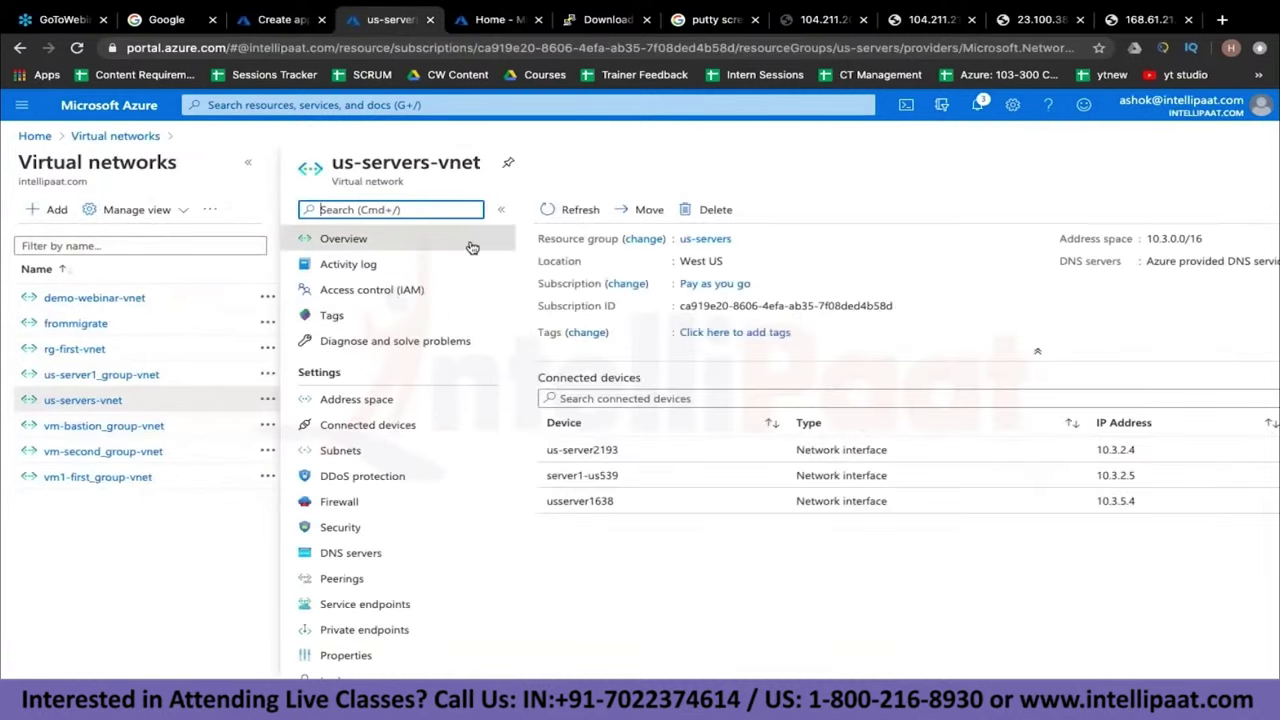
left_click(437, 457)
Step: Add subnet ag1subnet with address range 10.3.6.0/24, correcting the invalid name before saving
left_click(318, 210)
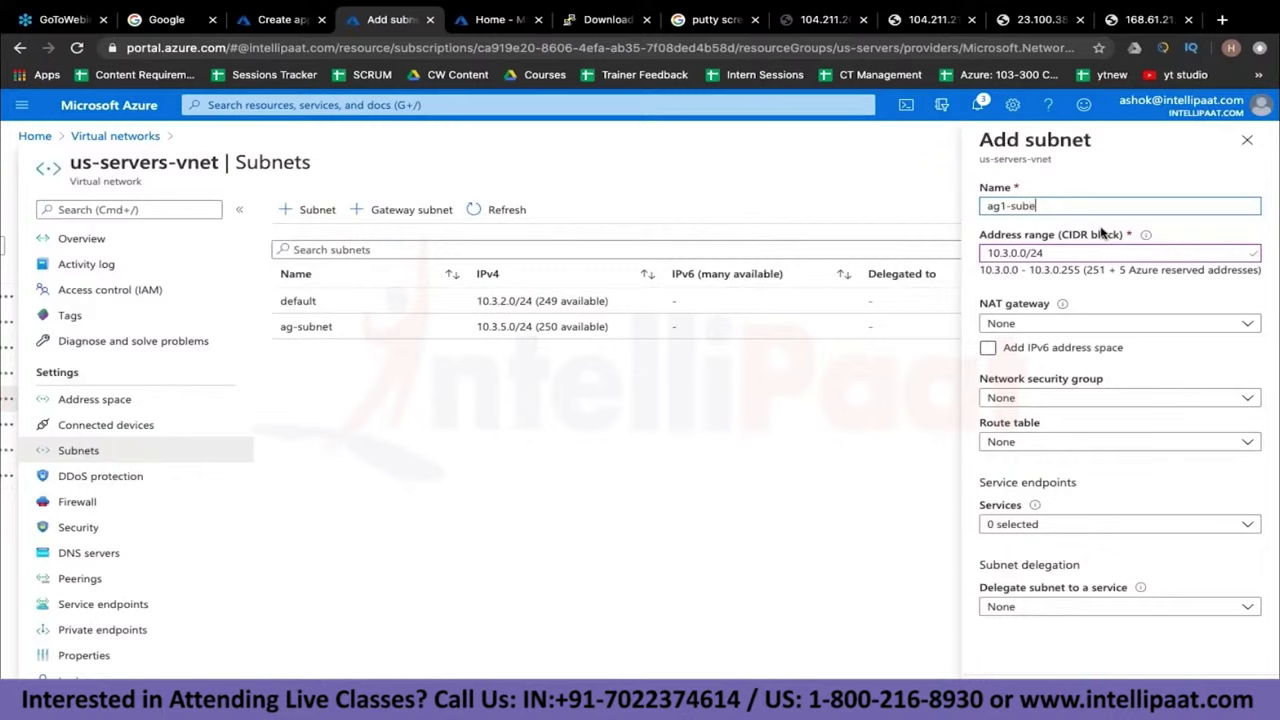
left_click(1016, 254)
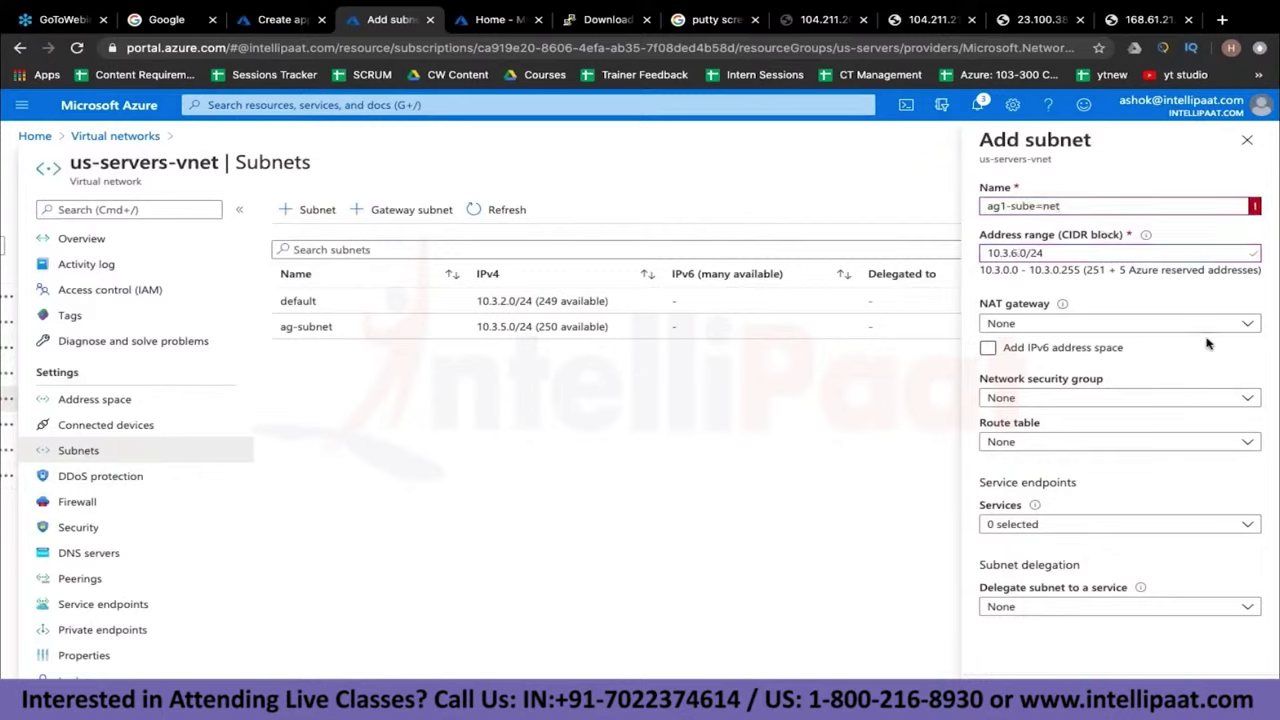
left_click(1038, 206)
key("BackSpace")
key("BackSpace")
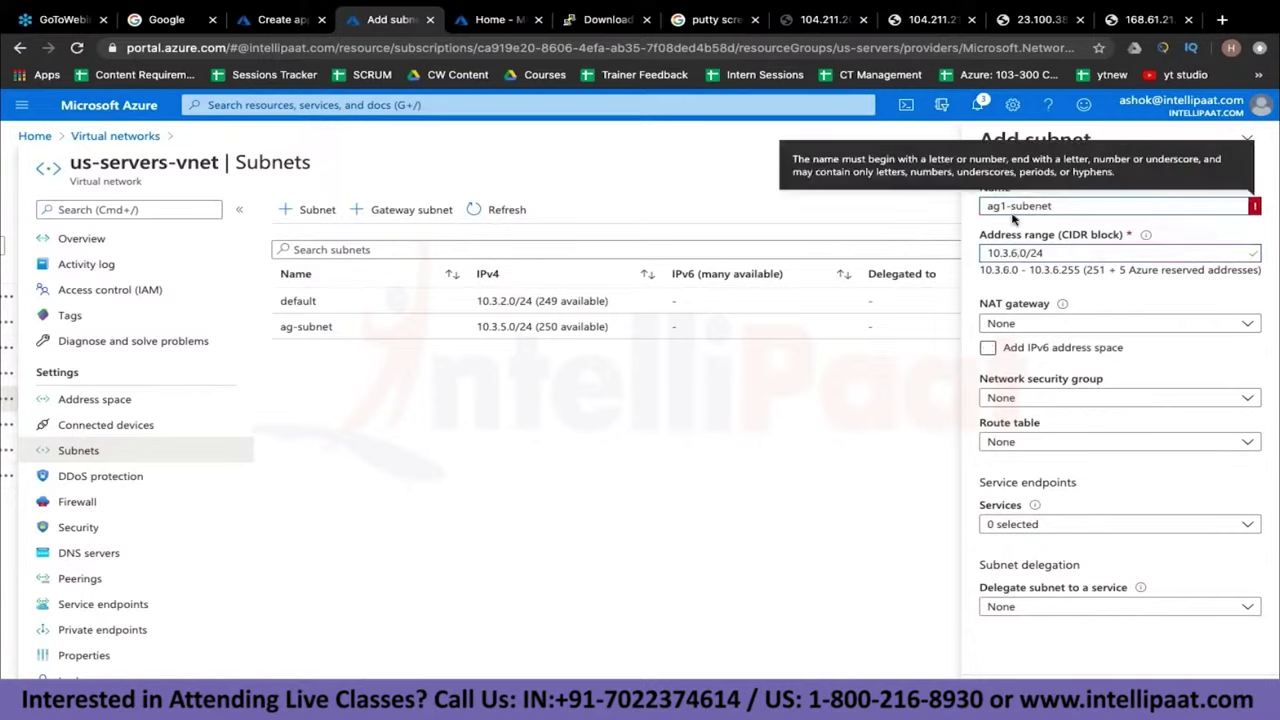
left_click(1008, 206)
key("BackSpace")
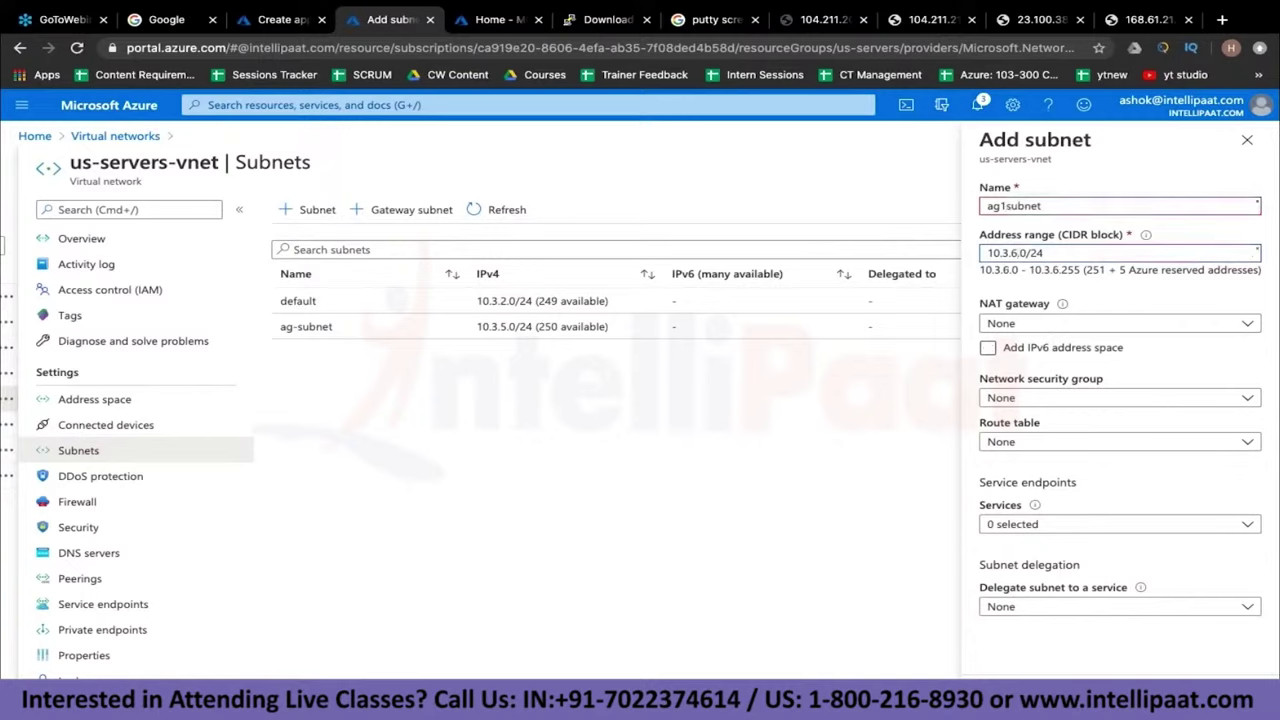
key("Return")
Step: Place the gateway on us-servers-vnet, subnet ag1subnet (10.3.6.0/24)
left_click(280, 19)
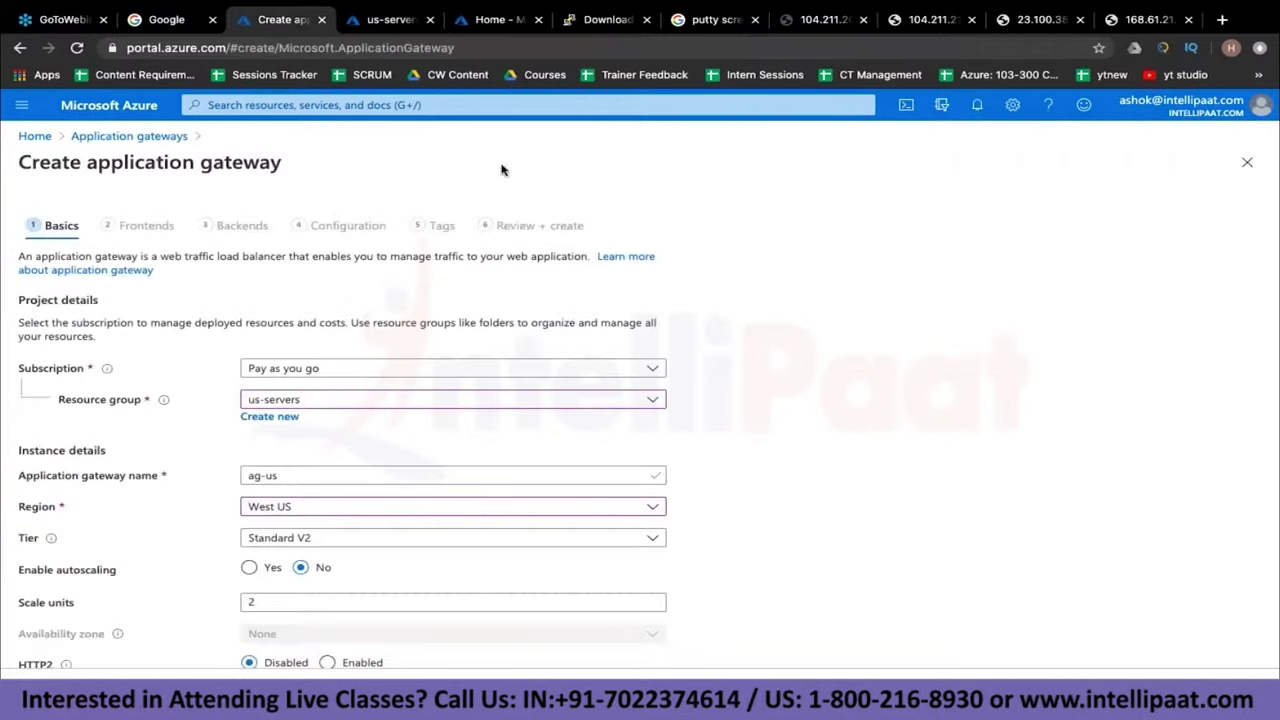
scroll(421, 596, "down", 4)
left_click(366, 549)
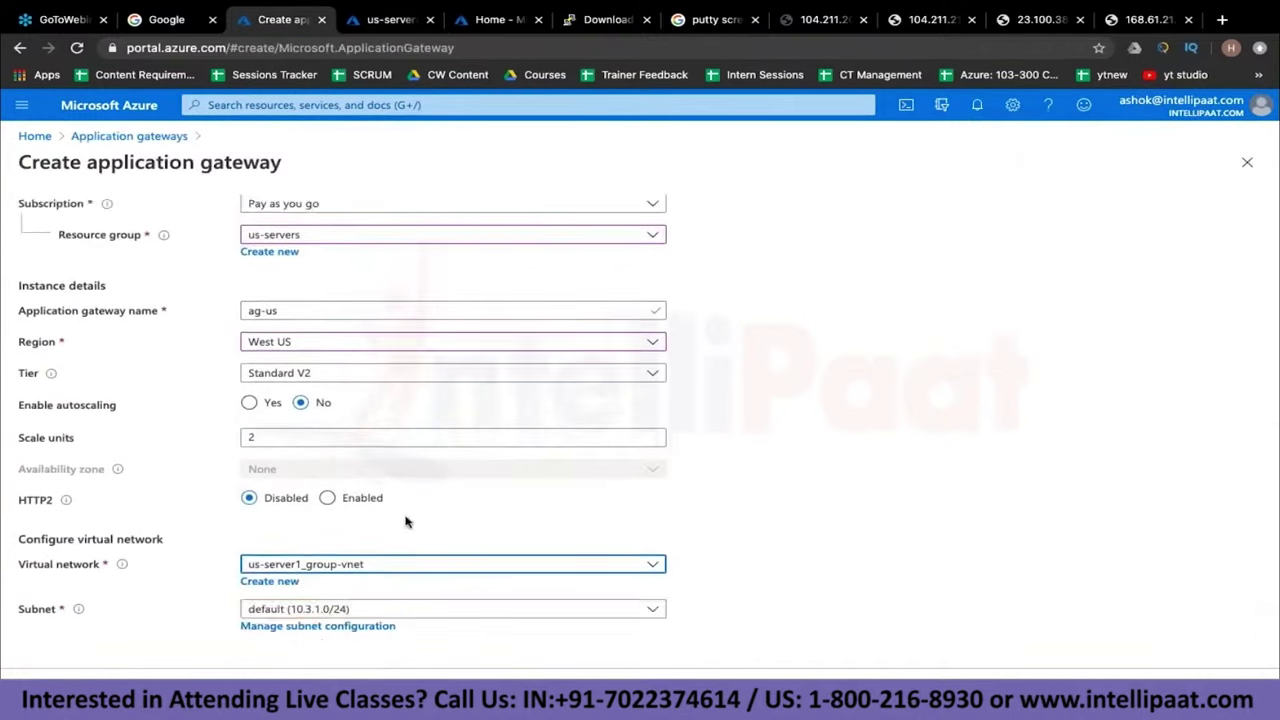
left_click(420, 491)
left_click(417, 596)
left_click(307, 512)
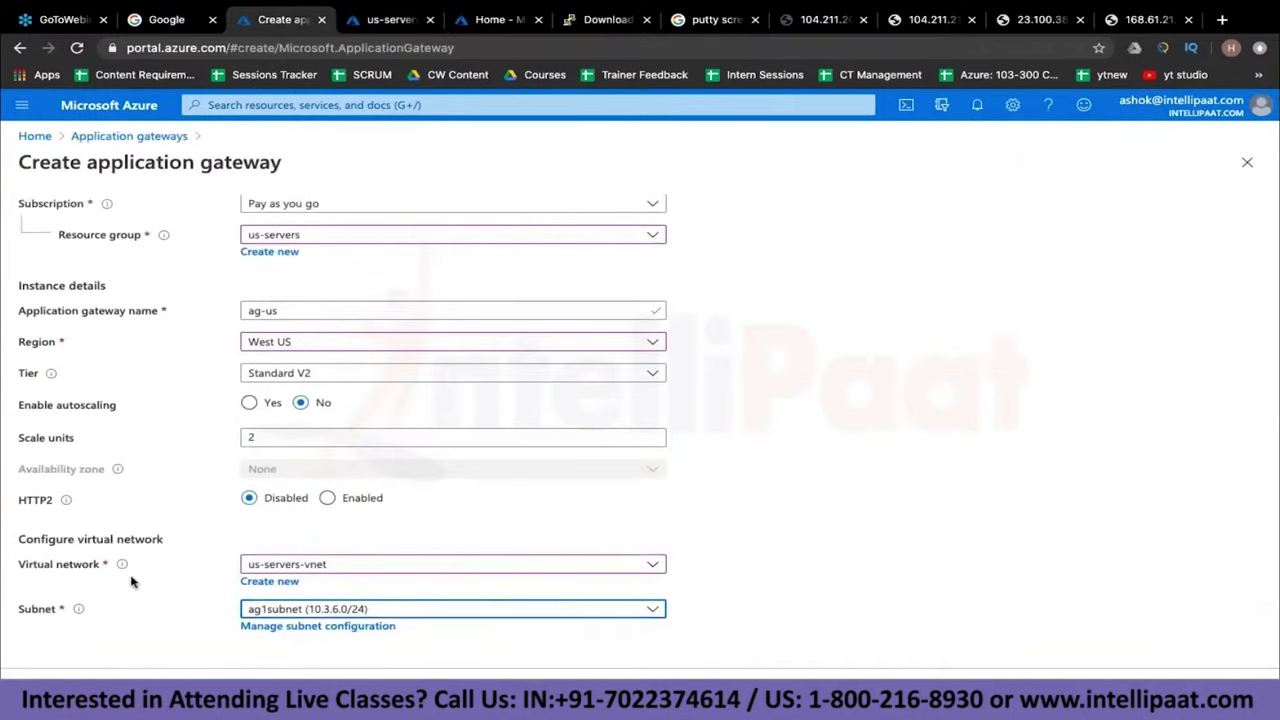
Step: Give the frontend a new public IP address named new-agus
left_click(320, 695)
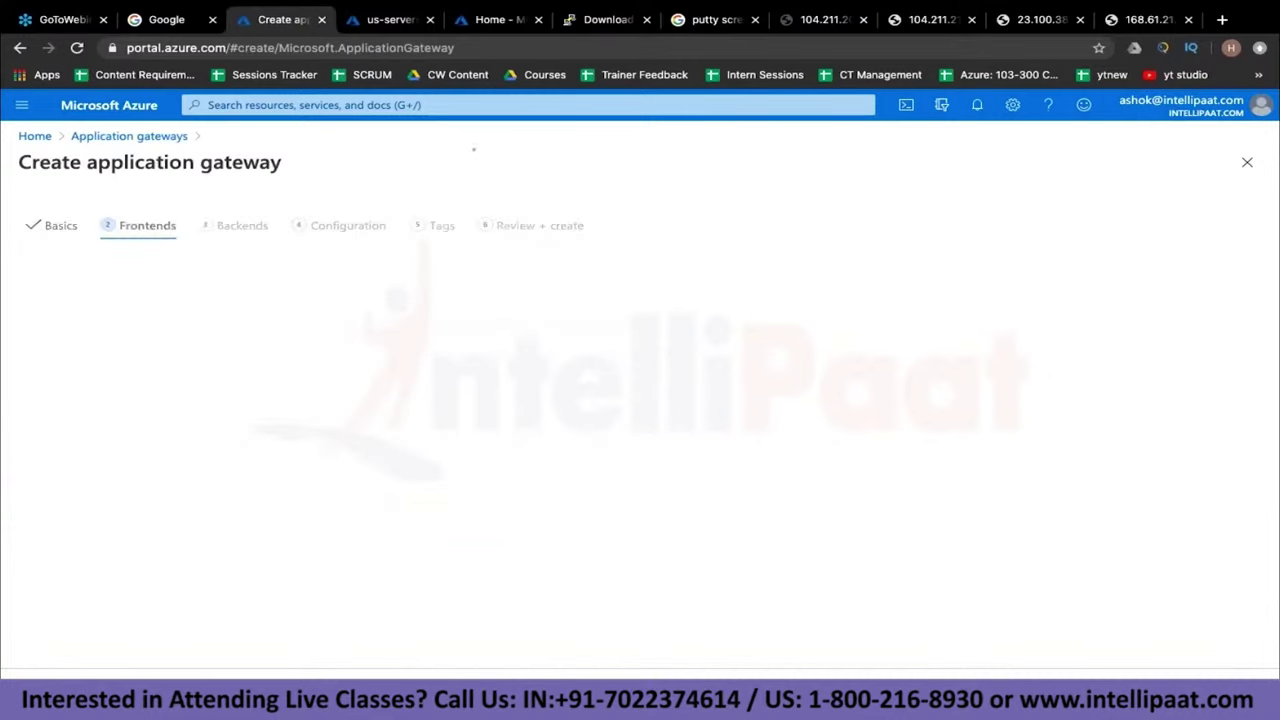
left_click(432, 337)
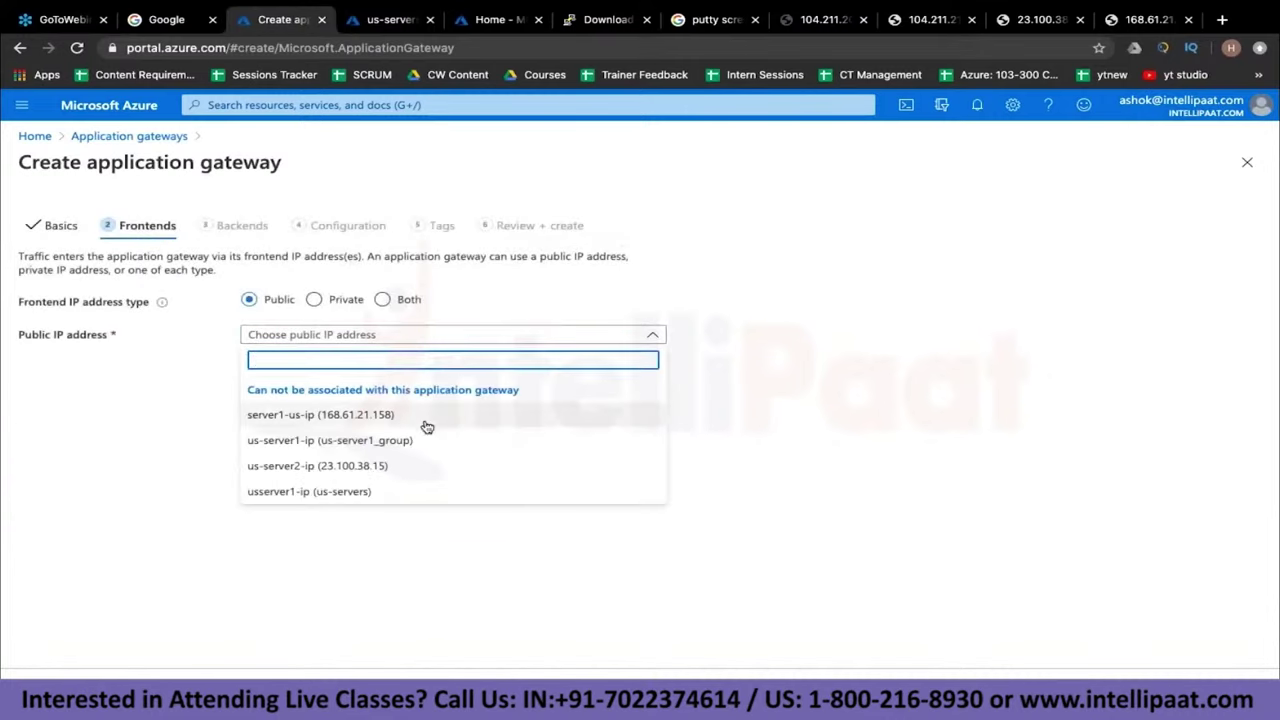
left_click(57, 400)
left_click(263, 351)
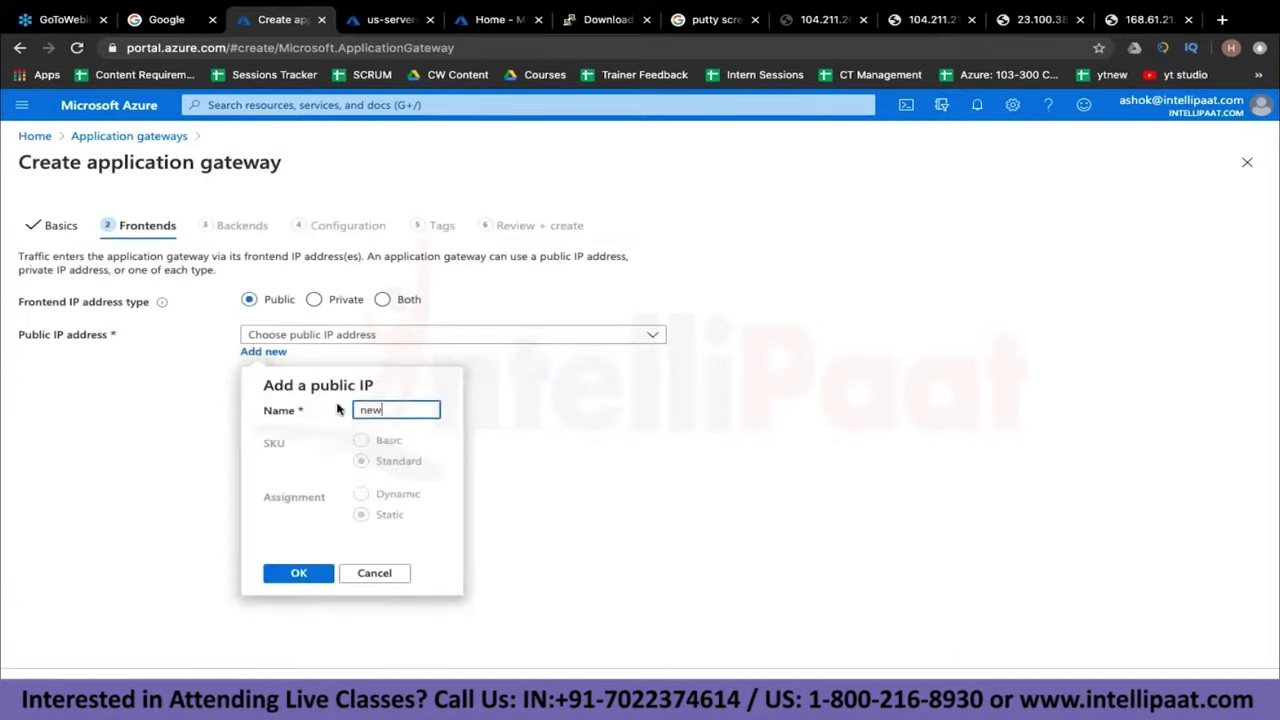
type("new-agus")
left_click(286, 575)
Step: Add virtual machines server1-us539 (10.3.2.5) and us-server2193 (10.3.2.4) as backend pool targets
left_click(148, 668)
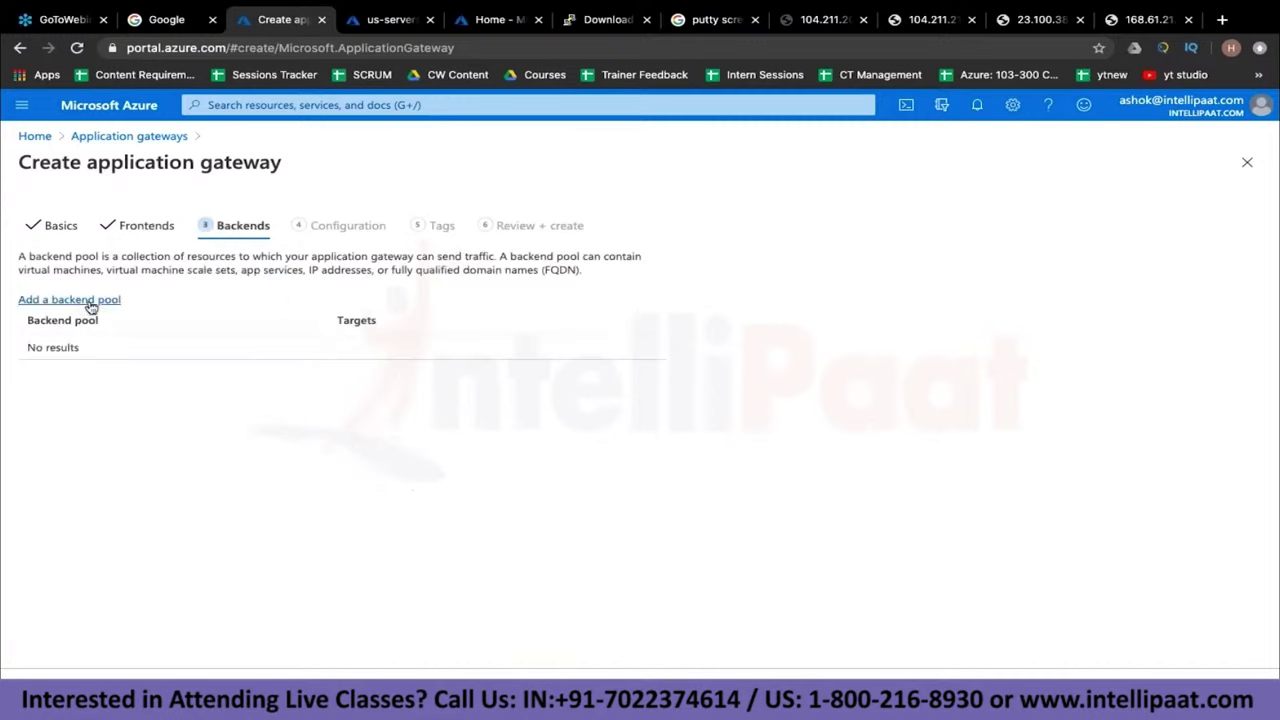
left_click(90, 302)
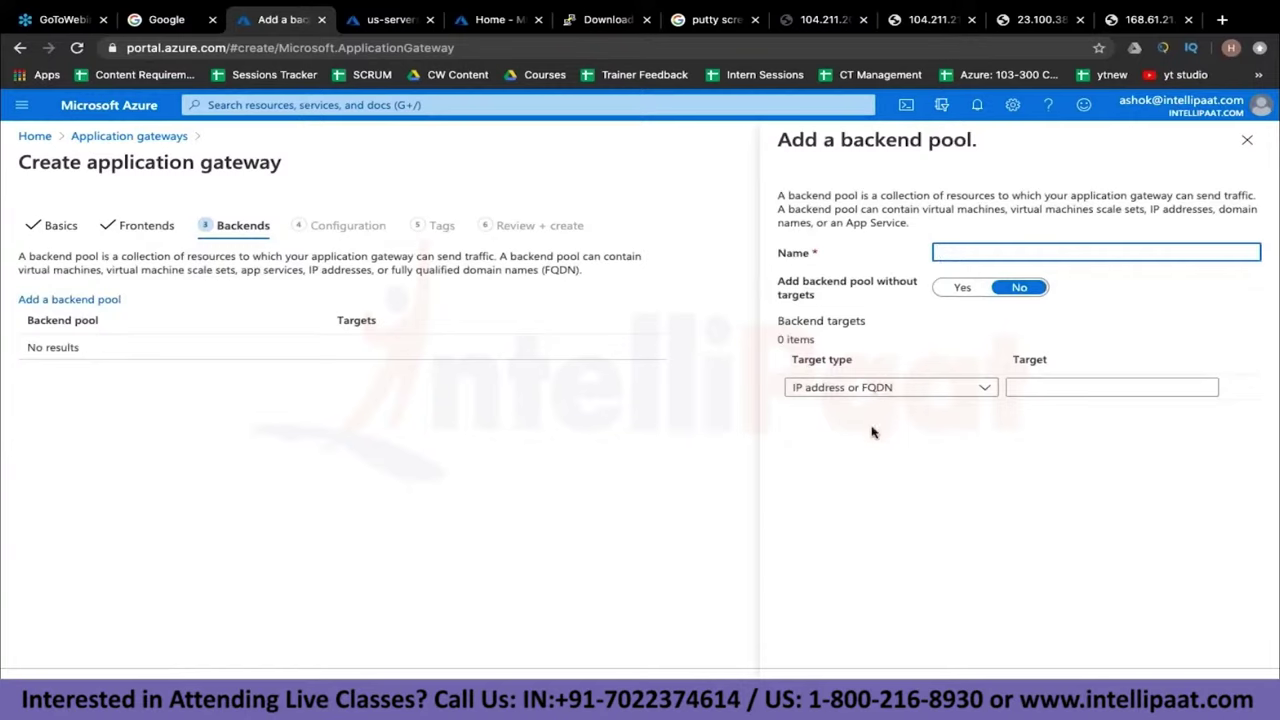
left_click(912, 390)
left_click(914, 443)
left_click(1058, 392)
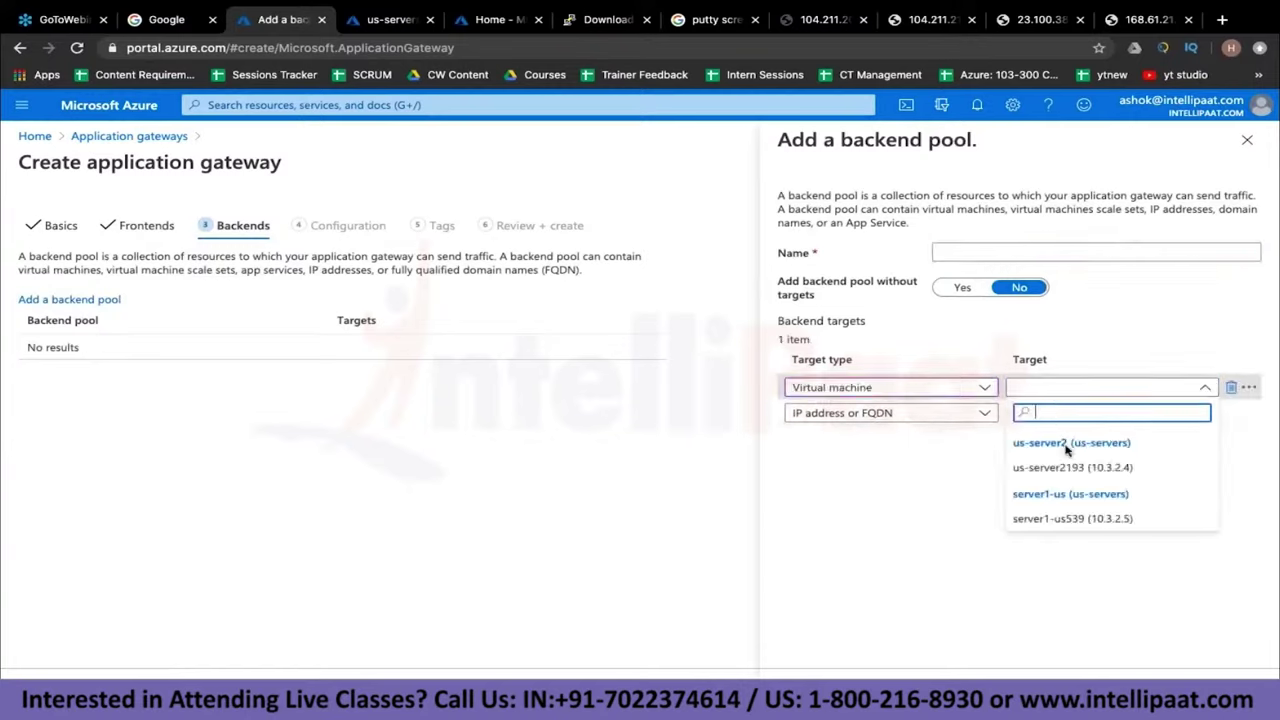
left_click(1077, 518)
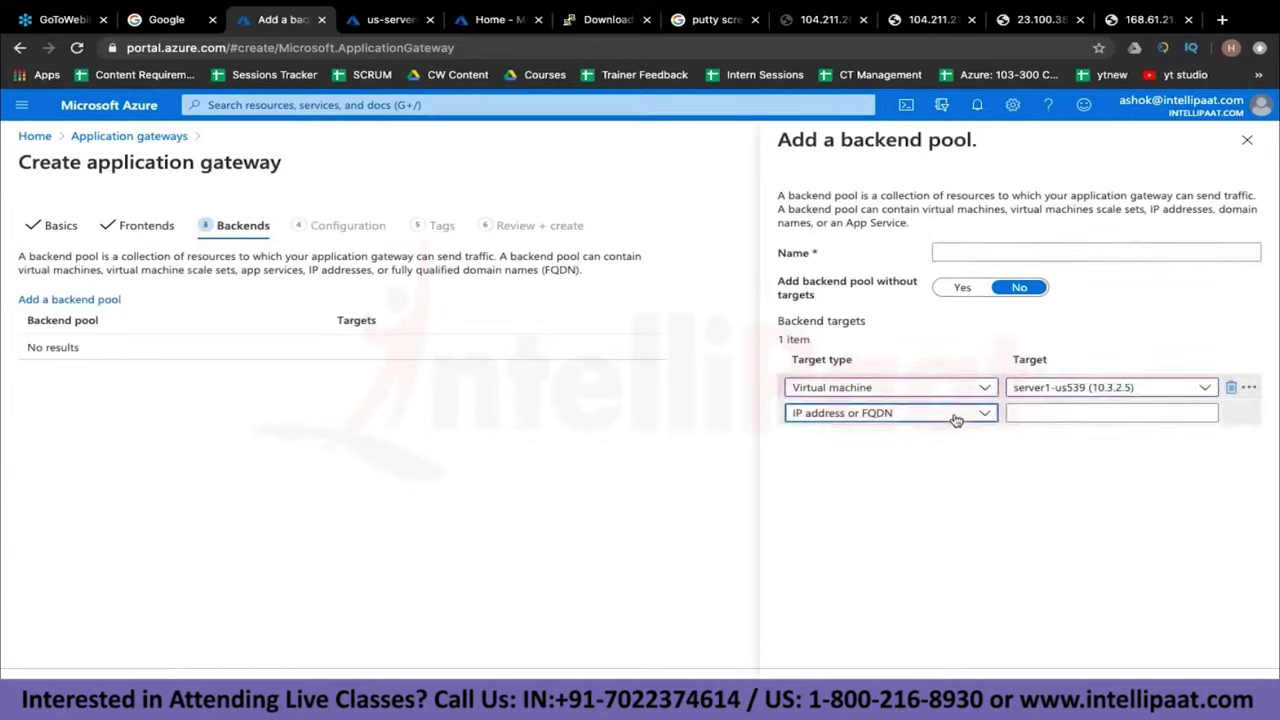
left_click(956, 420)
left_click(850, 460)
left_click(1094, 418)
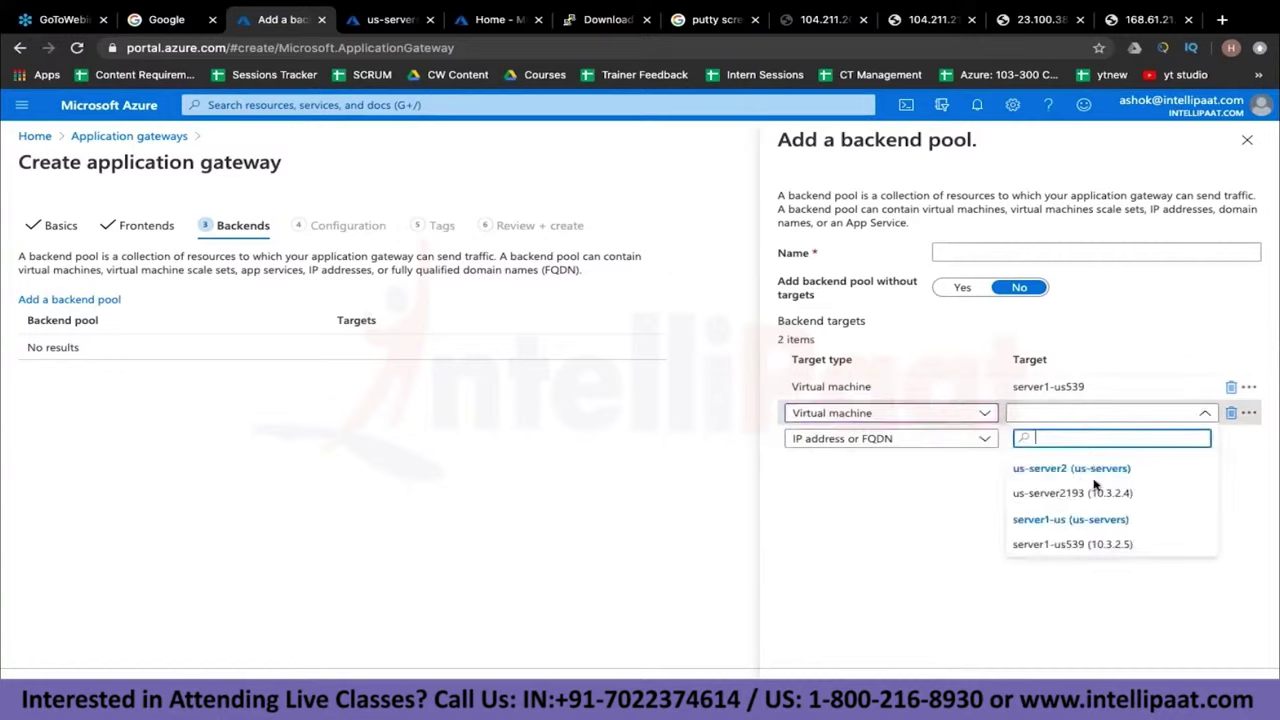
left_click(1105, 494)
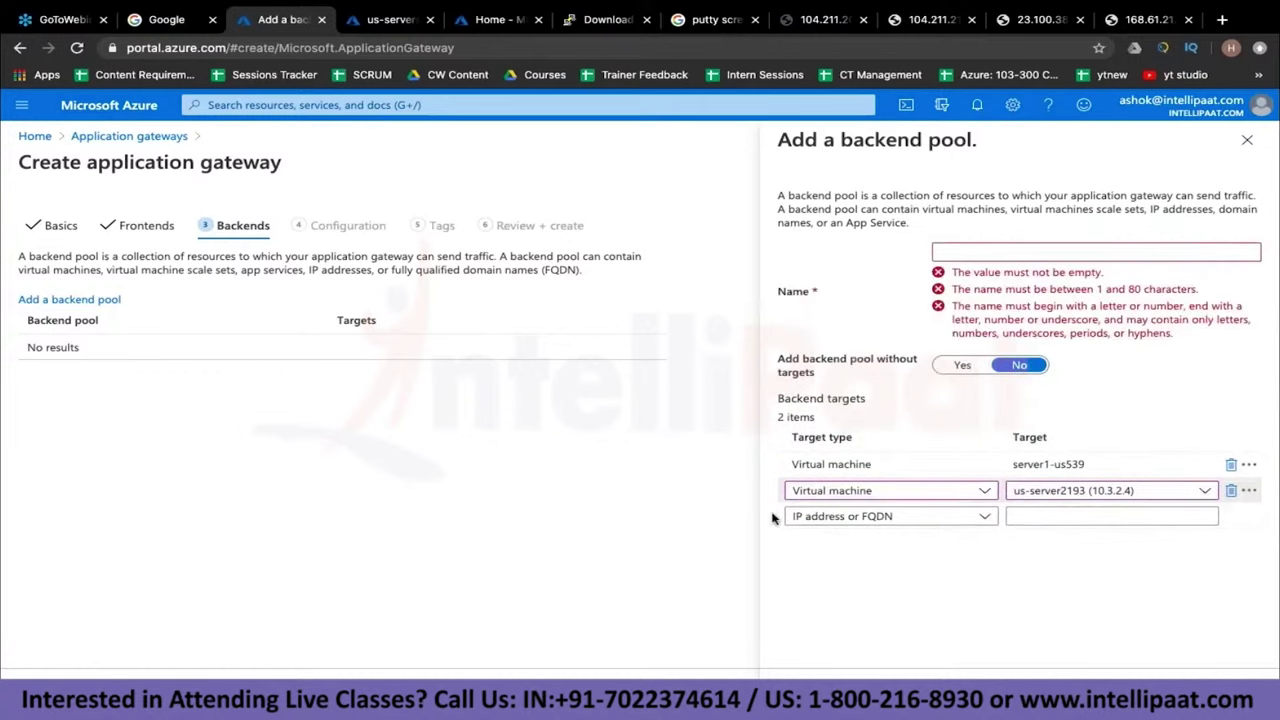
Step: Name the backend pool usbackend and add it
left_click(1001, 246)
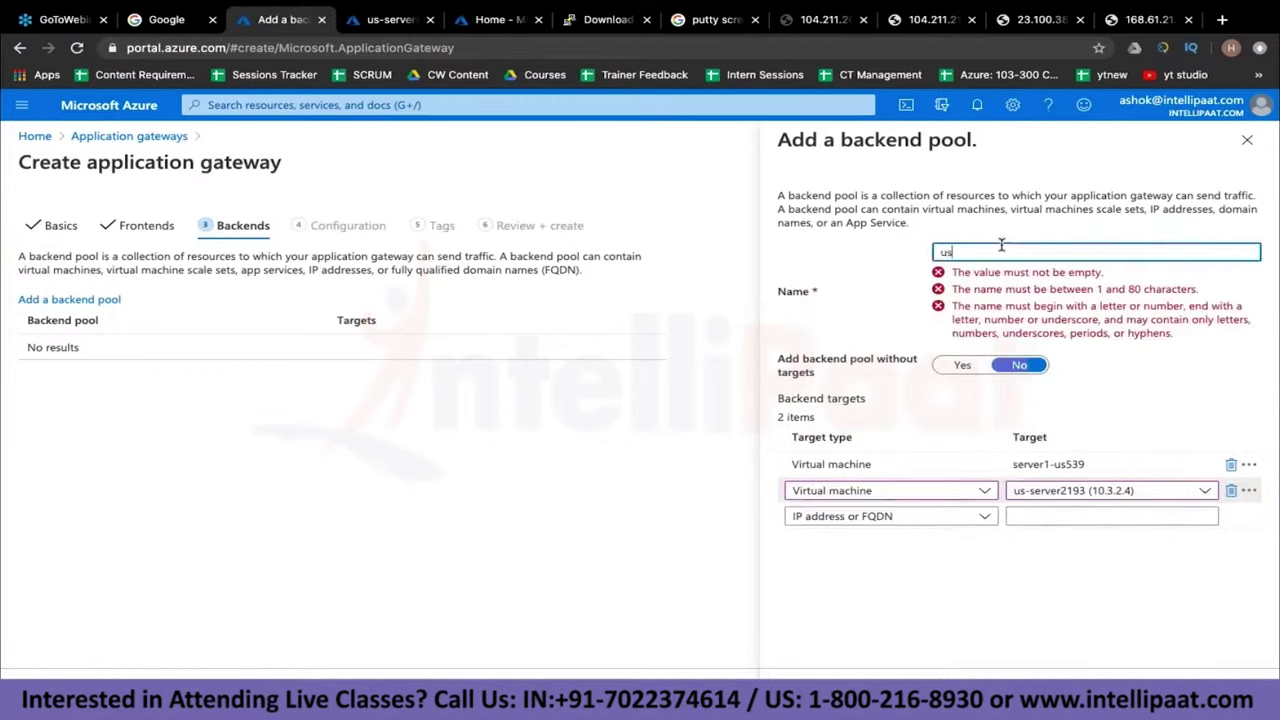
type("usbackend")
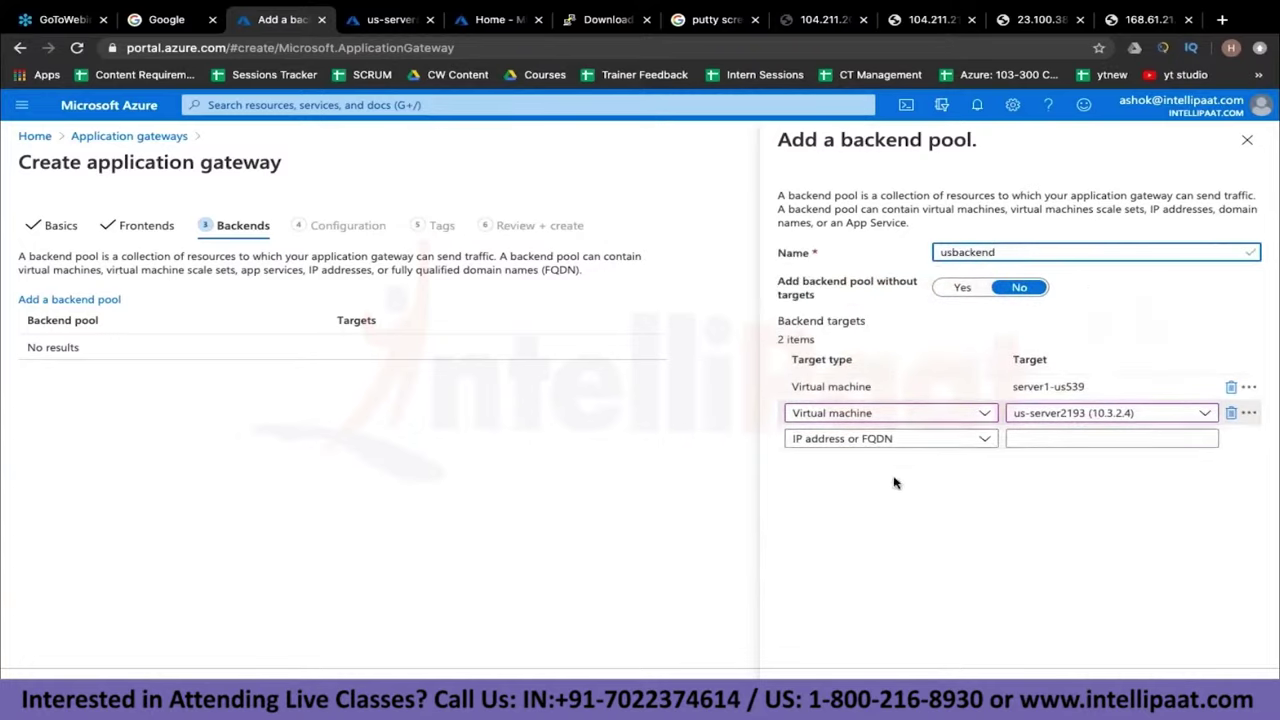
left_click(810, 698)
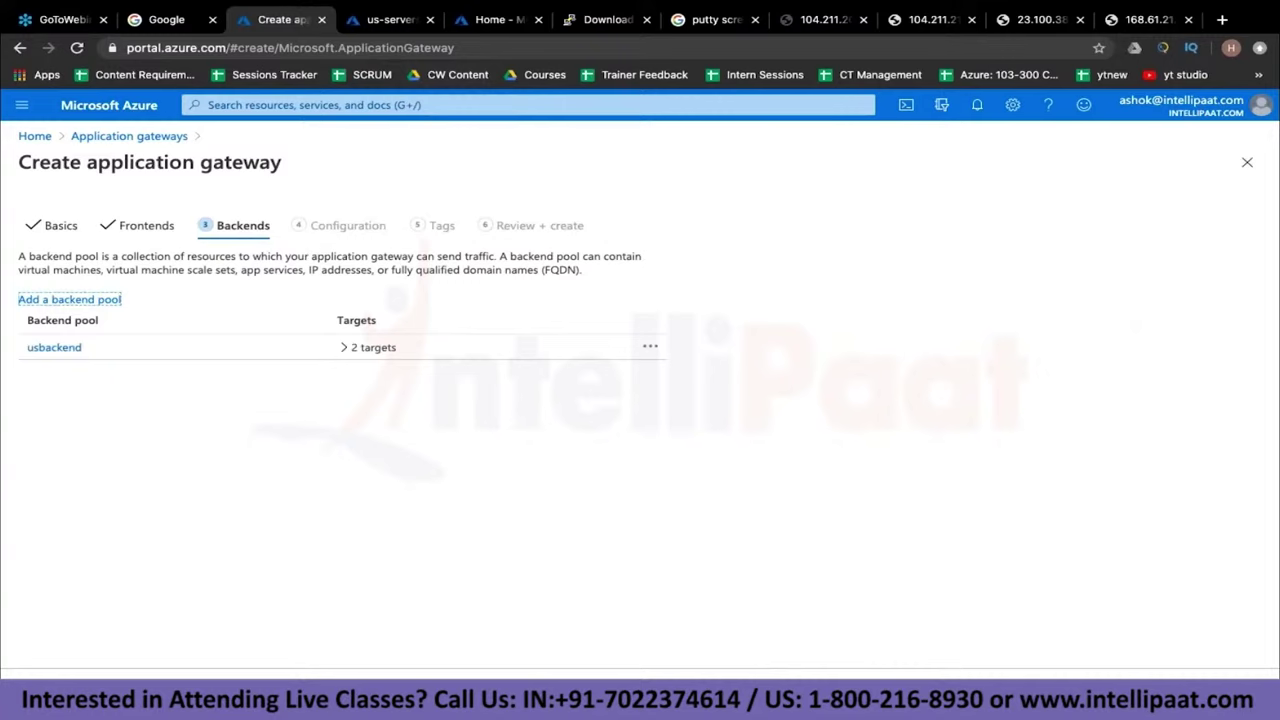
left_click(273, 673)
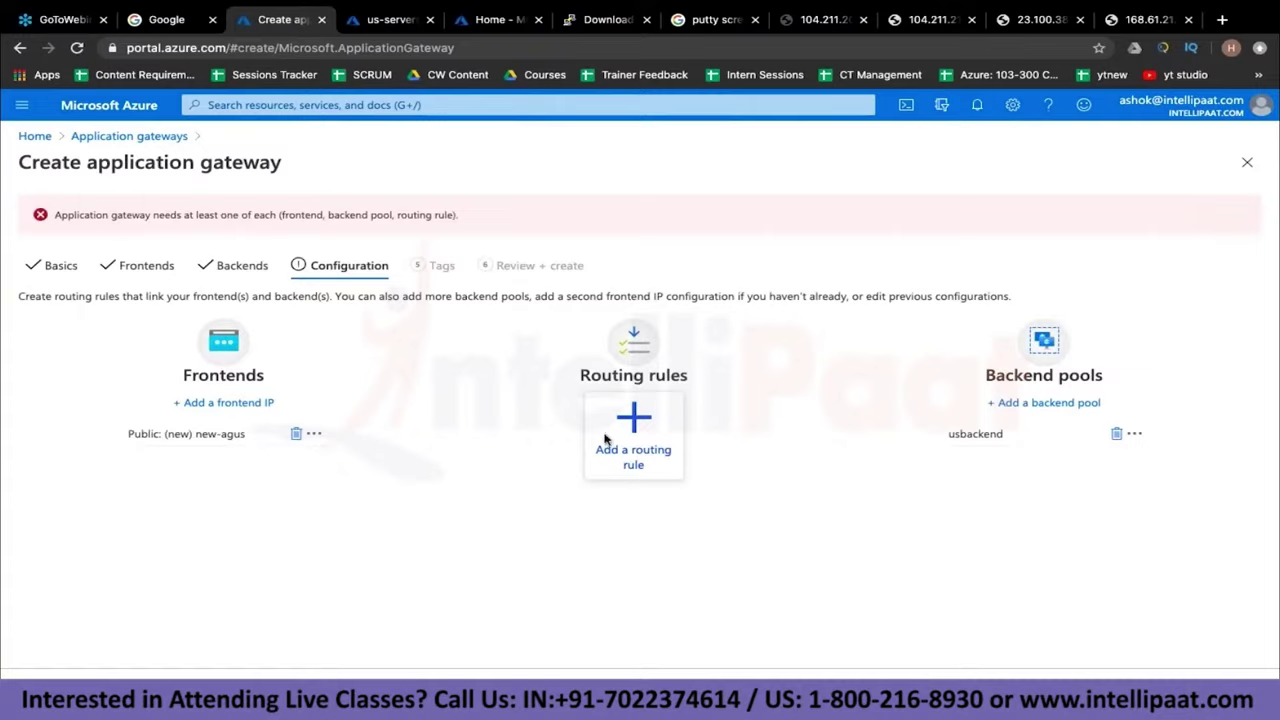
Step: Create routing rule firstrule with listener listener-us on the Public frontend IP
left_click(640, 438)
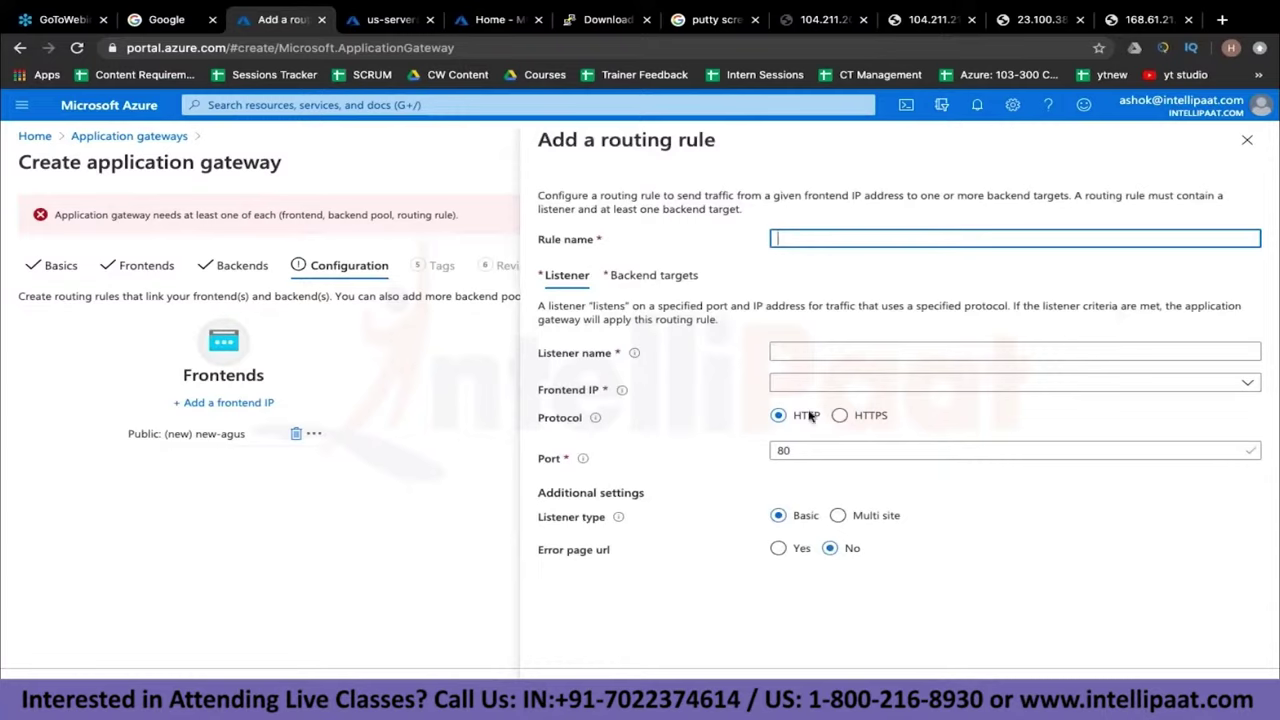
type("h")
type("irstrule")
left_click(857, 350)
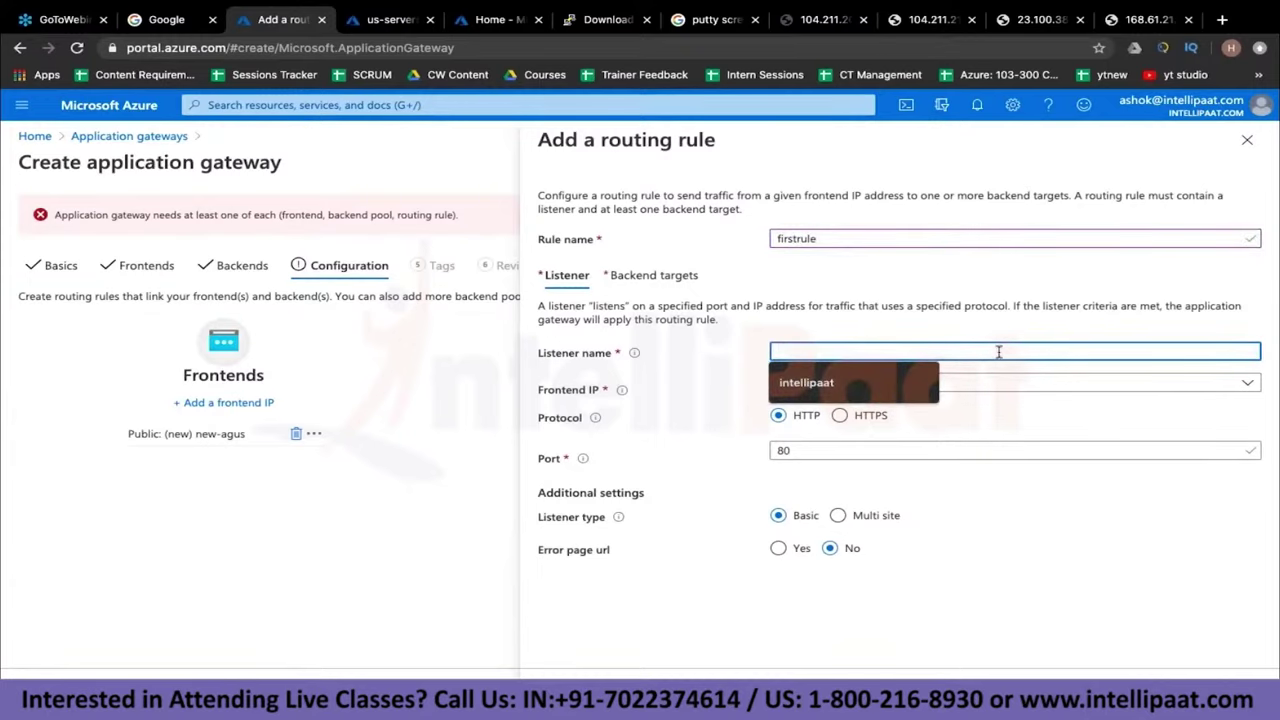
type("listener-us")
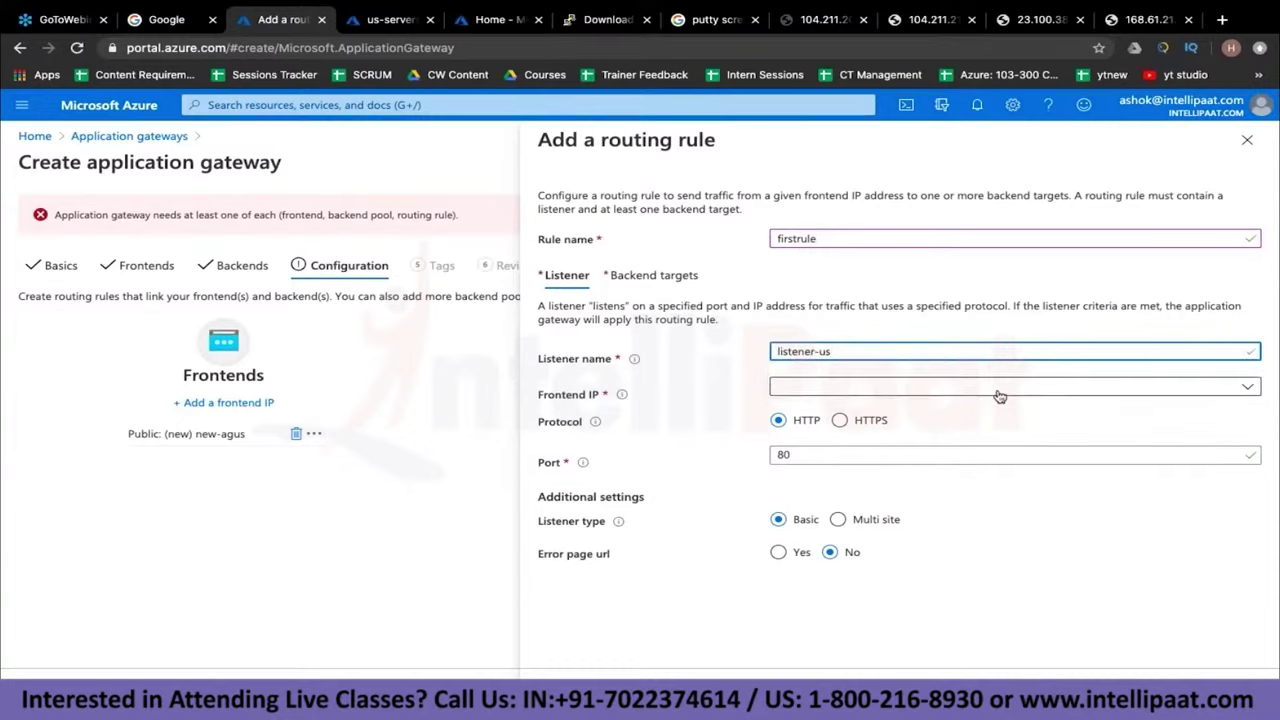
left_click(998, 390)
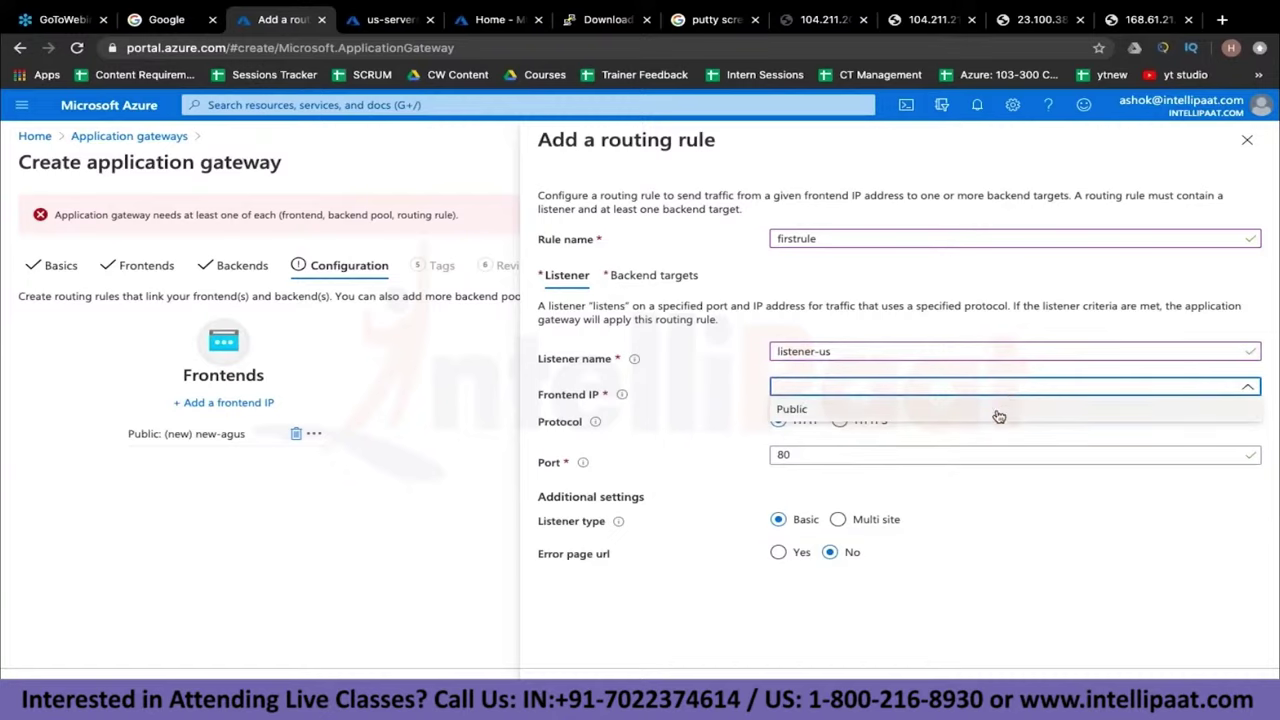
left_click(1000, 412)
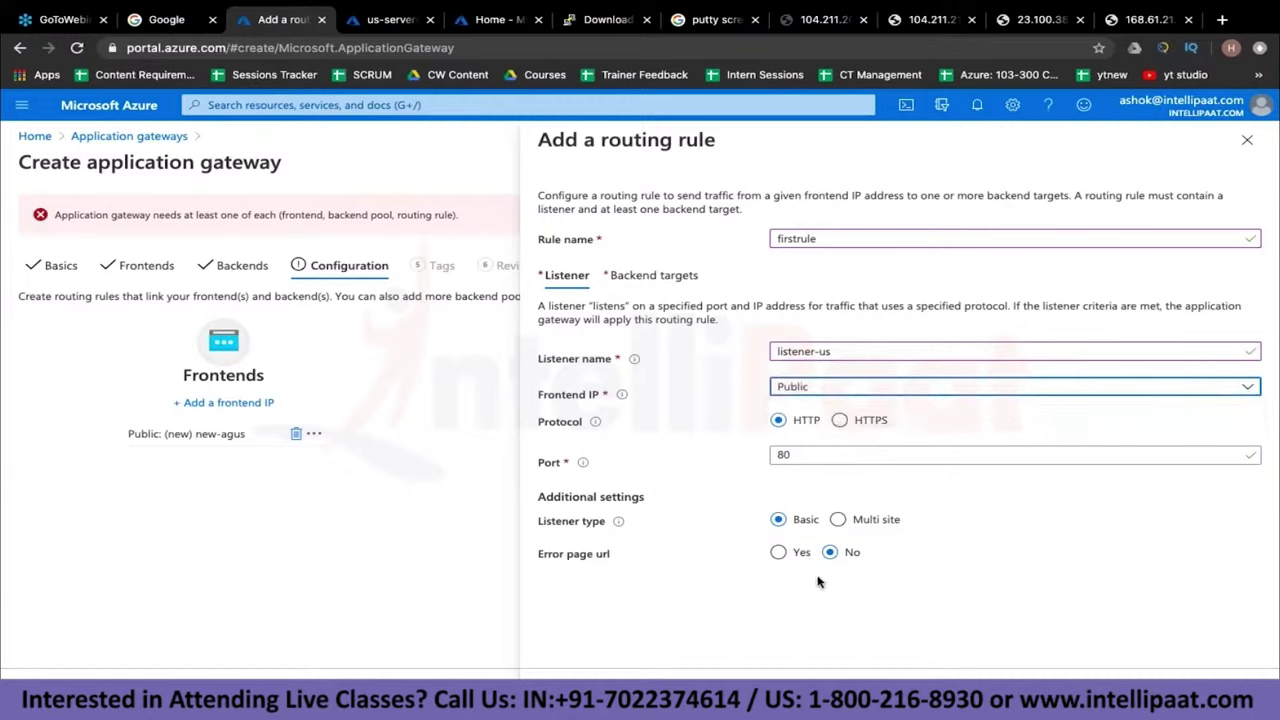
Step: Point the rule at backend pool usbackend with a new HTTP setting httpus
left_click(655, 277)
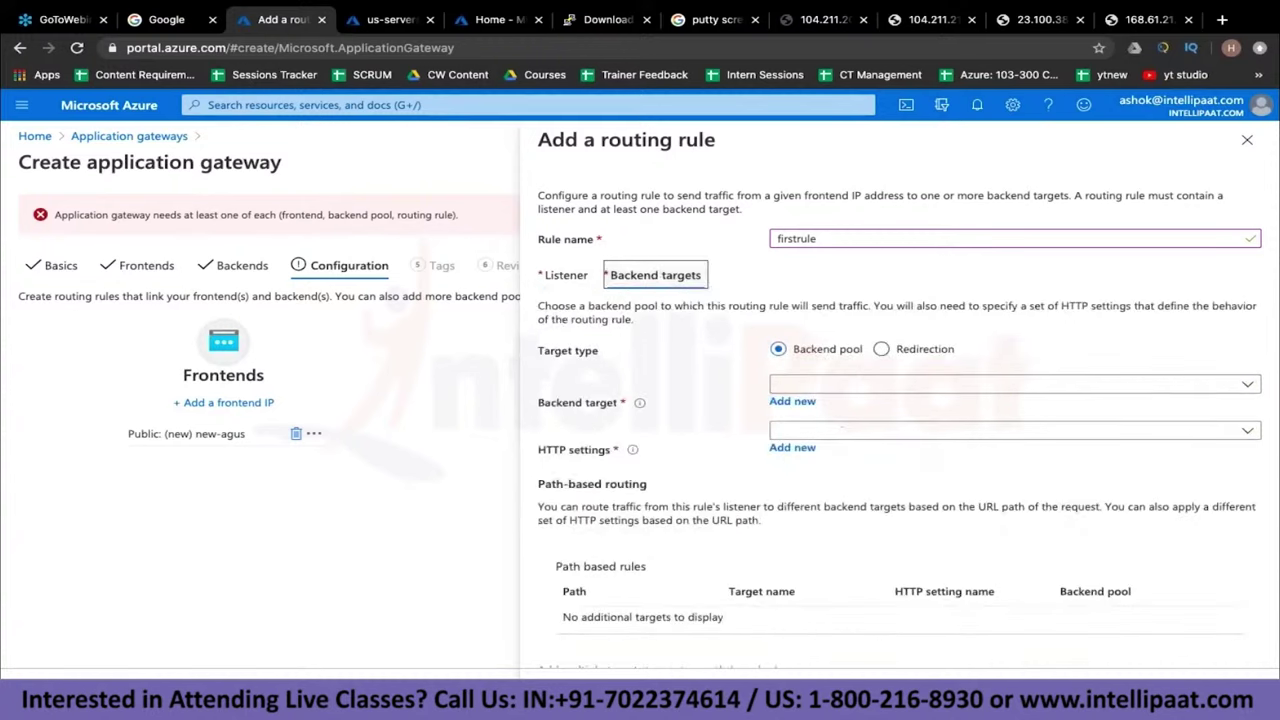
left_click(821, 384)
left_click(877, 408)
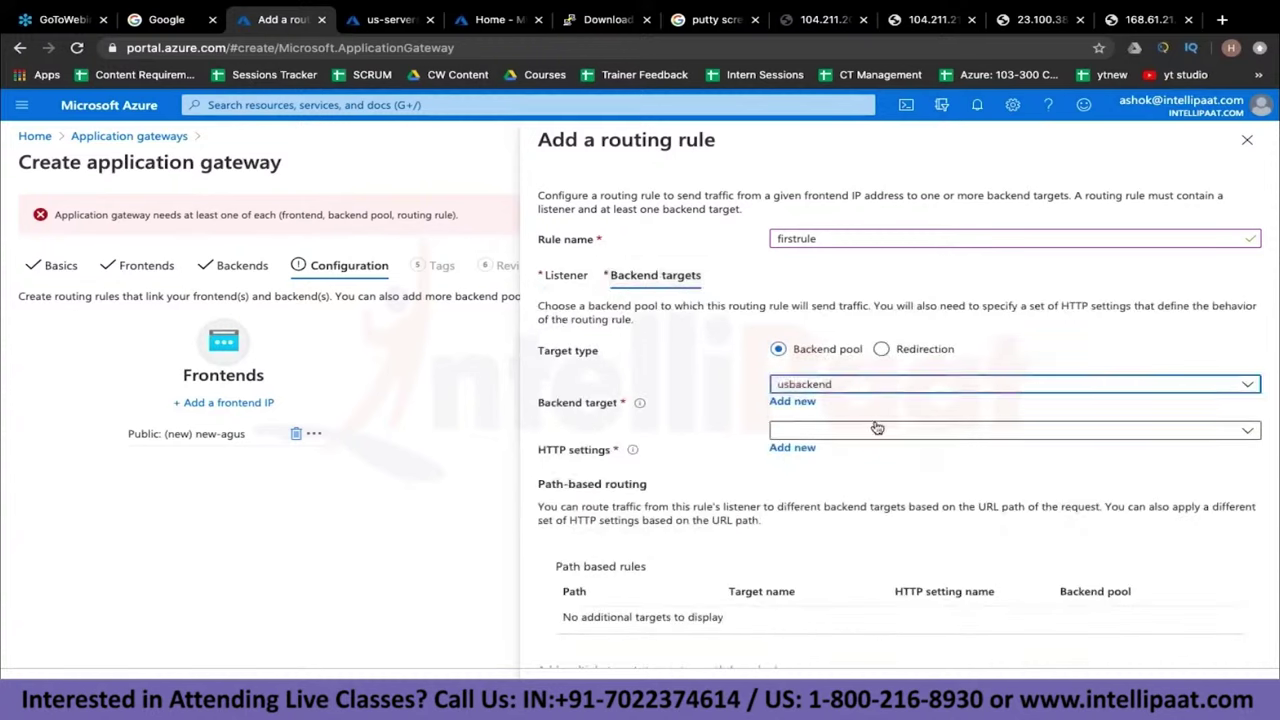
left_click(880, 432)
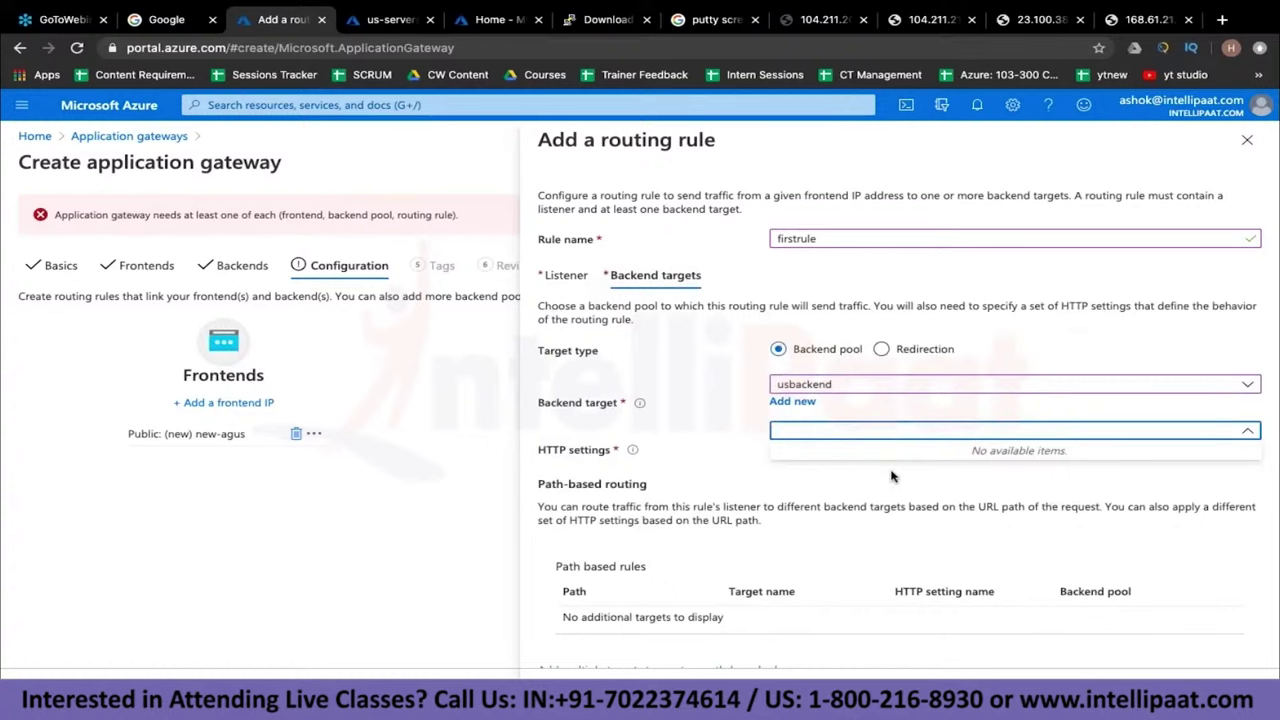
left_click(894, 476)
left_click(792, 447)
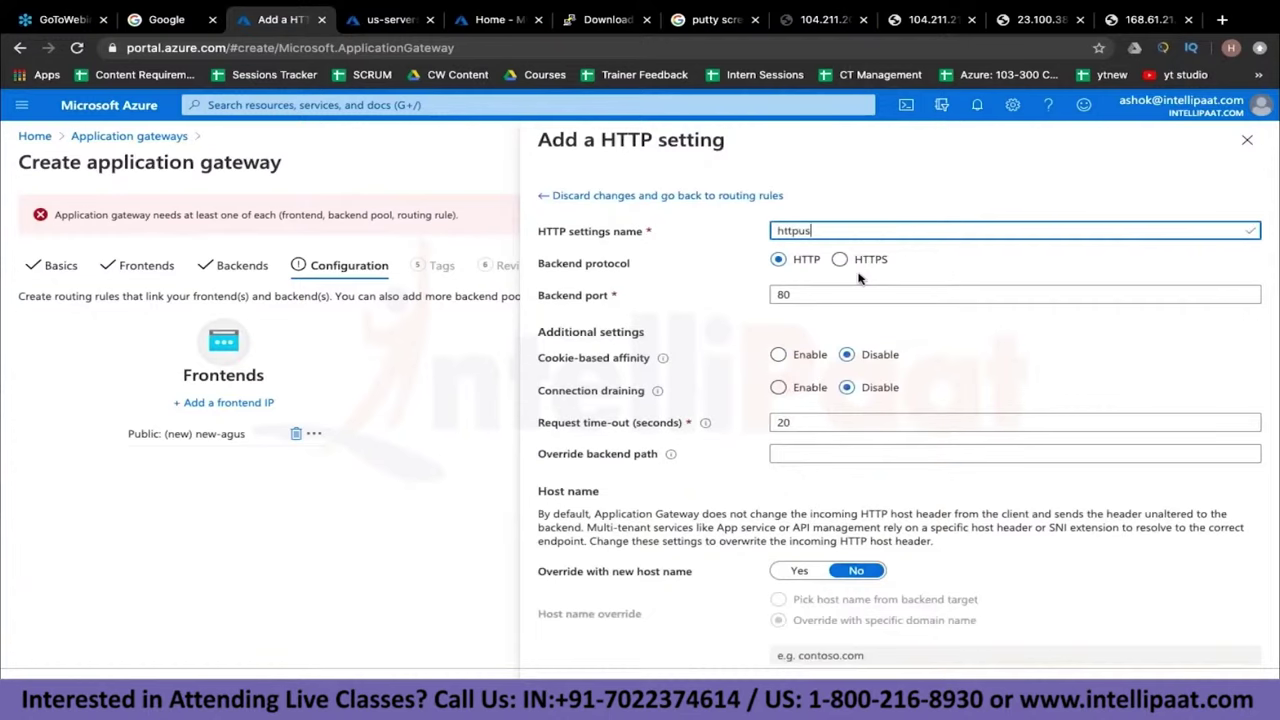
scroll(899, 418, "down", 1)
left_click(560, 698)
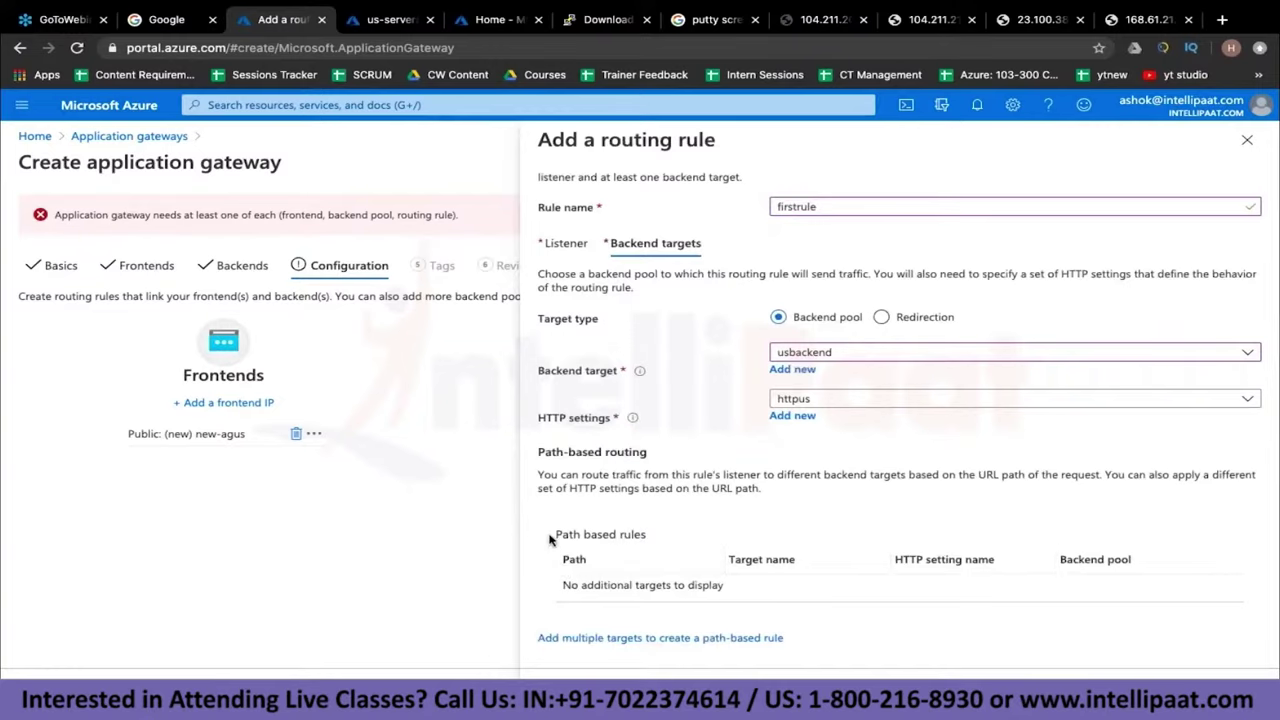
Step: Add the firstrule routing rule, pass validation, and create the ag-us gateway
left_click_drag(549, 535, 668, 536)
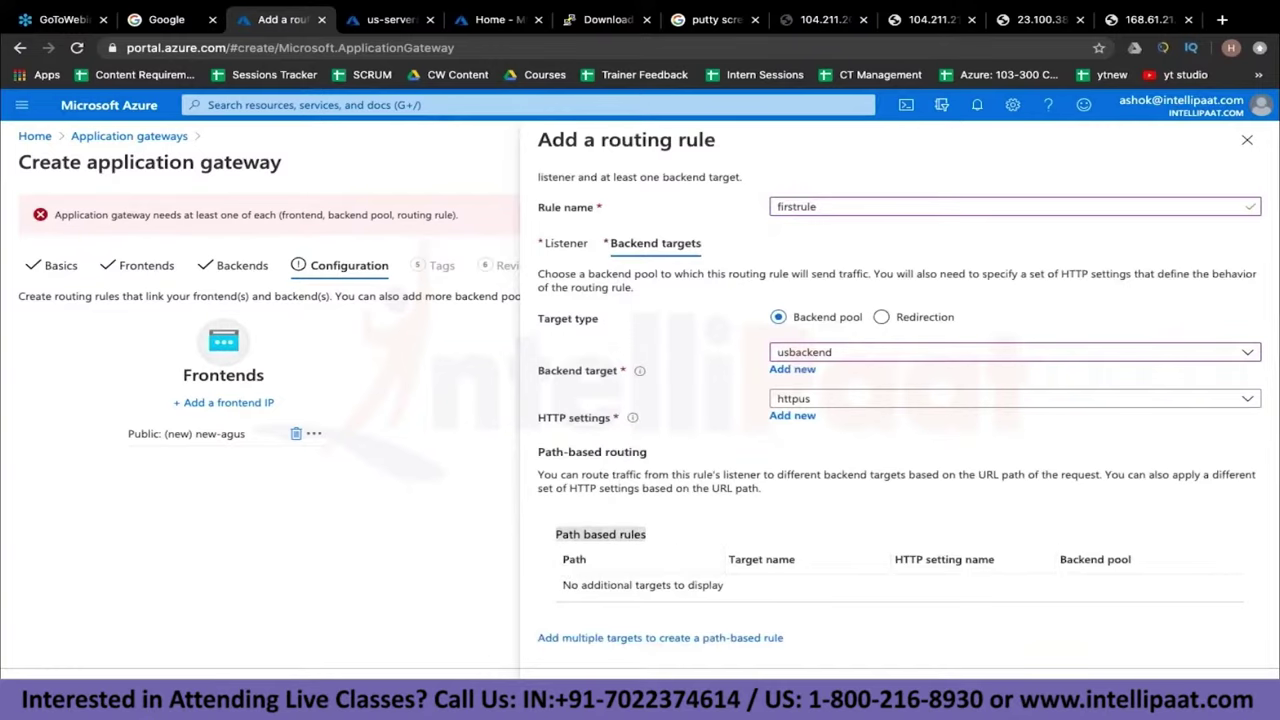
left_click(560, 698)
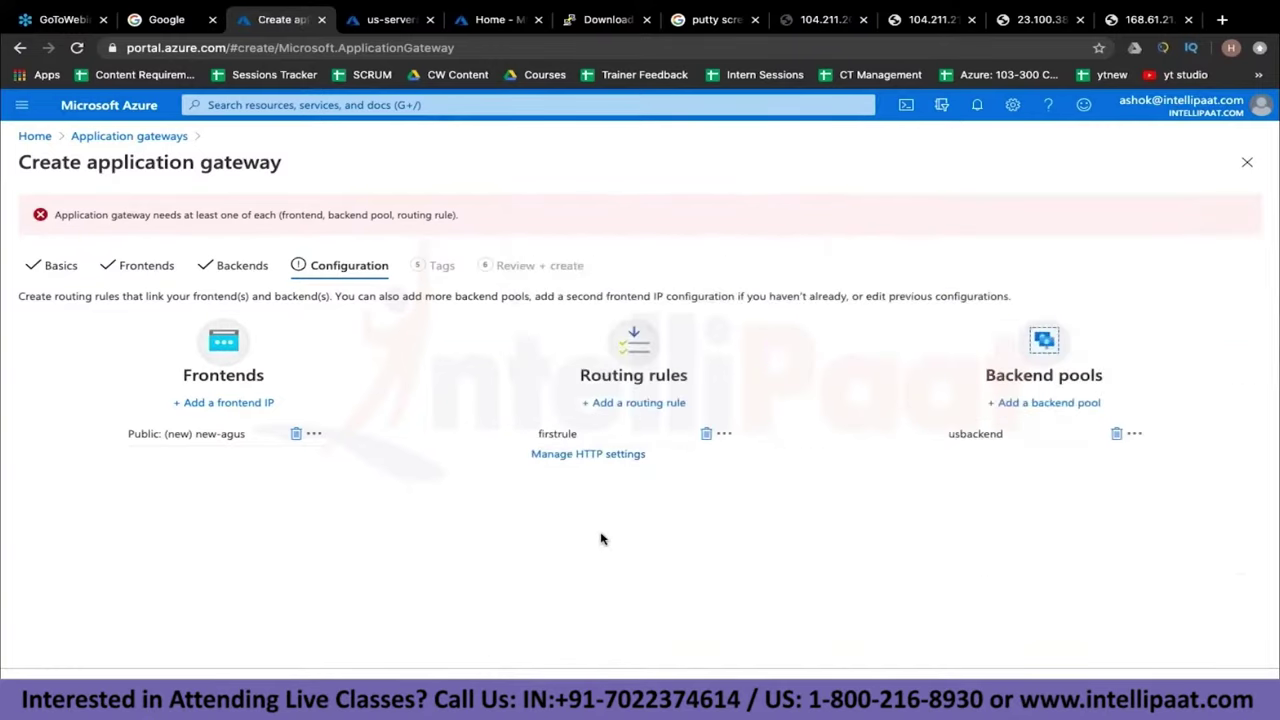
left_click(150, 698)
left_click(150, 698)
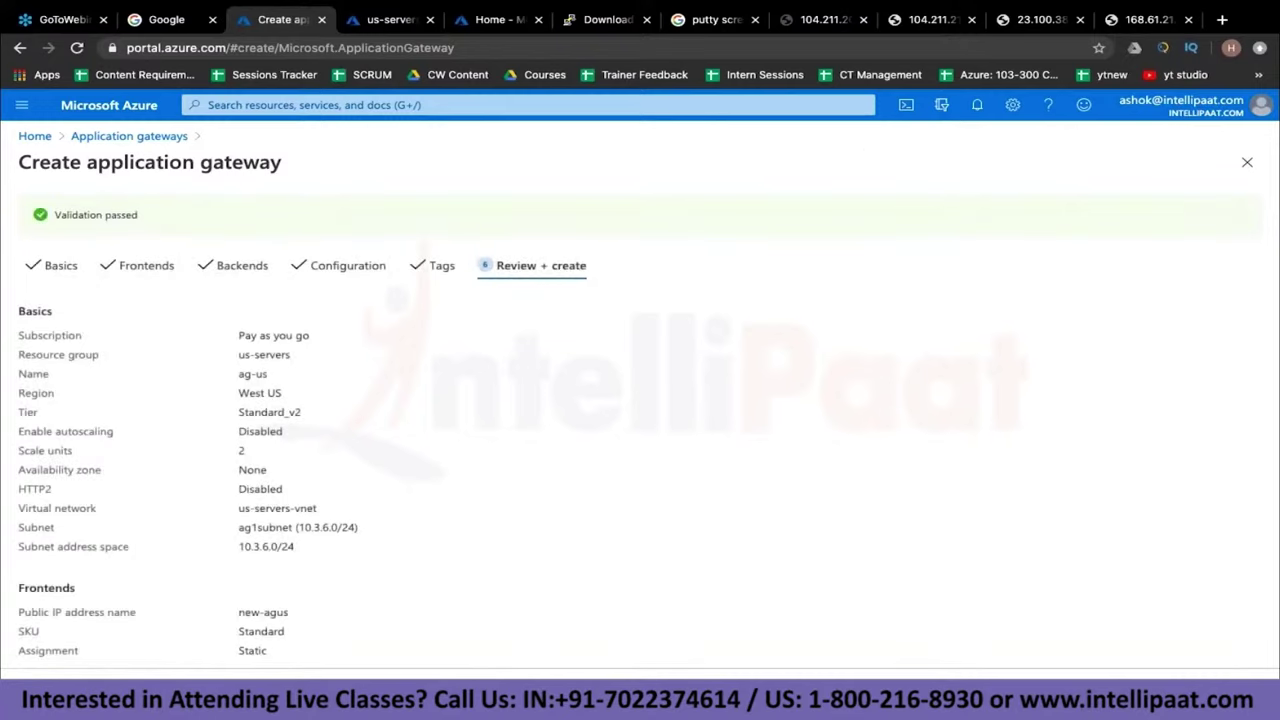
left_click(45, 698)
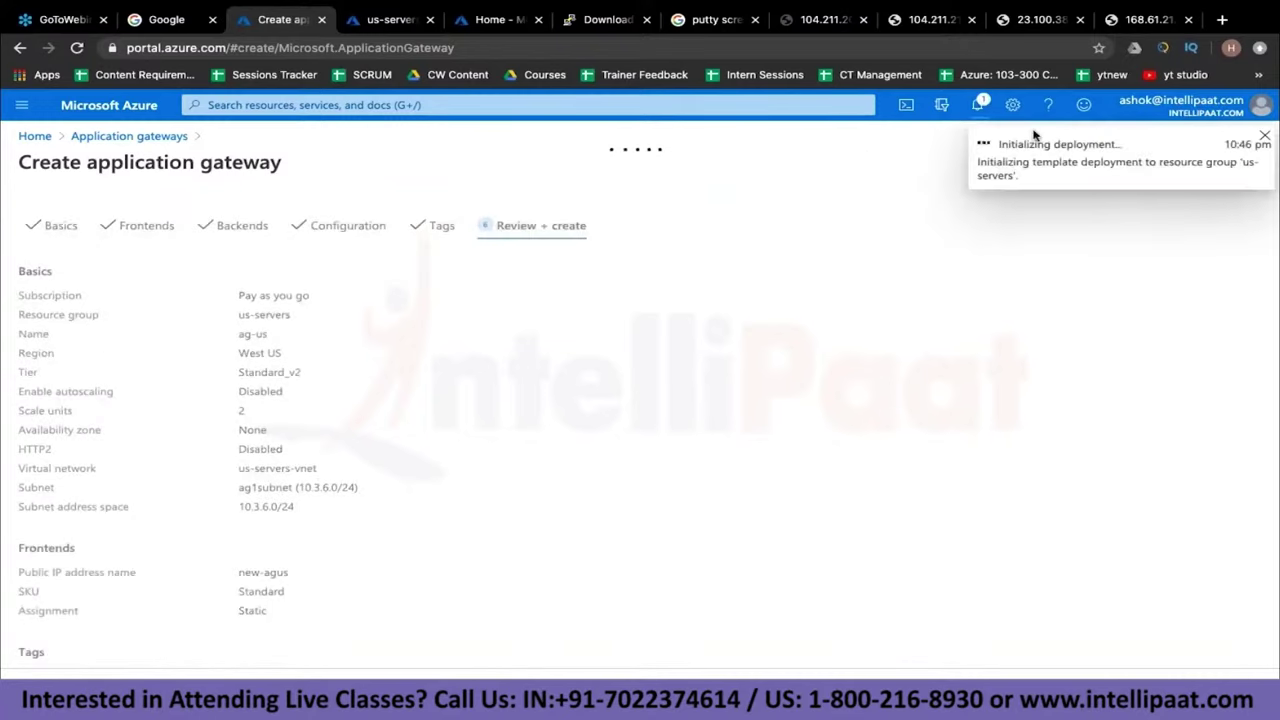
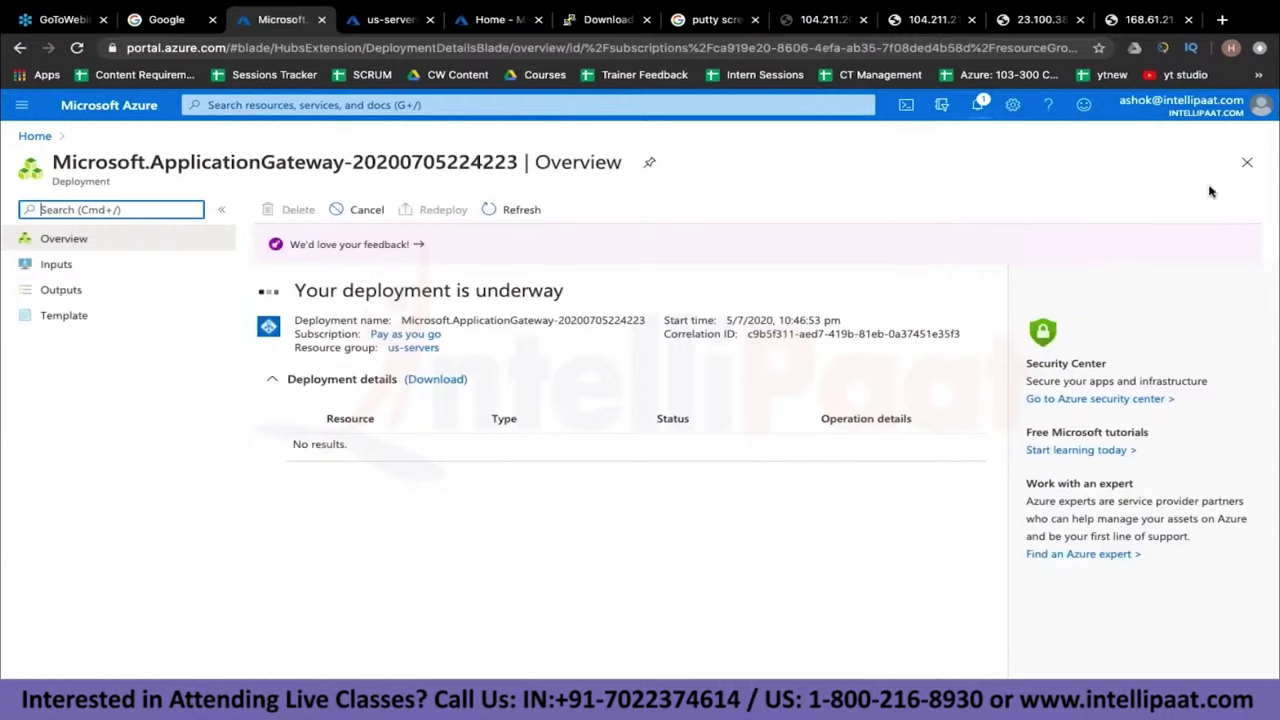
Step: Go from the portal Home through Resource groups into demo-webinar
left_click(109, 105)
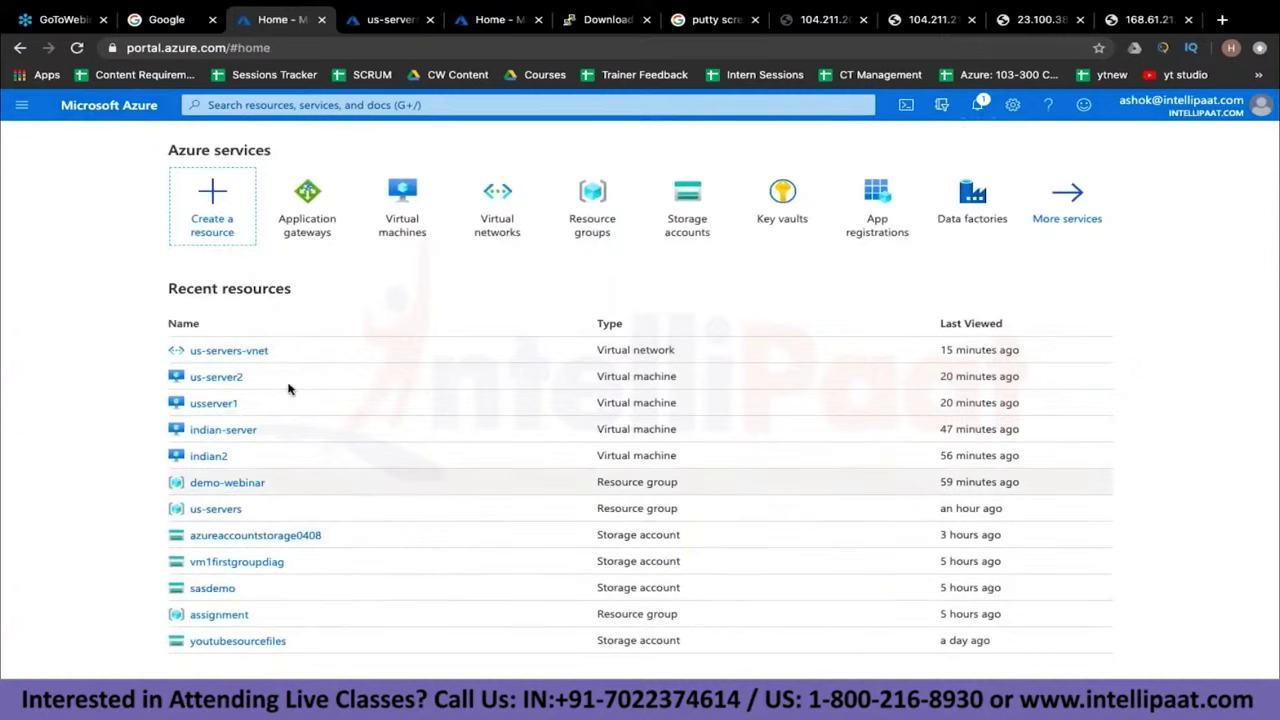
left_click(592, 205)
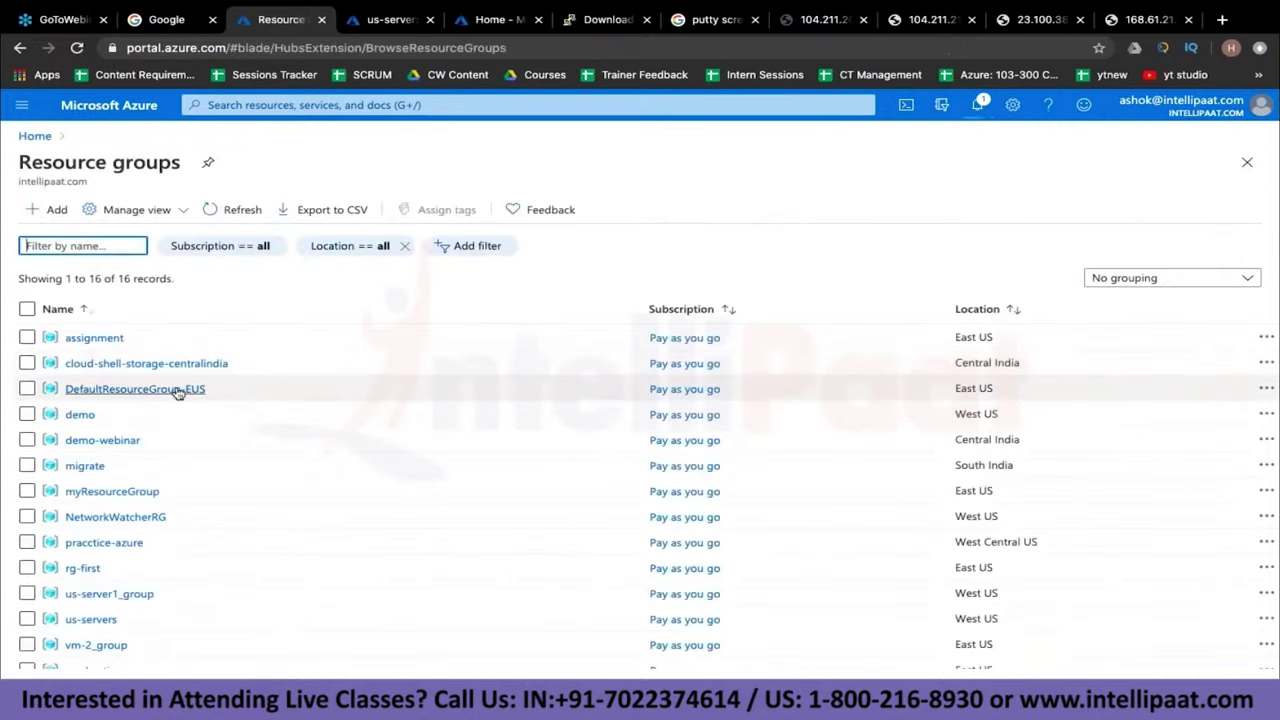
scroll(177, 393, "down", 2)
scroll(145, 535, "up", 2)
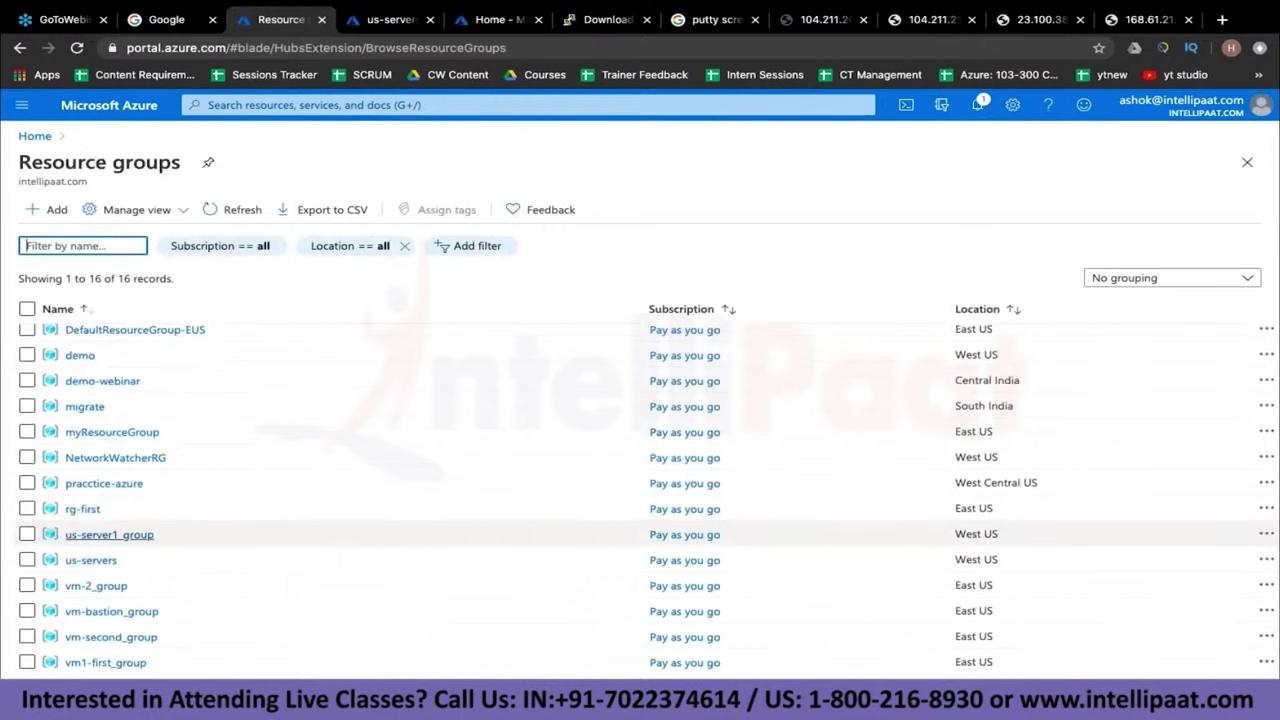
left_click(103, 440)
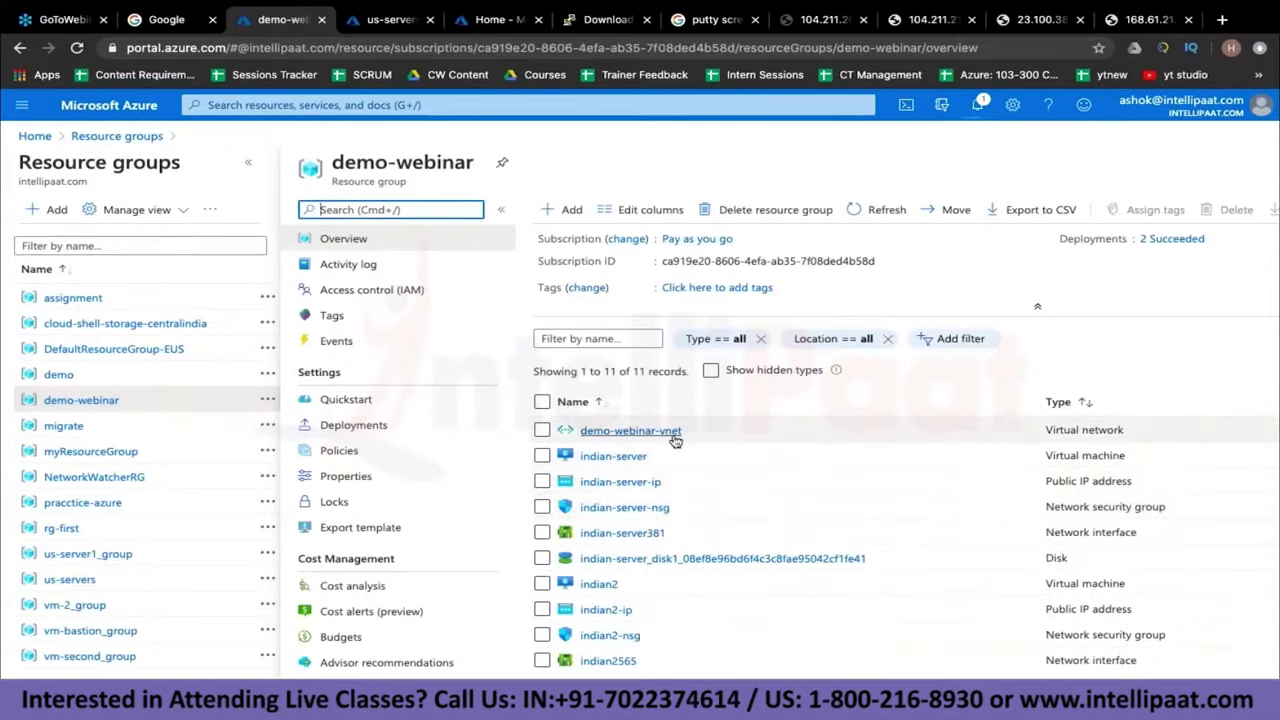
Step: Open demo-webinar-vnet and check its subnets and address space
left_click(674, 438)
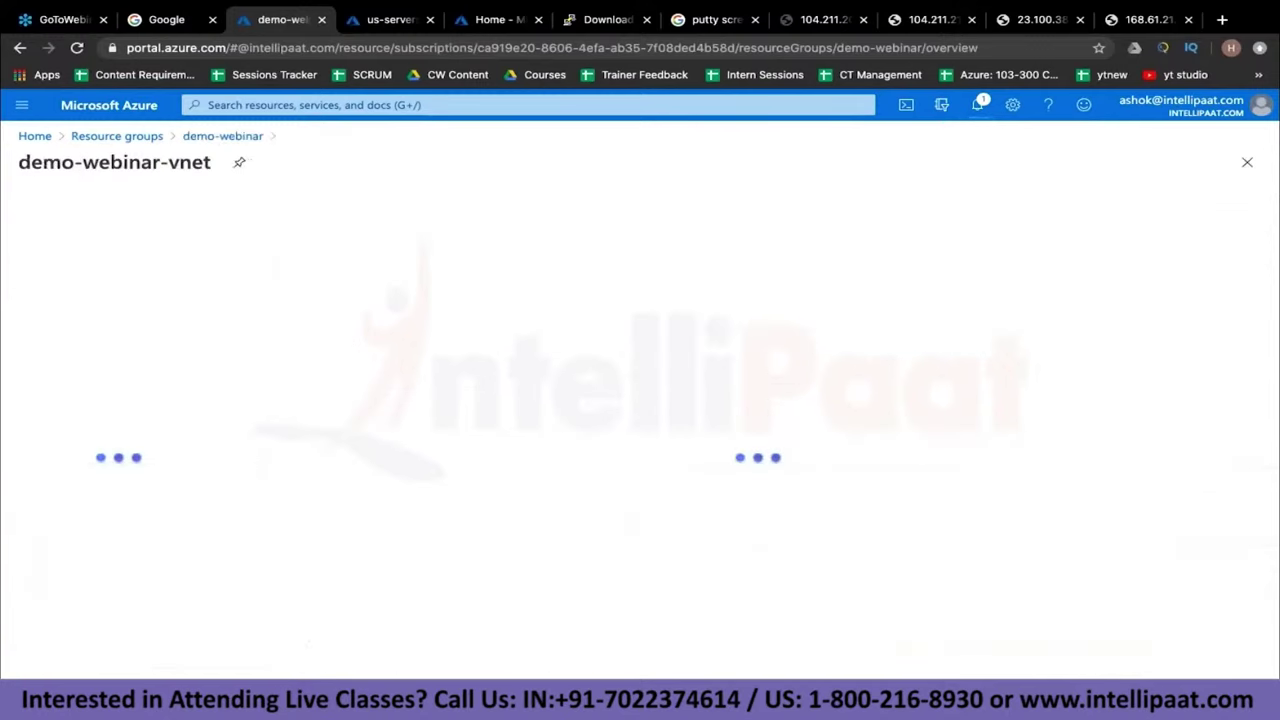
left_click(115, 457)
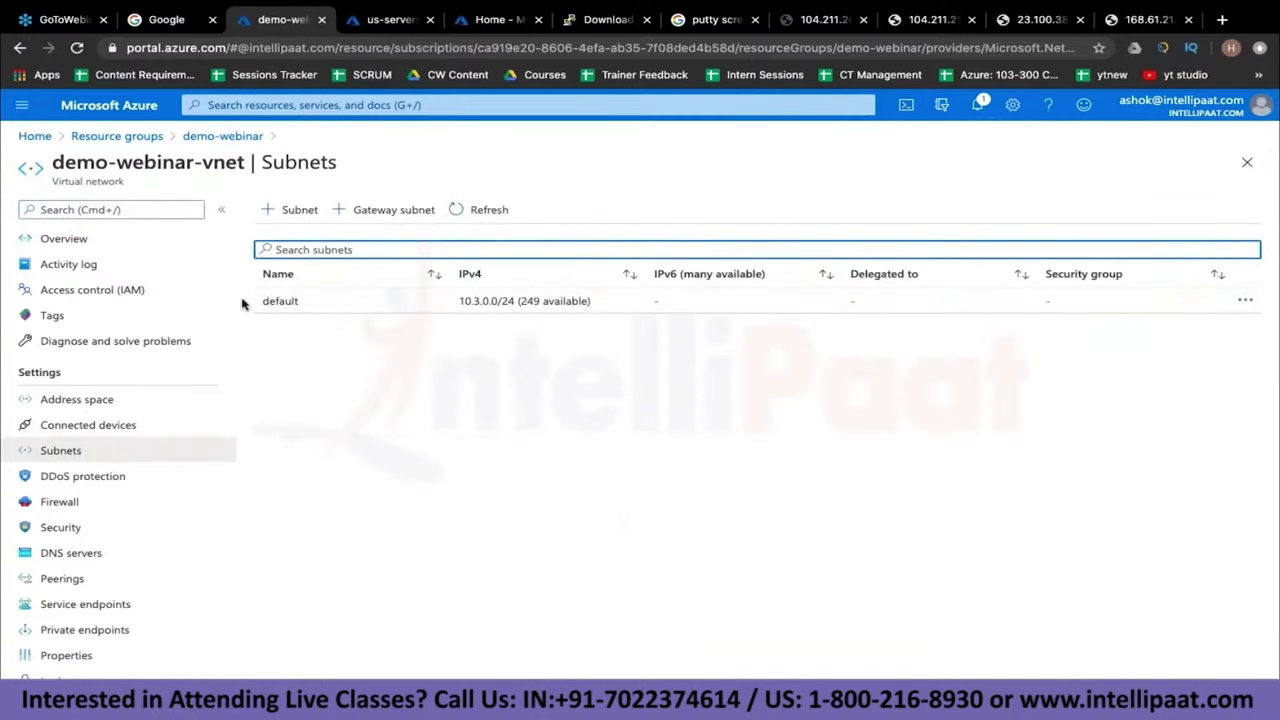
left_click(172, 401)
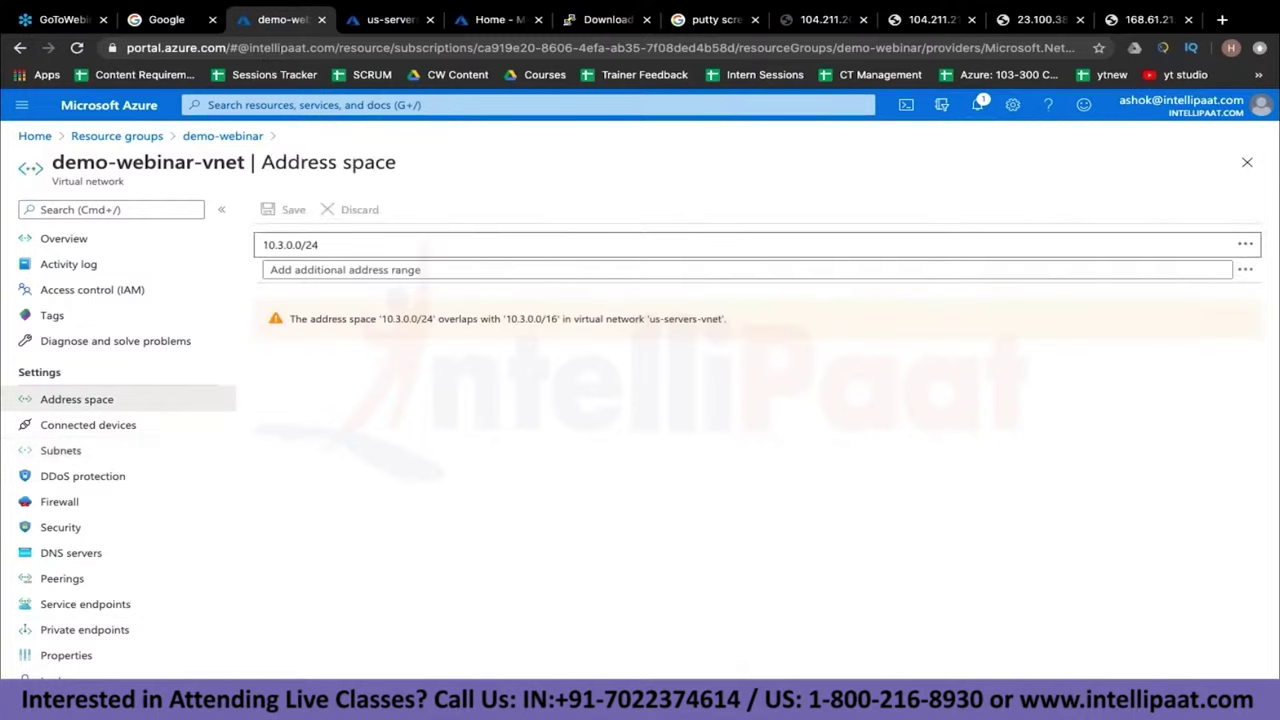
left_click(127, 453)
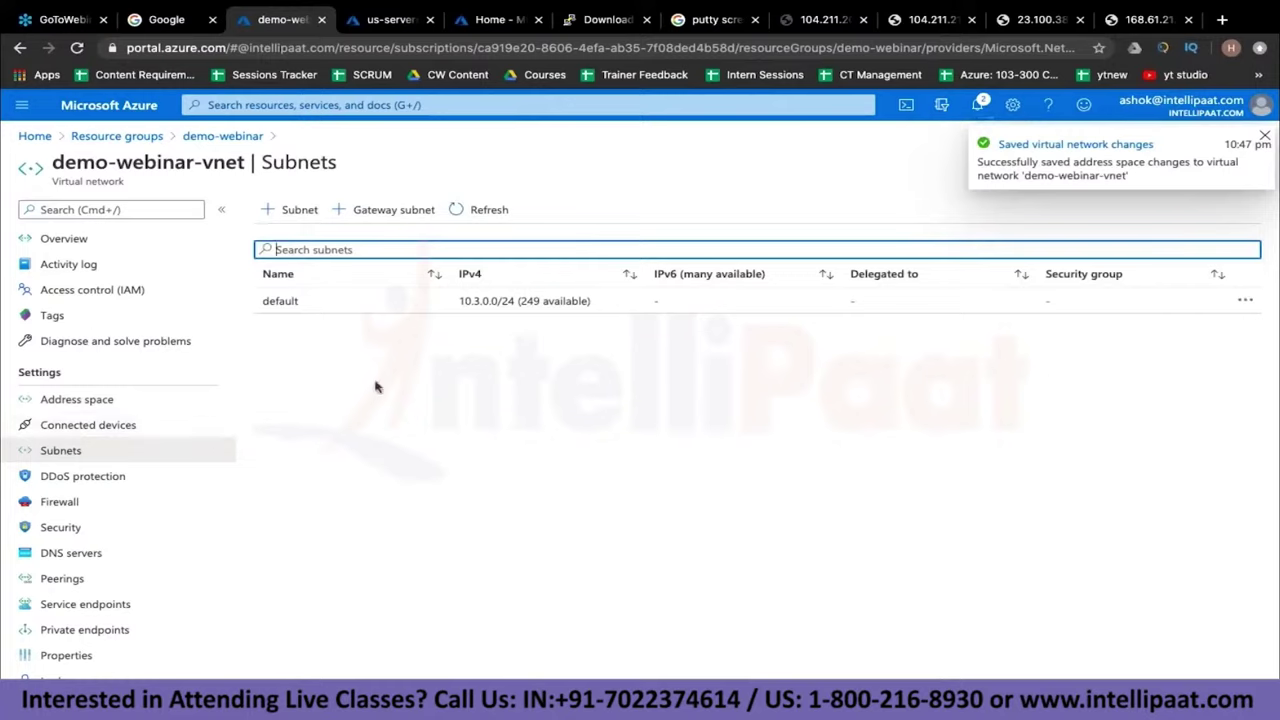
Step: Add subnet ag-subnet with address range 10.3.1.0/24
left_click(294, 210)
type("ag-subnet")
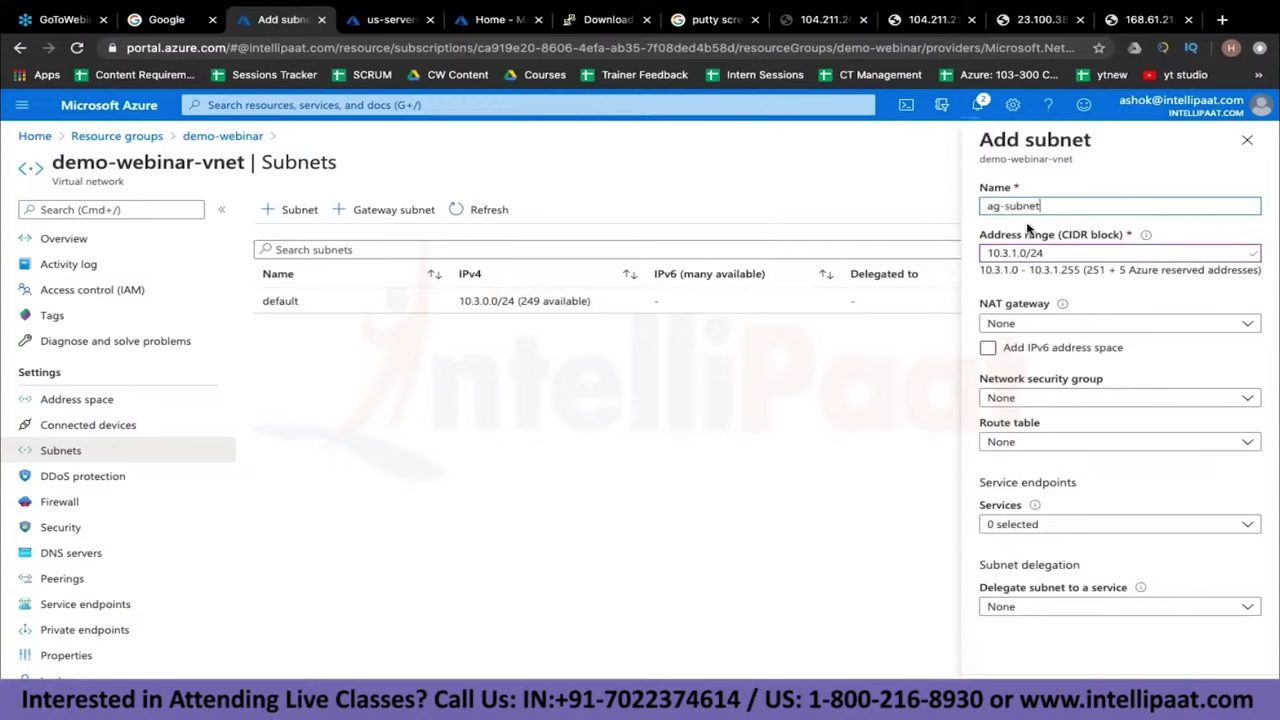
key("Return")
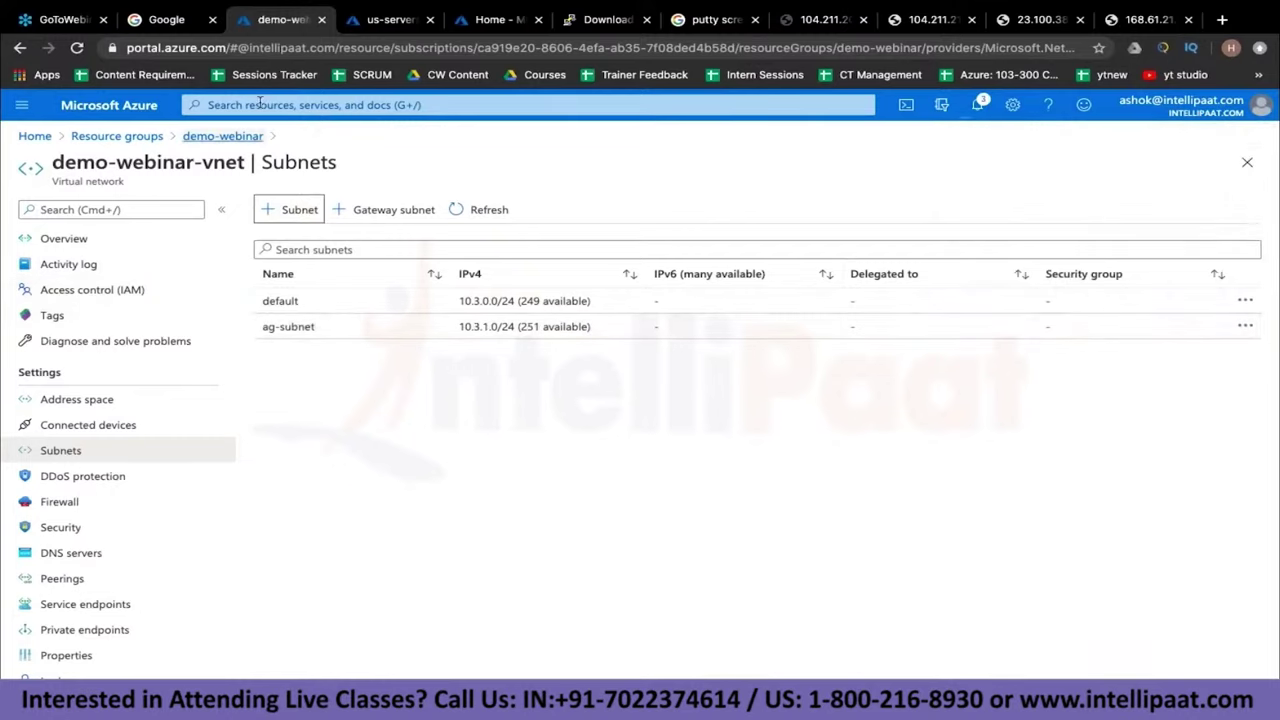
Step: Find Application gateways in the portal search and start a new gateway
left_click(265, 103)
type("applicat")
key("BackSpace")
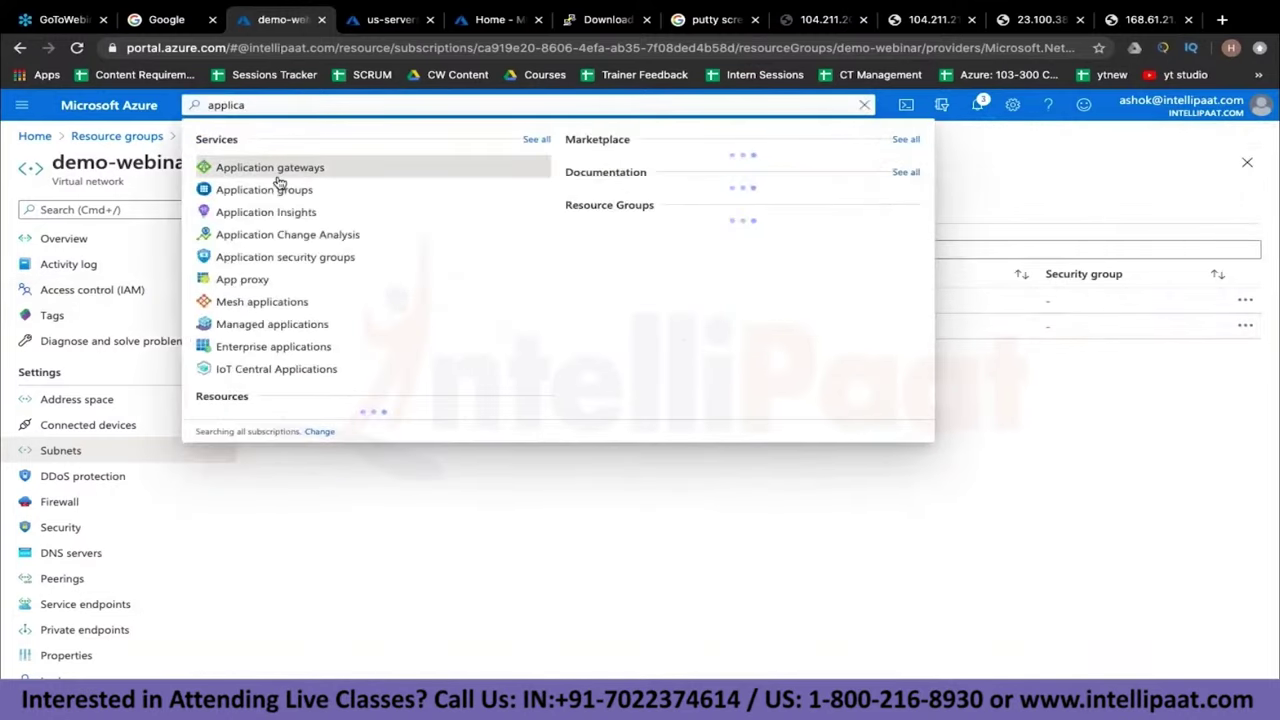
left_click(293, 170)
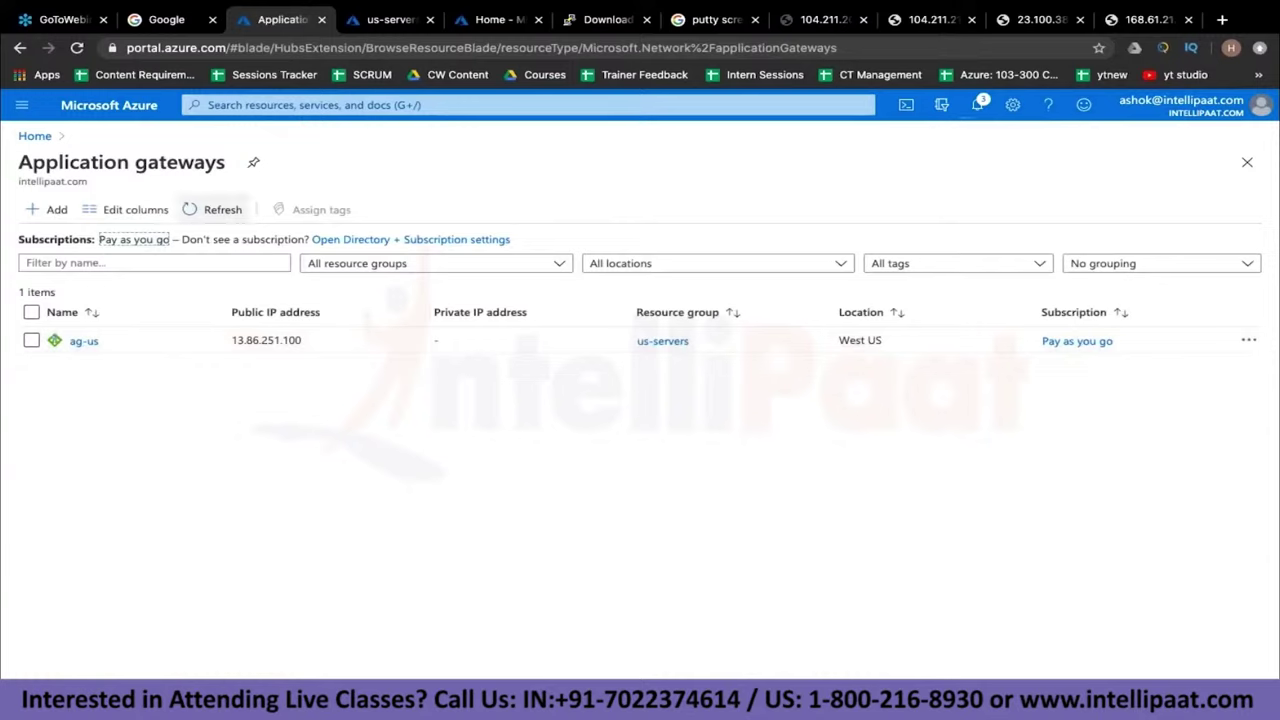
left_click(49, 211)
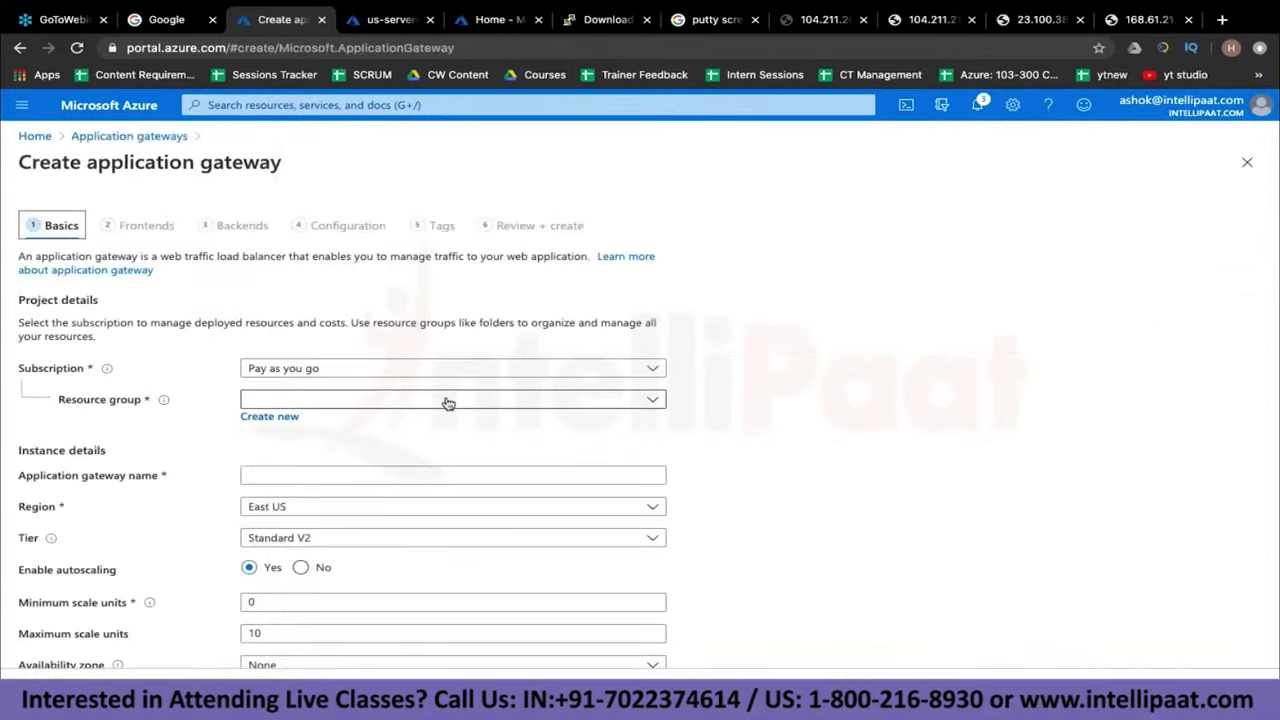
Step: Put the gateway ag-india in resource group demo-webinar, region South India
left_click(448, 400)
left_click(463, 558)
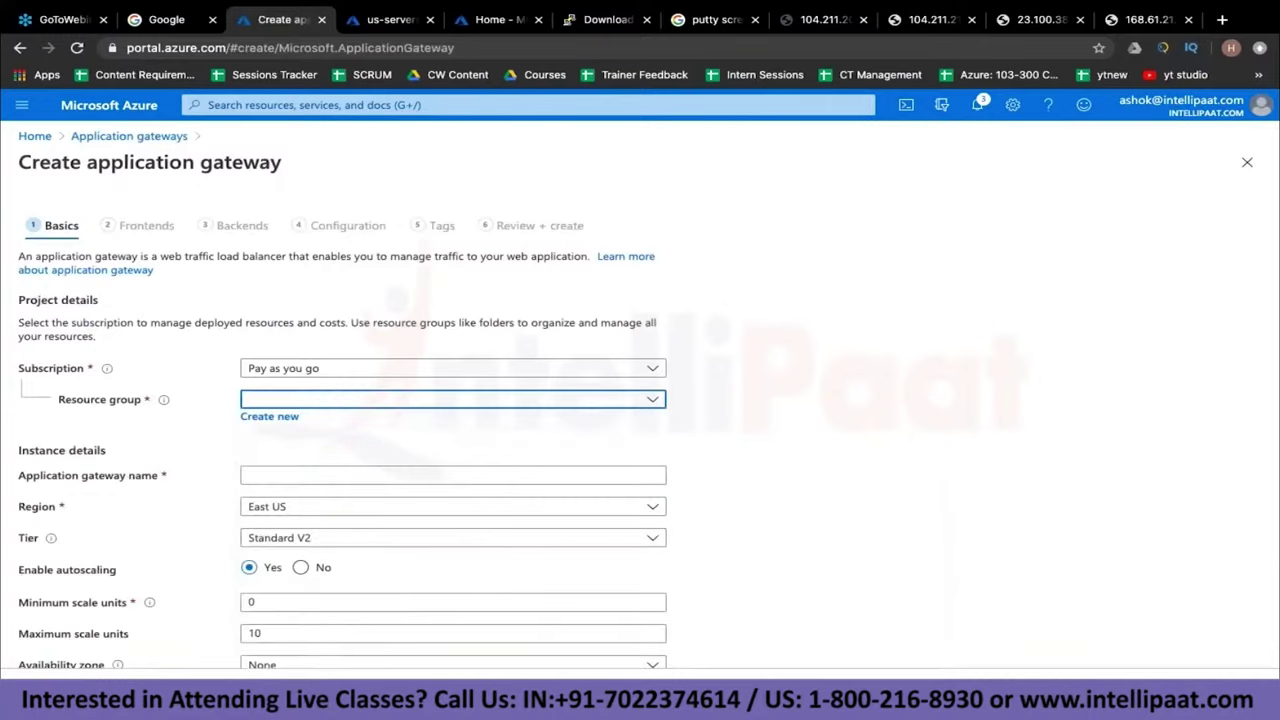
left_click(509, 474)
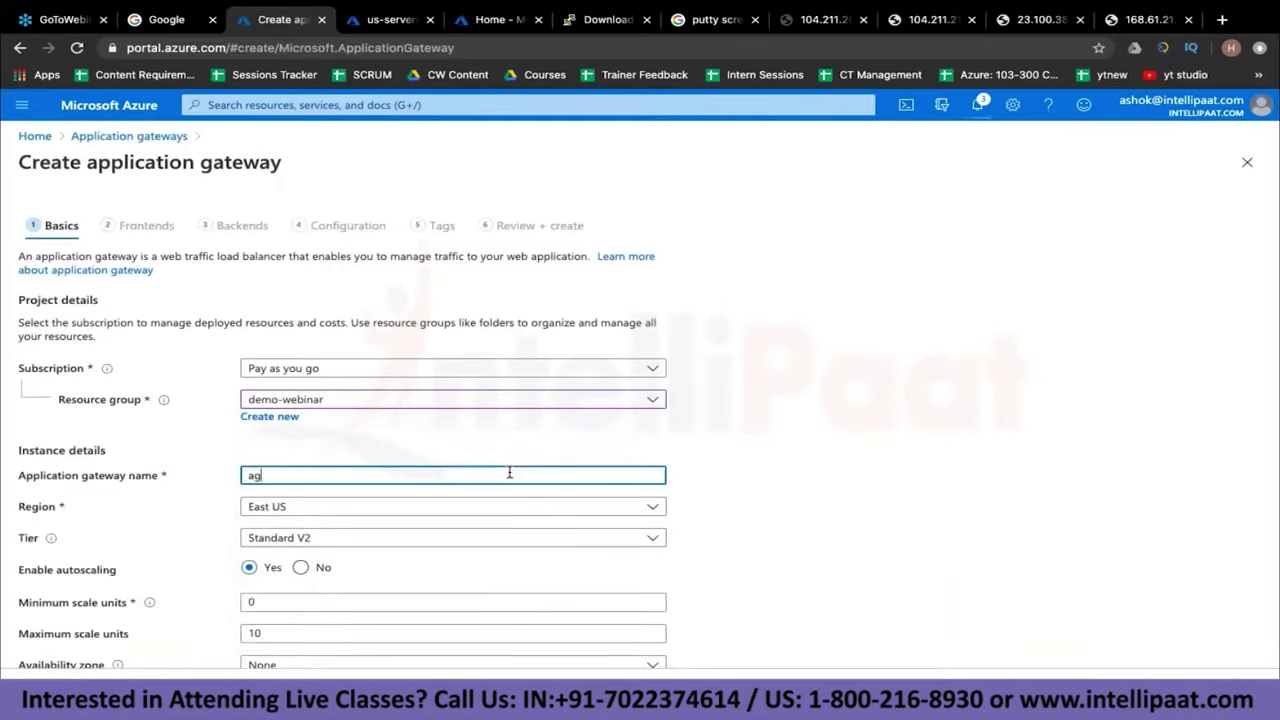
left_click(557, 517)
type("south")
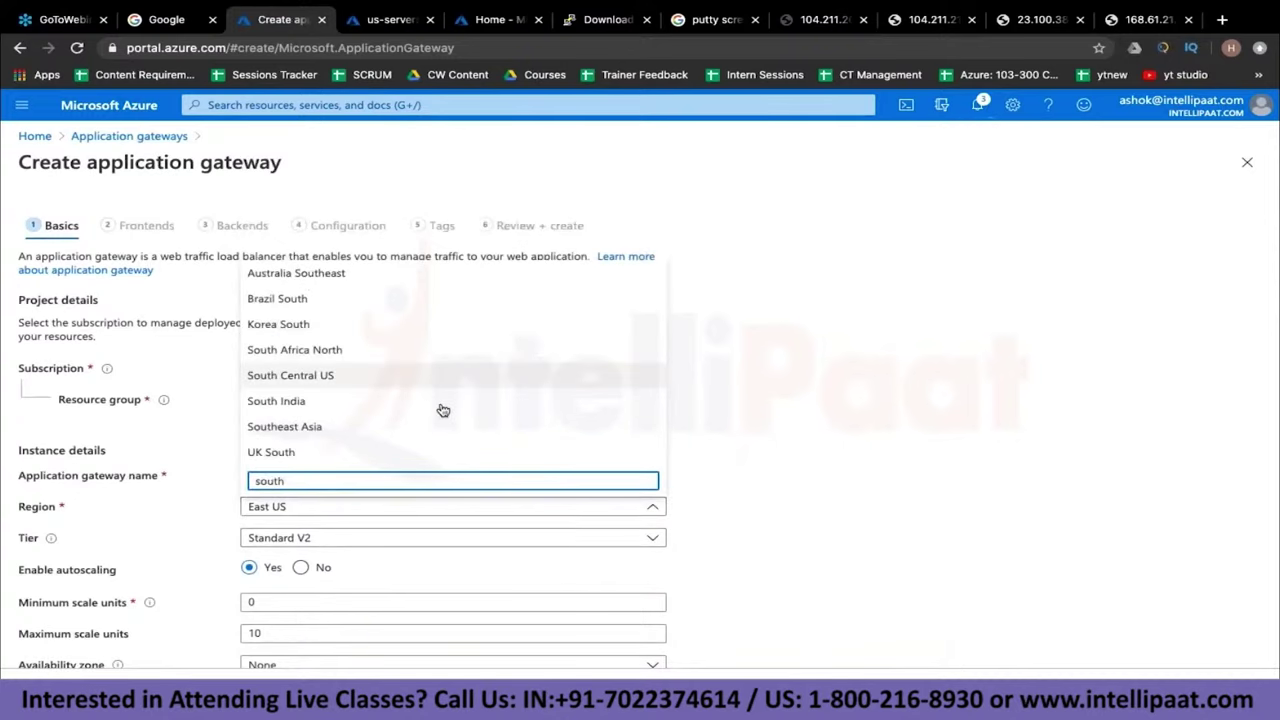
left_click(466, 400)
Step: Turn autoscaling off, use demo-webinar-vnet, and start a new frontend public IP
scroll(313, 422, "down", 3)
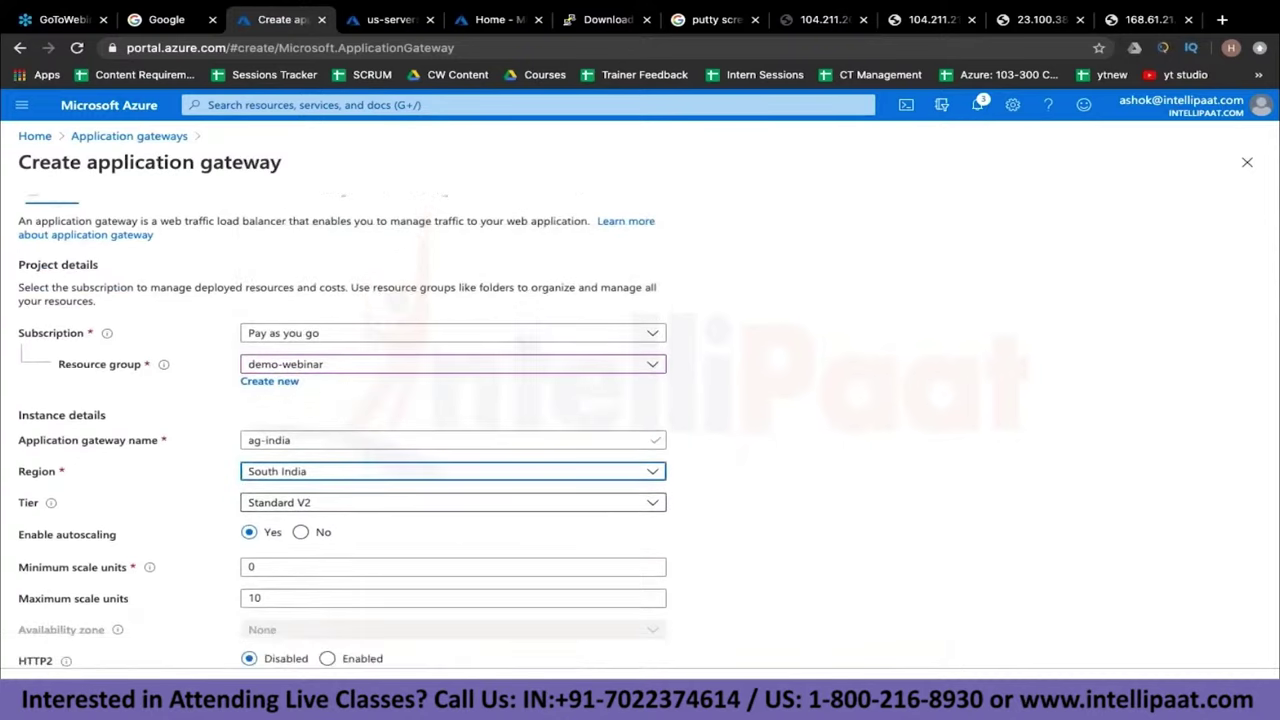
left_click(313, 422)
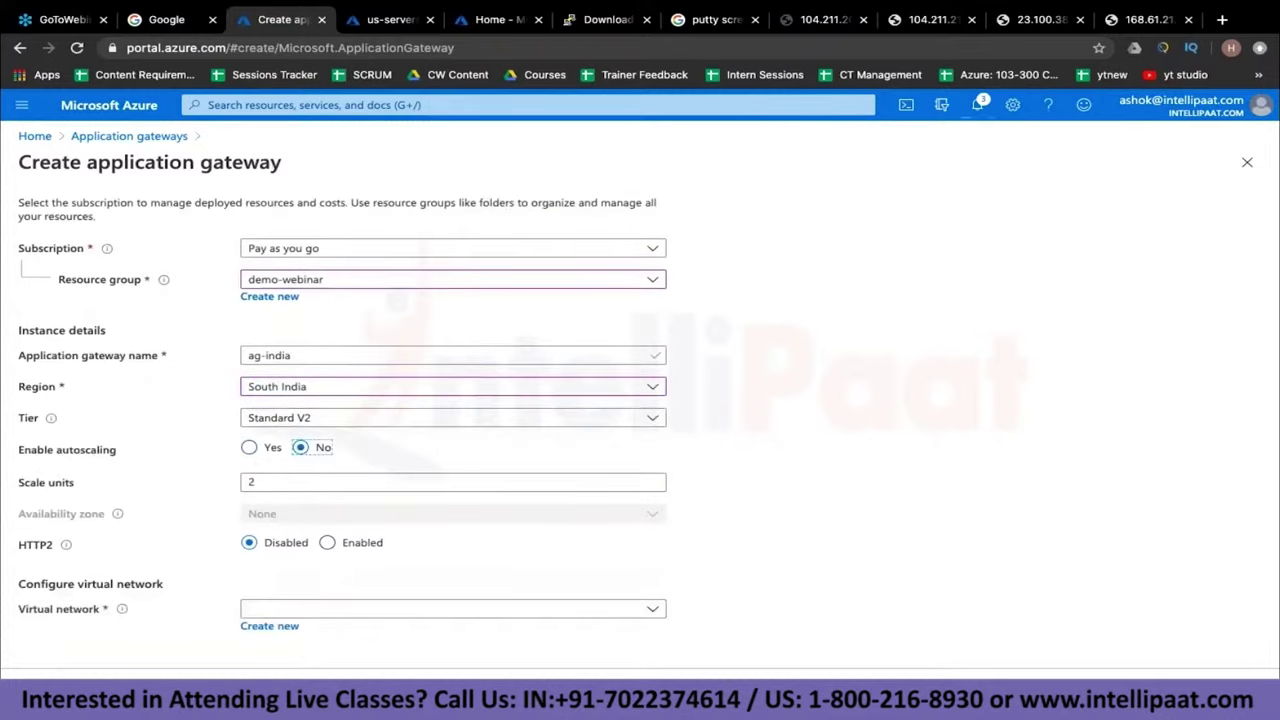
left_click(370, 613)
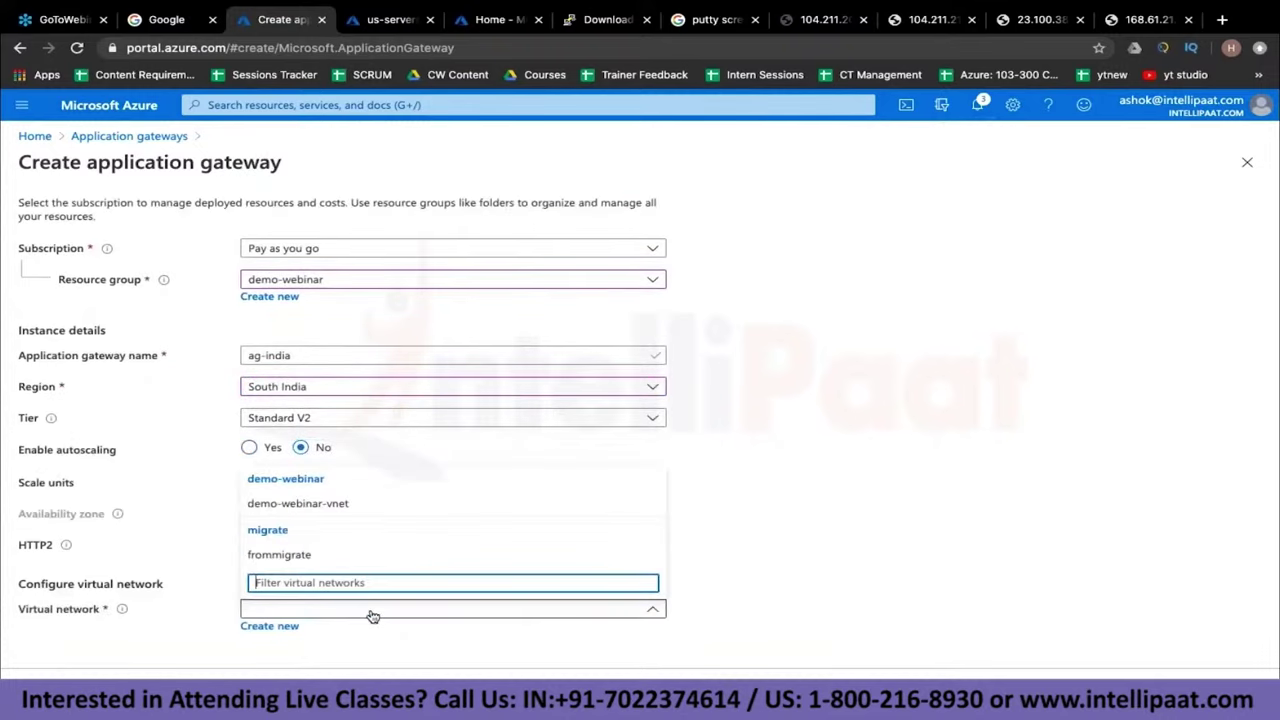
left_click(406, 507)
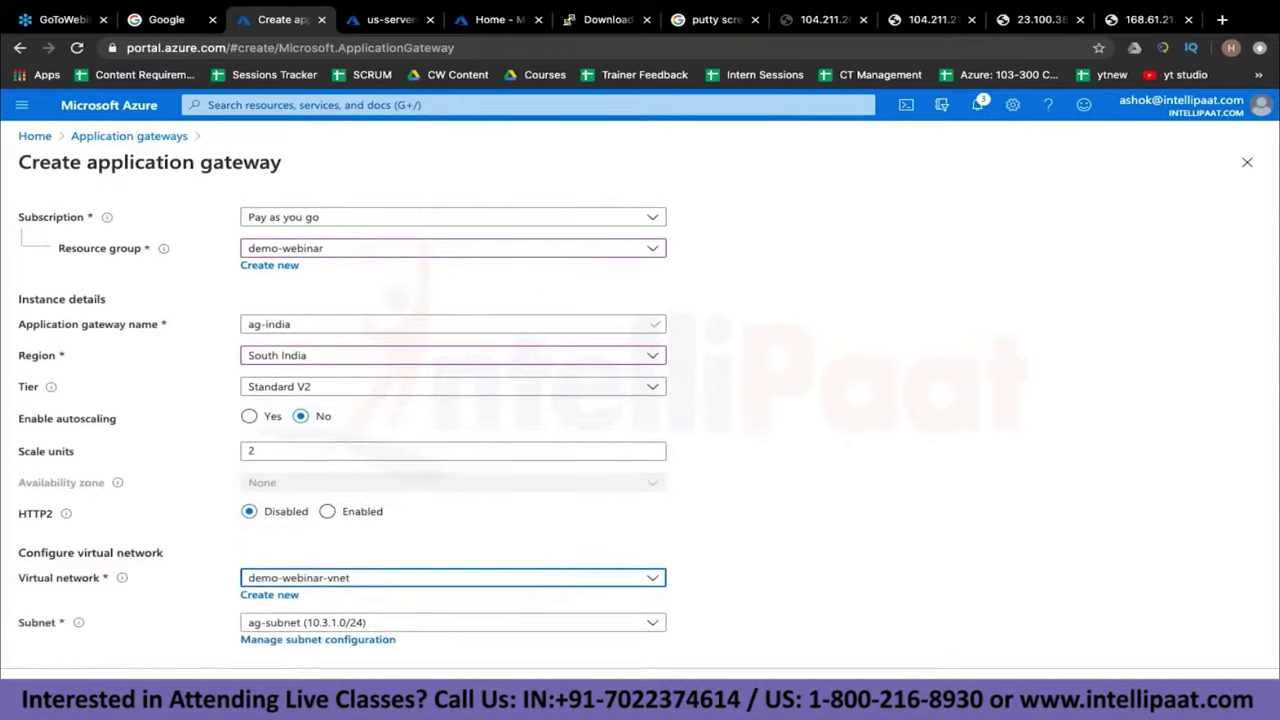
scroll(300, 600, "down", 1)
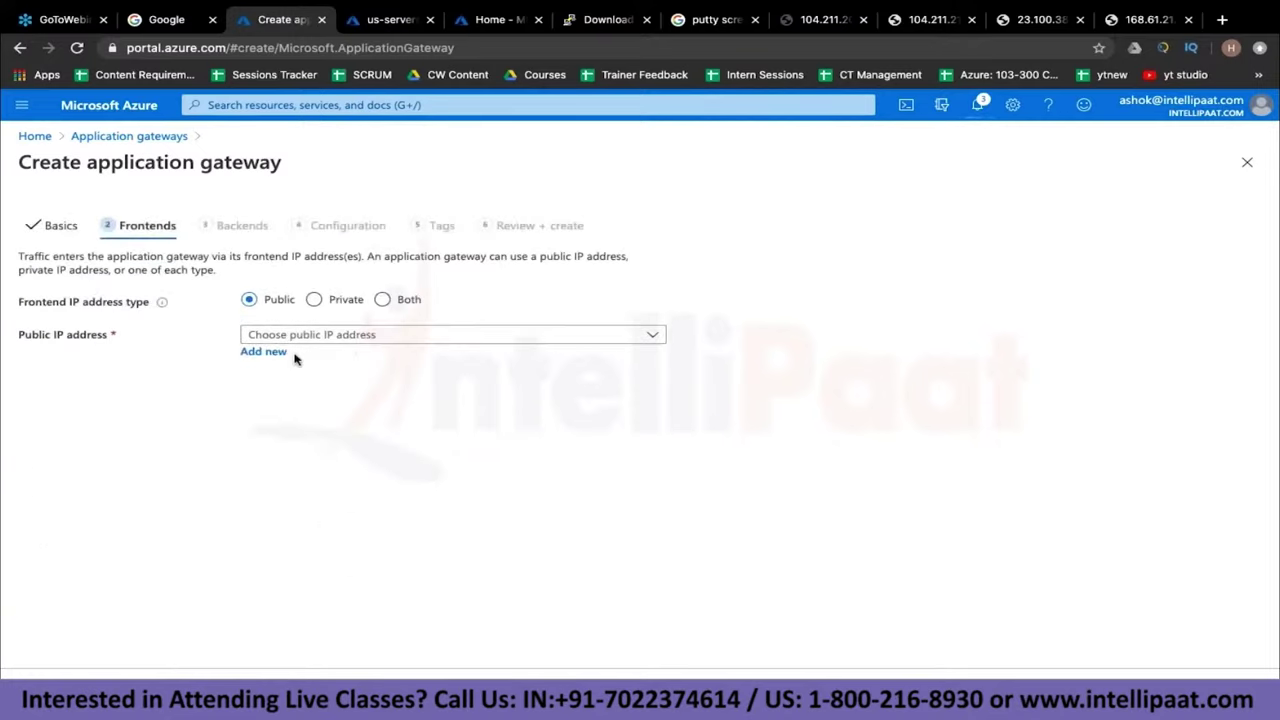
left_click(277, 354)
type("a")
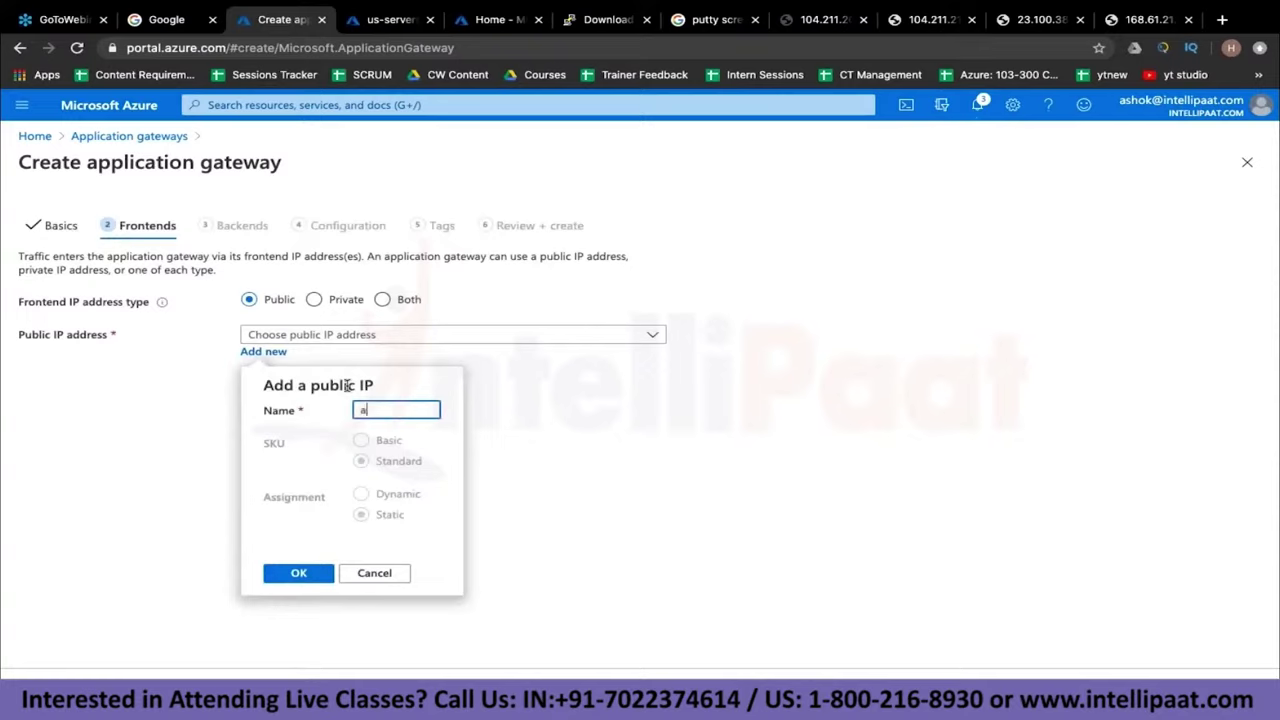
type("g-")
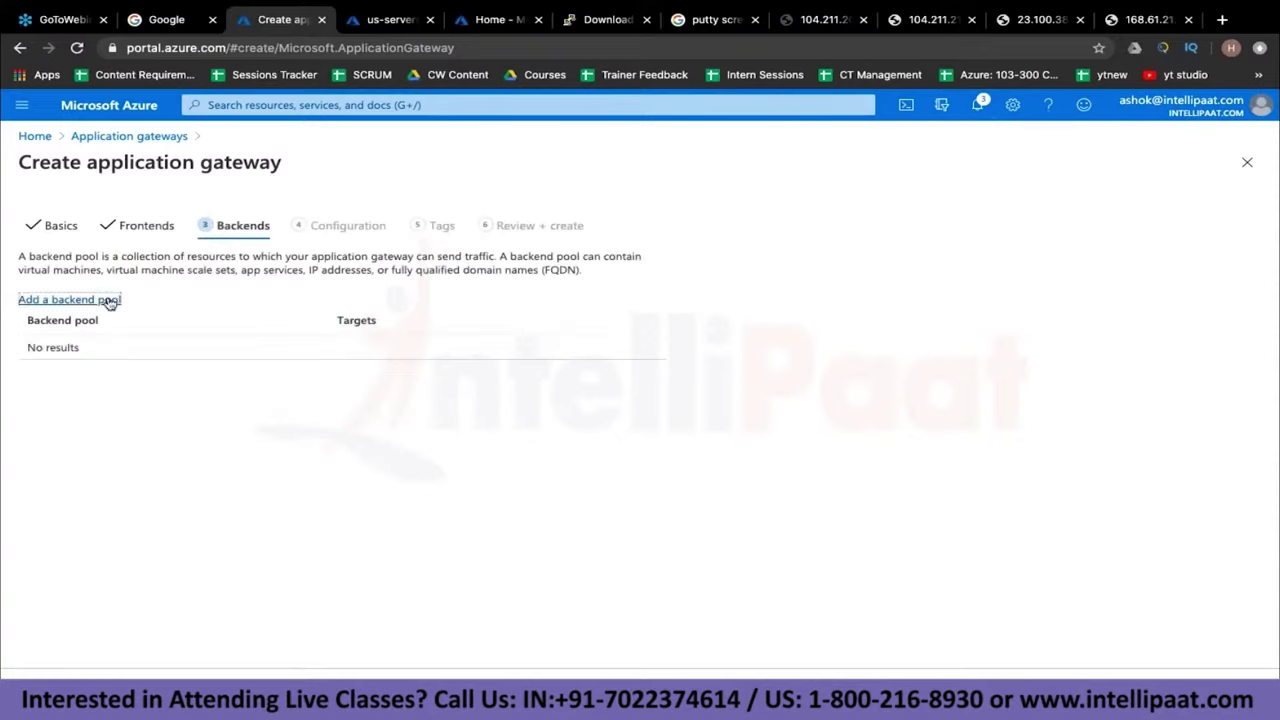
Step: Start a backend pool with virtual machine indian2565 as its first target
left_click(100, 299)
left_click(884, 388)
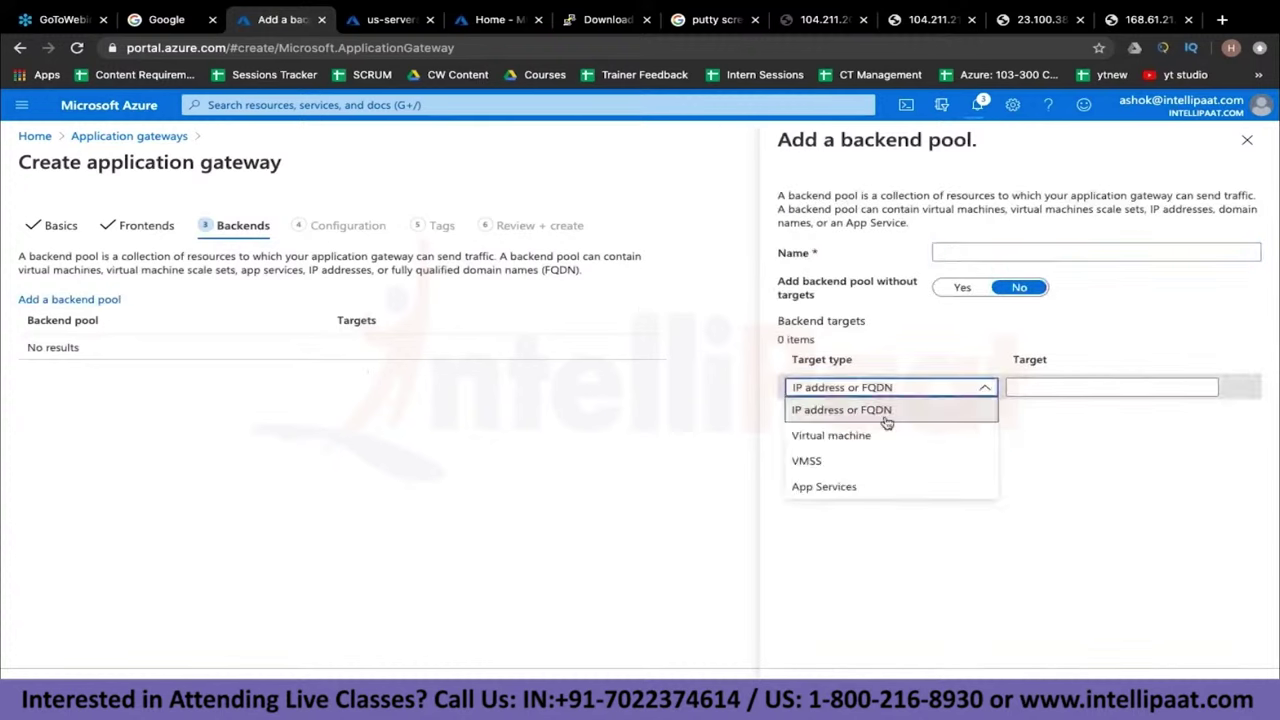
left_click(900, 434)
left_click(1078, 396)
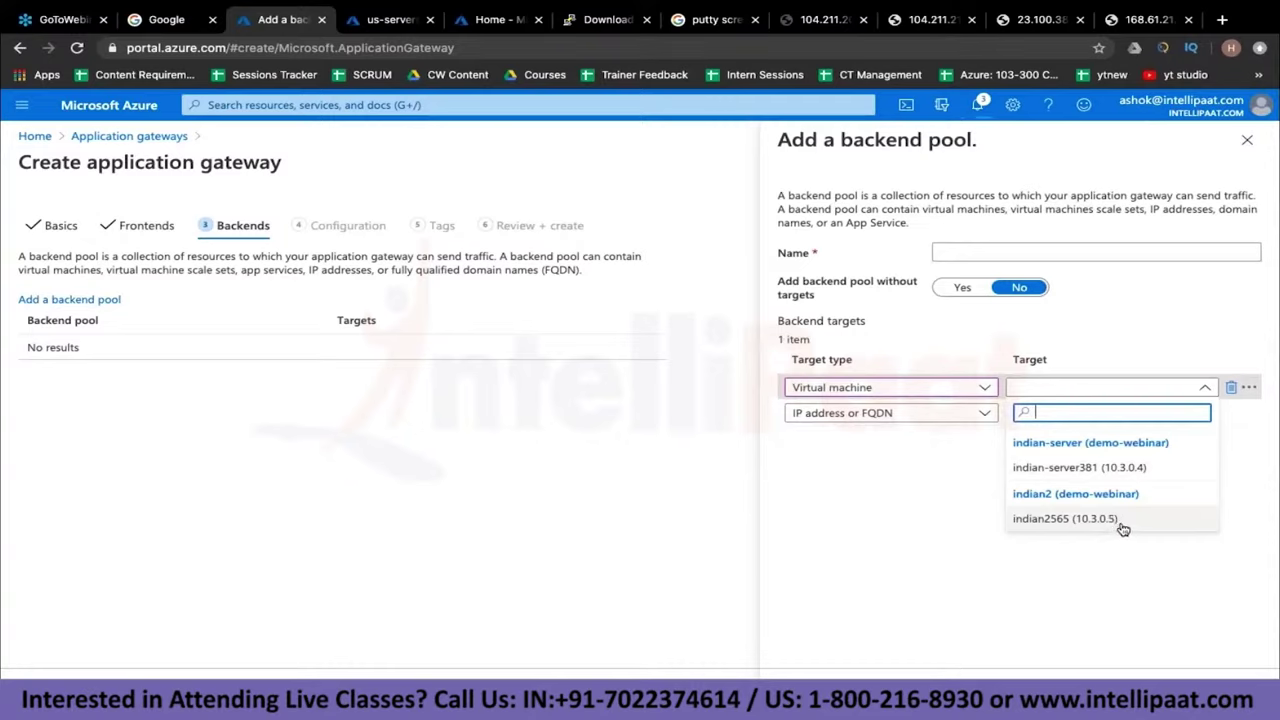
left_click(1125, 520)
left_click(1117, 412)
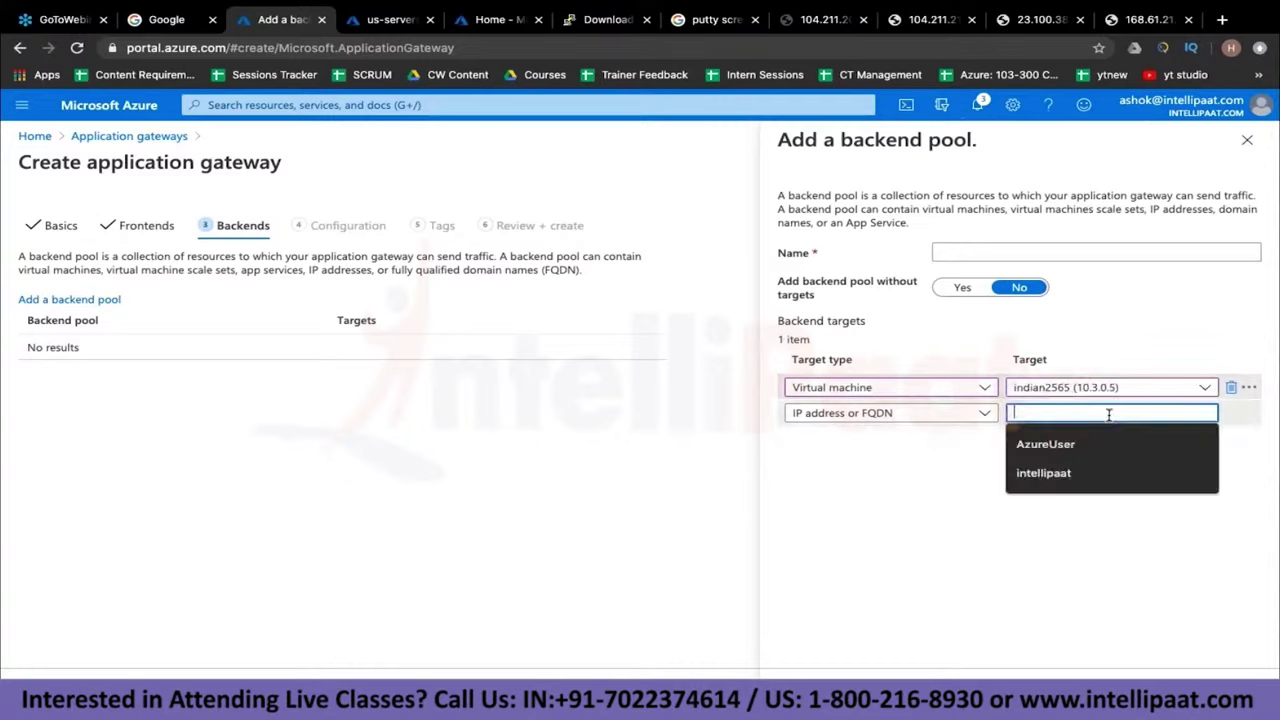
Step: Add VM indian-server381 as second target and save the pool as indiabackend
left_click(962, 416)
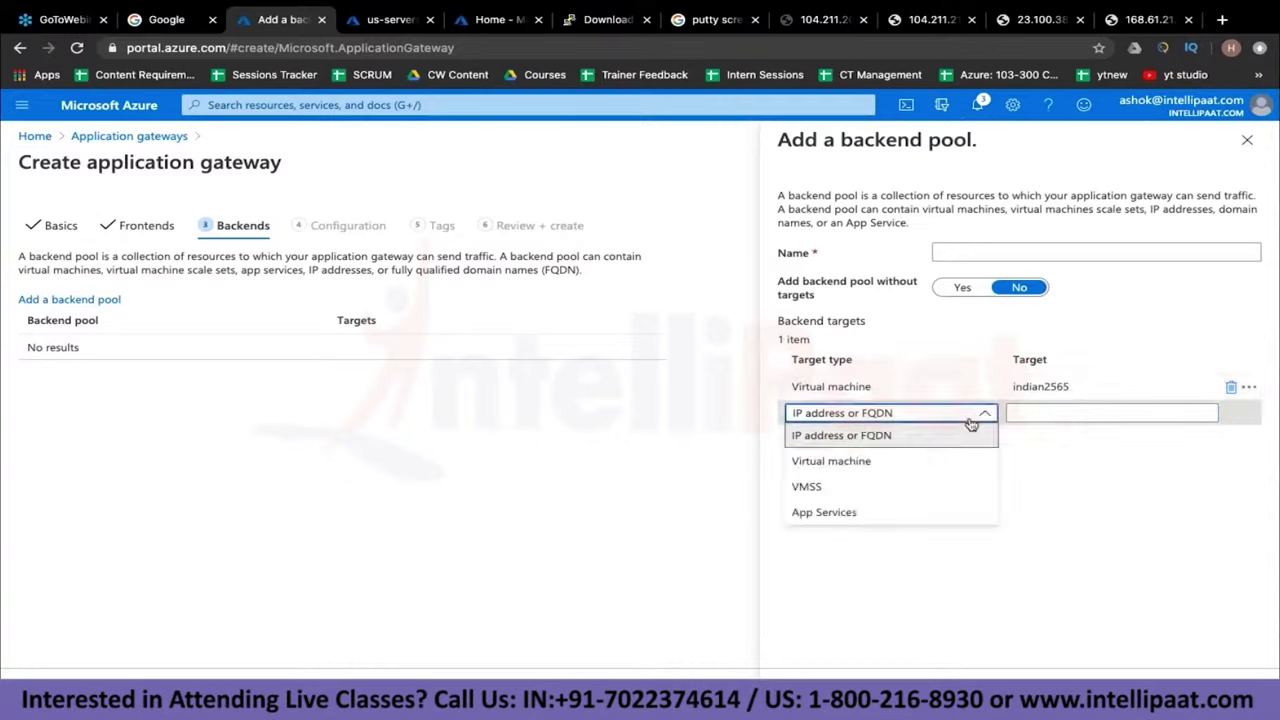
left_click(971, 462)
left_click(1086, 412)
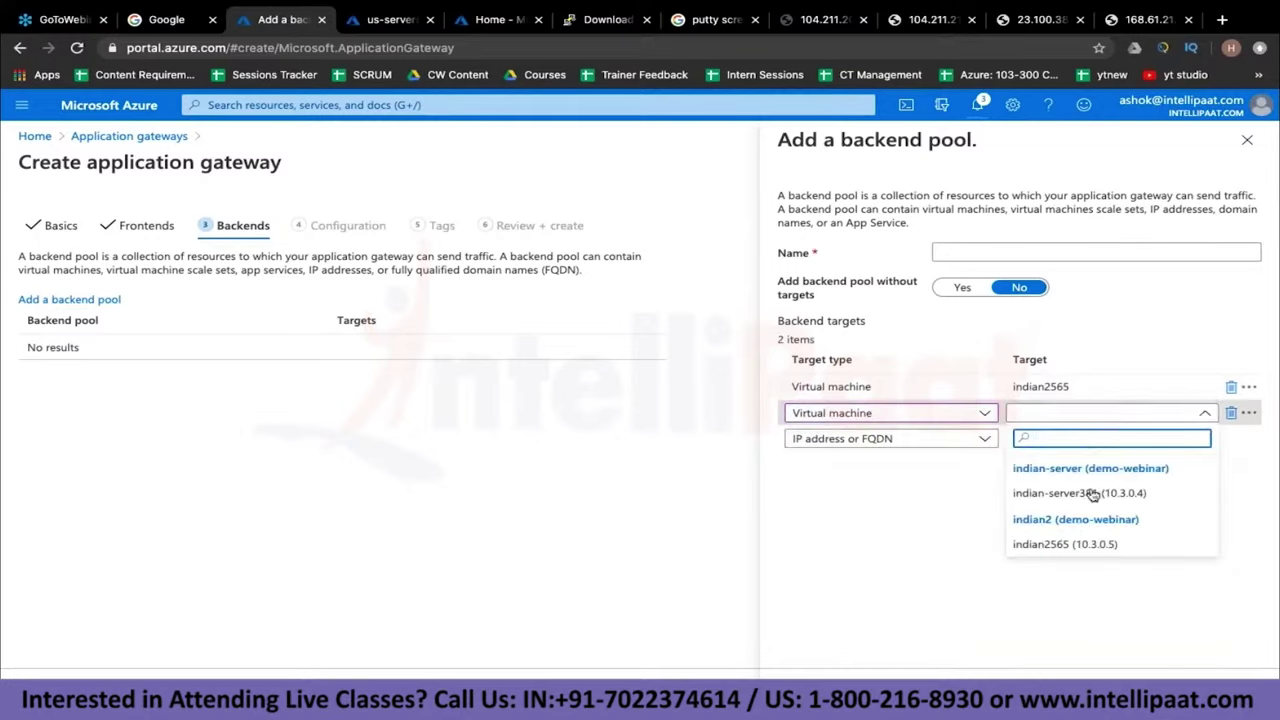
left_click(1090, 494)
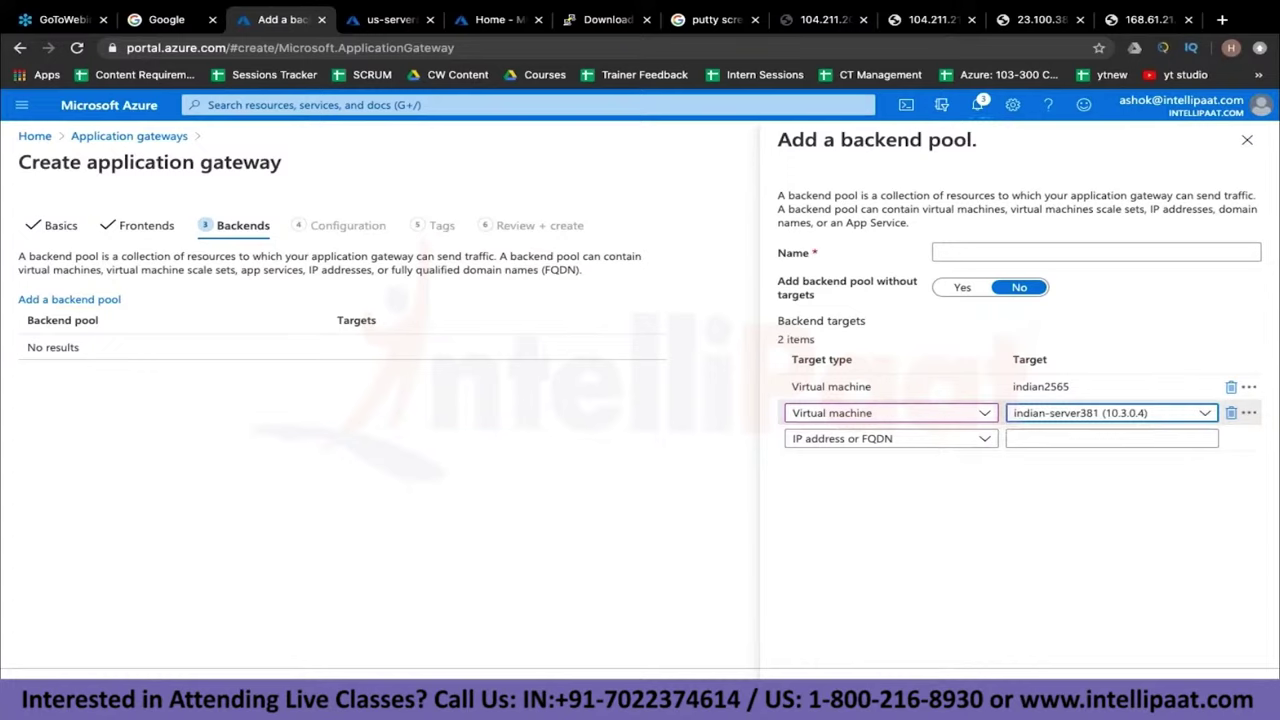
left_click(1096, 252)
type("indiabackend")
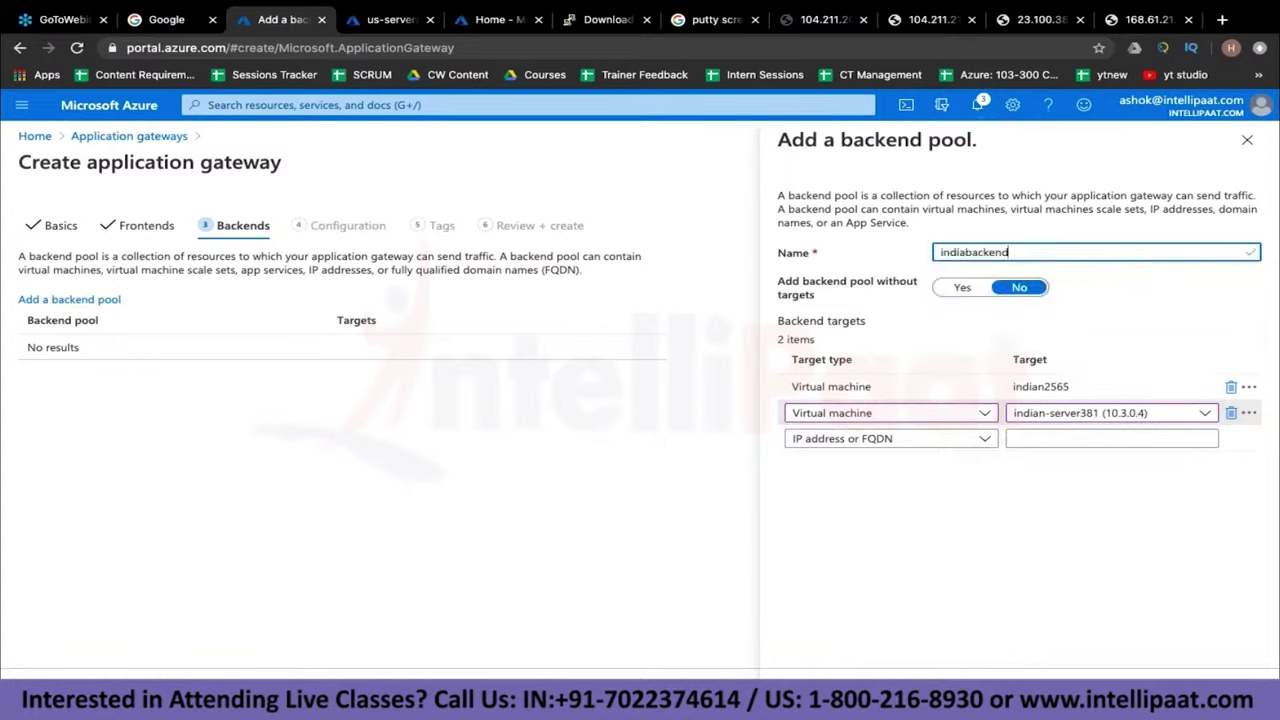
key("Return")
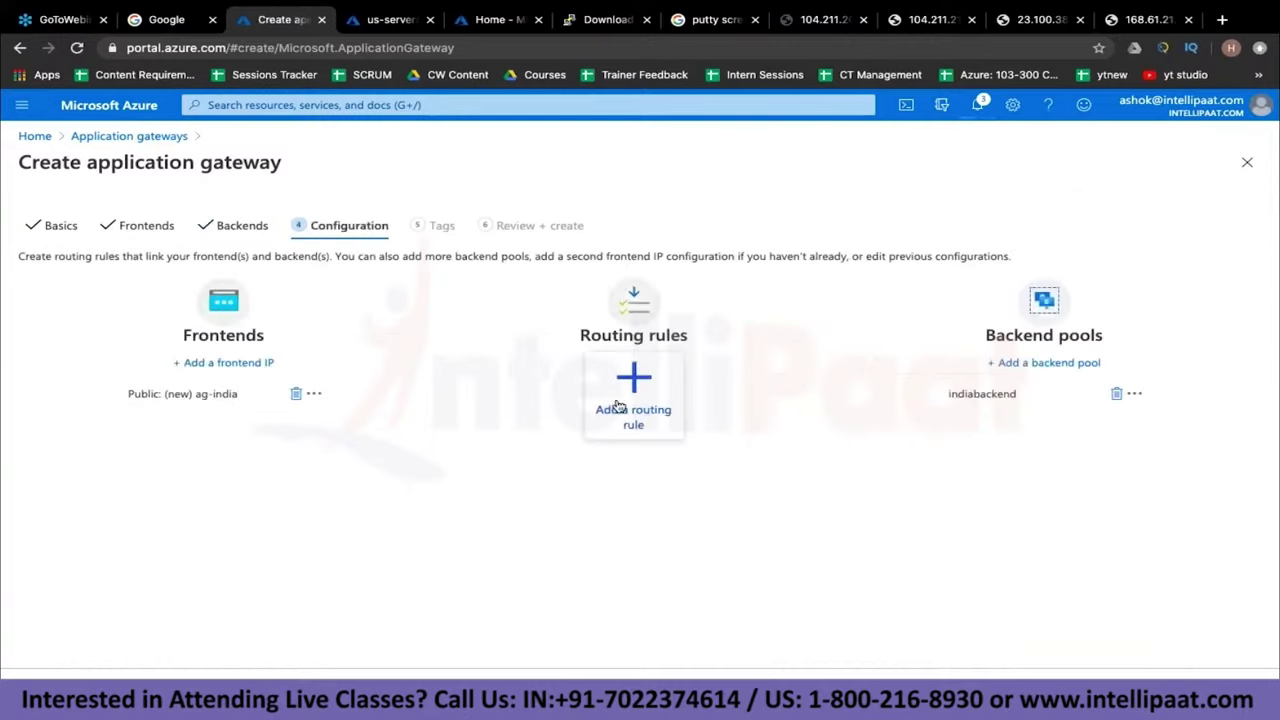
Step: Create rule indiarule with listener mylistener on the public frontend IP
left_click(614, 406)
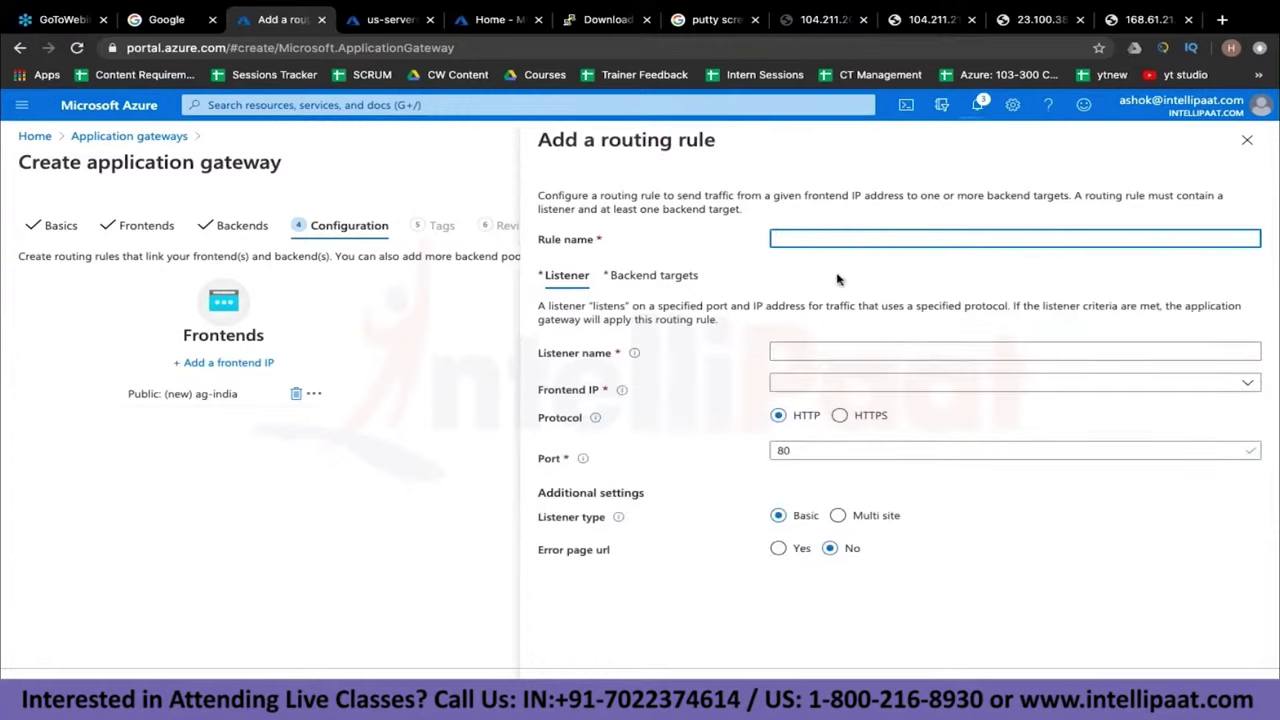
type("indiarule")
left_click(832, 351)
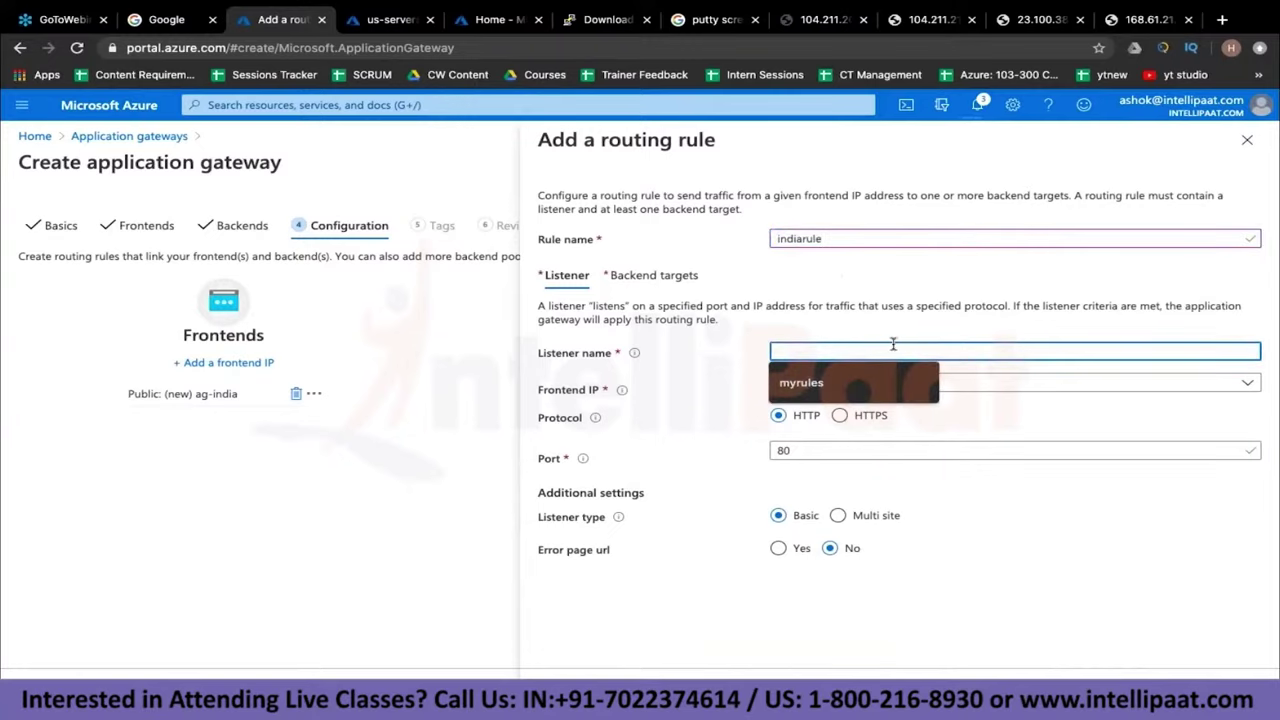
type("mylis")
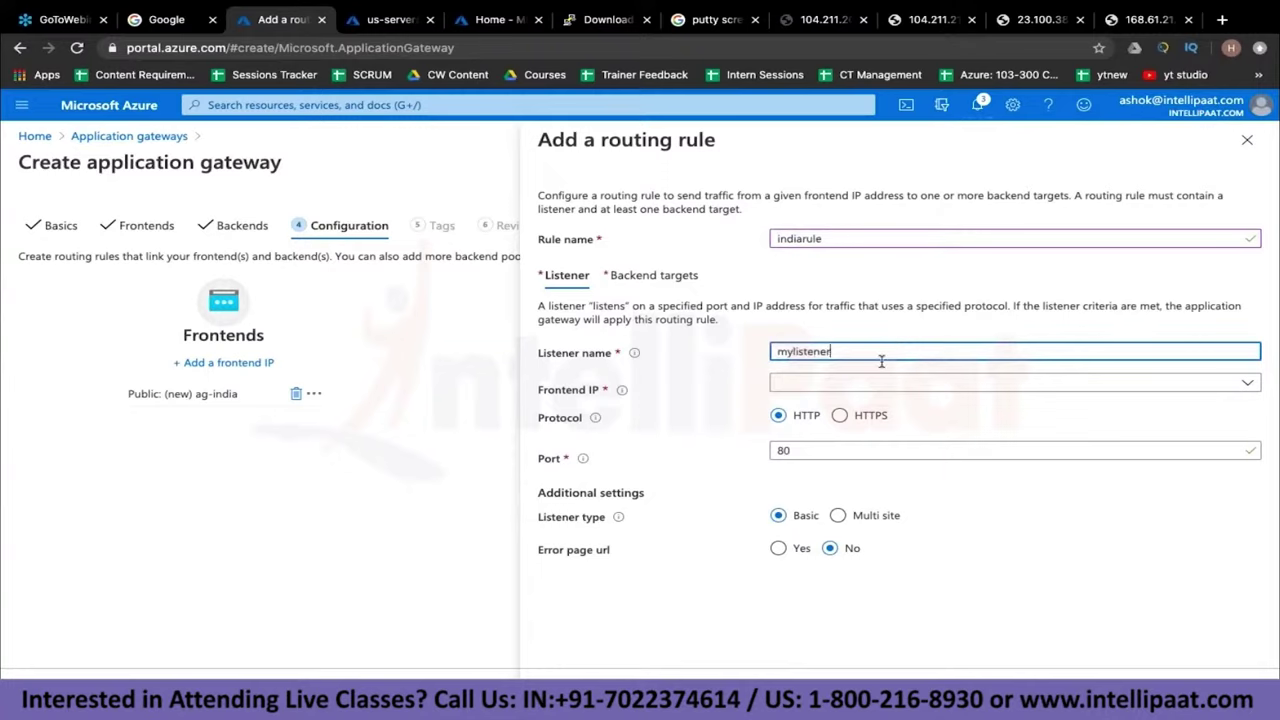
type("tener")
left_click(879, 390)
left_click(893, 411)
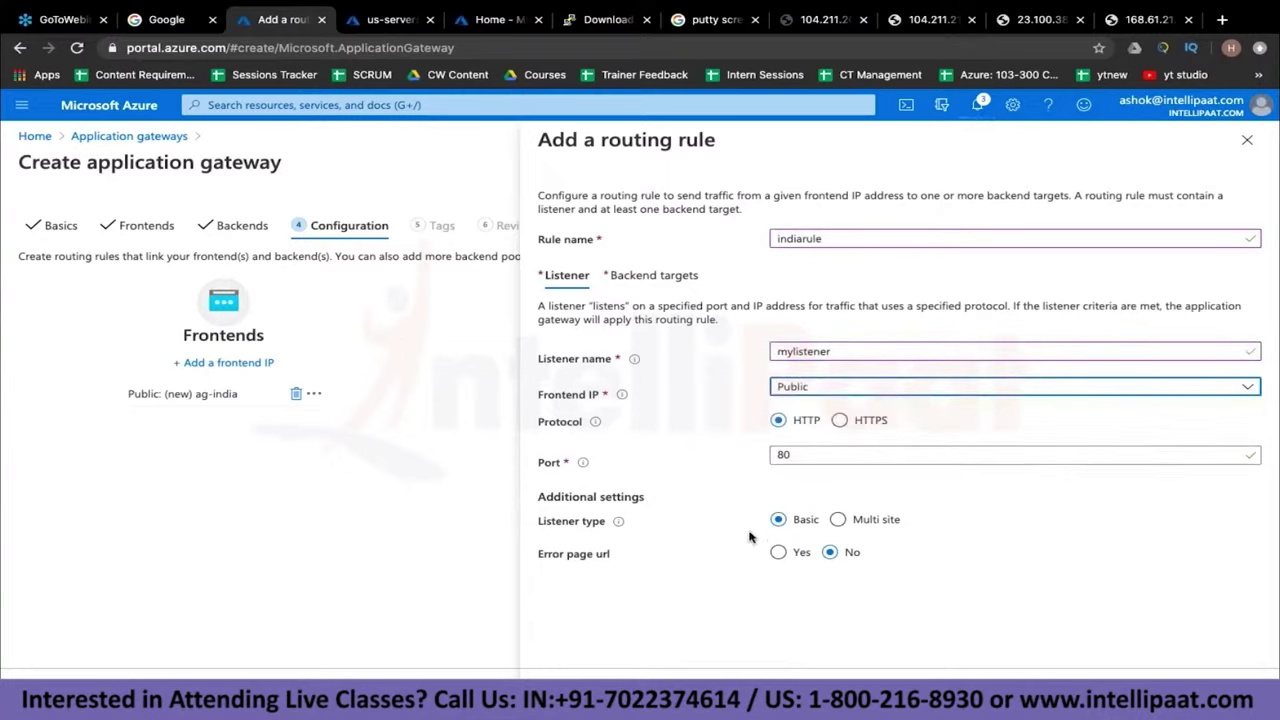
Step: Point the rule's backend target to the indiabackend pool
left_click(650, 276)
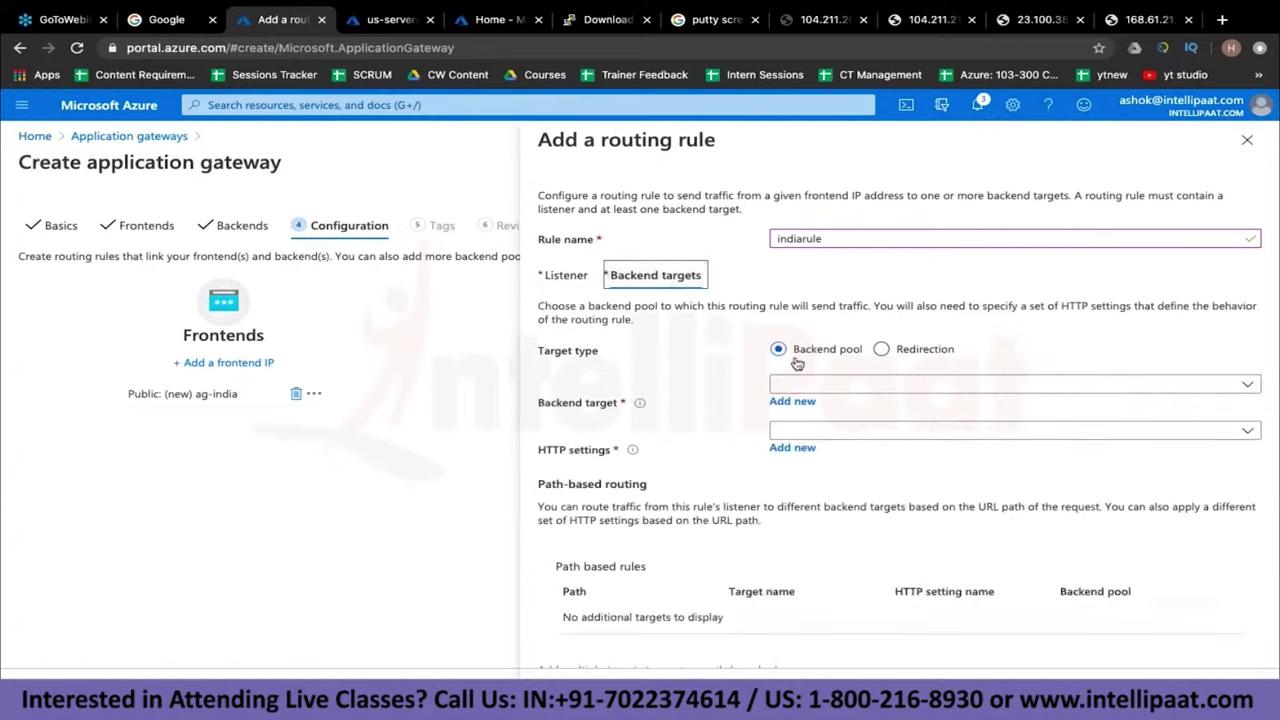
left_click(848, 383)
left_click(859, 412)
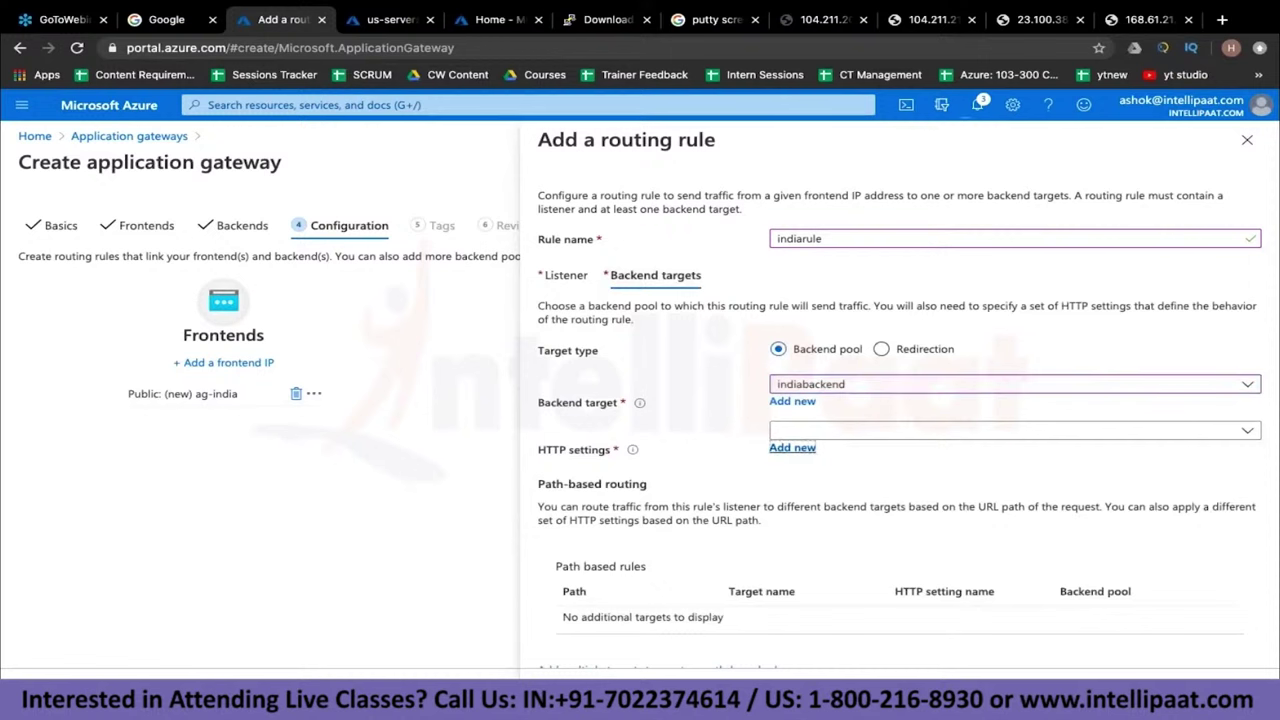
left_click(793, 448)
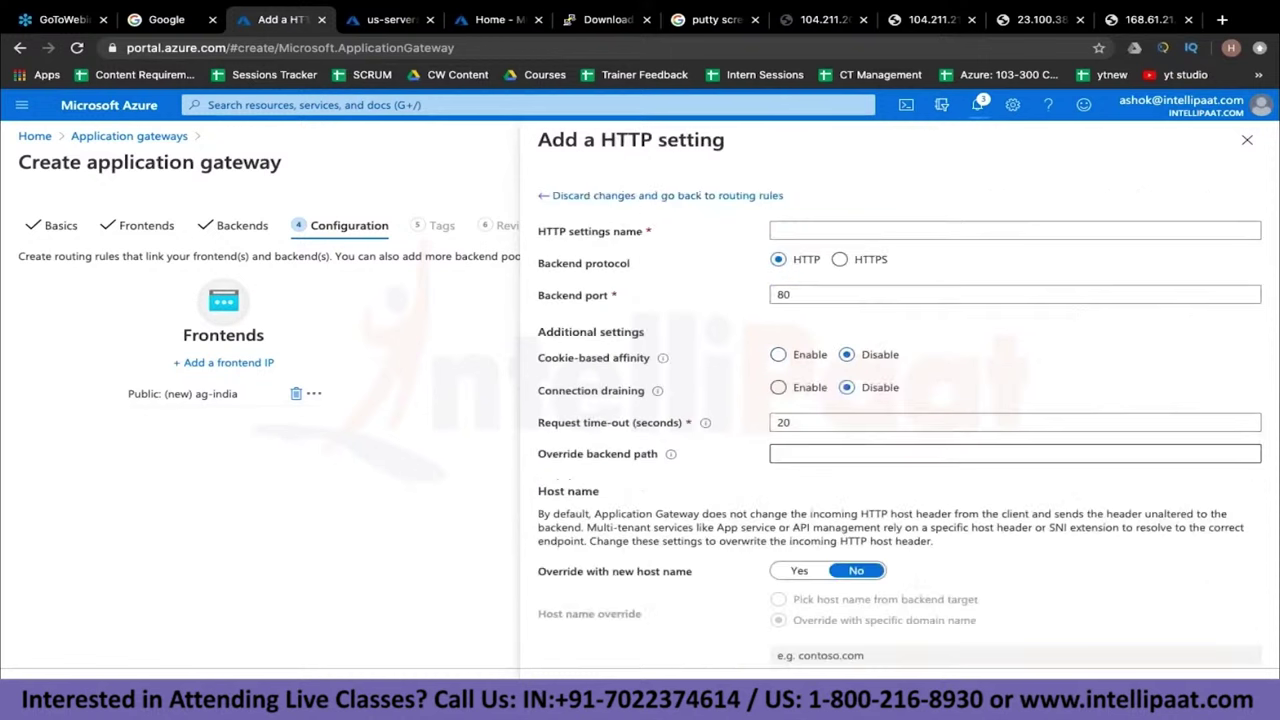
Step: Add the HTTP setting httpindia to the rule
left_click(903, 233)
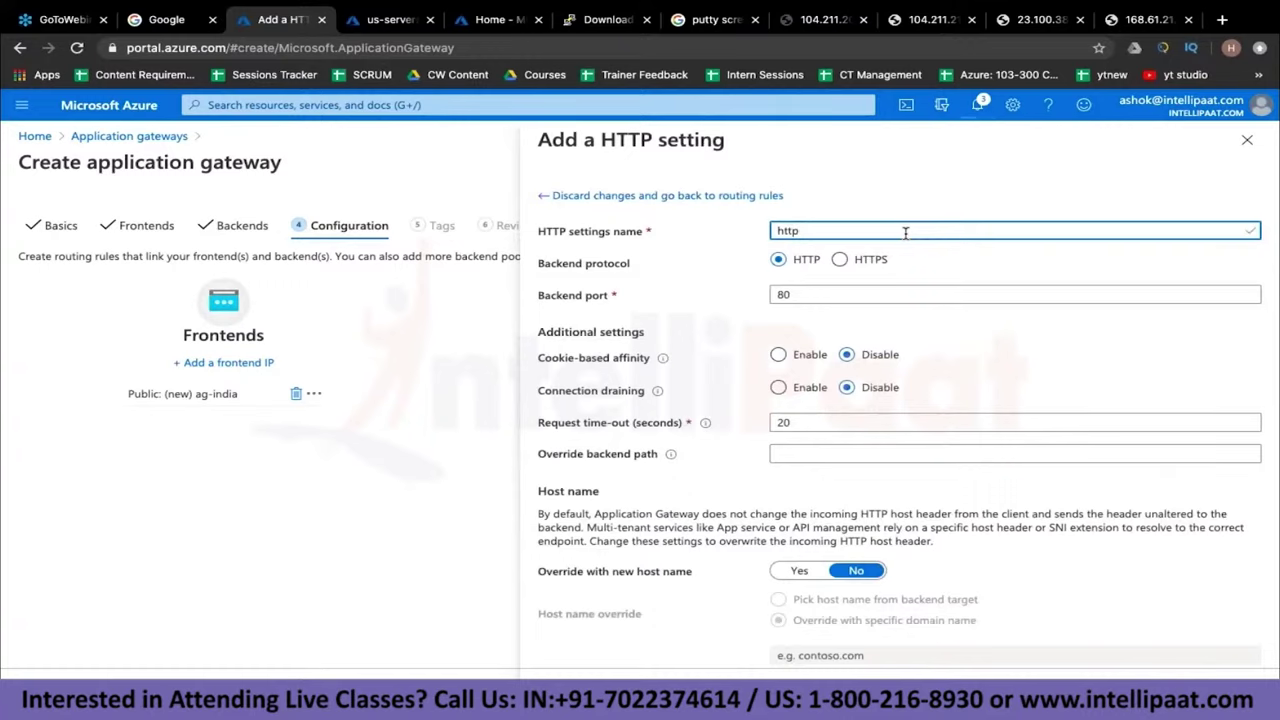
scroll(929, 423, "down", 1)
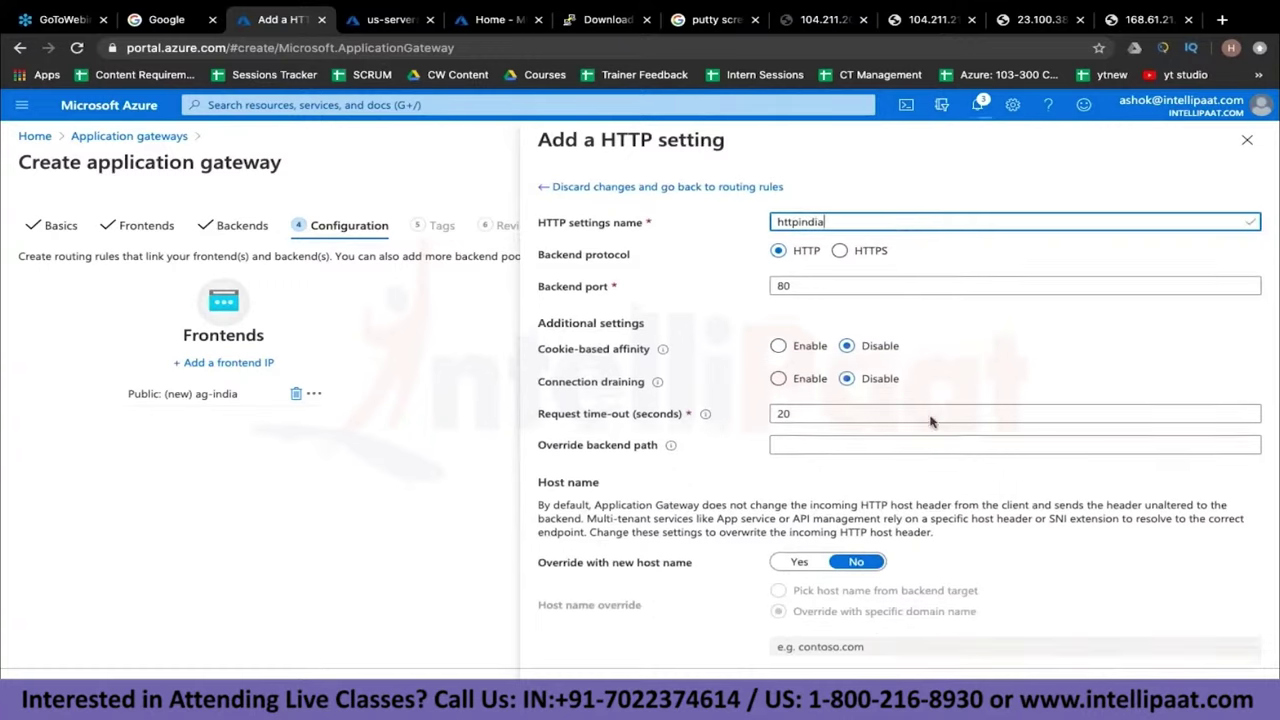
left_click(560, 695)
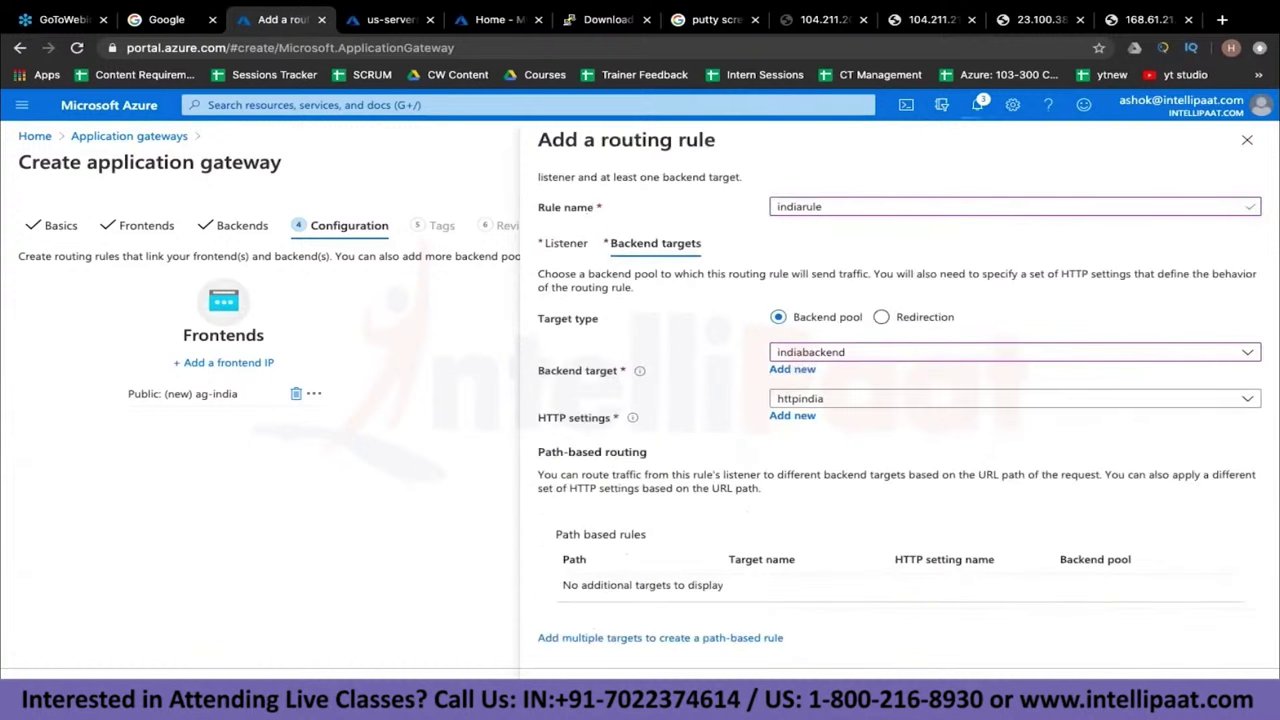
Step: Review the rule's listener and backend tabs, then add indiarule to the gateway
scroll(640, 642, "up", 1)
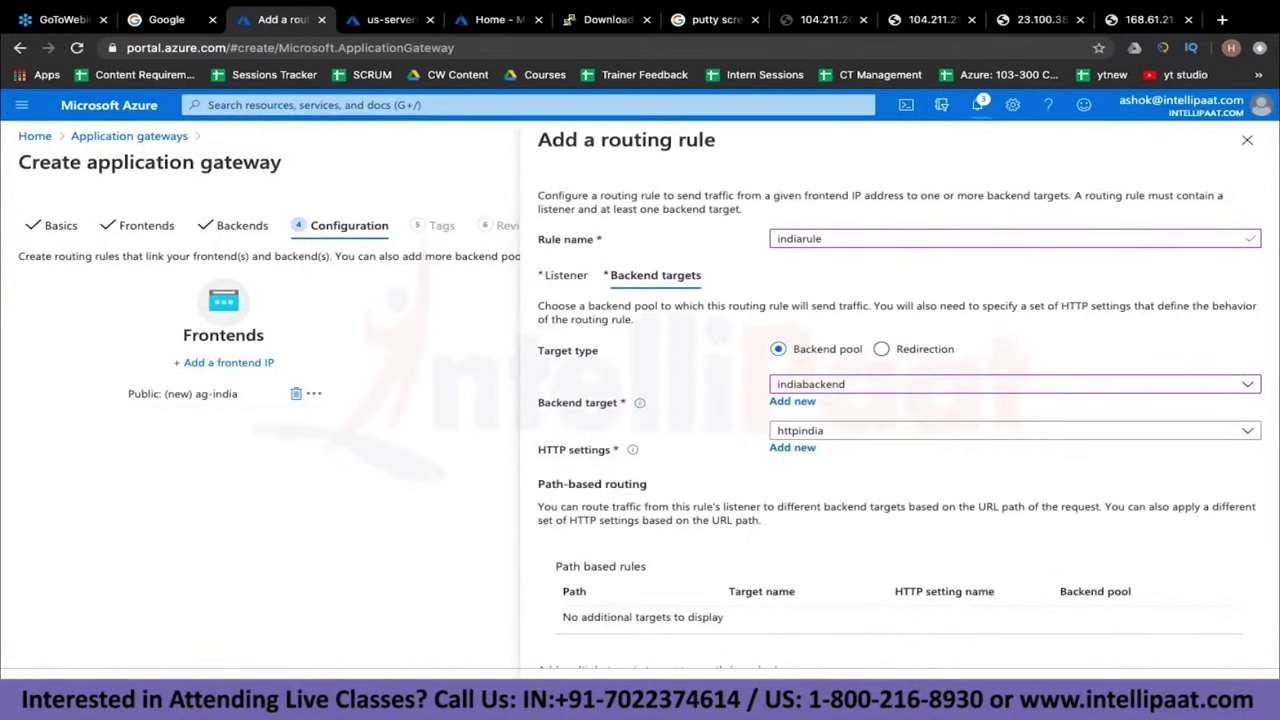
left_click(568, 276)
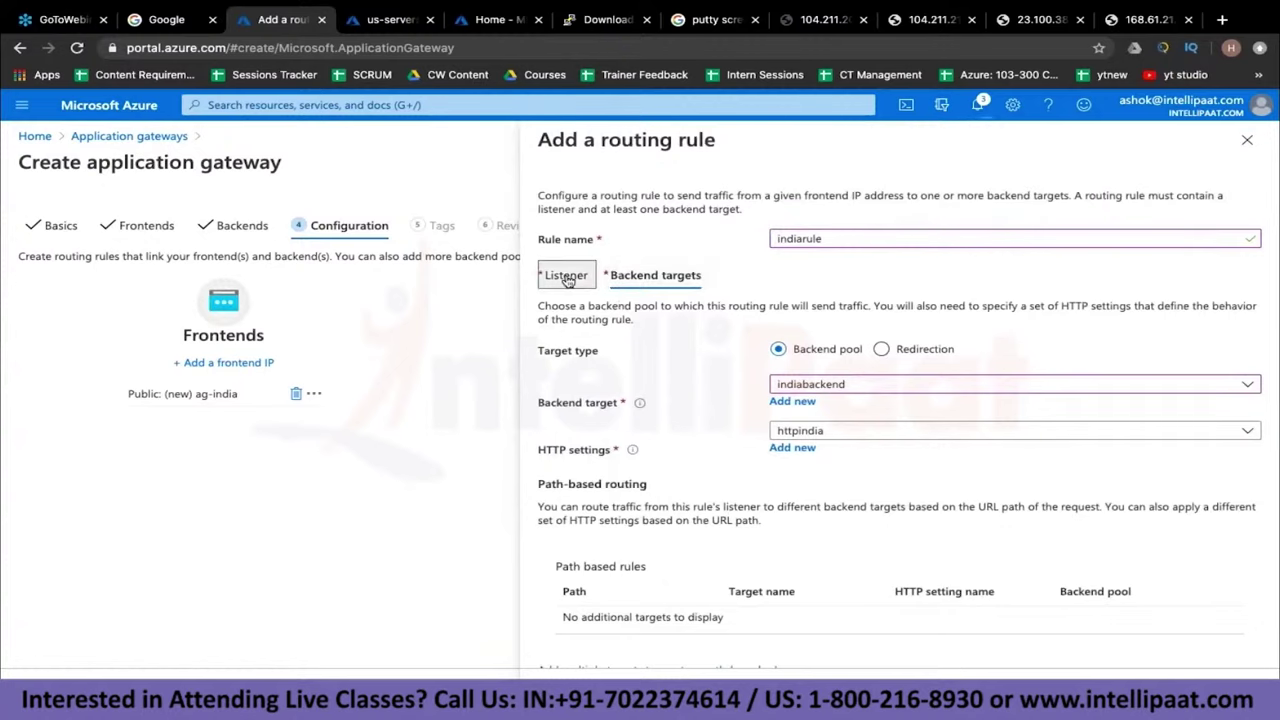
left_click(643, 280)
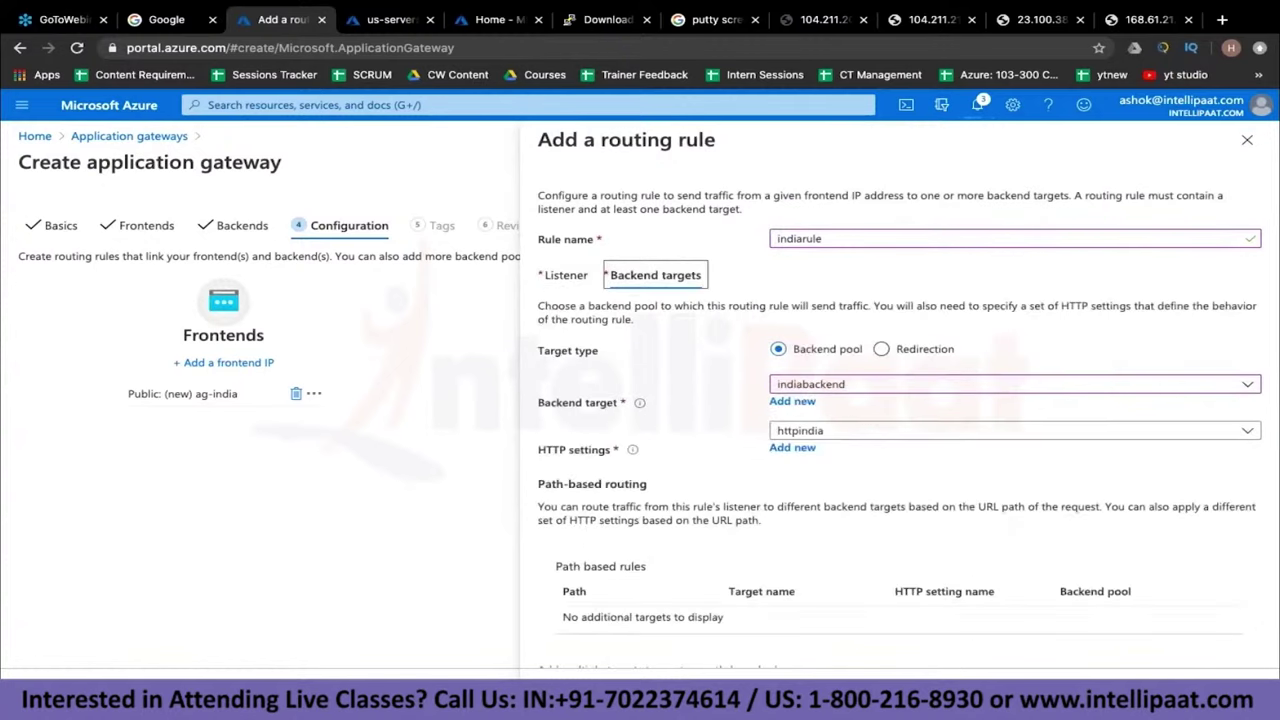
left_click(635, 596)
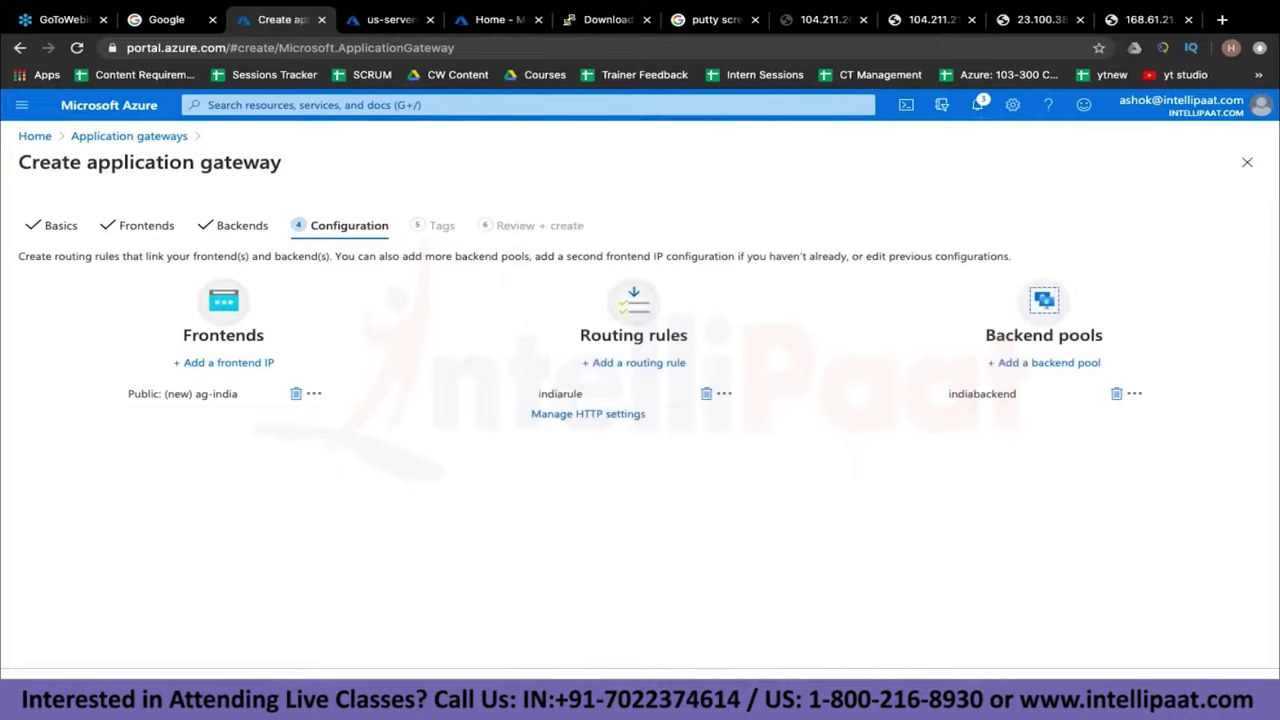
Step: Pass validation at Review + create and launch the ag-india gateway deployment
left_click(240, 695)
left_click(260, 695)
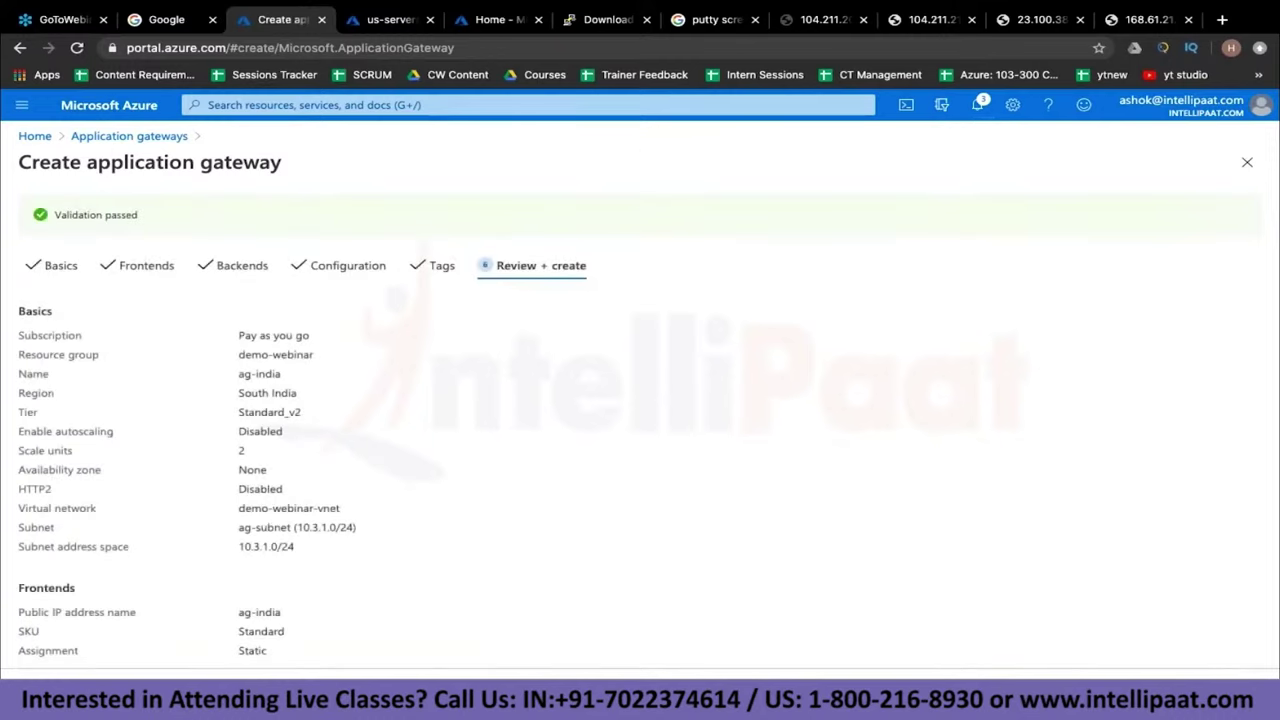
left_click(45, 695)
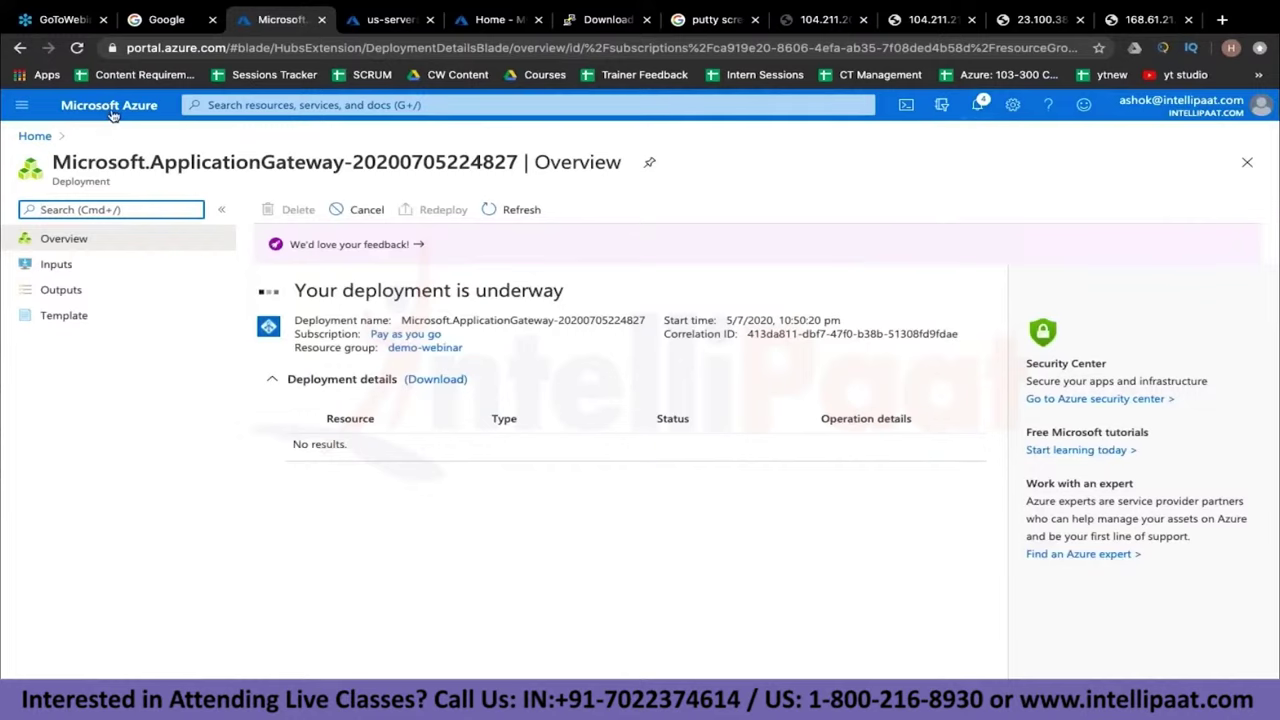
left_click(259, 106)
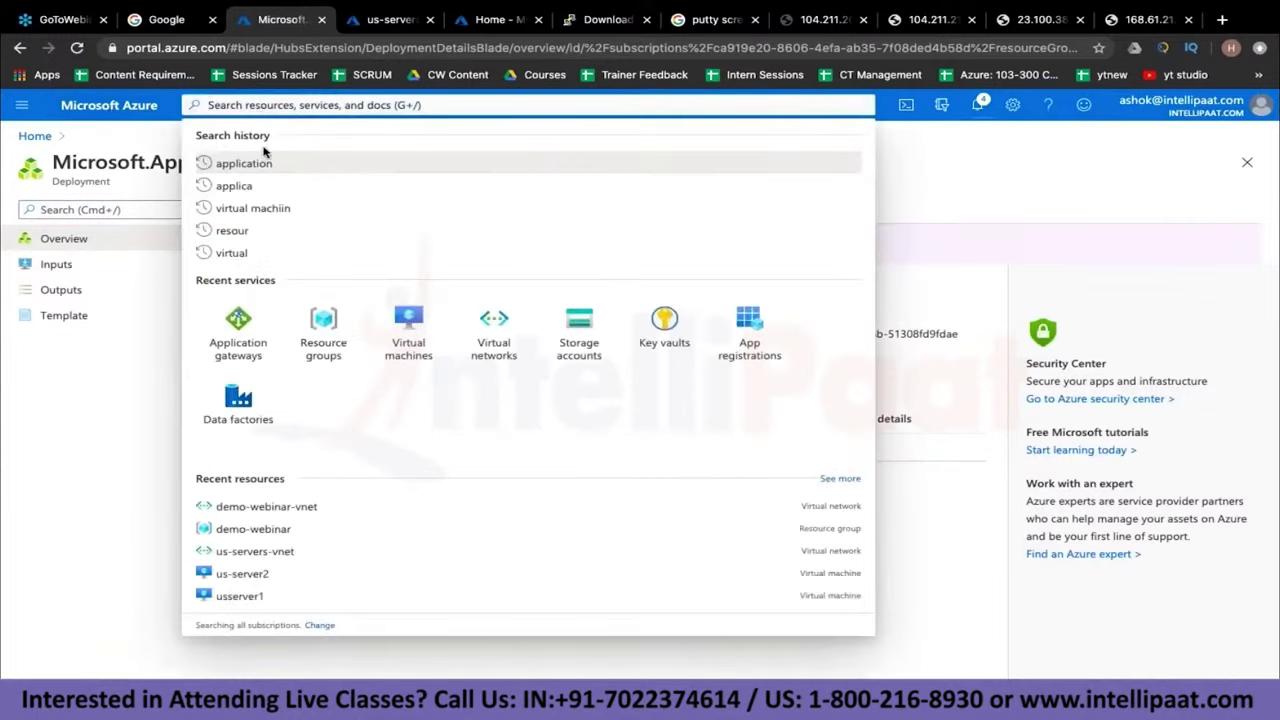
Step: Open the ag-us gateway and copy its frontend public IP
left_click(238, 325)
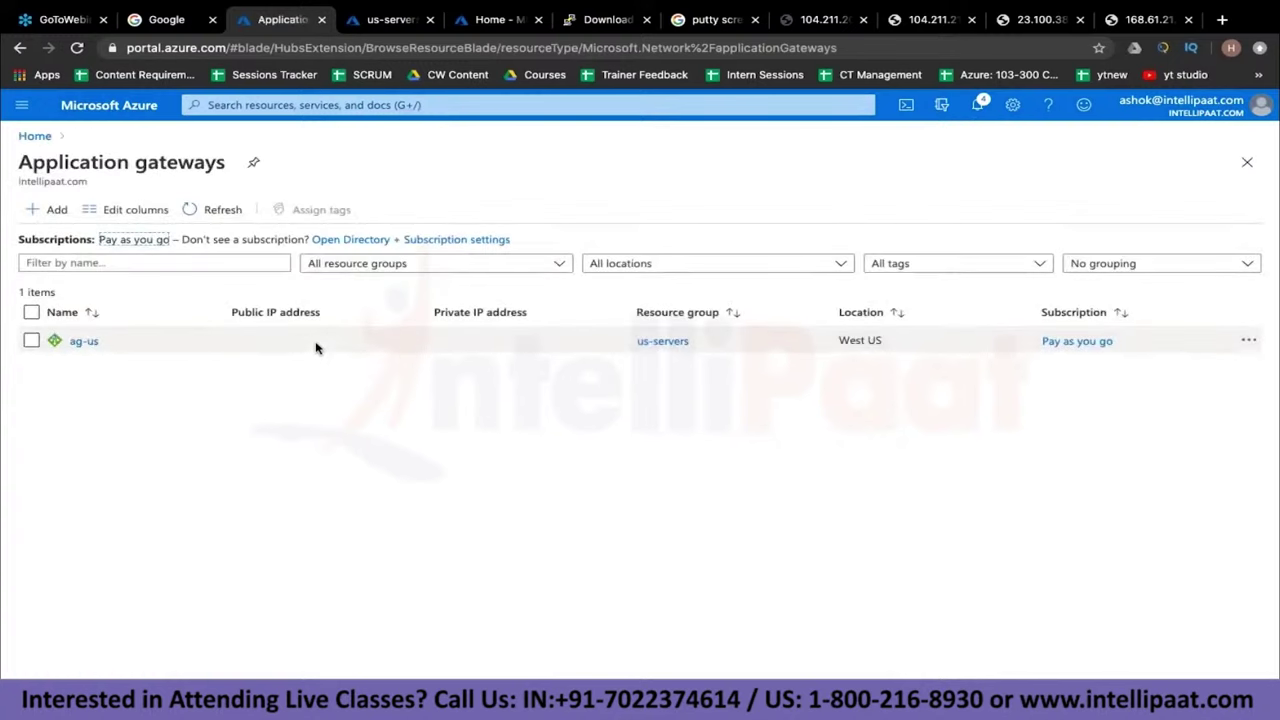
left_click(80, 344)
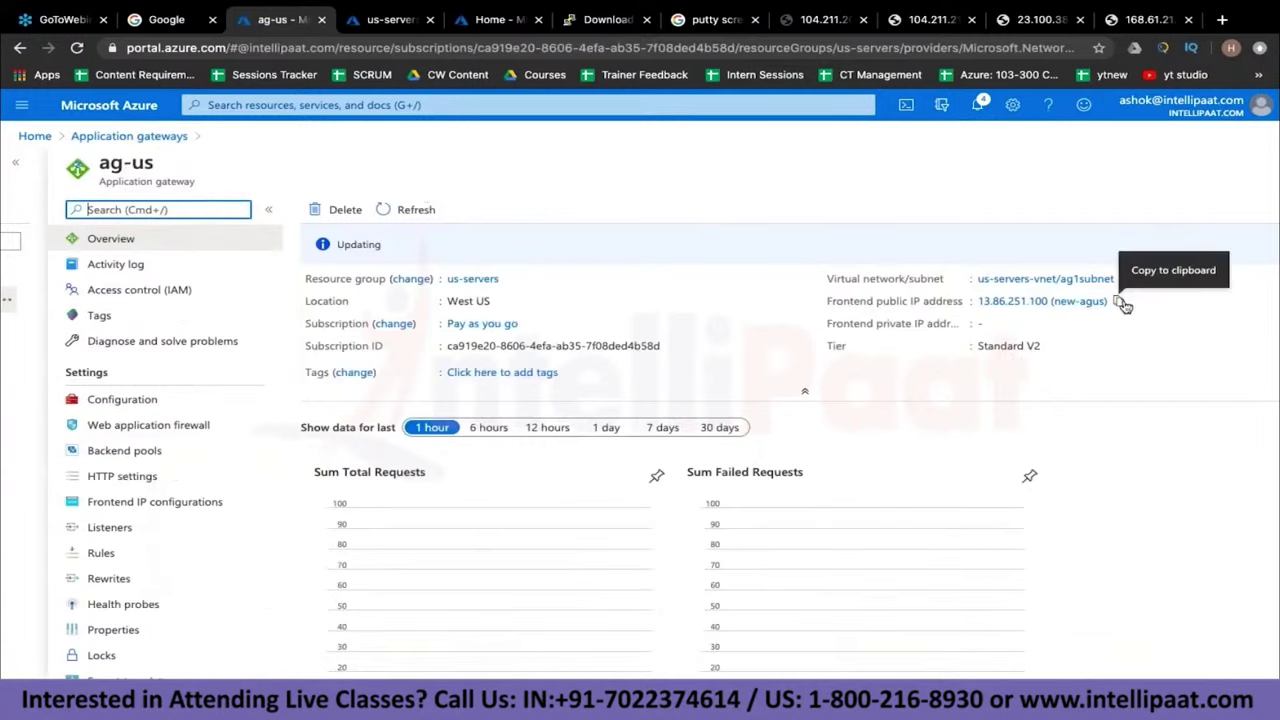
left_click(1121, 302)
Step: Load 13.86.251.100 in a new browser tab, then return to ag-us
left_click(1221, 20)
key("ctrl+v")
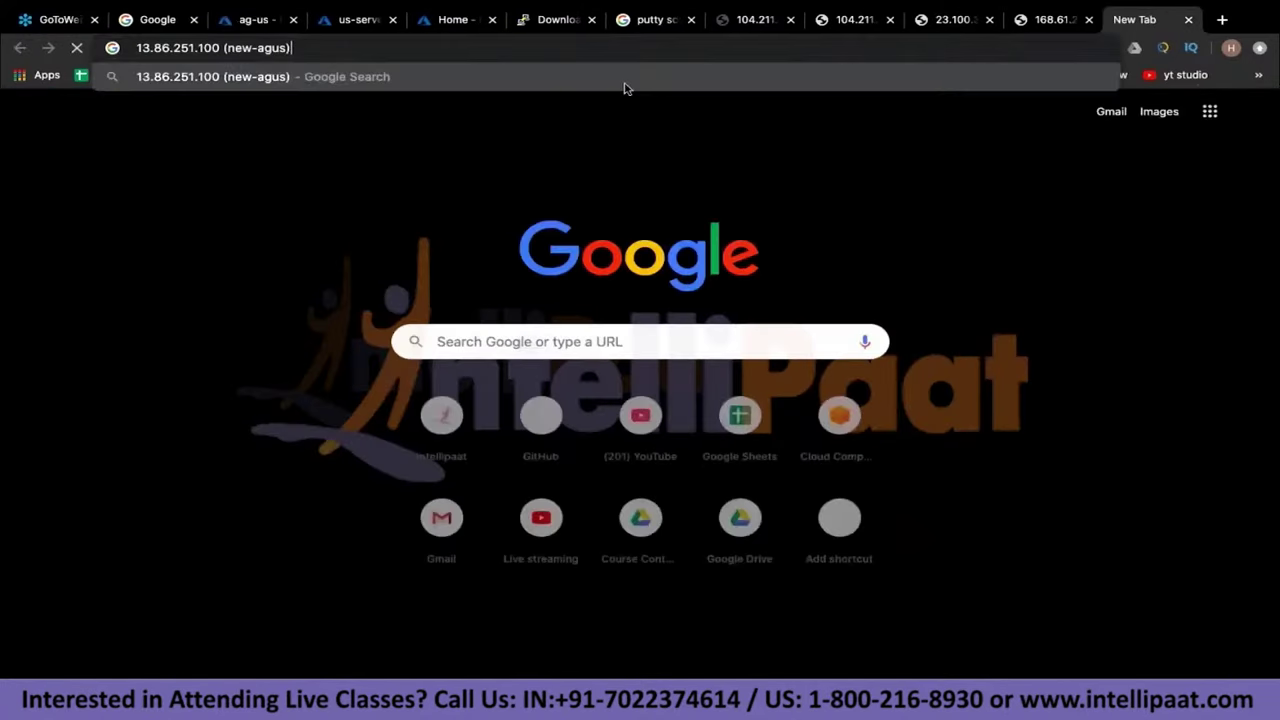
key("shift+End")
key("Delete")
key("Return")
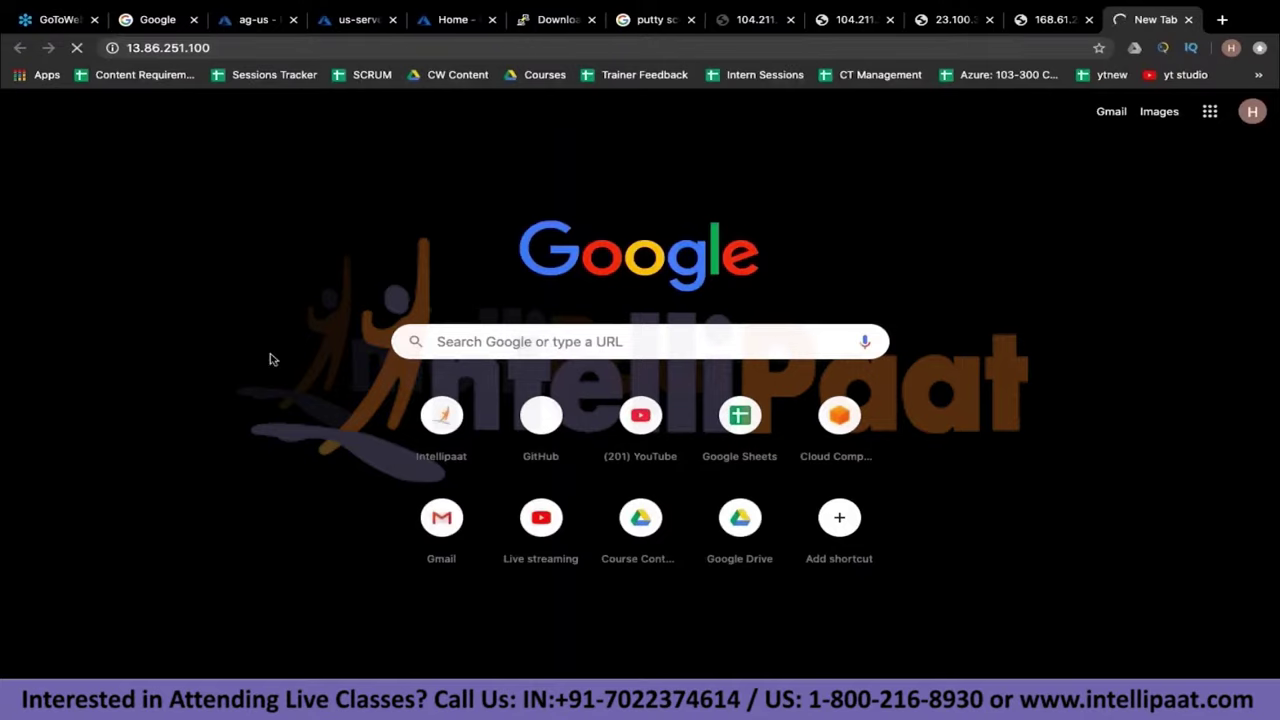
left_click(1040, 20)
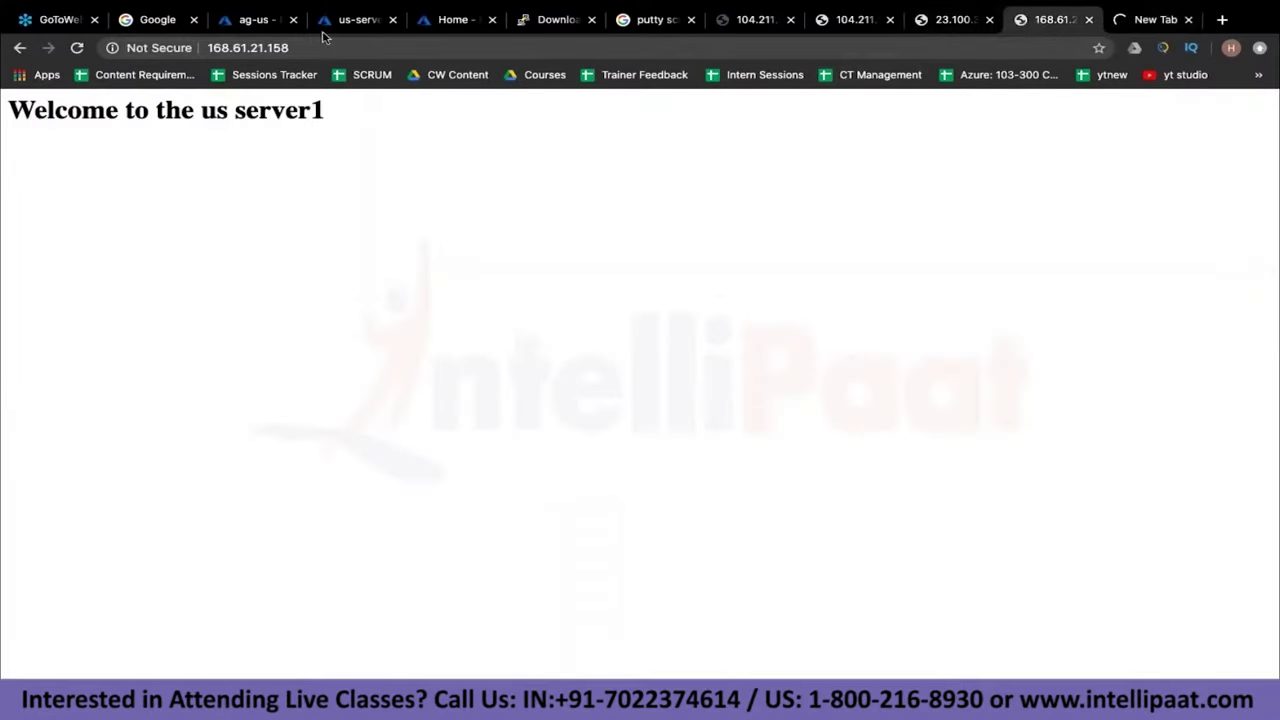
left_click(255, 20)
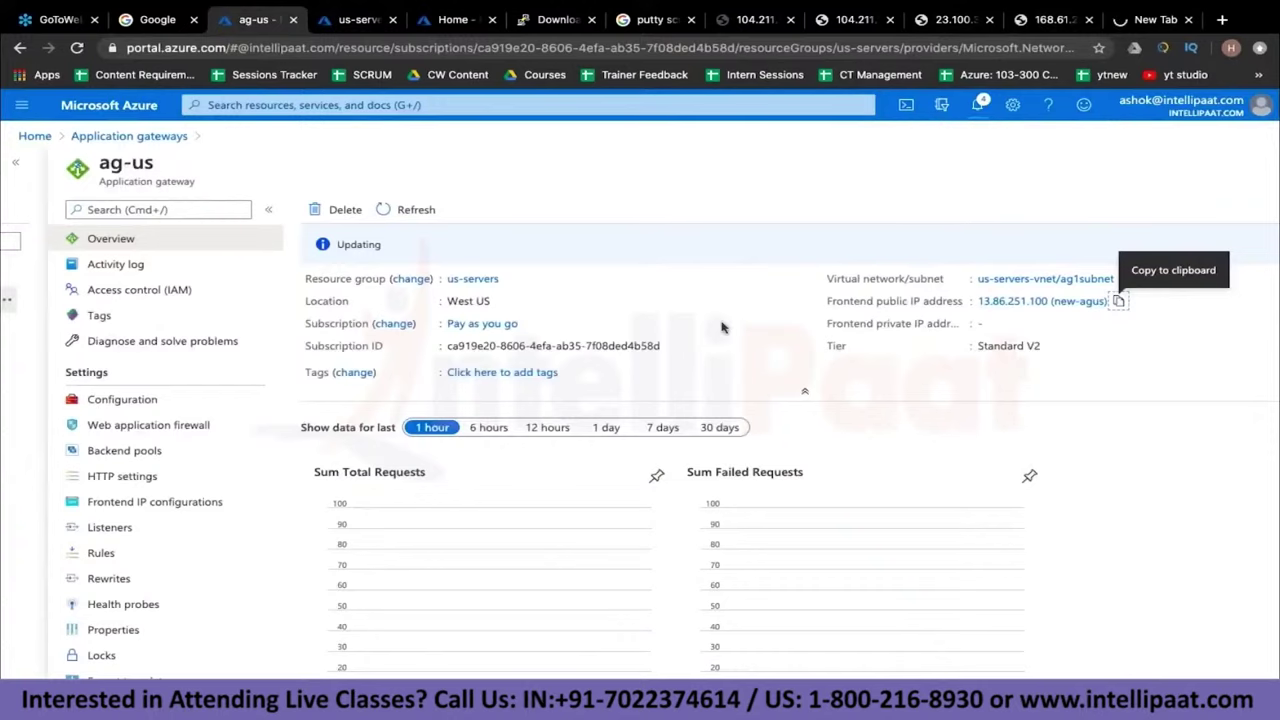
Step: Browse ag-us Configuration and Web application firewall, ending on Backend pools
left_click(170, 400)
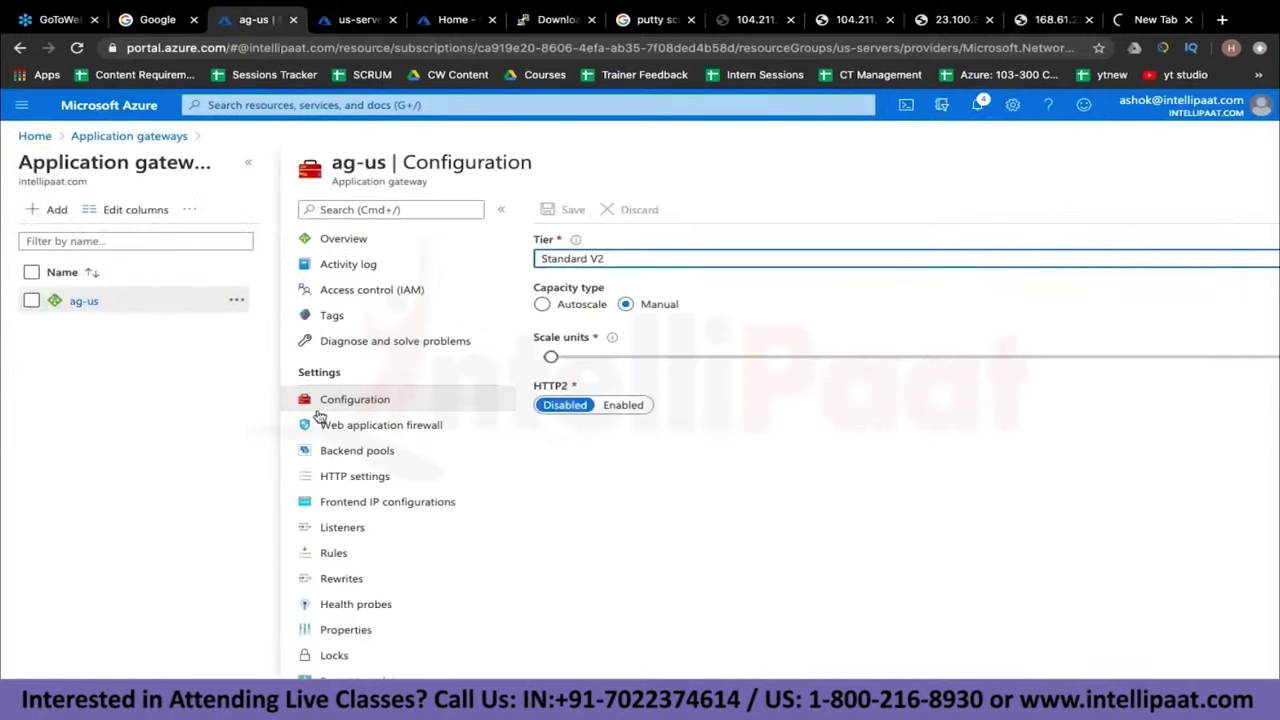
scroll(400, 520, "down", 3)
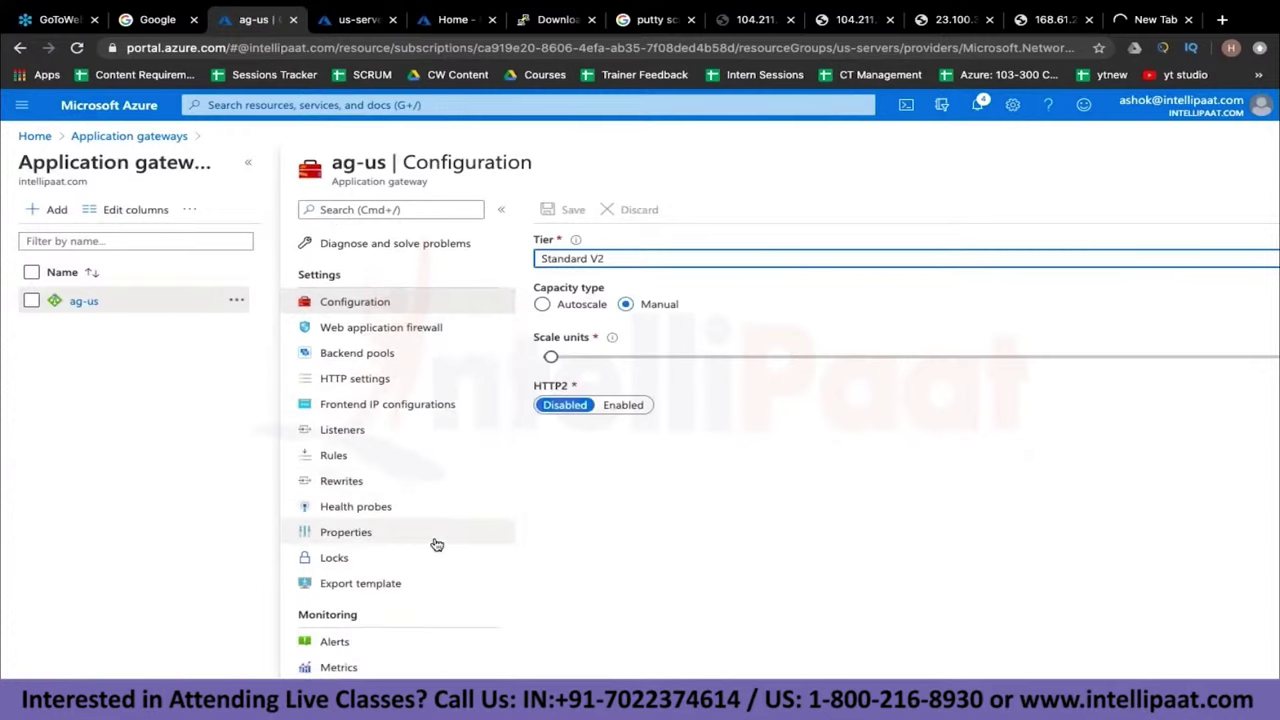
left_click(438, 330)
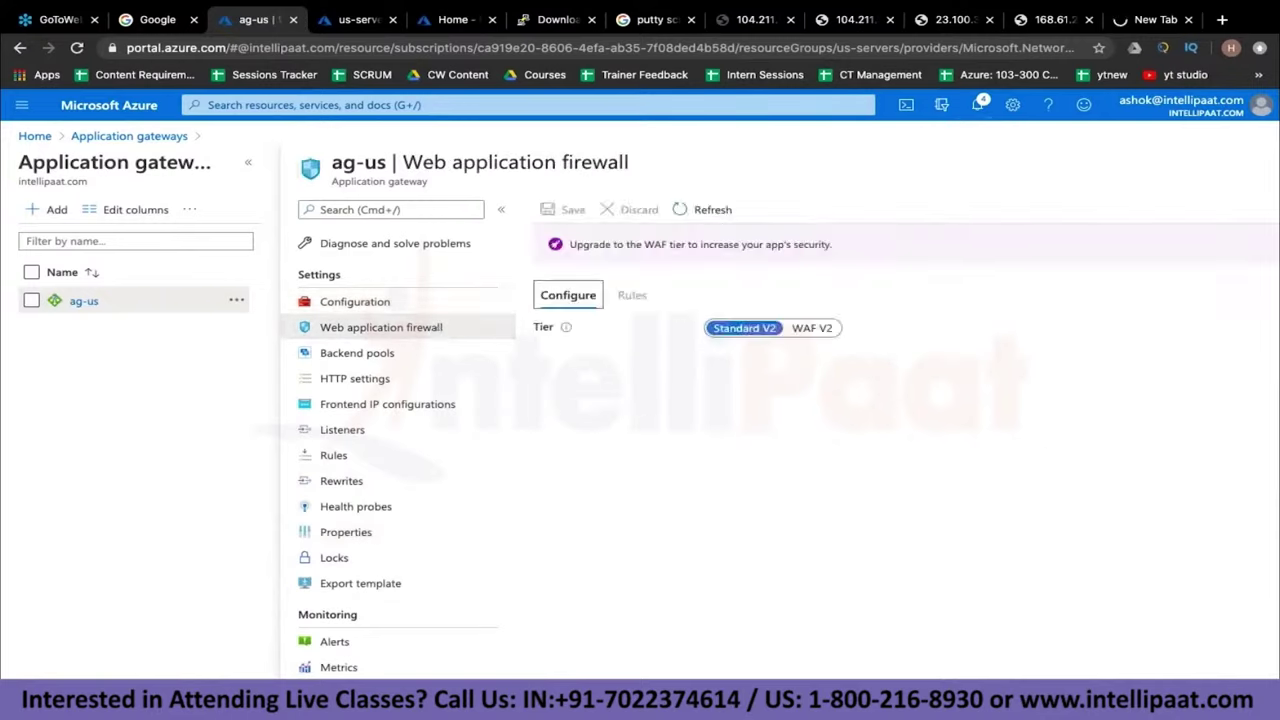
left_click(422, 309)
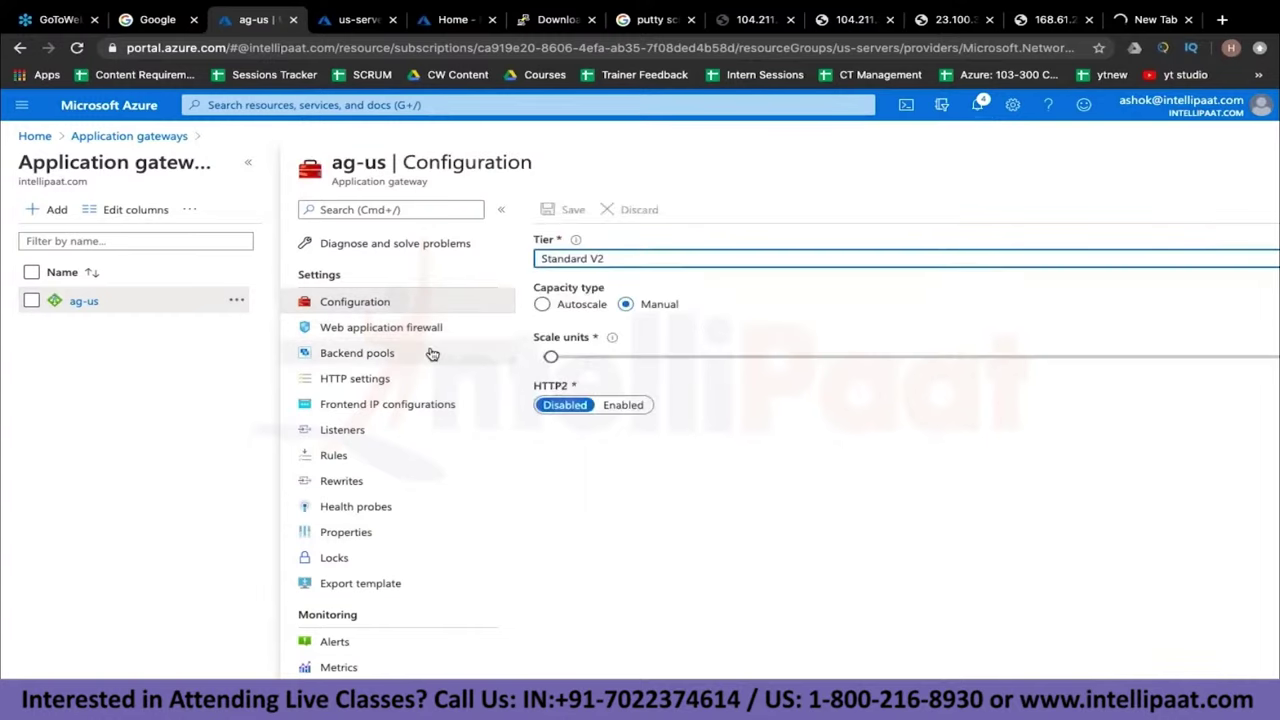
left_click(431, 355)
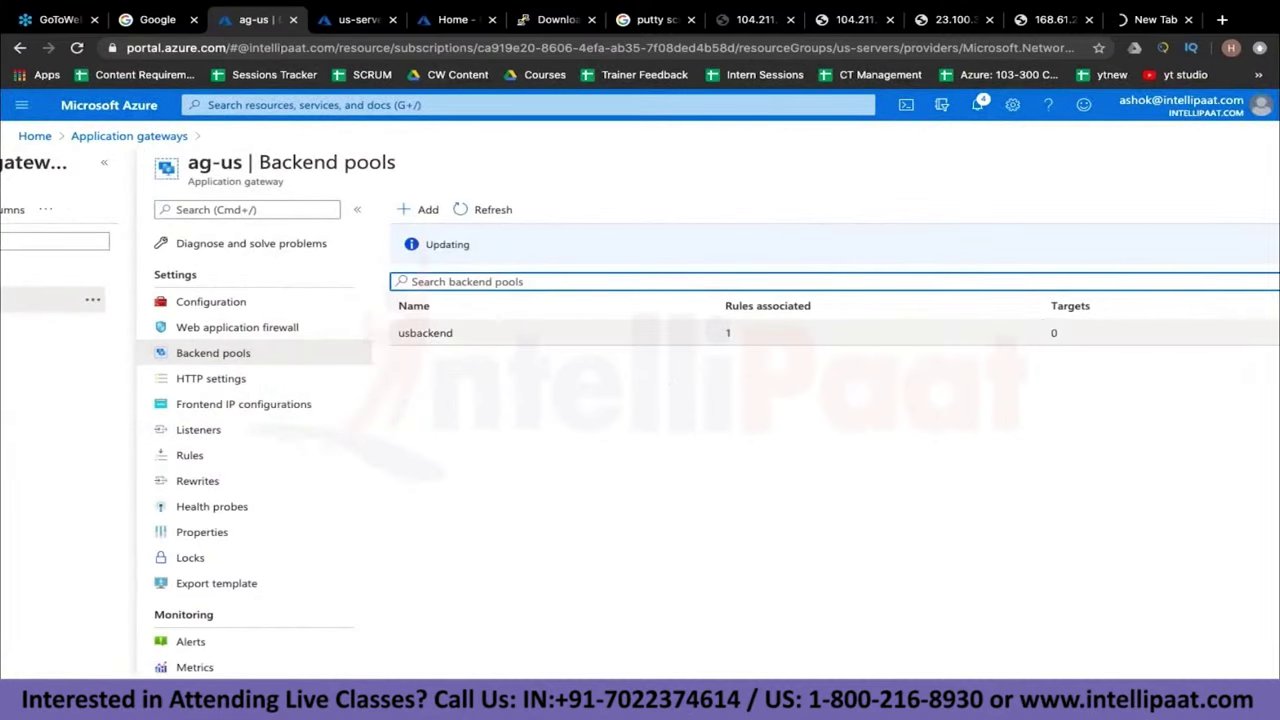
Step: Edit usbackend and set its first target to virtual machine server1-us539
left_click(727, 345)
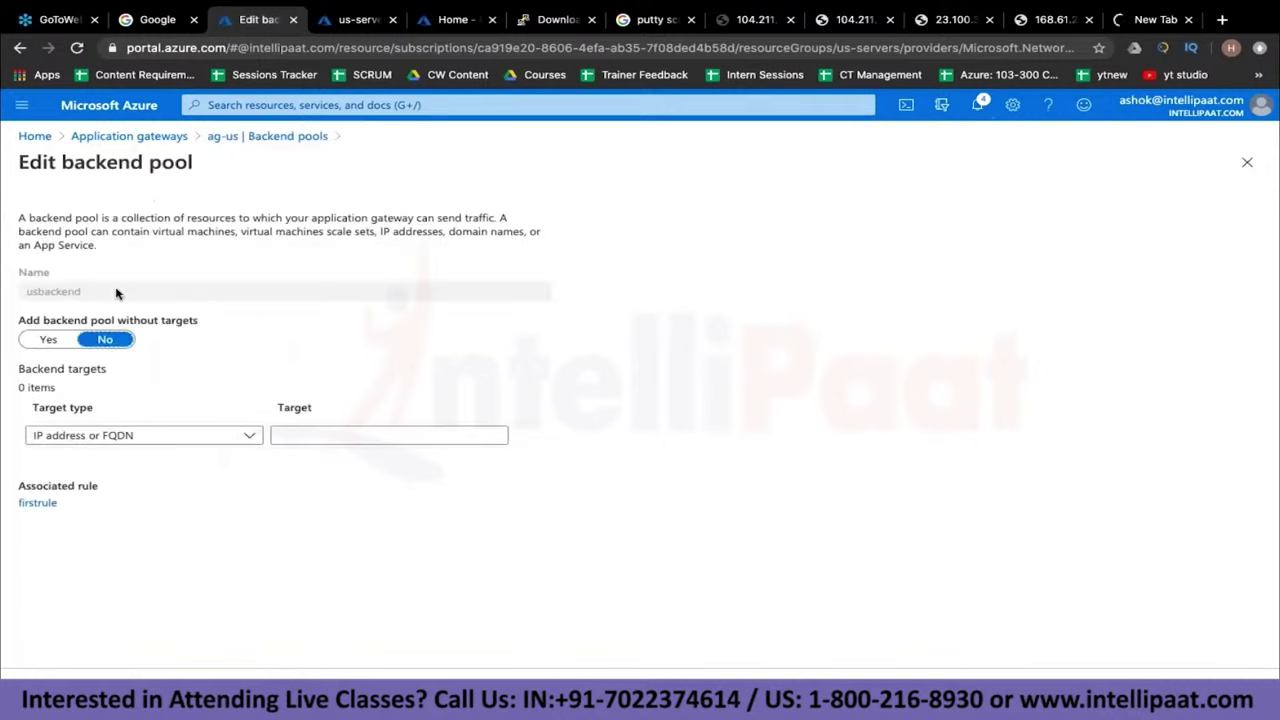
left_click(225, 441)
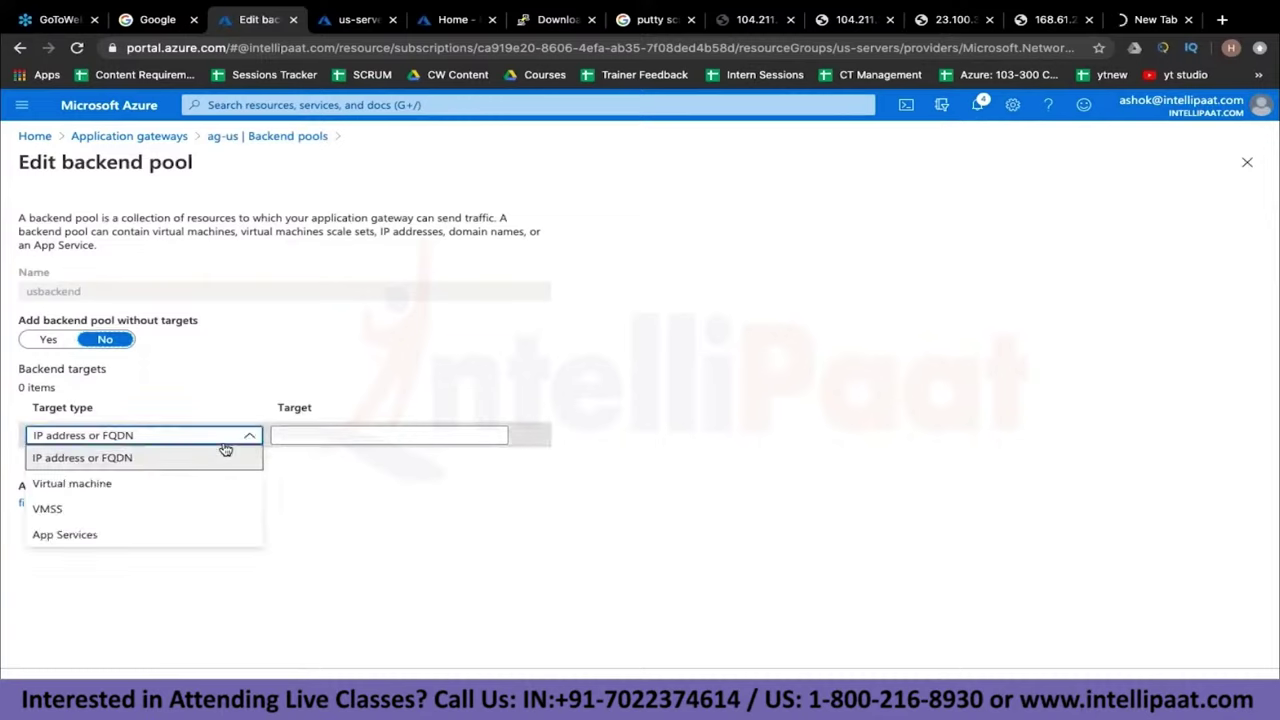
left_click(225, 485)
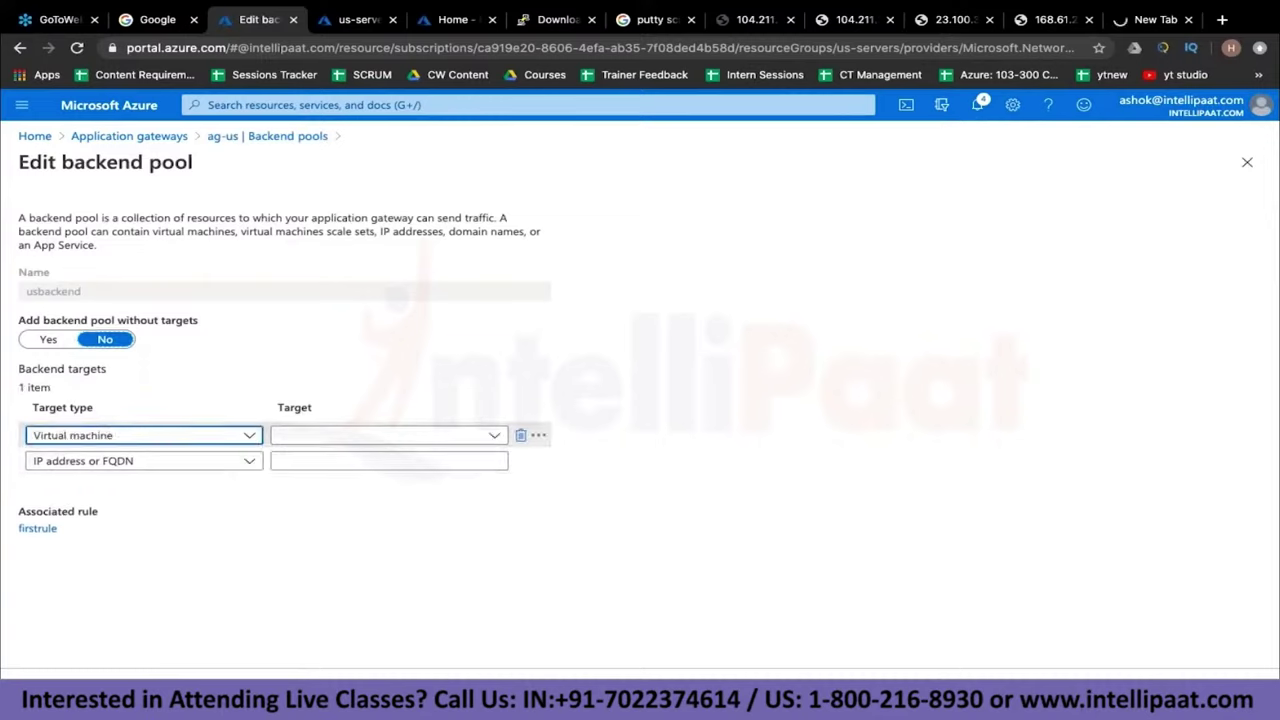
left_click(360, 437)
left_click(380, 568)
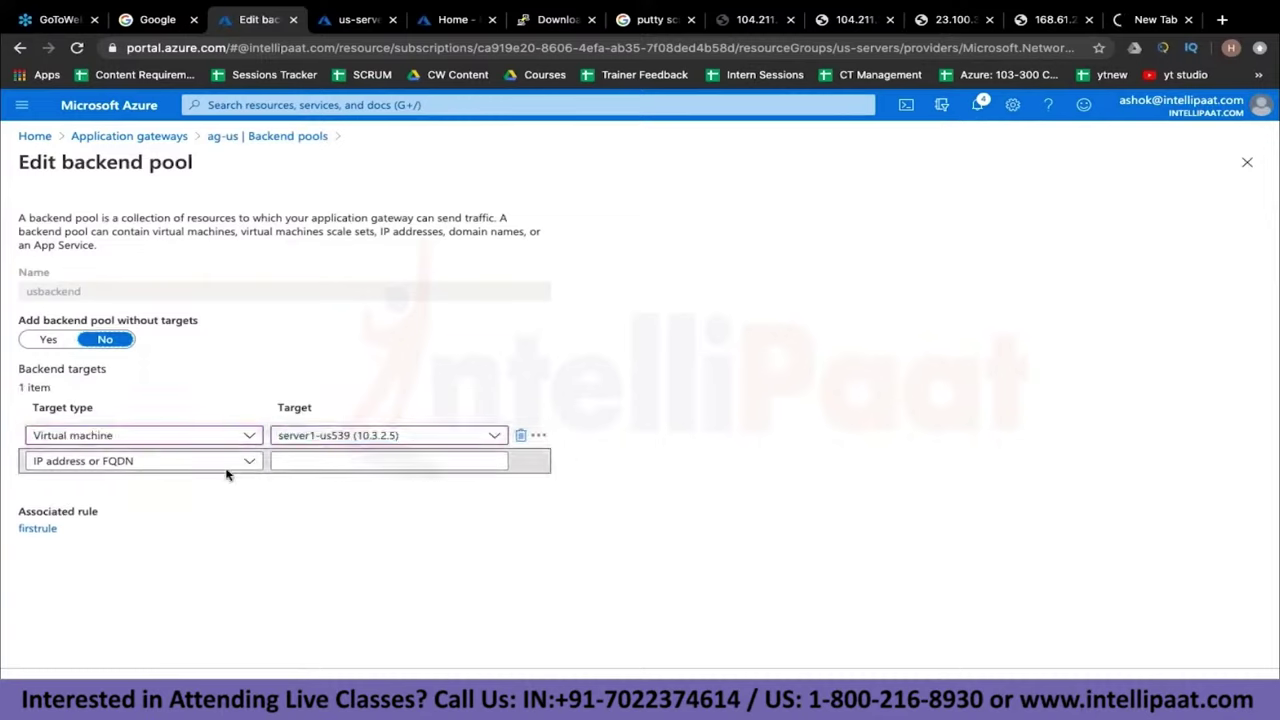
Step: Add virtual machine us-server2193 as the second target and save usbackend
left_click(250, 461)
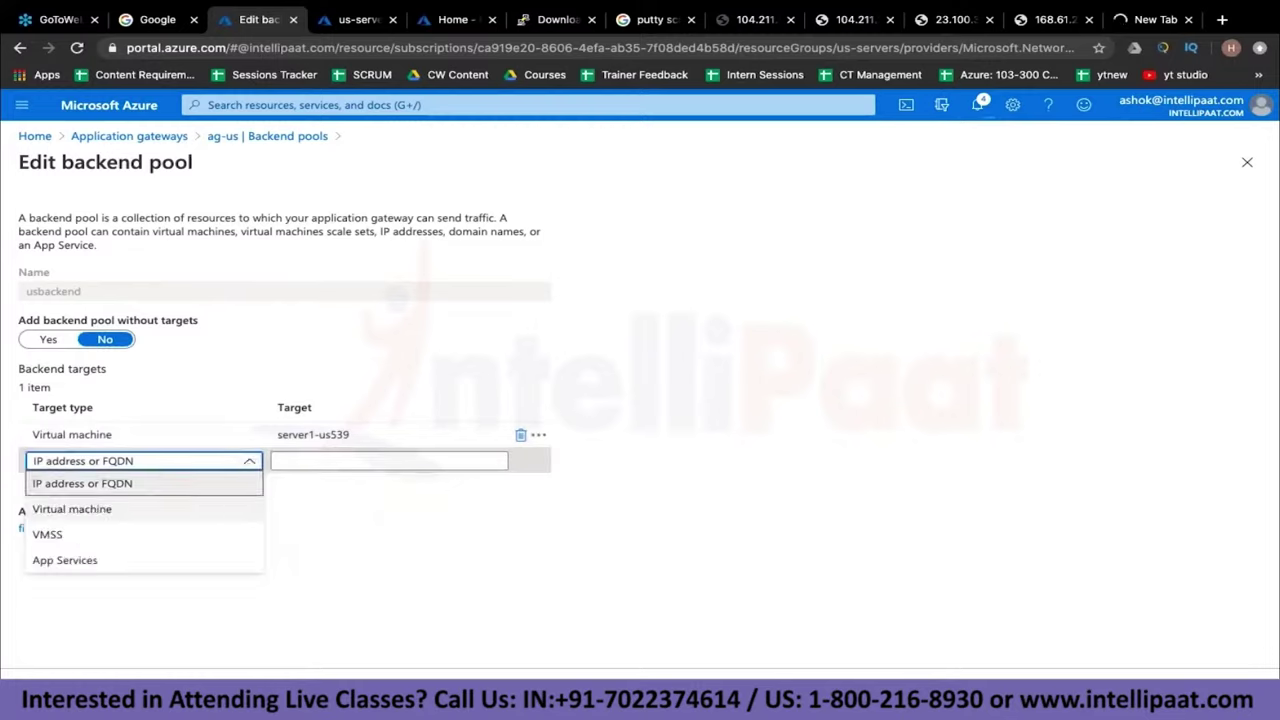
left_click(241, 505)
left_click(373, 461)
left_click(330, 538)
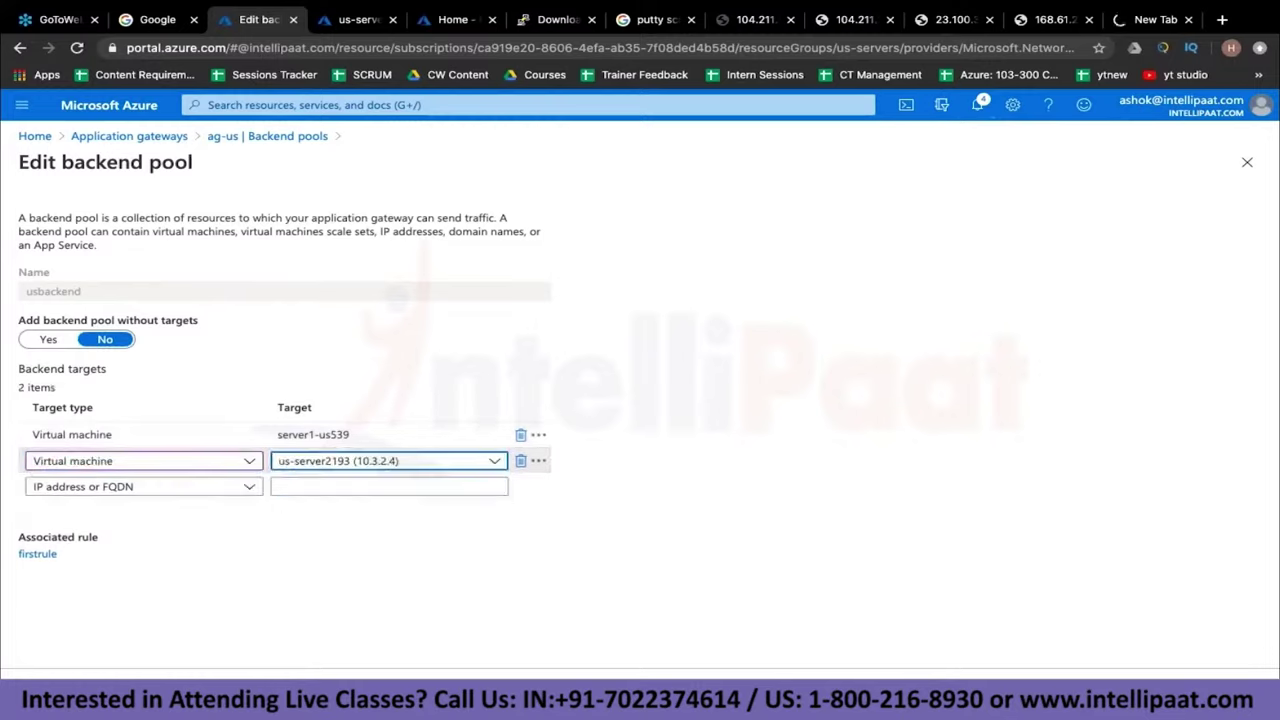
left_click(45, 695)
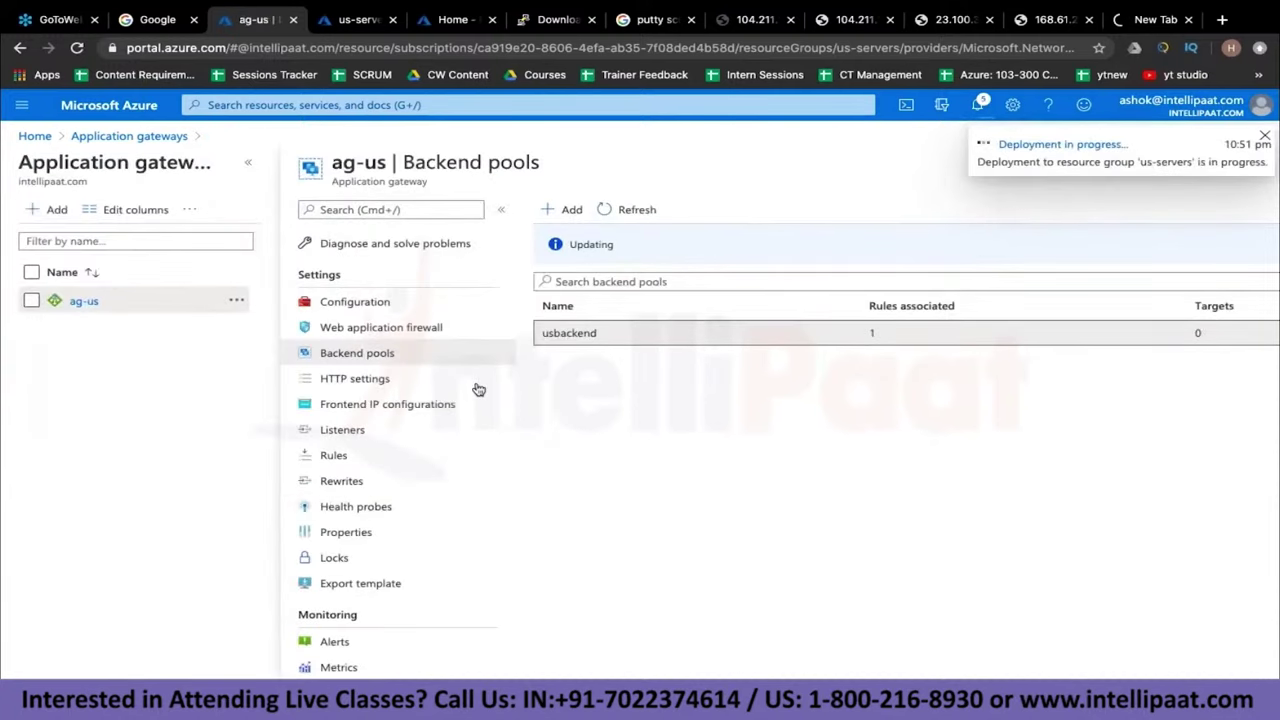
Step: Review the ag-us gateway's HTTP settings, frontend IP configurations, listeners, rules and health probes
left_click(460, 388)
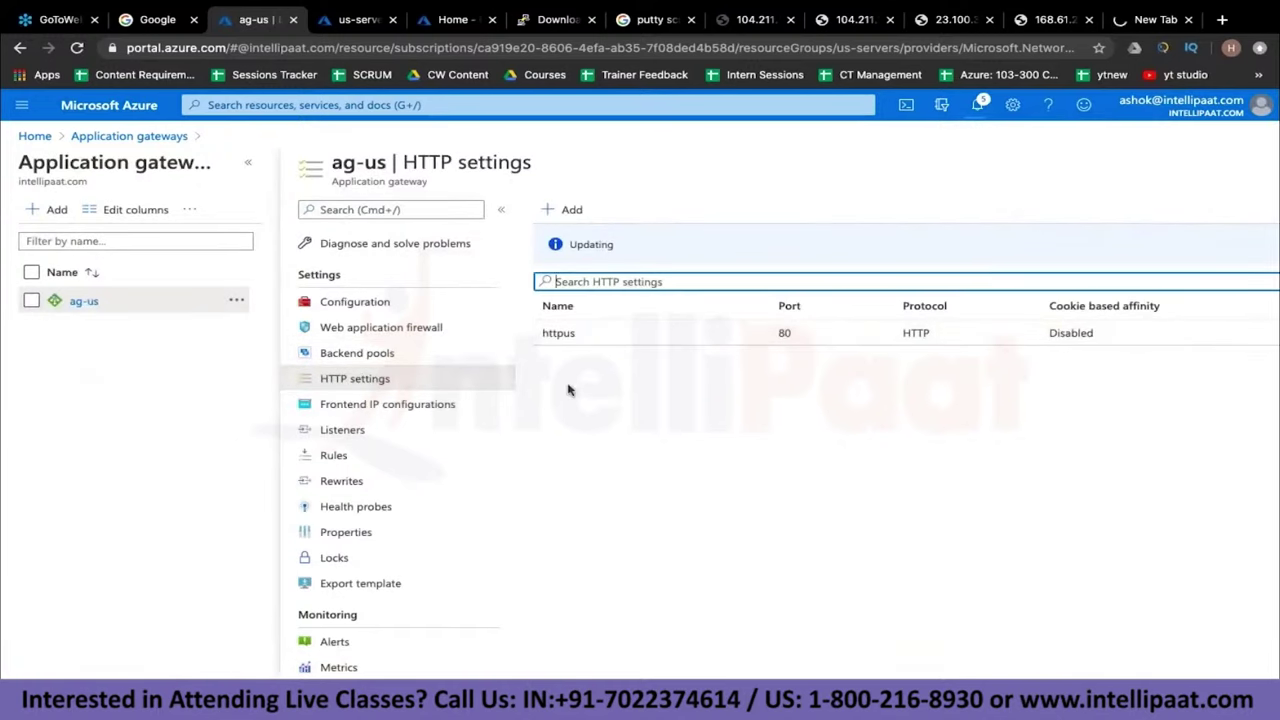
left_click(432, 404)
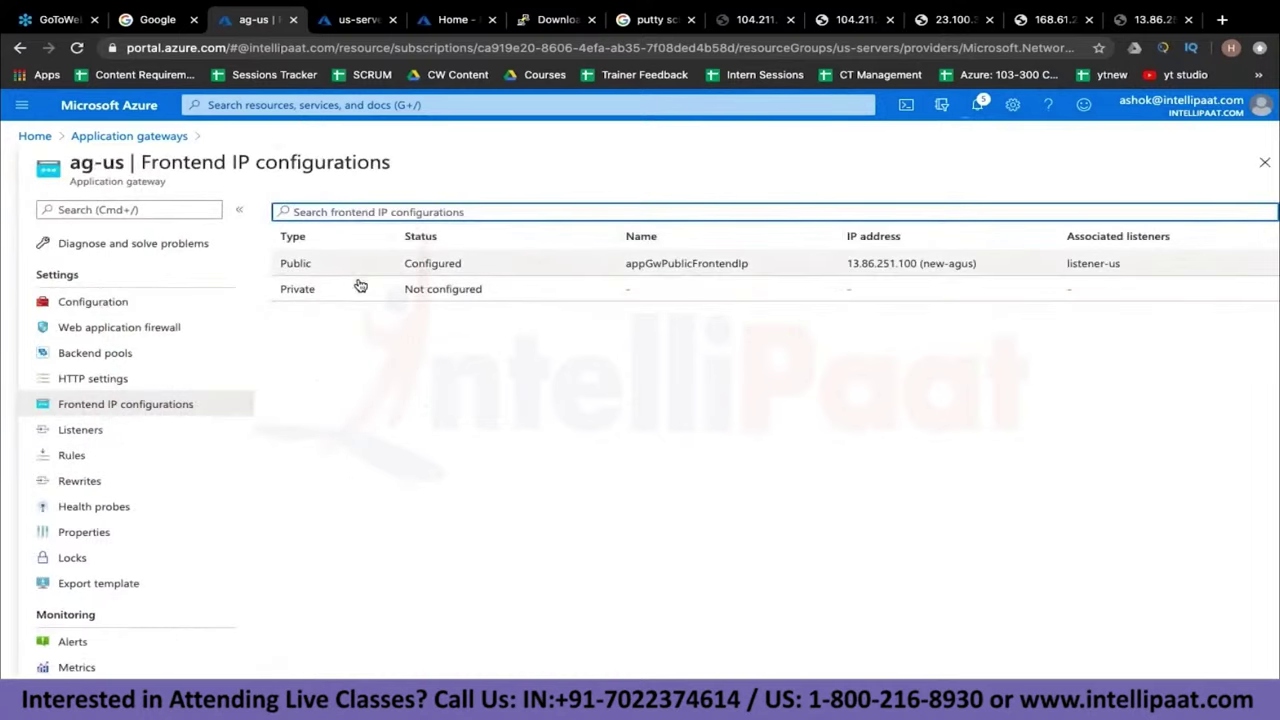
left_click(209, 434)
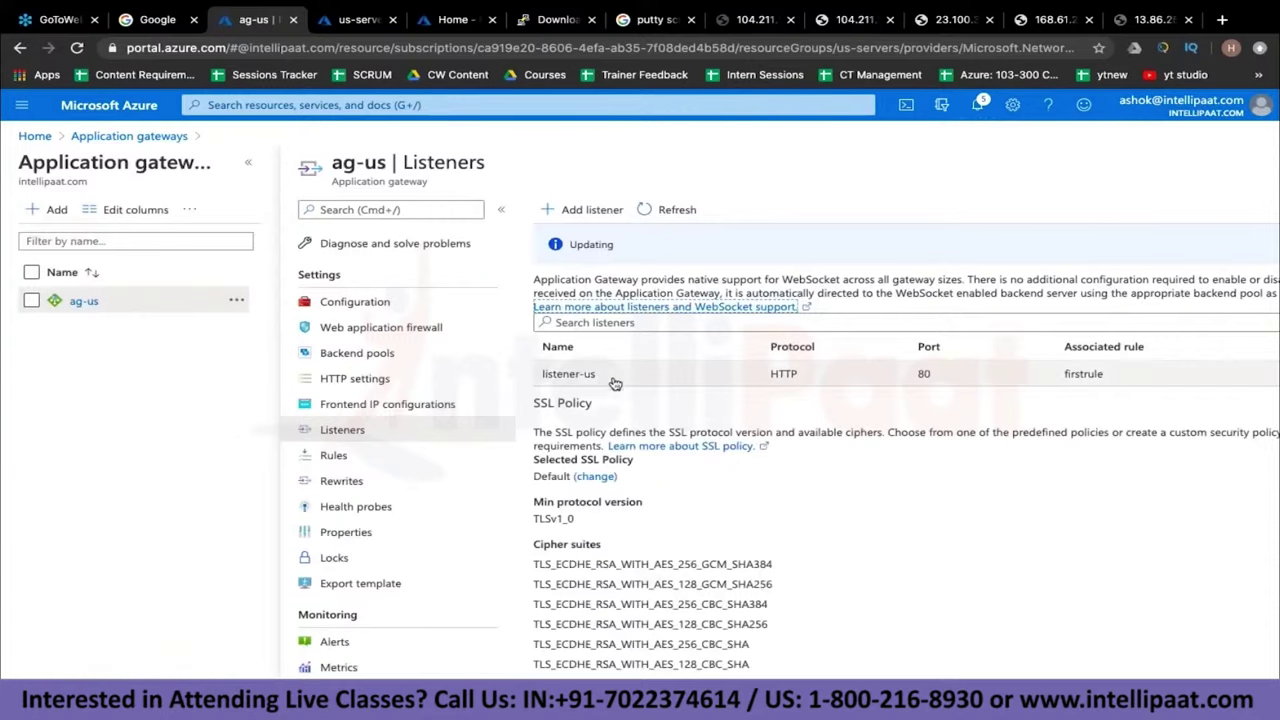
left_click(333, 455)
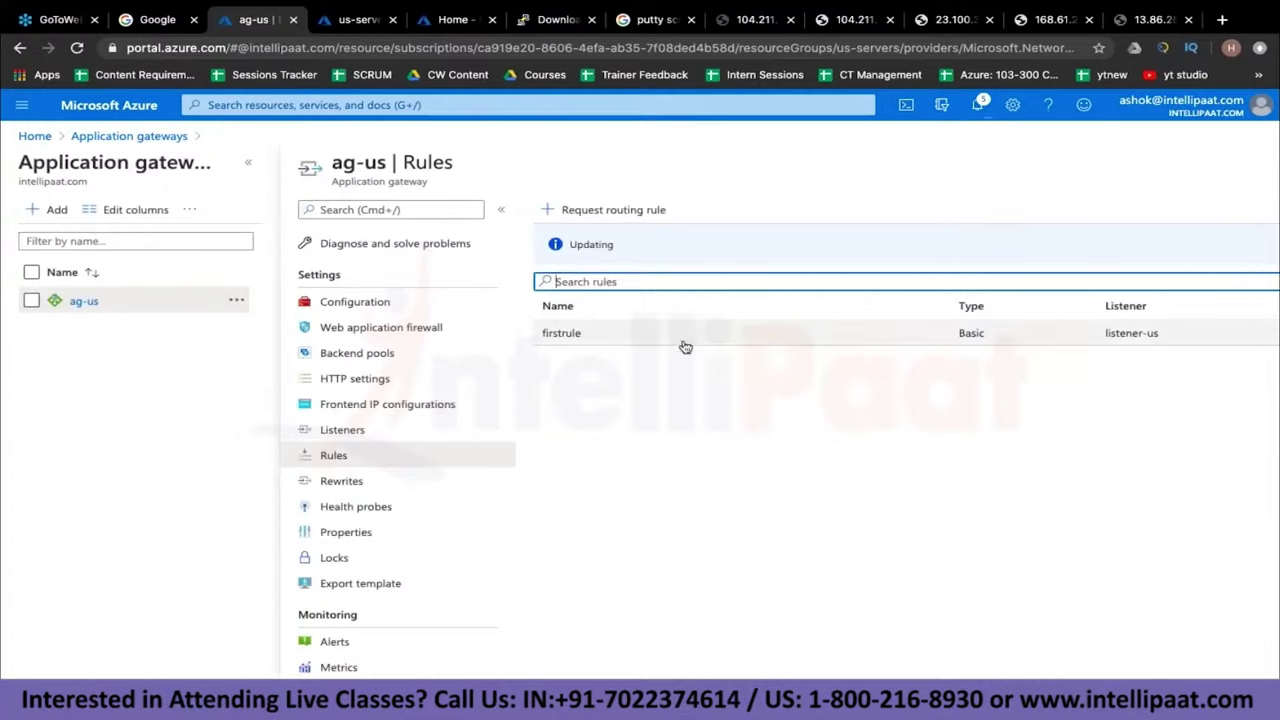
left_click(437, 507)
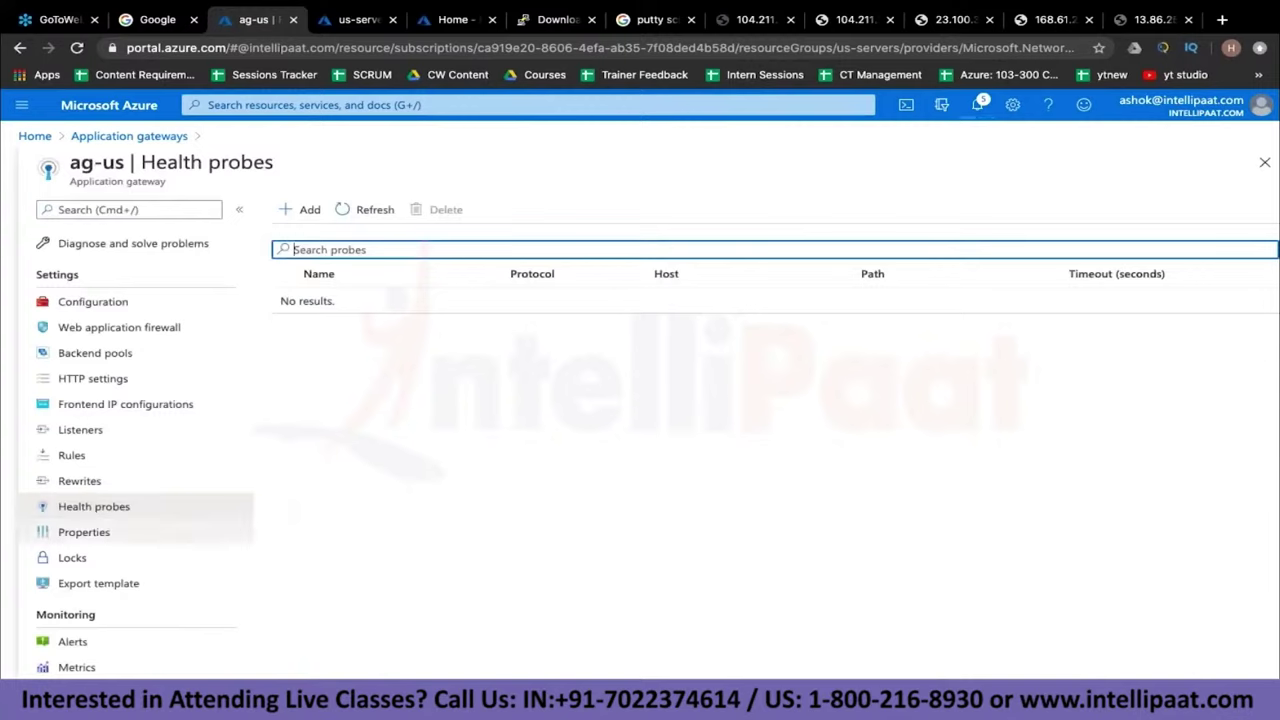
Step: Open the ag-us Backend health report, which shows the gateway in a failed state
scroll(193, 430, "down", 1)
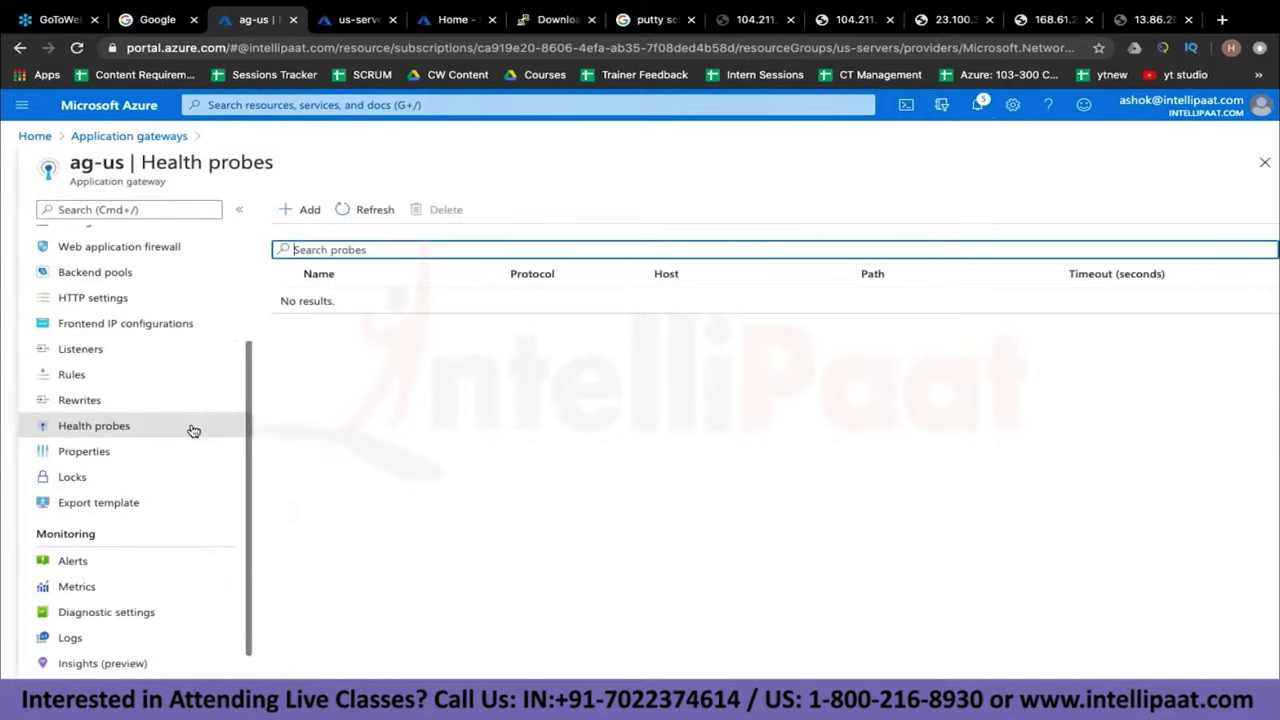
scroll(192, 433, "down", 1)
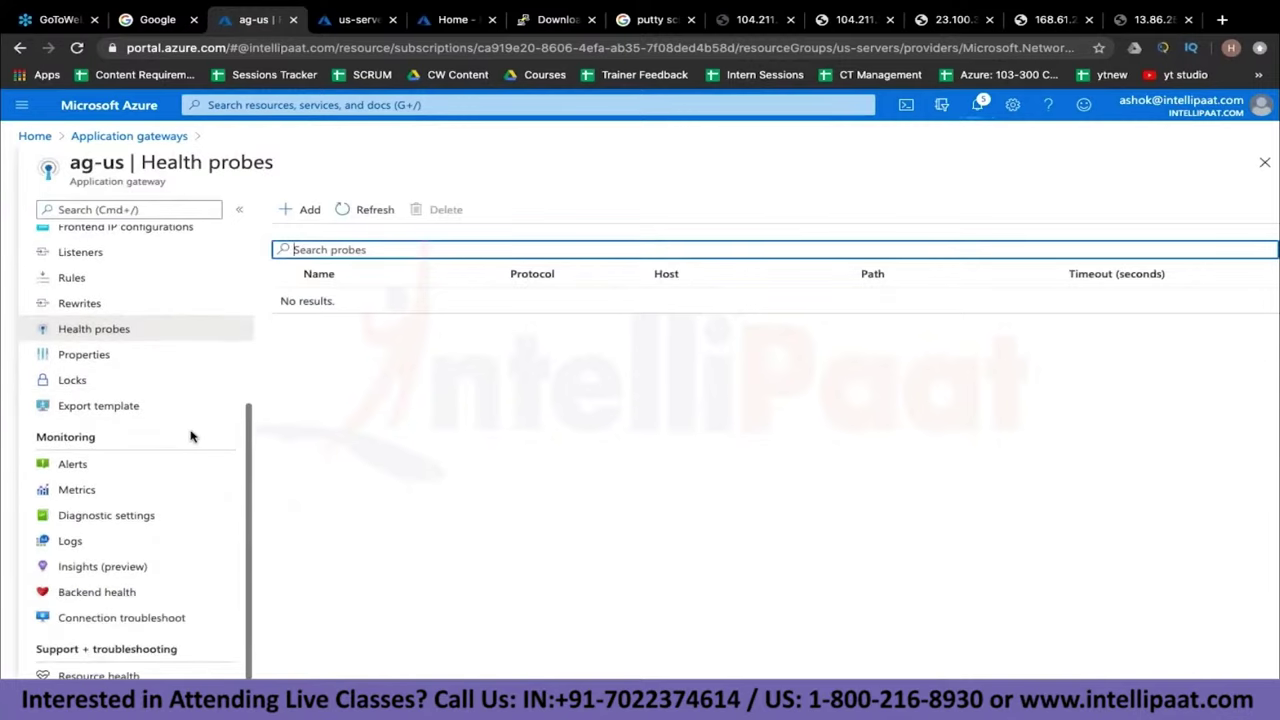
left_click(167, 598)
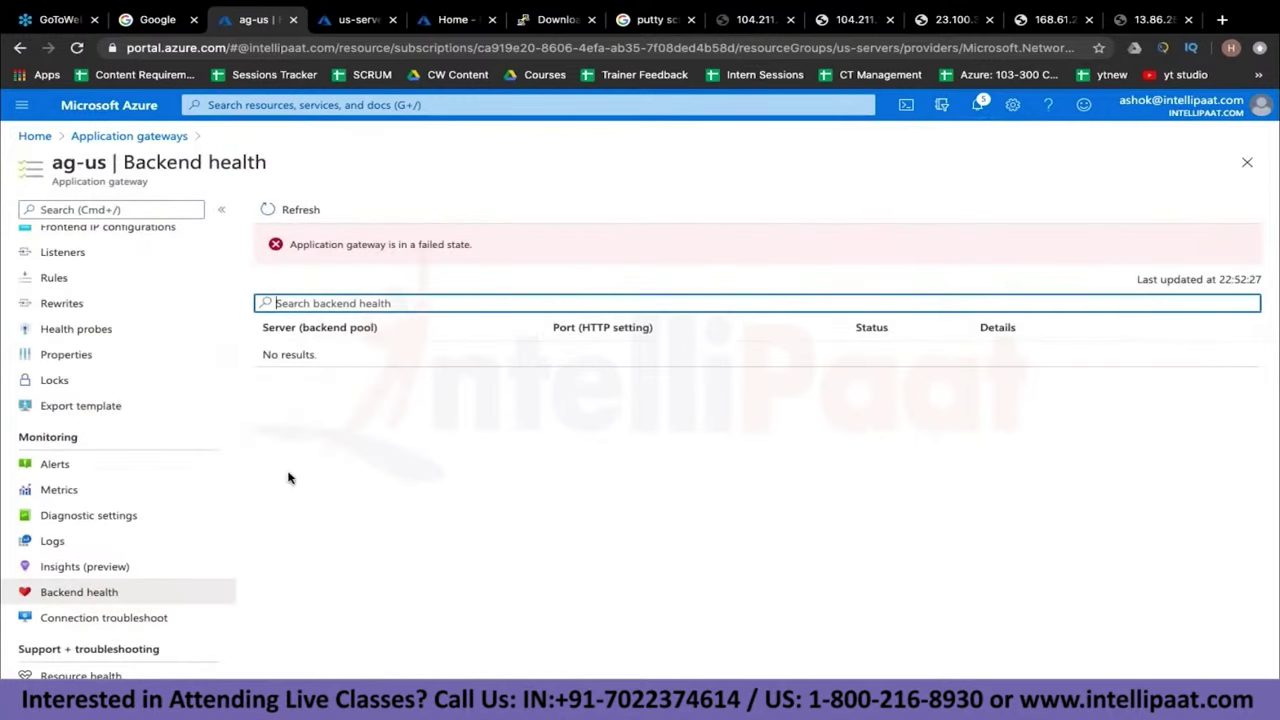
scroll(289, 477, "left", 3)
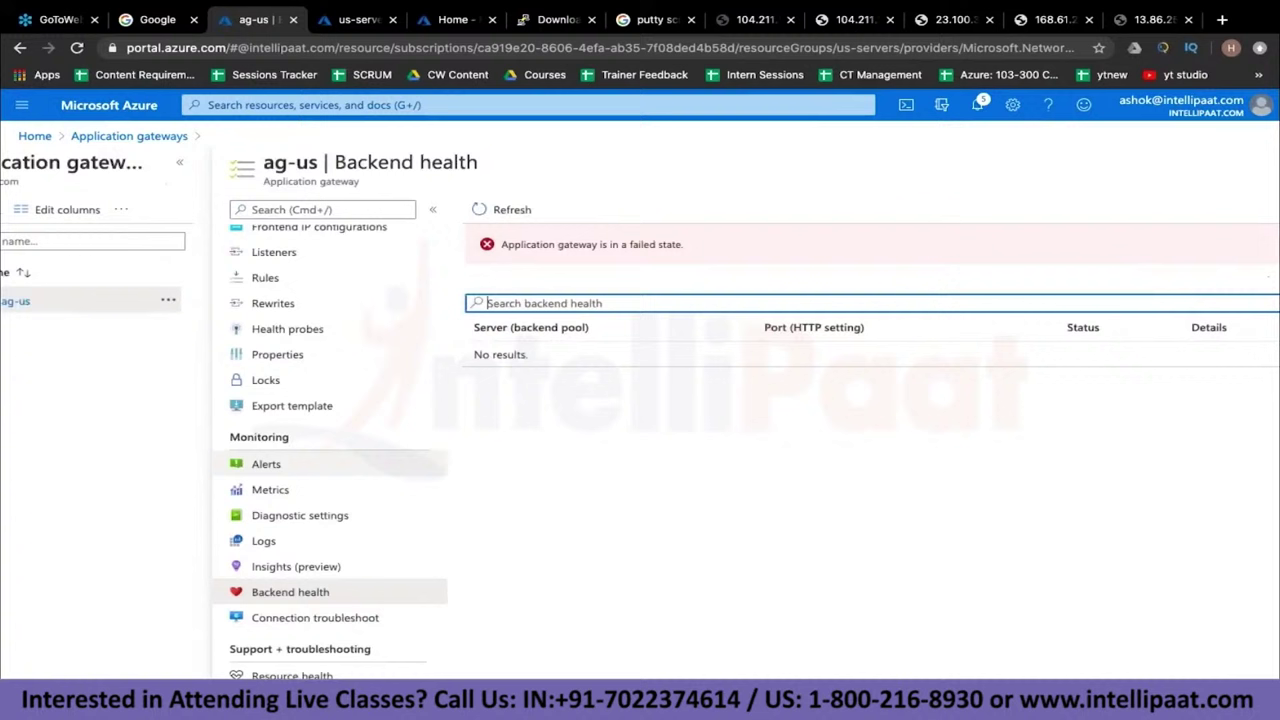
Step: Check the in-progress deployment in Notifications, then close the panel
left_click(977, 104)
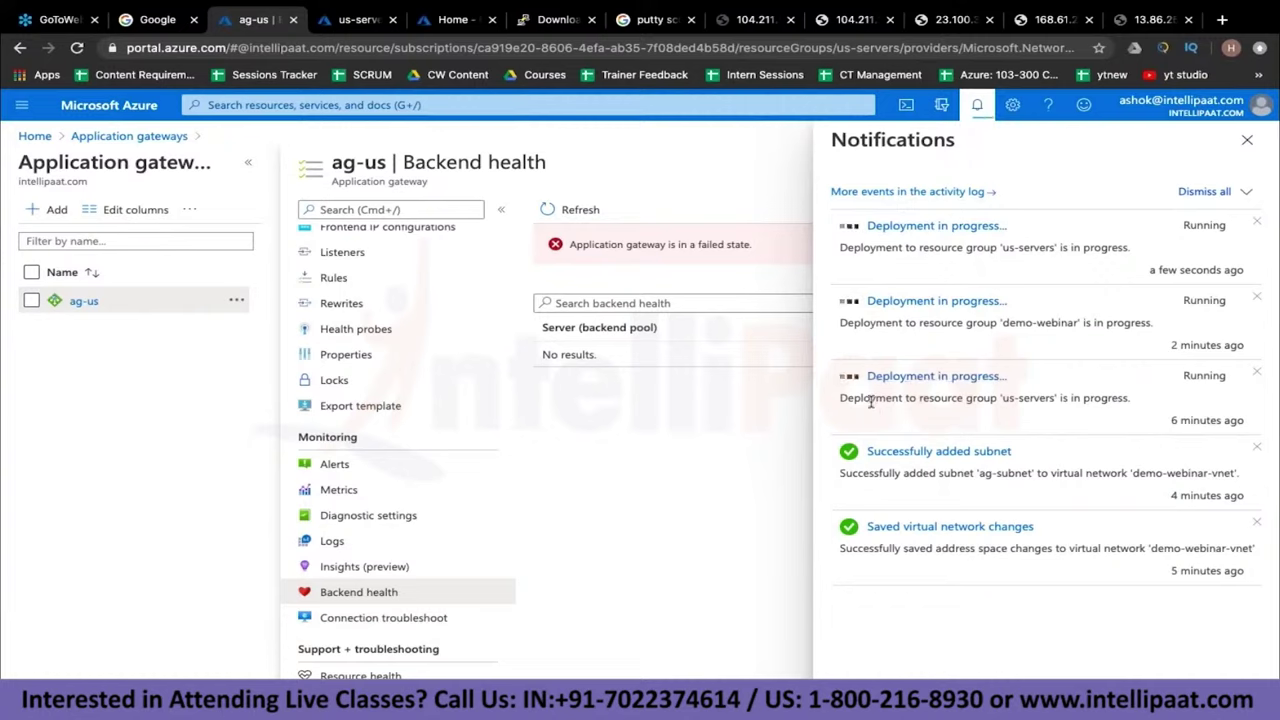
left_click_drag(873, 403, 1123, 408)
left_click(672, 521)
left_click(976, 110)
Step: Go back to the Azure portal home page
scroll(340, 478, "up", 1)
scroll(400, 476, "up", 3)
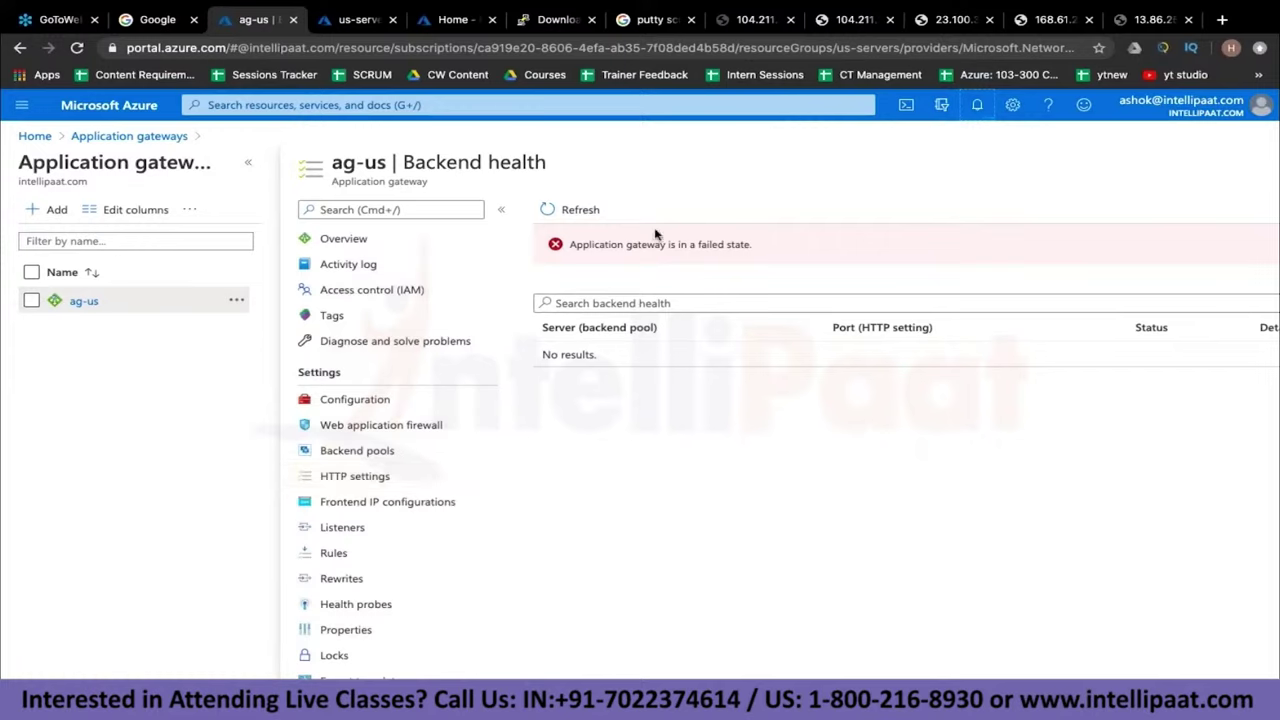
left_click(132, 116)
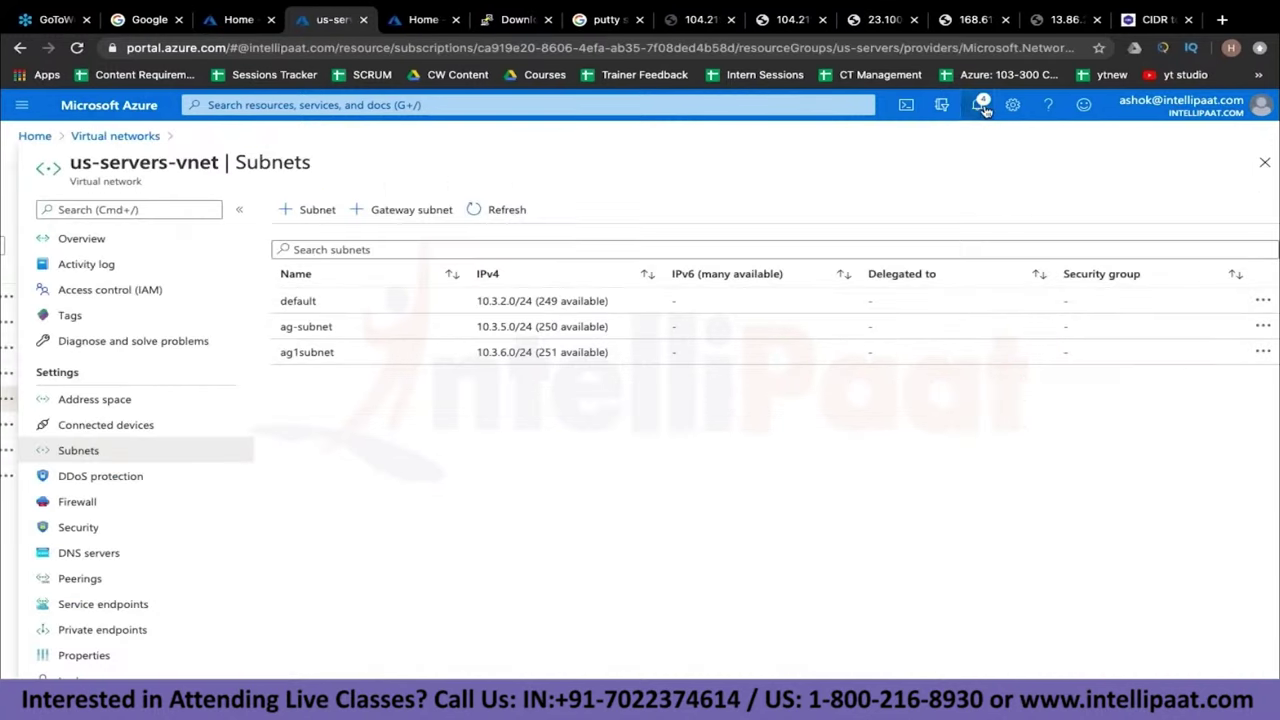
Step: Check the deployment status, then open ag-us and its backend health report
left_click(977, 105)
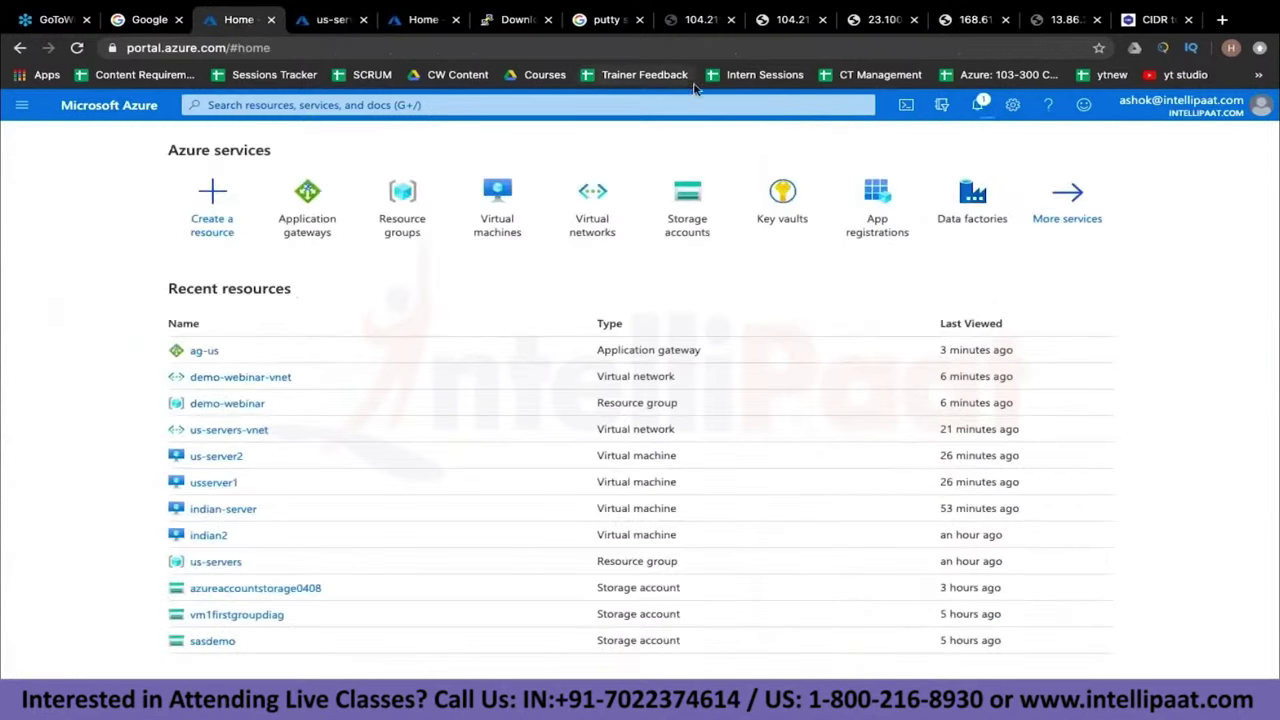
left_click(979, 104)
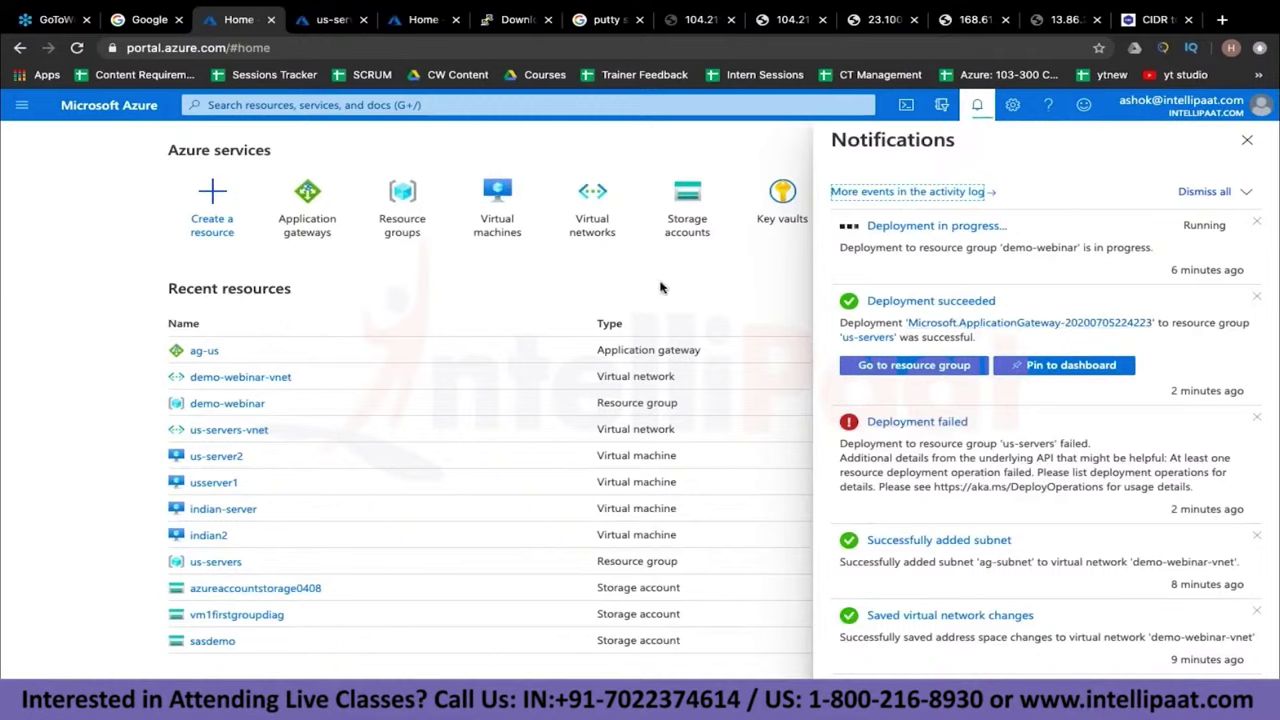
left_click(204, 351)
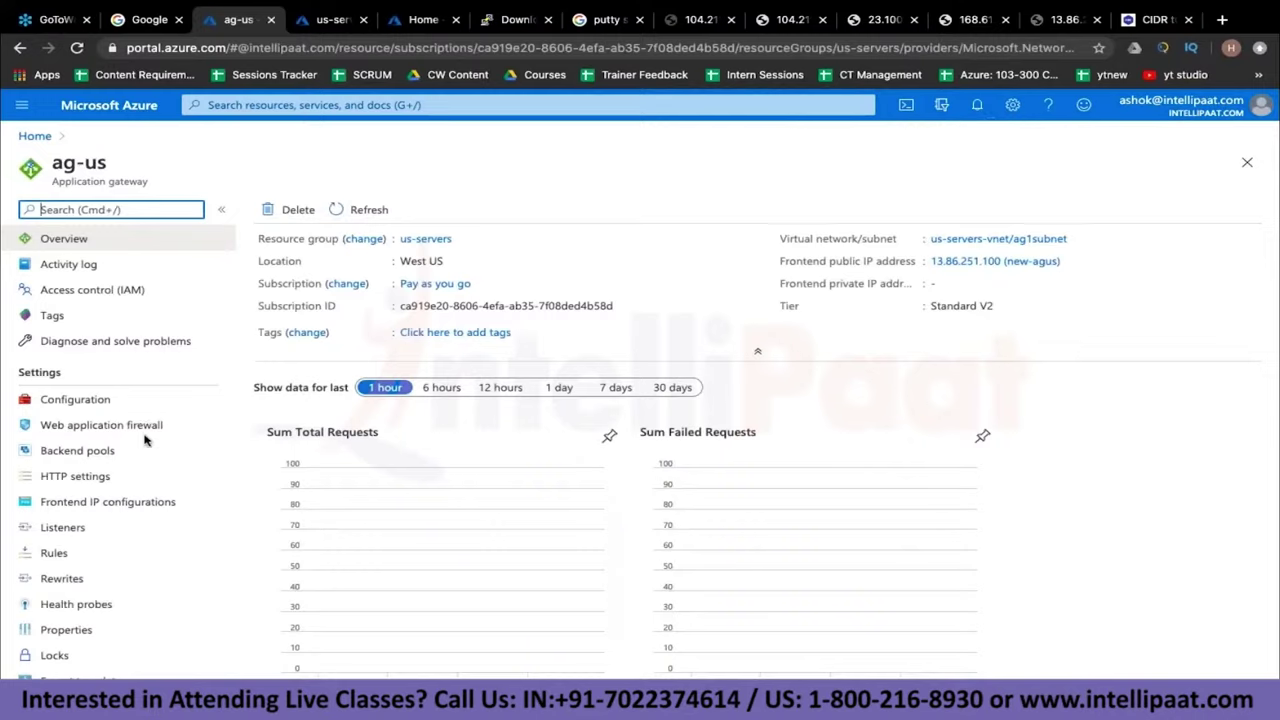
double_click(90, 166)
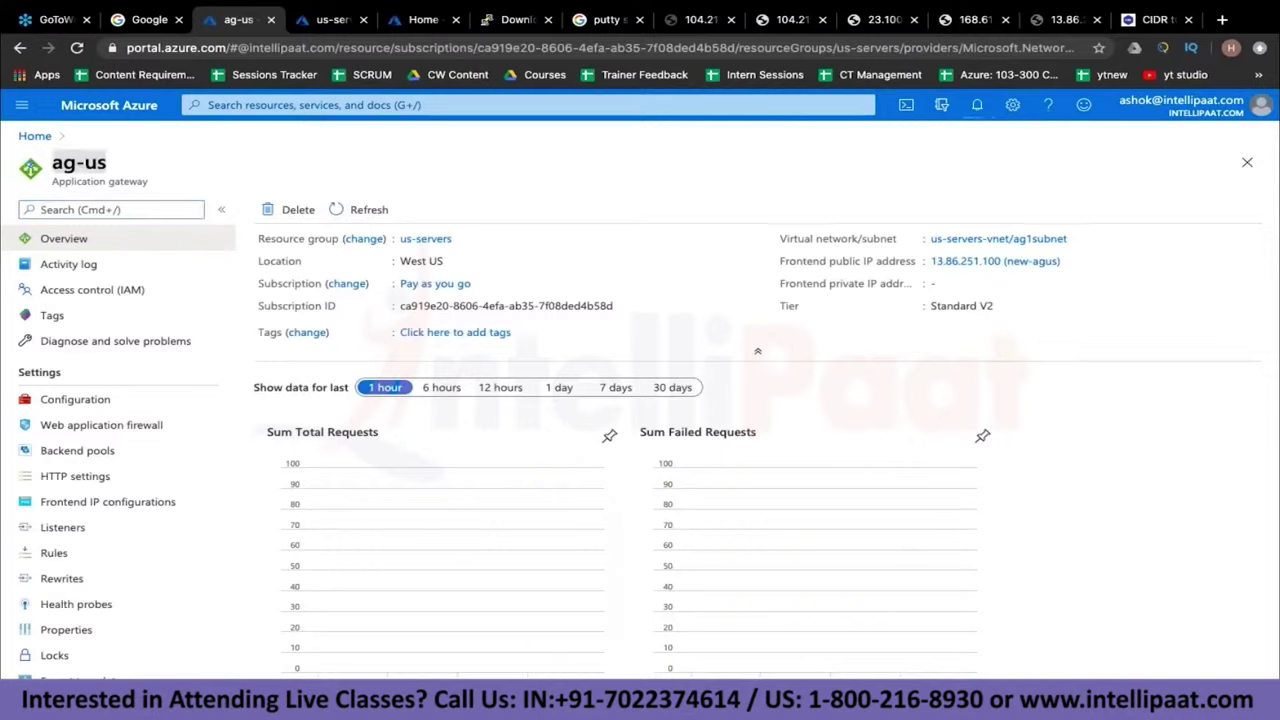
scroll(120, 500, "down", 5)
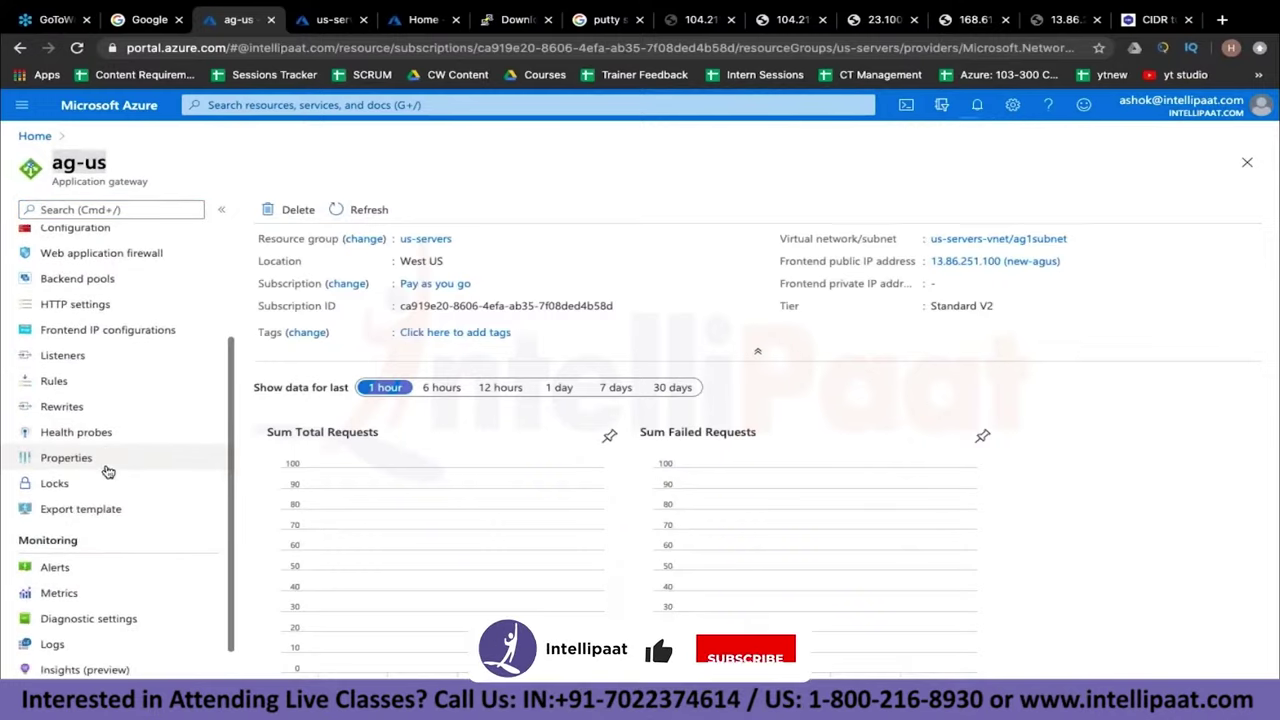
left_click(130, 592)
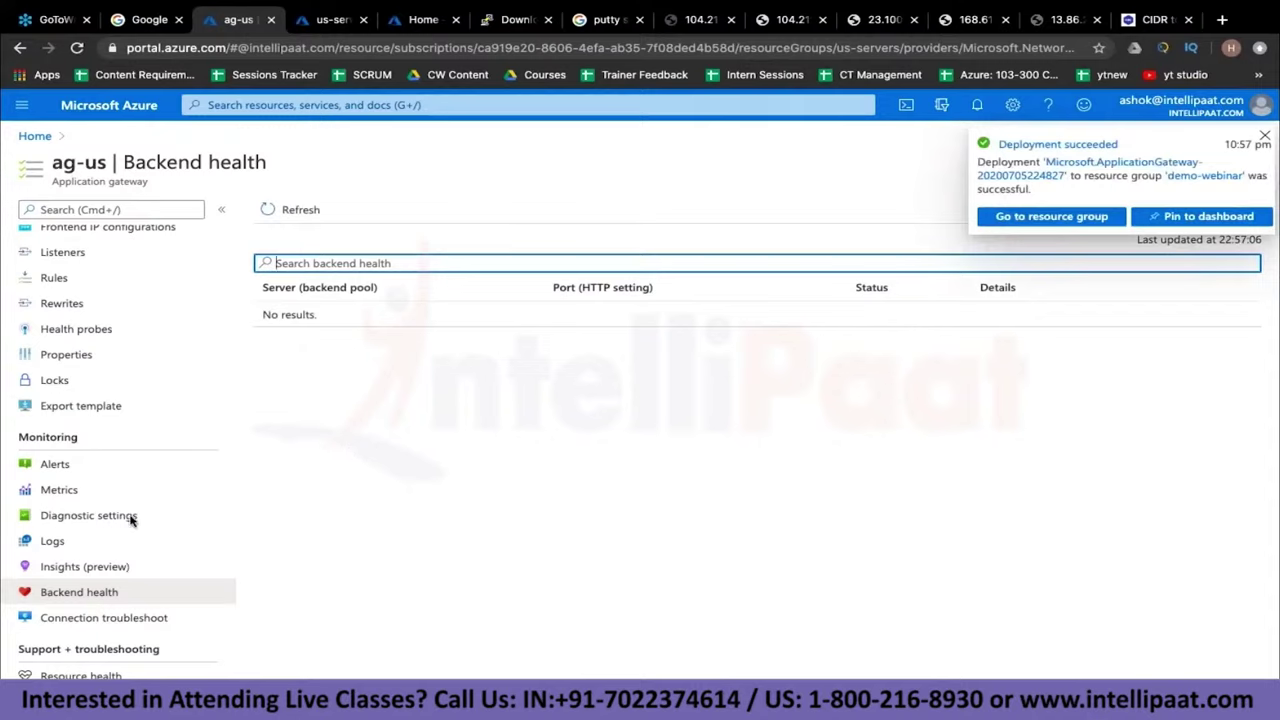
Step: Confirm usbackend has 2 targets, then review HTTP settings and routing rule firstrule
scroll(130, 520, "up", 1)
scroll(130, 520, "up", 2)
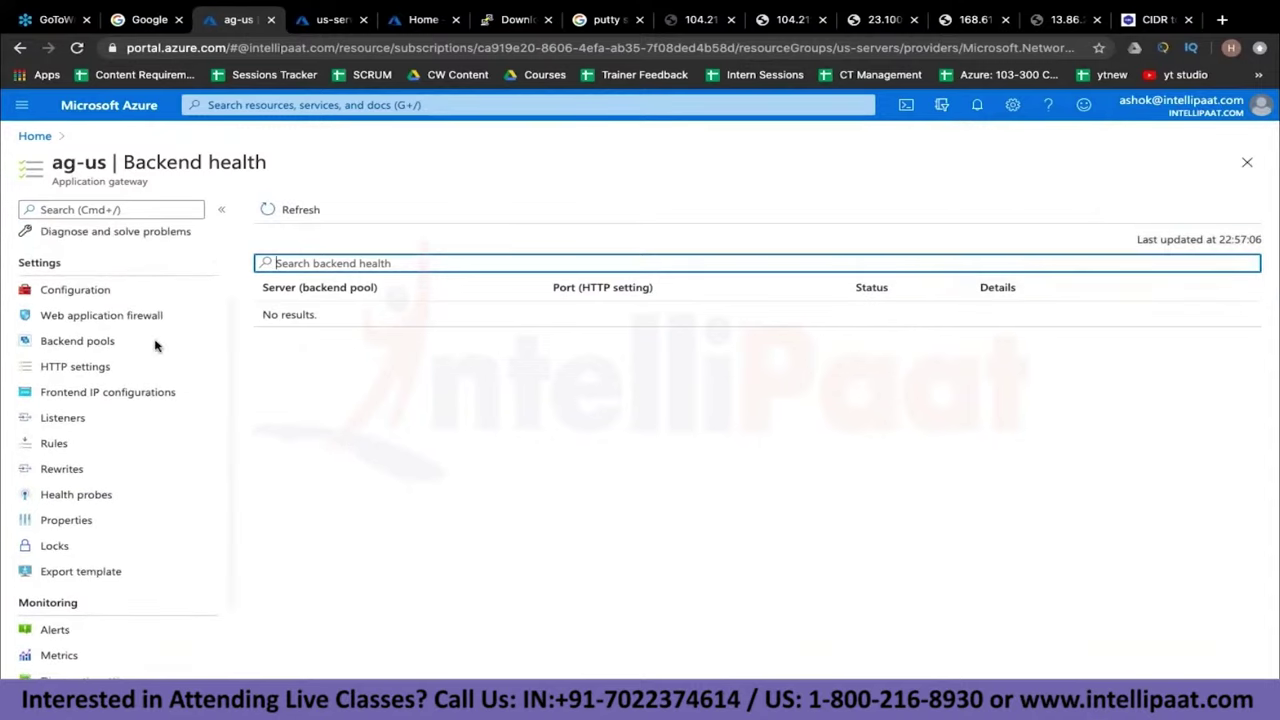
left_click(155, 345)
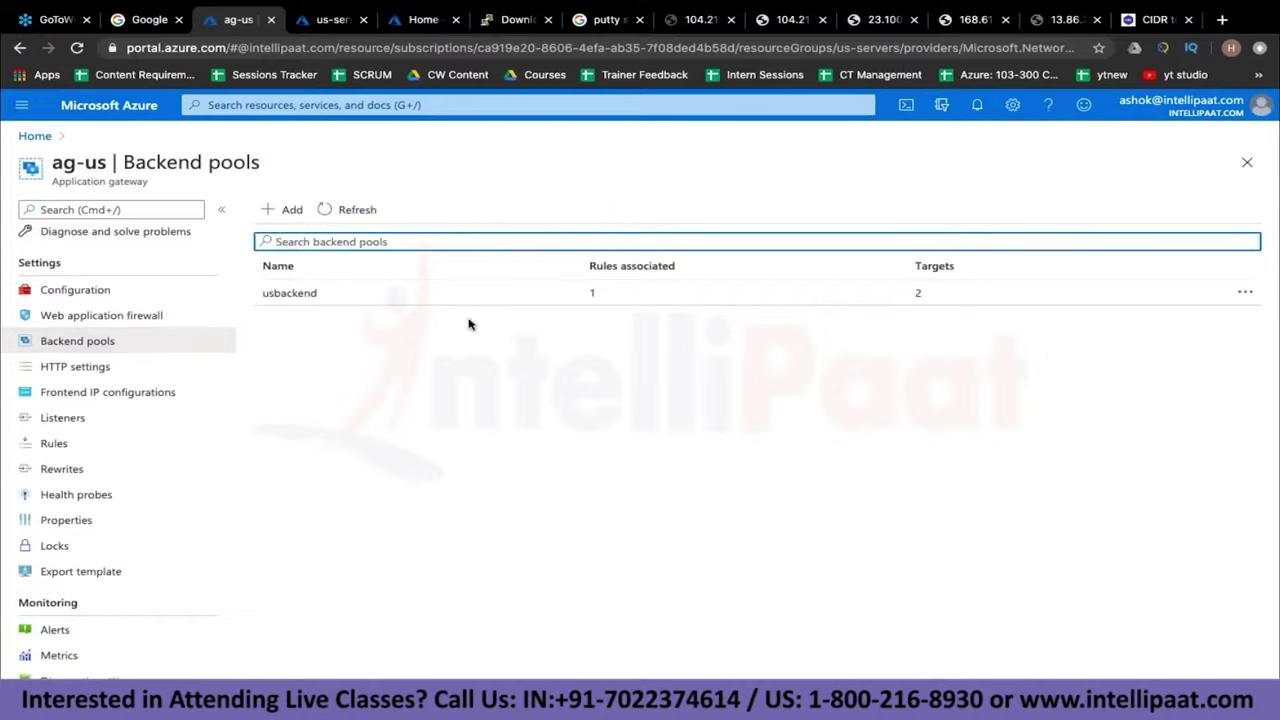
left_click(160, 368)
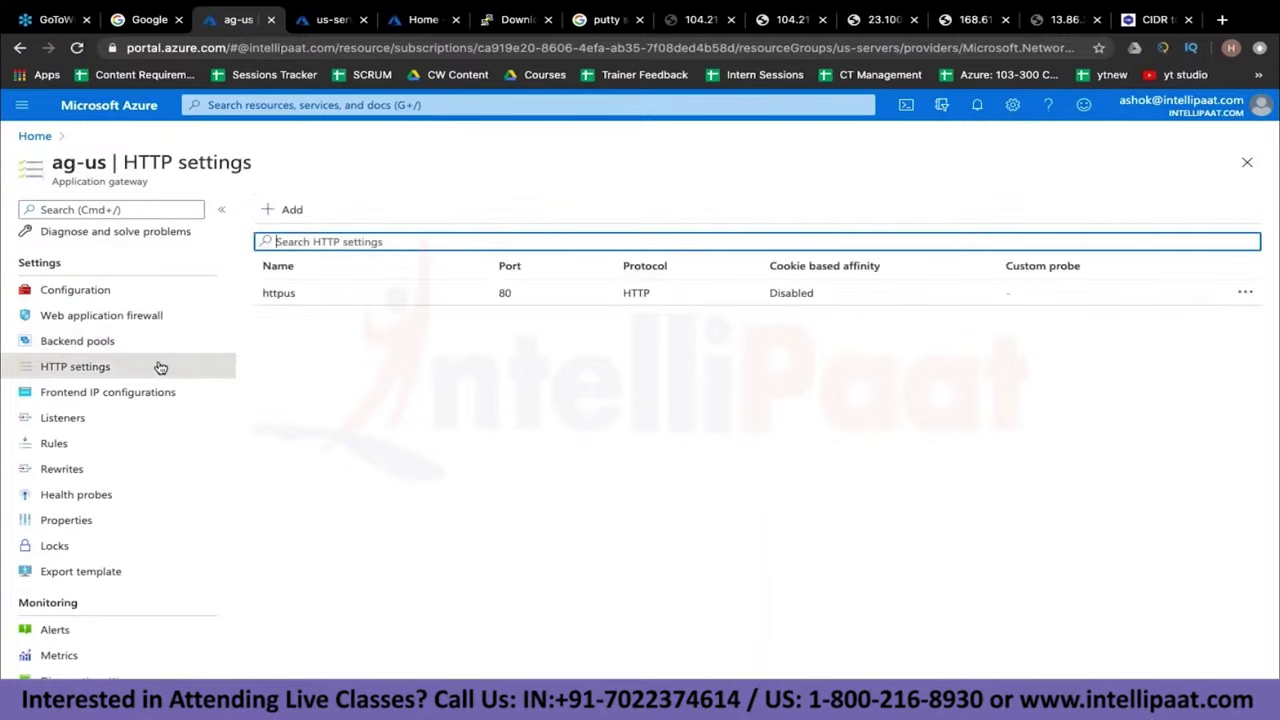
left_click(135, 453)
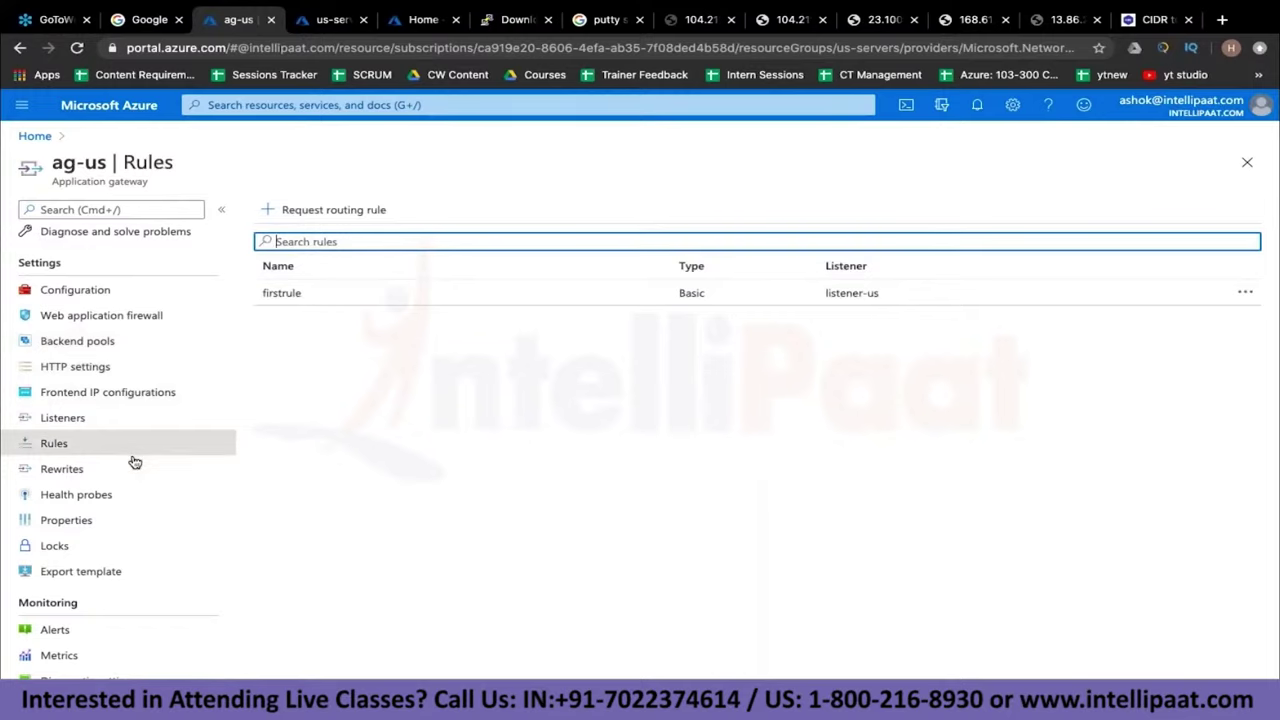
left_click(1055, 20)
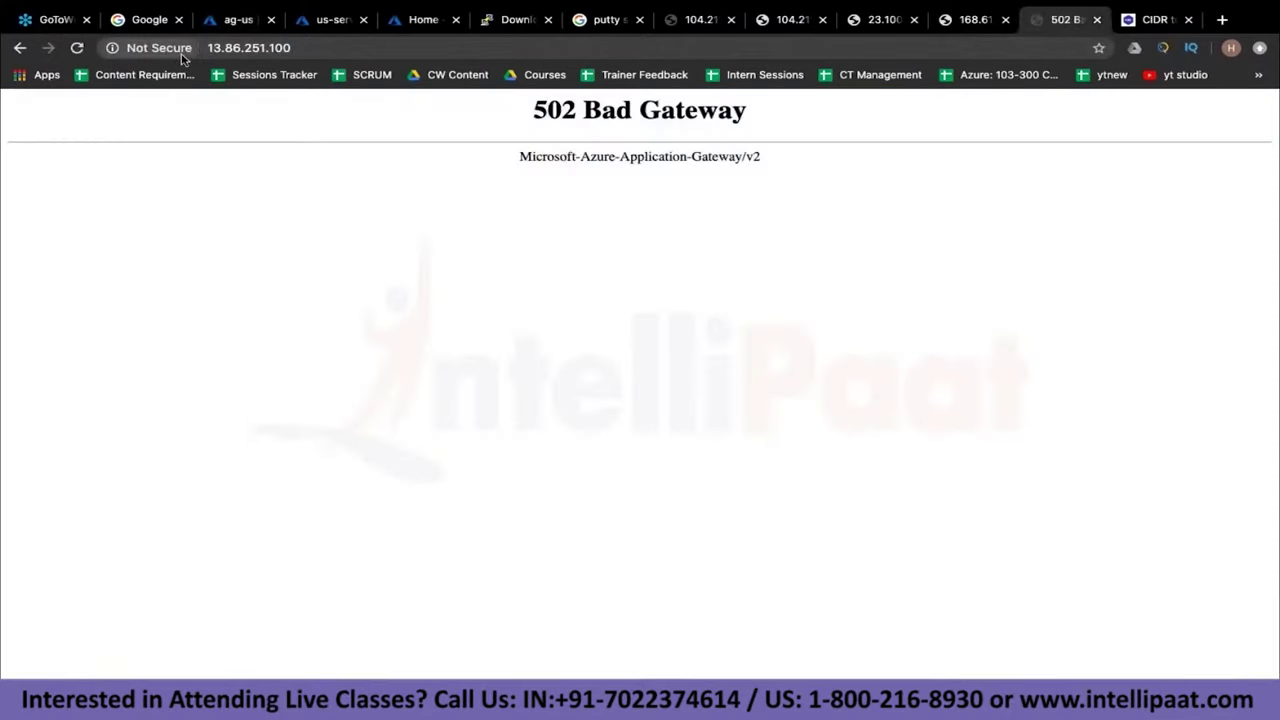
left_click(80, 52)
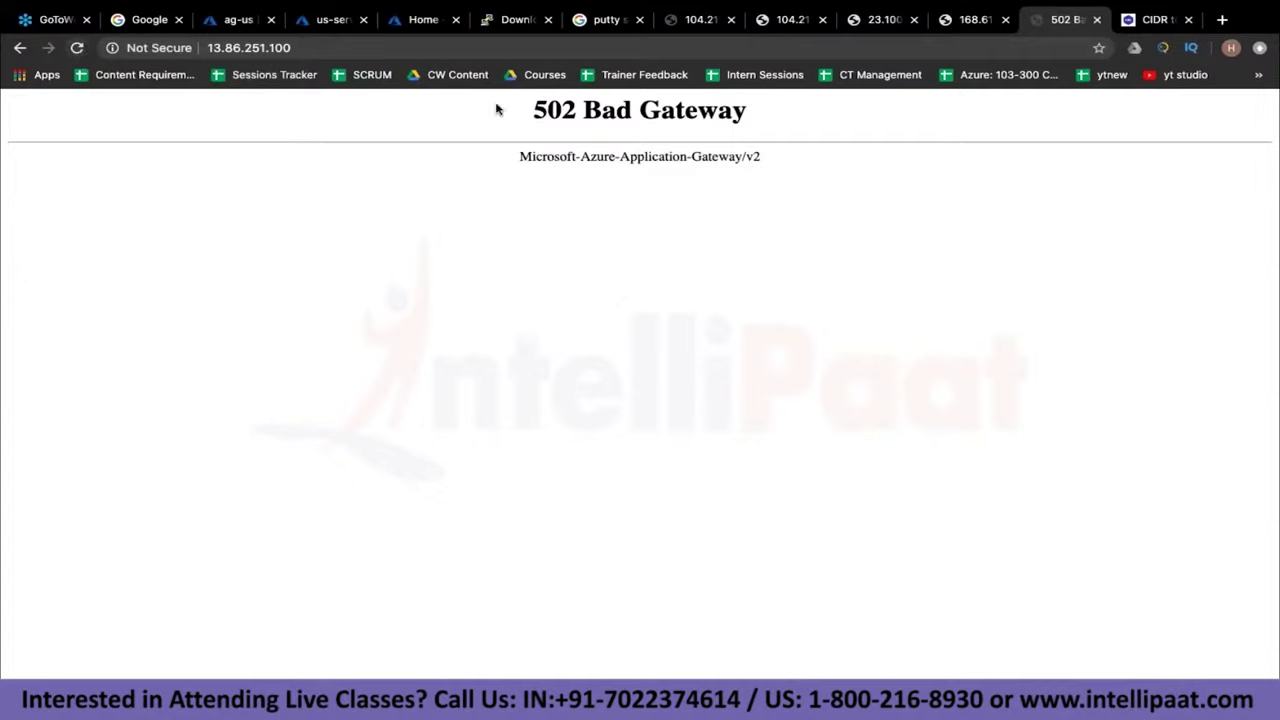
left_click_drag(531, 111, 751, 124)
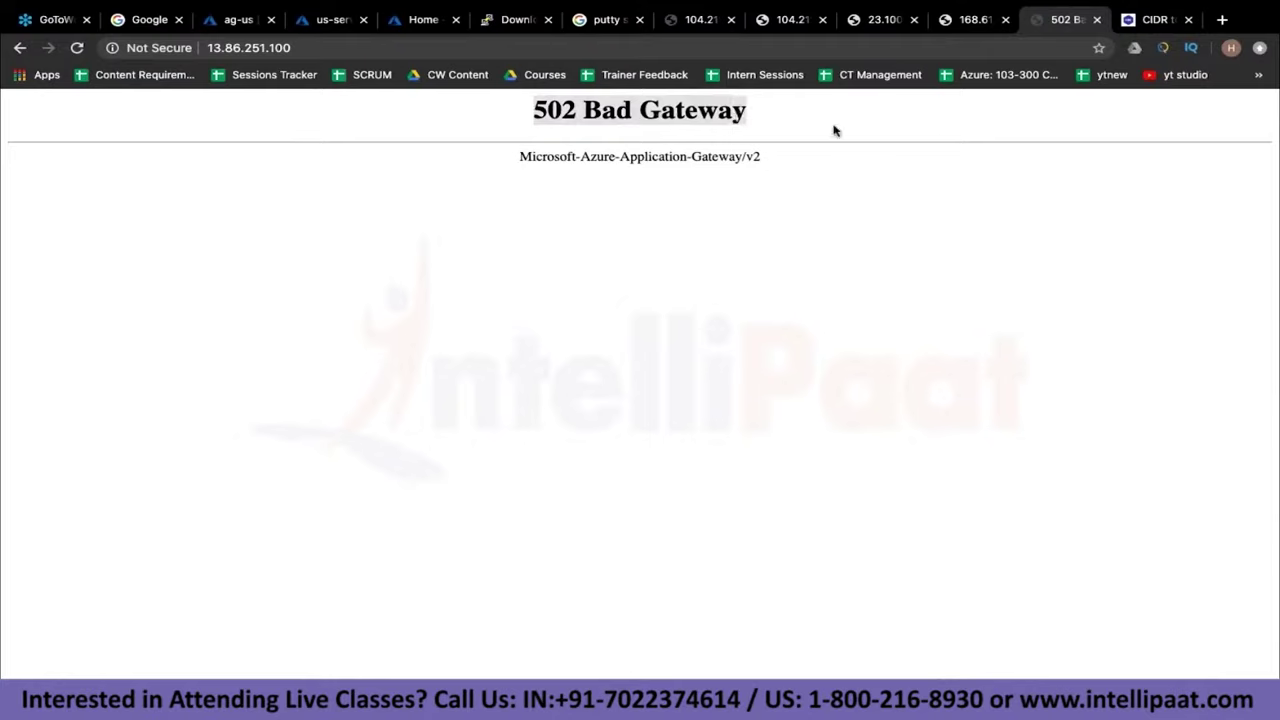
left_click(234, 20)
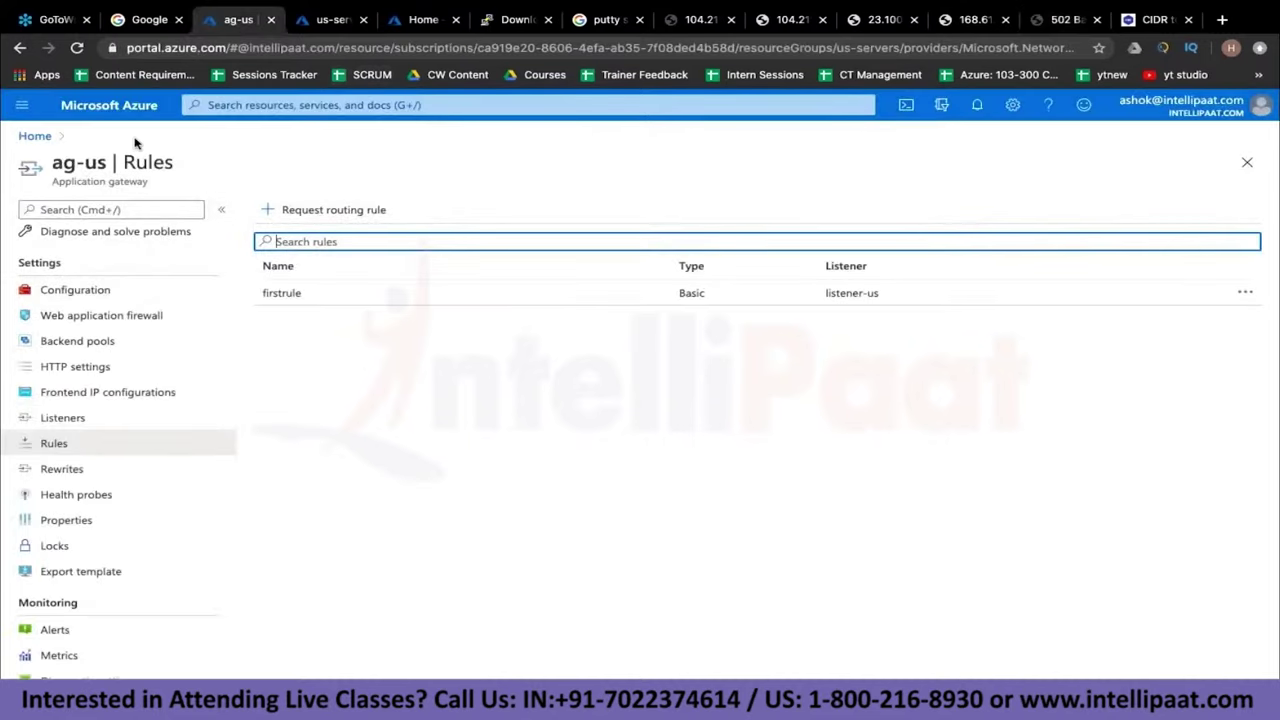
Step: Copy ag-india's frontend IP 40.81.64.252 and load it in a new browser tab
left_click(109, 105)
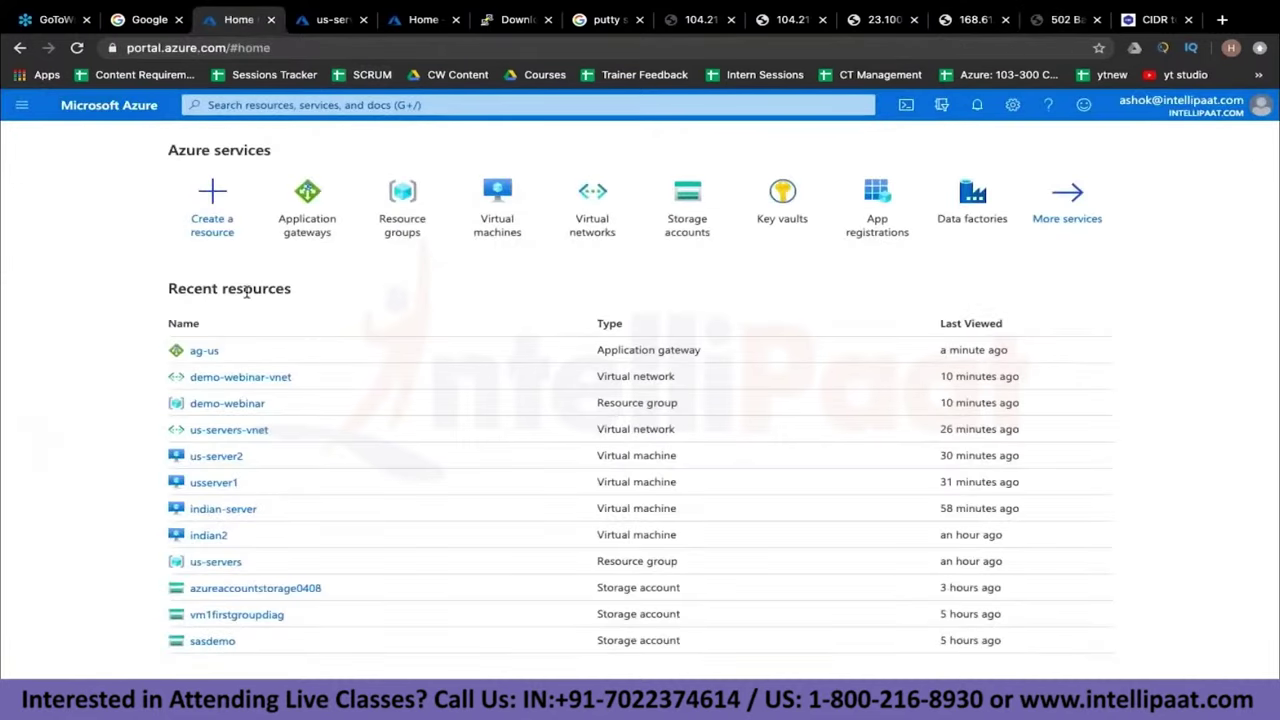
left_click(307, 222)
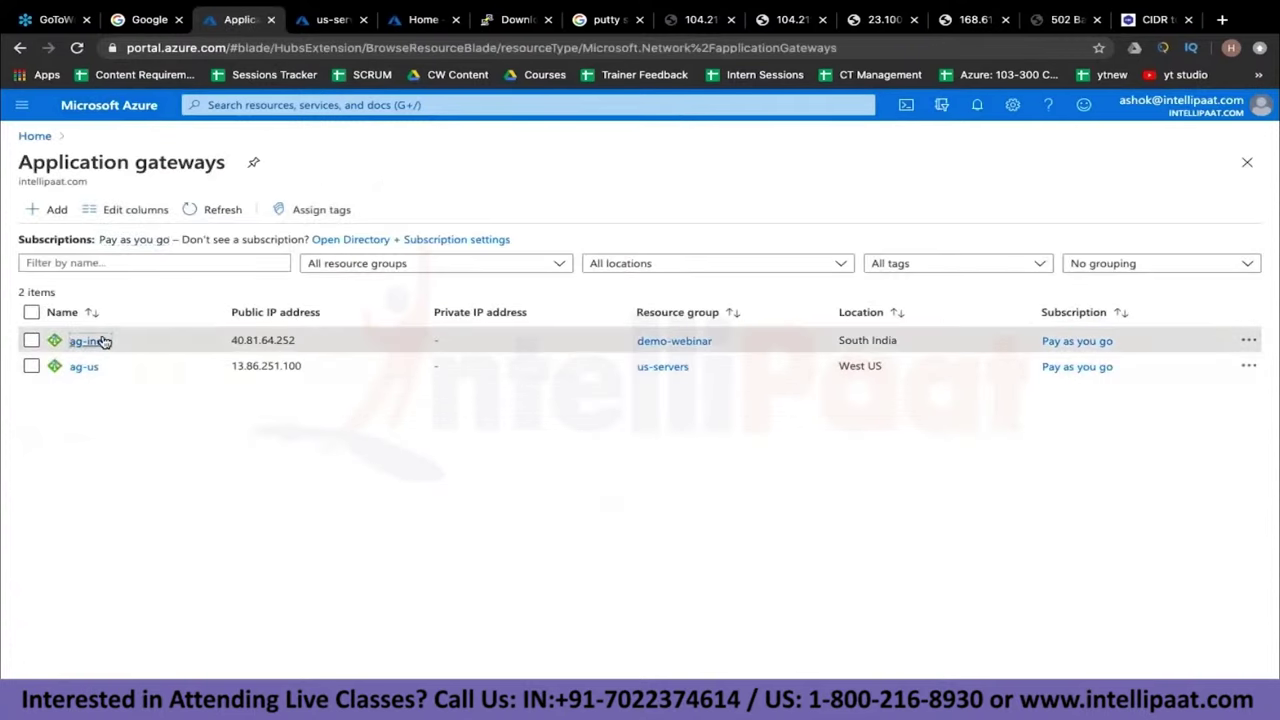
left_click(96, 340)
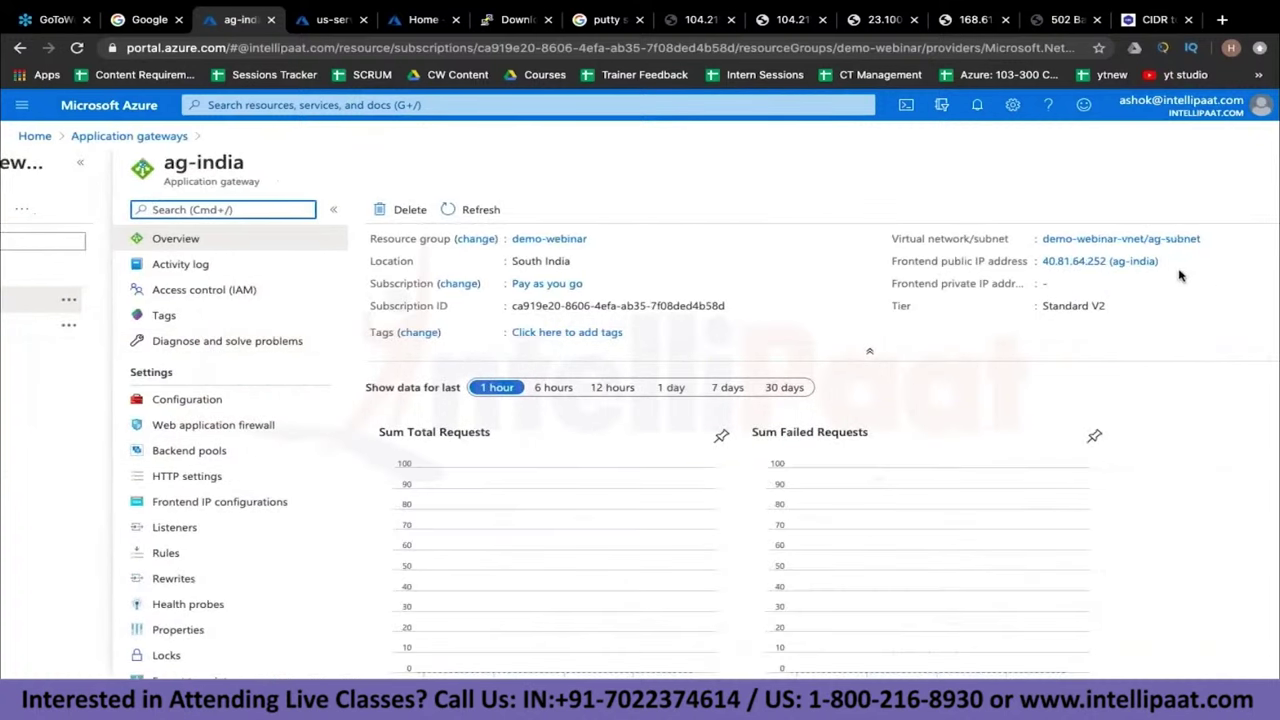
left_click(1170, 262)
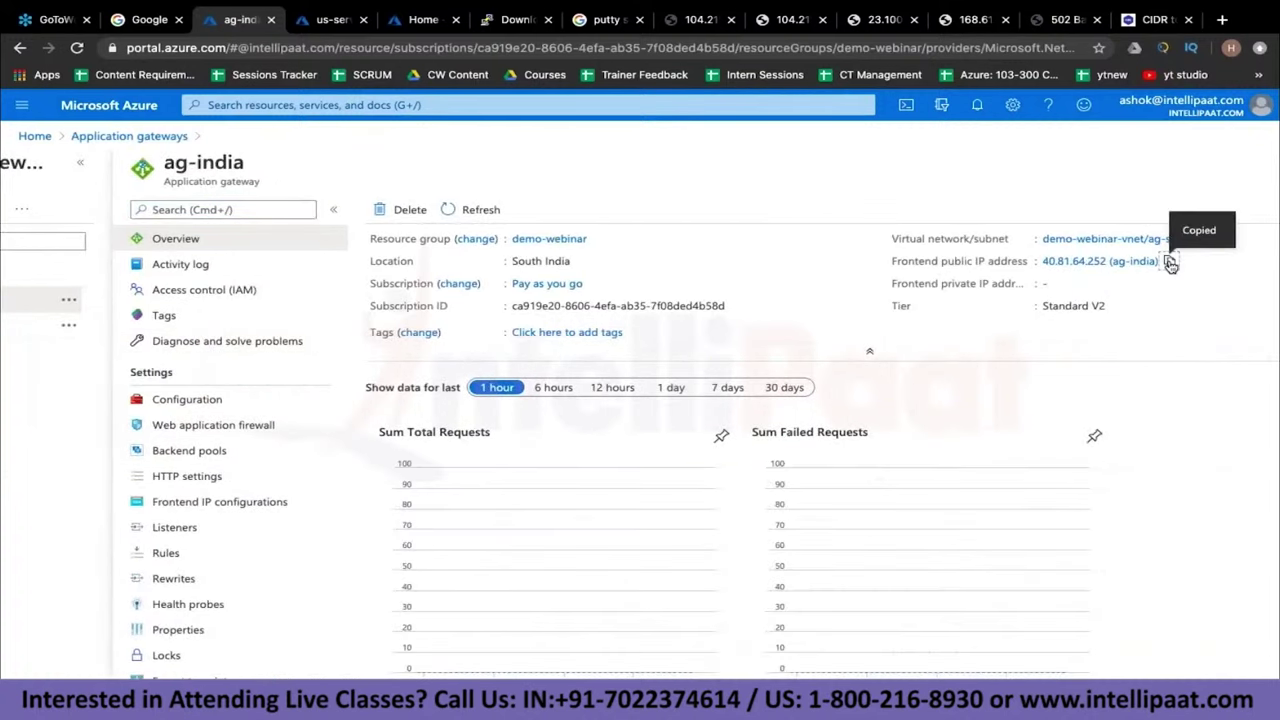
left_click(1222, 20)
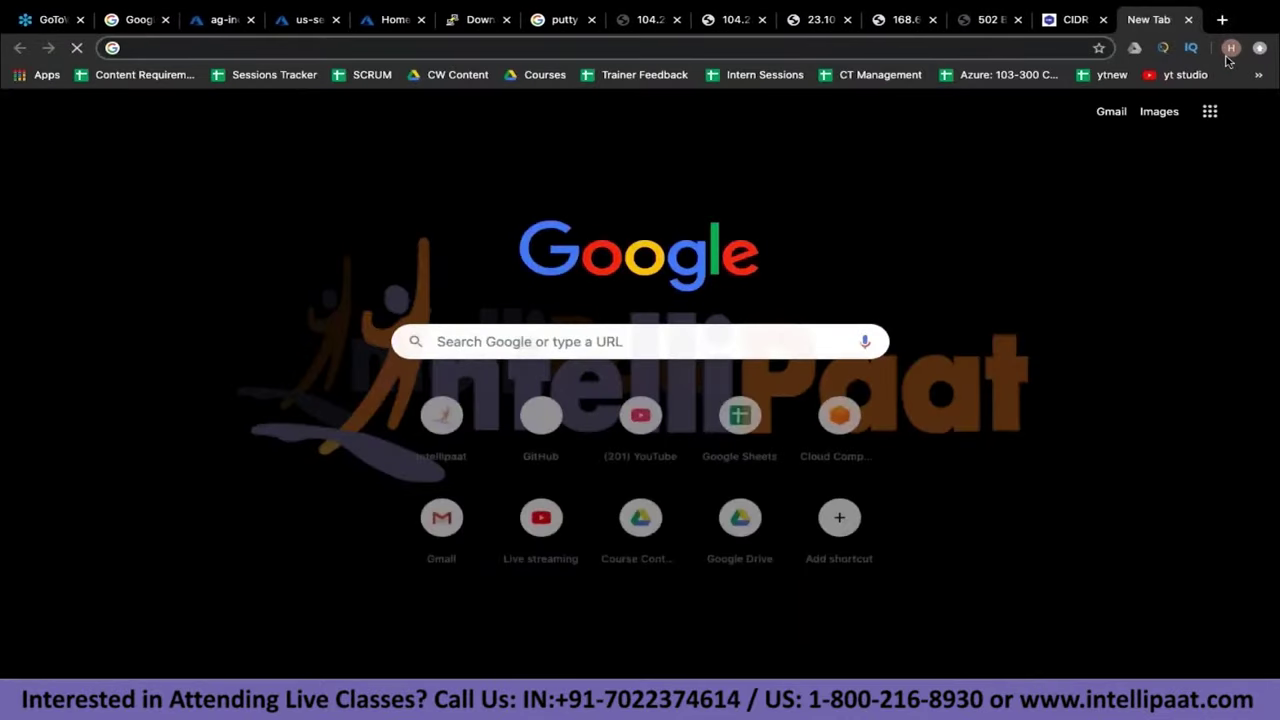
key("super+v")
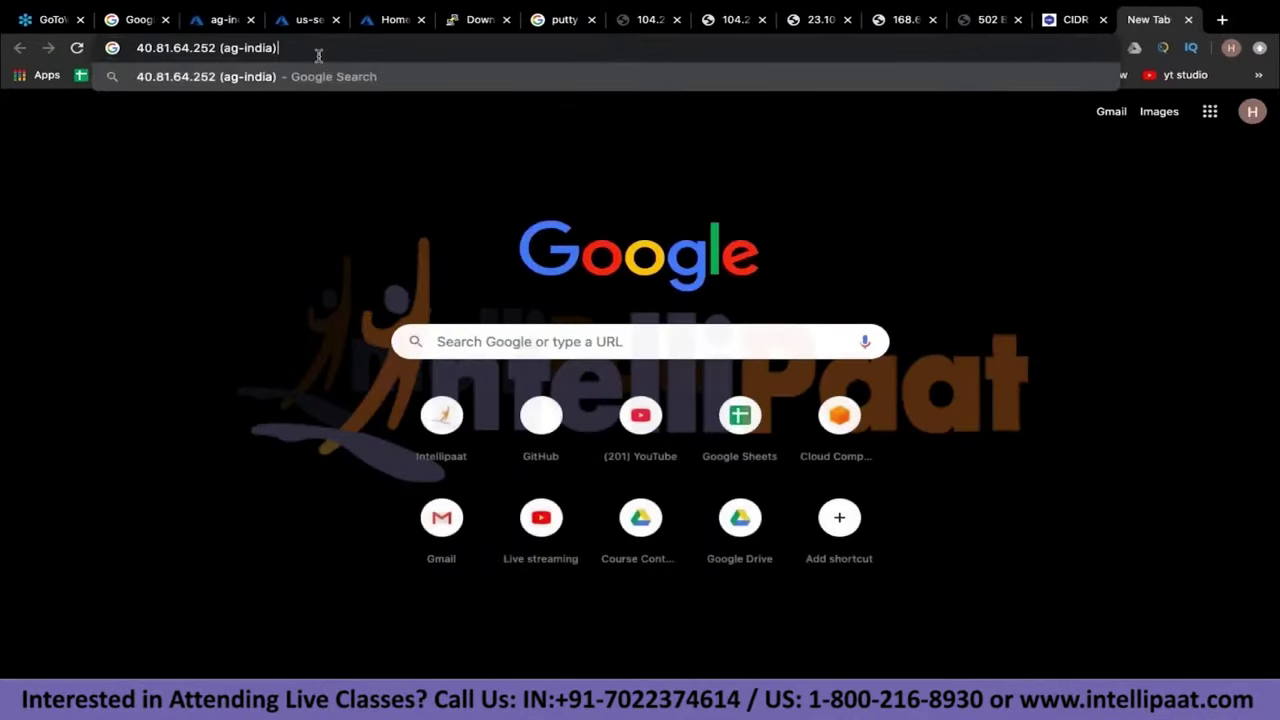
key("BackSpace")
key("BackSpace")
key("BackSpace")
key("BackSpace")
key("BackSpace")
key("BackSpace")
key("BackSpace")
key("BackSpace")
key("BackSpace")
key("BackSpace")
key("BackSpace")
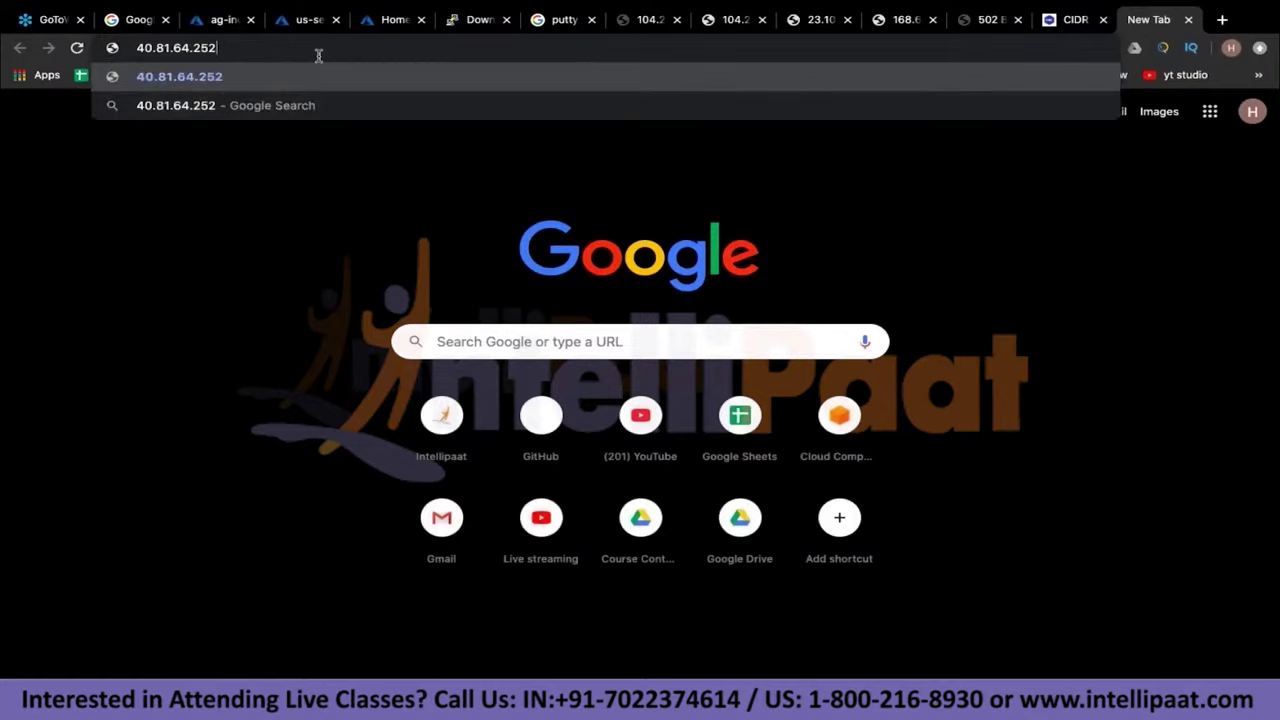
key("Return")
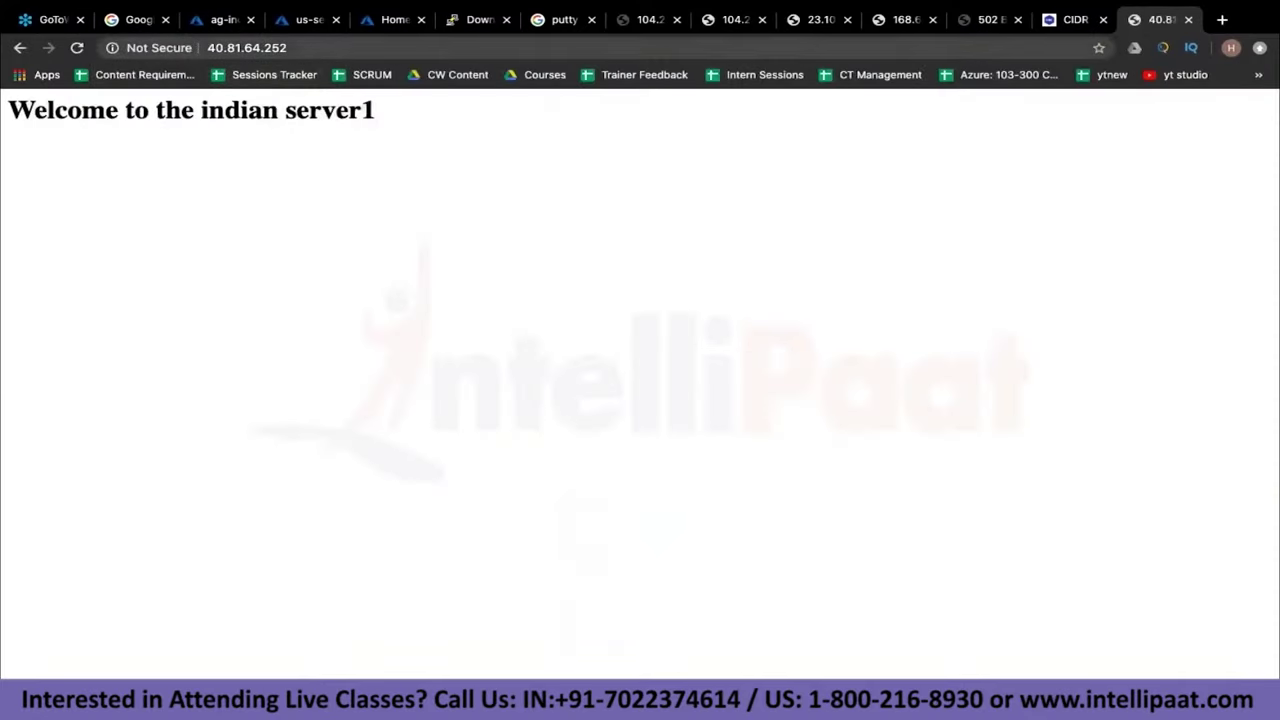
Step: Reload 40.81.64.252 repeatedly to see responses alternate between indian server1 and server2
left_click_drag(392, 111, 3, 128)
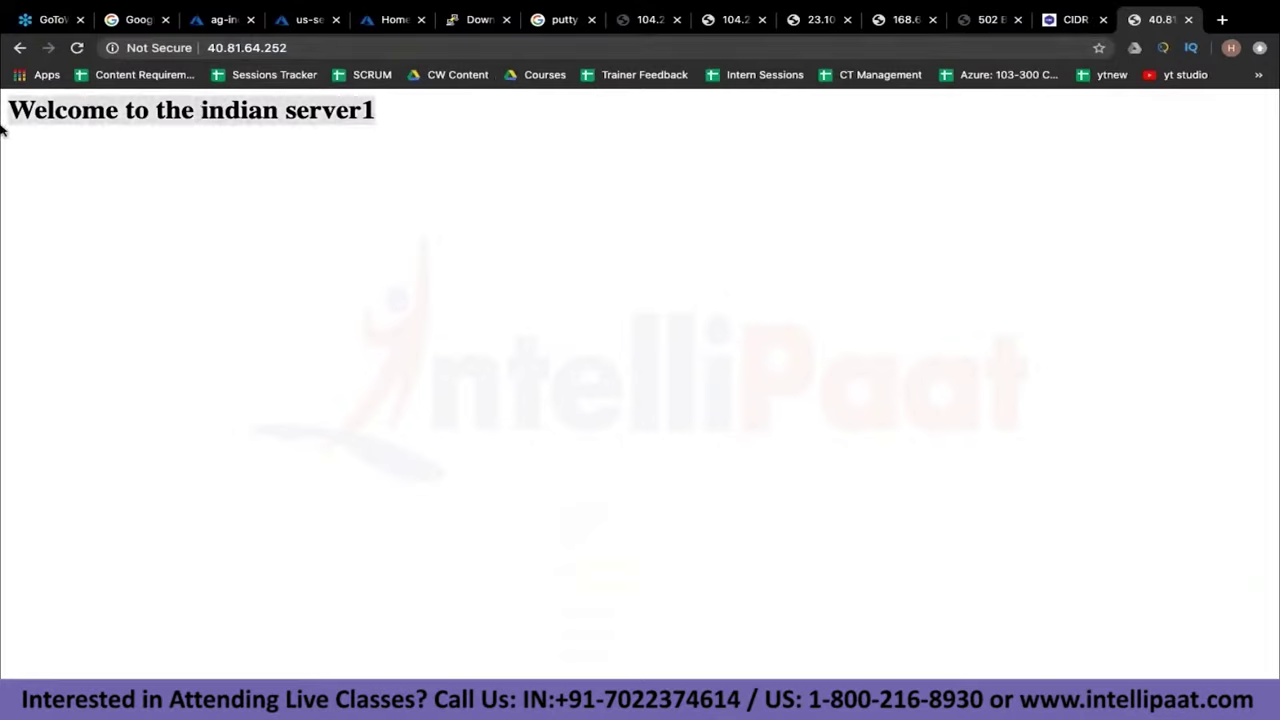
left_click(358, 48)
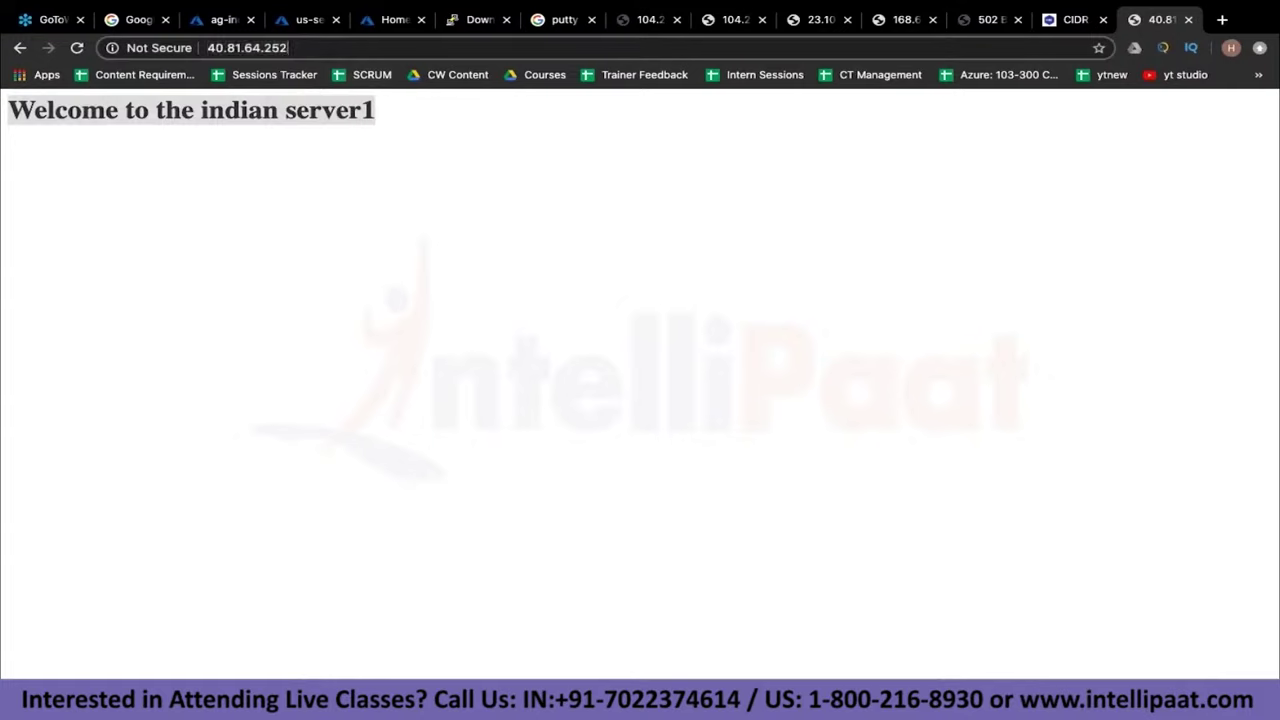
key("Return")
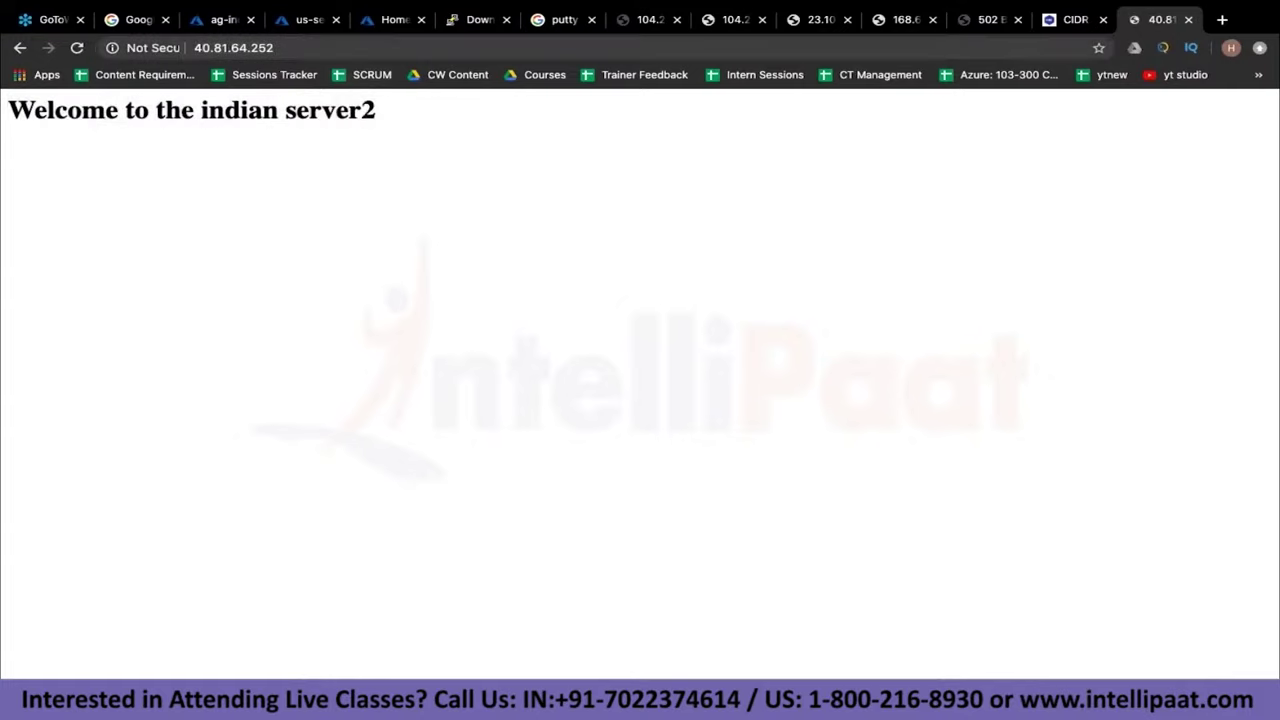
left_click_drag(392, 114, 1, 128)
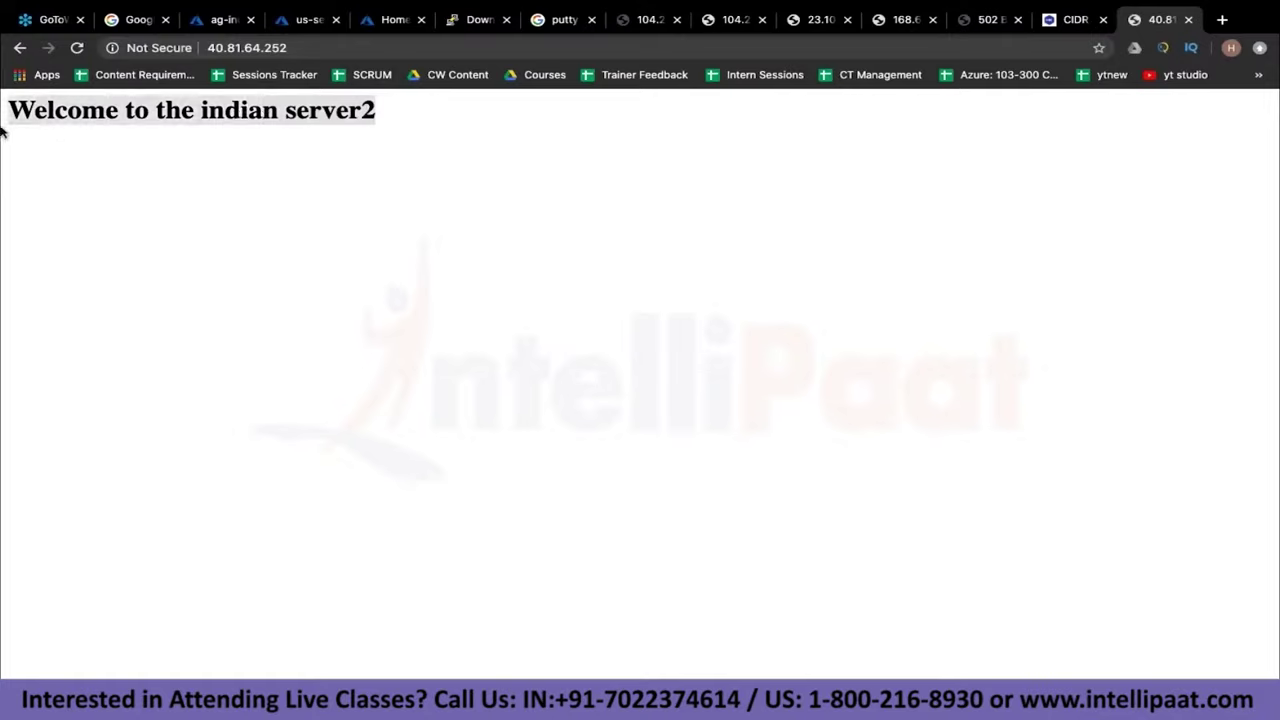
left_click(343, 50)
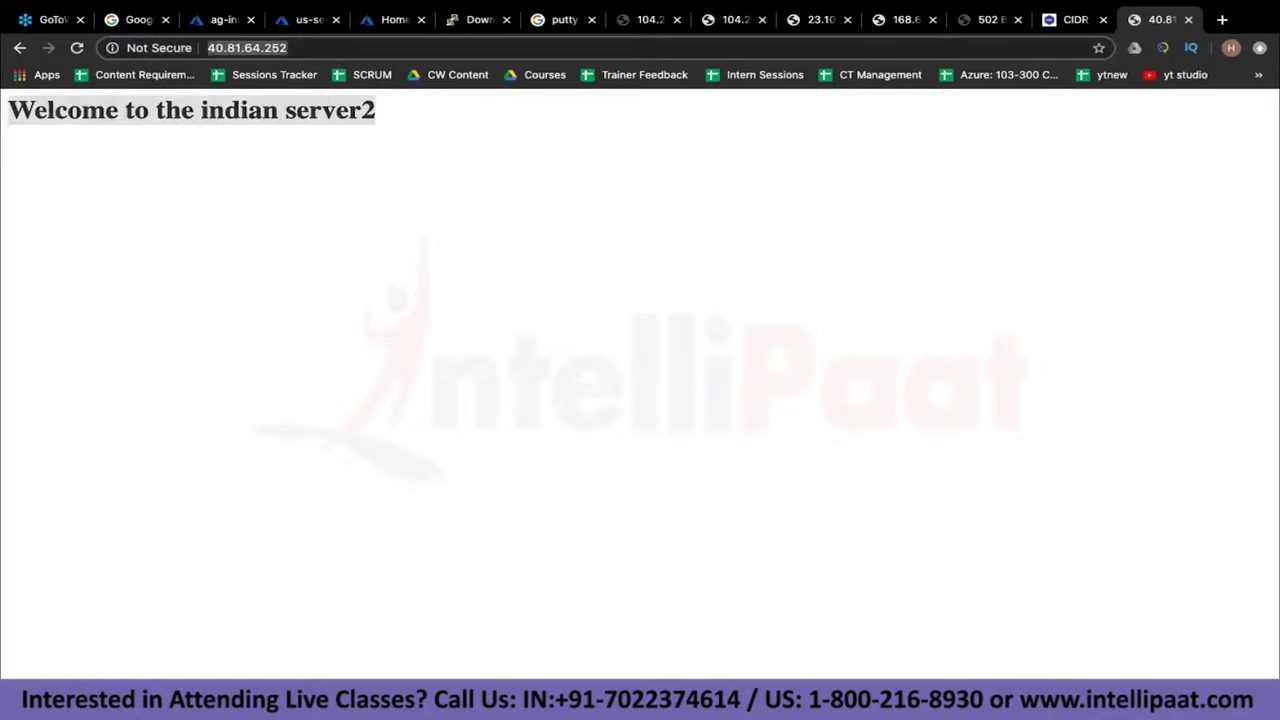
key("Return")
key("super+l")
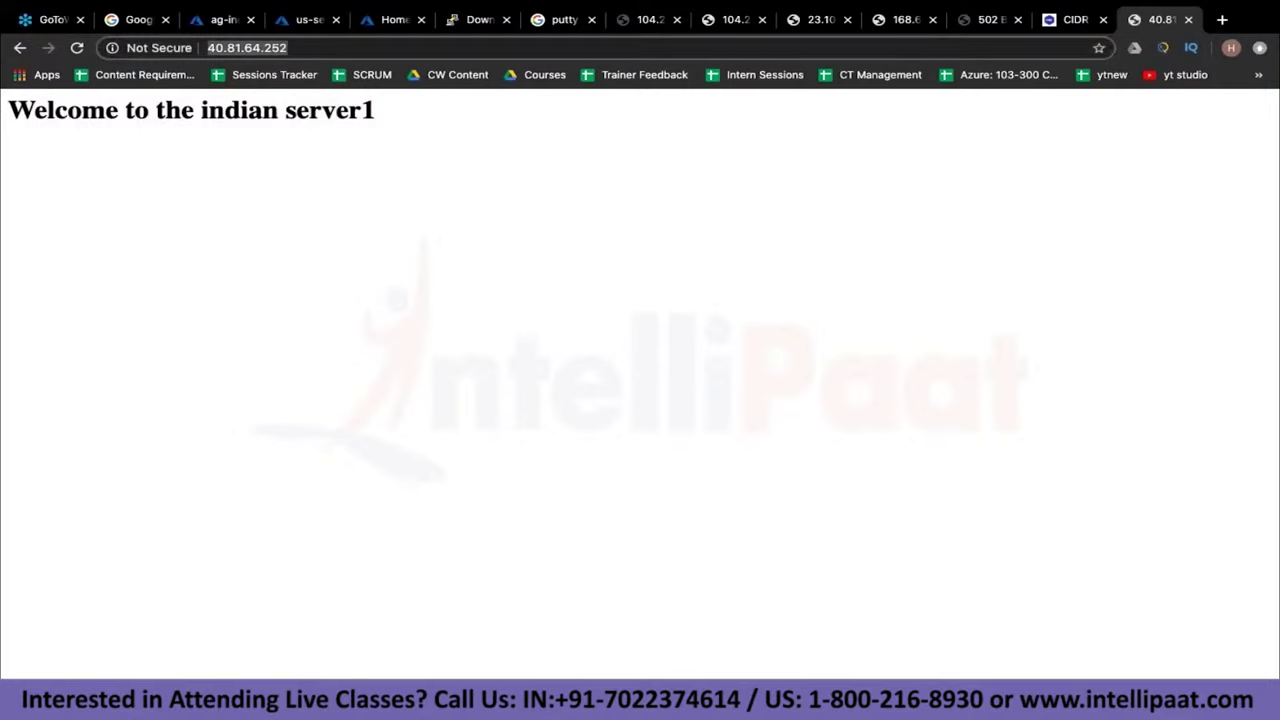
key("Return")
key("super+l")
key("Return")
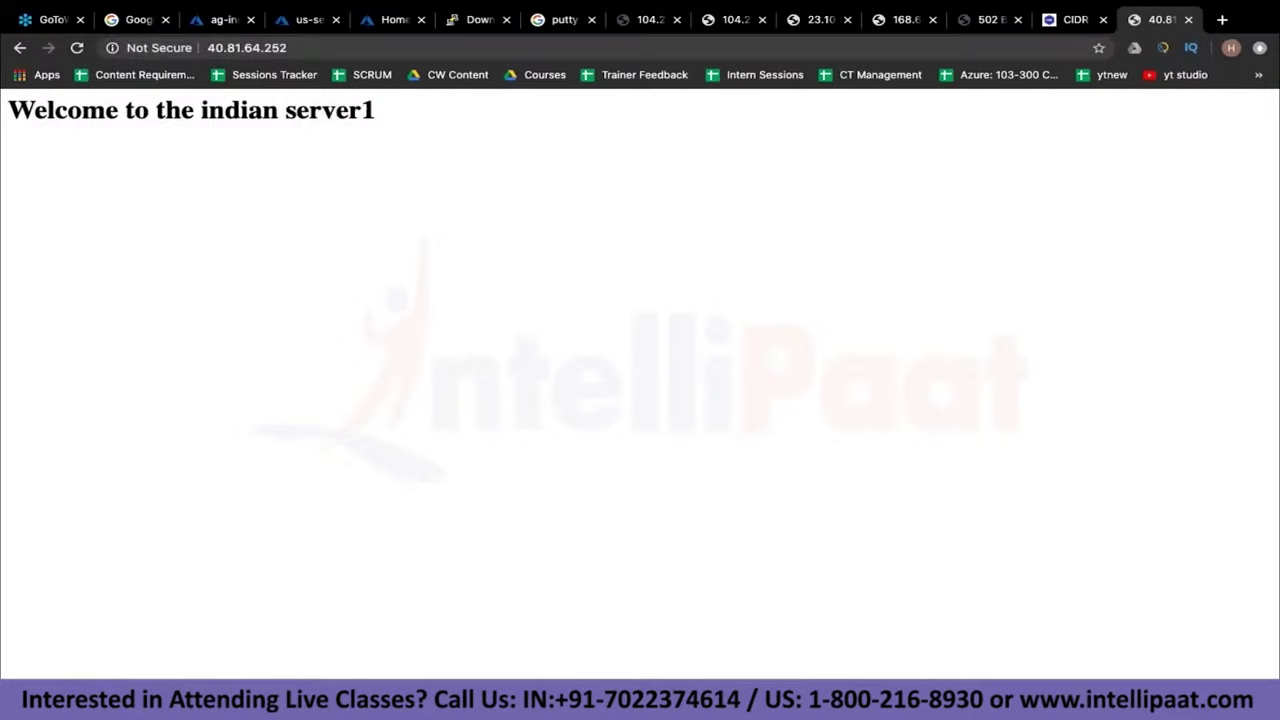
key("super+l")
key("Return")
key("super+l")
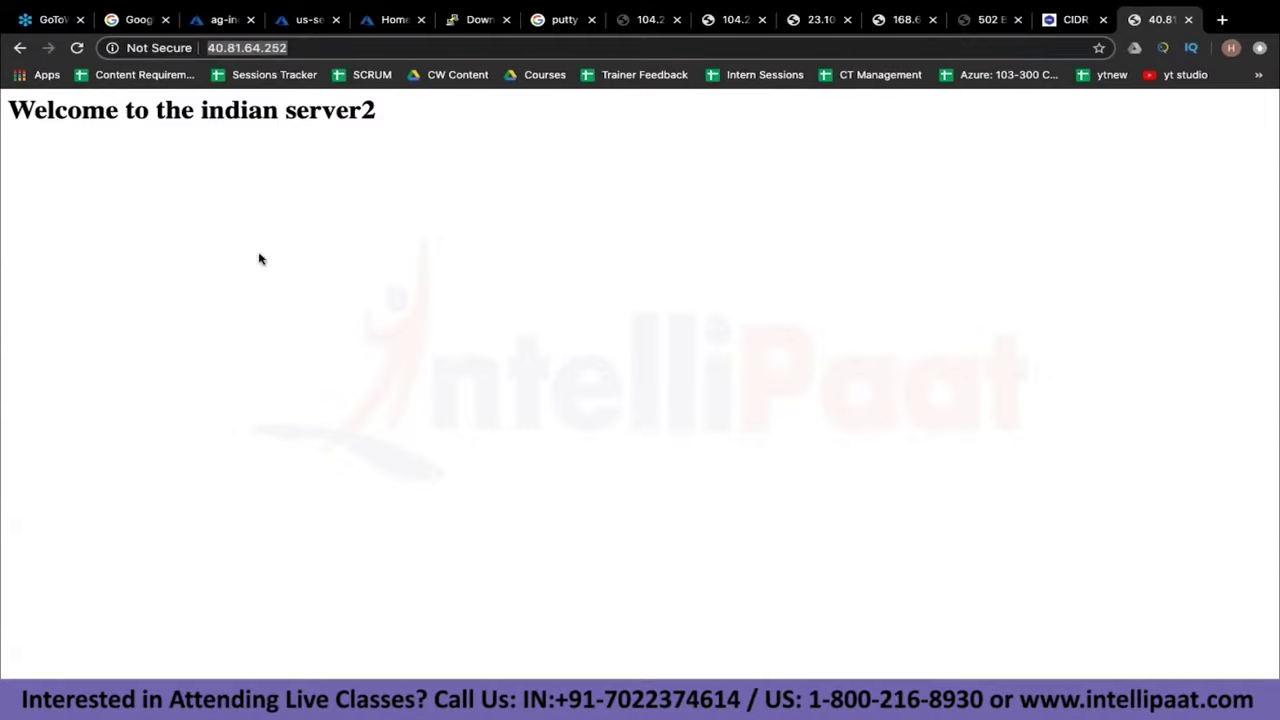
Step: Reload a few more times, then switch to the 13.86.251.100 tab and select its address
left_click(429, 48)
key("Return")
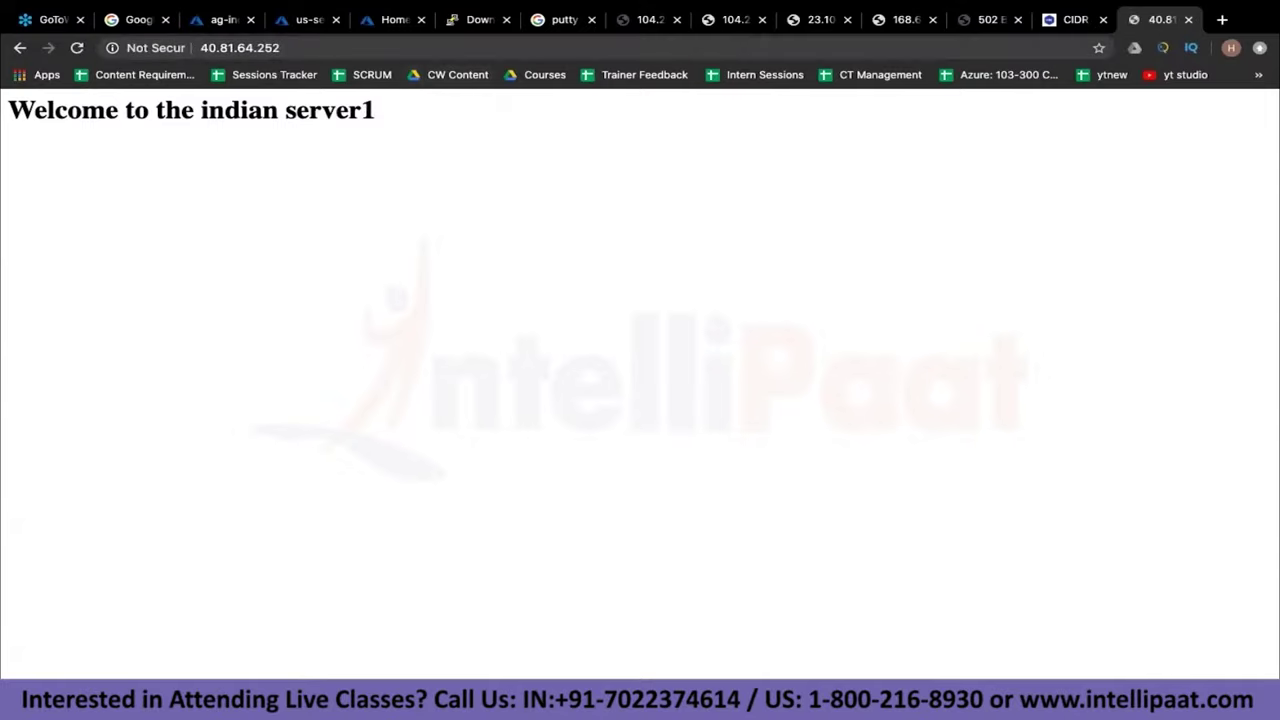
key("super+l")
key("Return")
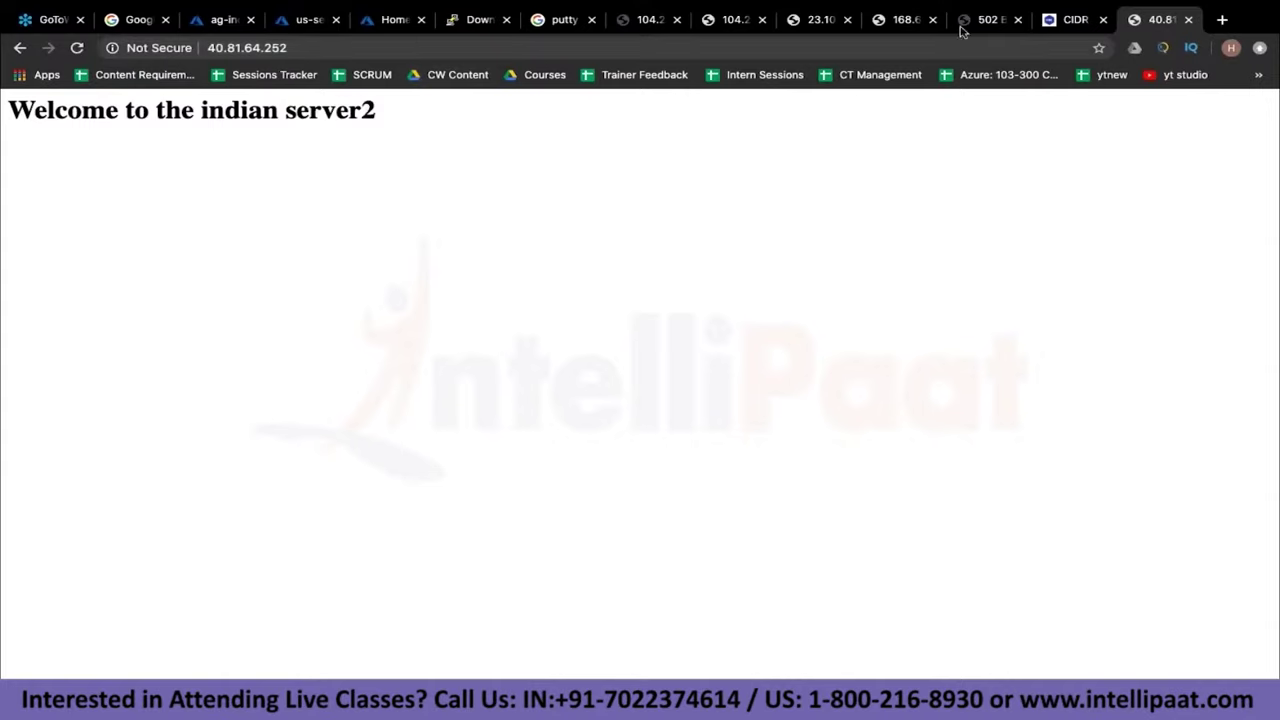
left_click(988, 19)
left_click(872, 47)
Step: Reload the 13.86.251.100 gateway tab several times, still getting 502 Bad Gateway
key("Return")
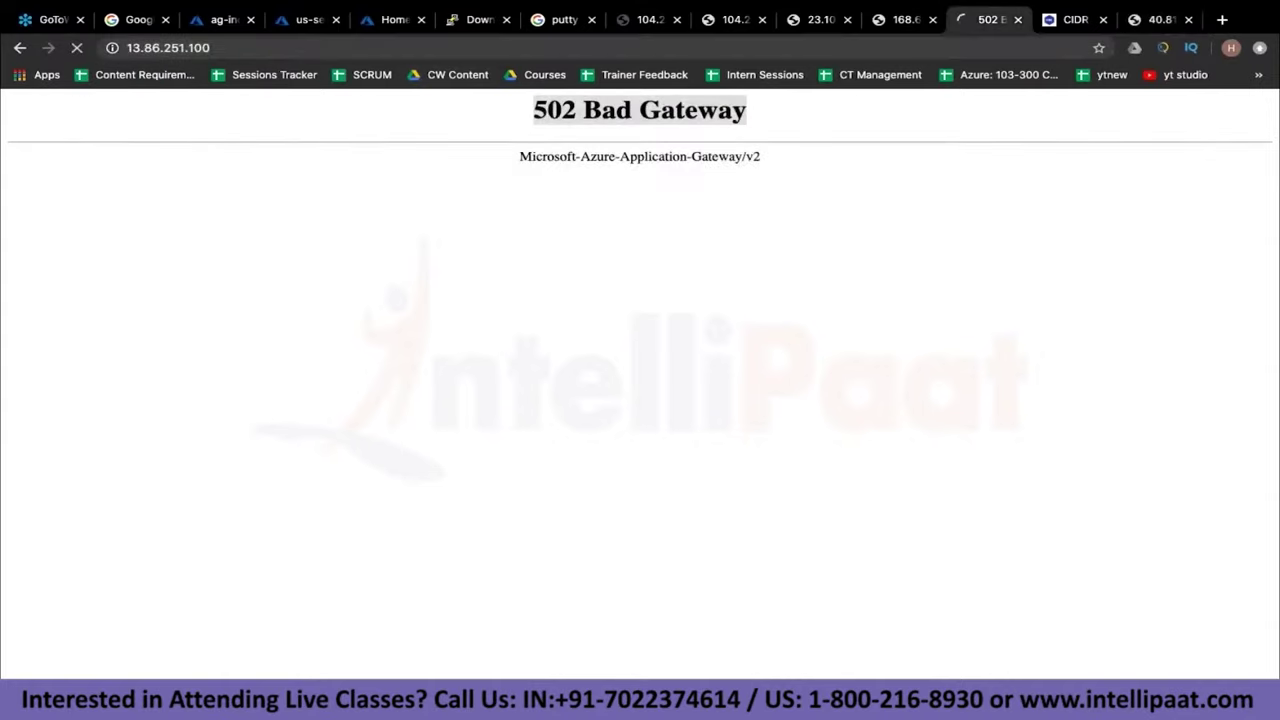
left_click(248, 47)
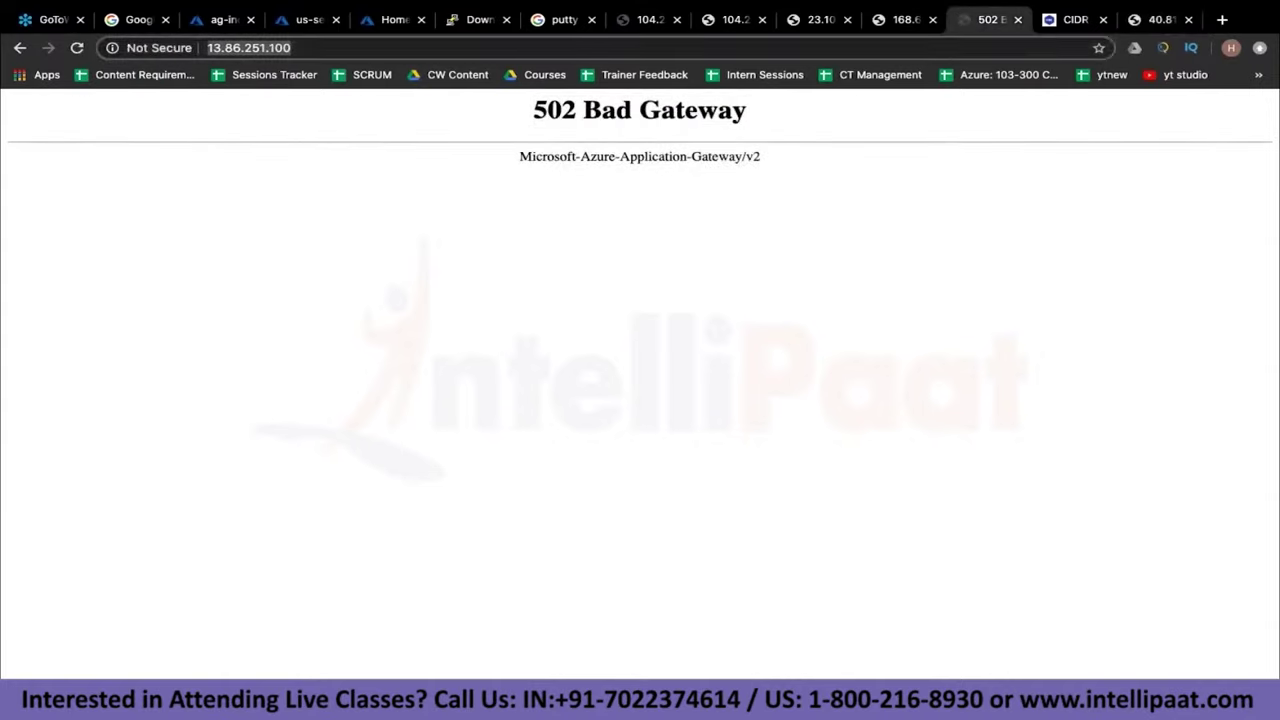
key("Return")
left_click(248, 47)
key("Return")
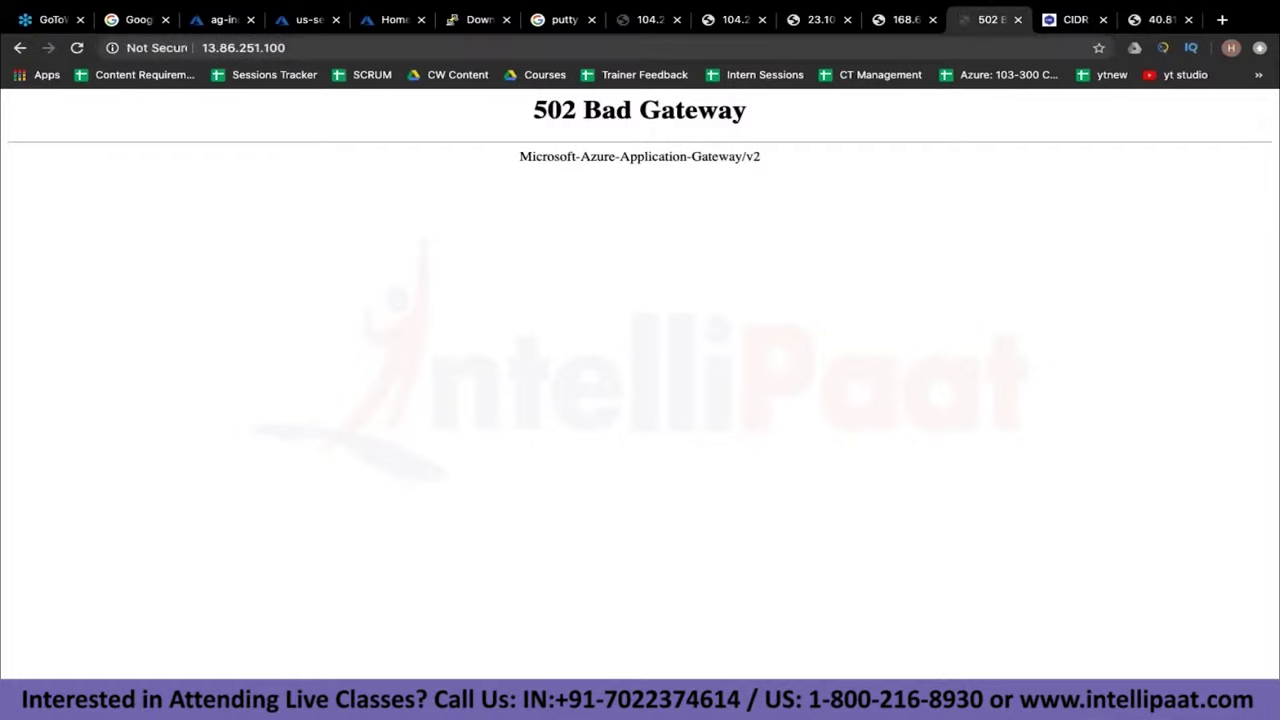
left_click(248, 47)
key("Return")
key("ctrl+r")
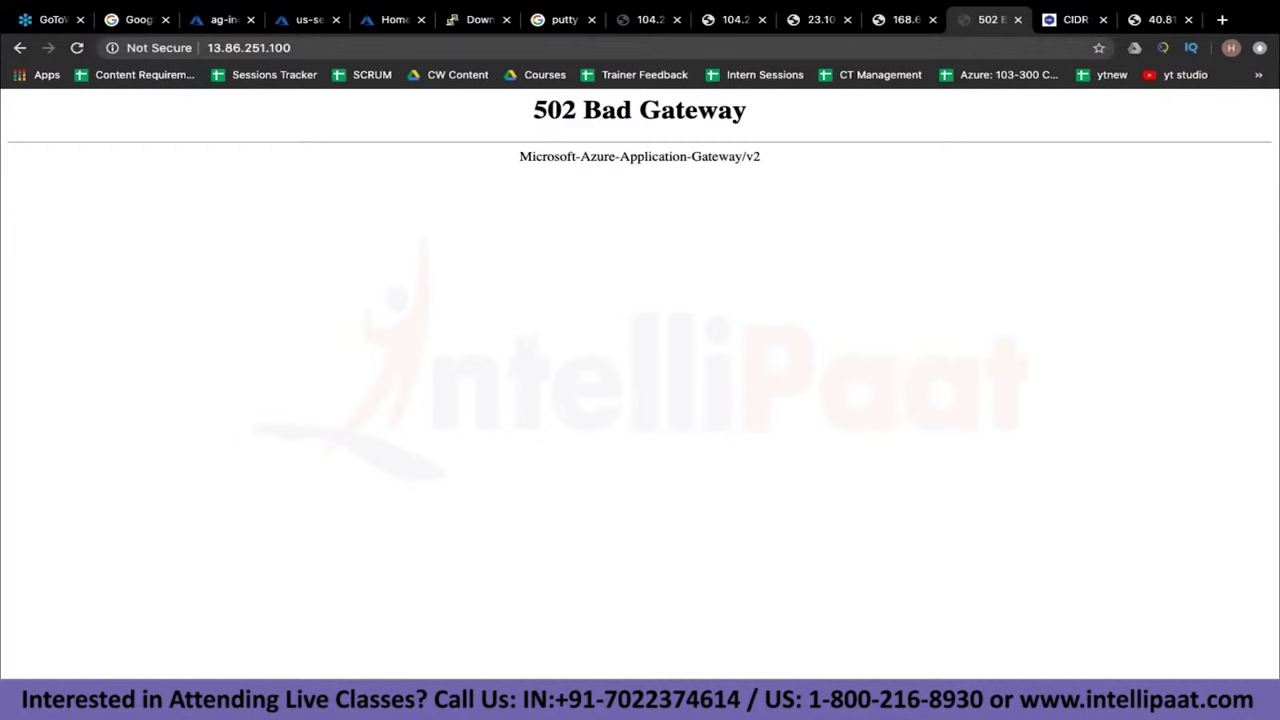
Step: Back in the portal, open the ag-us gateway from the gateway list
left_click(303, 27)
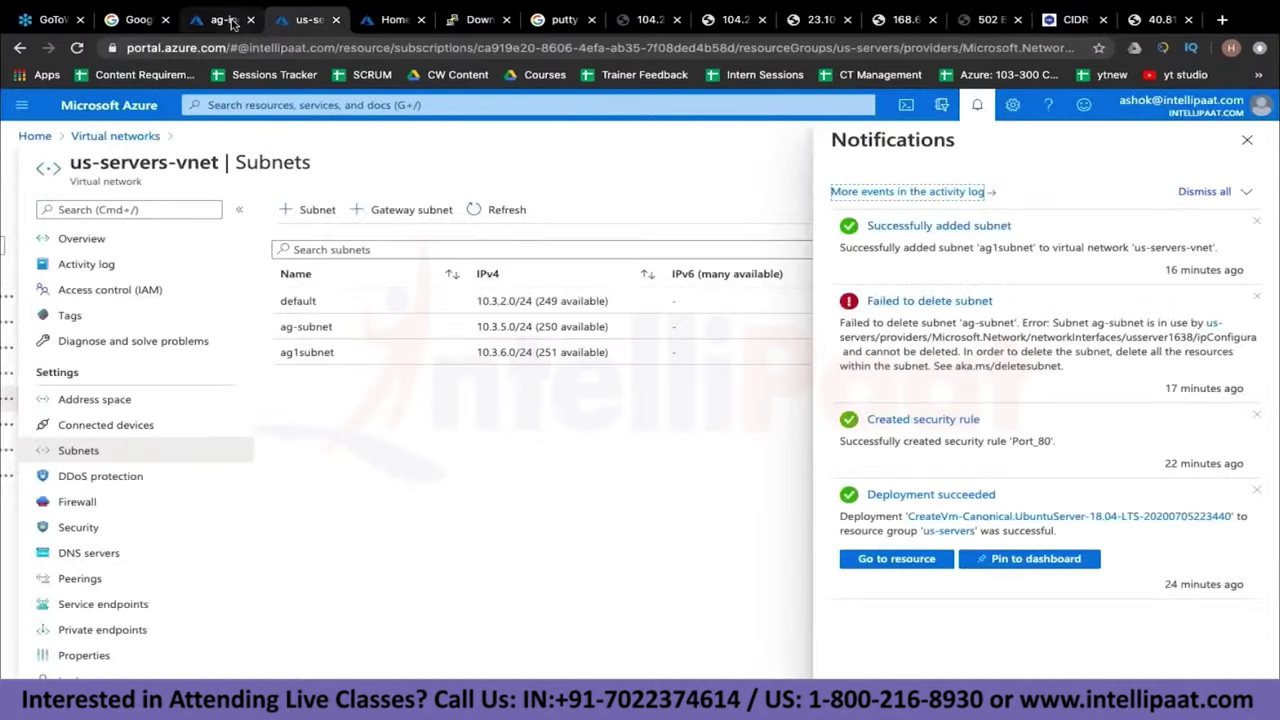
left_click(222, 20)
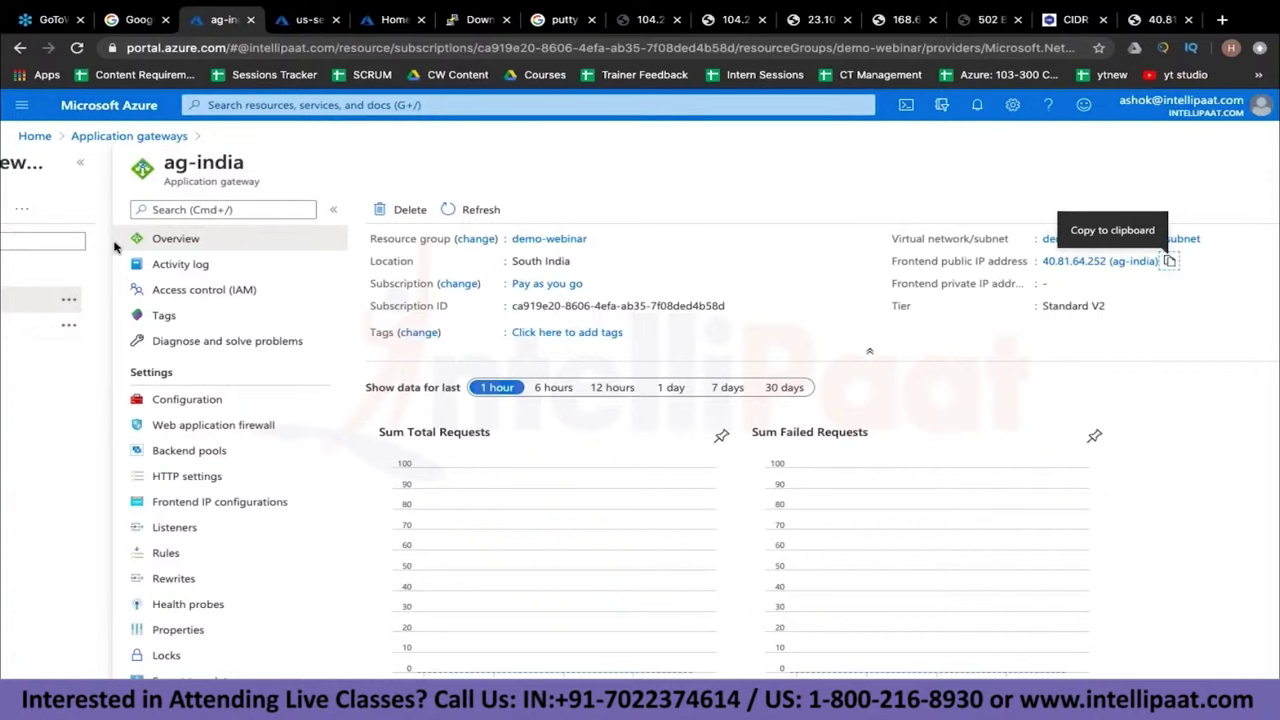
left_click(152, 333)
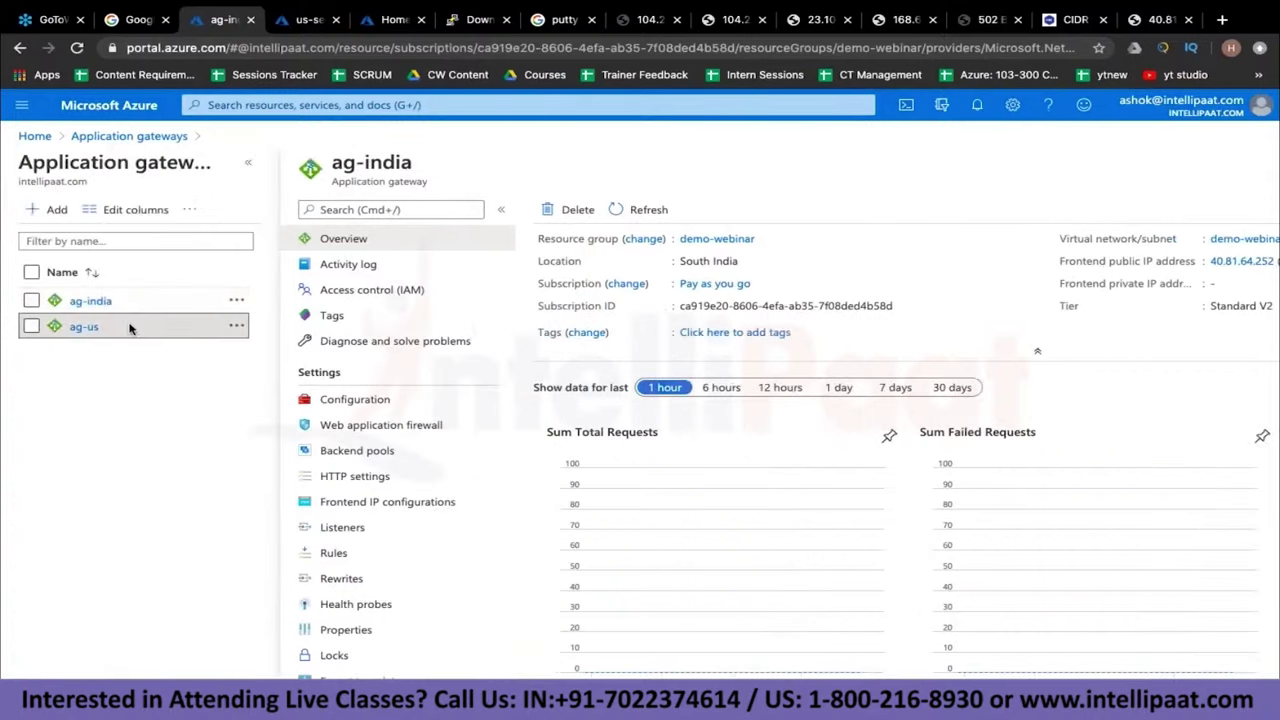
left_click(88, 330)
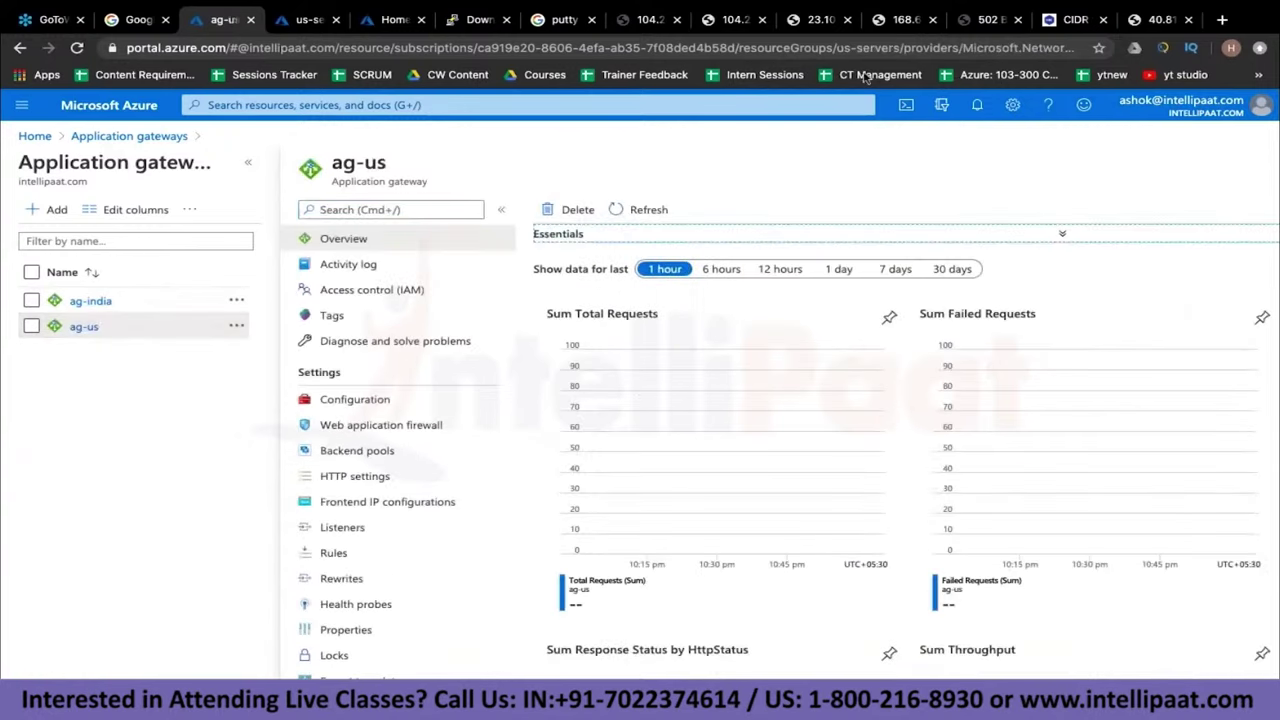
Step: Confirm us server1 (168.61.21.158) and us server2 (23.100.38.15) respond directly, then return to ag-us
left_click(903, 20)
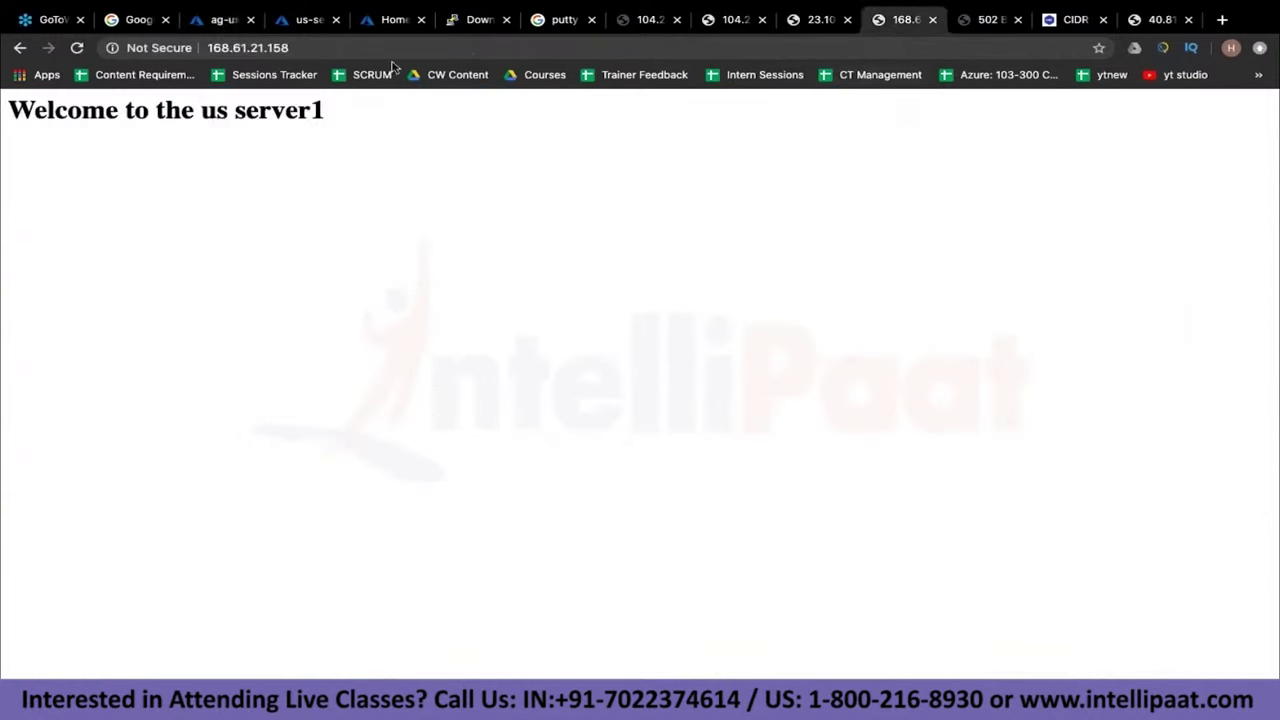
left_click(815, 20)
left_click(77, 48)
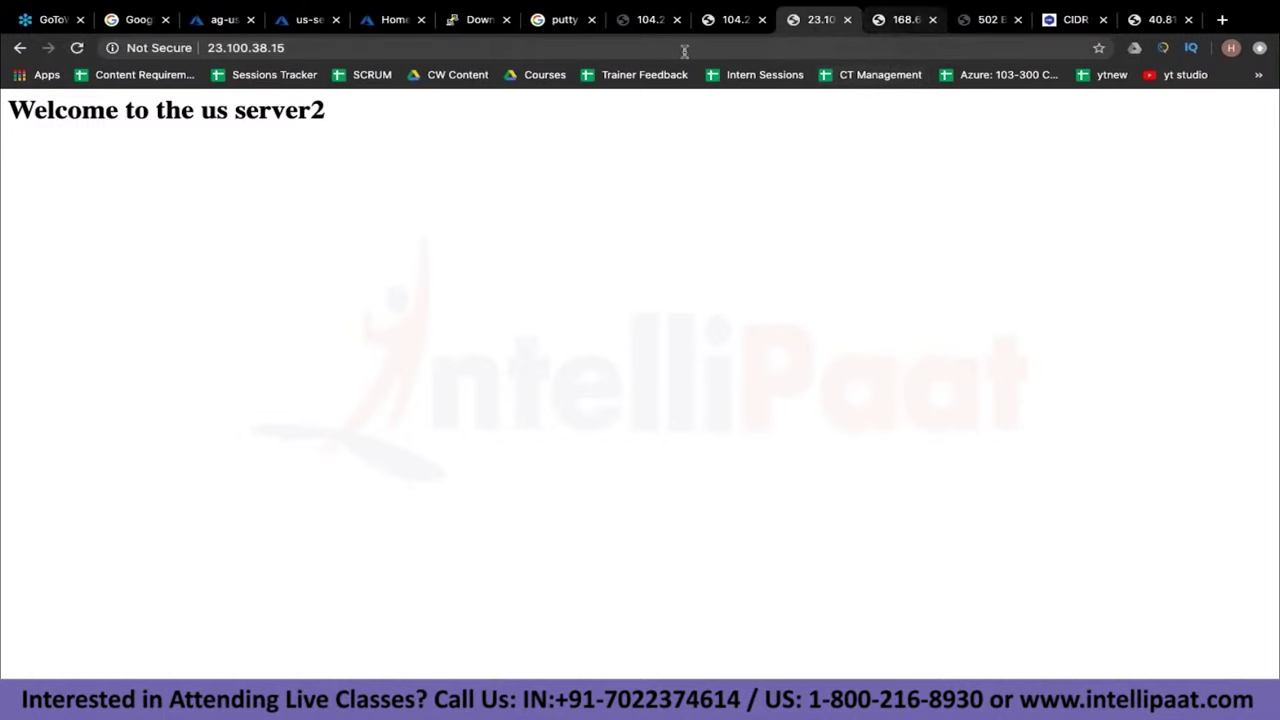
left_click(216, 20)
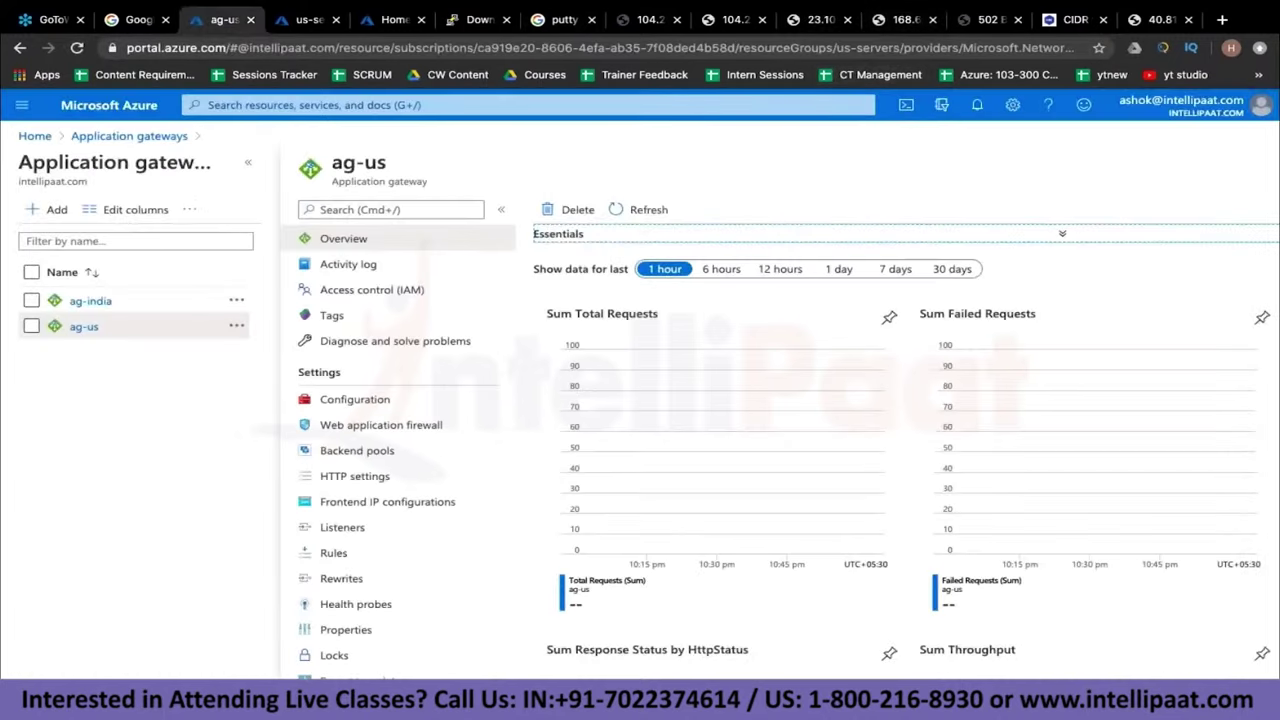
scroll(400, 531, "down", 3)
scroll(403, 535, "down", 2)
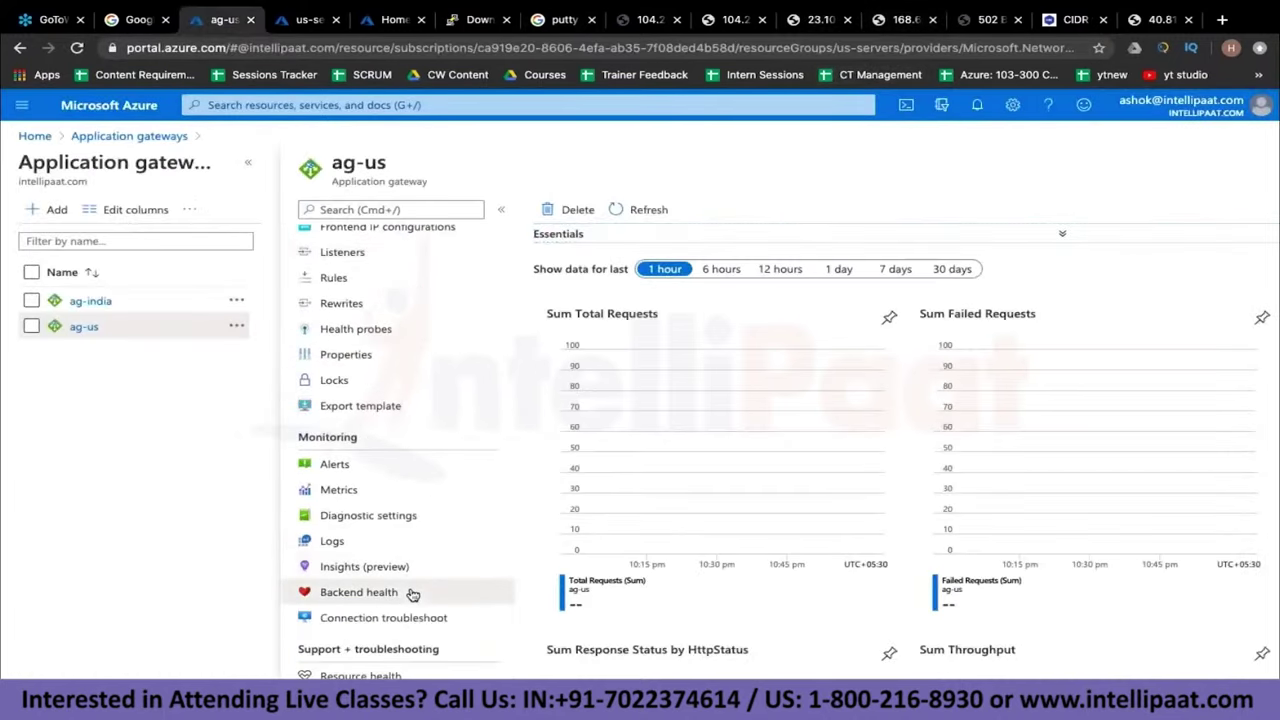
Step: Open ag-us Backend health, which lists no results, and refresh it
left_click(405, 592)
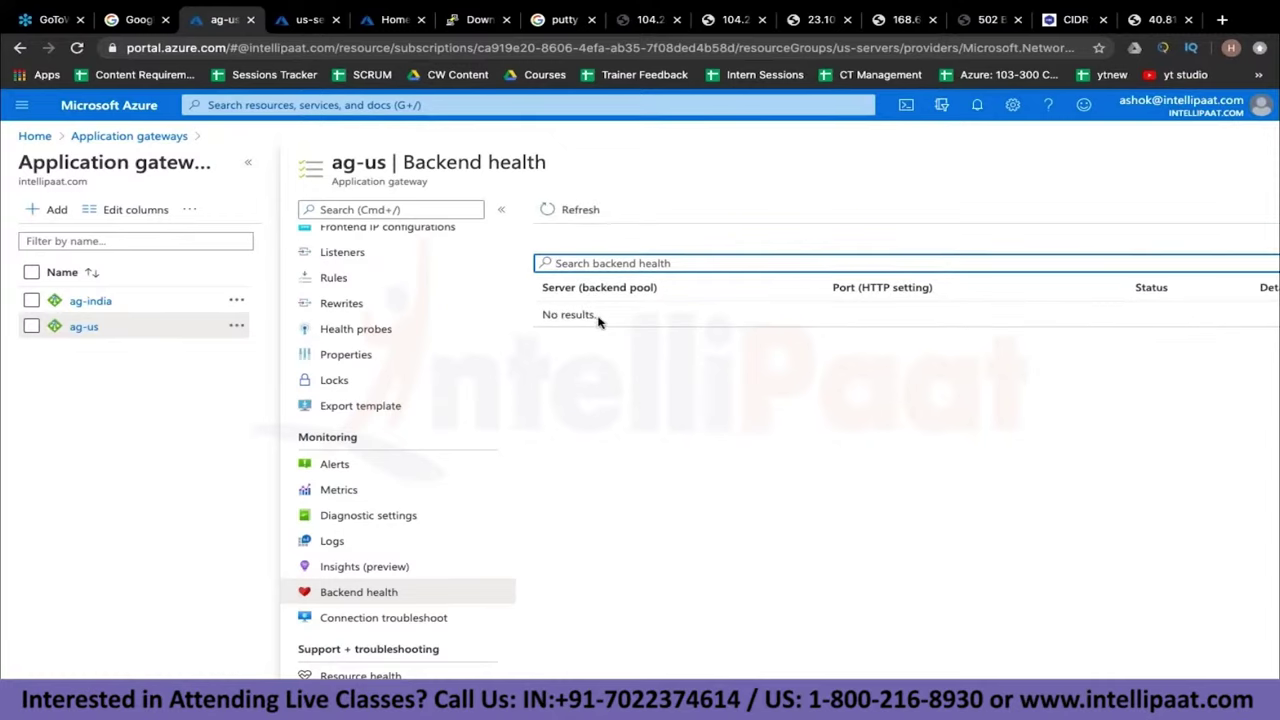
left_click(580, 212)
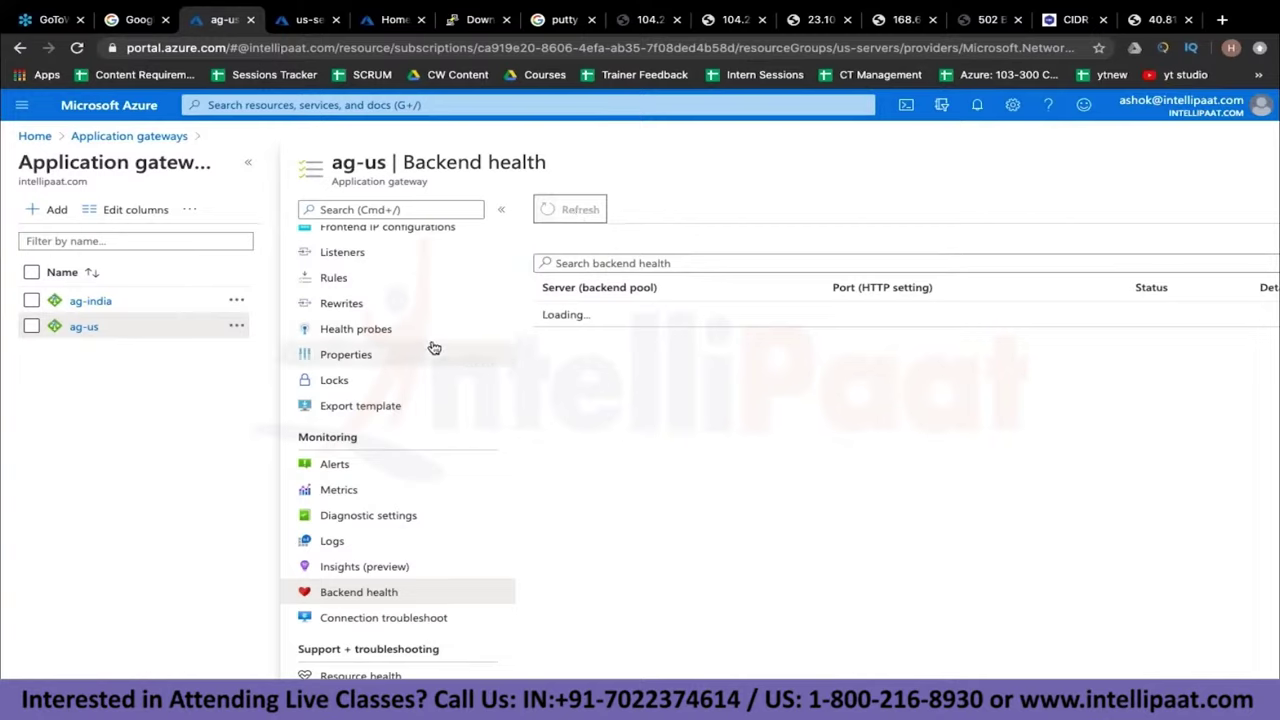
scroll(434, 347, "up", 3)
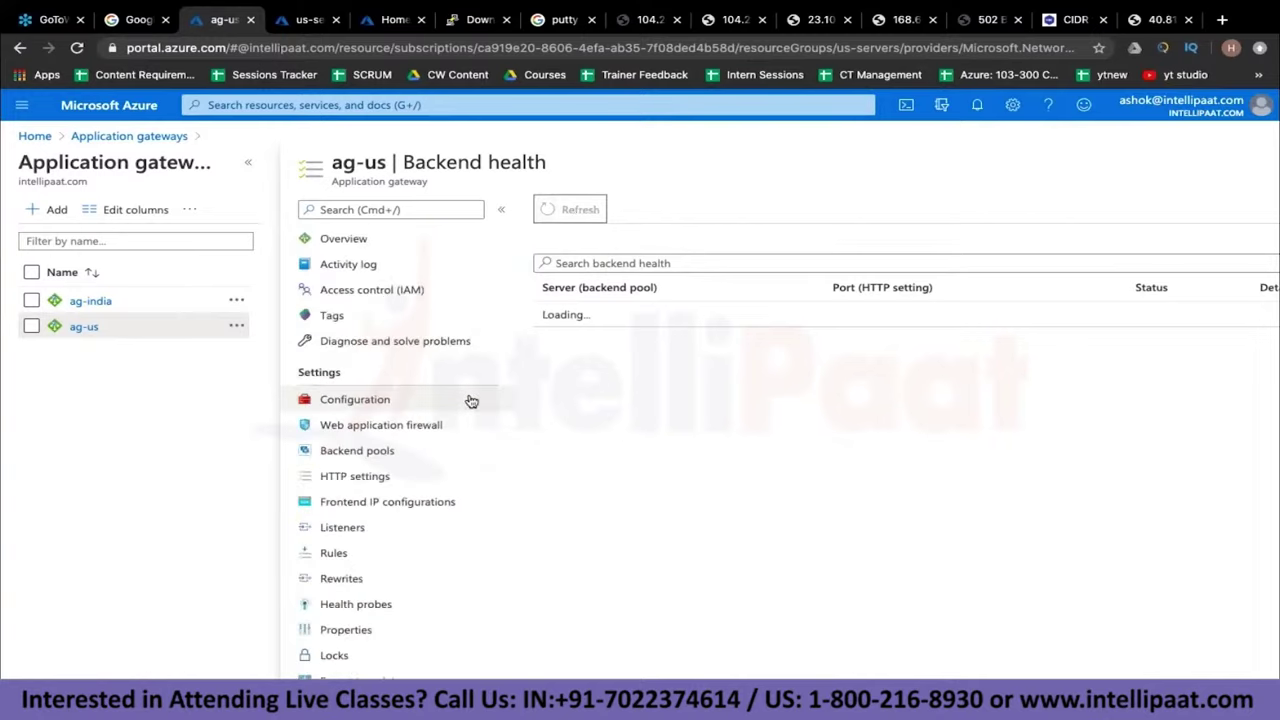
Step: Edit the usbackend pool, delete its virtual machine target rows, and save
left_click(405, 455)
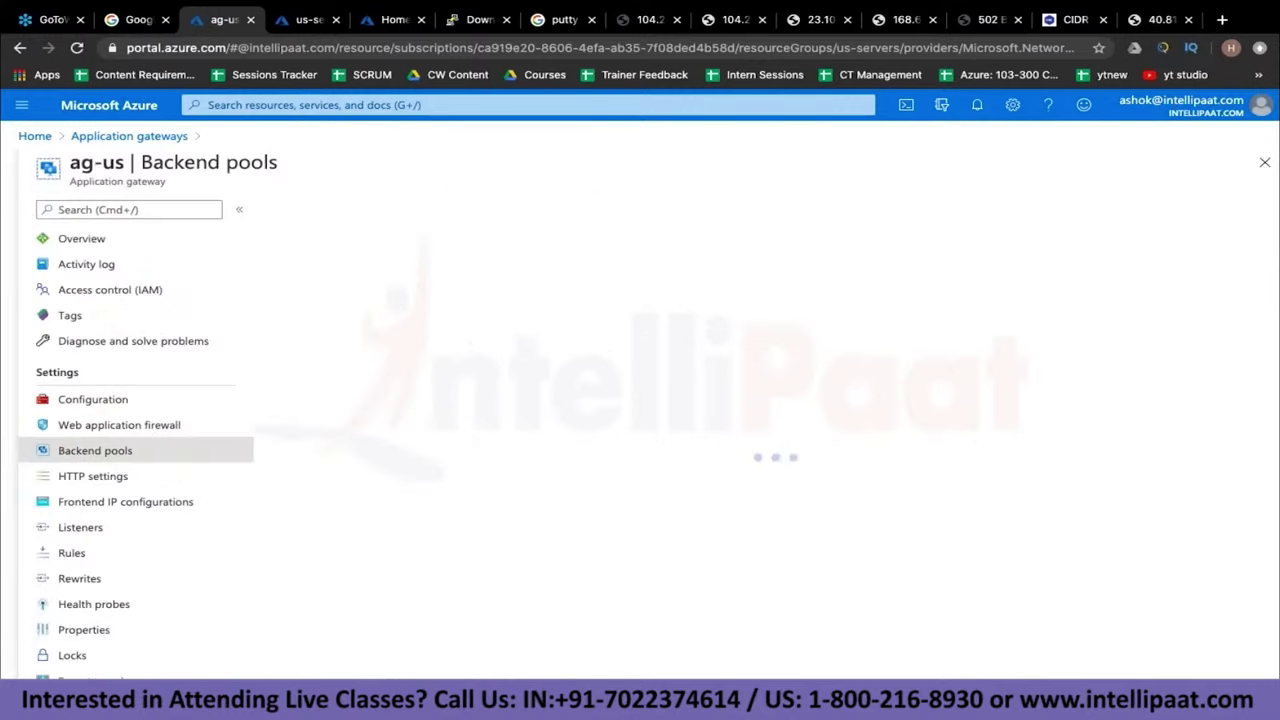
left_click(748, 334)
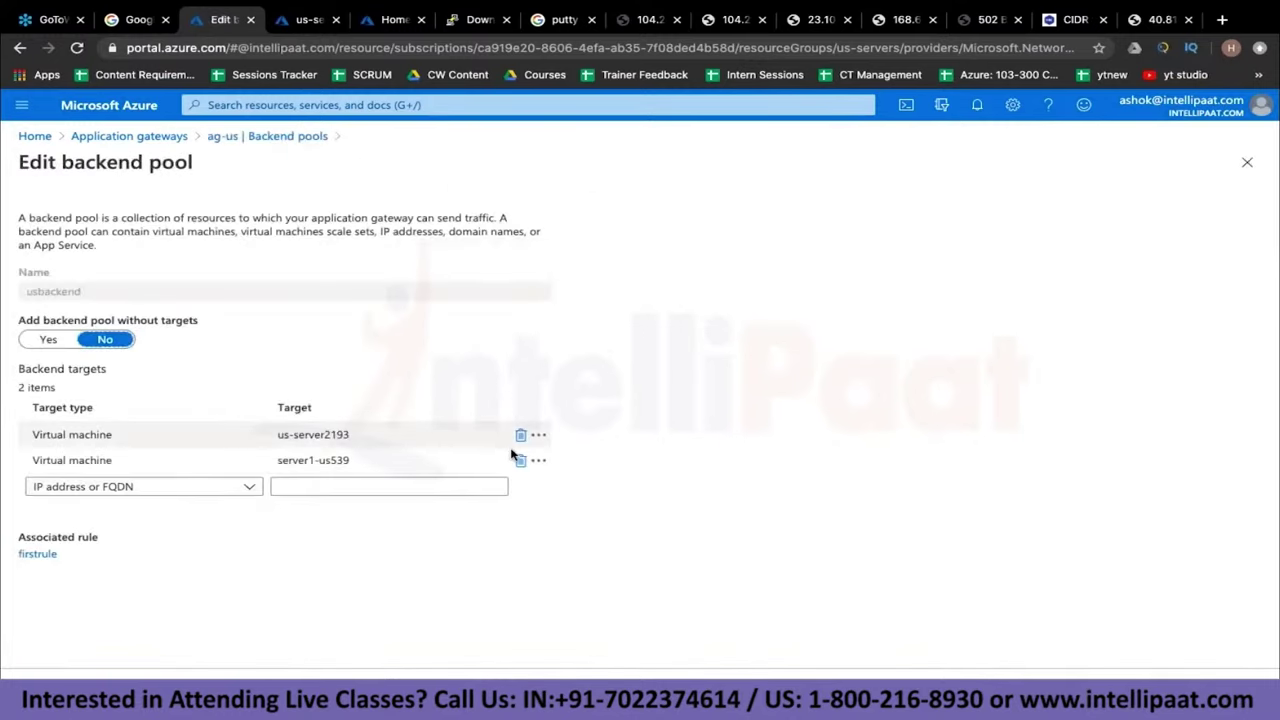
left_click(520, 458)
left_click(521, 437)
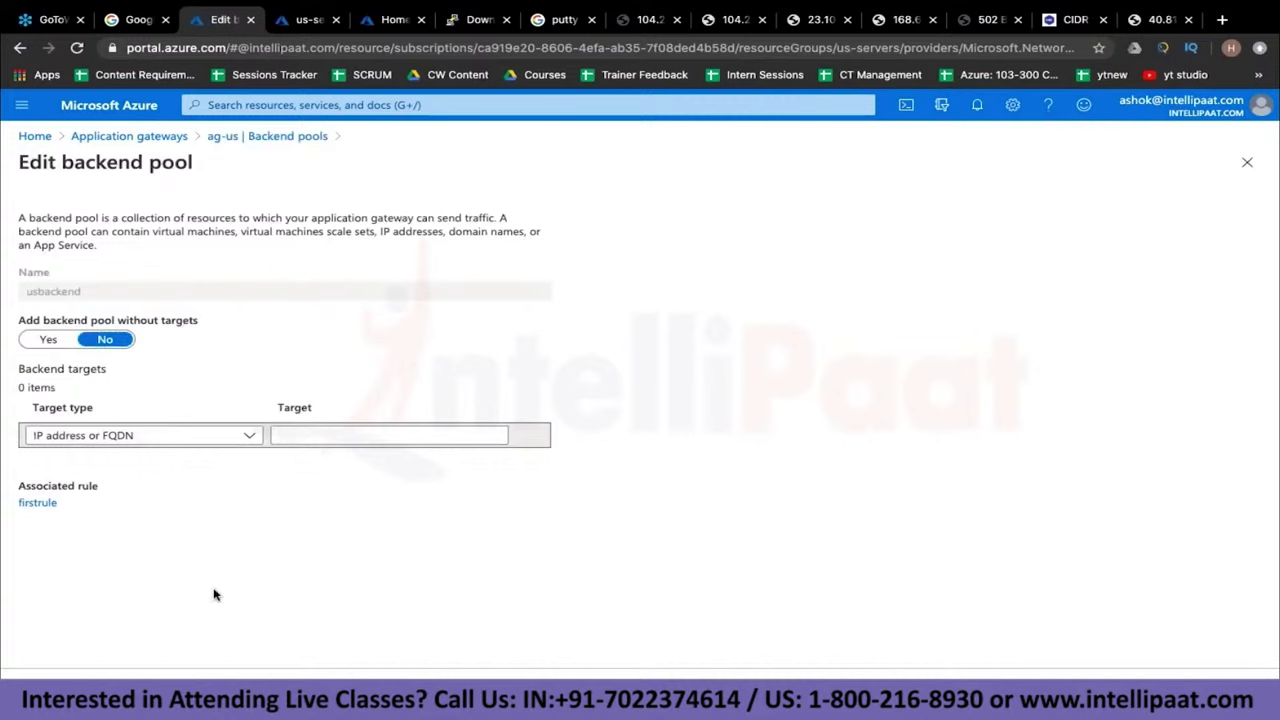
left_click(40, 695)
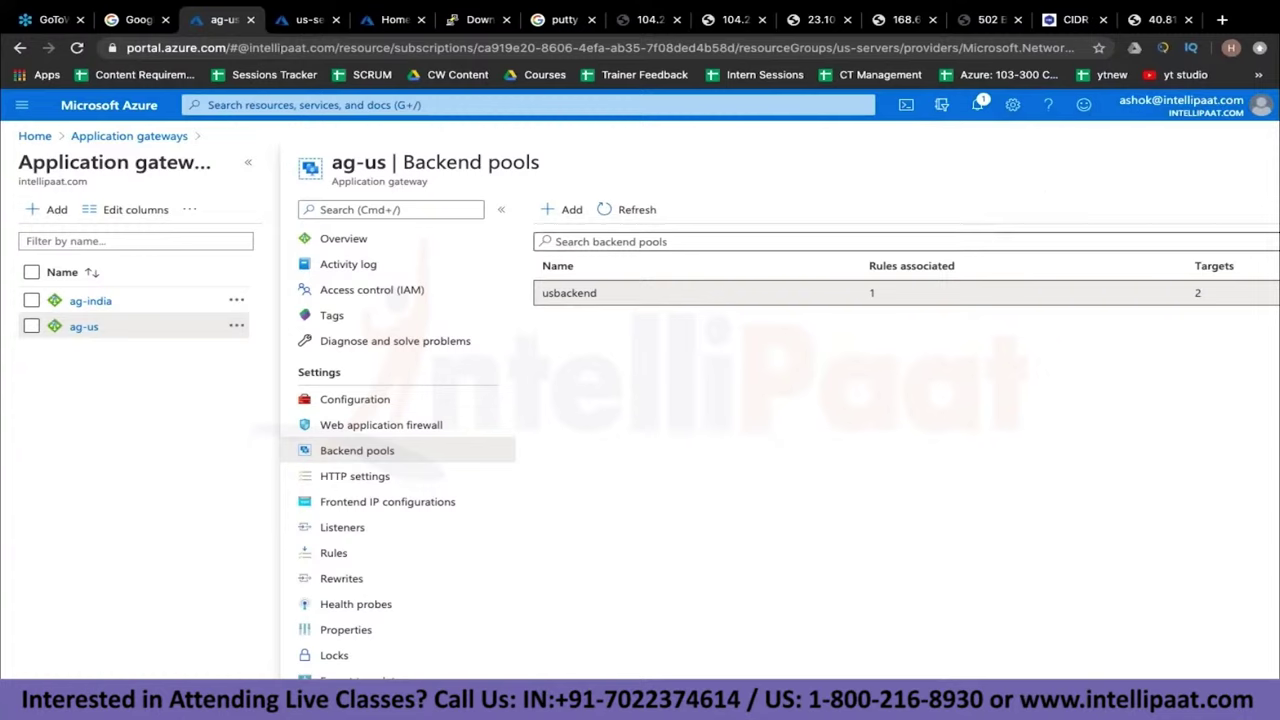
Step: Review the ag-us Backend pools list, then open the portal in a new browser tab
scroll(433, 606, "down", 5)
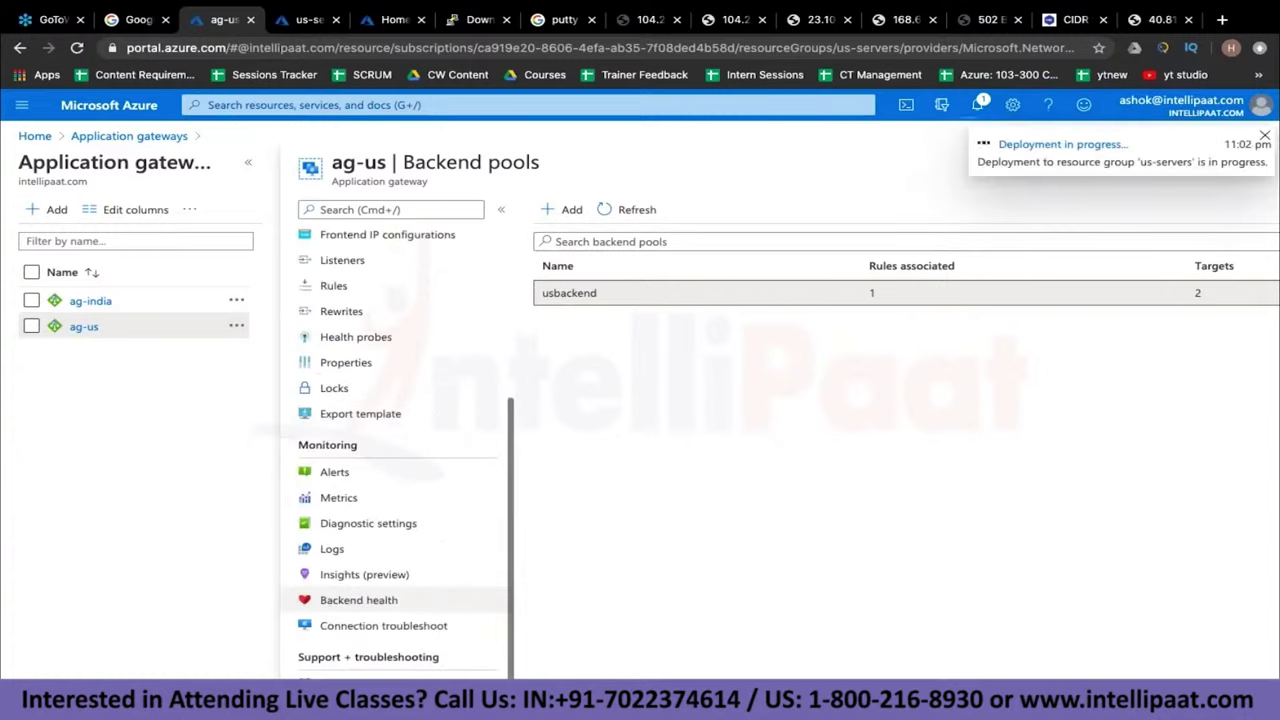
scroll(488, 557, "up", 5)
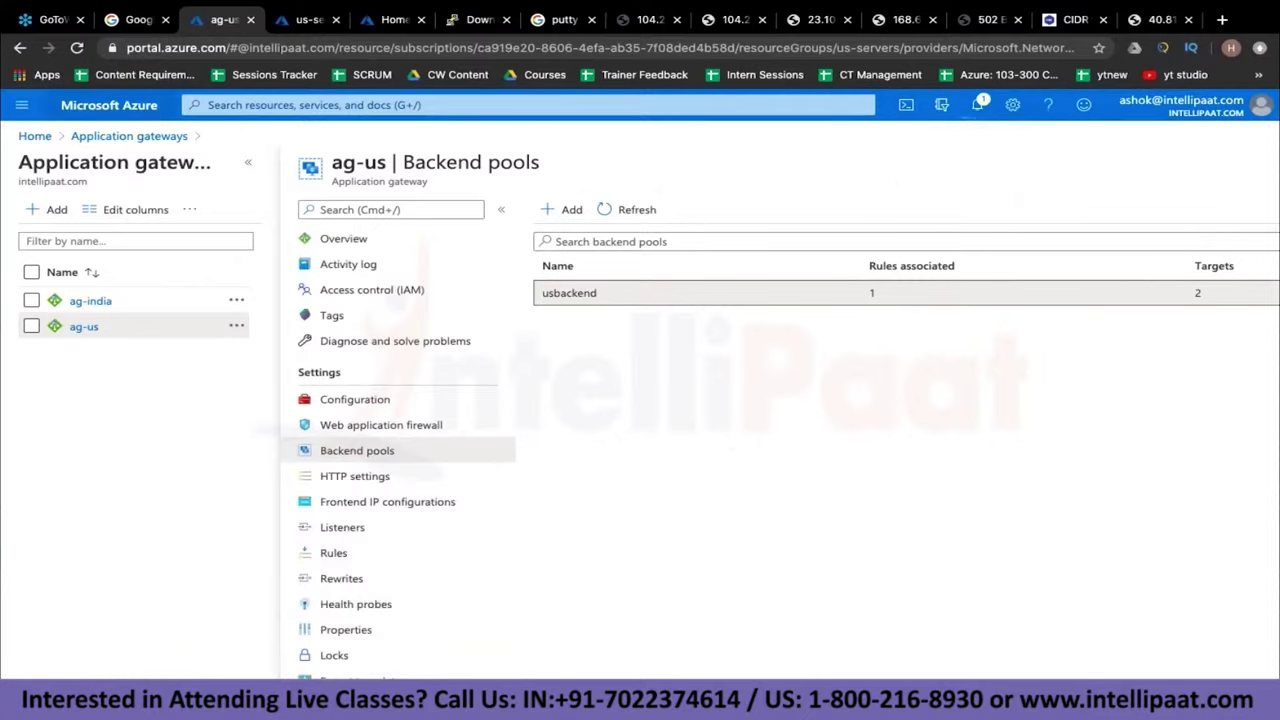
middle_click(131, 109)
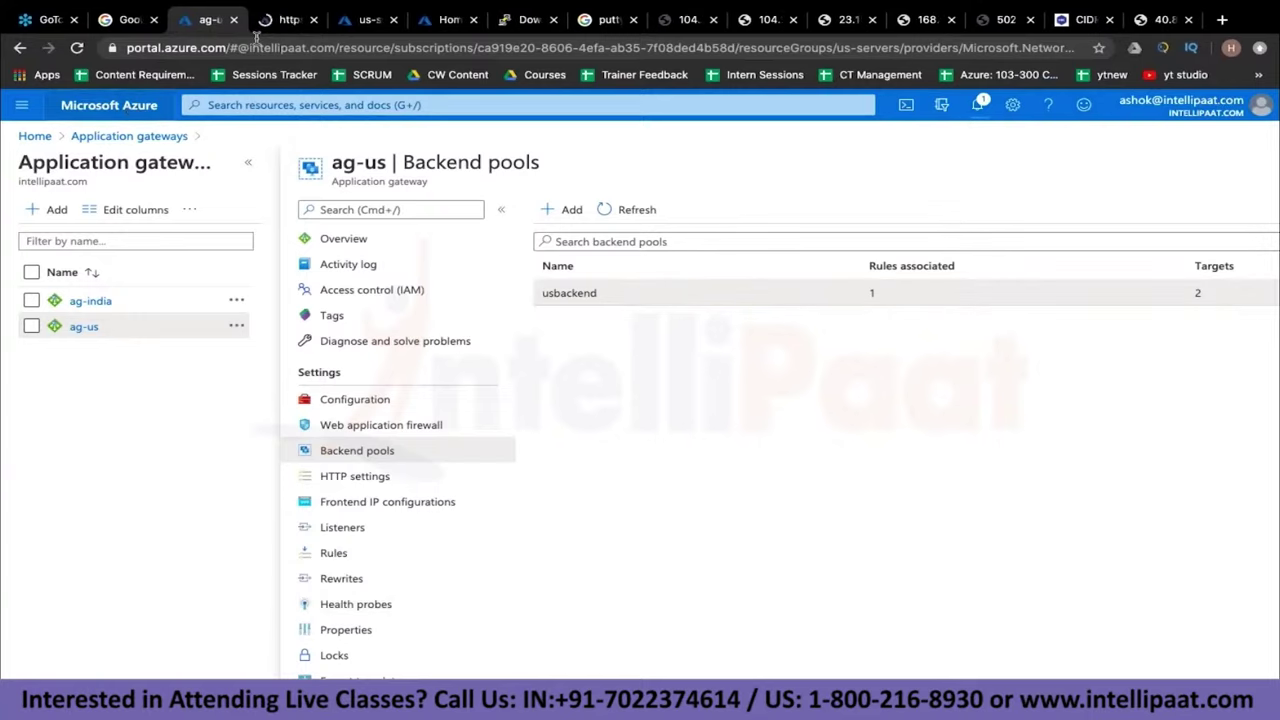
Step: In the new tab, search 'traffic' and go to Traffic Manager profiles
left_click(280, 28)
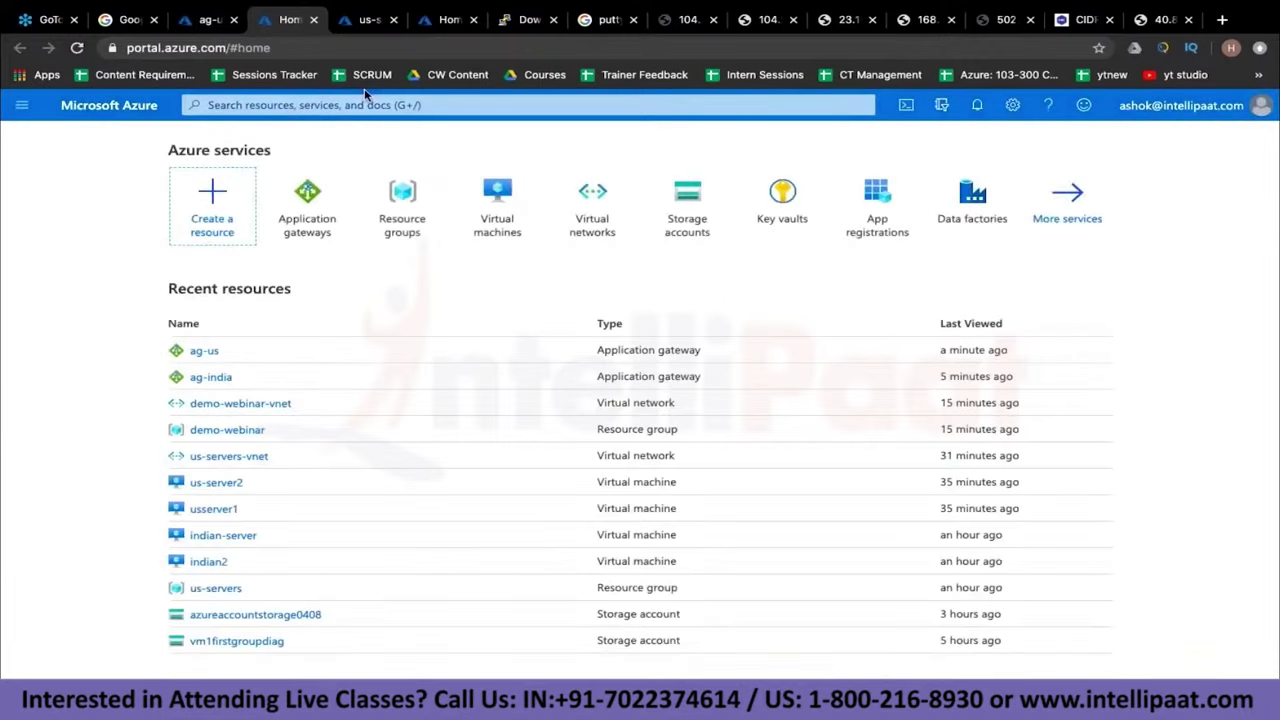
left_click(367, 105)
type("t")
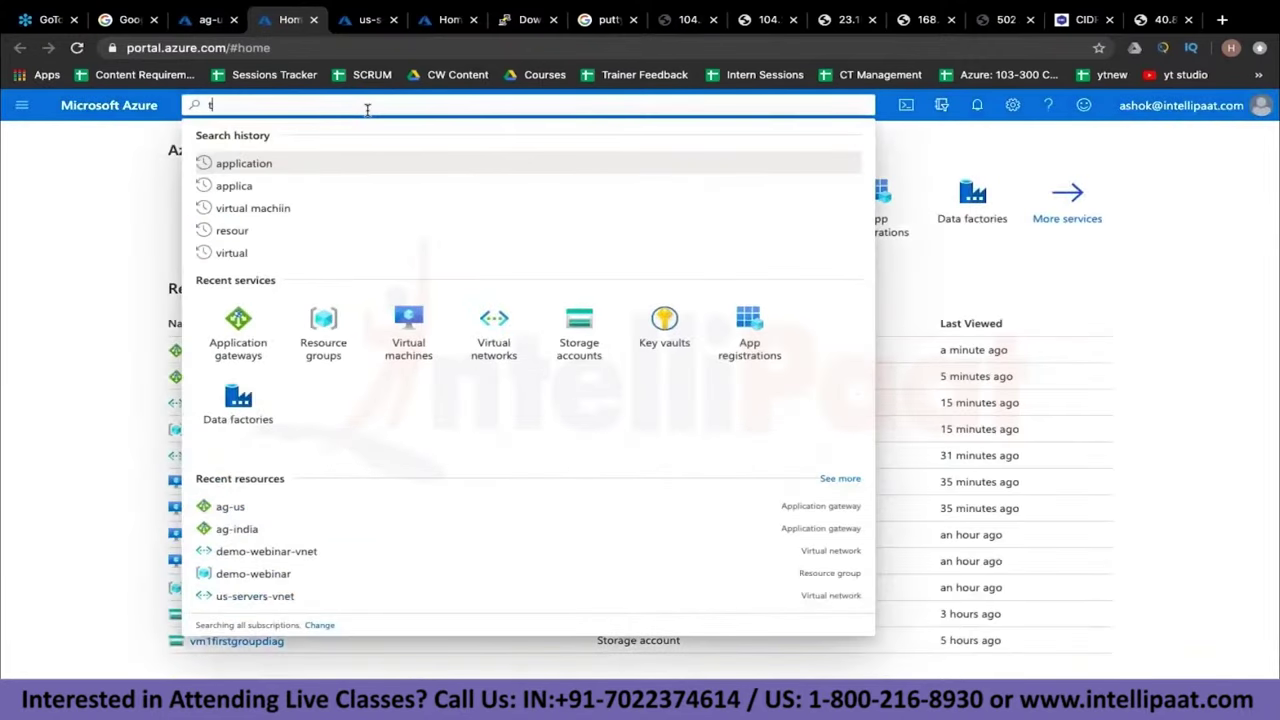
type("raffic")
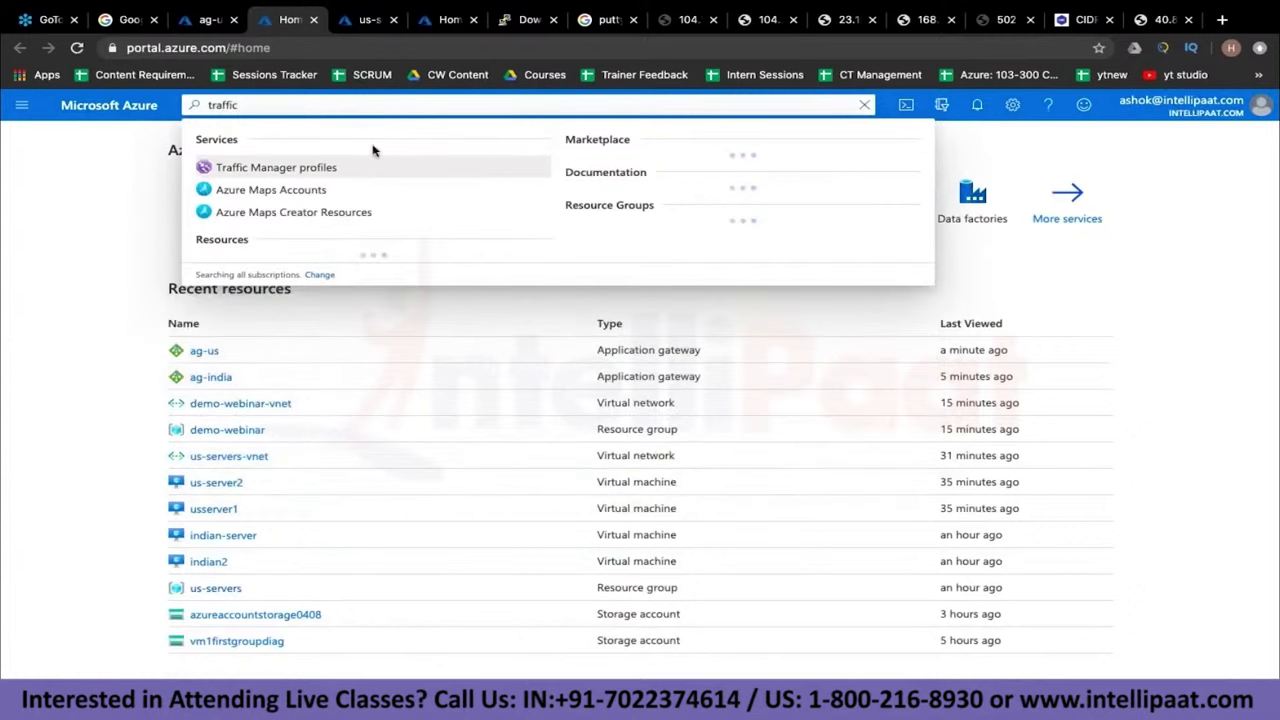
left_click(377, 170)
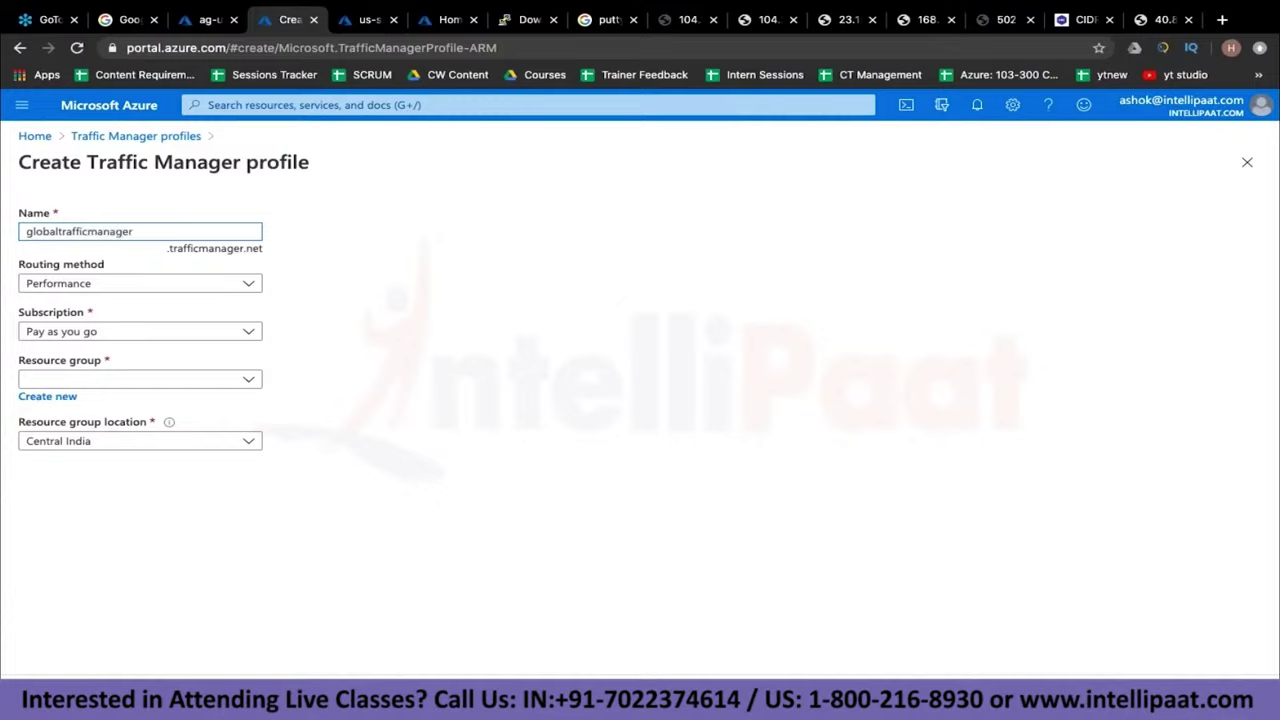
Step: Set location West US, resource group us-servers and Geographic routing, then create the profile
left_click(216, 446)
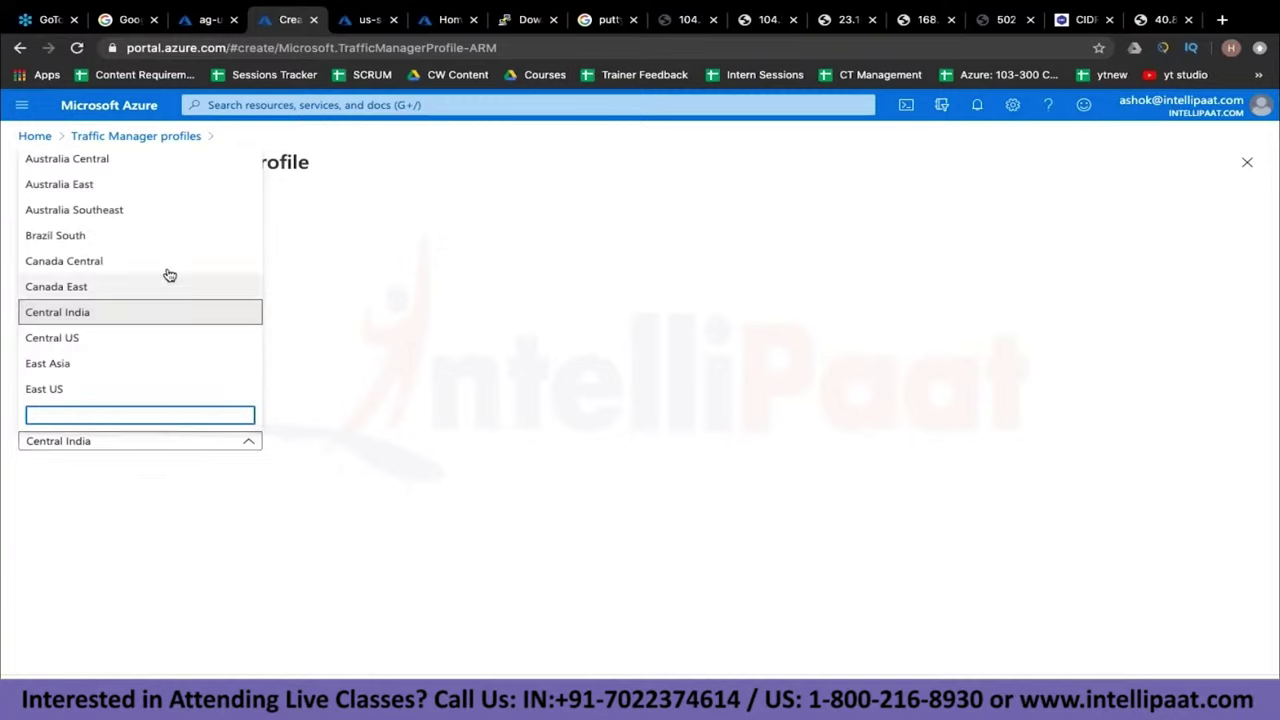
scroll(169, 263, "down", 6)
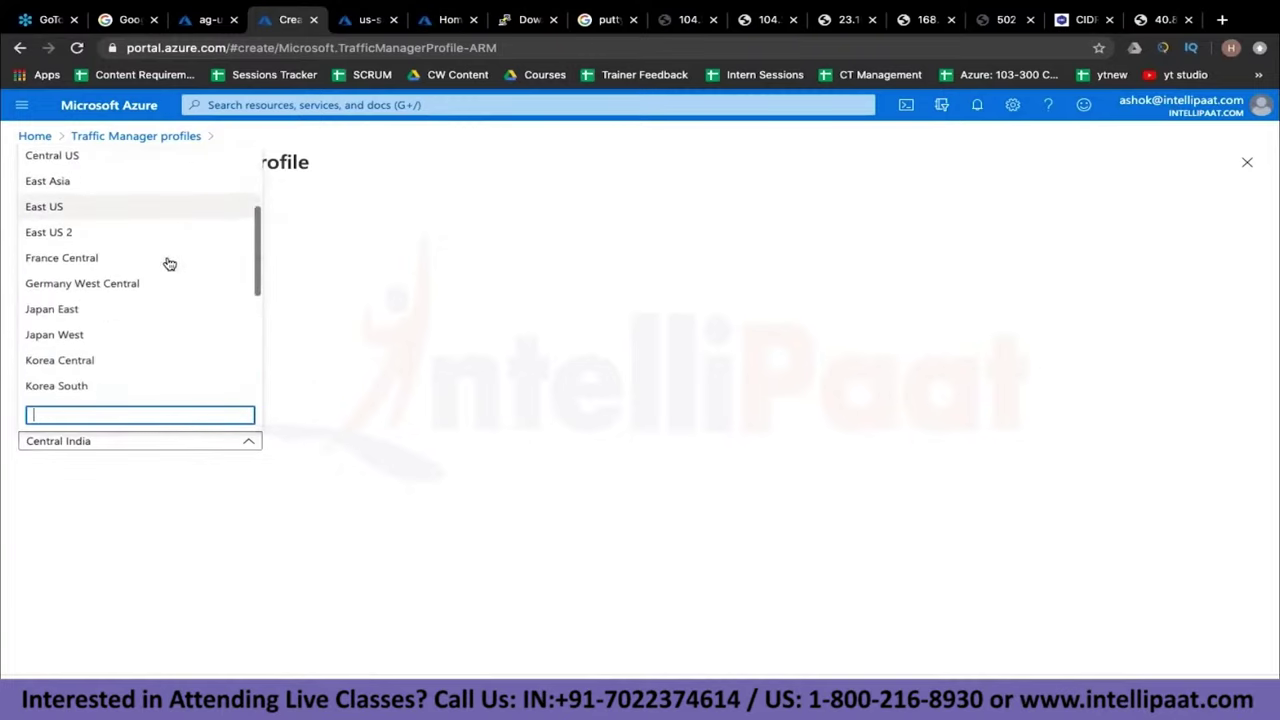
left_click(170, 385)
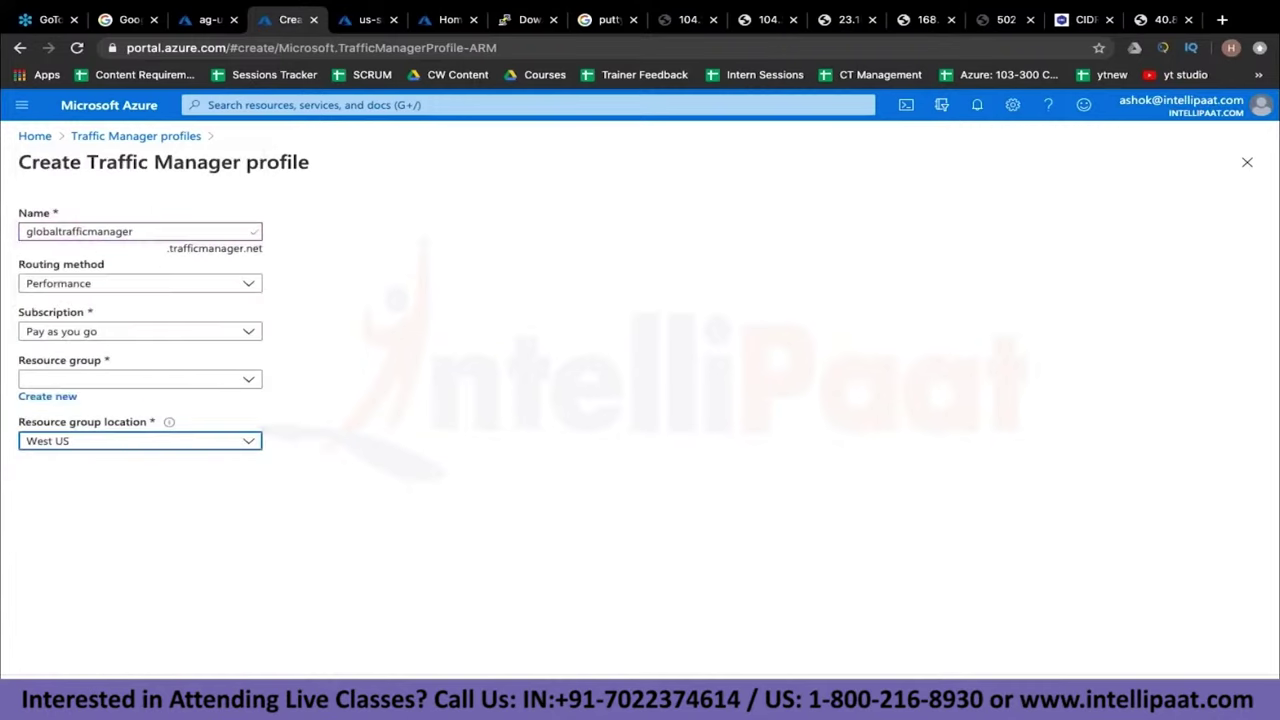
left_click(191, 380)
scroll(185, 608, "down", 3)
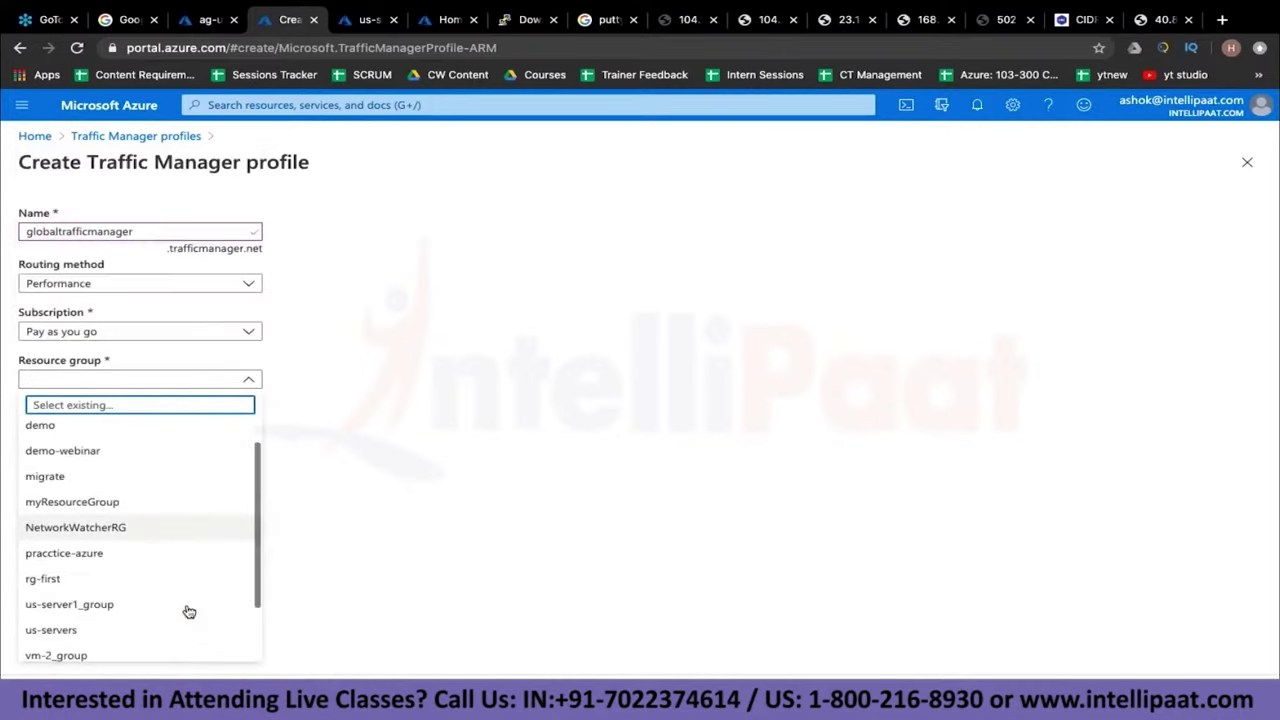
left_click(209, 578)
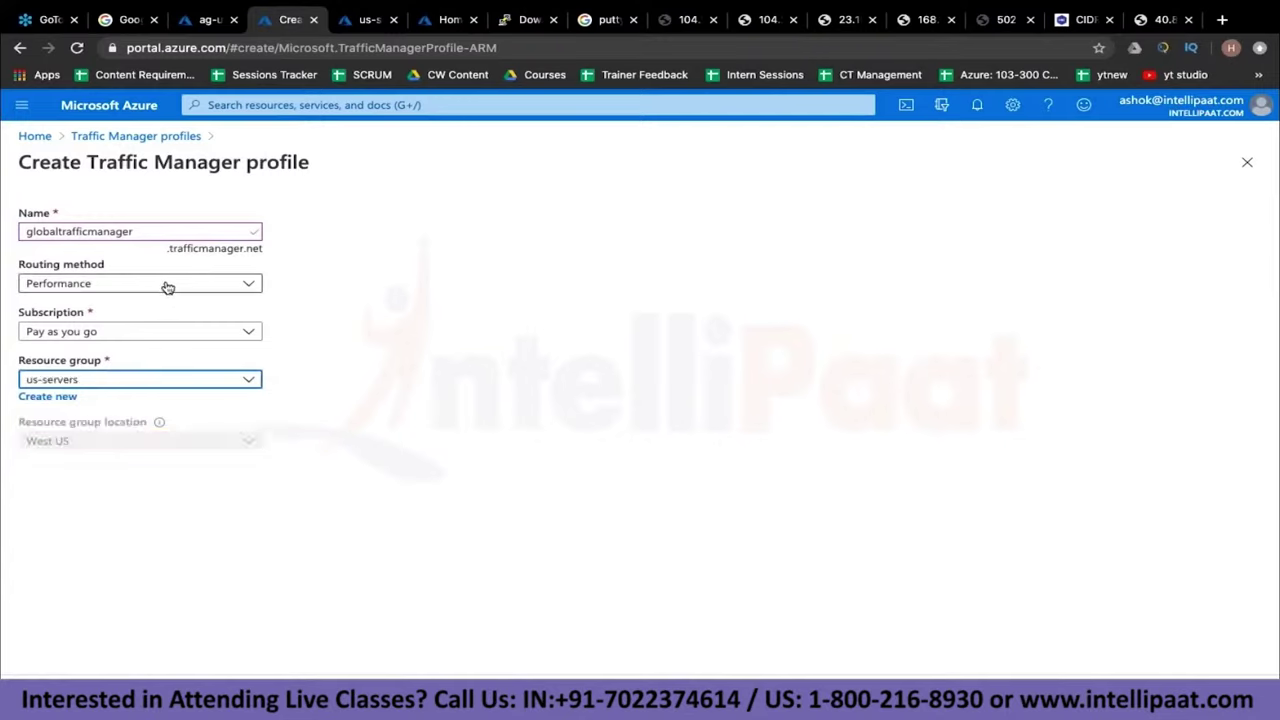
left_click(167, 287)
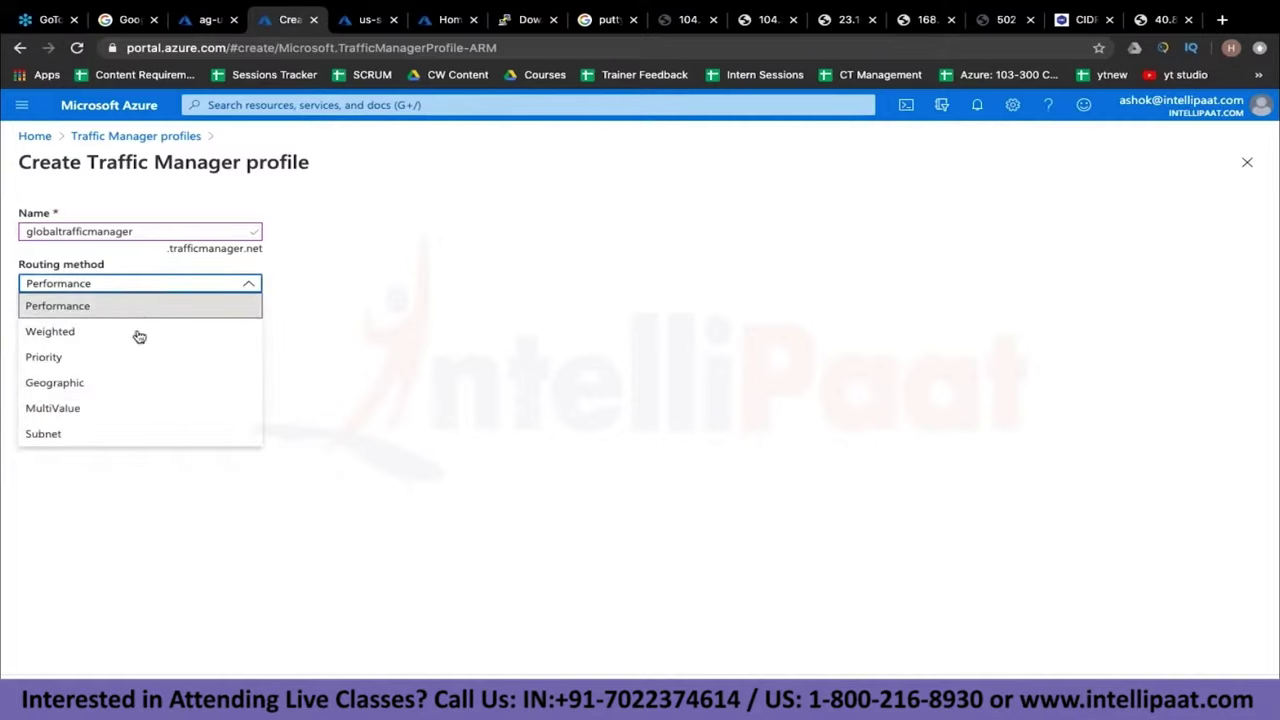
left_click(141, 390)
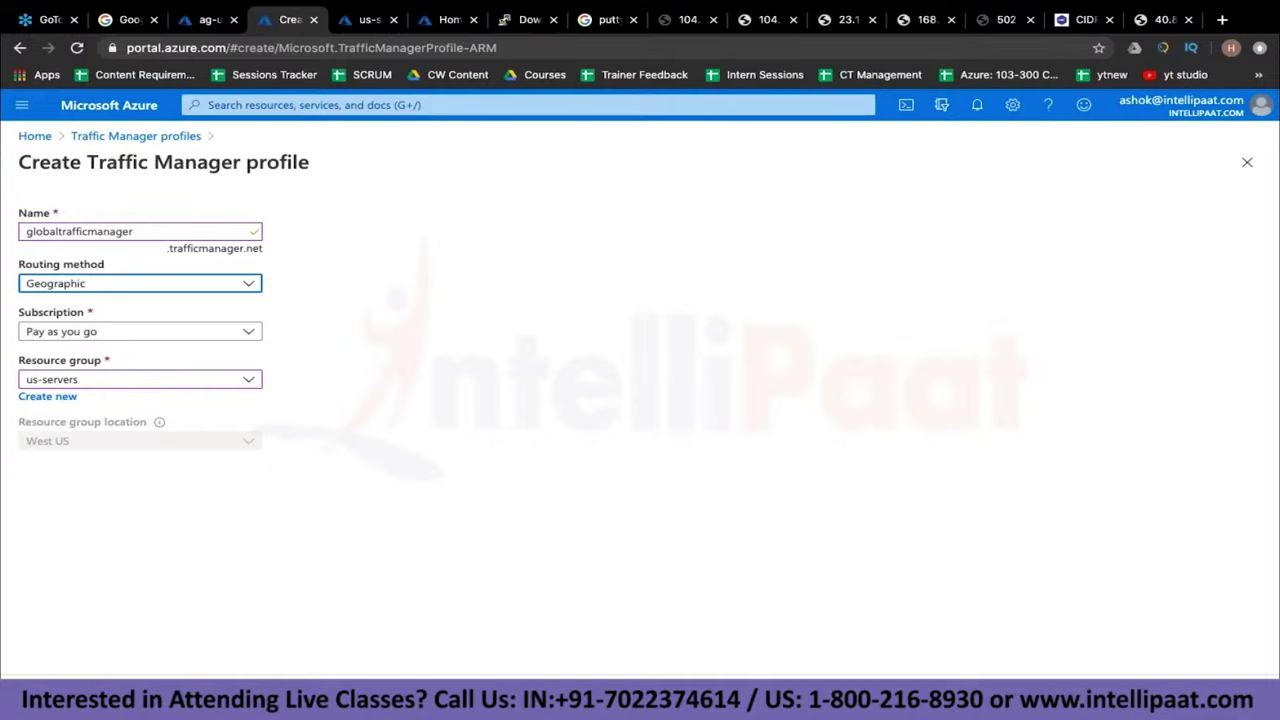
left_click(40, 700)
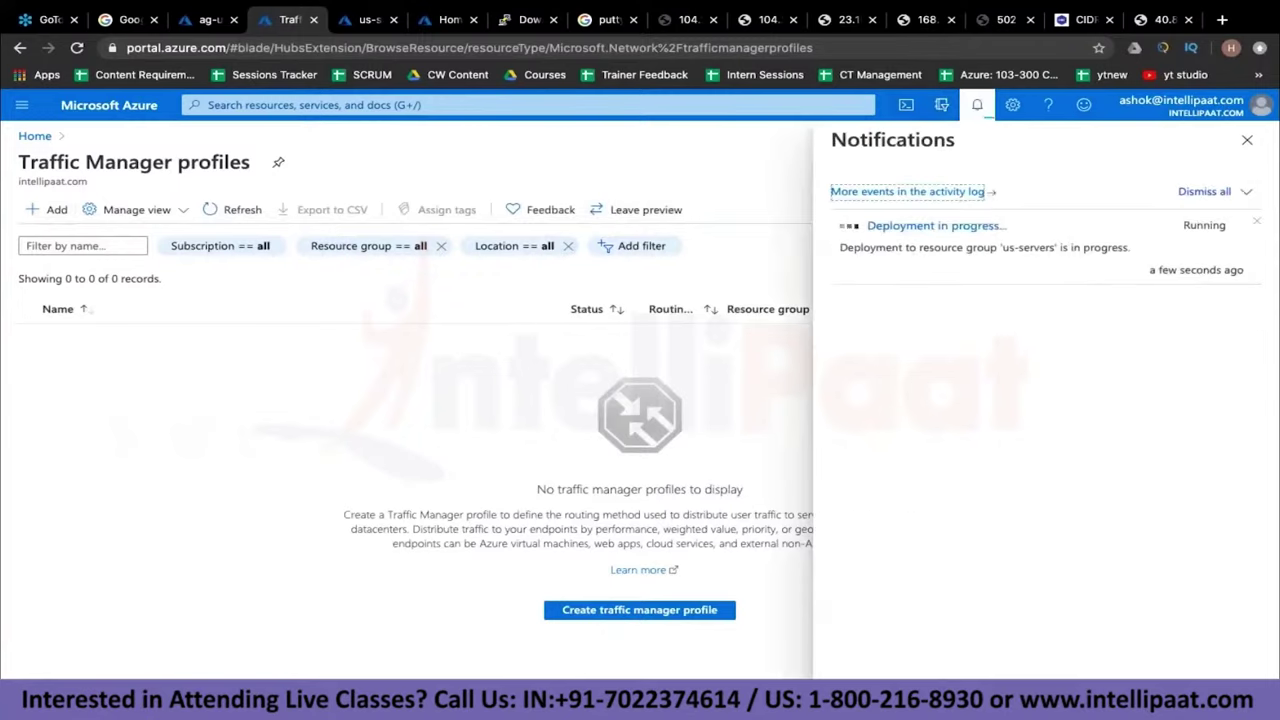
Step: Check deployment notifications across tabs and discard an accidentally opened new-profile form
key("Escape")
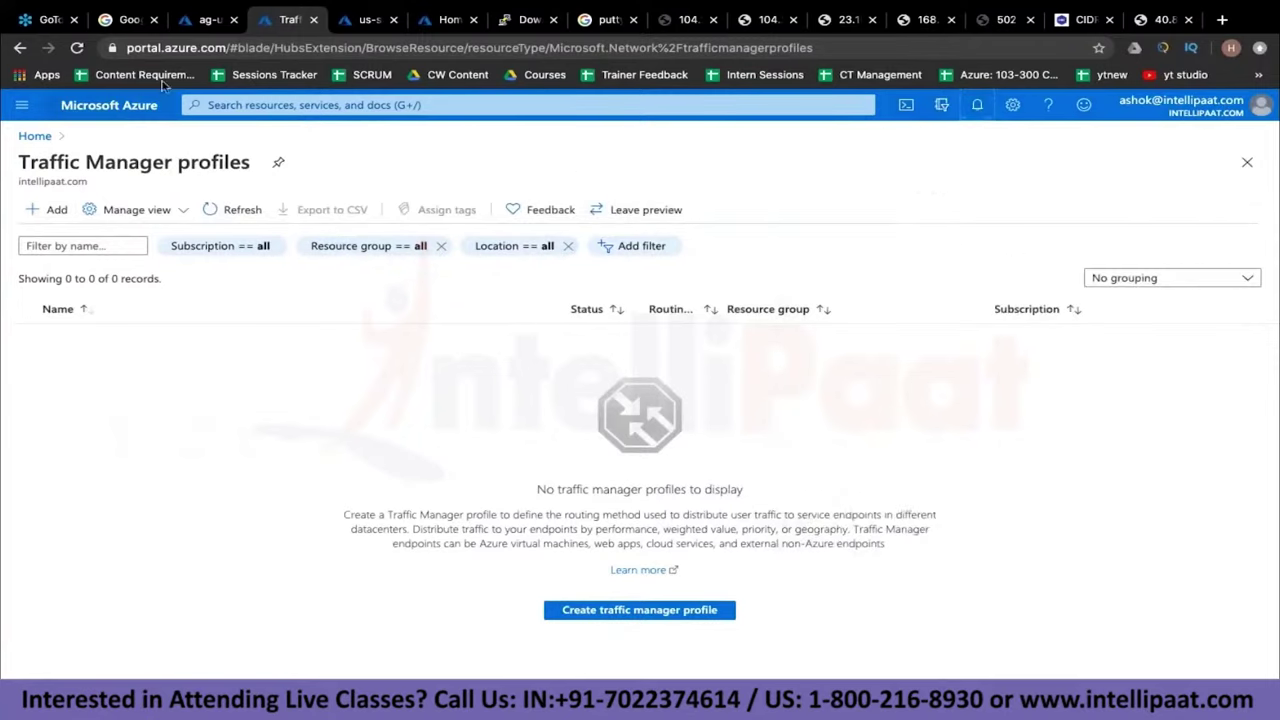
left_click(205, 19)
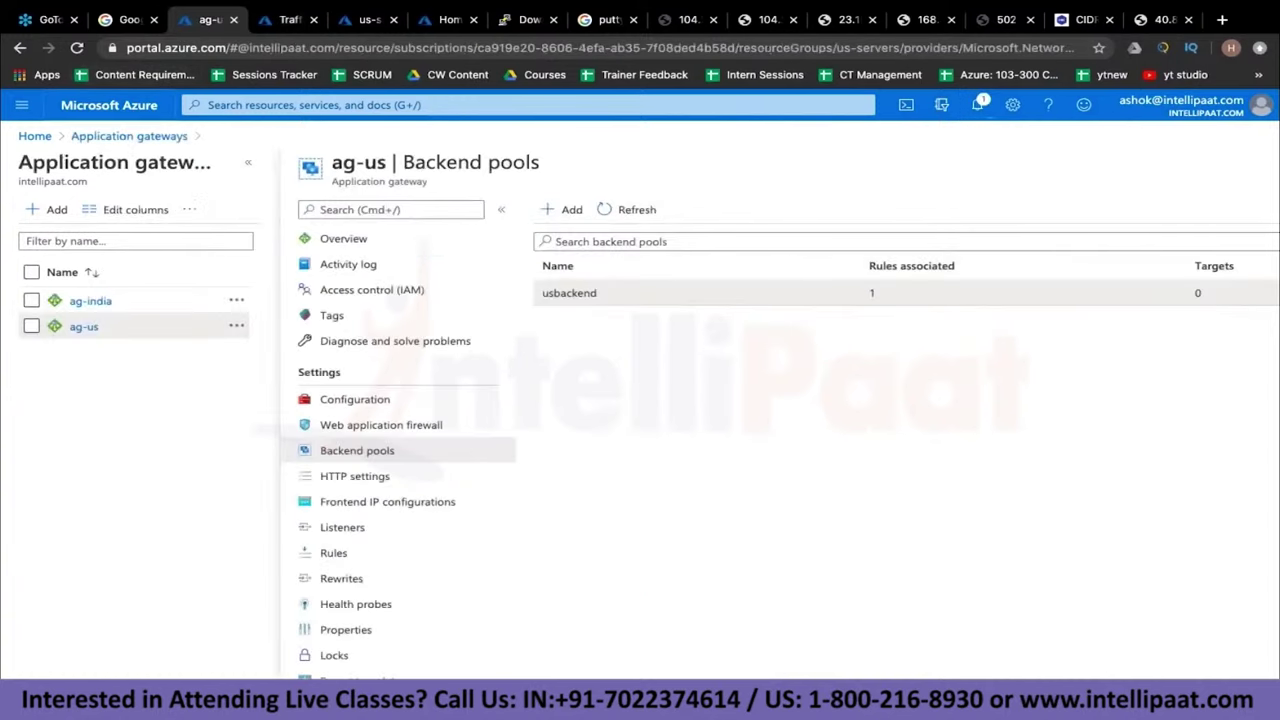
left_click(979, 105)
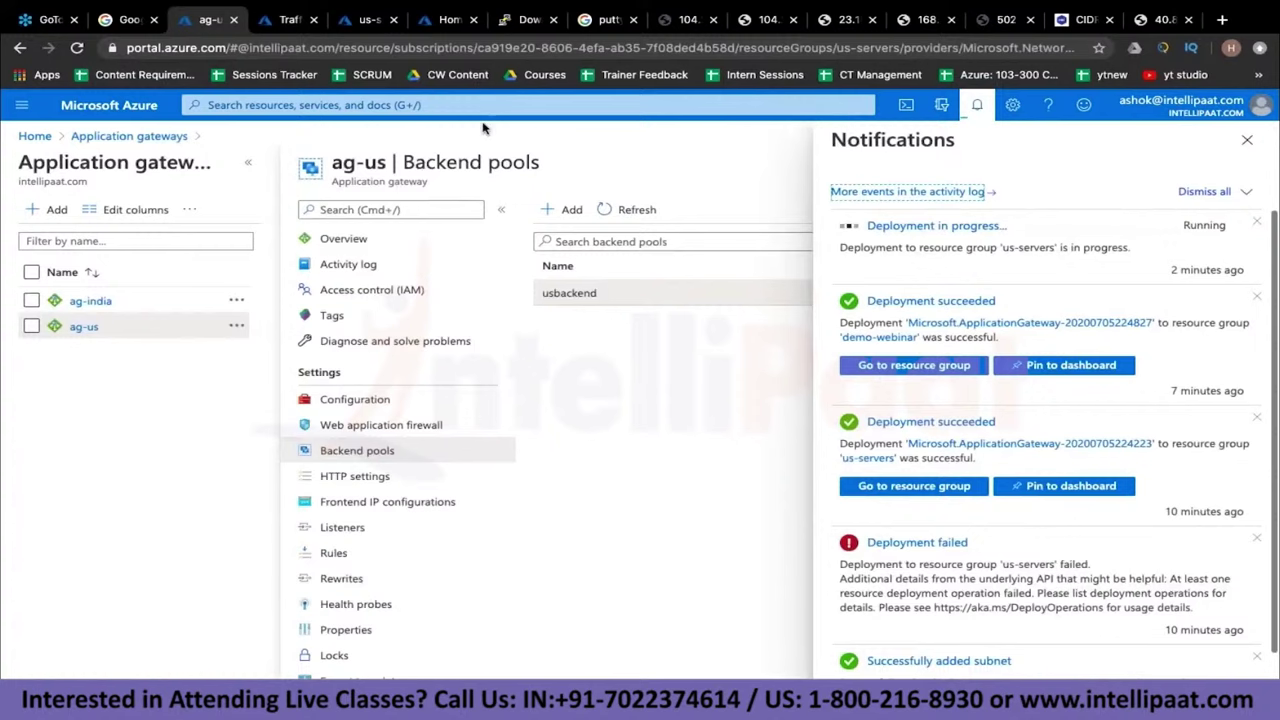
left_click(284, 19)
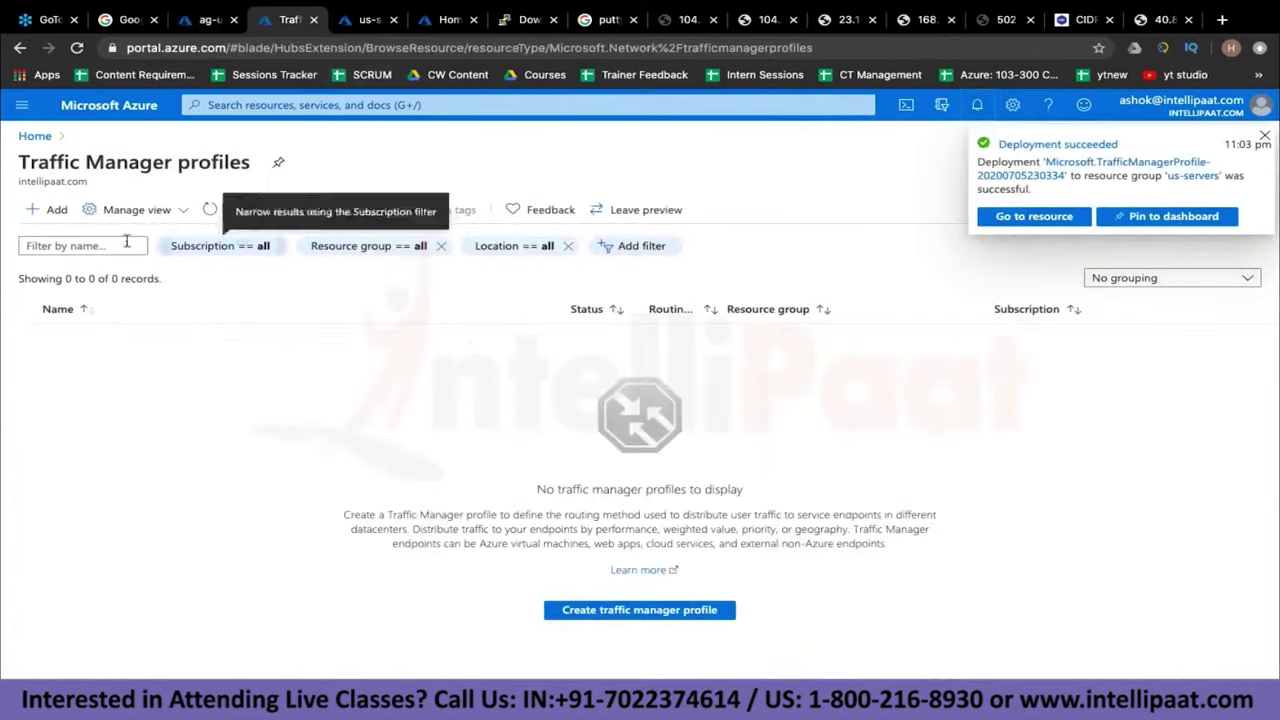
left_click(57, 211)
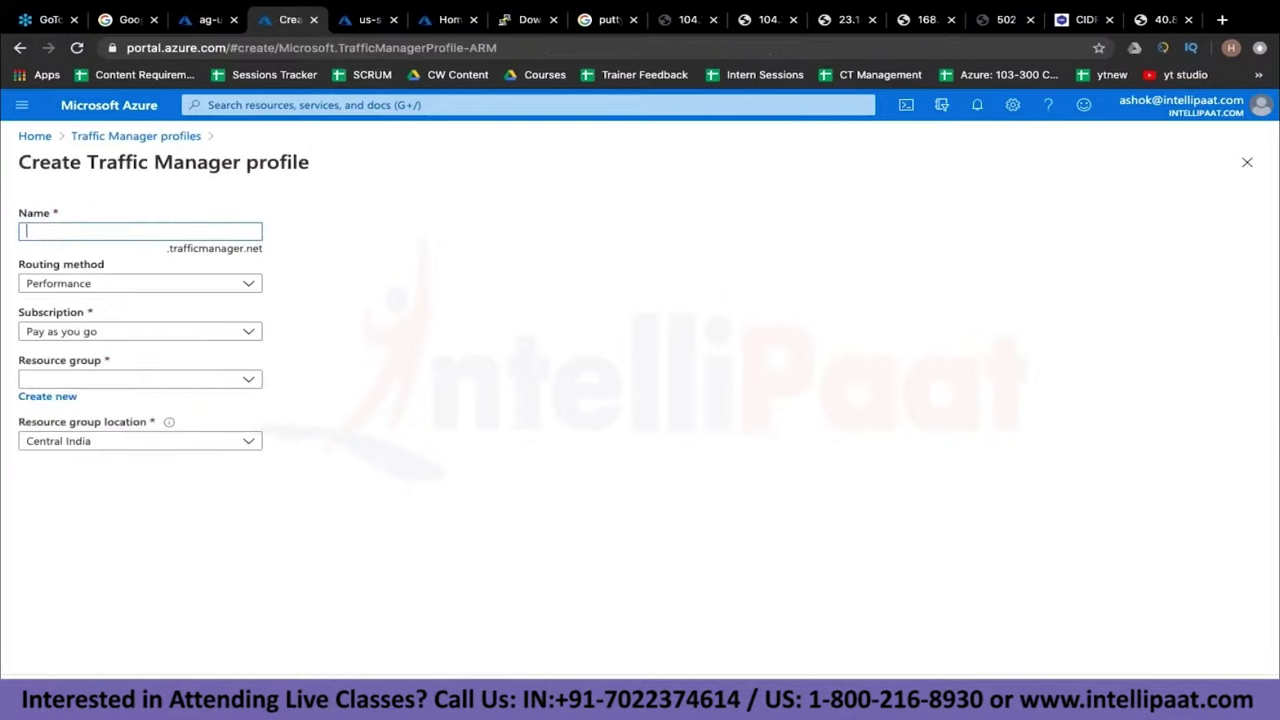
left_click(1247, 162)
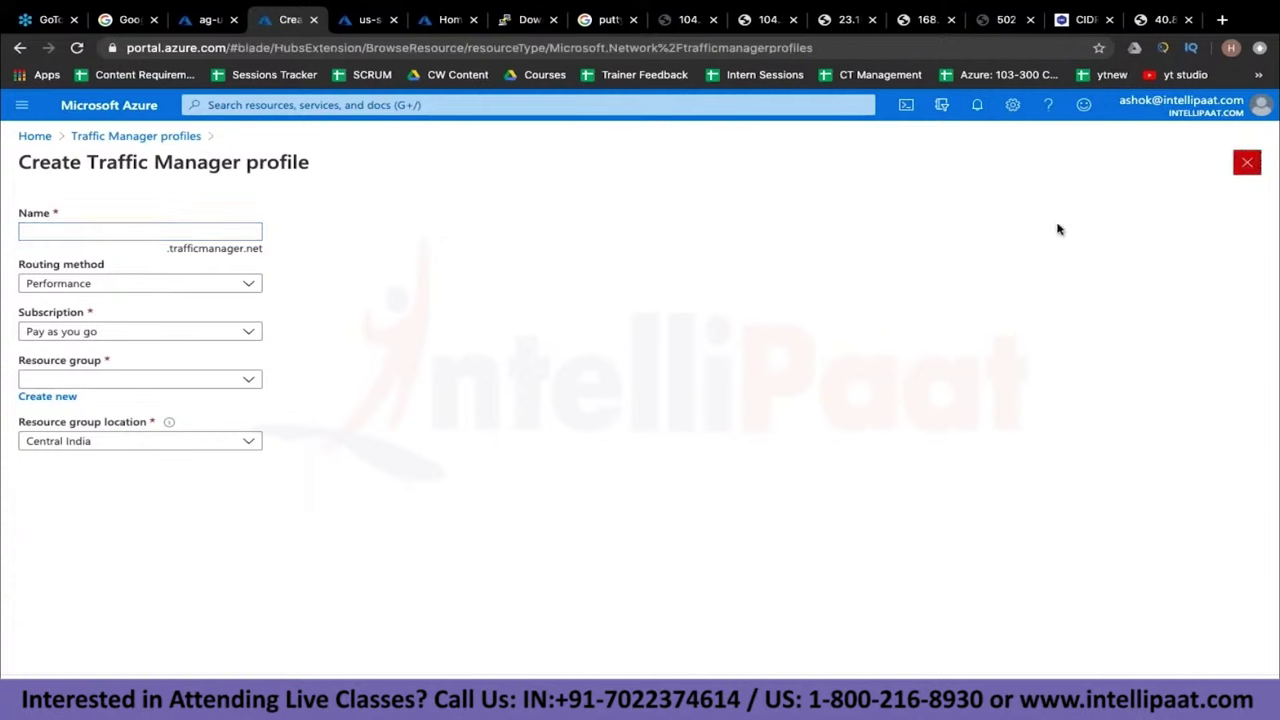
Step: Refresh the Traffic Manager profiles list, confirm deployment succeeded, and open globaltrafficmanager
left_click(210, 209)
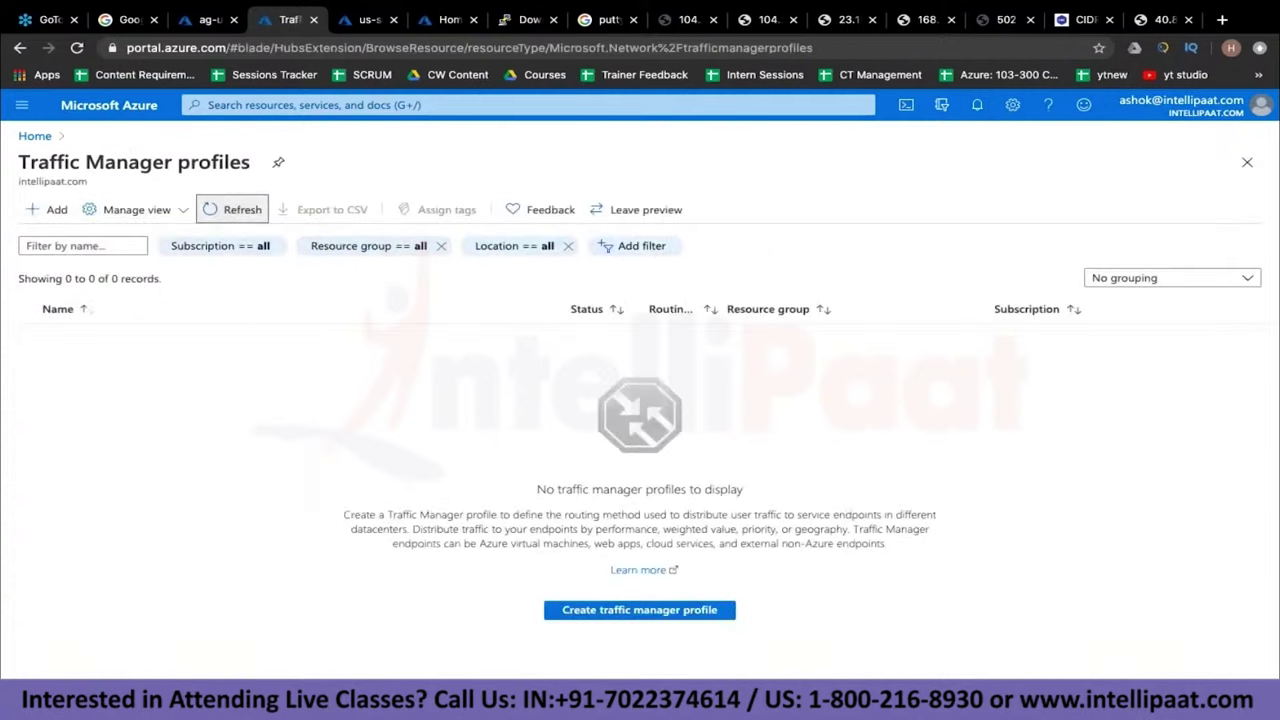
left_click(215, 209)
left_click(215, 209)
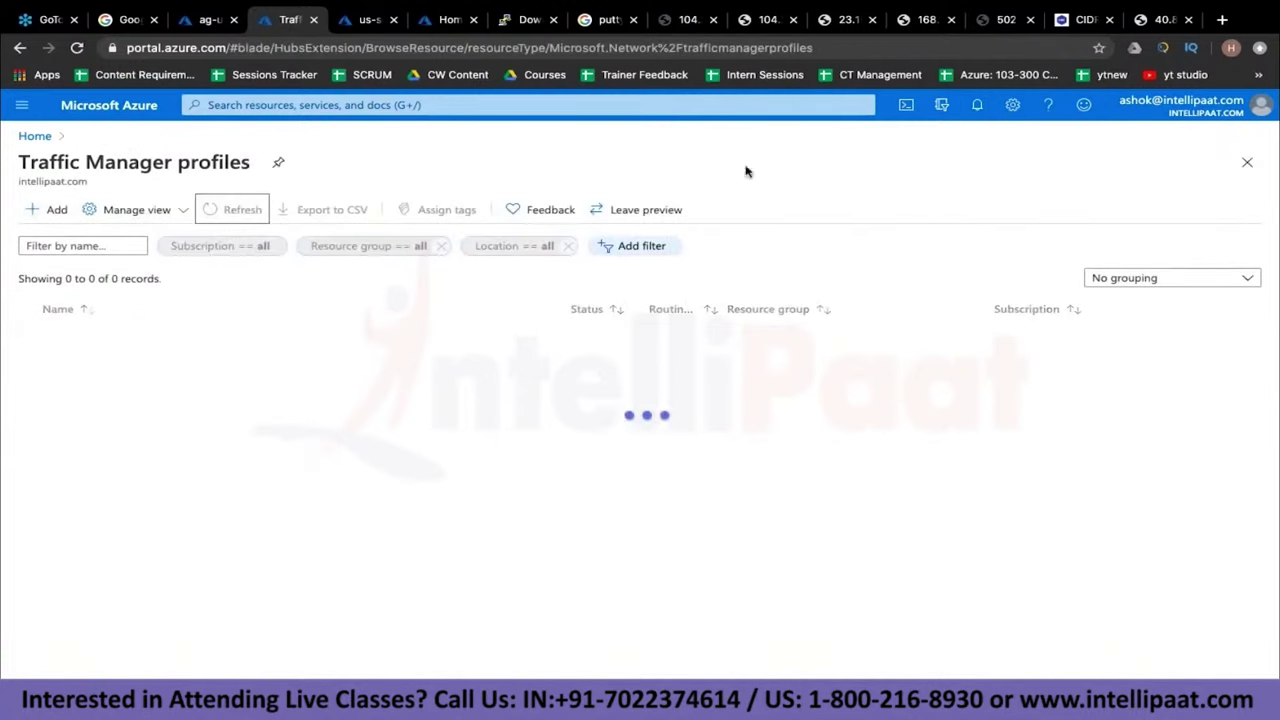
left_click(977, 104)
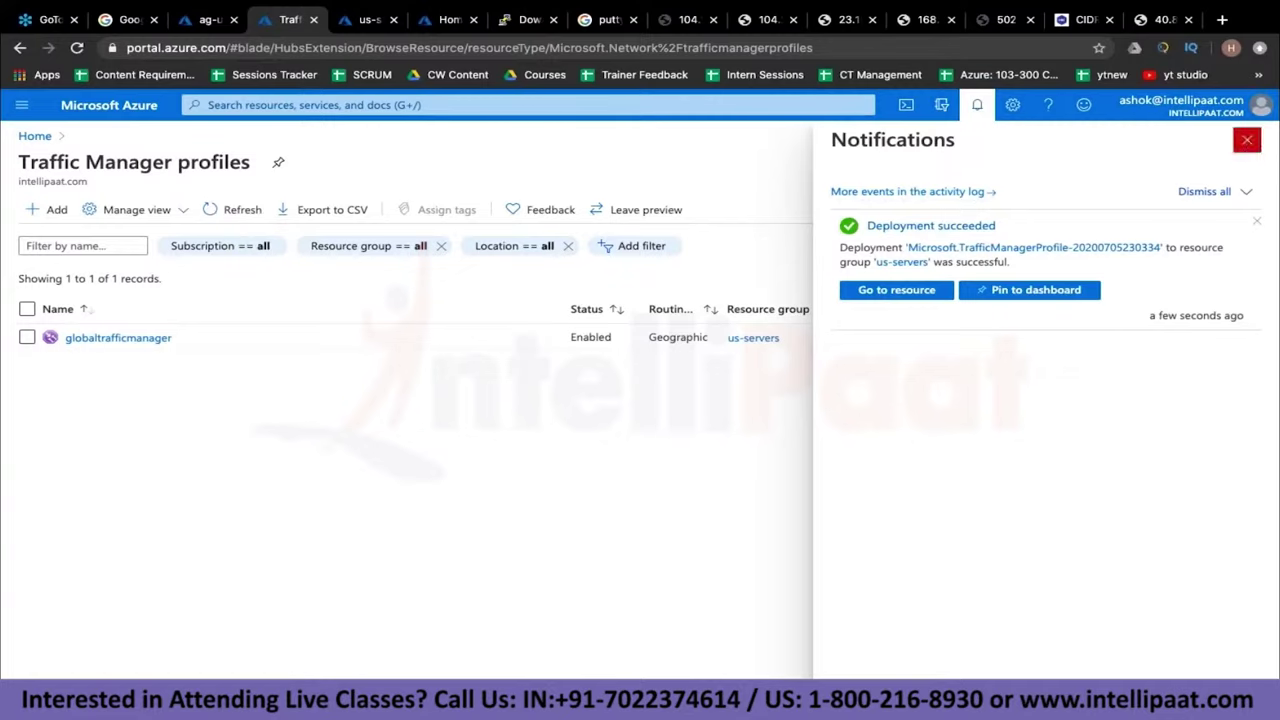
left_click(1247, 140)
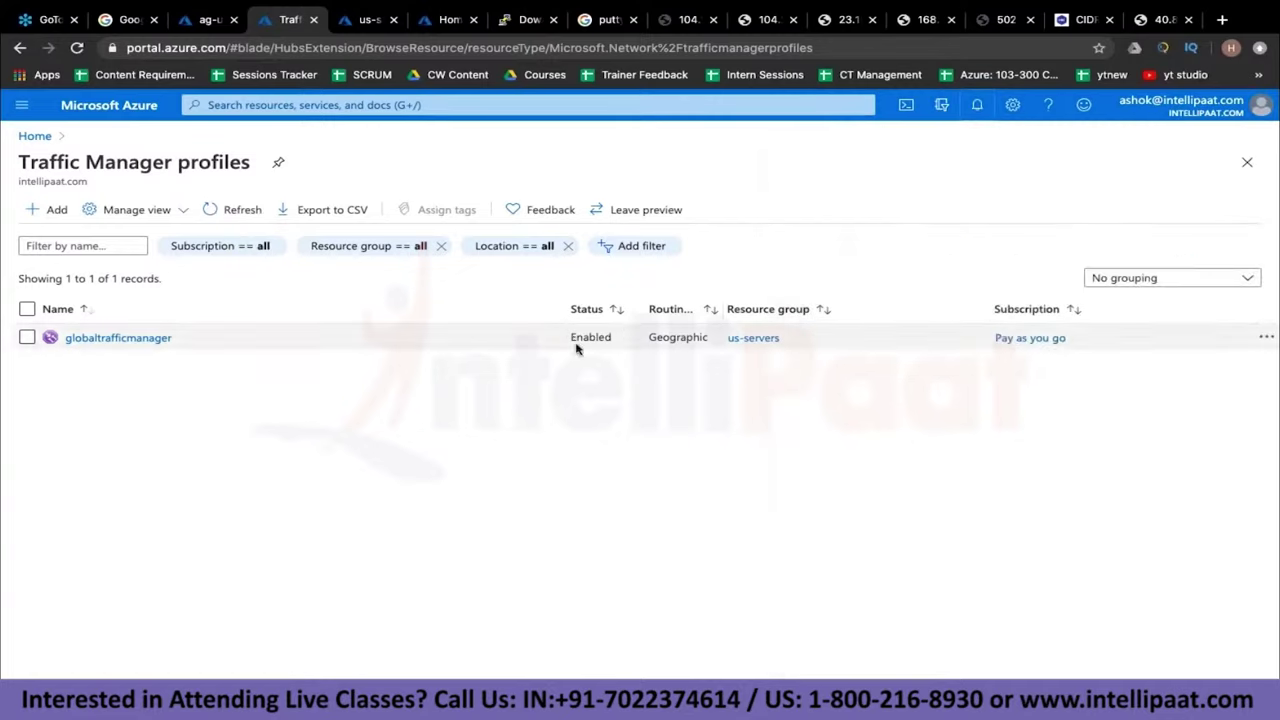
left_click(118, 338)
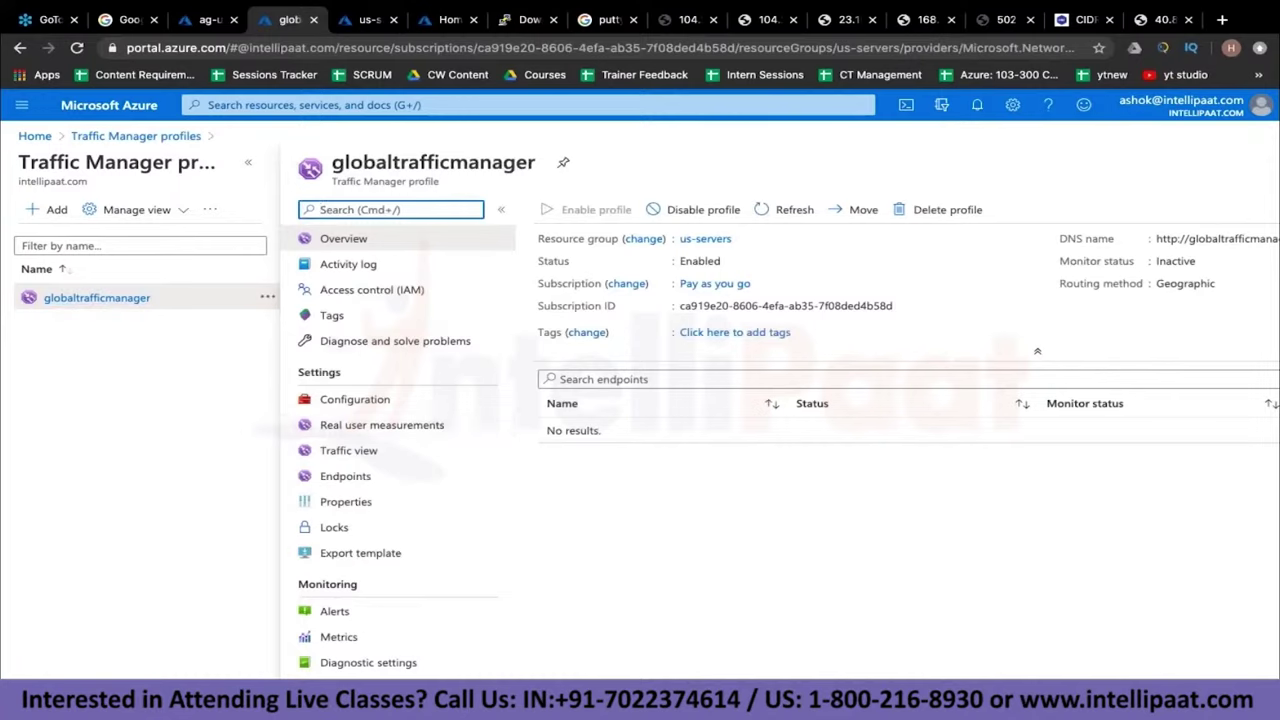
Step: Navigate from globaltrafficmanager's Overview to its Endpoints page, which lists no endpoints
scroll(398, 450, "down", 1)
scroll(398, 450, "up", 1)
left_click(366, 401)
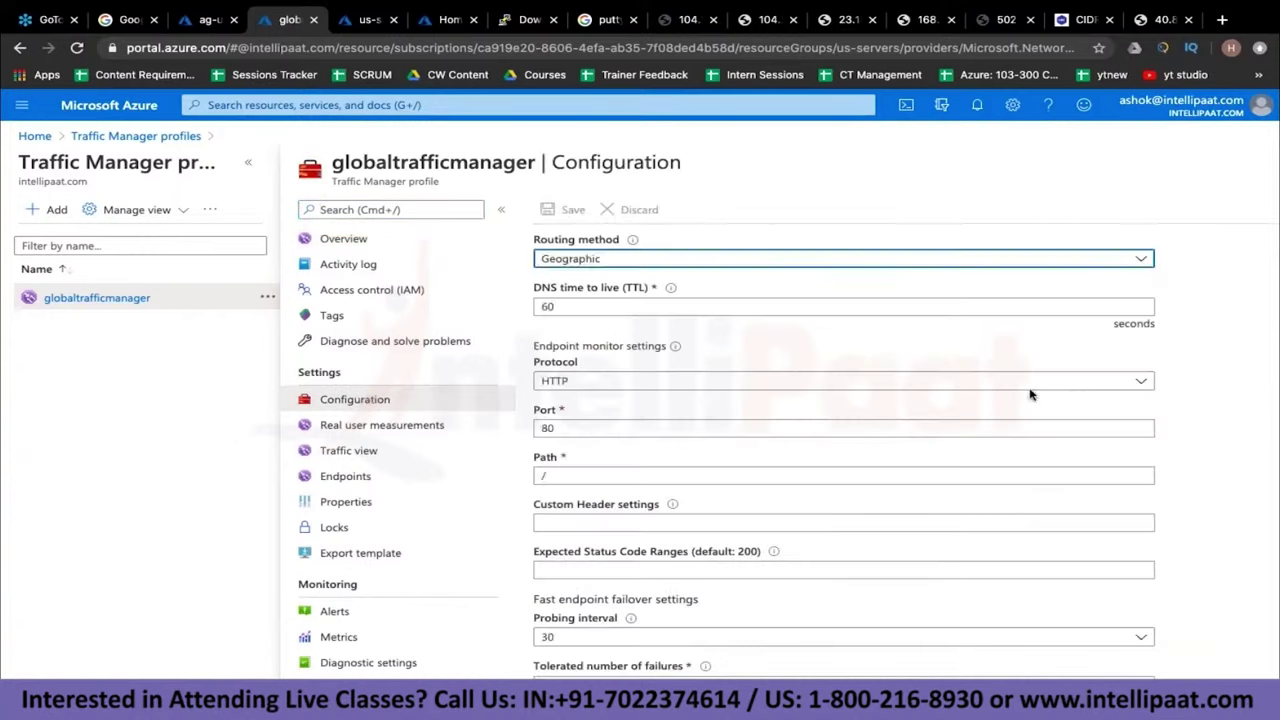
scroll(852, 437, "down", 1)
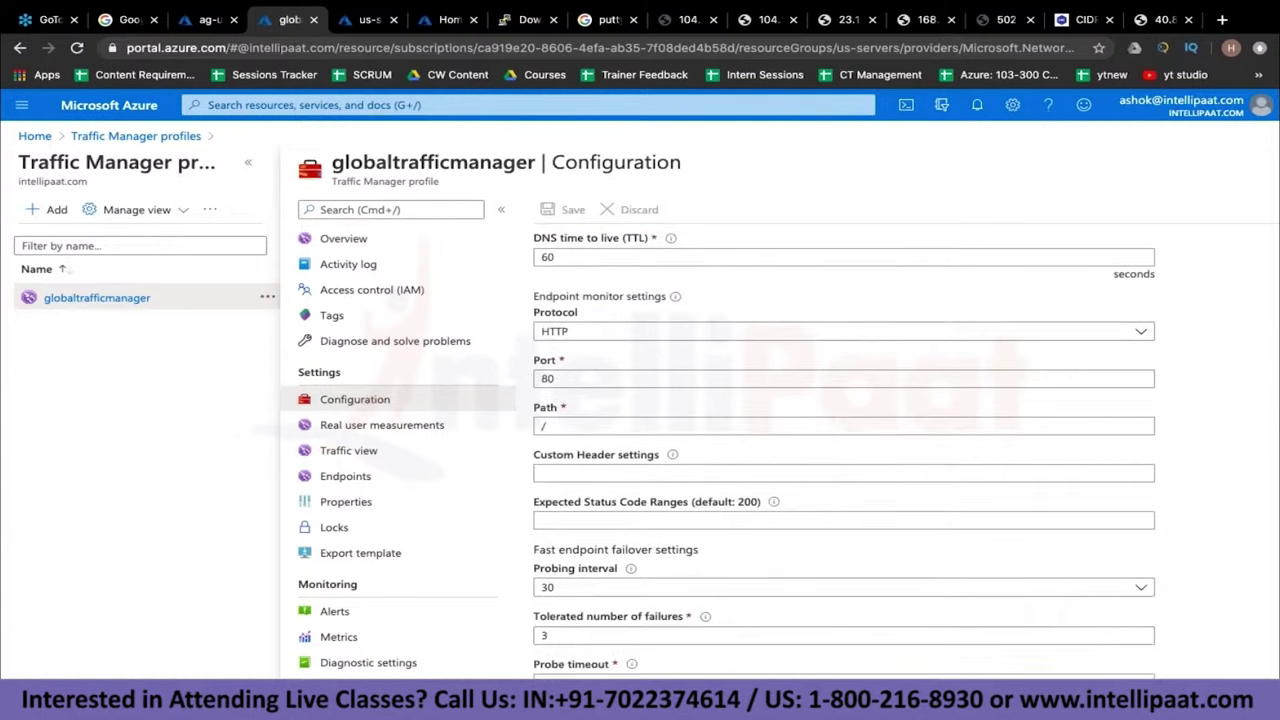
scroll(844, 440, "up", 1)
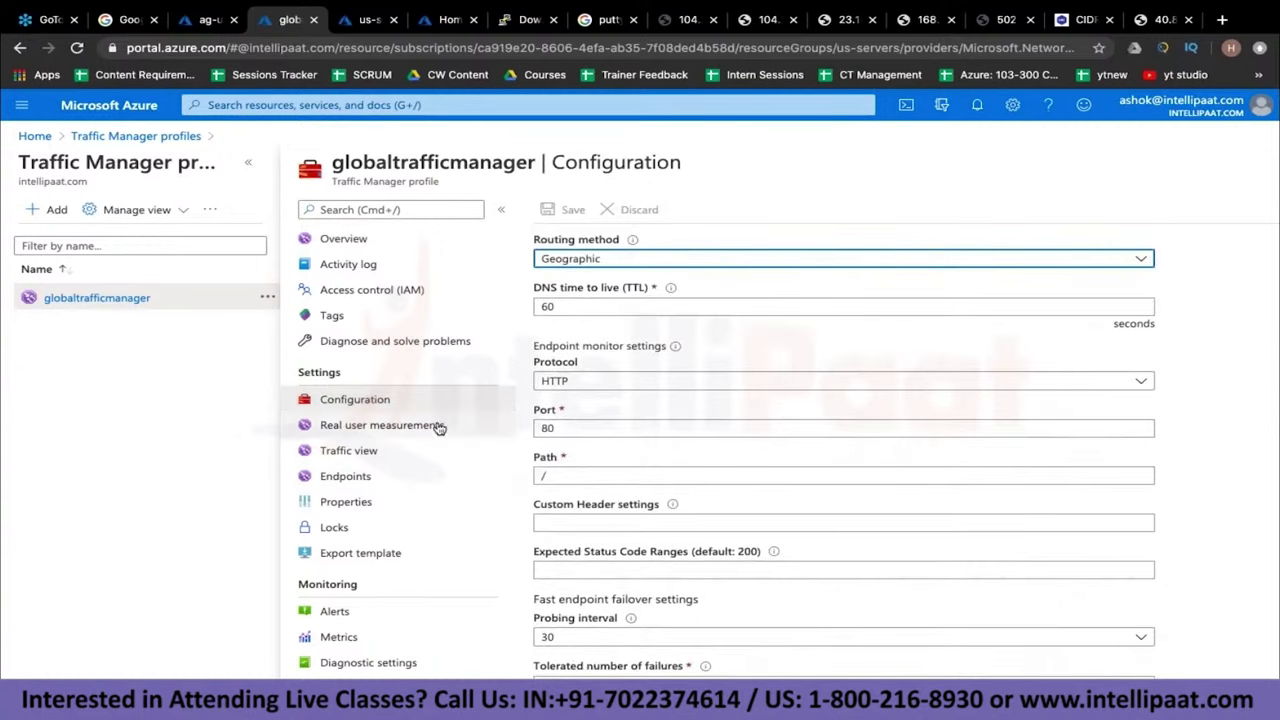
scroll(446, 514, "down", 2)
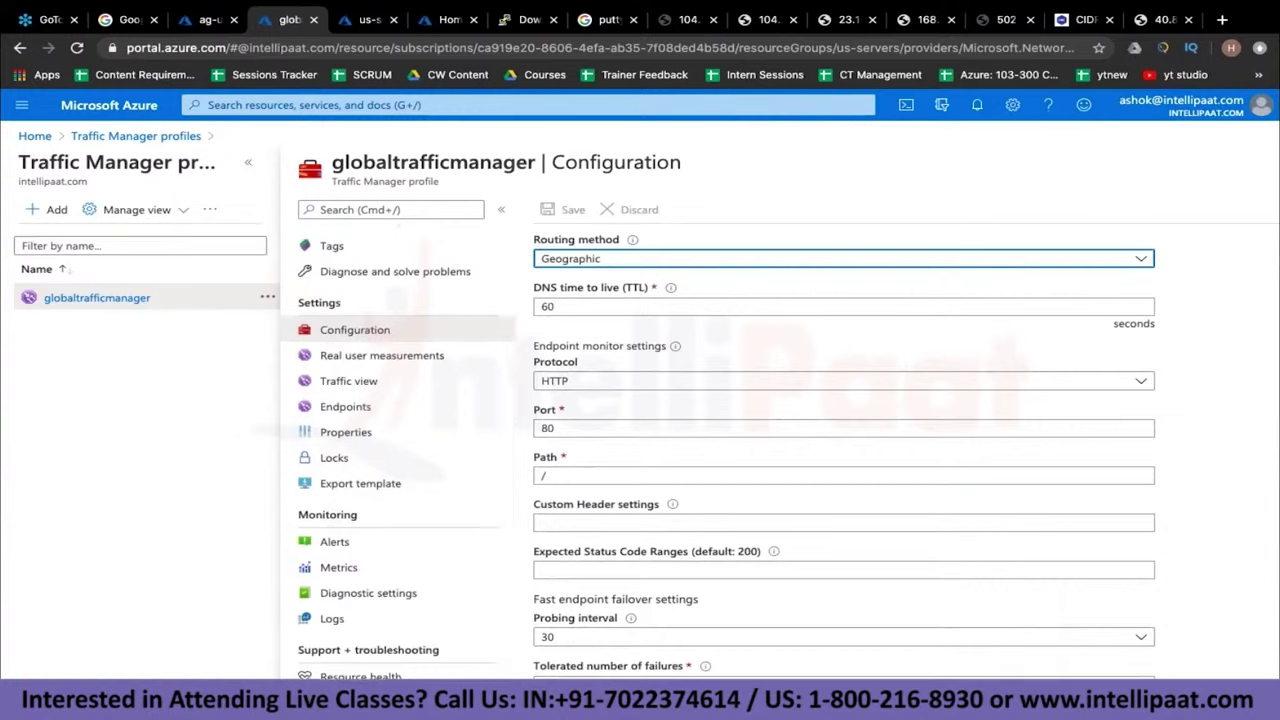
scroll(440, 505, "up", 2)
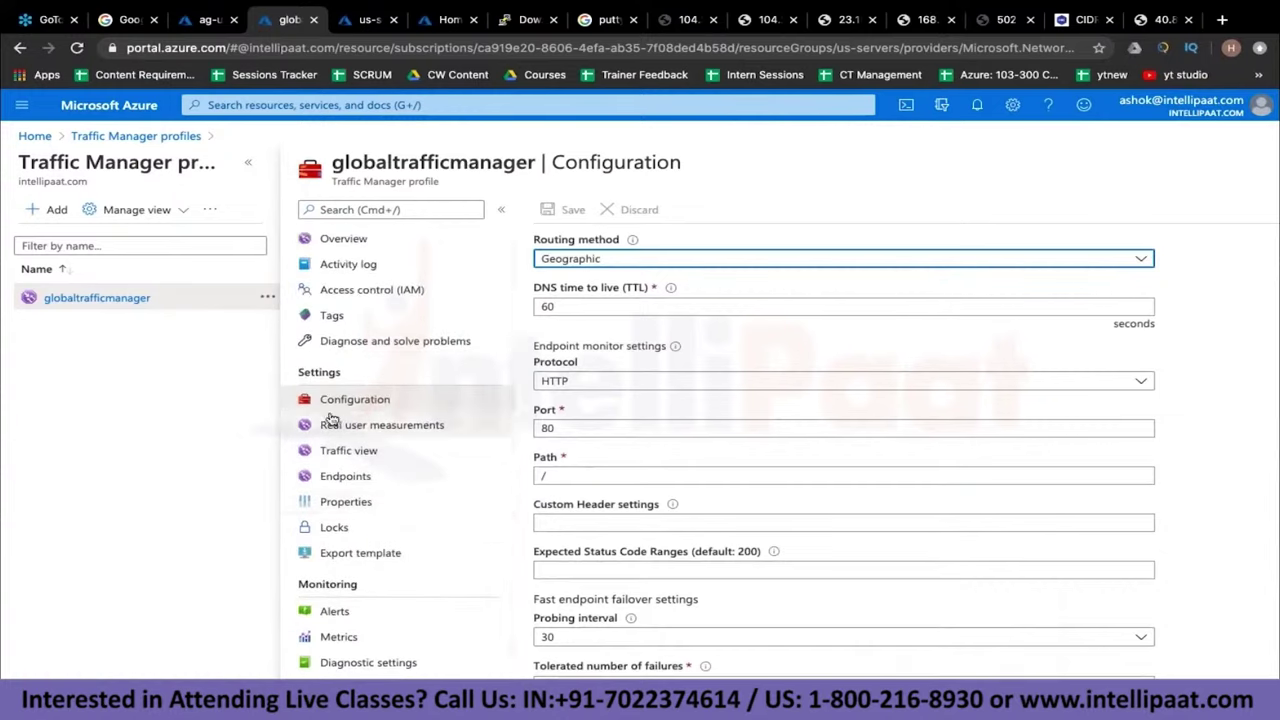
left_click(439, 249)
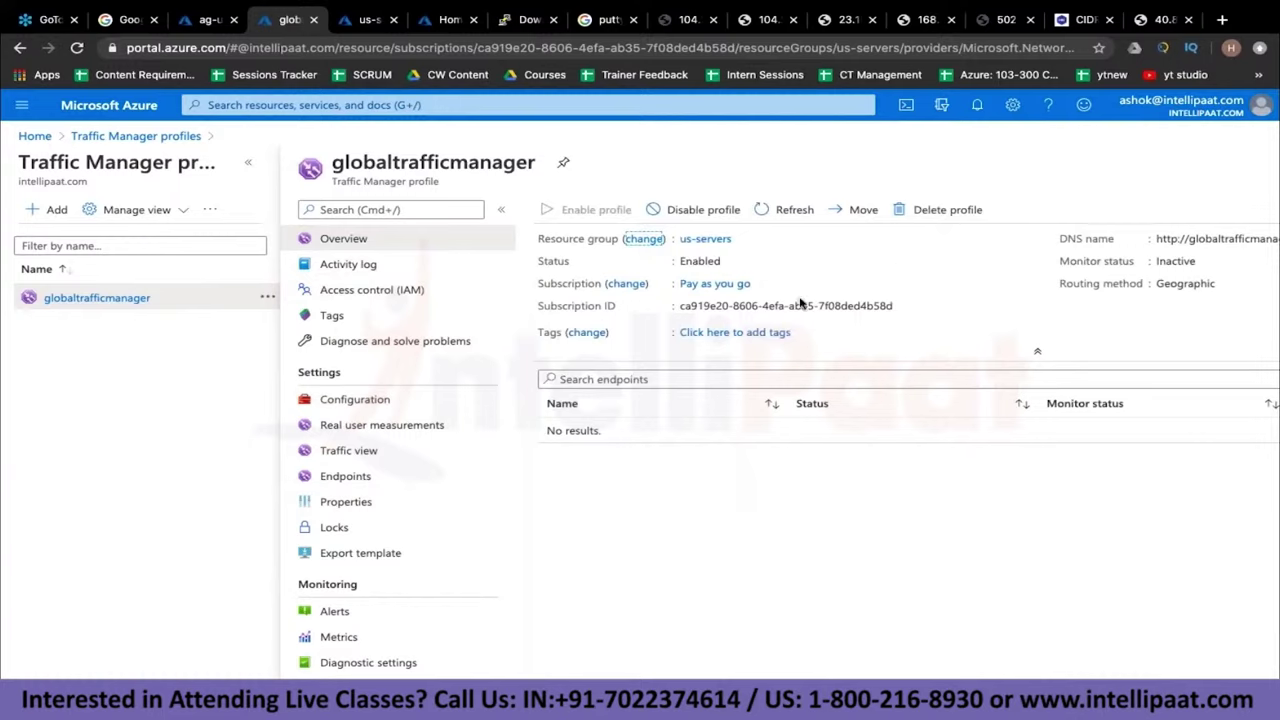
left_click(360, 472)
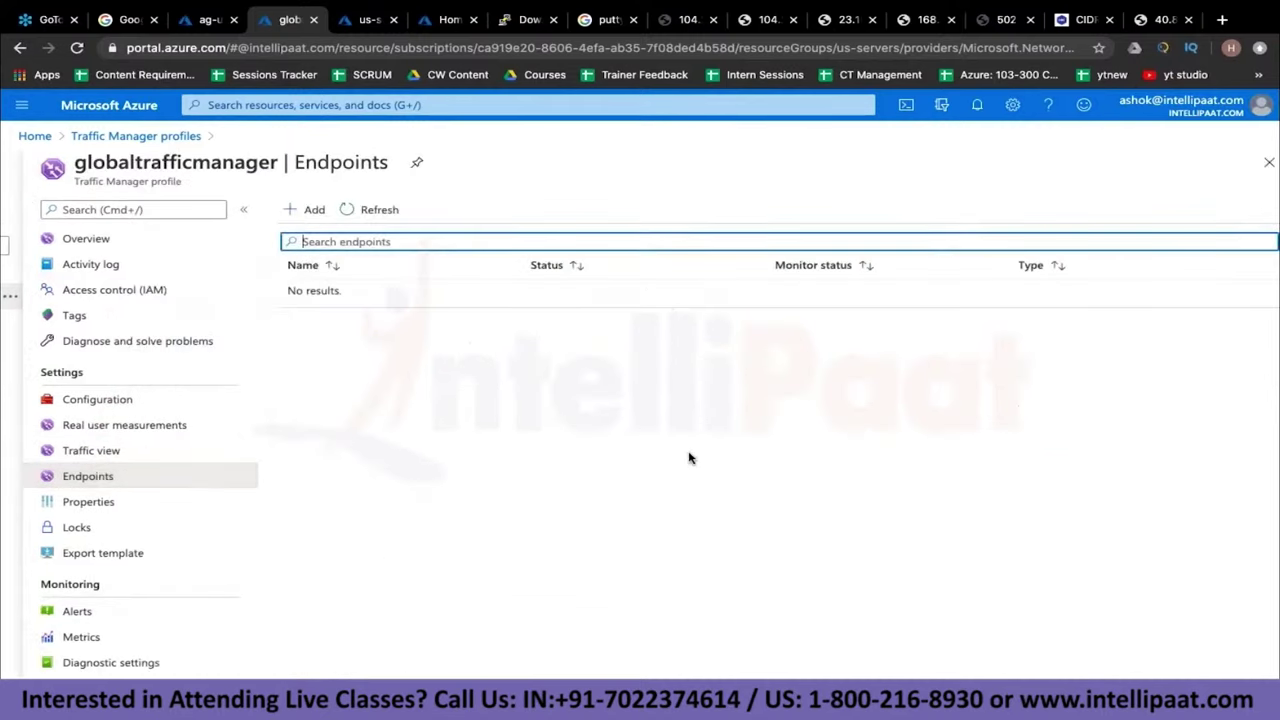
Step: Start an endpoint named indian with Public IP address type targeting ag-india (40.81.64.252)
left_click(314, 209)
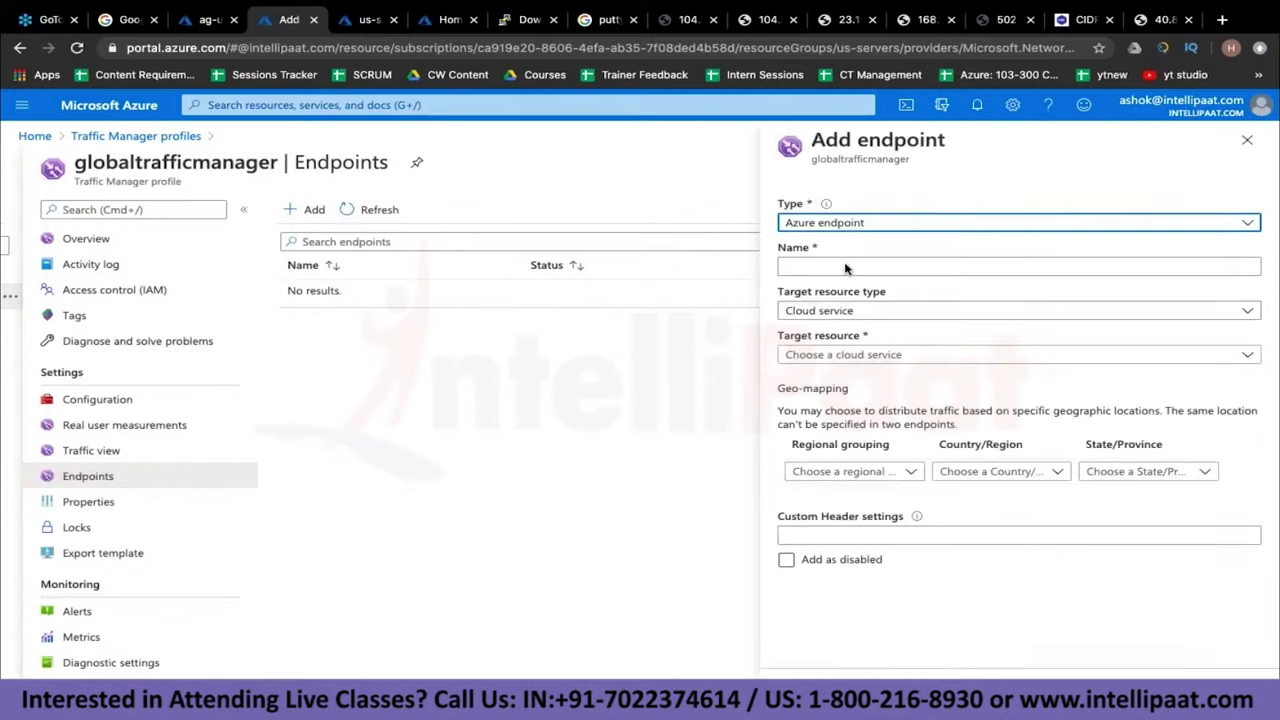
left_click(832, 264)
type("indian")
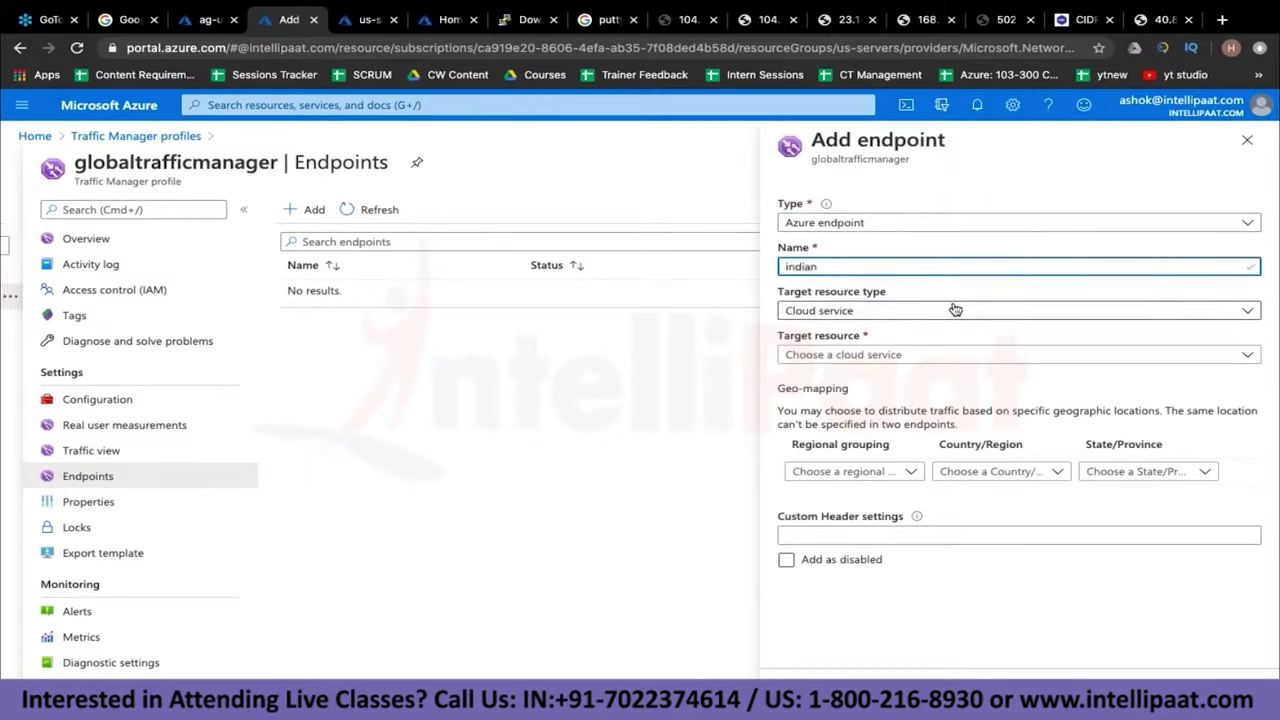
left_click(1048, 316)
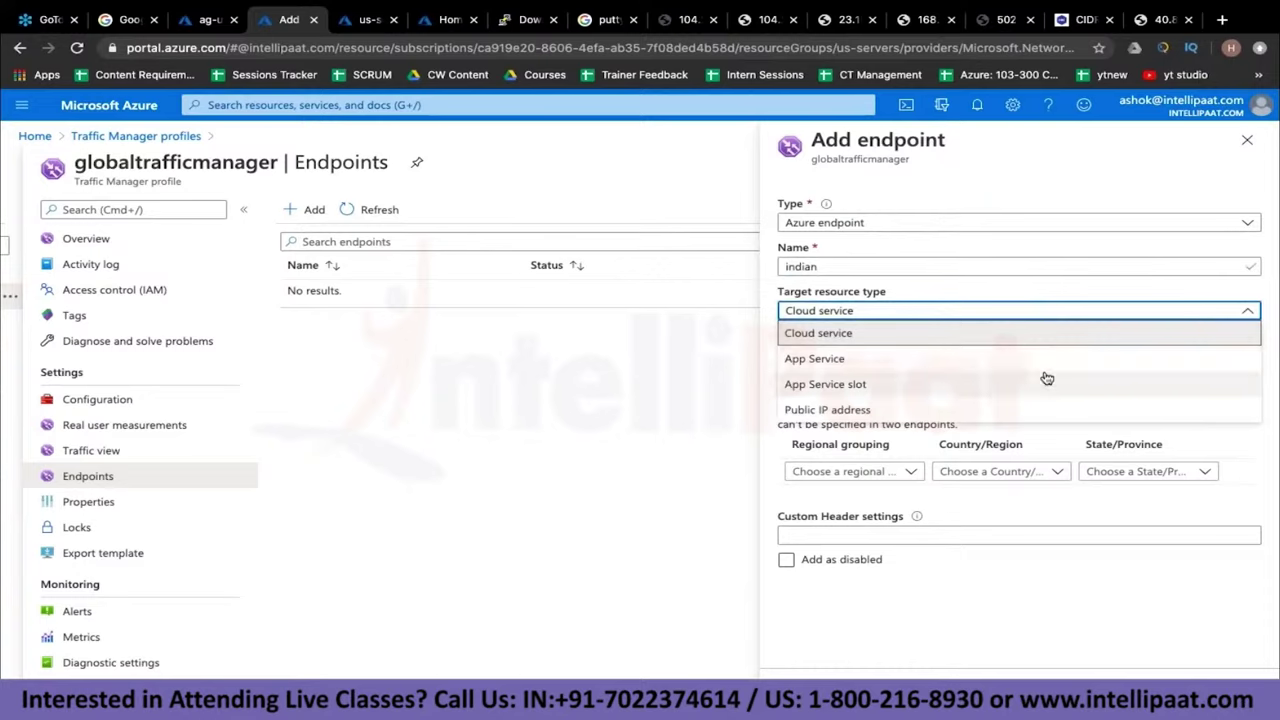
left_click(828, 410)
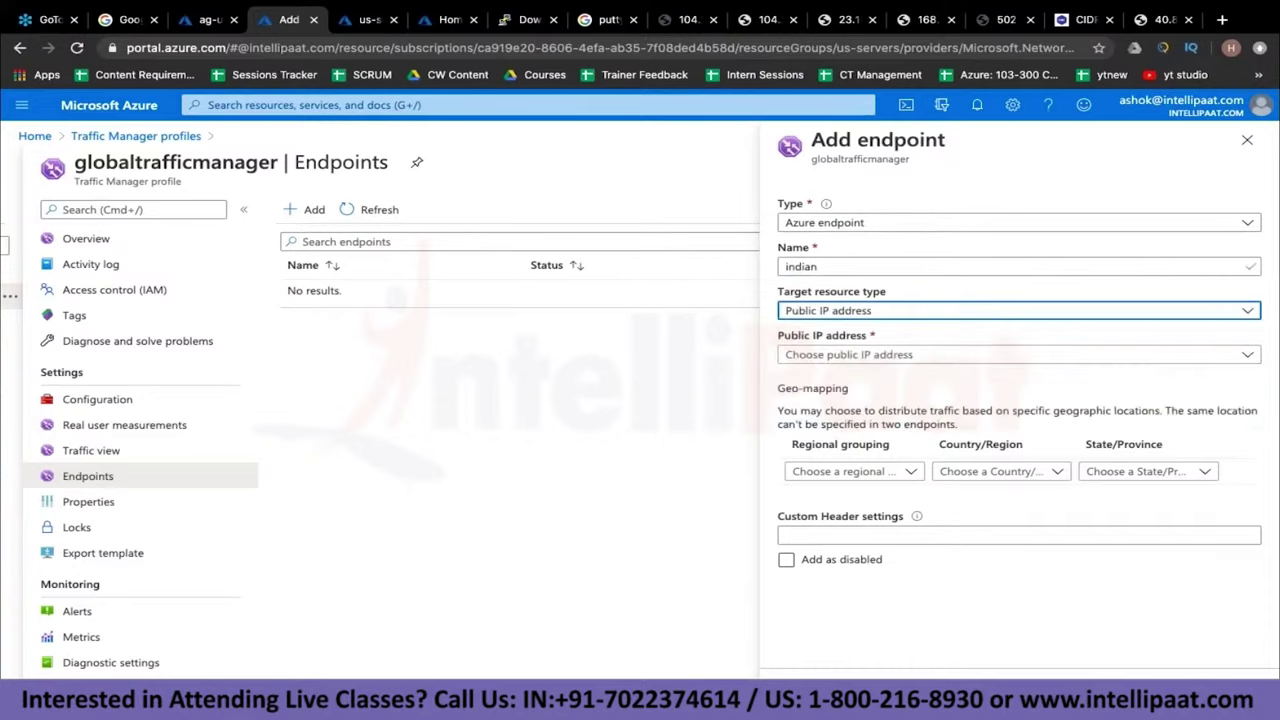
left_click(932, 356)
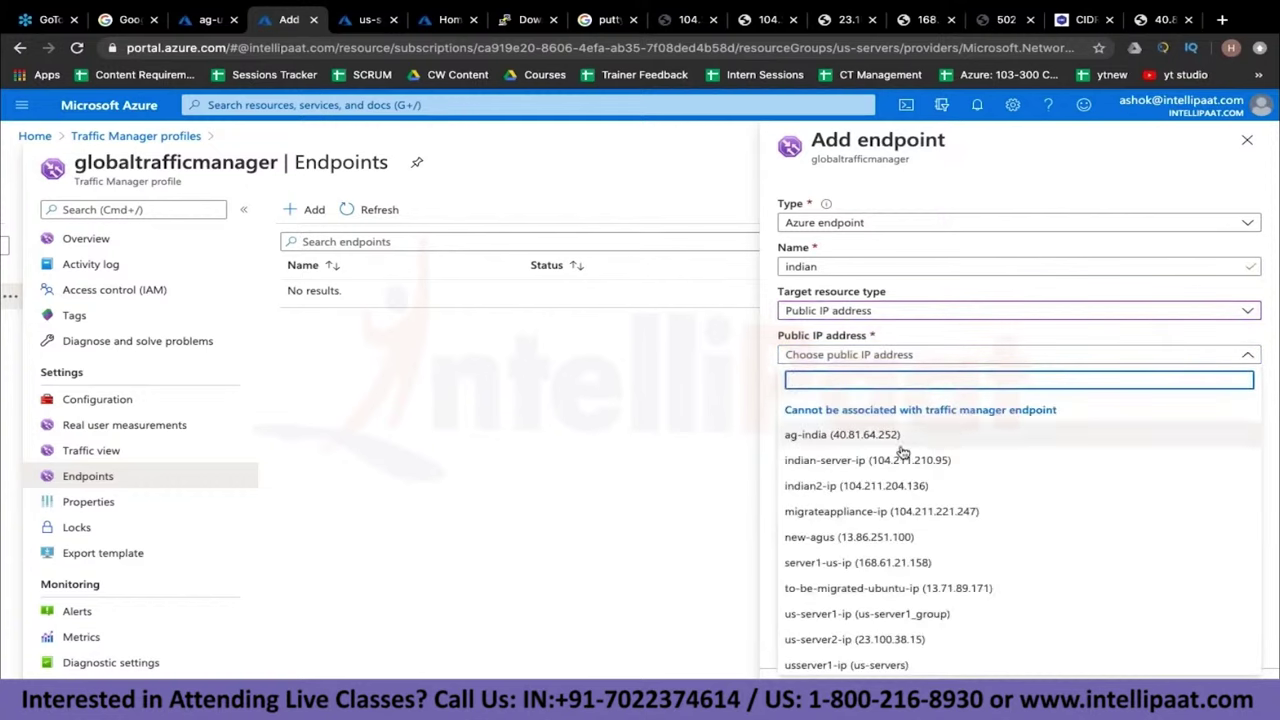
left_click(845, 435)
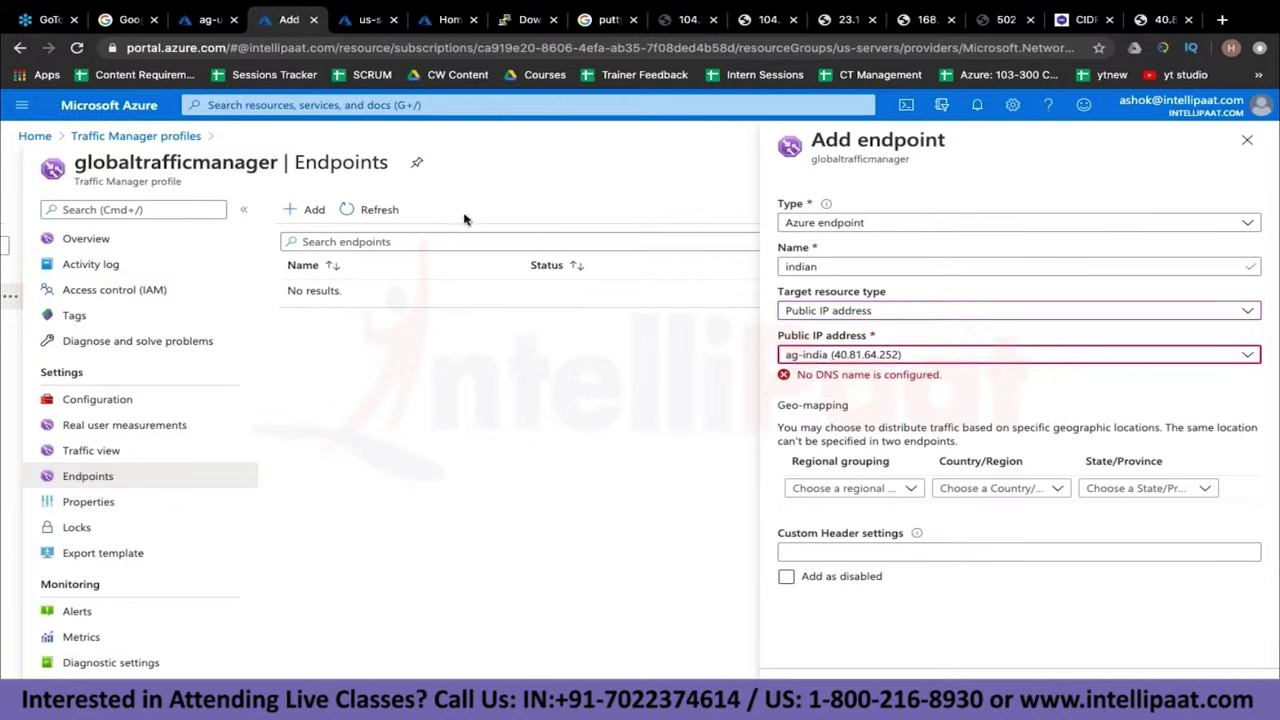
left_click(108, 105, "super")
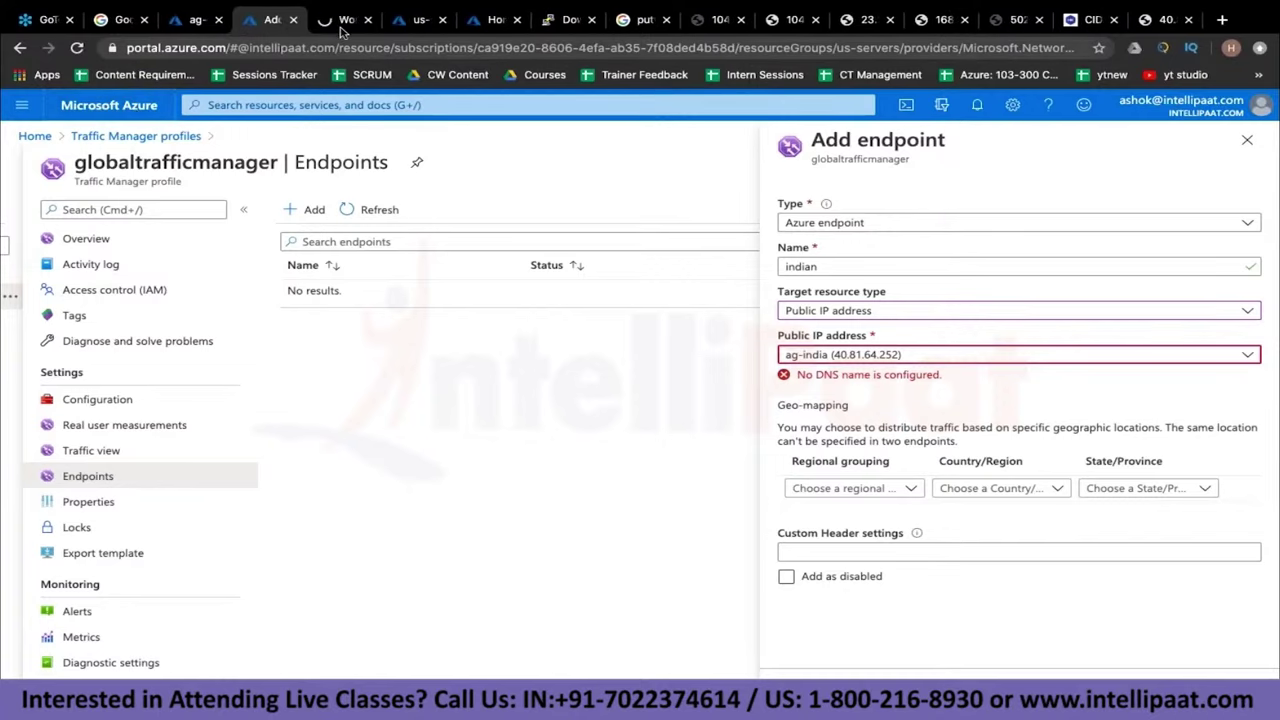
Step: Give public IP ag-india the DNS name label agip (southindia.cloudapp.azure.com) and save it
left_click(340, 25)
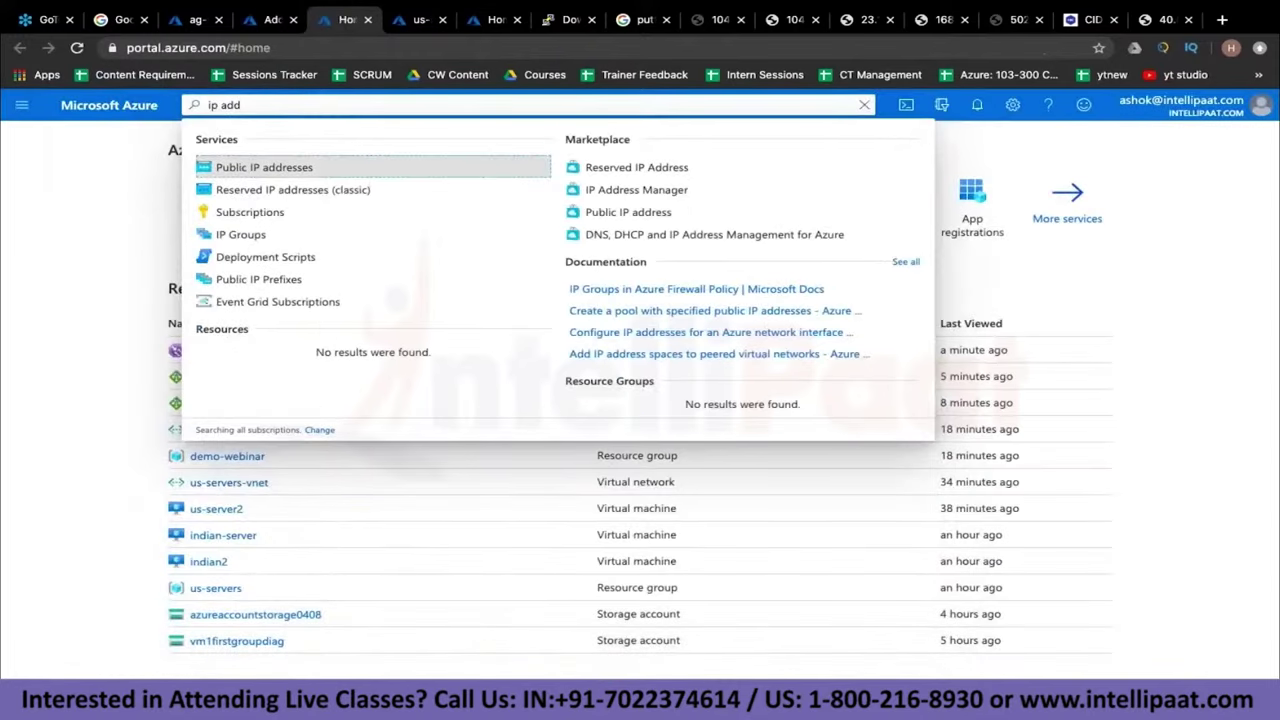
left_click(323, 170)
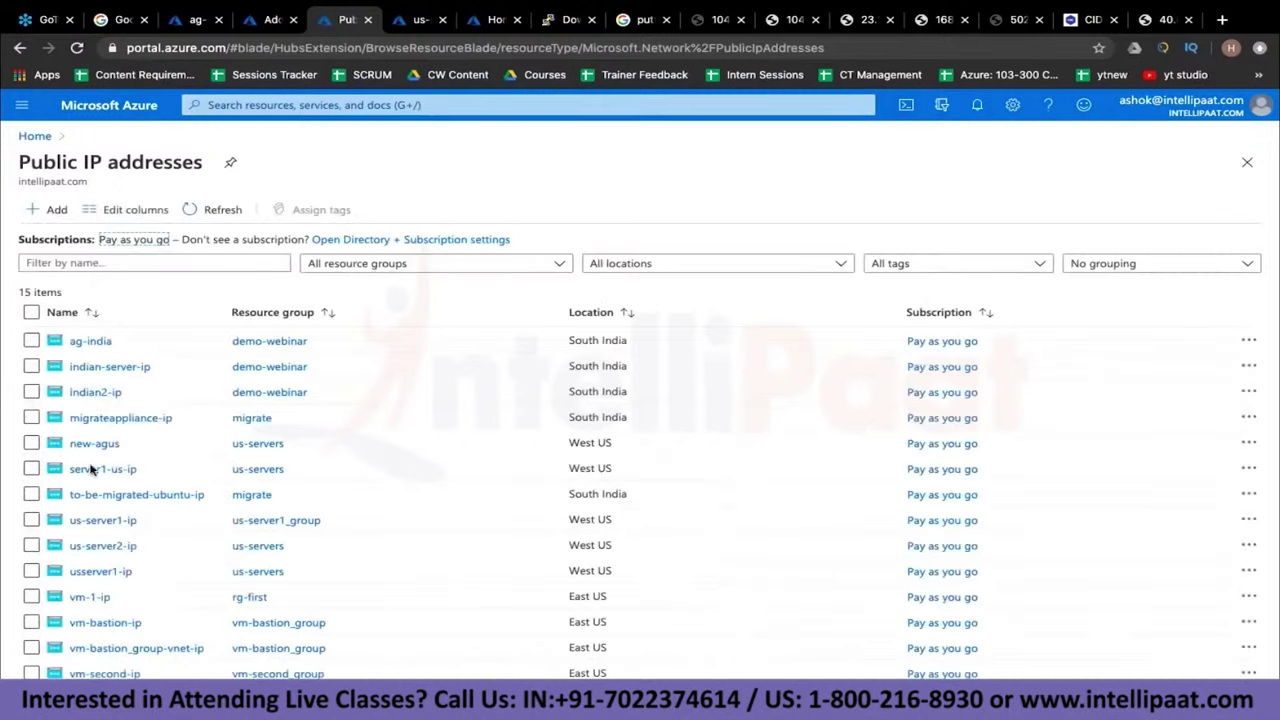
scroll(82, 550, "down", 1)
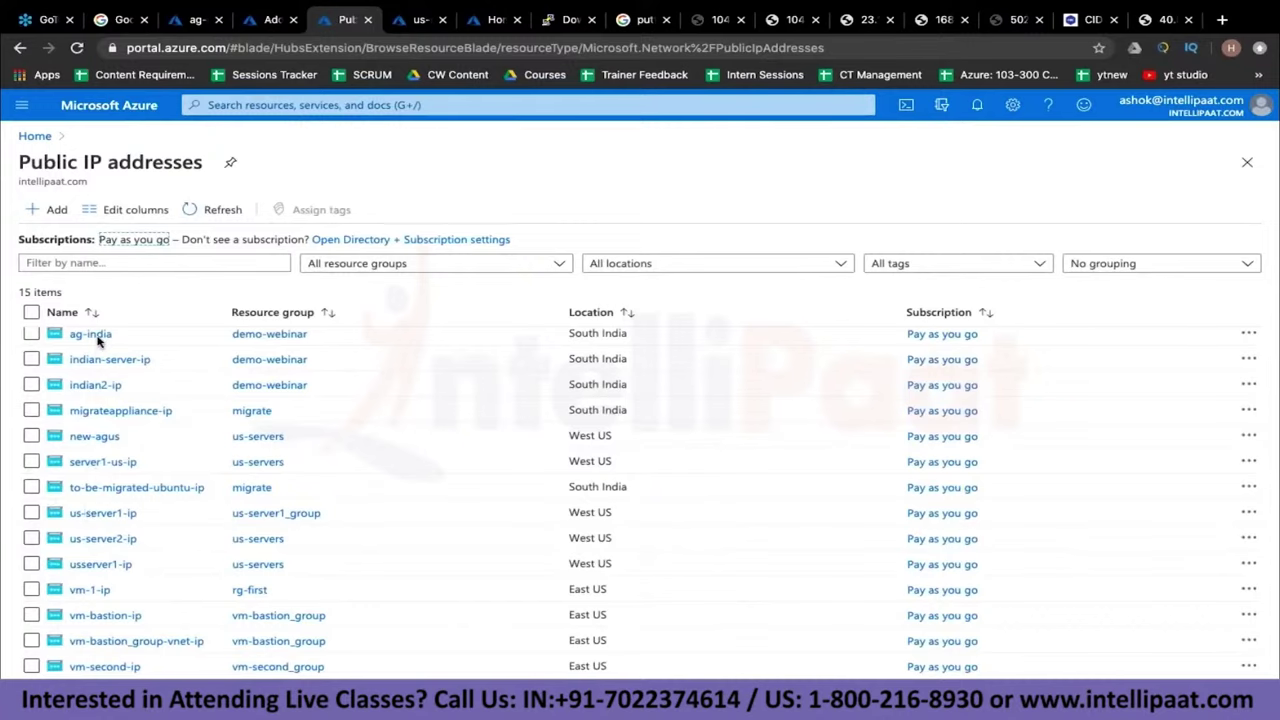
left_click(90, 334)
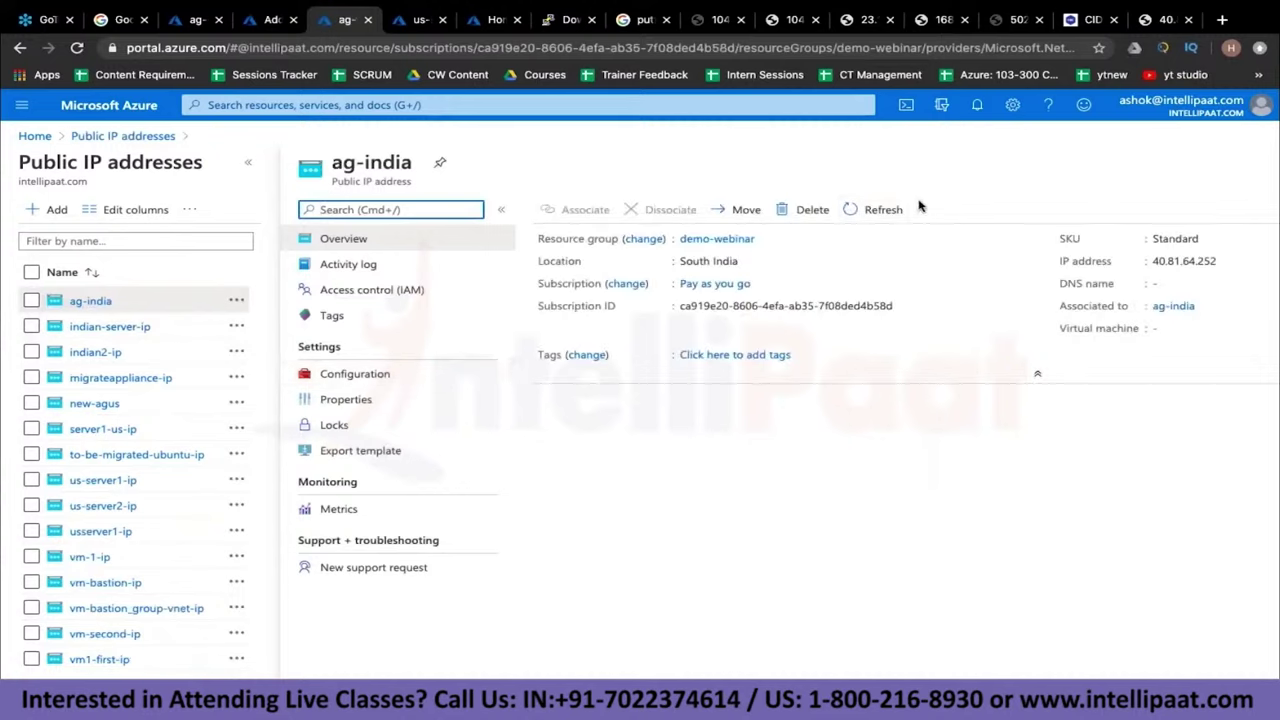
left_click(432, 378)
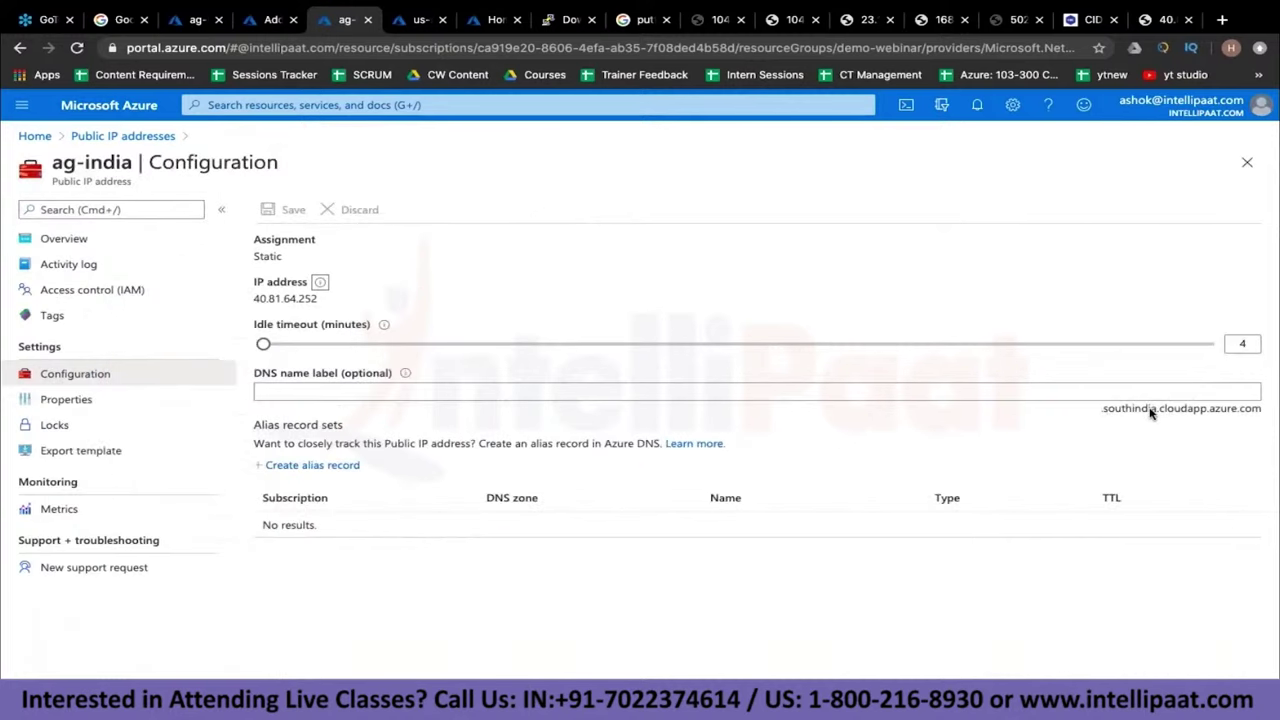
triple_click(1204, 405)
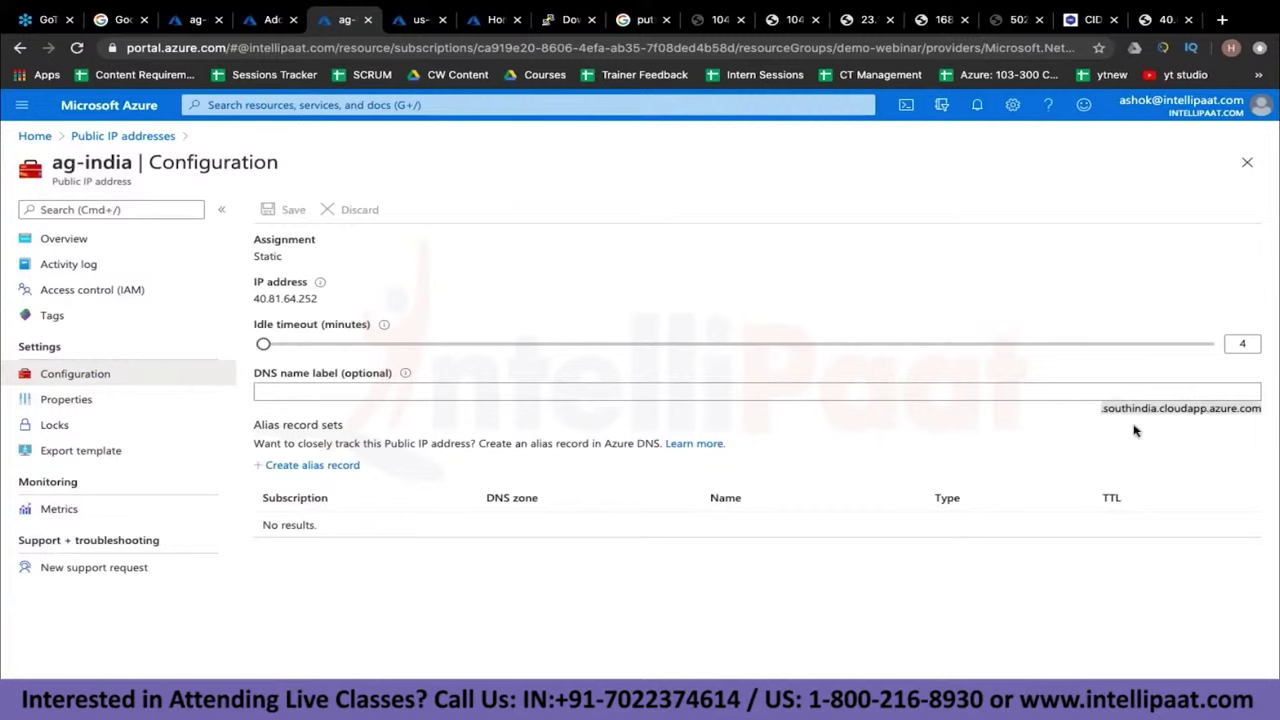
left_click(1051, 393)
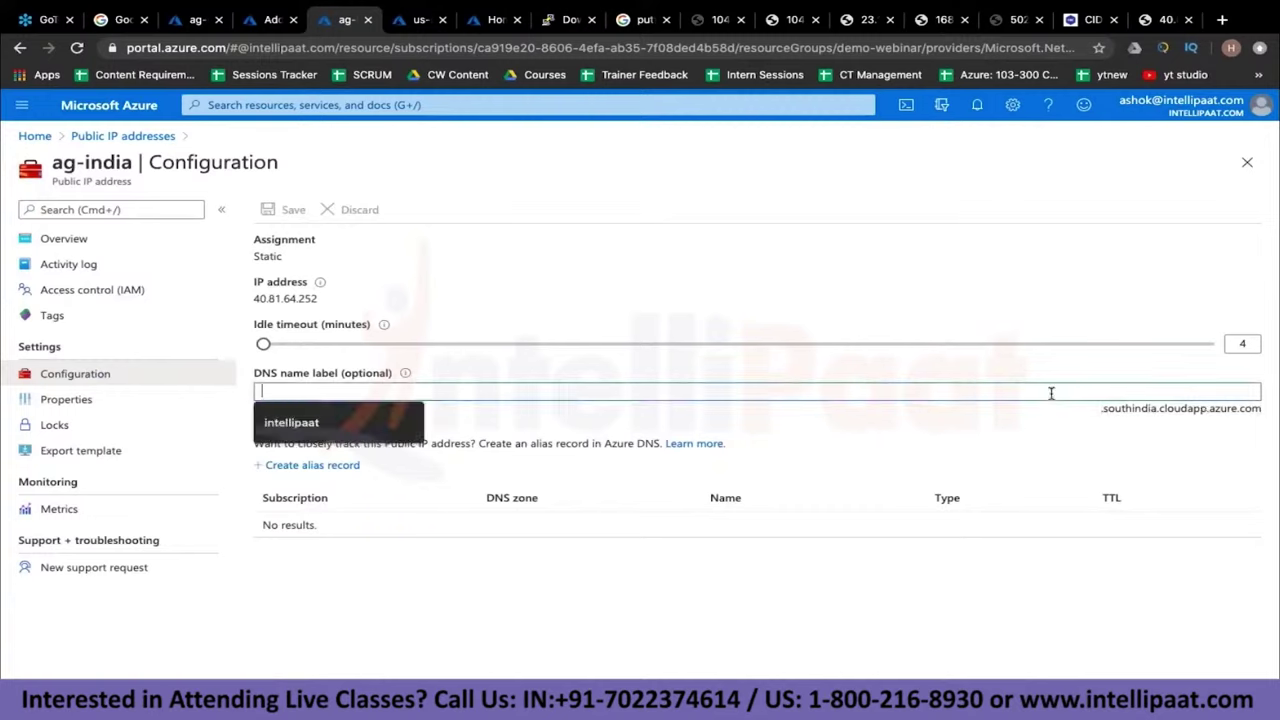
type("ah")
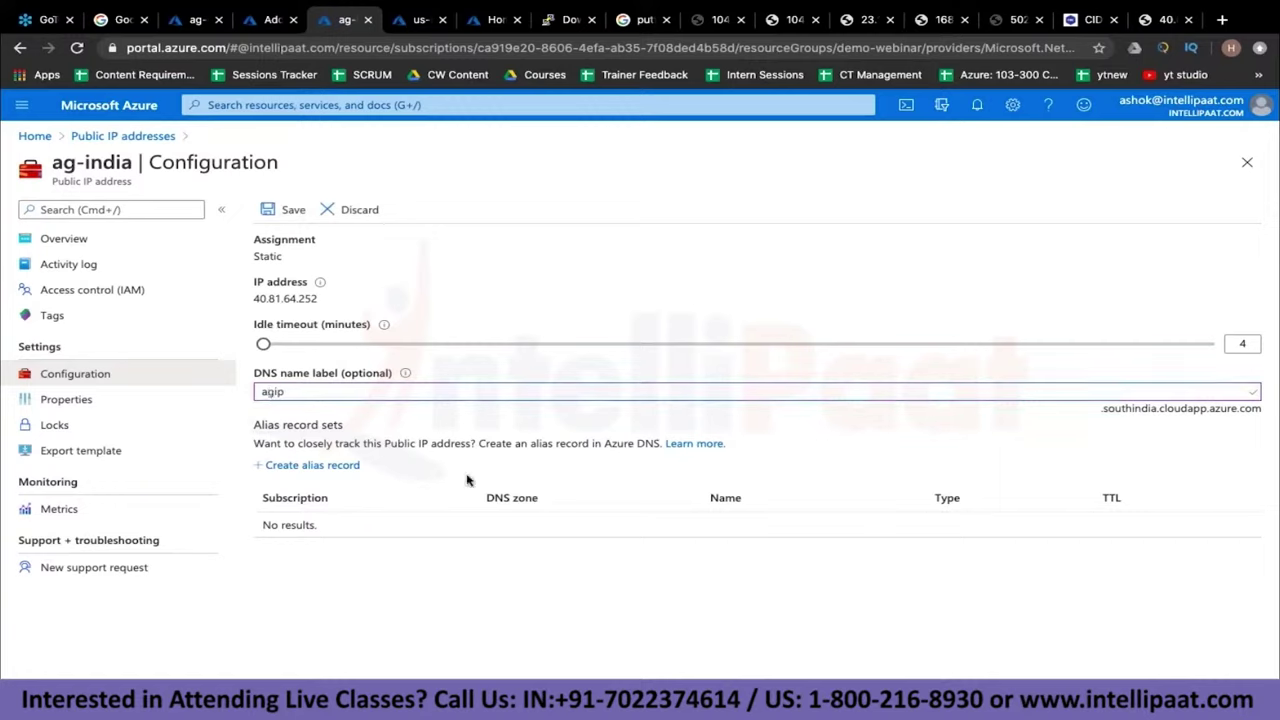
left_click(276, 211)
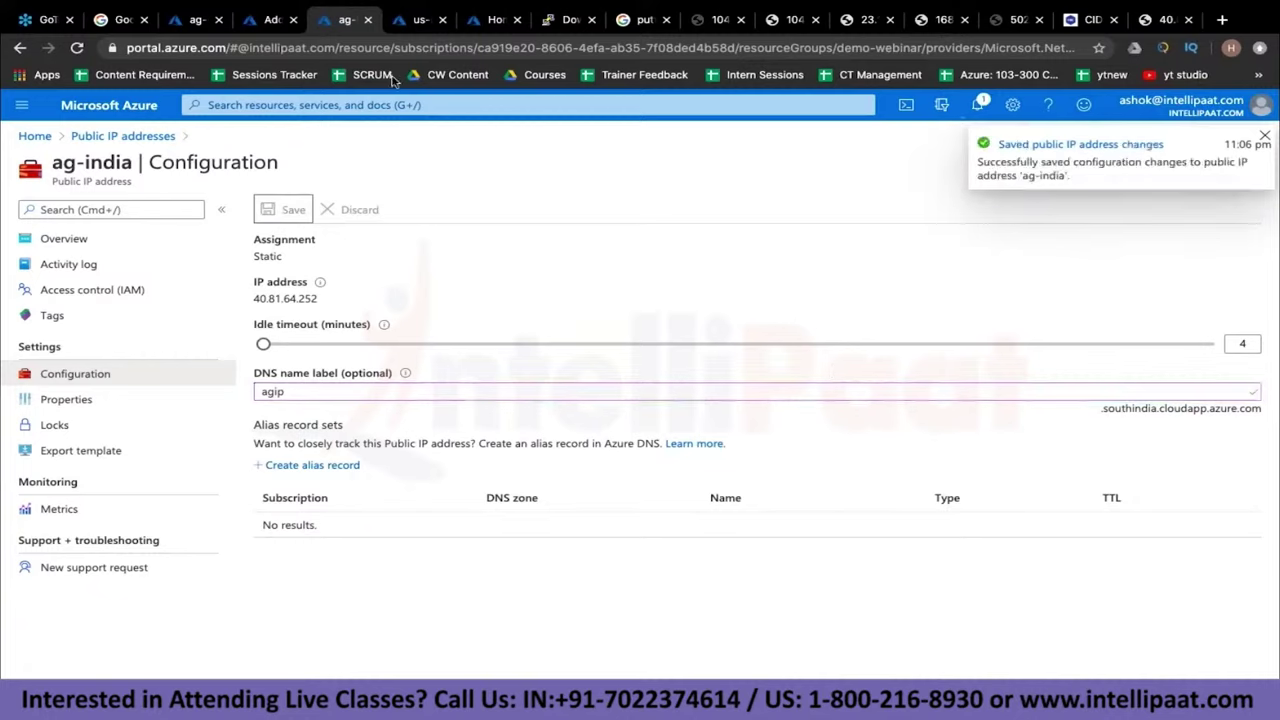
left_click(270, 19)
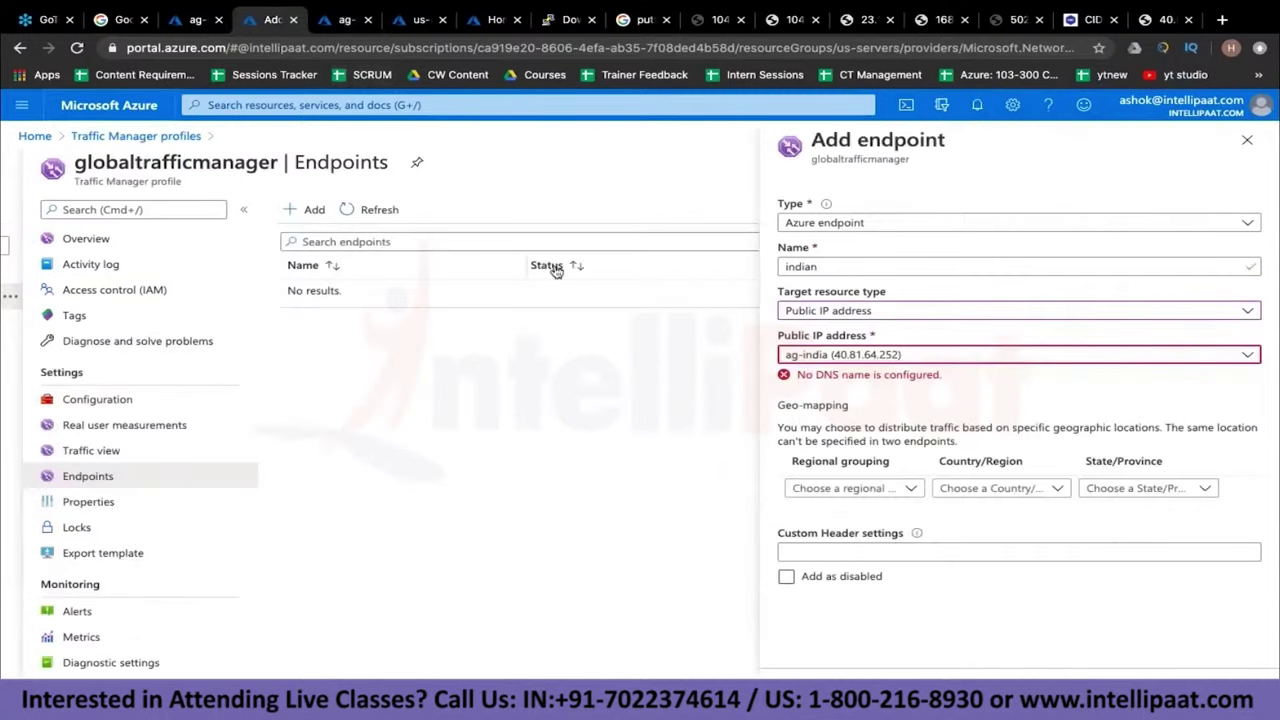
left_click(876, 358)
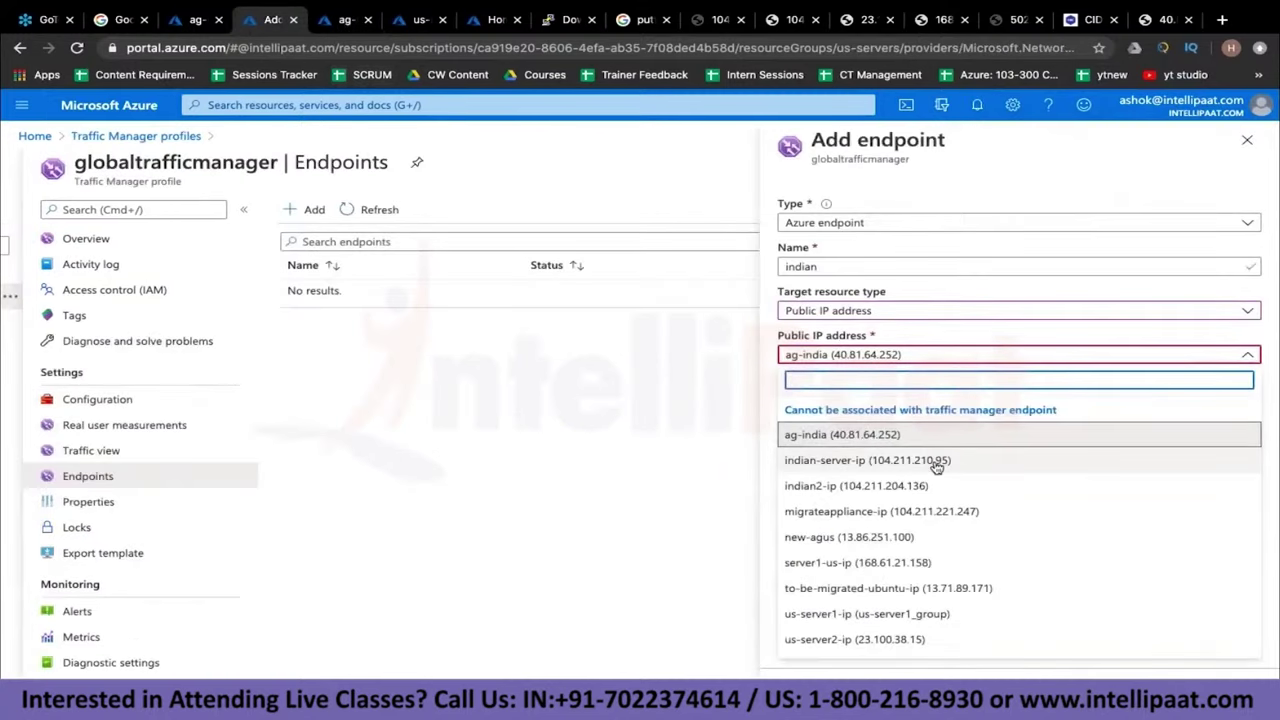
Step: Discard the unfinished indian endpoint form without saving
left_click(857, 434)
left_click(1016, 357)
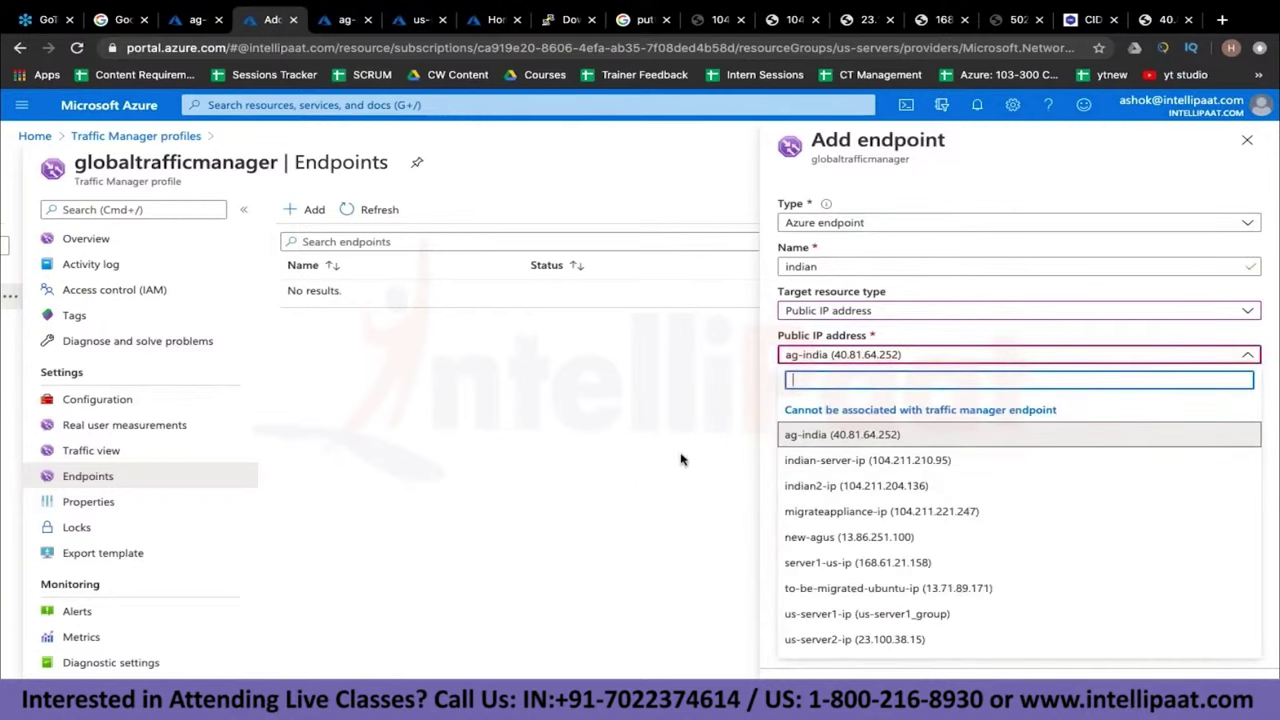
left_click(1066, 240)
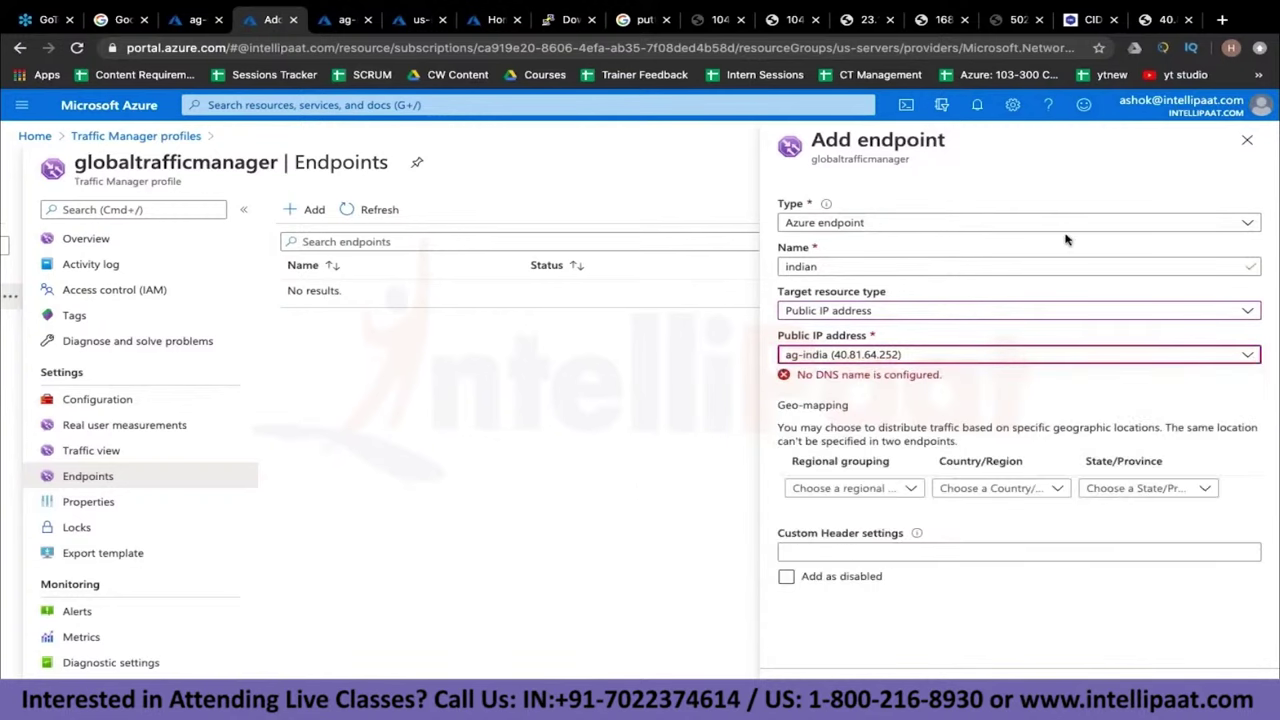
left_click(1247, 140)
left_click(812, 137)
Step: Start a new endpoint named agindia targeting the ag-india public IP address
left_click(300, 212)
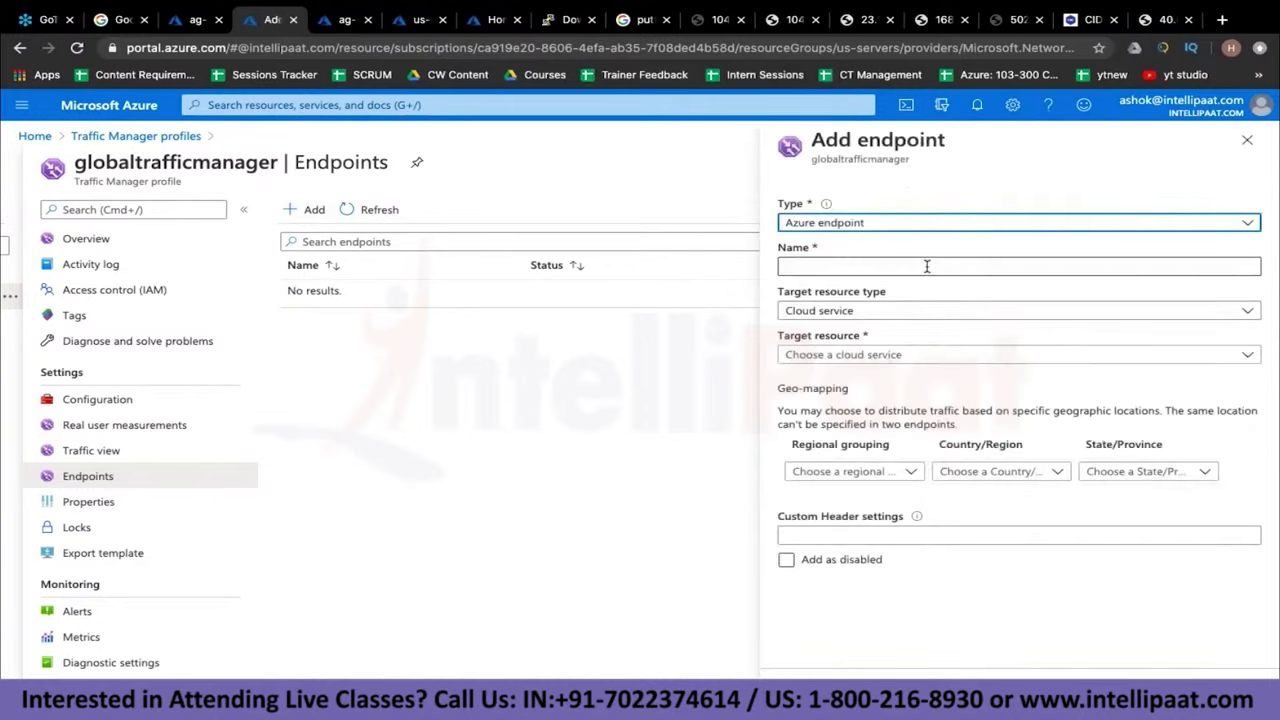
left_click(927, 266)
type("agindia")
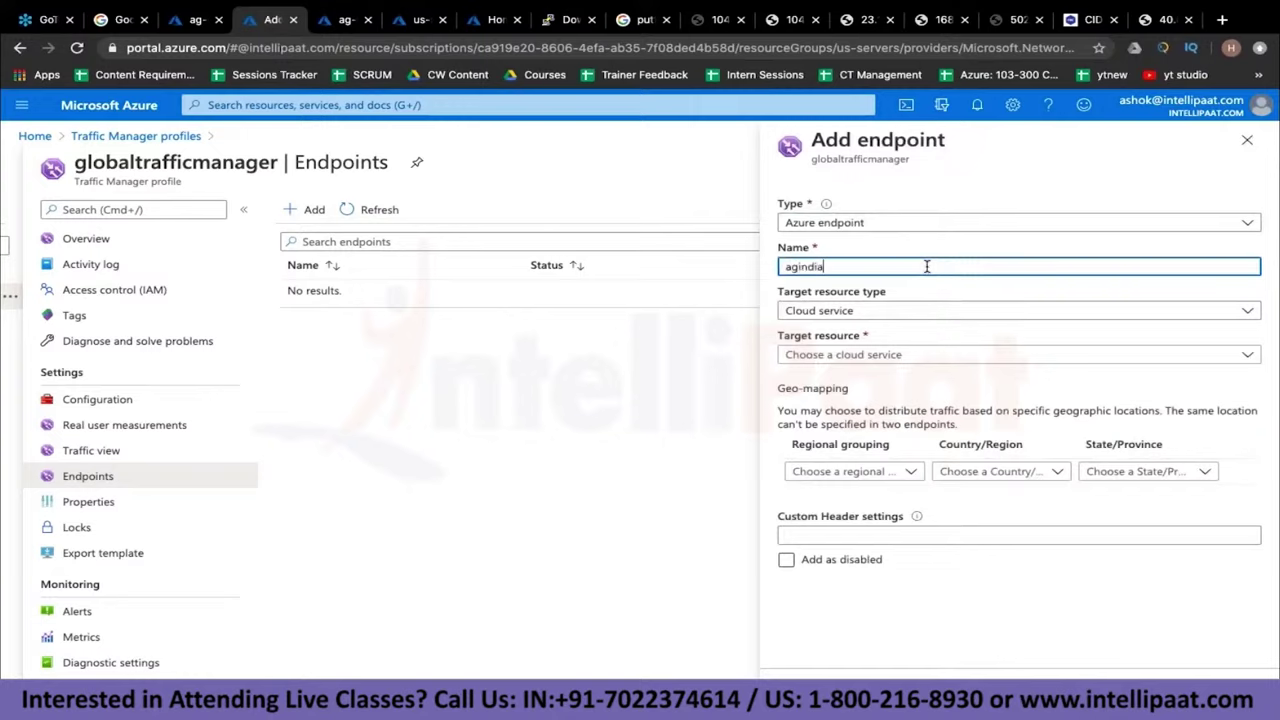
left_click(966, 312)
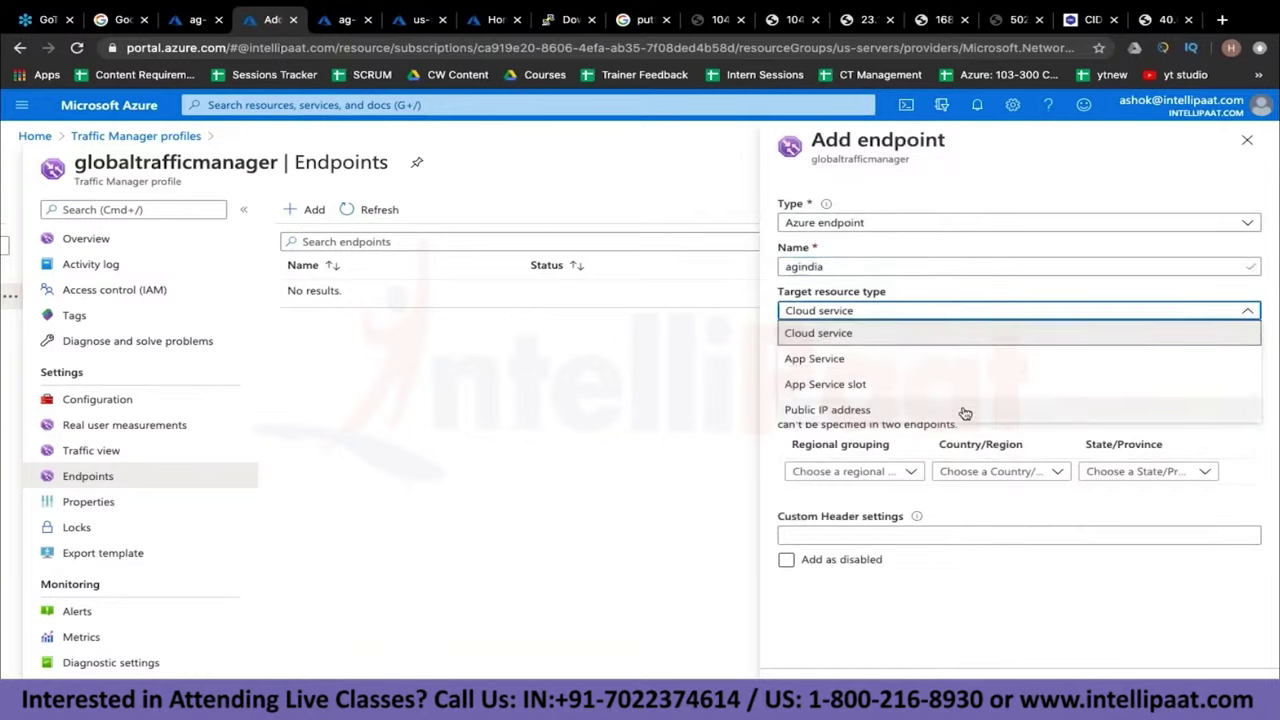
left_click(966, 411)
left_click(969, 354)
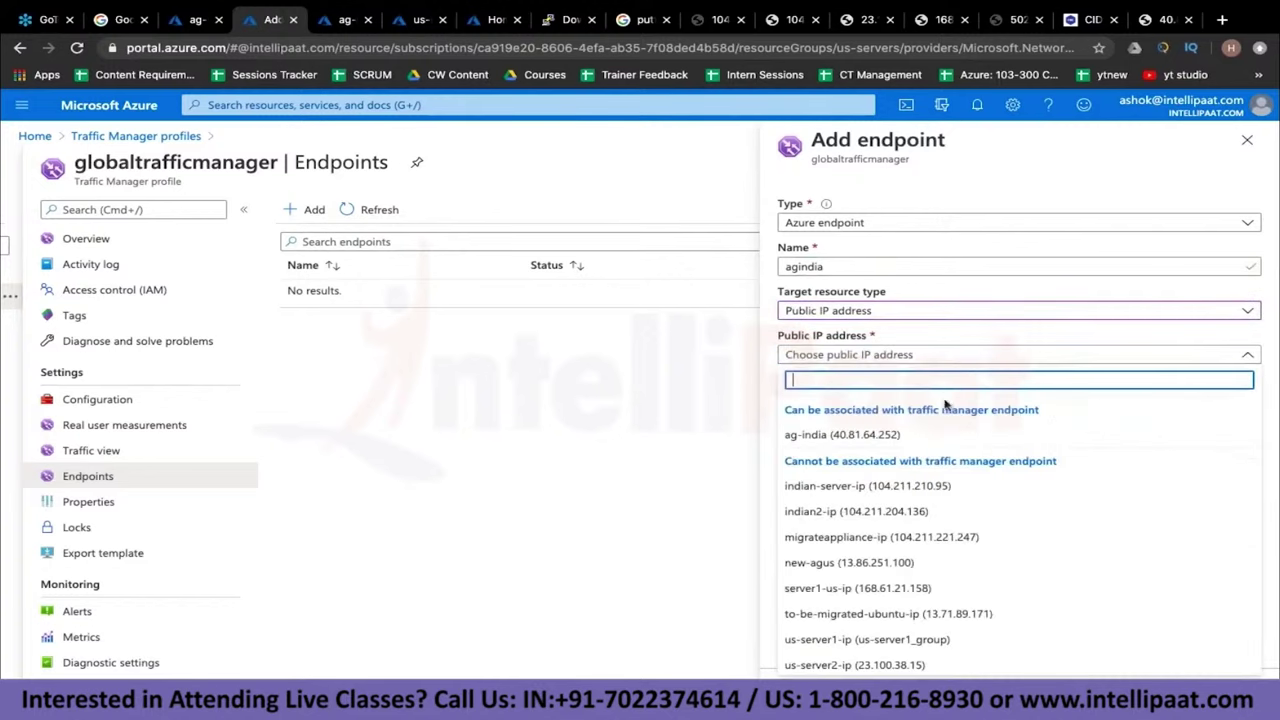
left_click(945, 431)
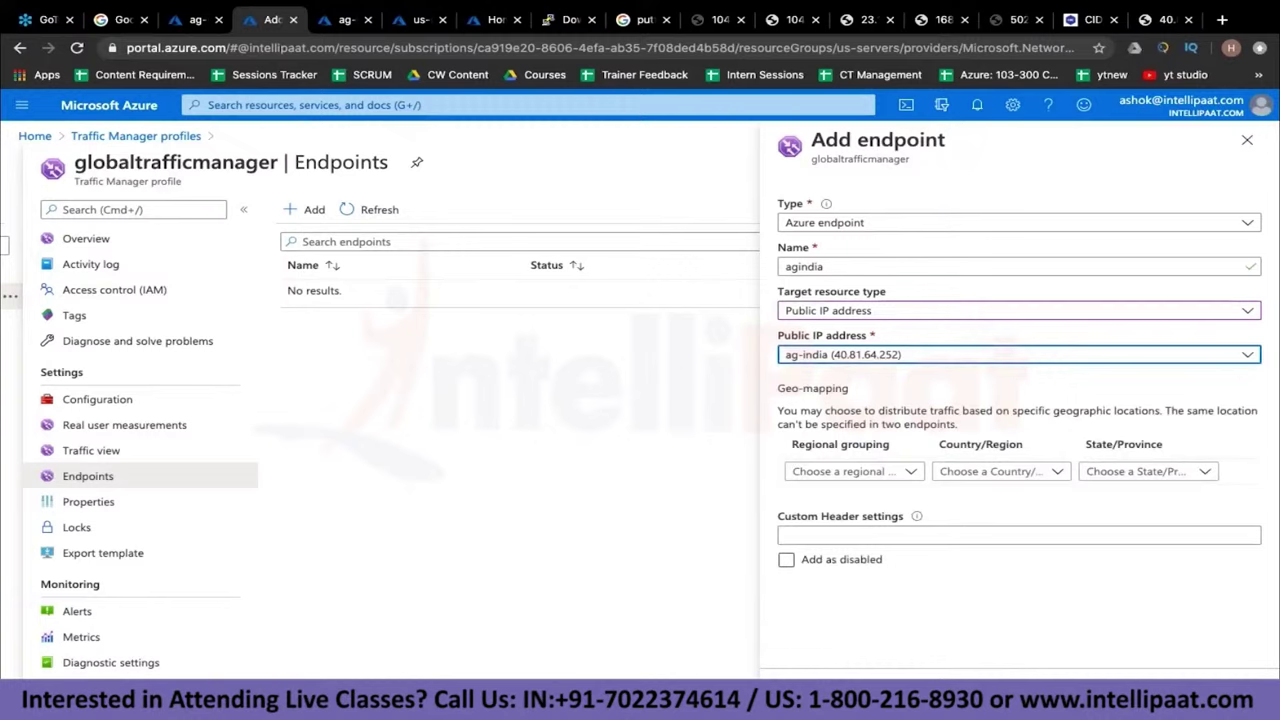
Step: Geo-map the agindia endpoint to regional grouping Asia and country India, then add it
left_click(895, 471)
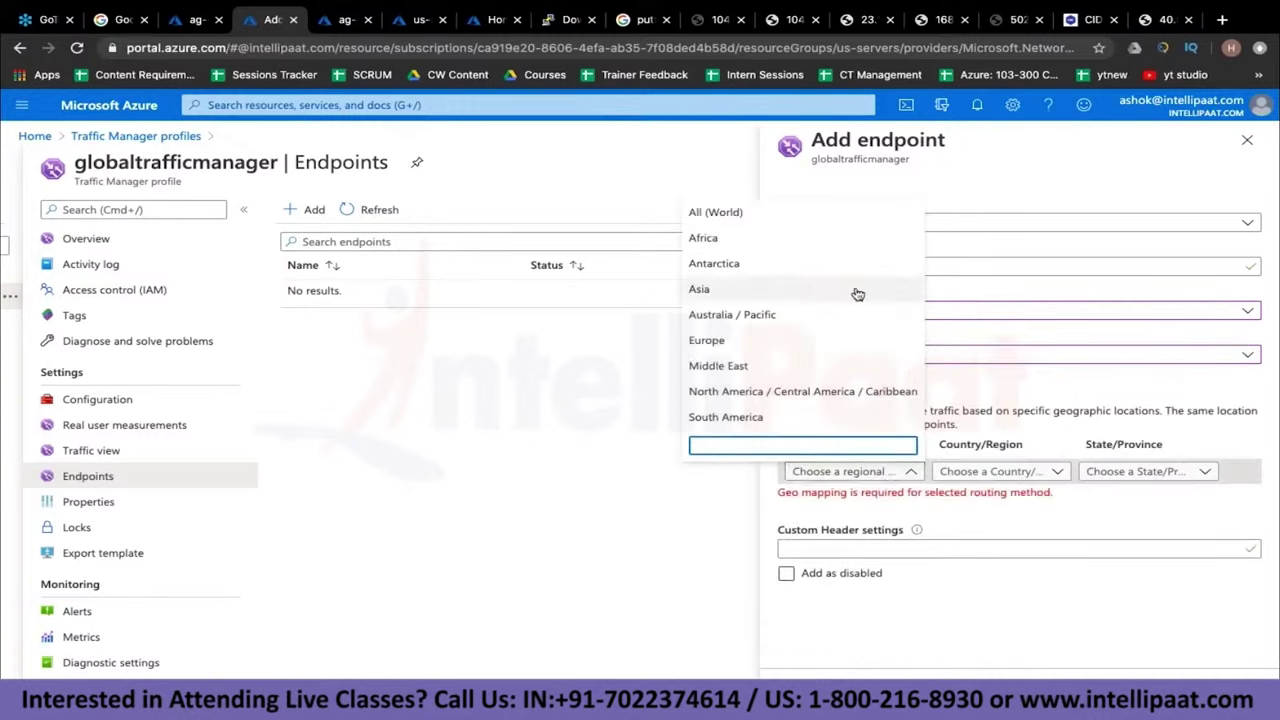
left_click(700, 546)
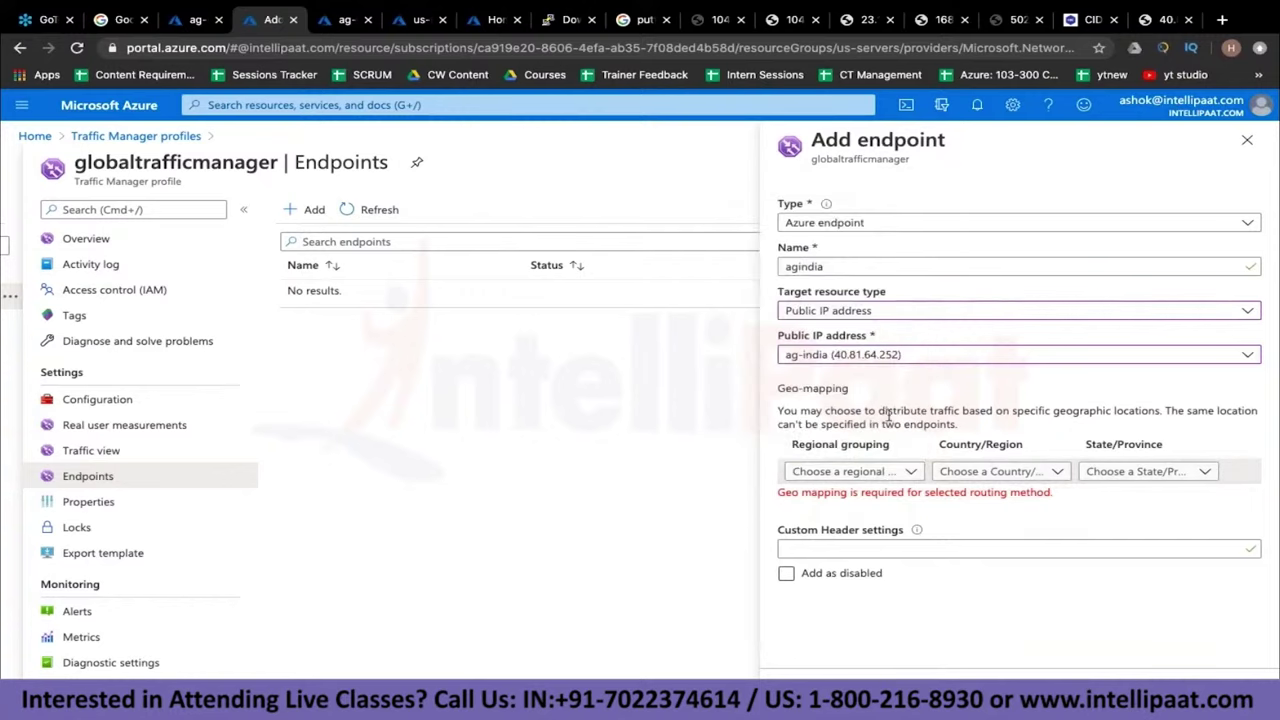
left_click_drag(848, 415, 1148, 420)
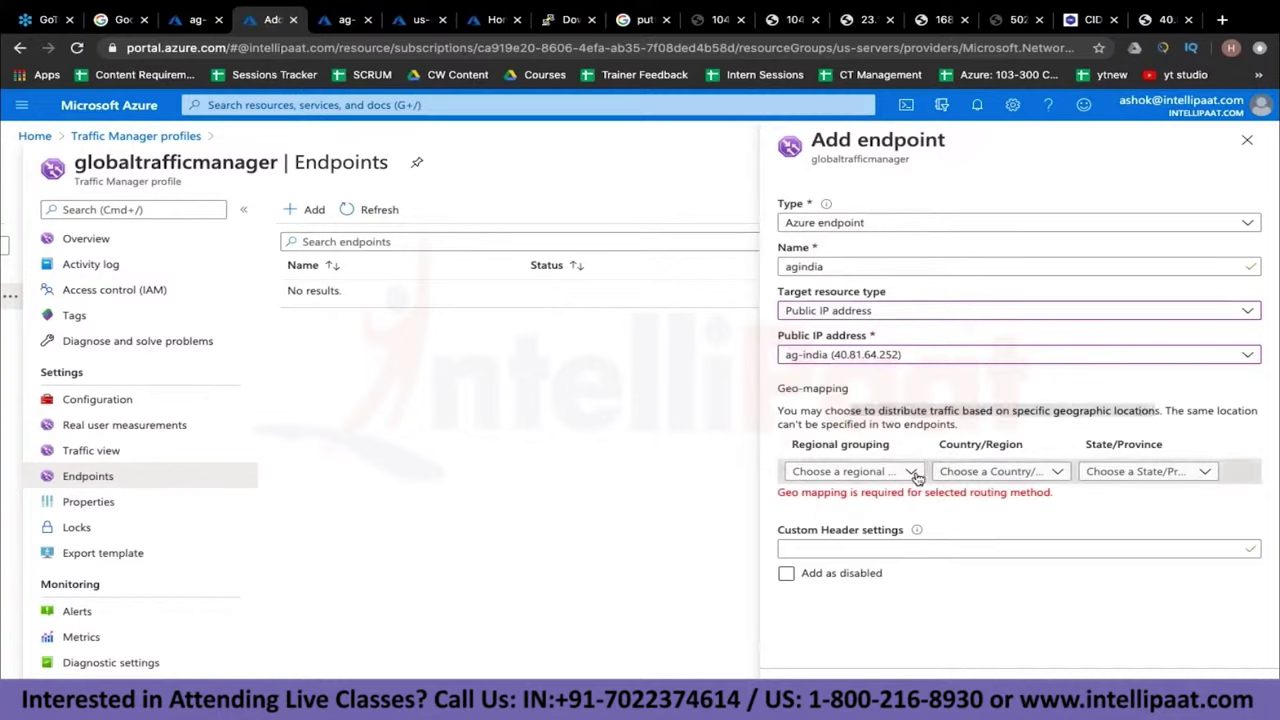
left_click(914, 474)
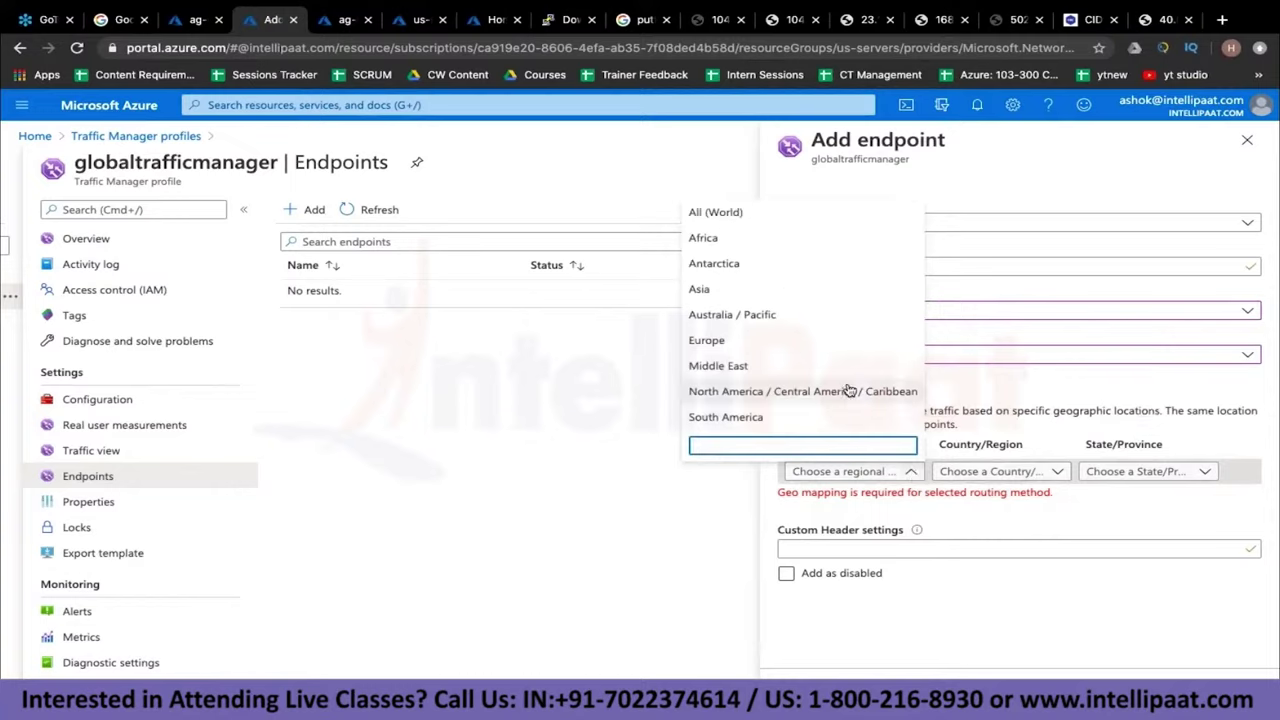
left_click(836, 293)
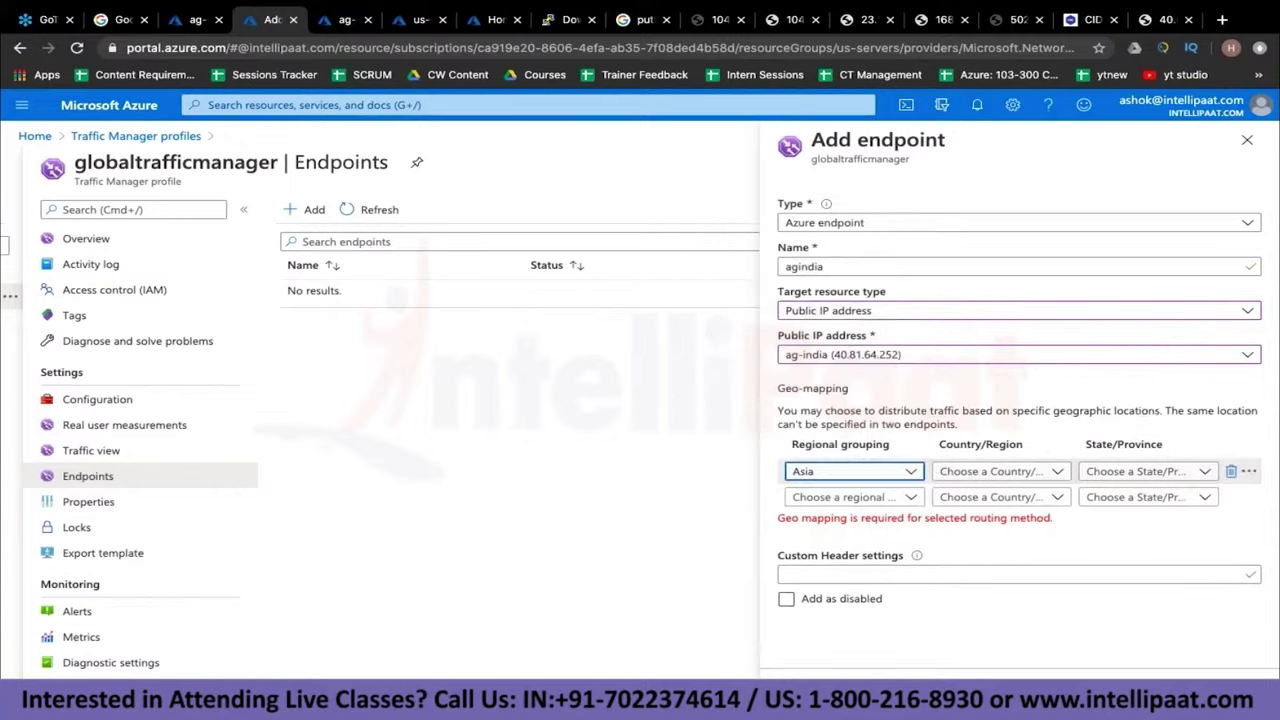
left_click(996, 474)
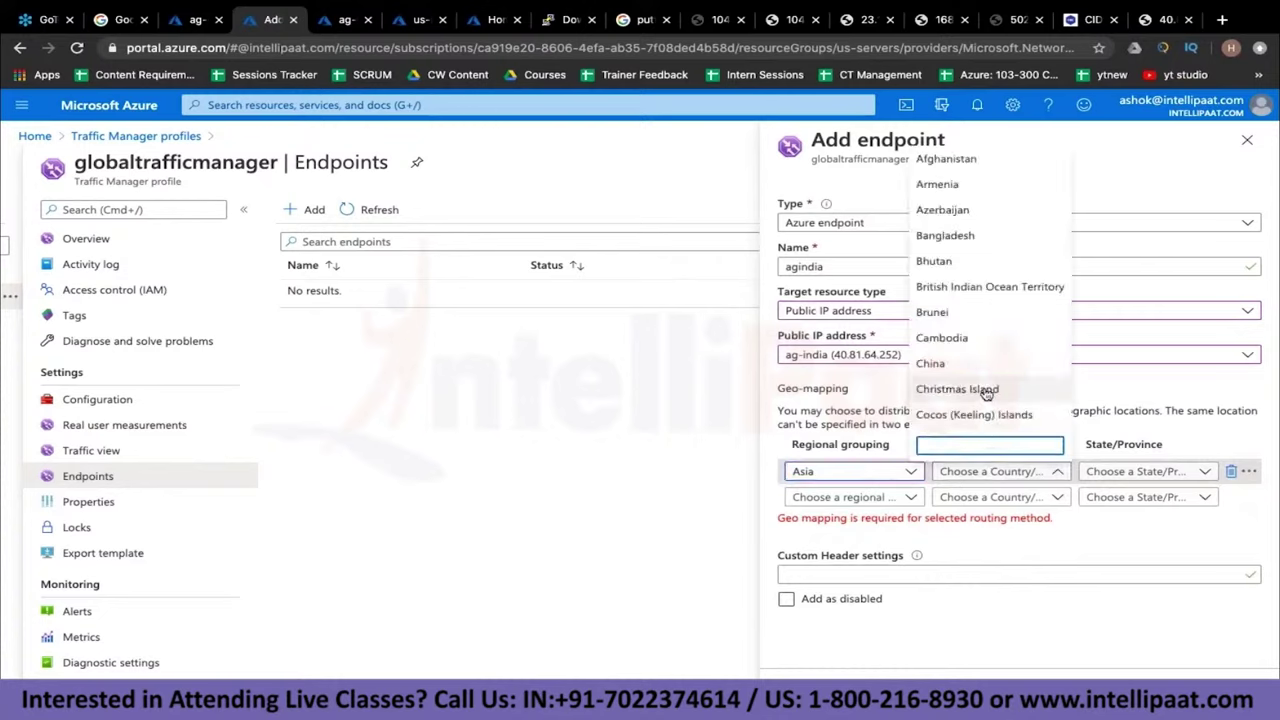
scroll(987, 312, "down", 3)
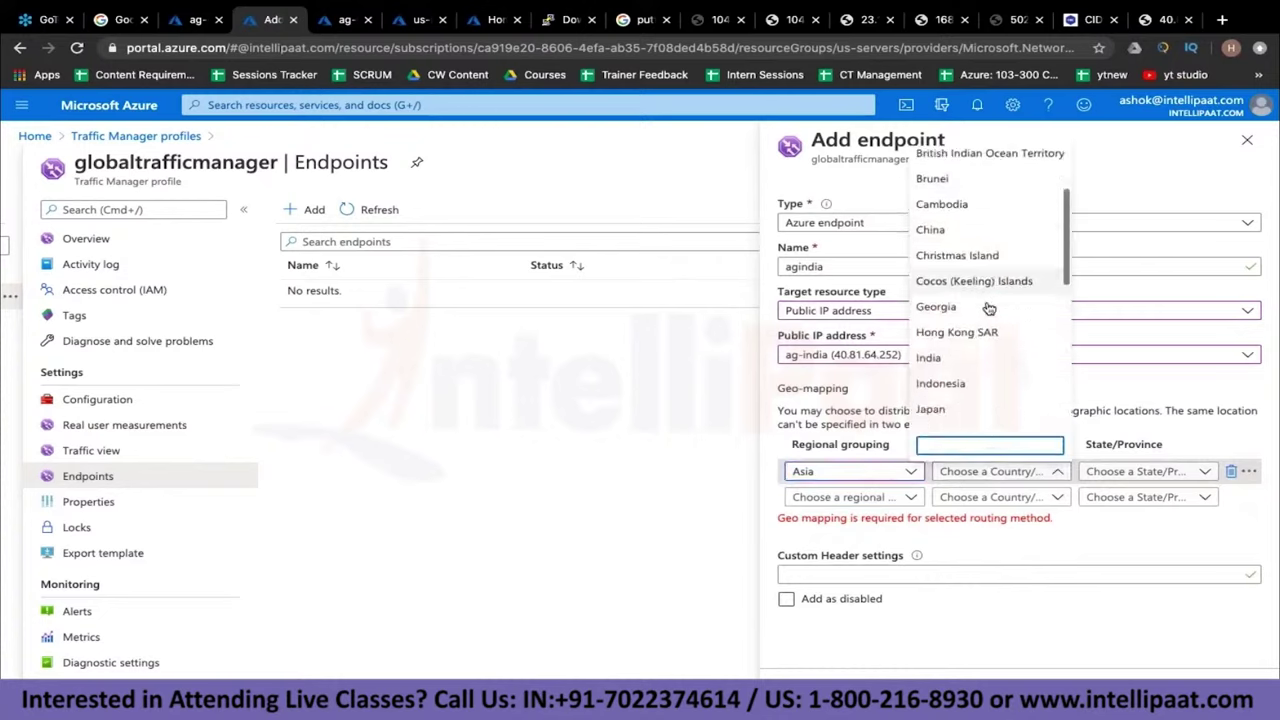
left_click(990, 356)
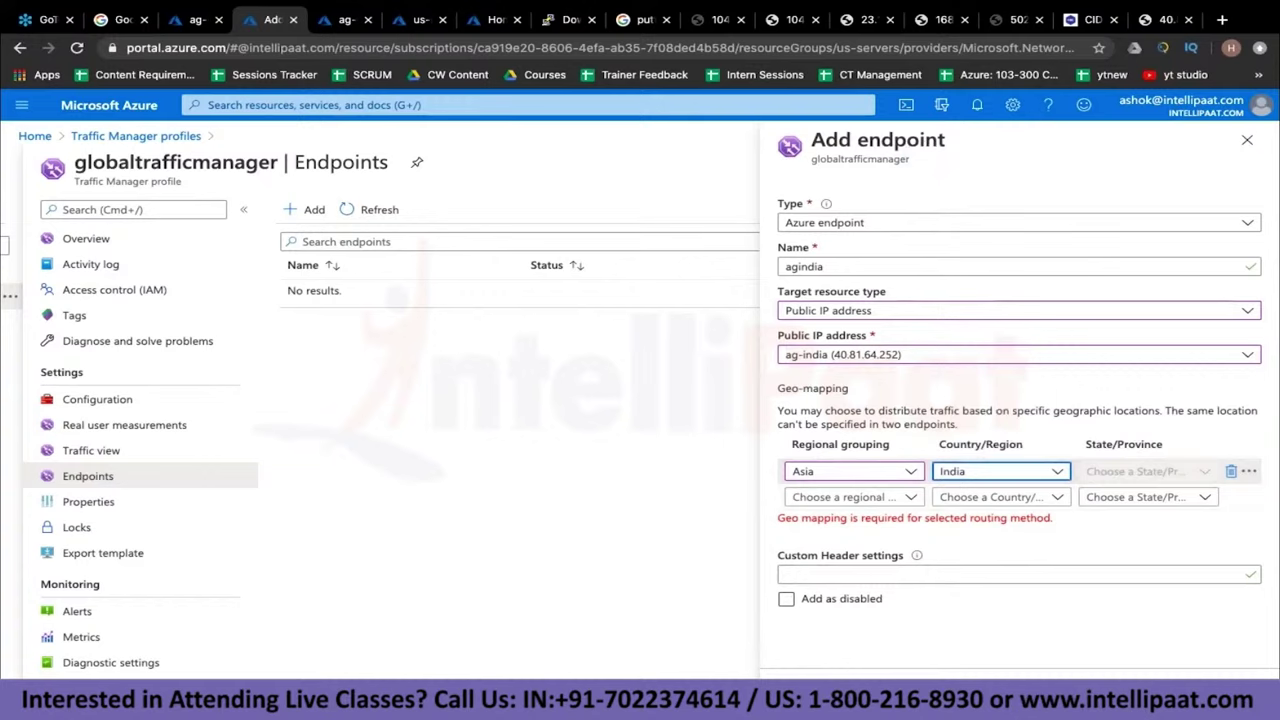
left_click(800, 700)
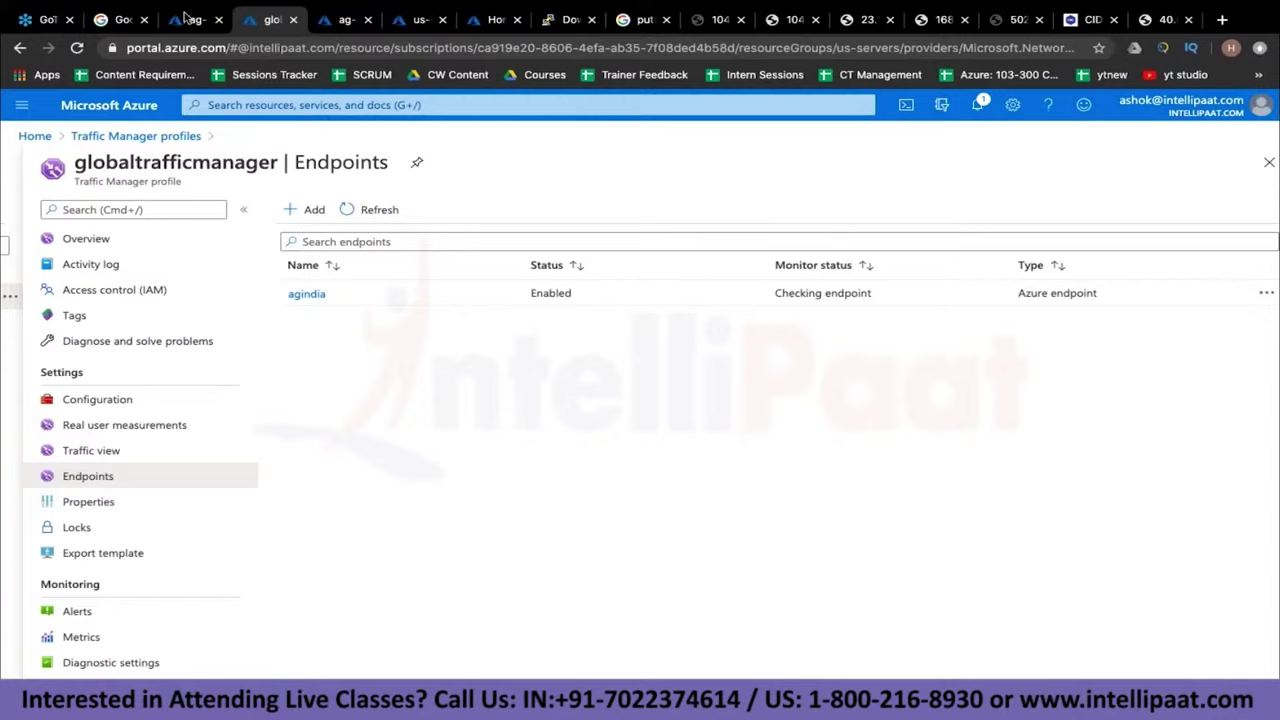
Step: In ag-us, set usbackend's targets to virtual machines server1-us539 and us-server2193
left_click(186, 18)
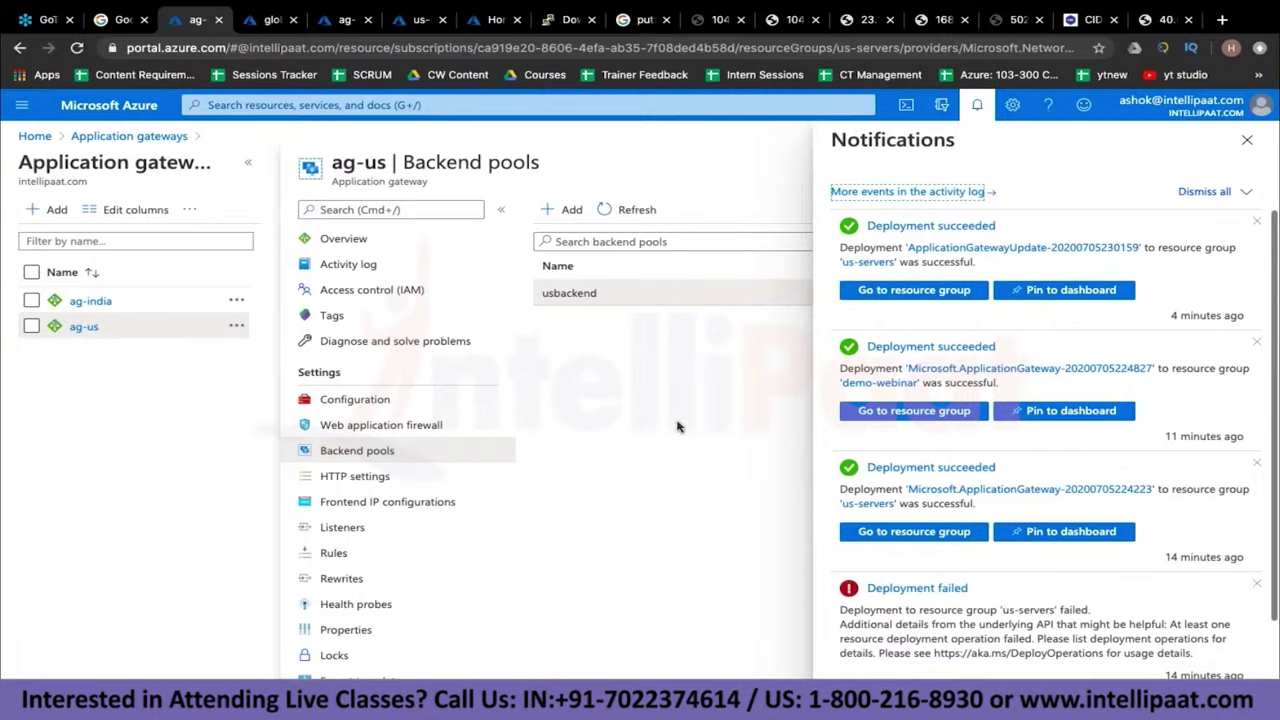
left_click(976, 108)
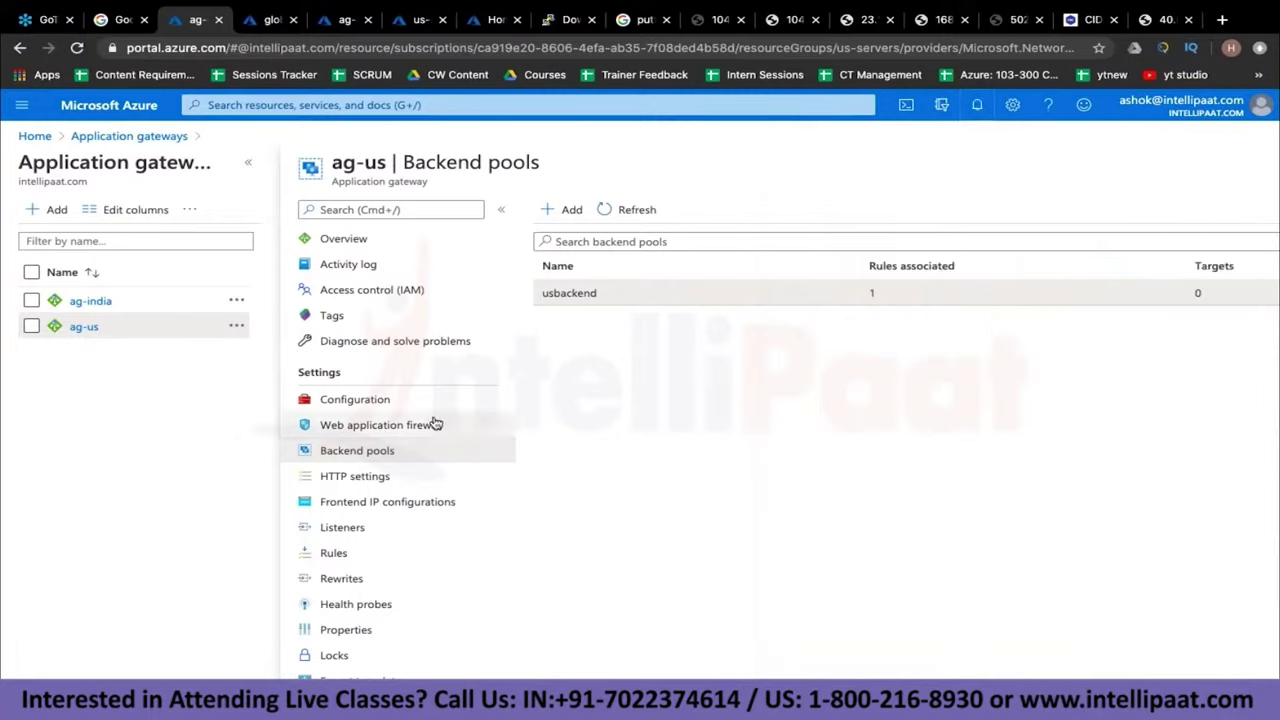
left_click(707, 300)
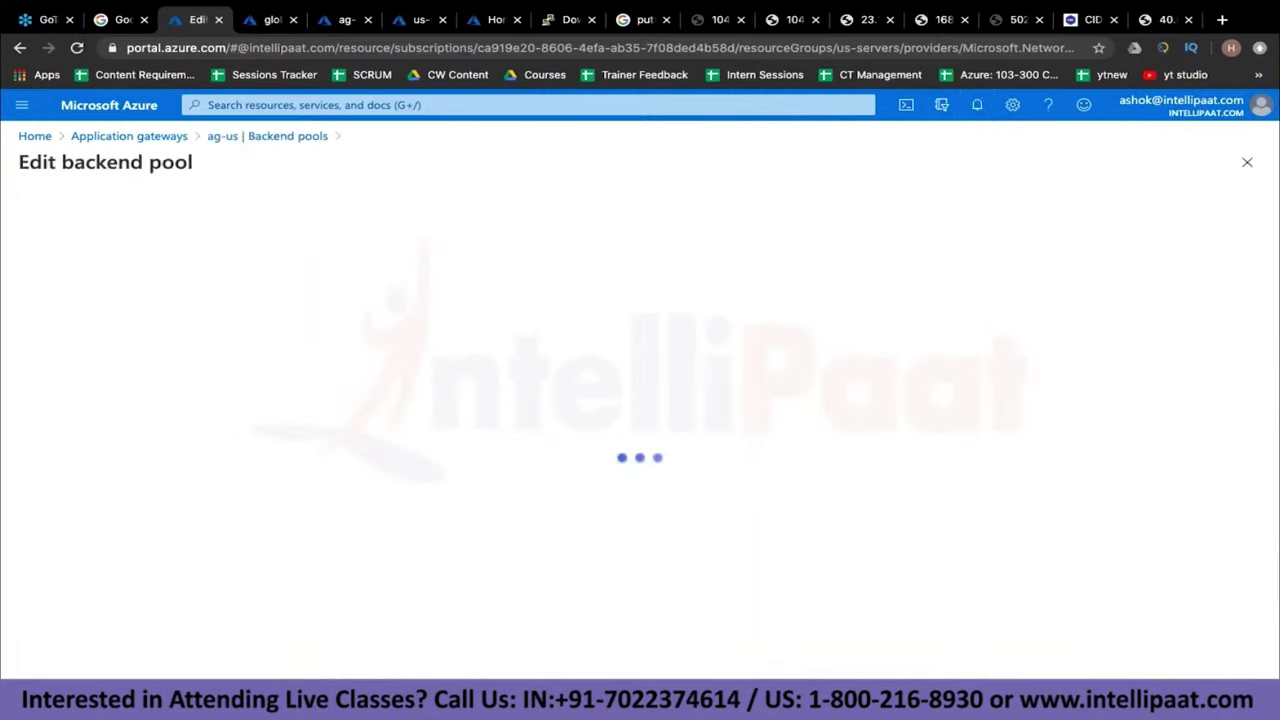
left_click(237, 437)
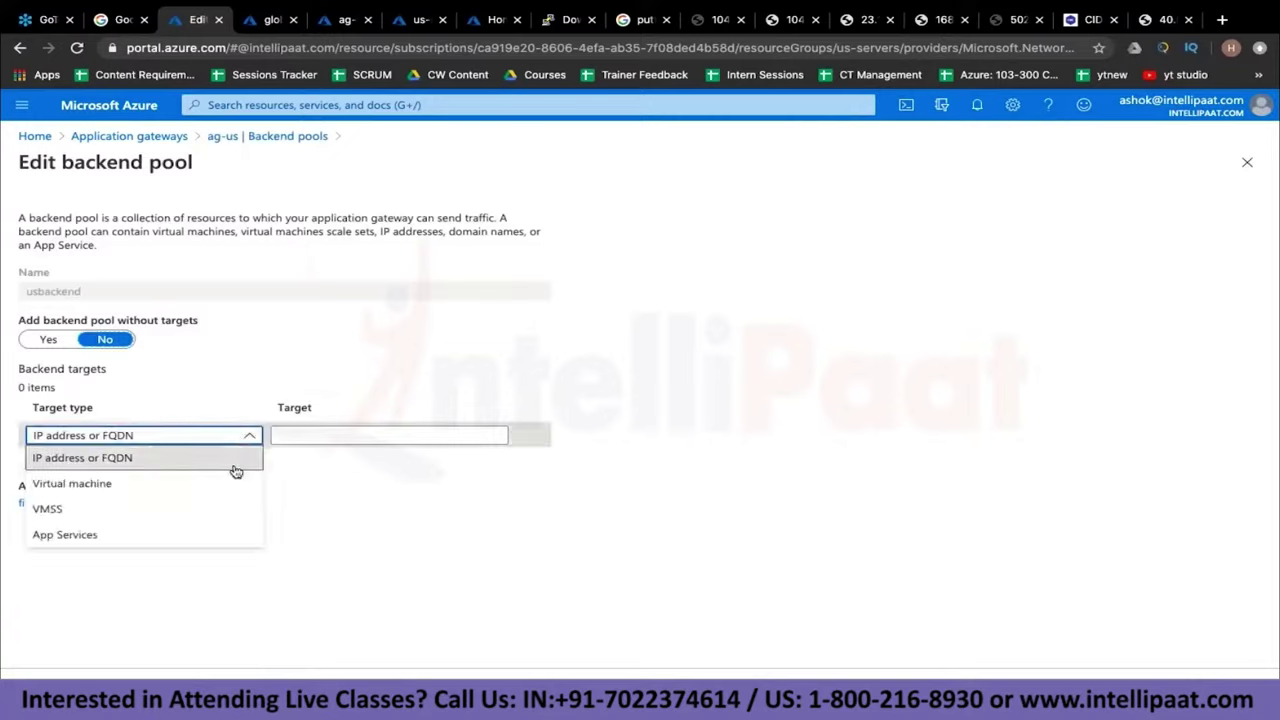
left_click(246, 485)
left_click(323, 437)
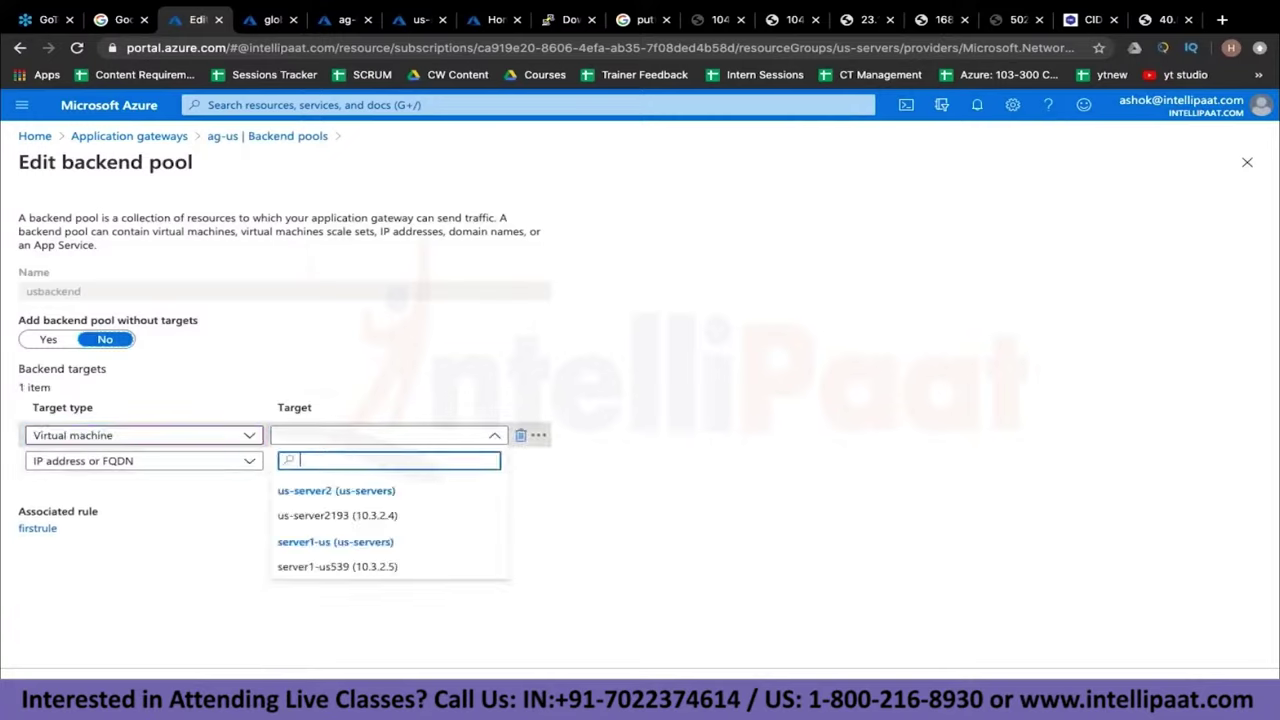
left_click(337, 566)
left_click(150, 461)
left_click(234, 509)
left_click(388, 461)
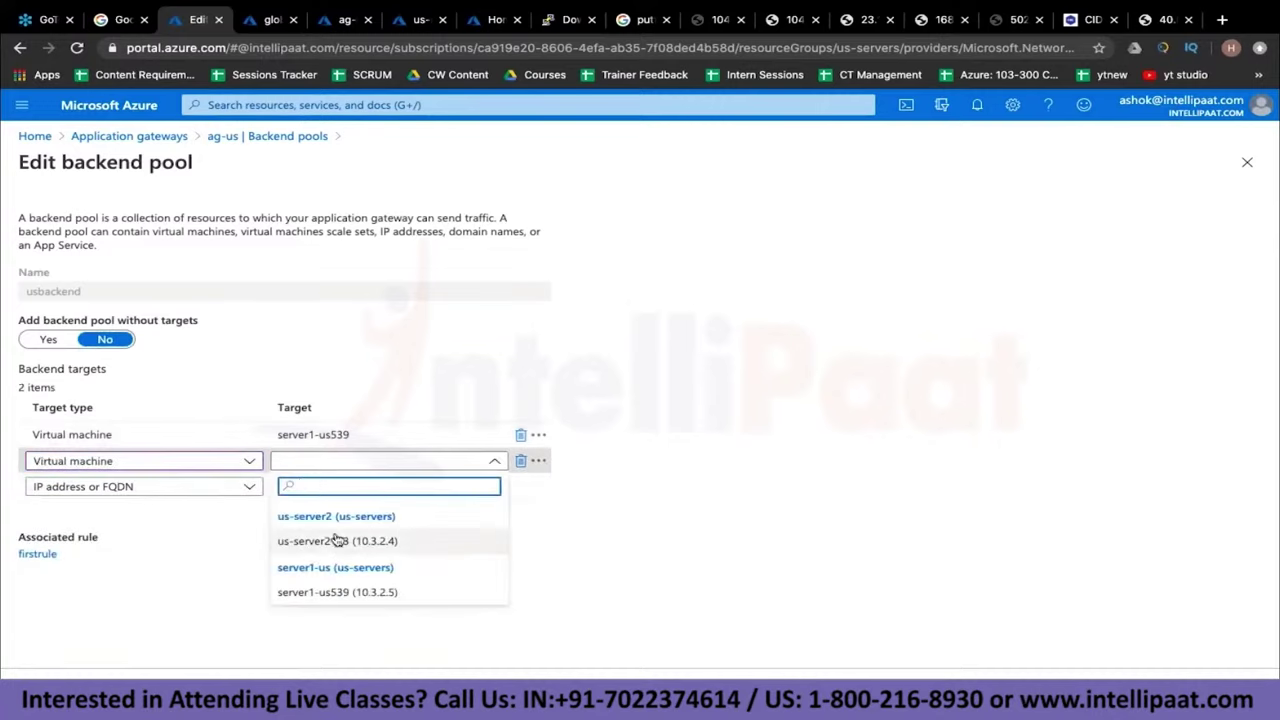
left_click(337, 537)
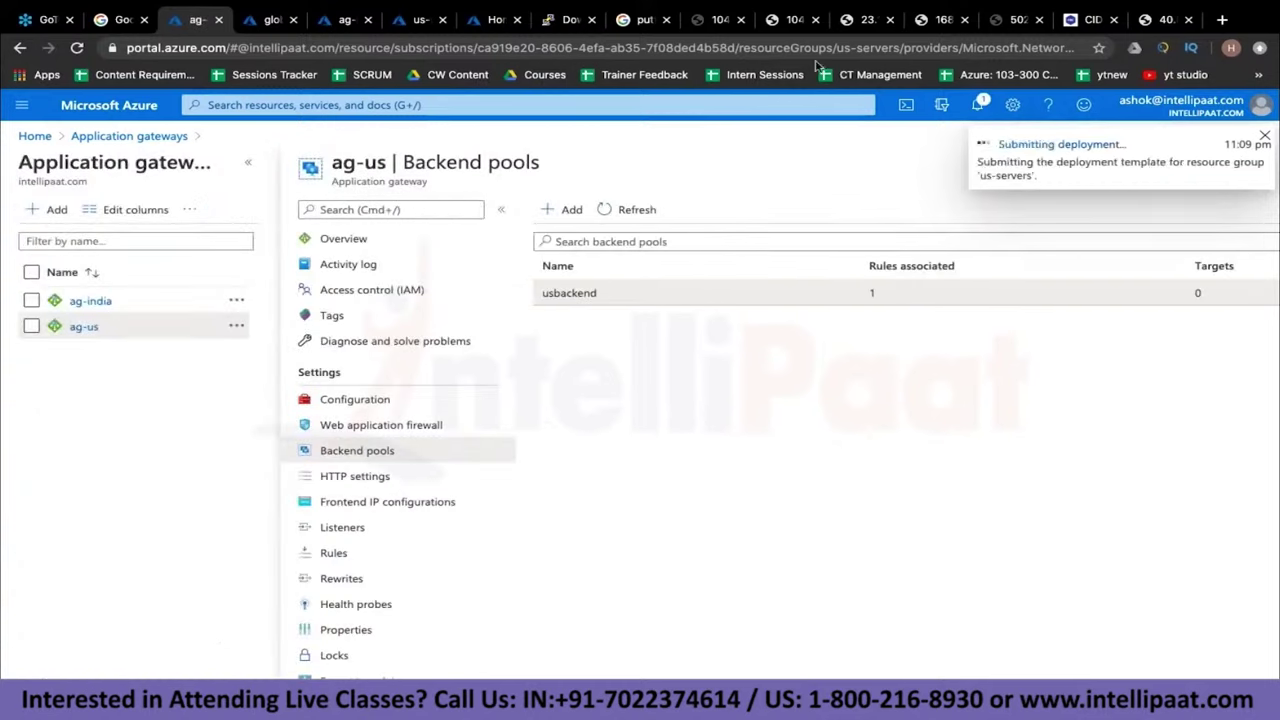
Step: Copy the globaltrafficmanager.trafficmanager.net DNS name from the profile's Overview page
left_click(270, 24)
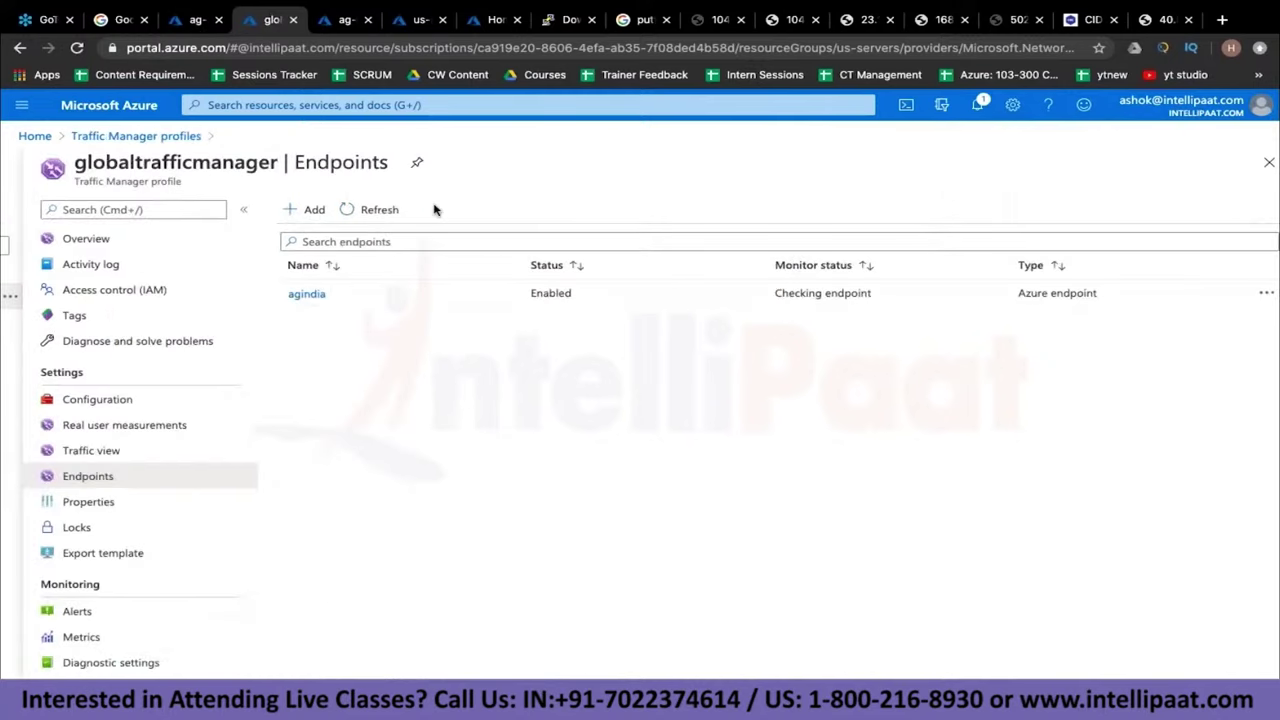
left_click(143, 258)
left_click(148, 239)
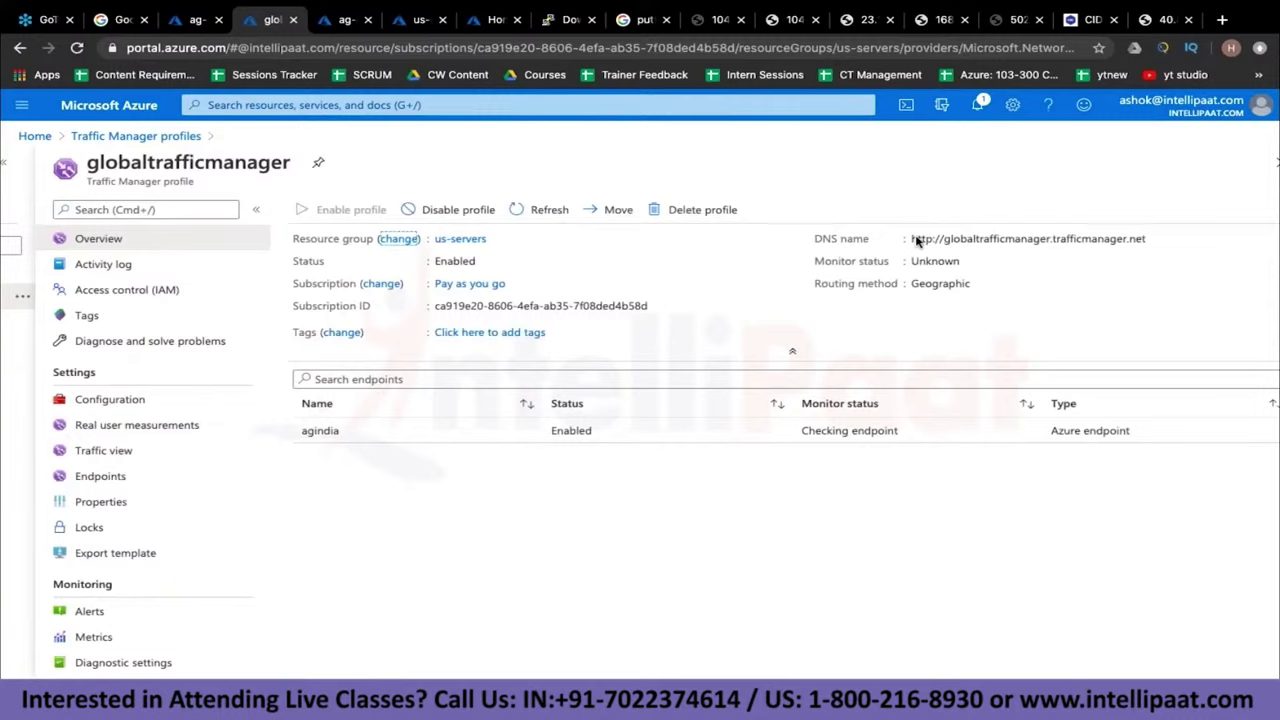
right_click(916, 242)
left_click(990, 247)
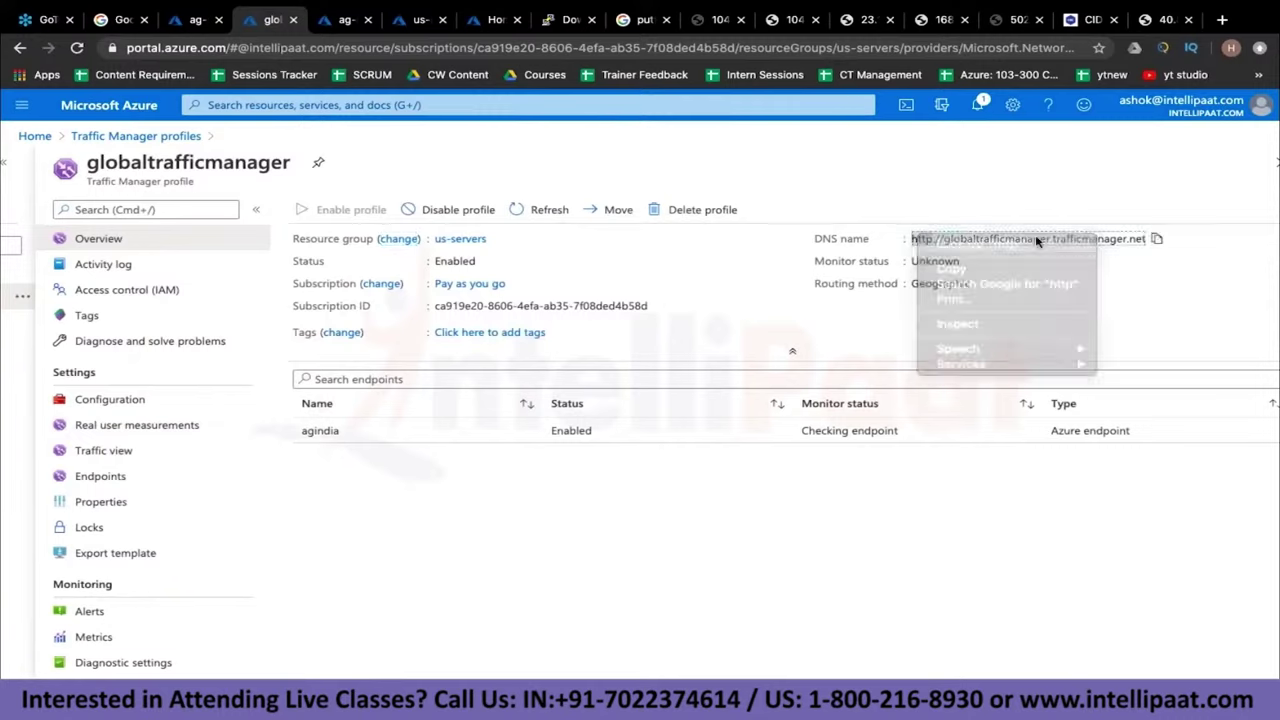
left_click(1158, 244)
left_click(1157, 239)
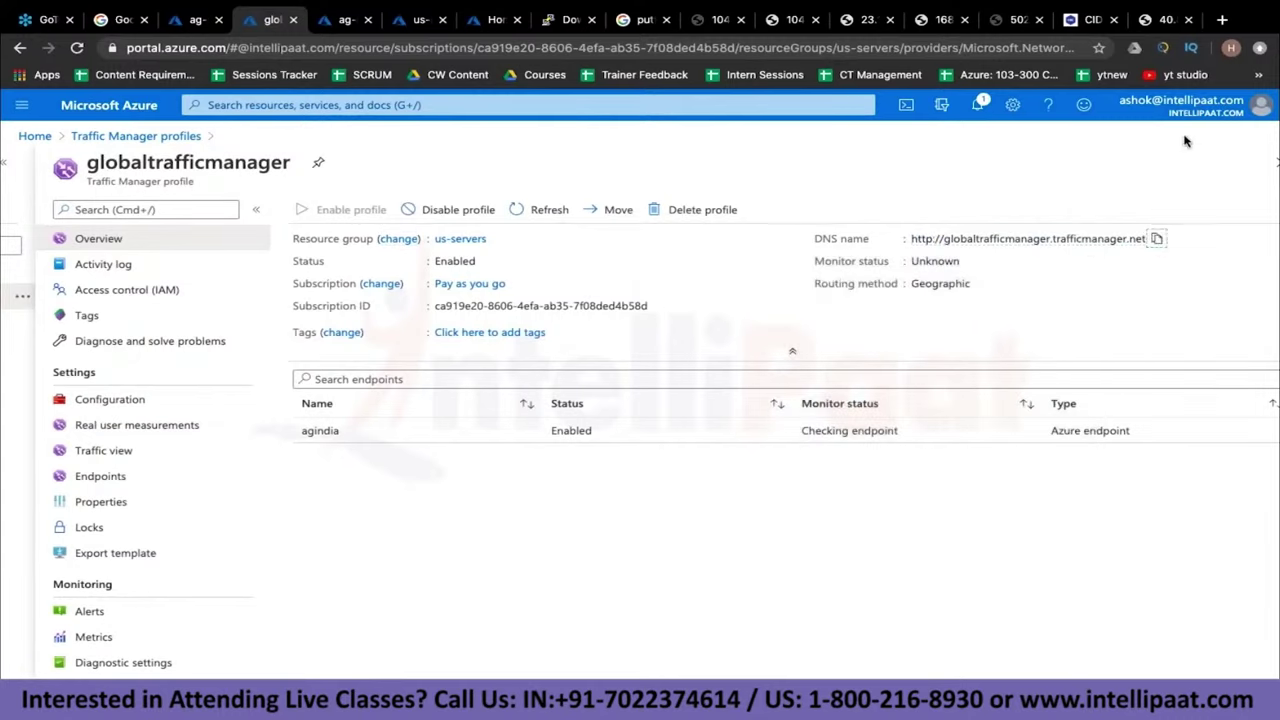
left_click(1221, 20)
Step: Paste and load globaltrafficmanager.trafficmanager.net, which shows an Indian server's welcome page
key("ctrl+v")
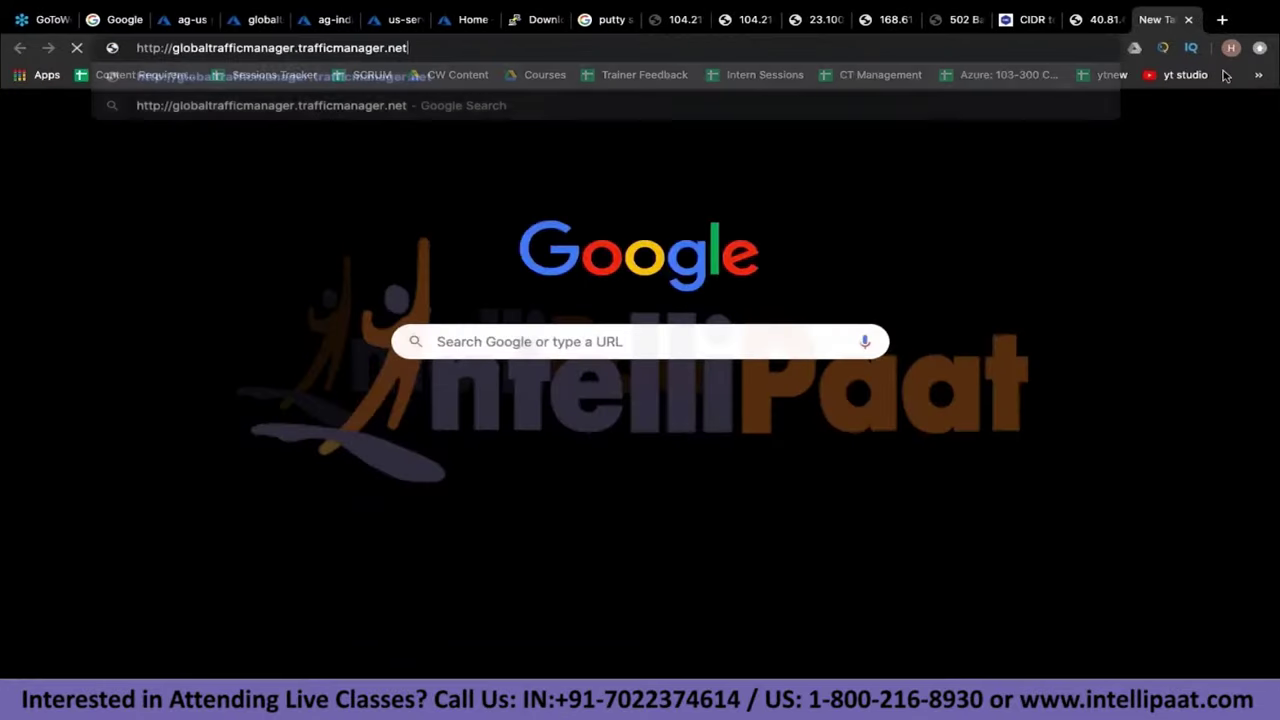
key("Return")
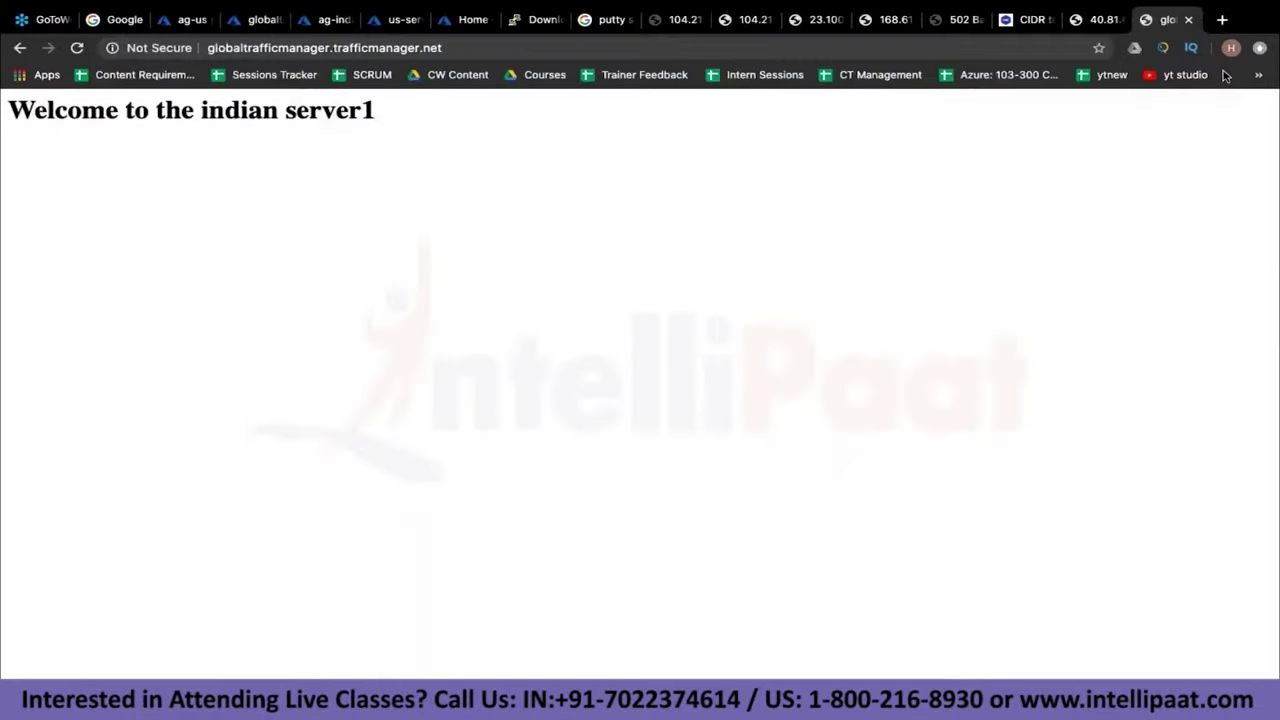
left_click_drag(11, 109, 414, 103)
Step: Reload the page several times to compare server1 and server2 responses, then return to Azure
left_click(450, 47)
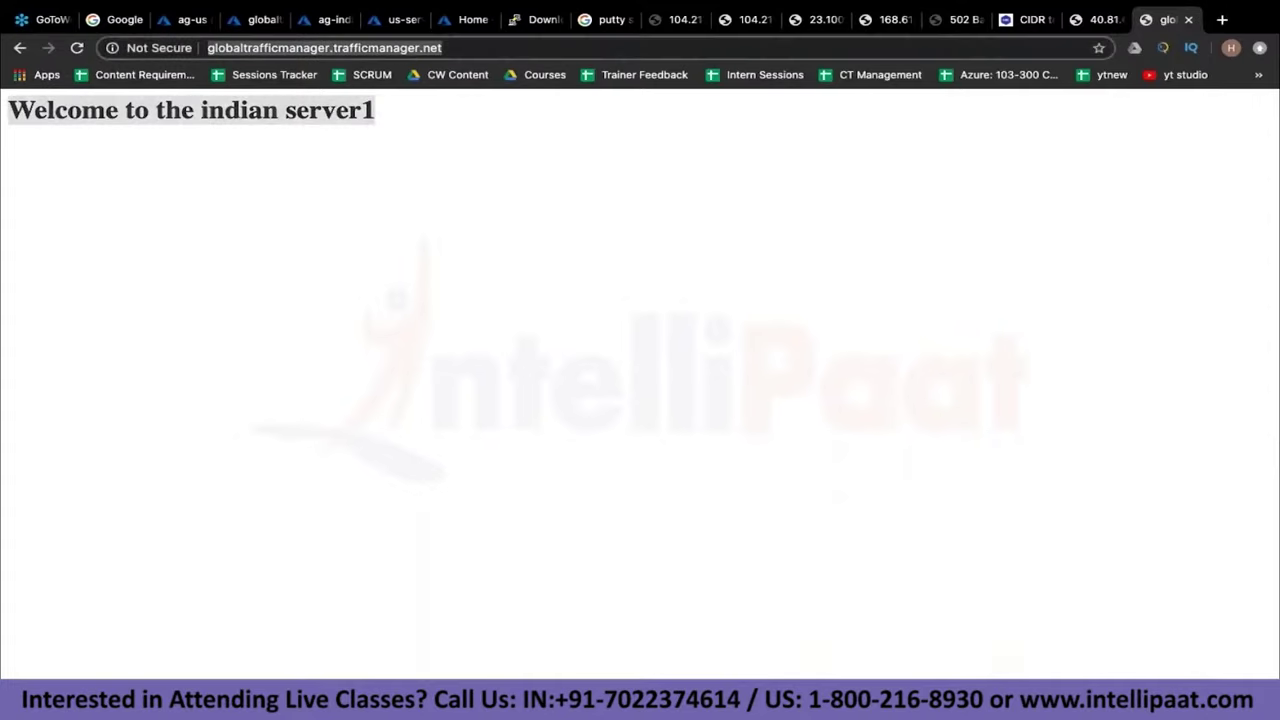
key("Return")
left_click(450, 47)
key("Return")
left_click(450, 47)
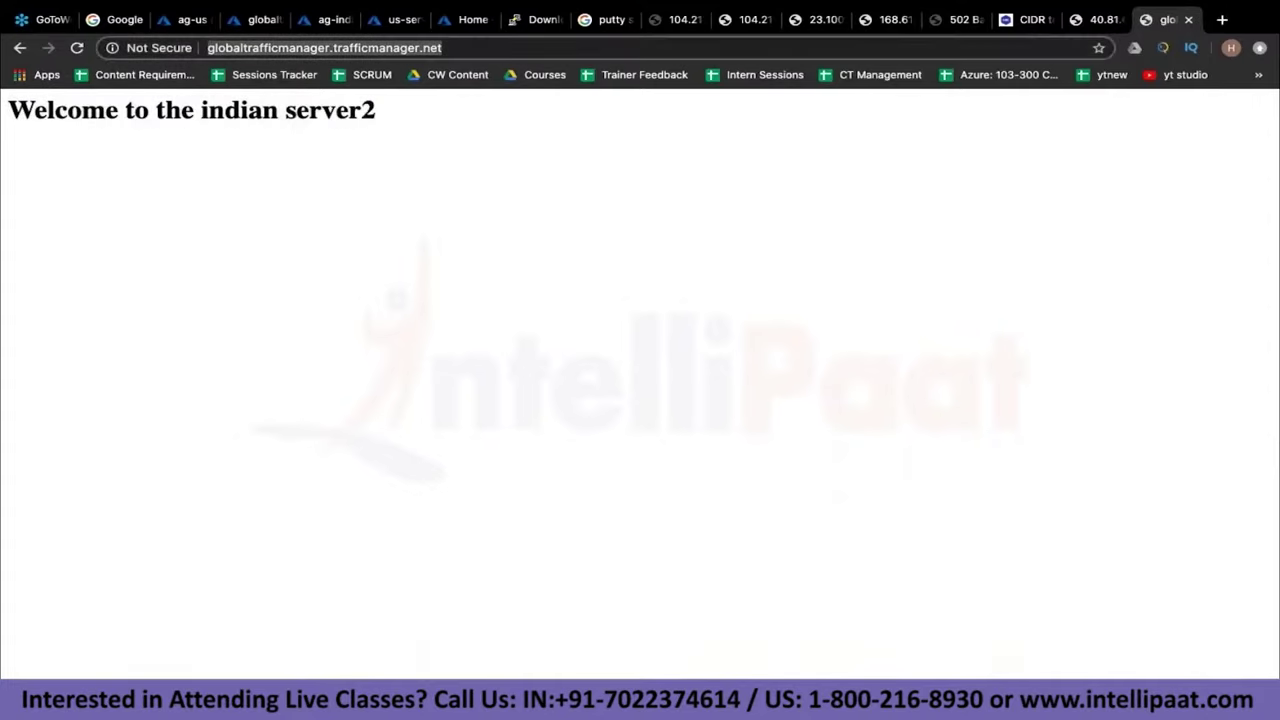
key("Return")
left_click(450, 47)
key("Return")
left_click(450, 47)
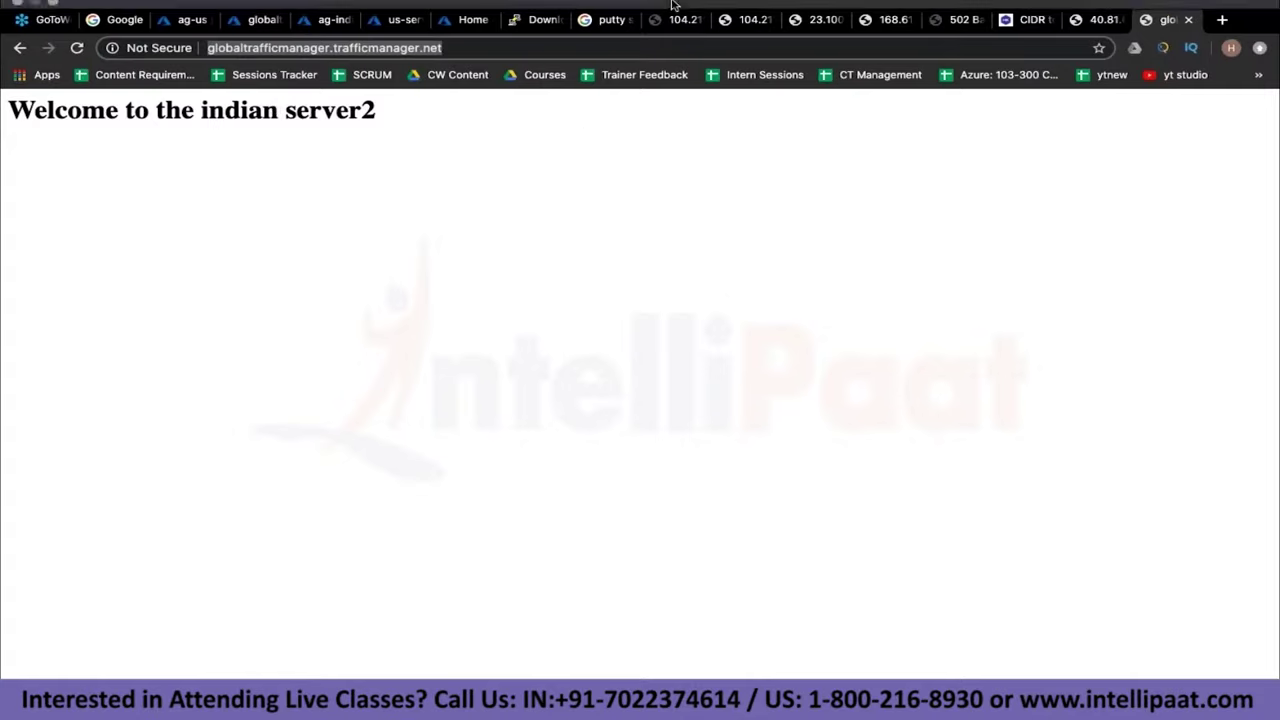
left_click(258, 19)
Step: Search 'dns' to open DNS zones, which lists none, then open a blank tab
left_click(385, 105)
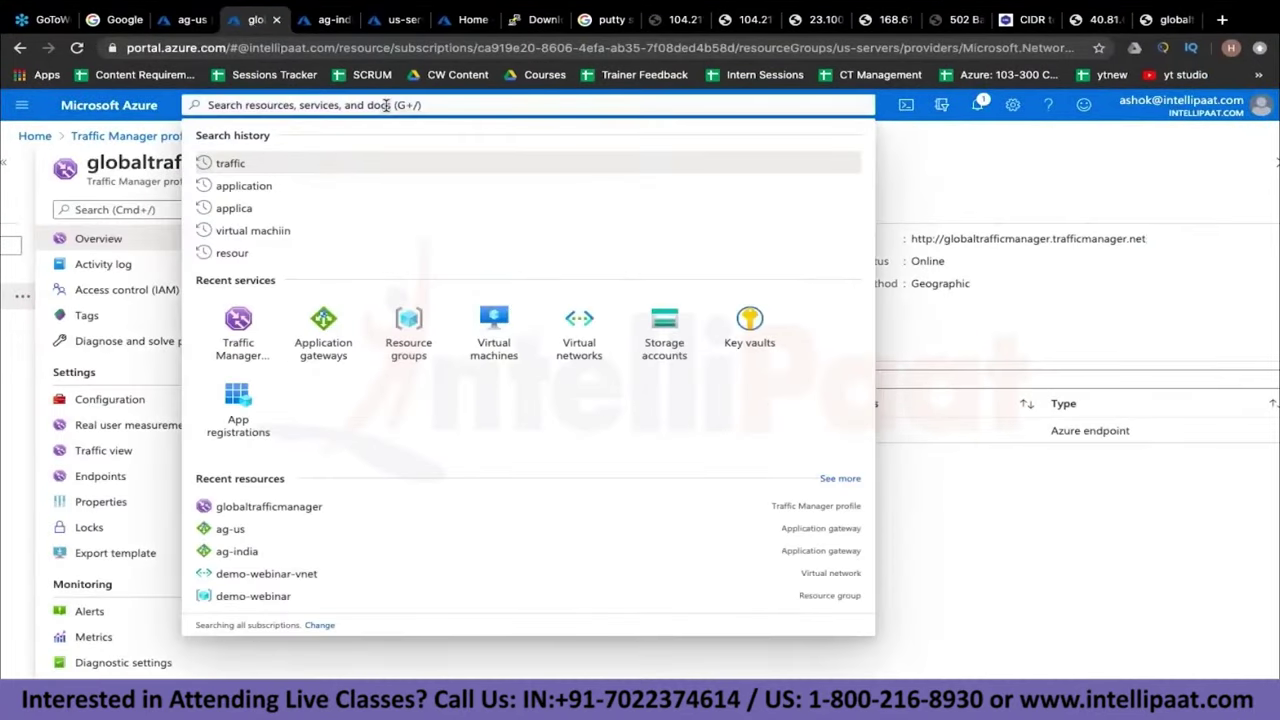
type("dns")
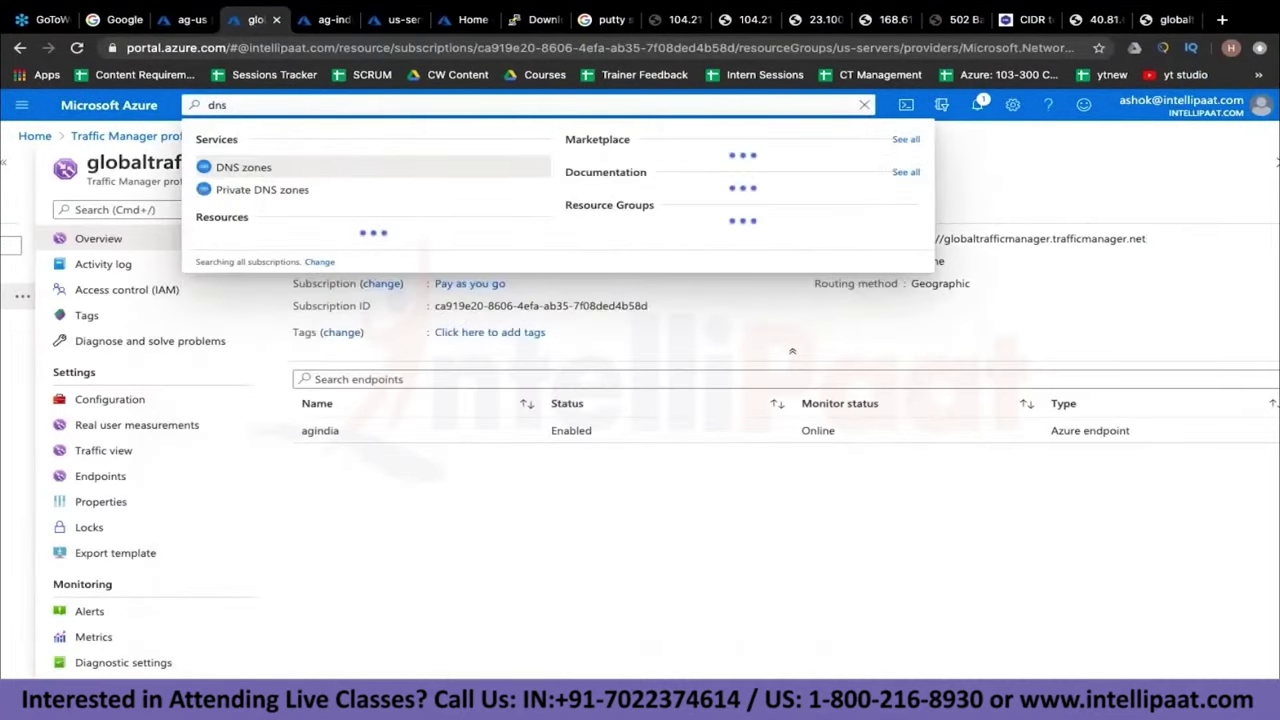
left_click(414, 170)
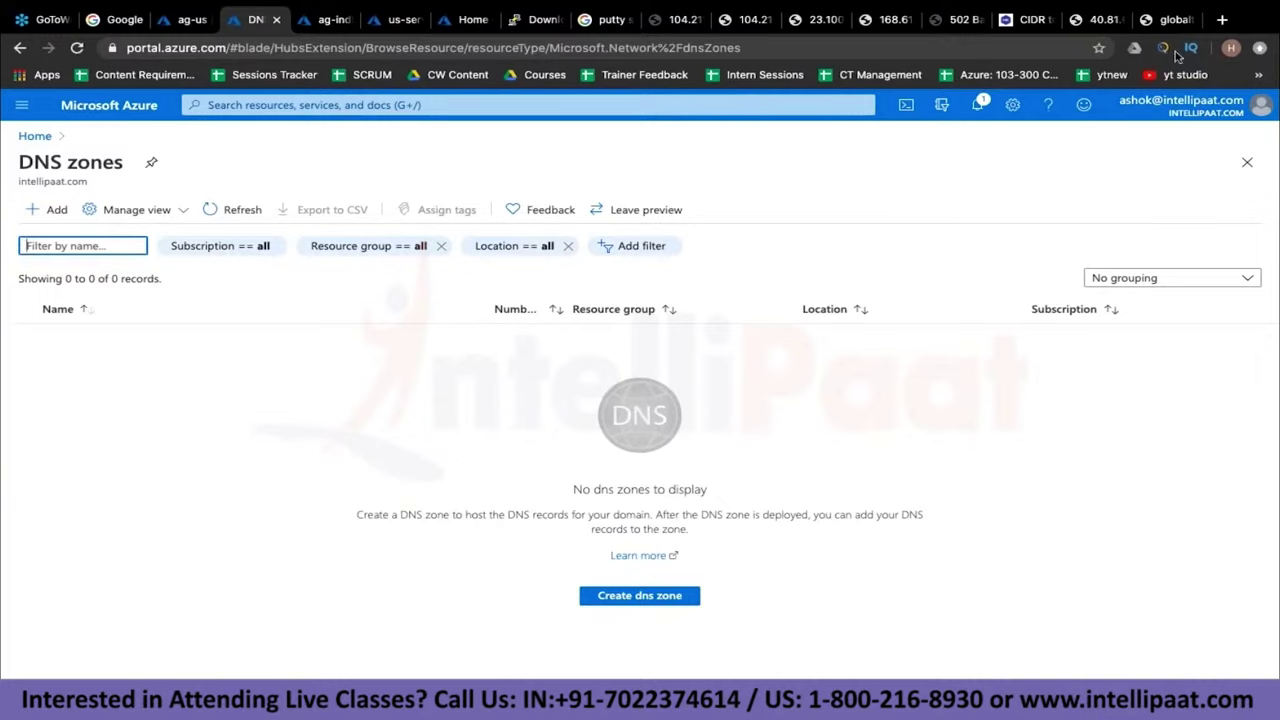
left_click(1221, 20)
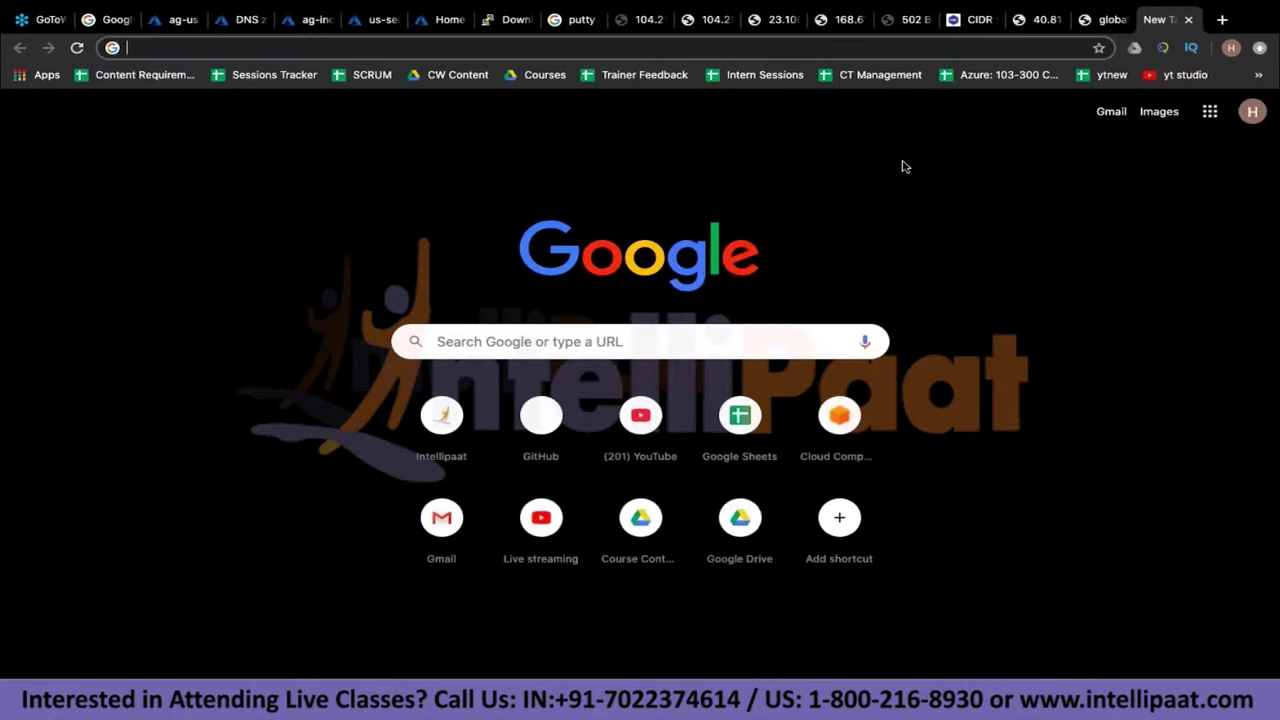
Step: Go to freenom.com, log in, and choose Services > My Domains
type("freenom")
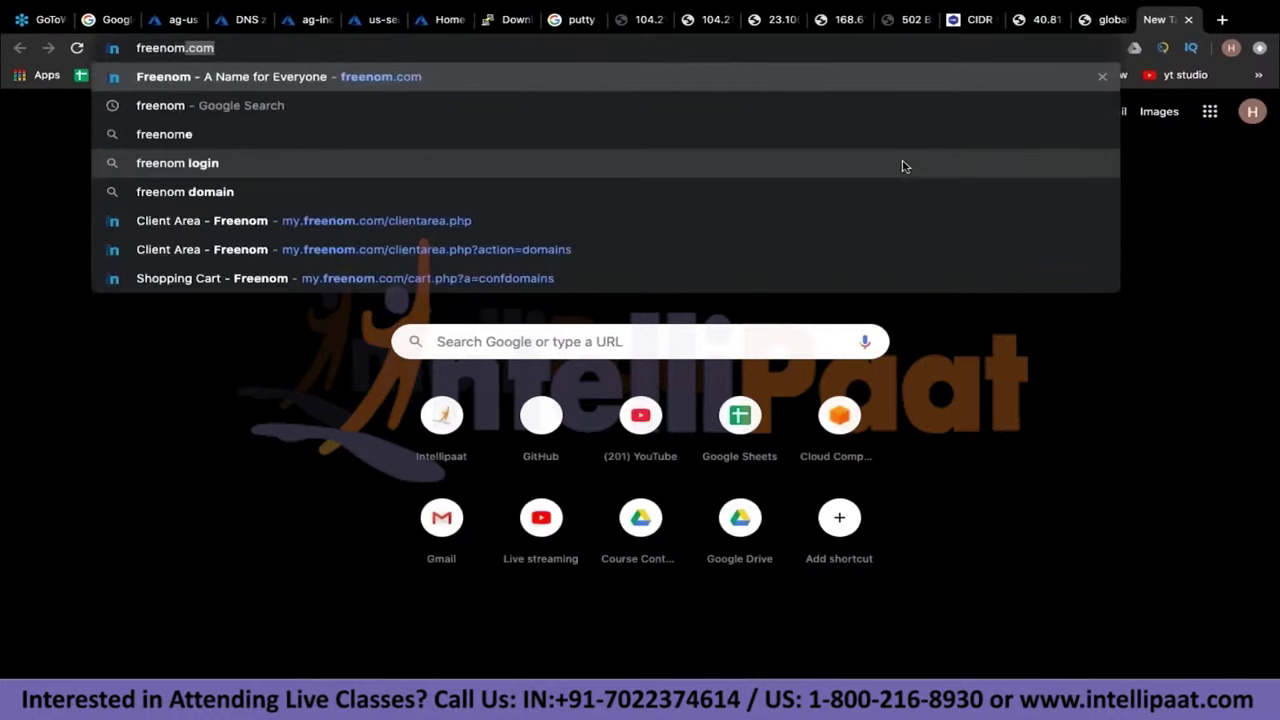
key("Return")
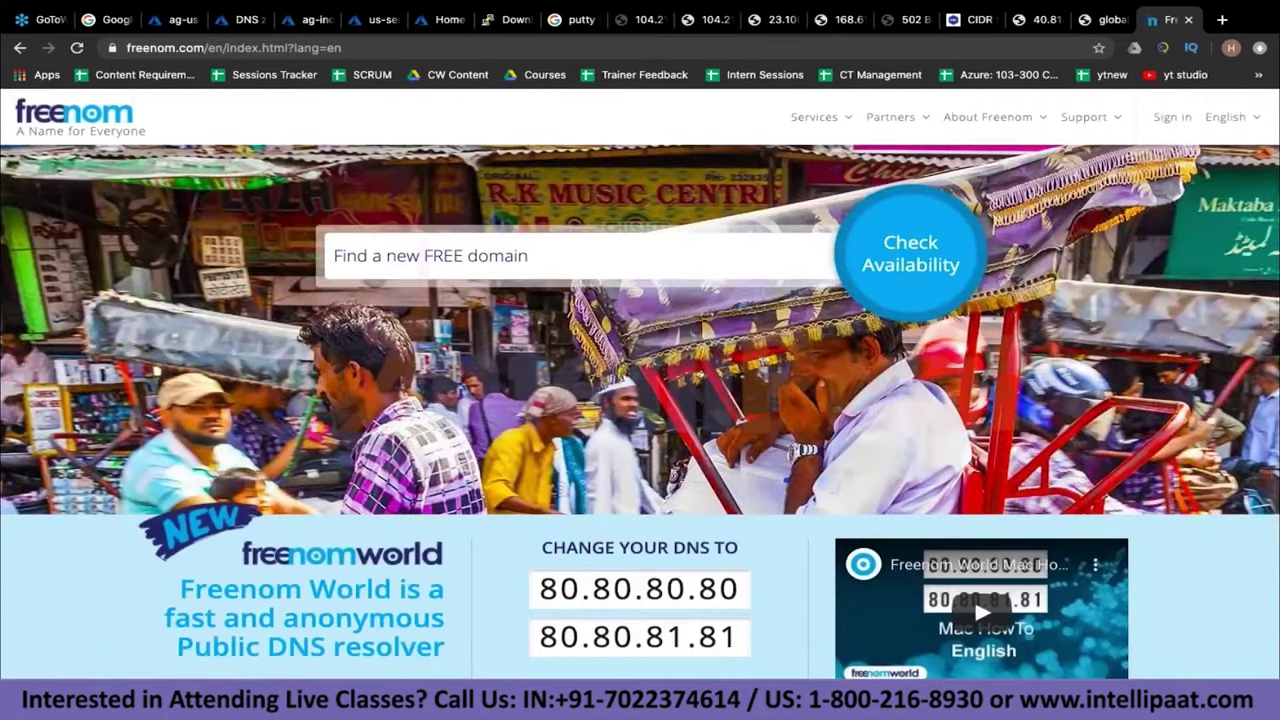
left_click(1169, 117)
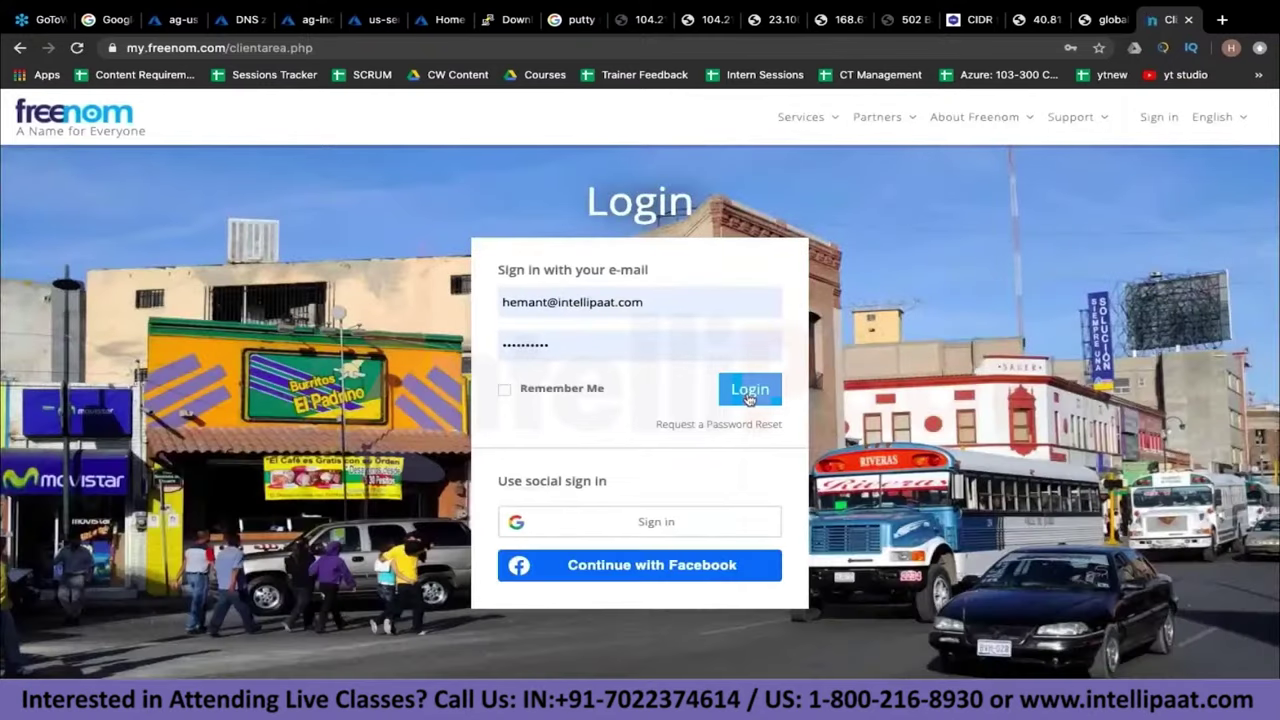
left_click(749, 392)
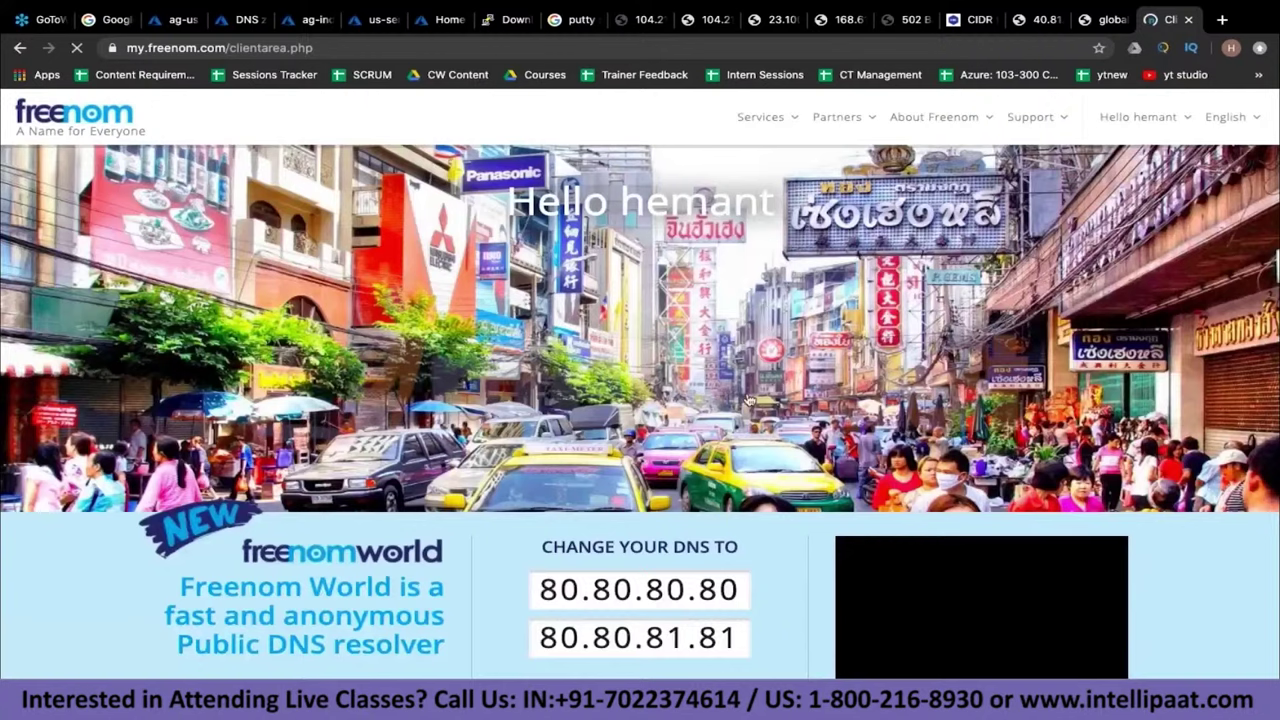
mouse_move(768, 124)
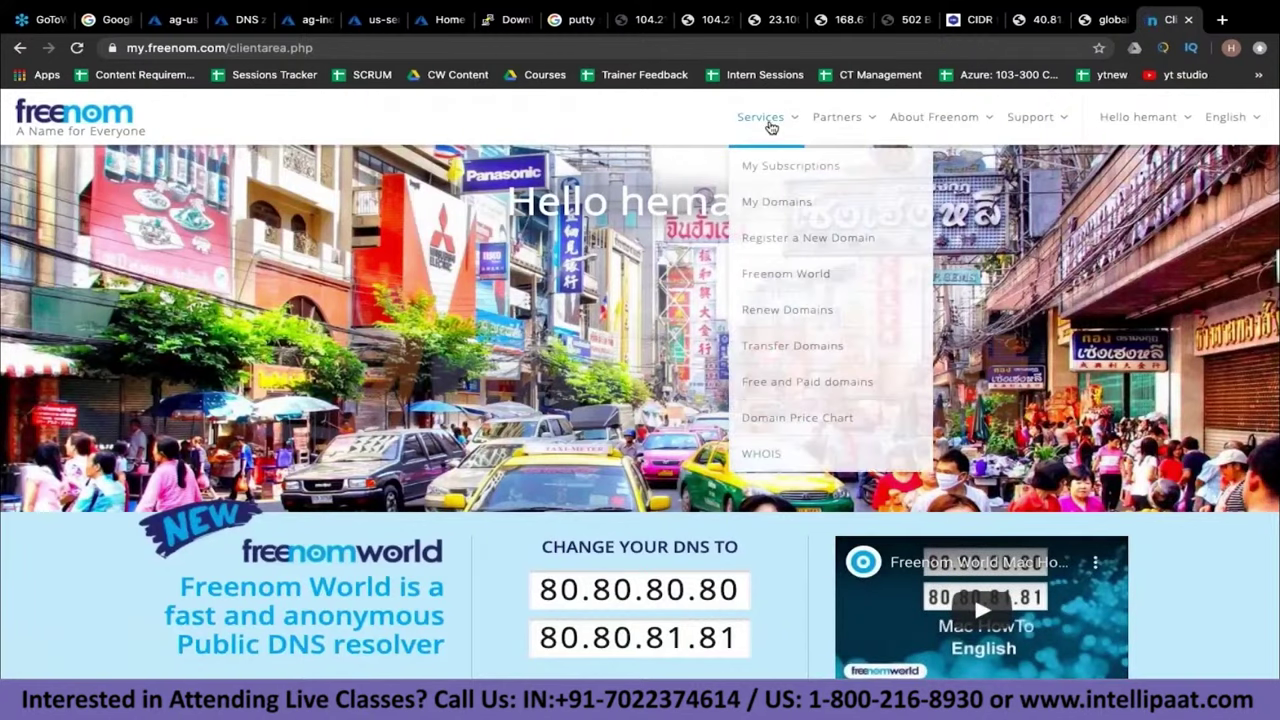
left_click(776, 201)
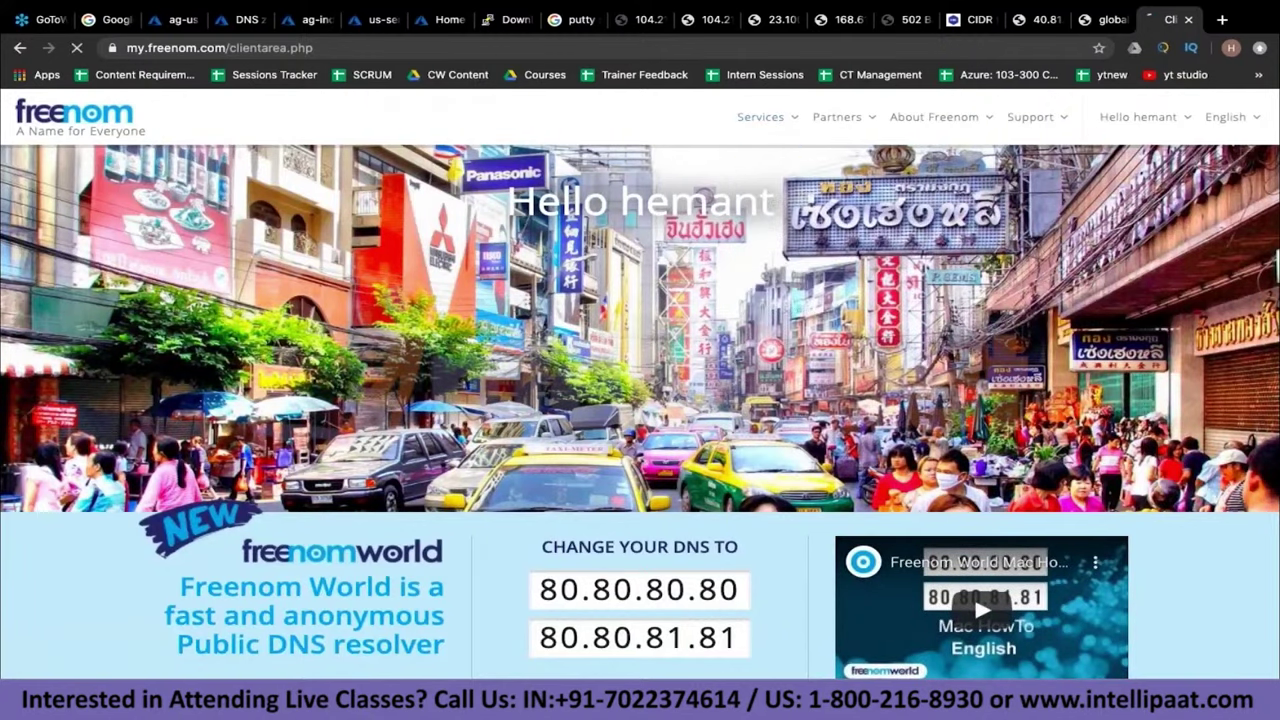
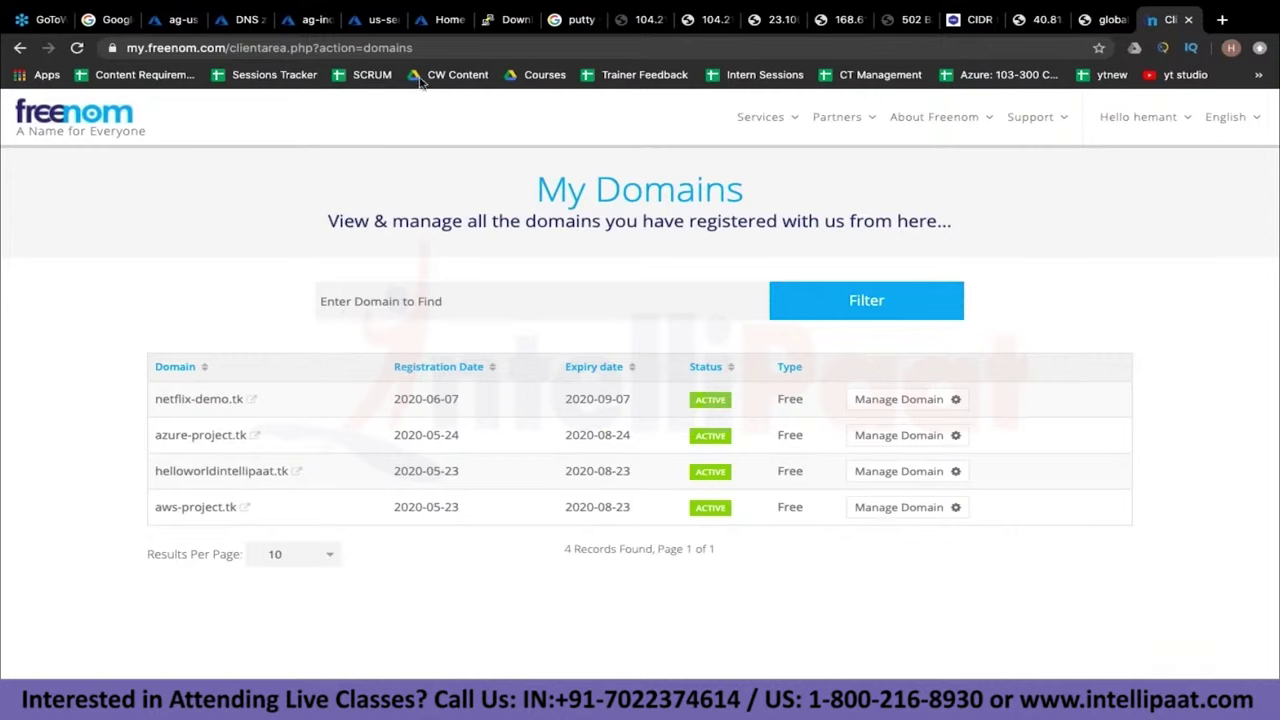
Step: Put the new DNS zone in the us-servers resource group
left_click(245, 20)
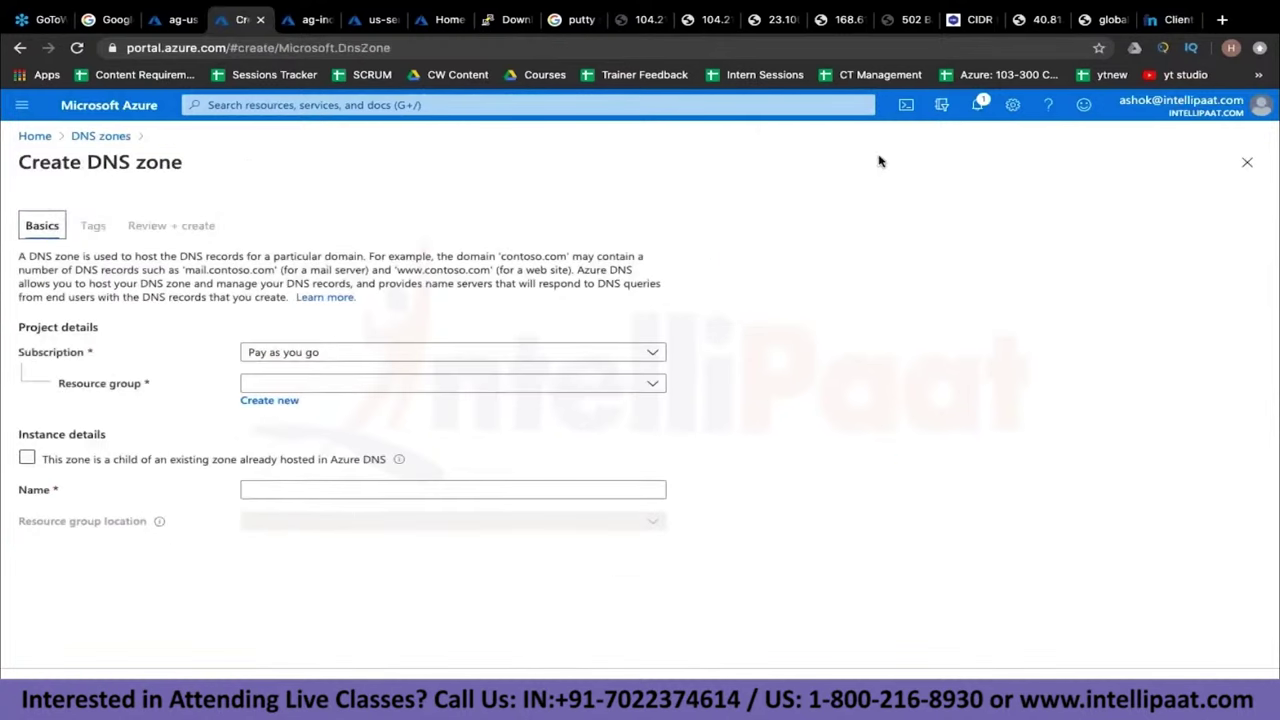
left_click(480, 390)
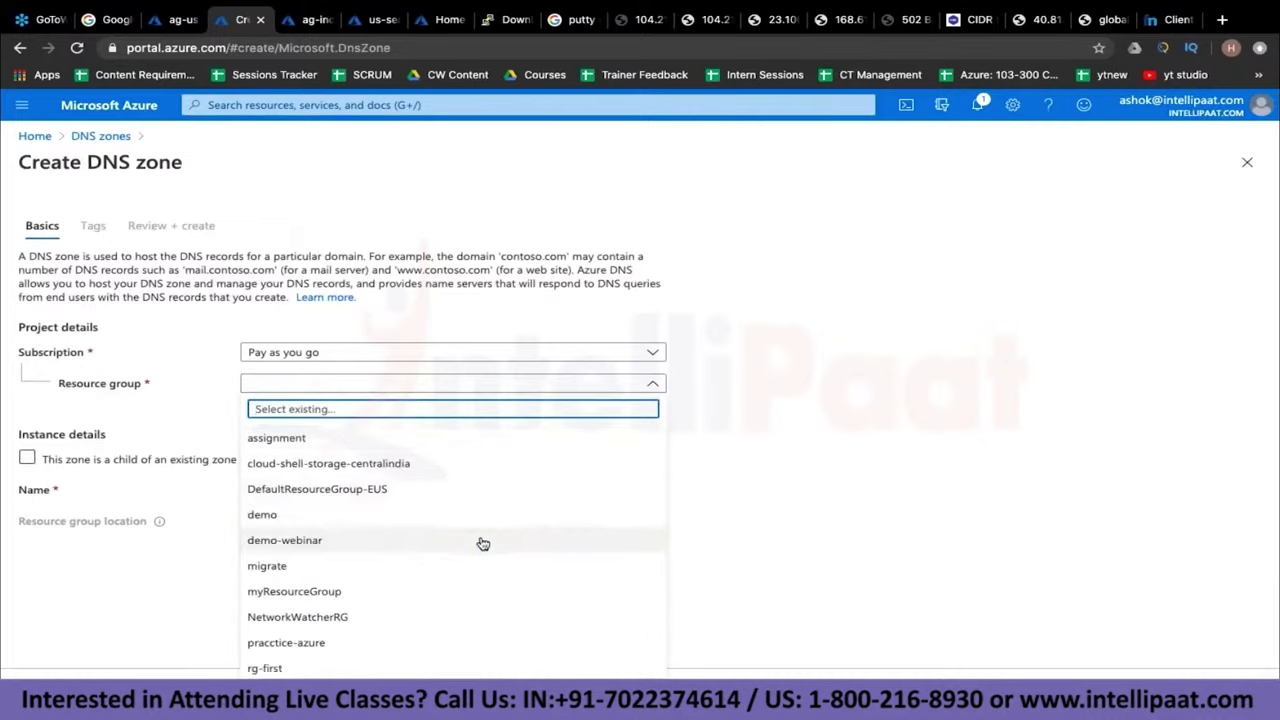
scroll(480, 607, "down", 3)
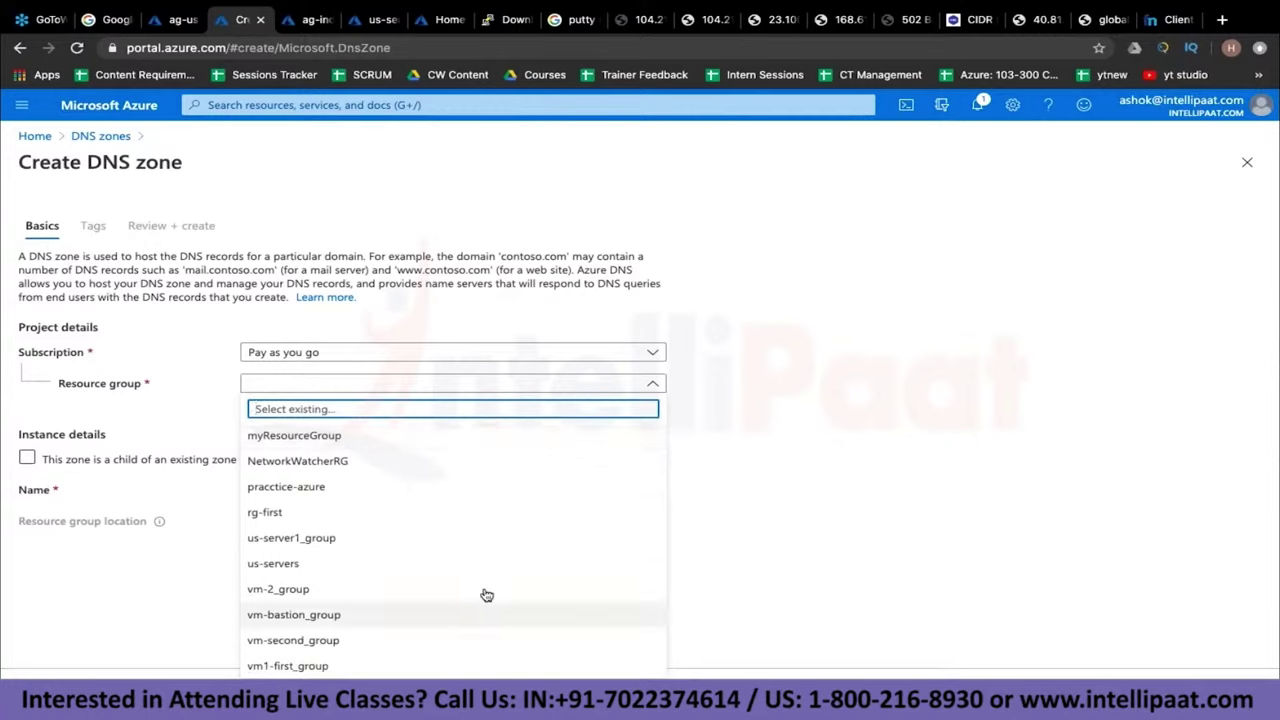
left_click(507, 565)
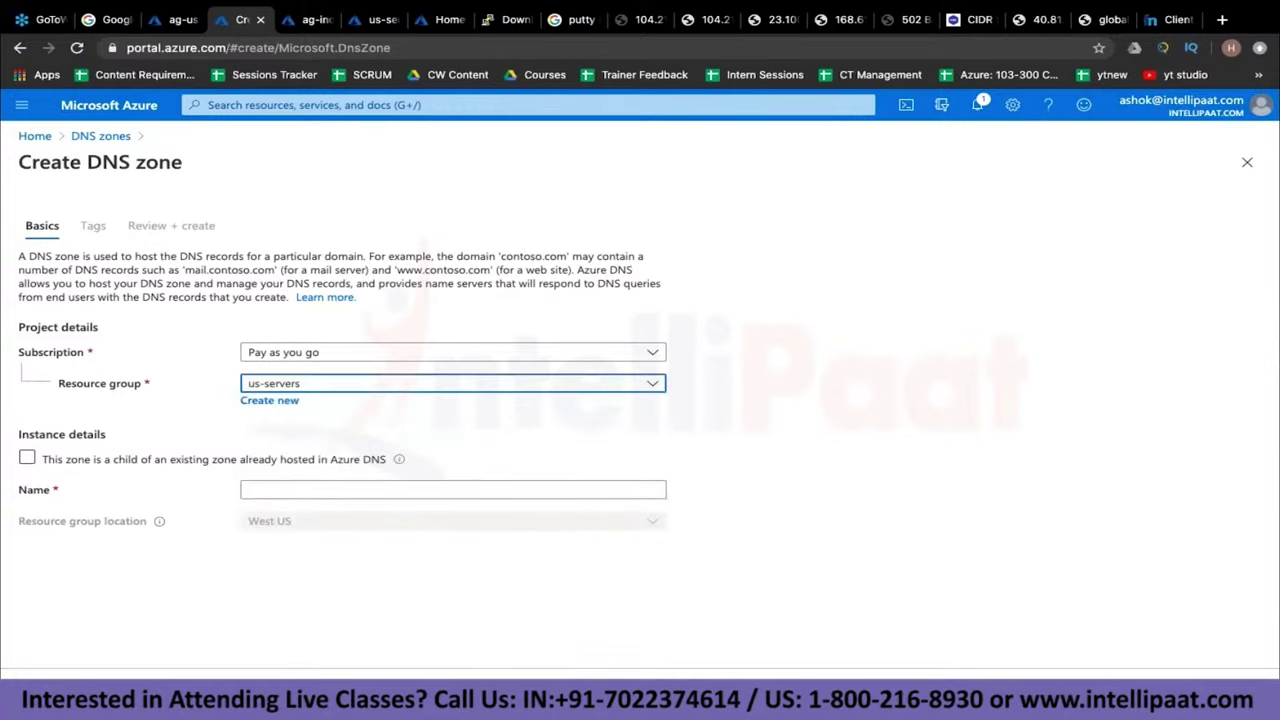
Step: Name the zone azure-project.tk and run Review + create validation
left_click(505, 491)
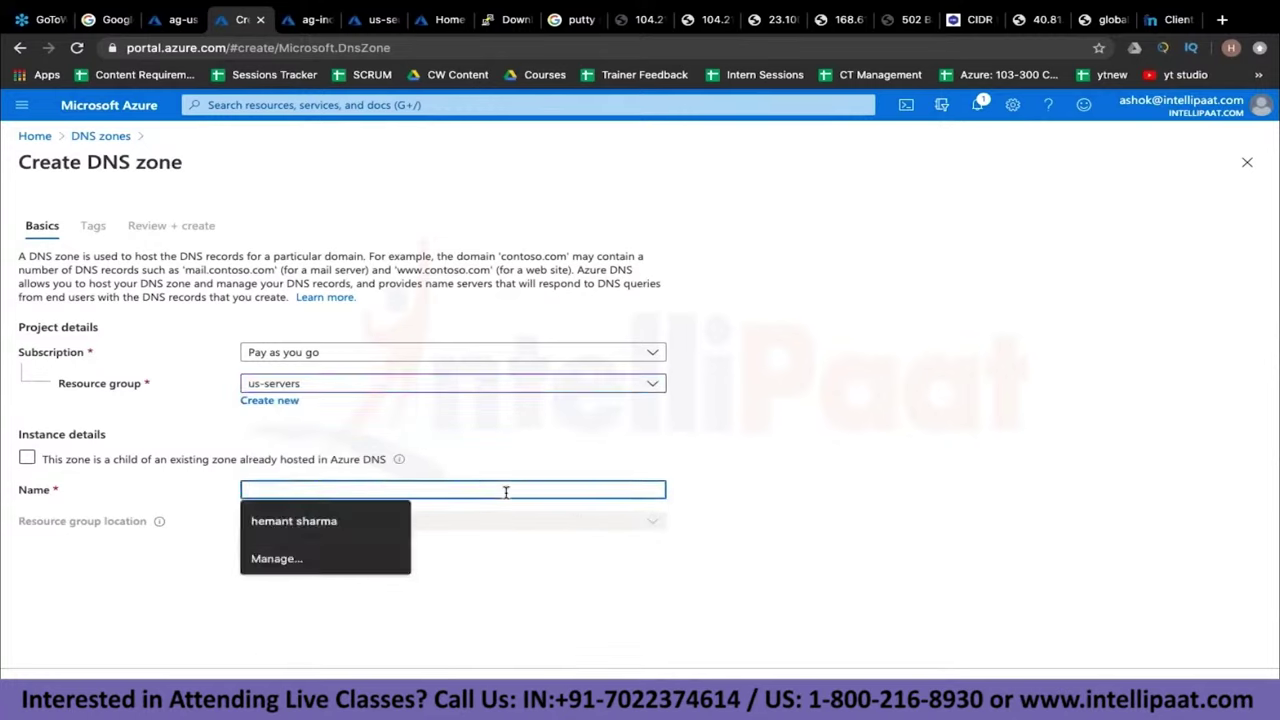
type("dns-public")
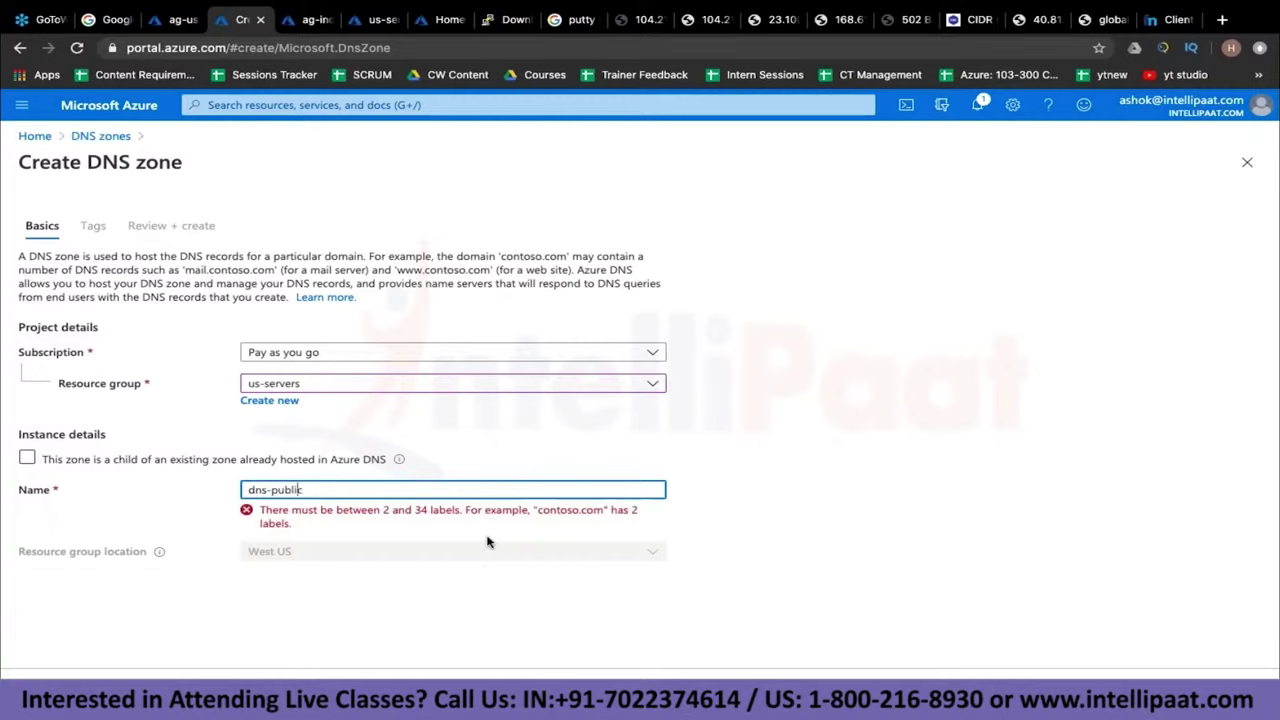
key("BackSpace")
left_click(467, 565)
left_click_drag(326, 491, 202, 495)
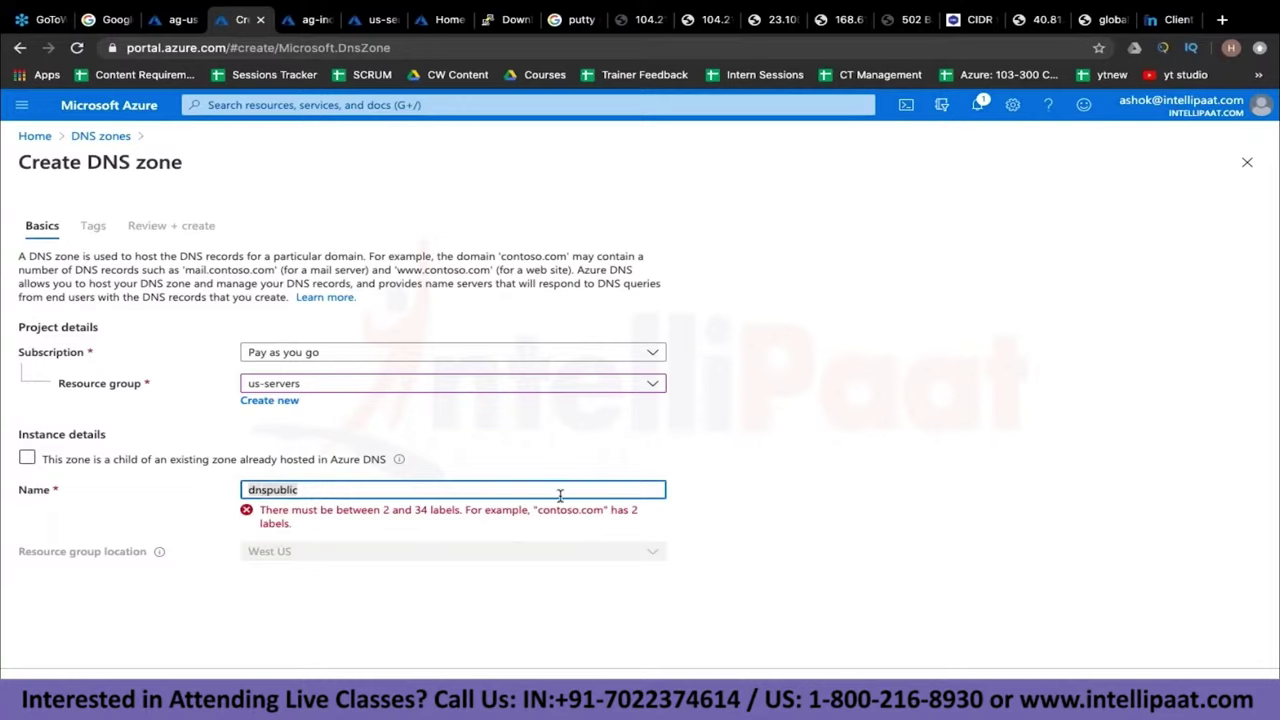
type("azure-project.tk")
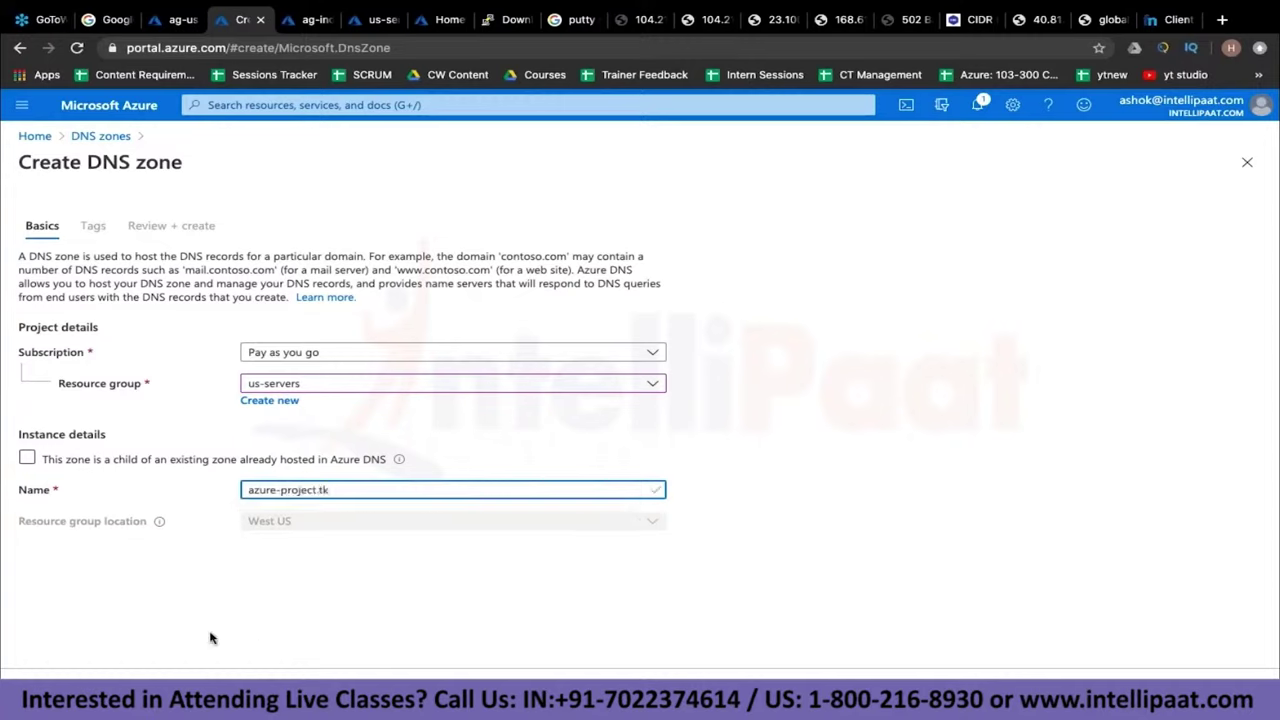
left_click(164, 652)
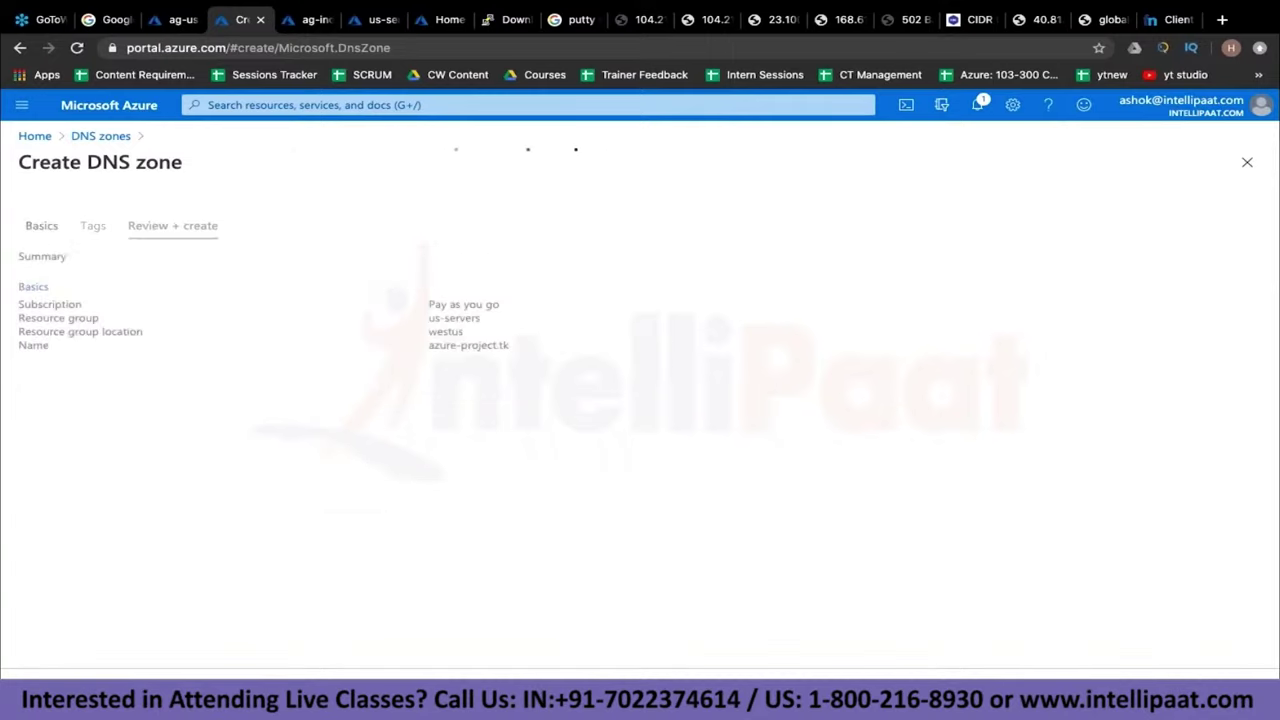
Step: Deploy the azure-project.tk zone and open it from the deployment notification
left_click(148, 653)
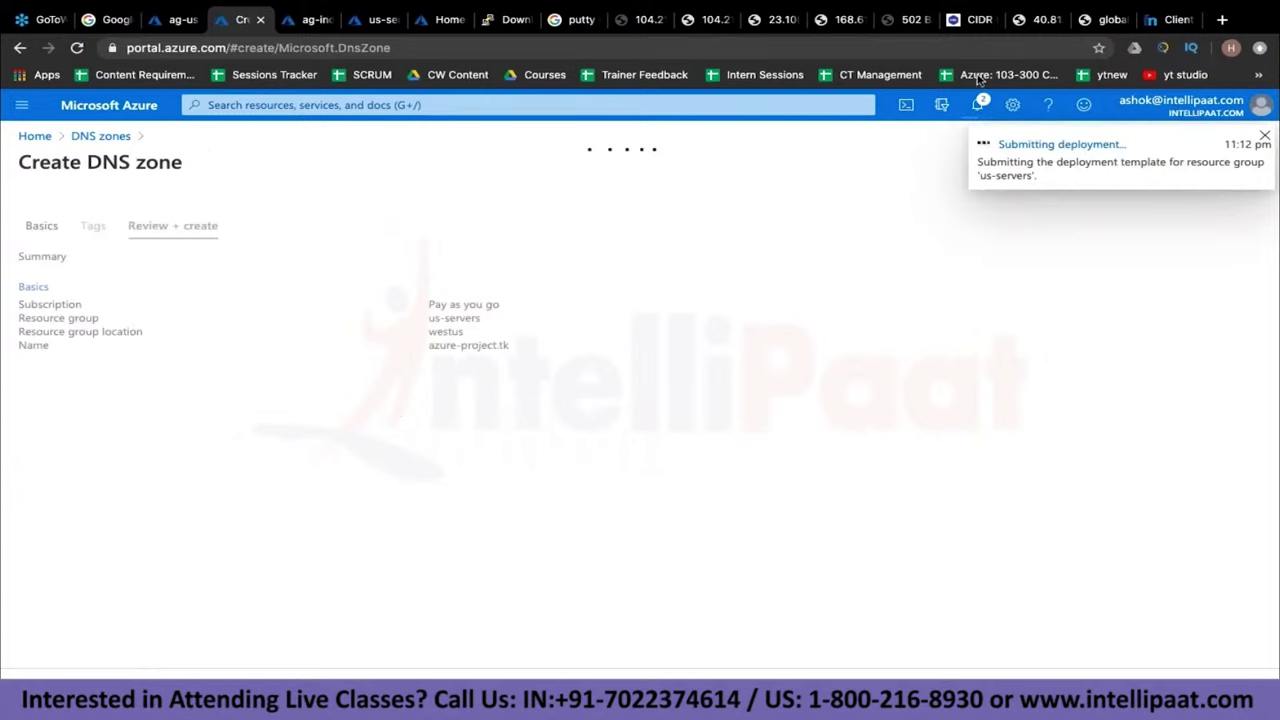
left_click(1171, 22)
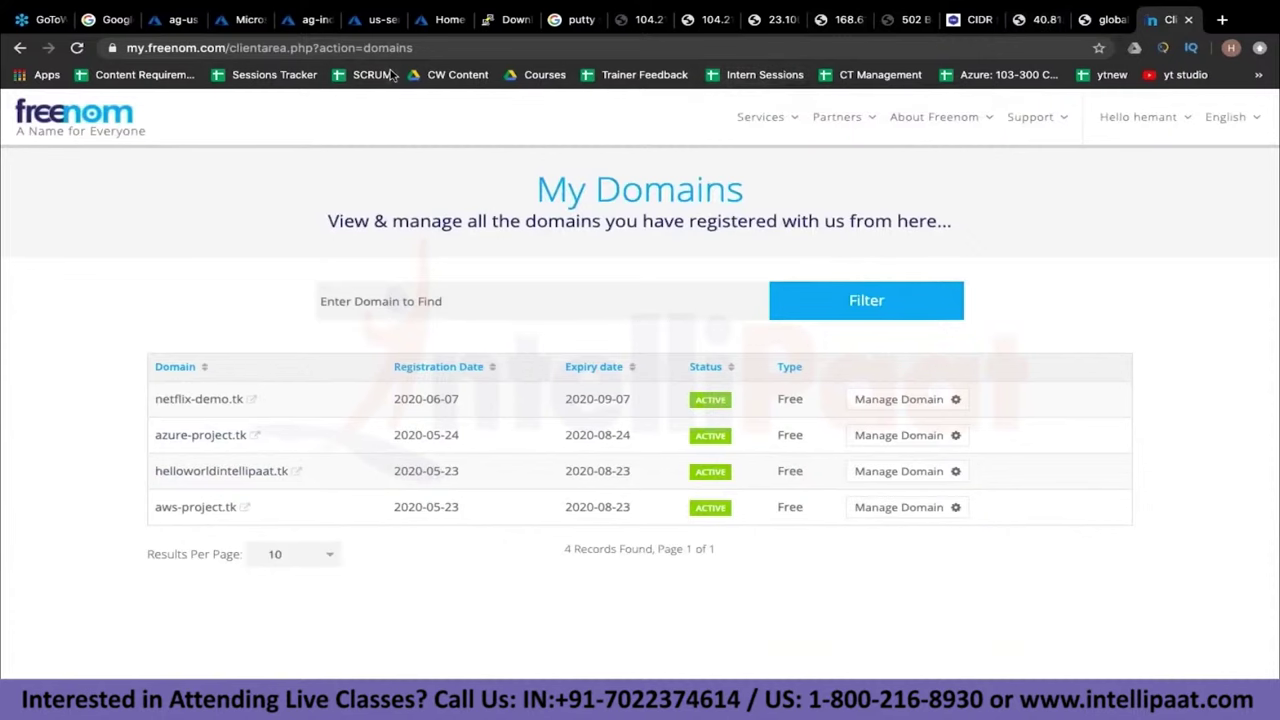
left_click(242, 20)
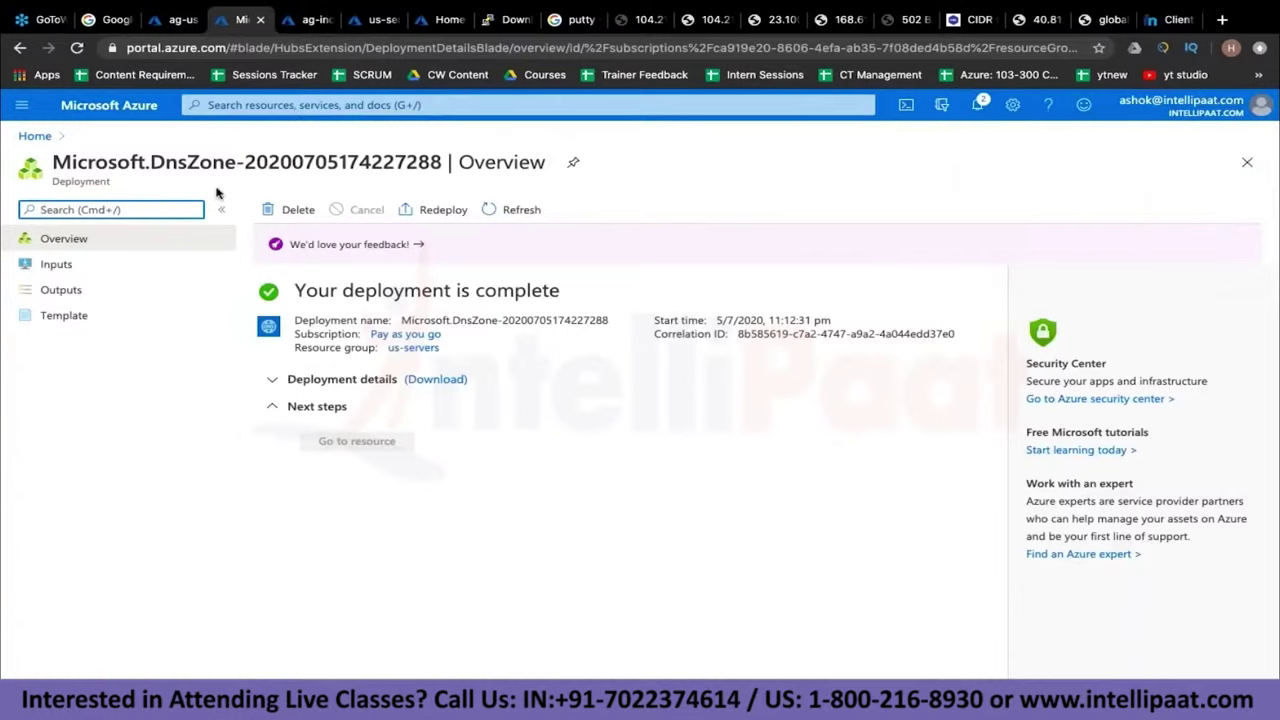
left_click(109, 243)
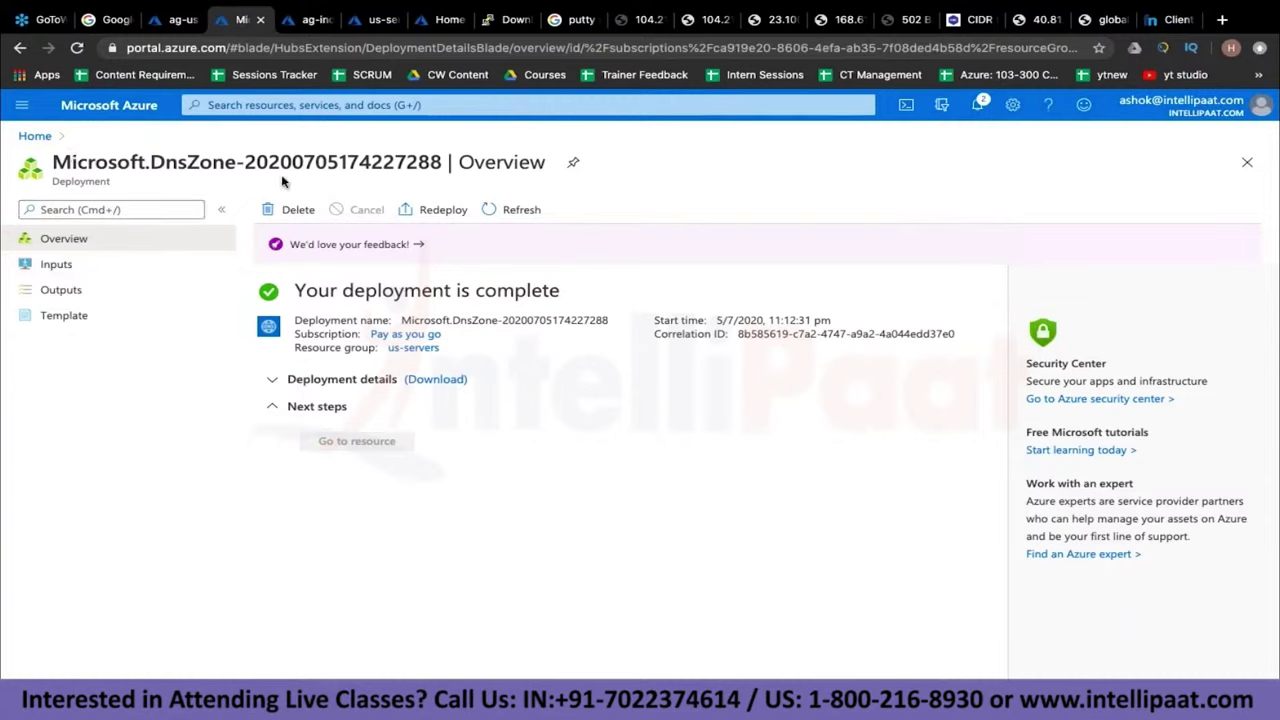
left_click(978, 104)
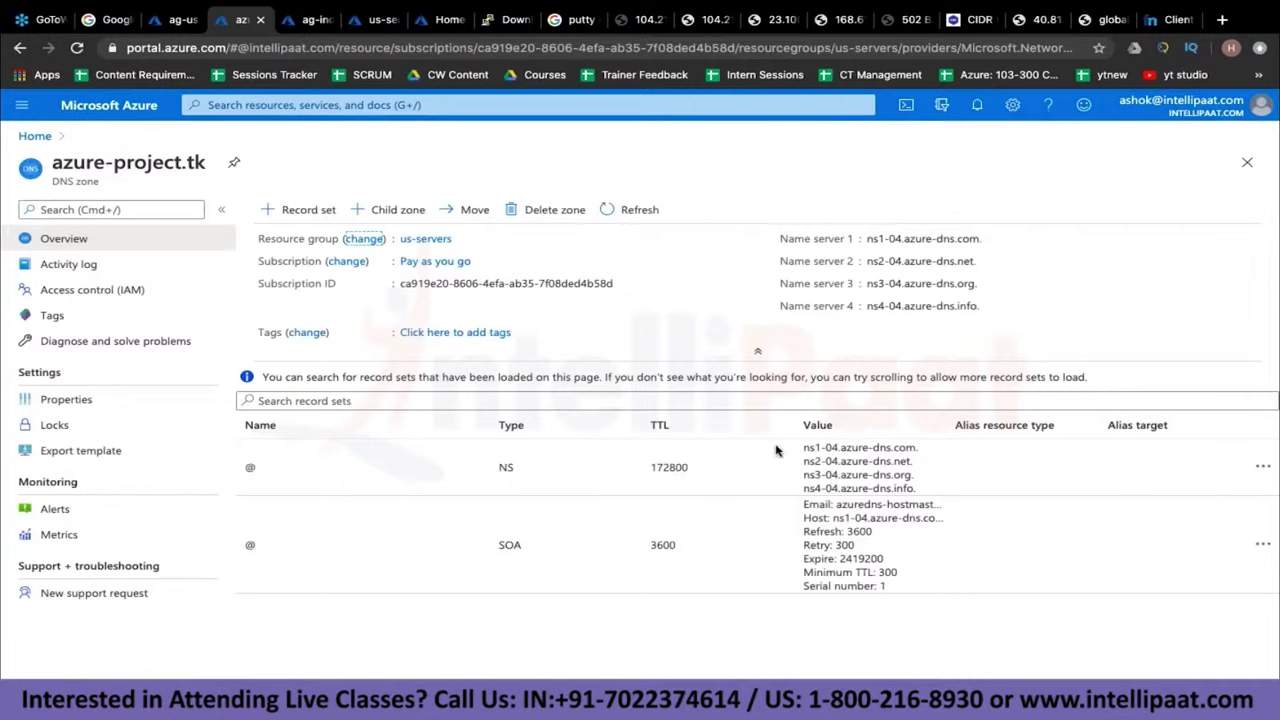
Step: Copy Name server 1 from the zone's NS record set, then return to Freenom
left_click(900, 486)
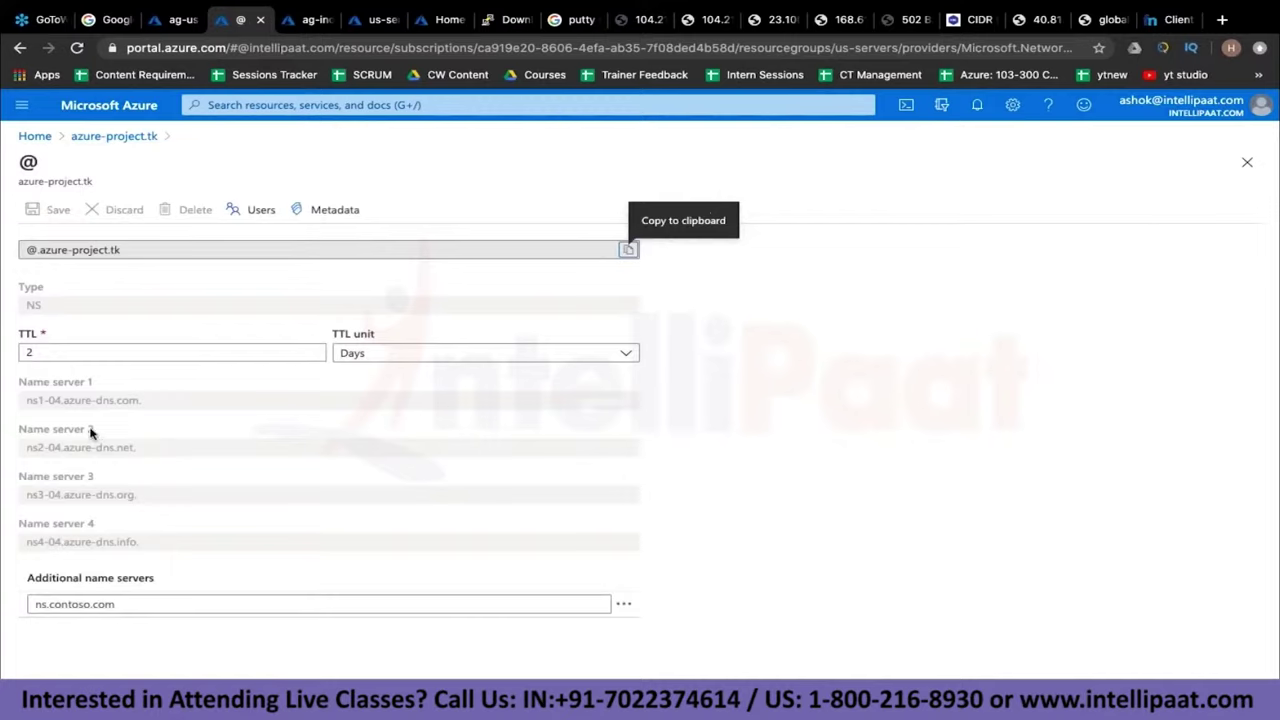
double_click(122, 402)
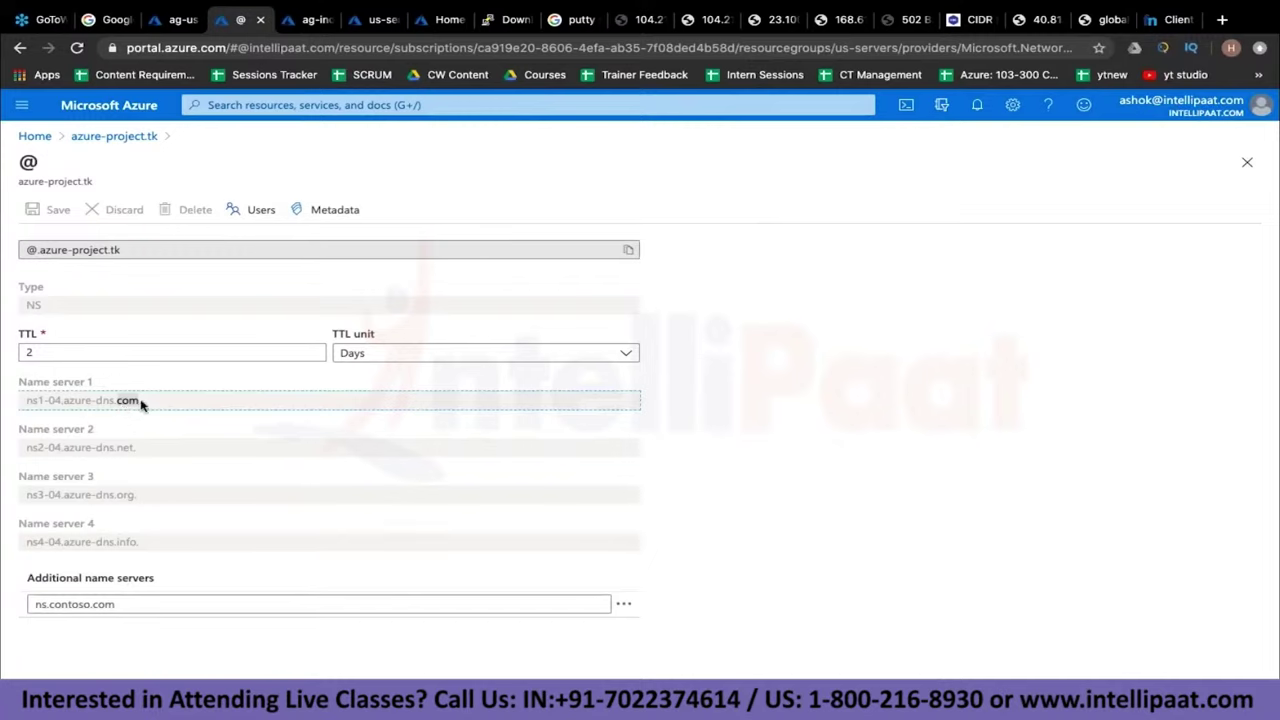
left_click_drag(101, 404, 28, 410)
key("ctrl+c")
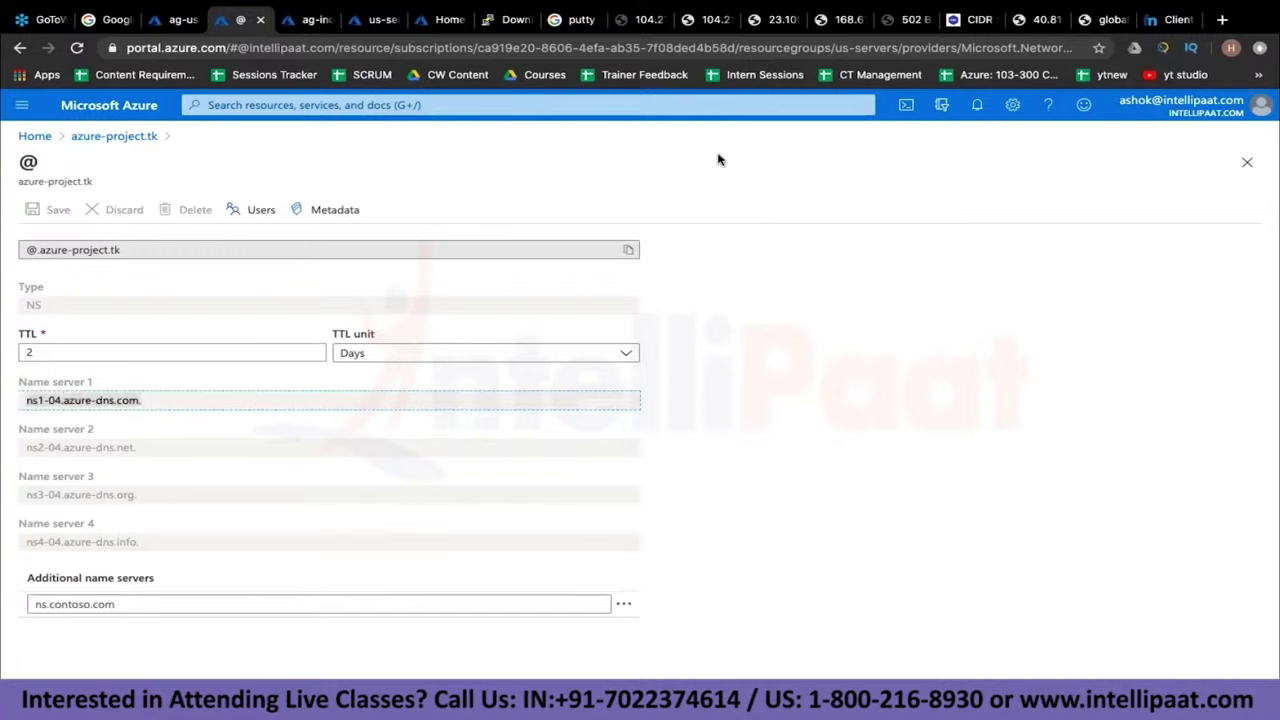
left_click(1163, 20)
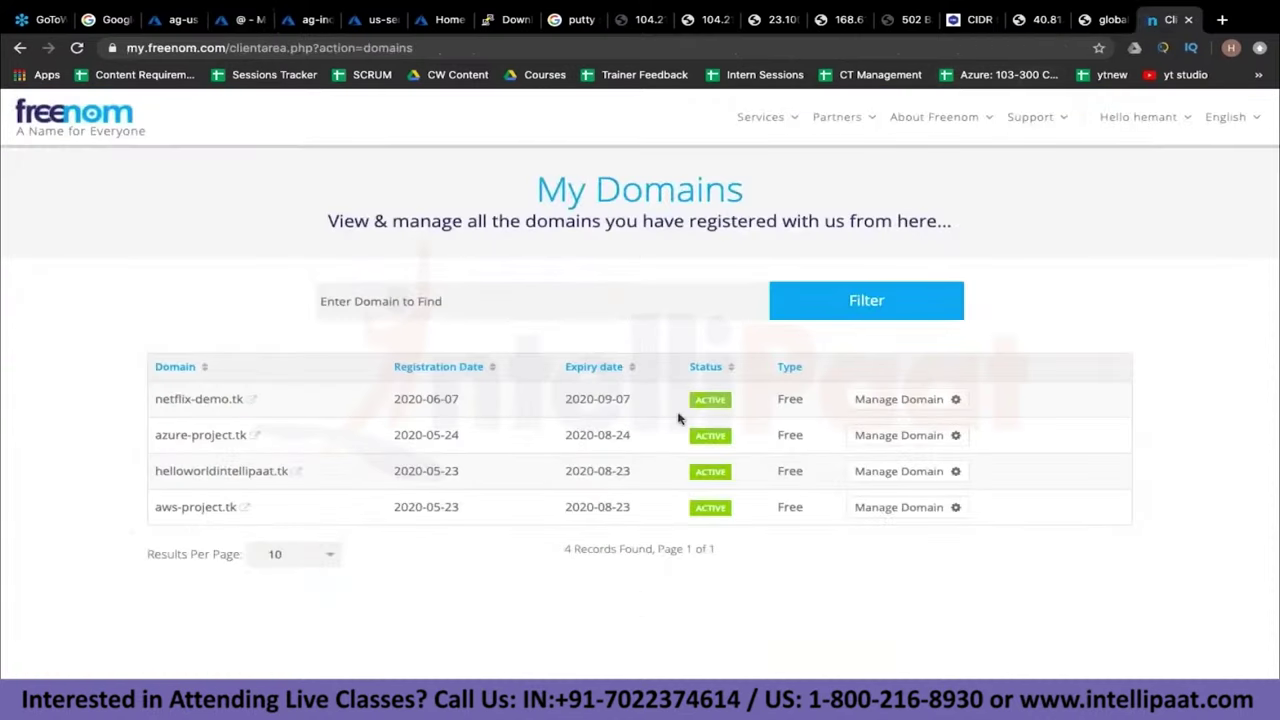
Step: Open azure-project.tk's nameserver settings in Freenom and paste the first Azure name server as Nameserver 1
left_click(898, 438)
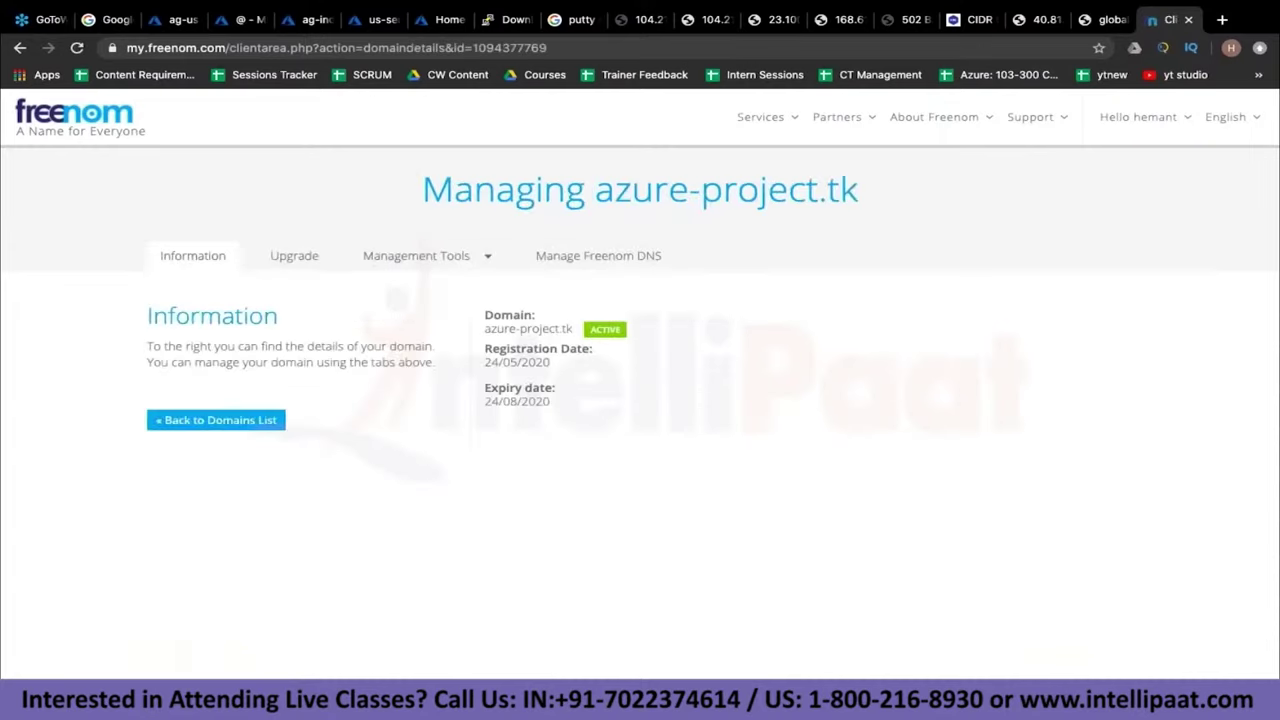
left_click(436, 262)
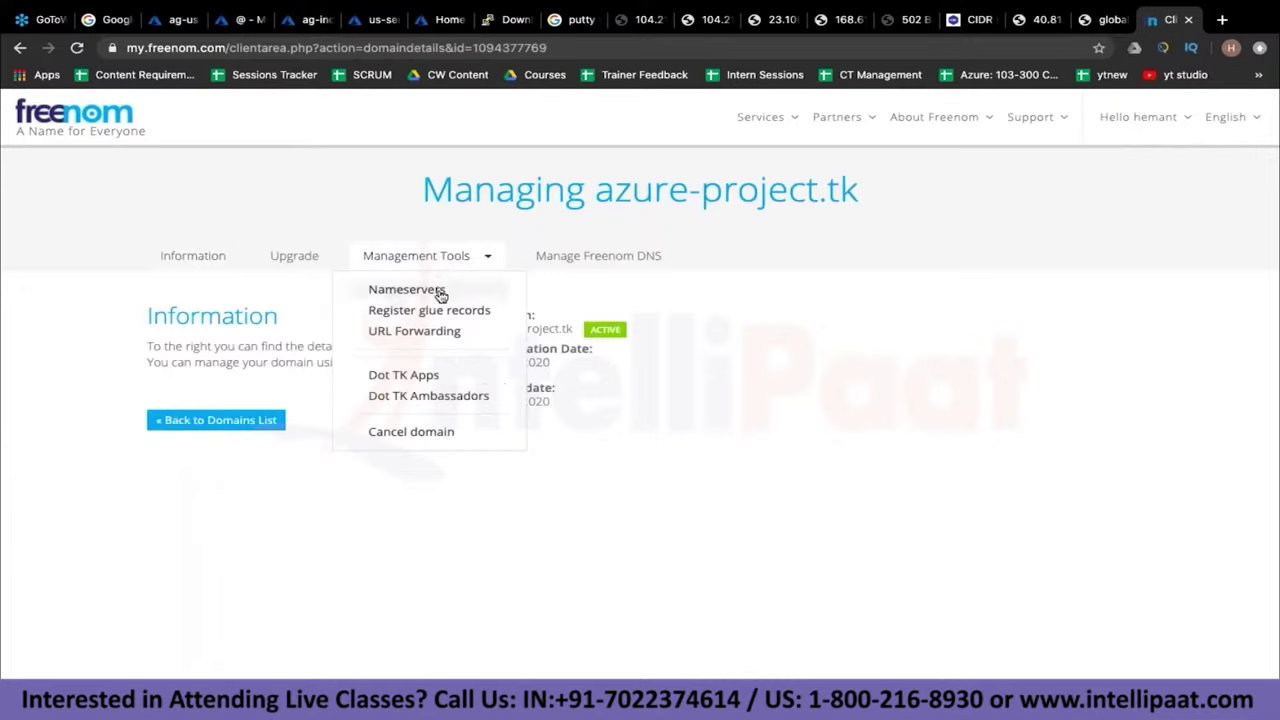
left_click(440, 294)
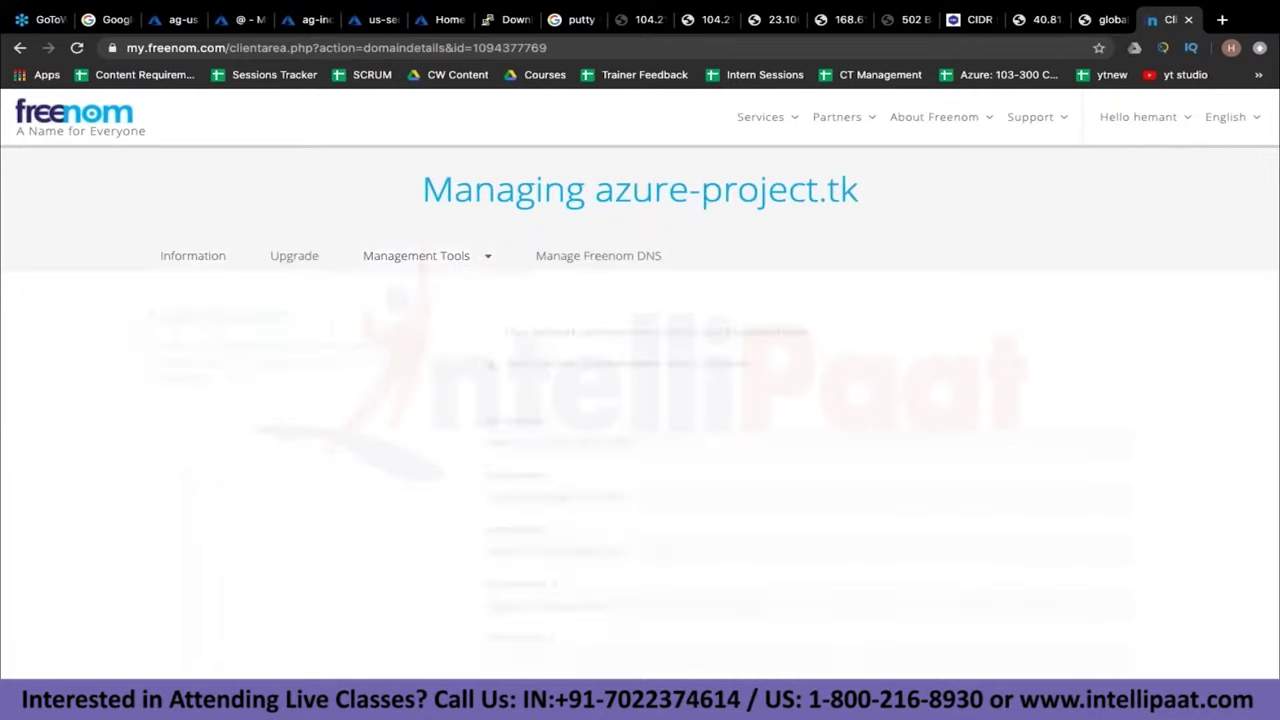
left_click(649, 442)
key("ctrl+a")
key("ctrl+v")
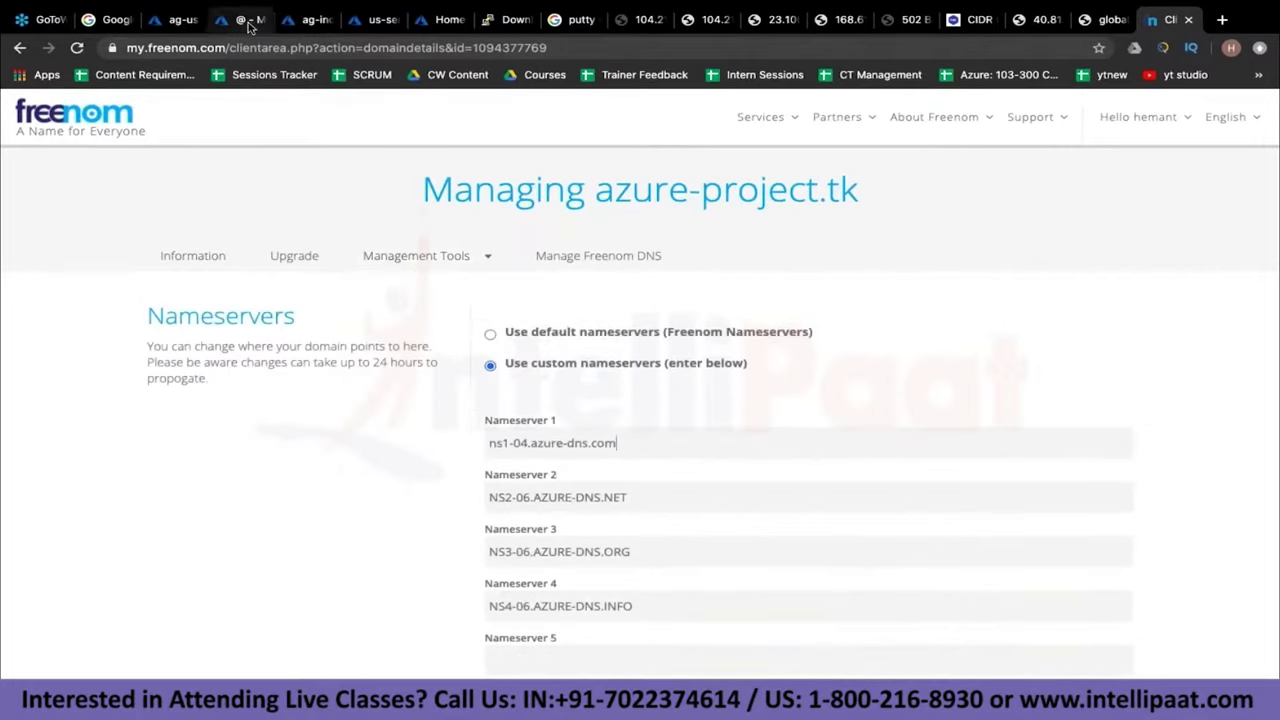
Step: Copy the second Azure name server into Freenom's Nameserver 2 field
left_click(247, 20)
left_click(22, 445)
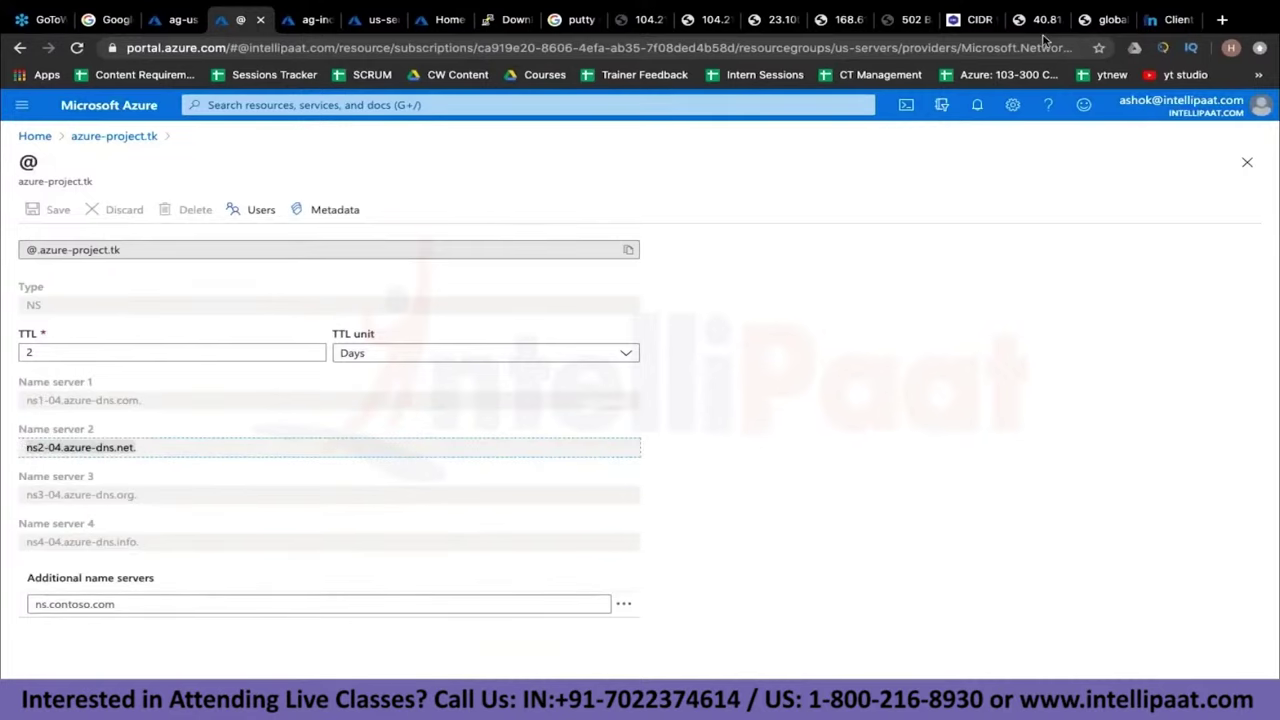
left_click(1175, 33)
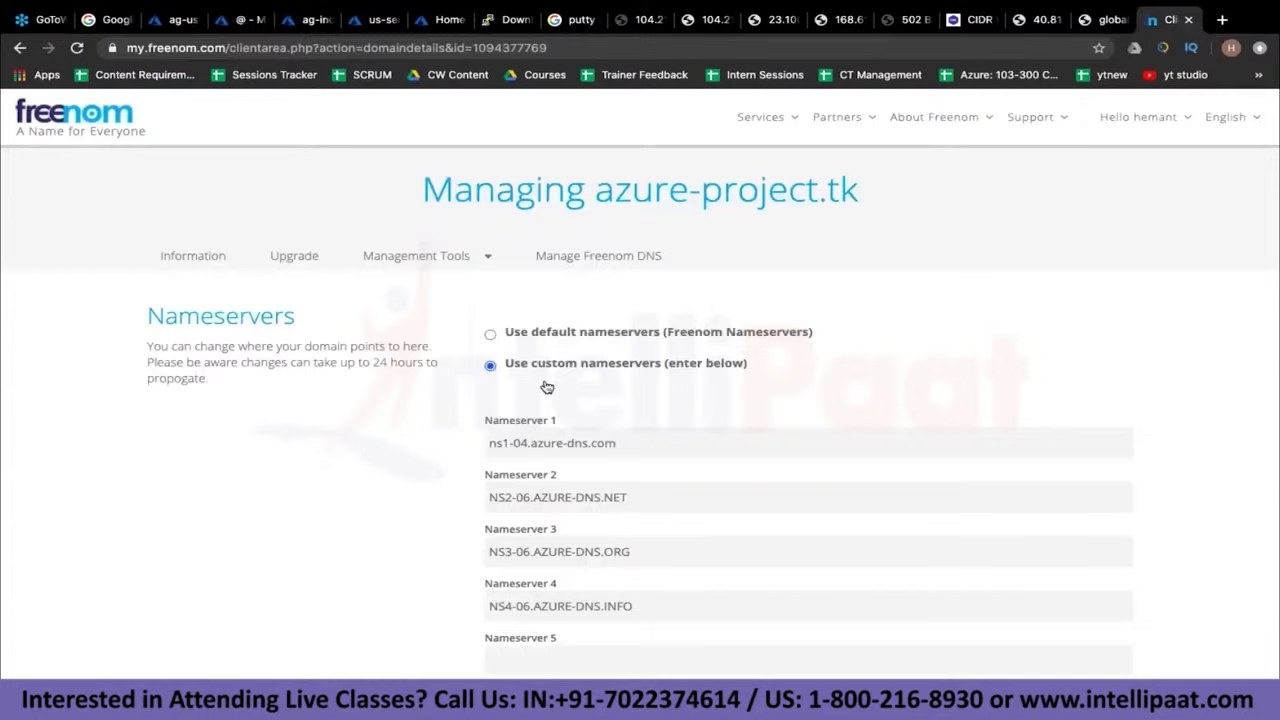
left_click(635, 497)
type("ns2-04.azure-dns.net.")
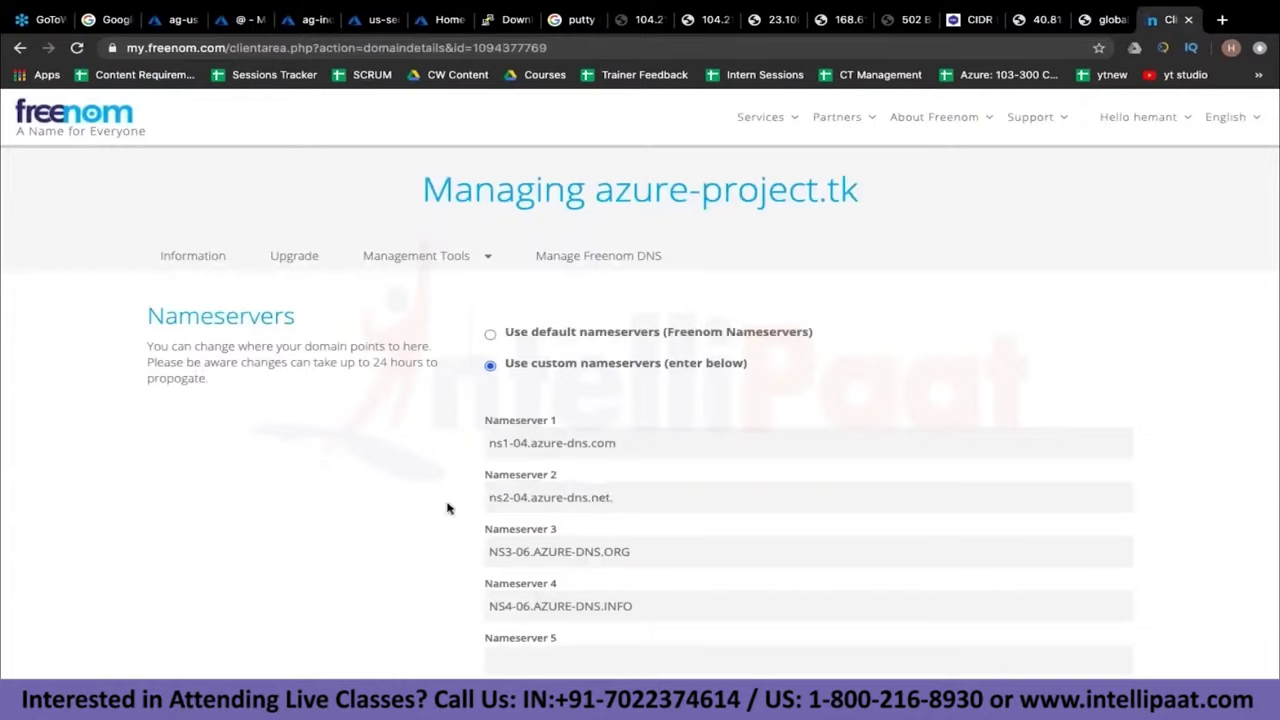
Step: Take the third Azure name server and save the custom nameservers in Freenom
left_click(233, 28)
left_click(64, 498)
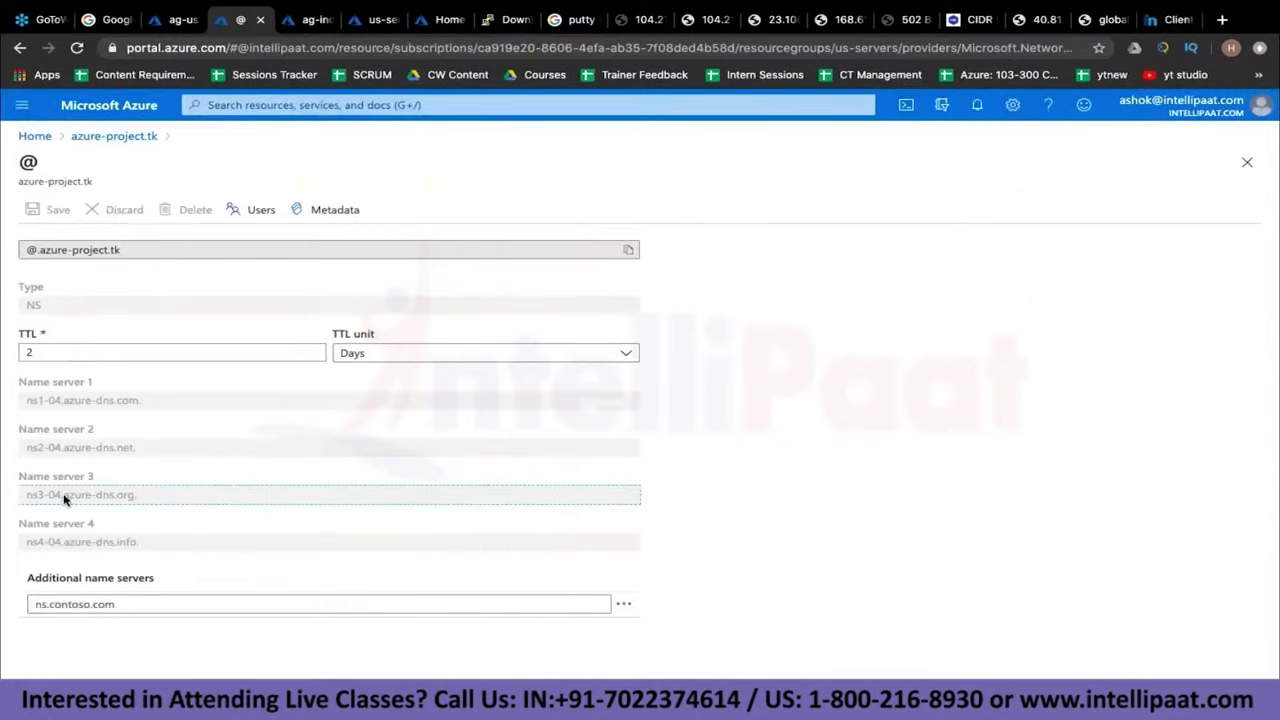
key("ctrl+a")
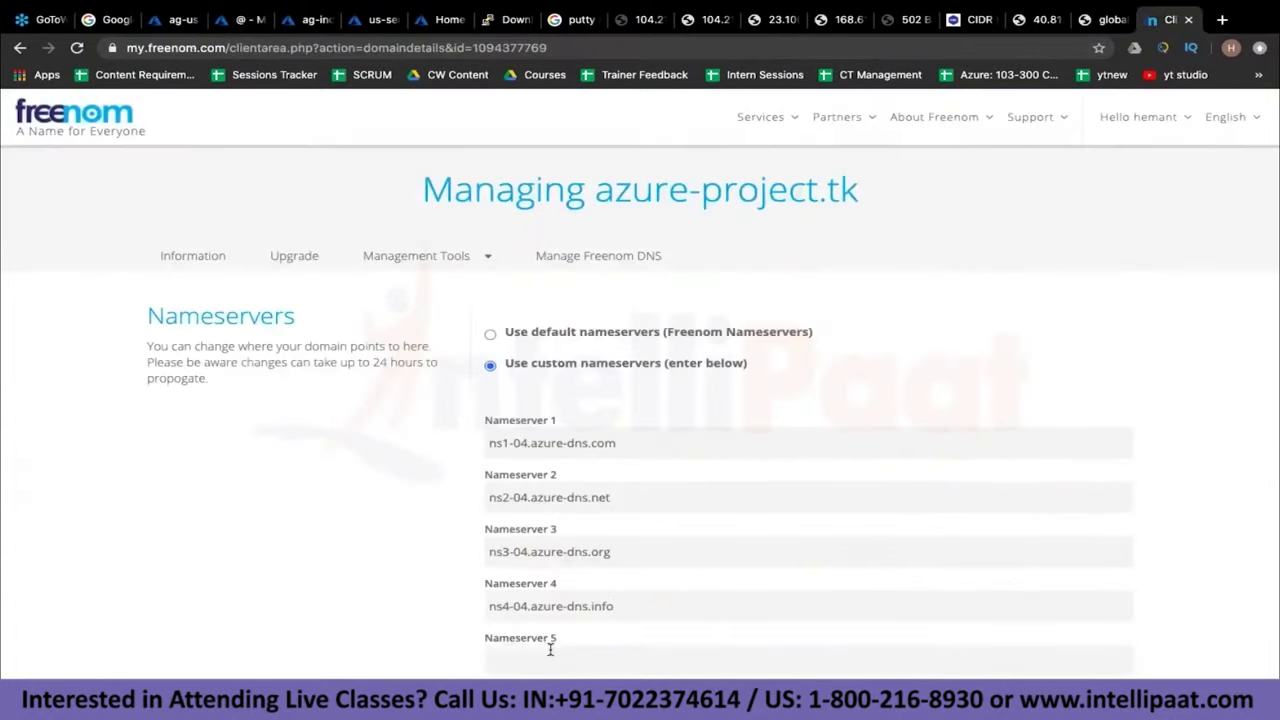
scroll(550, 650, "down", 1)
left_click(561, 610)
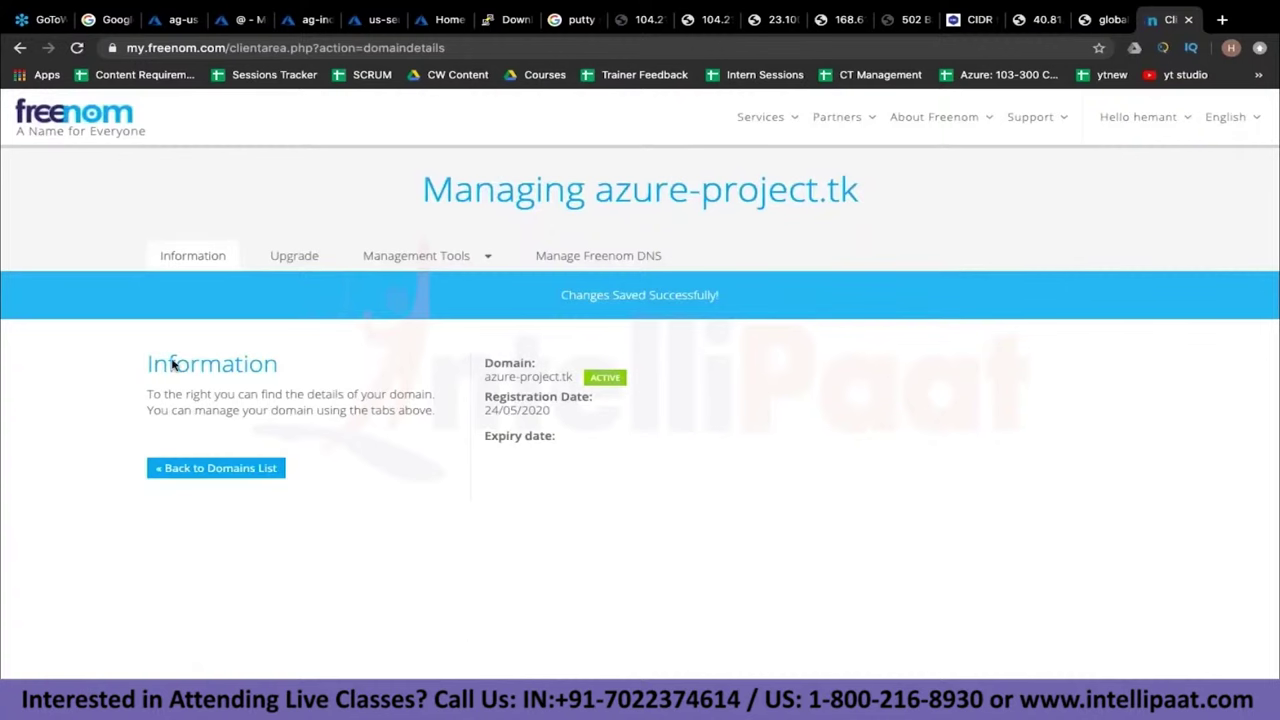
Step: Close the NS record blade and reopen the azure-project.tk DNS zone
mouse_move(202, 8)
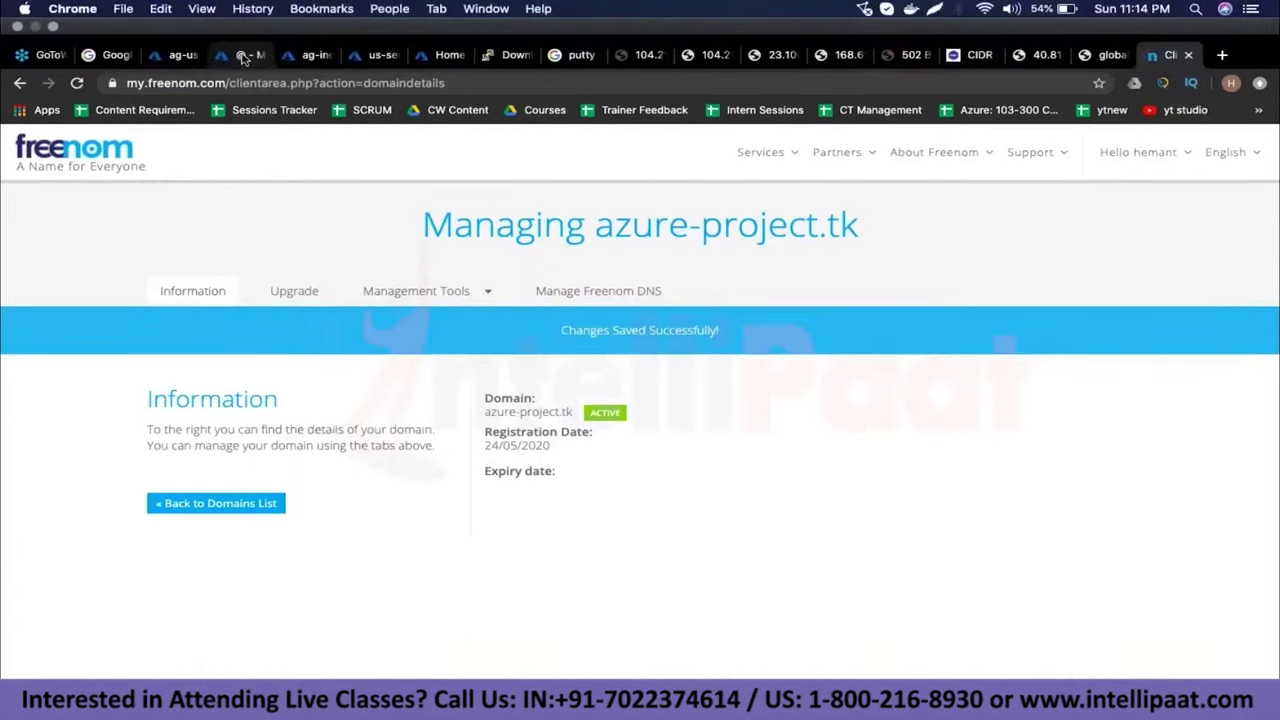
left_click(240, 19)
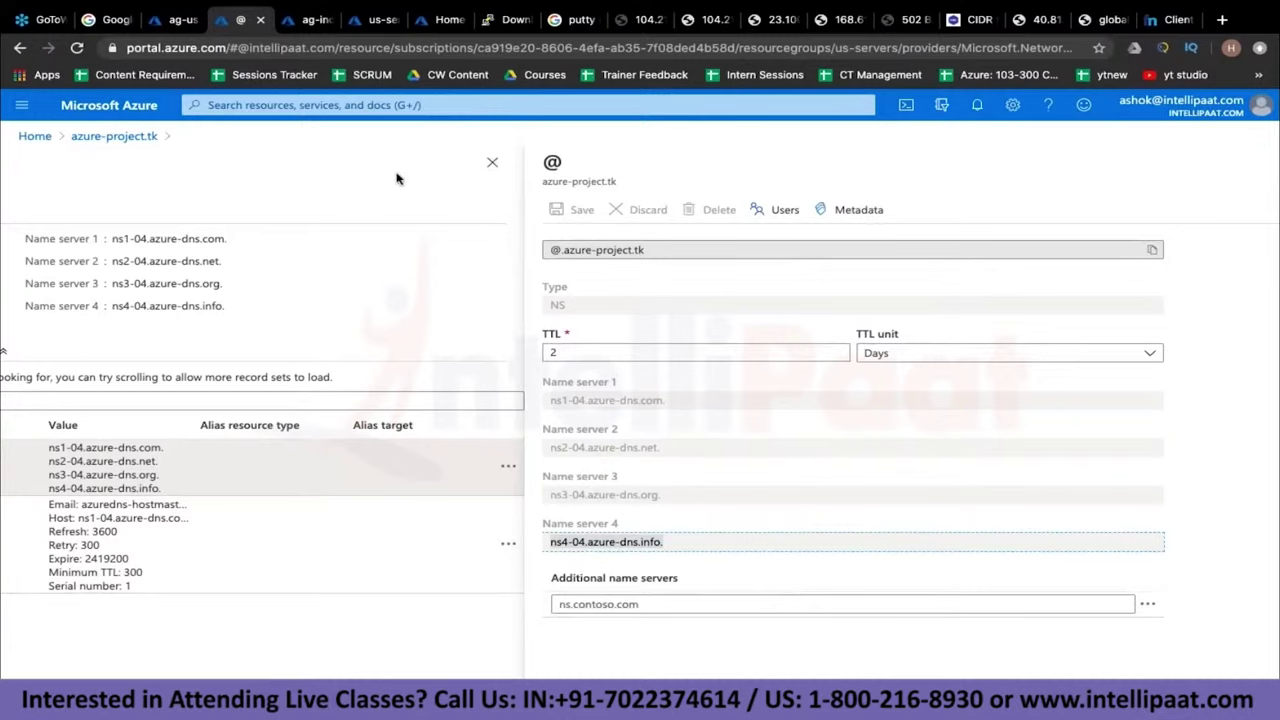
left_click(491, 165)
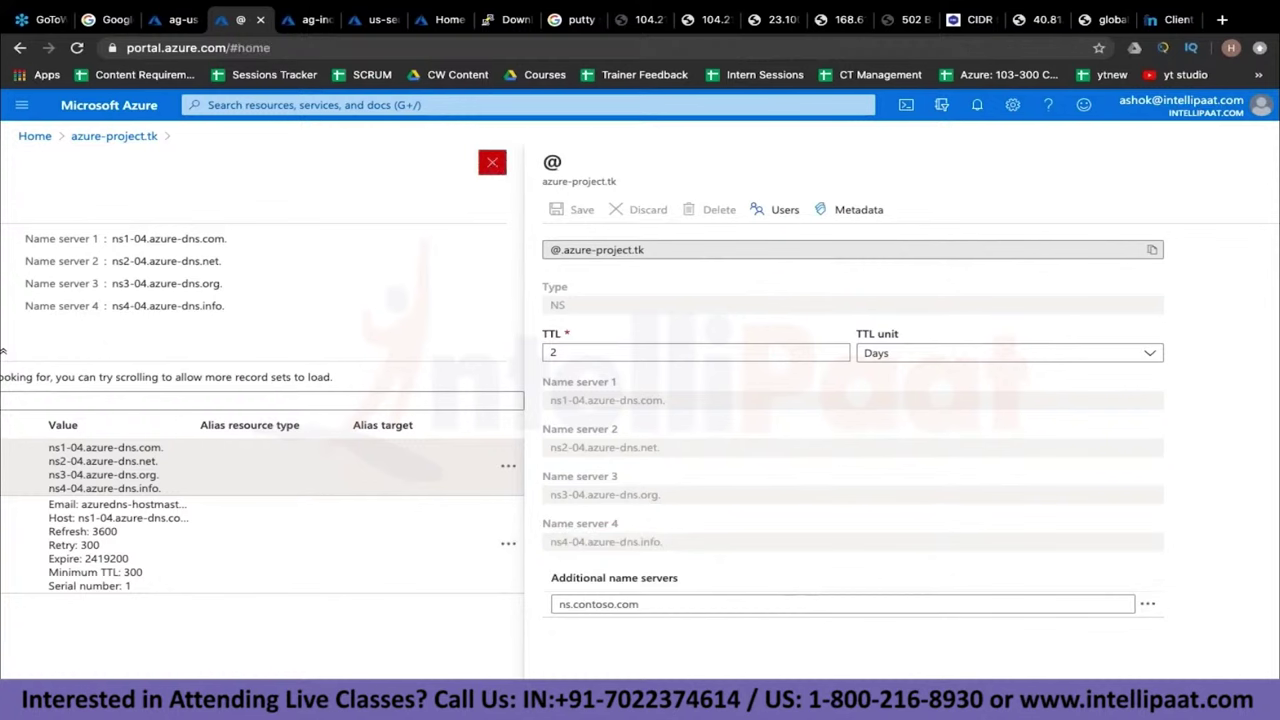
left_click(264, 351)
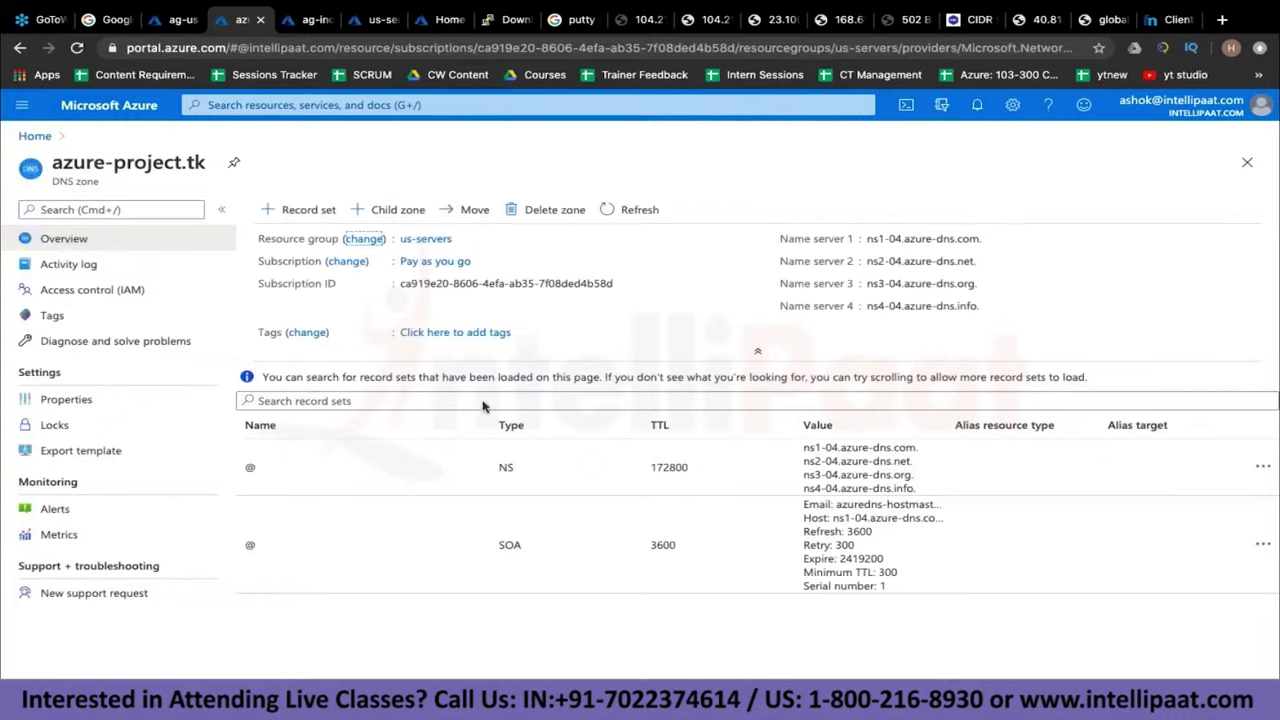
Step: Add a www CNAME record set aliased to the globaltrafficmanager Traffic Manager profile
left_click(292, 212)
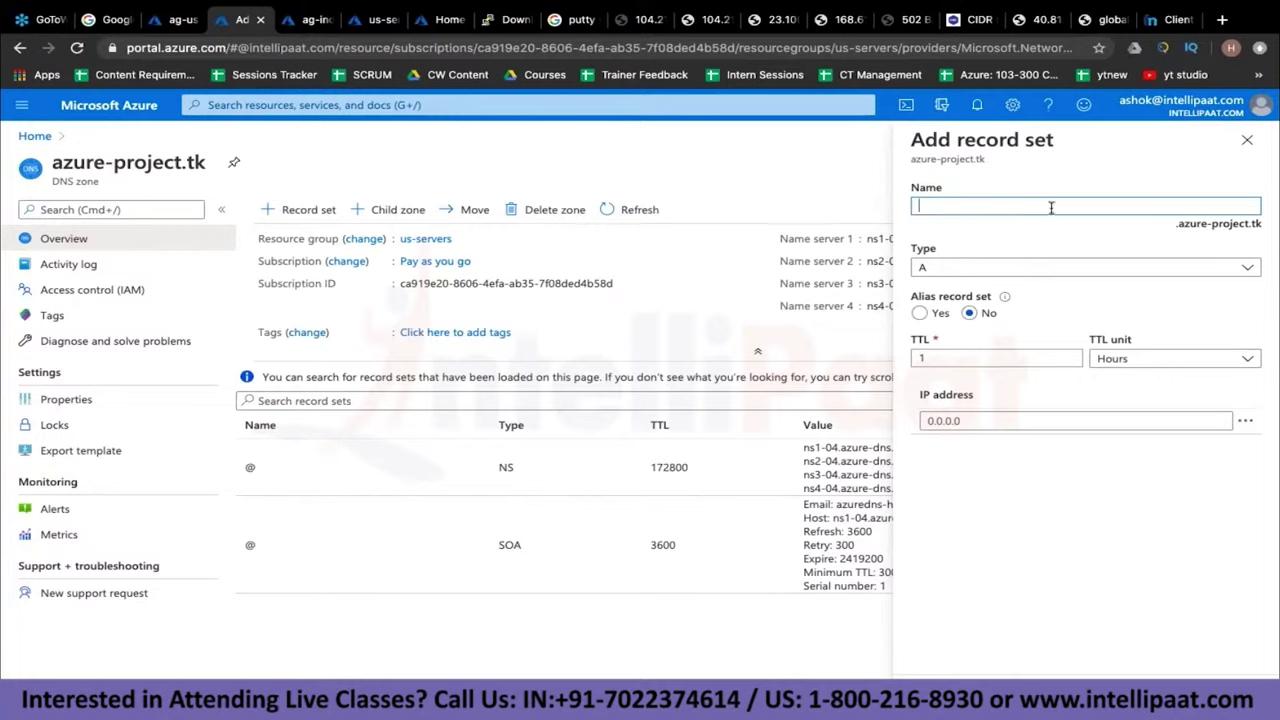
left_click(1065, 272)
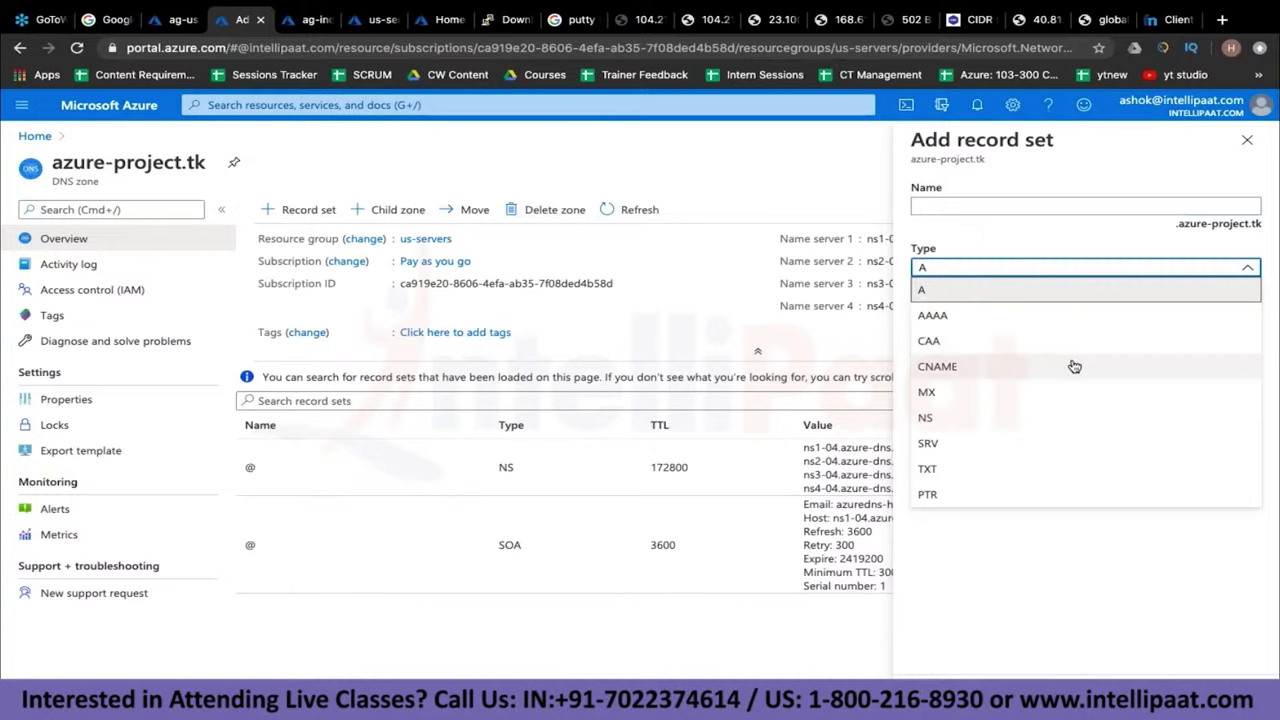
left_click(1074, 367)
left_click(922, 314)
left_click(1085, 449)
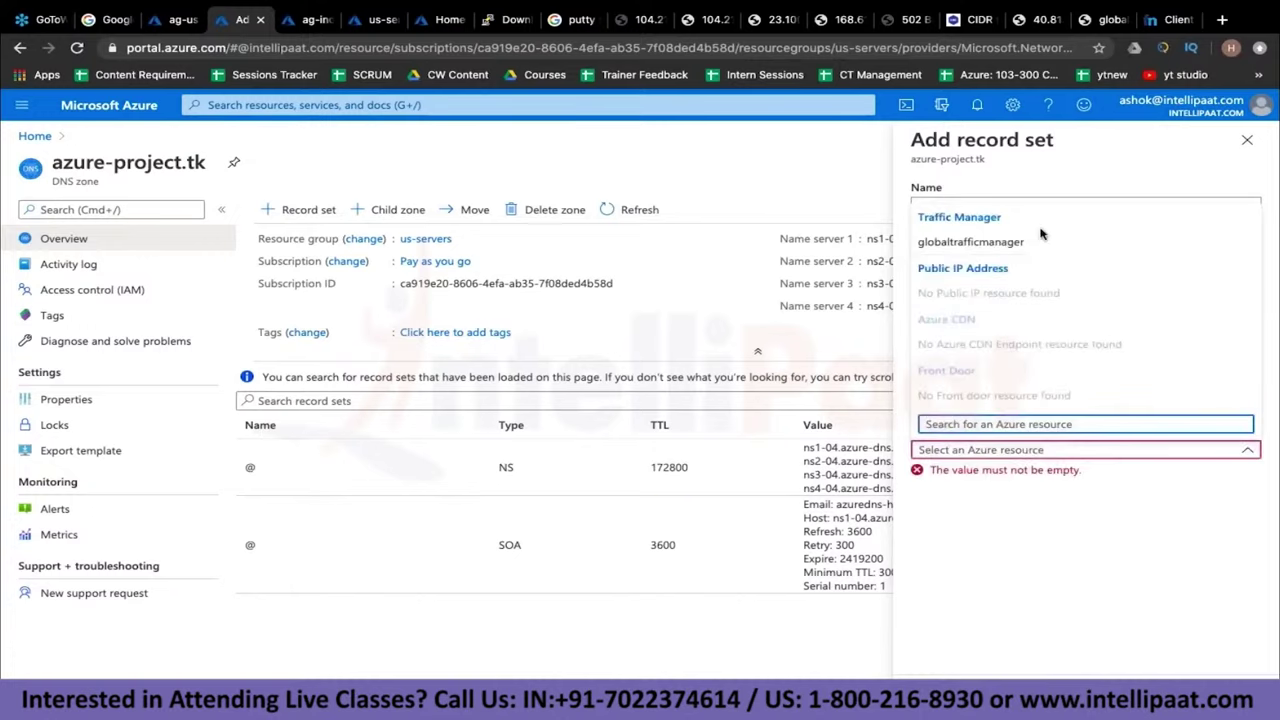
left_click(972, 245)
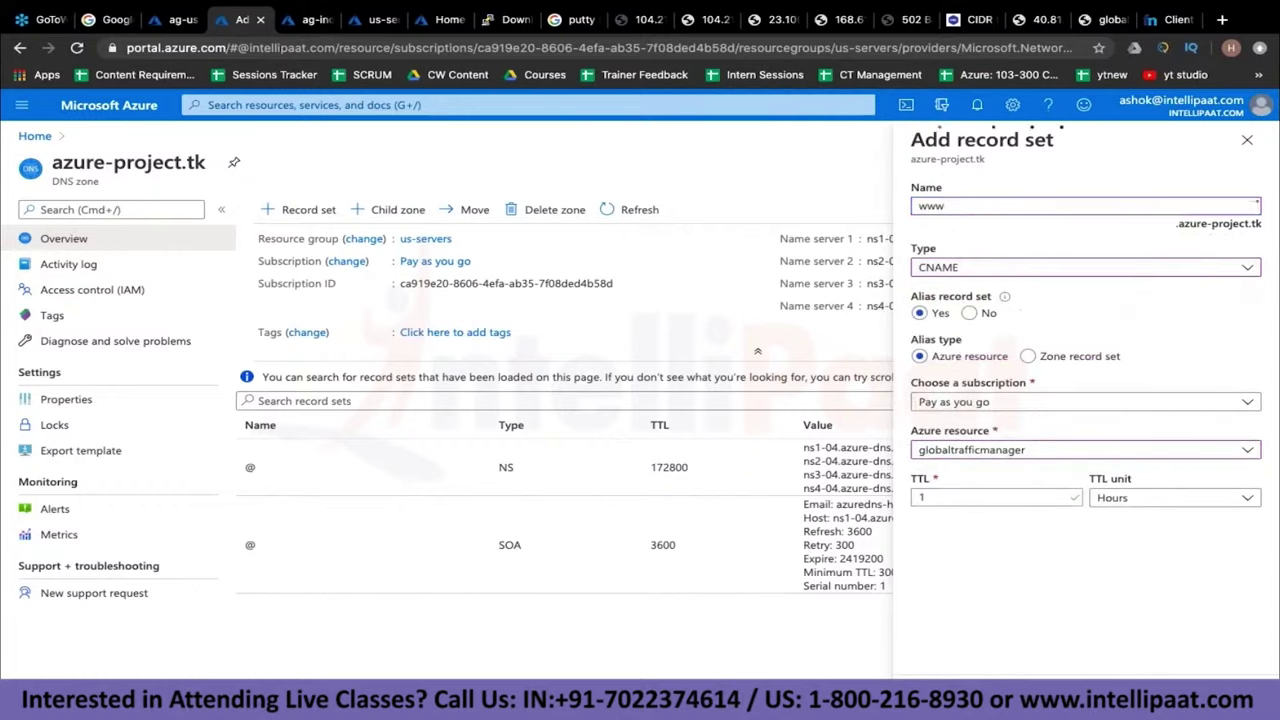
key("Return")
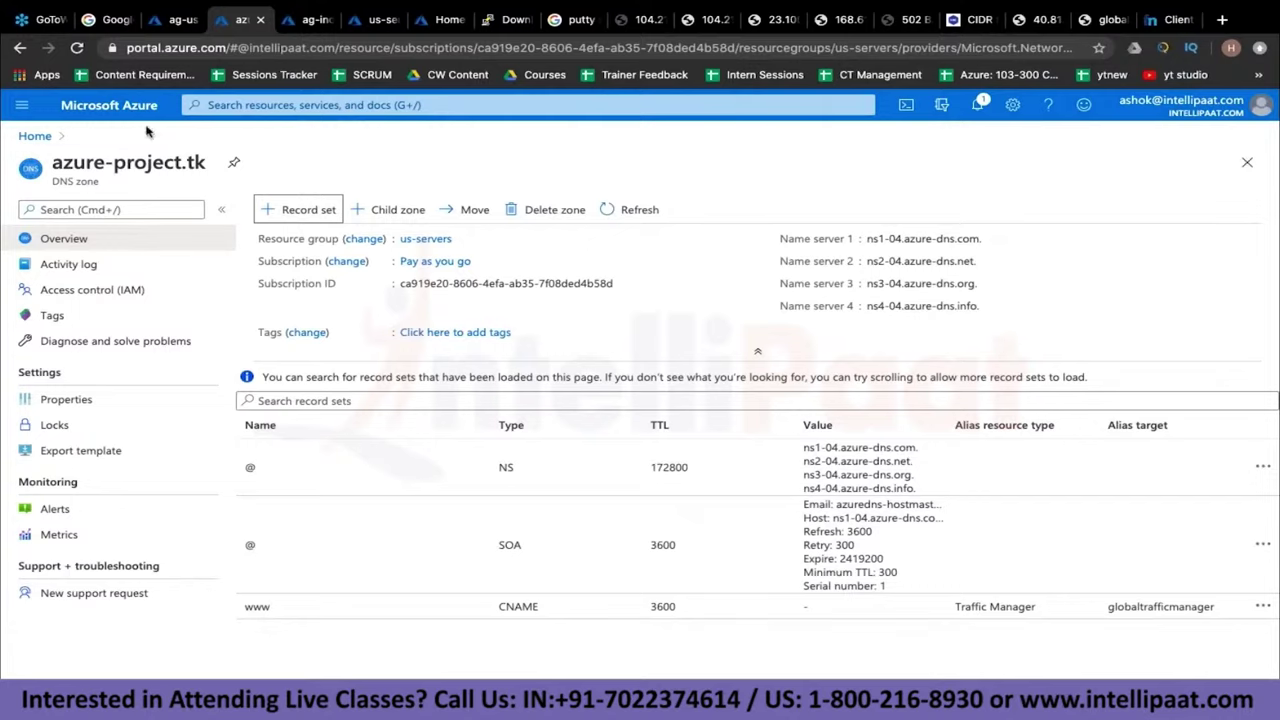
Step: Check ag-us backend health, then view its overview showing frontend IP 13.86.251.100
left_click(167, 27)
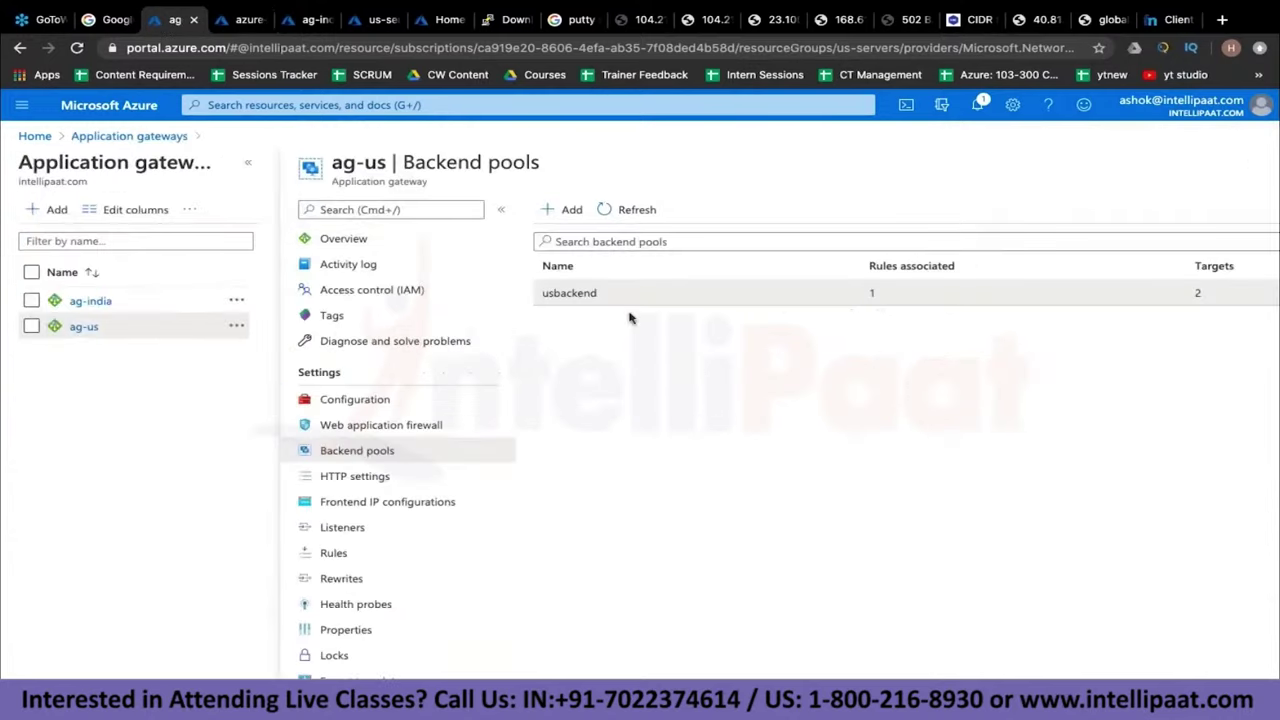
scroll(390, 522, "down", 3)
scroll(390, 522, "down", 5)
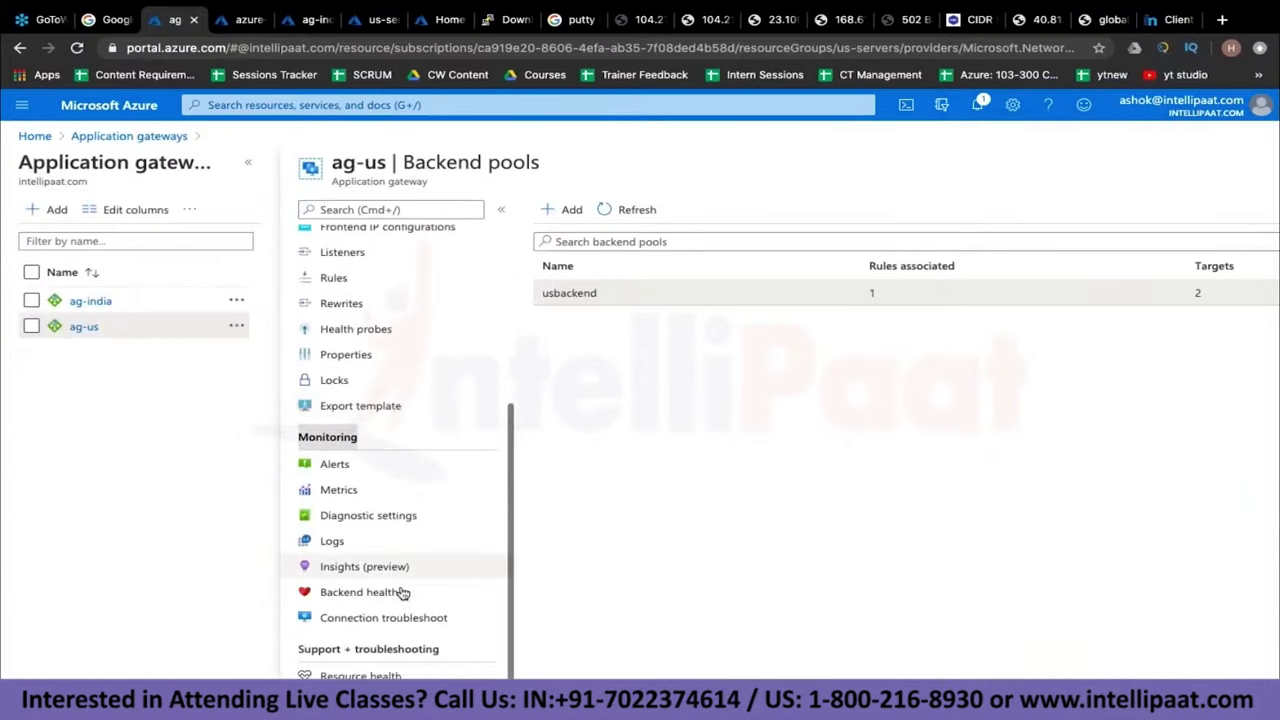
left_click(390, 591)
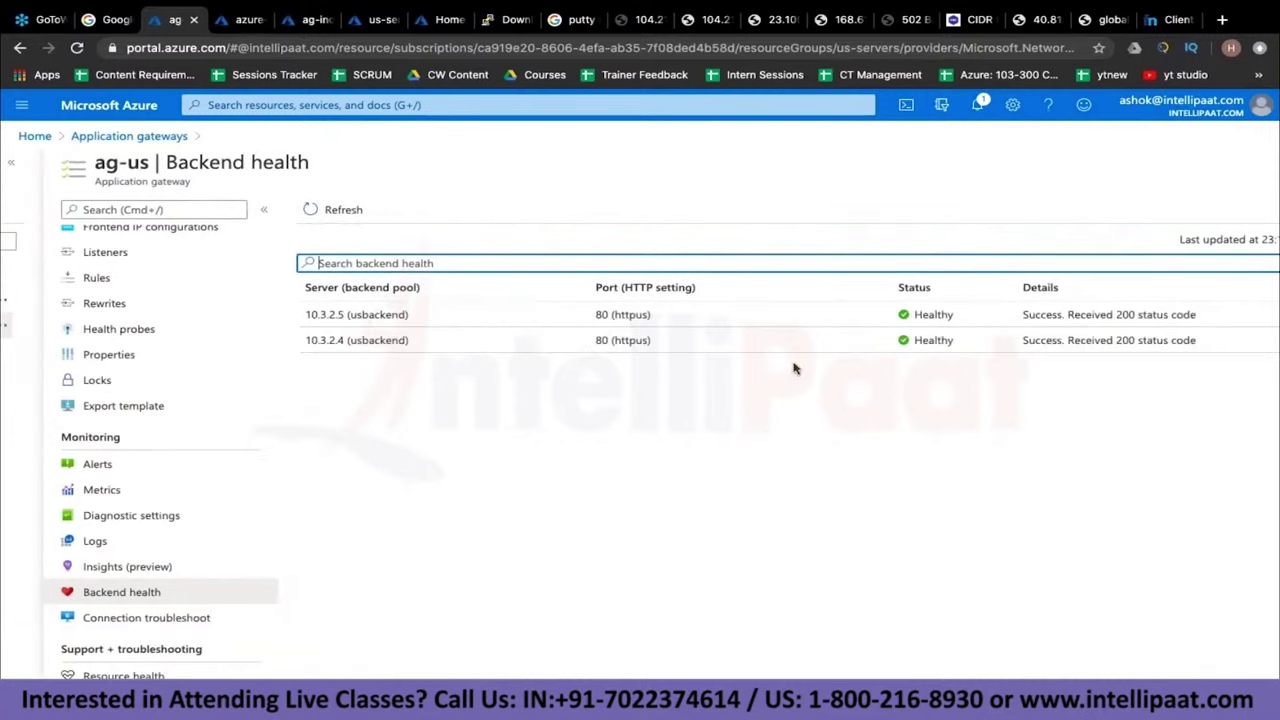
scroll(389, 400, "up", 5)
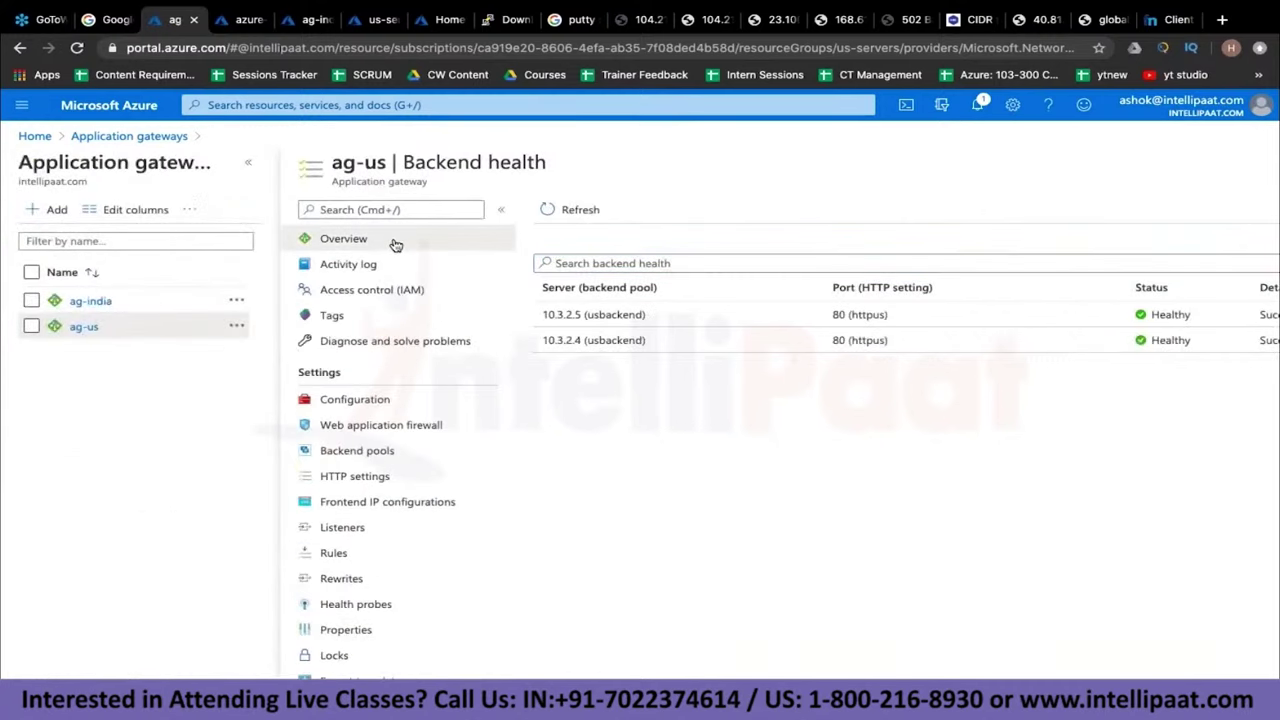
left_click(395, 242)
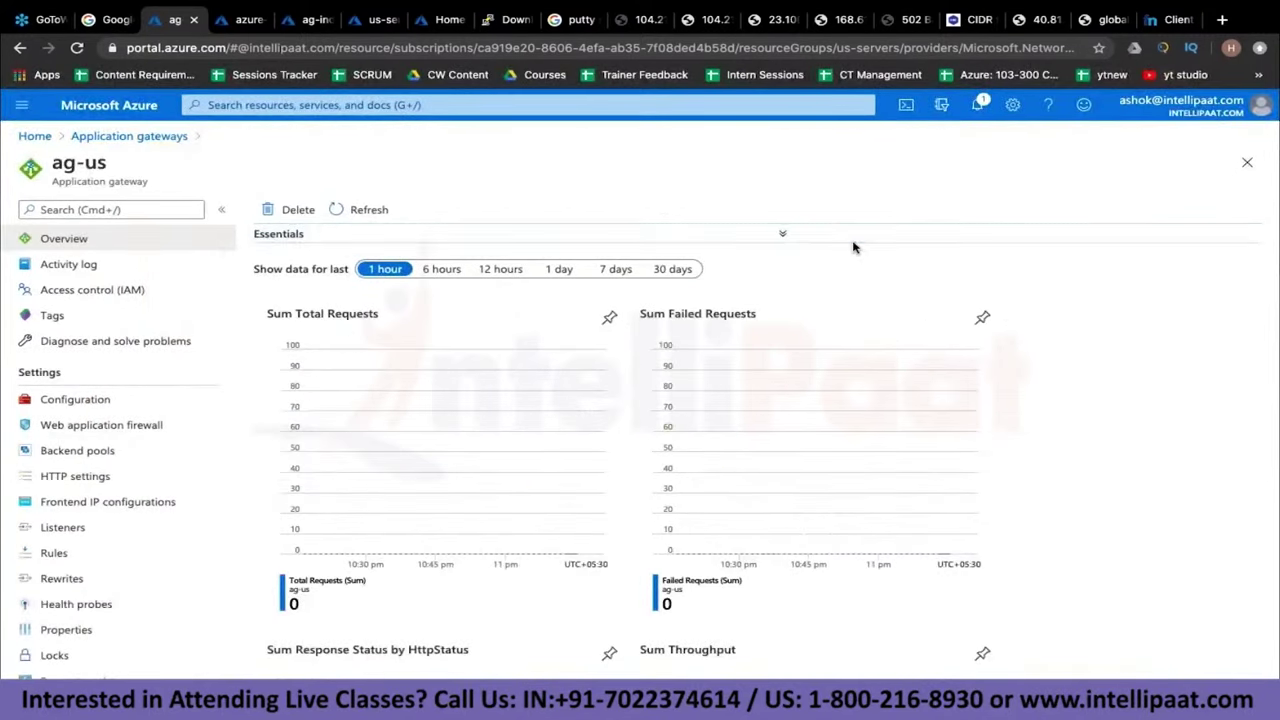
left_click(855, 244)
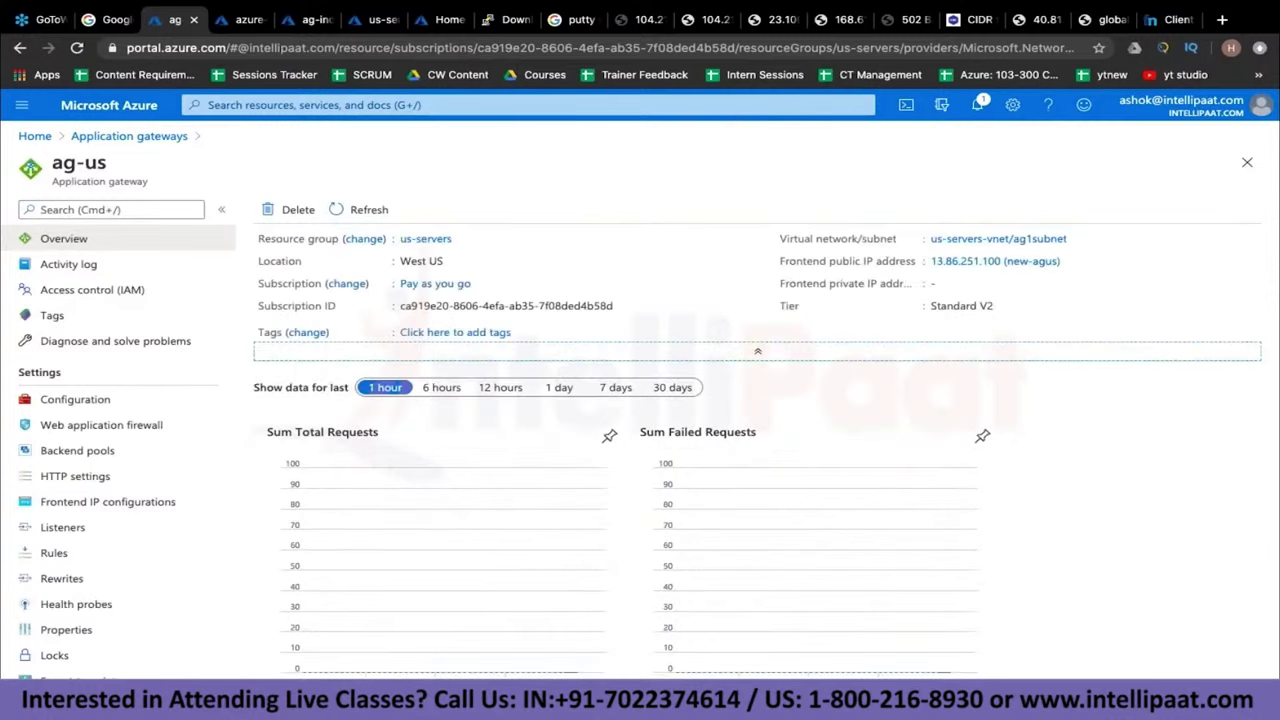
Step: Reload 13.86.251.100 repeatedly to see the us server1 and server2 pages alternate
left_click(890, 22)
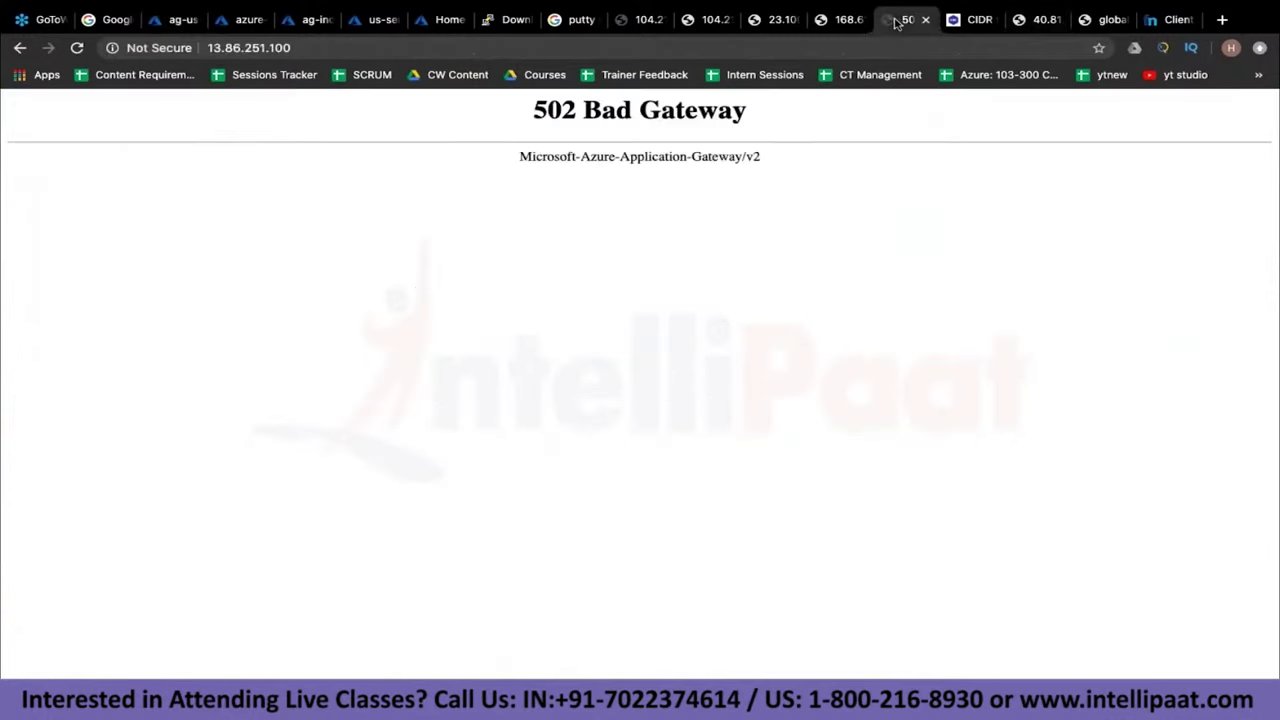
left_click(740, 41)
key("Return")
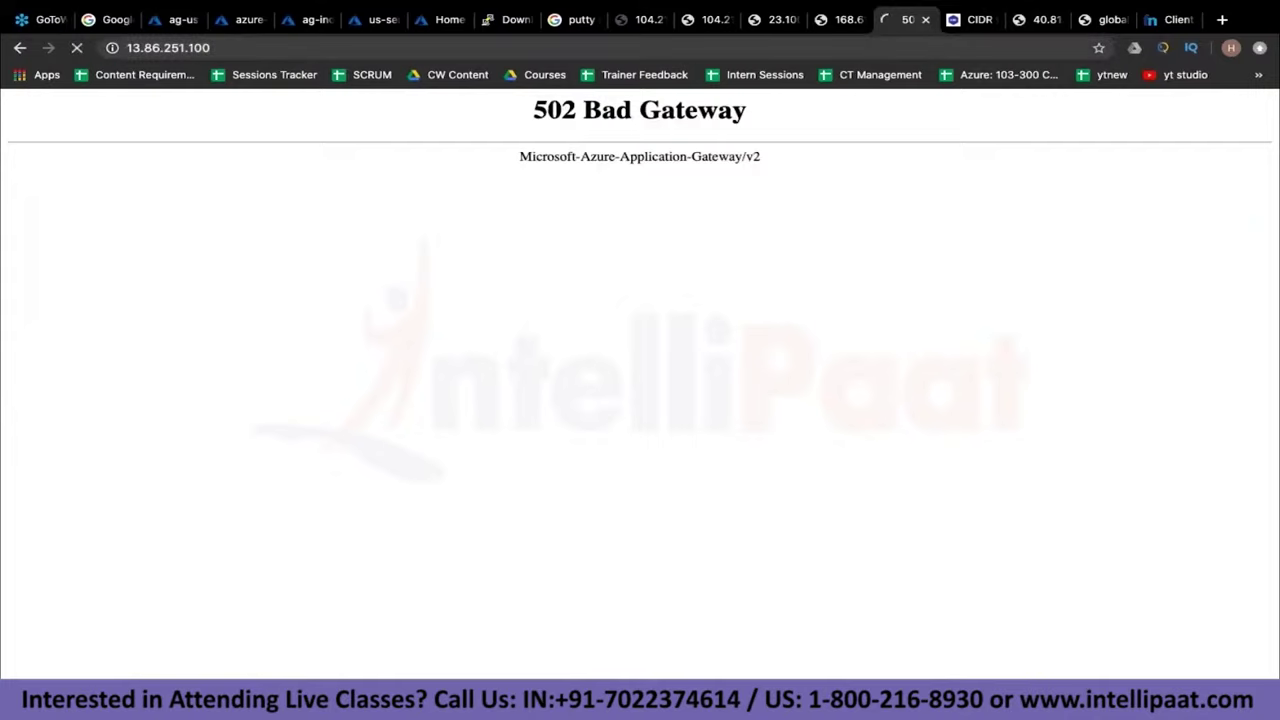
key("super+l")
key("Return")
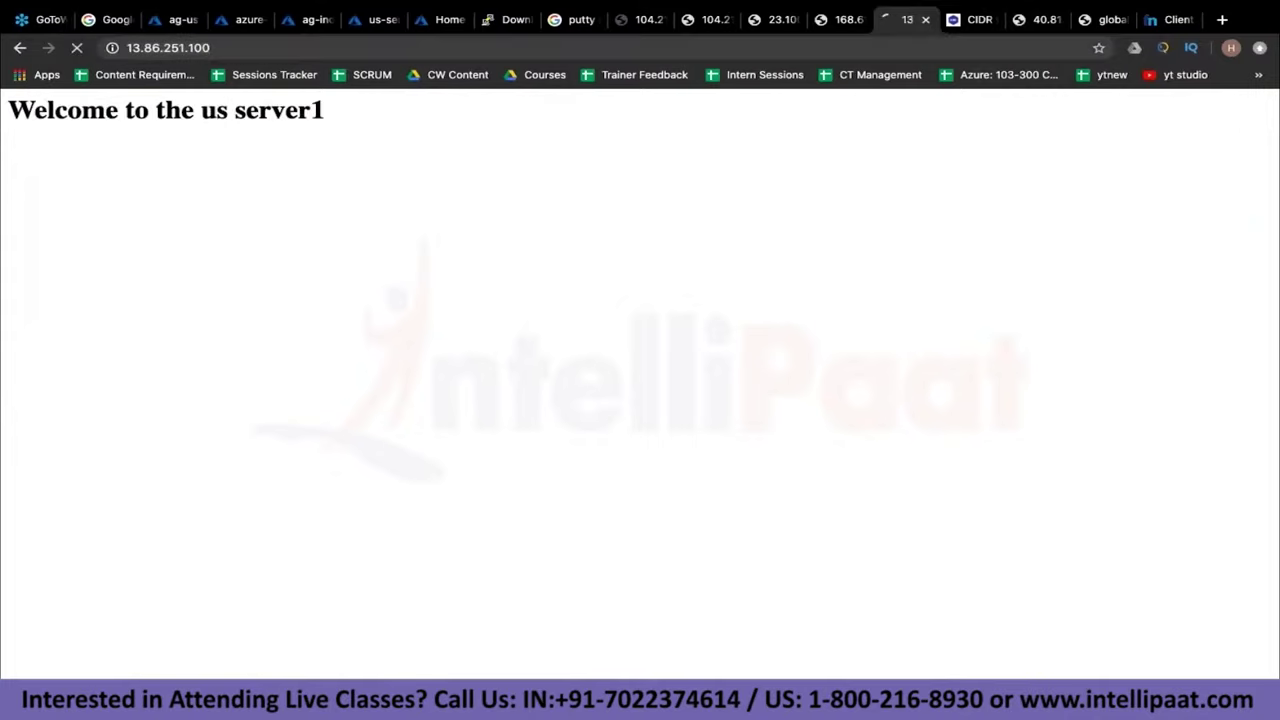
key("super+l")
key("Return")
key("super+l")
key("Return")
key("super+l")
key("Return")
key("super+l")
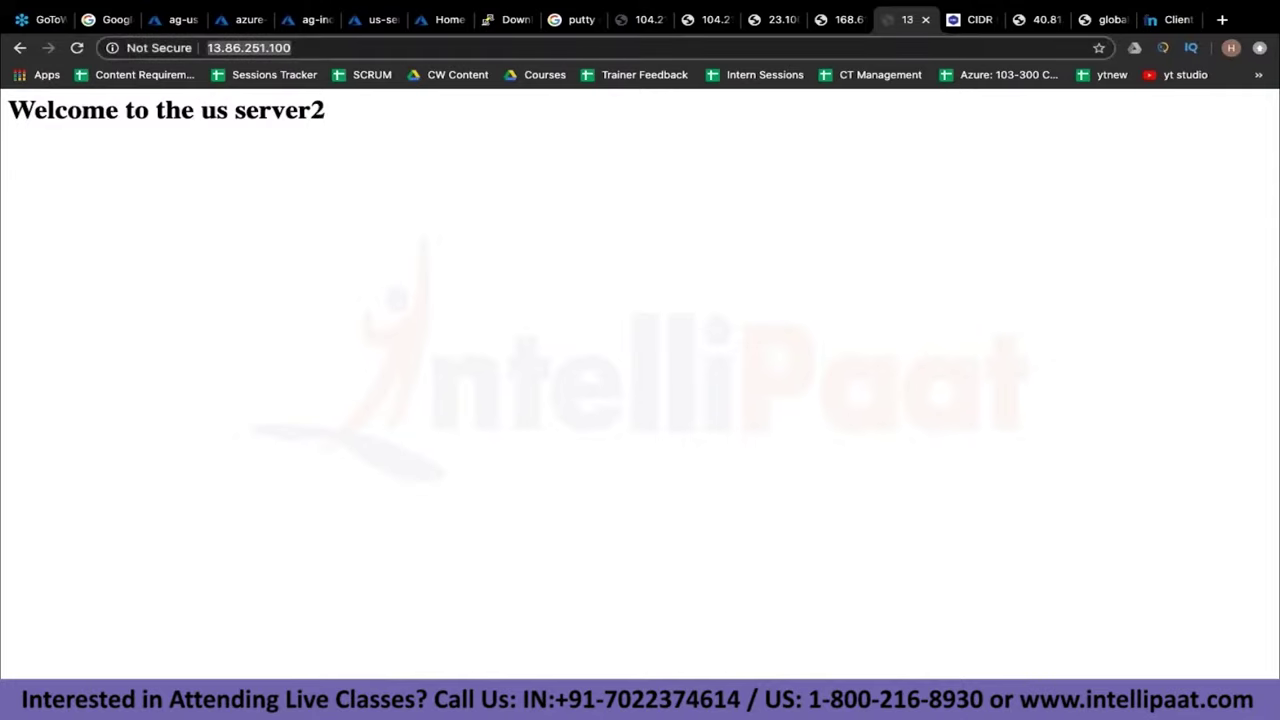
key("Return")
key("super+l")
key("Return")
key("super+l")
key("Return")
key("super+l")
left_click(180, 22)
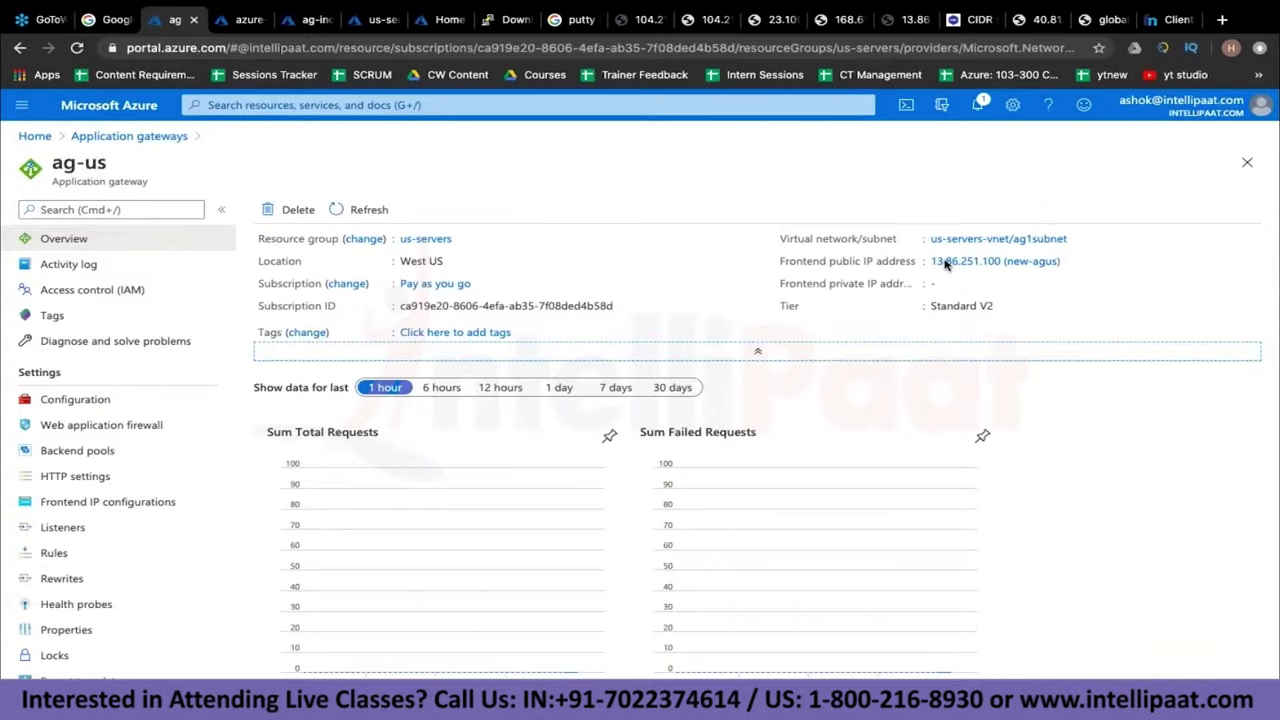
Step: Give the ag-us frontend public IP new-agus the DNS name label agus and save
left_click(978, 262)
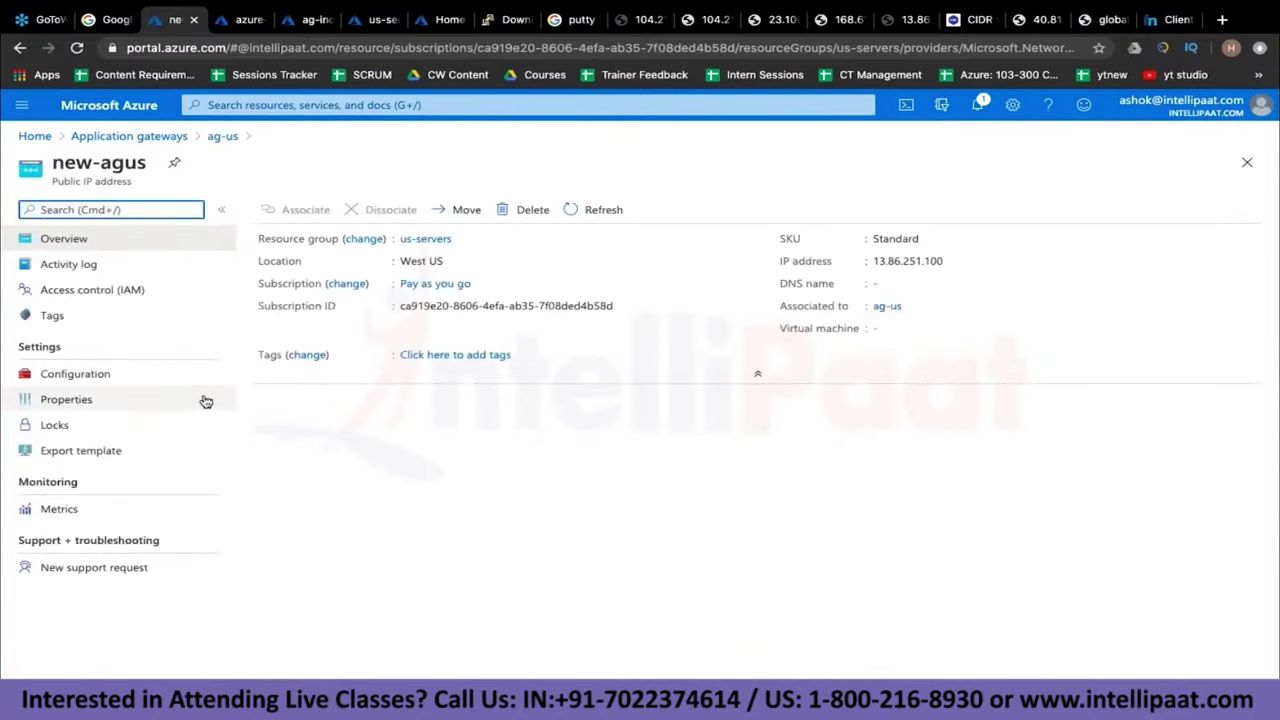
left_click(163, 378)
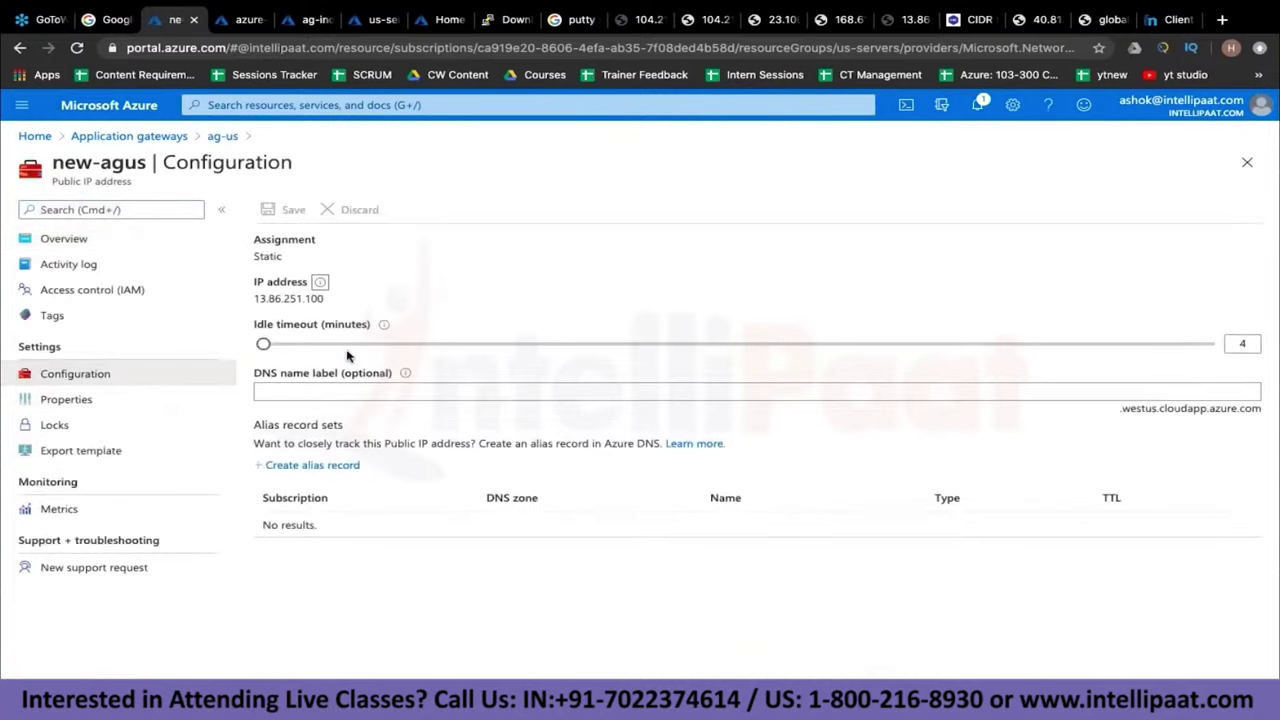
left_click(445, 391)
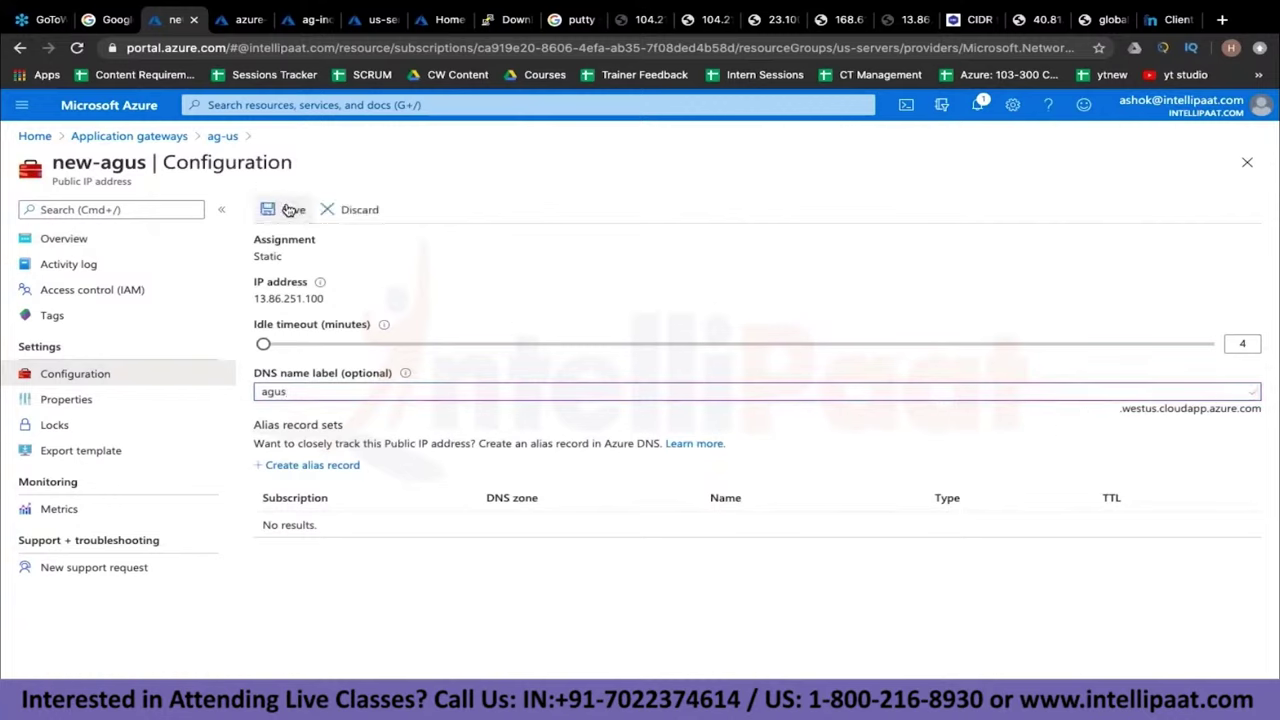
left_click(285, 209)
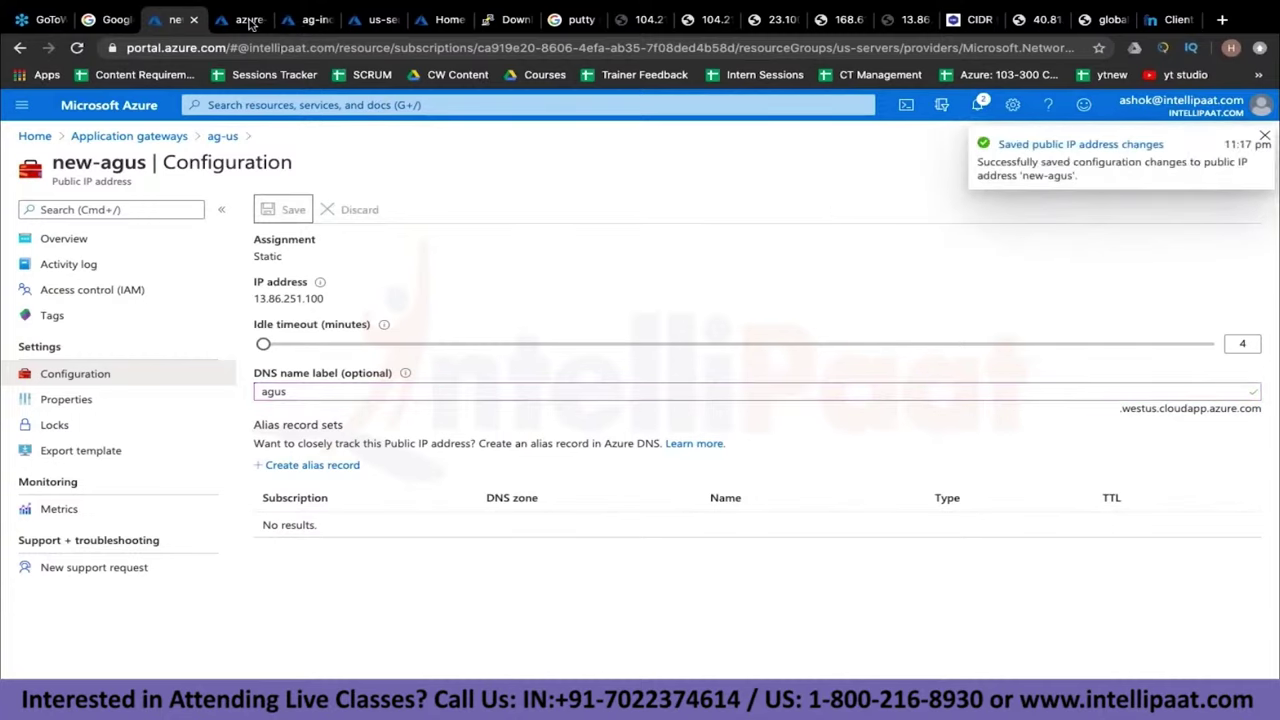
left_click(251, 22)
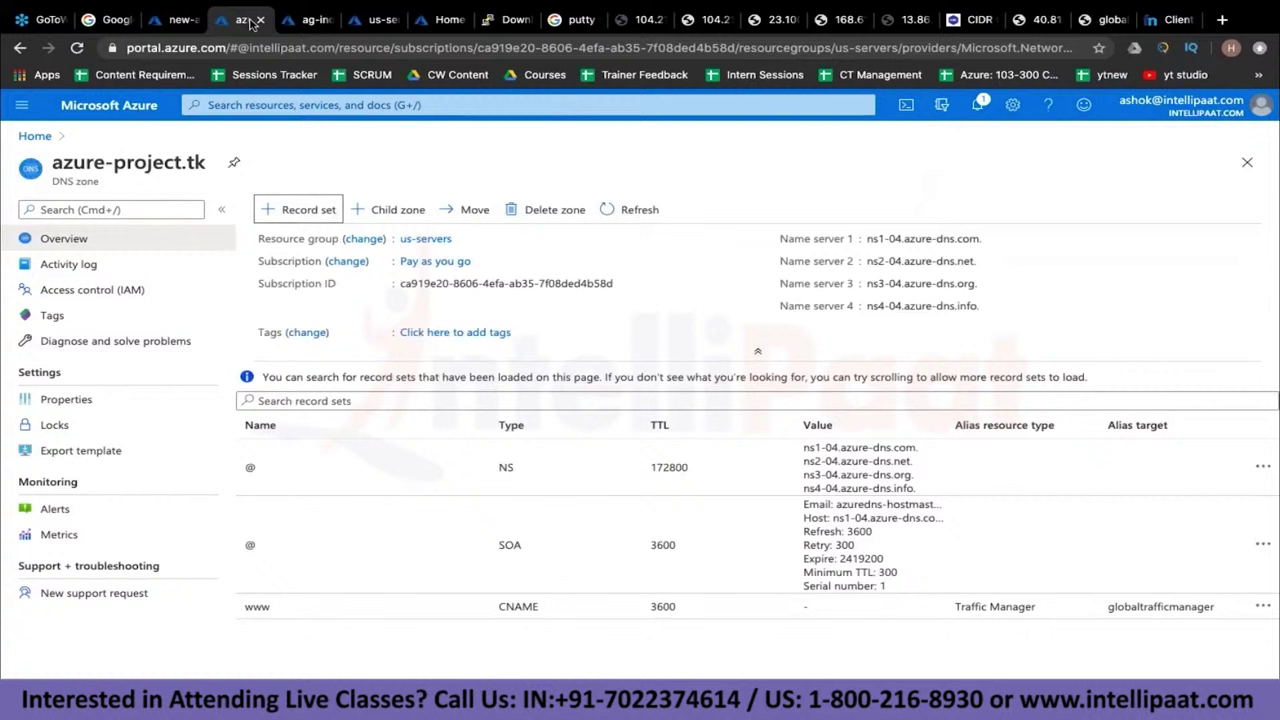
Step: Search 'traffic' to open the globaltrafficmanager profile's Endpoints list
left_click(368, 22)
left_click(400, 105)
type("tr")
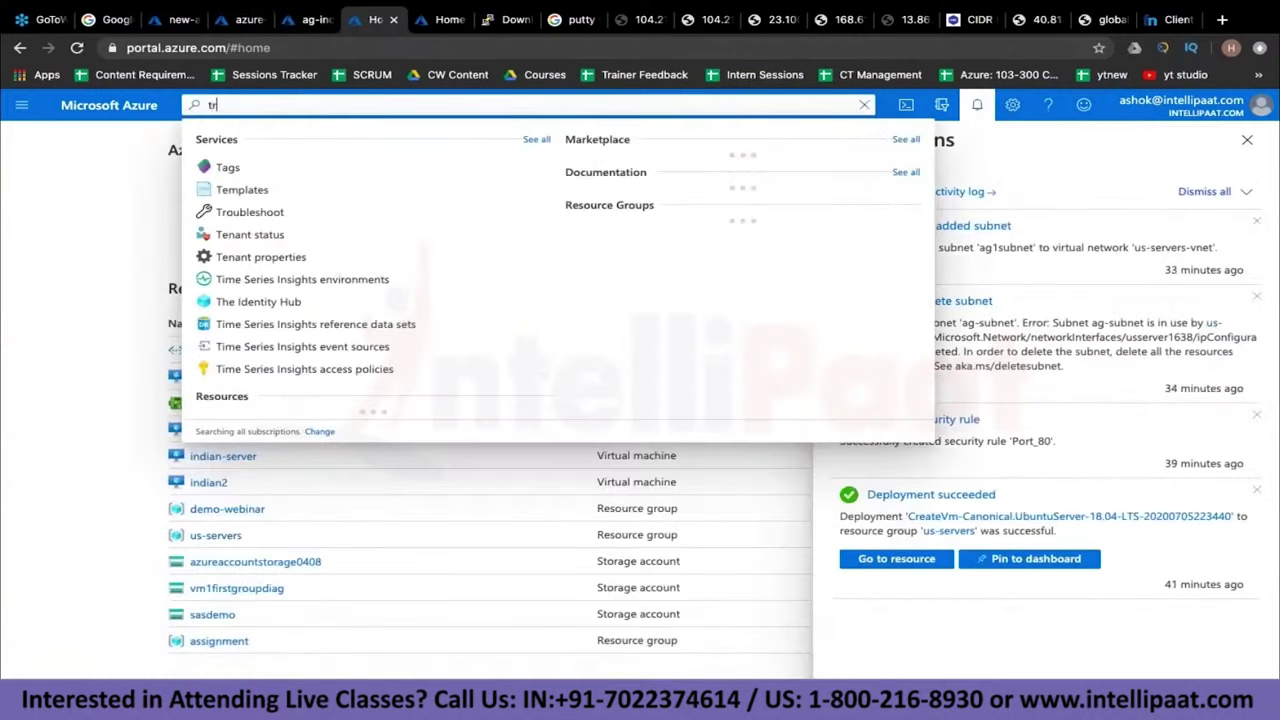
type("affic")
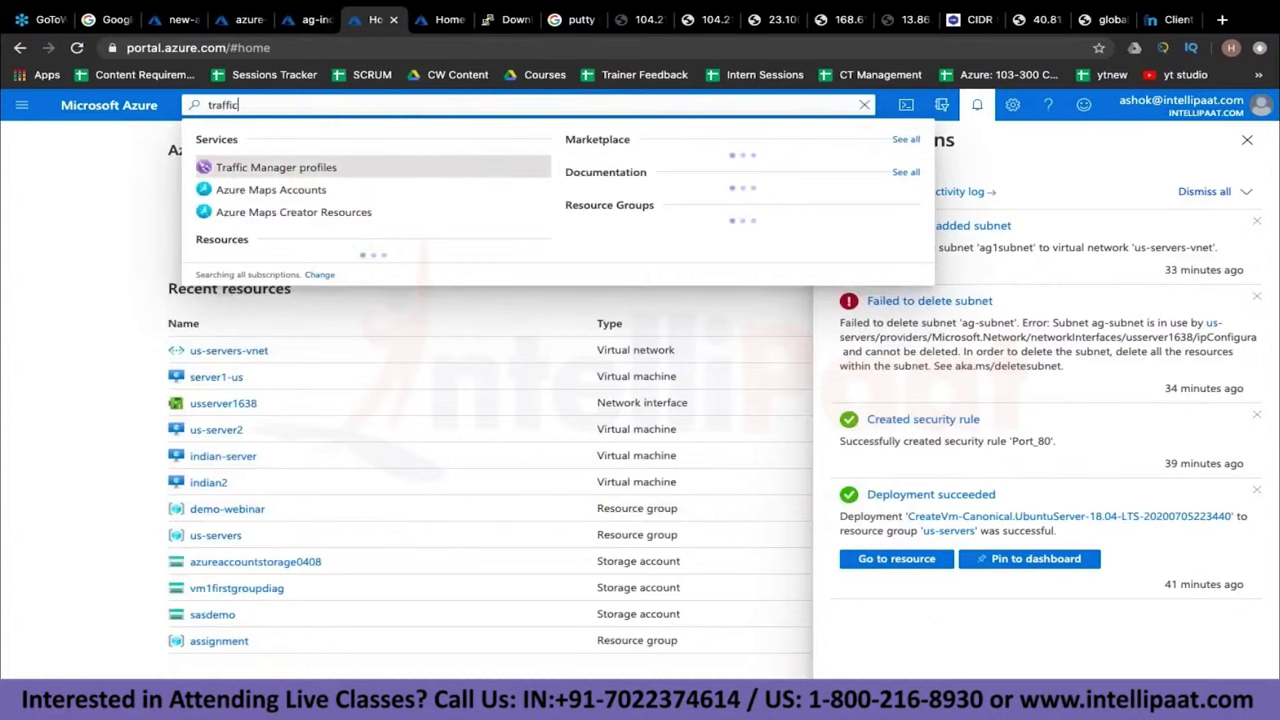
left_click(524, 166)
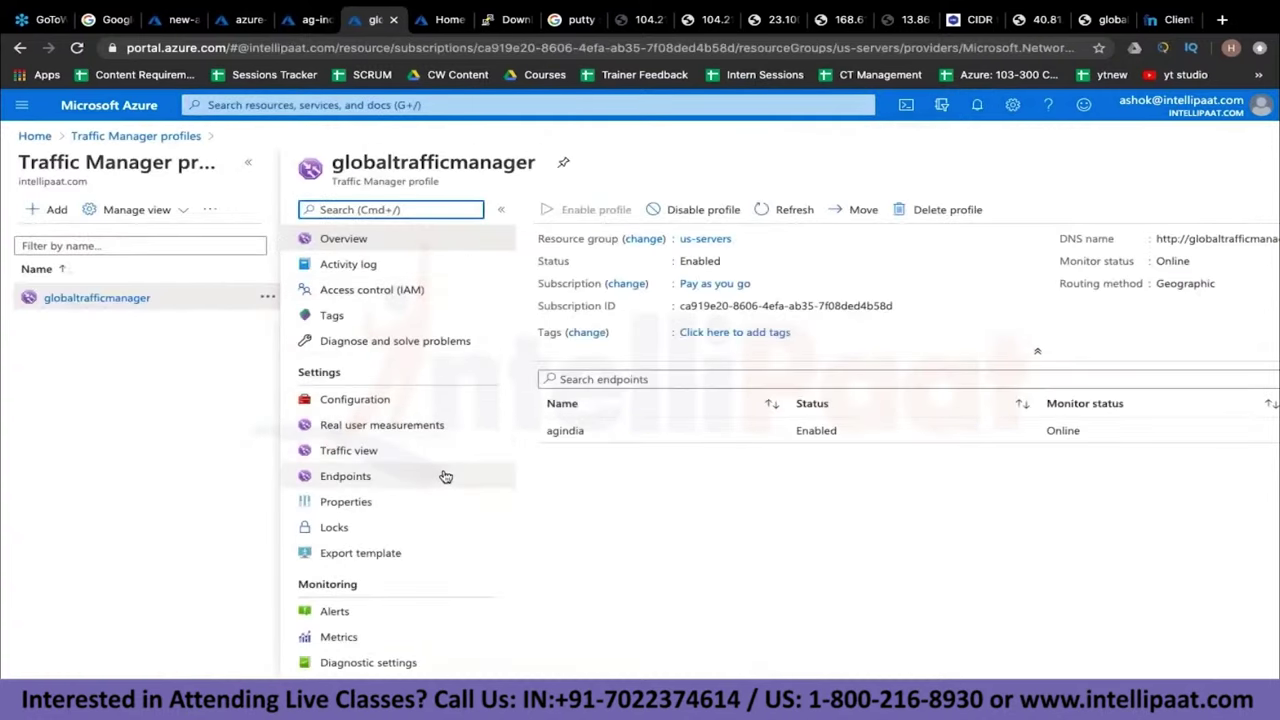
left_click(445, 477)
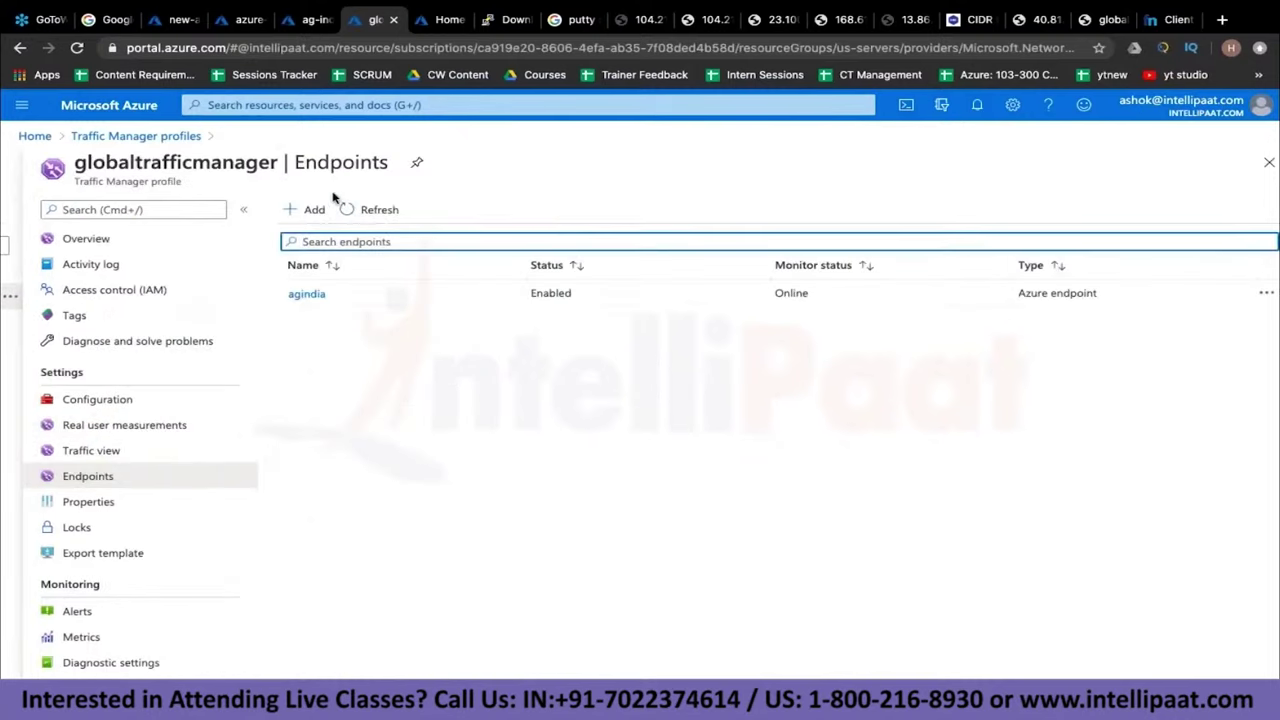
Step: Add endpoint agus targeting the new-agus public IP, geo-mapped to All (World)
left_click(309, 210)
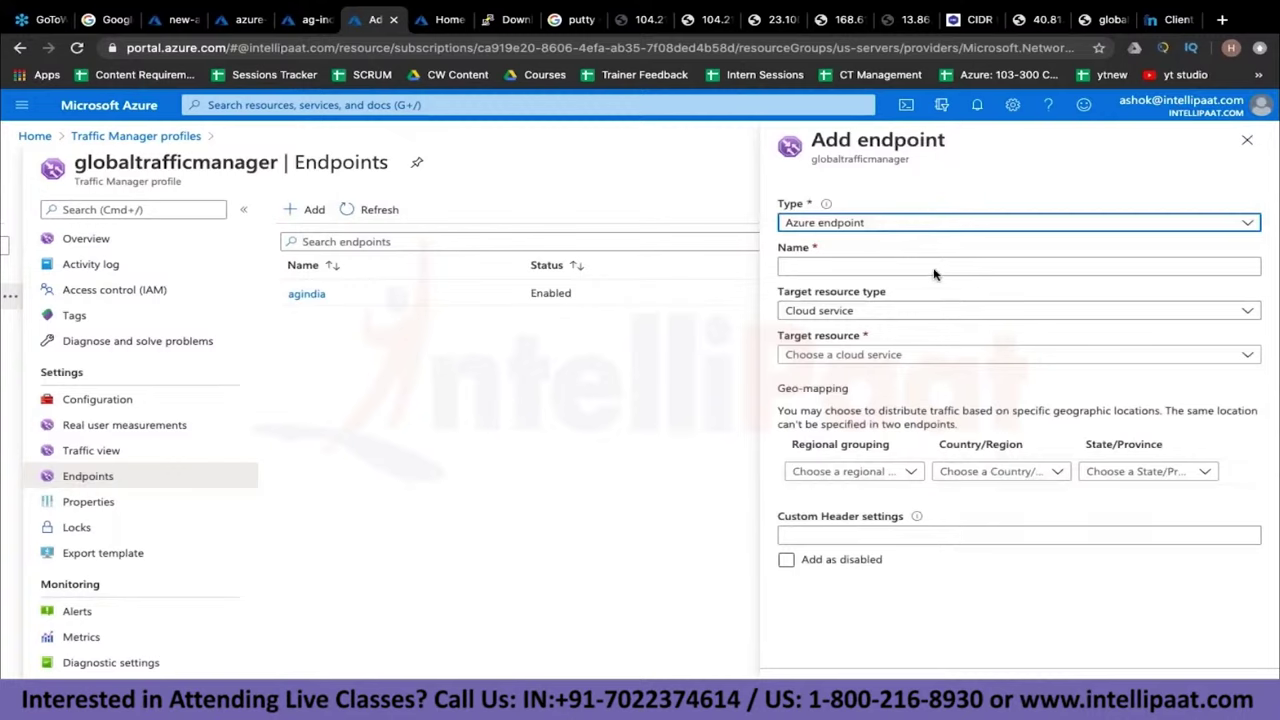
left_click(934, 268)
type("agindia")
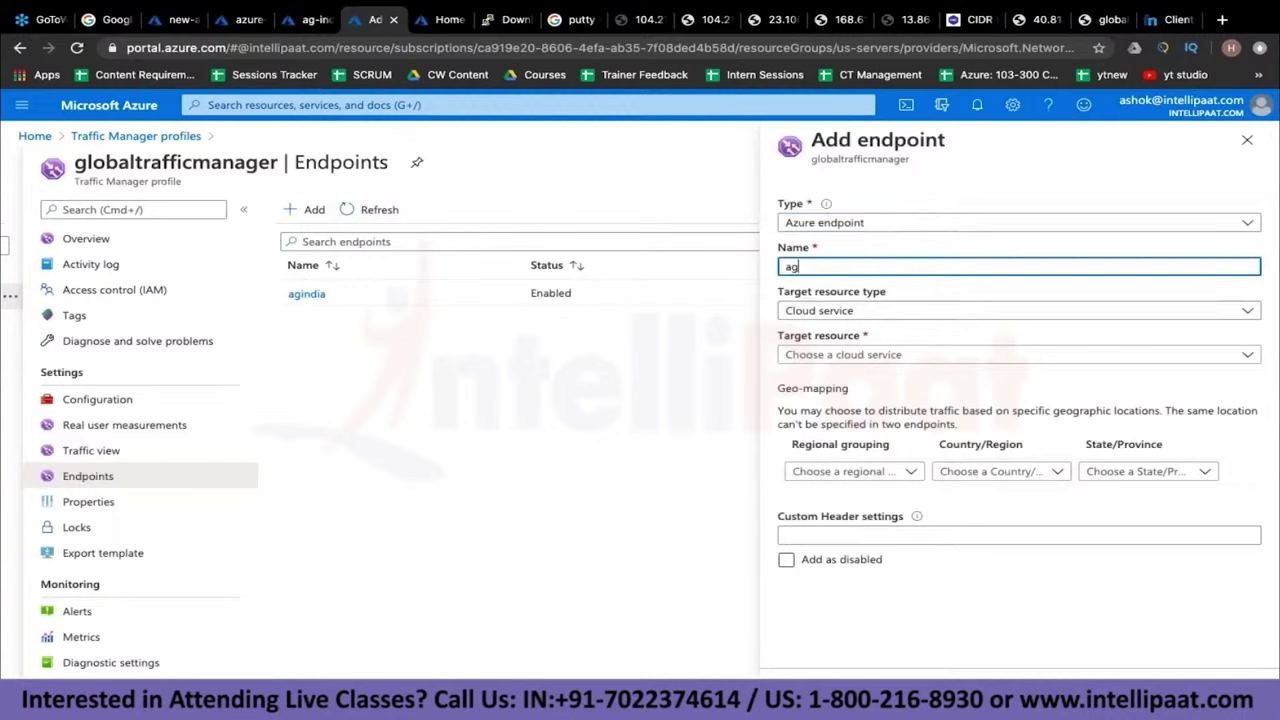
left_click(951, 327)
left_click(956, 427)
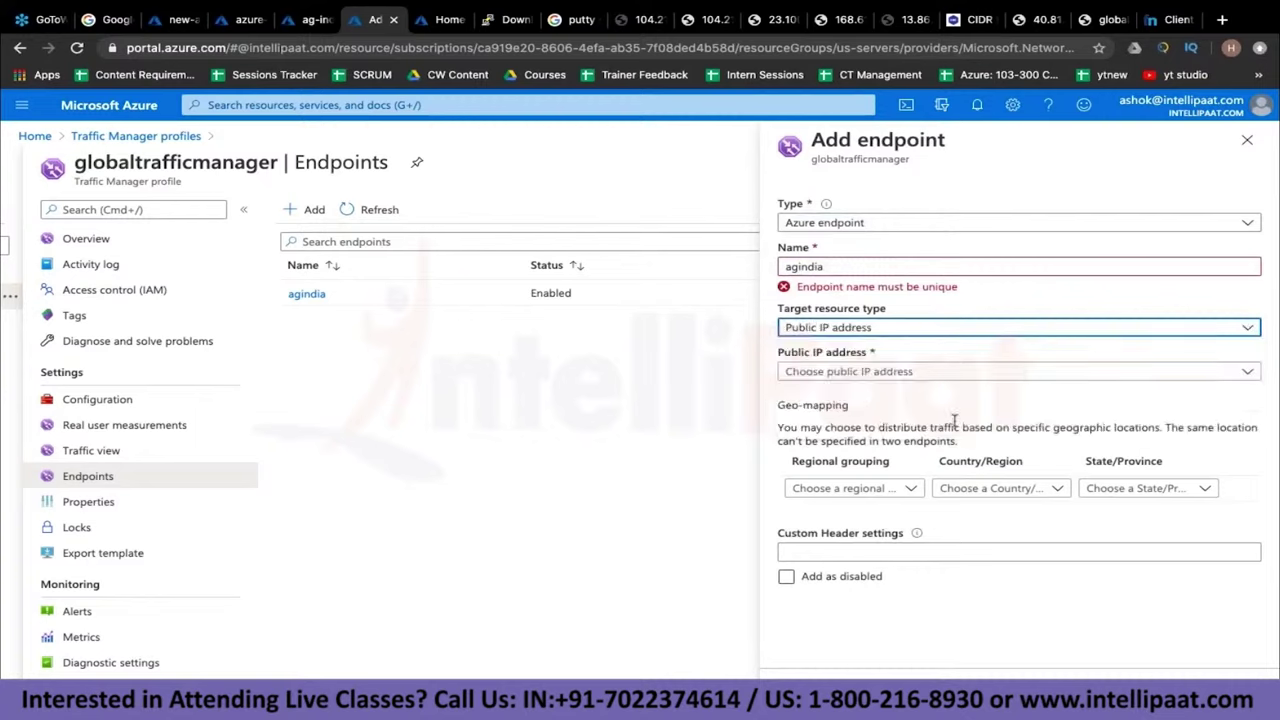
left_click(906, 372)
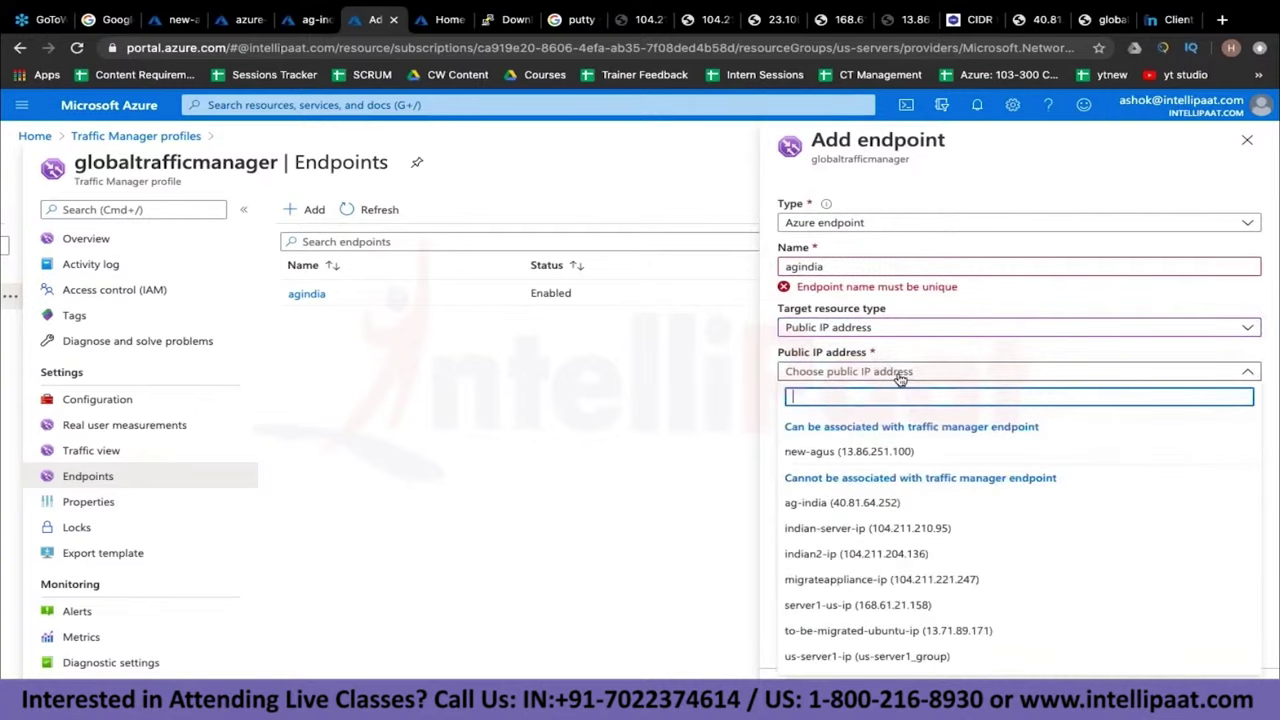
left_click(921, 453)
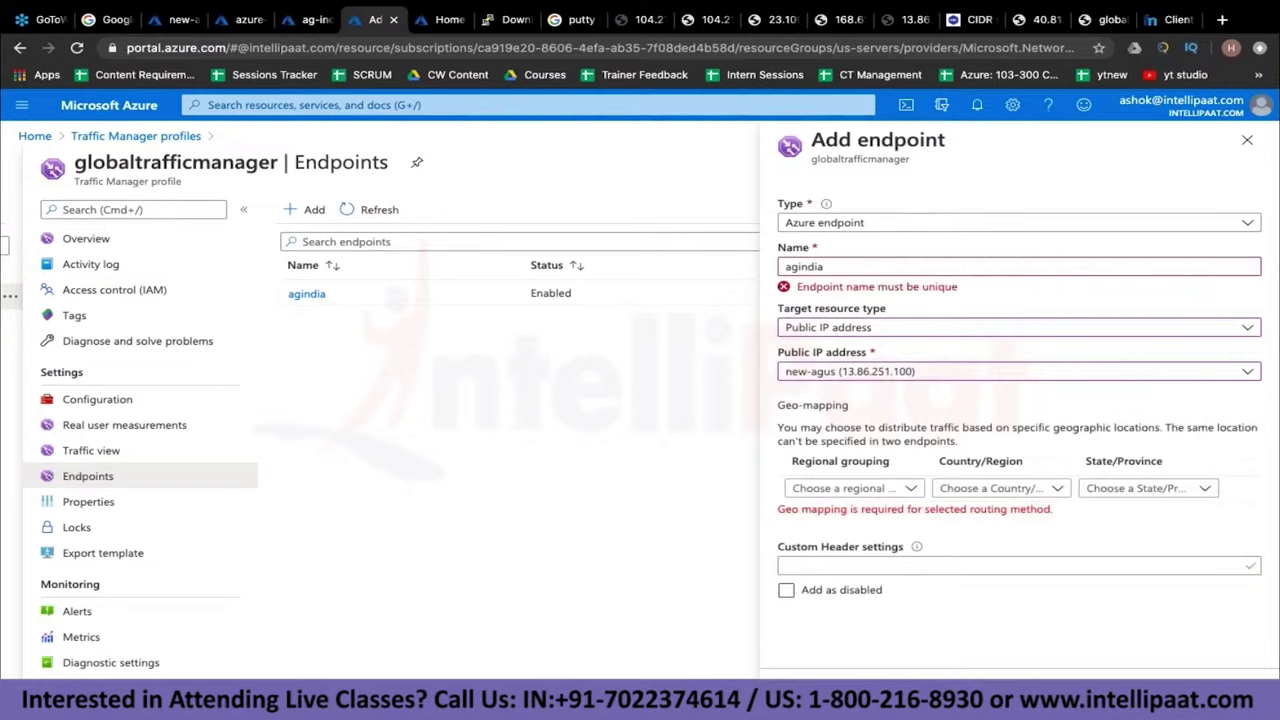
left_click(870, 489)
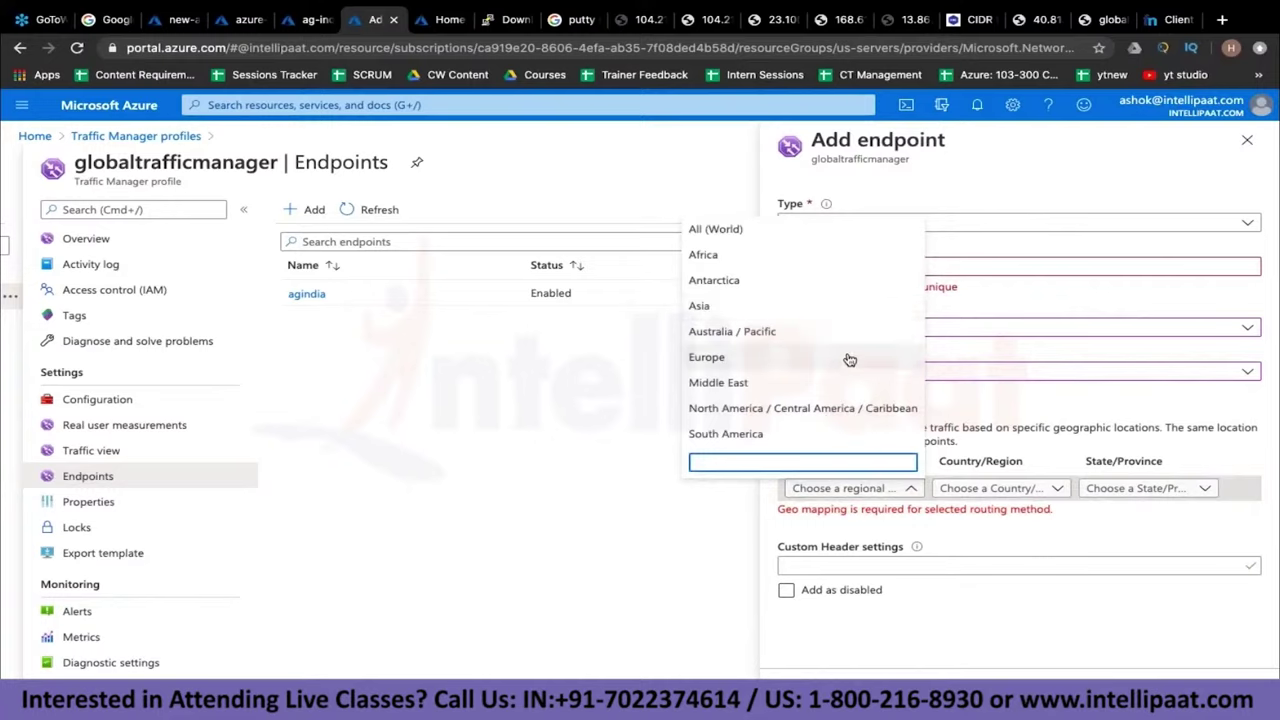
left_click(846, 232)
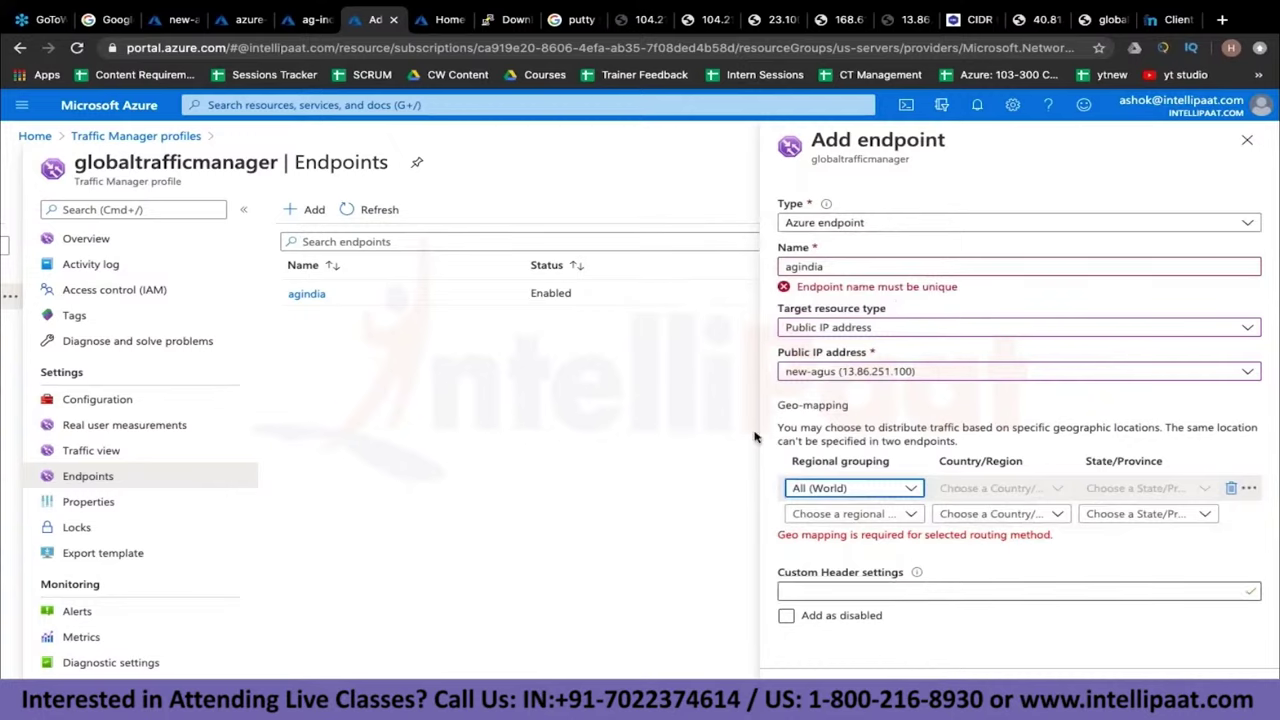
left_click(843, 266)
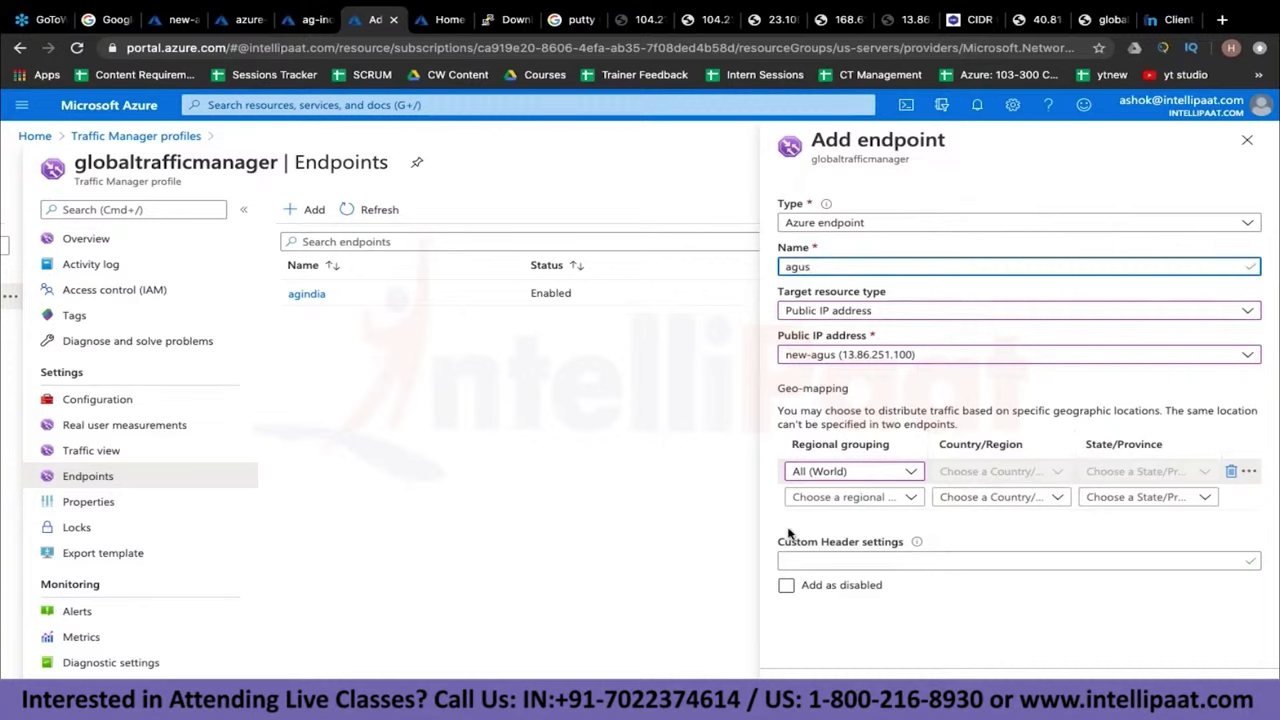
key("Return")
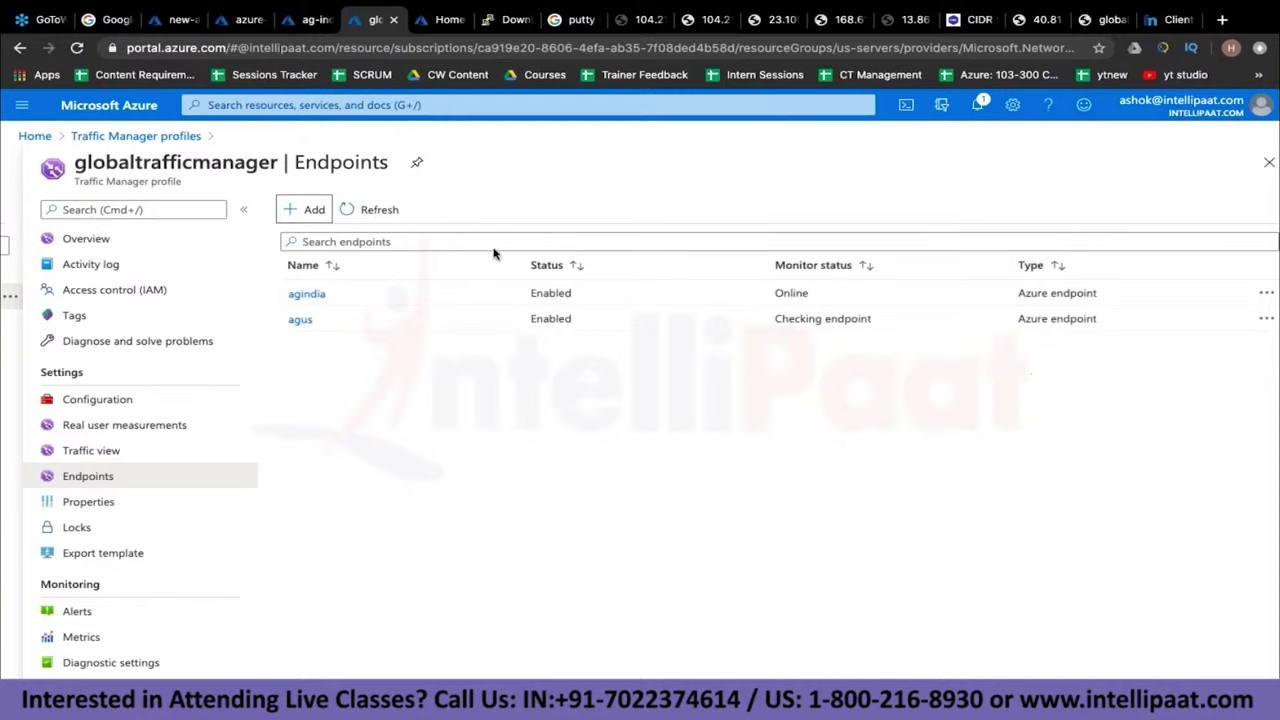
Step: Refresh the globaltrafficmanager endpoint list
left_click(381, 210)
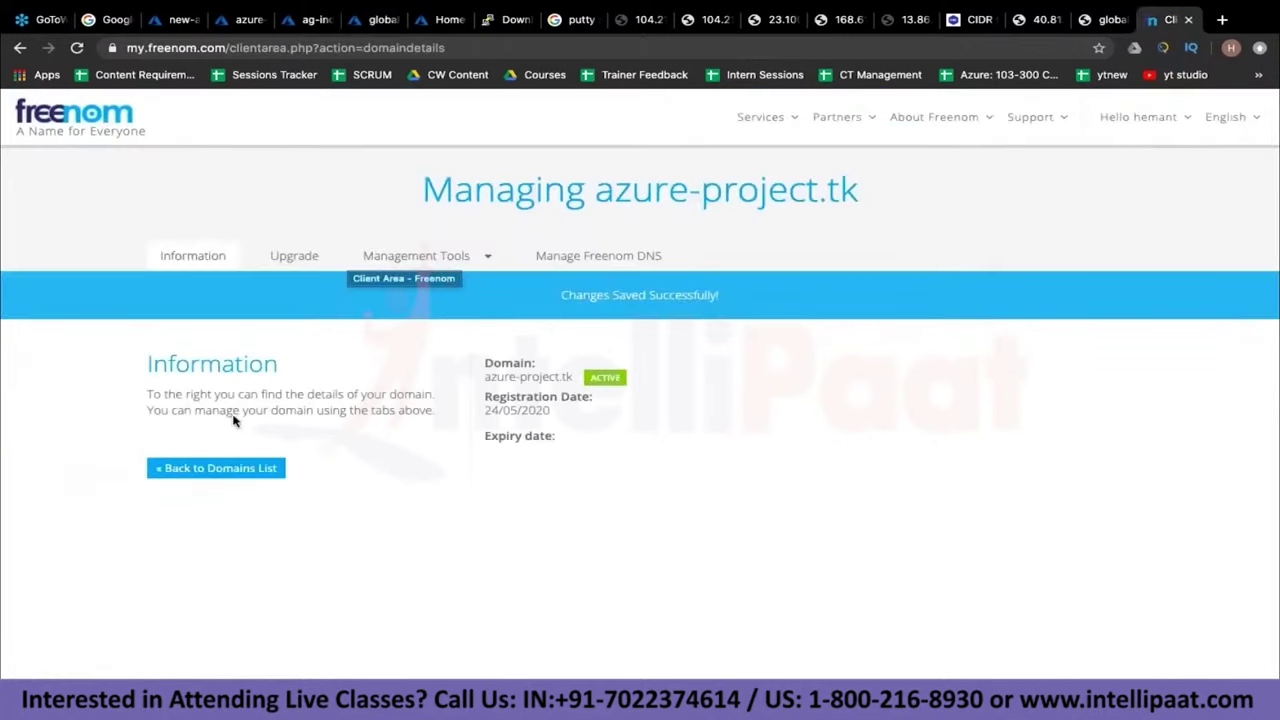
Step: Go from the domain's Management Tools in Freenom to the Register a New Domain search page
left_click(395, 257)
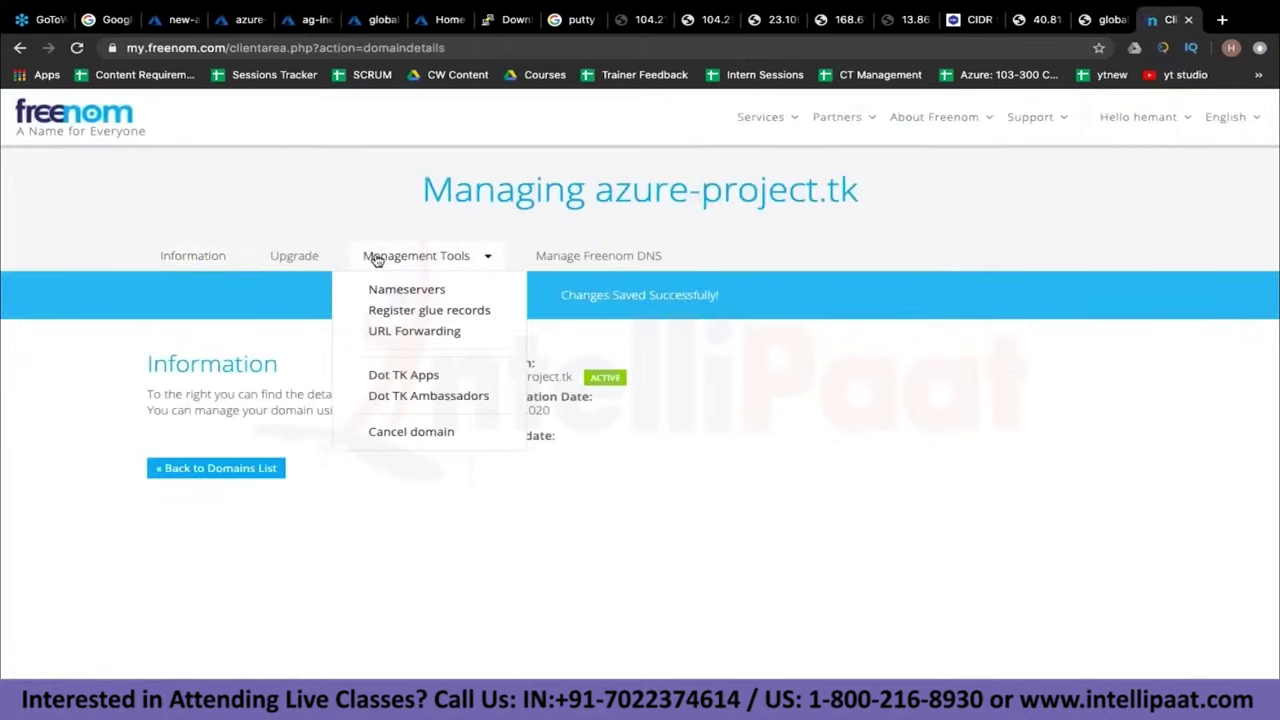
left_click(101, 117)
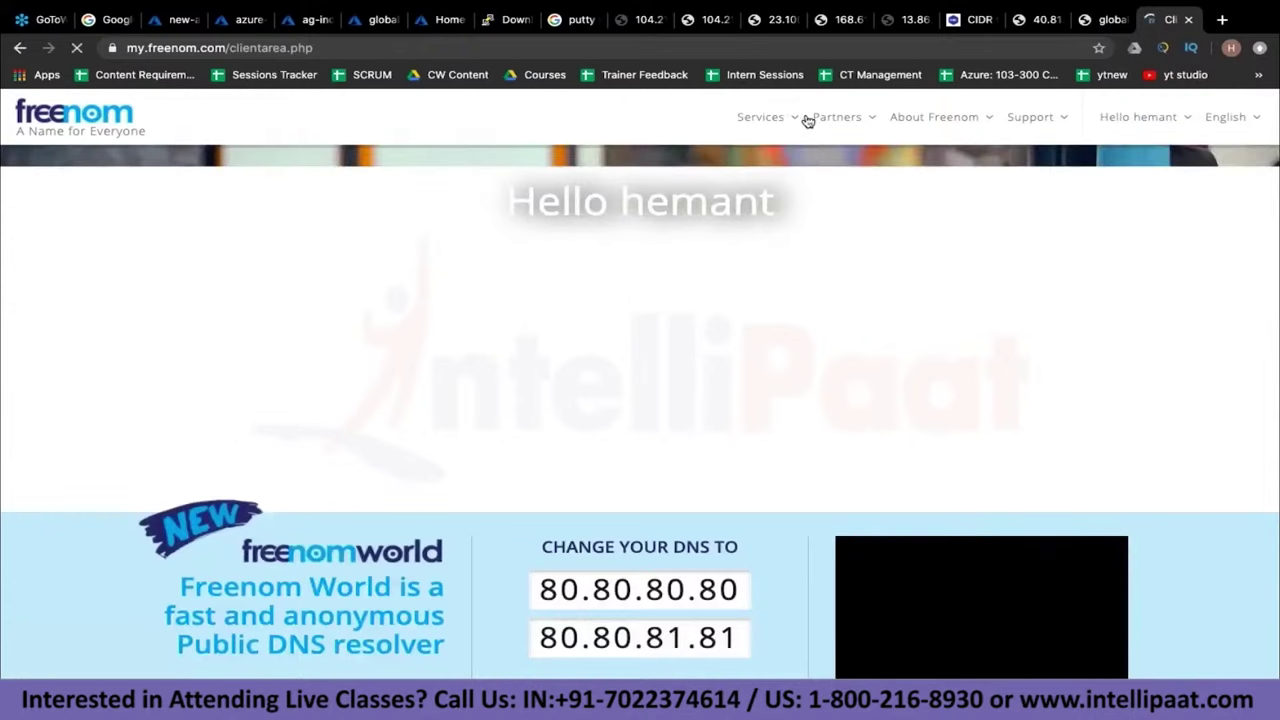
mouse_move(782, 123)
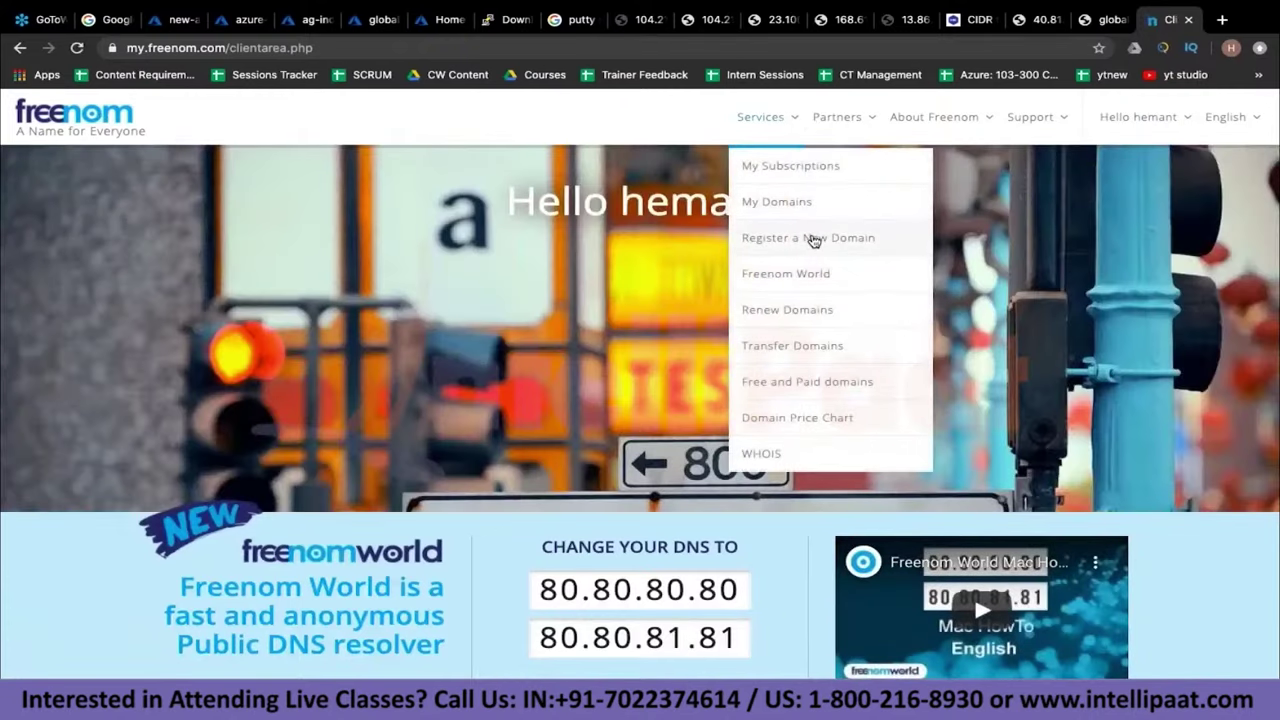
left_click(808, 237)
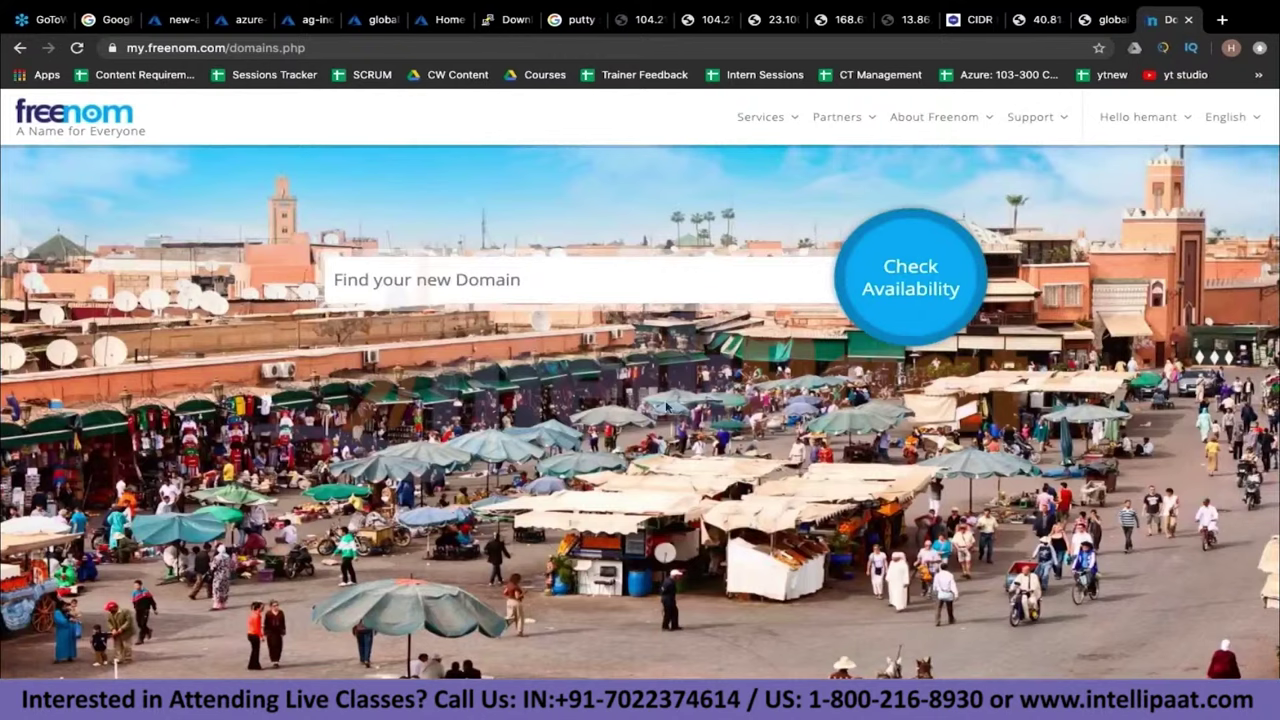
scroll(667, 407, "down", 1)
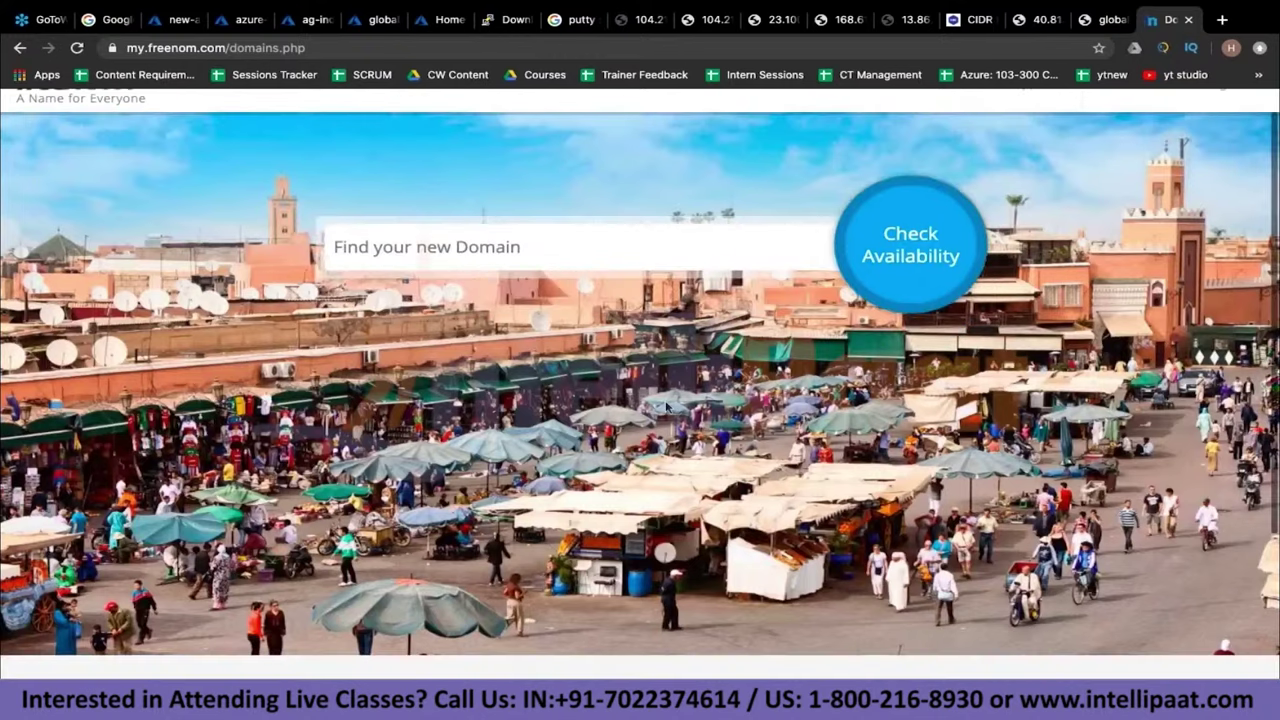
scroll(667, 407, "down", 2)
scroll(667, 406, "up", 3)
scroll(667, 405, "down", 1)
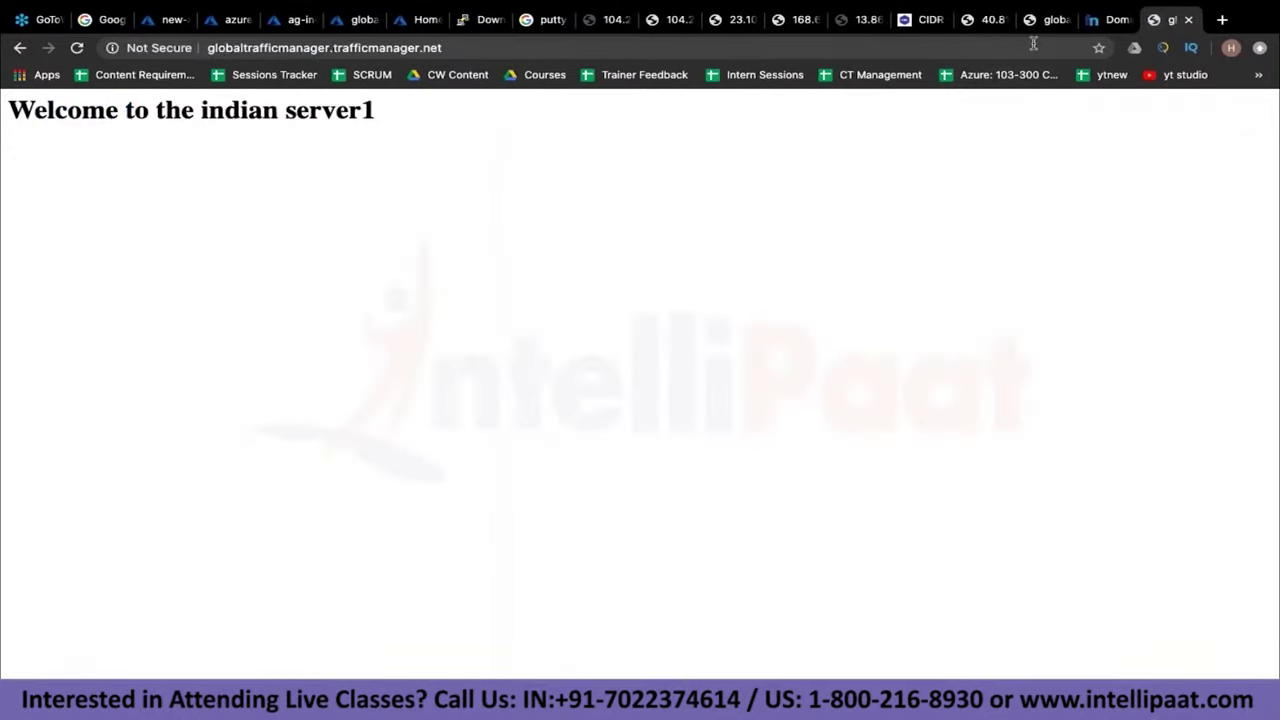
Step: Reload globaltrafficmanager.trafficmanager.net until indian server2 answers instead of server1, then dismiss the VPN popup
left_click(1033, 44)
key("Return")
left_click(1032, 44)
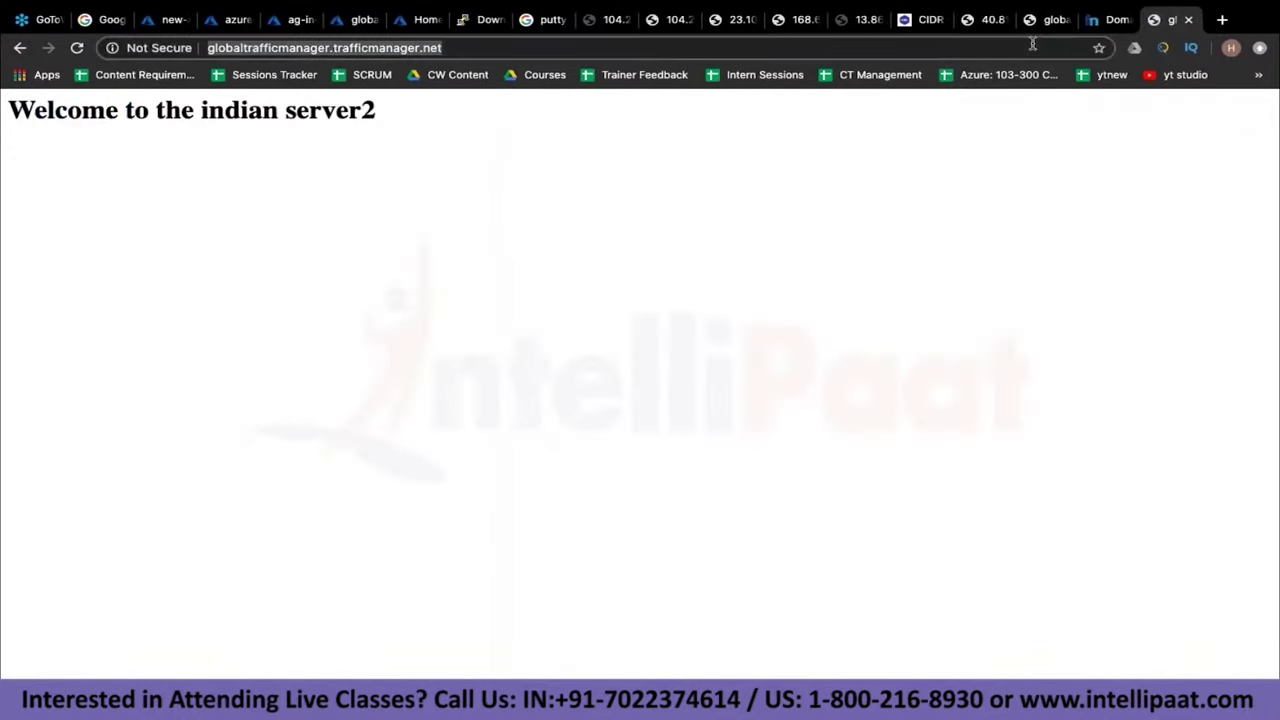
key("Return")
left_click(1033, 44)
key("Return")
left_click(1033, 44)
key("Return")
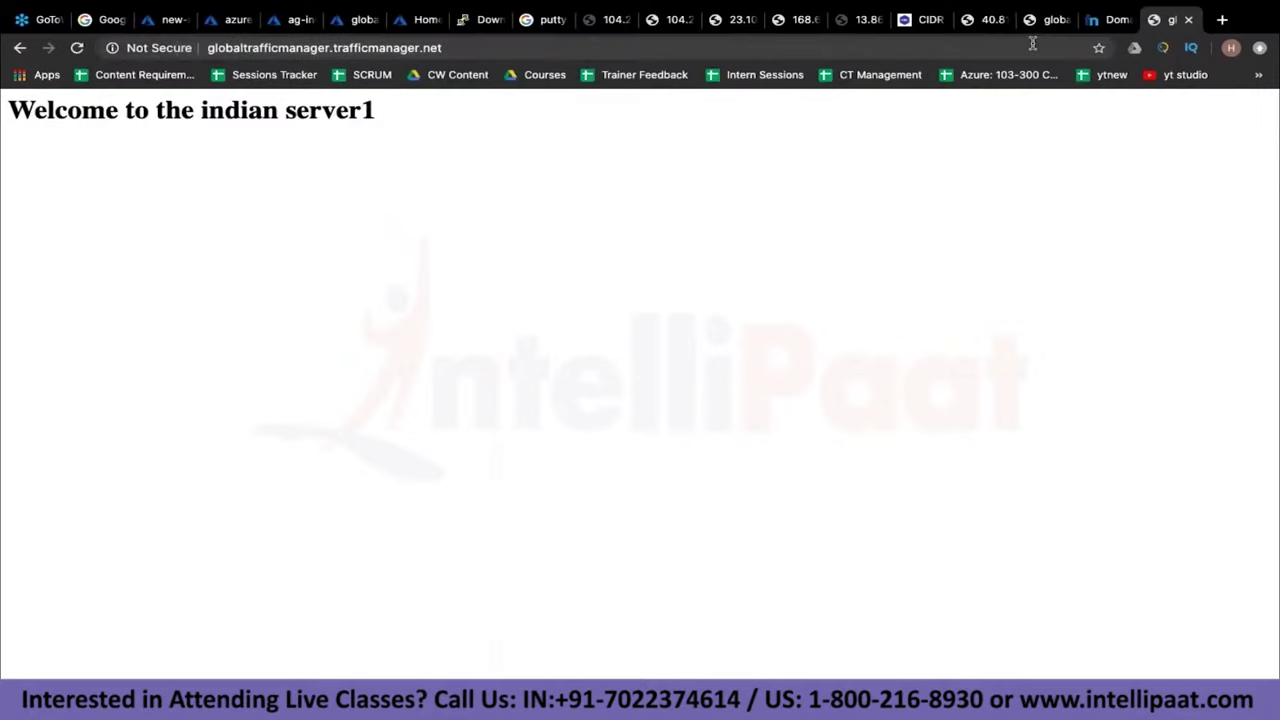
left_click(1033, 44)
key("Return")
mouse_move(913, 12)
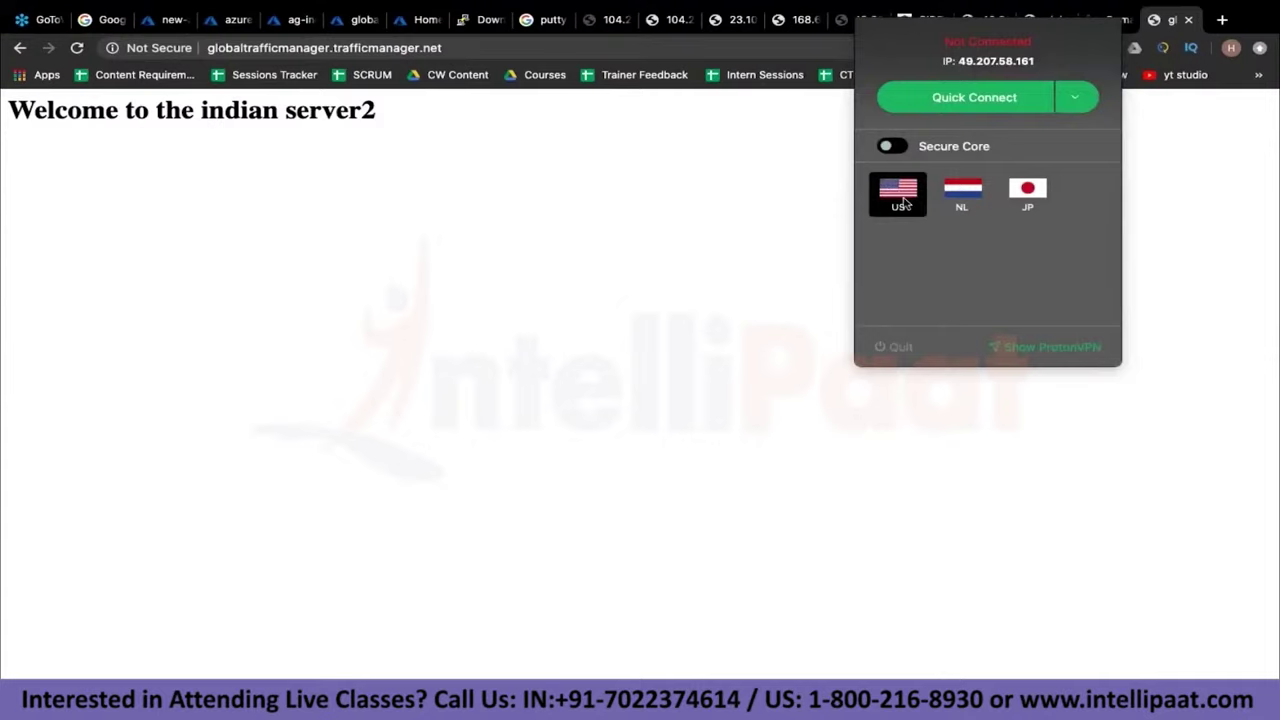
left_click(403, 263)
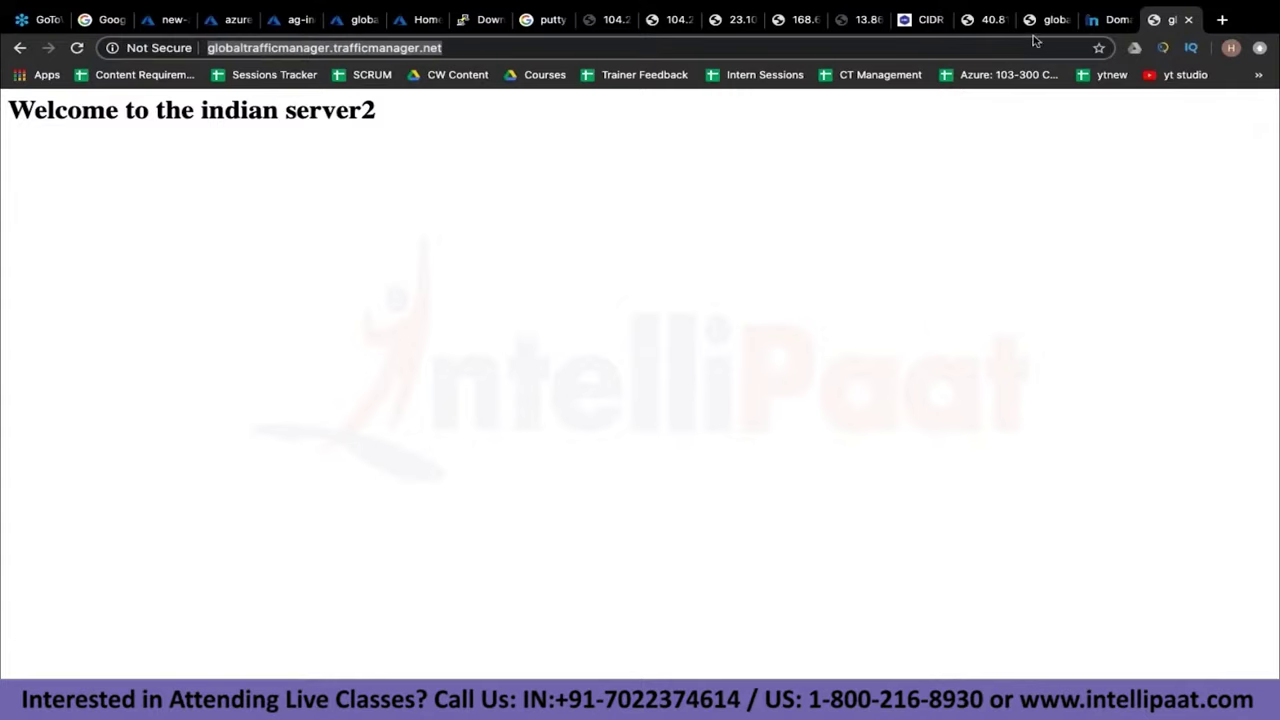
Step: Load azure-project.tk in a new tab and highlight its 'Welcome to the indian server2' heading
left_click(1220, 20)
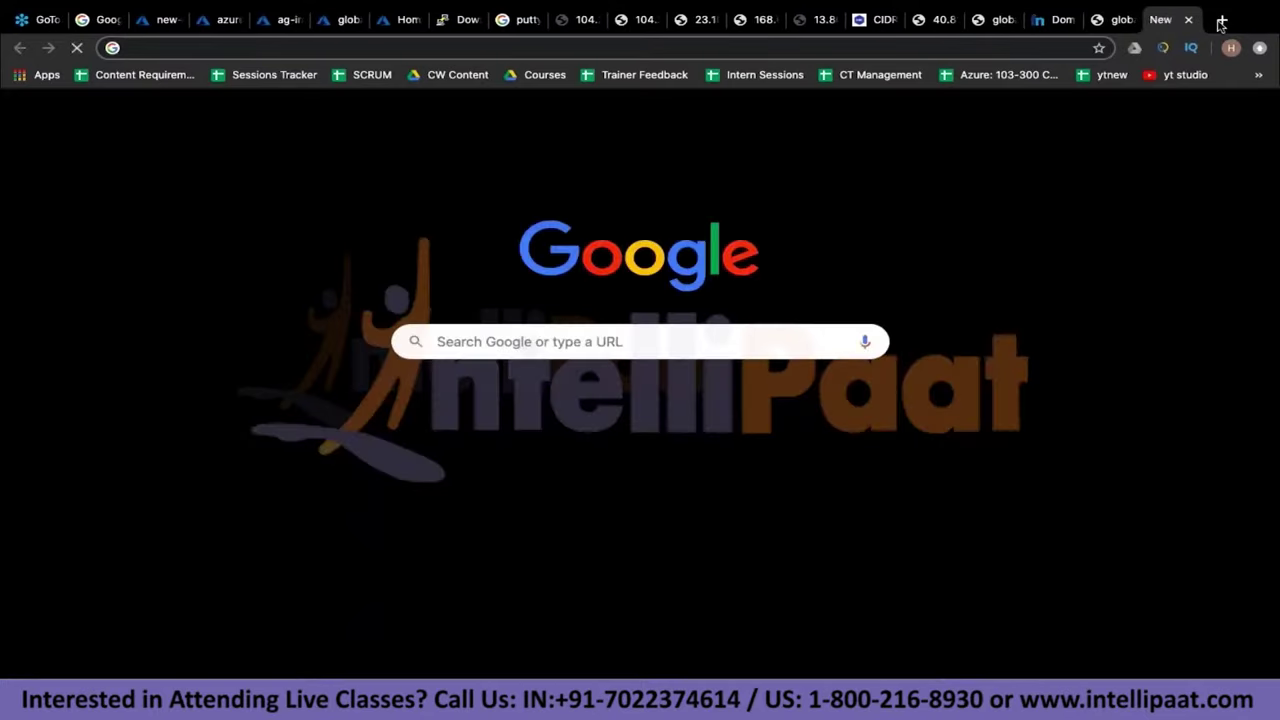
type("azuf")
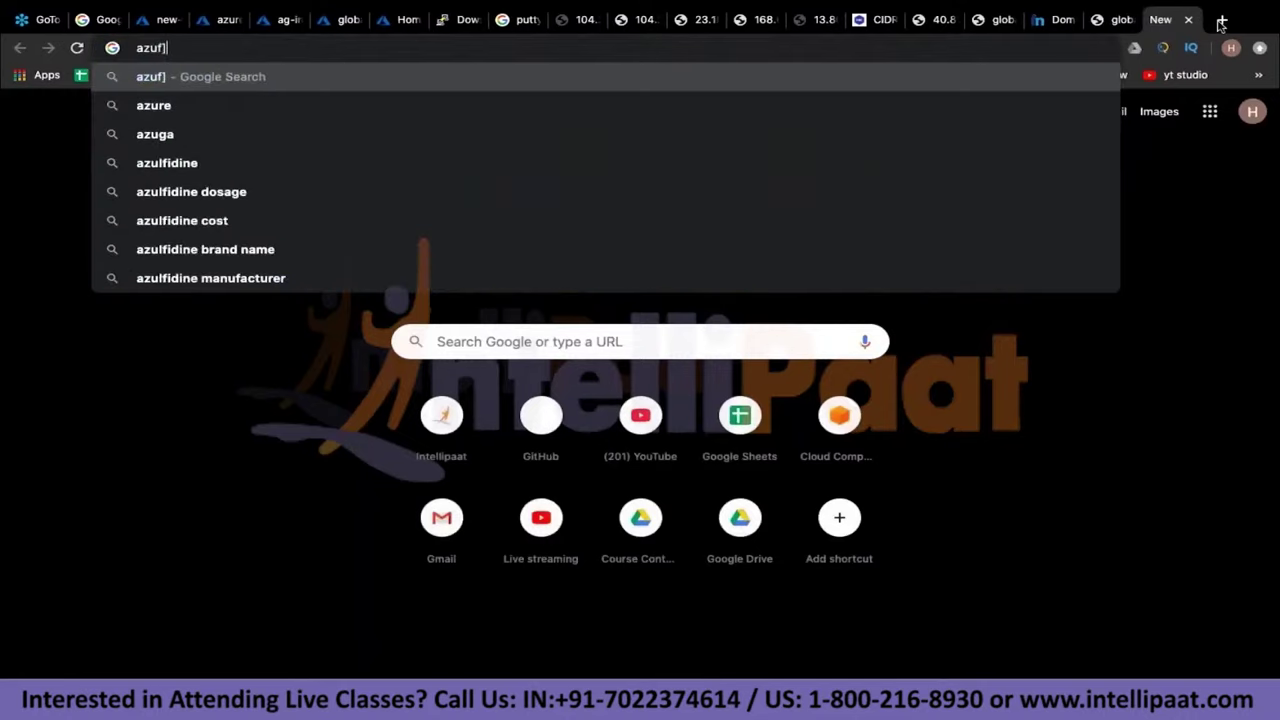
key("BackSpace")
type("re")
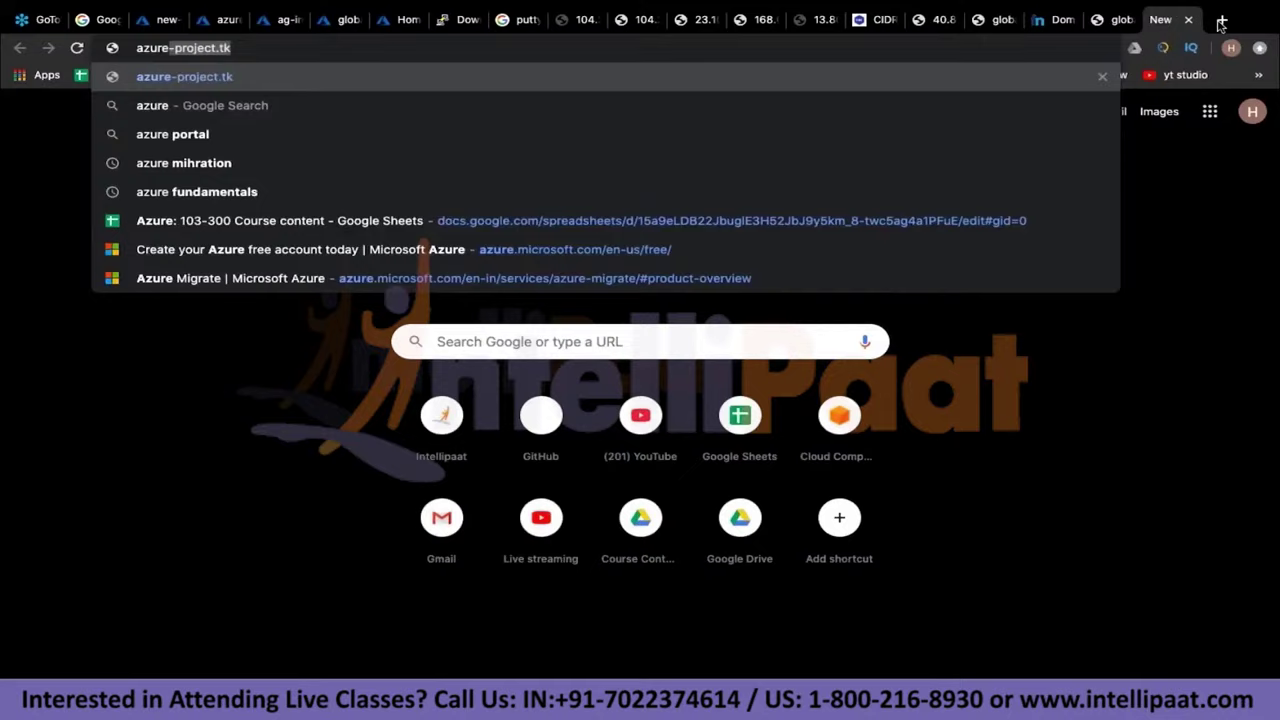
key("Return")
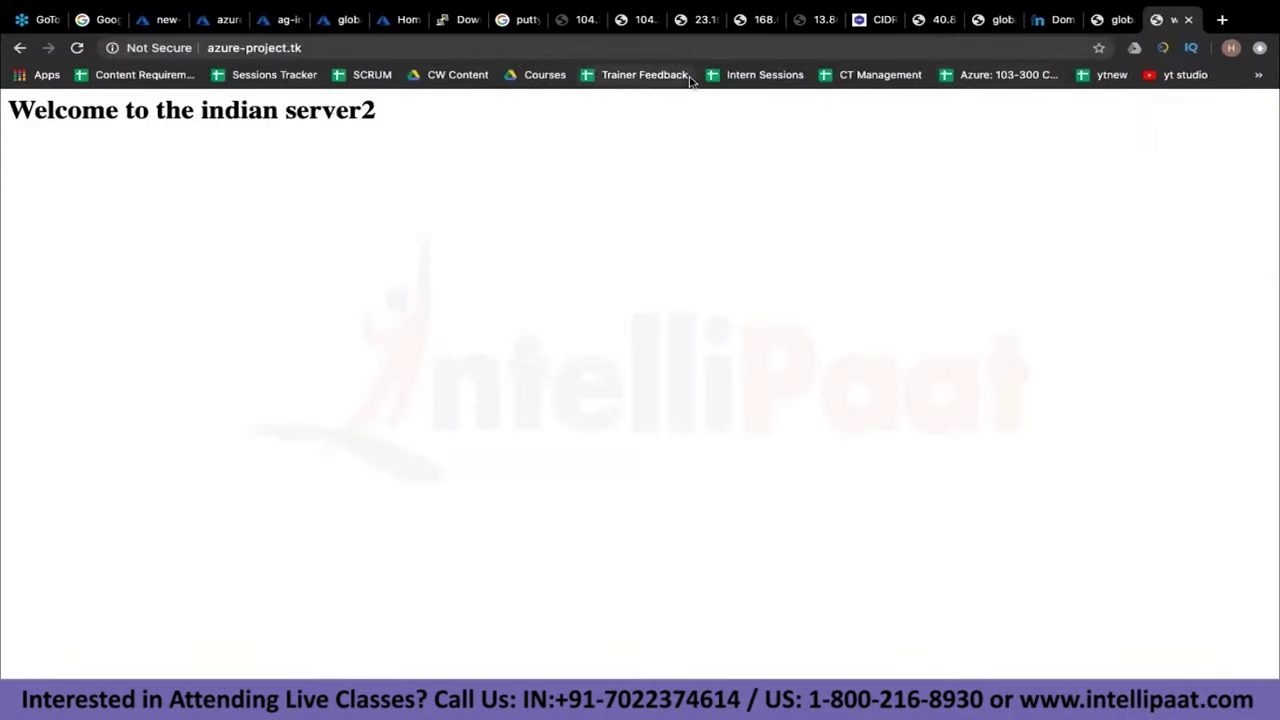
left_click_drag(398, 112, 8, 134)
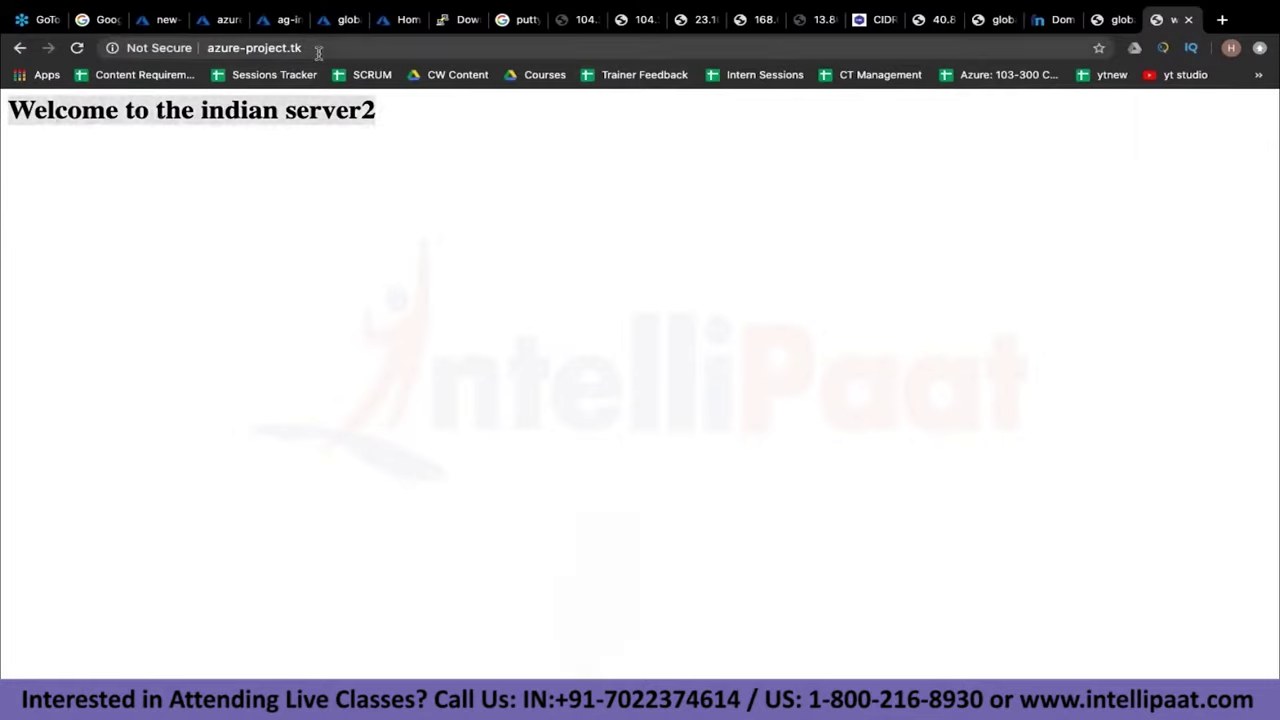
left_click(285, 48)
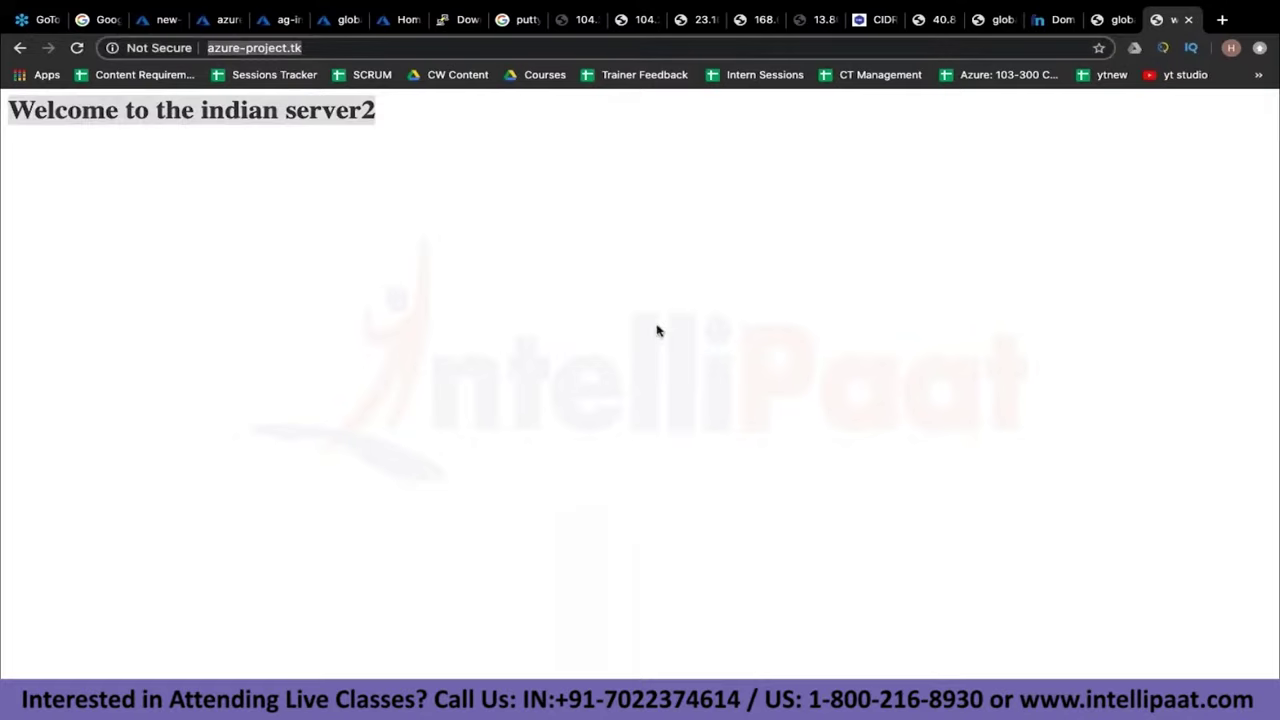
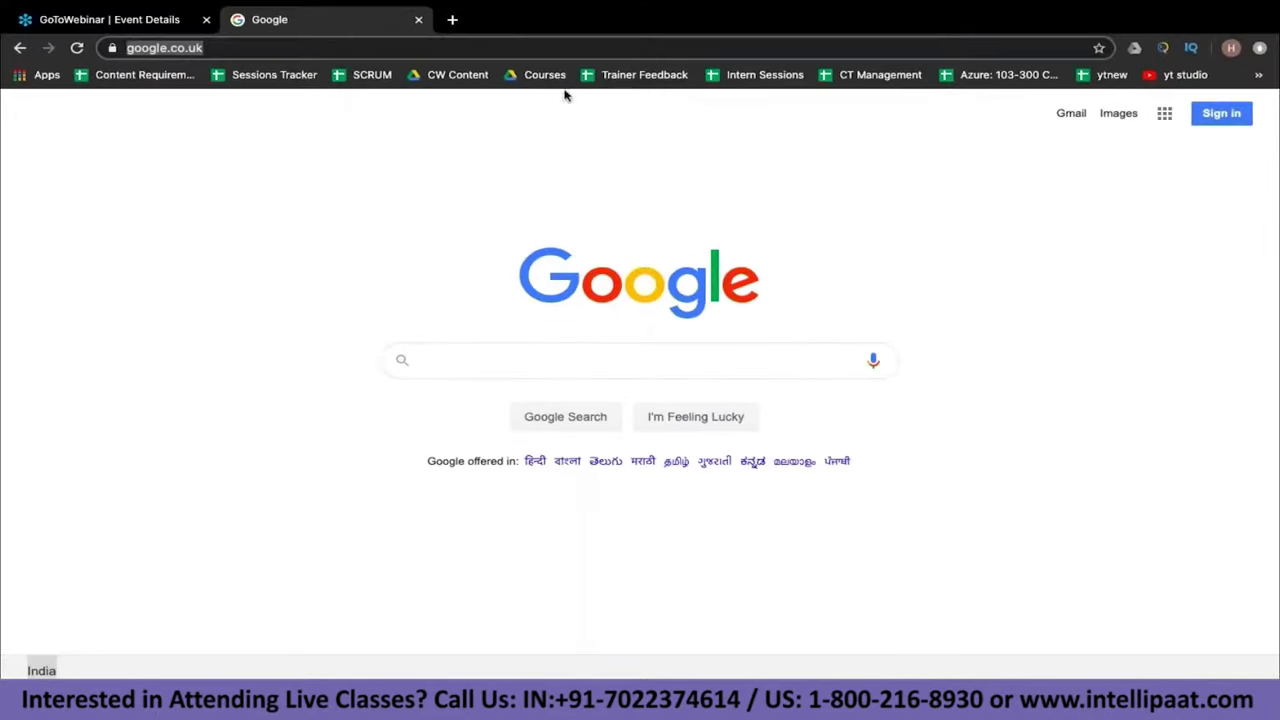
Step: Load portal.azure.com in a new Chrome tab
left_click(454, 20)
type("p")
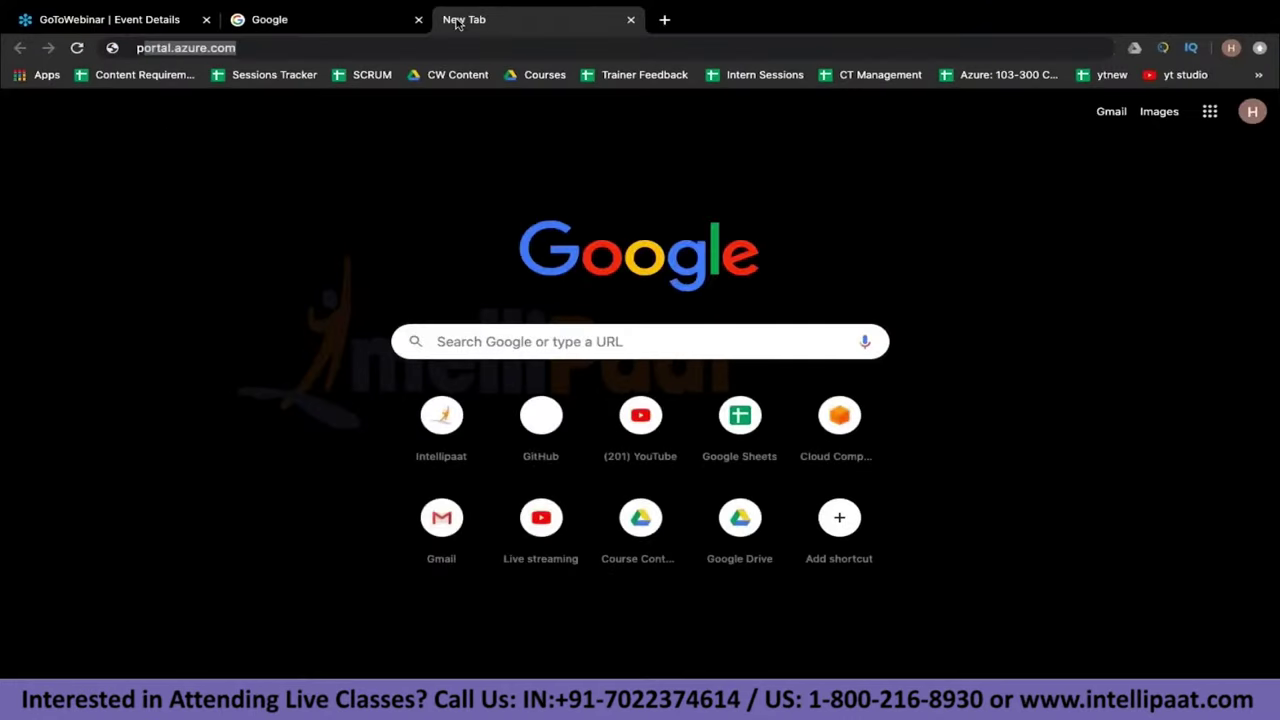
type("ortal")
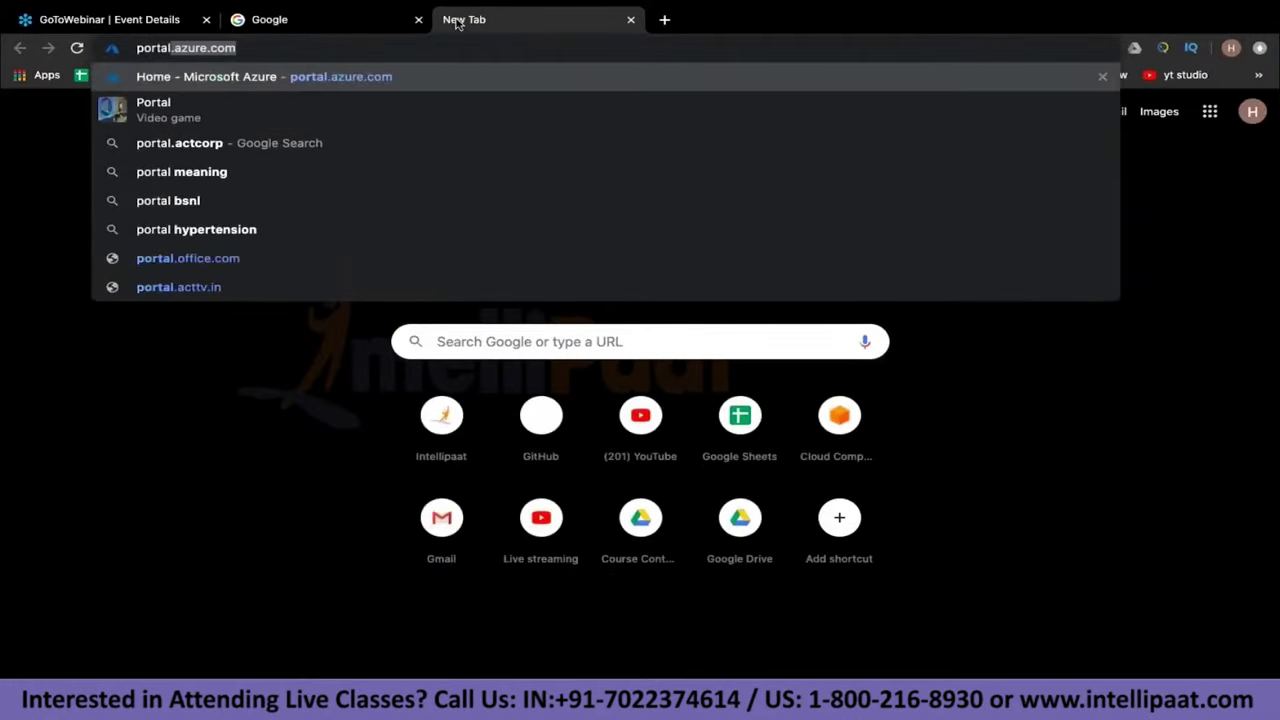
key("Return")
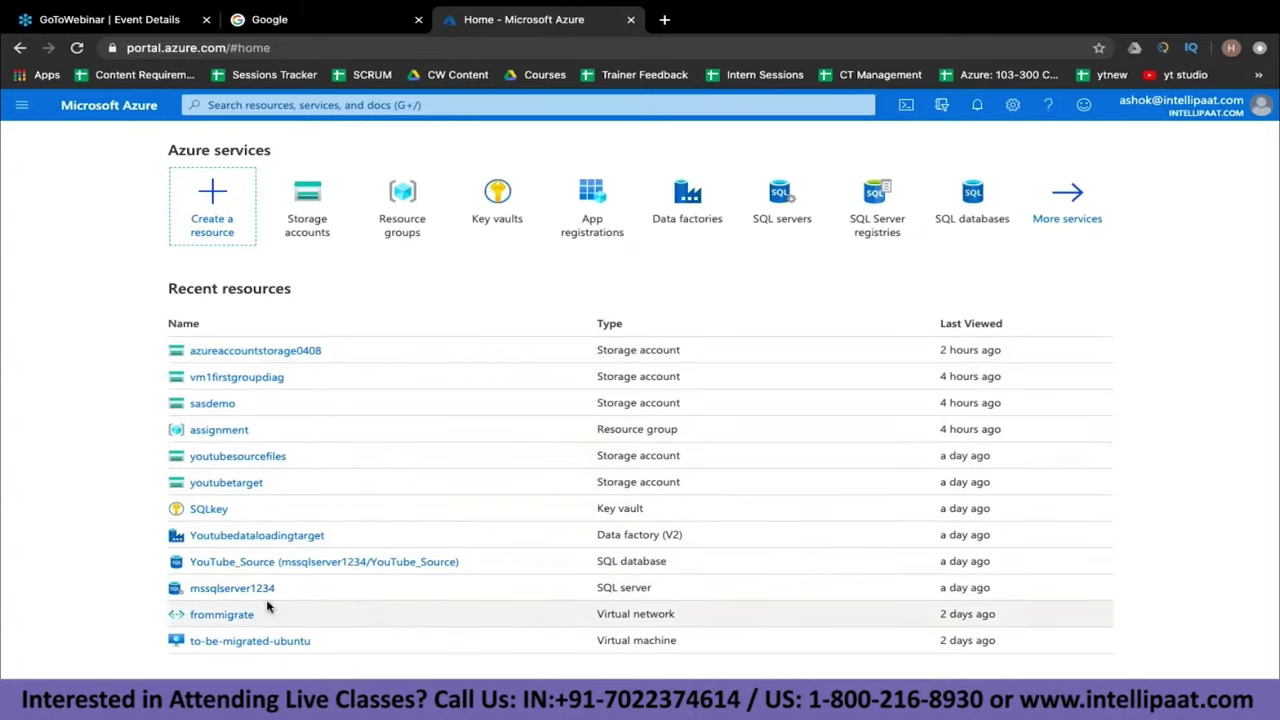
Step: Open Create a resource and browse the popular Marketplace offerings such as Windows Server 2016 Datacenter
left_click(211, 223)
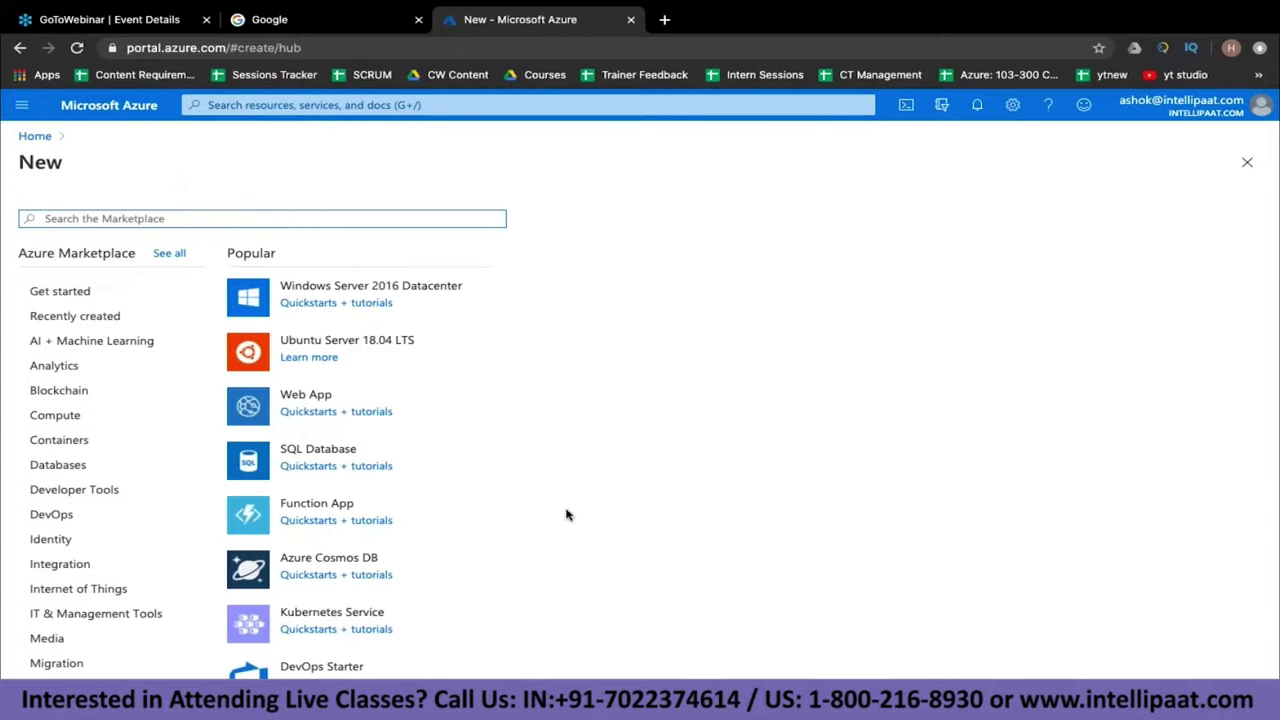
scroll(566, 512, "down", 3)
scroll(566, 510, "up", 3)
scroll(316, 505, "down", 2)
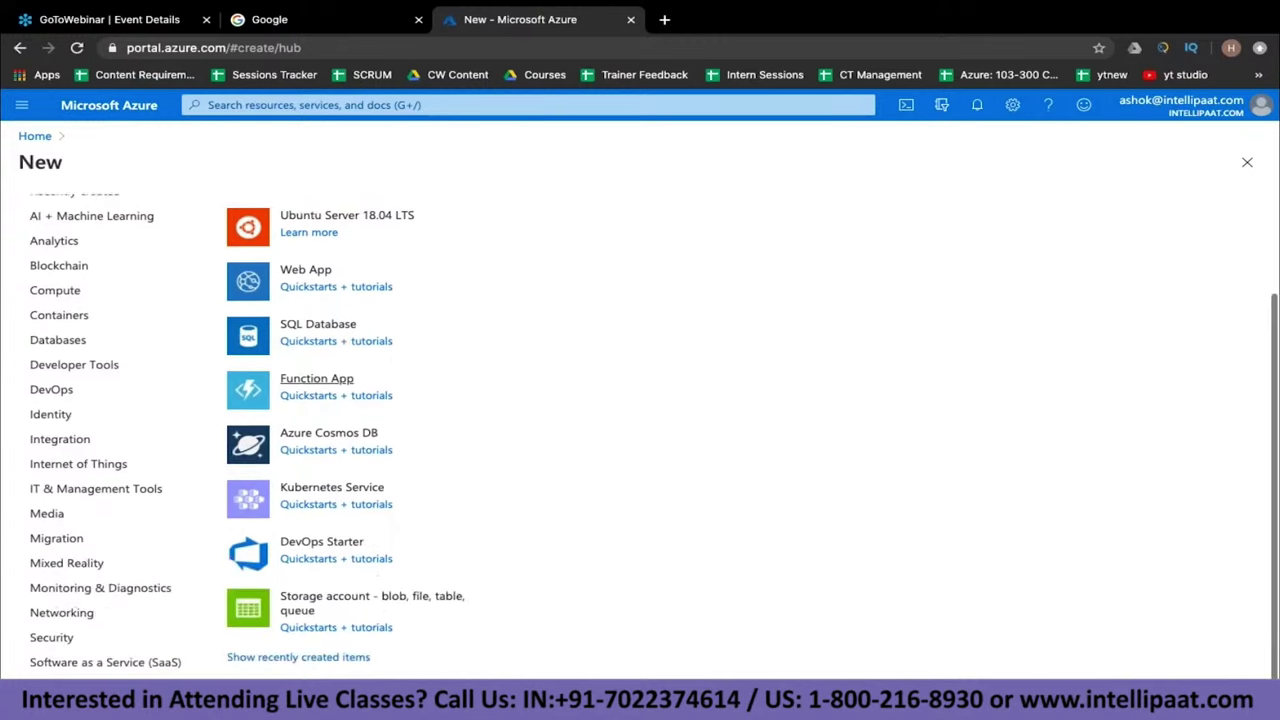
scroll(316, 470, "up", 1)
scroll(316, 470, "down", 2)
scroll(316, 470, "up", 3)
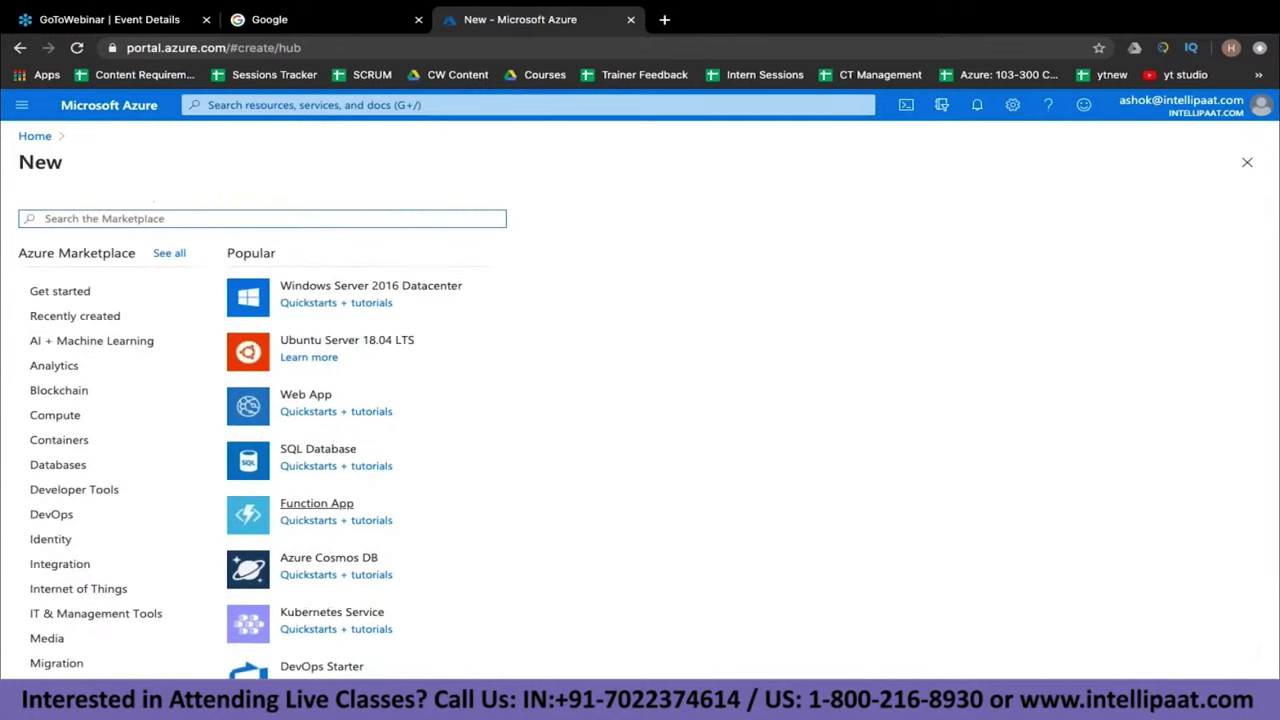
Step: Search 'virtual' and open Virtual machines, listing migrateappliance and to-be-migrated-ubuntu
left_click(490, 100)
type("v")
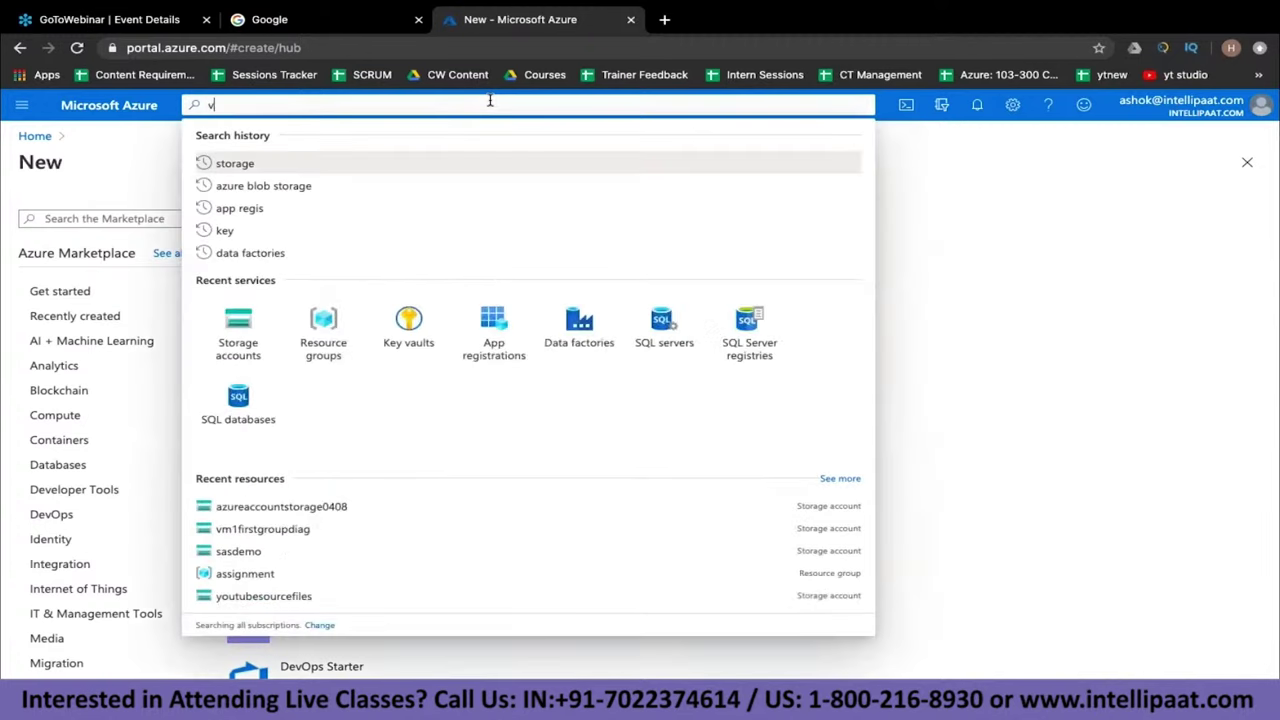
type("irtual")
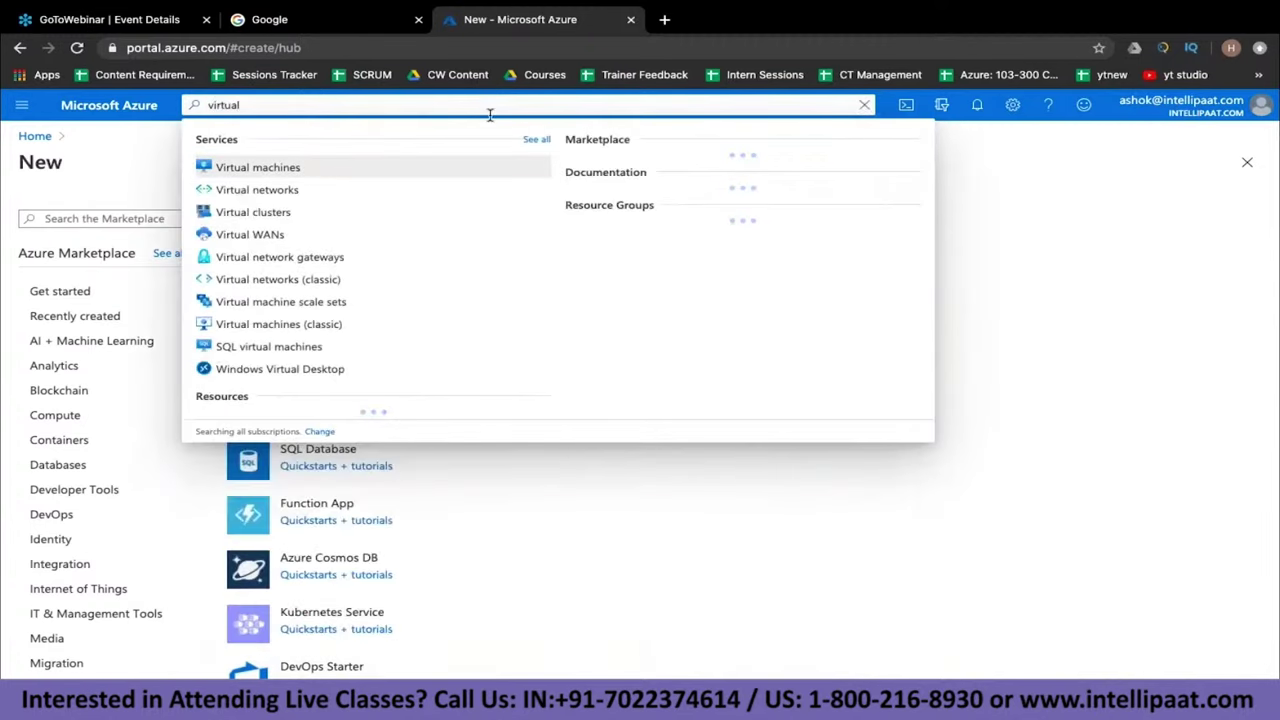
left_click(502, 170)
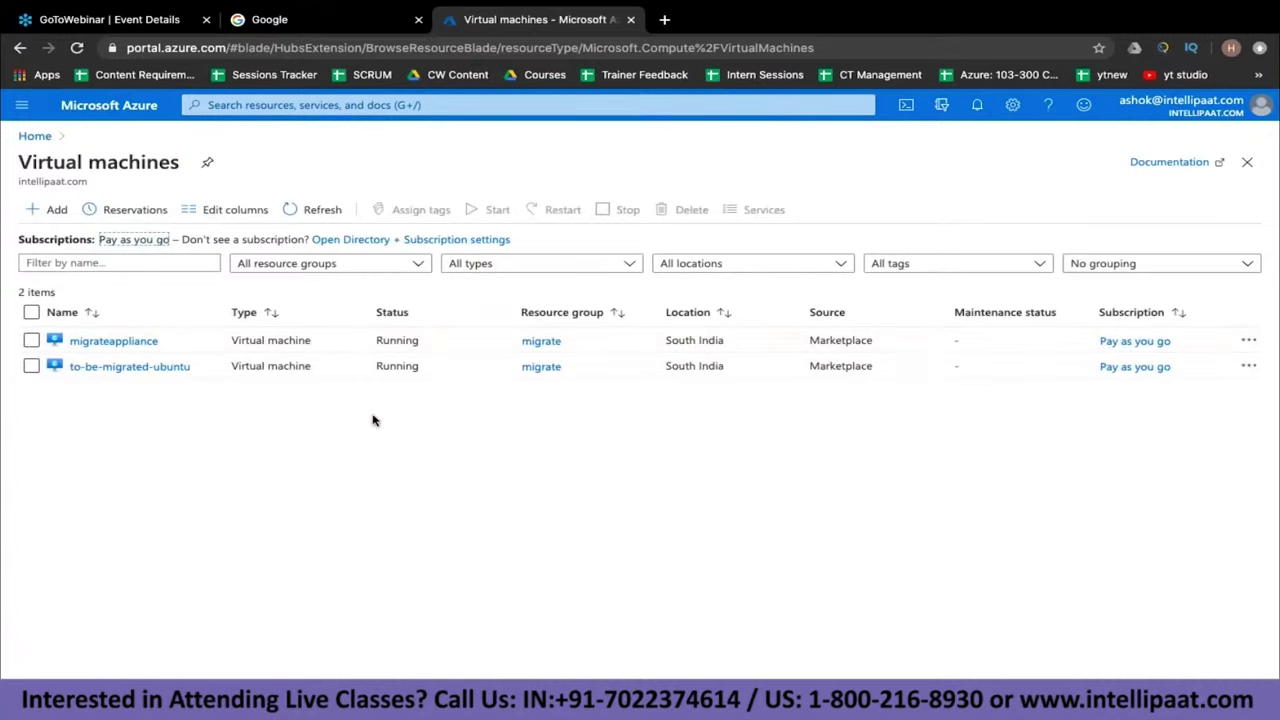
key("g")
key("n")
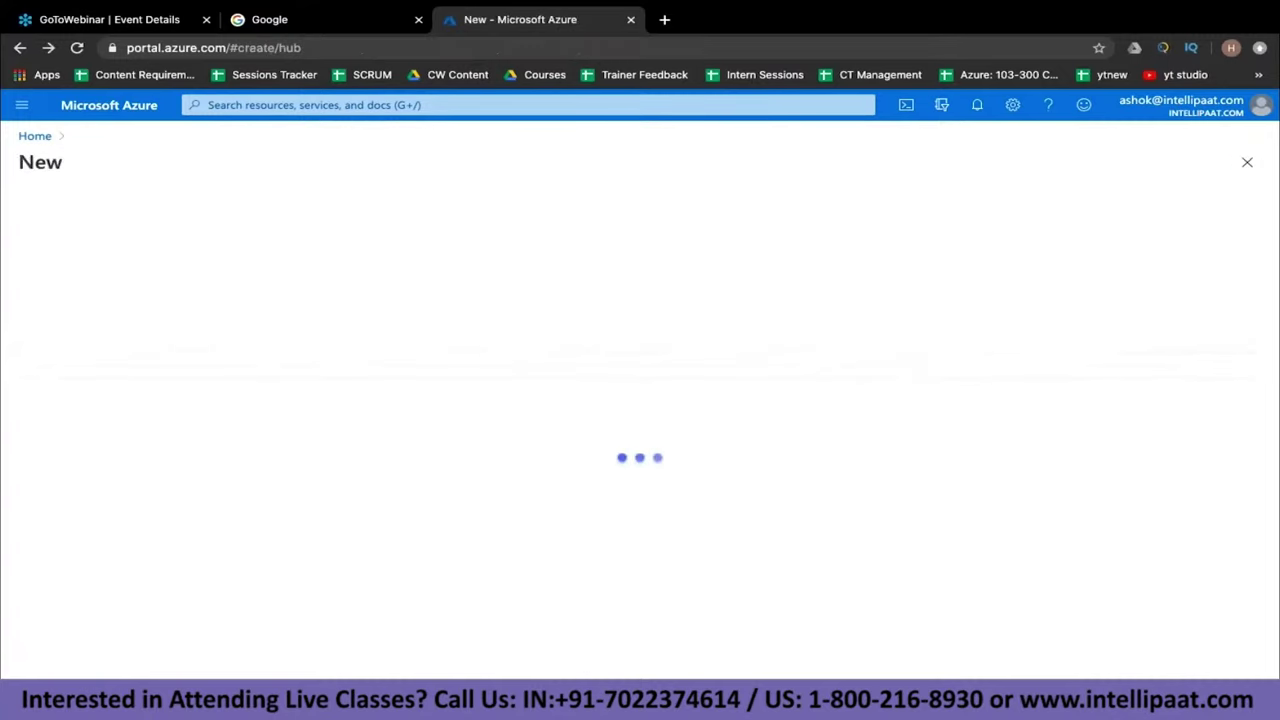
scroll(640, 400, "right", 5)
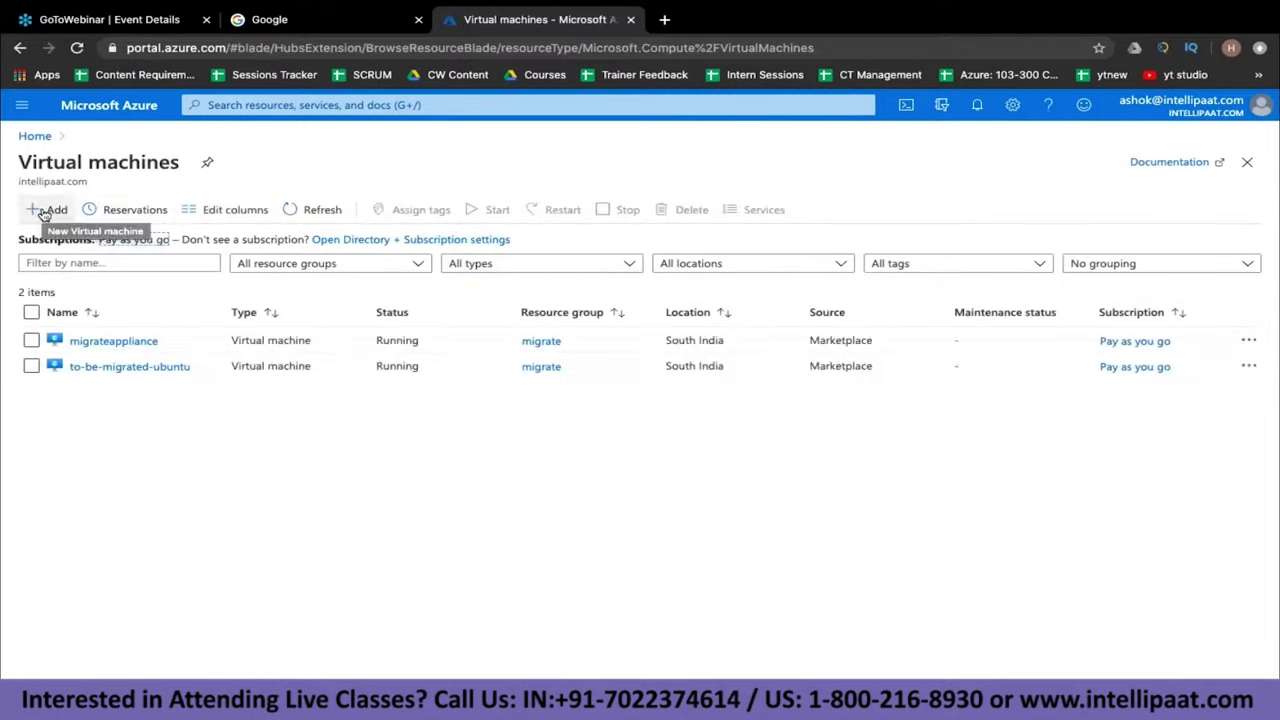
Step: Start a new VM via + Add, reaching Basics with Ubuntu Server 18.04 LTS in Central India
left_click(46, 212)
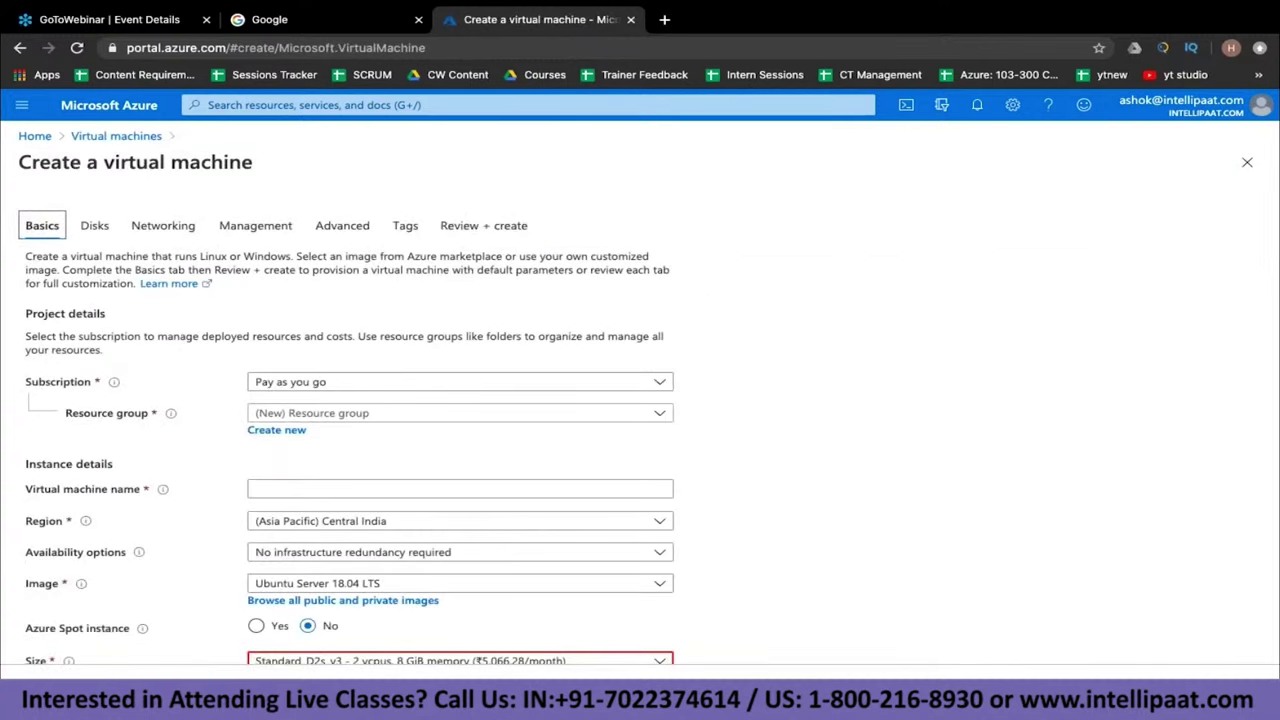
scroll(460, 430, "down", 2)
scroll(372, 451, "down", 1)
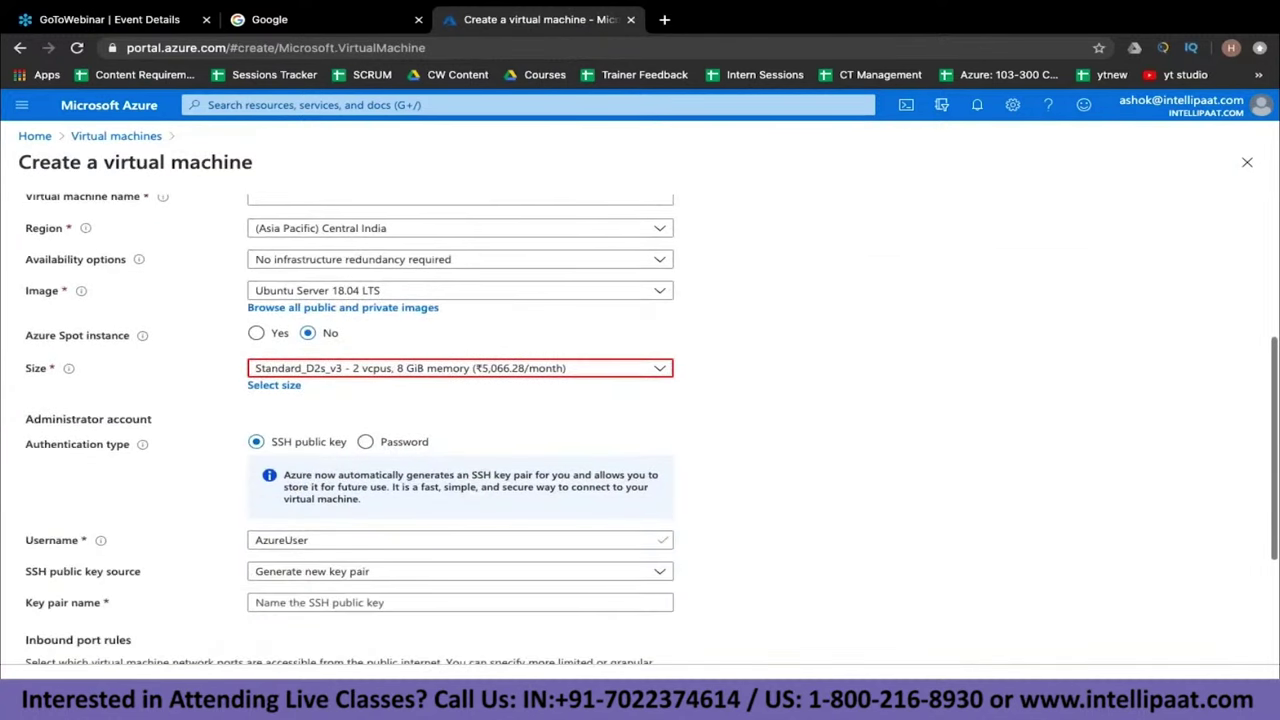
scroll(372, 451, "up", 3)
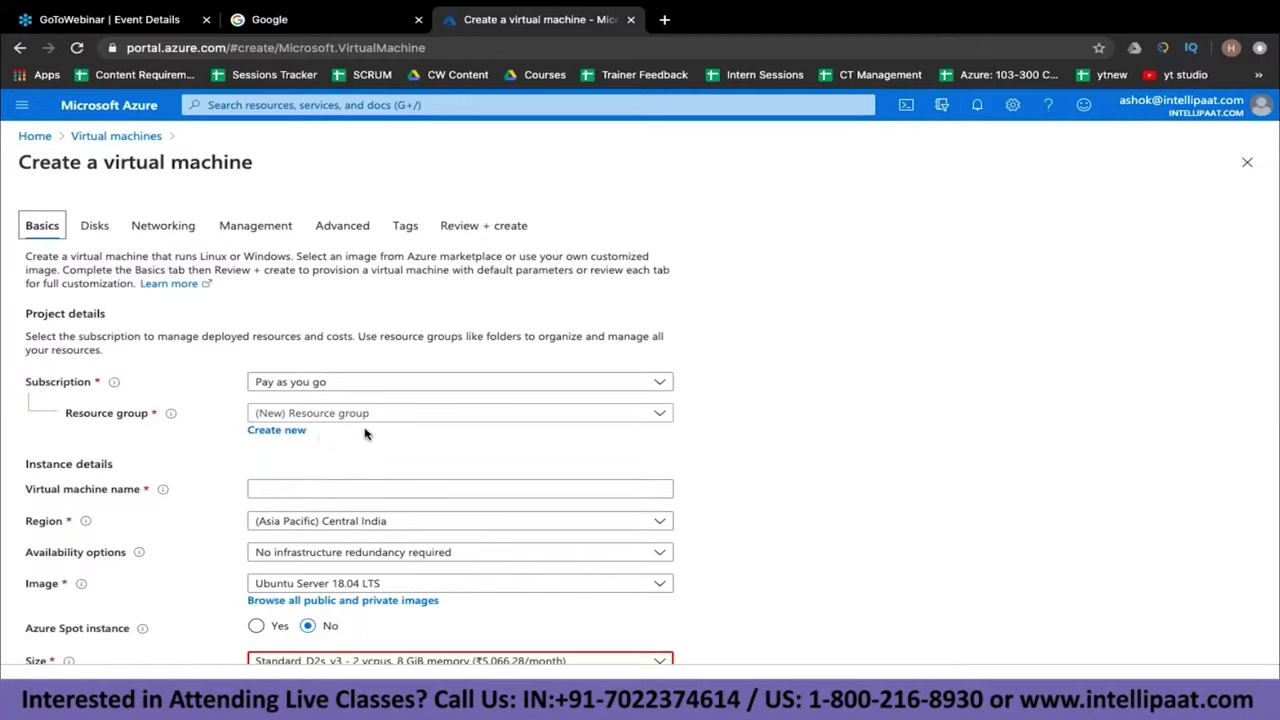
Step: Create a new resource group named demo-webinar for the VM
left_click(298, 431)
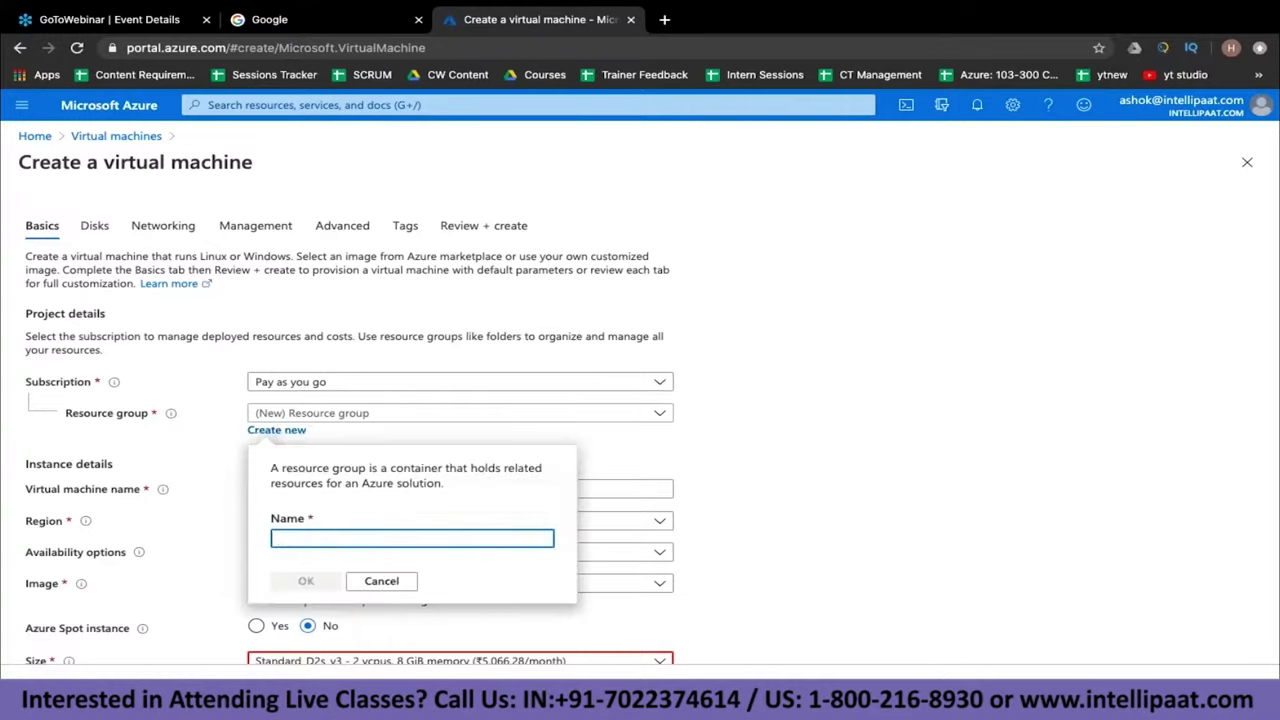
type("dem")
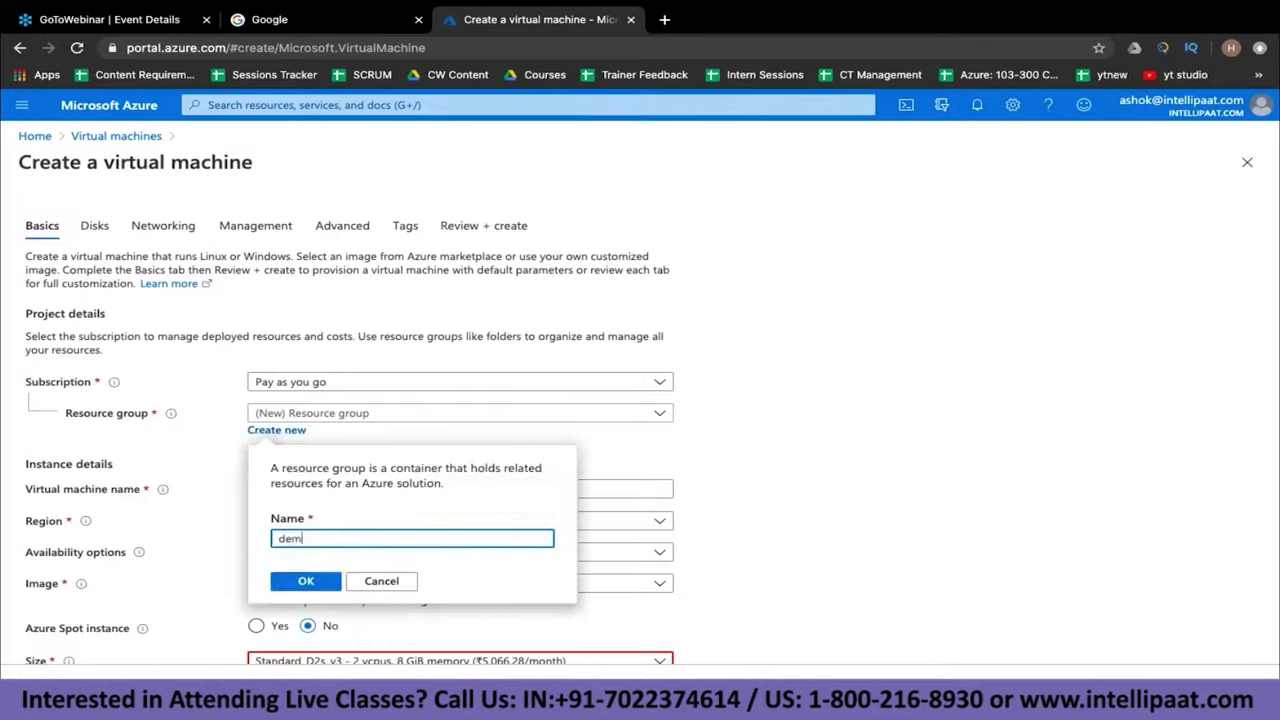
type("o-webinar")
left_click(306, 581)
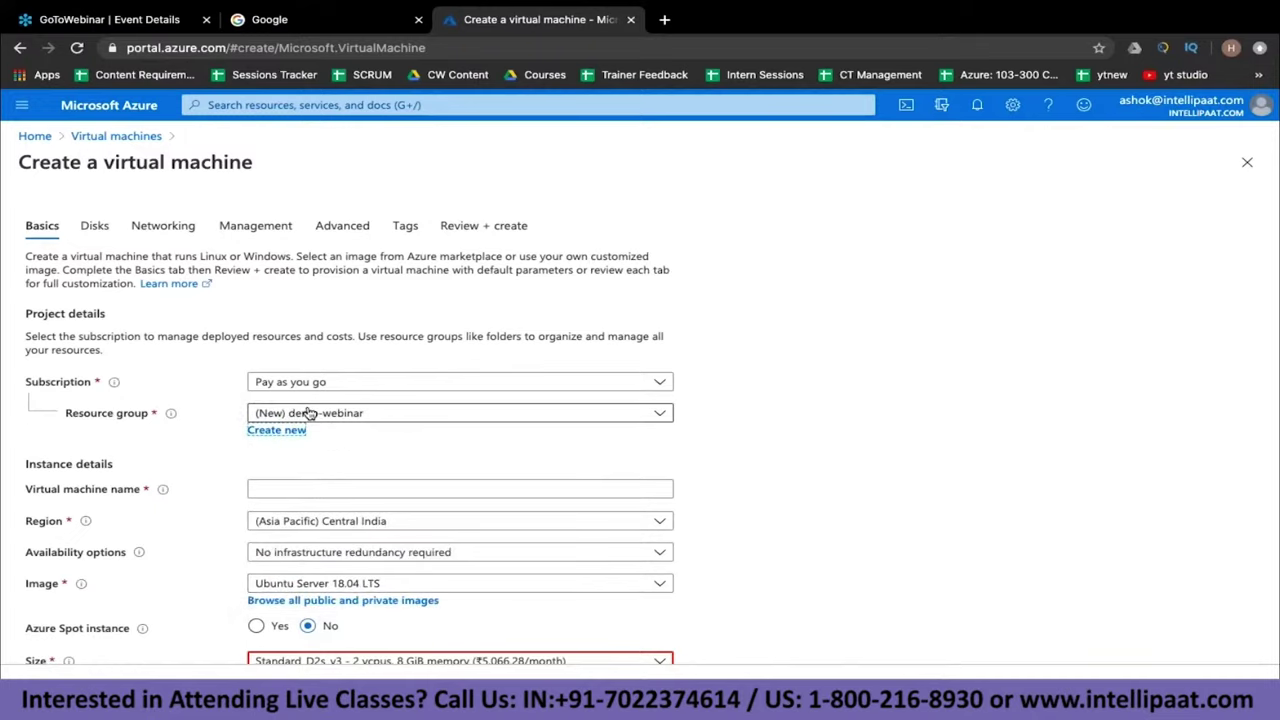
Step: Name the virtual machine indian-server
left_click(354, 490)
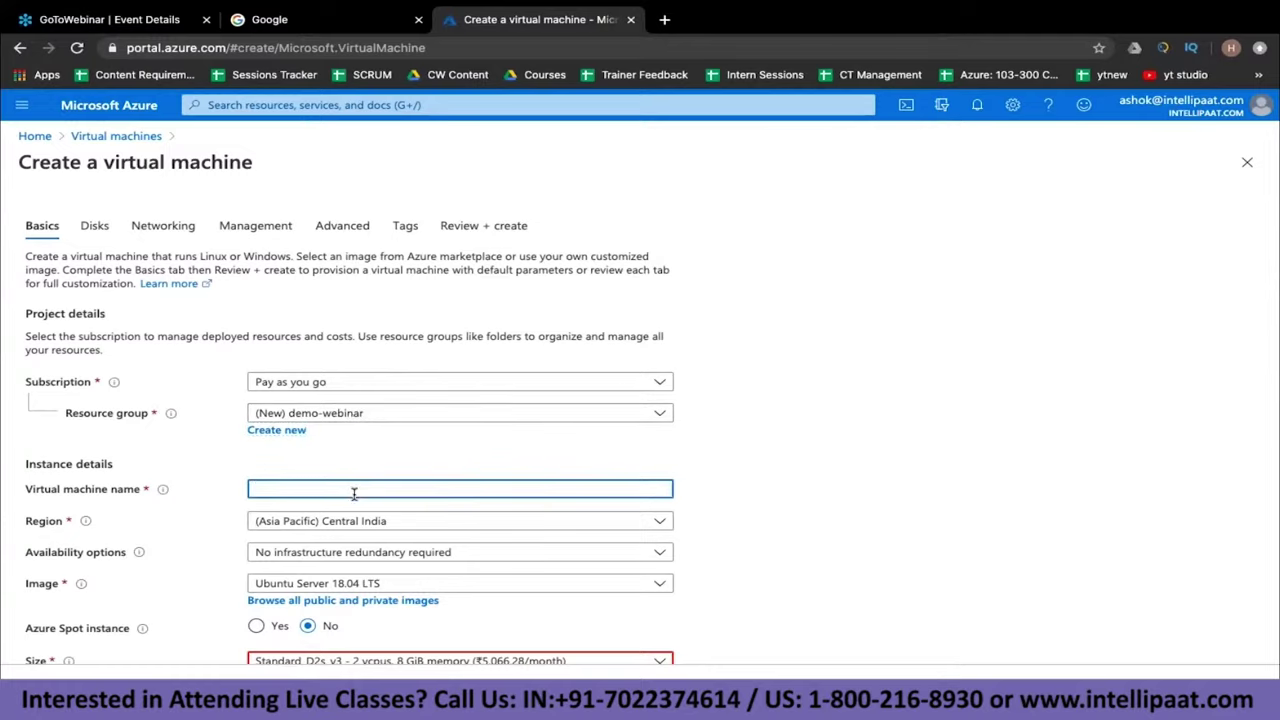
type("indian-server")
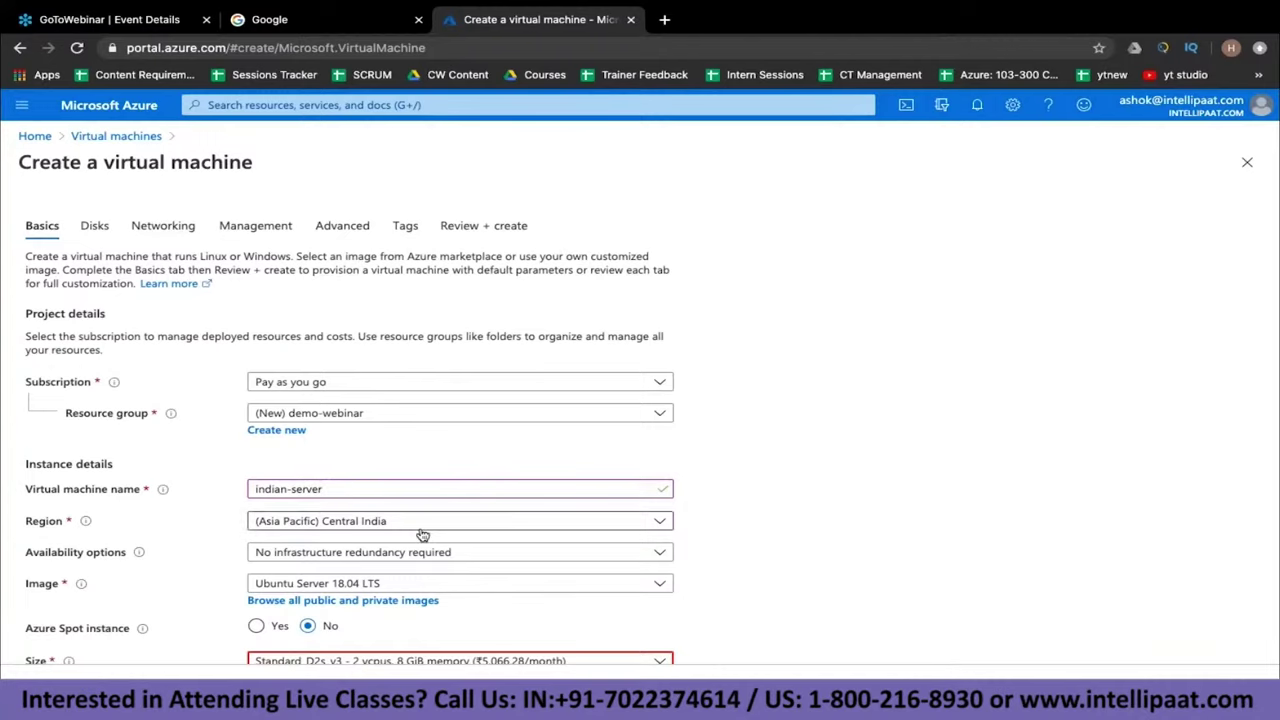
scroll(423, 536, "down", 2)
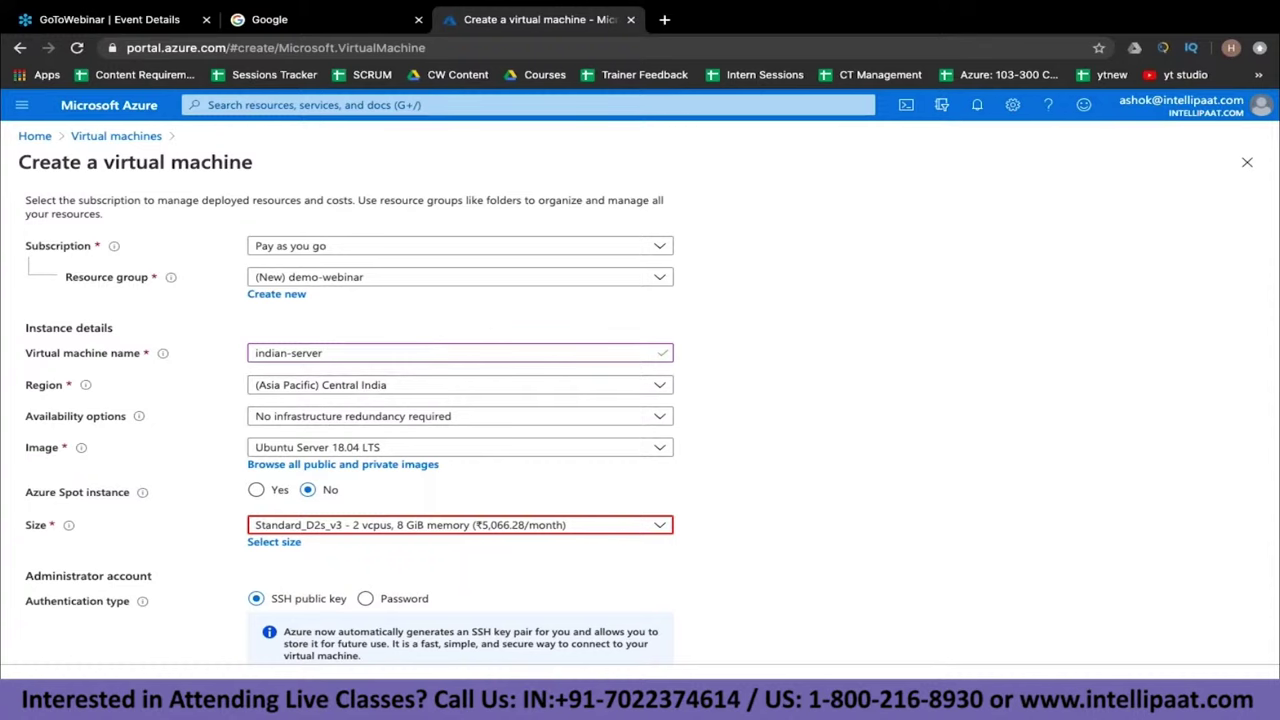
scroll(400, 420, "down", 1)
scroll(328, 343, "down", 2)
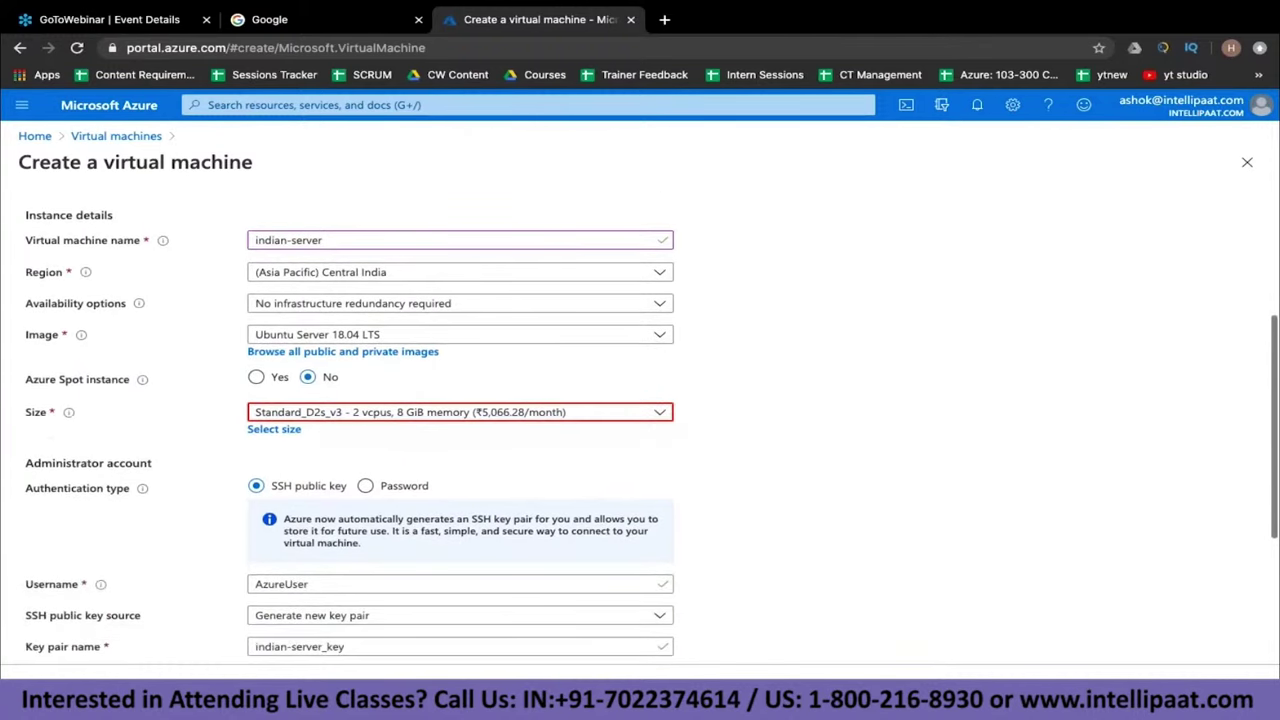
Step: Choose Ubuntu Server 16.04 LTS as the VM image
left_click(328, 336)
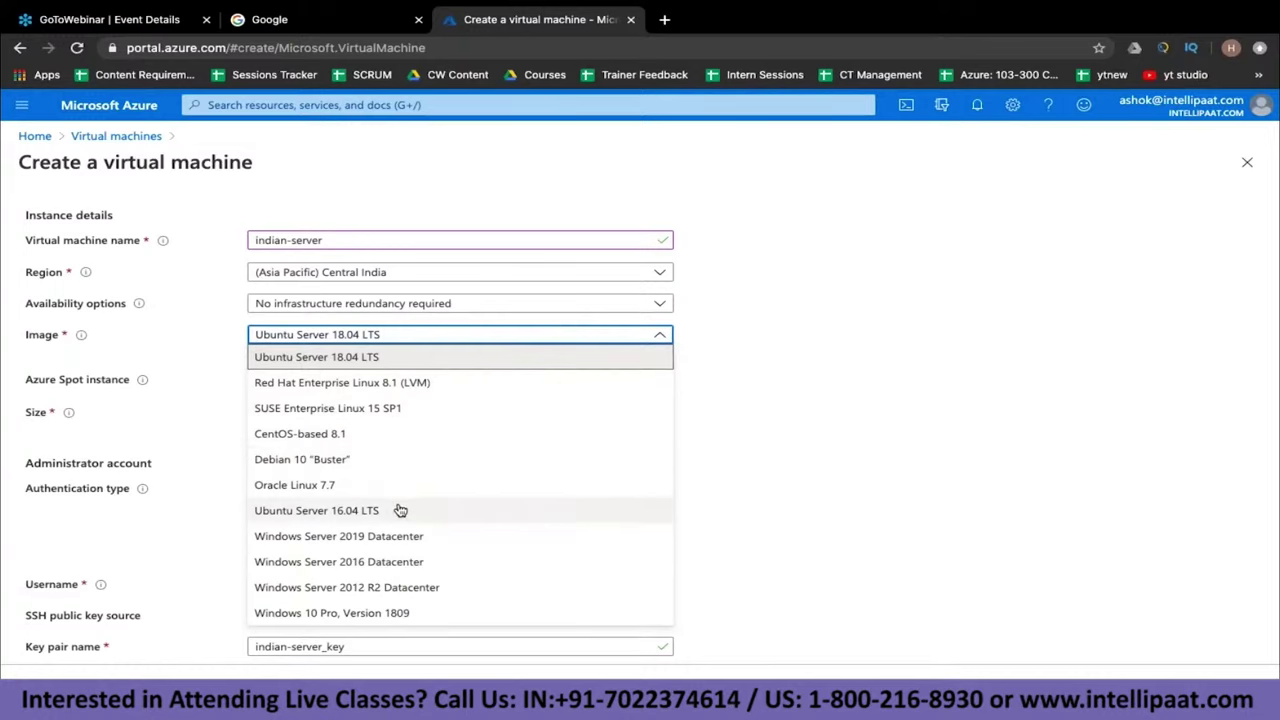
left_click(400, 510)
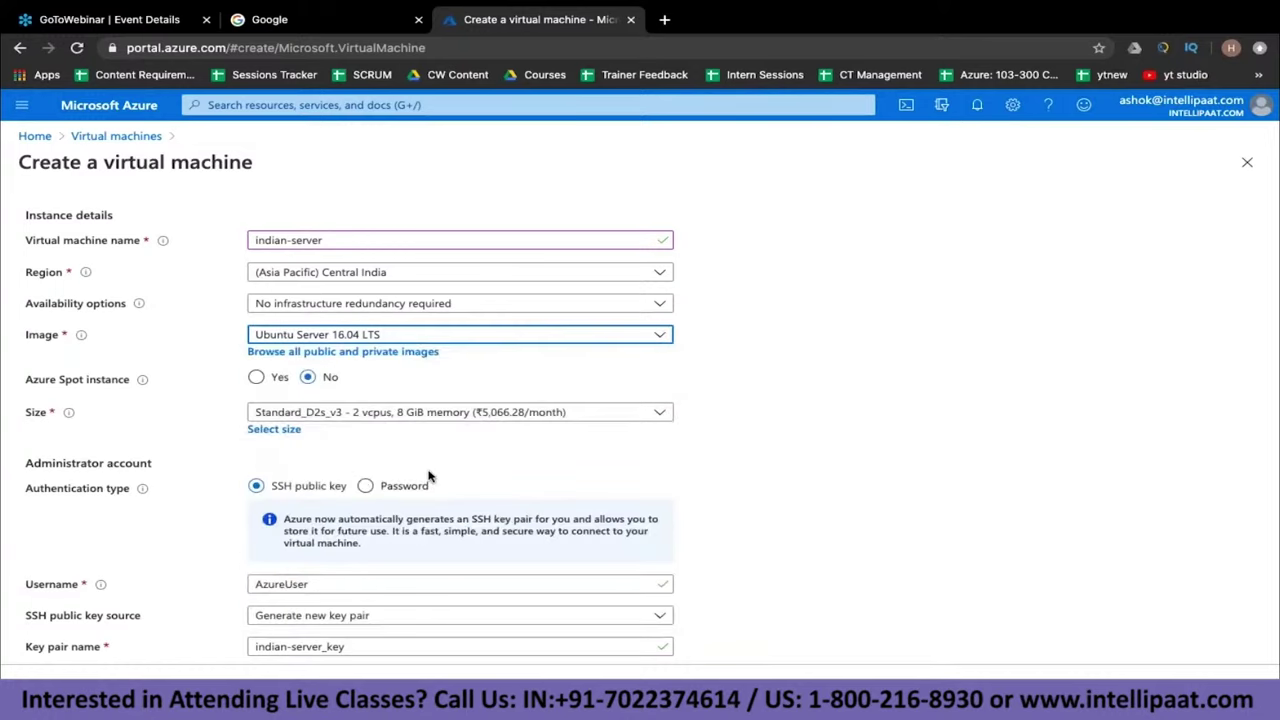
scroll(430, 477, "down", 2)
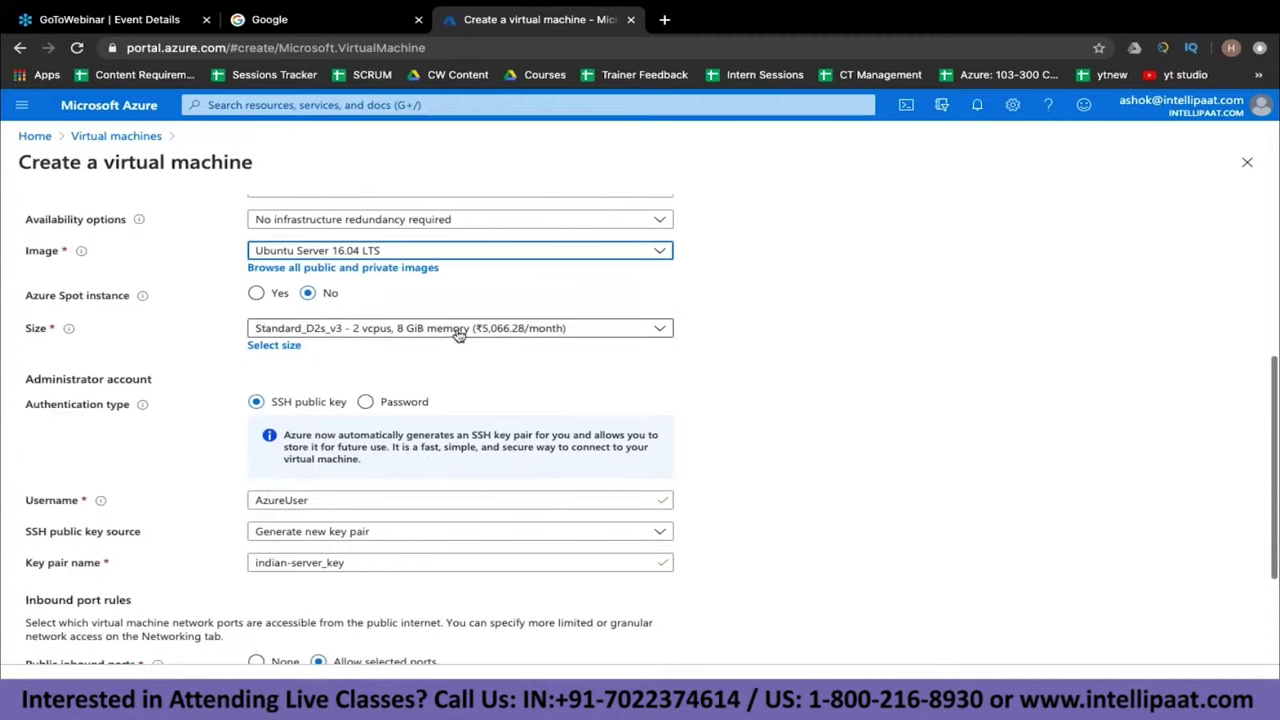
Step: Set the VM size to Standard_B1s (1 vcpu, 1 GiB memory)
left_click(458, 330)
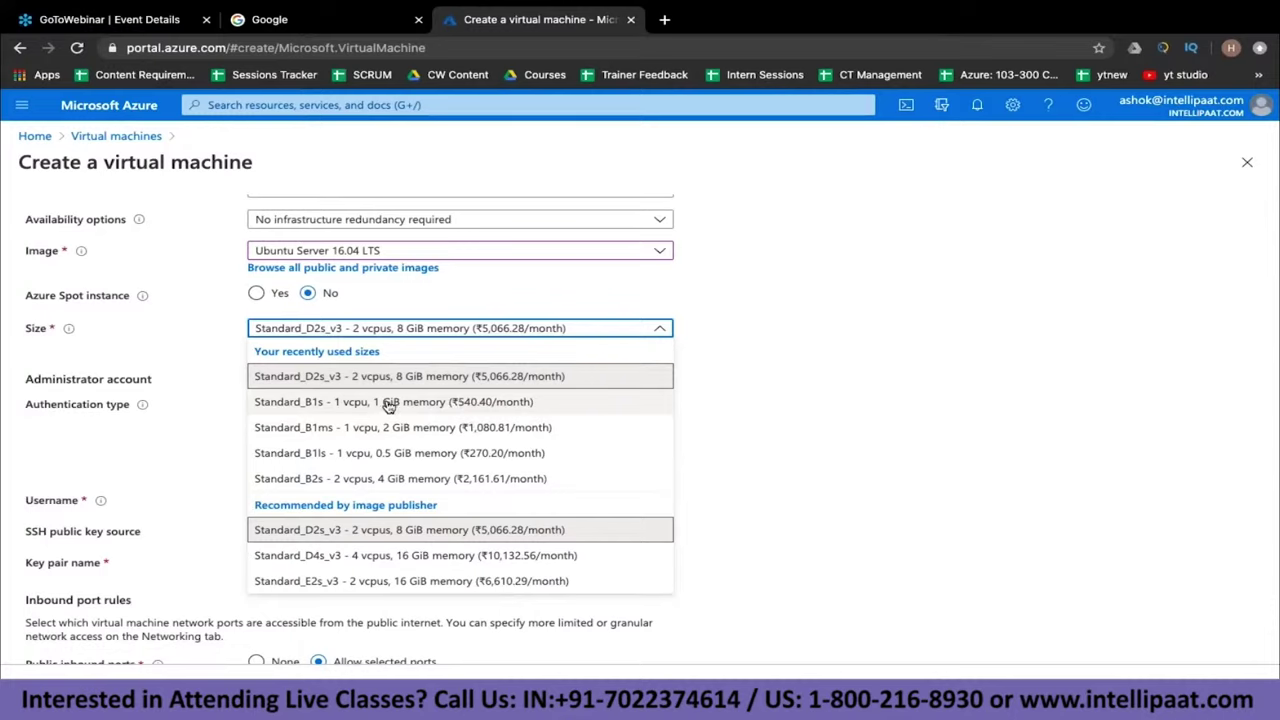
left_click(423, 403)
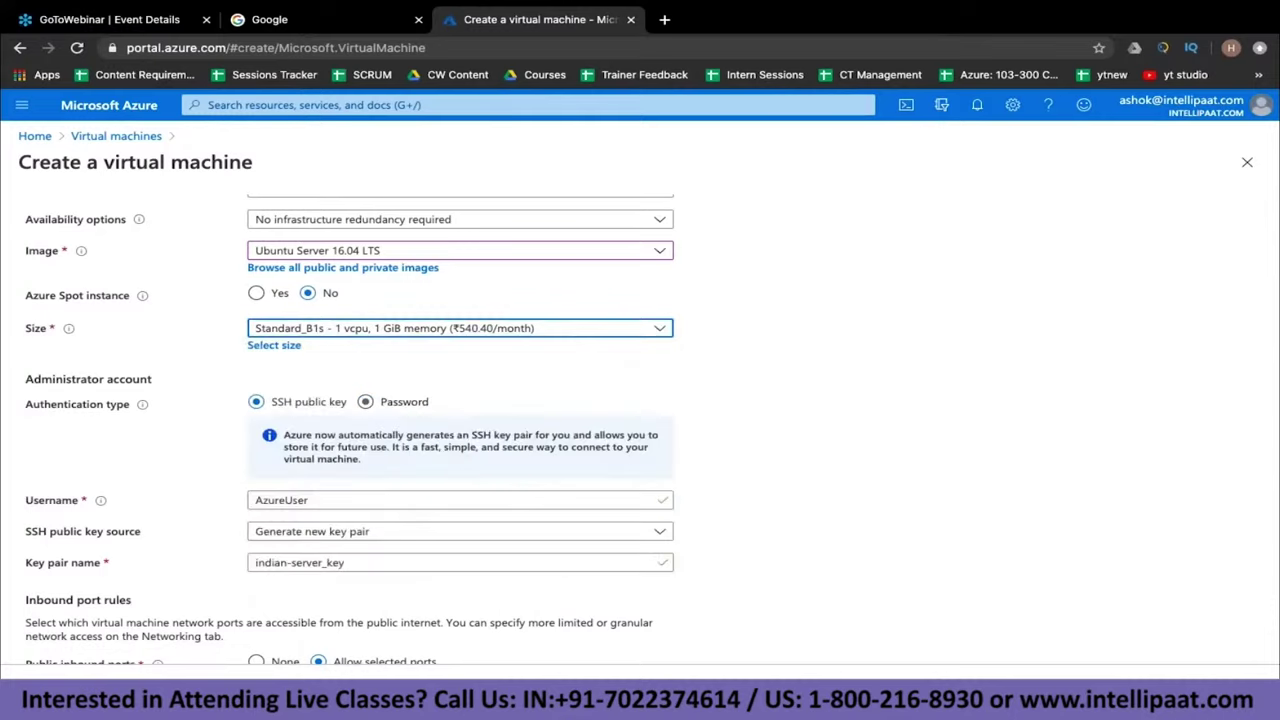
scroll(545, 410, "down", 1)
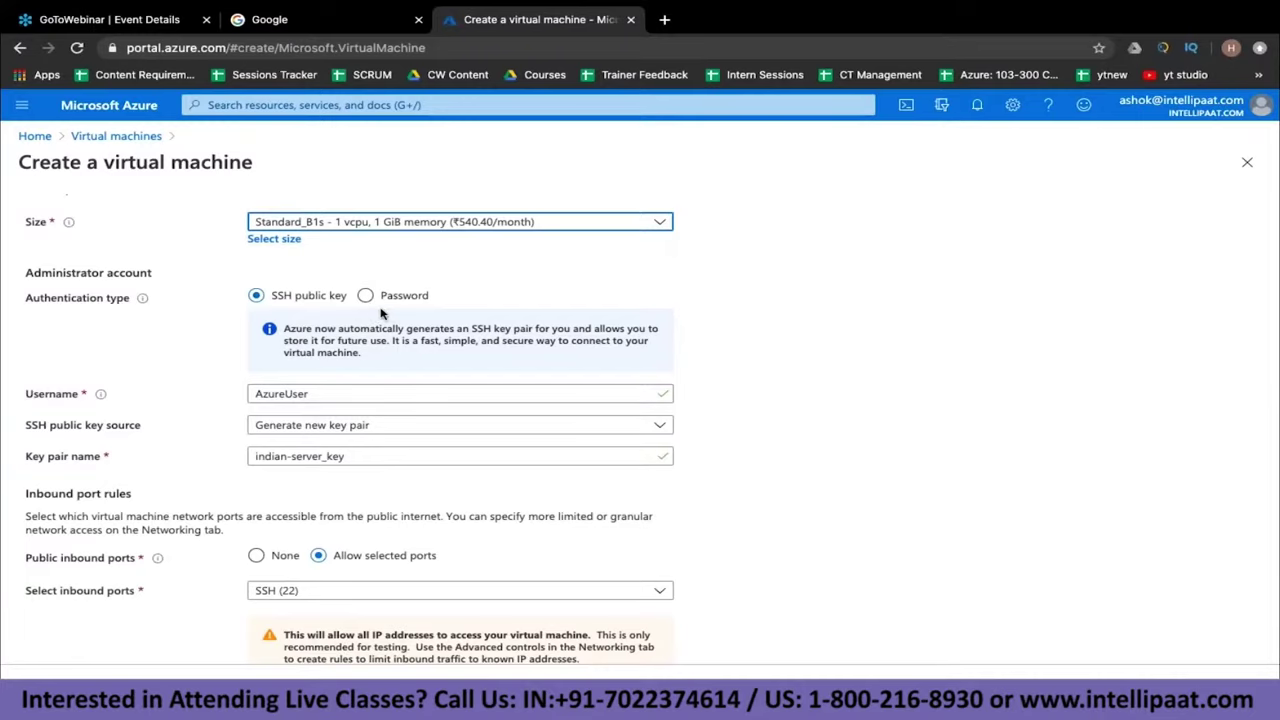
Step: Switch the admin login to password authentication with username intellipaat
left_click(258, 298)
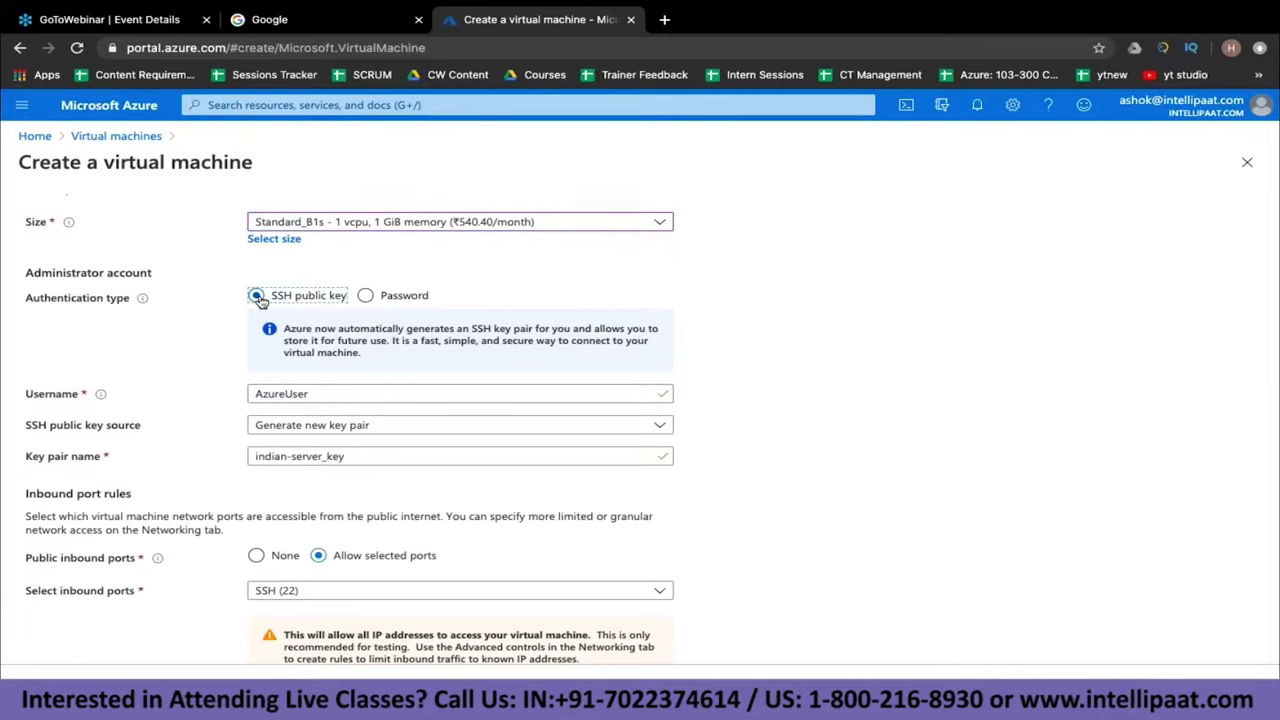
left_click(370, 298)
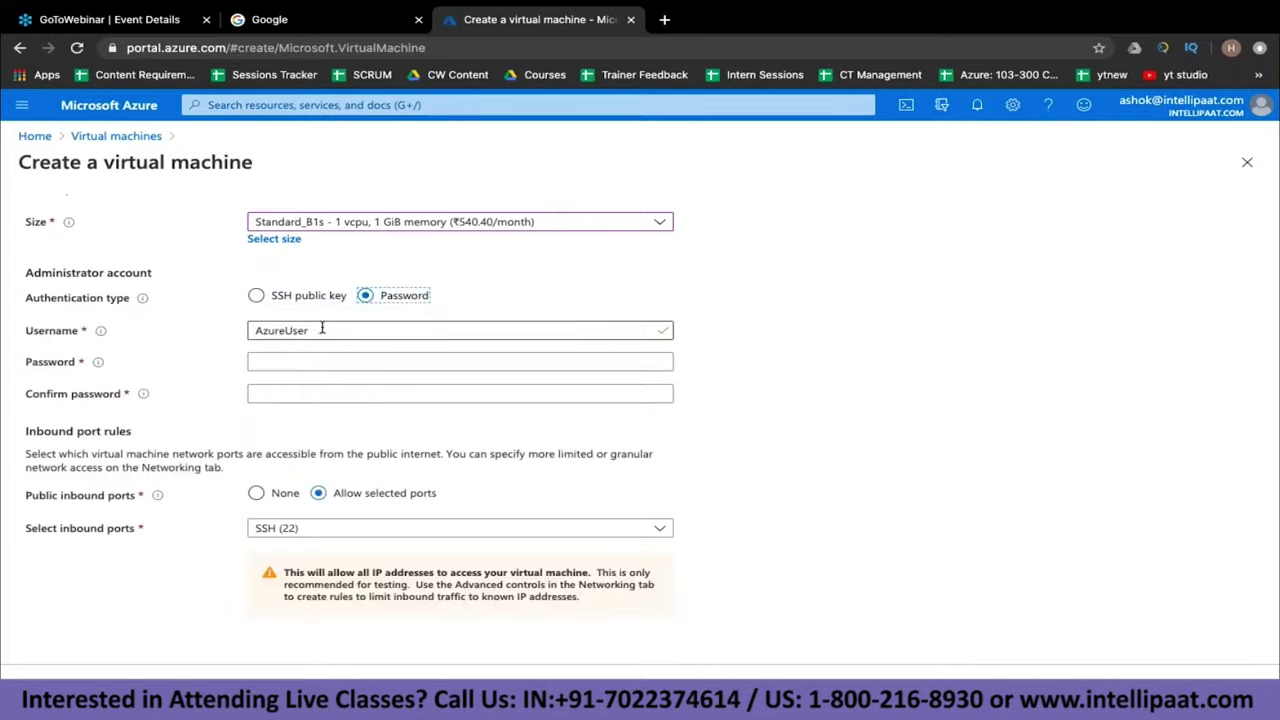
left_click_drag(321, 330, 241, 332)
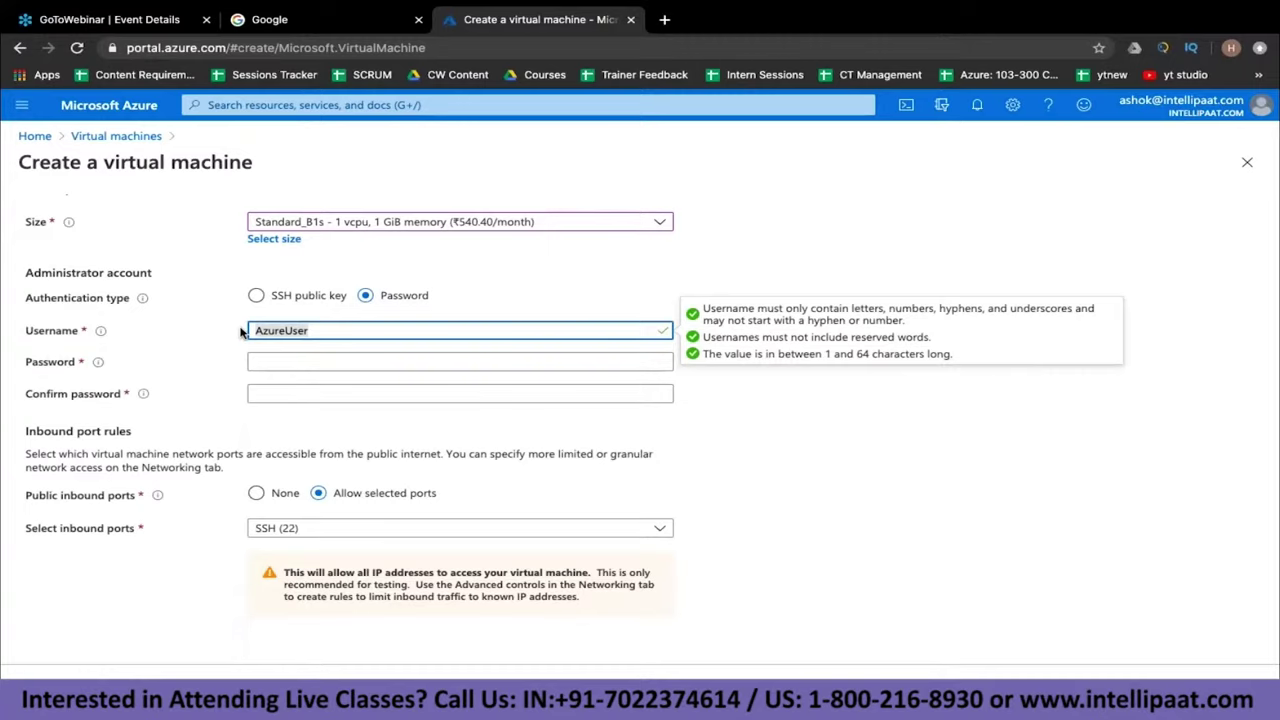
type("intellipaat")
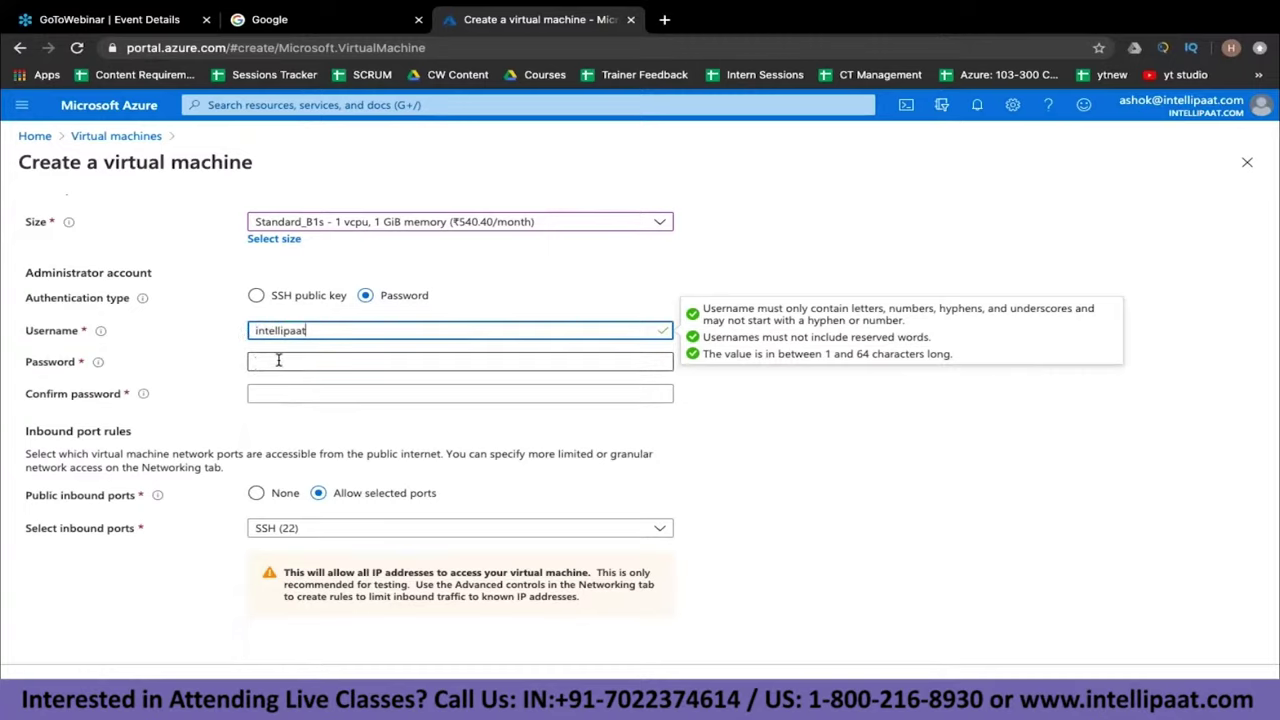
Step: Enter and confirm the administrator password, correcting its length
left_click(279, 360)
key("Tab")
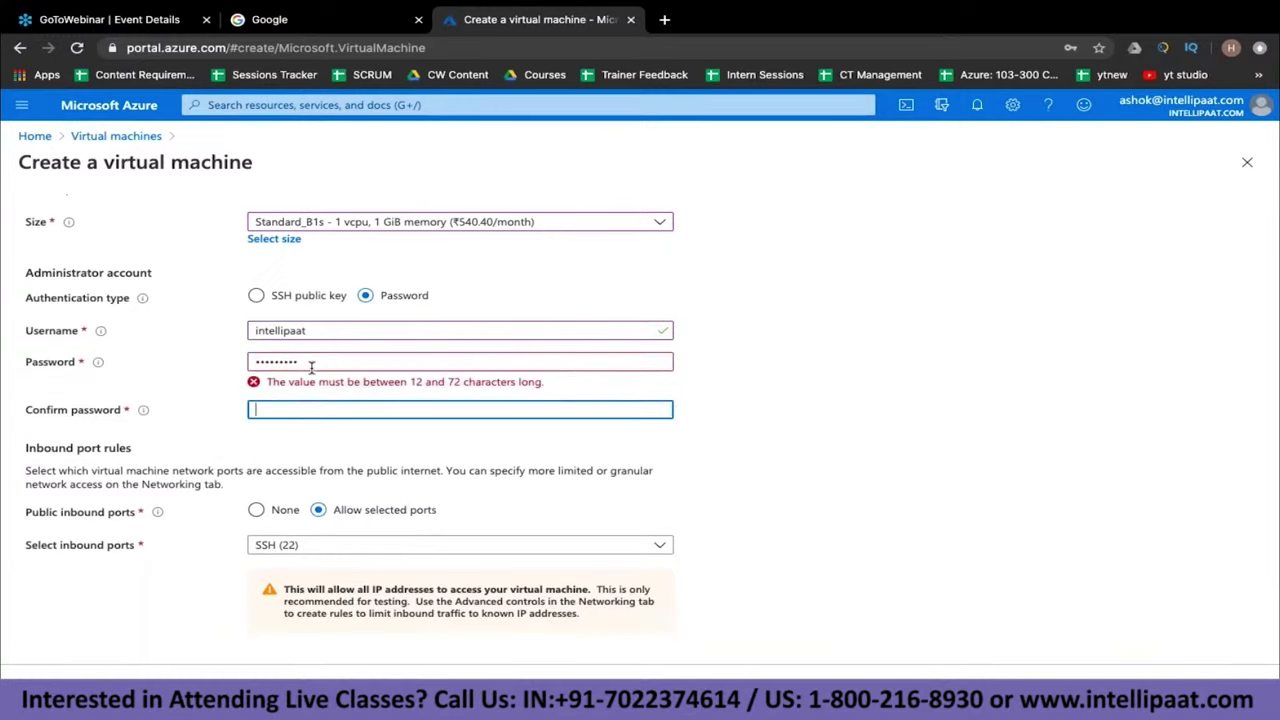
left_click_drag(300, 361, 228, 366)
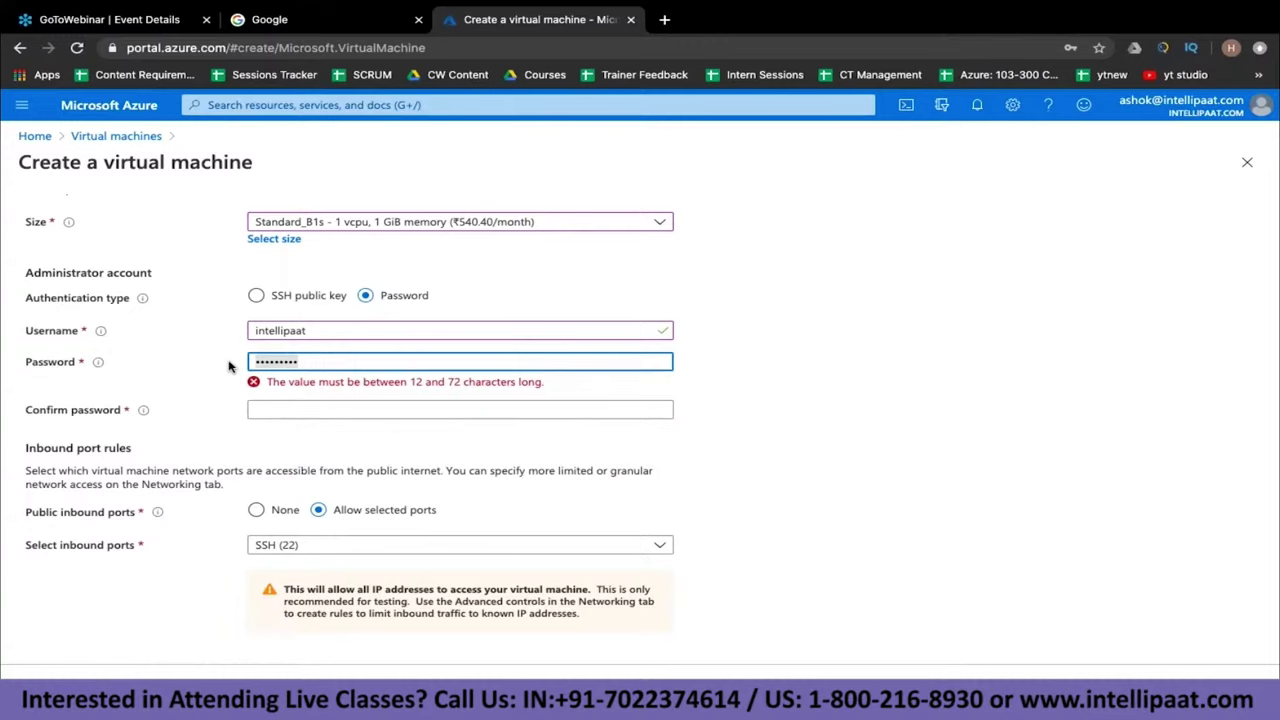
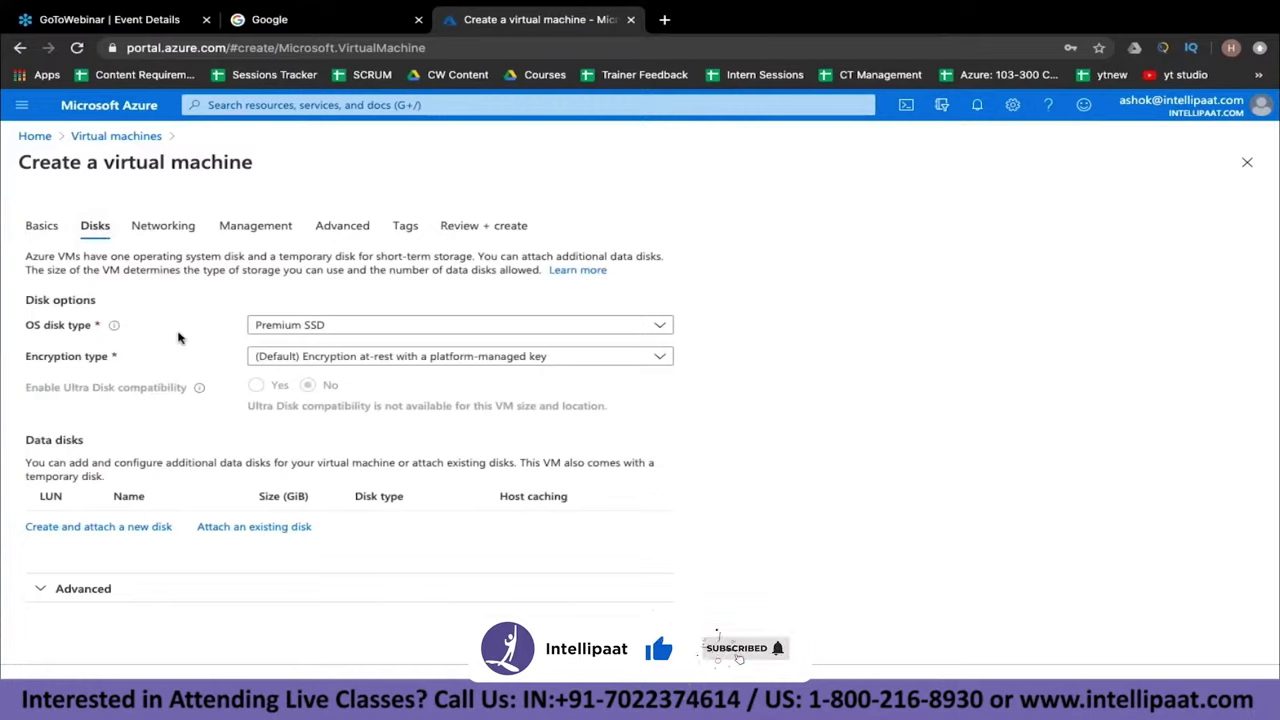
Step: Change the OS disk type from Premium SSD to Standard SSD, then proceed to Networking
left_click(328, 326)
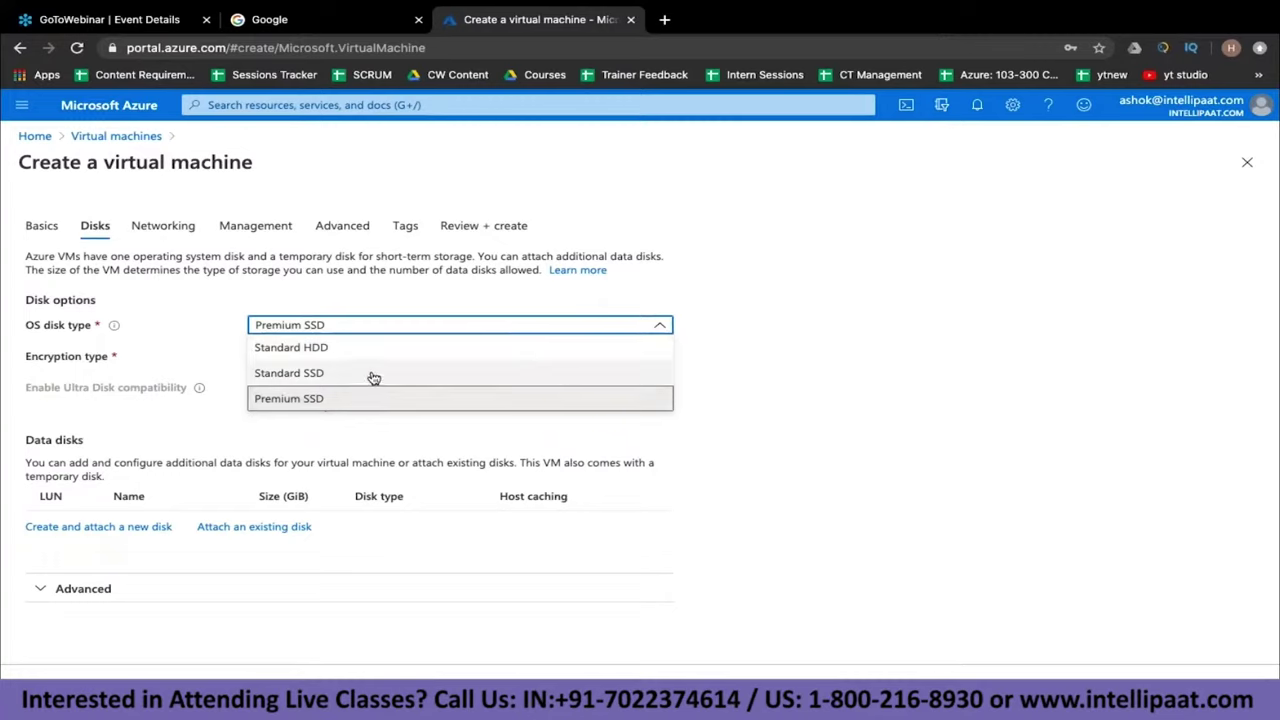
left_click(372, 375)
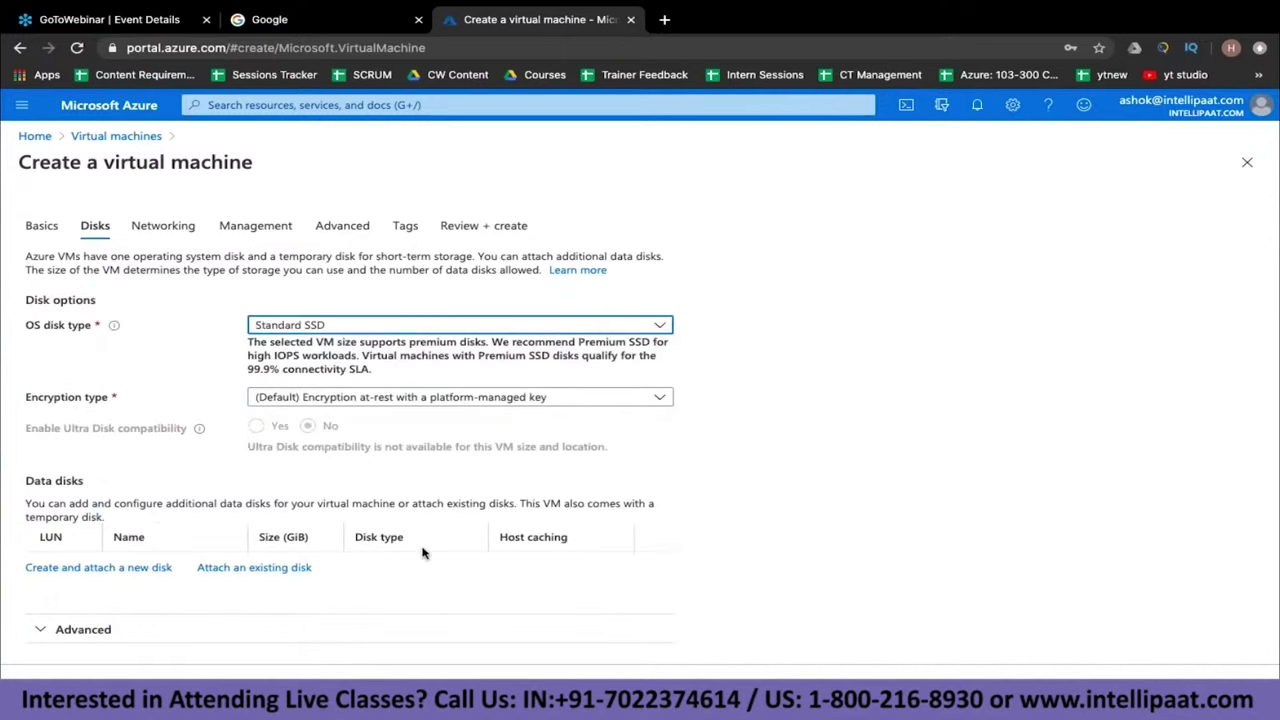
scroll(422, 552, "down", 1)
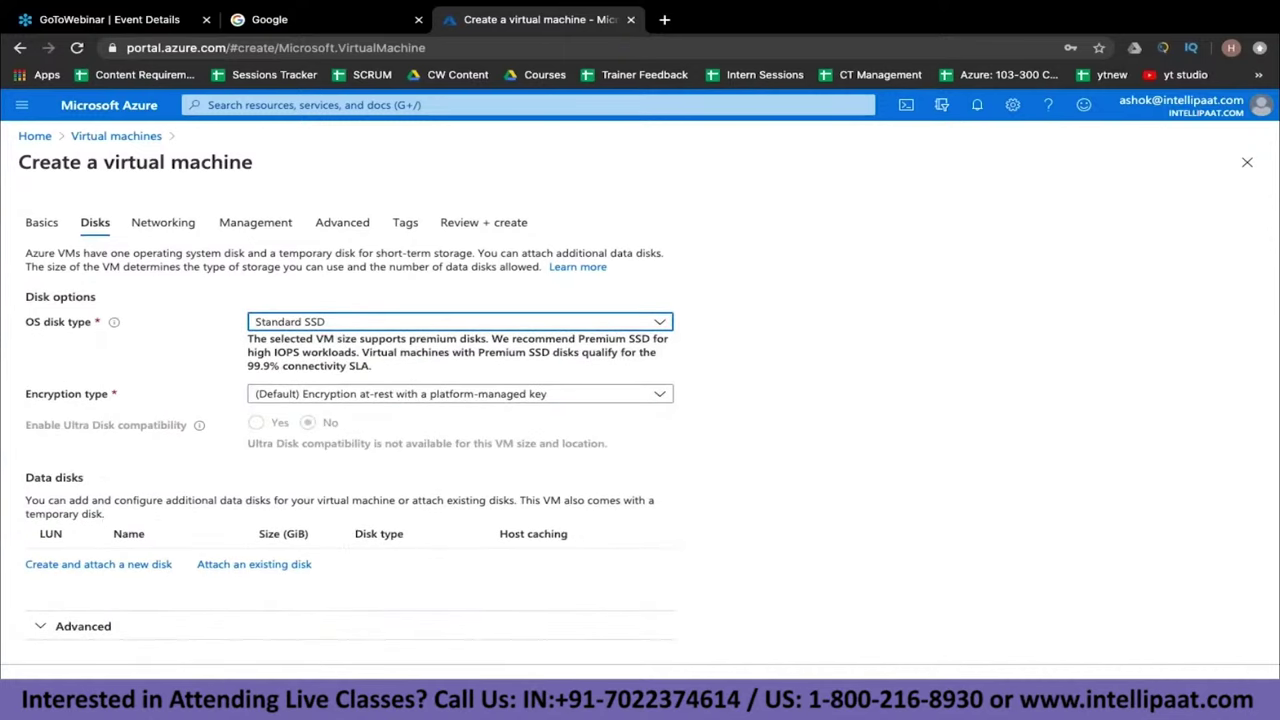
left_click(163, 222)
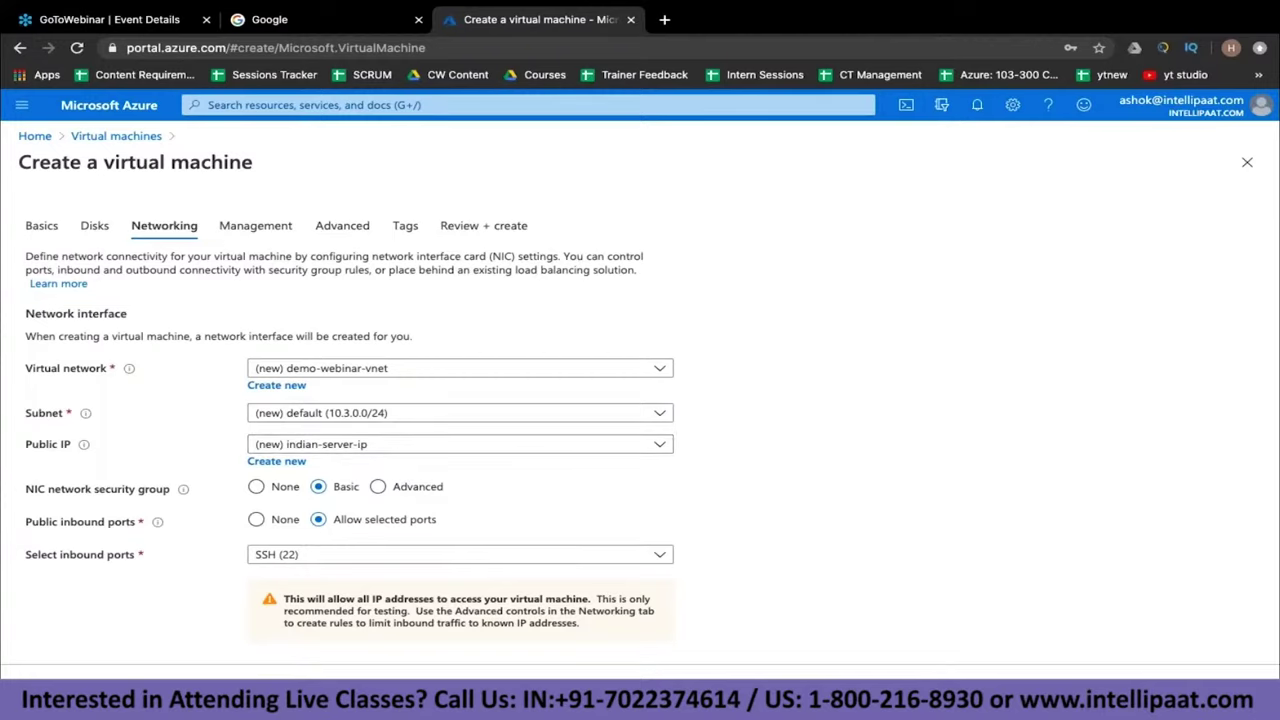
Step: Set Boot diagnostics to Off under Management, then advance through Advanced and Tags to Review + create
left_click(446, 671)
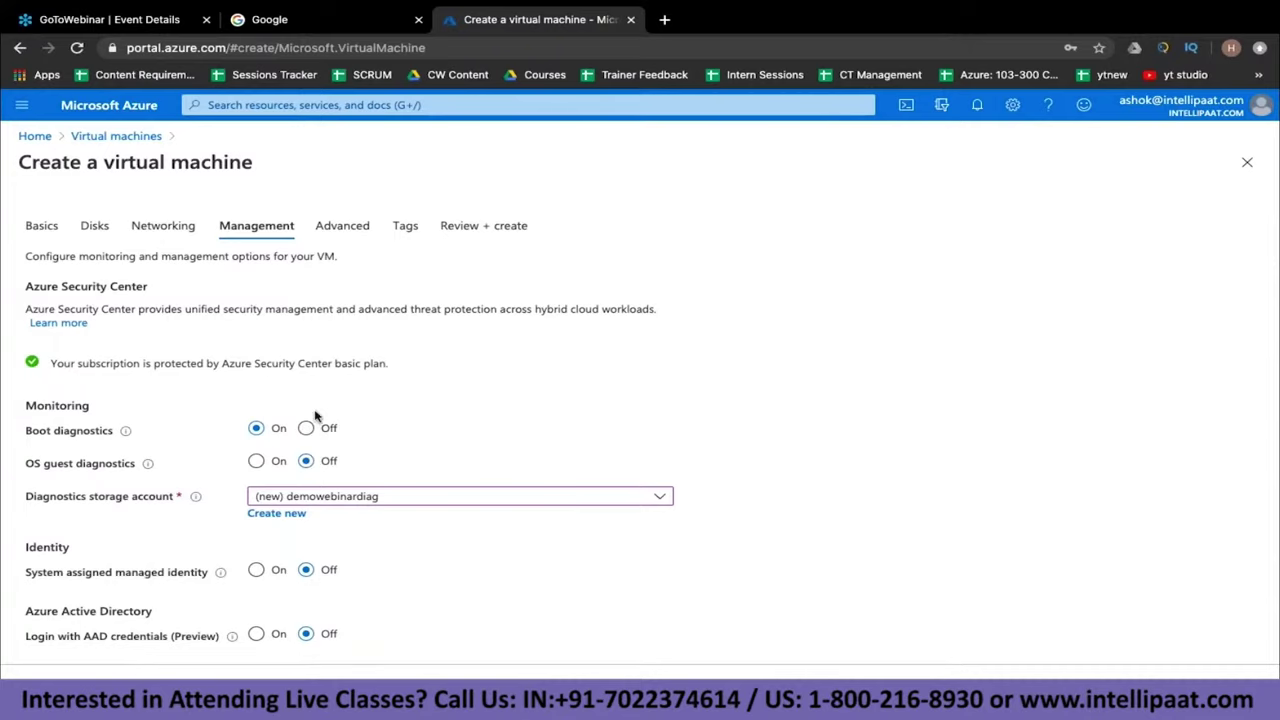
left_click(306, 429)
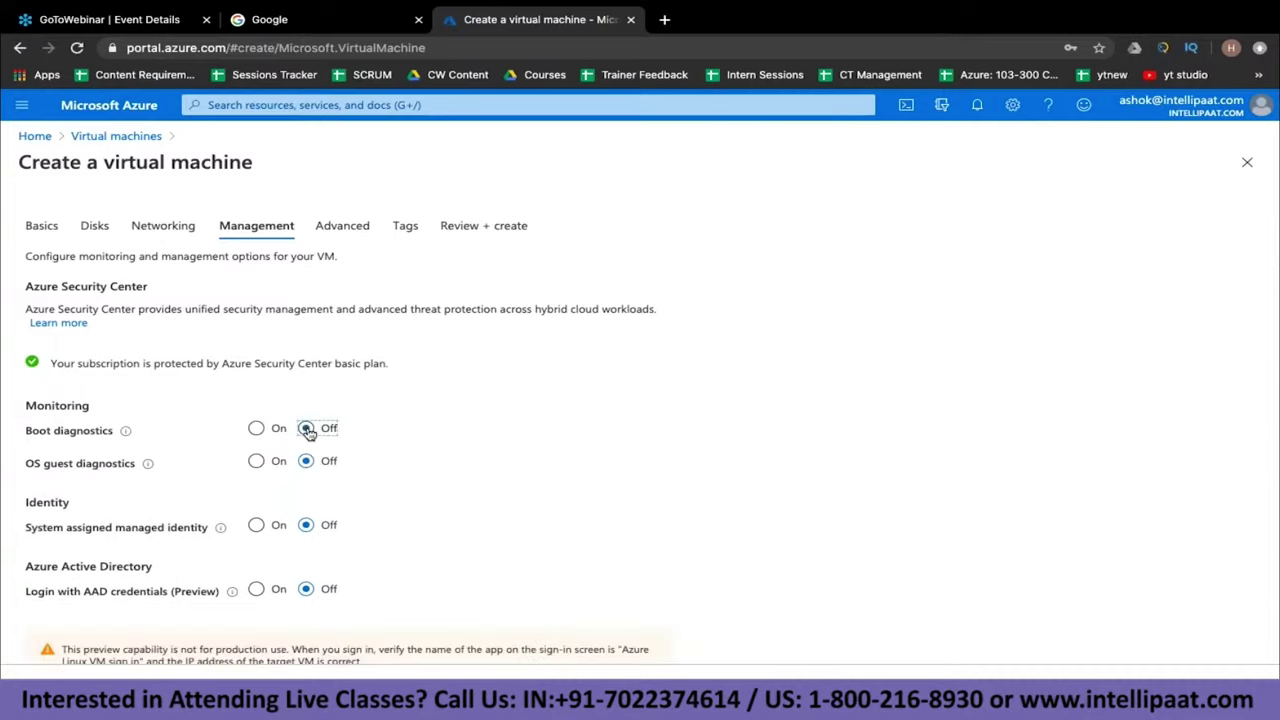
scroll(427, 482, "down", 3)
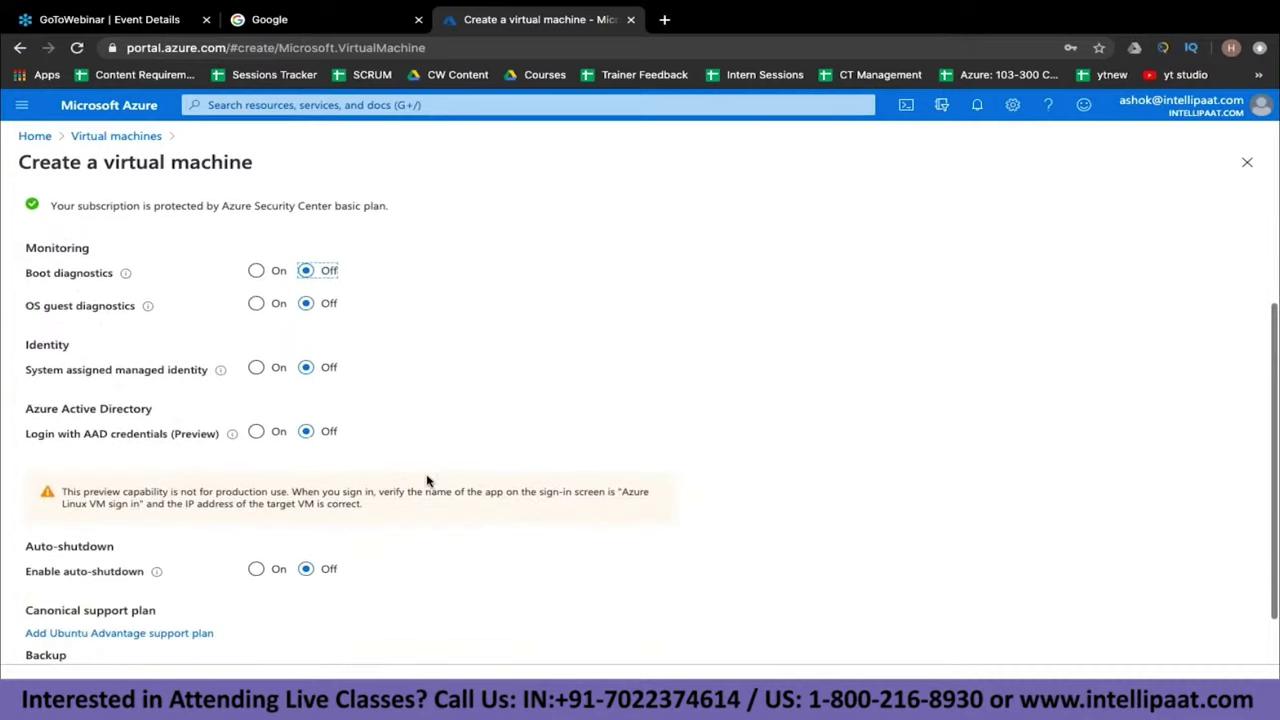
left_click(313, 697)
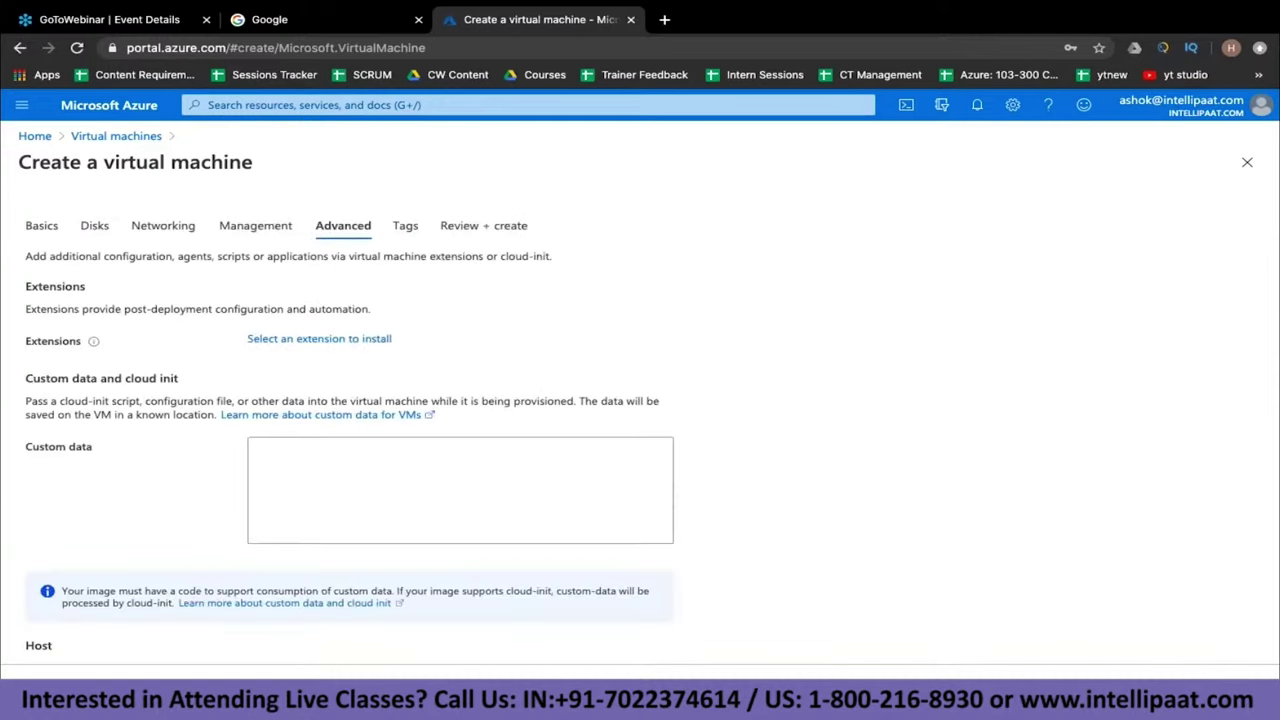
left_click(313, 697)
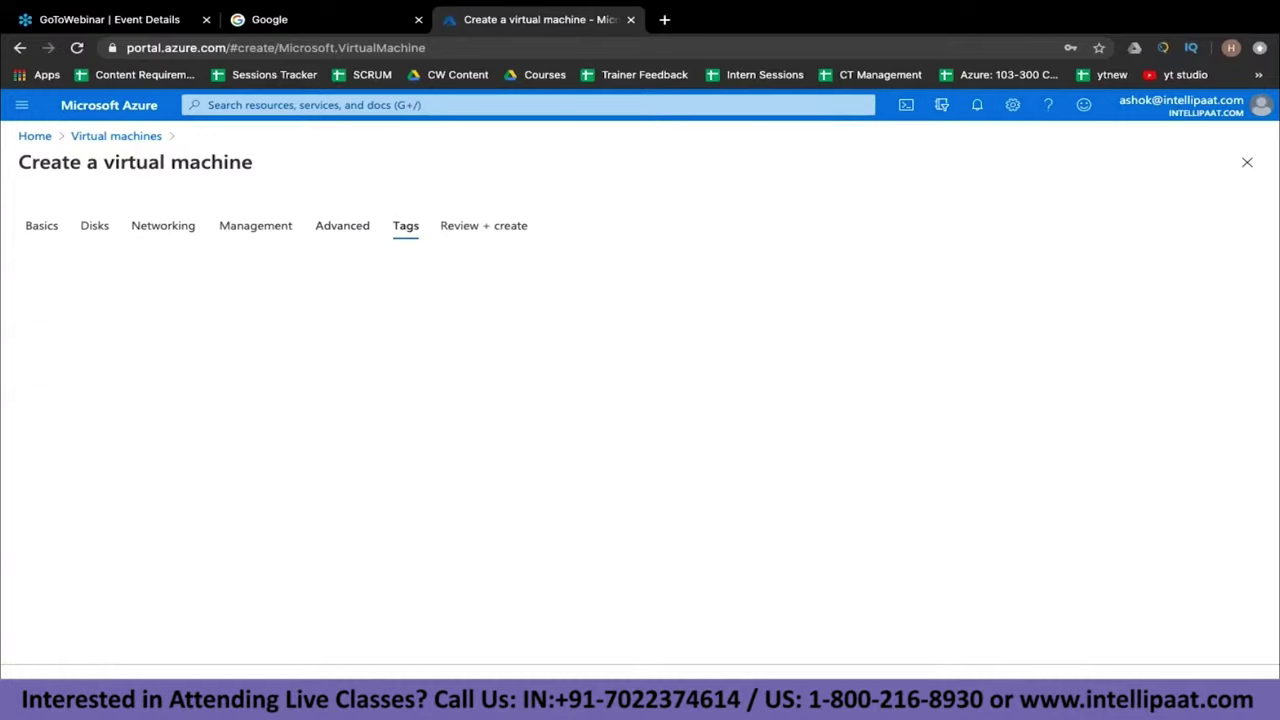
left_click(313, 697)
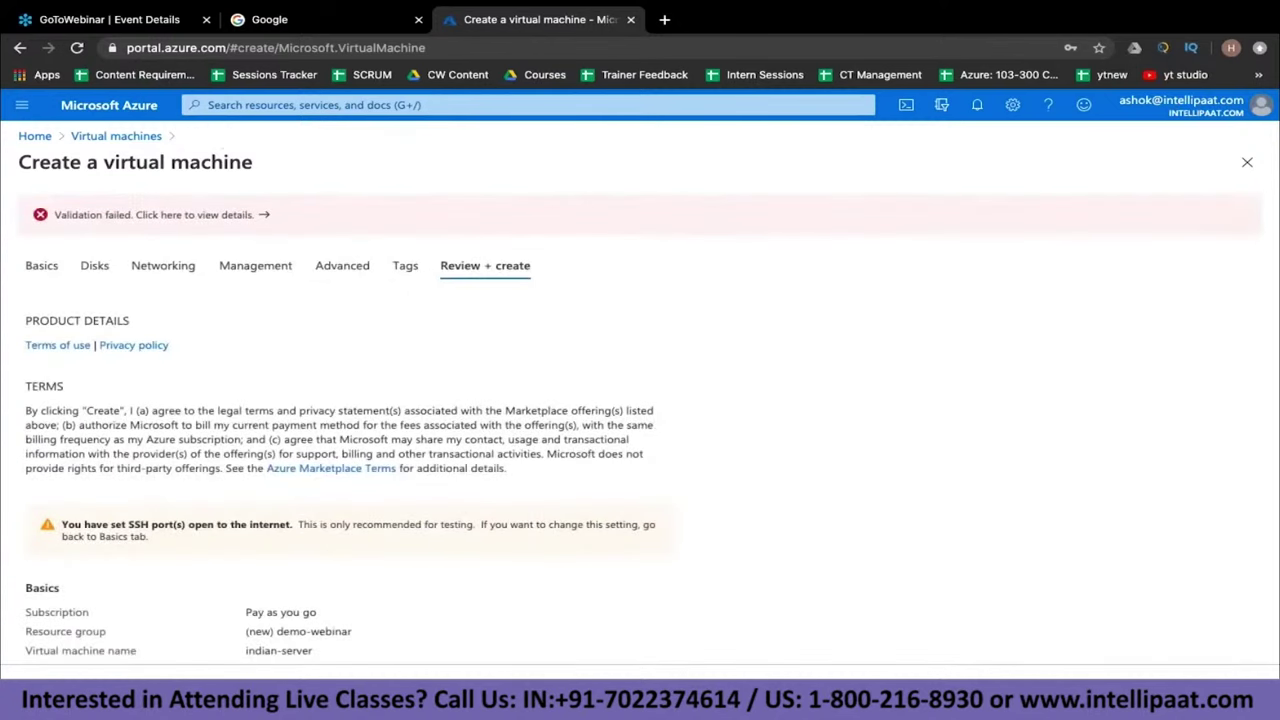
Step: Show the validation failure details and highlight the error that the VM size is unavailable in centralindia
scroll(336, 446, "down", 1)
scroll(336, 446, "down", 1)
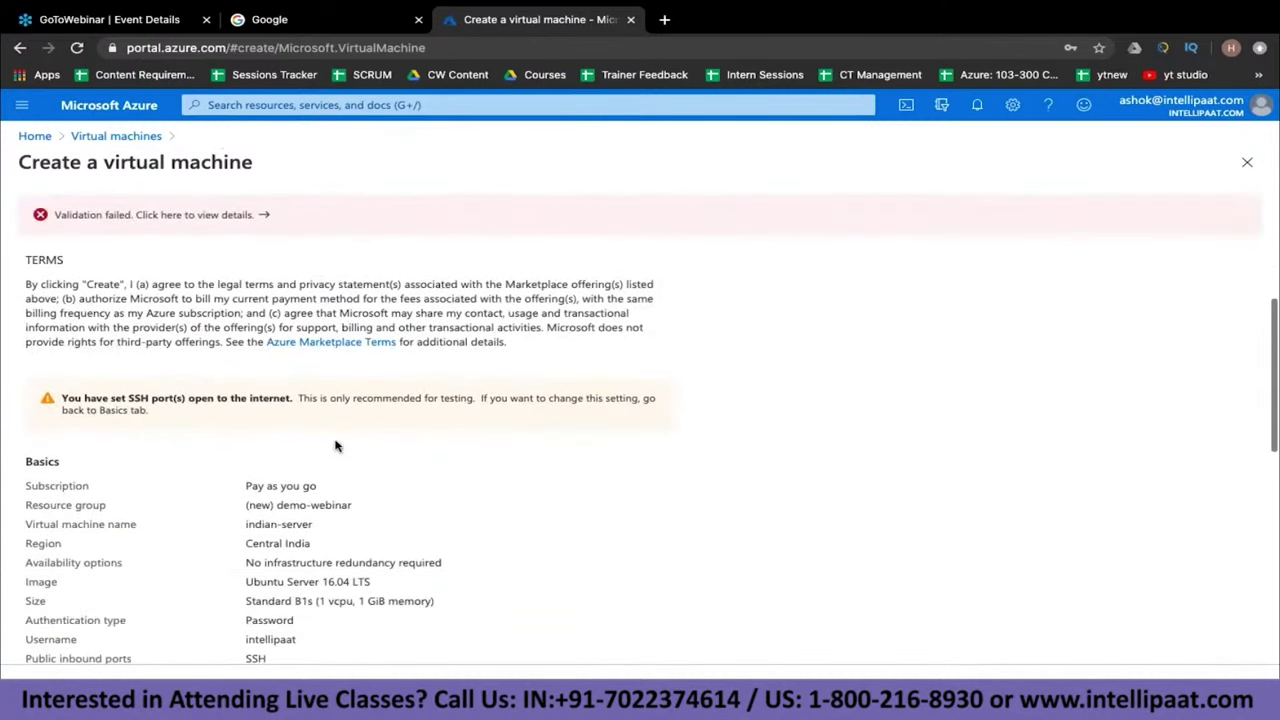
scroll(337, 443, "up", 2)
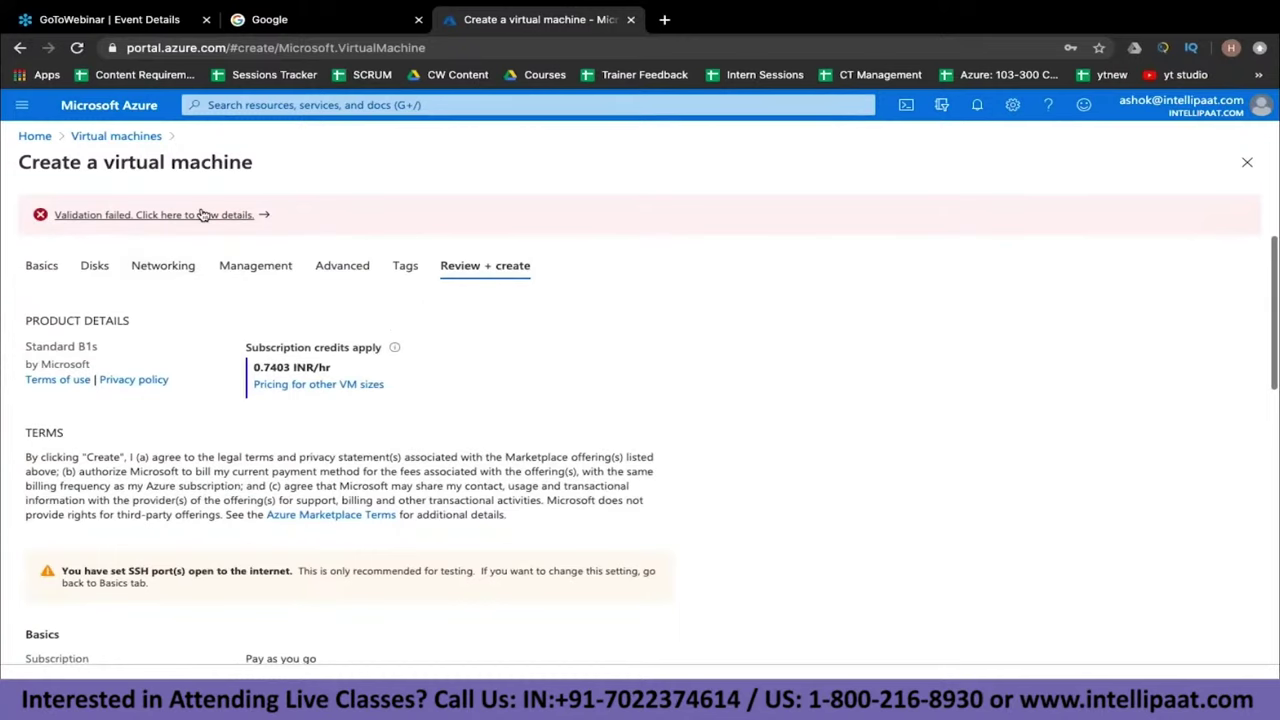
scroll(245, 374, "down", 1)
scroll(245, 374, "down", 6)
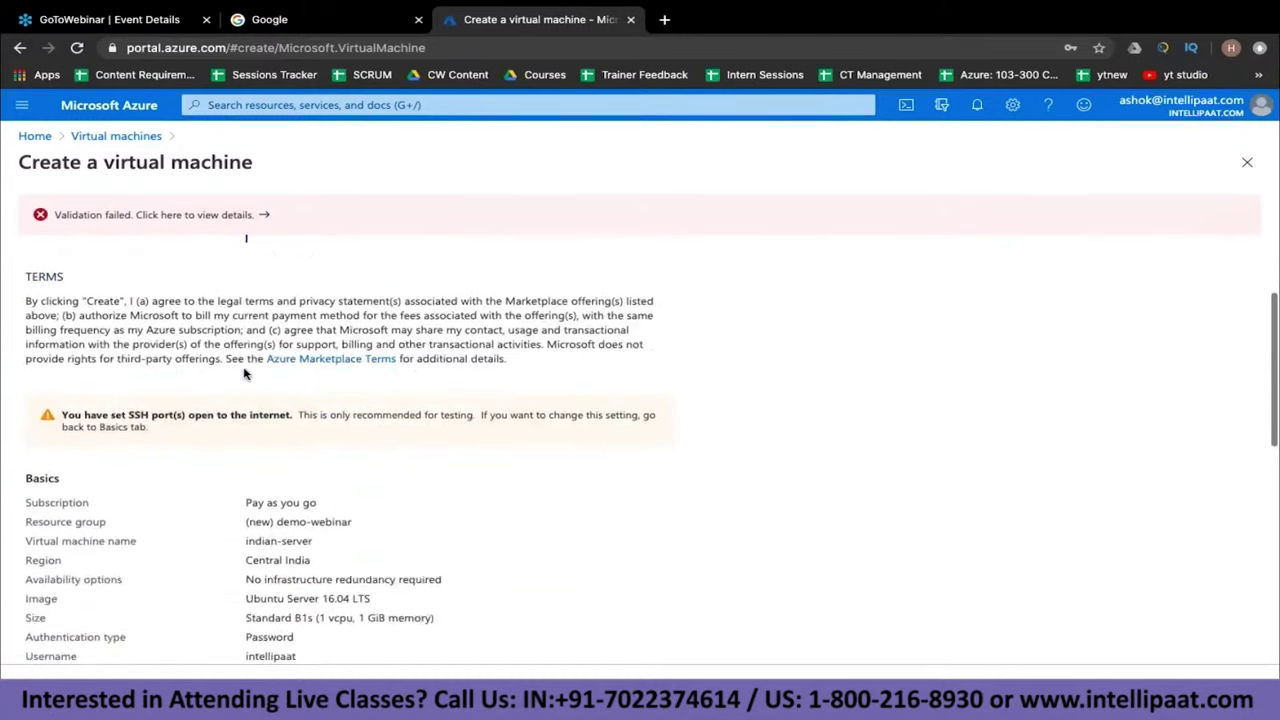
scroll(245, 374, "up", 3)
scroll(245, 374, "up", 3)
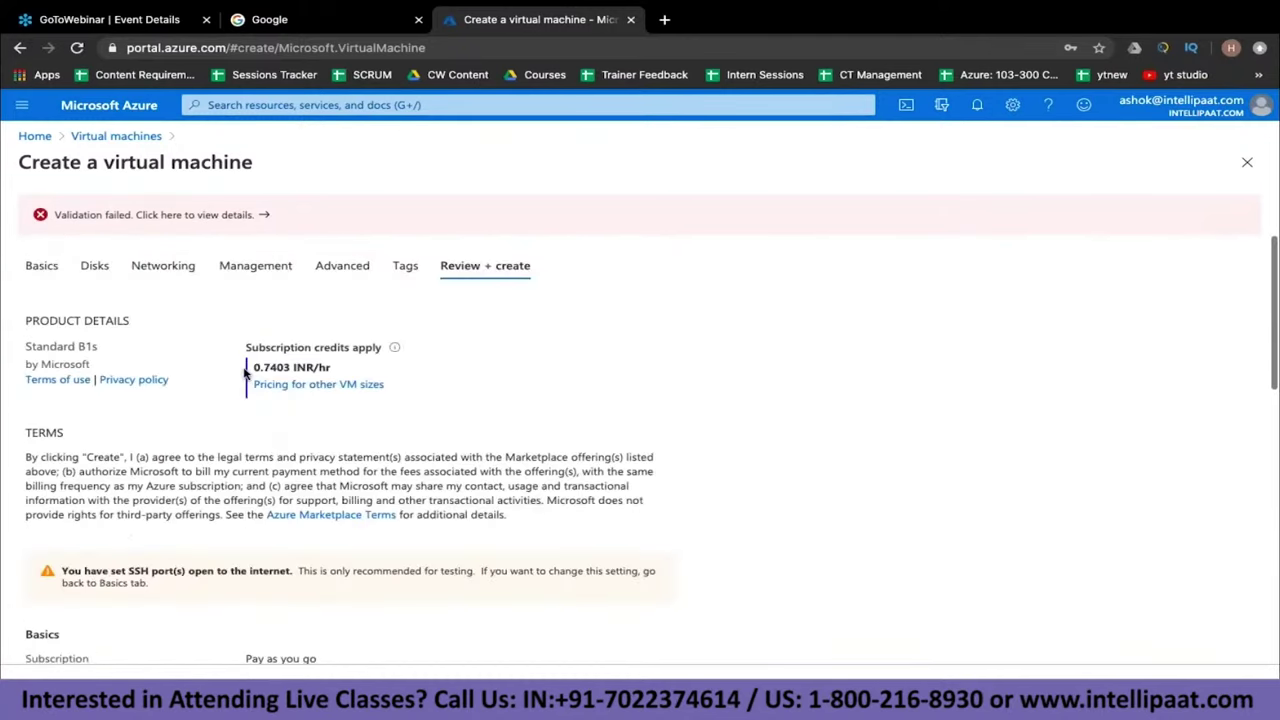
left_click(257, 217)
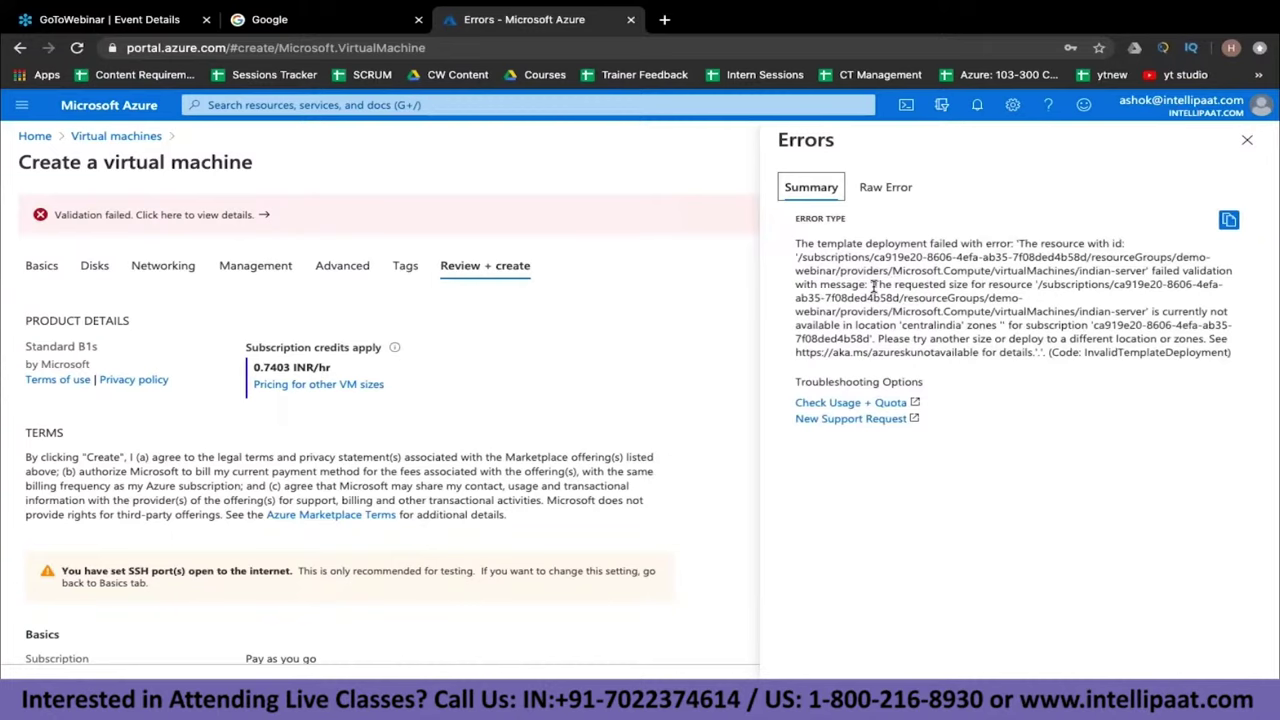
left_click_drag(873, 286, 966, 329)
Step: Dismiss the error, change the VM size to Standard_B1ms, and return to Basics after review
left_click(712, 286)
left_click(54, 268)
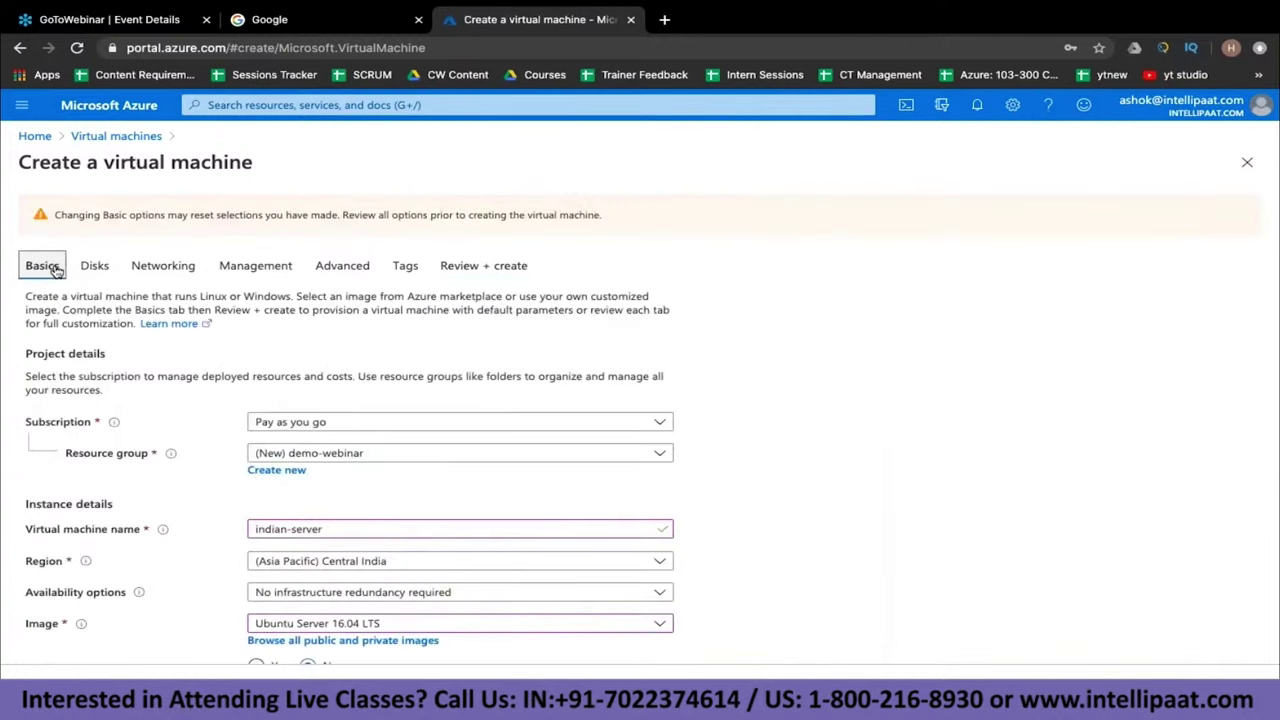
scroll(54, 268, "down", 1)
scroll(365, 450, "down", 2)
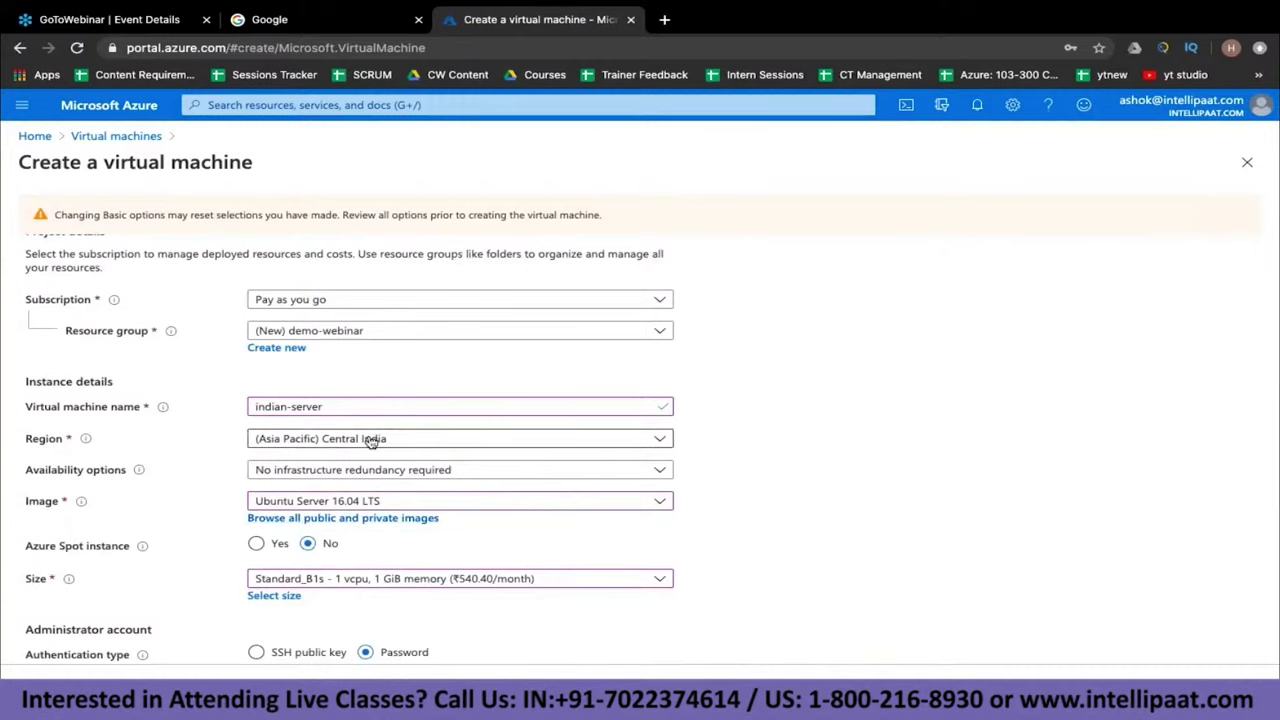
scroll(345, 450, "down", 3)
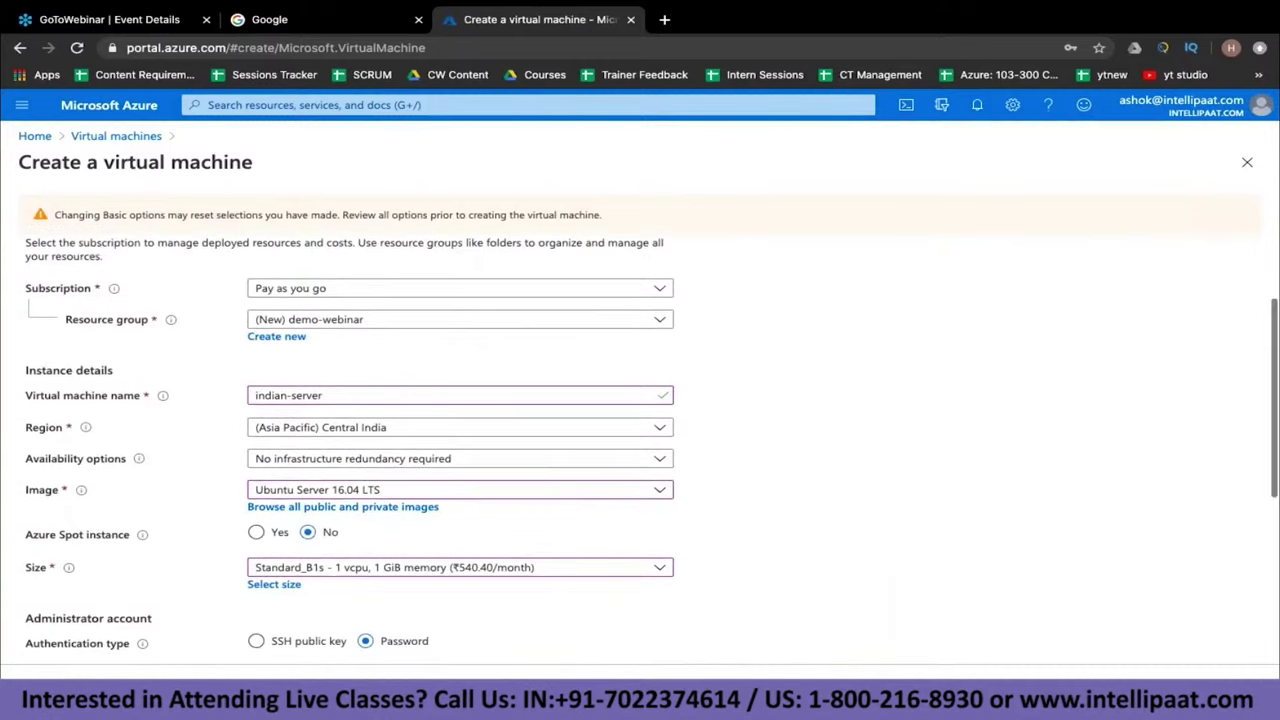
left_click(391, 466)
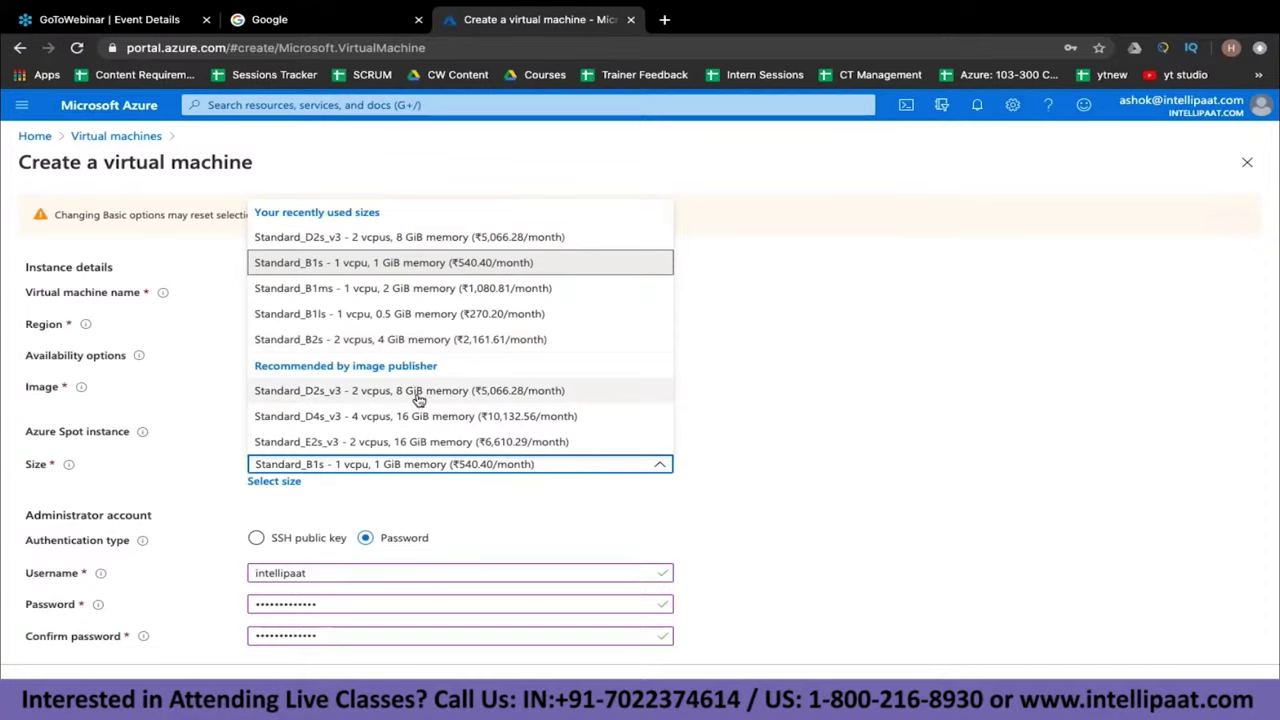
left_click(423, 288)
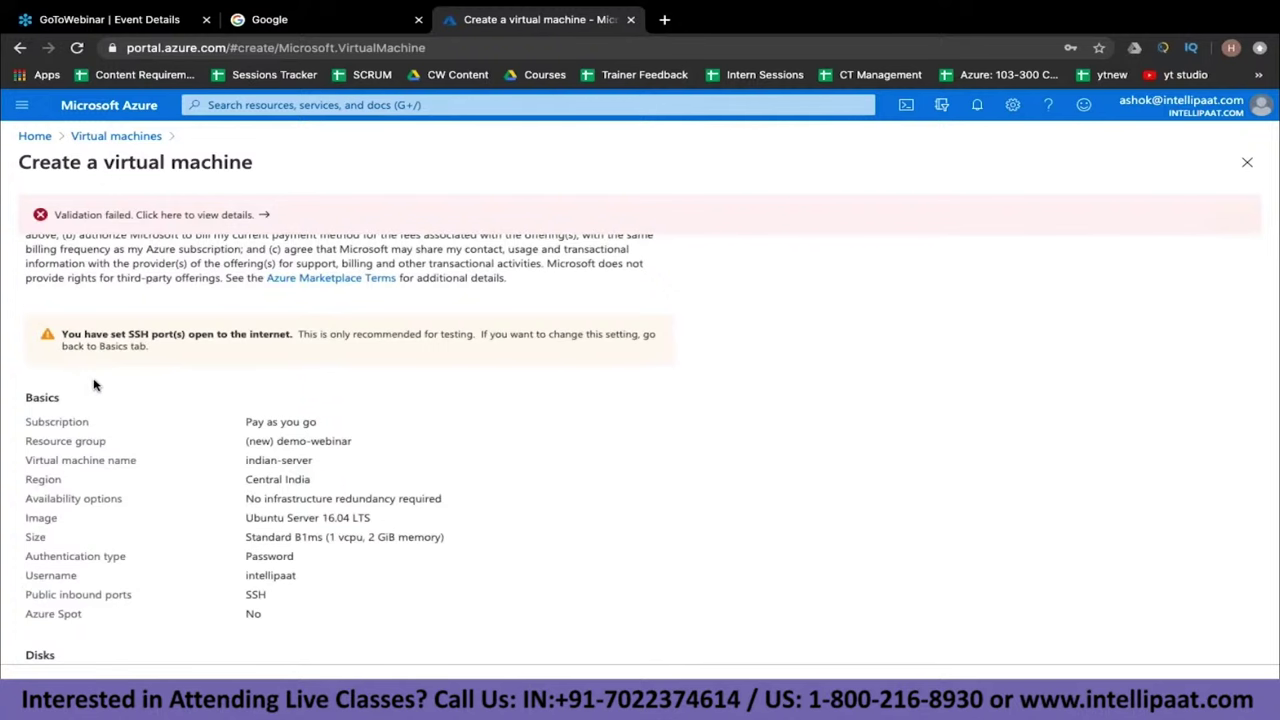
scroll(95, 385, "up", 5)
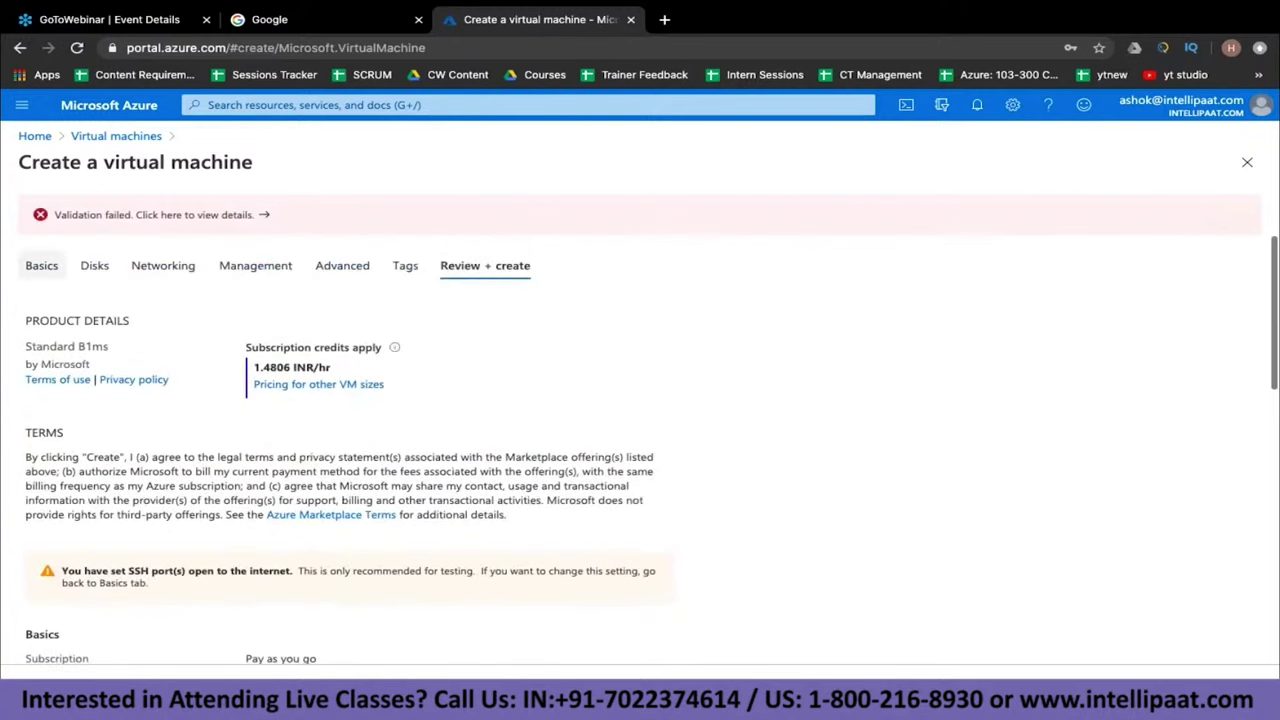
left_click(42, 265)
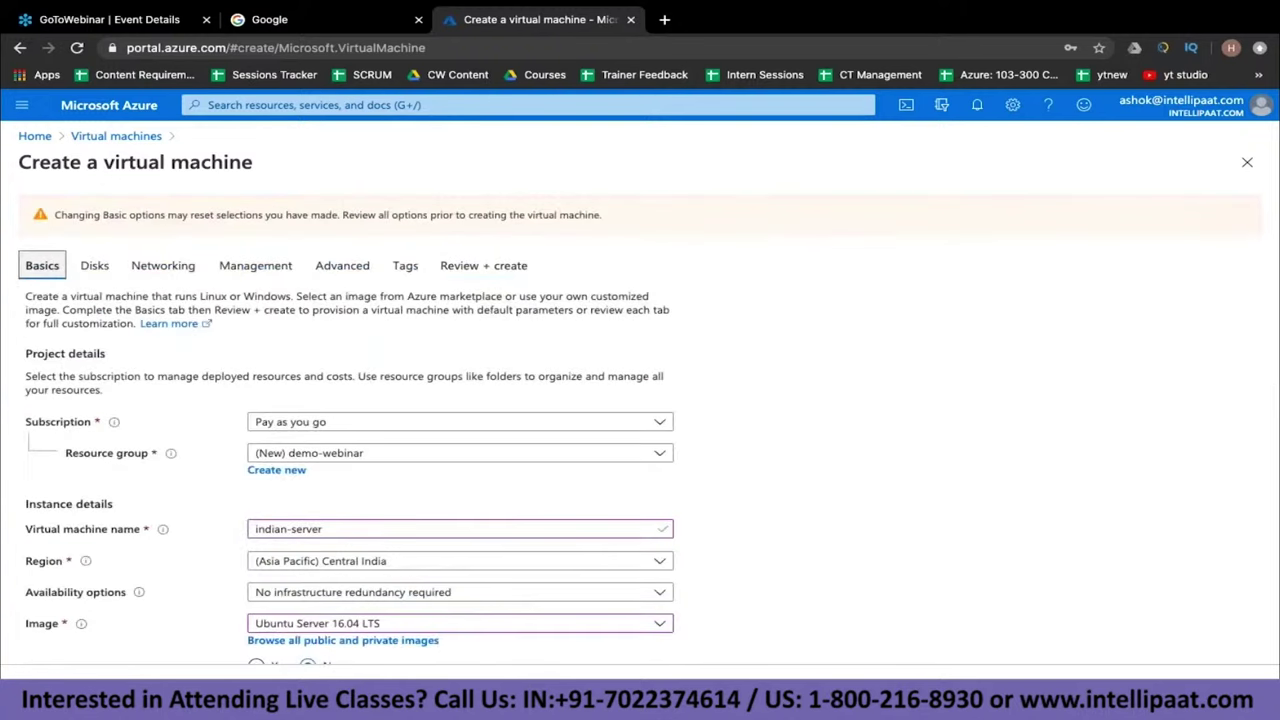
Step: Keep the VM name unchanged and switch the size to Standard_B1ls, then scroll back down to Size
left_click(369, 530)
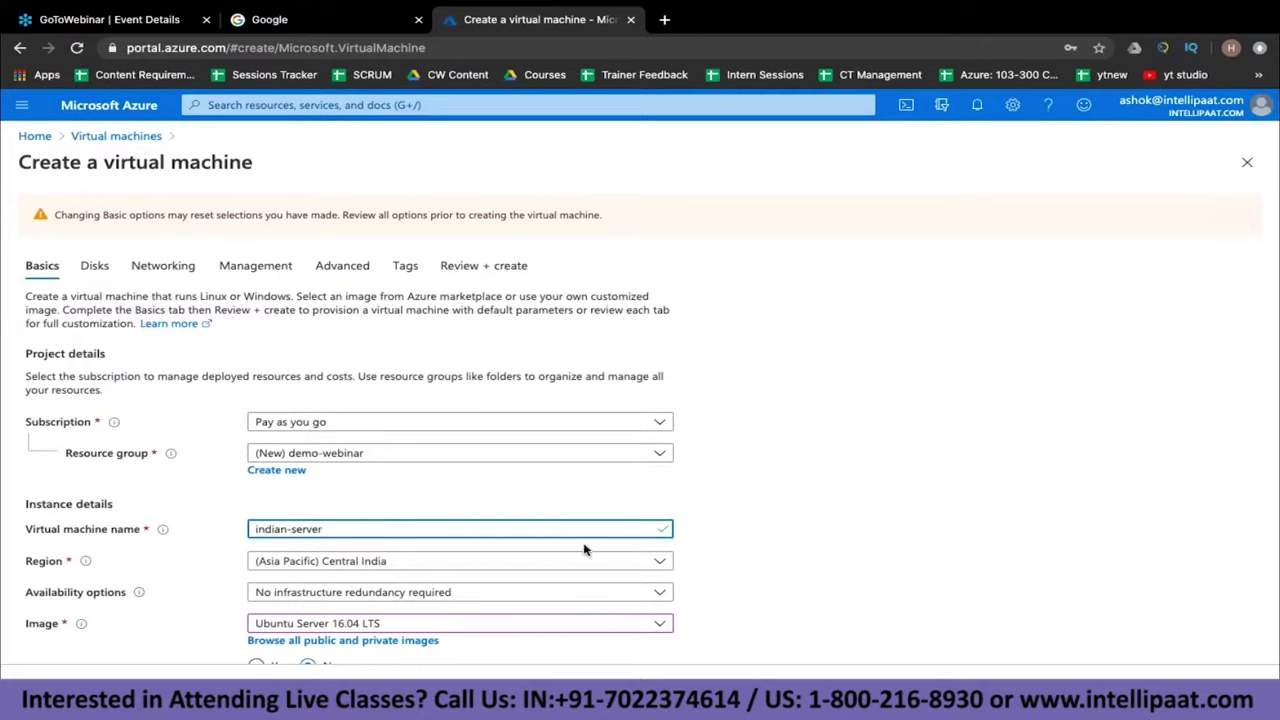
left_click(757, 524)
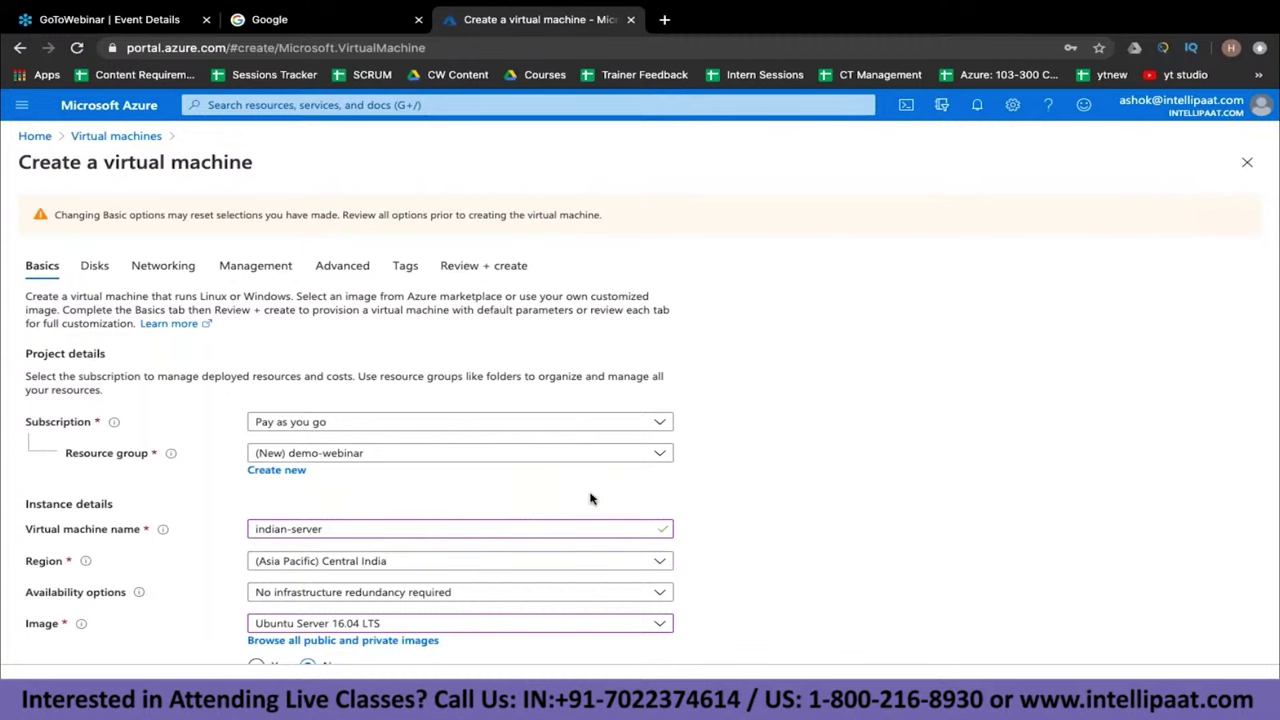
scroll(590, 498, "down", 1)
scroll(600, 505, "down", 3)
left_click(654, 575)
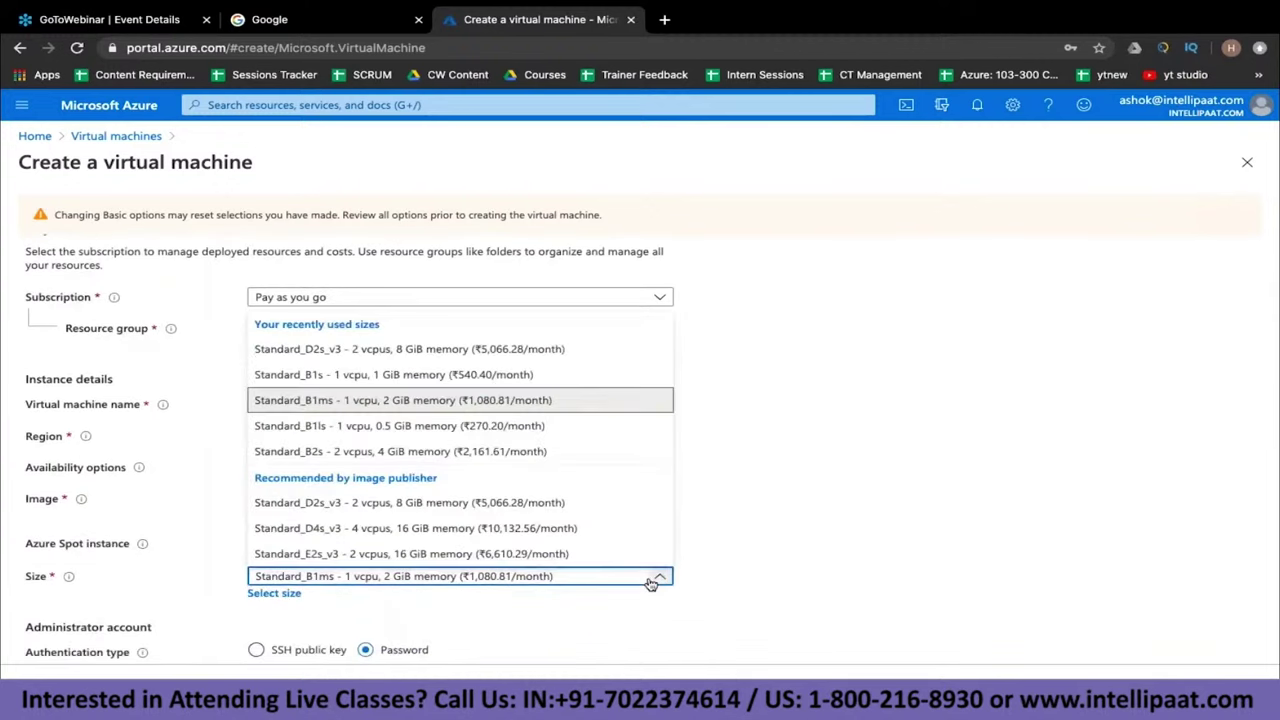
left_click(580, 430)
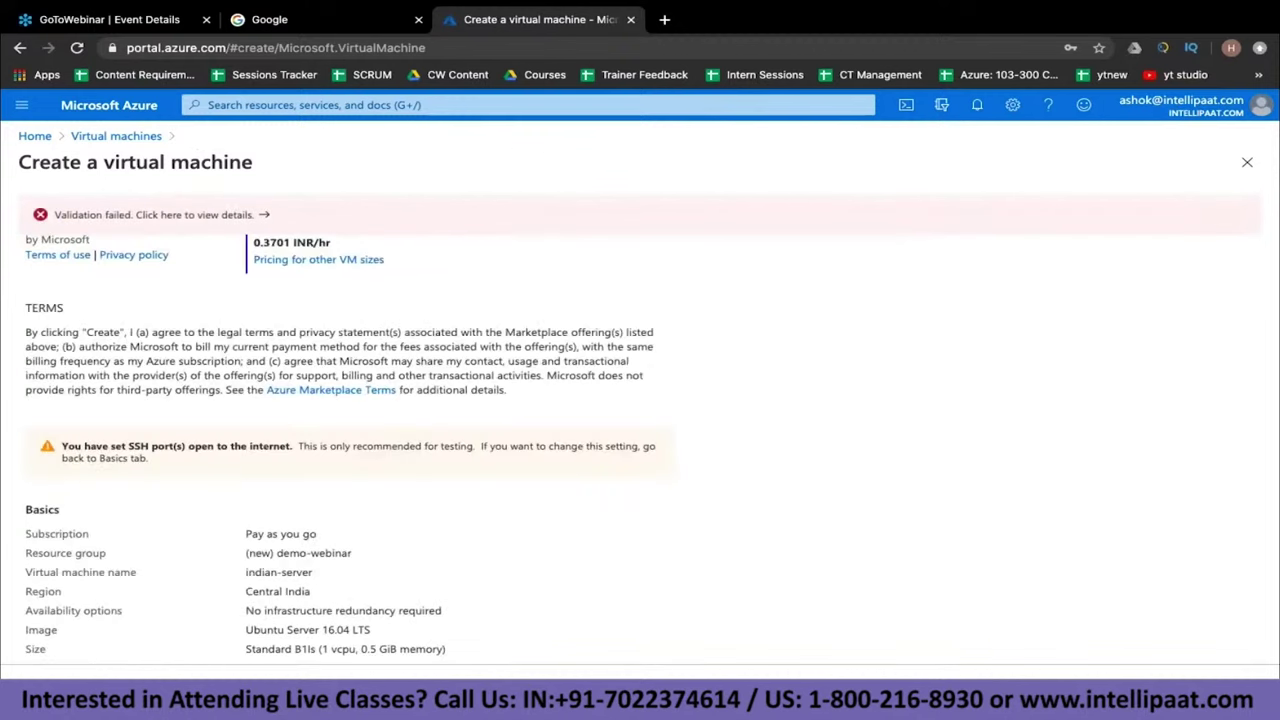
left_click(42, 265)
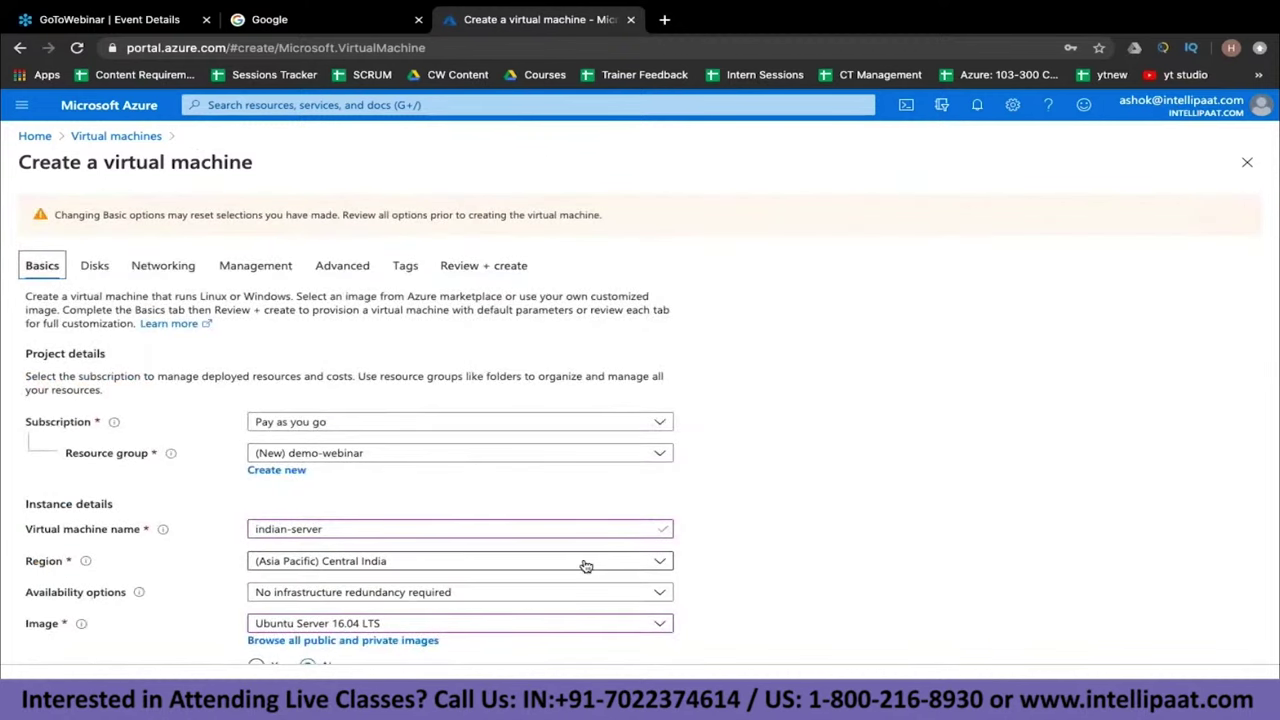
scroll(610, 575, "down", 1)
scroll(610, 575, "down", 3)
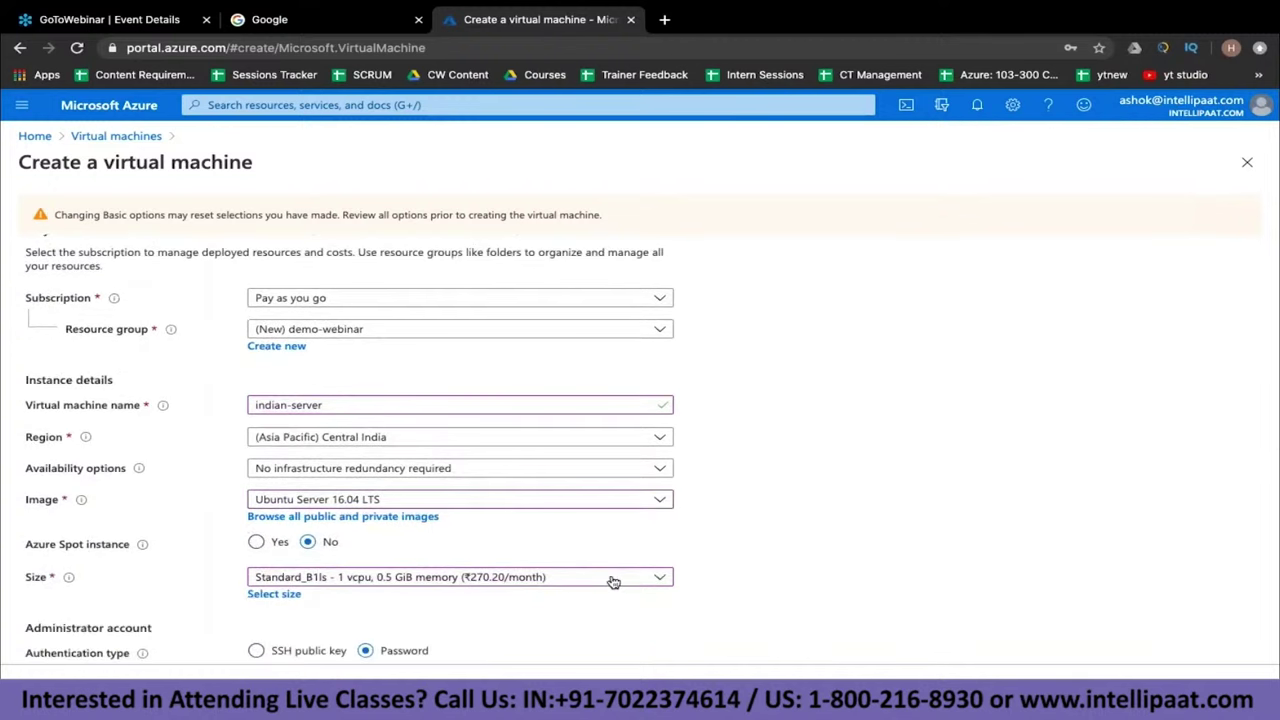
Step: Browse the full VM size list, then return to the form now showing Standard_B2s
left_click(609, 580)
left_click(393, 537)
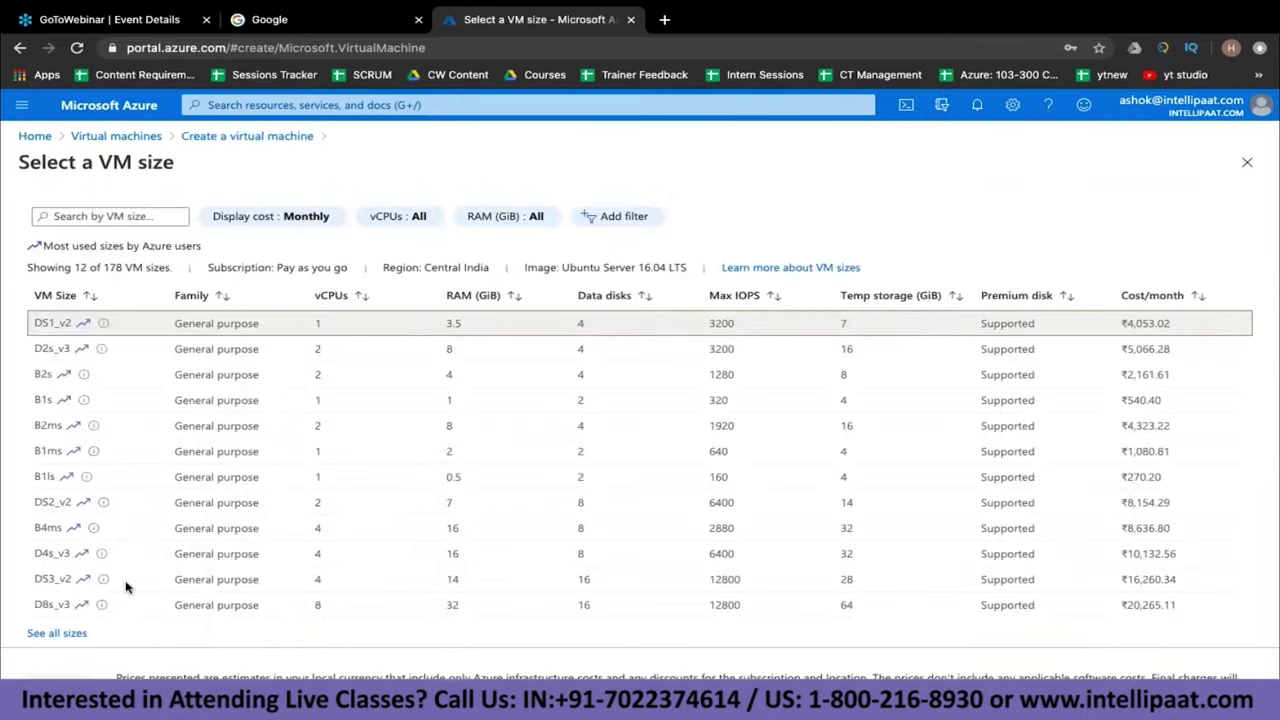
mouse_move(97, 346)
left_click(57, 633)
scroll(640, 480, "down", 10)
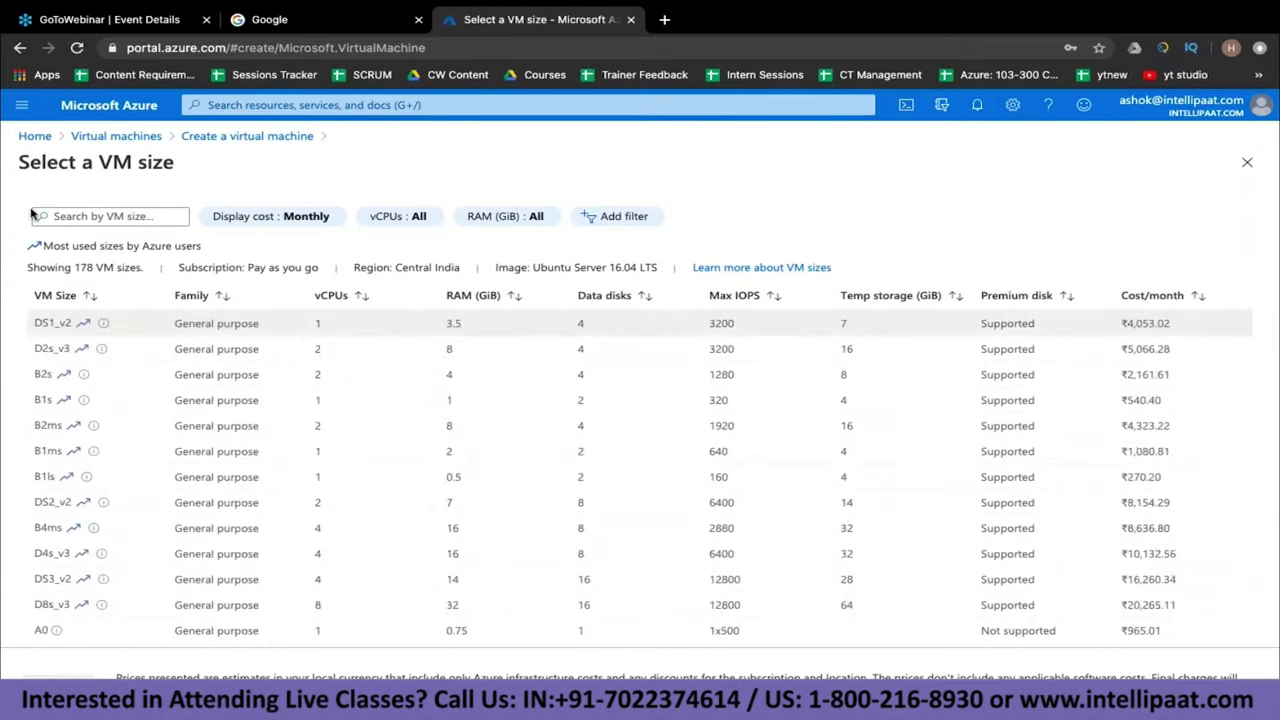
left_click(231, 142)
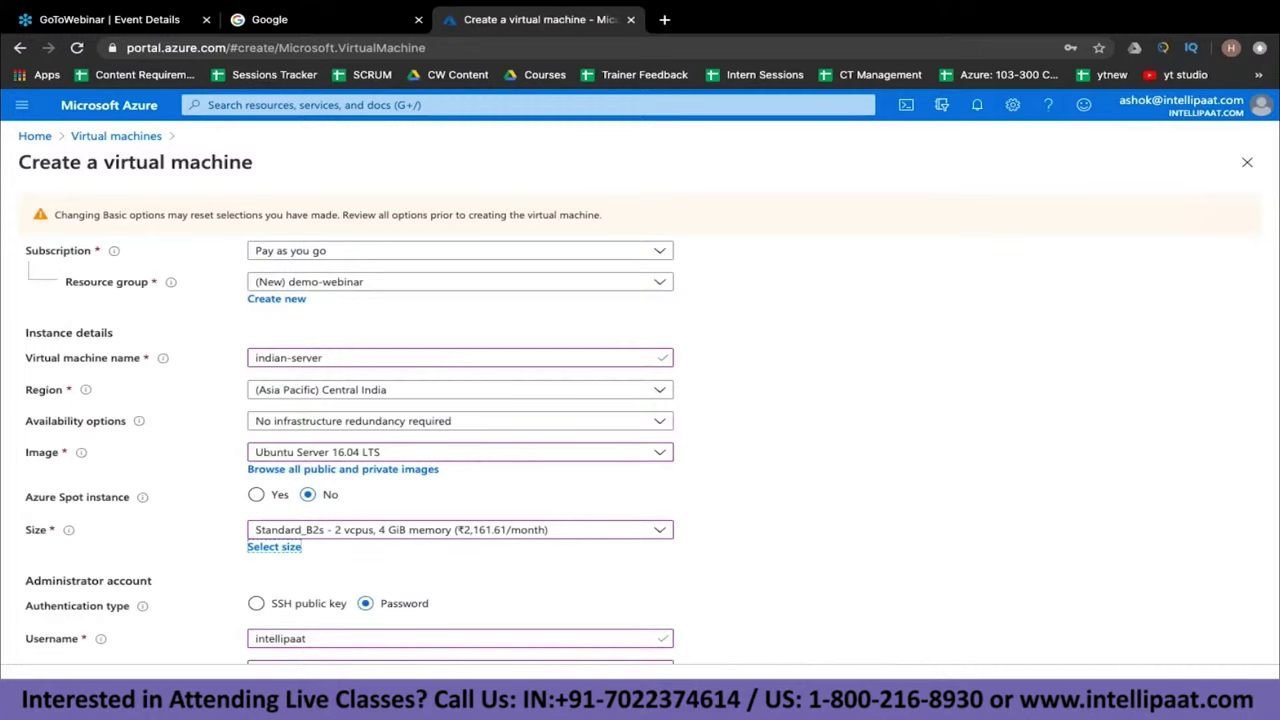
Step: Set the region to (Asia Pacific) South India and select the B1s VM size
left_click(374, 393)
scroll(429, 491, "down", 1)
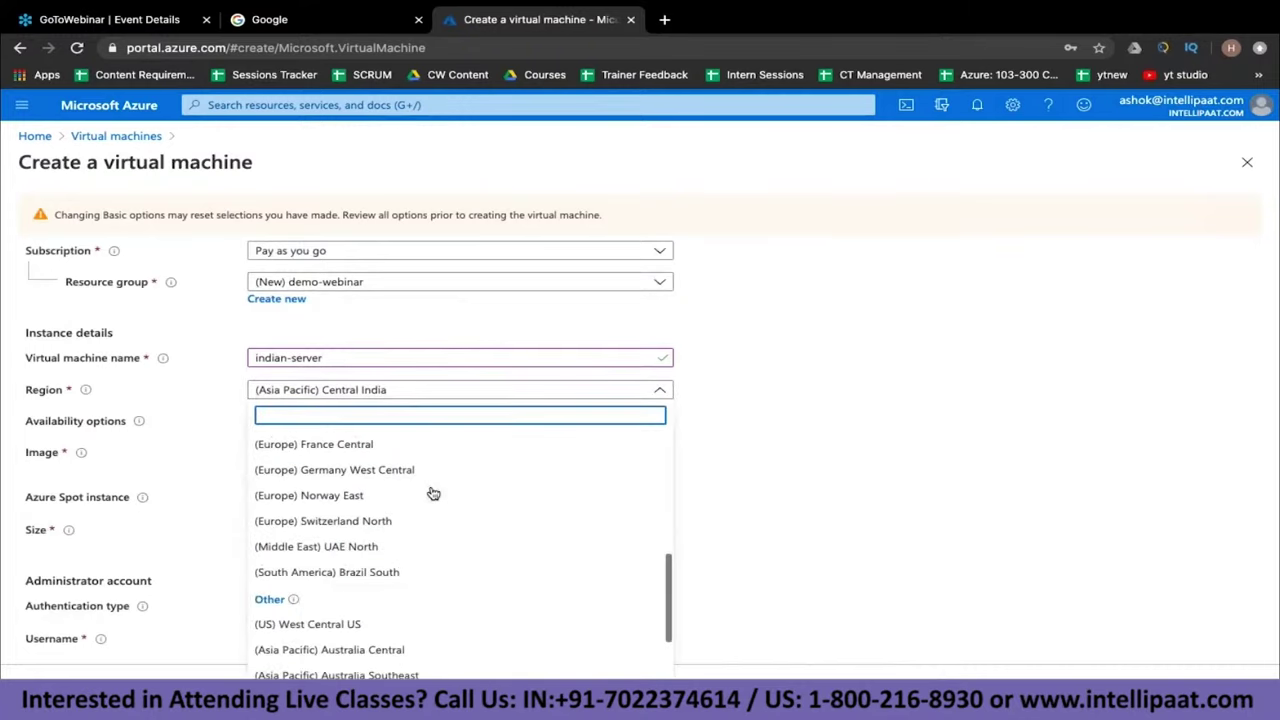
scroll(433, 493, "down", 3)
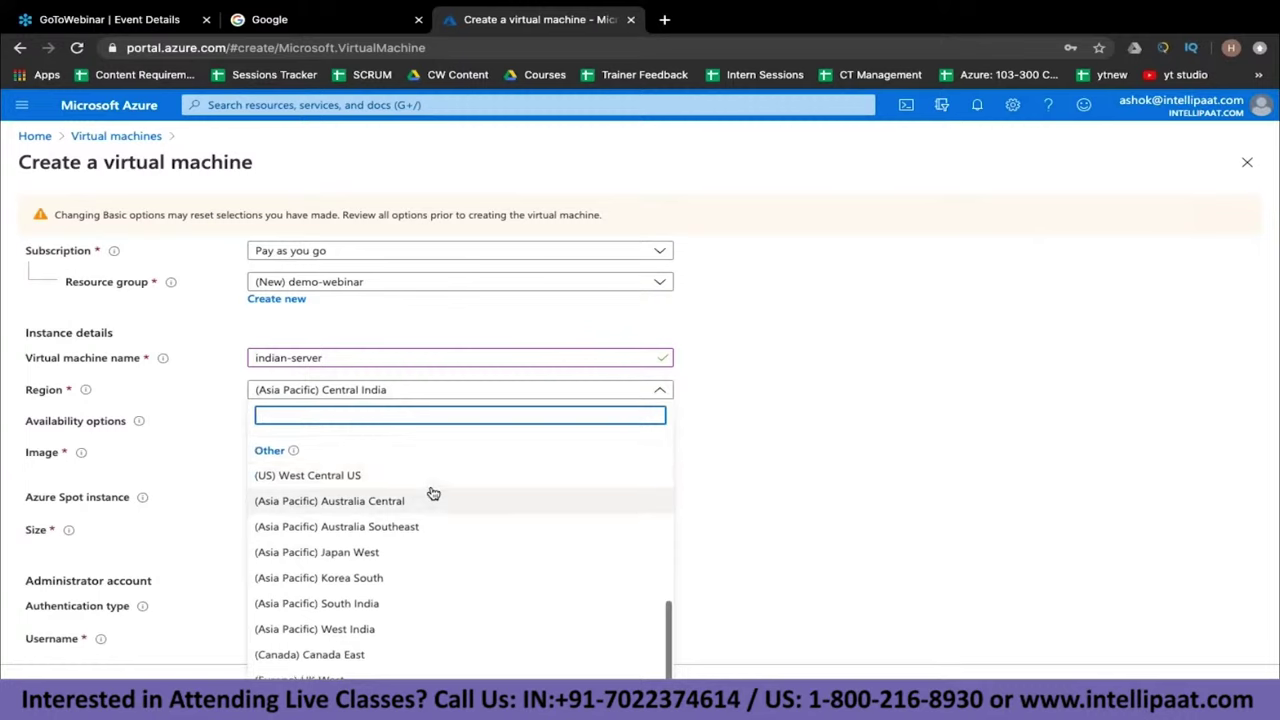
left_click(443, 604)
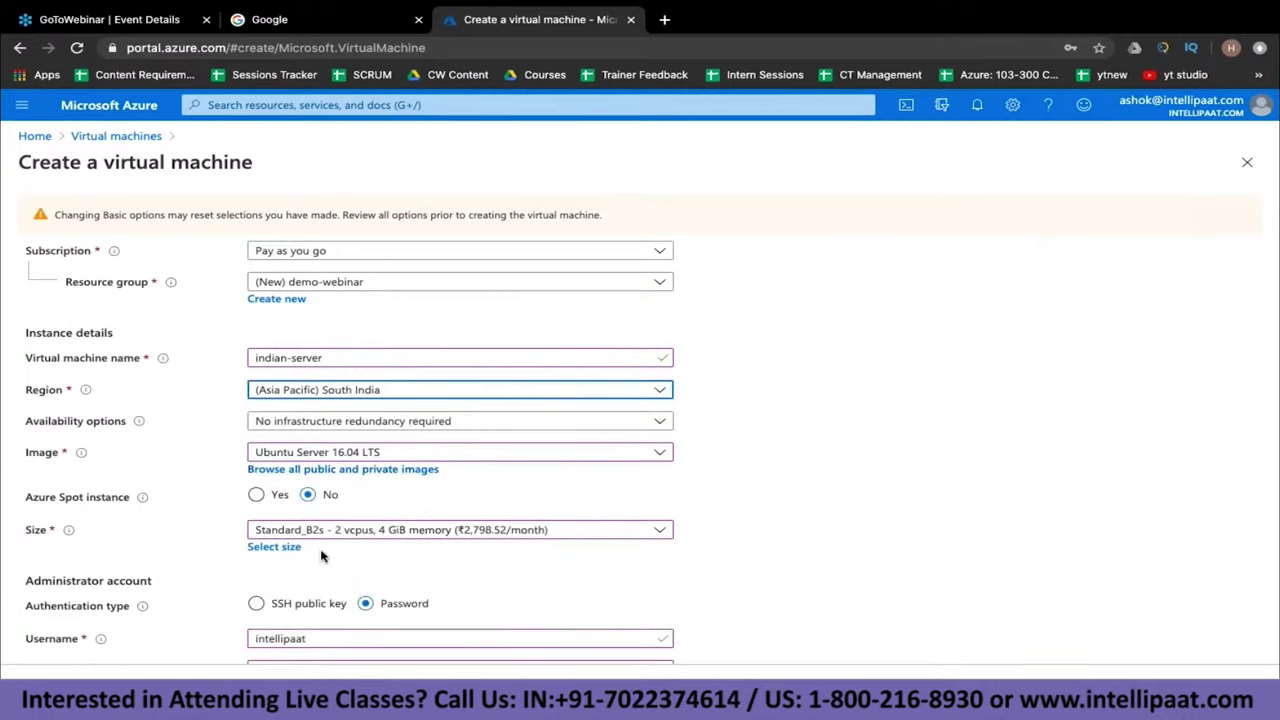
left_click(266, 548)
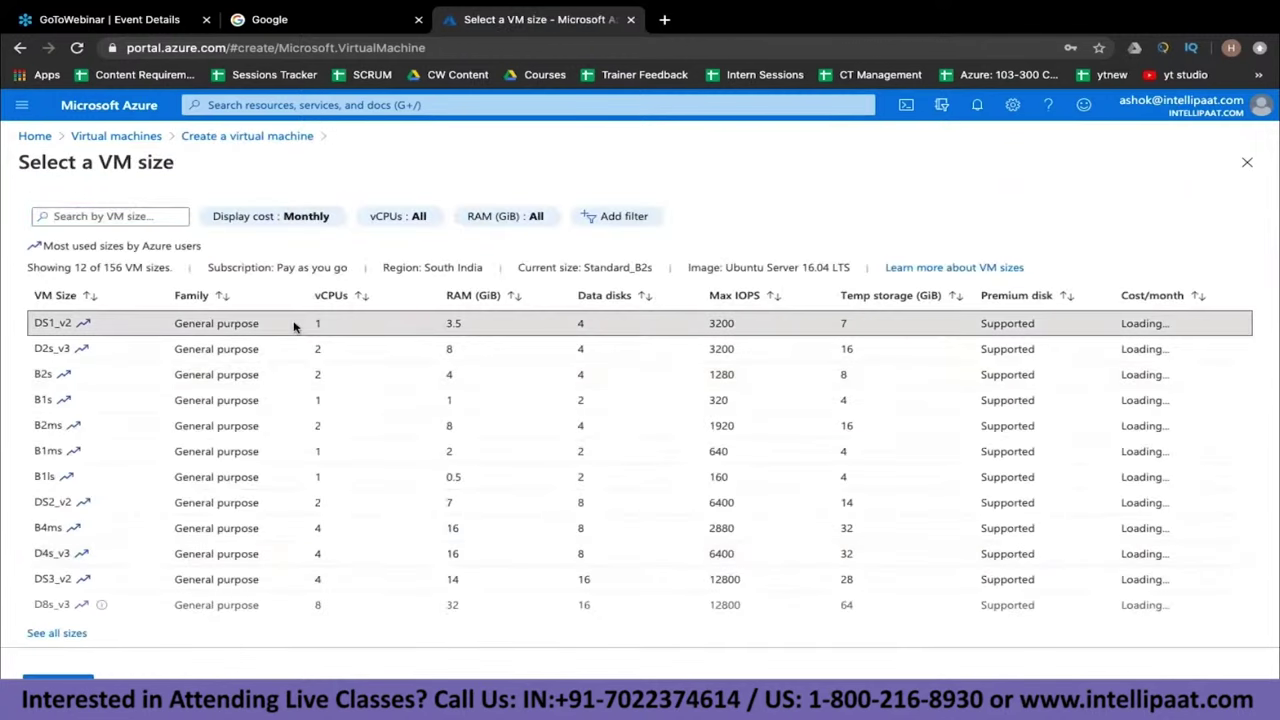
left_click(336, 399)
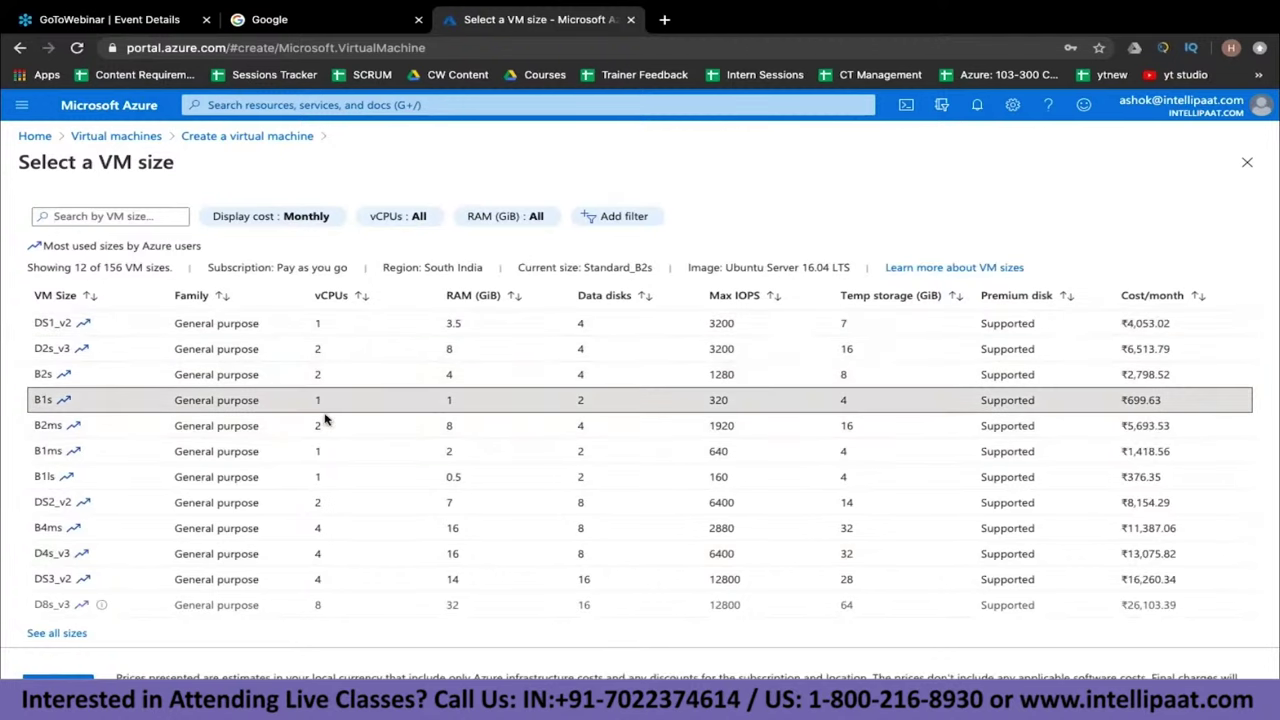
left_click(58, 680)
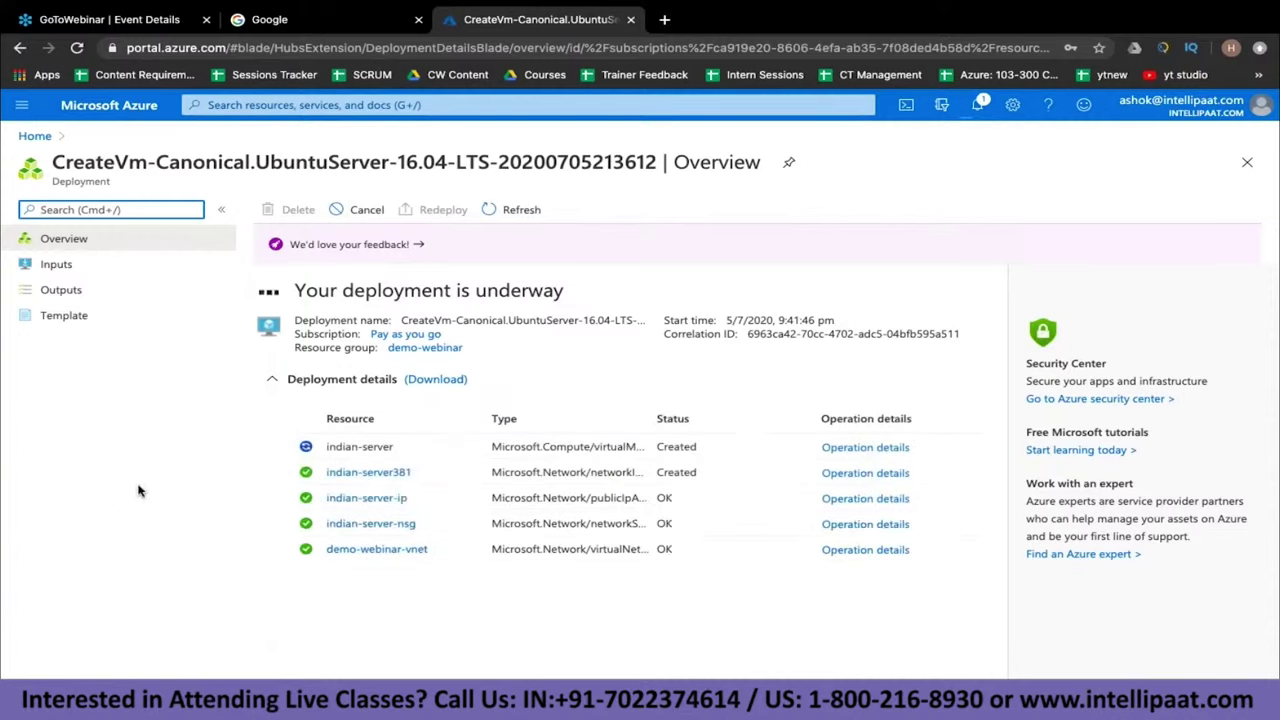
Step: Go to Azure Home and search 'resource' to open the Resource groups list
left_click_drag(256, 162, 398, 162)
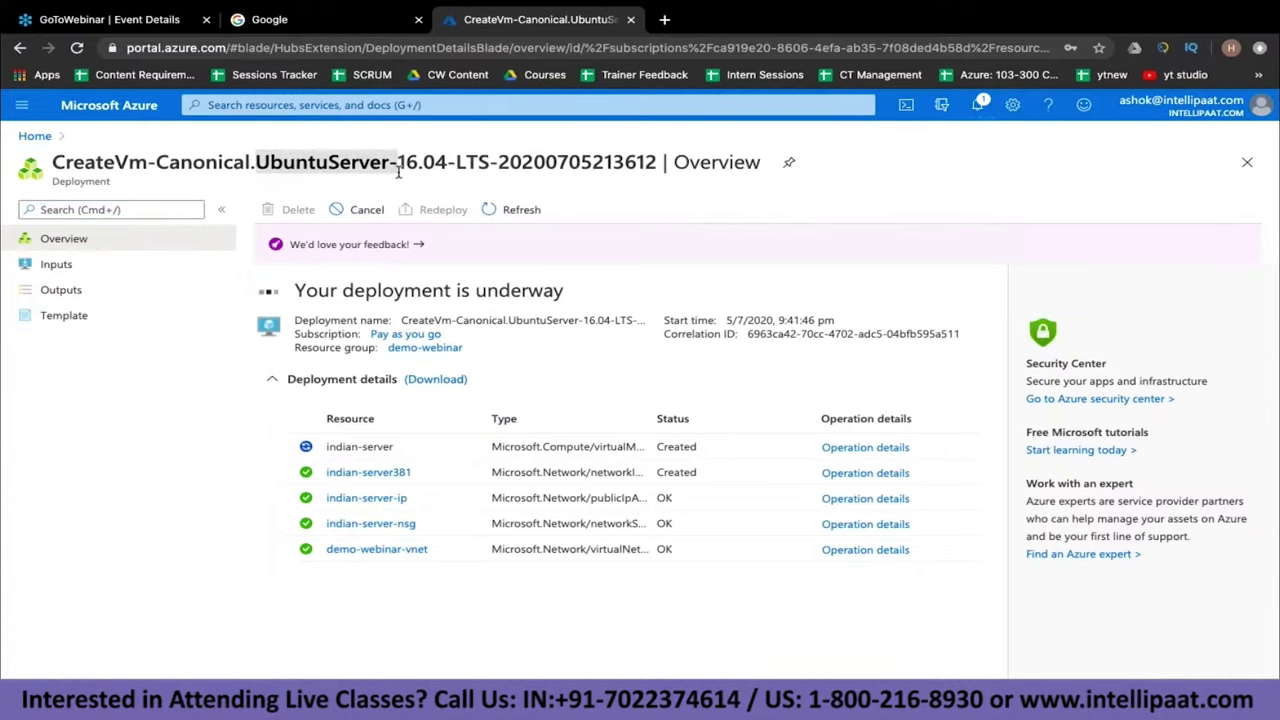
left_click(132, 108)
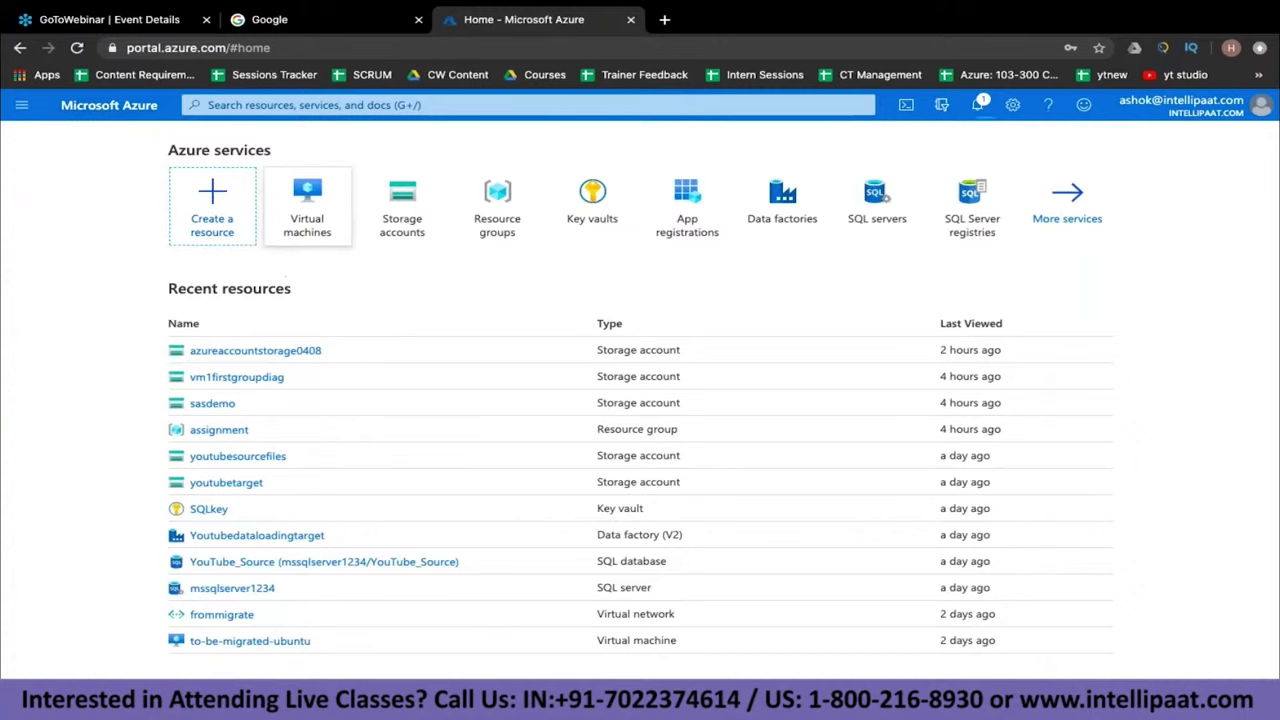
left_click(374, 105)
type("resou")
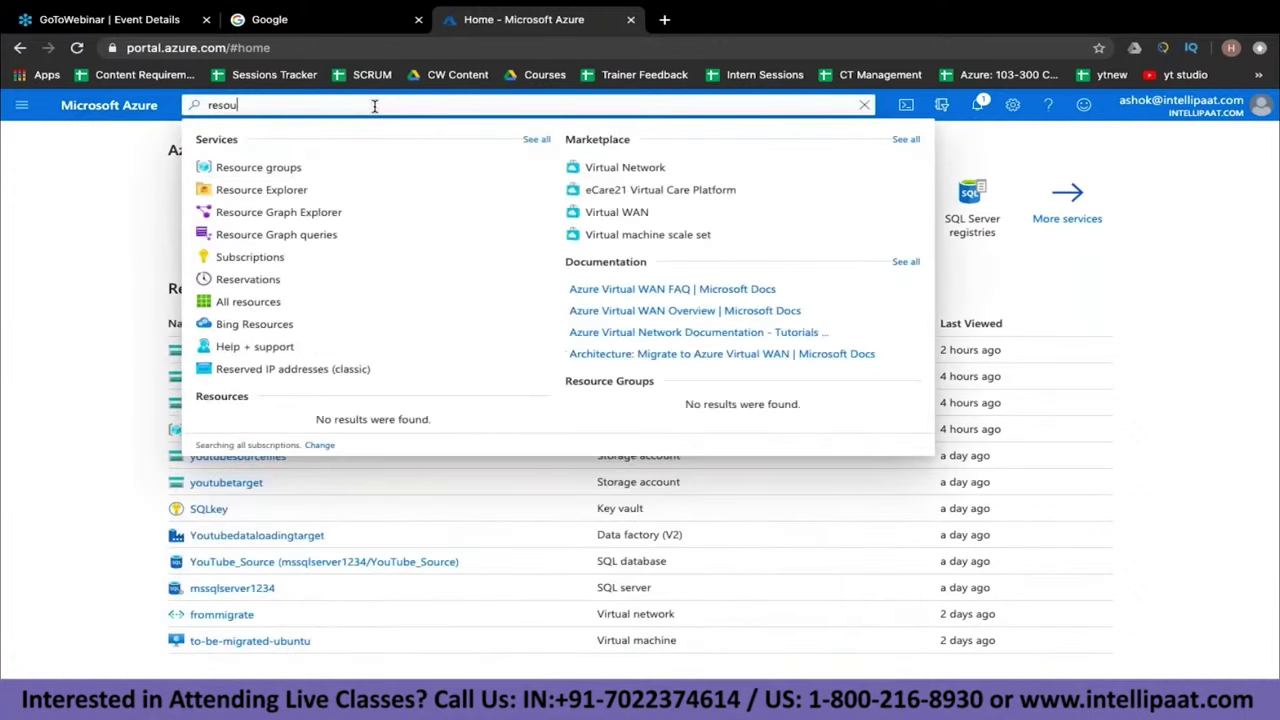
type("rce")
key("Return")
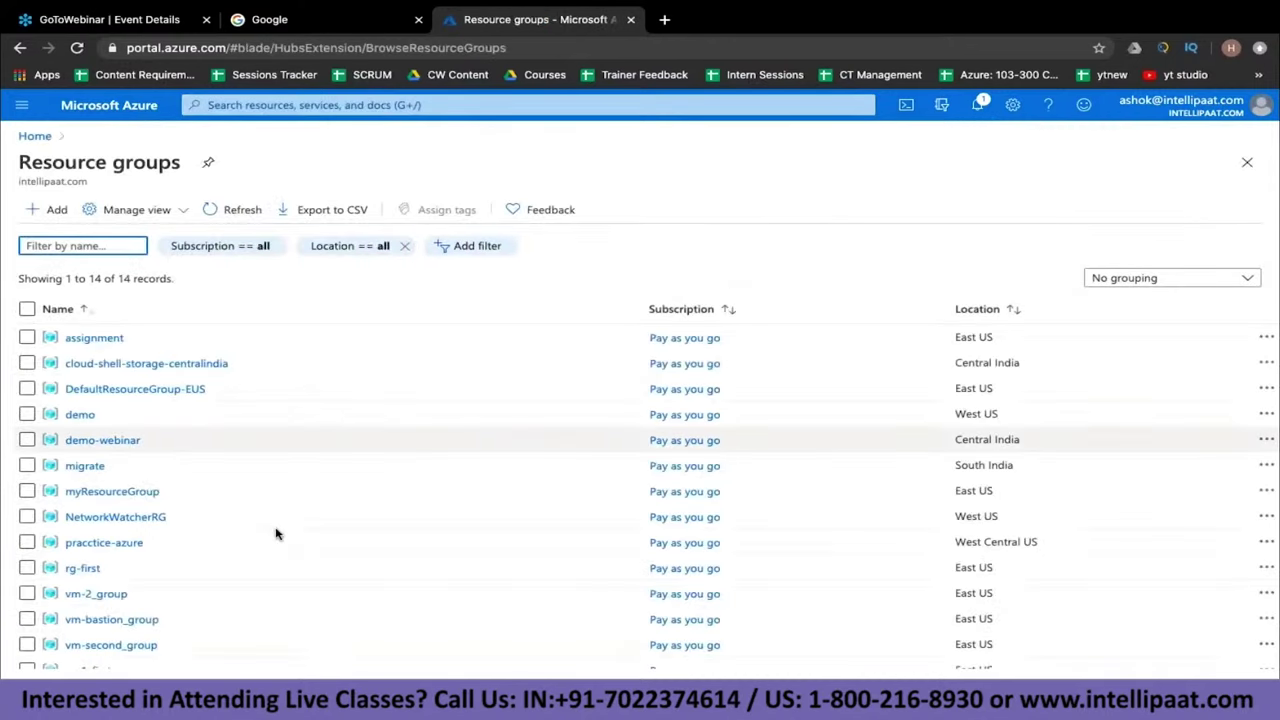
scroll(276, 533, "down", 1)
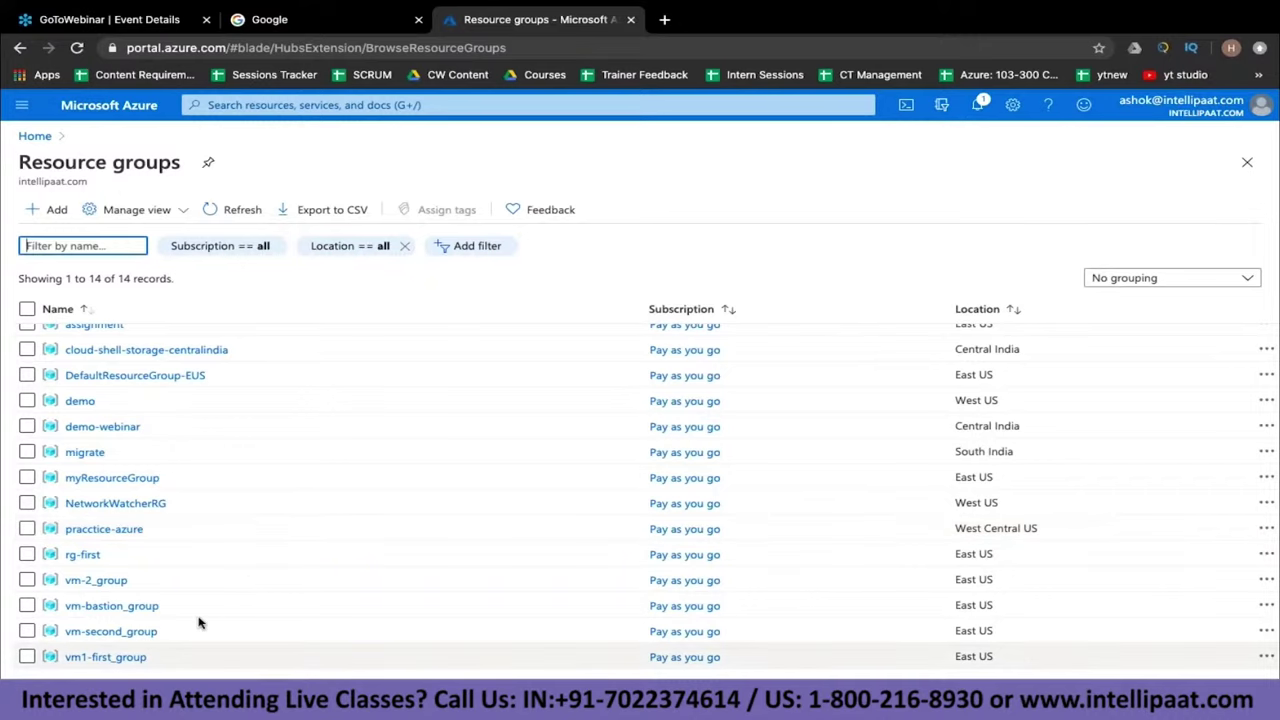
scroll(300, 605, "up", 1)
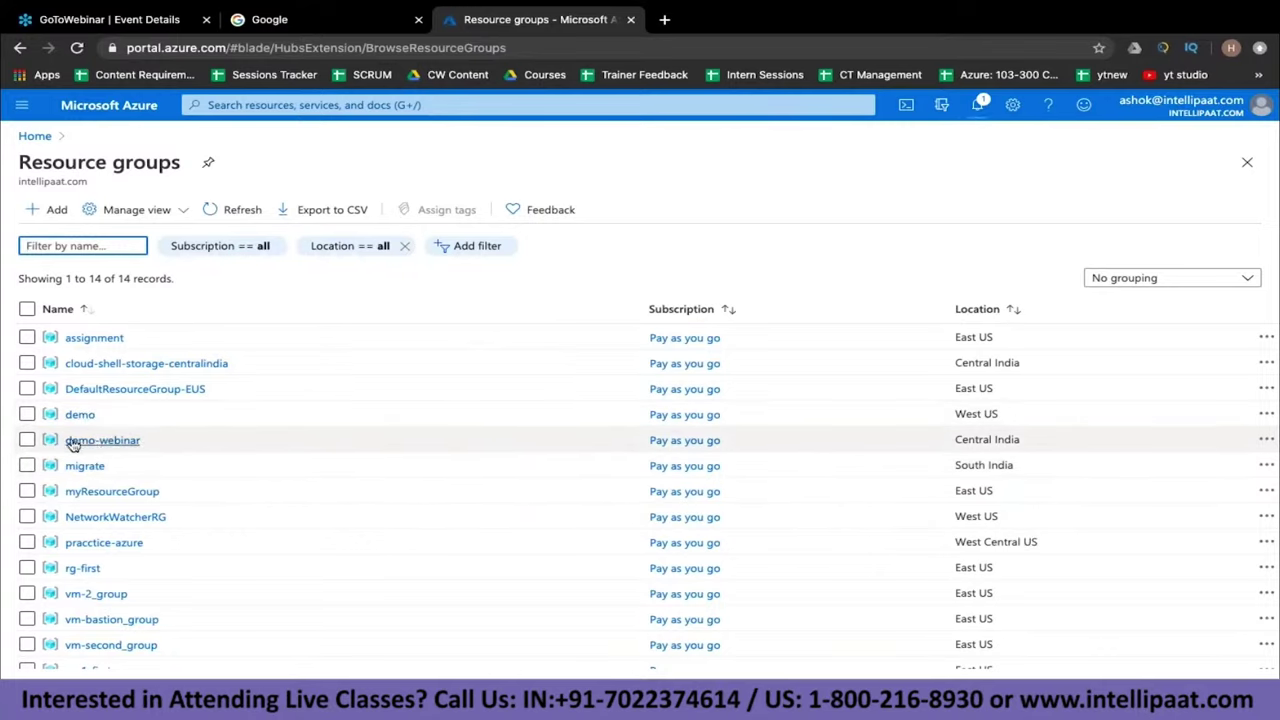
Step: Open the demo-webinar resource group's overview listing indian-server and its resources
left_click(27, 440)
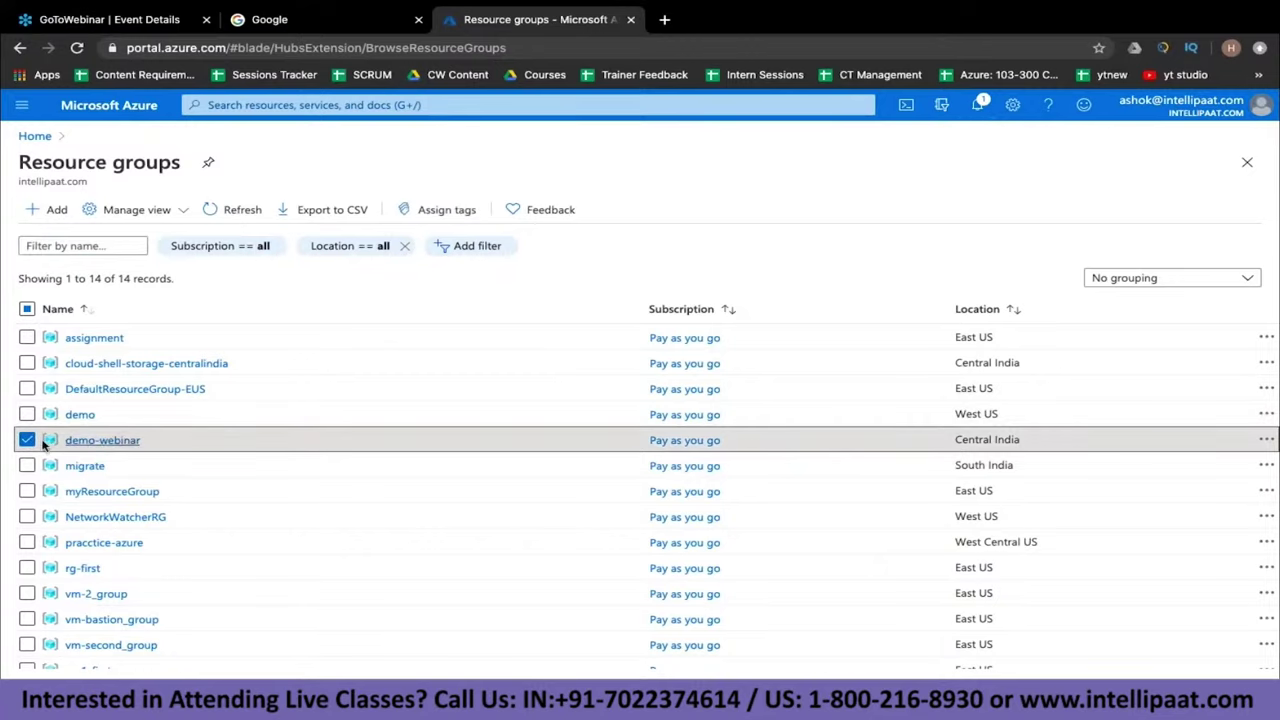
left_click(27, 440)
left_click(75, 441)
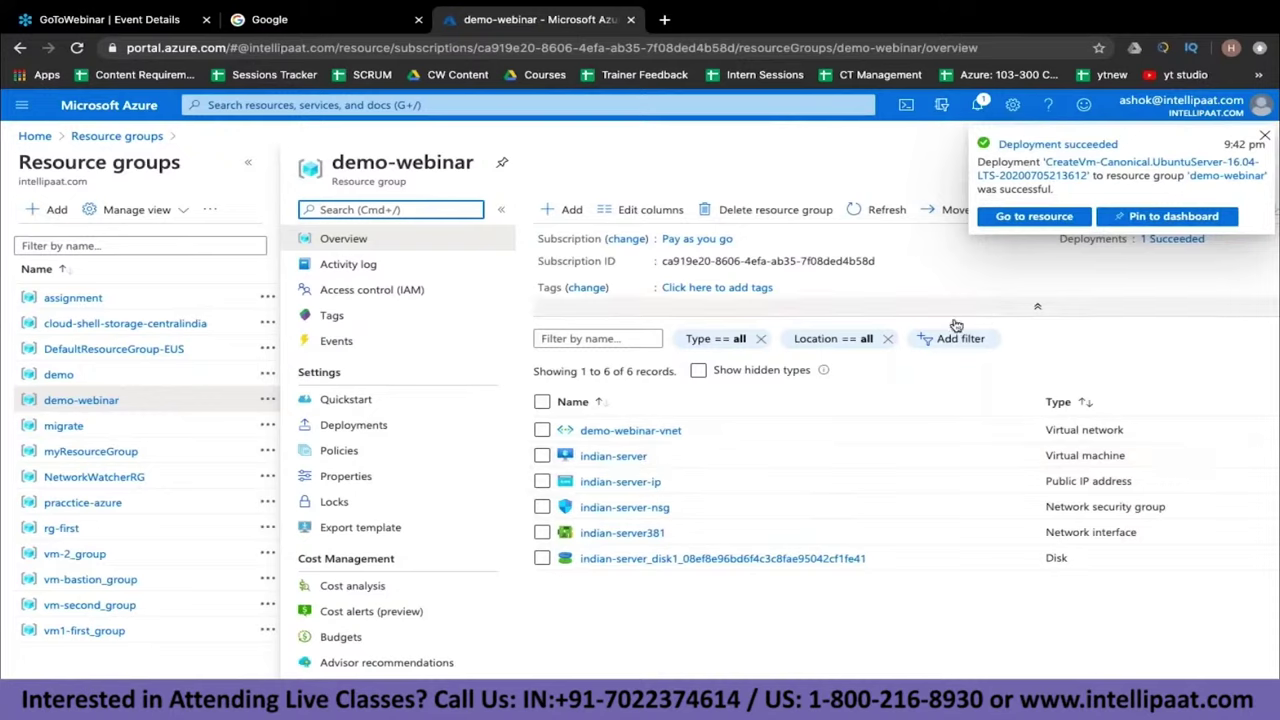
left_click(222, 669)
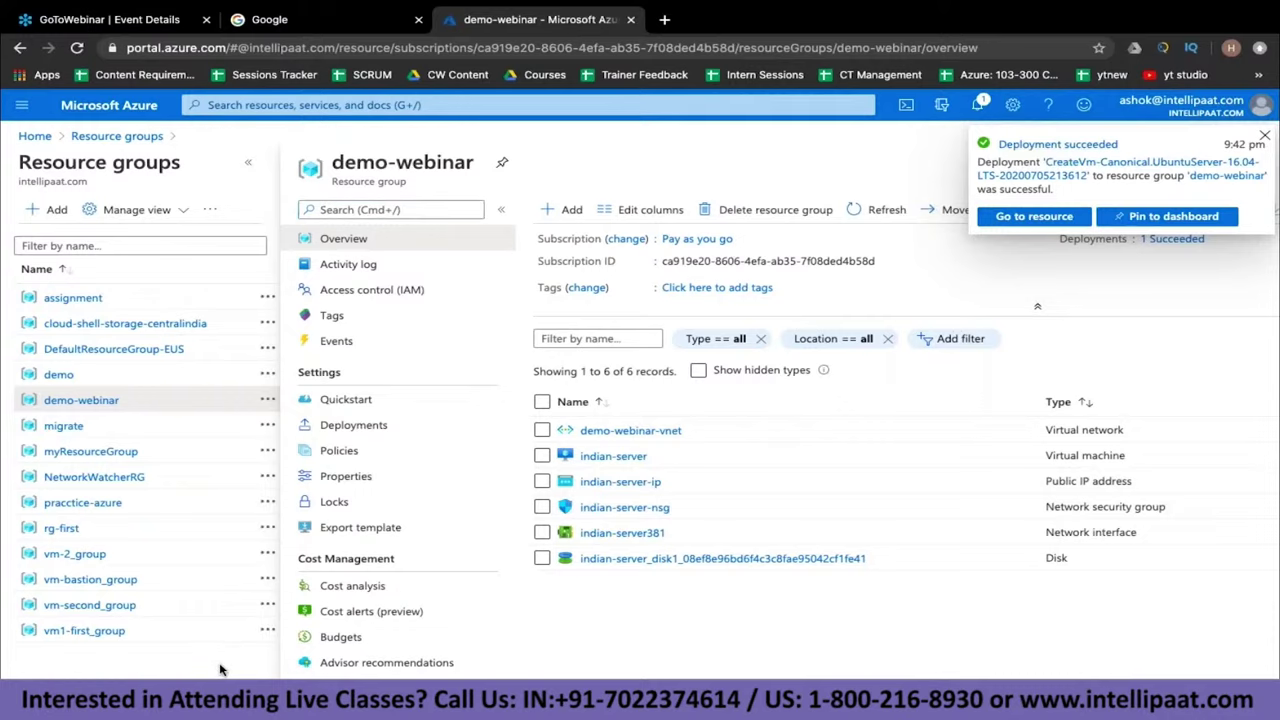
Step: Create resource group us-servers in (US) West US and refresh the group list
left_click(62, 214)
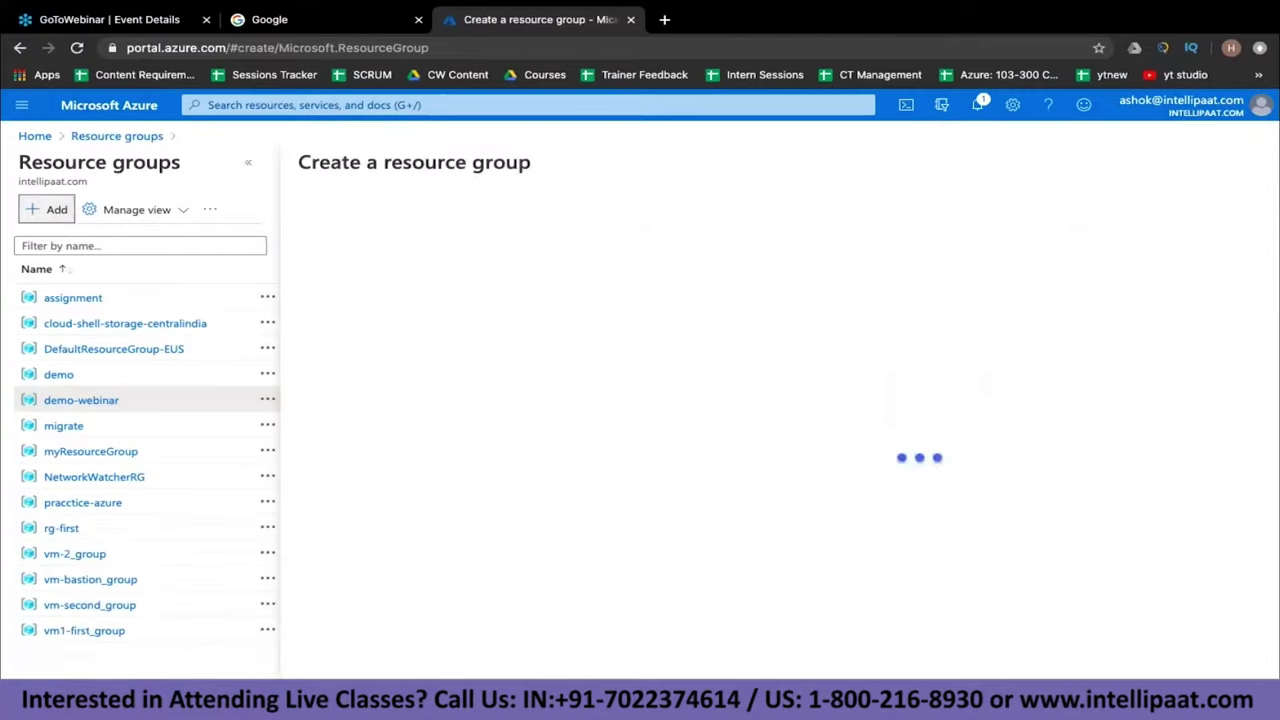
left_click(375, 366)
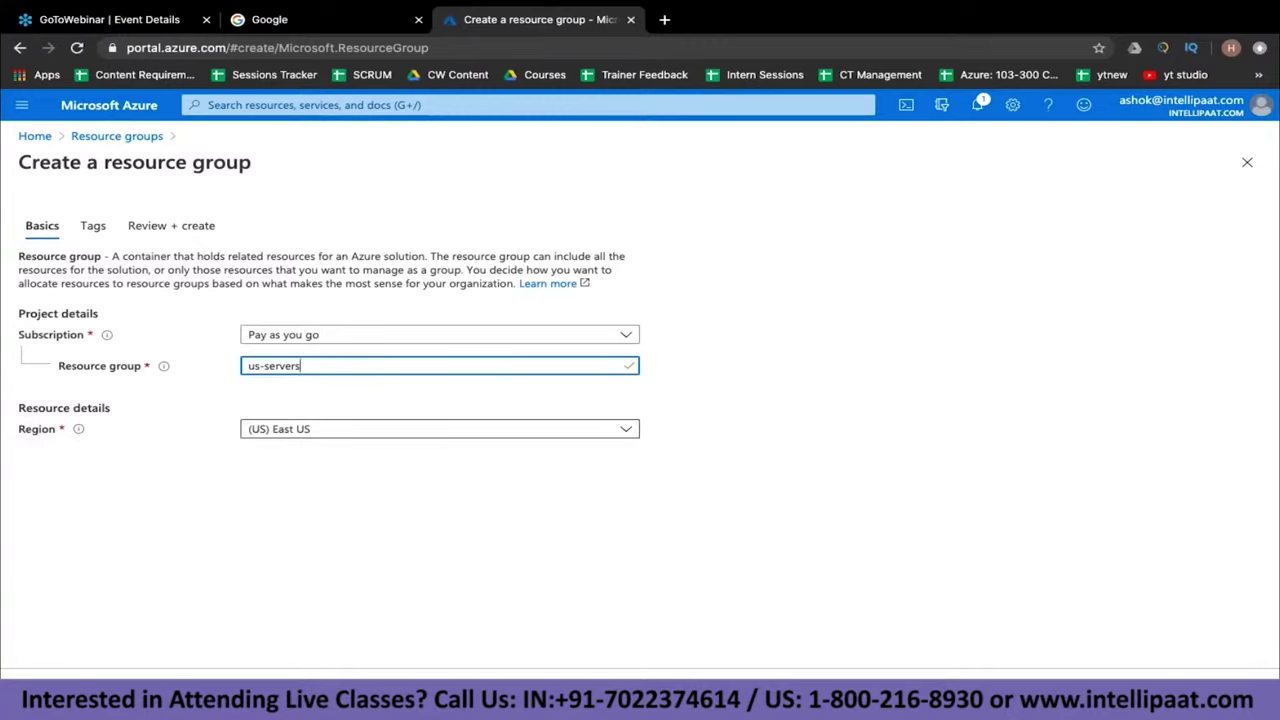
left_click(555, 437)
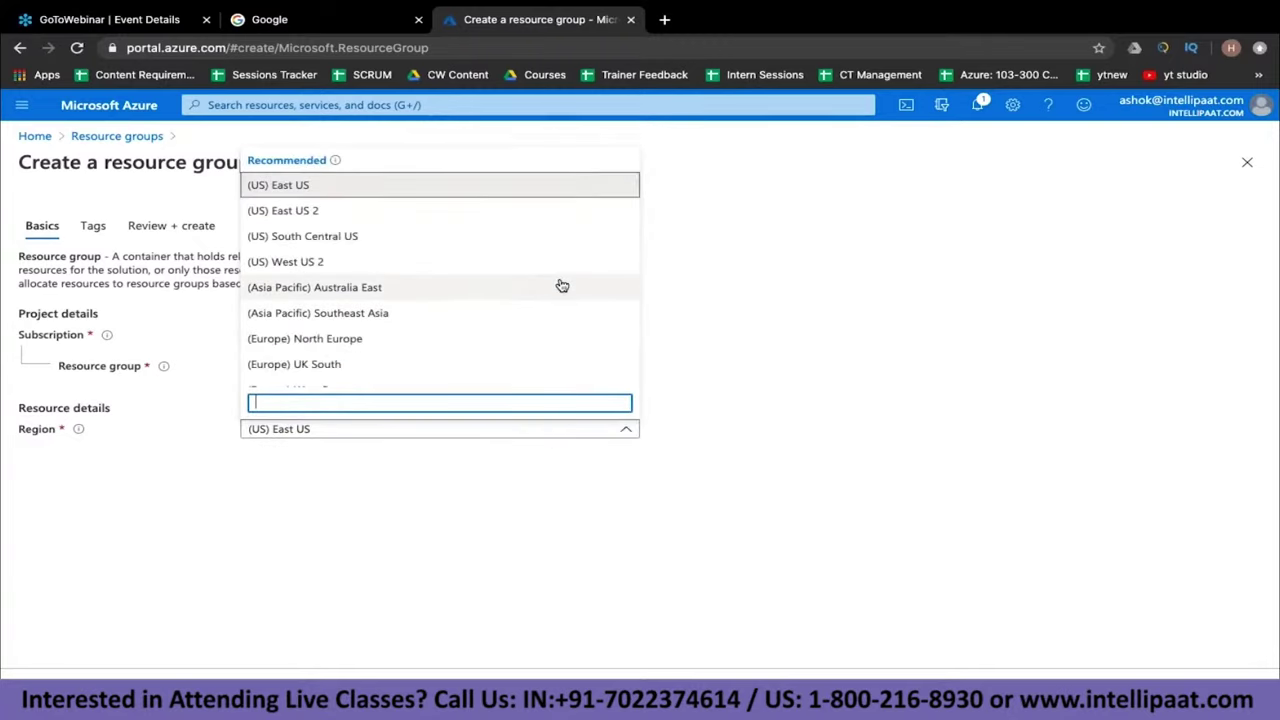
type("west u")
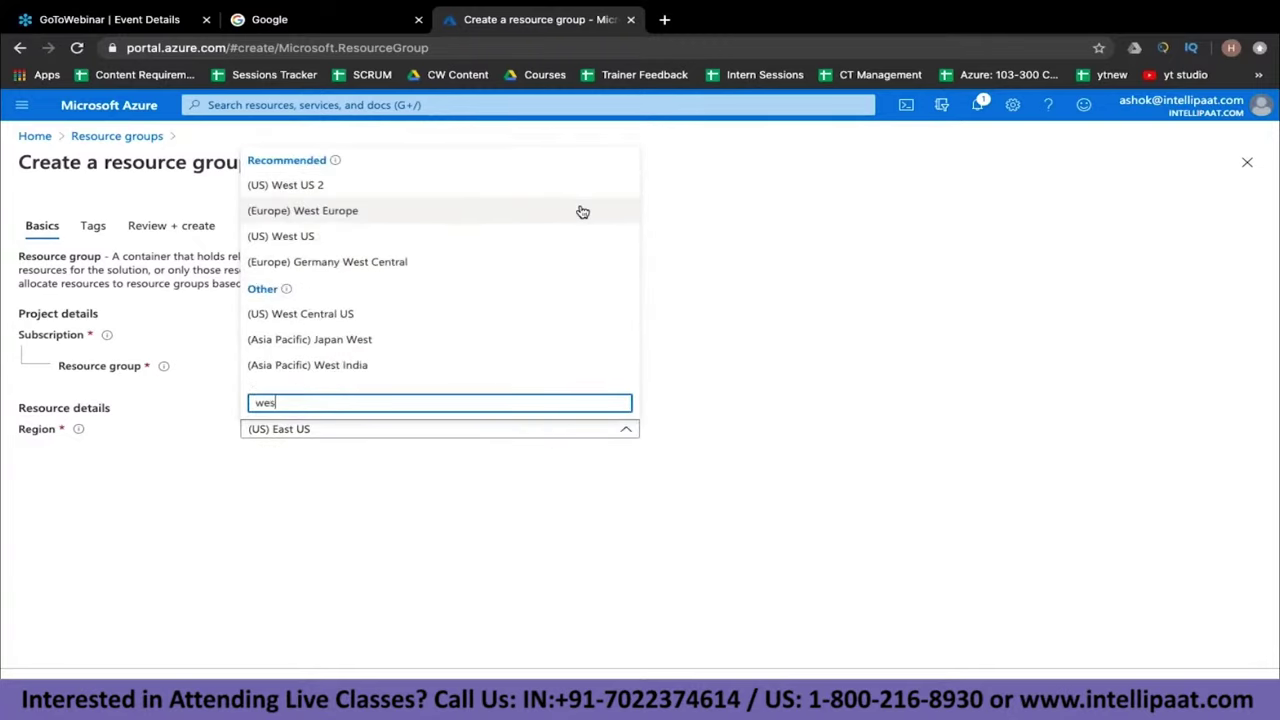
left_click(451, 372)
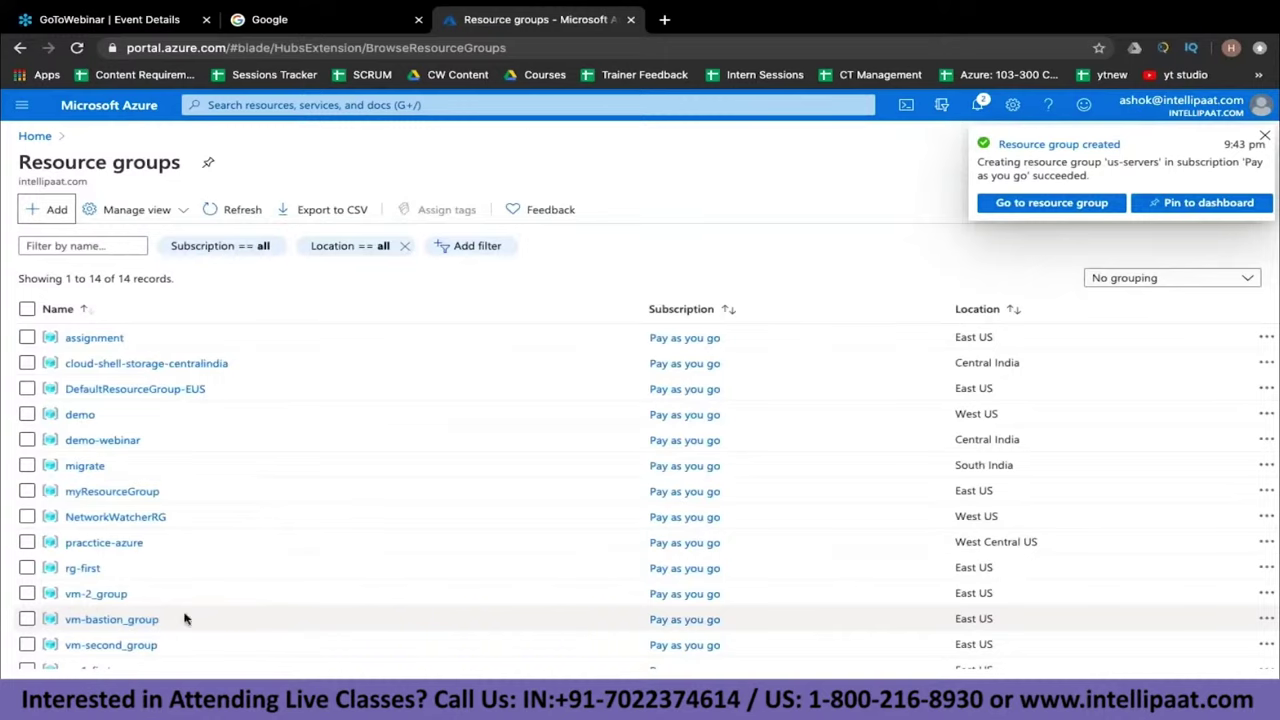
scroll(260, 425, "down", 1)
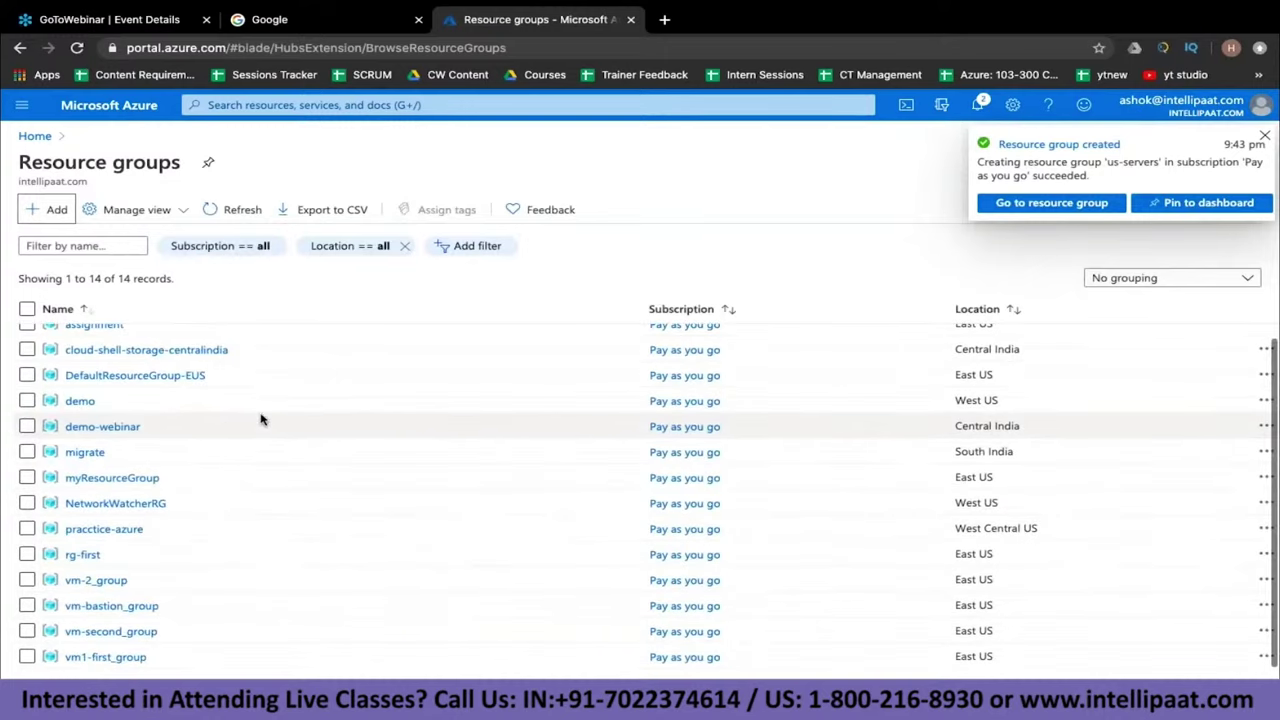
left_click(245, 212)
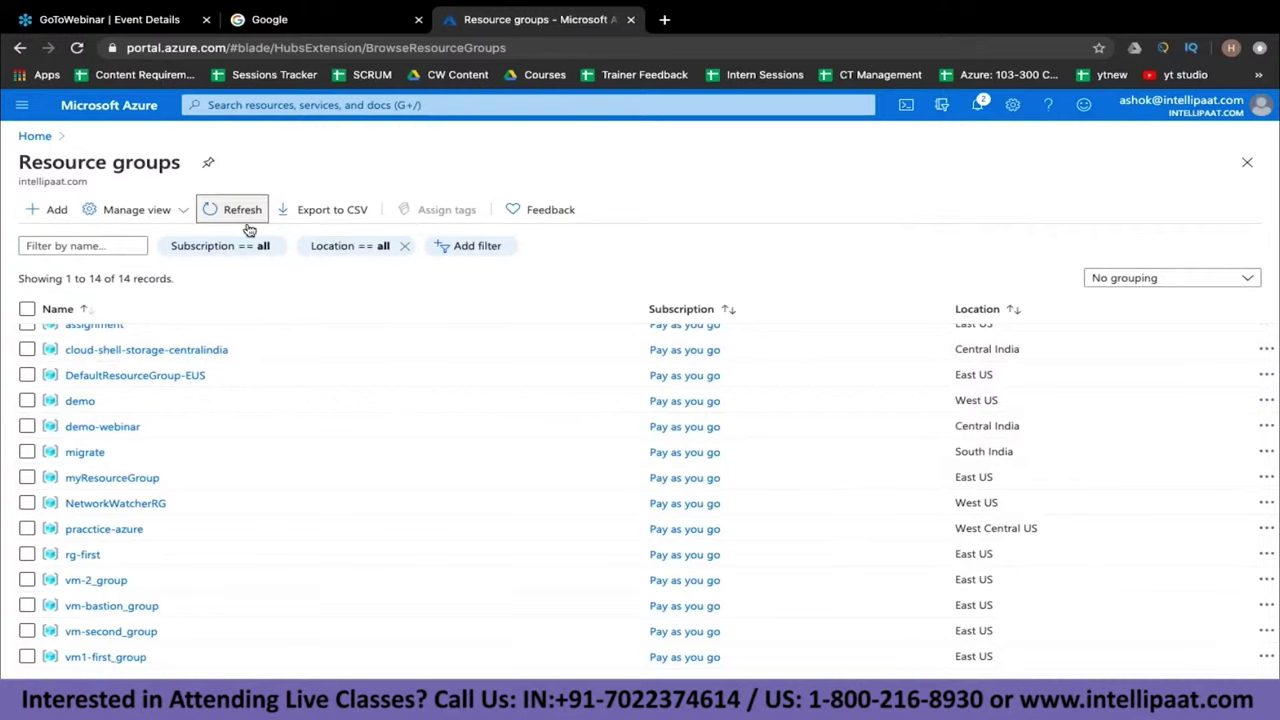
Step: Open the new us-servers resource group from the notifications
scroll(240, 600, "up", 1)
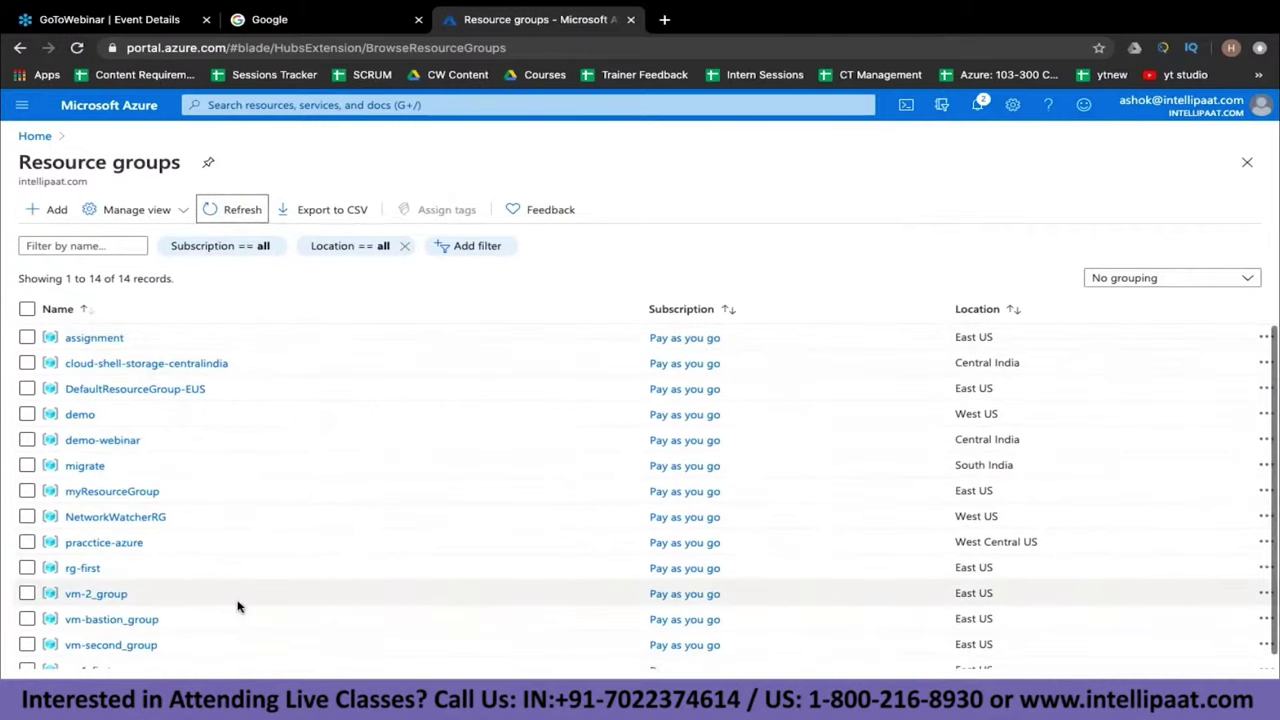
left_click(979, 106)
left_click(880, 276)
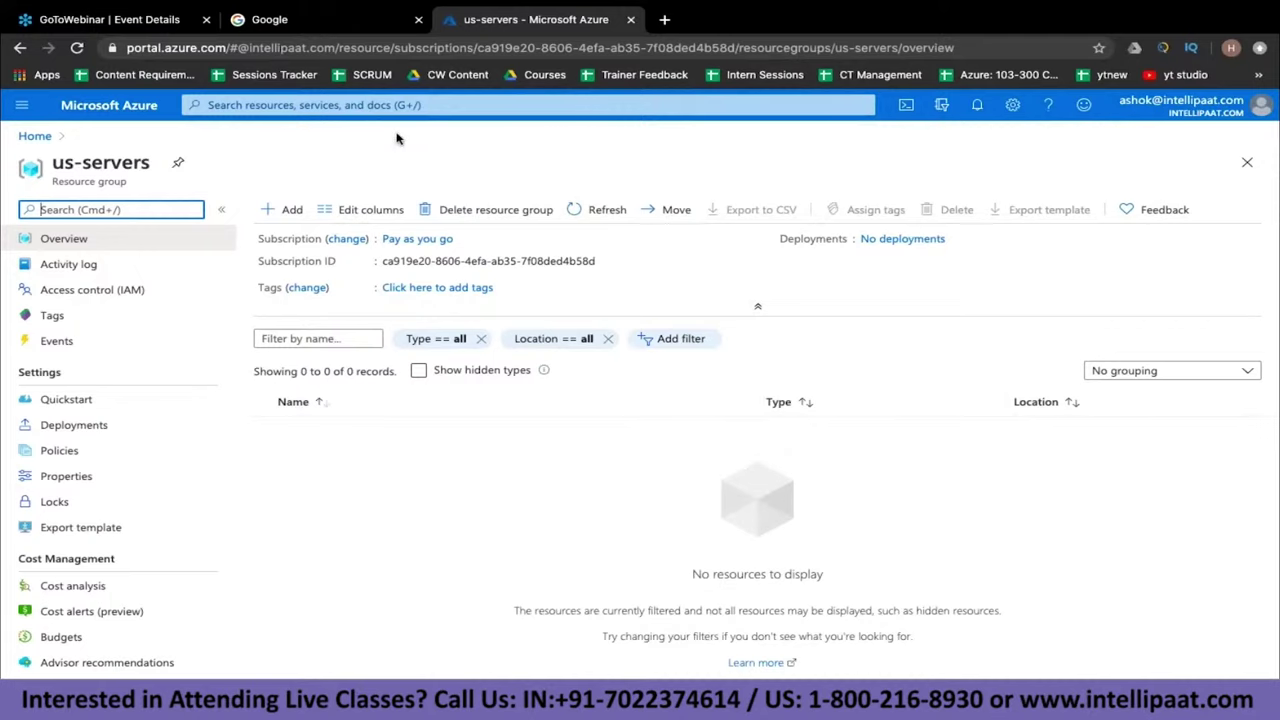
Step: Search 'virtual' to open the Virtual machines list
left_click(305, 105)
type("virtual")
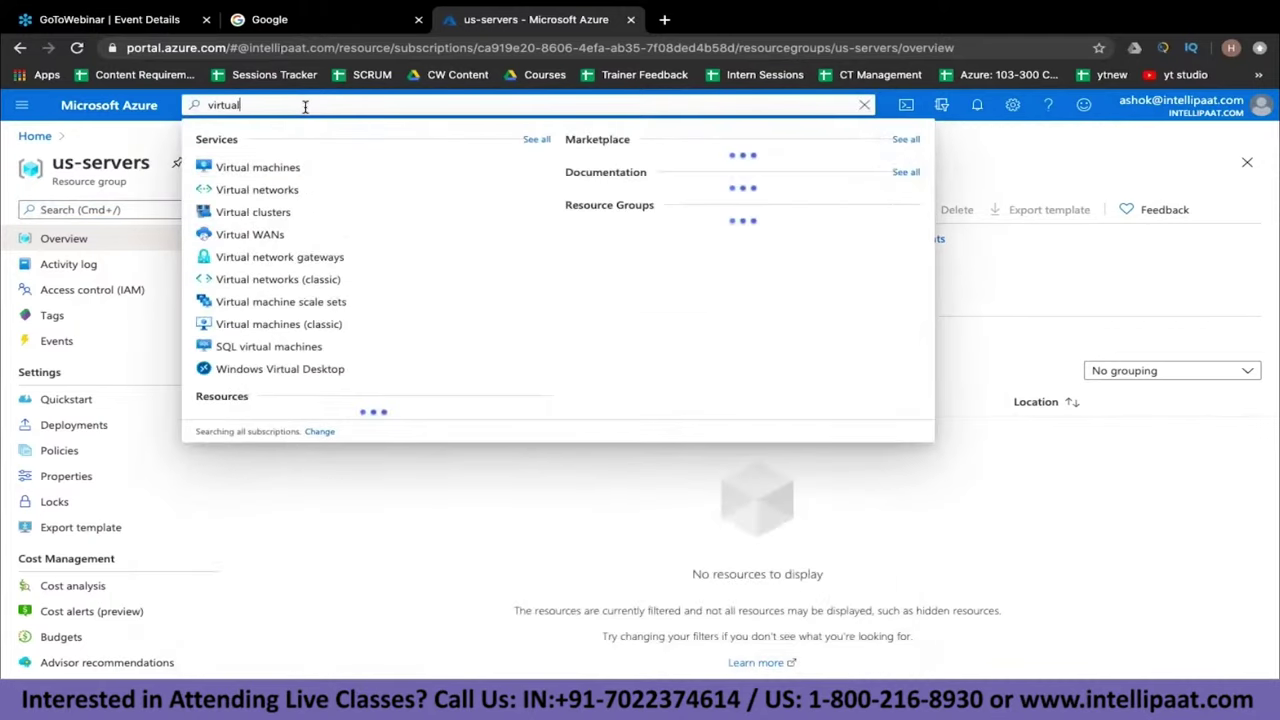
key("Down")
key("Return")
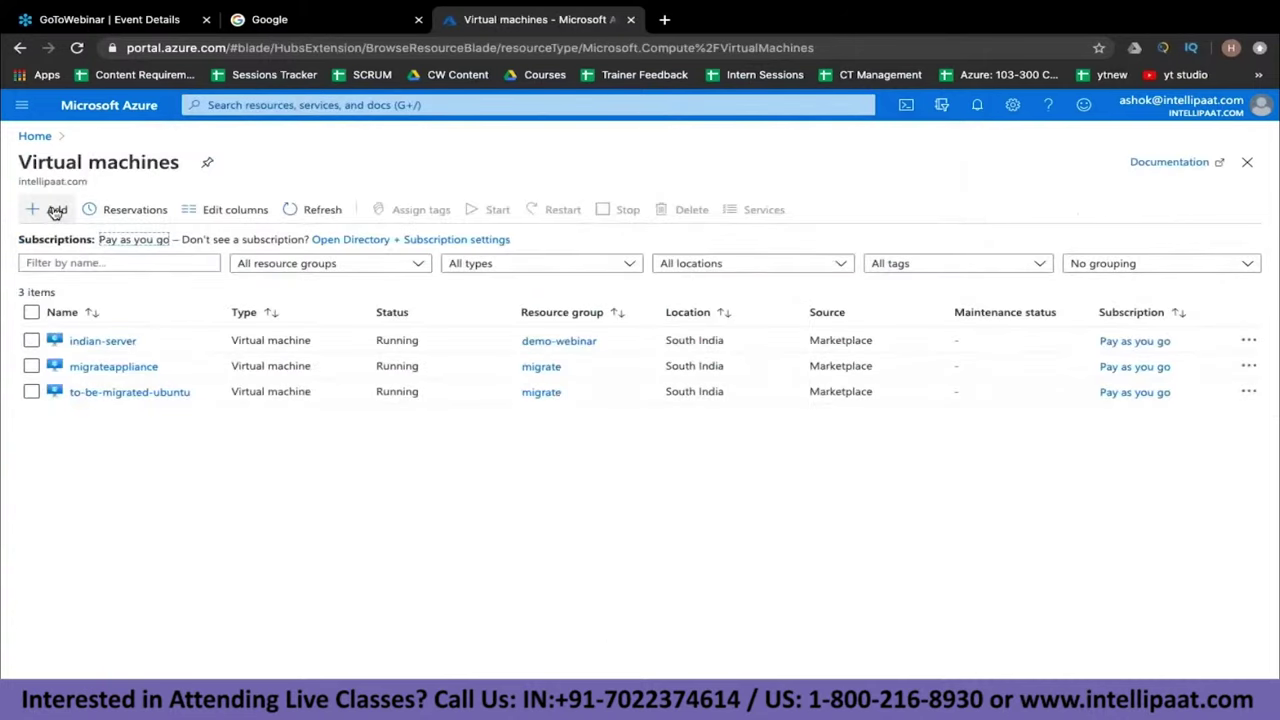
Step: Start a new VM named us-server1 in the (US) West US region
left_click(55, 211)
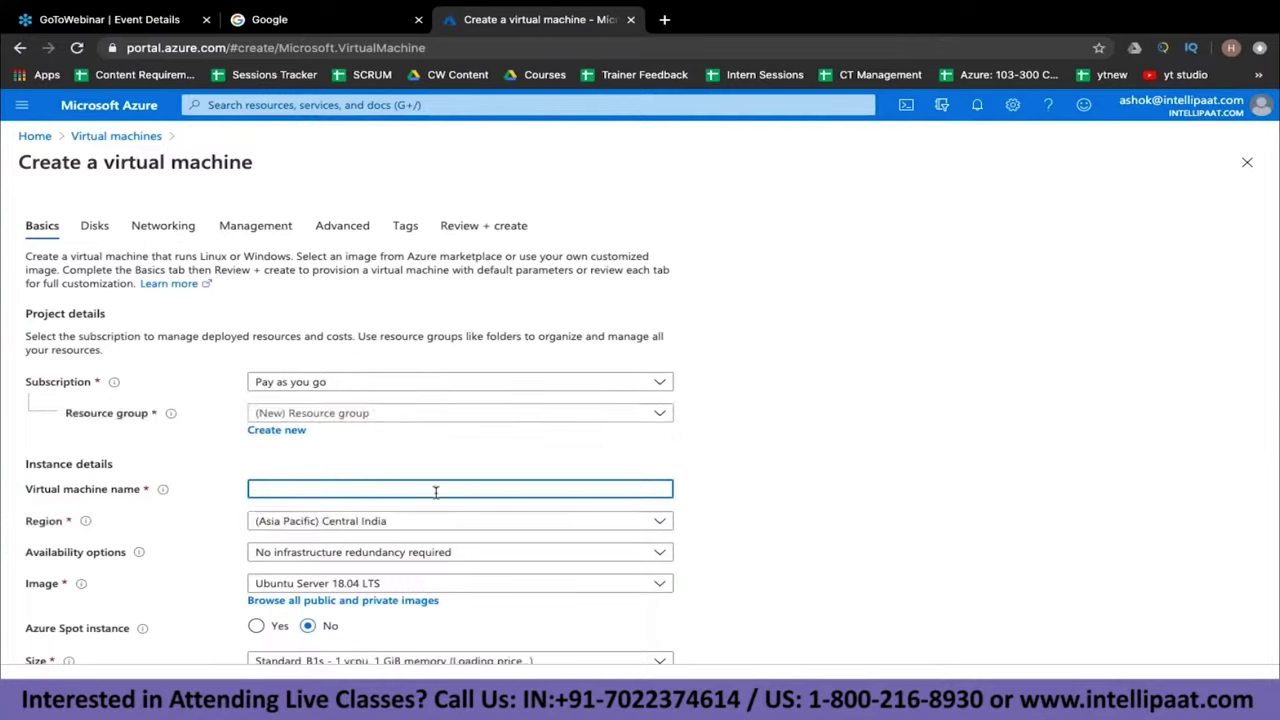
type("us-server1")
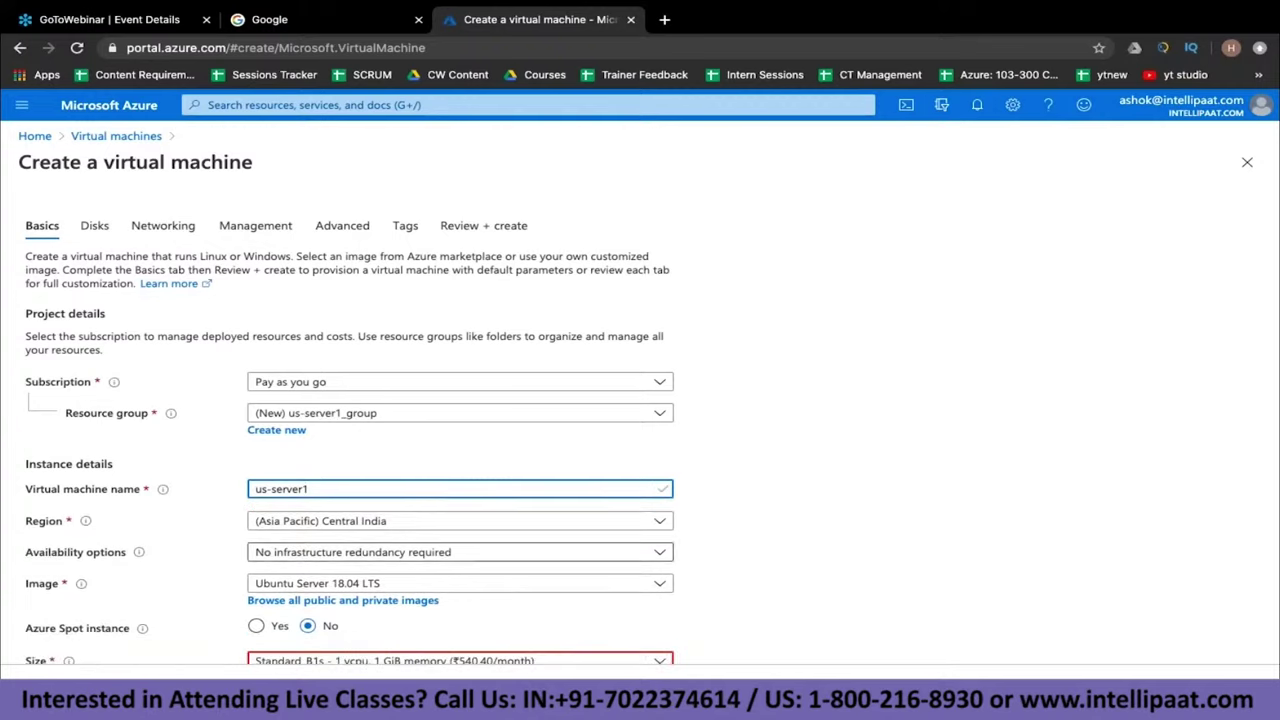
left_click(627, 521)
type("west us")
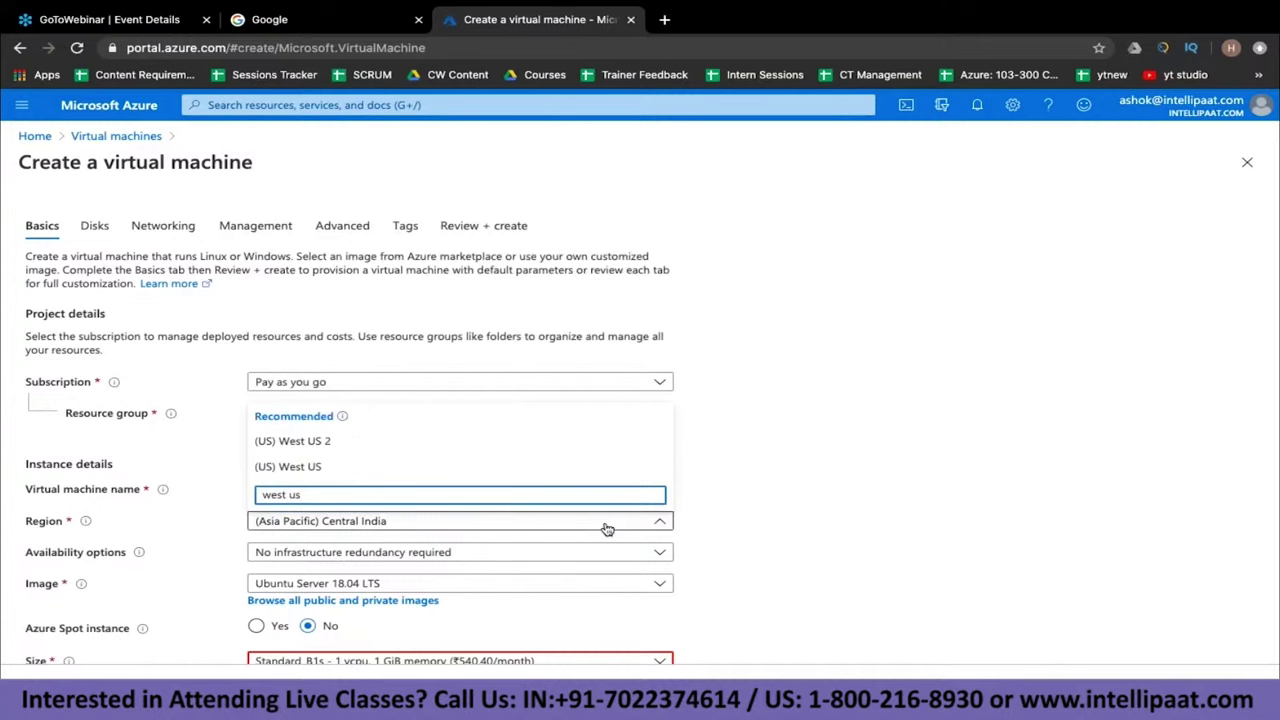
left_click(500, 466)
scroll(486, 514, "down", 1)
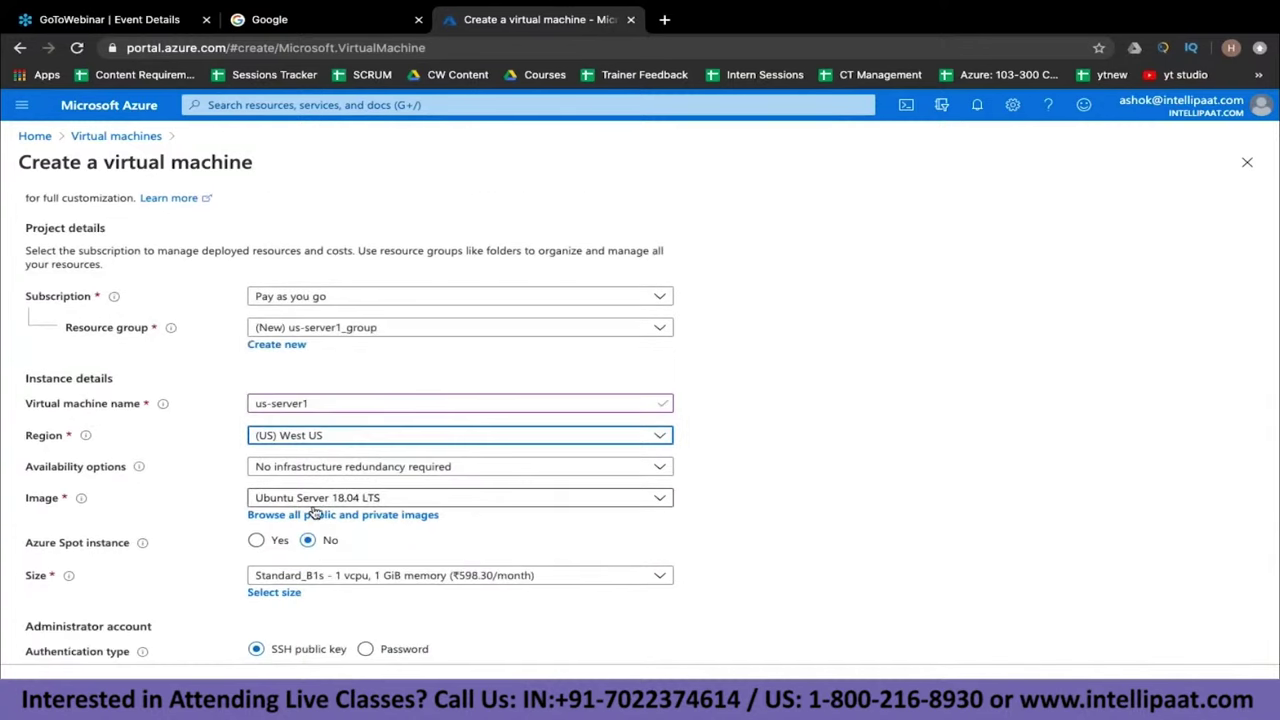
scroll(280, 512, "down", 1)
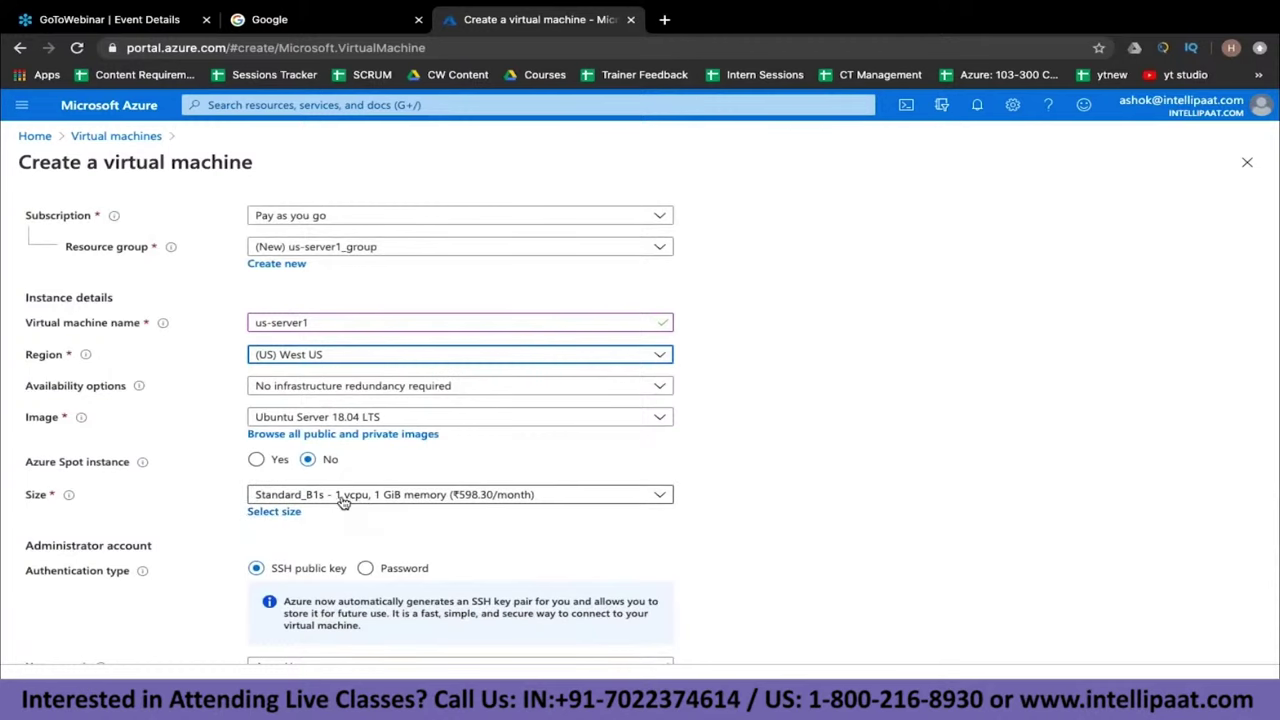
scroll(350, 500, "down", 3)
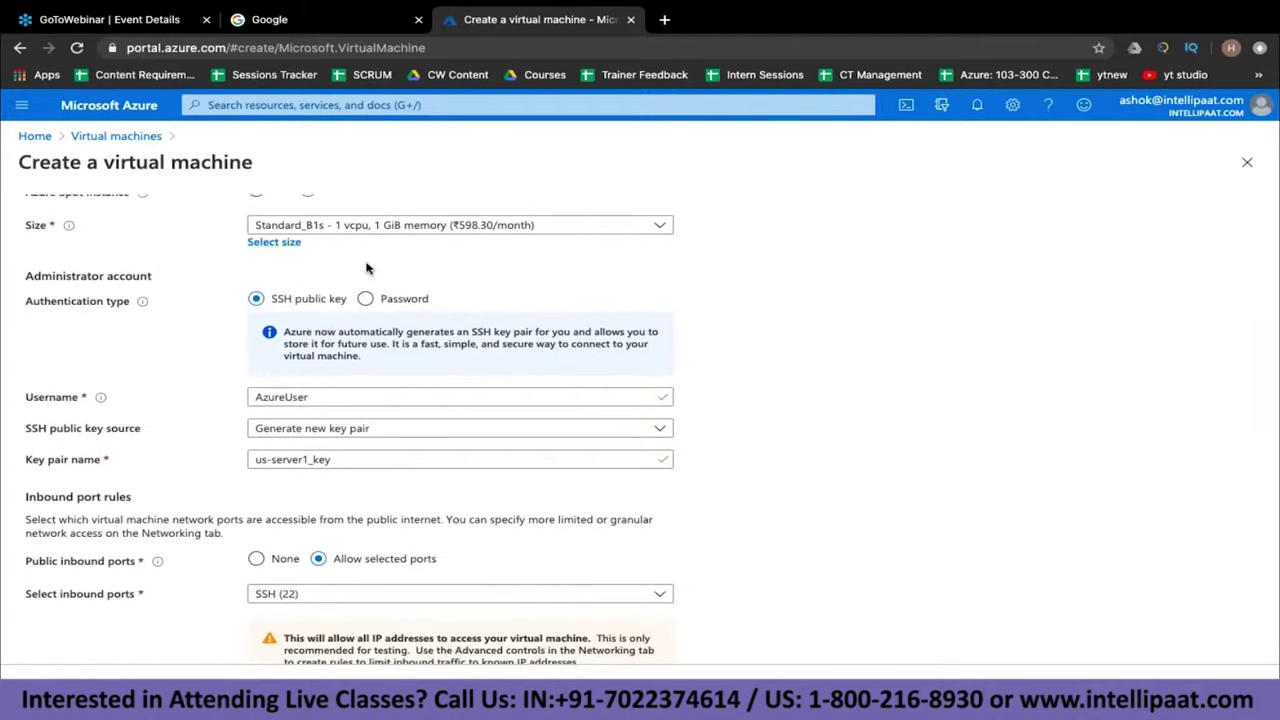
Step: Switch to password authentication and enter the admin username, password and confirmation
left_click(366, 298)
left_click(360, 372)
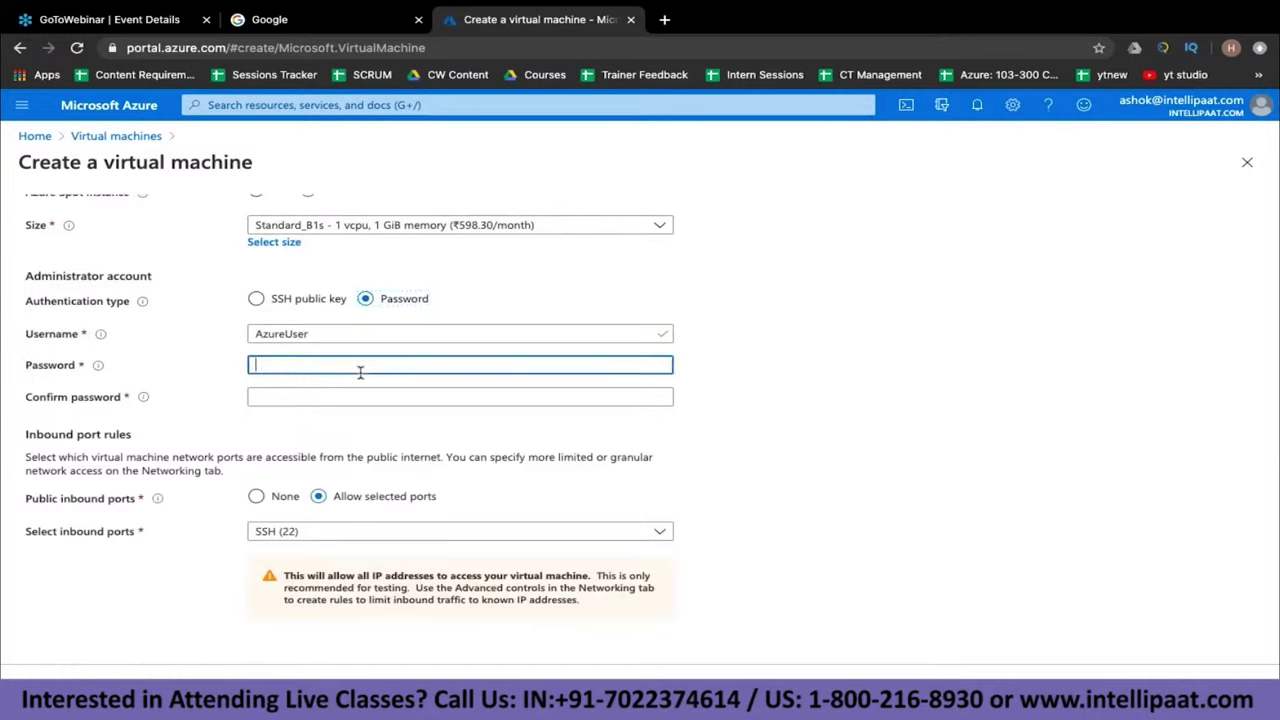
double_click(290, 334)
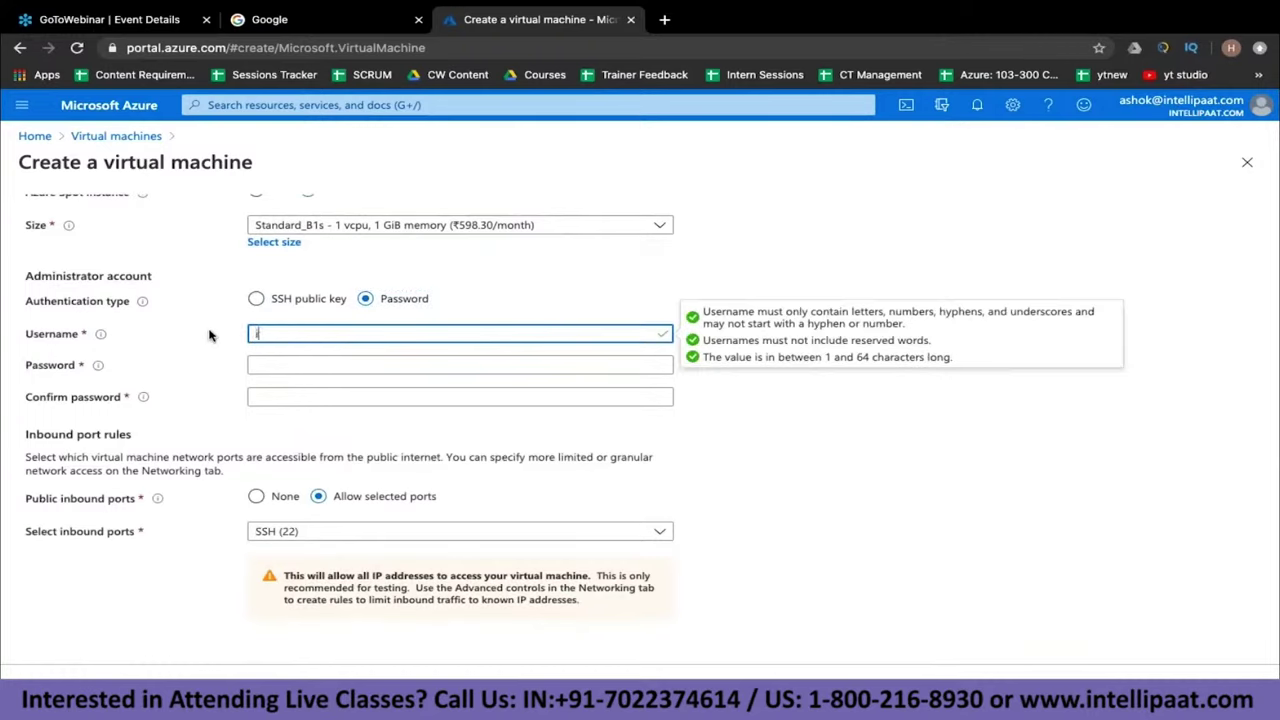
key("Tab")
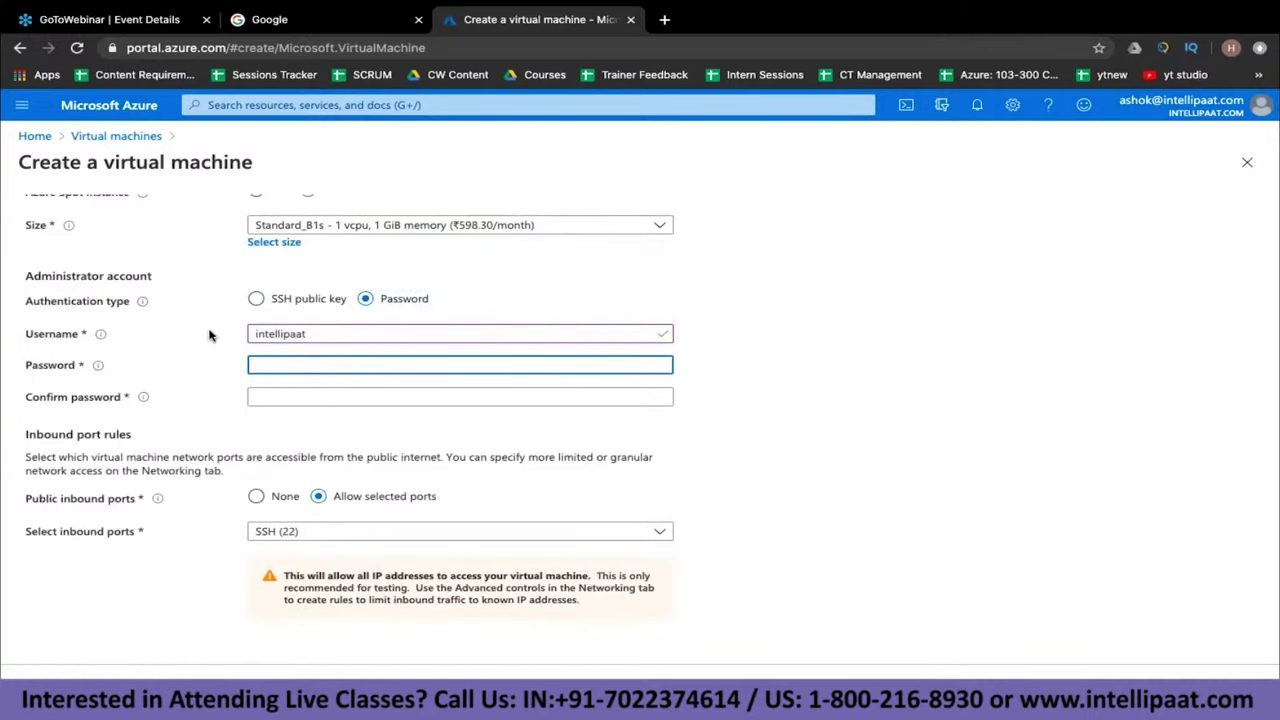
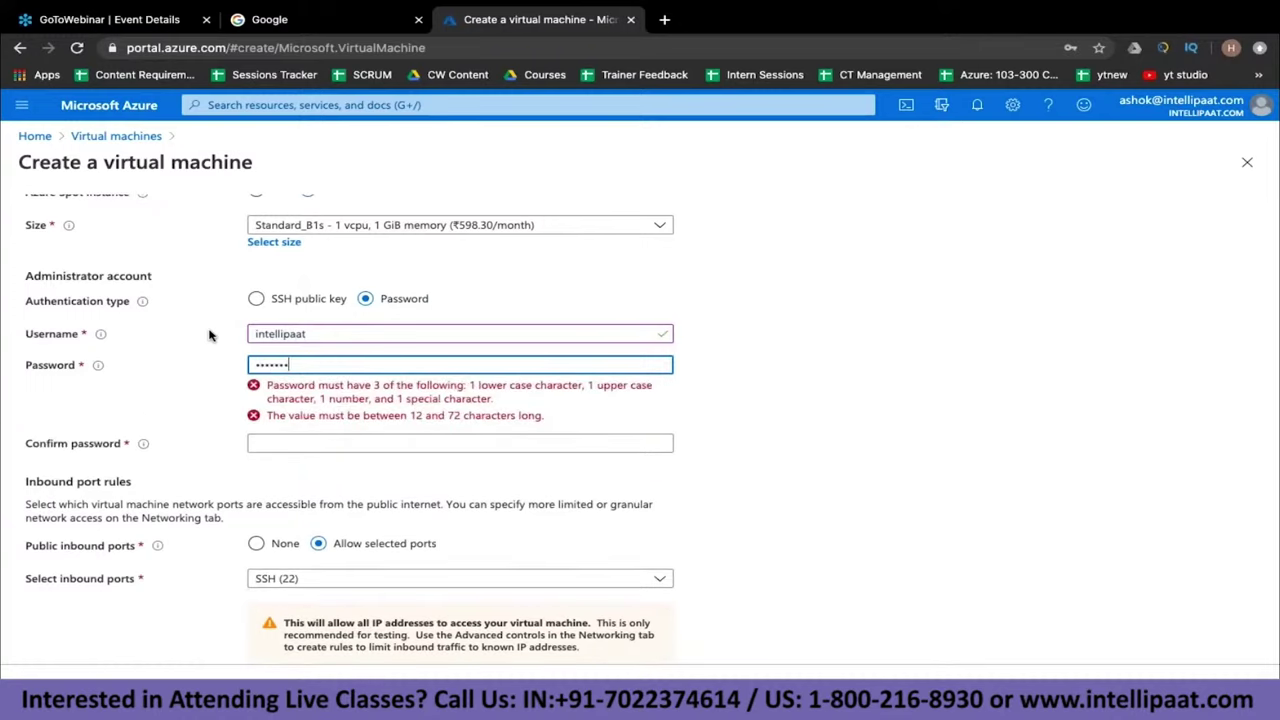
key("Tab")
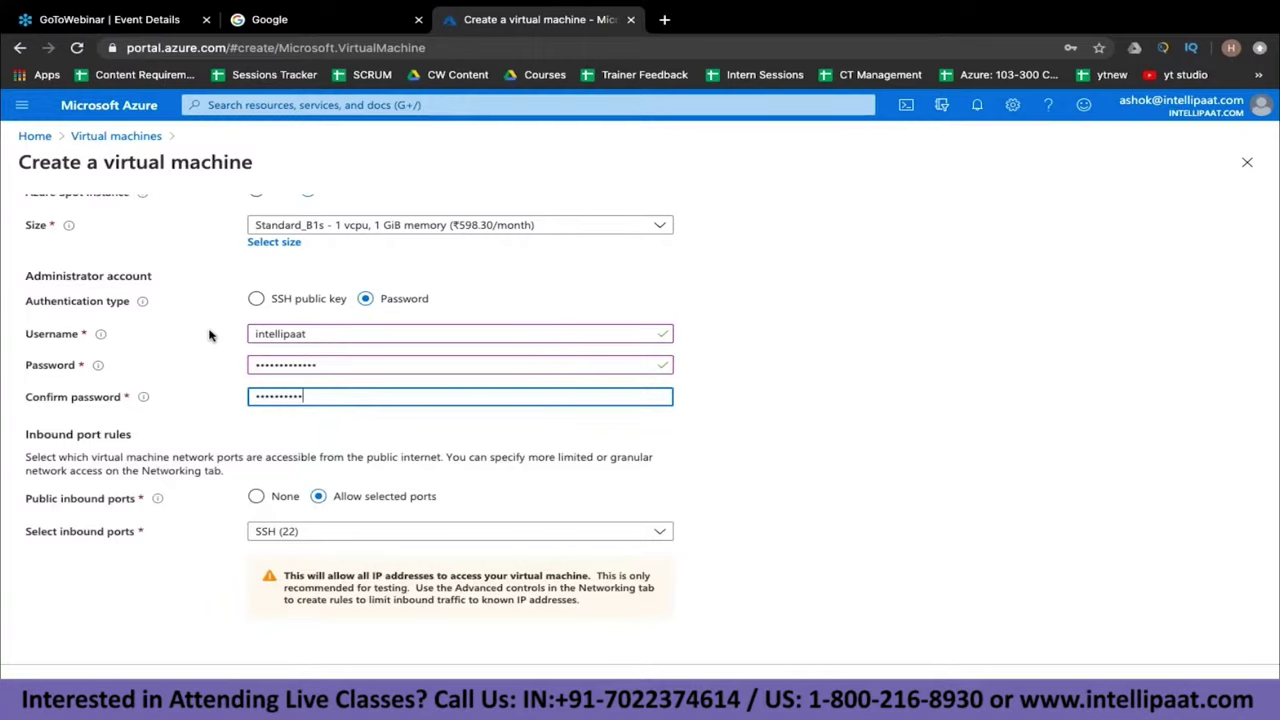
scroll(290, 560, "down", 1)
Step: Turn boot diagnostics off under Management and proceed to Review + create
left_click(333, 662)
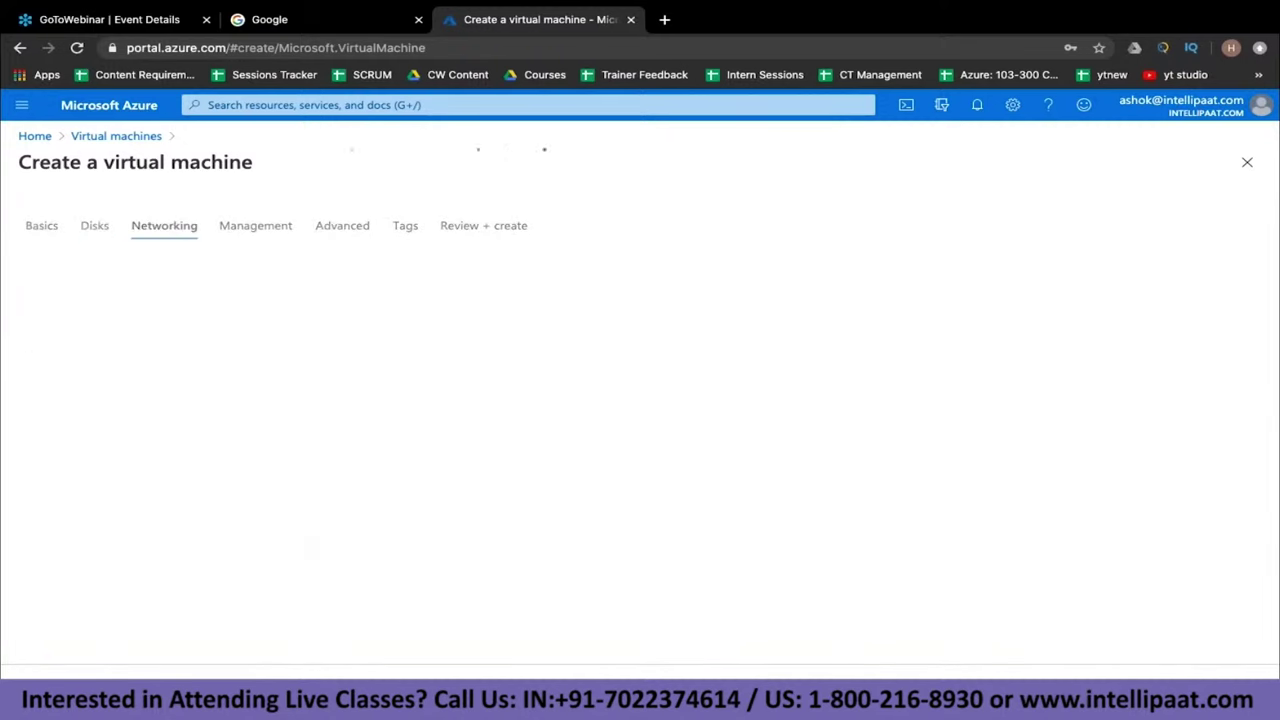
left_click(335, 662)
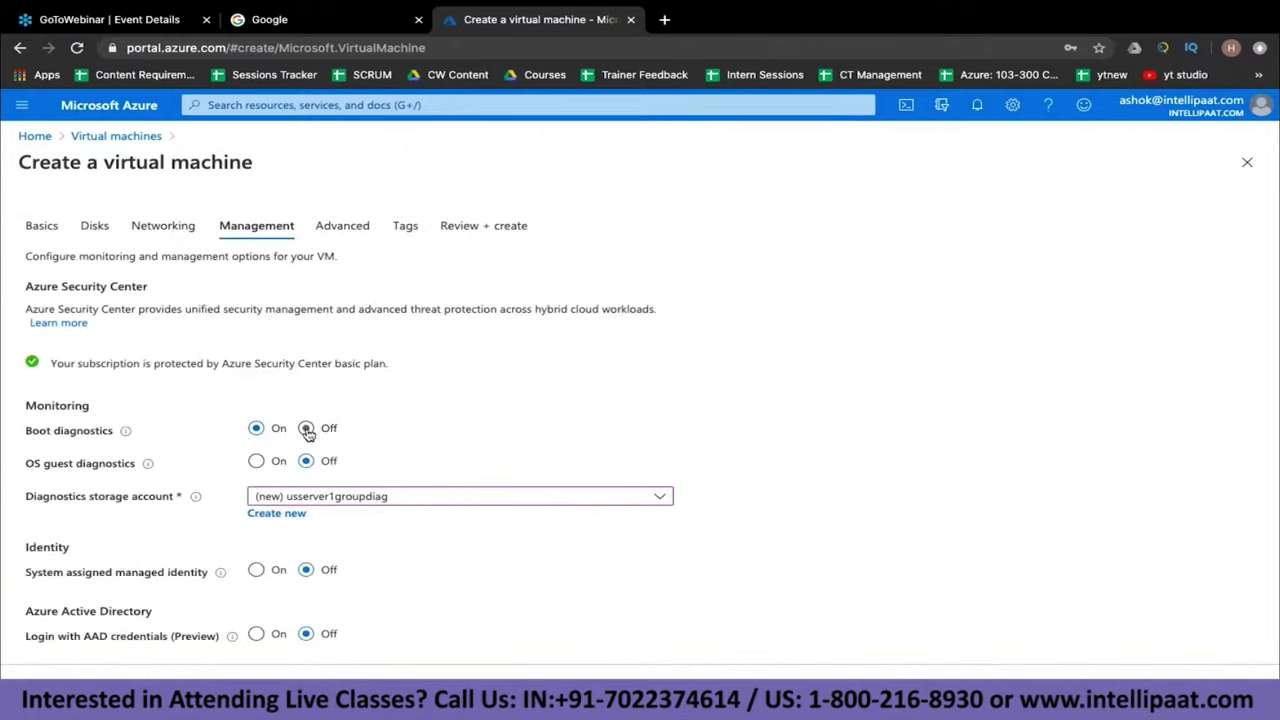
left_click(306, 430)
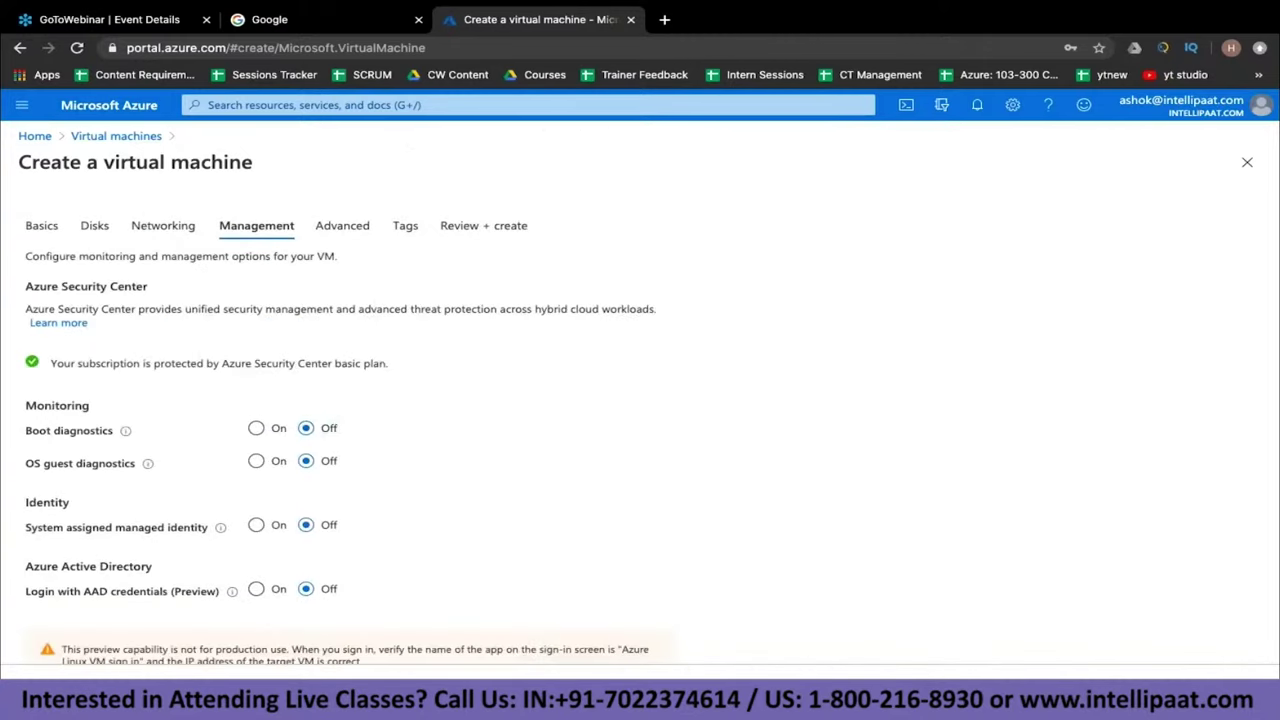
left_click(340, 648)
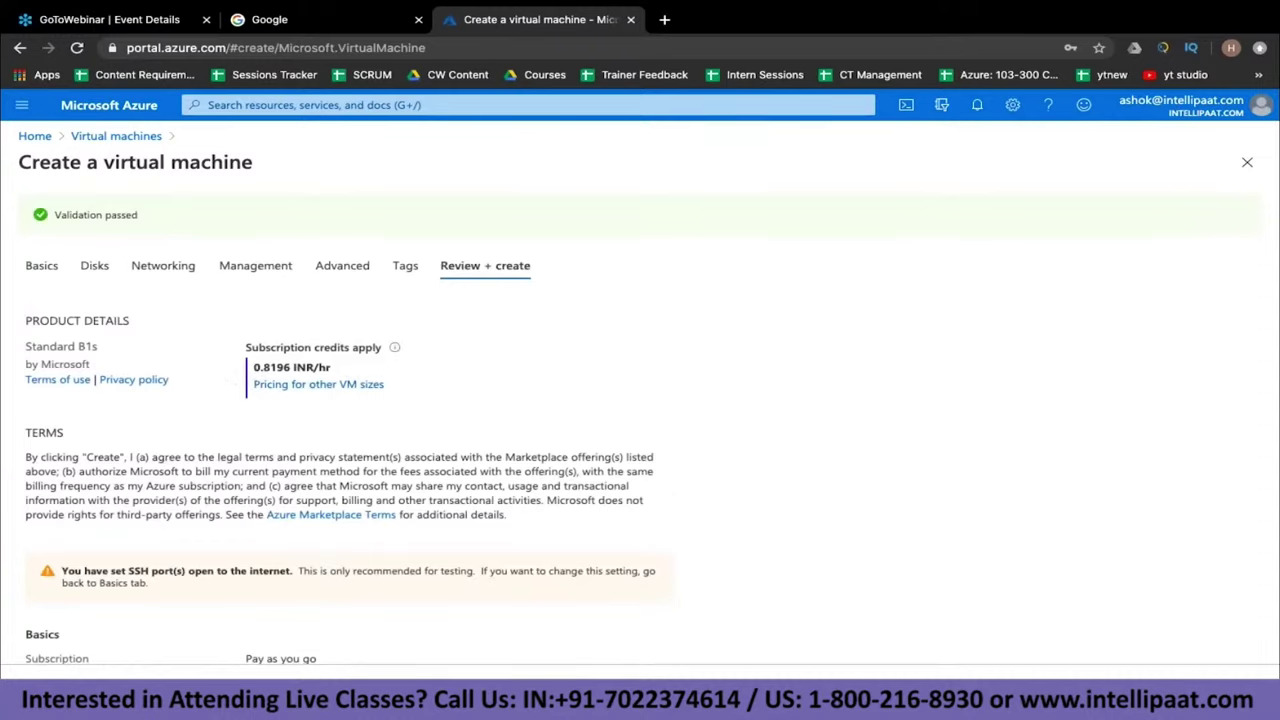
scroll(103, 678, "down", 1)
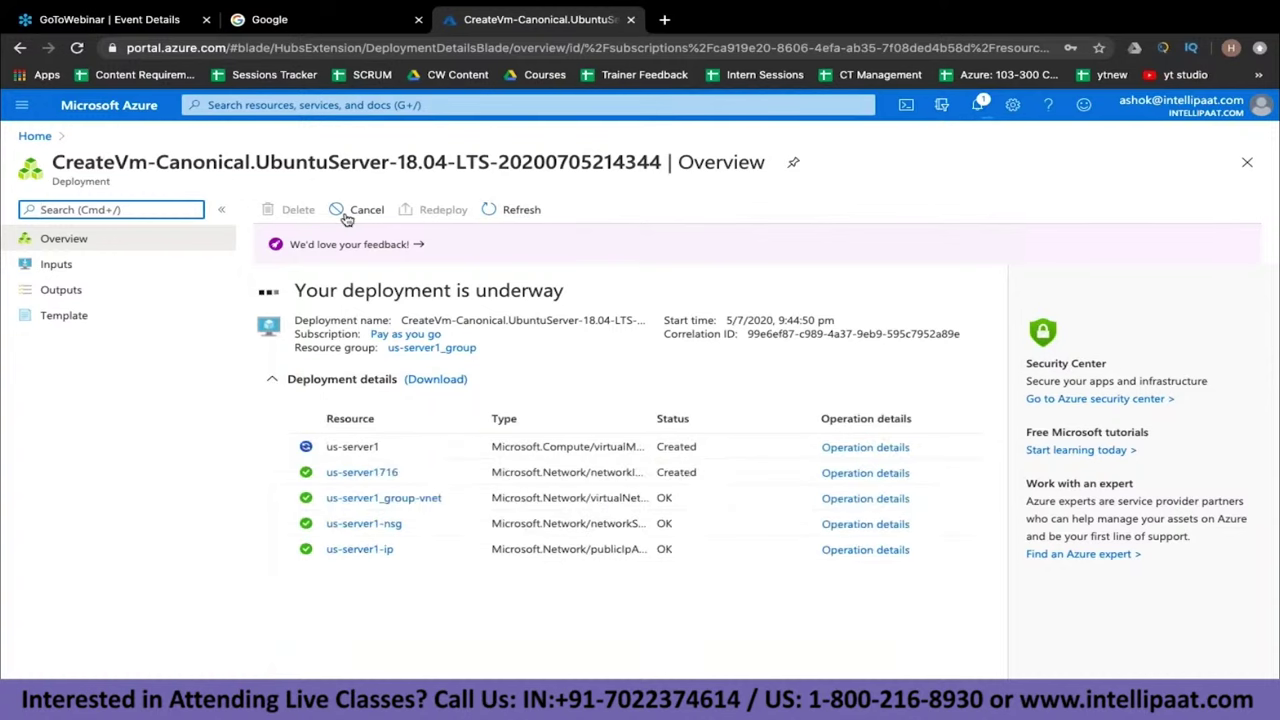
Step: Start a new VM named indian2 in the demo-webinar resource group, South India region
left_click(290, 108)
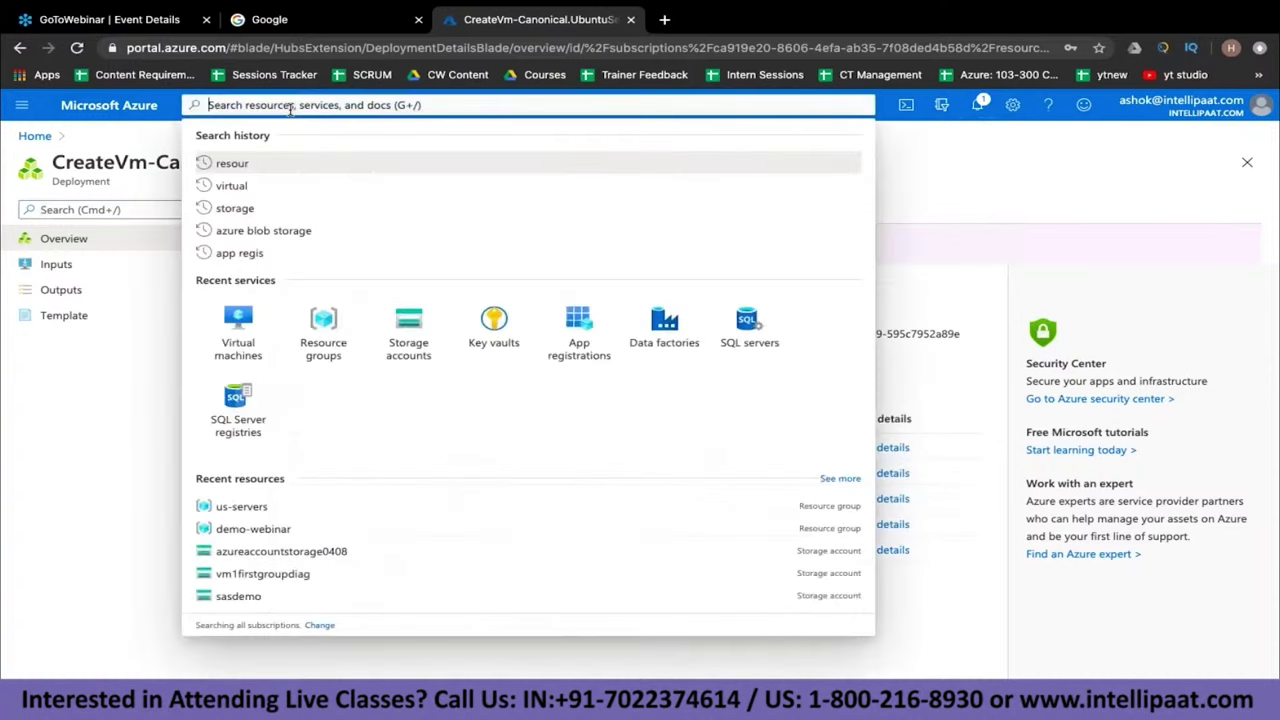
type("virtual ma")
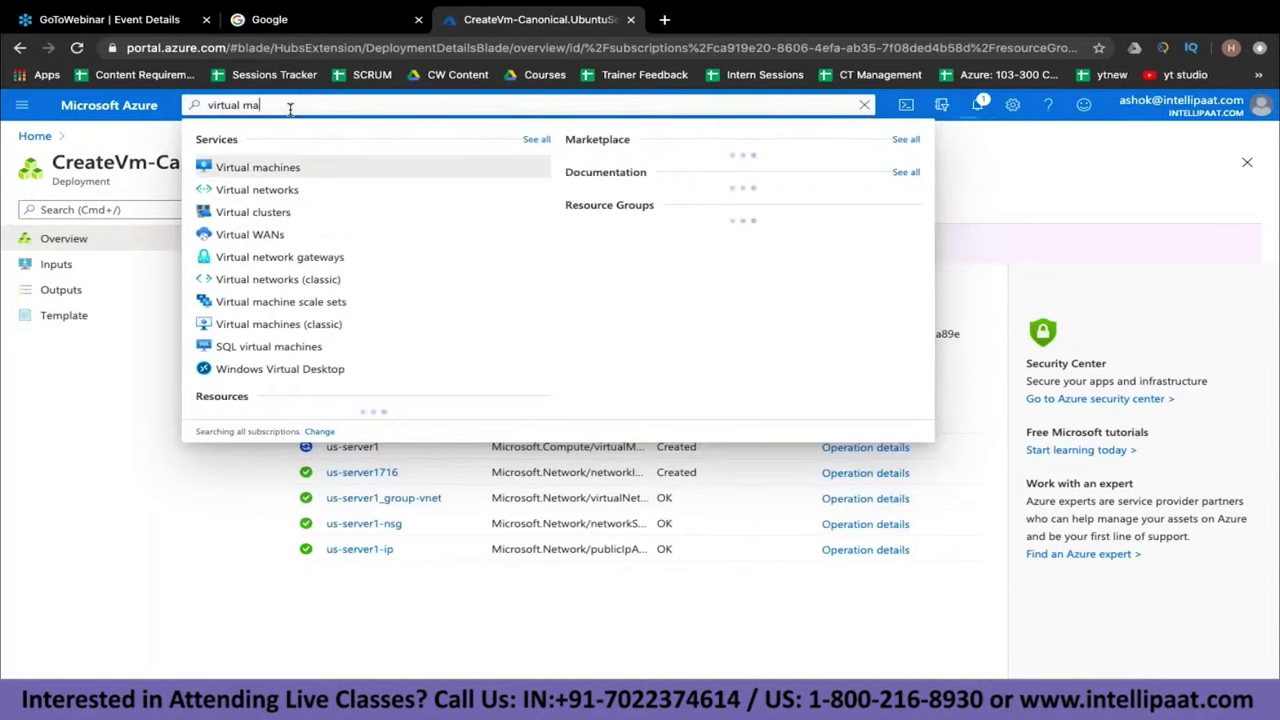
key("Return")
left_click(53, 211)
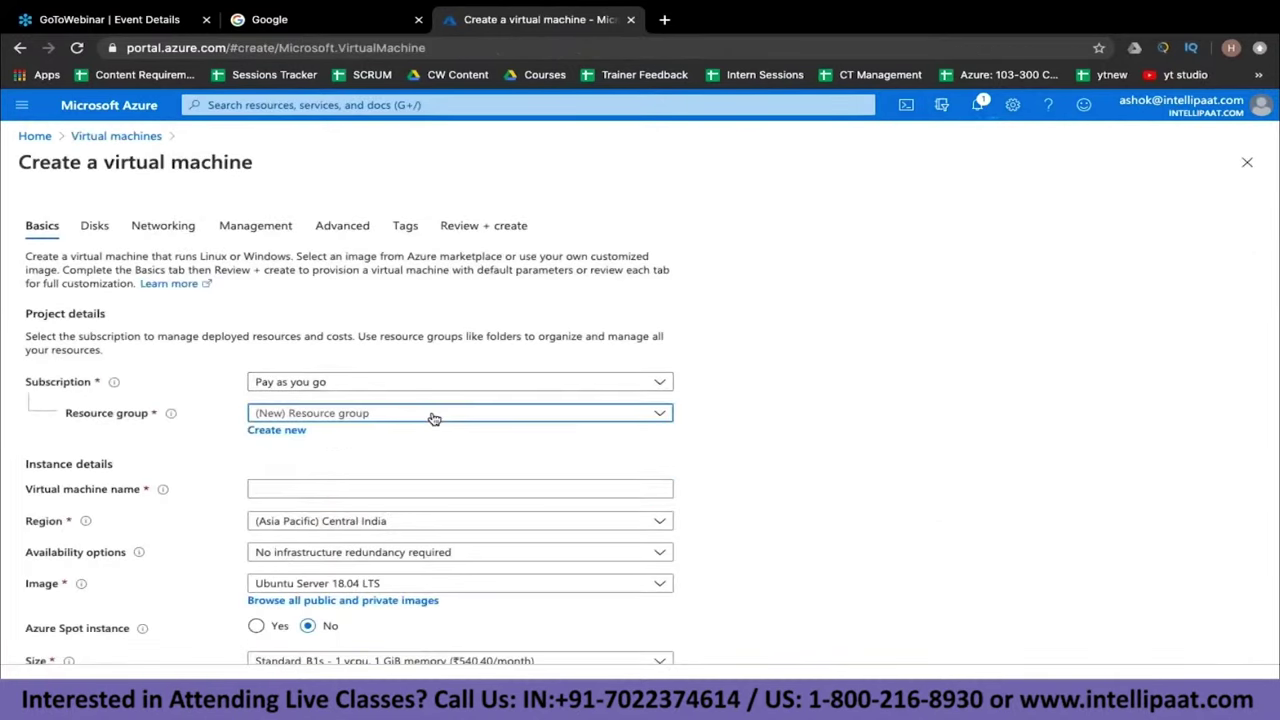
left_click(415, 413)
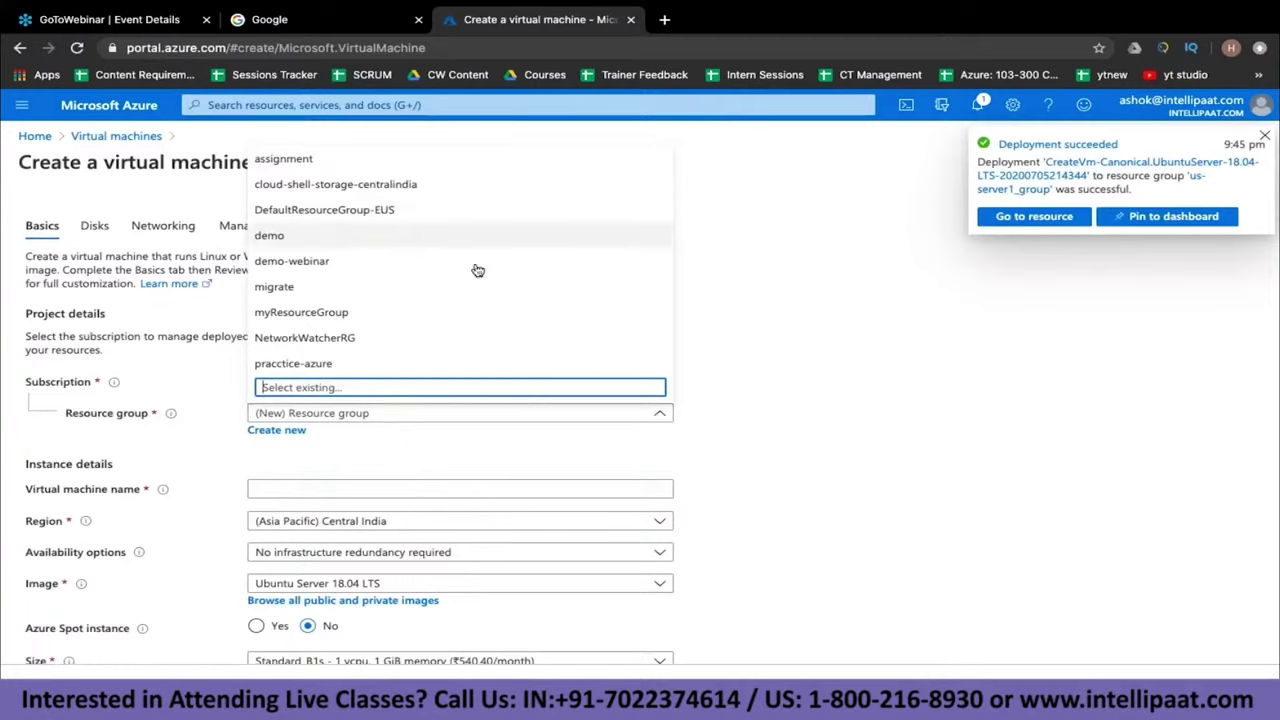
type("demo")
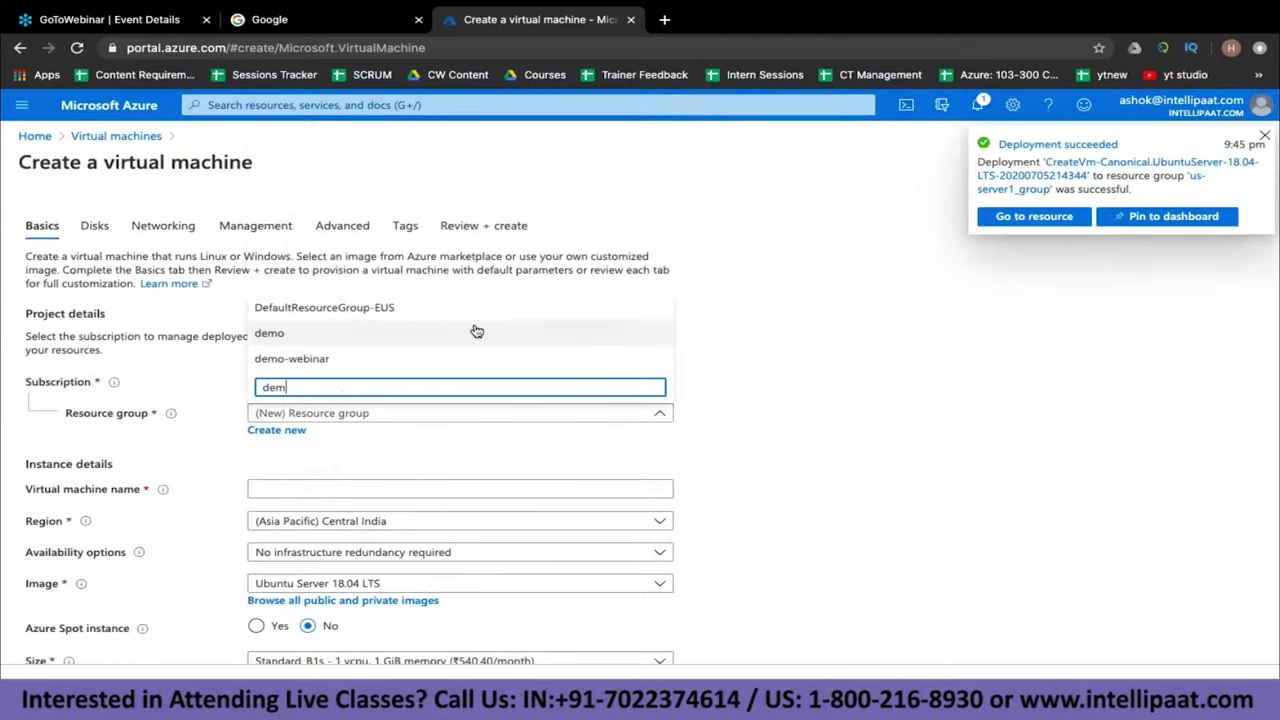
left_click(496, 360)
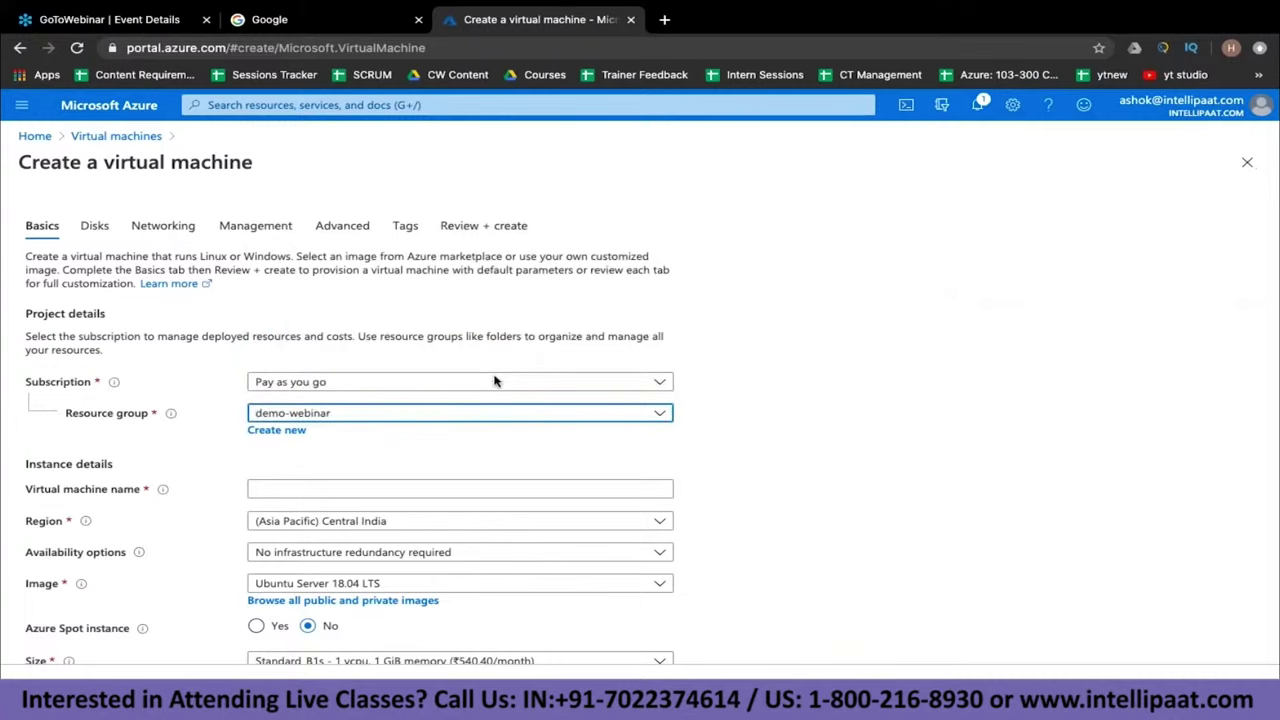
left_click(454, 488)
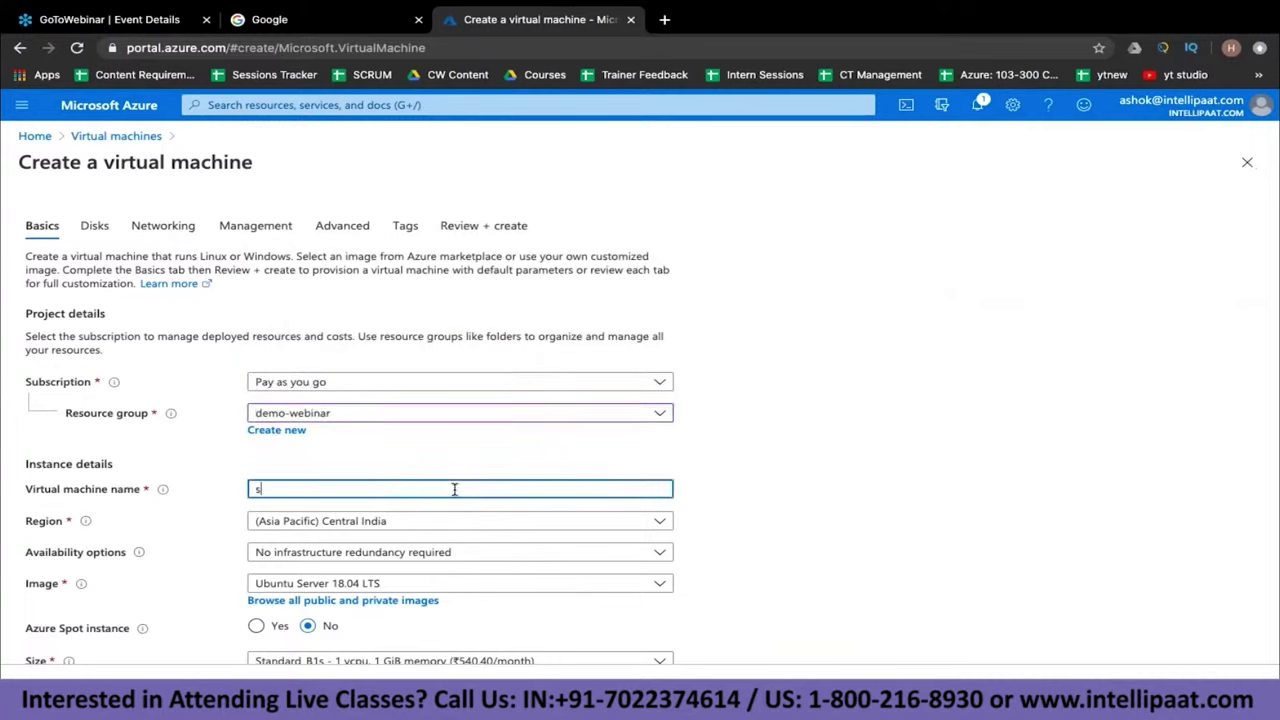
type("indian2")
left_click(528, 525)
type("south")
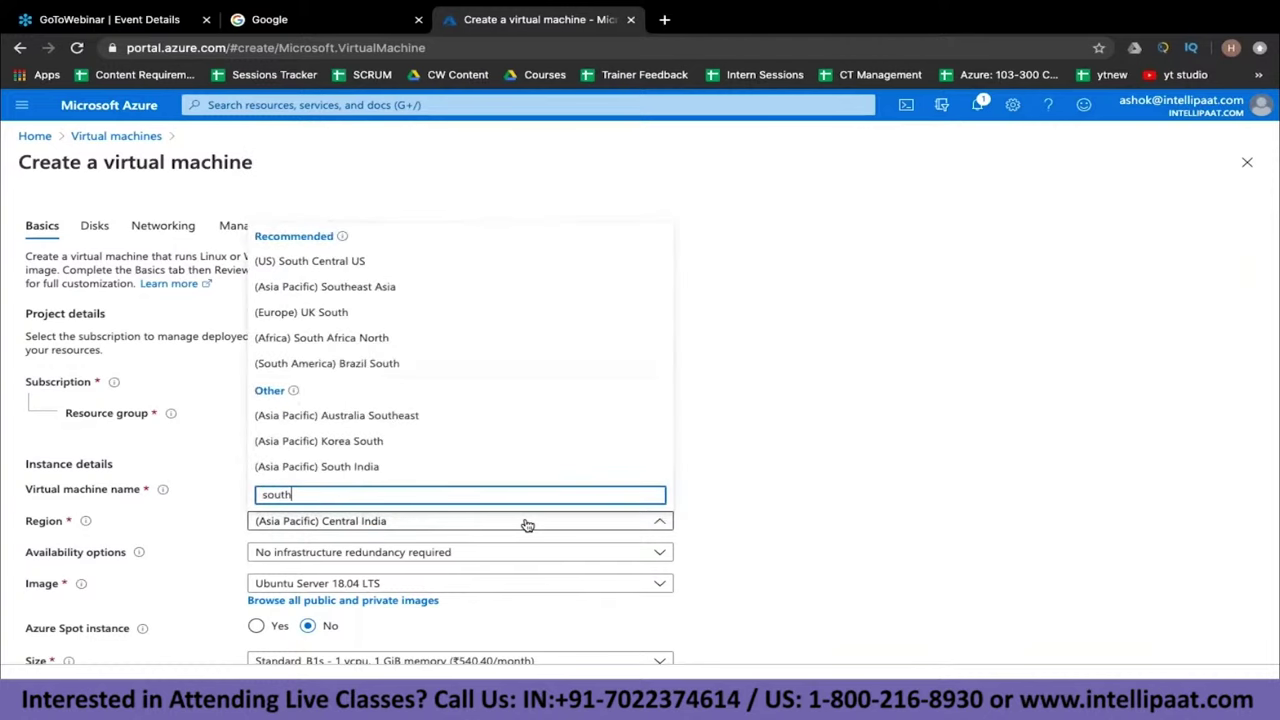
left_click(500, 466)
Step: Set admin username intellipaat with password authentication and a confirmed password, then continue to Disks
scroll(503, 488, "down", 3)
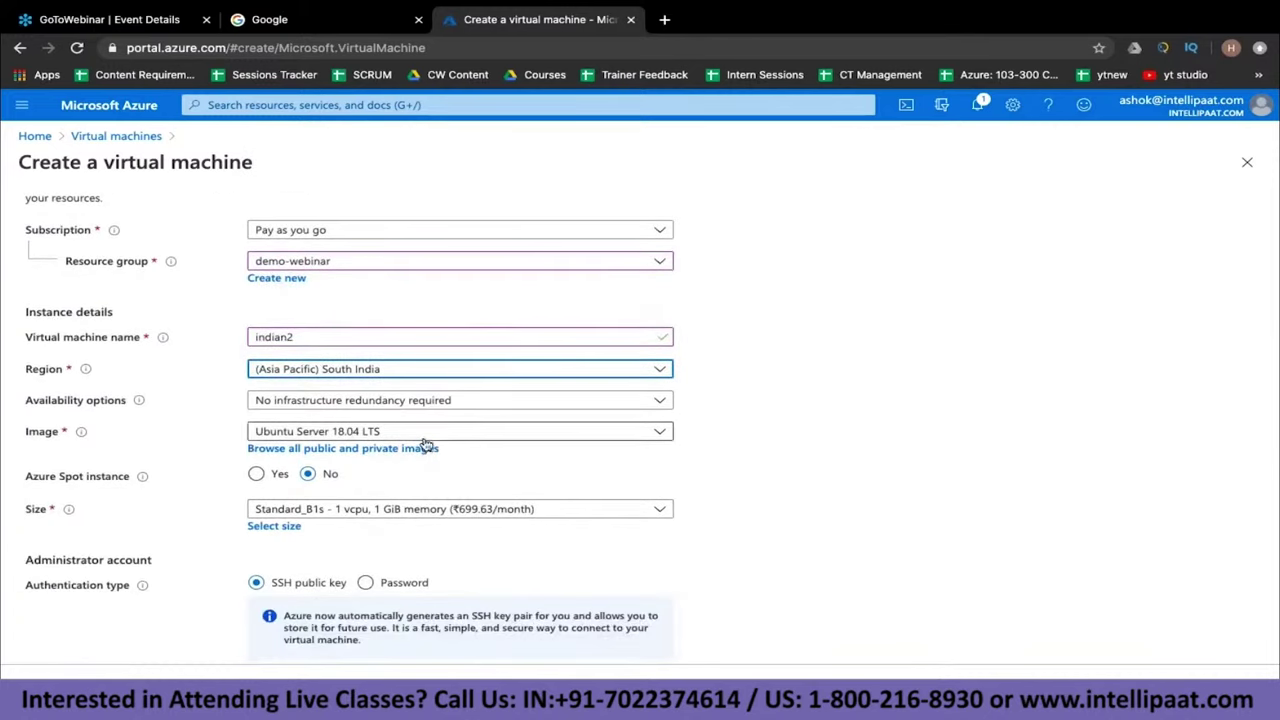
scroll(503, 488, "down", 1)
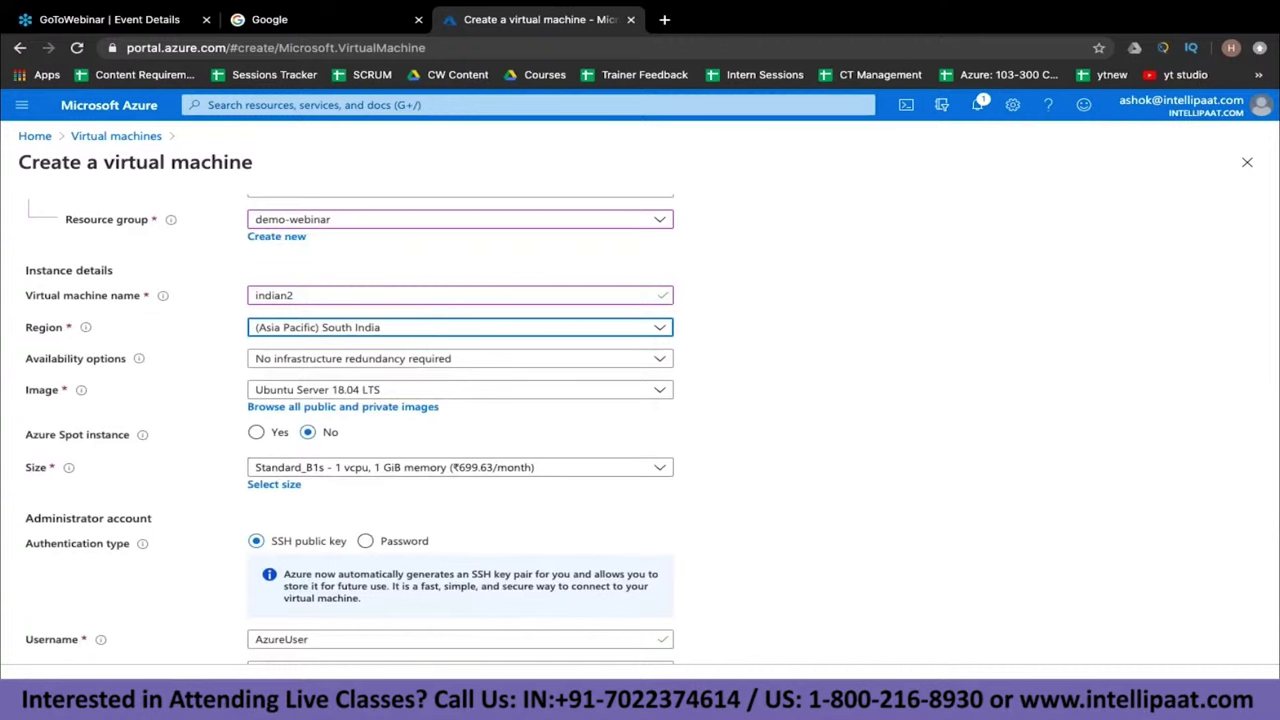
scroll(651, 427, "down", 3)
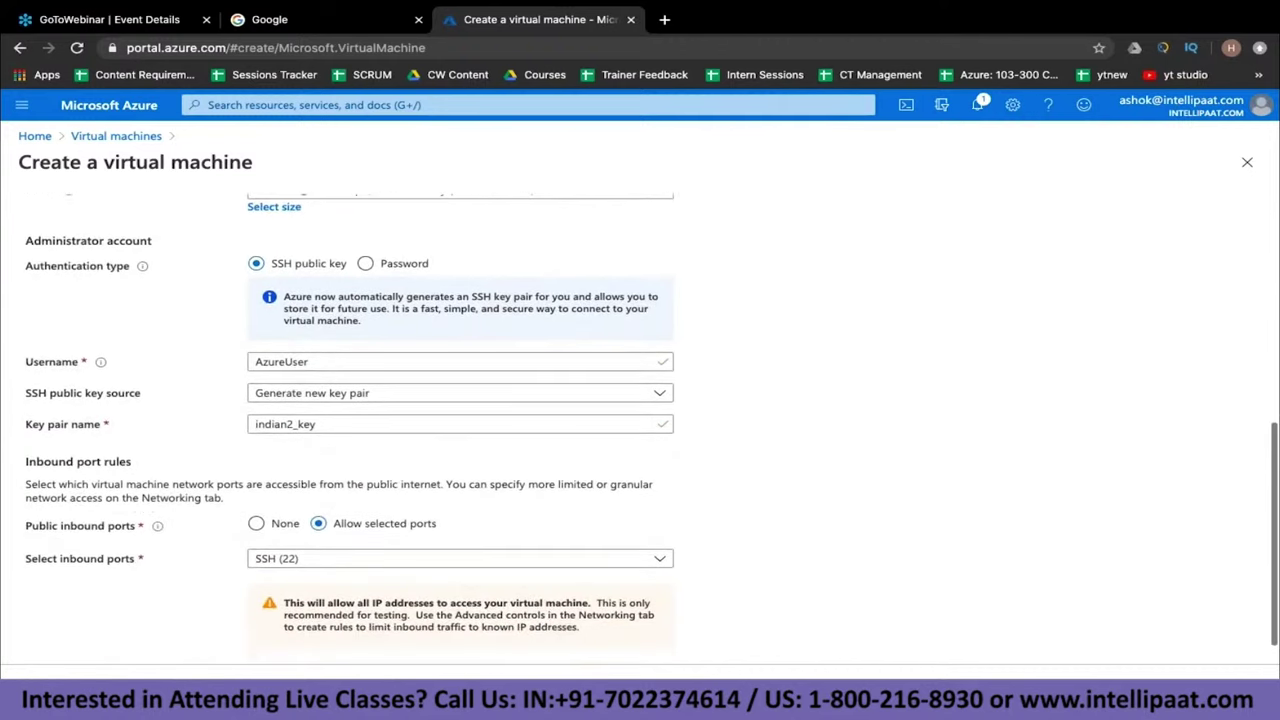
double_click(318, 331)
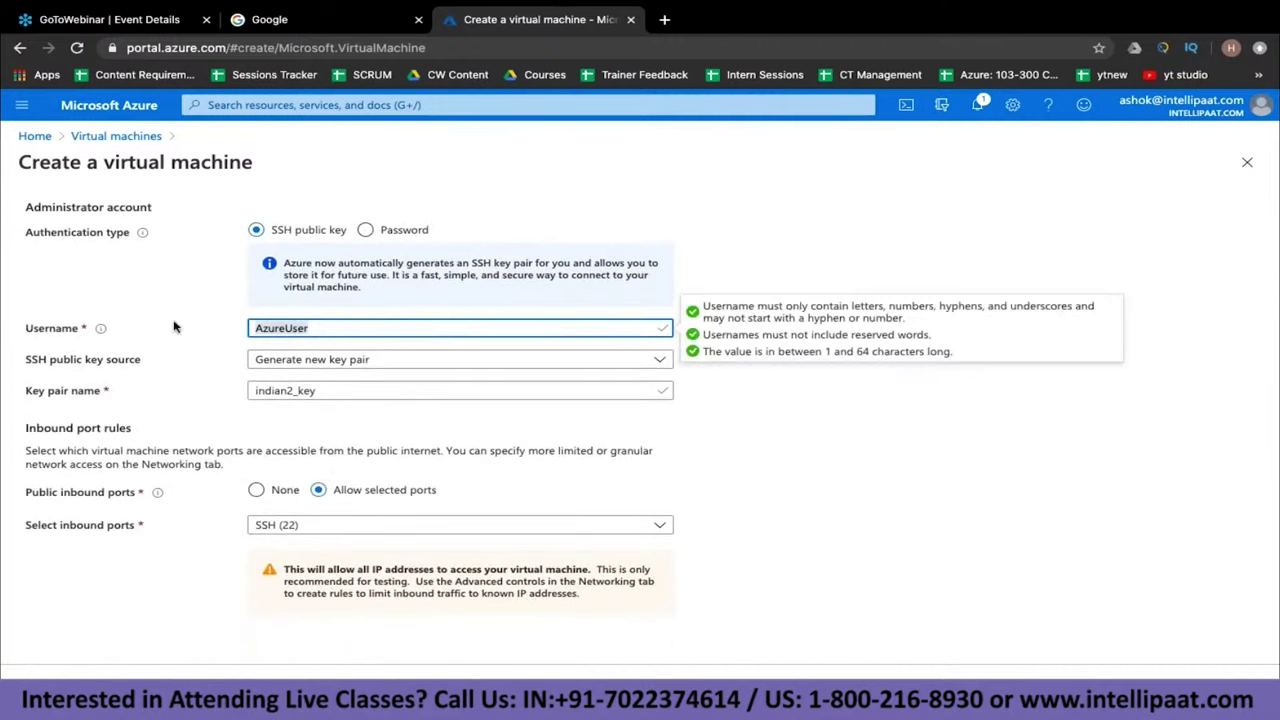
type("Intell")
key("BackSpace")
key("BackSpace")
key("BackSpace")
type("intellipaat")
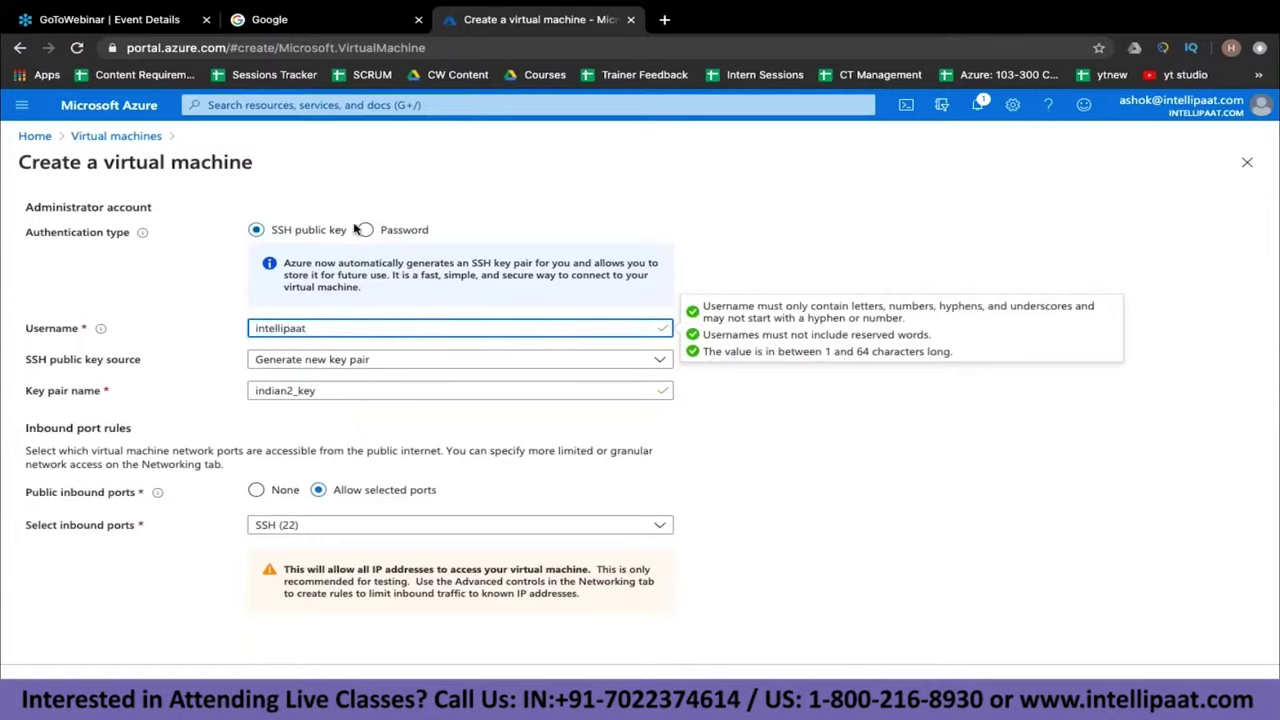
left_click(363, 230)
left_click(313, 357)
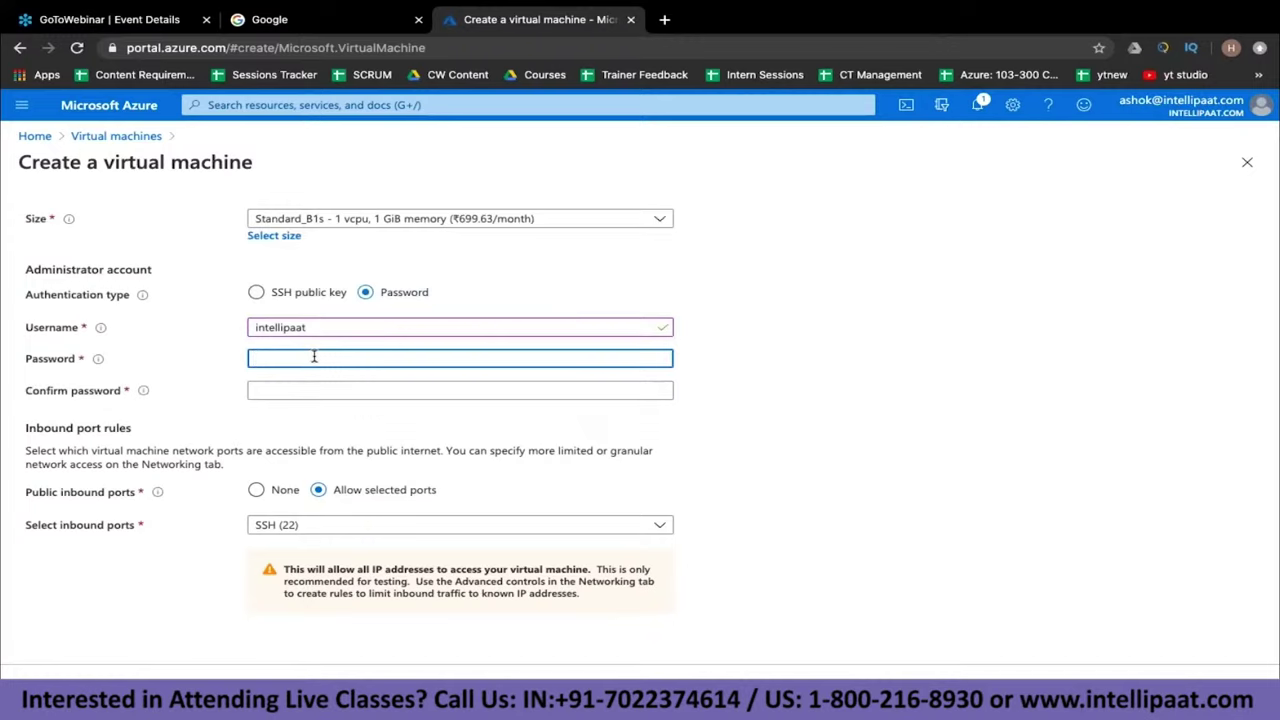
type("•••••••••")
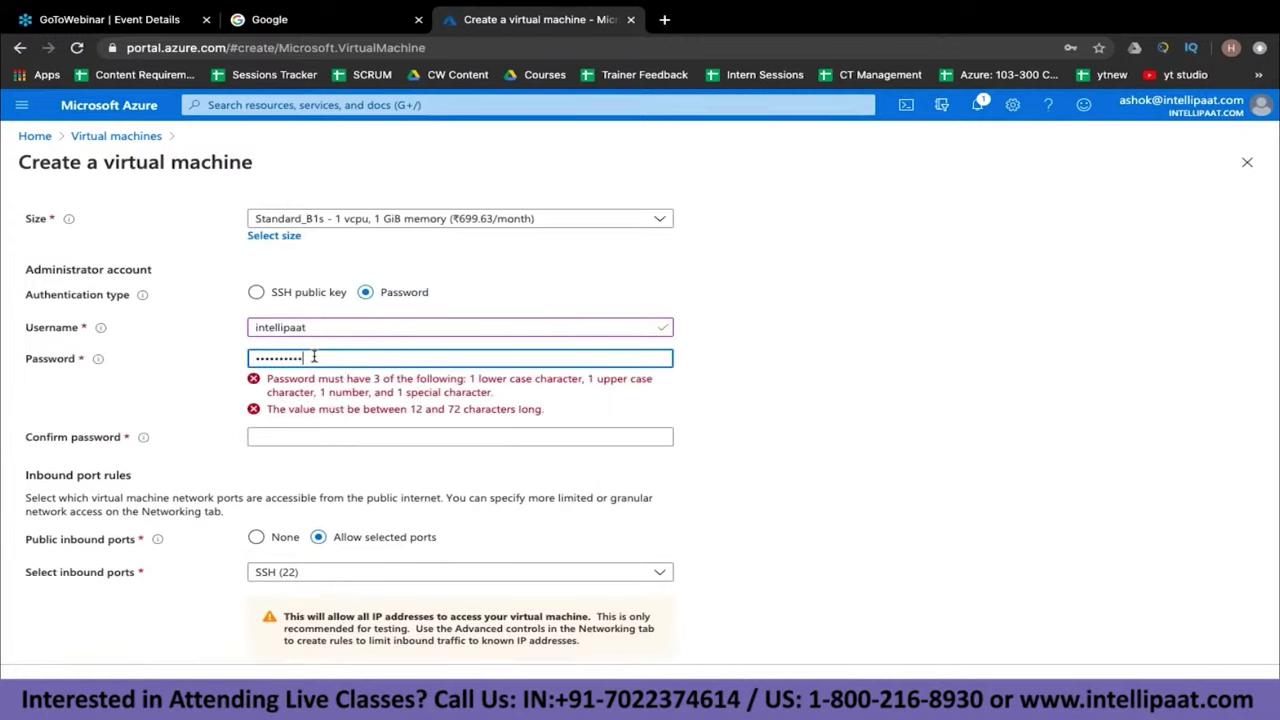
key("Tab")
type("••")
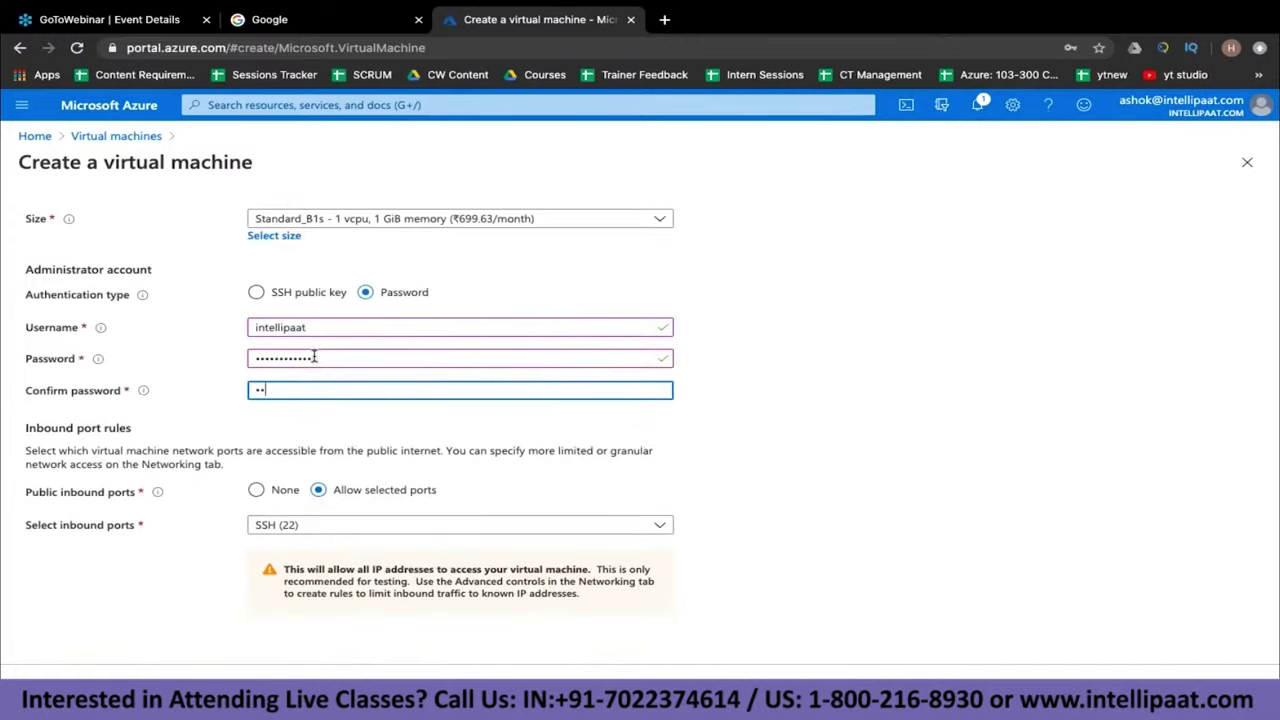
type("•••••••••••")
left_click(265, 690)
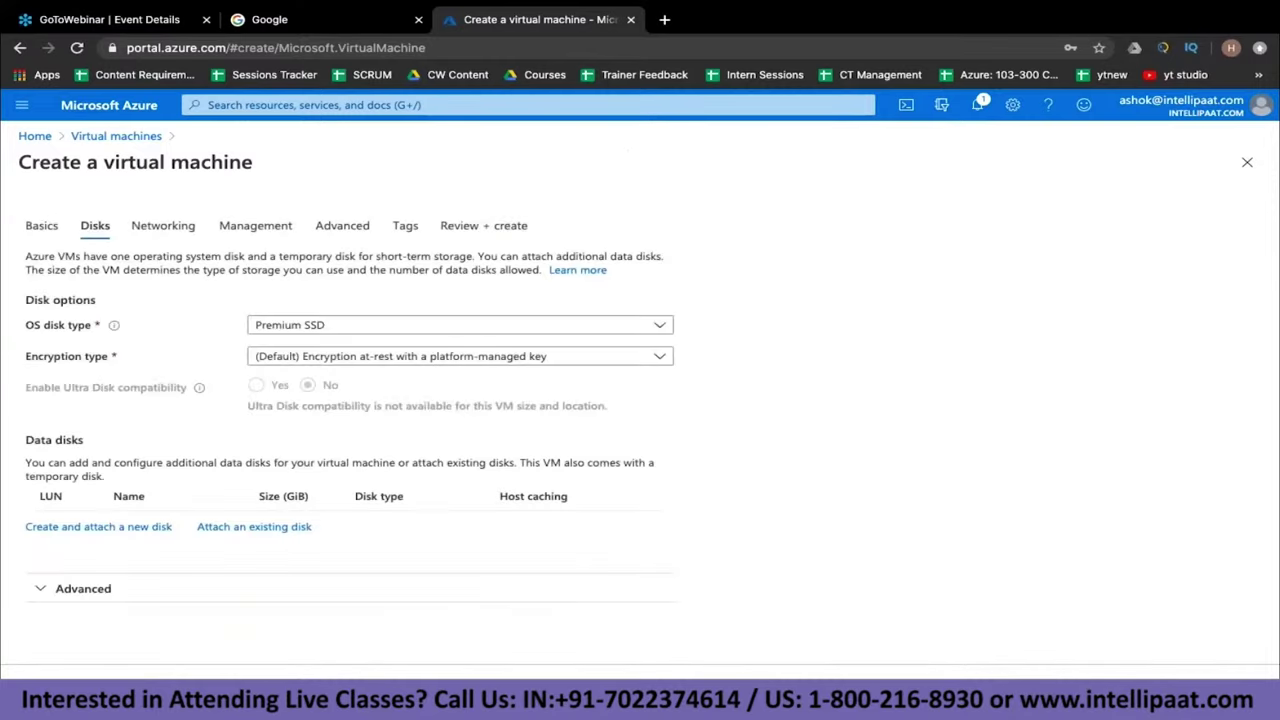
Step: Turn boot diagnostics off for indian2 and review and create the VM
left_click(265, 690)
left_click(265, 690)
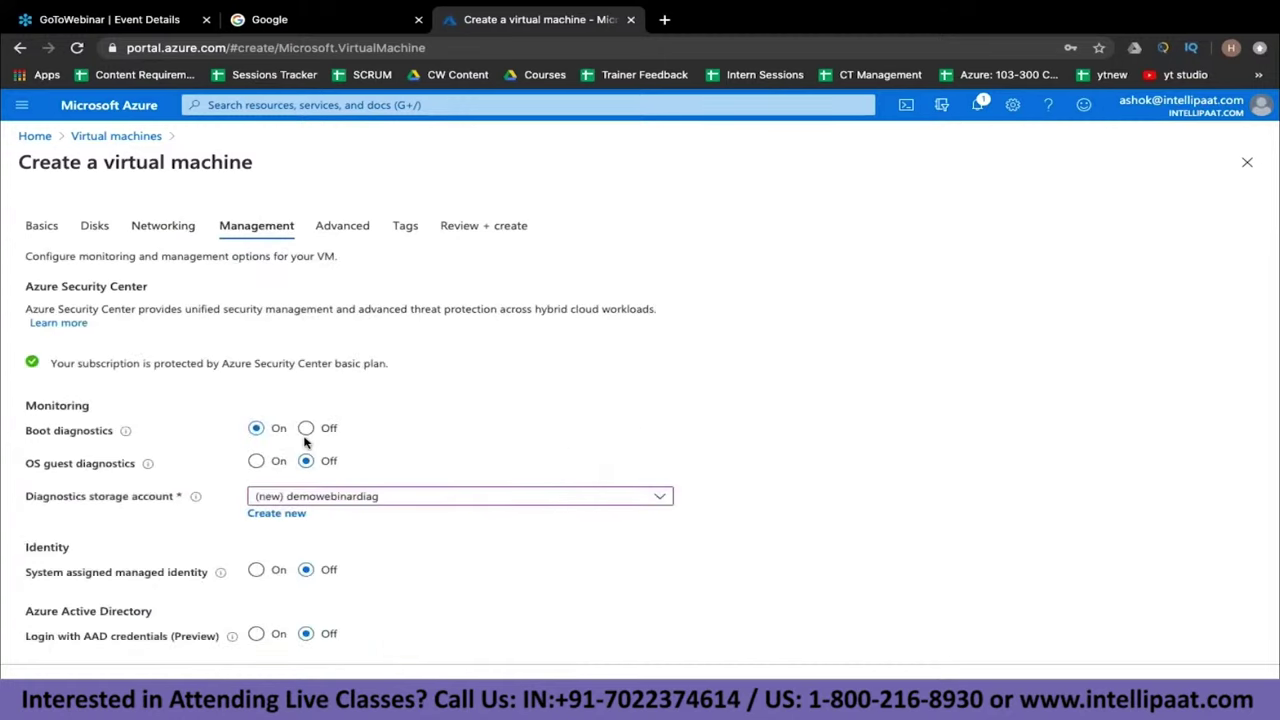
left_click(306, 428)
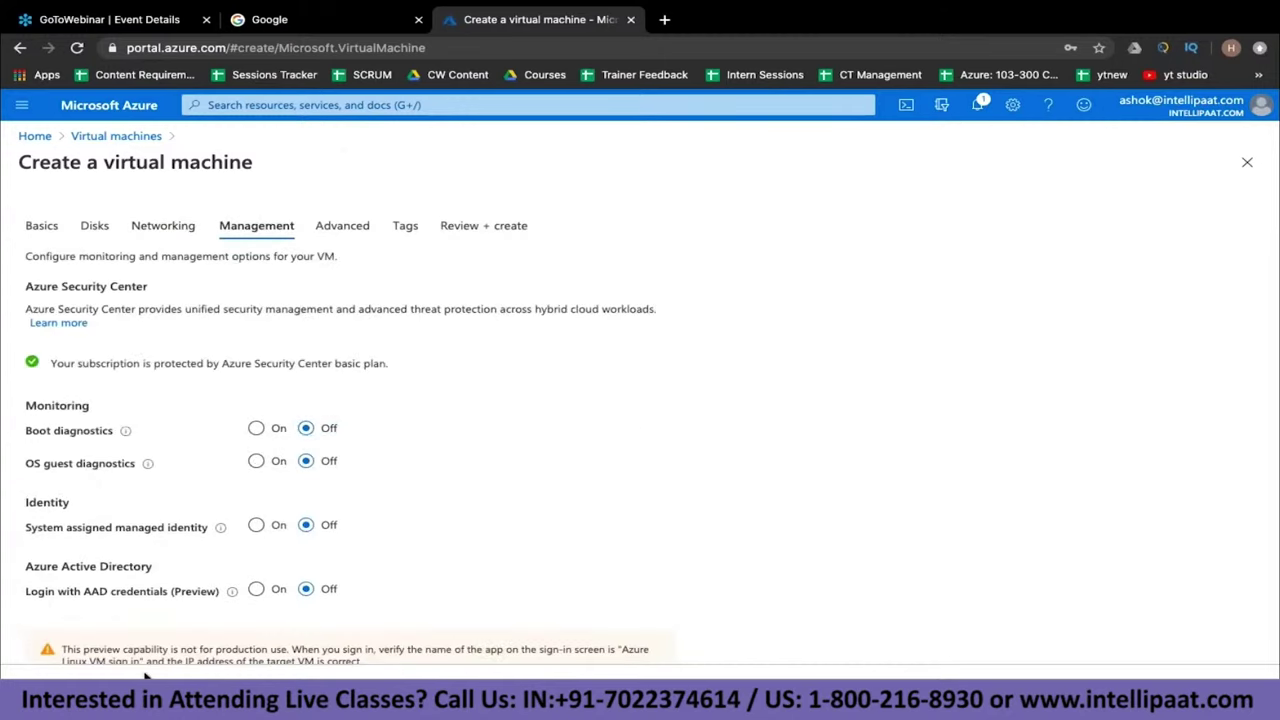
left_click(145, 676)
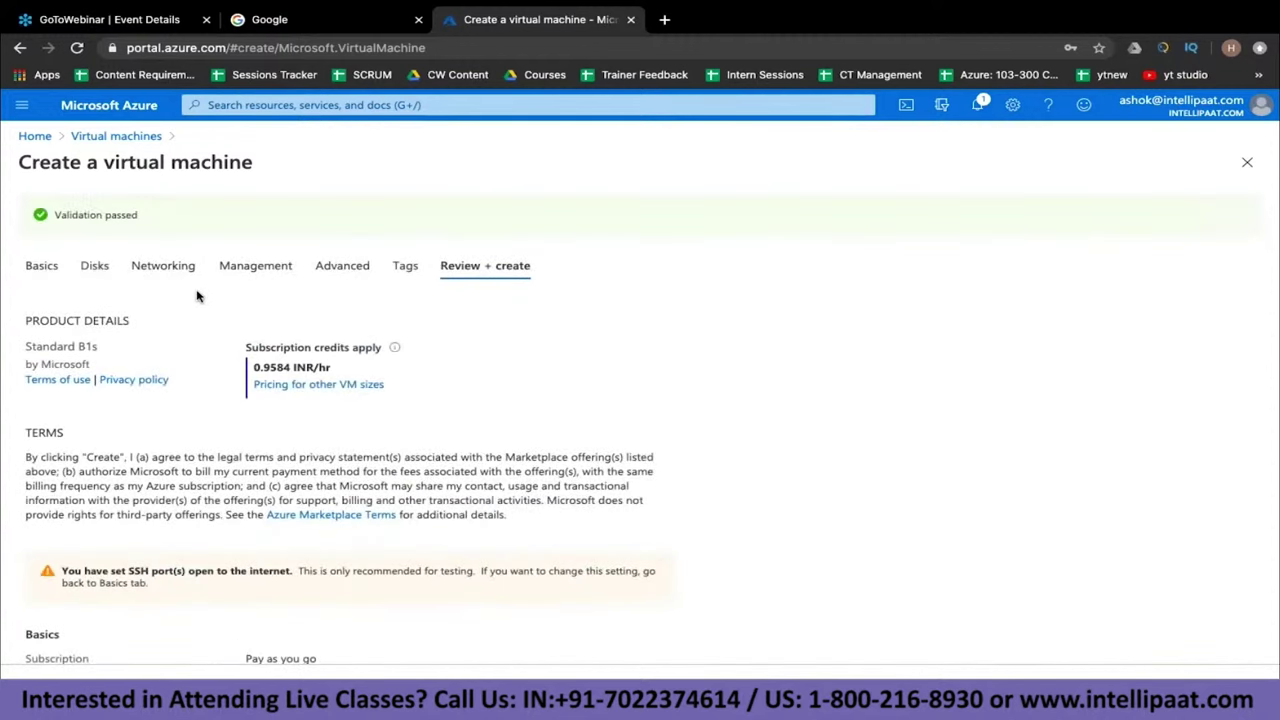
left_click(163, 265)
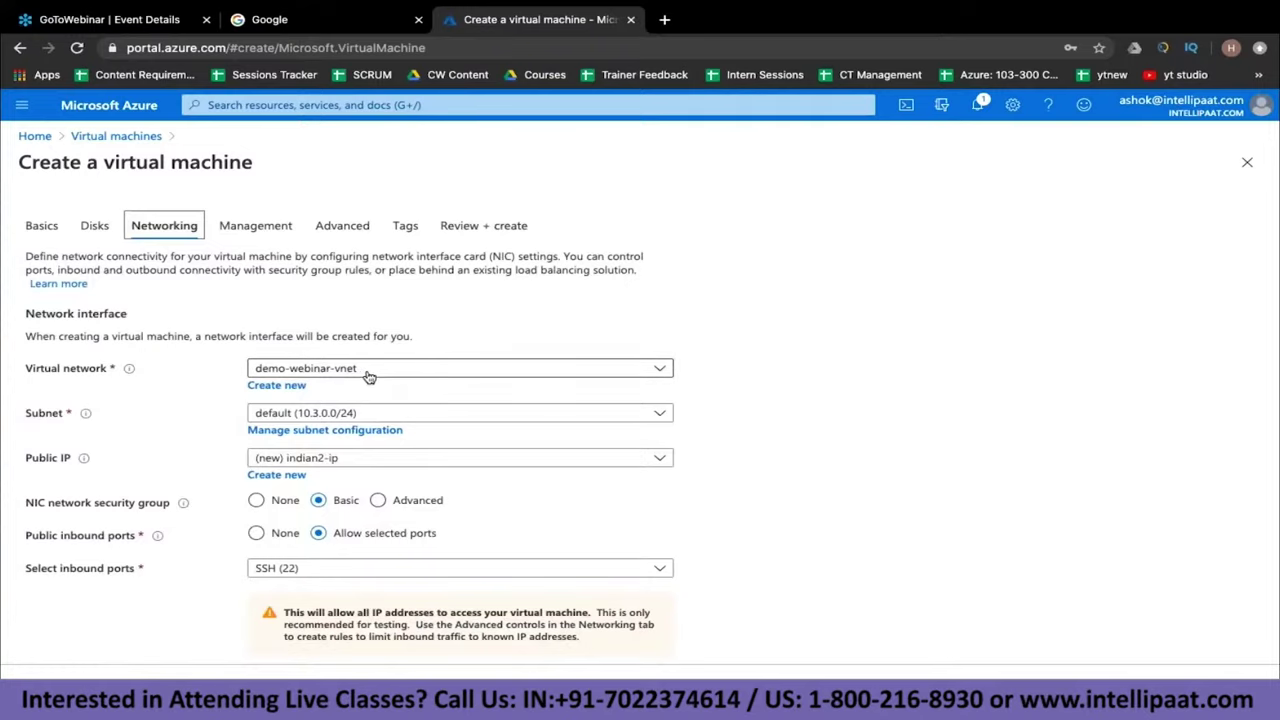
left_click(485, 225)
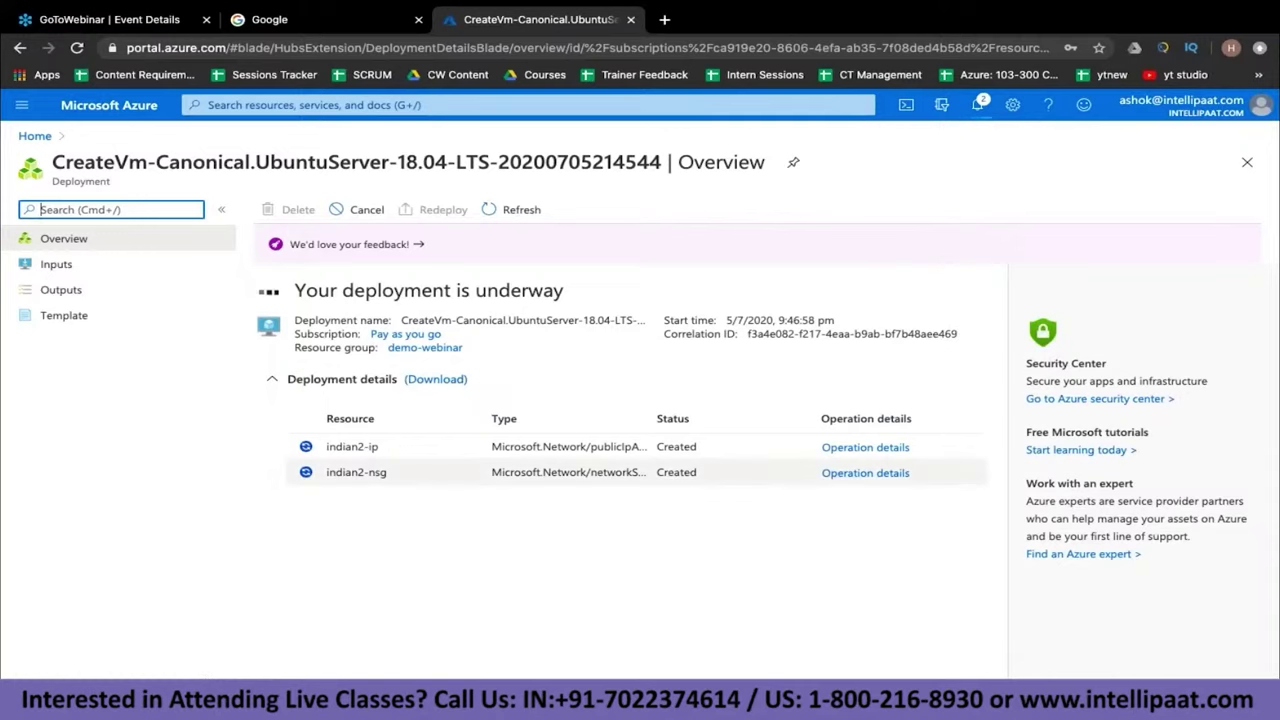
Step: Search 'virtual' to bring up the Virtual machines list
left_click(325, 104)
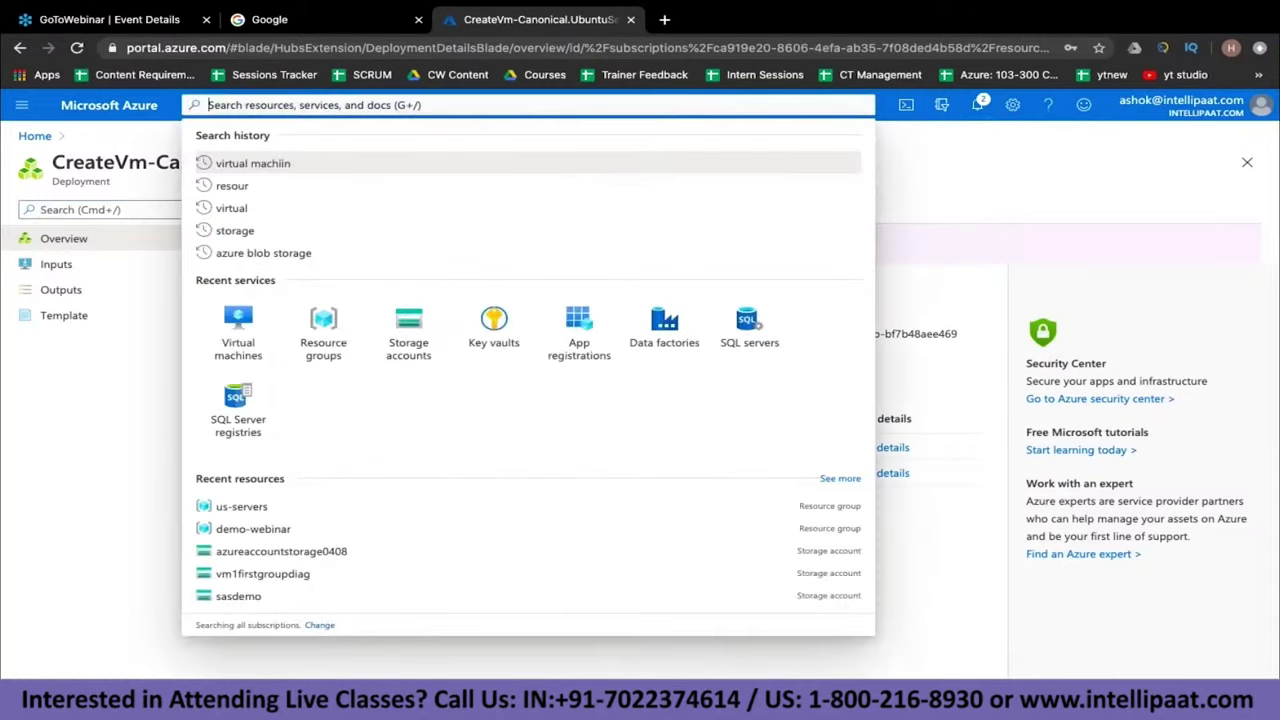
type("virtual")
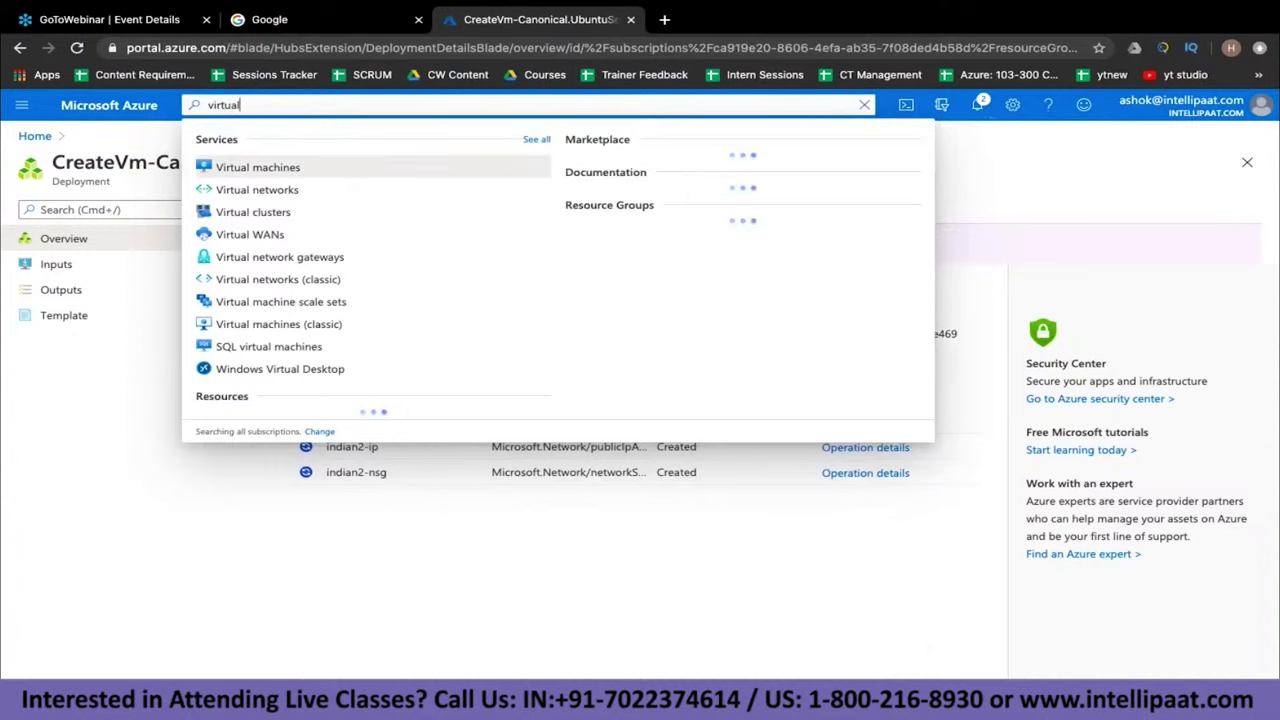
key("Return")
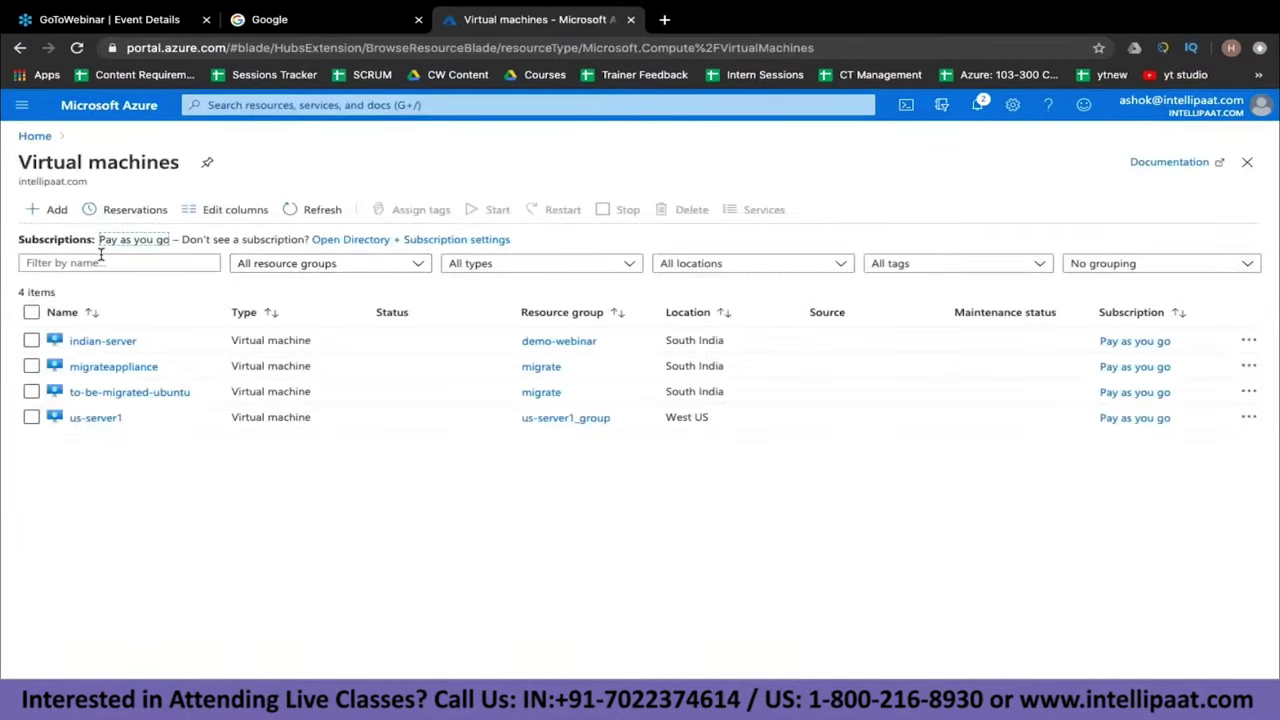
Step: Start a new VM named us-server2 in the us-servers resource group
left_click(55, 211)
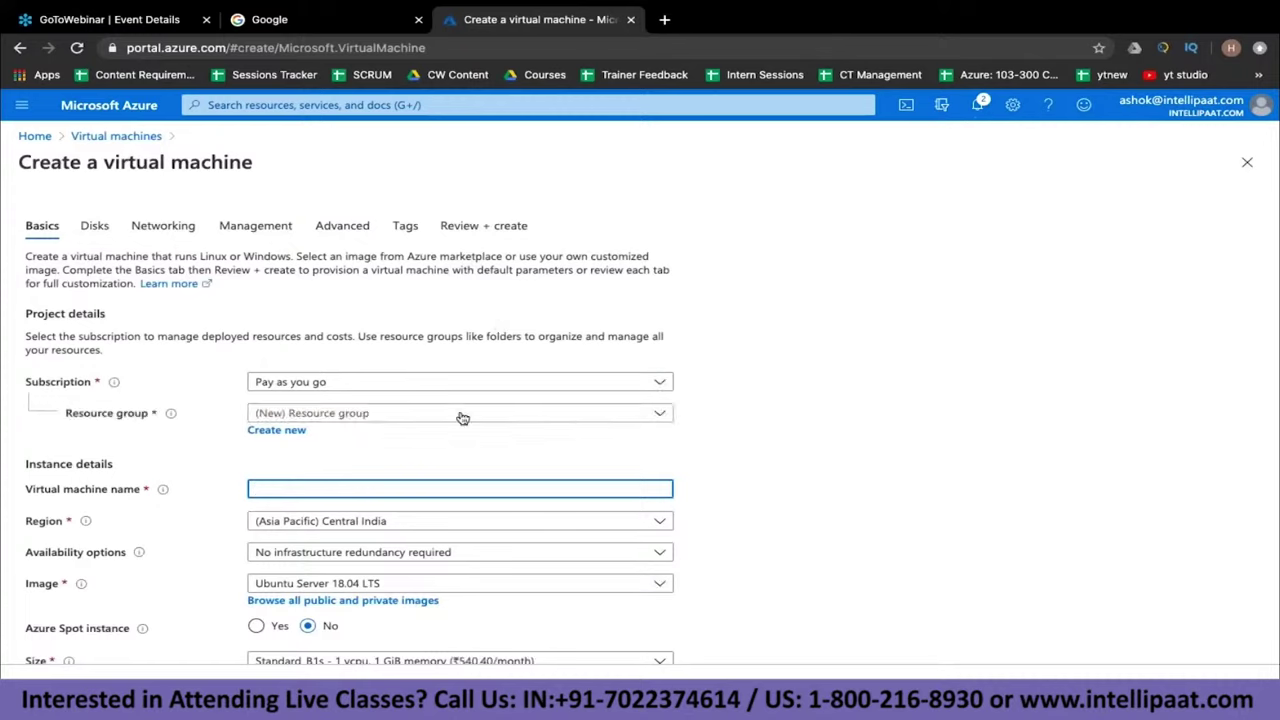
left_click(462, 418)
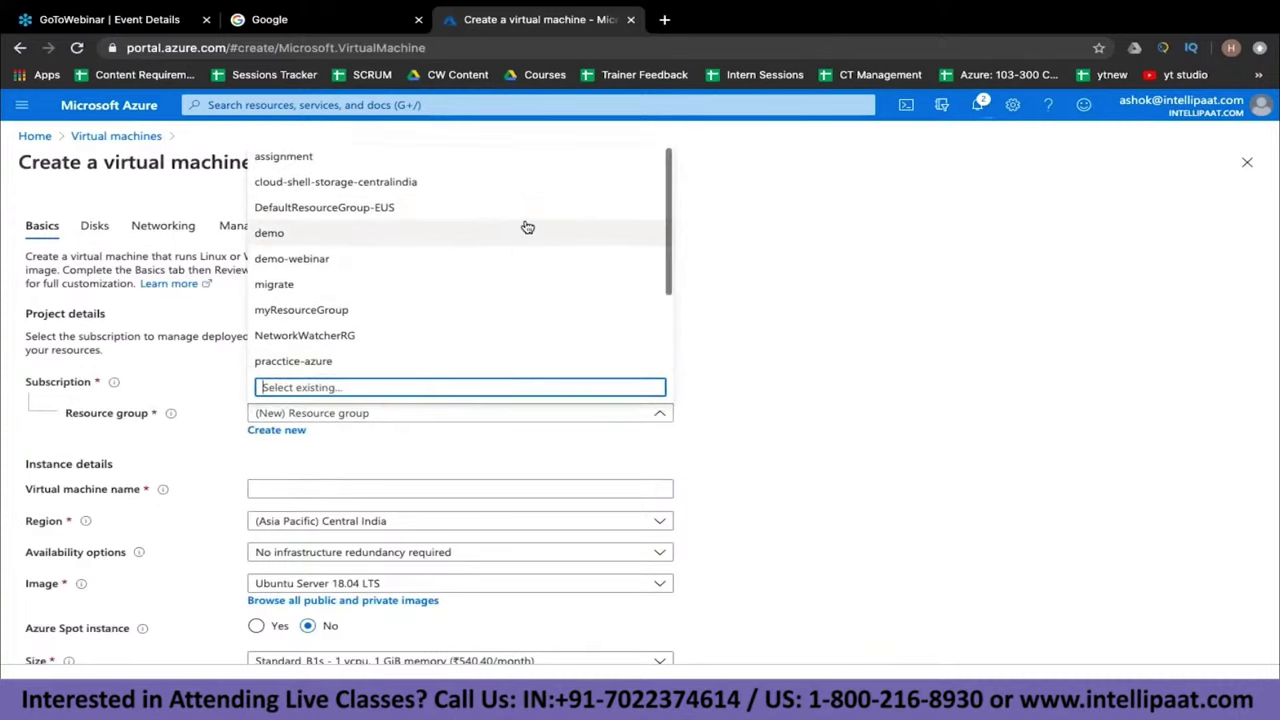
scroll(527, 227, "down", 2)
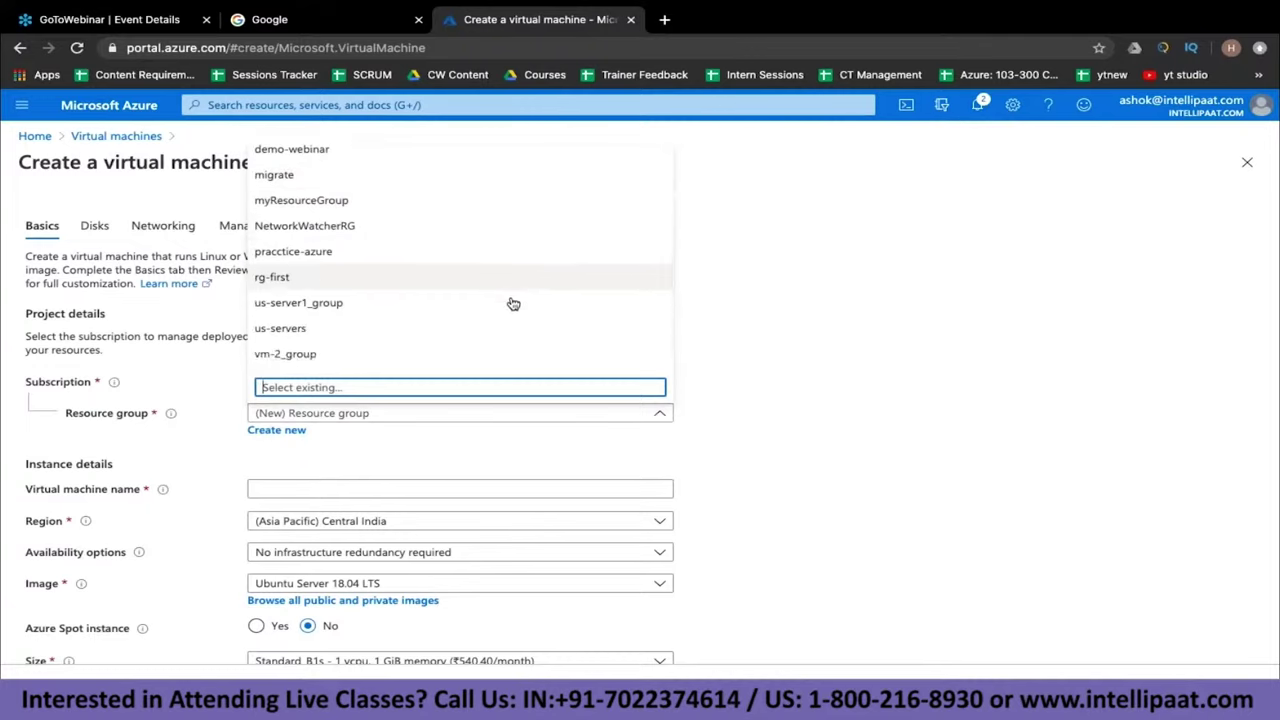
left_click(513, 333)
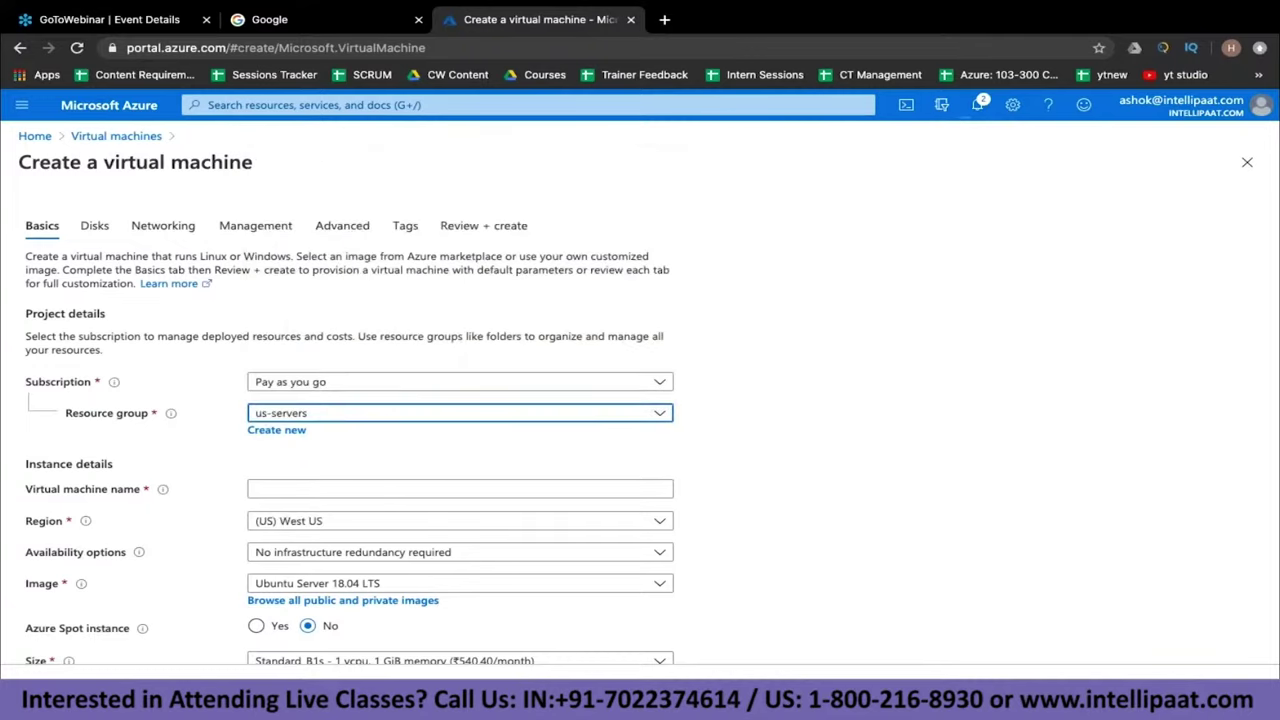
left_click(435, 489)
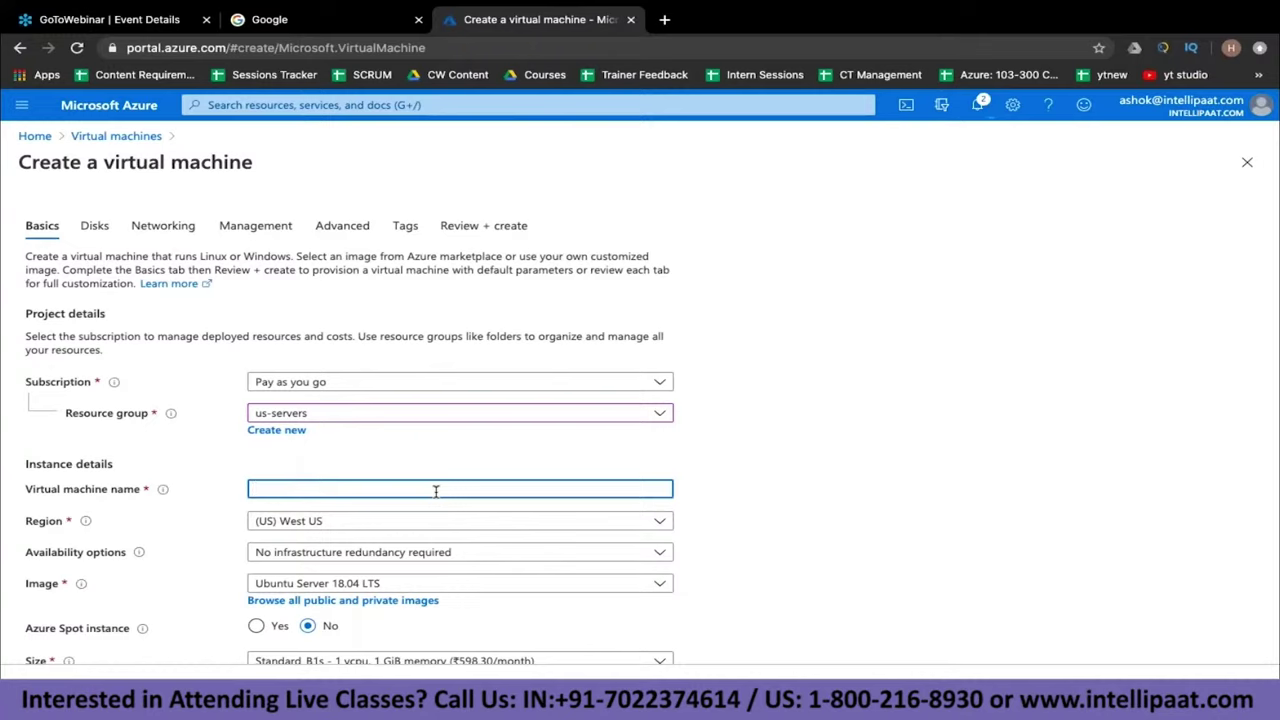
type("us-server2")
Step: Set admin username intellipaat with password authentication and enter the confirmed password
scroll(540, 463, "down", 1)
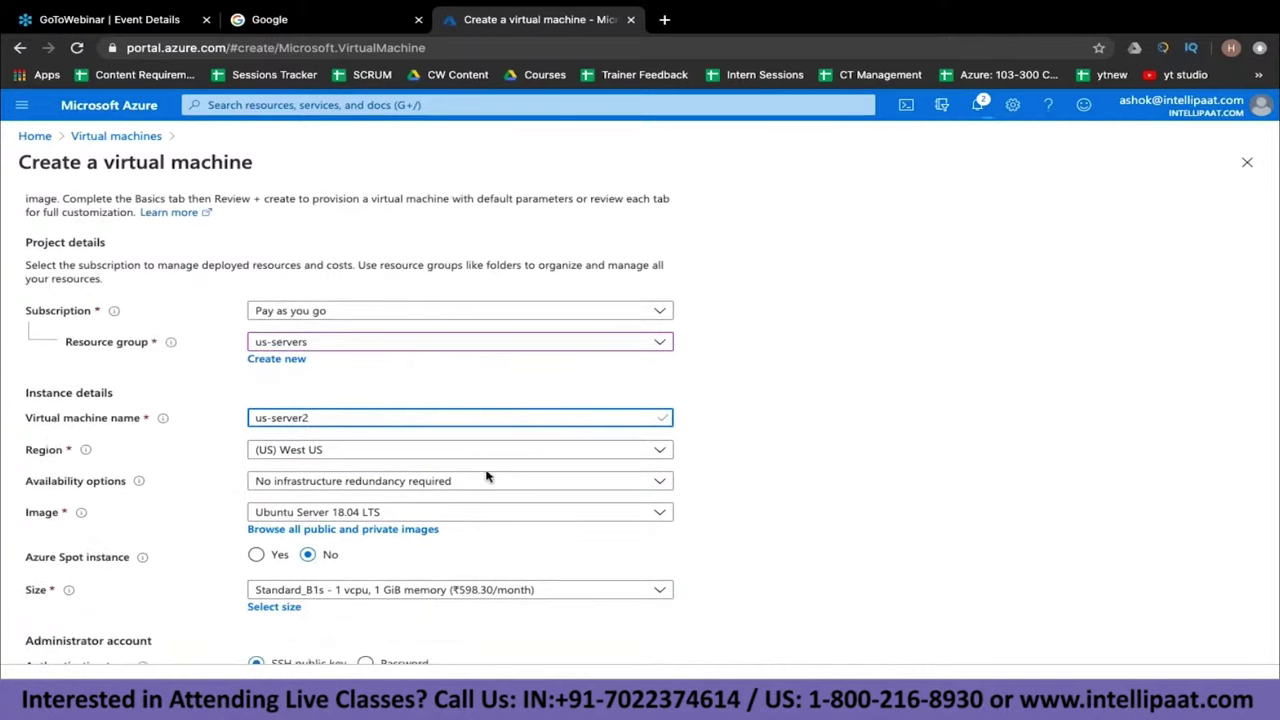
scroll(489, 540, "down", 1)
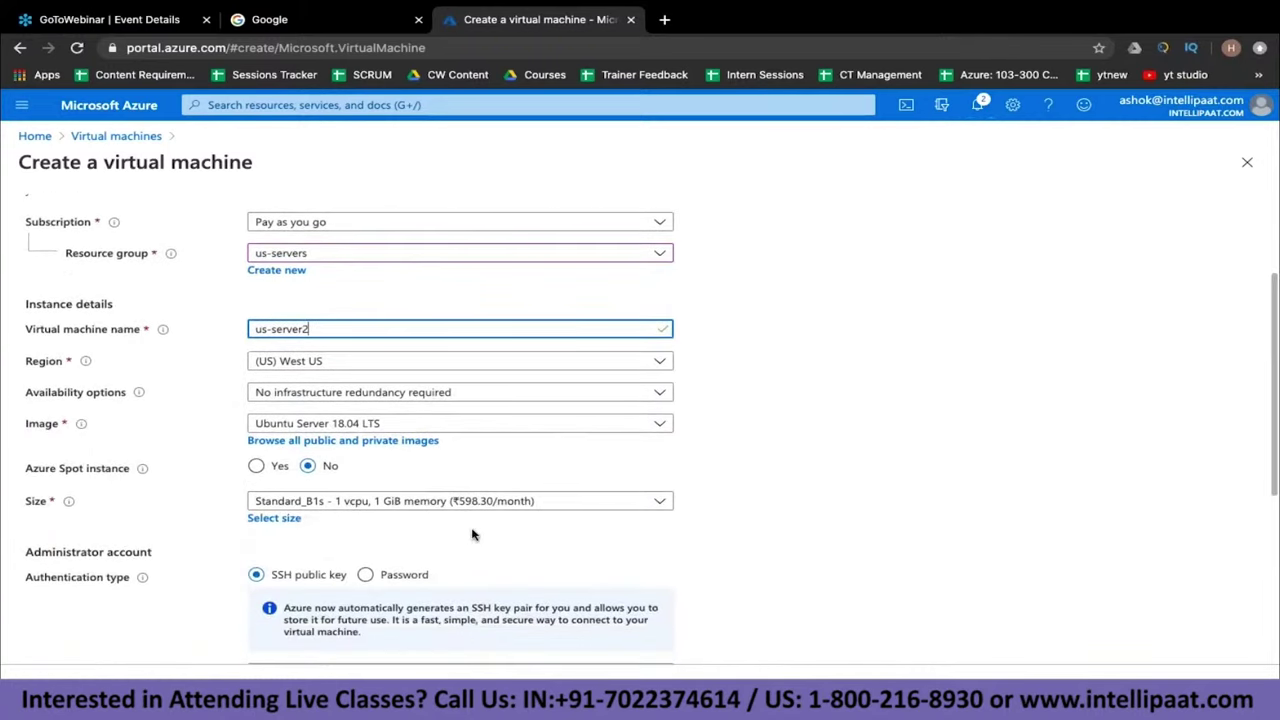
scroll(474, 531, "down", 5)
double_click(328, 328)
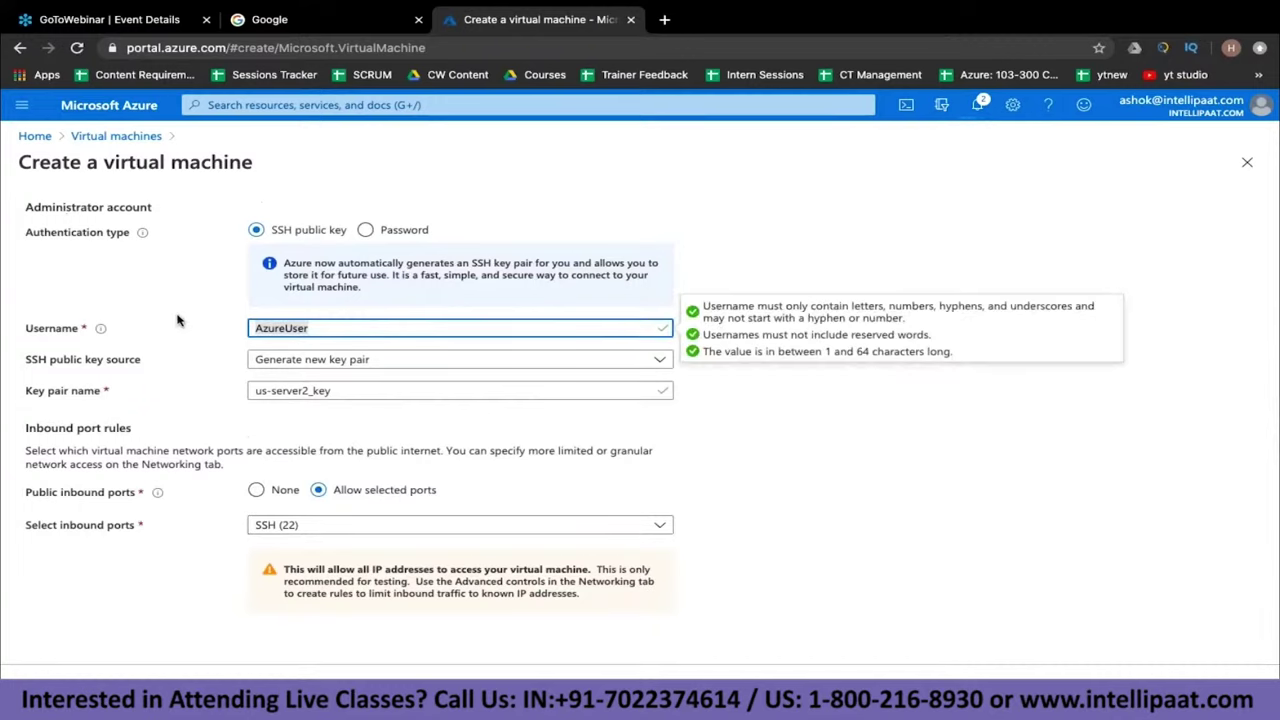
type("intellipaat")
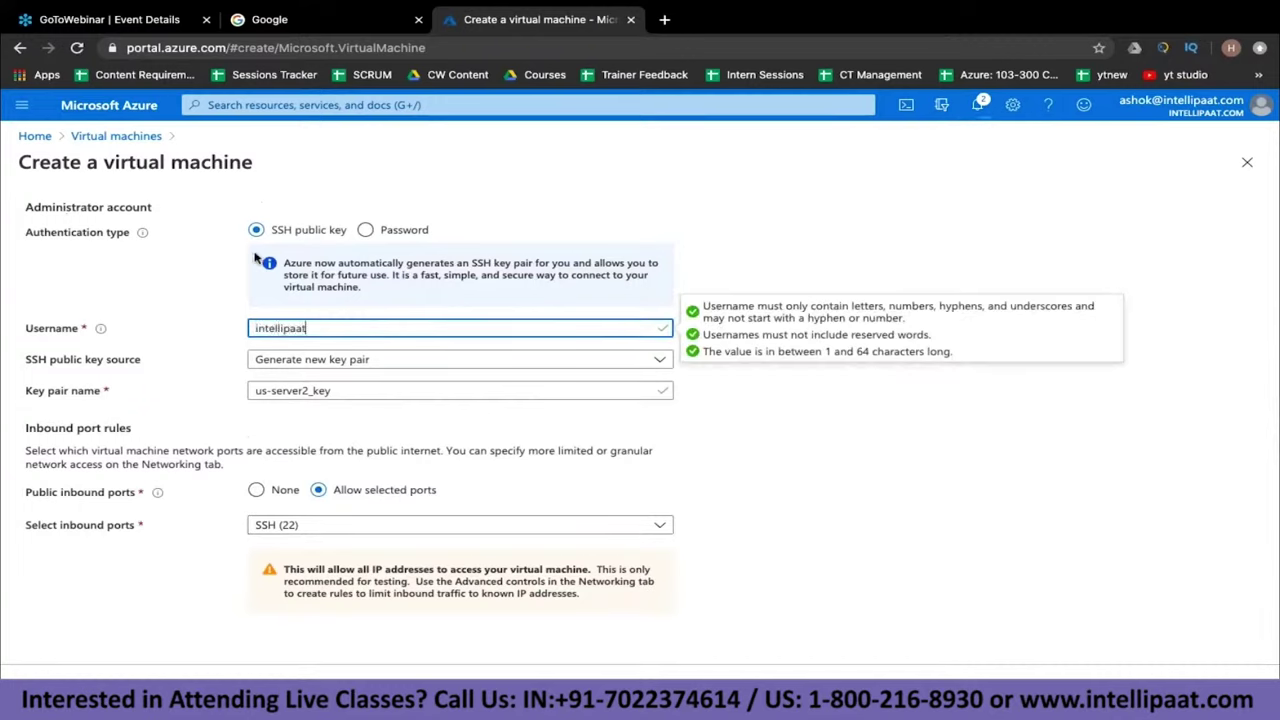
left_click(365, 229)
left_click(307, 356)
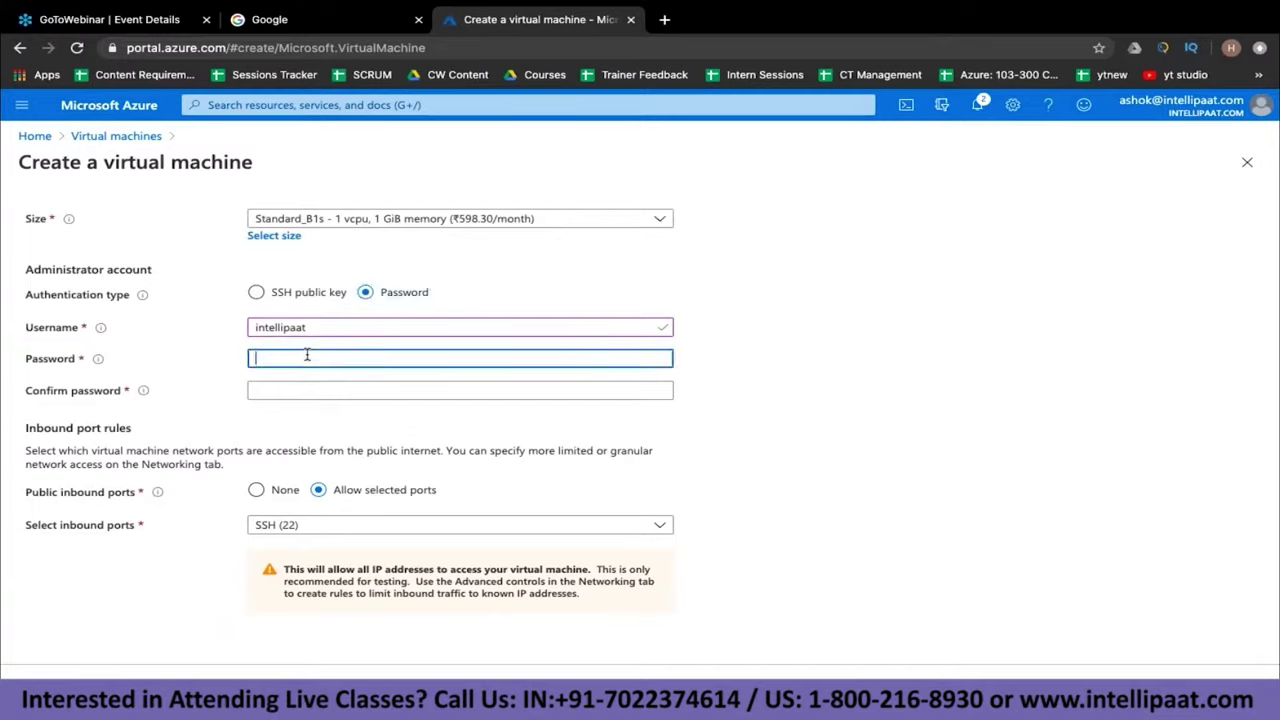
type("•••••••")
key("Tab")
type("••••••")
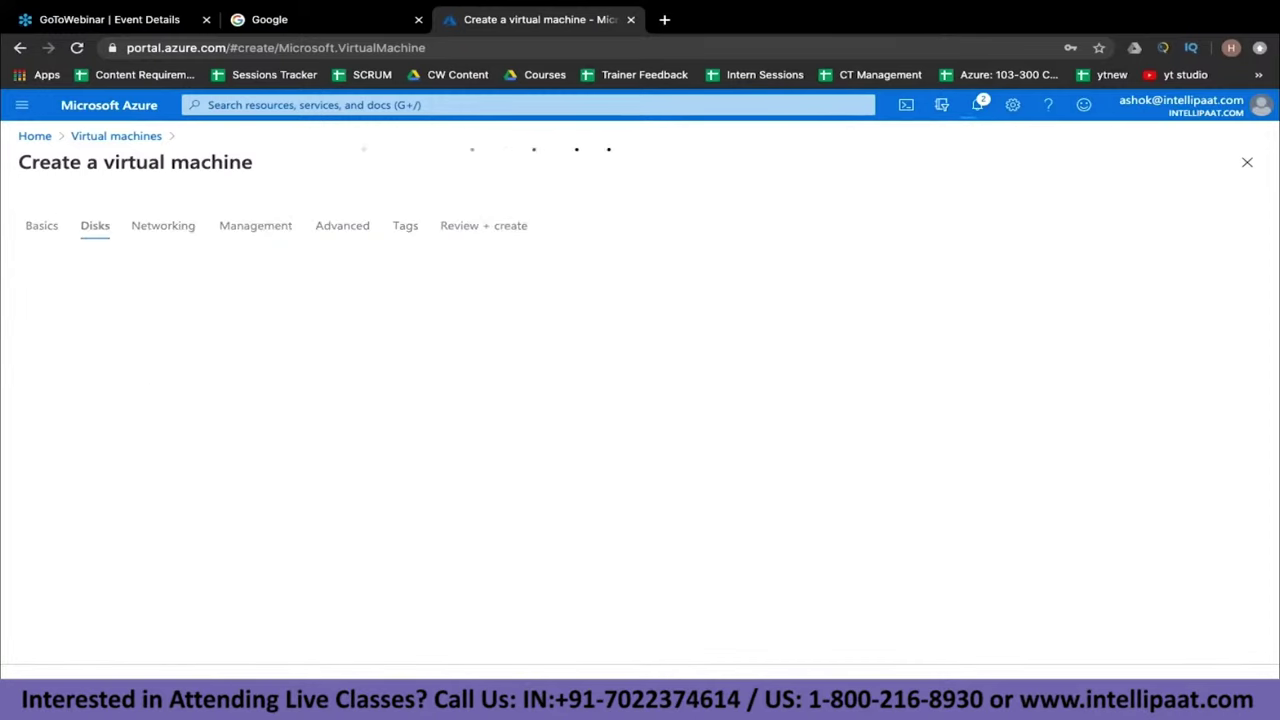
Step: Turn boot diagnostics off for us-server2, then validate and create it
left_click(164, 225)
left_click(256, 225)
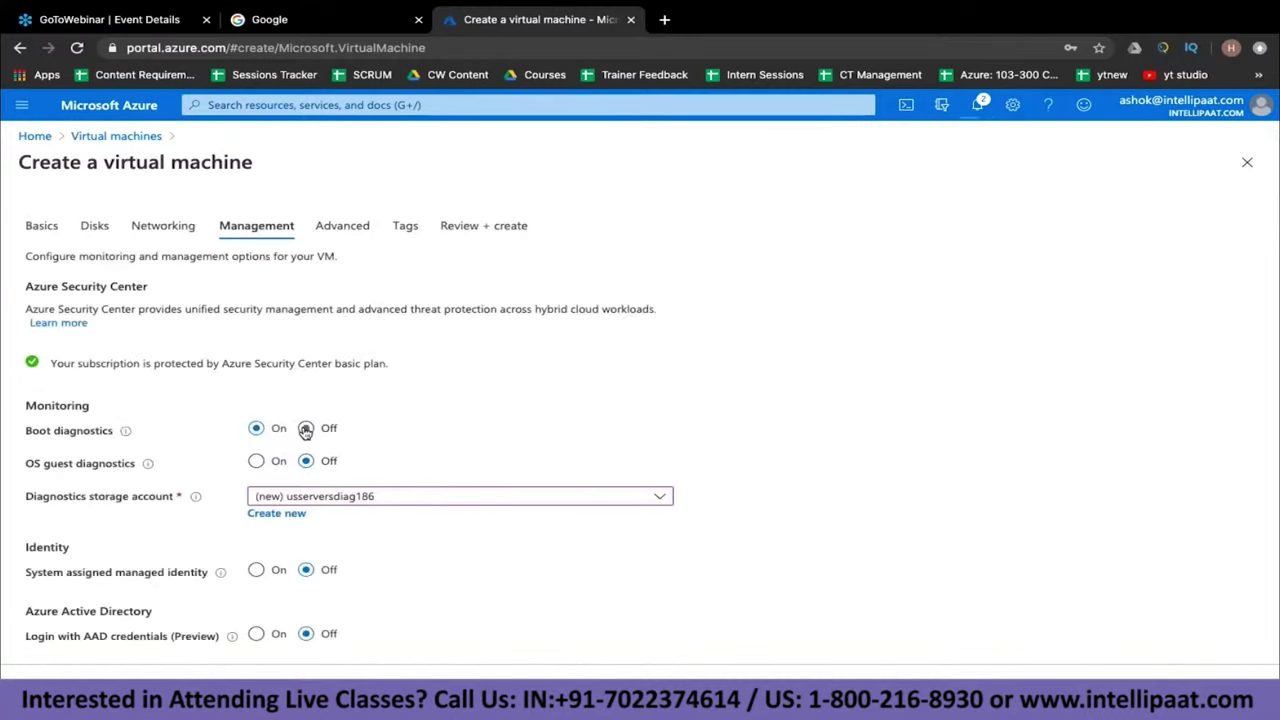
left_click(306, 428)
left_click(75, 697)
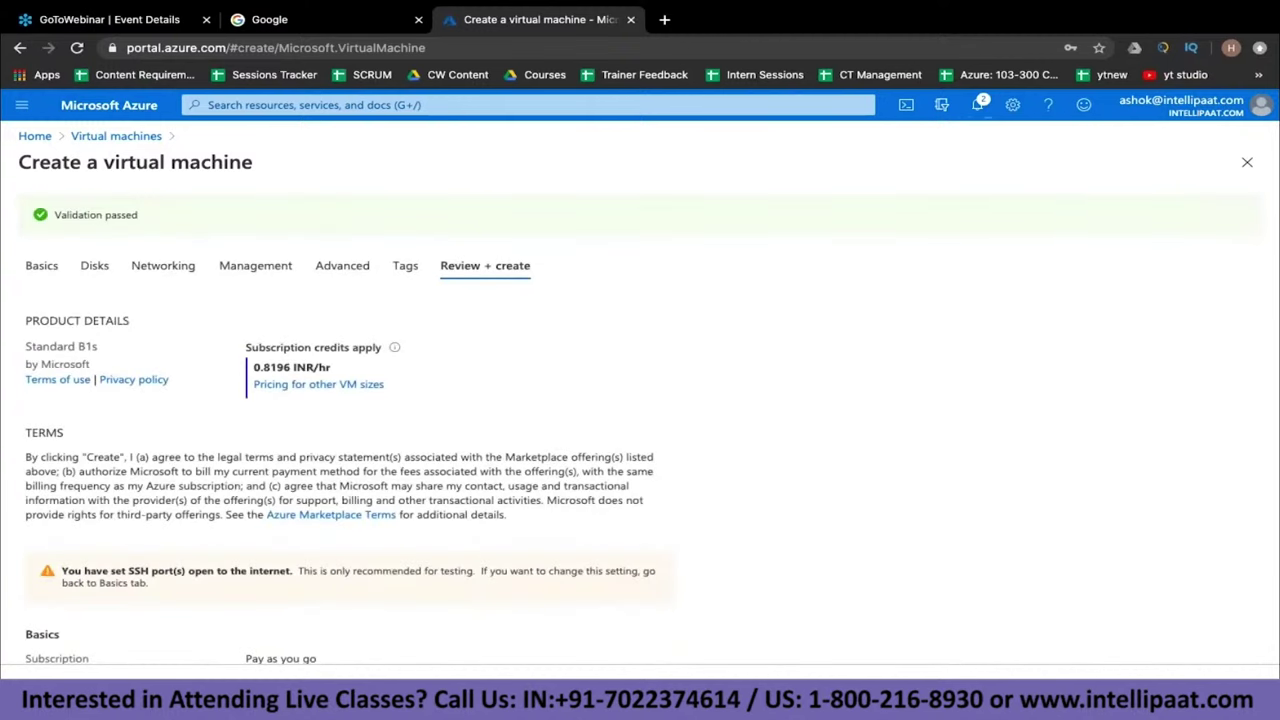
left_click(75, 697)
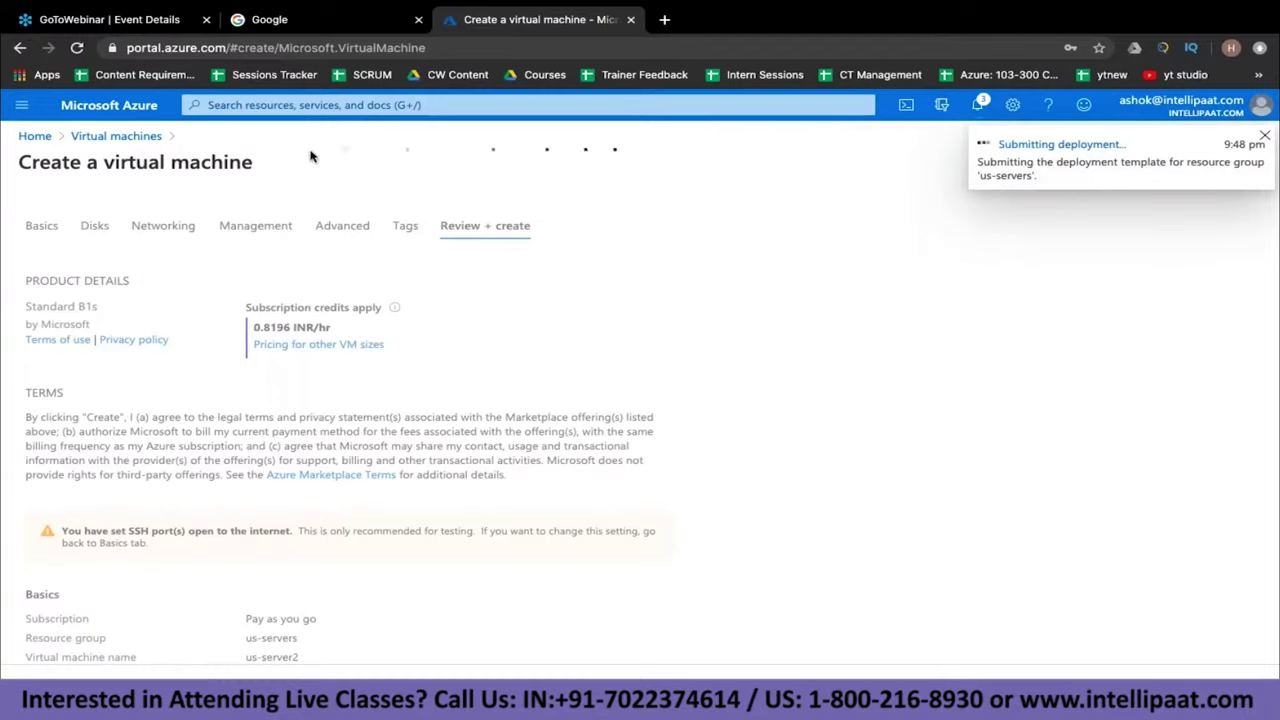
left_click(93, 110)
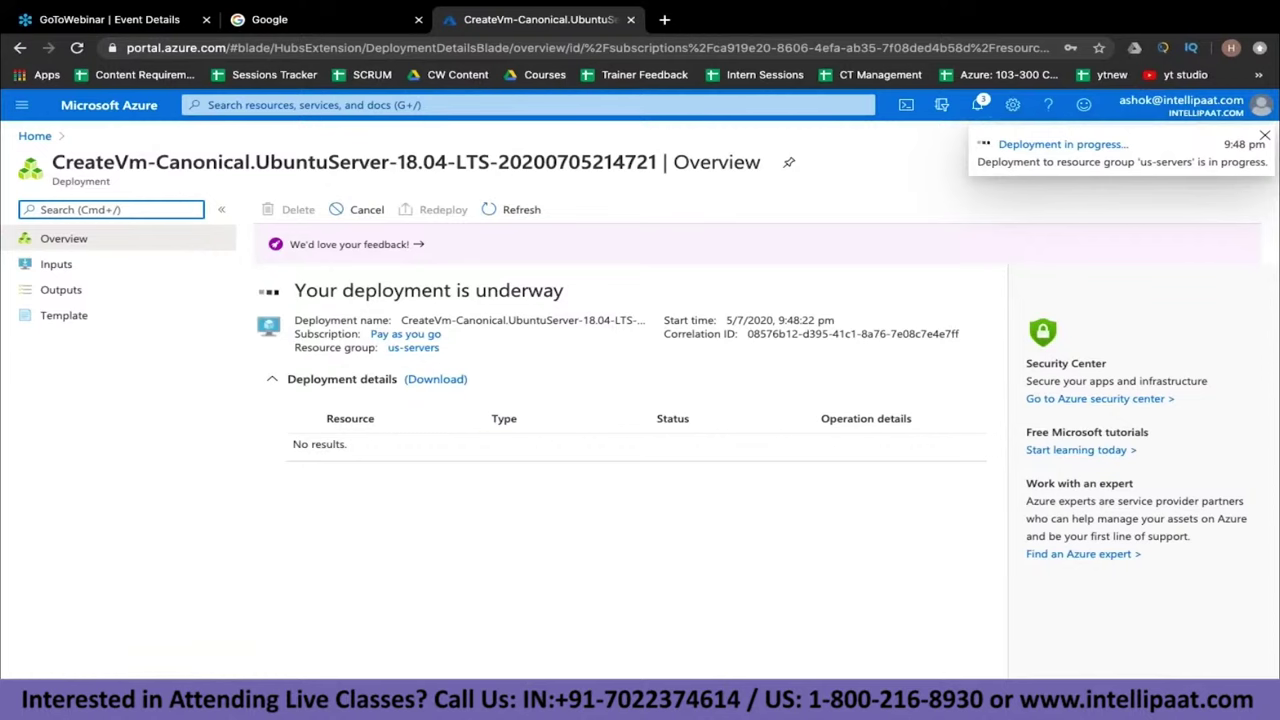
Step: Open indian-server in demo-webinar and copy its public IP 104.211.210.95
left_click(116, 108)
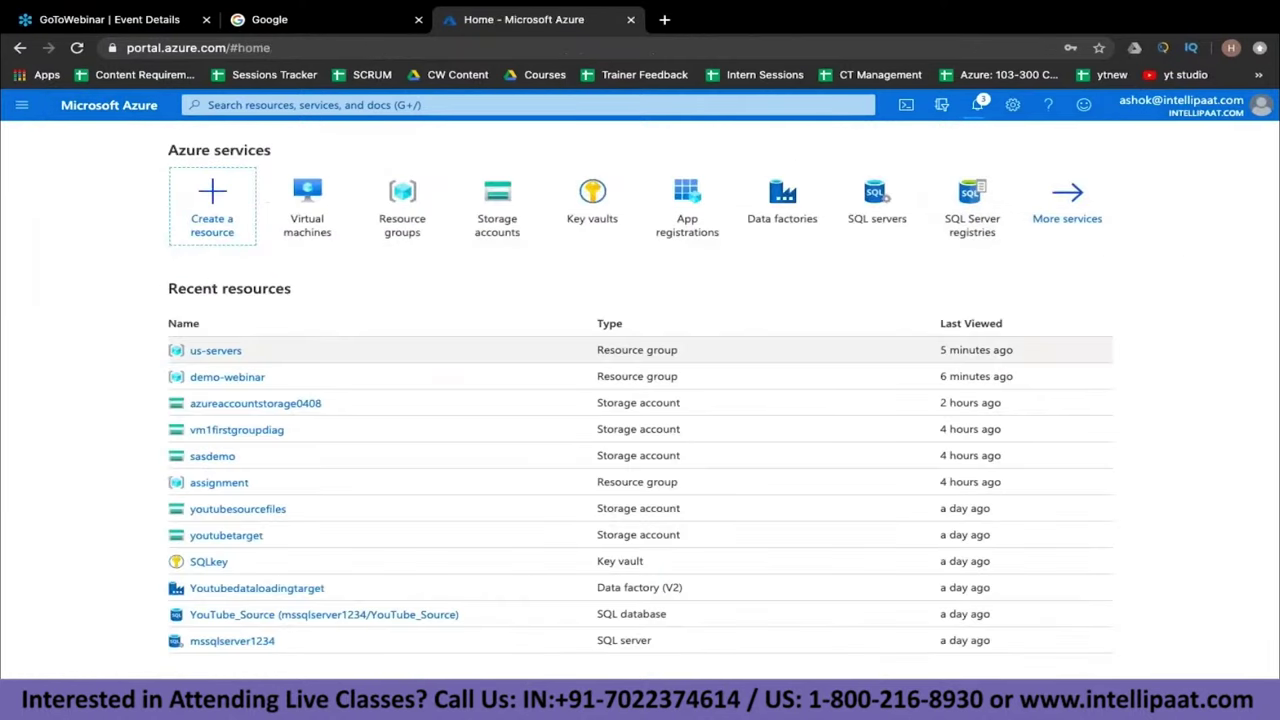
left_click(245, 378)
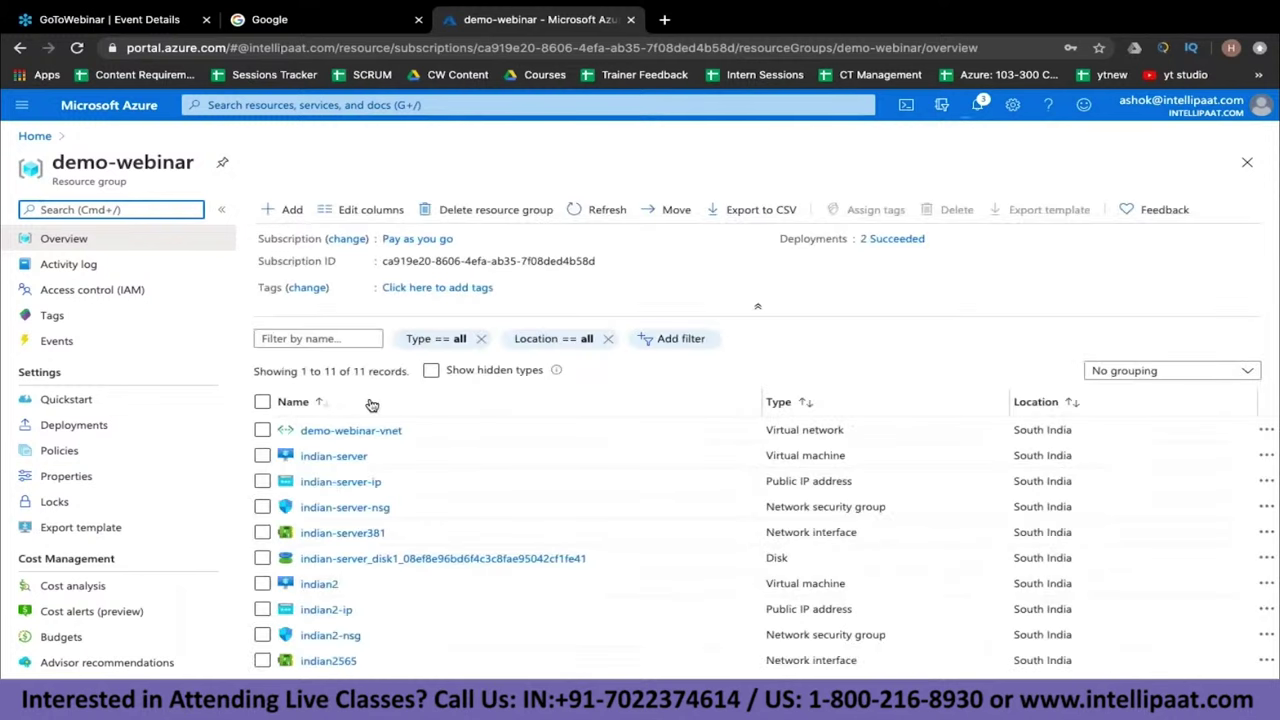
scroll(368, 440, "down", 1)
scroll(367, 455, "up", 1)
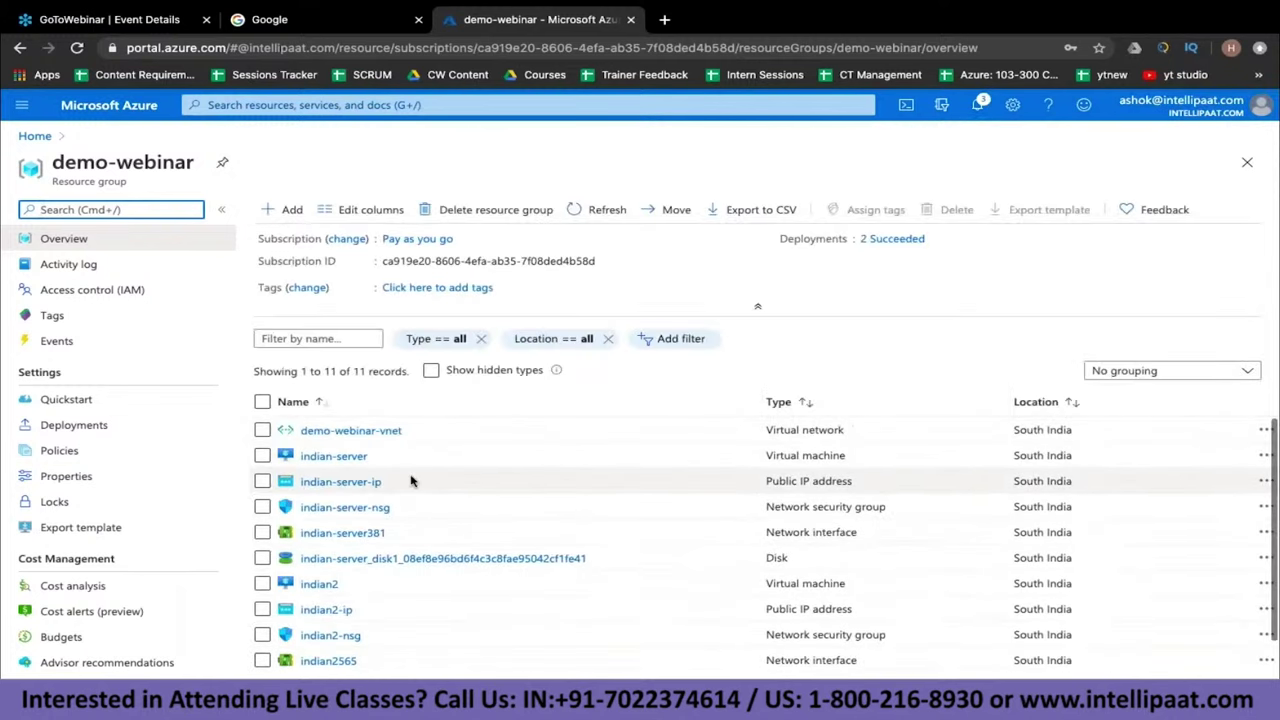
left_click(362, 457)
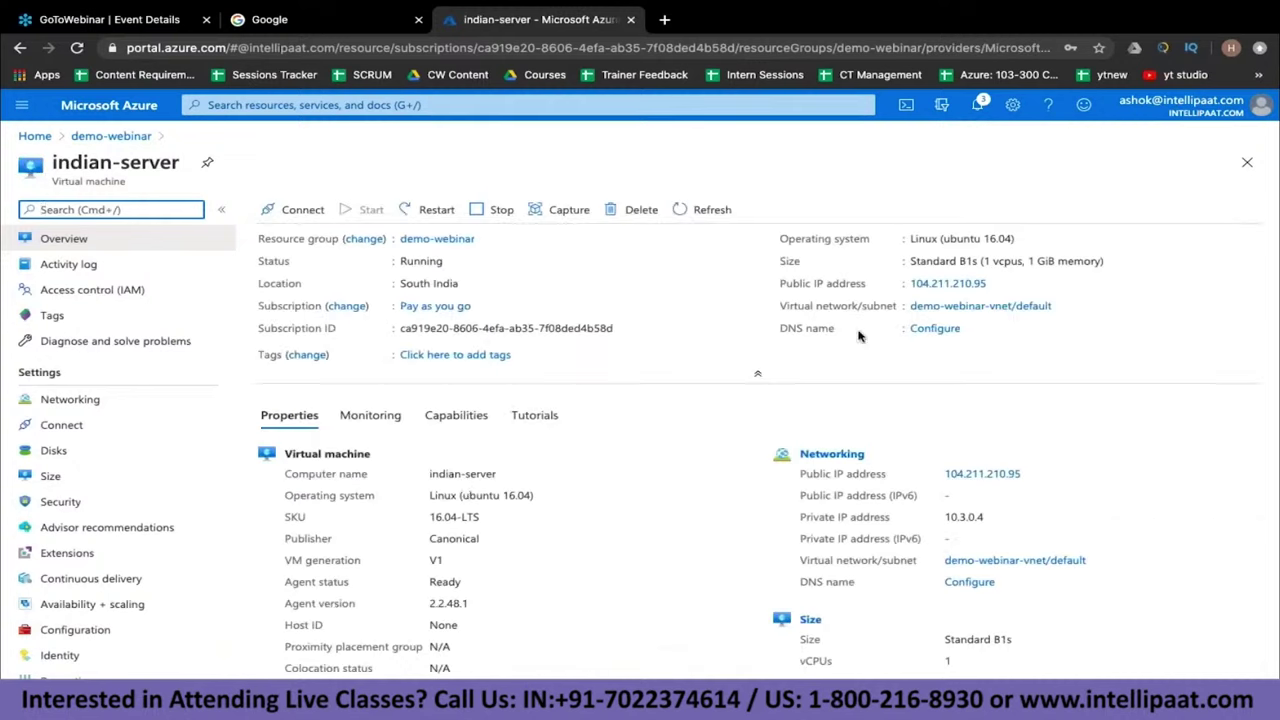
left_click(998, 286)
Step: Launch Terminal through Spotlight by searching 'termin'
key("super+space")
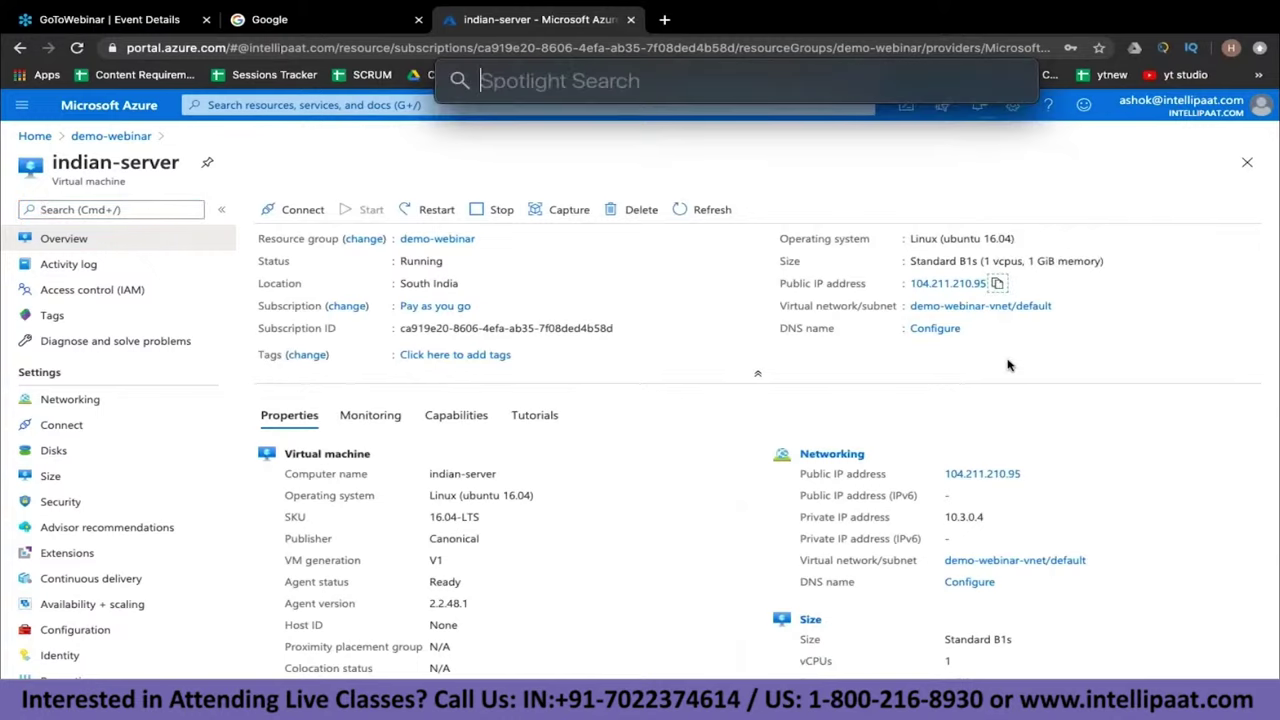
type("termin")
key("Return")
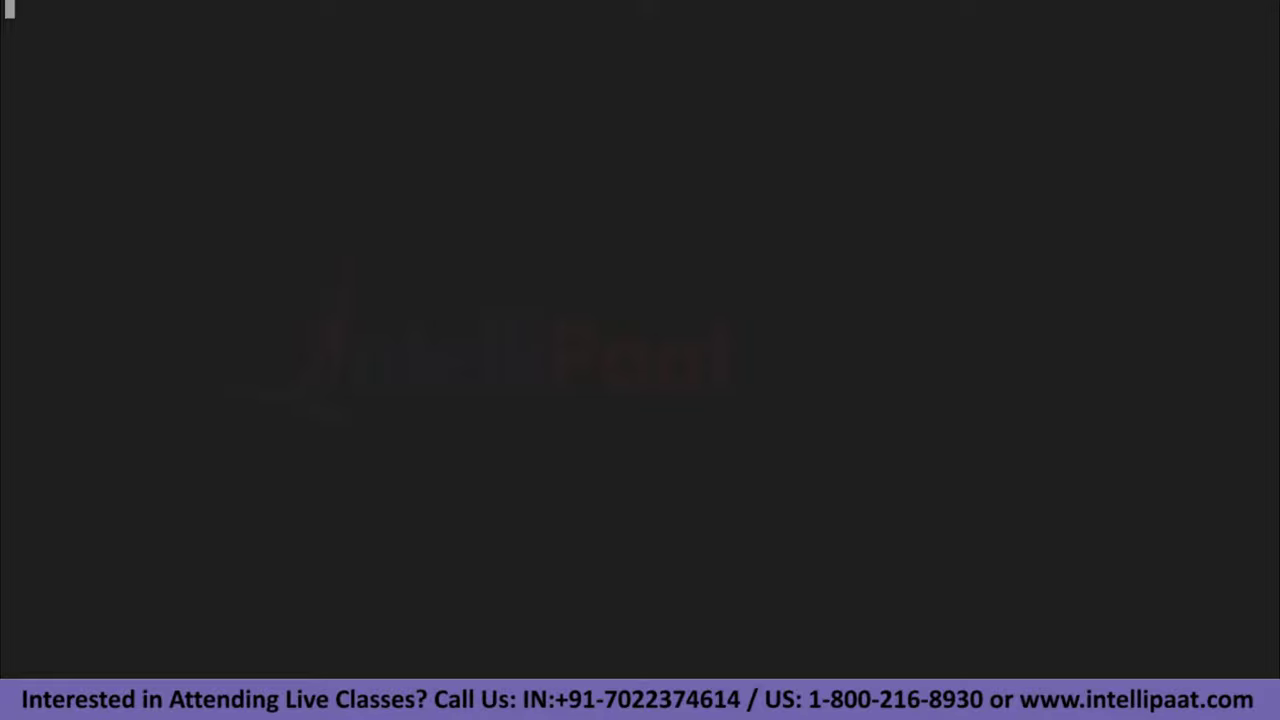
Step: Clear the terminal screen and switch back to the browser
type("clear")
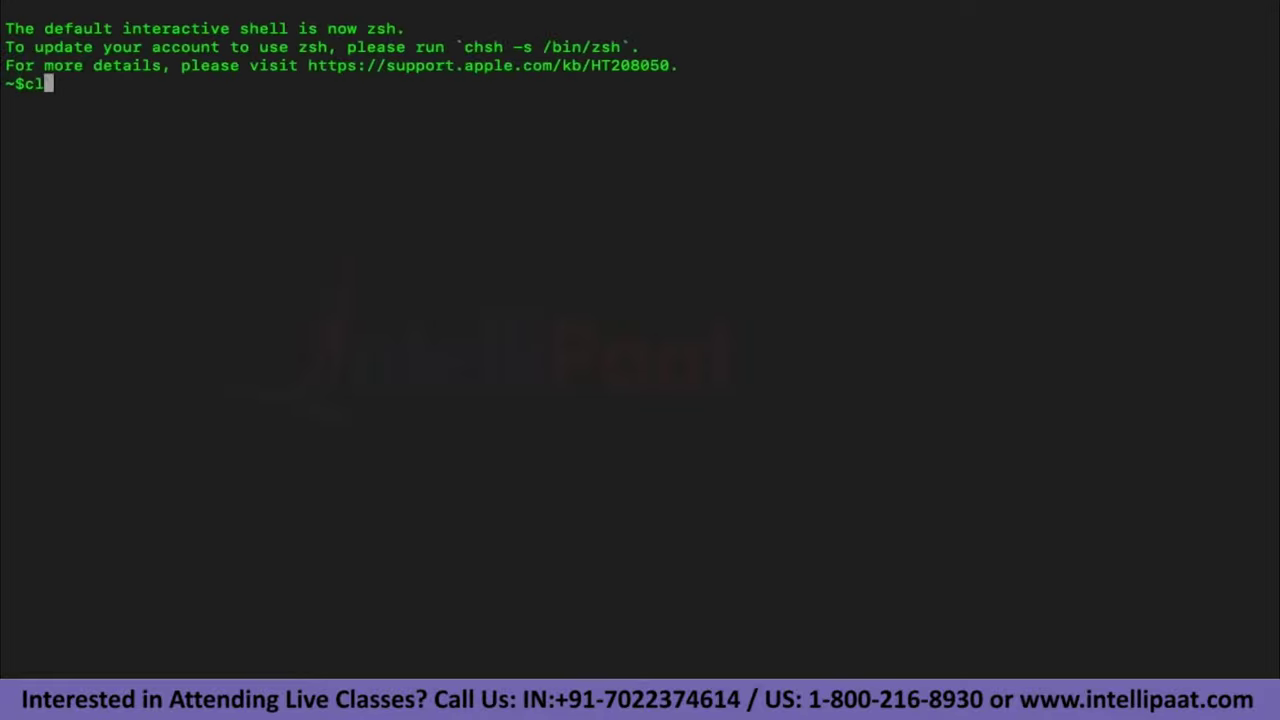
key("Return")
key("ctrl+Right")
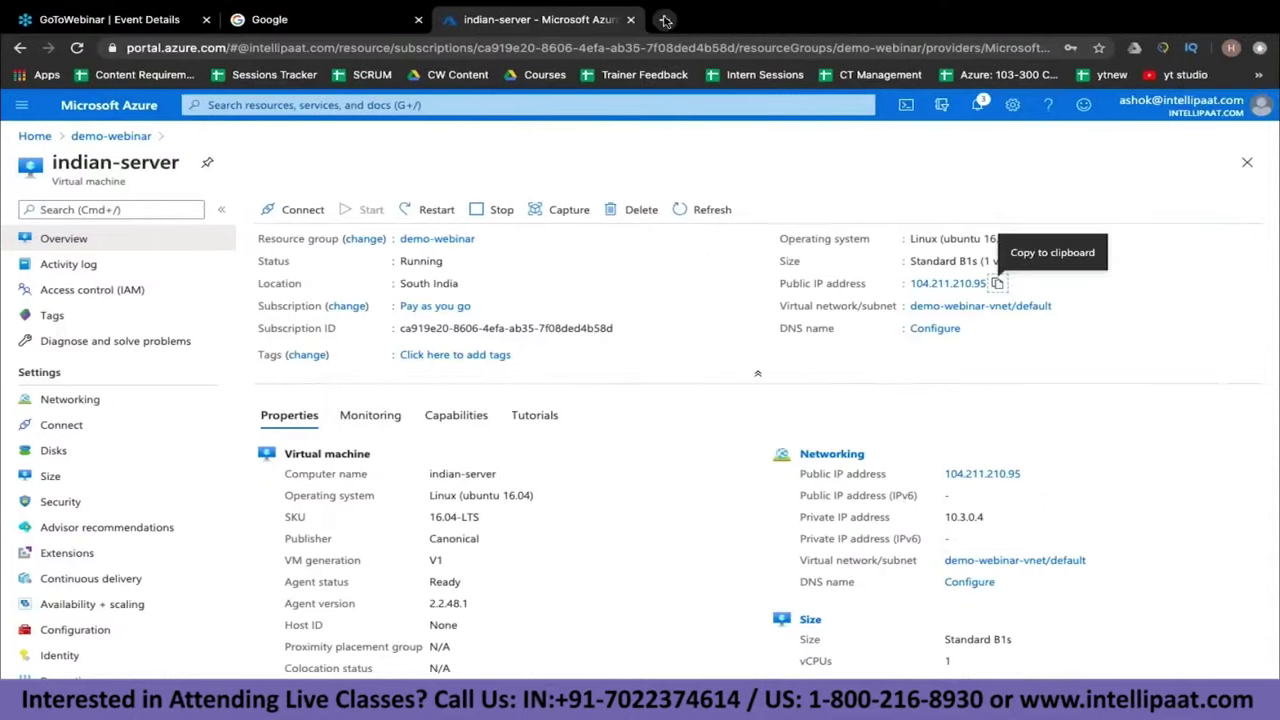
Step: Open putty.org's 0.74 download page, select the 64-bit MSI name, then start a 'putty screenshot' search
left_click(665, 20)
type("putty.org")
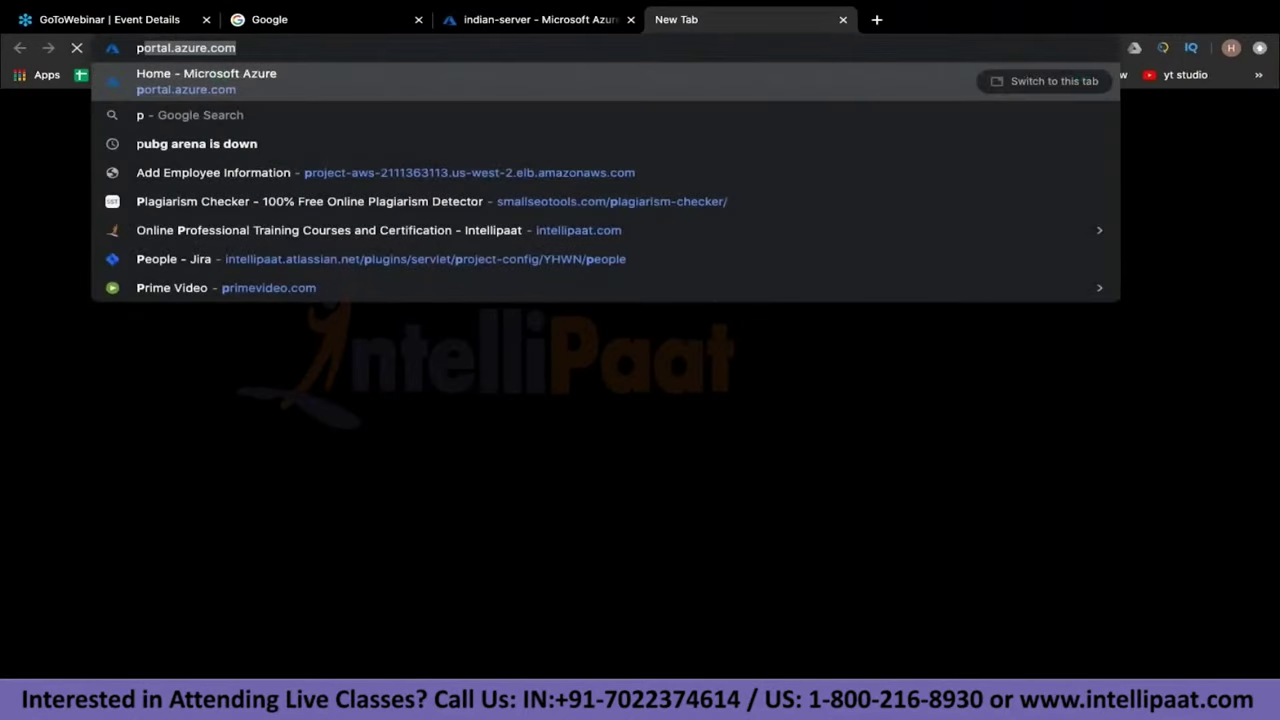
key("Return")
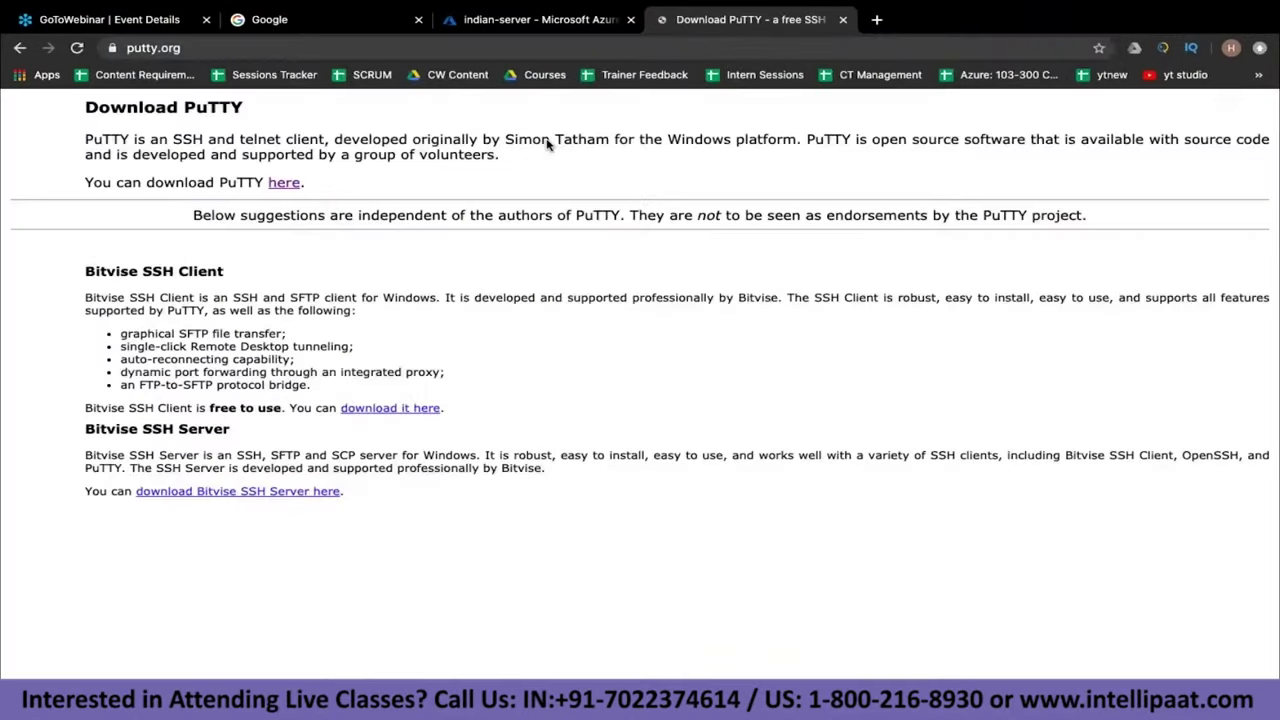
left_click(192, 50)
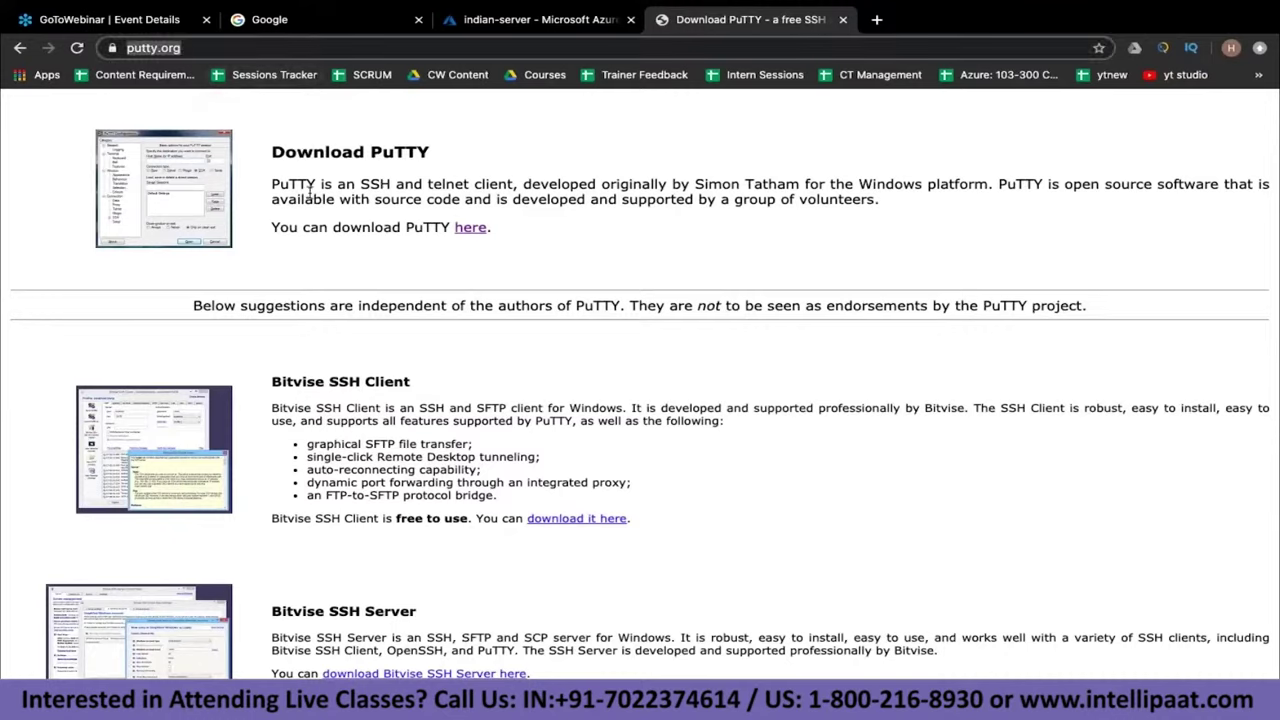
left_click(470, 228)
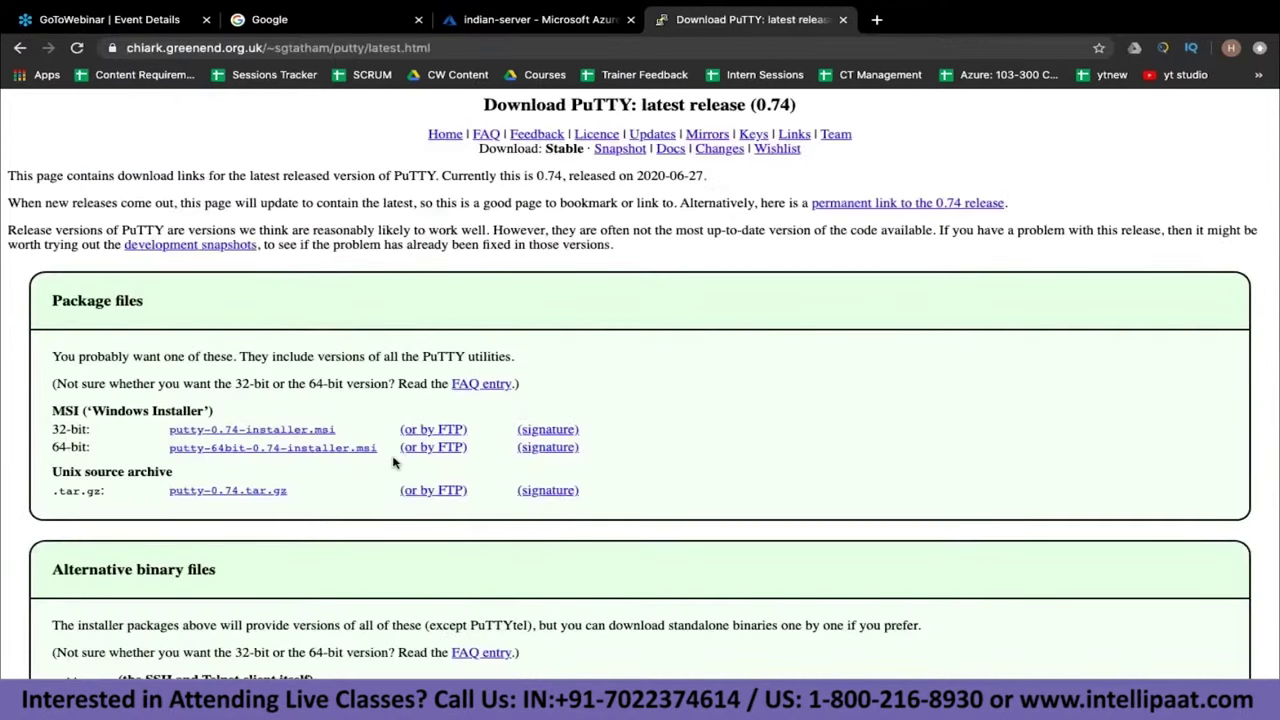
scroll(330, 440, "down", 1)
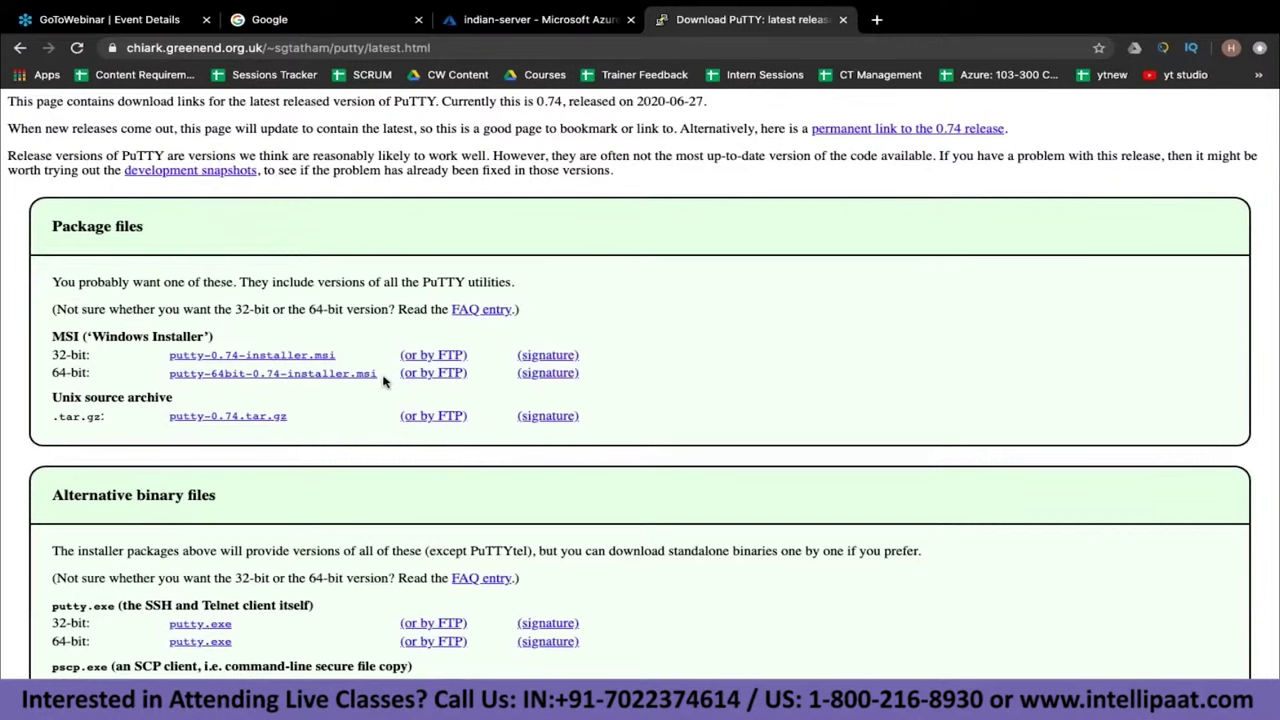
left_click_drag(388, 380, 40, 378)
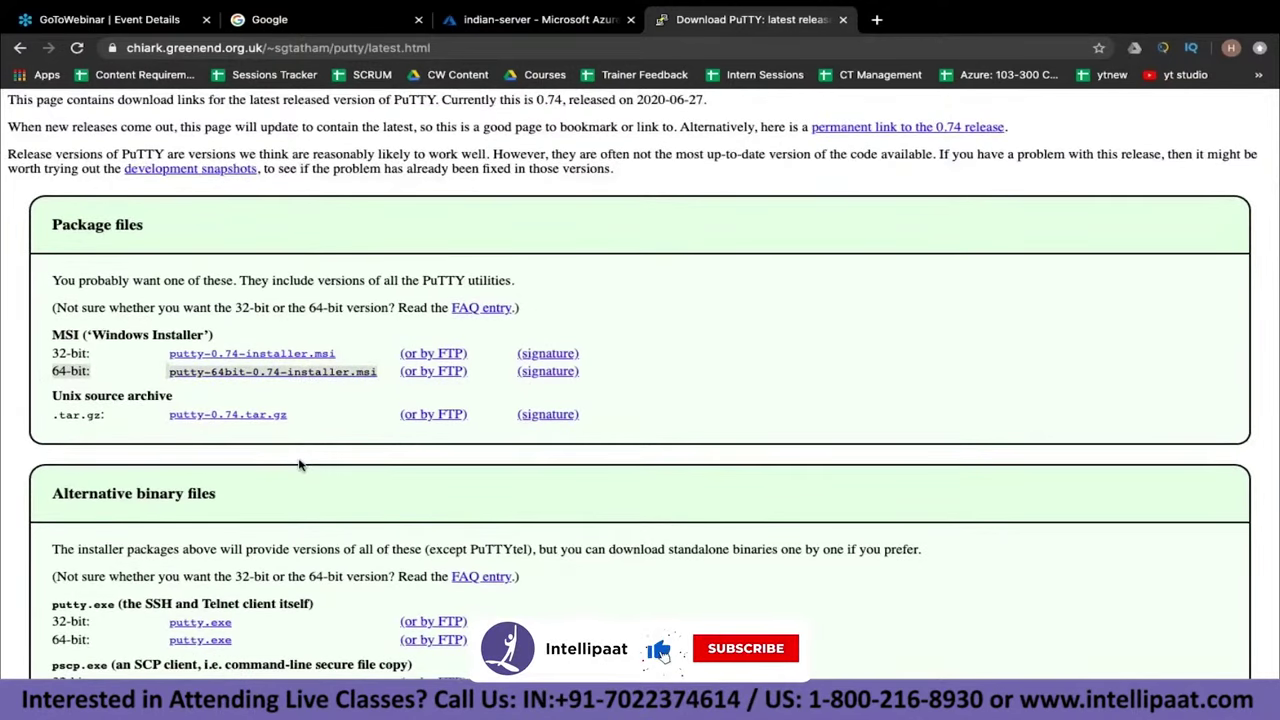
scroll(337, 374, "down", 1)
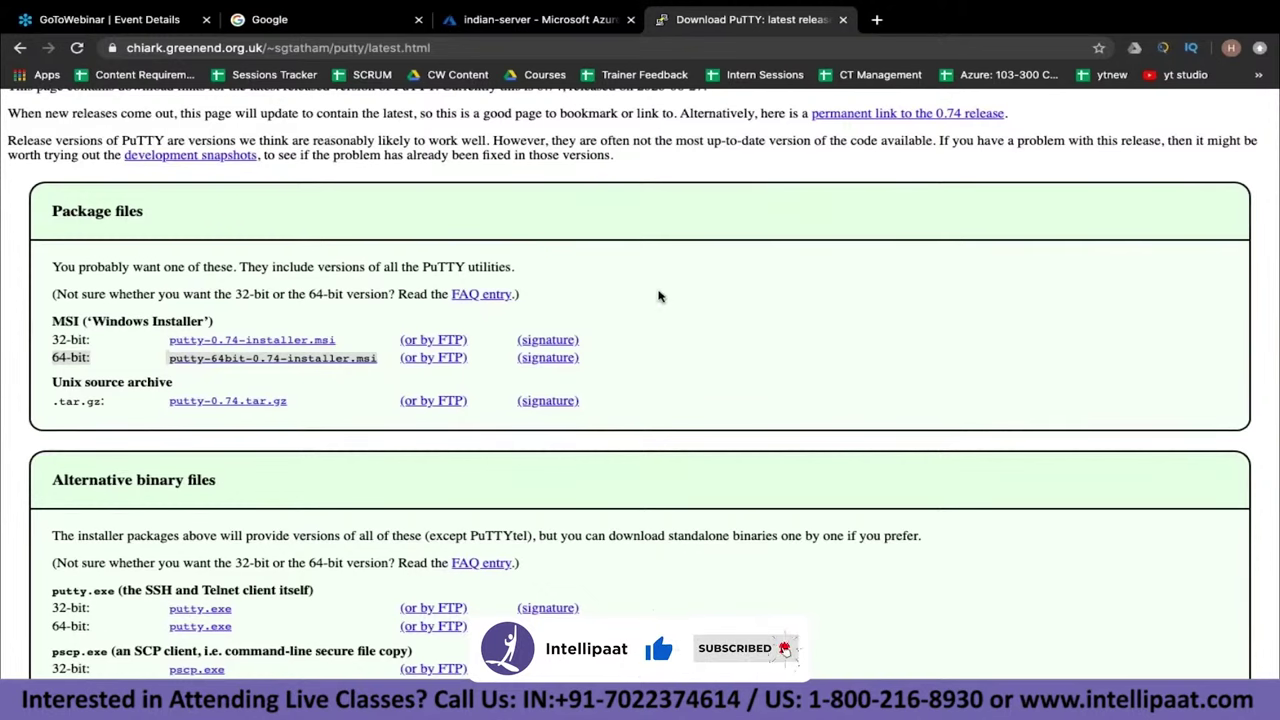
left_click(876, 19)
type("p")
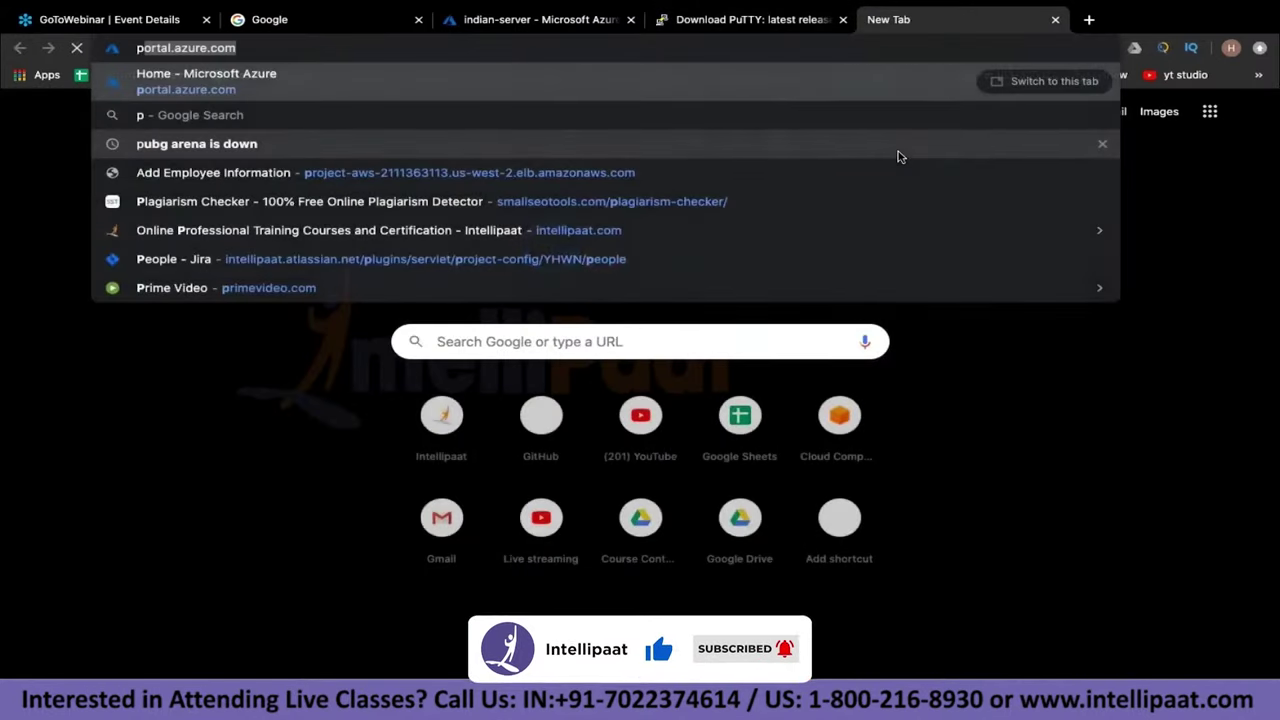
type("utty screenshot")
Step: Search Google Images for 'putty screenshot' and preview PuTTY configuration screenshots
key("Return")
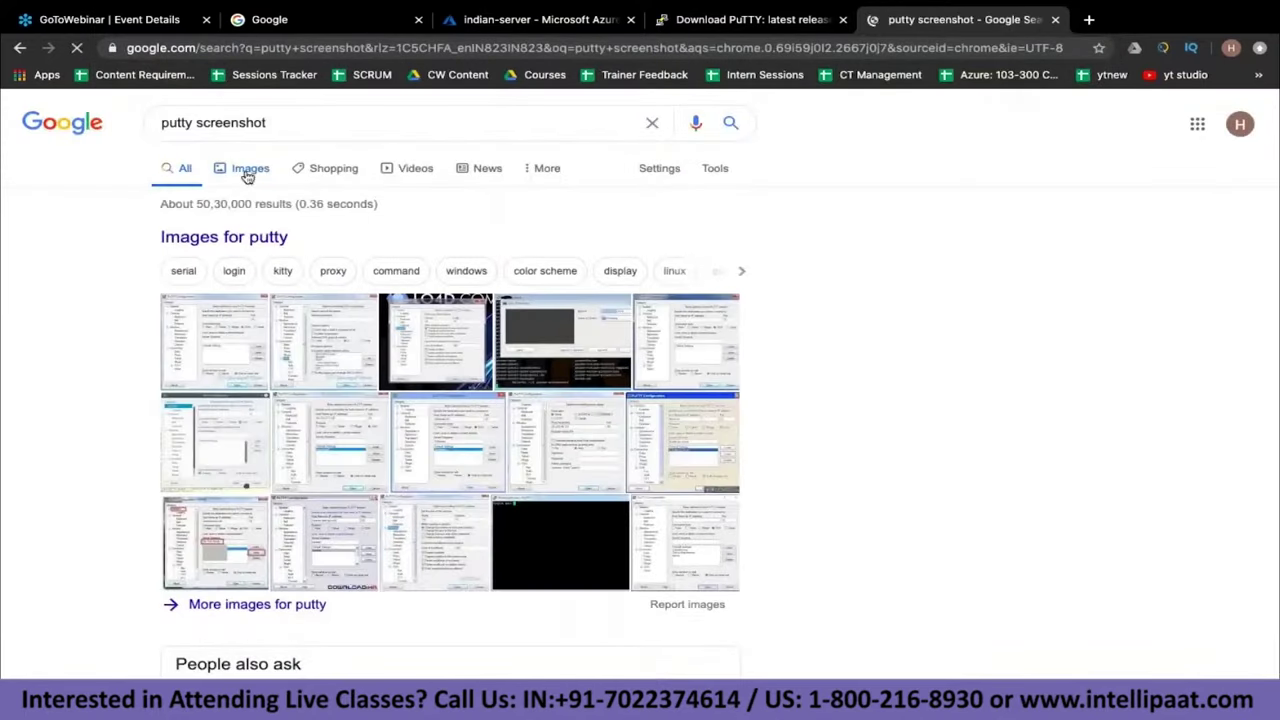
left_click(243, 169)
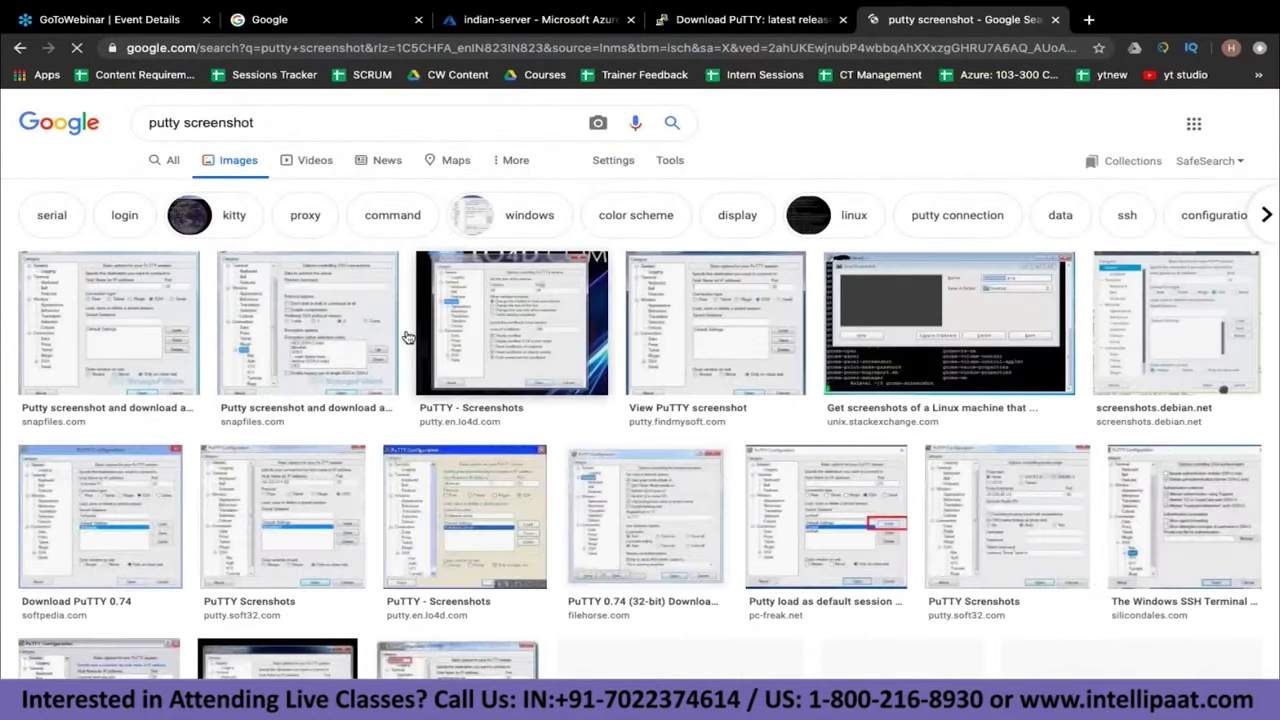
left_click(352, 323)
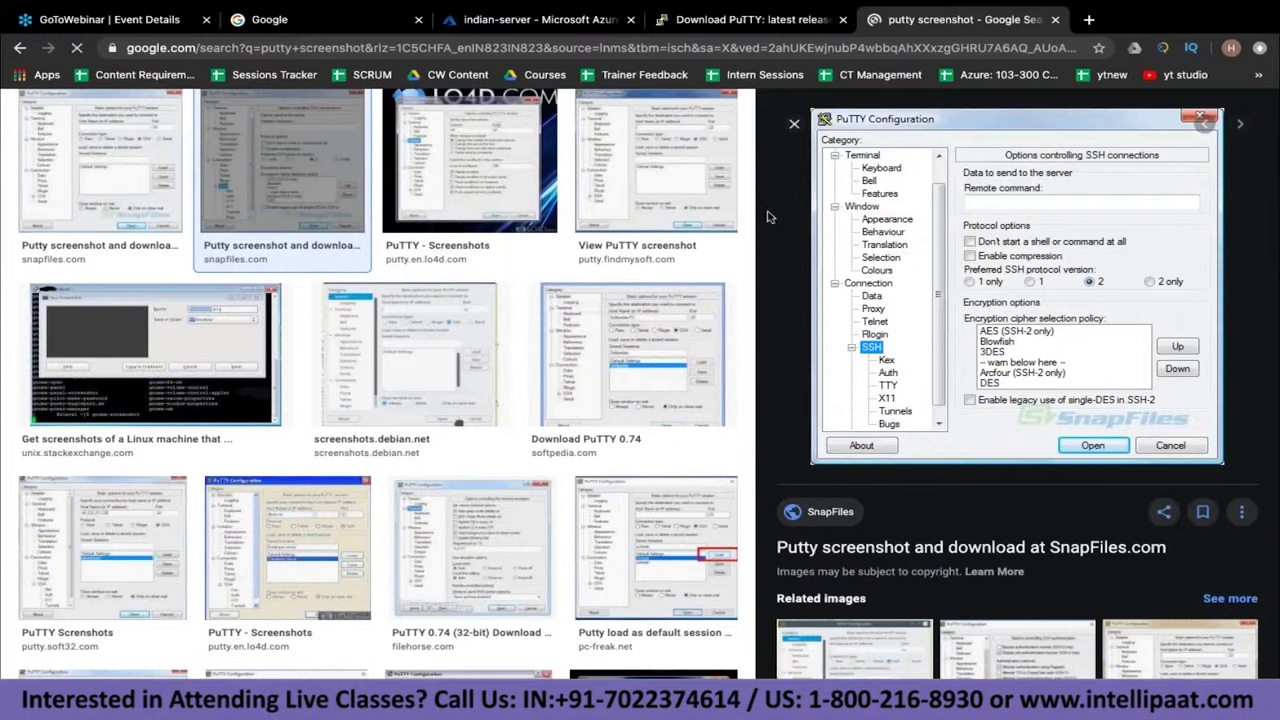
left_click(502, 180)
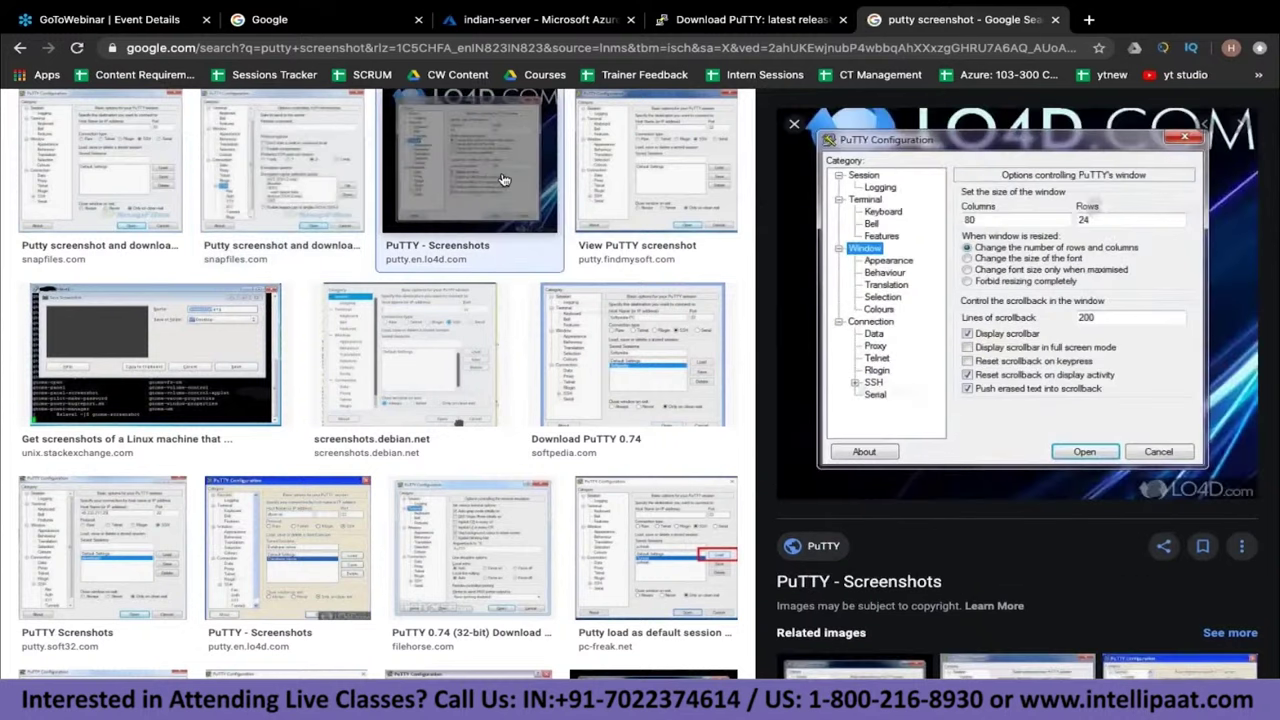
left_click(661, 192)
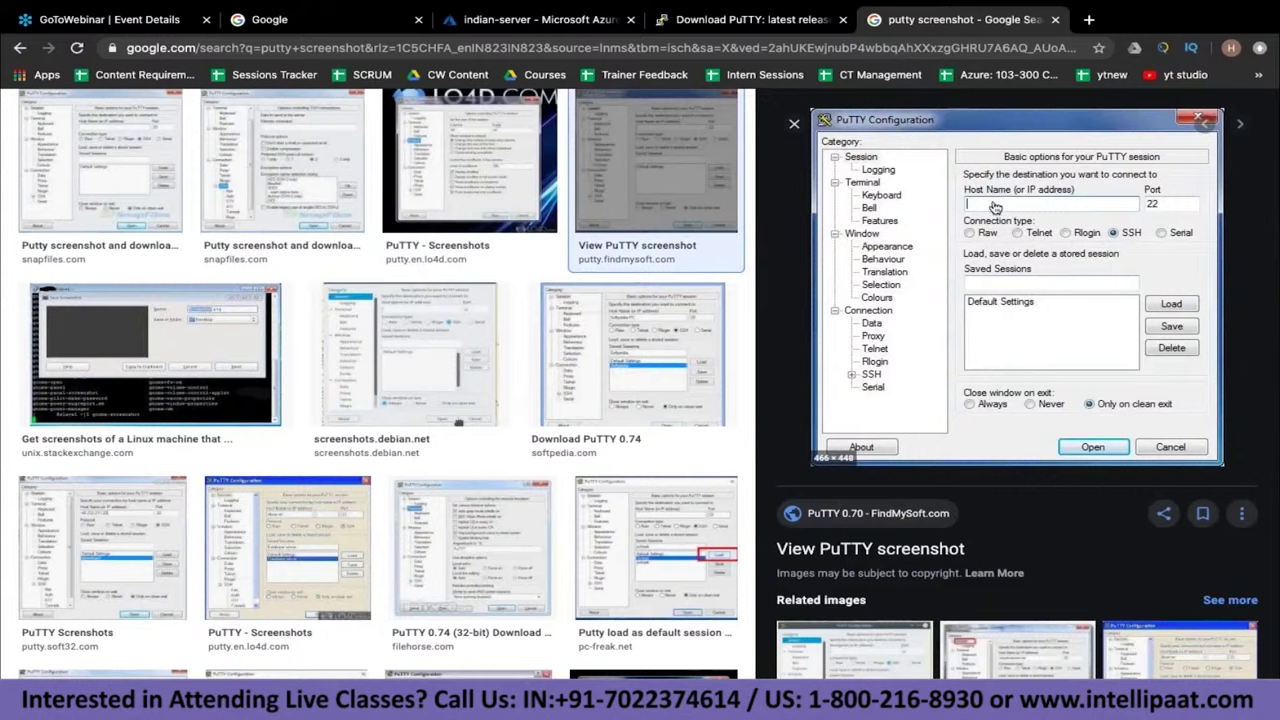
Step: Flip between the Azure, PuTTY download and screenshot tabs, then clear the terminal
mouse_move(583, 11)
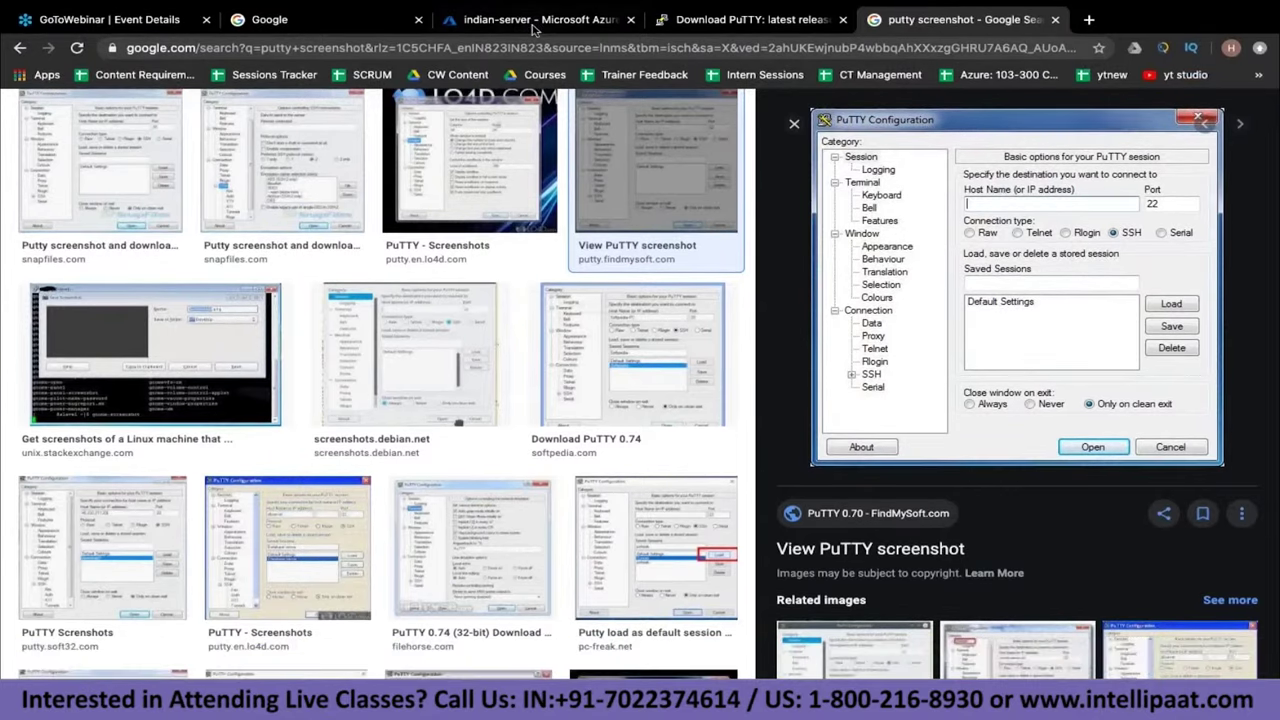
left_click(540, 19)
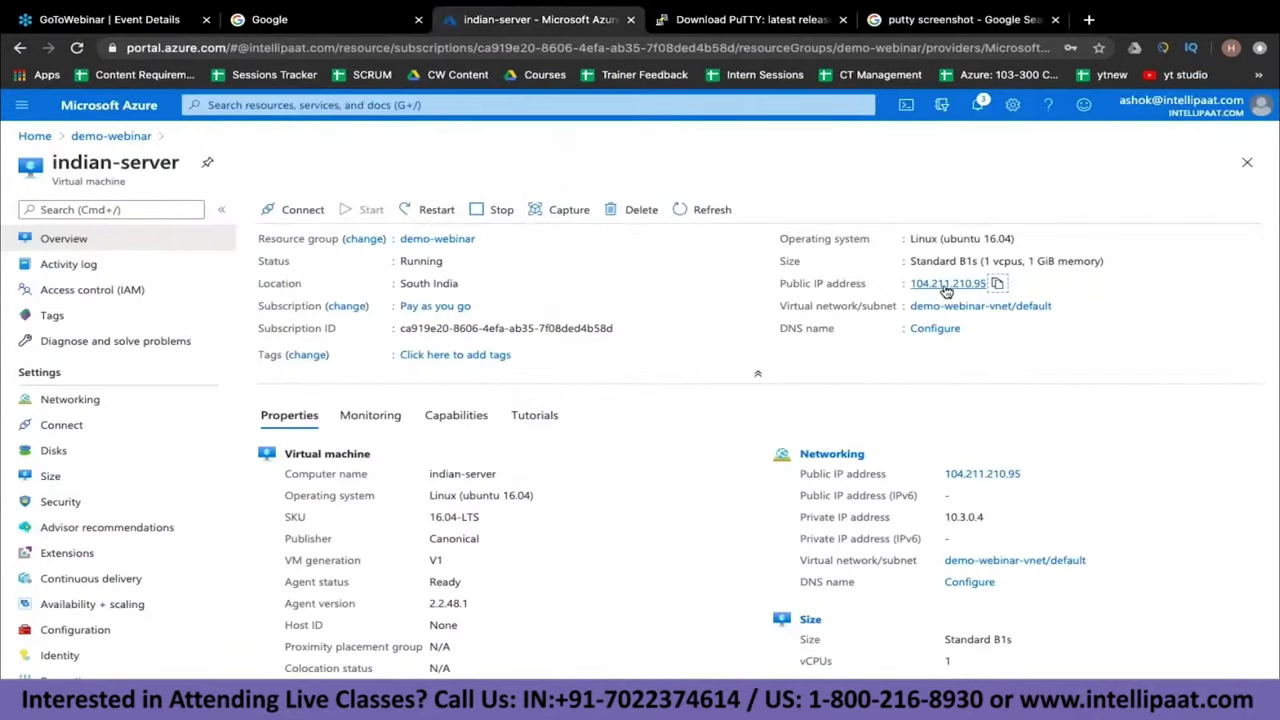
left_click(750, 19)
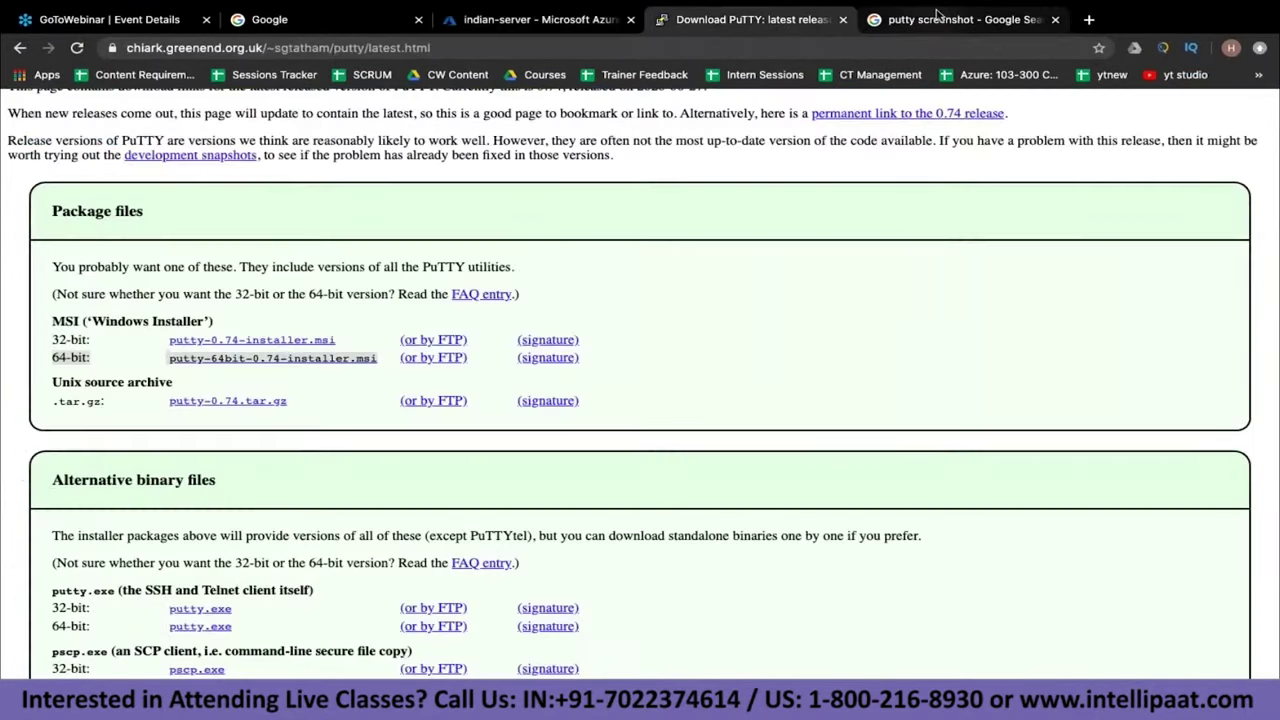
left_click(937, 17)
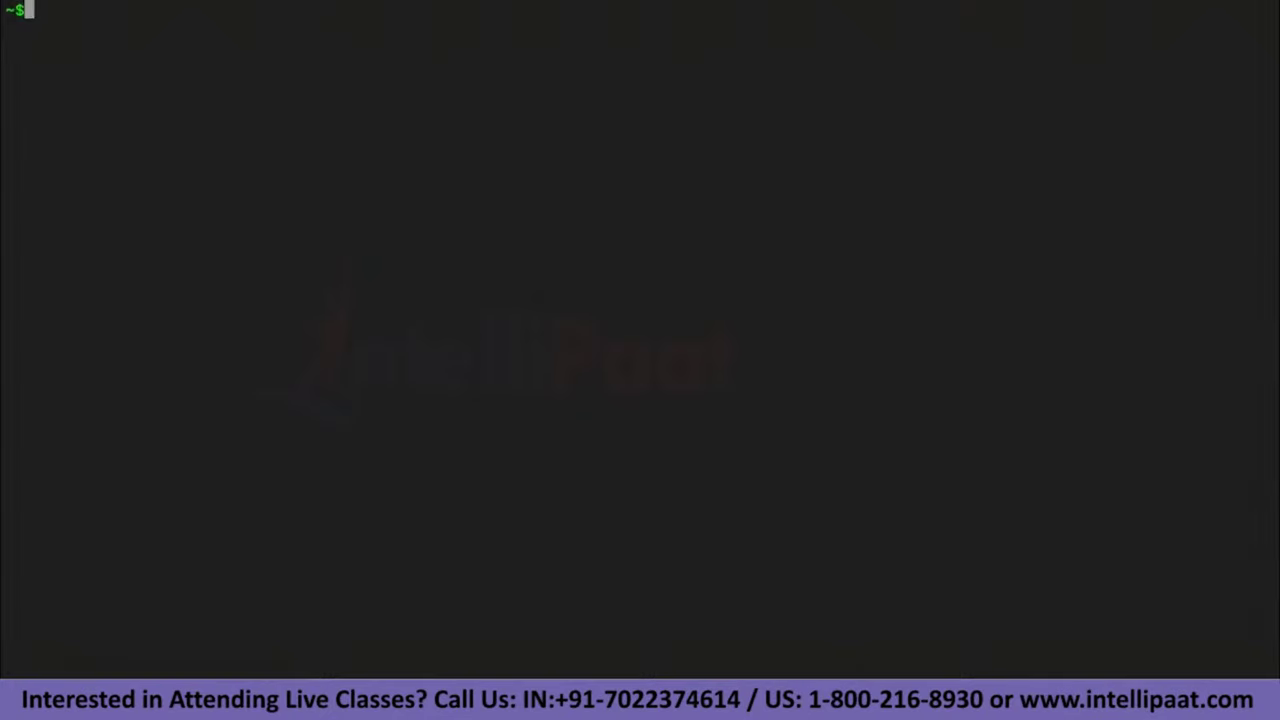
type("clear")
key("Return")
type("ssh")
type("intellipaat")
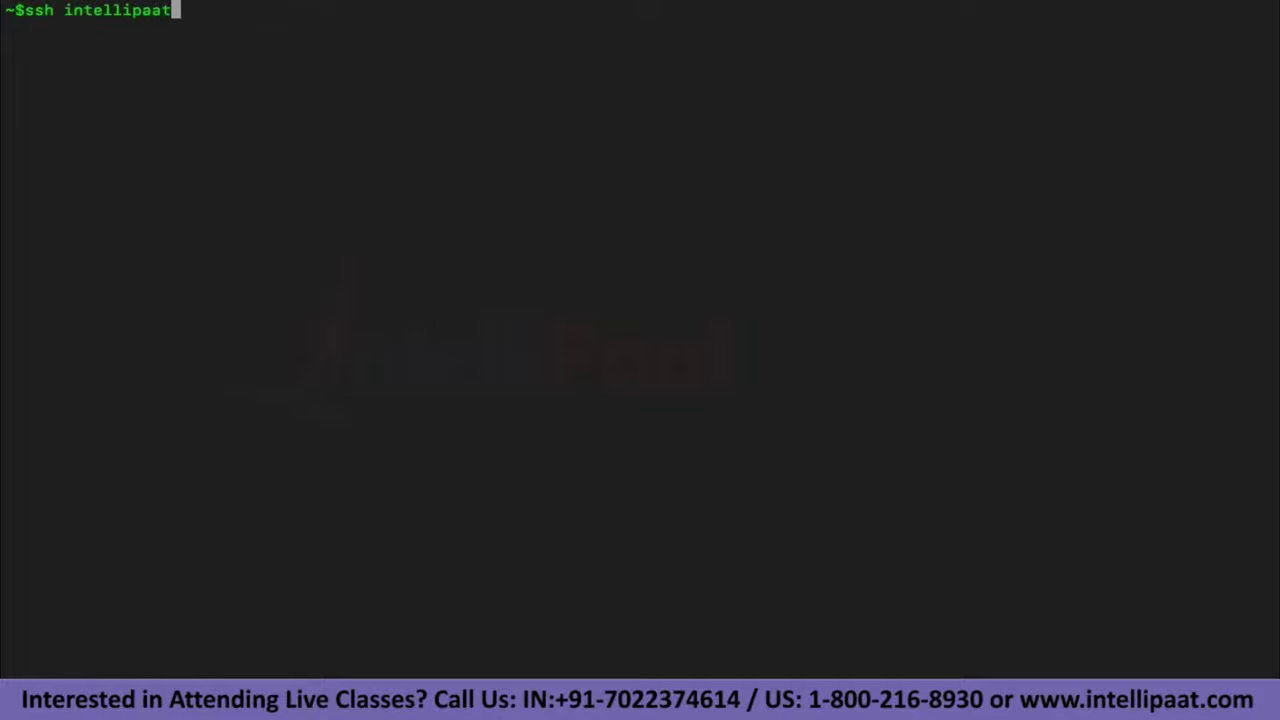
type("@104.211.210.95")
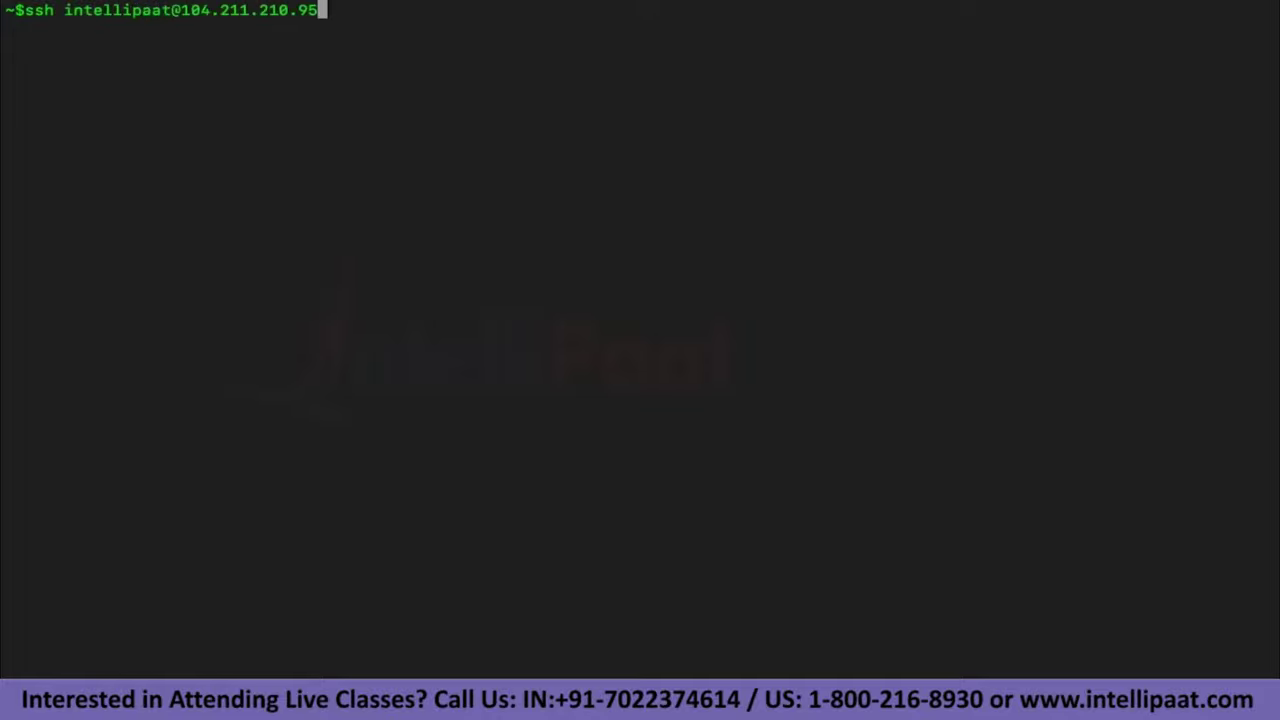
key("Return")
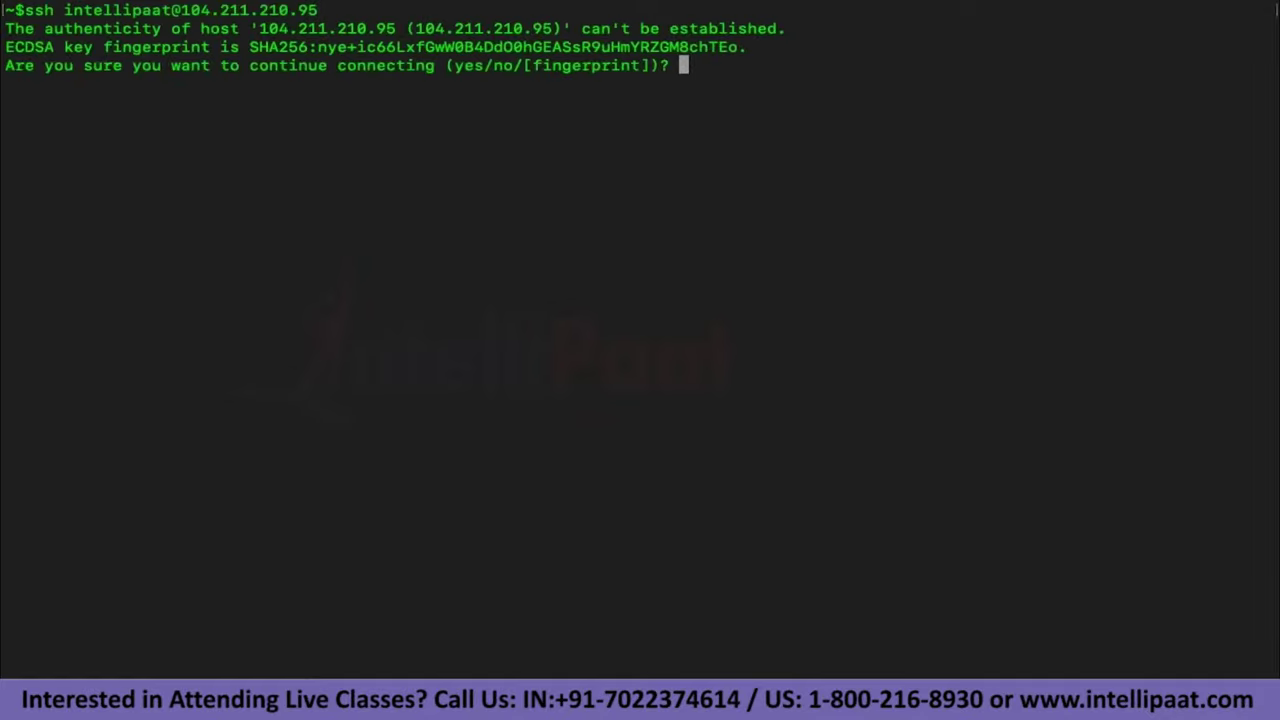
type("yes")
key("Return")
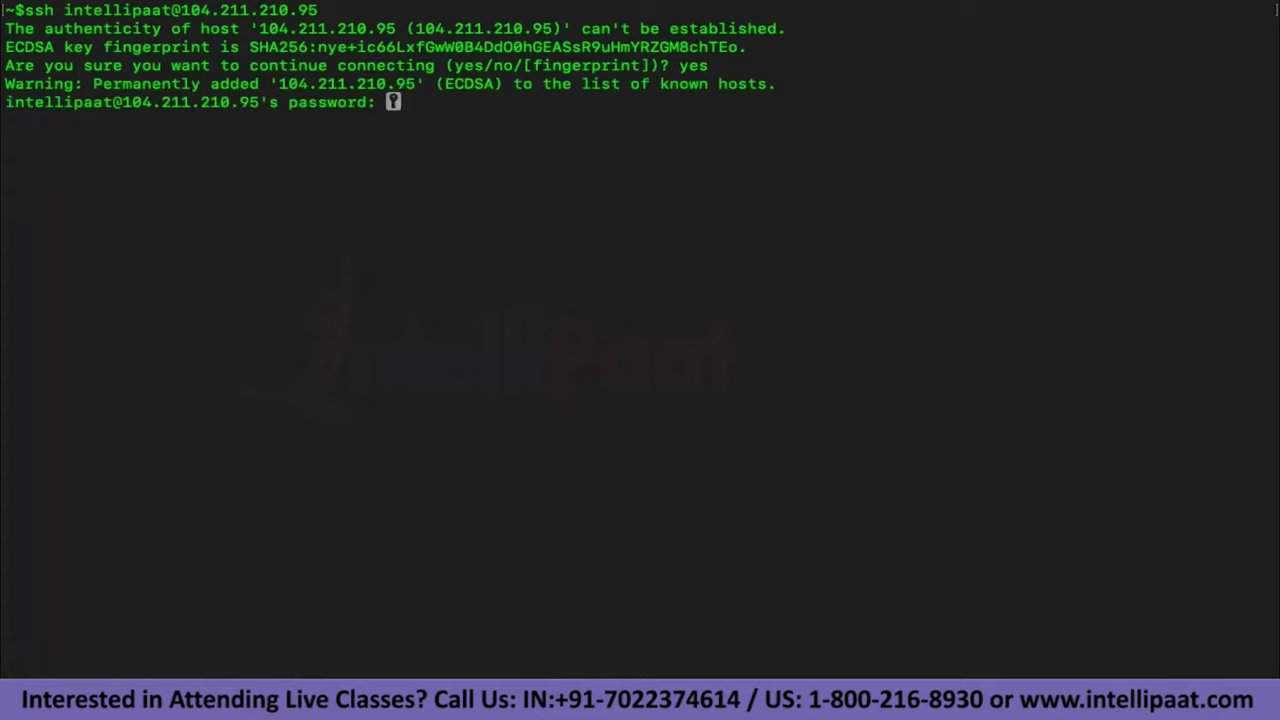
key("Return")
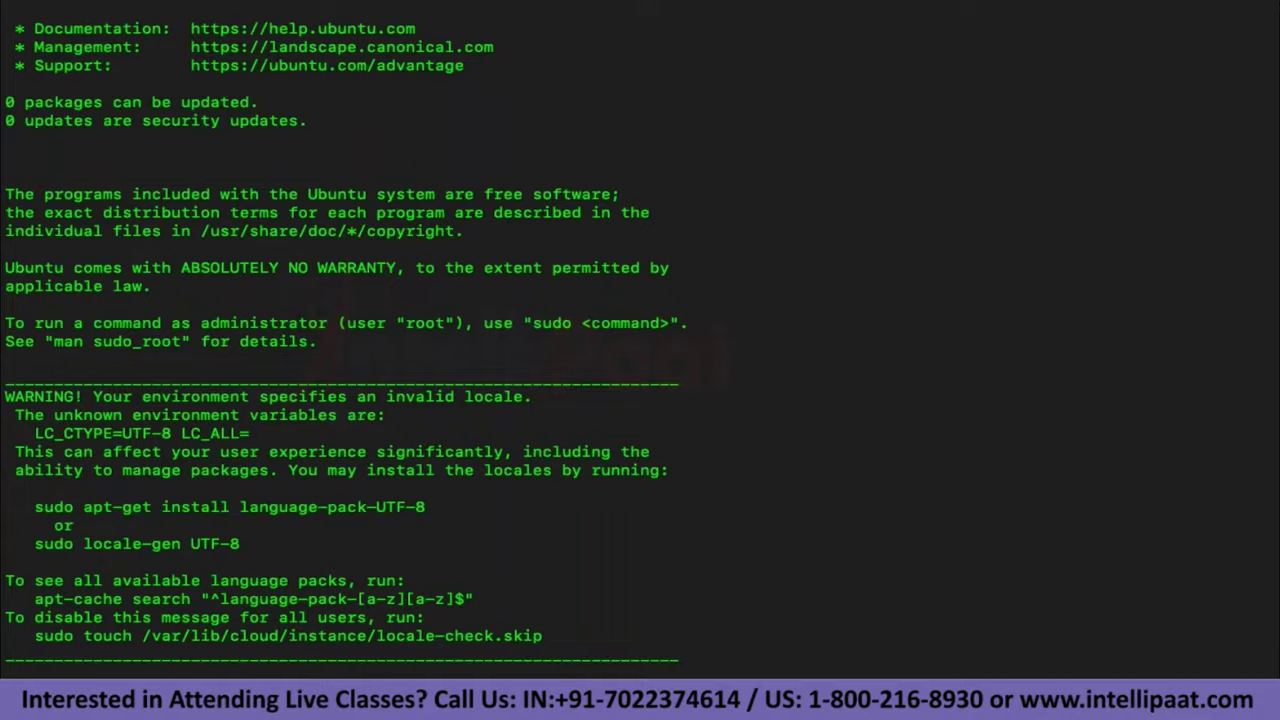
key("ctrl+l")
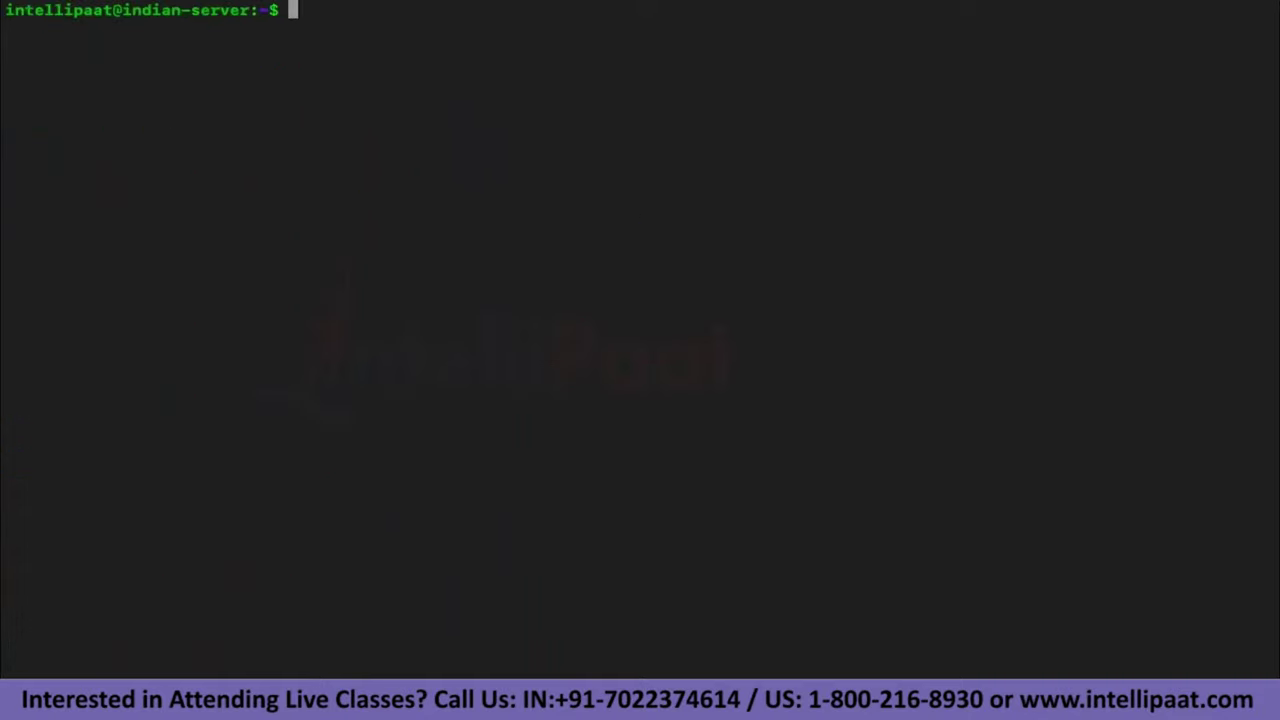
Step: In a new Terminal tab, clear the screen and begin an 'ssh intellipaat@' command
key("super+t")
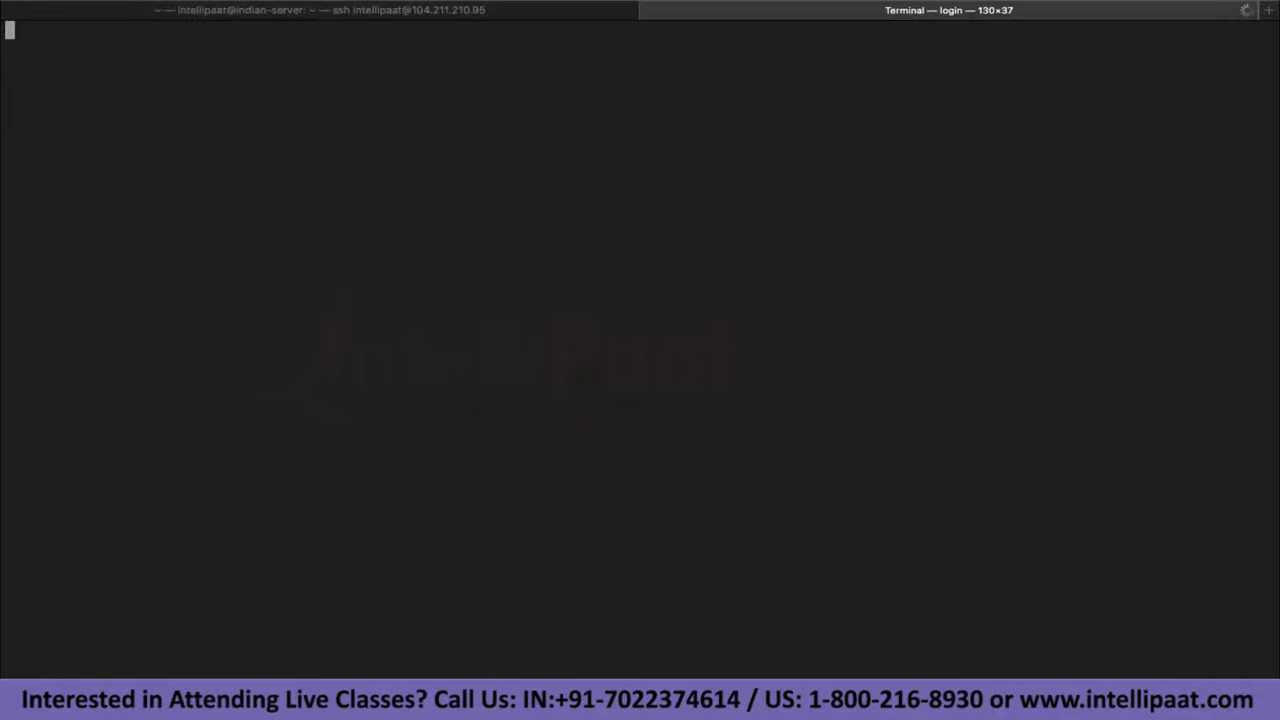
type("clear")
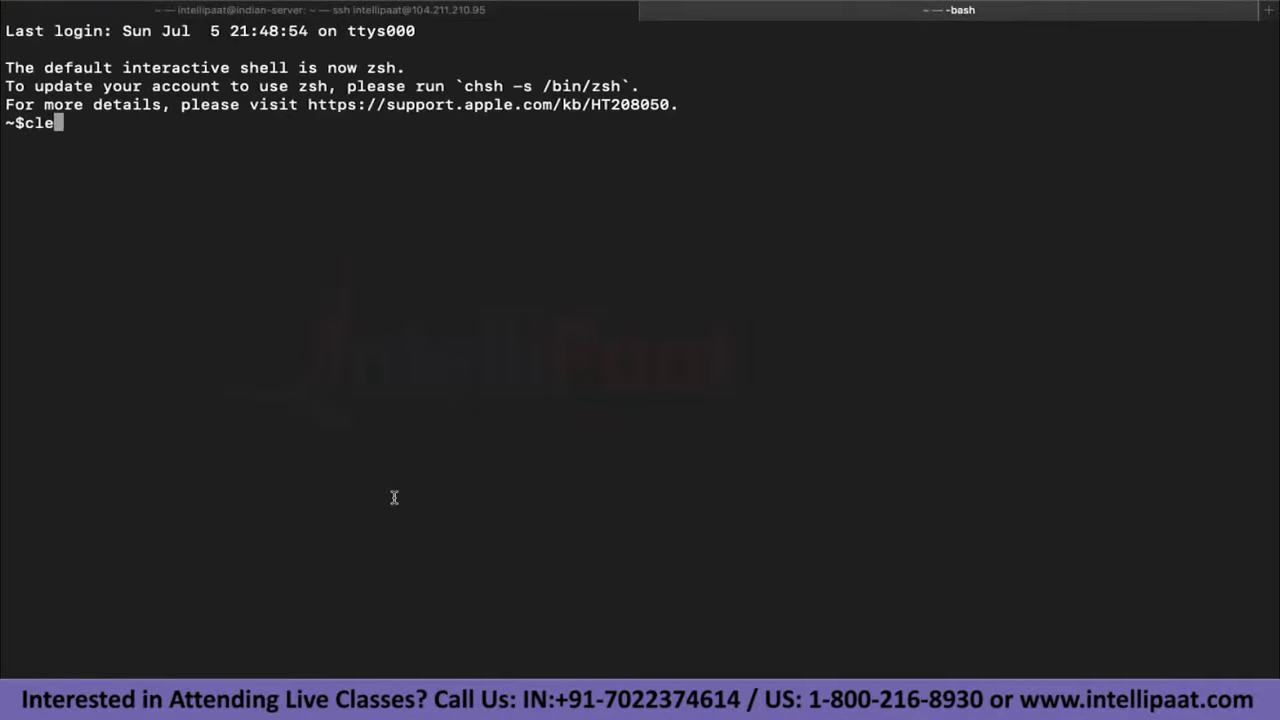
key("Return")
type("ssh inte")
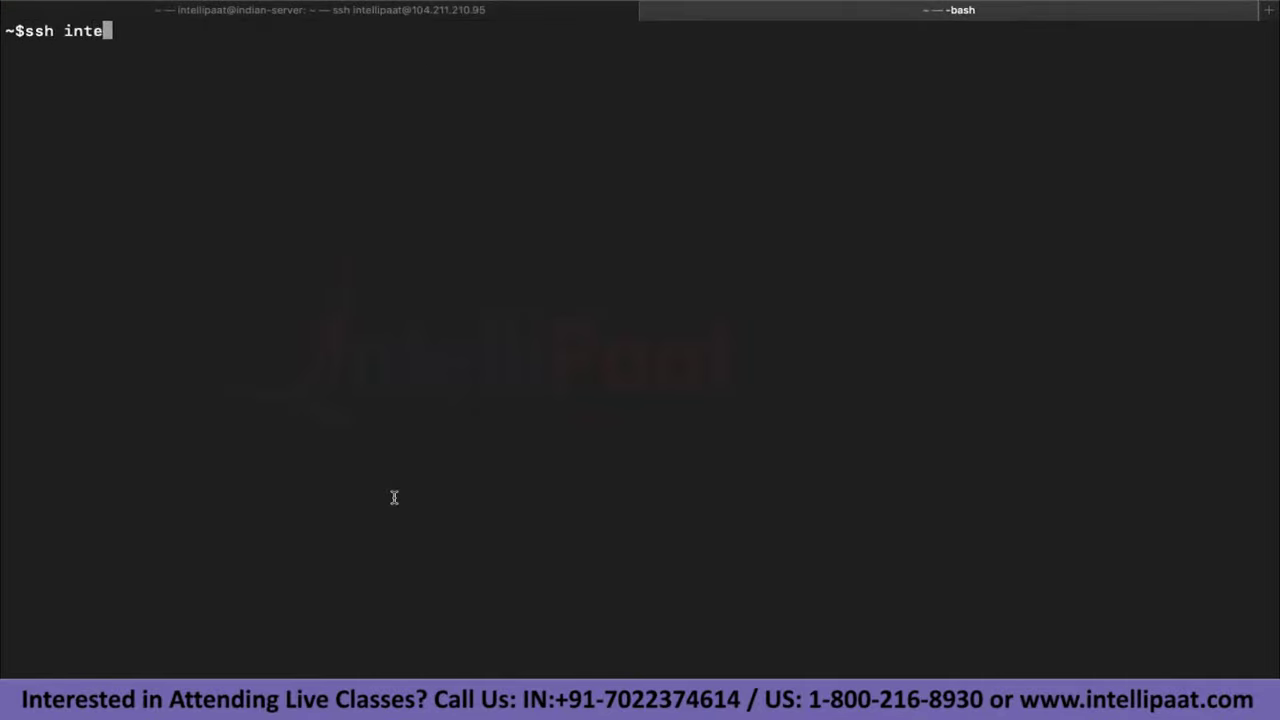
type("llipaat@")
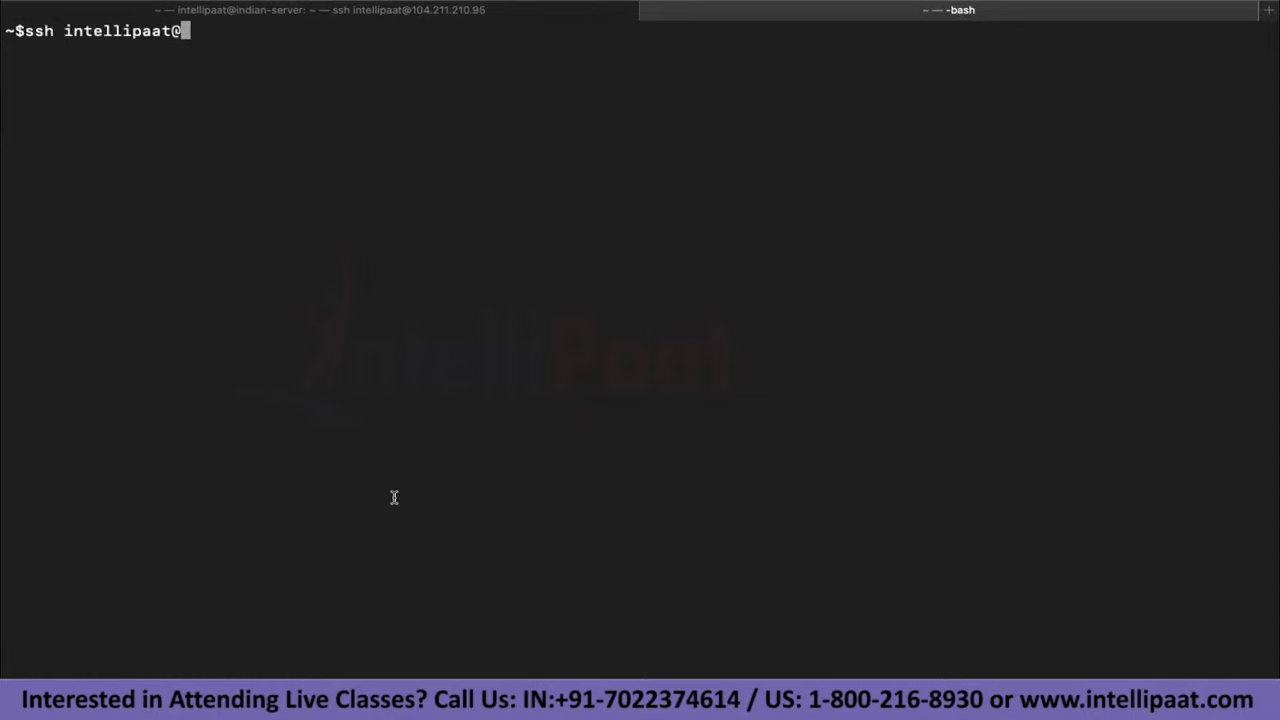
Step: Copy indian2's public IP address from its page in the demo-webinar resource group
key("ctrl+Right")
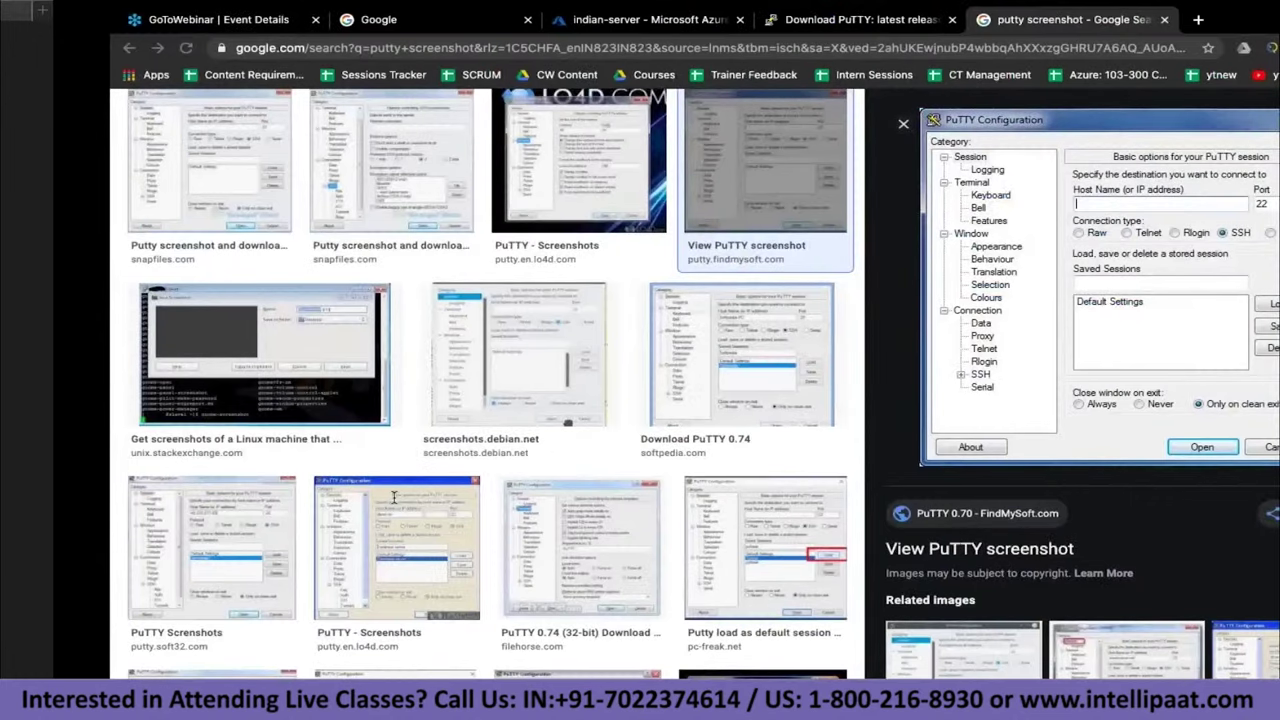
key("ctrl+shift+Tab")
key("ctrl+shift+Tab")
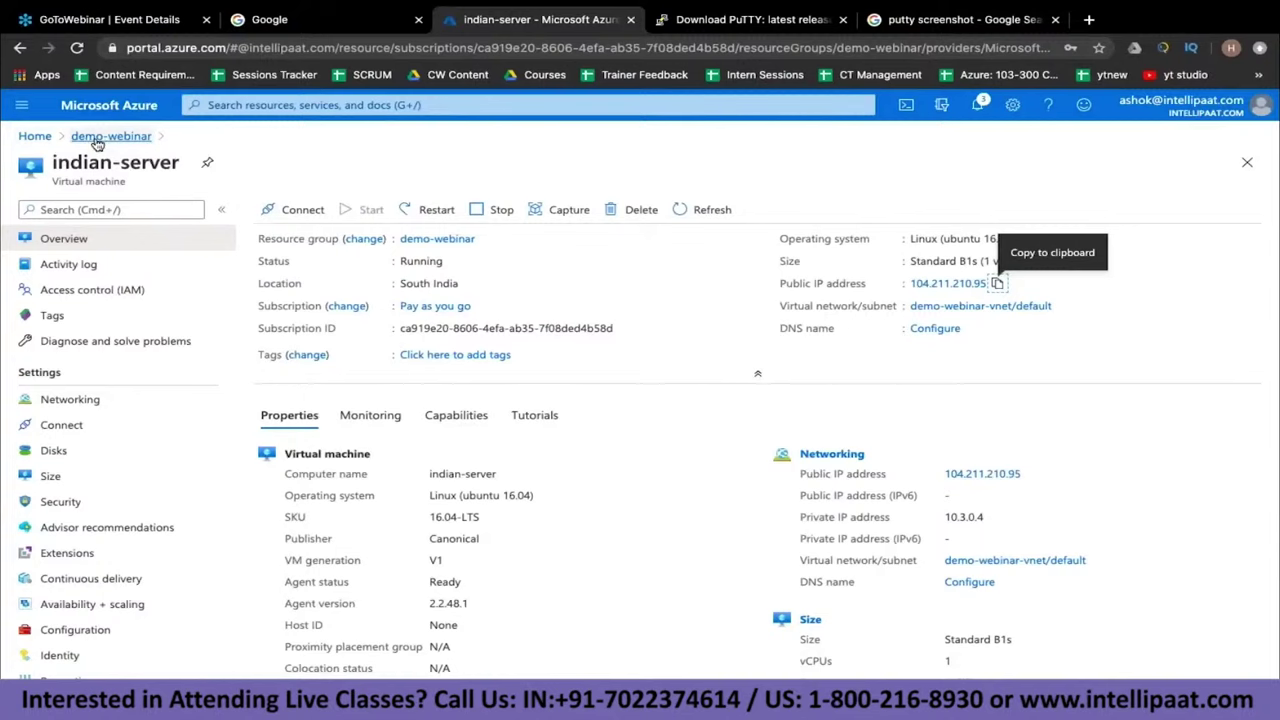
left_click(97, 143)
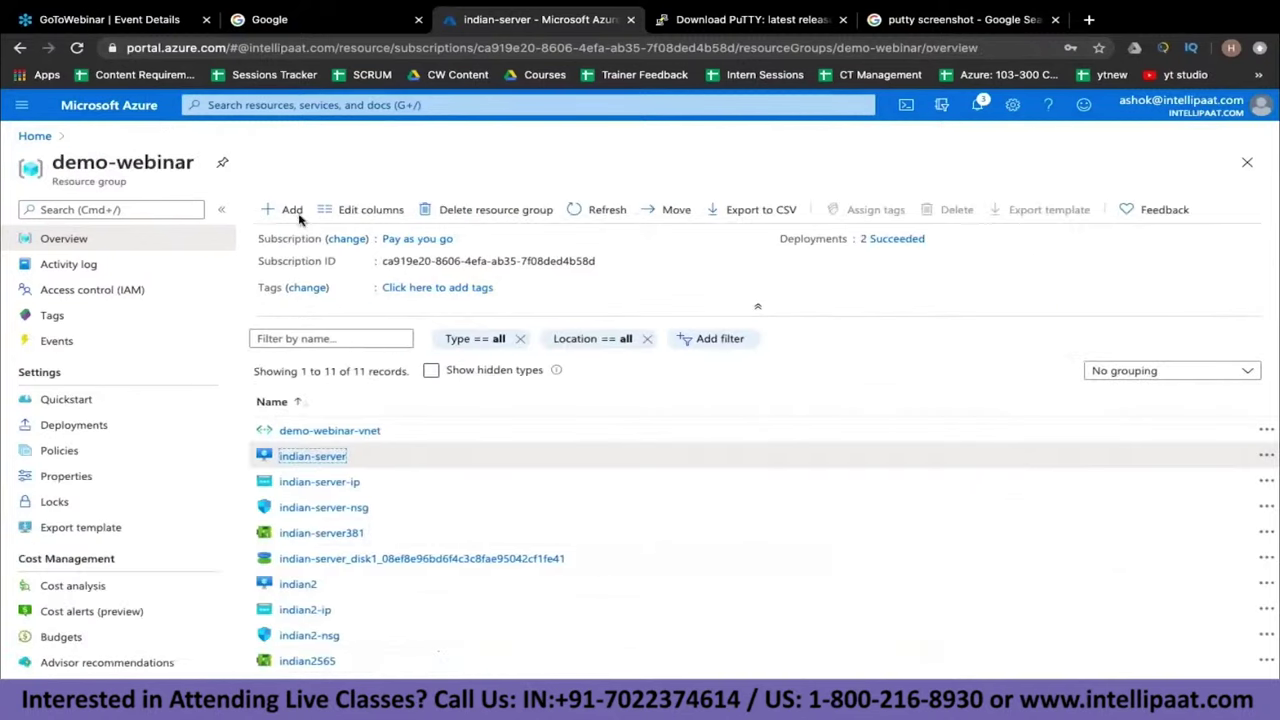
left_click(326, 590)
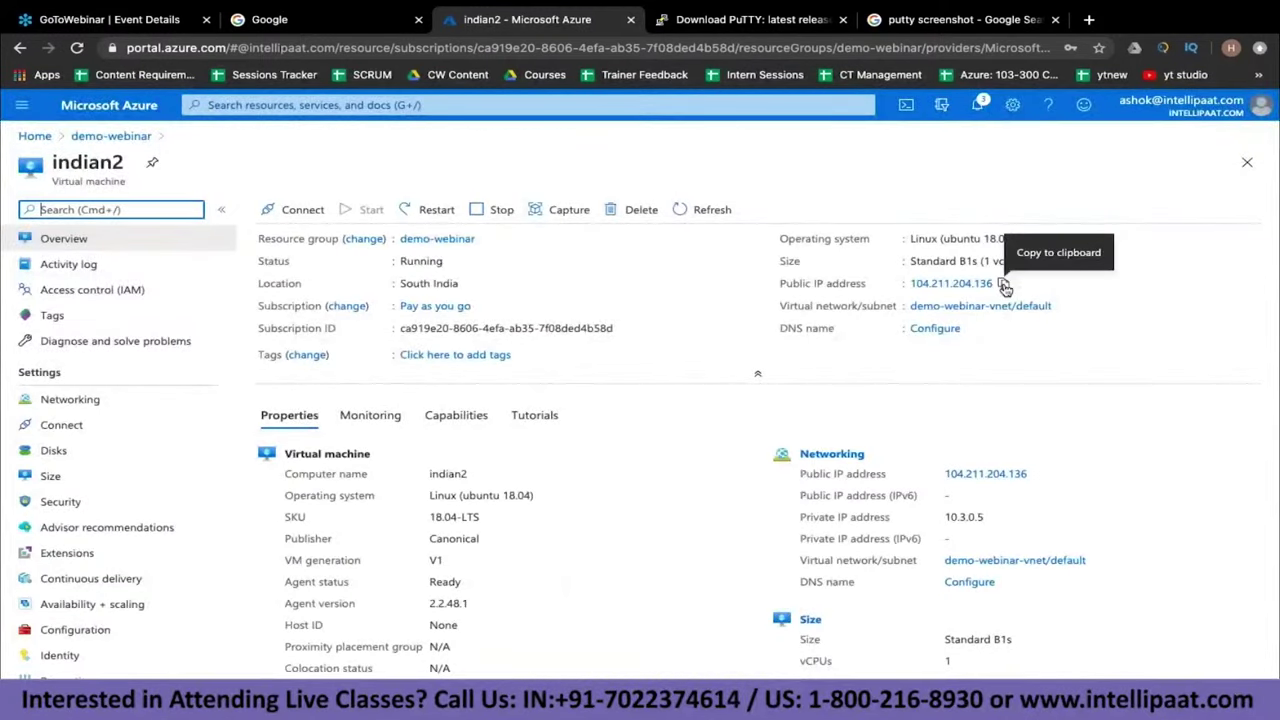
left_click(1004, 285)
Step: Complete the SSH login to indian2 at 104.211.204.136, clear it, and return to indian-server
key("super+Tab")
key("super+v")
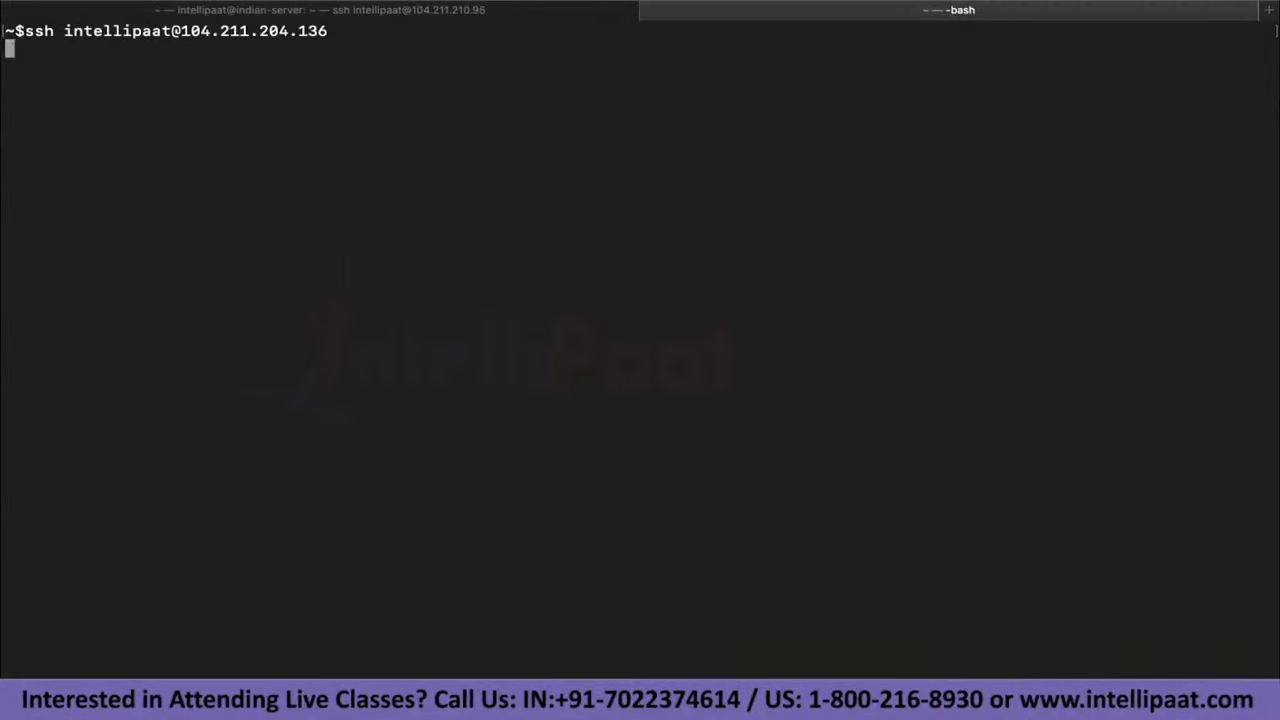
type("yes")
key("Return")
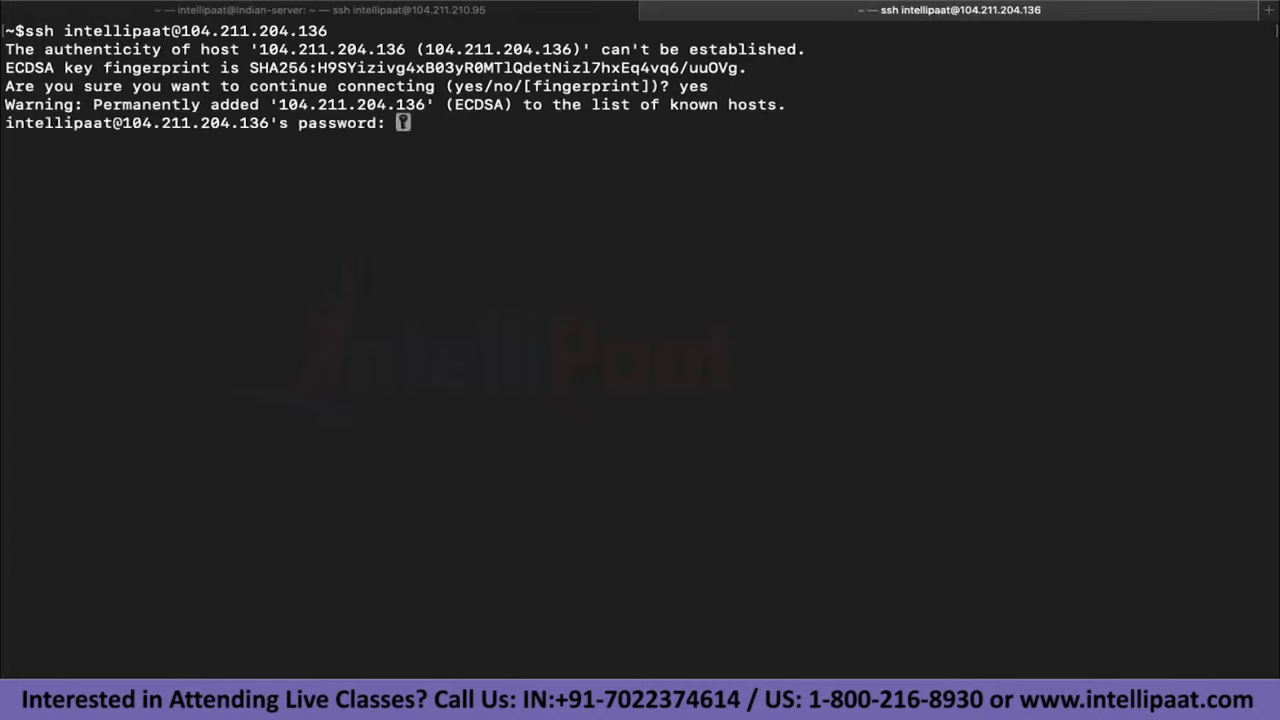
key("Return")
type("clear")
key("Return")
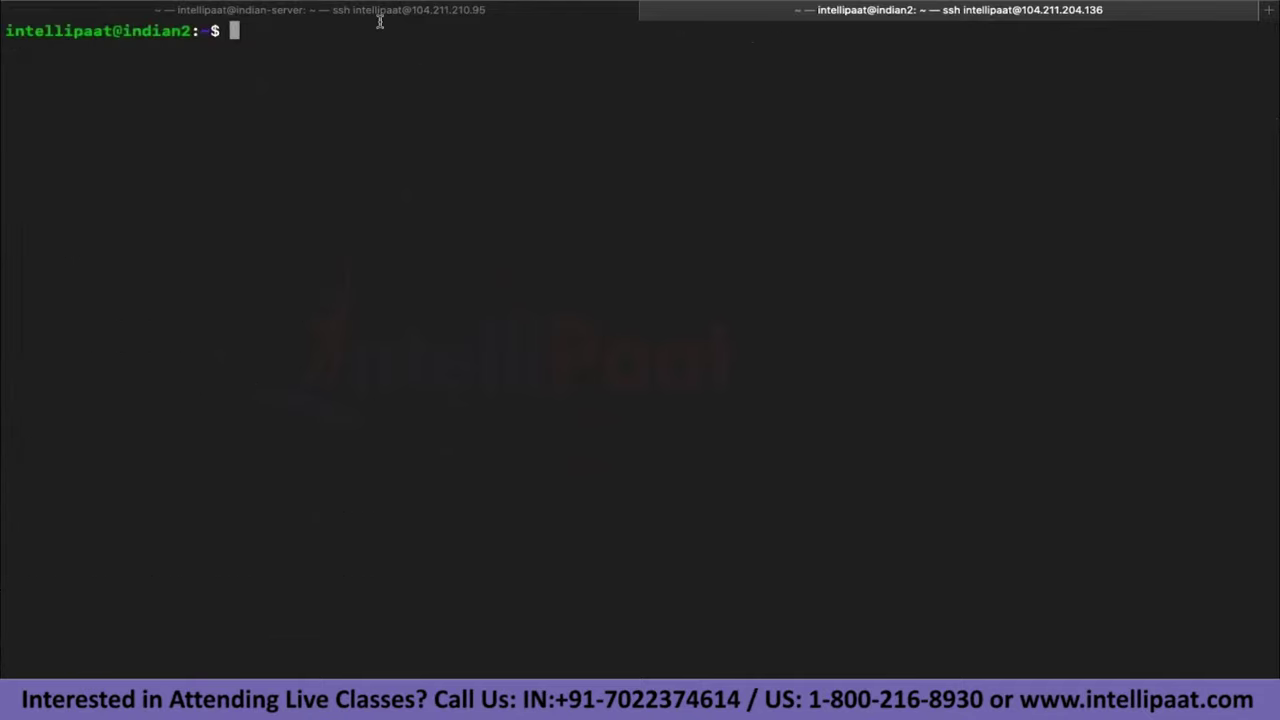
left_click_drag(125, 31, 180, 33)
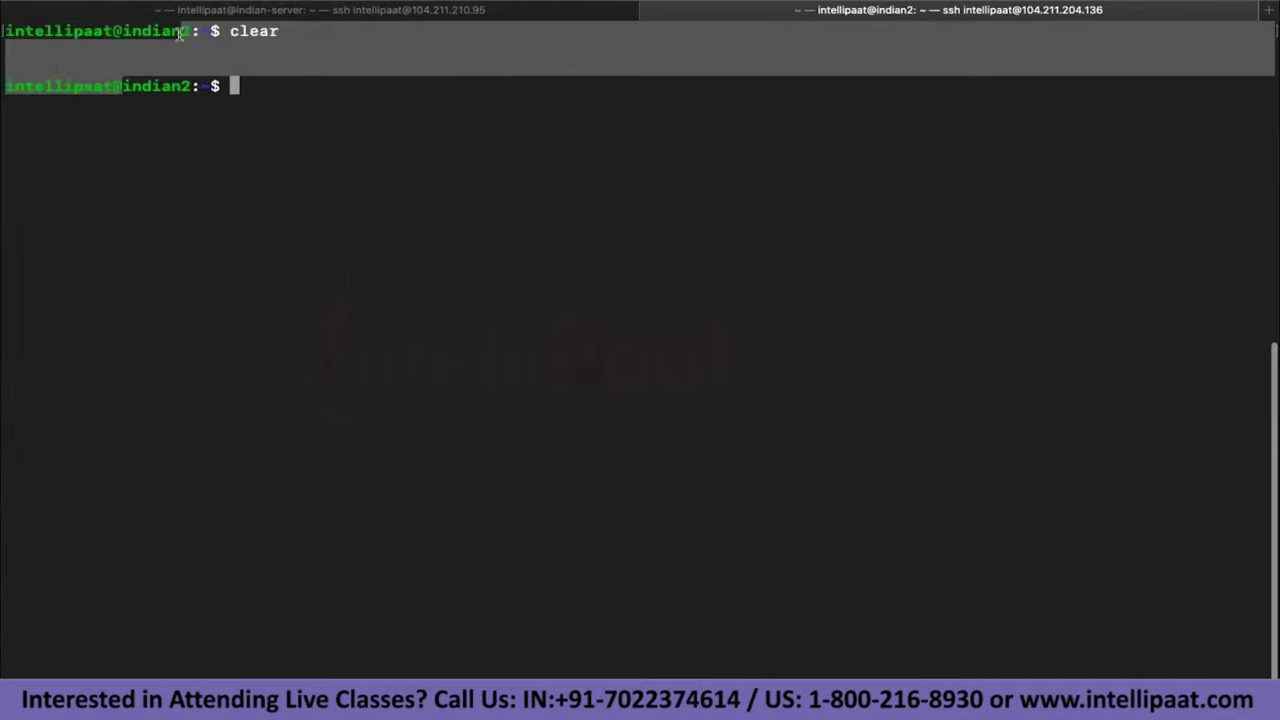
left_click(373, 11)
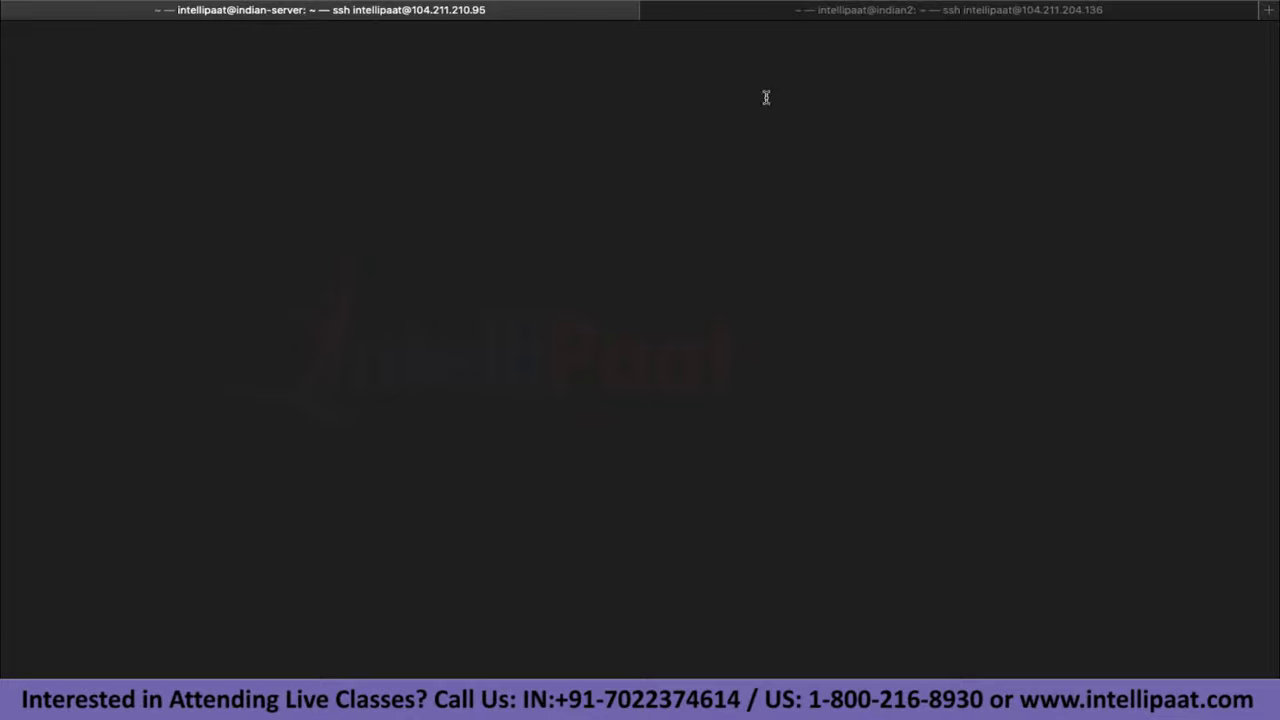
Step: Clear the indian-server terminal and run sudo apt-get update
scroll(702, 242, "up", 3)
scroll(702, 242, "up", 5)
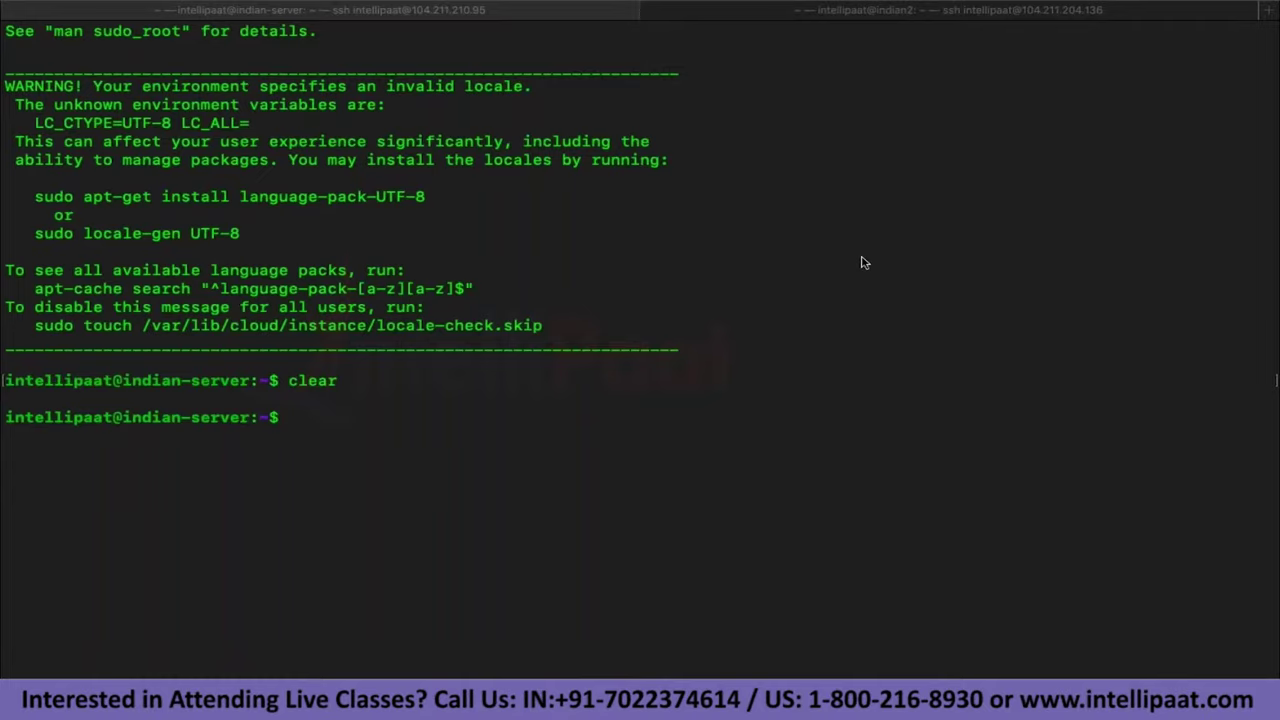
left_click(691, 480)
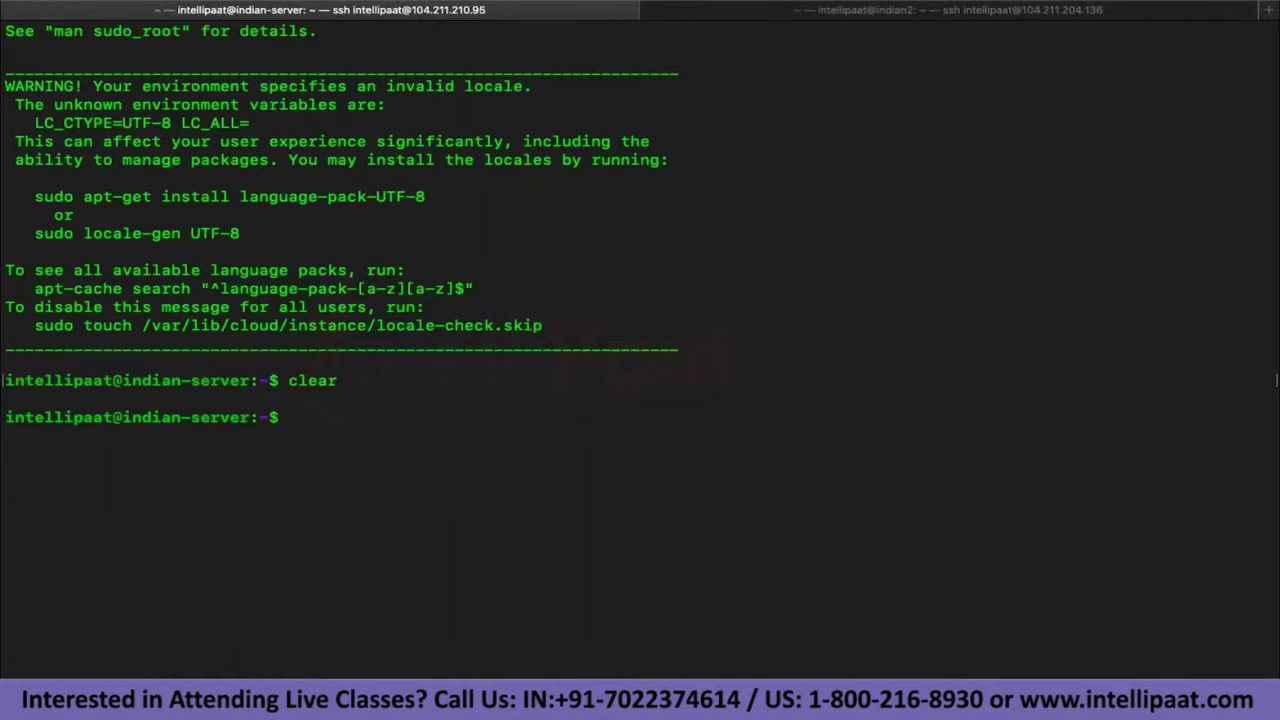
key("super+k")
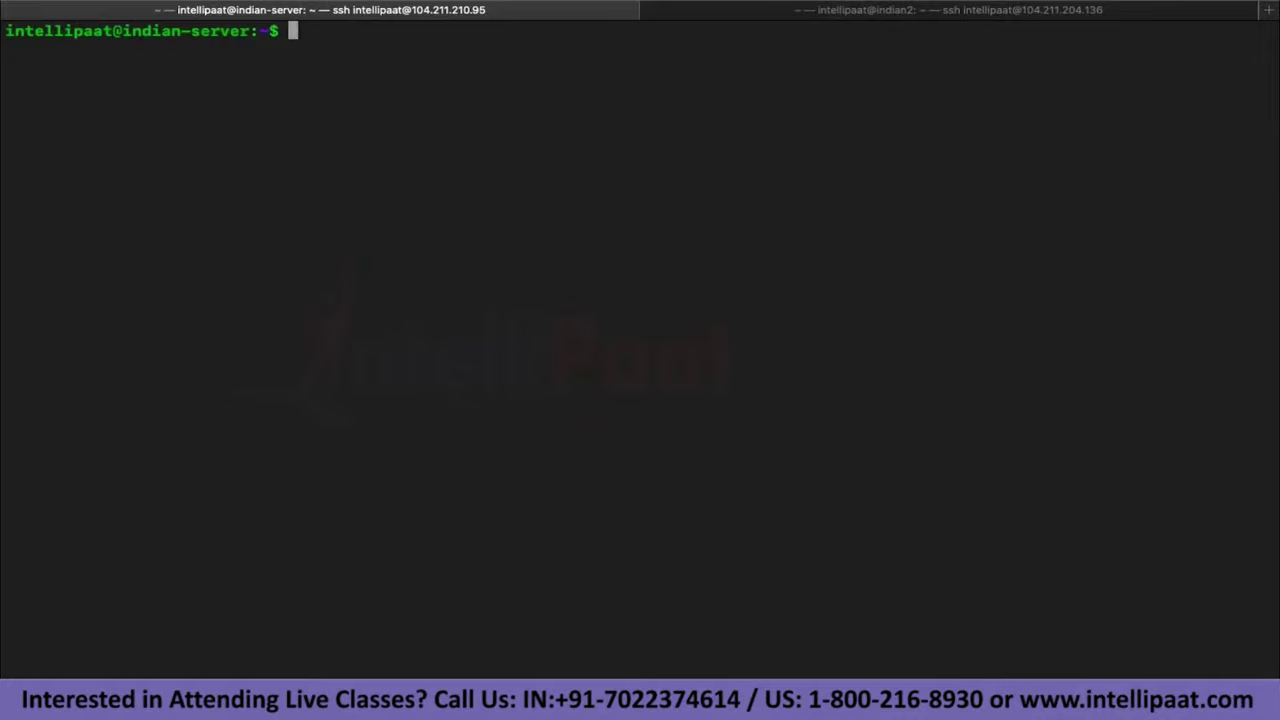
type("sudo apt-get u")
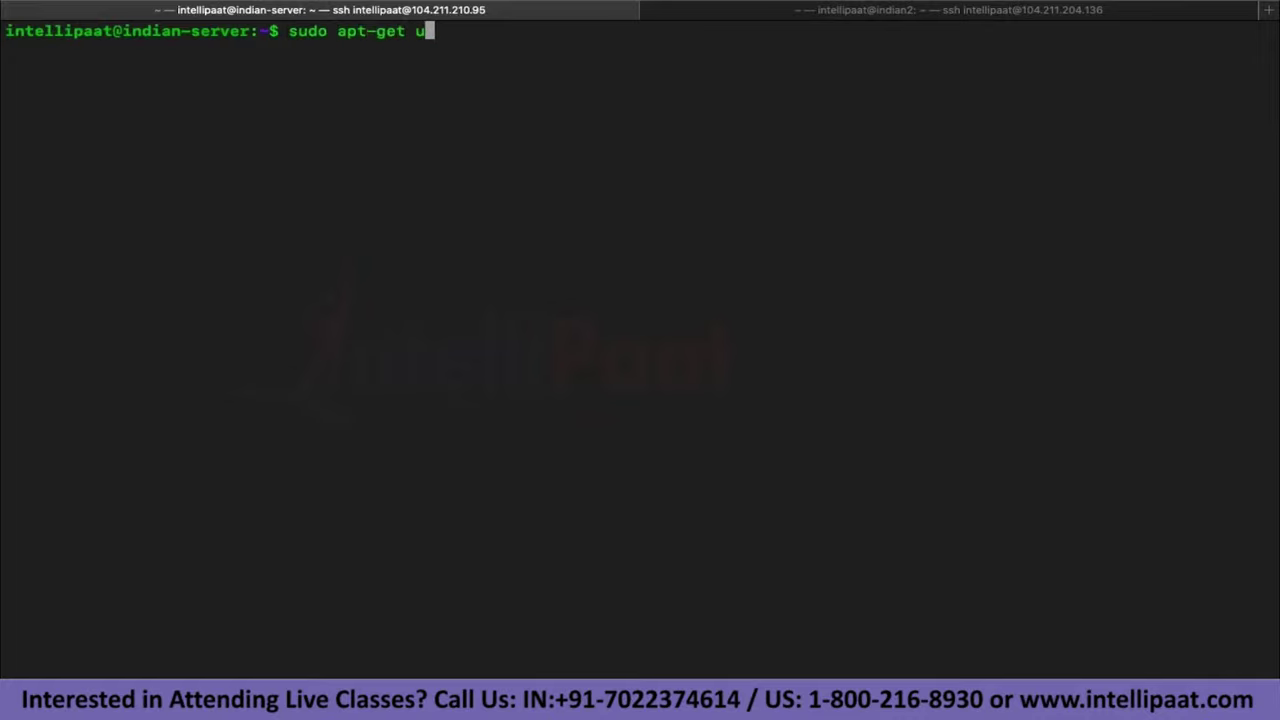
type("pdate")
key("Return")
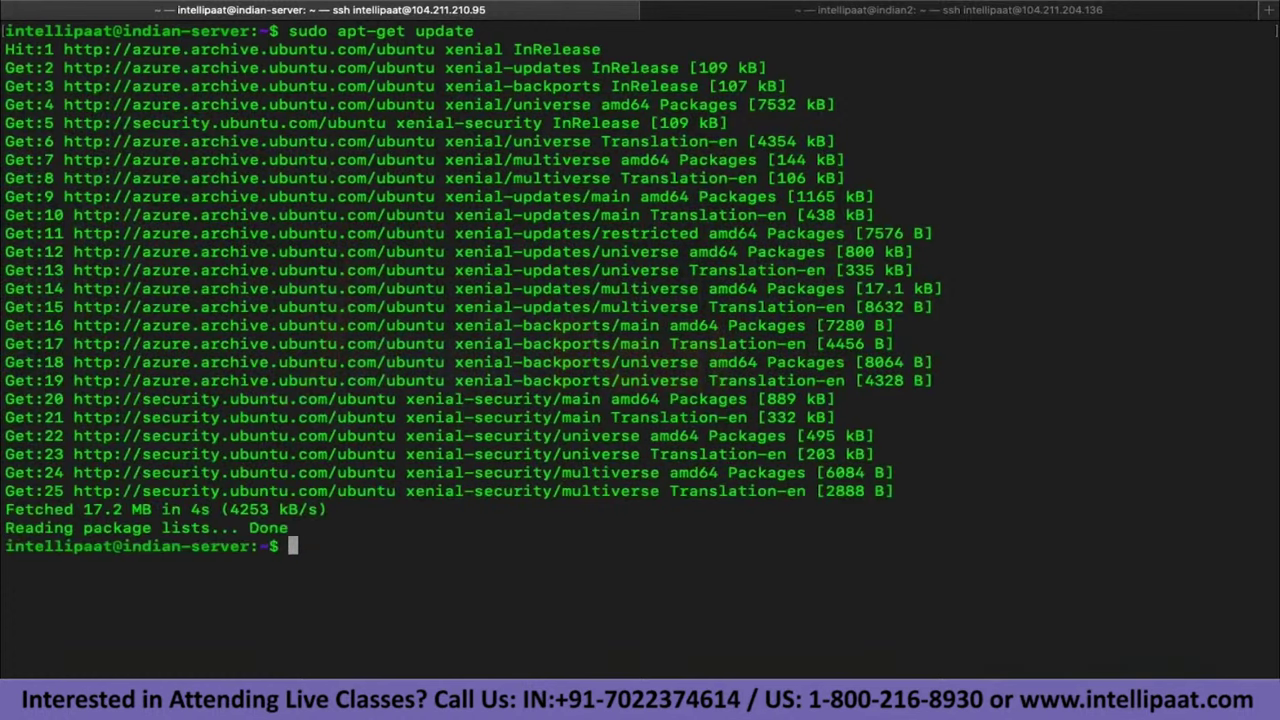
Step: Install Apache2 with sudo apt-get install apache2, confirming with y
type("clear")
key("Return")
type("sudo apt")
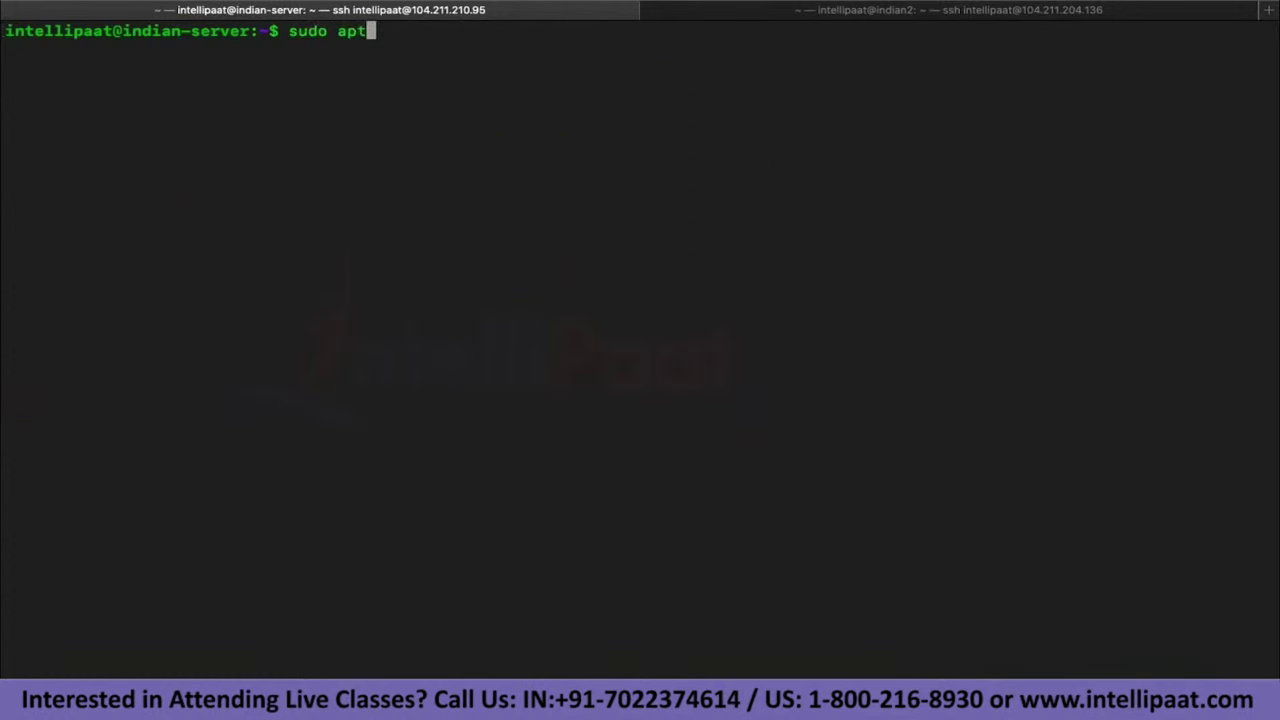
type("-get install ap")
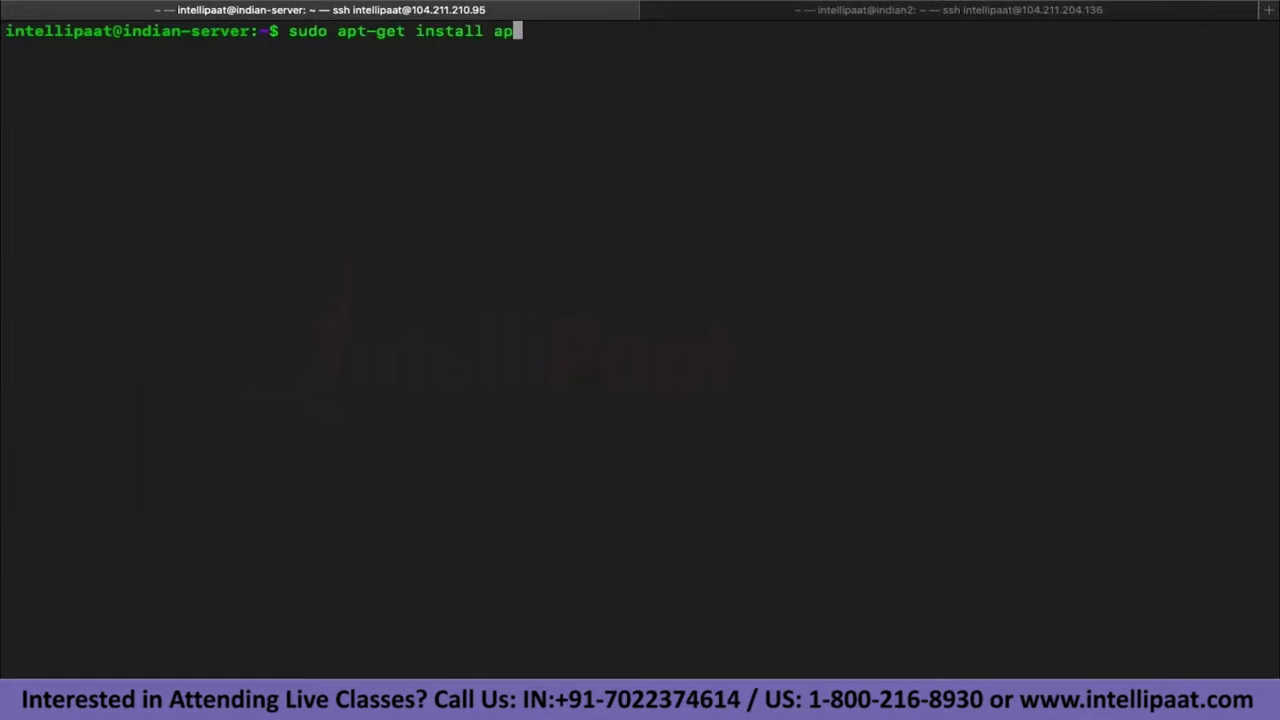
type("ache2")
key("Return")
type("y")
key("Return")
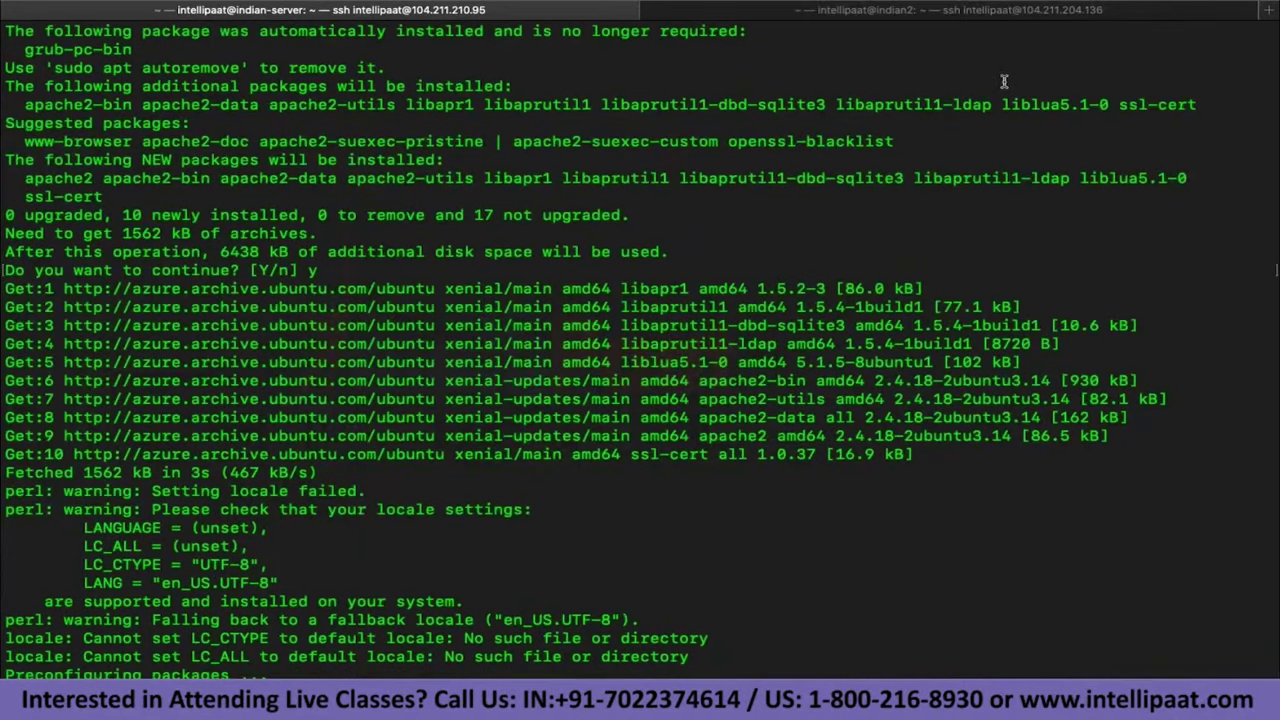
Step: Run sudo apt-get update in the indian2 terminal session
left_click(1030, 15)
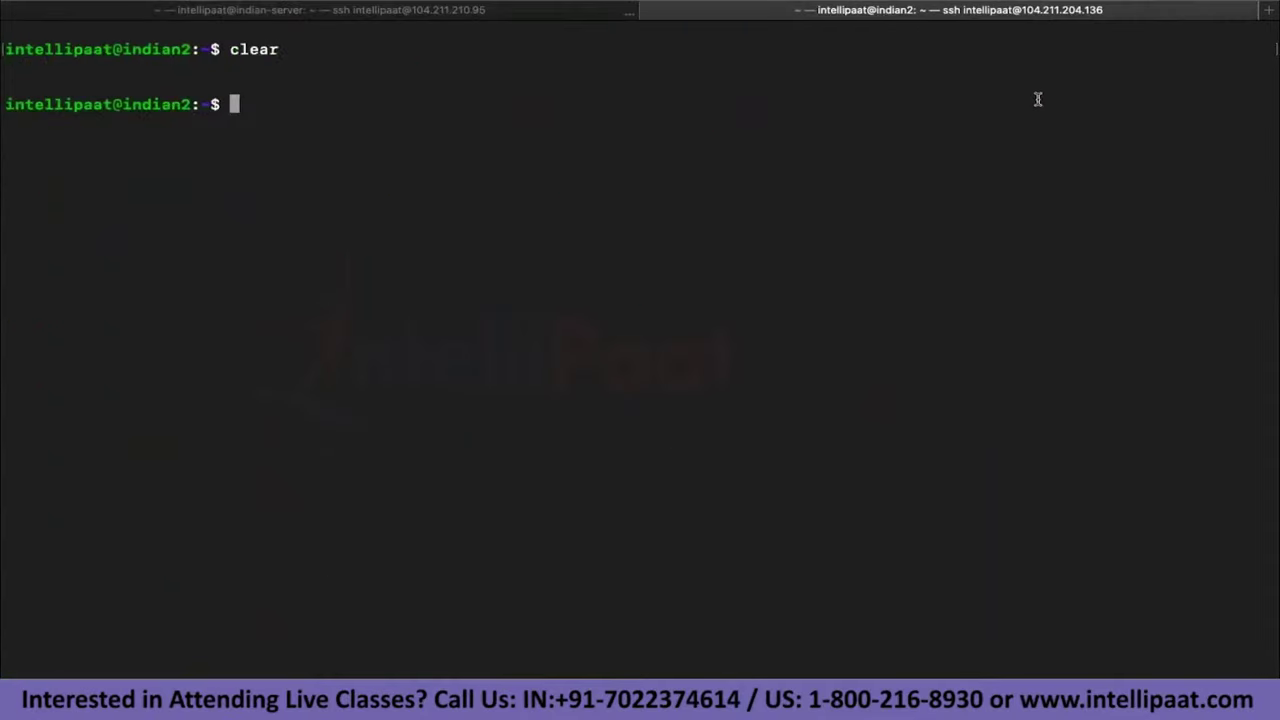
key("ctrl+l")
type("sudoa")
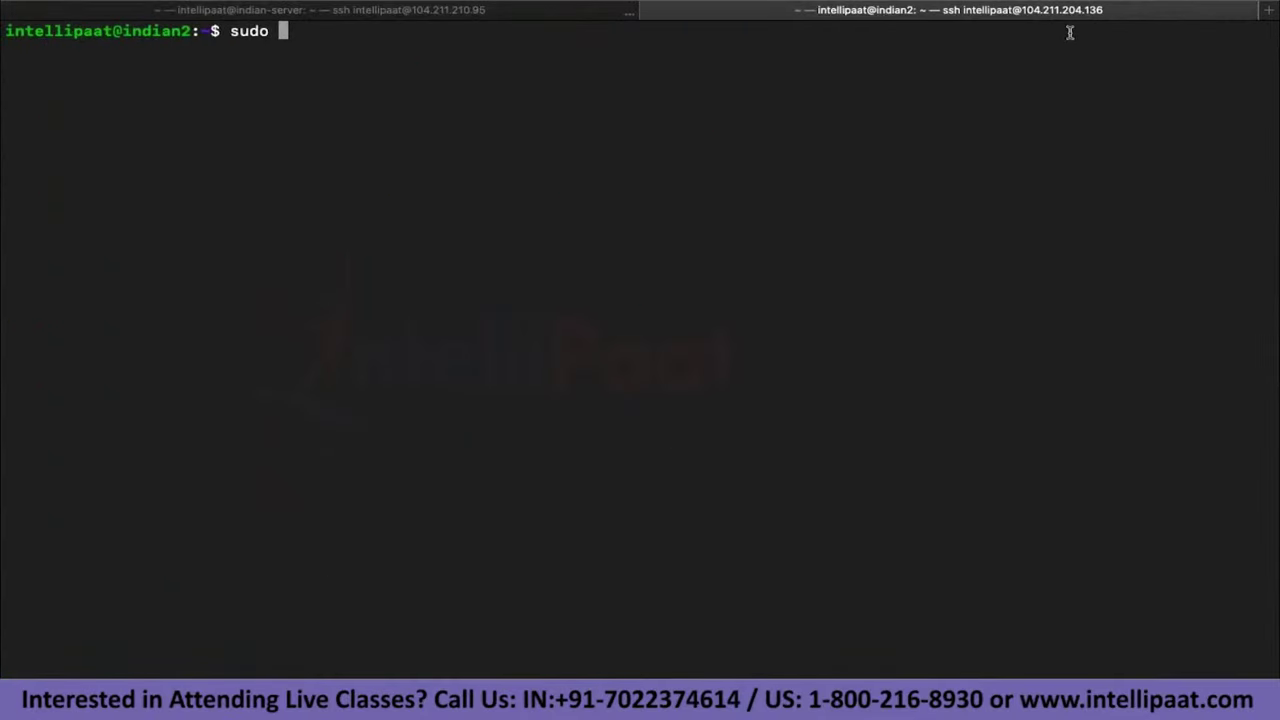
type("apt-get update")
key("Return")
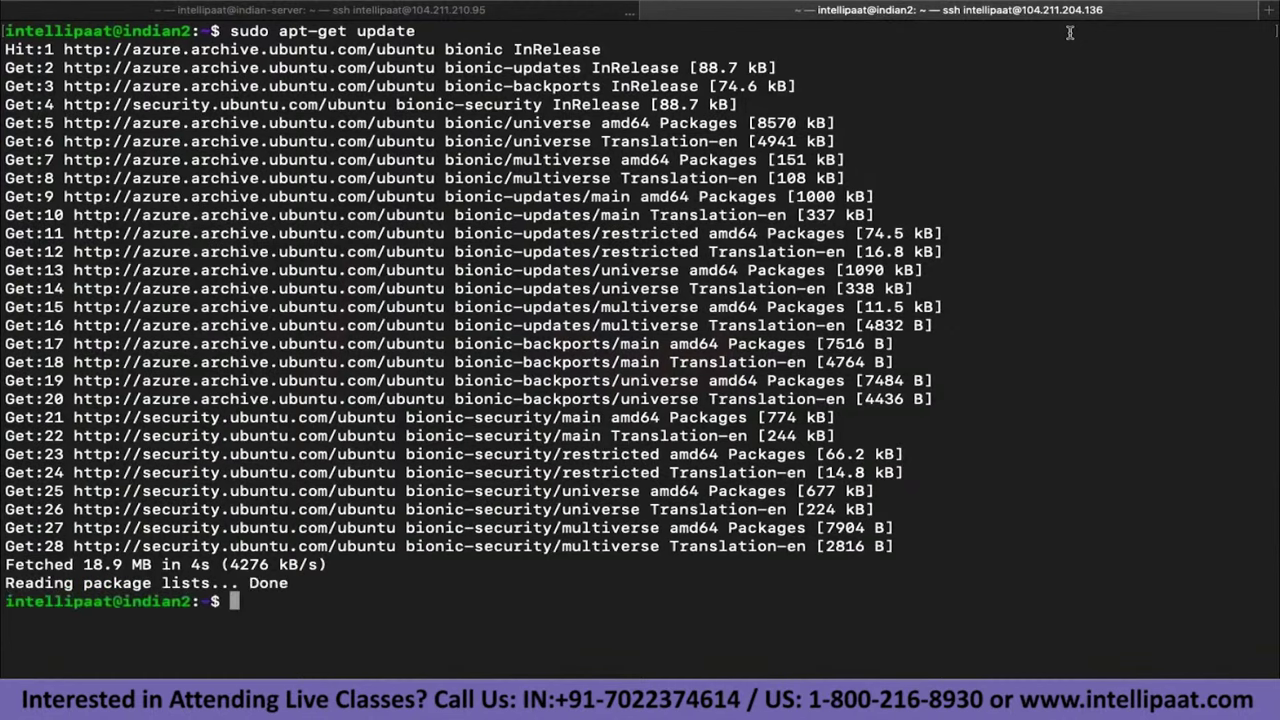
Step: Install apache2 on indian2 with sudo apt-get install apache2, confirming with y
type("clear")
key("Return")
type("sudo apt-get install ap")
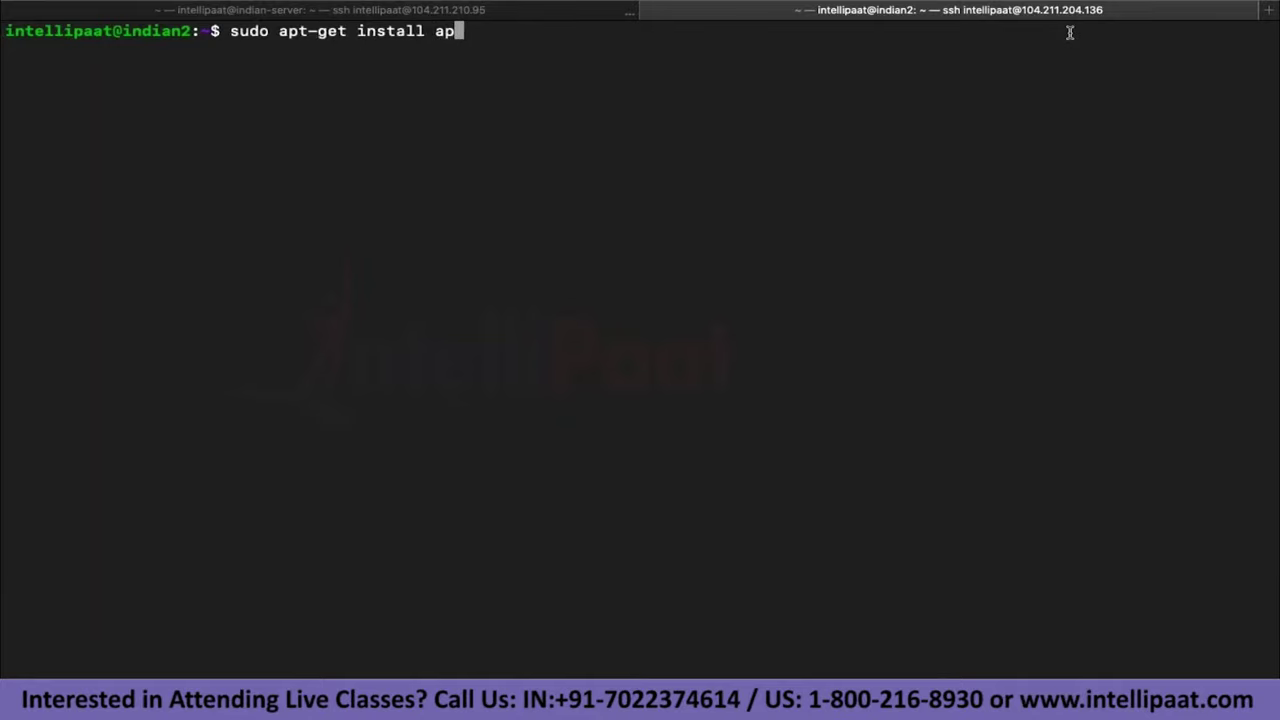
type("ache2")
key("Return")
type("y")
key("Return")
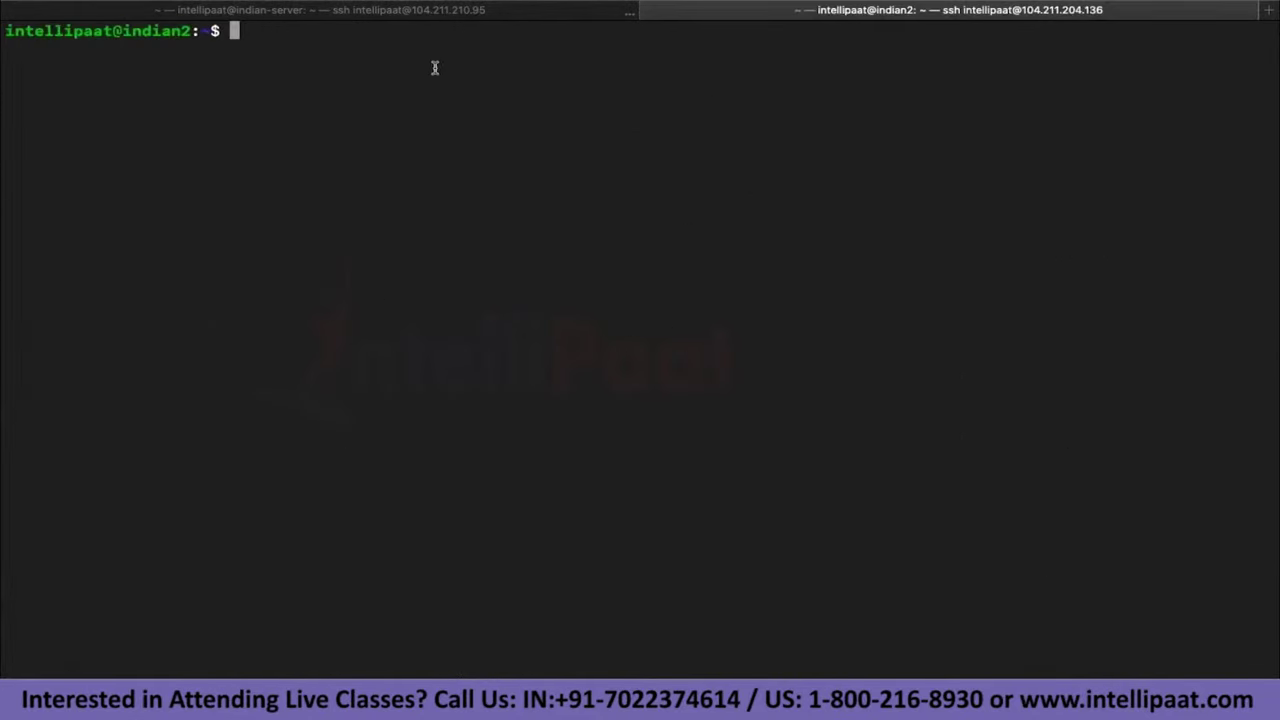
Step: Clear the indian-server session's install output and move to the browser desktop
left_click(484, 16)
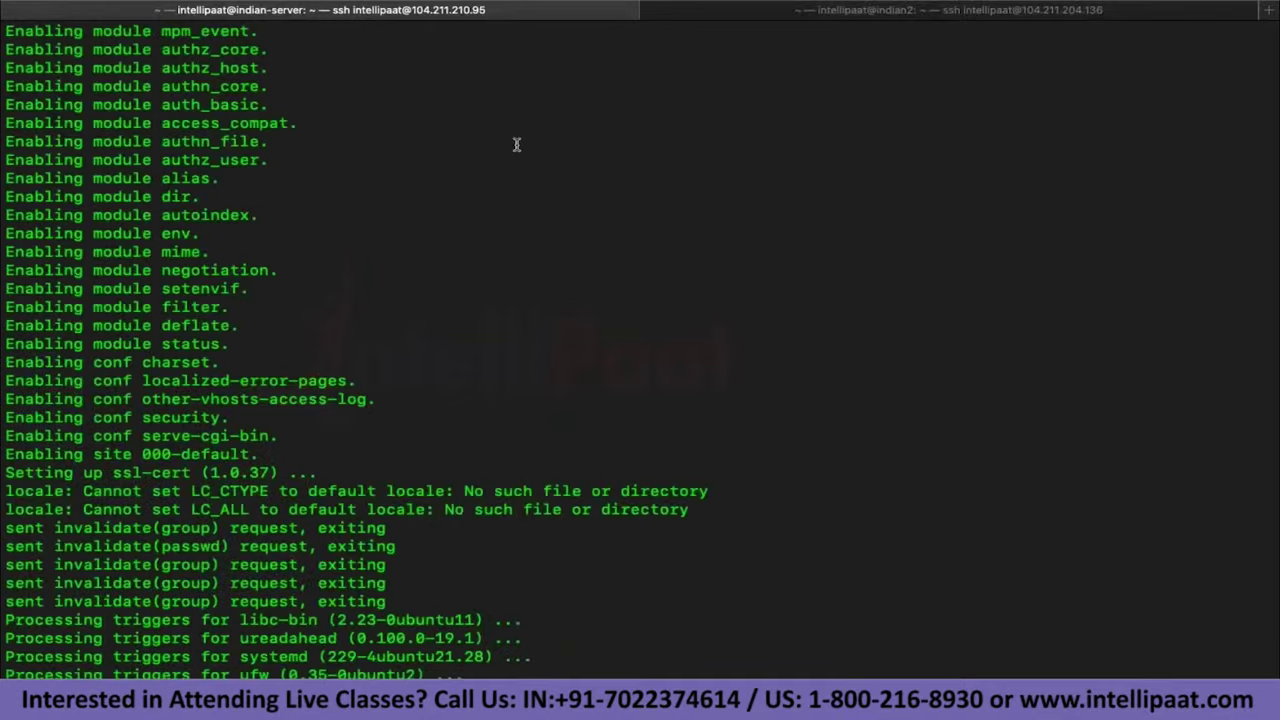
key("ctrl+l")
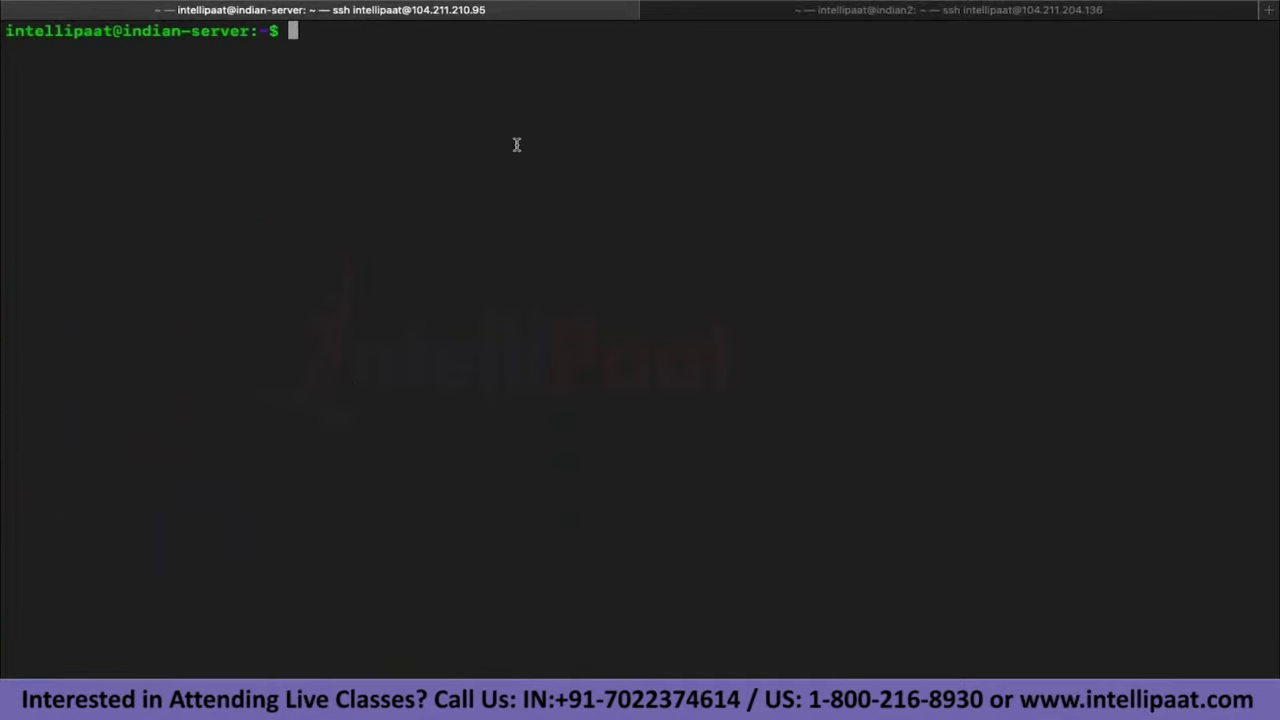
key("ctrl+Right")
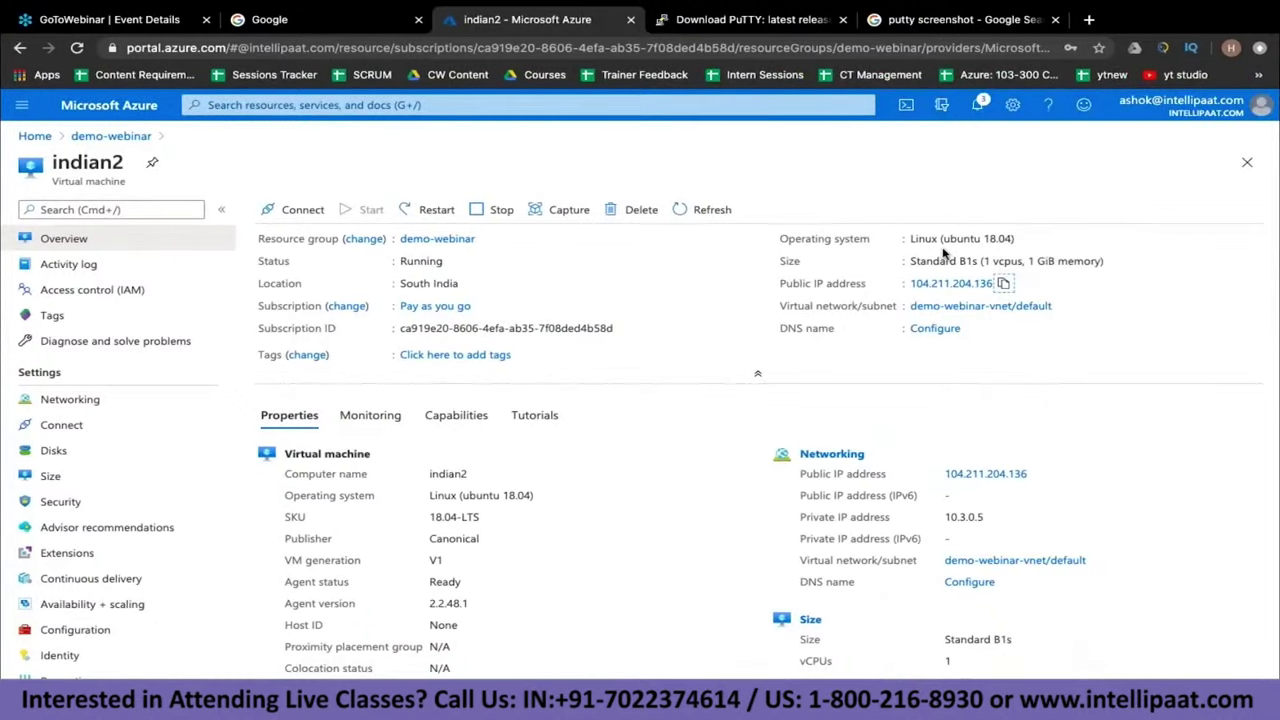
Step: Load indian2's public IP 104.211.204.136 in a new Chrome tab, then return to the Azure indian2 page
left_click(1003, 284)
left_click(1089, 19)
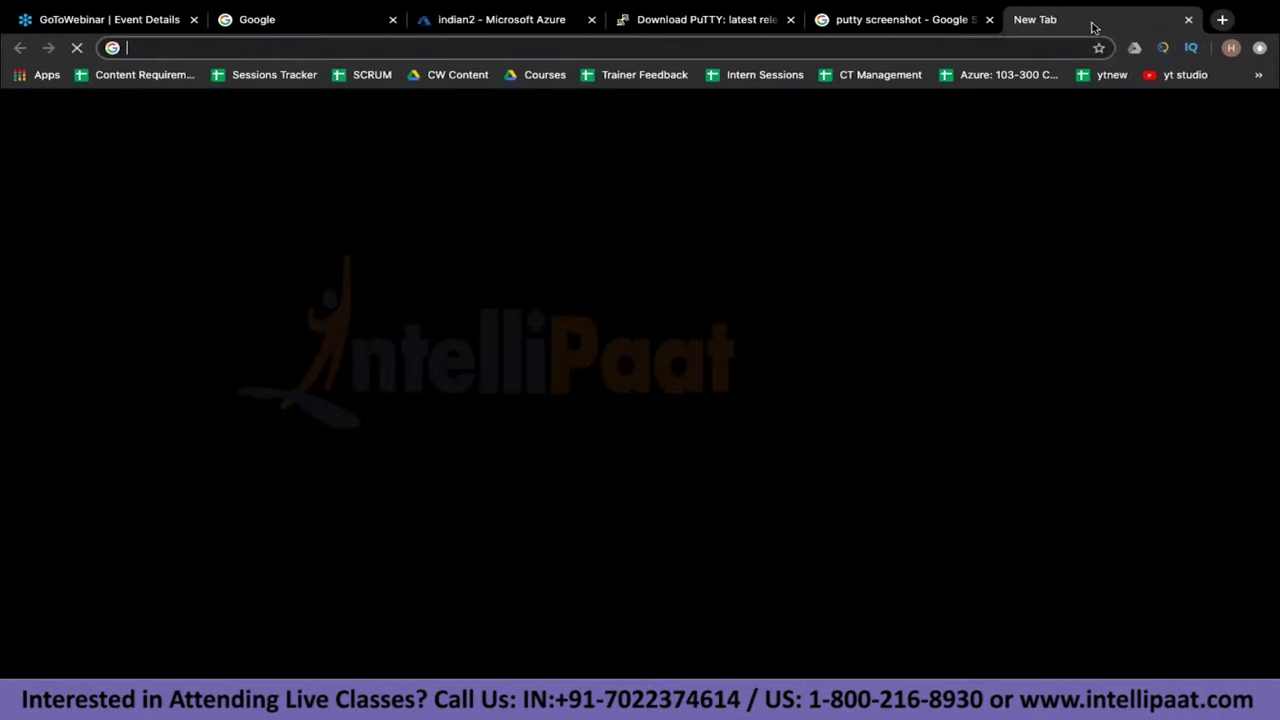
key("ctrl+v")
key("Return")
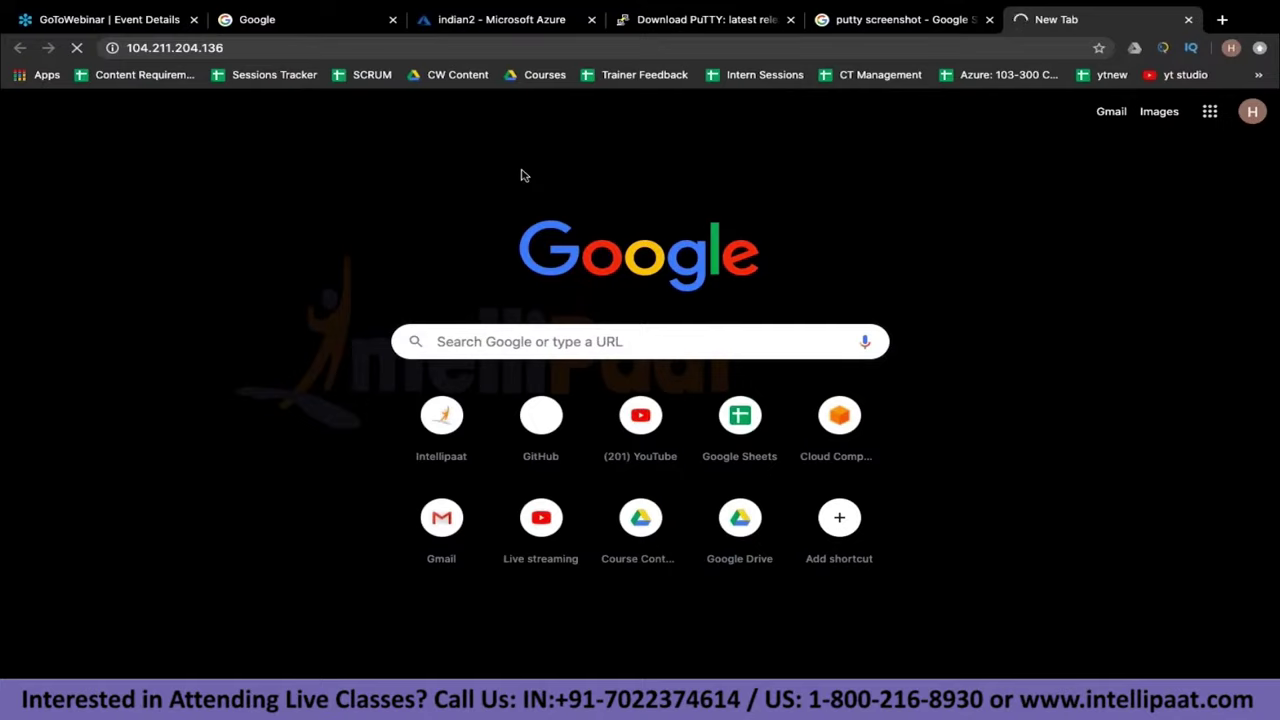
left_click(500, 53)
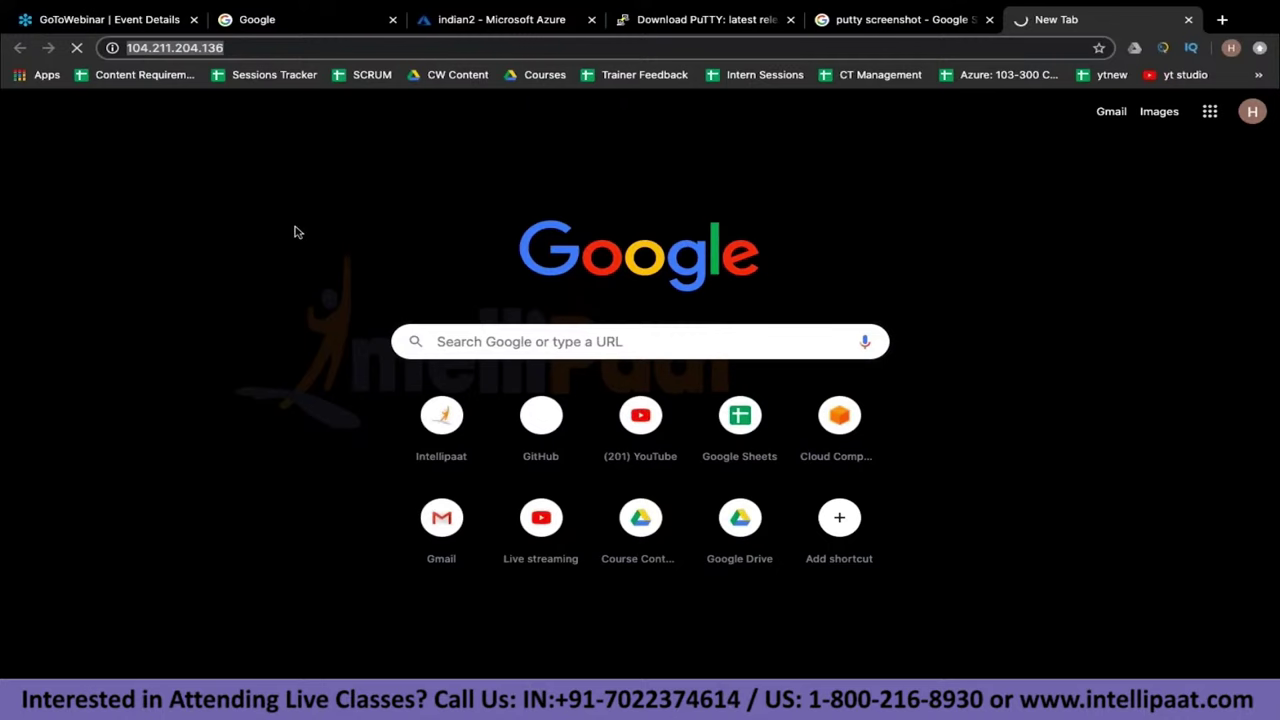
left_click(542, 24)
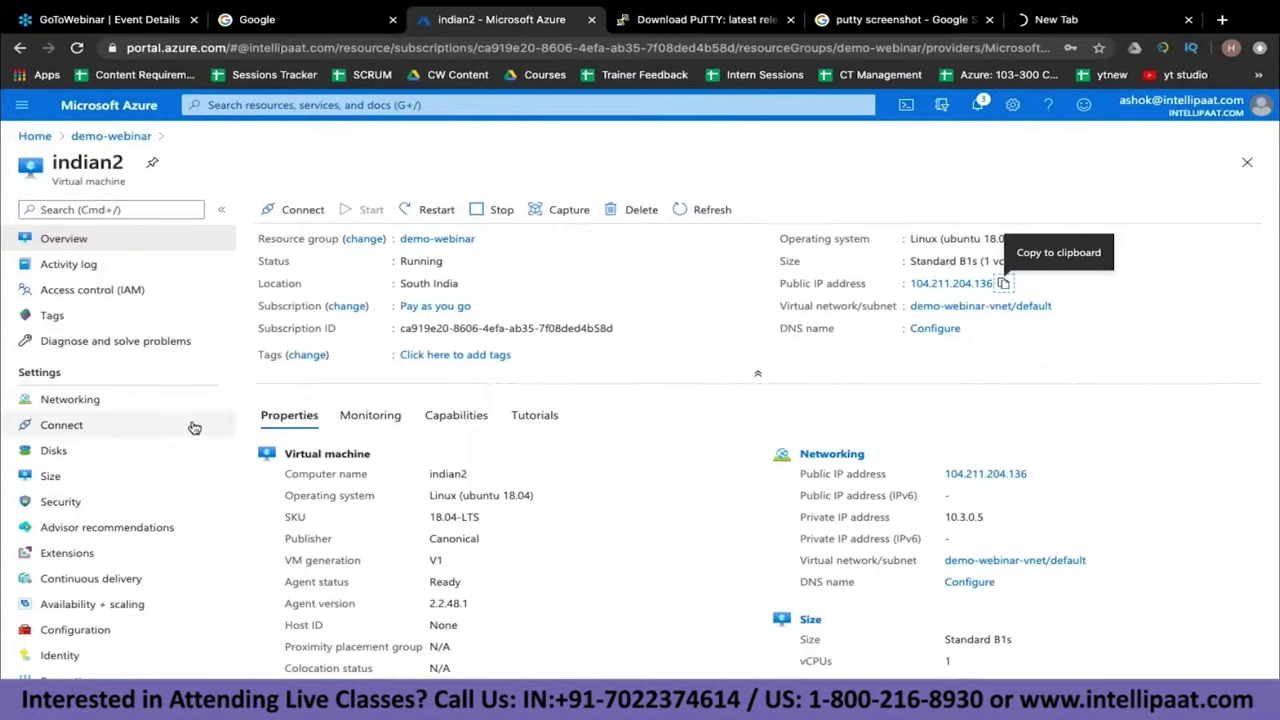
Step: Add inbound rule Port_8080 with destination port 80 to indian2's networking, then revisit the 104.211.204.136 tab
scroll(194, 428, "down", 1)
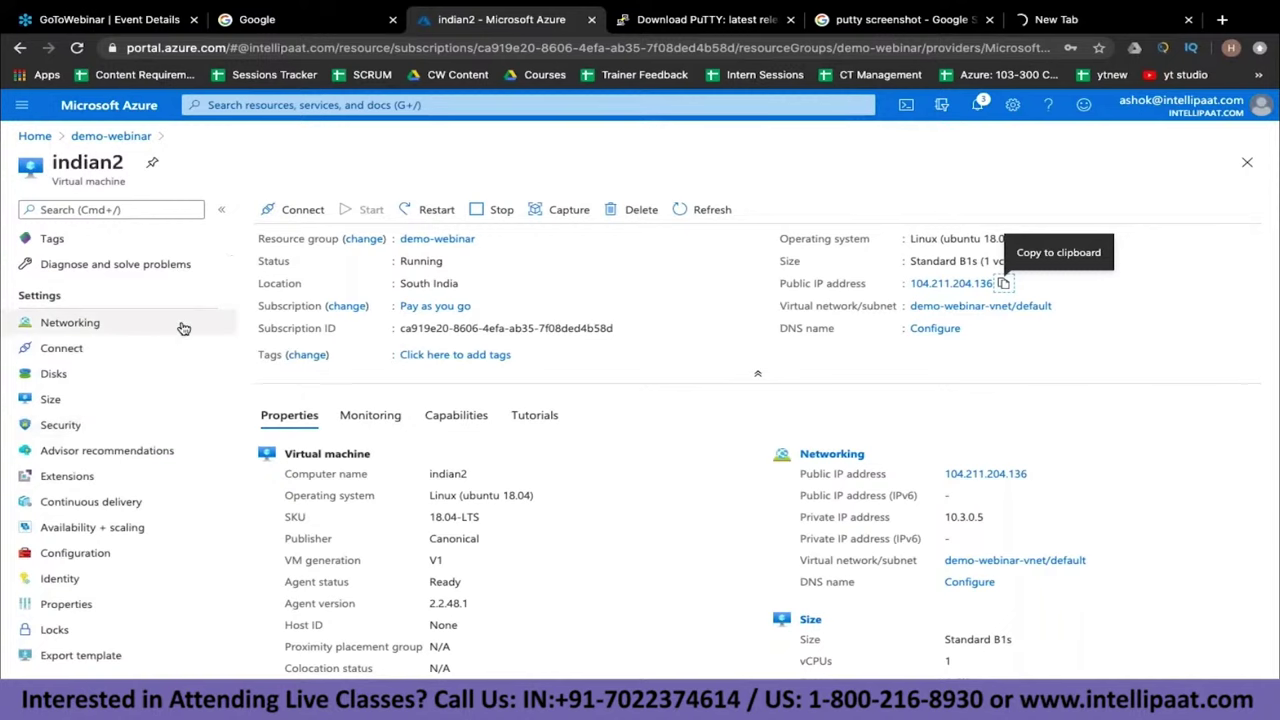
left_click(183, 329)
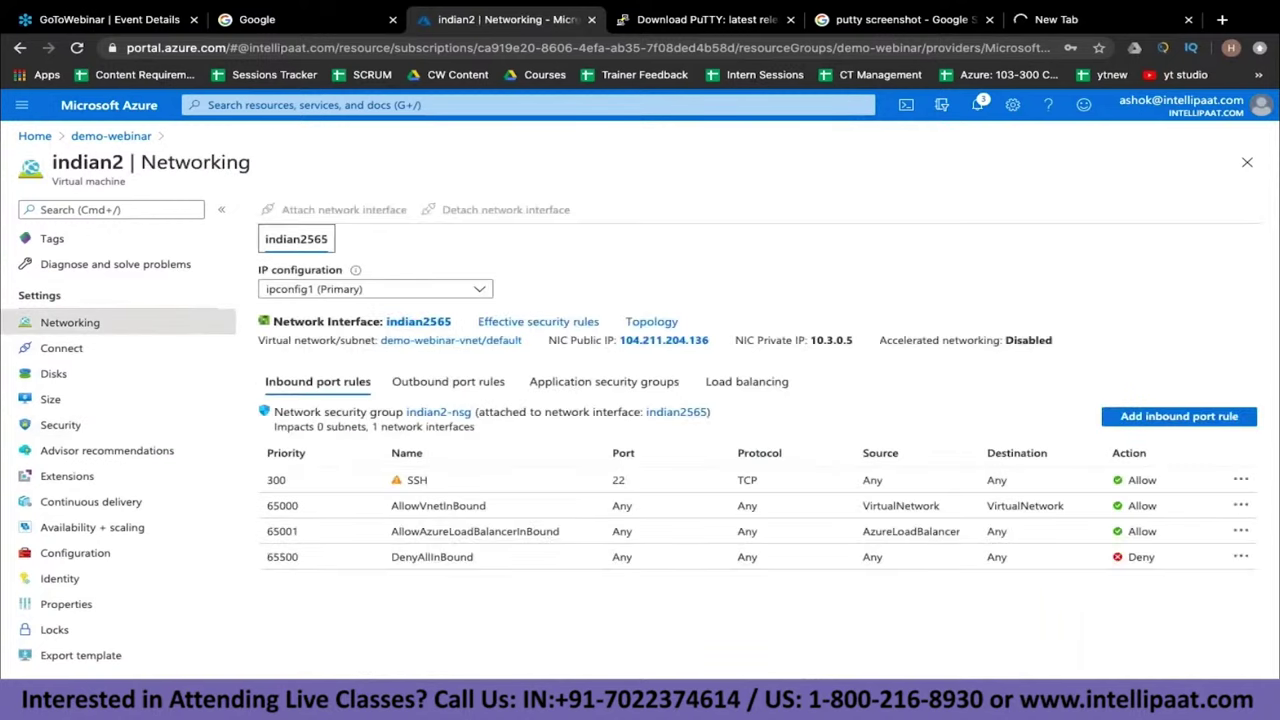
left_click(1153, 418)
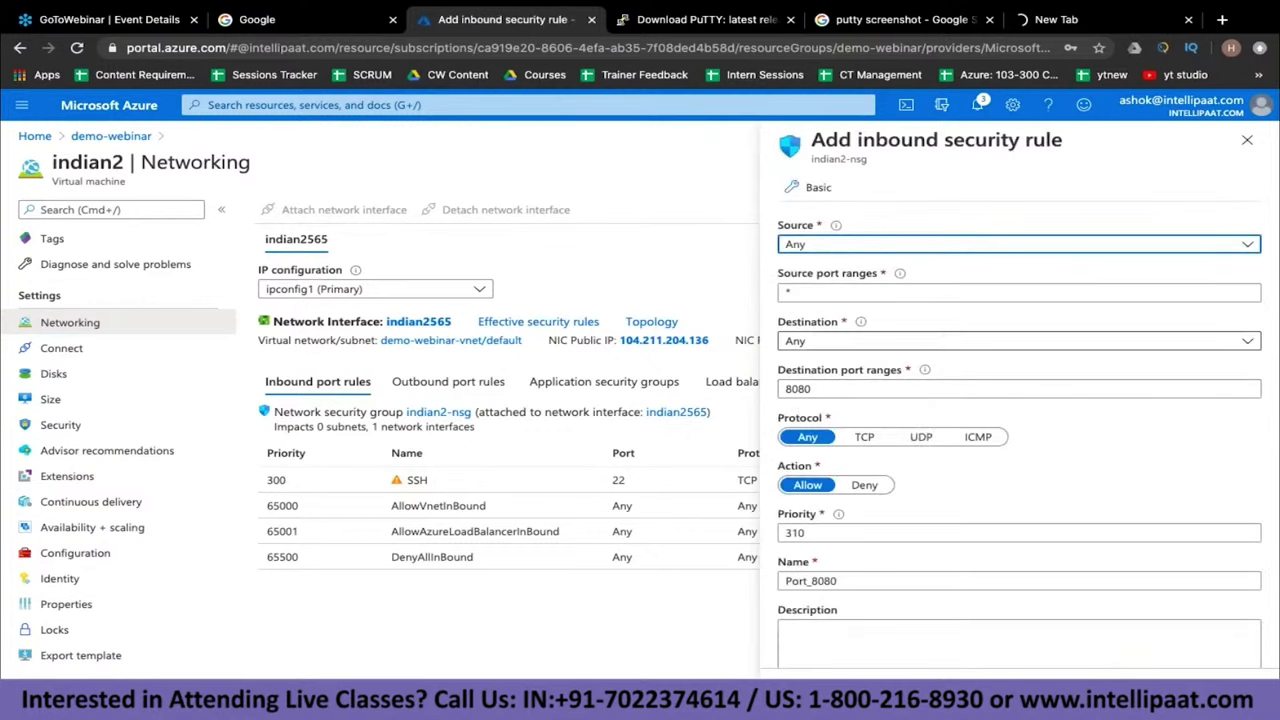
left_click(823, 388)
key("BackSpace")
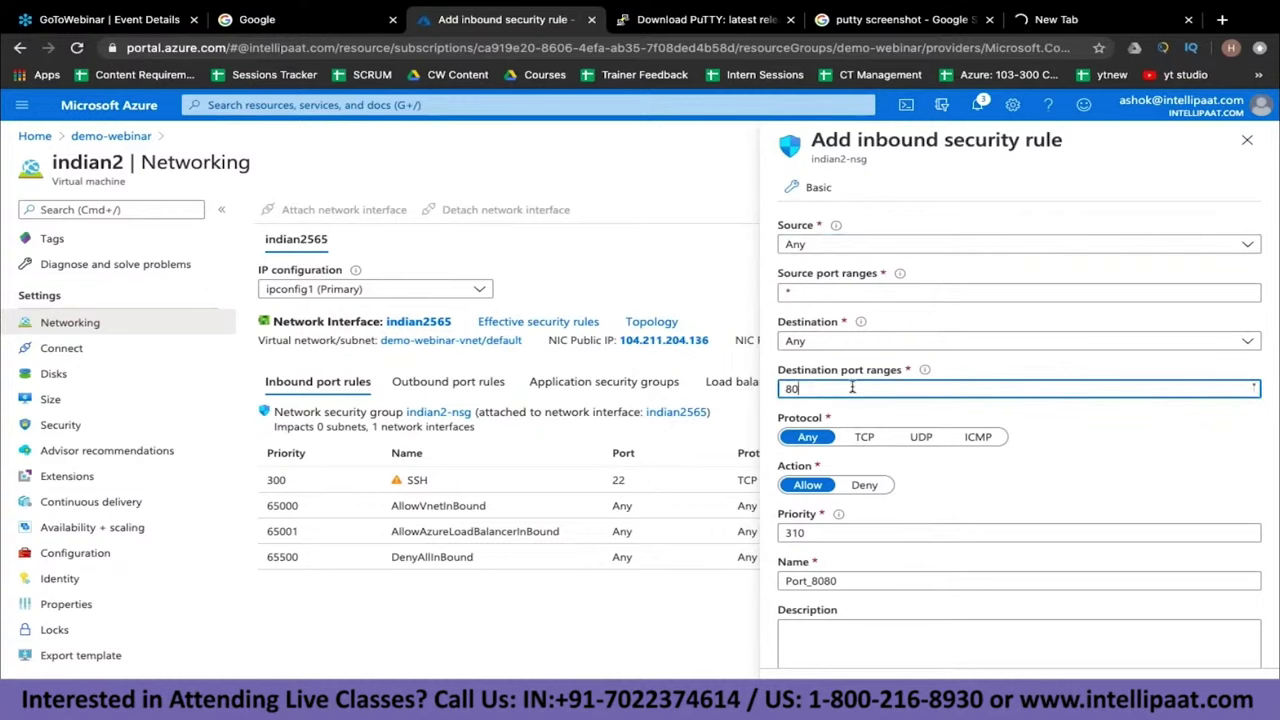
scroll(943, 508, "down", 1)
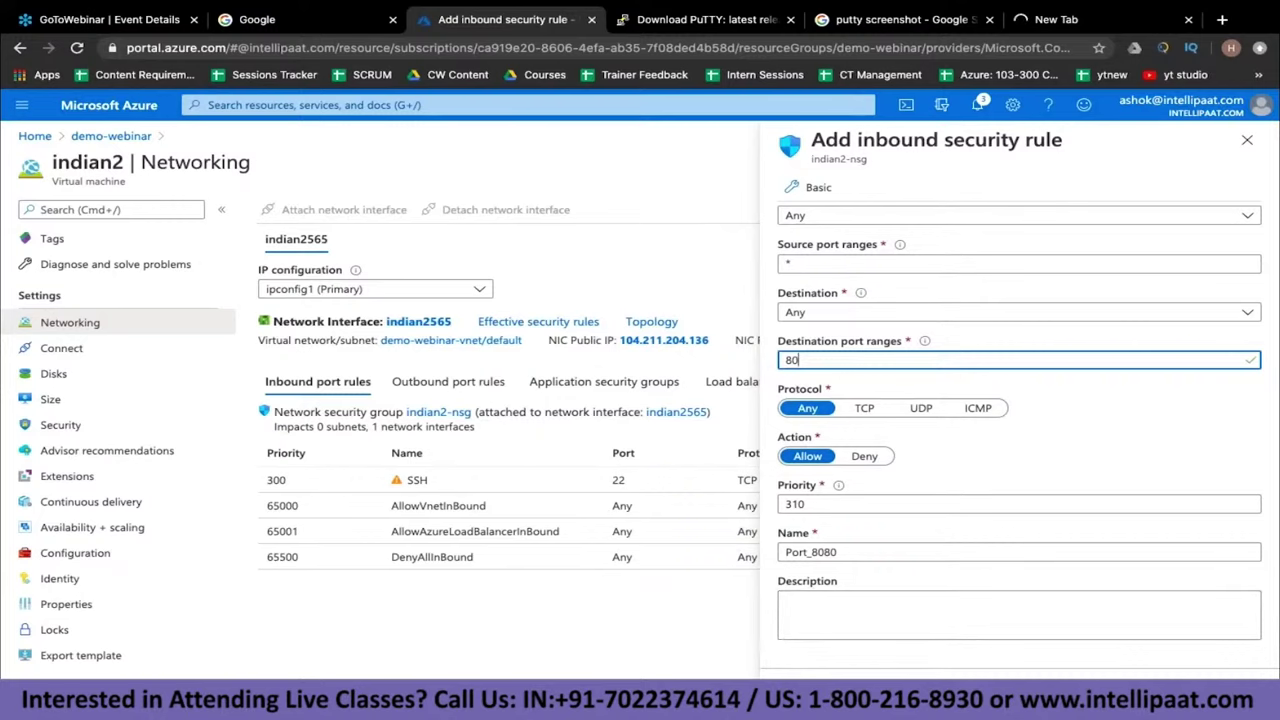
key("Return")
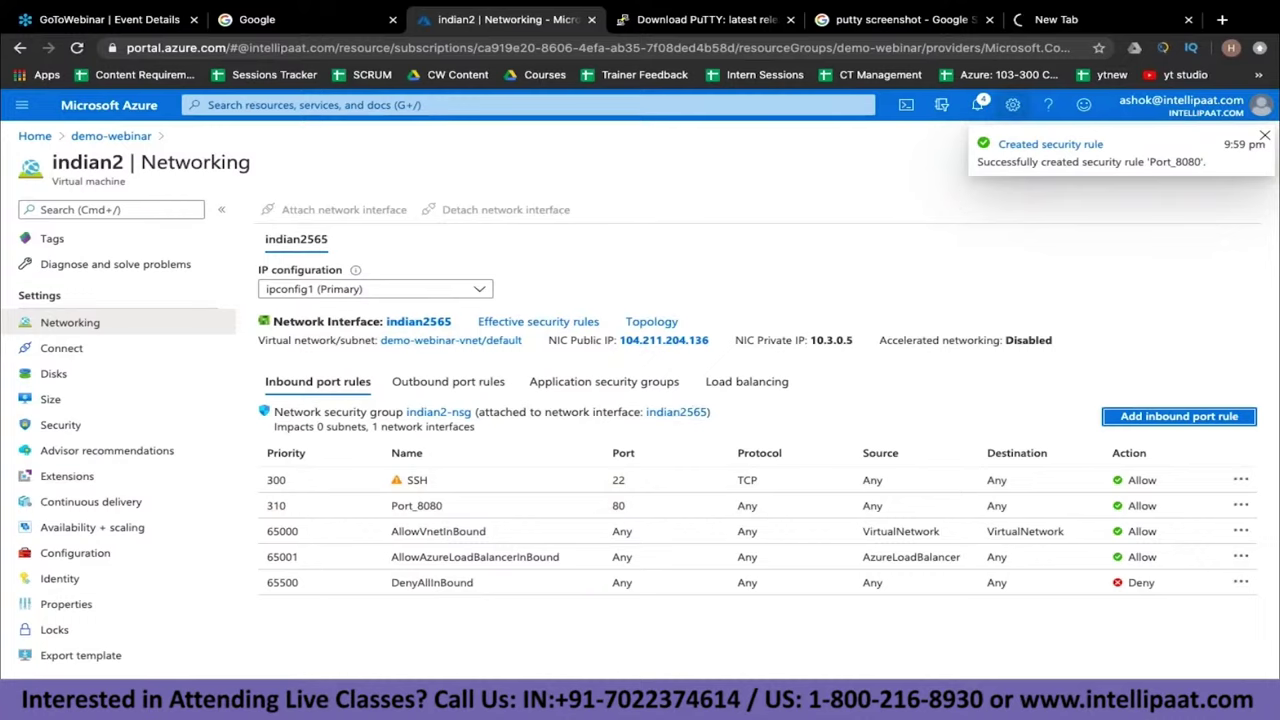
left_click(1053, 14)
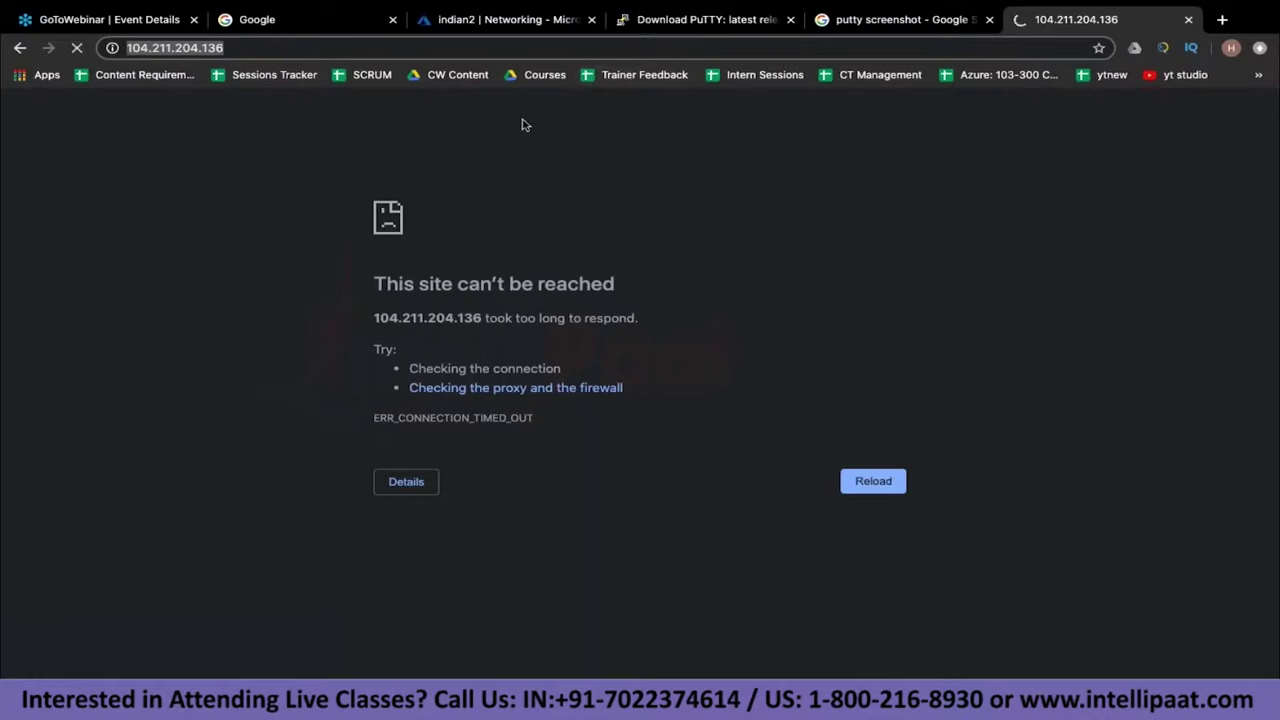
left_click(665, 48)
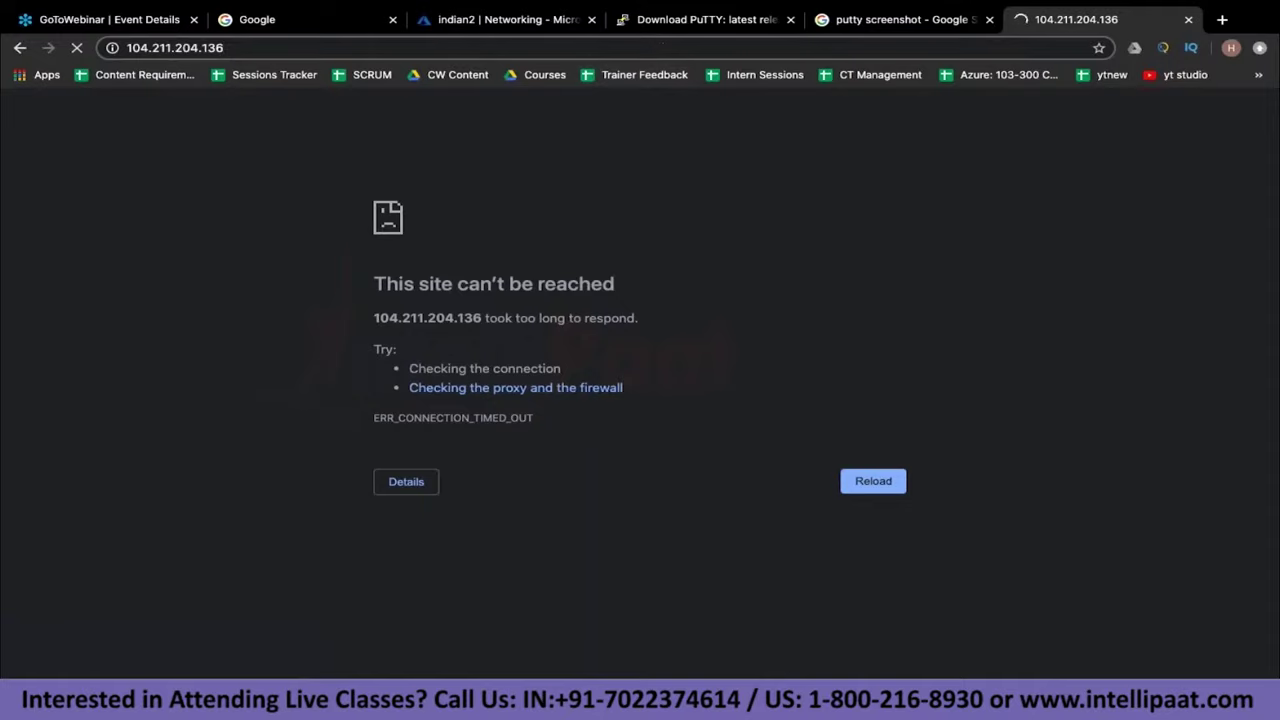
Step: Retry 104.211.204.136, then open the indian-server VM from the demo-webinar resource group
key("Return")
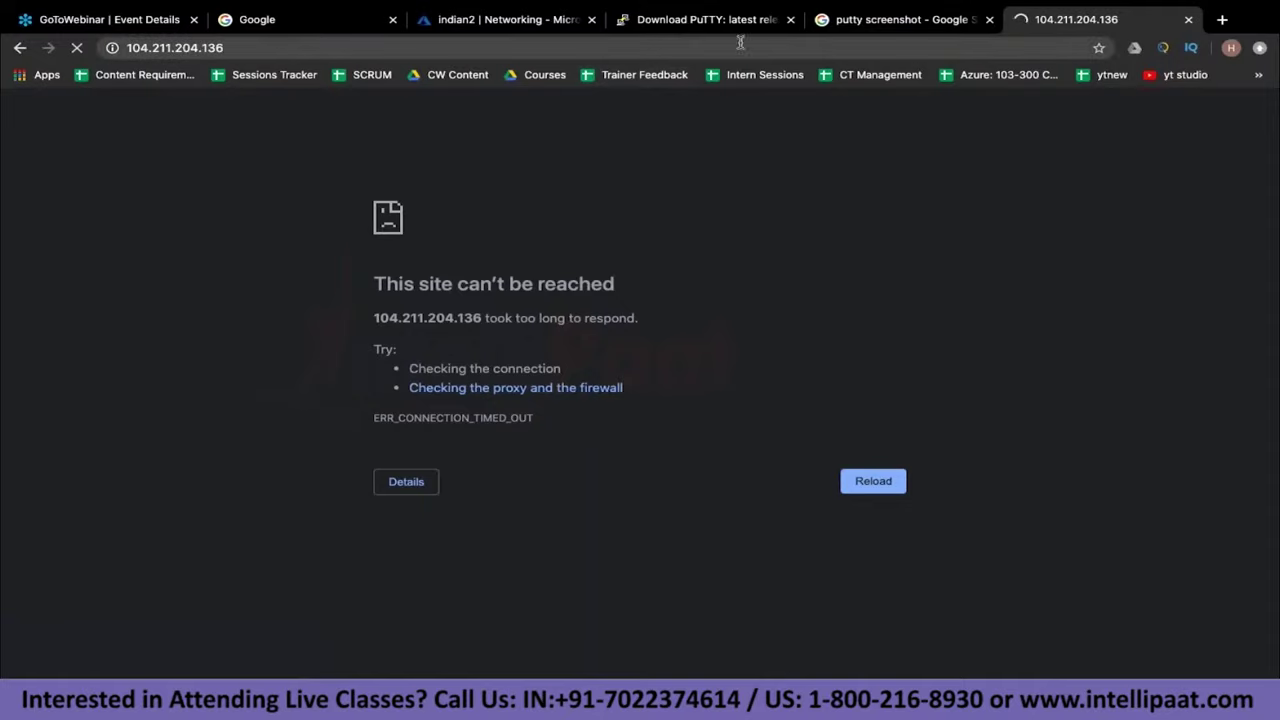
left_click(520, 28)
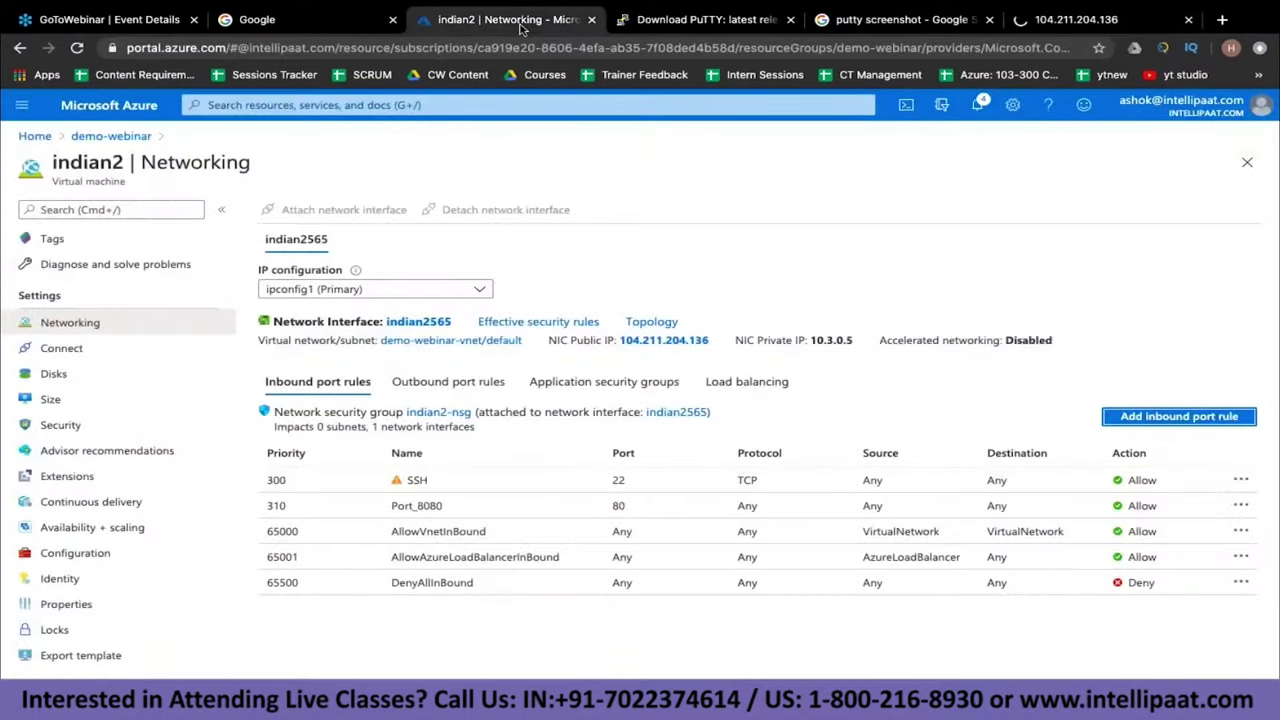
left_click(110, 137)
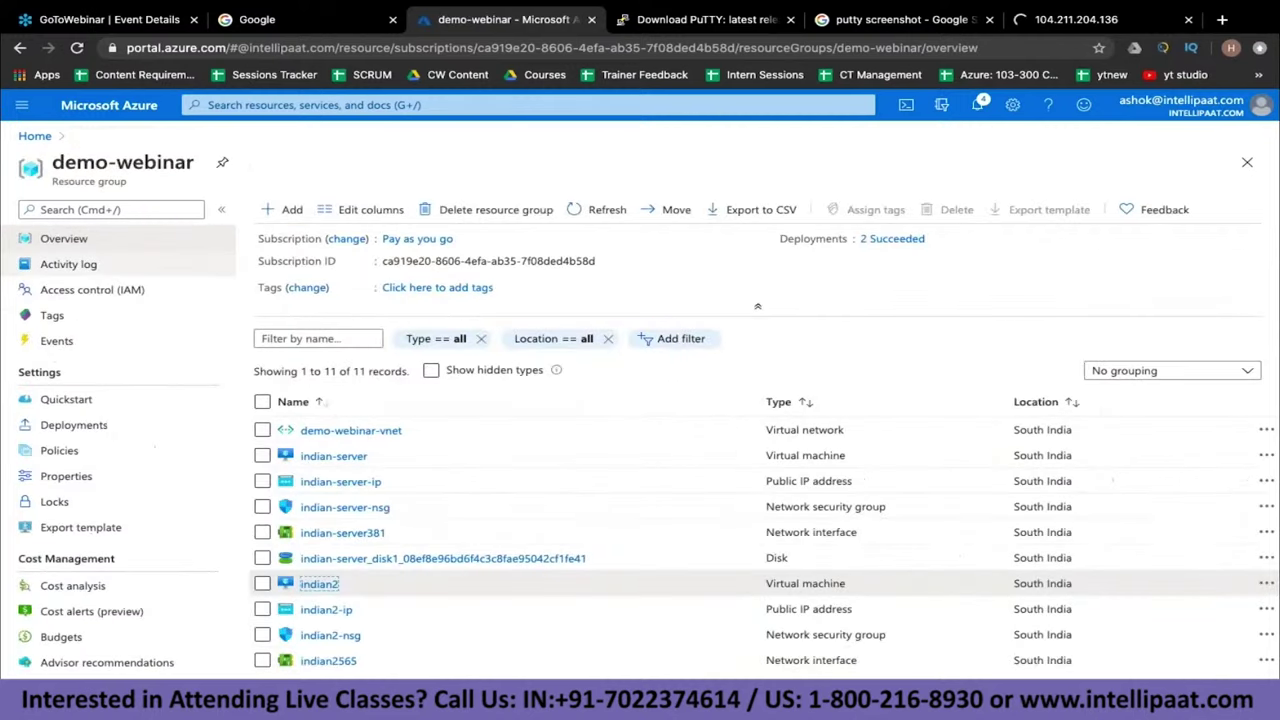
left_click(314, 457)
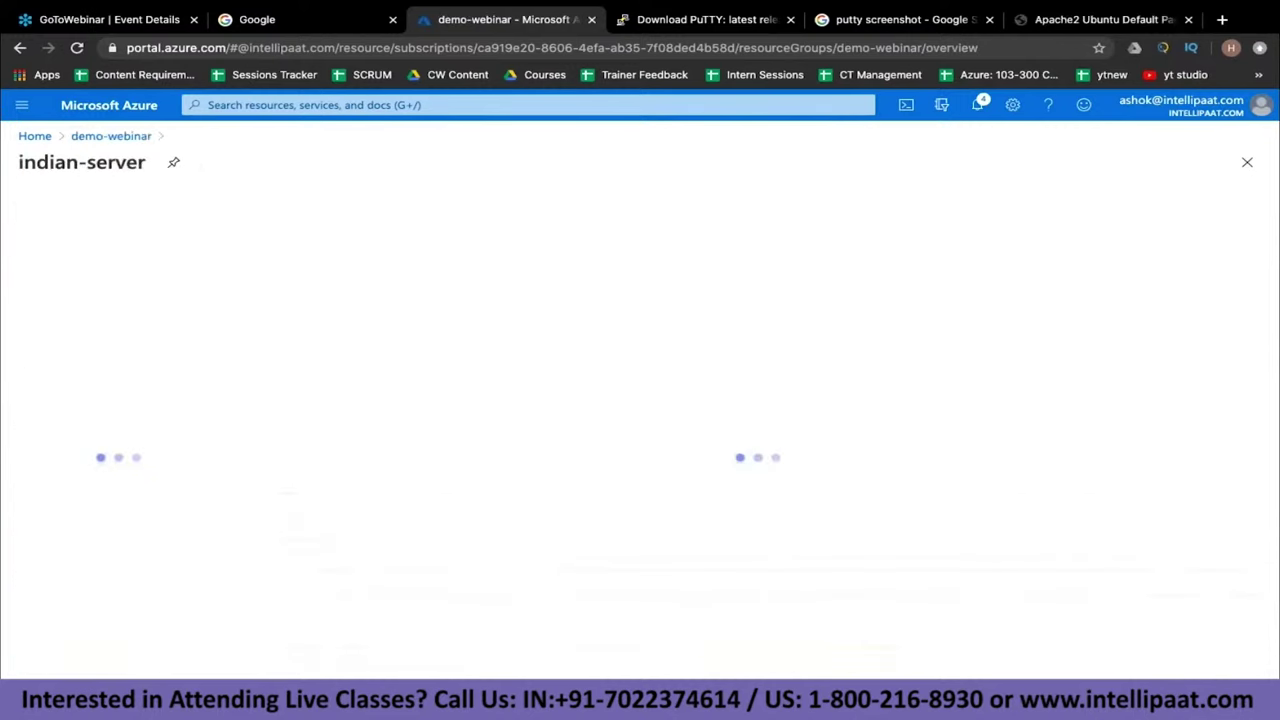
Step: Add inbound rule Port_80 allowing destination port 80 on indian-server, then view the Apache page tab
left_click(160, 406)
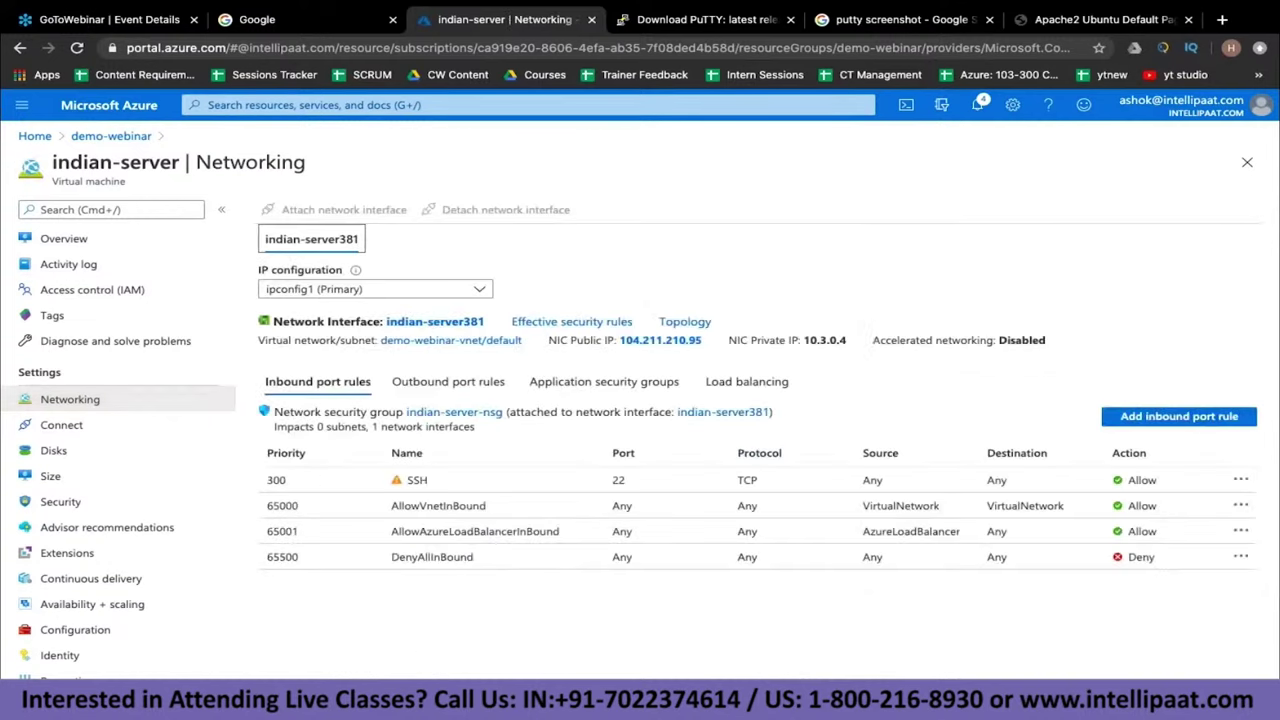
left_click(1178, 416)
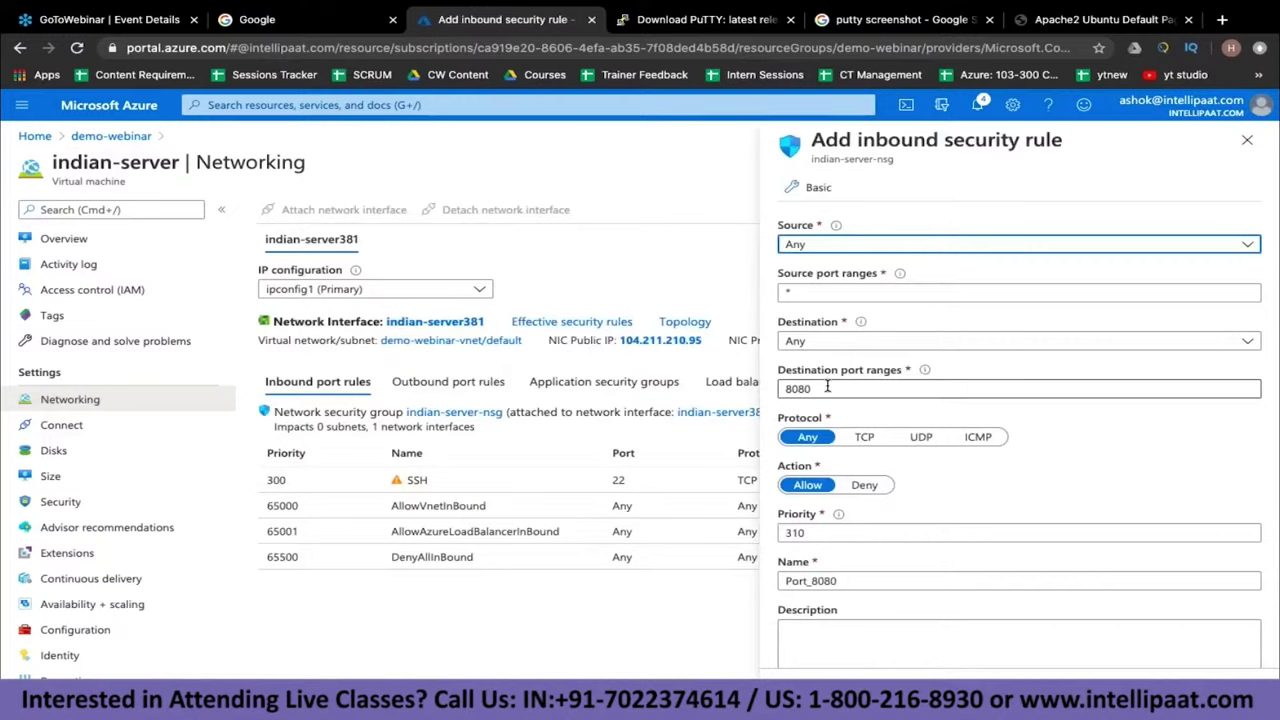
left_click(827, 387)
key("BackSpace")
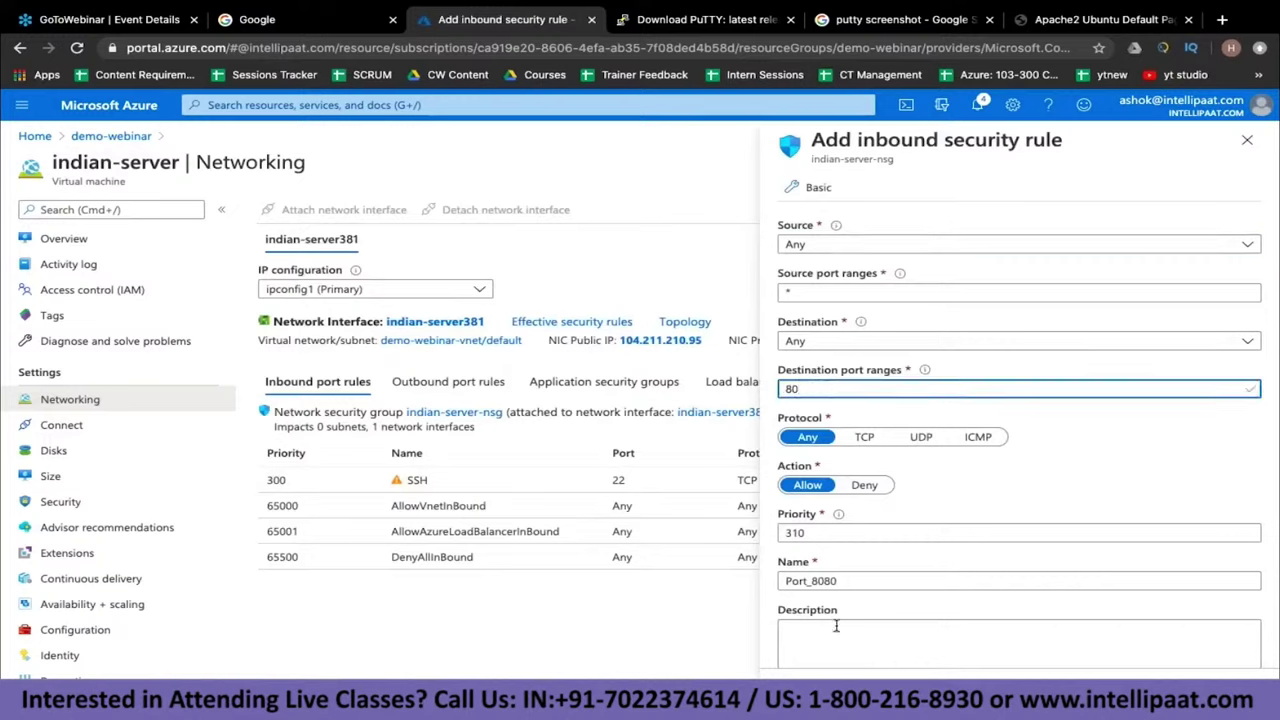
left_click(858, 582)
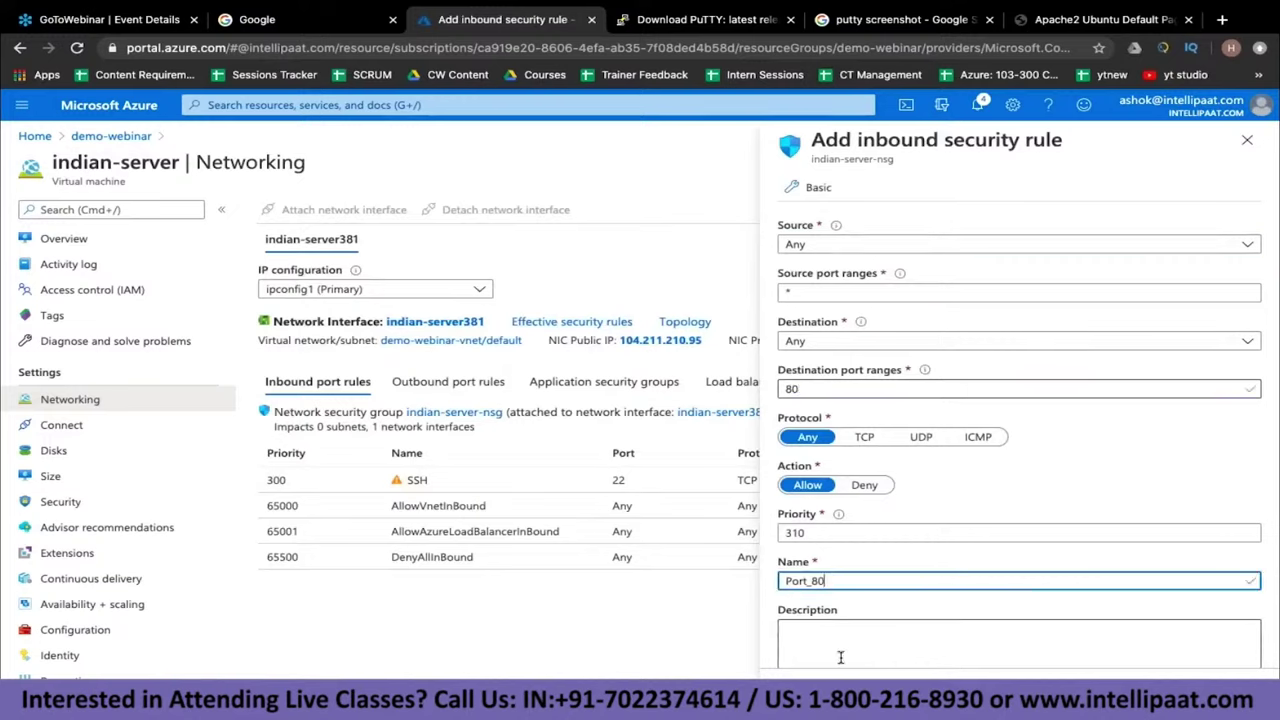
left_click(805, 695)
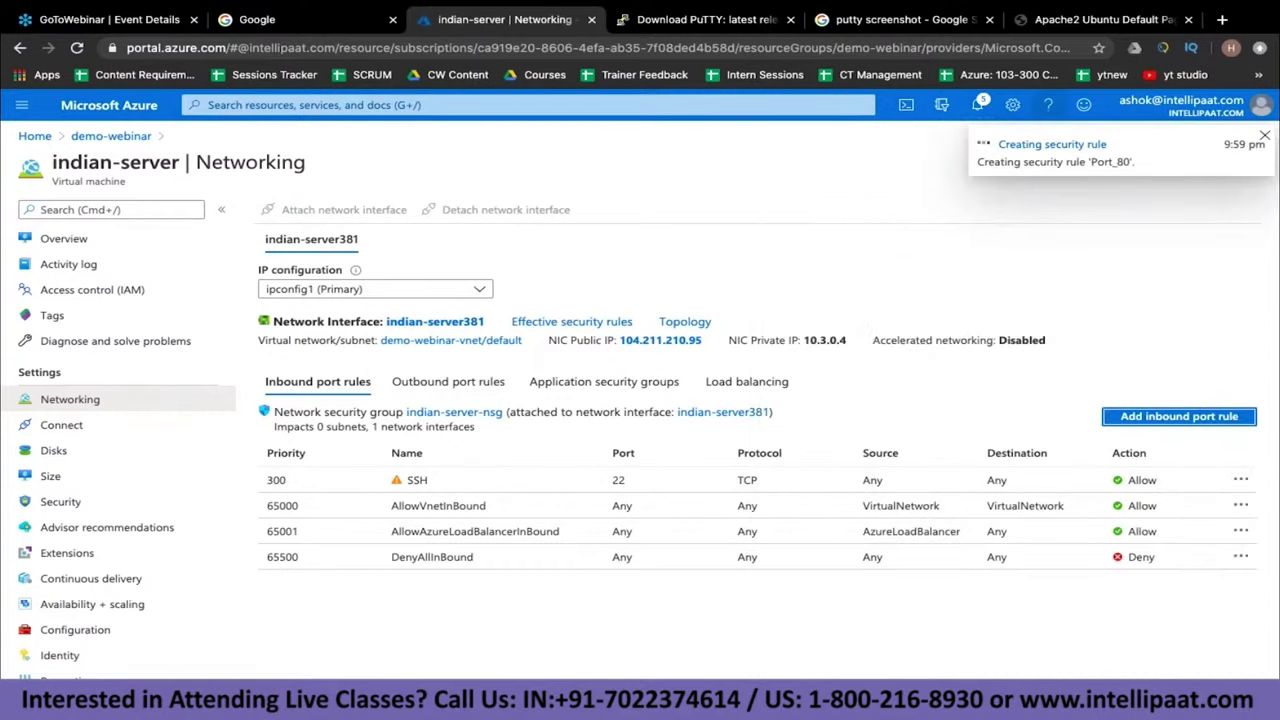
left_click(1100, 20)
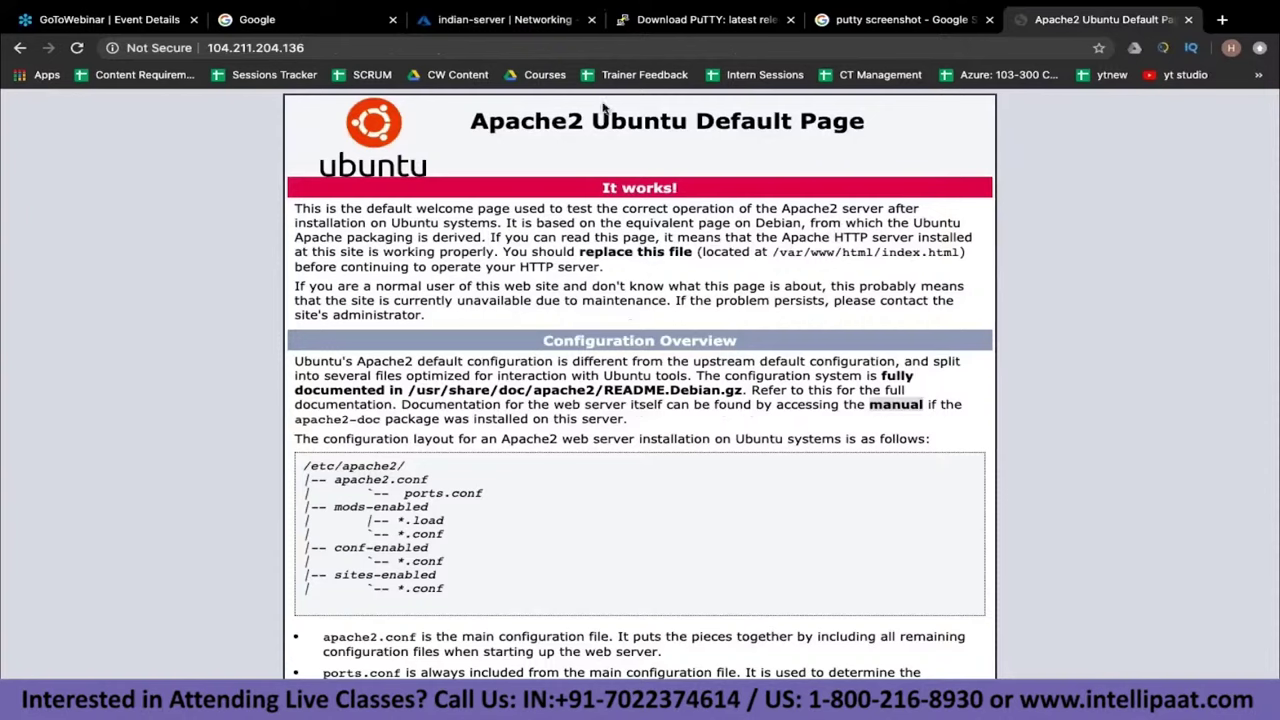
left_click(327, 48)
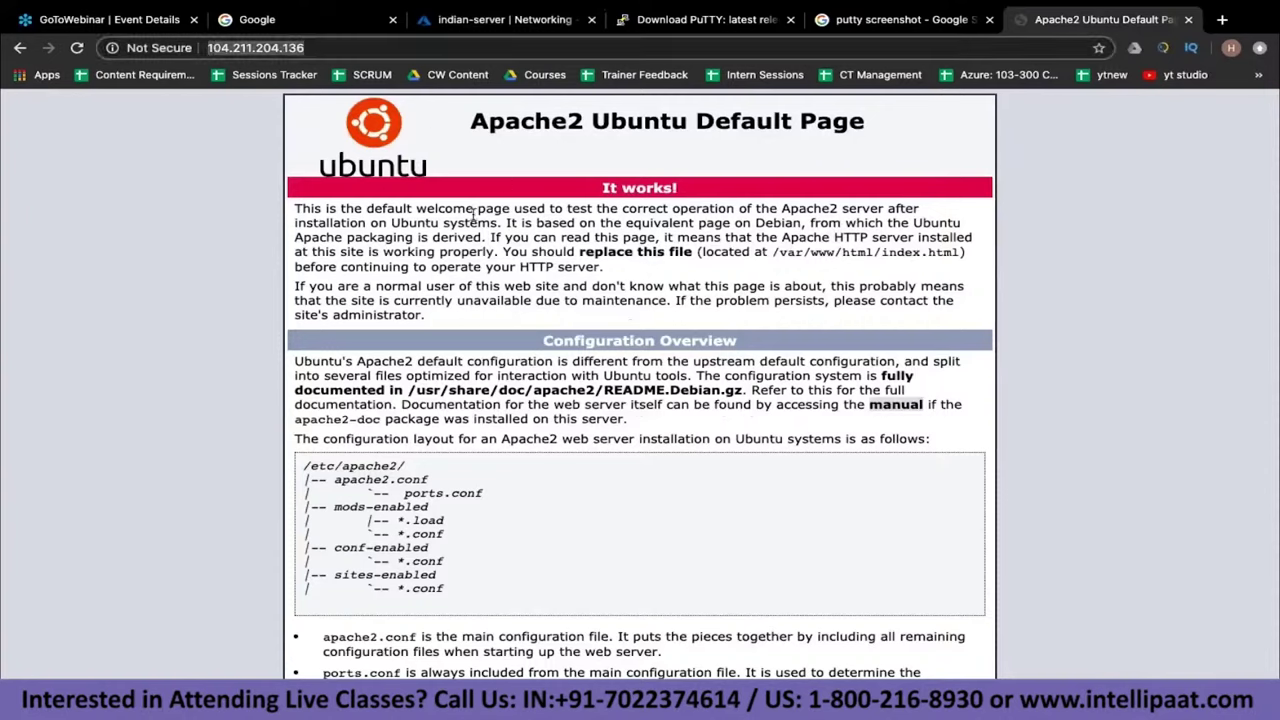
left_click(355, 48)
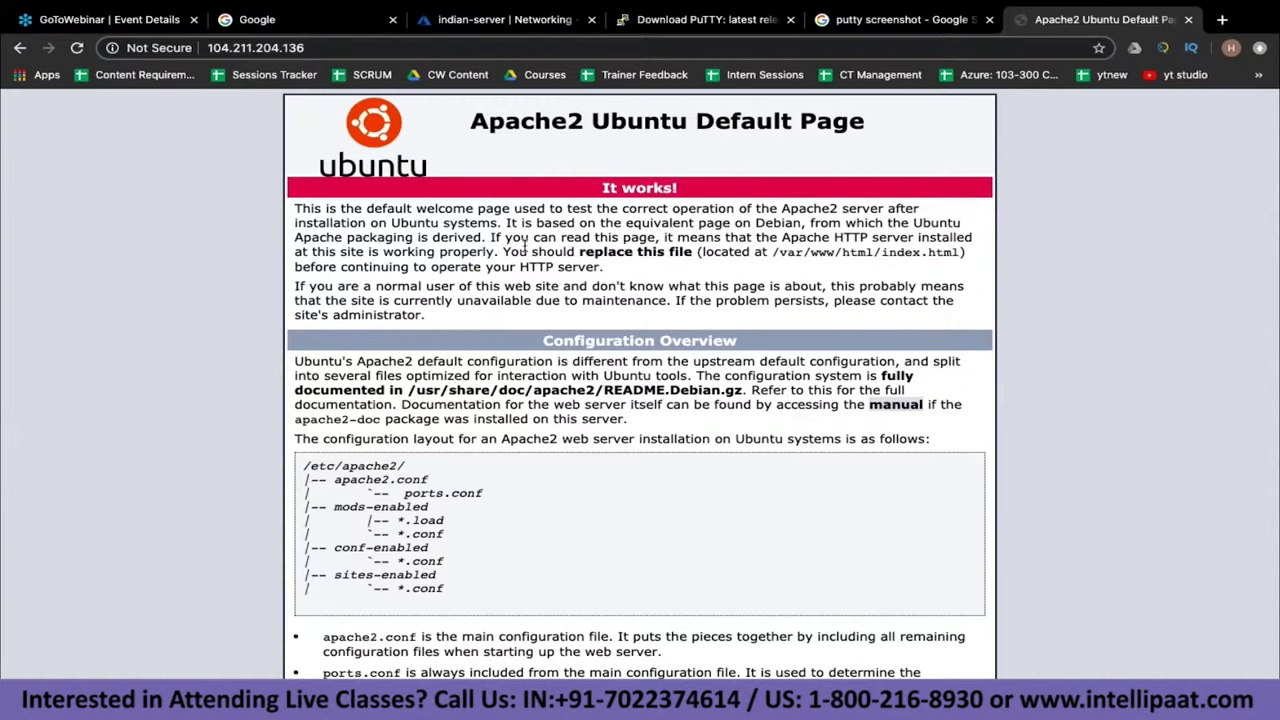
left_click_drag(575, 252, 694, 254)
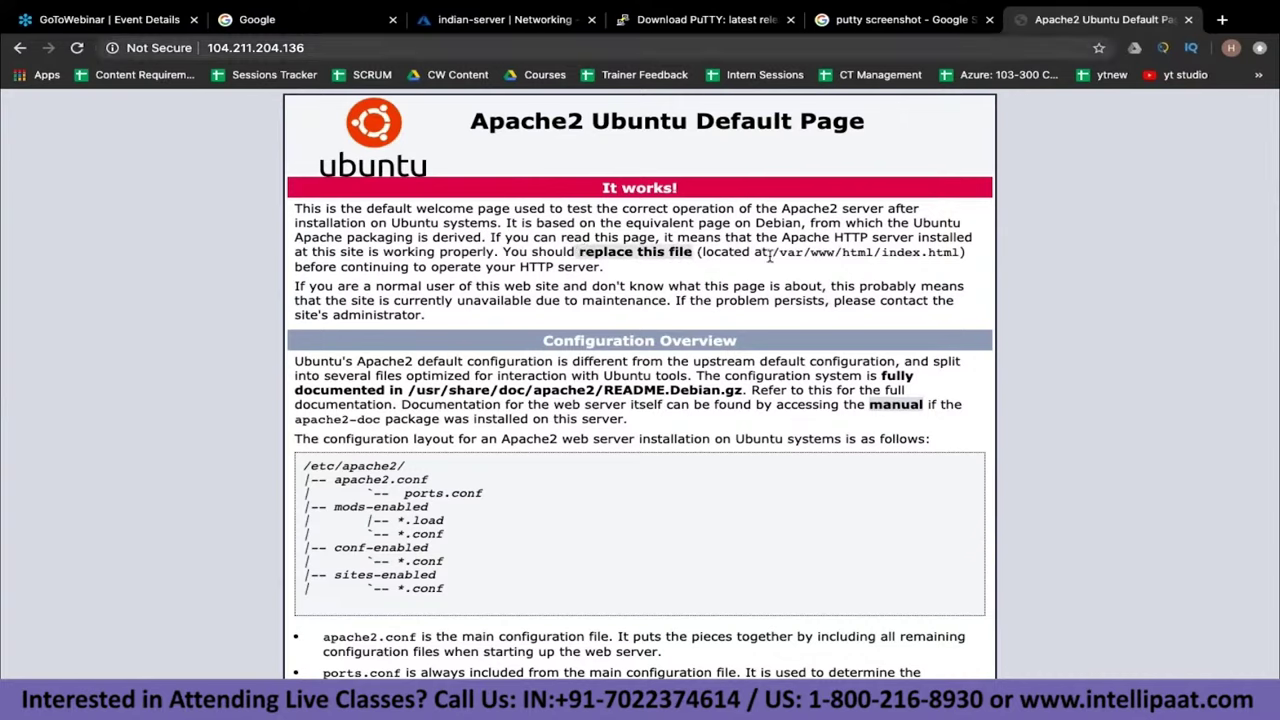
left_click_drag(771, 254, 964, 252)
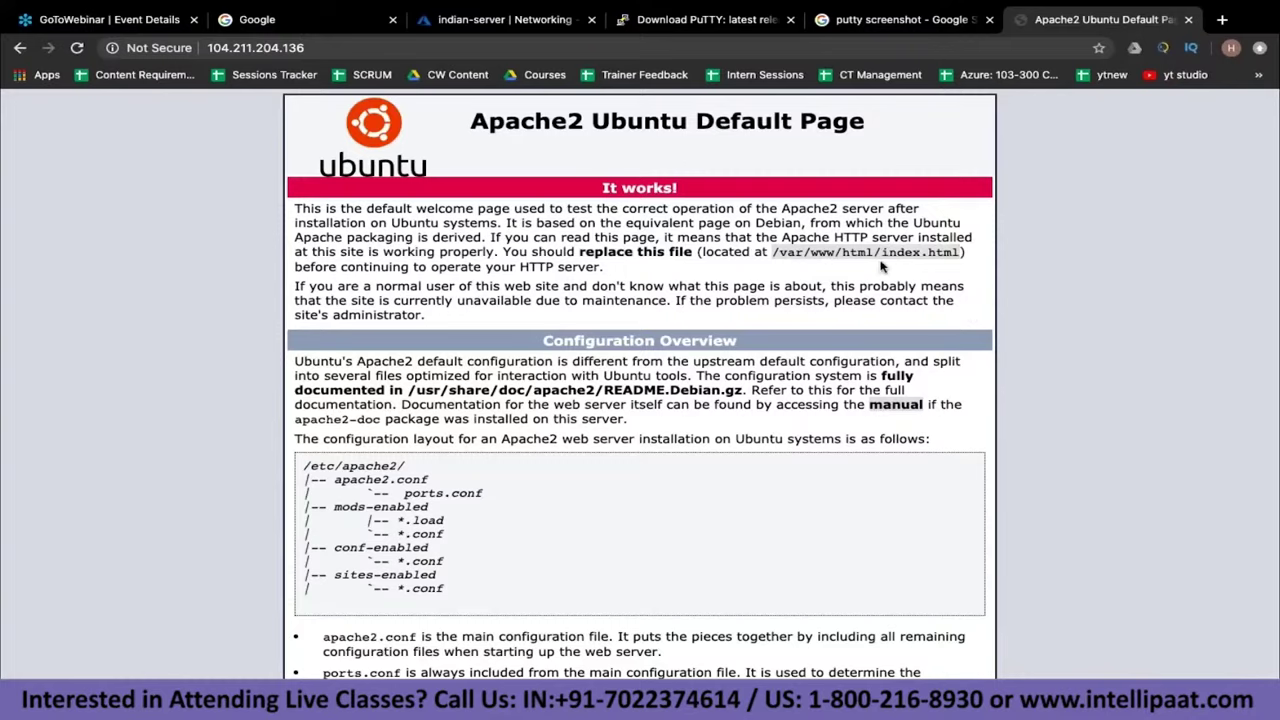
Step: On indian2, go to /var/www/html and delete the default index.html
key("ctrl+Left")
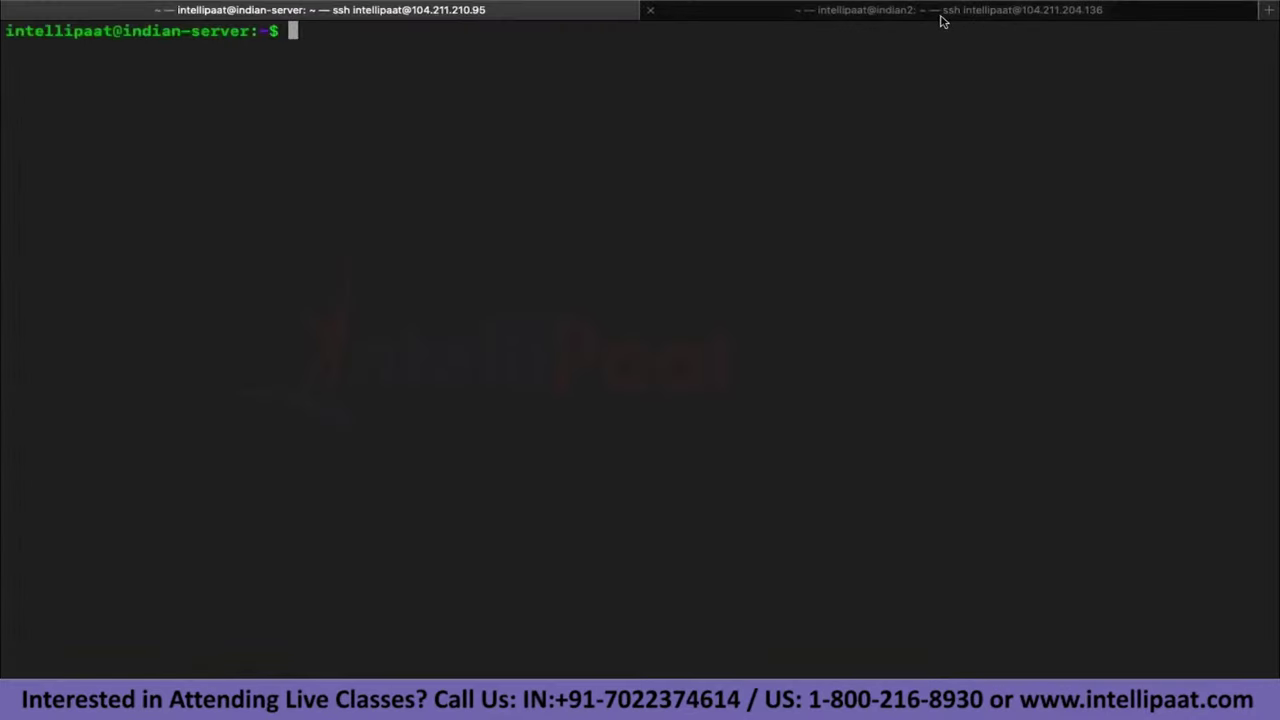
left_click(935, 10)
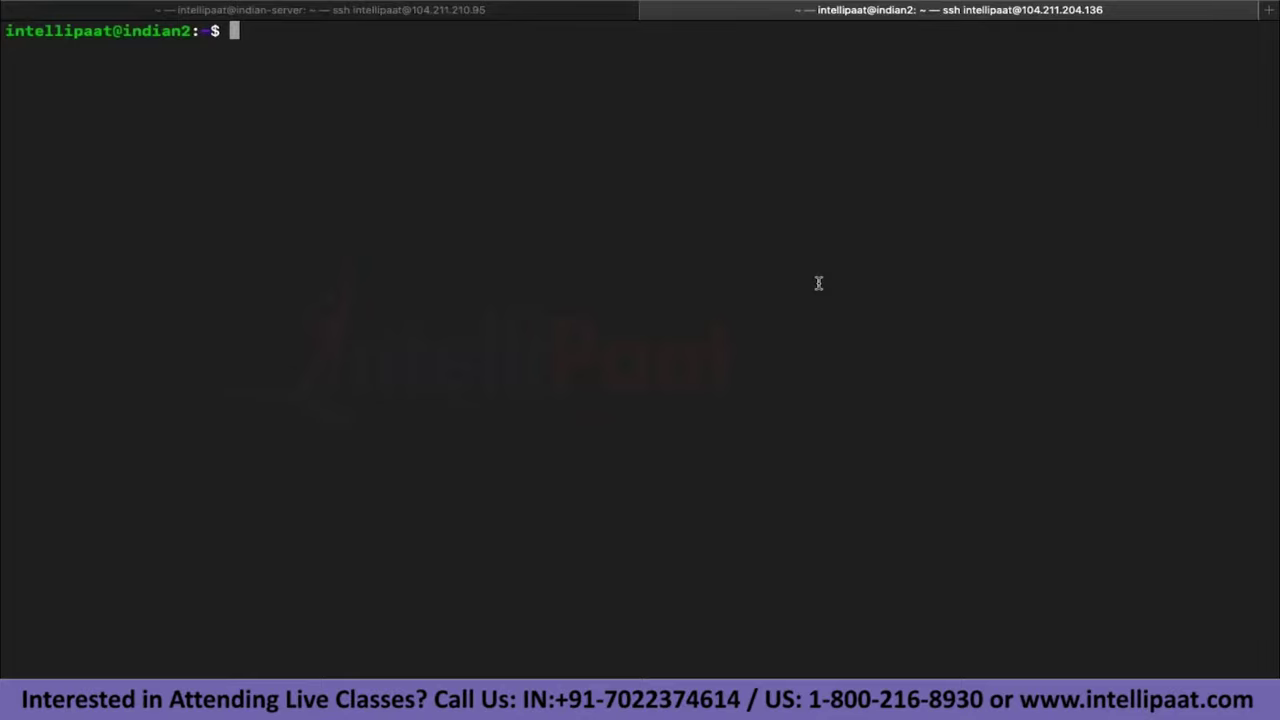
type("cd /var/www/html")
key("Return")
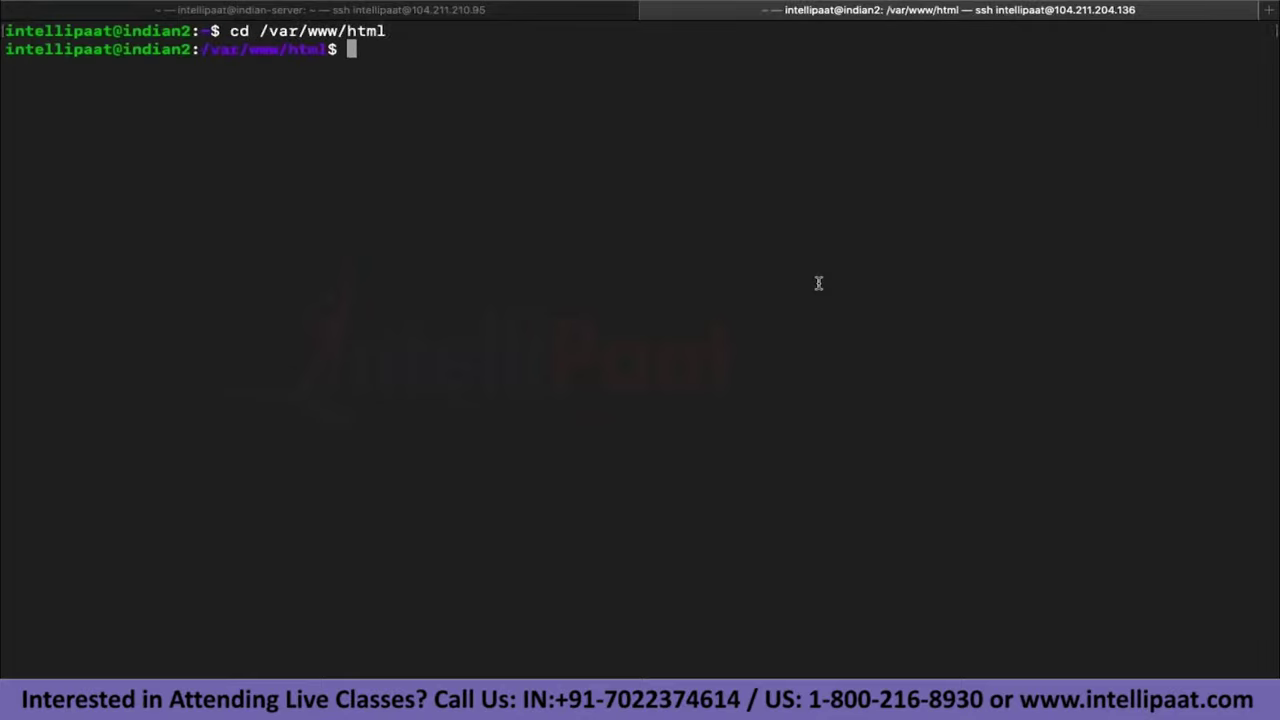
type("clear")
key("Return")
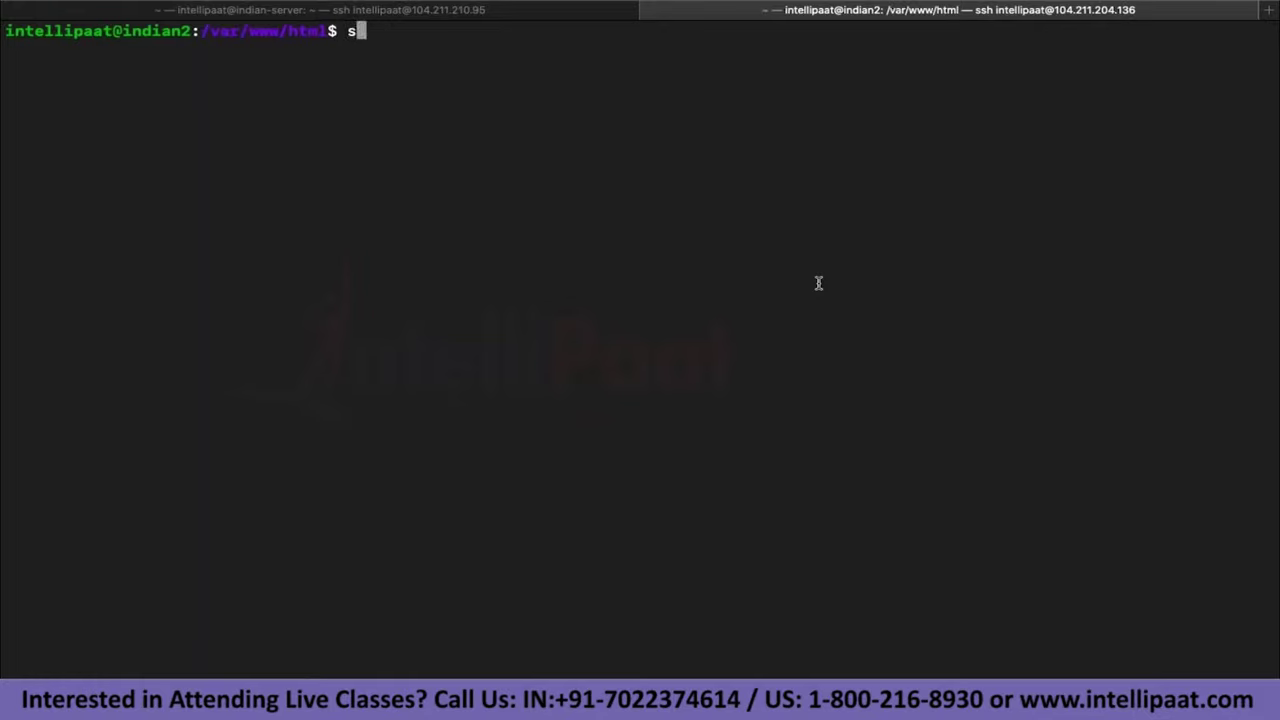
type("sudo rm index.html")
key("Return")
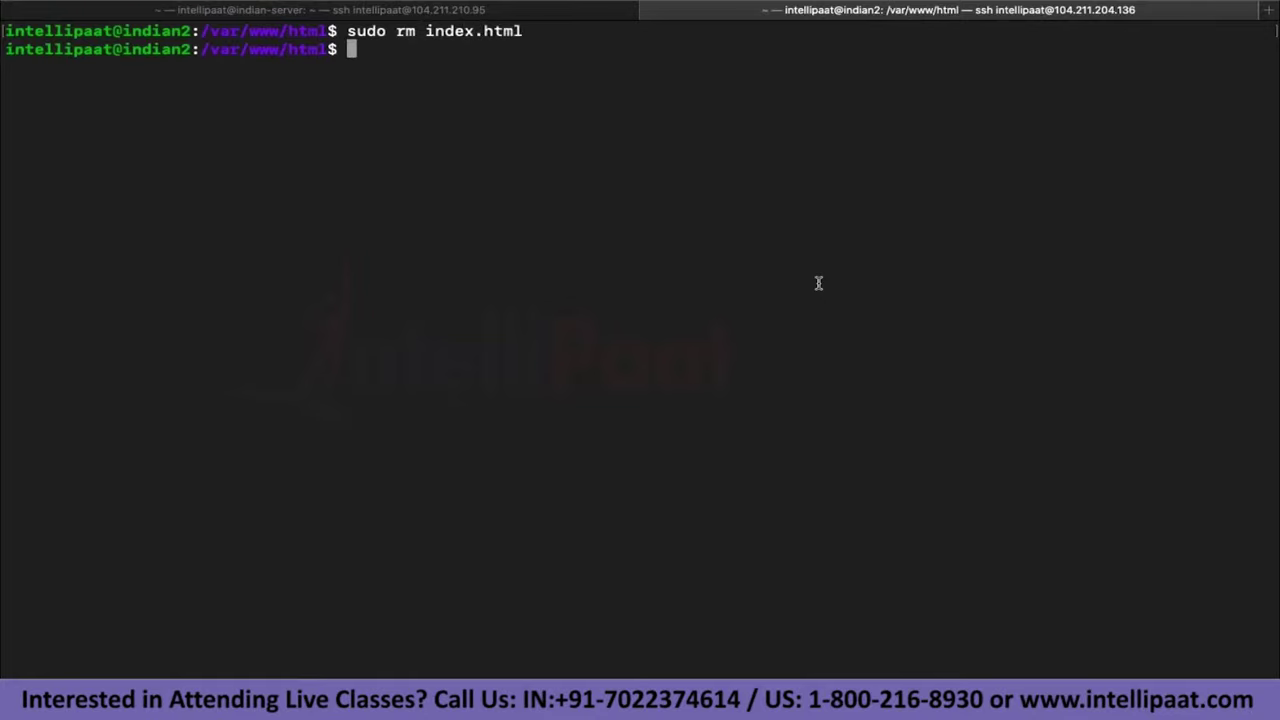
Step: Create a new index.html with sudo nano index.html
type("sudo na")
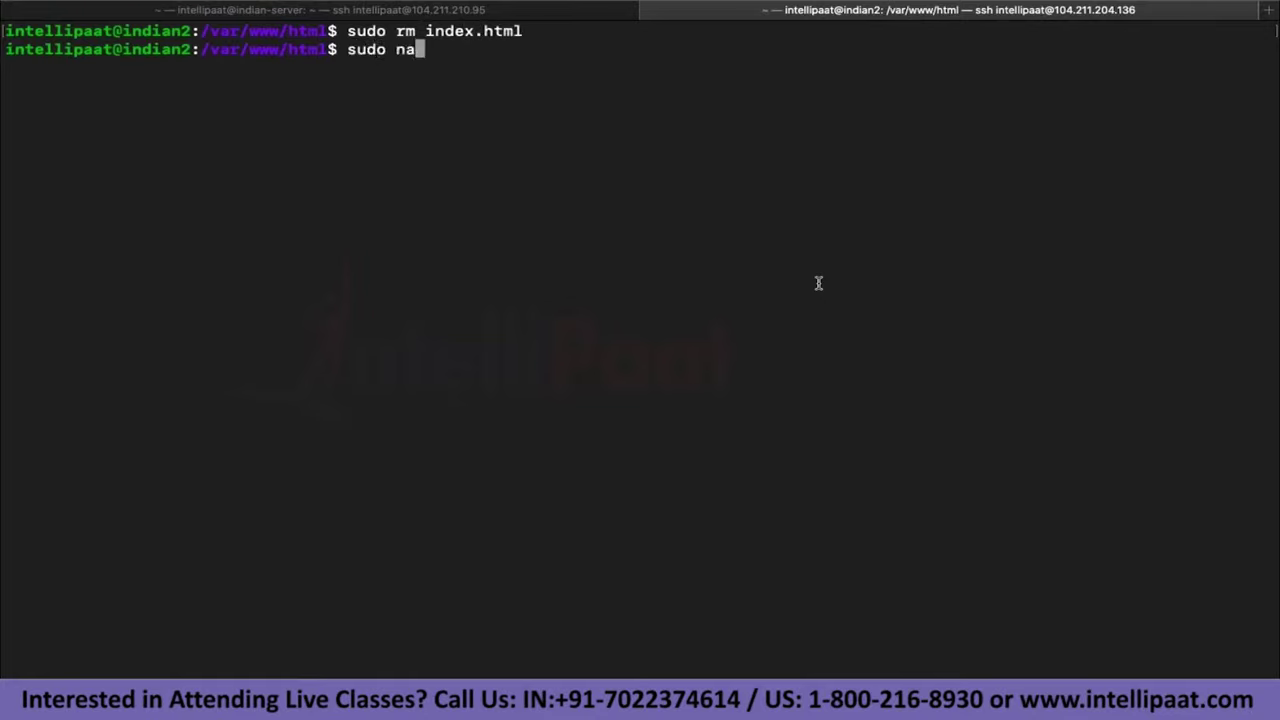
type("no index.html")
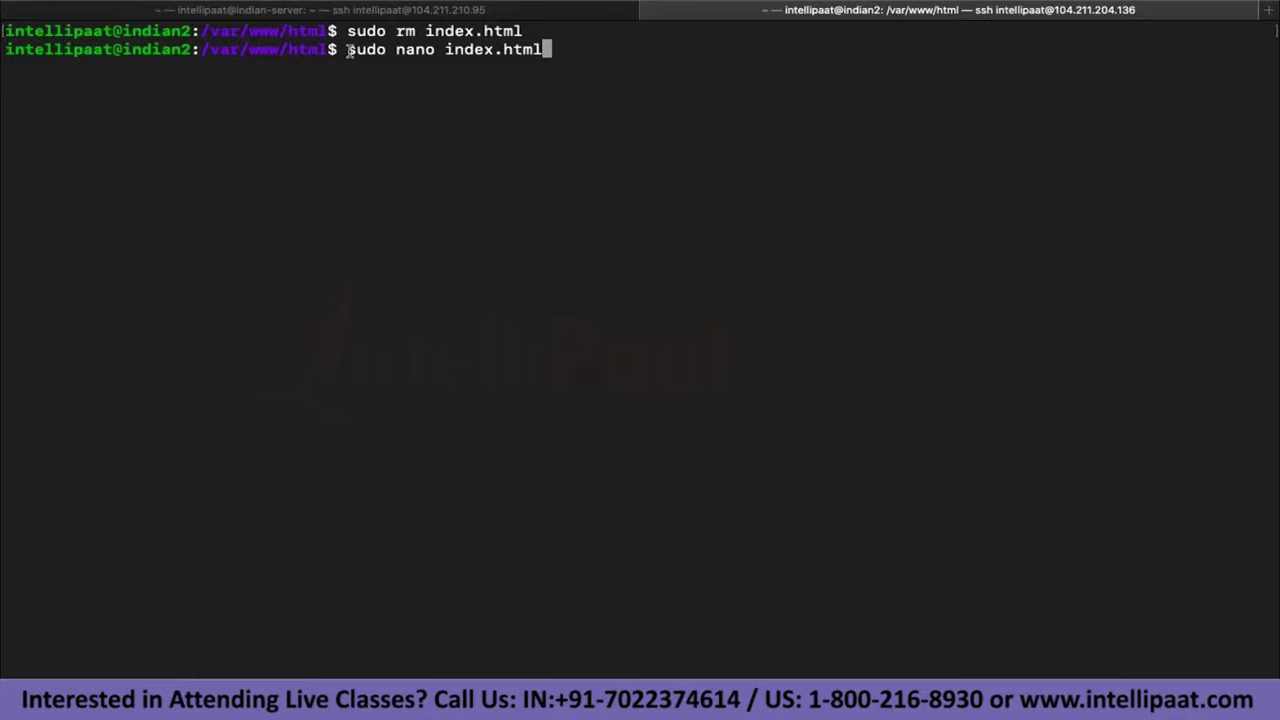
left_click_drag(349, 50, 425, 57)
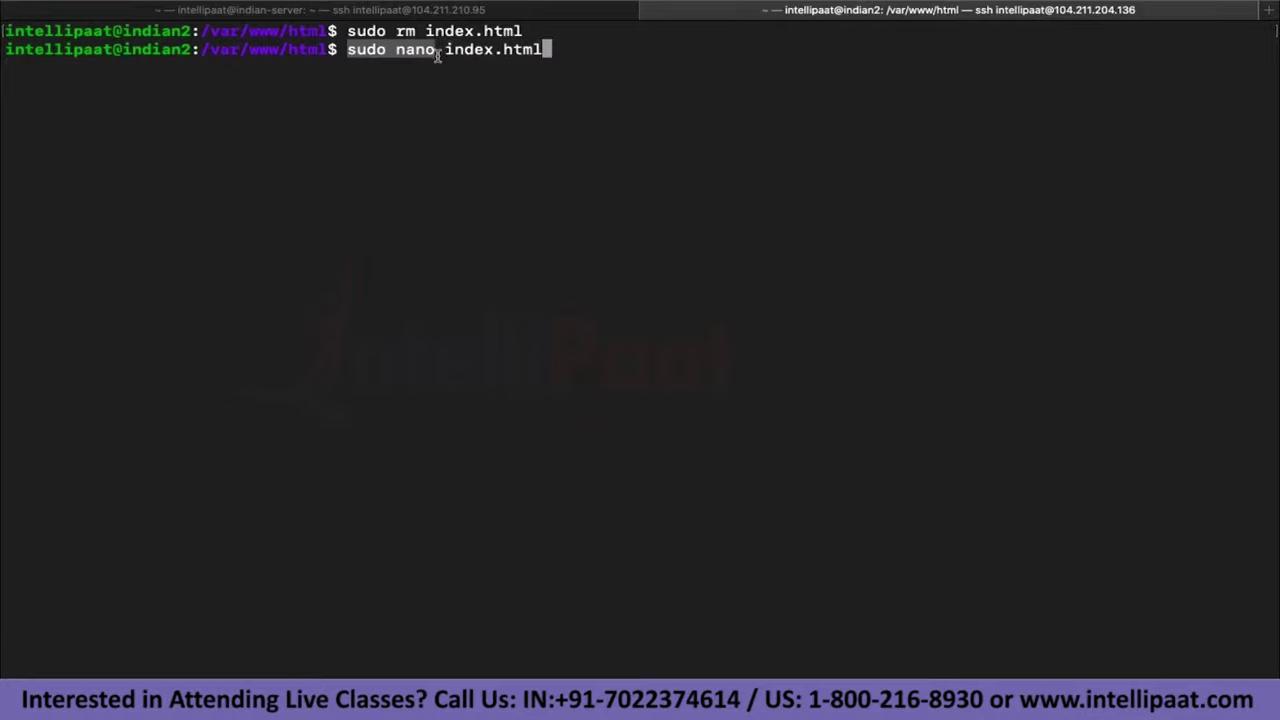
double_click(413, 45)
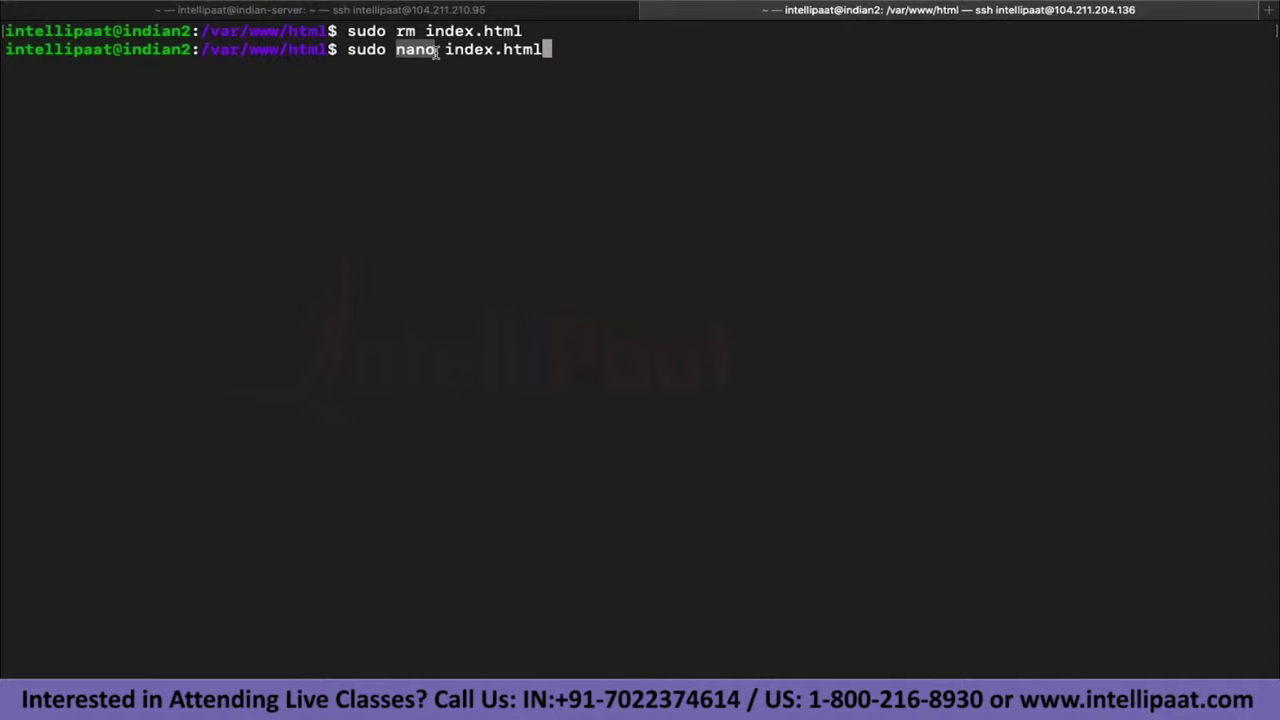
left_click(430, 109)
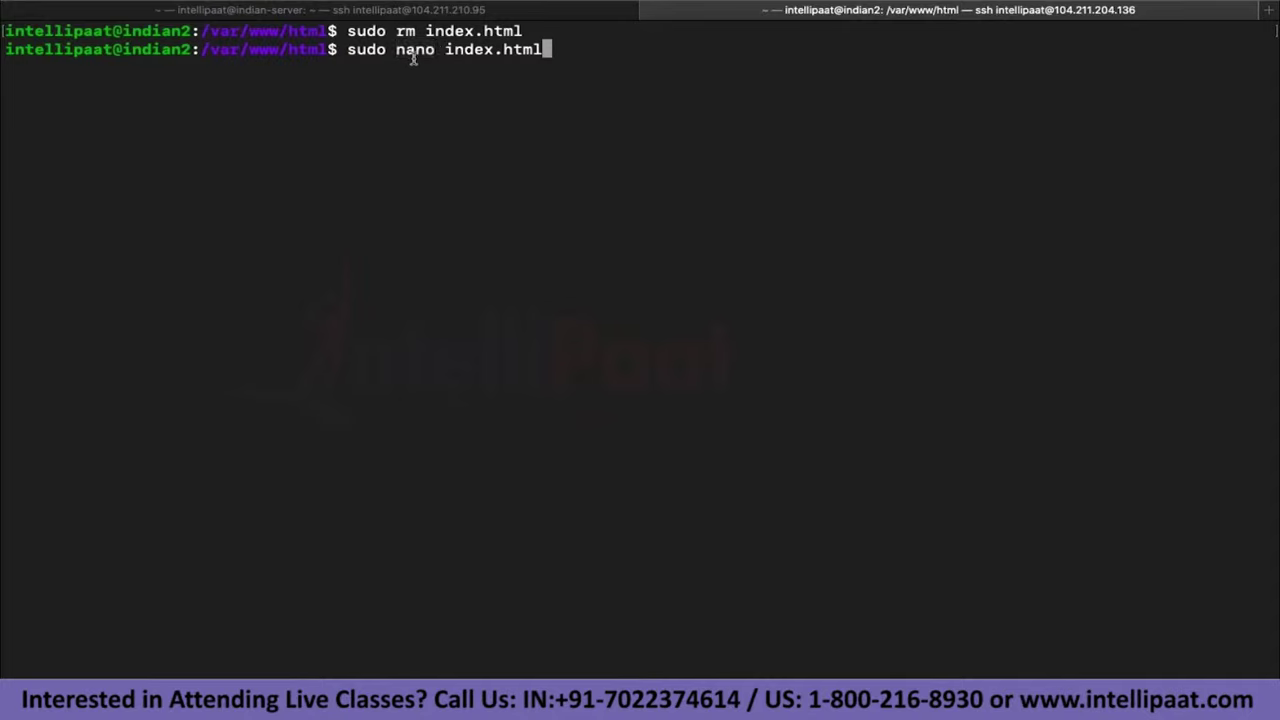
left_click_drag(398, 50, 434, 56)
key("Return")
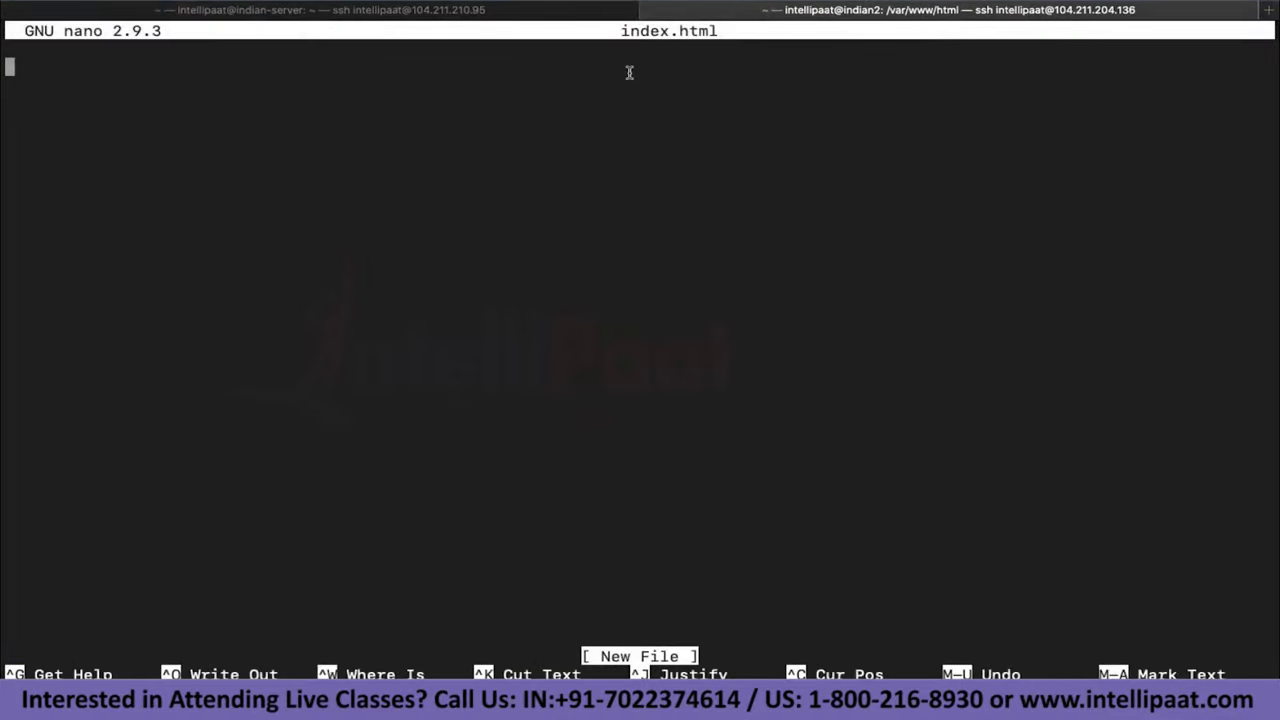
scroll(637, 33, "up", 3)
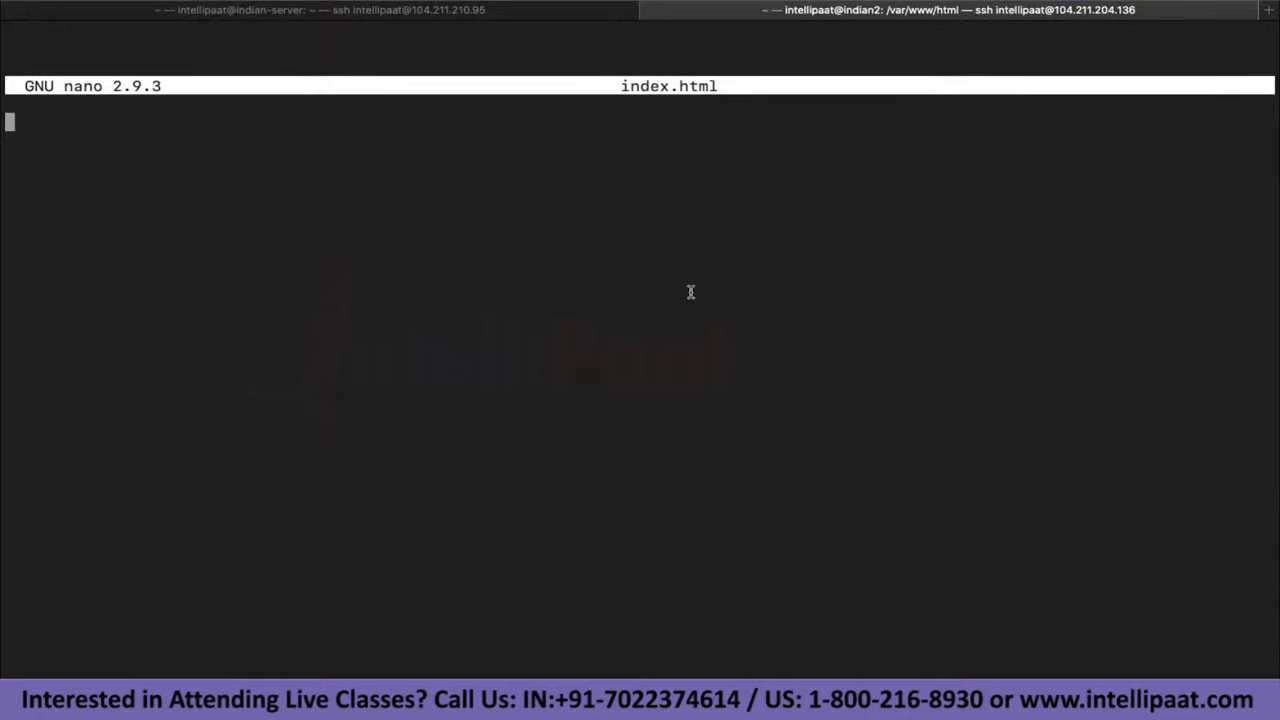
Step: Write HTML with an h1 'Welcome to the indian server2', save index.html and exit nano
type("<html>")
key("Return")
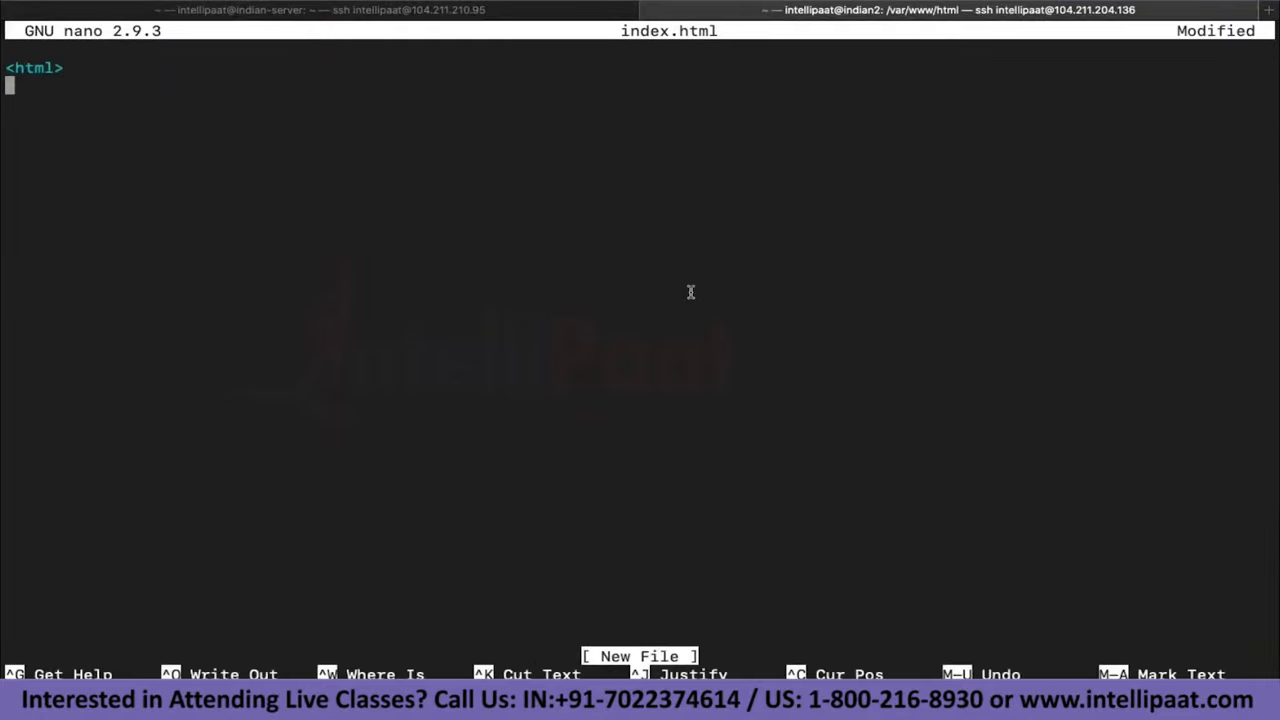
type("<bod")
type("y")
key("BackSpace")
type("dy>")
key("Return")
type("<h1>")
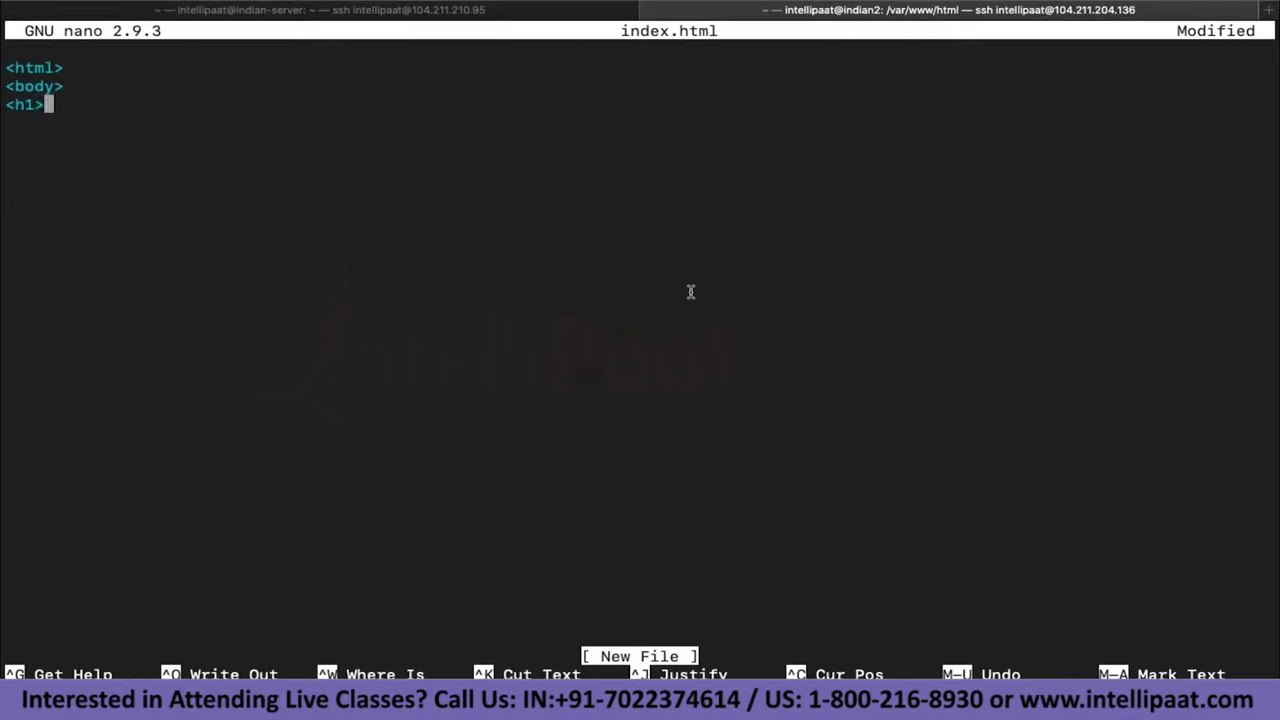
type("Welcome ")
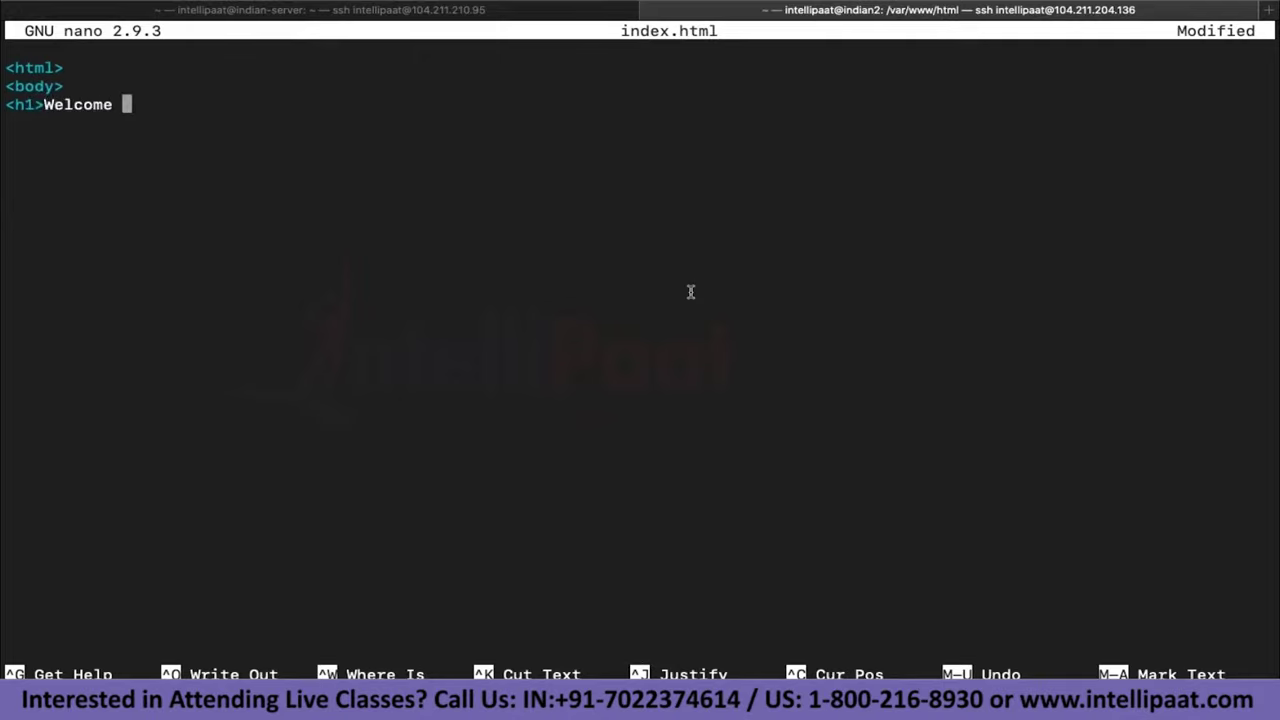
type("to the index")
key("BackSpace")
key("BackSpace")
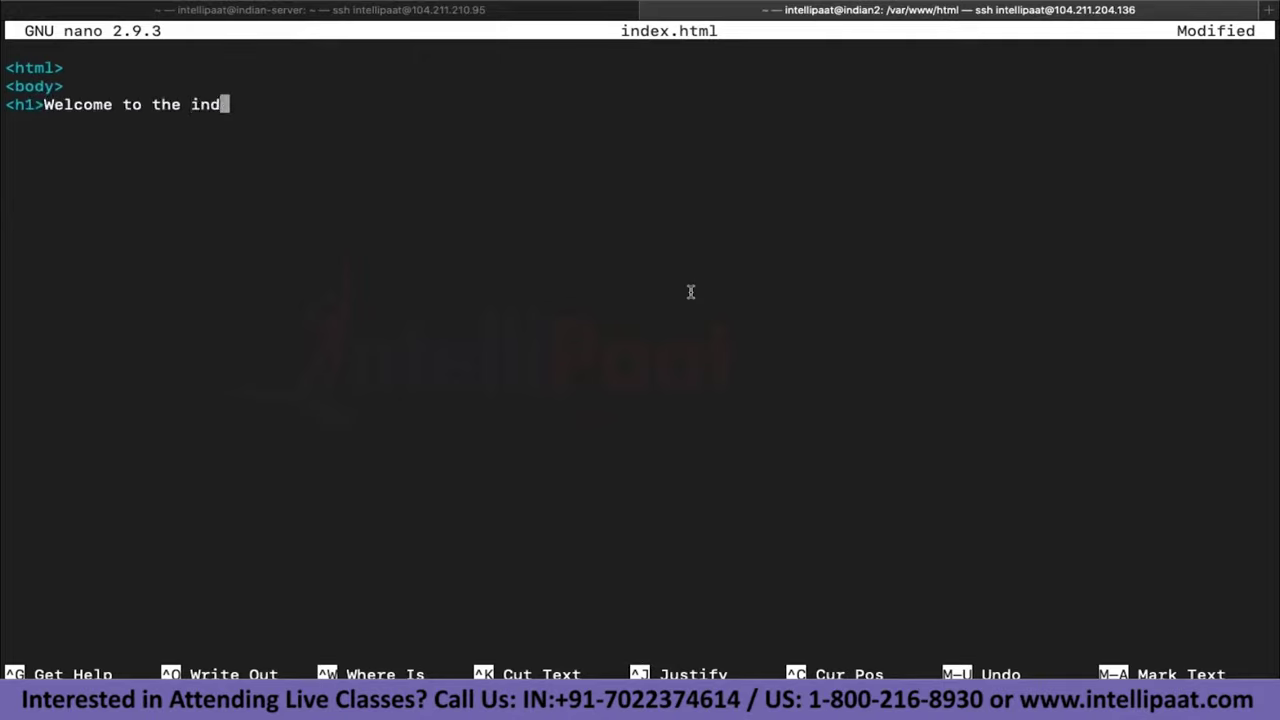
type("ian server2")
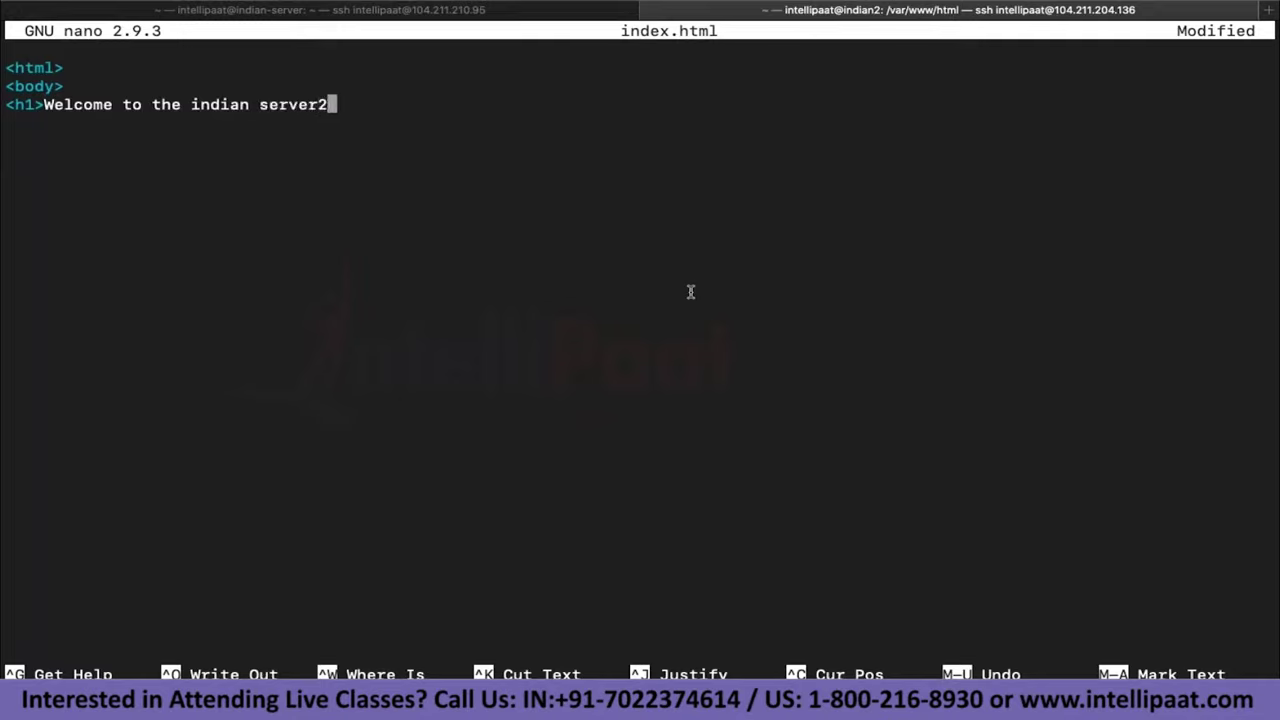
type("</h1>")
key("Return")
type("</bodu")
key("BackSpace")
type("y>")
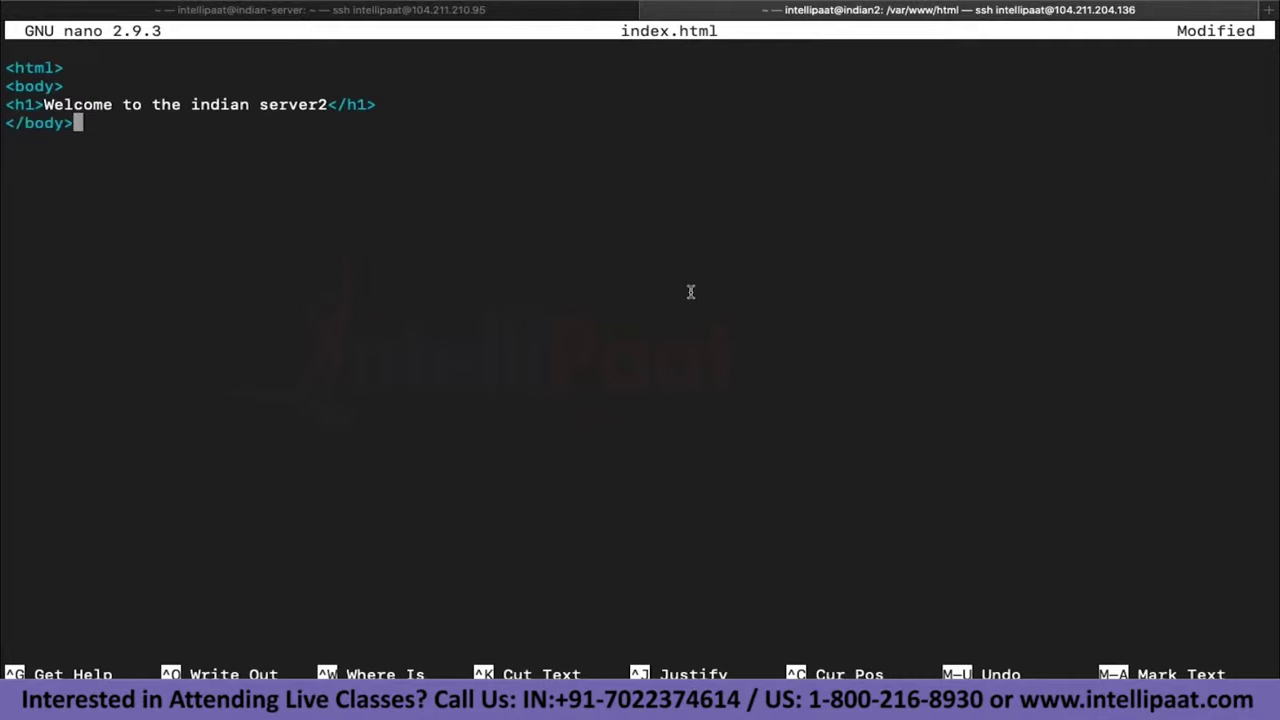
key("Return")
type("</html>")
key("ctrl+o")
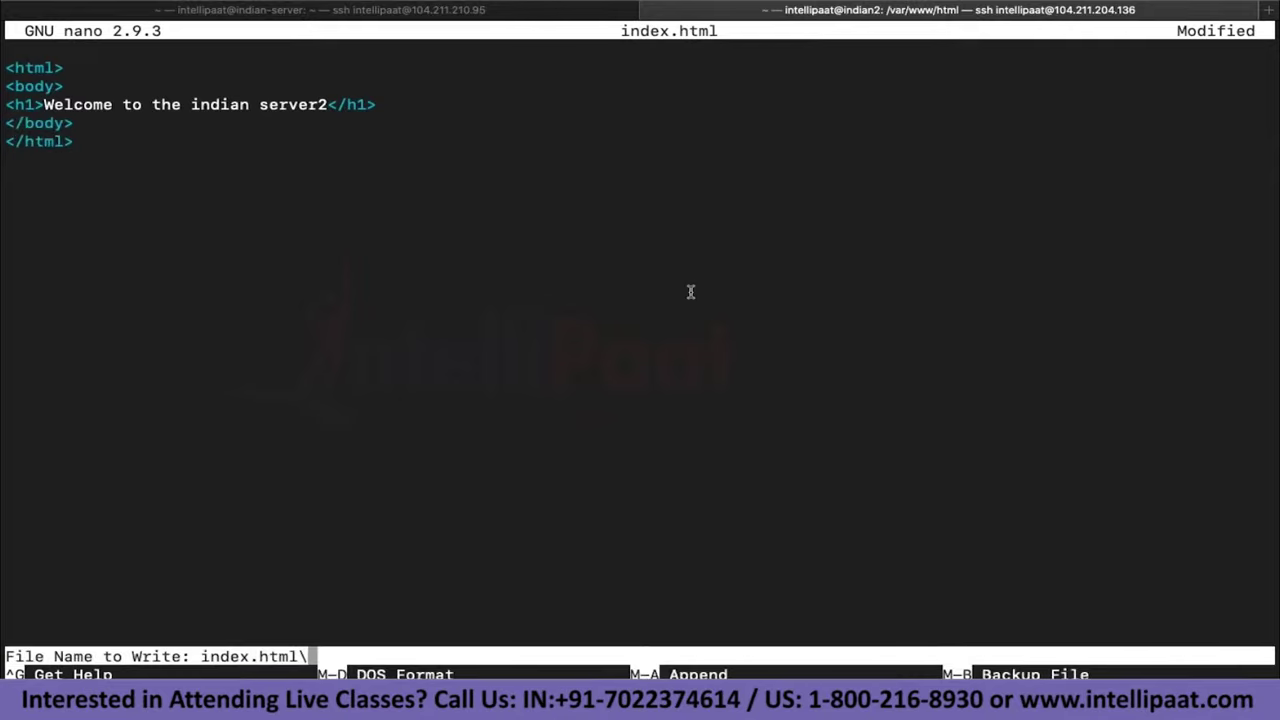
key("Return")
key("ctrl+x")
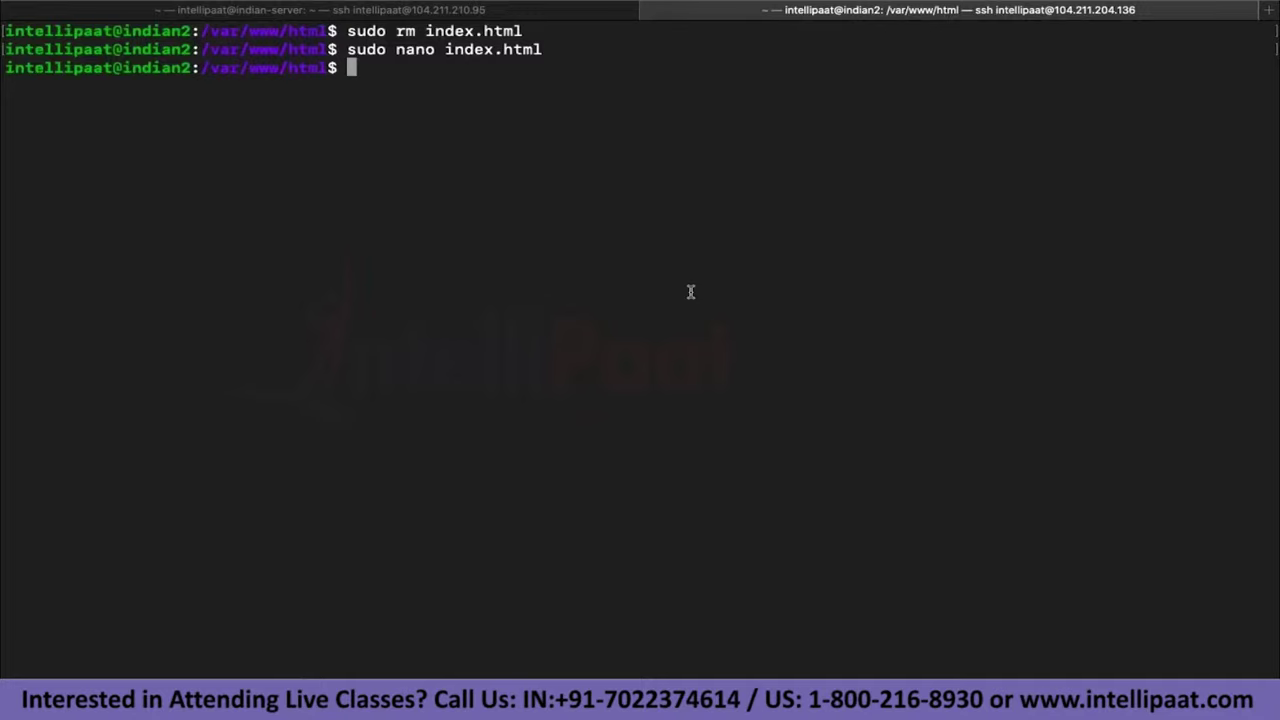
Step: Reload 104.211.204.136 and check it shows 'Welcome to the indian server2'
key("ctrl+Right")
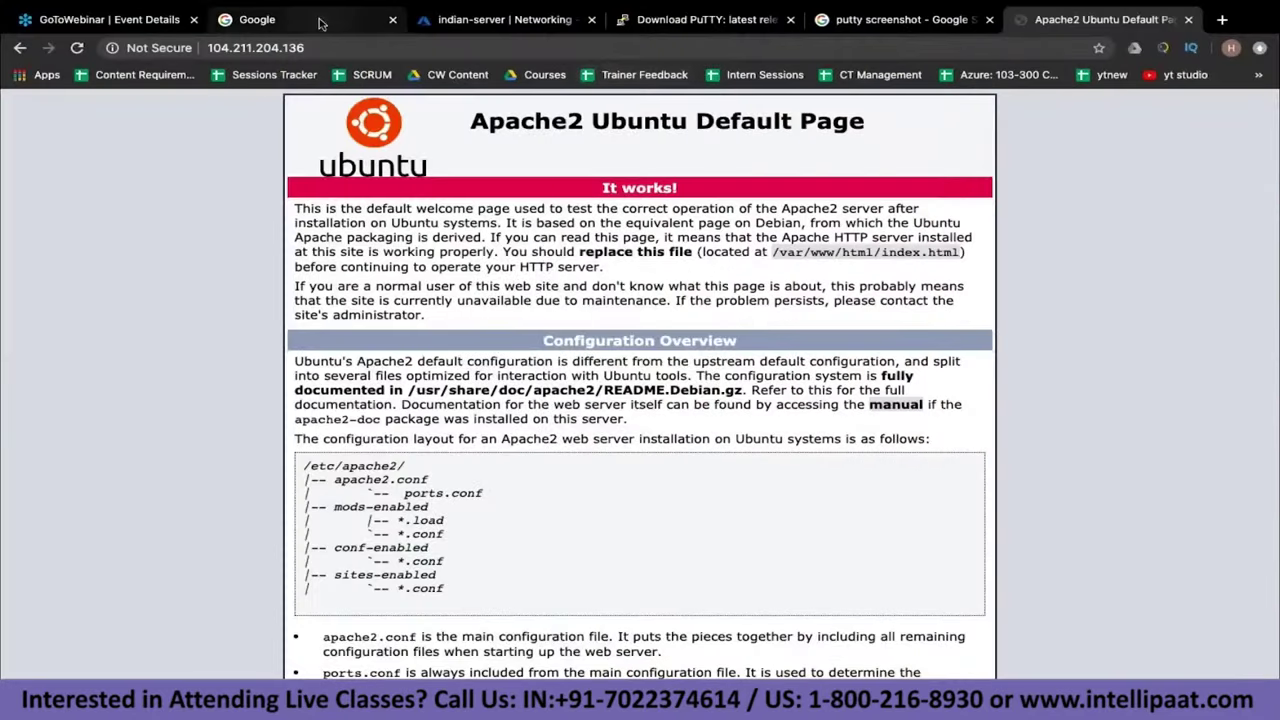
left_click(76, 48)
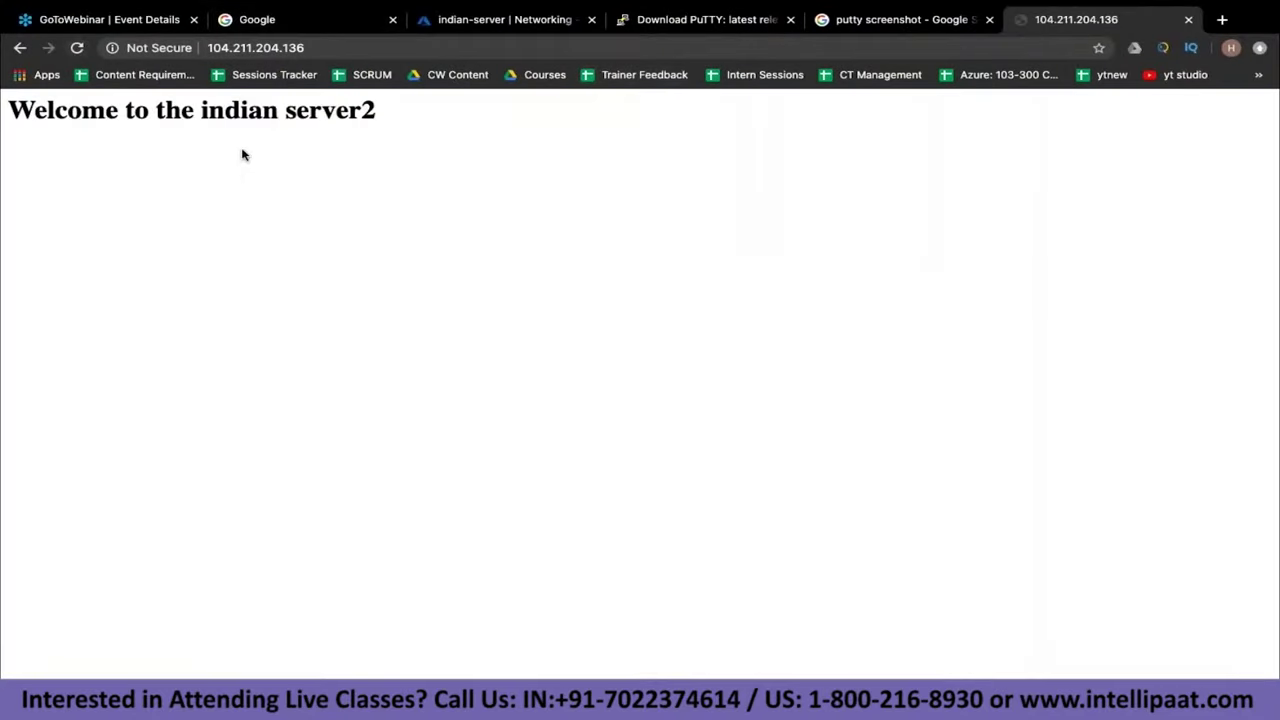
left_click_drag(417, 118, 2, 133)
left_click(397, 300)
Step: Copy indian-server's public IP from its Azure overview and load it in a new tab
left_click(533, 22)
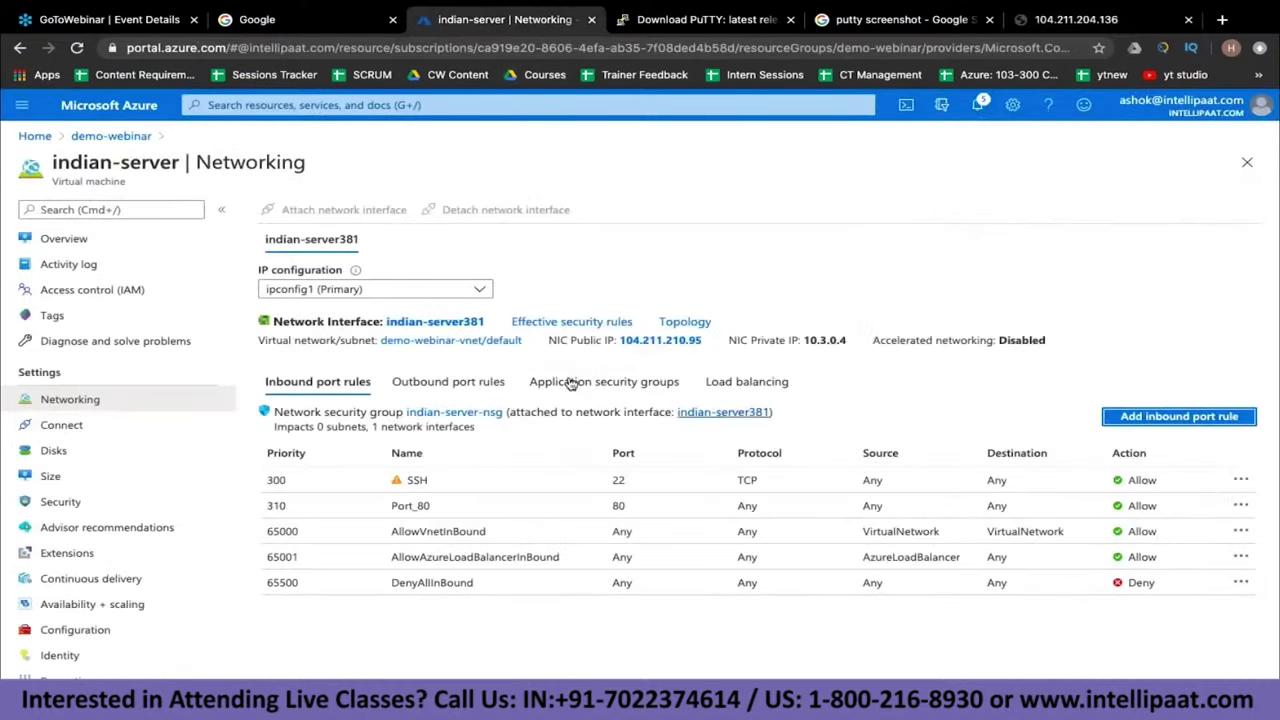
left_click(182, 241)
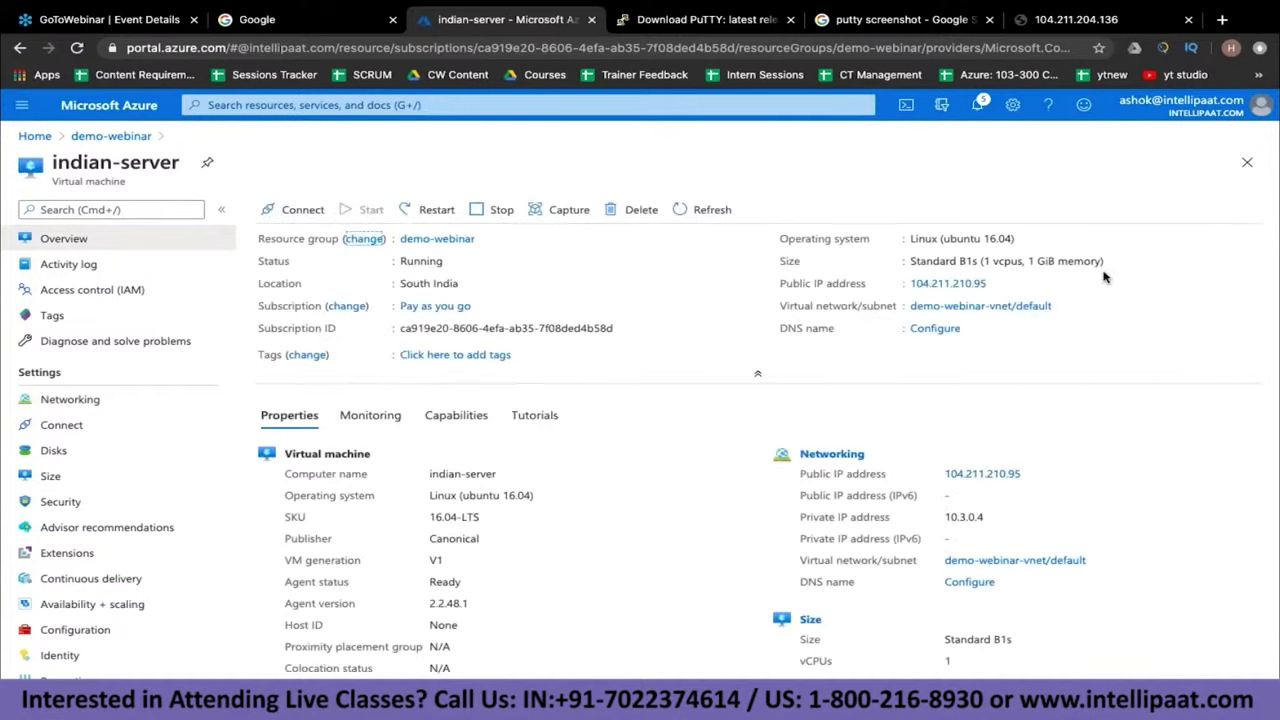
left_click(998, 285)
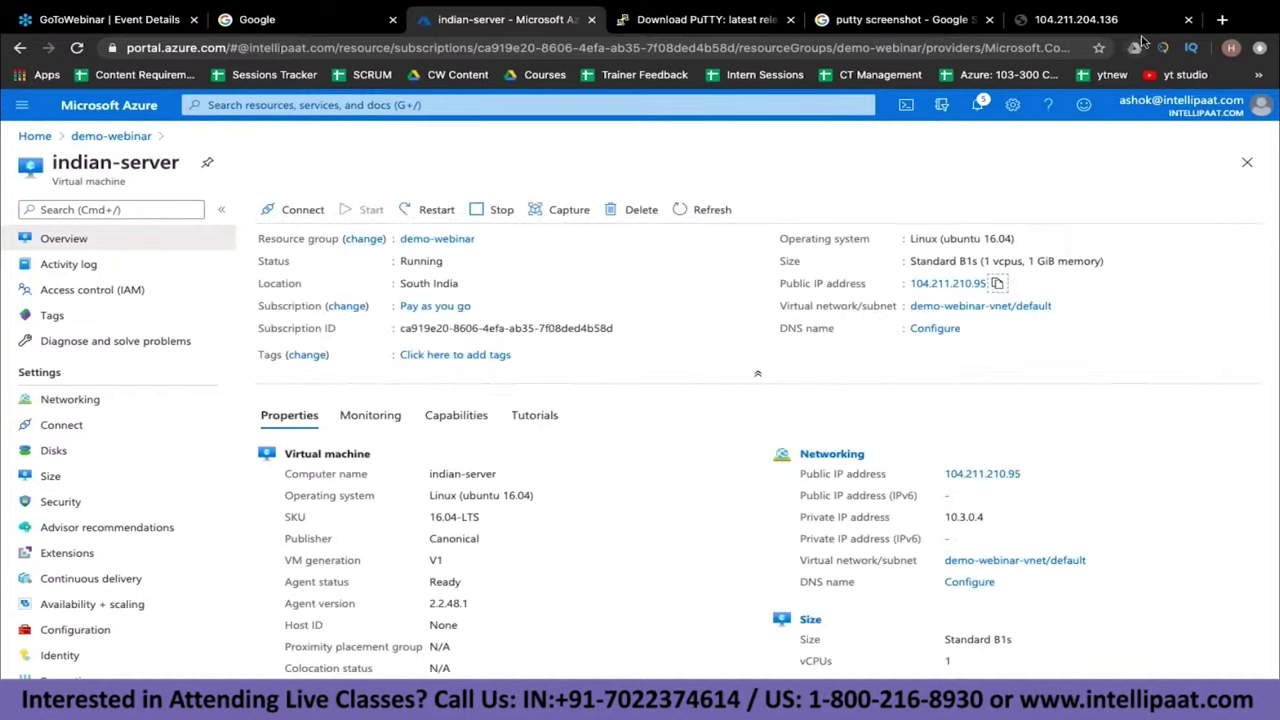
left_click(1222, 22)
key("ctrl+v")
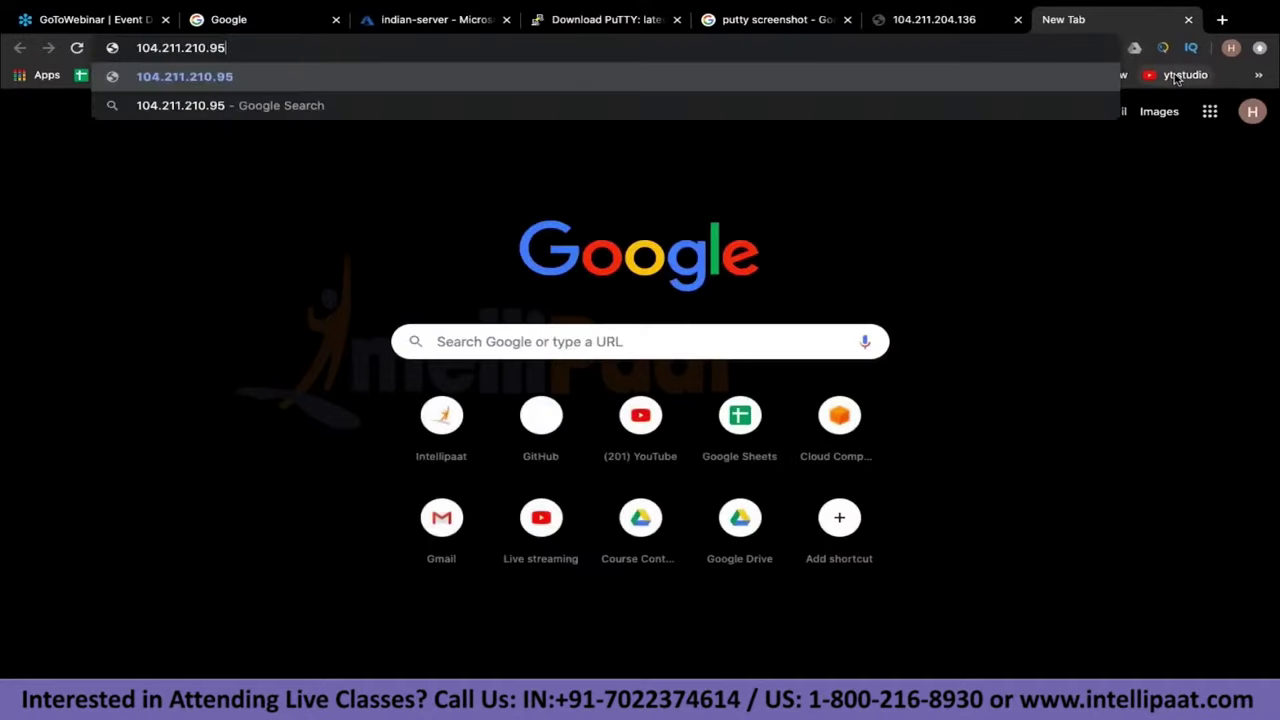
key("Return")
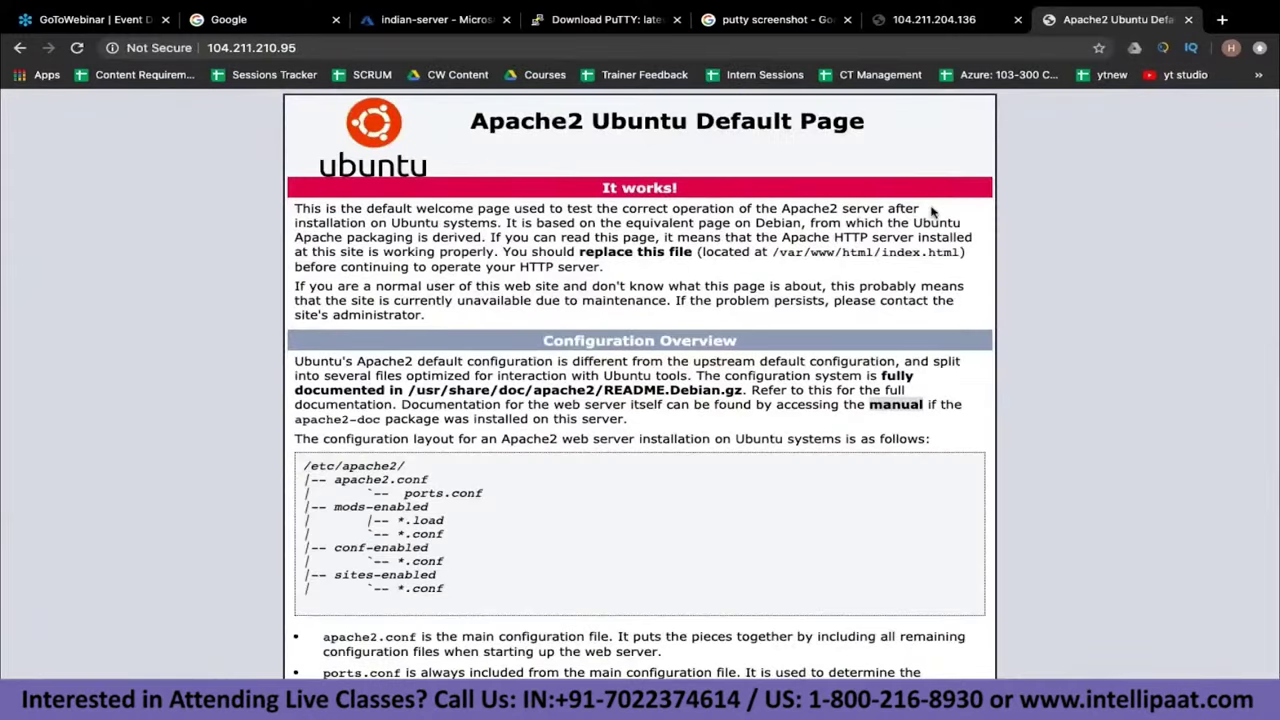
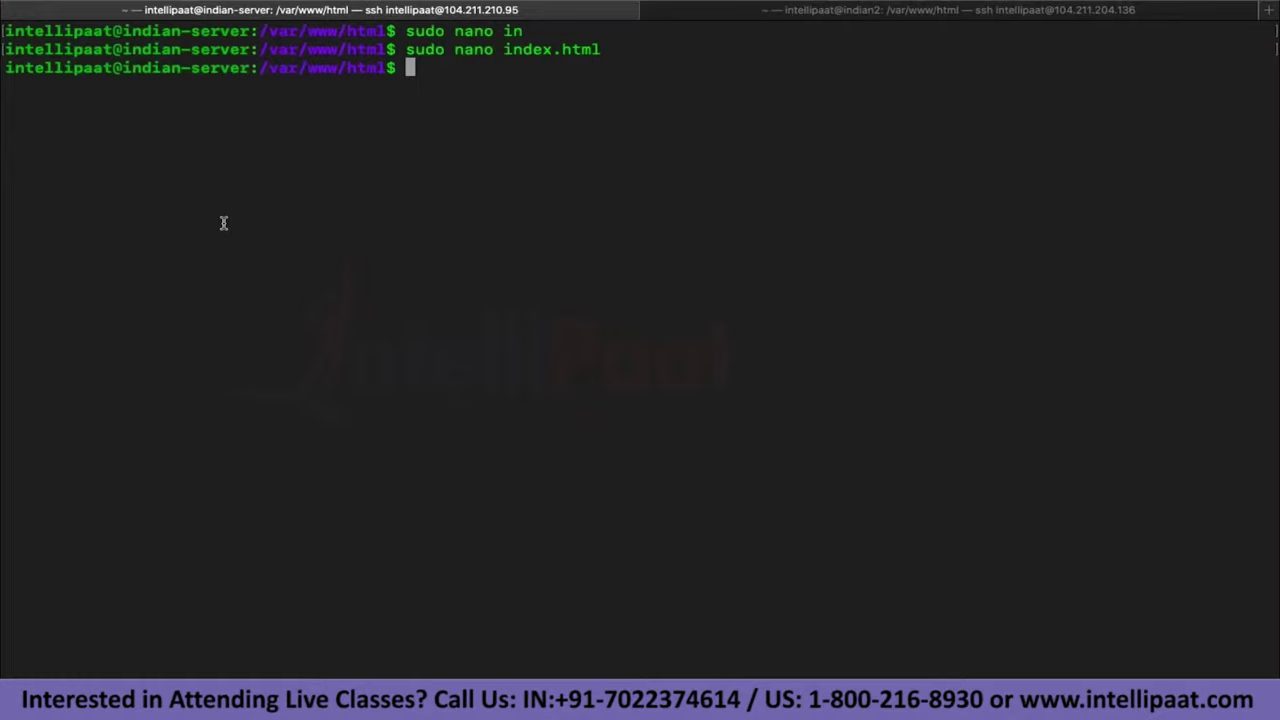
Step: Reload the 104.211.210.95 tab in Chrome and check its indian server1 welcome page
key("ctrl+Right")
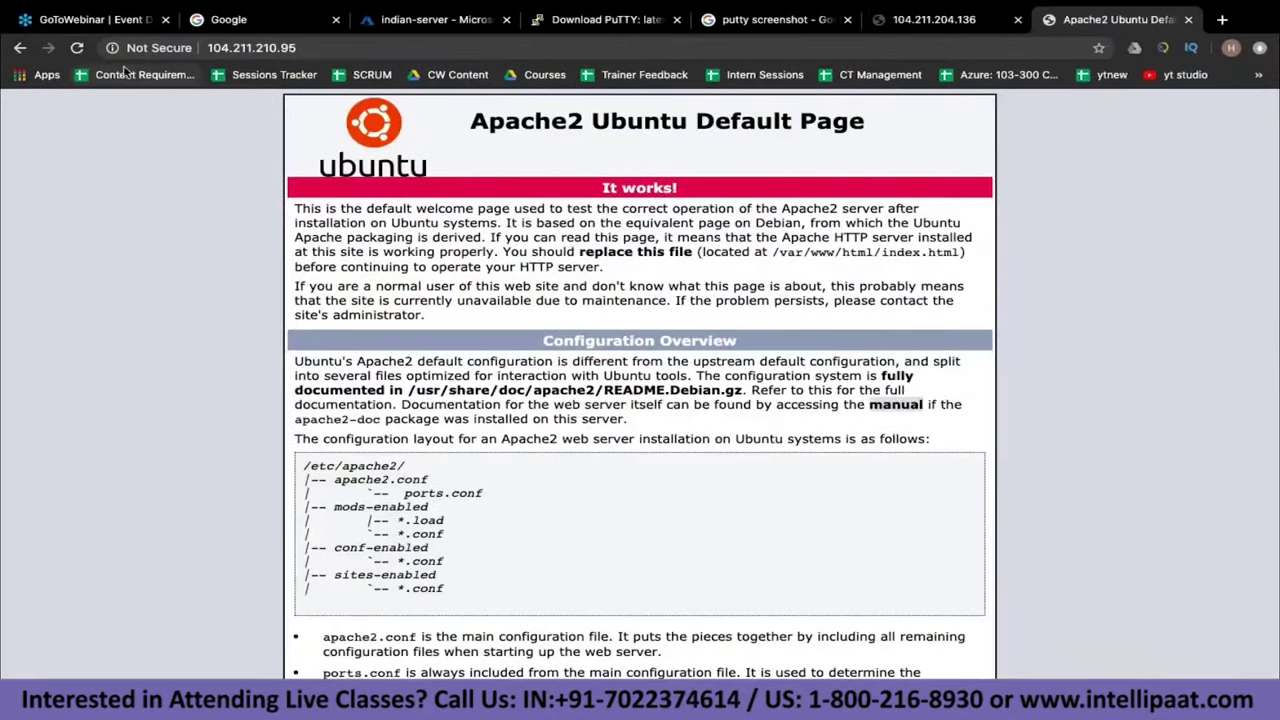
left_click(77, 48)
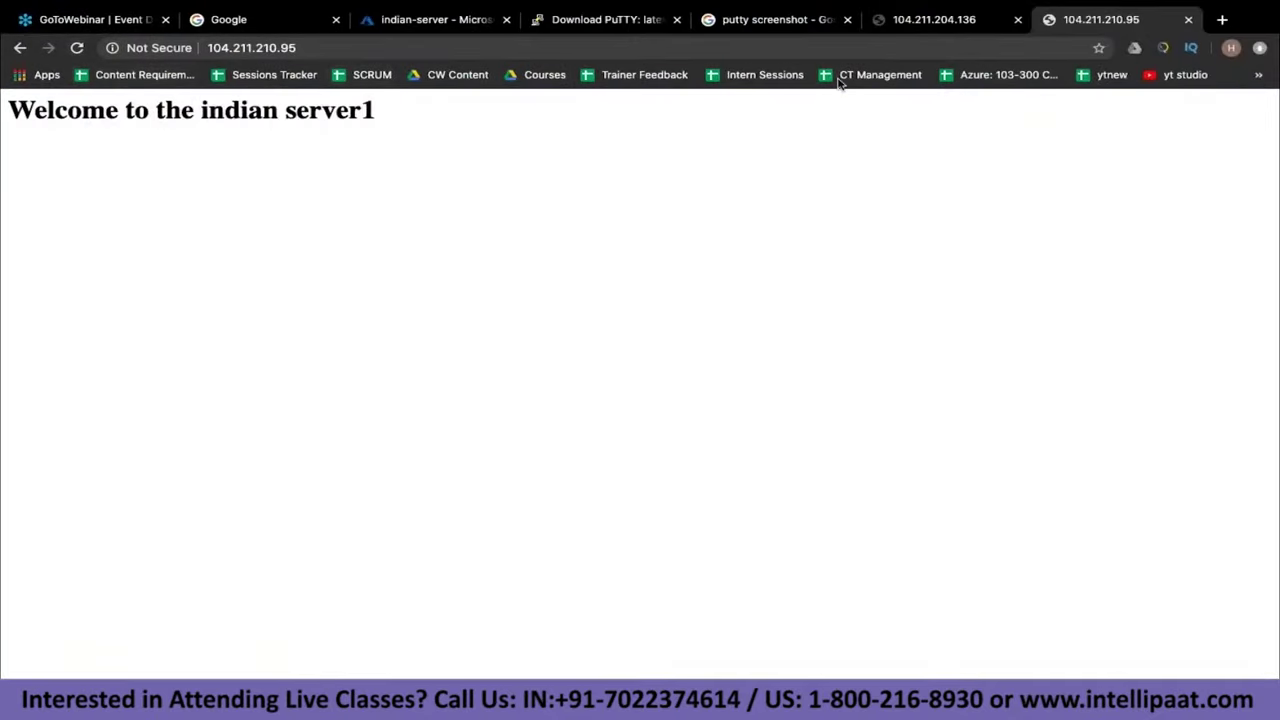
left_click(983, 22)
left_click(1072, 20)
left_click(295, 48)
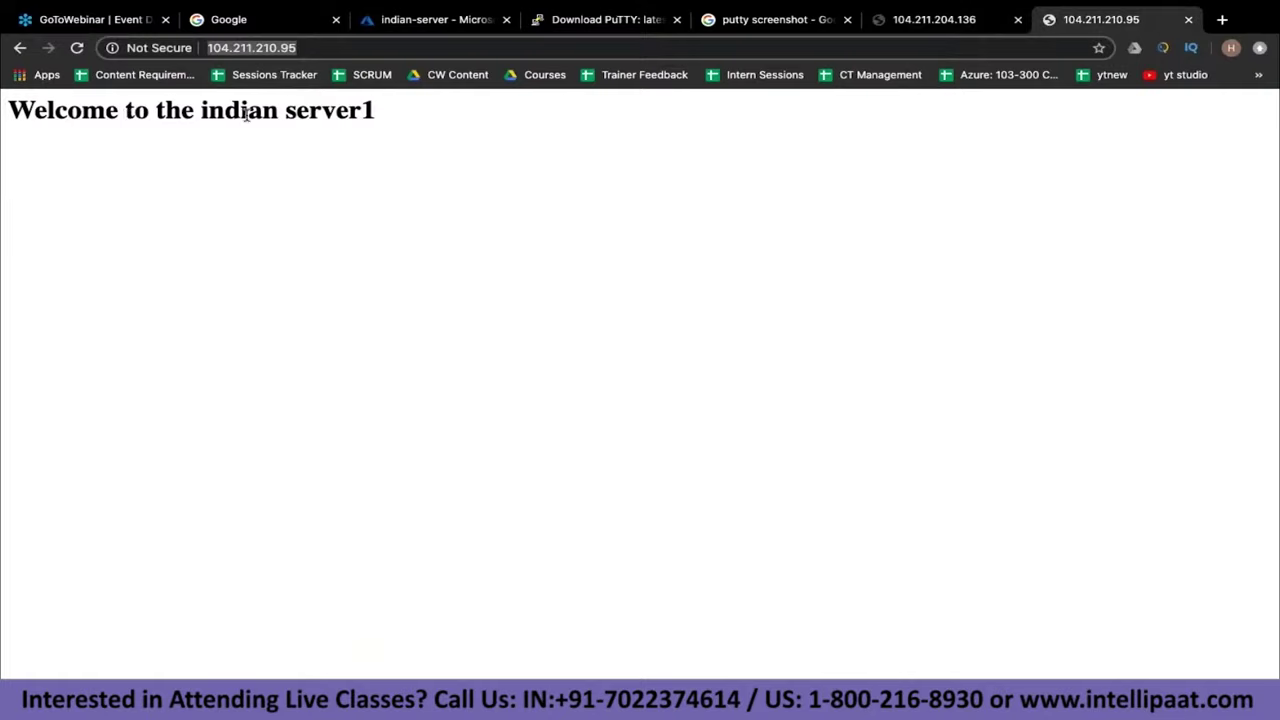
left_click_drag(379, 119, 189, 123)
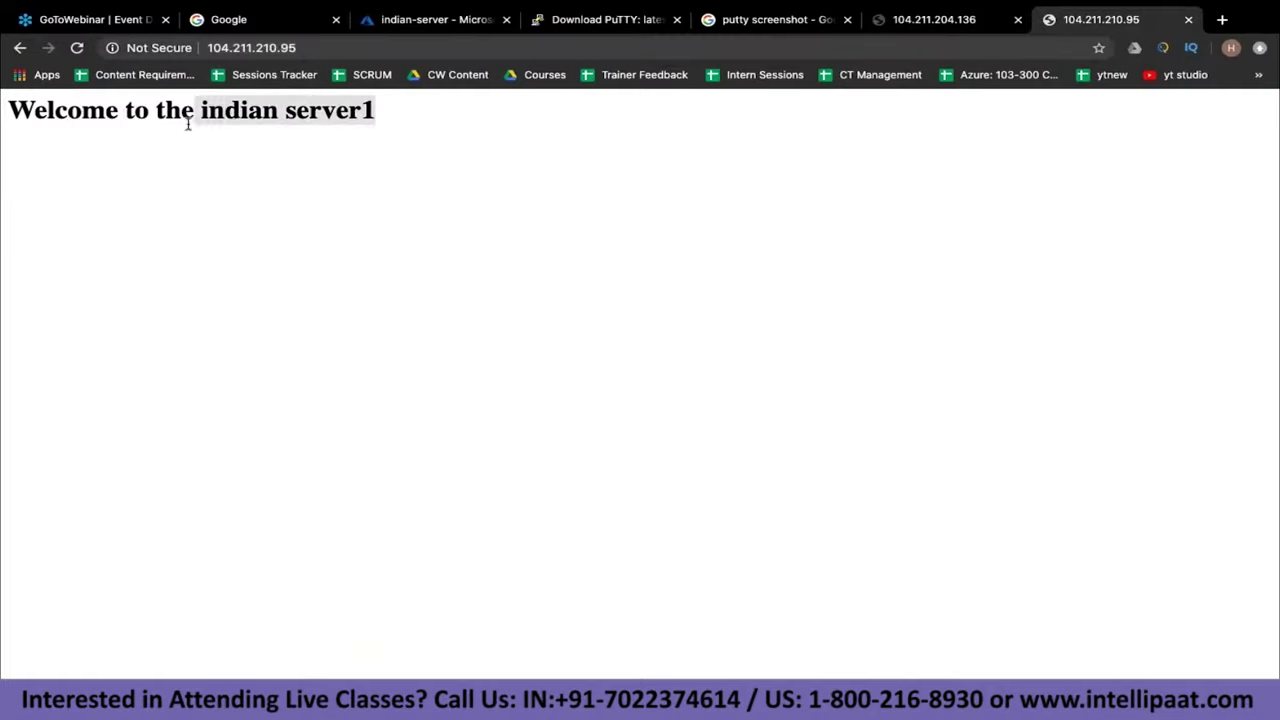
Step: Compare it with the 104.211.204.136 welcome page, then return to the indian-server Azure overview
left_click(950, 35)
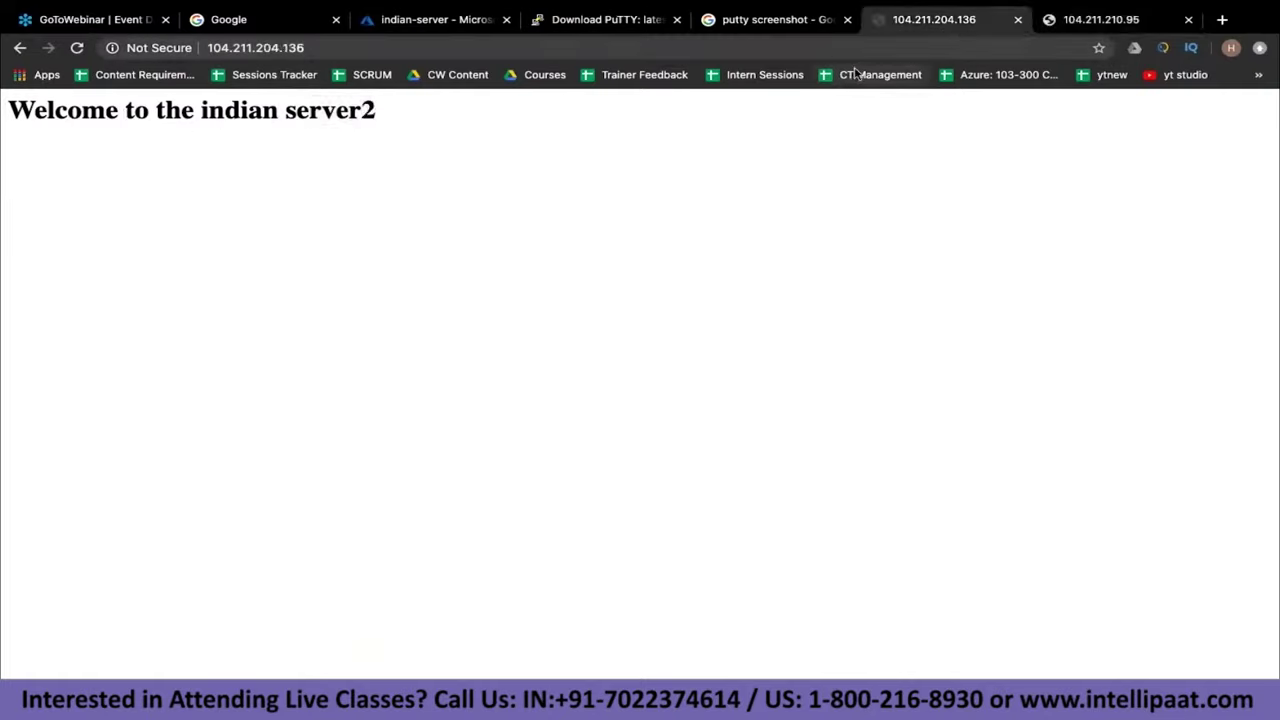
left_click(715, 51)
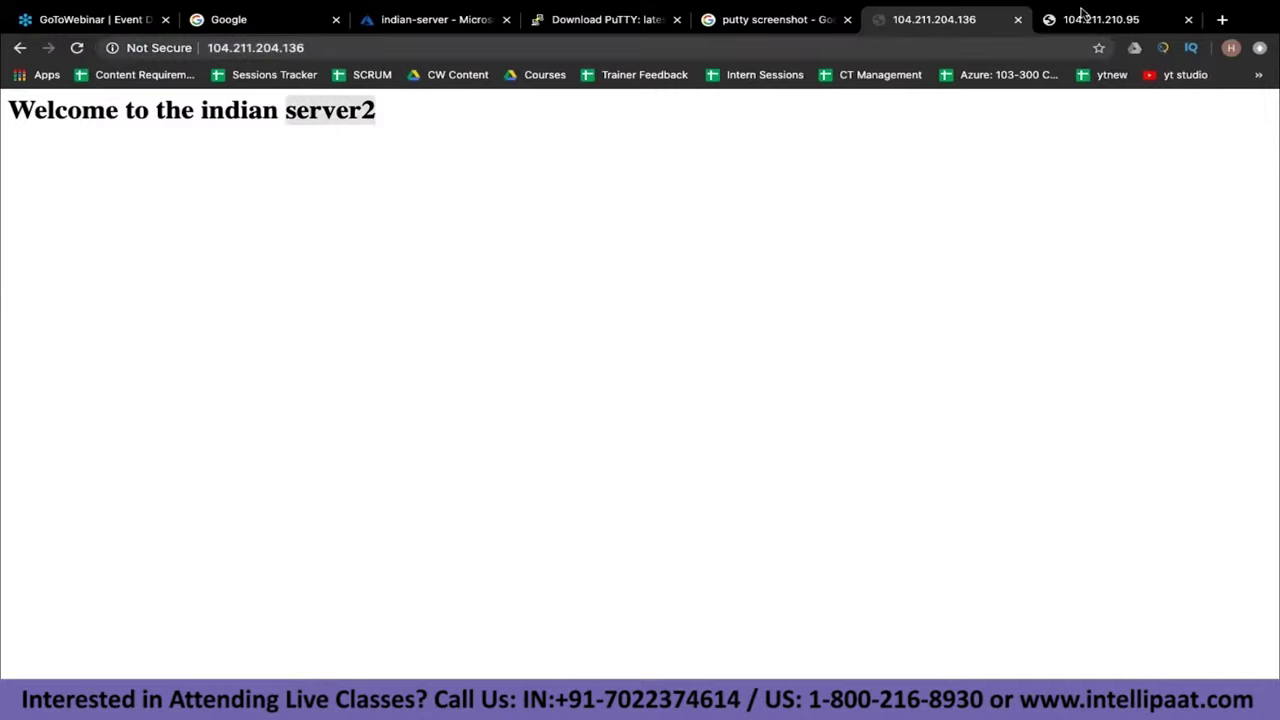
left_click(1080, 15)
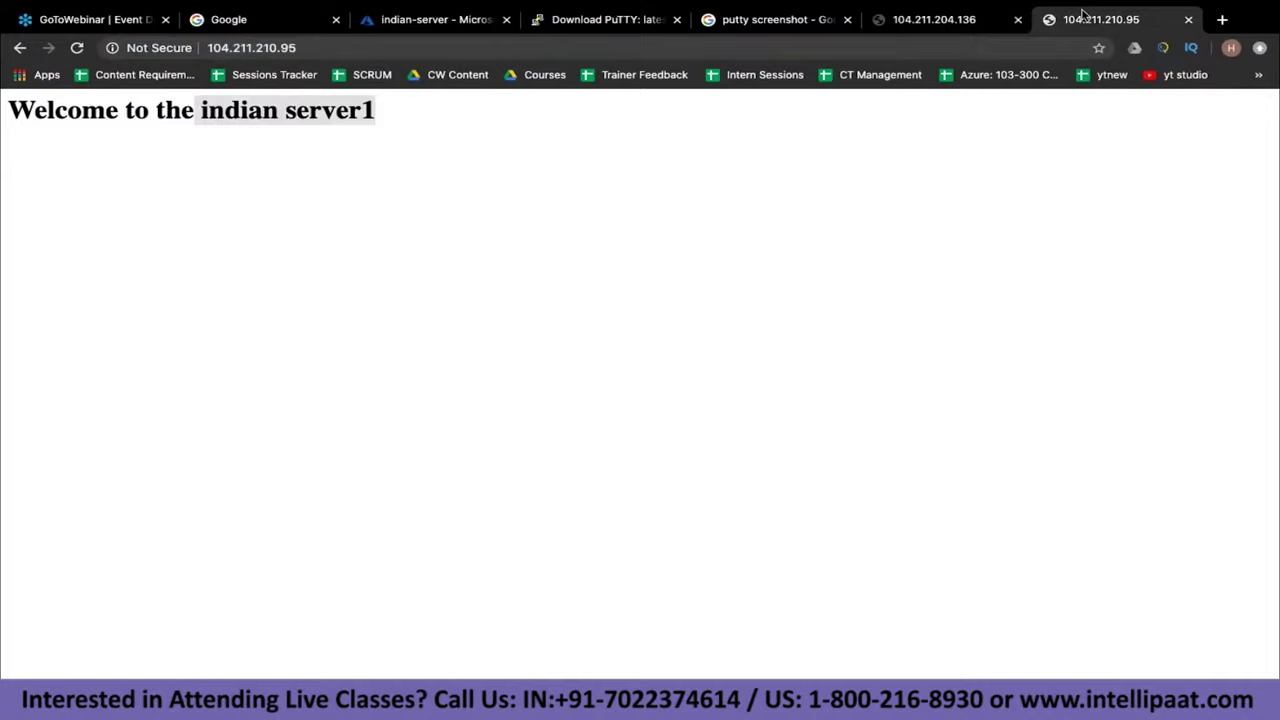
left_click(710, 45)
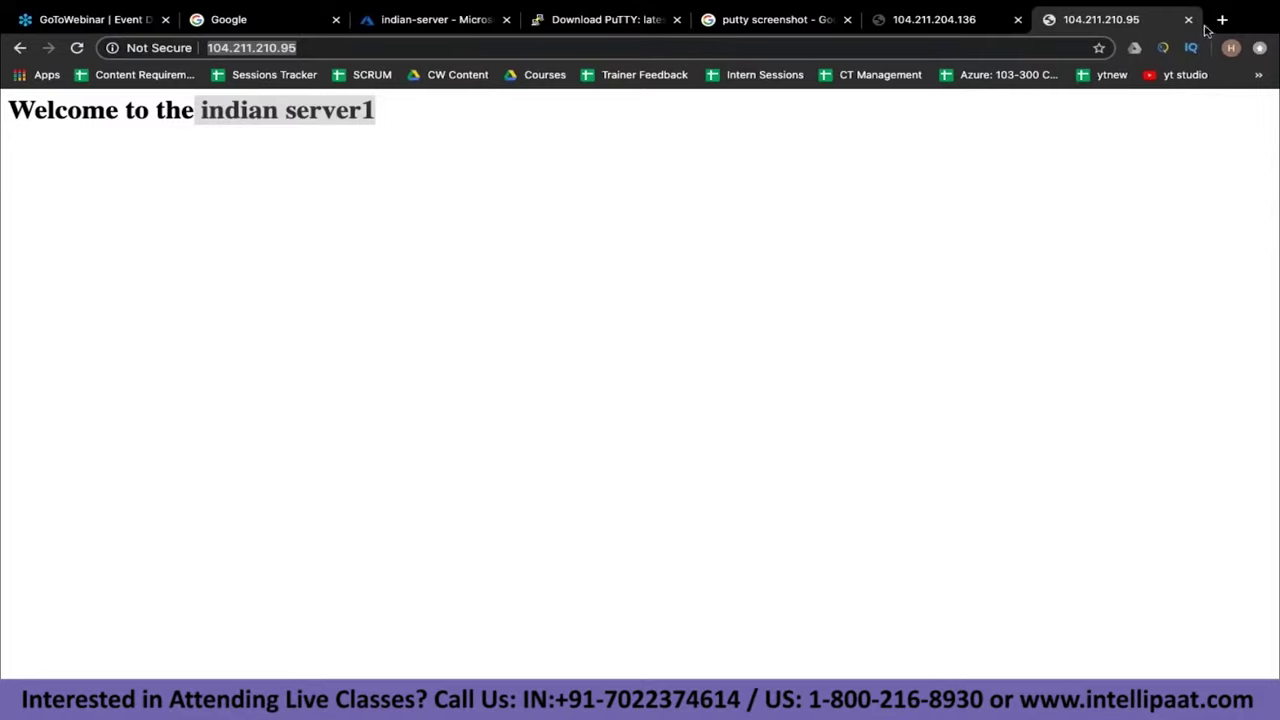
left_click(930, 22)
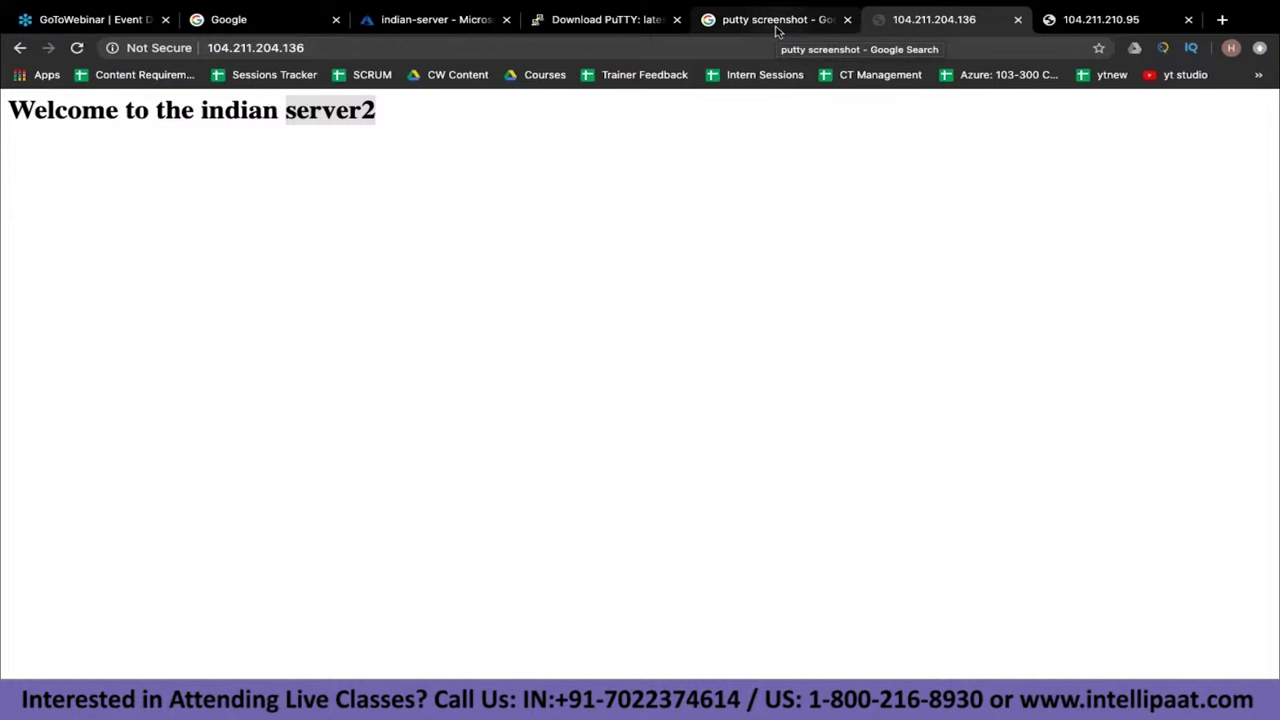
left_click(463, 28)
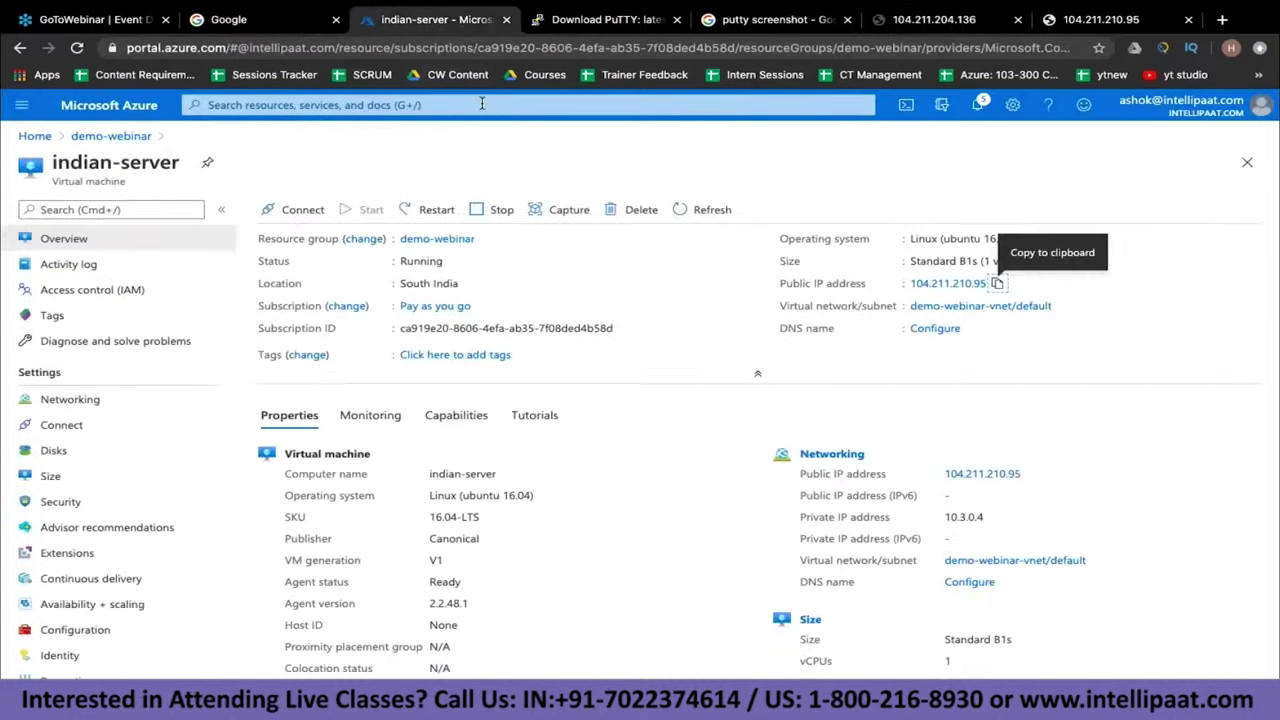
Step: Search 'applica', open Application gateways and start adding a new gateway
left_click(481, 104)
type("appl")
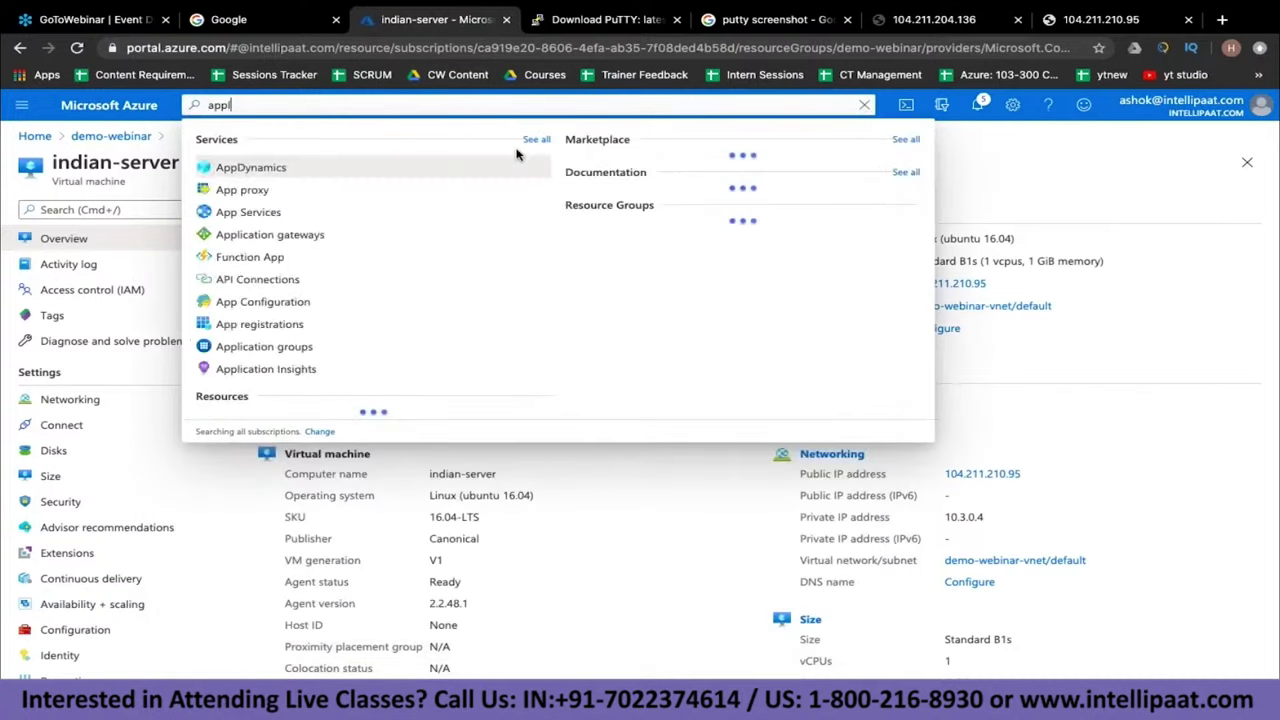
type("ica")
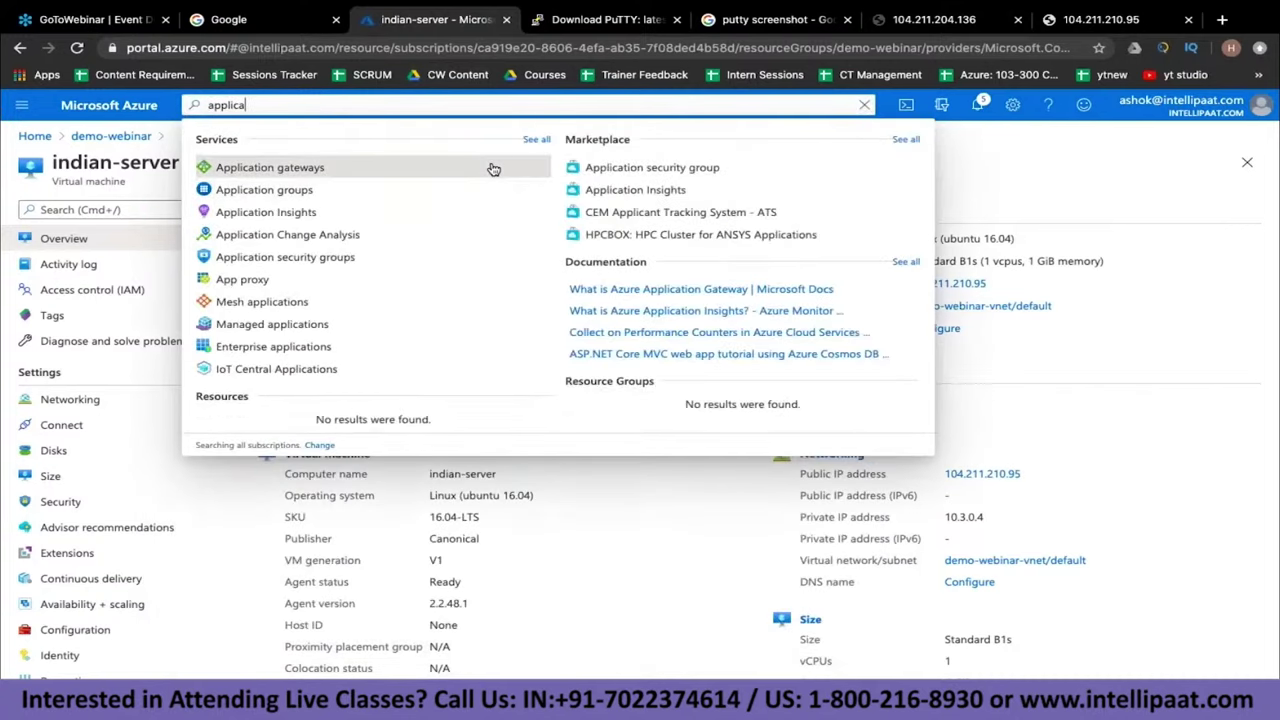
left_click(493, 169)
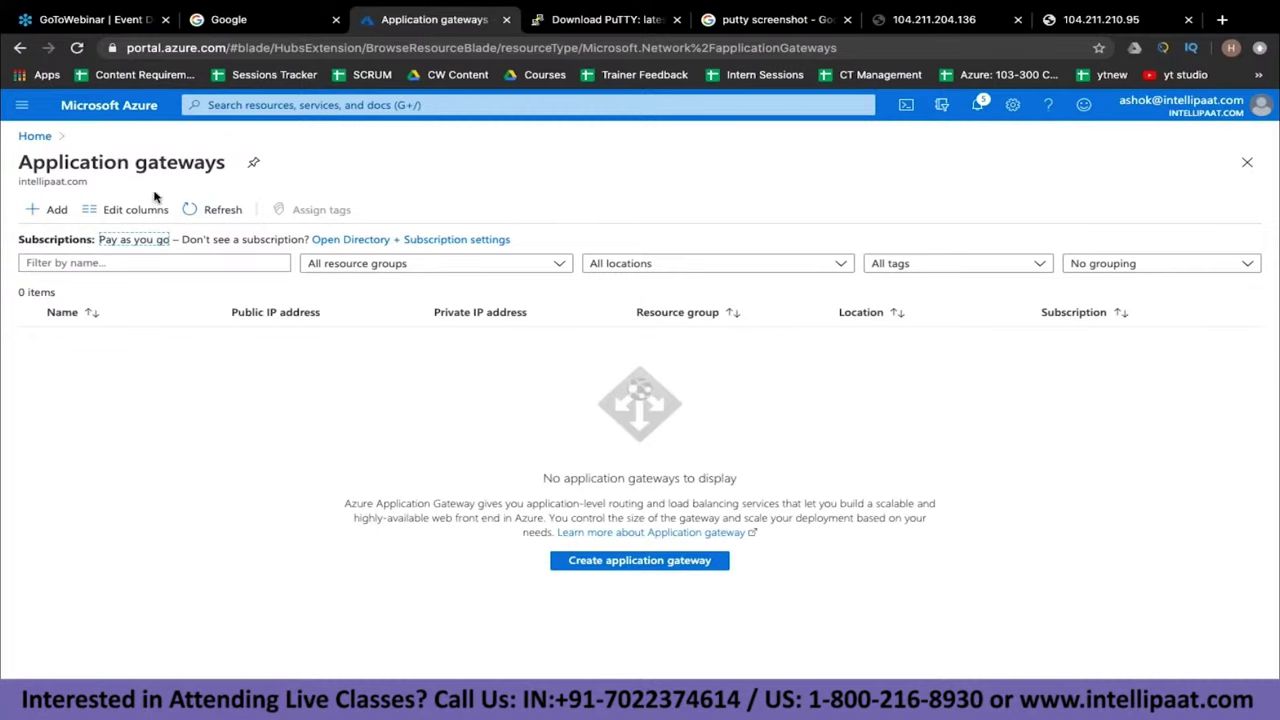
left_click(50, 211)
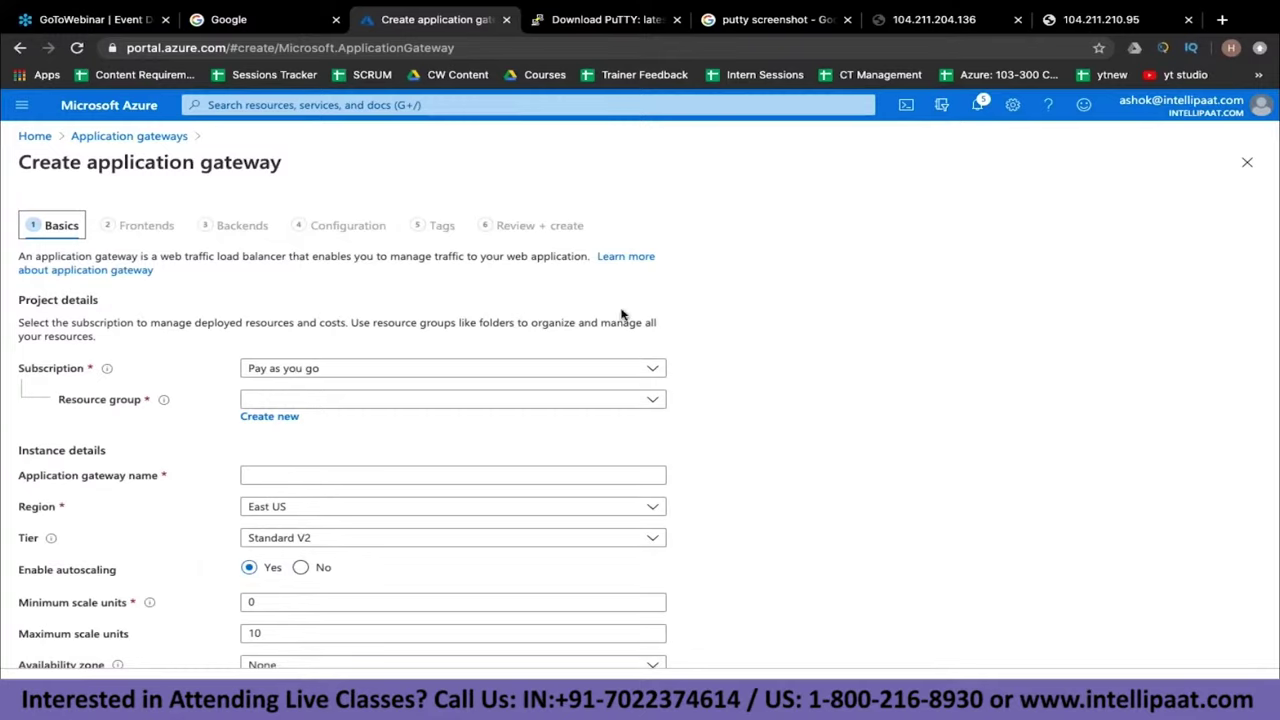
Step: Set the gateway's resource group to us-servers and its name to us-server1
left_click(653, 401)
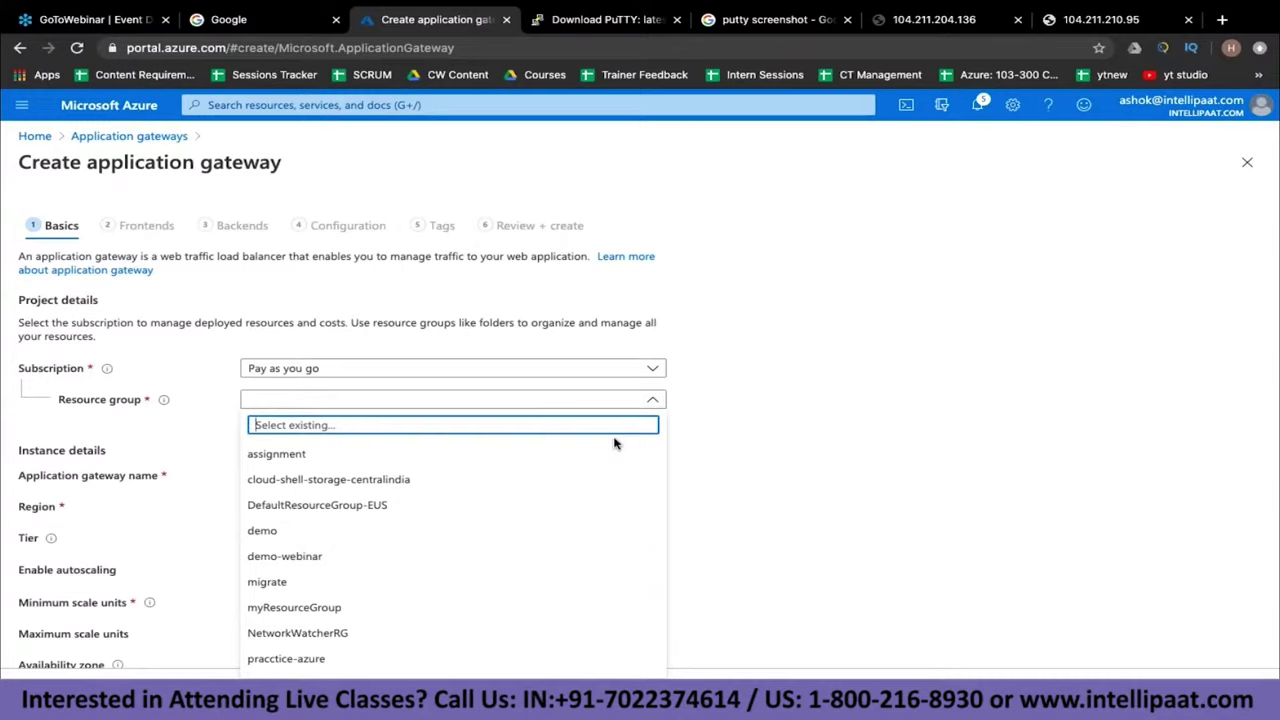
scroll(598, 586, "down", 3)
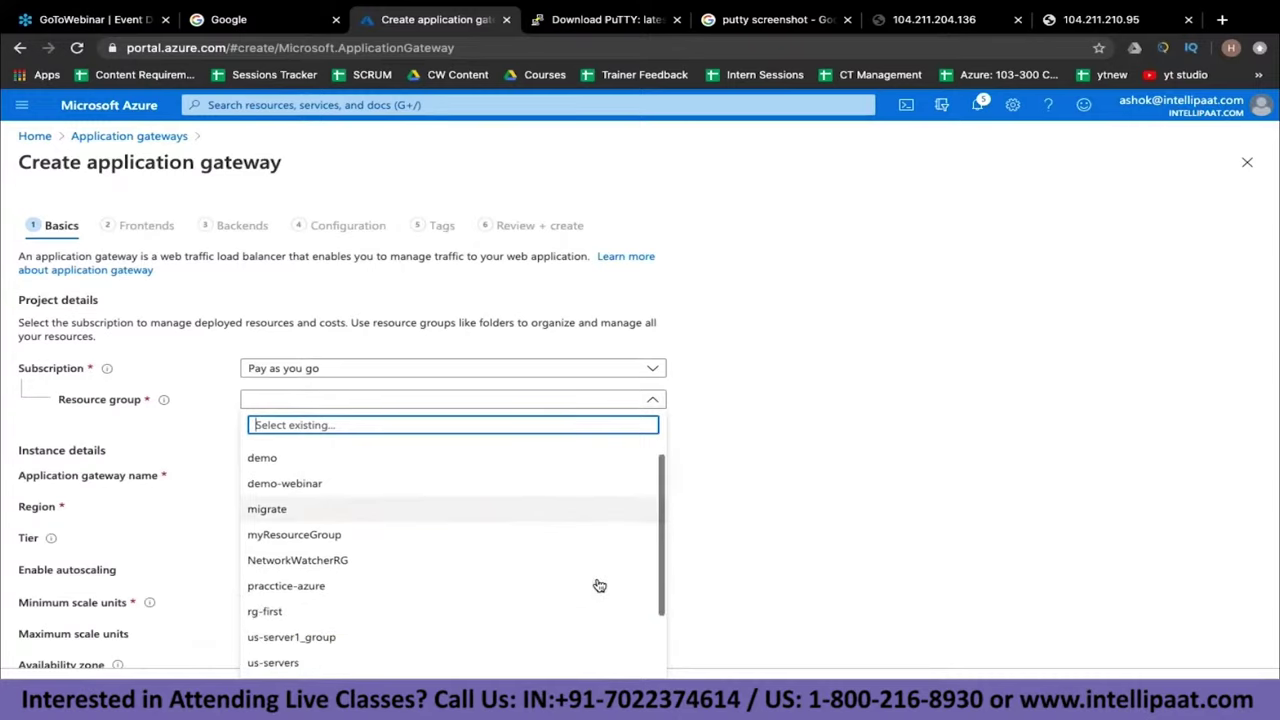
left_click(591, 607)
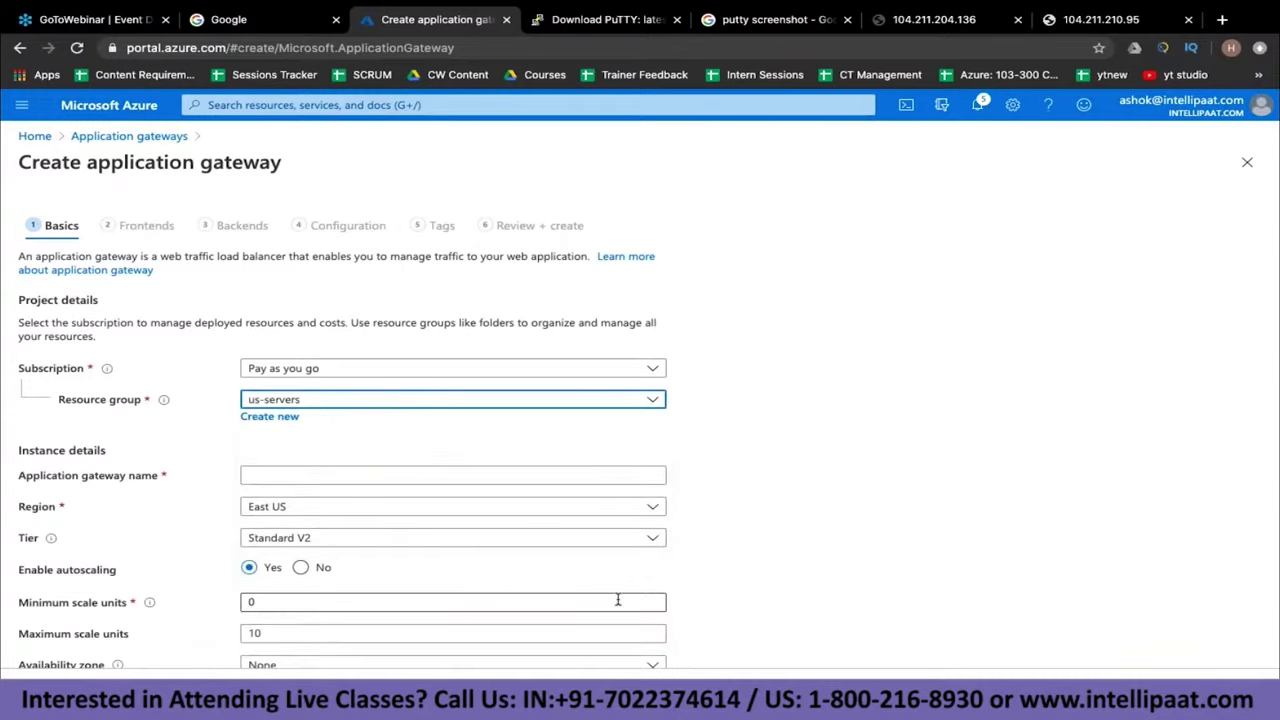
left_click(487, 477)
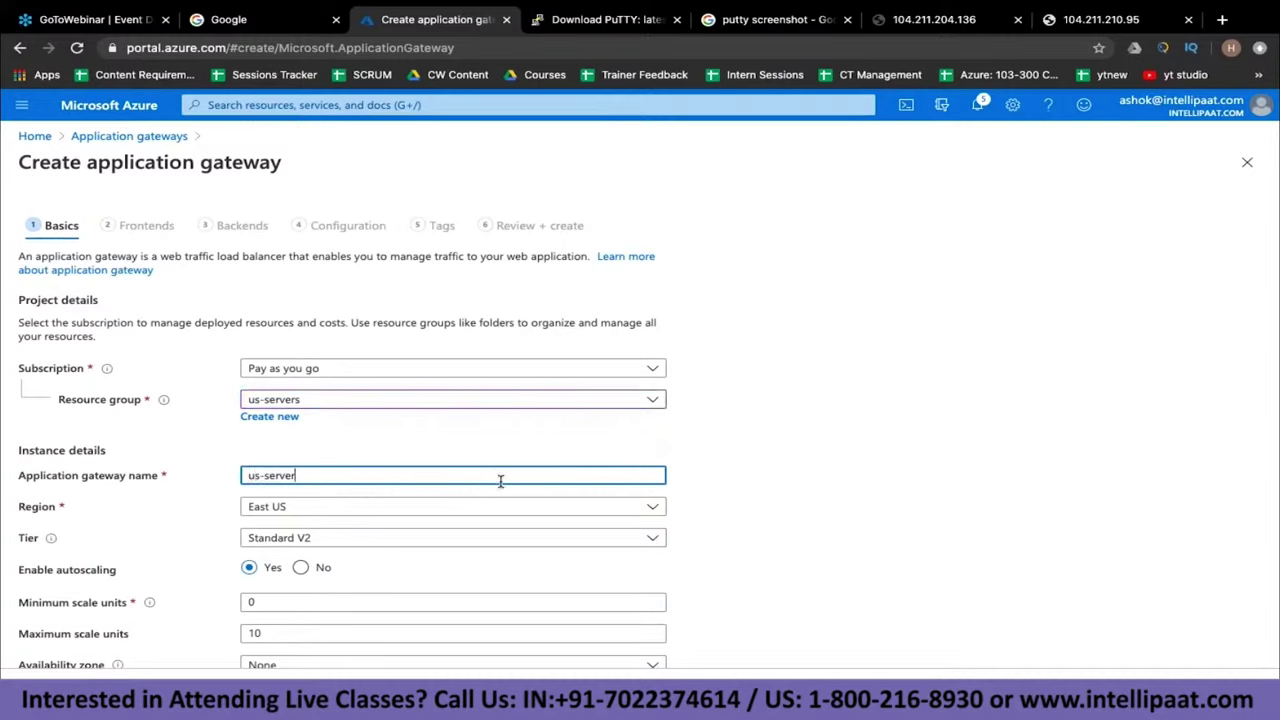
scroll(617, 449, "down", 1)
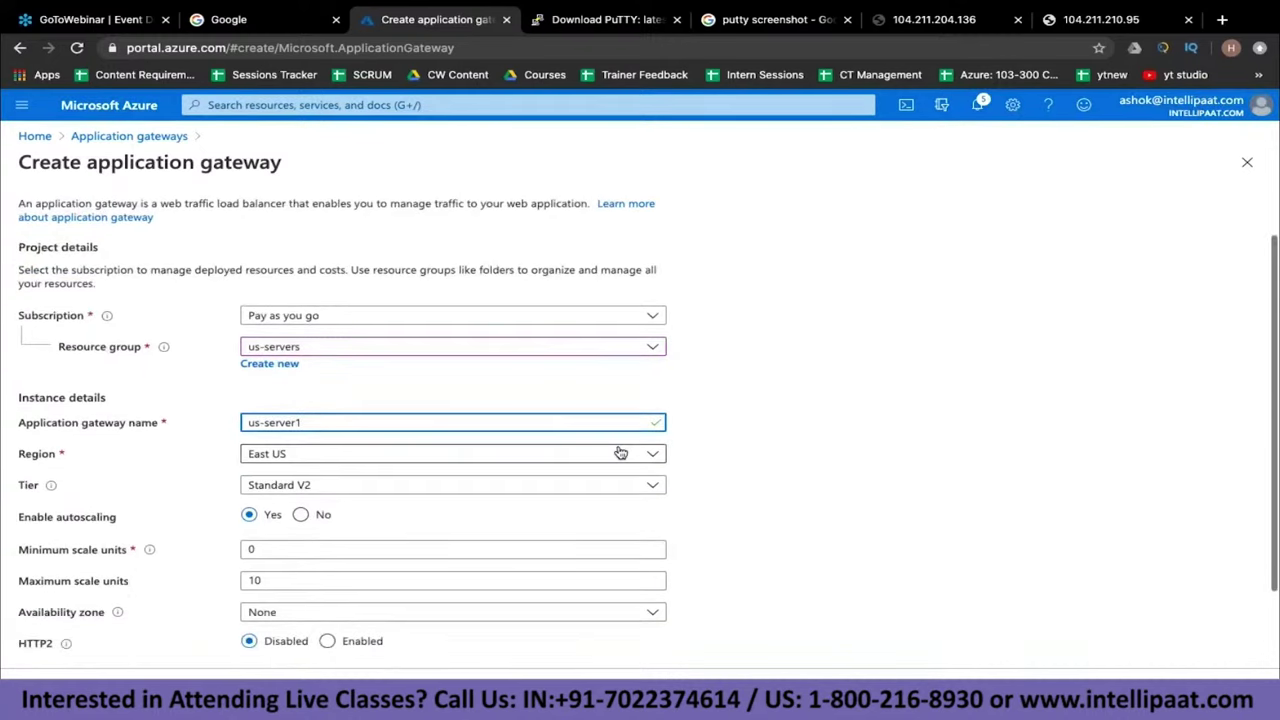
Step: Choose region West US and network us-servers-vnet, then open portal home in a new tab
left_click(617, 454)
type("west us")
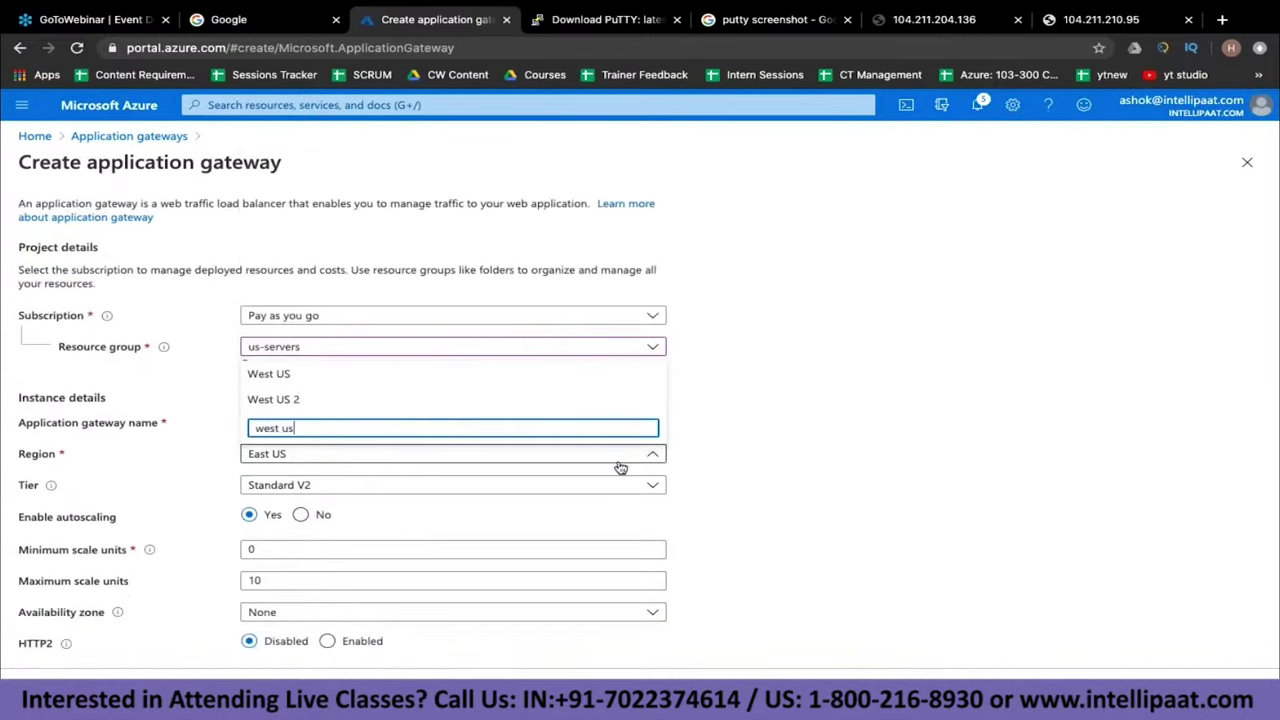
left_click(511, 373)
scroll(540, 528, "down", 2)
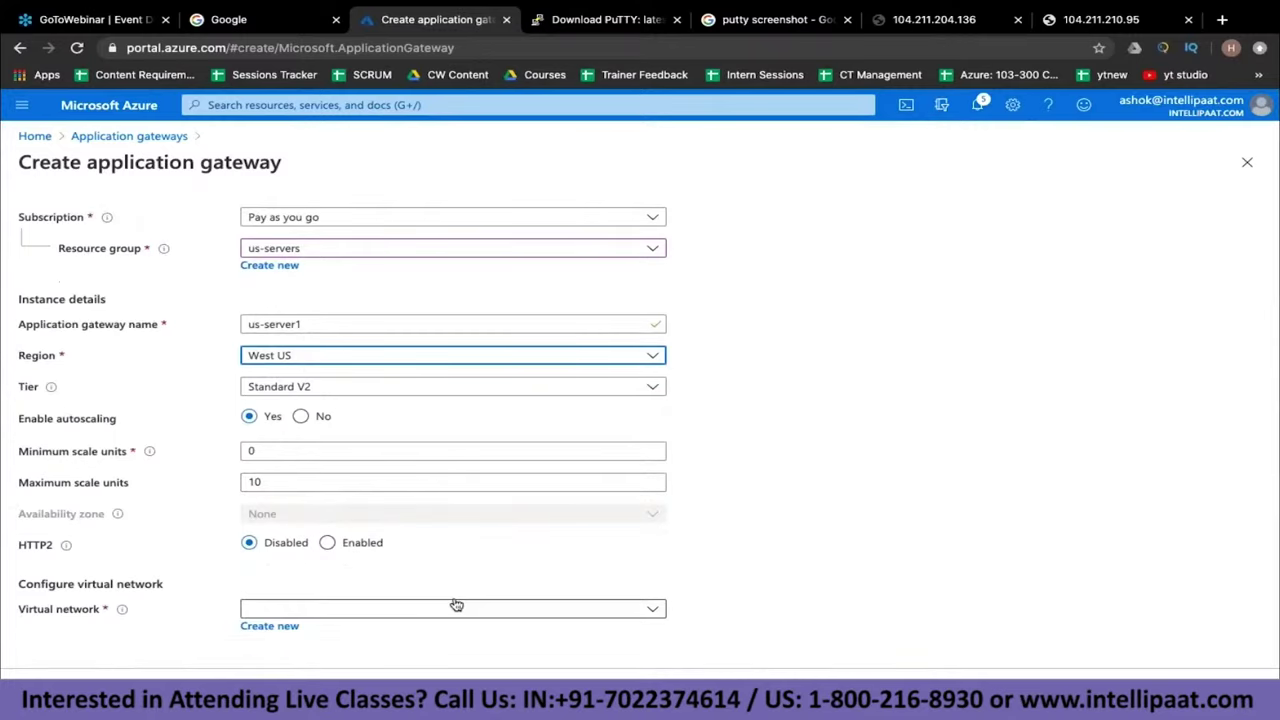
left_click(473, 610)
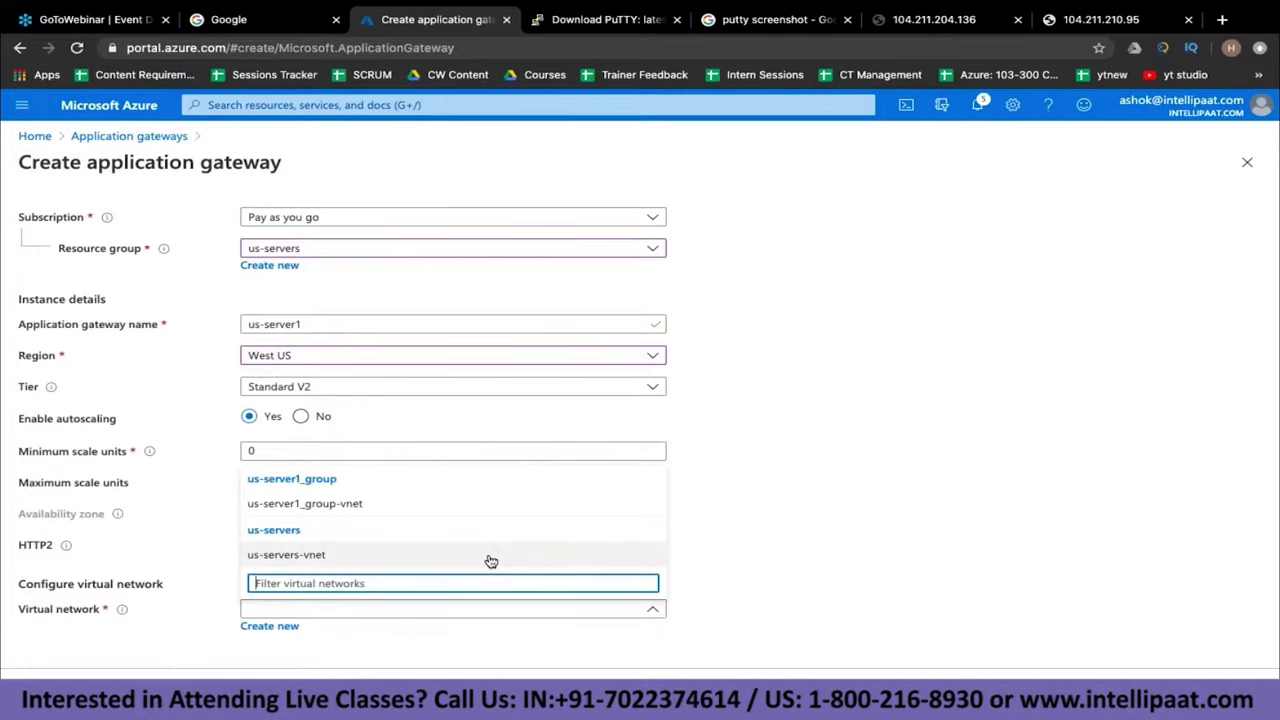
left_click(491, 561)
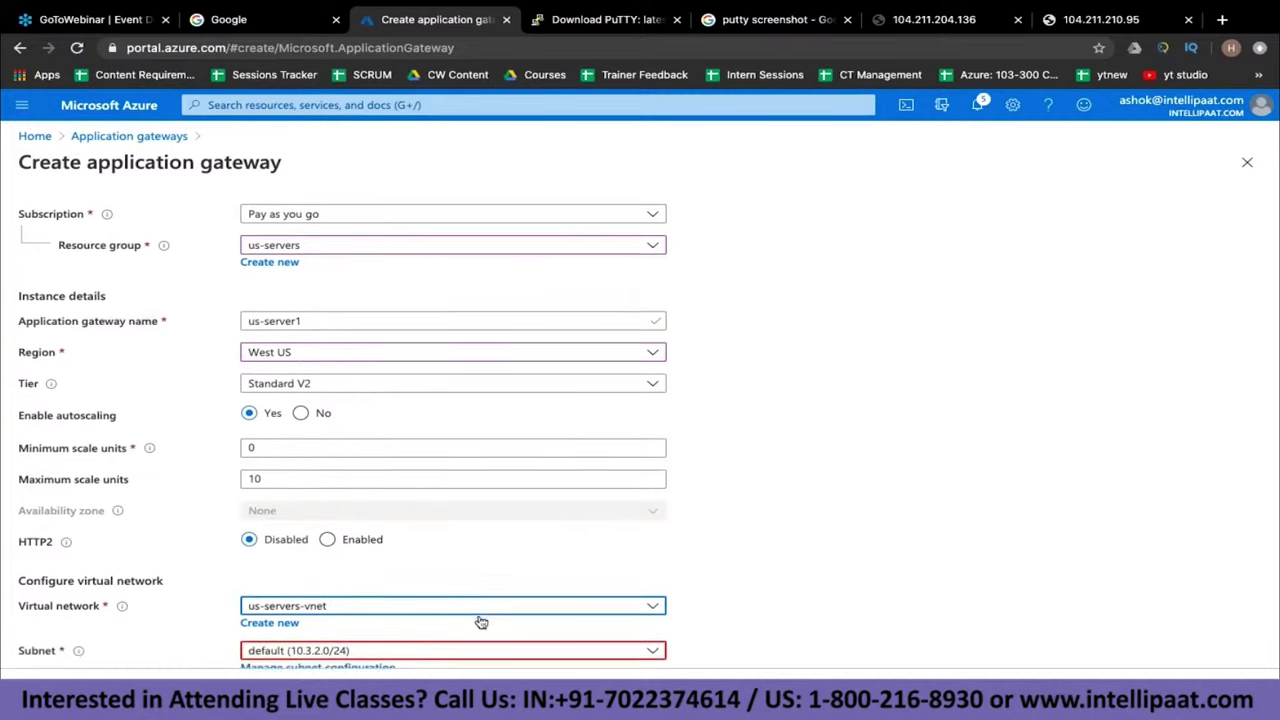
scroll(480, 620, "down", 1)
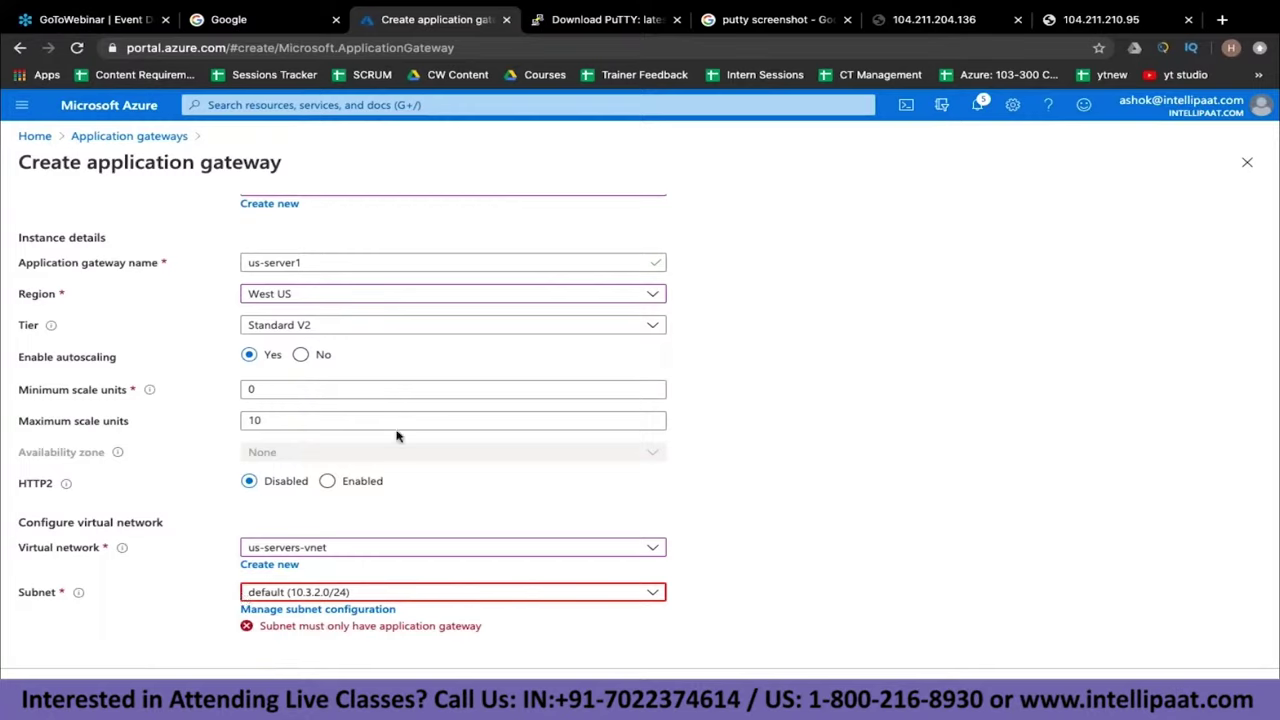
middle_click(148, 108)
left_click(488, 32)
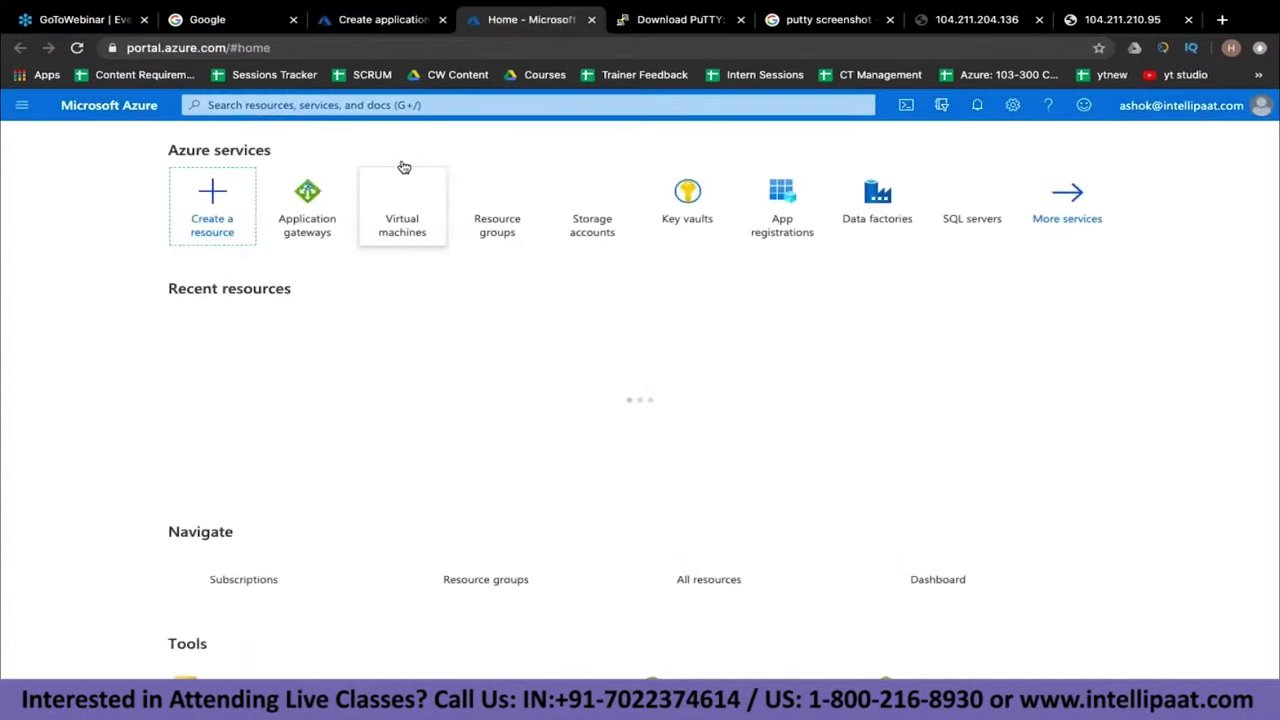
Step: Search 'virtual', go to us-servers-vnet's Subnets page and open the Add subnet form
left_click(412, 105)
type("vi")
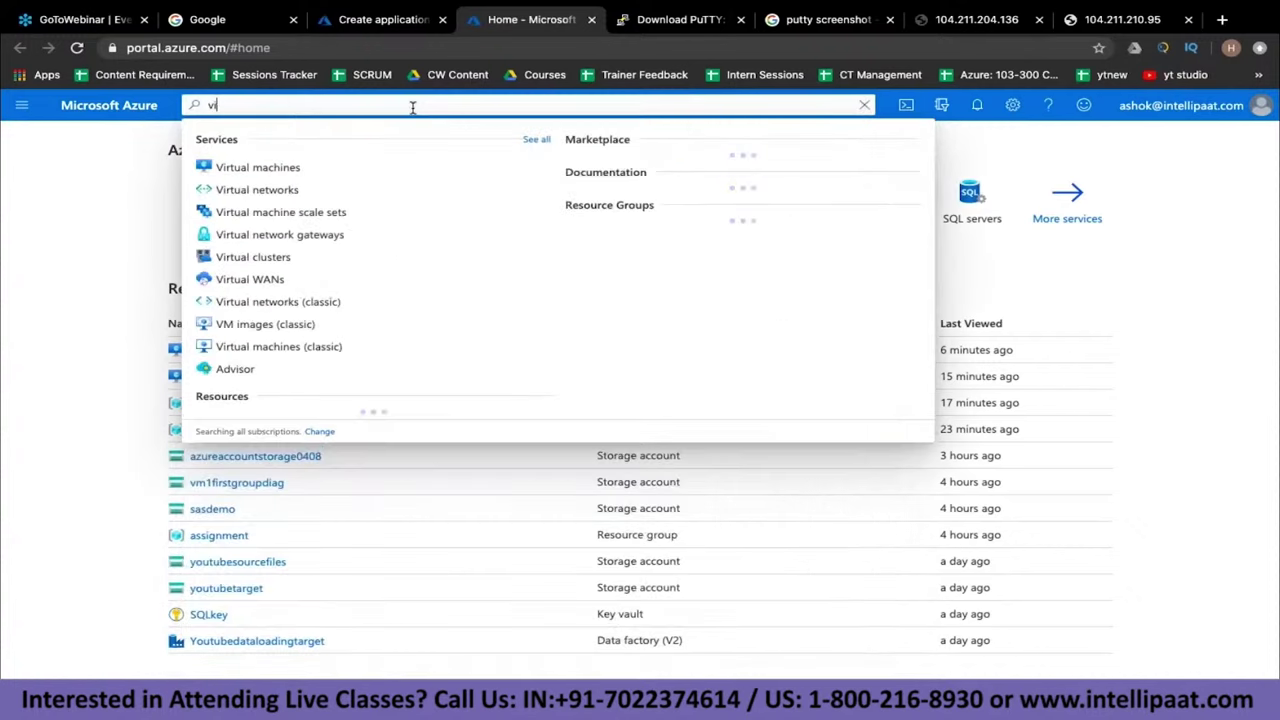
type("rtual")
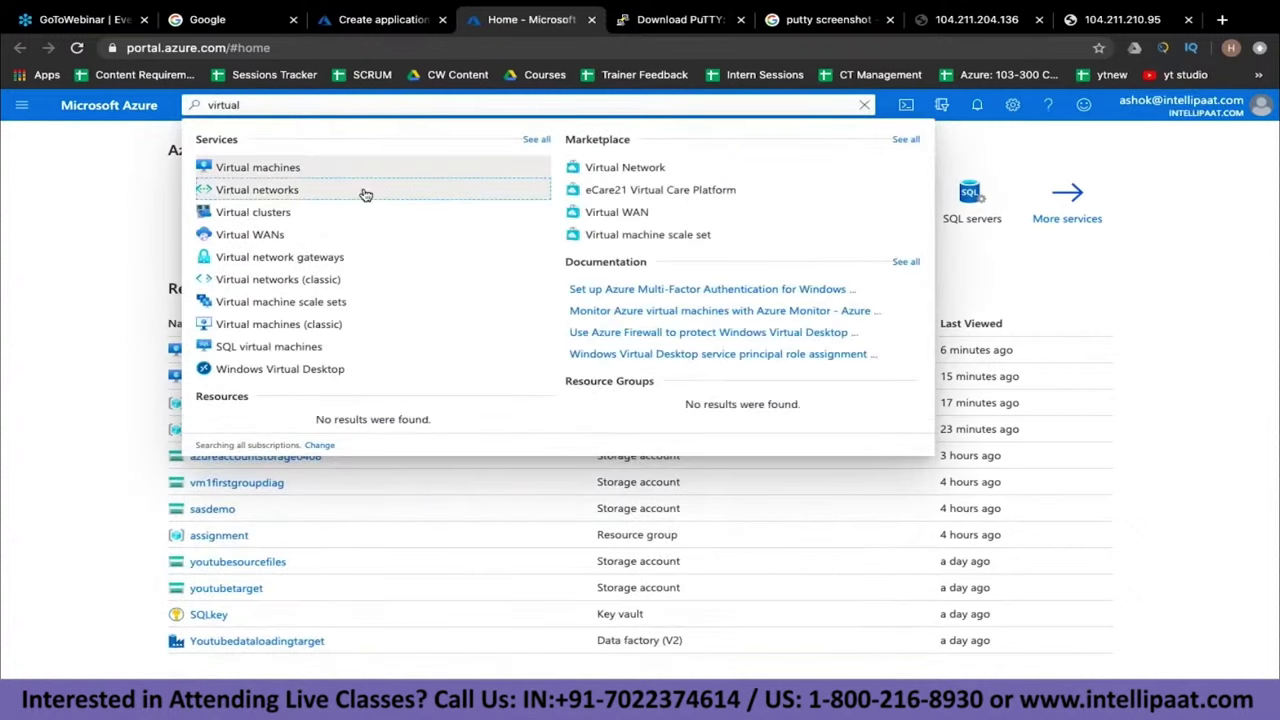
left_click(366, 195)
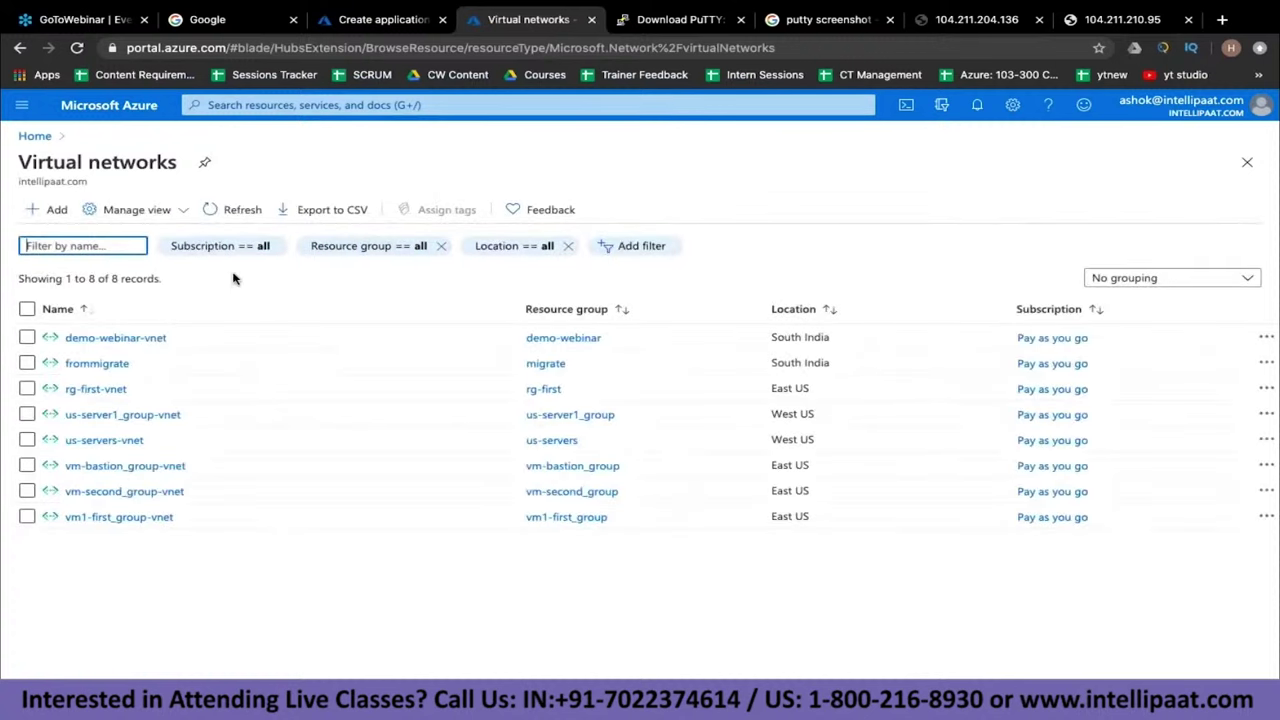
left_click(104, 440)
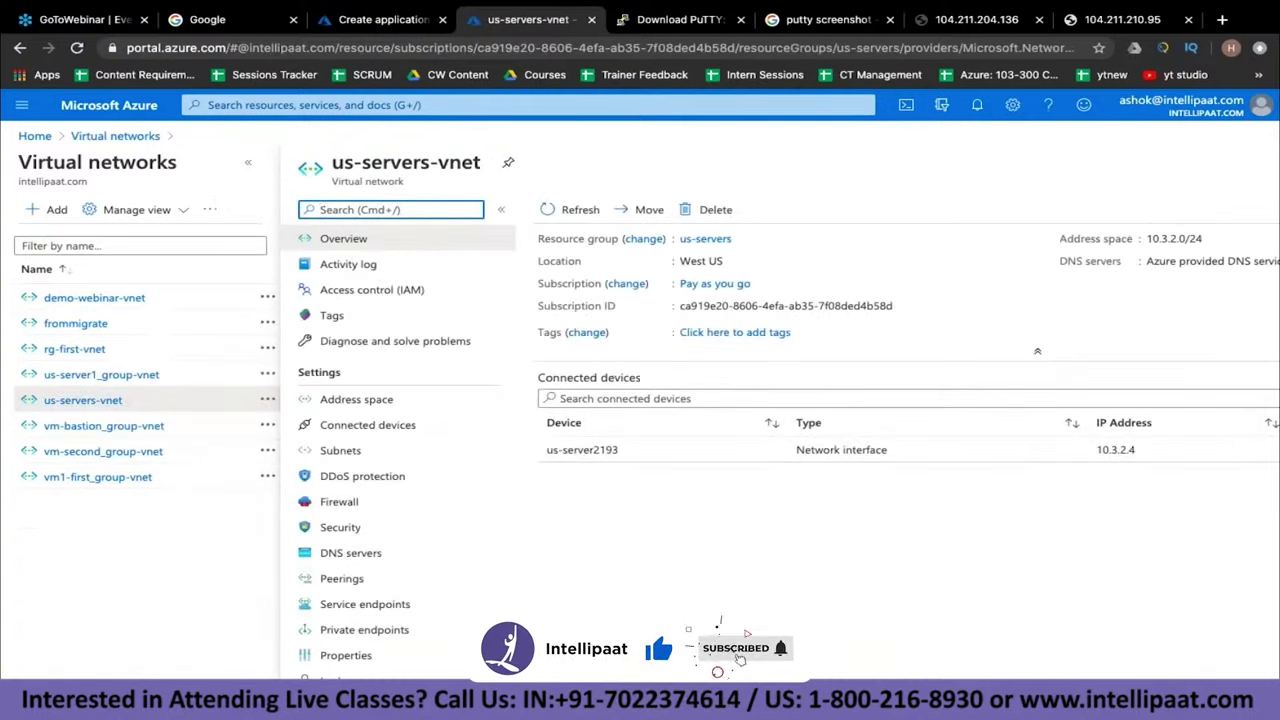
left_click(410, 458)
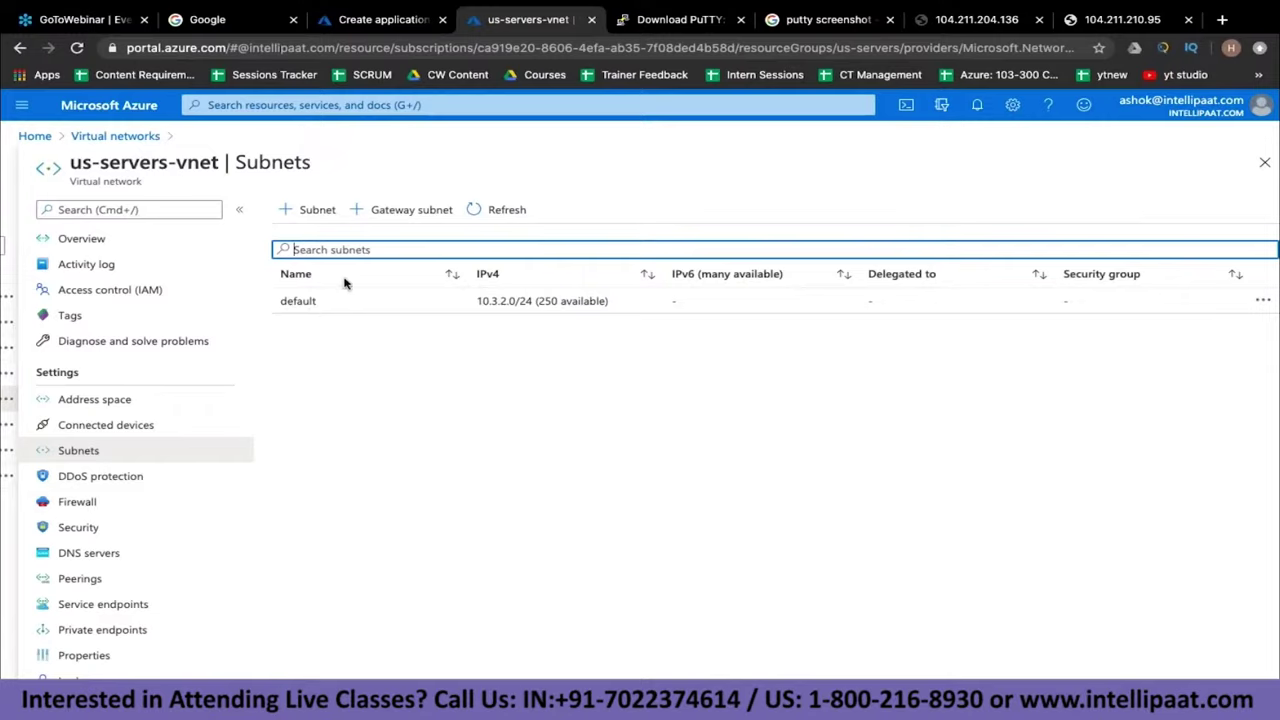
left_click(313, 216)
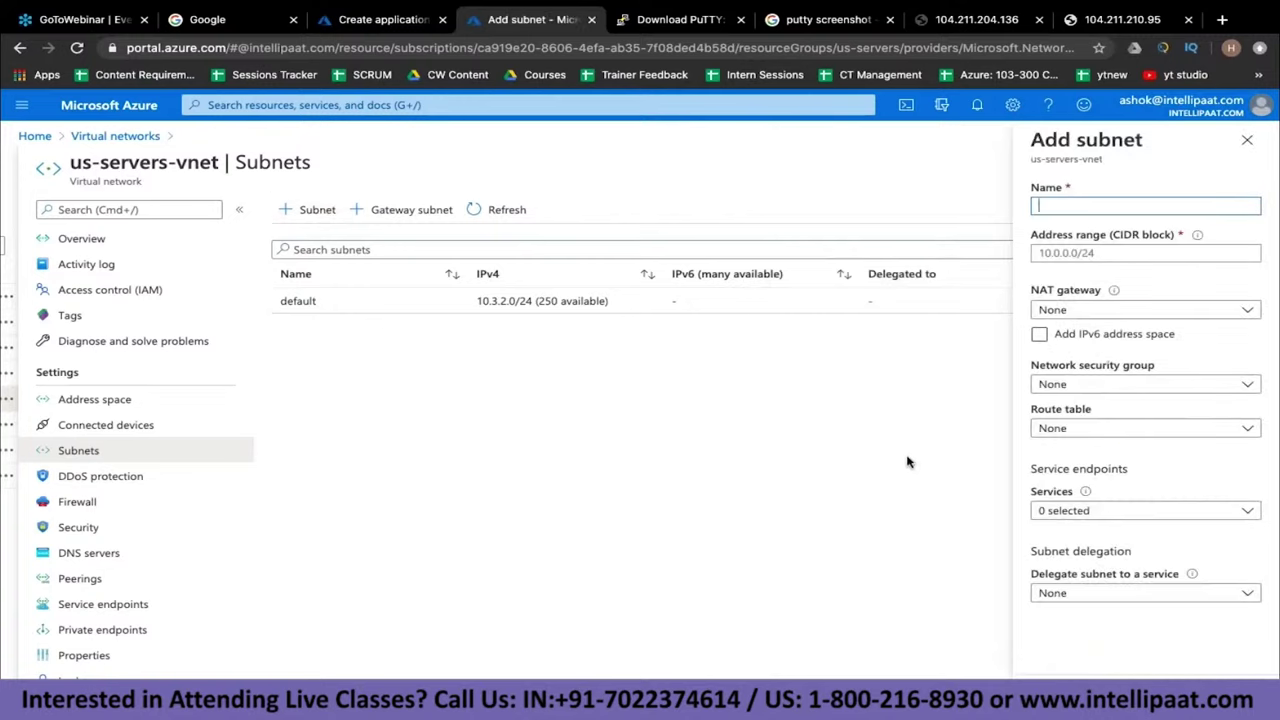
Step: Draft subnet ag-subnet at 10.3.5.0/24, then head to Address space, triggering a discard prompt
left_click(1101, 254)
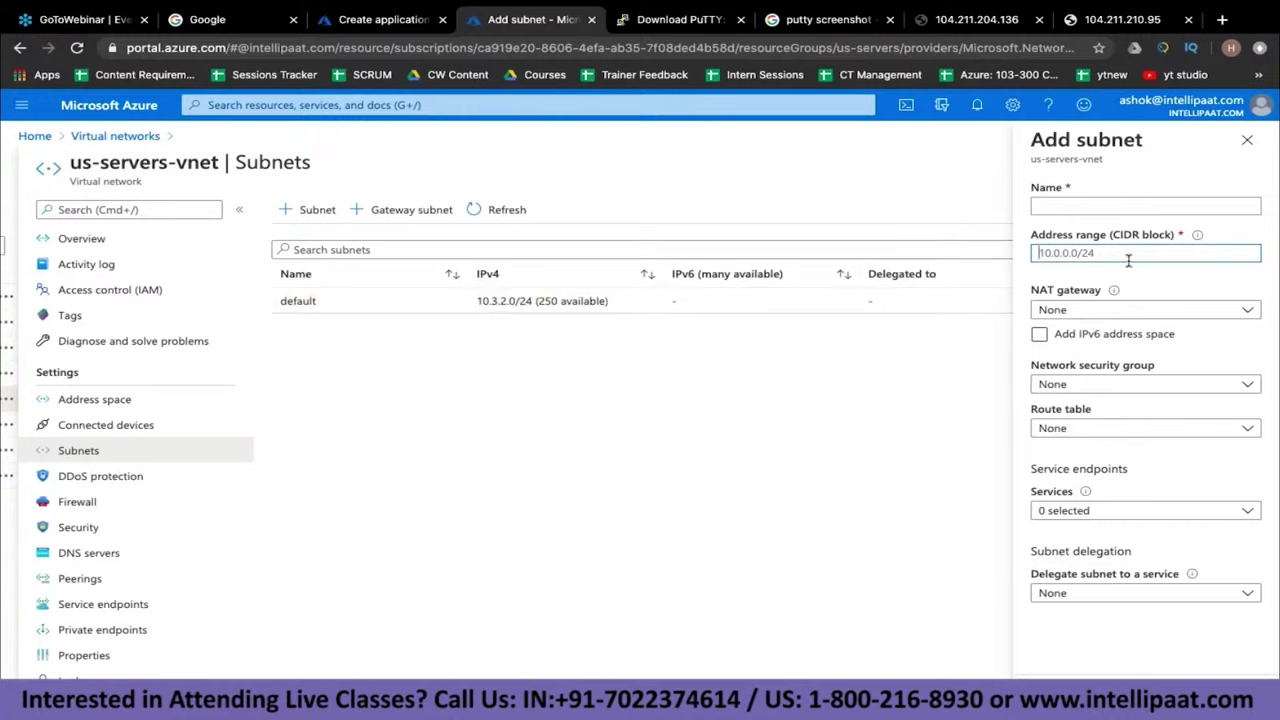
type("10.3.5.0/24")
left_click(1208, 208)
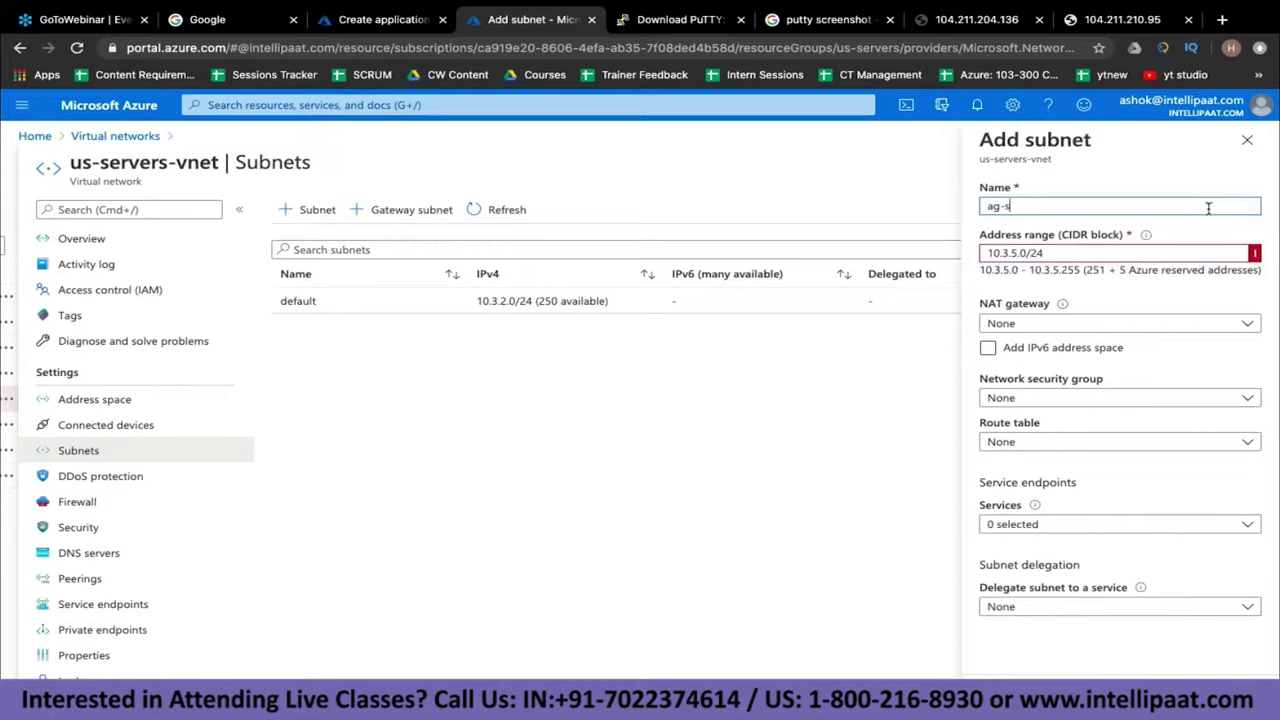
type("ubnet")
mouse_move(1254, 256)
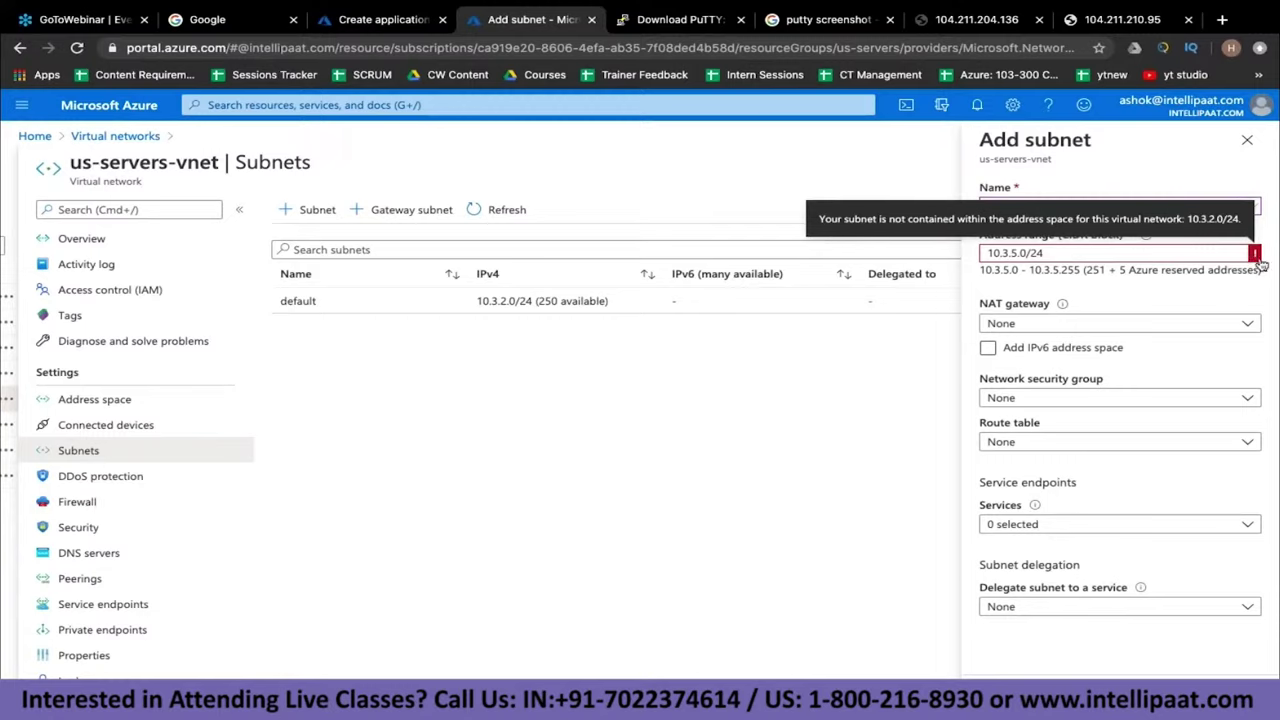
left_click(143, 400)
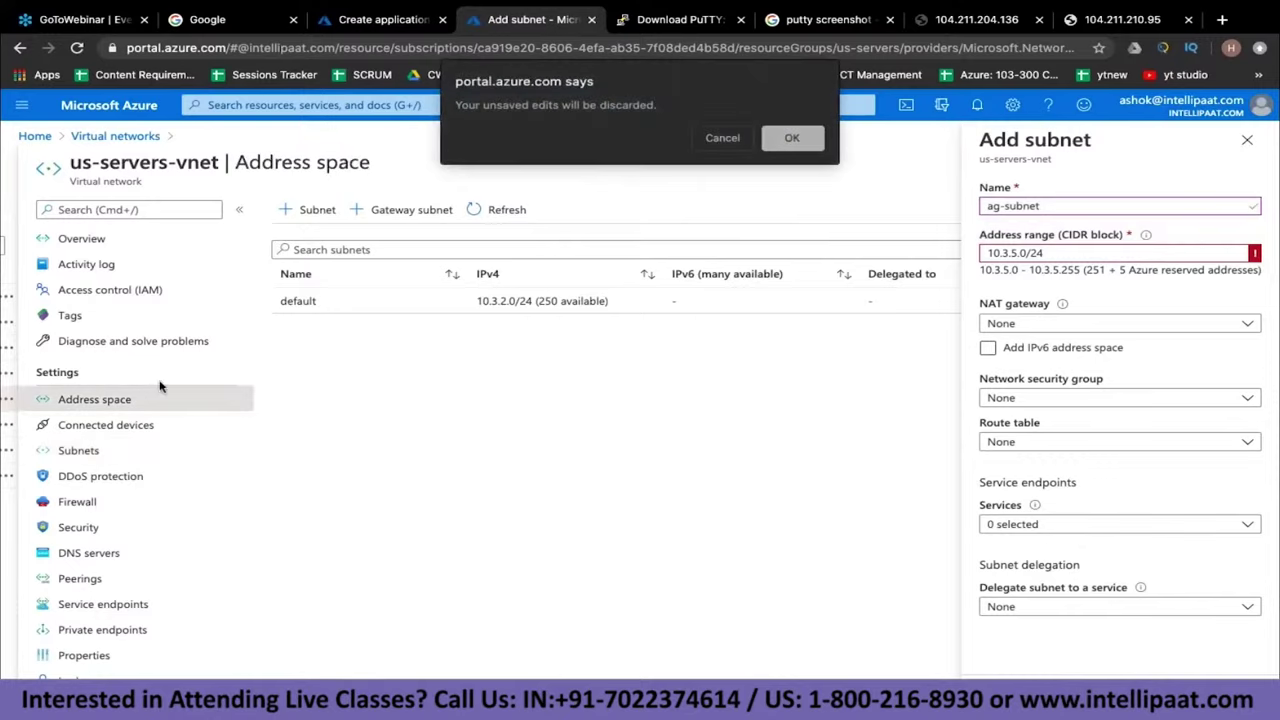
Step: Discard the draft, change the address space from 10.3.2.0/24 to 10.3.0.0/16, and save it
left_click(790, 137)
key("Return")
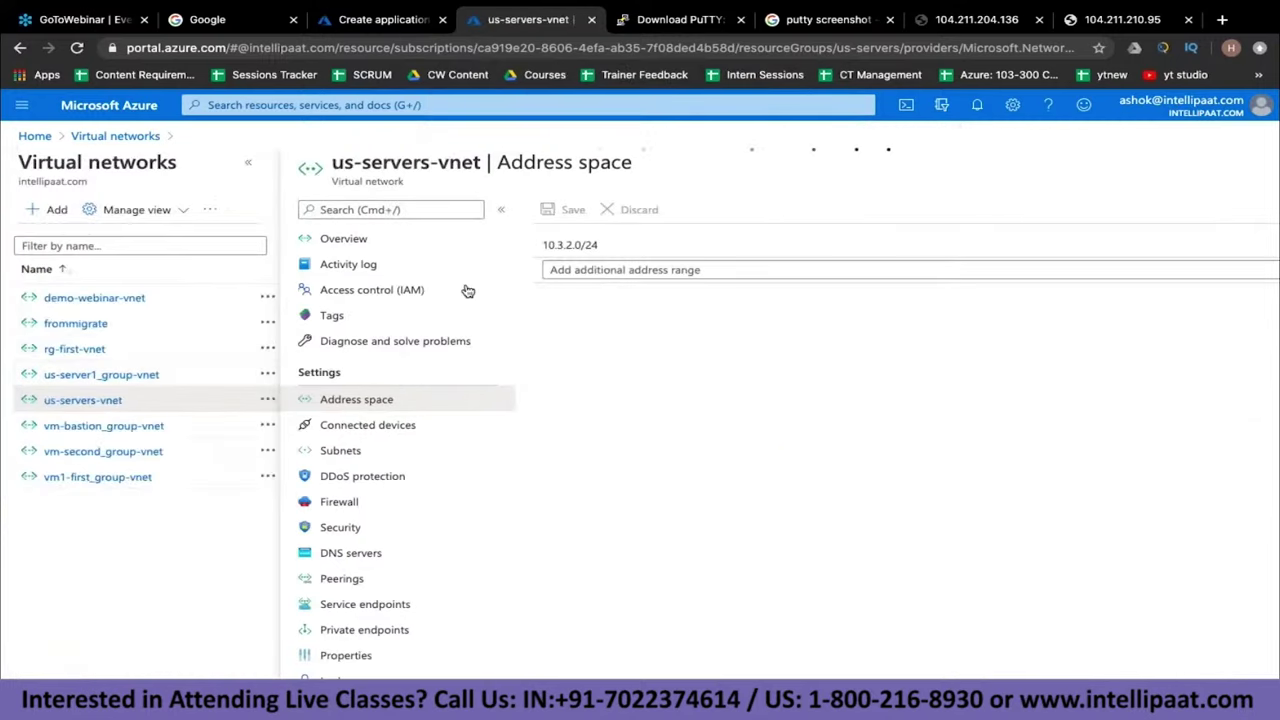
left_click(576, 248)
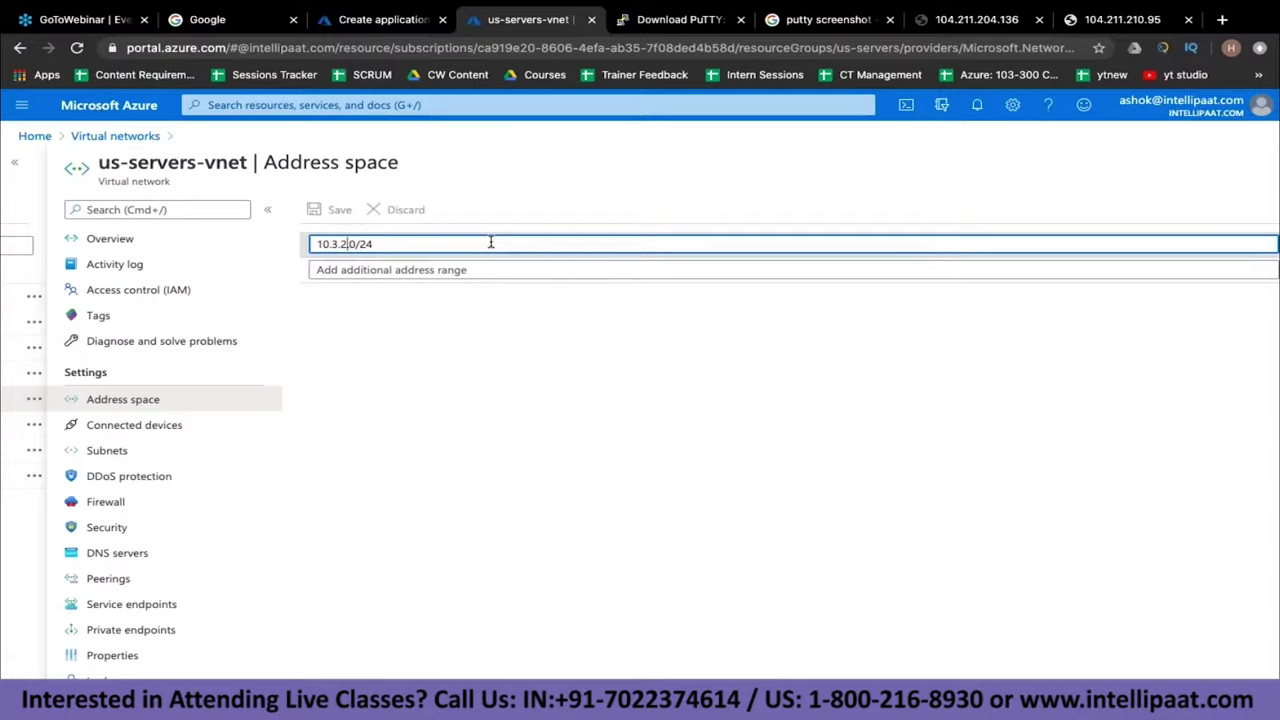
key("BackSpace")
type("0")
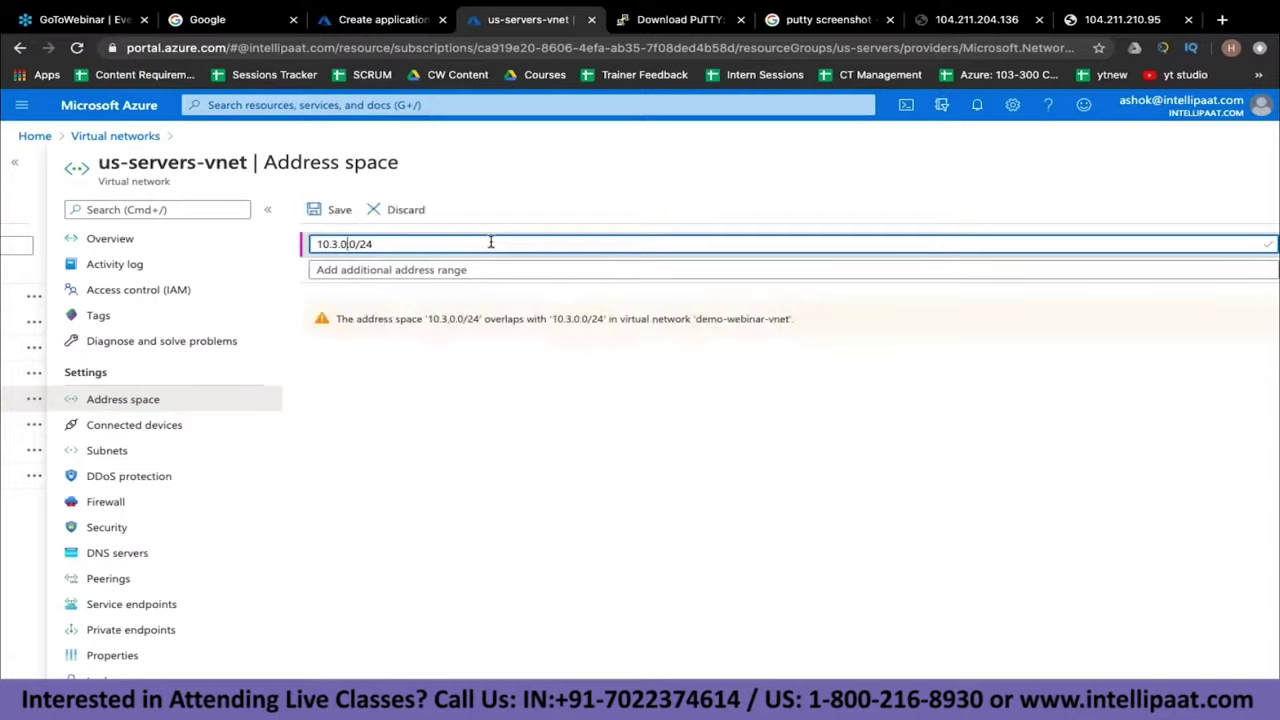
key("BackSpace")
type("0")
key("BackSpace")
key("BackSpace")
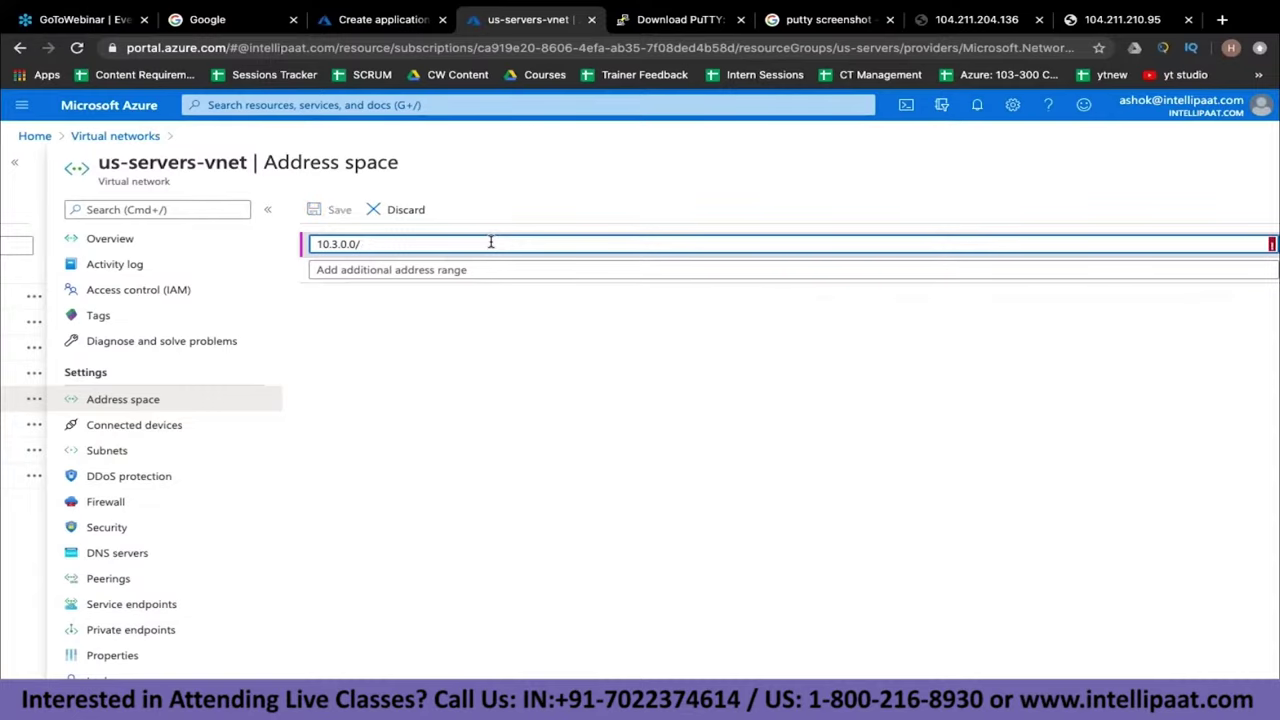
type("16")
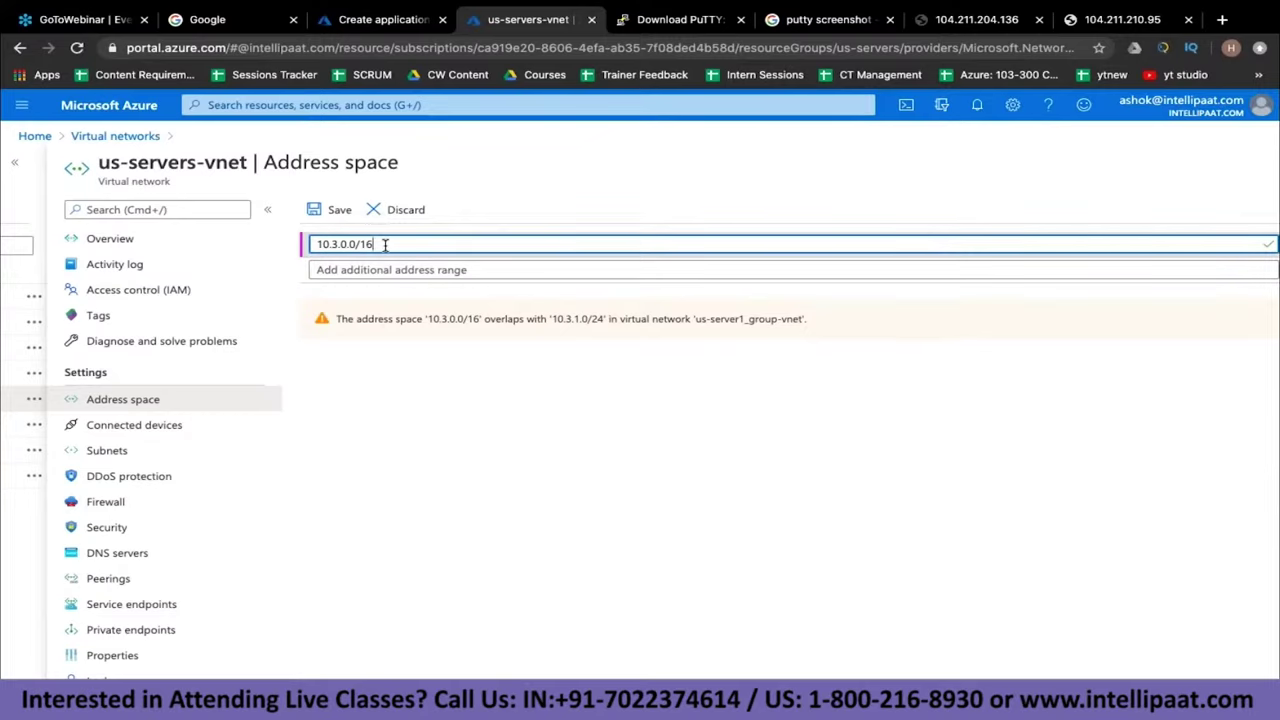
left_click(337, 211)
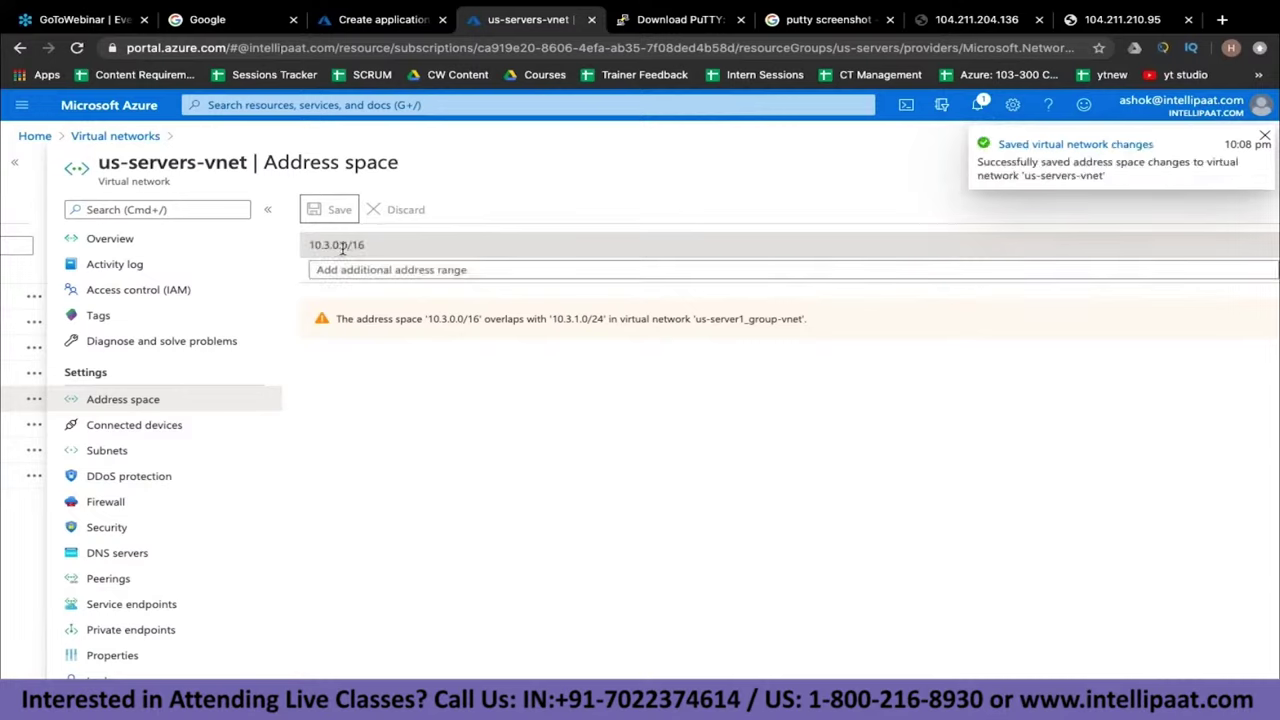
left_click(206, 451)
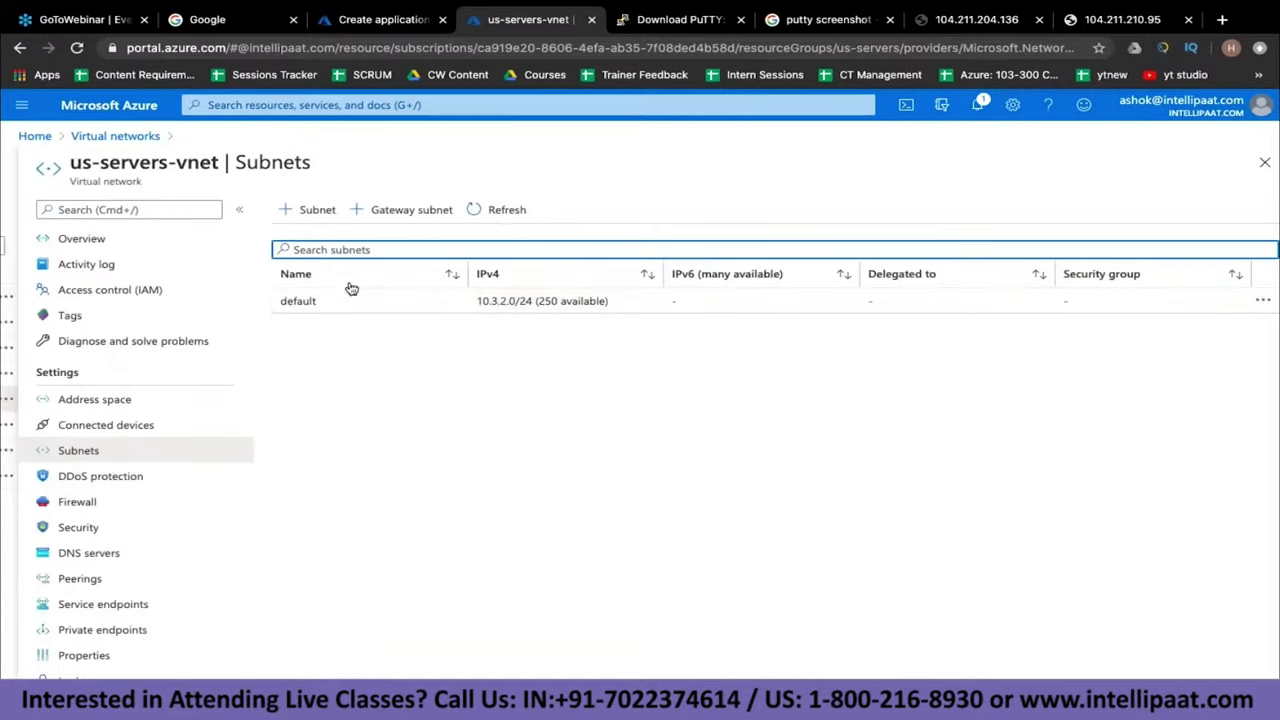
Step: Create subnet ag-subnet with range 10.3.5.0/24, listed alongside the default subnet
left_click(317, 211)
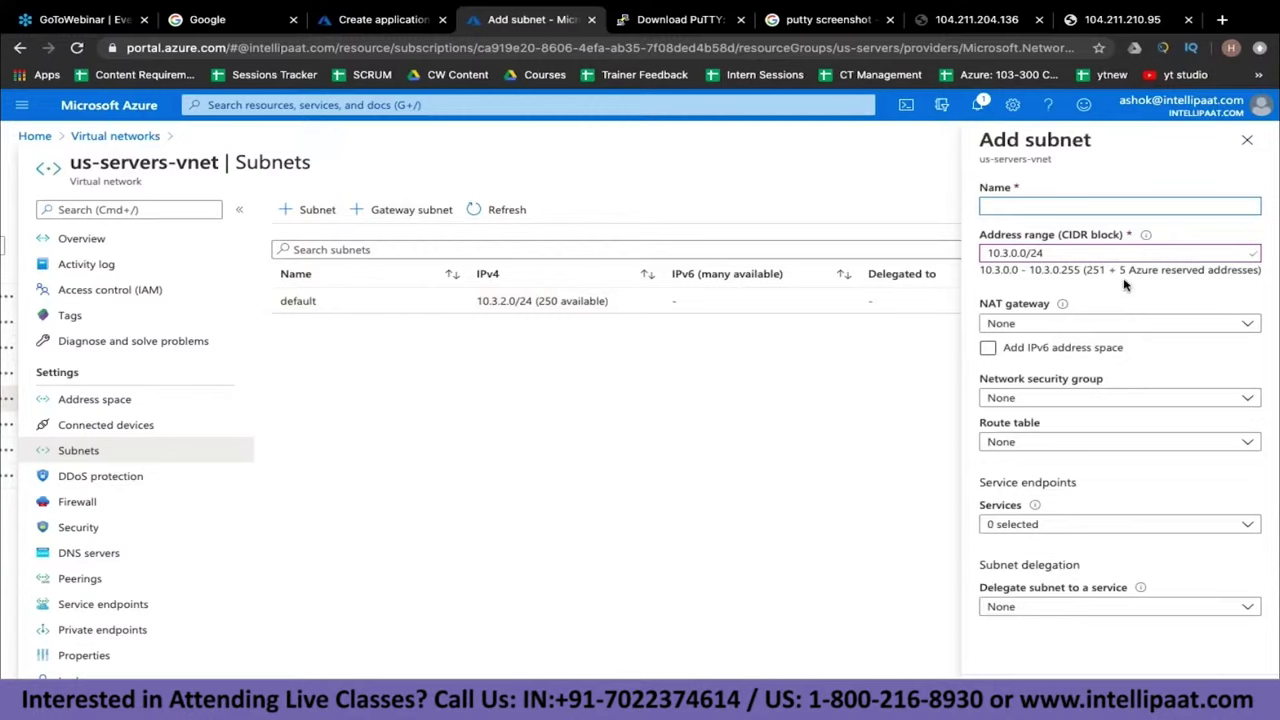
left_click(1018, 252)
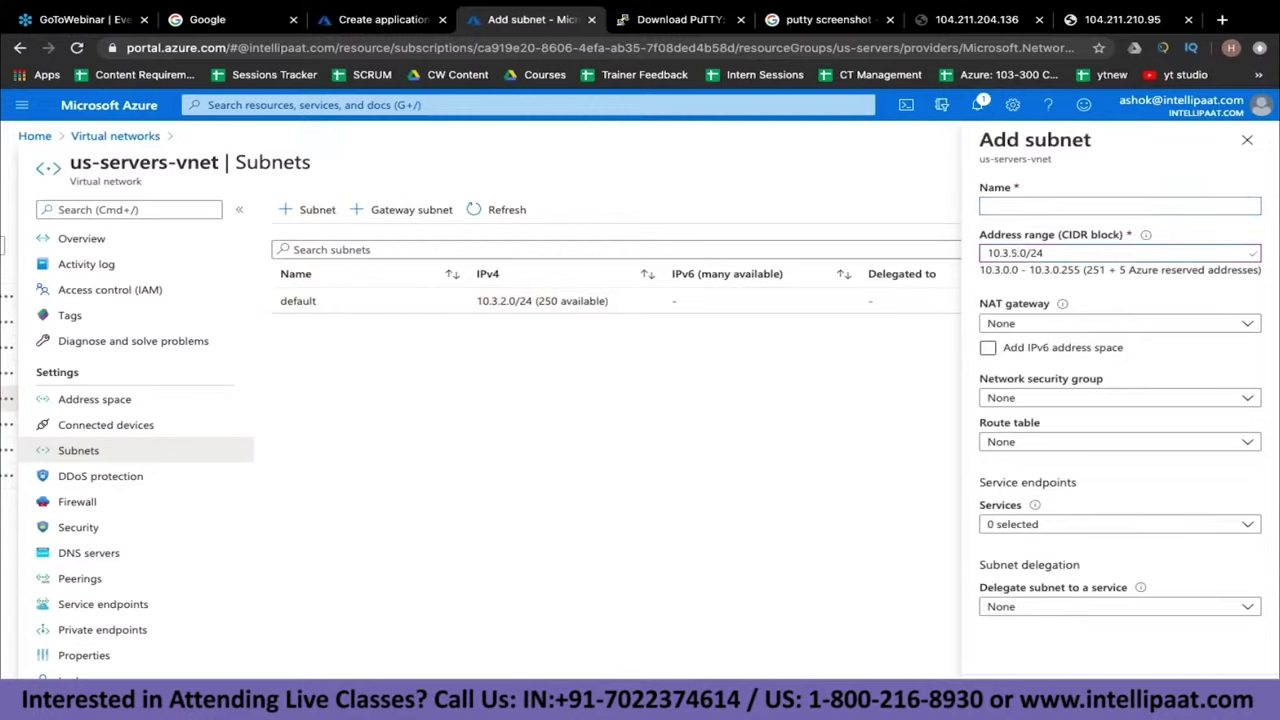
left_click(1167, 208)
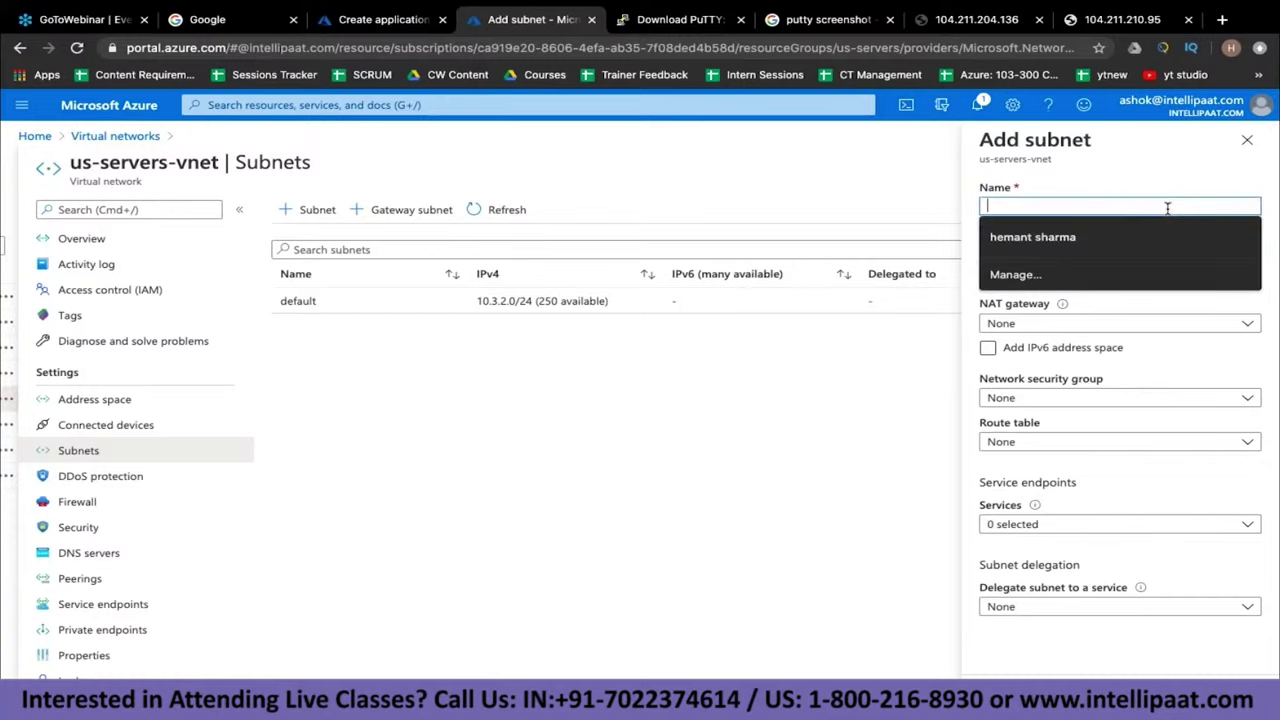
type("ag-su")
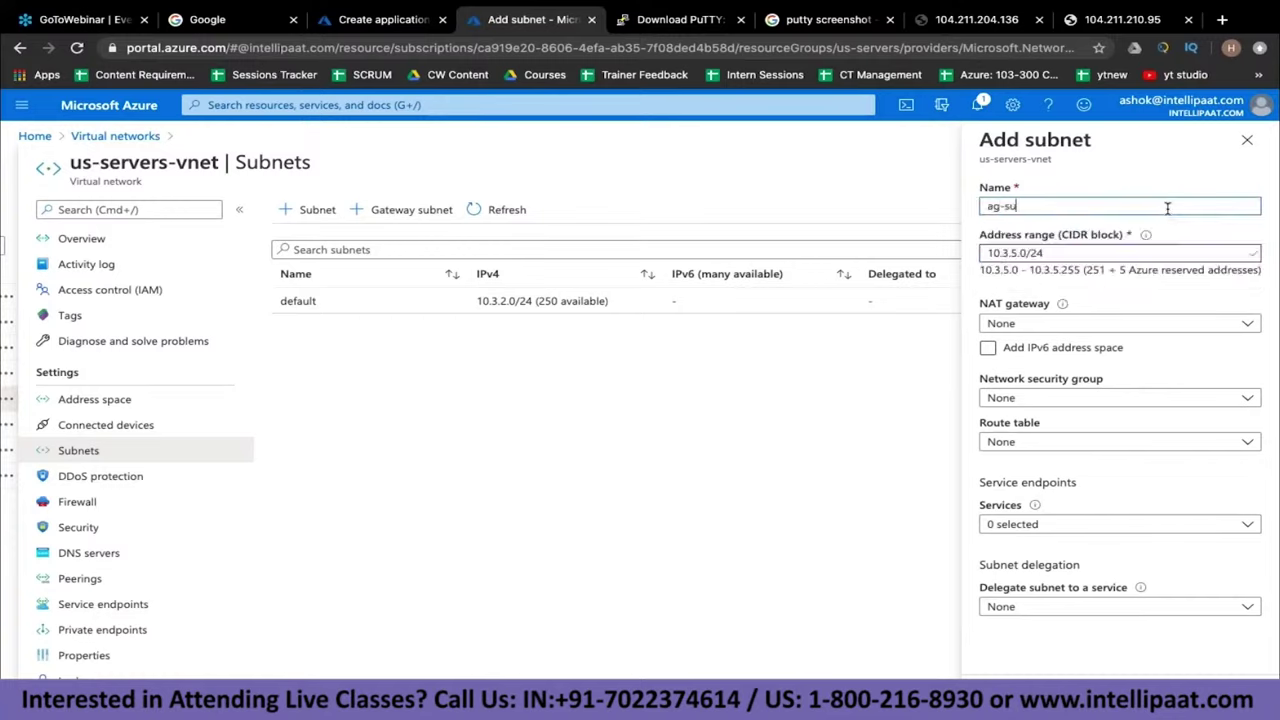
type("bnet")
key("Return")
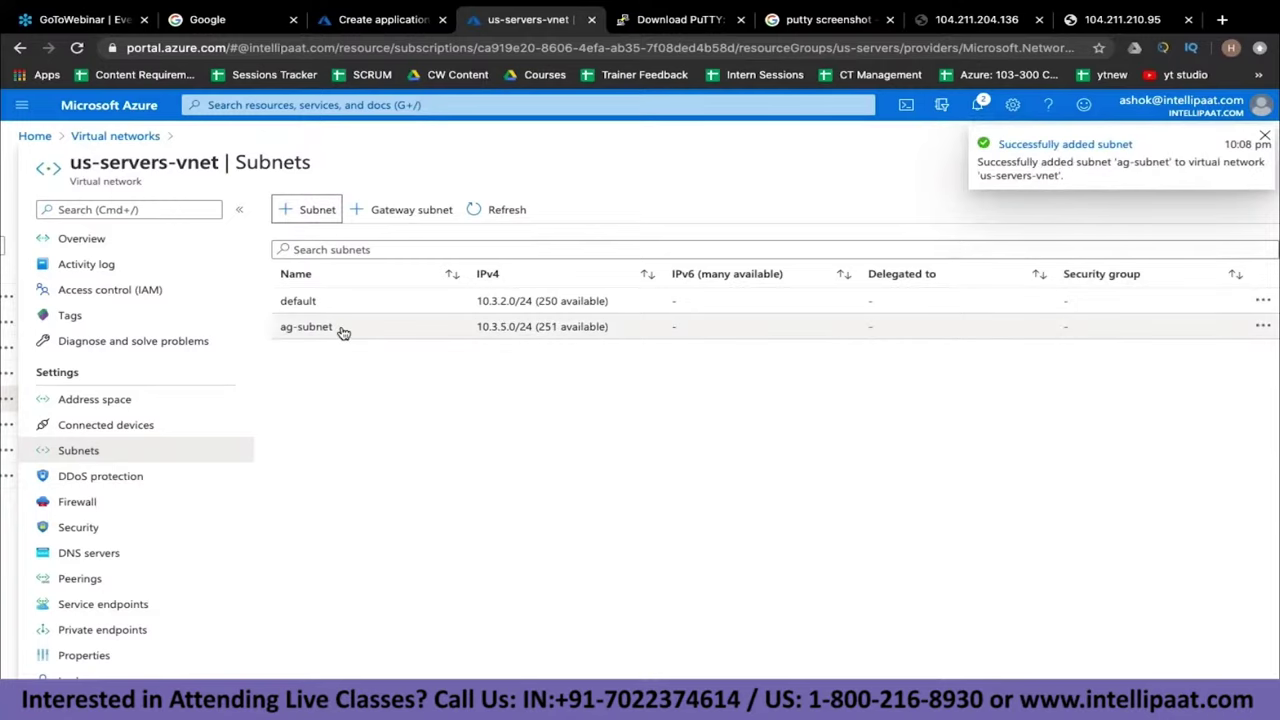
Step: In the gateway form, reselect us-servers-vnet so the subnet becomes ag-subnet (10.3.5.0/24)
left_click(348, 22)
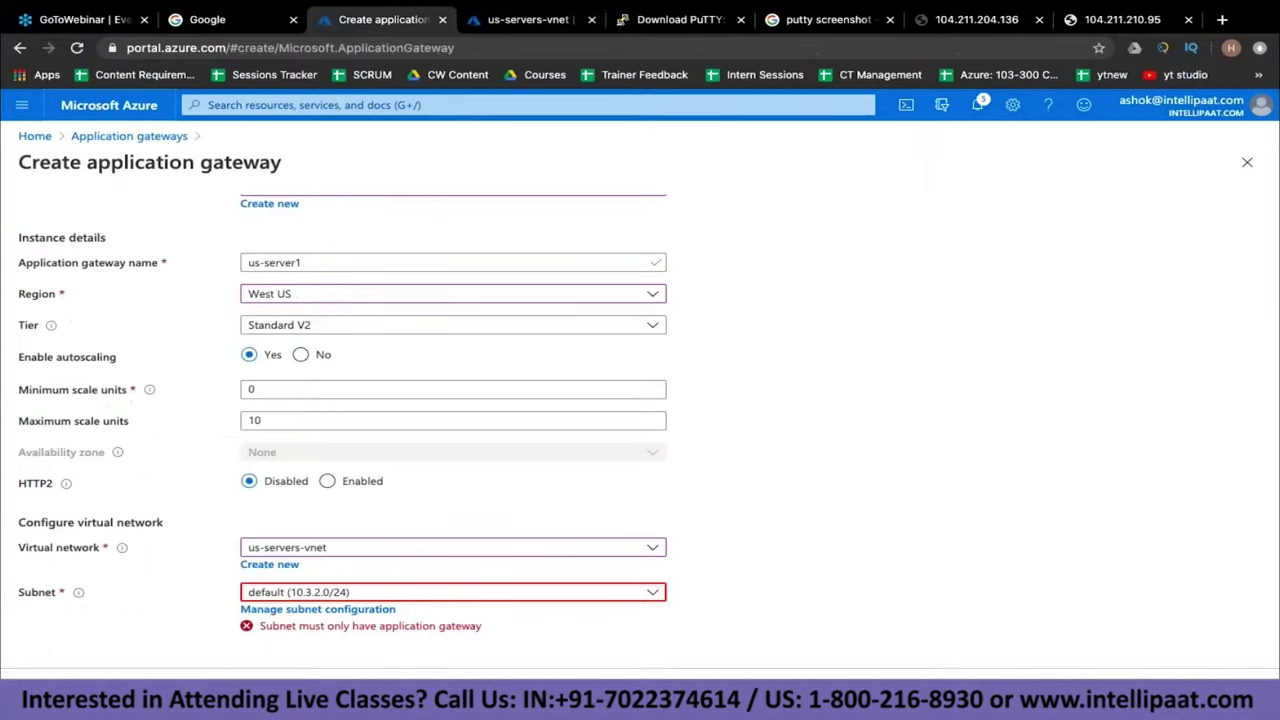
left_click(369, 548)
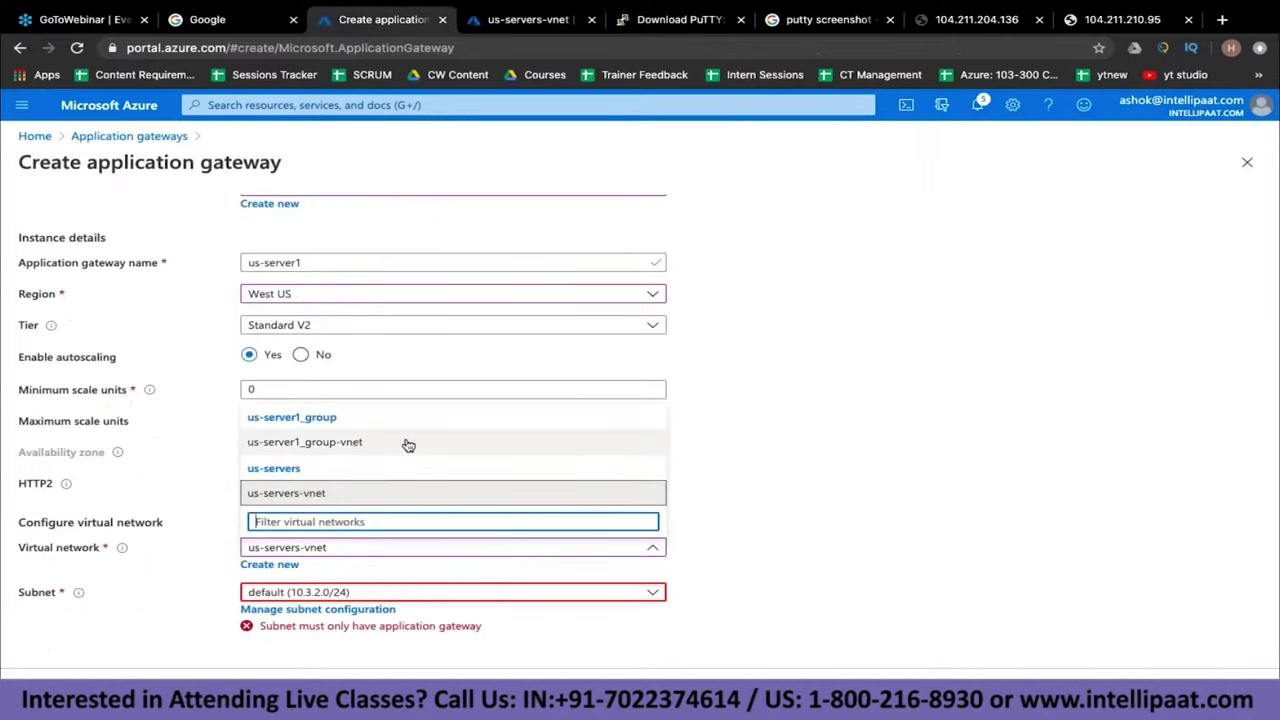
left_click(408, 442)
left_click(398, 549)
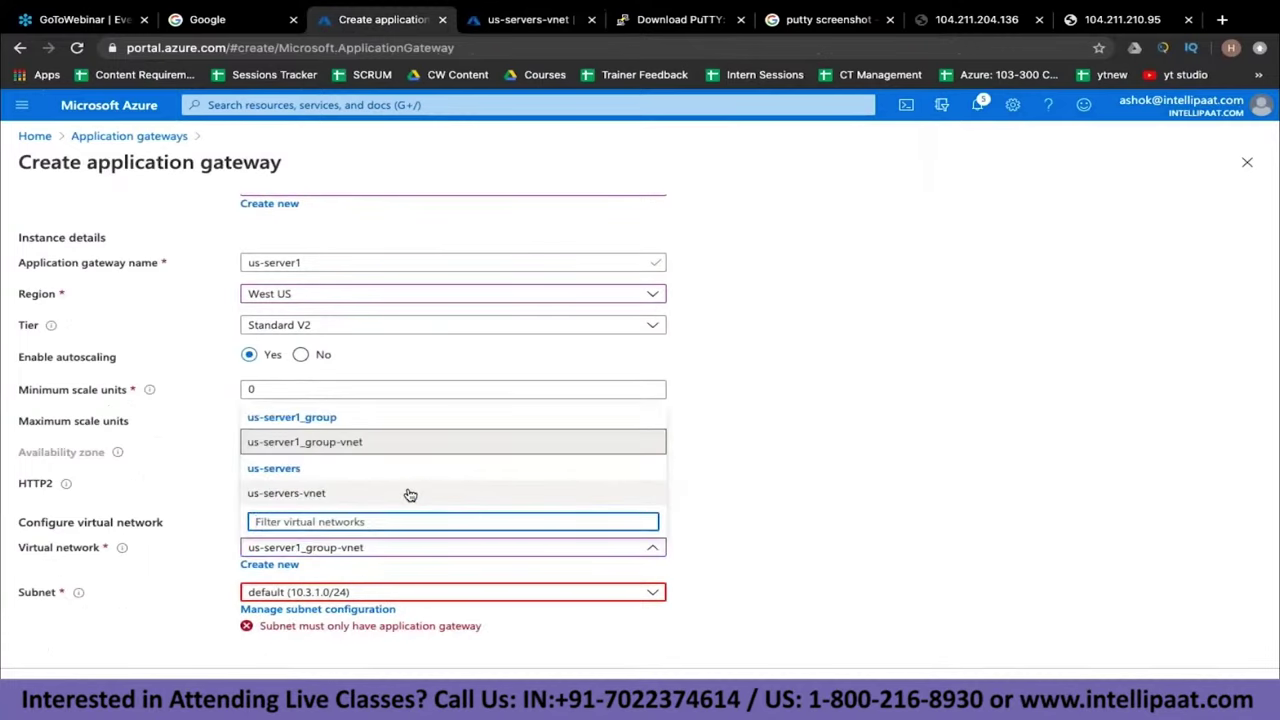
left_click(410, 494)
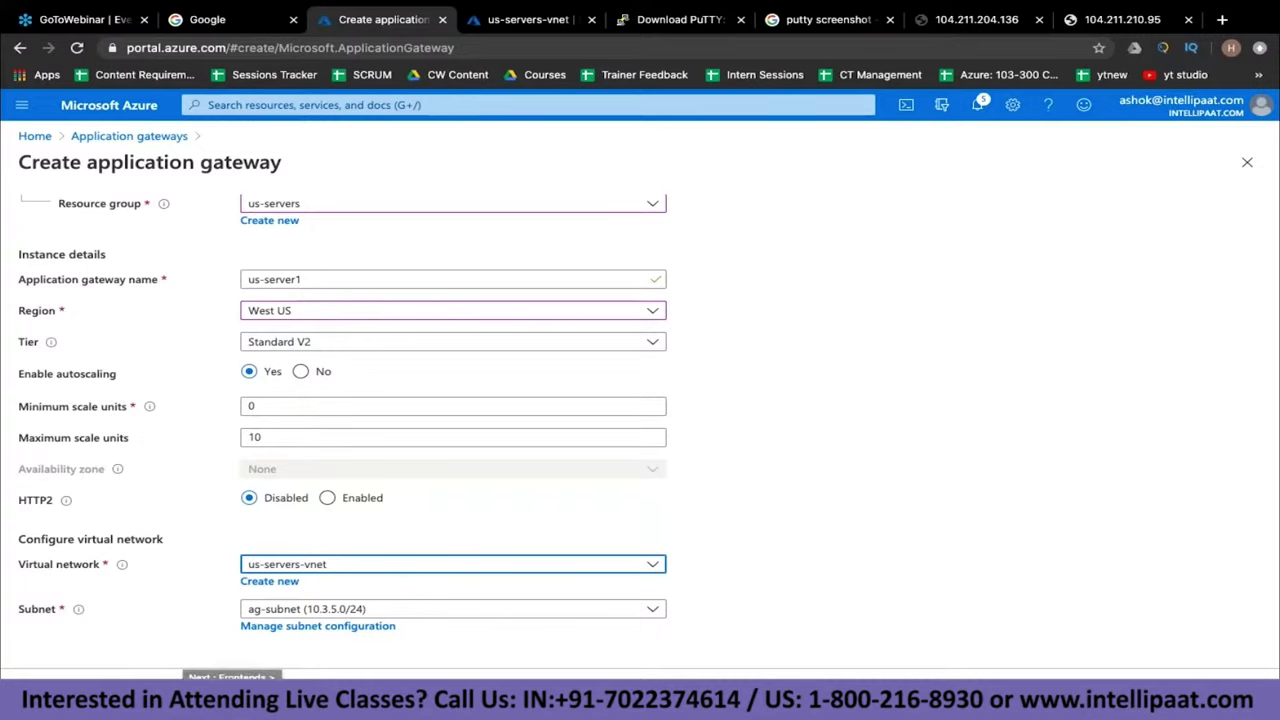
Step: Add a new public frontend IP named ag-ip-us and proceed to the Backends step
left_click(230, 677)
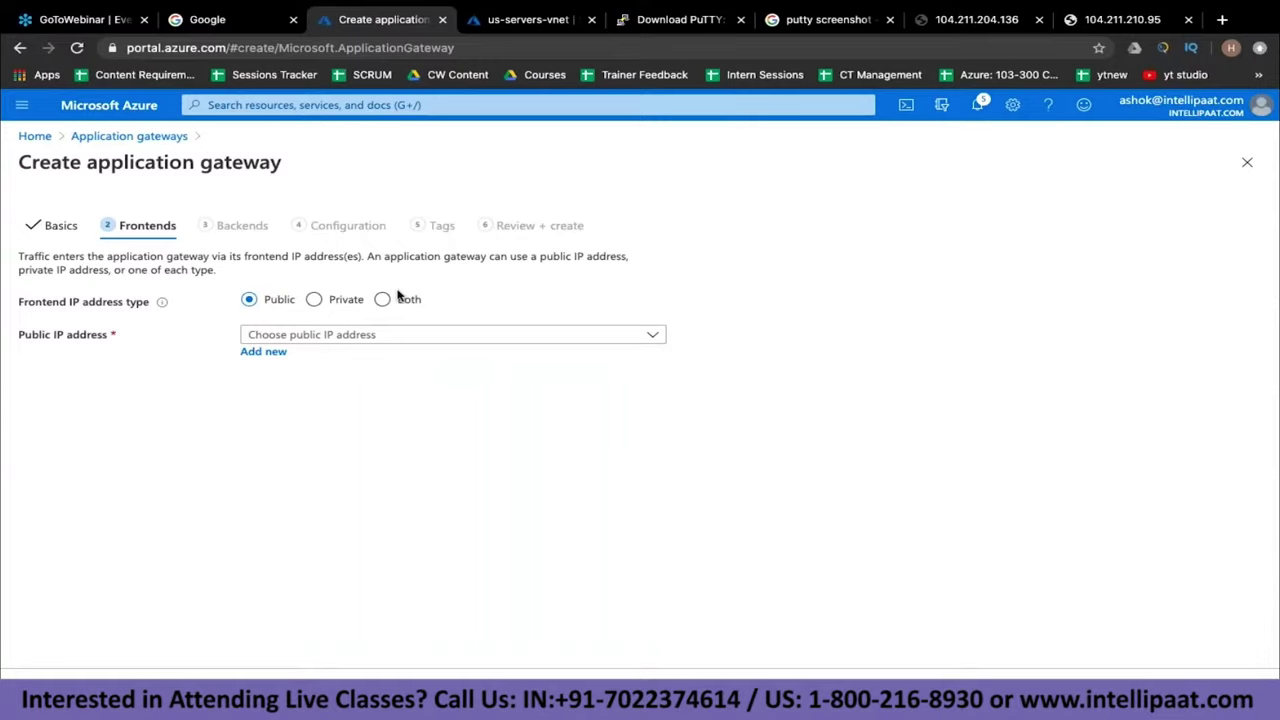
left_click(265, 353)
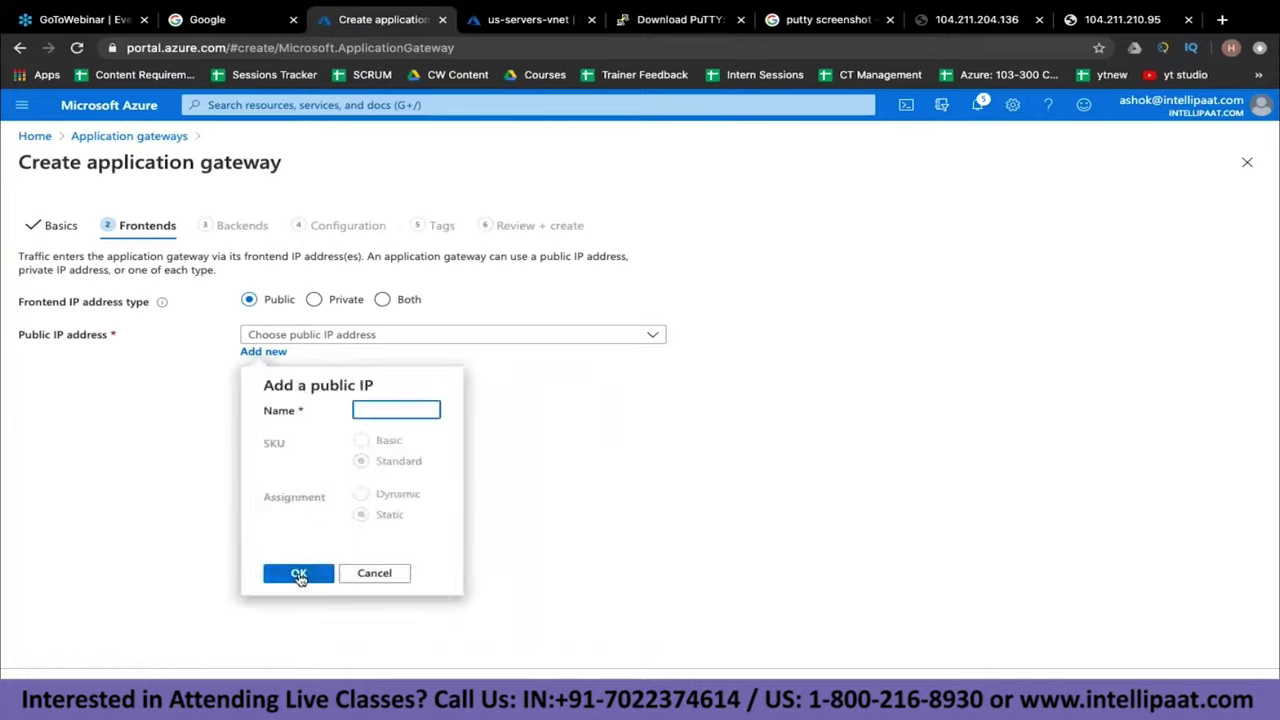
type("ag-ip-us")
left_click(301, 574)
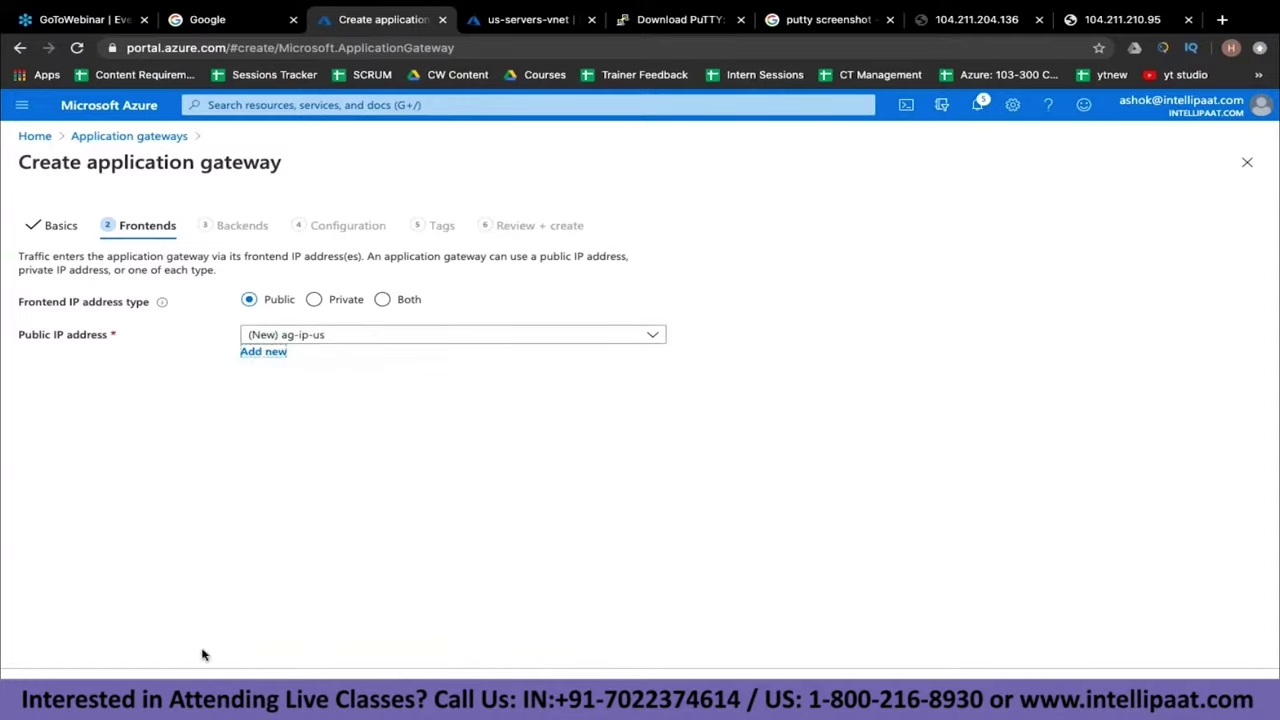
left_click(230, 700)
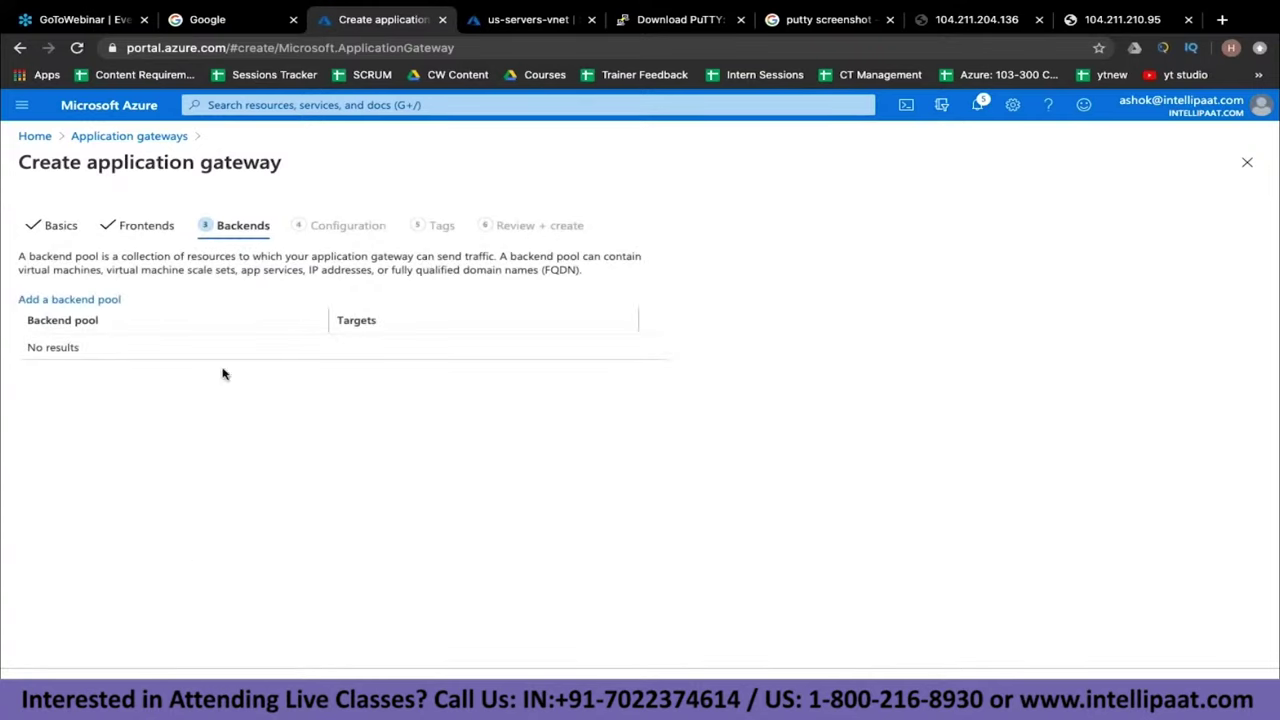
Step: Start a new backend pool named us-pool
left_click(166, 352)
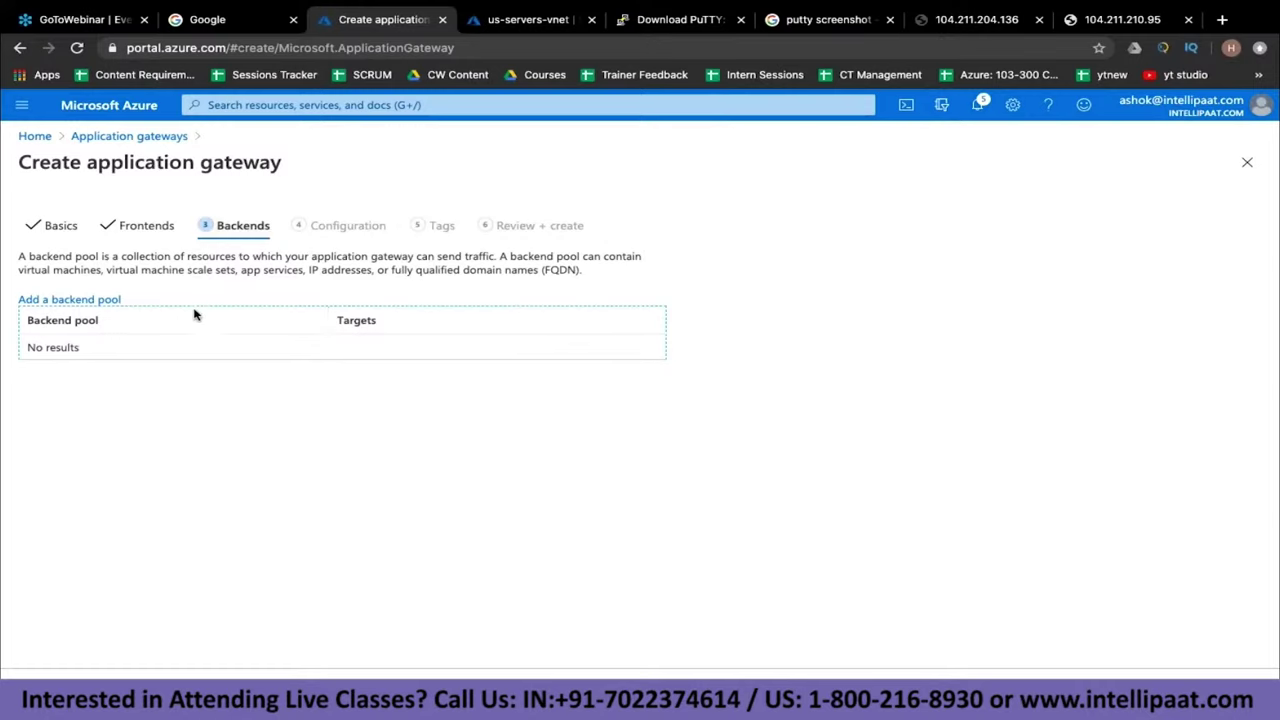
left_click(93, 299)
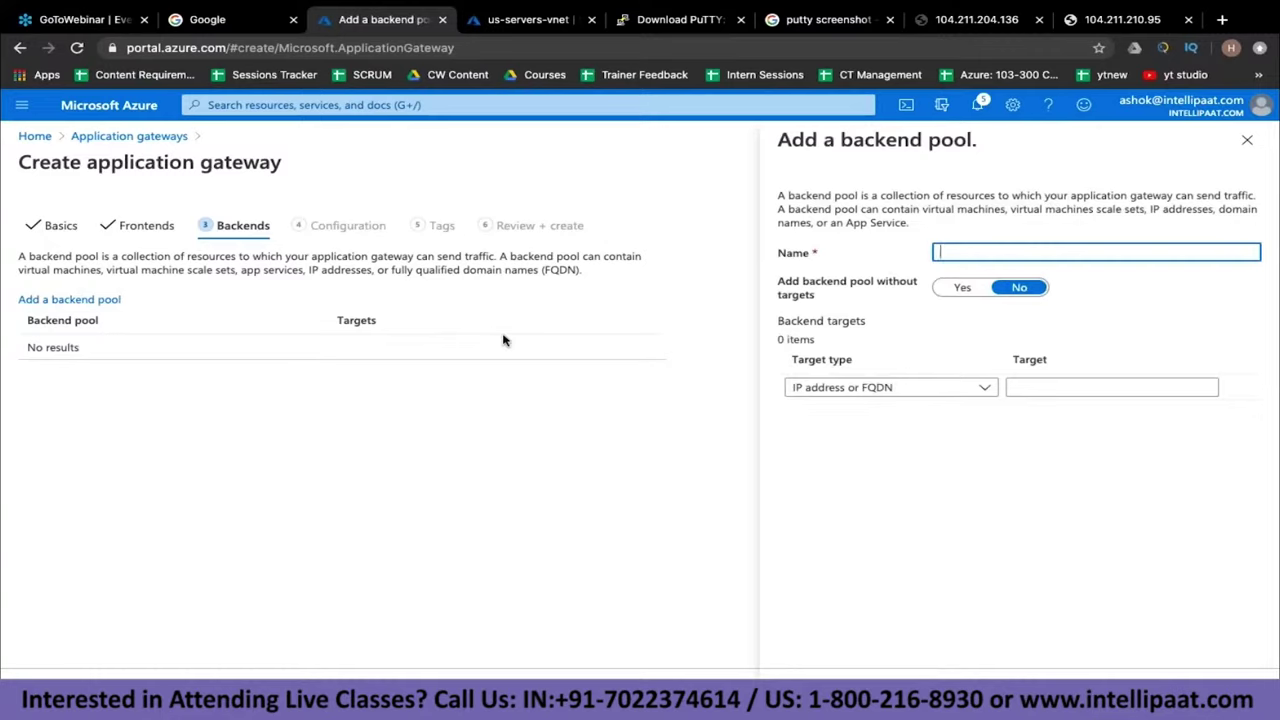
left_click(1038, 252)
type("us-pool")
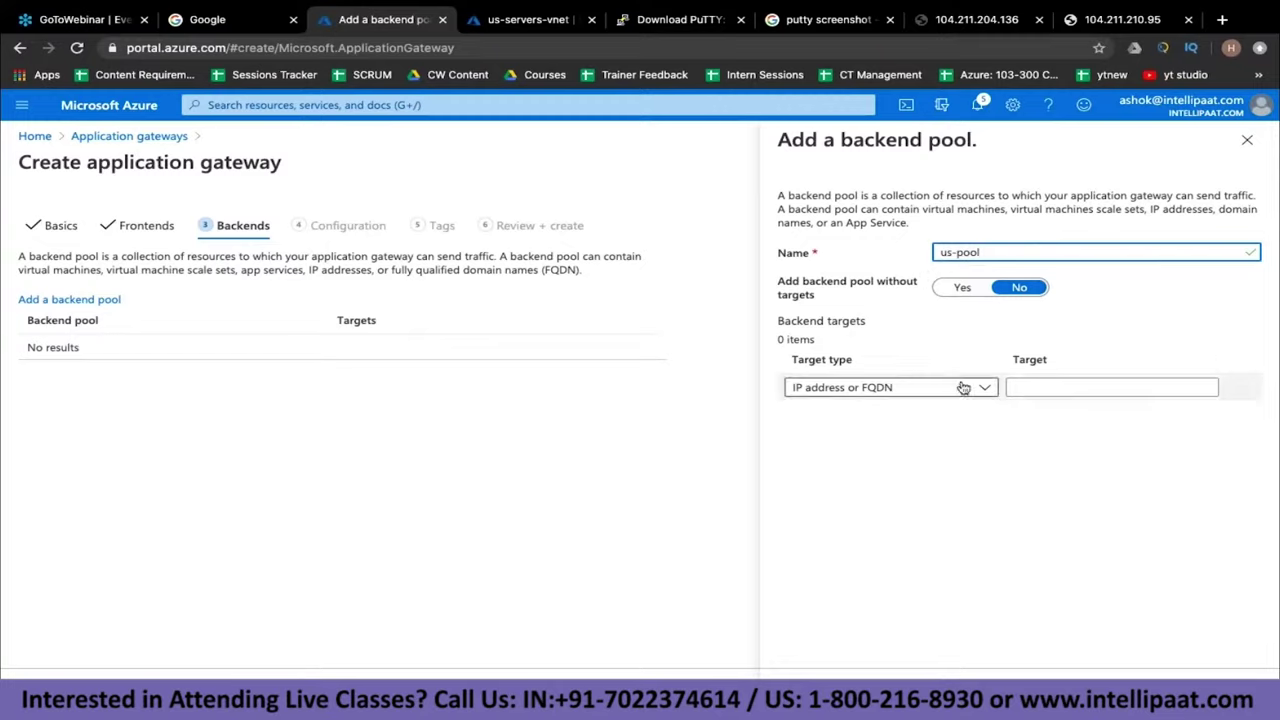
Step: Add virtual machine us-server2193 as the first target and set the second row to Virtual machine
left_click(978, 388)
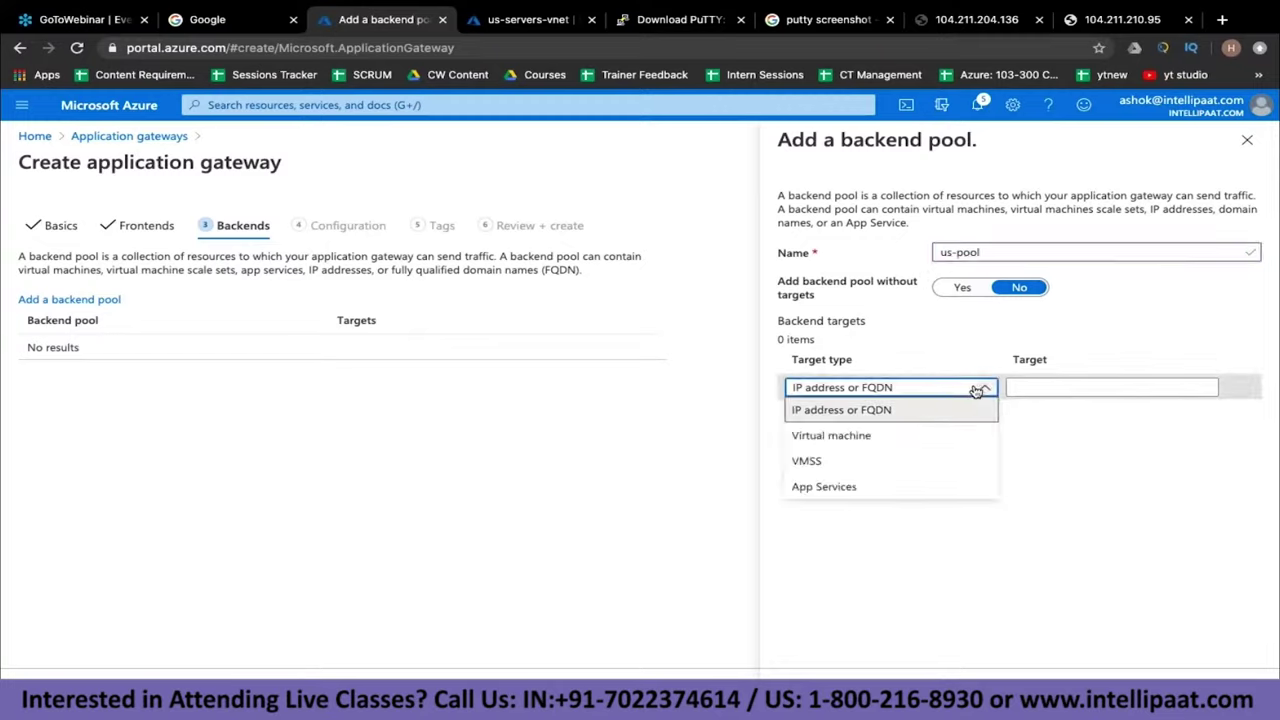
left_click(963, 437)
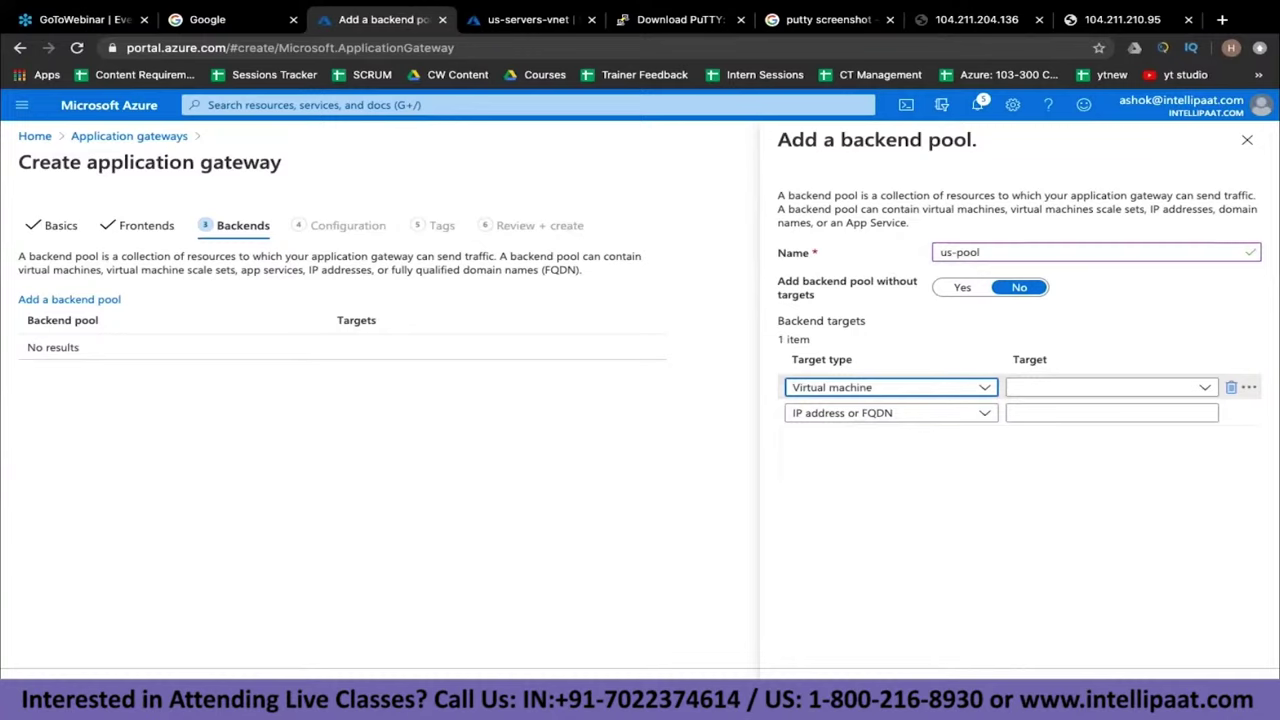
left_click(1080, 387)
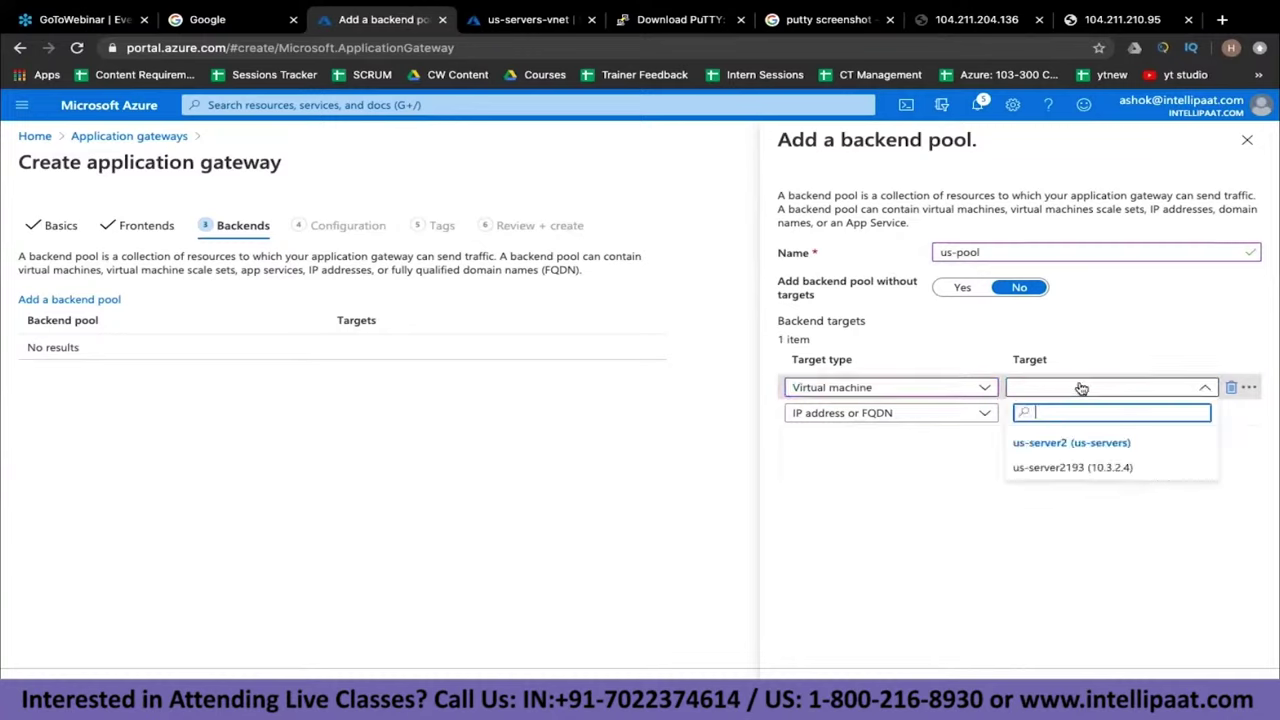
left_click(1093, 469)
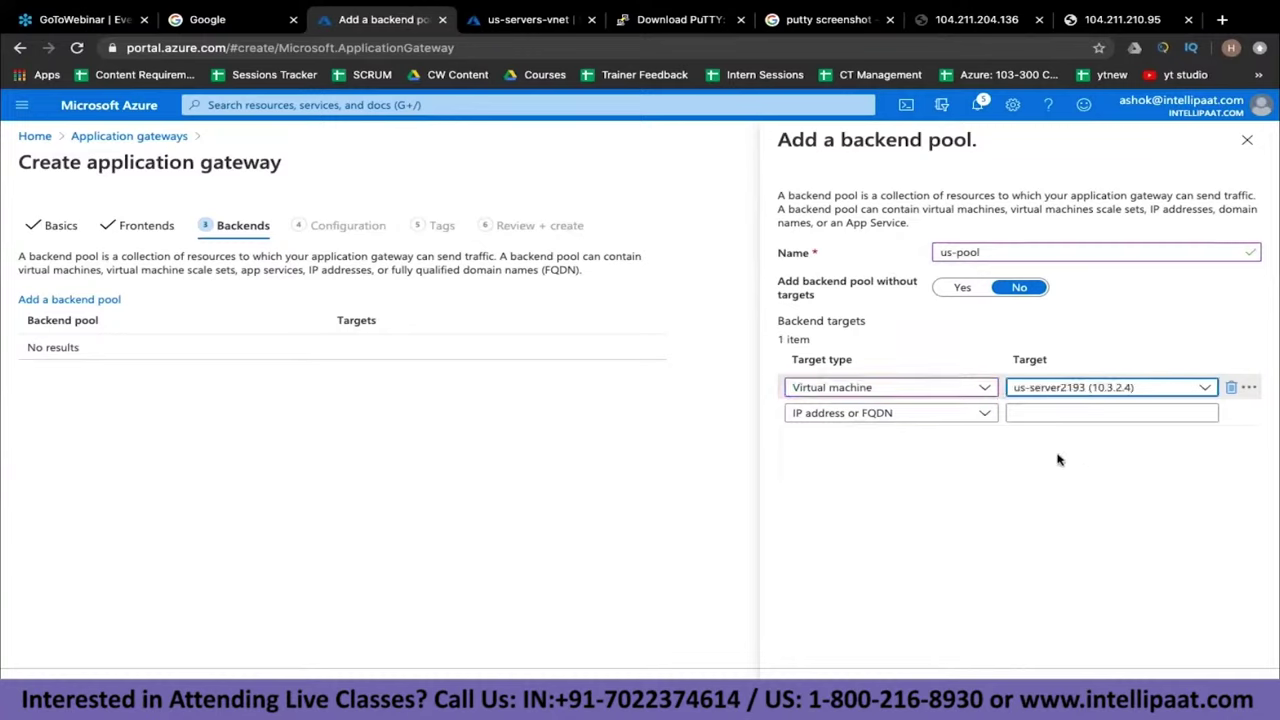
left_click(940, 420)
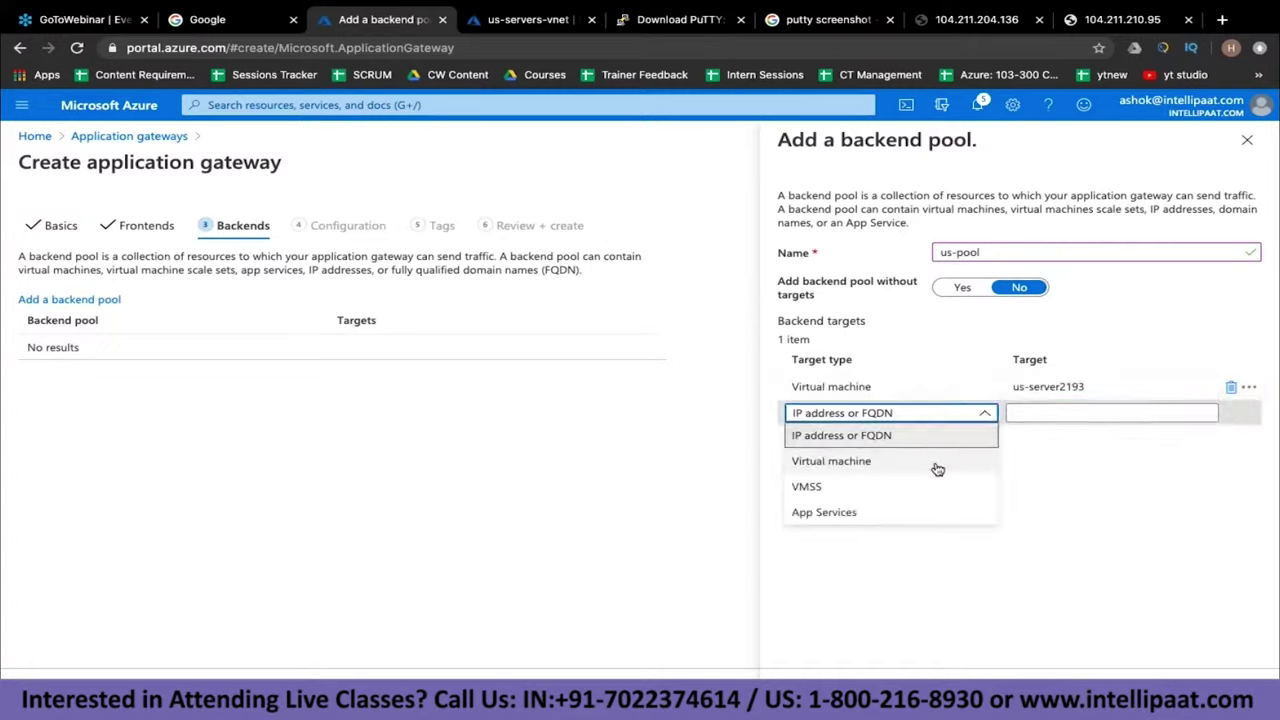
left_click(860, 461)
left_click(1067, 420)
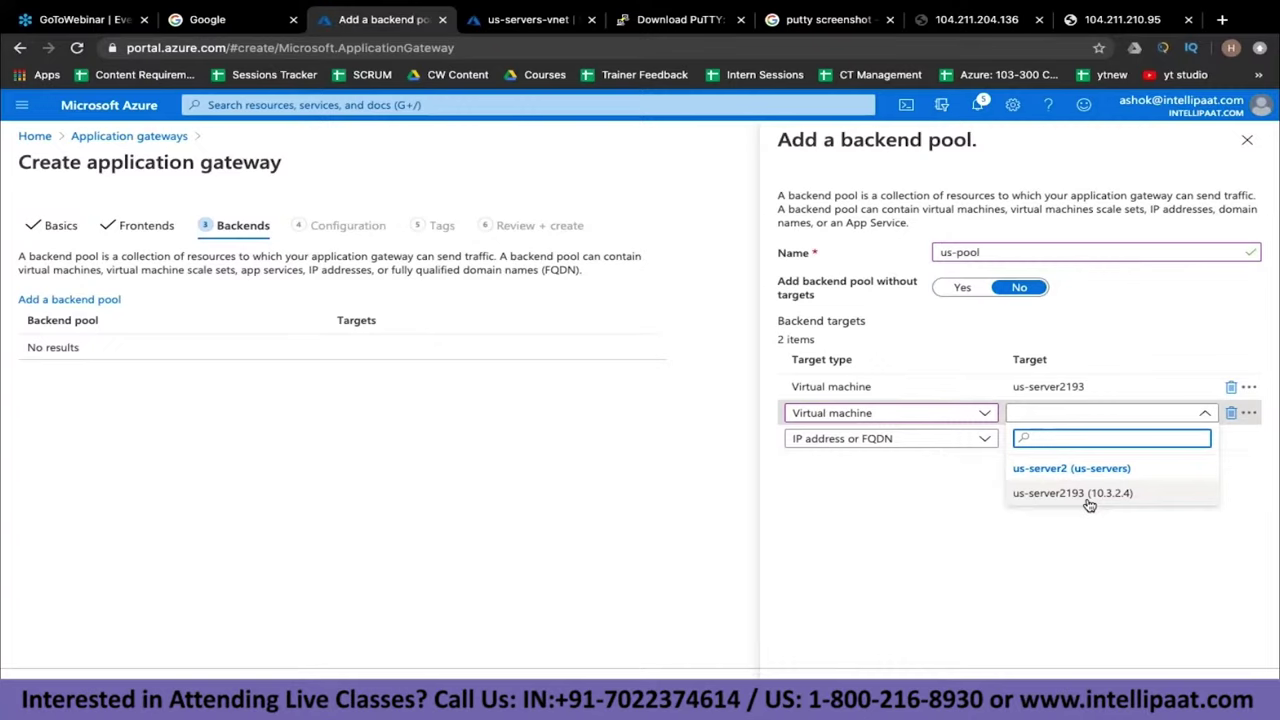
left_click(660, 415)
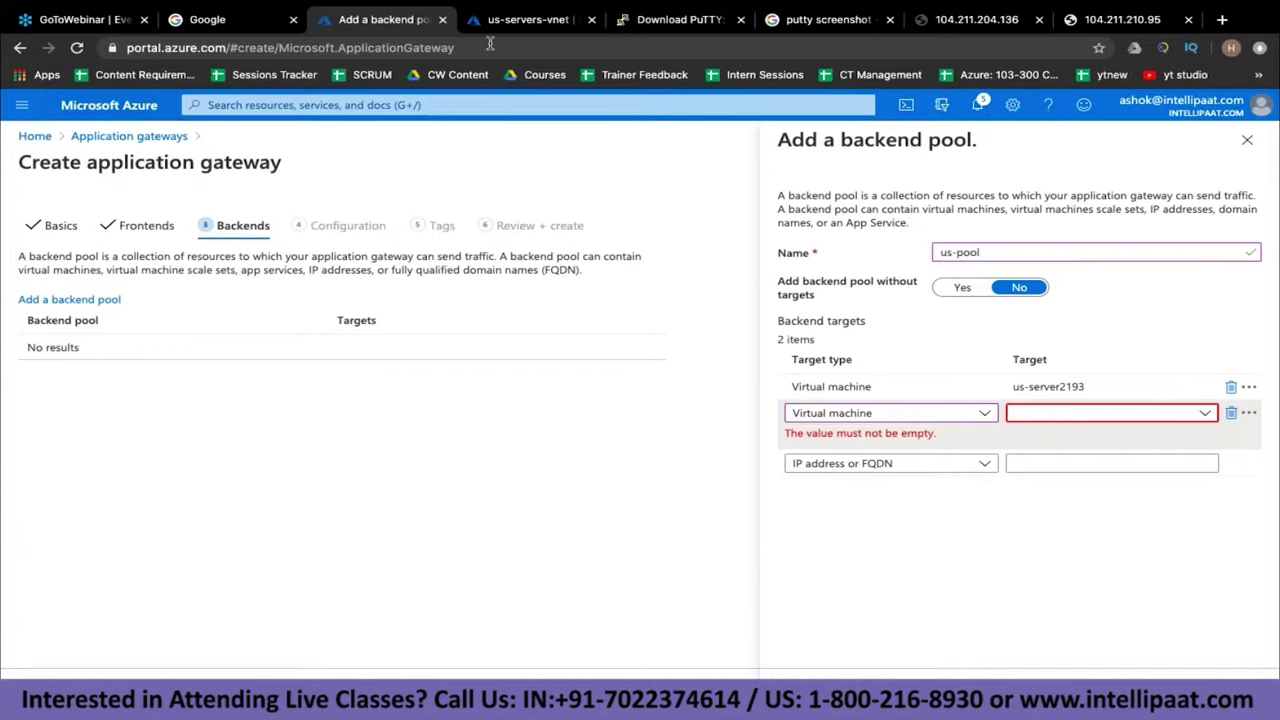
Step: Open the us-server1 virtual machine from the Virtual machines list
left_click(522, 22)
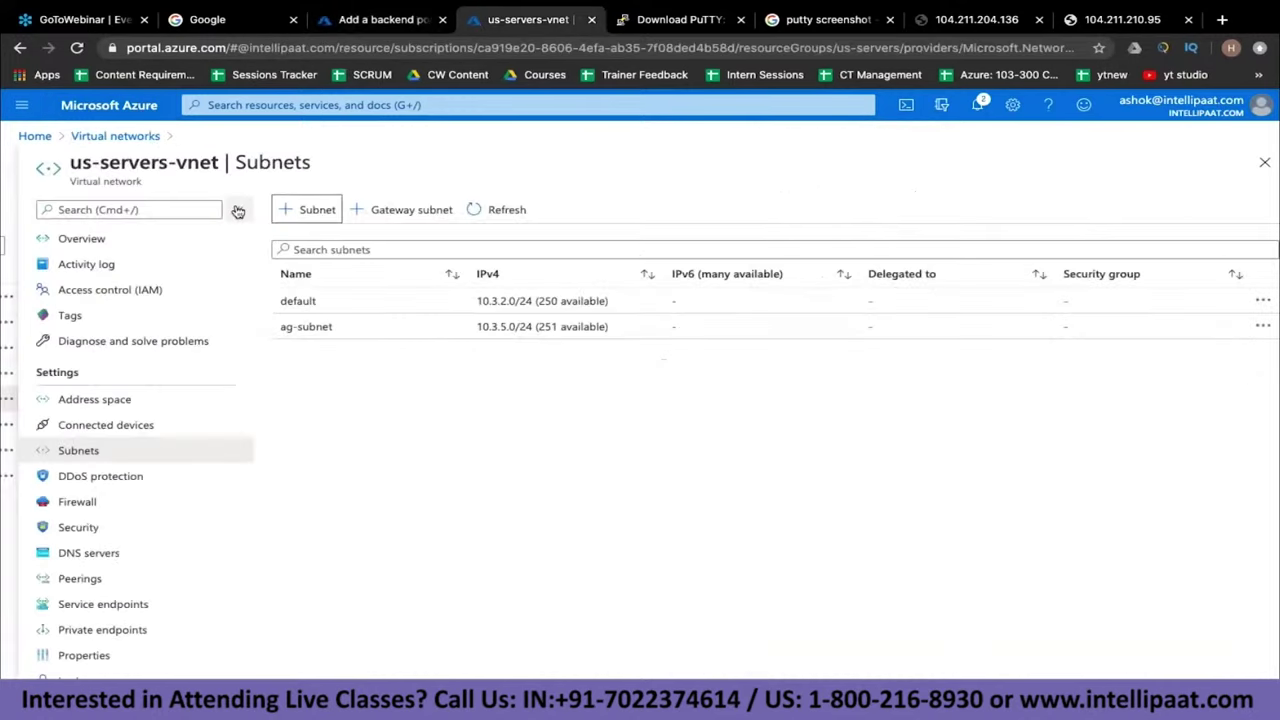
left_click(115, 136)
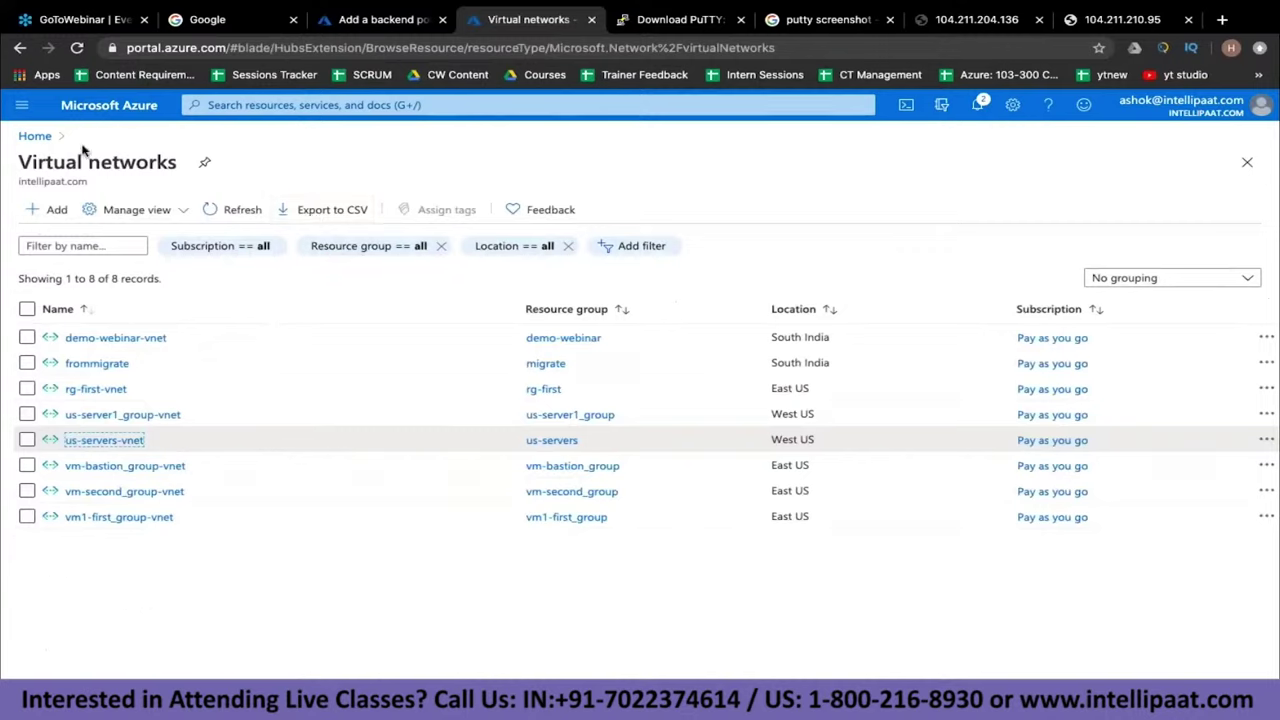
left_click(35, 137)
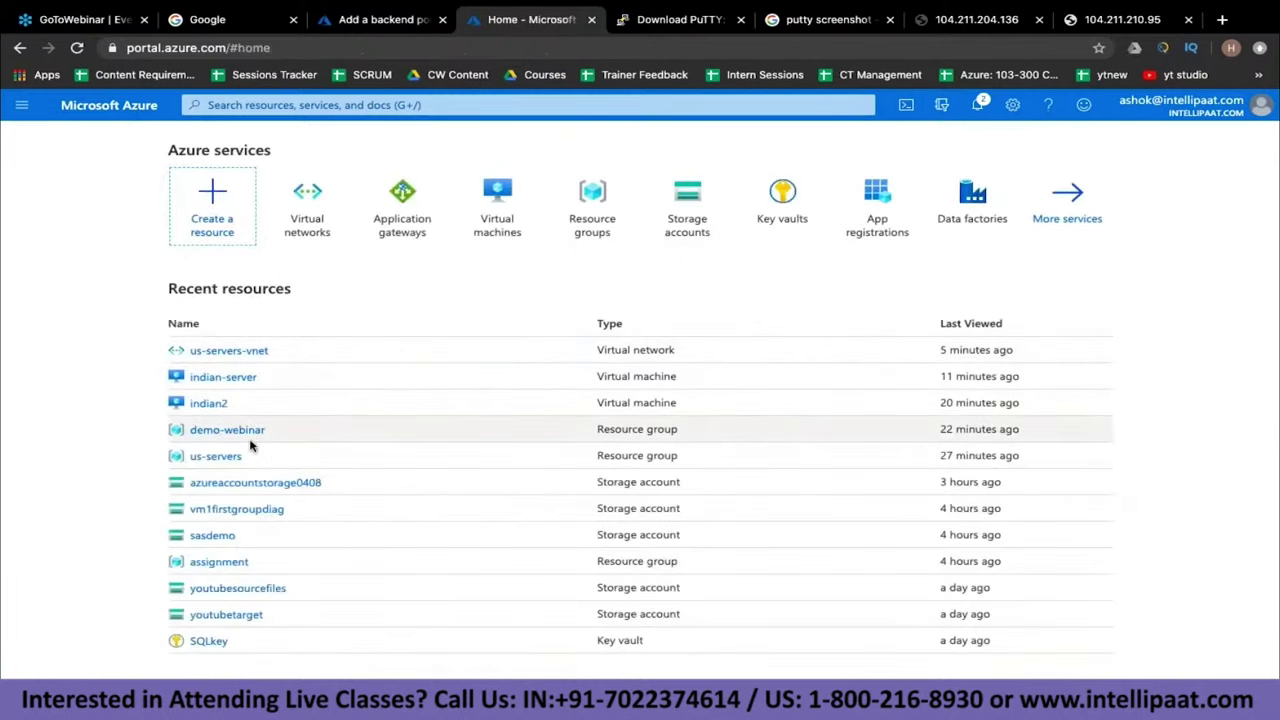
left_click(513, 215)
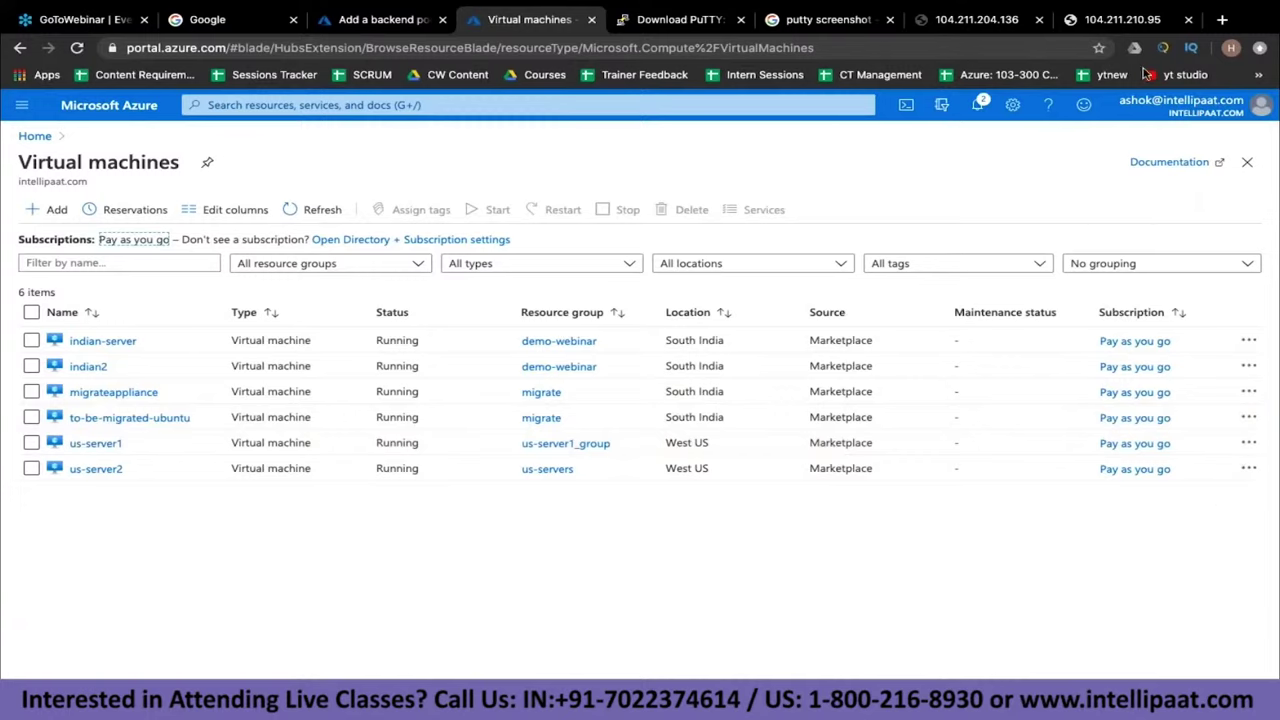
left_click(101, 447)
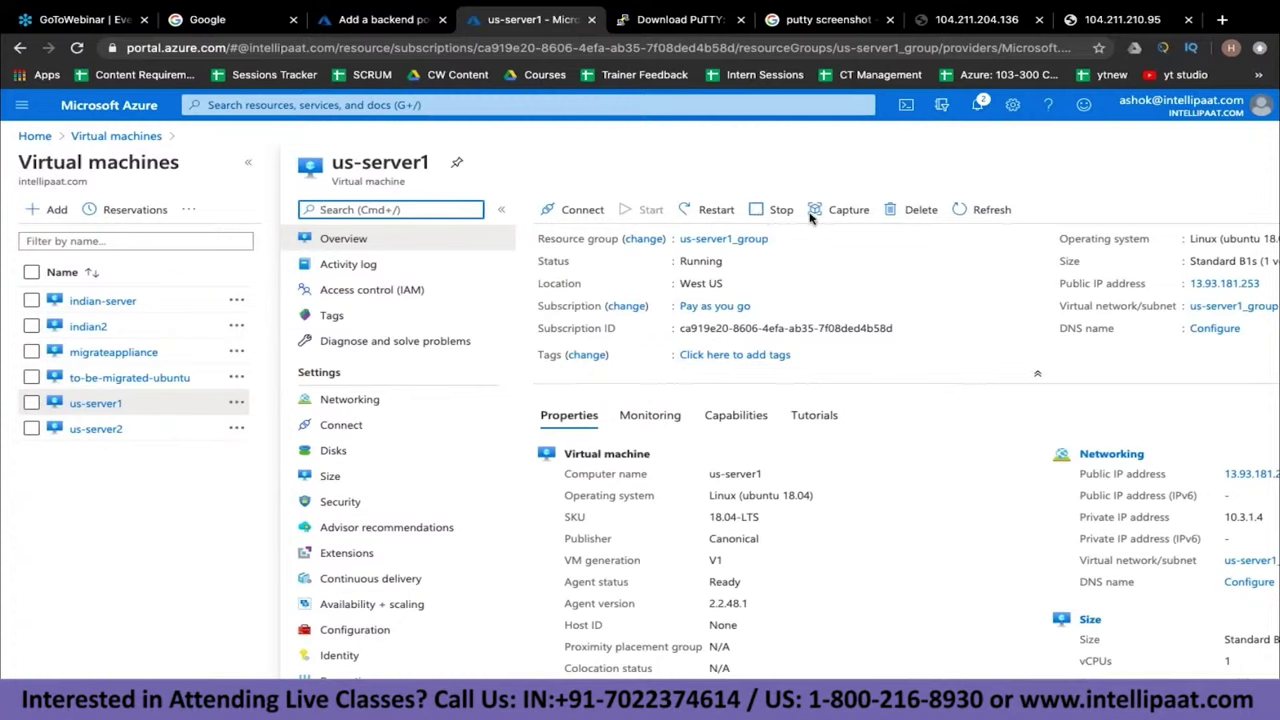
Step: Delete us-server1 and begin creating a replacement virtual machine
left_click(914, 210)
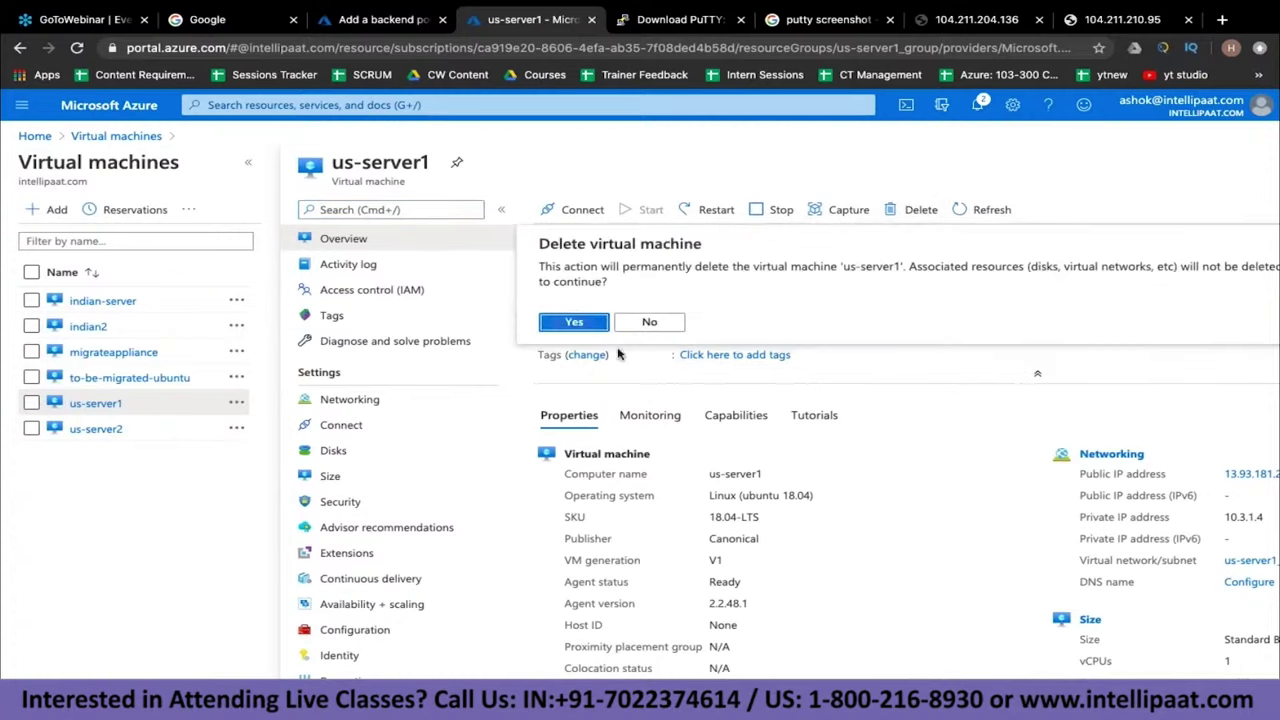
left_click(573, 322)
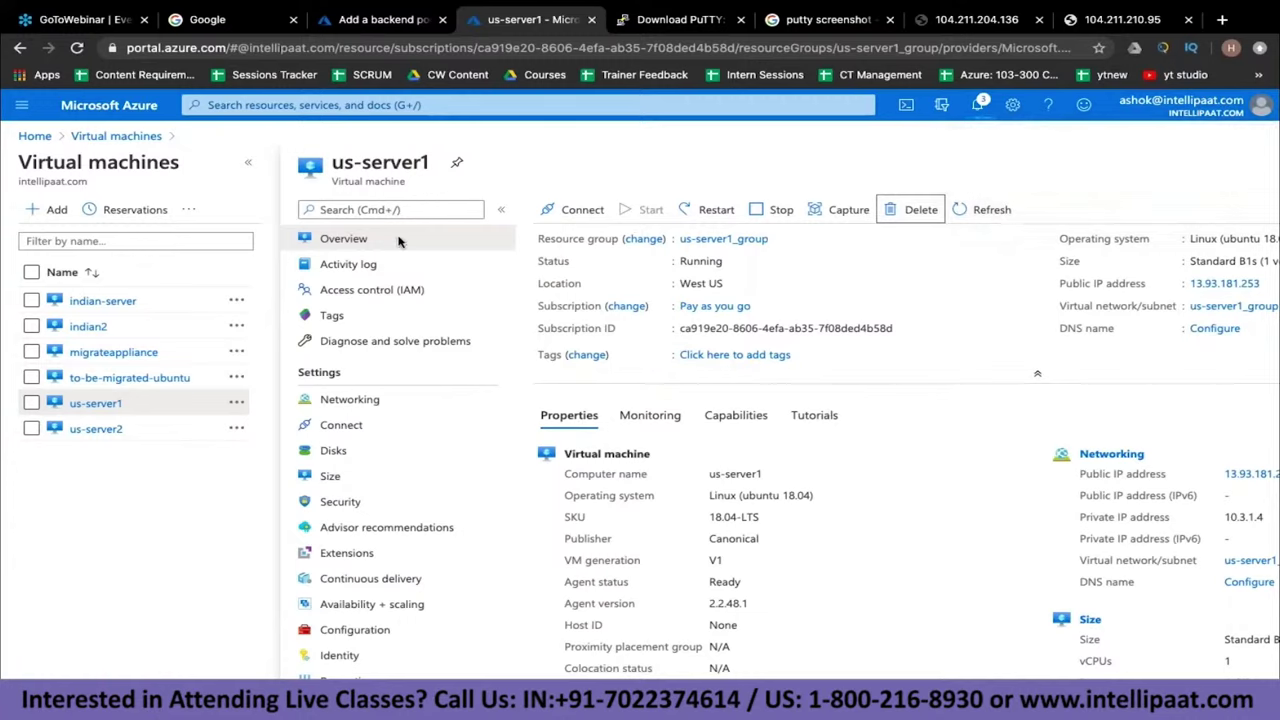
left_click(48, 212)
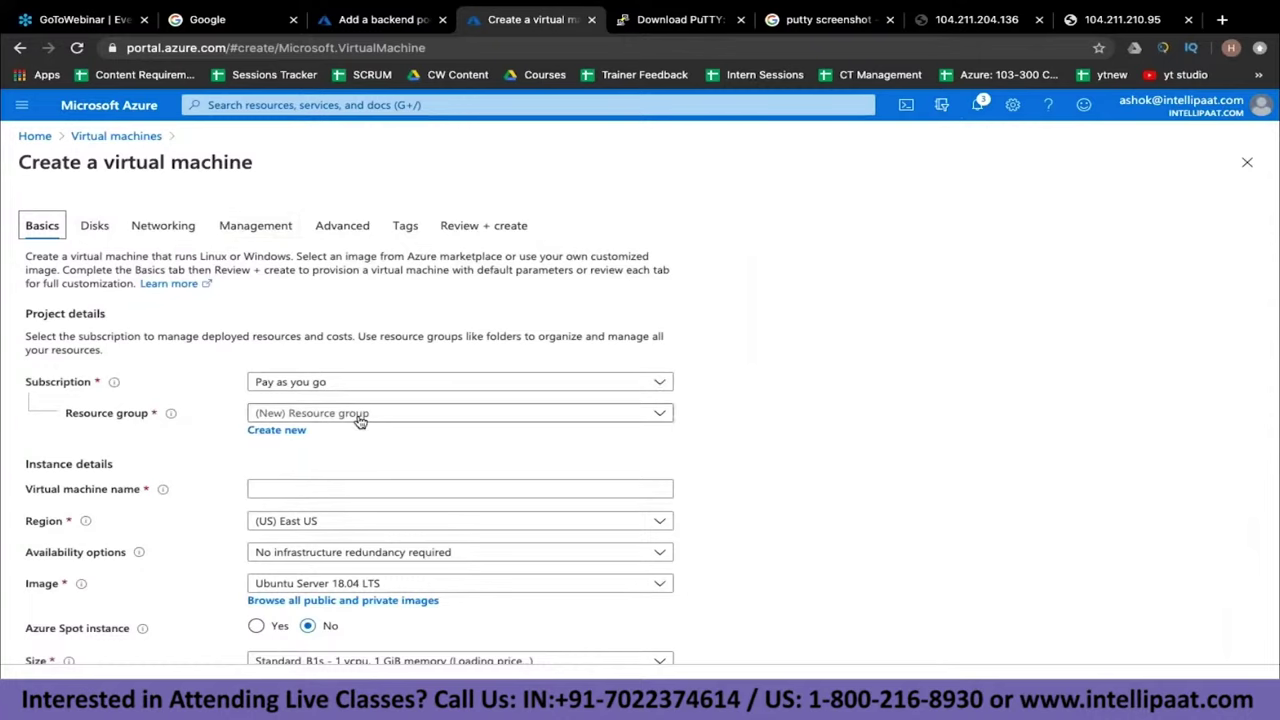
Step: Place the new virtual machine in the us-servers resource group
left_click(360, 413)
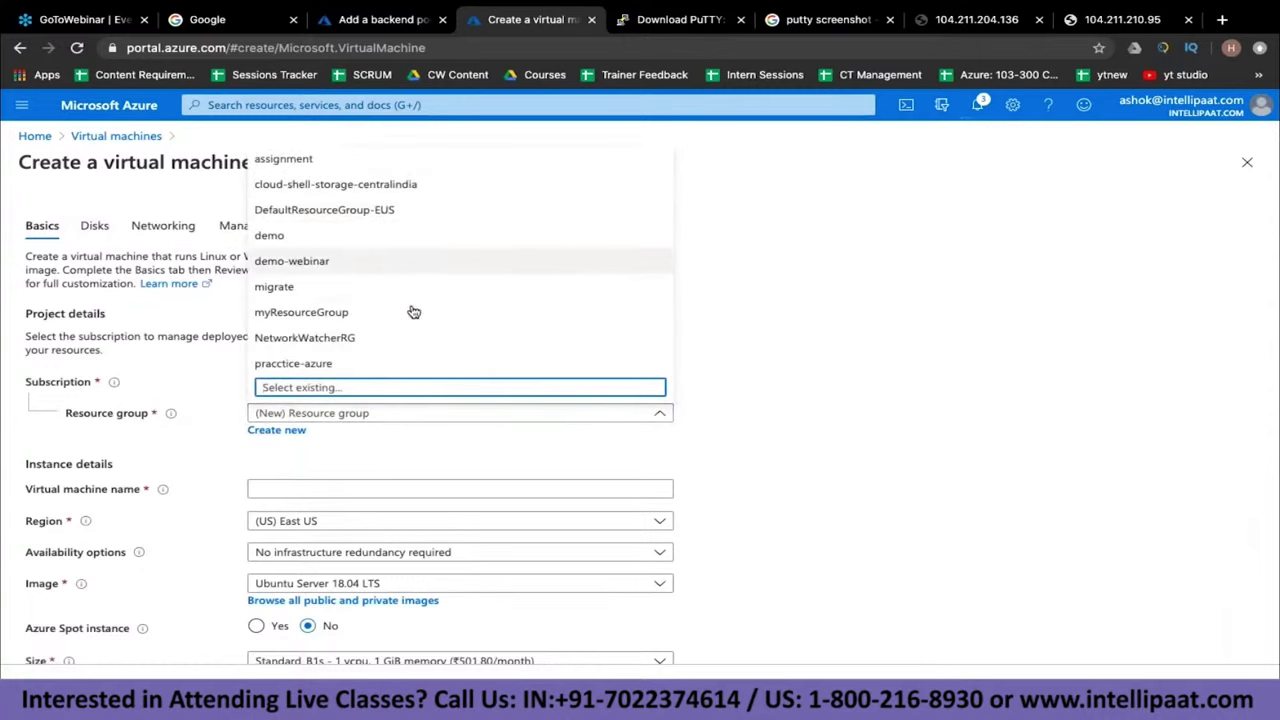
scroll(414, 314, "down", 2)
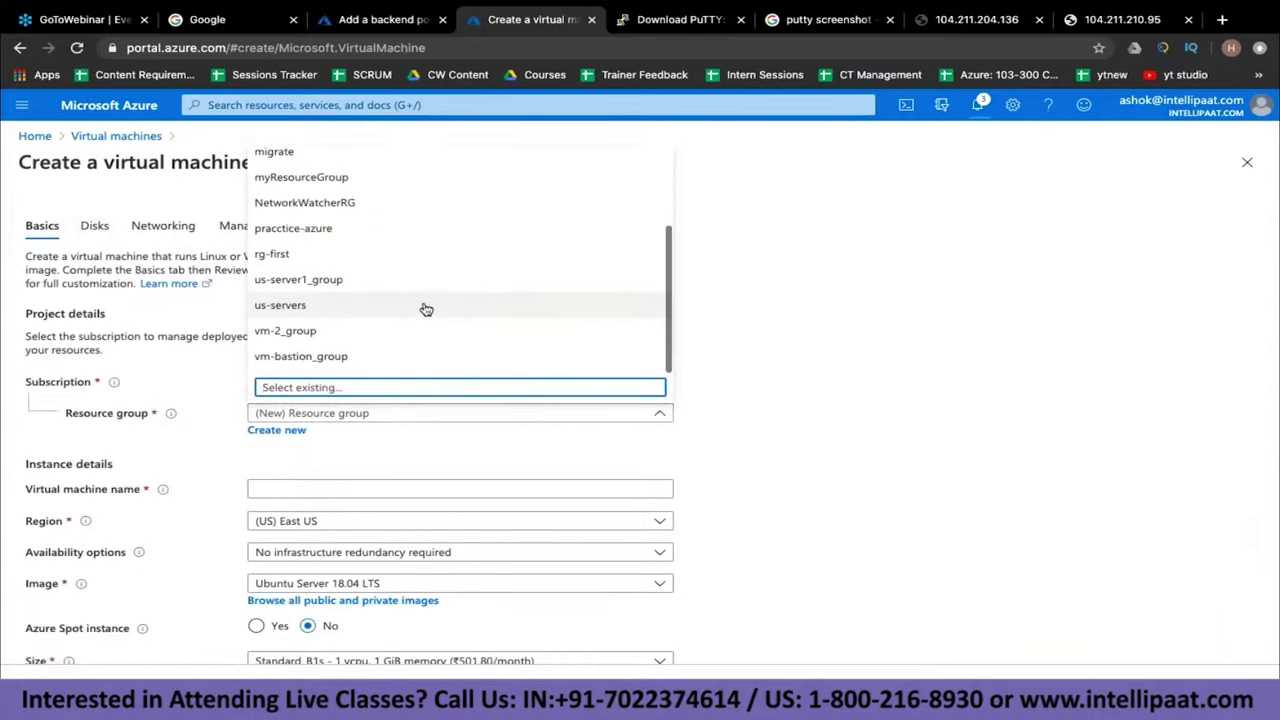
left_click(414, 317)
scroll(443, 414, "down", 1)
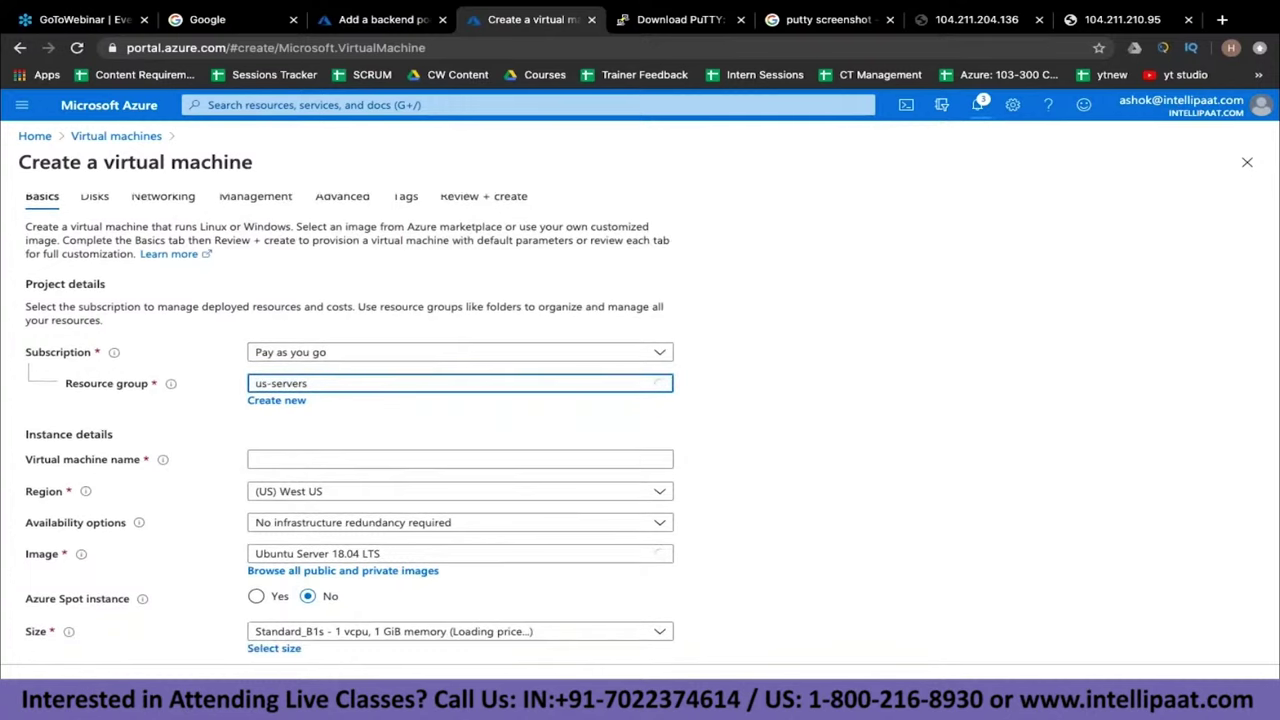
Step: Name the virtual machine usserver1 and set the administrator username
left_click(443, 414)
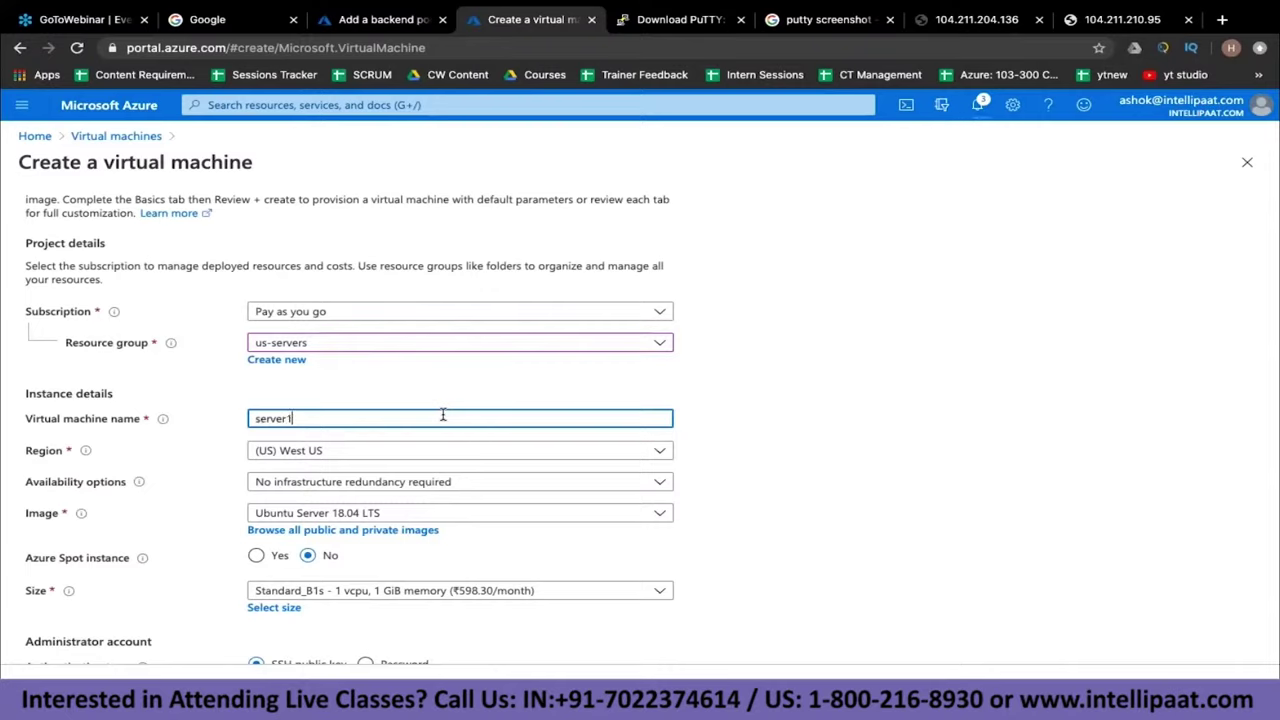
type("server1us")
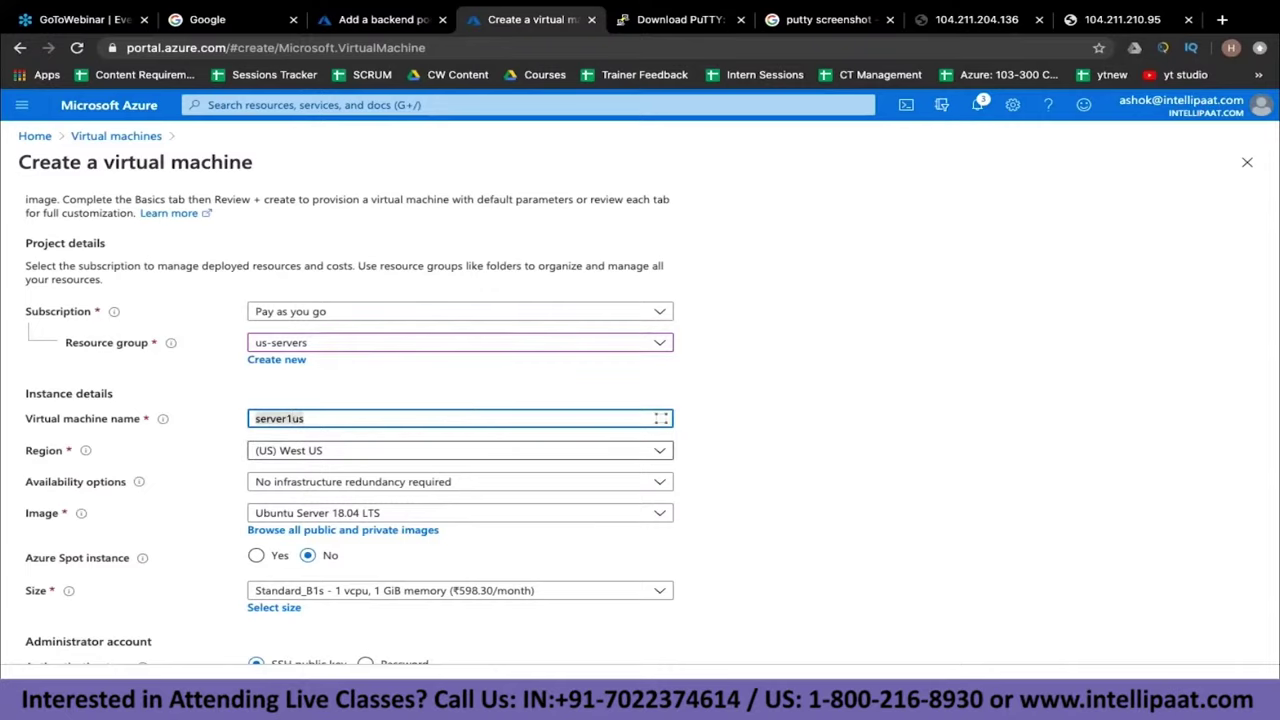
key("ctrl+a")
type("u")
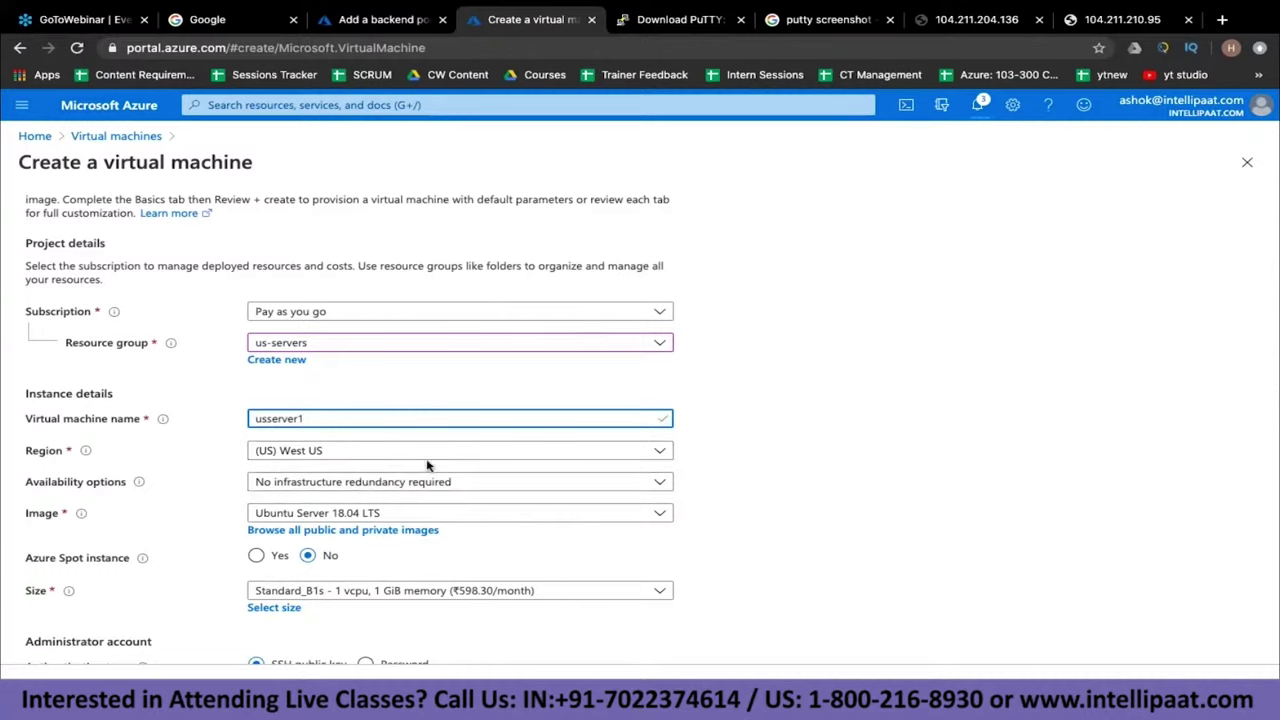
scroll(414, 460, "down", 1)
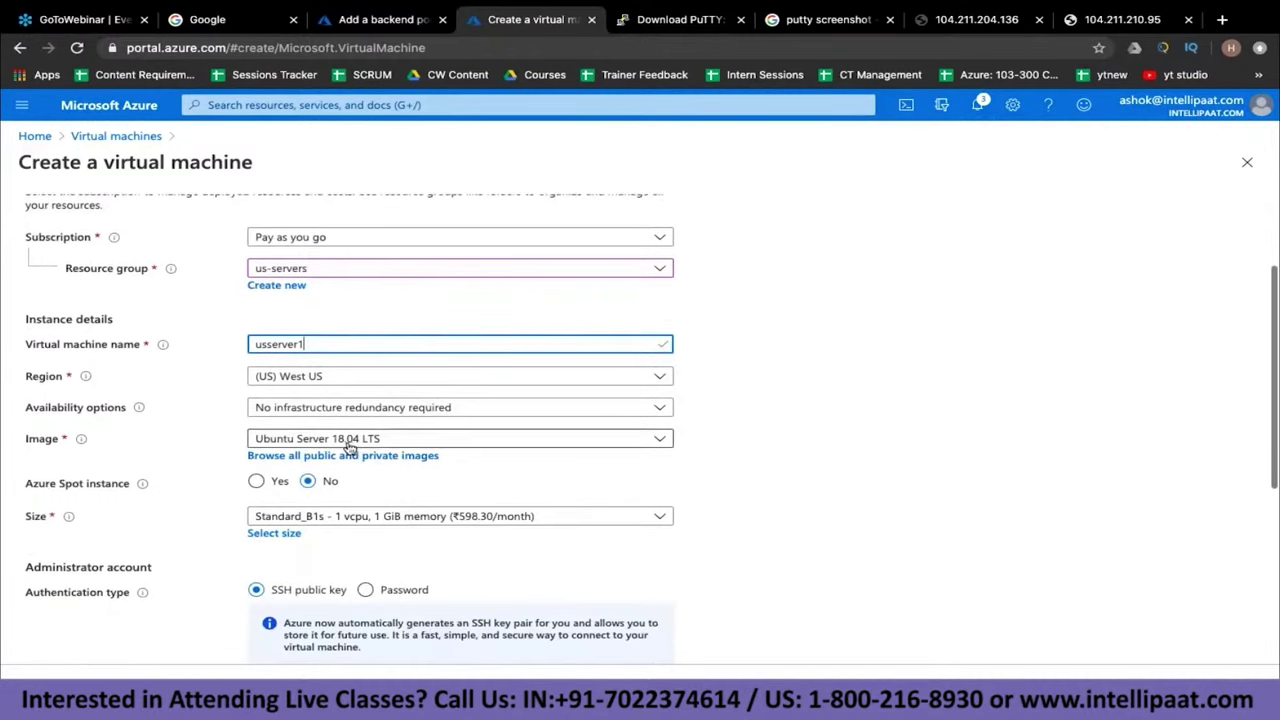
scroll(348, 447, "down", 1)
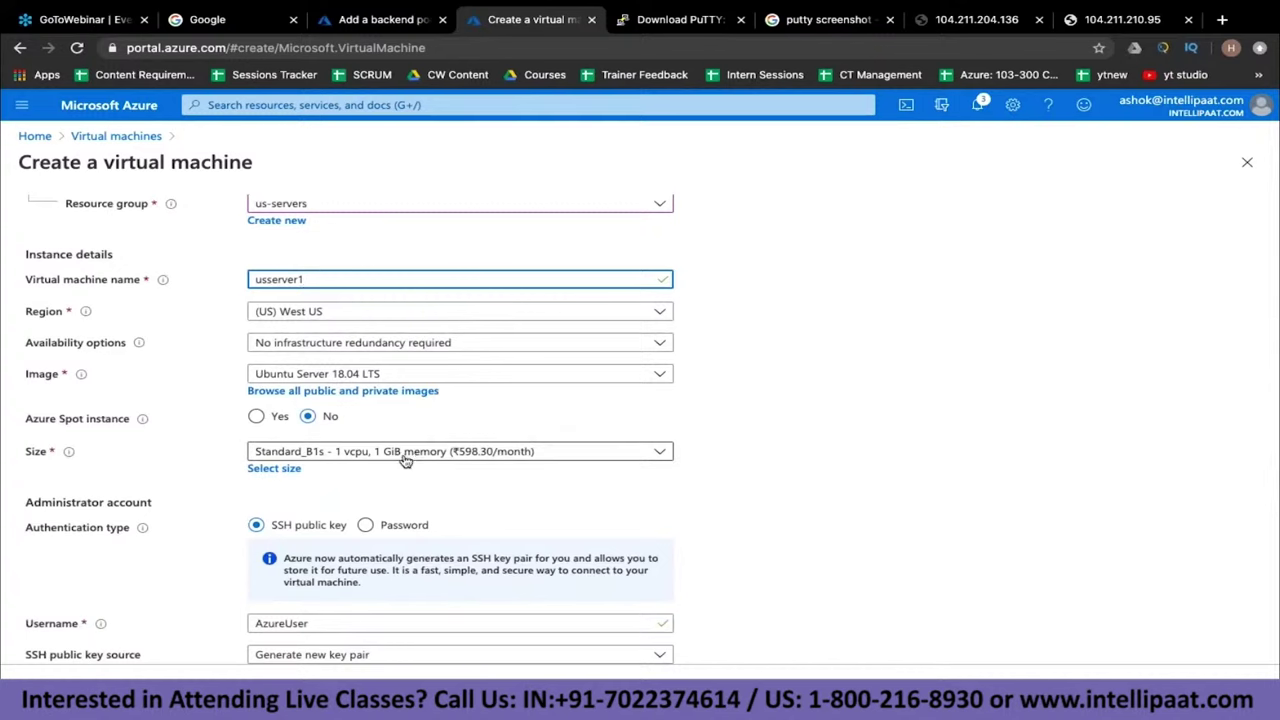
scroll(437, 491, "down", 1)
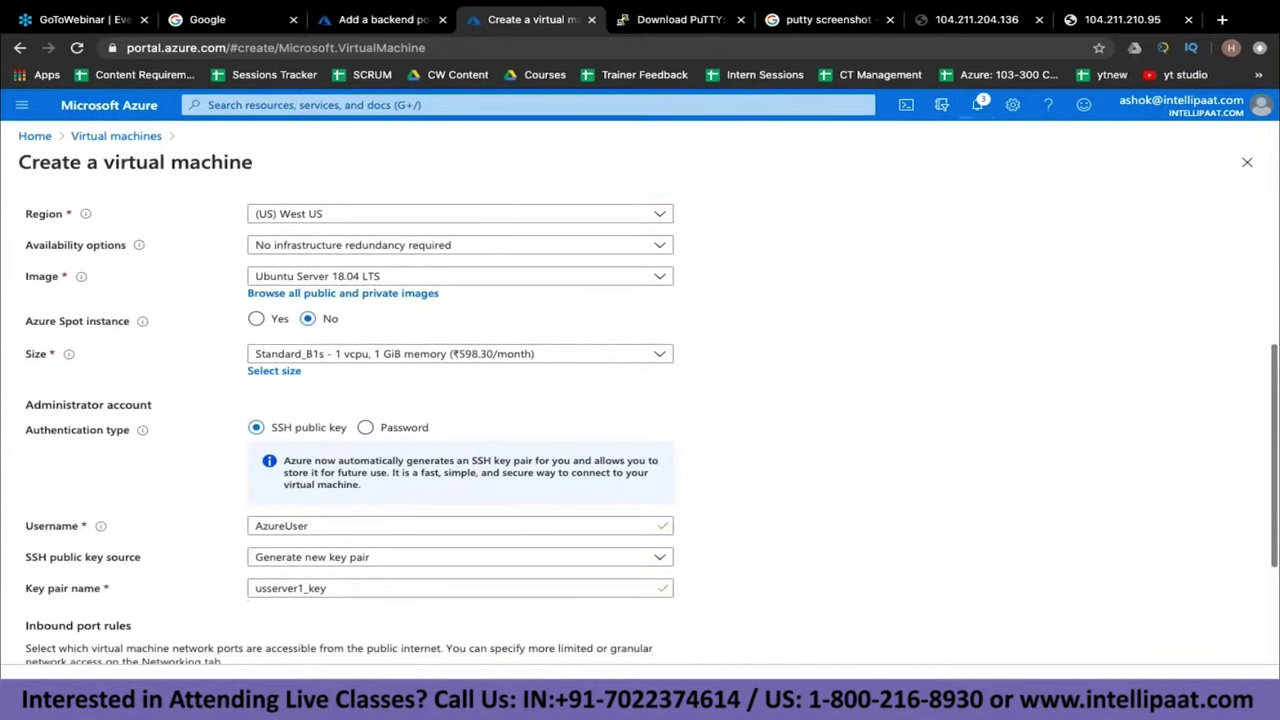
scroll(331, 525, "down", 1)
left_click_drag(331, 467, 236, 475)
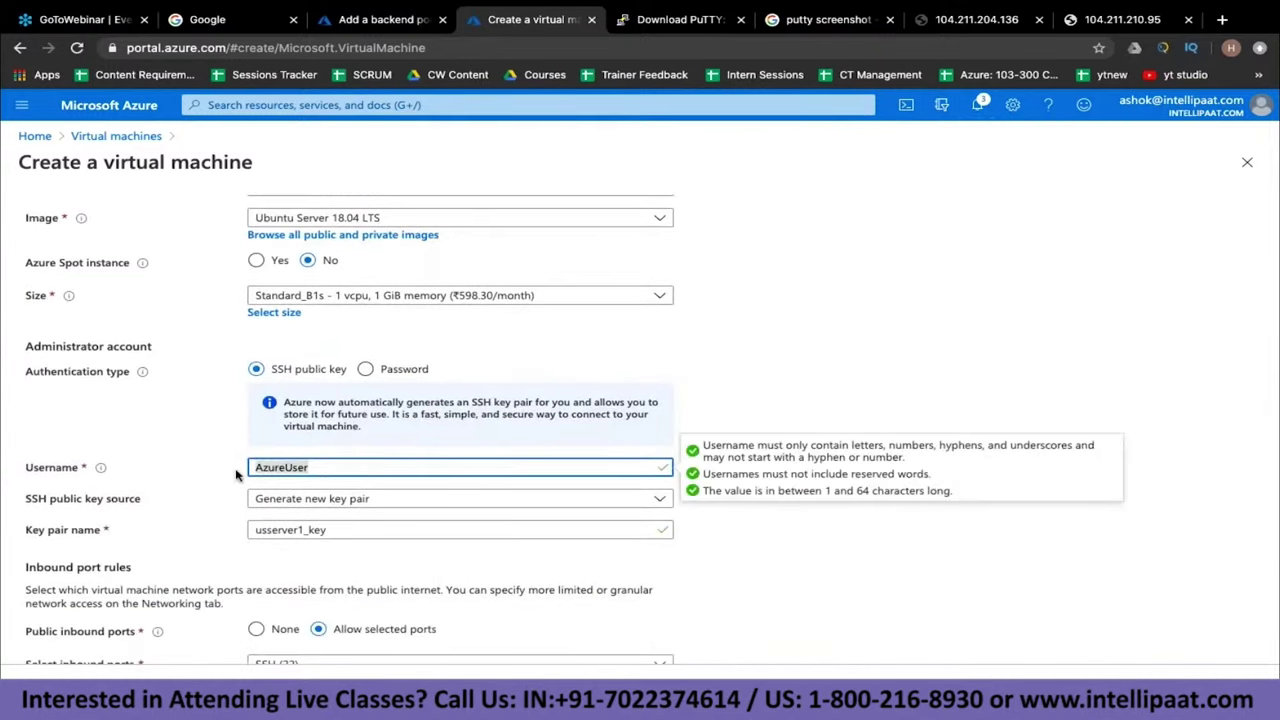
type("intellipaat")
Step: Switch to password authentication and enter and confirm the admin password
left_click(366, 371)
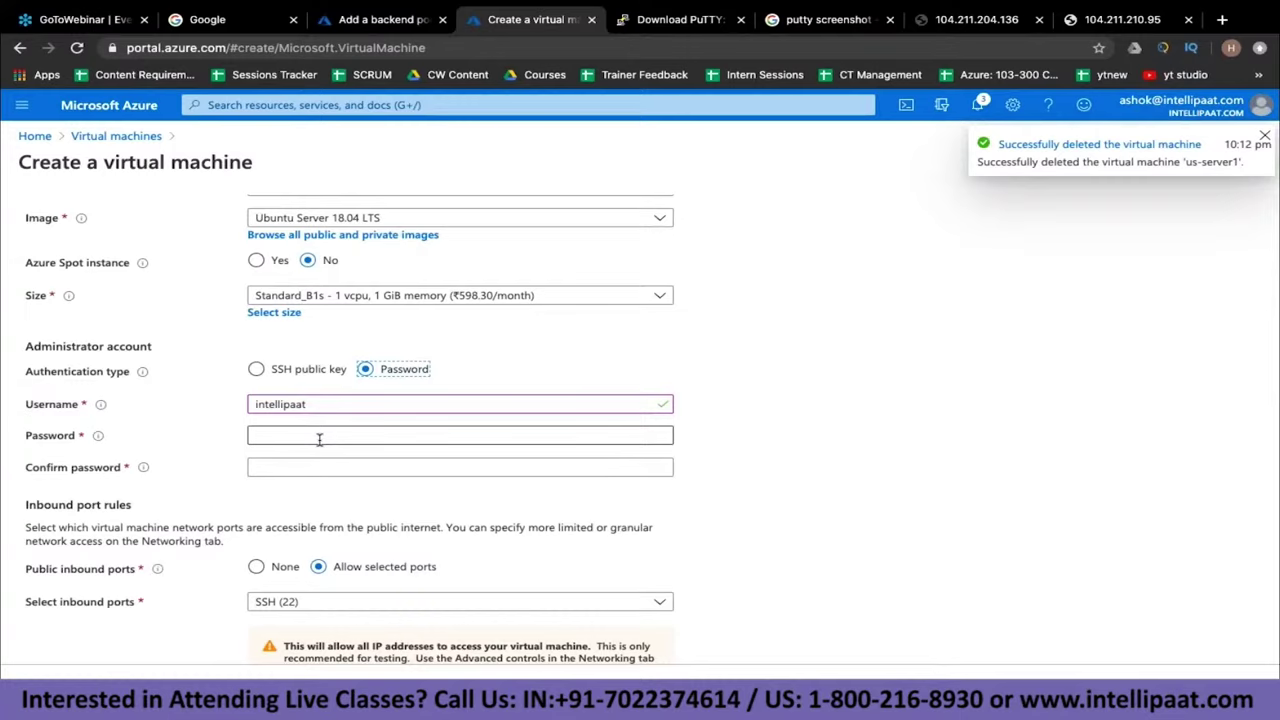
left_click(320, 438)
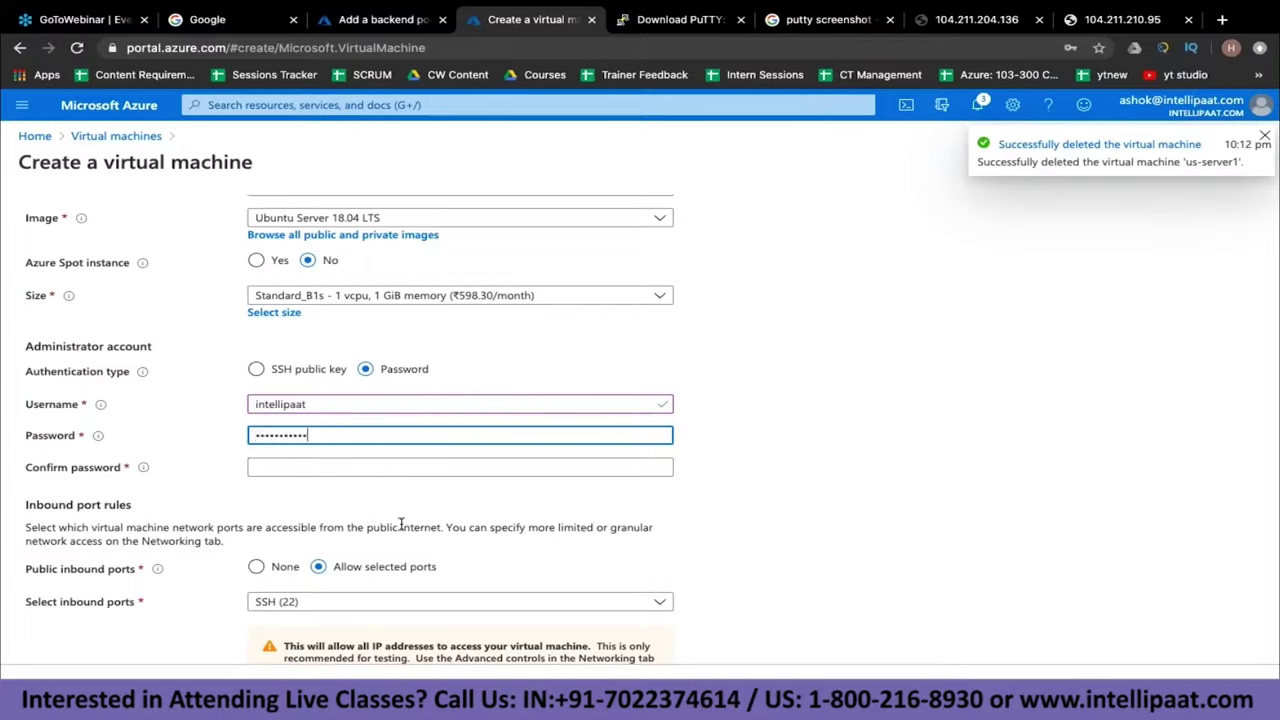
key("Tab")
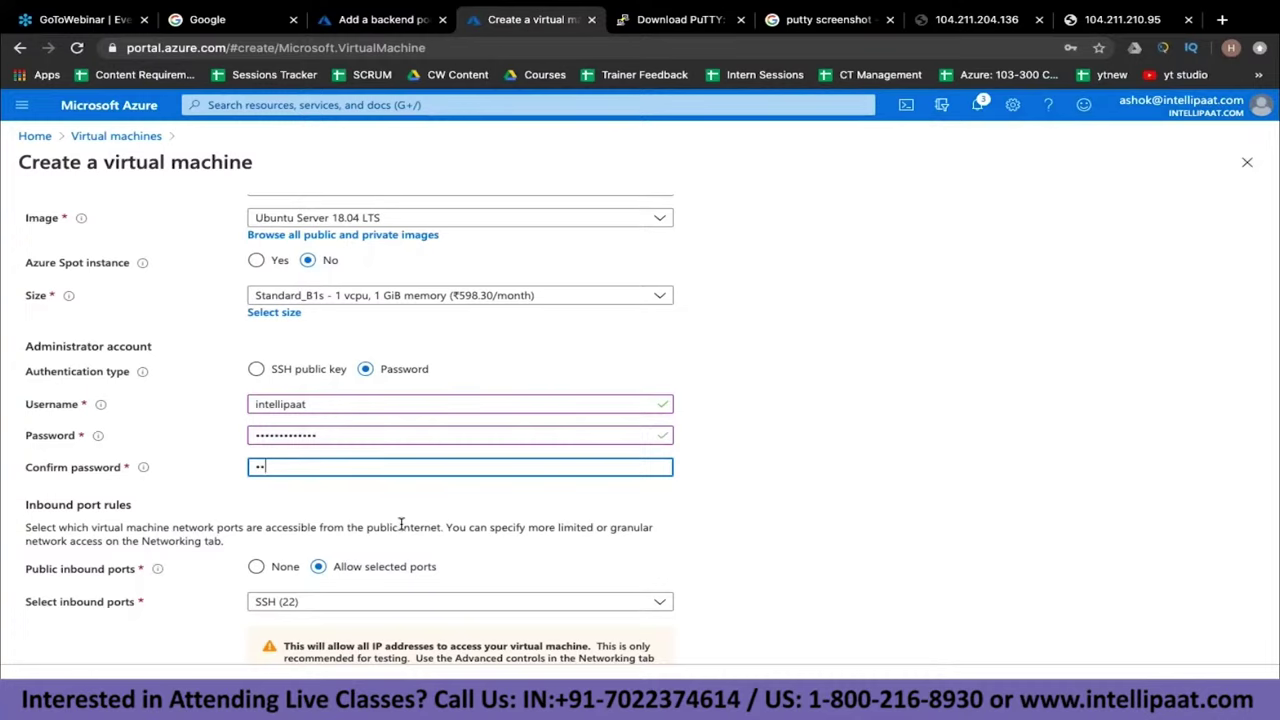
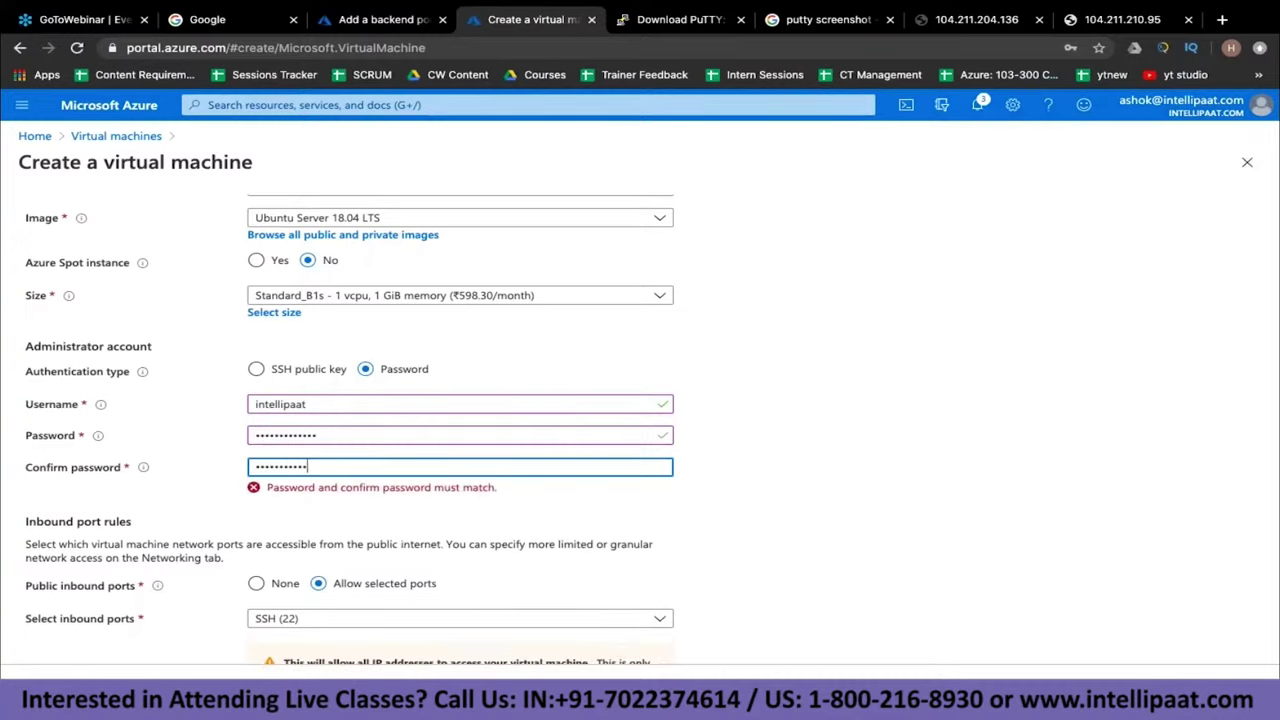
Step: Turn boot diagnostics off and move to the final Review + create check
scroll(460, 400, "down", 1)
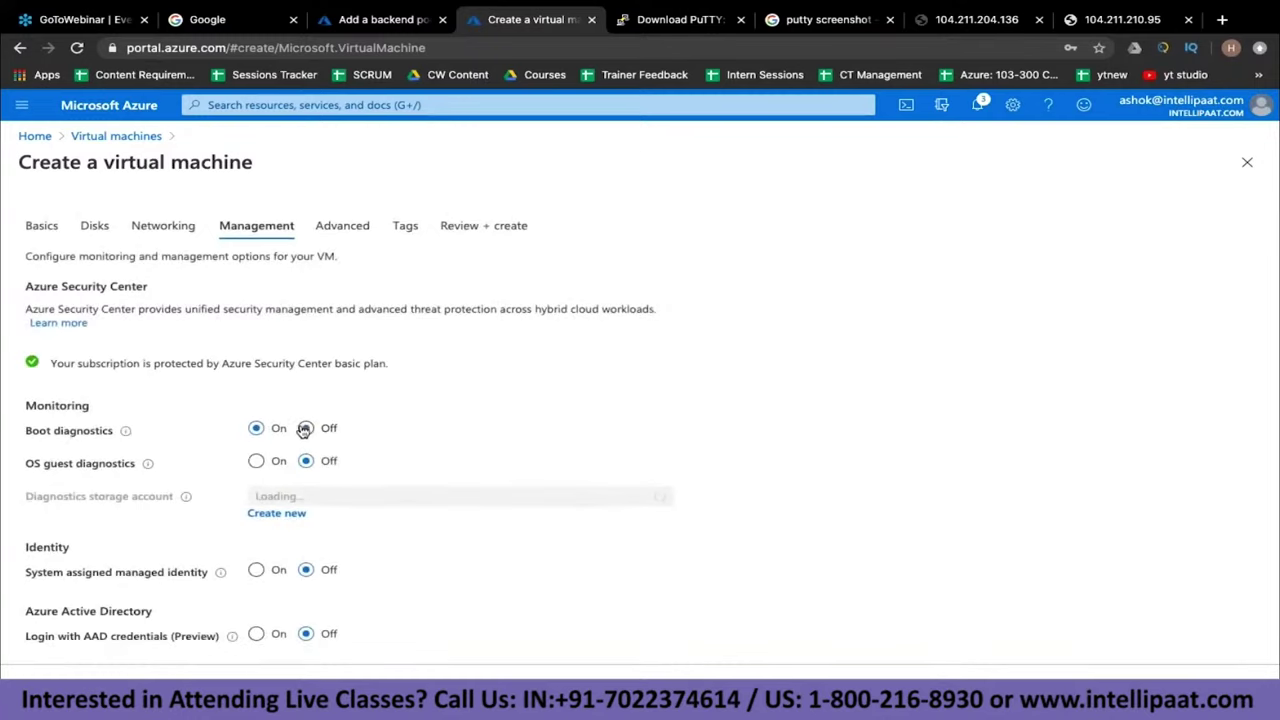
left_click(305, 428)
left_click(90, 698)
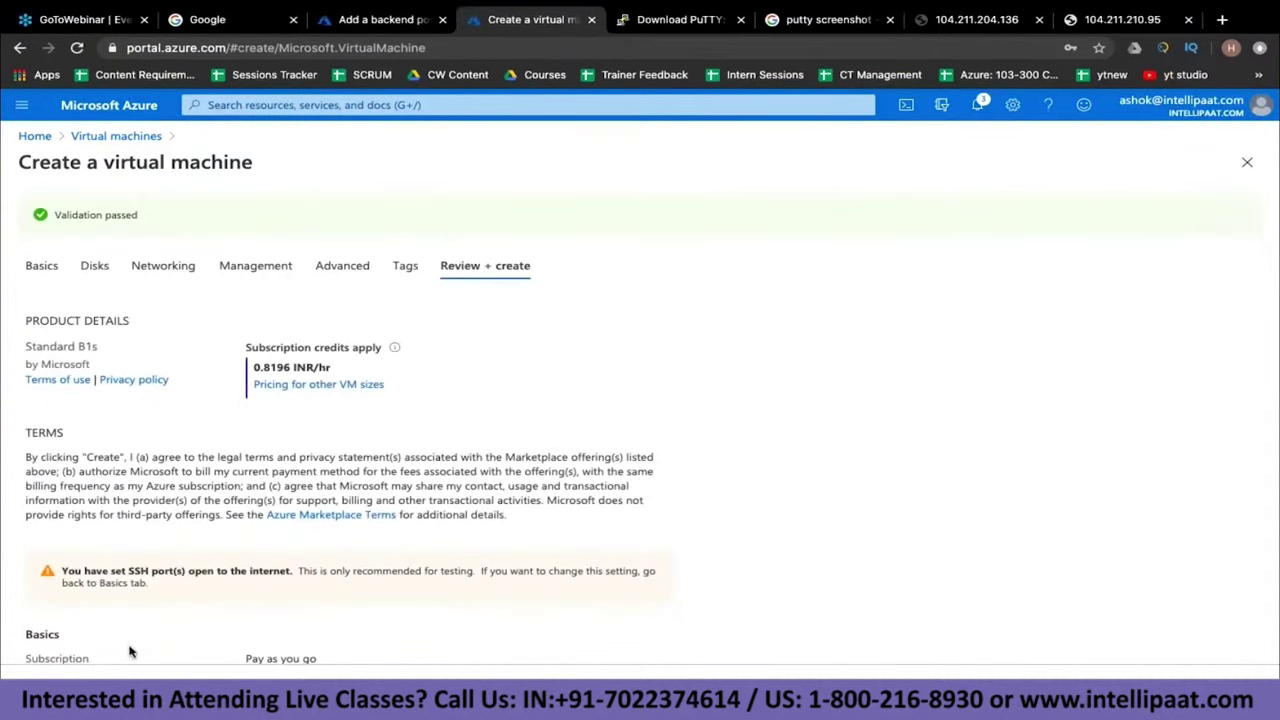
scroll(291, 567, "down", 1)
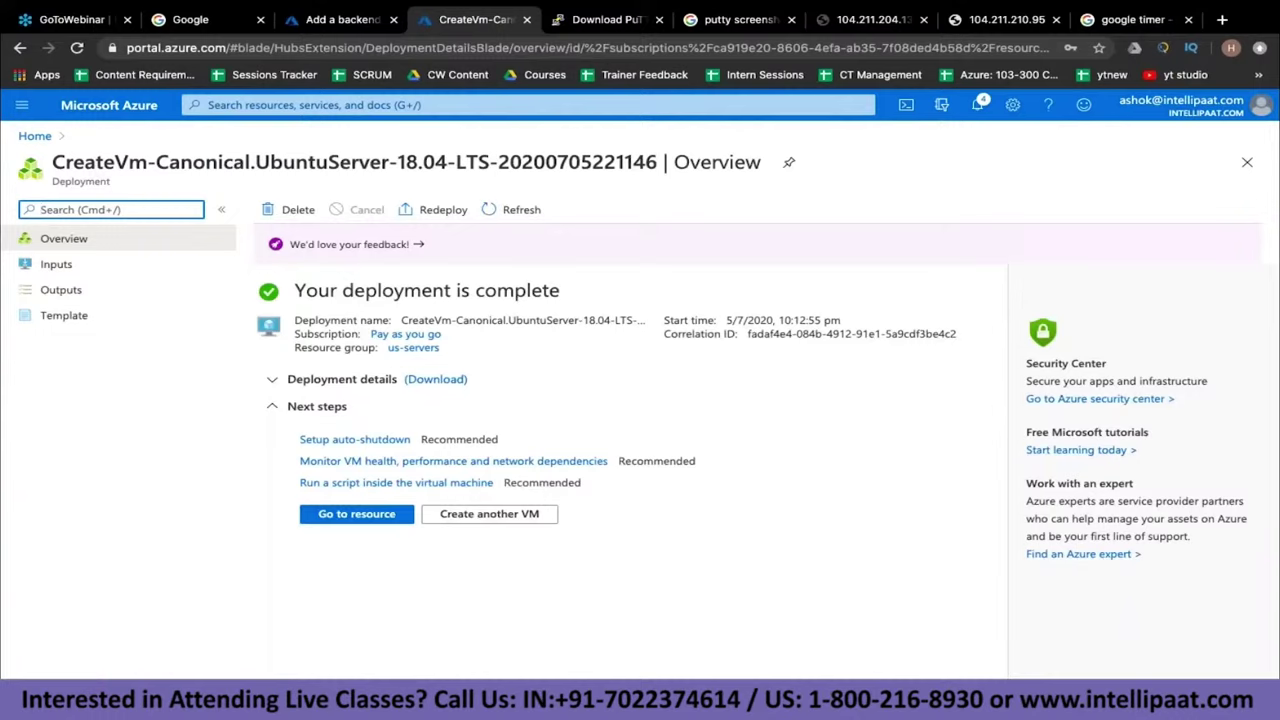
Step: Open us-server1 from the home page's Recent resources, retrying after the blade stalls
left_click(42, 141)
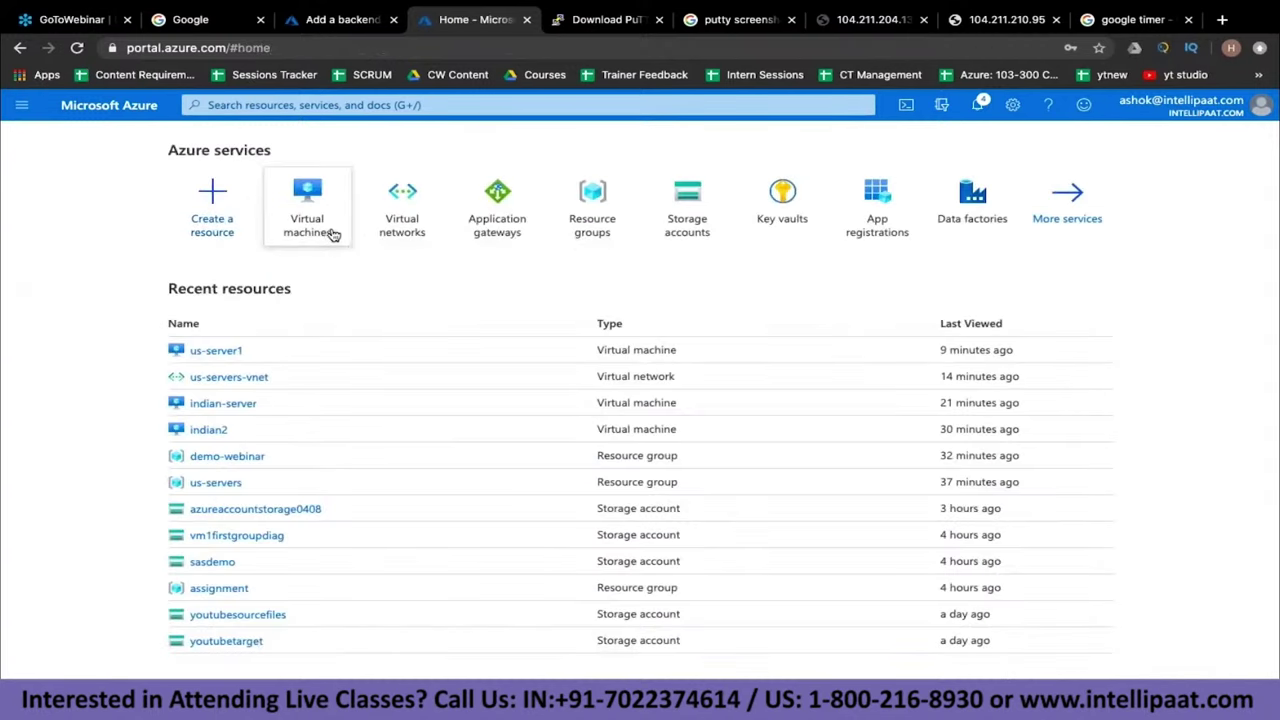
left_click(240, 350)
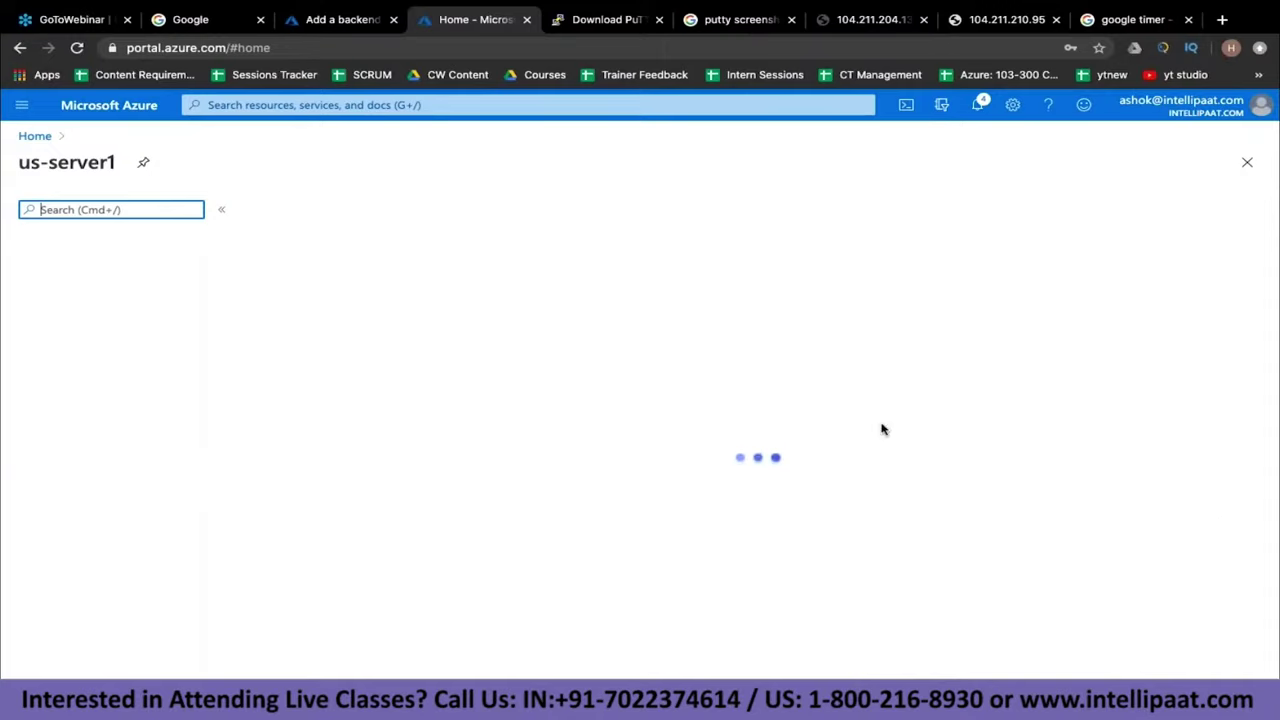
left_click(35, 136)
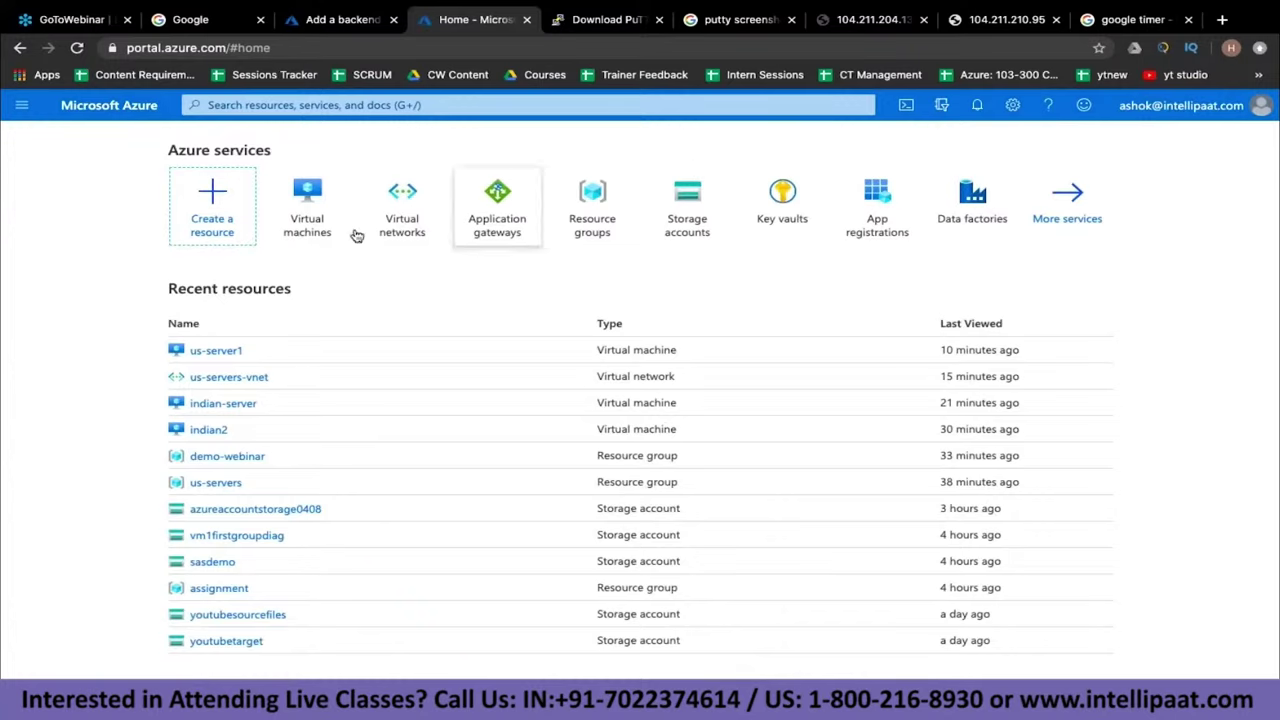
mouse_move(308, 232)
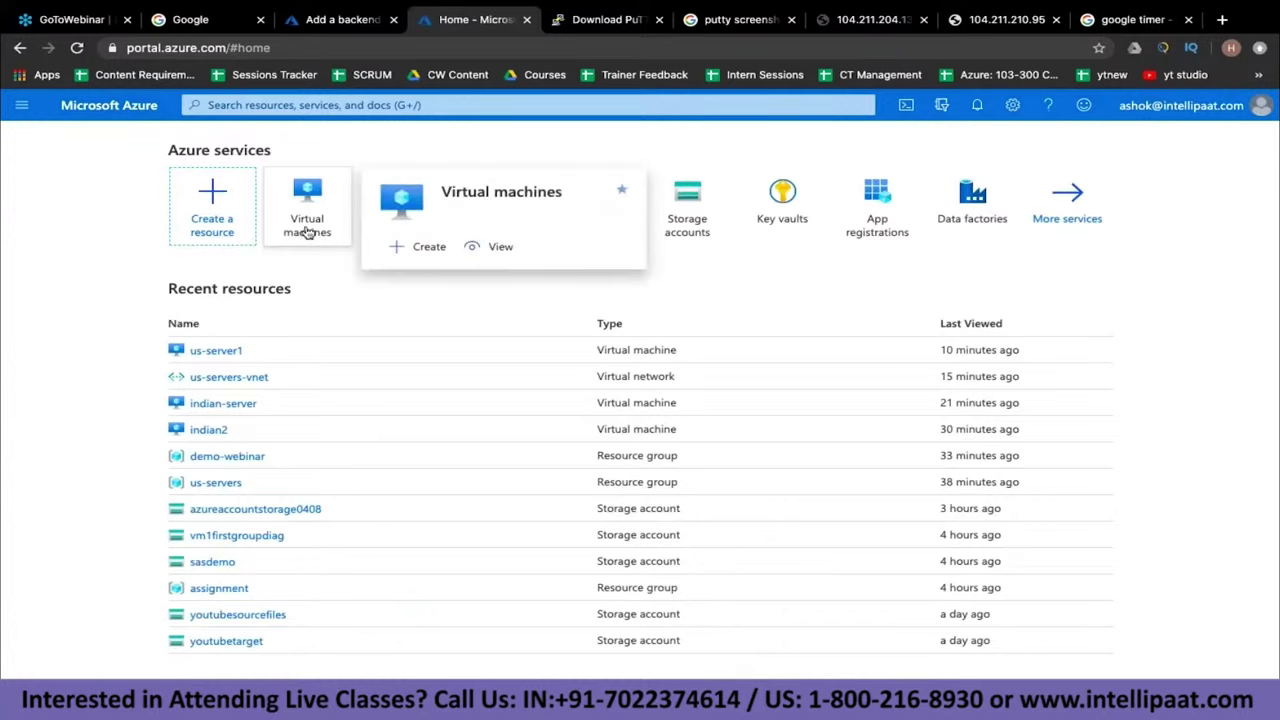
left_click(217, 351)
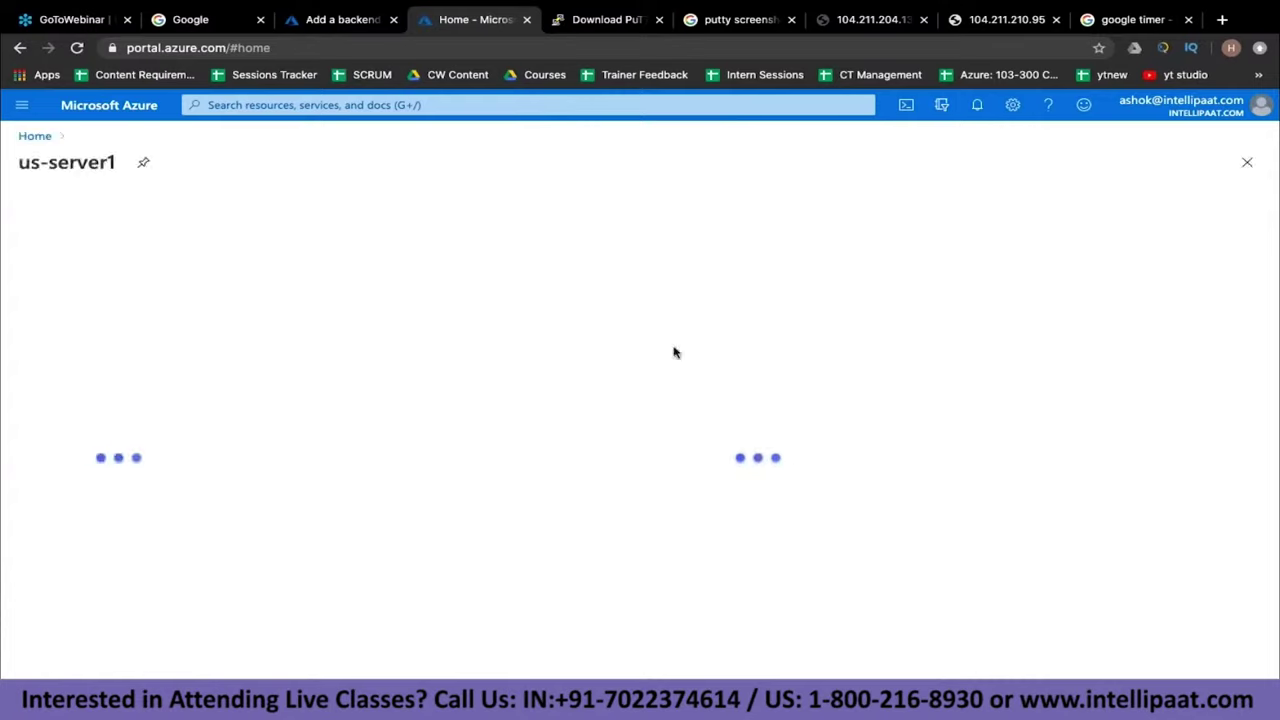
Step: Reload the stalled Azure portal page
left_click(35, 136)
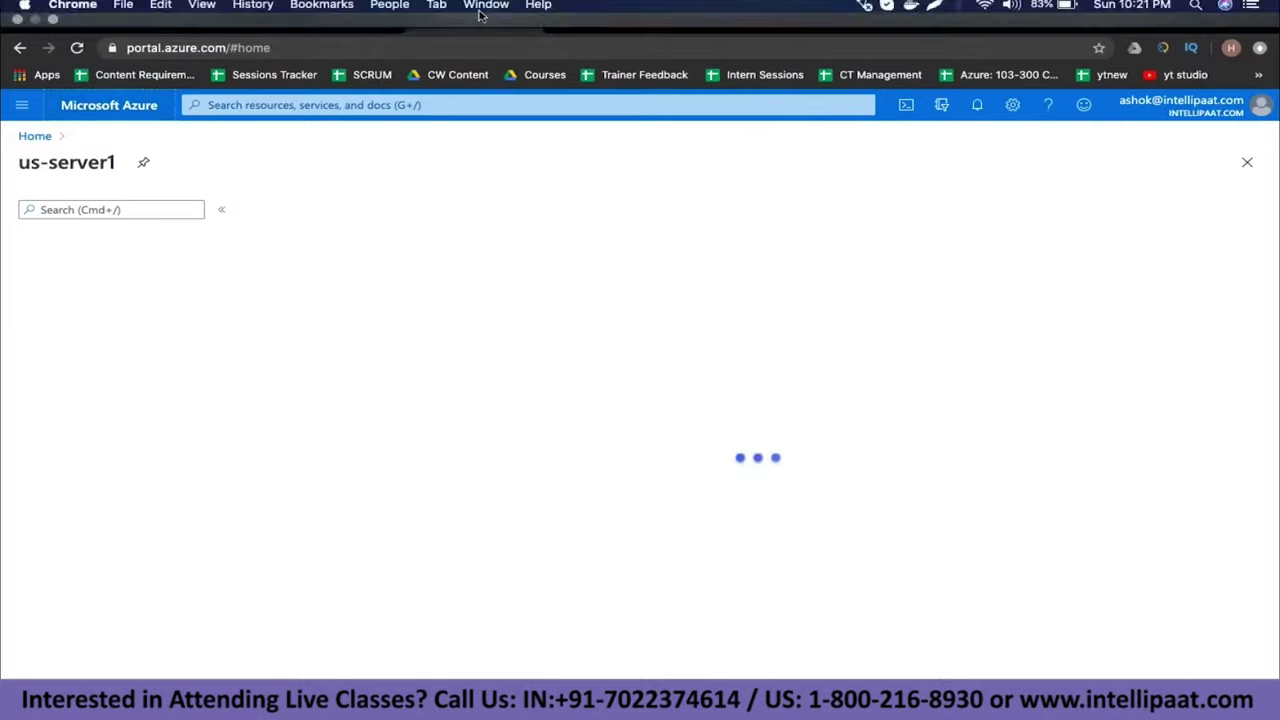
left_click_drag(475, 19, 1135, 19)
left_click(200, 47)
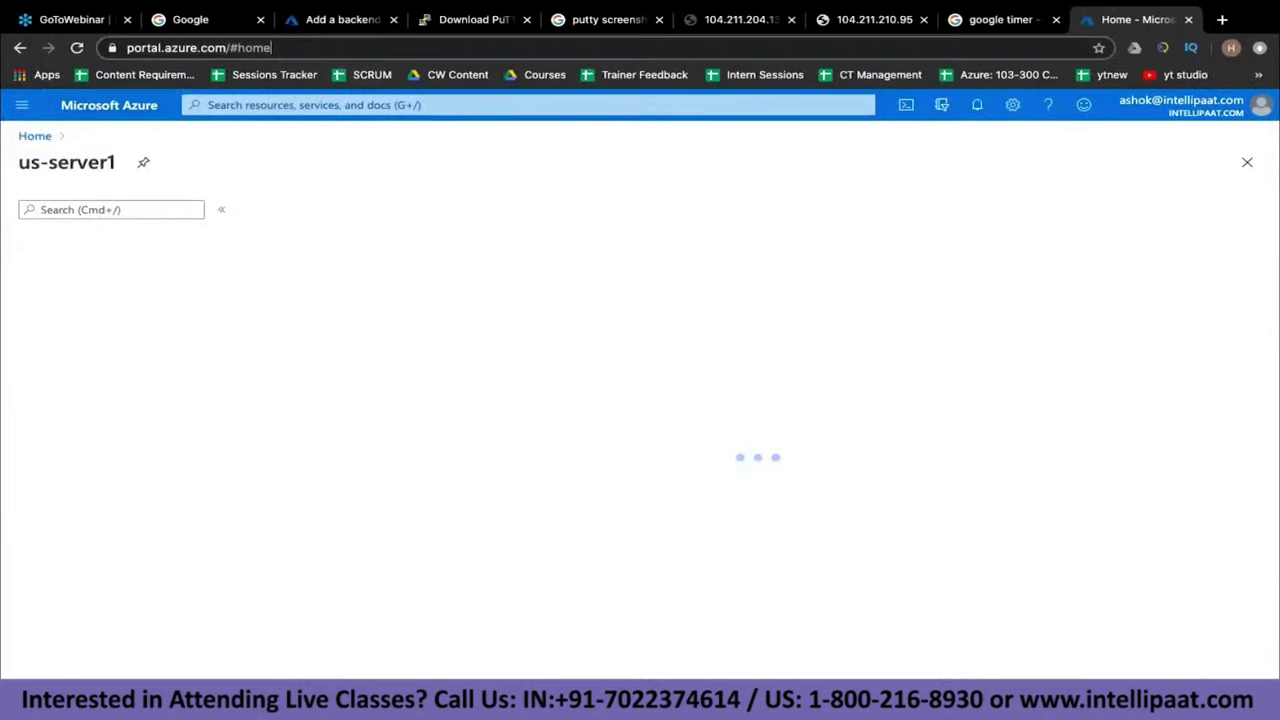
key("Return")
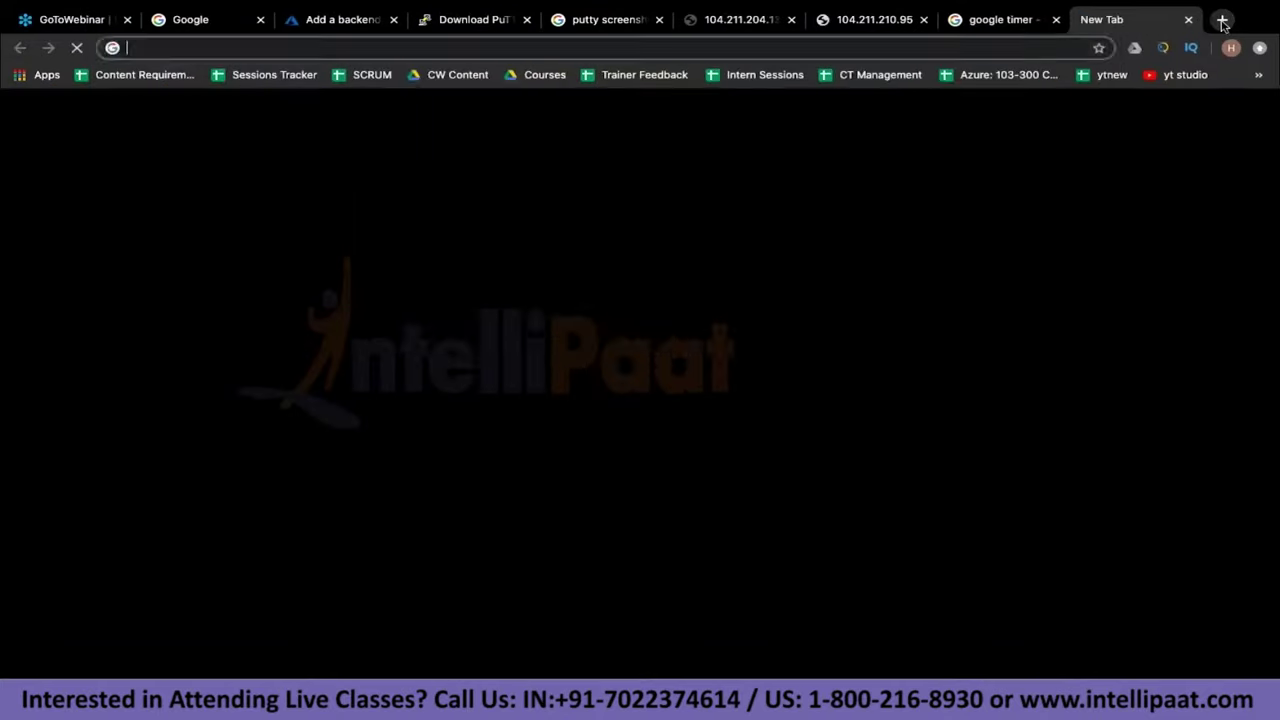
left_click(1056, 19)
left_click_drag(1105, 35, 530, 19)
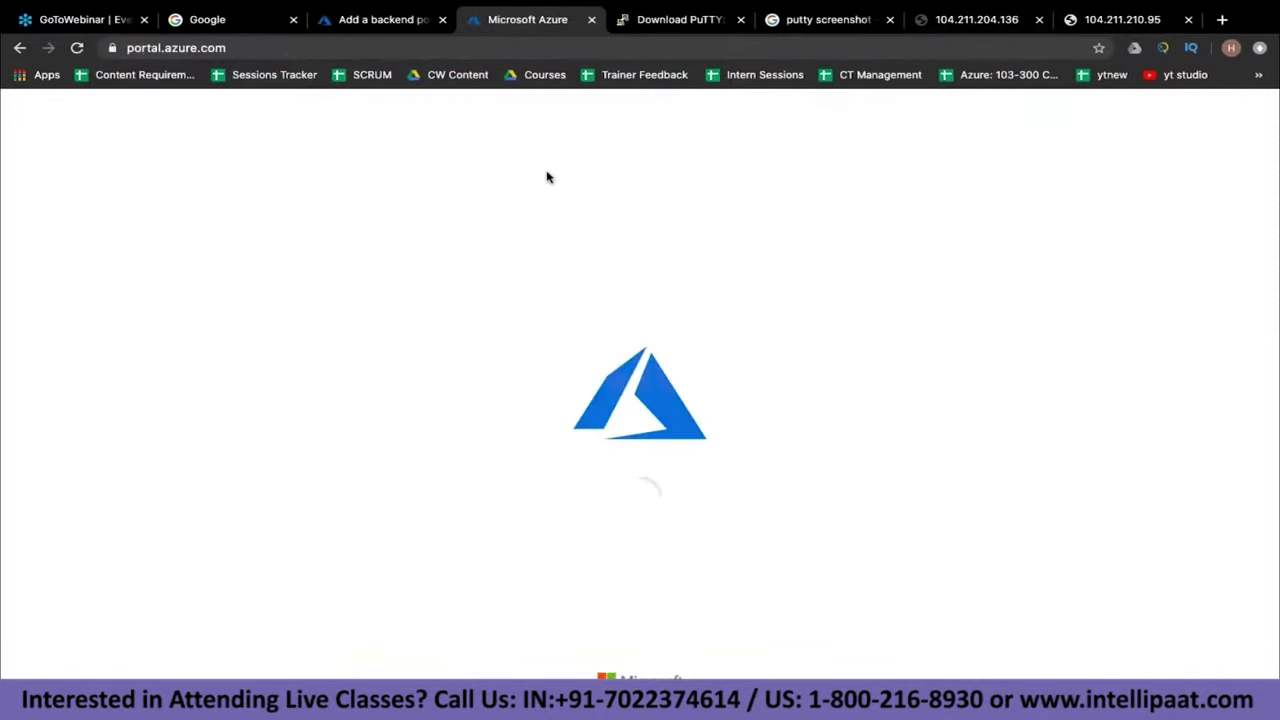
Step: Open usserver1's overview and copy its public IP 23.99.12.32
left_click(305, 215)
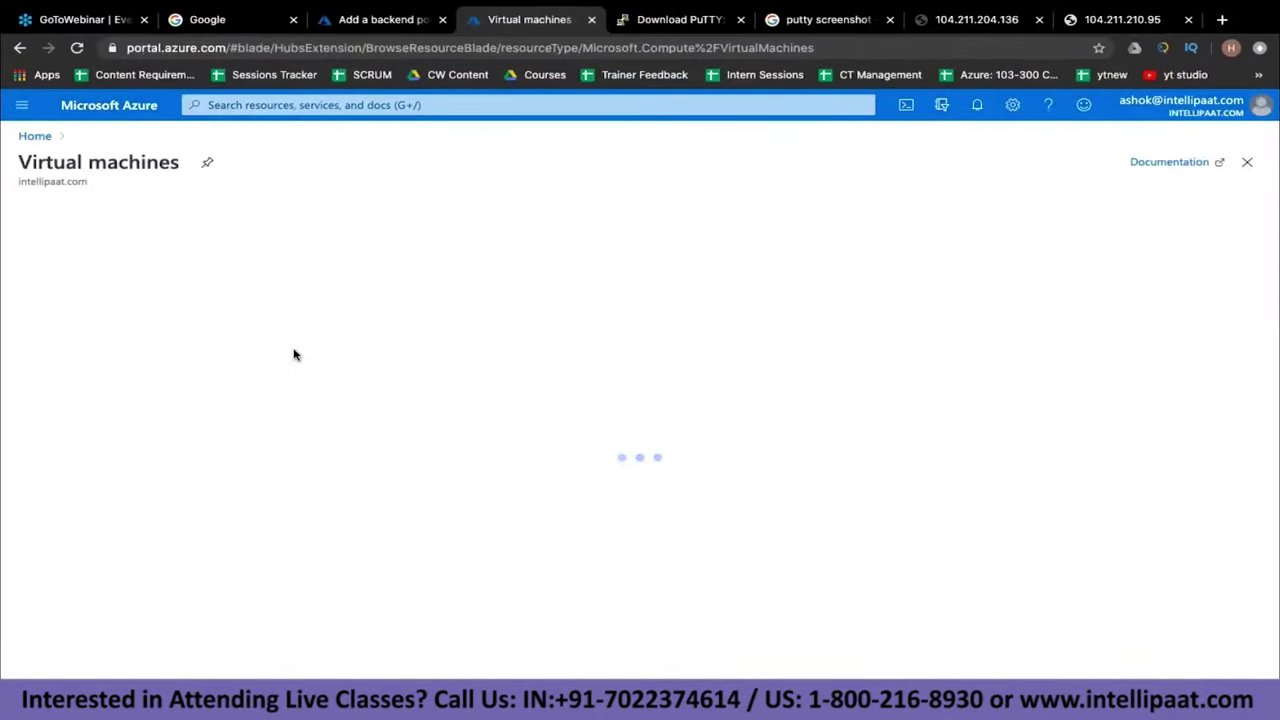
left_click(93, 469)
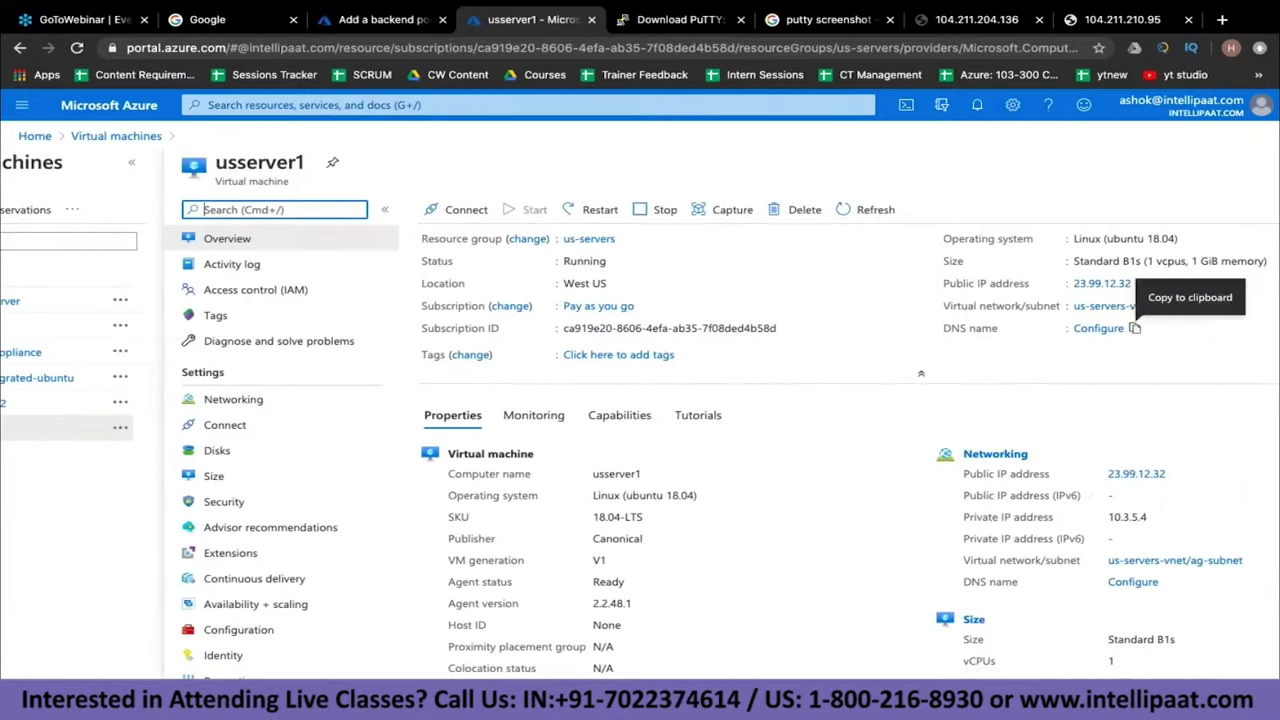
left_click(1142, 285)
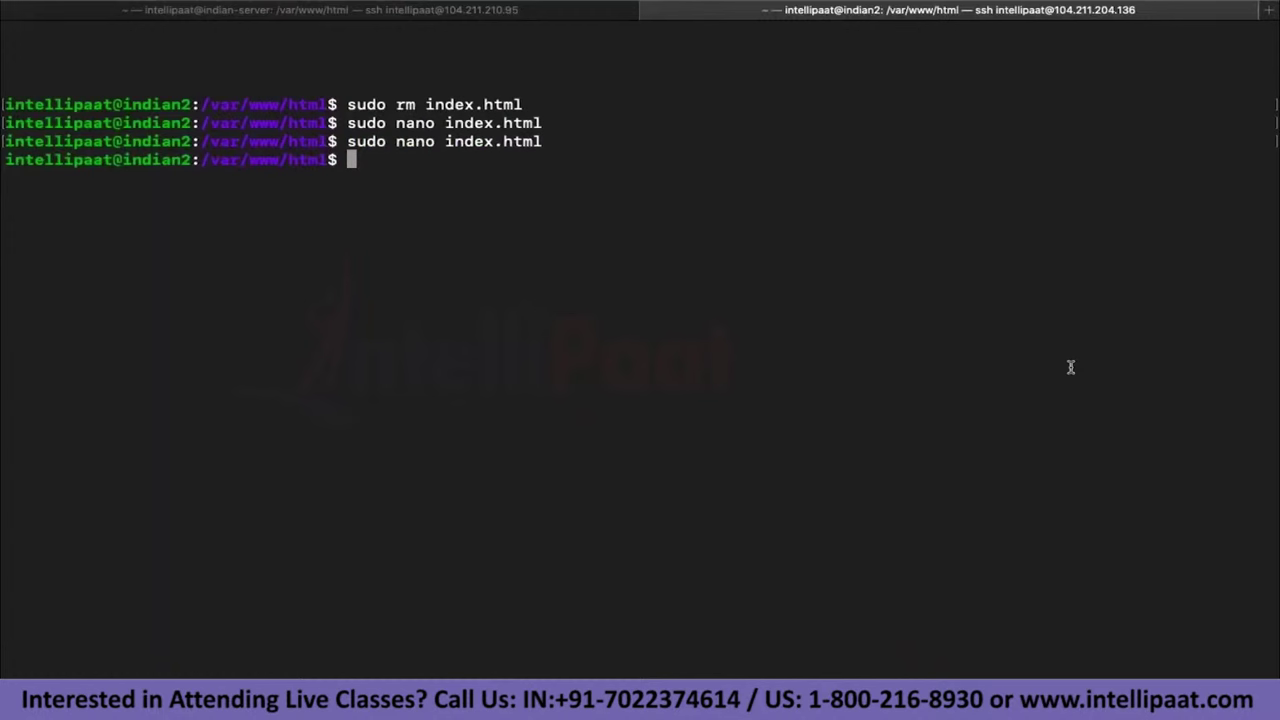
Step: SSH into usserver1 at 23.99.12.32 as intellipaat, accepting the host key and logging in
key("super+k")
key("super+t")
type("ssh intellipaat@")
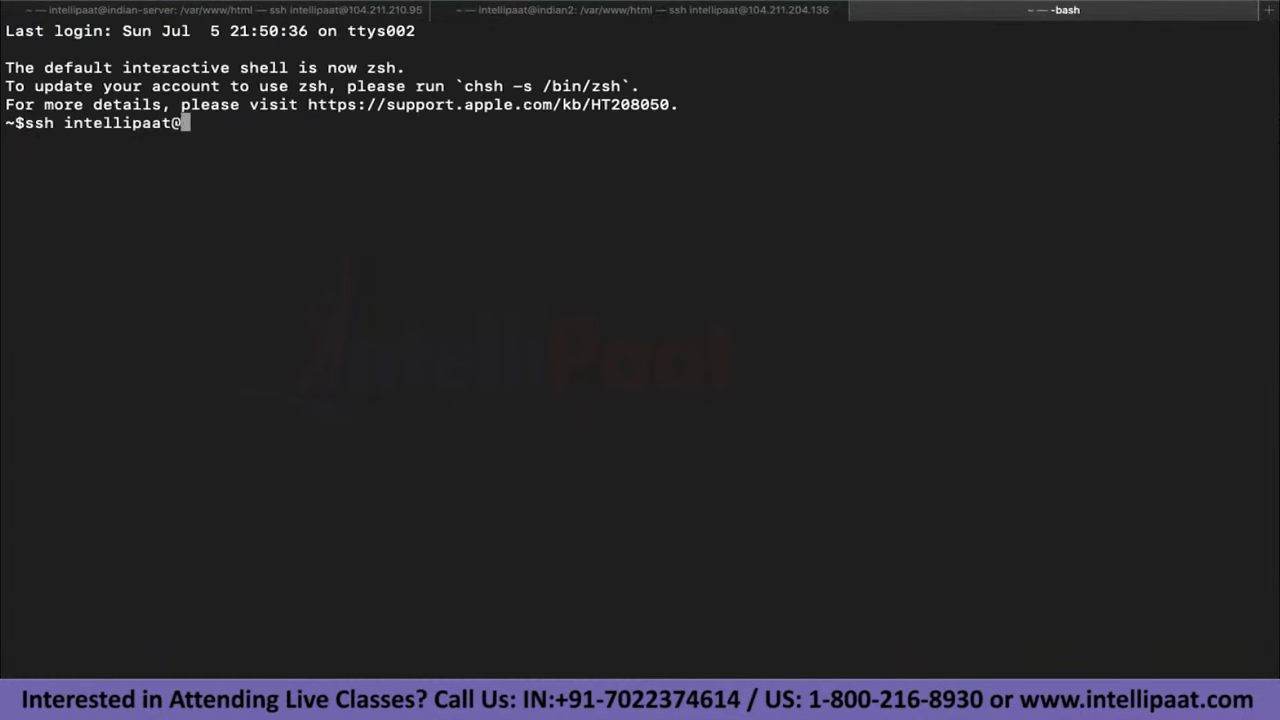
key("super+v")
key("Return")
type("yes")
key("Return")
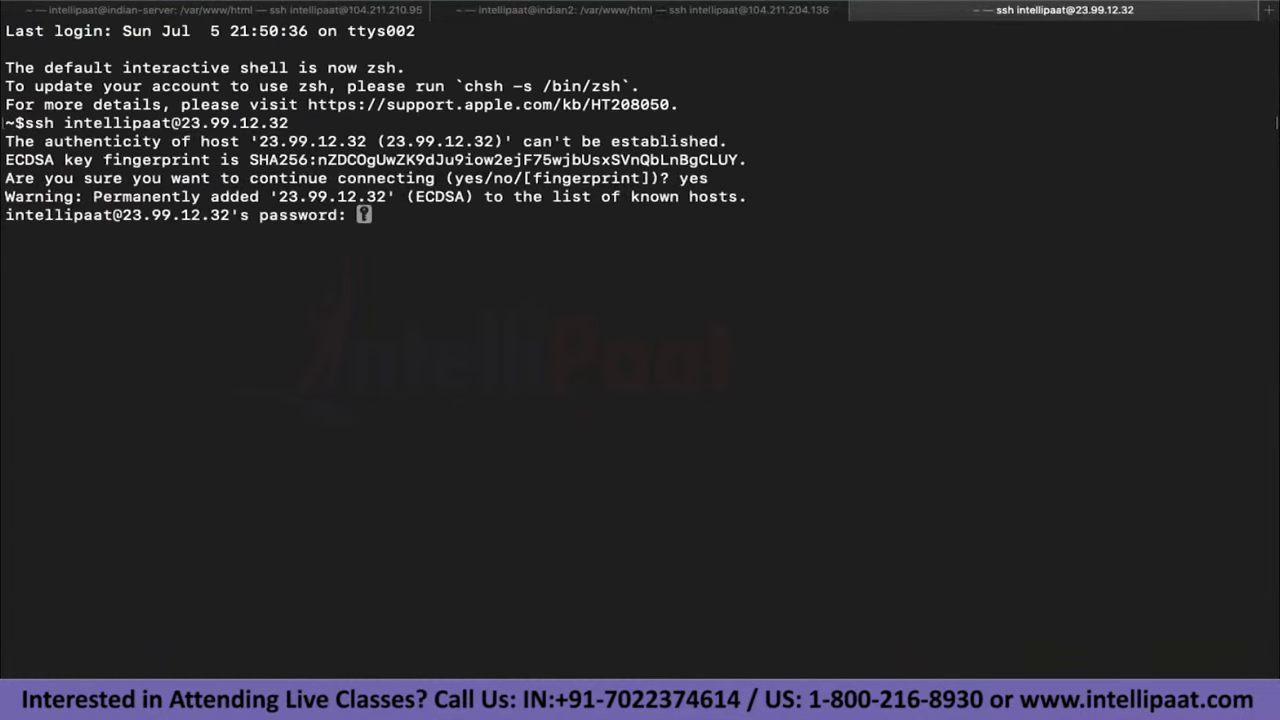
key("super+v")
key("Return")
Step: Clear the screen and start an ssh intellipaat@ command in a new tab
key("ctrl+l")
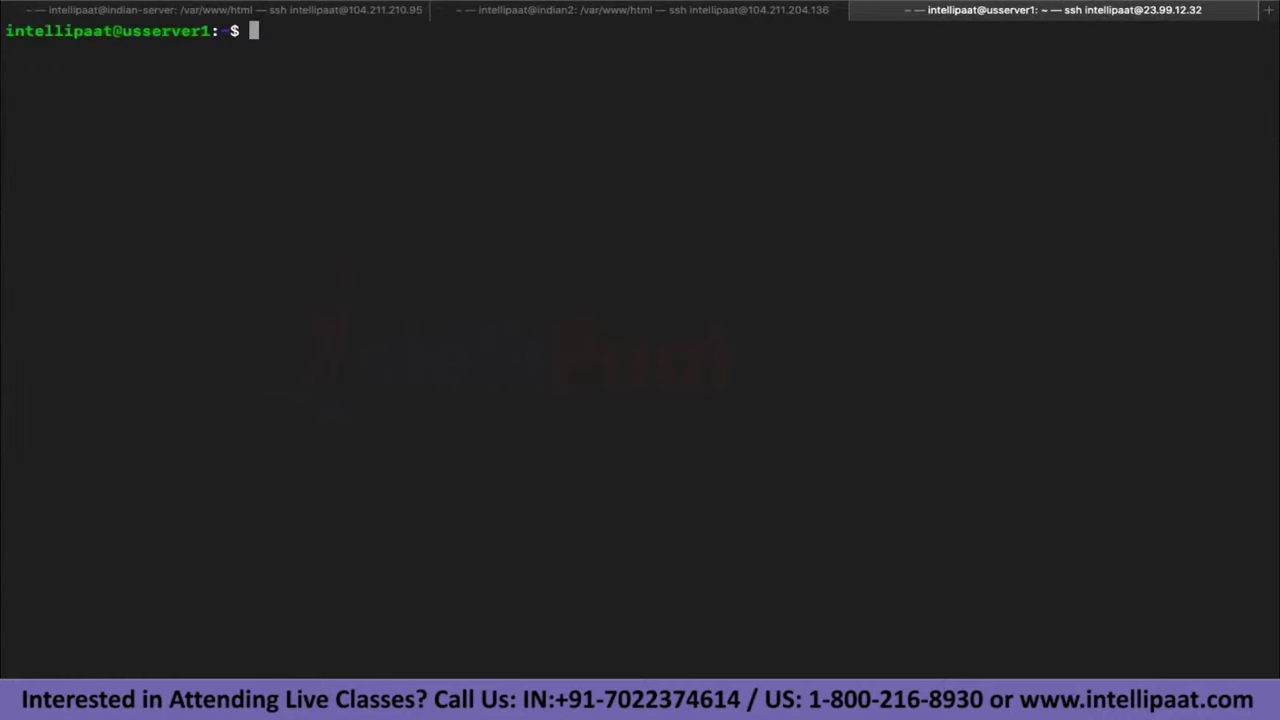
key("super+t")
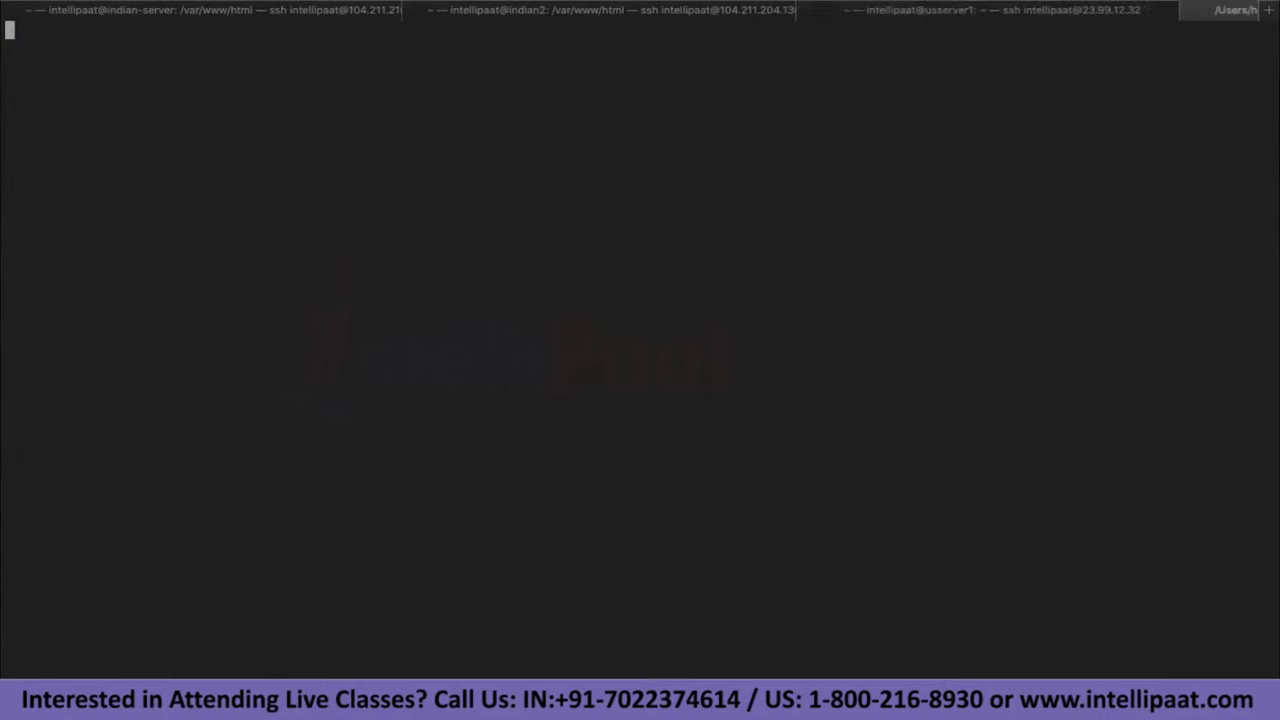
type("ssh intellipaat@")
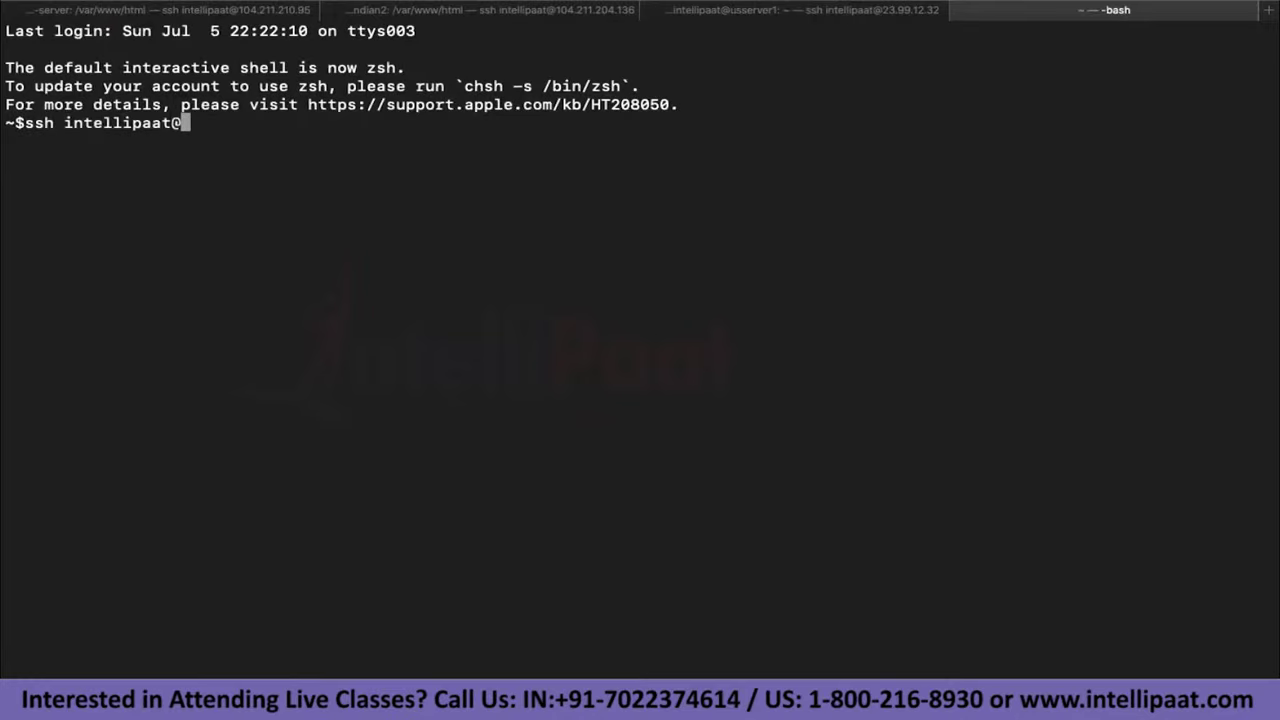
Step: Copy us-server2's public IP 23.100.38.15 from its Azure overview page
key("super+Tab")
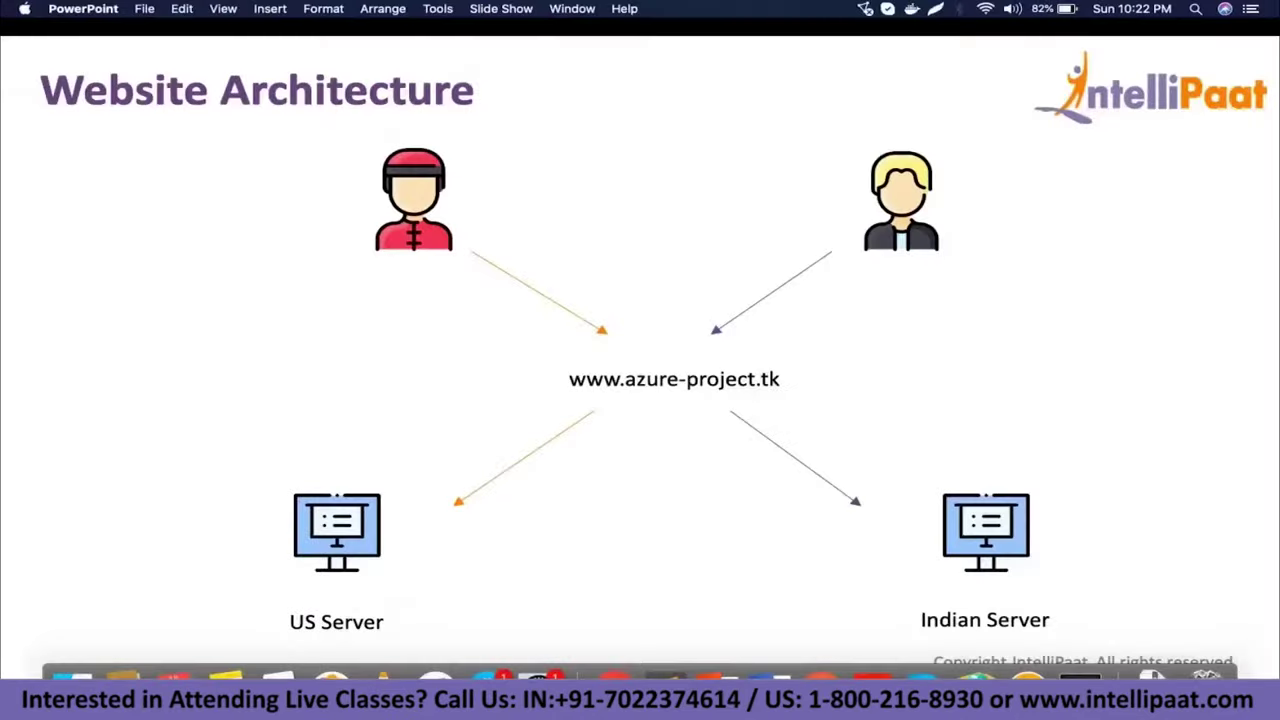
key("super+Tab")
key("super+Tab")
scroll(210, 205, "left", 3)
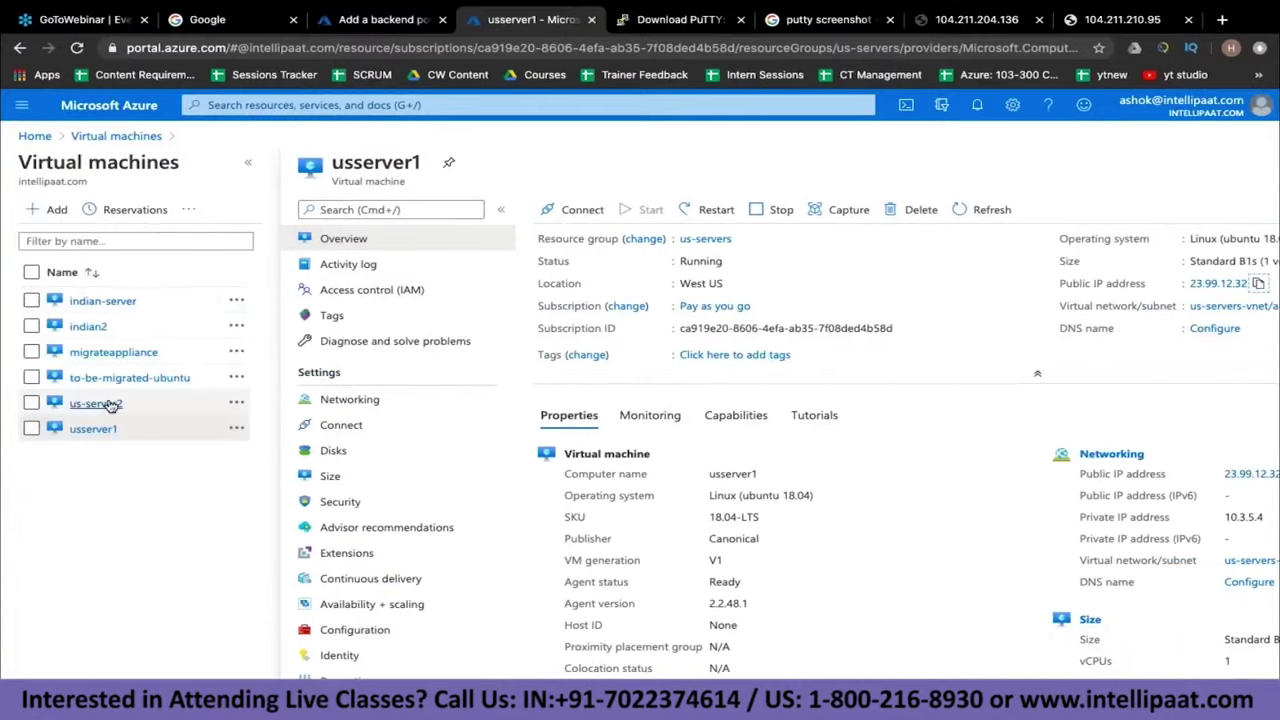
left_click(108, 403)
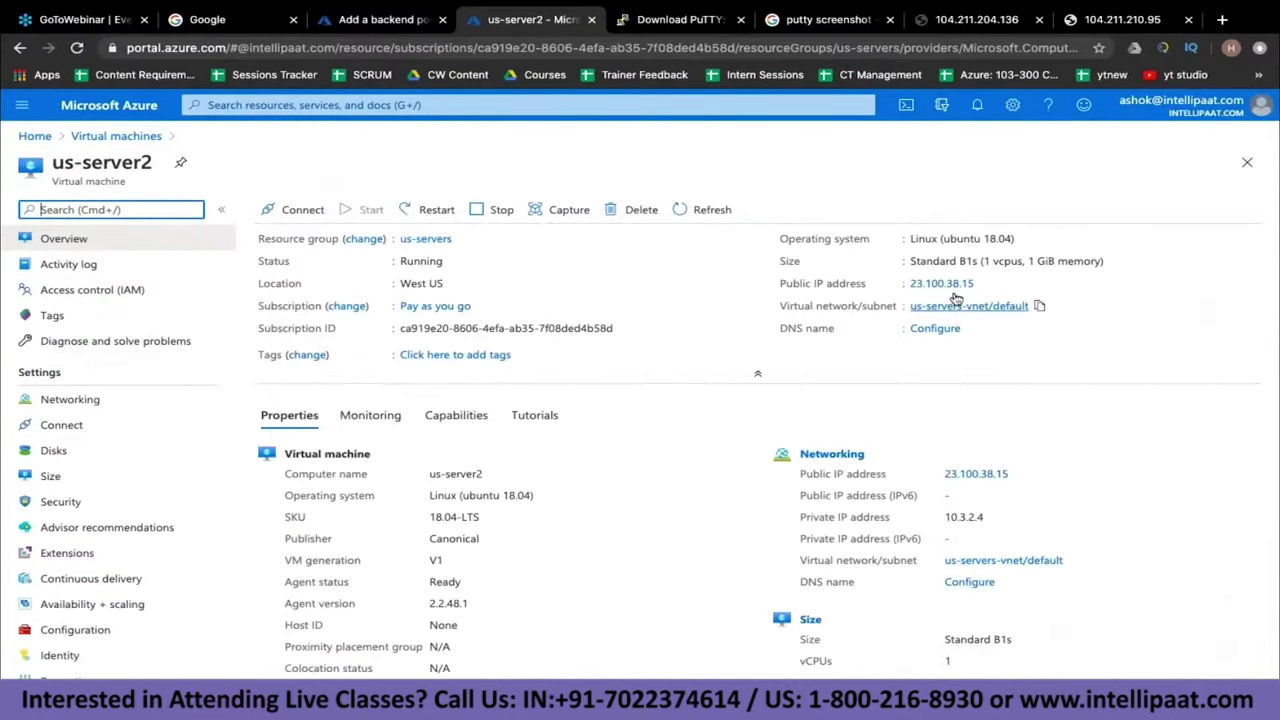
left_click(985, 283)
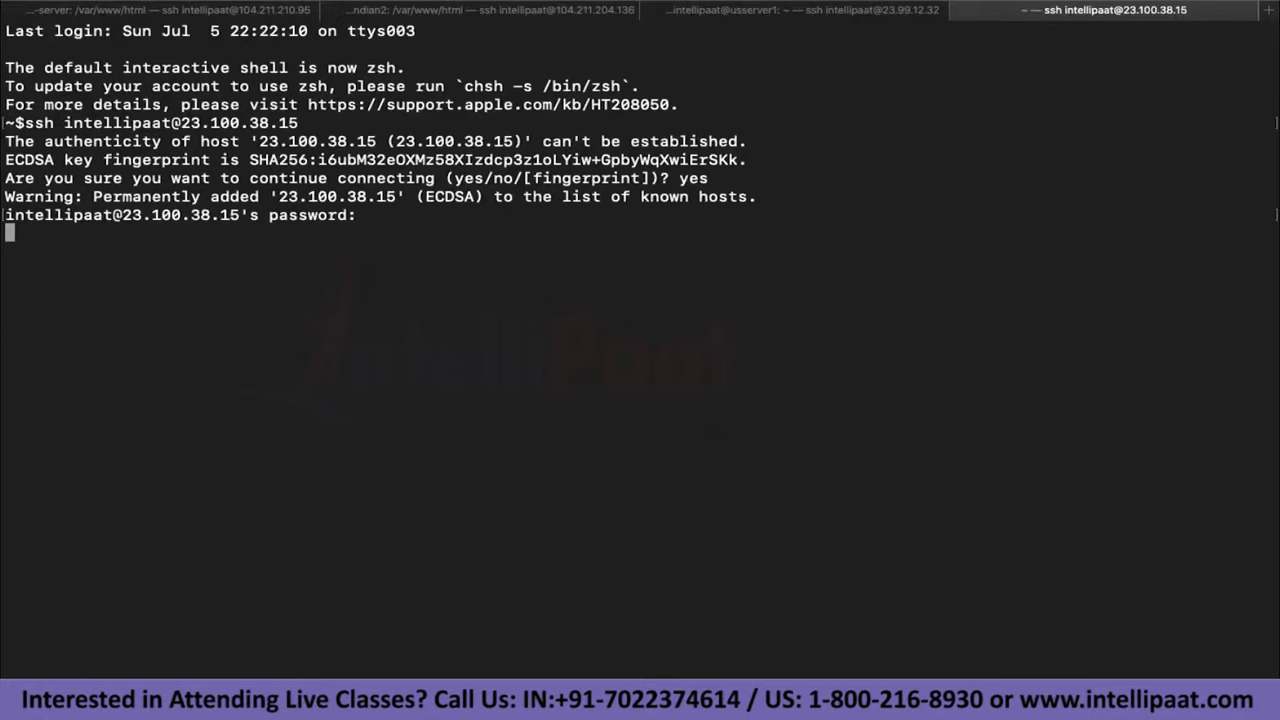
Step: Log into us-server2 and run sudo apt-get update on both servers
key("Return")
key("ctrl+l")
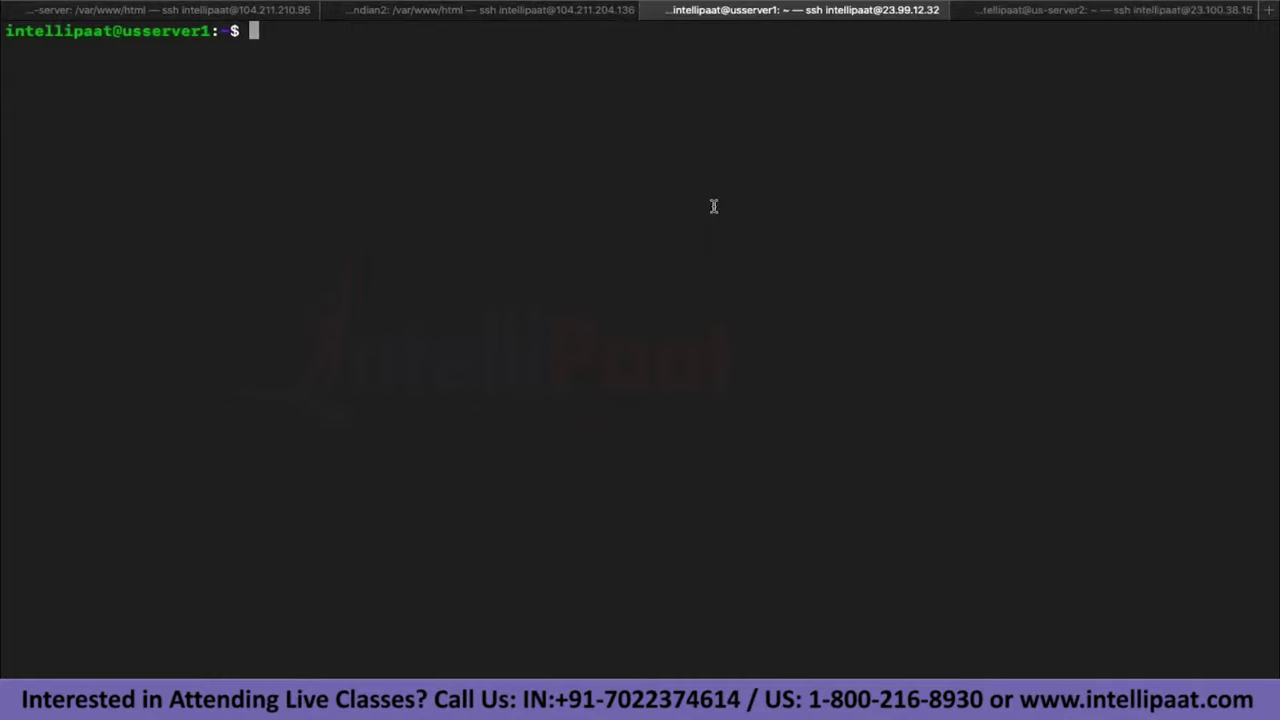
type("sudo apt-get ")
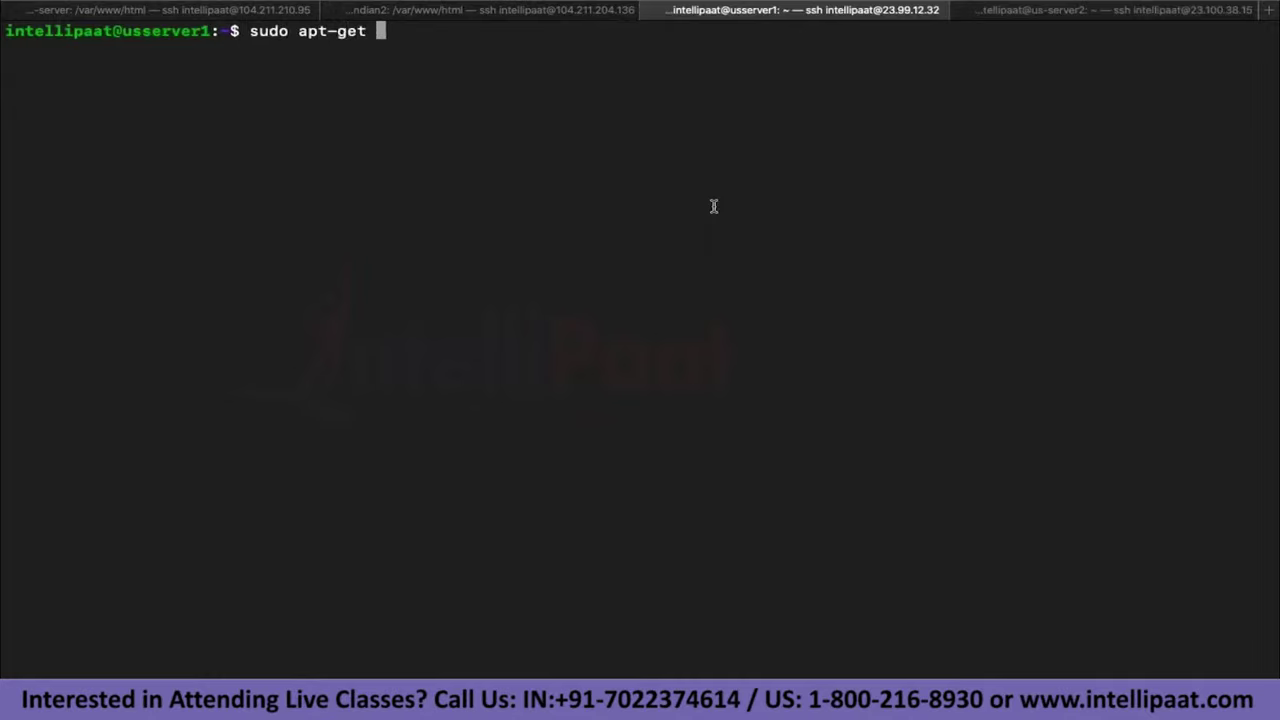
type("update")
key("Return")
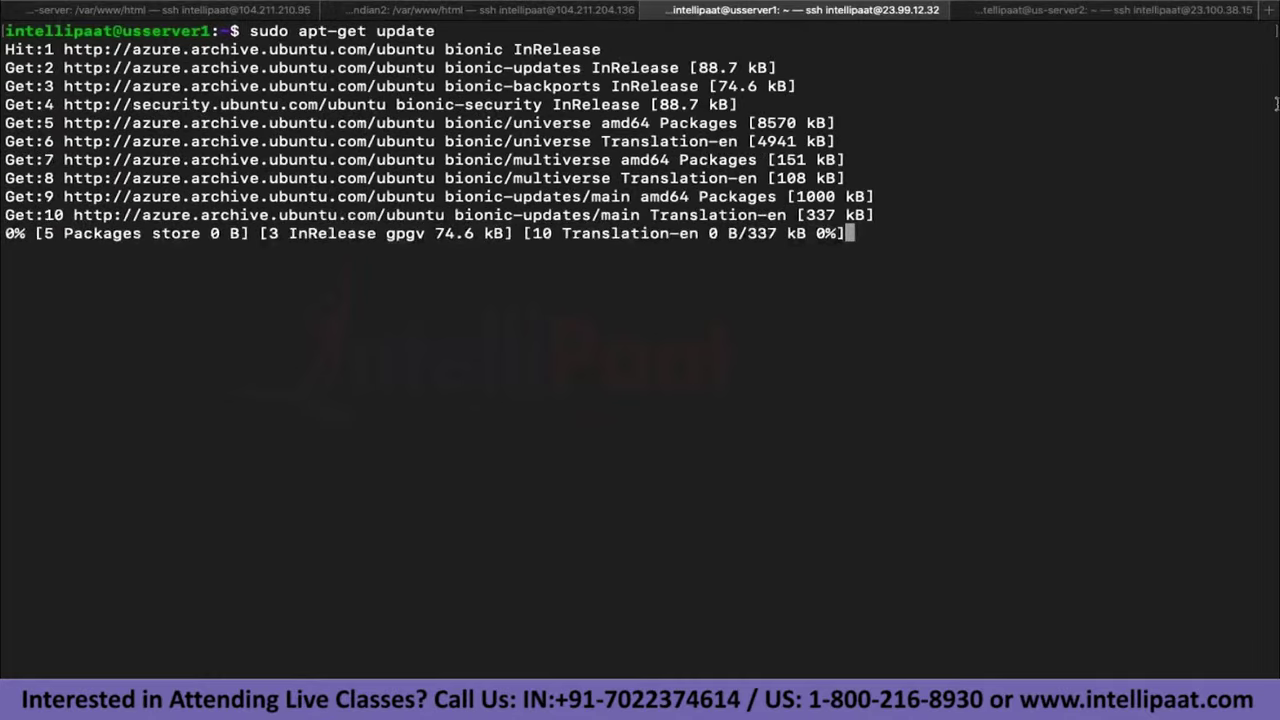
key("super+shift+bracketright")
type("s")
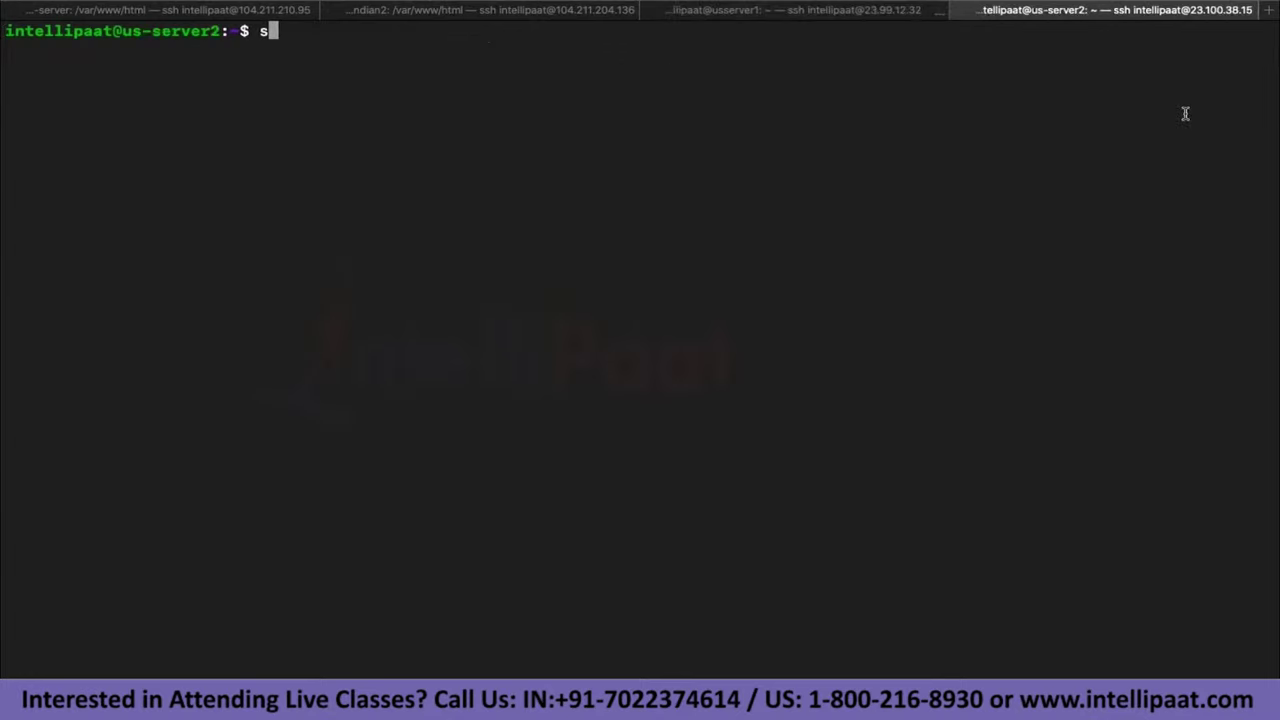
type("udo apt-get update")
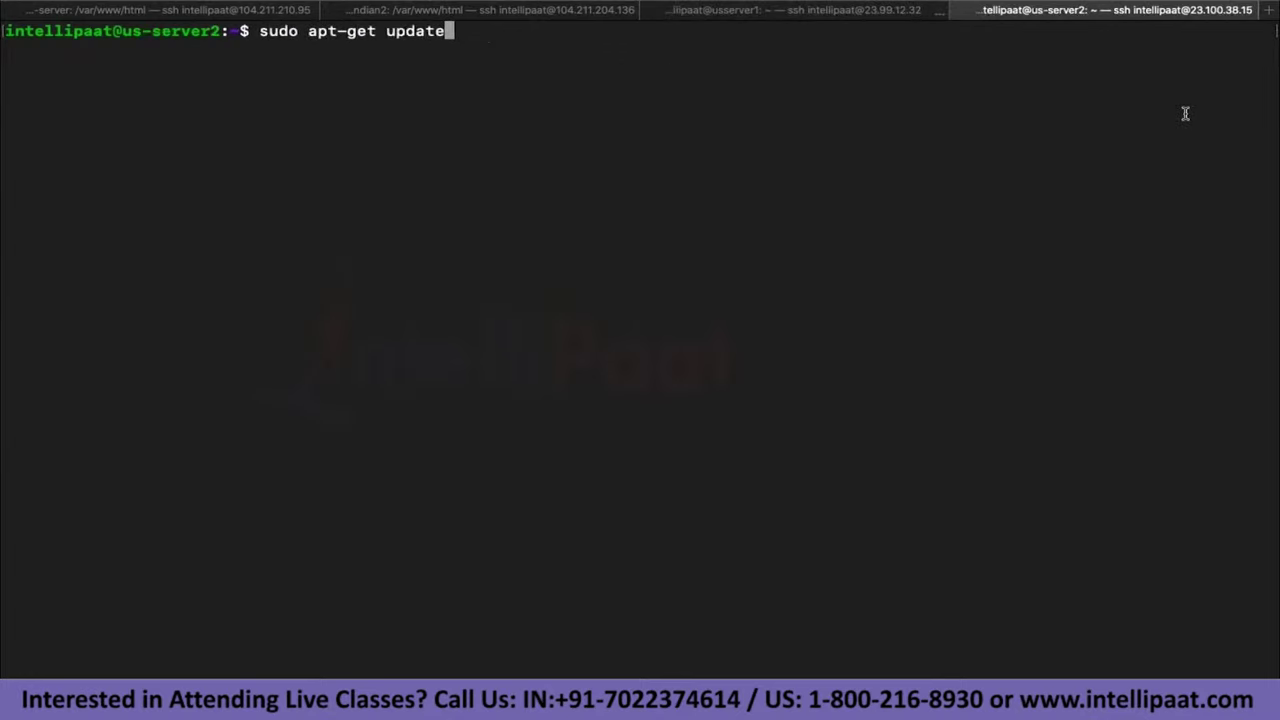
key("Return")
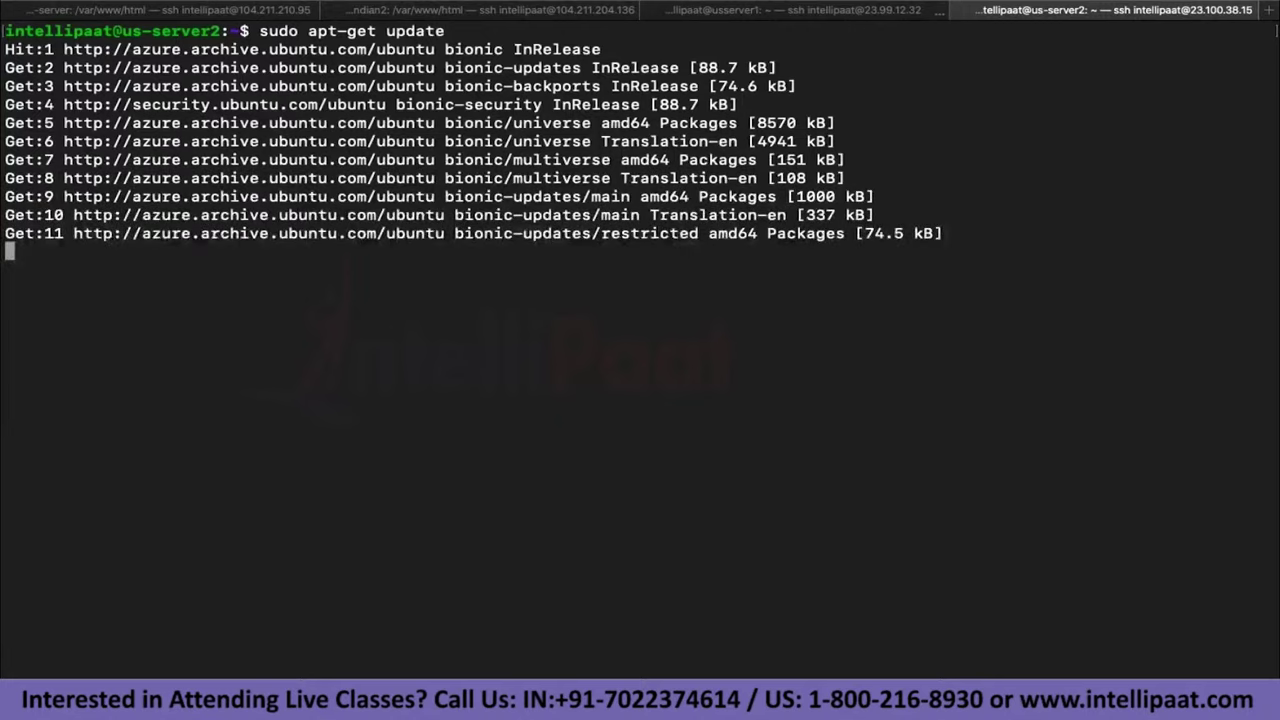
Step: Install apache2 on usserver1 with sudo apt-get install, confirming with y
left_click(846, 15)
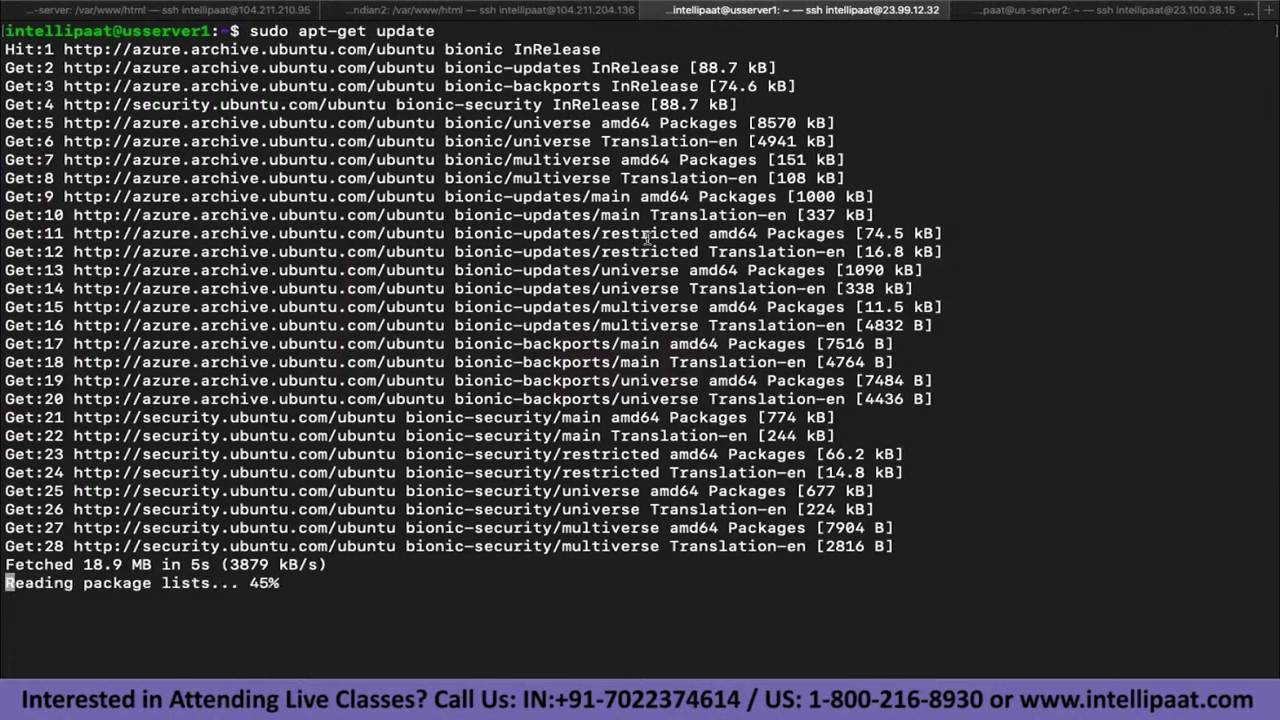
type("sudo")
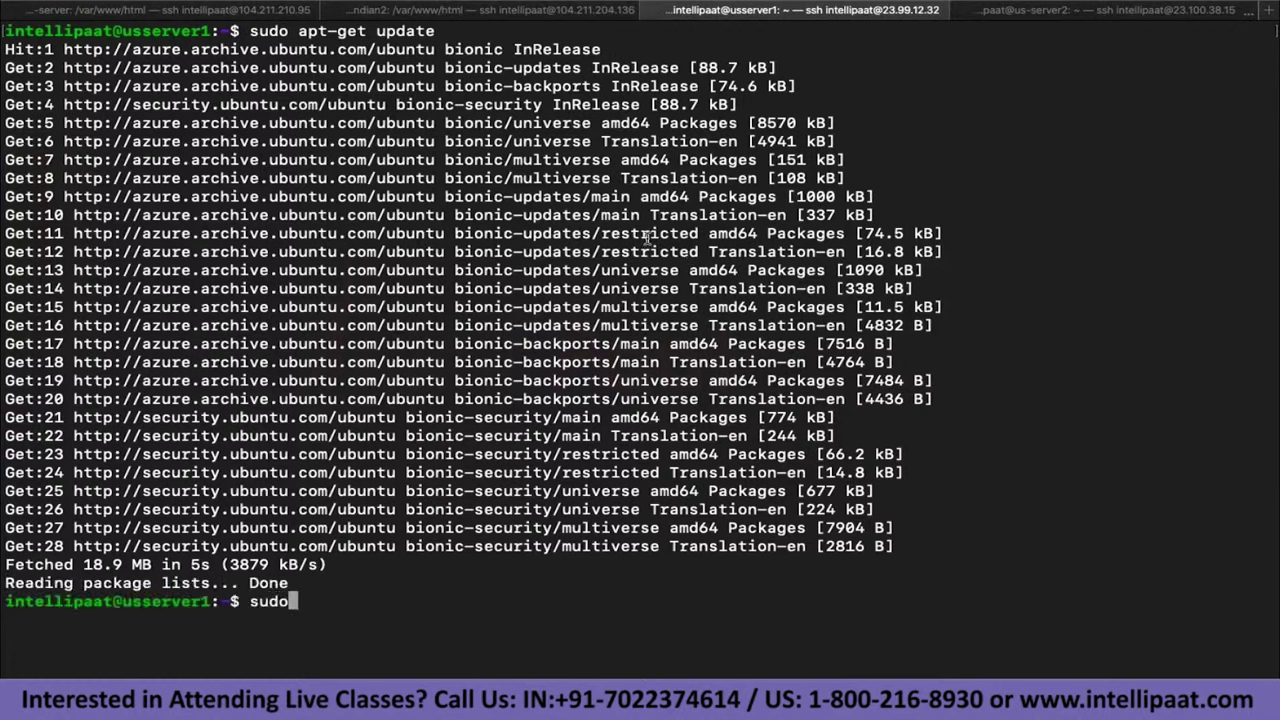
type(" apt-get install paa")
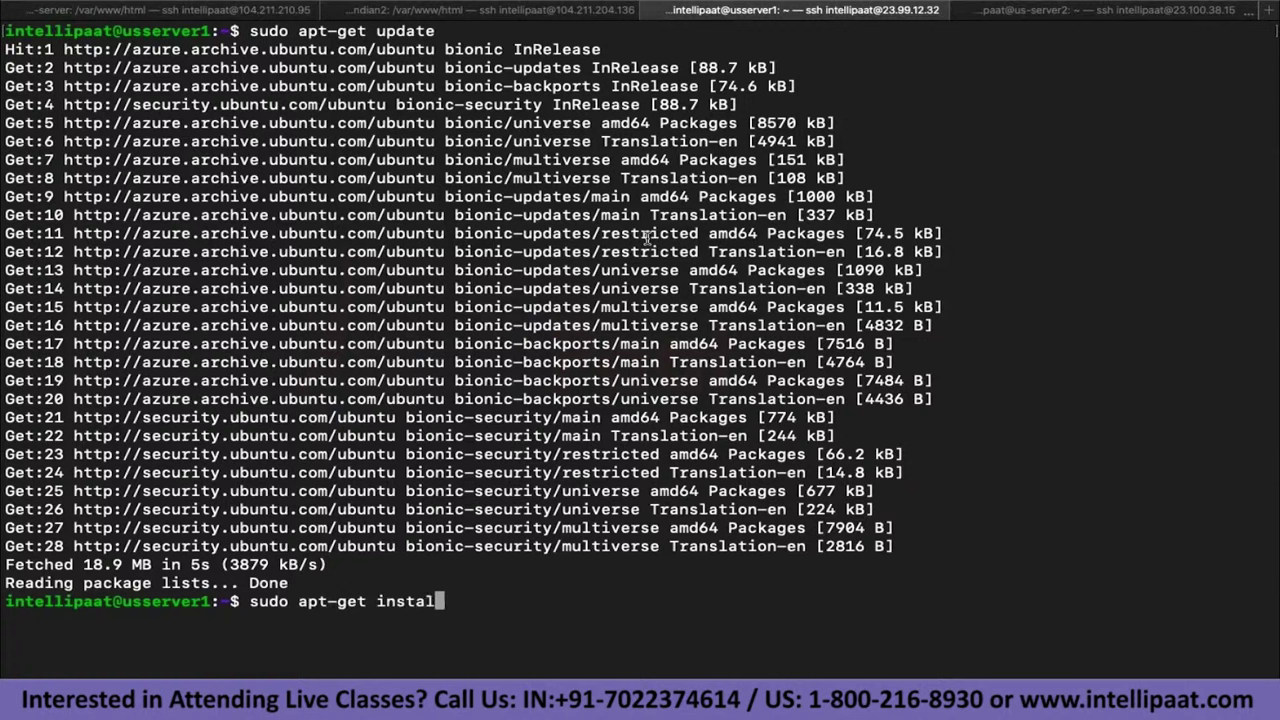
key("BackSpace")
key("BackSpace")
key("BackSpace")
type("apache2")
key("Return")
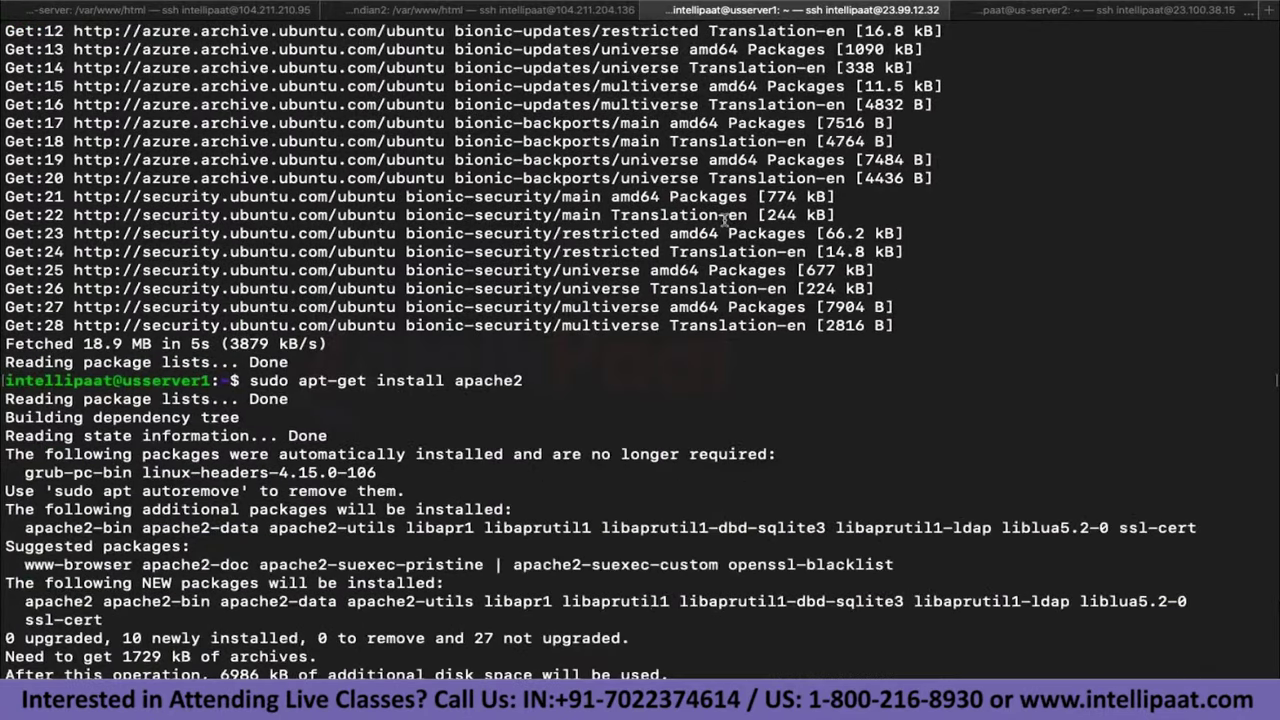
type("y")
key("Return")
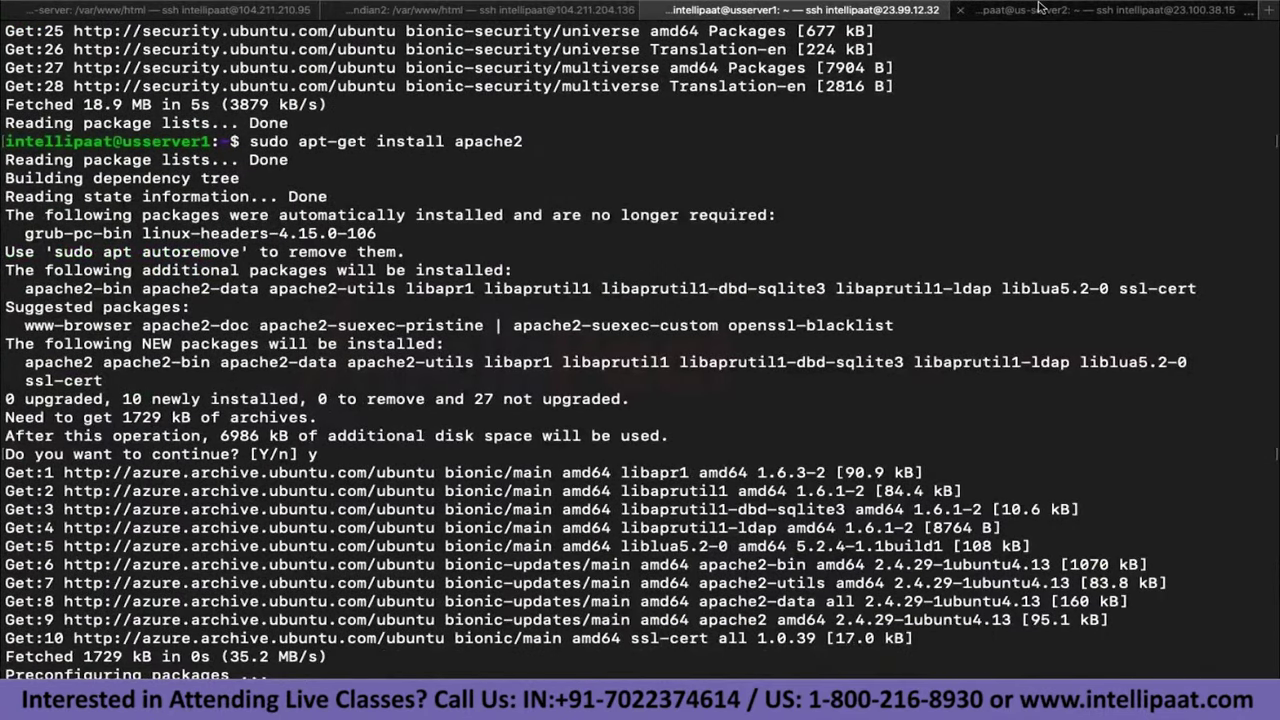
Step: Install apache2 on us-server2, confirming with y
left_click(1040, 8)
type("sudo apt-get insta")
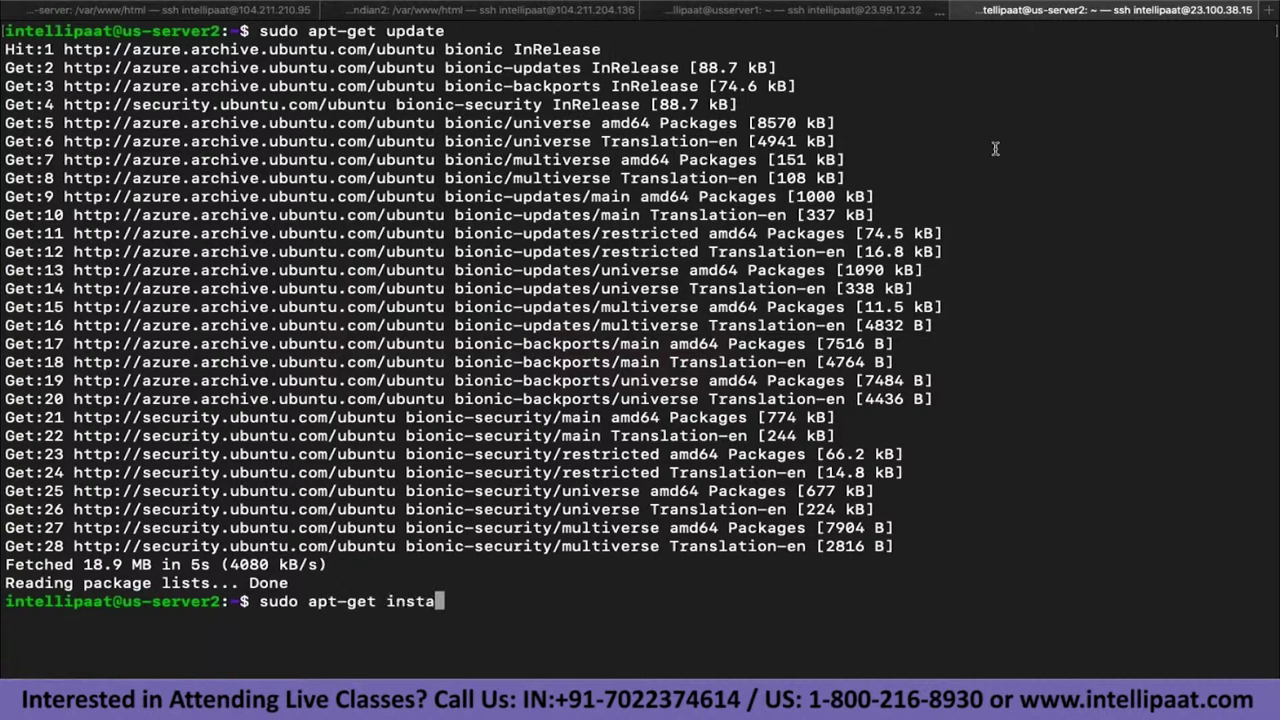
type("ll apache2")
key("Return")
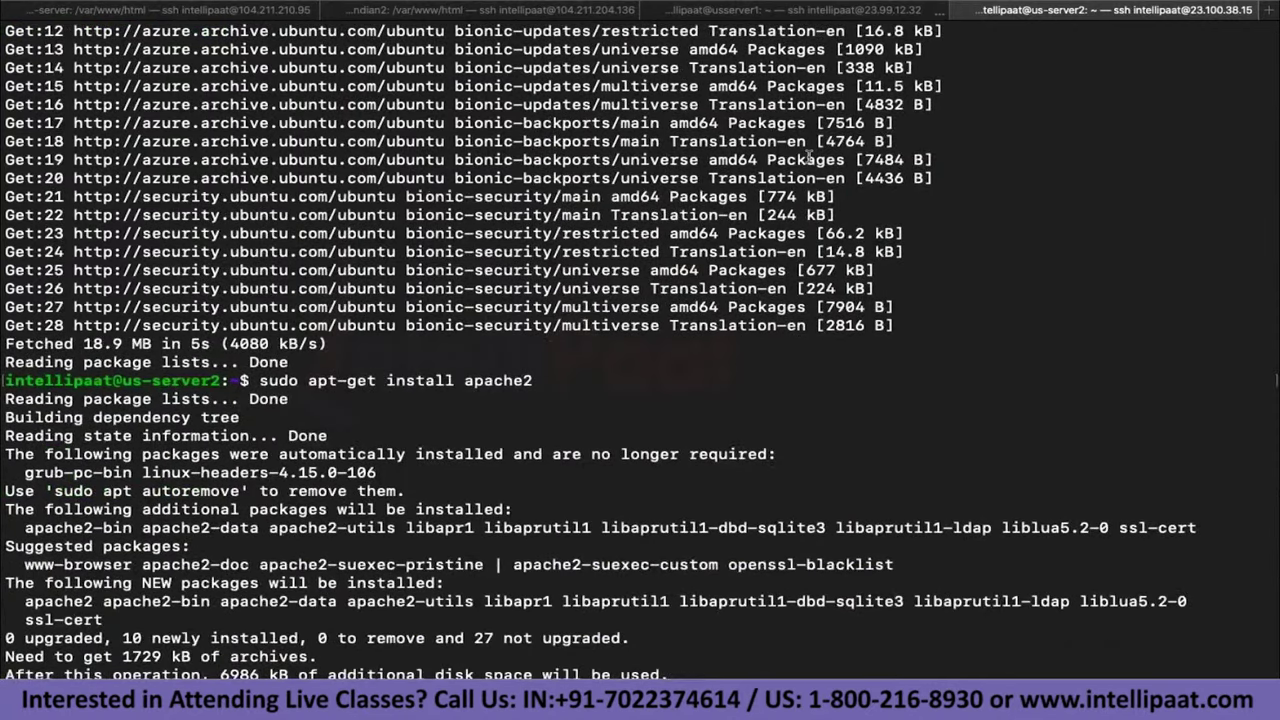
type("y")
key("Return")
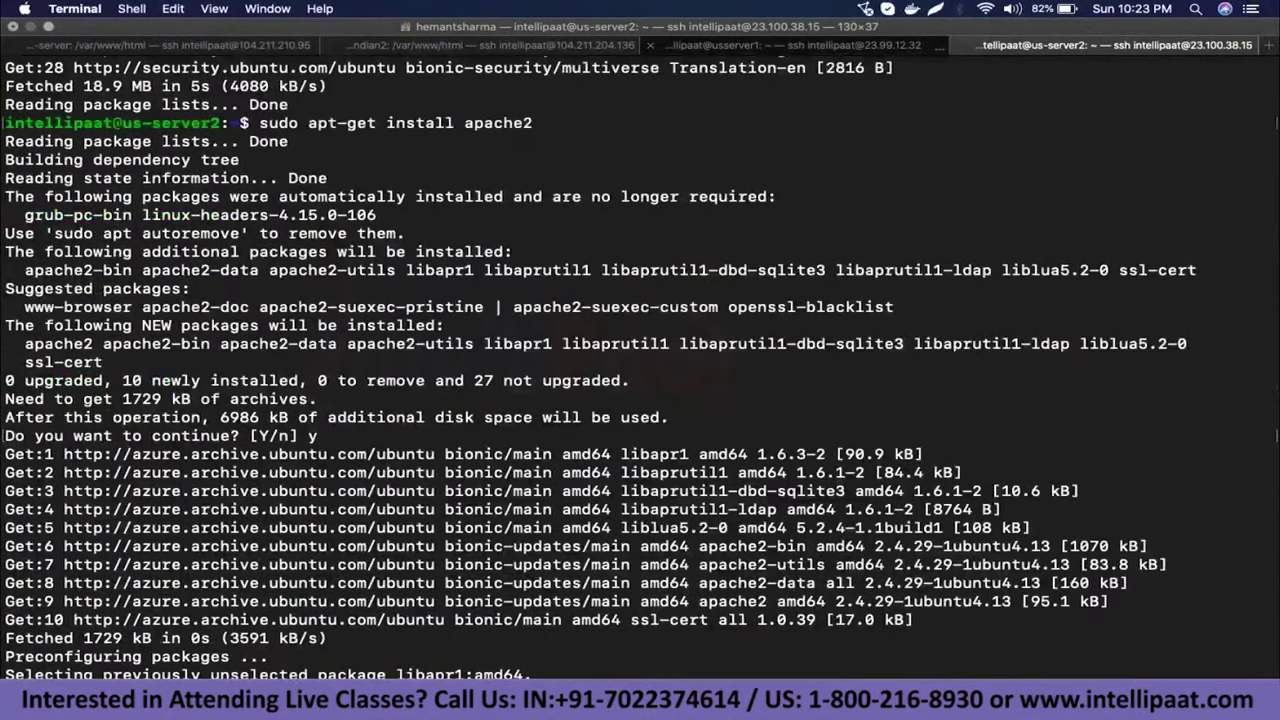
left_click(538, 20)
type("sudo nan")
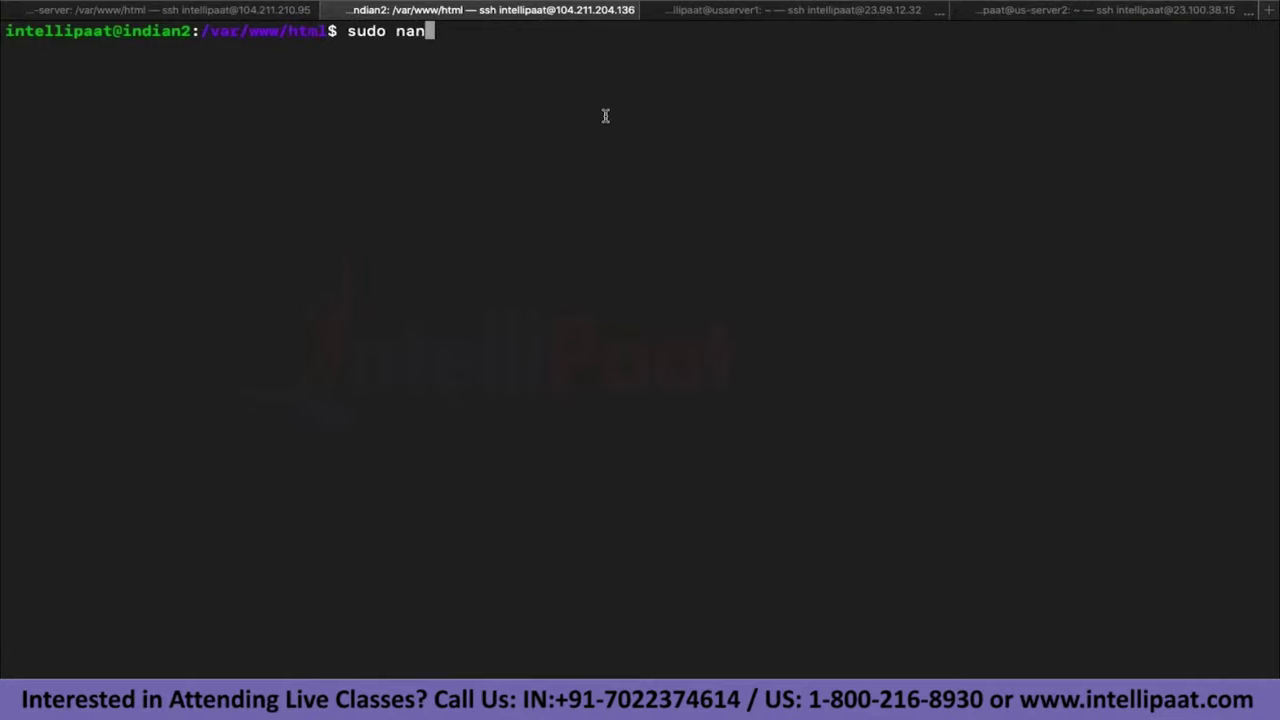
type("o index.html")
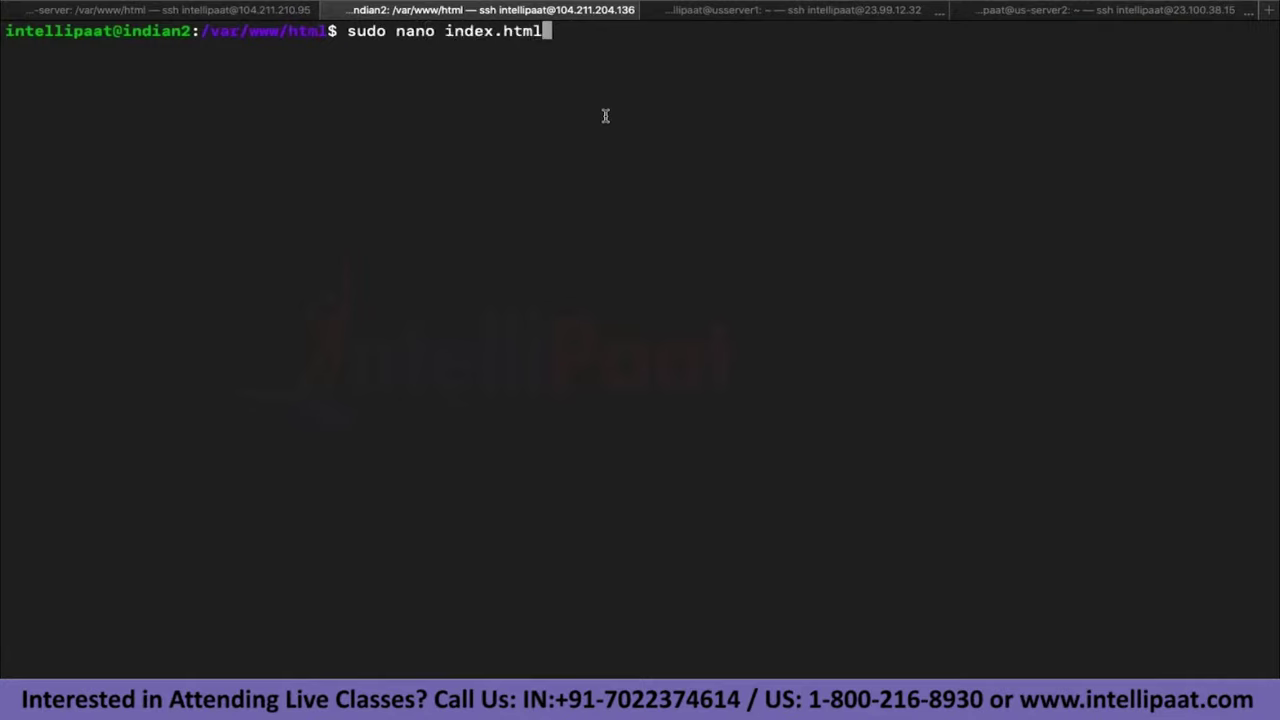
Step: Open index.html on indian2, select its five HTML lines, then return to usserver1
key("Return")
left_click_drag(89, 143, 5, 67)
key("super+c")
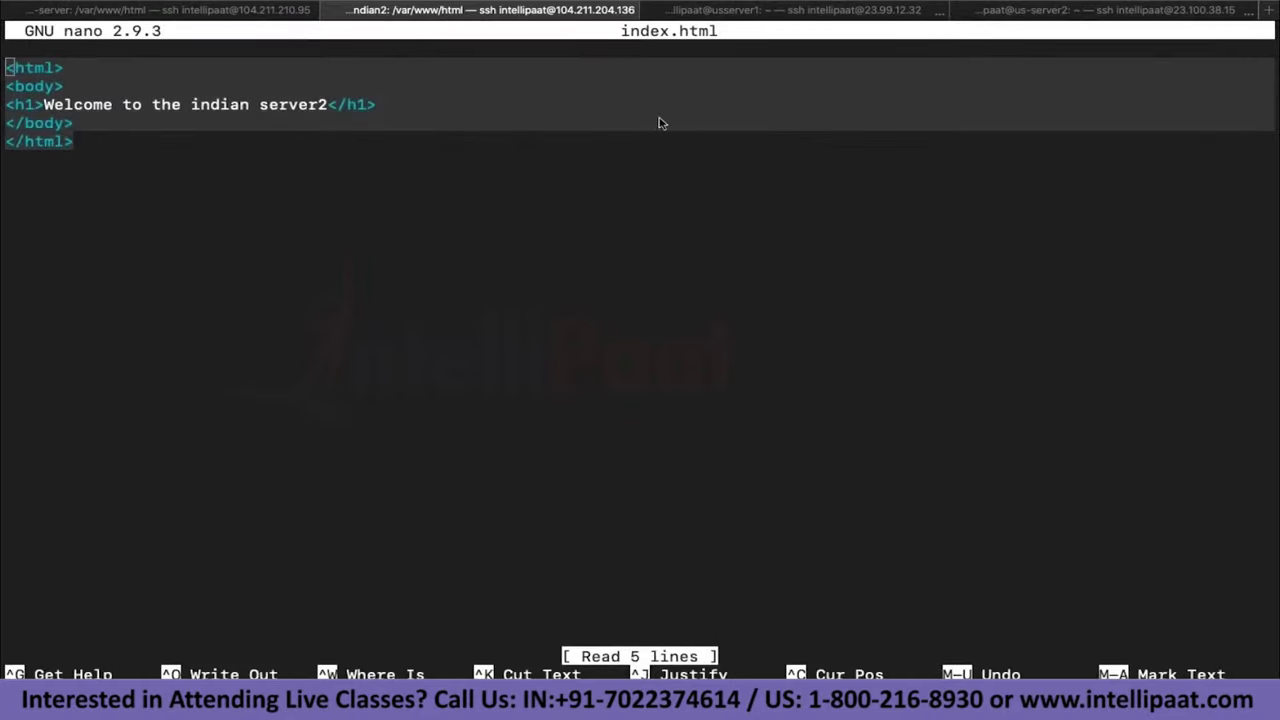
left_click(826, 13)
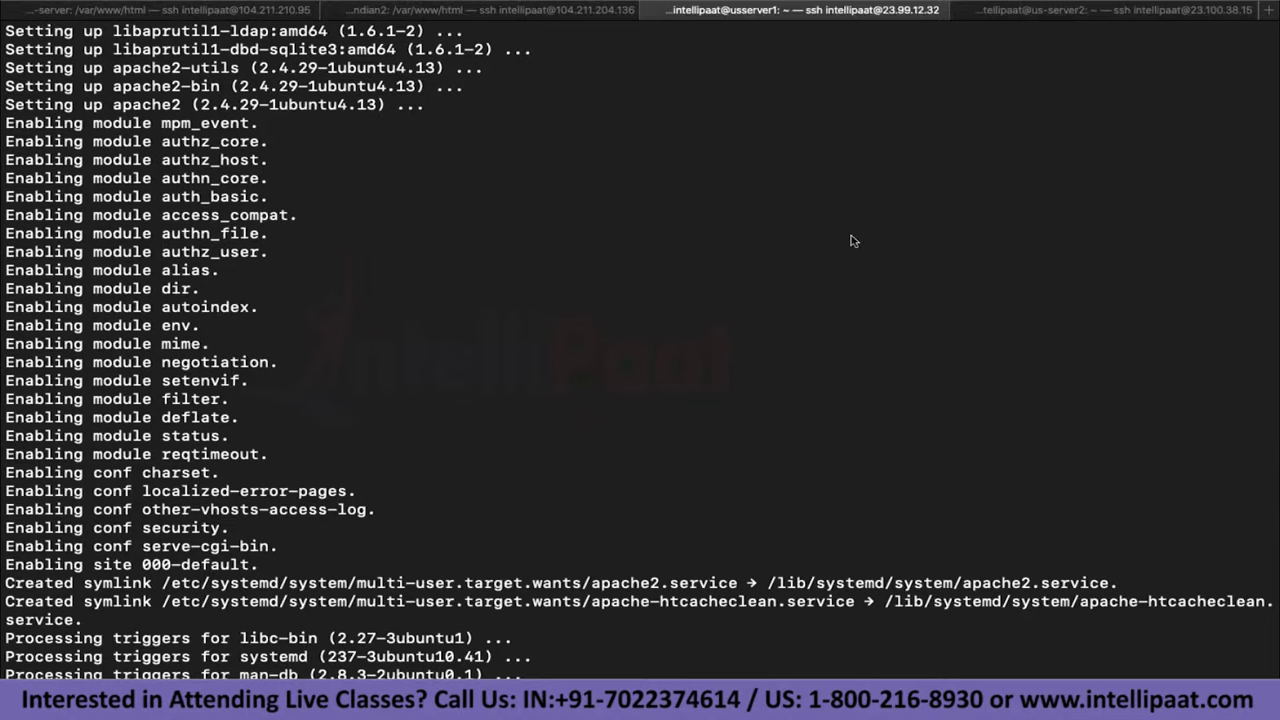
left_click(669, 640)
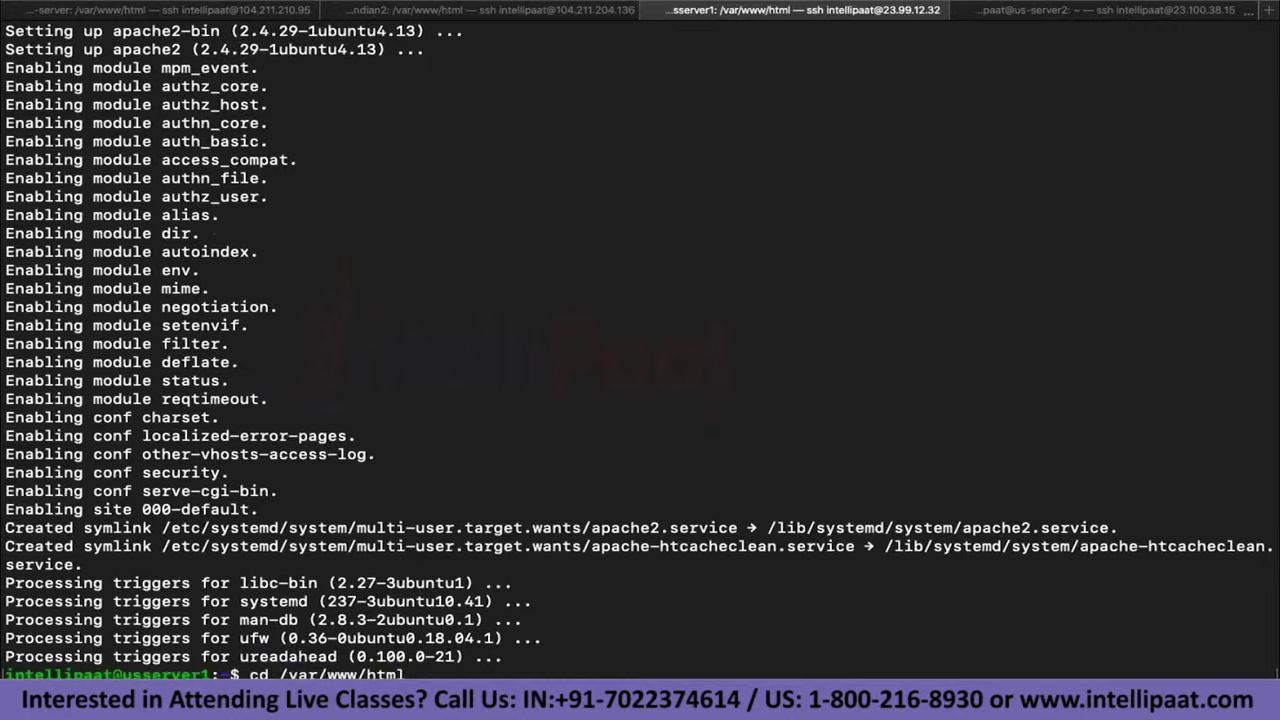
Step: Delete usserver1's default index.html with sudo rm
key("ctrl+l")
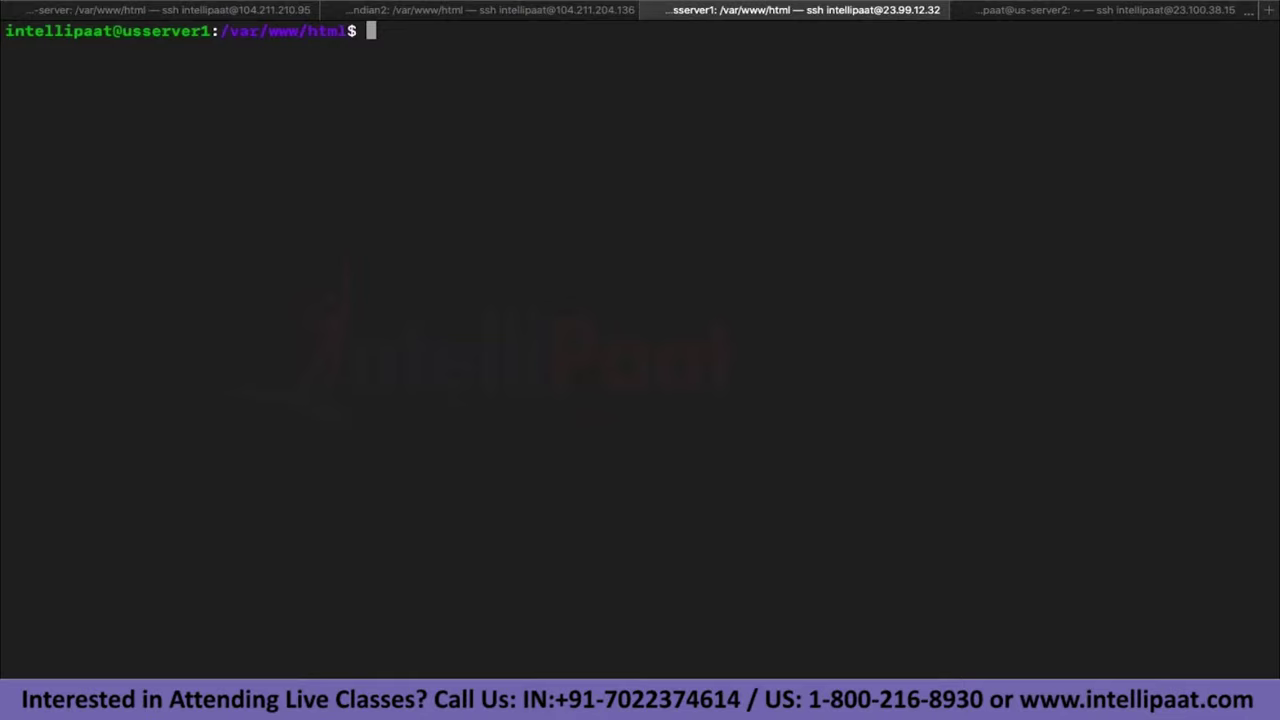
type("sudo rm i")
key("Tab")
key("Return")
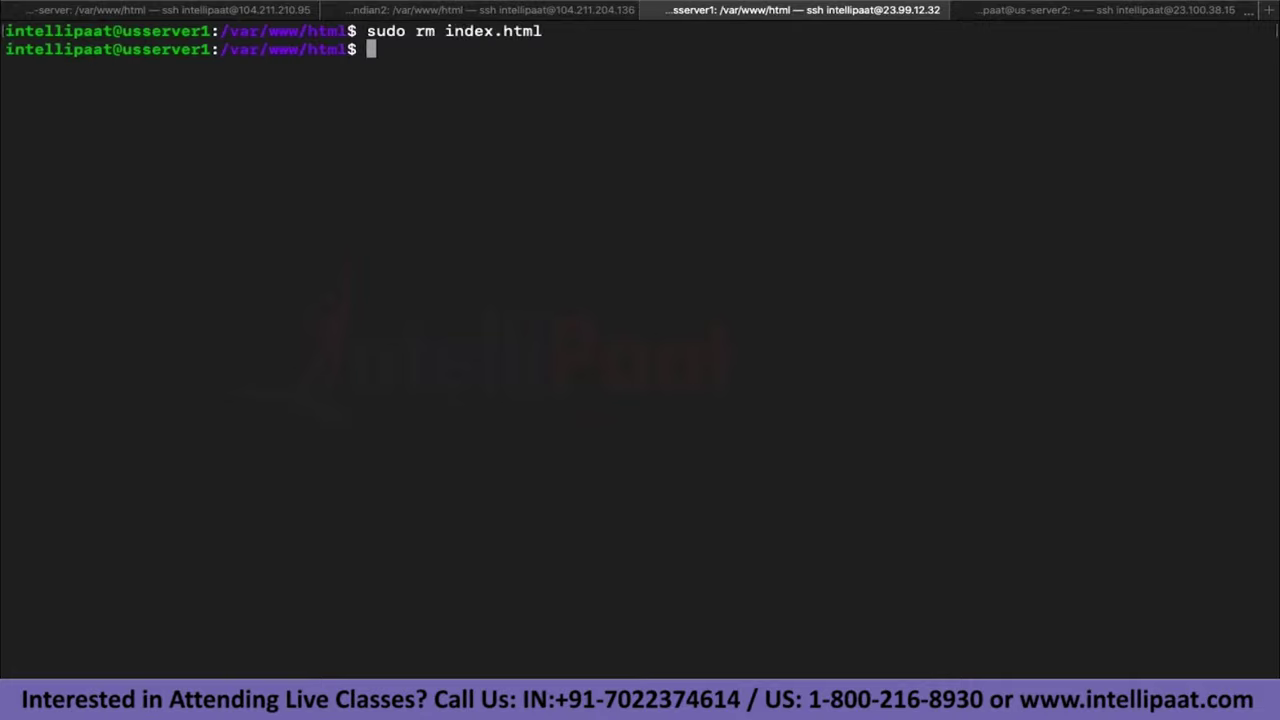
key("ctrl+l")
Step: Create a new index.html from the pasted HTML, headed 'Welcome to the us server1', and save it
type("sudo nano i")
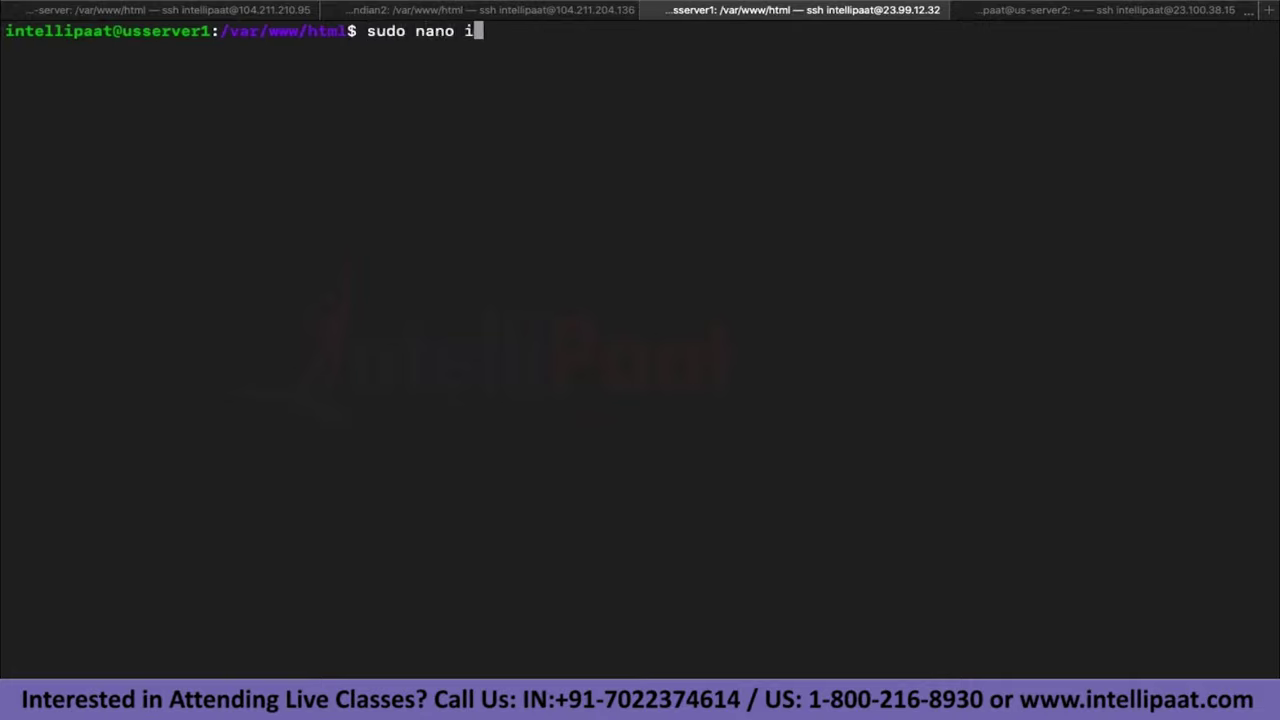
key("Tab")
key("Return")
key("super+v")
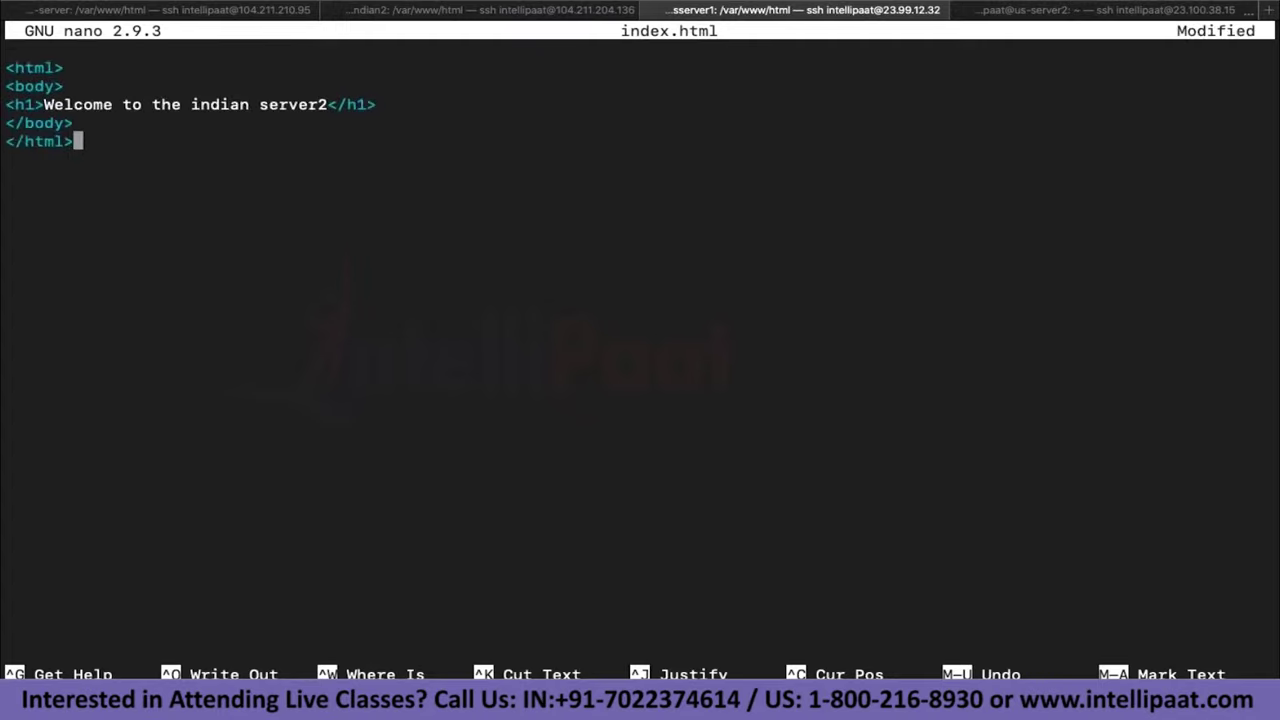
key("Up")
key("Up")
key("Right")
key("Right")
key("Right")
key("Right")
key("Right")
key("Right")
key("Right")
key("Right")
key("Right")
key("Right")
key("Right")
key("Right")
key("Right")
key("Right")
key("Right")
key("Right")
key("Right")
key("Right")
key("BackSpace")
key("BackSpace")
key("BackSpace")
key("BackSpace")
key("BackSpace")
key("BackSpace")
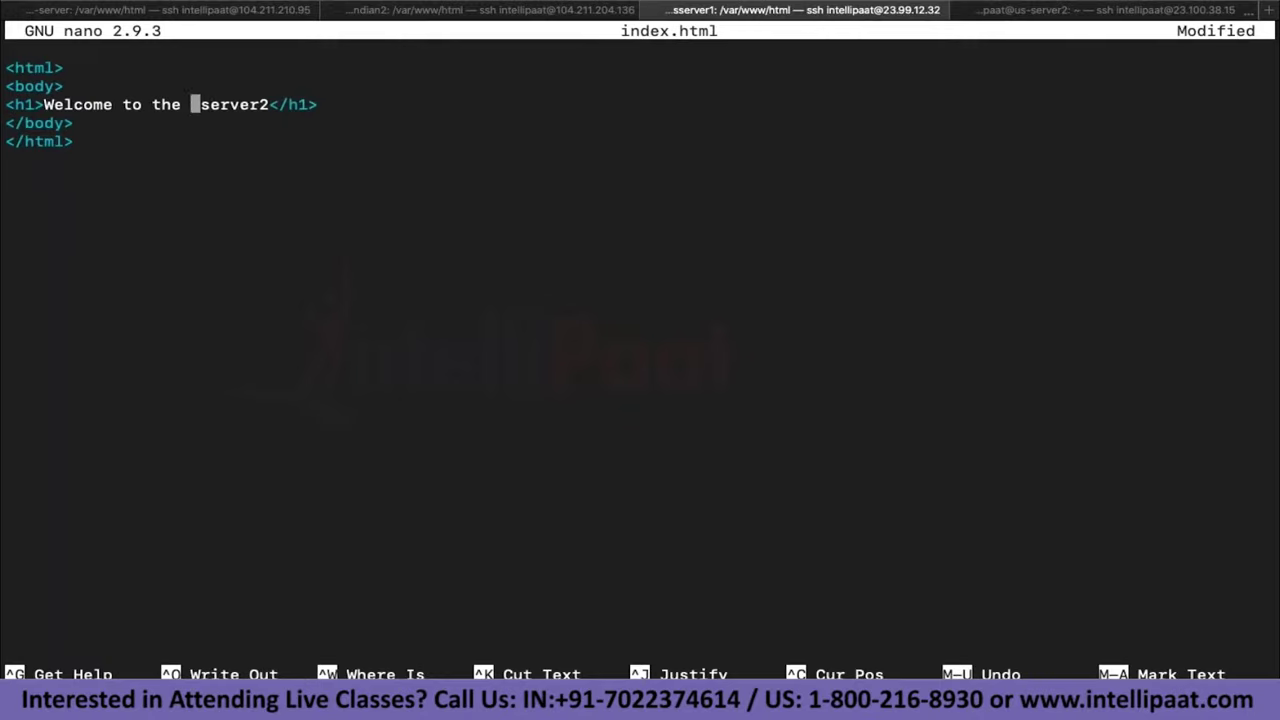
type("us")
key("Right")
key("Right")
key("Right")
key("Right")
key("Right")
key("Right")
key("Right")
key("Right")
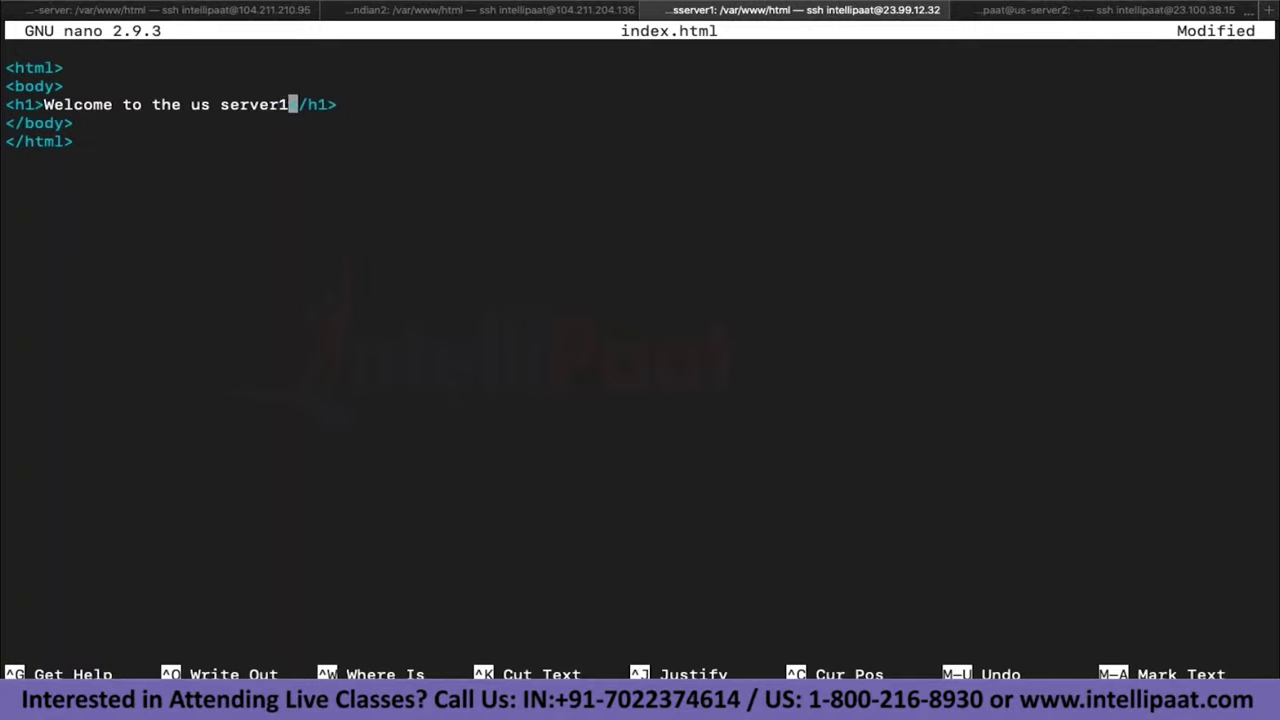
key("ctrl+x")
key("y")
key("Return")
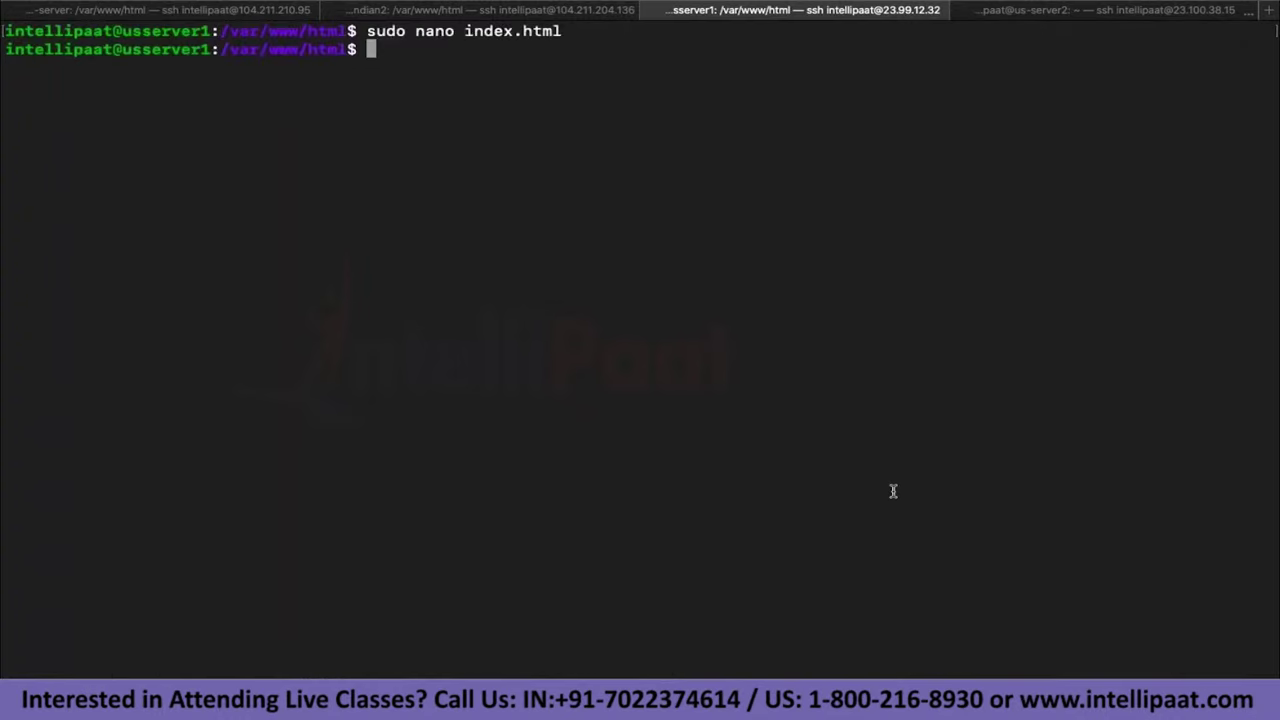
left_click(1138, 14)
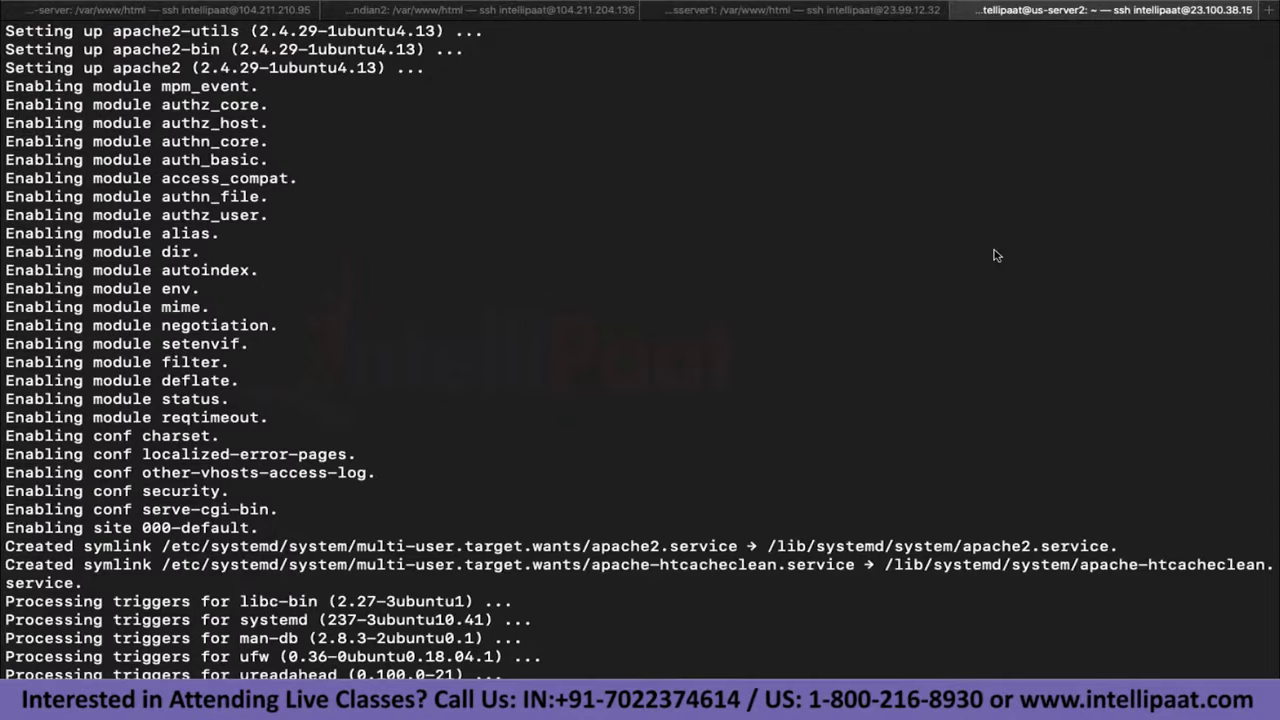
Step: Move into /var/www/html on us-server2 and delete the default index.html
key("ctrl+l")
type("sudo nano ")
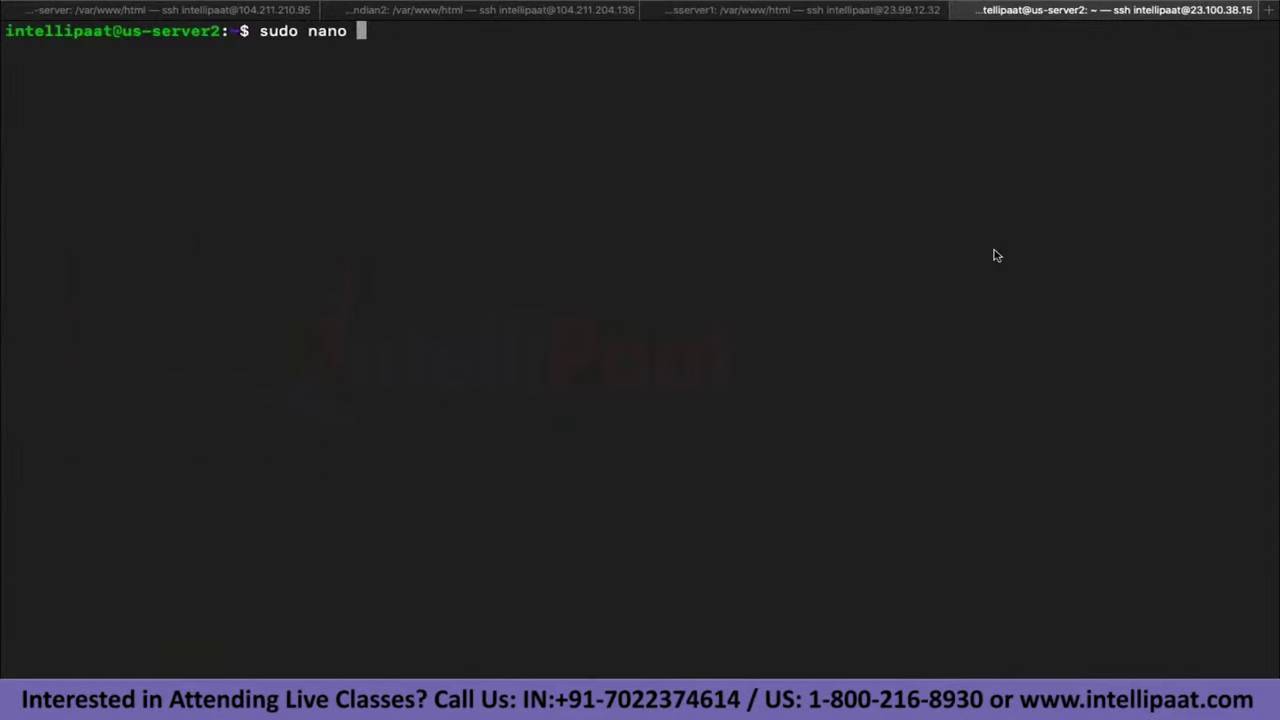
type("ined")
key("BackSpace")
key("BackSpace")
key("BackSpace")
key("BackSpace")
key("BackSpace")
key("BackSpace")
key("BackSpace")
key("BackSpace")
key("BackSpace")
key("BackSpace")
key("BackSpace")
key("BackSpace")
key("BackSpace")
key("BackSpace")
type("cd /var/ww/")
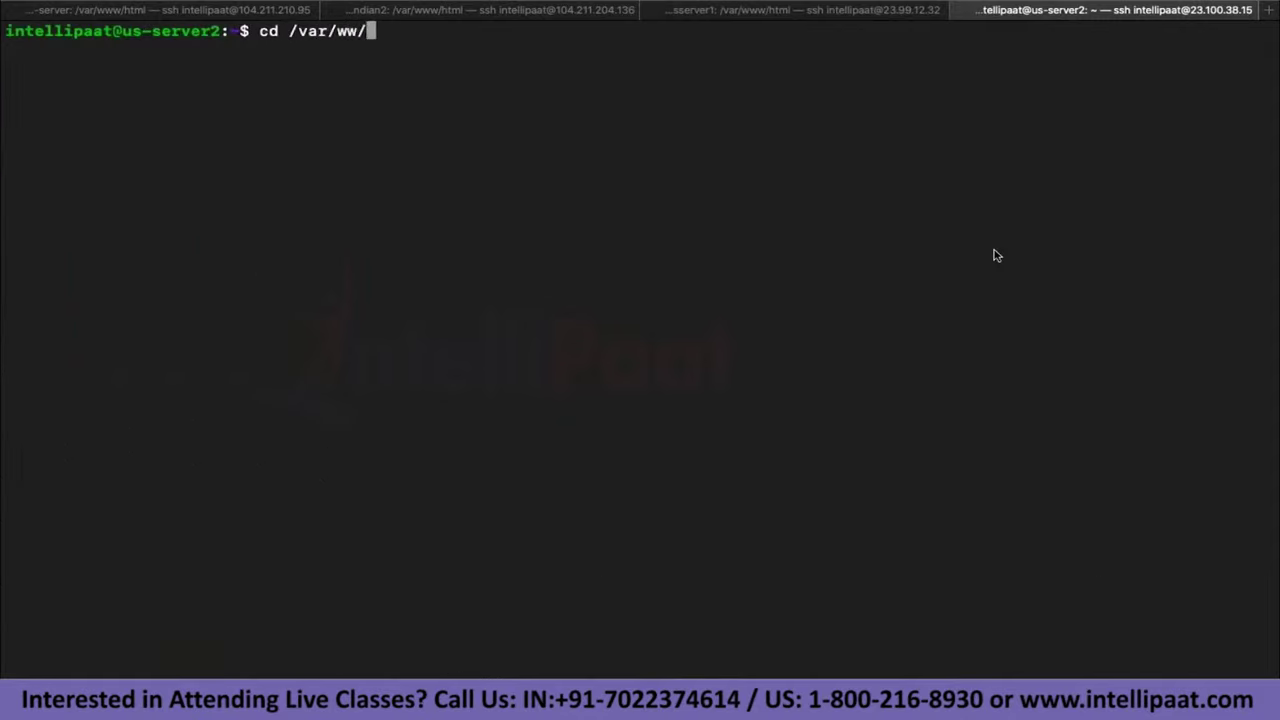
key("BackSpace")
type("w/html/")
key("Return")
key("ctrl+l")
type("sudo rm index.html")
key("Return")
Step: Create a new index.html from the pasted HTML, headed 'Welcome to the us server2', save it, and clear the screen
type("sudo nano index")
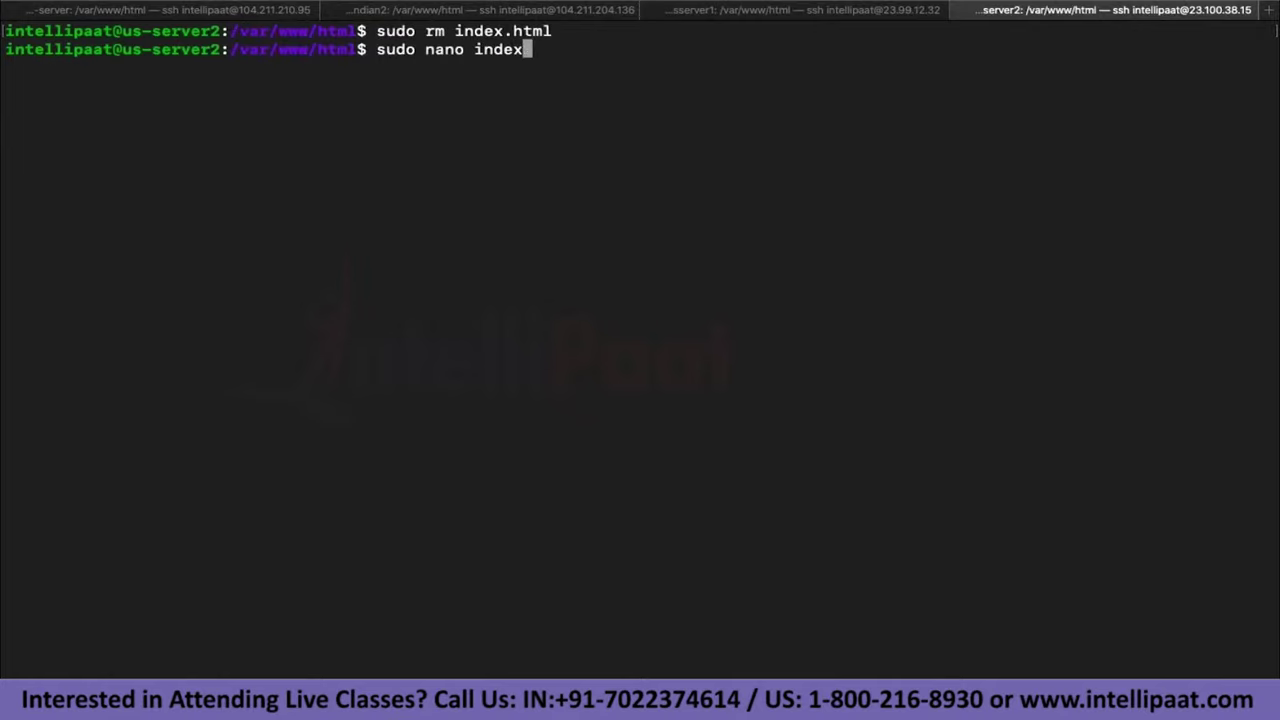
type(".html")
key("Return")
key("super+v")
key("Up")
key("Up")
key("Right")
key("Right")
key("Right")
key("Right")
key("Right")
key("Right")
key("Right")
key("Right")
key("Right")
key("Right")
key("Right")
key("Right")
key("Right")
key("Right")
key("Right")
key("Right")
key("Right")
key("Right")
key("Right")
key("Right")
key("Right")
key("Left")
key("Left")
key("Left")
key("BackSpace")
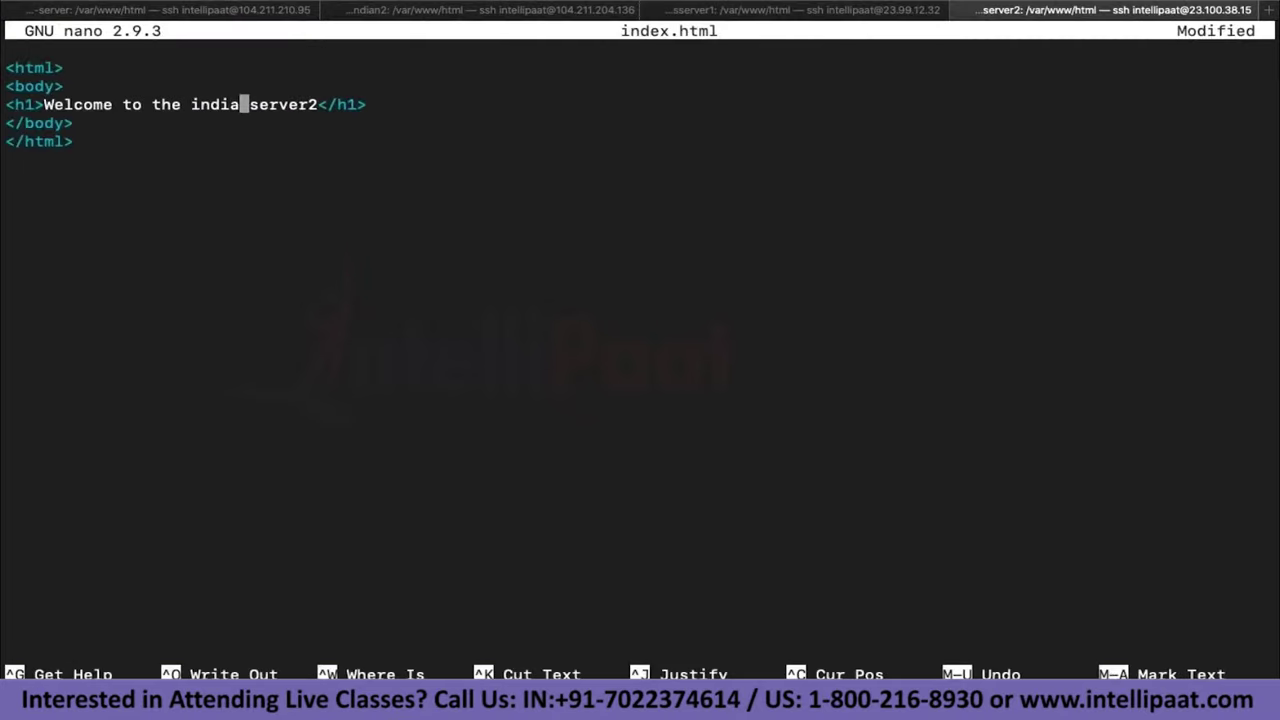
key("BackSpace")
key("BackSpace")
key("BackSpace")
key("BackSpace")
key("BackSpace")
type("us")
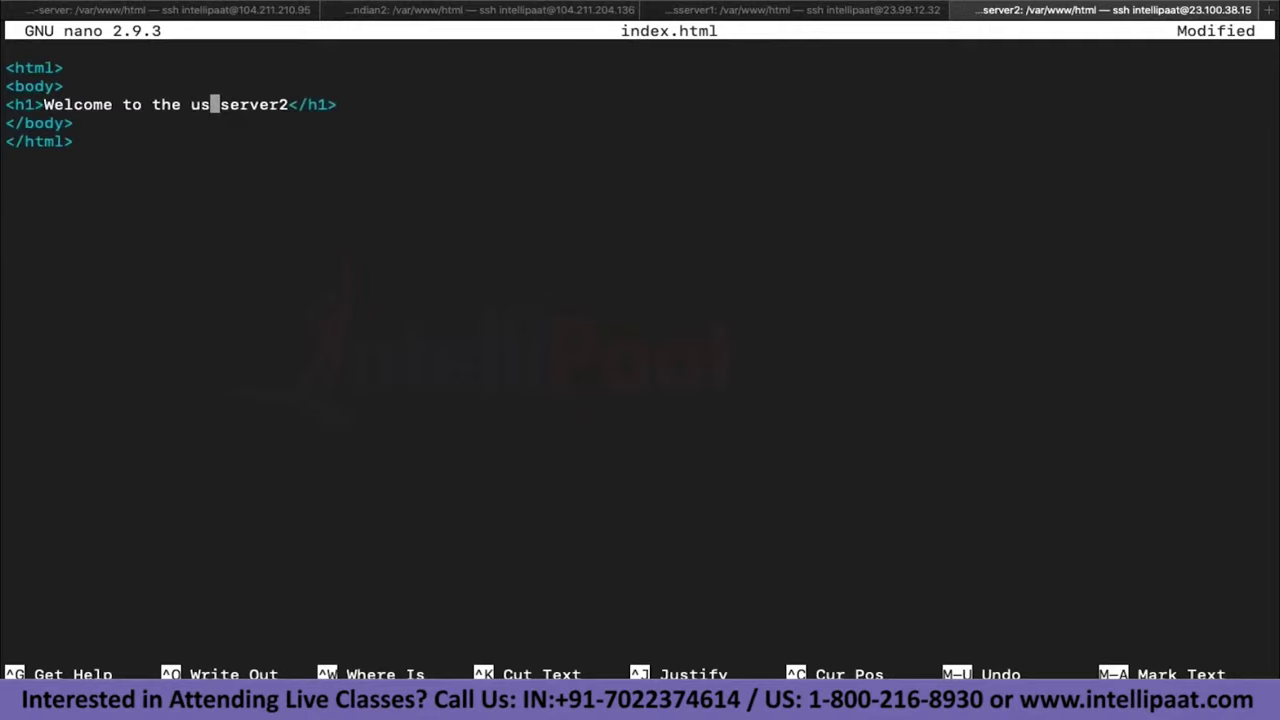
key("ctrl+x")
key("y")
key("Return")
type("clear")
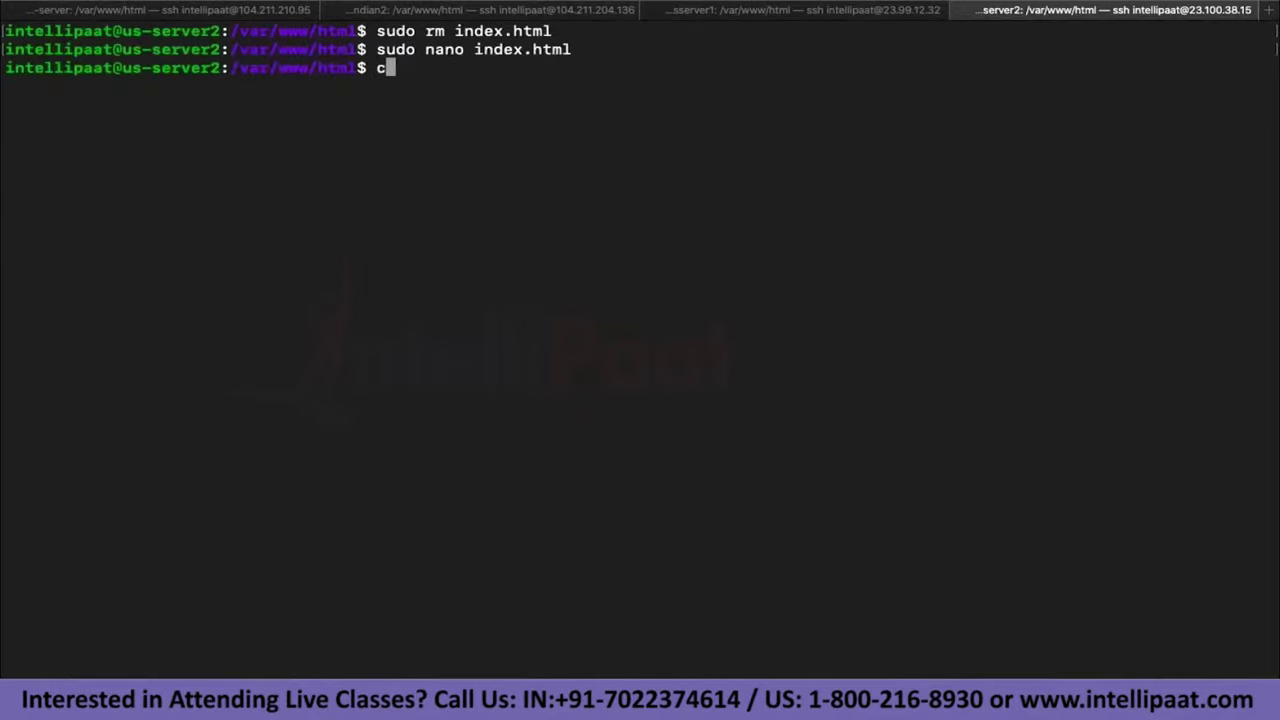
key("Return")
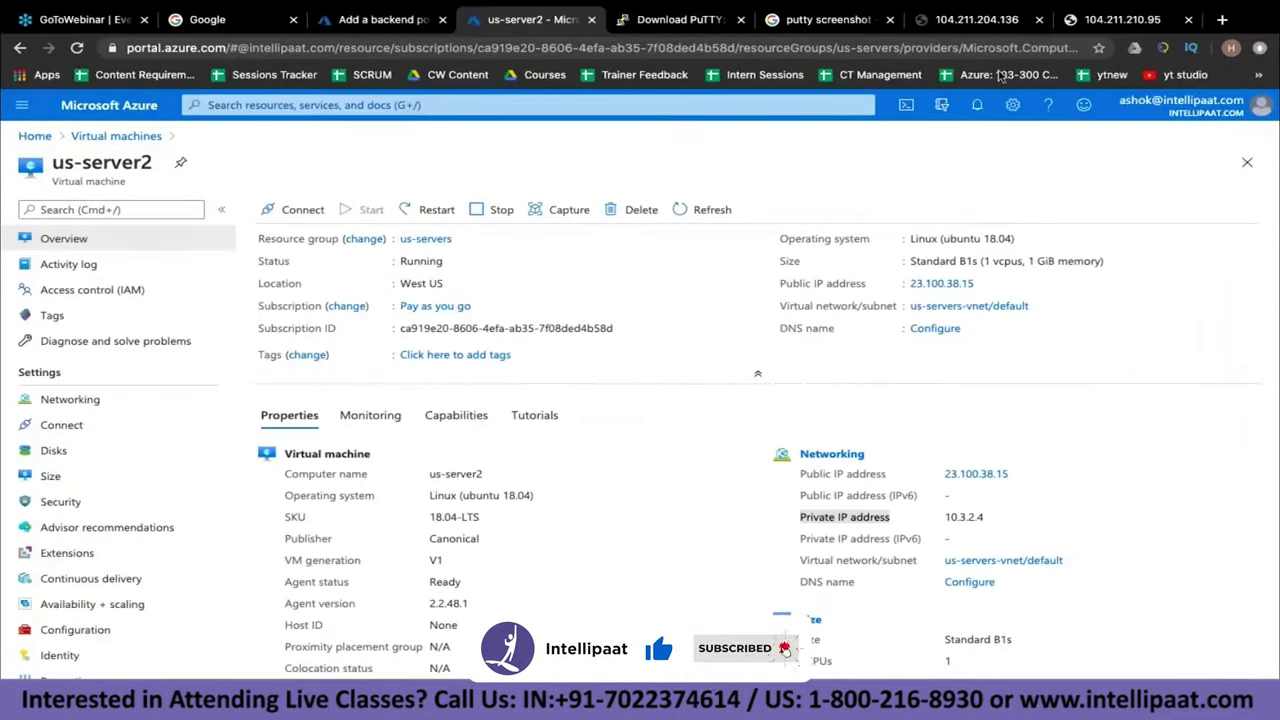
Step: Add a Port_80 inbound rule allowing port 80 on us-server2
left_click(113, 403)
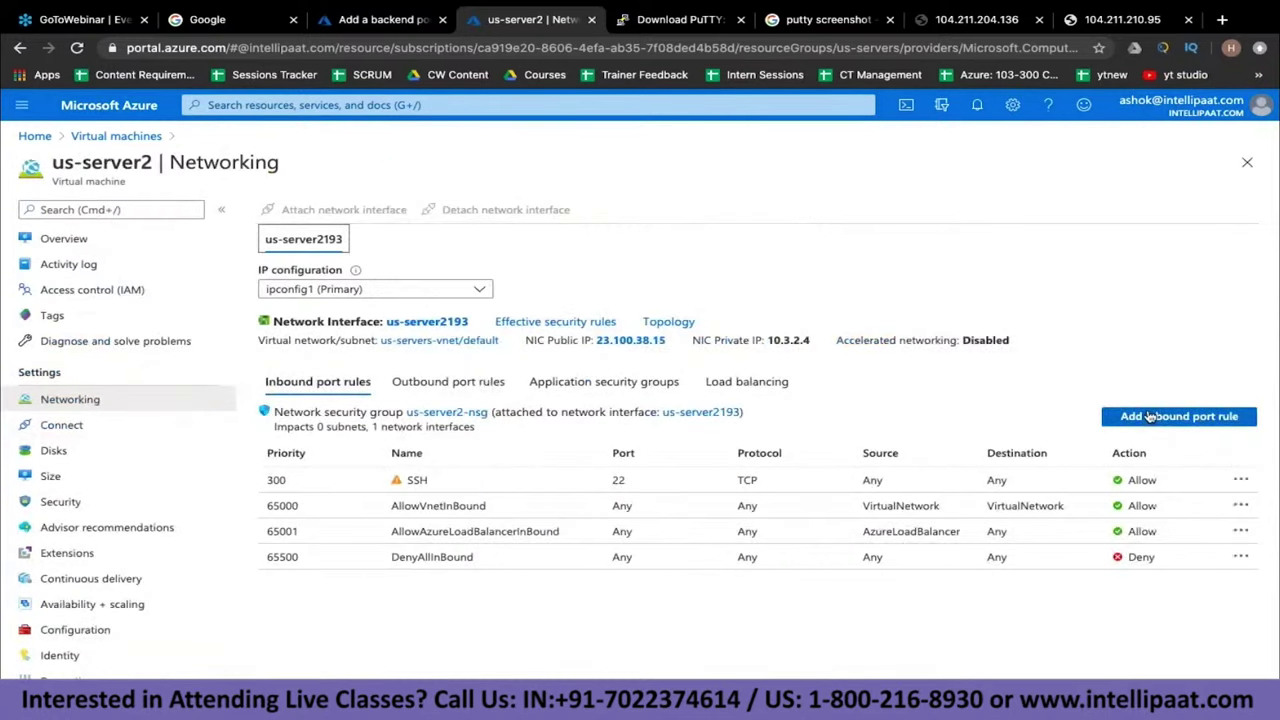
left_click(1160, 416)
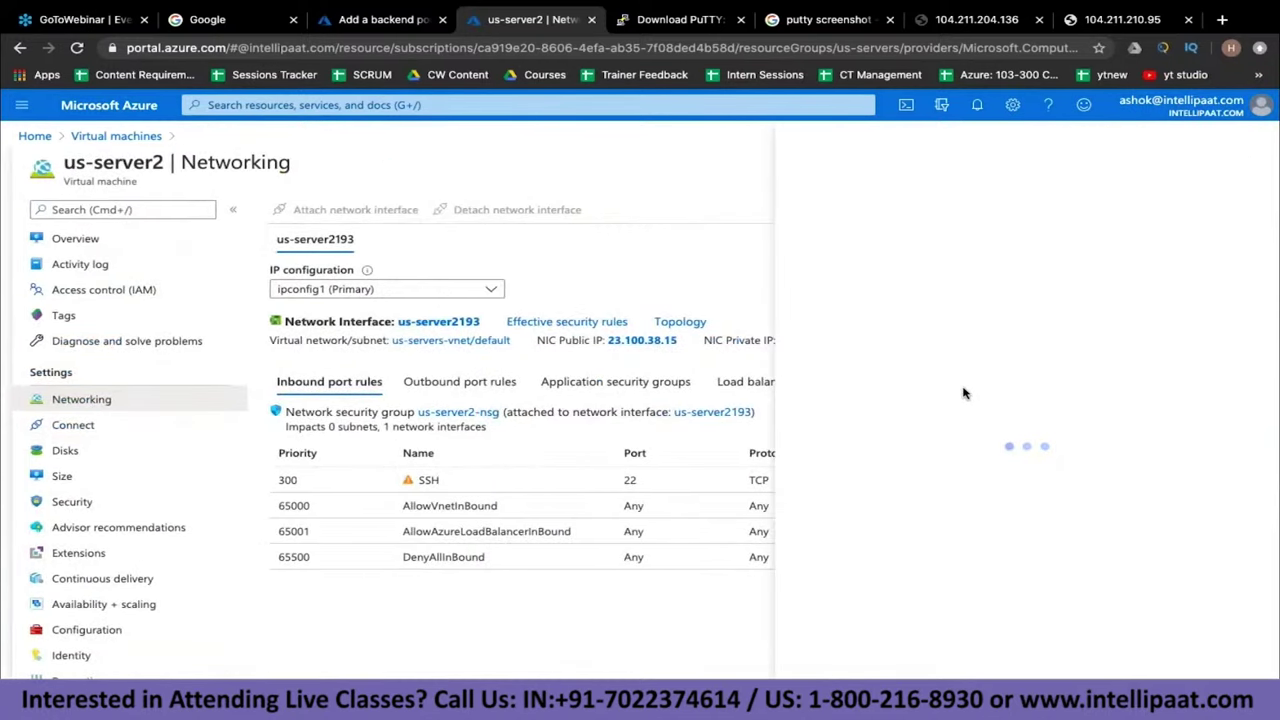
left_click(860, 386)
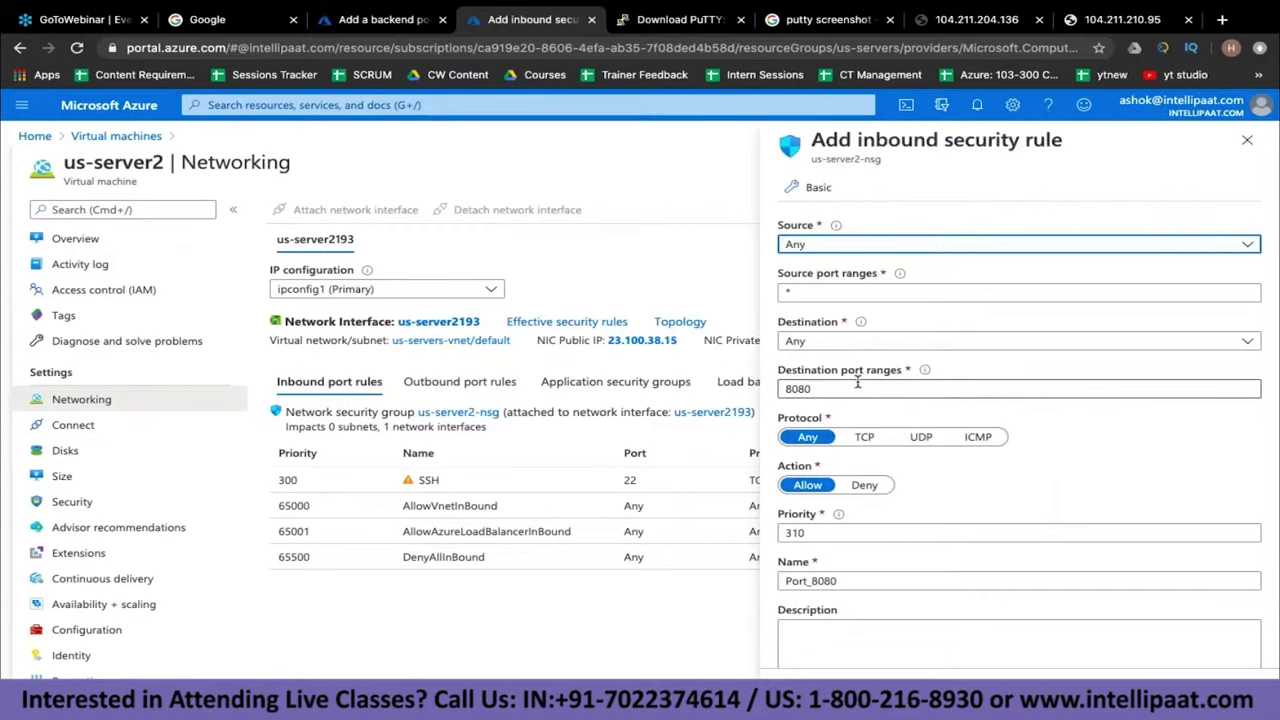
key("BackSpace")
key("BackSpace")
left_click(845, 580)
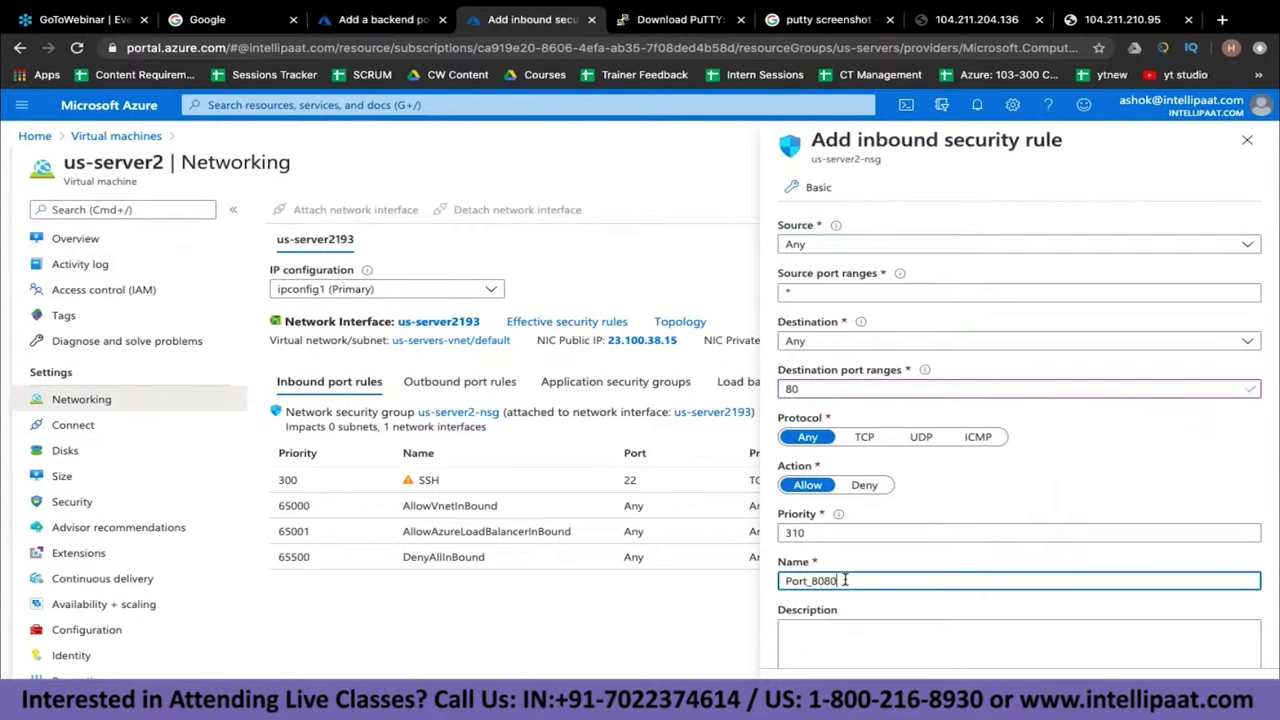
left_click(805, 698)
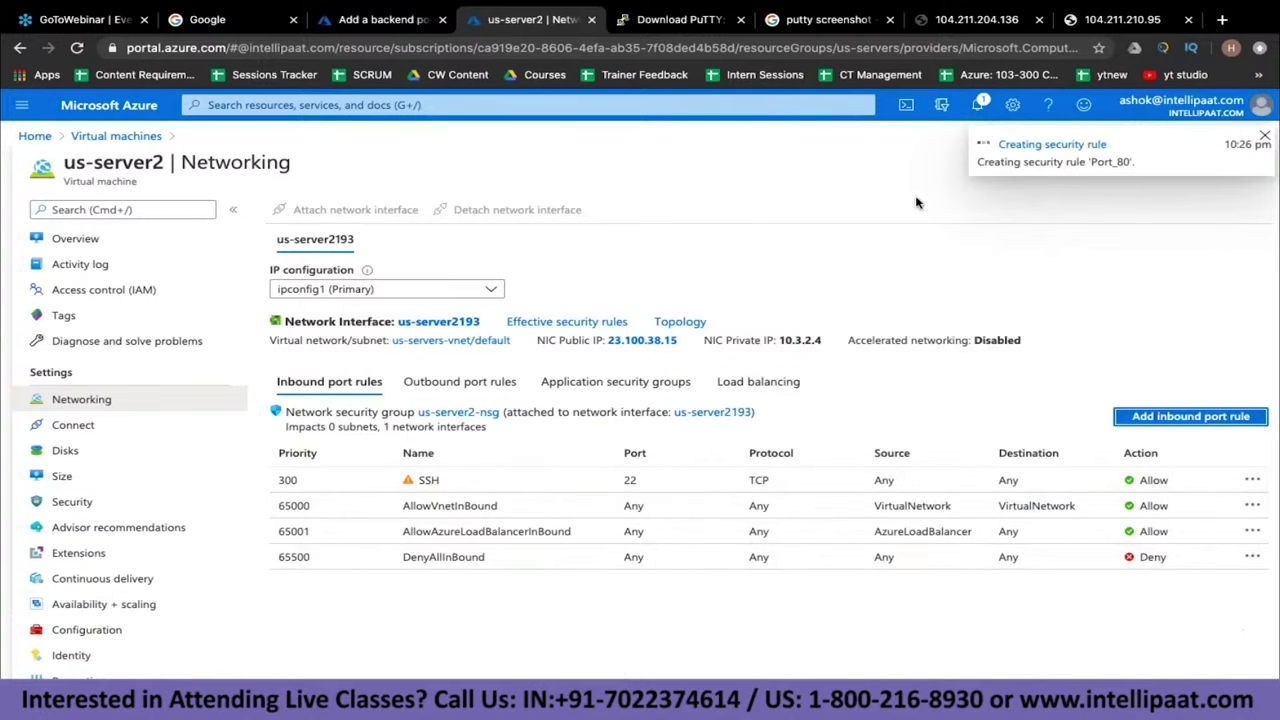
Step: Add the same Port_80 rule on usserver1, then copy its public IP from Overview
left_click(98, 138)
left_click(100, 469)
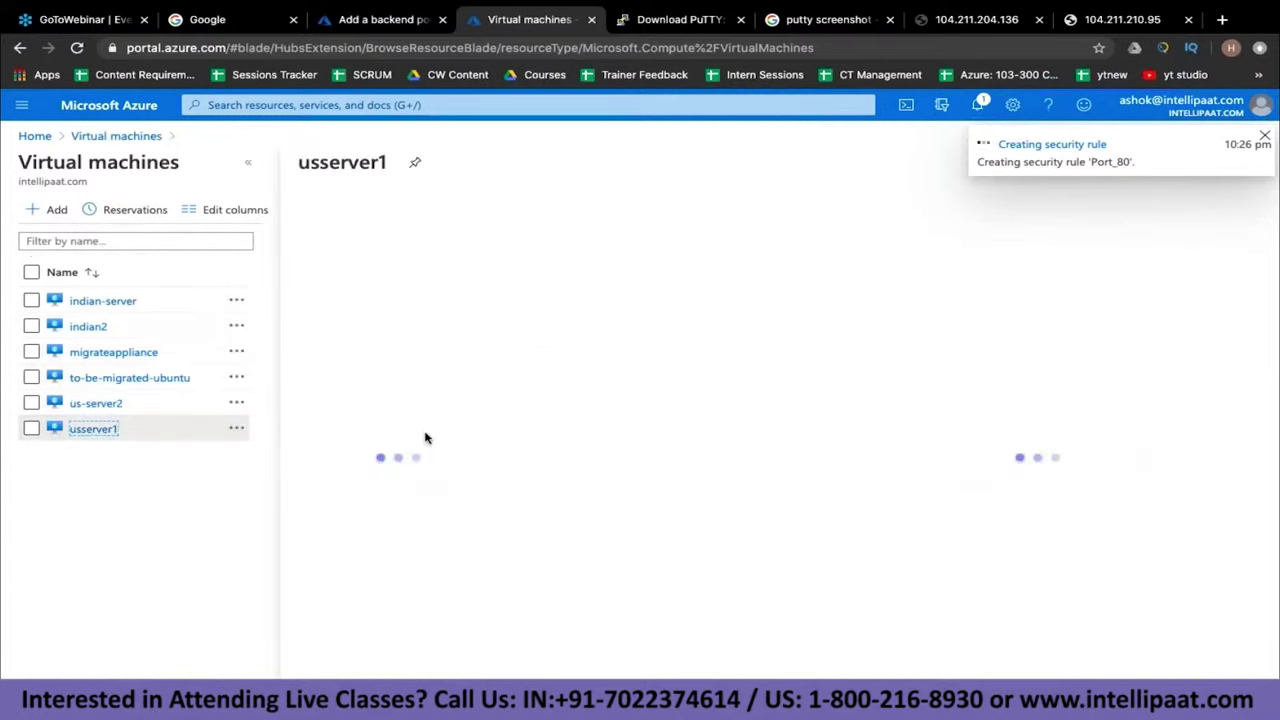
left_click(350, 404)
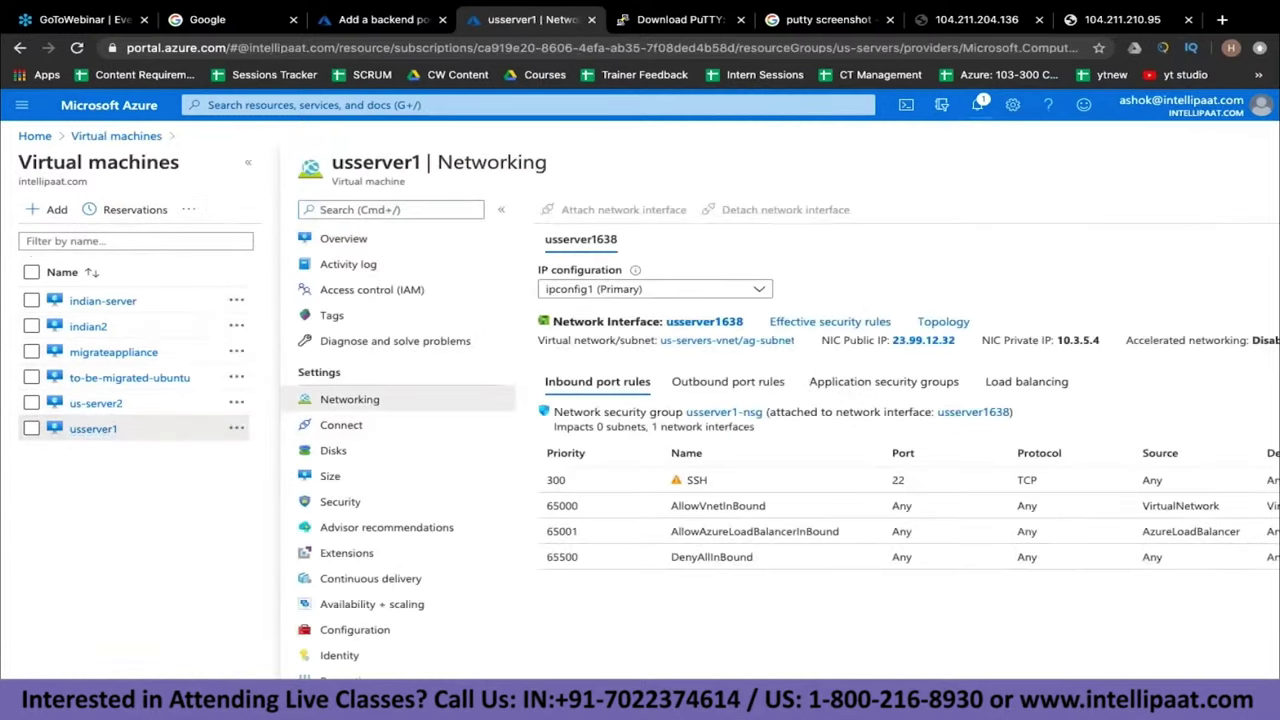
left_click(1180, 420)
left_click(1018, 389)
key("BackSpace")
key("BackSpace")
left_click(1018, 581)
key("BackSpace")
key("BackSpace")
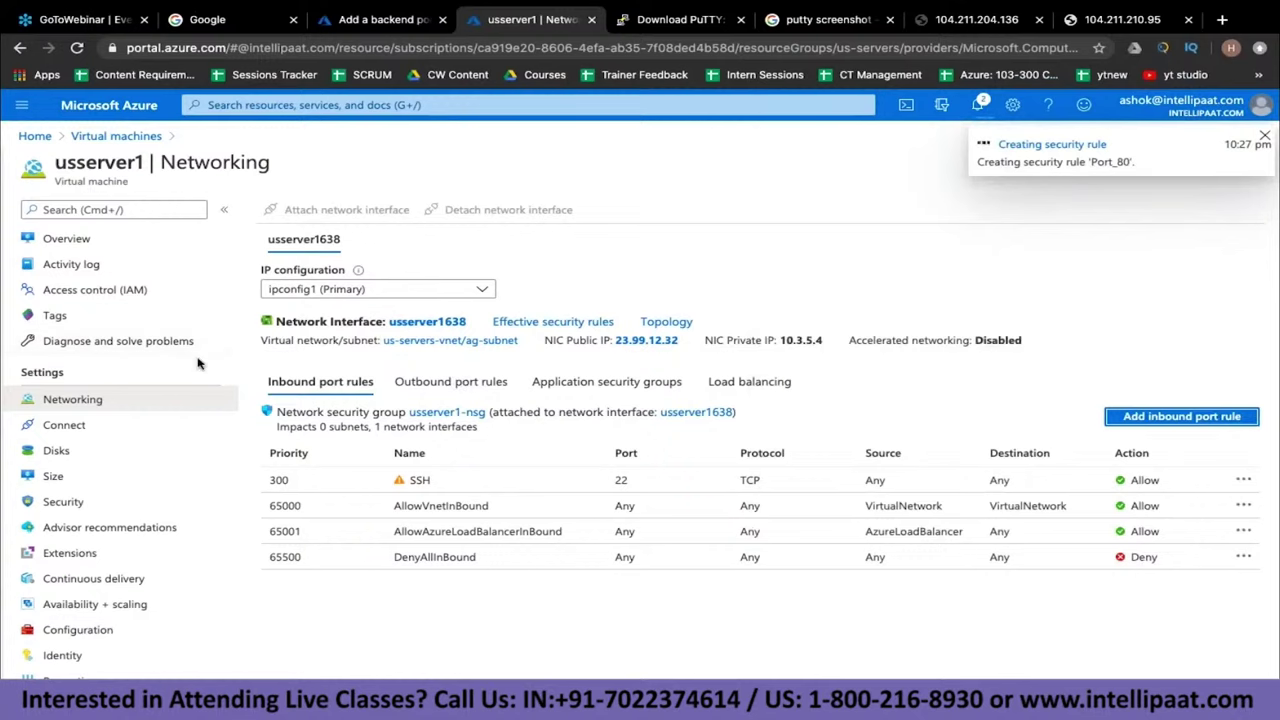
left_click(143, 240)
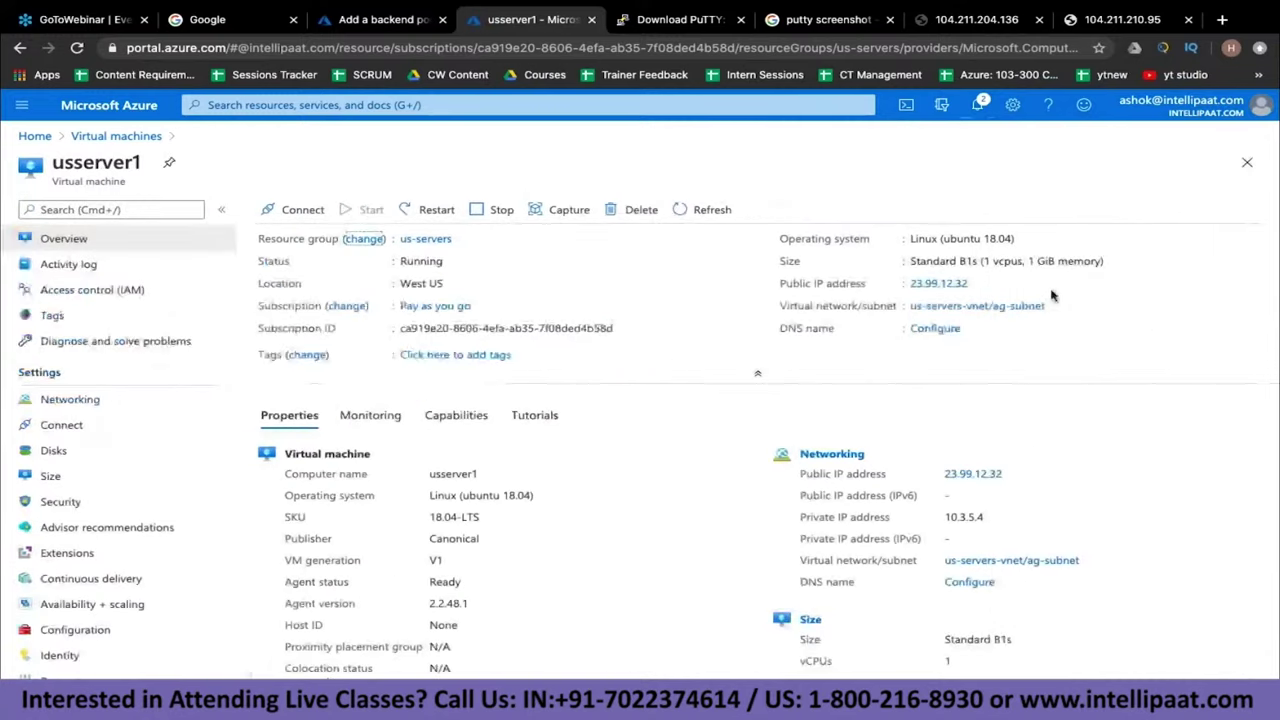
left_click(978, 283)
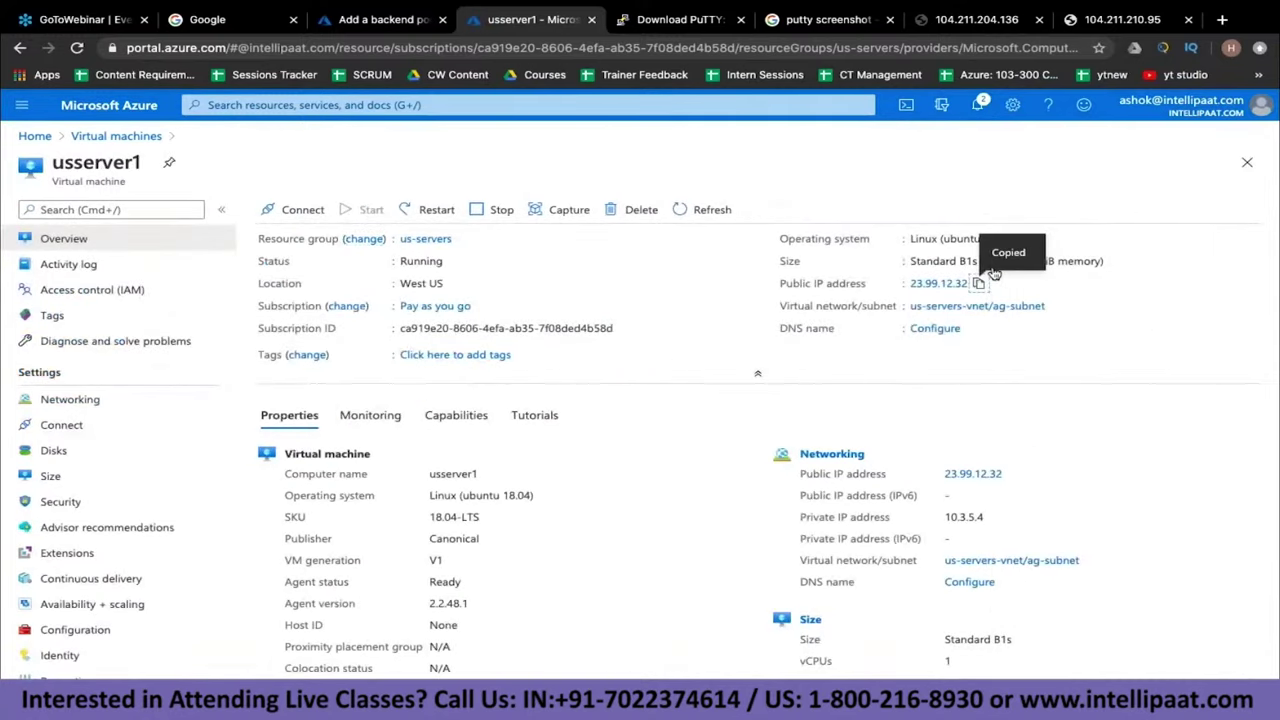
Step: Load usserver1's web page at 23.99.12.32 in a new browser tab
left_click(1224, 20)
key("ctrl+v")
key("Return")
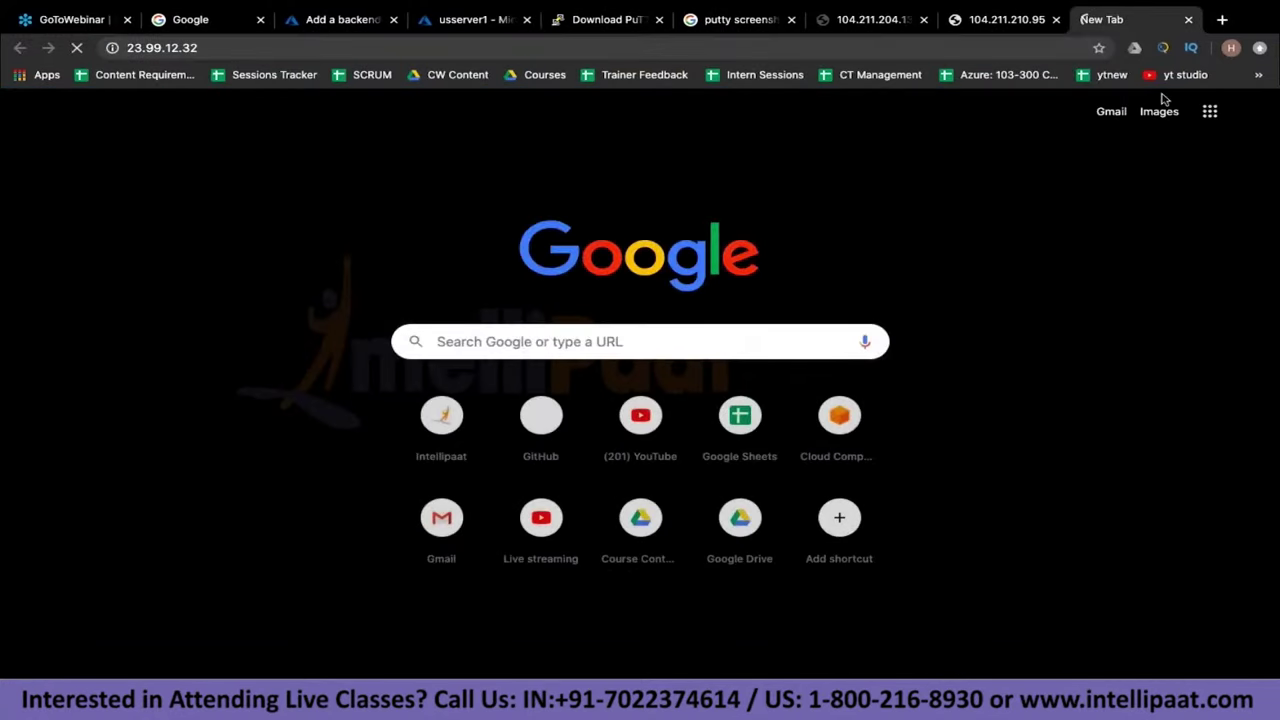
Step: Copy us-server2's public IP and load its welcome page at 23.100.38.15 in another tab
left_click(467, 20)
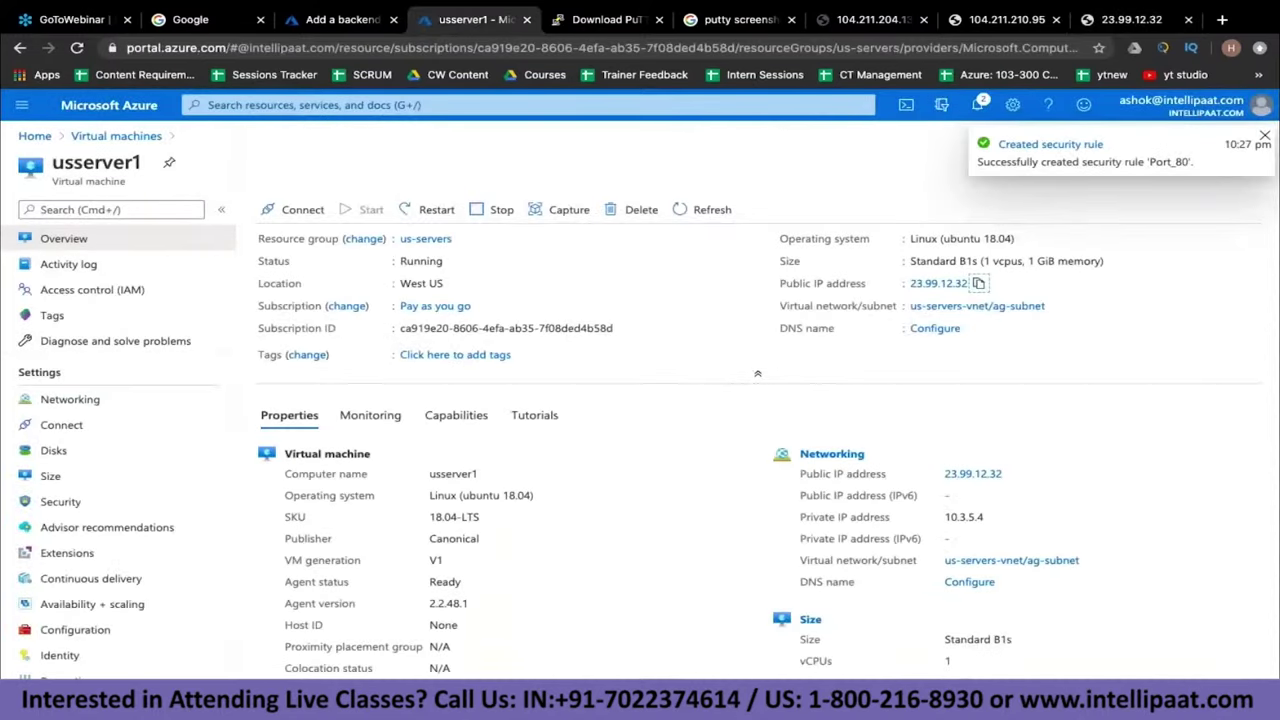
left_click(116, 137)
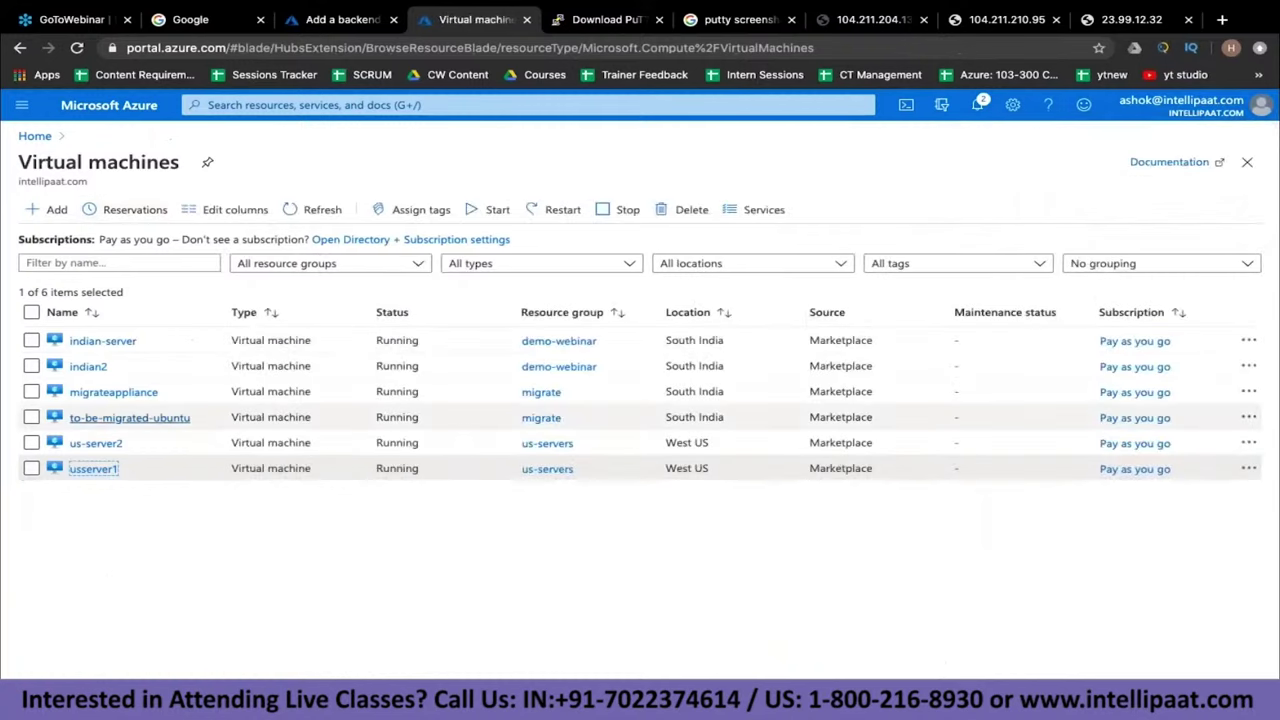
left_click(96, 443)
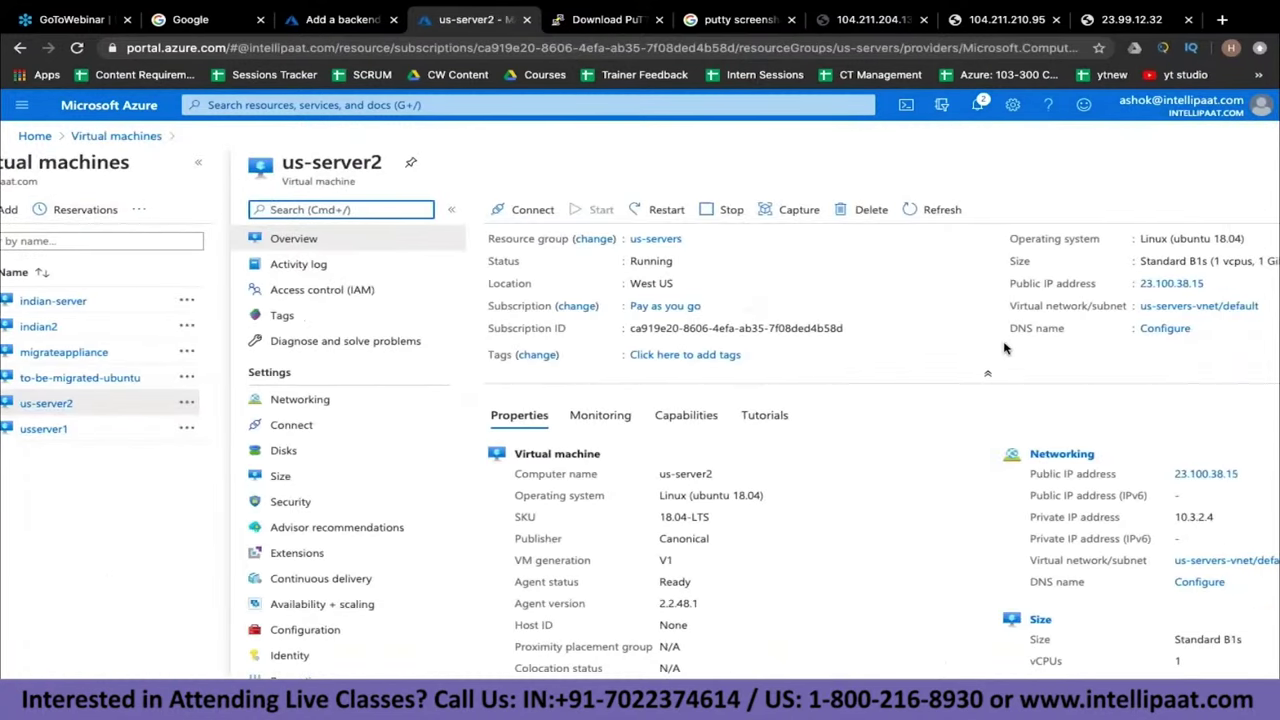
left_click(984, 283)
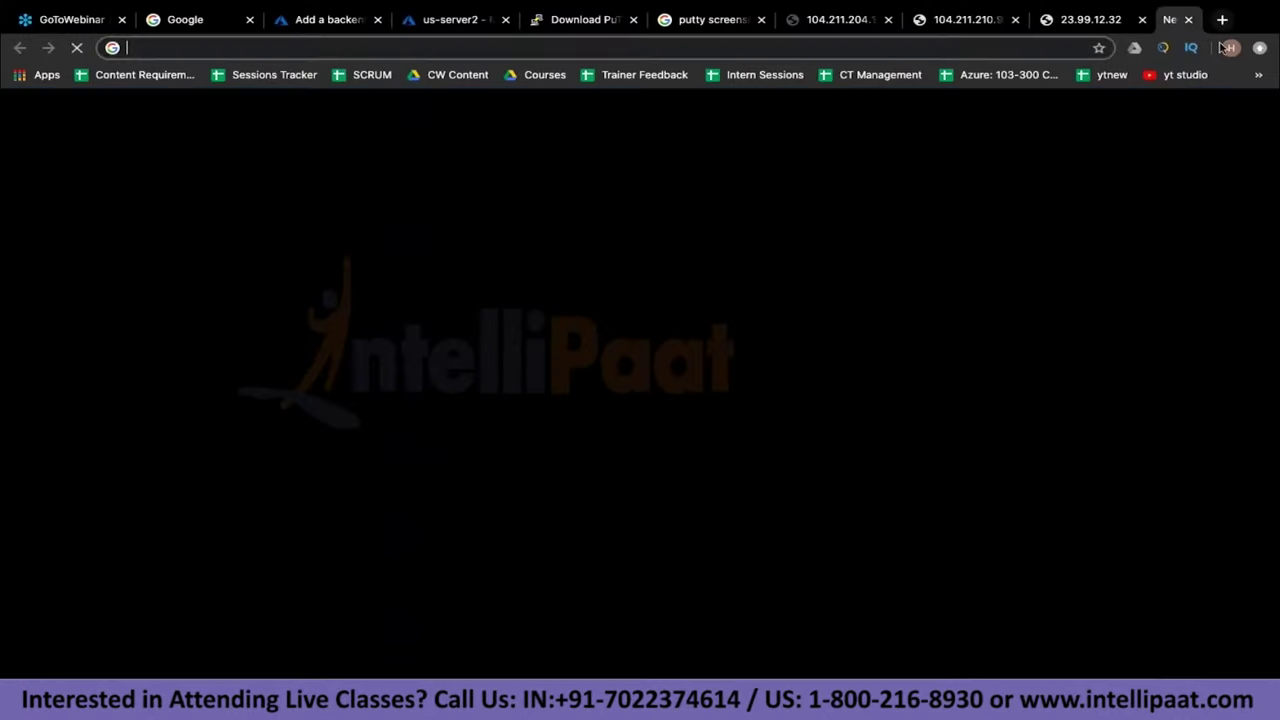
left_click(1222, 19)
key("super+v")
key("Return")
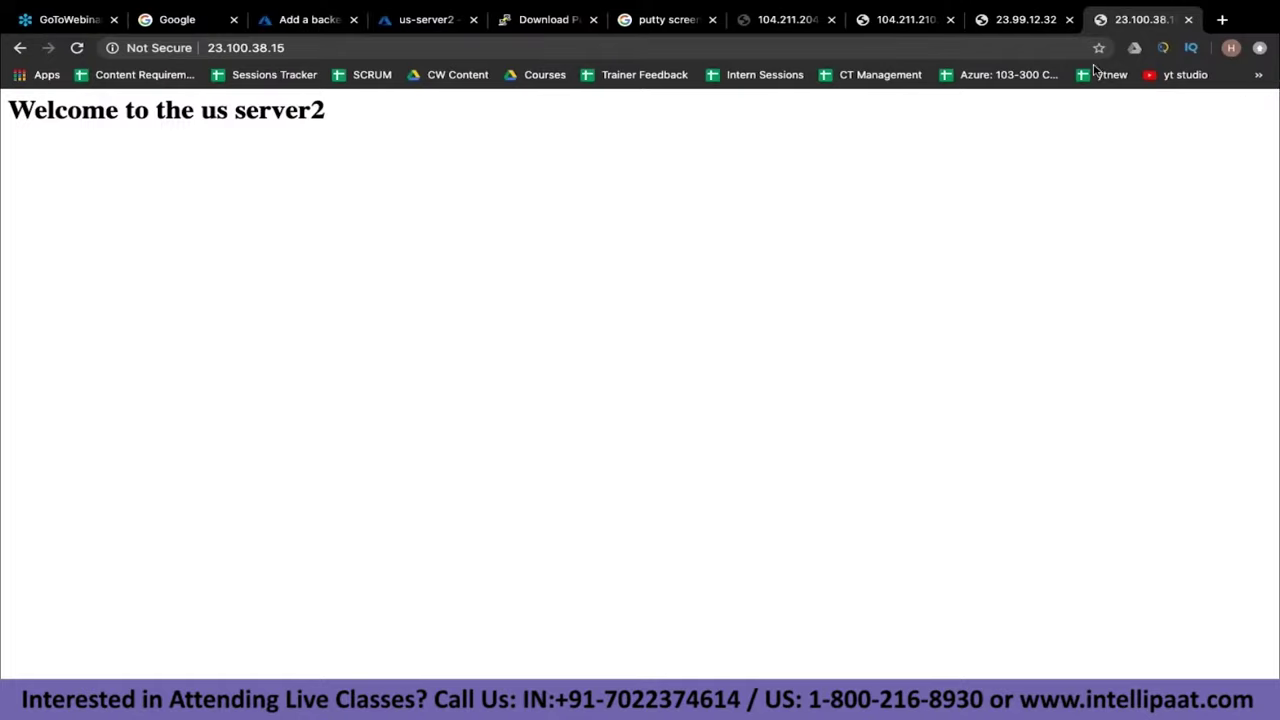
left_click(1052, 24)
left_click(1128, 22)
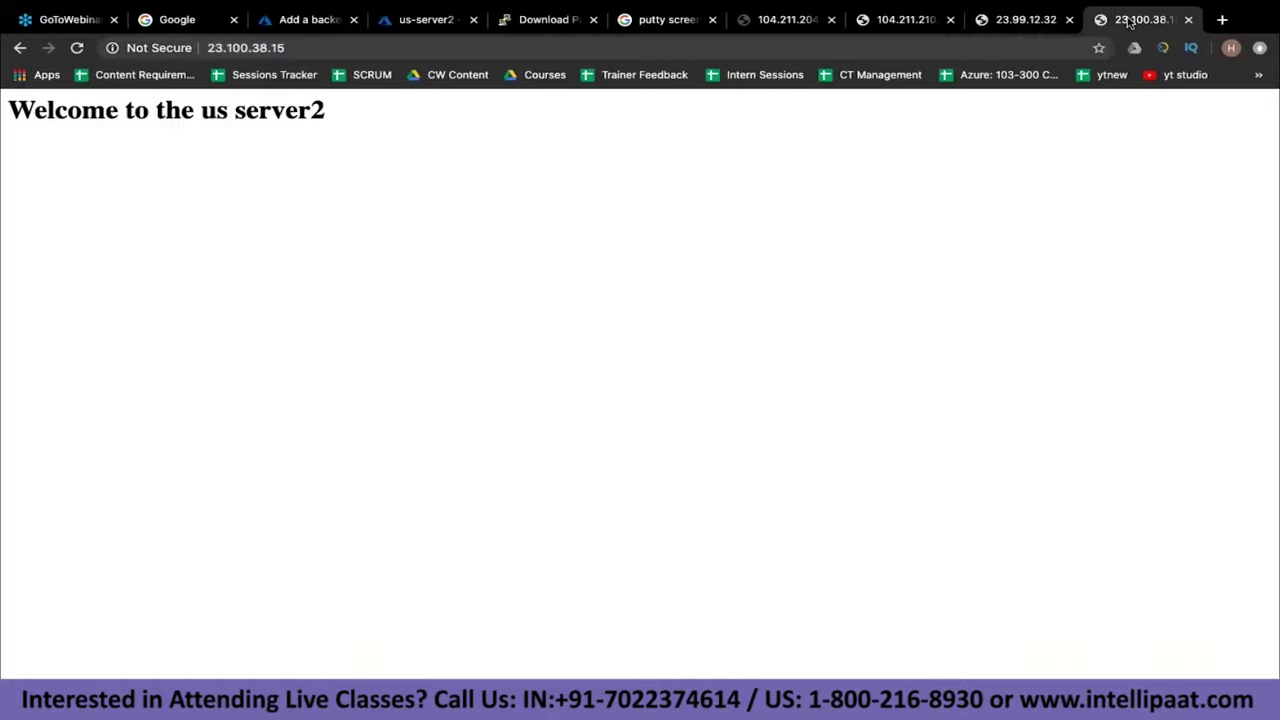
left_click(809, 49)
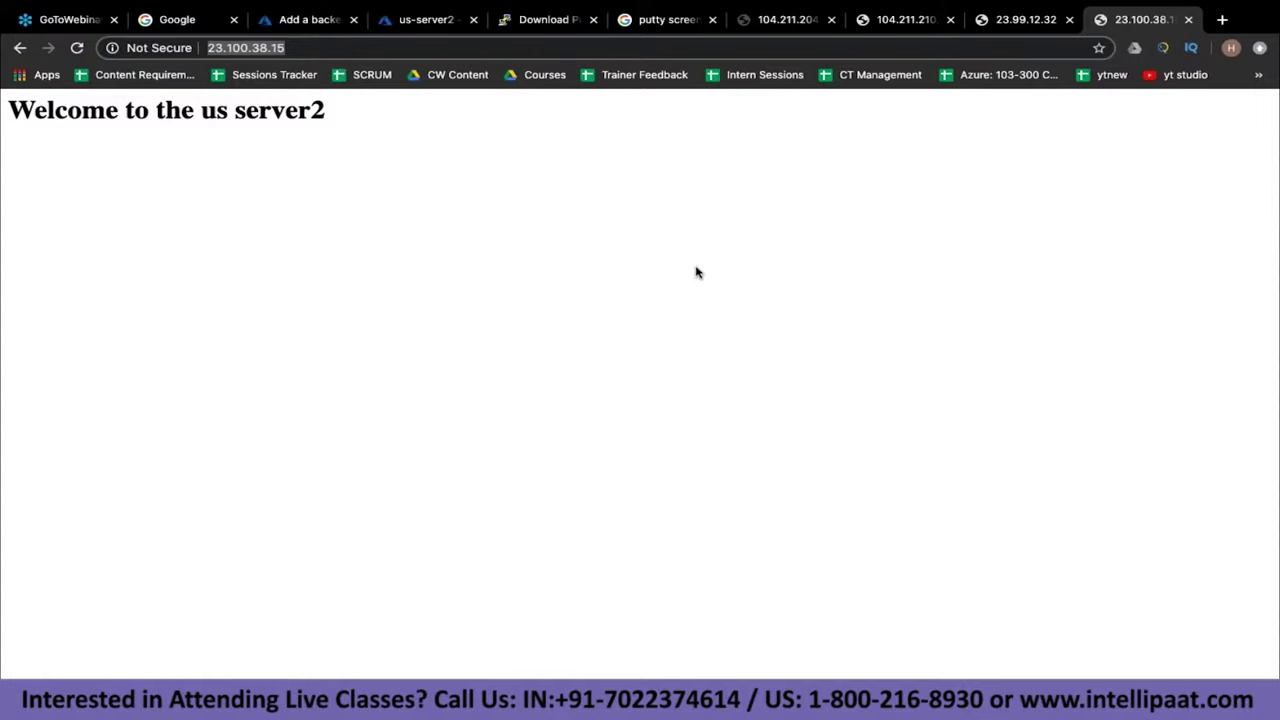
Step: Switch to us-server2's Networking page to see the Port_80 rule at priority 310
key("super+4")
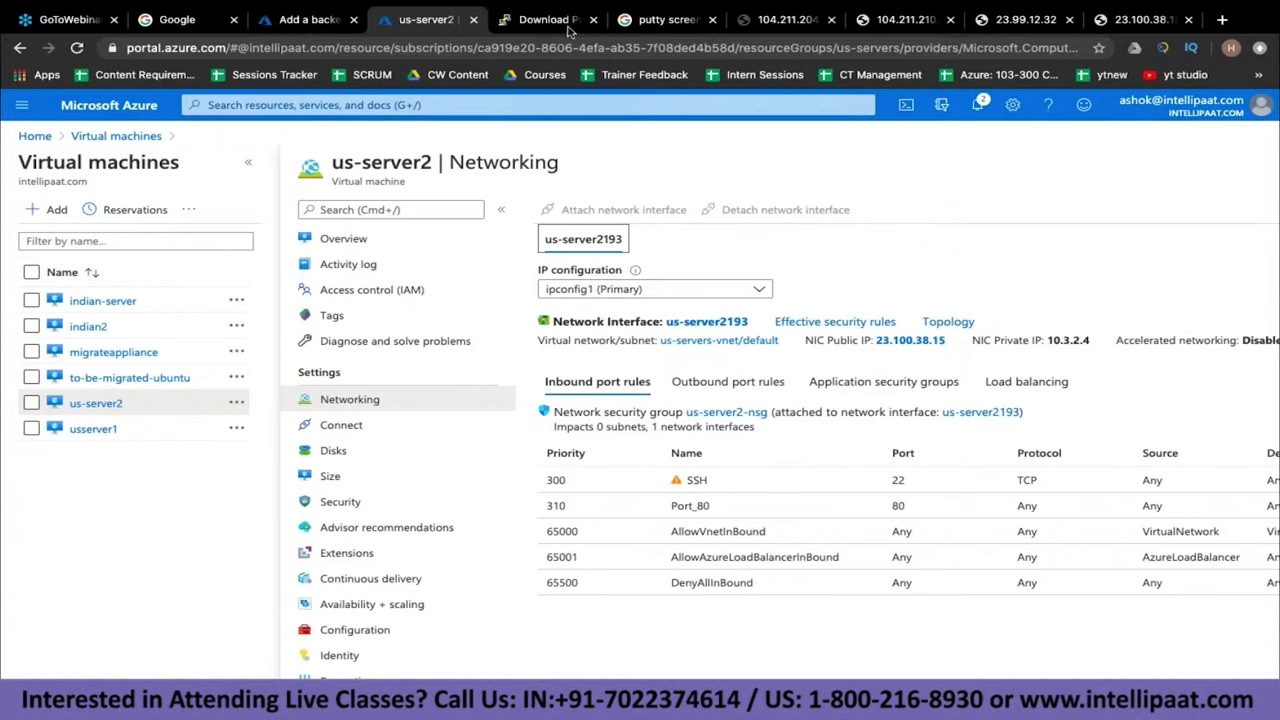
Step: Try adding a virtual machine target to the gateway's backend pool, then cancel without choosing
left_click(312, 22)
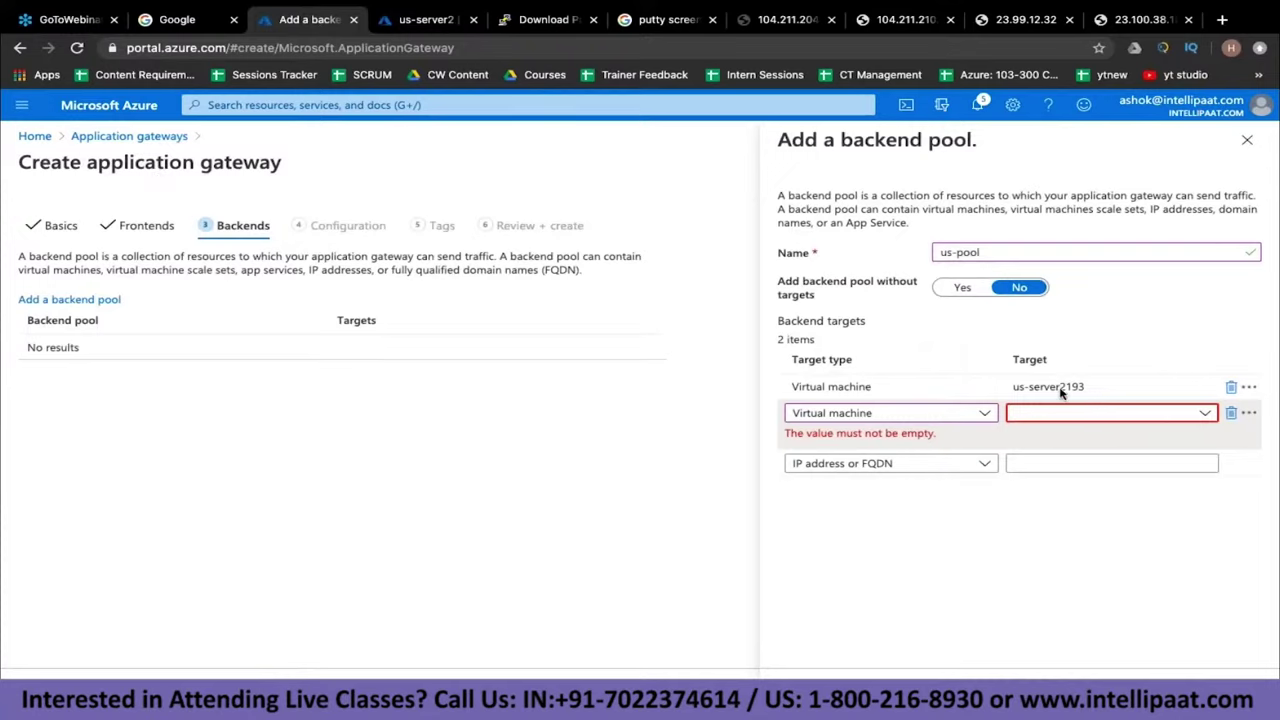
left_click(1232, 414)
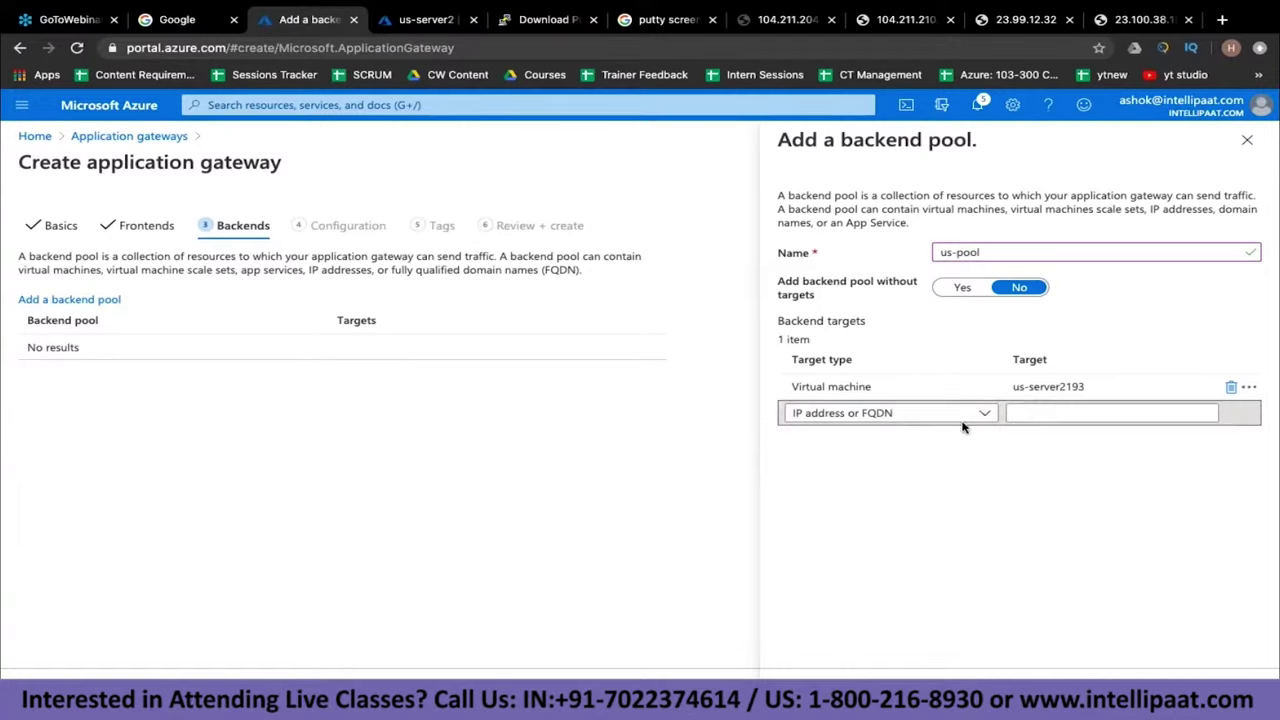
left_click(971, 413)
left_click(960, 462)
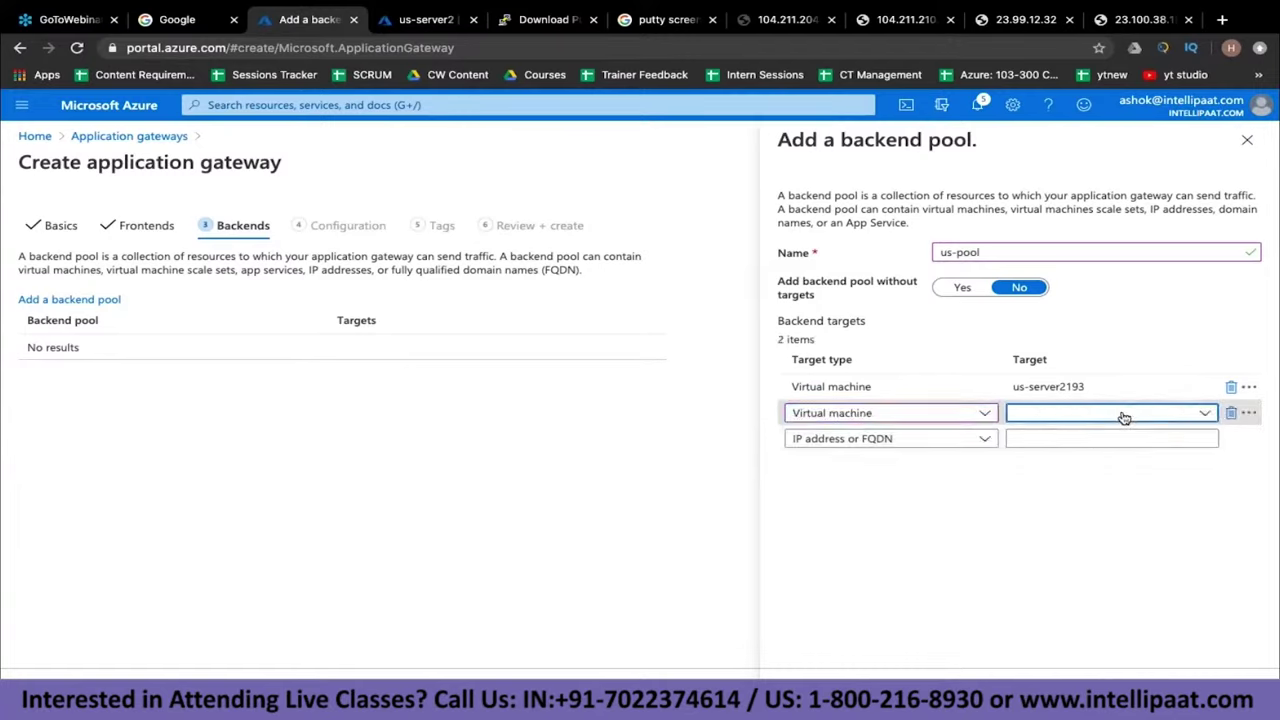
left_click(1124, 415)
left_click(1097, 530)
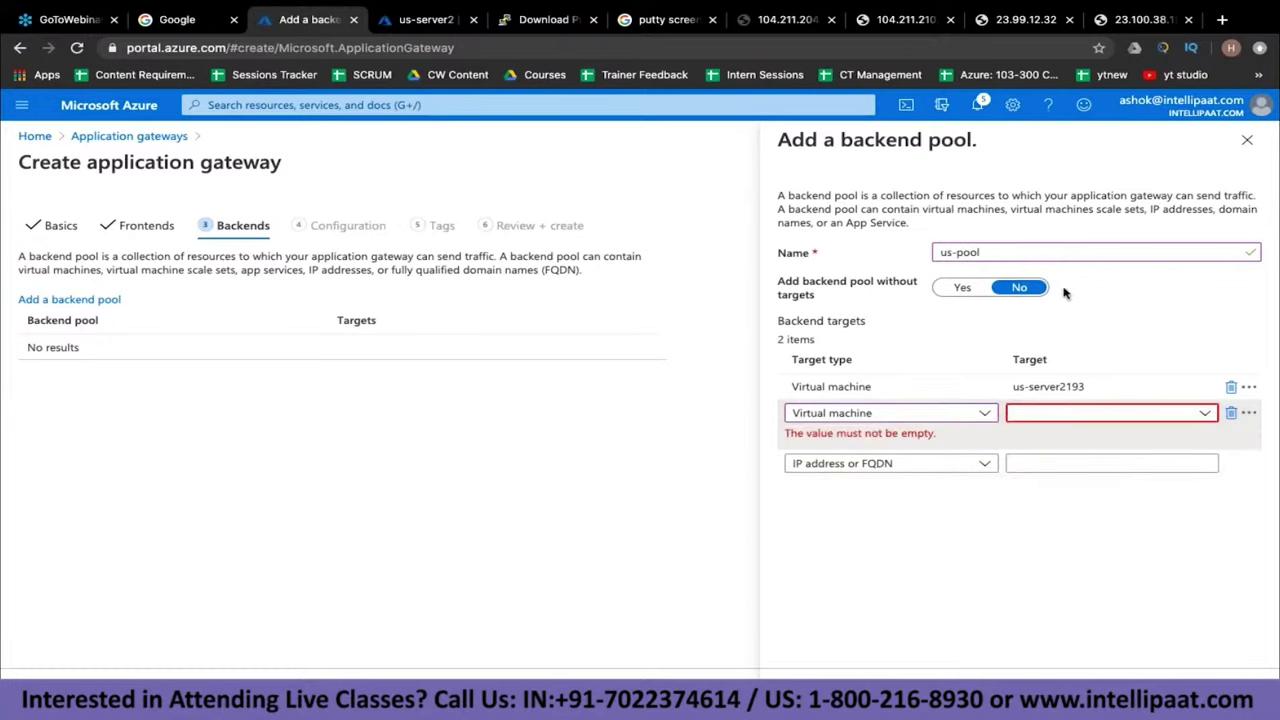
Step: Reload the gateway form and set resource group us-servers, name ag-us-servers, region West US
left_click(507, 40)
key("Return")
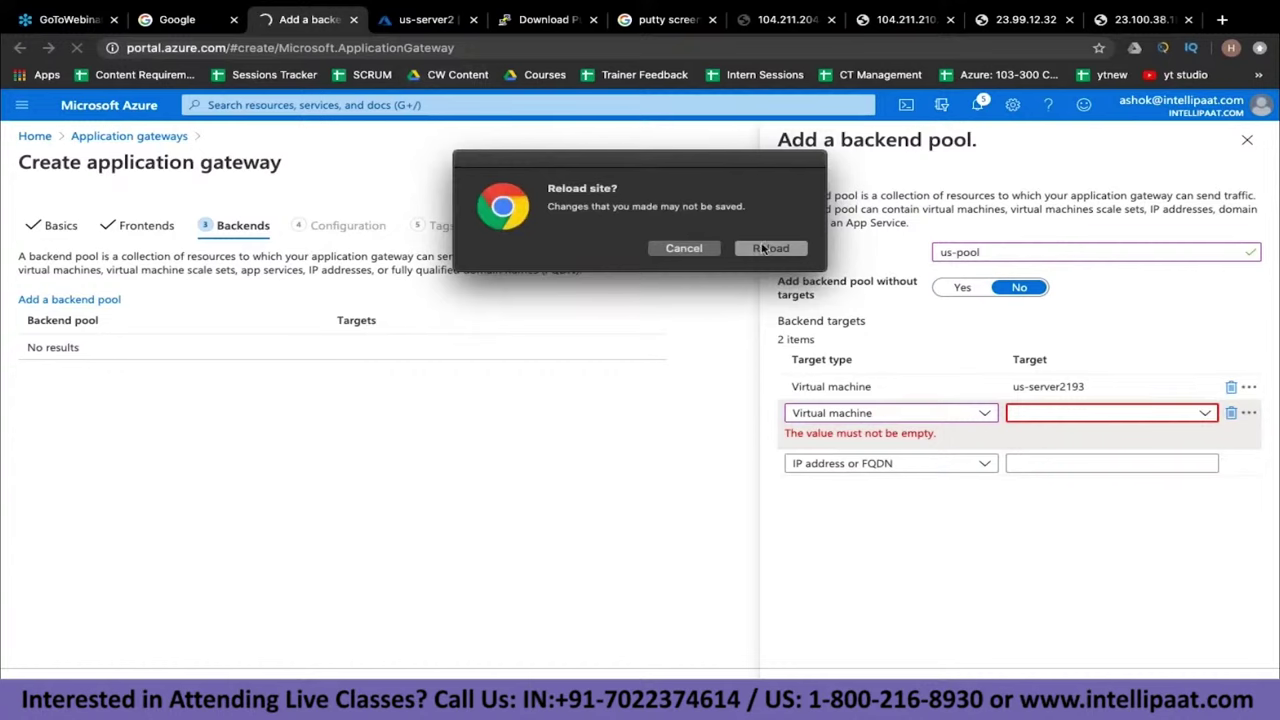
left_click(768, 248)
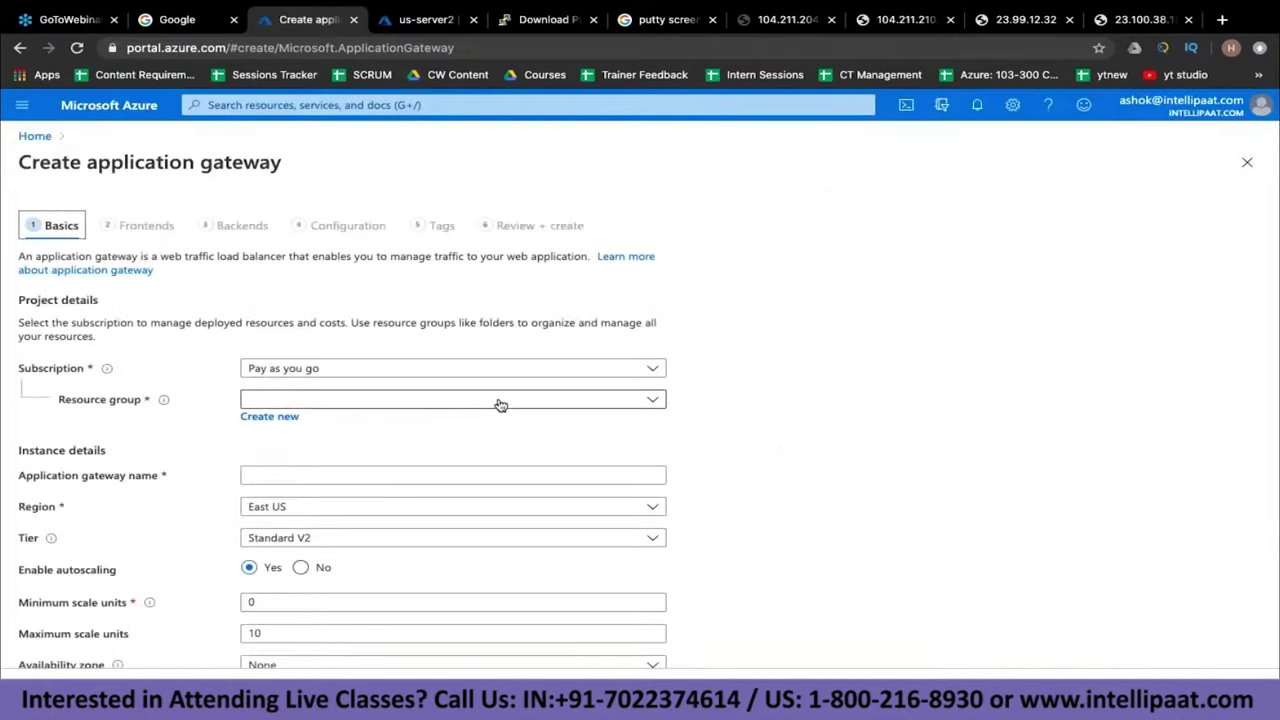
left_click(523, 410)
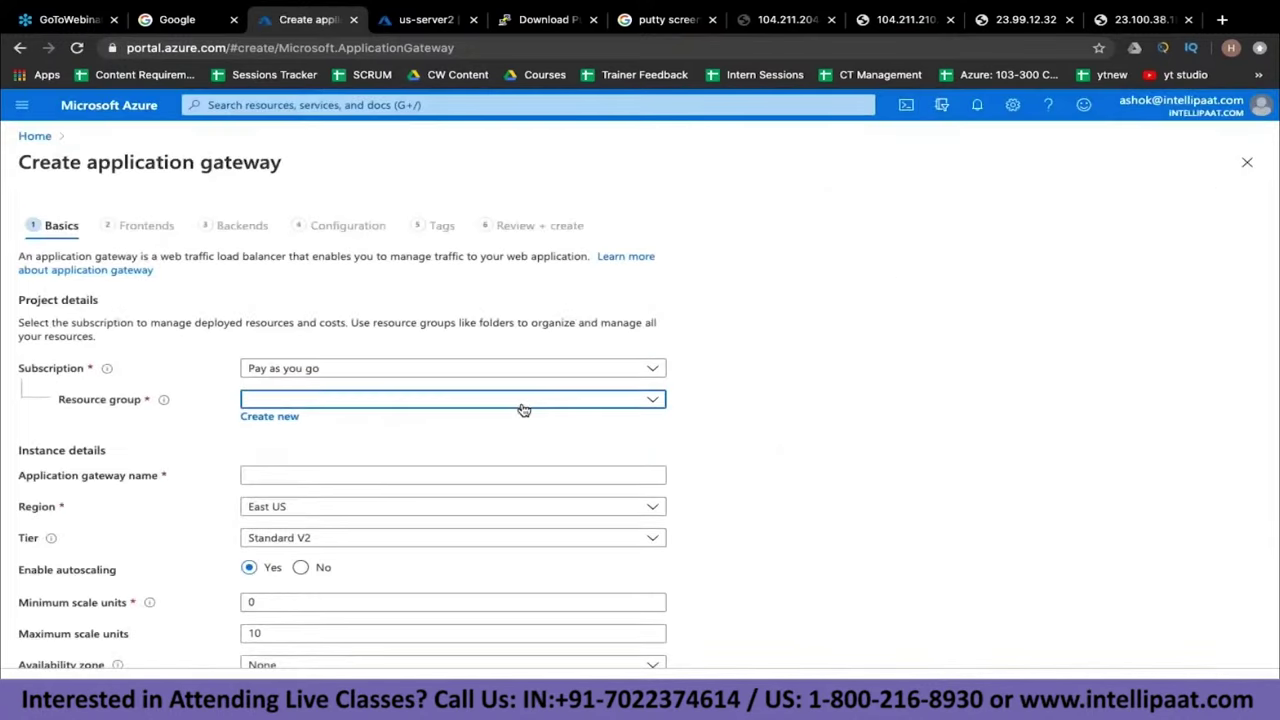
left_click(523, 410)
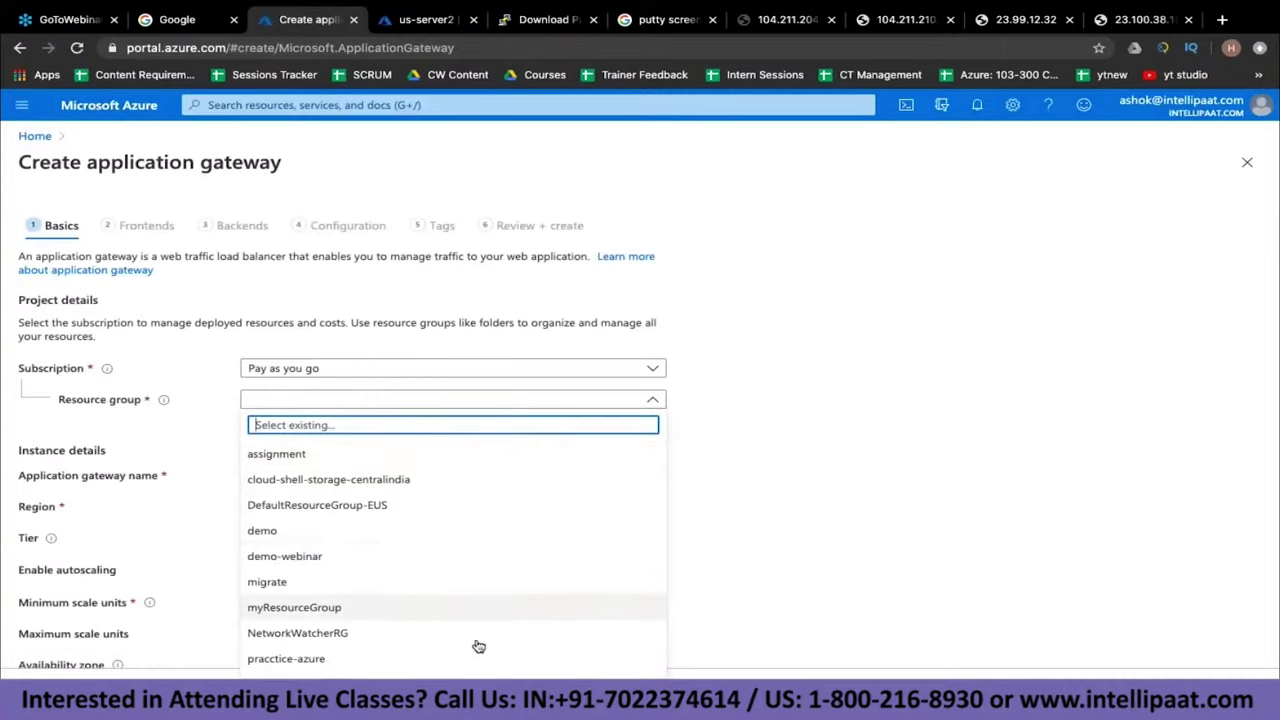
scroll(488, 609, "down", 3)
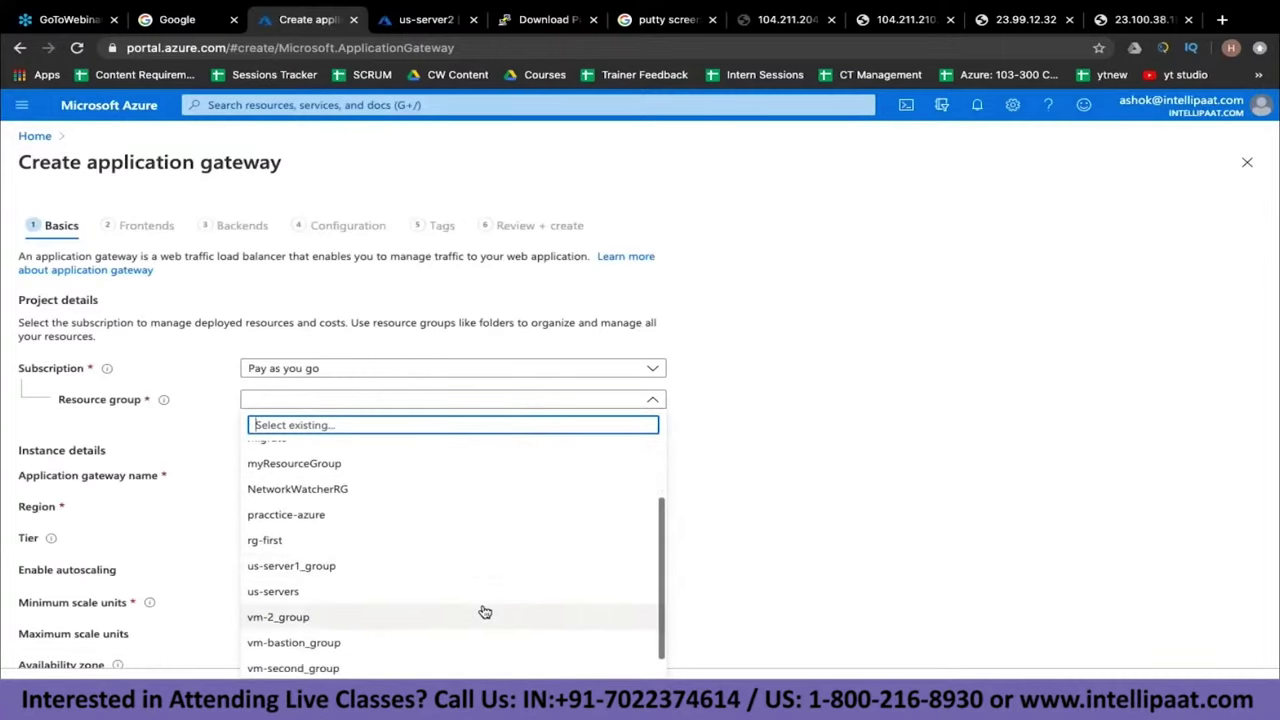
left_click(480, 591)
left_click(398, 474)
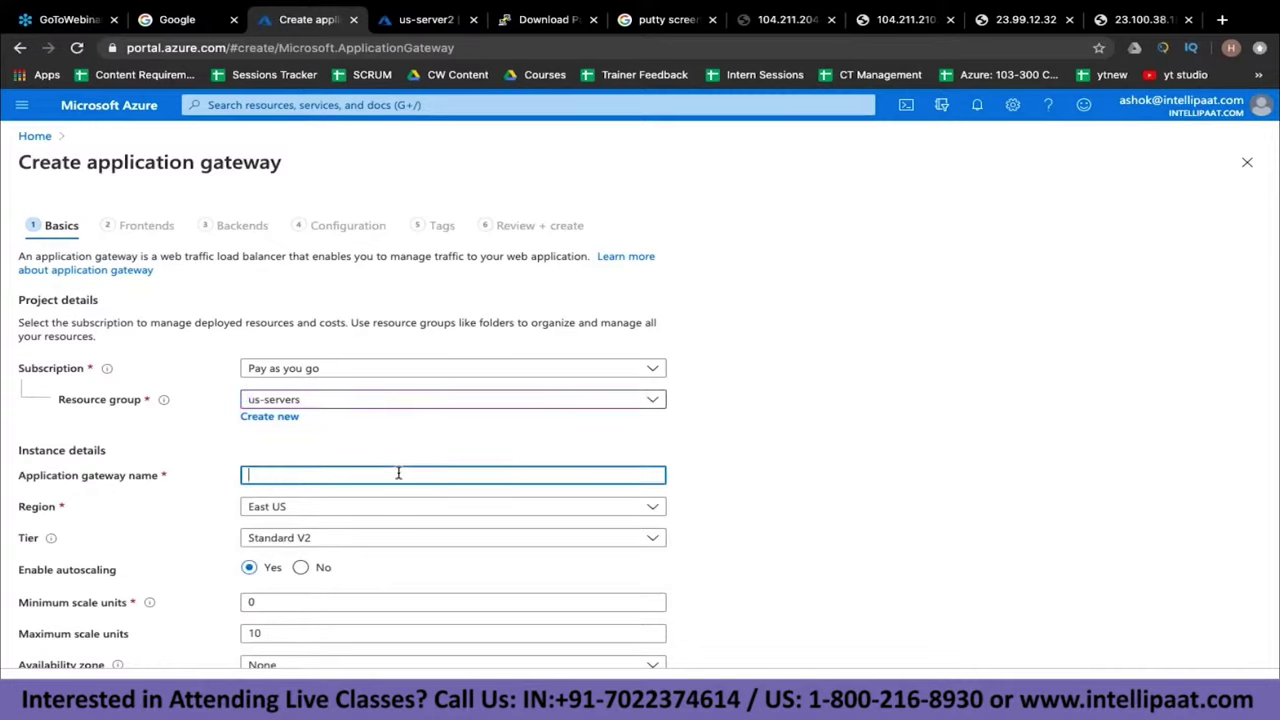
type("ag-us-servers")
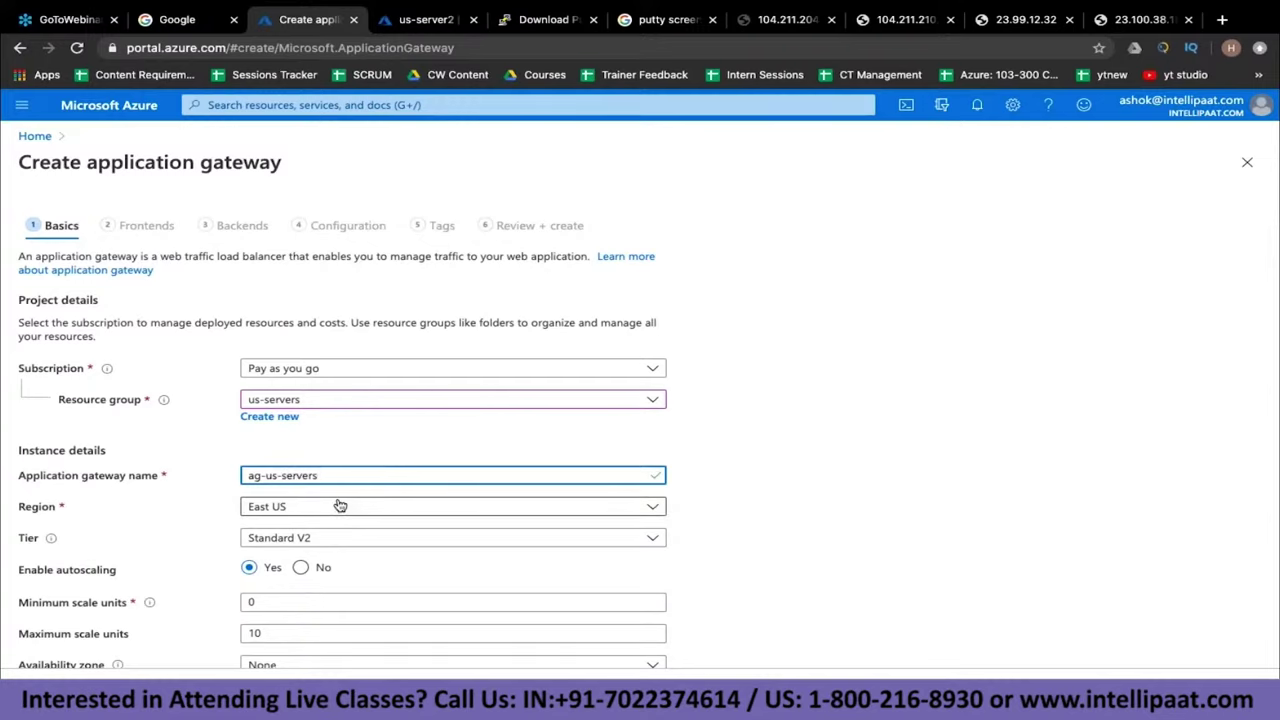
left_click(337, 505)
type("west")
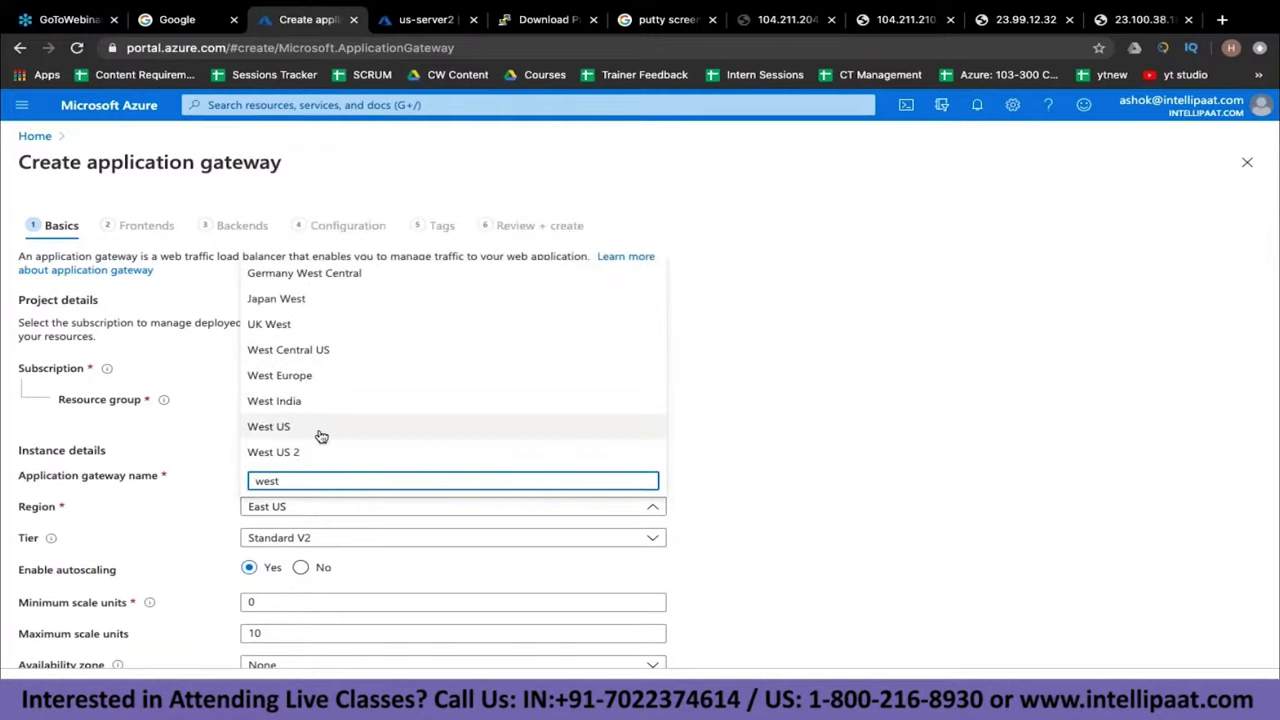
left_click(316, 430)
Step: Choose us-servers-vnet and ag-subnet, then abandon the form for the portal Home page
scroll(316, 430, "down", 1)
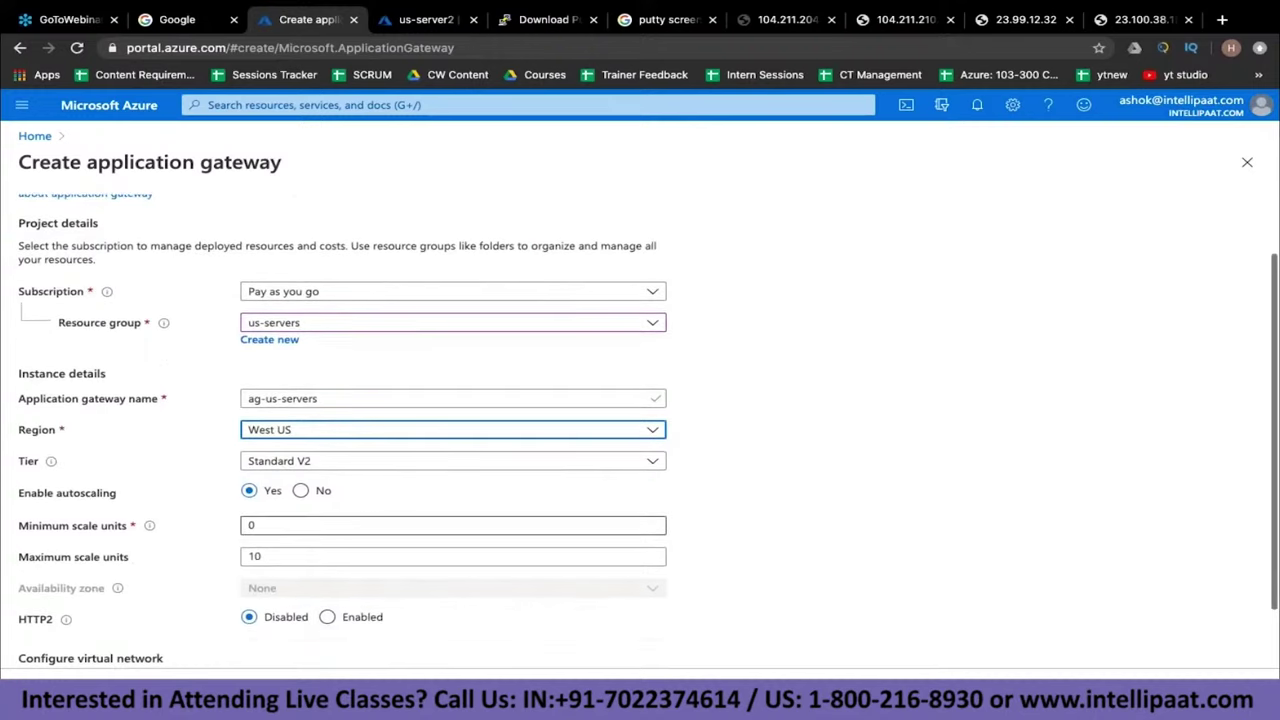
scroll(220, 625, "down", 1)
left_click(317, 607)
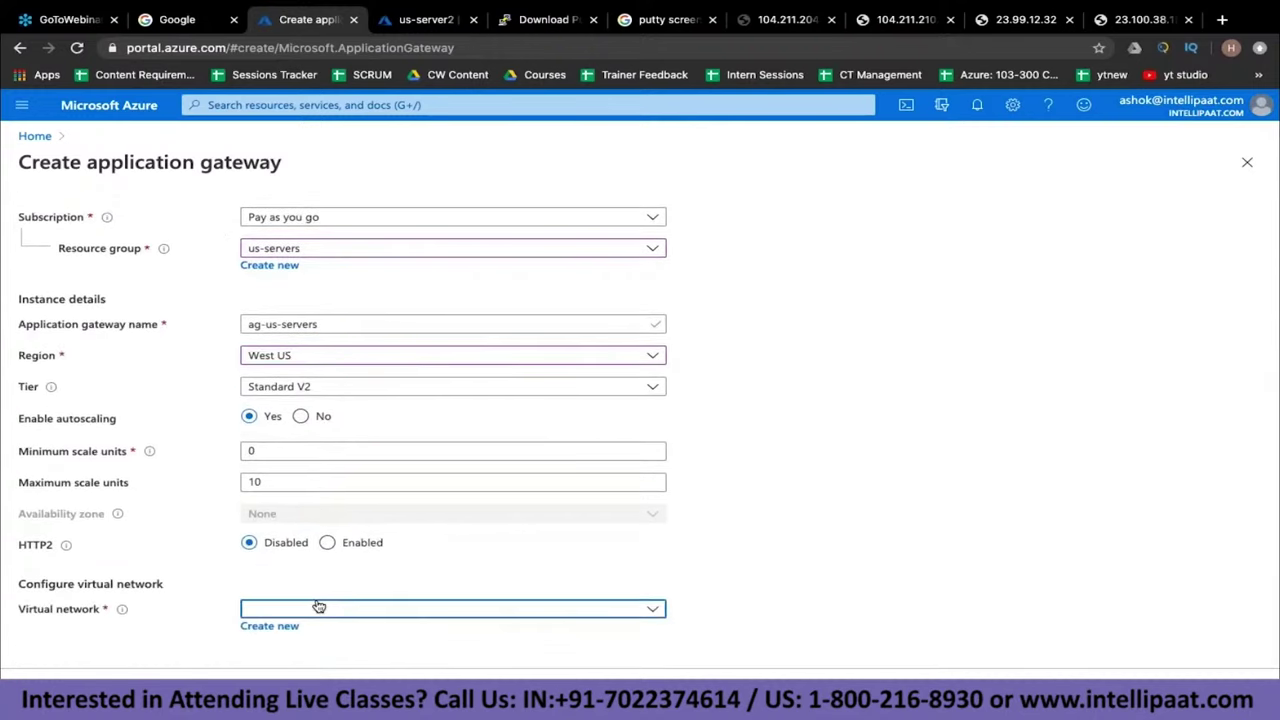
left_click(344, 564)
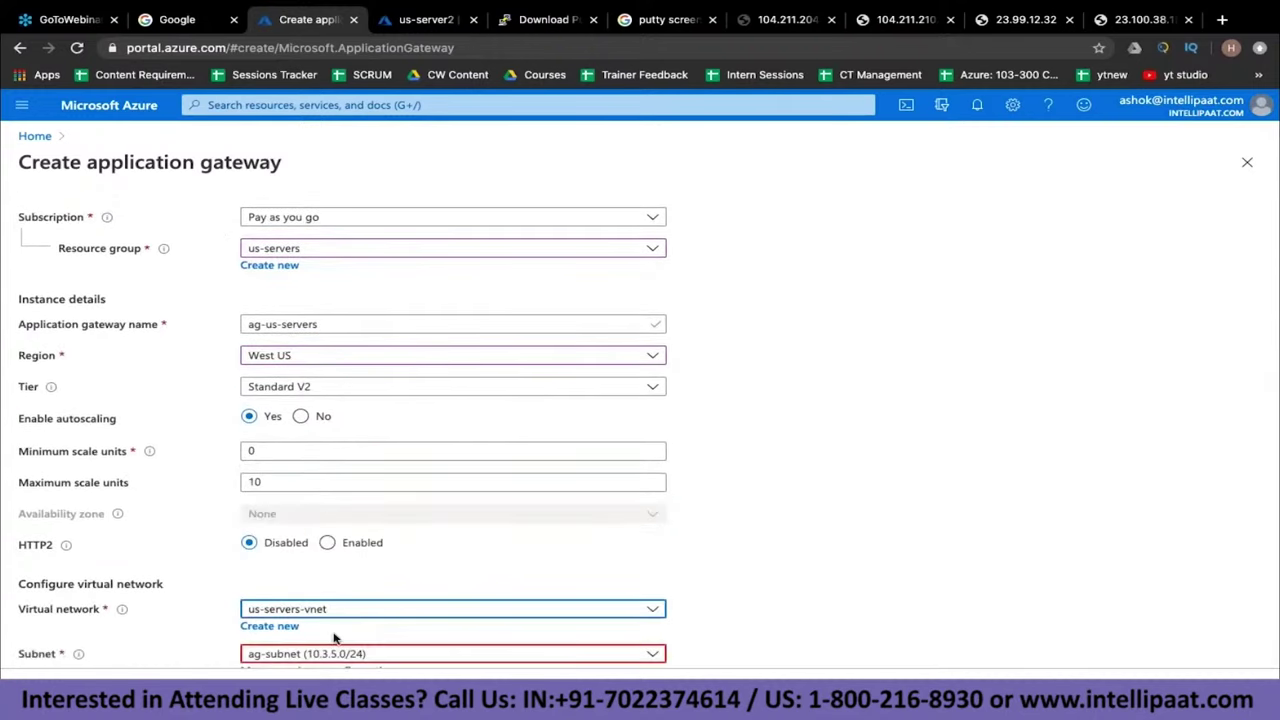
scroll(375, 592, "down", 1)
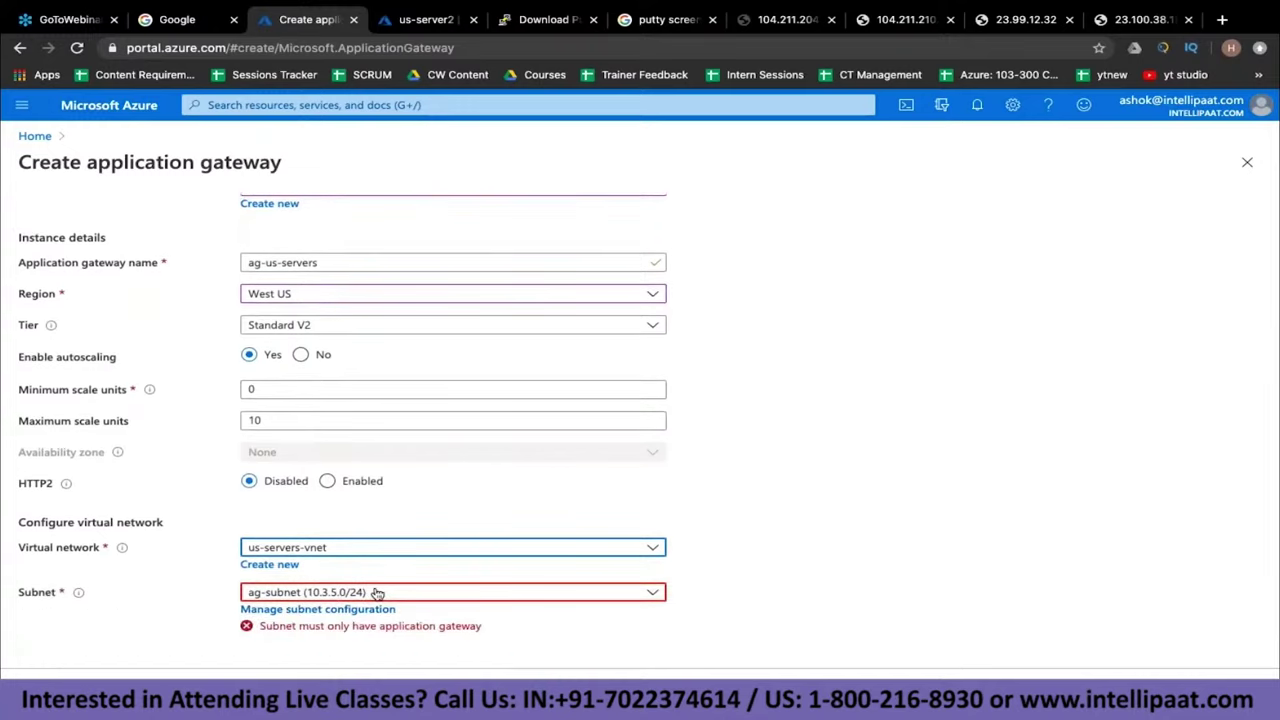
left_click(400, 592)
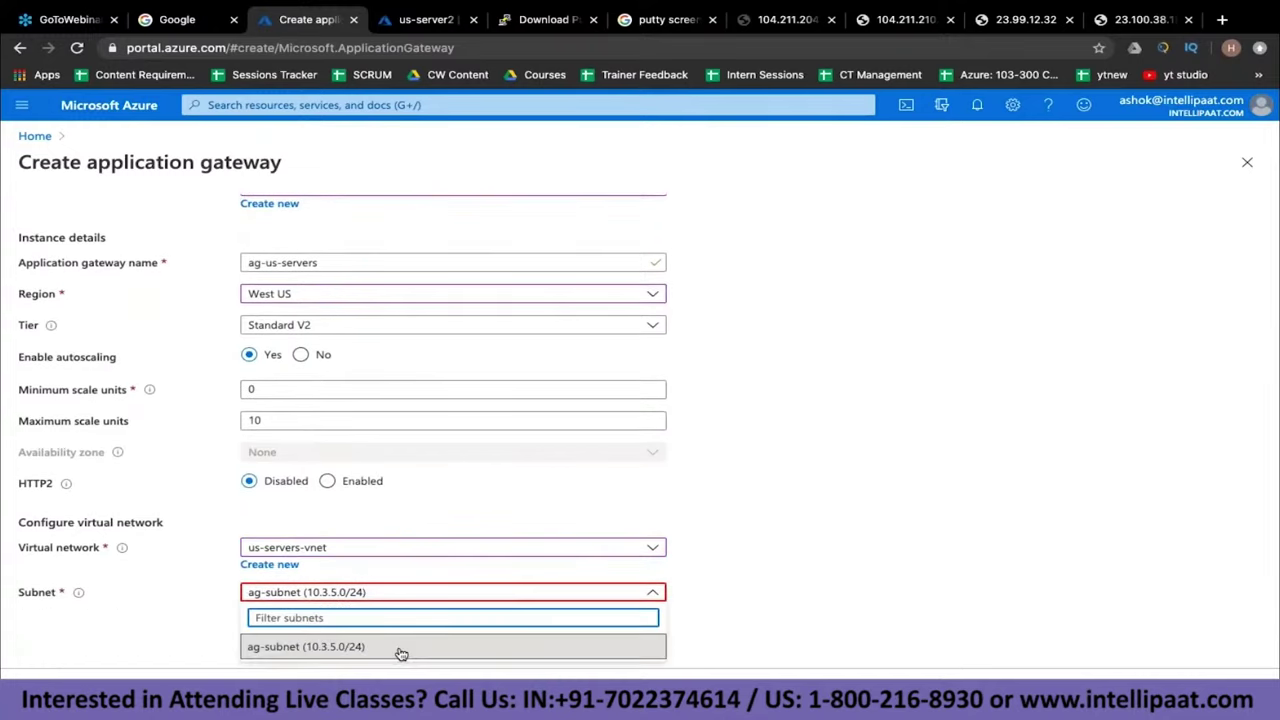
left_click(753, 536)
scroll(753, 536, "up", 3)
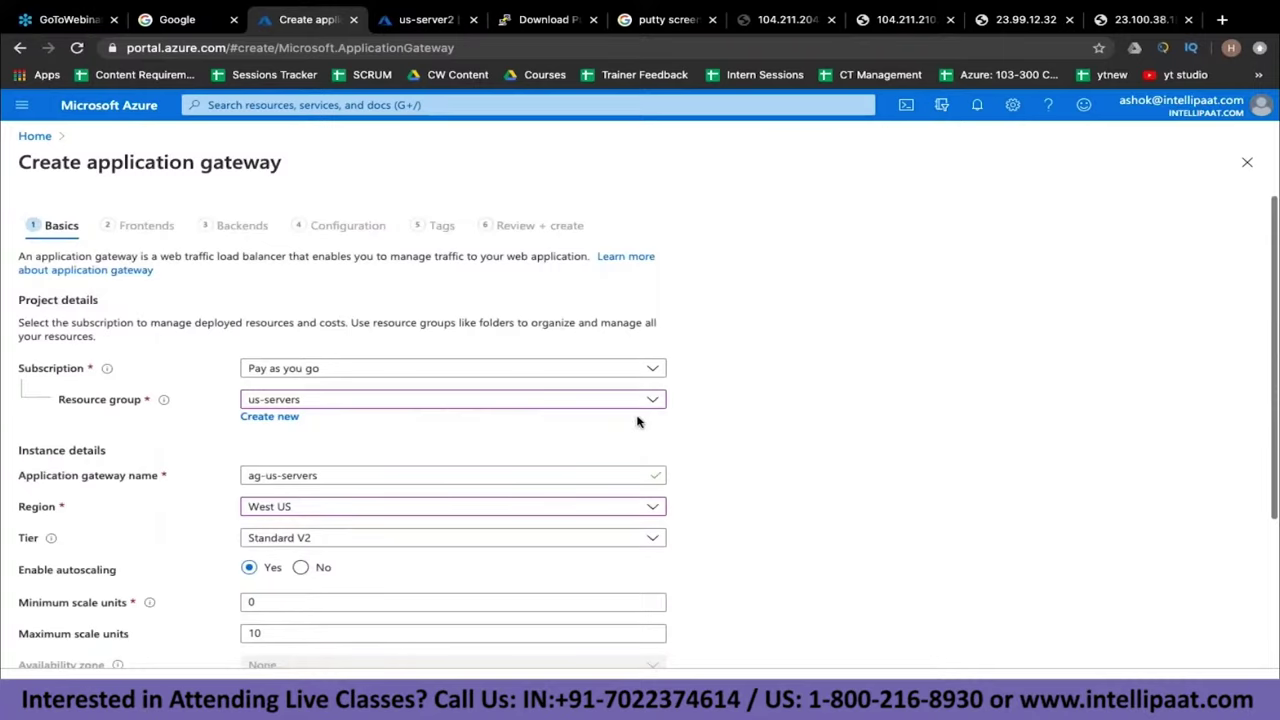
left_click(105, 105)
Step: Discard the old form and start a new application gateway from the Application gateways list
left_click(791, 137)
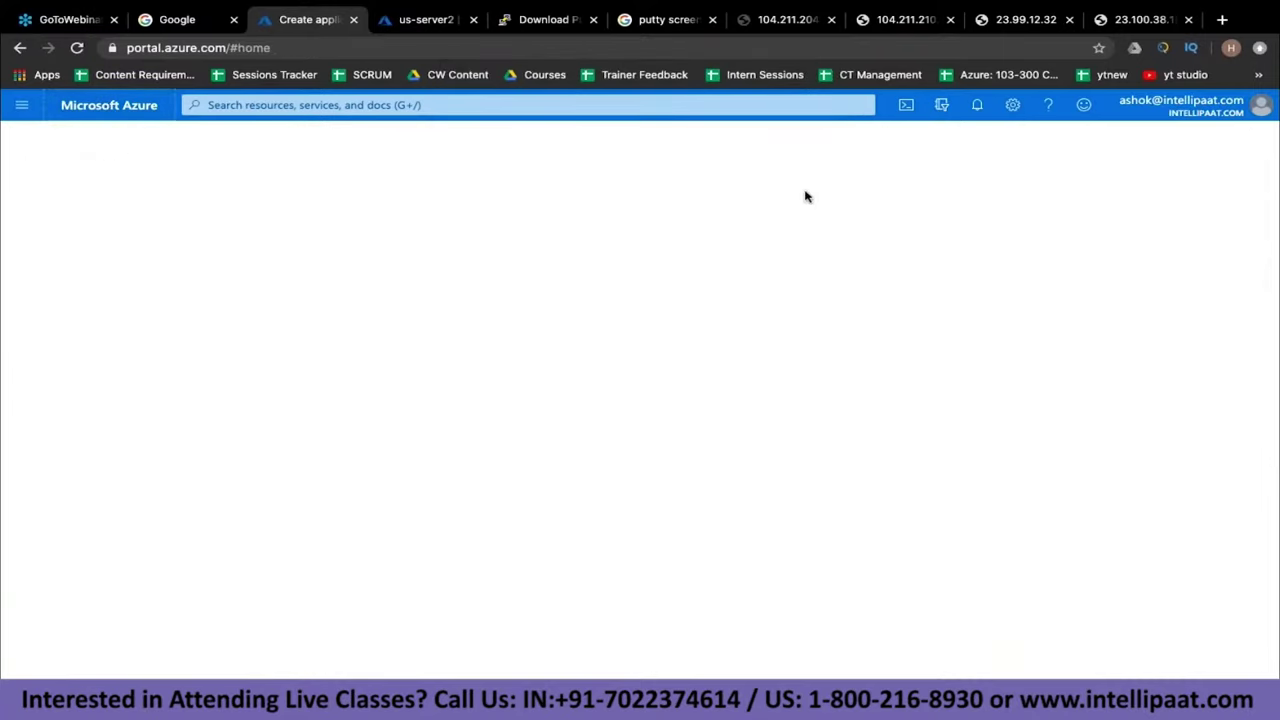
left_click(408, 105)
type("ap")
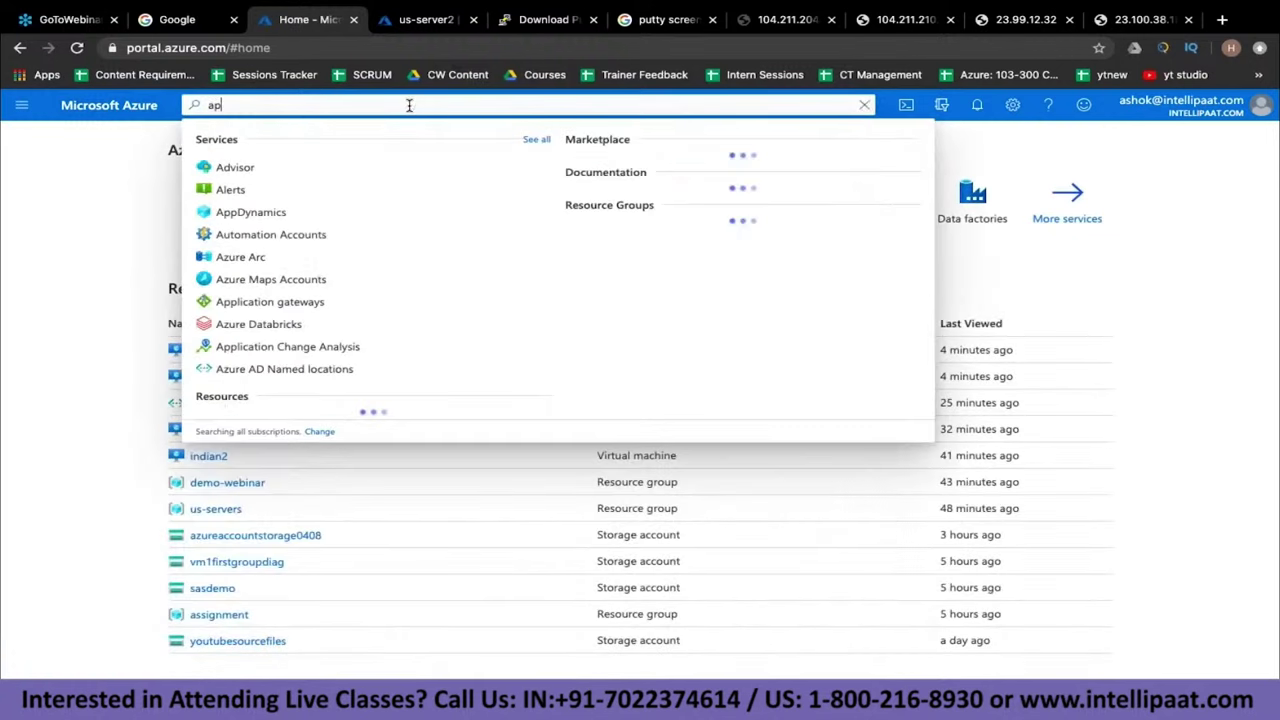
type("plication")
key("Return")
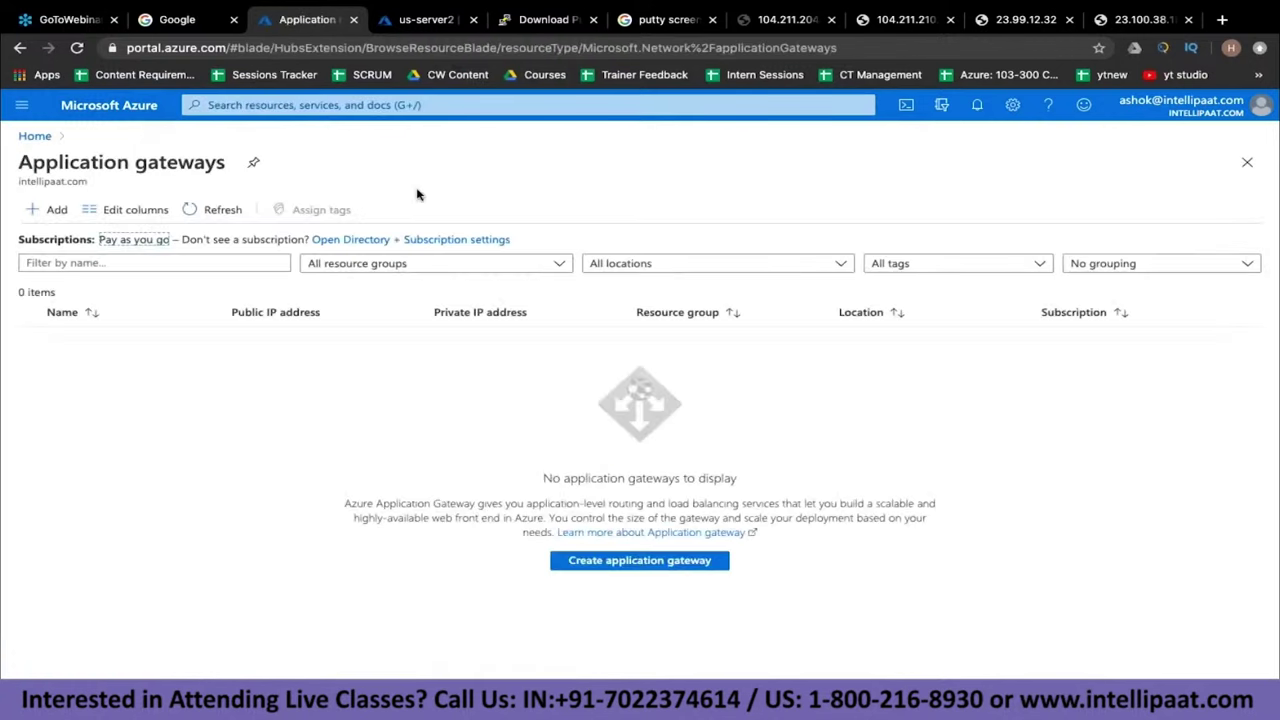
left_click(560, 560)
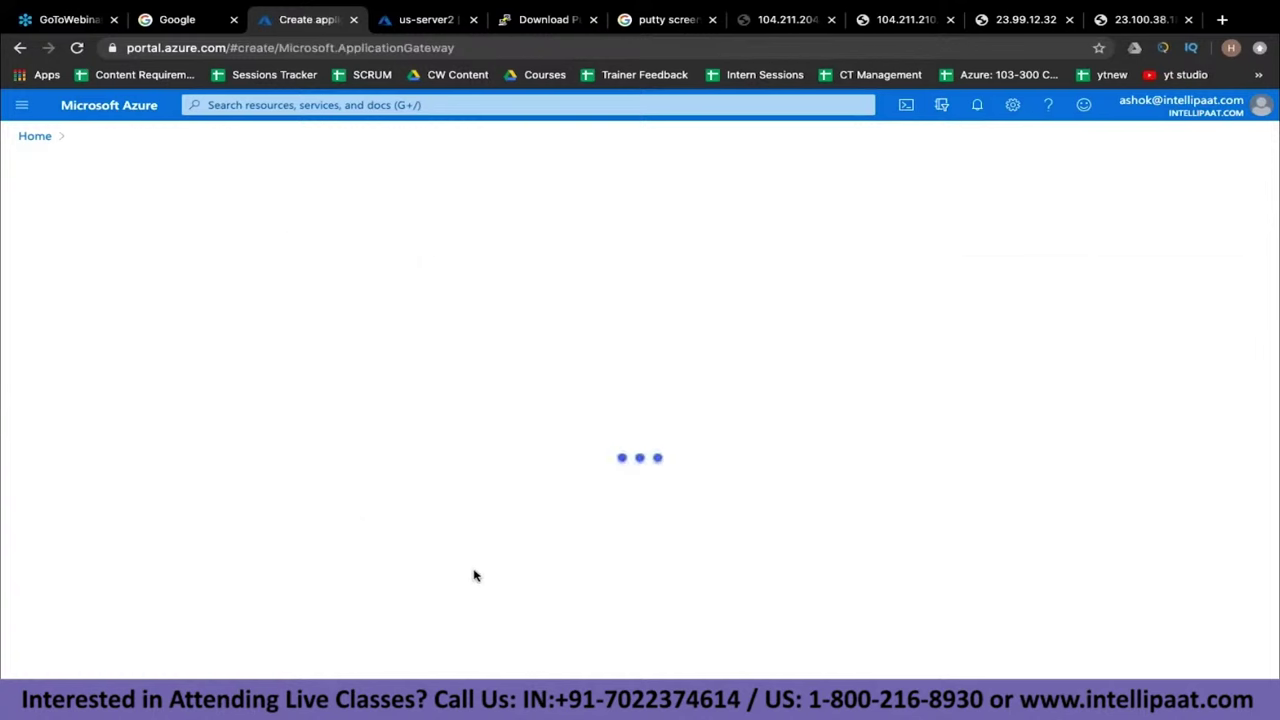
Step: Set region West US, pick us-servers-vnet, review its subnets, then view usserver1's networking
scroll(390, 640, "down", 2)
left_click(386, 609)
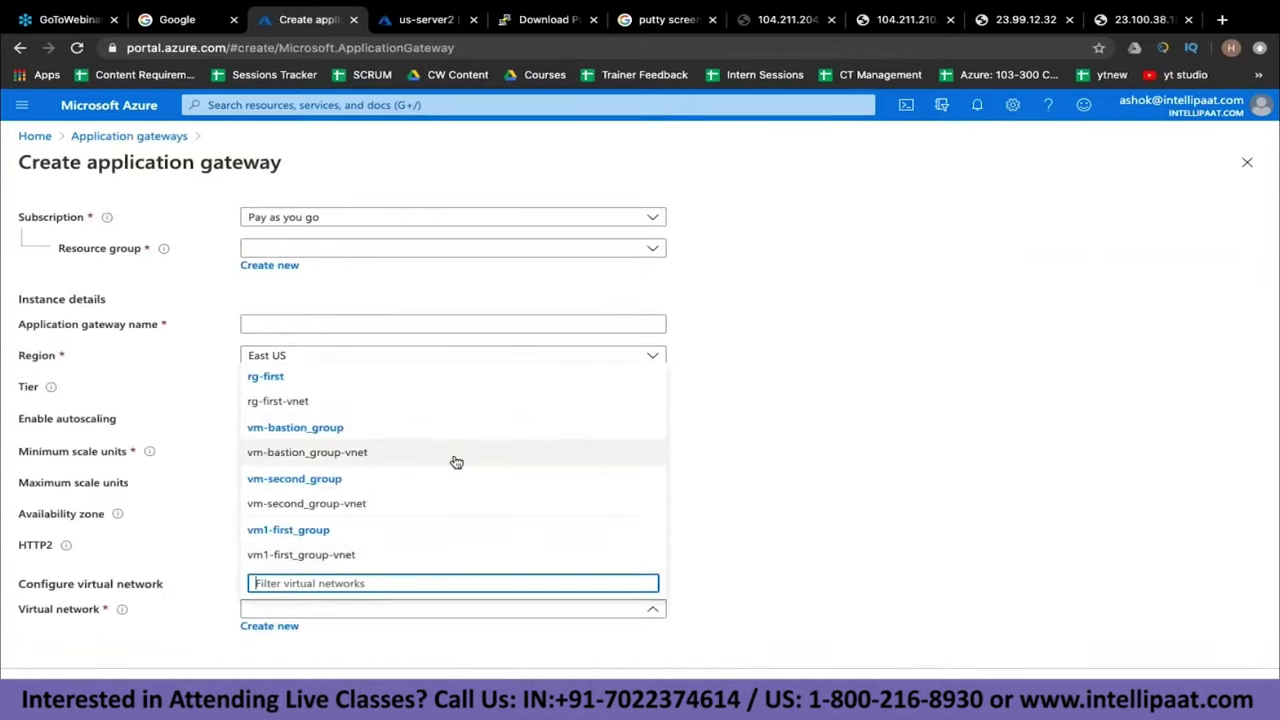
left_click(494, 358)
type("west us")
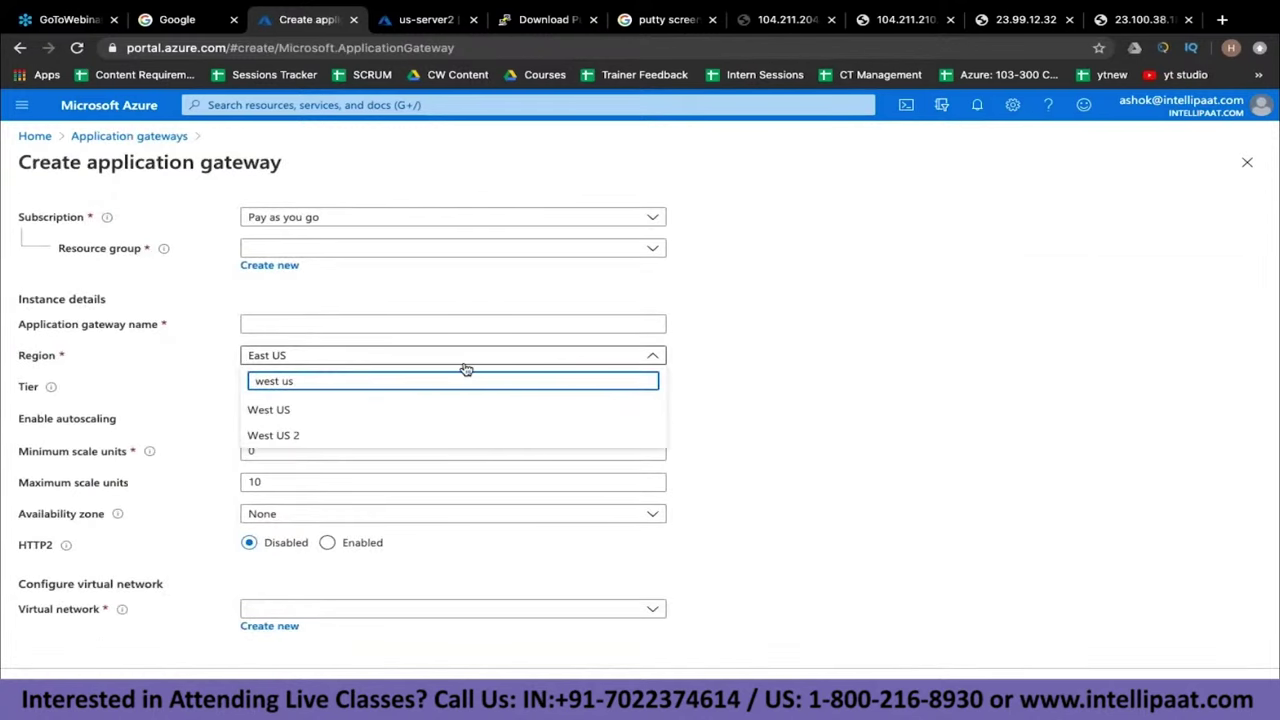
left_click(470, 409)
left_click(500, 610)
left_click(549, 557)
left_click(390, 609)
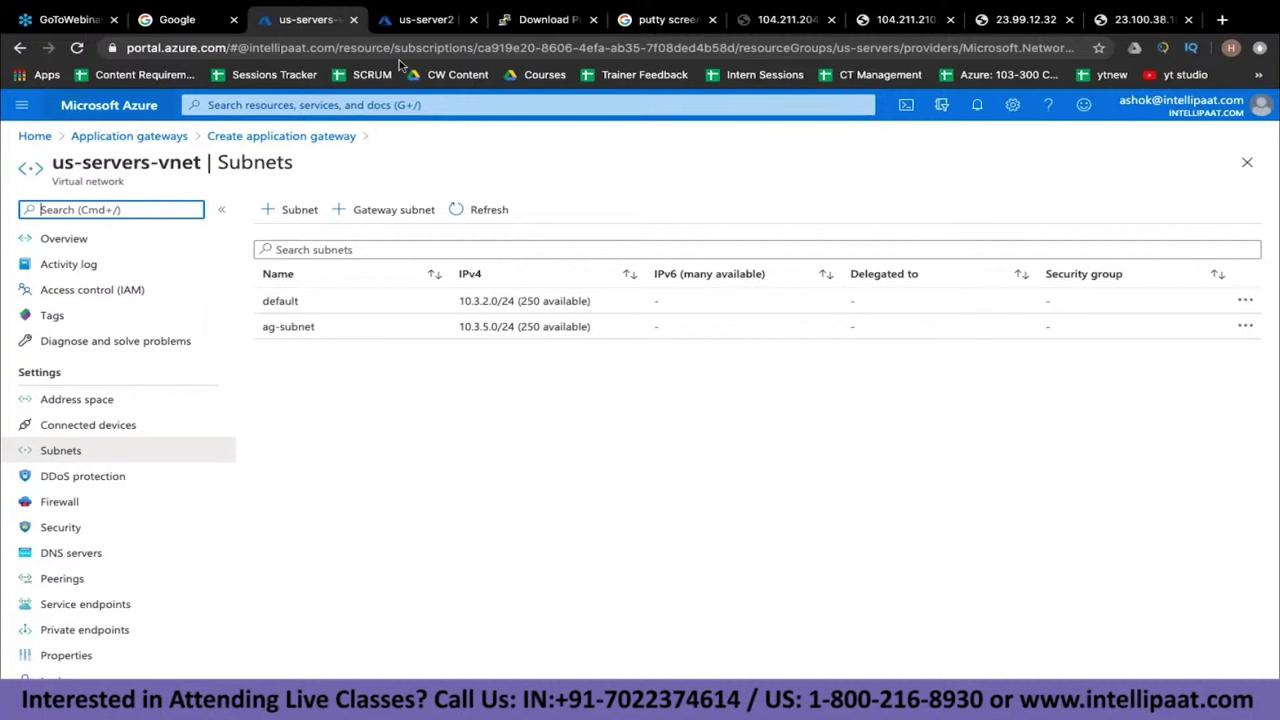
left_click(422, 22)
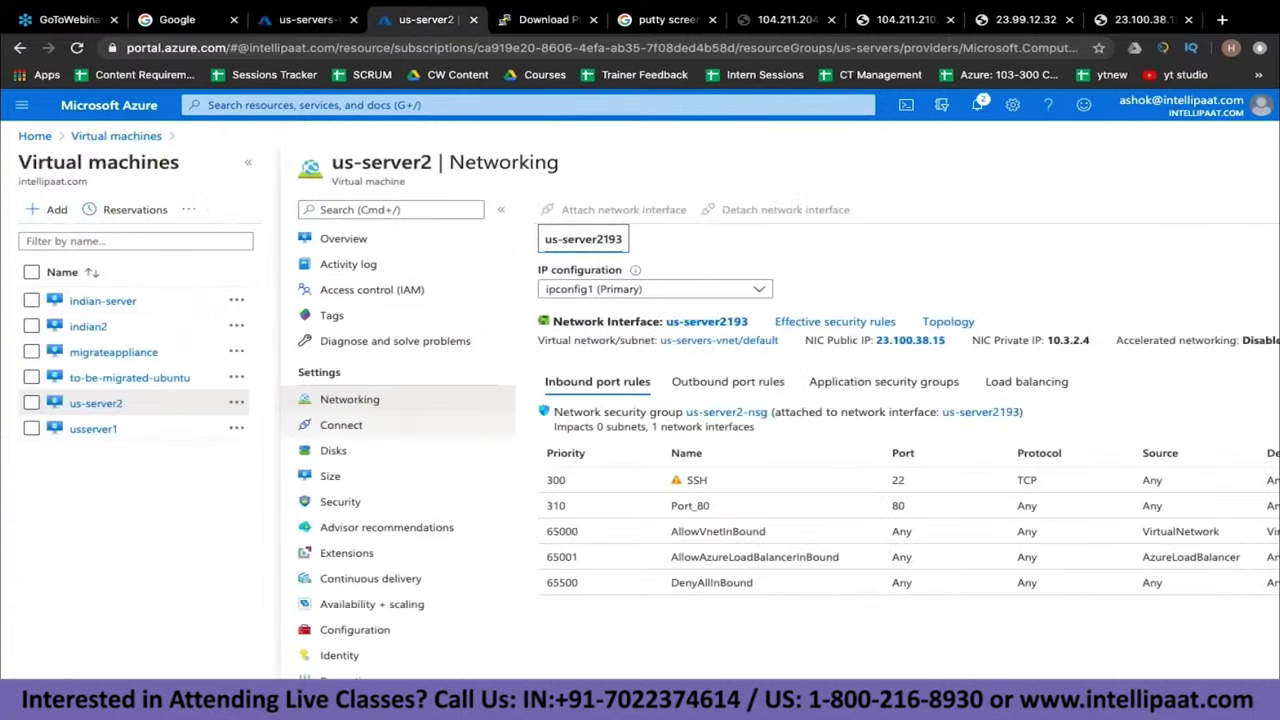
left_click(93, 428)
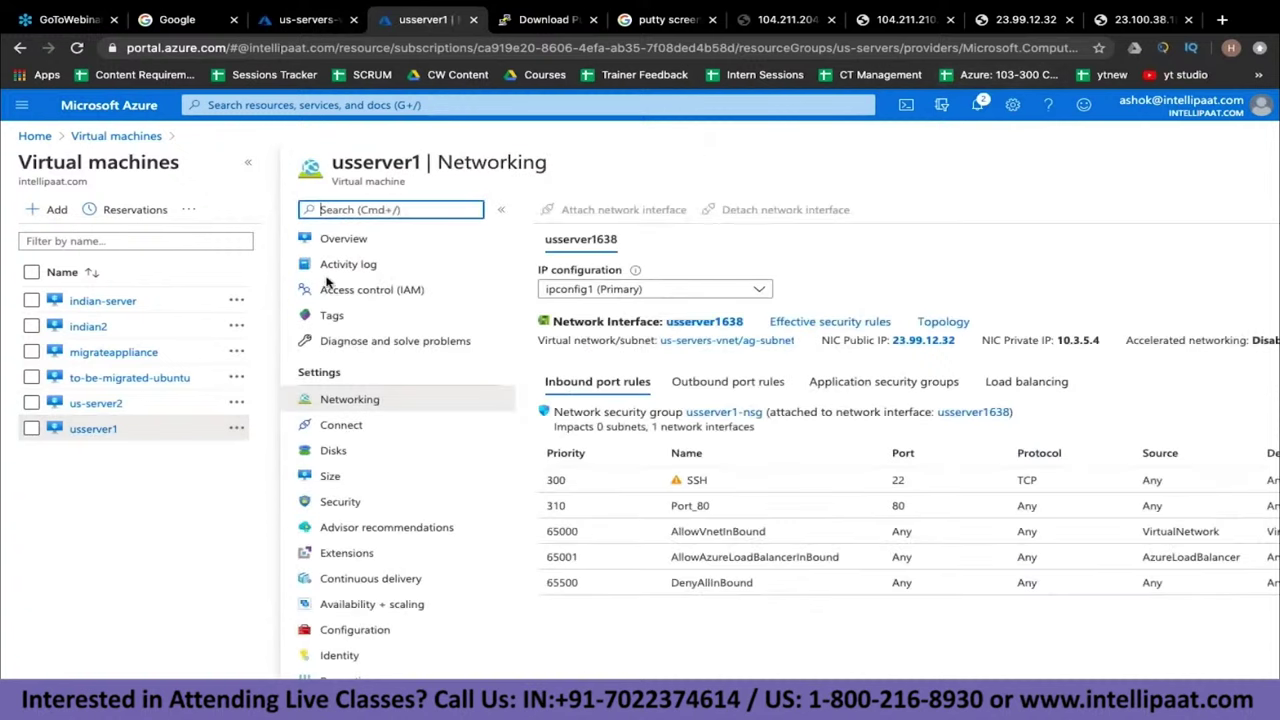
Step: Verify usserver1's interface usserver1638 is on us-servers-vnet/ag-subnet, then return to the VM list
left_click(445, 238)
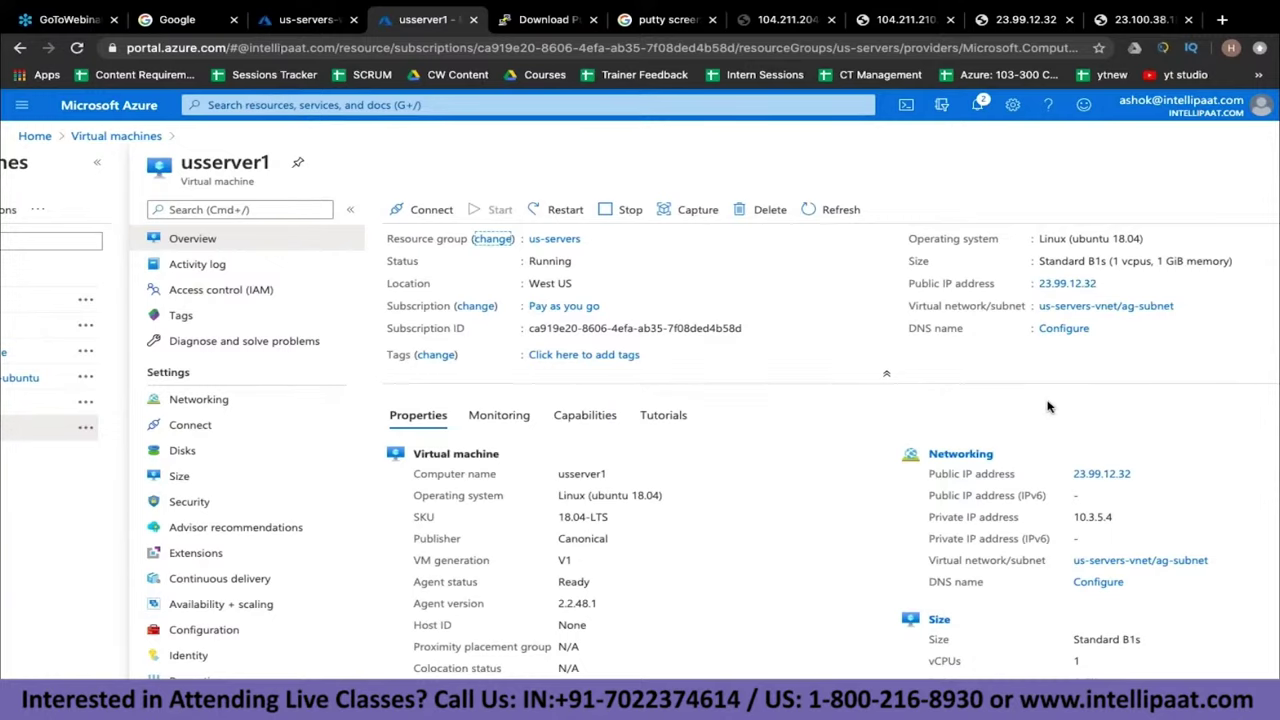
left_click(288, 410)
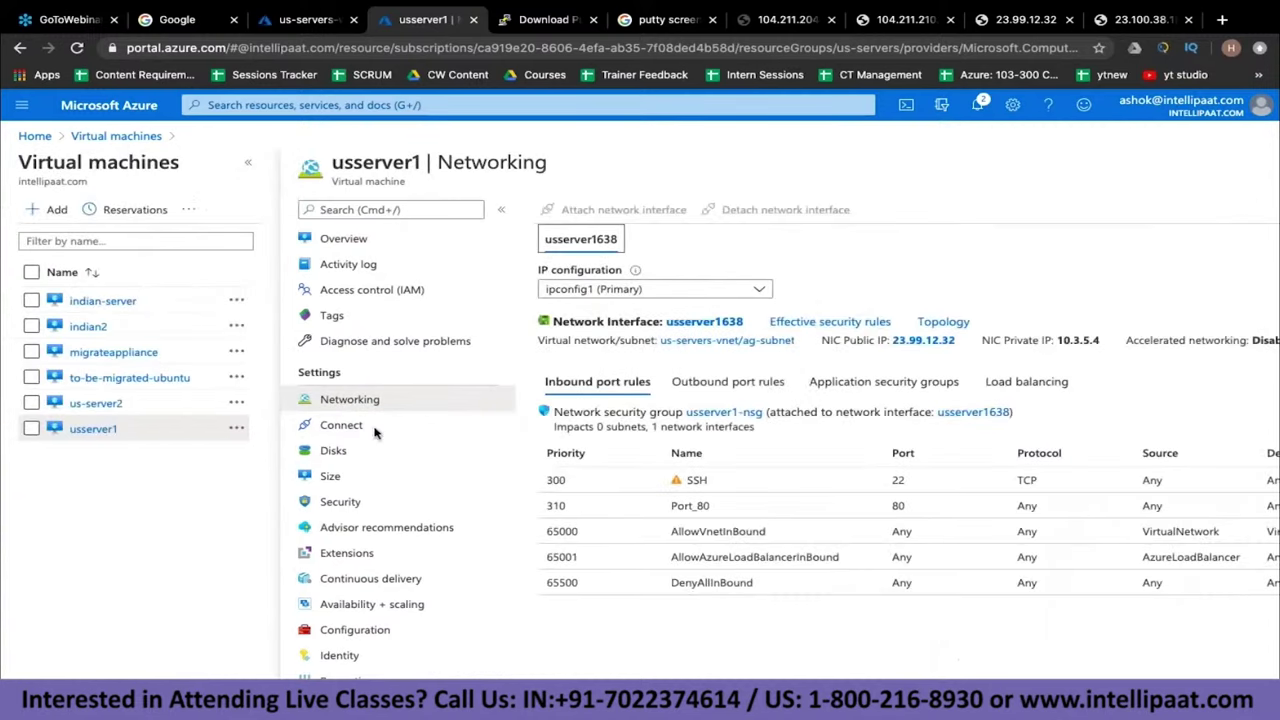
left_click(735, 341)
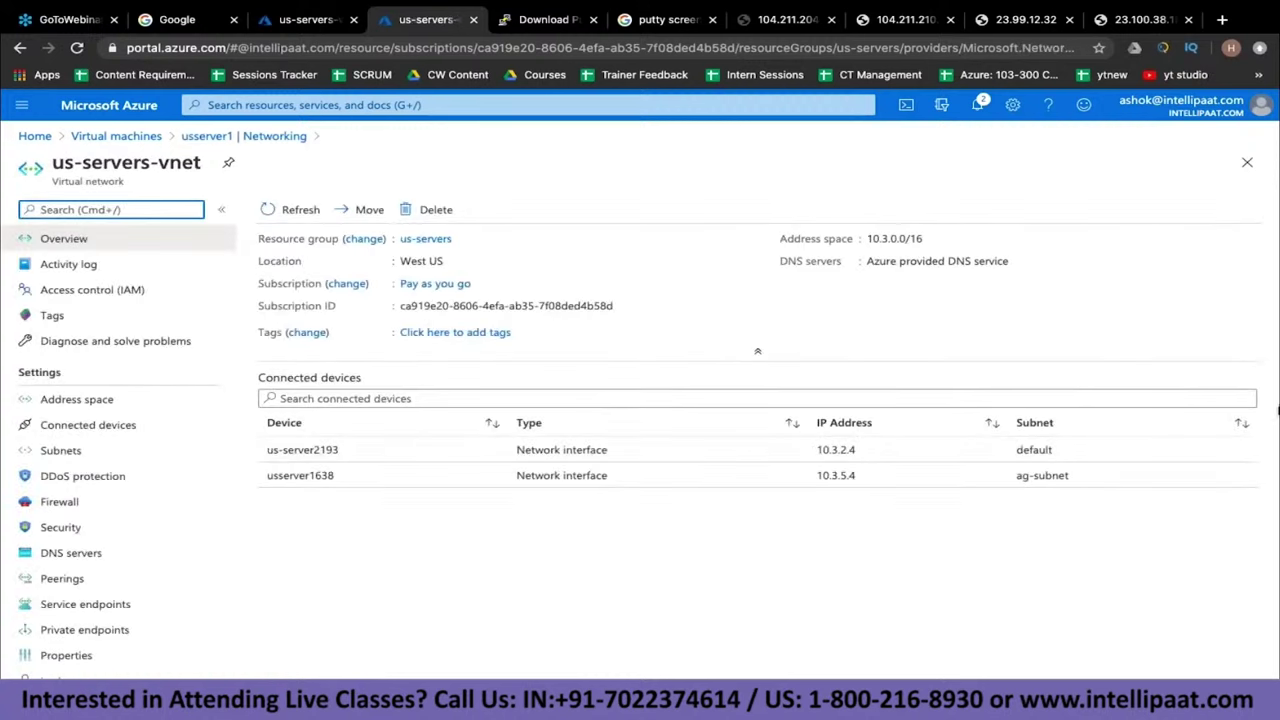
left_click(565, 476)
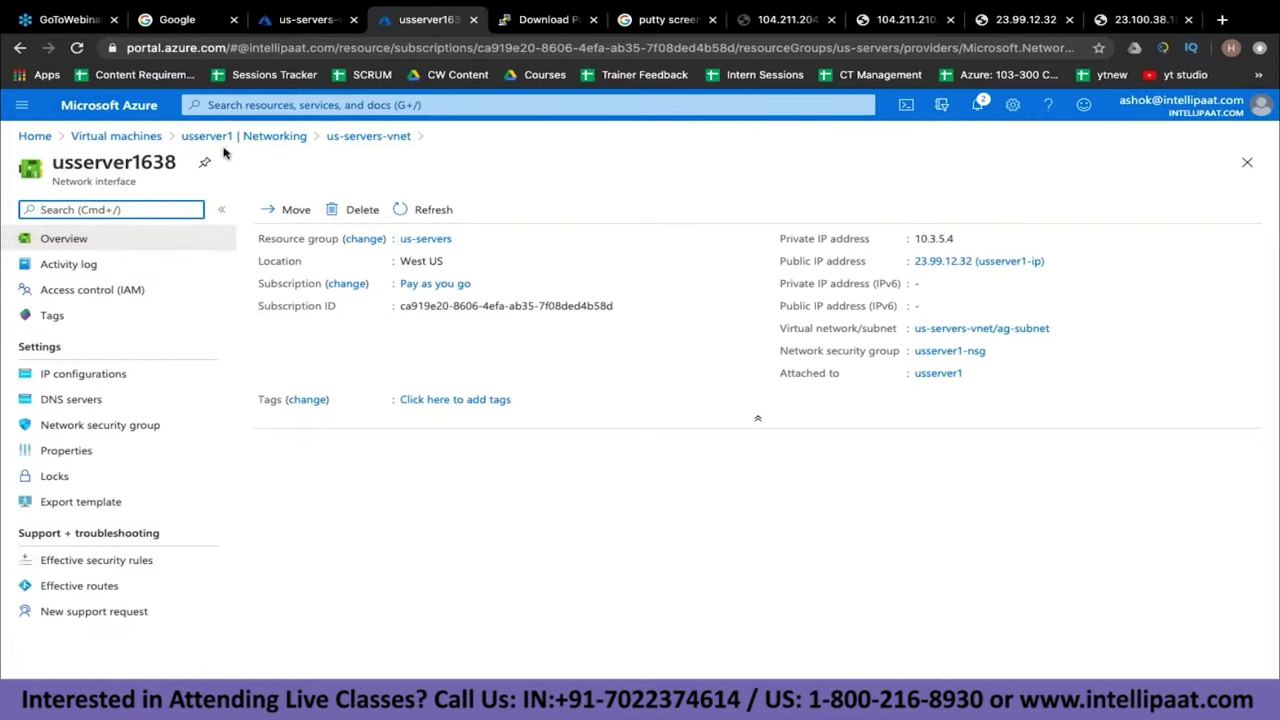
left_click(115, 136)
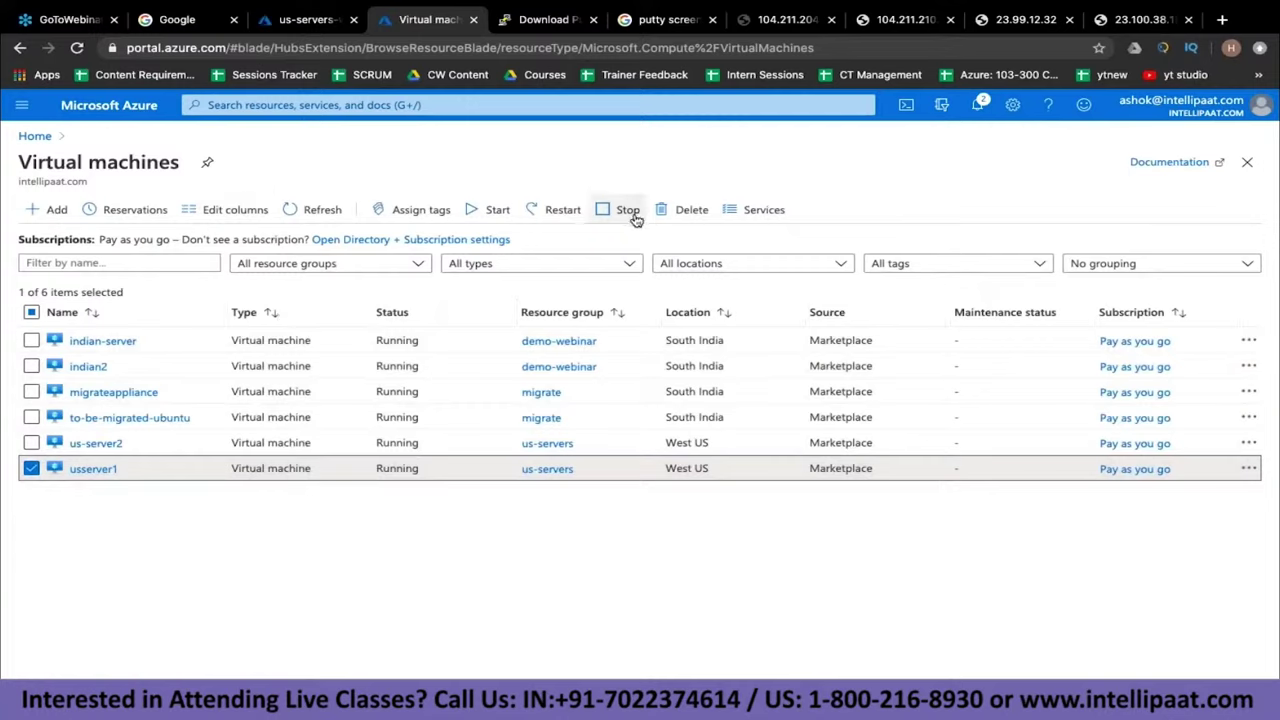
Step: Delete the usserver1 virtual machine, confirming with 'yes'
left_click(680, 211)
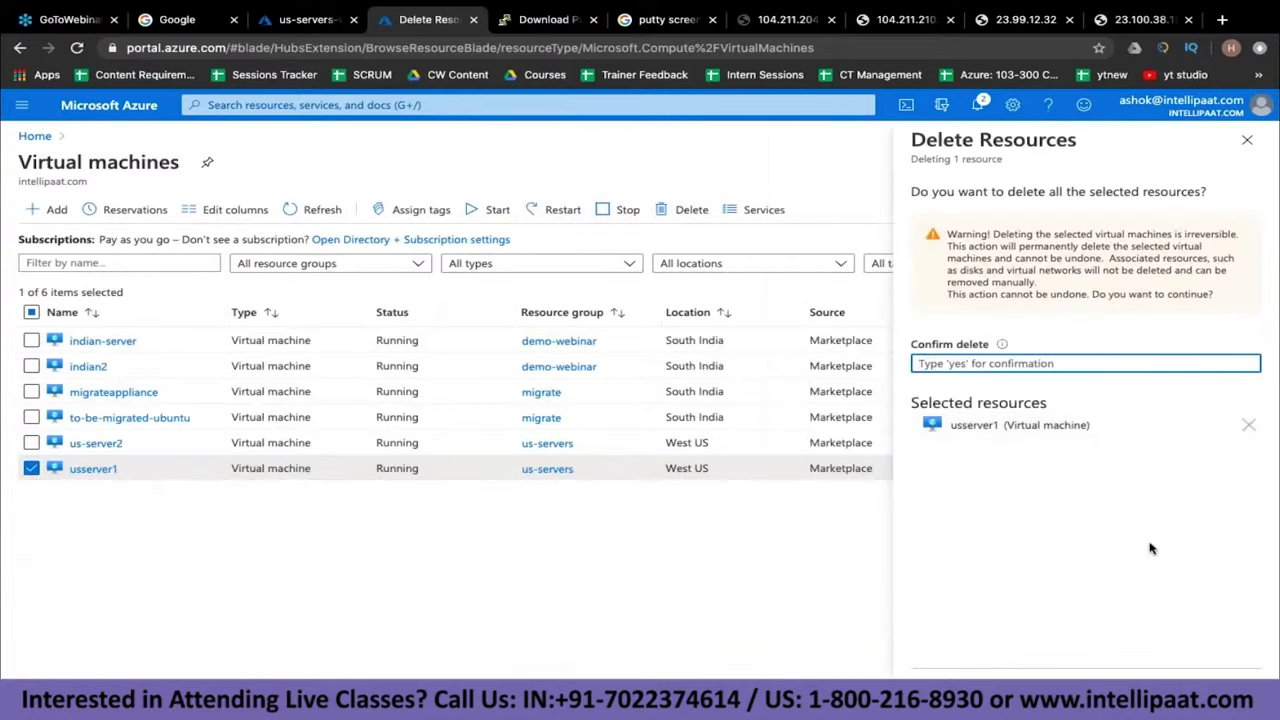
type("yes")
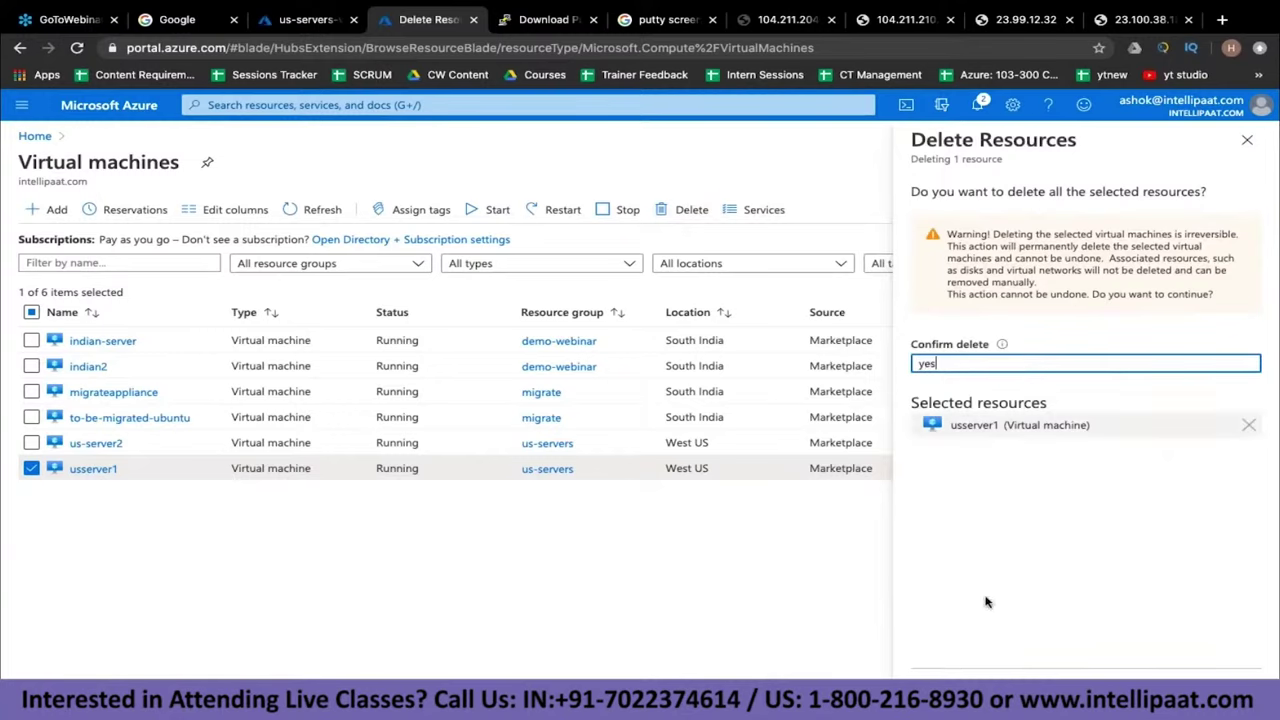
key("Return")
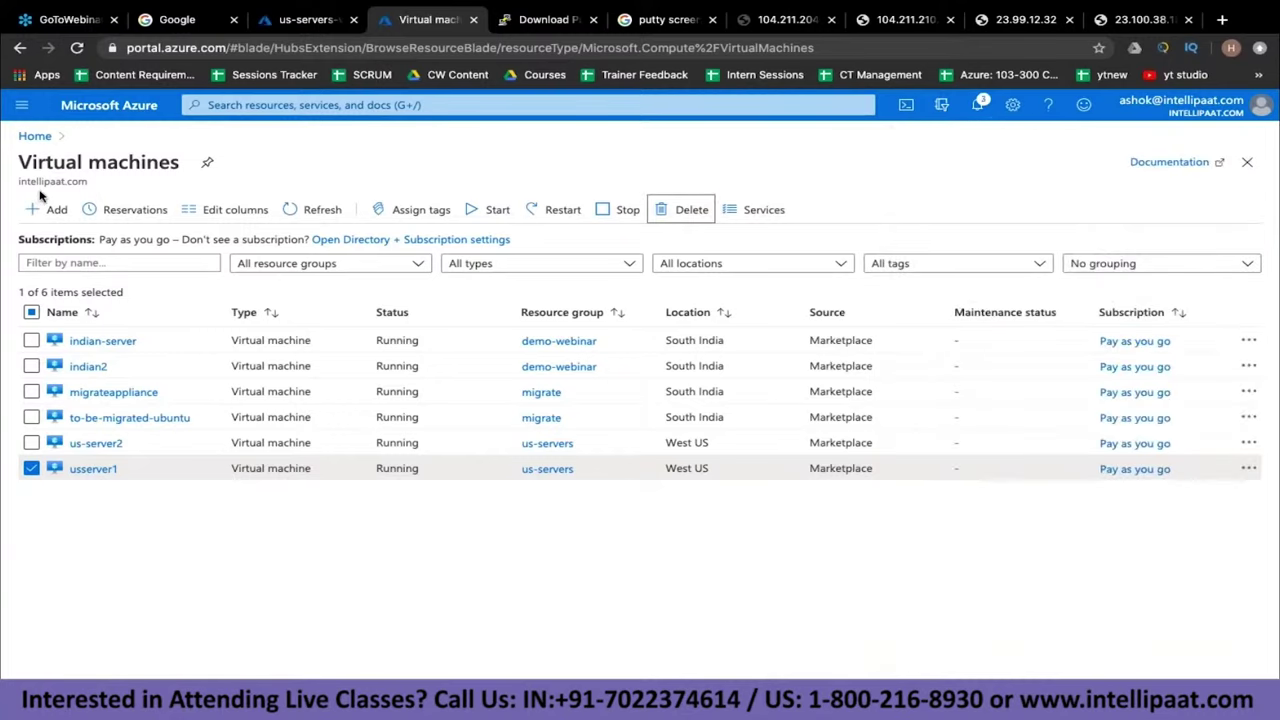
Step: Start a new VM in resource group us-servers named server1-us
left_click(50, 209)
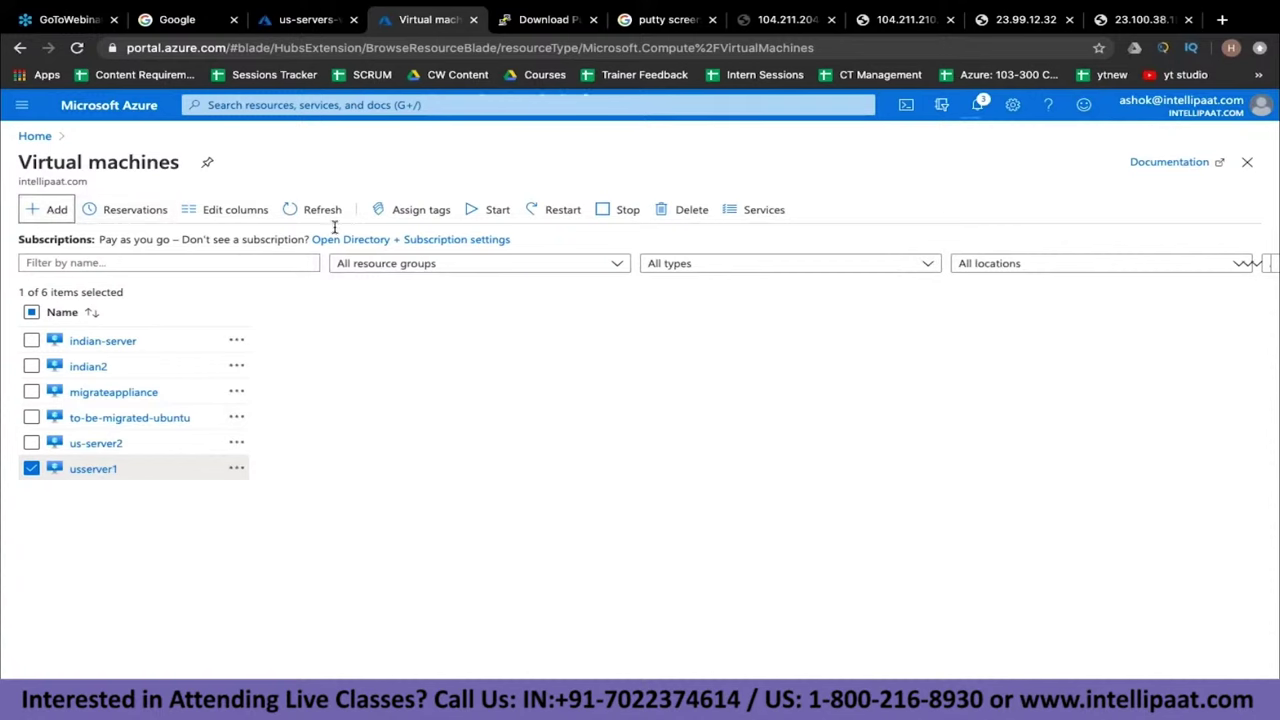
left_click(566, 418)
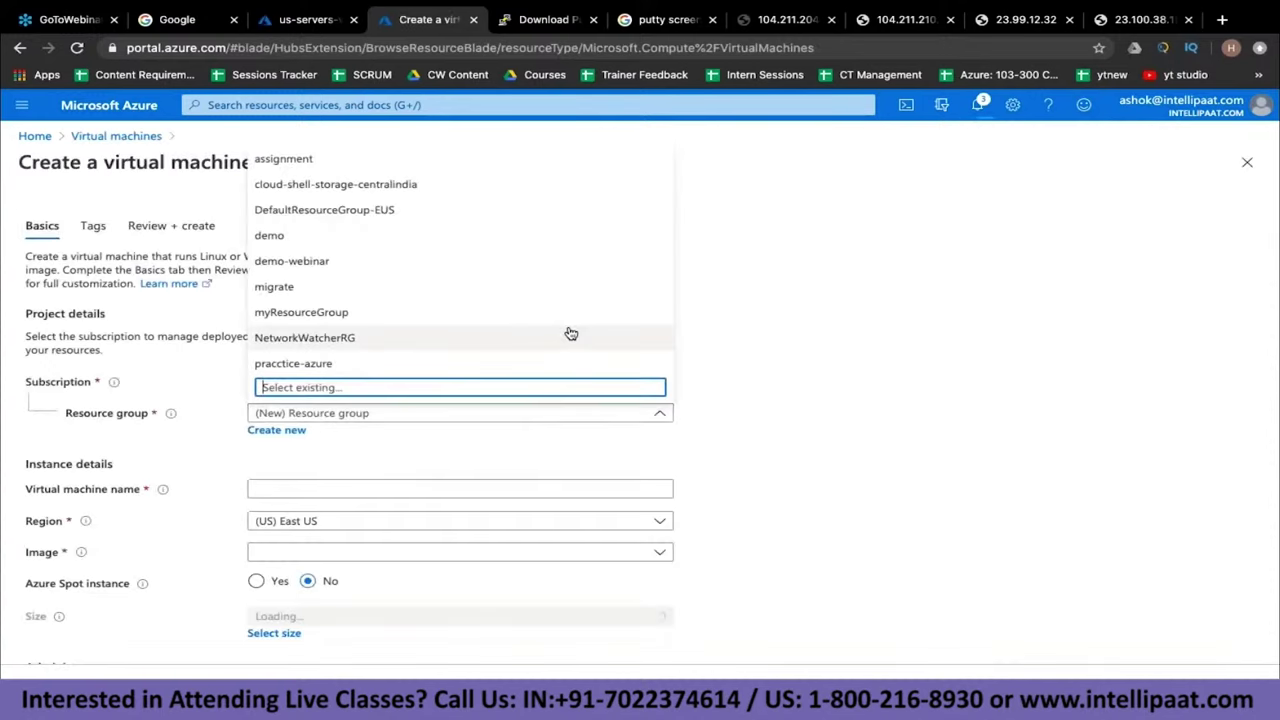
scroll(570, 333, "down", 3)
scroll(570, 333, "up", 3)
left_click(570, 333)
scroll(500, 450, "down", 1)
left_click(500, 418)
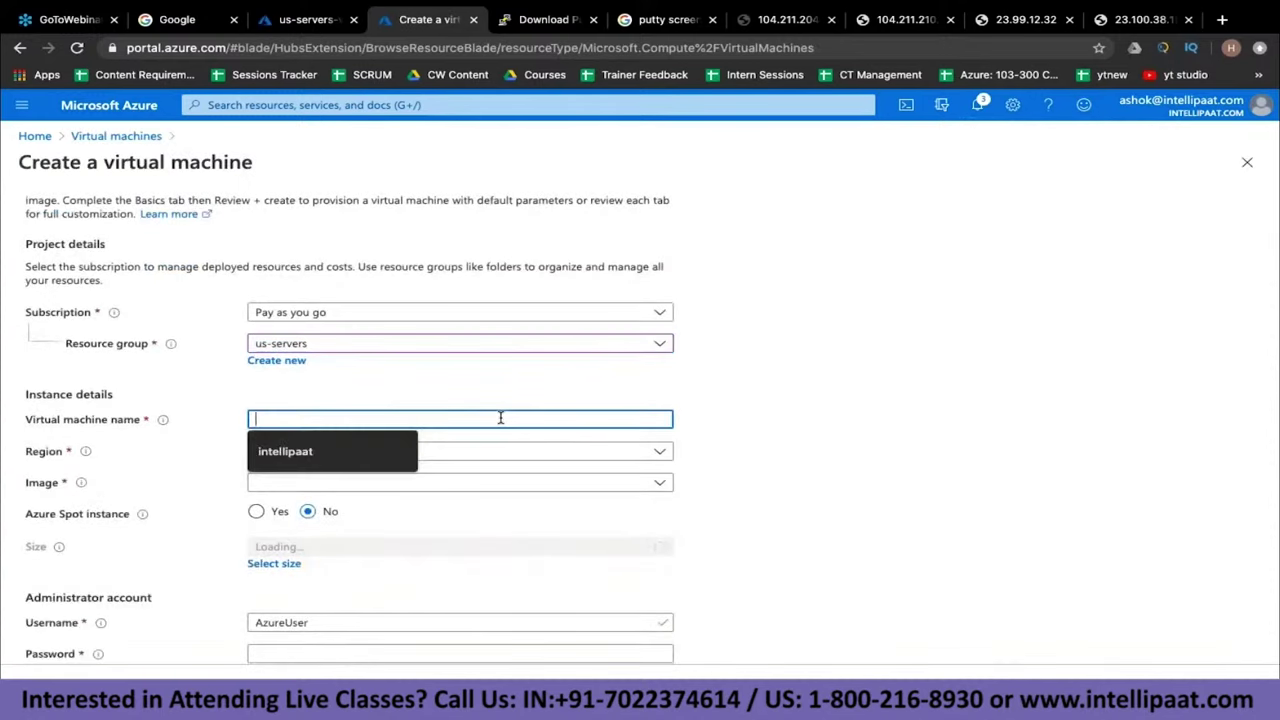
type("server1-us")
scroll(500, 420, "down", 1)
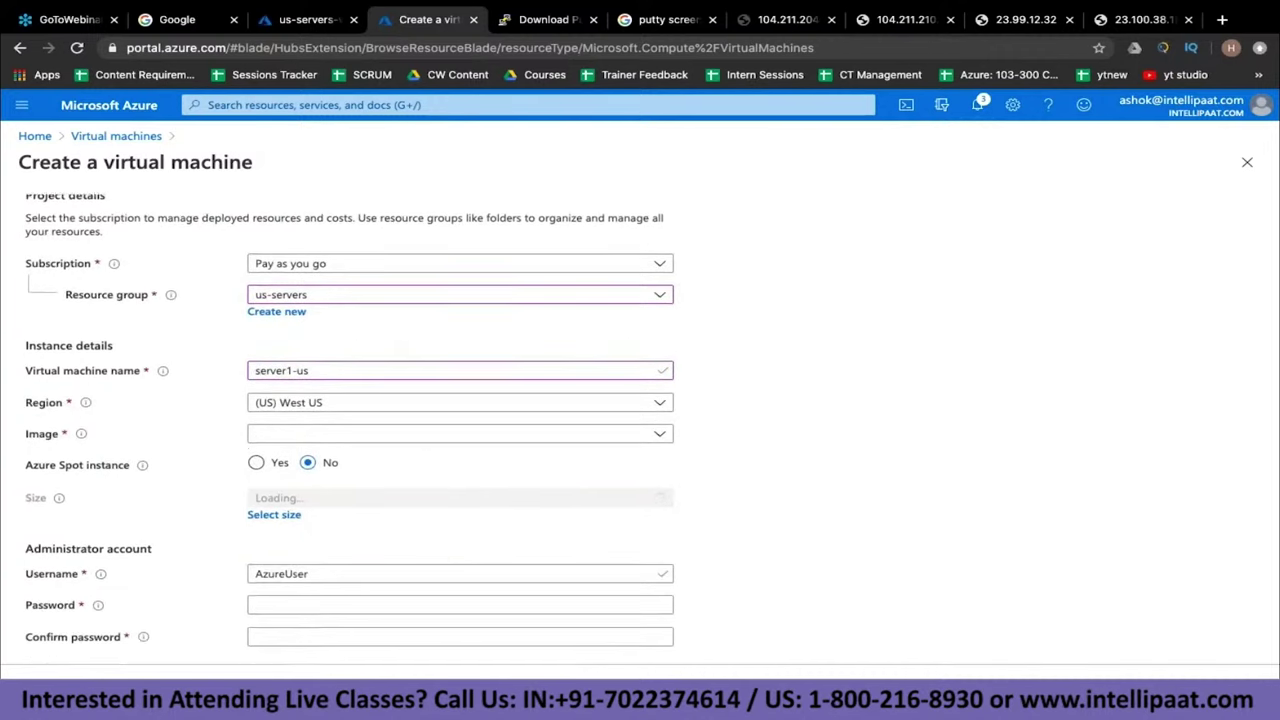
Step: Browse the image list, then reload the stalled create form, discarding its changes
left_click(437, 435)
scroll(437, 440, "down", 2)
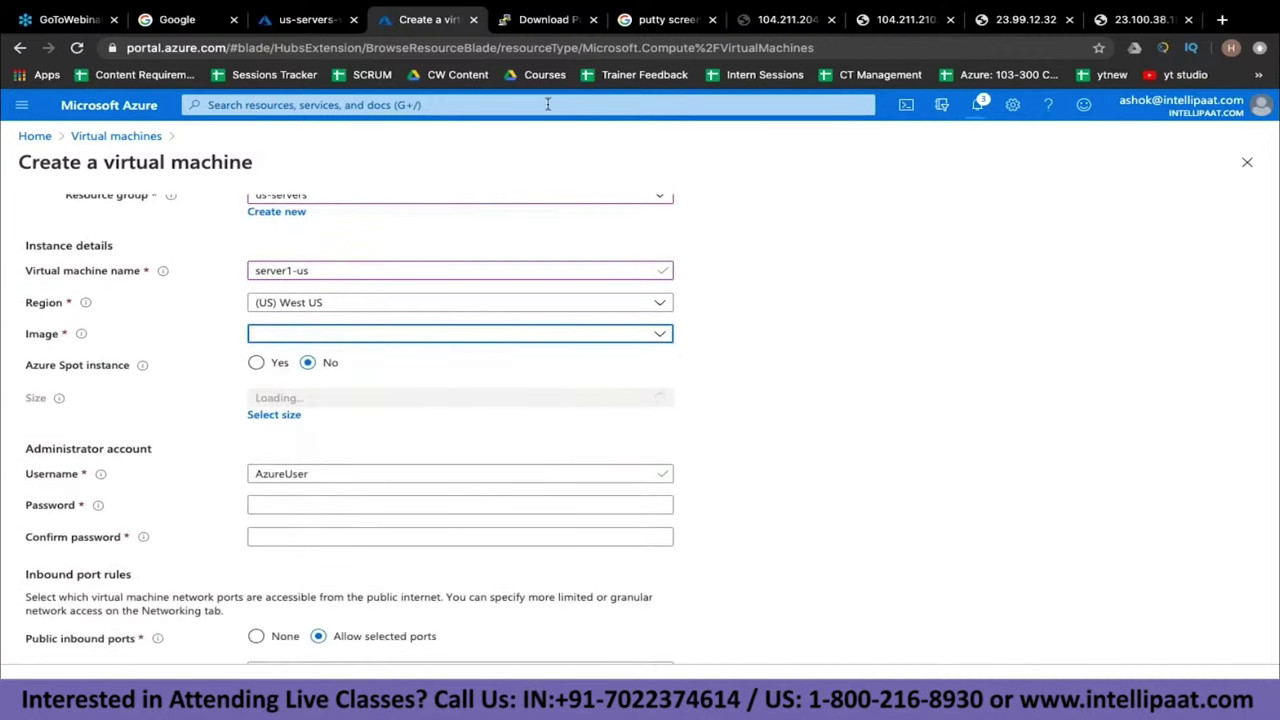
scroll(706, 290, "up", 1)
scroll(707, 297, "down", 2)
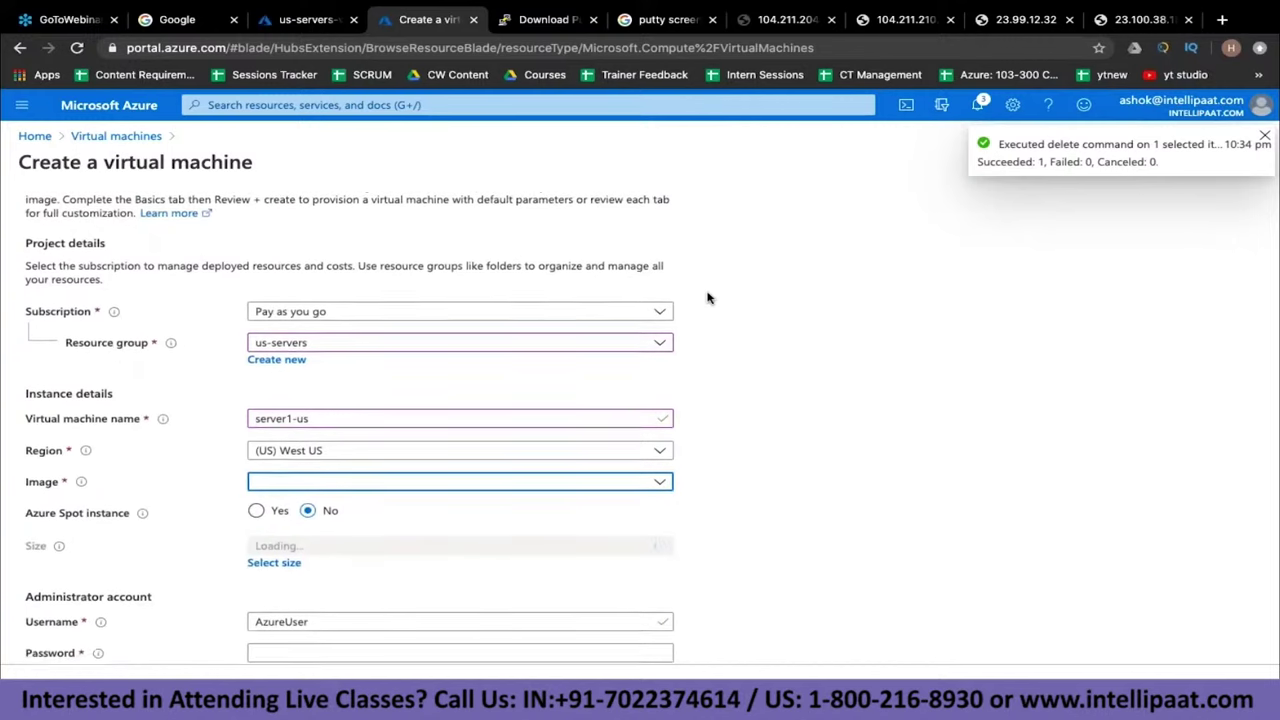
scroll(707, 297, "up", 3)
left_click(492, 48)
key("Return")
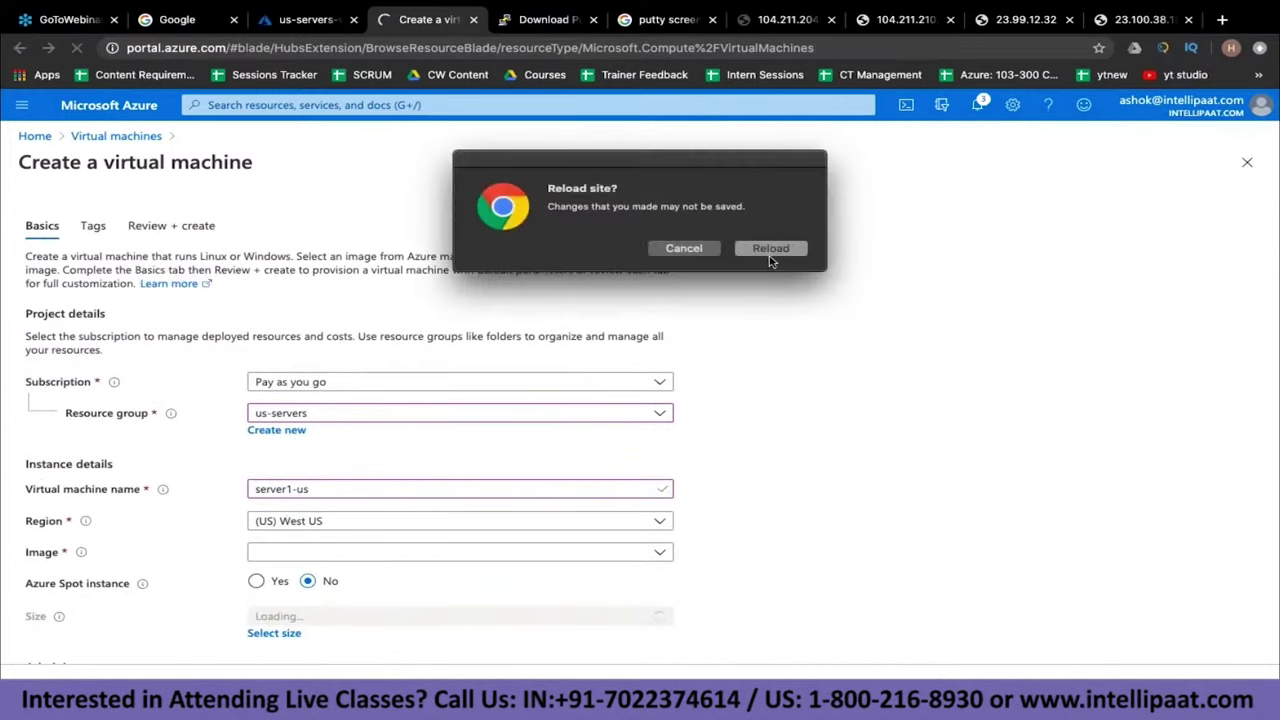
left_click(771, 246)
Step: Restart VM creation with resource group us-servers and name server1-us
left_click(52, 215)
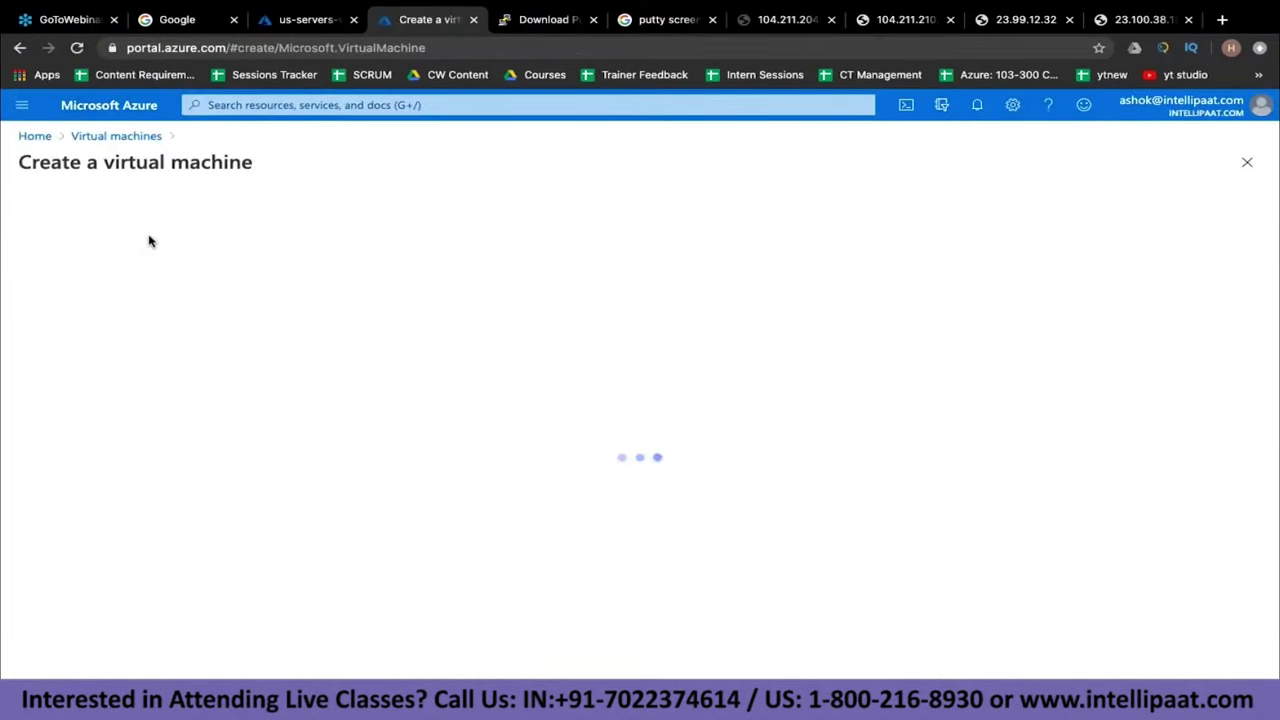
left_click(460, 413)
left_click(466, 317)
scroll(503, 403, "down", 1)
left_click(503, 403)
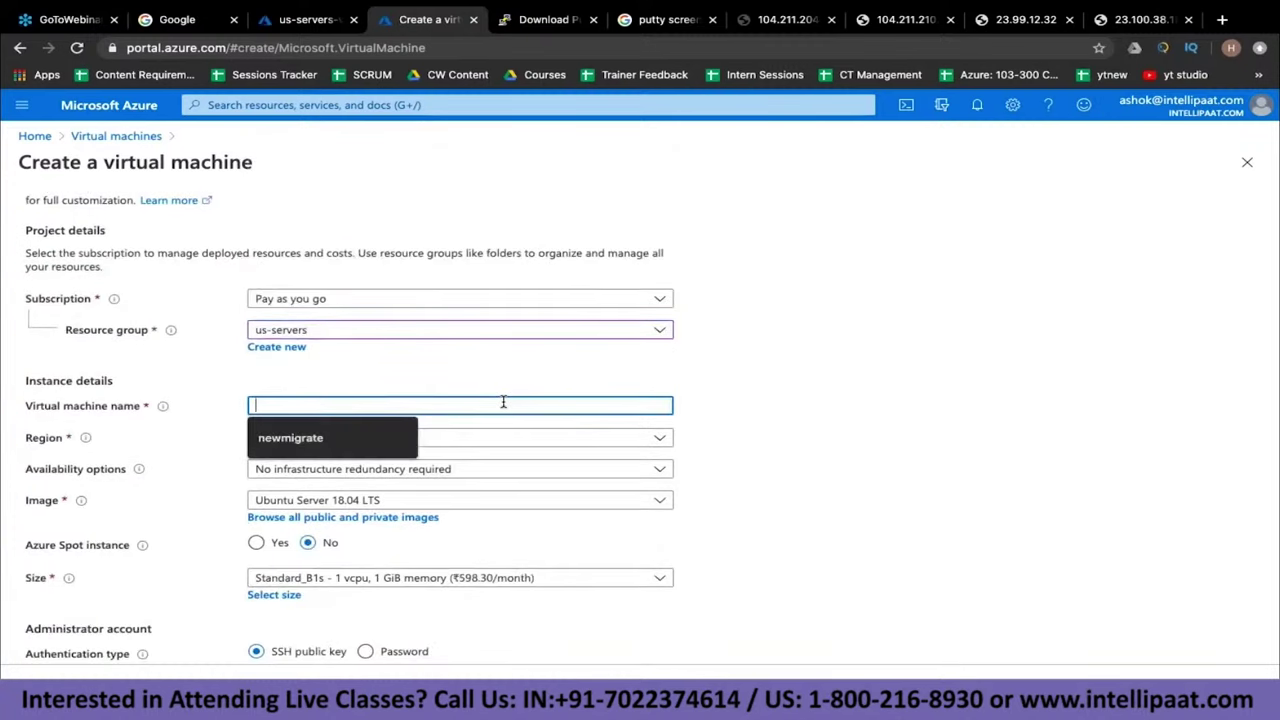
type("server1-us")
scroll(503, 403, "down", 2)
Step: Switch to password authentication and enter the admin username, password and confirmation
left_click(365, 484)
double_click(373, 517)
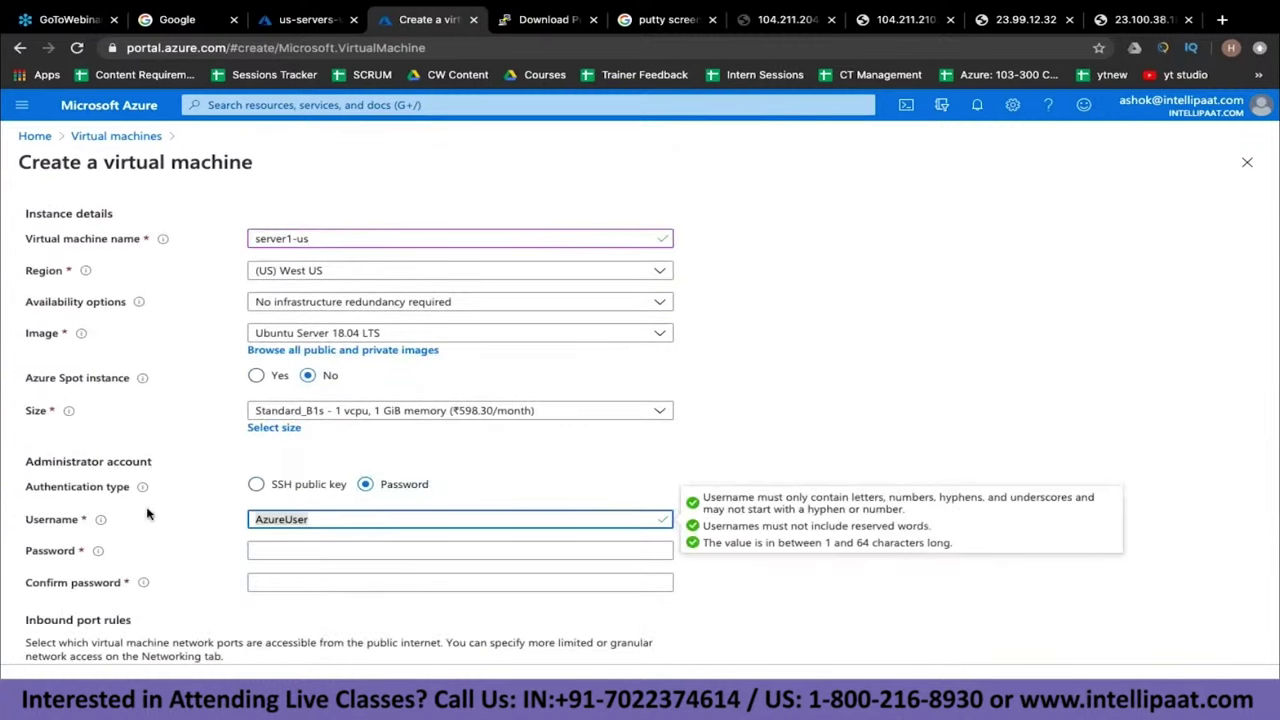
key("Tab")
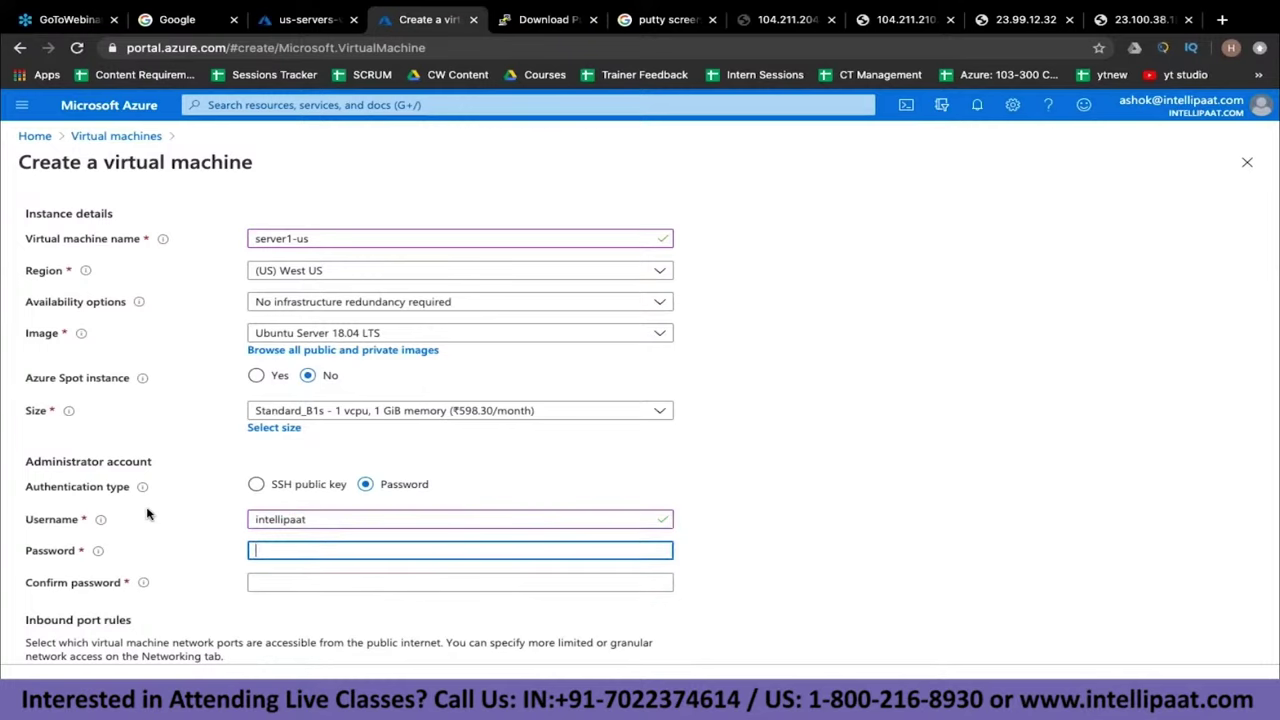
key("Tab")
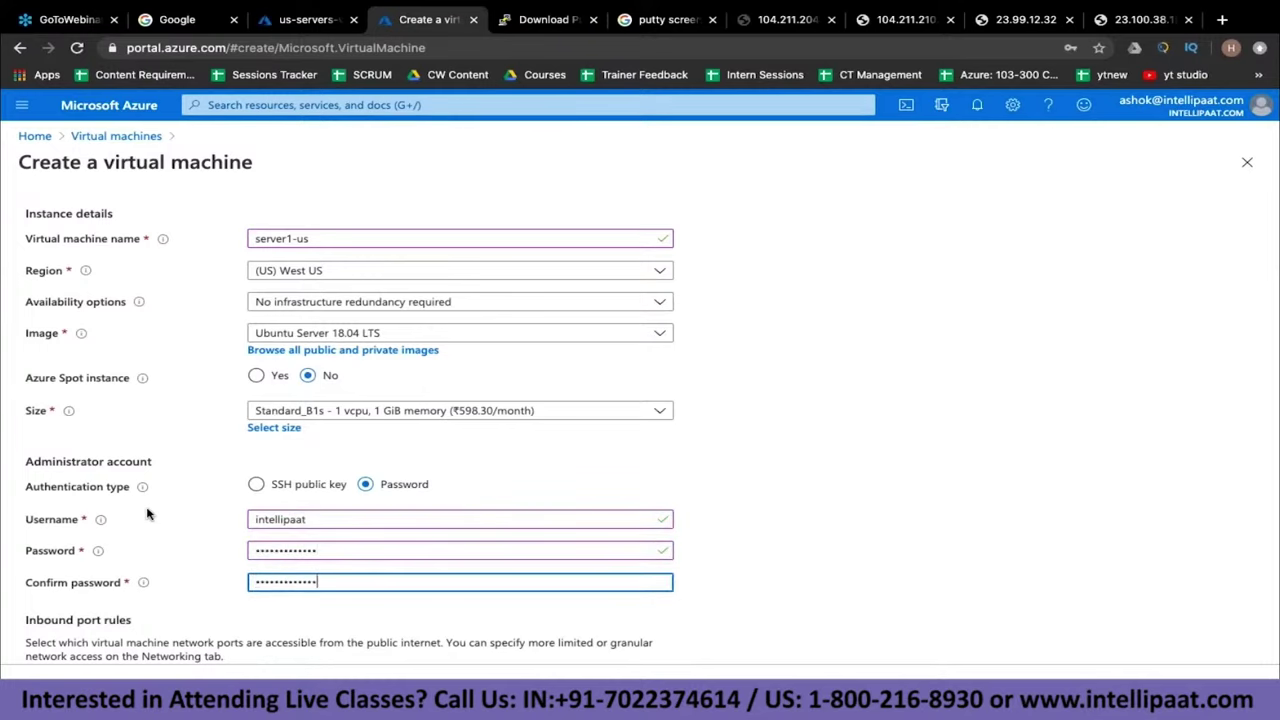
scroll(147, 514, "down", 5)
Step: Place the VM on the default subnet in the Networking settings
left_click(275, 697)
left_click(275, 697)
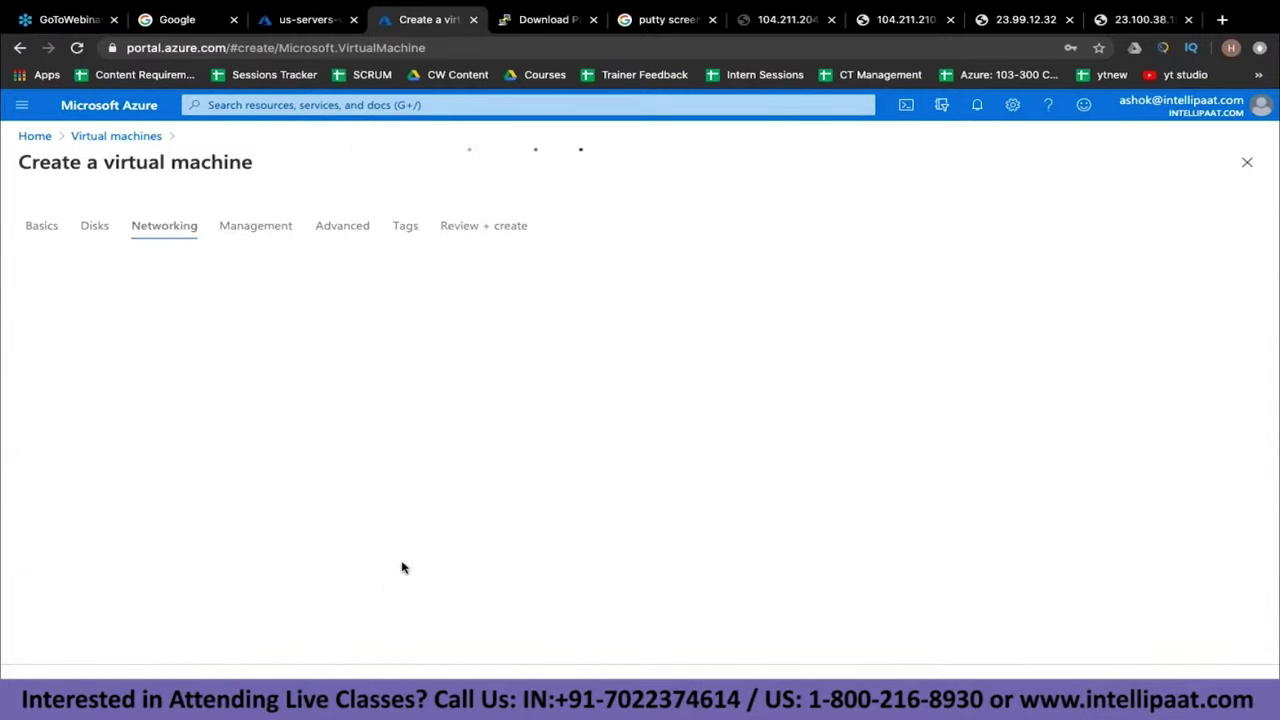
scroll(456, 391, "down", 1)
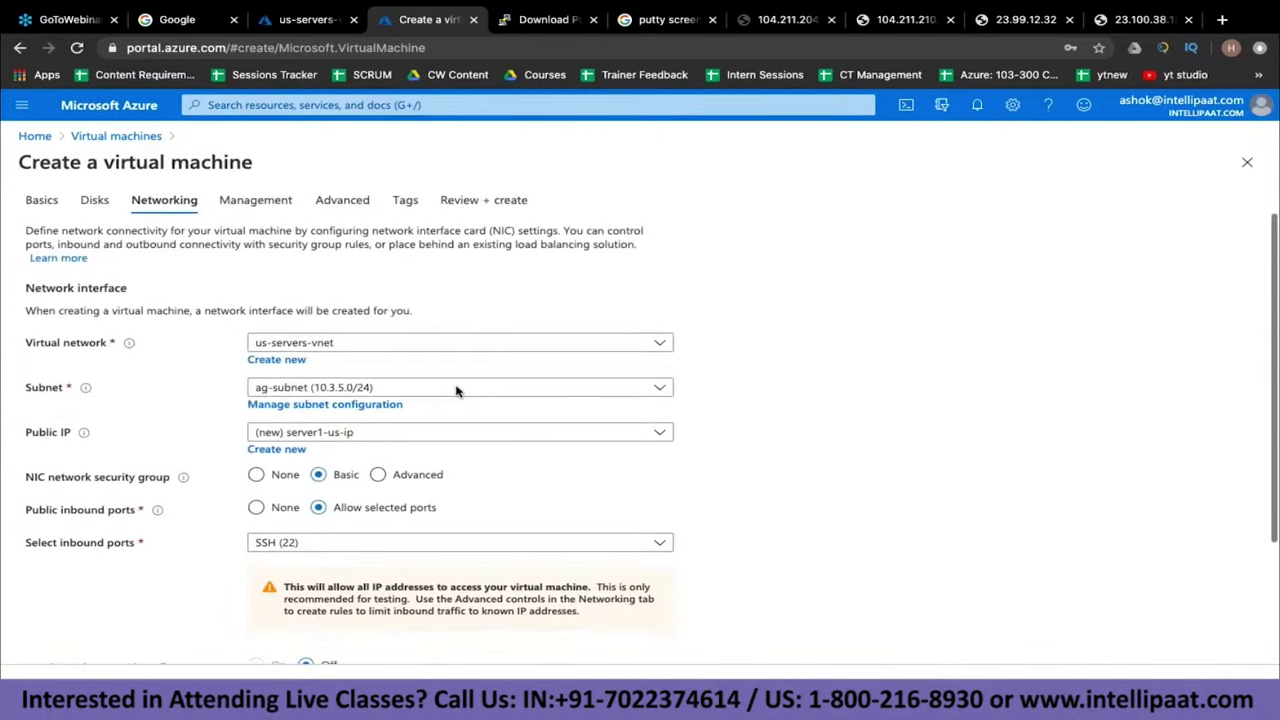
left_click(456, 391)
left_click(483, 451)
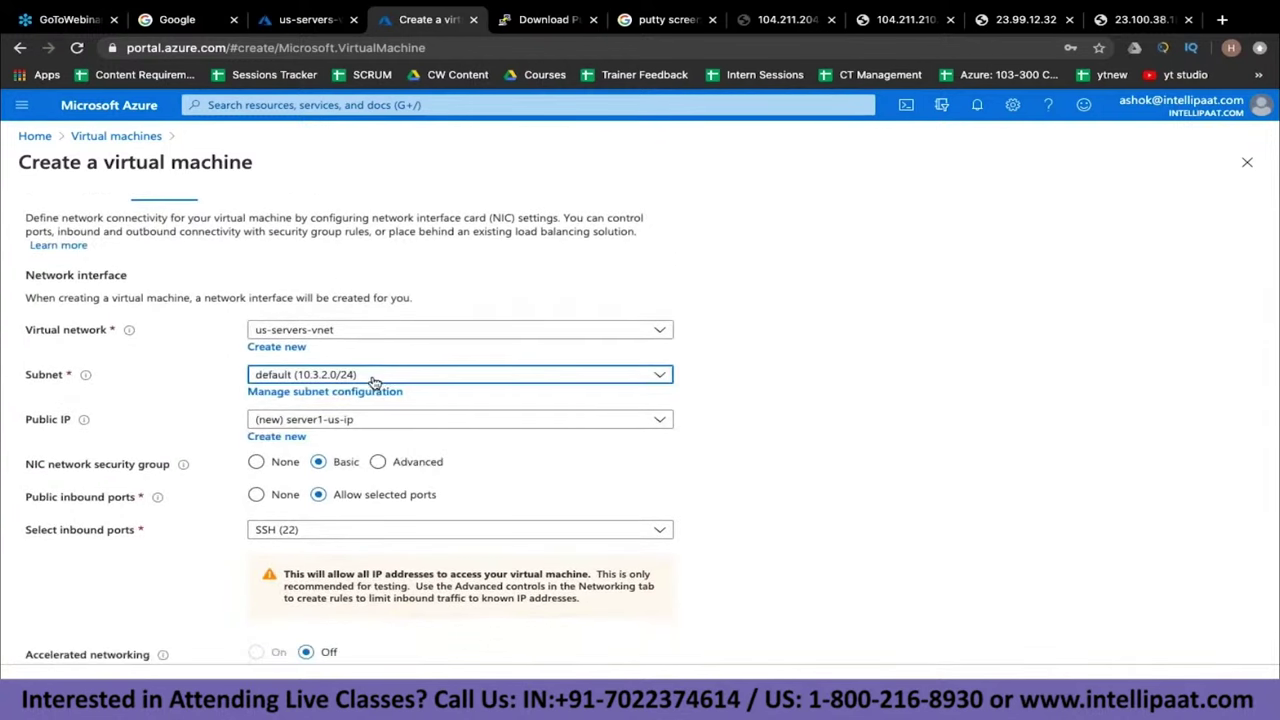
scroll(372, 383, "down", 1)
Step: Turn boot diagnostics off, then review and create the server1-us VM
left_click(275, 697)
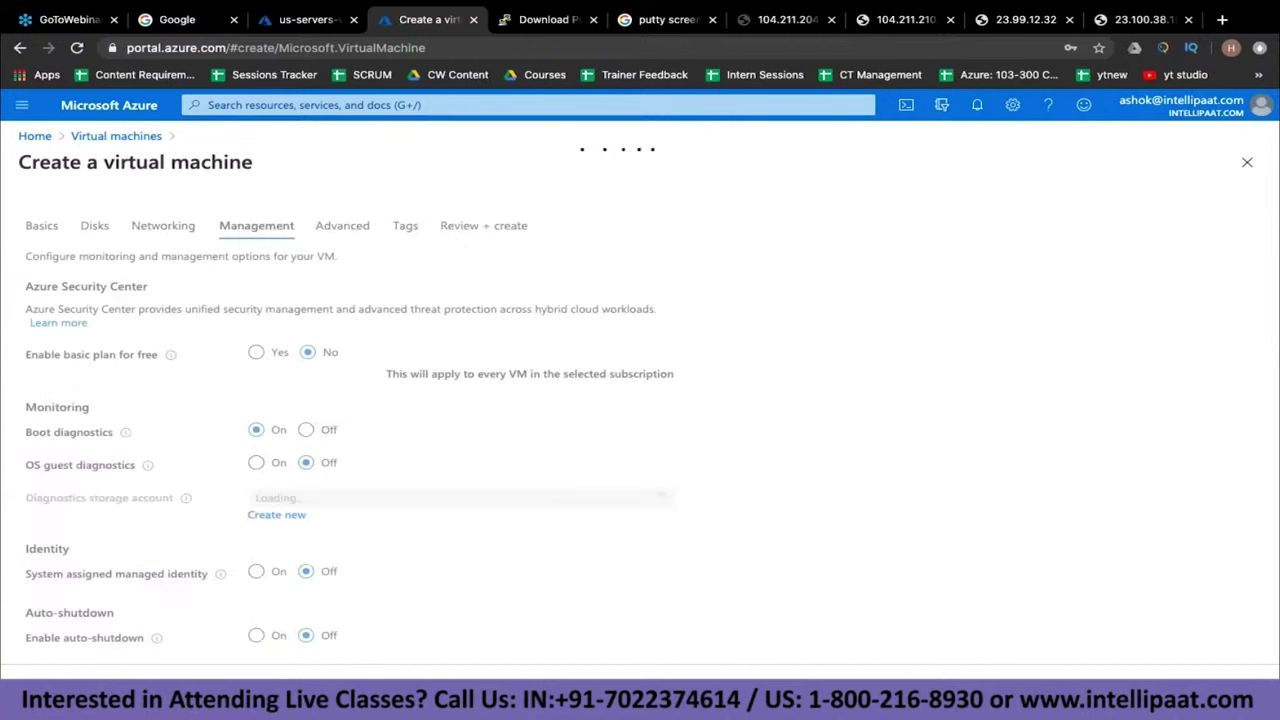
left_click(307, 429)
scroll(357, 523, "down", 4)
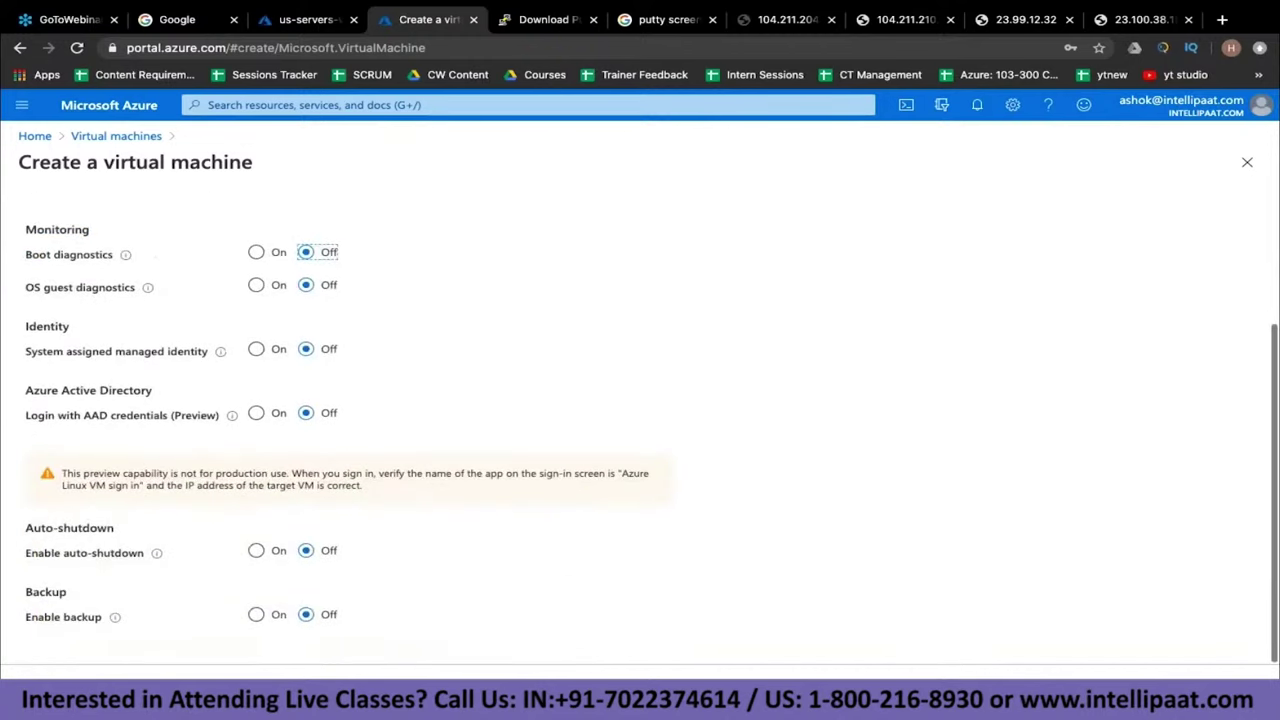
left_click(275, 697)
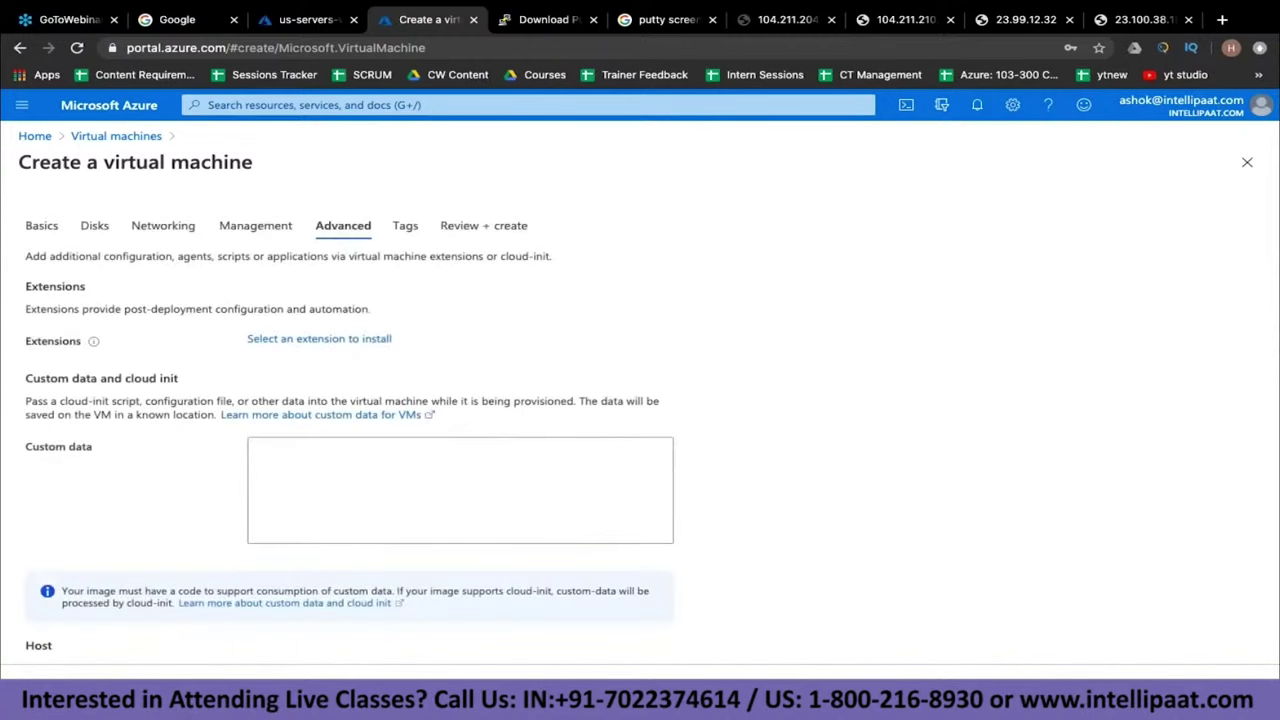
left_click(306, 669)
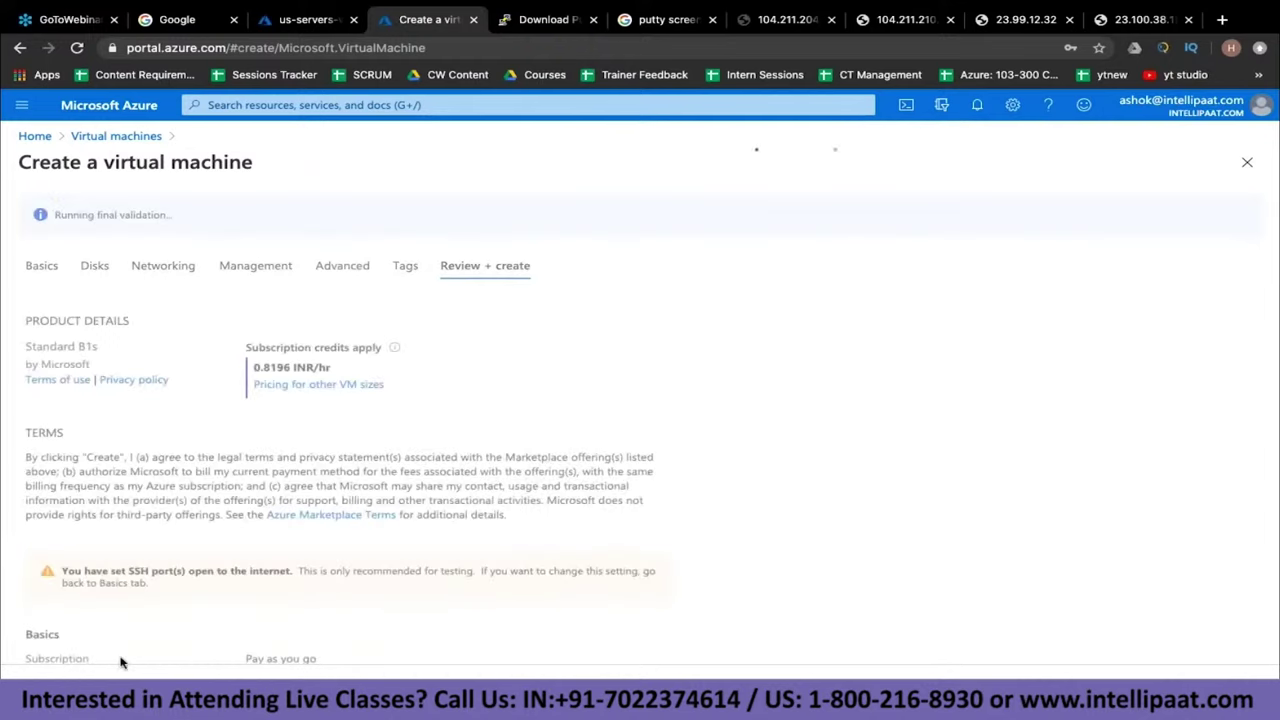
left_click(194, 672)
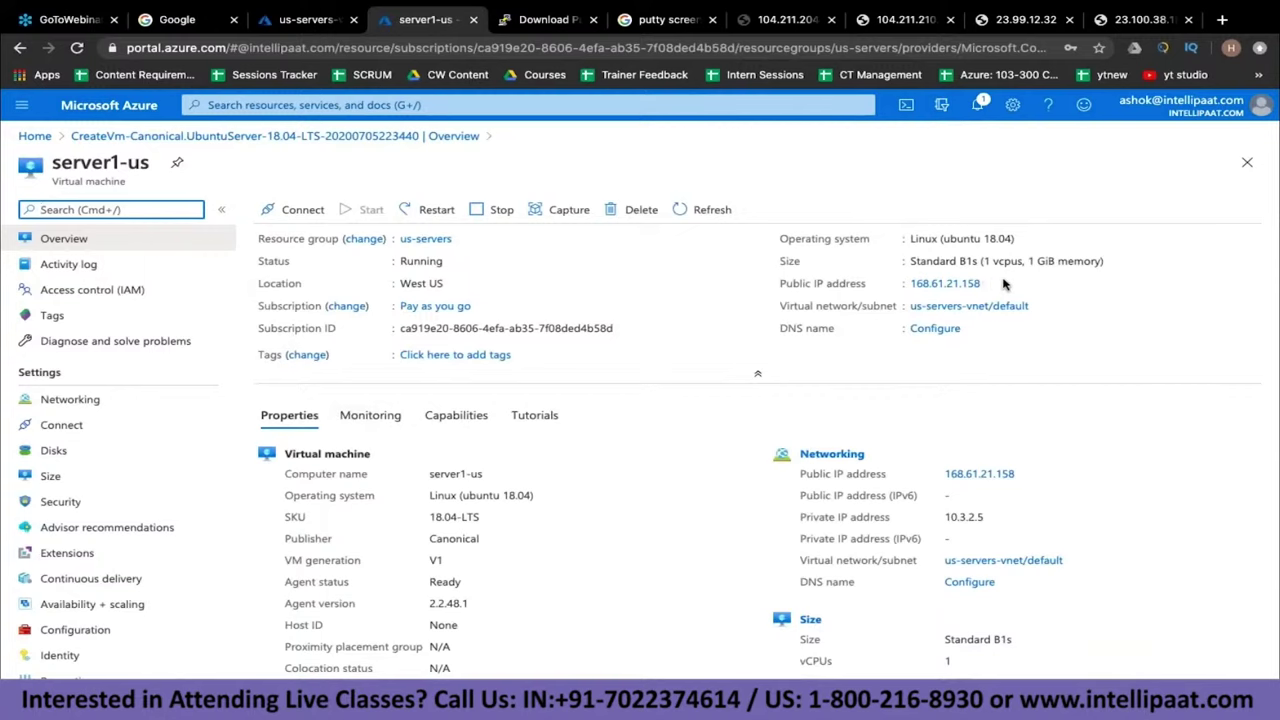
left_click(989, 284)
key("ctrl+Right")
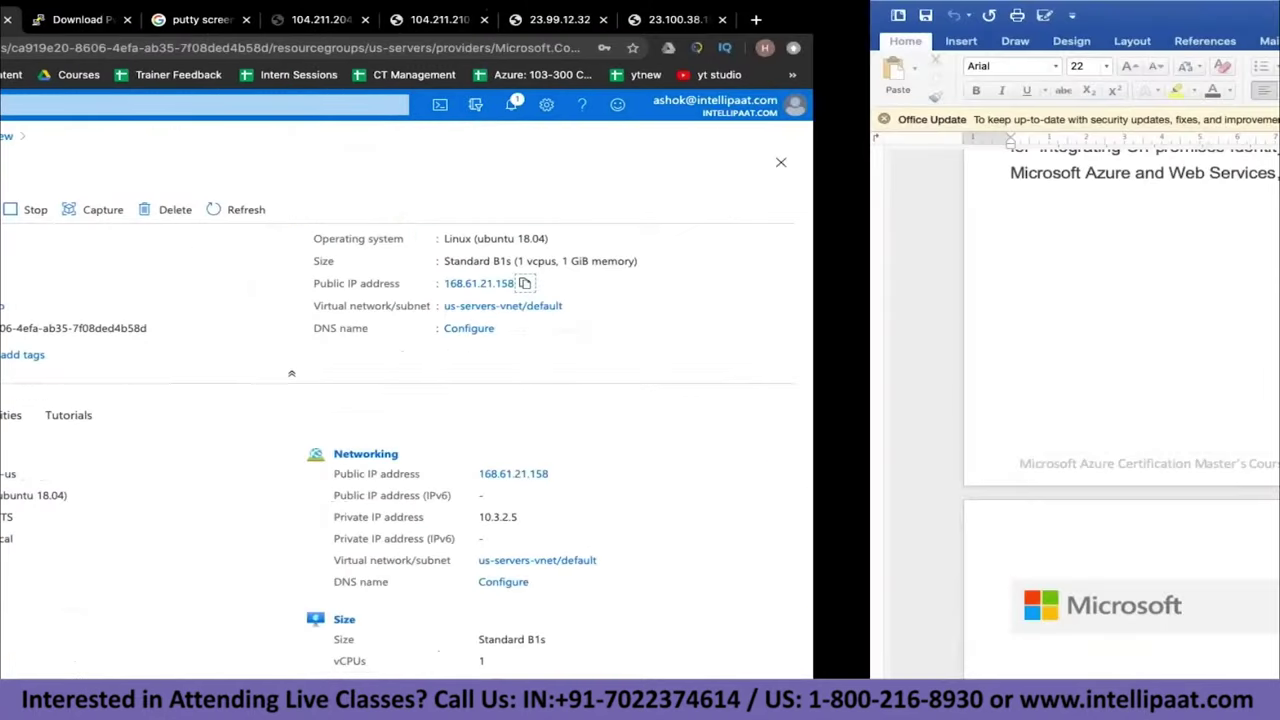
key("ctrl+Right")
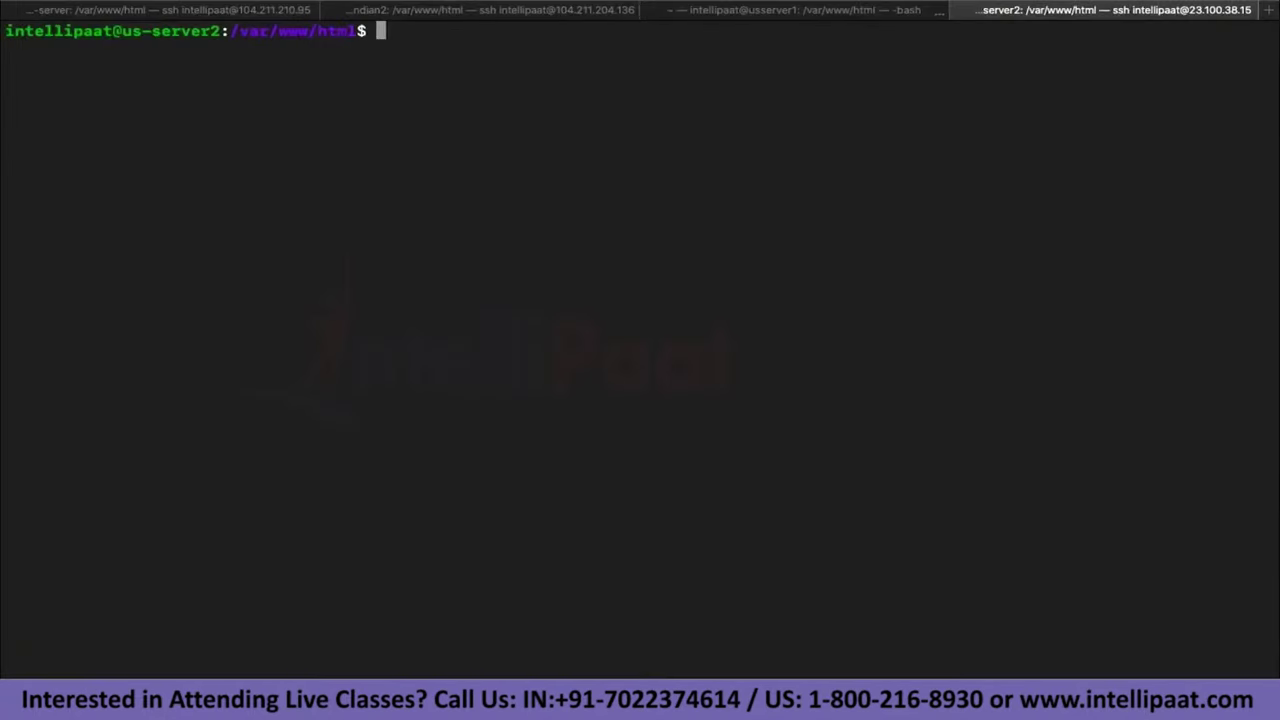
left_click(868, 13)
type("clear")
key("Return")
type("ssh intellipaat@168.61.21.158")
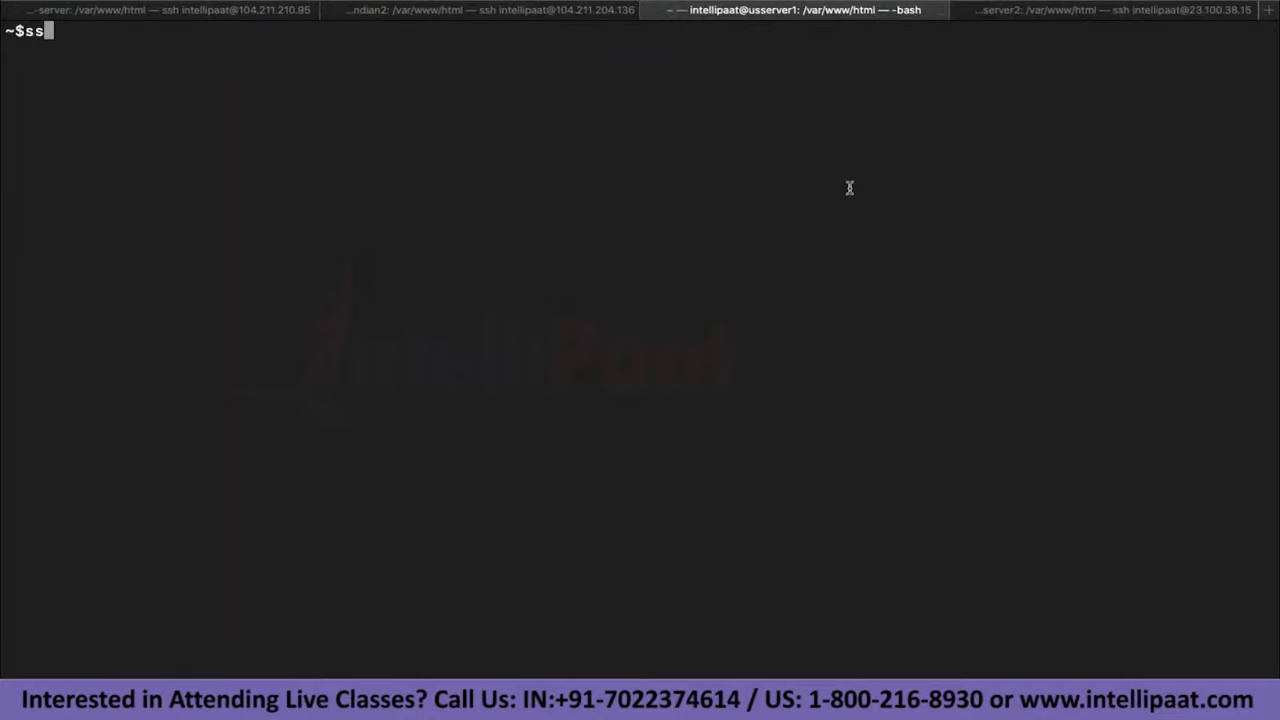
key("Return")
type("yes")
key("Return")
key("Return")
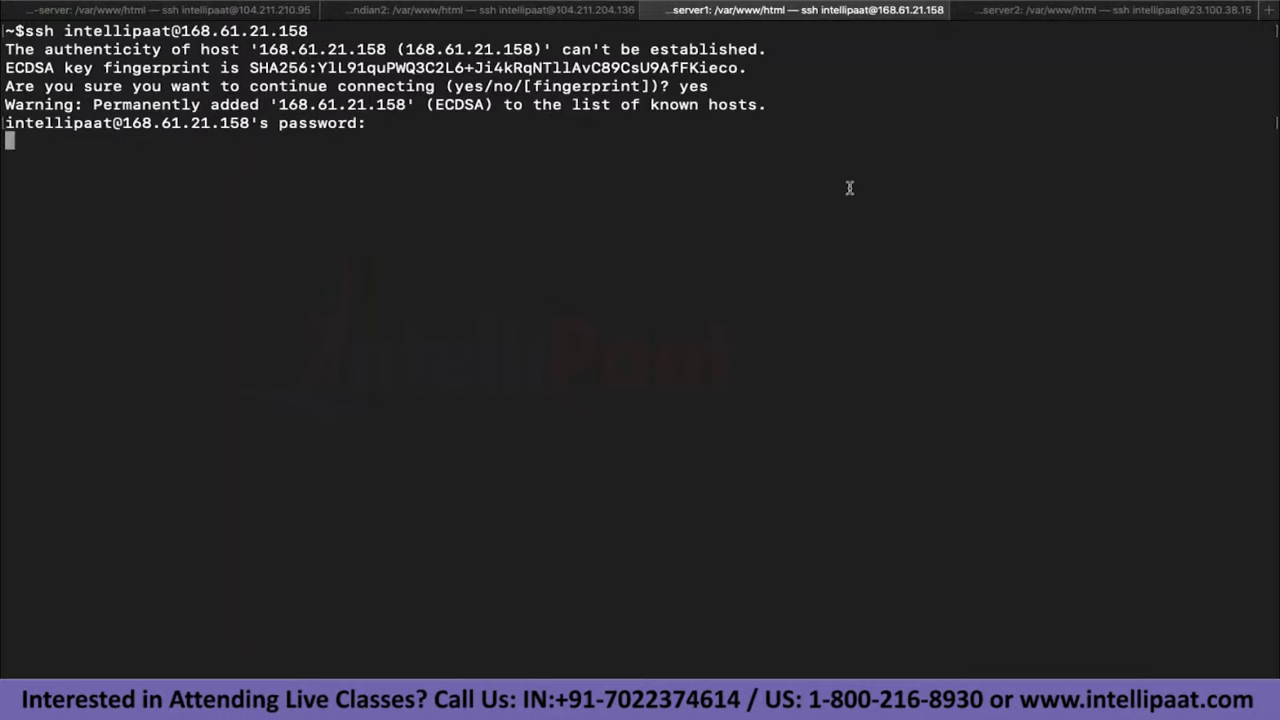
key("ctrl+l")
Step: Run sudo apt-get update, then sudo apt-get install apache2 and confirm with y
type("sudo apt-get update")
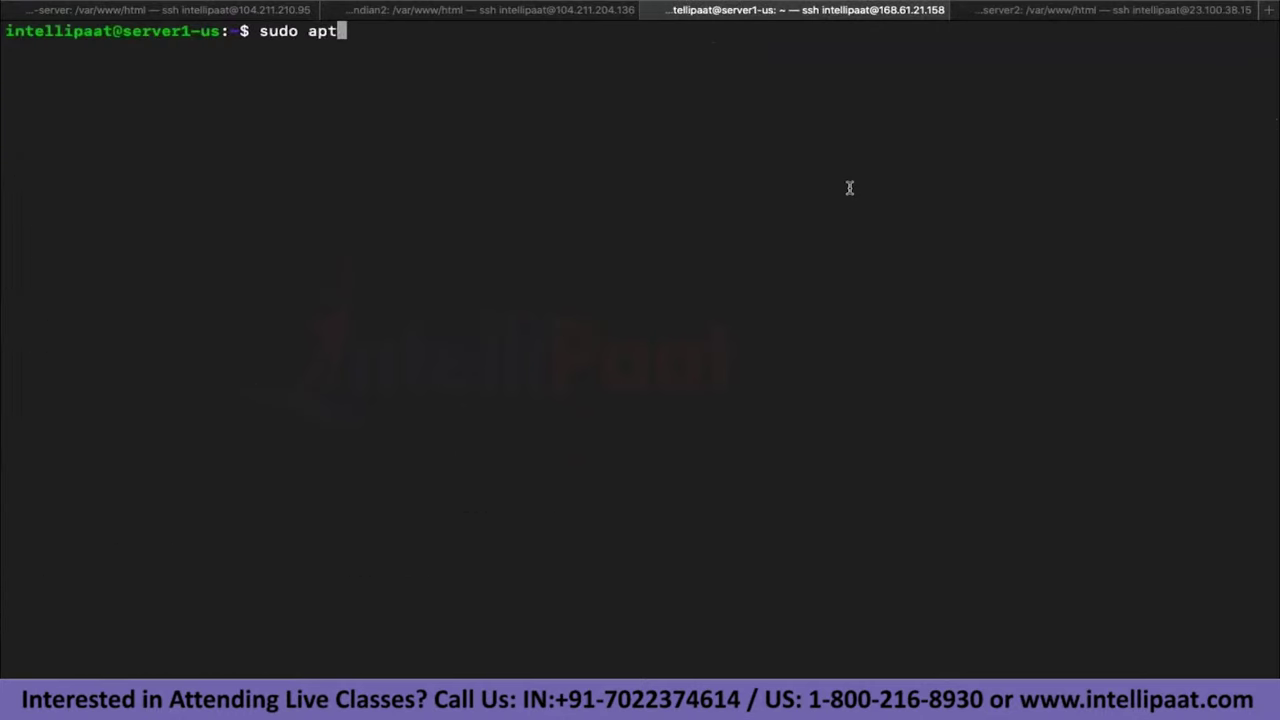
key("Return")
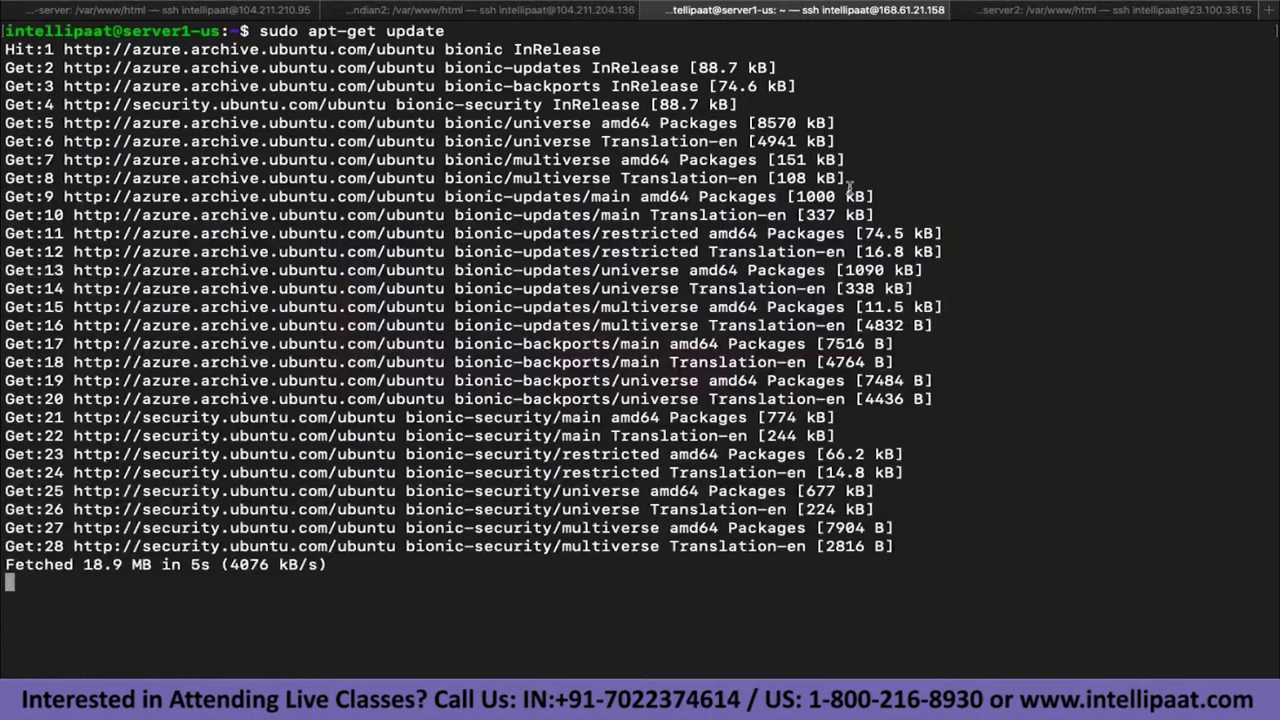
type("sudo")
key("BackSpace")
key("BackSpace")
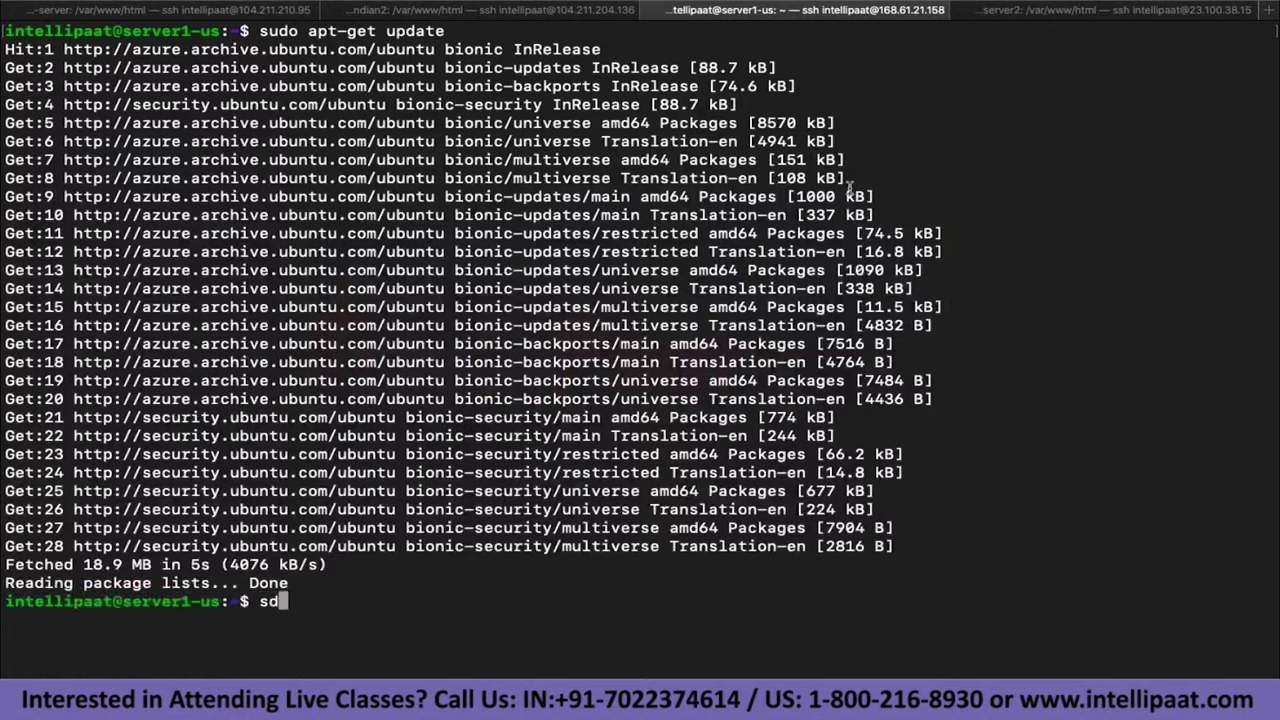
type("sod")
key("BackSpace")
key("BackSpace")
key("BackSpace")
key("BackSpace")
type("do apt-get install apache2")
key("Return")
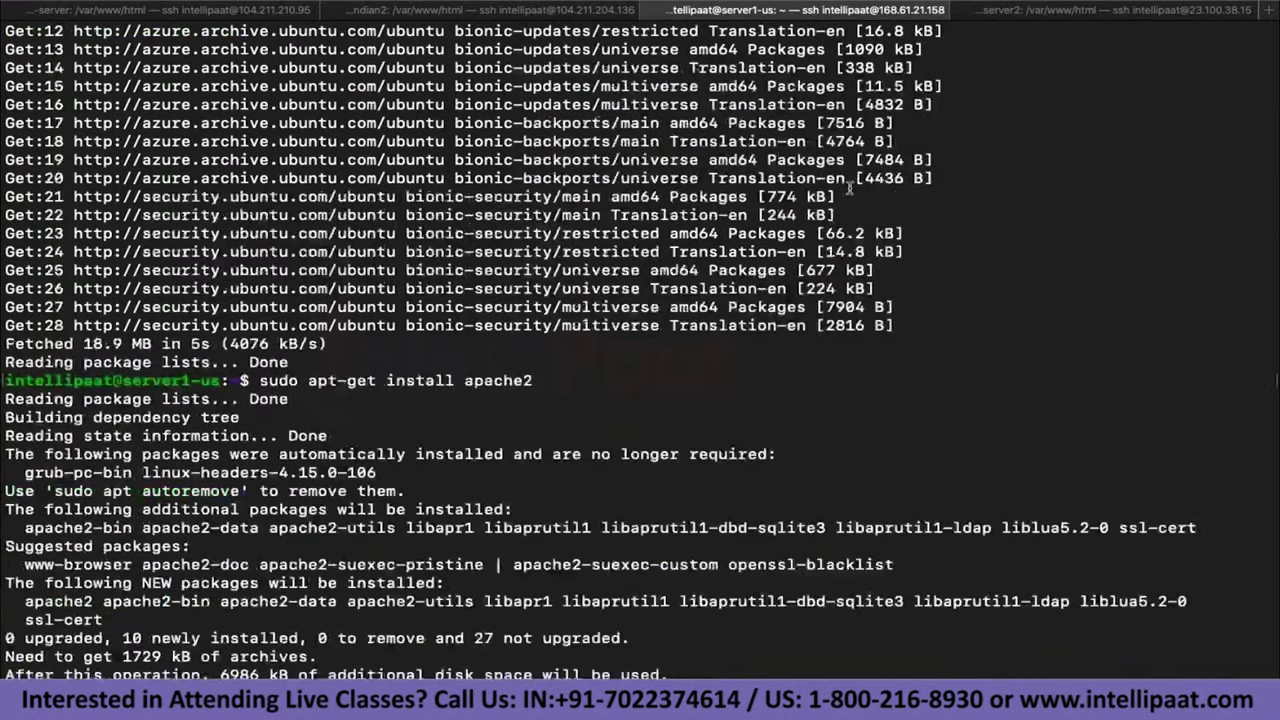
type("y")
key("Return")
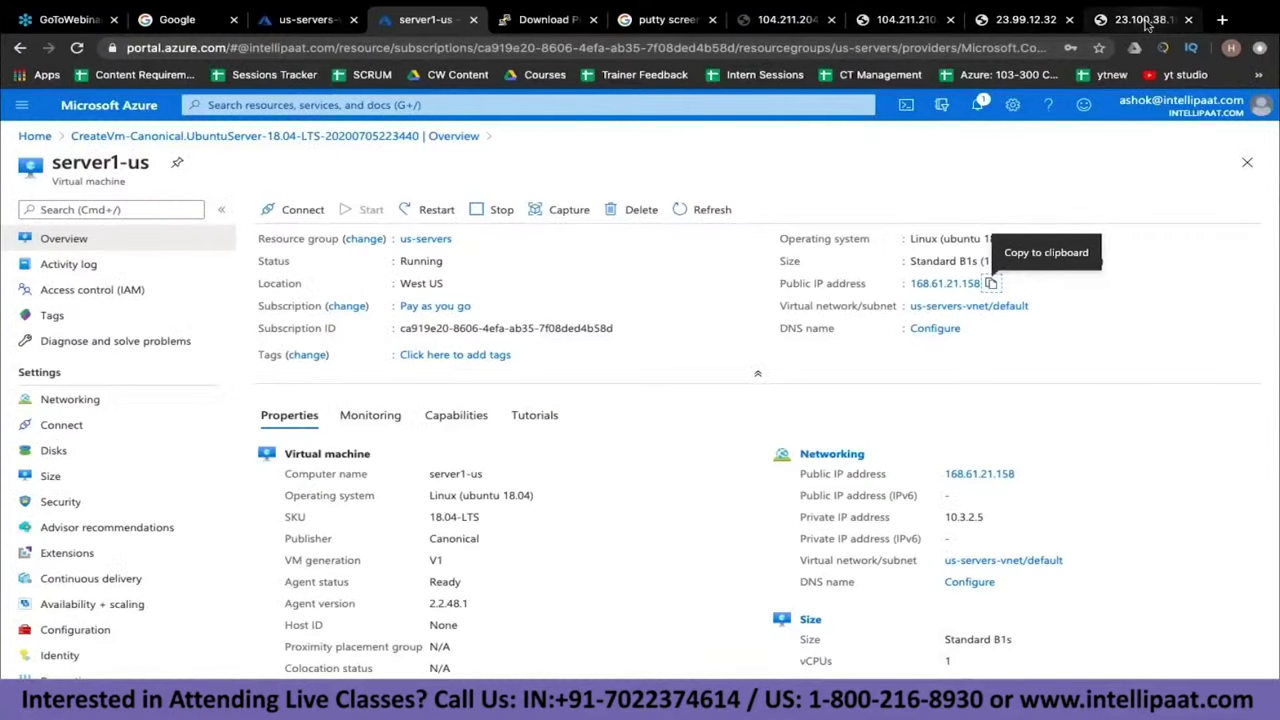
Step: Close the old us server1 test page tab (23.99.12.32)
left_click(1147, 25)
left_click(1024, 24)
left_click(1069, 19)
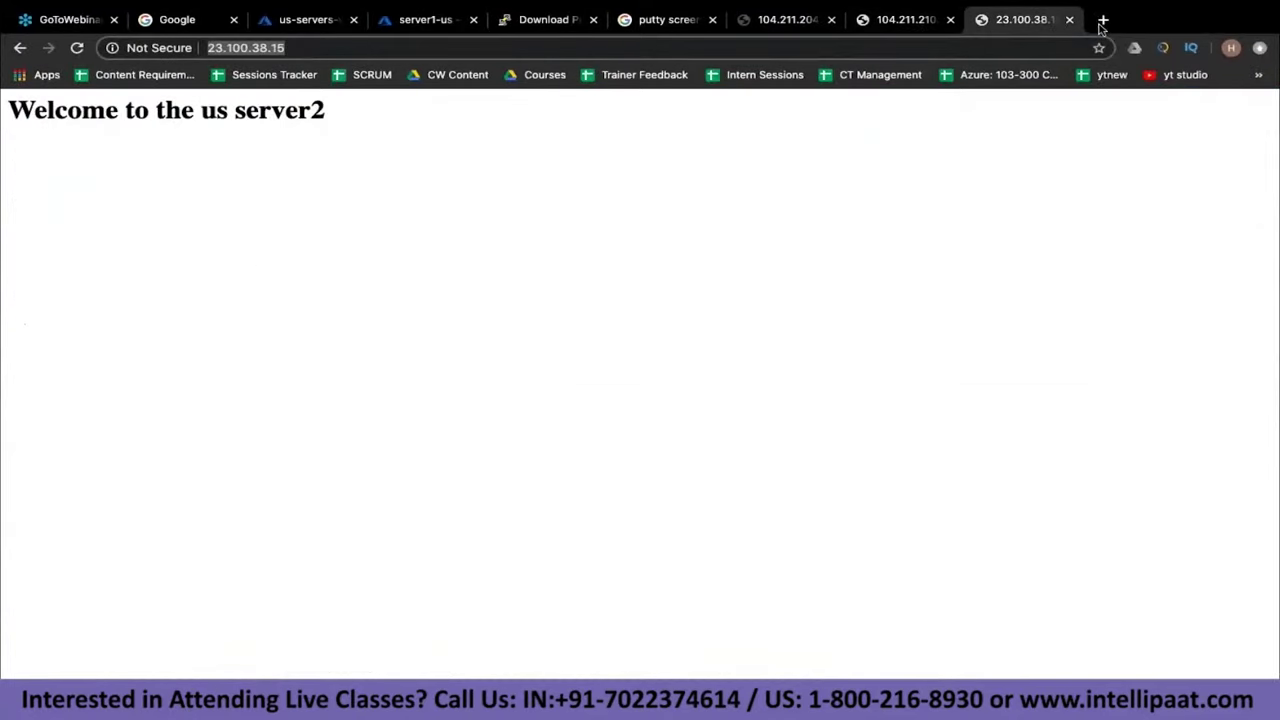
Step: Add an inbound rule named Port_80 to server1-us's networking, allowing destination port 80
left_click(425, 19)
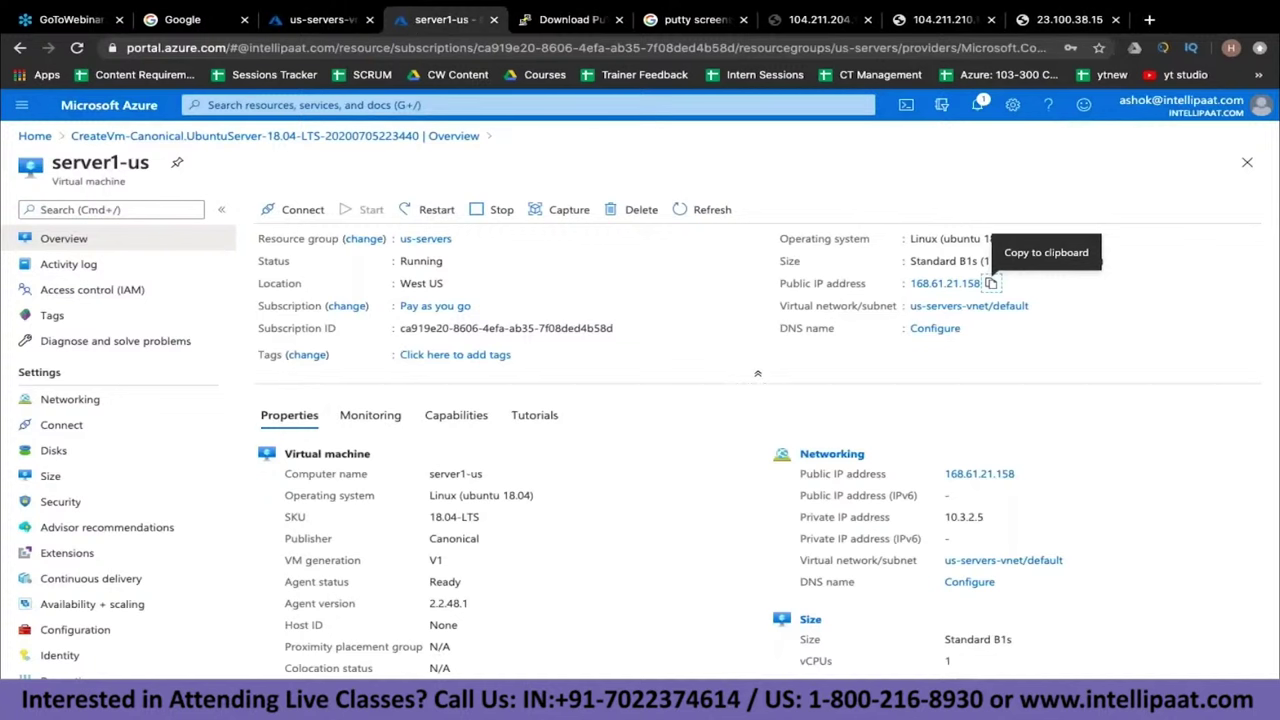
left_click(70, 399)
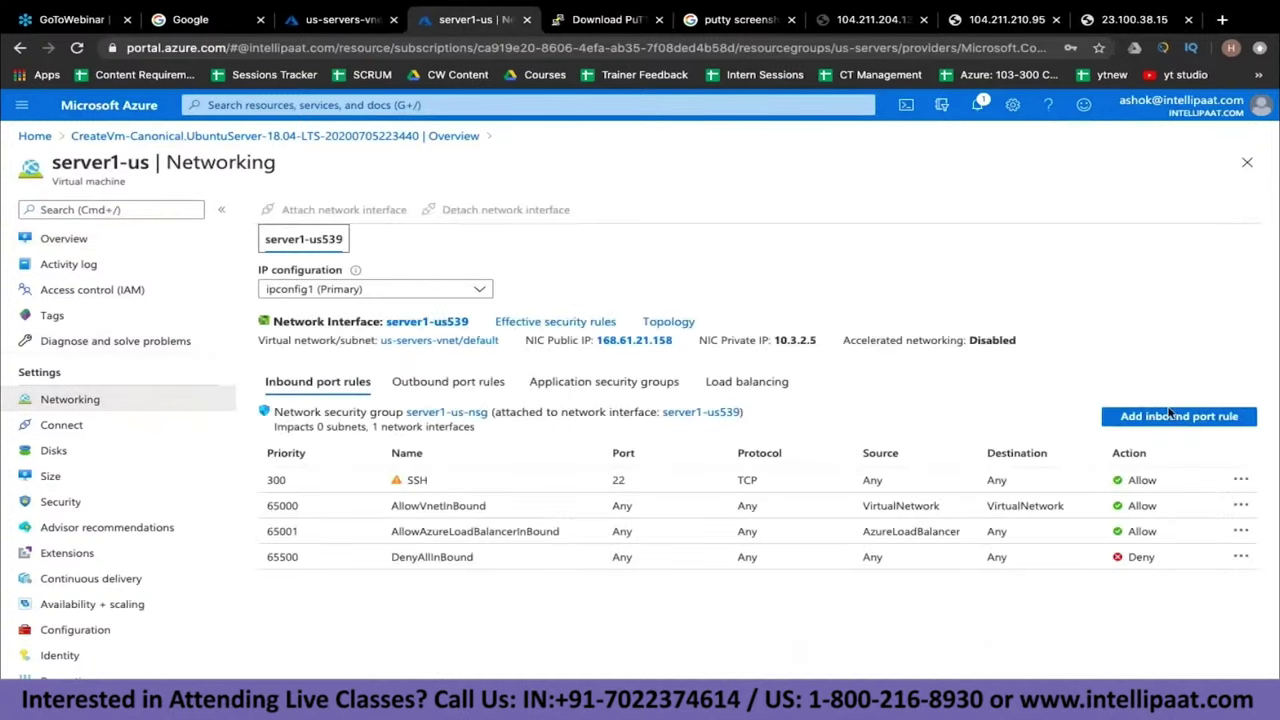
left_click(1170, 416)
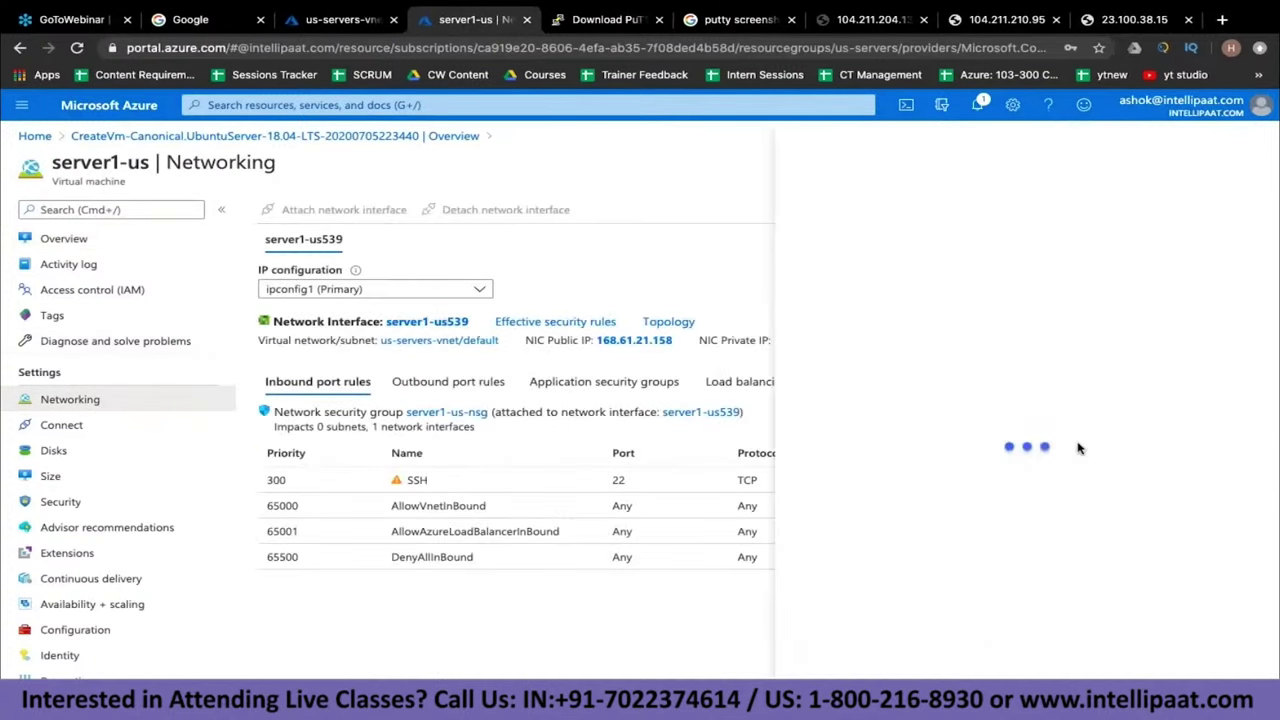
left_click(812, 388)
key("BackSpace")
left_click(890, 581)
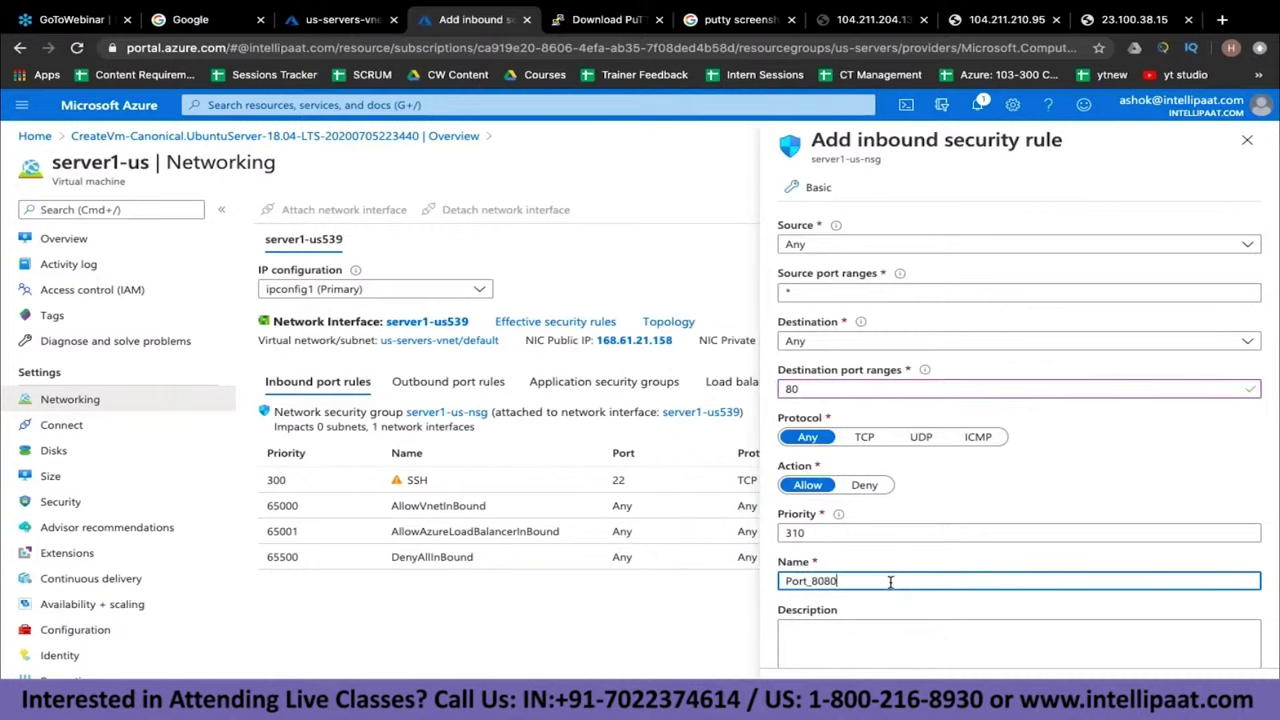
key("Return")
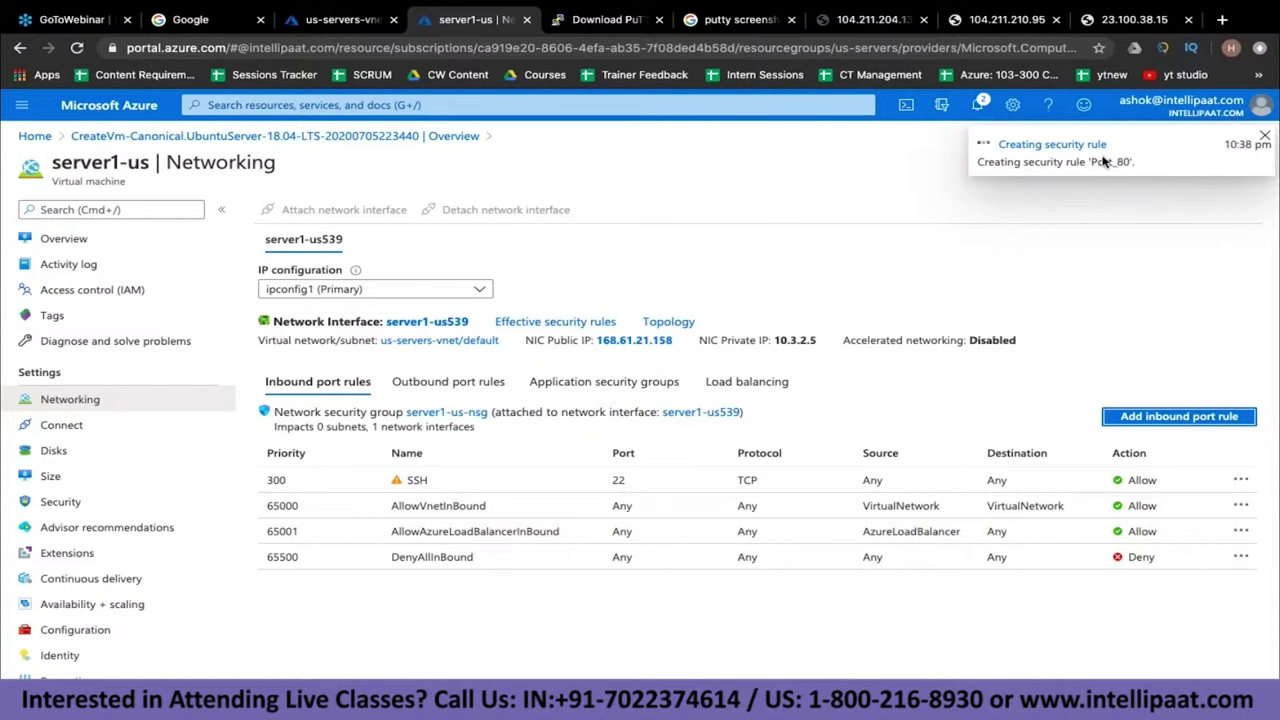
key("ctrl+Right")
key("ctrl+Right")
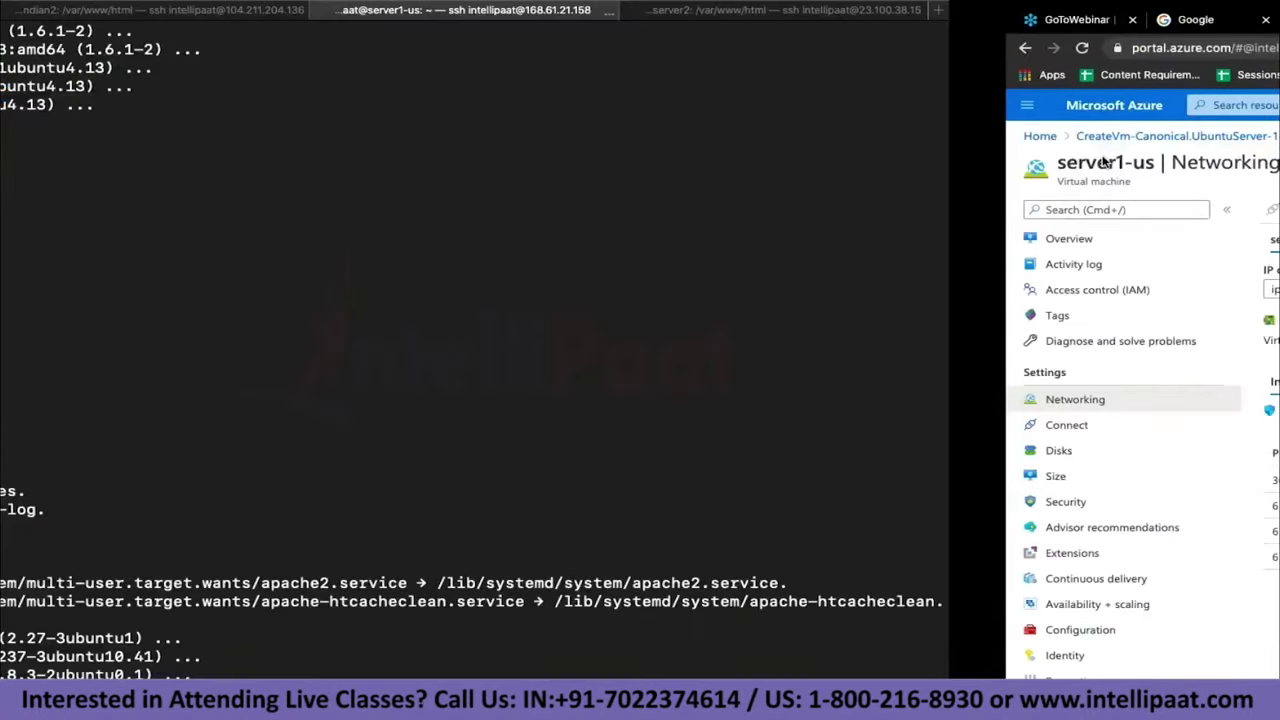
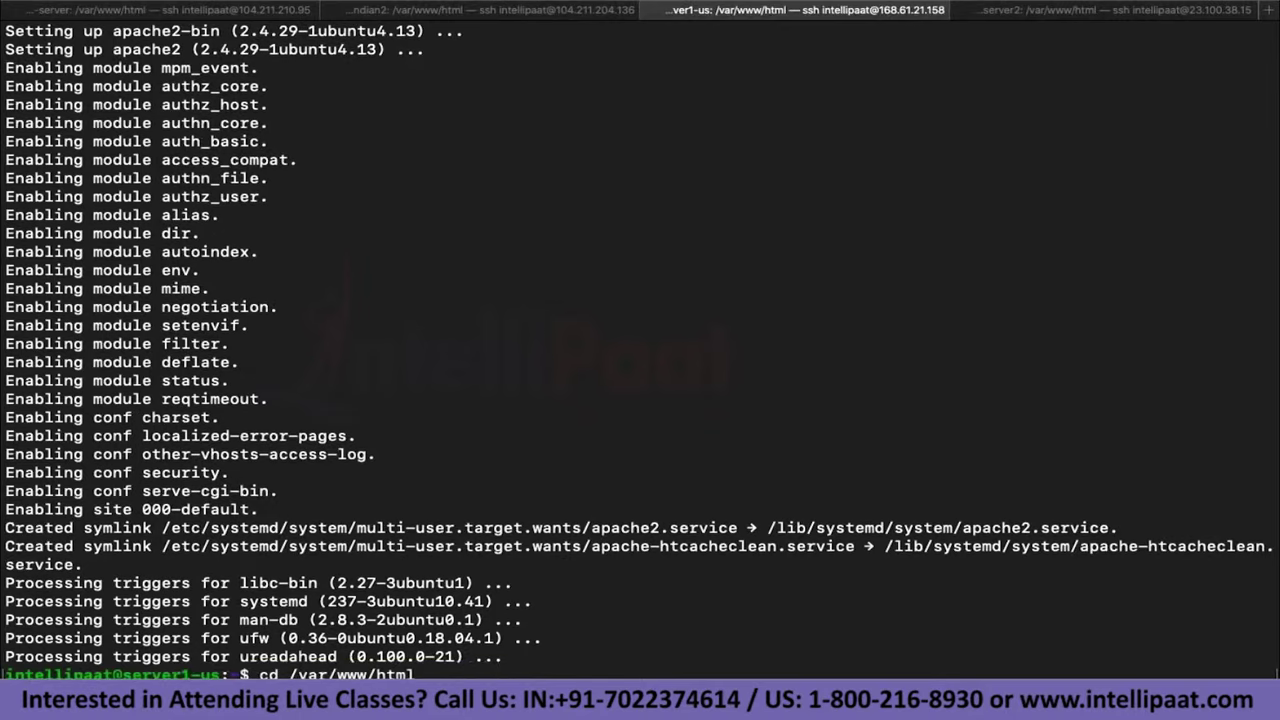
Step: Delete server1-us's old index.html and start a new empty index.html in nano
key("ctrl+l")
type("sudo r")
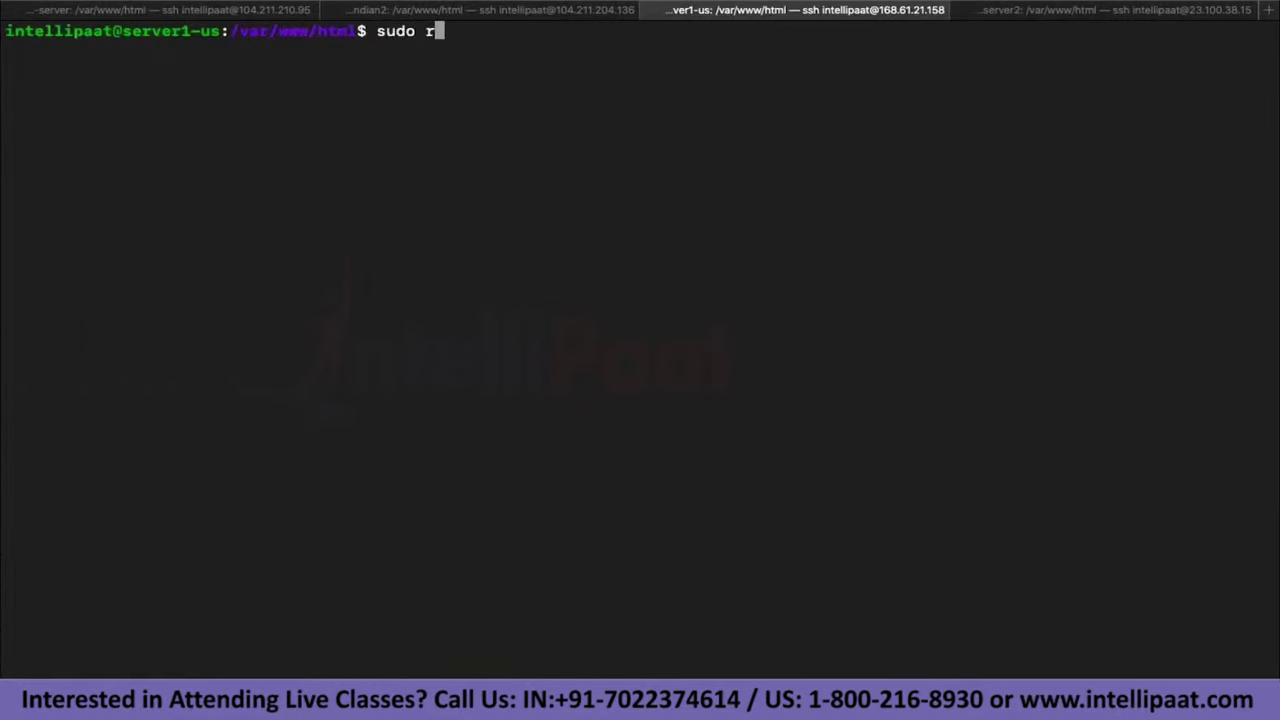
type("m index.htl")
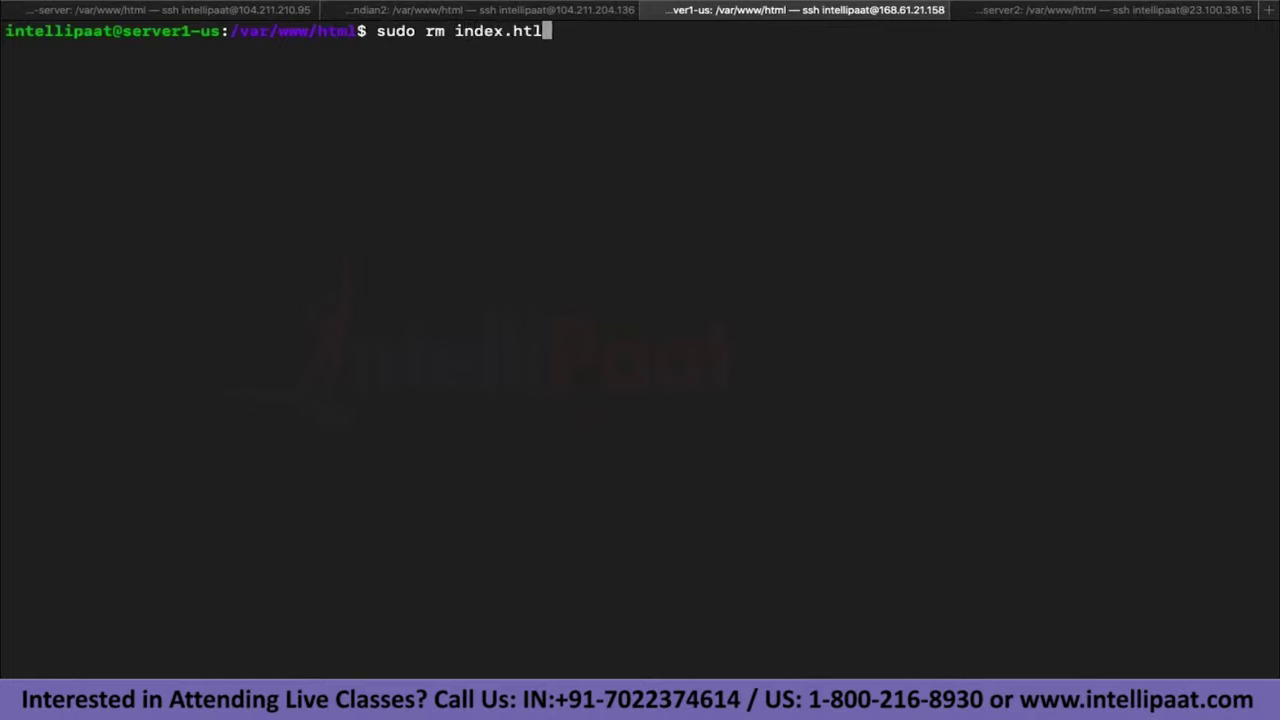
key("BackSpace")
type("ml")
key("Return")
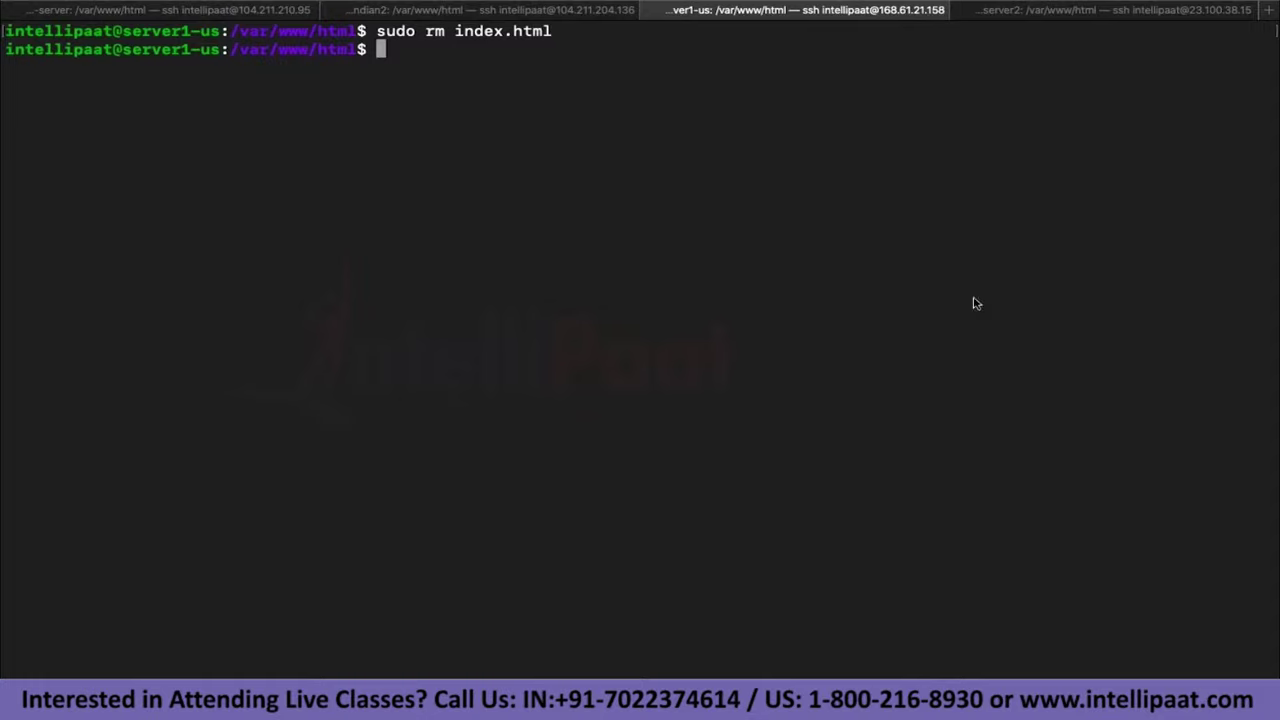
type("sudo nano")
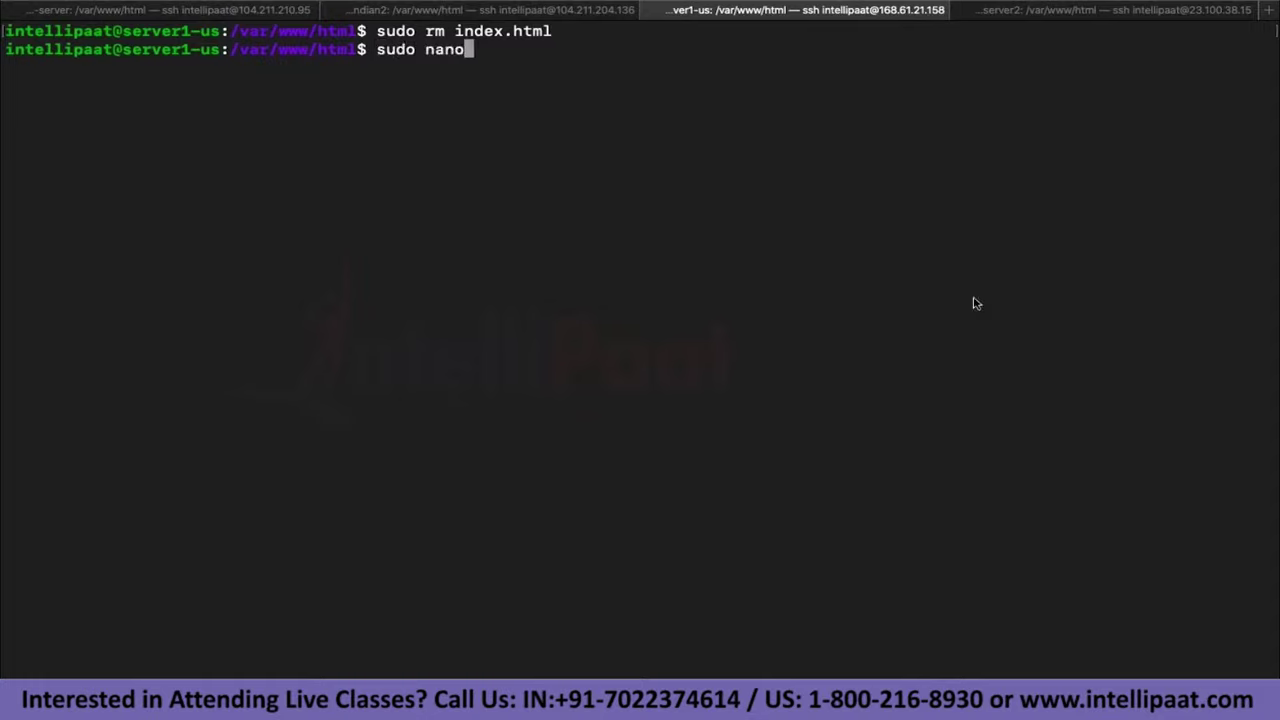
type(" index.html")
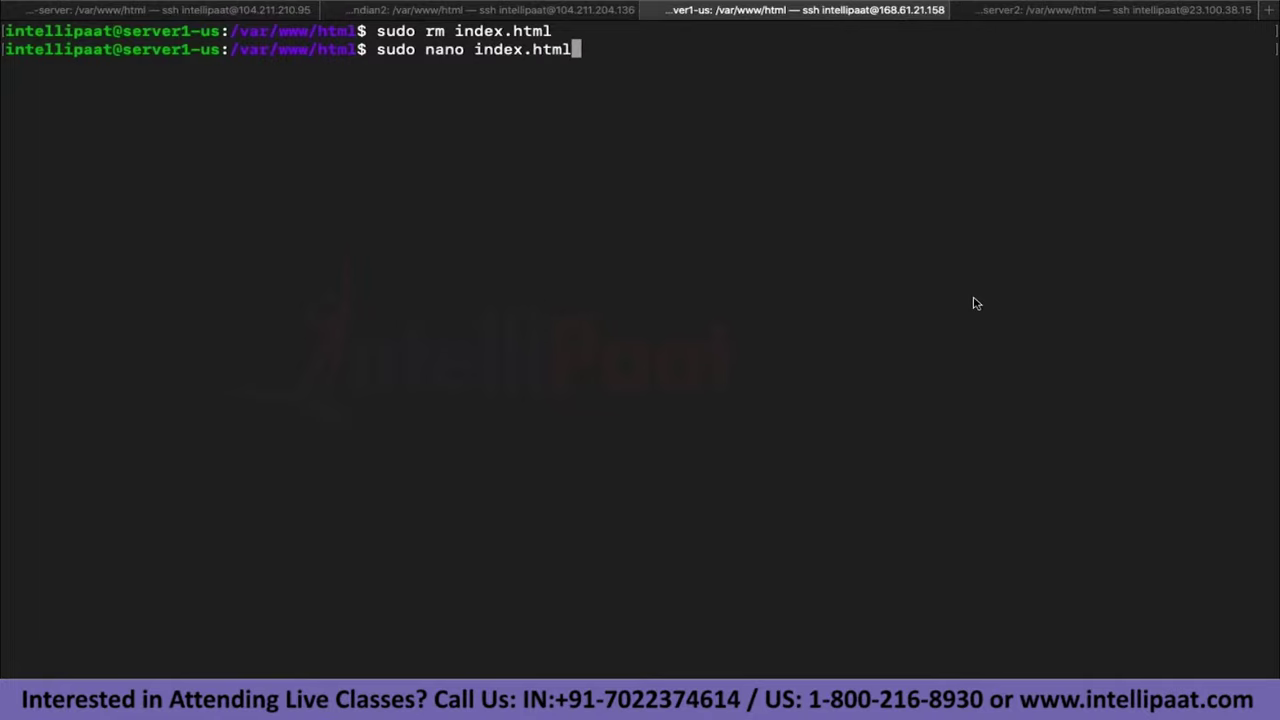
key("Return")
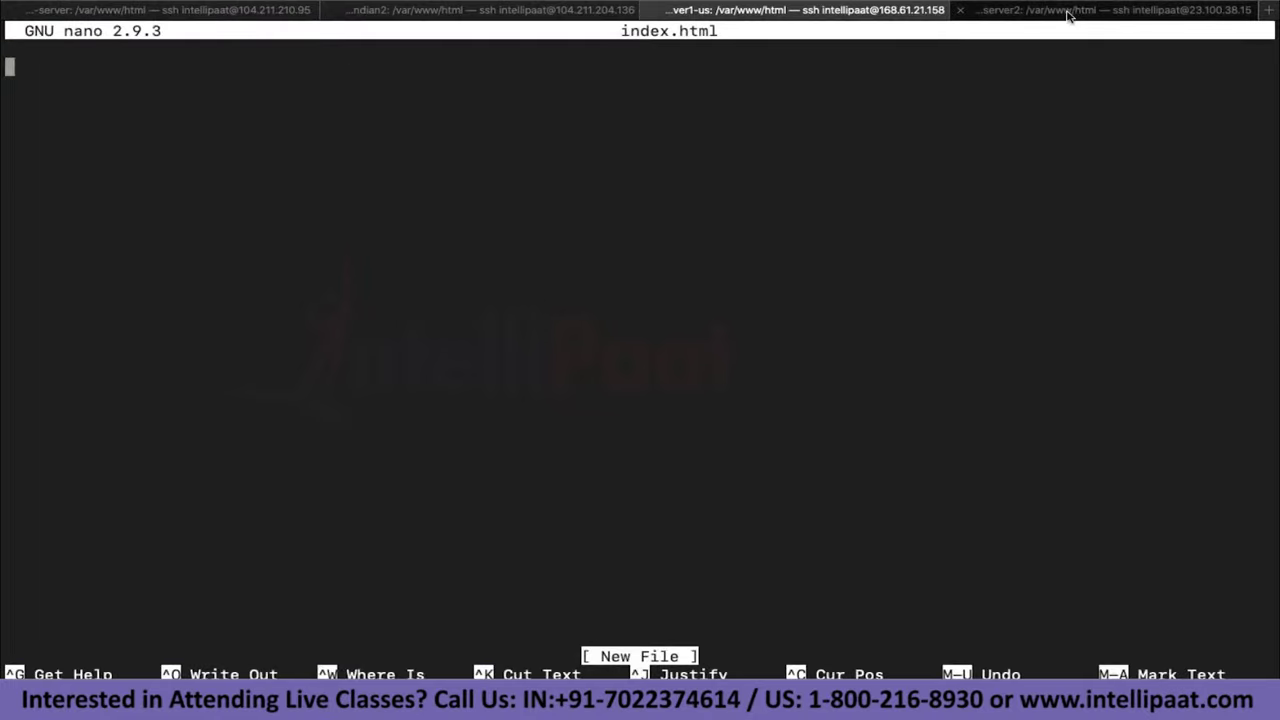
Step: In the us-server2 session, open its index.html and select the five HTML lines
left_click(1065, 14)
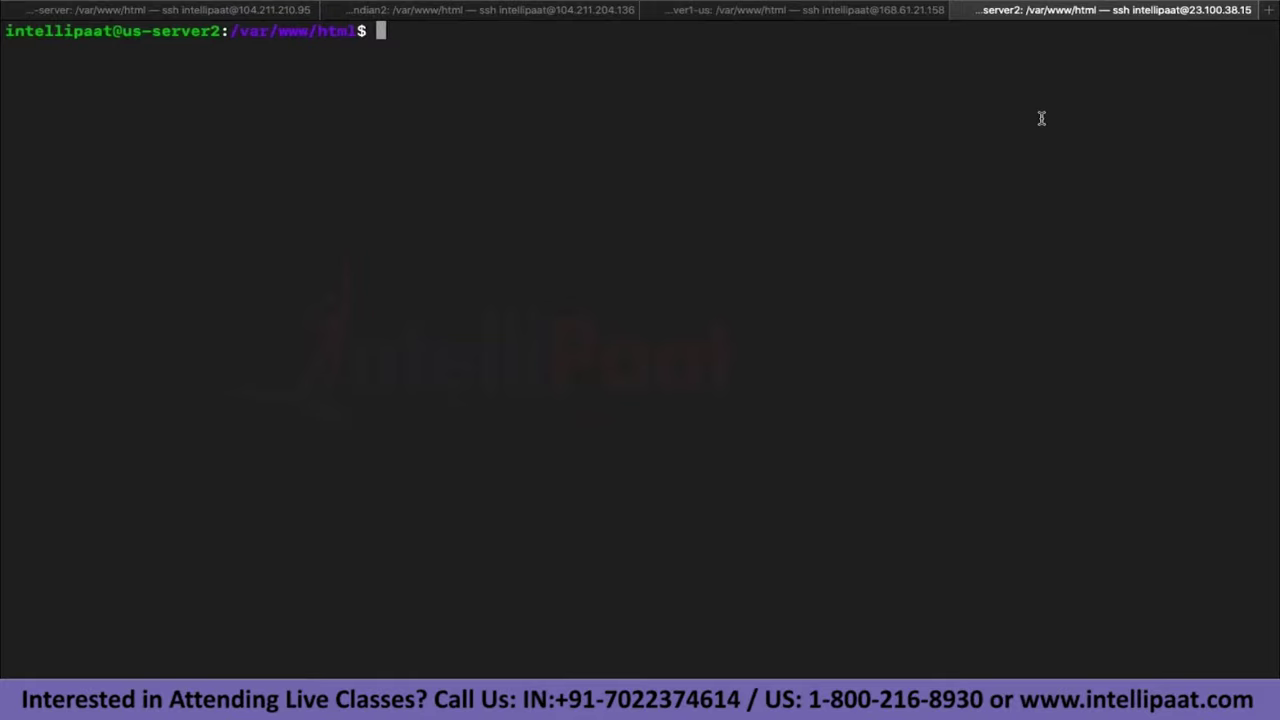
type("sudo nano ined")
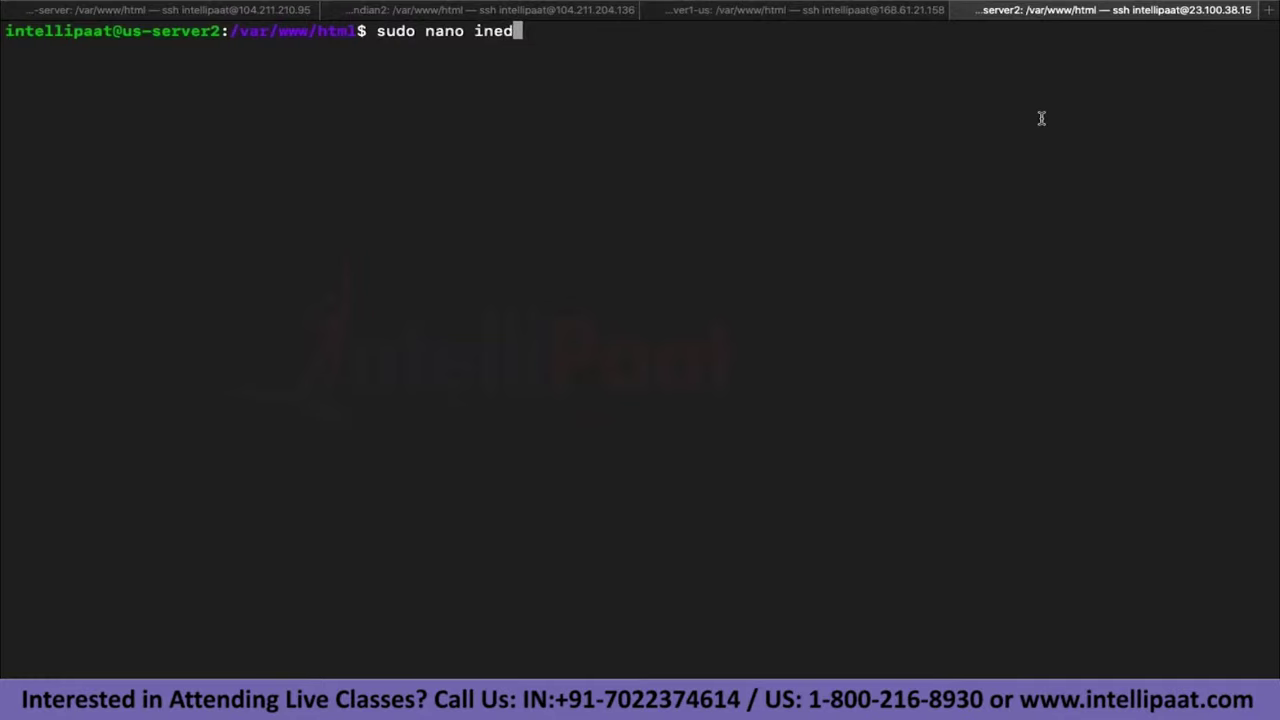
key("BackSpace")
key("BackSpace")
type("dex.t")
key("BackSpace")
type("html")
key("Return")
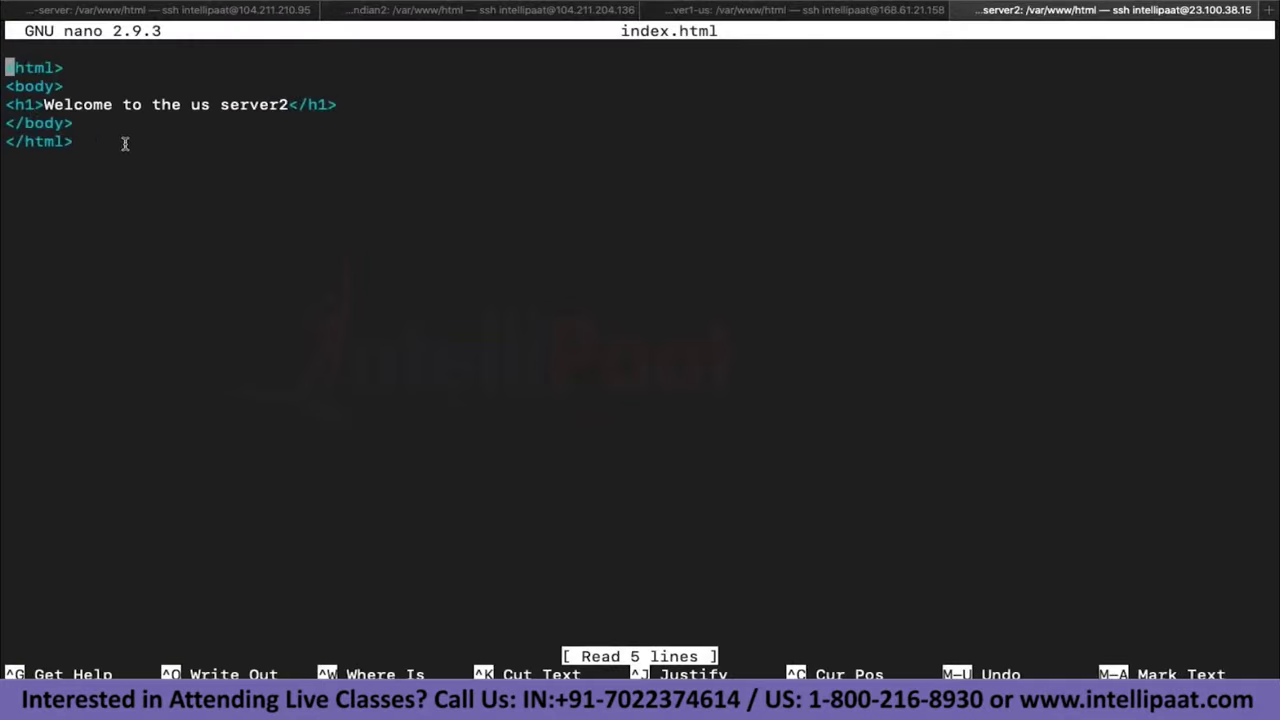
left_click_drag(78, 141, 6, 68)
key("super+c")
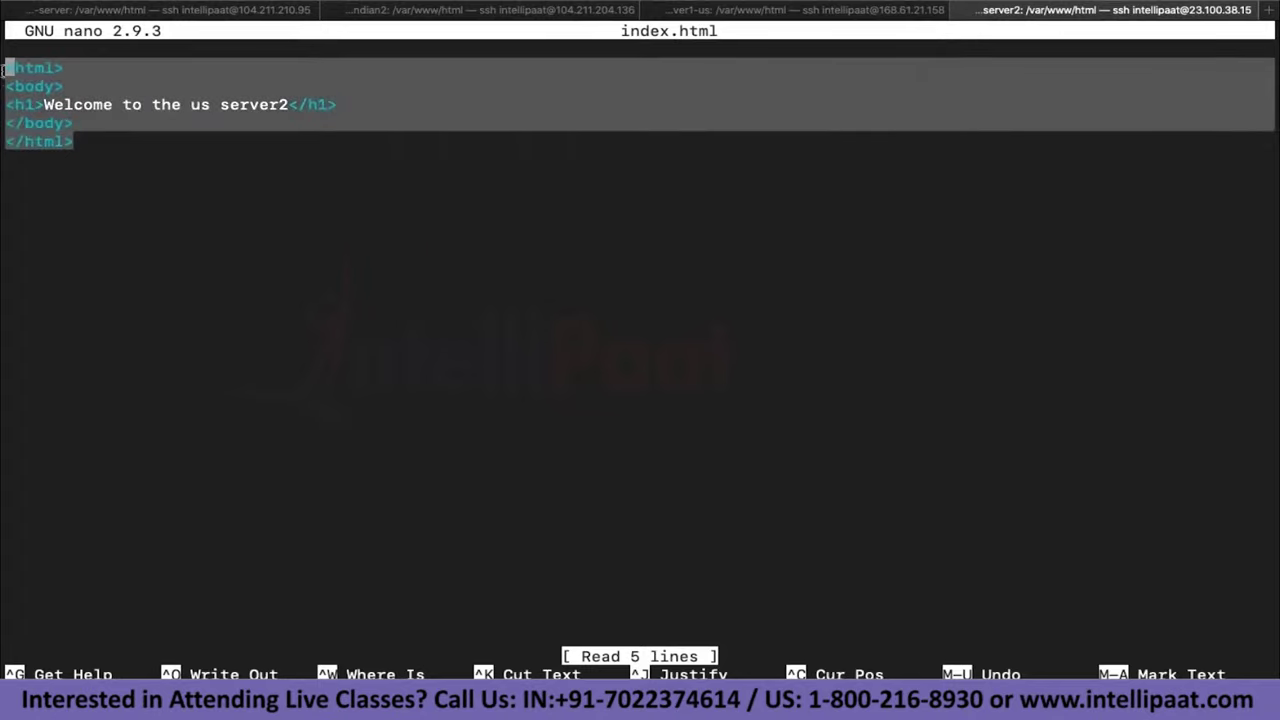
Step: Paste the welcome-page HTML into server1-us's new index.html and save it
left_click(700, 12)
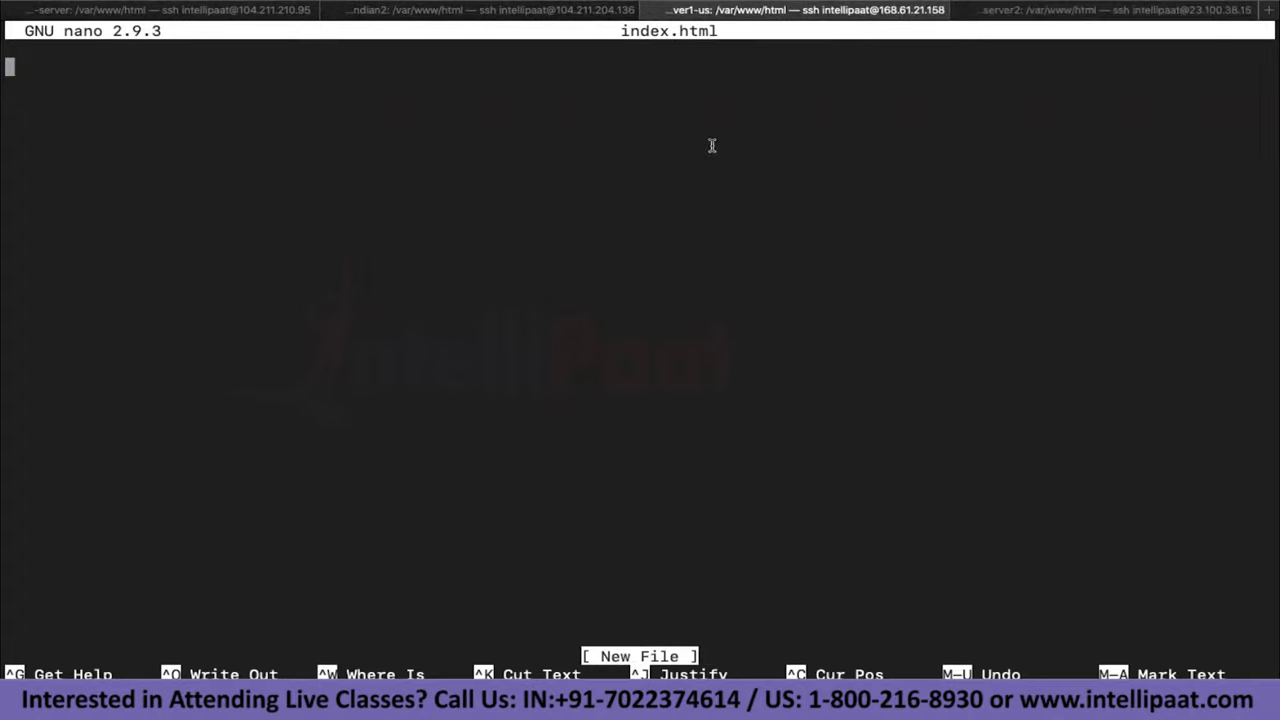
key("super+v")
key("Up")
key("Up")
key("Right")
key("Right")
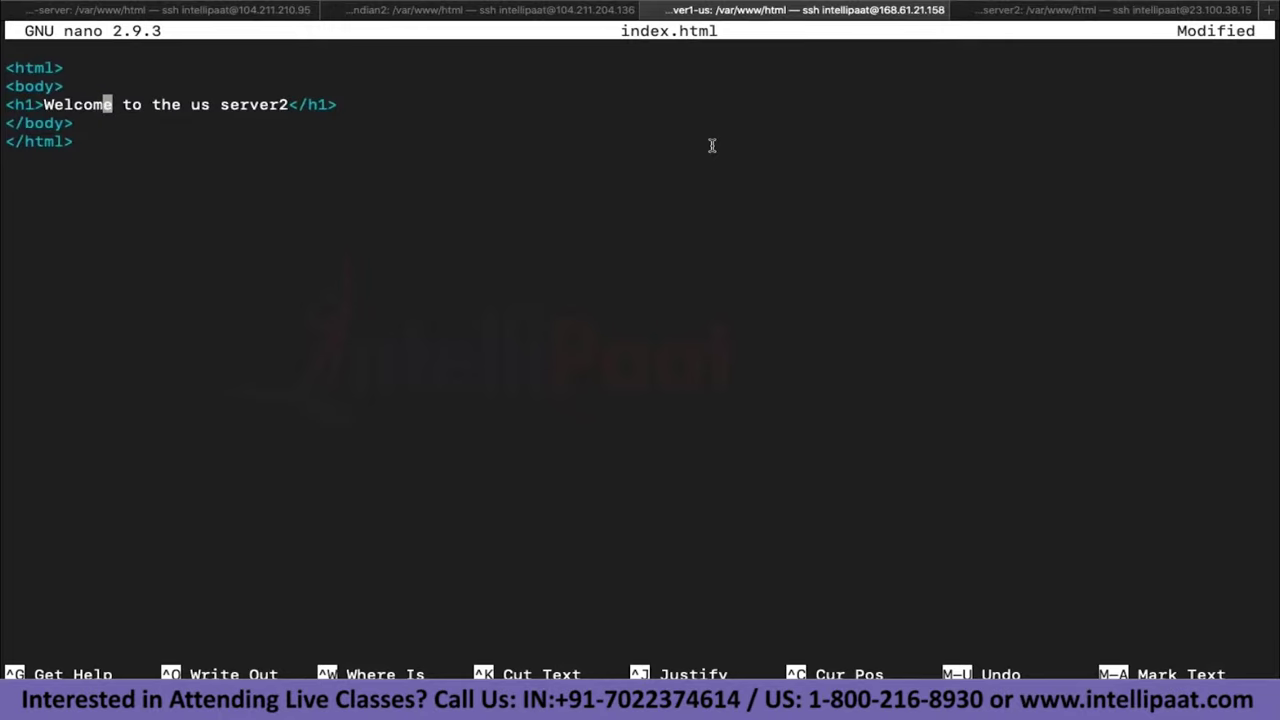
key("ctrl+x")
key("y")
key("Return")
key("ctrl+Right")
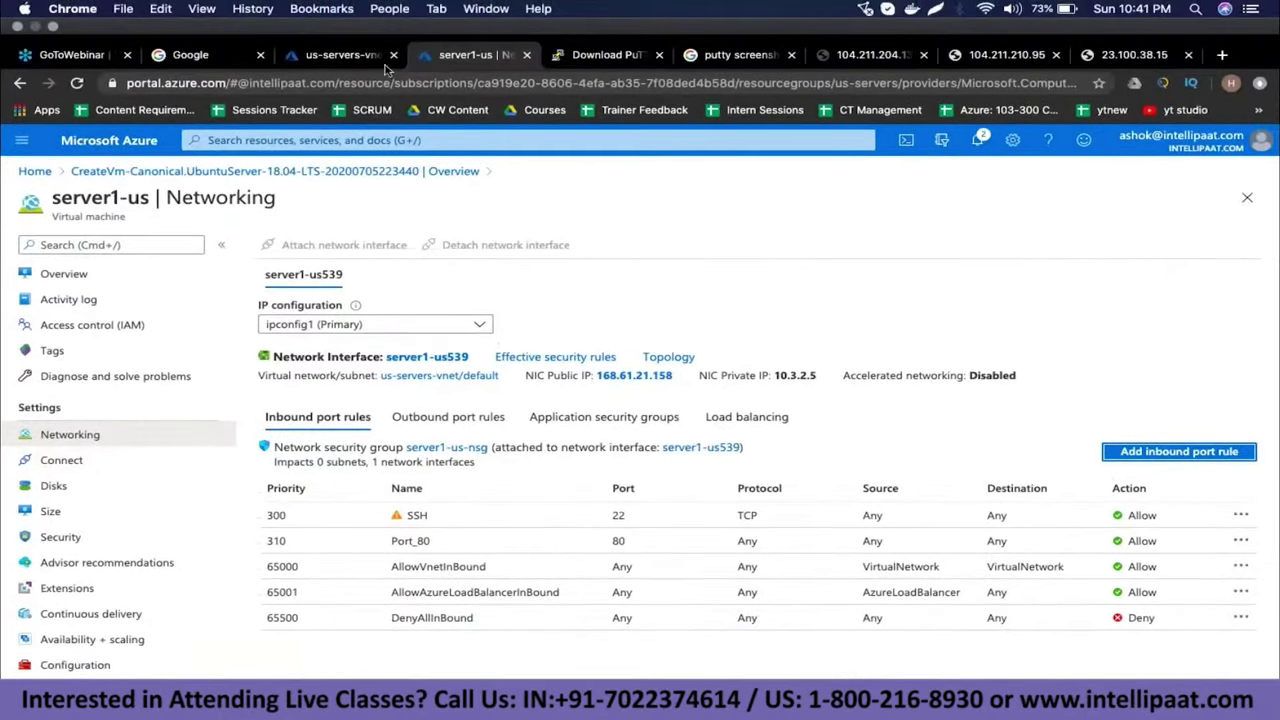
Step: Load server1-us's public IP 168.61.21.158 in a new tab, confirming the 'Welcome to the us server1' page
left_click(350, 60)
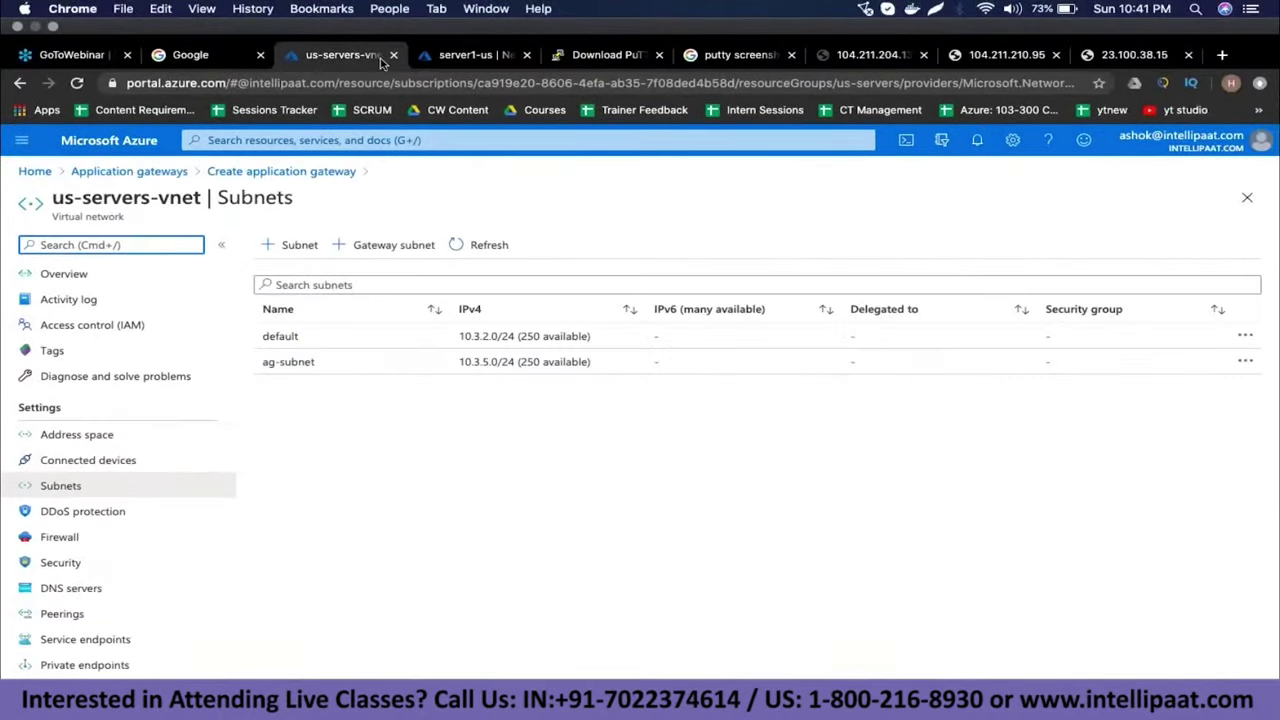
left_click(458, 54)
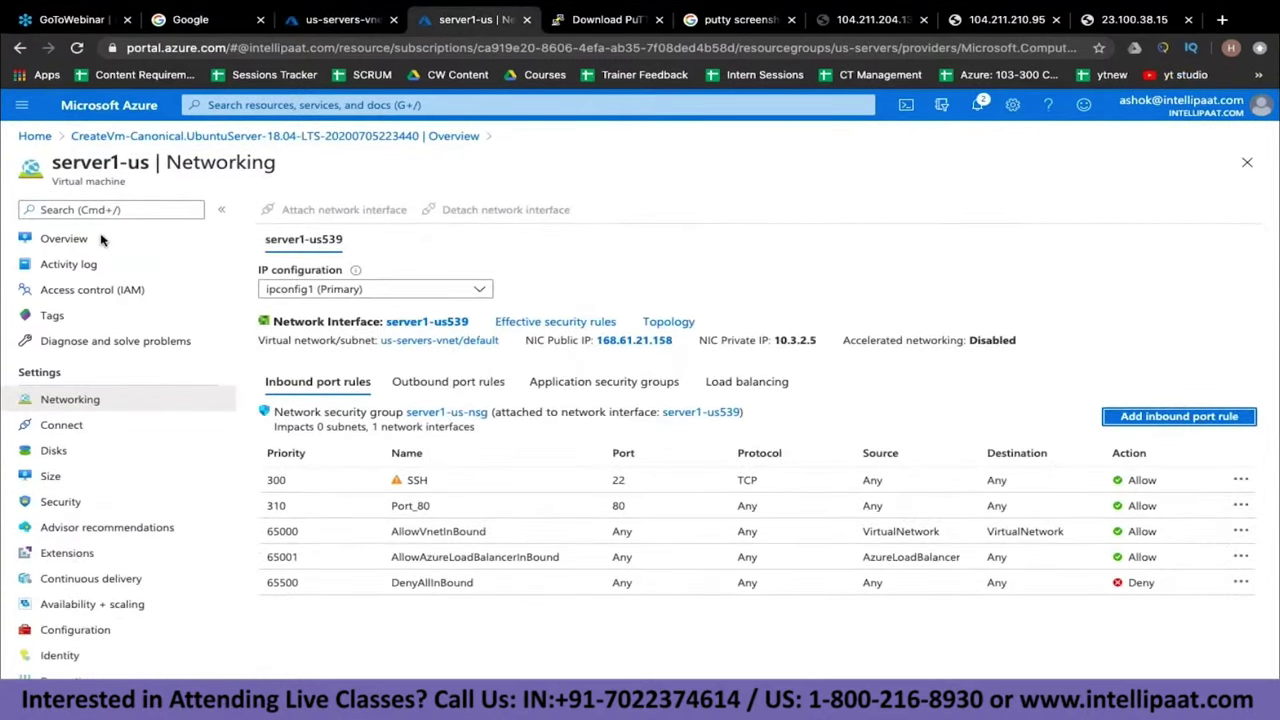
left_click(64, 238)
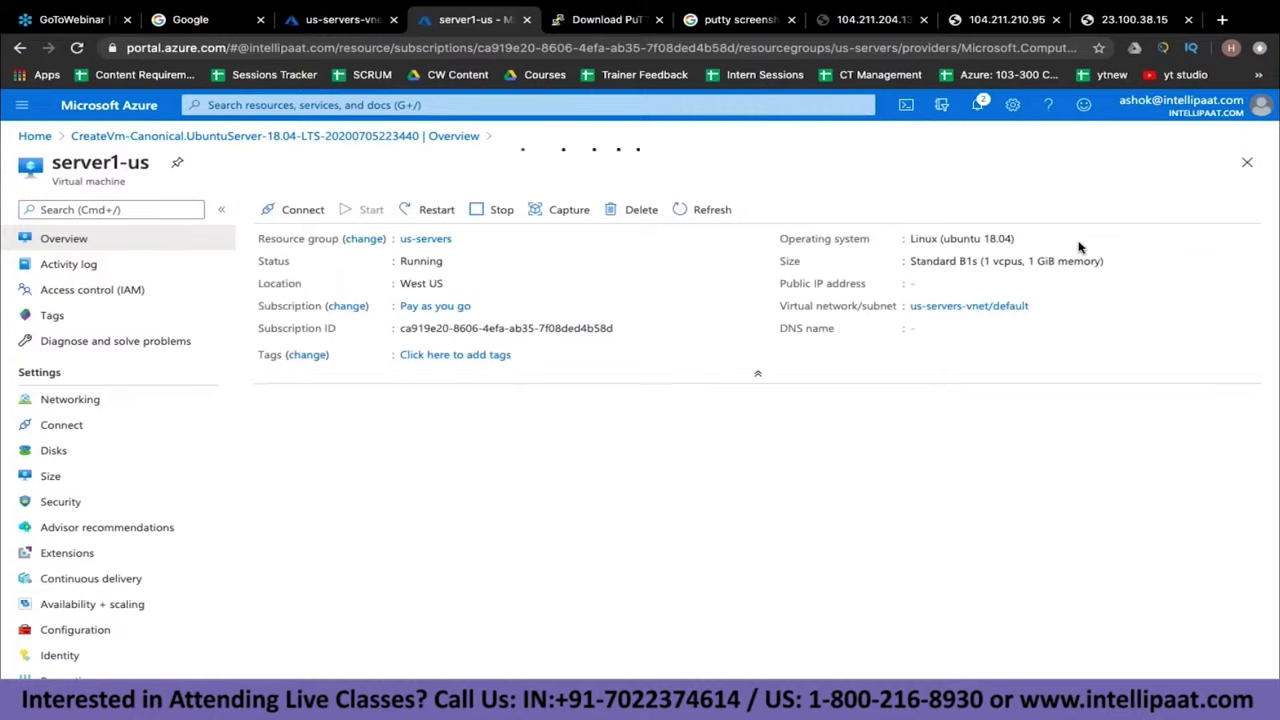
left_click(997, 283)
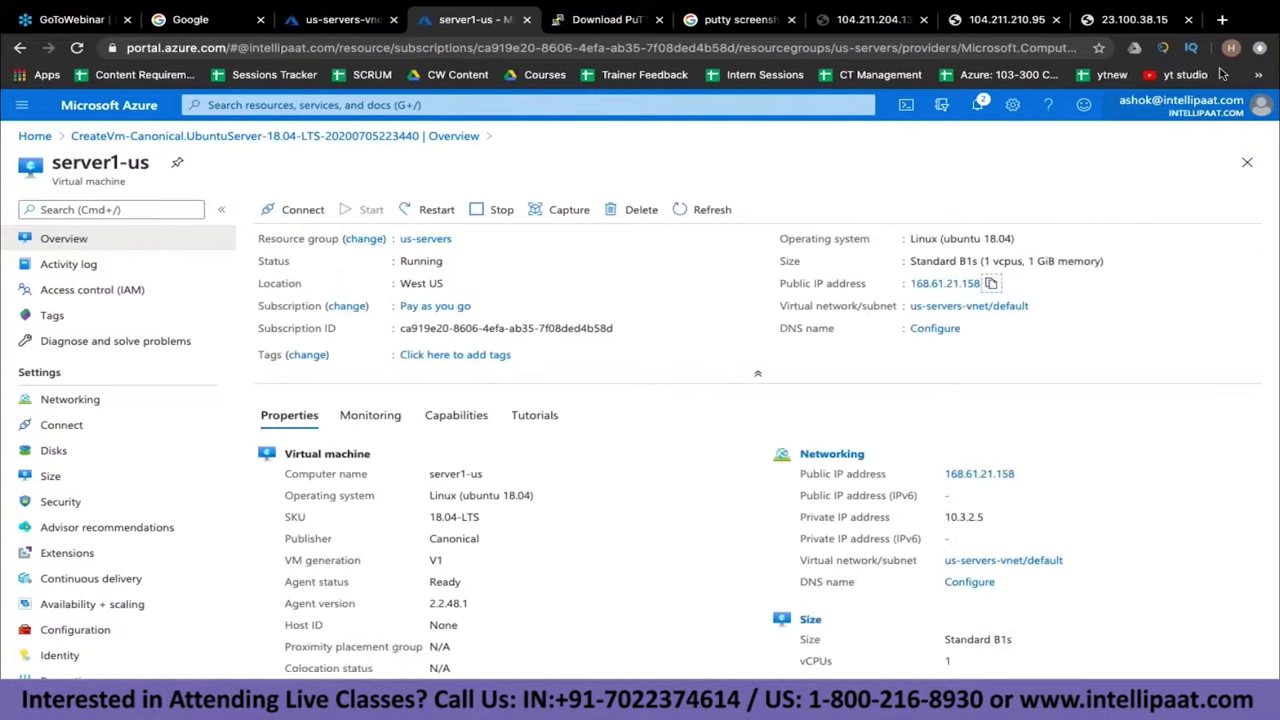
left_click(1222, 19)
key("ctrl+v")
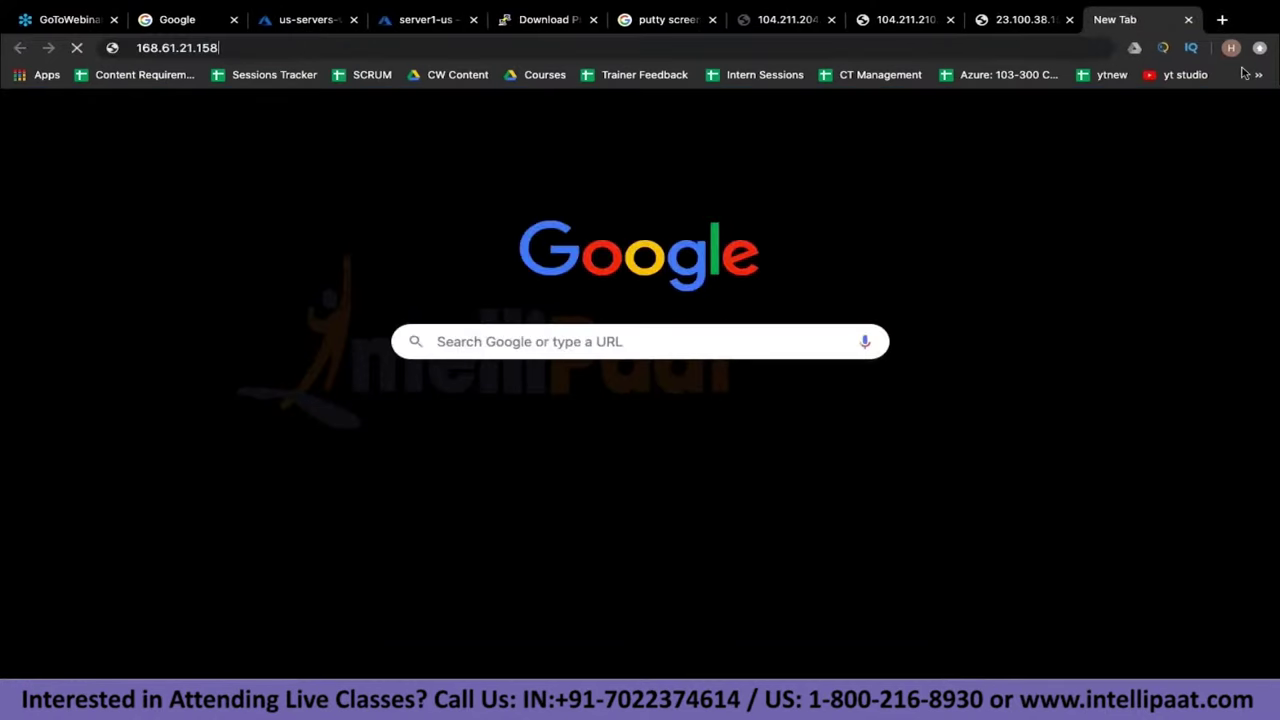
key("Return")
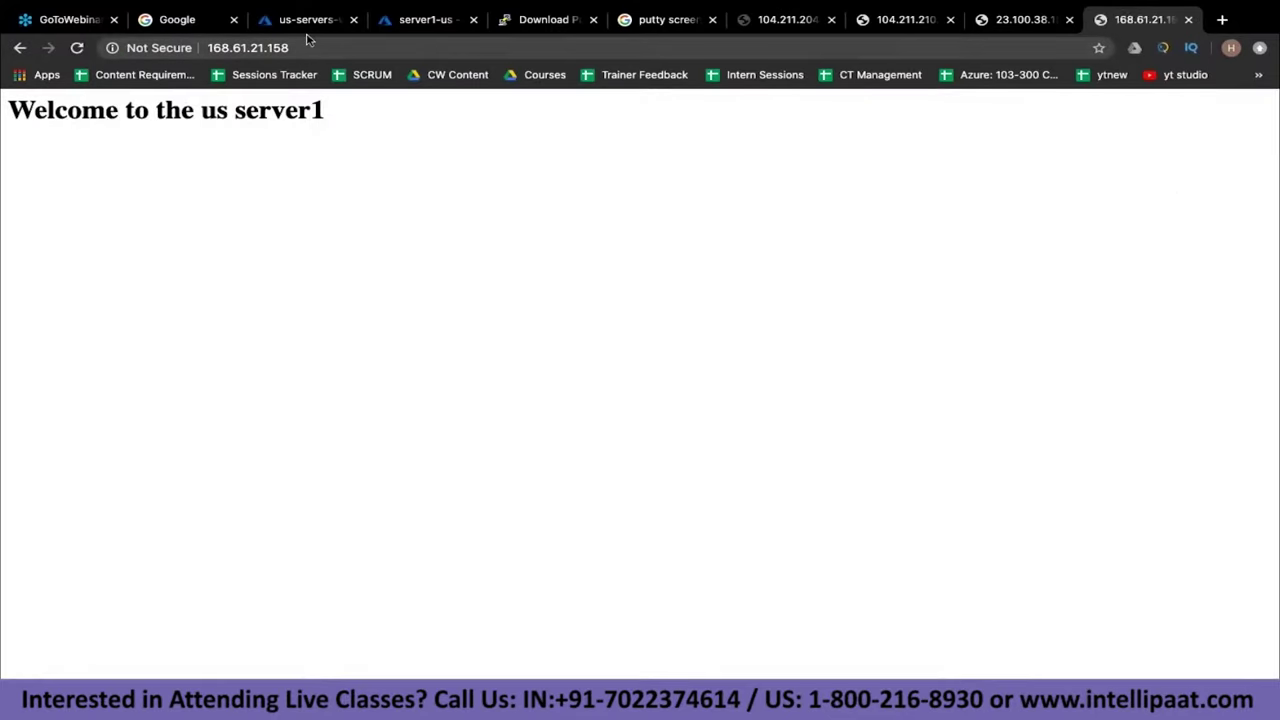
left_click(300, 22)
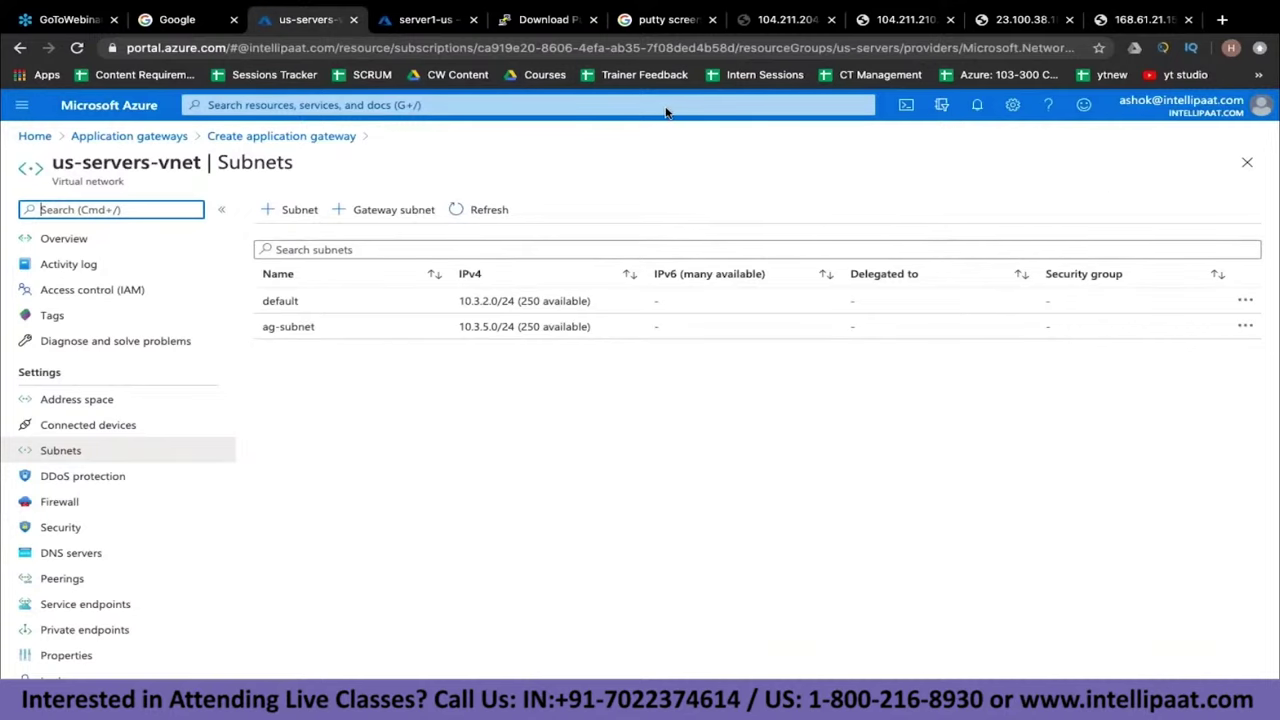
Step: Start creating a new gateway from the Application gateways list
left_click(450, 105)
type("applica")
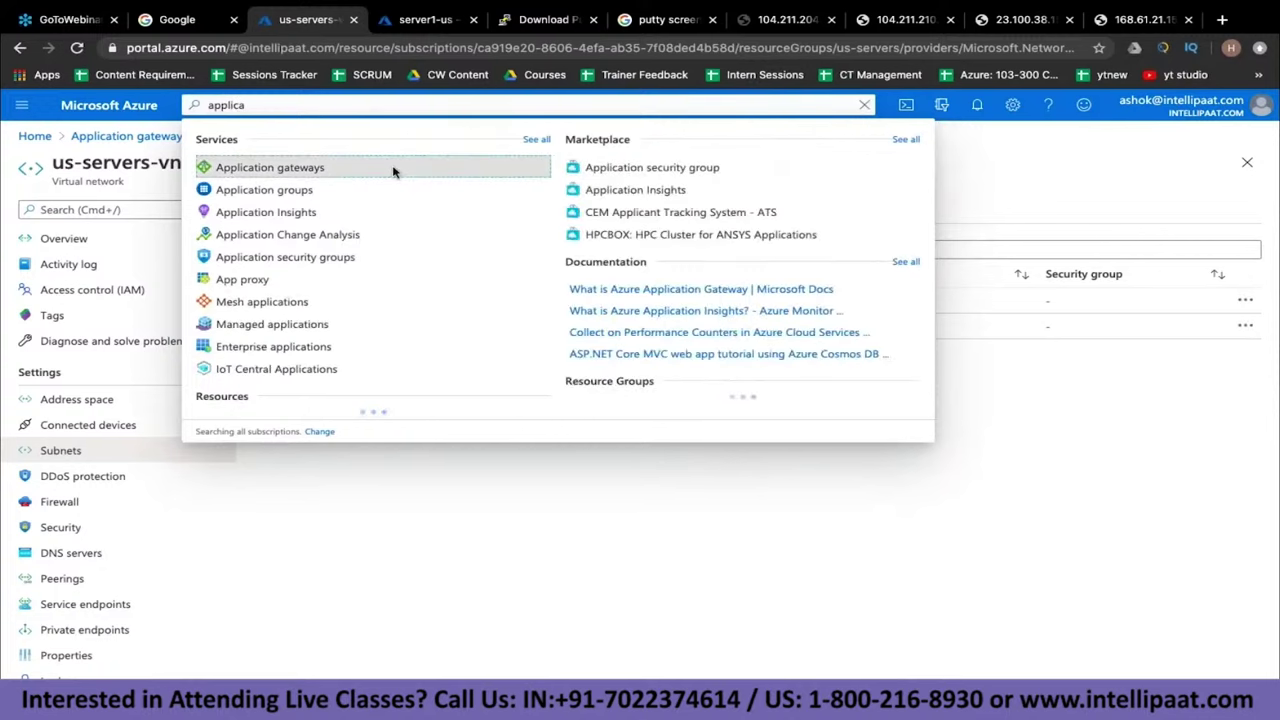
left_click(394, 168)
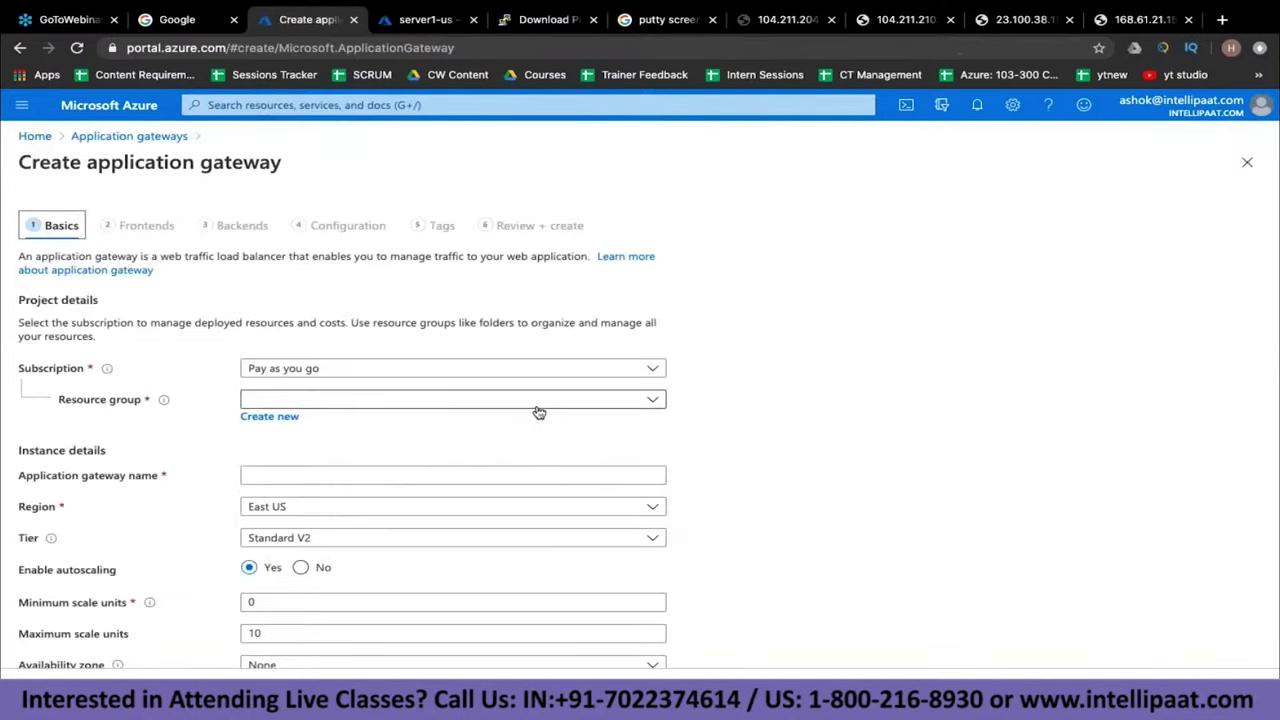
left_click(537, 402)
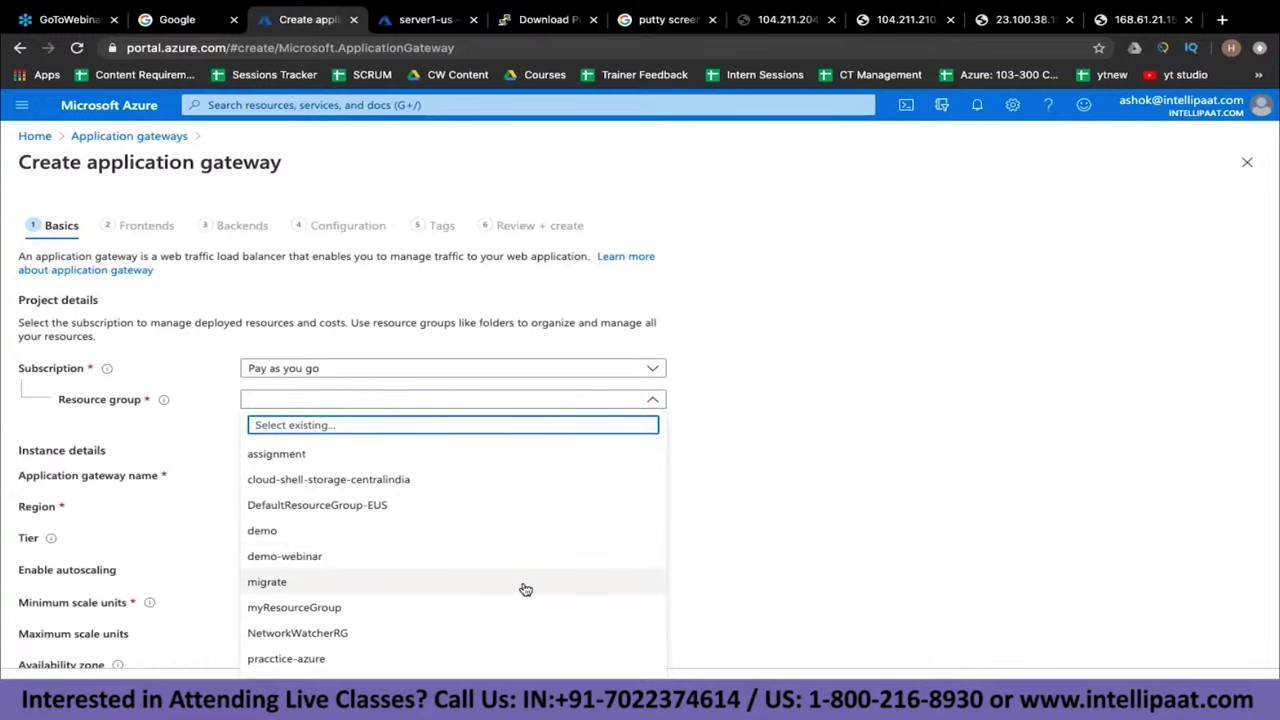
scroll(525, 589, "down", 2)
scroll(525, 589, "down", 2)
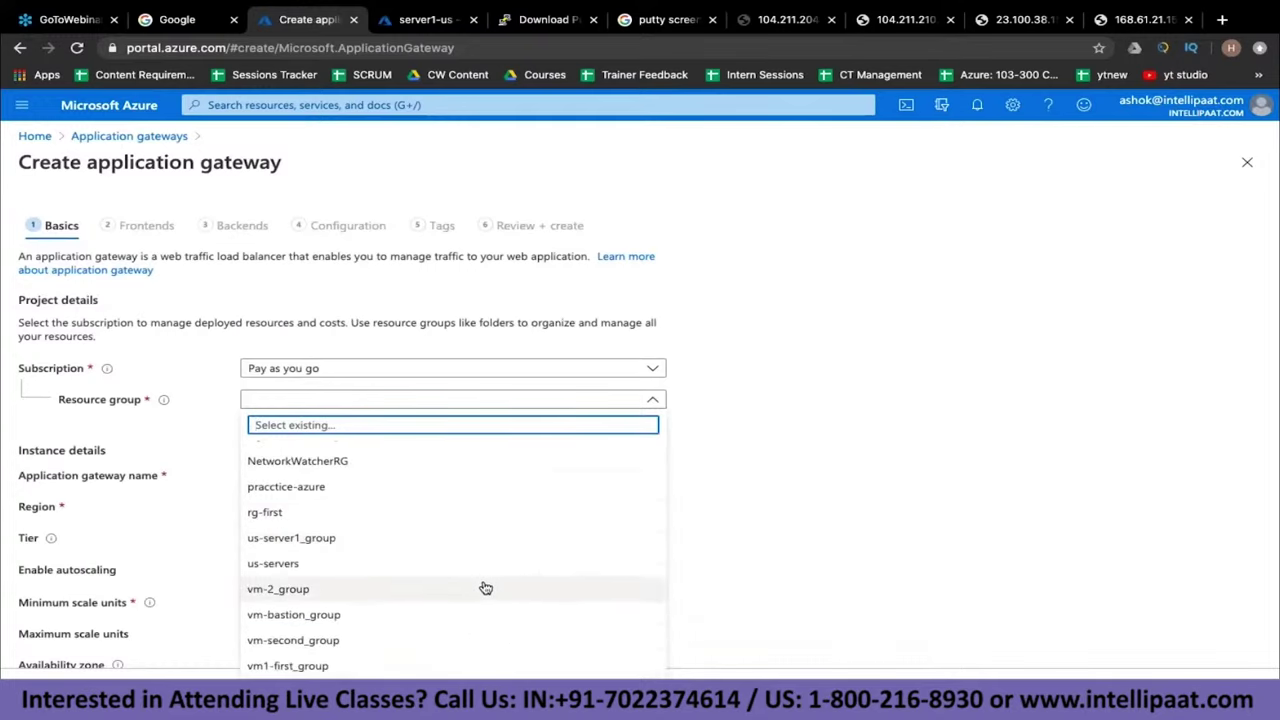
Step: Set resource group us-servers, name ag-us, region West US, autoscaling off, network us-servers-vnet
left_click(506, 564)
left_click(514, 478)
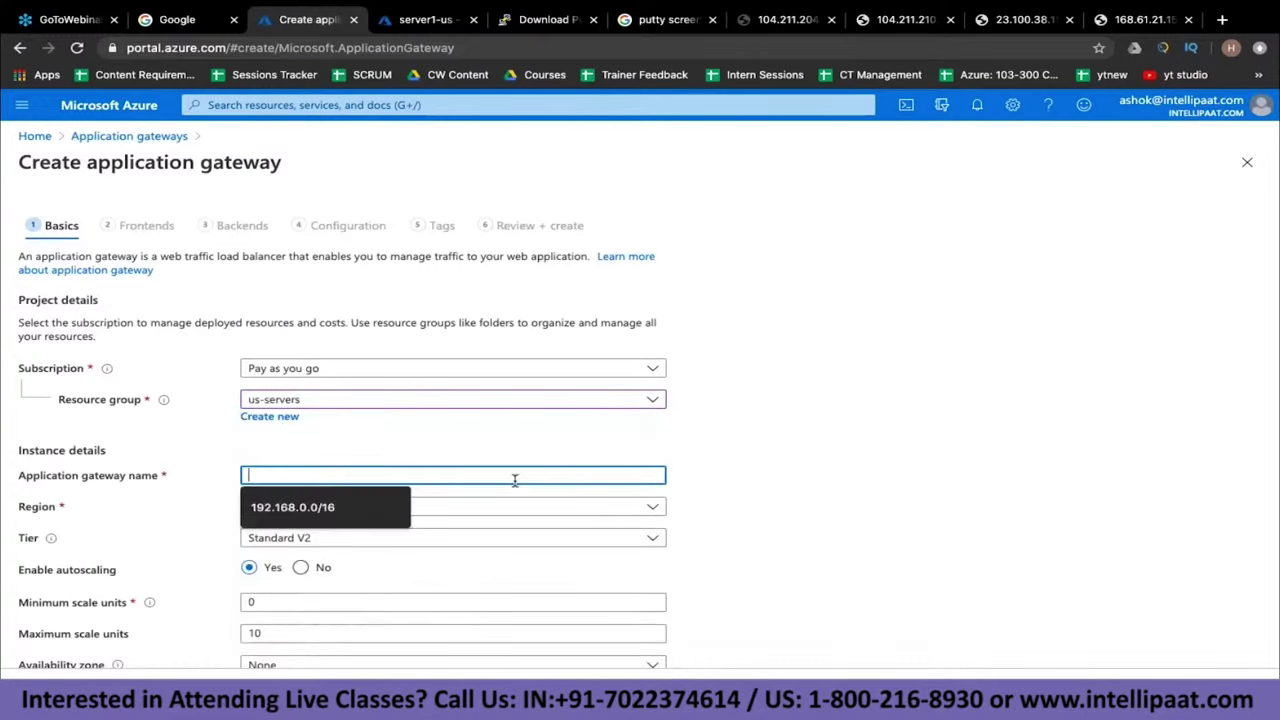
type("ag-us")
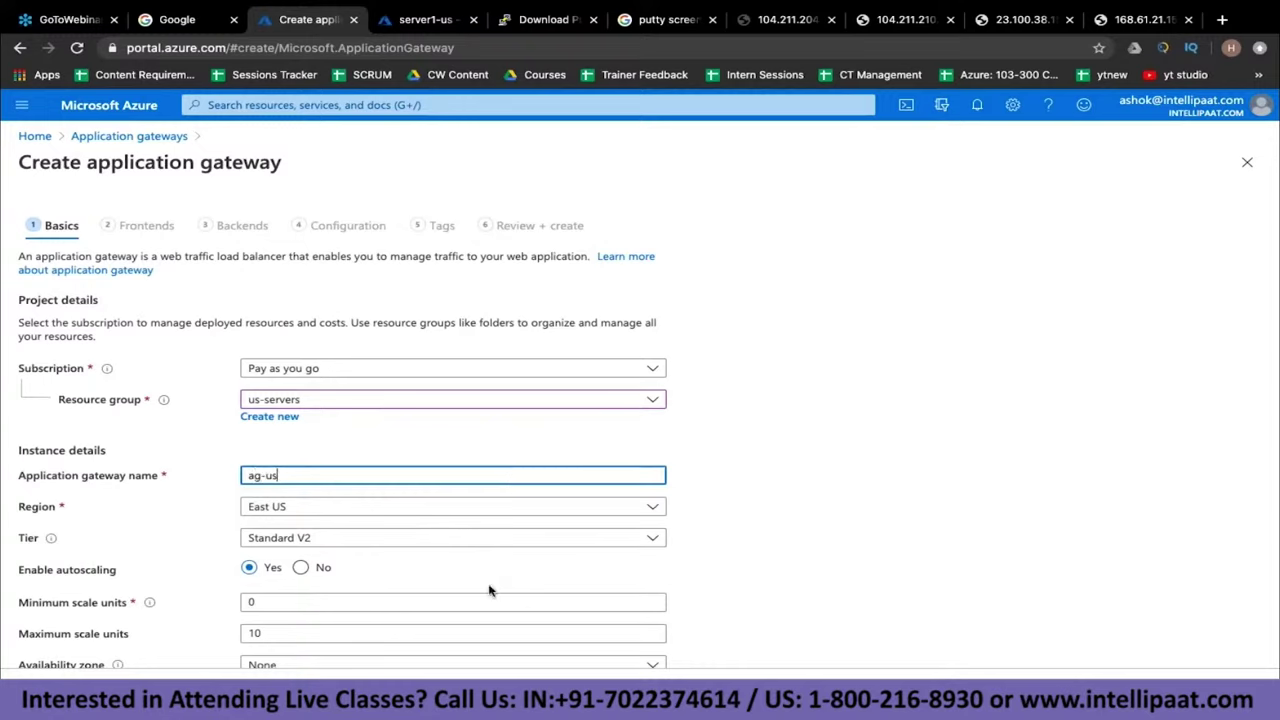
left_click(543, 506)
type("west ")
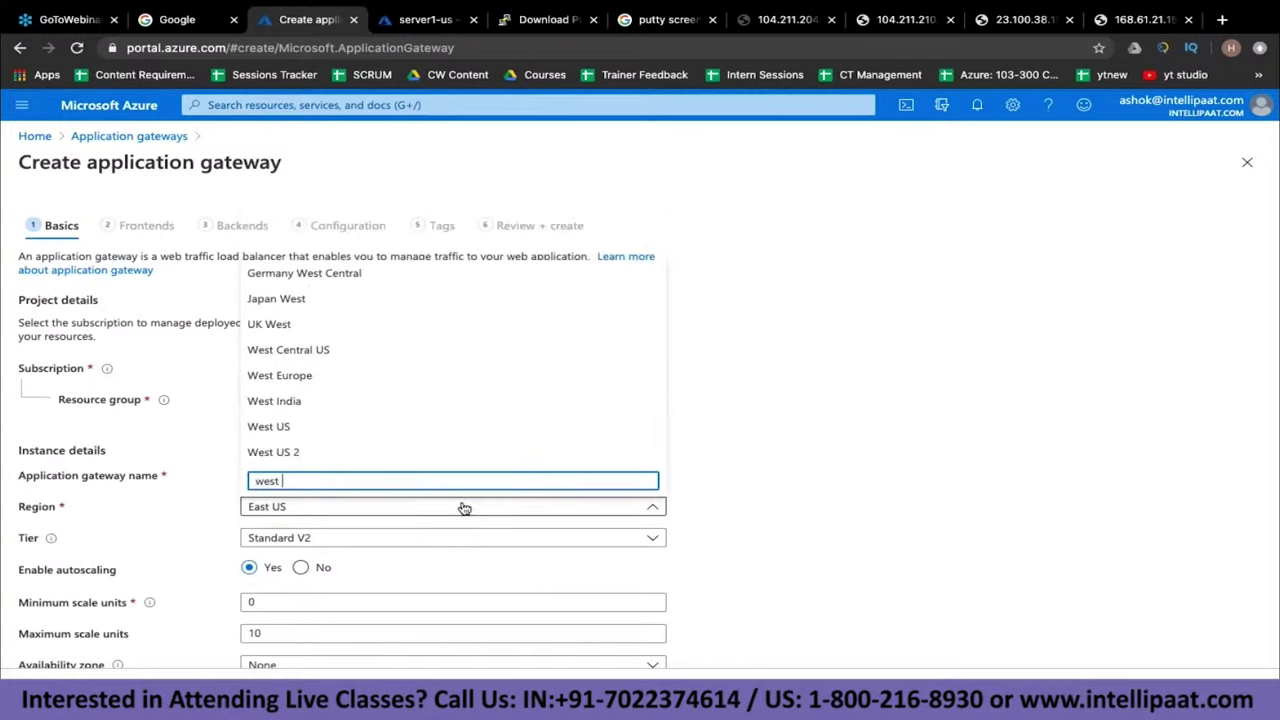
type("us")
left_click(394, 431)
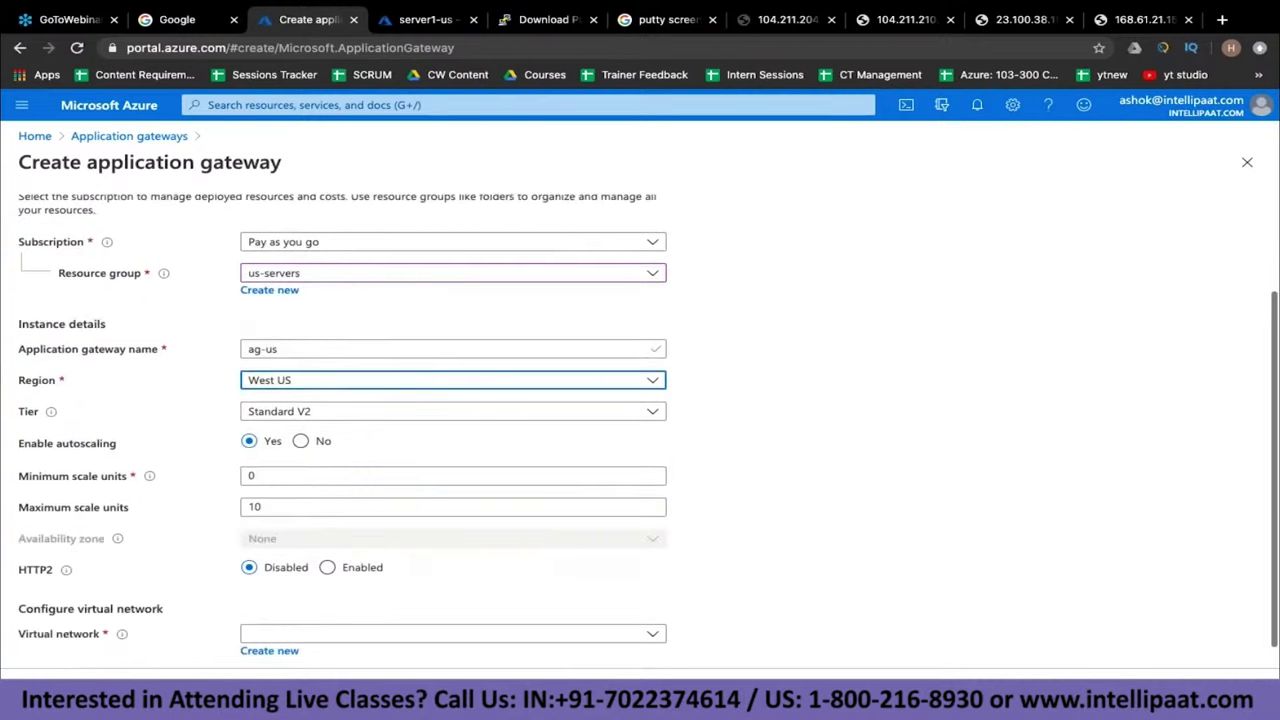
left_click(300, 441)
left_click(380, 608)
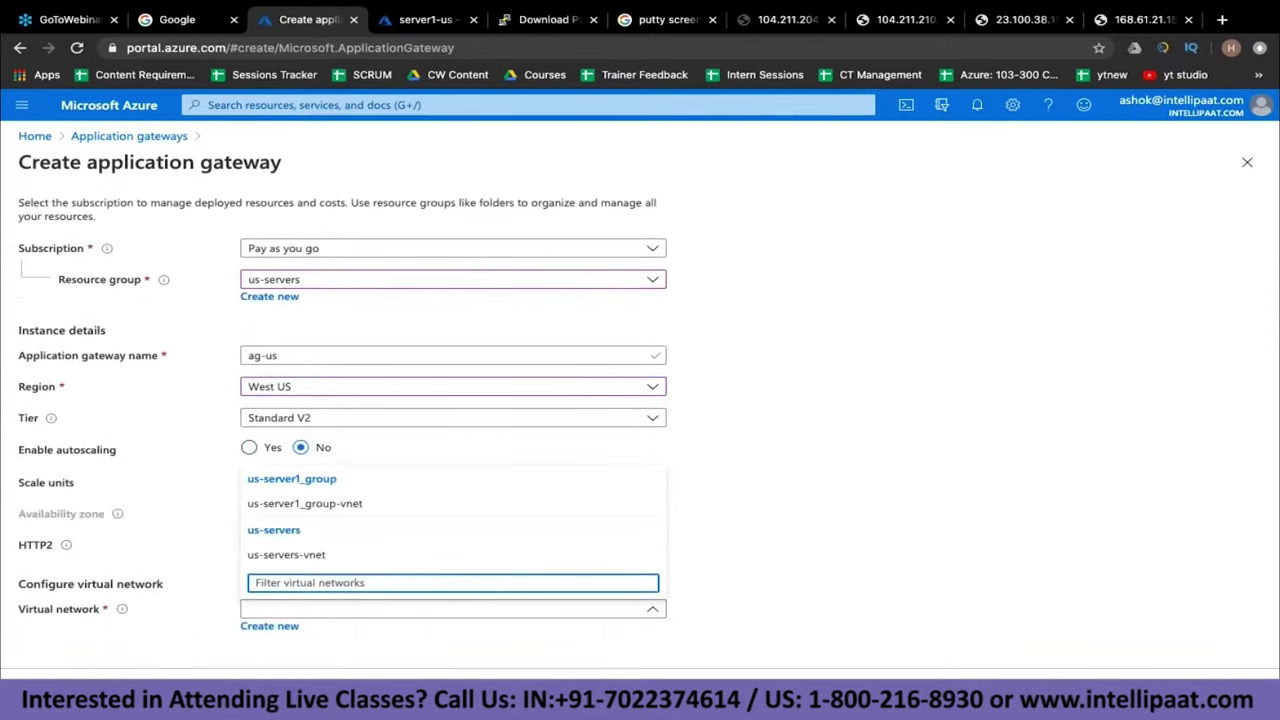
left_click(437, 553)
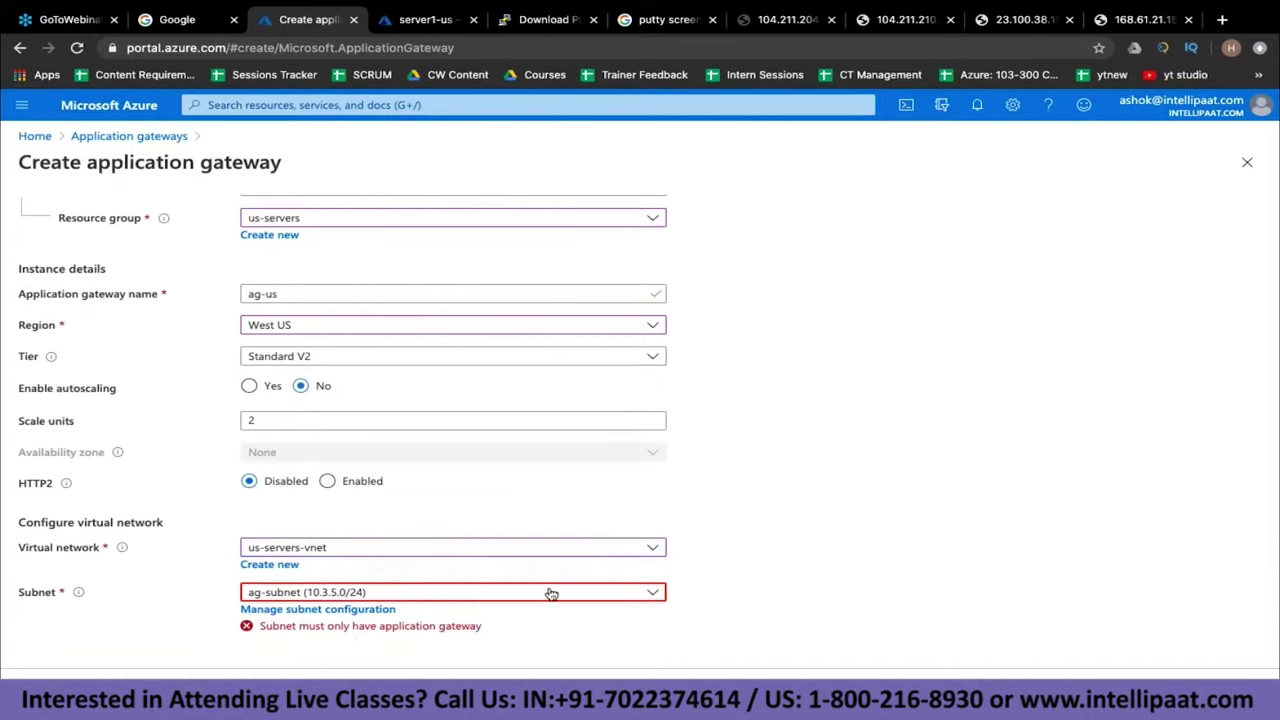
scroll(413, 500, "up", 5)
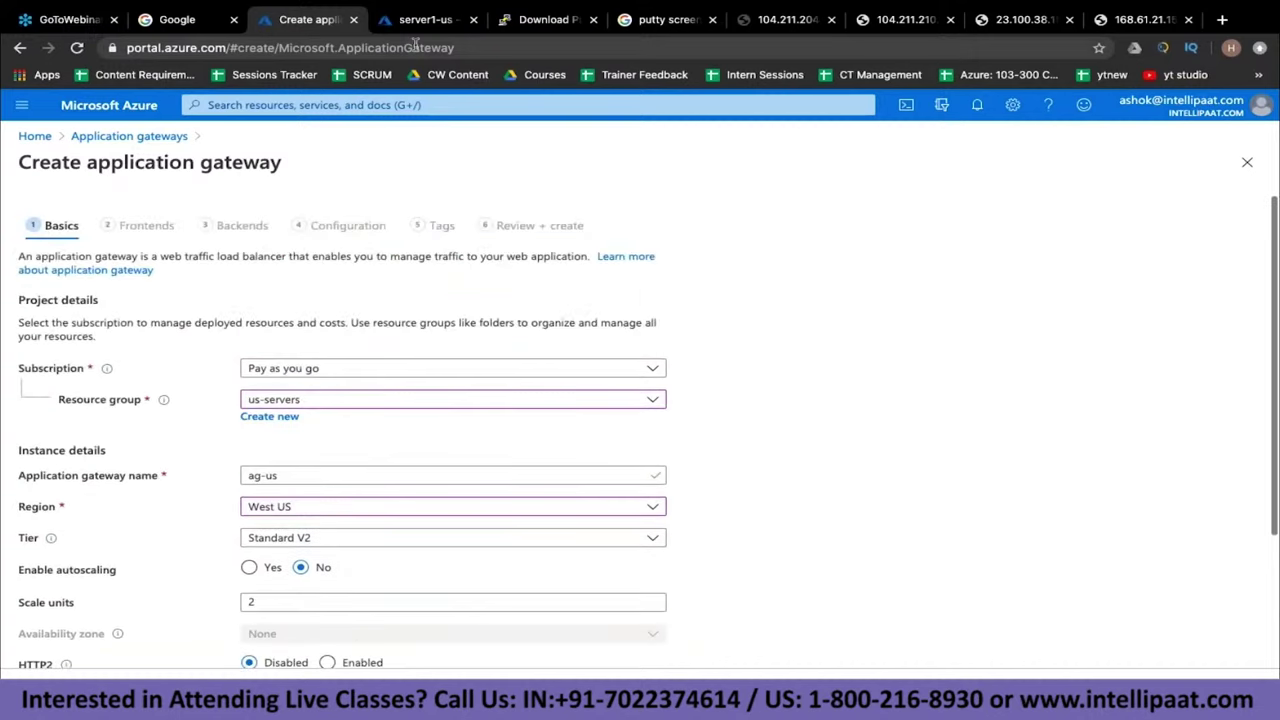
Step: Return to the server1-us VM page and search the portal for 'virtual'
left_click(425, 19)
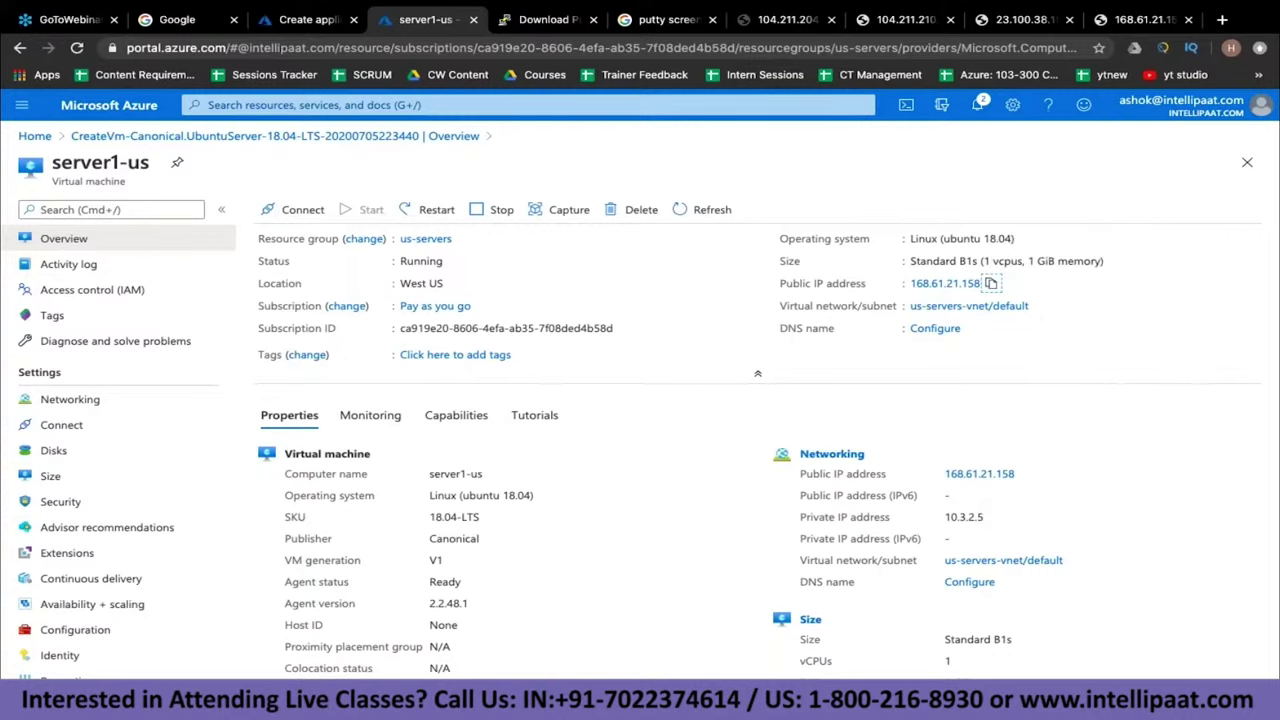
left_click(252, 105)
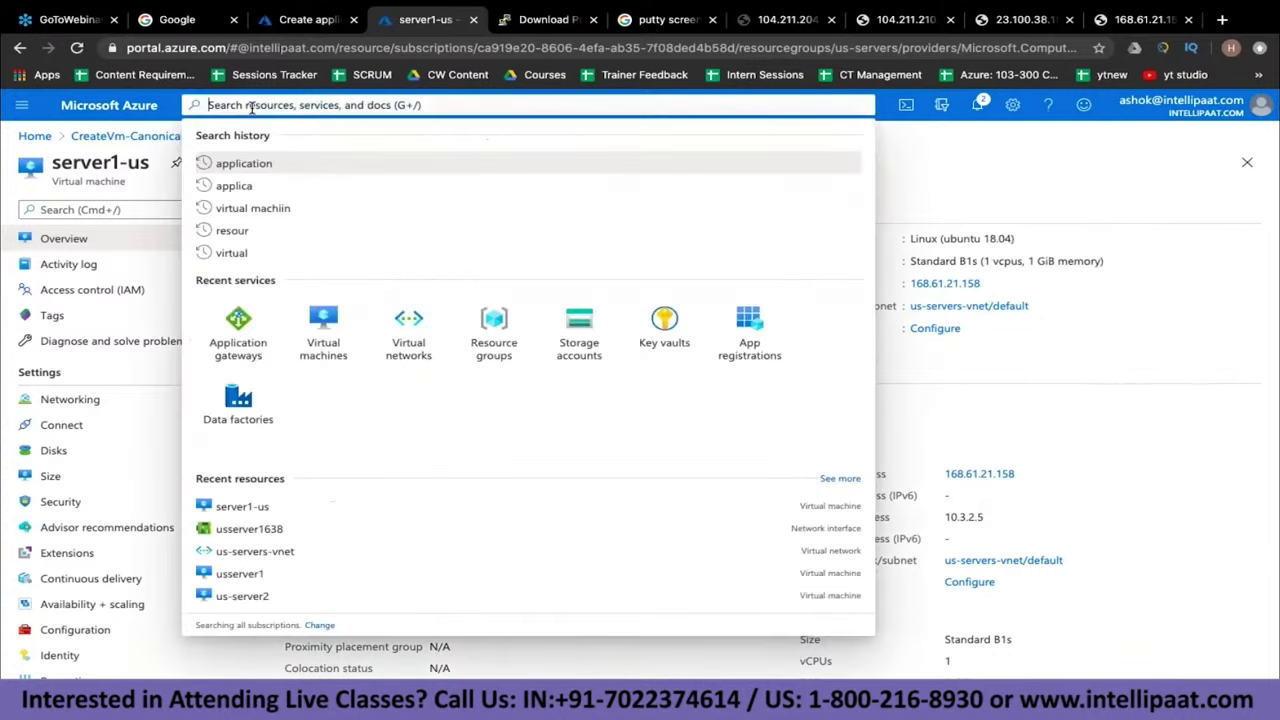
type("virtual")
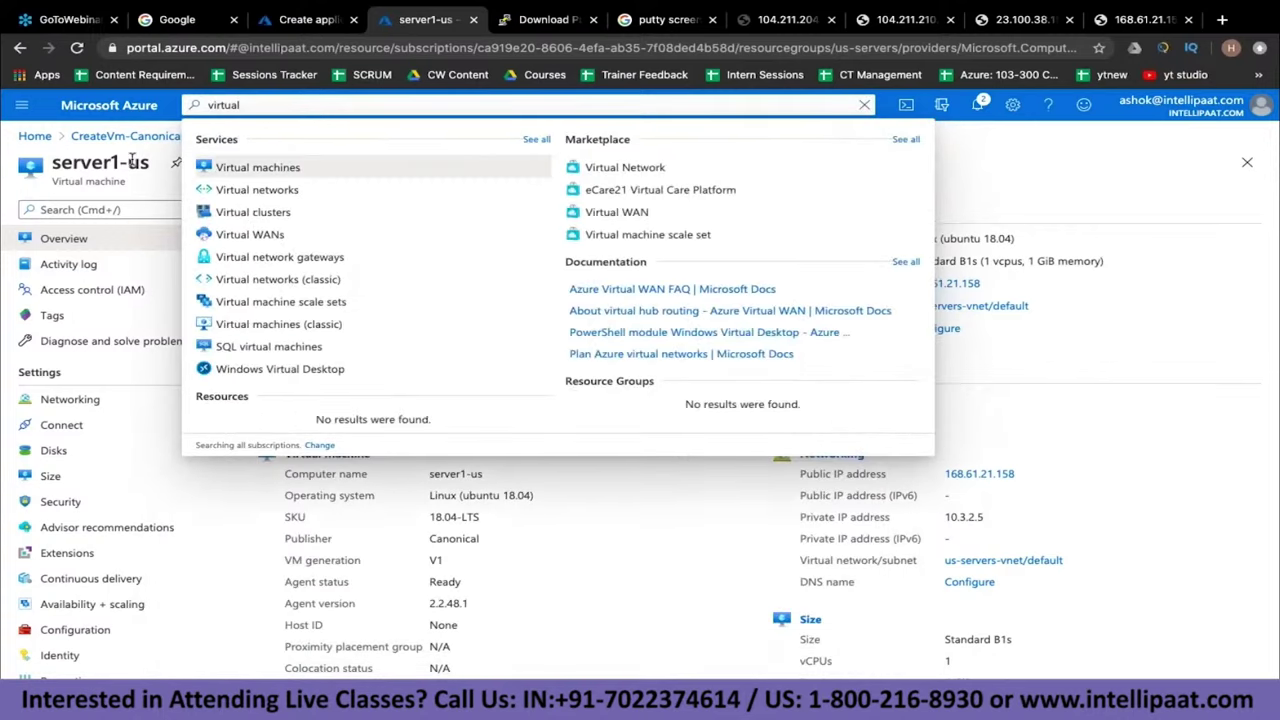
Step: Try deleting ag-subnet from us-servers-vnet, then open the network interface still using it
left_click(257, 190)
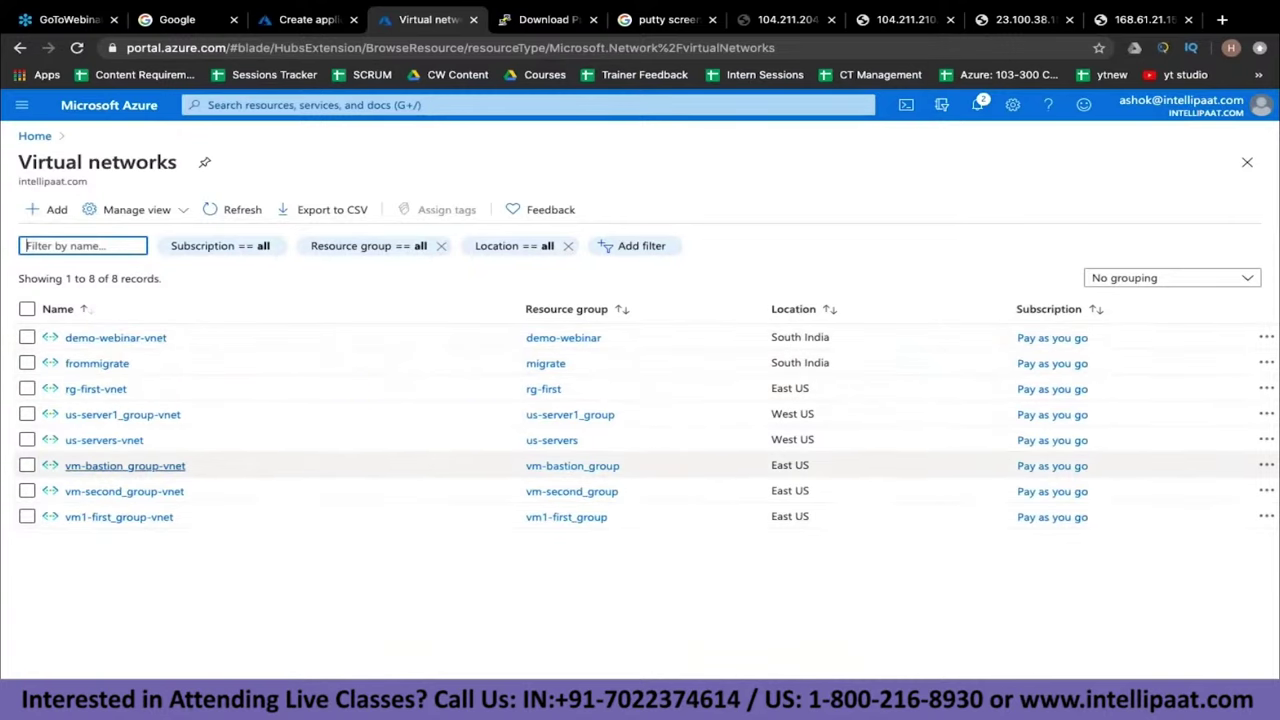
left_click(124, 446)
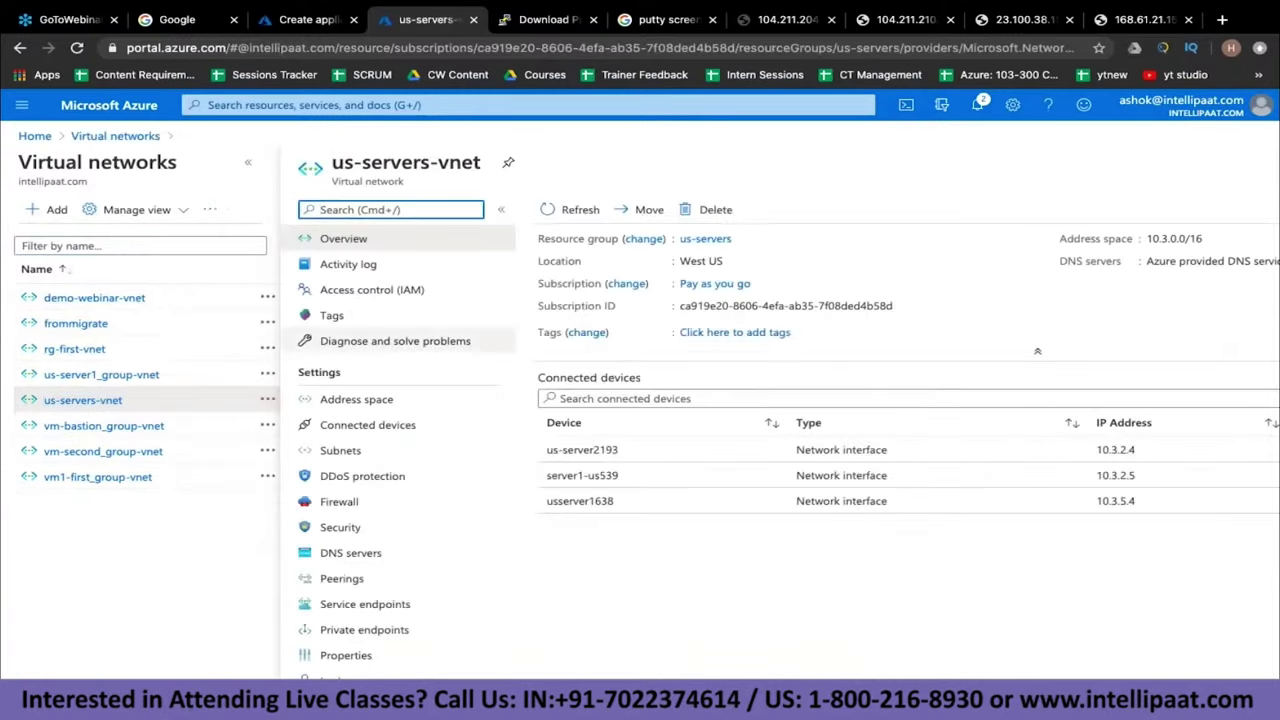
left_click(408, 462)
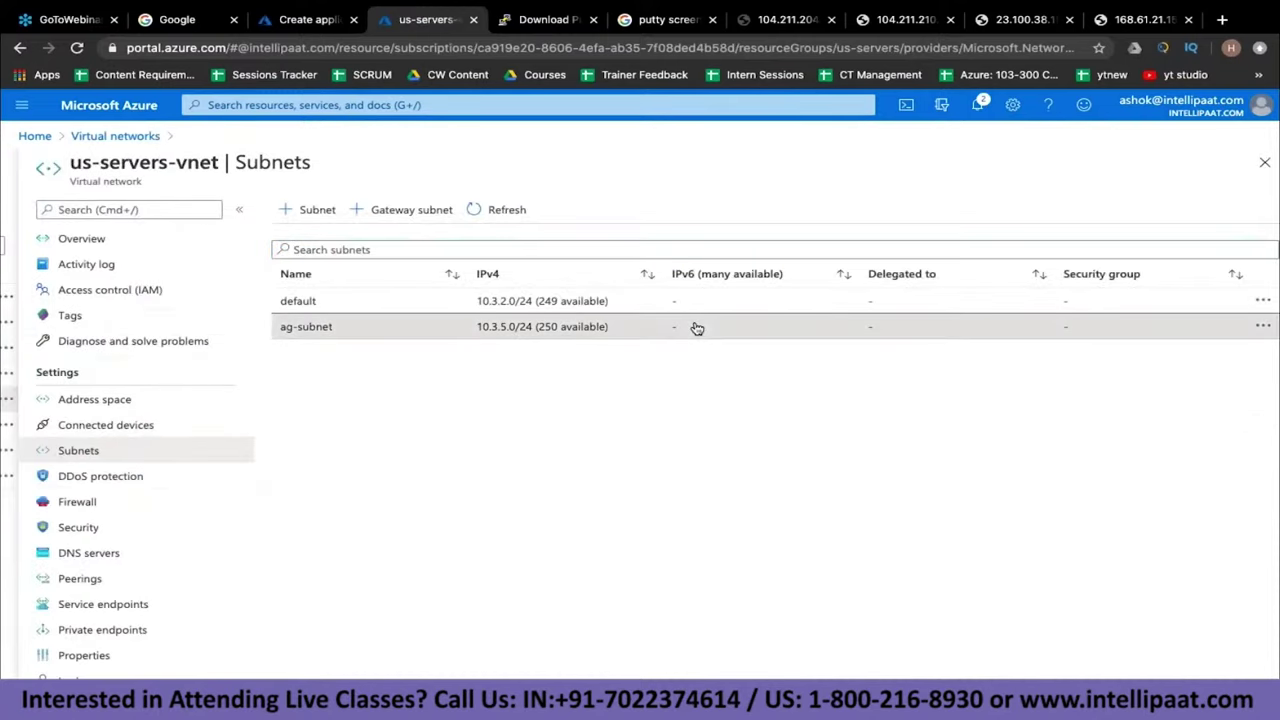
left_click(694, 328)
left_click(190, 209)
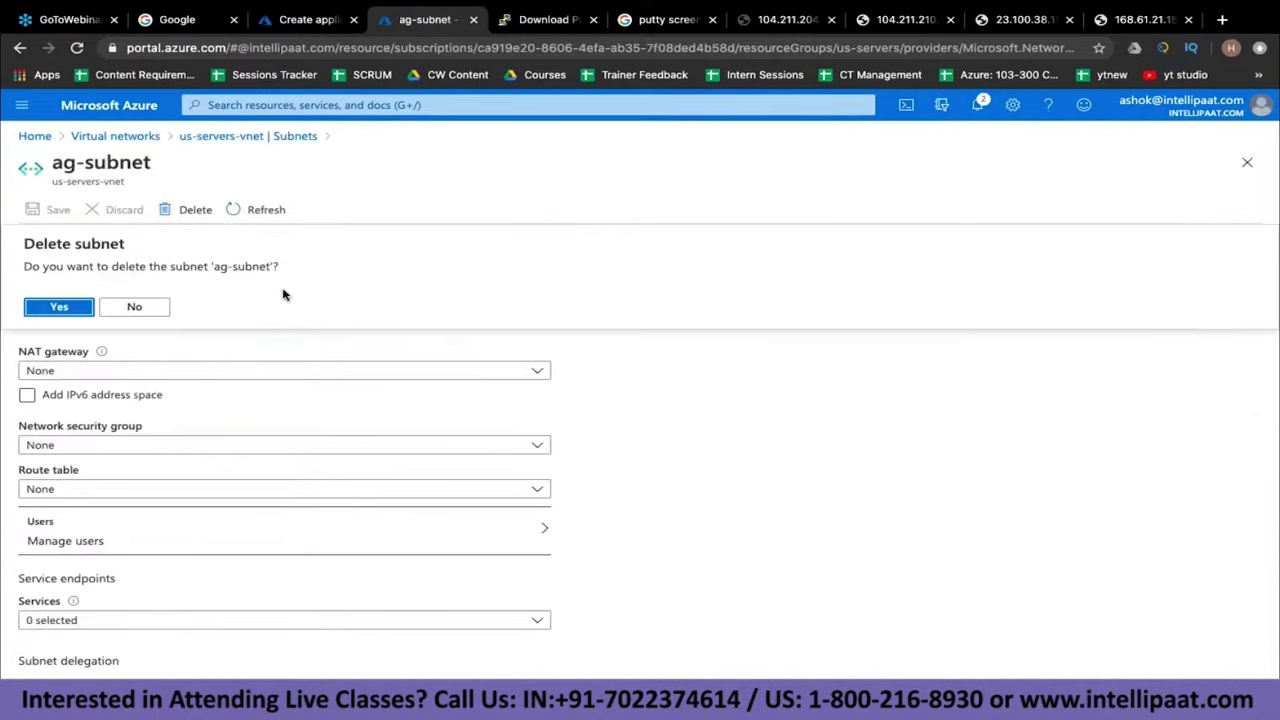
left_click(78, 312)
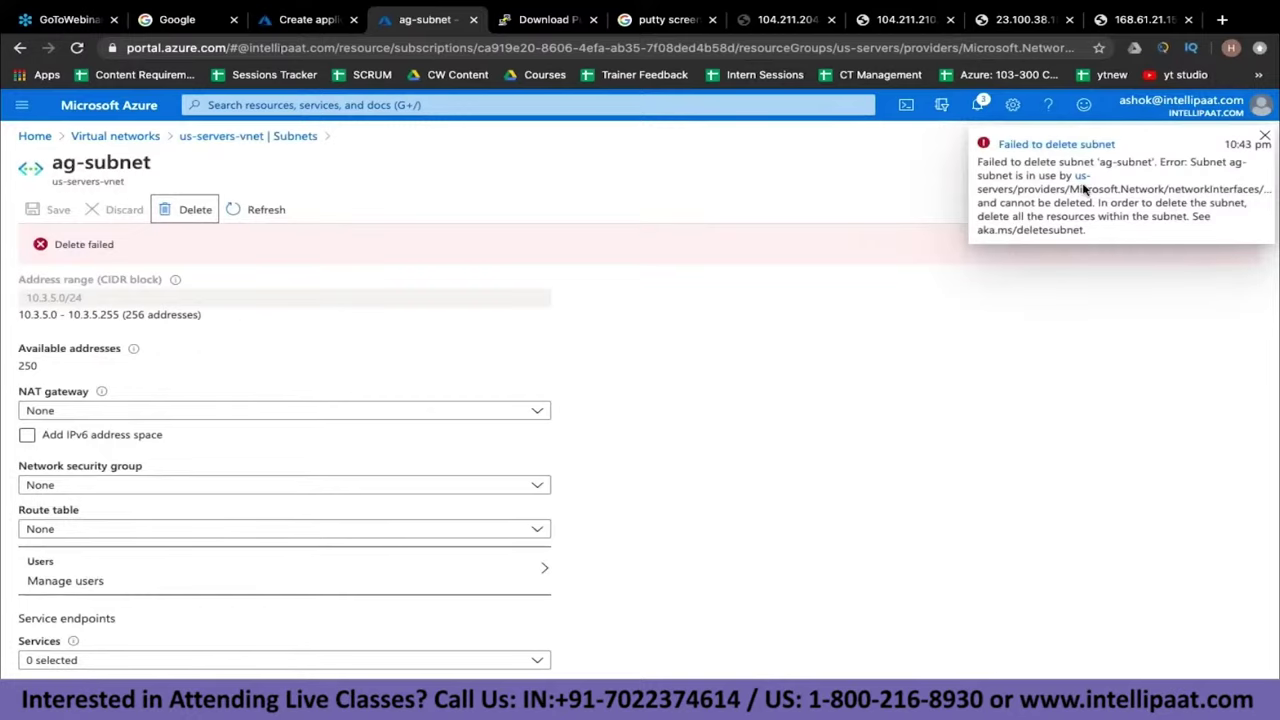
left_click(1083, 182)
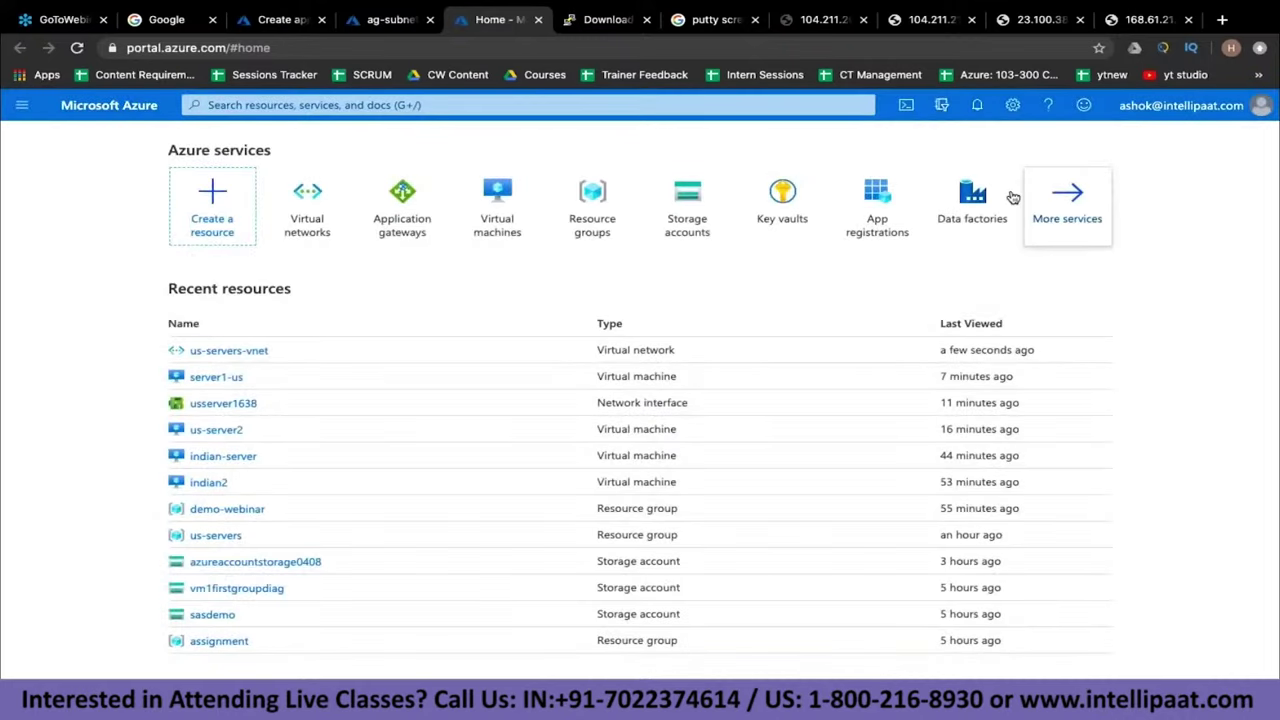
Step: Go back to the subnets list of us-servers-vnet
left_click(283, 22)
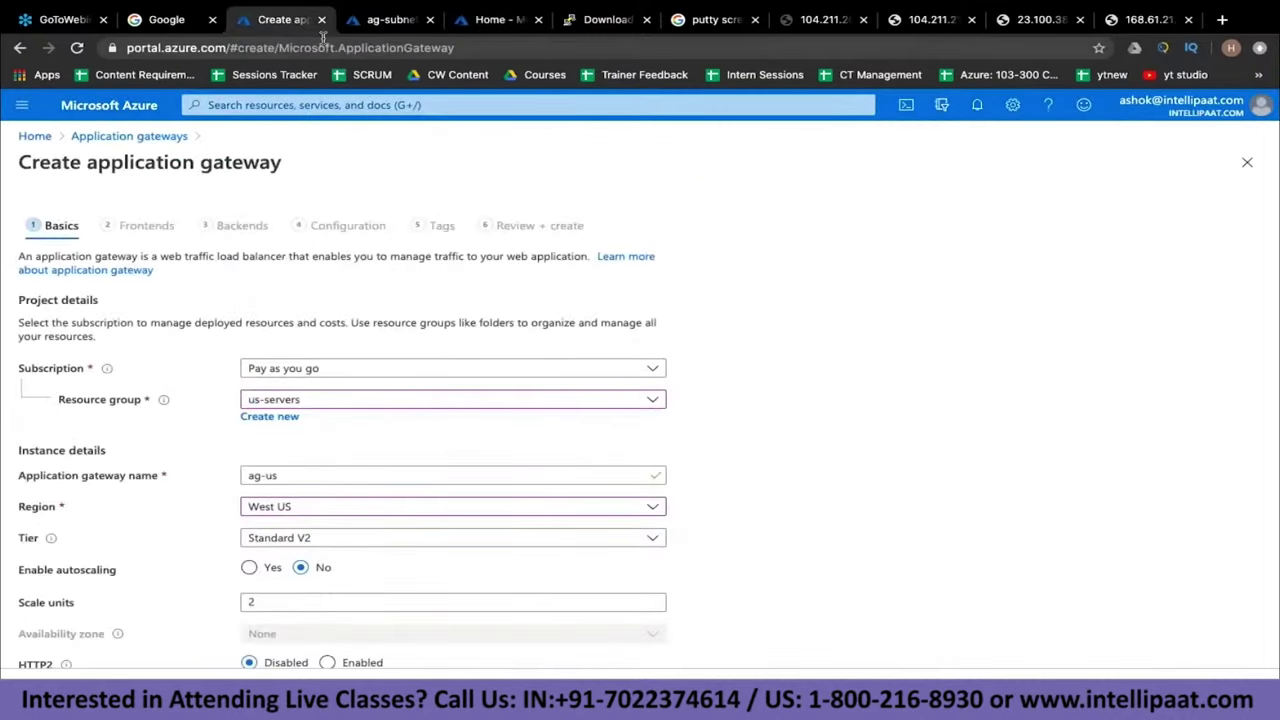
left_click(382, 24)
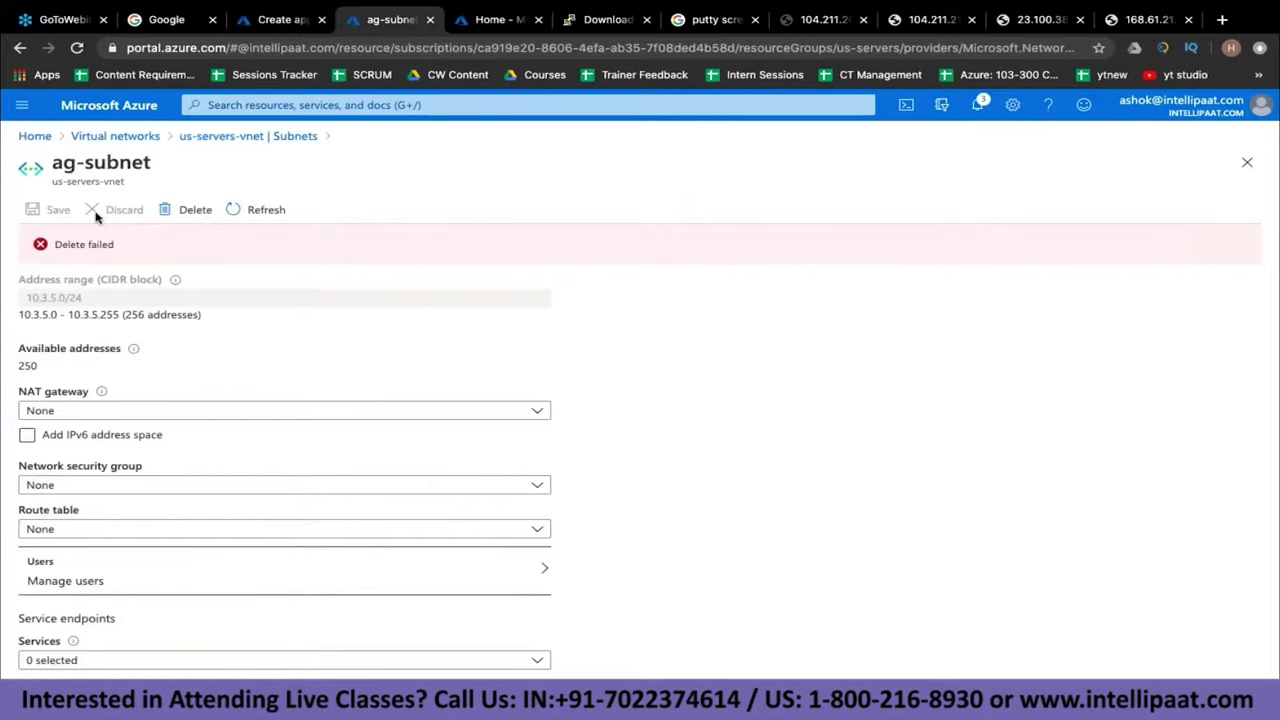
left_click(138, 140)
left_click(104, 440)
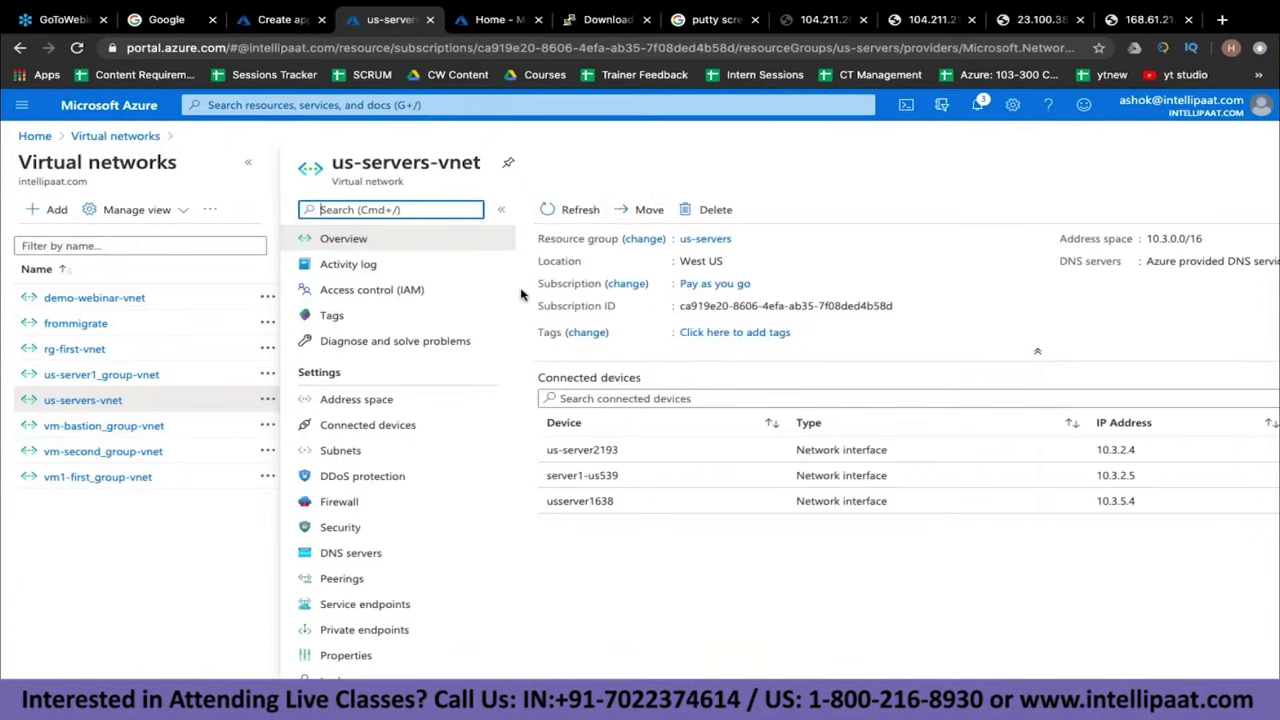
left_click(441, 457)
Step: Add subnet ag1subnet with range 10.3.6.0/24 and return to the gateway form
left_click(312, 210)
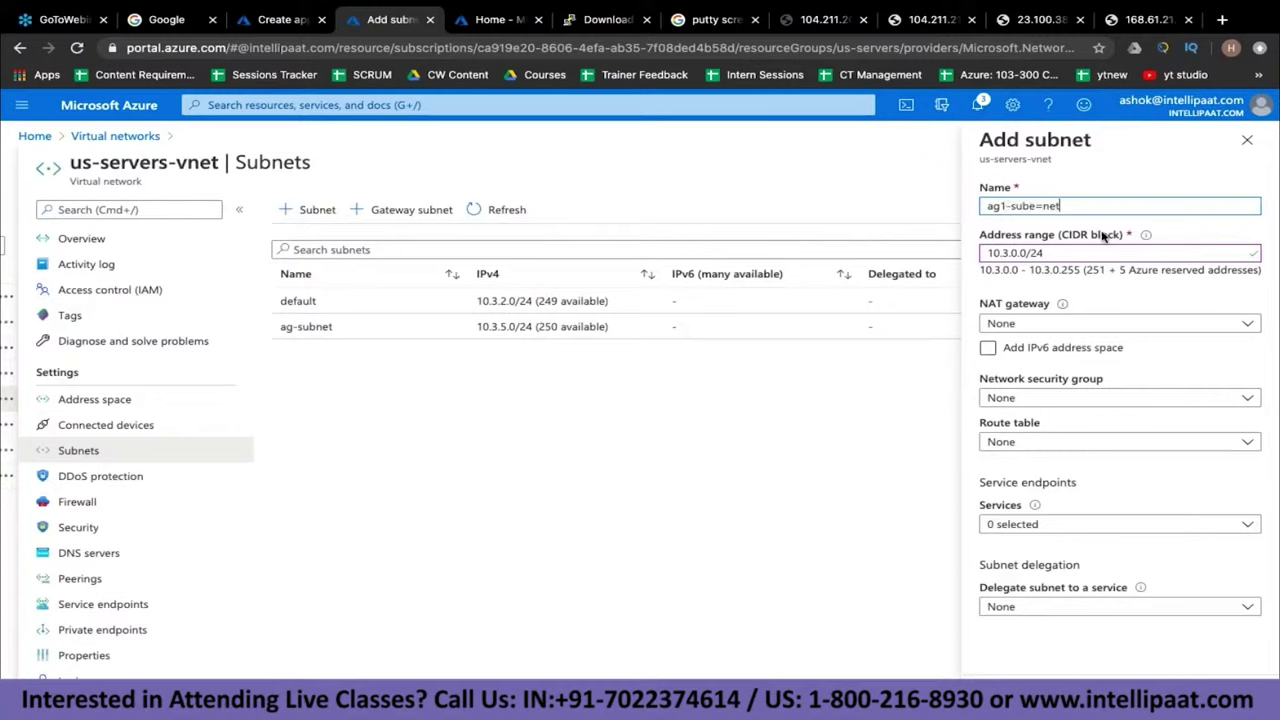
left_click(1016, 254)
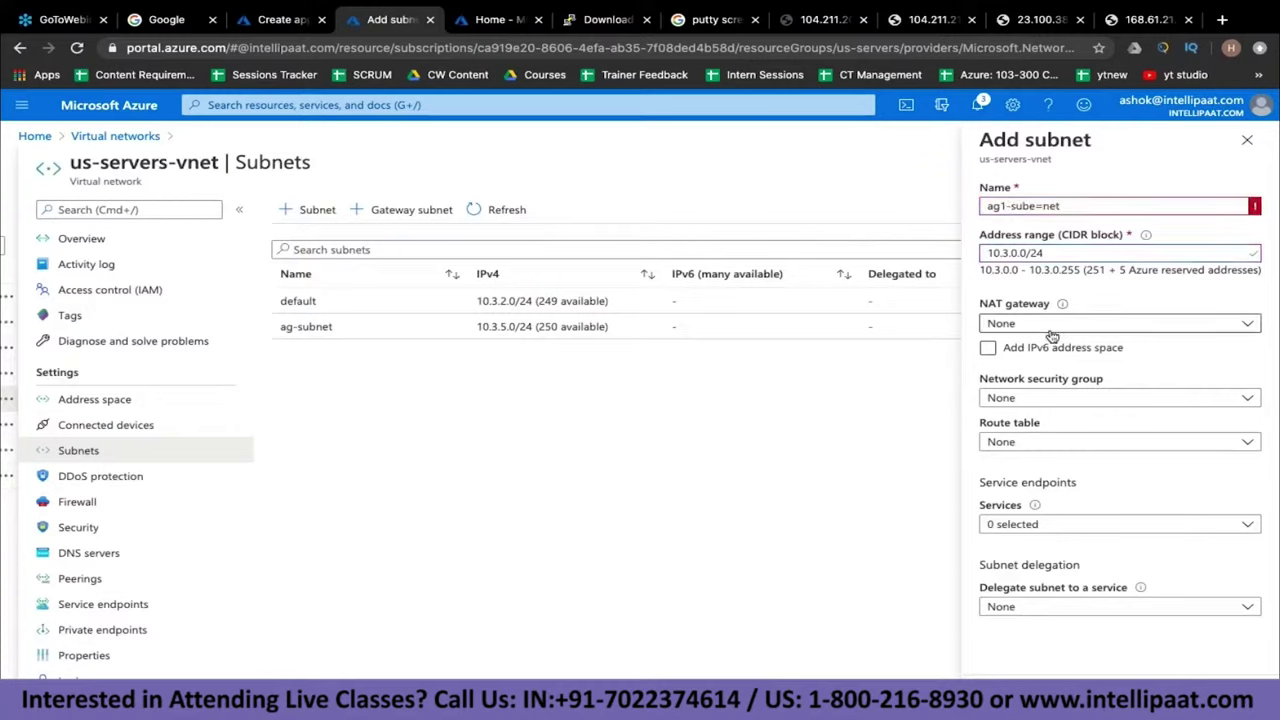
left_click(1054, 346)
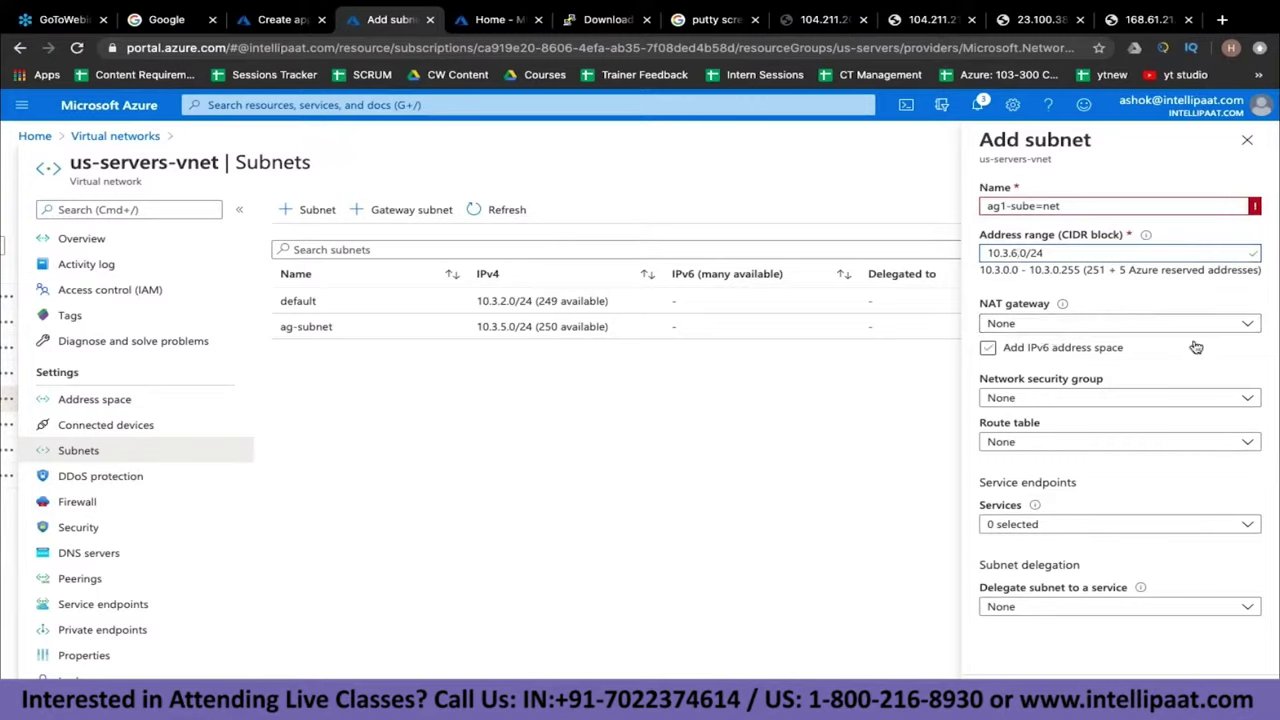
left_click(1047, 206)
key("BackSpace")
key("BackSpace")
left_click(1008, 206)
key("BackSpace")
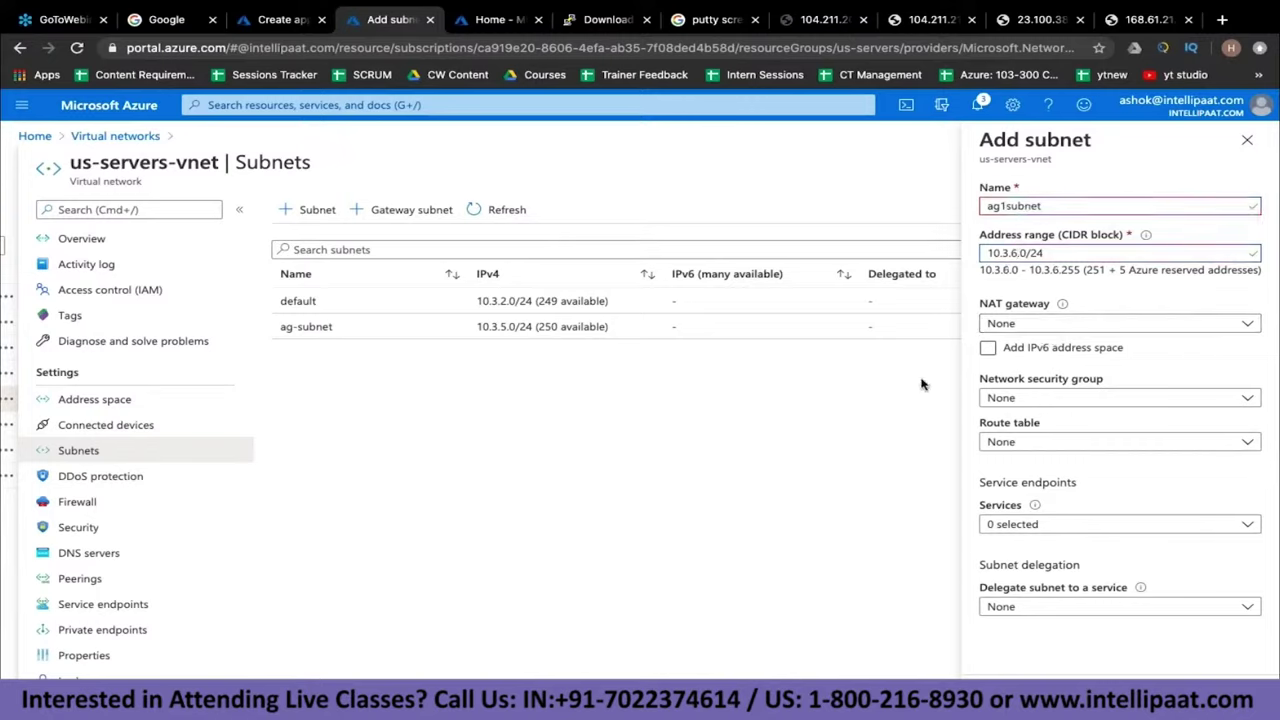
left_click(1005, 700)
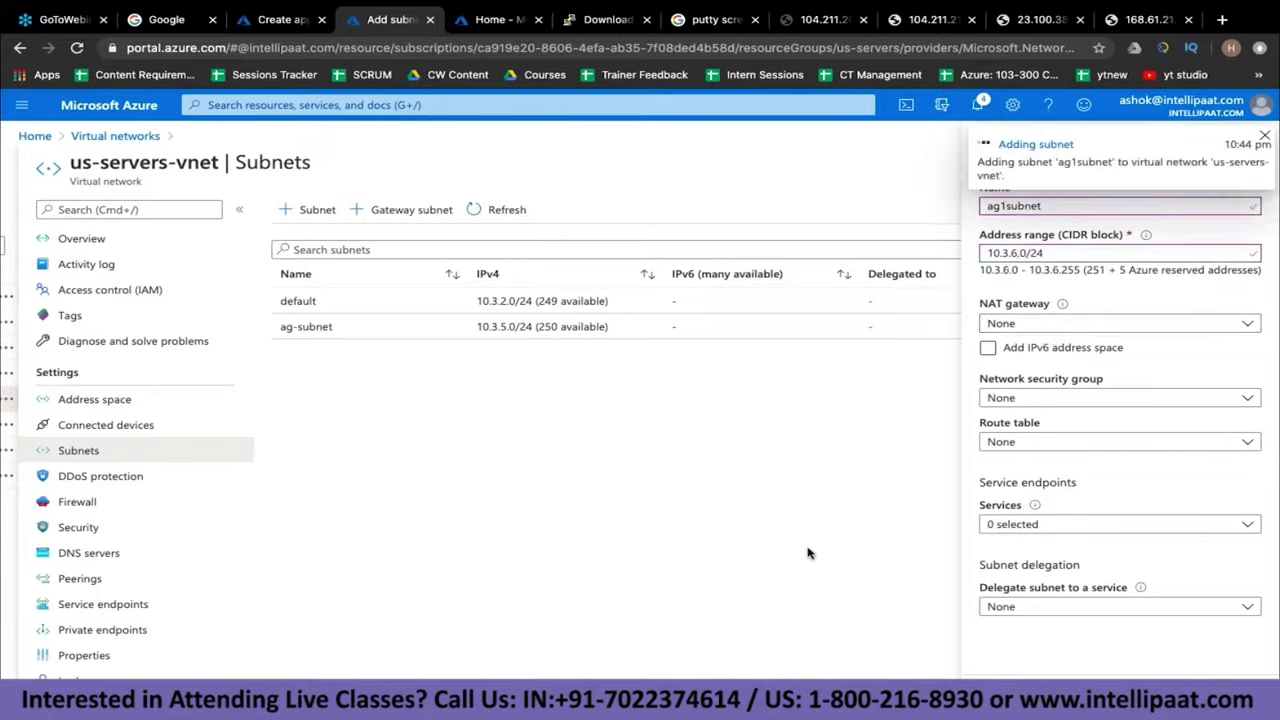
left_click(272, 20)
scroll(471, 466, "down", 2)
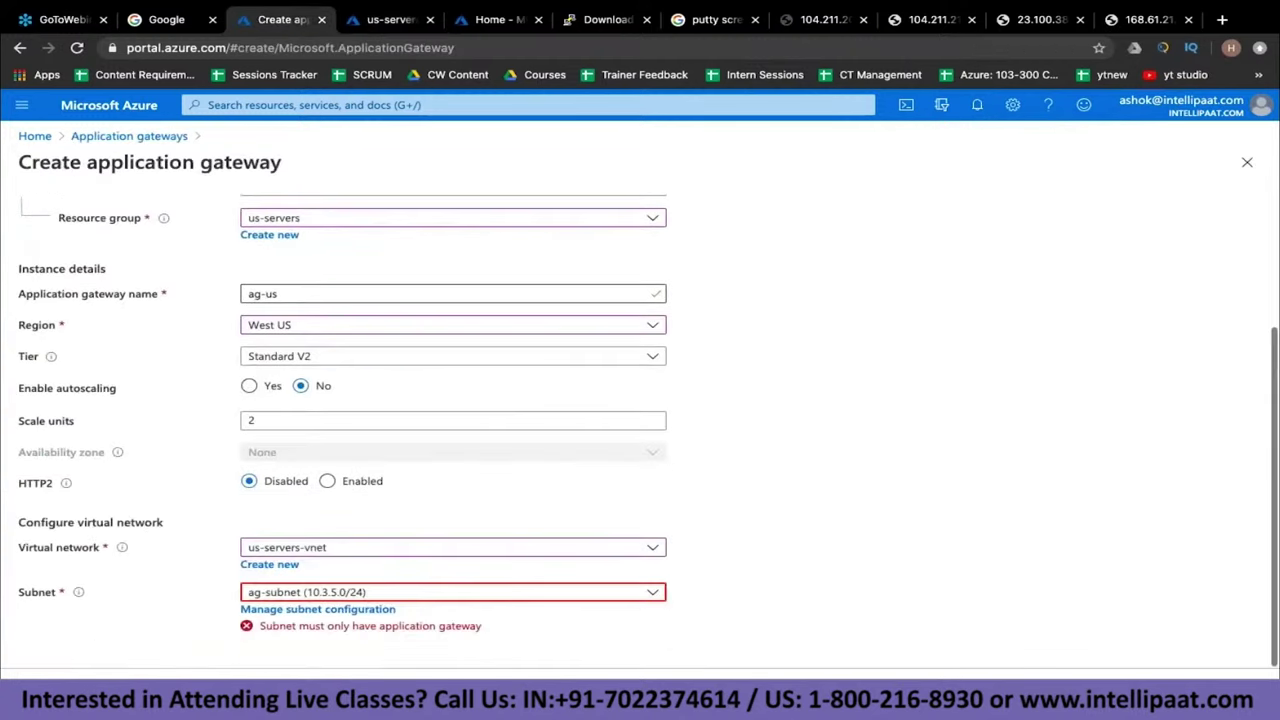
Step: Place the gateway in us-servers-vnet on subnet ag1subnet (10.3.6.0/24)
left_click(410, 547)
left_click(395, 491)
left_click(440, 592)
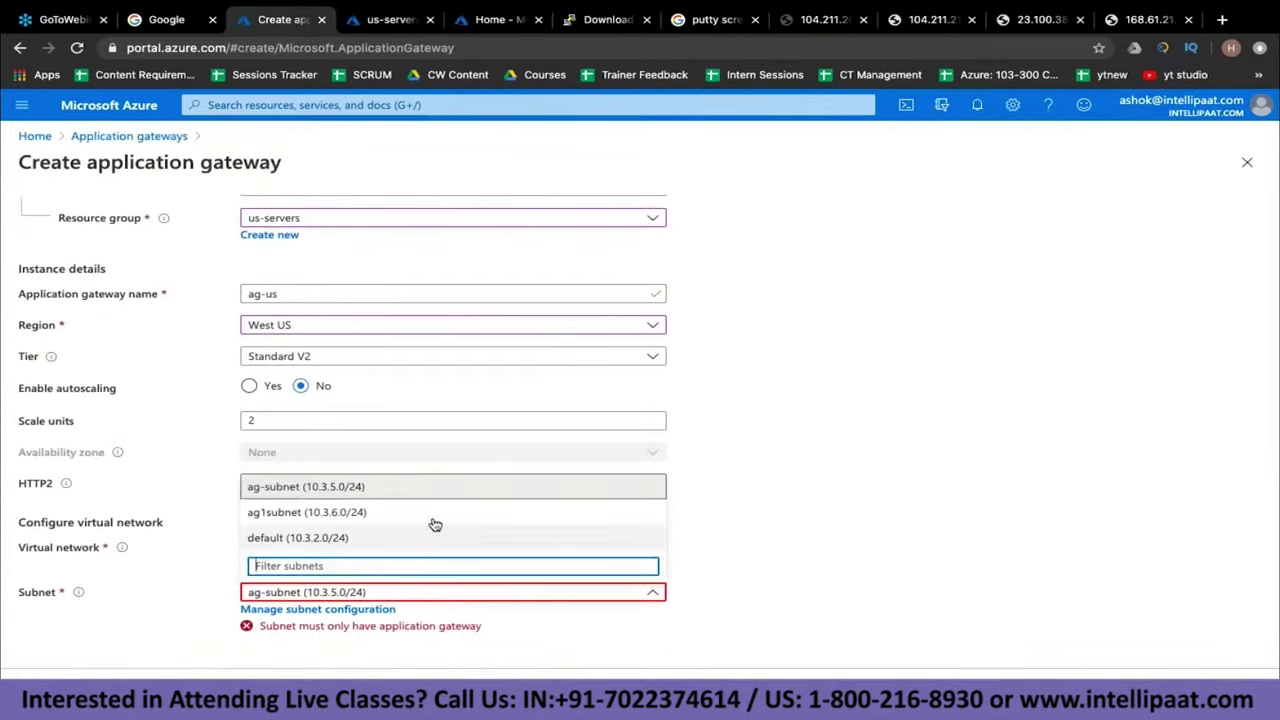
left_click(432, 512)
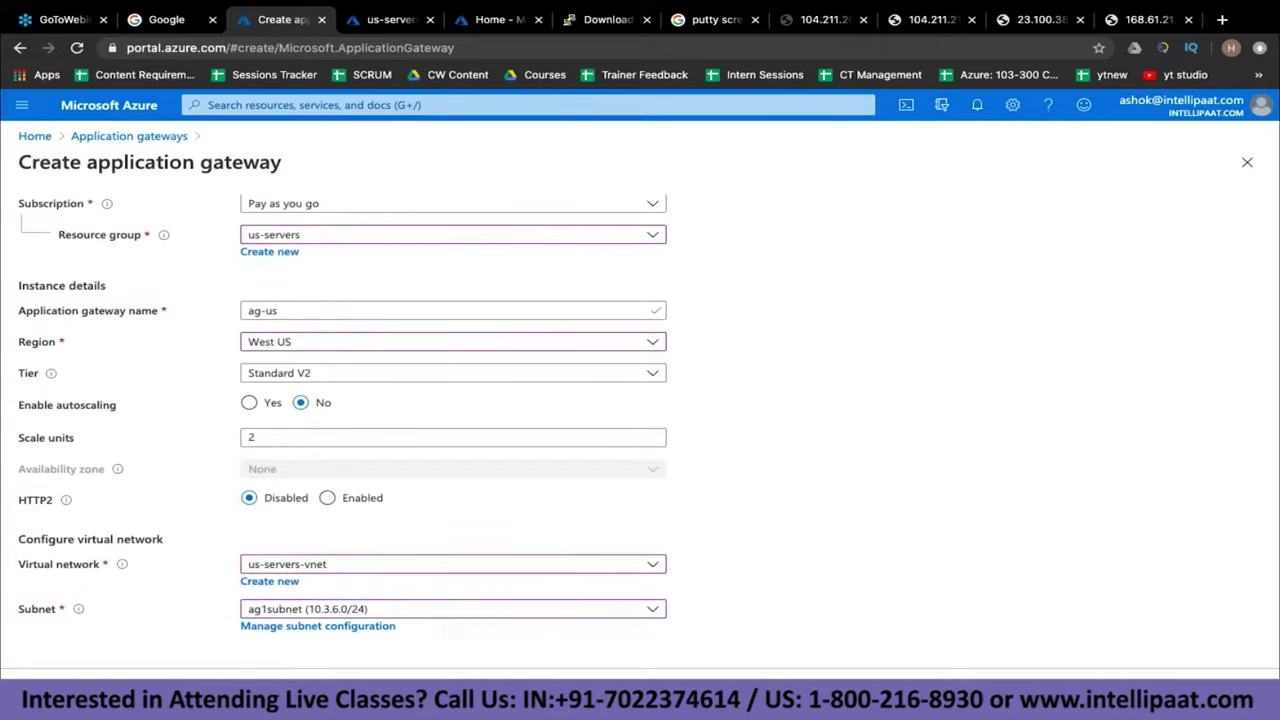
left_click(170, 700)
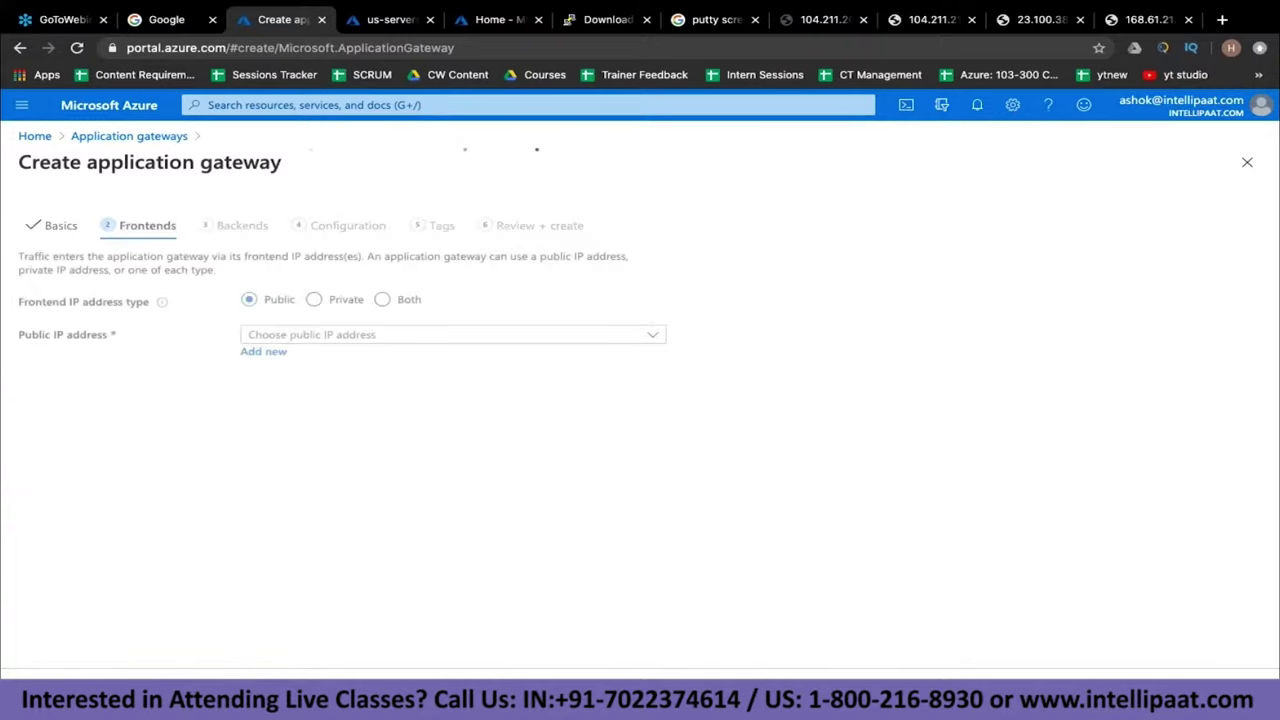
Step: Create a new public frontend IP named new-agus and proceed to backend pools
left_click(431, 337)
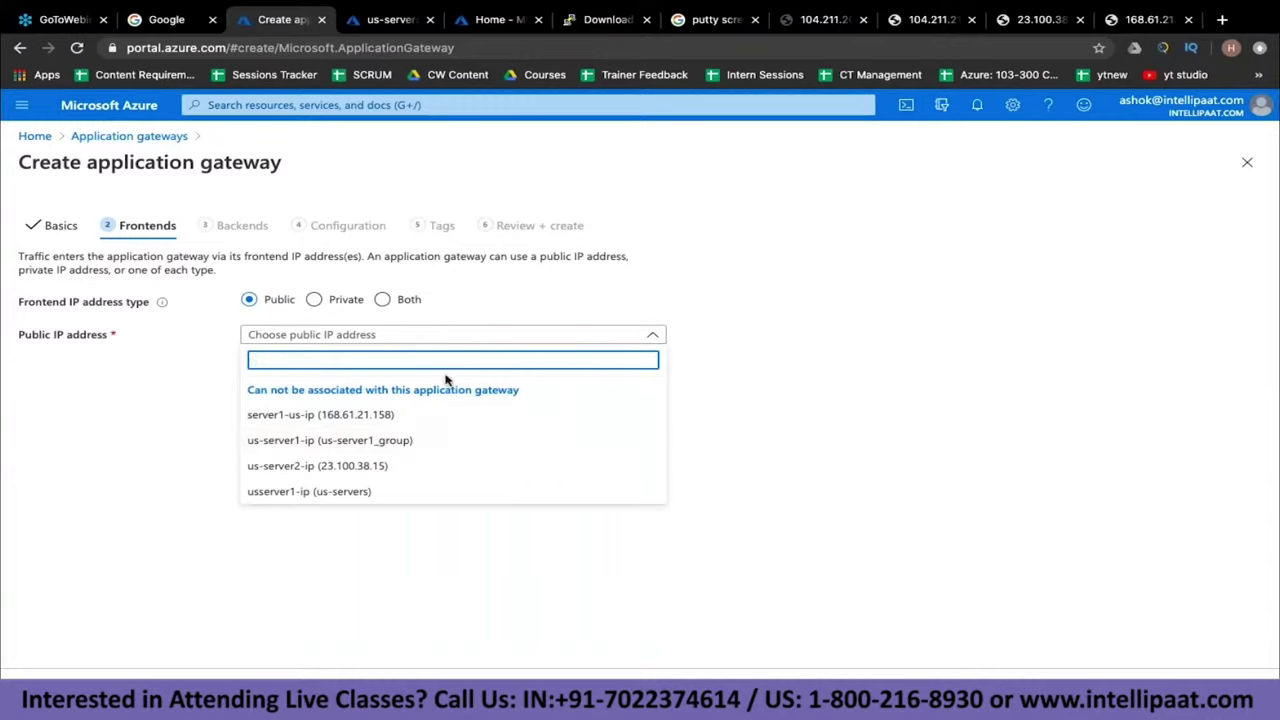
left_click(263, 351)
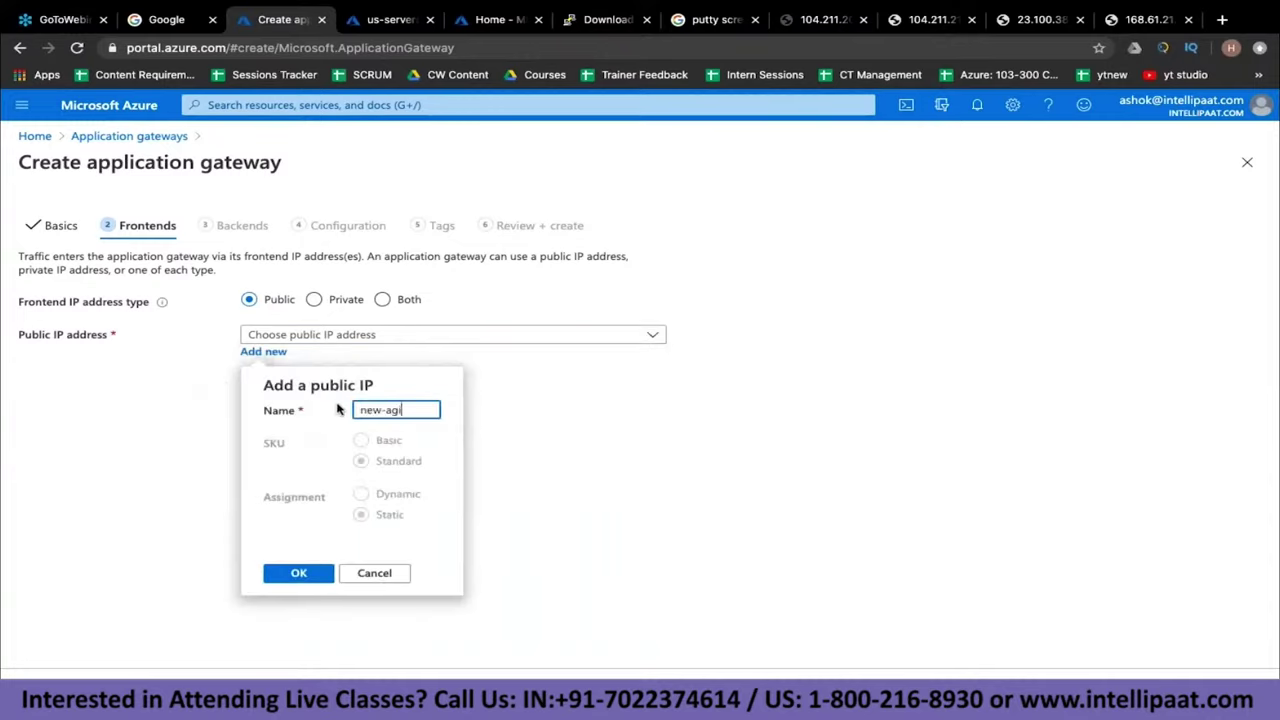
type("ip")
key("Return")
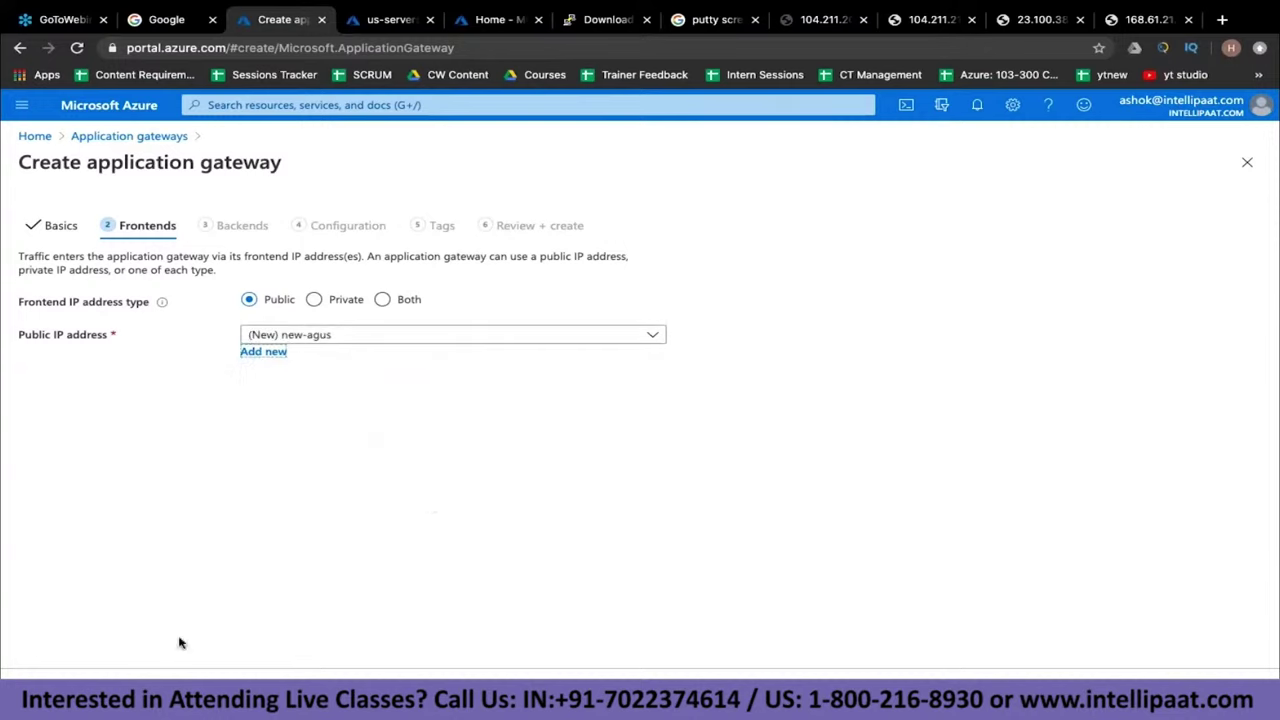
left_click(170, 695)
left_click(90, 301)
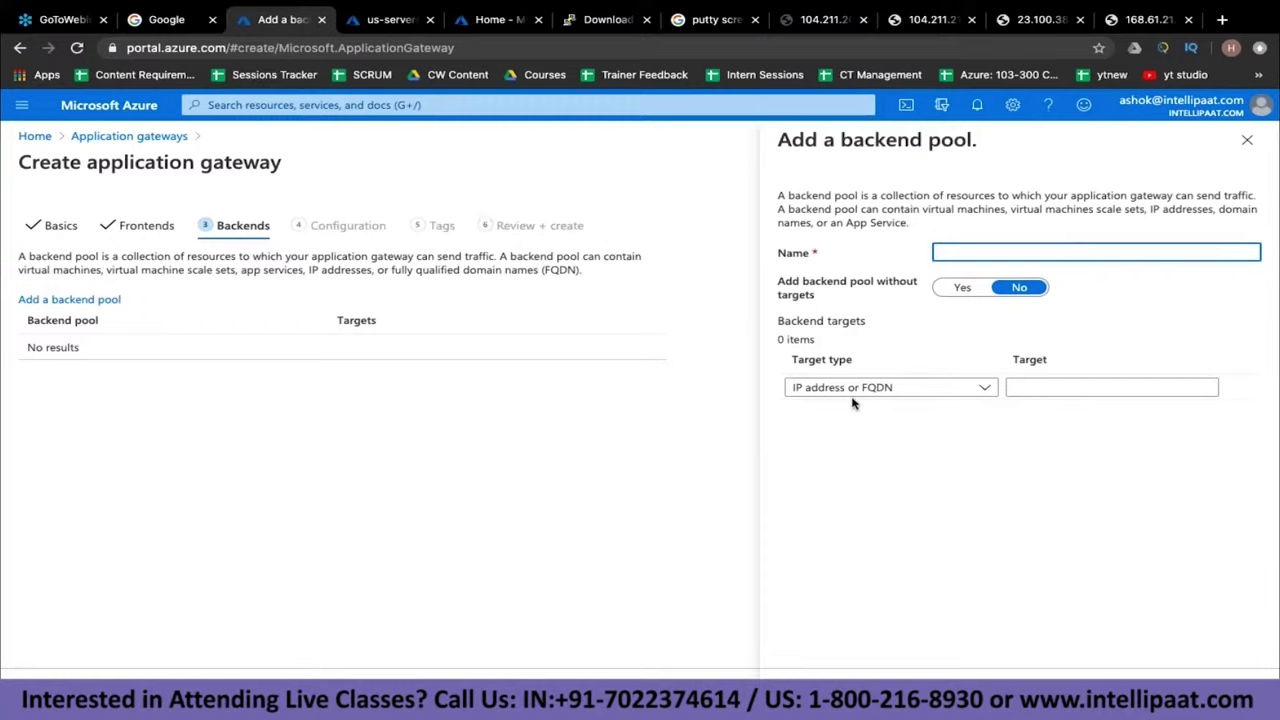
Step: Set two virtual machine targets for the pool: server1-us539 and us-server2193
left_click(909, 388)
left_click(849, 434)
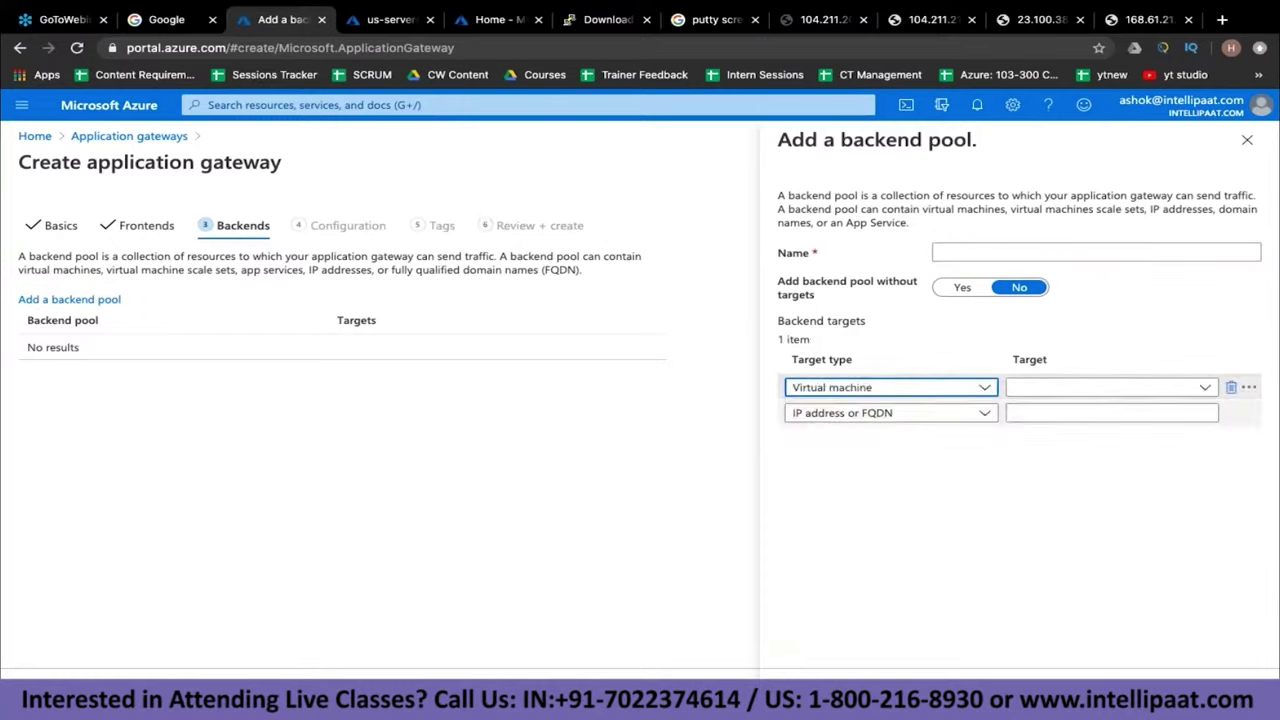
left_click(1060, 388)
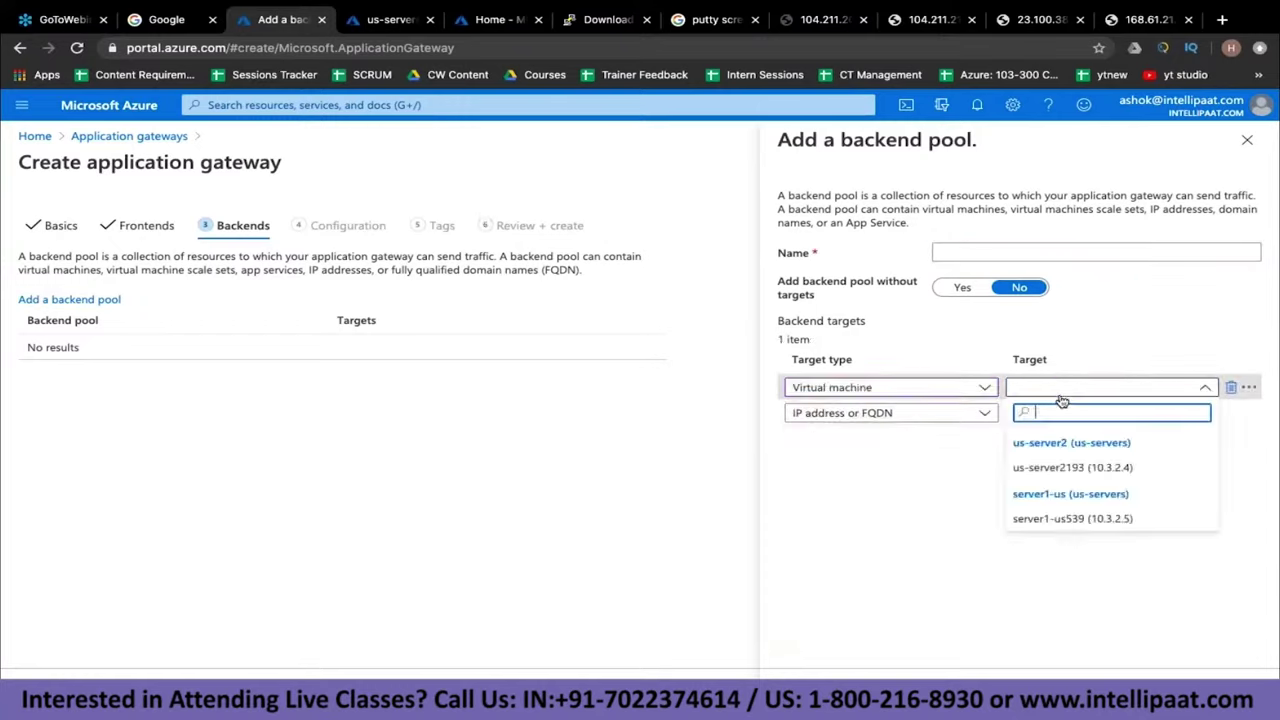
left_click(1075, 518)
left_click(948, 414)
left_click(951, 460)
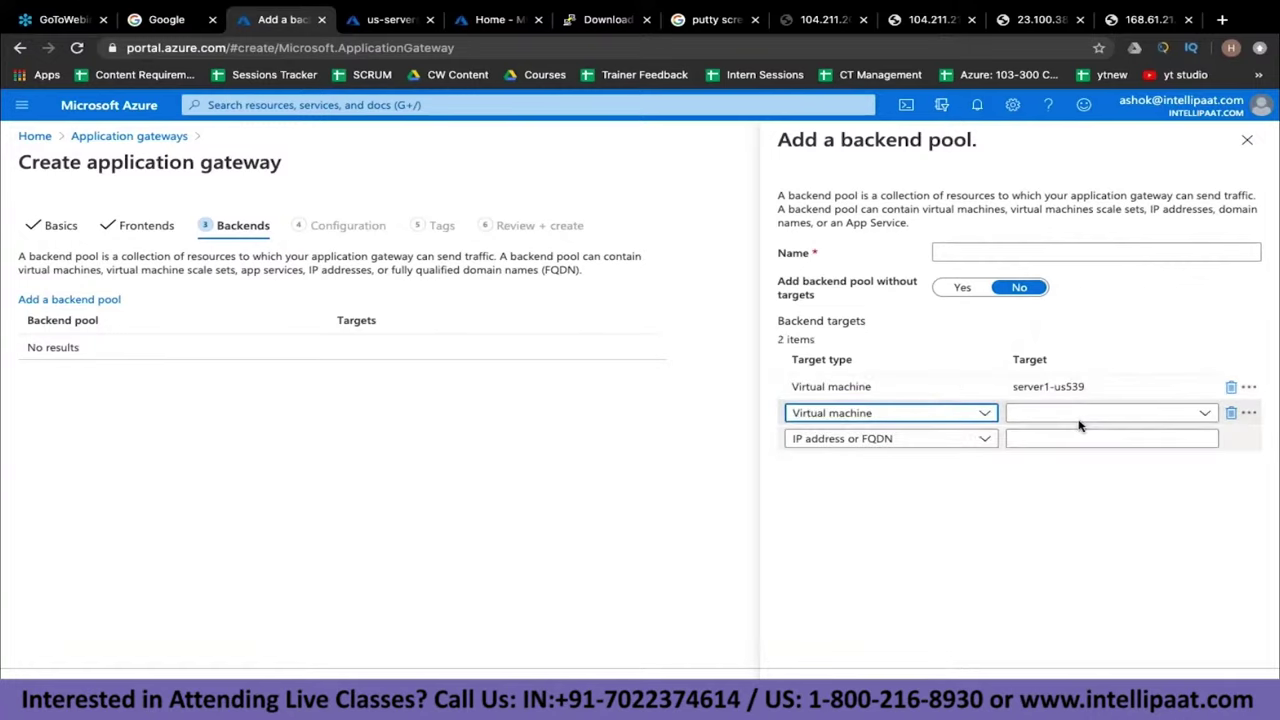
left_click(1080, 416)
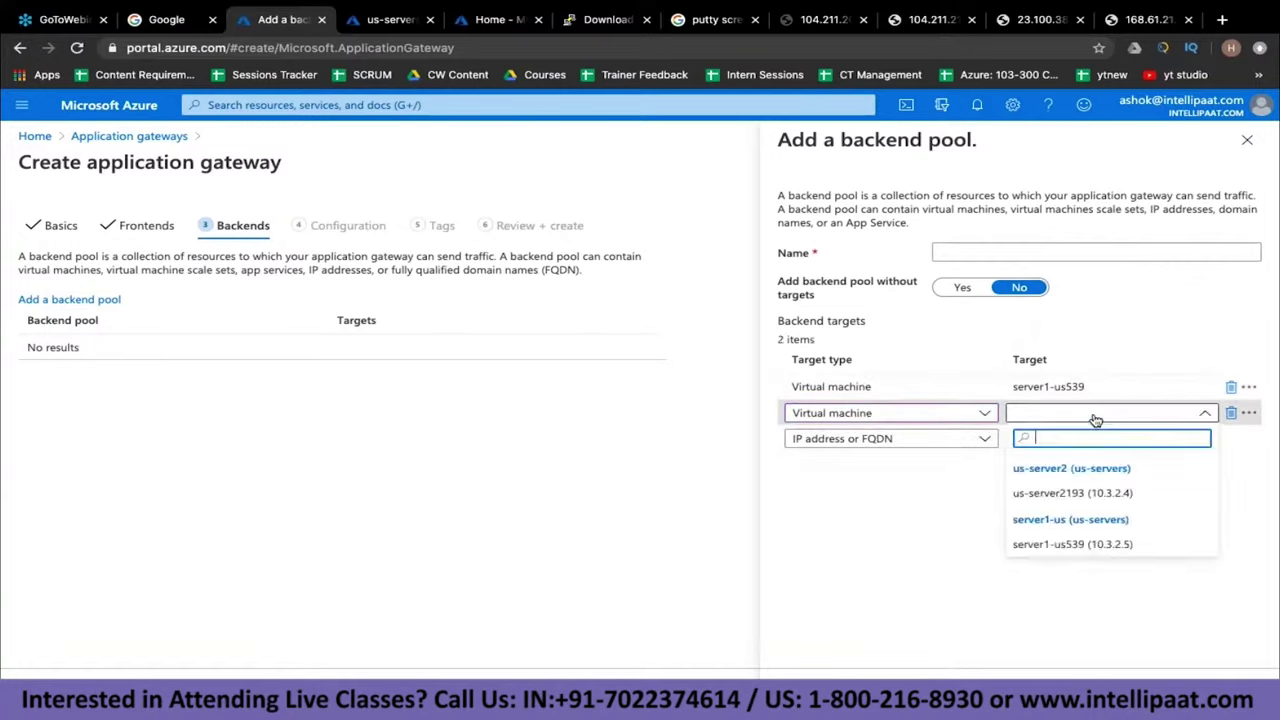
left_click(1072, 494)
Step: Name the backend pool usbackend, add it, and advance to Configuration
left_click(1030, 570)
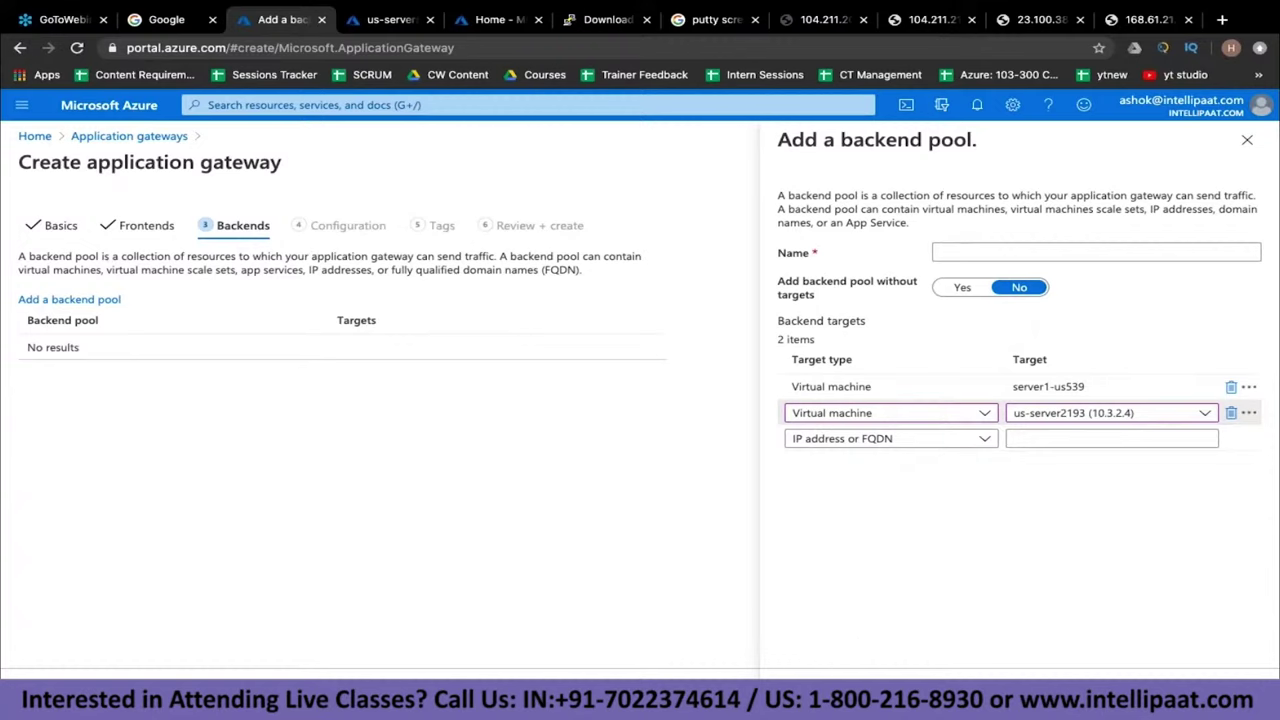
left_click(1000, 252)
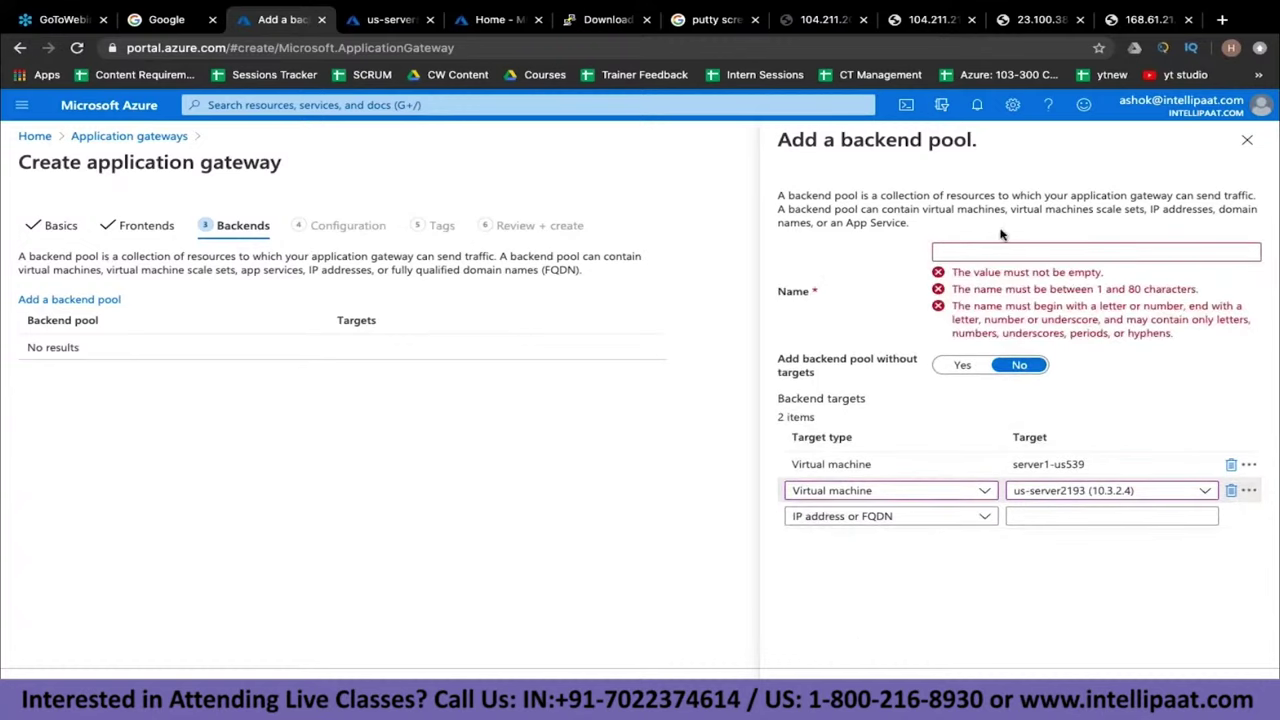
left_click(1001, 245)
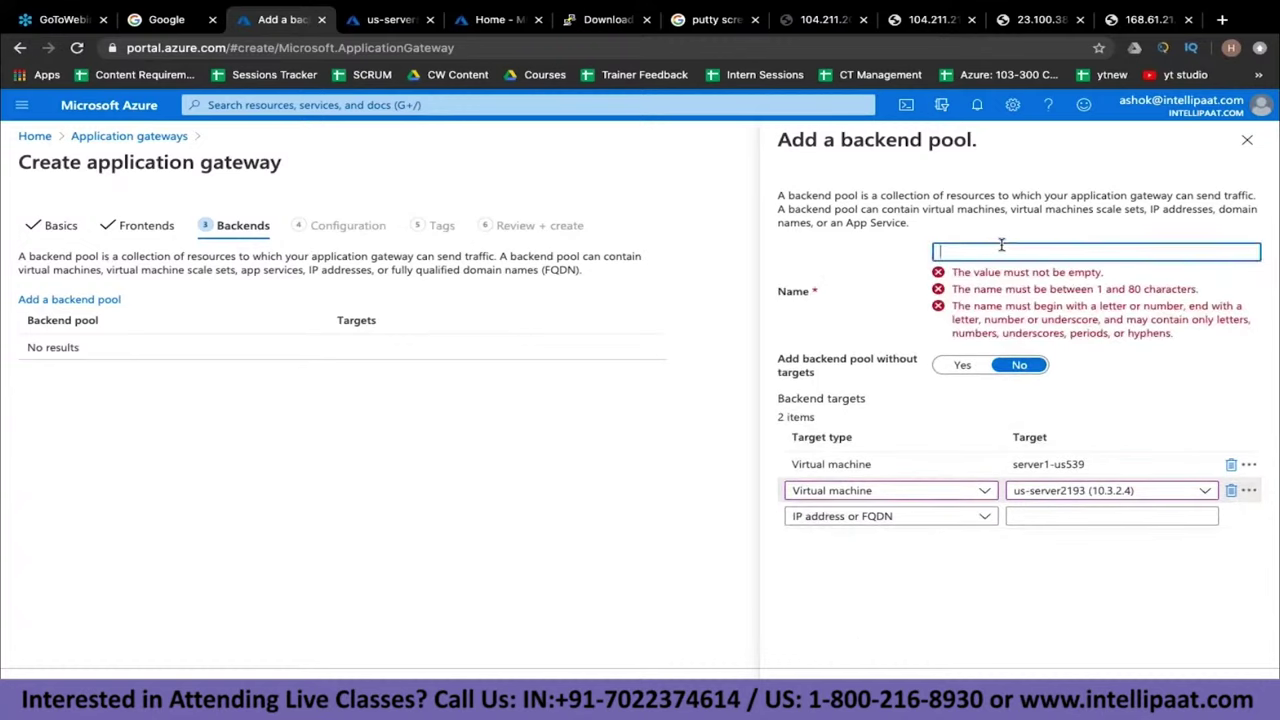
type("usbackend")
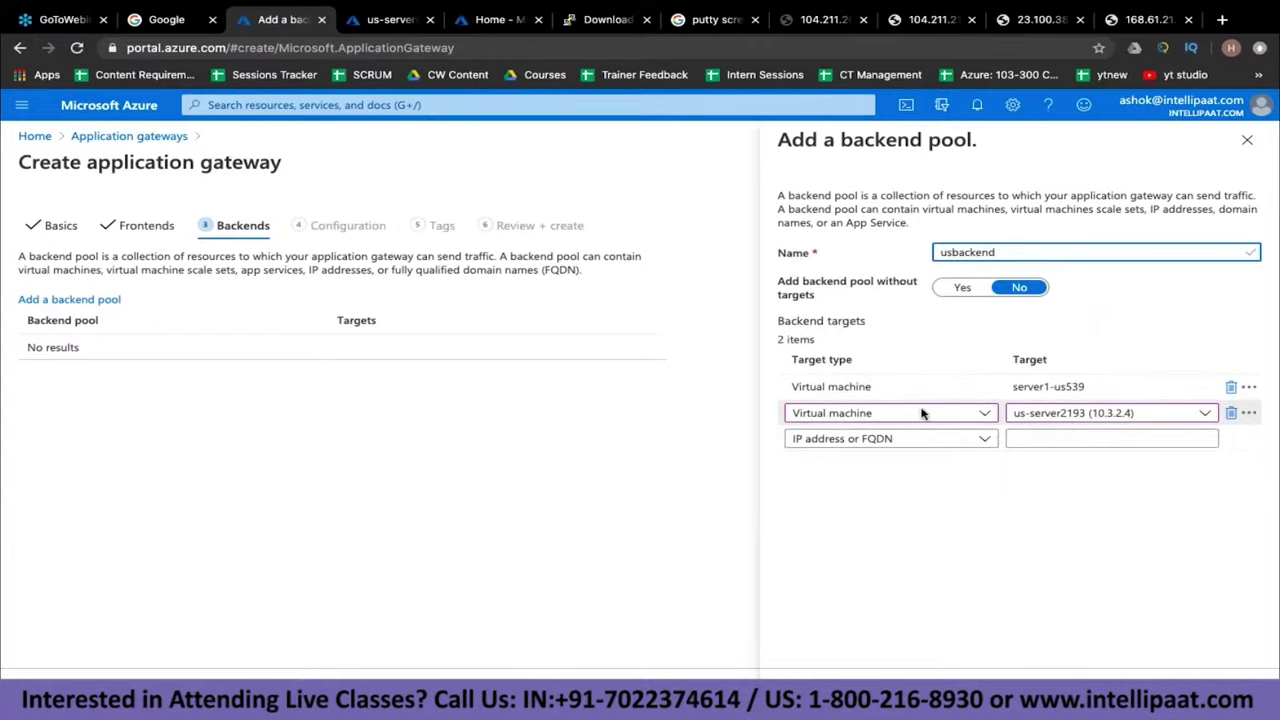
left_click(805, 697)
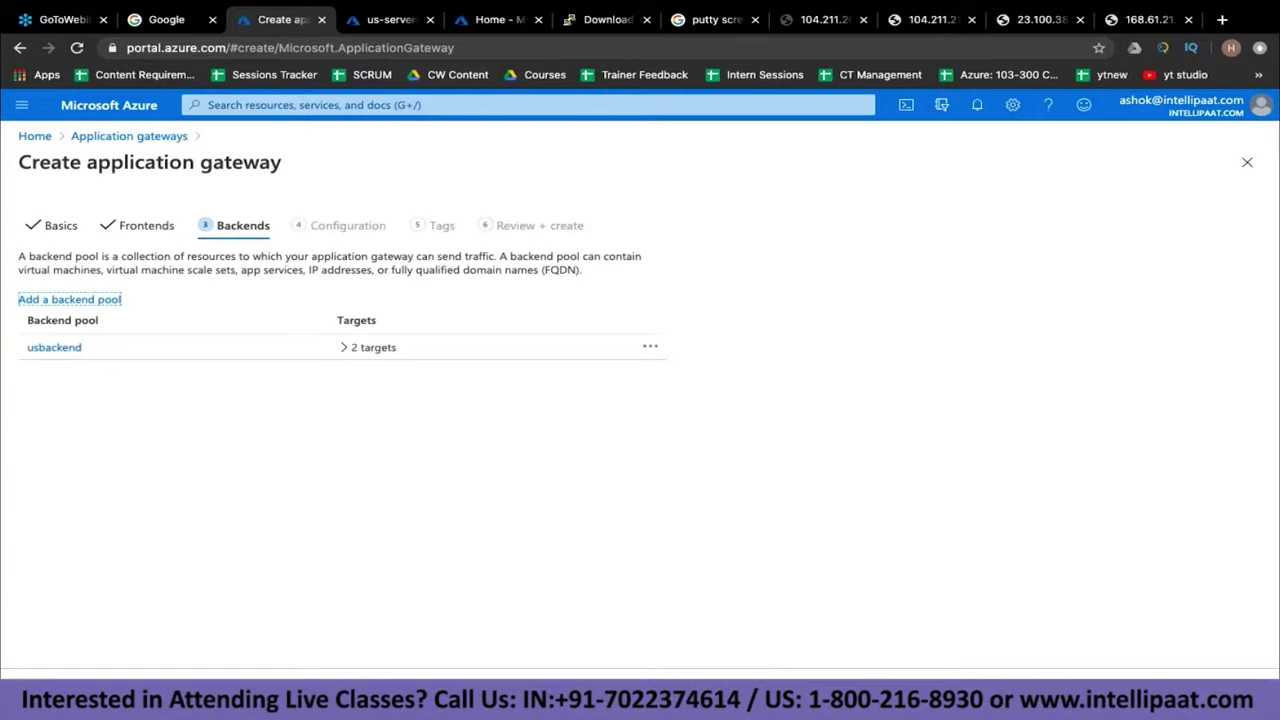
left_click(273, 673)
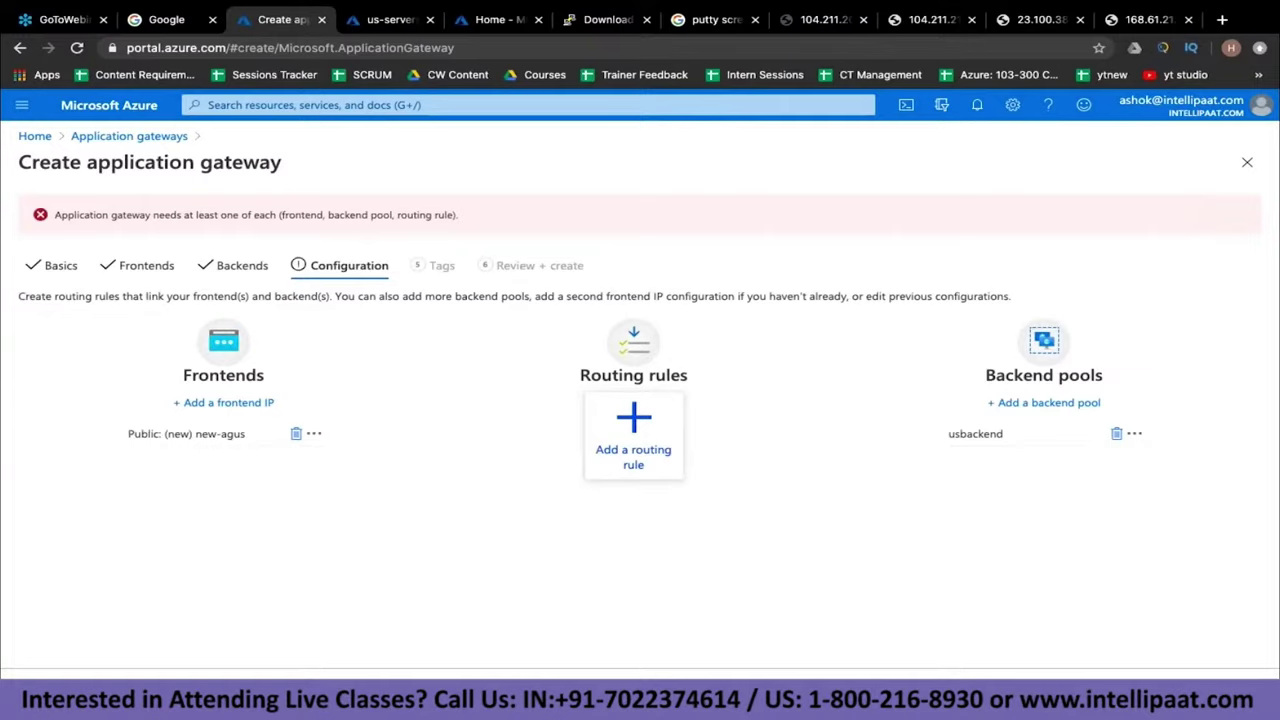
Step: Add routing rule firstrule with listener listener-us on the Public frontend IP
left_click(646, 422)
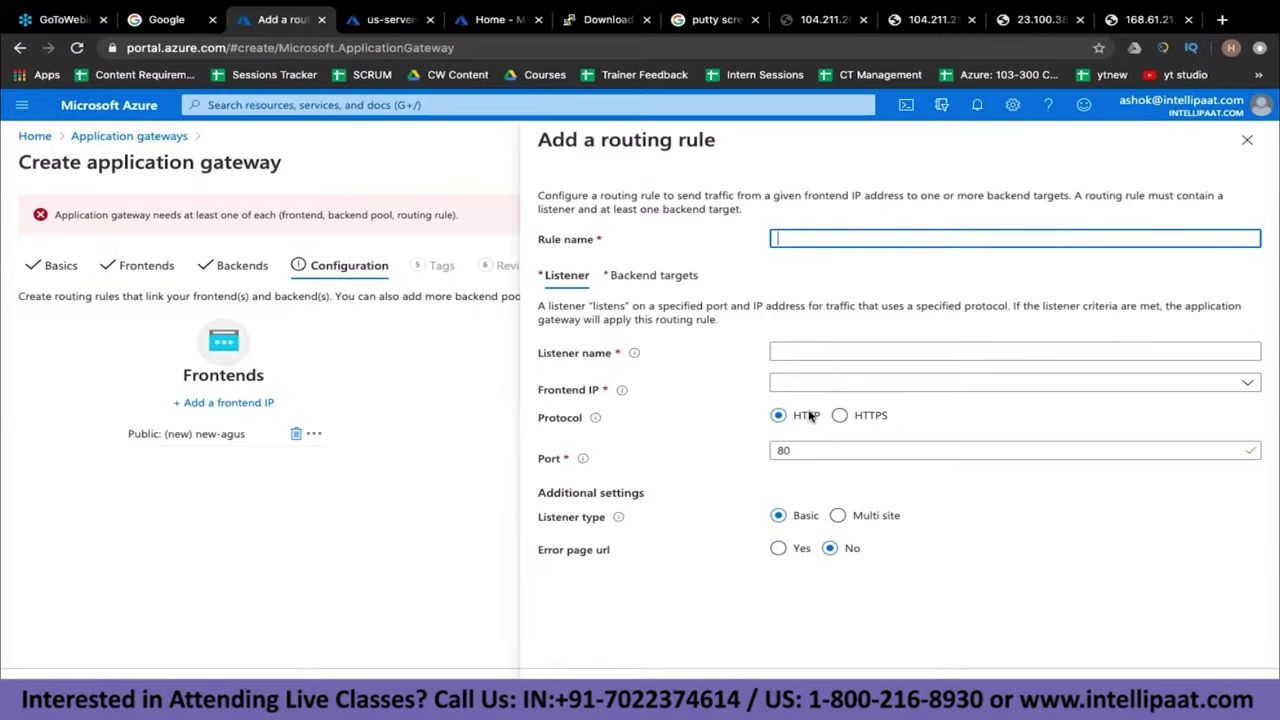
type("rule")
left_click(850, 350)
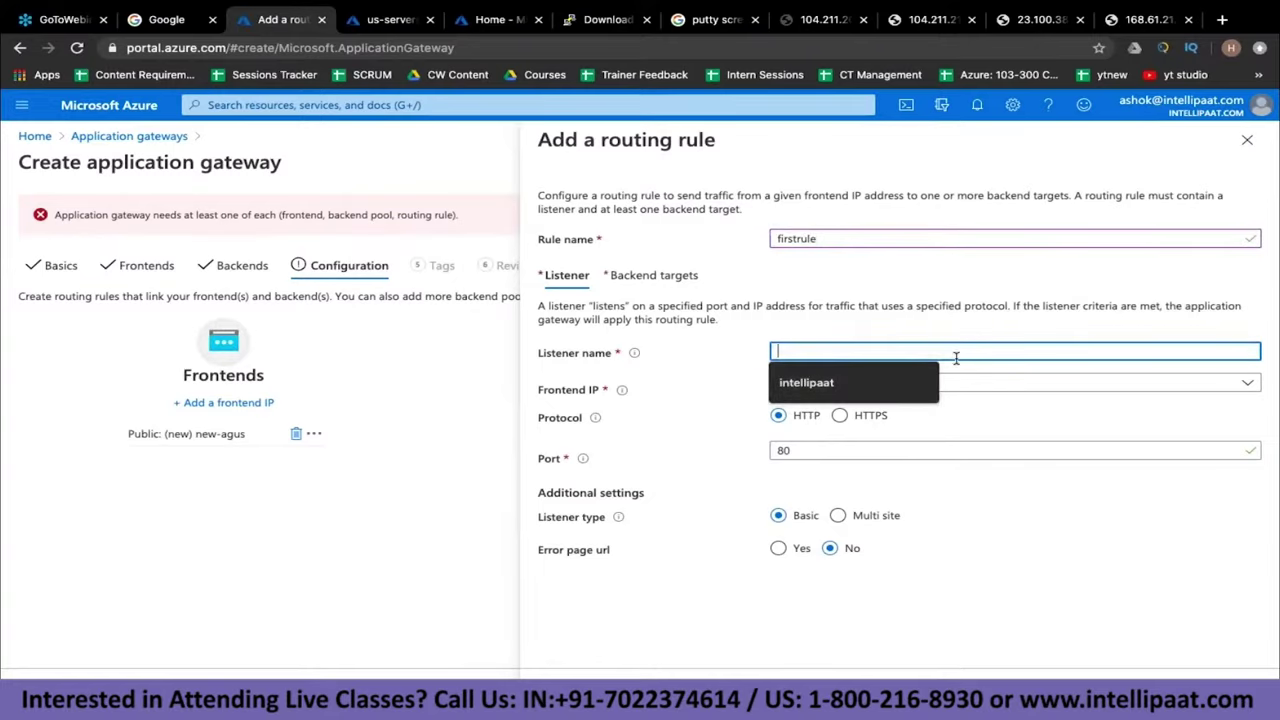
type("listener-us")
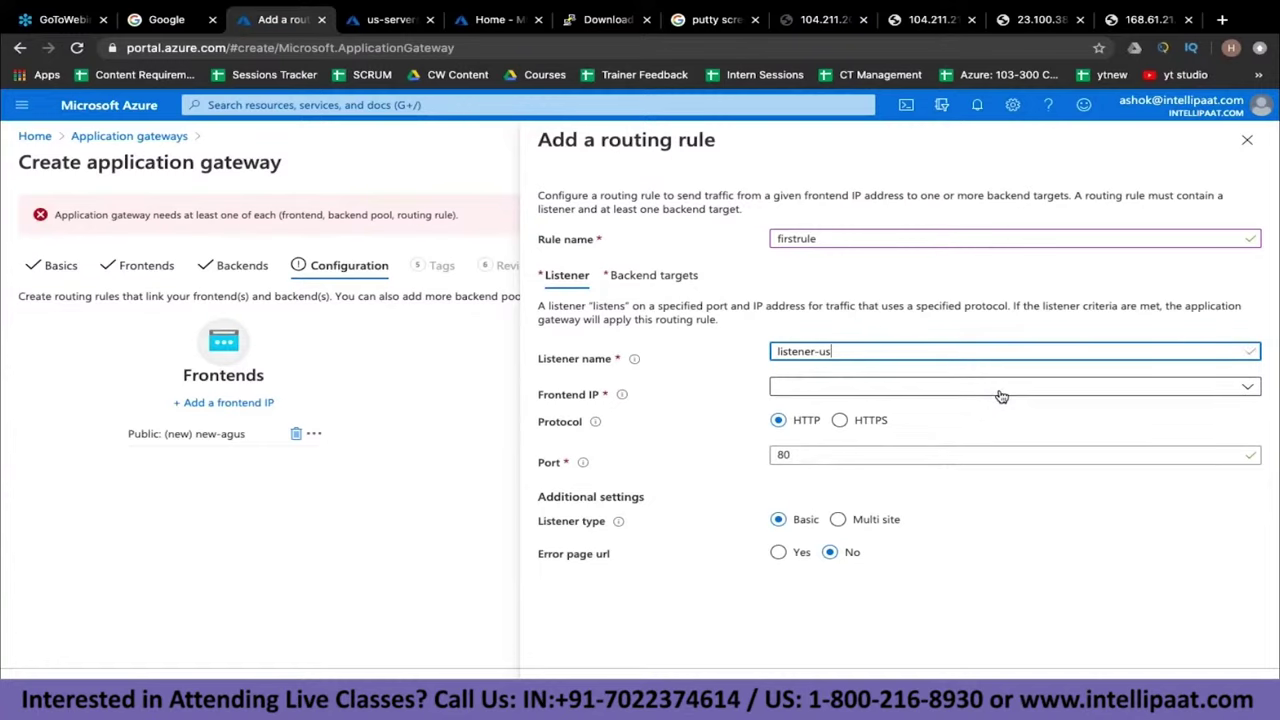
left_click(1000, 385)
left_click(997, 409)
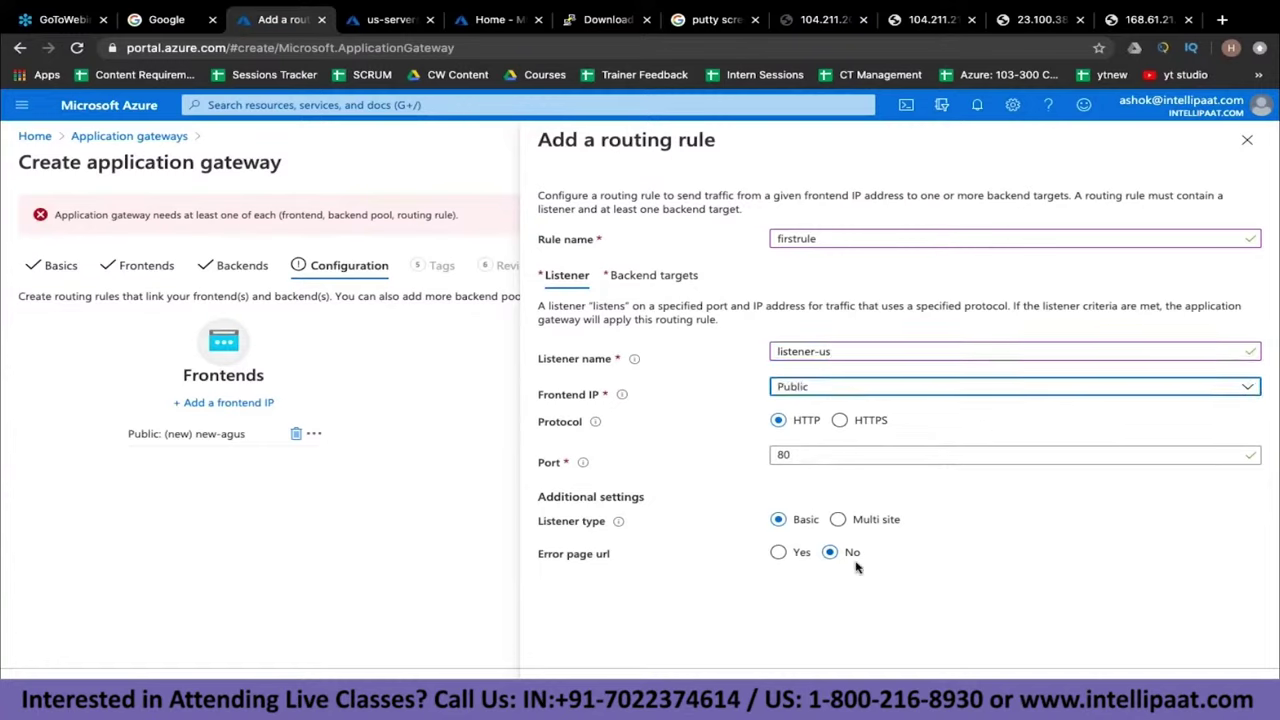
Step: Point firstrule at backend usbackend with new HTTP setting httpus, and save the rule
left_click(654, 276)
left_click(835, 384)
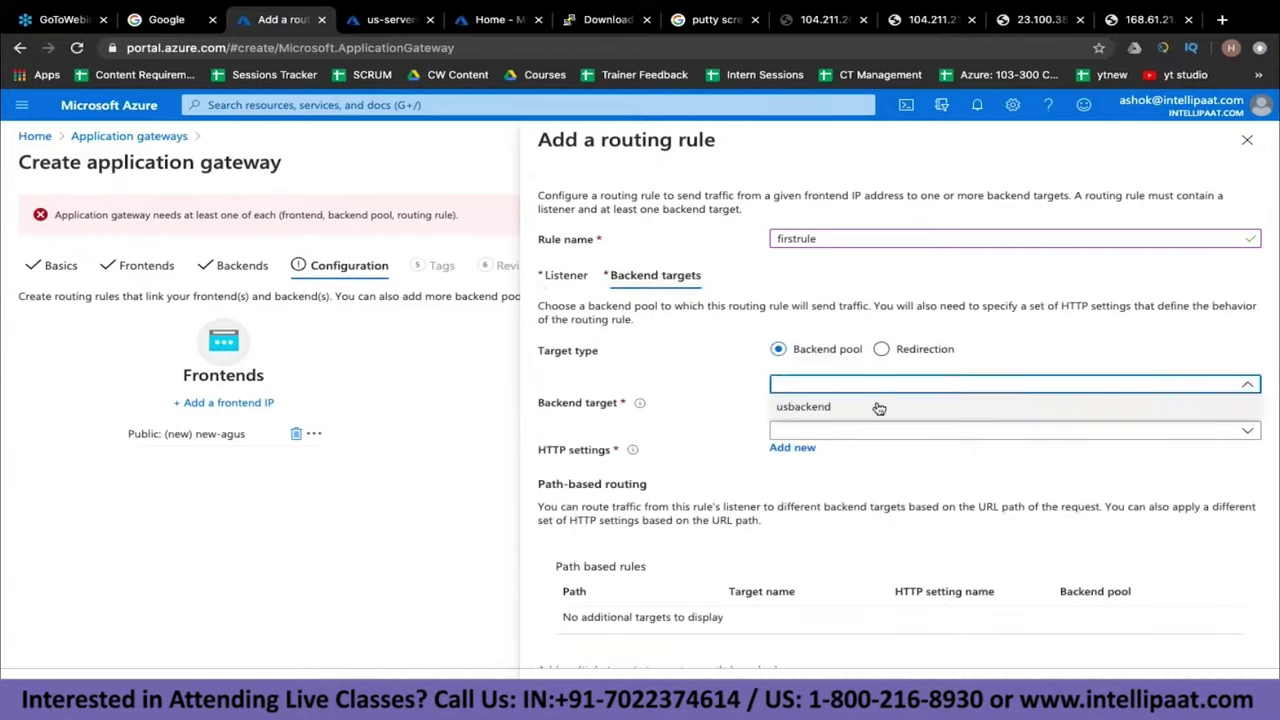
left_click(877, 405)
left_click(880, 435)
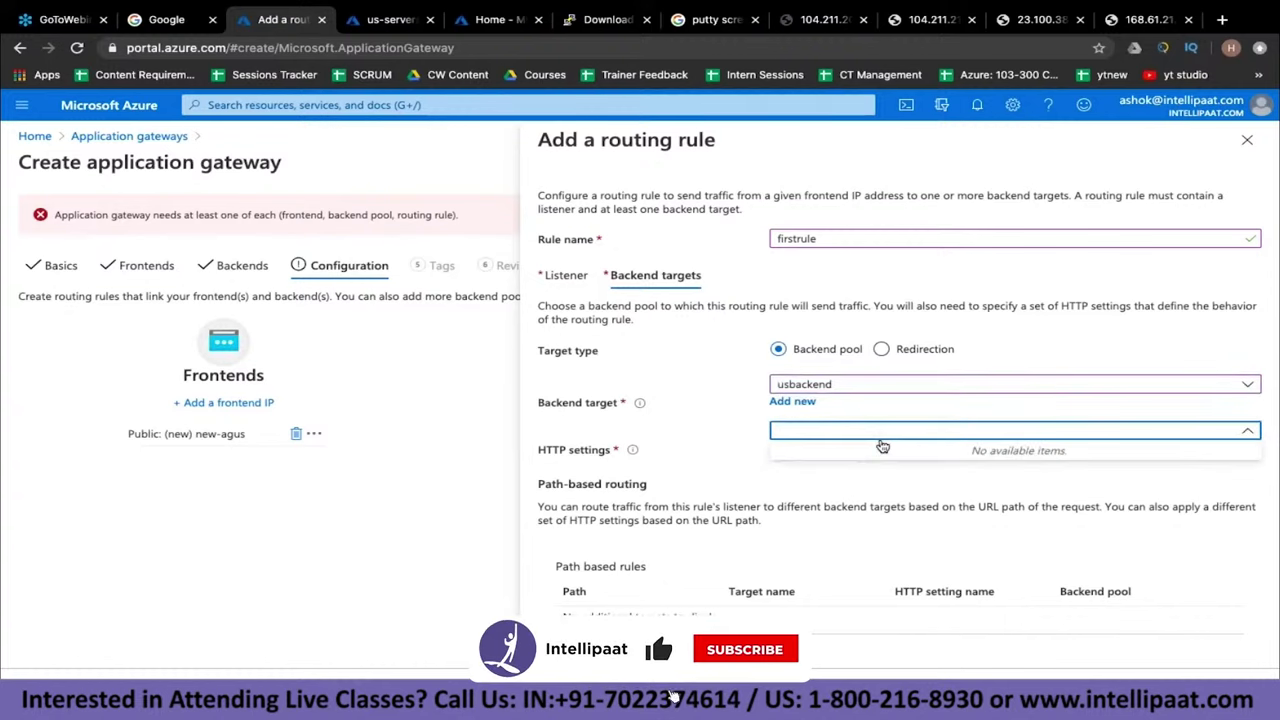
left_click(888, 476)
left_click(818, 452)
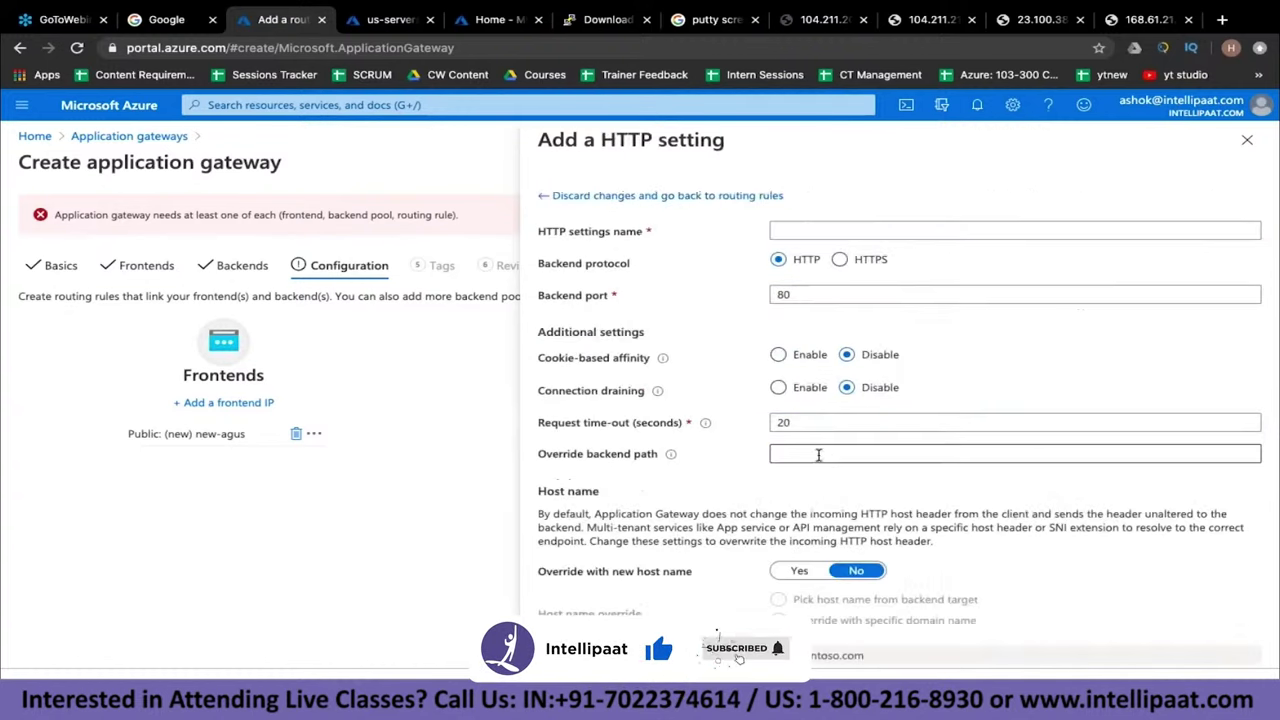
left_click(820, 230)
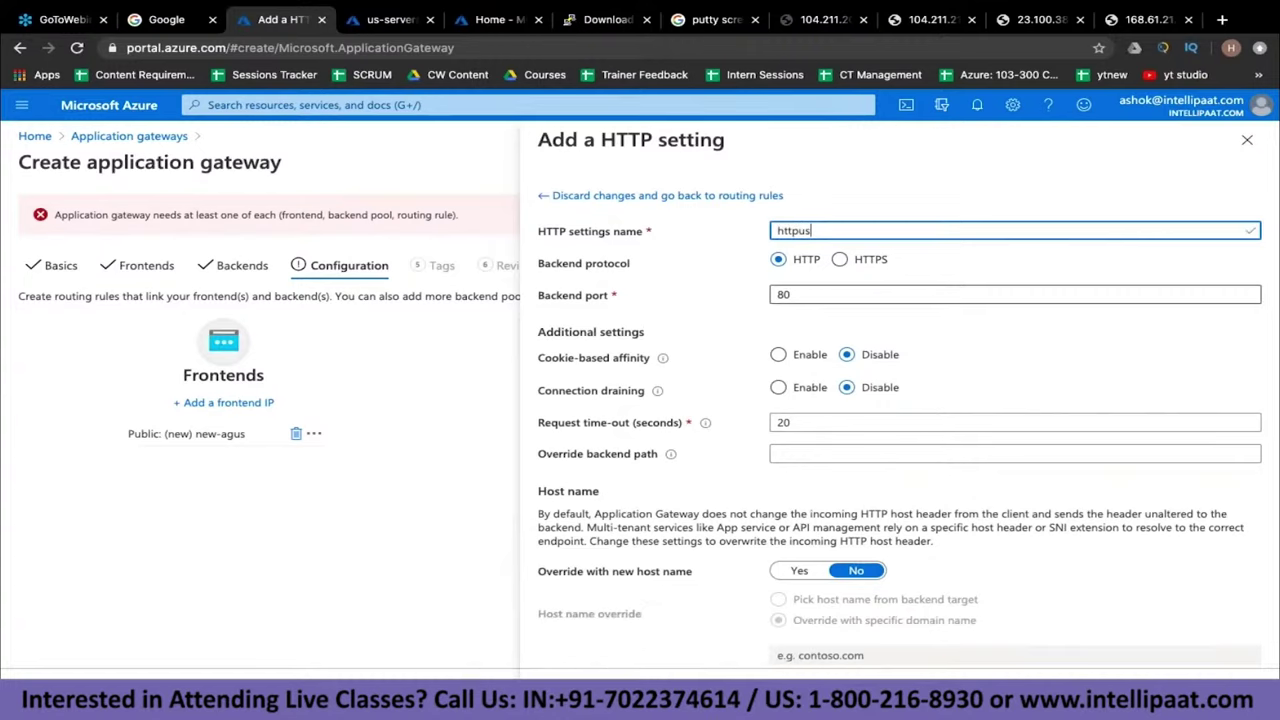
scroll(858, 278, "down", 1)
left_click(560, 700)
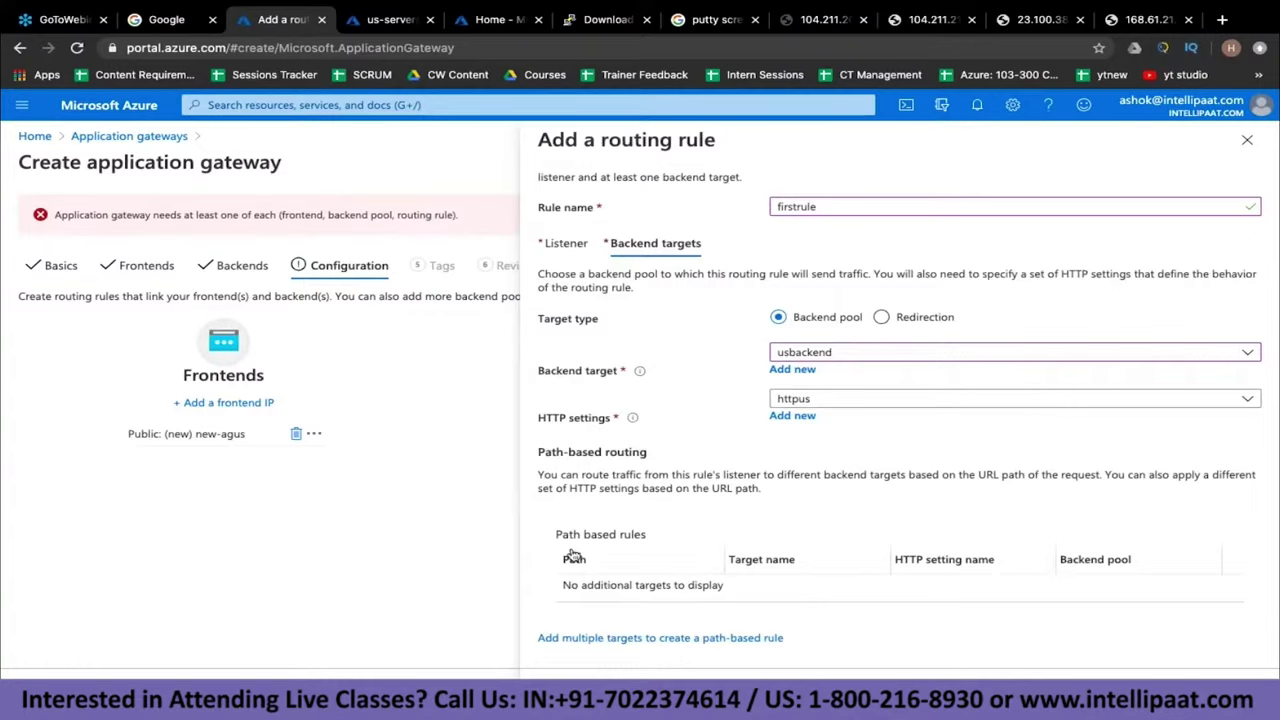
left_click_drag(550, 535, 668, 536)
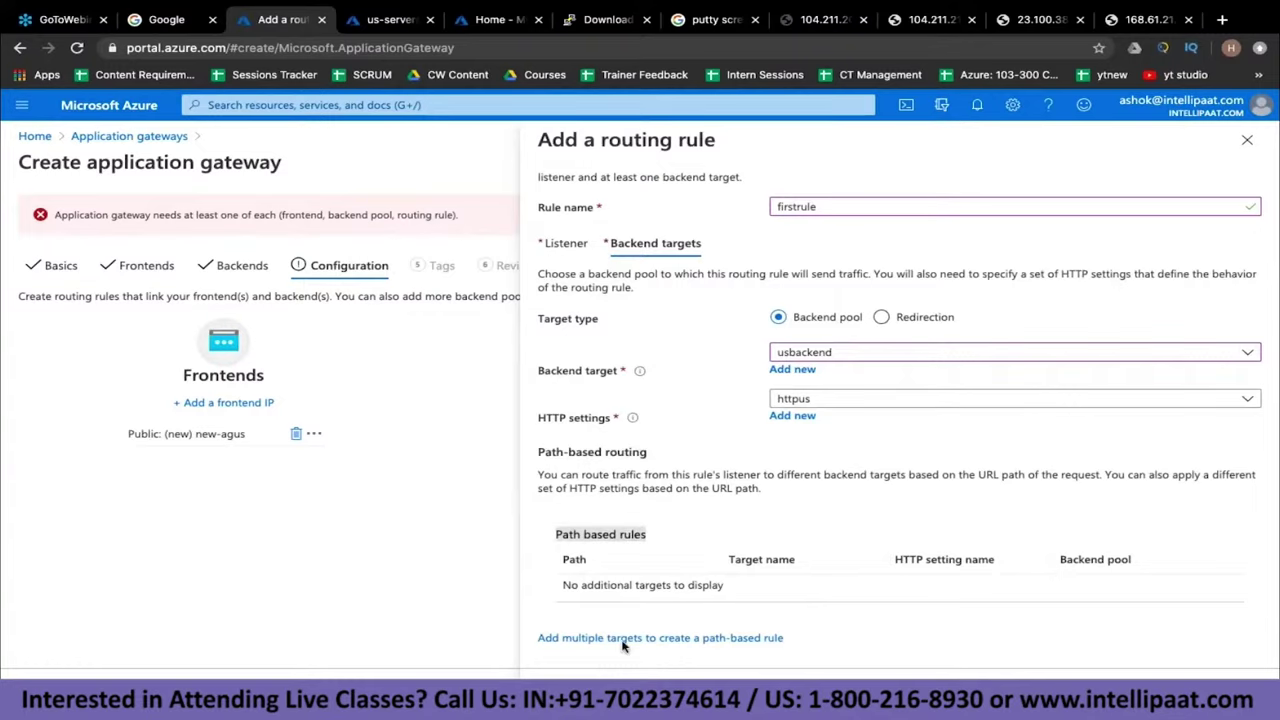
left_click(560, 700)
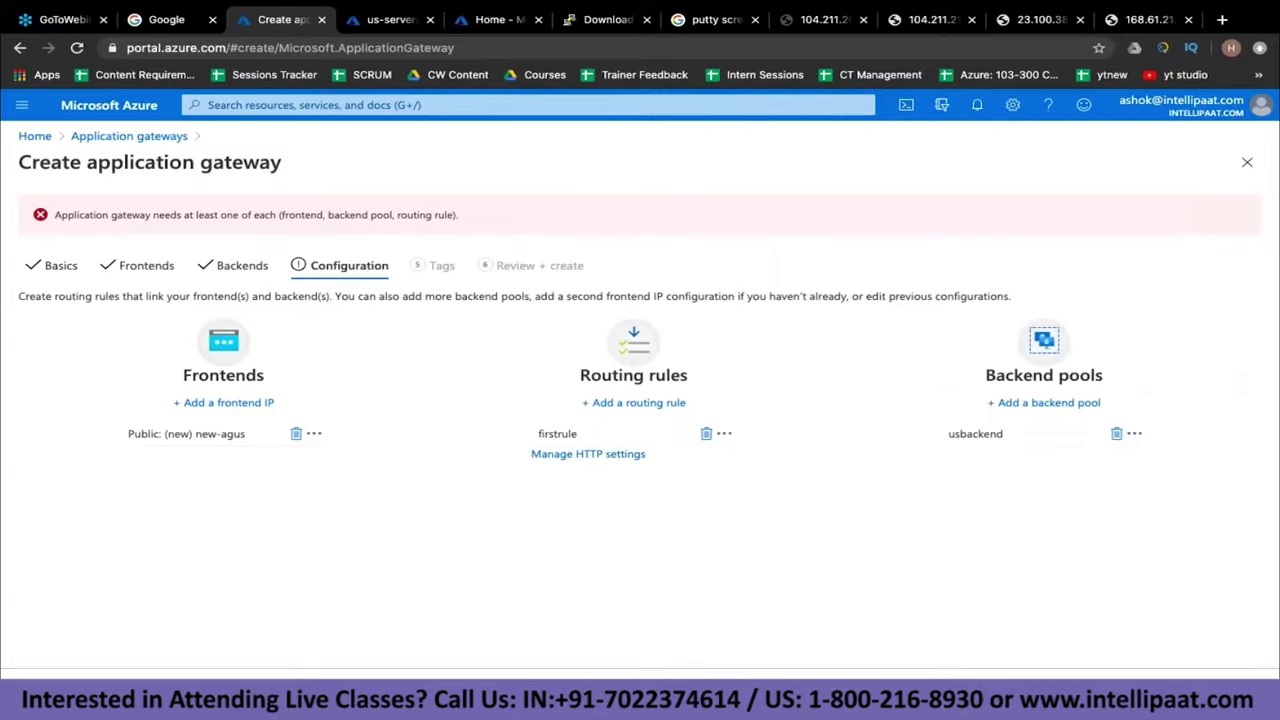
Step: Skip past Tags to Review + create, deploy ag-us, and go to the portal Home
left_click(250, 700)
left_click(250, 700)
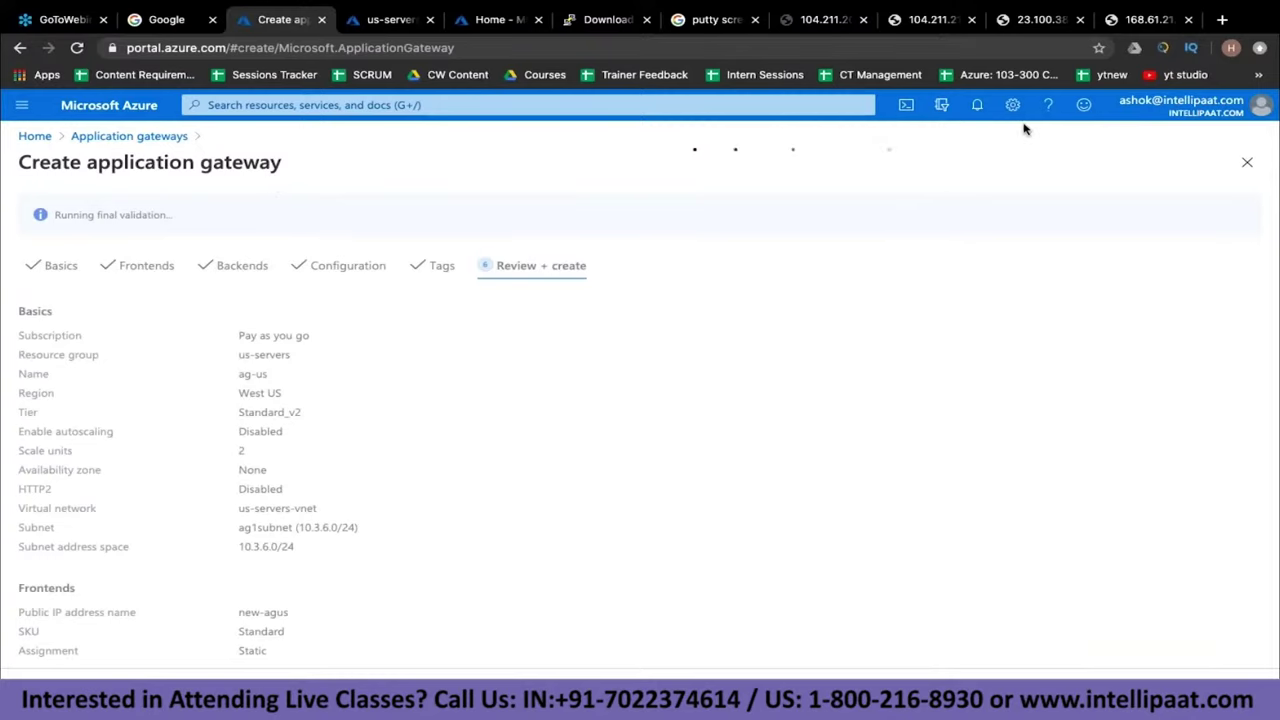
left_click(45, 697)
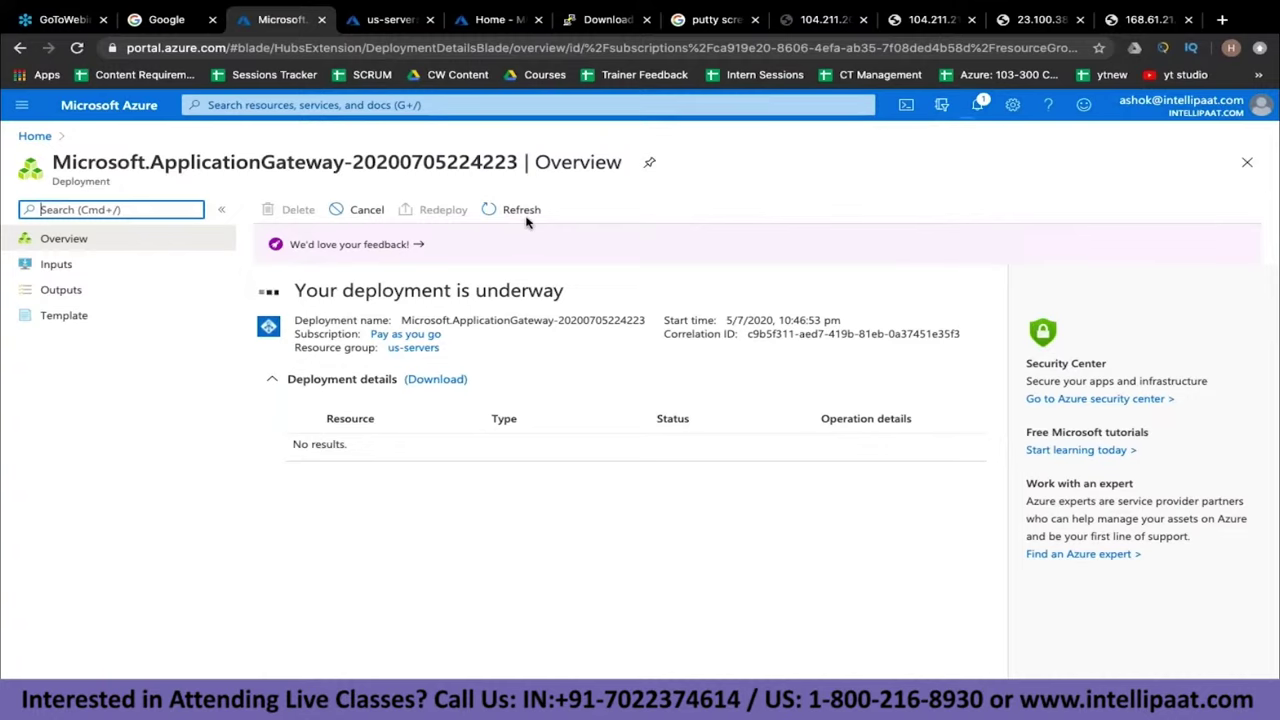
left_click(110, 112)
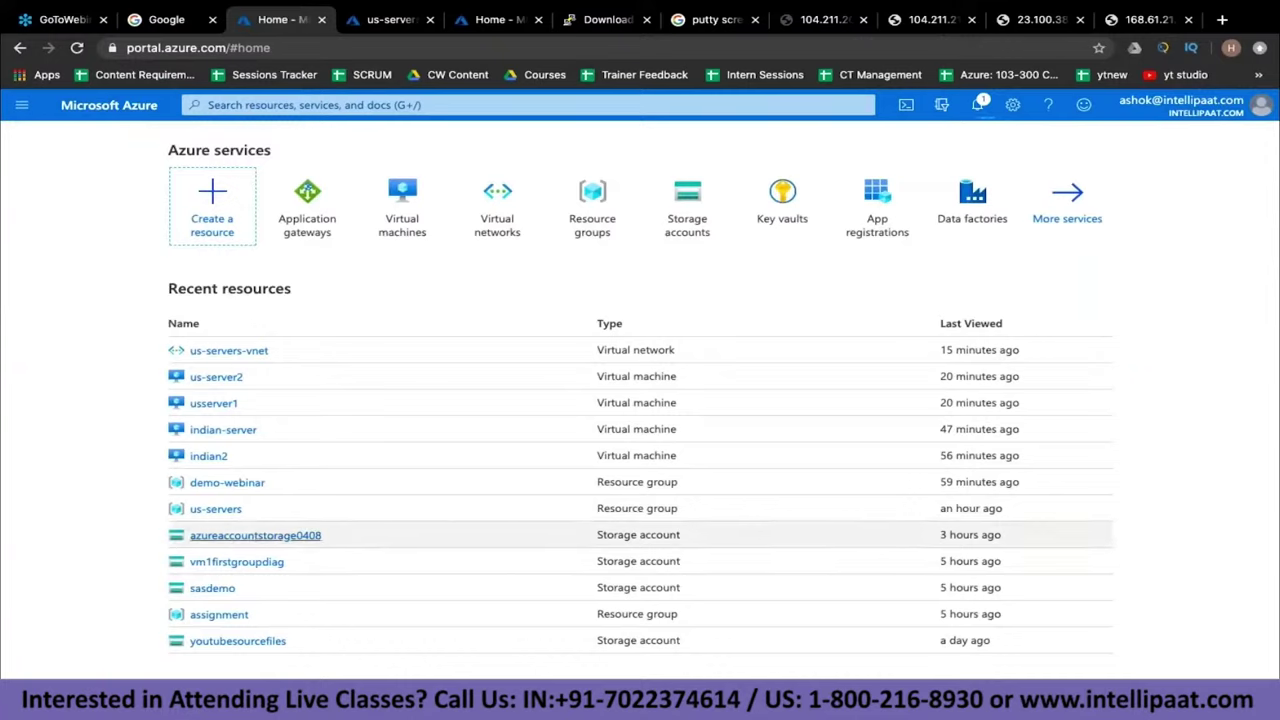
Step: Open demo-webinar-vnet in the demo-webinar resource group and view its subnets
left_click(594, 214)
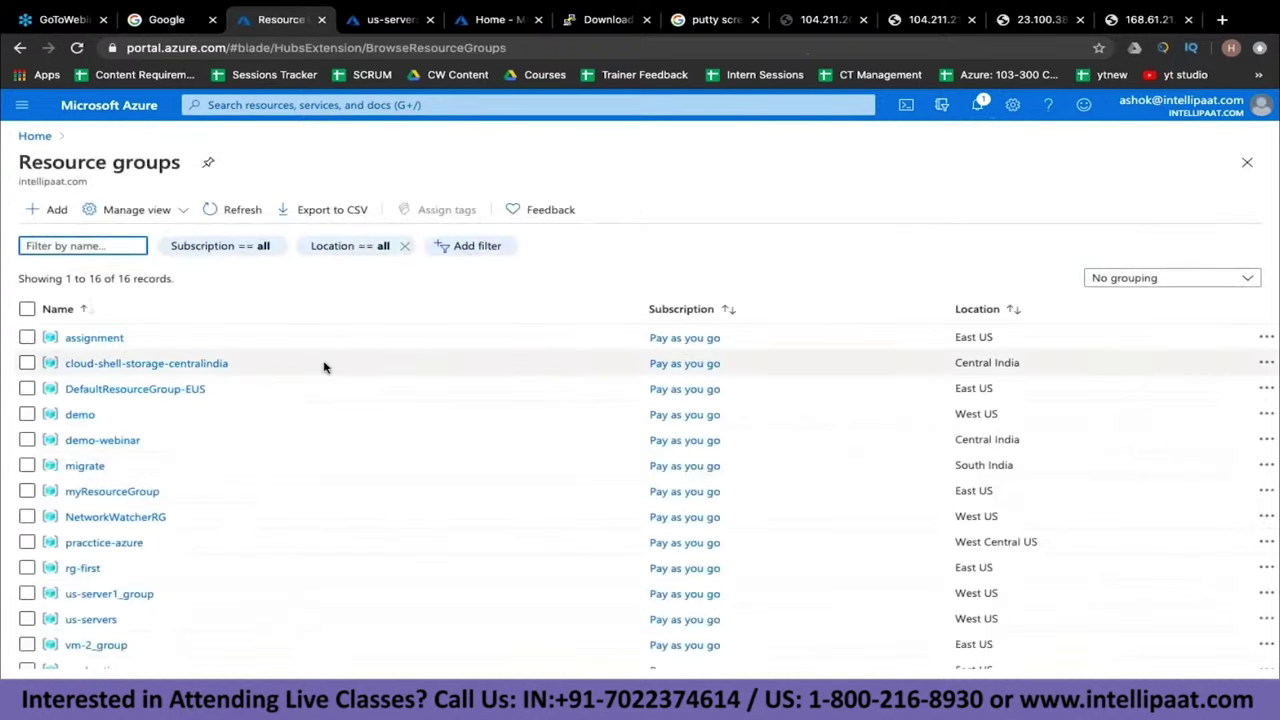
scroll(640, 530, "down", 1)
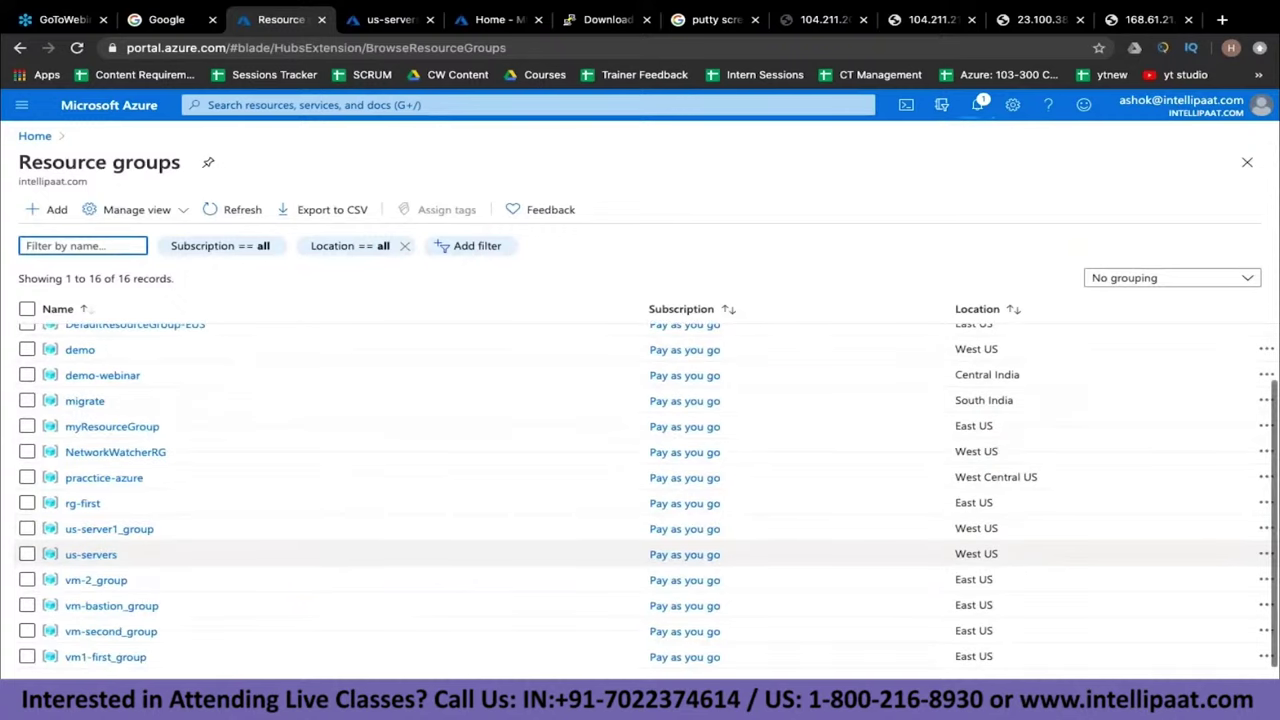
scroll(140, 550, "up", 2)
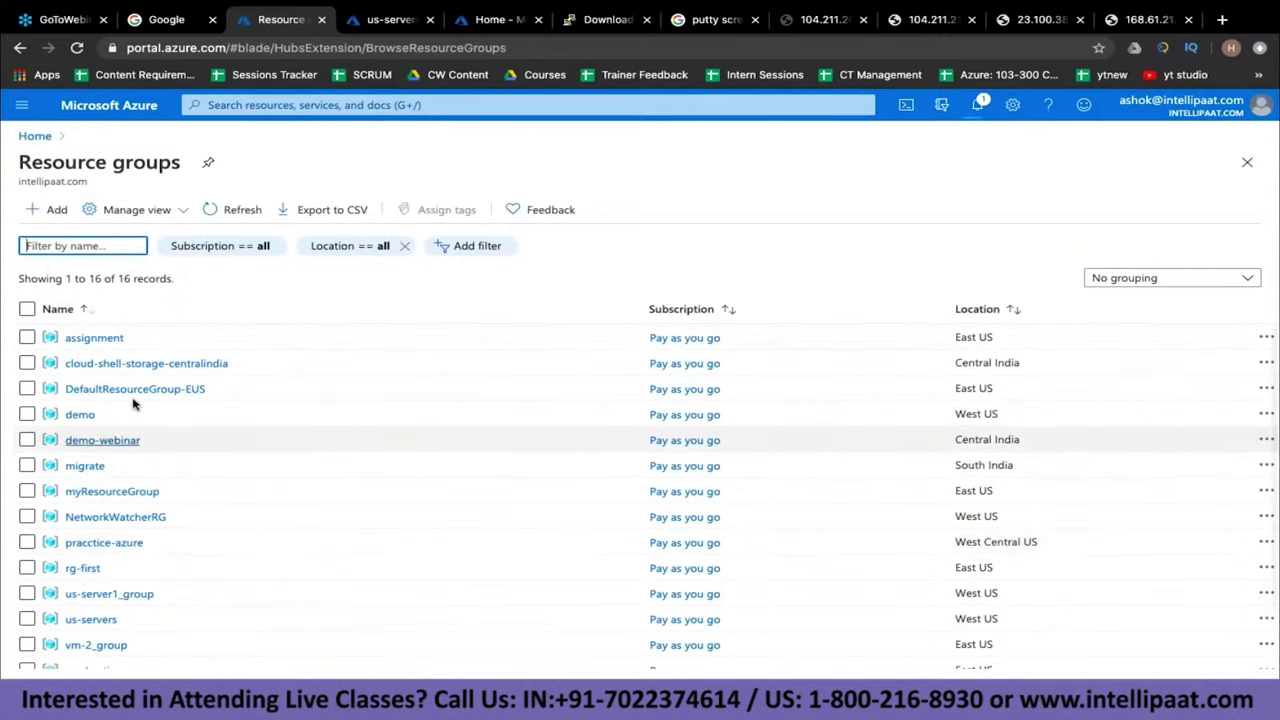
left_click(103, 440)
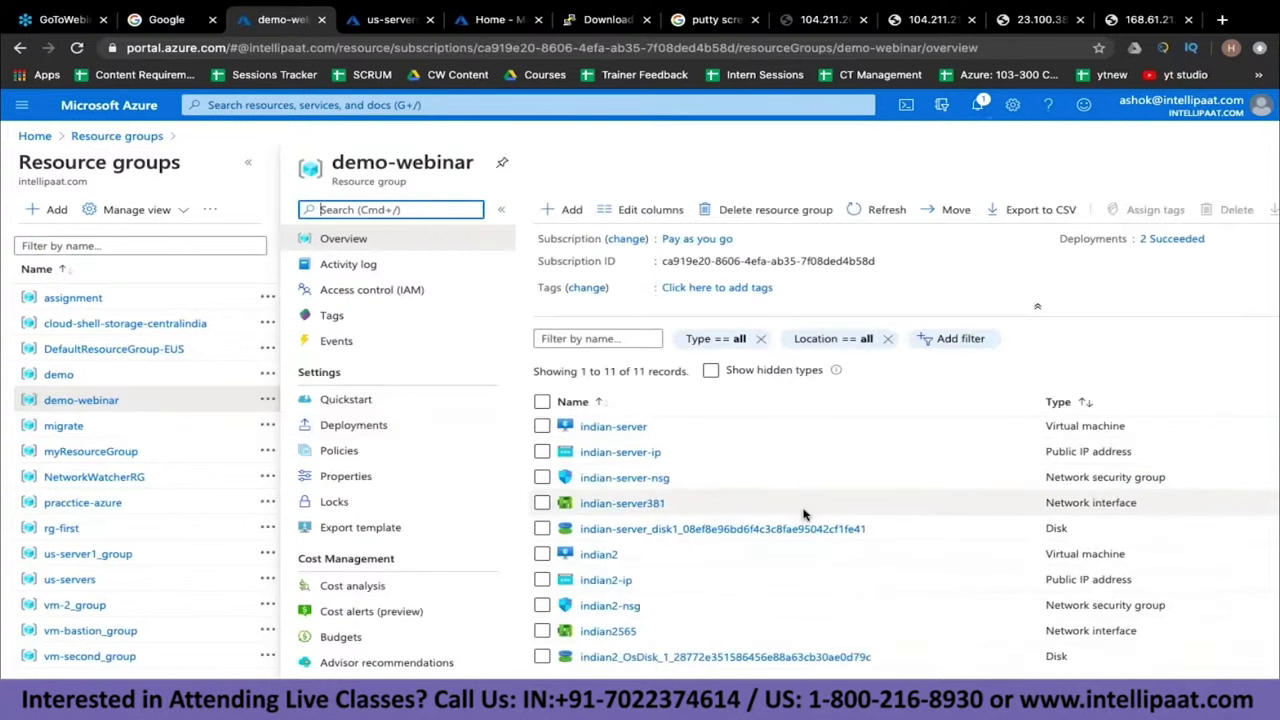
left_click(676, 432)
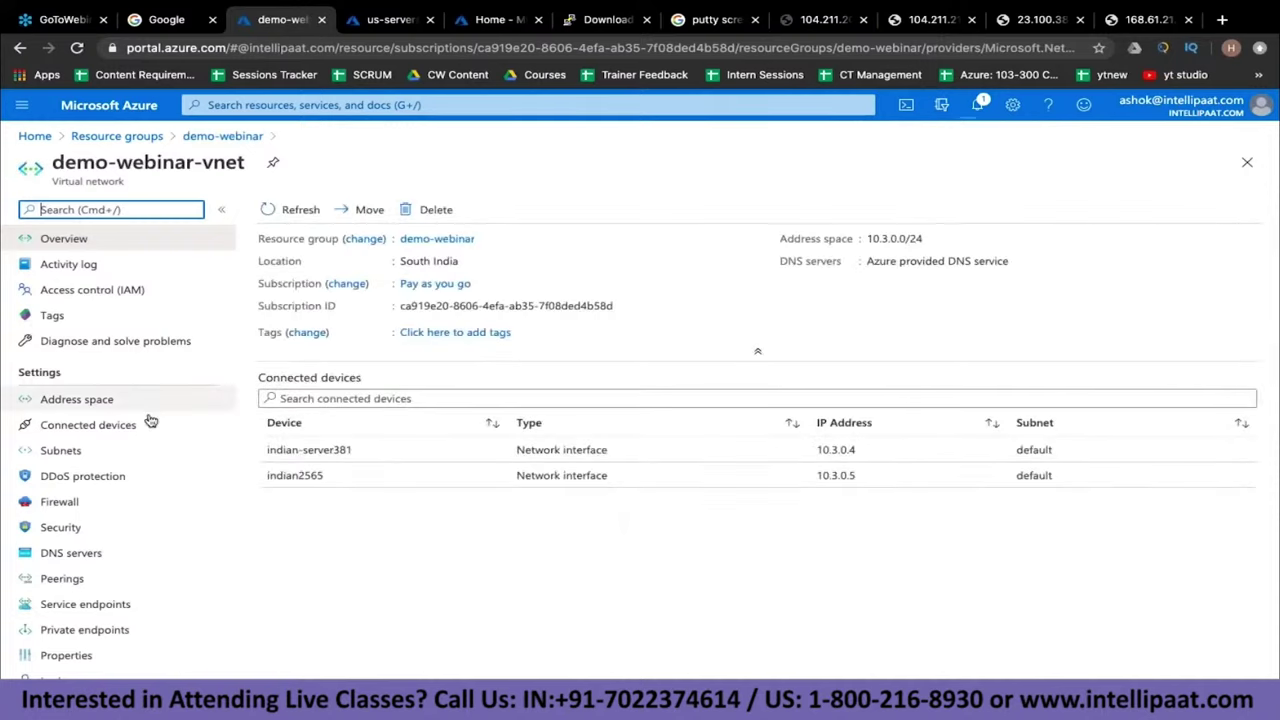
left_click(112, 462)
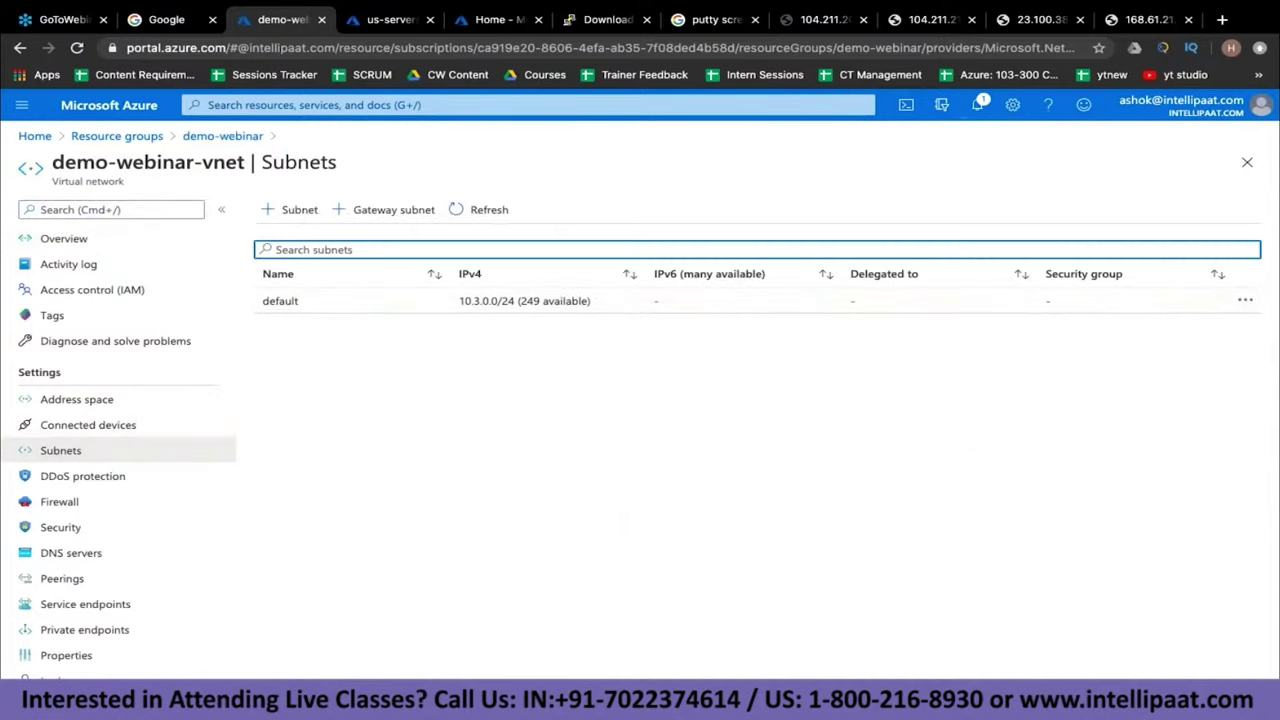
Step: Widen the address space to 10.3.0.0/16 and add subnet ag-subnet (10.3.1.0/24)
left_click(171, 403)
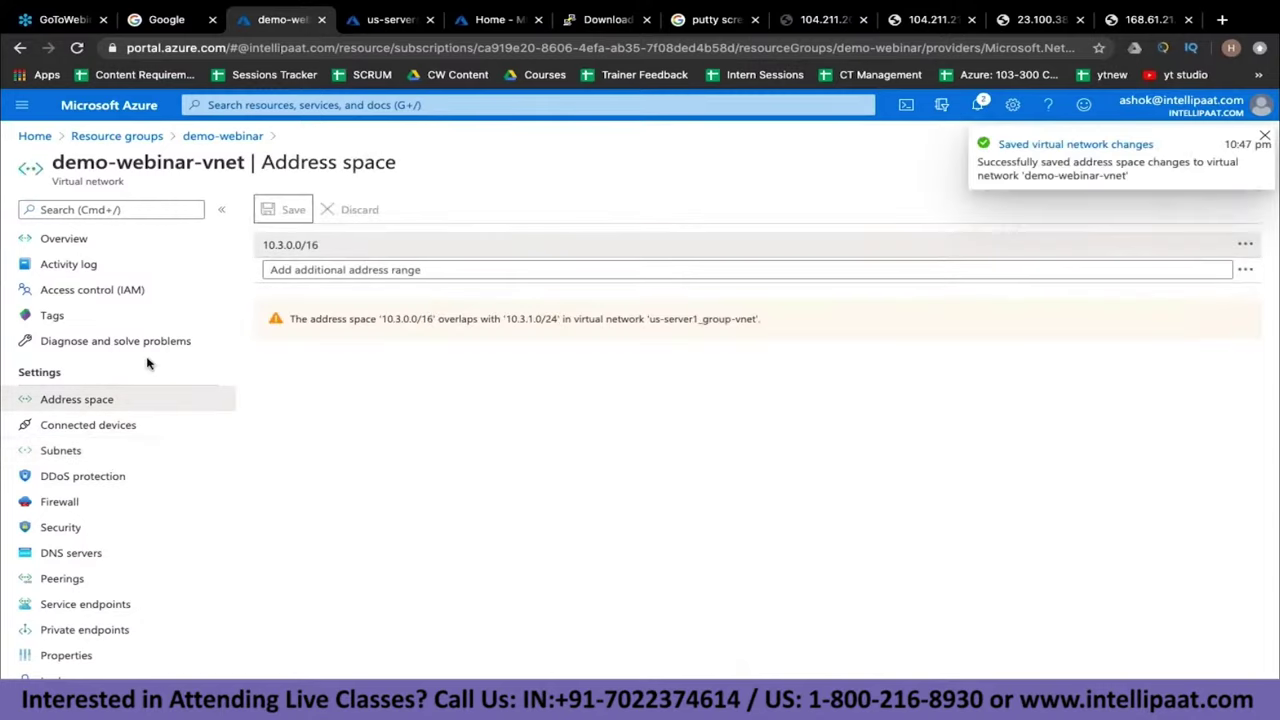
left_click(126, 449)
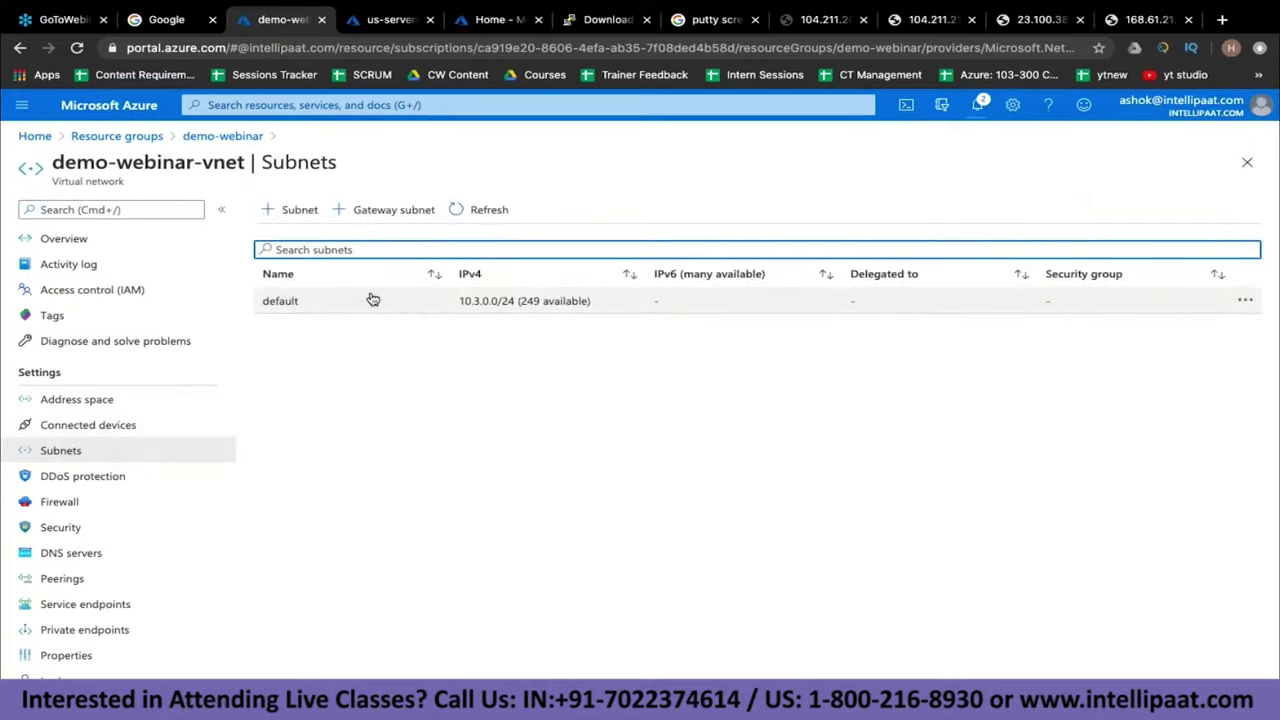
left_click(297, 210)
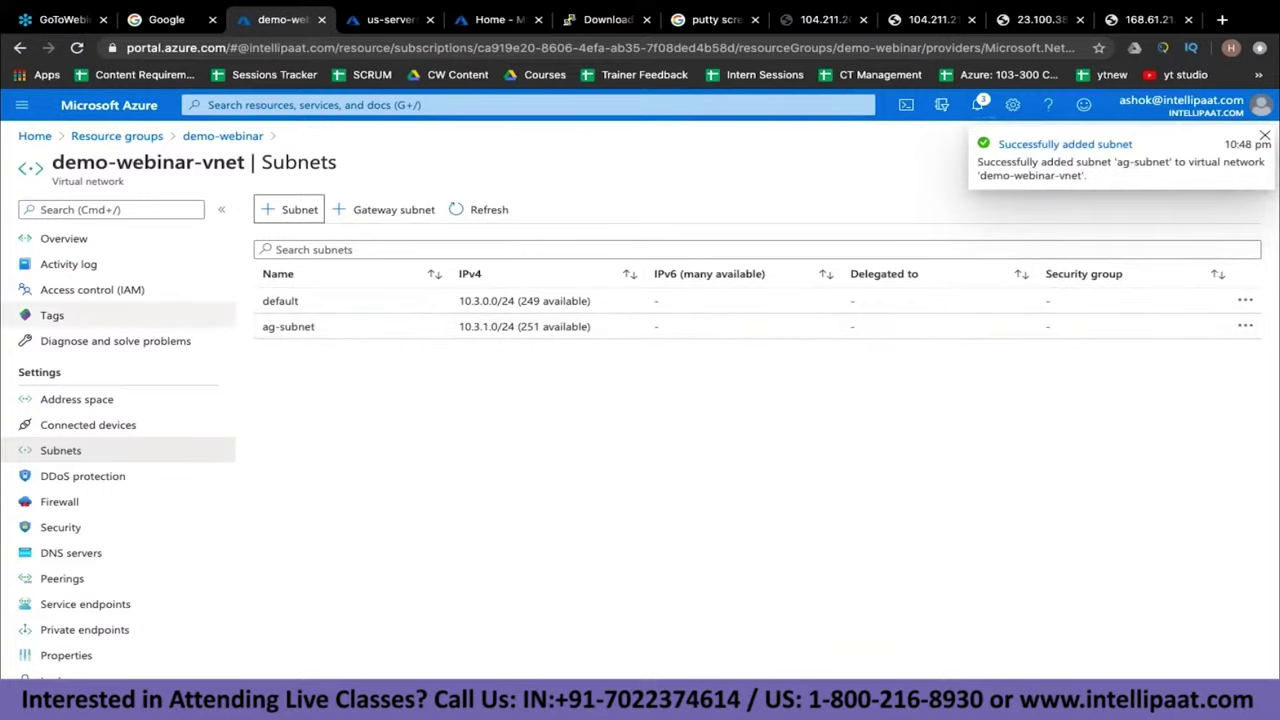
left_click(265, 102)
Step: Start a new application gateway in resource group demo-webinar, naming it ag-india
type("applica")
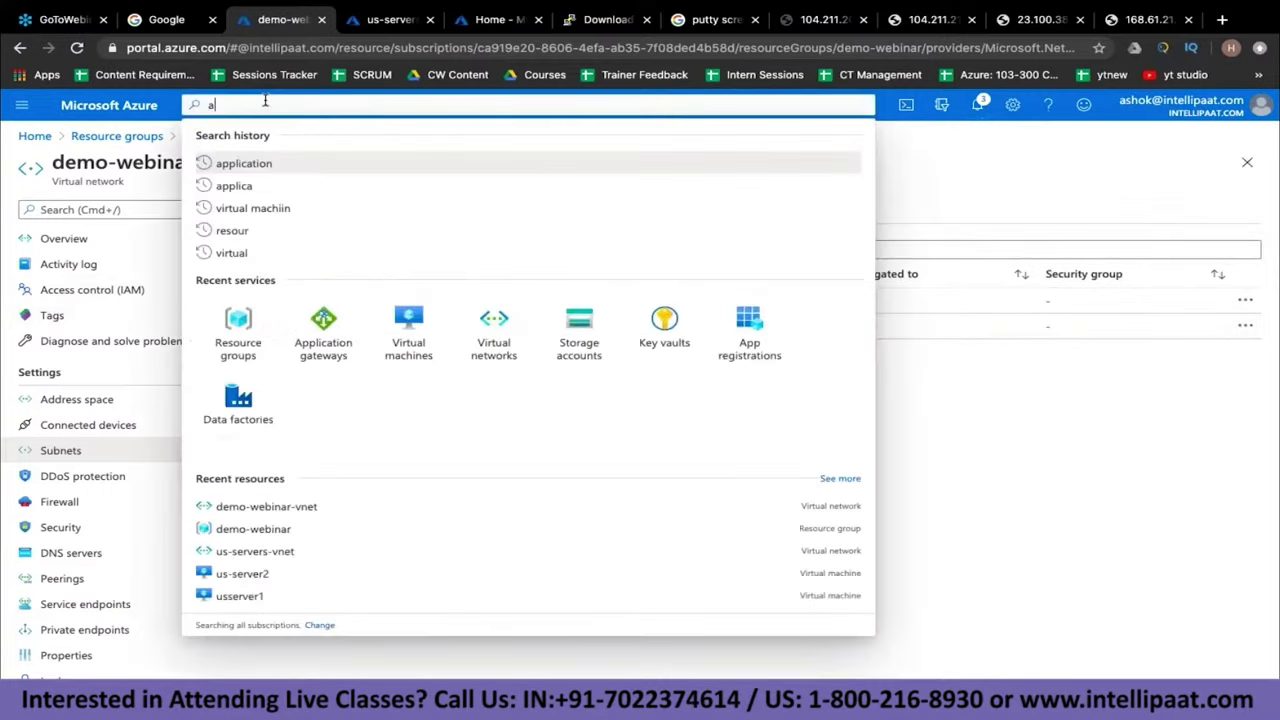
left_click(272, 168)
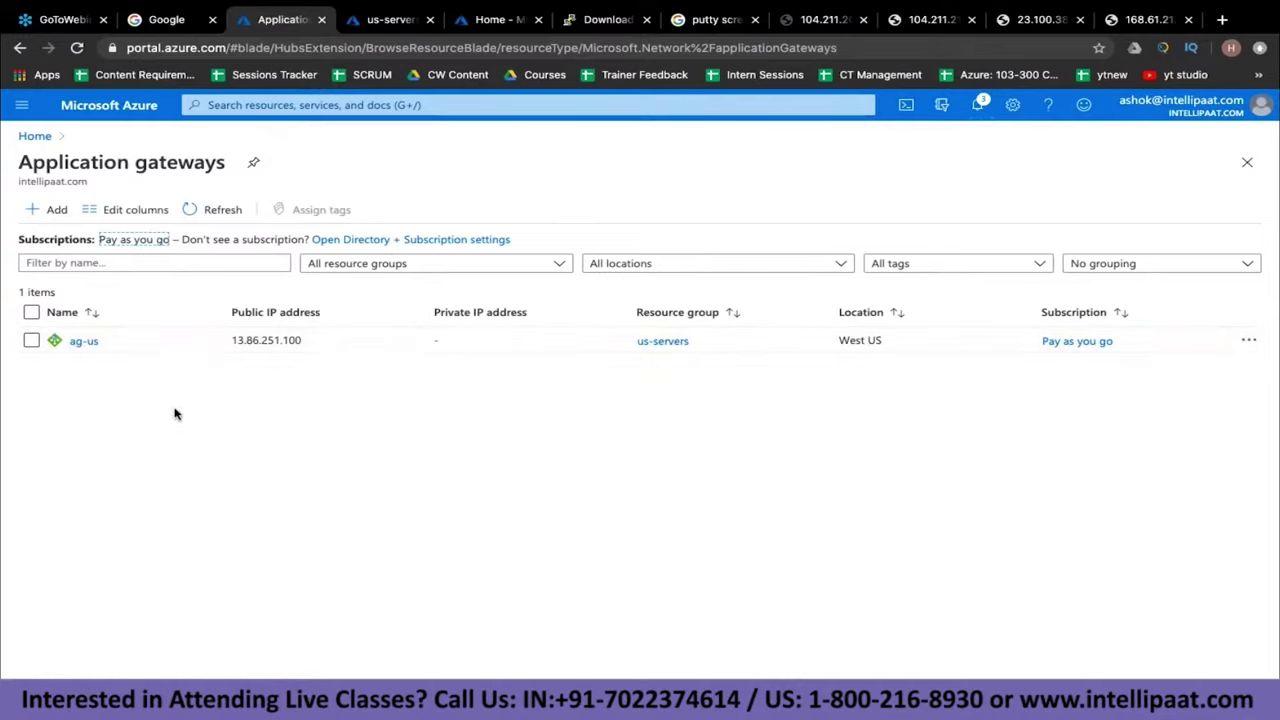
left_click(50, 210)
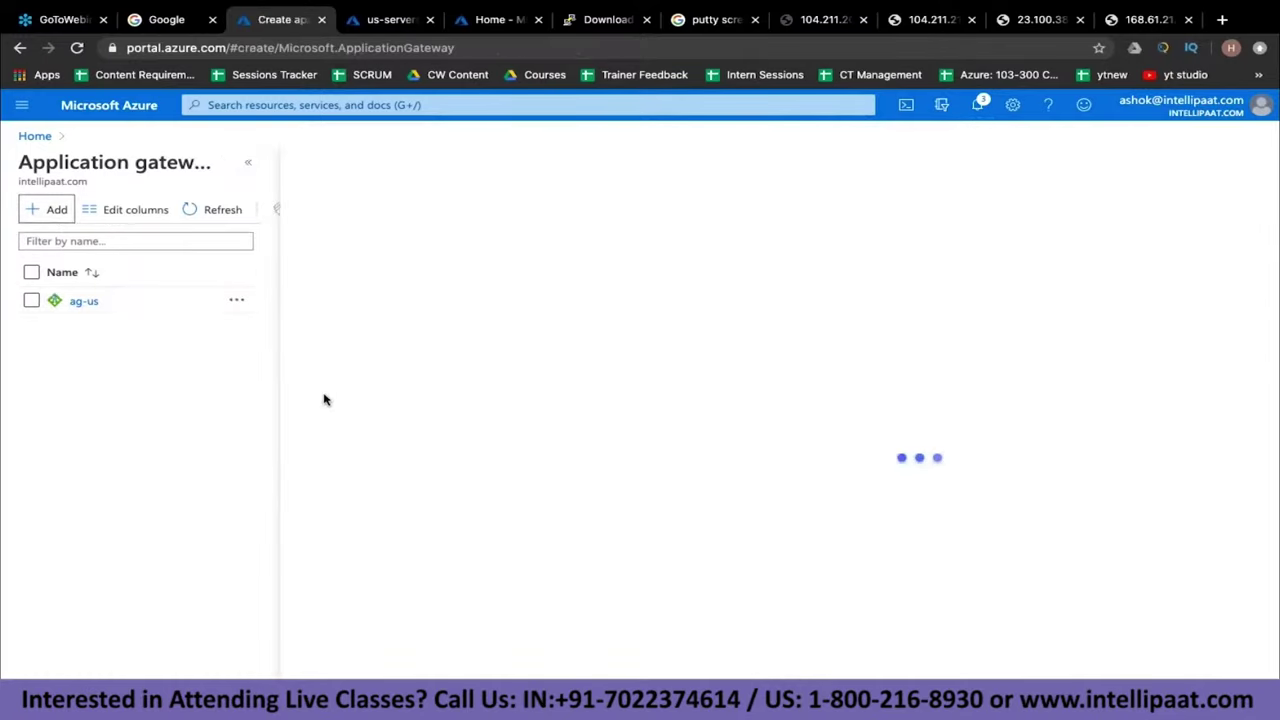
left_click(446, 400)
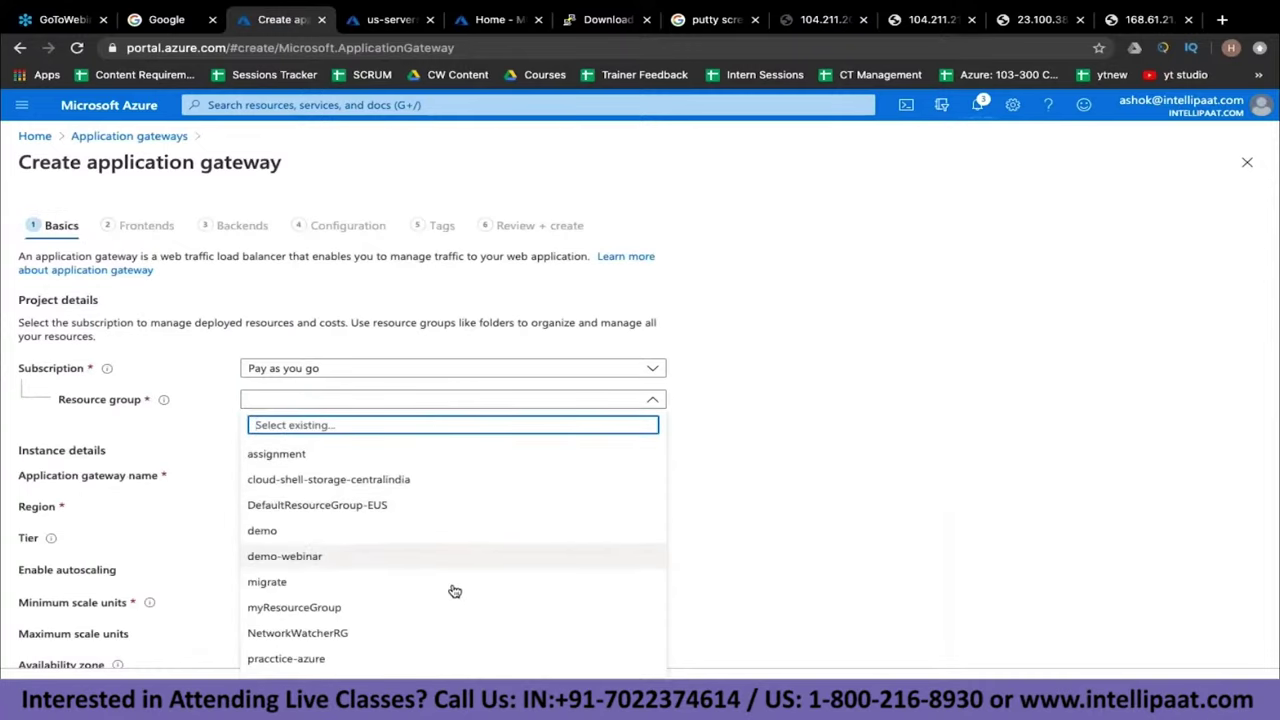
left_click(466, 558)
left_click(509, 473)
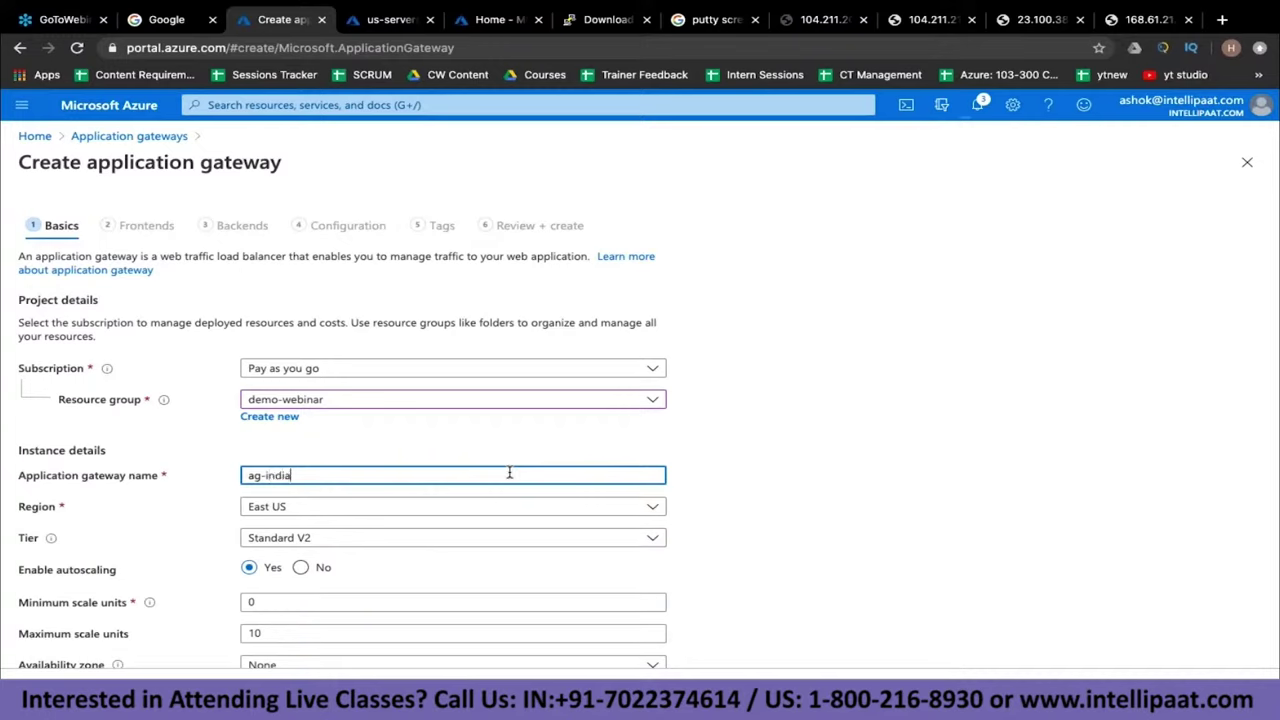
Step: Set region South India, autoscaling No, and virtual network demo-webinar-vnet
left_click(560, 514)
type("south")
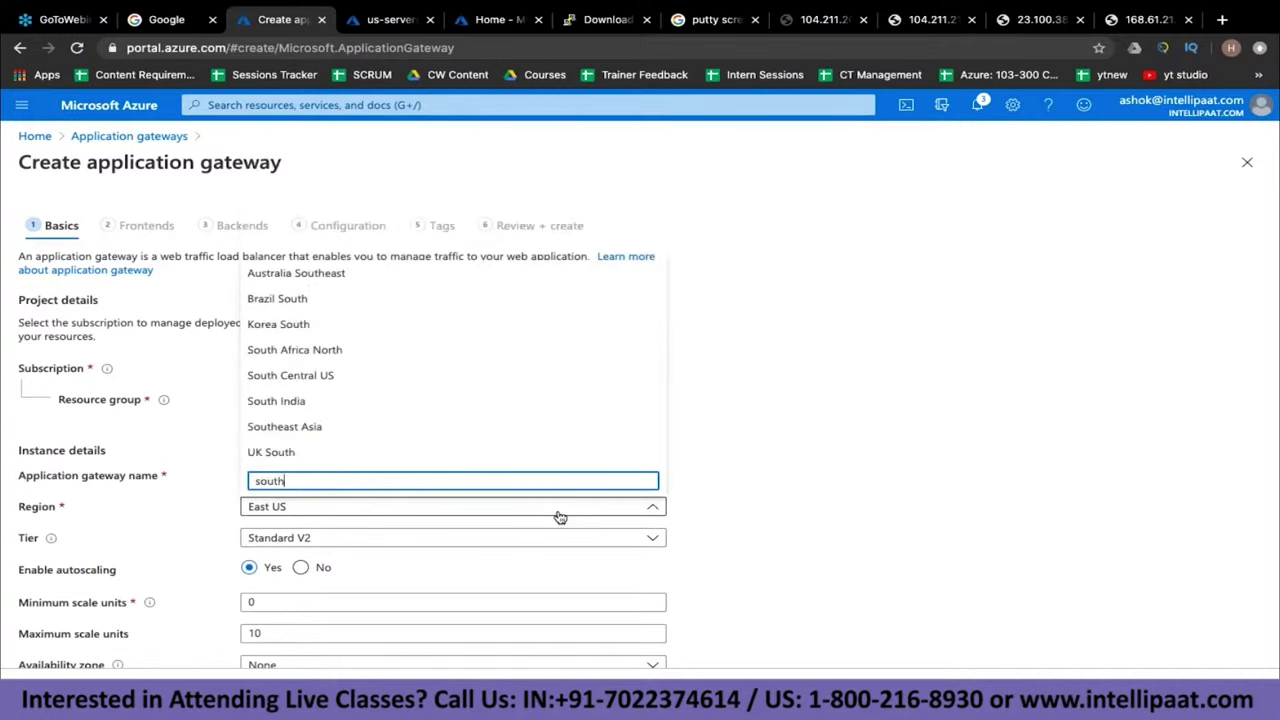
left_click(466, 399)
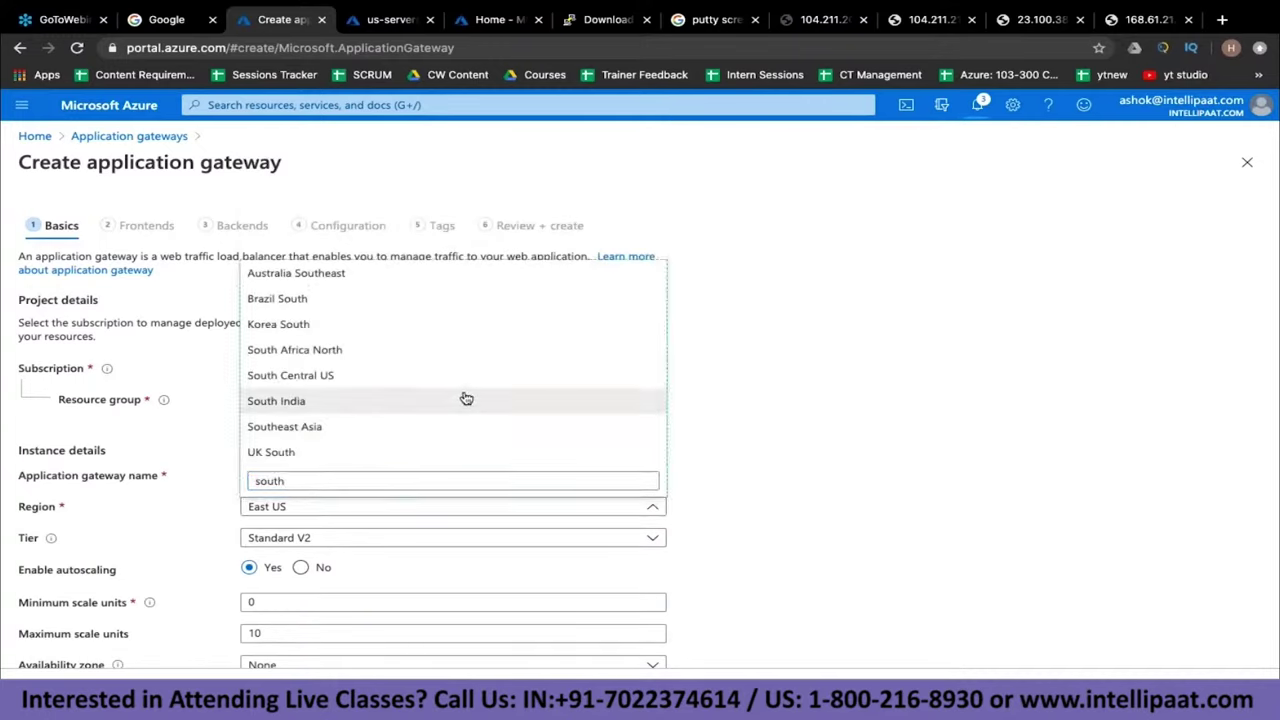
left_click(466, 399)
scroll(591, 423, "down", 3)
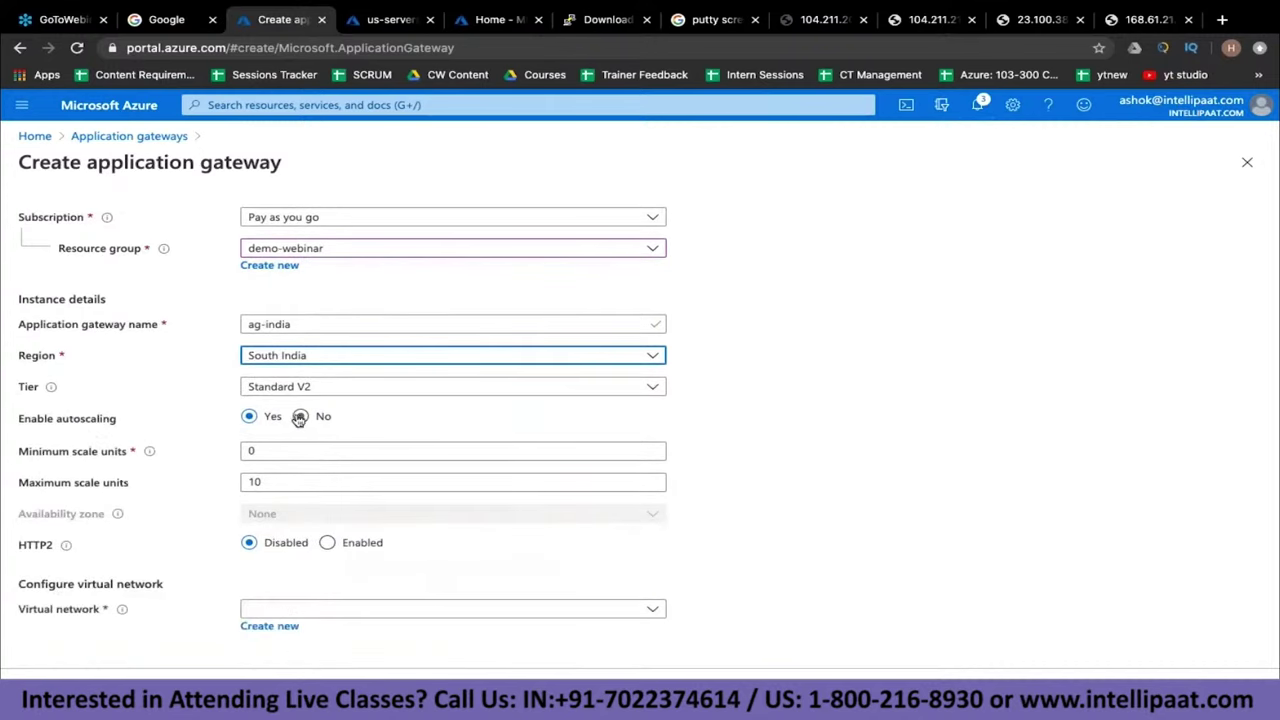
left_click(300, 418)
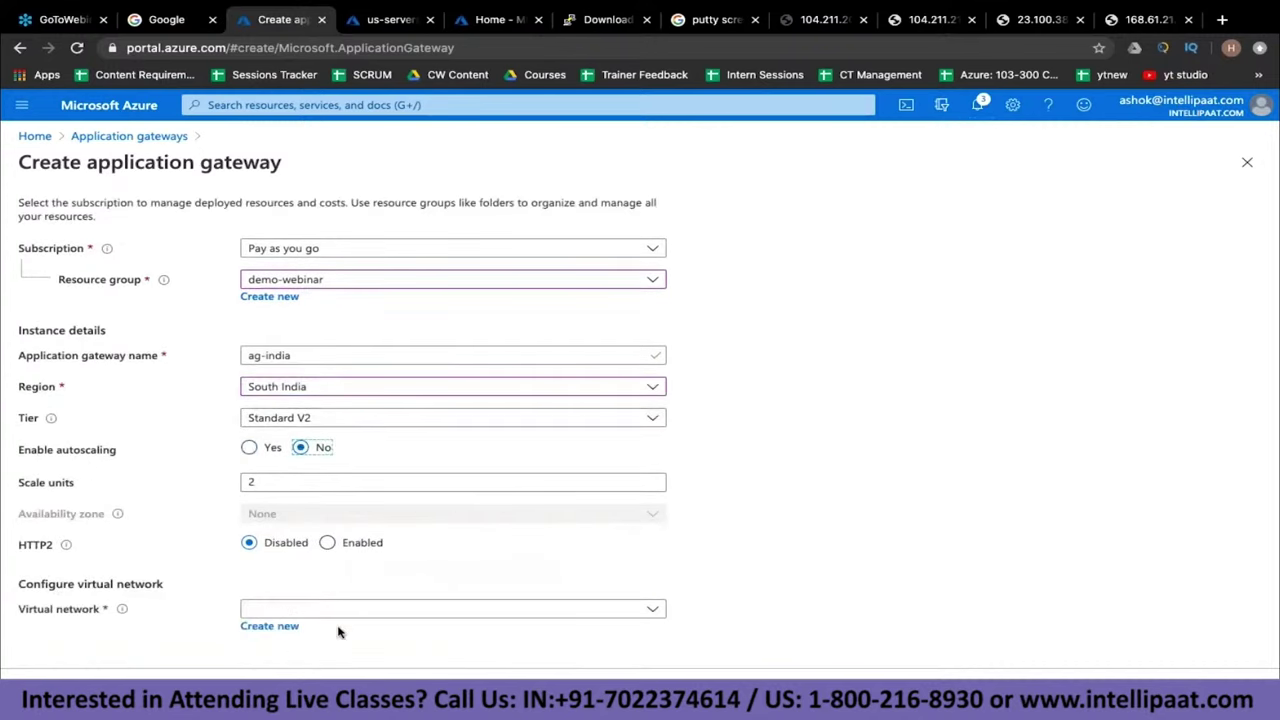
left_click(366, 612)
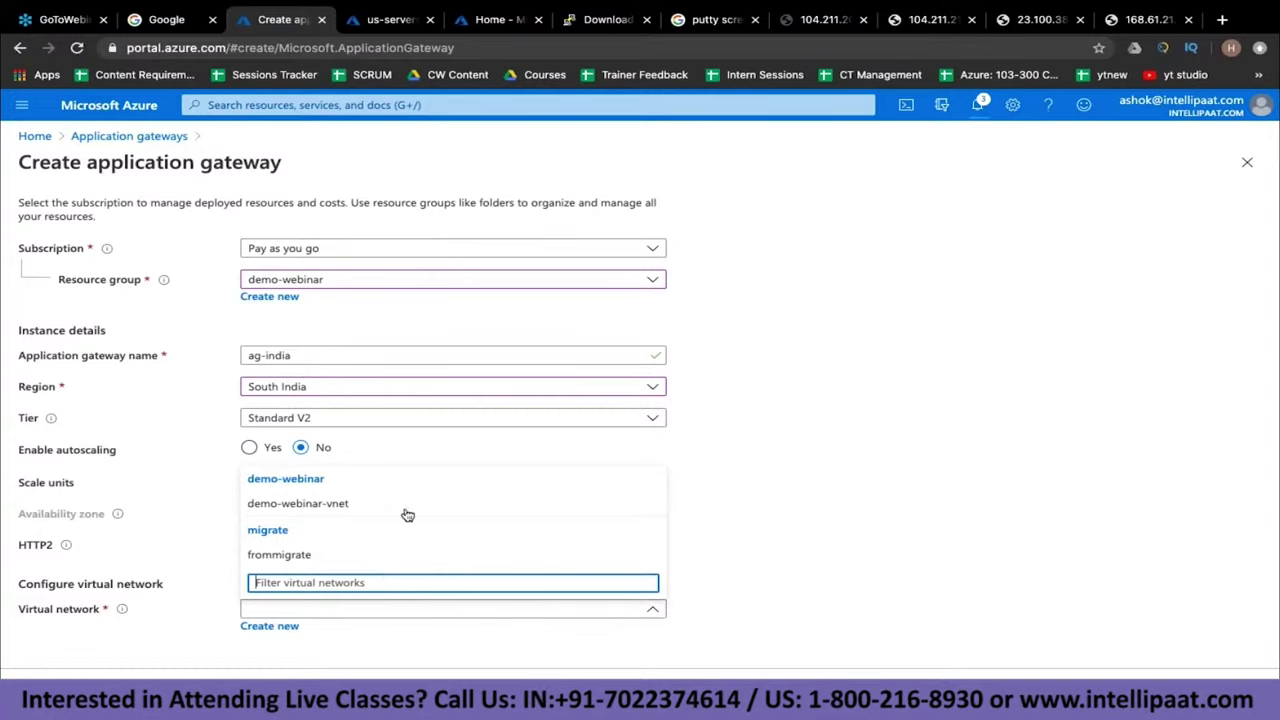
left_click(408, 508)
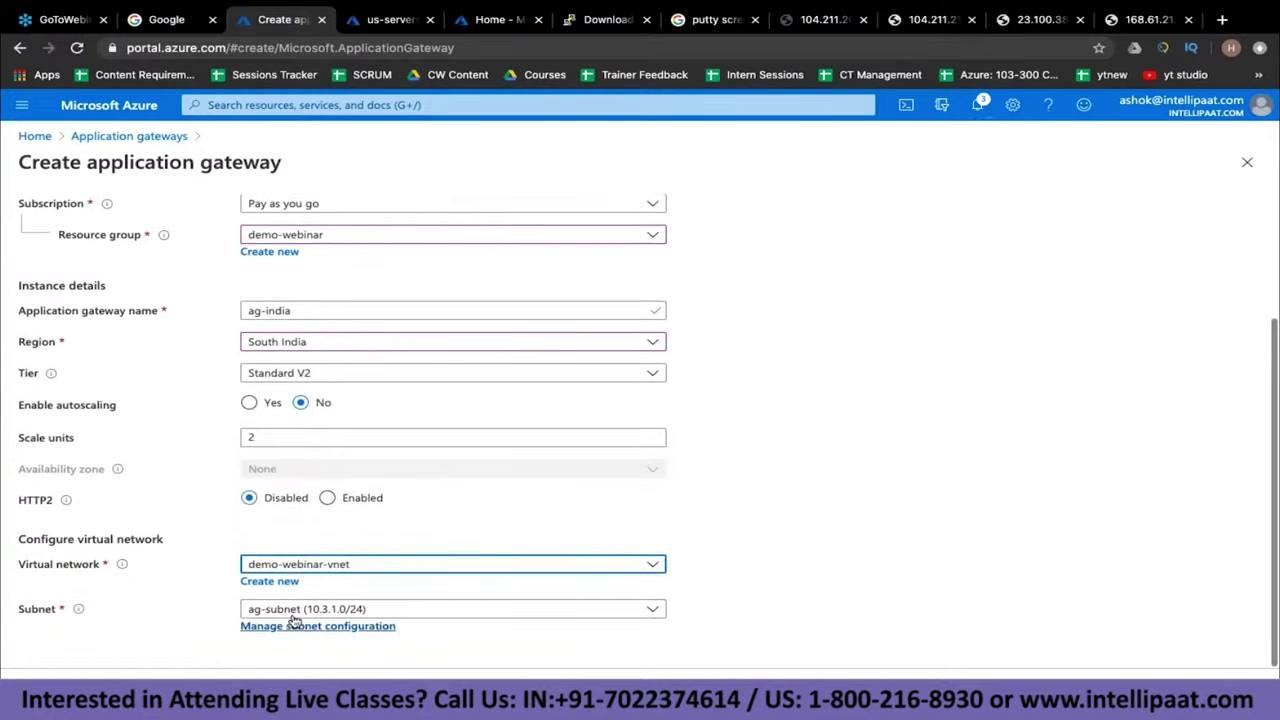